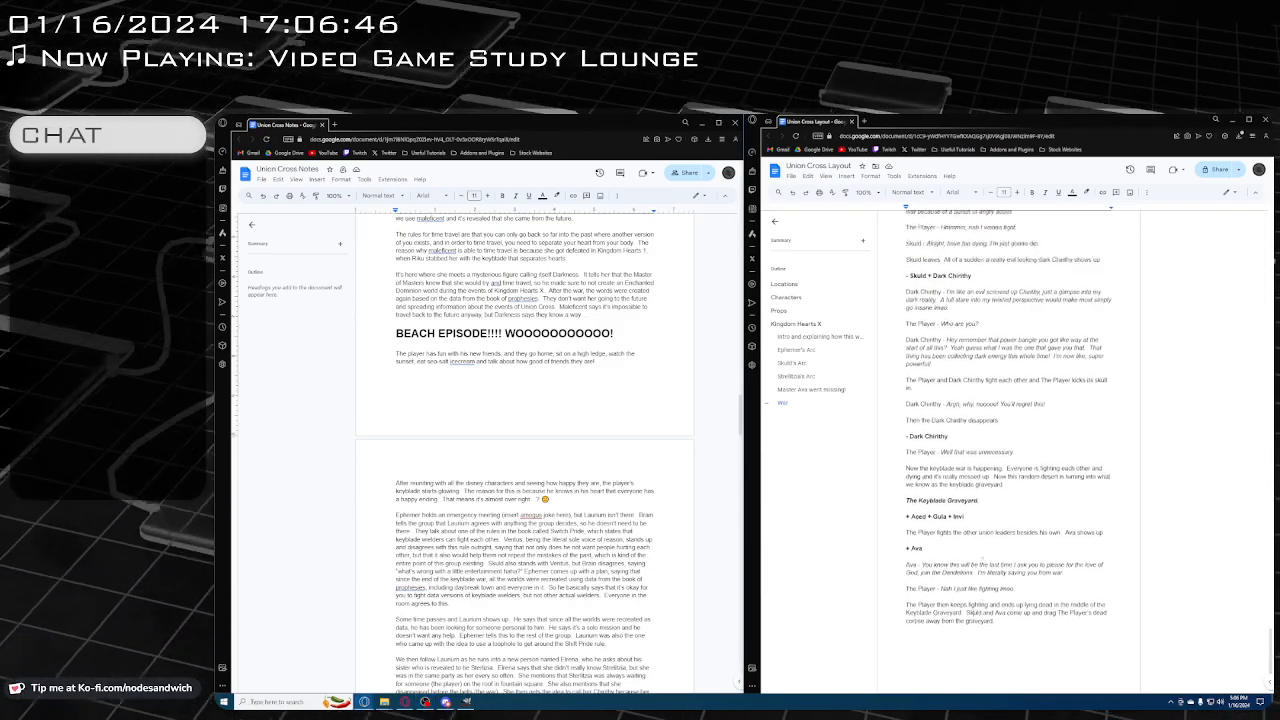
Review the Union Cross Layout script from the Kingdom Hearts X introduction through the closing War section
scroll(1012, 541, up, 10)
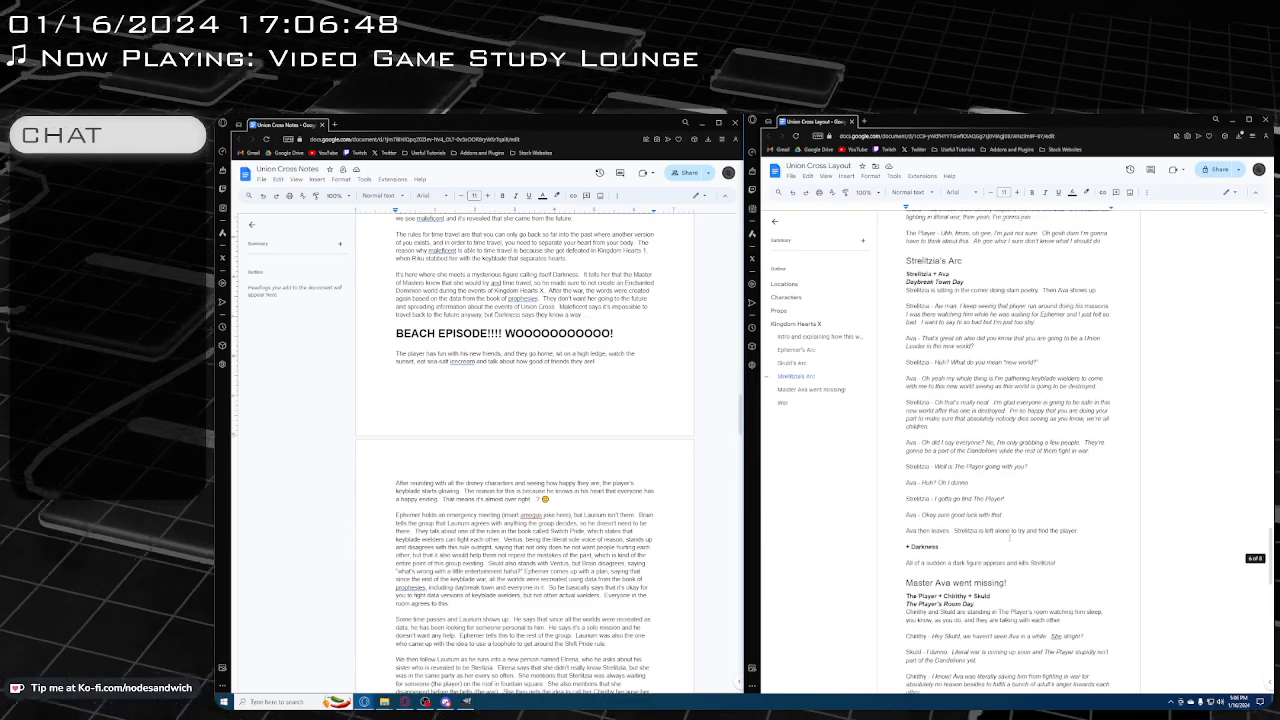
scroll(1012, 541, up, 10)
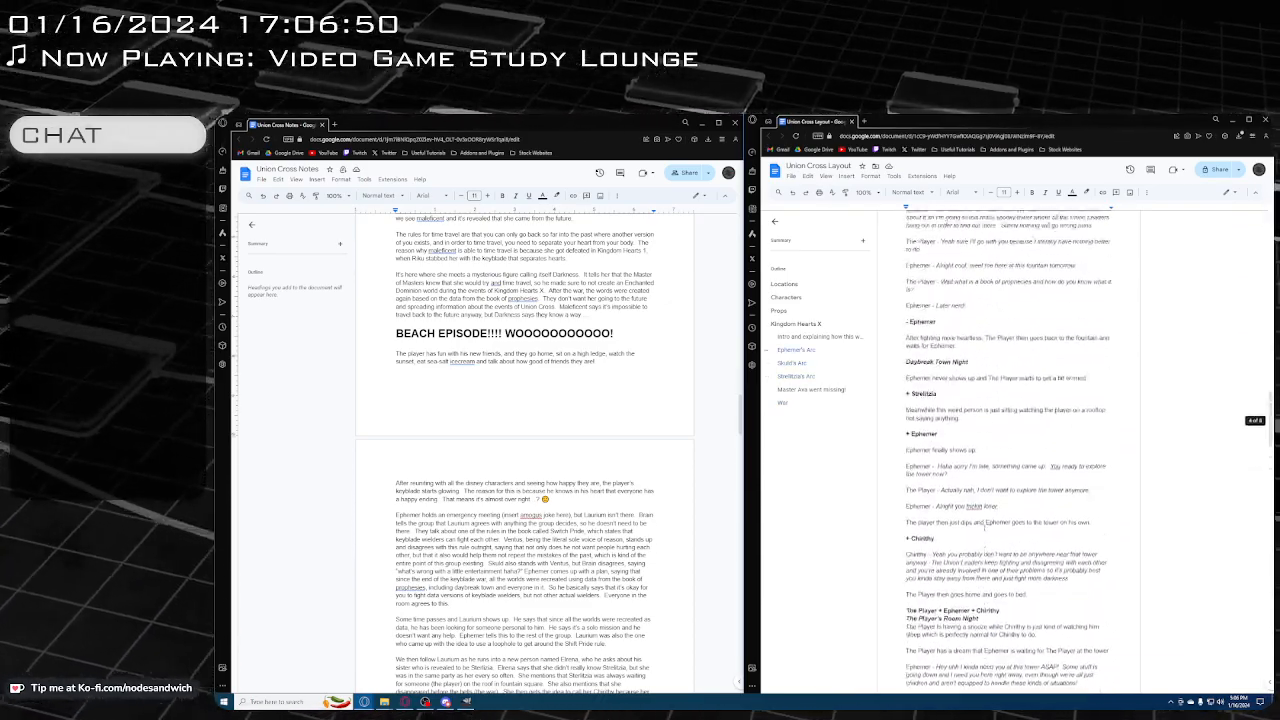
scroll(1012, 541, up, 8)
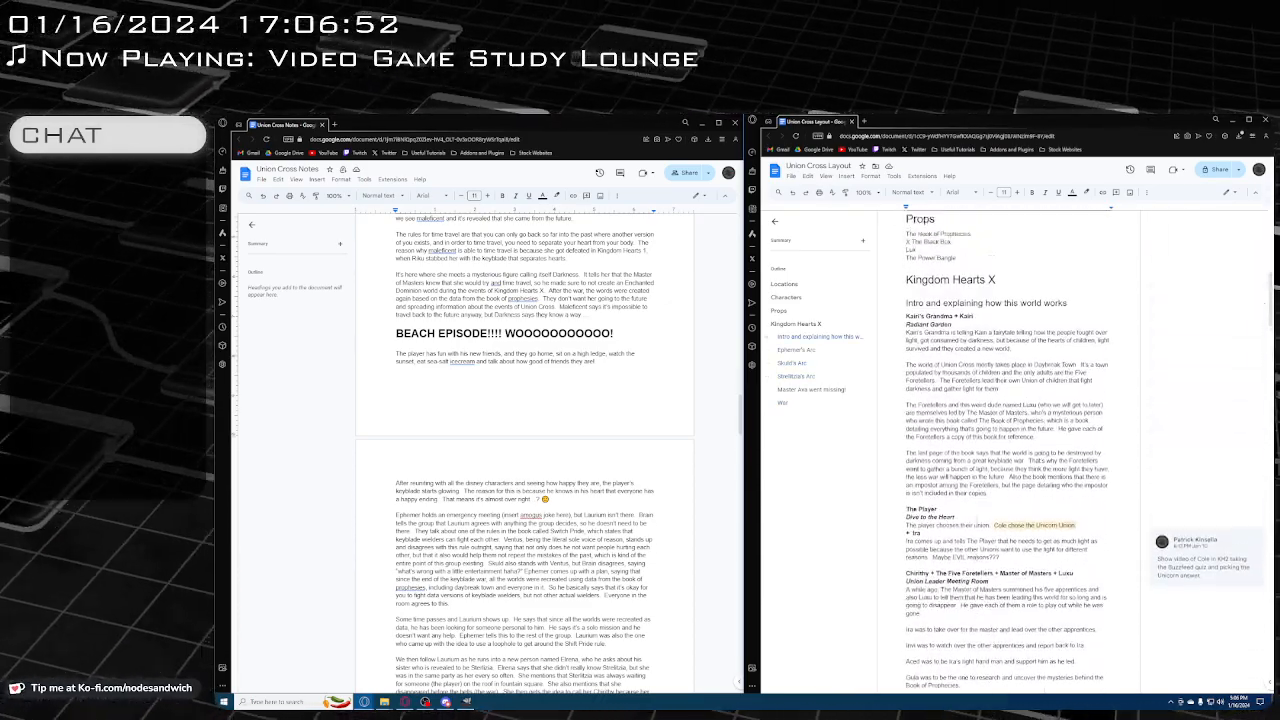
scroll(979, 474, down, 7)
scroll(979, 474, down, 10)
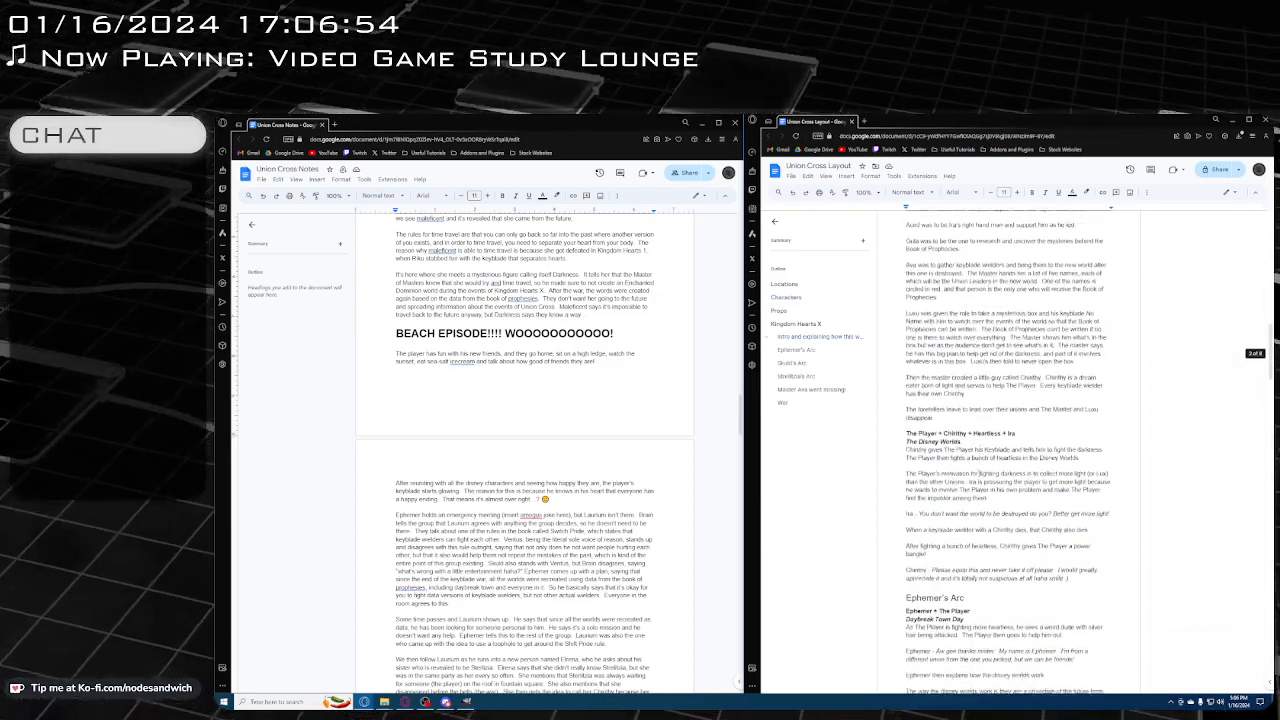
scroll(978, 468, down, 15)
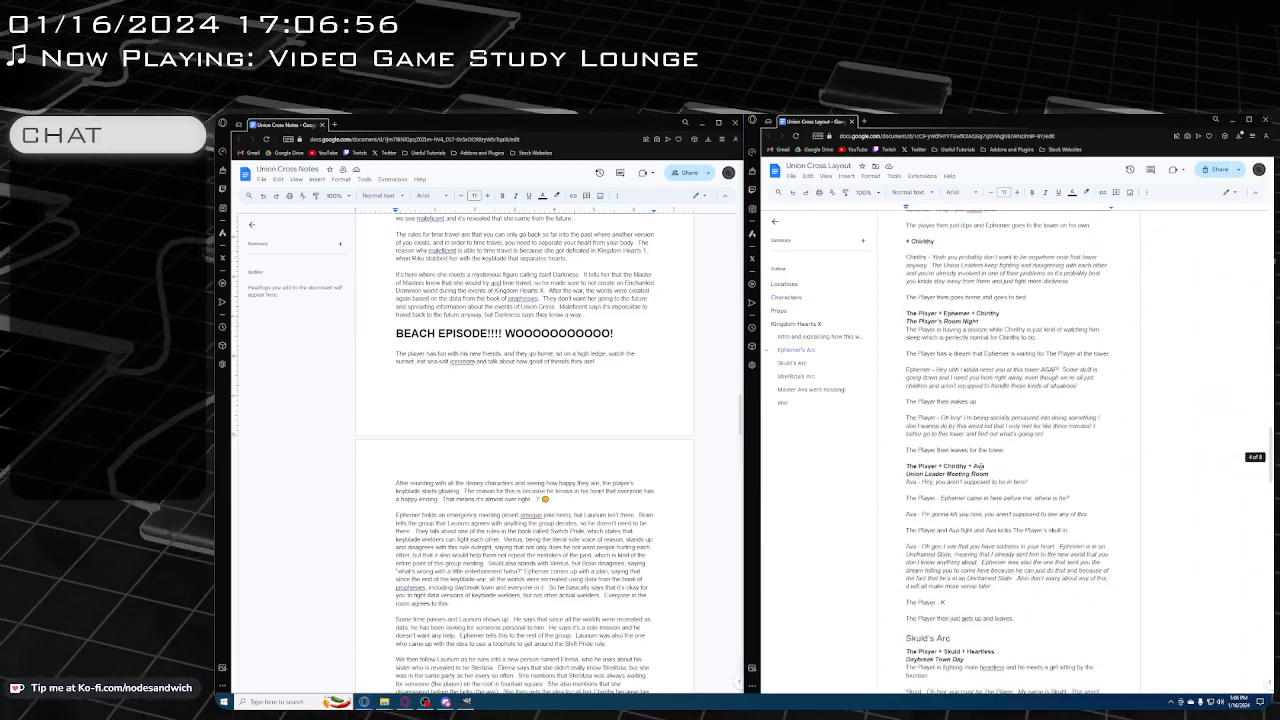
scroll(977, 467, down, 15)
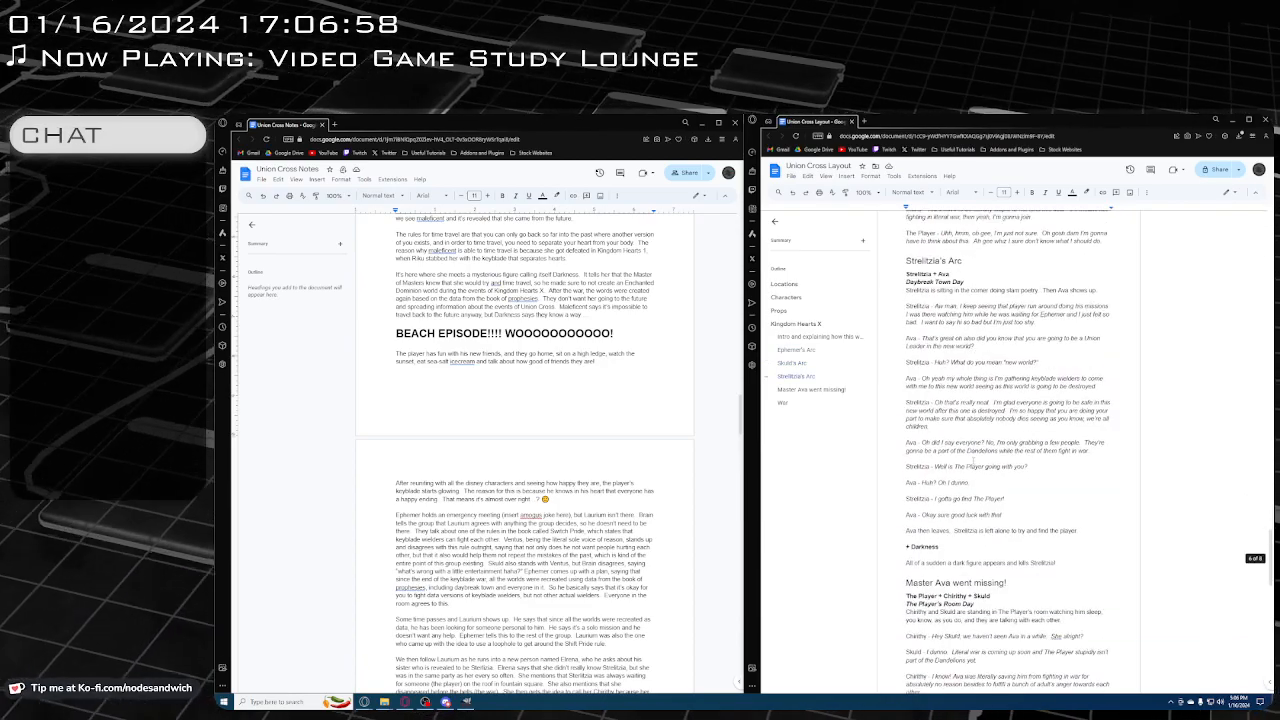
scroll(977, 467, down, 1)
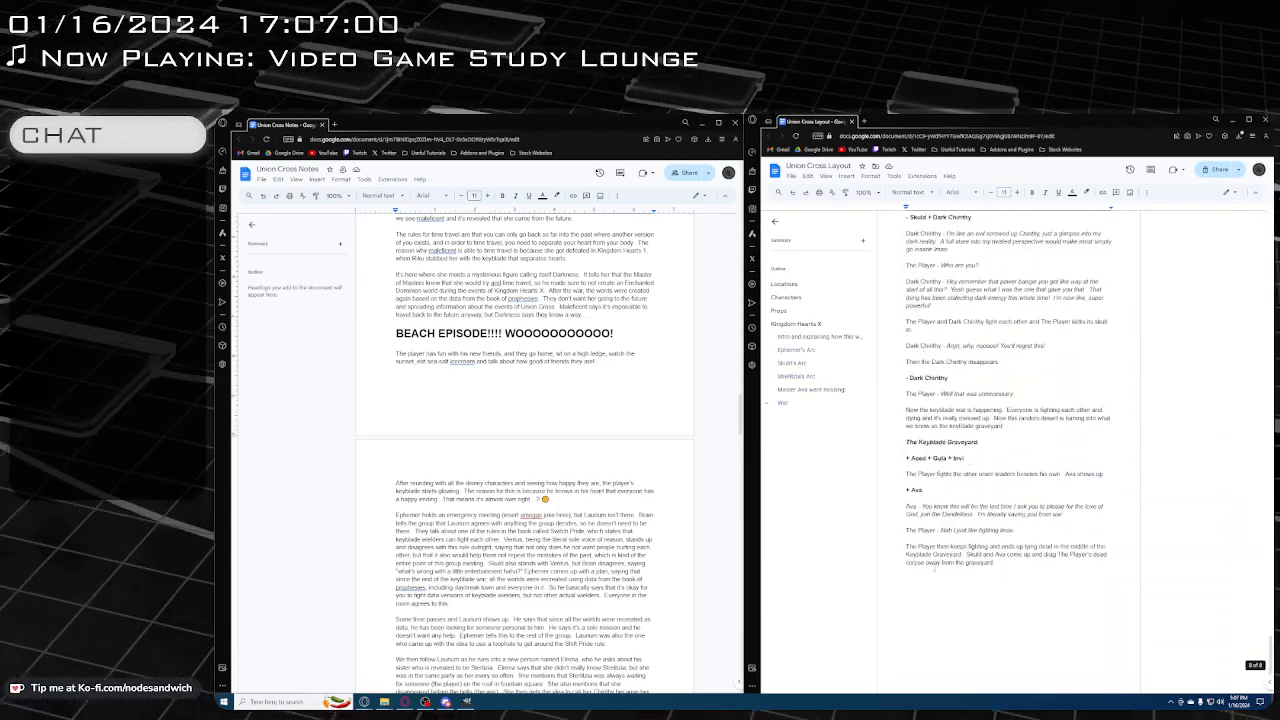
Start a new paragraph after the final Keyblade Graveyard paragraph in the Union Cross Layout document
click(1024, 568)
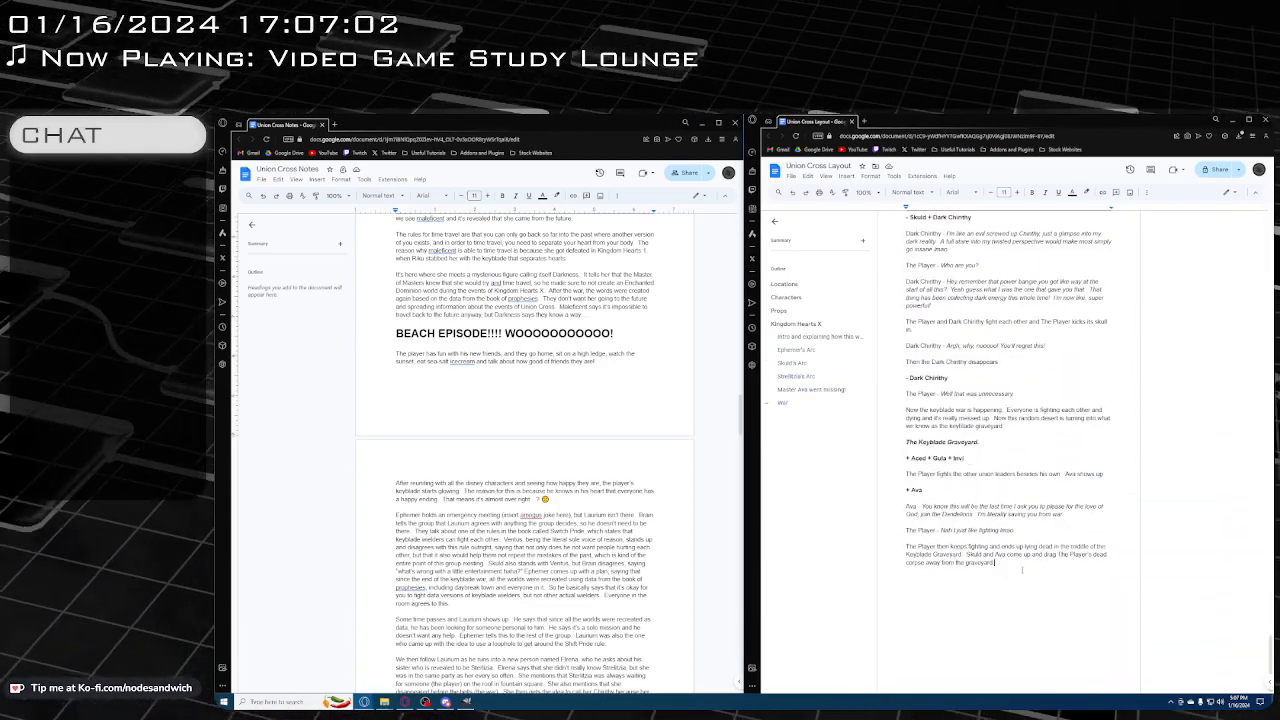
key(Return)
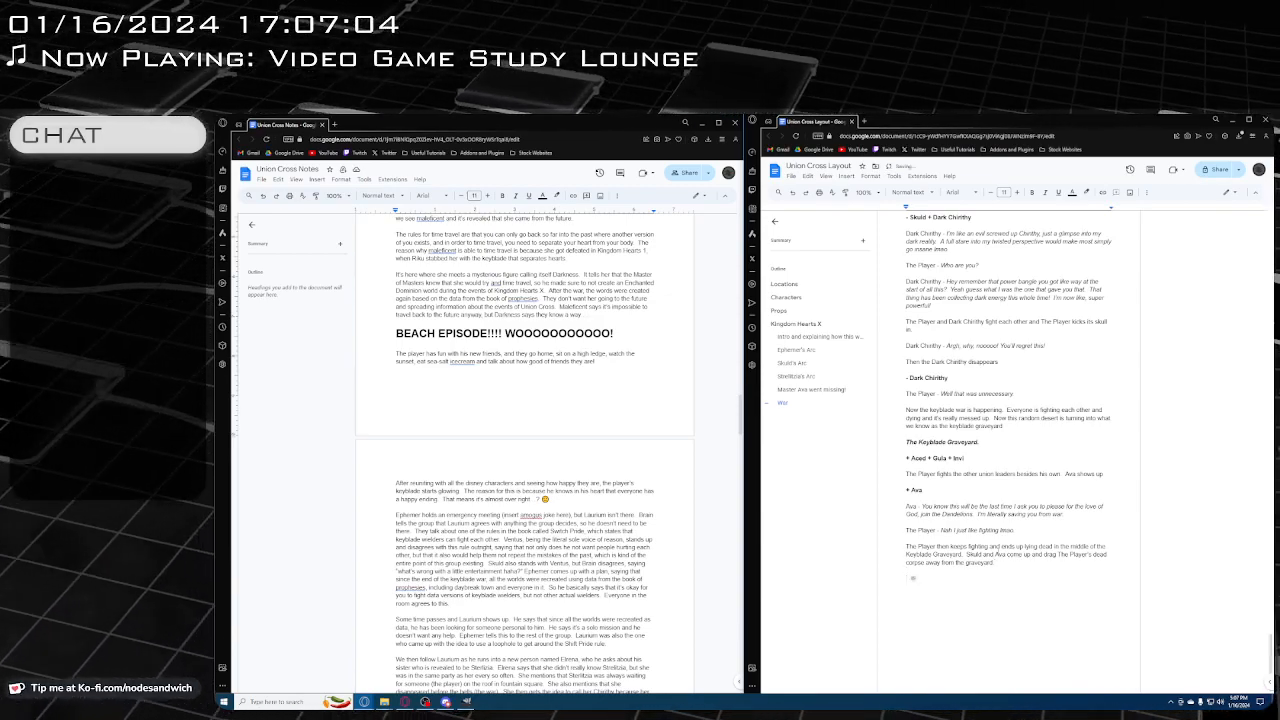
text(This is)
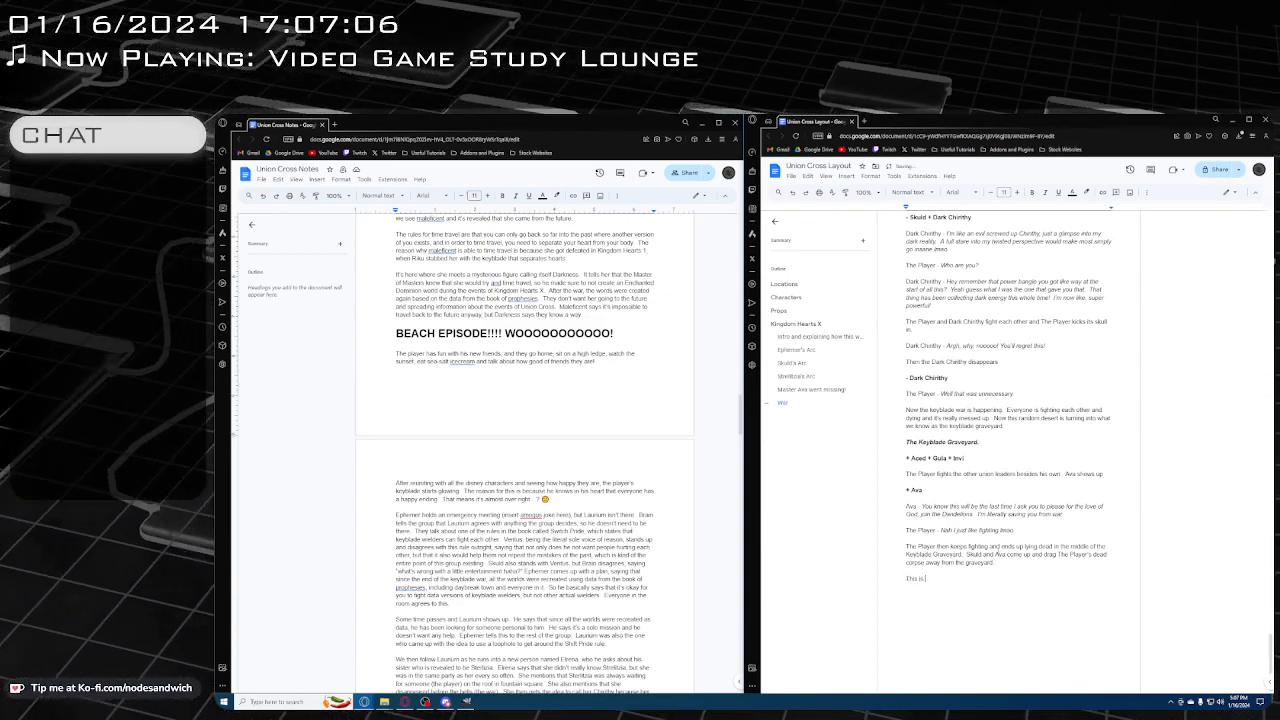
text( the ldart of)
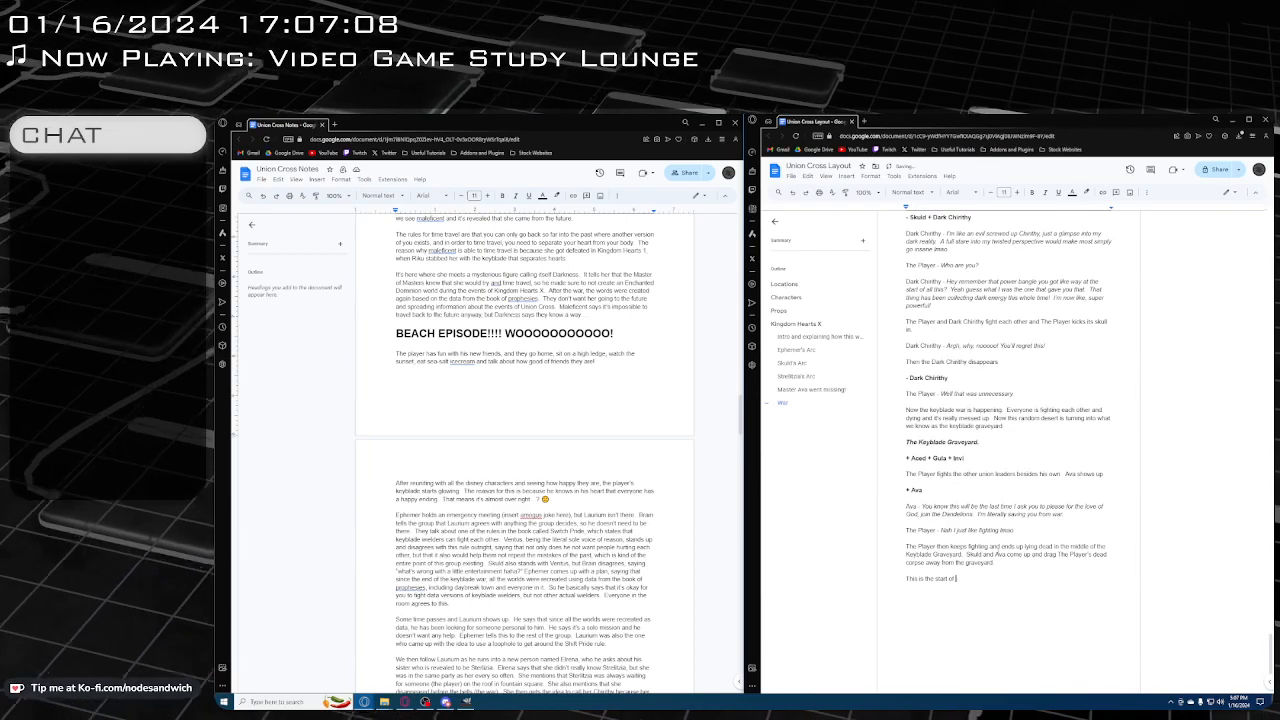
key(BackSpace)
key(BackSpace)
key(BackSpace)
key(BackSpace)
key(BackSpace)
key(BackSpace)
key(BackSpace)
key(BackSpace)
key(BackSpace)
key(BackSpace)
key(BackSpace)
key(BackSpace)
key(BackSpace)
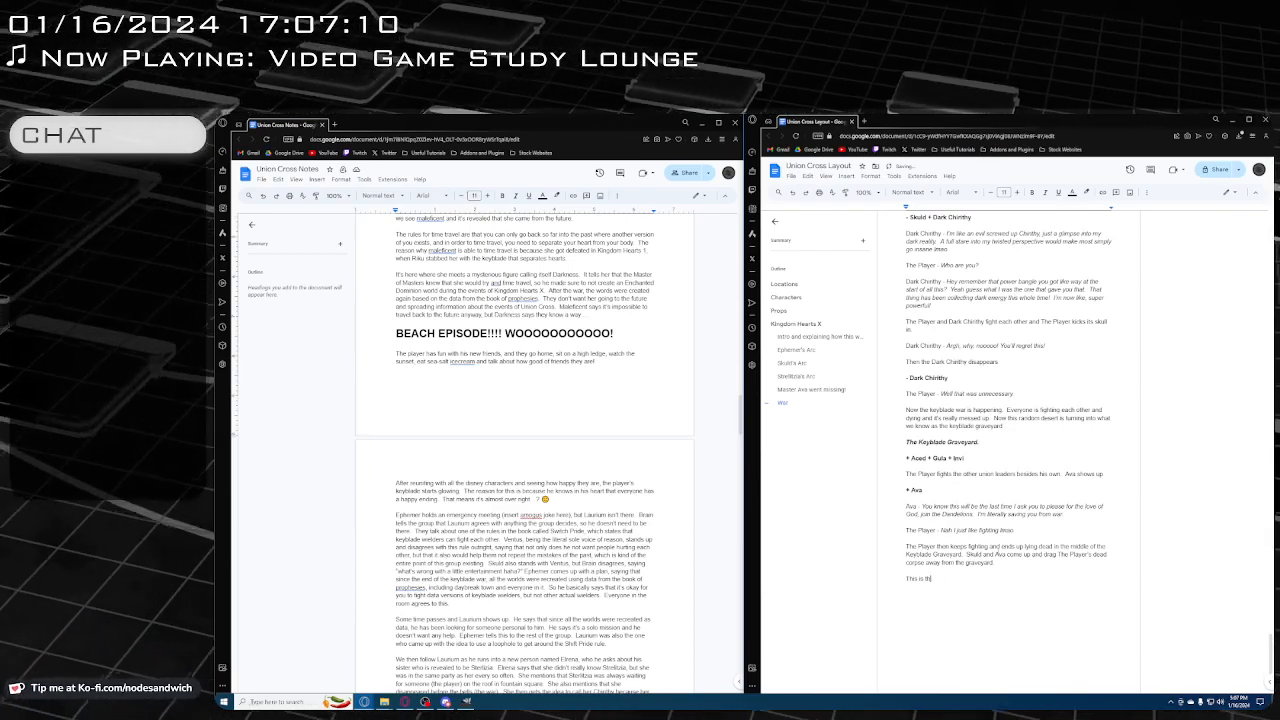
key(BackSpace)
key(BackSpace)
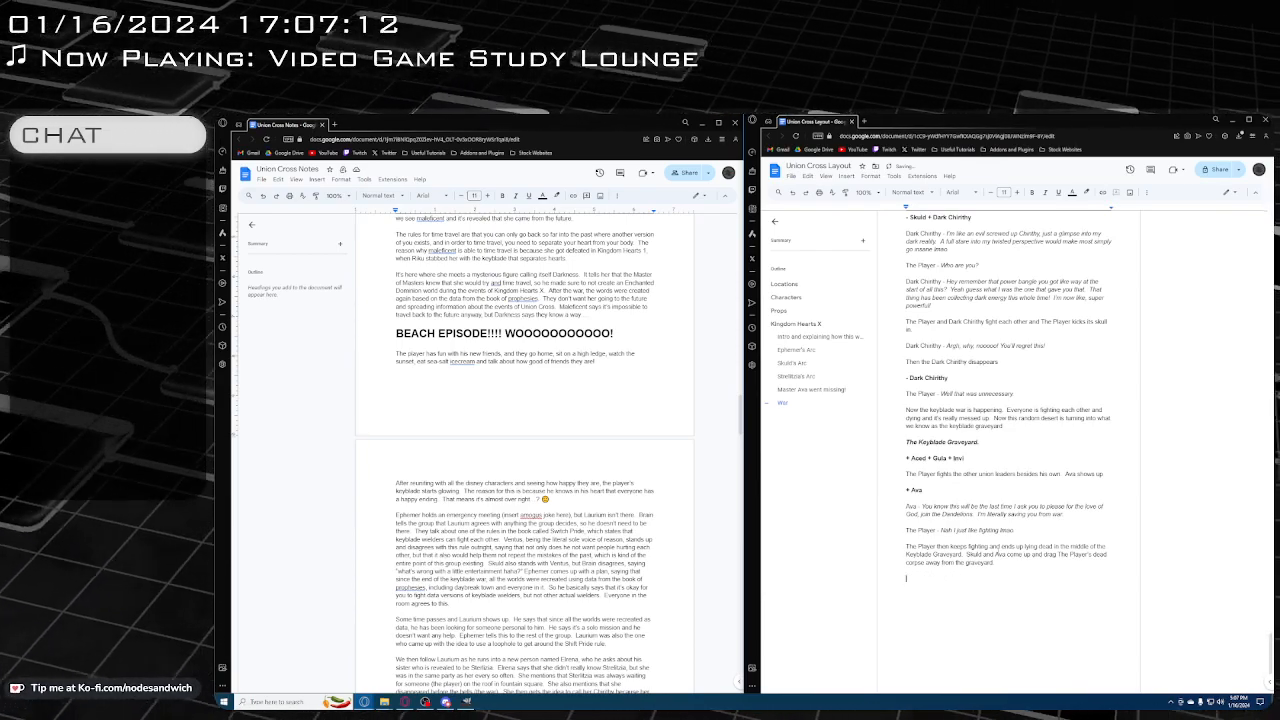
Add a Heading 1 reading "Kingdom Hearts Union Cross" at the end of the layout document
click(908, 192)
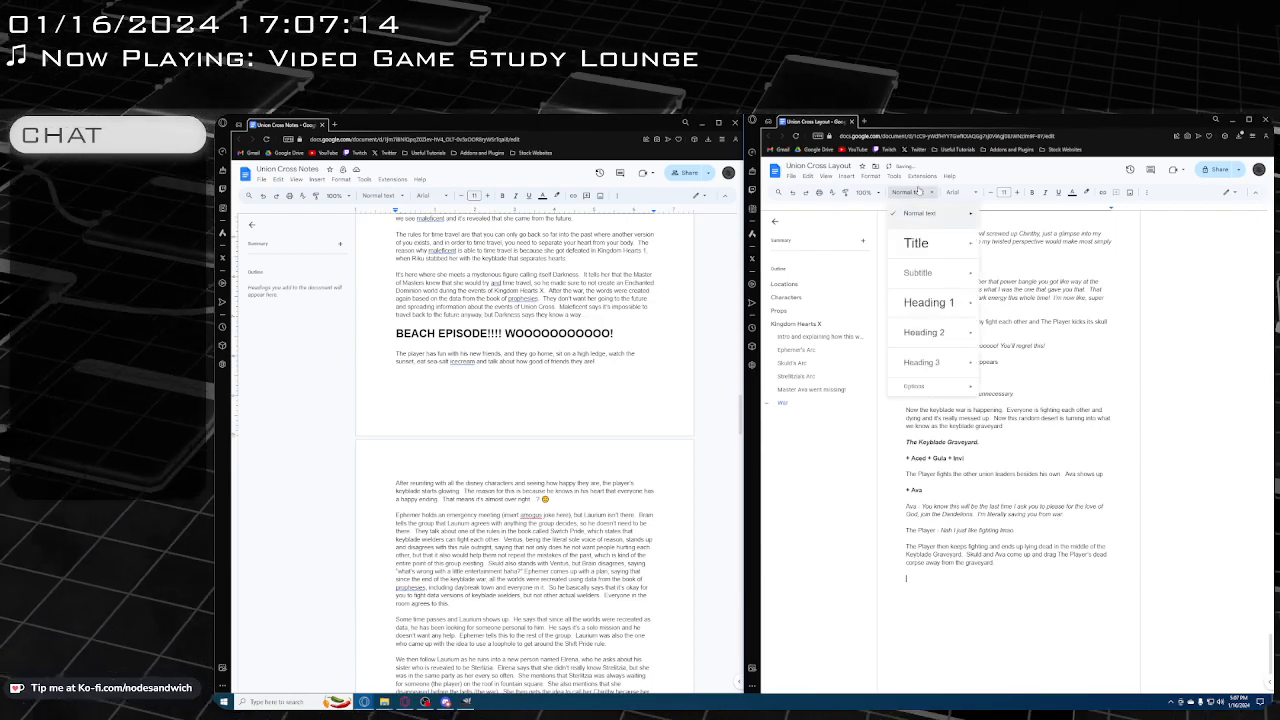
click(925, 302)
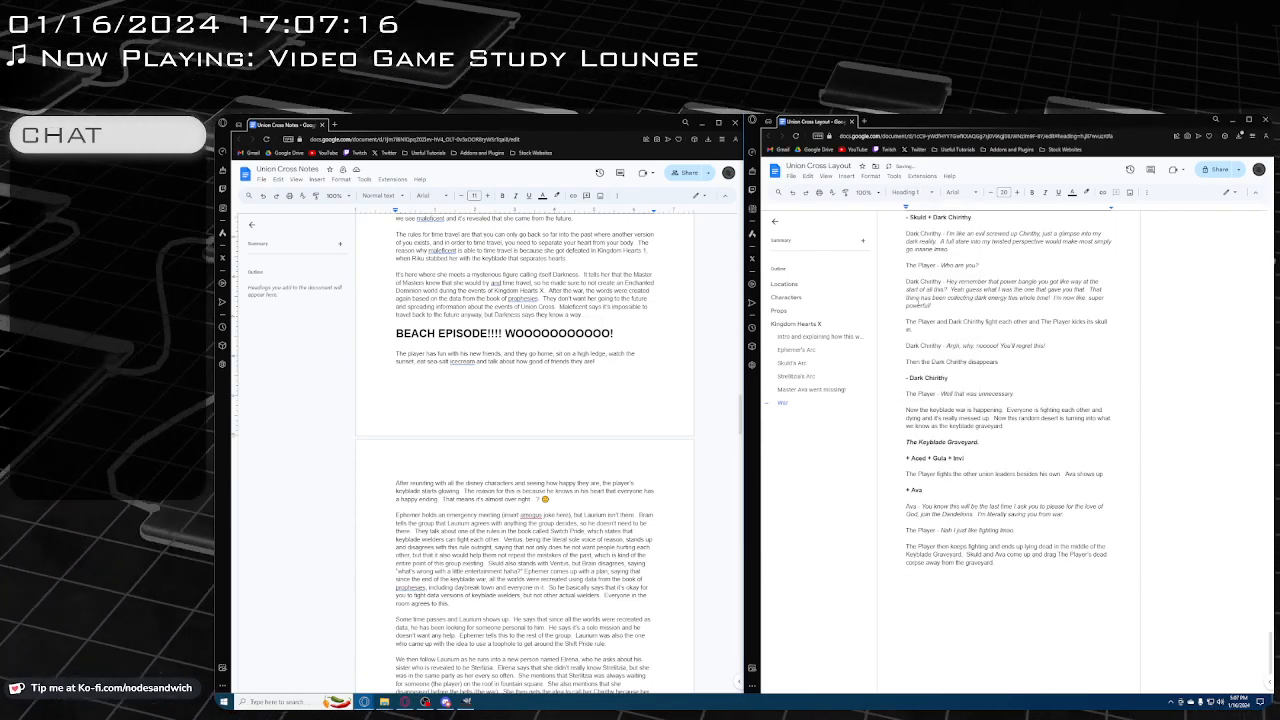
text(Kingdom Hear)
text(ts Union )
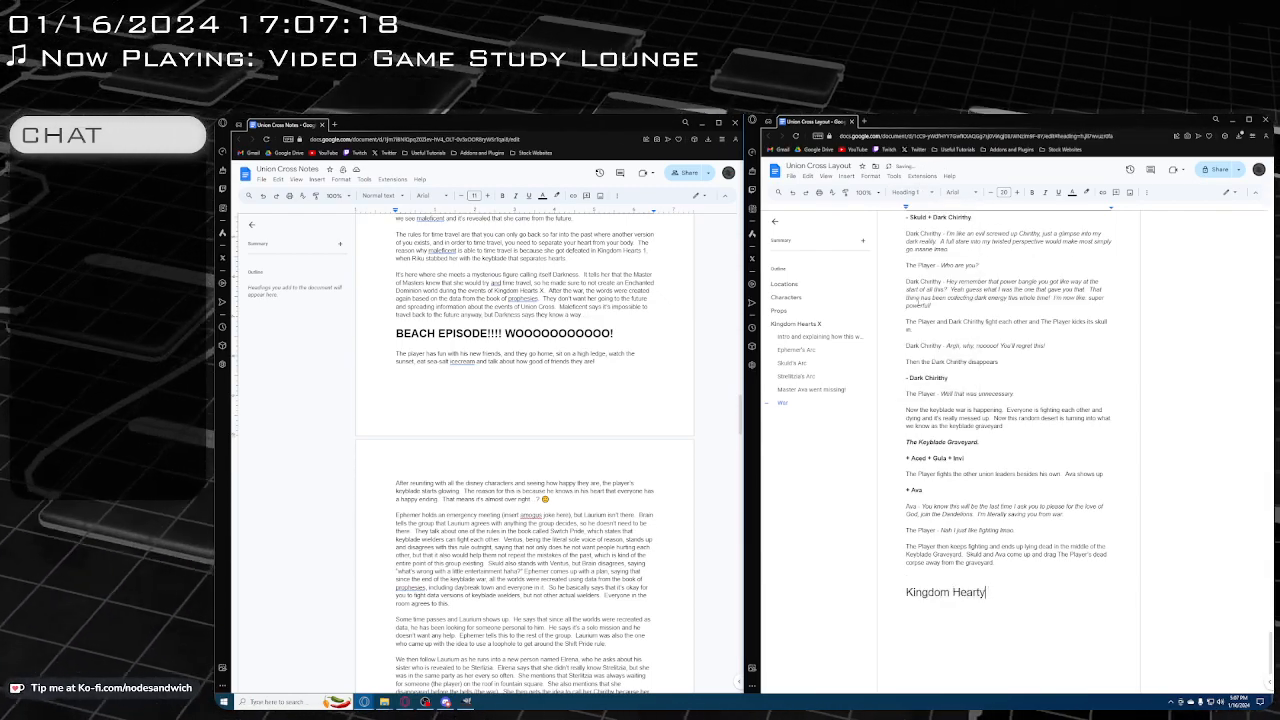
text(Cross)
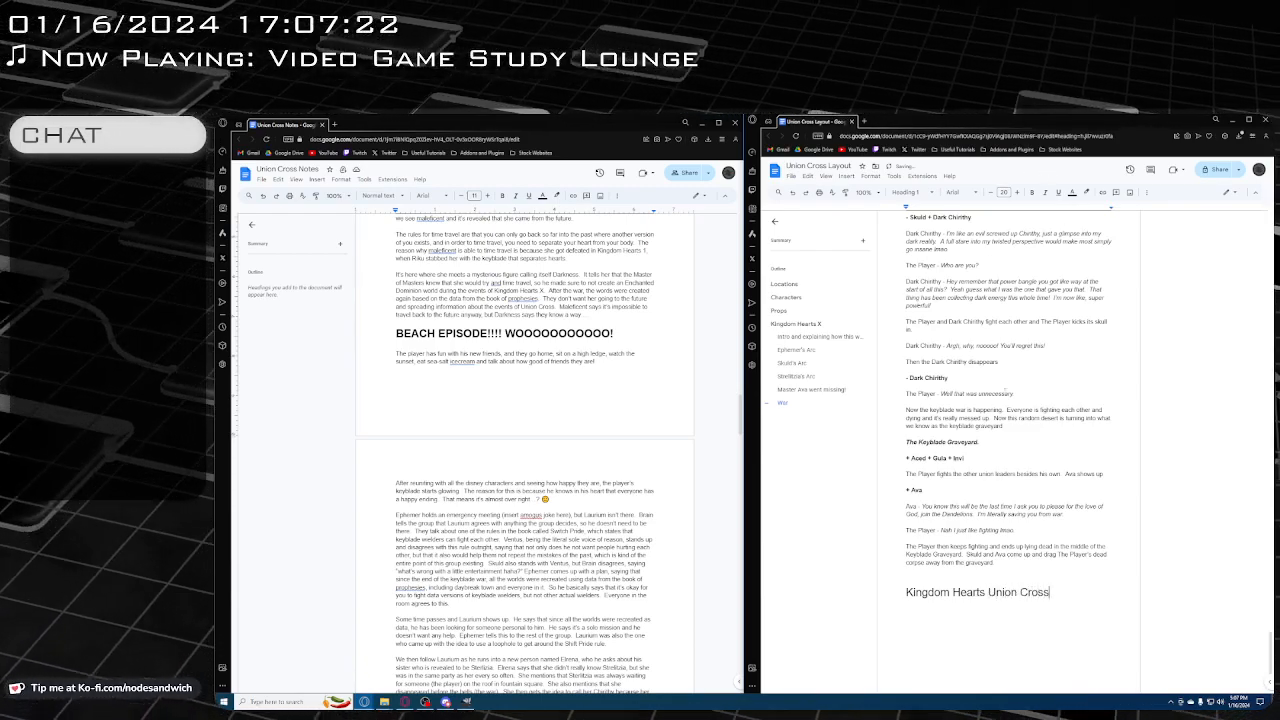
Remove the empty line directly above the "Kingdom Hearts Union Cross" heading
scroll(1052, 622, down, 2)
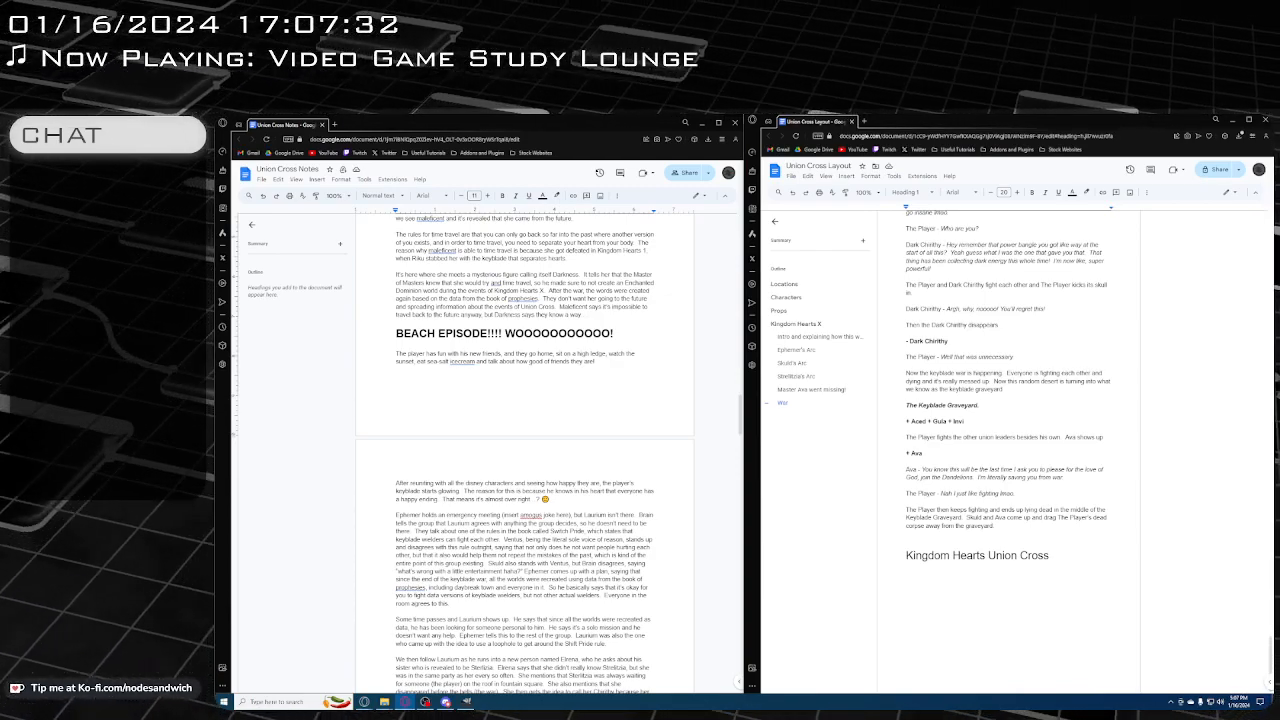
click(957, 533)
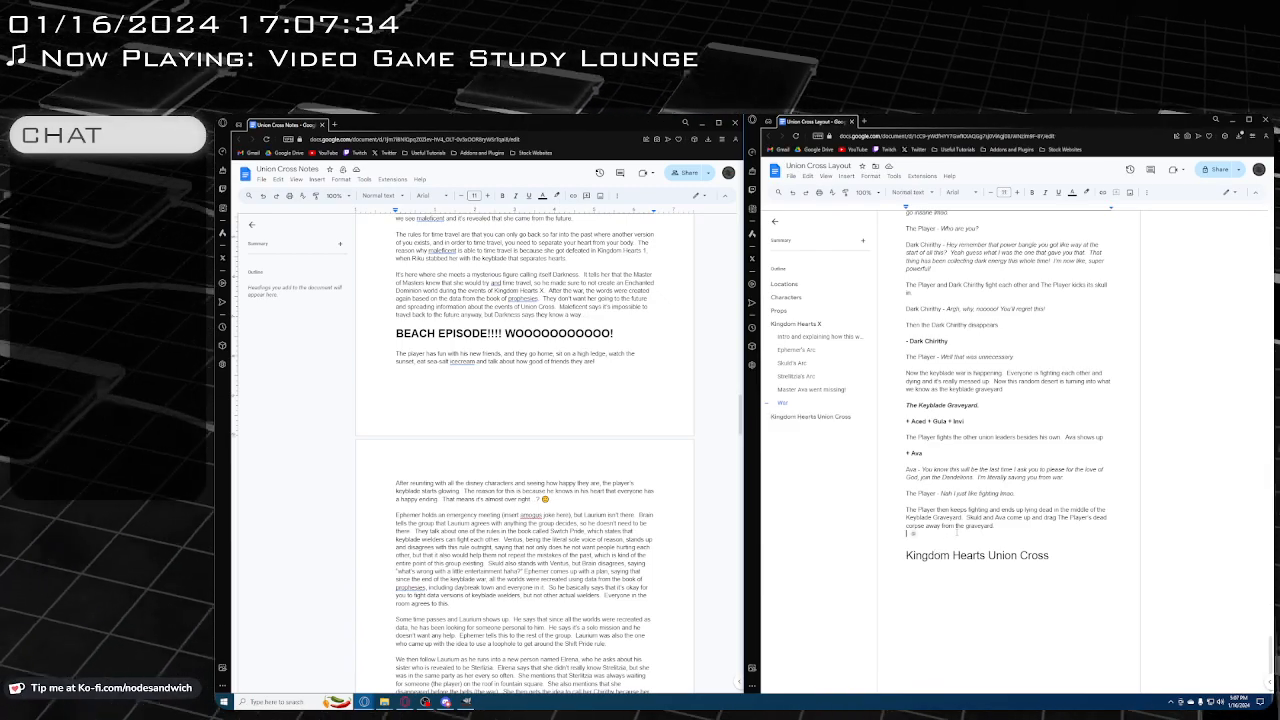
key(BackSpace)
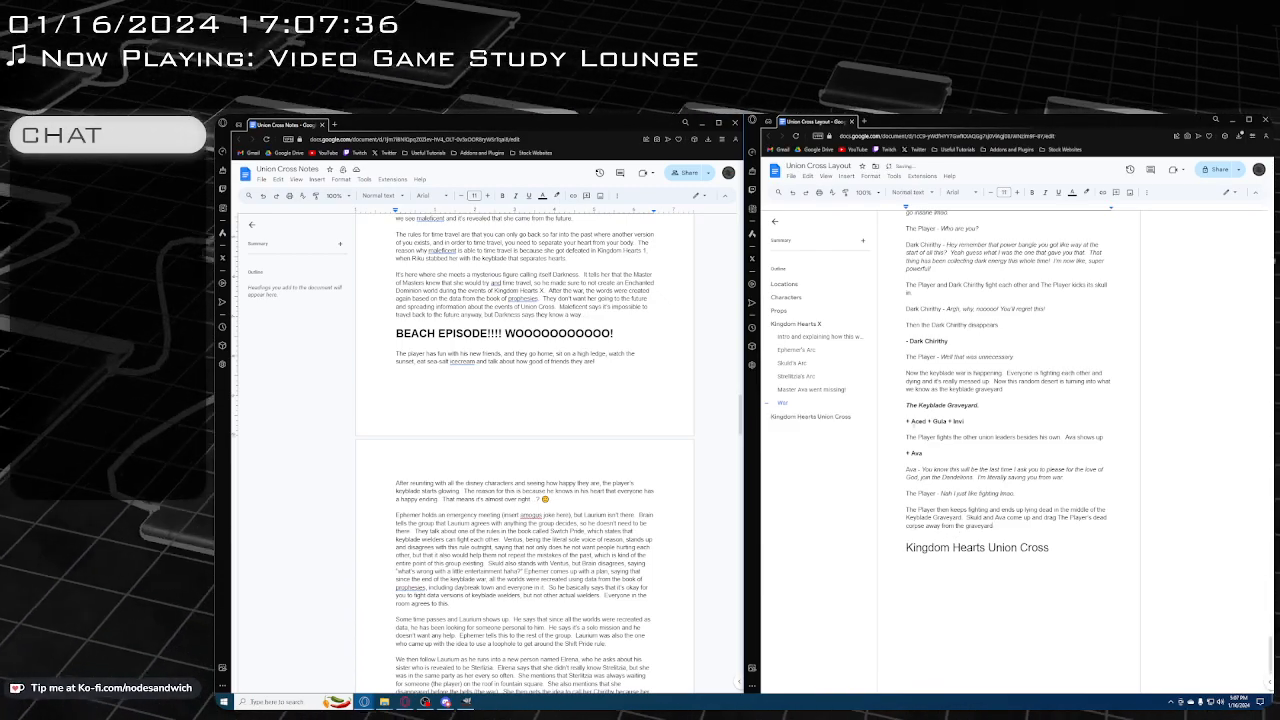
Review the Union Cross Notes from the start of Kingdom Hearts Union Cross to the beach episode
scroll(610, 347, up, 8)
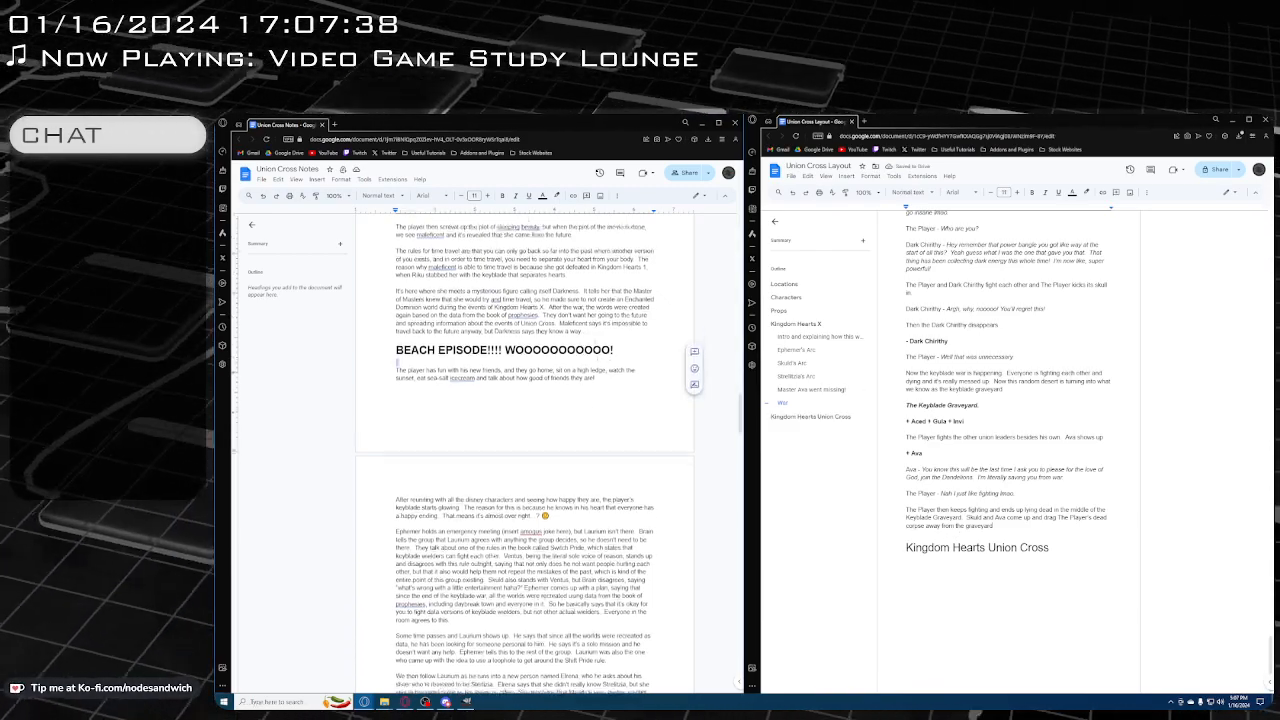
scroll(502, 368, down, 5)
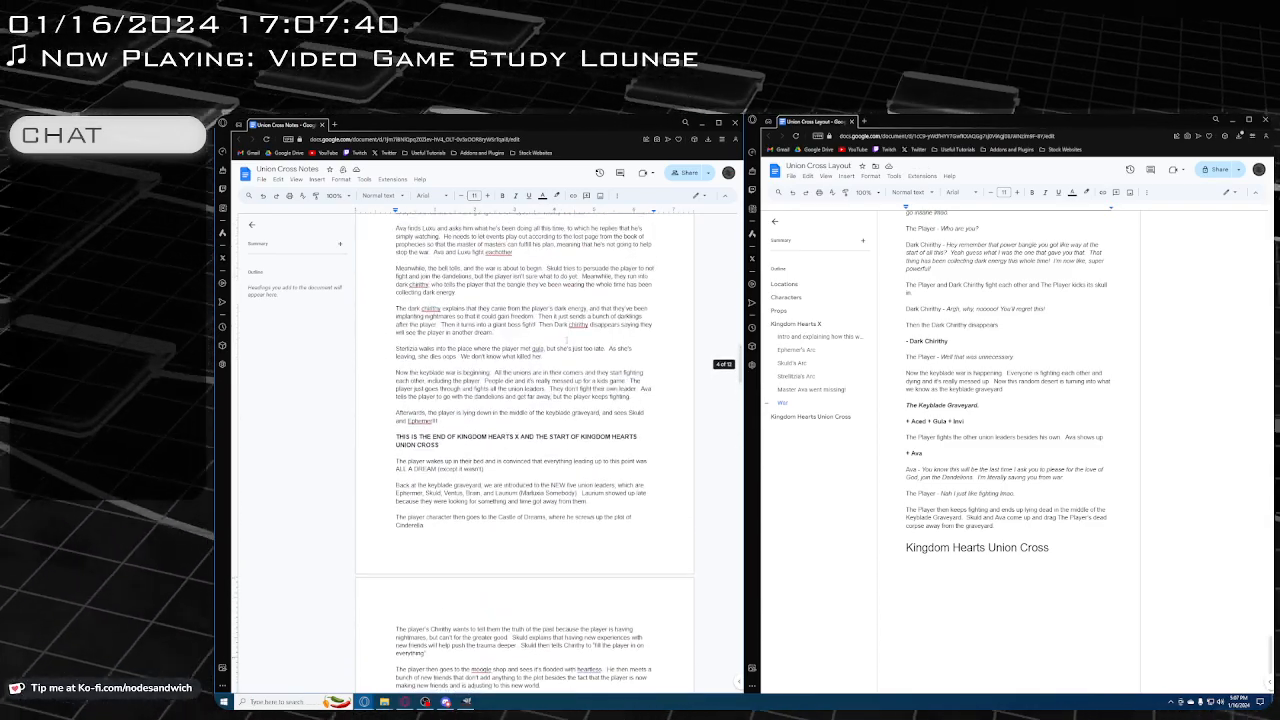
scroll(502, 369, up, 1)
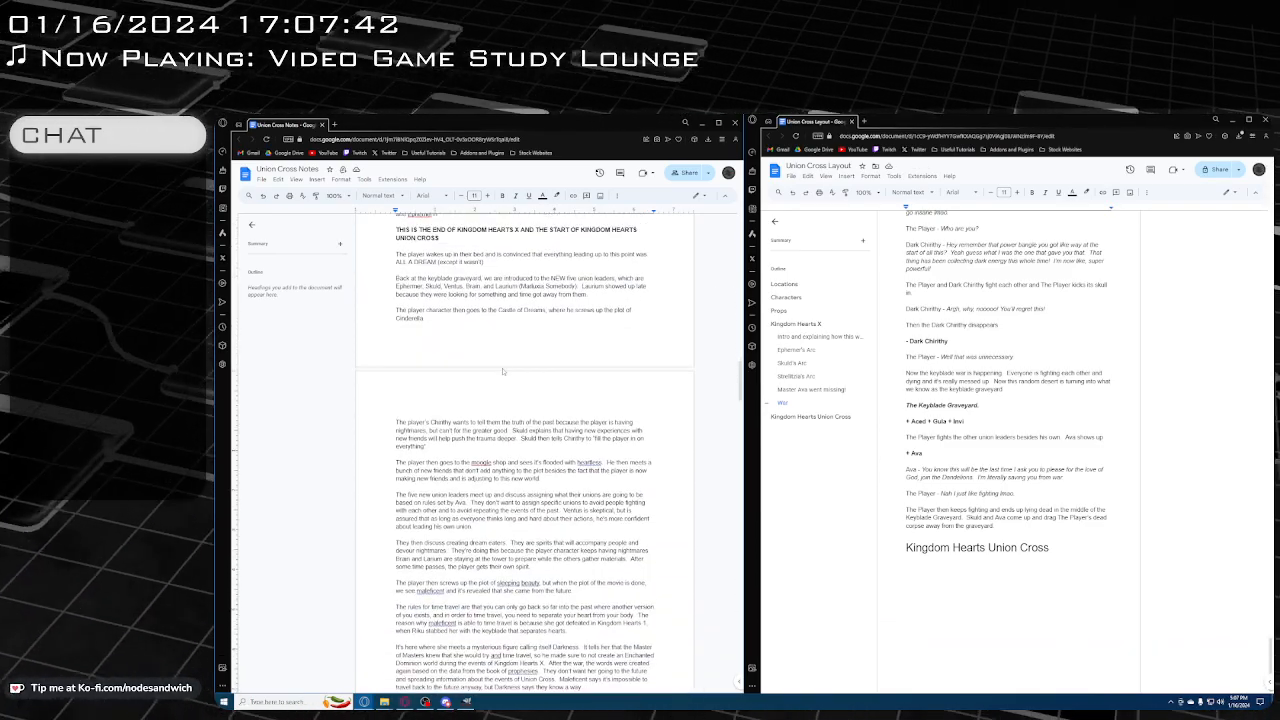
scroll(502, 366, down, 1)
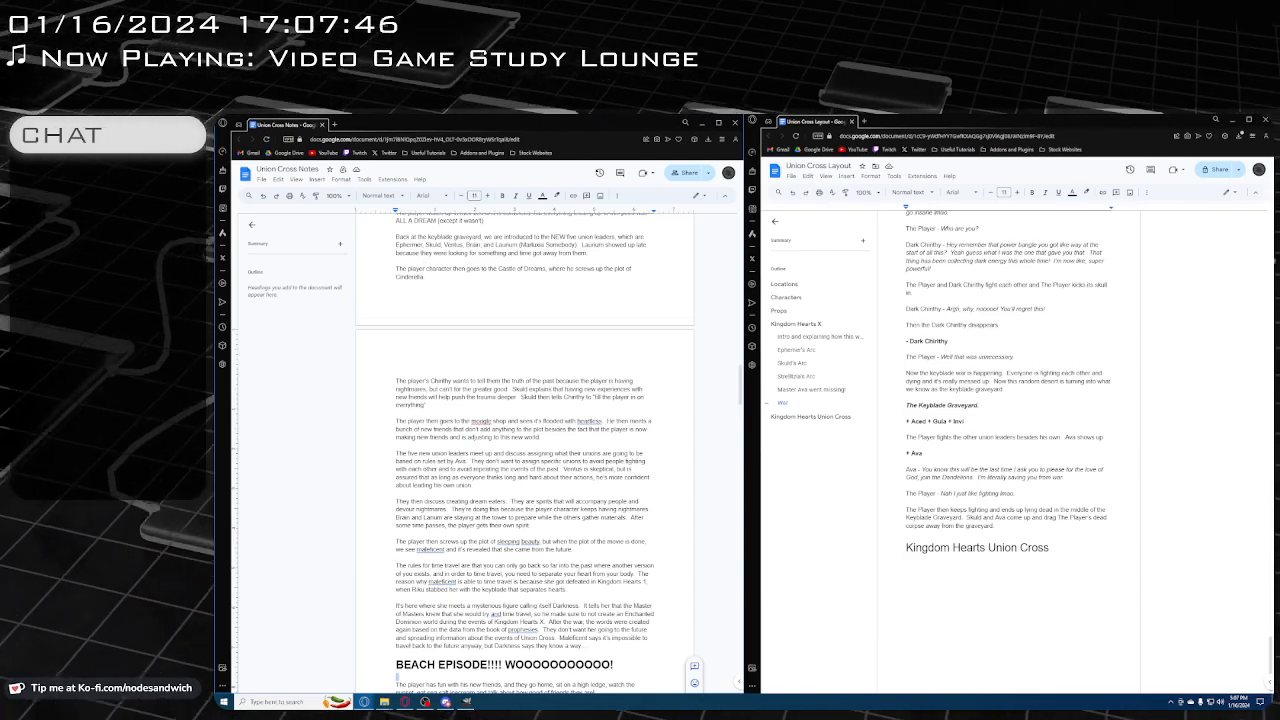
scroll(530, 442, down, 1)
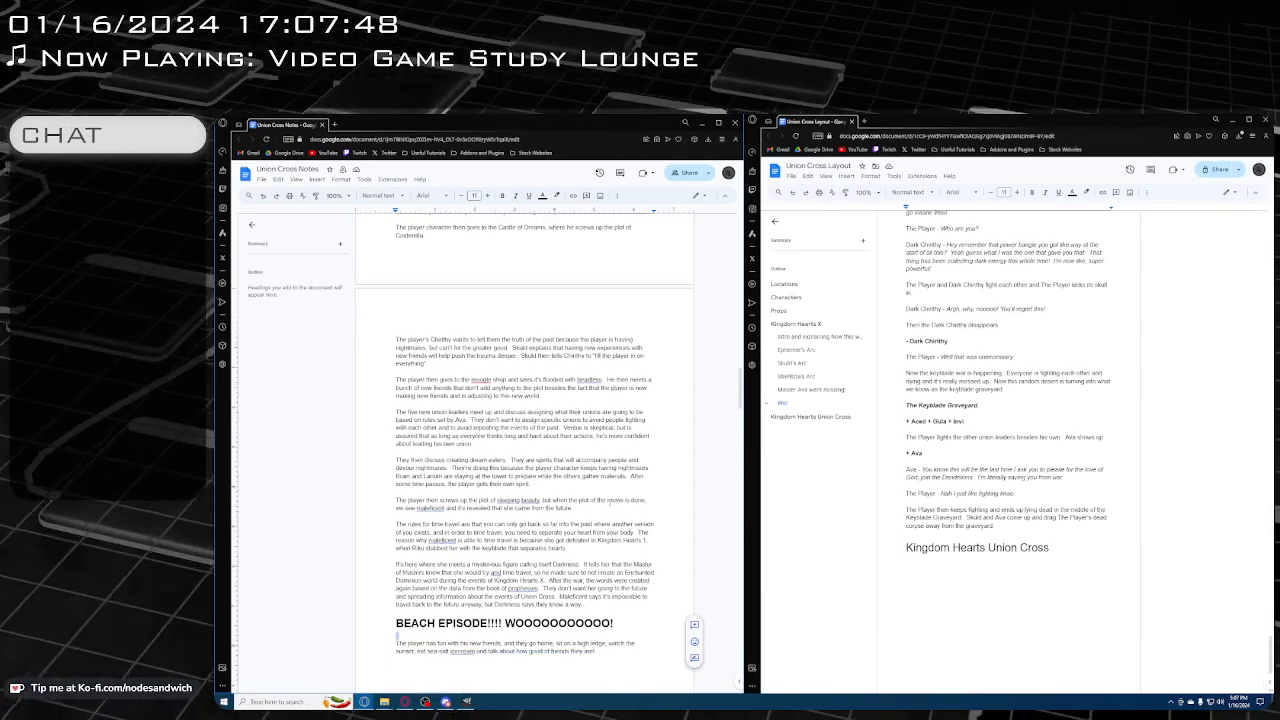
right_click(609, 503)
click(527, 532)
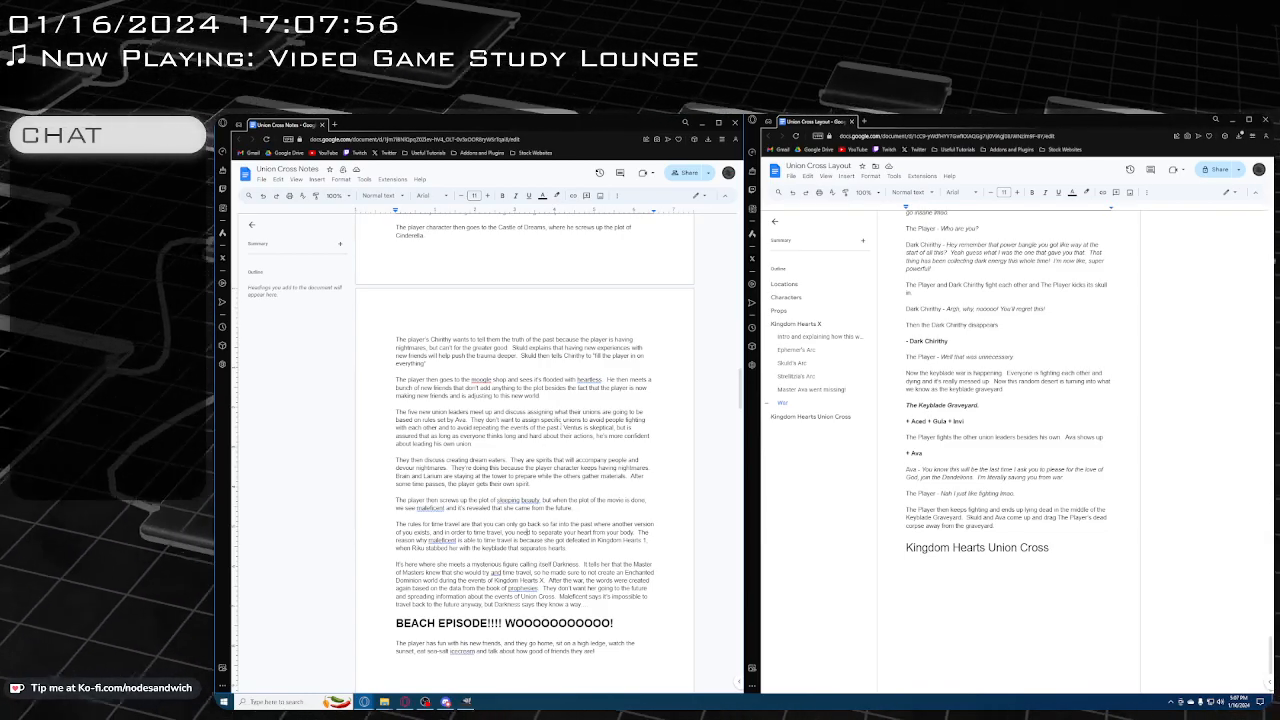
Read through the notes after the beach episode, covering the emergency meeting, Laurium's search, Elrena and the world glitches
scroll(521, 532, down, 4)
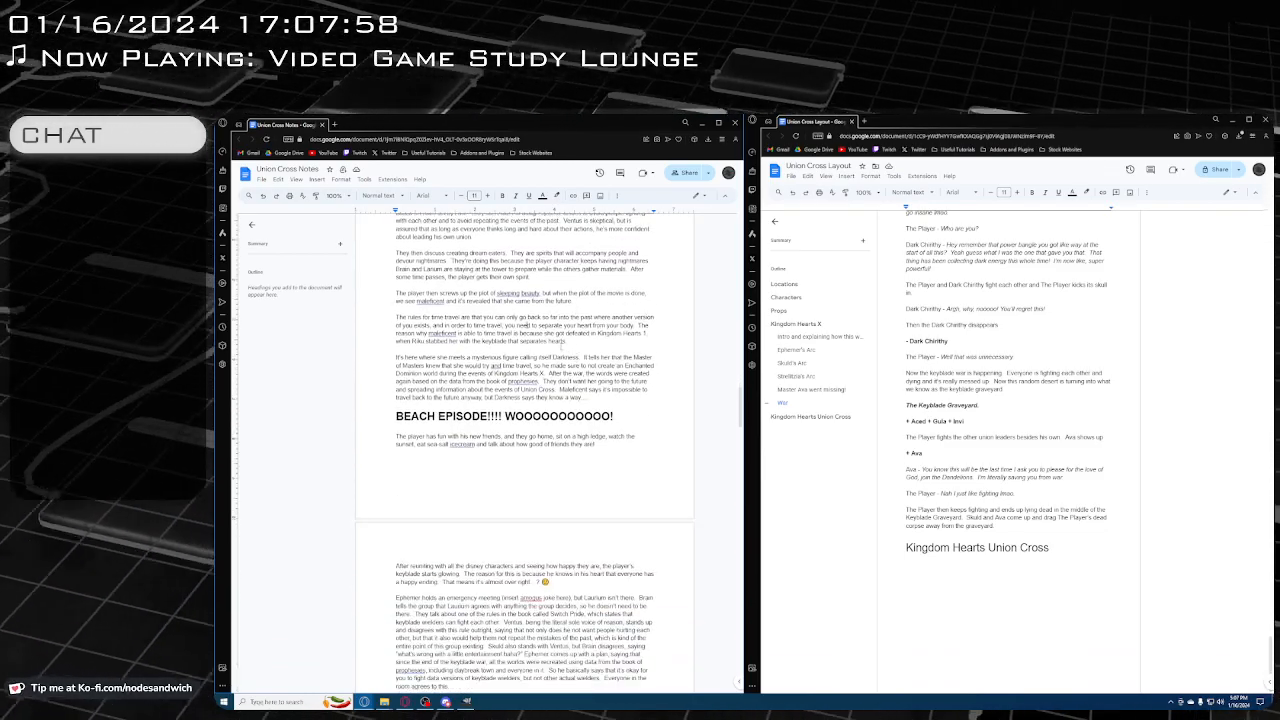
scroll(548, 341, down, 5)
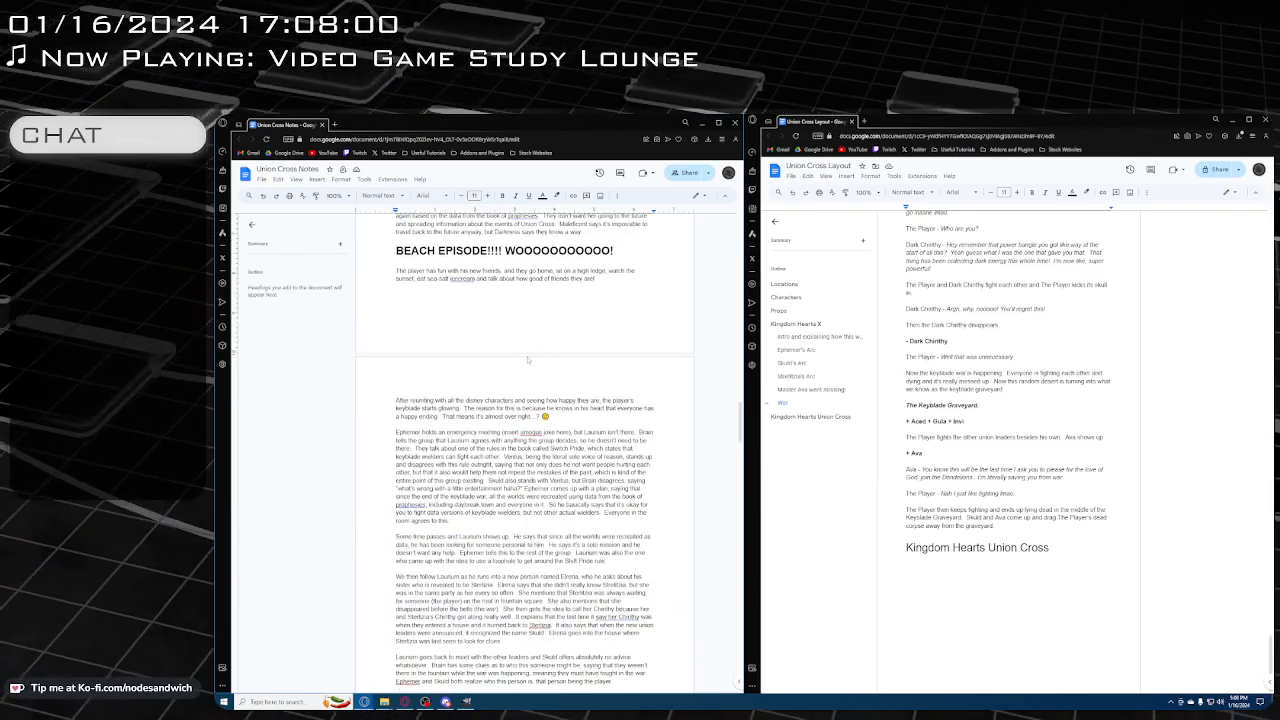
scroll(523, 450, down, 1)
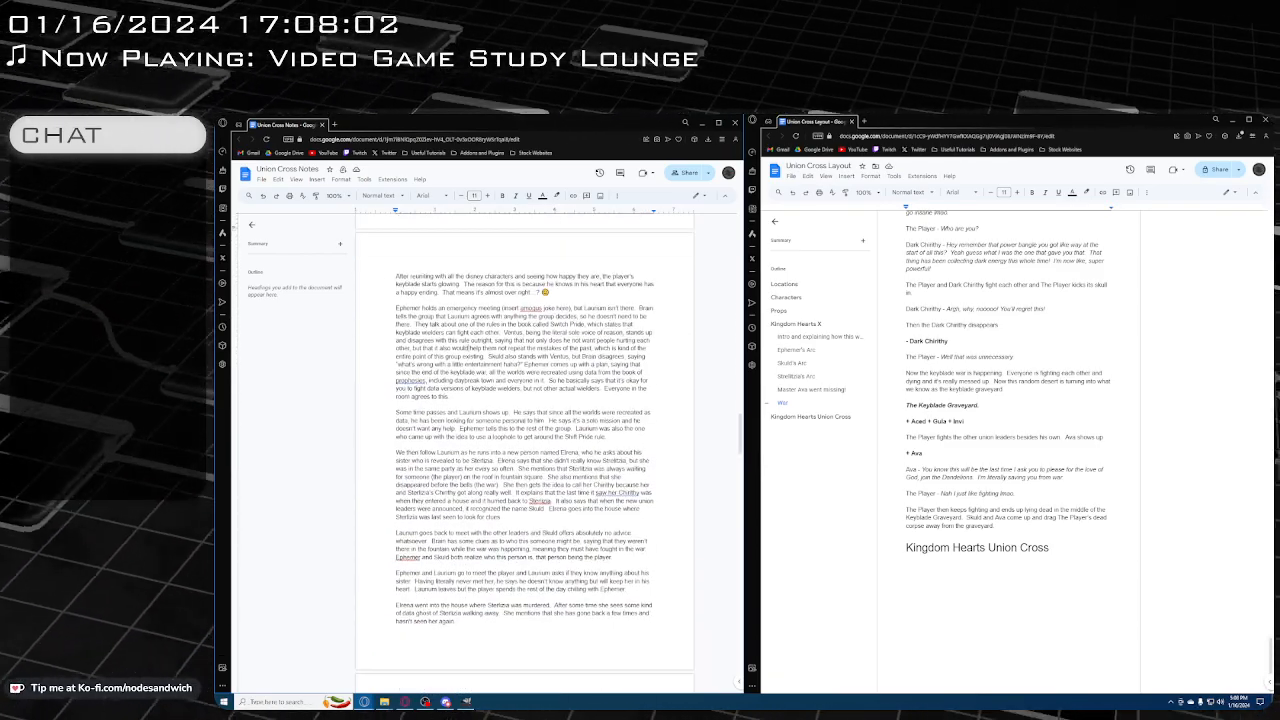
scroll(468, 347, down, 6)
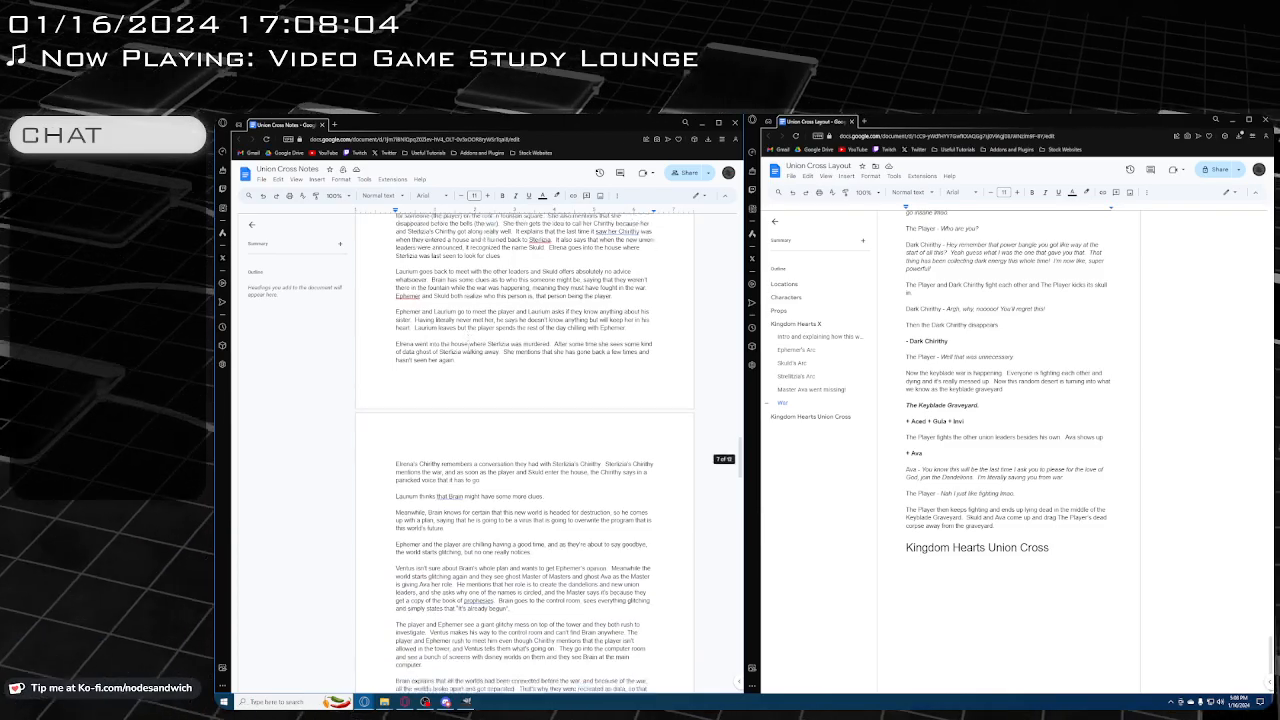
scroll(468, 347, down, 4)
scroll(468, 347, down, 2)
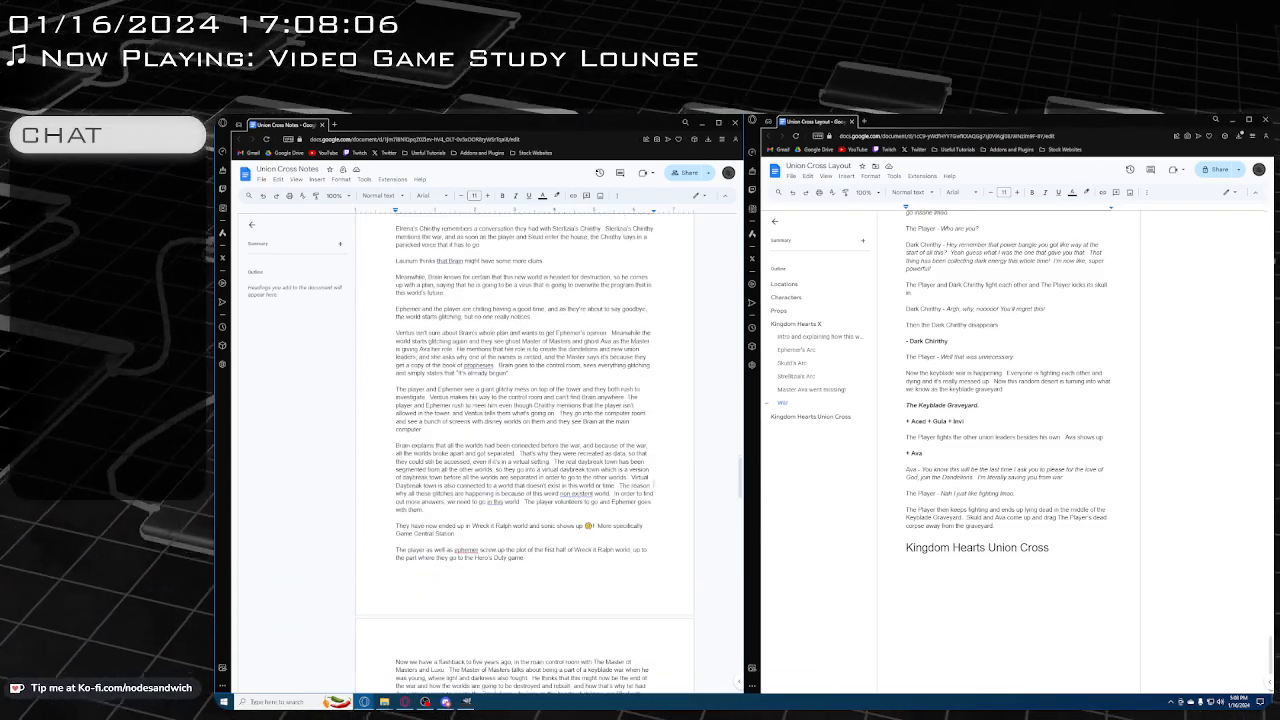
scroll(583, 463, up, 2)
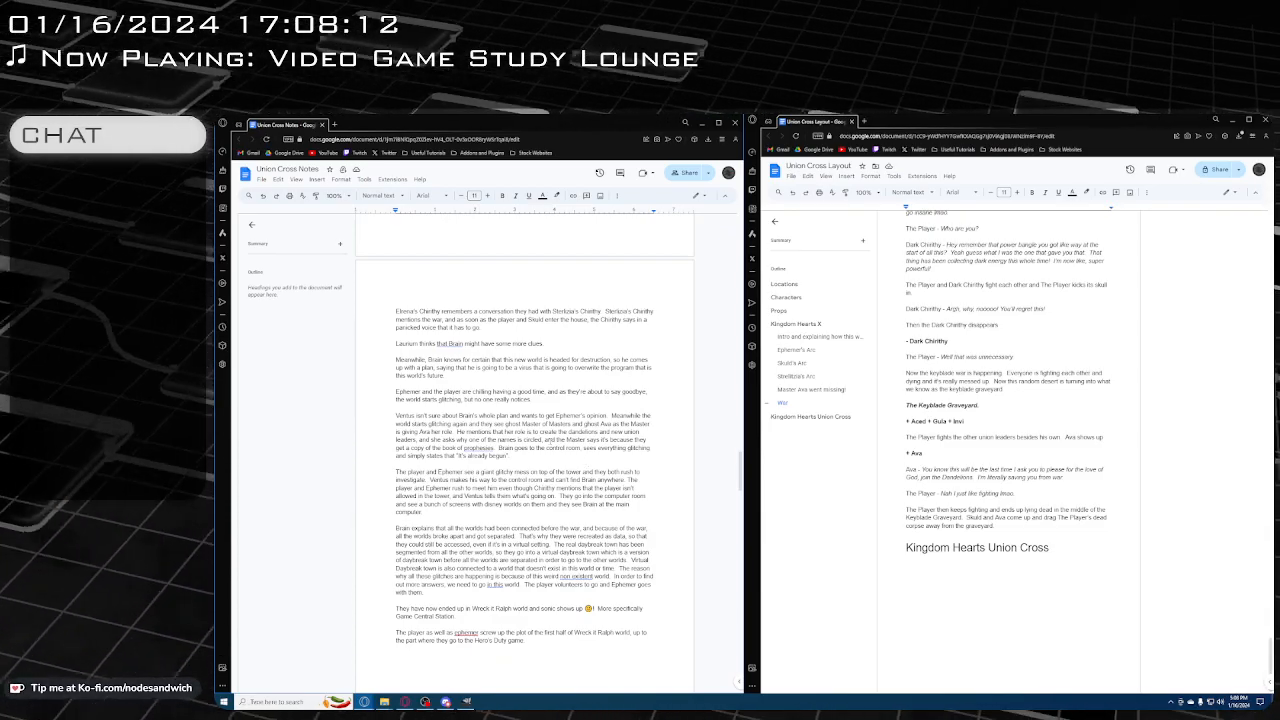
scroll(549, 441, up, 5)
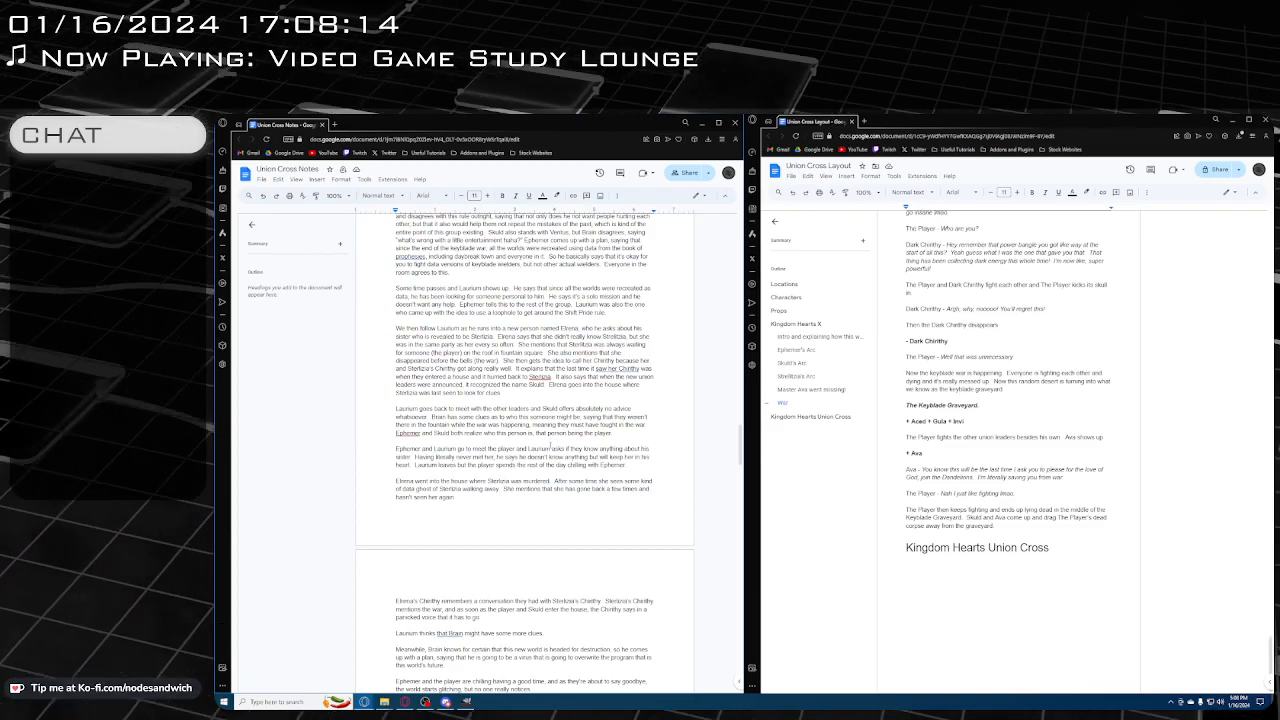
scroll(550, 441, up, 3)
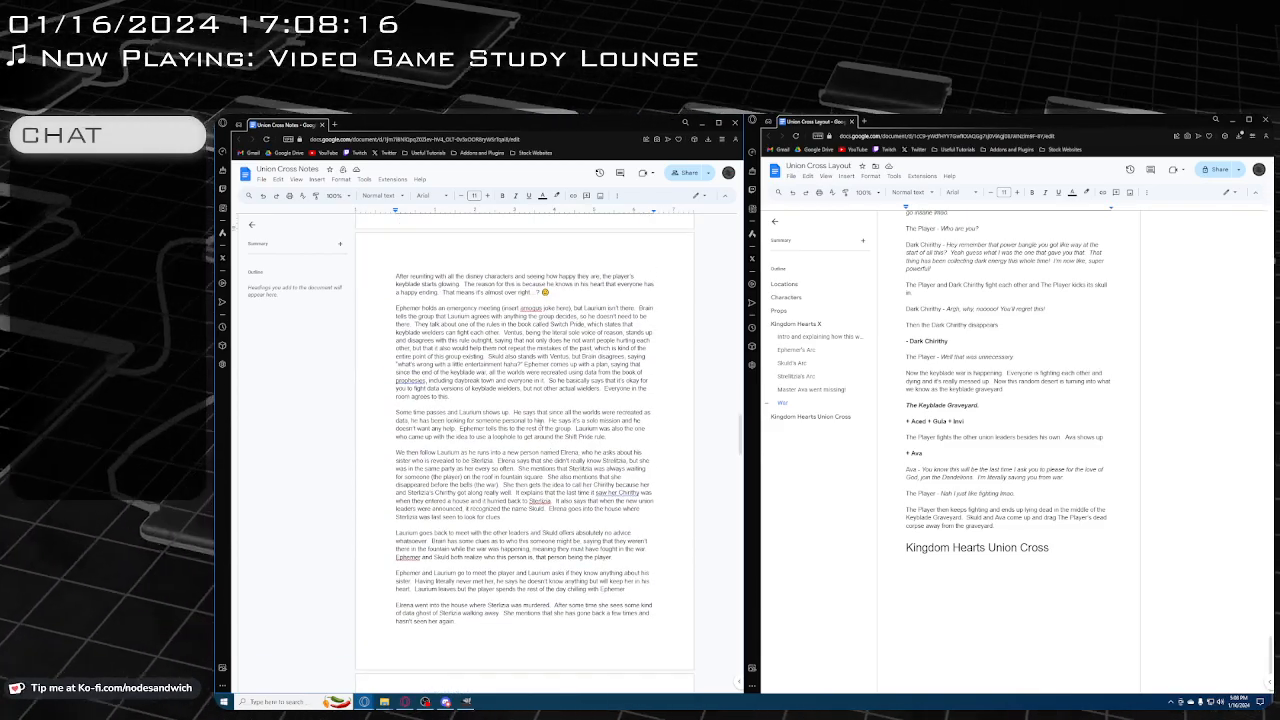
scroll(539, 424, down, 3)
scroll(536, 424, down, 1)
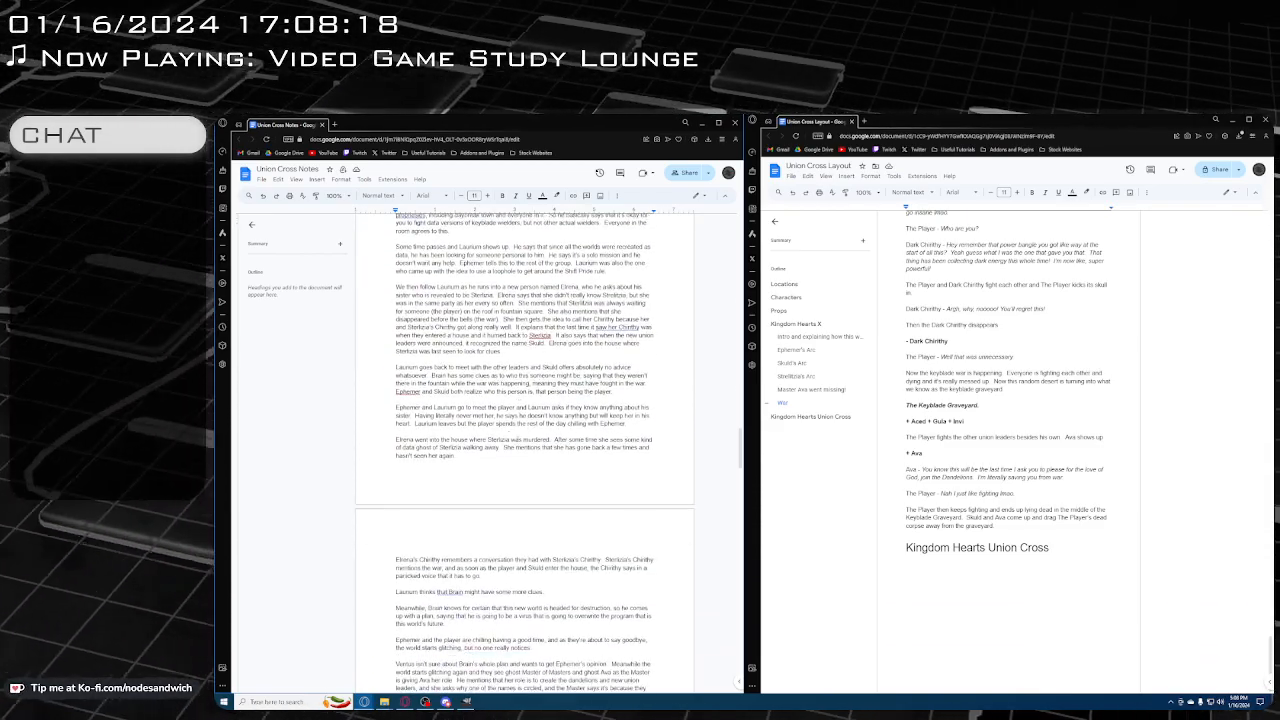
Read the notes on Brain's plan, the virtual Daybreak Town and the Wreck-It Ralph world, and return to the page ending with the beach episode
scroll(501, 428, down, 5)
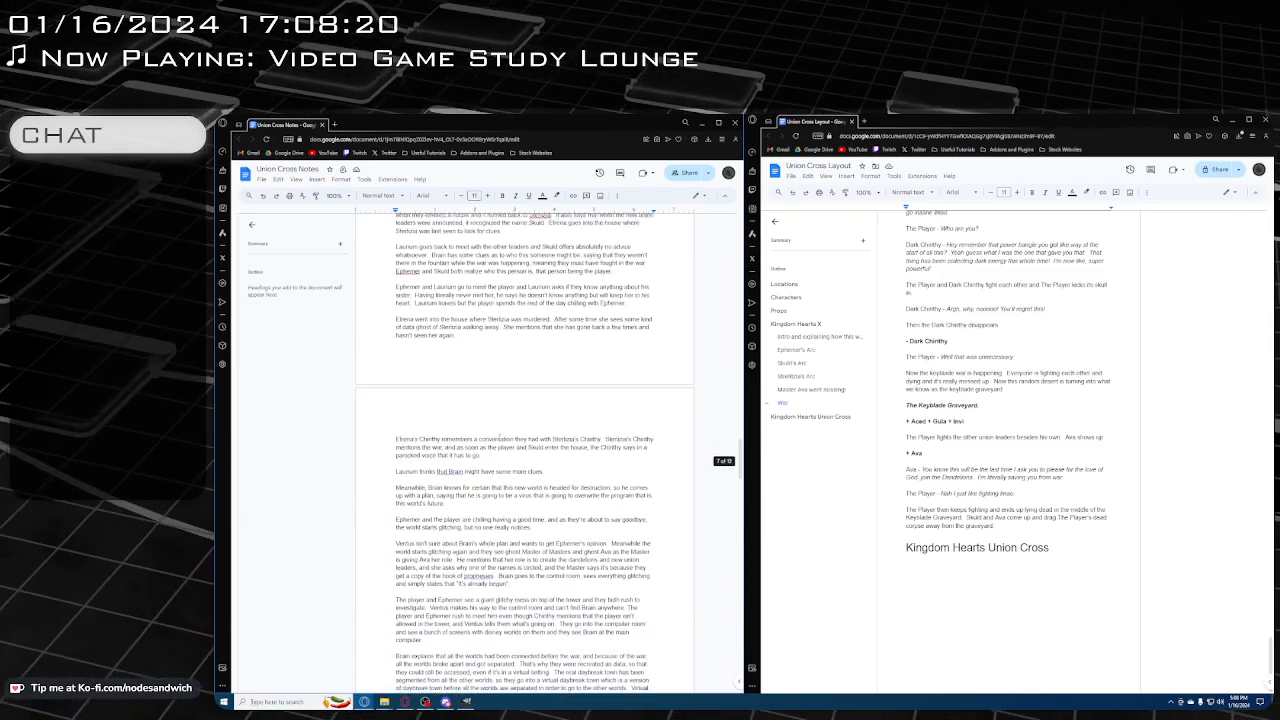
scroll(465, 452, down, 3)
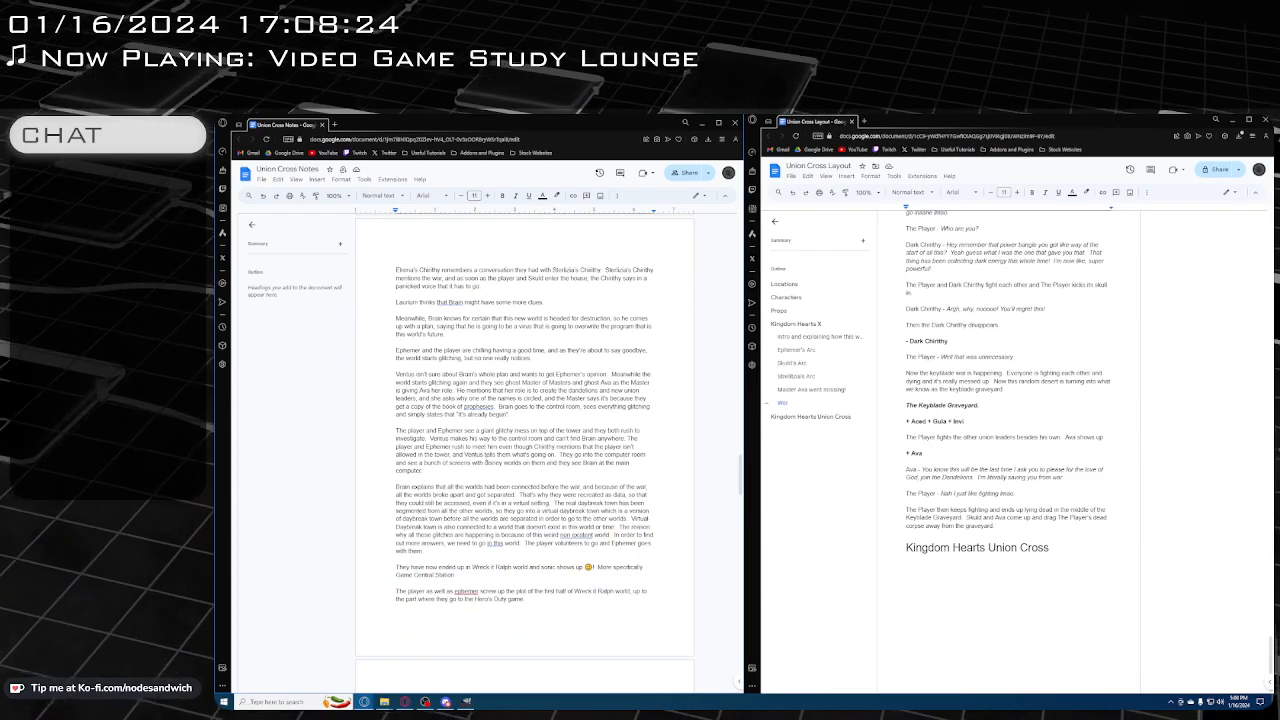
scroll(524, 437, down, 2)
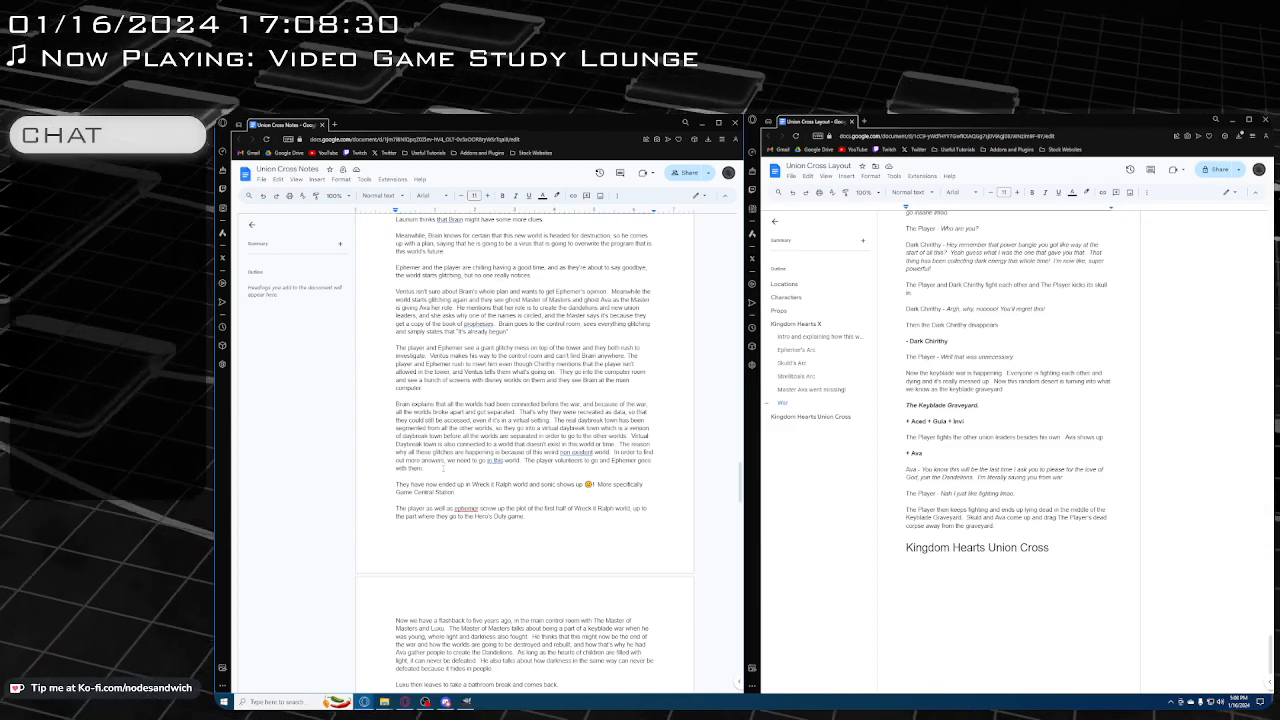
scroll(430, 468, up, 8)
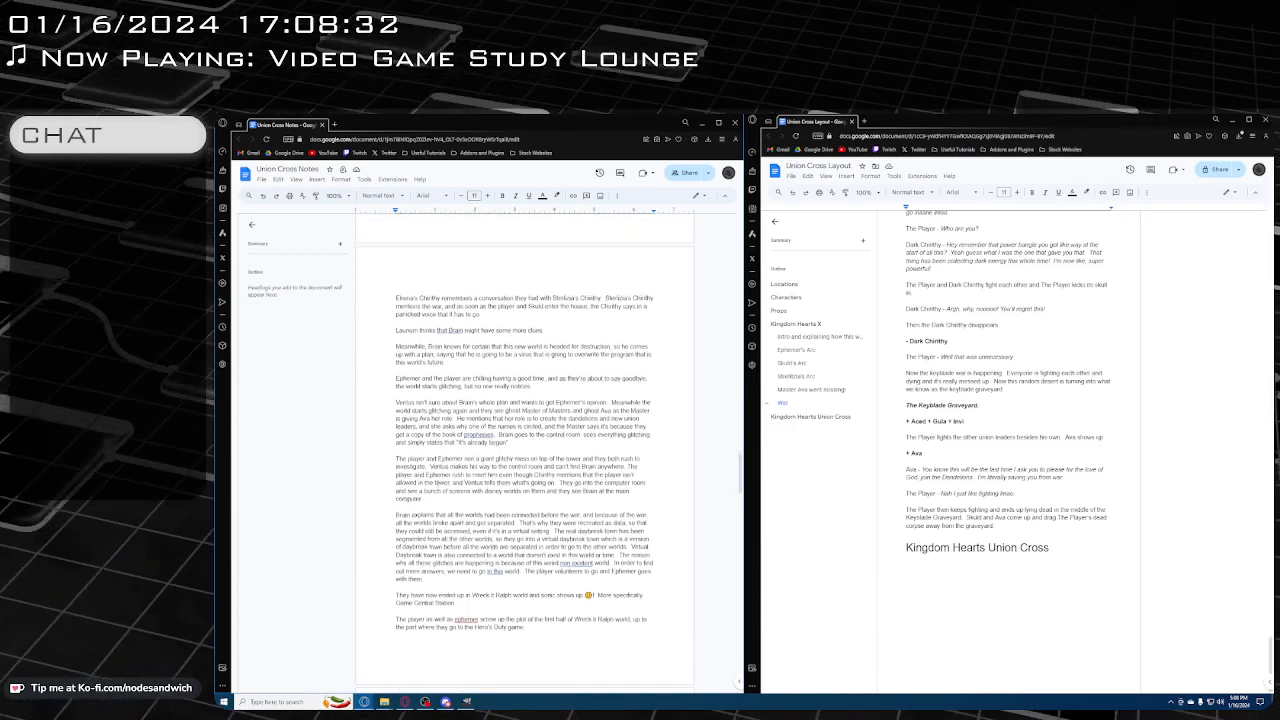
scroll(443, 482, up, 12)
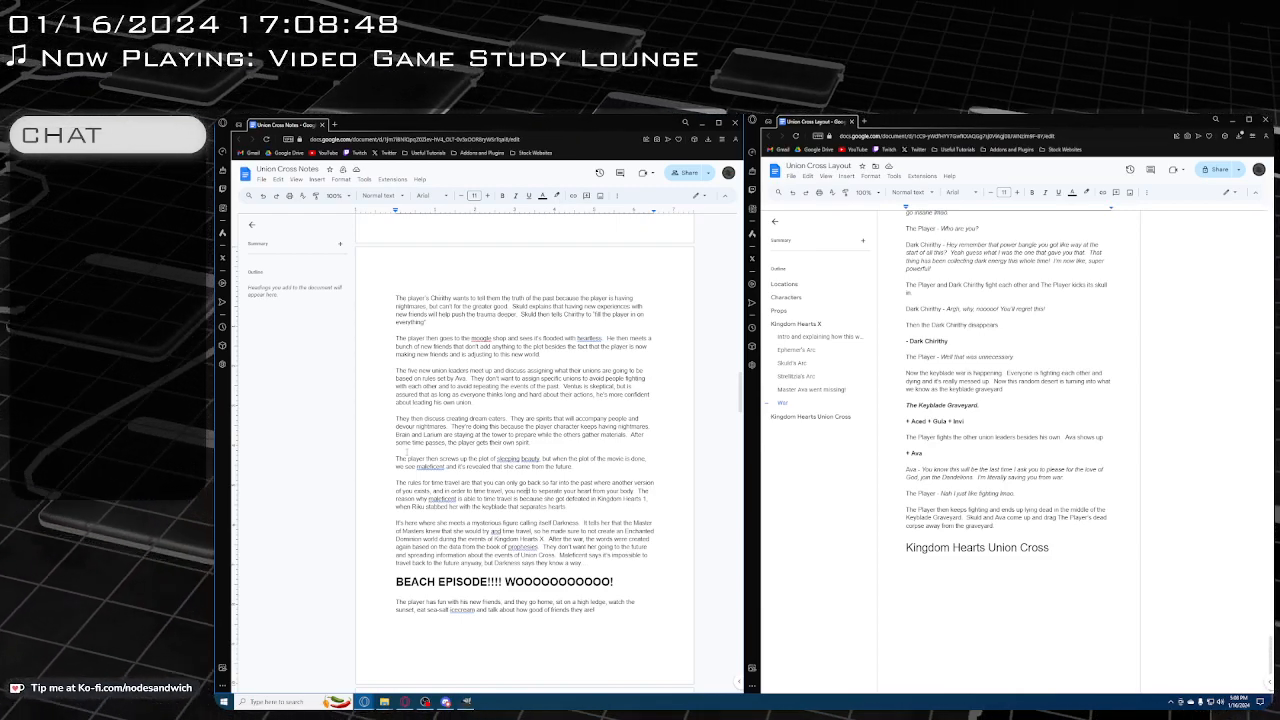
Switch to GIMP and look through the presentation's Characters layers and the expanded Locations group to check the available characters and backgrounds
click(466, 702)
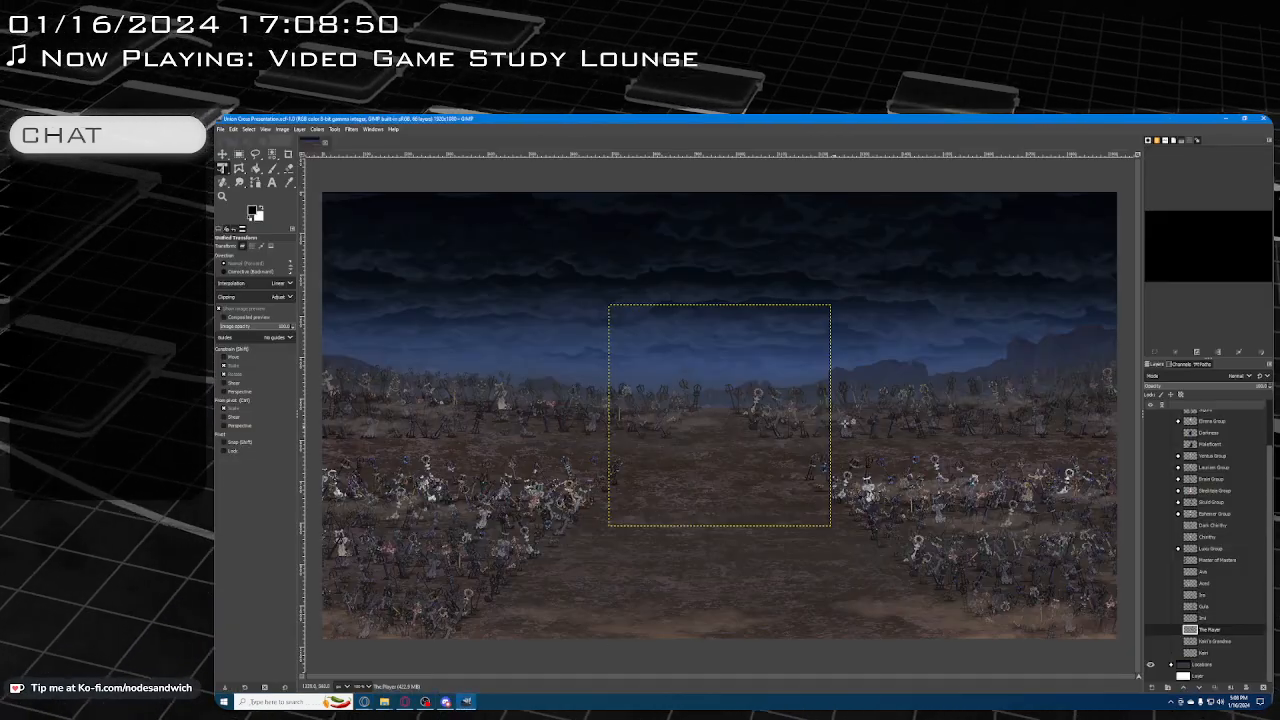
scroll(1205, 536, up, 1)
scroll(1205, 536, down, 2)
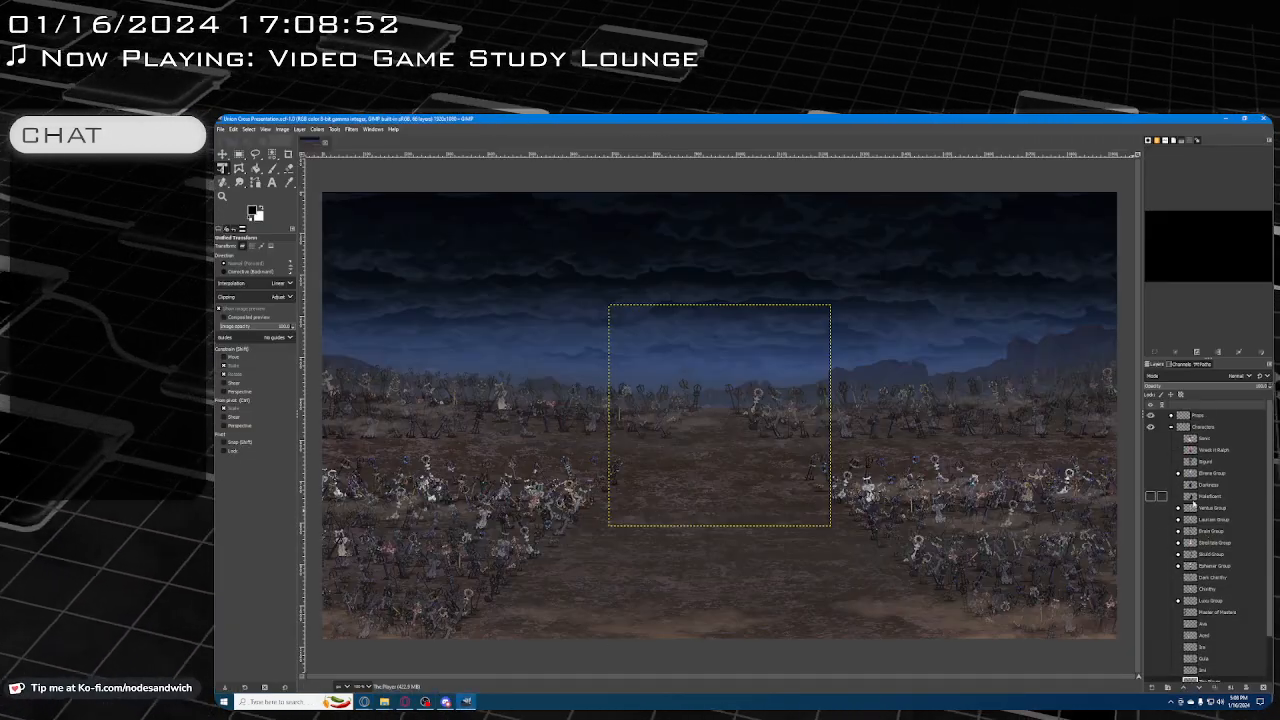
click(1171, 665)
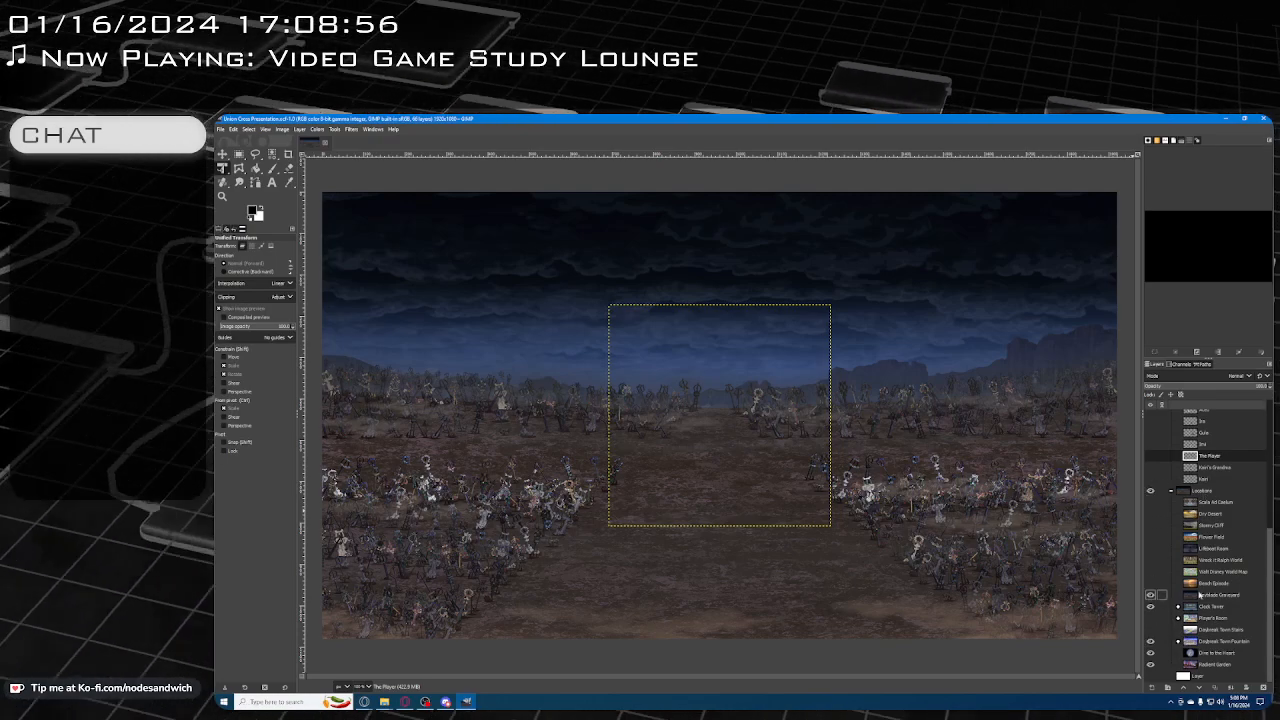
scroll(1211, 520, up, 5)
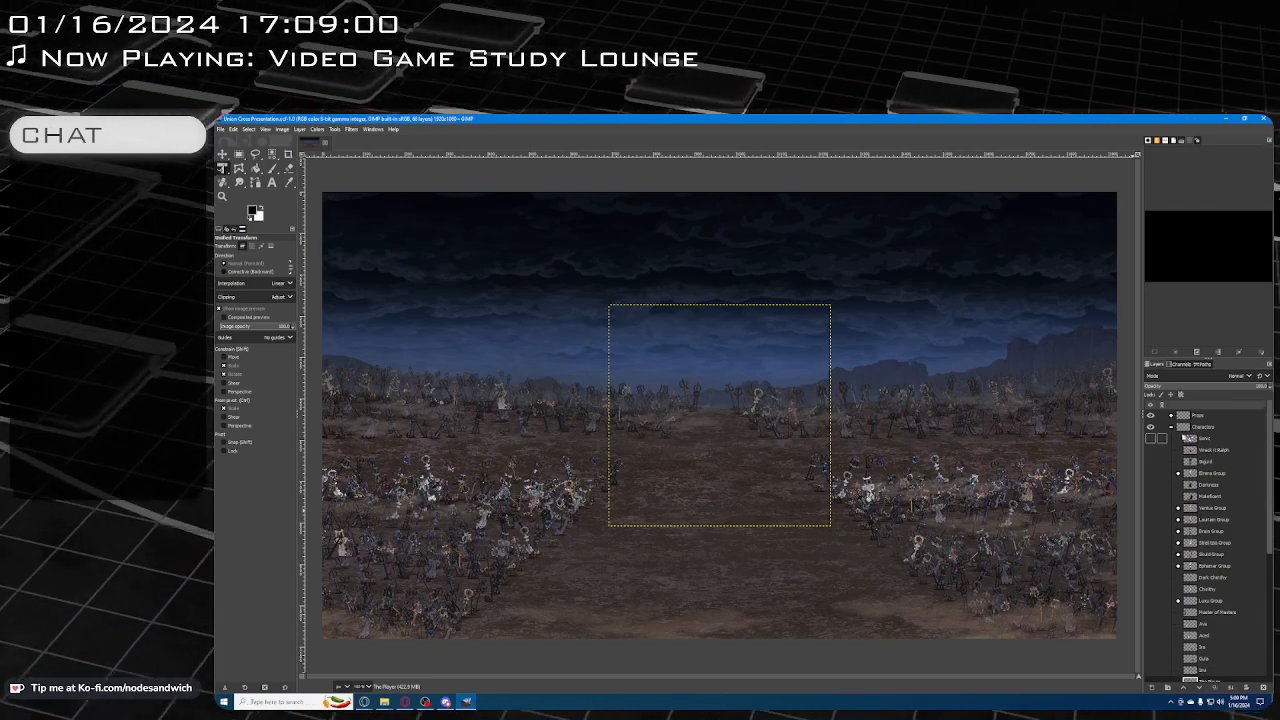
scroll(1170, 490, down, 5)
scroll(1170, 518, up, 5)
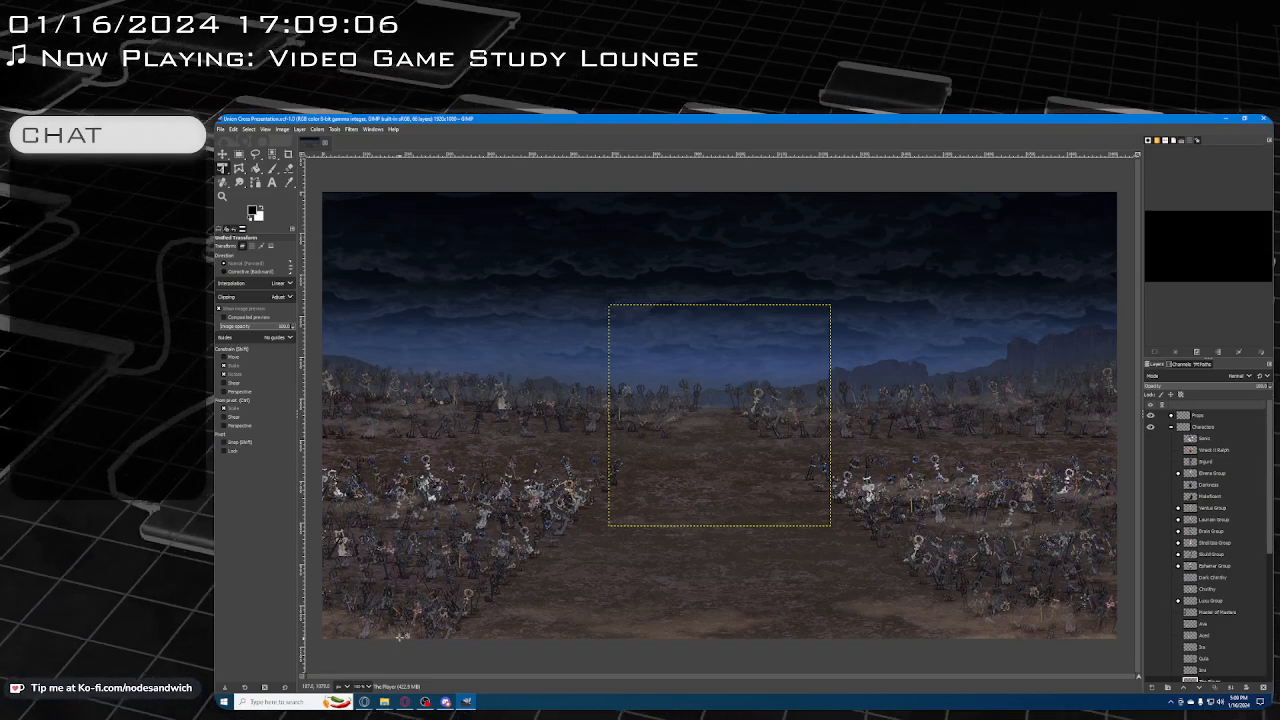
Switch back to the notes and layout documents in Google Docs and start a new line below the "Kingdom Hearts Union Cross" heading
click(365, 702)
click(294, 660)
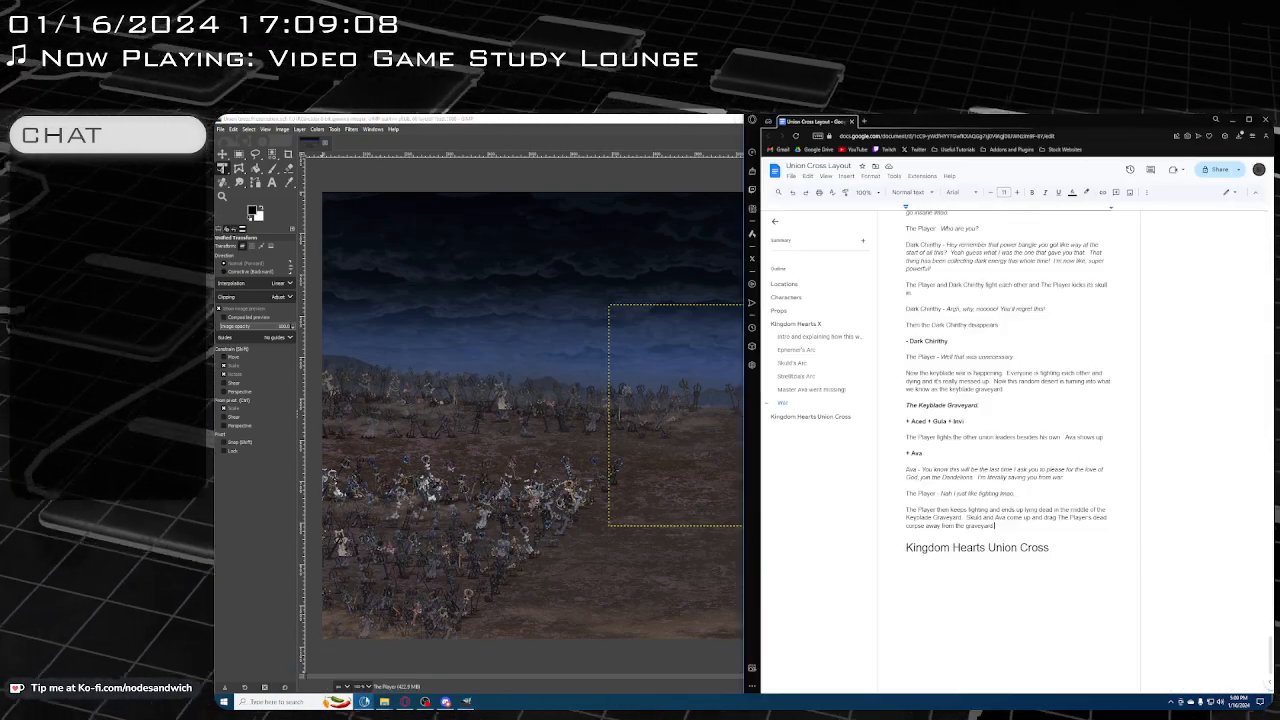
click(365, 702)
click(344, 664)
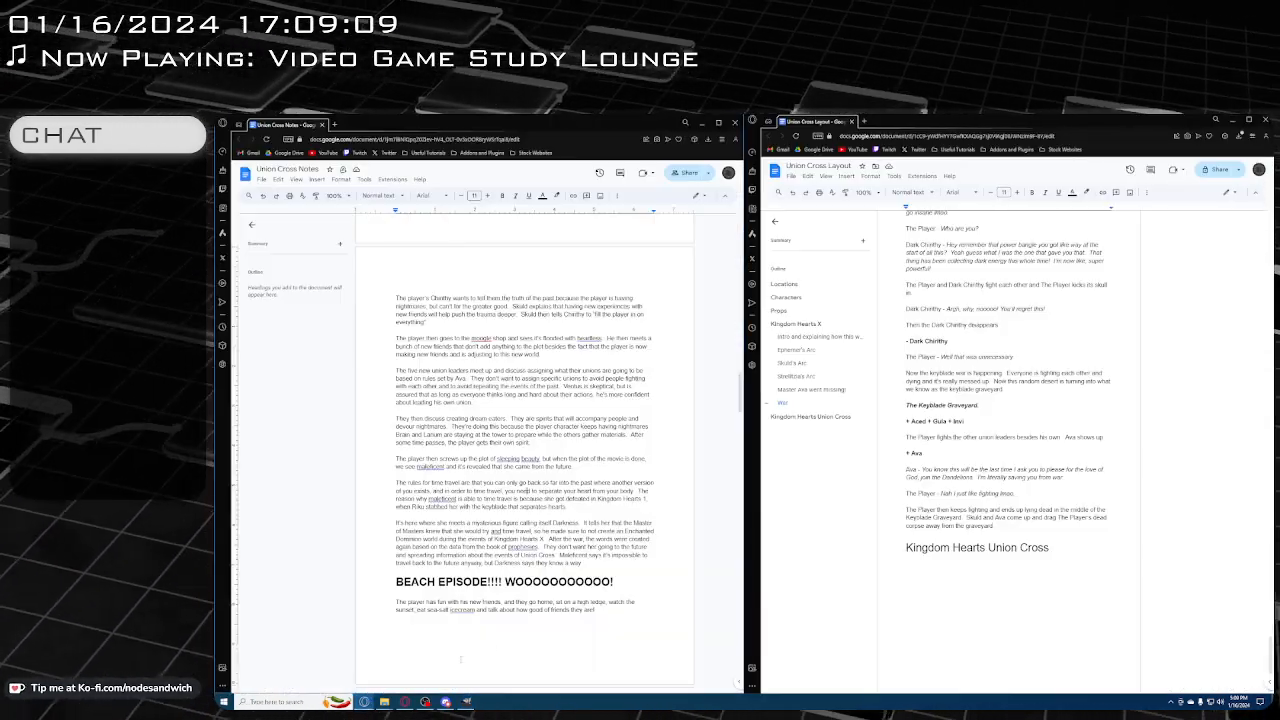
click(1088, 626)
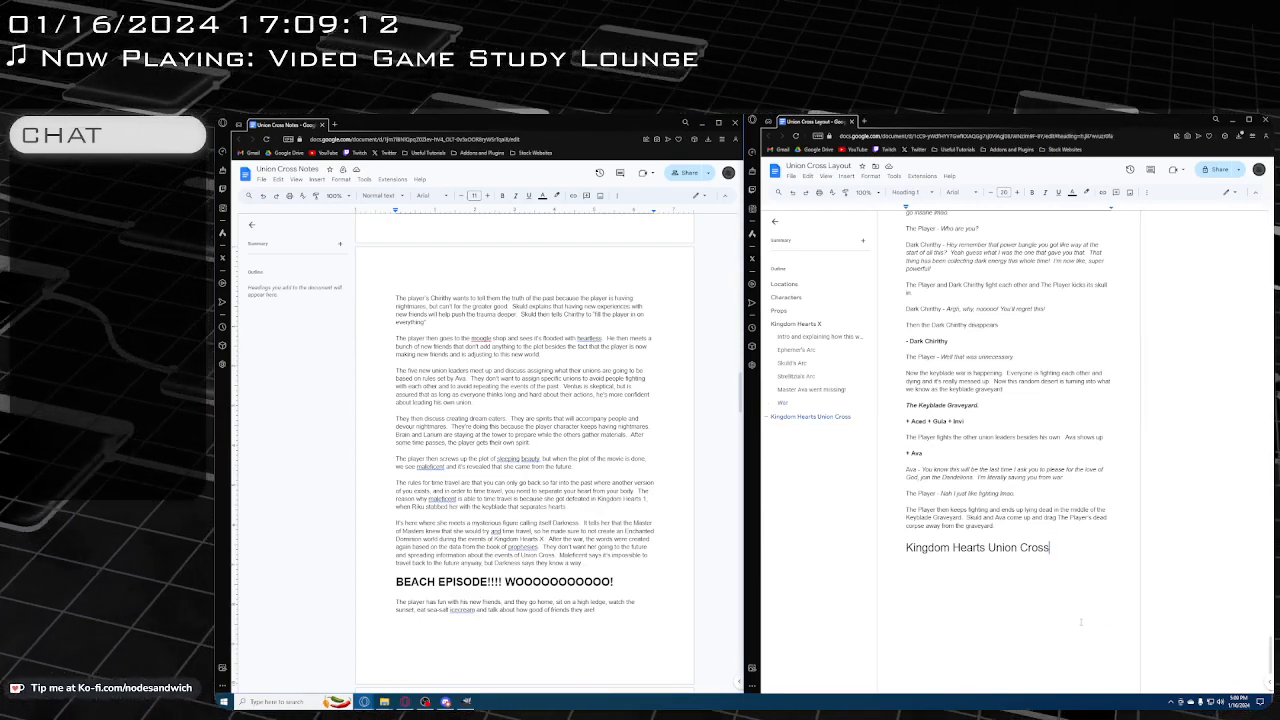
key(Return)
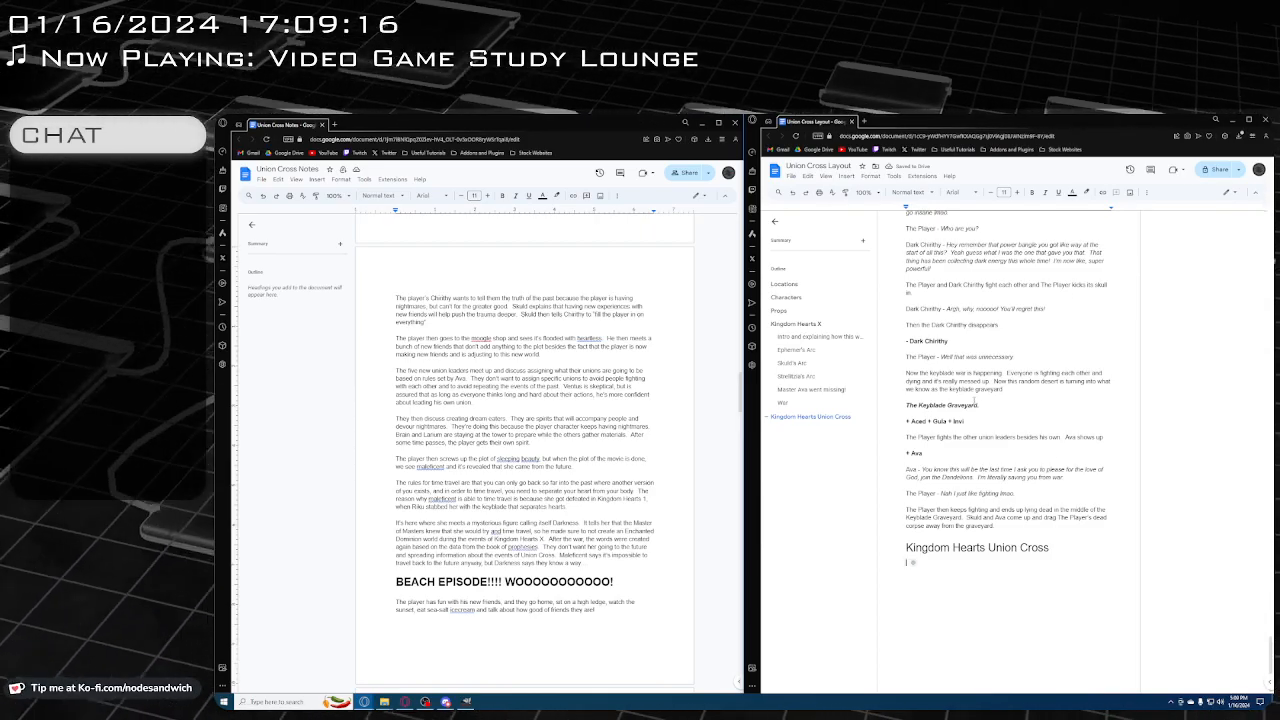
Review the layout's scenes from Master Ava's disappearance through the war, and the notes around the start of Kingdom Hearts Union Cross
scroll(1008, 440, up, 15)
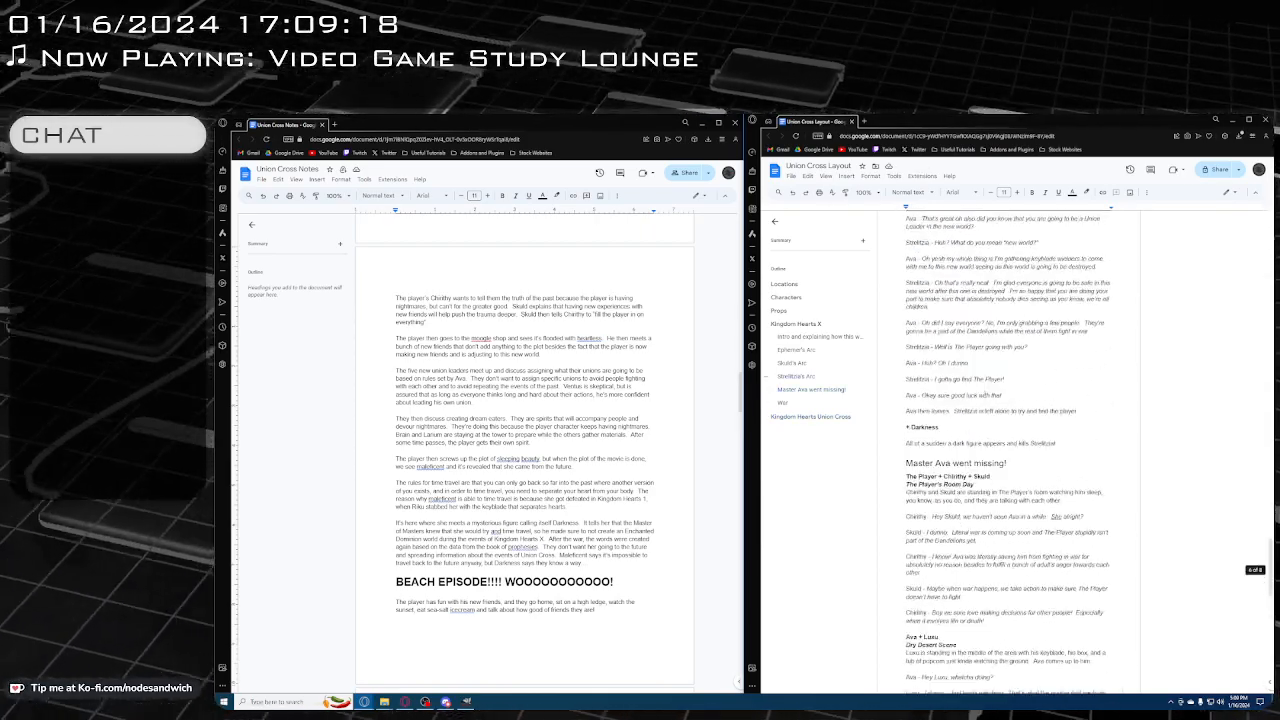
scroll(1010, 378, down, 10)
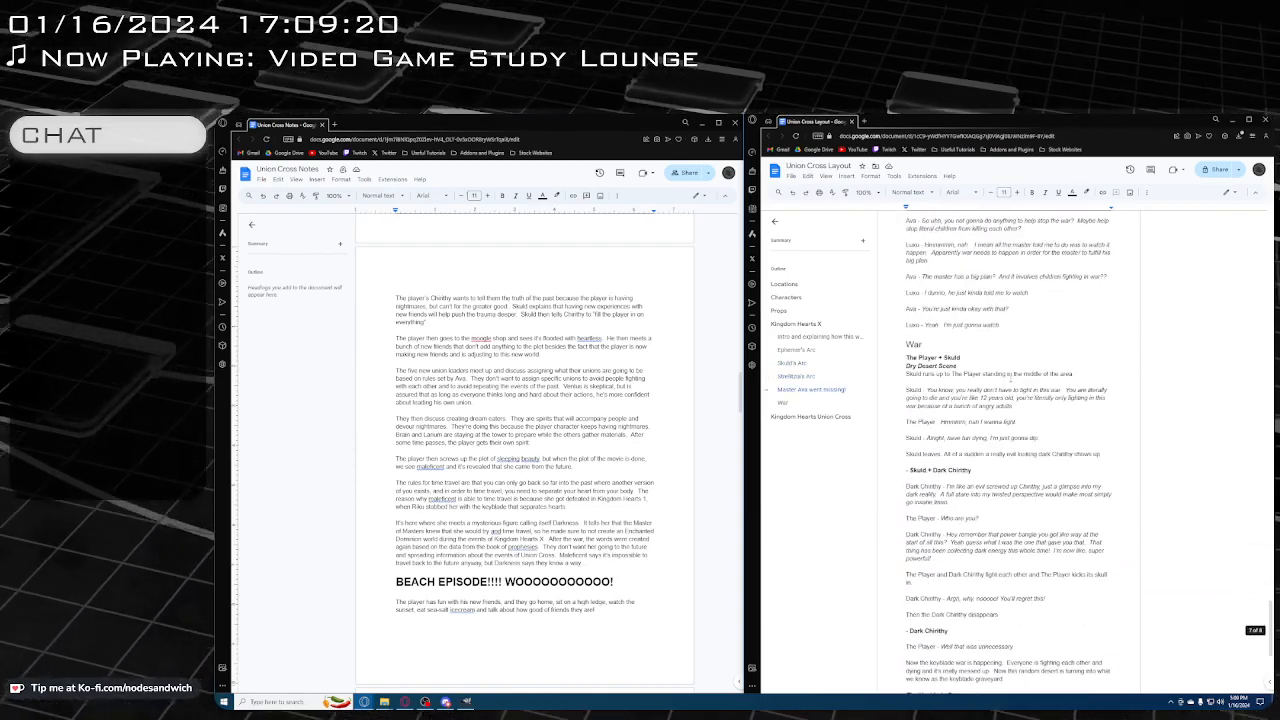
scroll(1010, 378, down, 5)
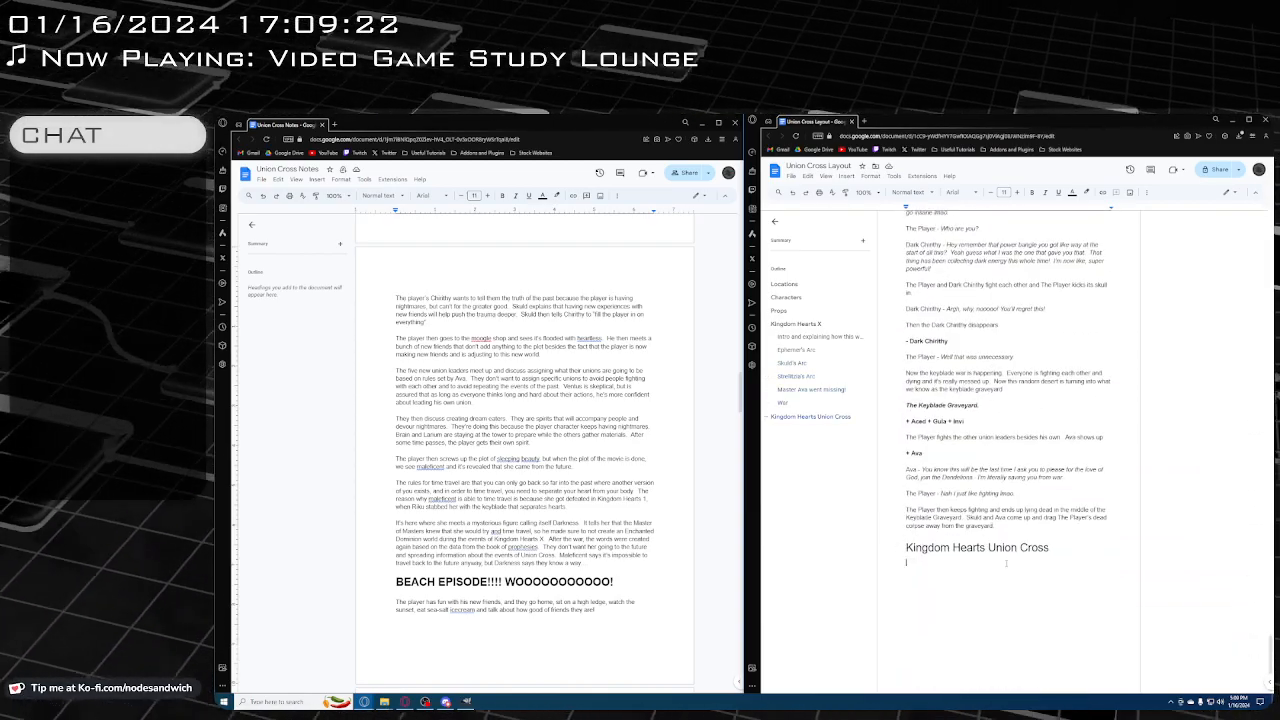
scroll(569, 544, up, 10)
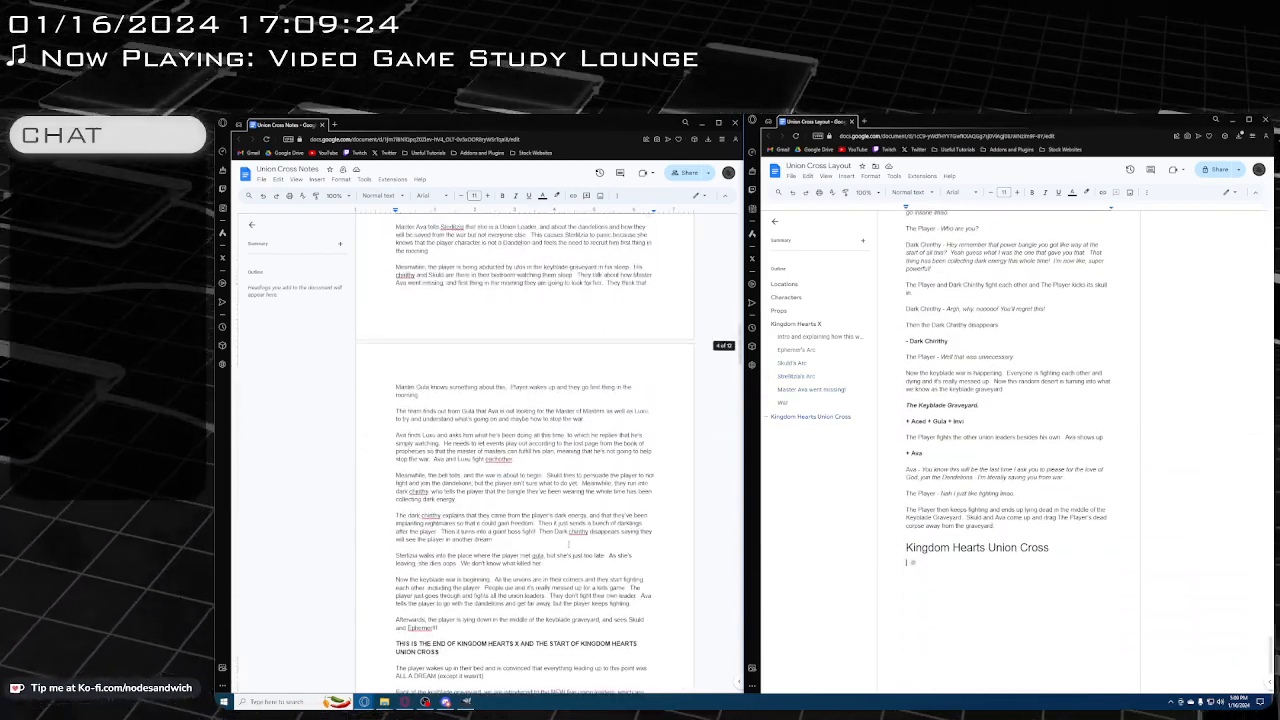
scroll(569, 544, down, 5)
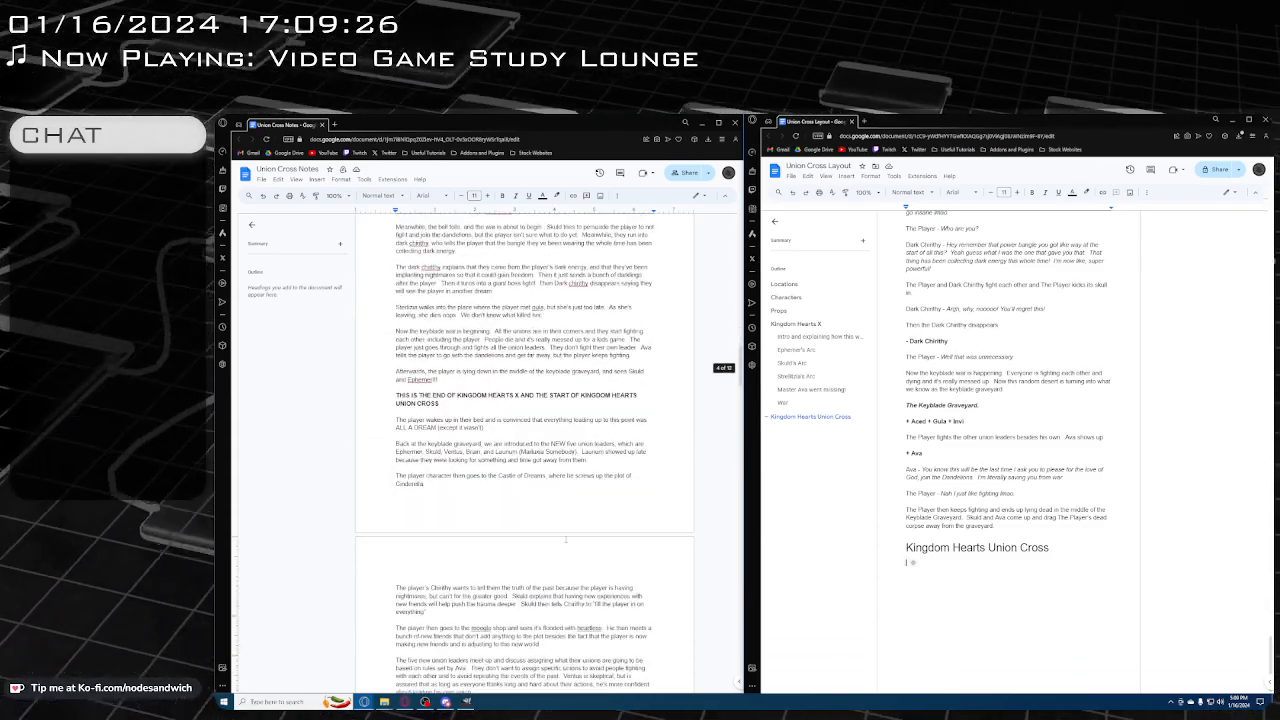
scroll(565, 540, down, 1)
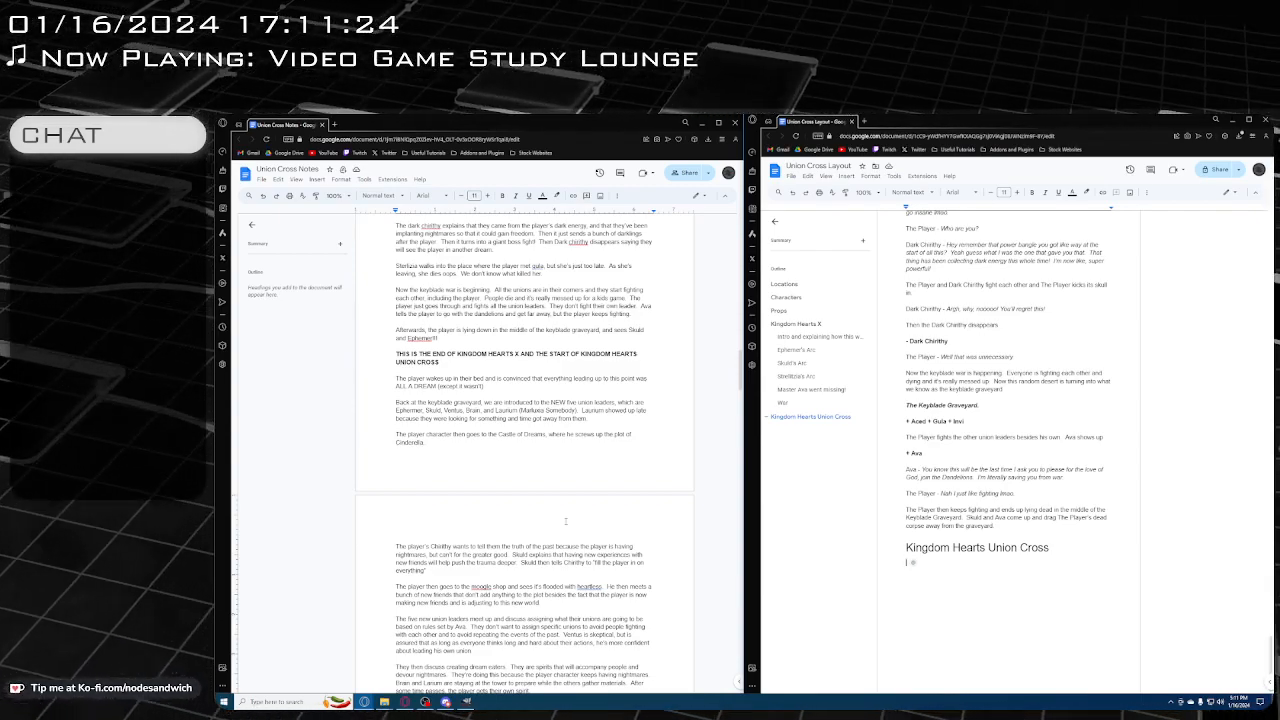
Write below the heading: "Everyone is now in the new world! All the foretellers are gone and now all the Unions are led by even more children!"
text(Eve)
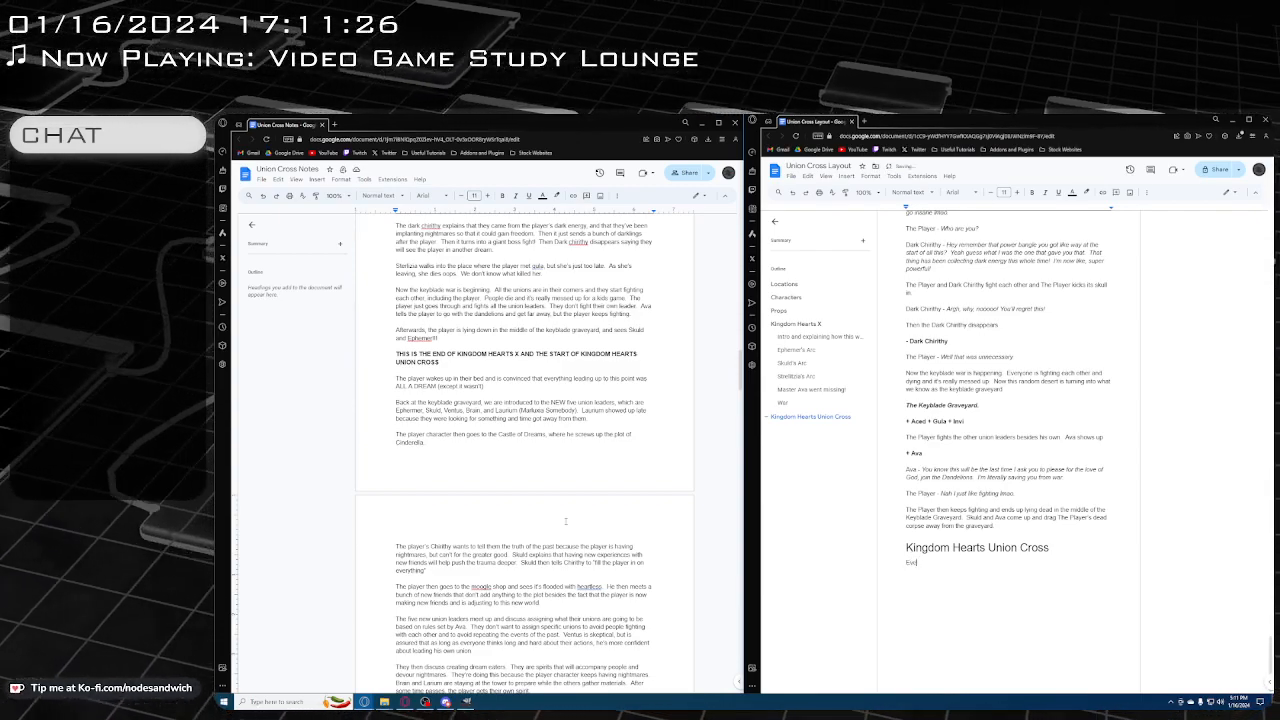
text(ryone is now in the new world)
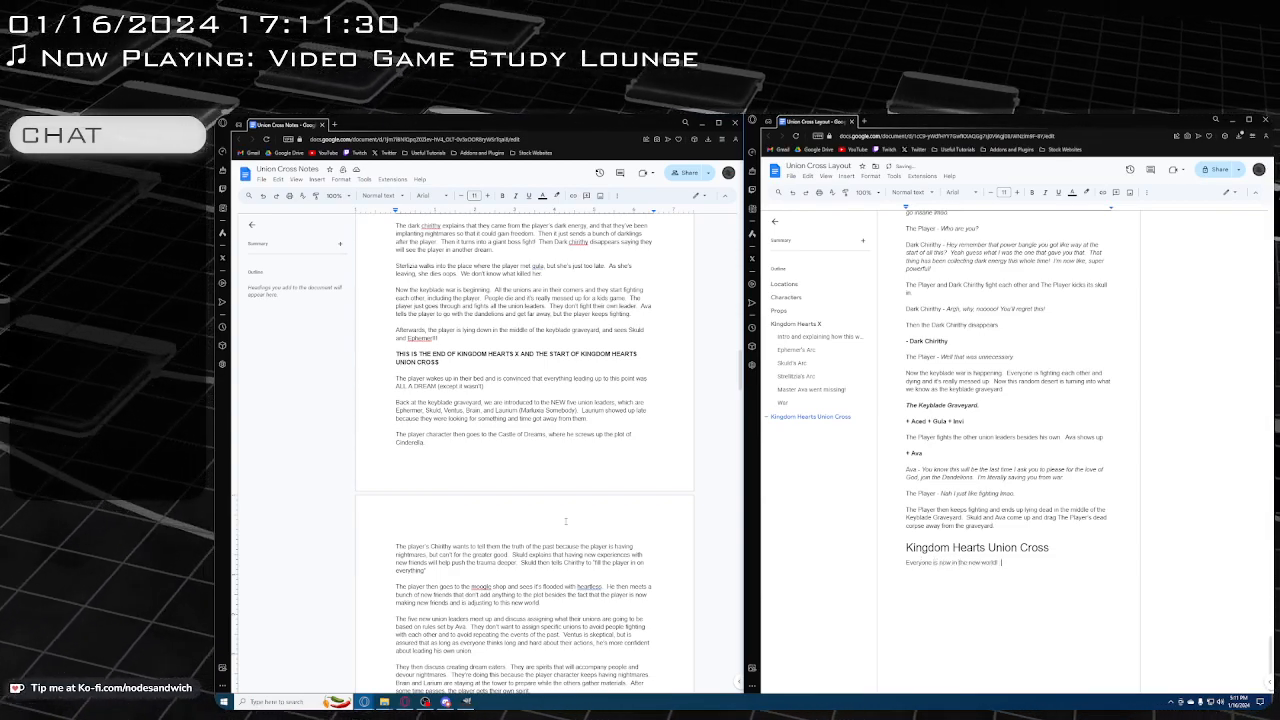
text(! All the )
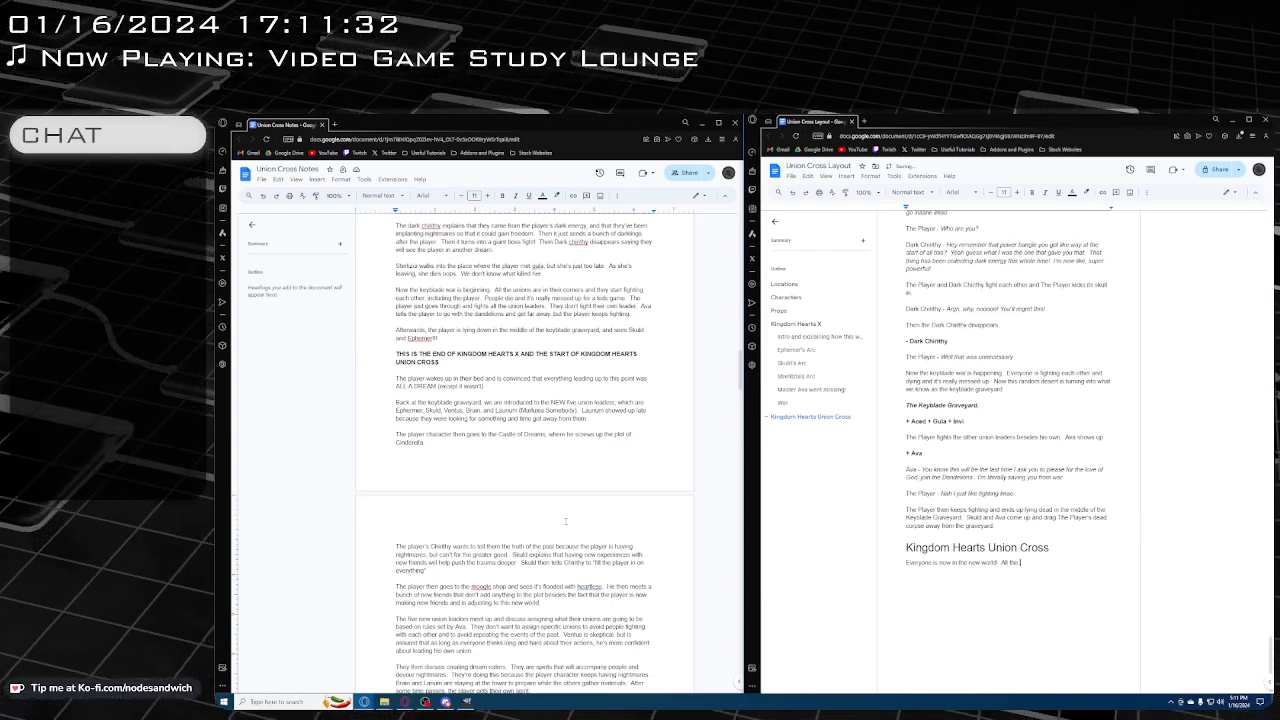
text(forces)
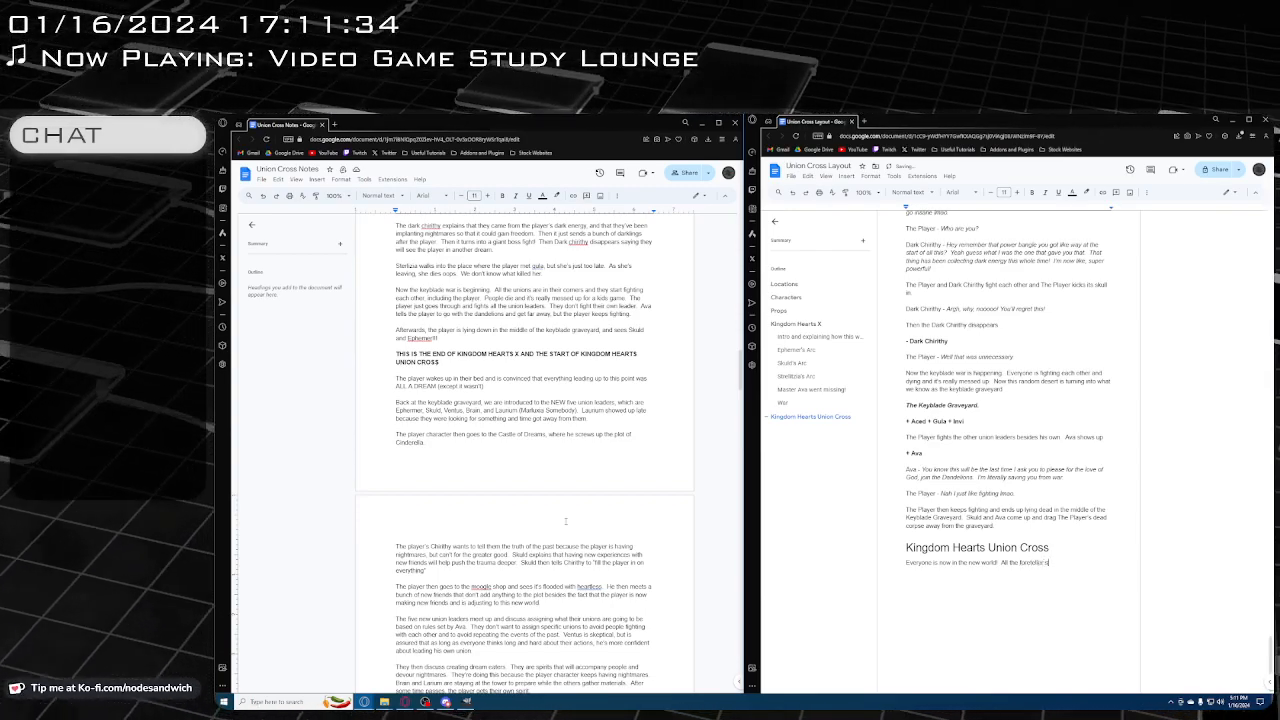
text(rs are gone )
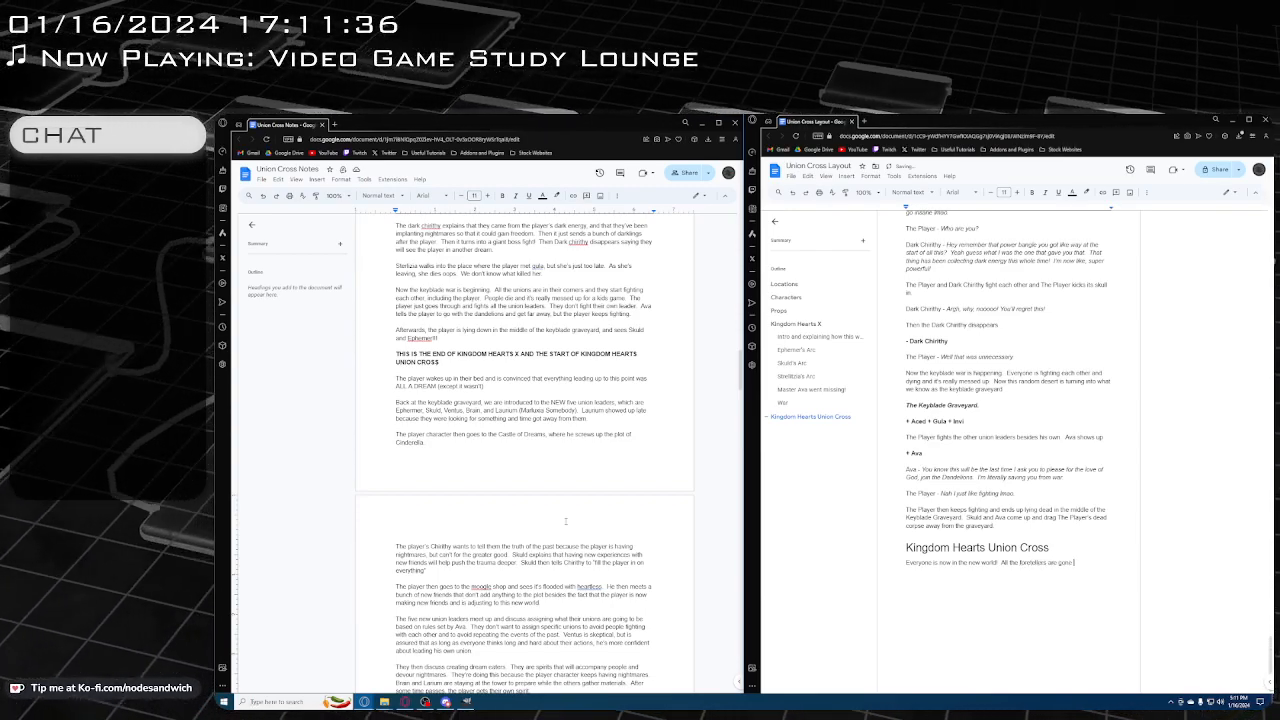
text(and now)
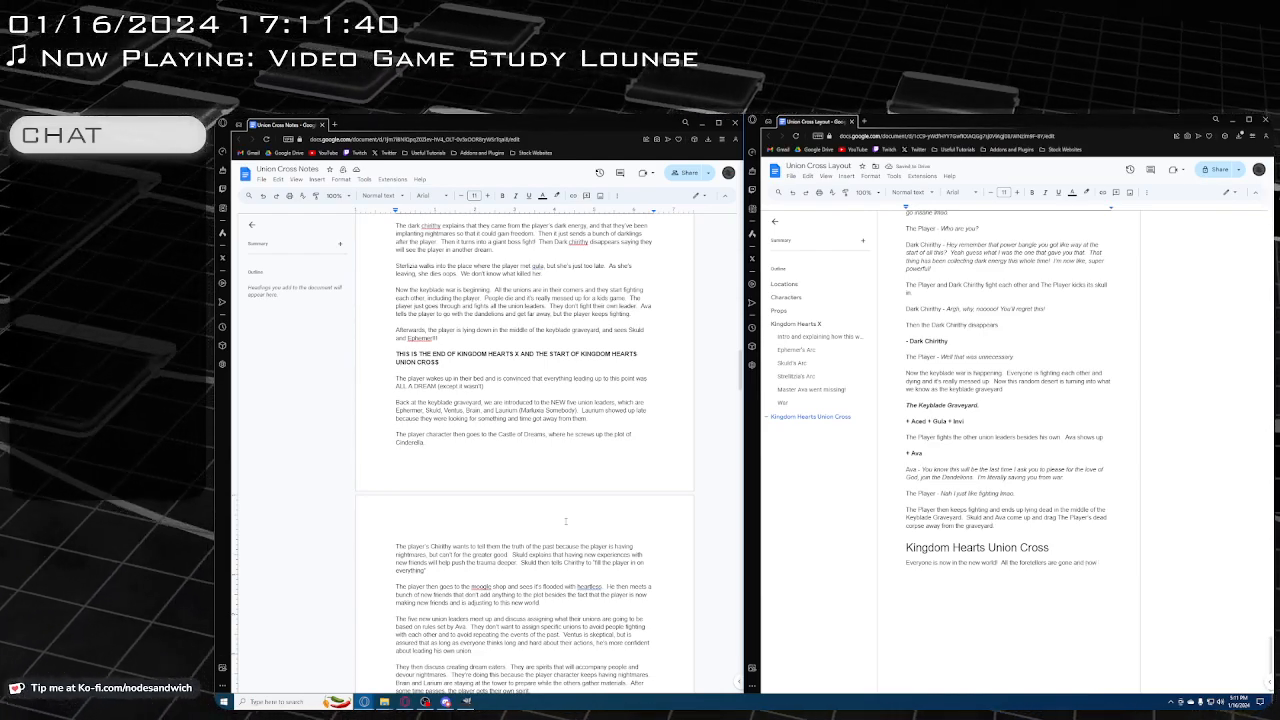
text( all the)
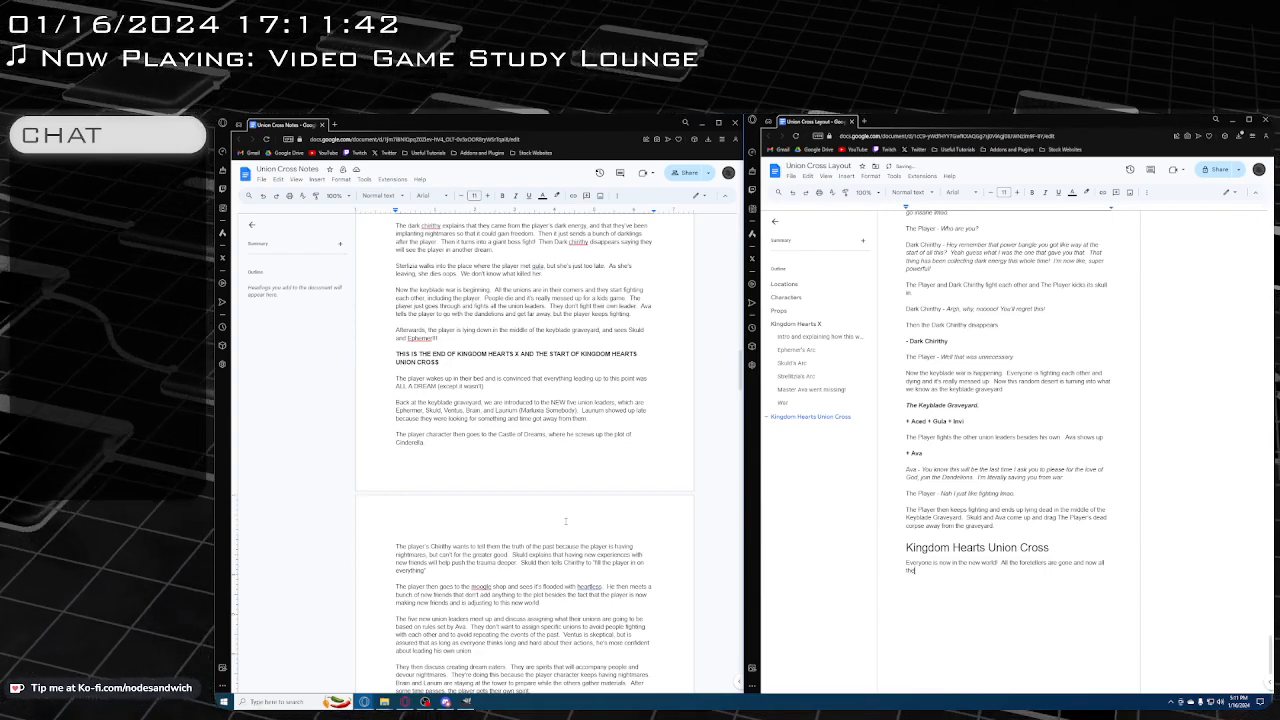
text( Unions are)
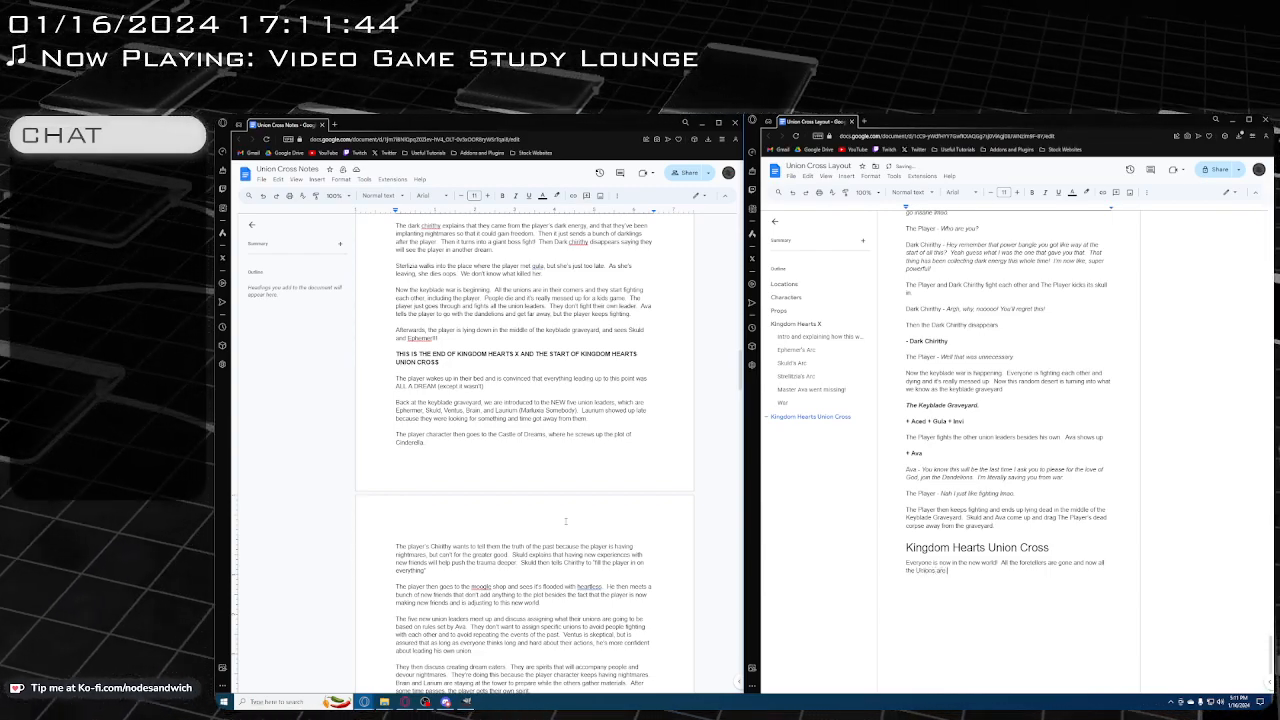
text( led by even)
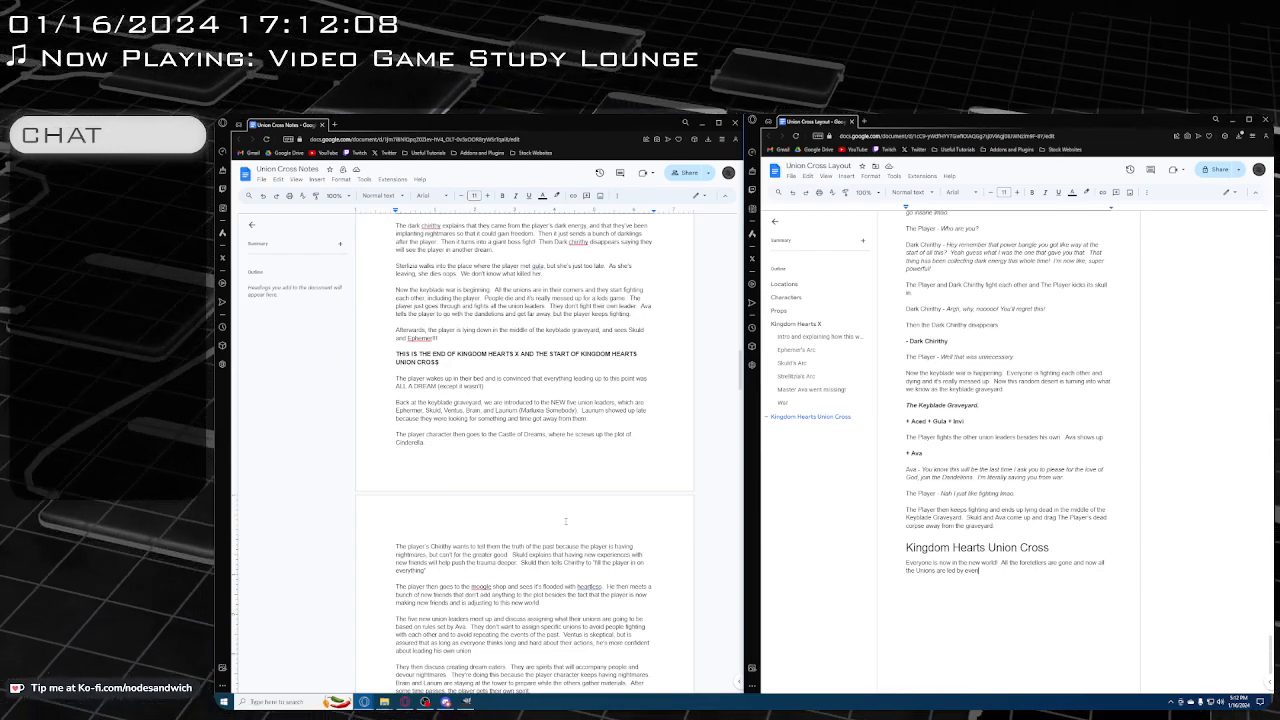
text(more)
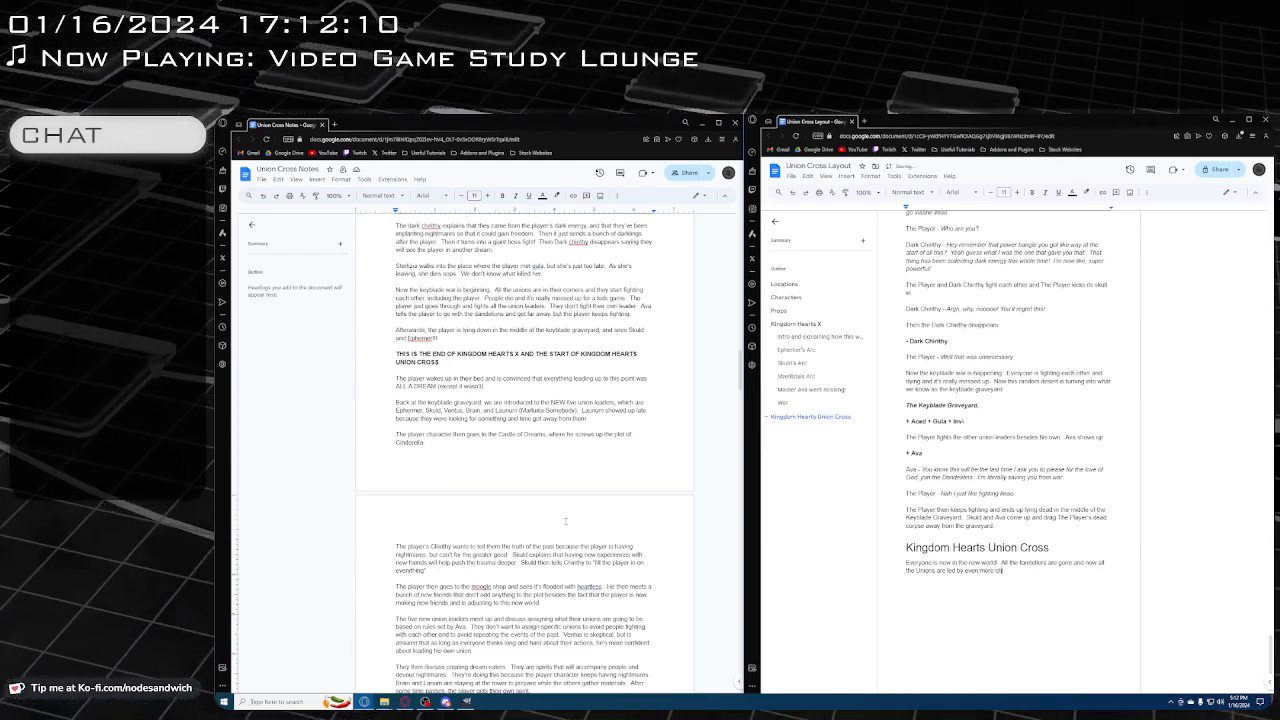
text( children)
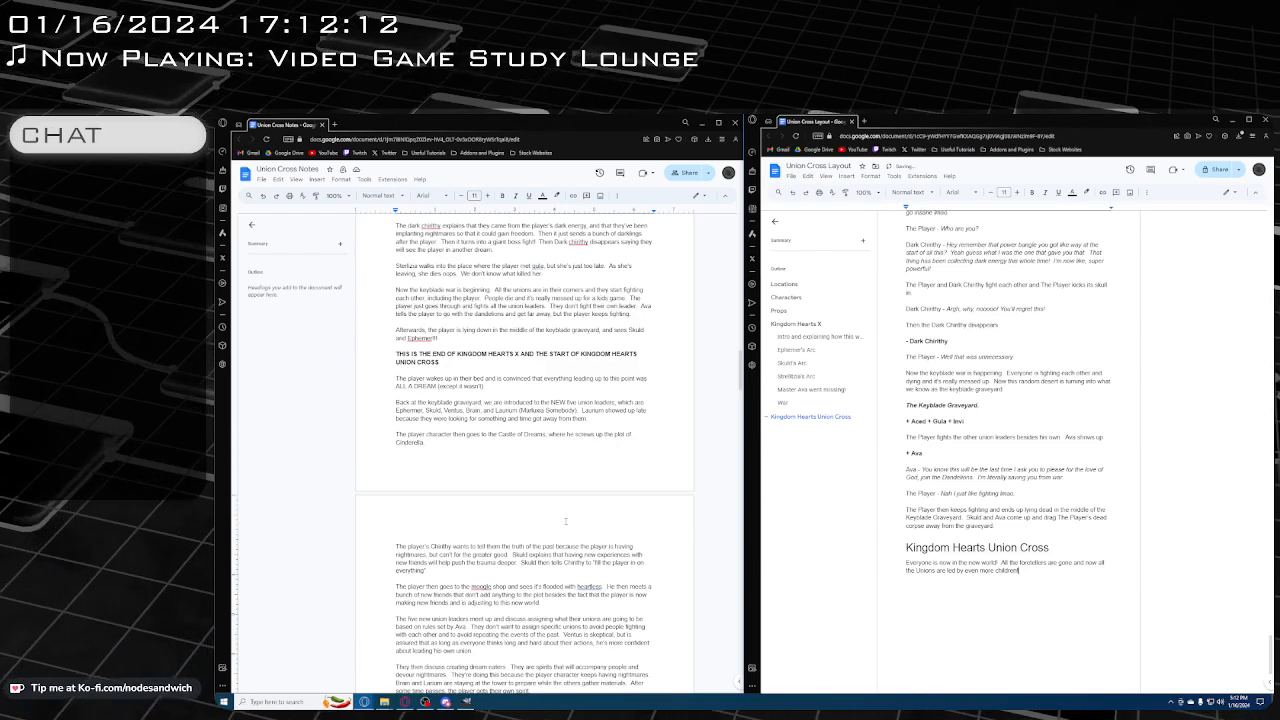
Add a separate paragraph reading "The new Union Leaders are:" and start a new line beneath it
key(Return)
text(The n)
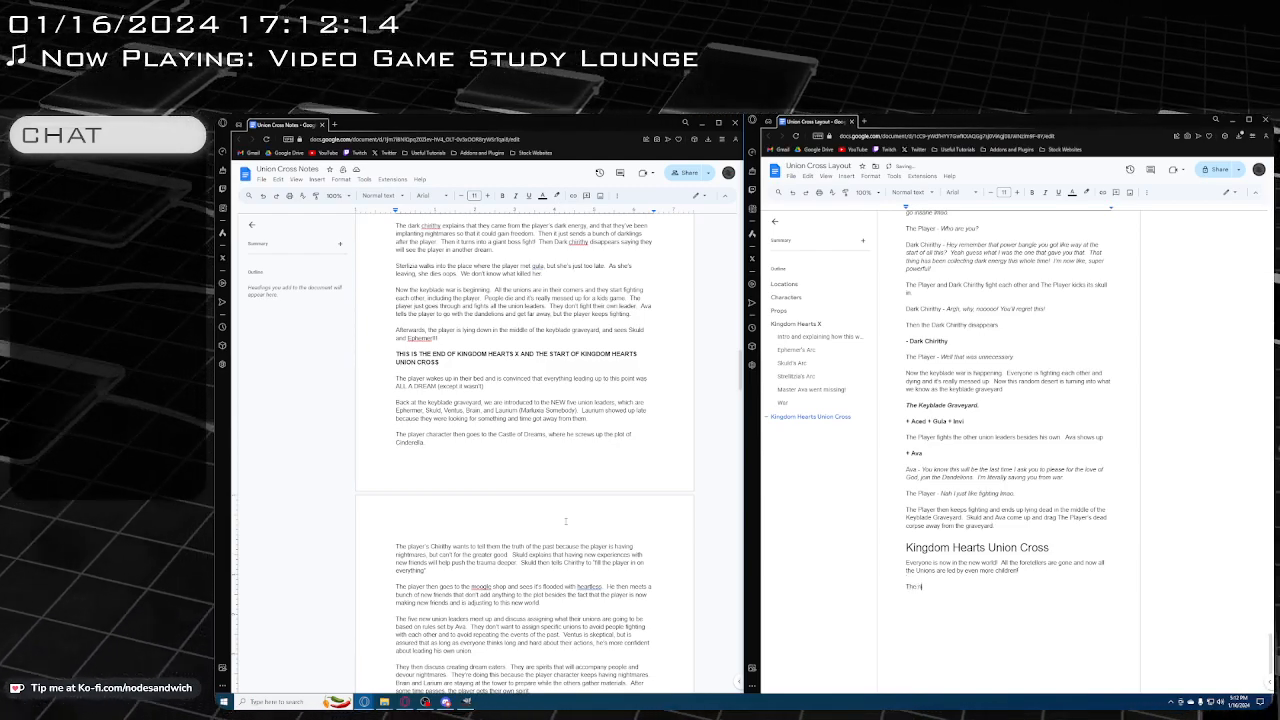
text(ew Union)
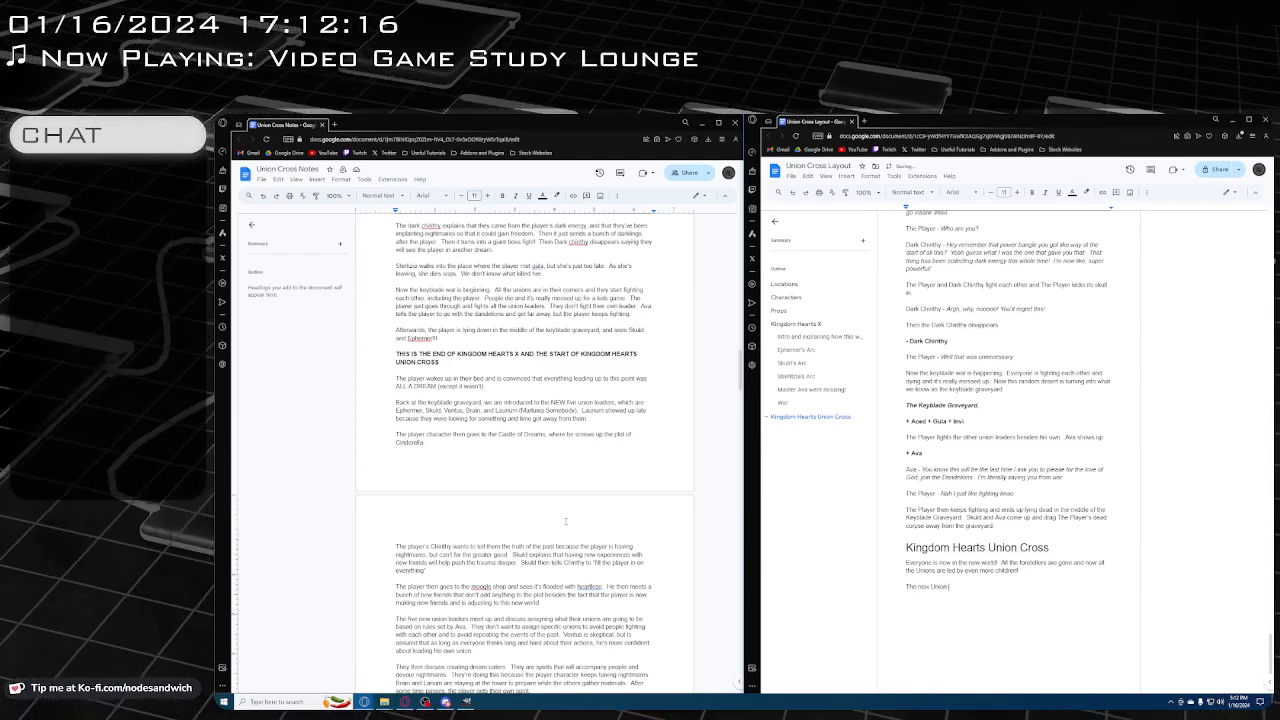
text( Leaders are:)
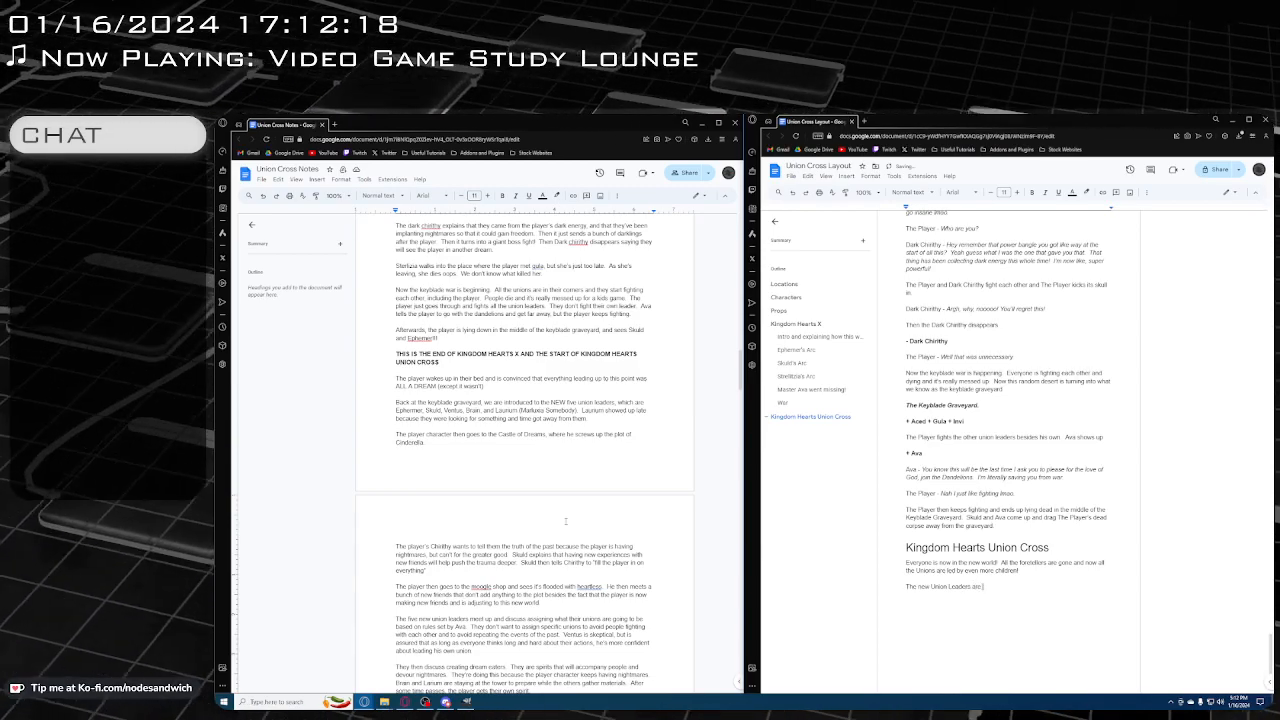
key(Return)
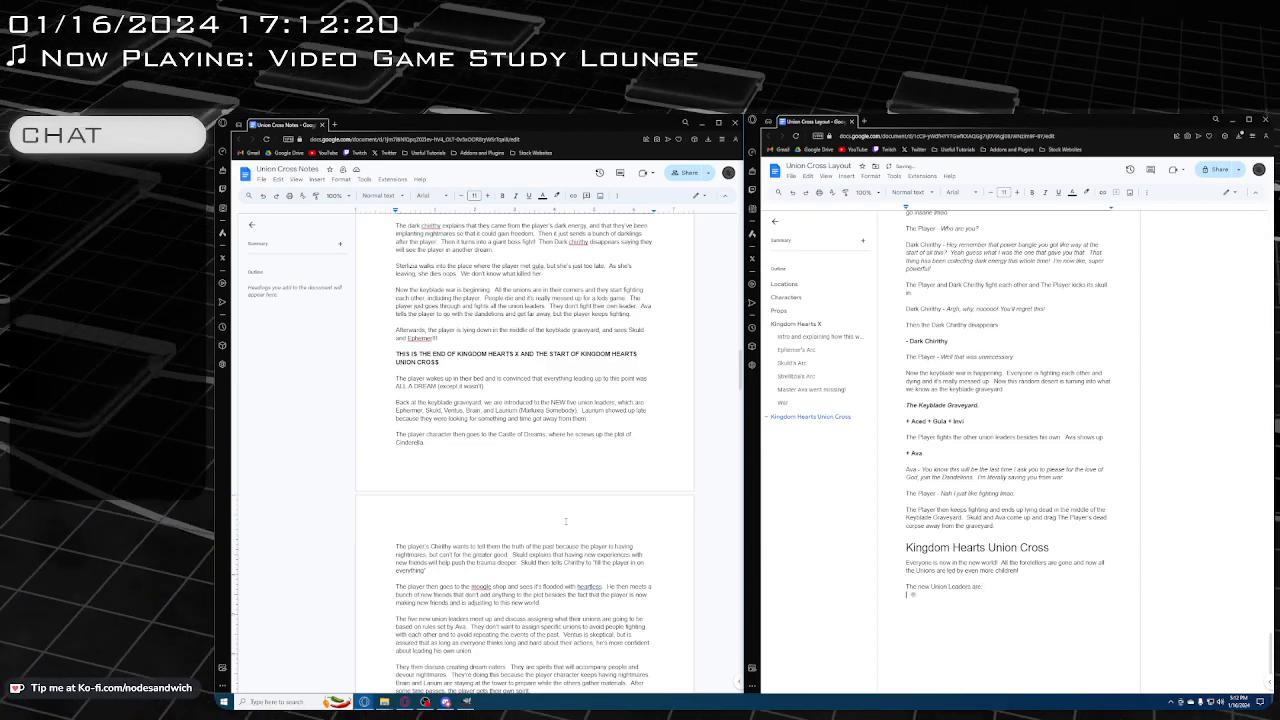
scroll(996, 541, down, 1)
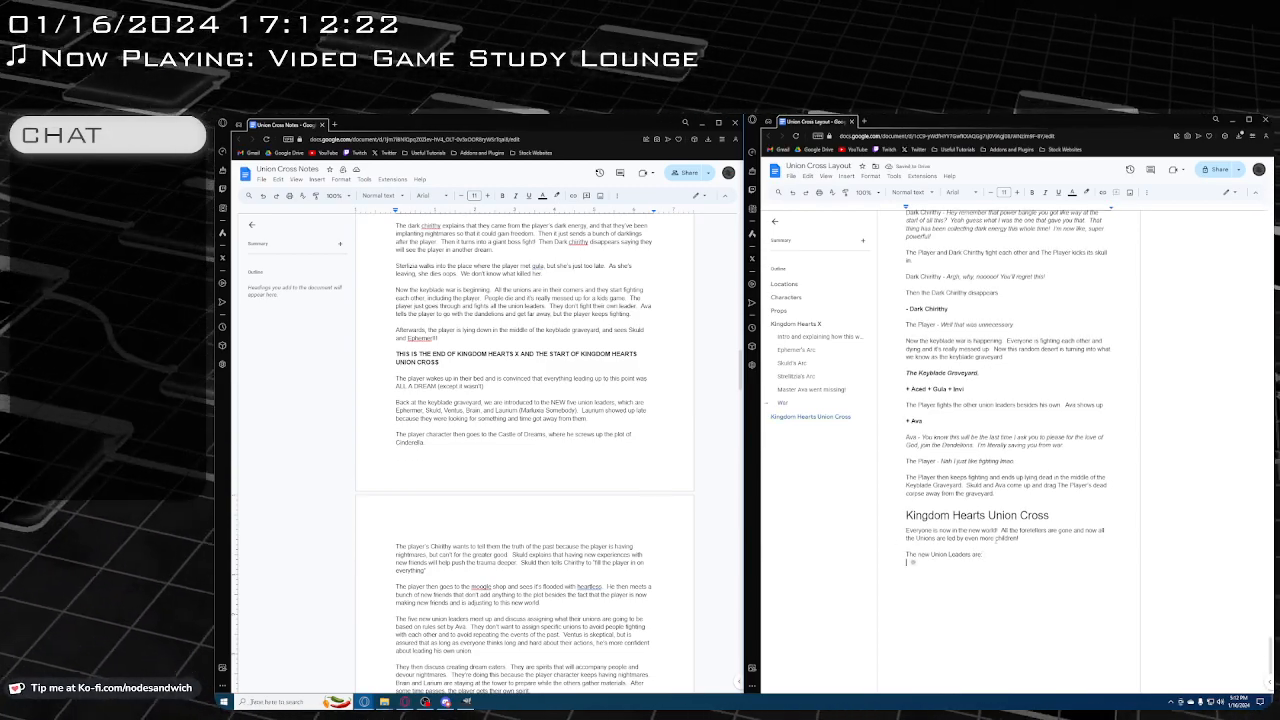
text(E)
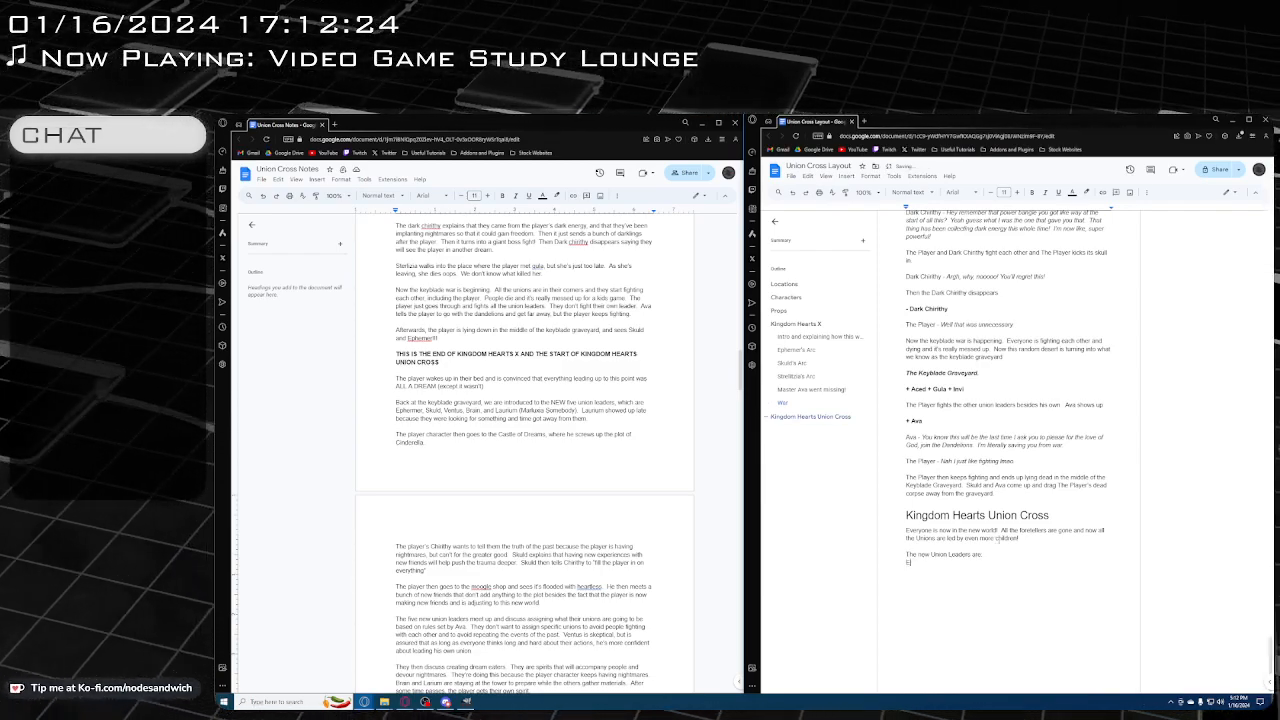
text(phe)
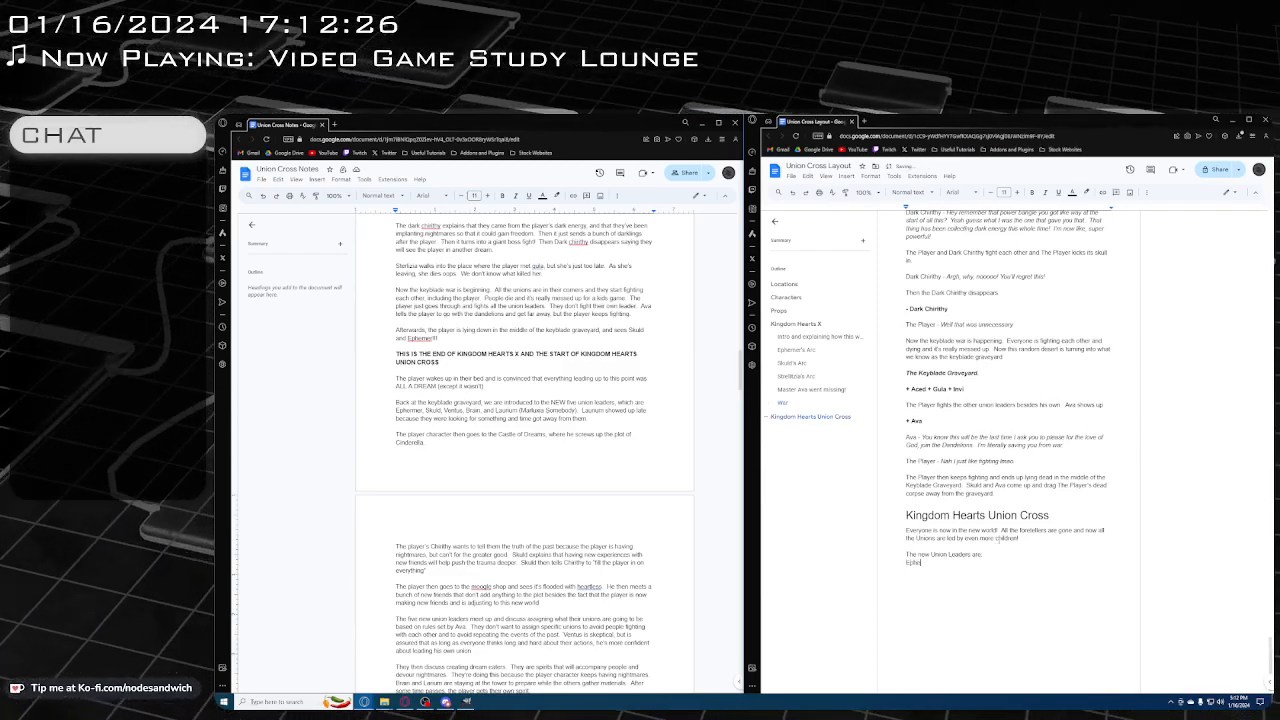
key(BackSpace)
key(BackSpace)
key(BackSpace)
Insert a bold italic location line reading "The Keyblade Graveyard" directly below the "Kingdom Hearts Union Cross" heading
click(909, 532)
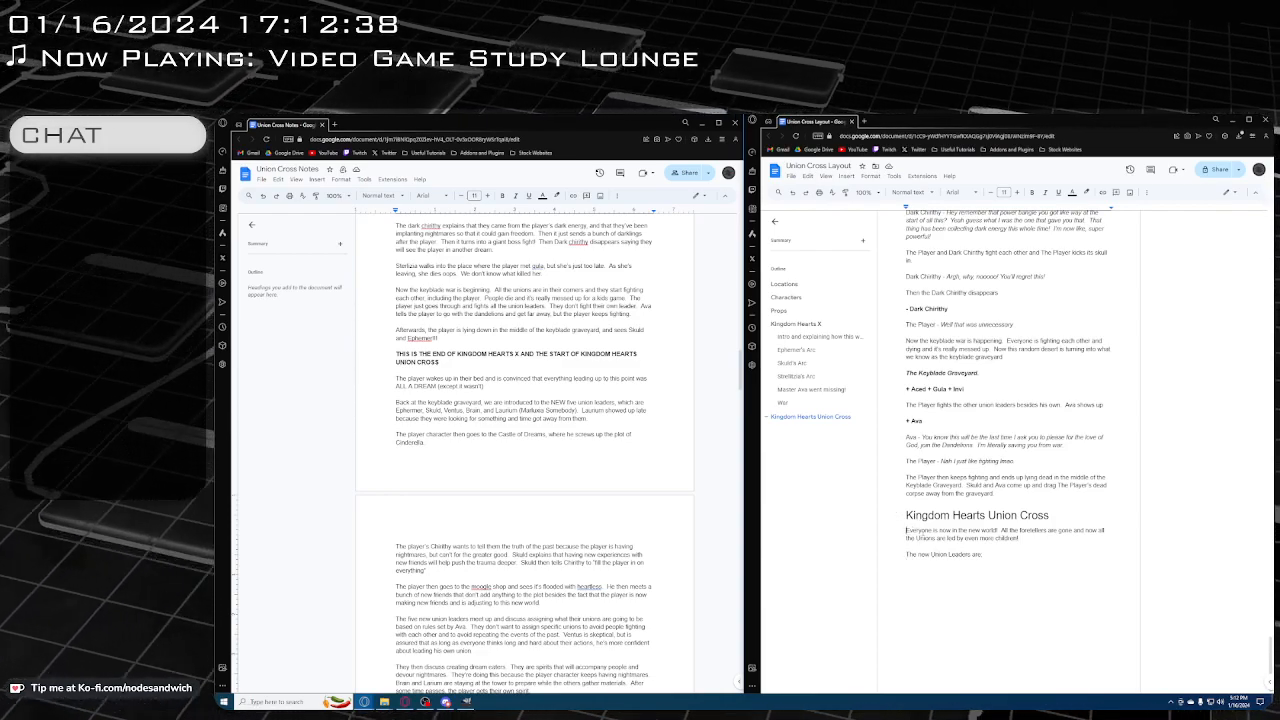
key(Return)
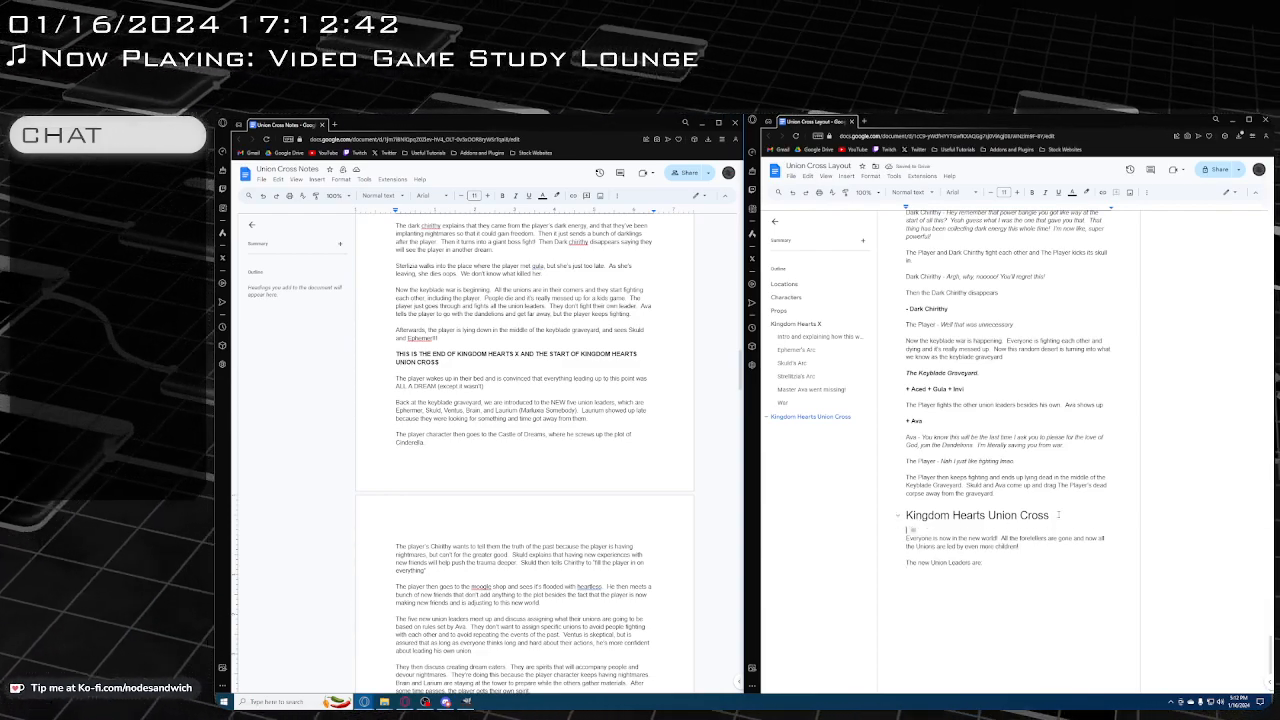
key(ctrl+b)
key(ctrl+i)
text(Tife K)
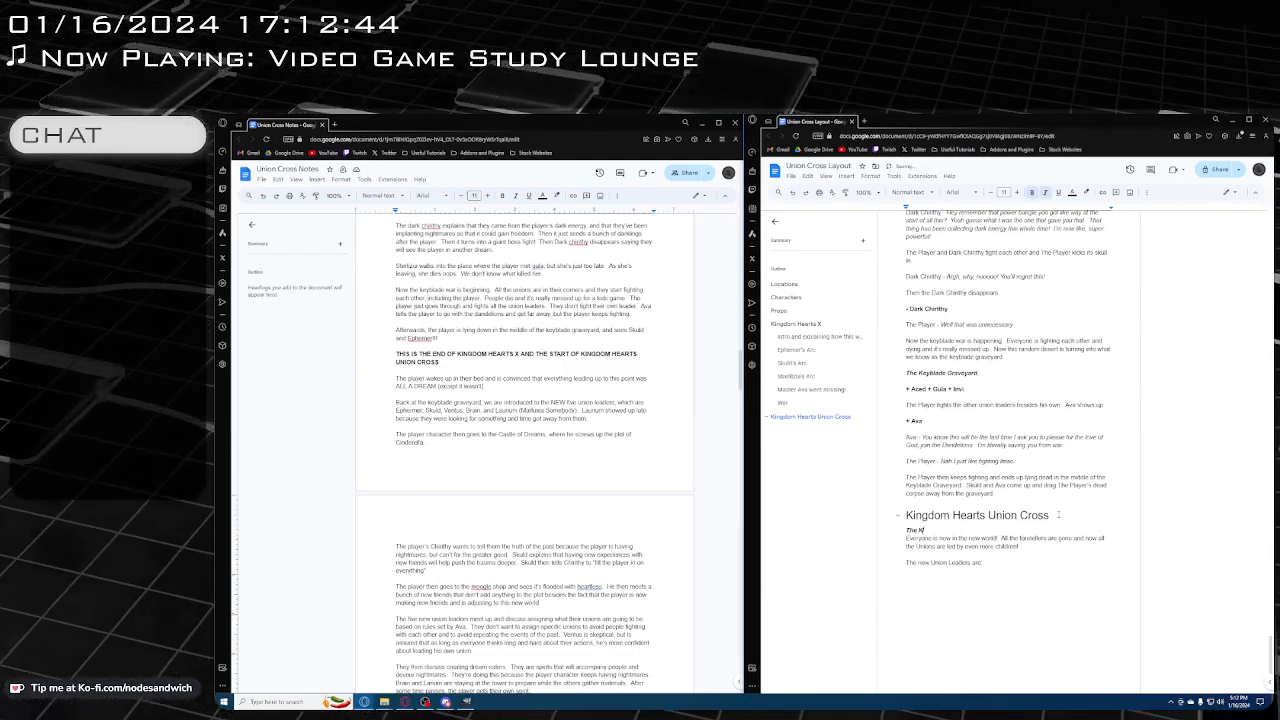
text(eyblade Graveyard)
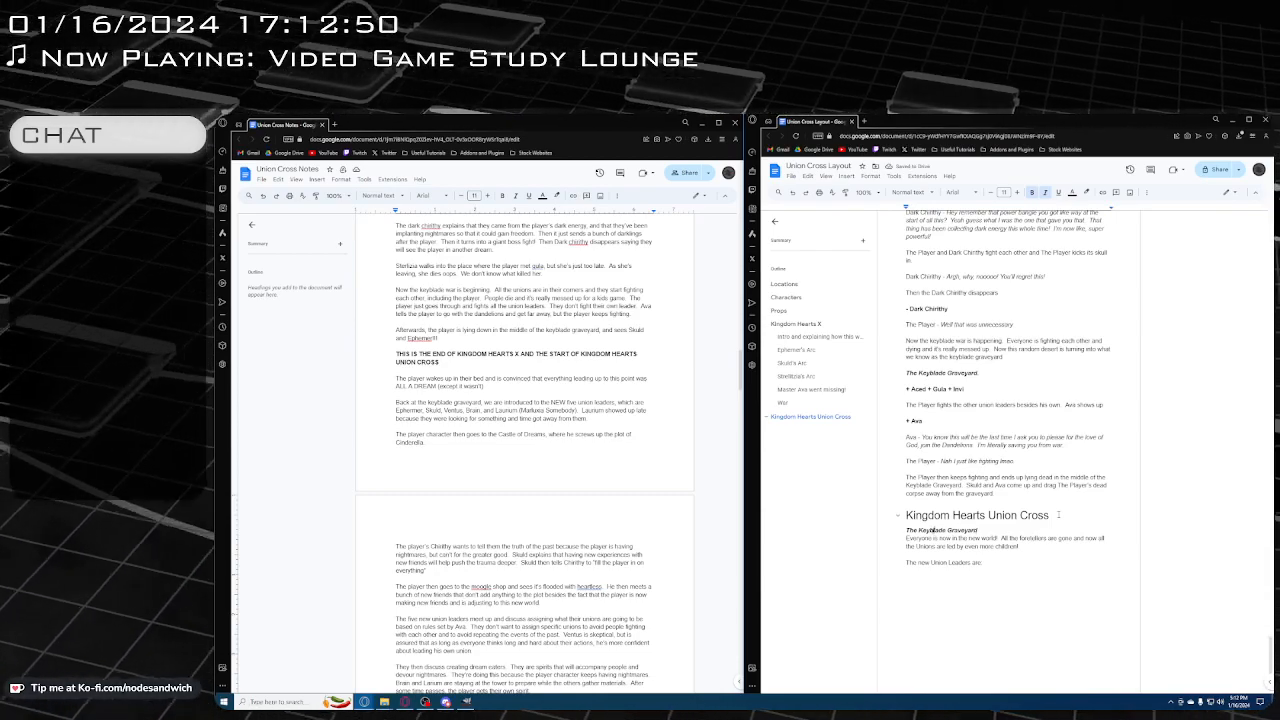
key(Left)
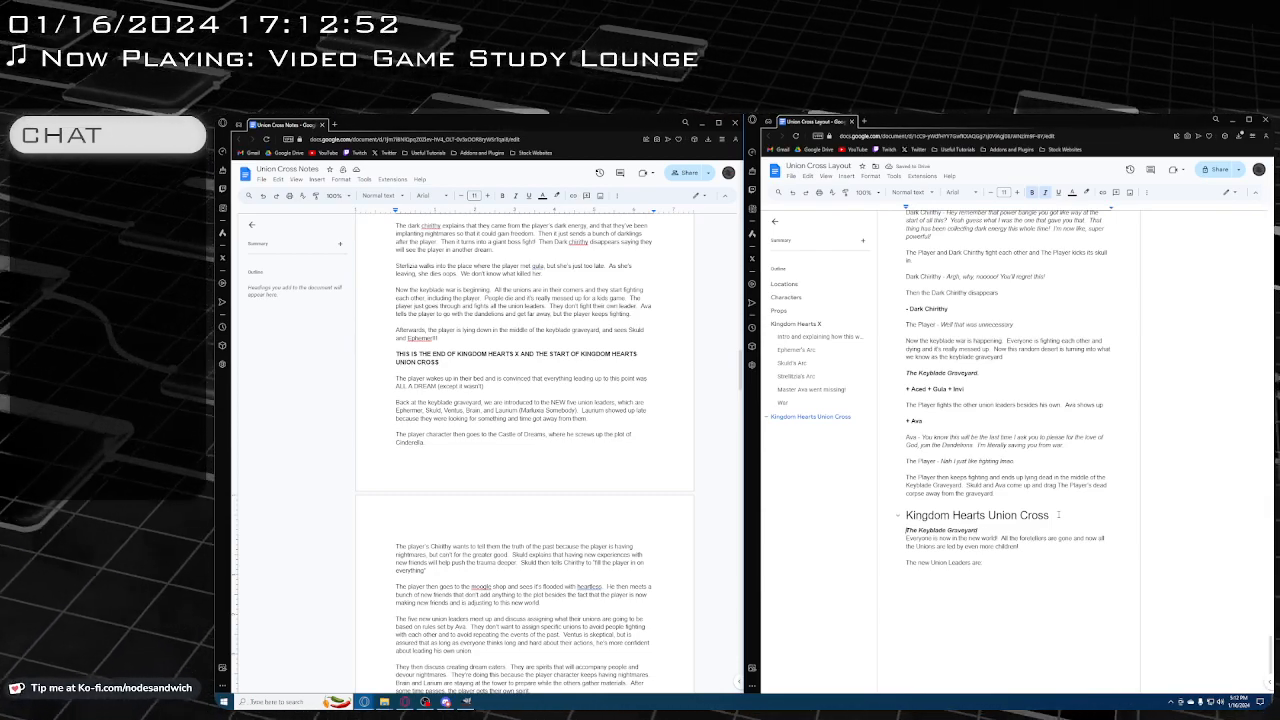
key(Return)
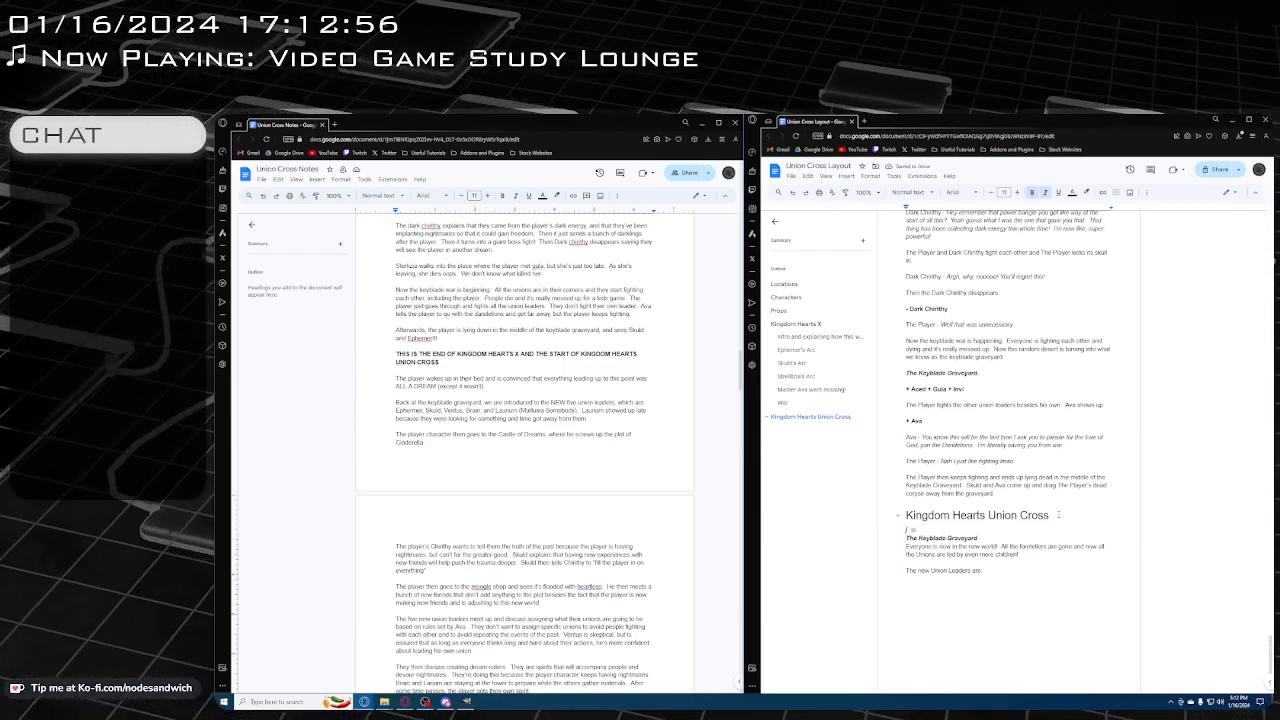
key(BackSpace)
Below "The new Union Leaders are:", add the bold lines "+ Ephemer" and "+ Skuld", each on its own line
click(972, 576)
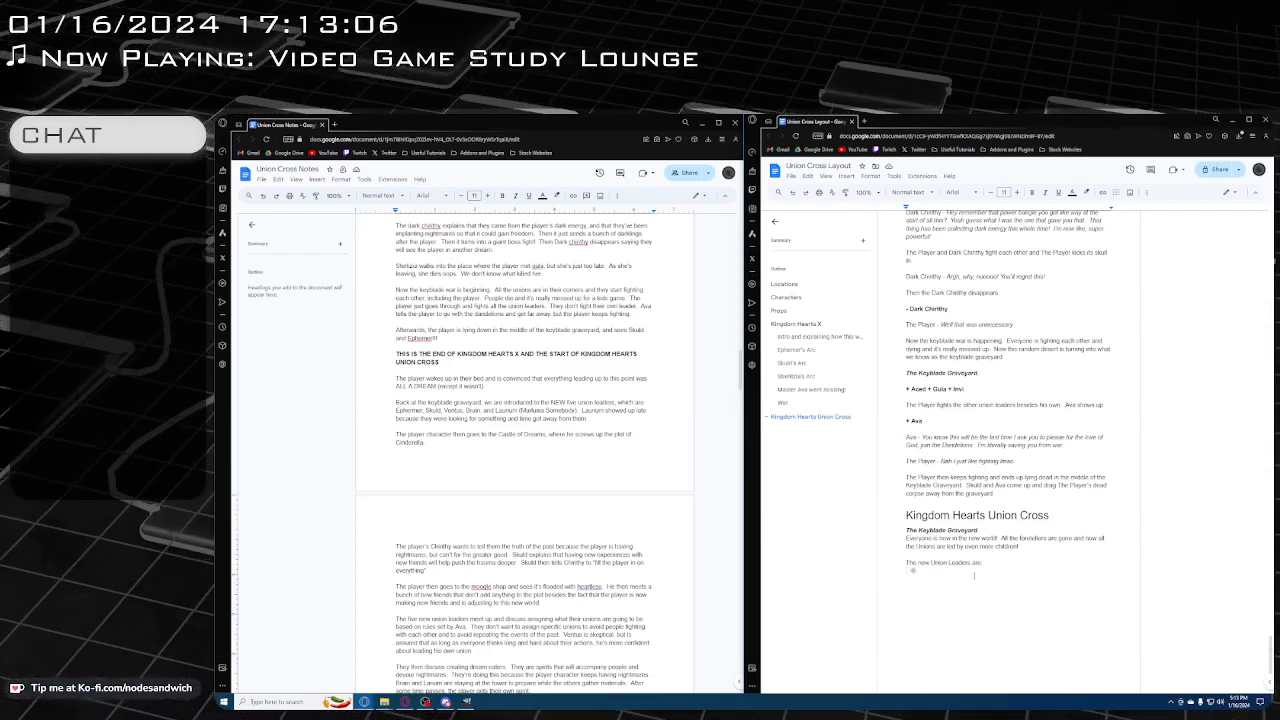
text(-)
key(BackSpace)
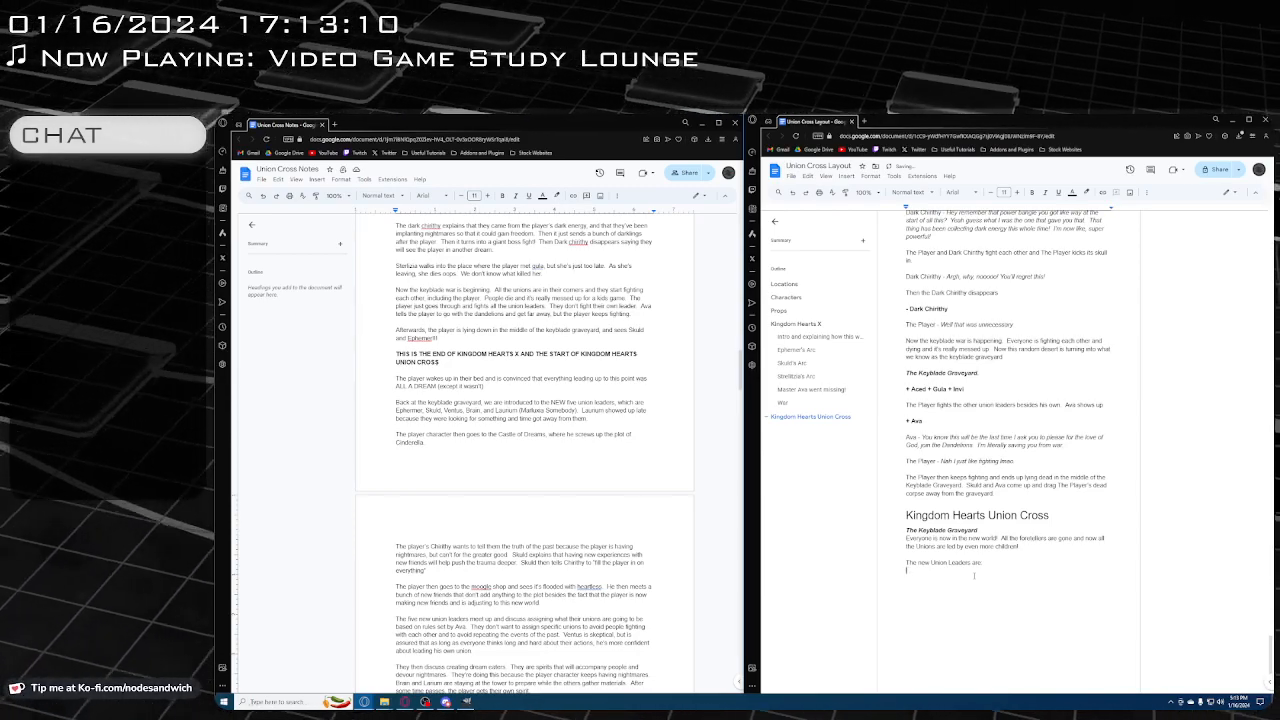
key(ctrl+b)
text(+ )
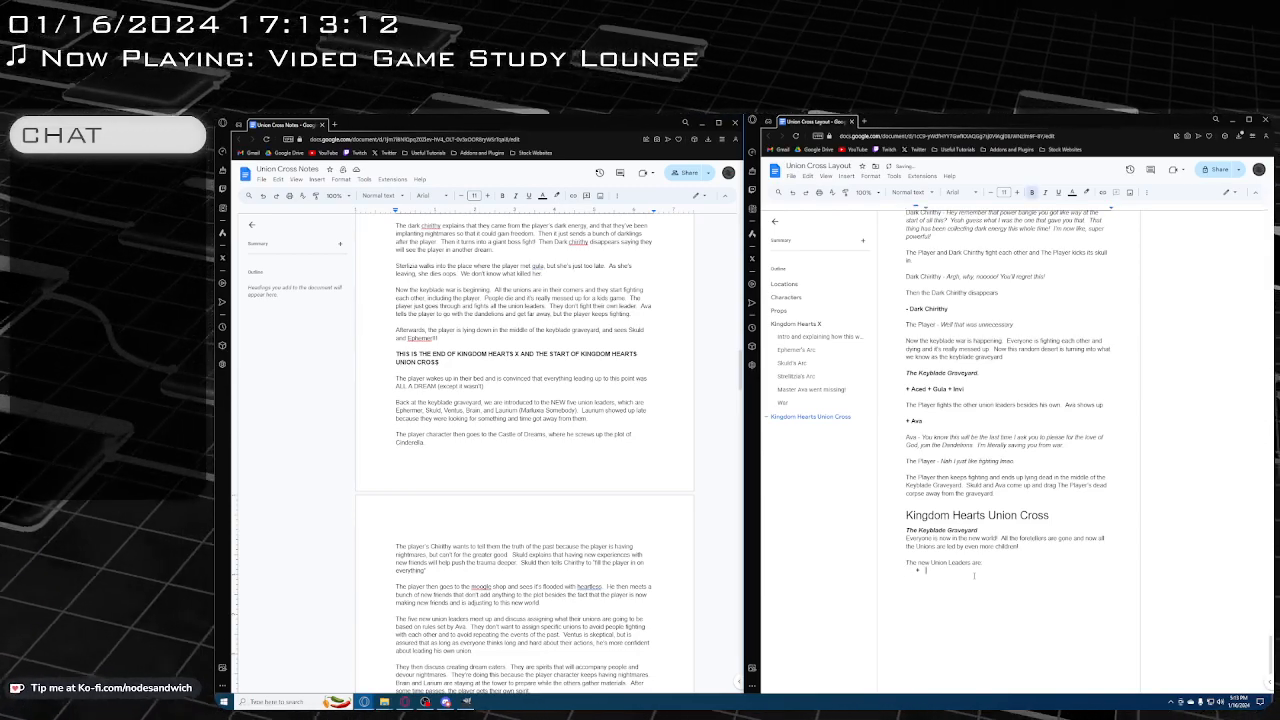
text(Ephemer)
key(Return)
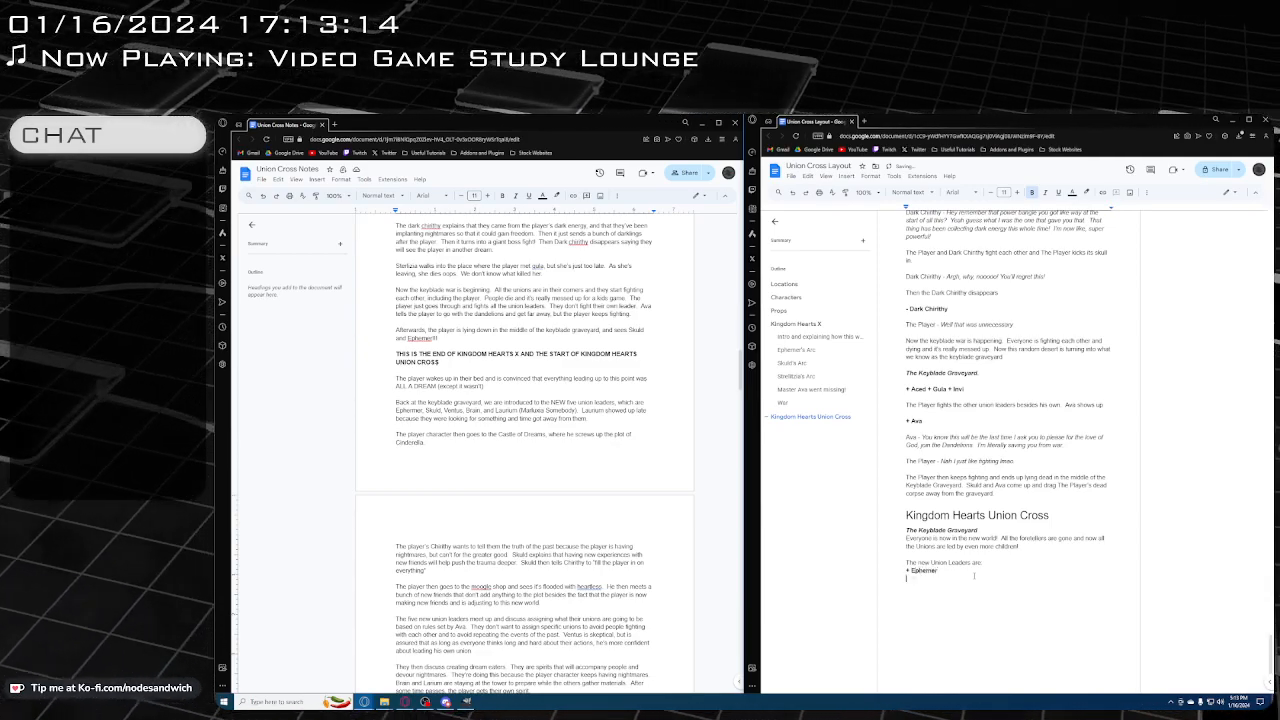
text(+)
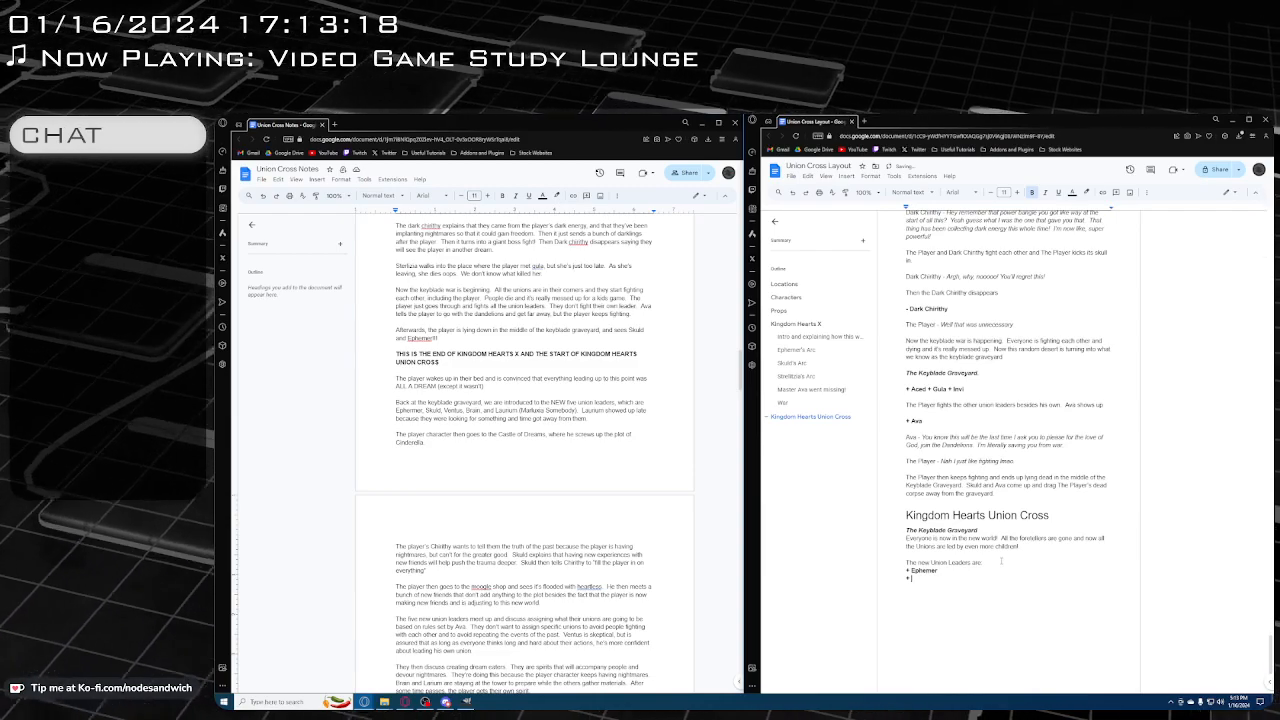
text( Skuld)
key(Return)
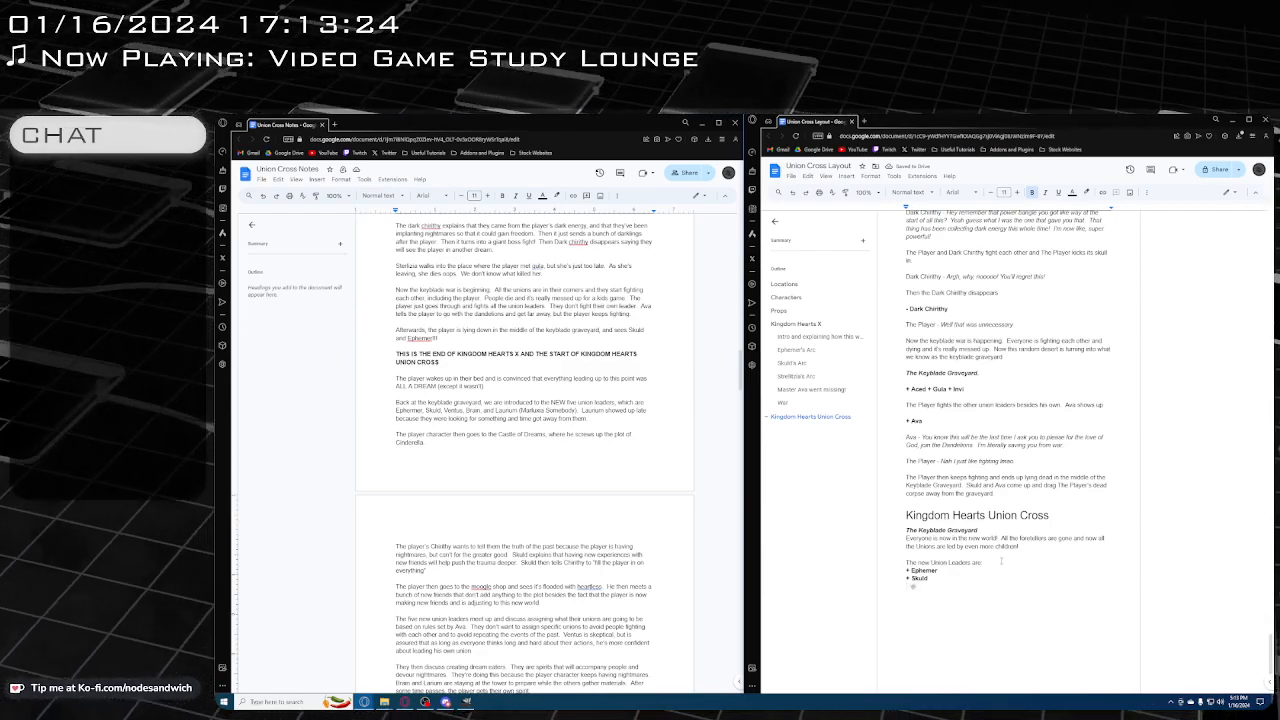
Write "This kid named + Brain" on the line below Skuld, with only "+ Brain" in bold
text(+ V)
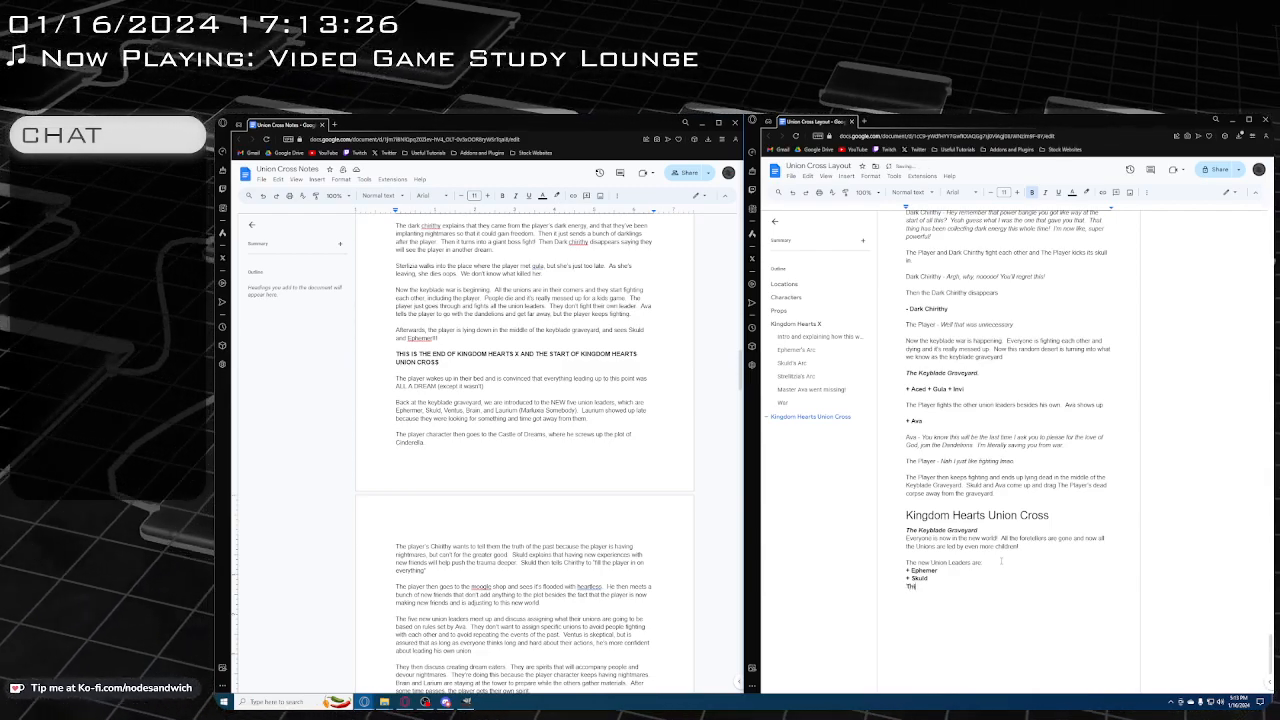
key(BackSpace)
key(BackSpace)
text(This)
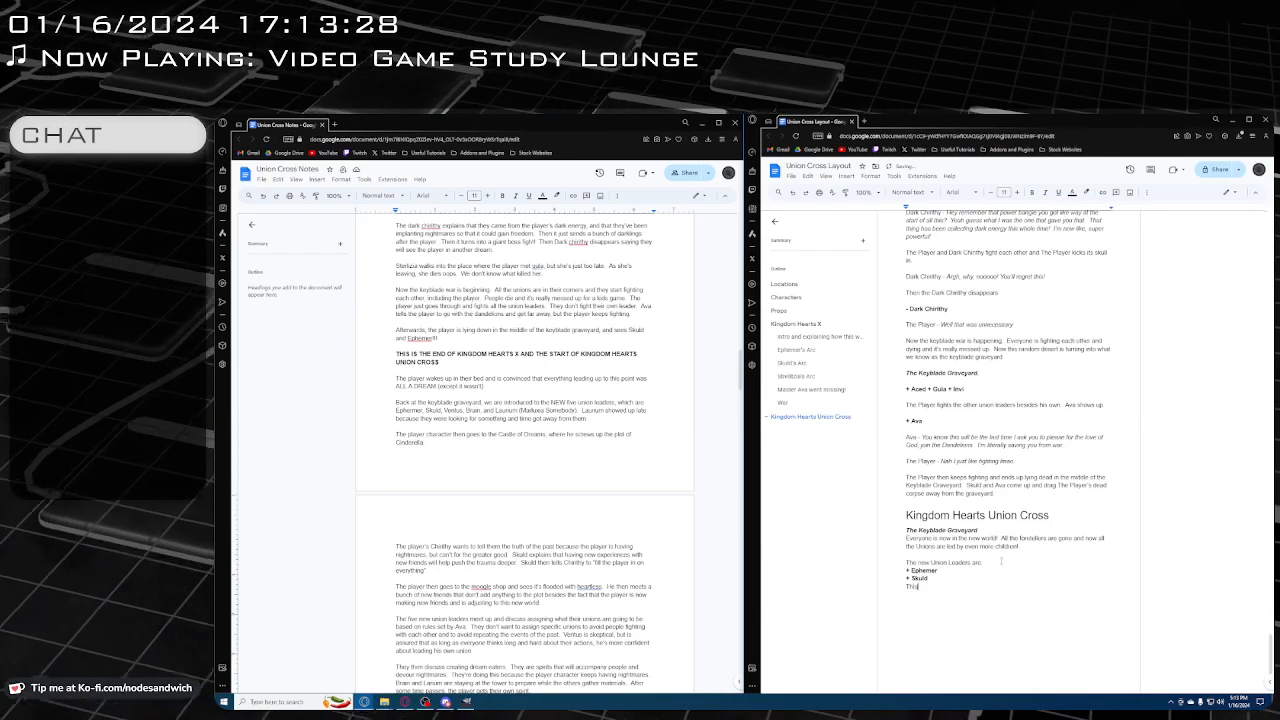
text( kid named)
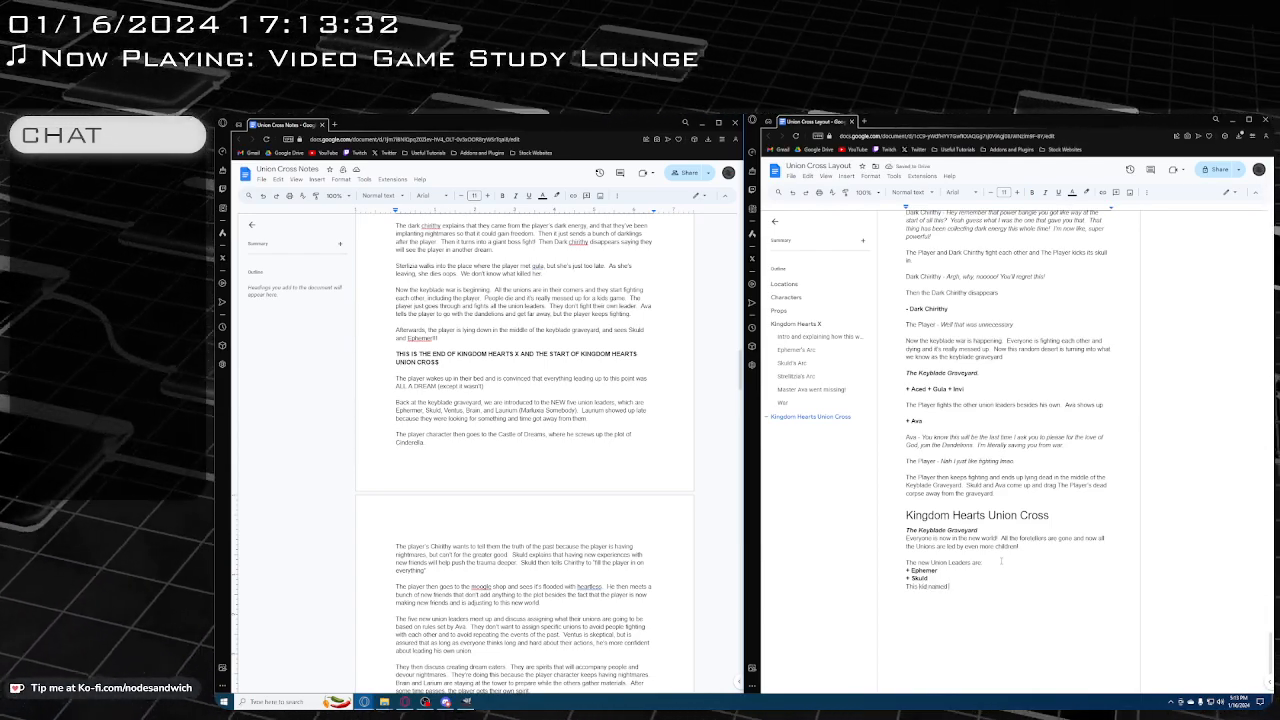
key(ctrl+b)
text(+B)
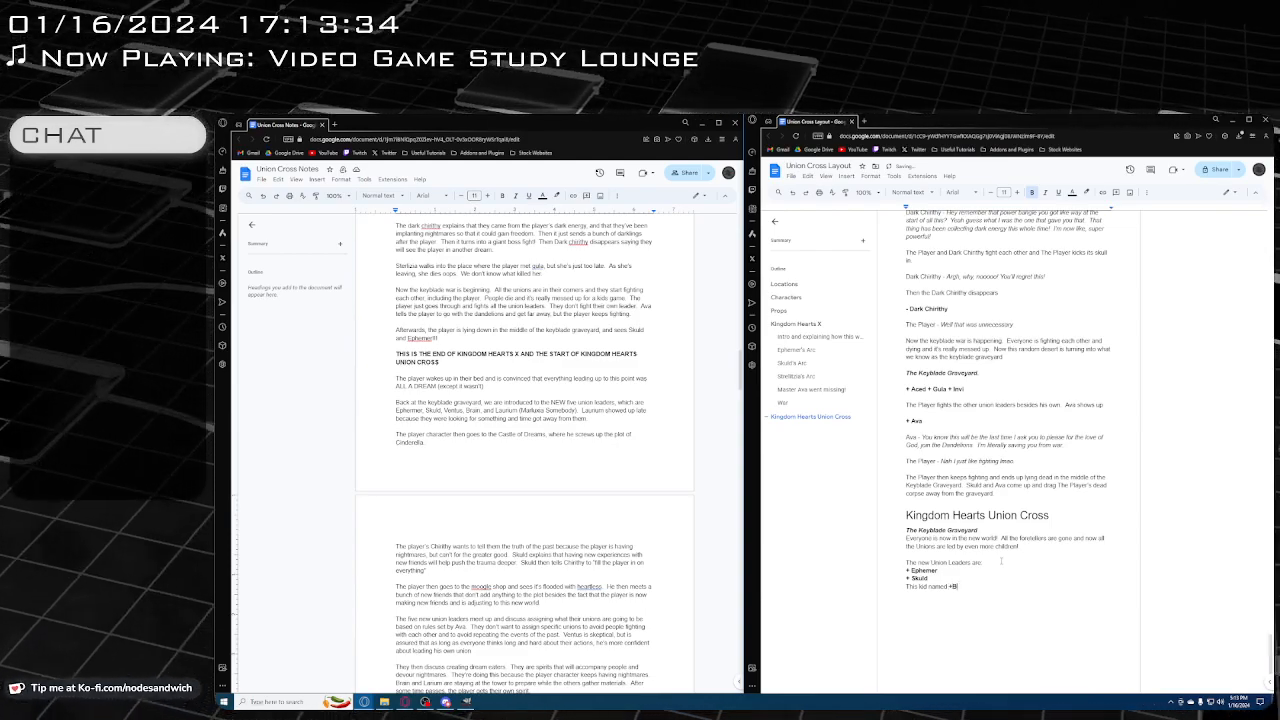
text(ra)
text(Brain)
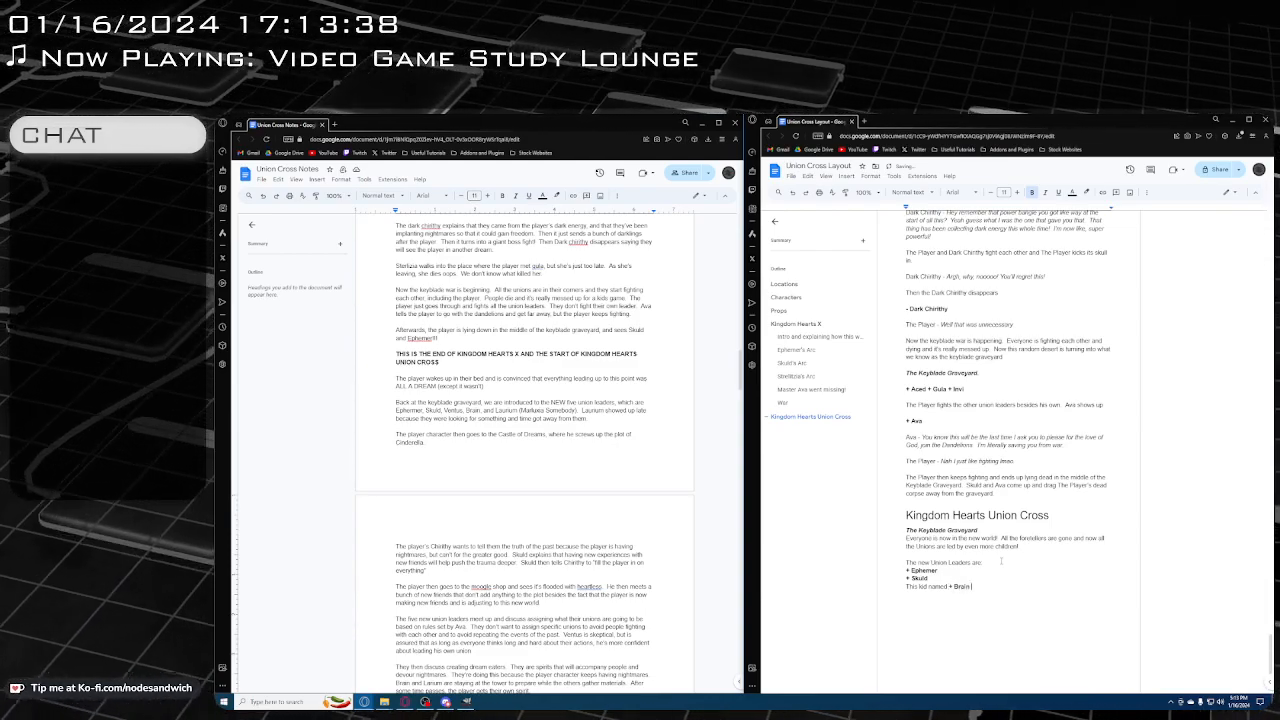
key(ctrl+b)
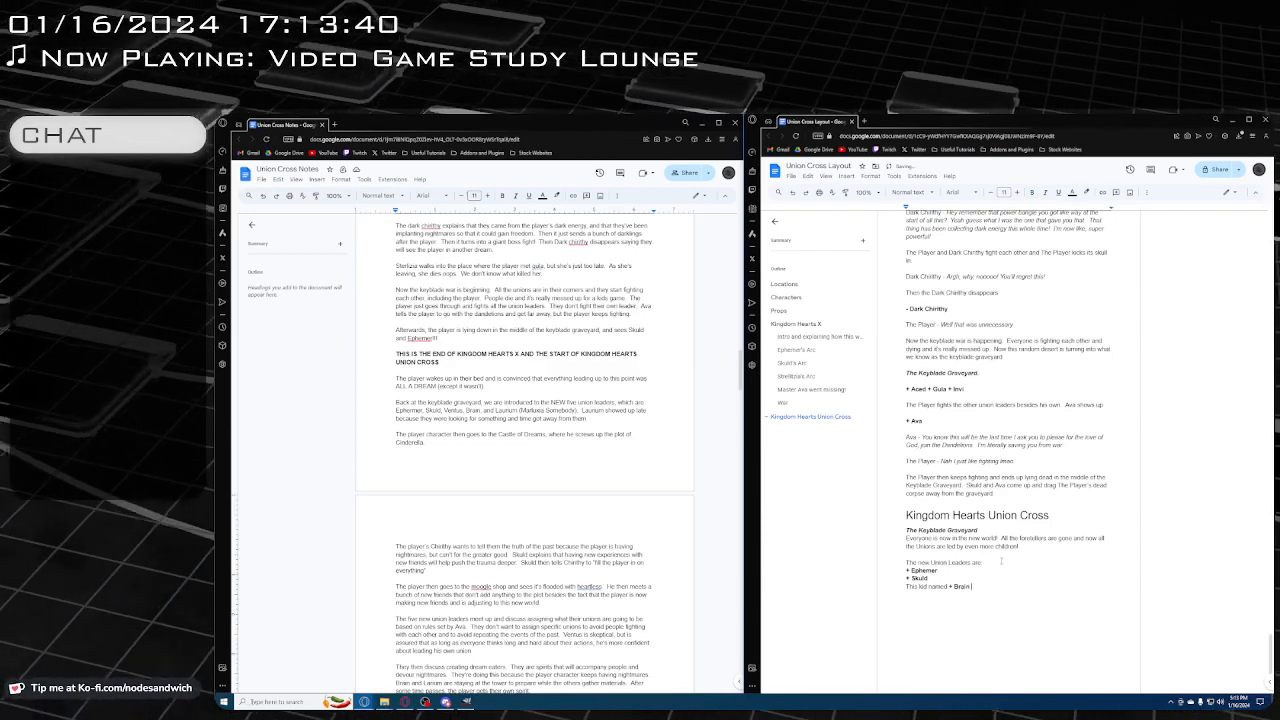
Complete Brain's line in regular text with "who is the smart one with the fedora." and begin the line below with "This dude named"
text(who is the )
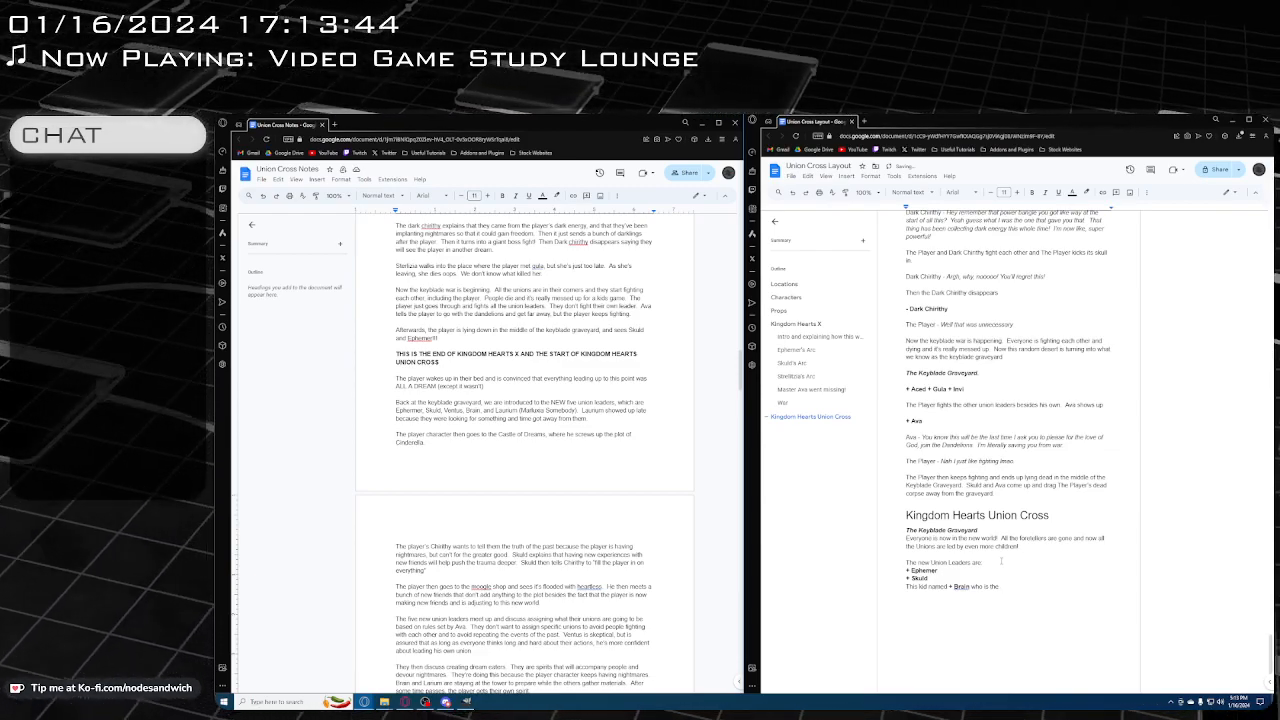
text(smart w)
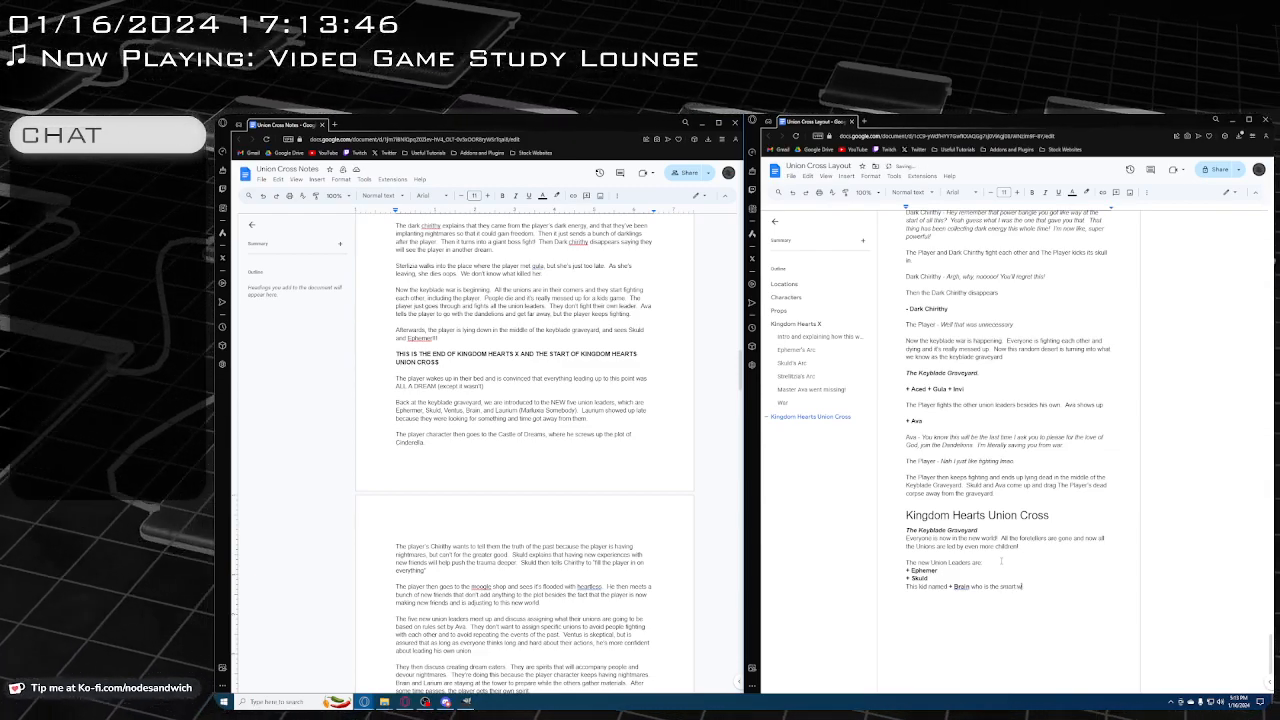
key(BackSpace)
text(one w)
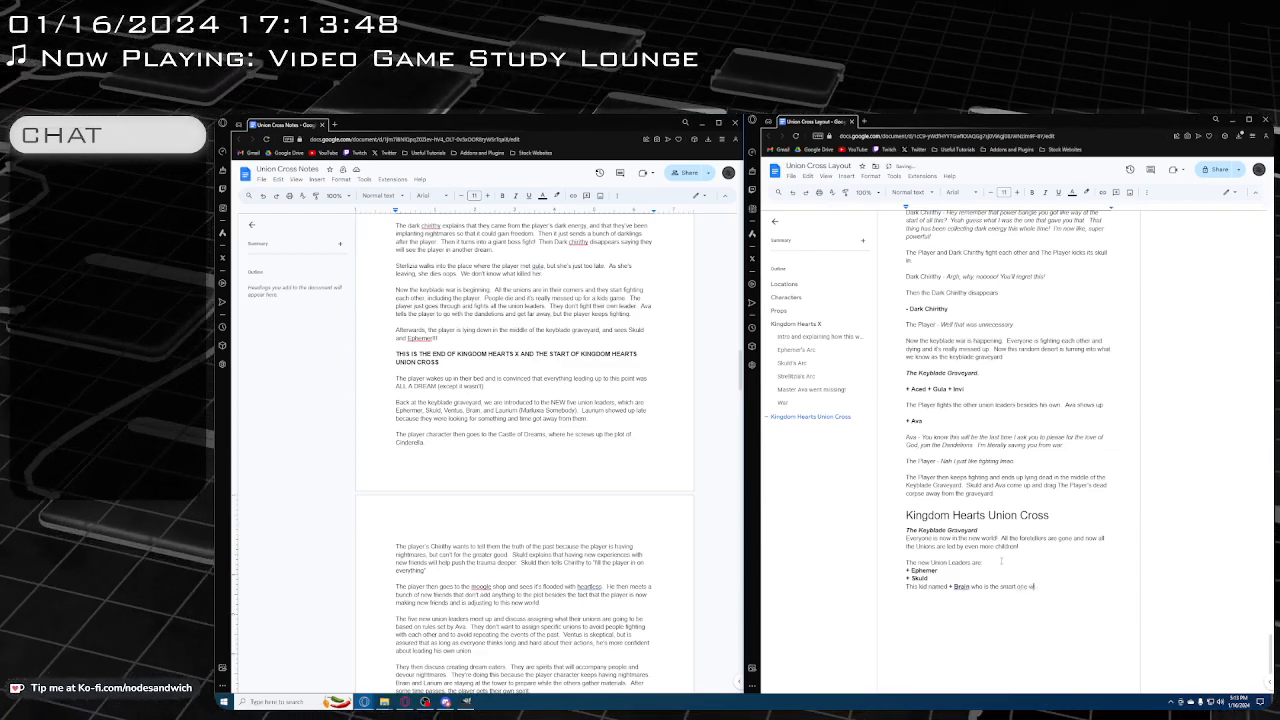
text(ith the fed)
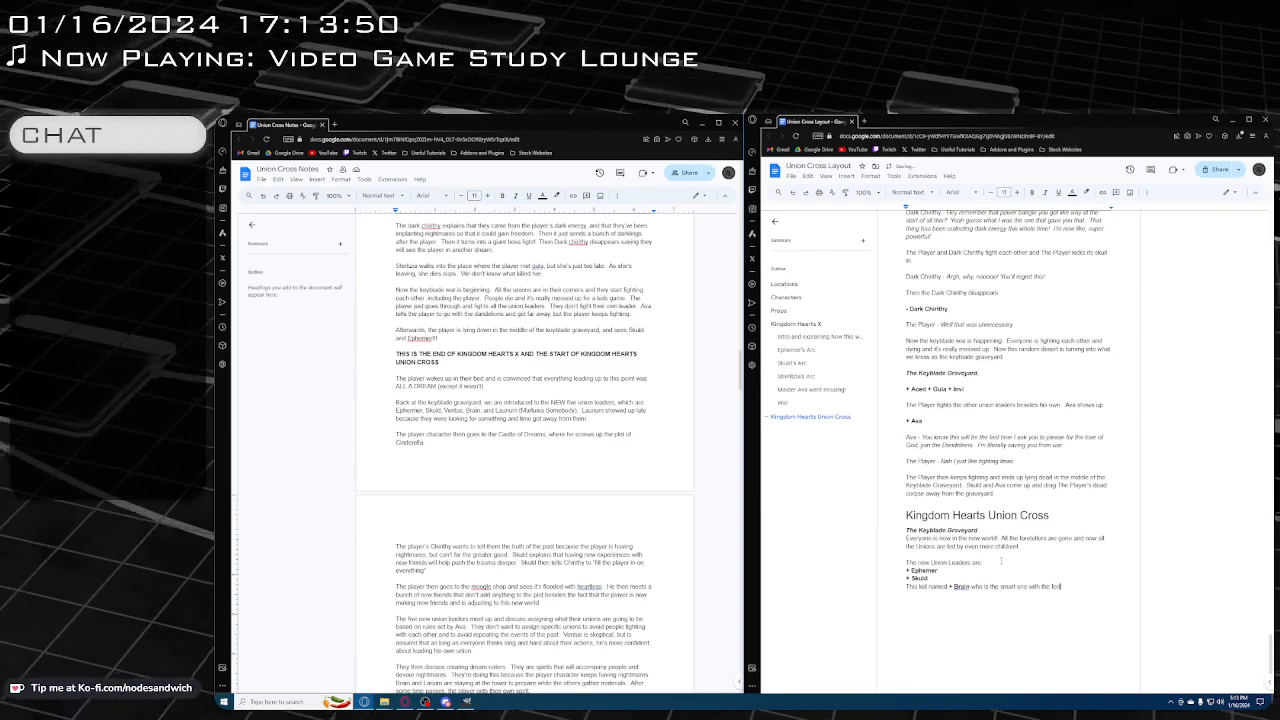
text(ora.)
key(Return)
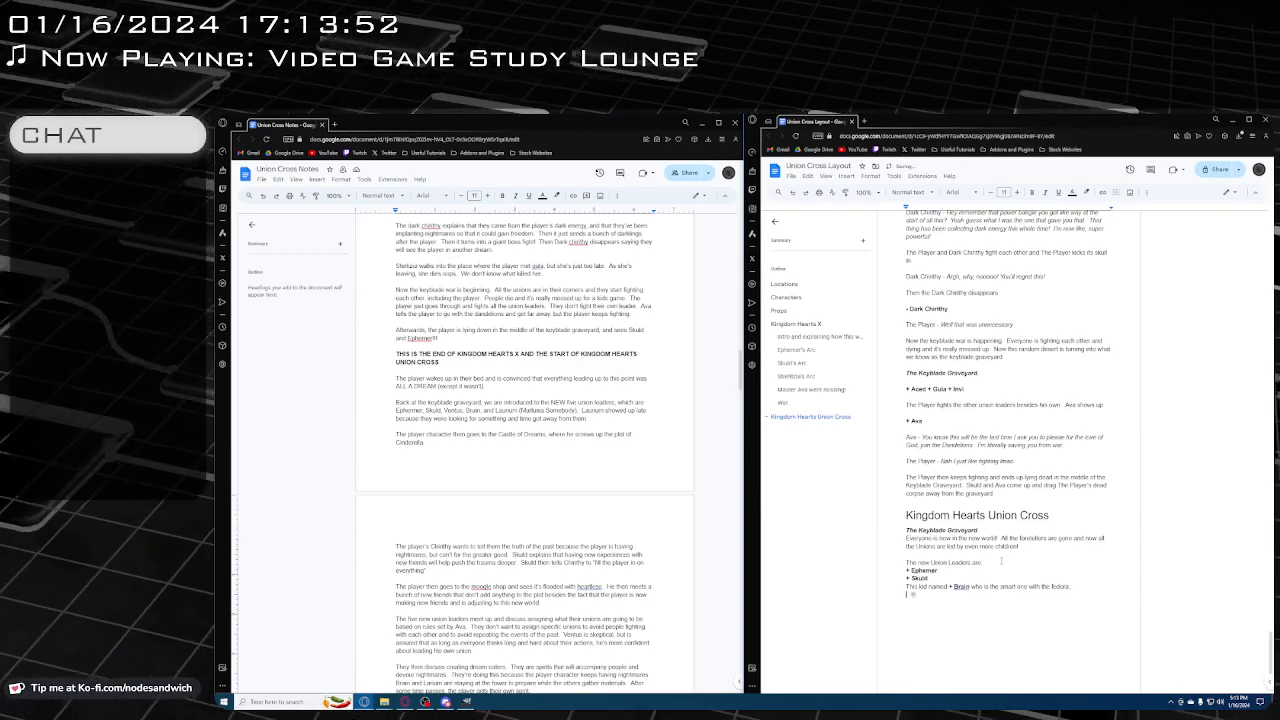
text(This dude named +)
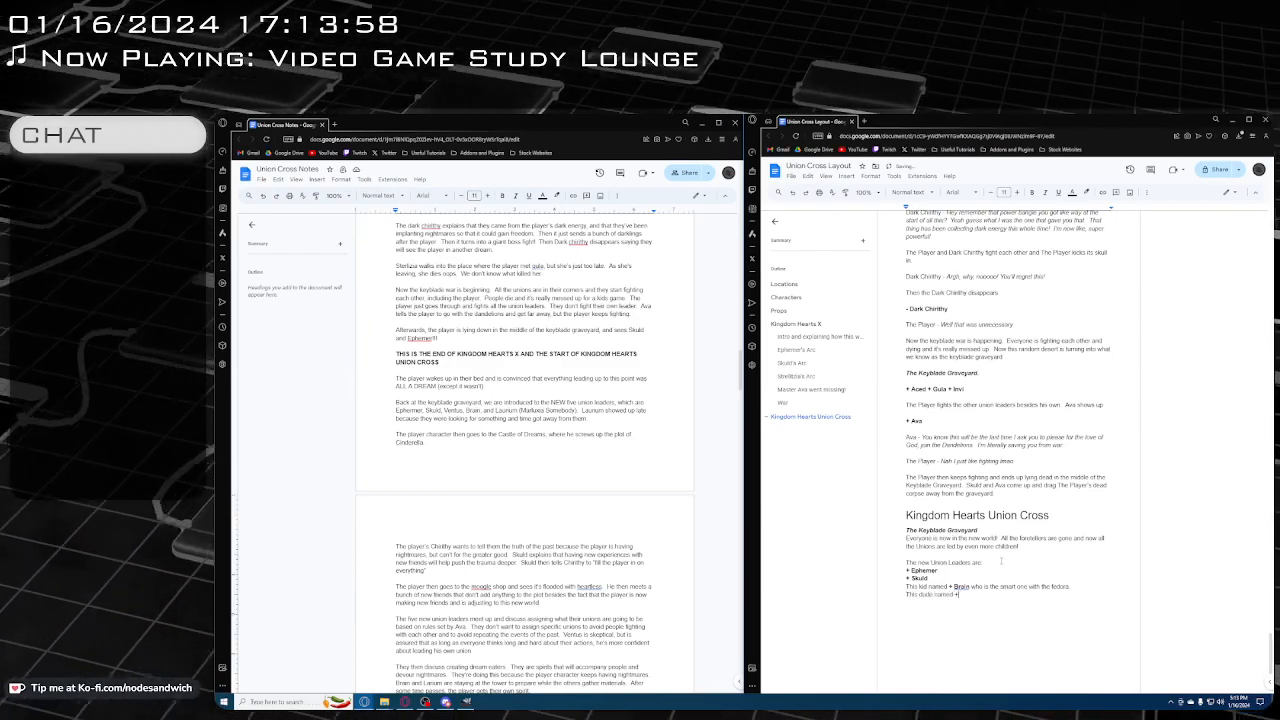
key(ctrl+v)
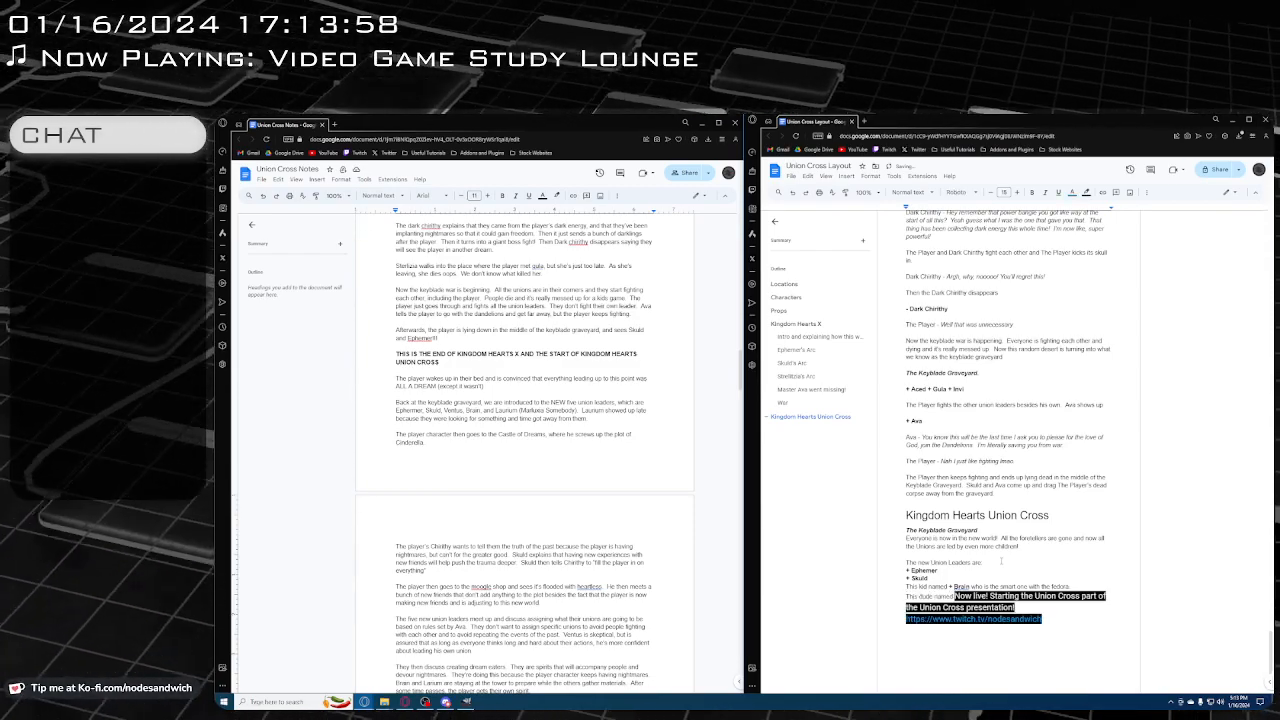
key(BackSpace)
key(BackSpace)
key(BackSpace)
key(BackSpace)
key(BackSpace)
key(BackSpace)
key(BackSpace)
key(BackSpace)
key(BackSpace)
key(BackSpace)
key(BackSpace)
key(BackSpace)
key(BackSpace)
key(BackSpace)
key(BackSpace)
key(BackSpace)
key(BackSpace)
key(BackSpace)
key(BackSpace)
key(BackSpace)
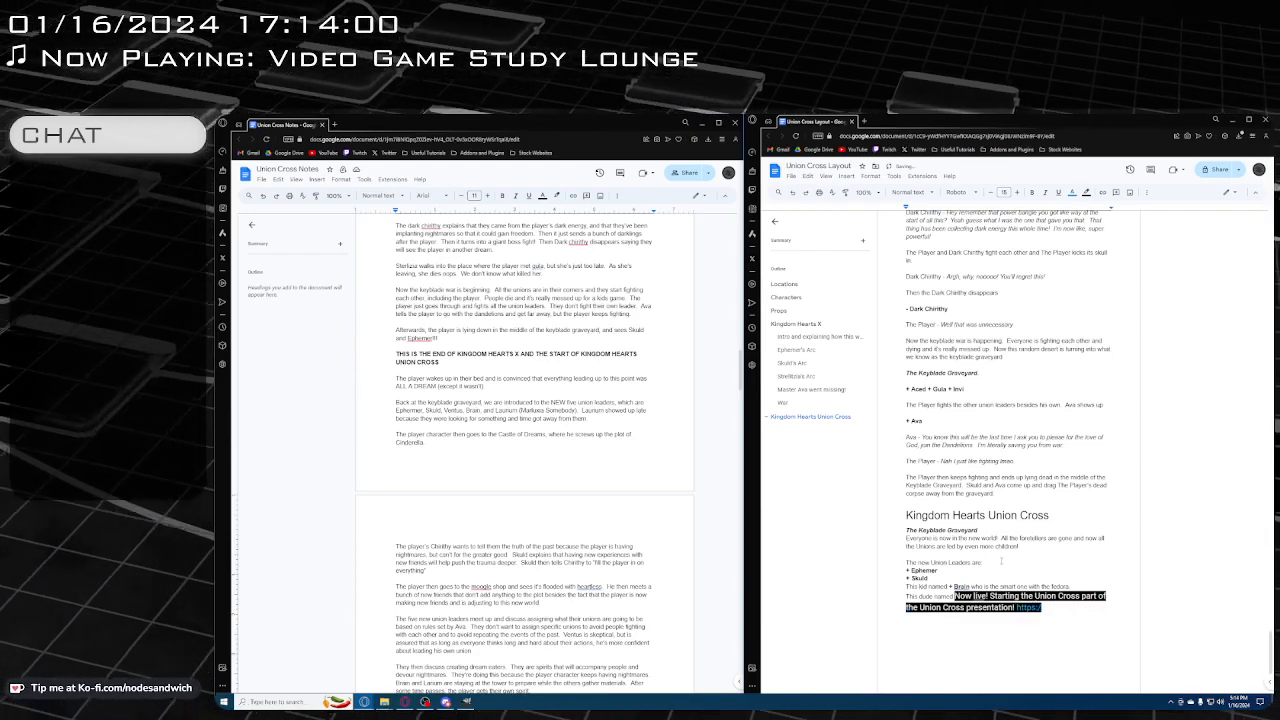
key(BackSpace)
key(BackSpace)
key(BackSpace)
key(BackSpace)
key(BackSpace)
key(BackSpace)
key(BackSpace)
key(BackSpace)
key(BackSpace)
key(BackSpace)
key(BackSpace)
key(BackSpace)
key(BackSpace)
key(BackSpace)
key(BackSpace)
key(BackSpace)
key(BackSpace)
key(BackSpace)
key(BackSpace)
key(BackSpace)
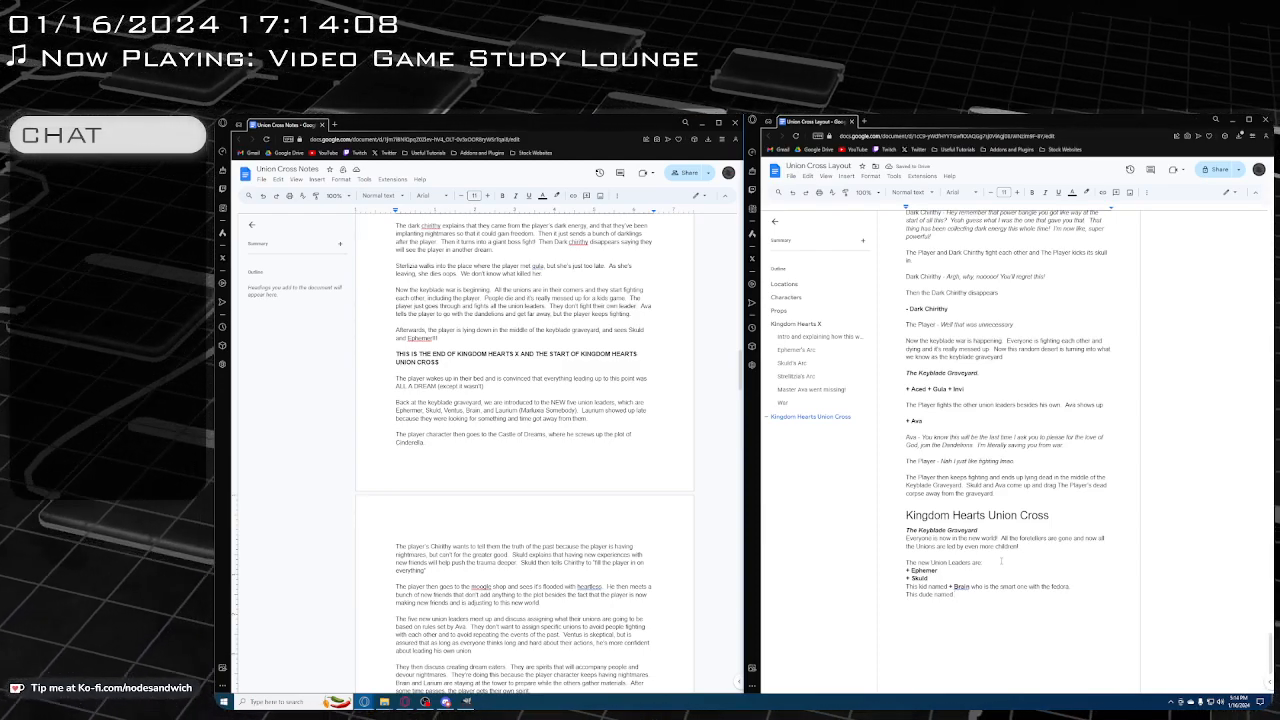
Continue the "This dude named" line with "+ Laurium" in bold and "(hey he looks familiar doesn't he?)" in regular text, ending with a new line
key(ctrl+b)
text(+)
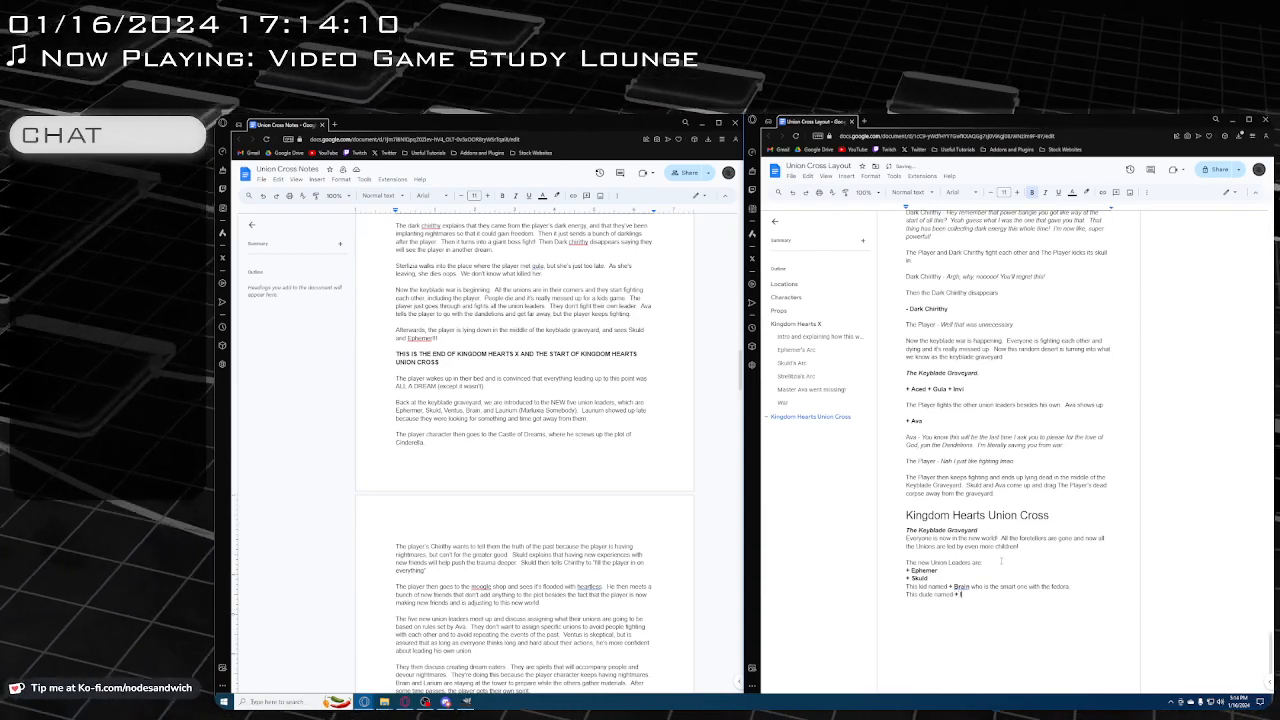
text( Laur)
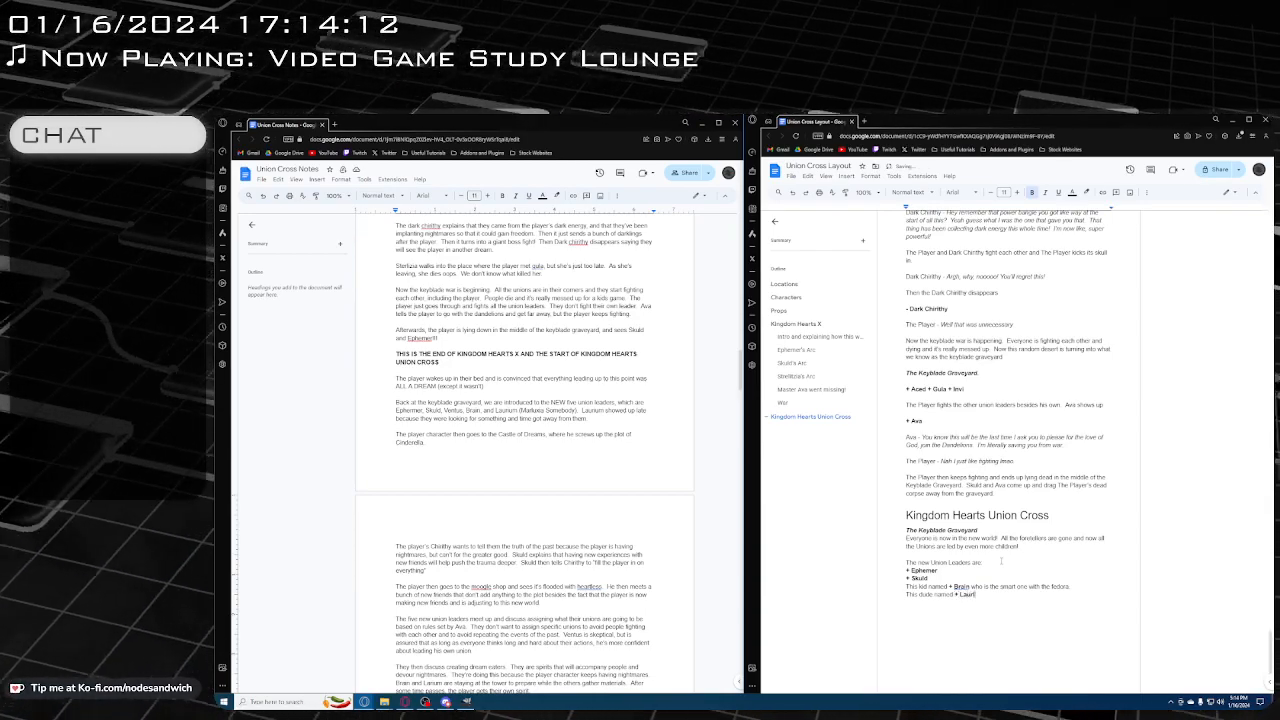
text(ium)
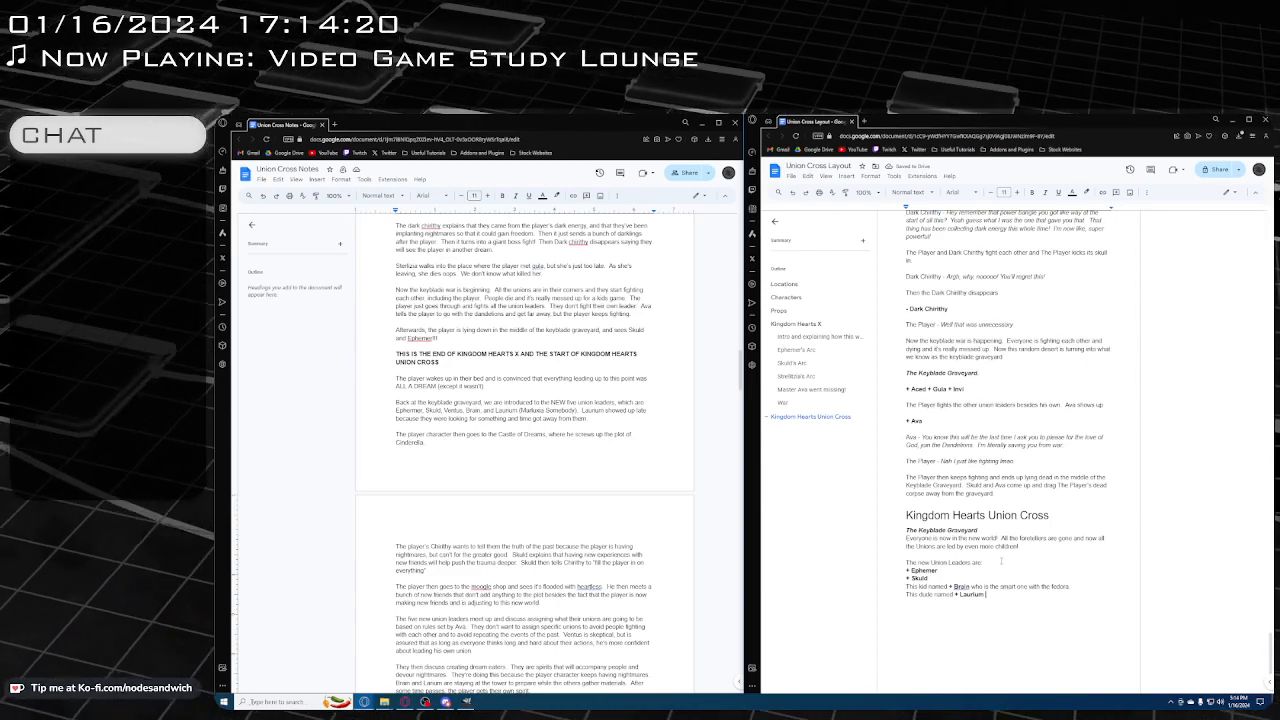
text((hey))
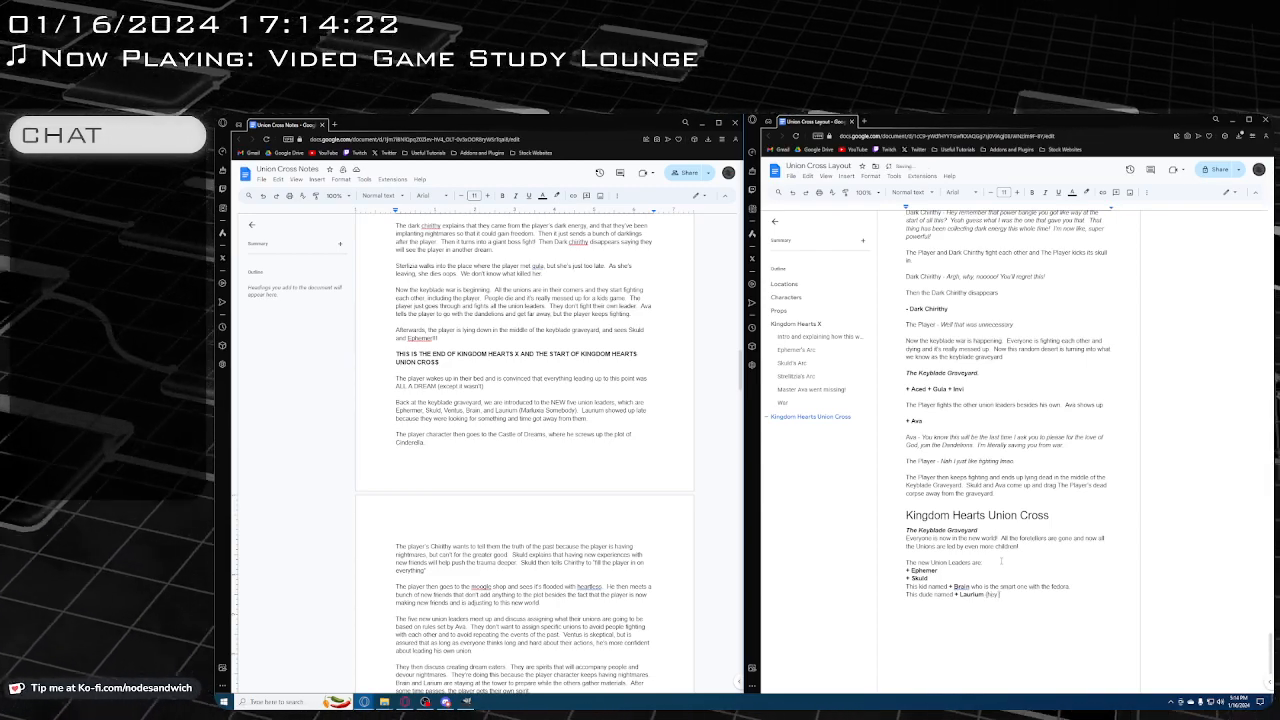
text( he looks)
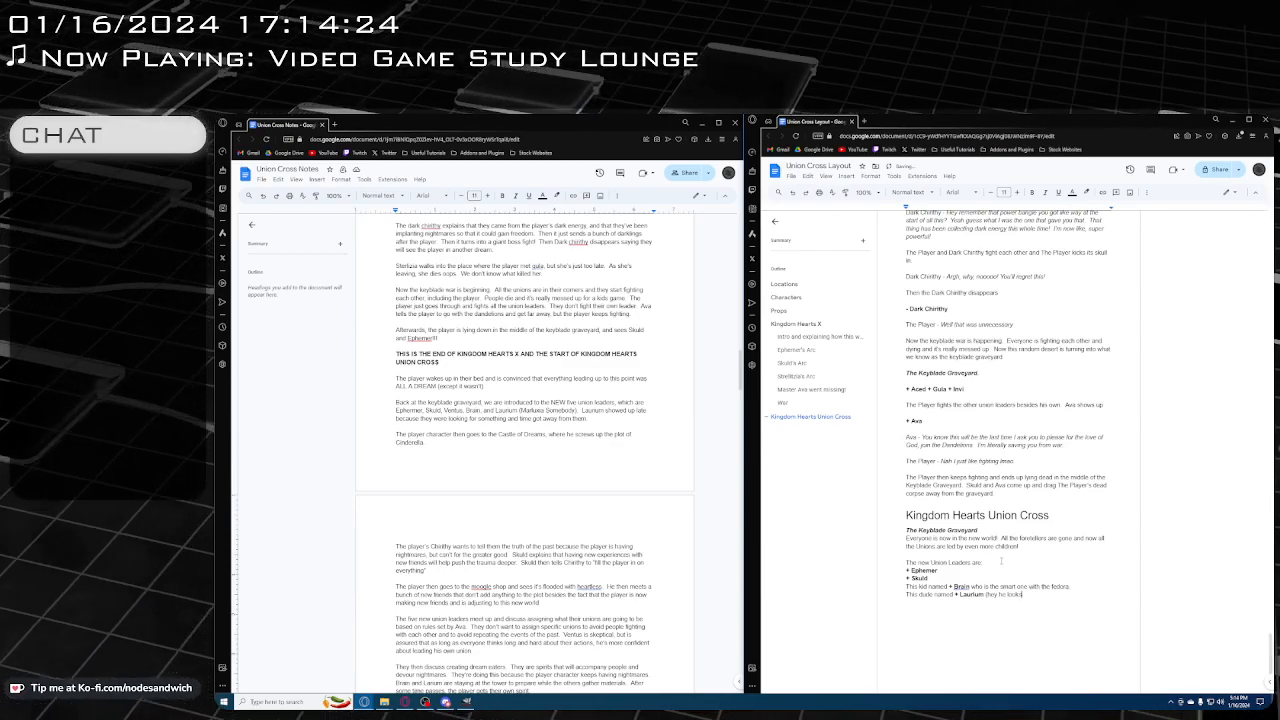
text( familiar (doesn't he))
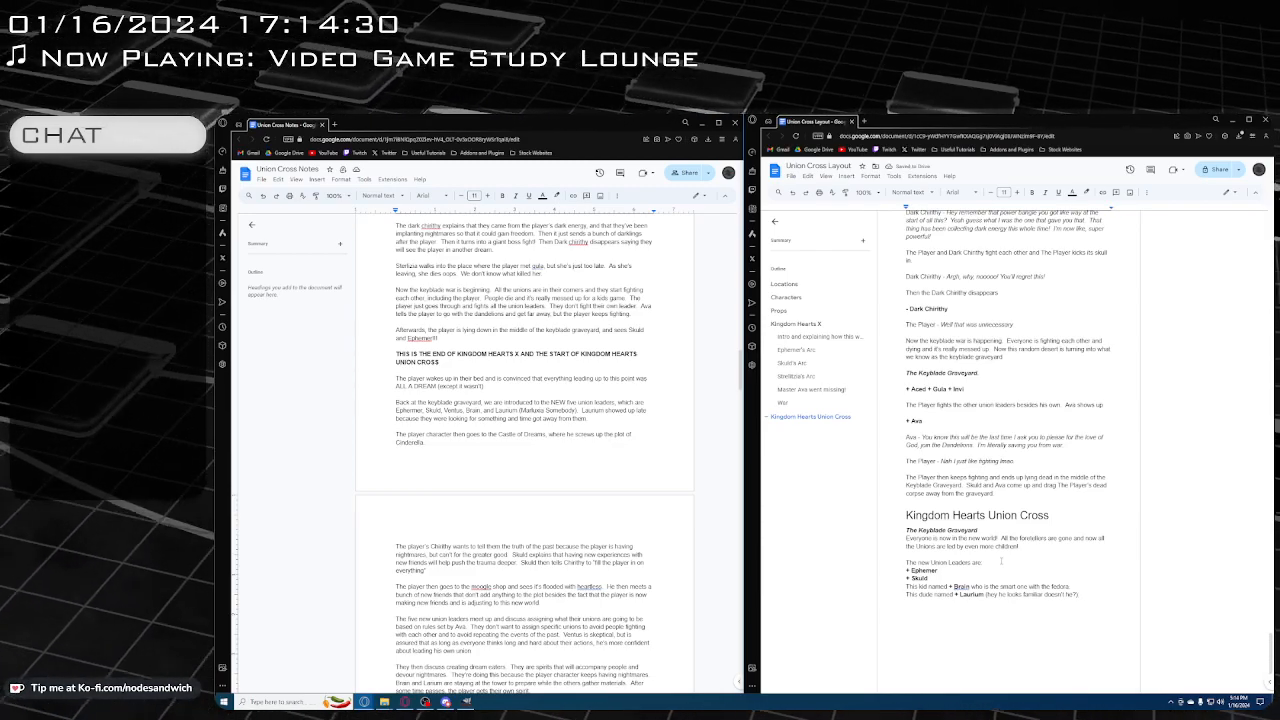
key(Return)
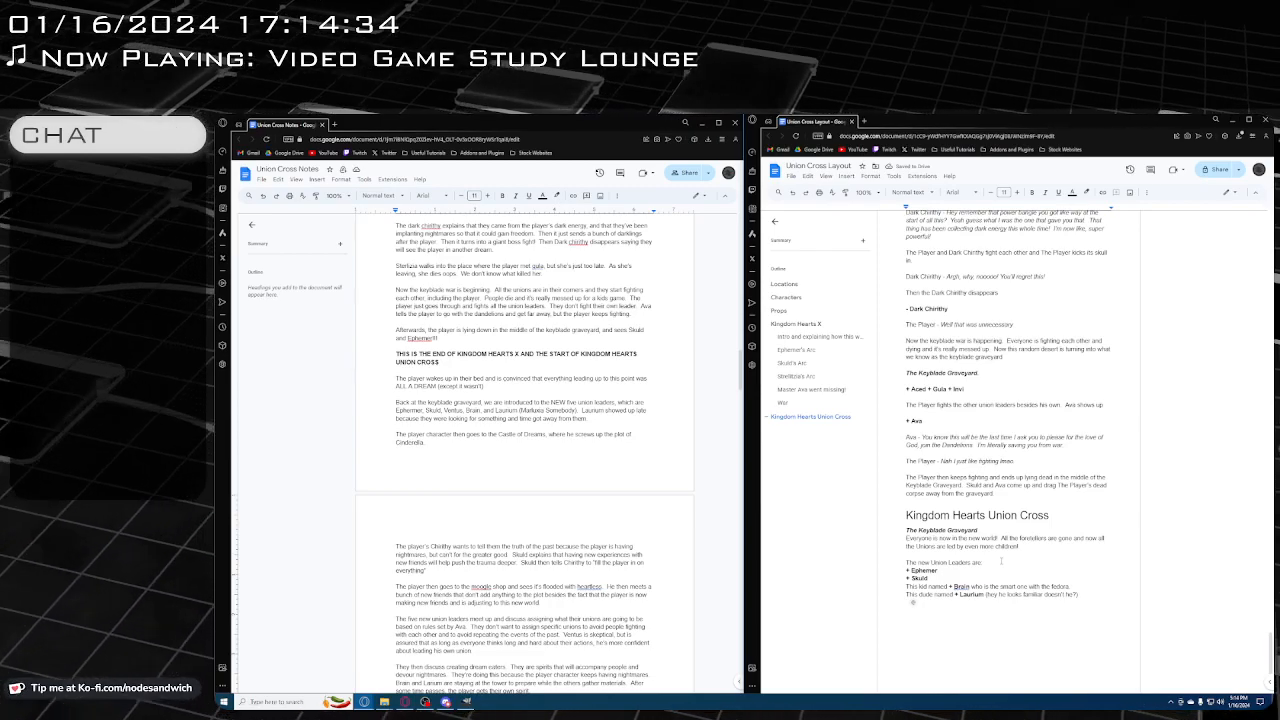
Write "And + Ventus" on the line below Laurium, with only "+ Ventus" in bold
text(And)
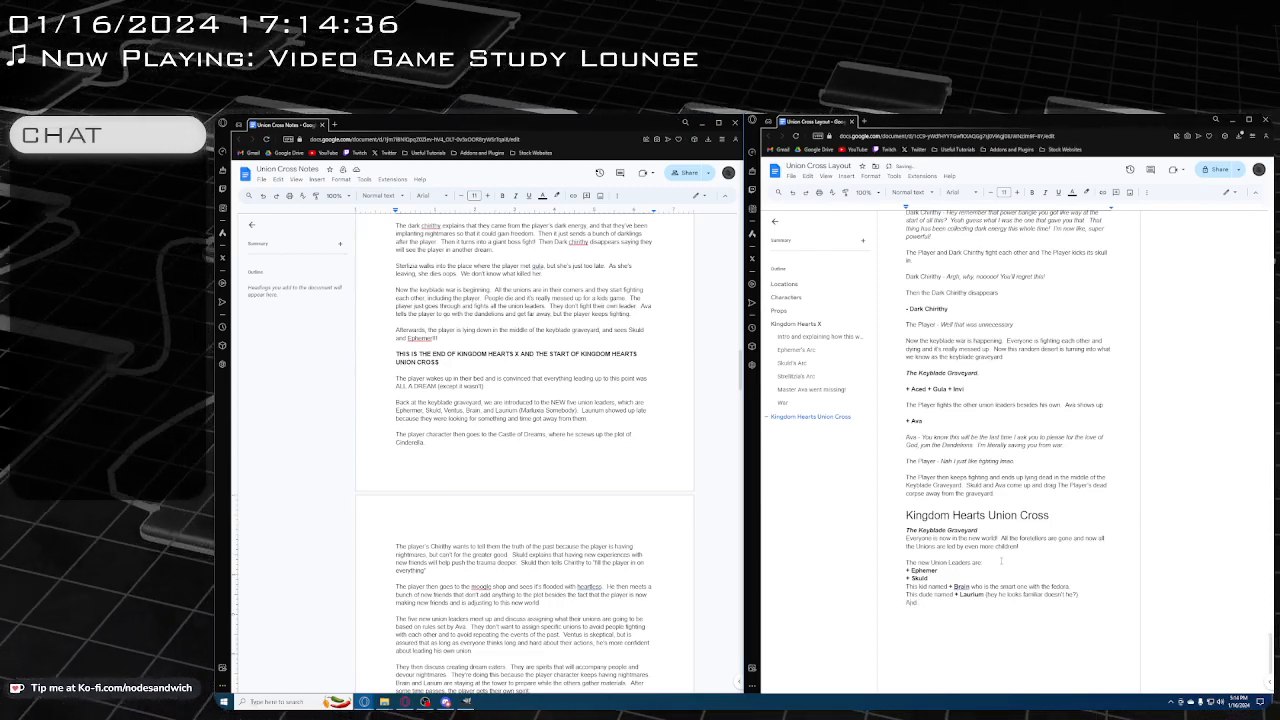
key(ctrl+b)
text(+ Ventus)
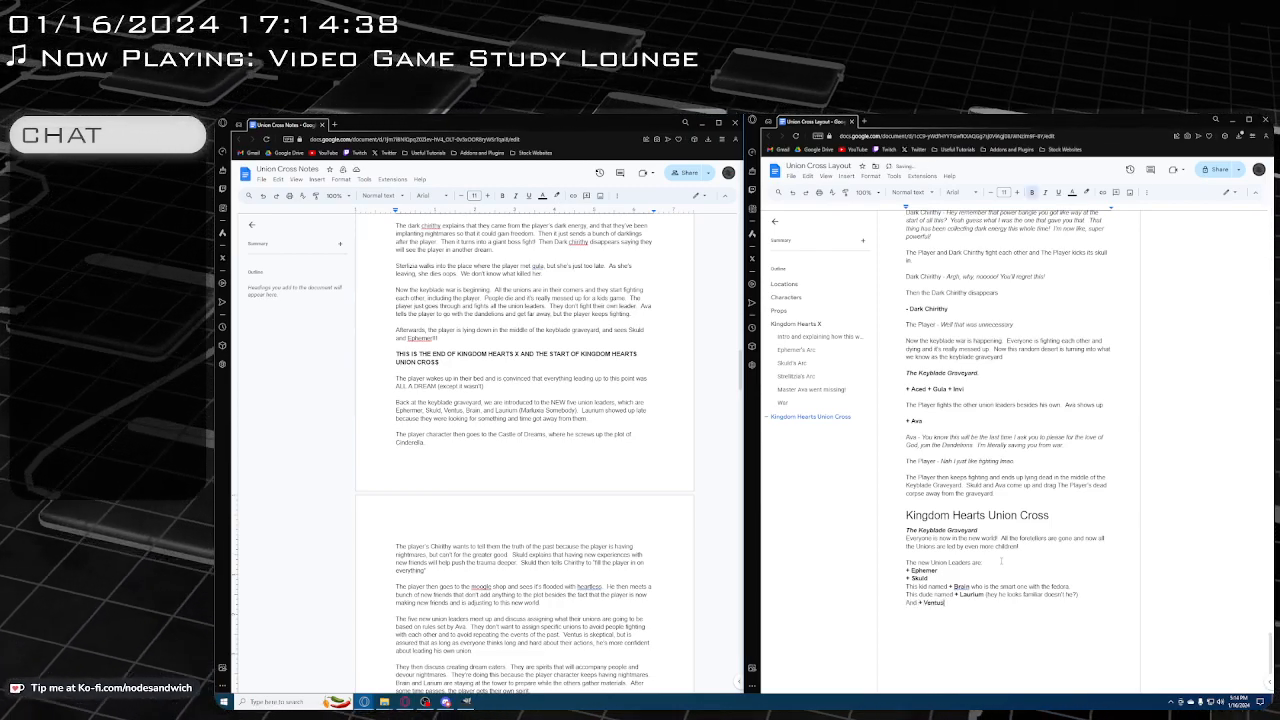
key(ctrl+b)
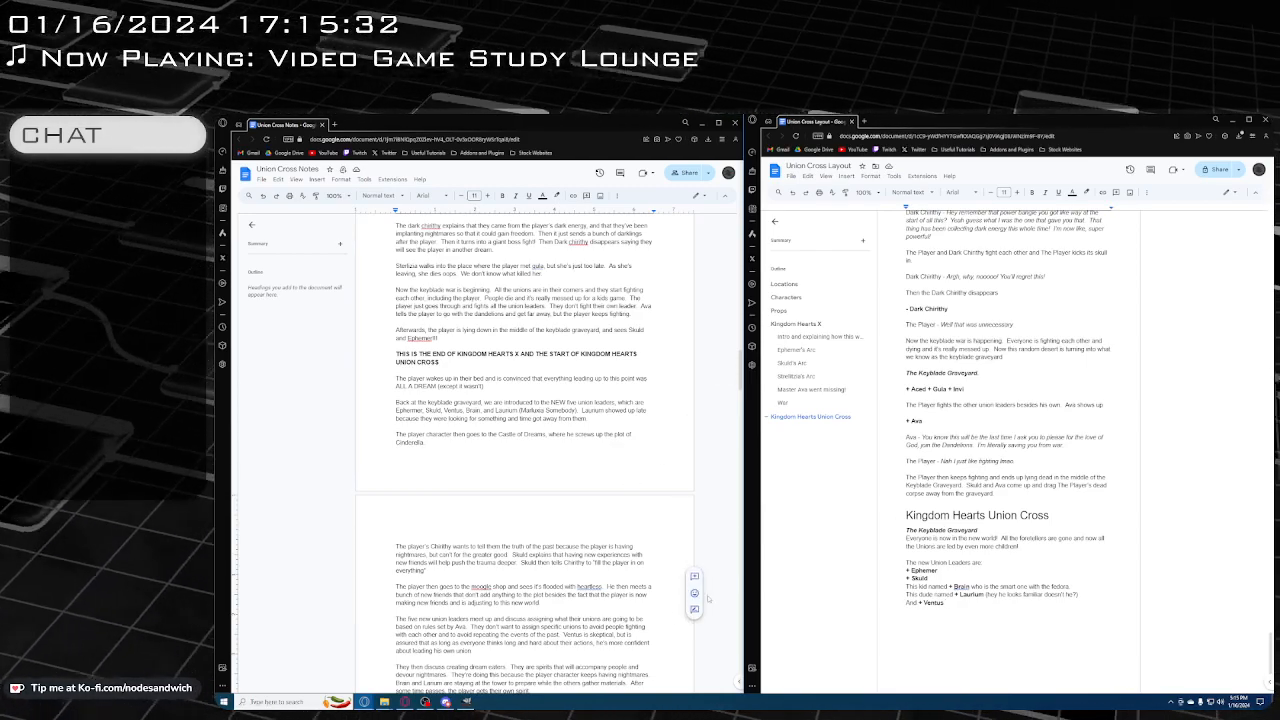
drag(957, 614, 905, 568)
click(965, 627)
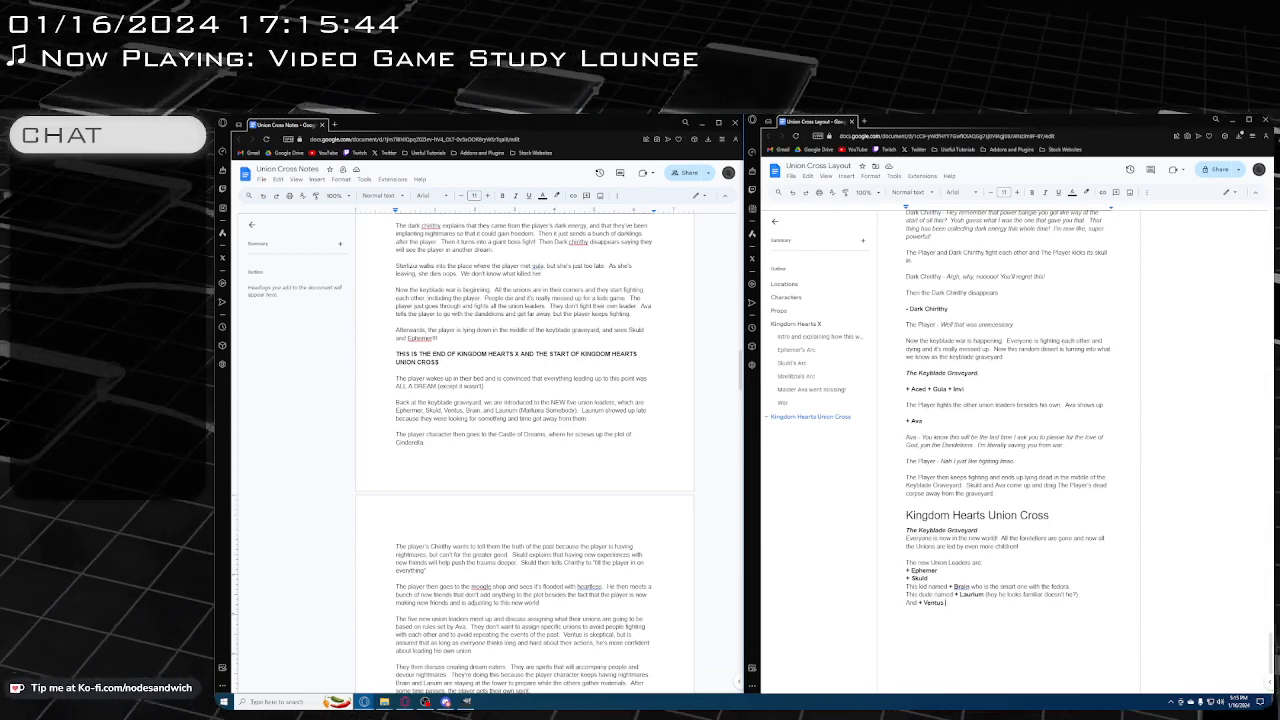
click(911, 572)
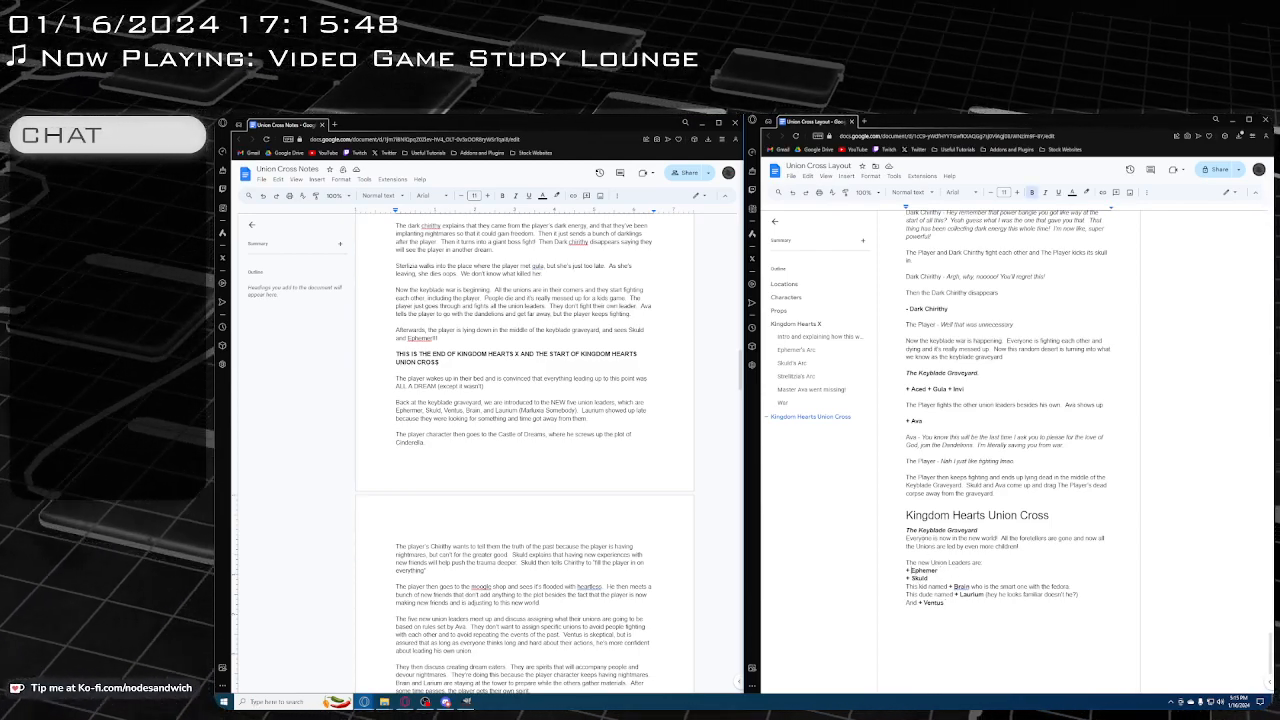
Insert a bold line reading "+ Ephemer, Skuld, Brain, Laurium, Ventus" between the "Kingdom Hearts Union Cross" heading and its location line
click(907, 531)
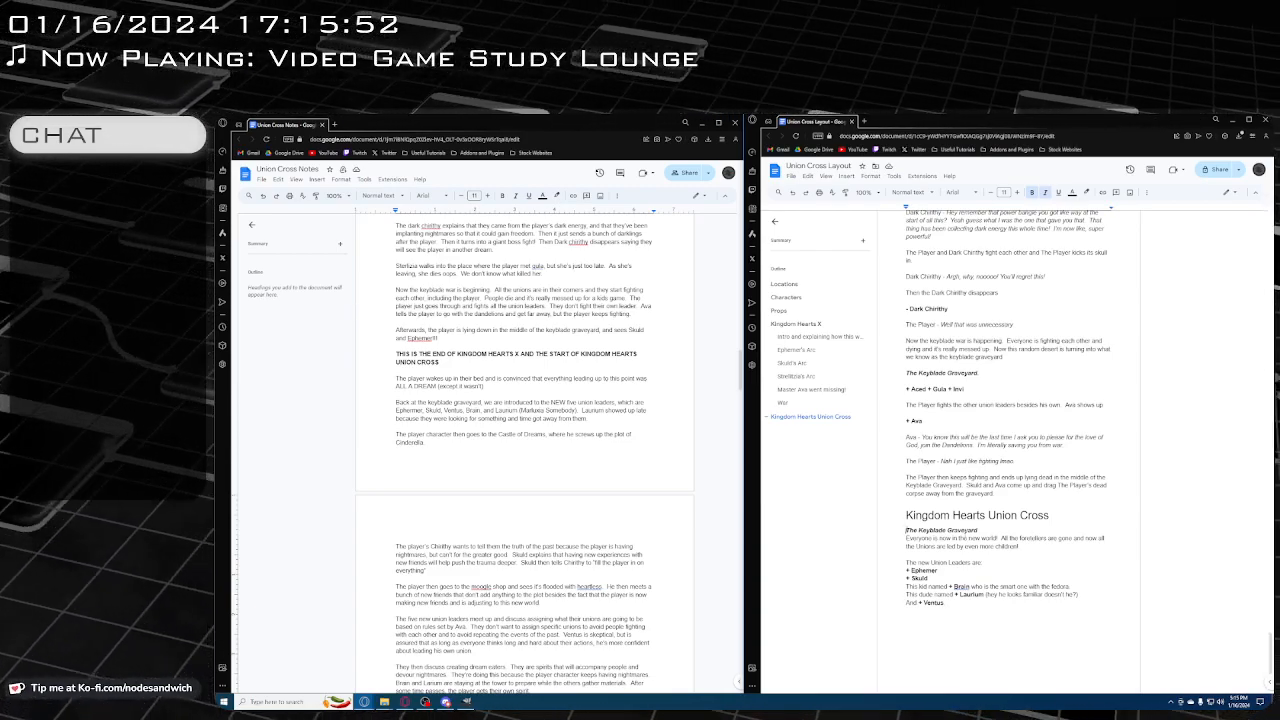
key(Return)
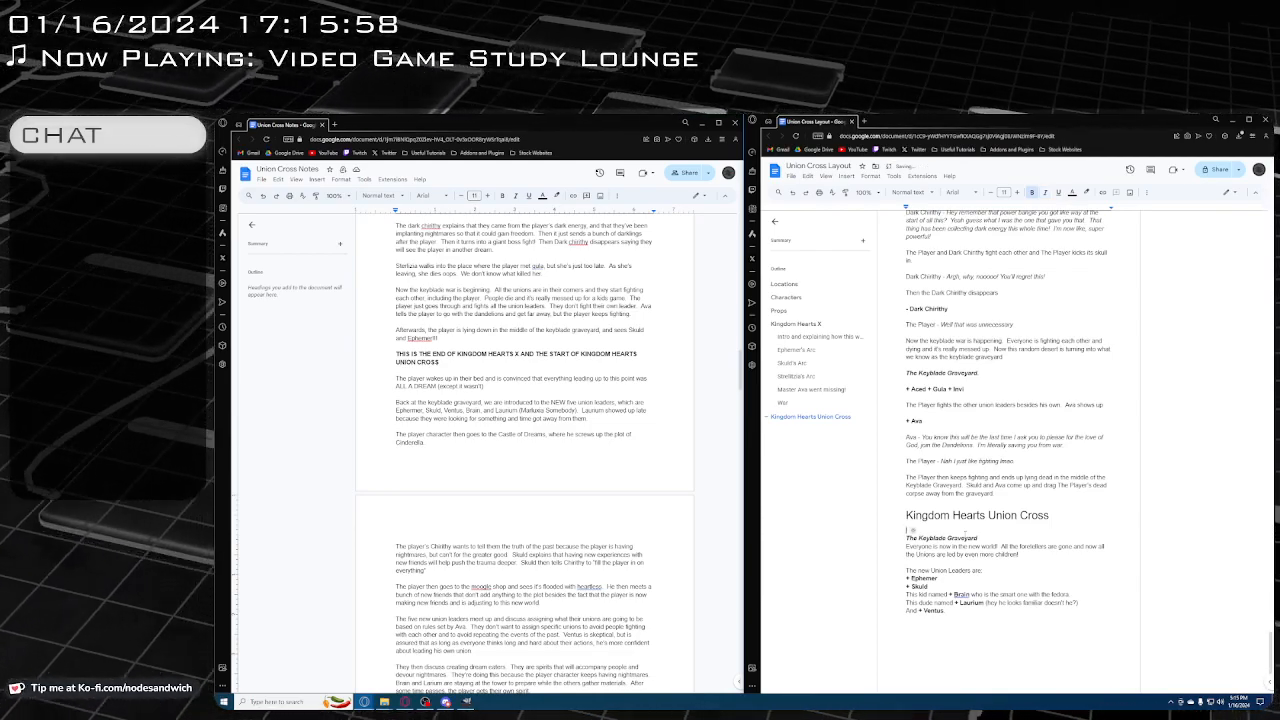
text(+)
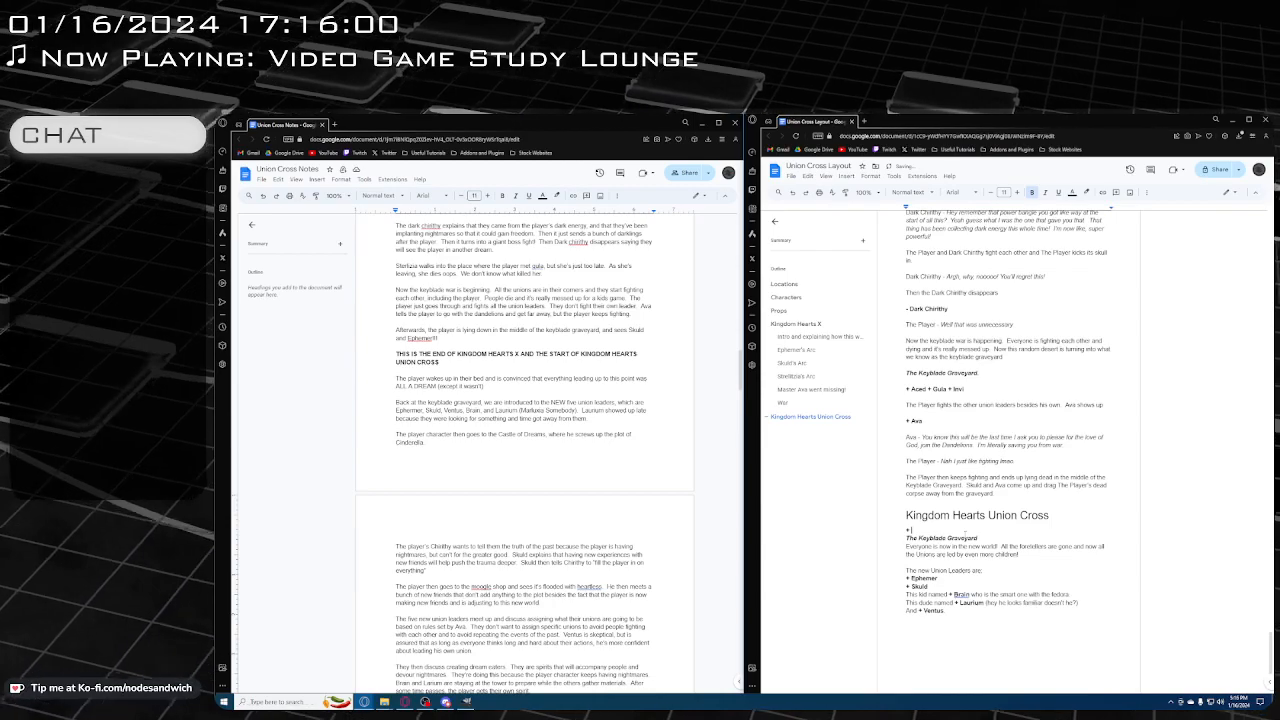
text( Ephe)
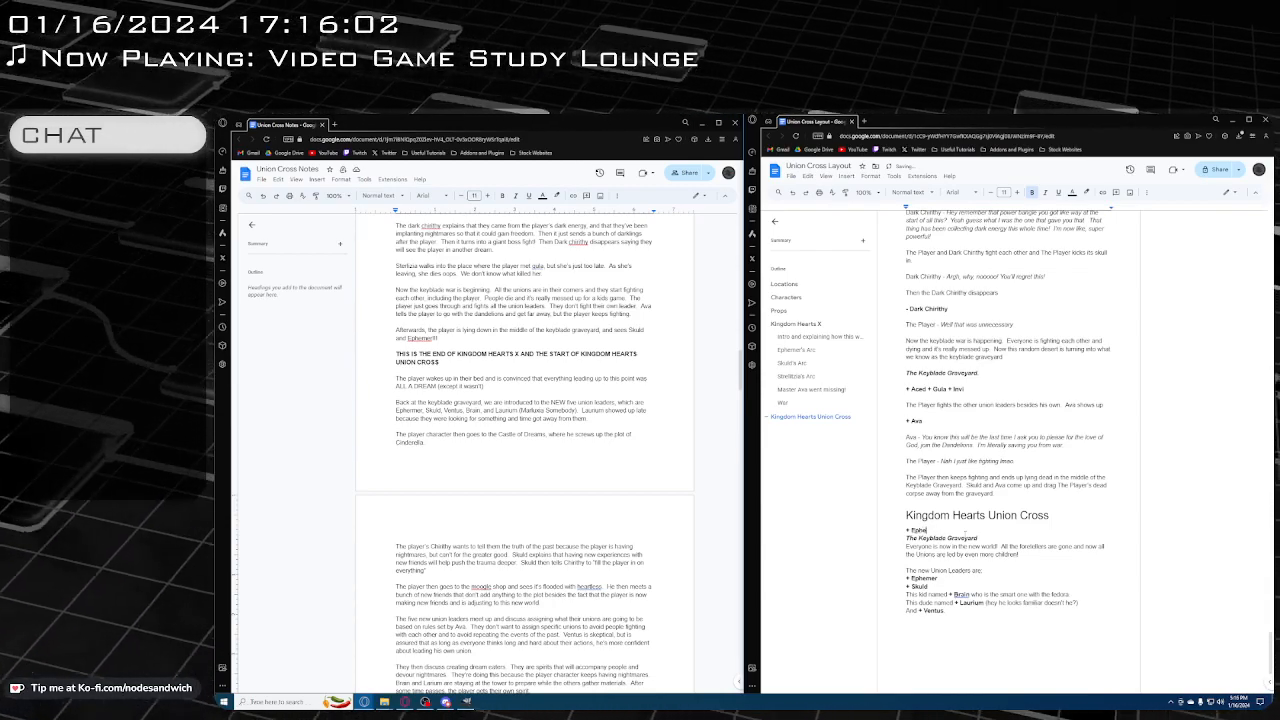
text(mer, Skuld,)
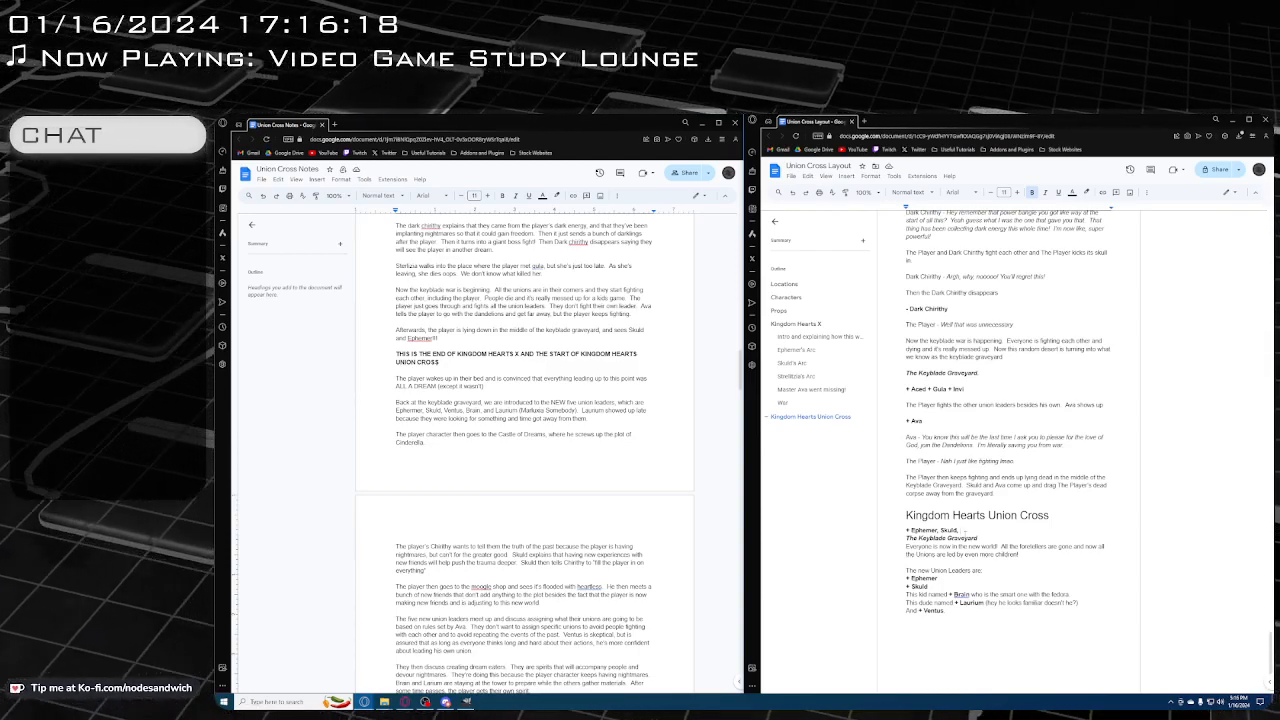
text(Brain)
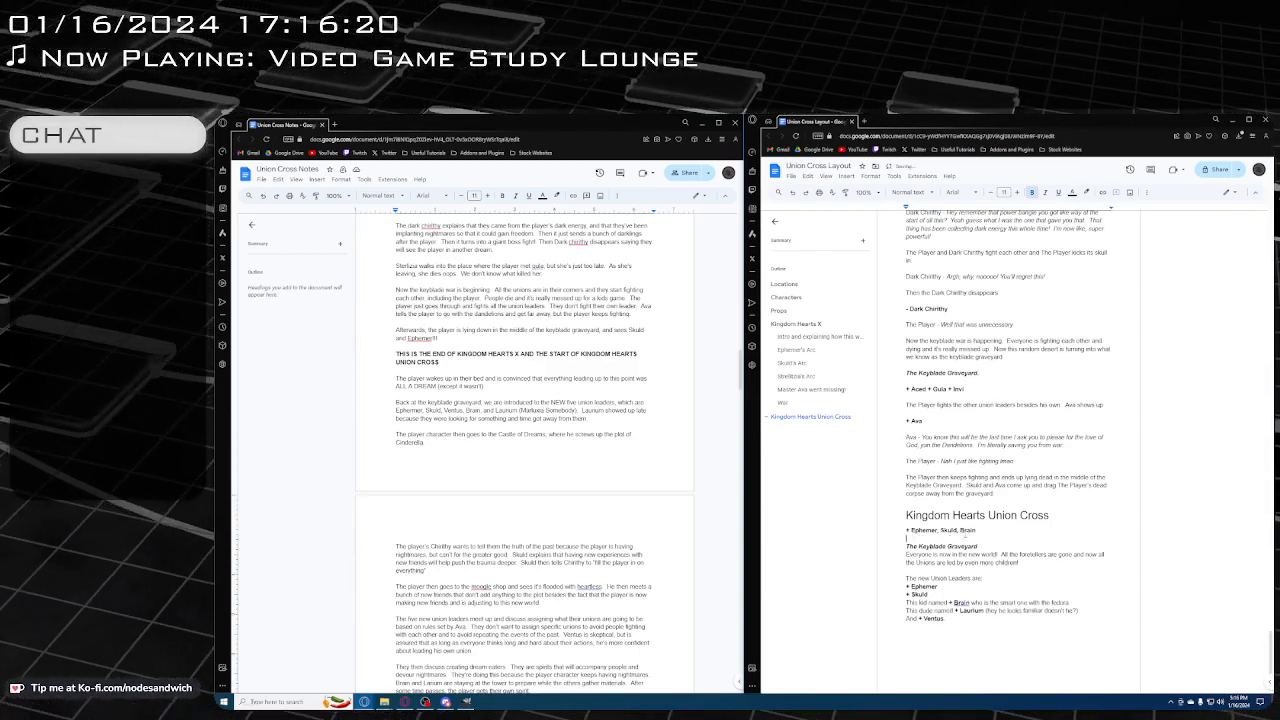
text(, Lau)
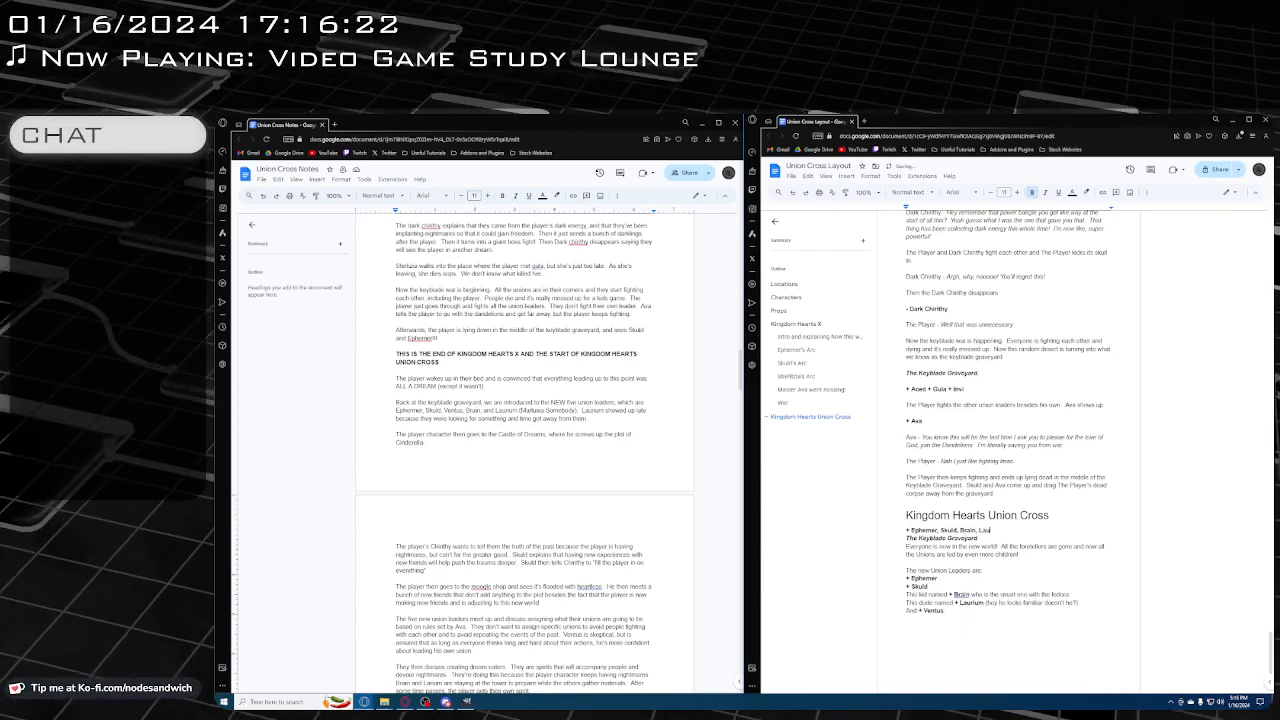
text(r)
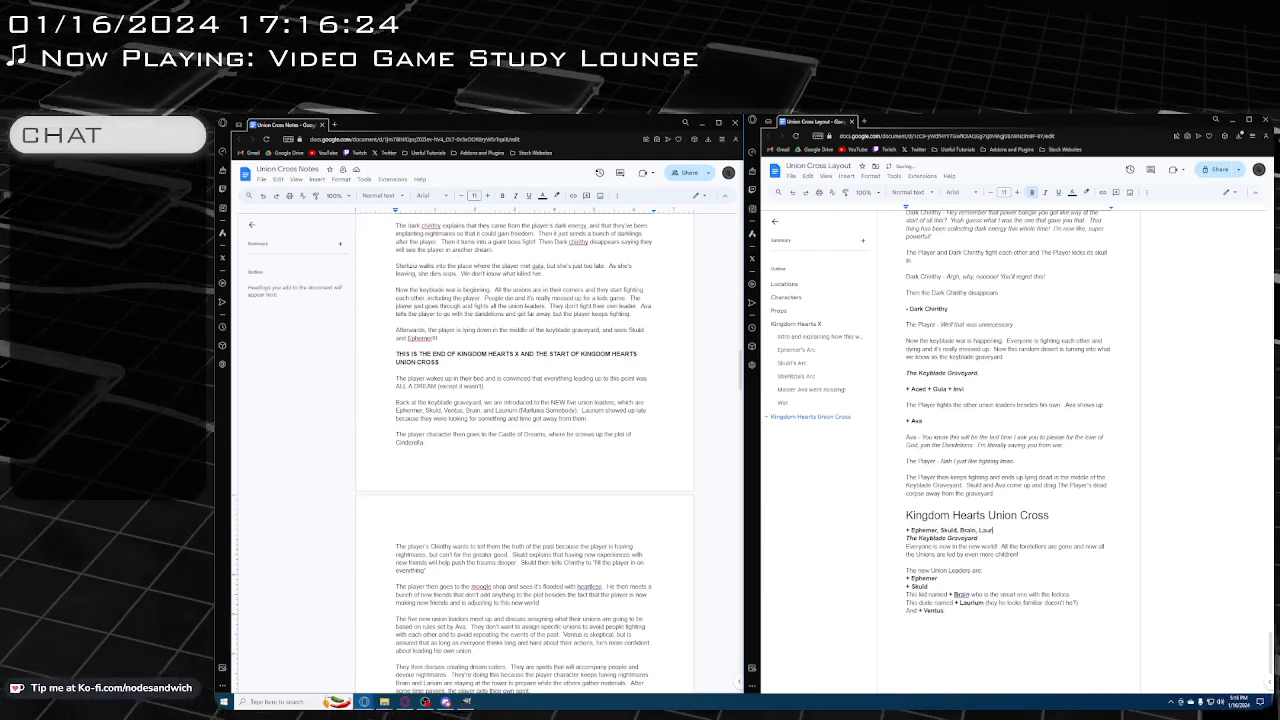
text(ium, )
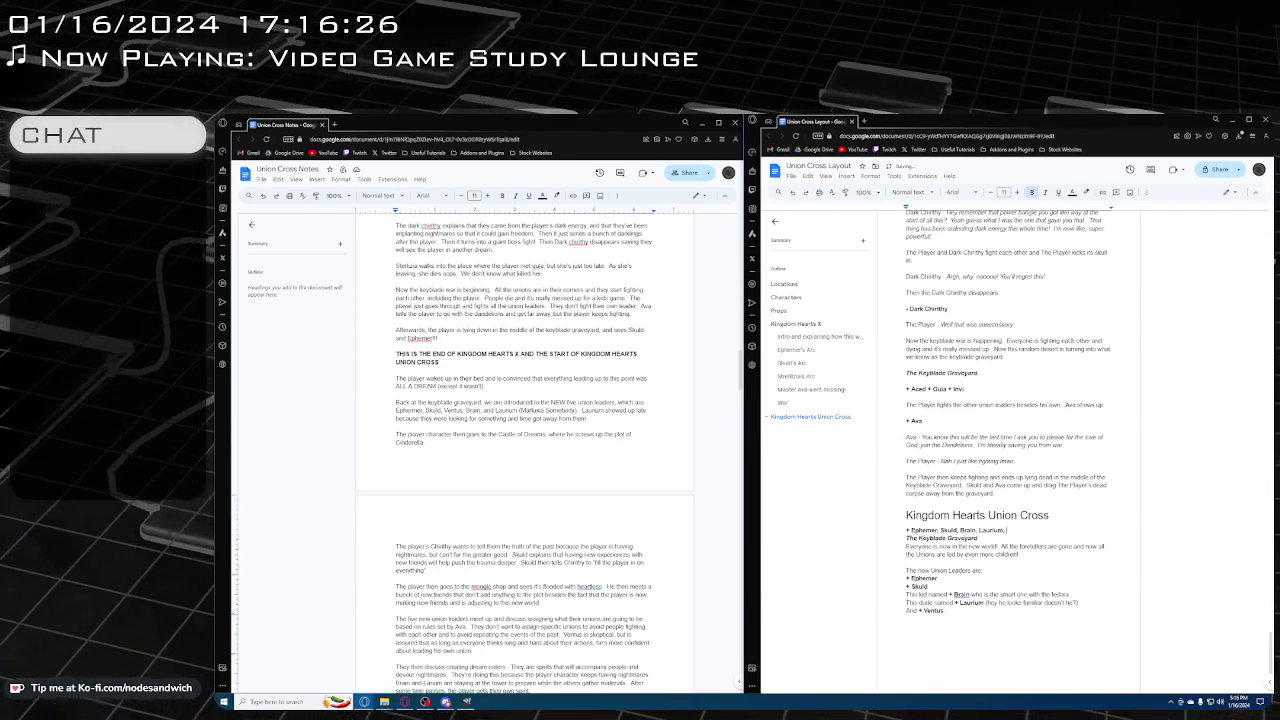
text(Ventus)
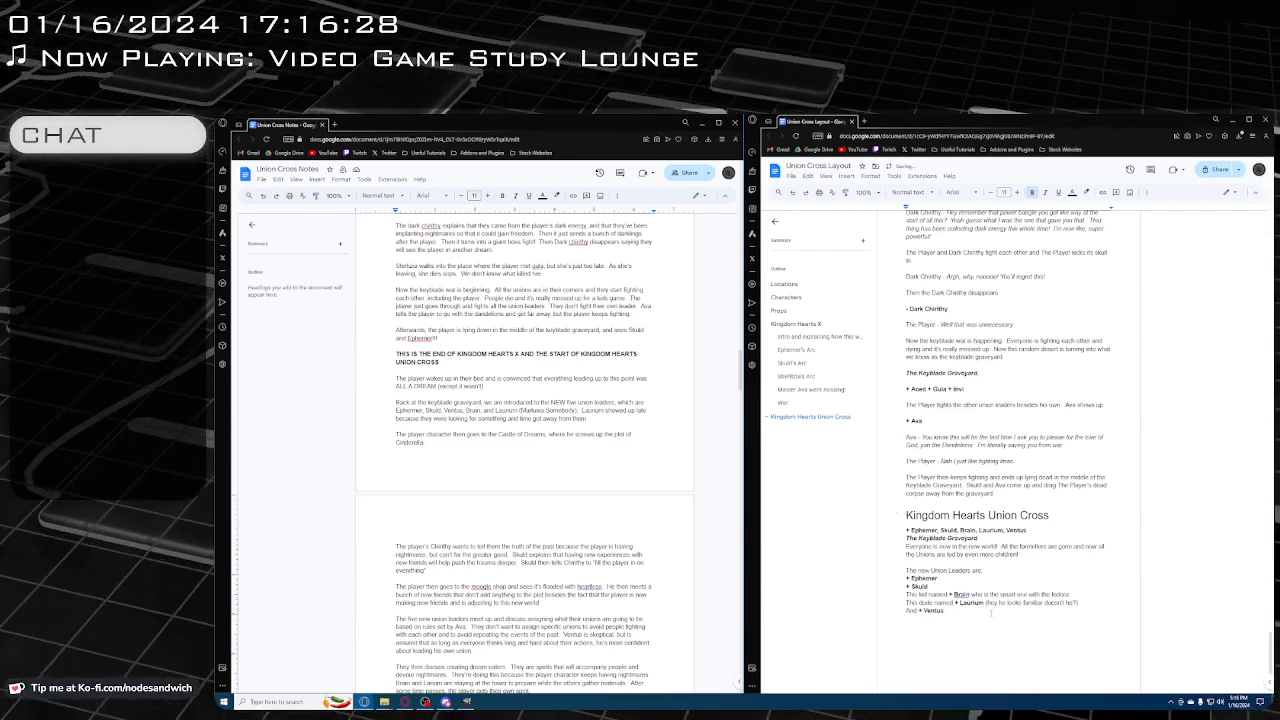
Make Ventus's name regular text in the last line of the Union Leaders list and remove its plus sign
key(ctrl+shift+Left)
key(ctrl+shift+Left)
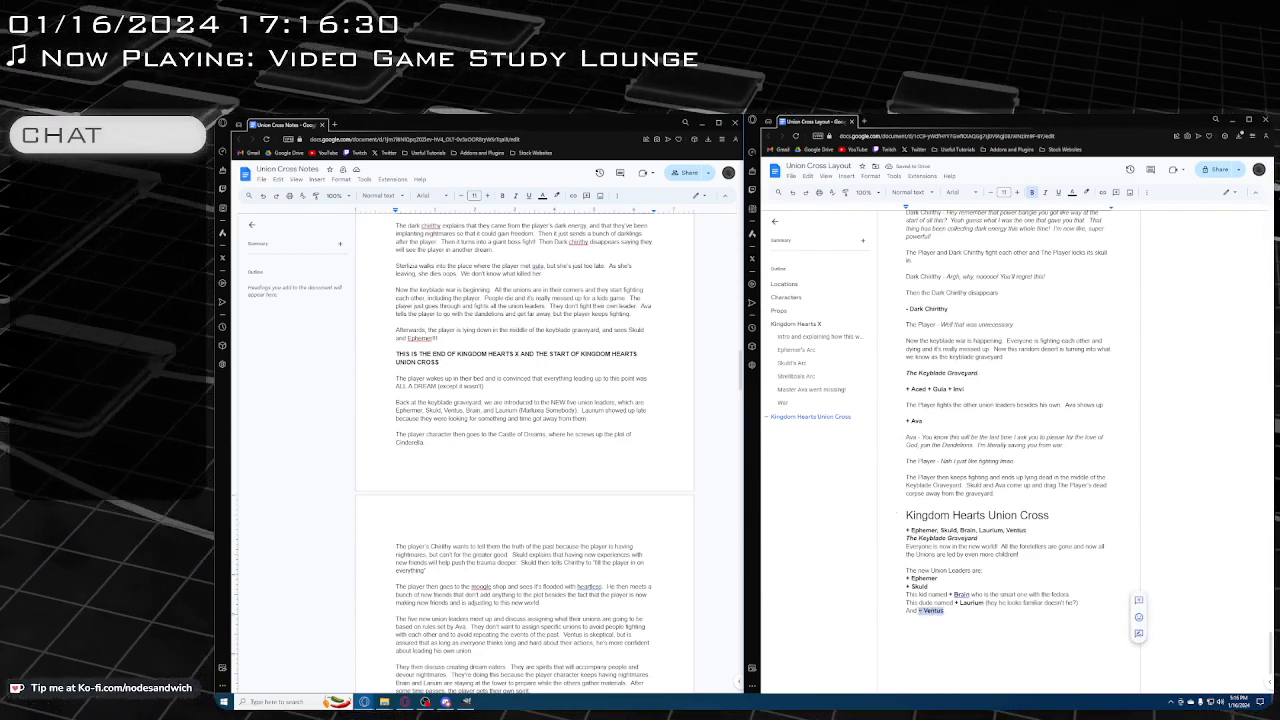
key(ctrl+b)
key(Right)
key(Left)
key(Left)
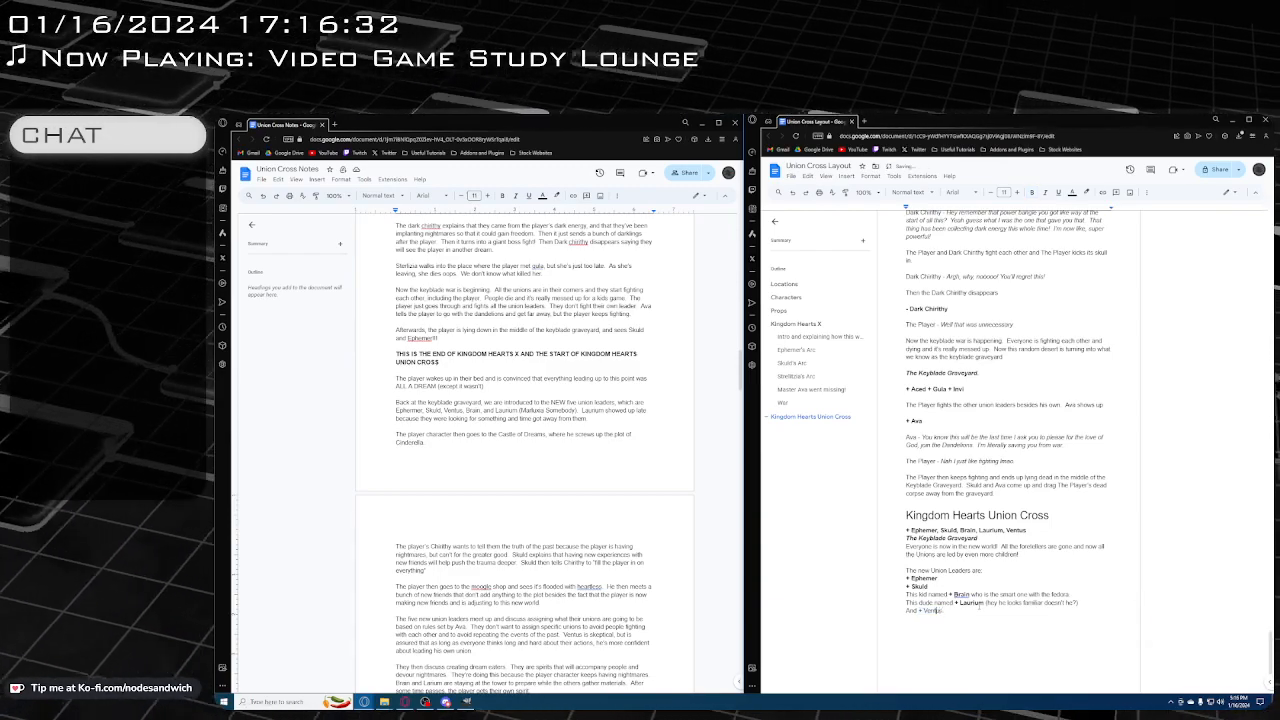
key(BackSpace)
key(BackSpace)
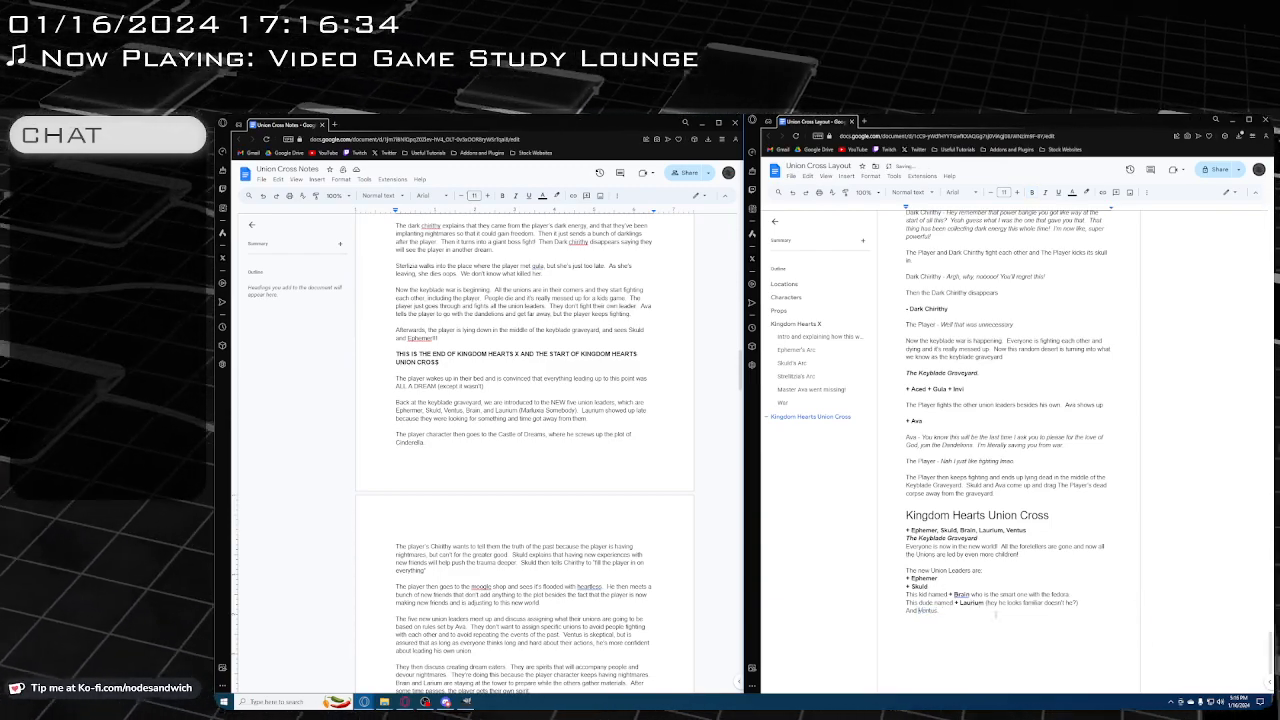
Remove the bold formatting and the plus sign from Laurium's name in the "This dude named" line
key(ctrl+shift+Left)
key(ctrl+shift+Left)
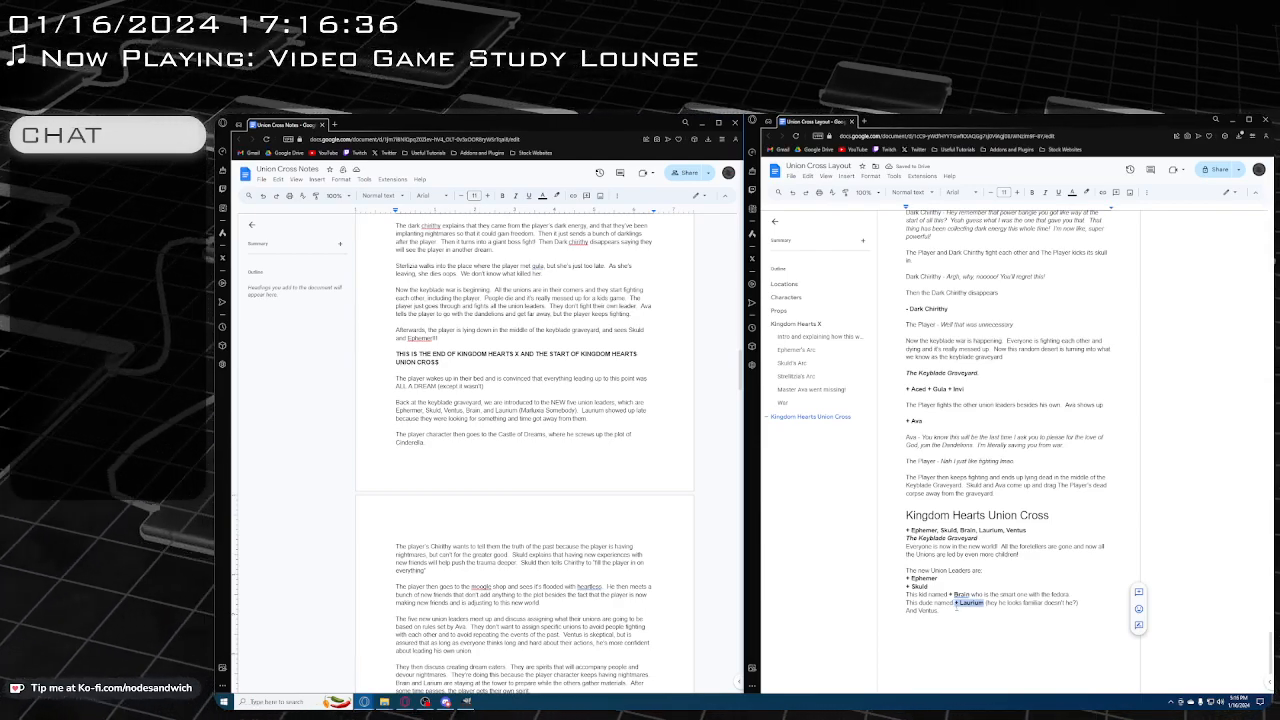
key(ctrl+b)
key(Left)
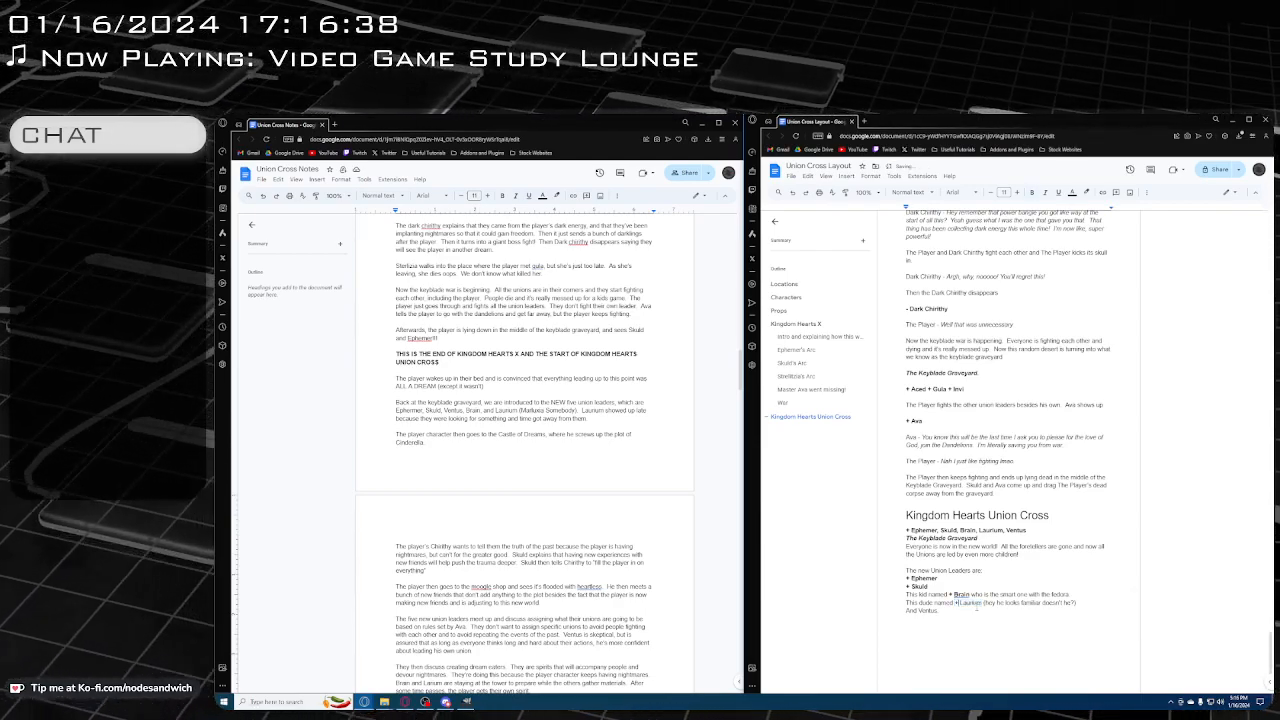
key(Delete)
key(BackSpace)
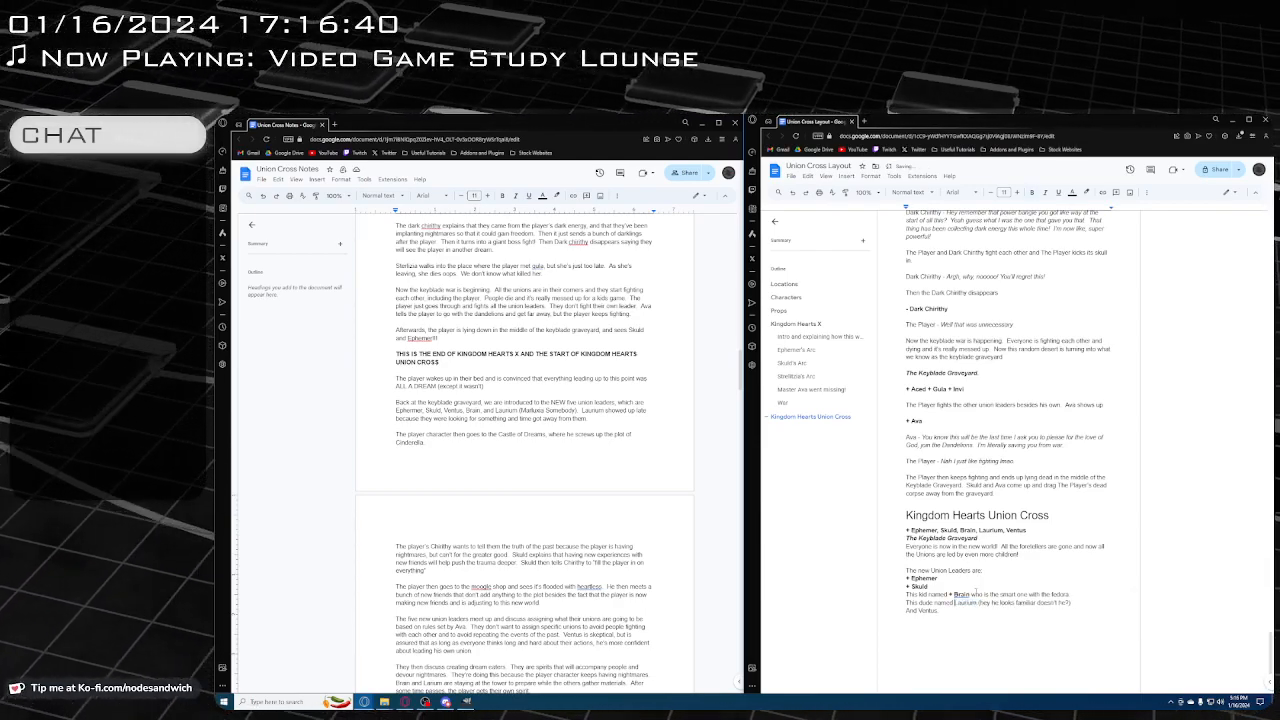
Turn Brain's name in the "This kid named" line into regular text without the plus sign
key(ctrl+shift+Left)
key(ctrl+shift+Left)
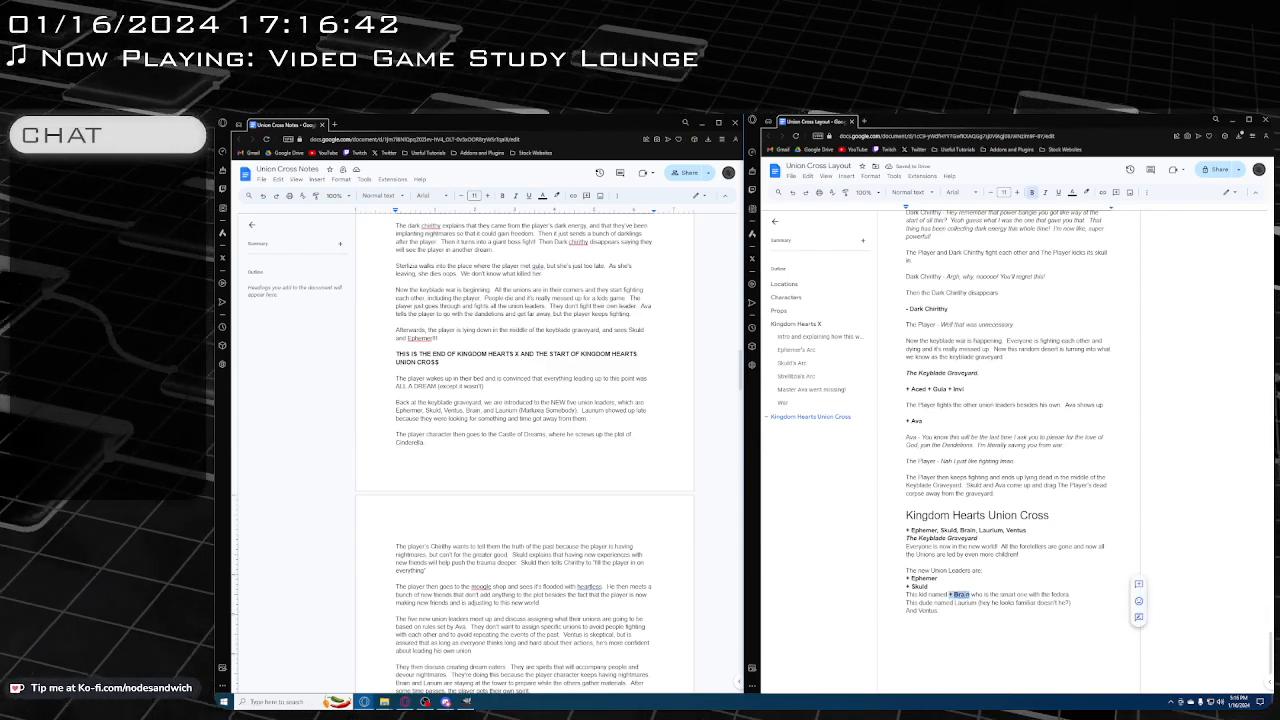
key(ctrl+b)
key(Left)
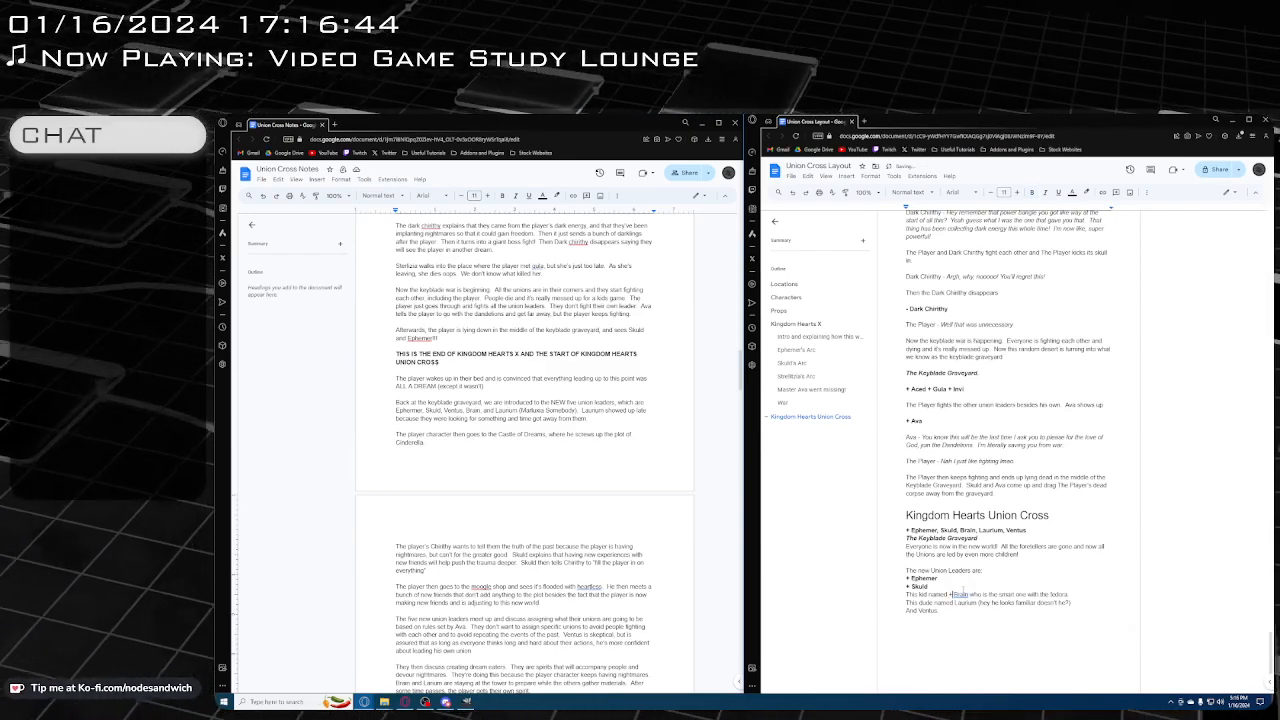
key(Delete)
key(Delete)
Unbold the Skuld entry in the new Union Leaders list and delete its leading plus sign
click(930, 587)
key(ctrl+shift+Left)
key(ctrl+shift+Left)
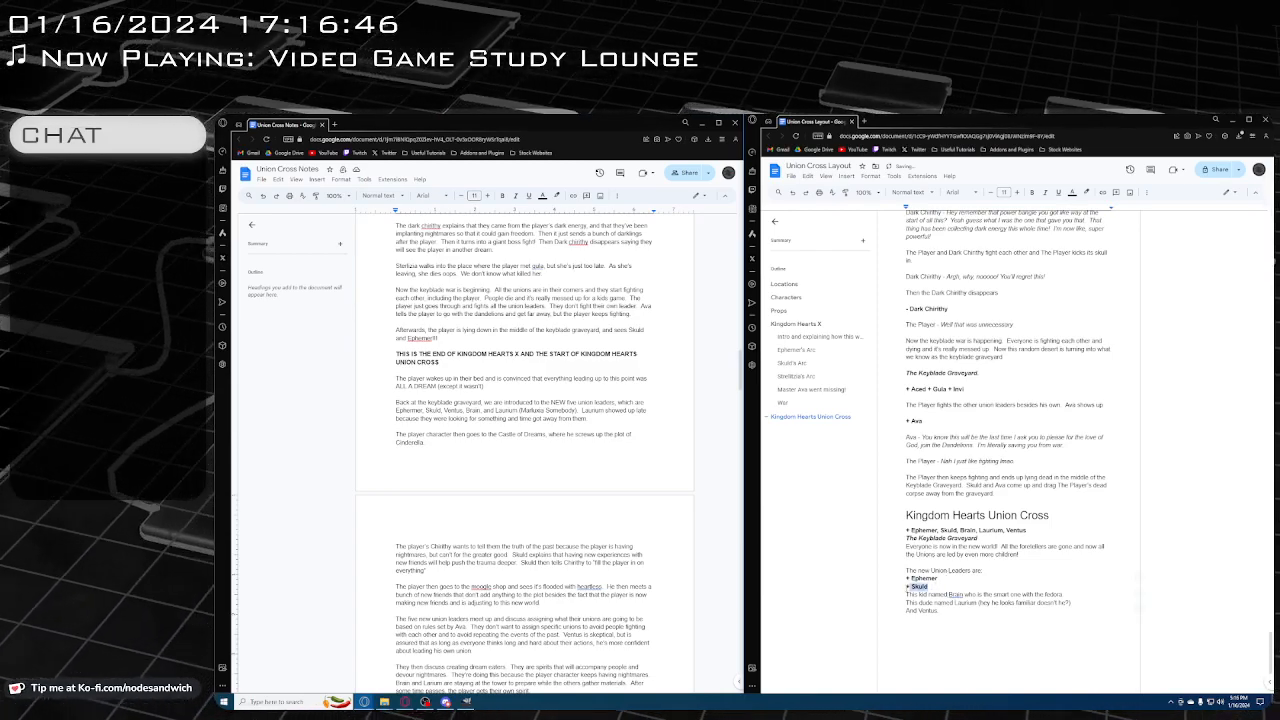
key(ctrl+b)
key(Left)
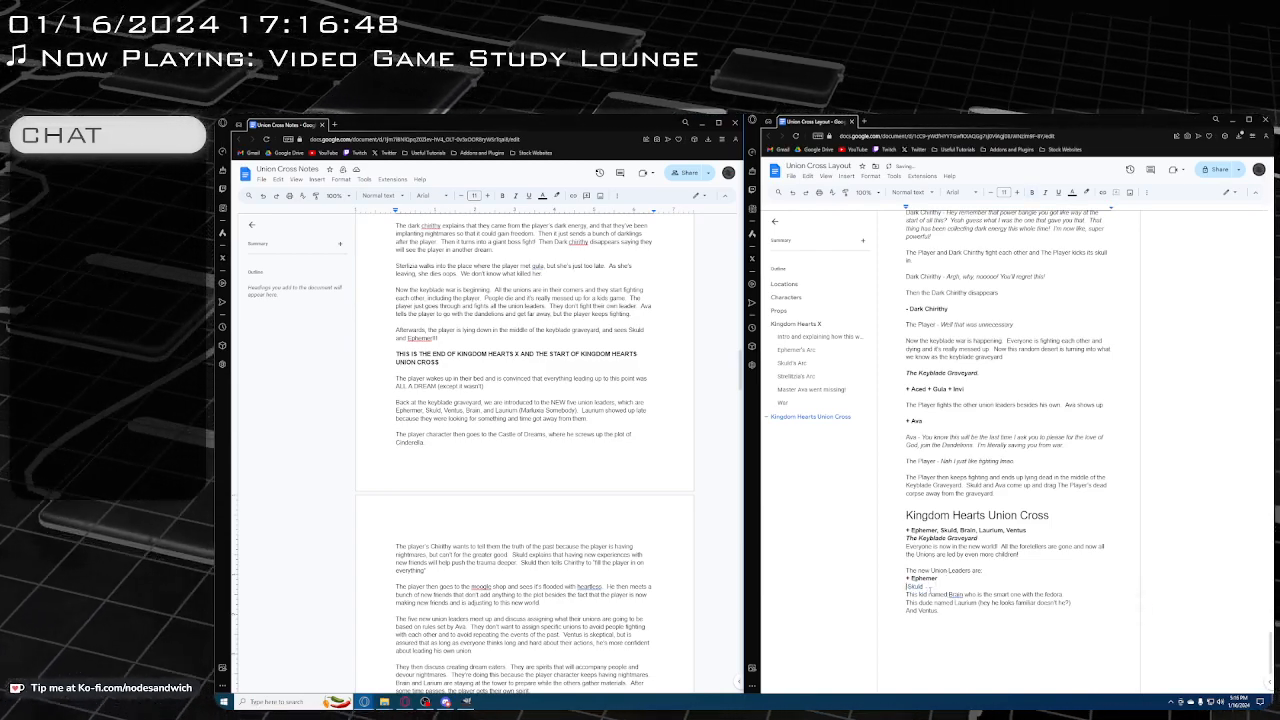
key(Delete)
key(Delete)
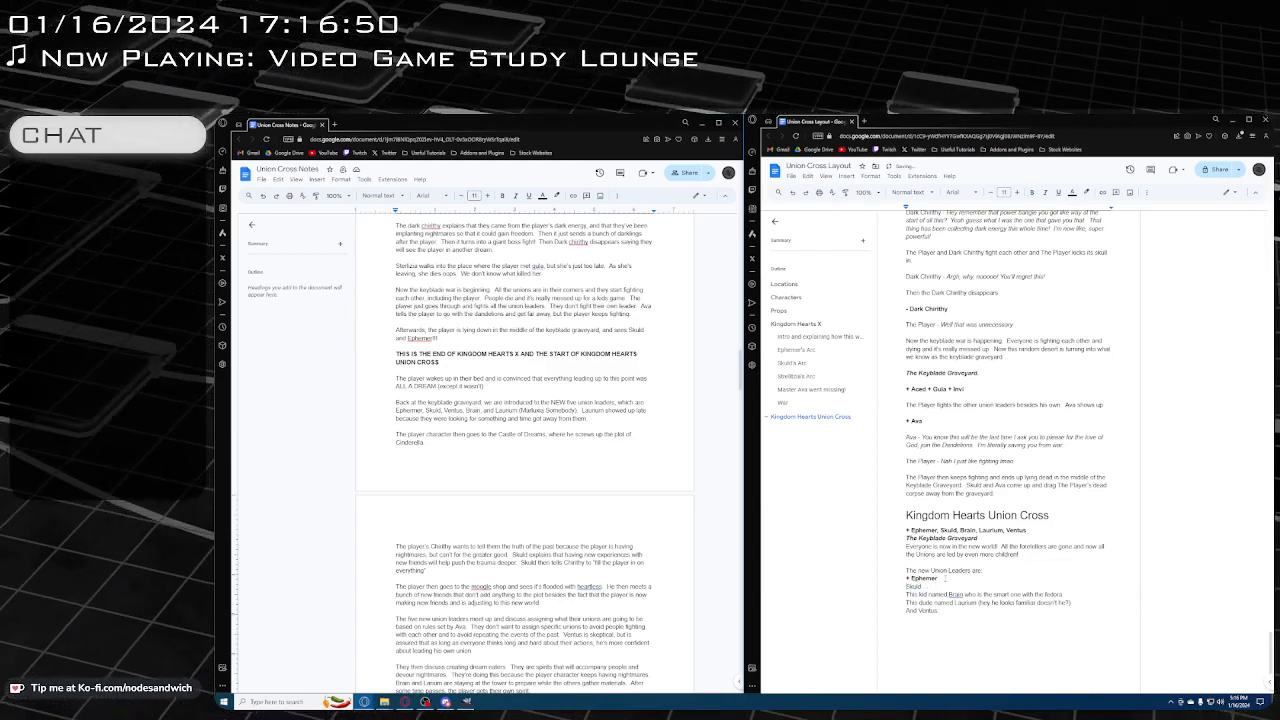
Unbold the Ephemer entry directly below "The new Union Leaders are:" and delete its leading plus sign
drag(945, 578, 906, 578)
key(ctrl+b)
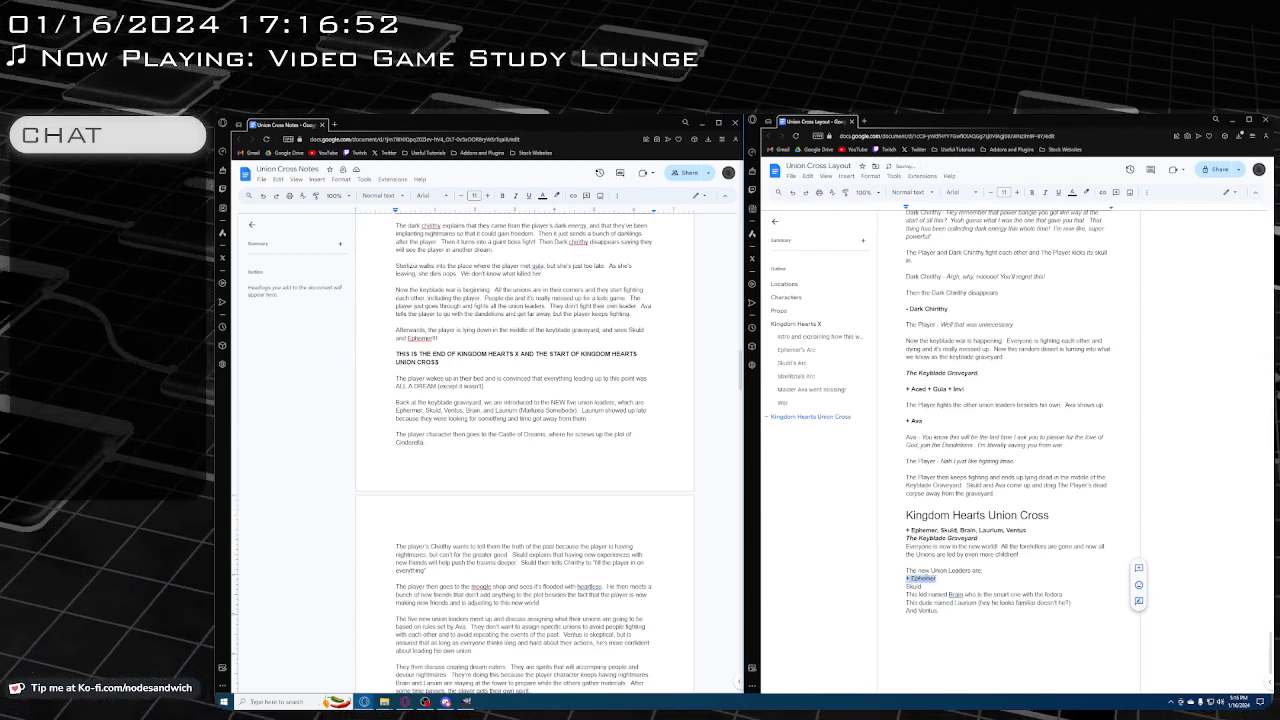
key(Left)
key(Delete)
key(Delete)
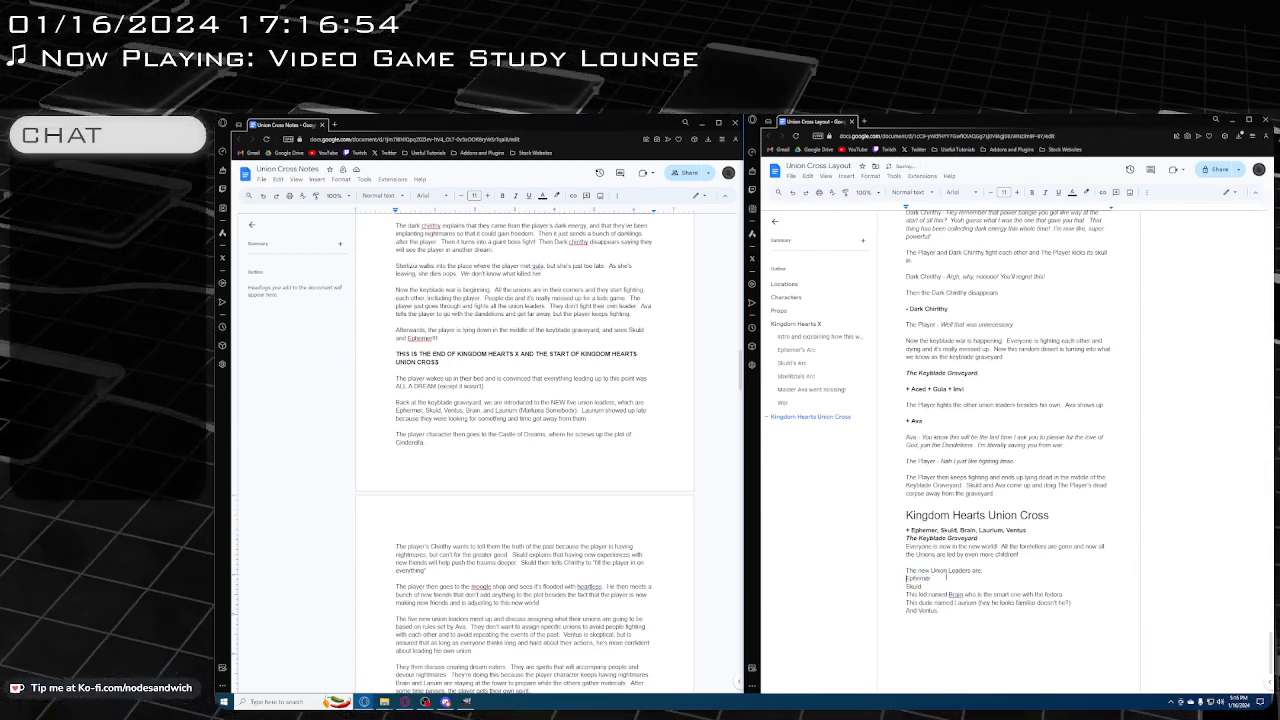
Add "Yes, this is really actually Ventus." after "And Ventus." in the Union Leaders list and start a new paragraph below
scroll(980, 630, down, 1)
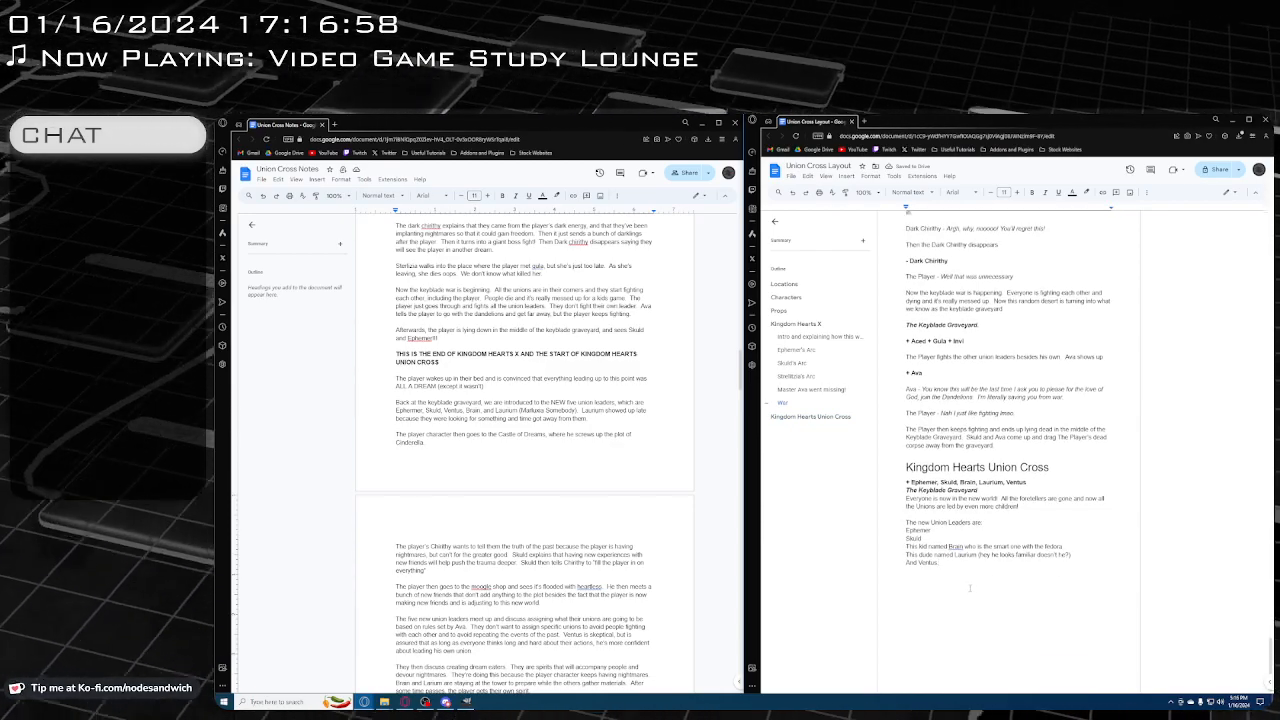
click(968, 583)
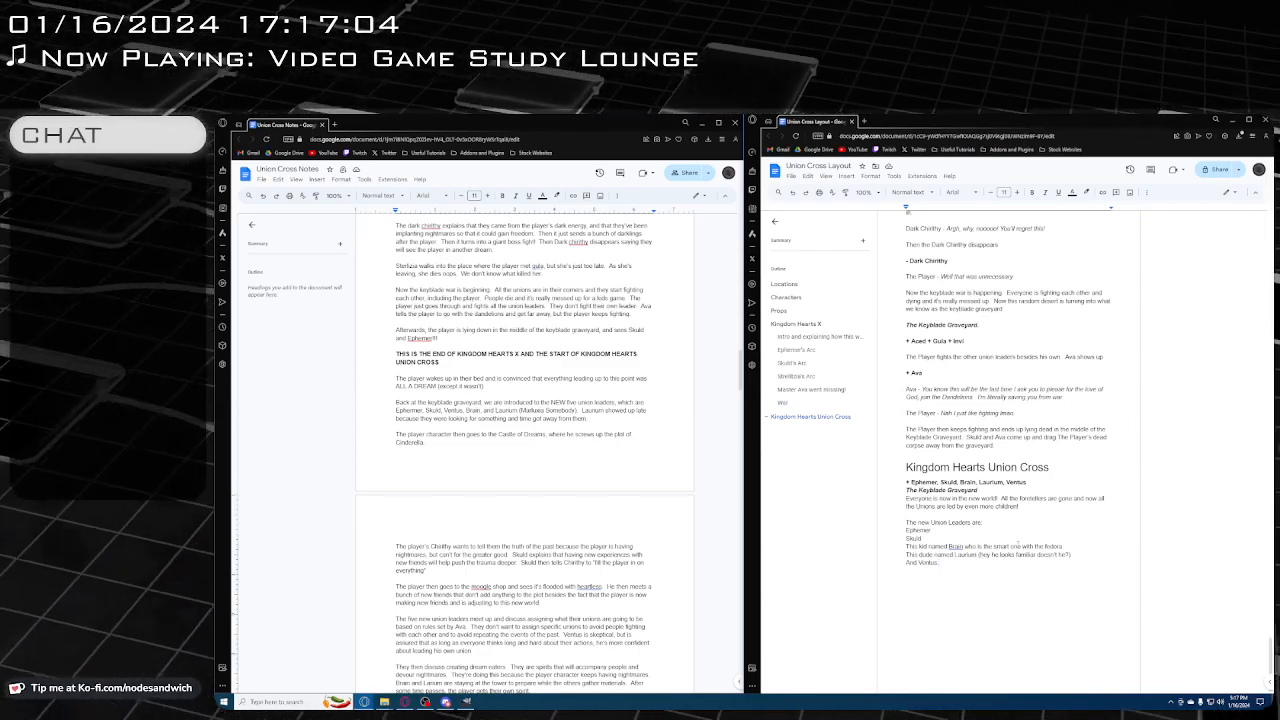
key(Return)
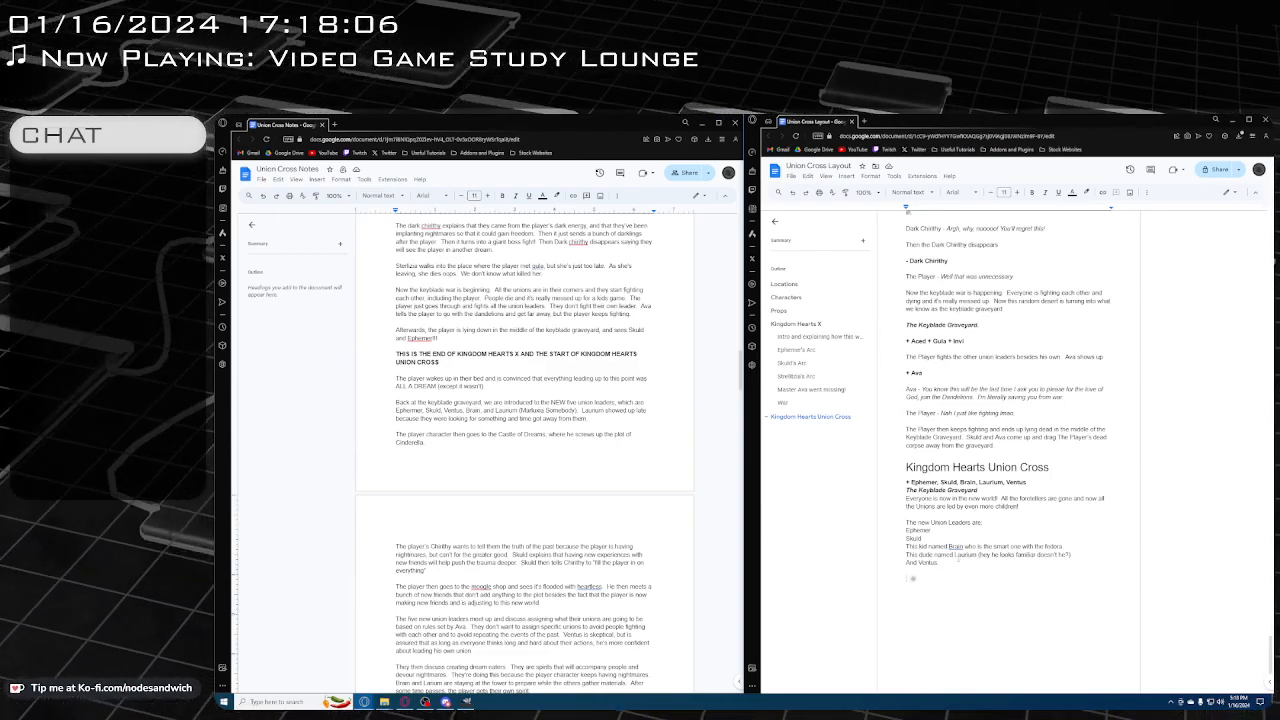
click(953, 563)
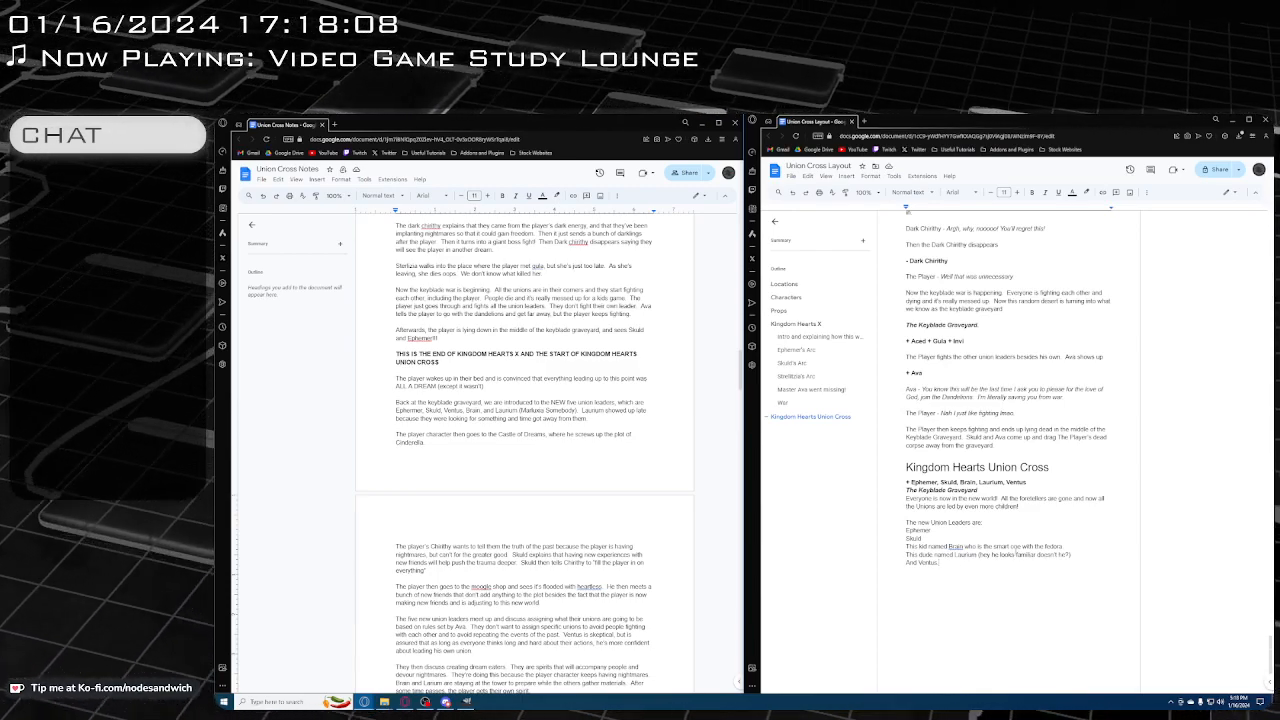
text(Yes)
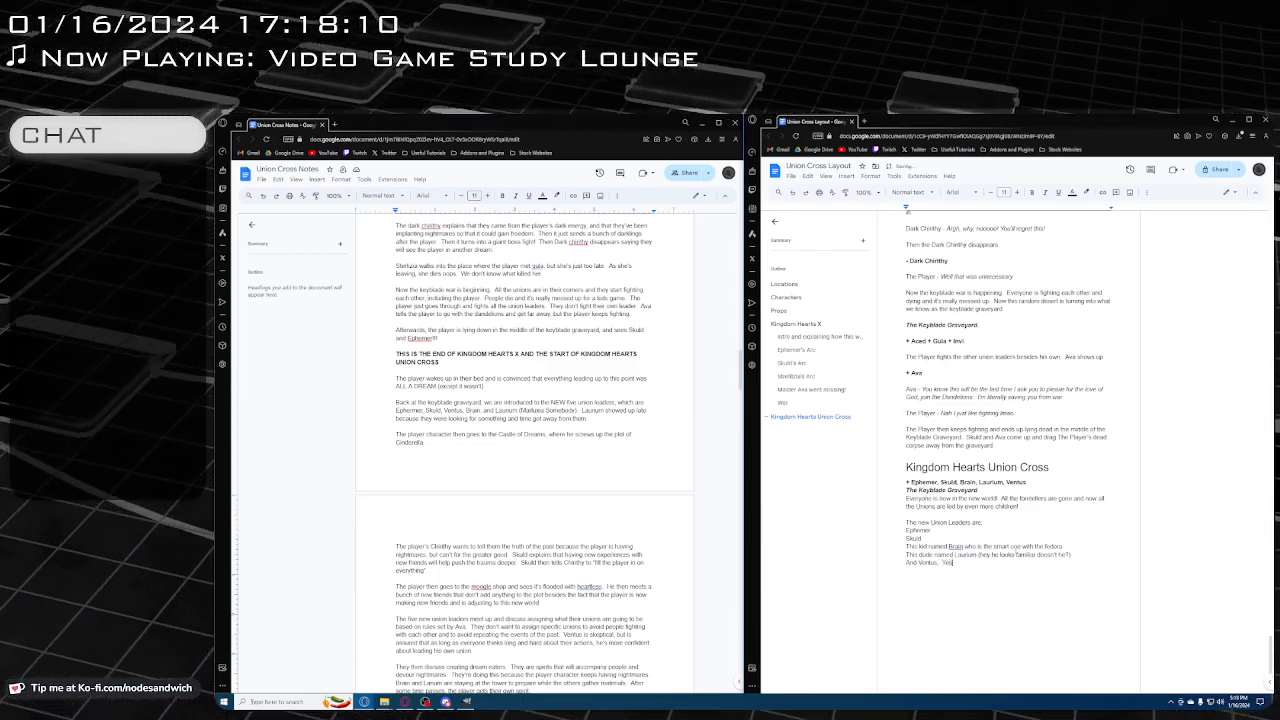
text(, this is real)
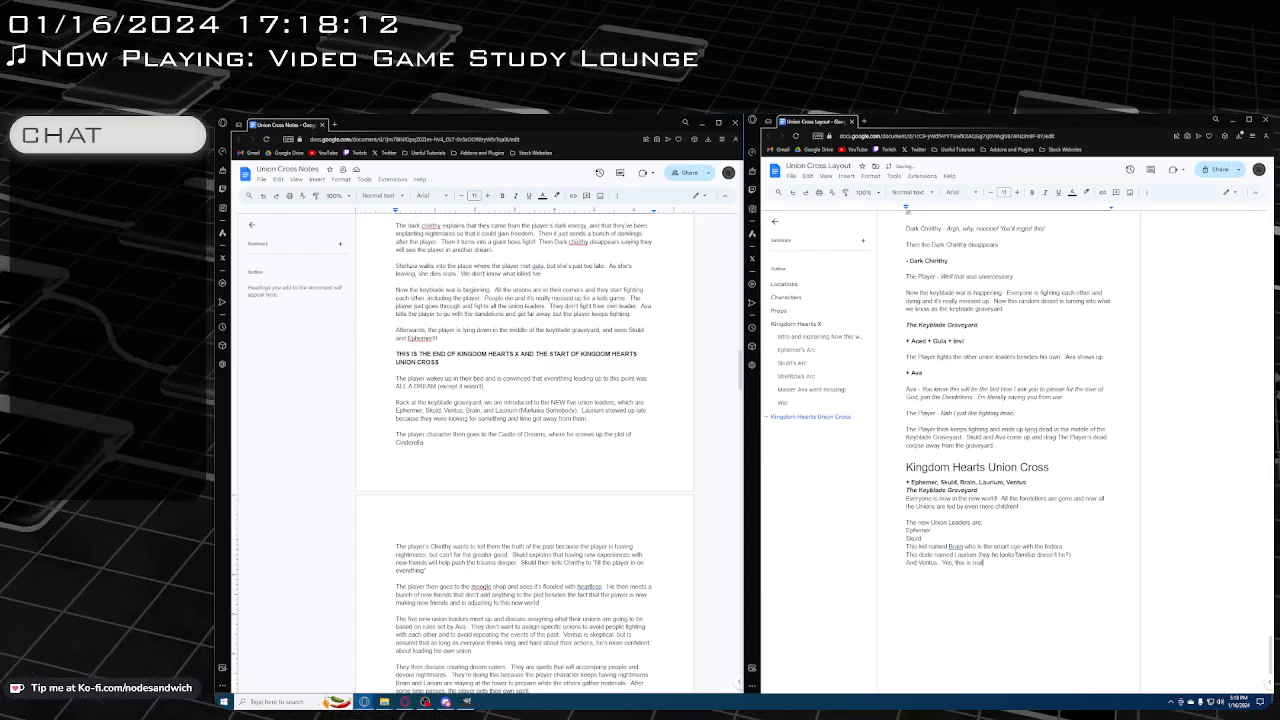
text(ly actual)
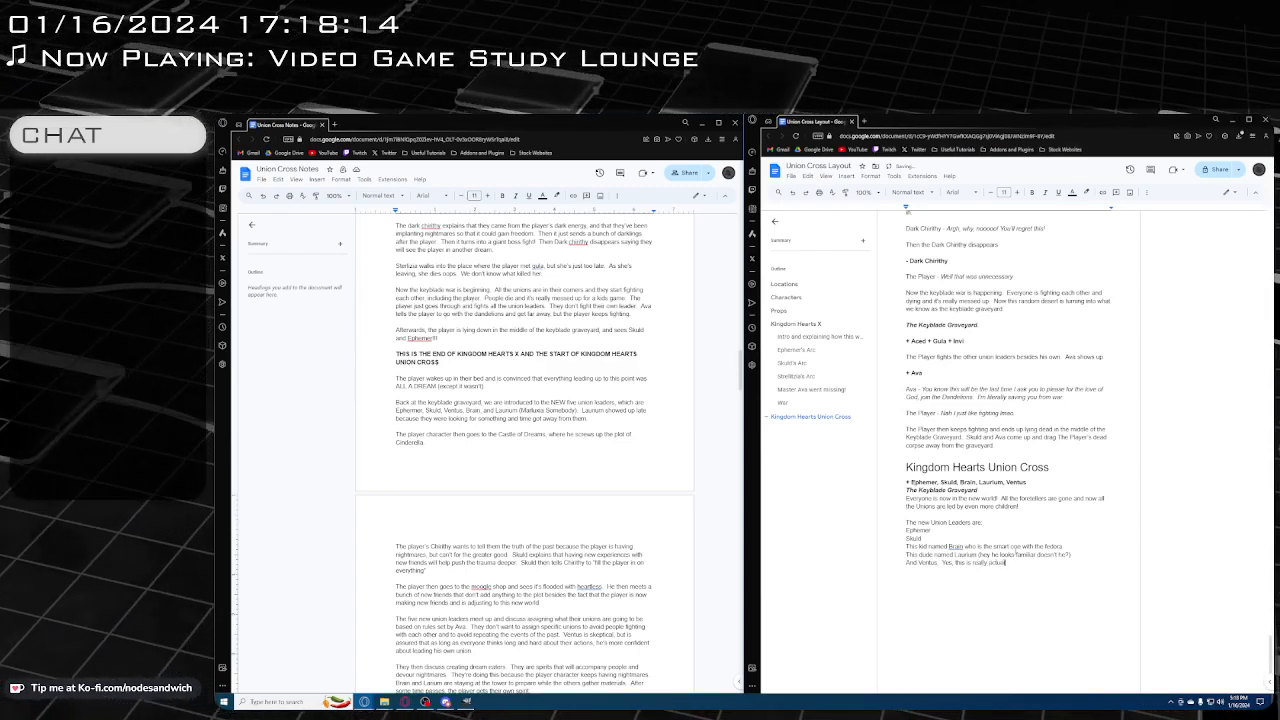
text(ly Ventus)
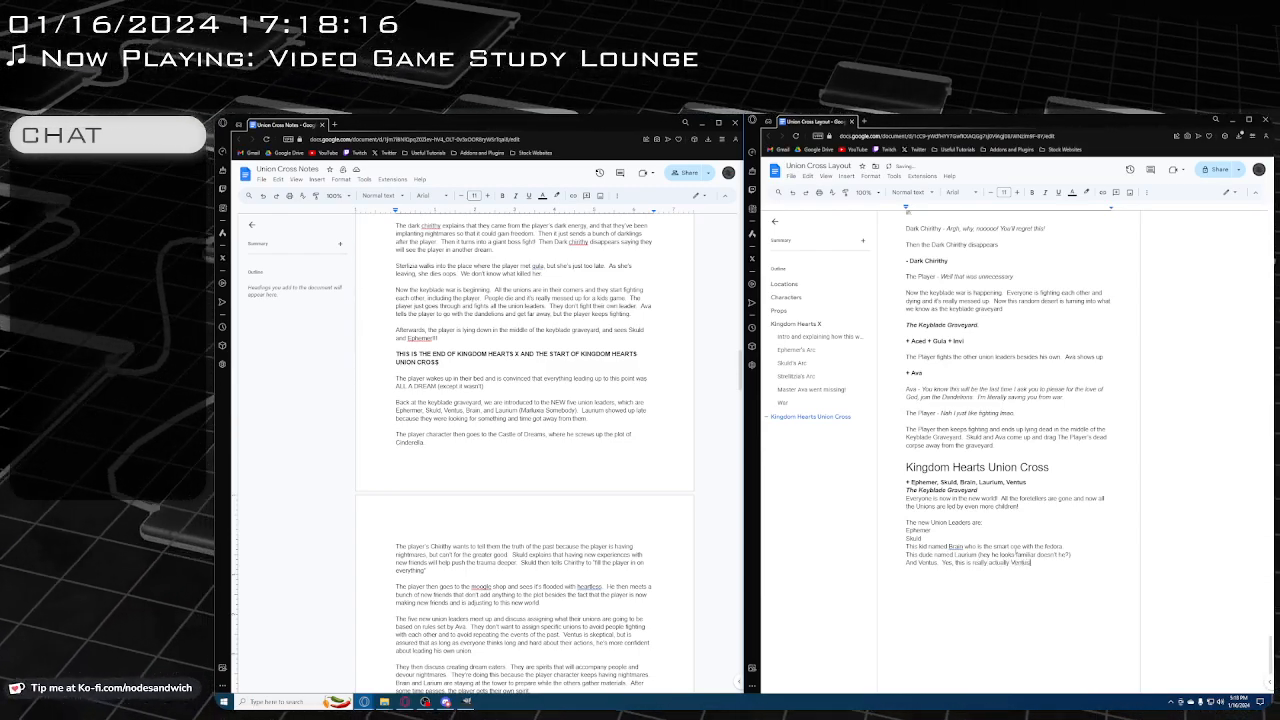
text(.)
key(Return)
key(Return)
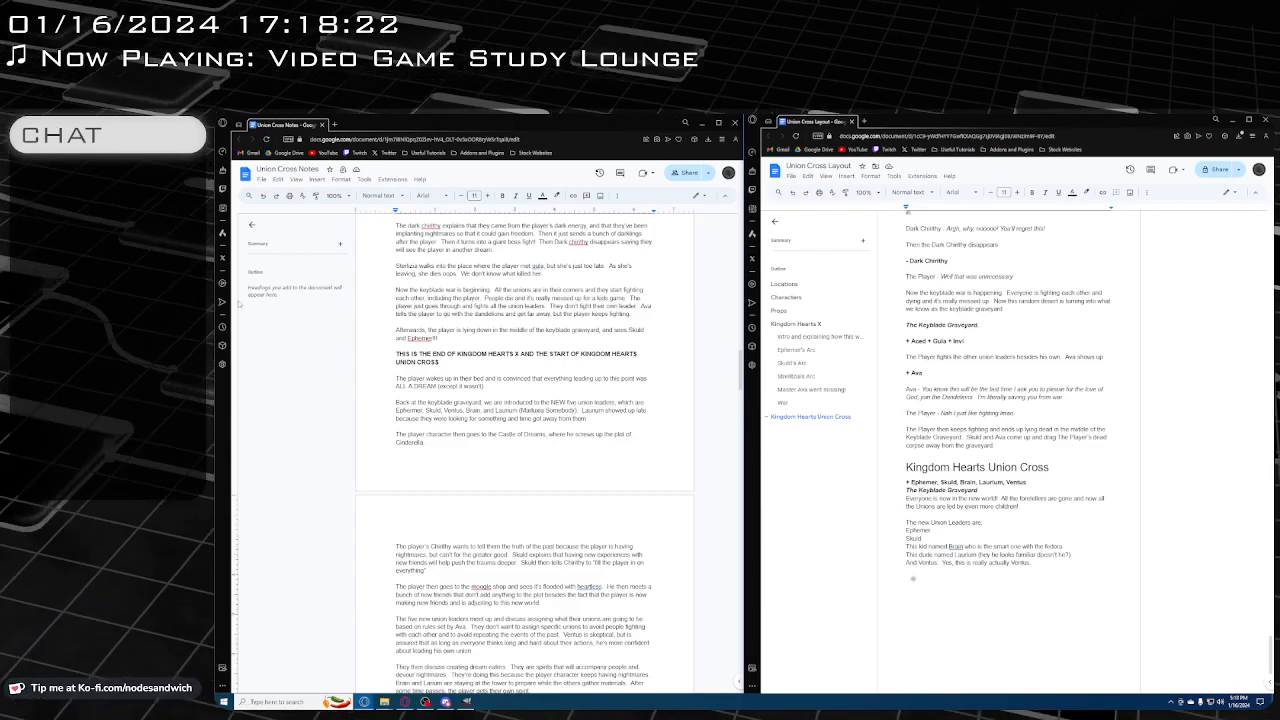
Consult the notes on the new union leaders and begin the paragraph below the leaders list with "The new Union Leaders"
scroll(429, 378, down, 1)
scroll(877, 523, down, 1)
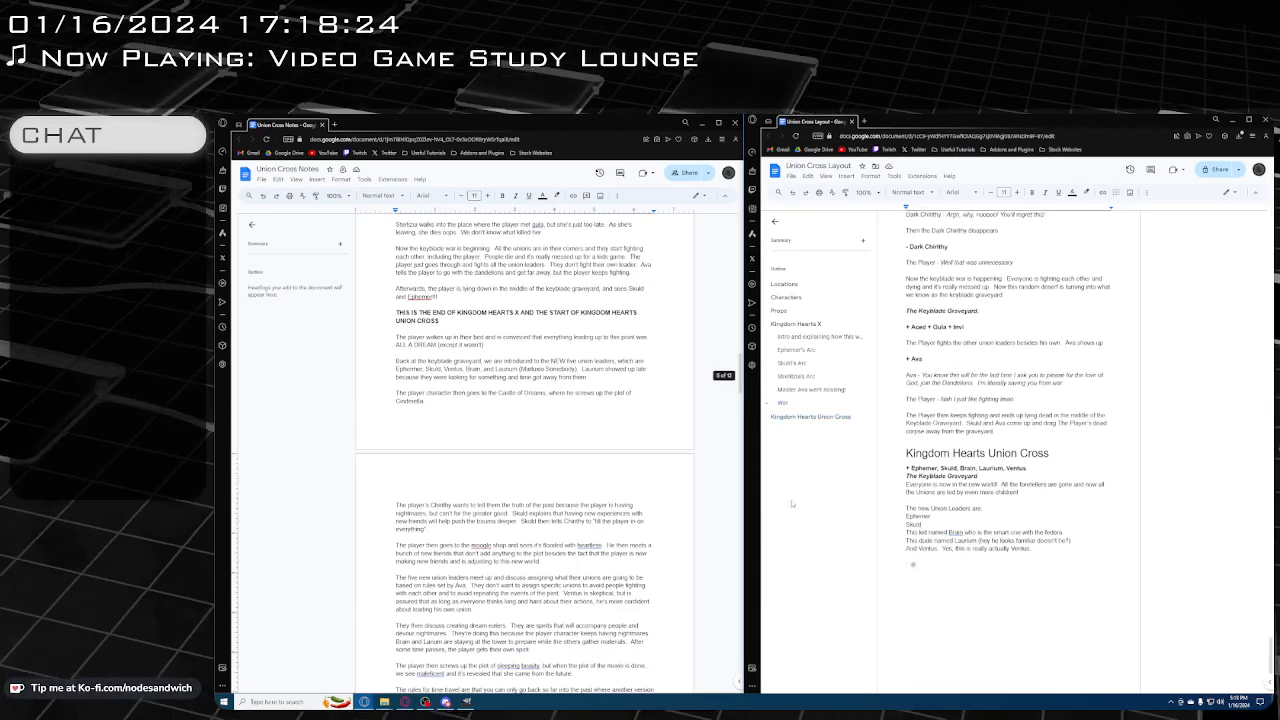
scroll(674, 480, down, 1)
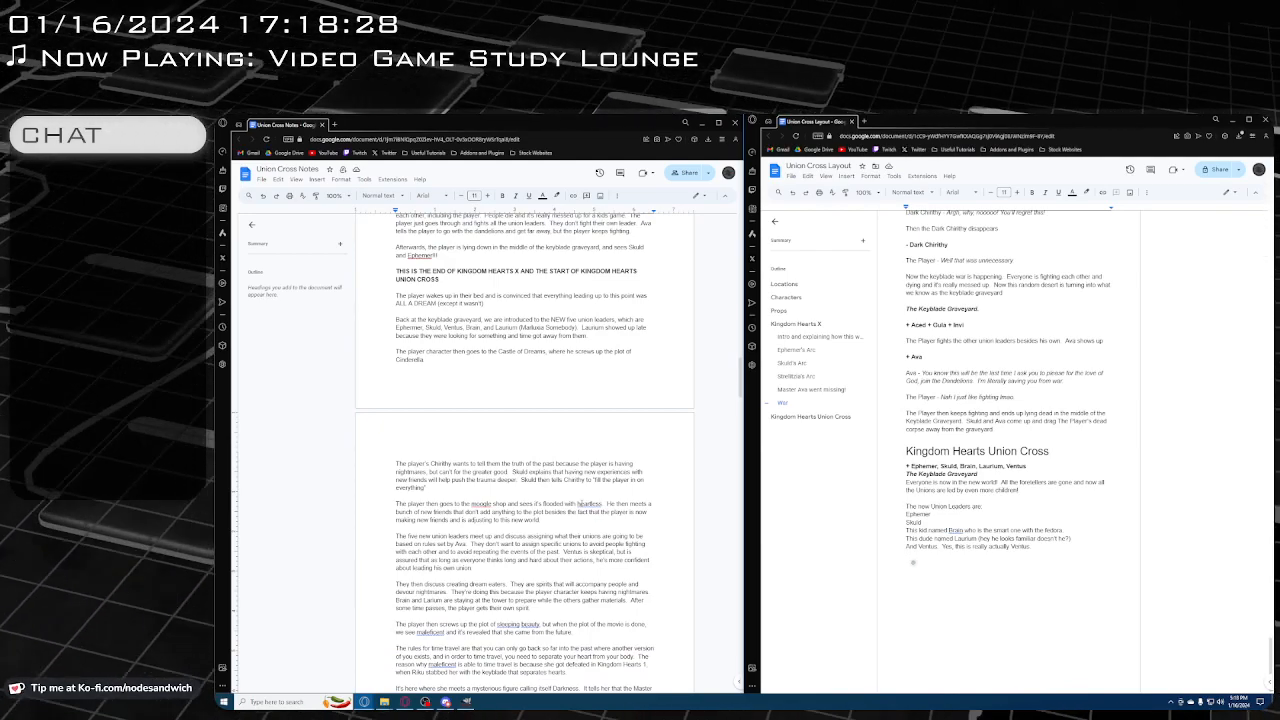
scroll(524, 442, down, 1)
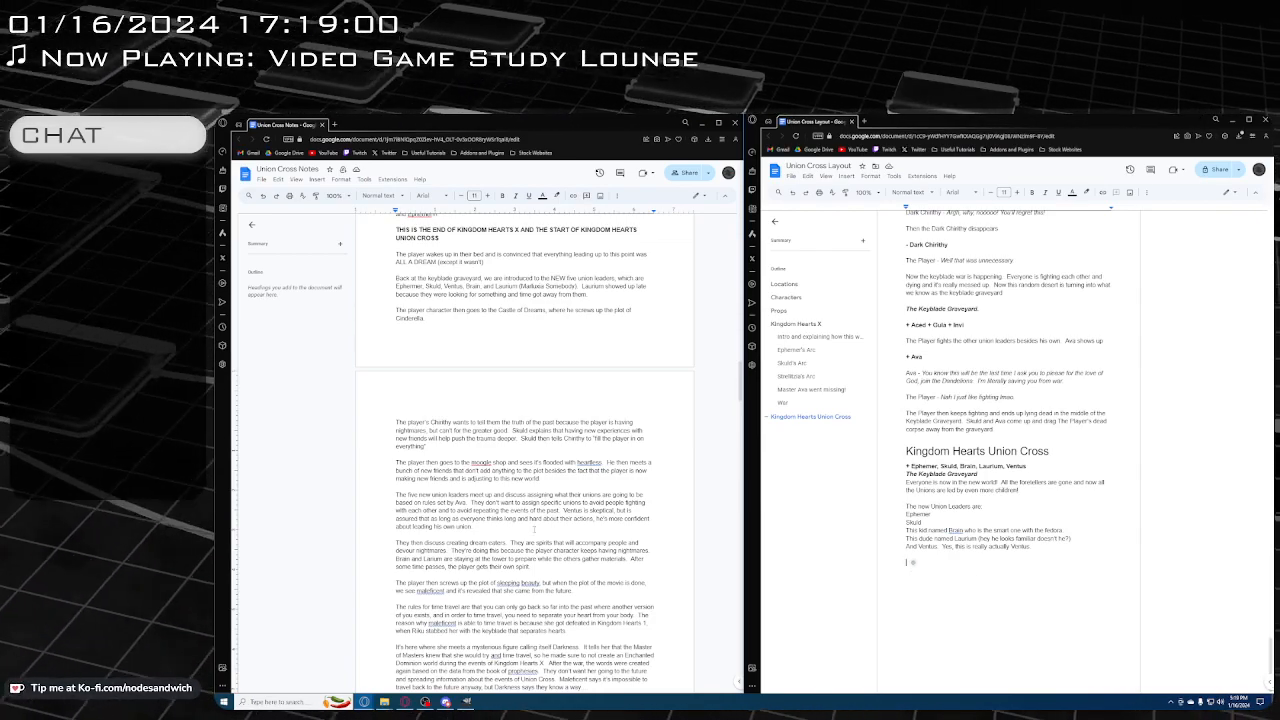
scroll(544, 530, down, 1)
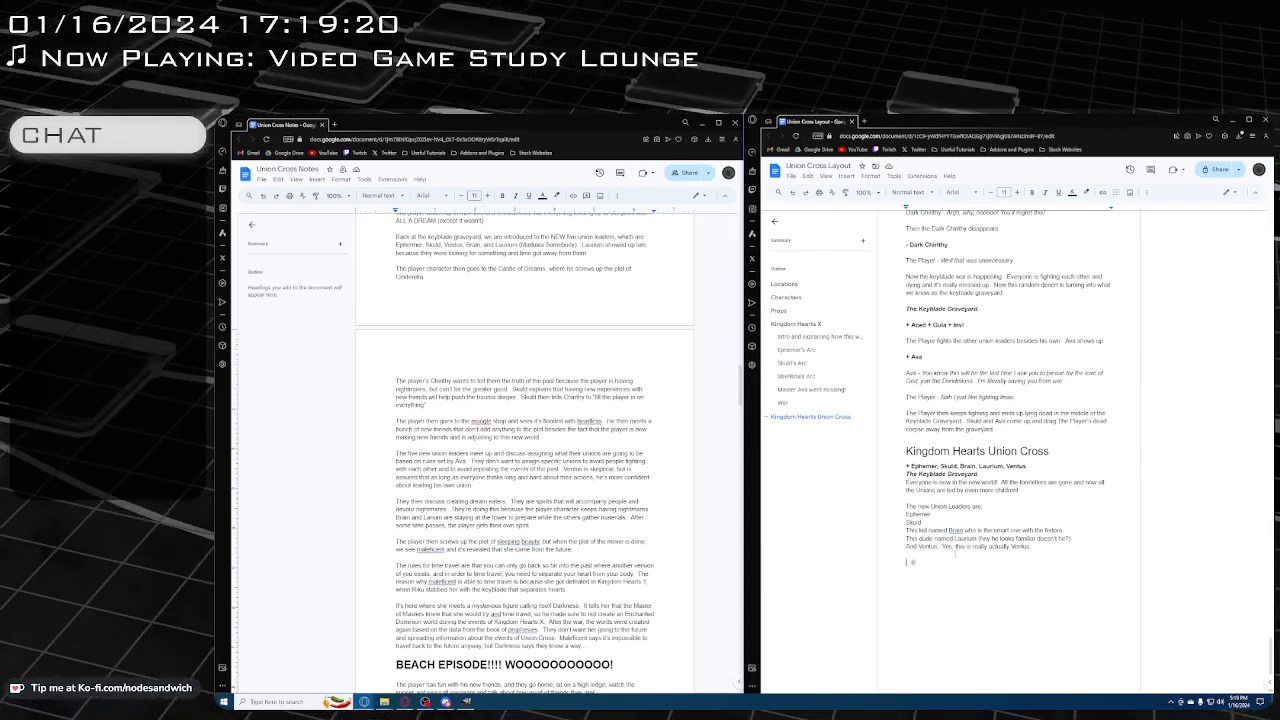
text(The new Un)
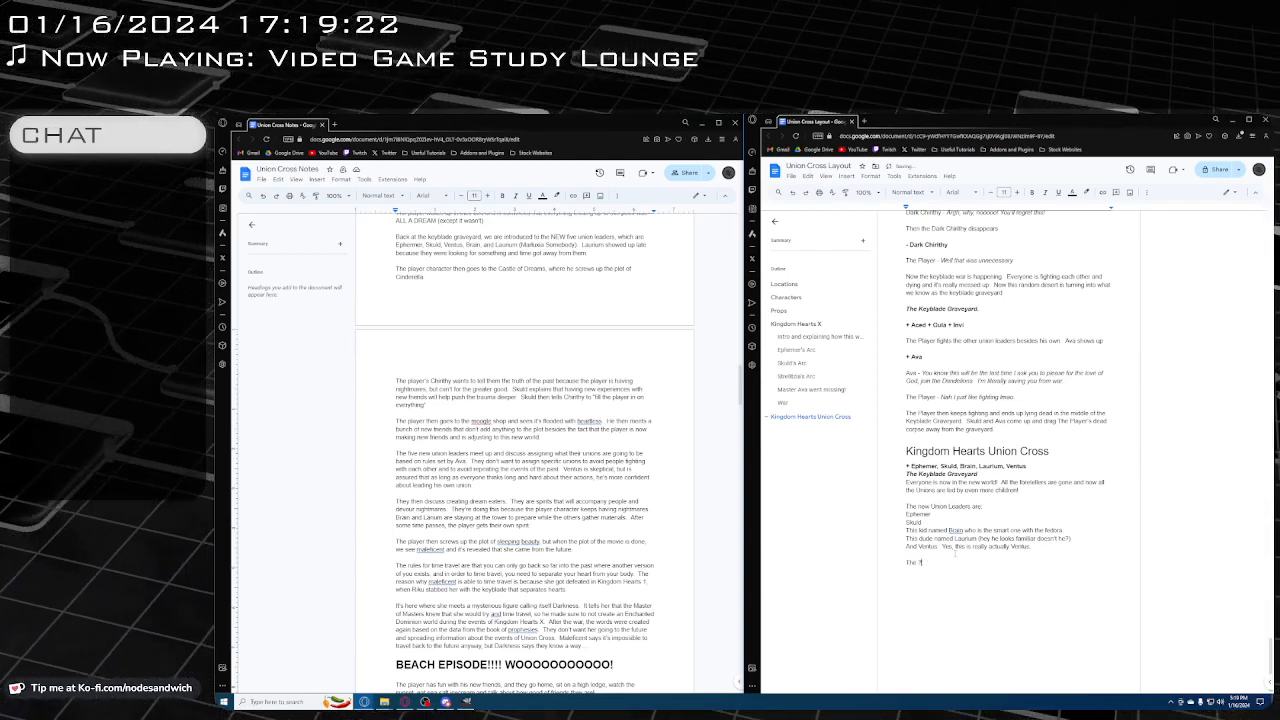
key(BackSpace)
key(BackSpace)
text(Uni)
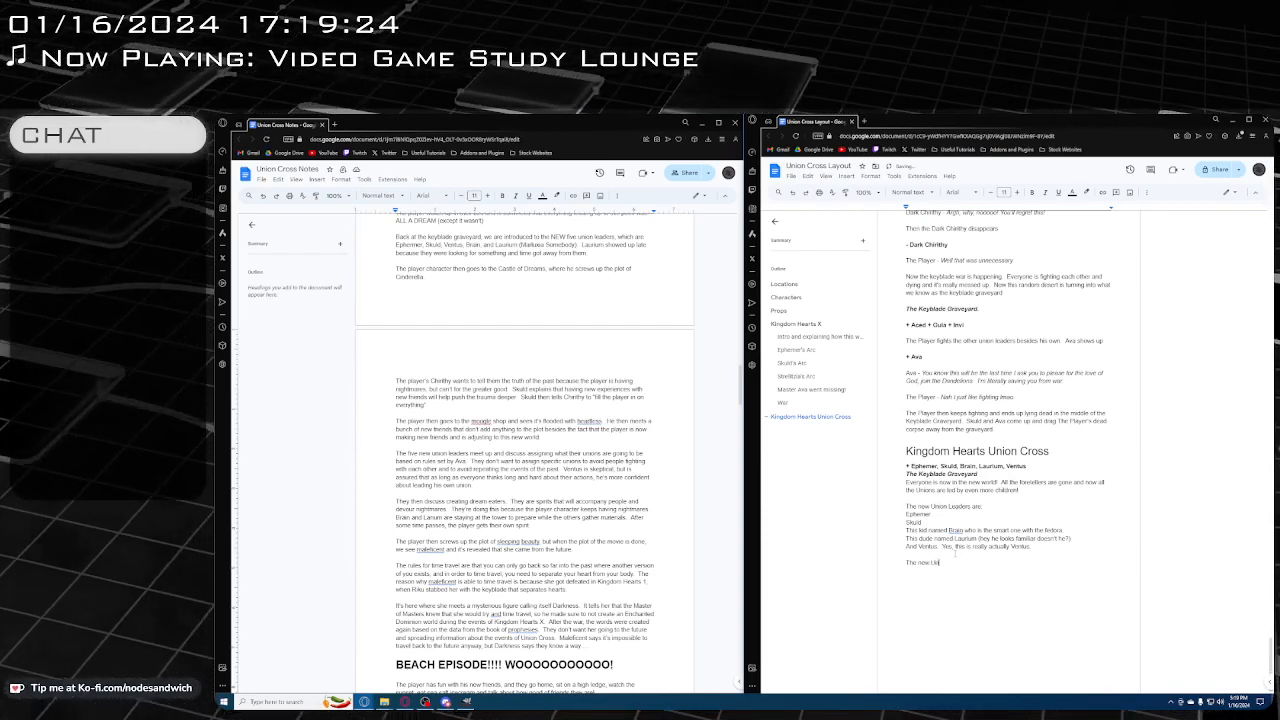
text(on Leaders:)
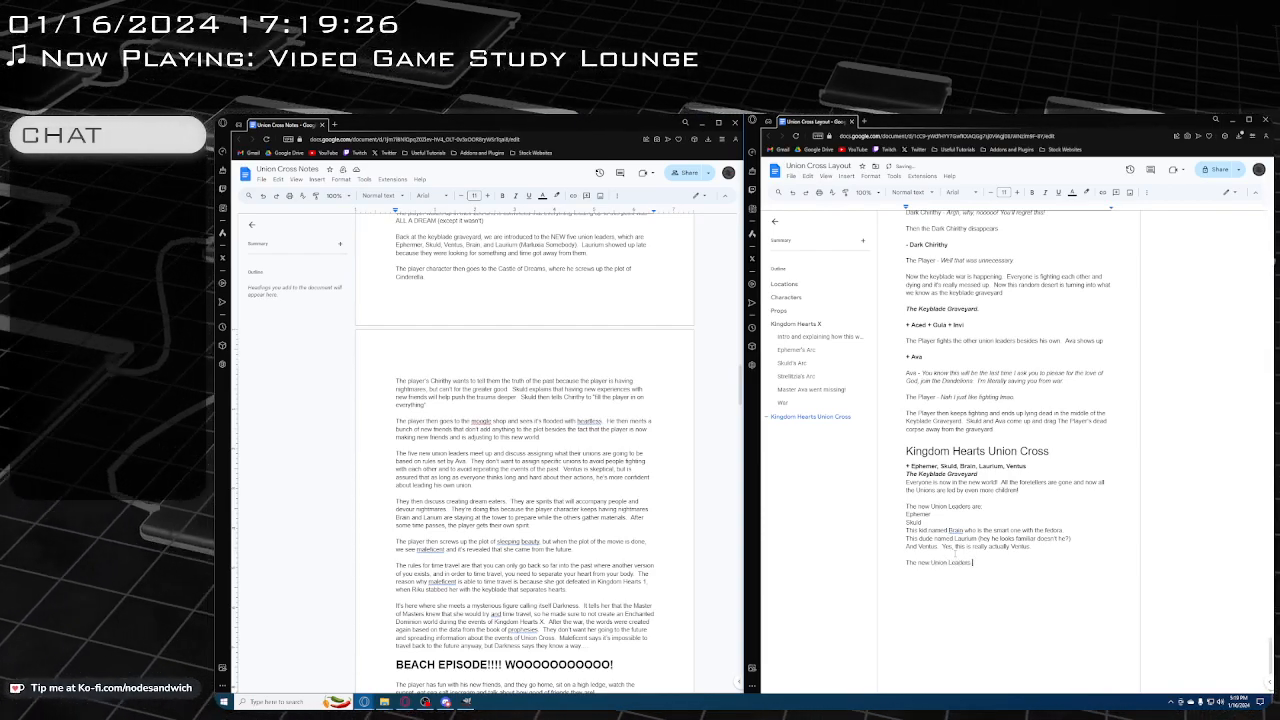
key(BackSpace)
text( as well)
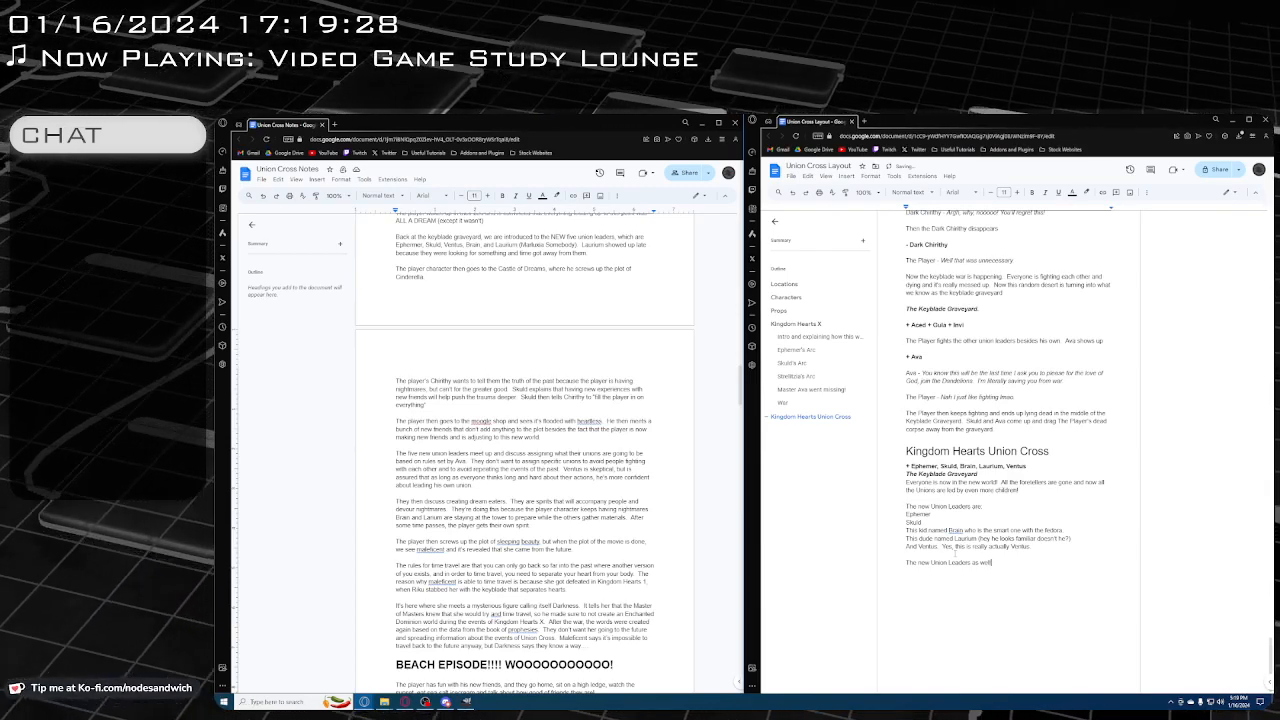
text( as everyone!)
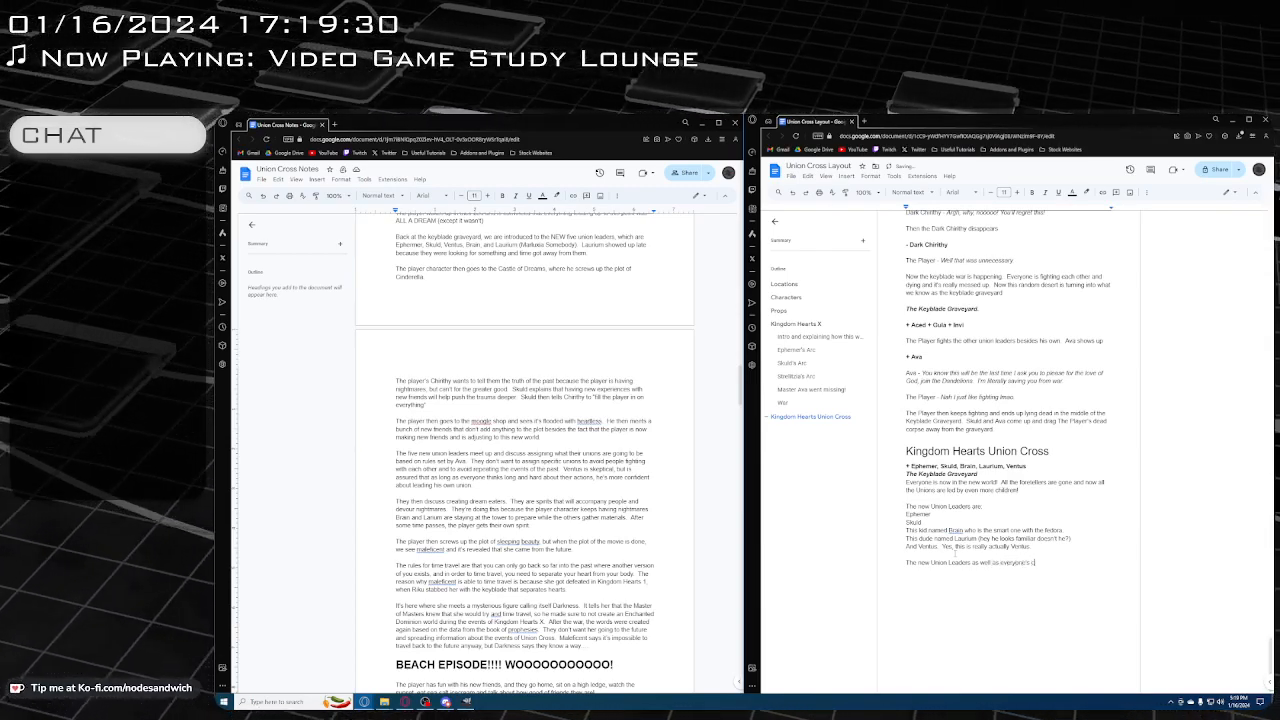
text(s chirithy)
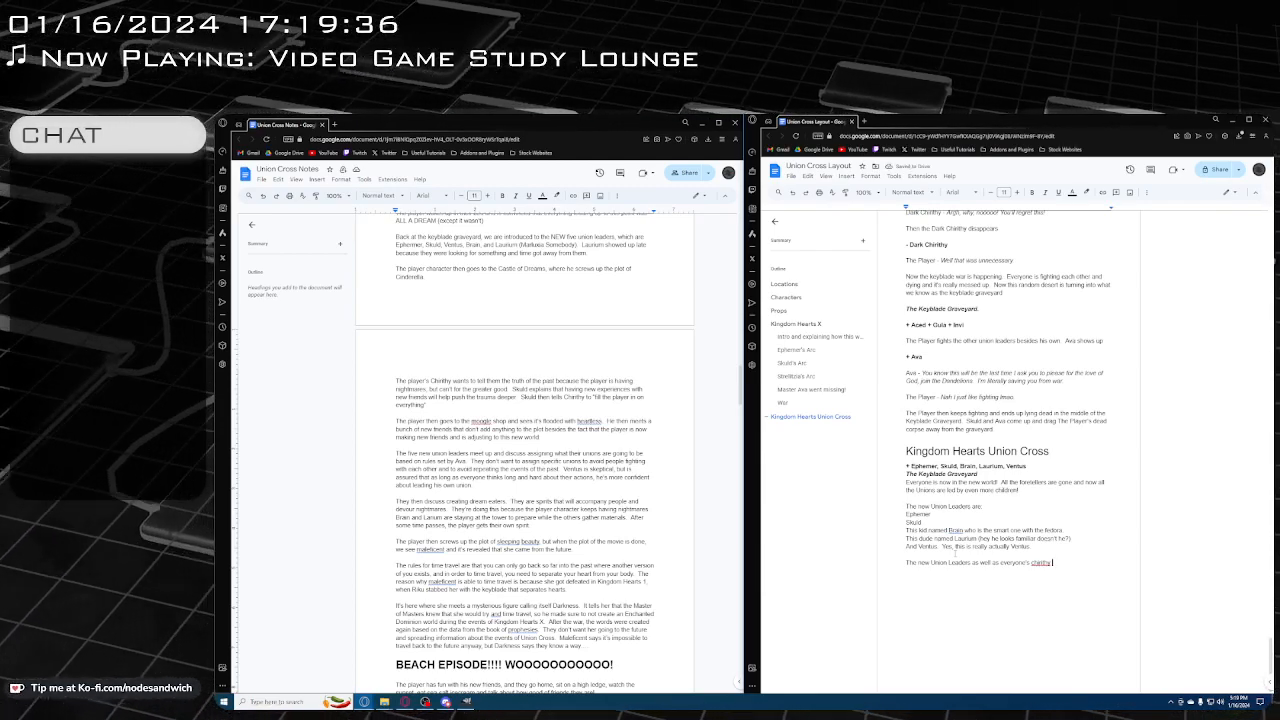
text(.are the only ones.)
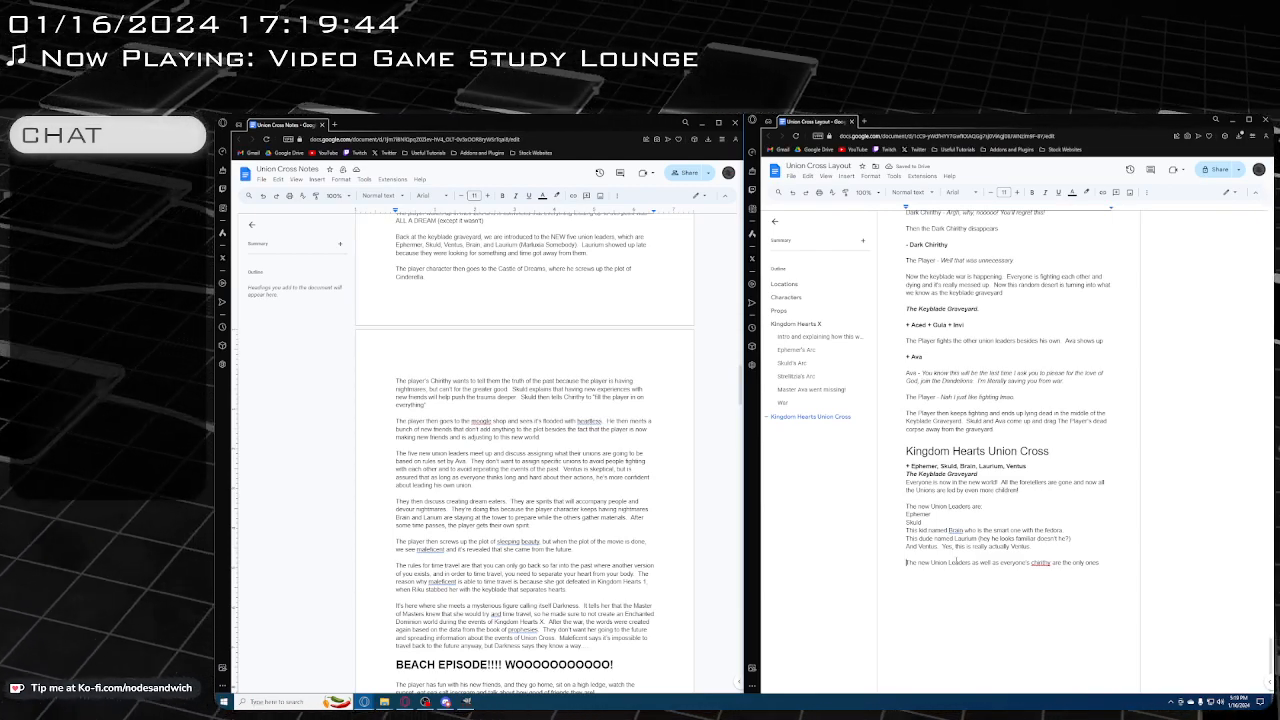
Insert "The player and all the other Dandelions" at the start of the paragraph, before "The new Union Leaders as well as"
text(The player )
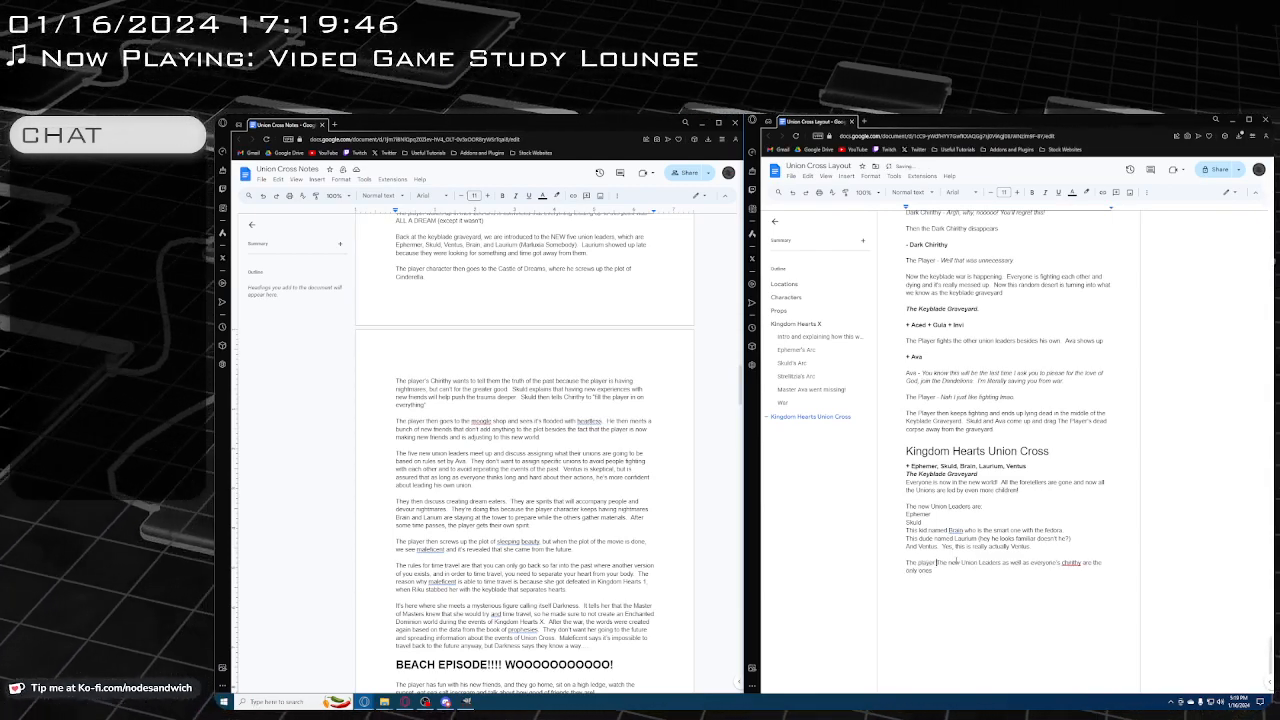
text(and )
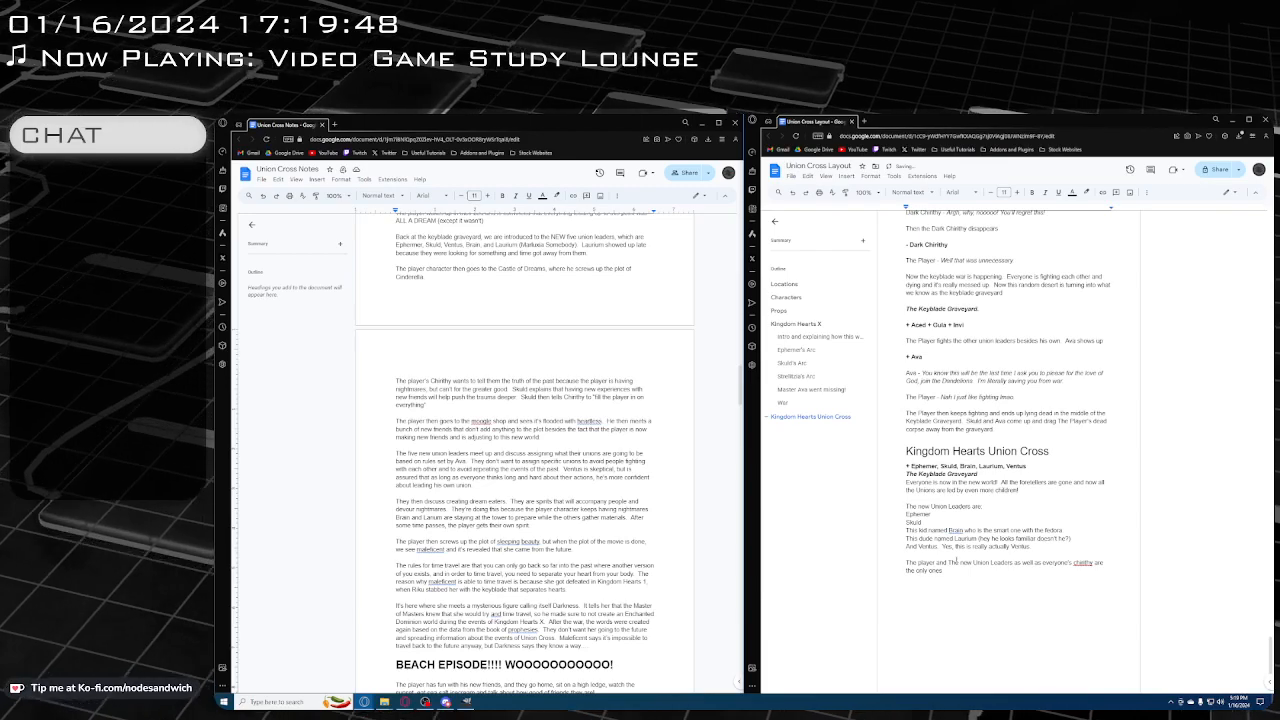
text(all)
key(Delete)
text(the )
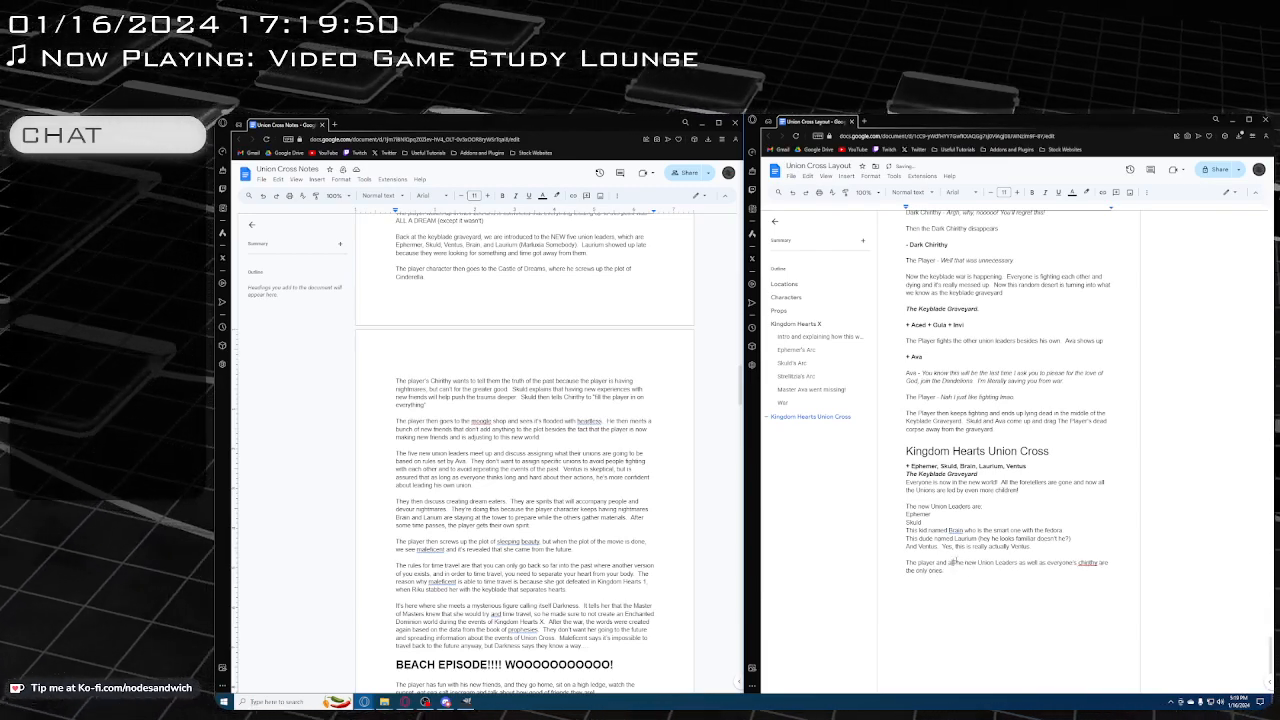
text(other )
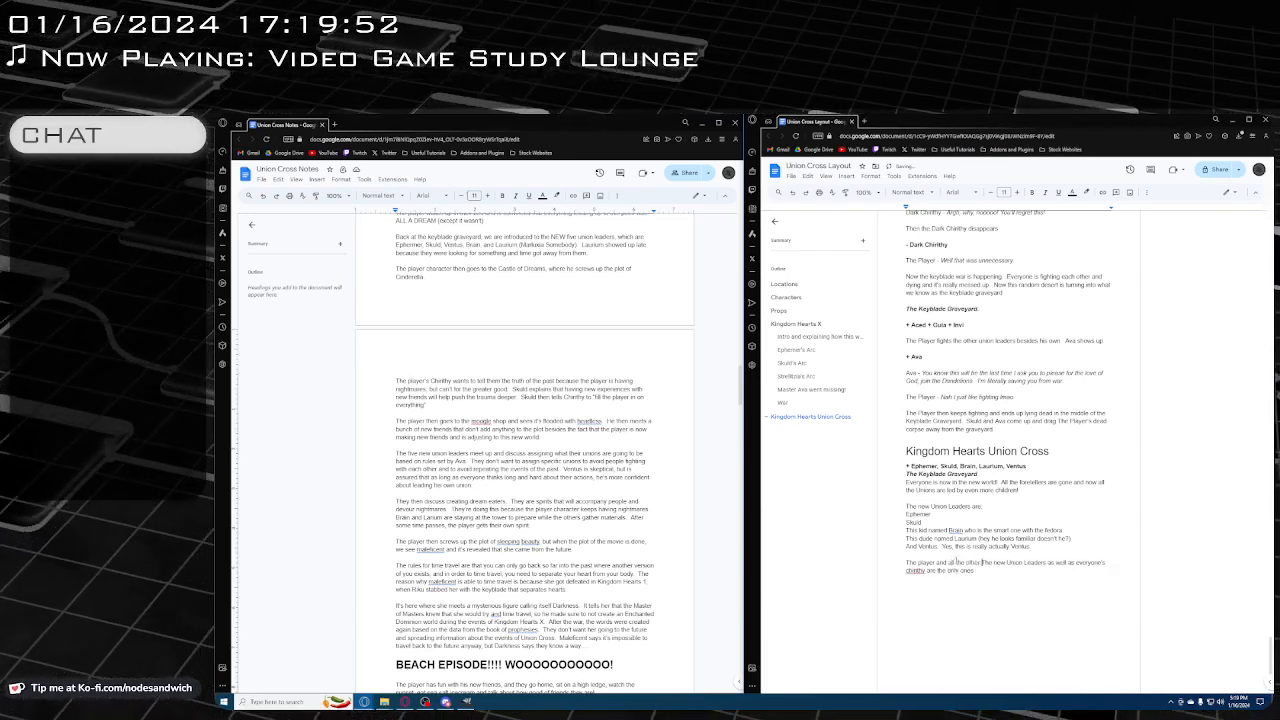
text(Dandelions)
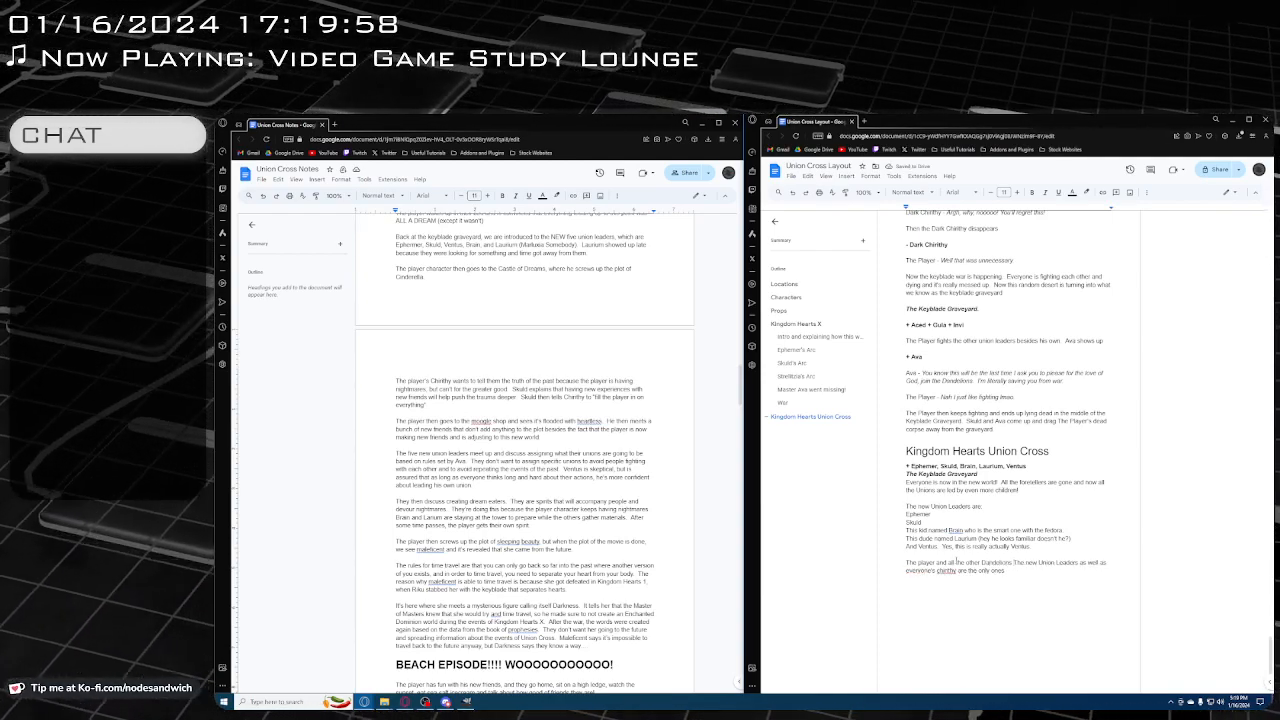
In the Union Leader Meeting Room scene, insert "These keyblade wielders are called Dandelions." before "The Master hands her a list" in Ava's role paragraph
scroll(1028, 380, up, 7)
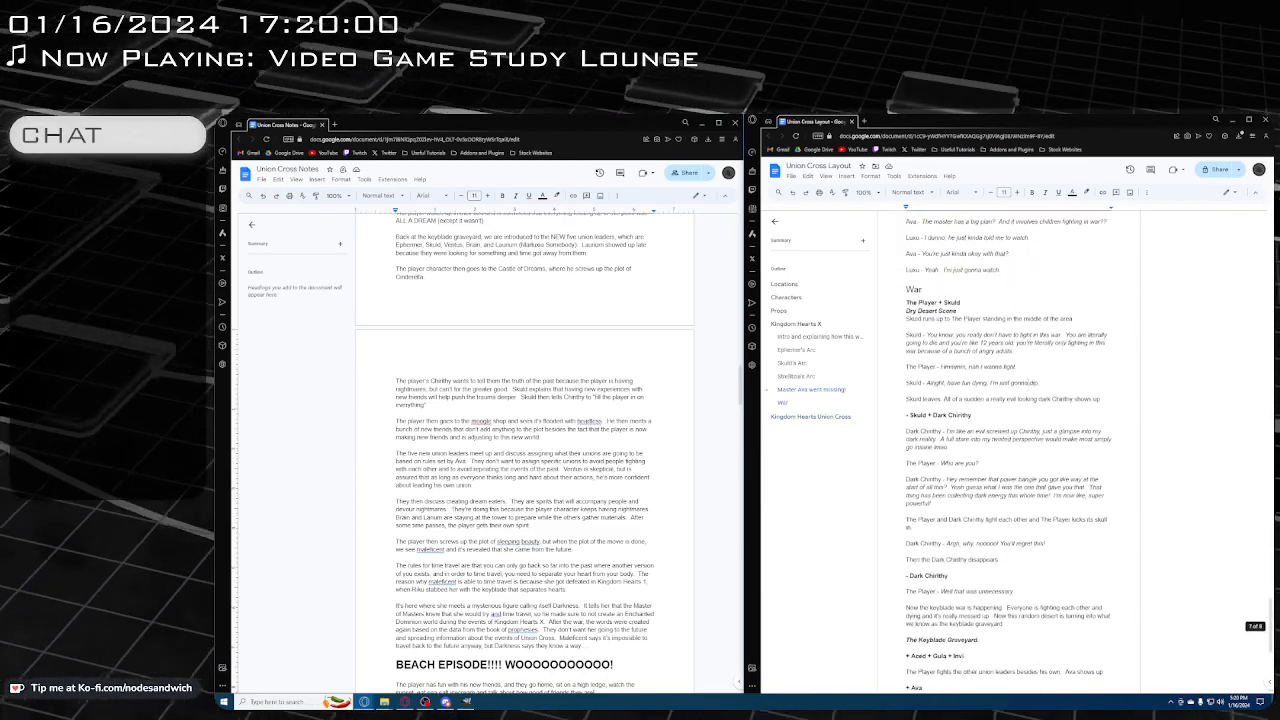
scroll(1028, 381, up, 8)
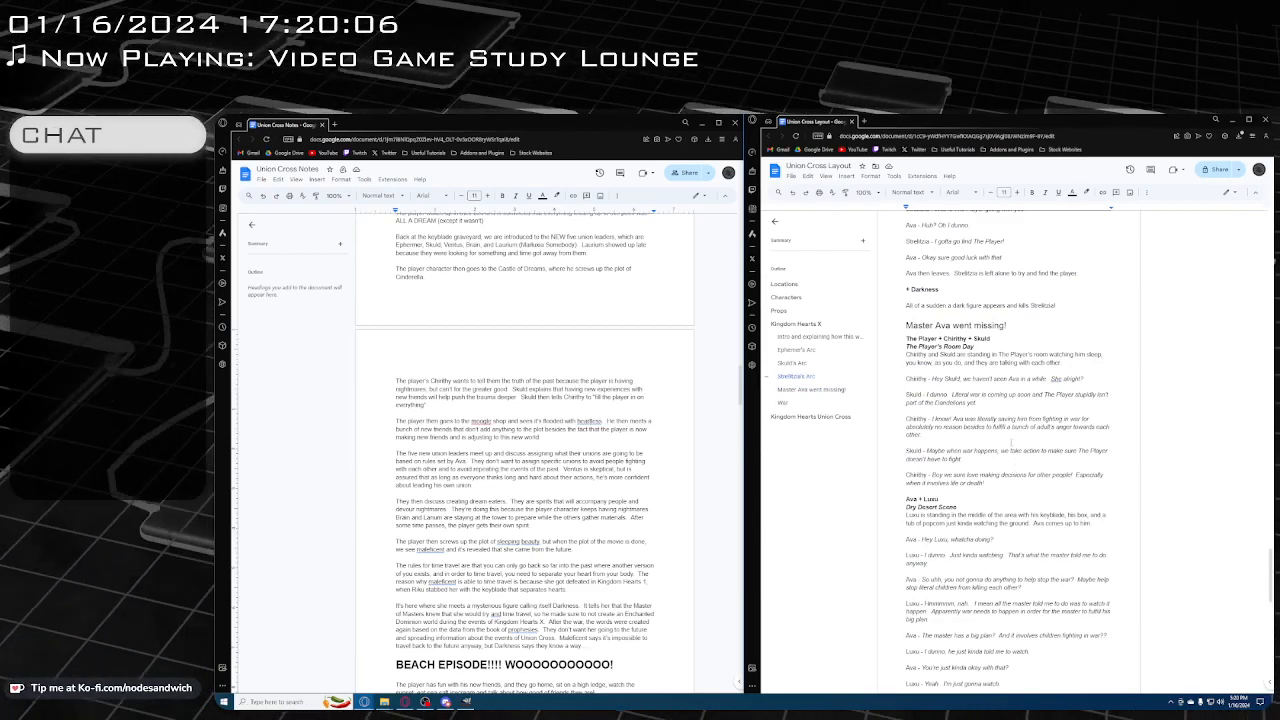
scroll(1011, 443, up, 4)
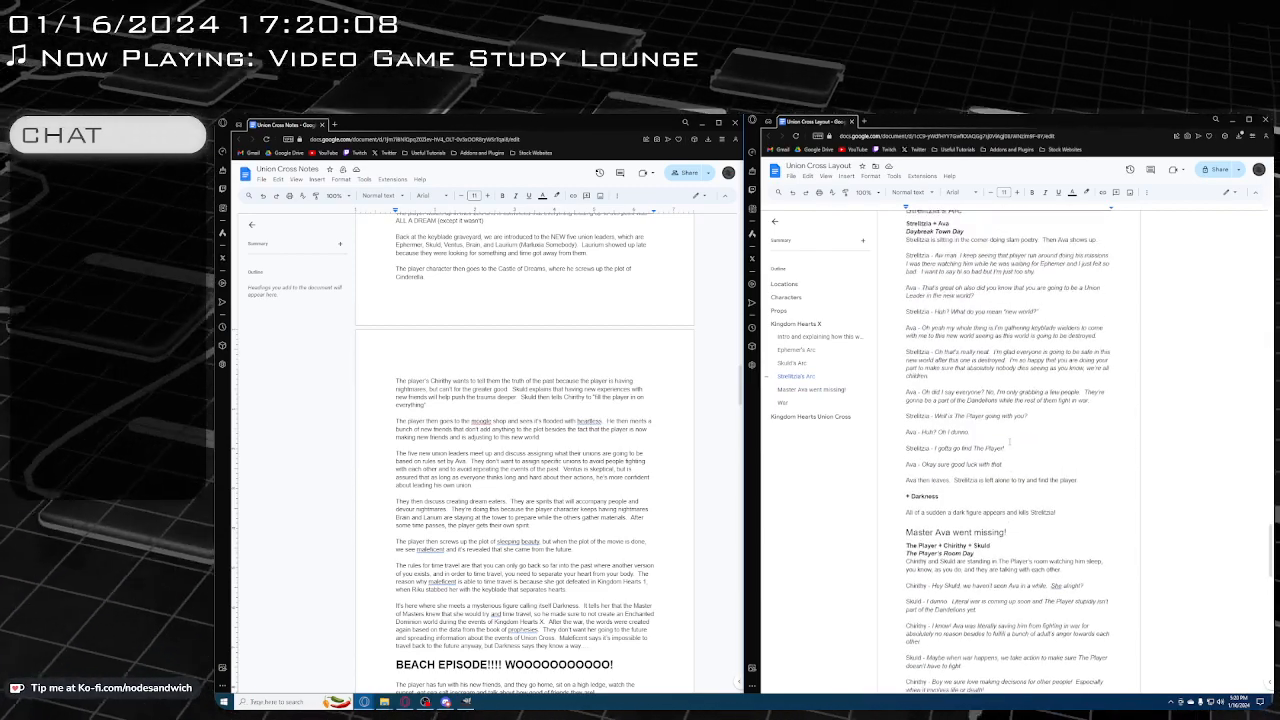
scroll(1009, 441, up, 3)
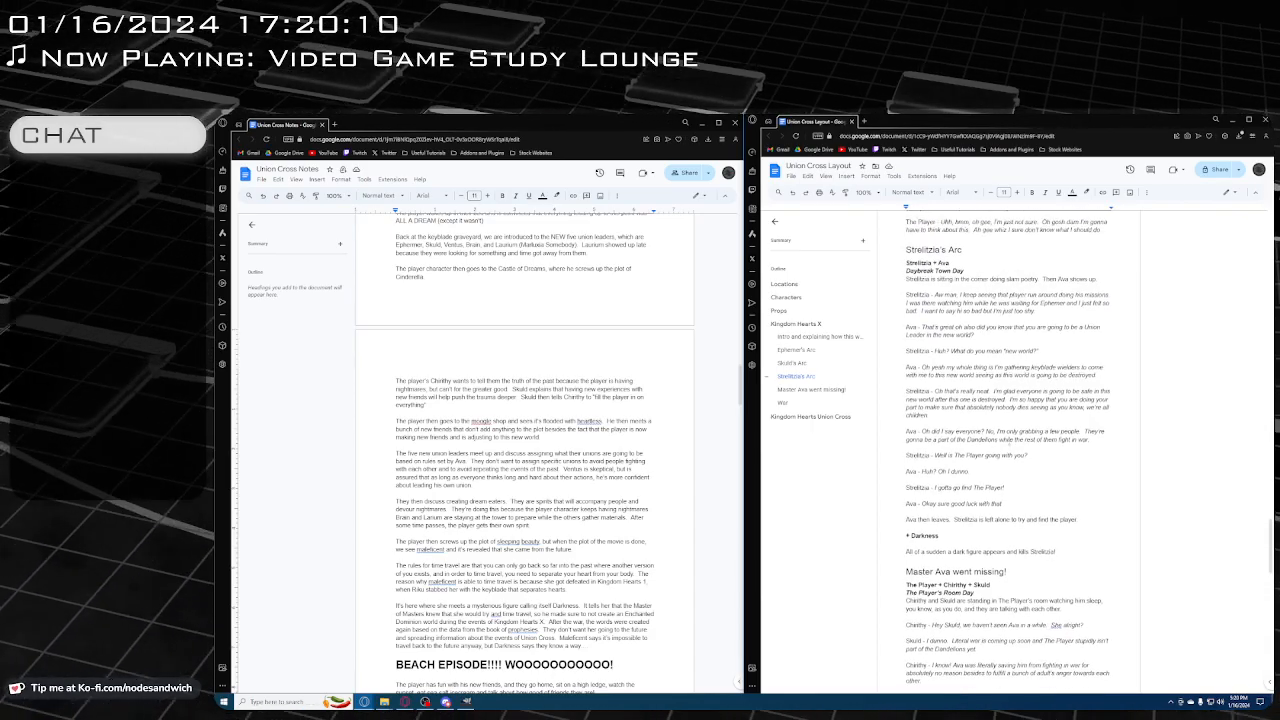
scroll(993, 449, up, 10)
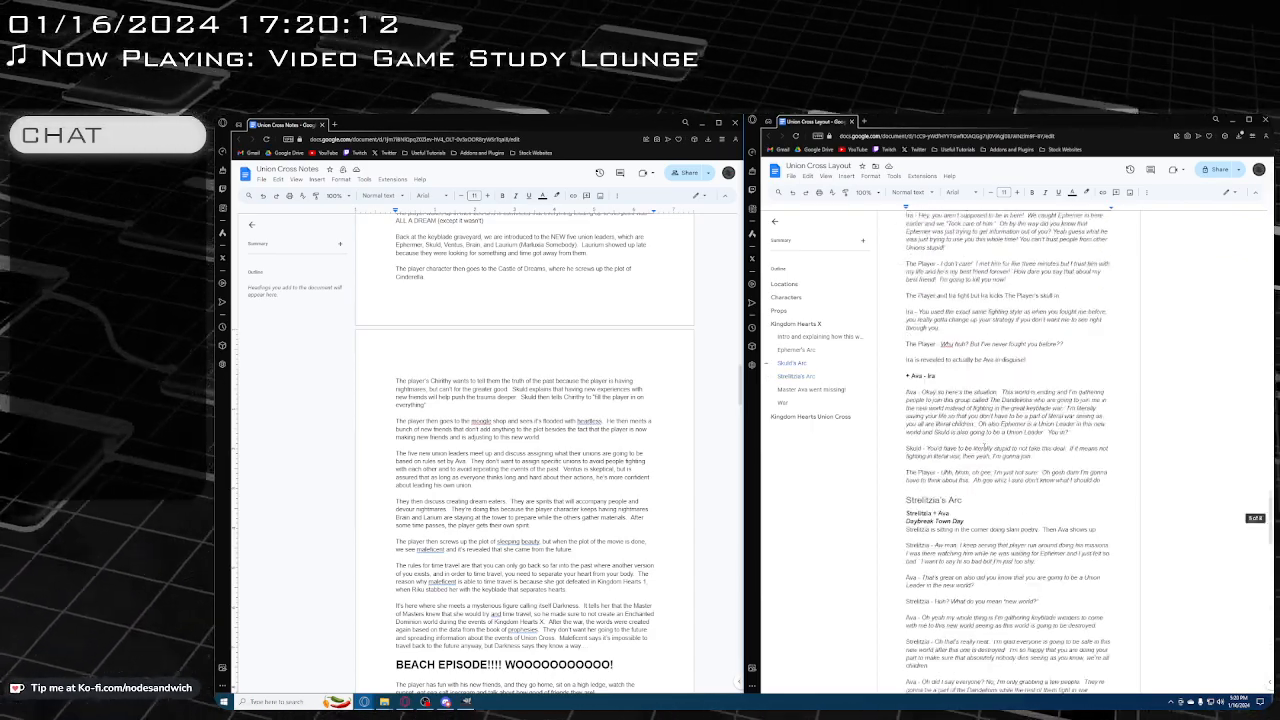
scroll(979, 446, up, 8)
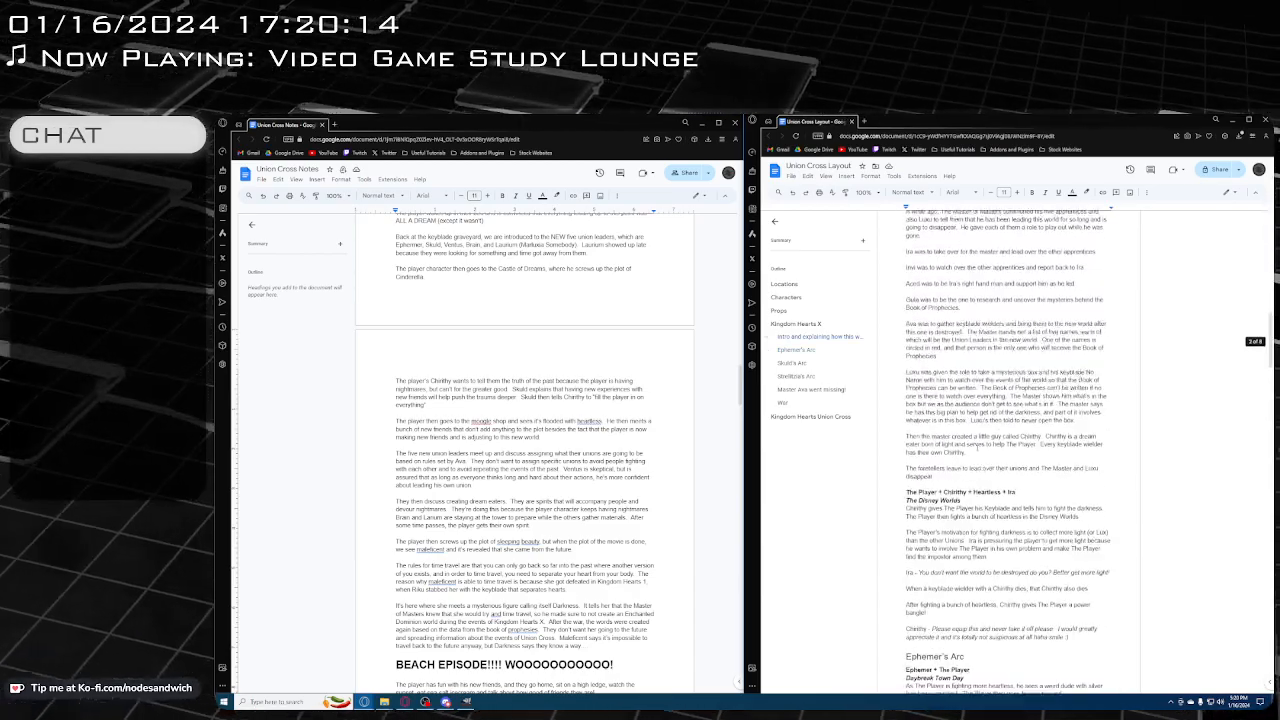
scroll(970, 452, down, 5)
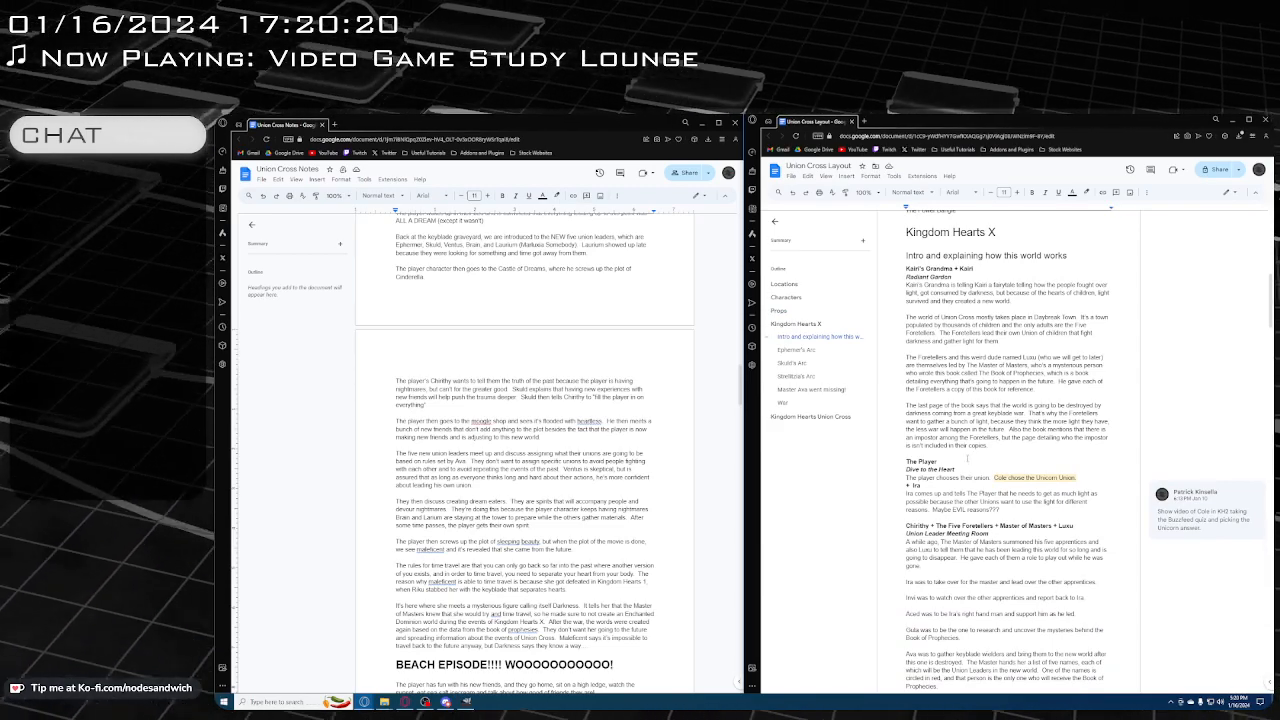
scroll(951, 451, down, 4)
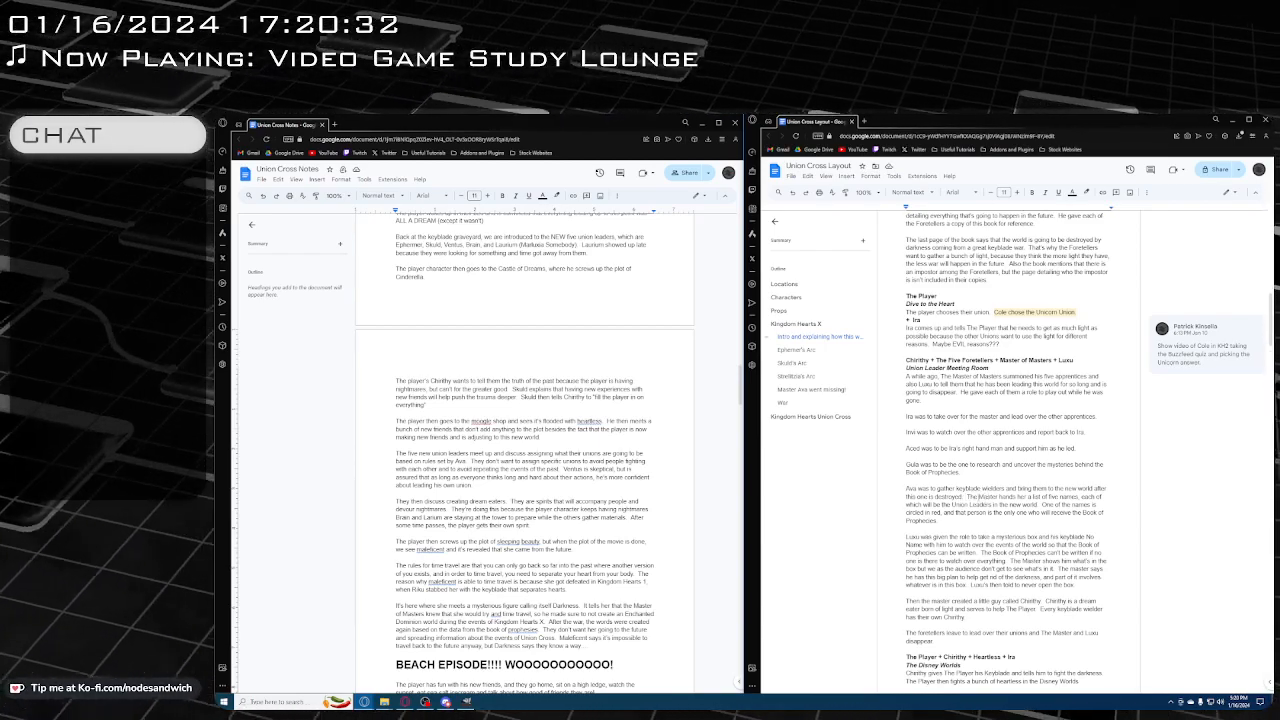
text(These key)
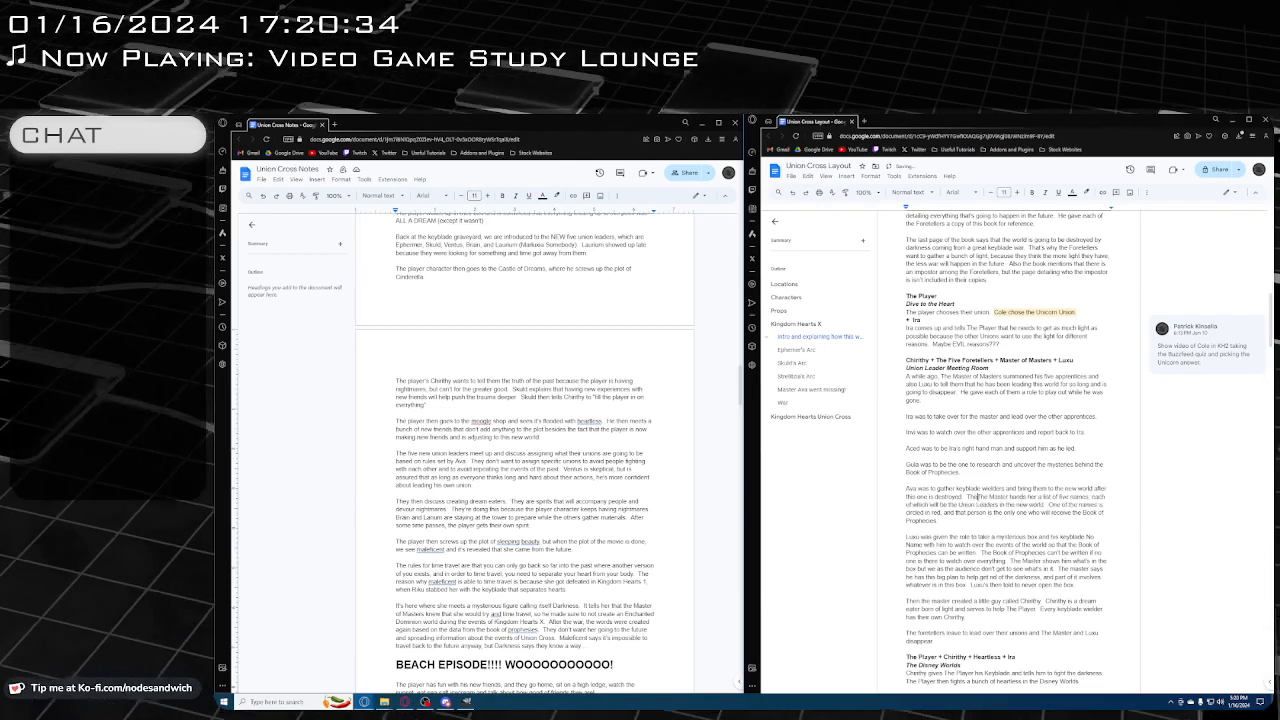
text(blade t)
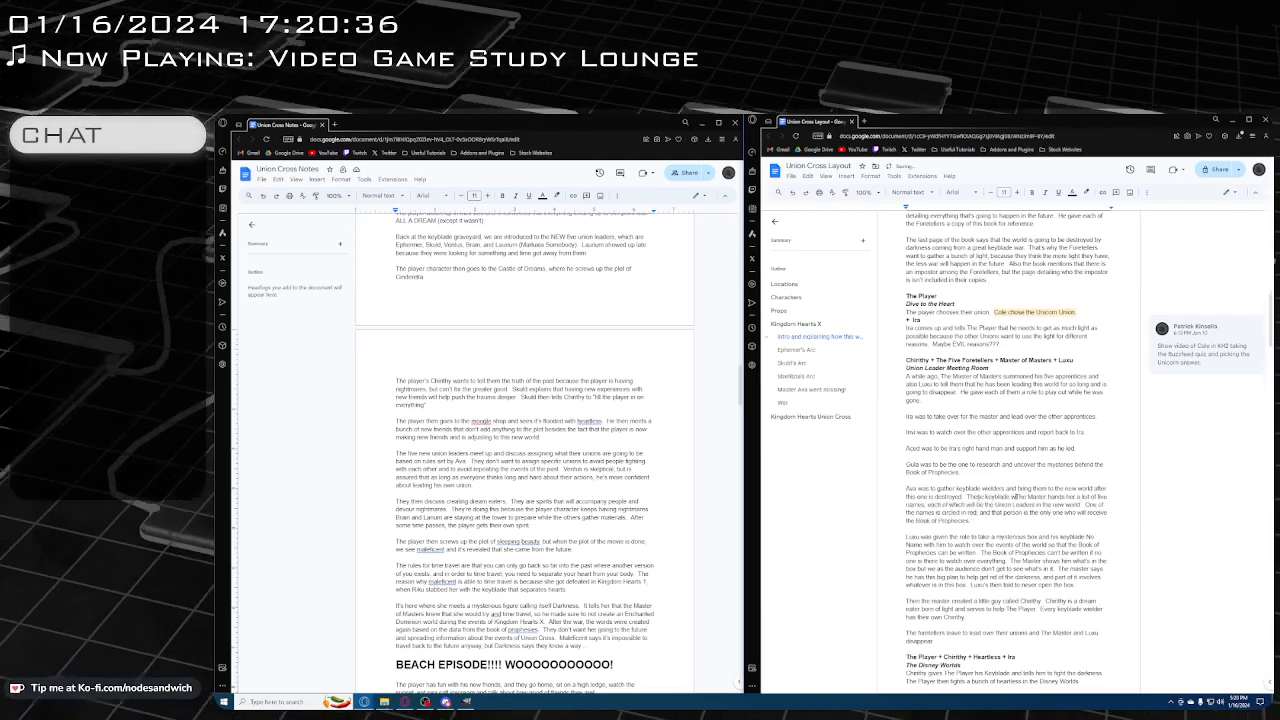
text( welders are calle)
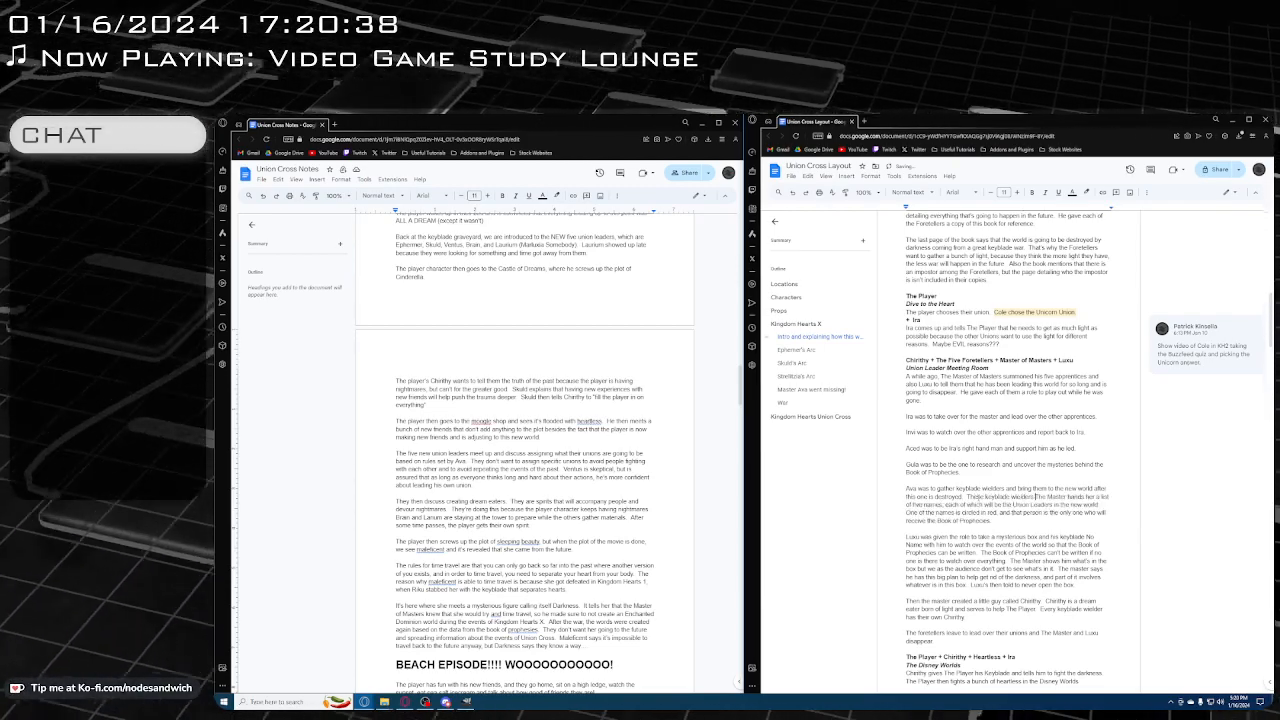
text(d Dandelions)
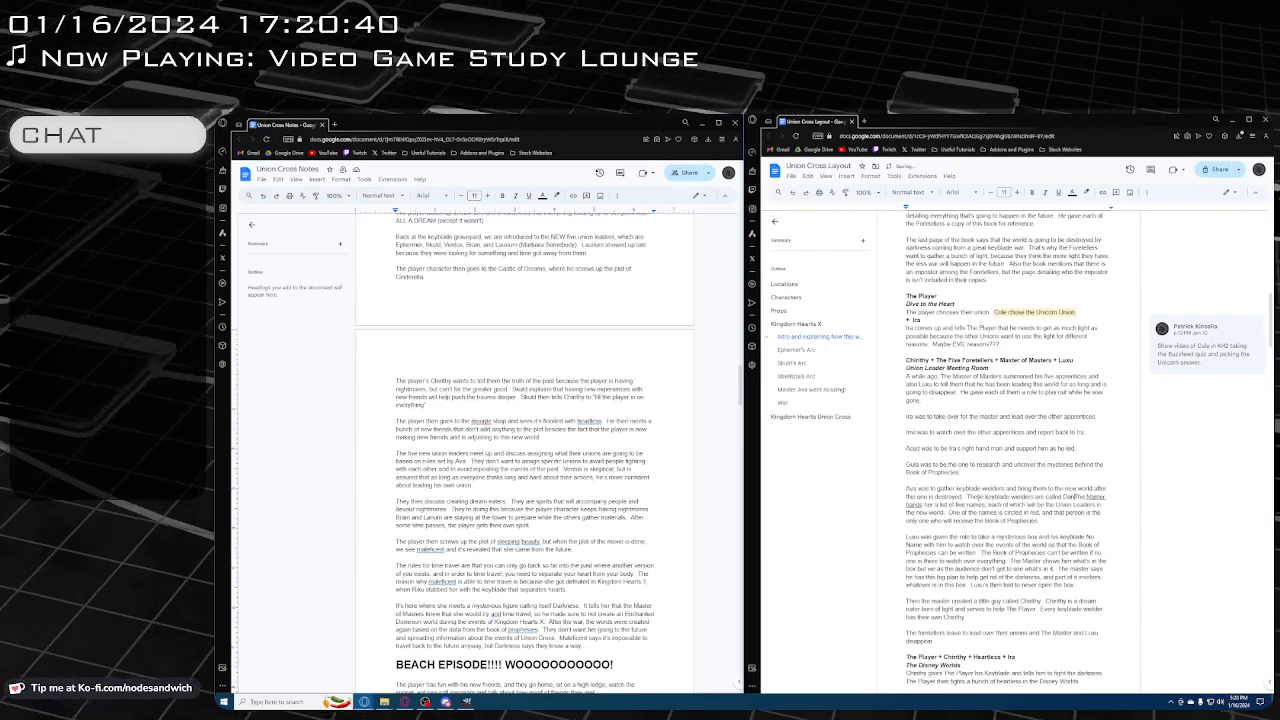
text(.)
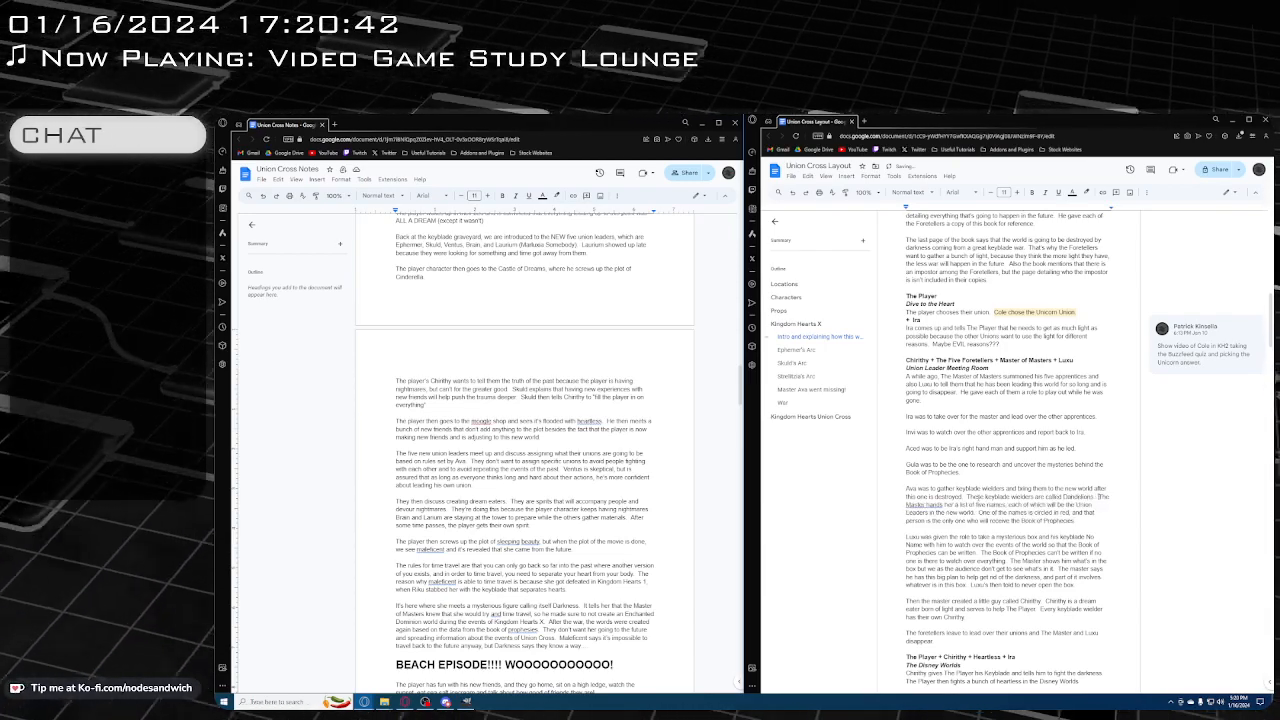
In the last Union Cross paragraph, complete the Dandelions sentence with "think that everything up until now has been a really bad dream."
scroll(1010, 450, down, 10)
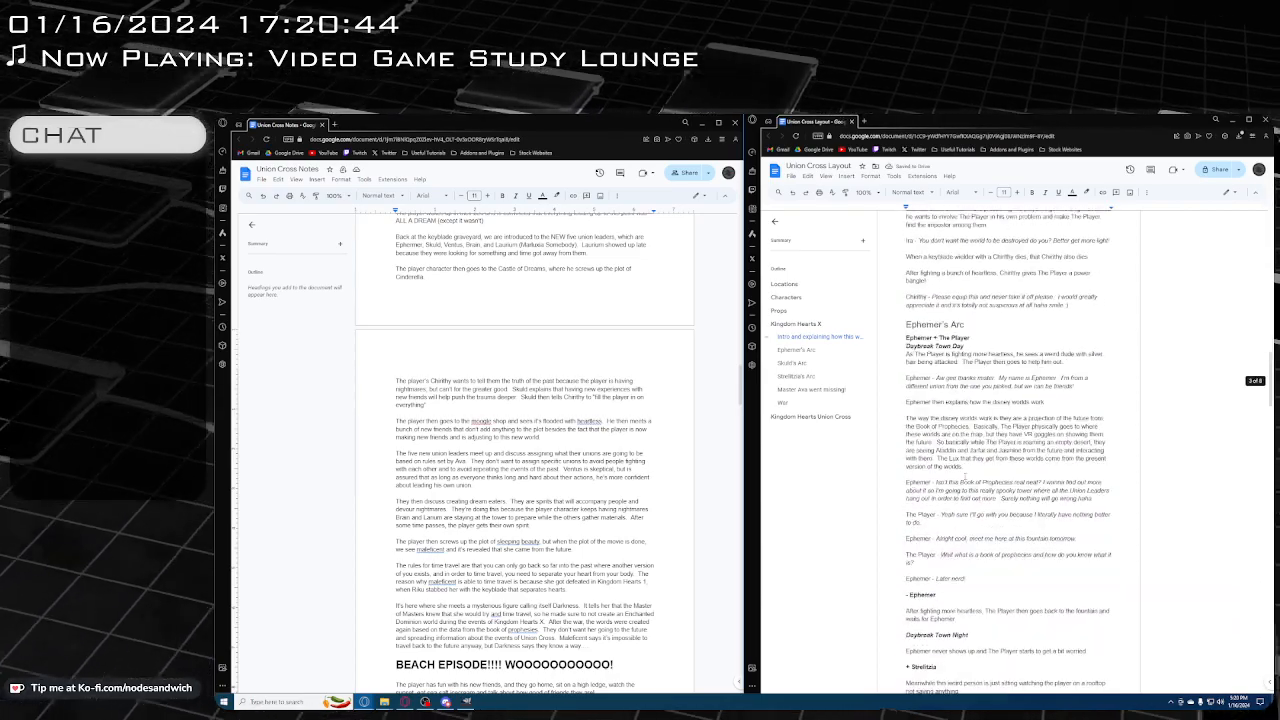
scroll(1010, 450, down, 10)
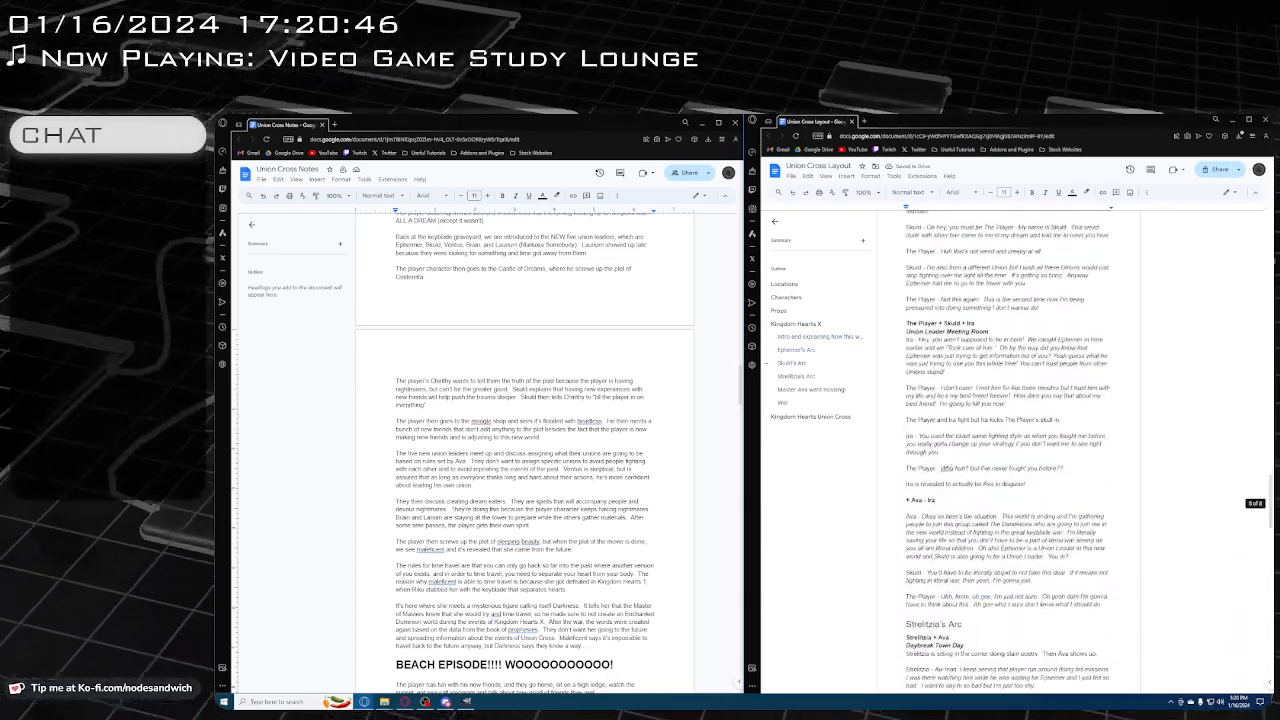
scroll(966, 452, down, 10)
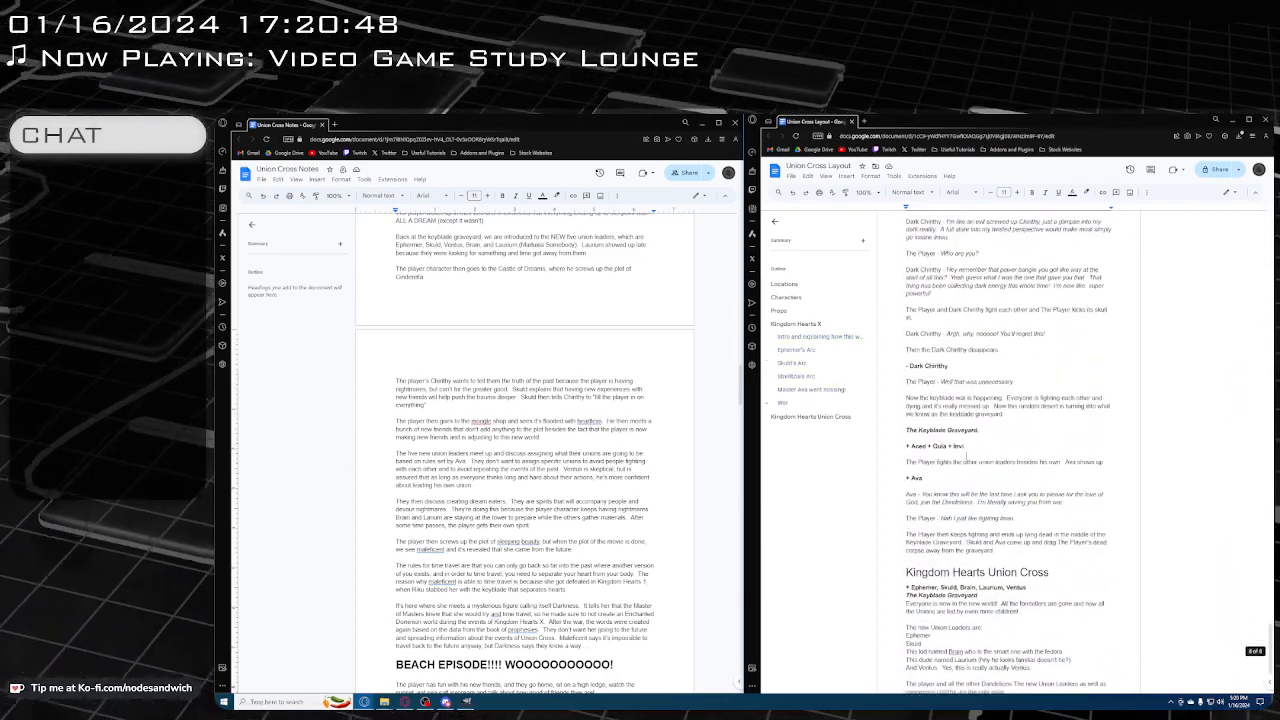
scroll(966, 452, down, 3)
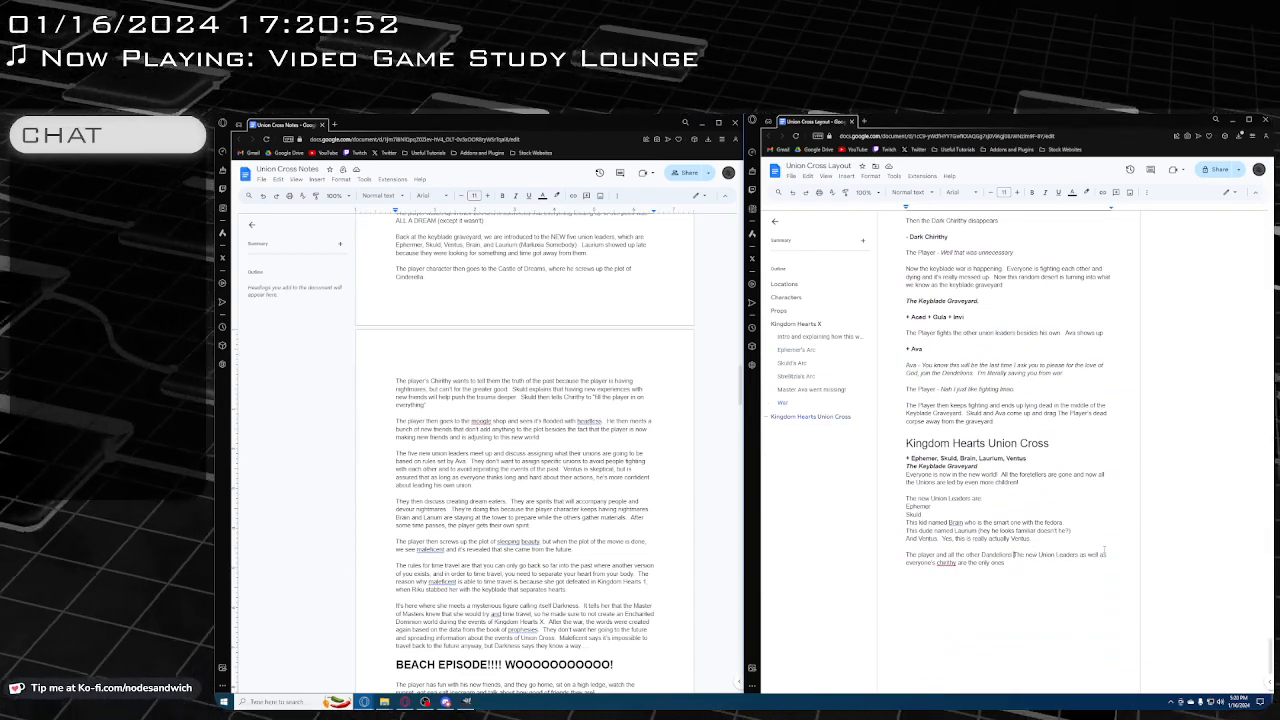
text(think that )
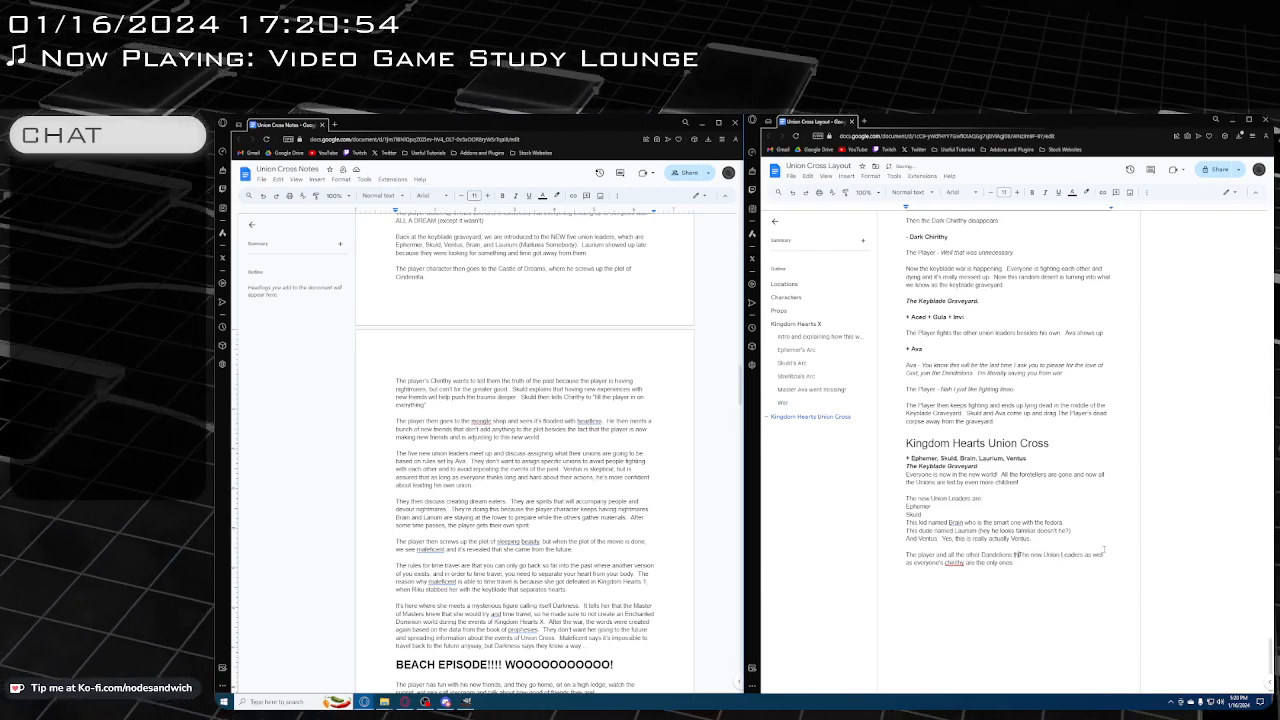
text(everything)
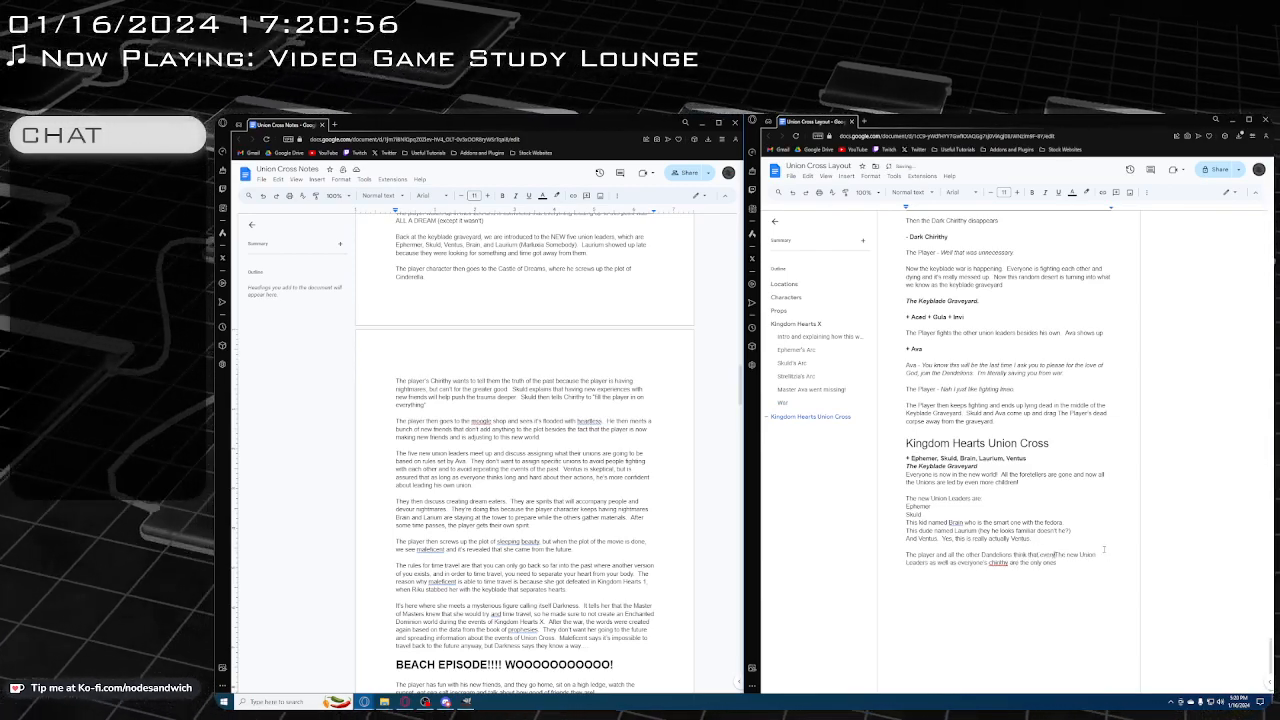
text( up)
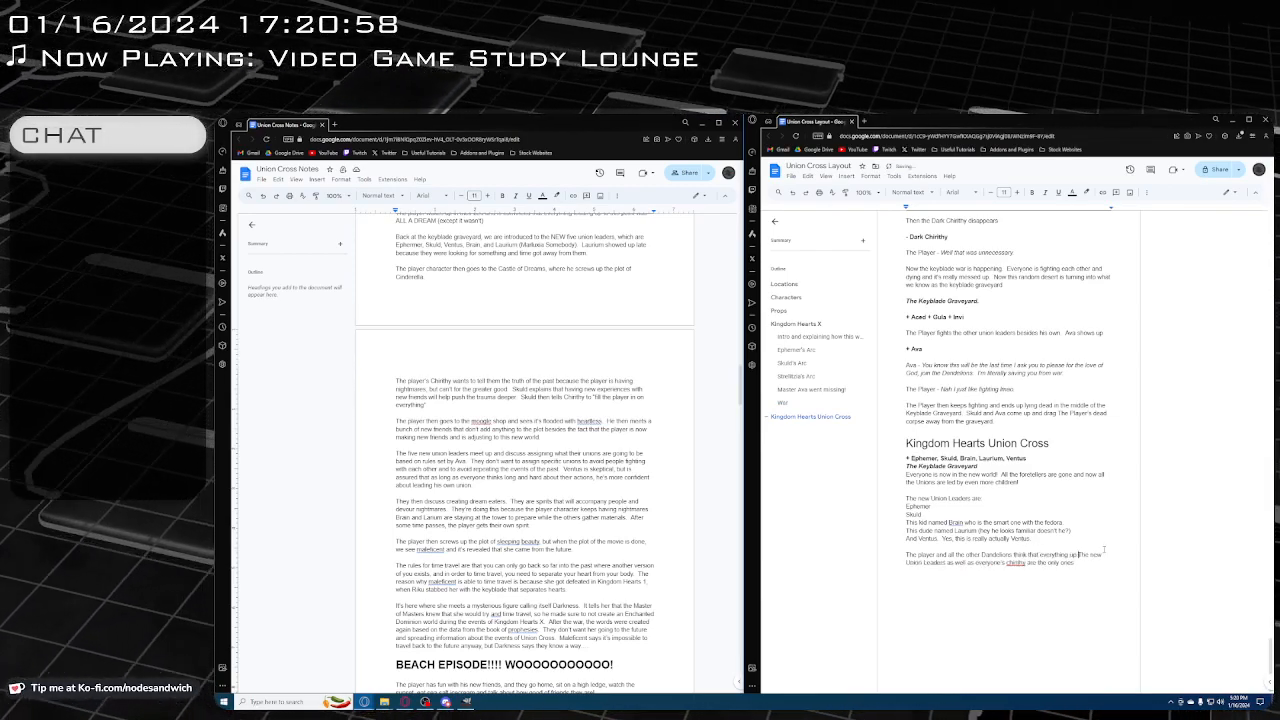
text( until now has been)
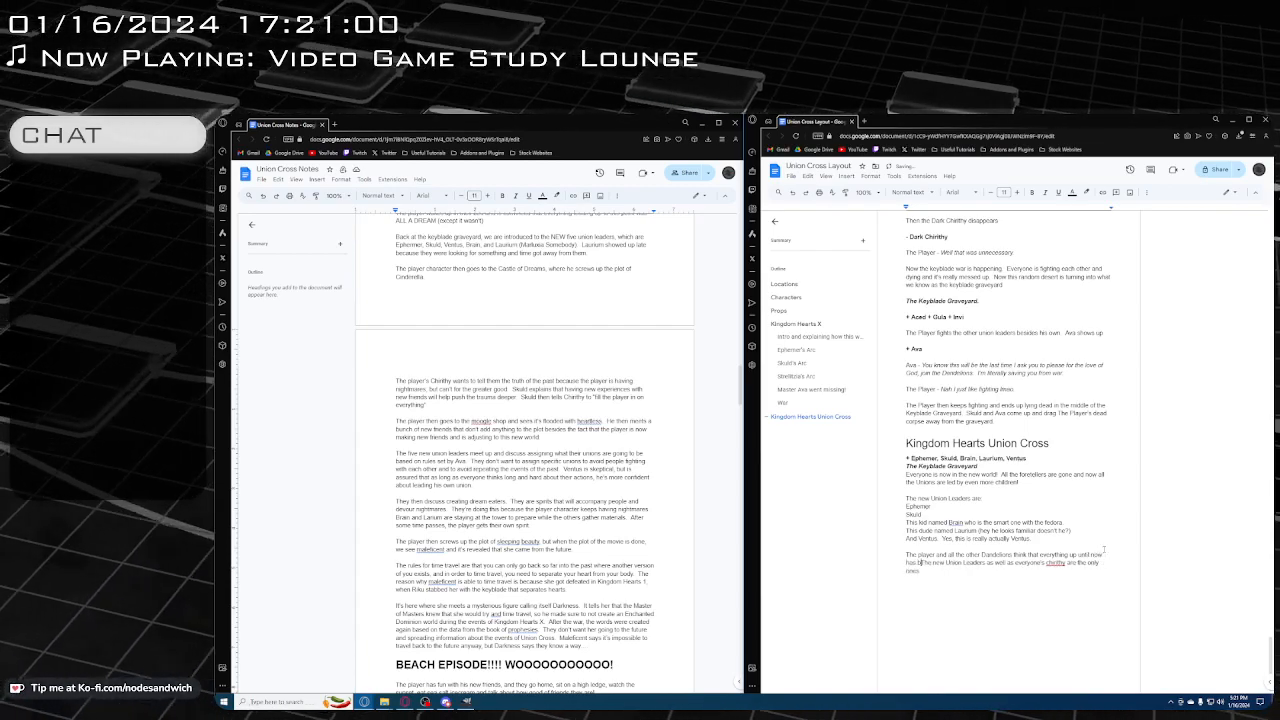
text( a really bad dream)
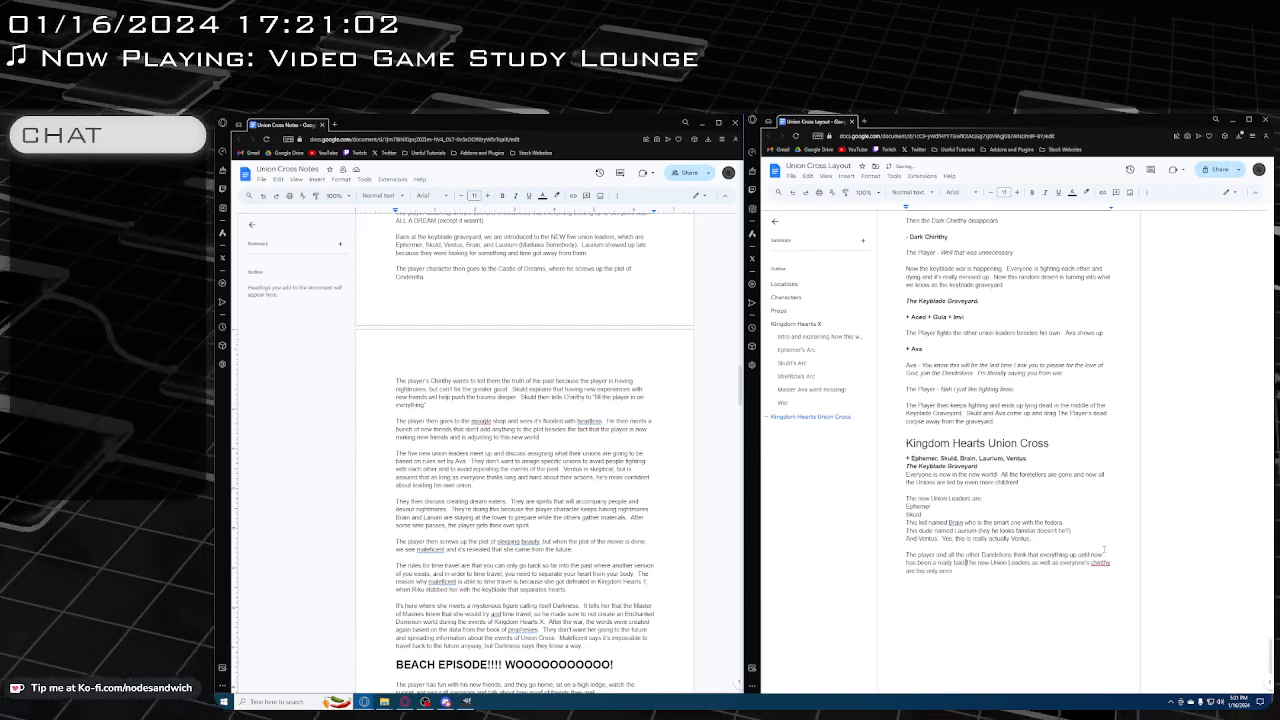
text(.  The new Union Leaders as well as everyone's chiri)
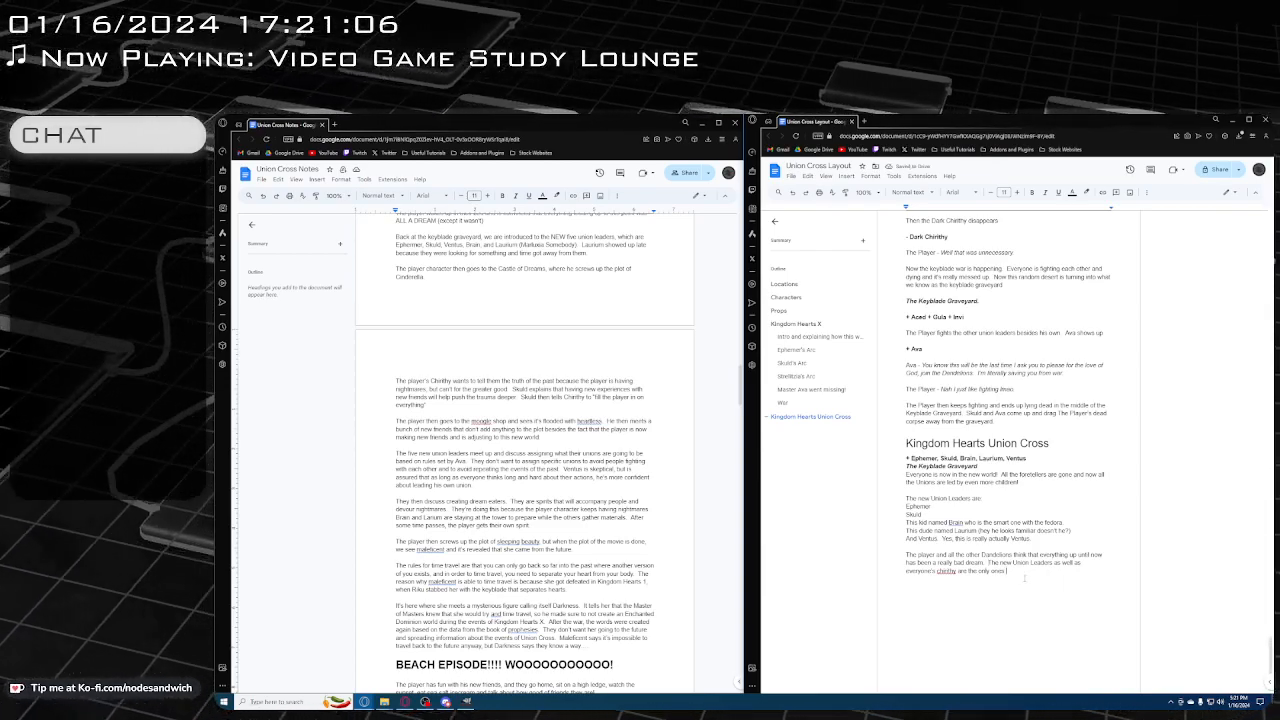
text(thy are the only ones that)
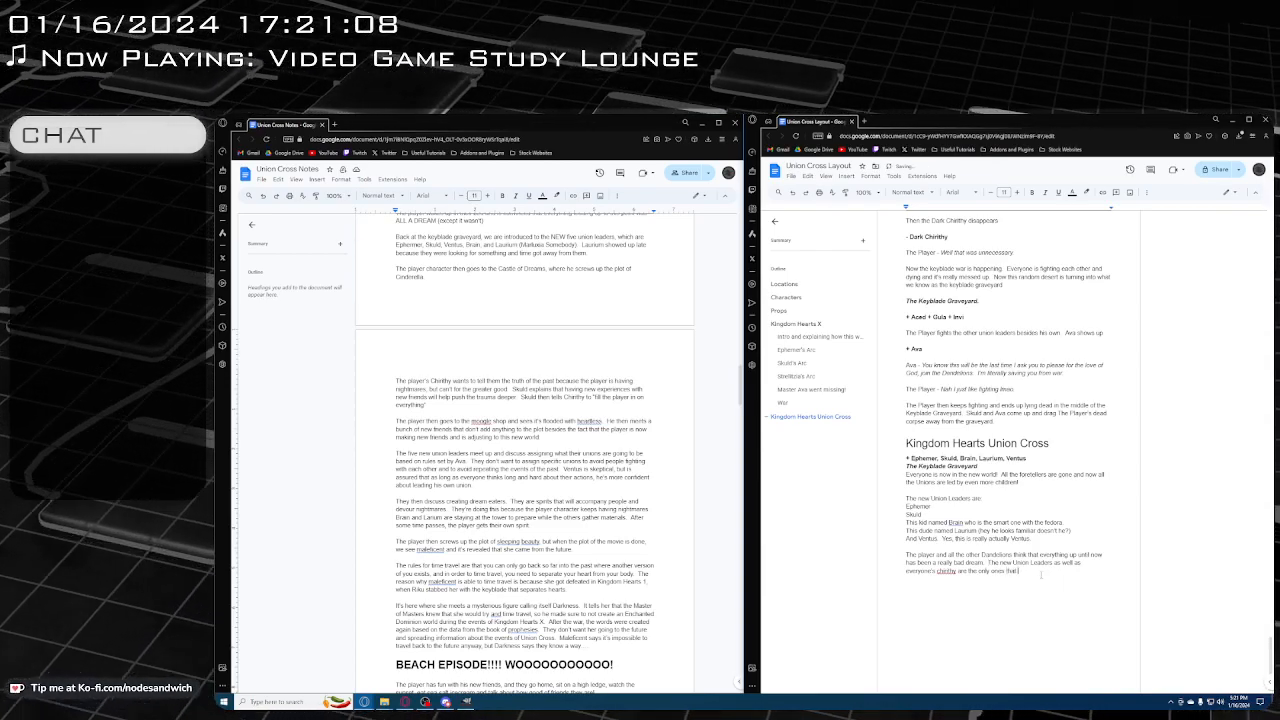
text( know that the )
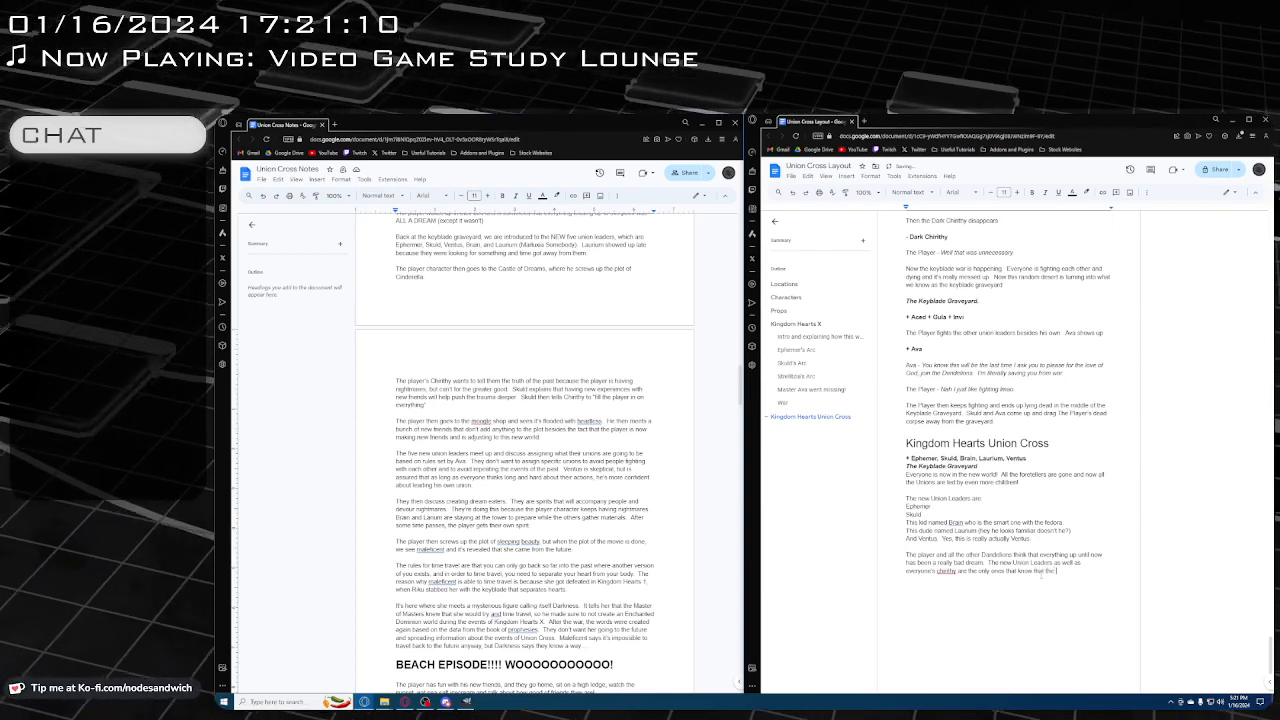
text(events of K)
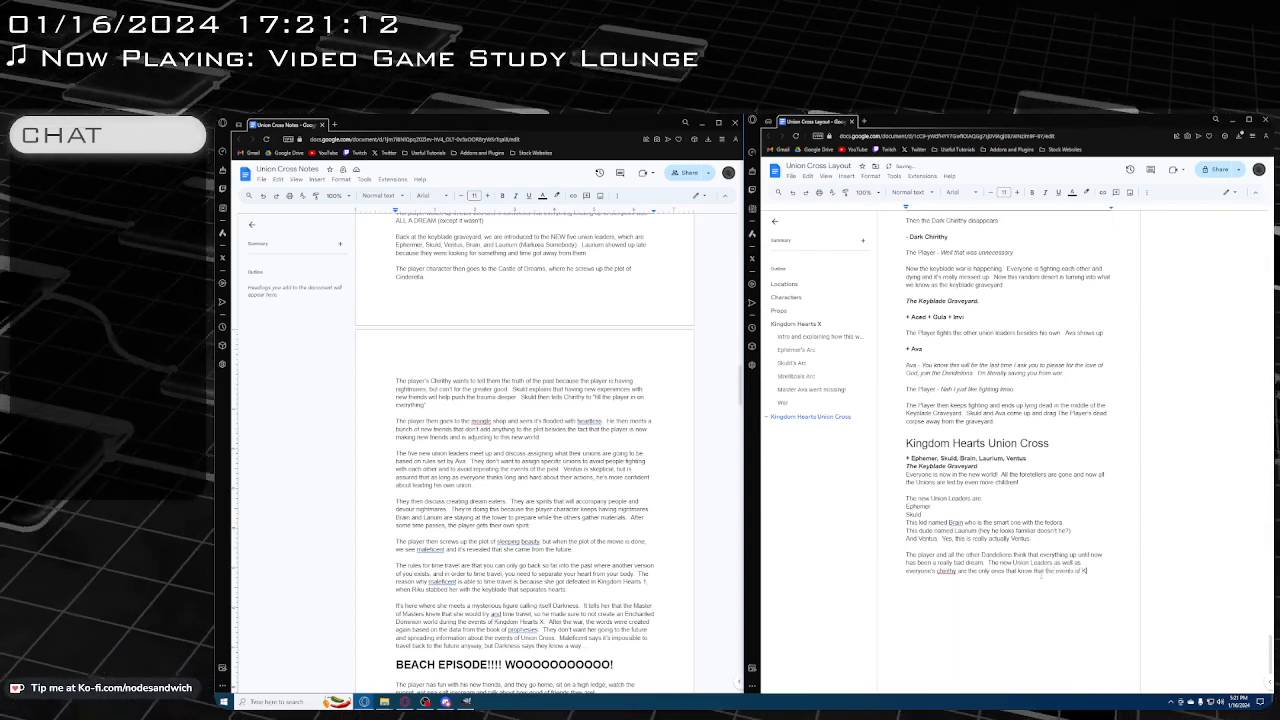
text(ingdom Hearts X)
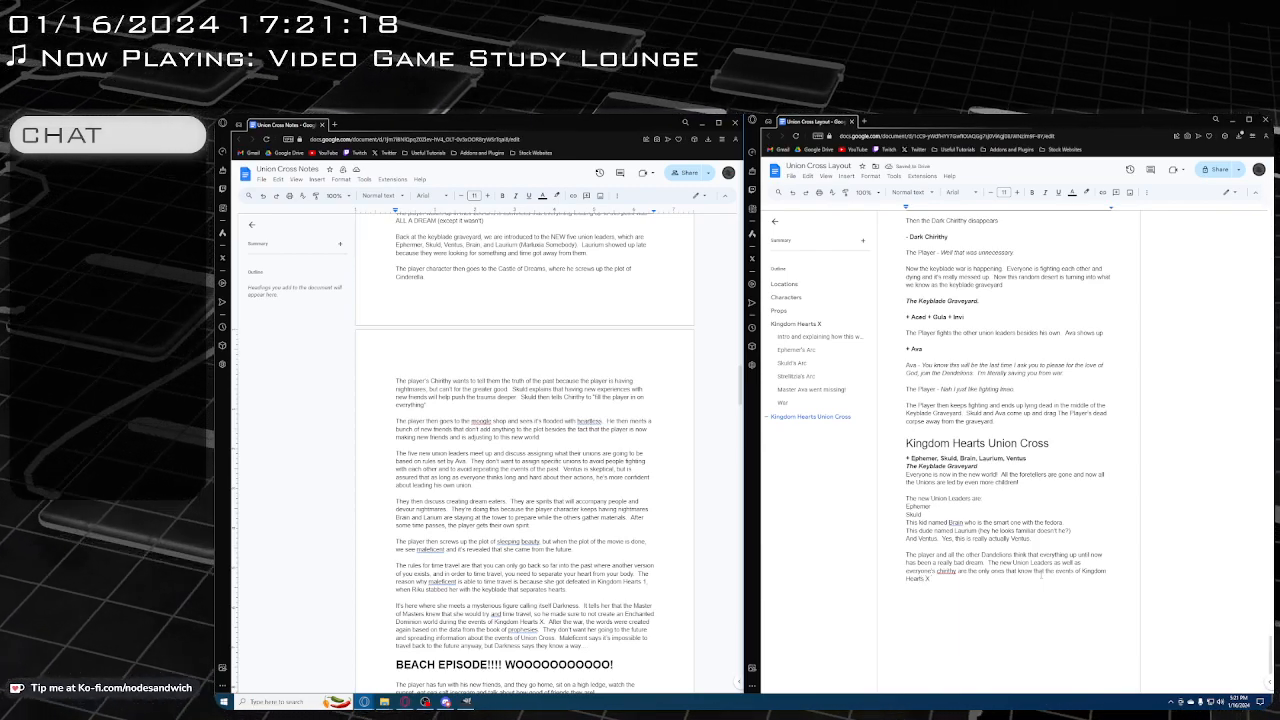
Finish the new Union Leaders sentence with "that know that the events of Kingdom Hearts X including the war actually happened"
text(including the)
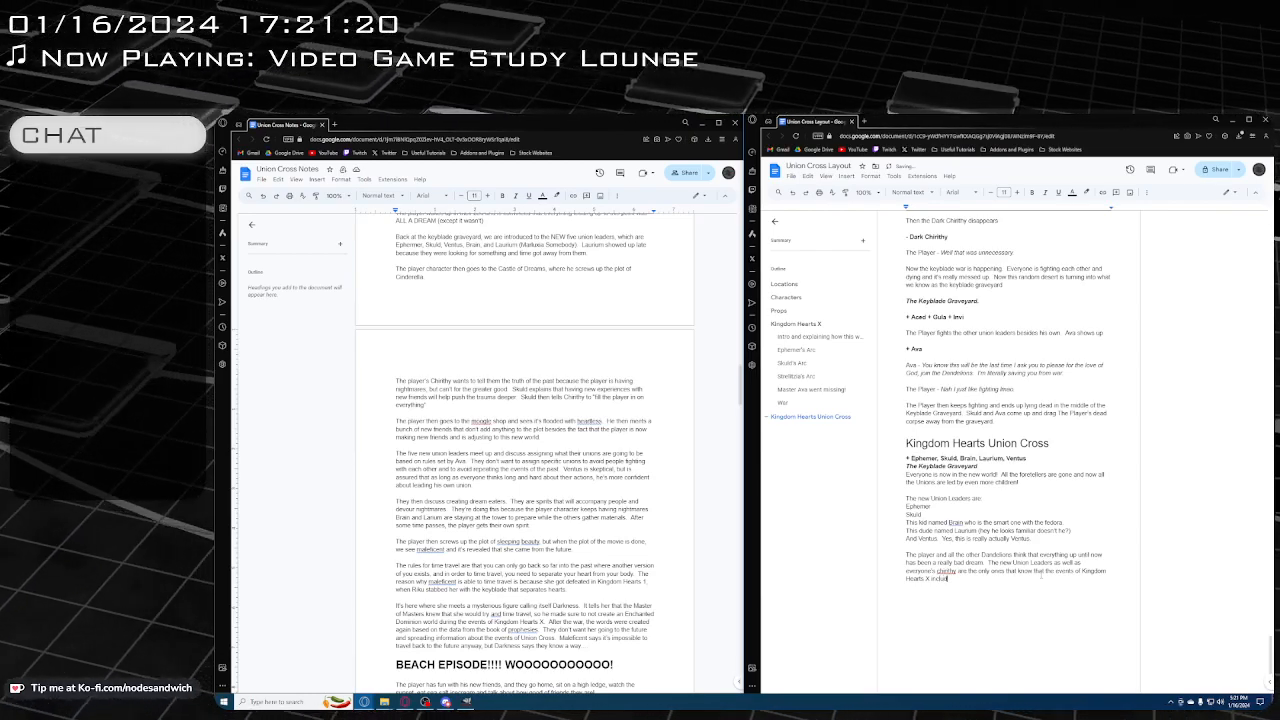
text( war)
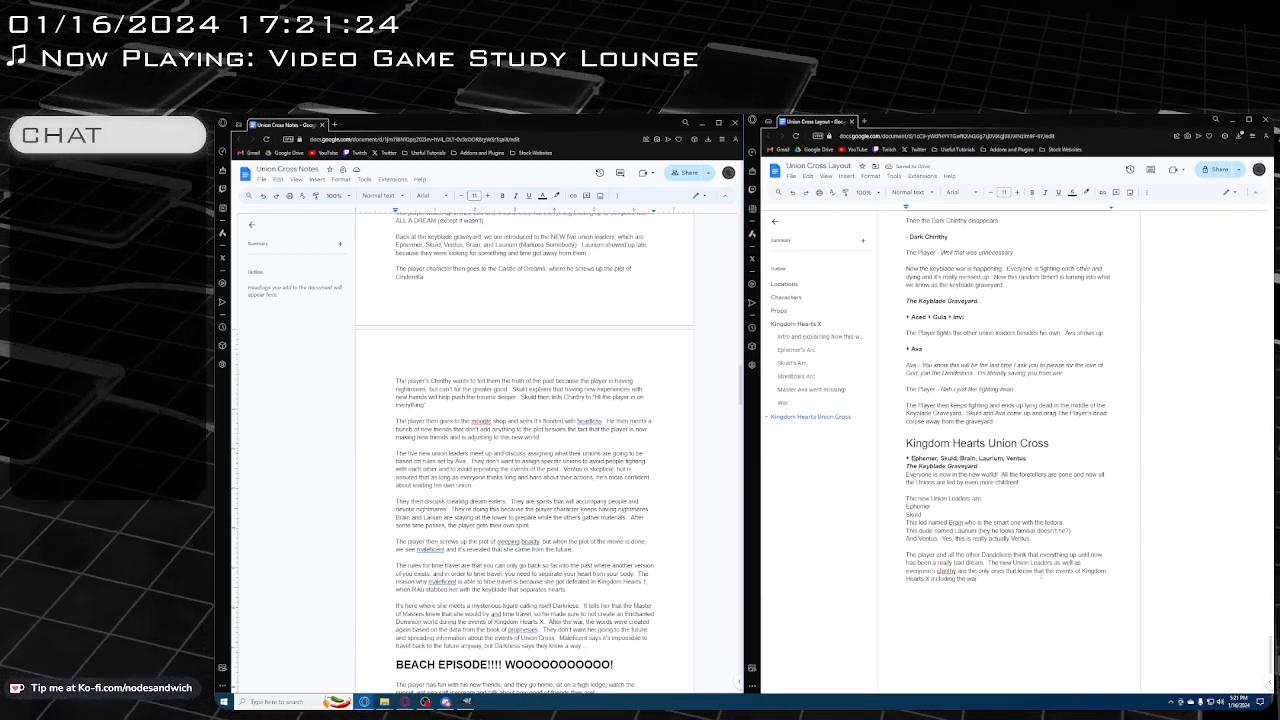
text( actually happened)
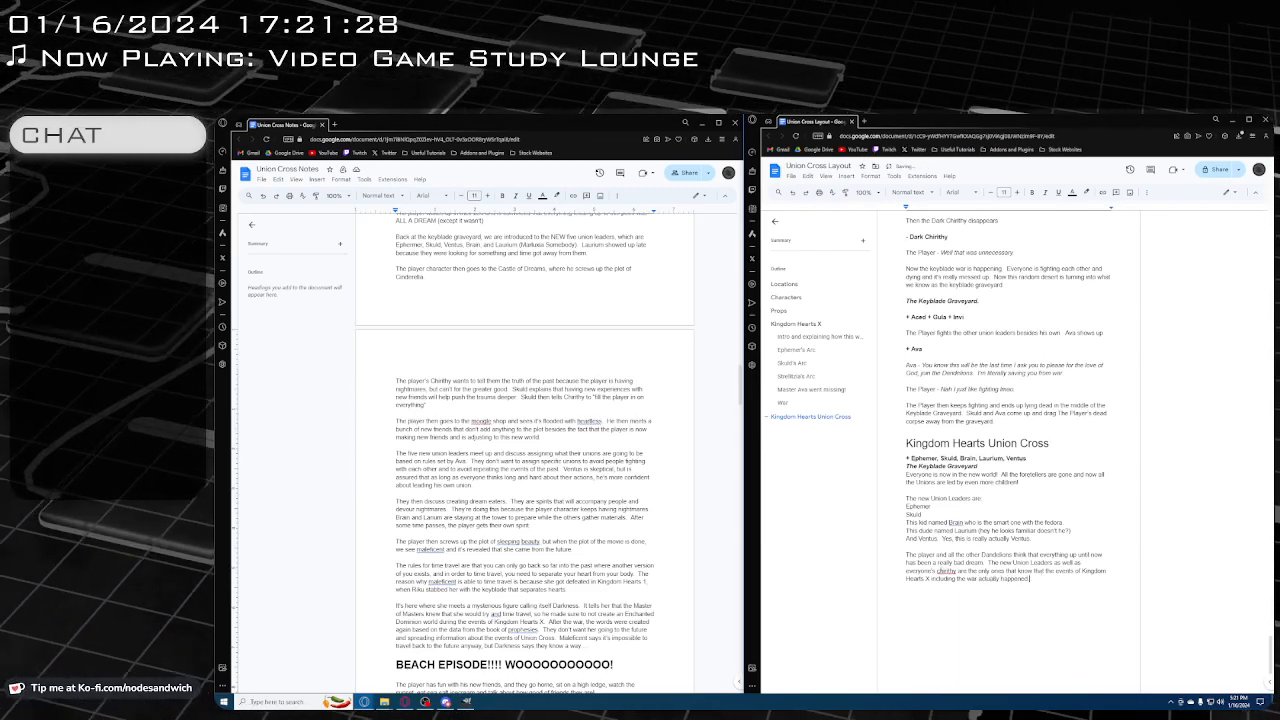
Capitalize the flagged word "chirithy" as "Chirithy" in the last Union Cross paragraph
right_click(940, 571)
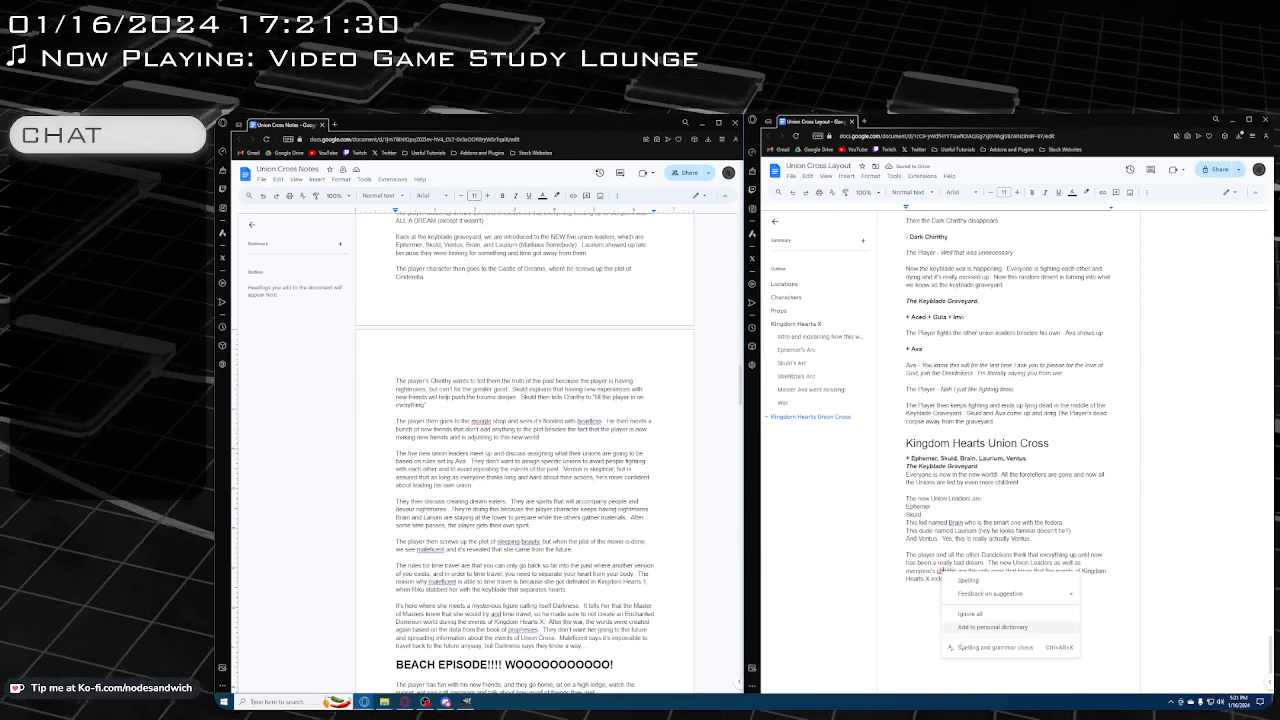
click(980, 444)
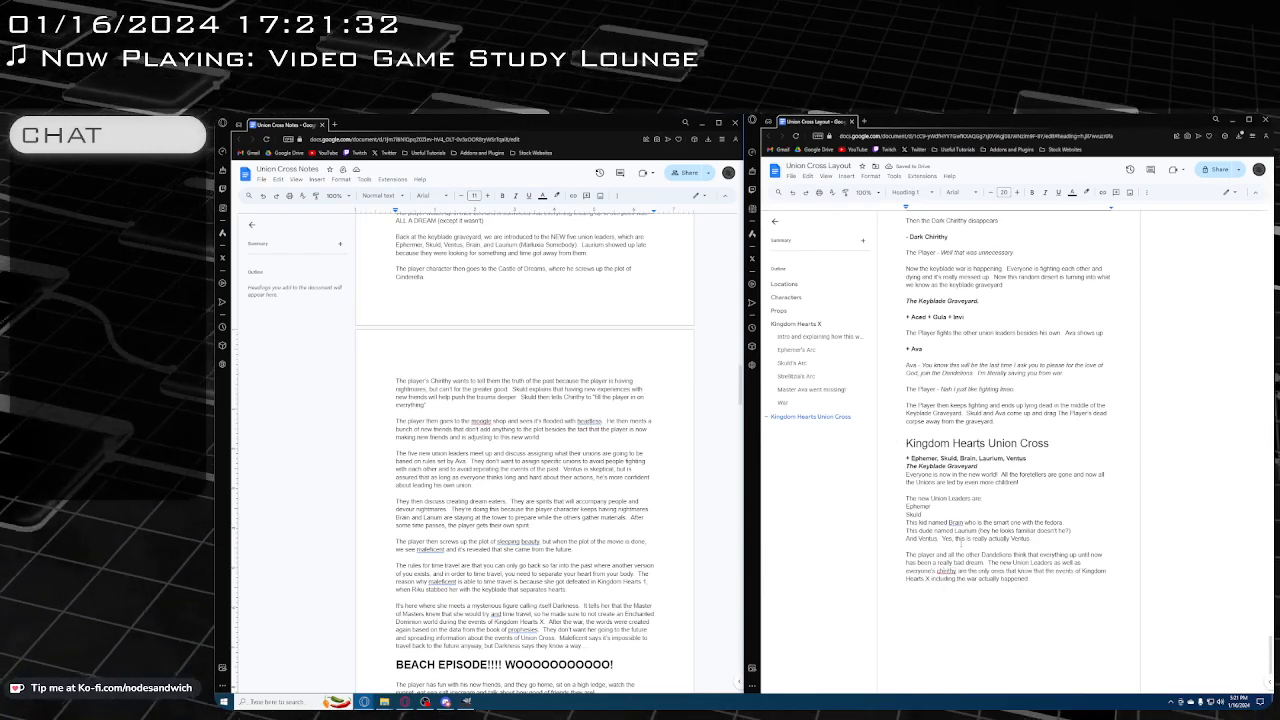
scroll(960, 540, up, 3)
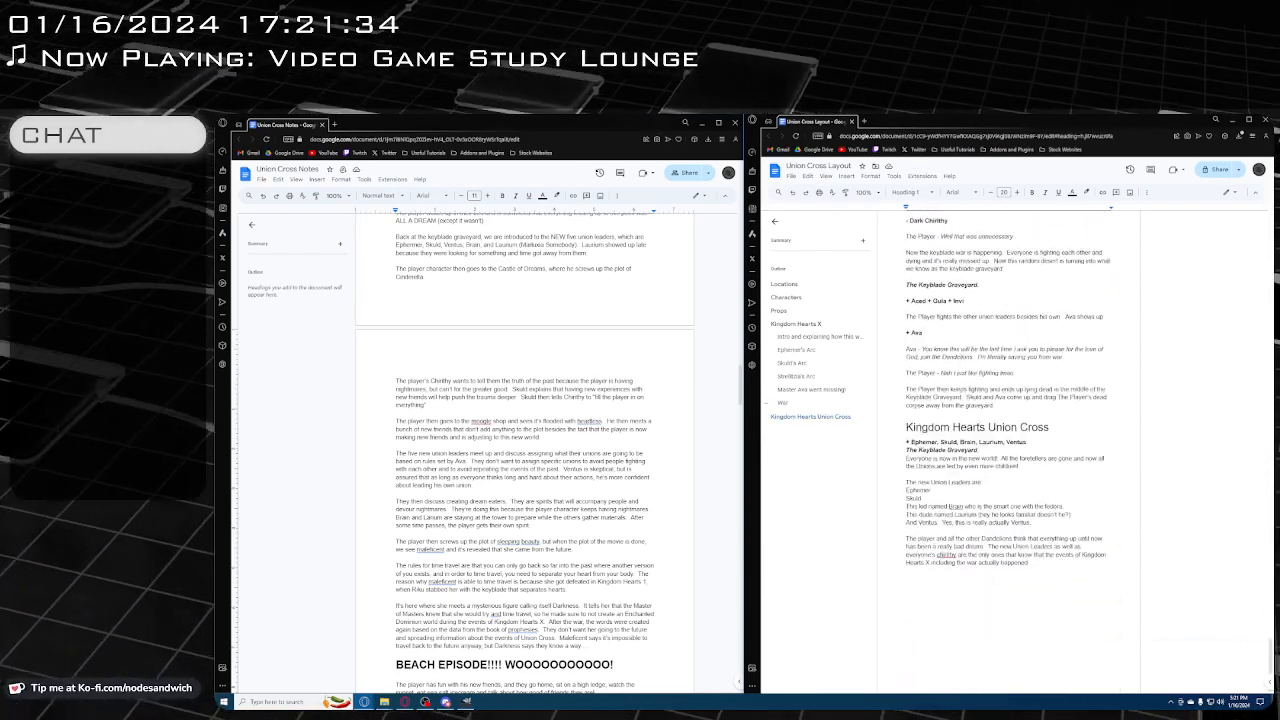
click(940, 555)
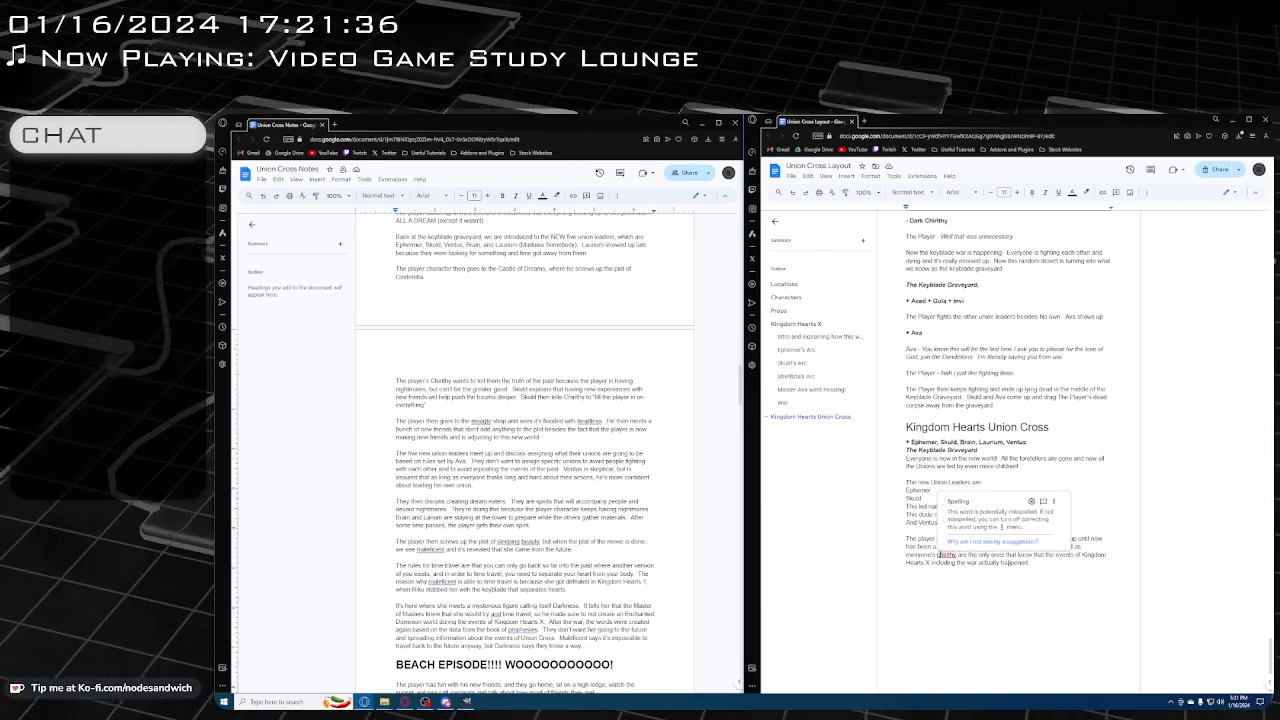
key(BackSpace)
text(C)
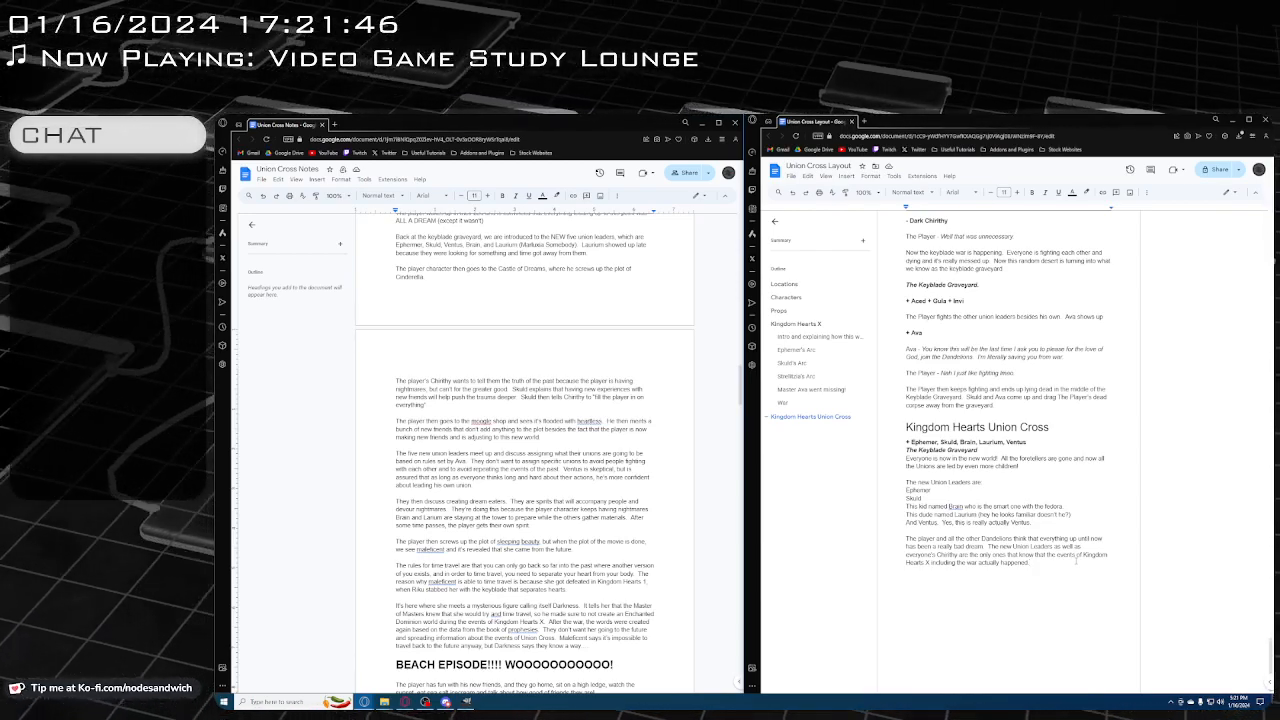
Start a new paragraph after the Dandelions paragraph and add "Chirithy" after Ventus in the Union Cross scene's character line
key(Return)
key(Return)
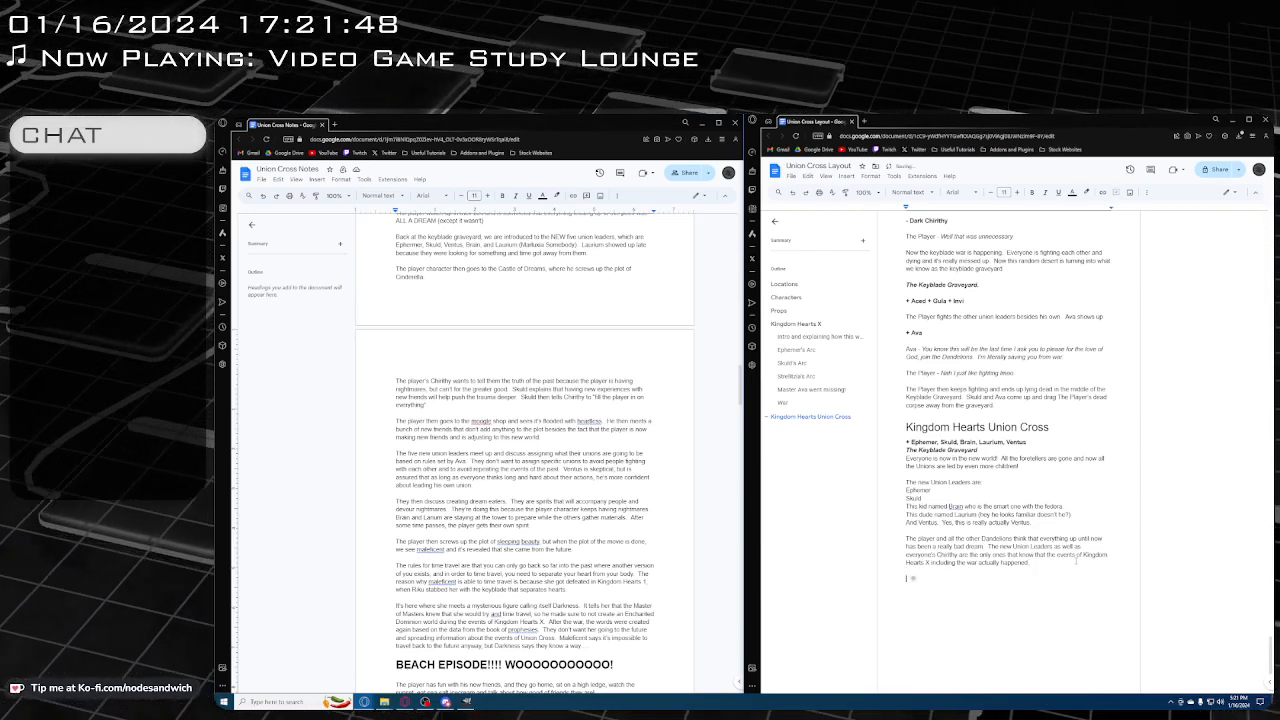
scroll(524, 441, down, 1)
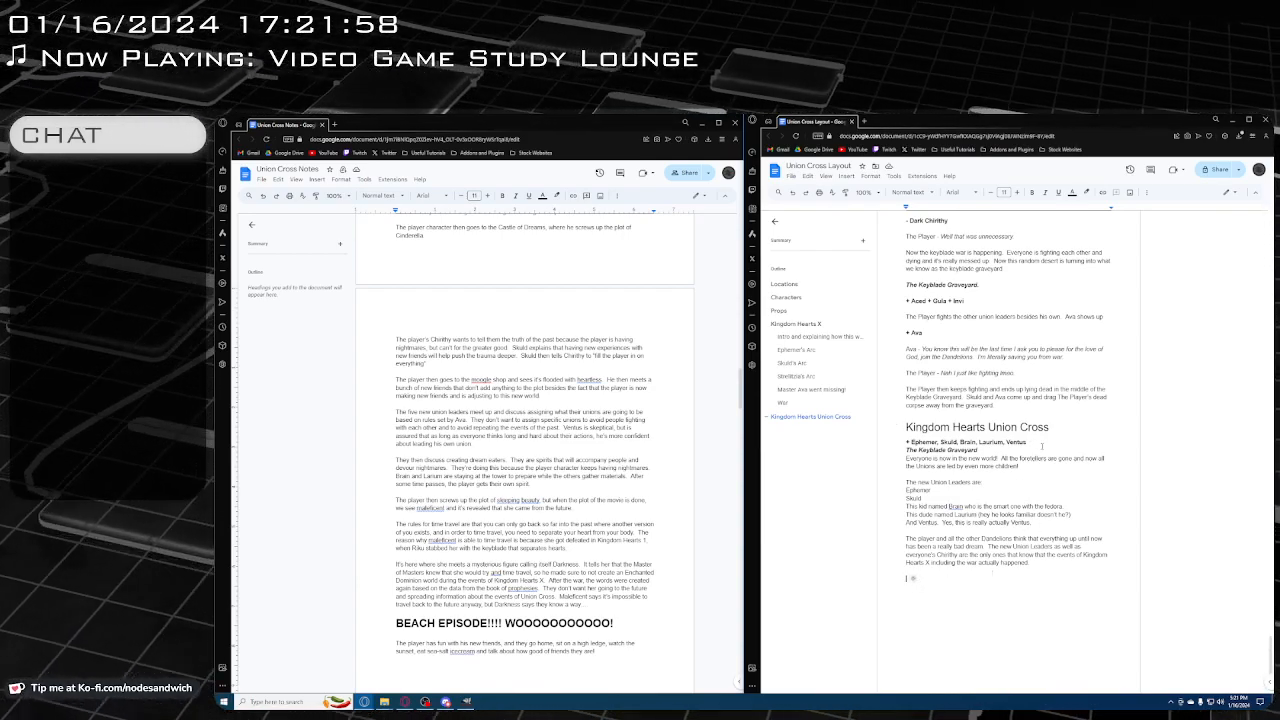
click(1046, 444)
text(, )
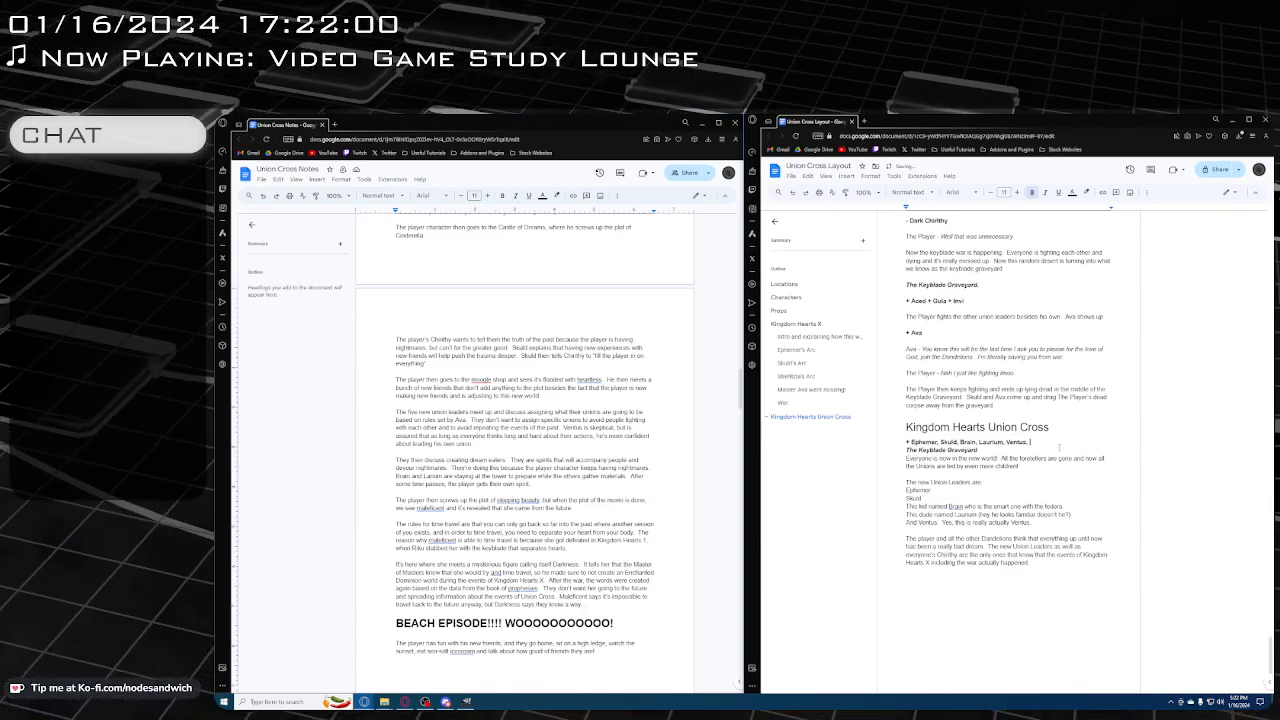
text(Chirithy)
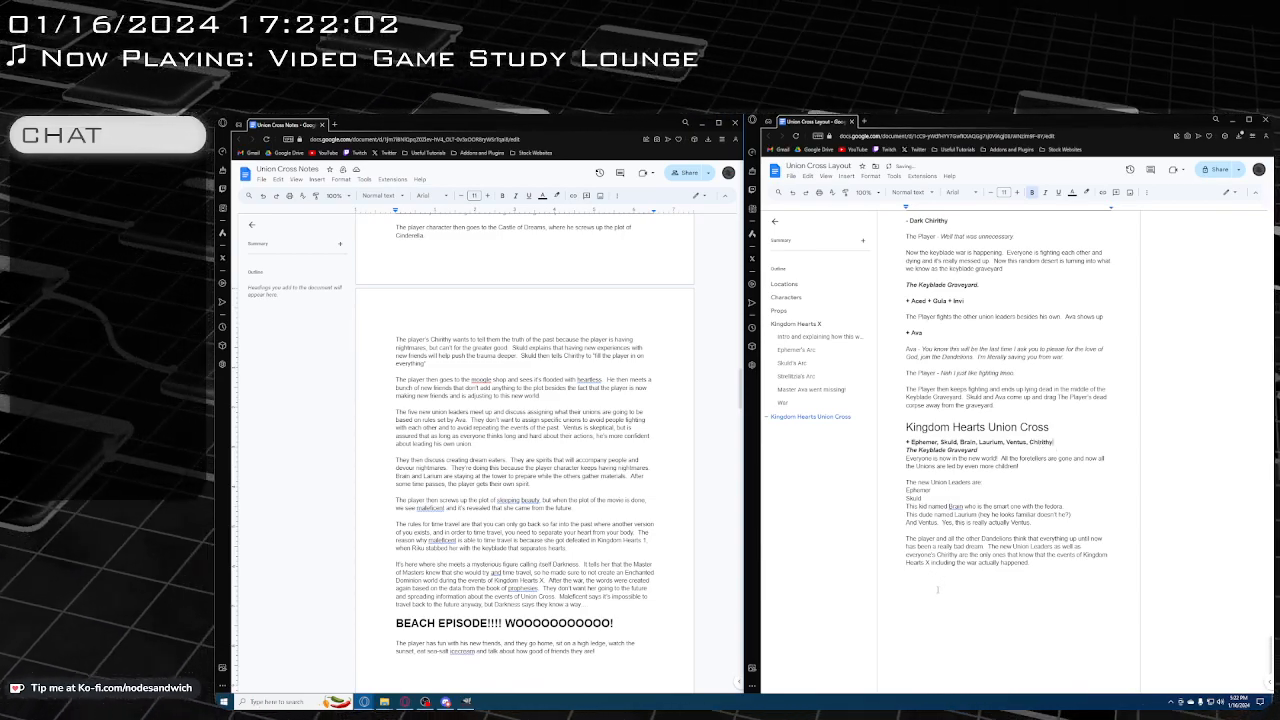
Below the Dandelions paragraph, add Chirithy's italic dialogue "Hey, don't you think we should tell these people the truth about what happened before?"
click(950, 584)
text(Chirithy -)
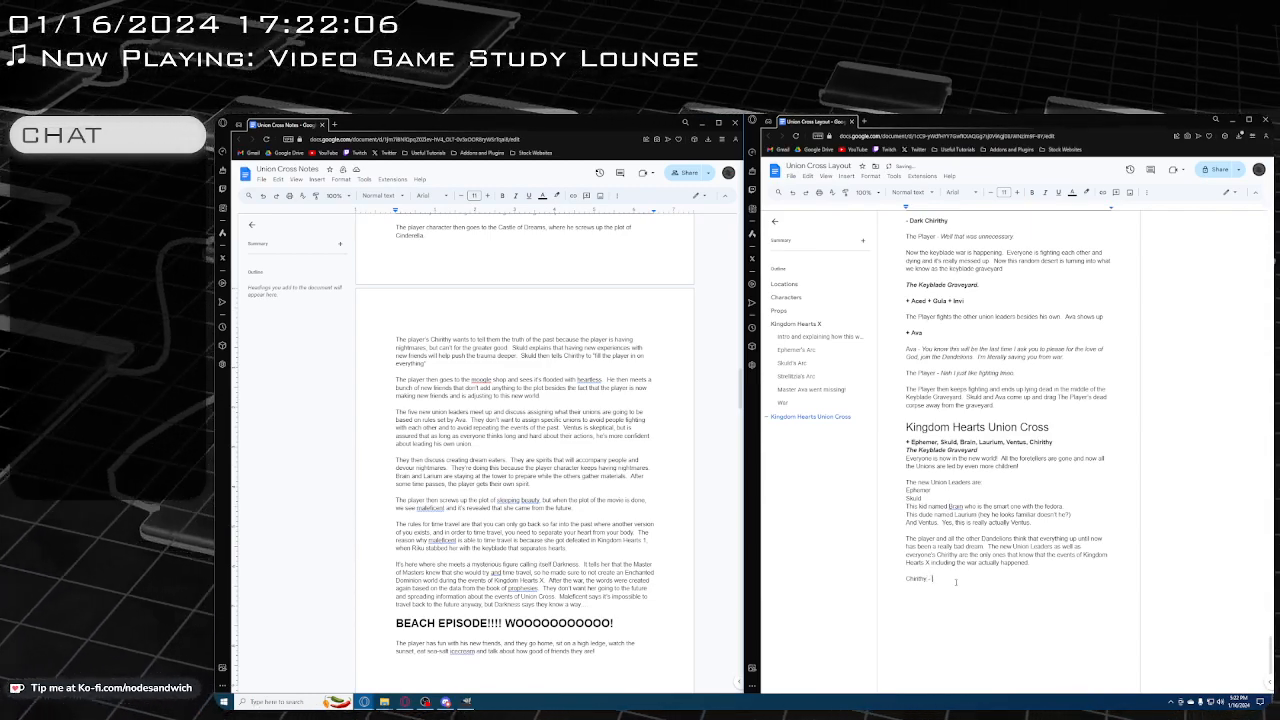
key(ctrl+i)
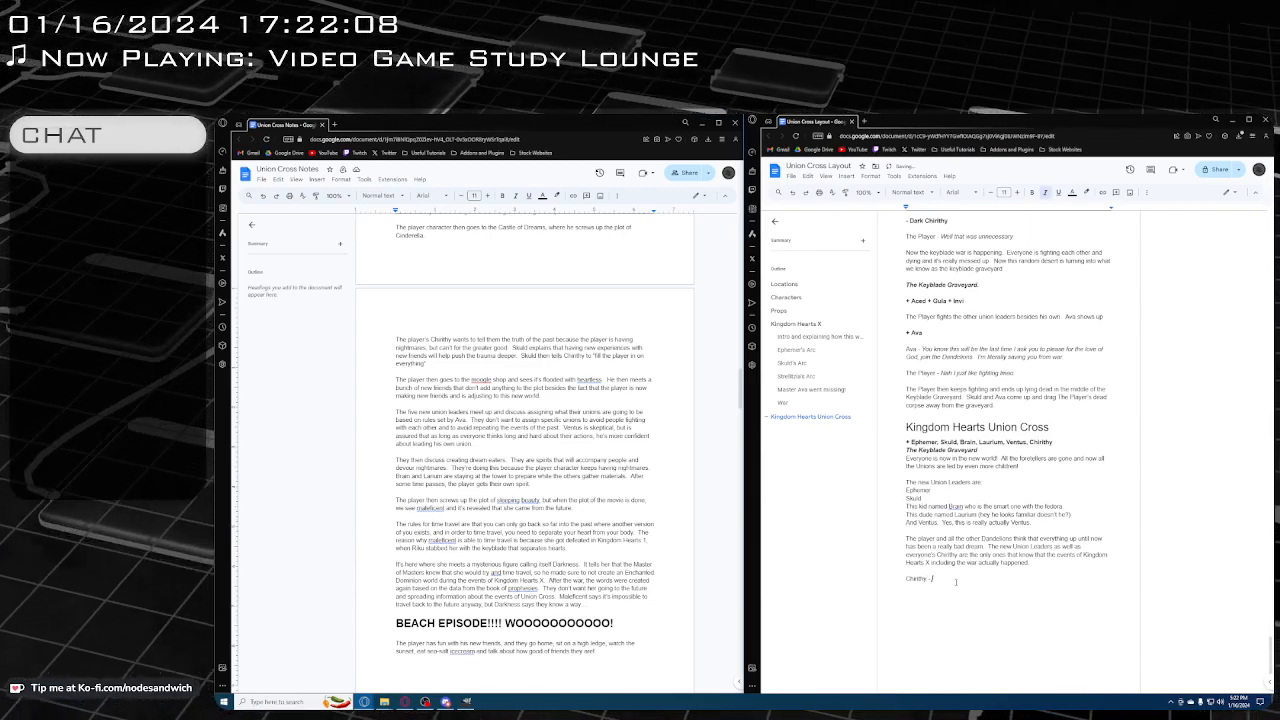
text(Hhg)
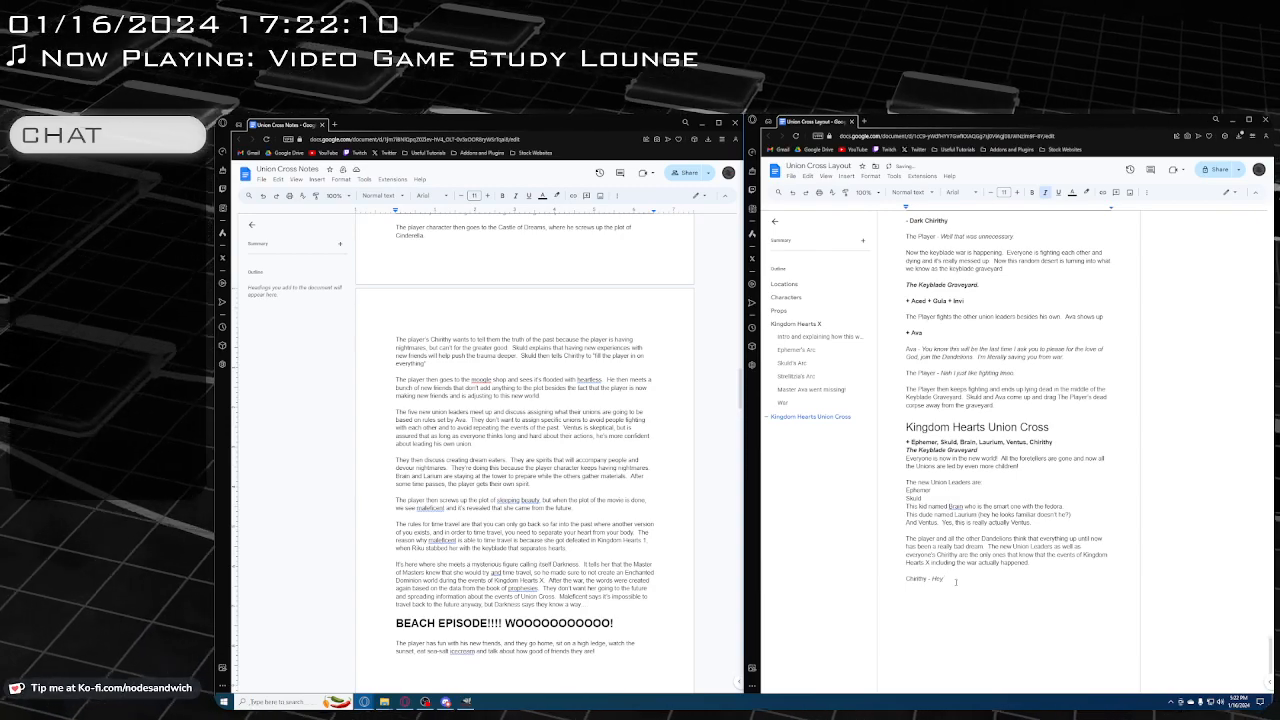
text(, don't you)
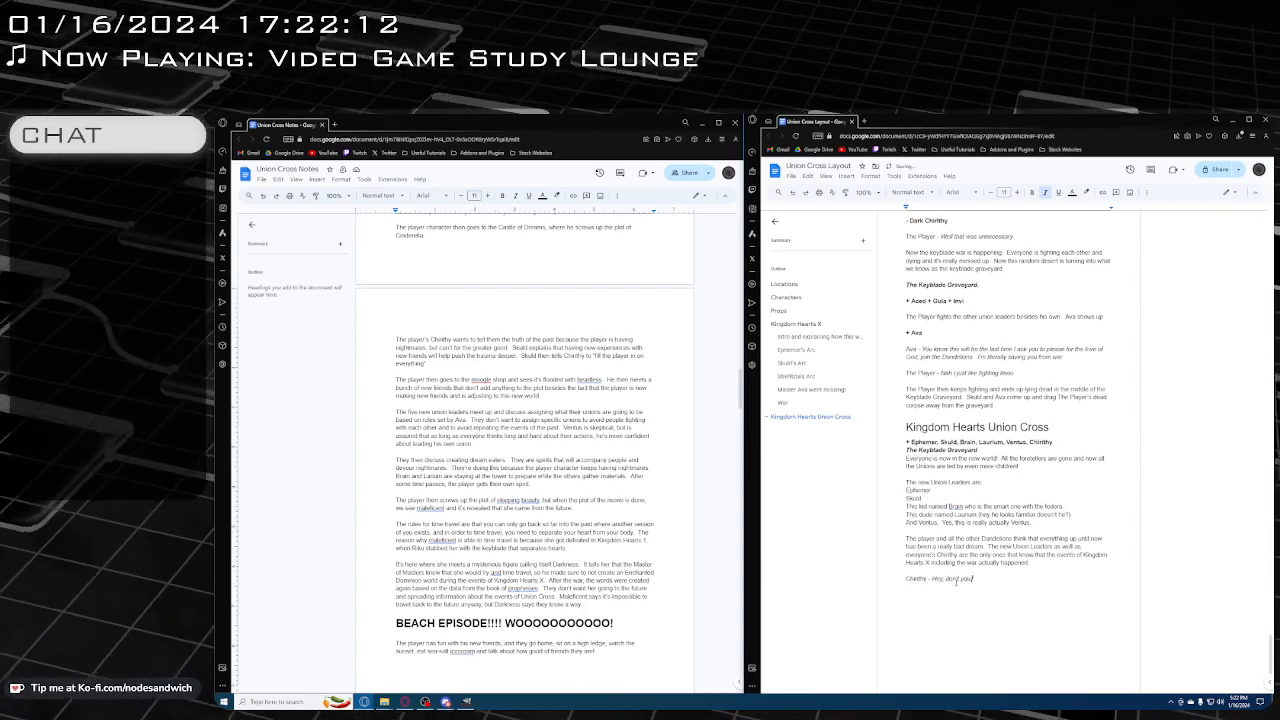
text( think we should ta)
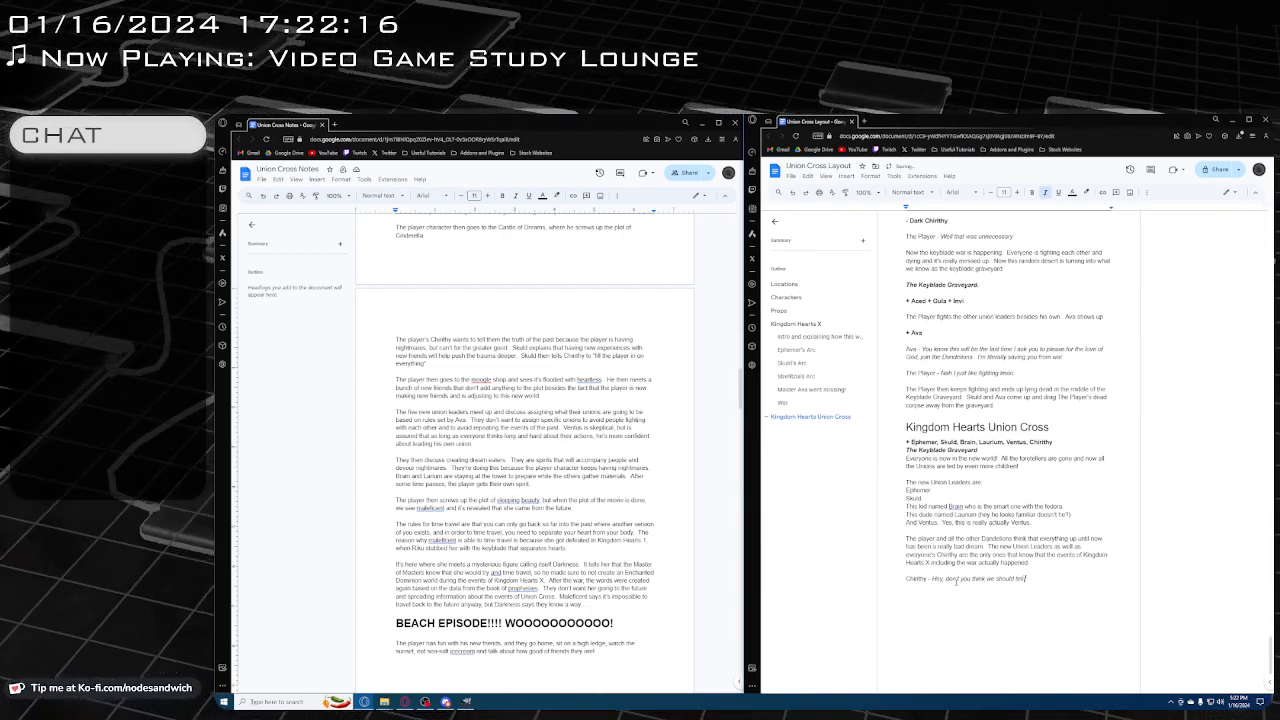
text(ll these people)
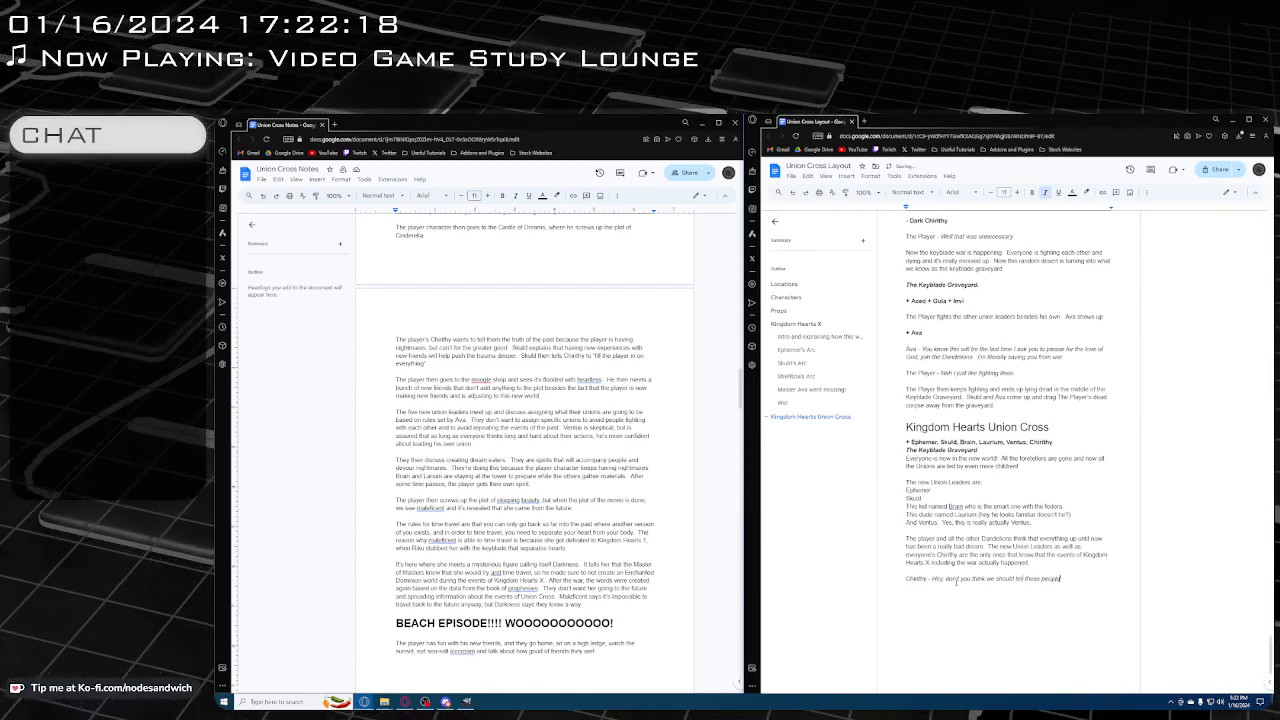
text( the truth abou)
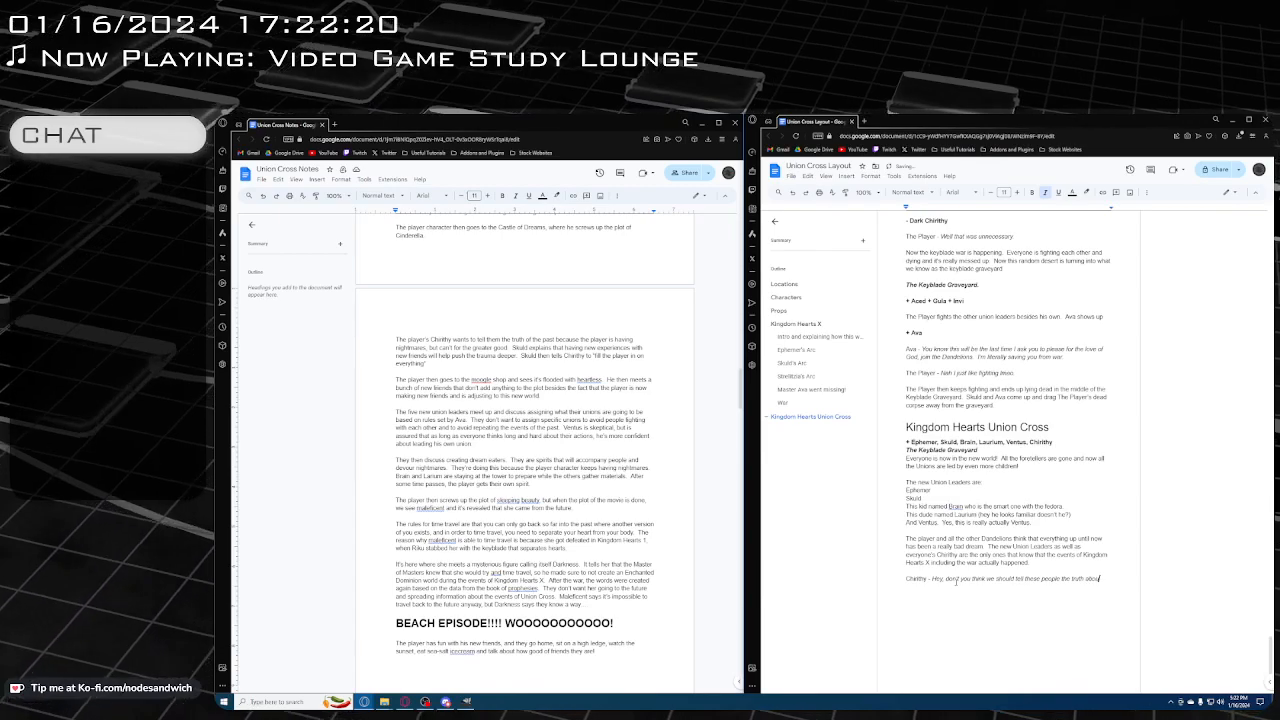
text(t what happened?)
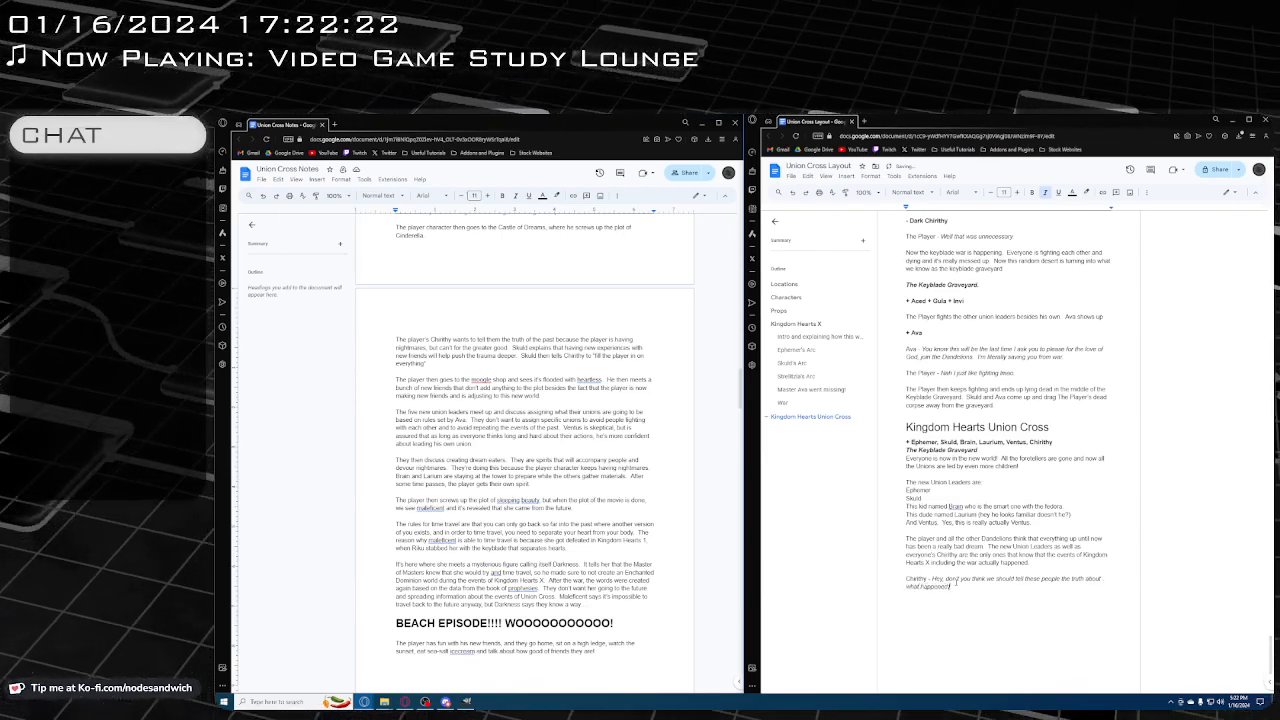
key(BackSpace)
text( before?)
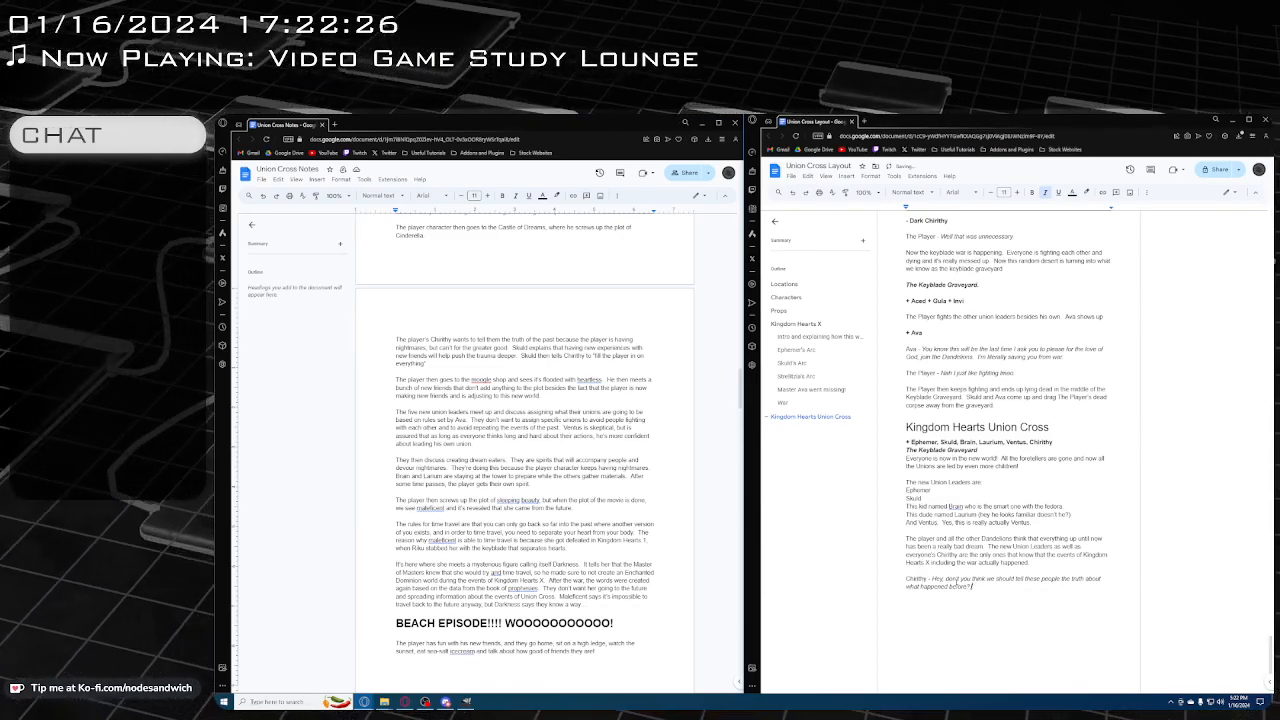
text( I dunno)
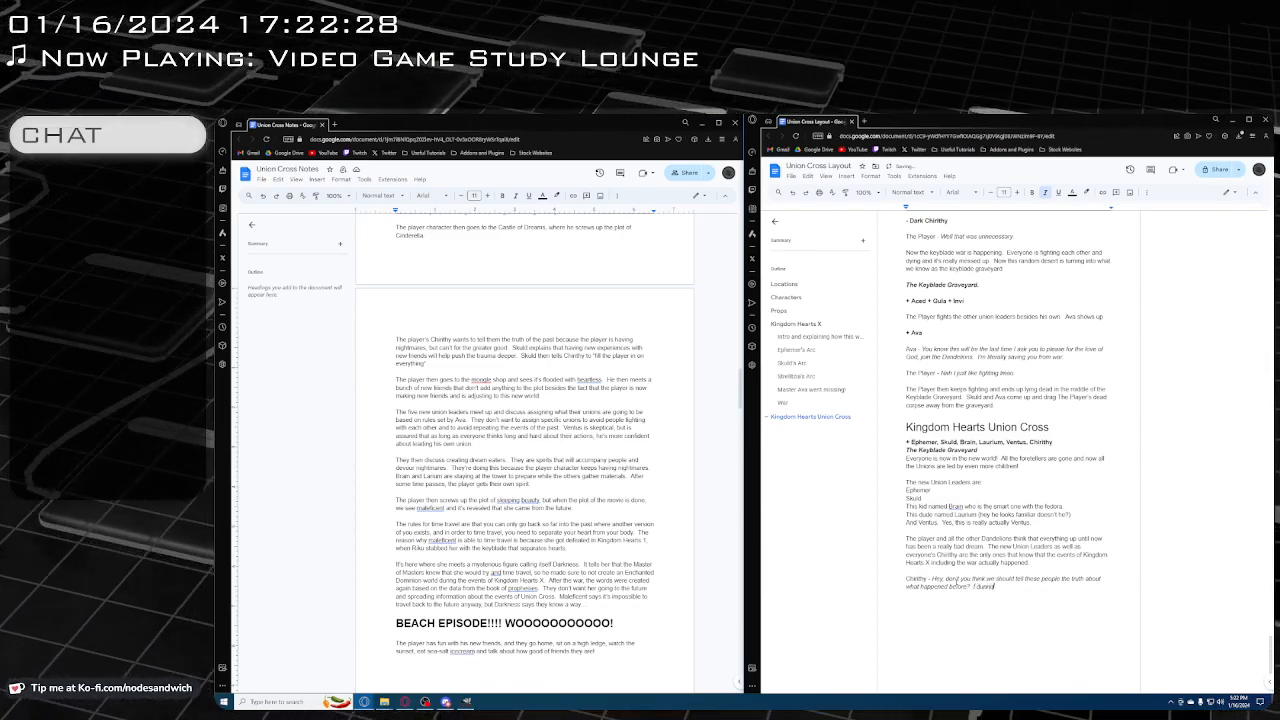
text(, maybe if)
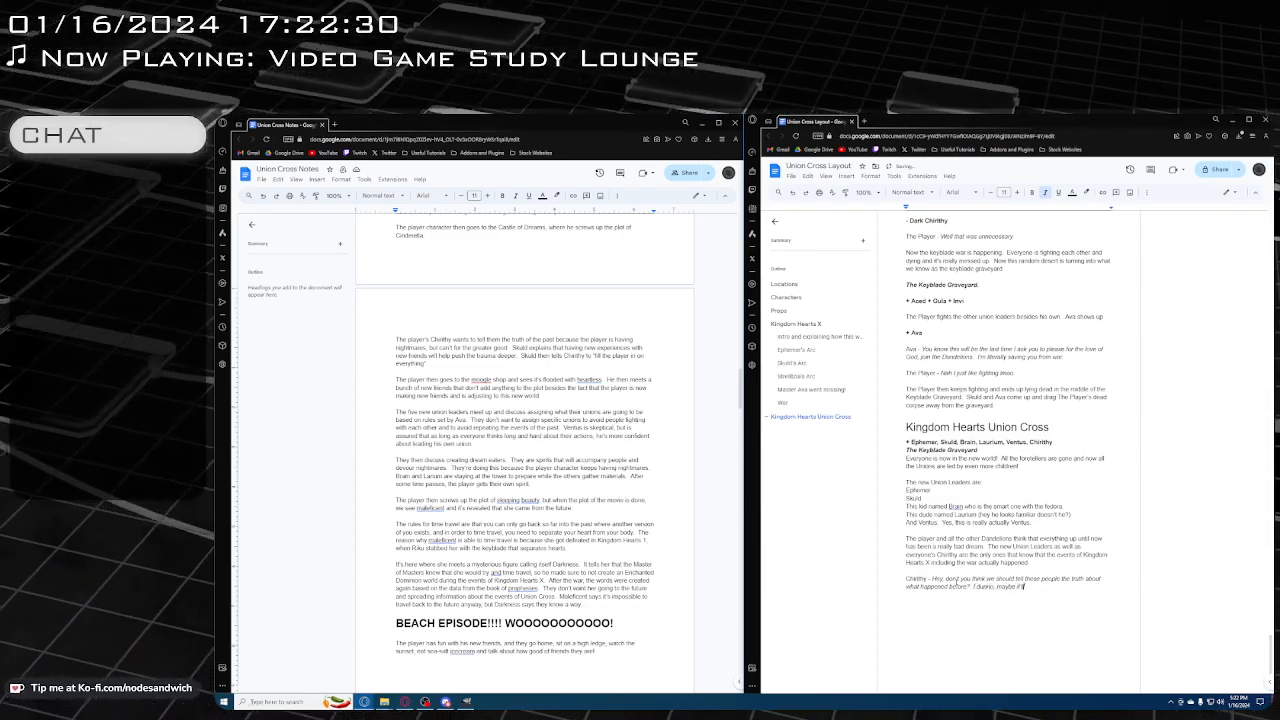
text('ll help)
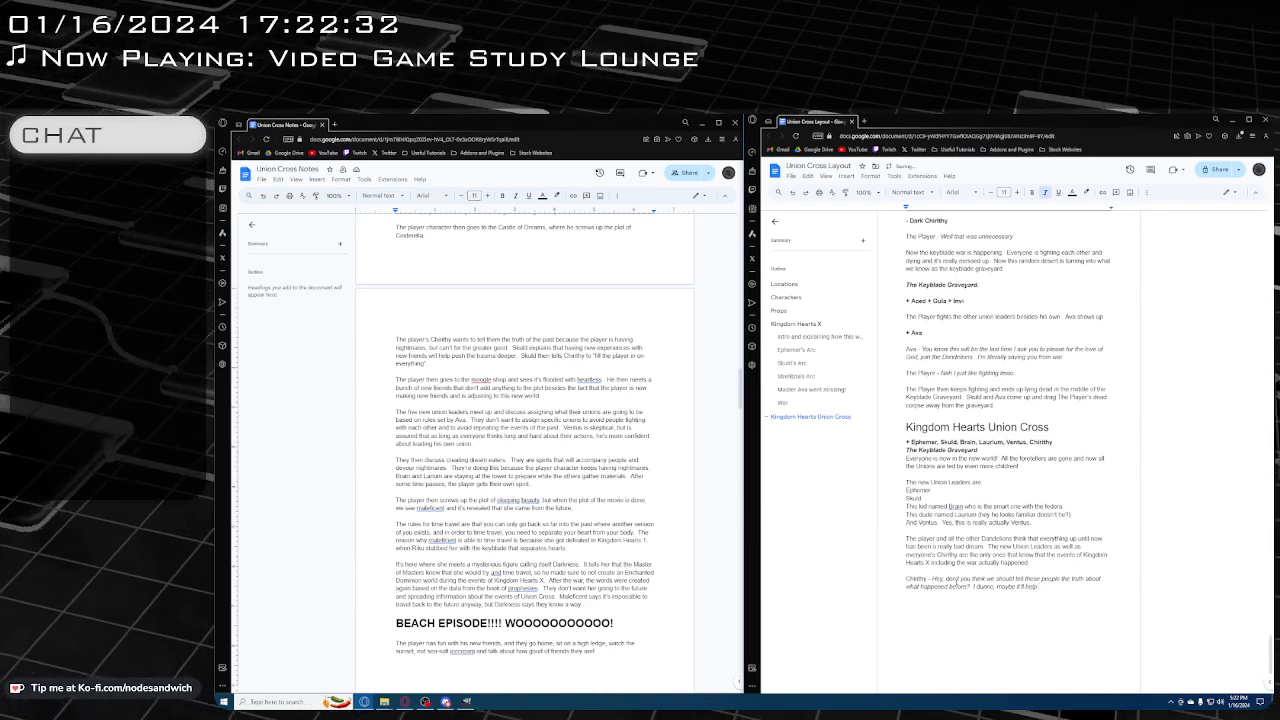
text(.)
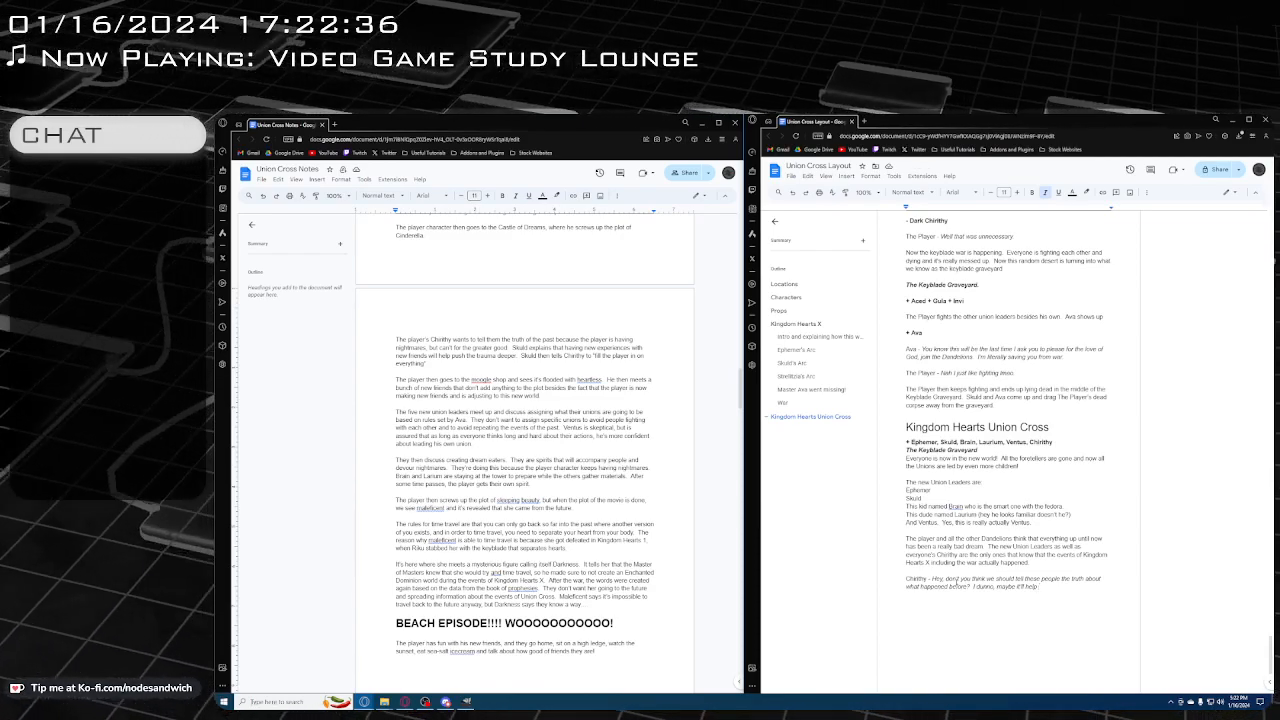
text( everyone.)
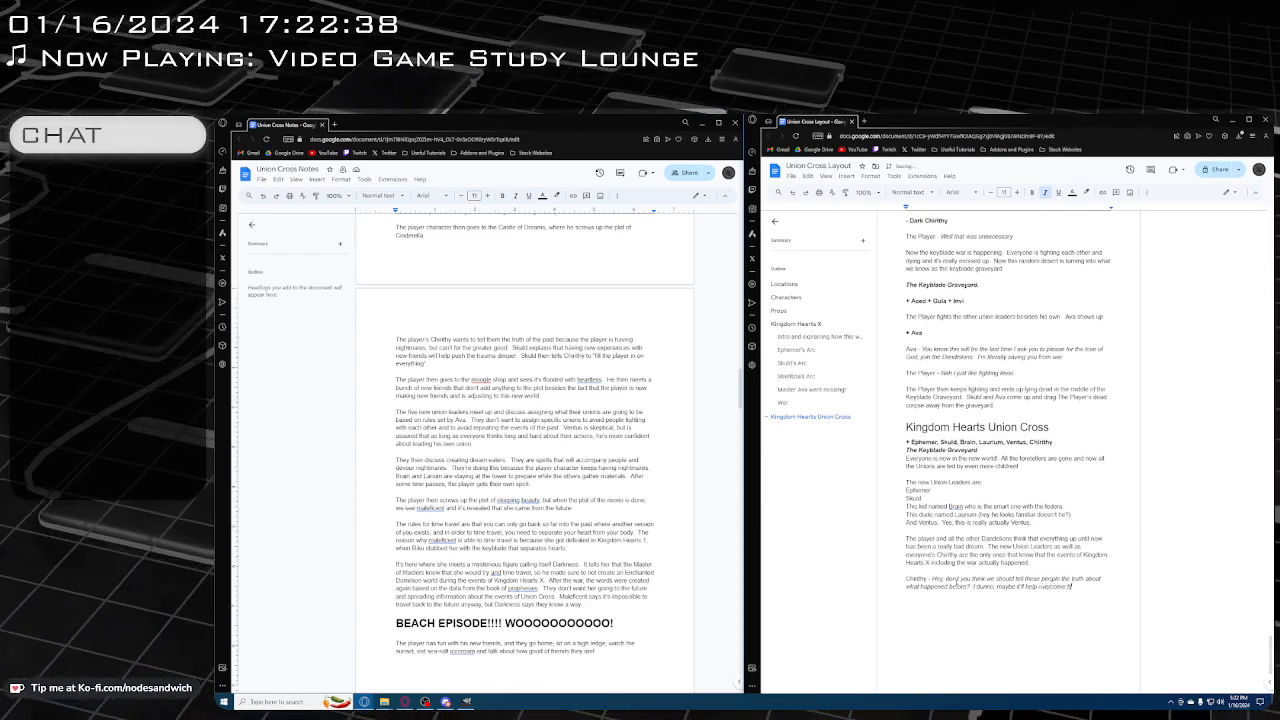
text(uma)
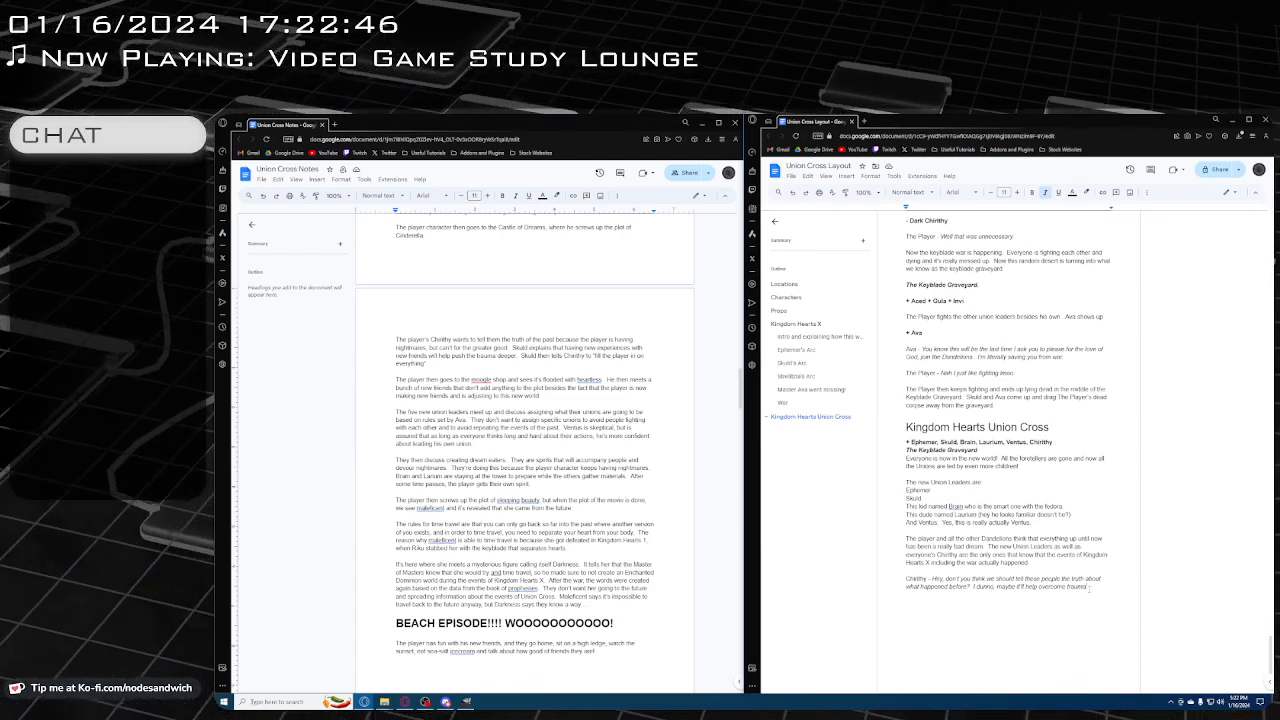
Continue Chirithy's line with "I dunno, maybe it'll help overcome trauma instead of just hiding it and pretending none of it ever happened?"
text(instead)
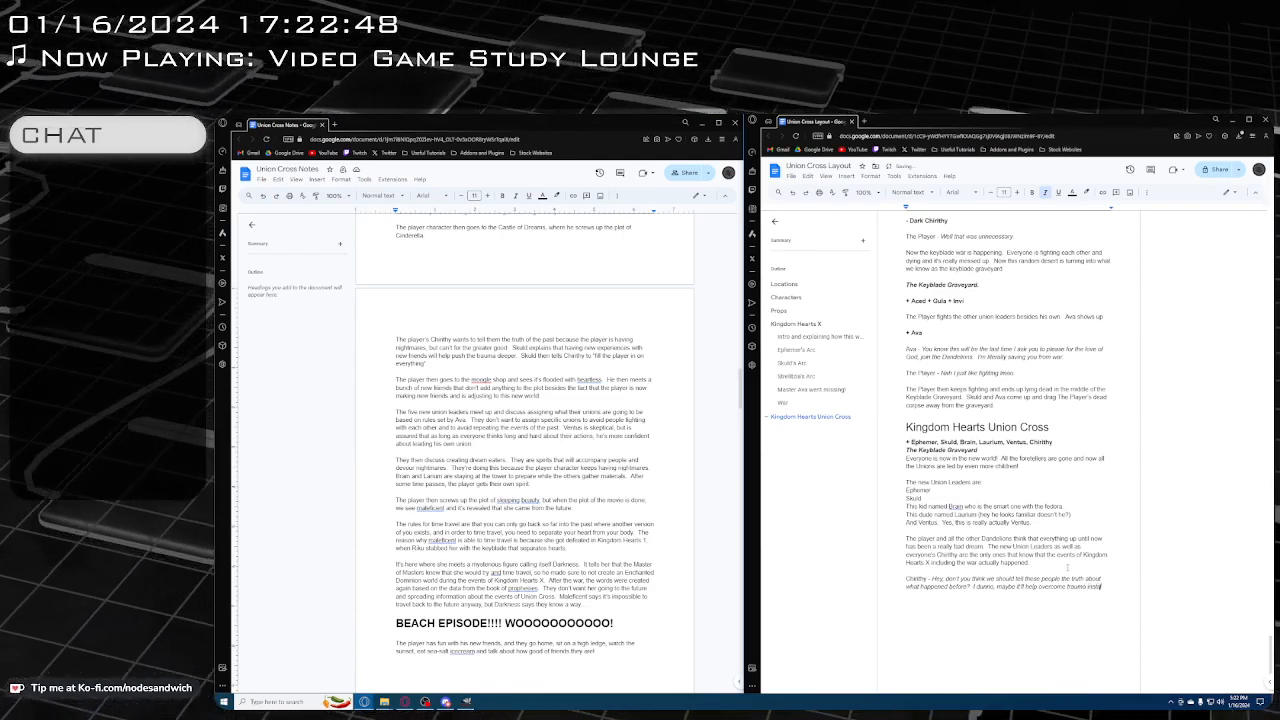
text( of just letting it end pe)
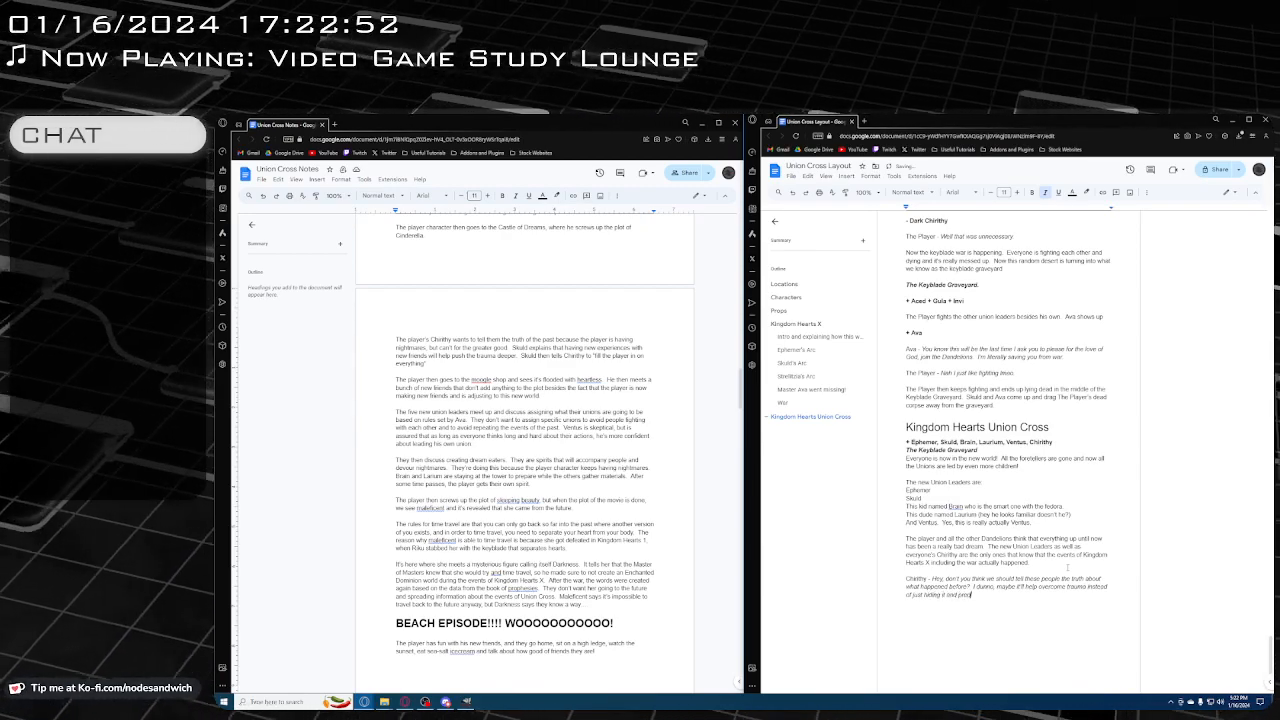
text(nding nor)
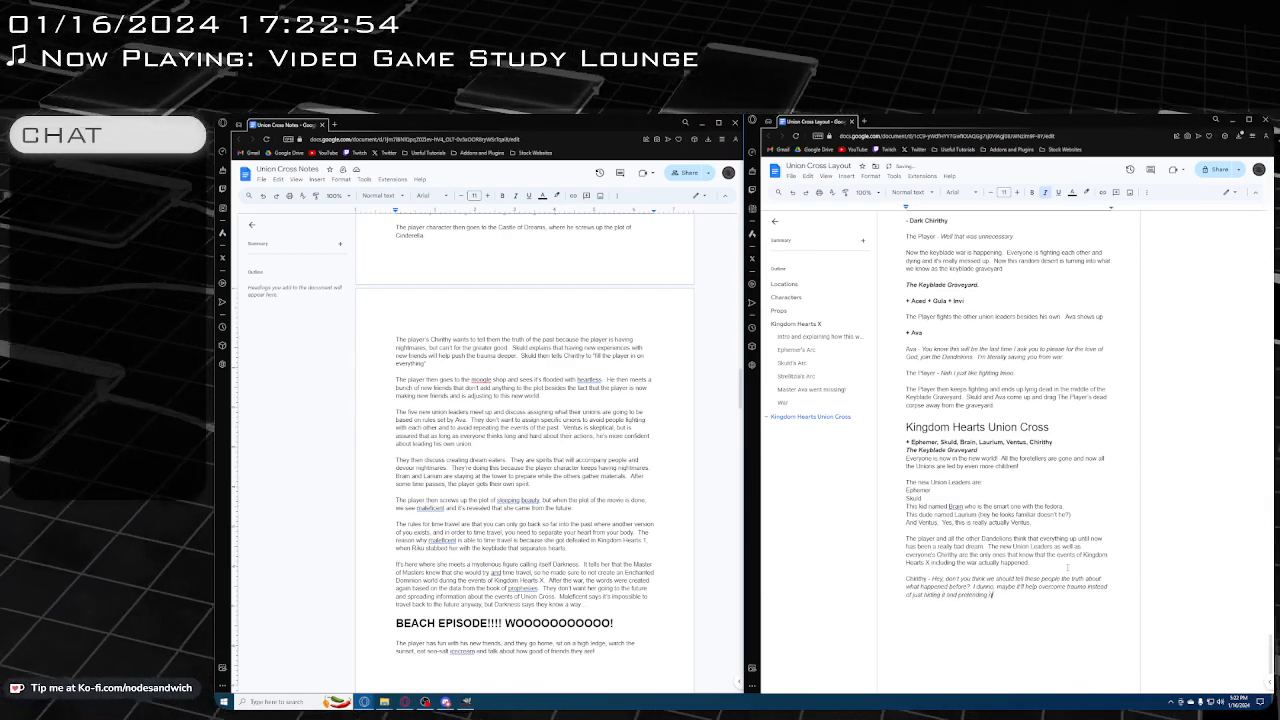
text(m)
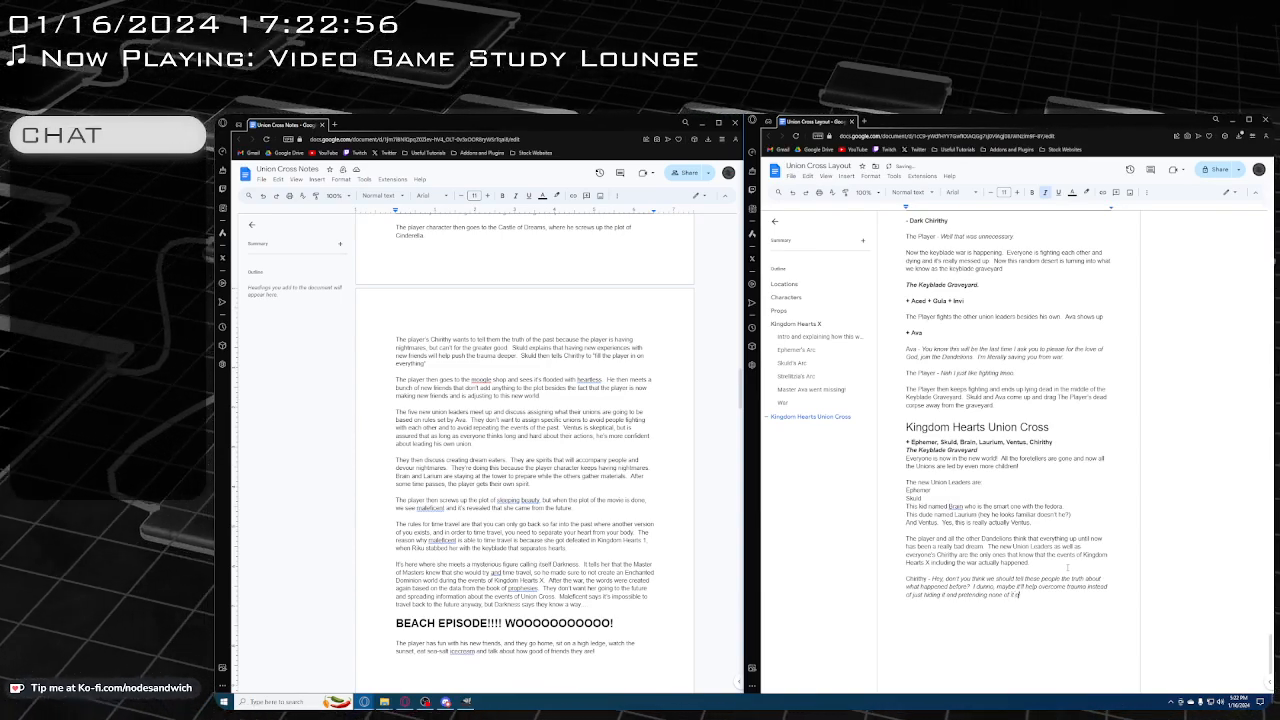
text(ever happened!)
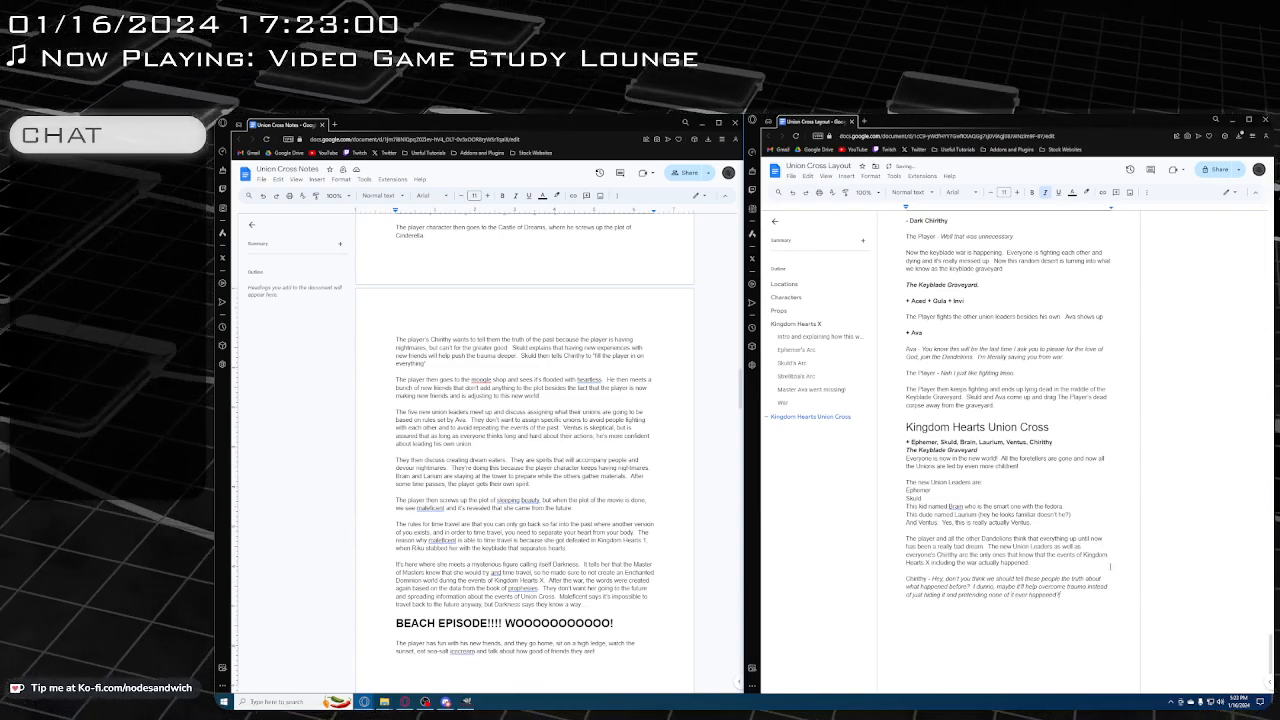
Add a reply from Skuld in a new paragraph below Chirithy's line, with the italic dialogue "Naaah"
scroll(949, 585, down, 1)
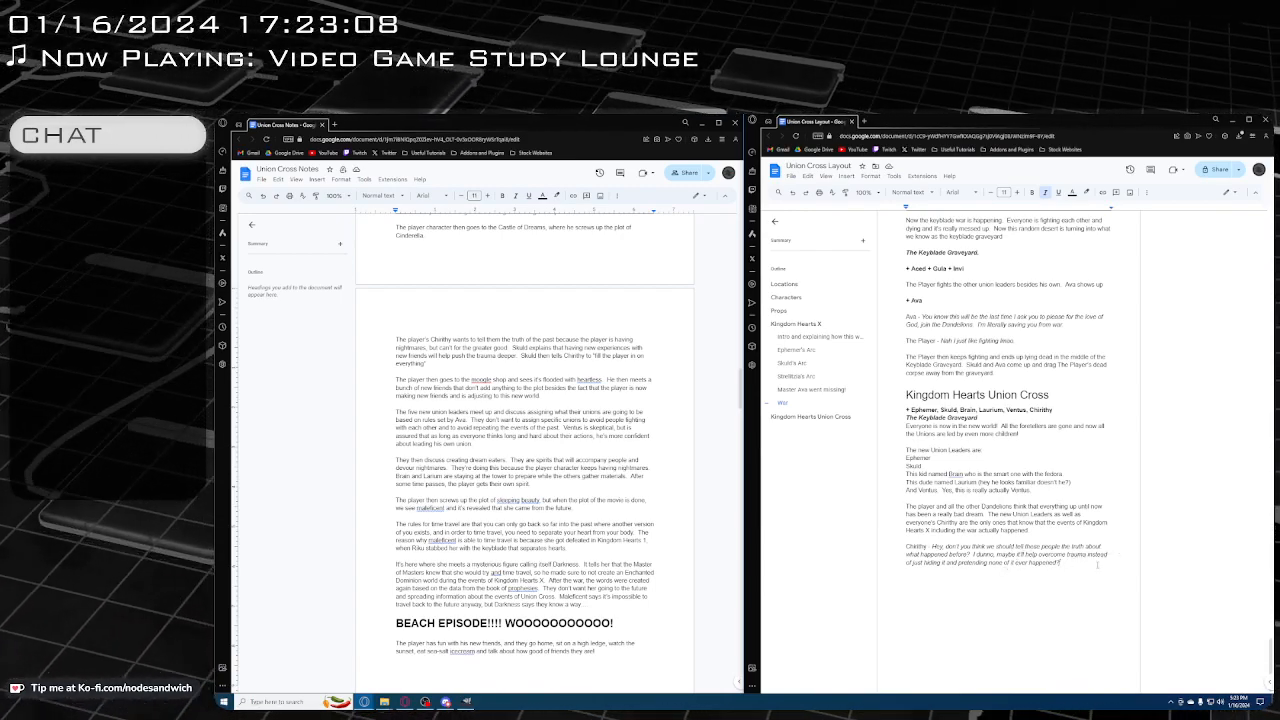
key(Return)
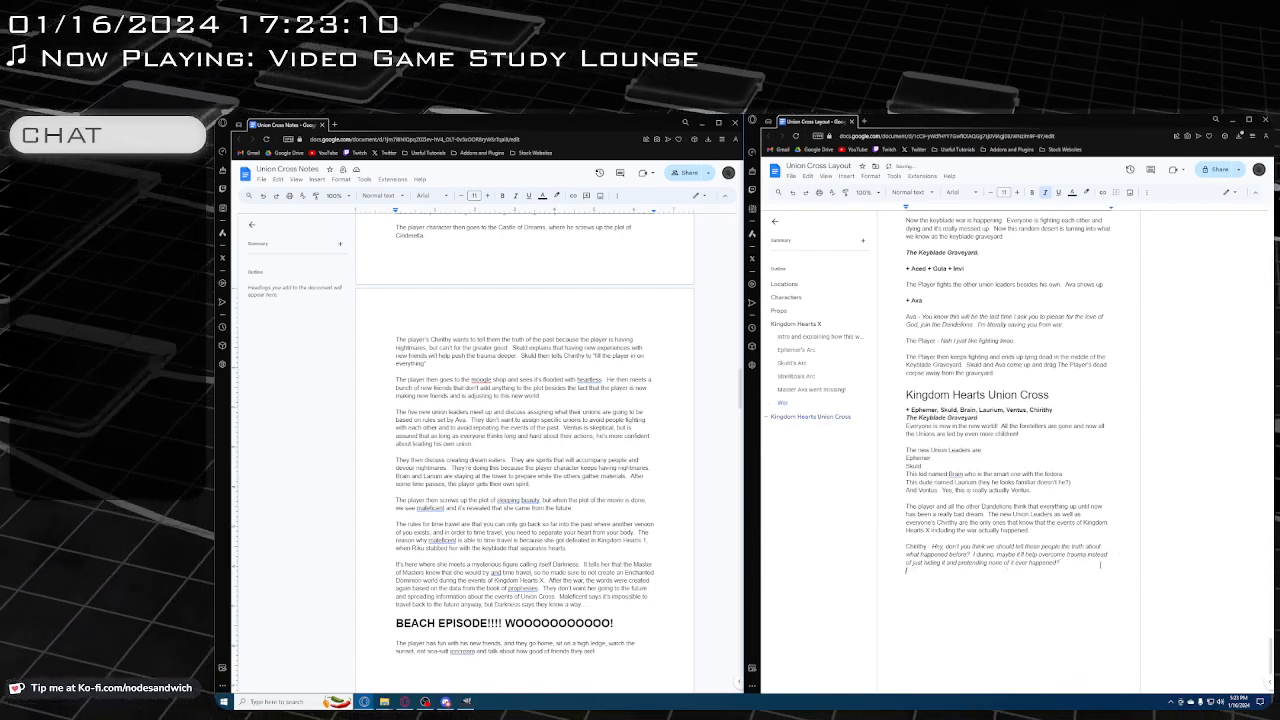
key(ctrl+i)
key(Return)
text(Skuld -)
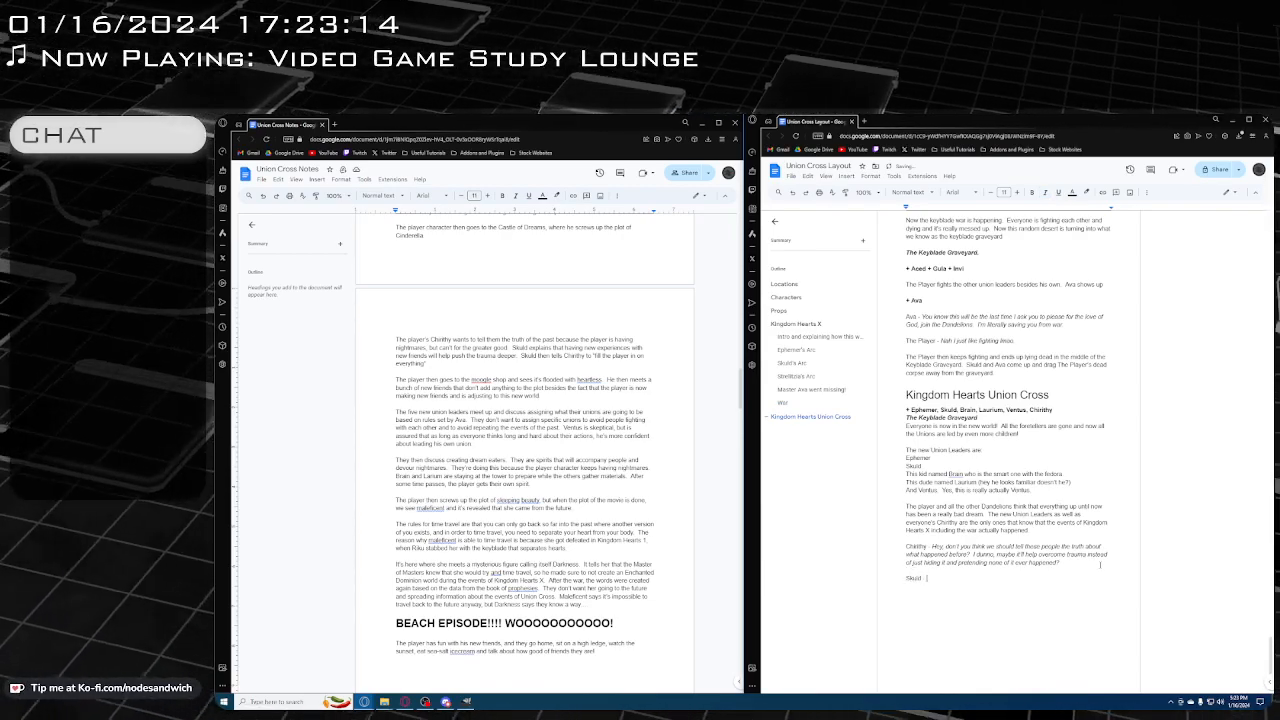
key(ctrl+i)
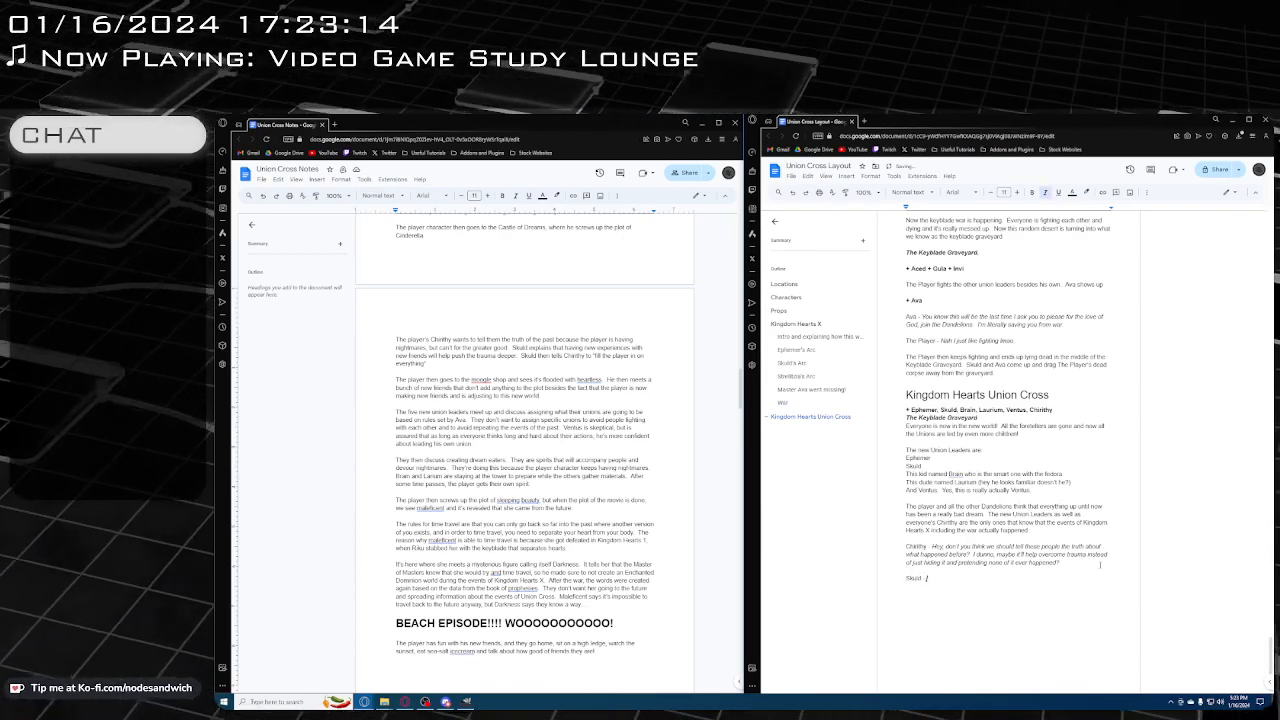
text(- Naaah)
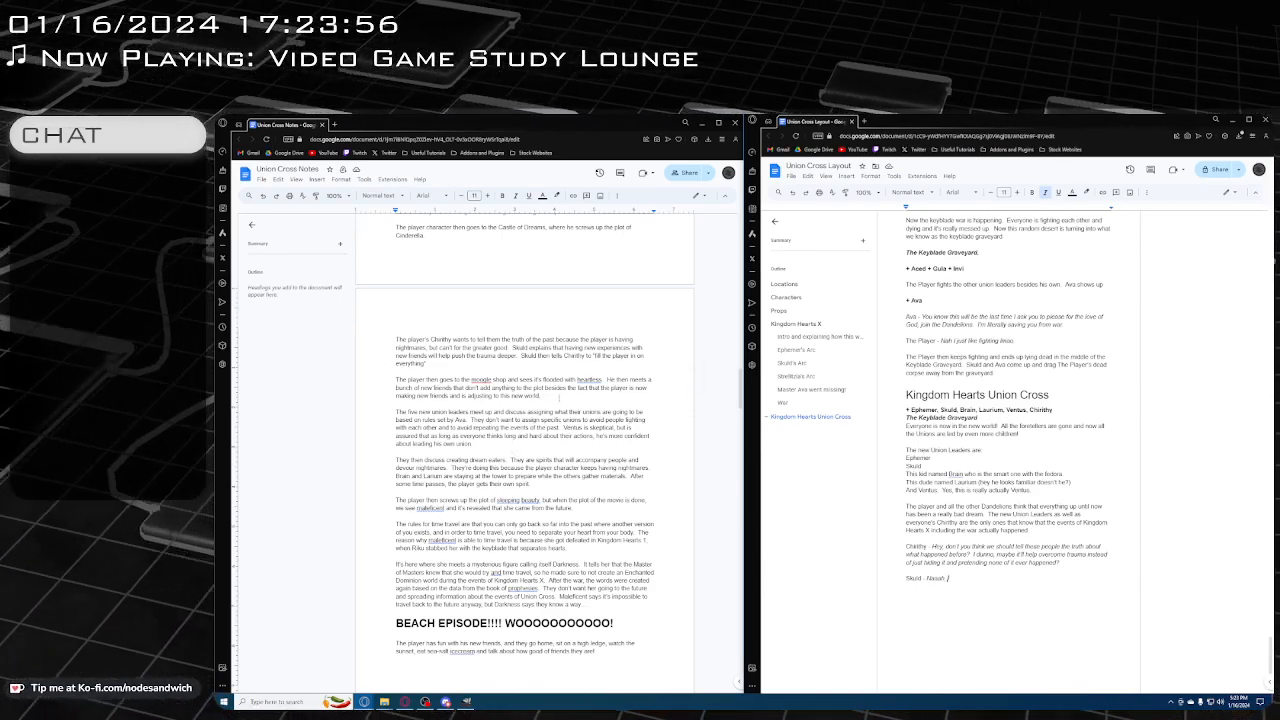
Read ahead in the Union Cross Notes past the Beach Episode section, and return to the end of the layout document
scroll(558, 397, down, 1)
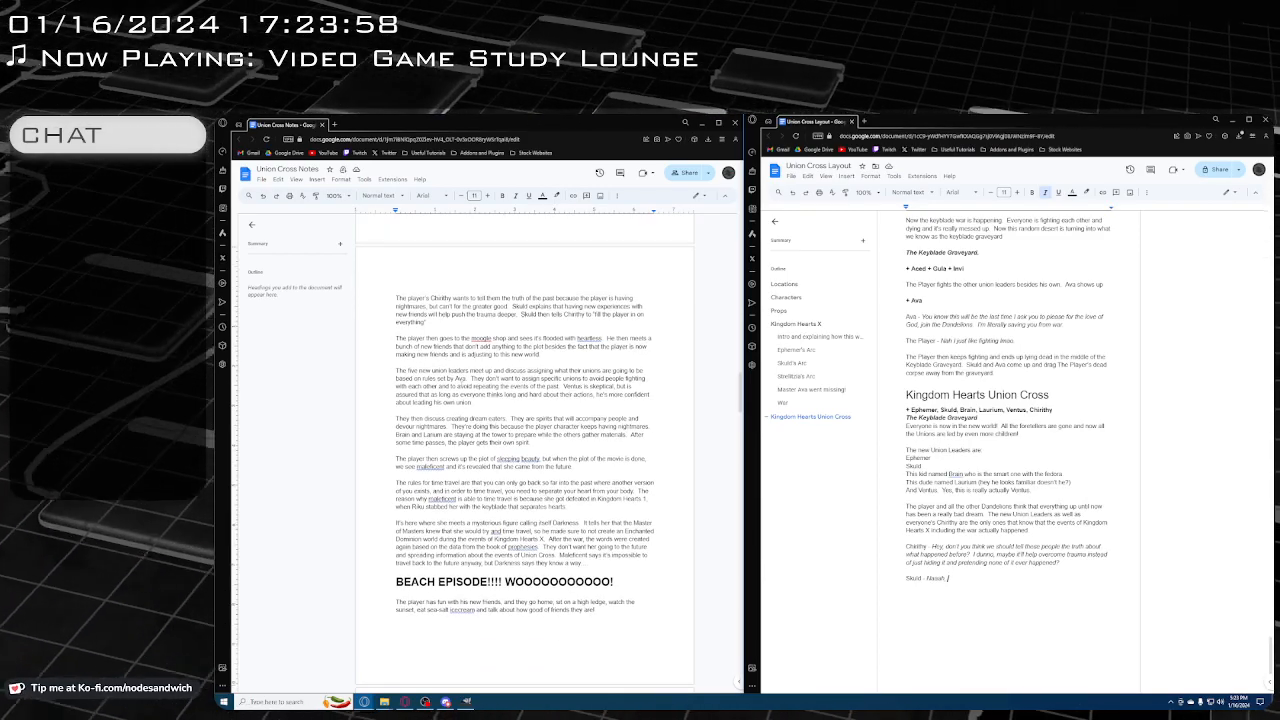
scroll(524, 445, down, 1)
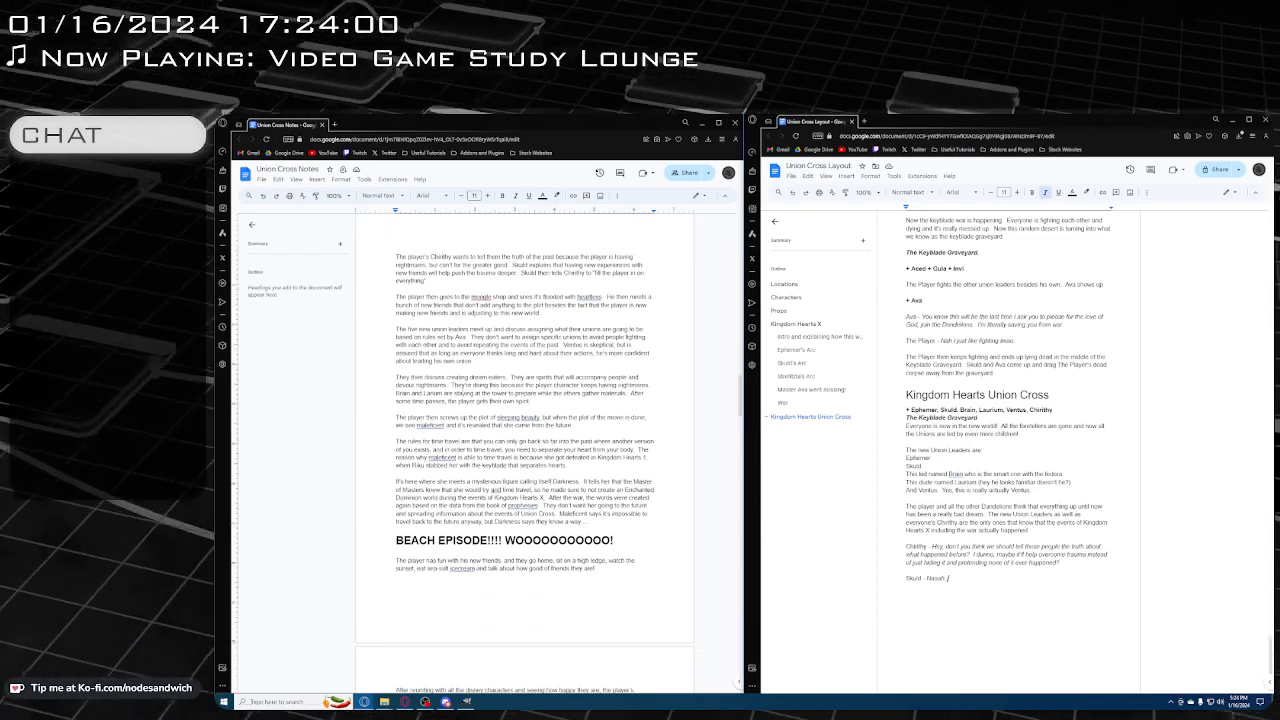
scroll(524, 445, down, 1)
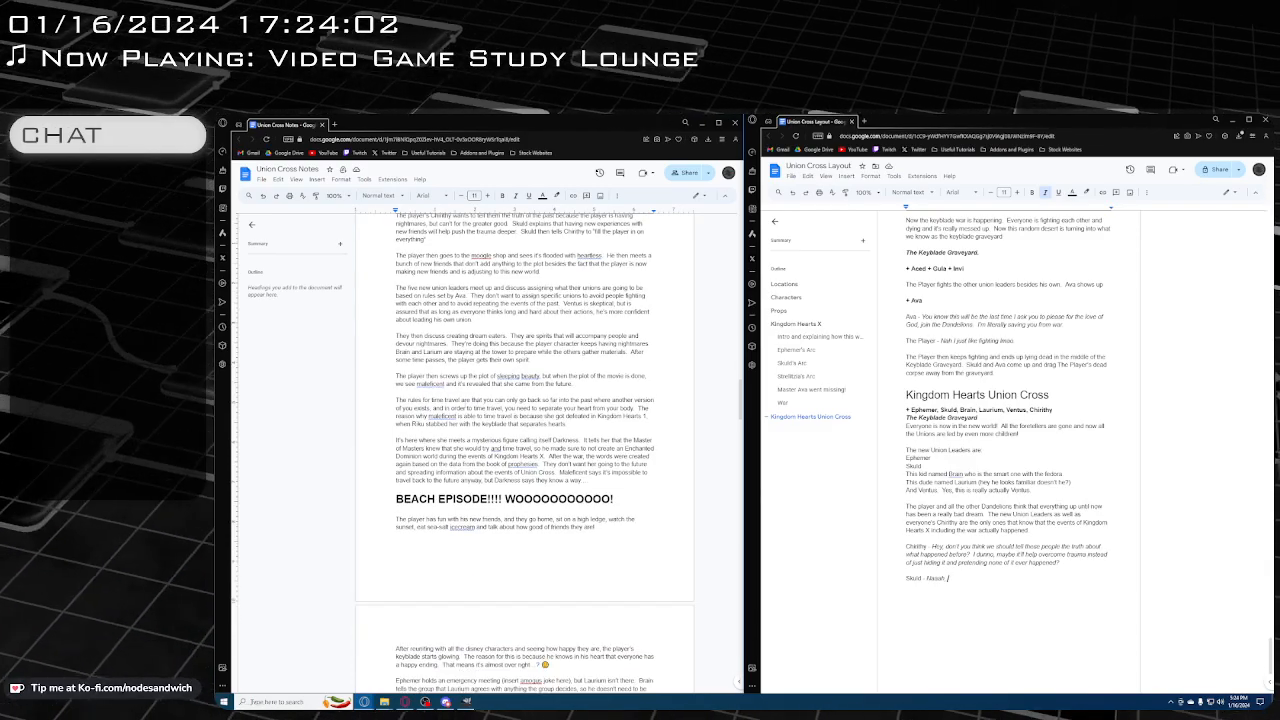
scroll(524, 445, down, 2)
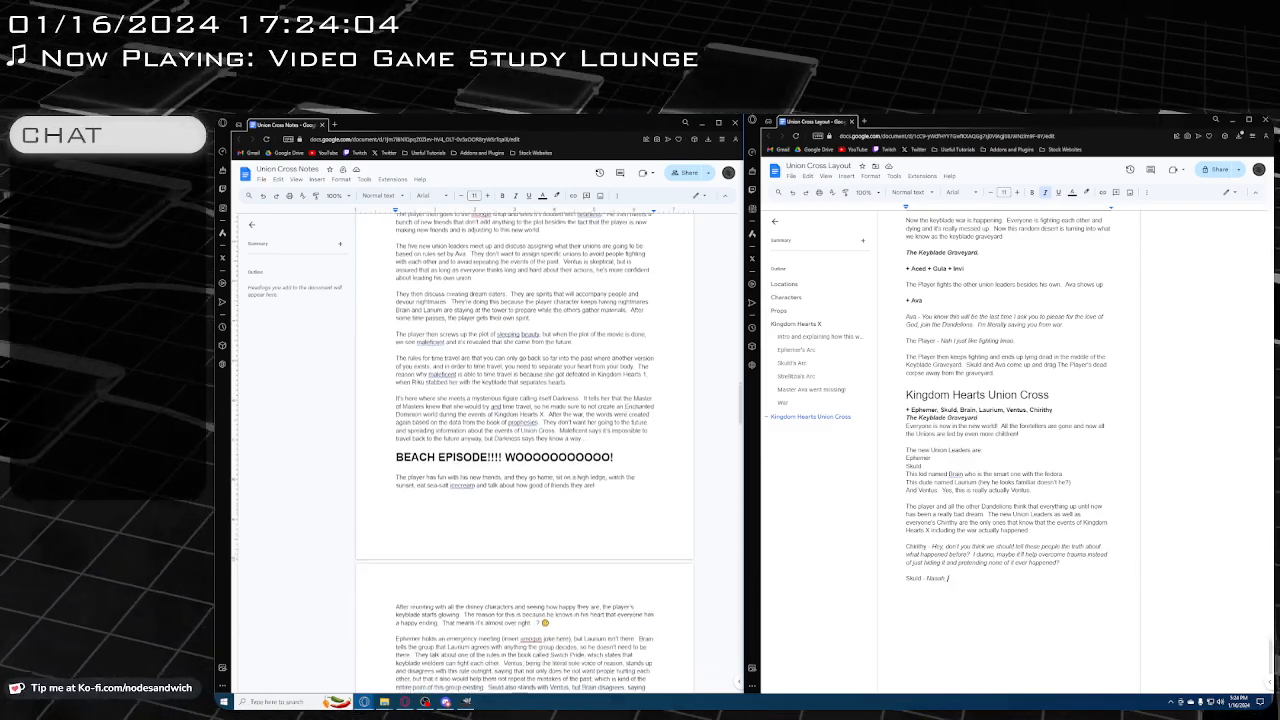
scroll(524, 445, down, 1)
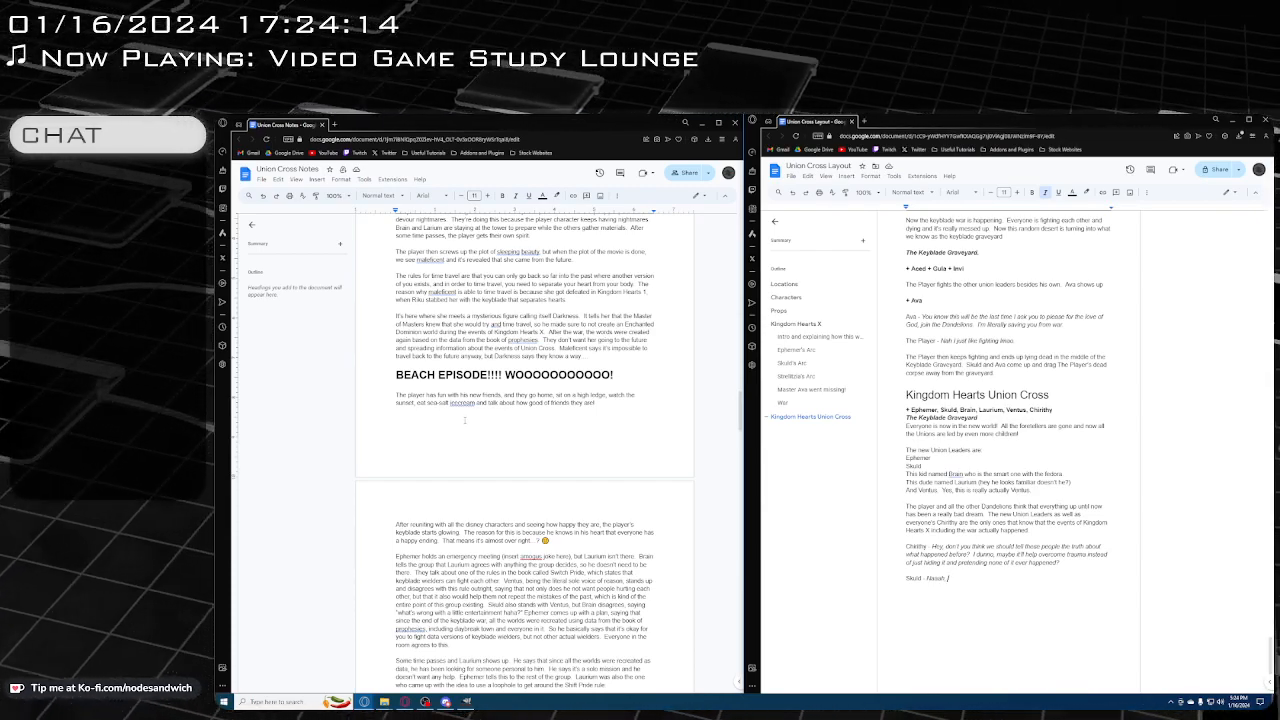
click(987, 587)
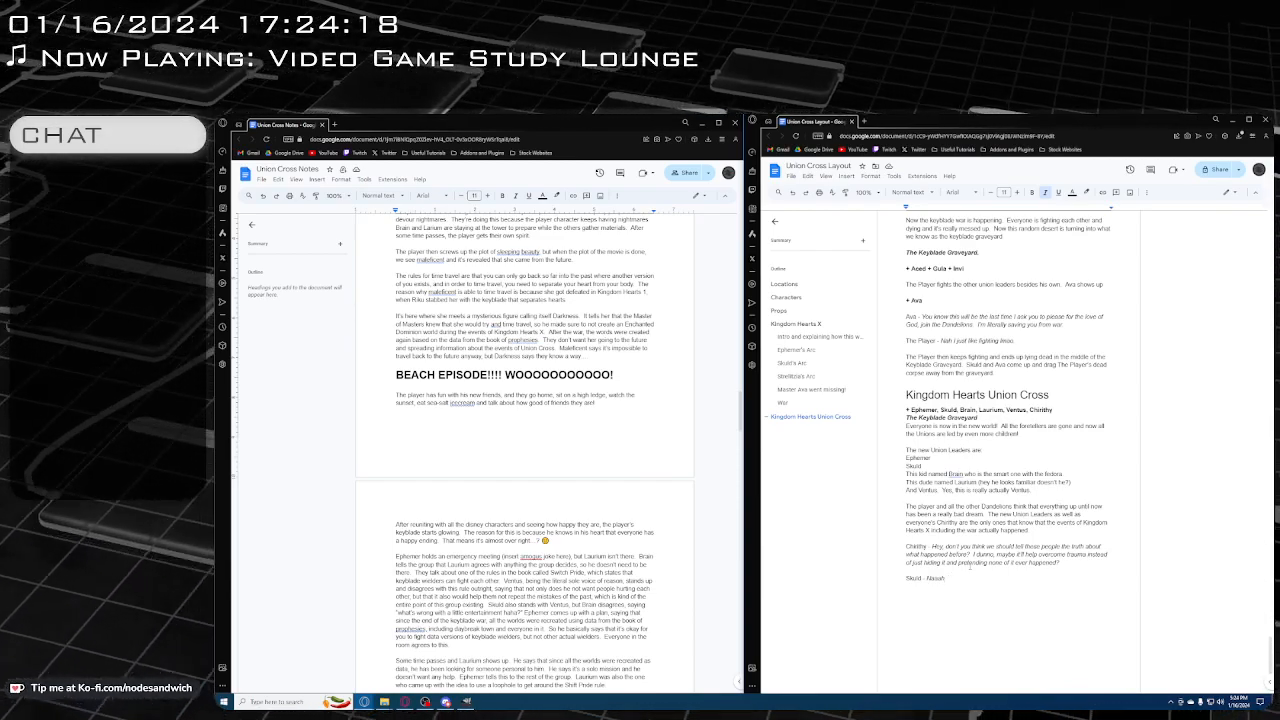
Continue Skuld's line with "they'll make new friends. We gotta gaslight everyone into thinking the big war never happened."
text(they)
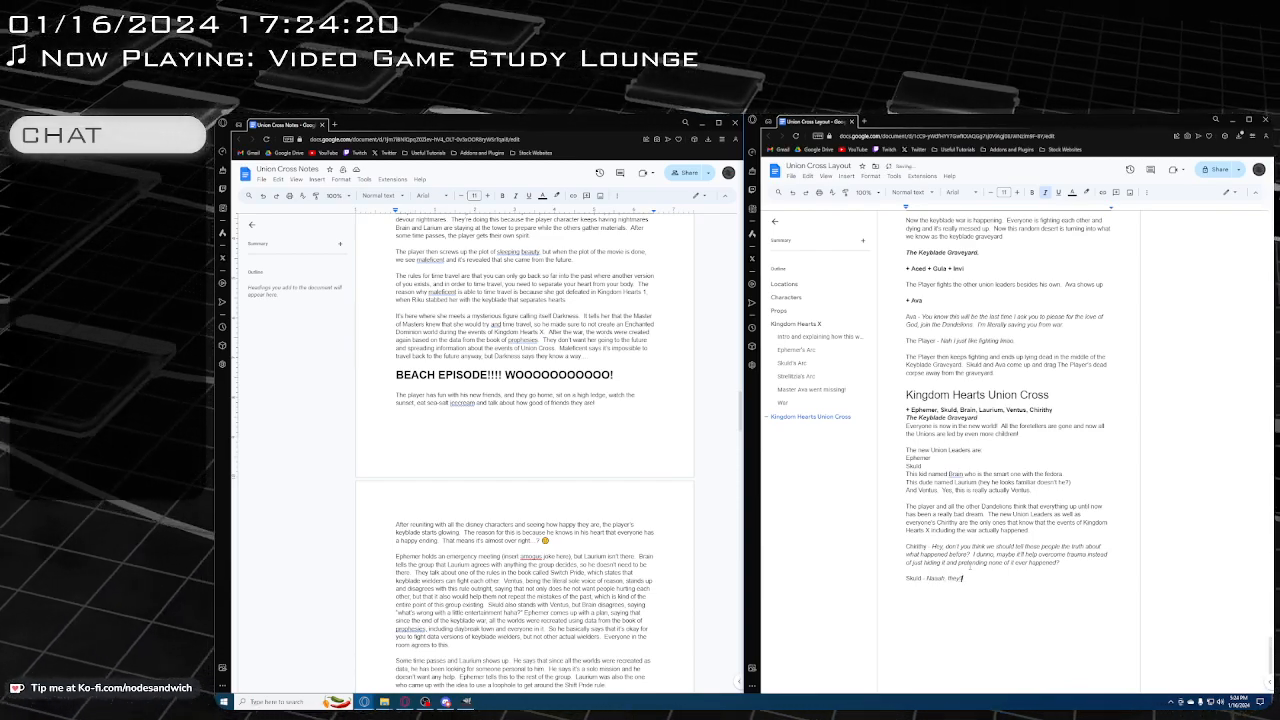
text('ll make new fr)
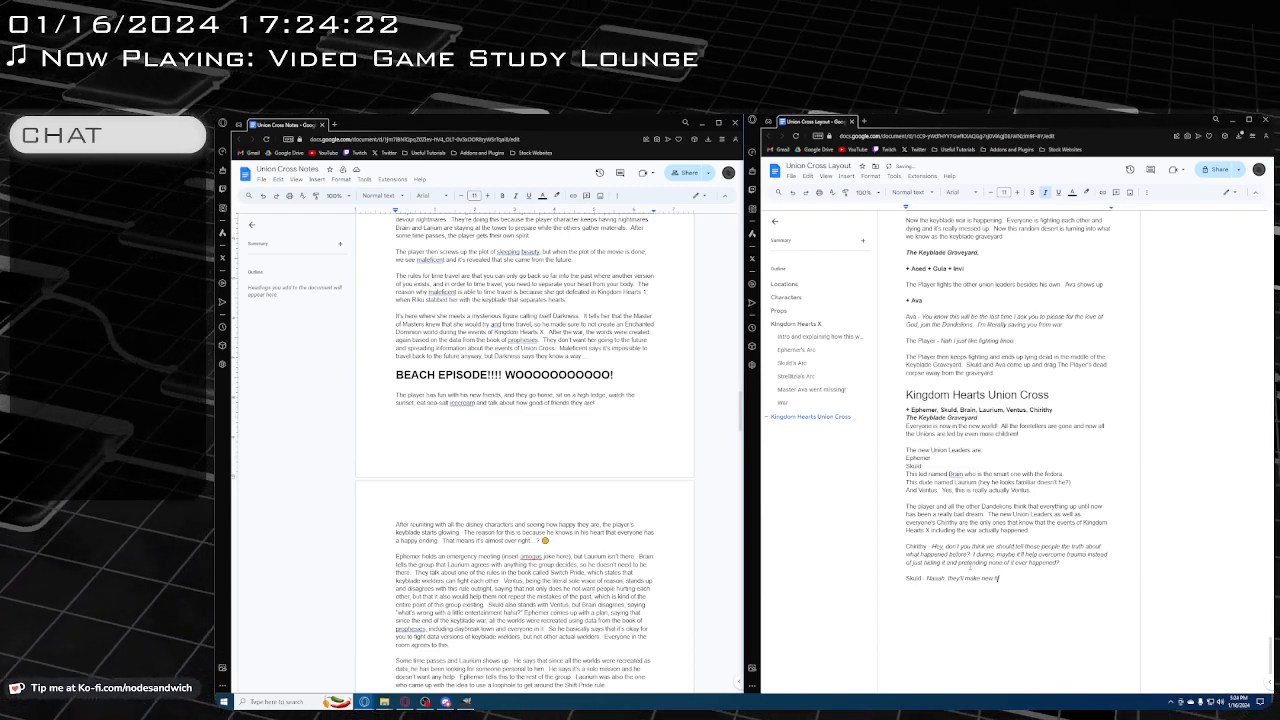
text(iends. We go)
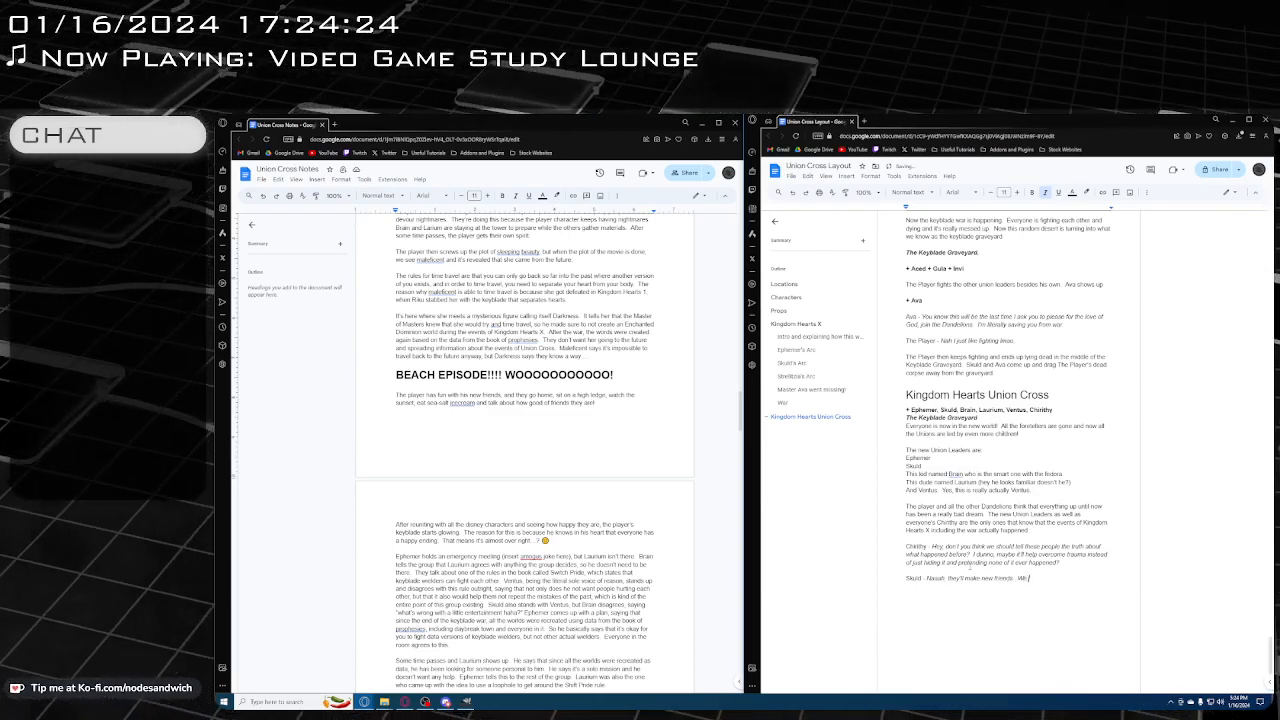
text(tta)
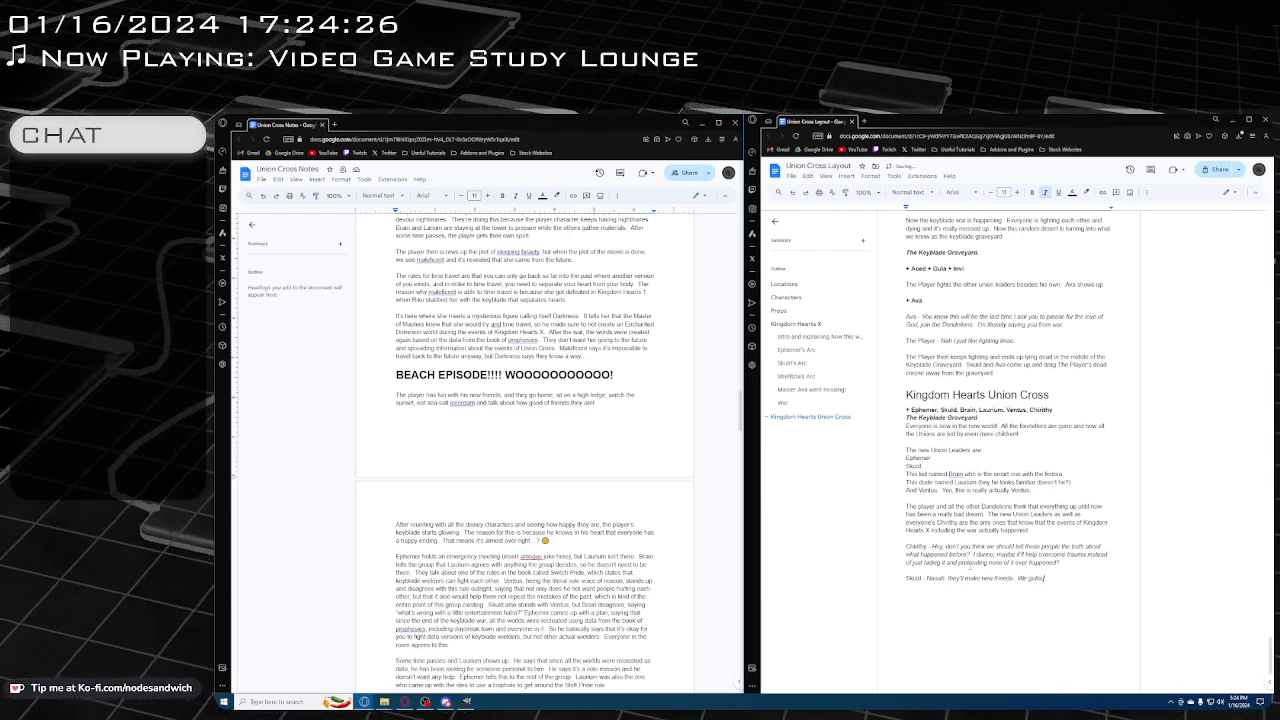
text( gaslight everyo)
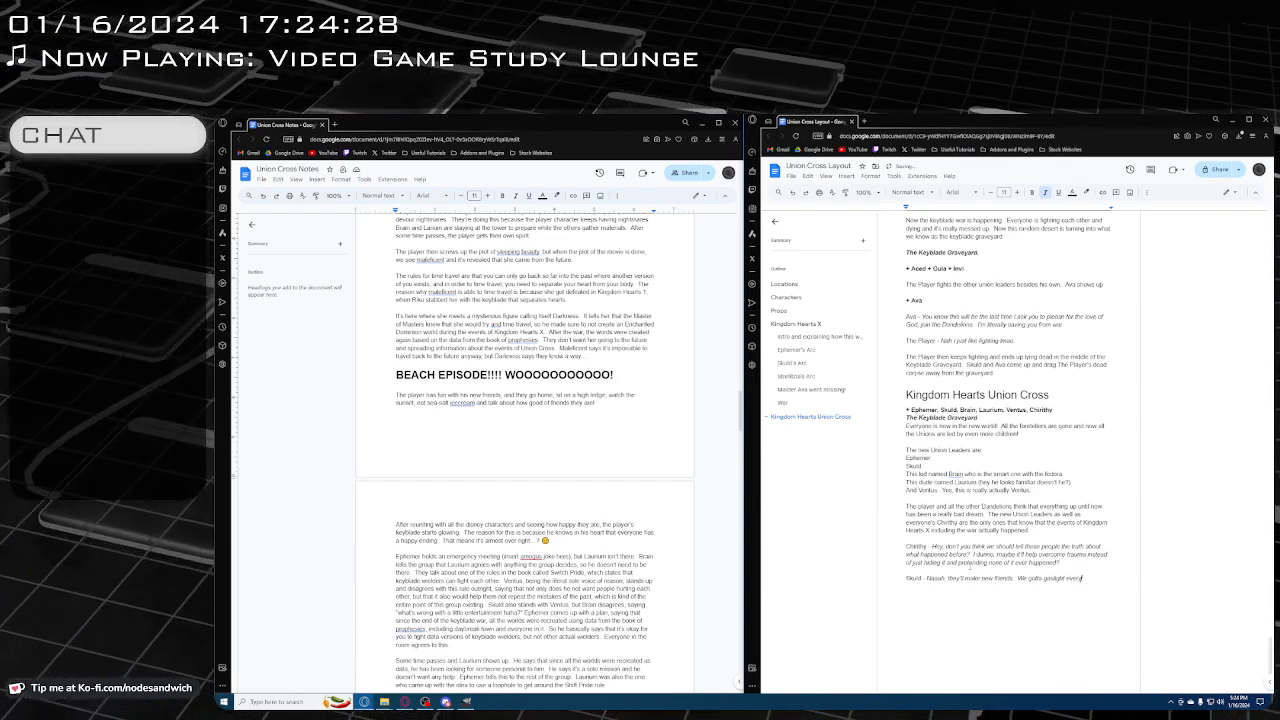
text(ne into thinking)
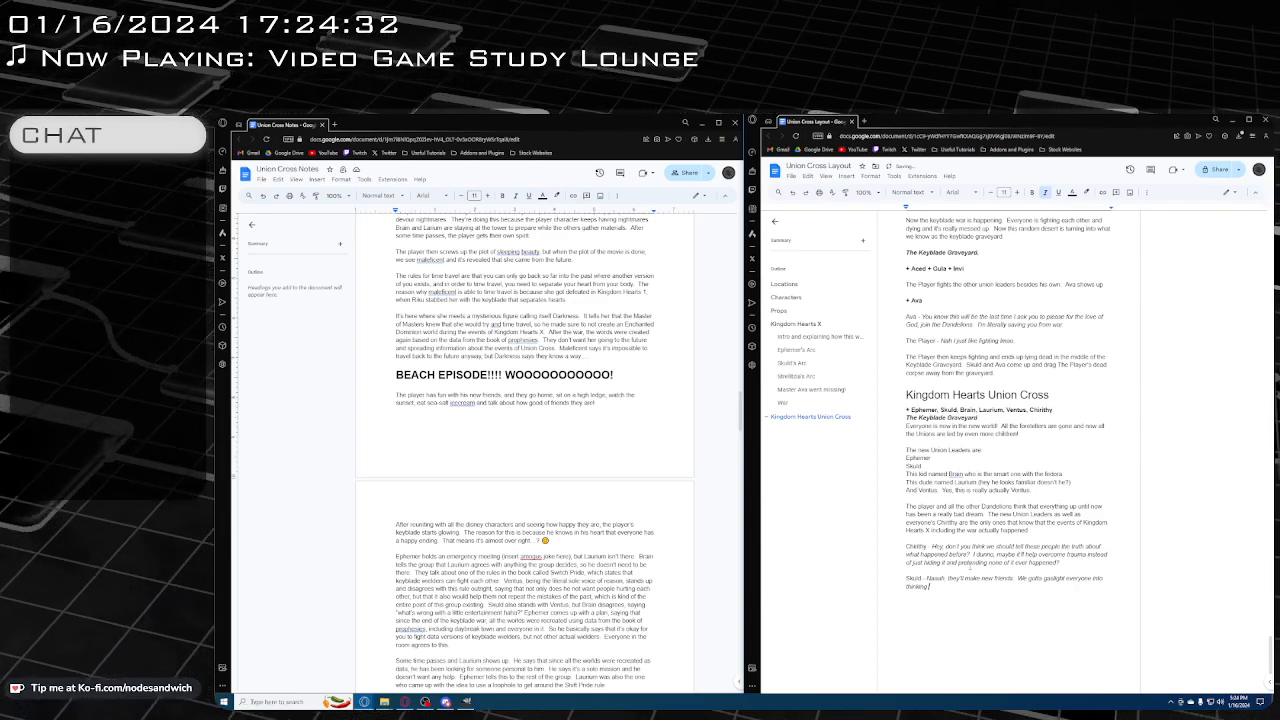
text( the big war)
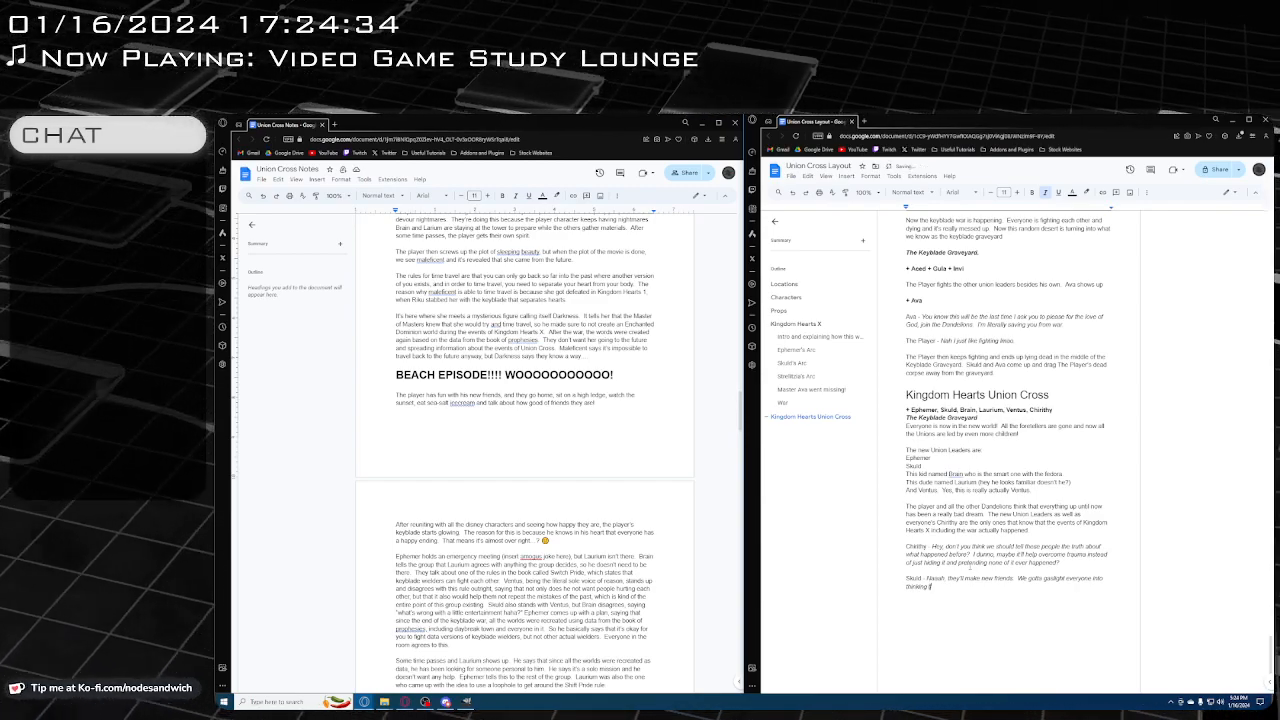
text( never)
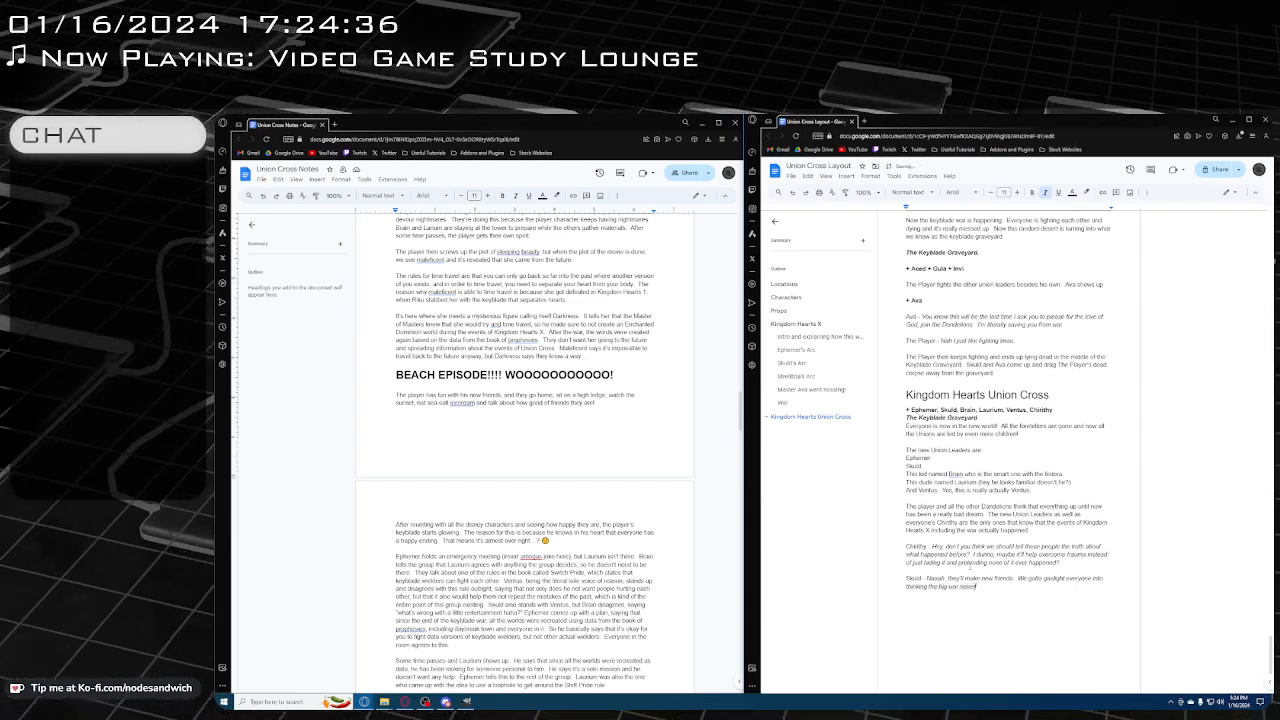
text( happened.  )
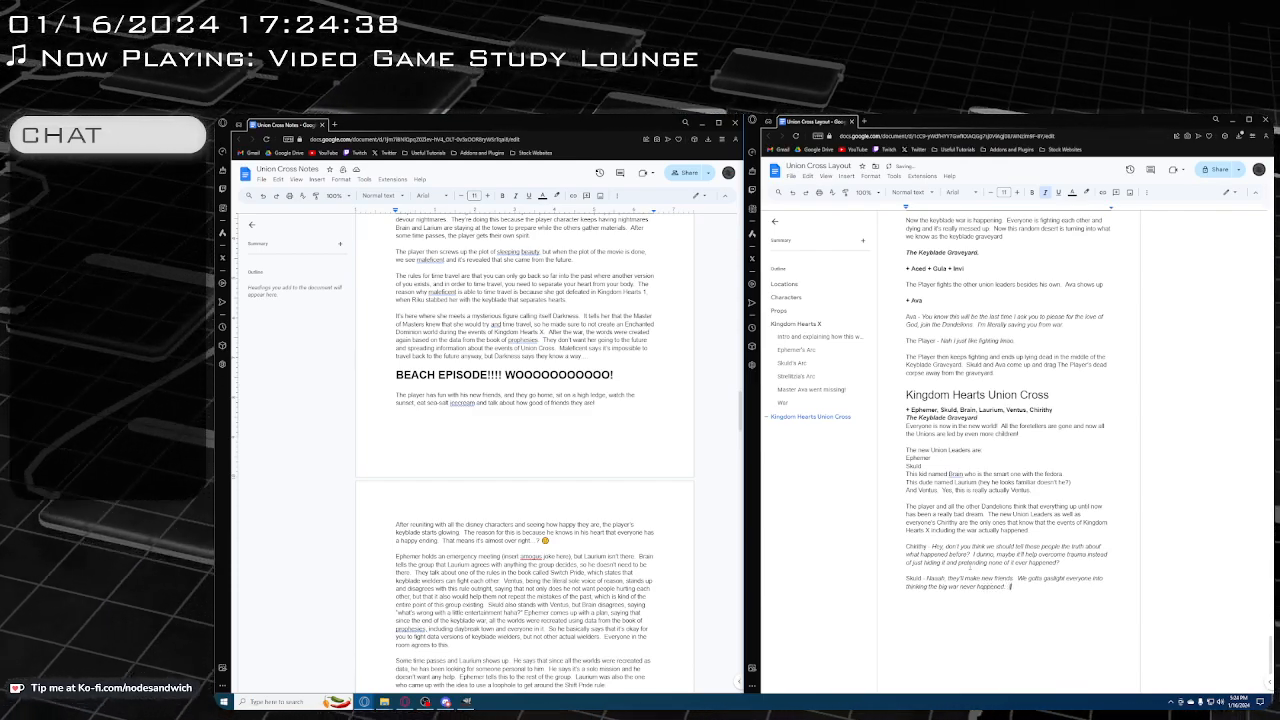
text(It's b)
text(e only way)
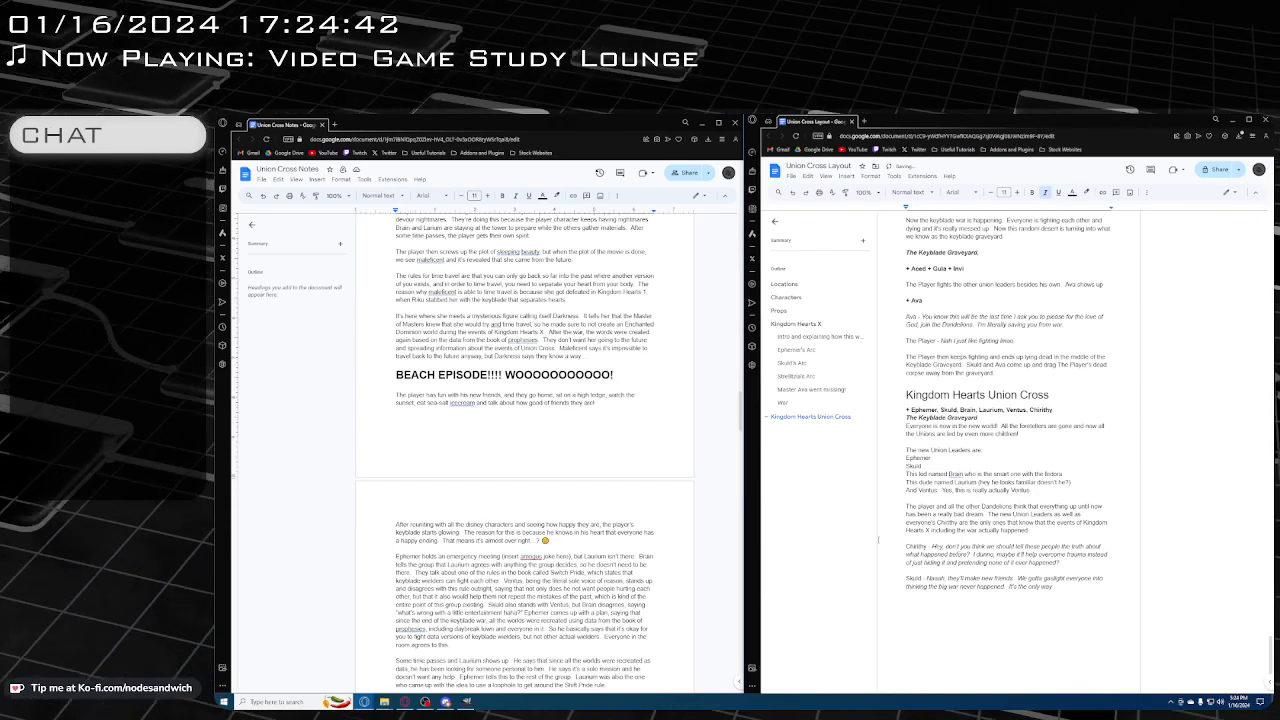
End Skuld's line with the sentence "It's the only way."
scroll(1002, 555, down, 1)
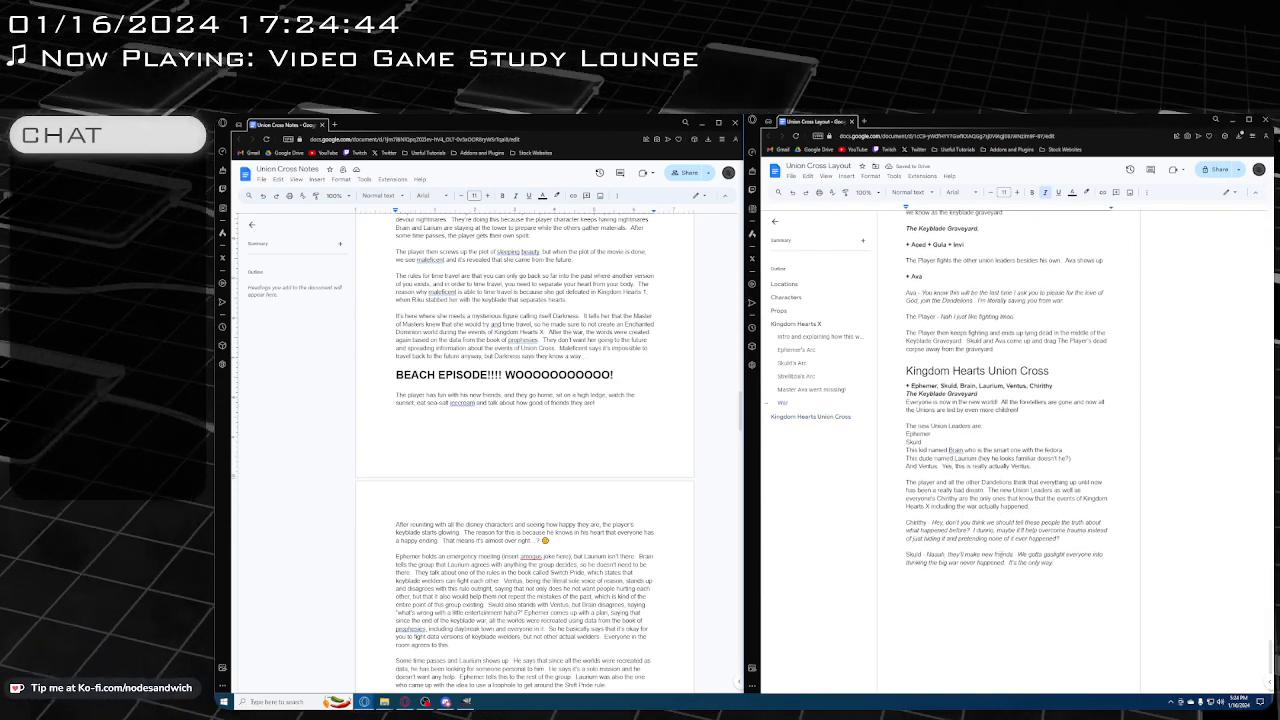
text(.)
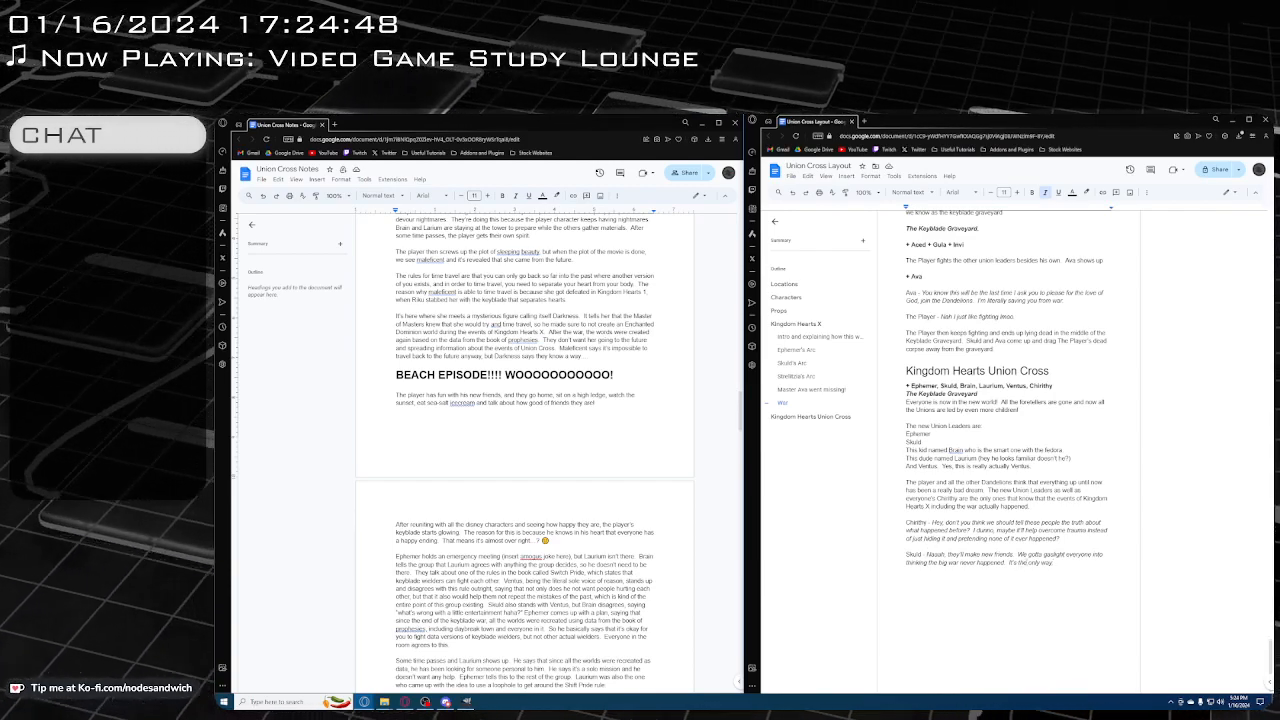
text(..)
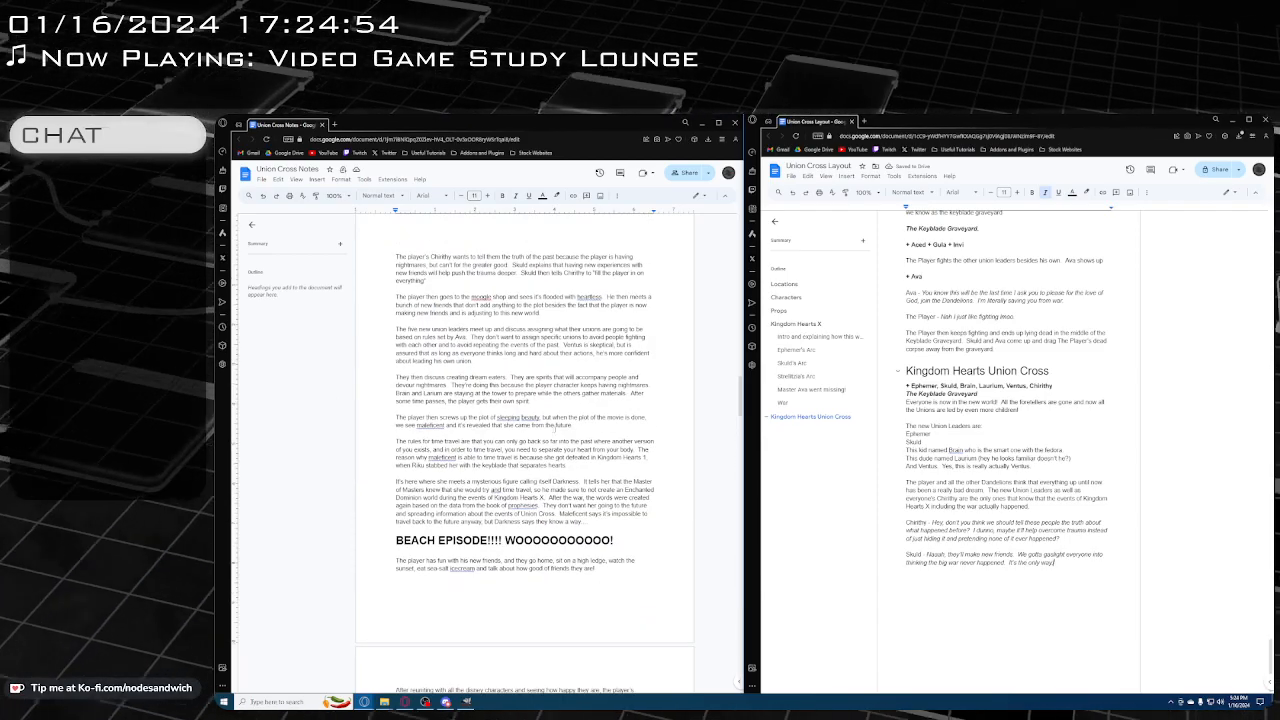
Start a new scene below Skuld's line in the layout document with the bold italic location line "Union Leader Meeting Room"
scroll(525, 450, up, 3)
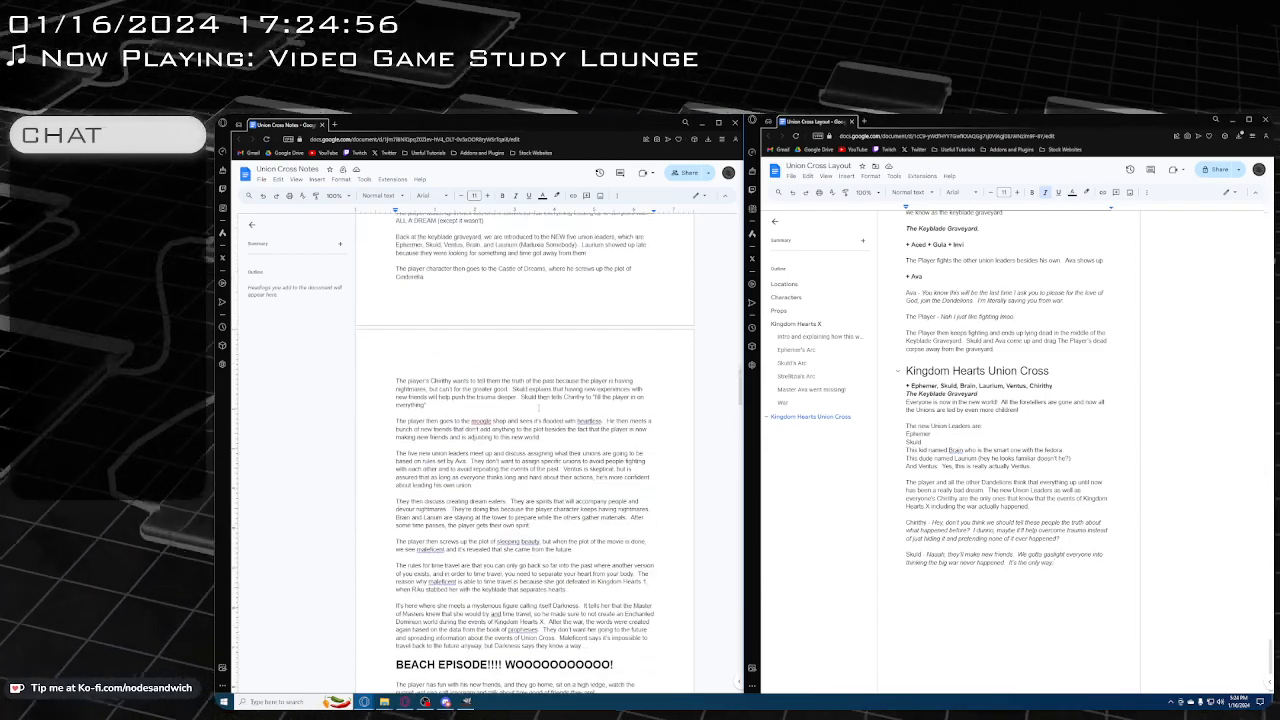
scroll(505, 413, down, 1)
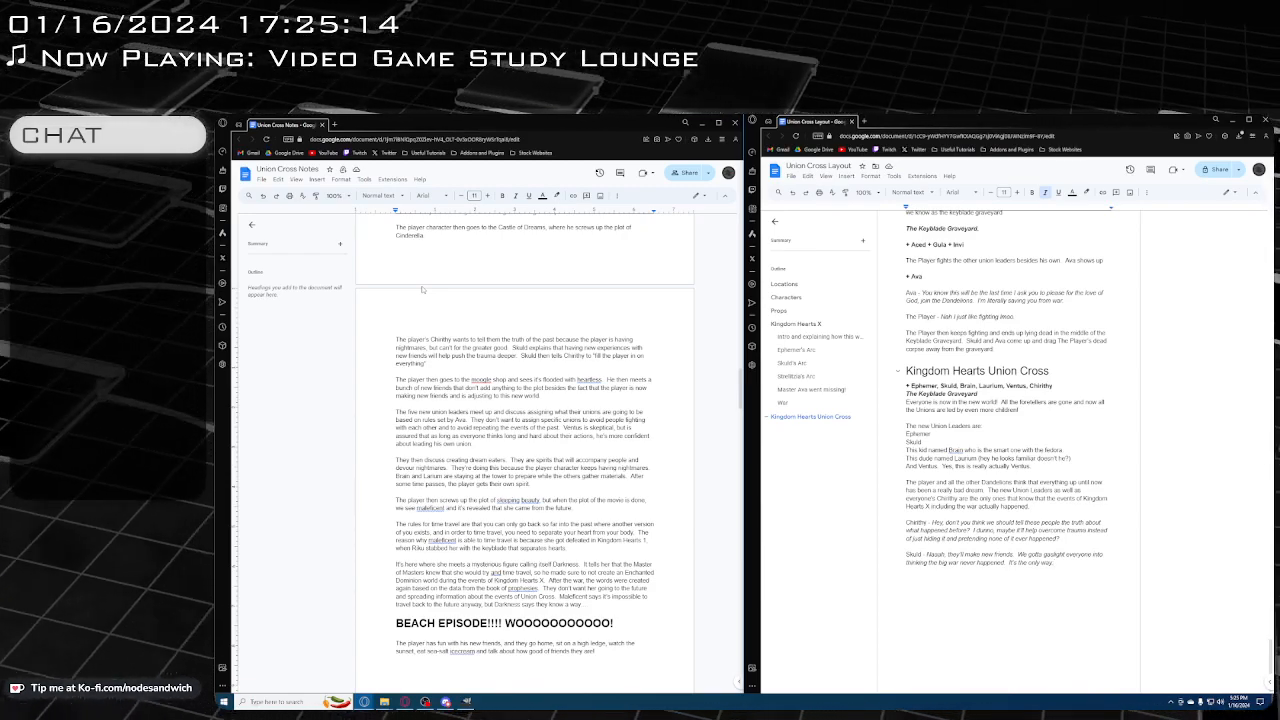
key(Return)
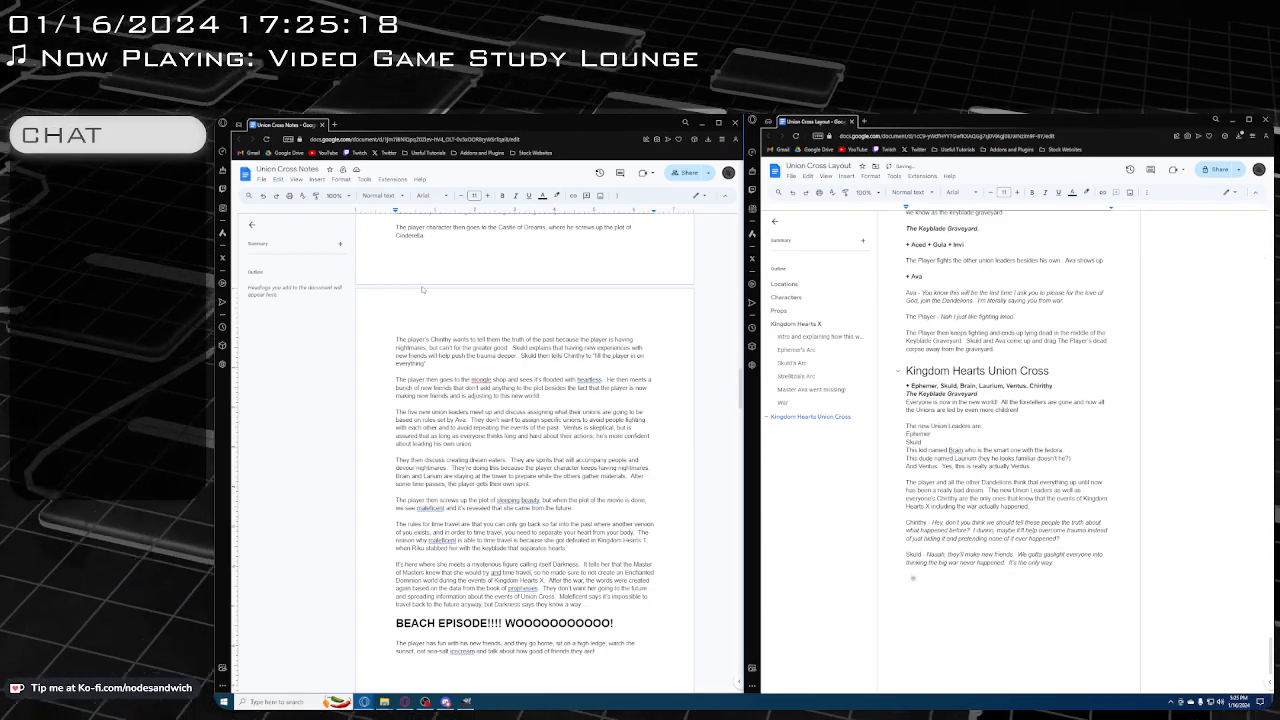
scroll(1008, 440, up, 10)
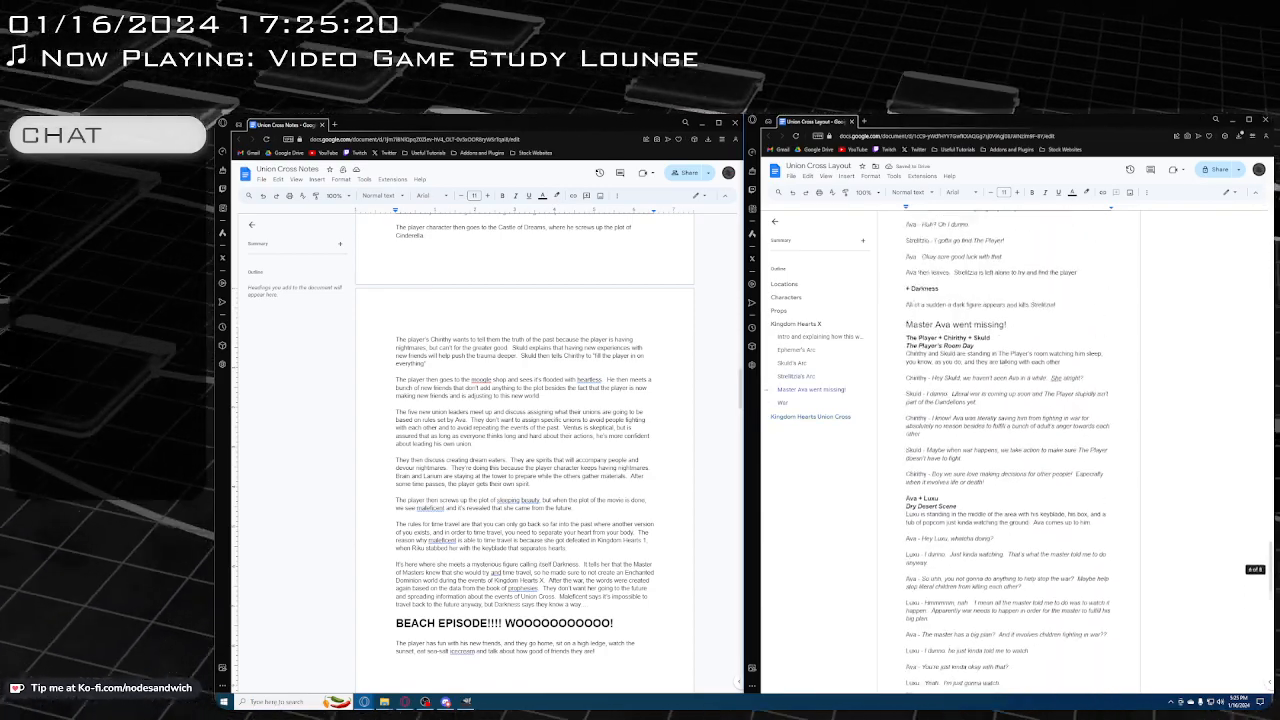
scroll(1008, 440, up, 10)
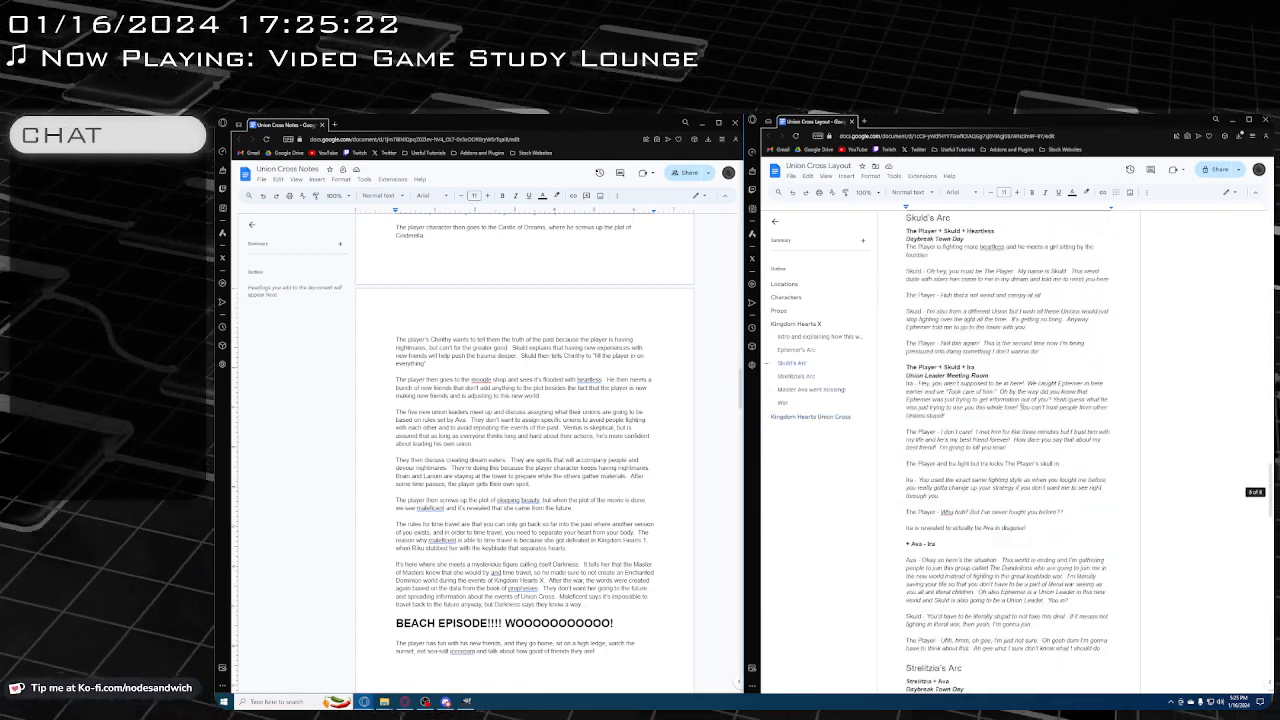
scroll(1008, 440, down, 20)
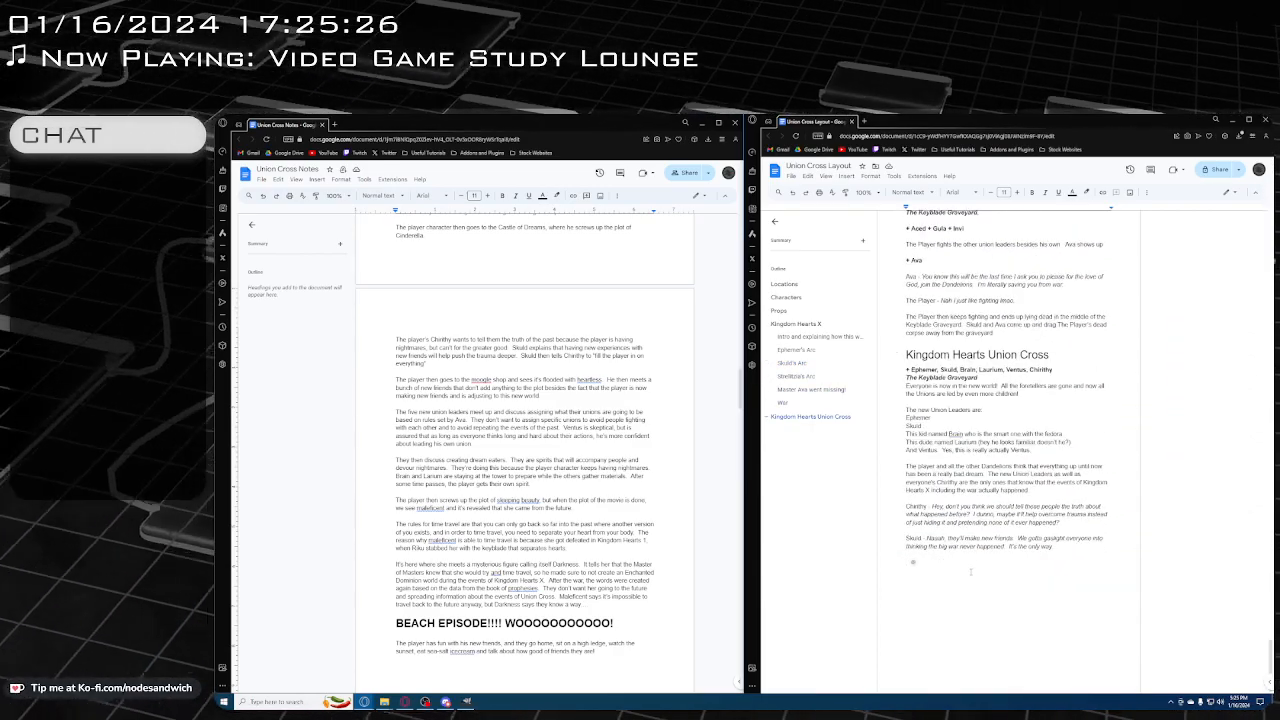
text(T)
key(BackSpace)
key(ctrl+i)
text(Union Leader)
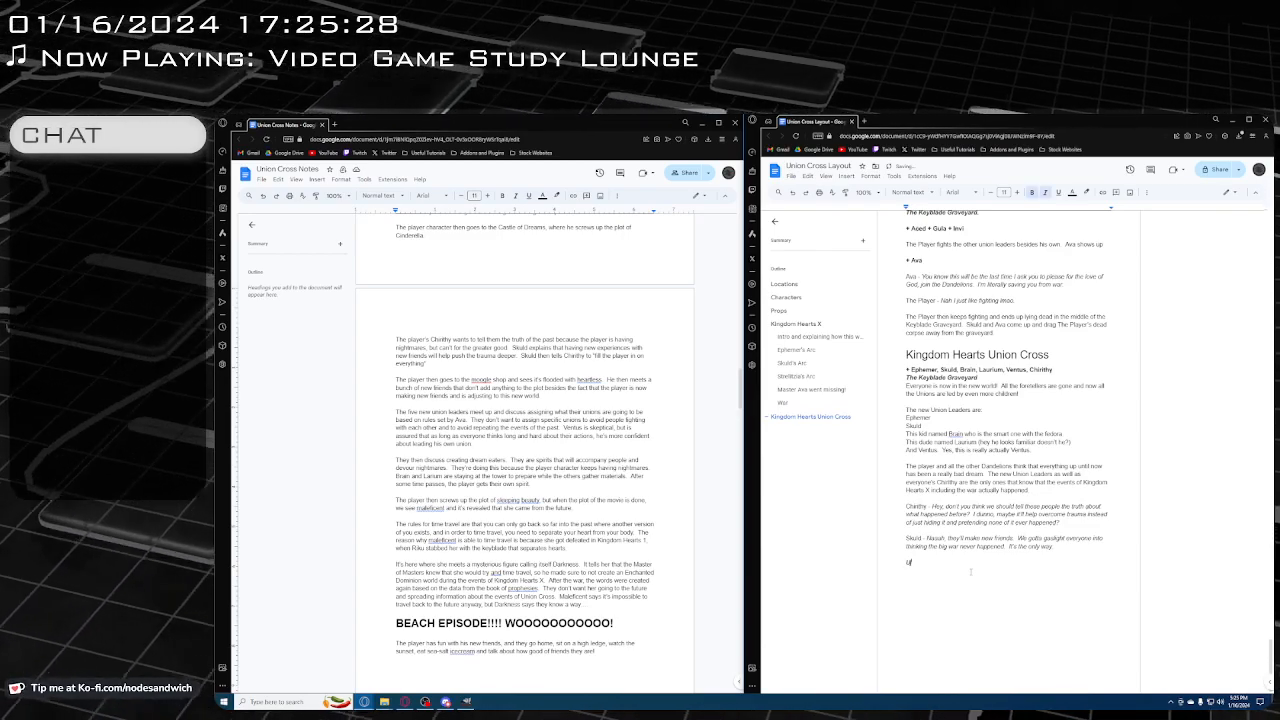
text( Meeting Room)
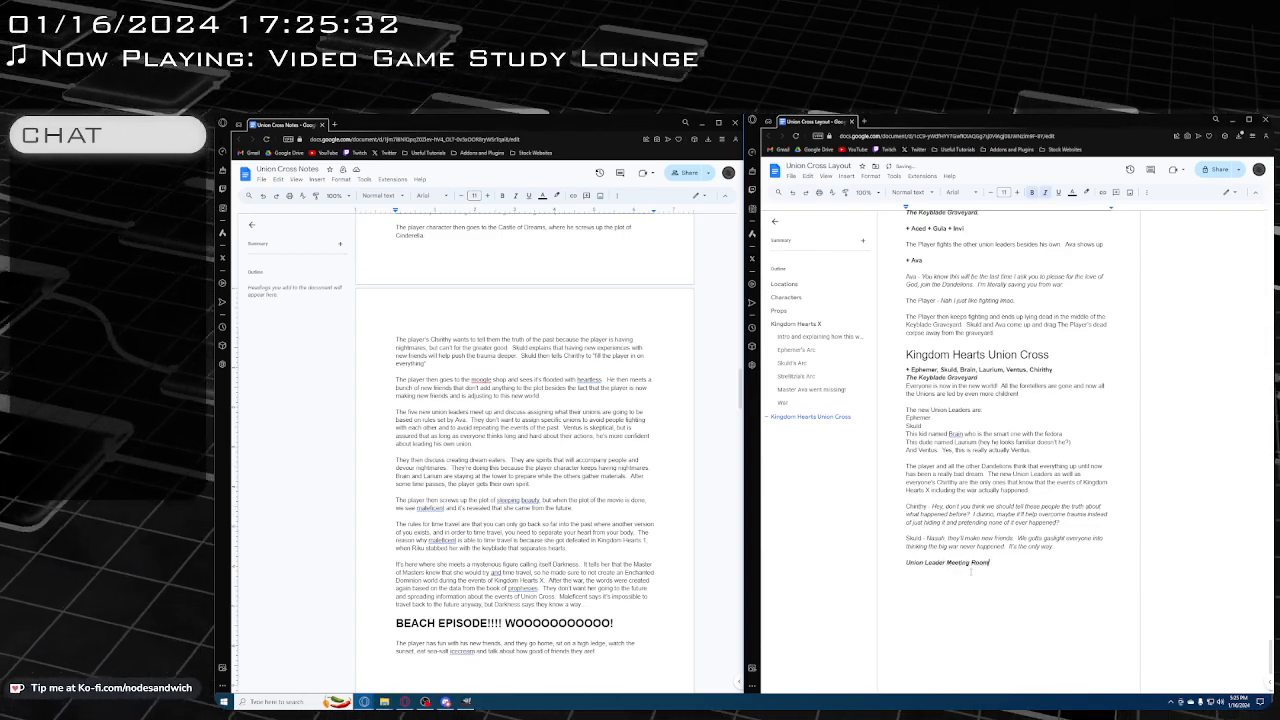
Above the Union Leader Meeting Room line, add the bold, non-italic character line "+Ephemer, Skuld, Brain, Laurium, Ventus"
key(Up)
key(Return)
key(ctrl+b)
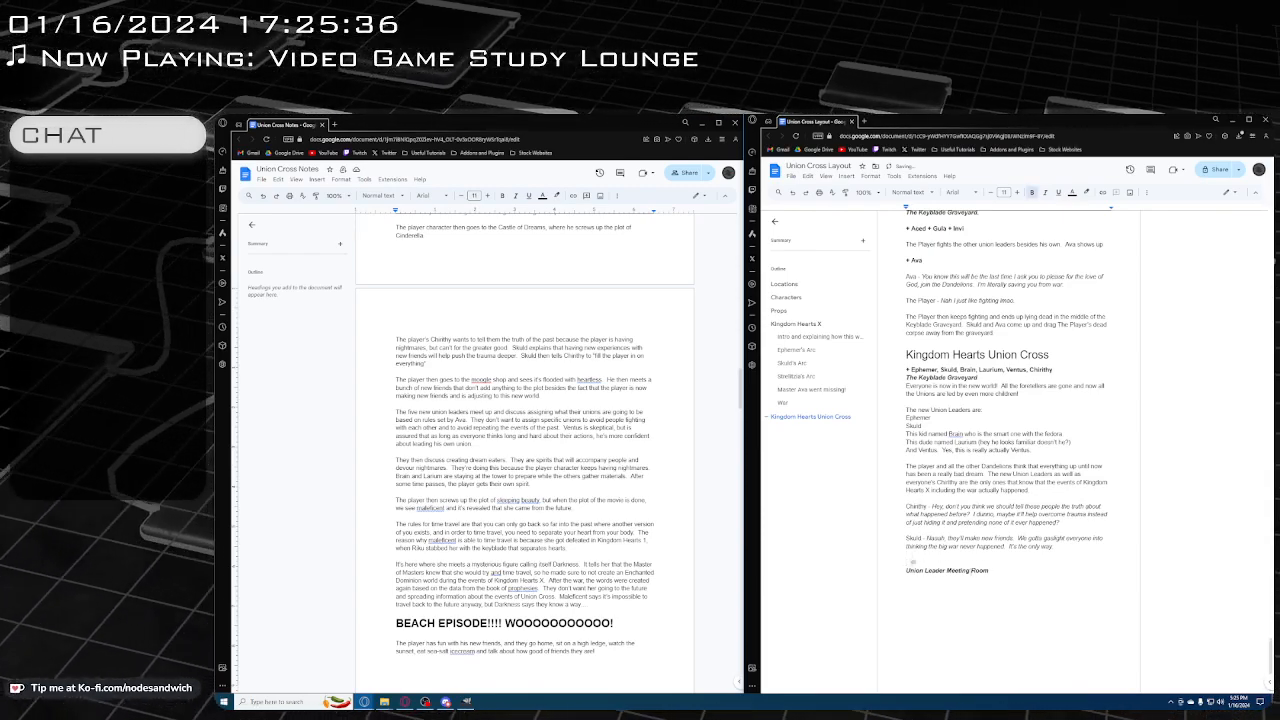
text(+Ephem)
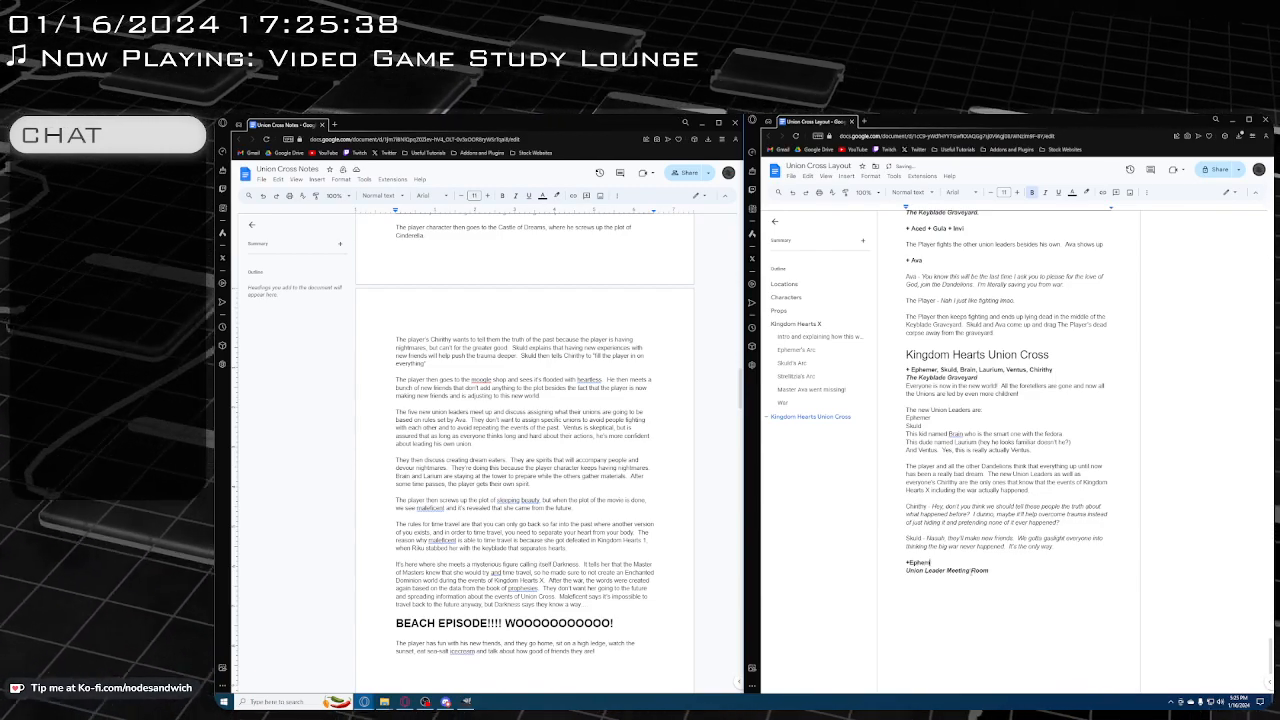
text(er, Skuld)
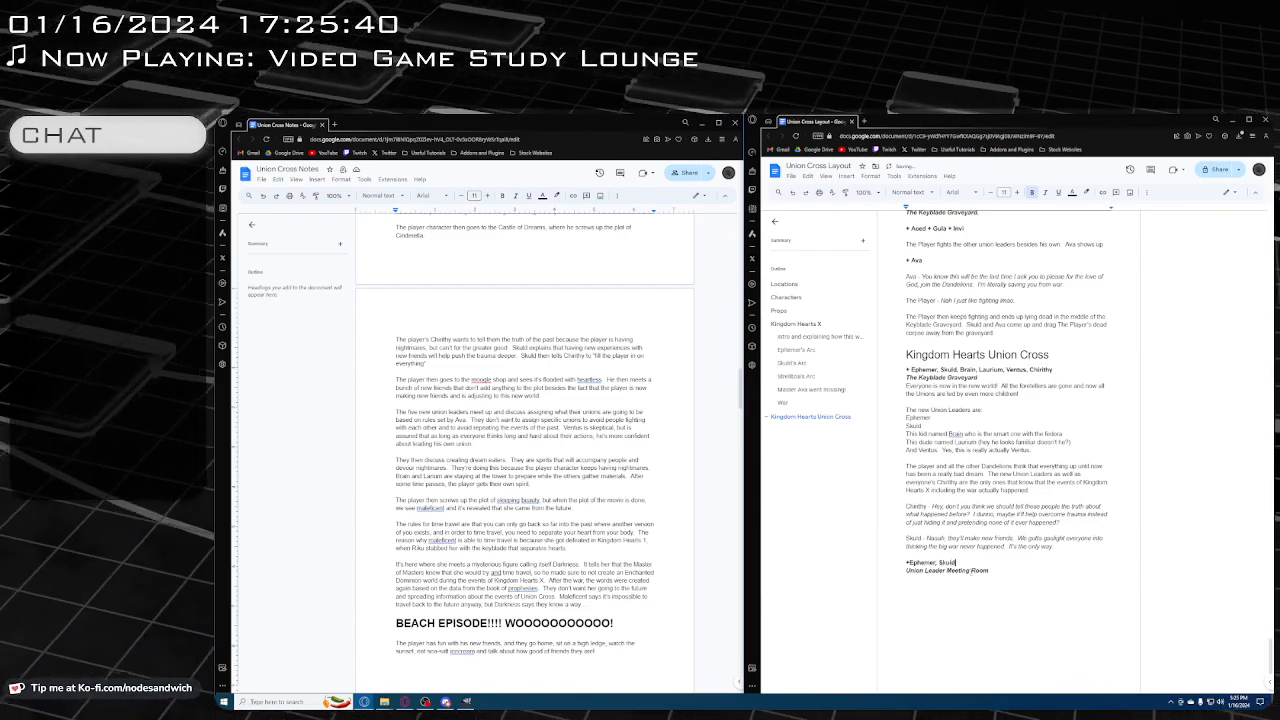
text(, Brain, La)
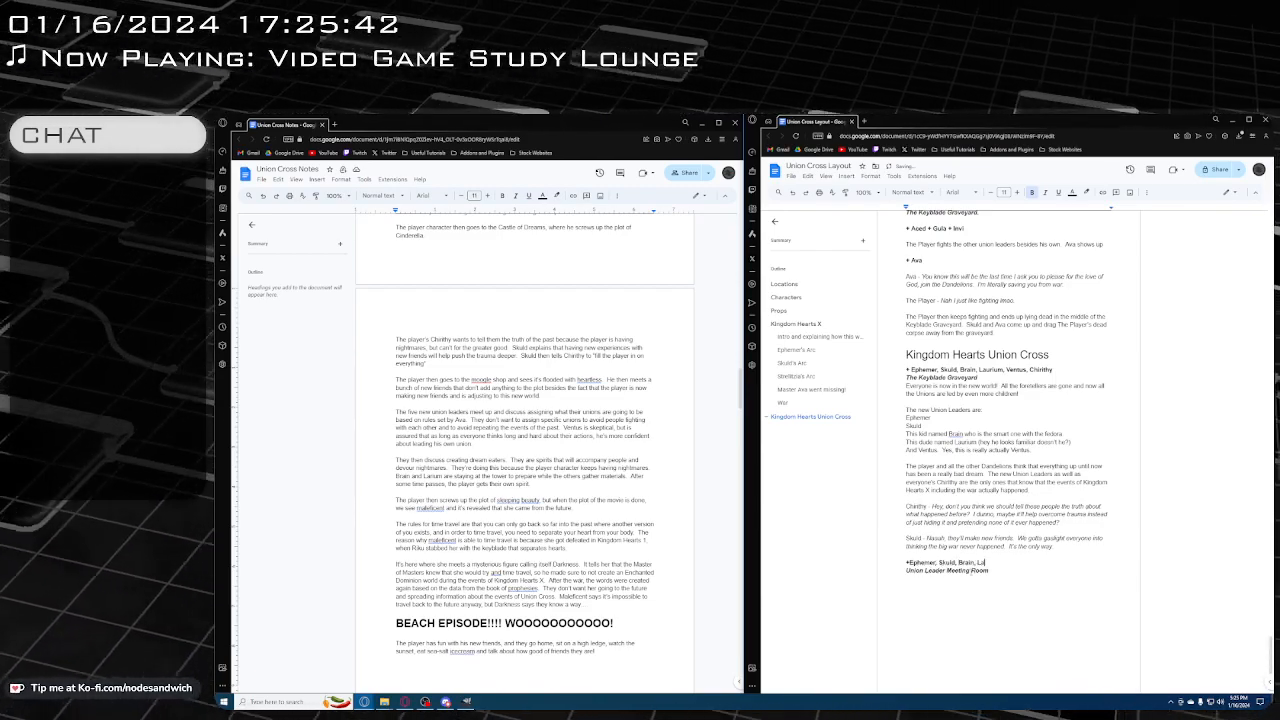
text(urium)
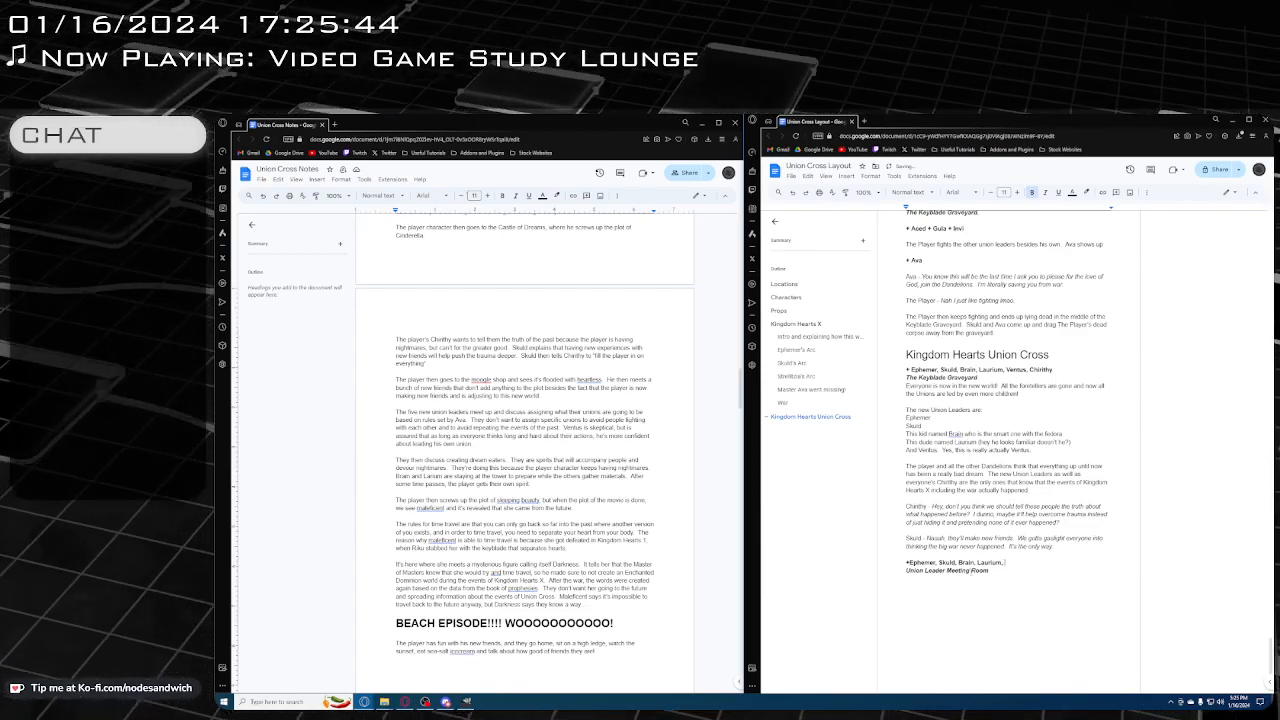
text(, Ventus)
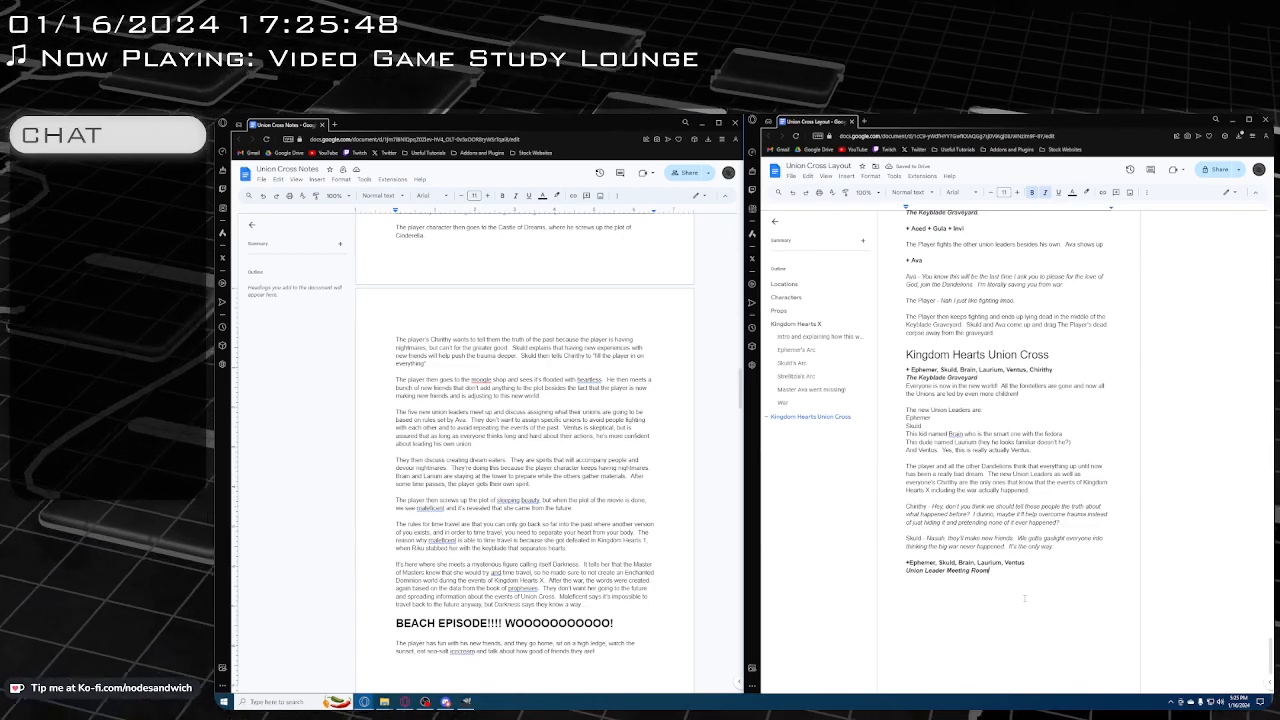
Below the Union Leader Meeting Room line, start a plain paragraph with "While the player and everyone else"
key(Return)
key(ctrl+b)
key(ctrl+i)
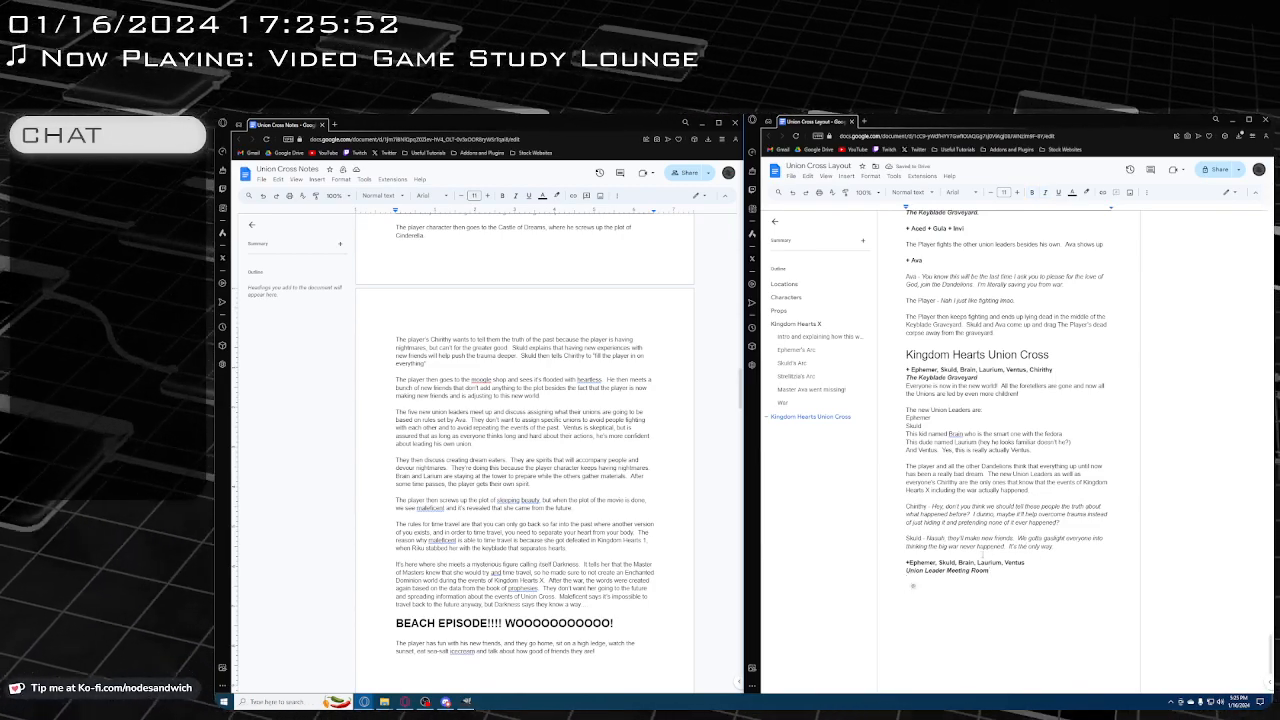
text(While the pl)
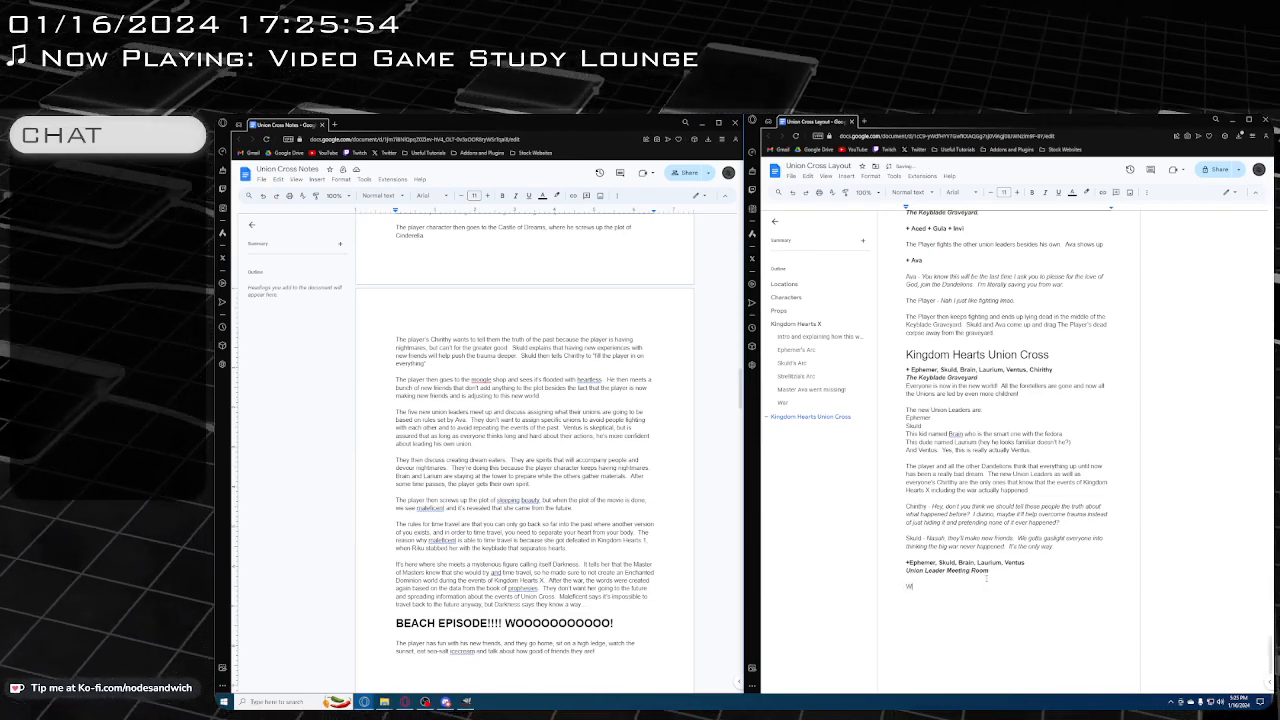
text(ayer is off)
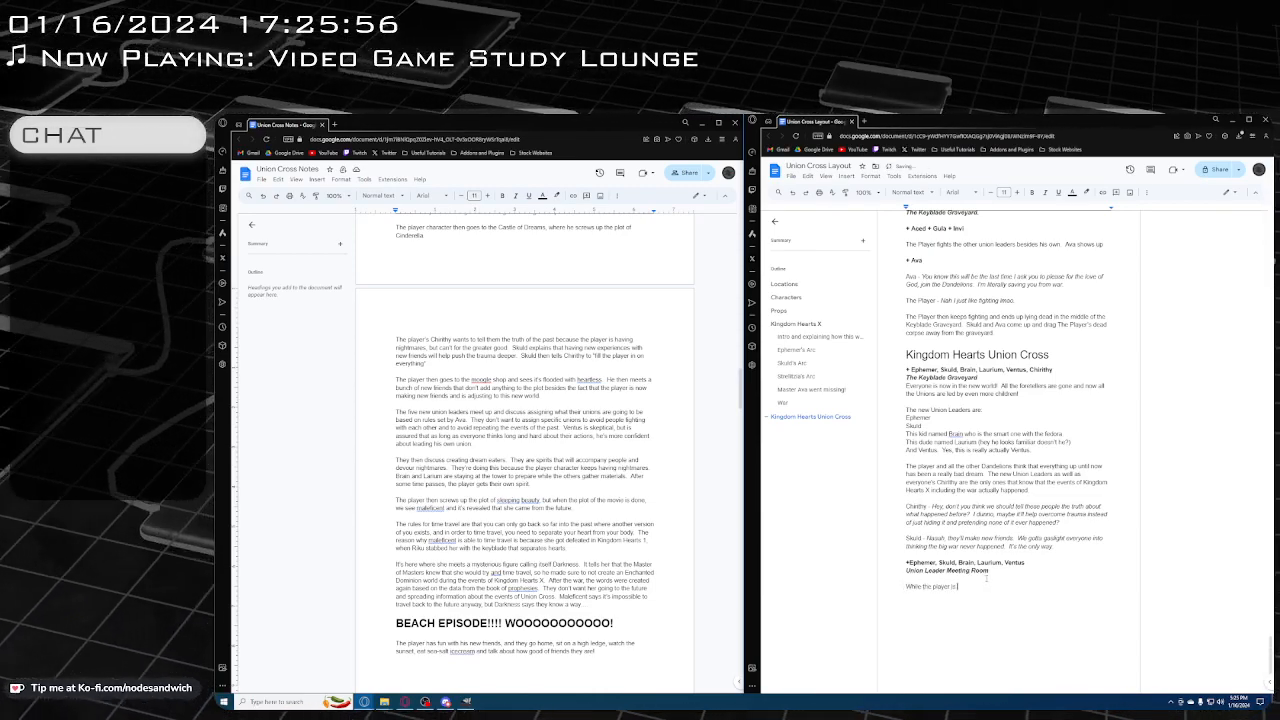
key(BackSpace)
key(BackSpace)
key(BackSpace)
key(BackSpace)
key(BackSpace)
key(BackSpace)
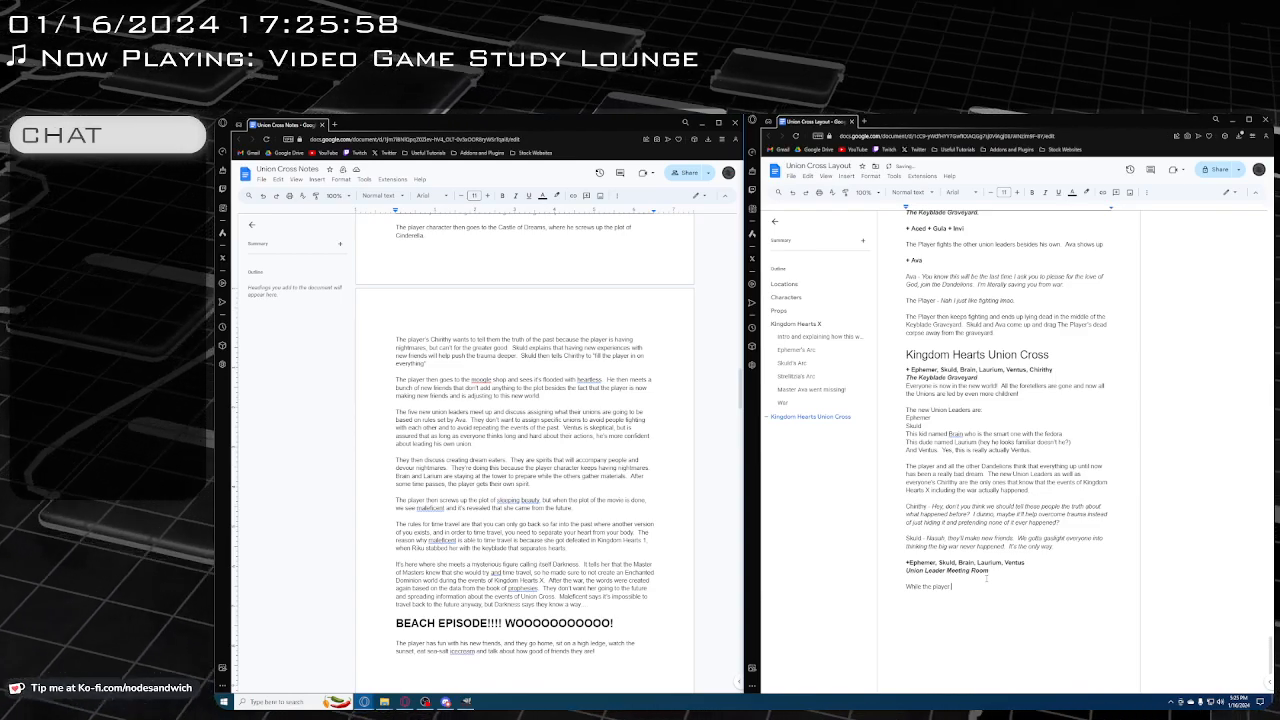
text(and everyone else)
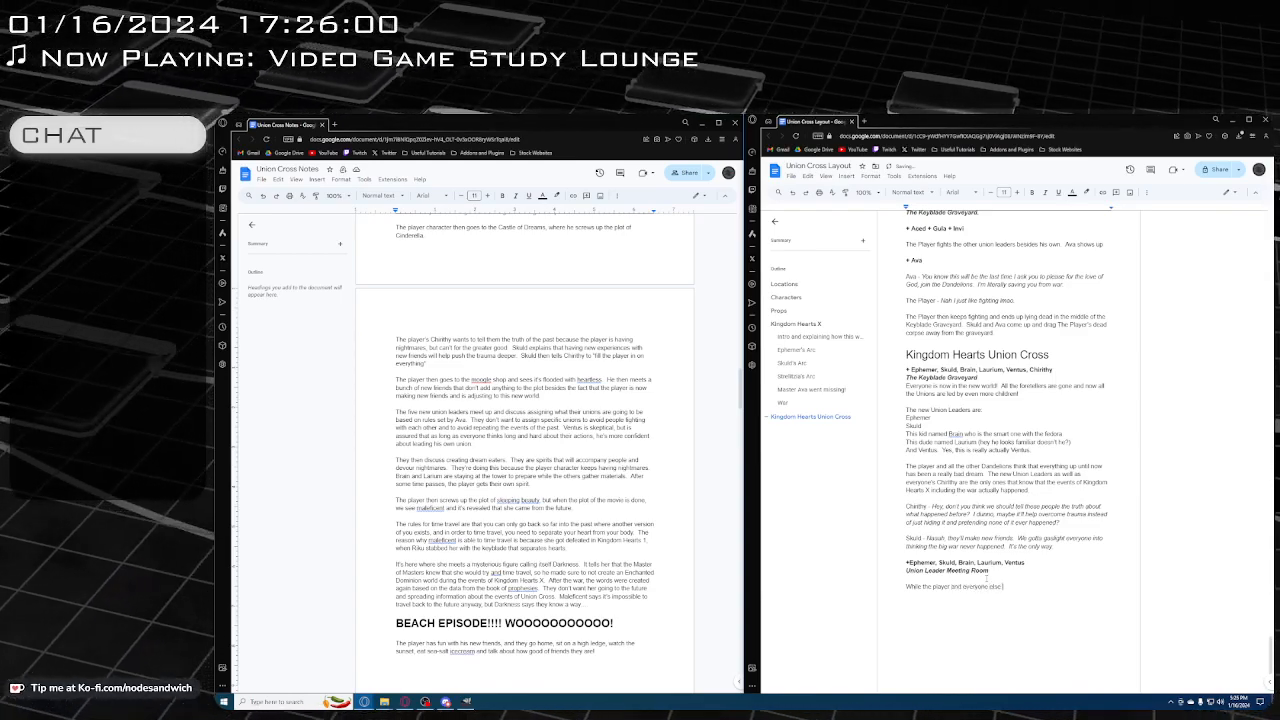
text( if o)
Continue the paragraph below the Union Leader Meeting Room line with "is off in Disney World fighting heartless"
key(BackSpace)
key(BackSpace)
key(BackSpace)
text(s )
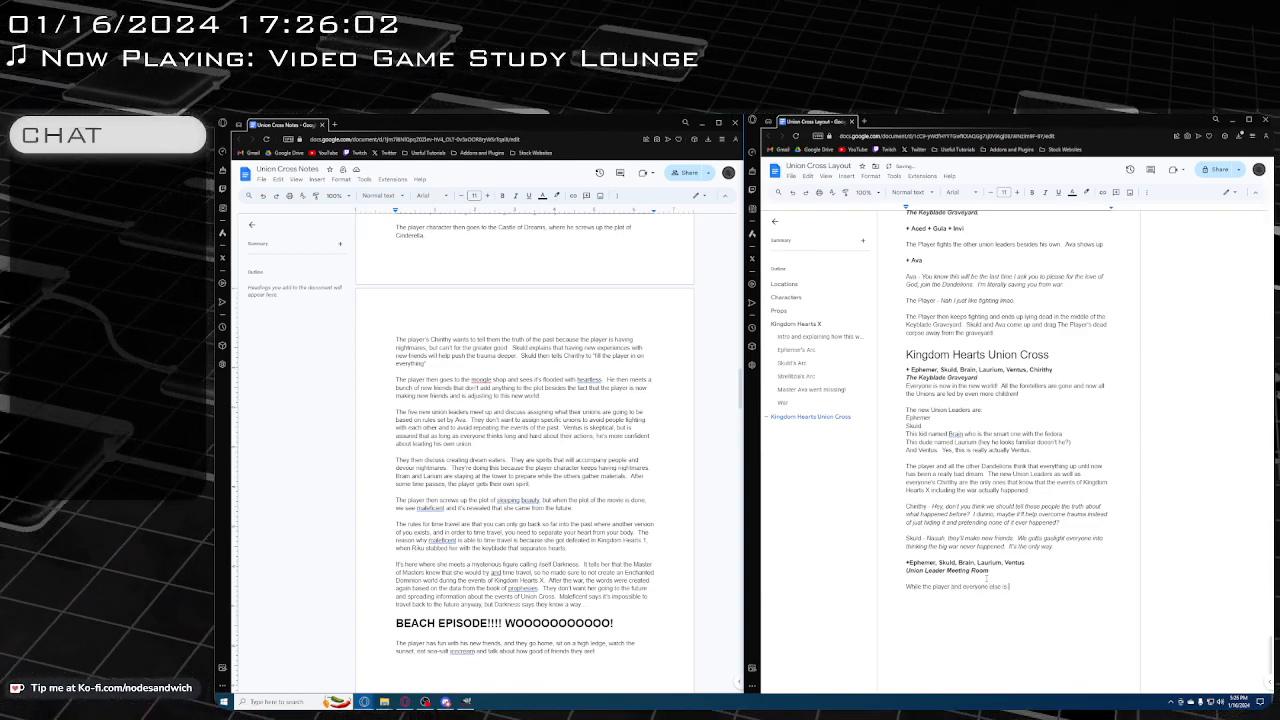
text(off in D)
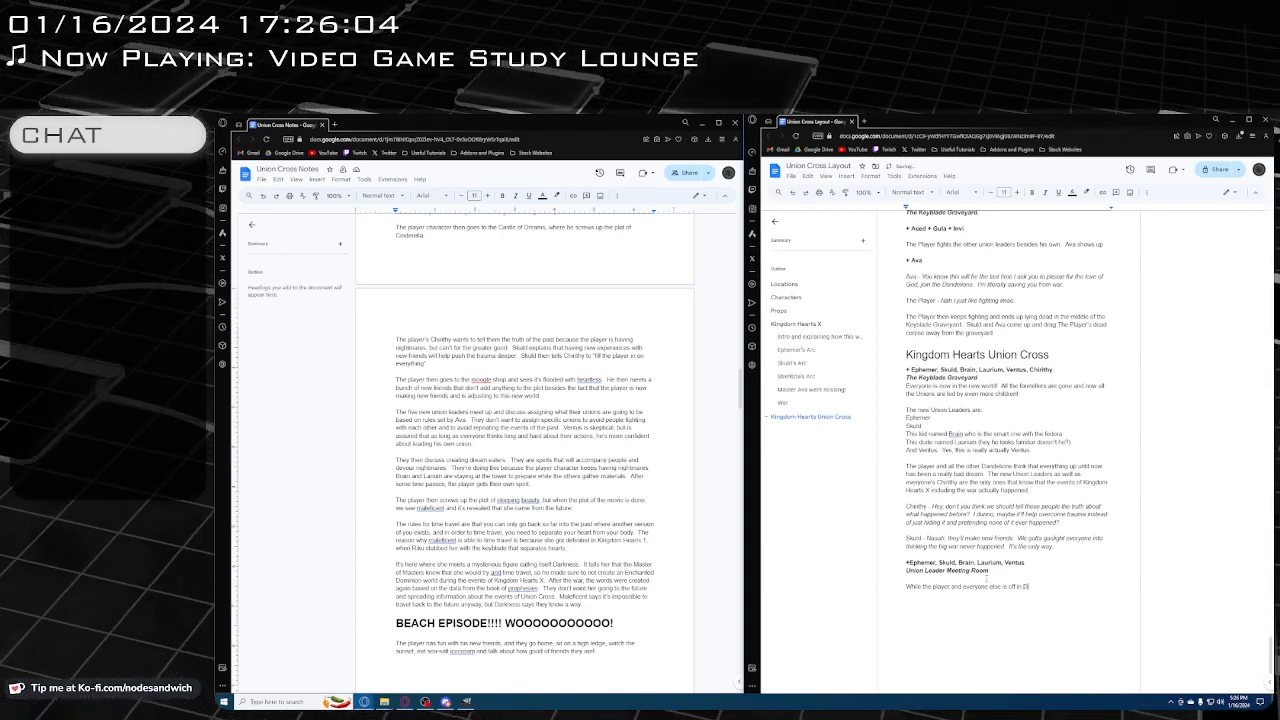
text(isney Worl)
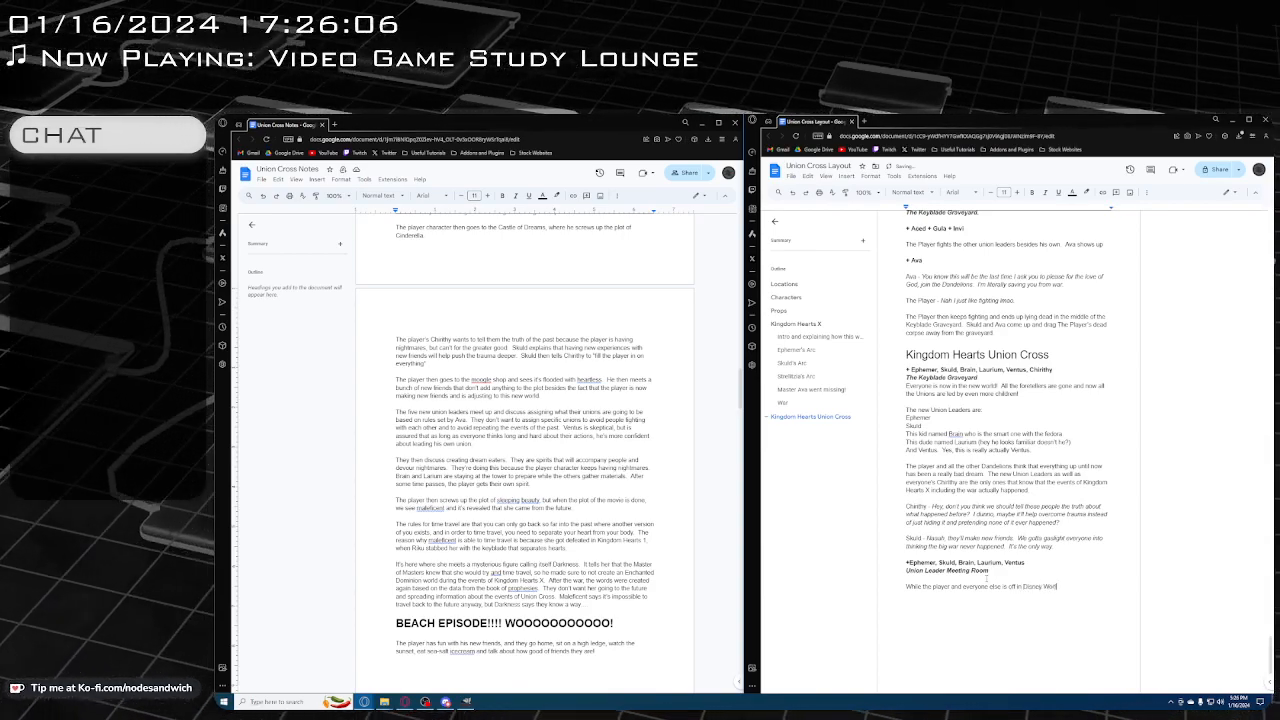
text(d fighting hard)
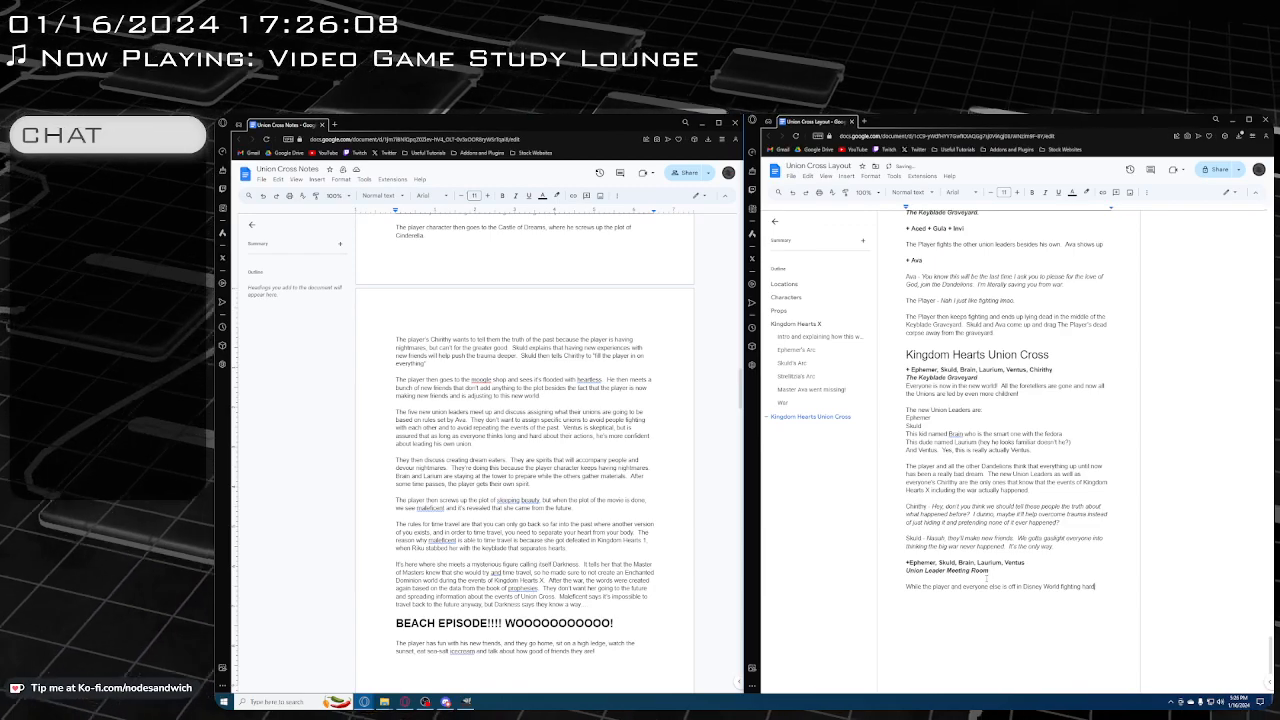
key(BackSpace)
key(BackSpace)
text(eartless and collec)
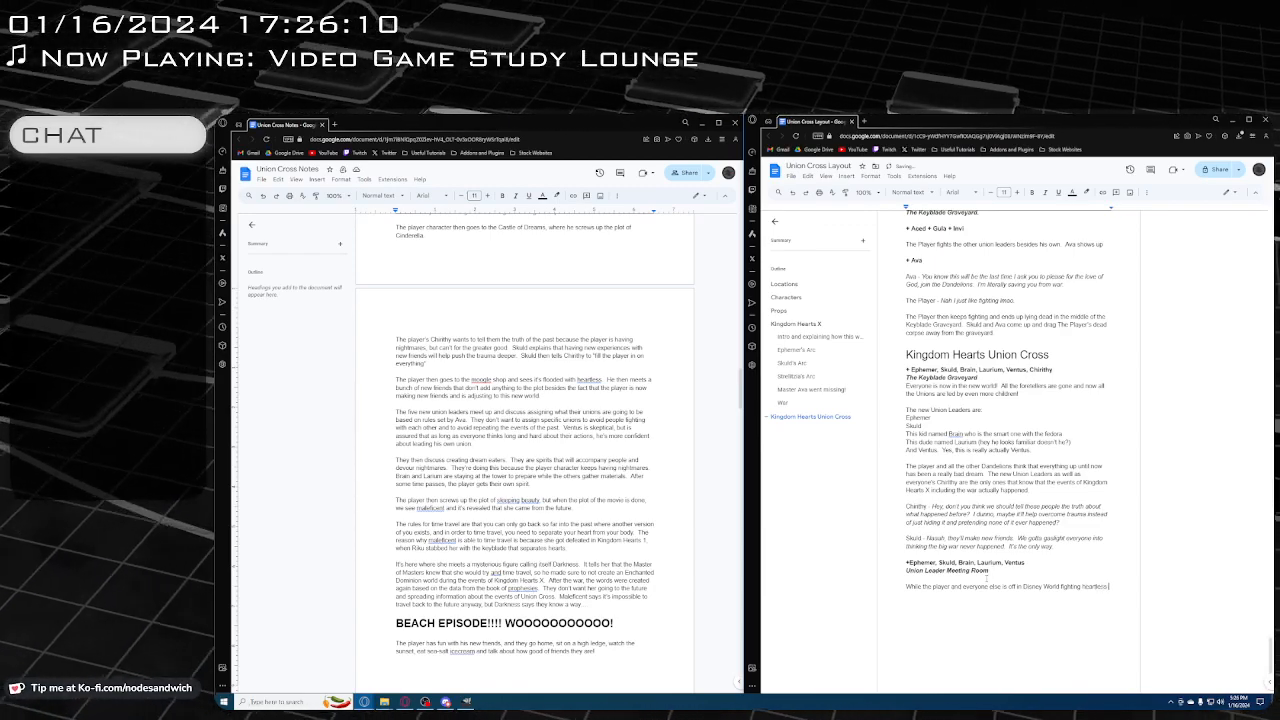
Extend the meeting room paragraph with "and continuing business as usual"
key(BackSpace)
key(BackSpace)
key(BackSpace)
key(BackSpace)
text(ntinuing)
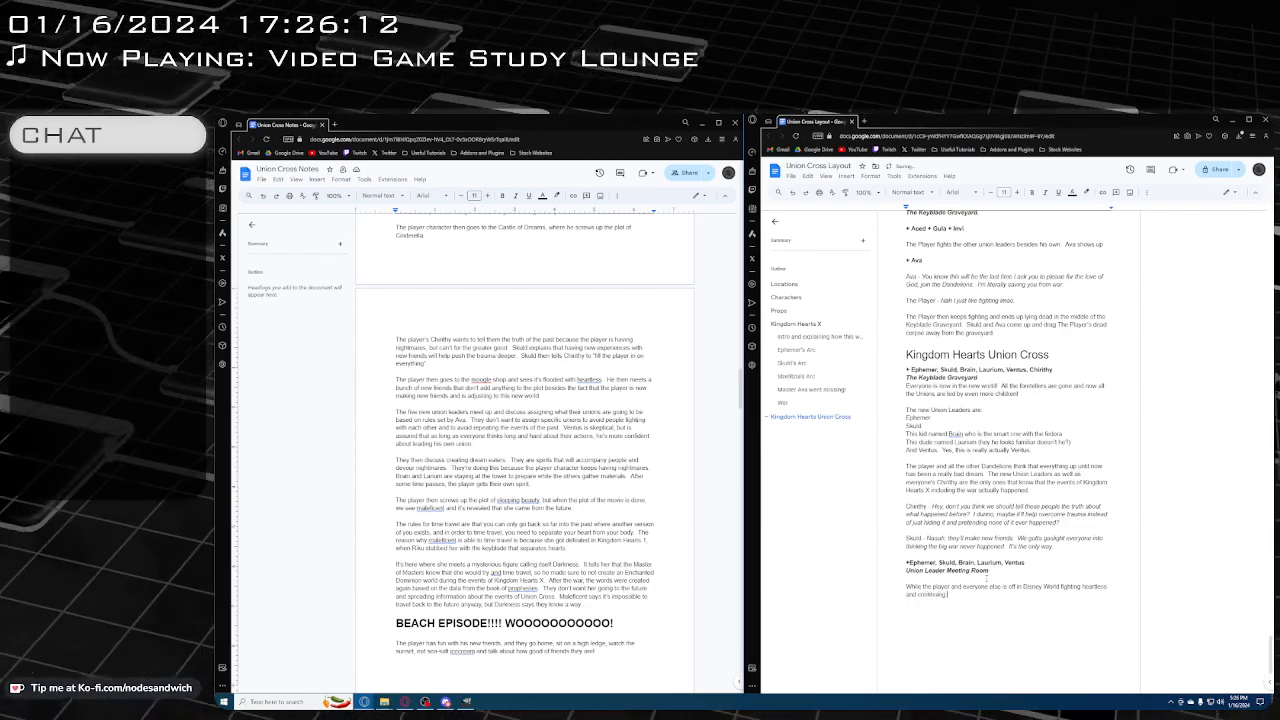
text( business and)
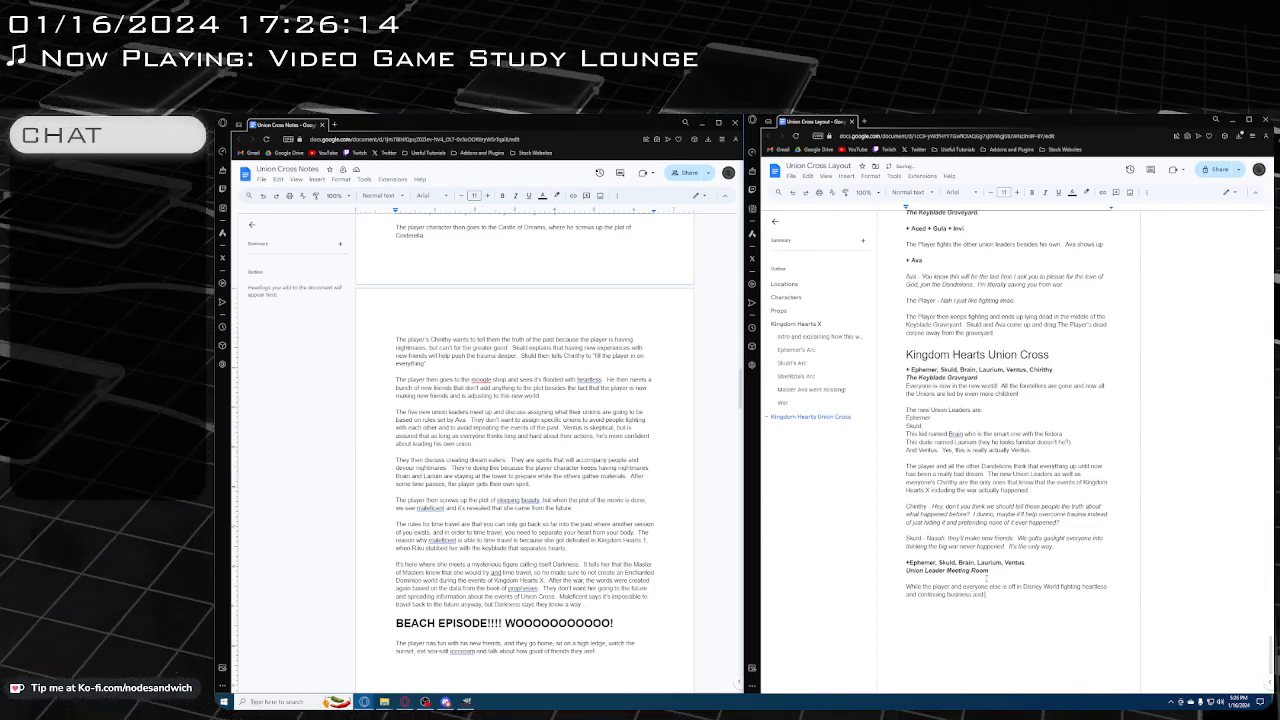
key(BackSpace)
key(BackSpace)
text(s usual)
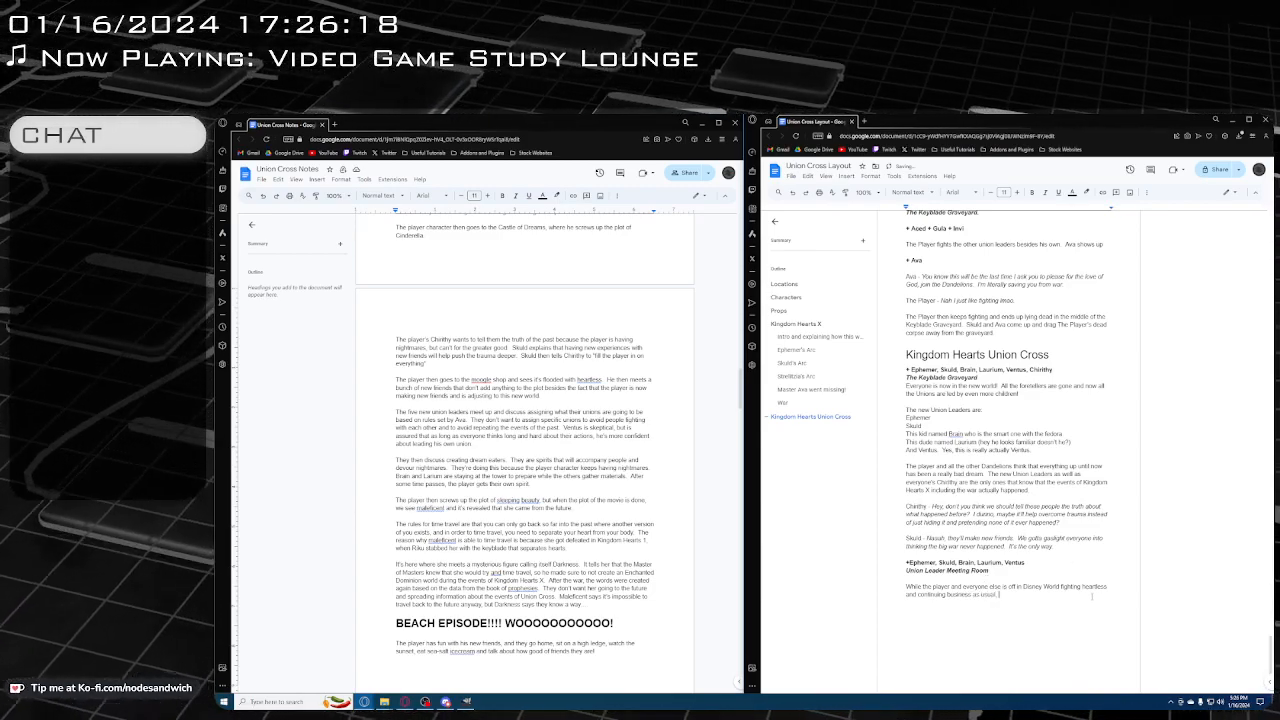
text(, the ne)
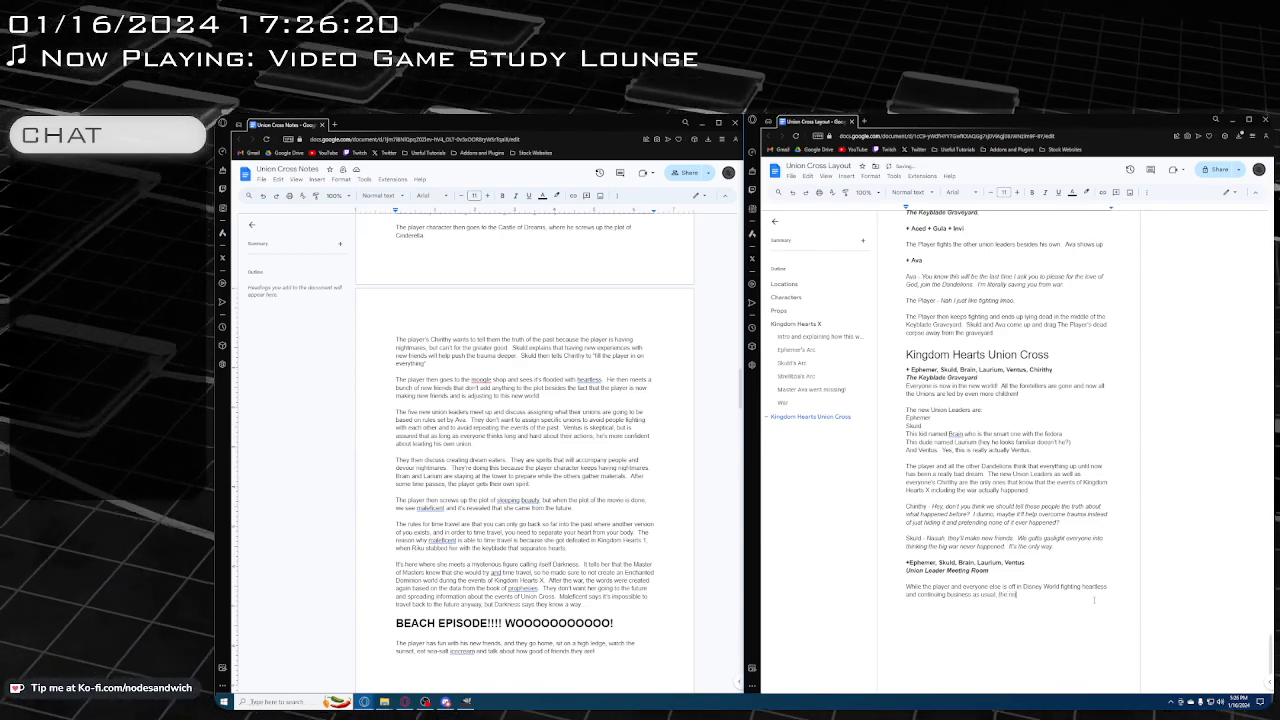
text(w Union Leaders)
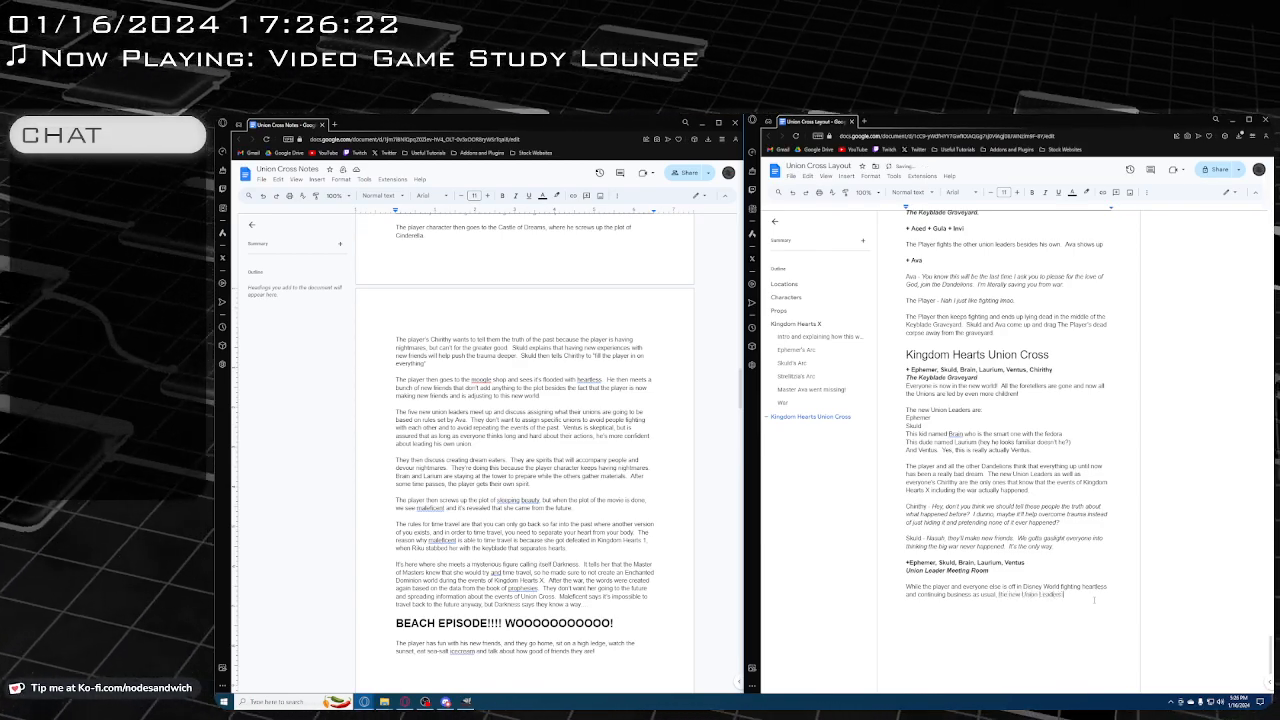
text( are discussing)
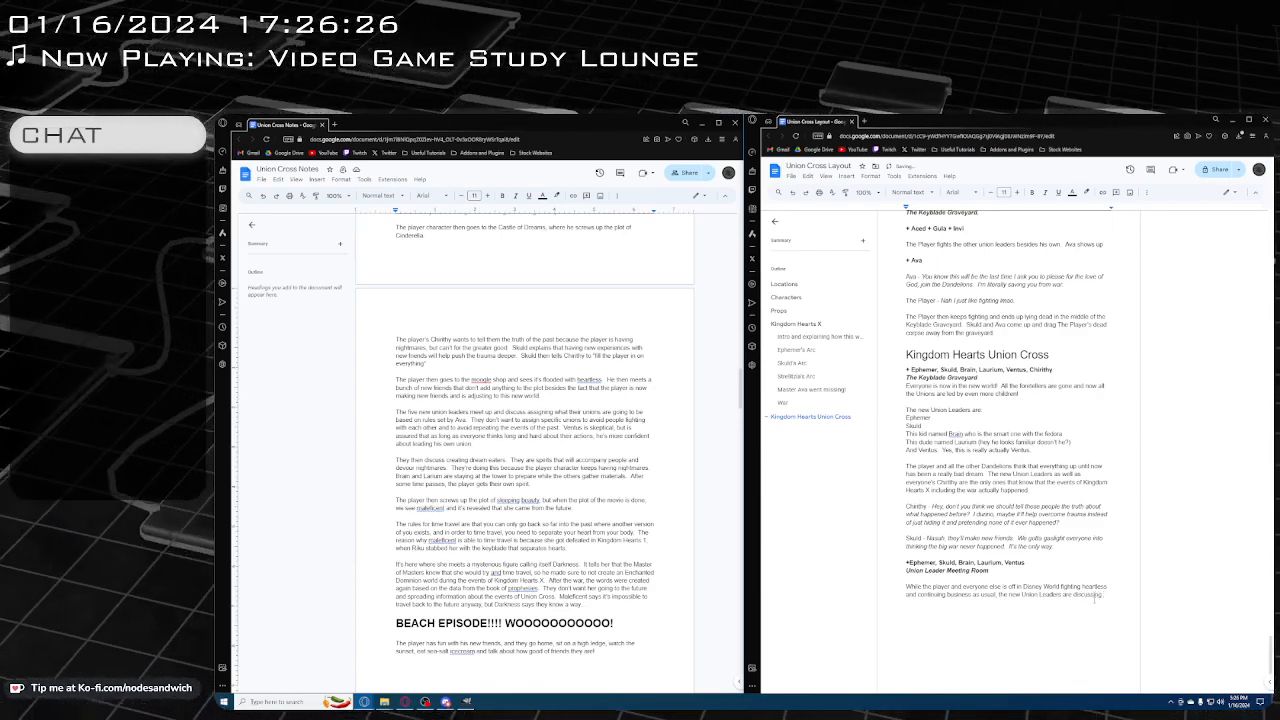
text( how to)
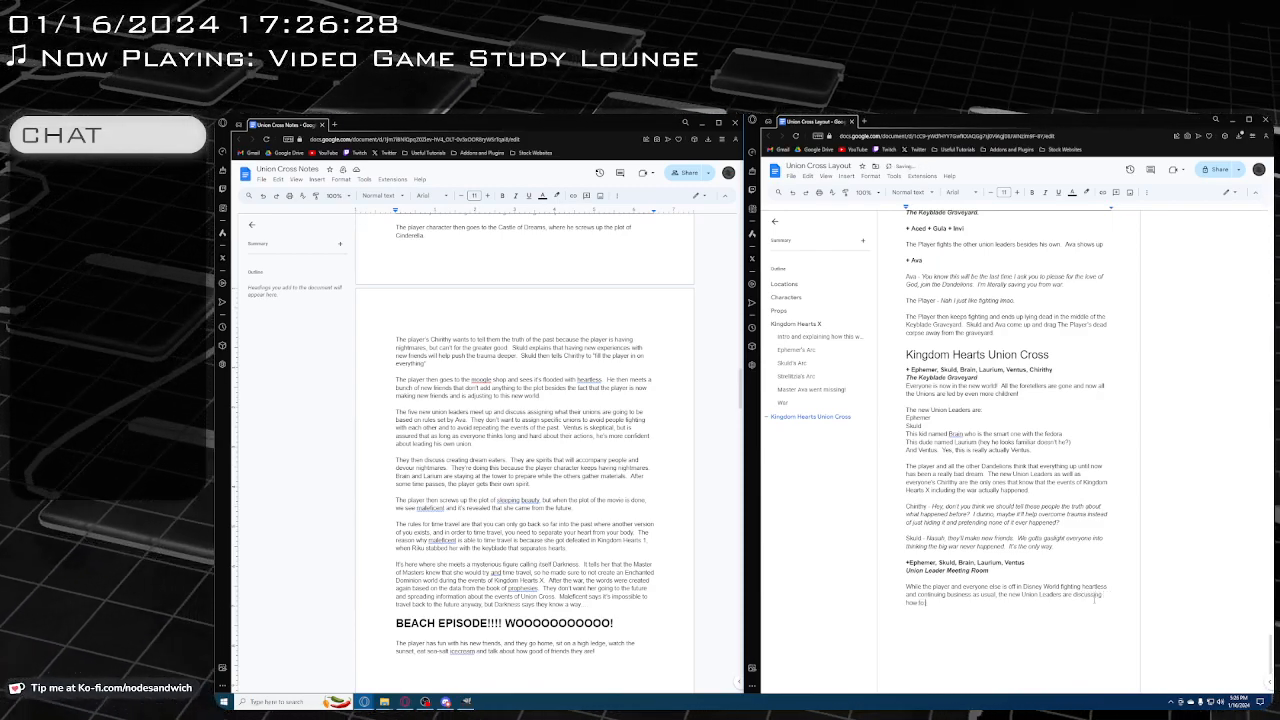
text( load their)
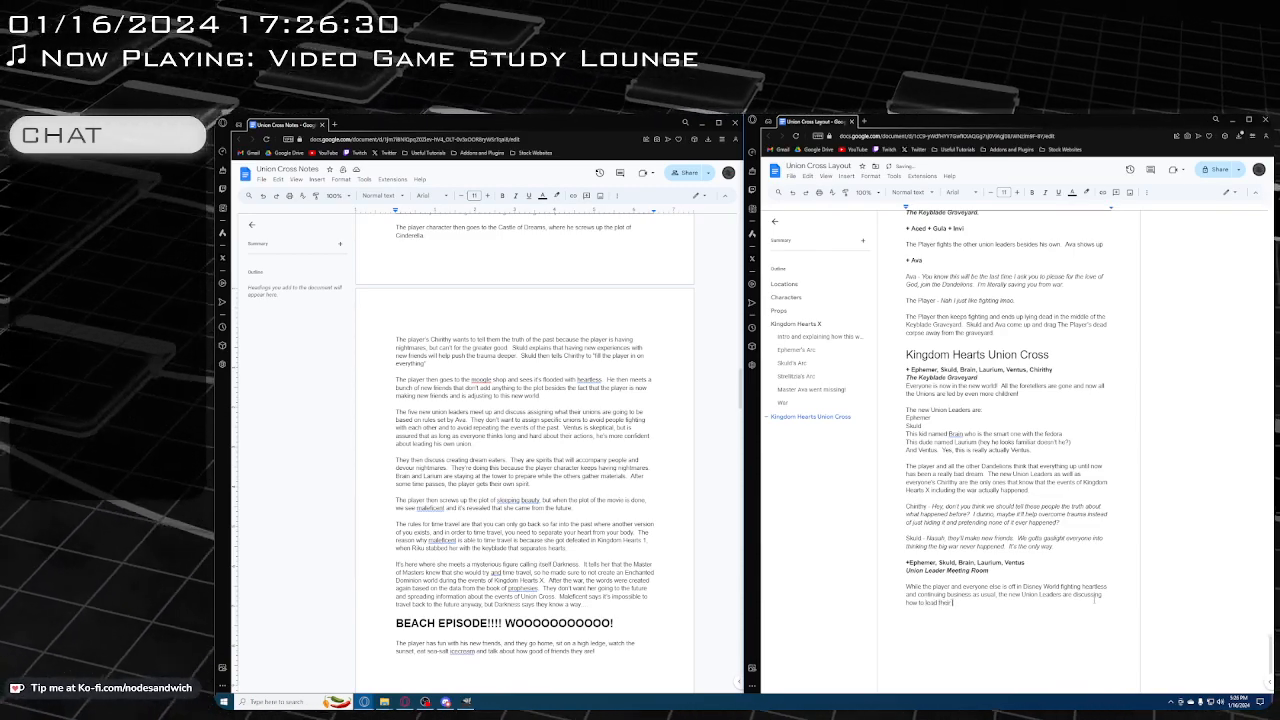
text( Unions.)
Finish the sentence with ", the new Union Leaders are discussing how to lead their Unions." and start a new paragraph below a blank line
key(Return)
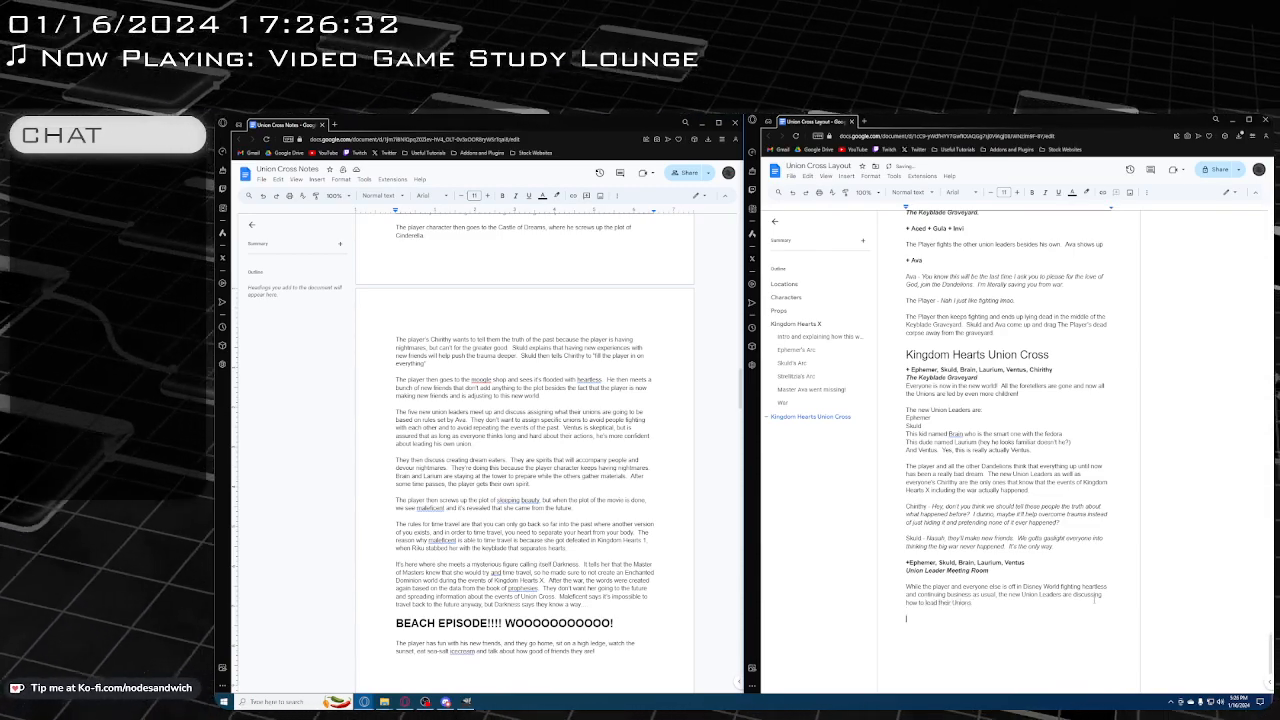
scroll(524, 440, down, 1)
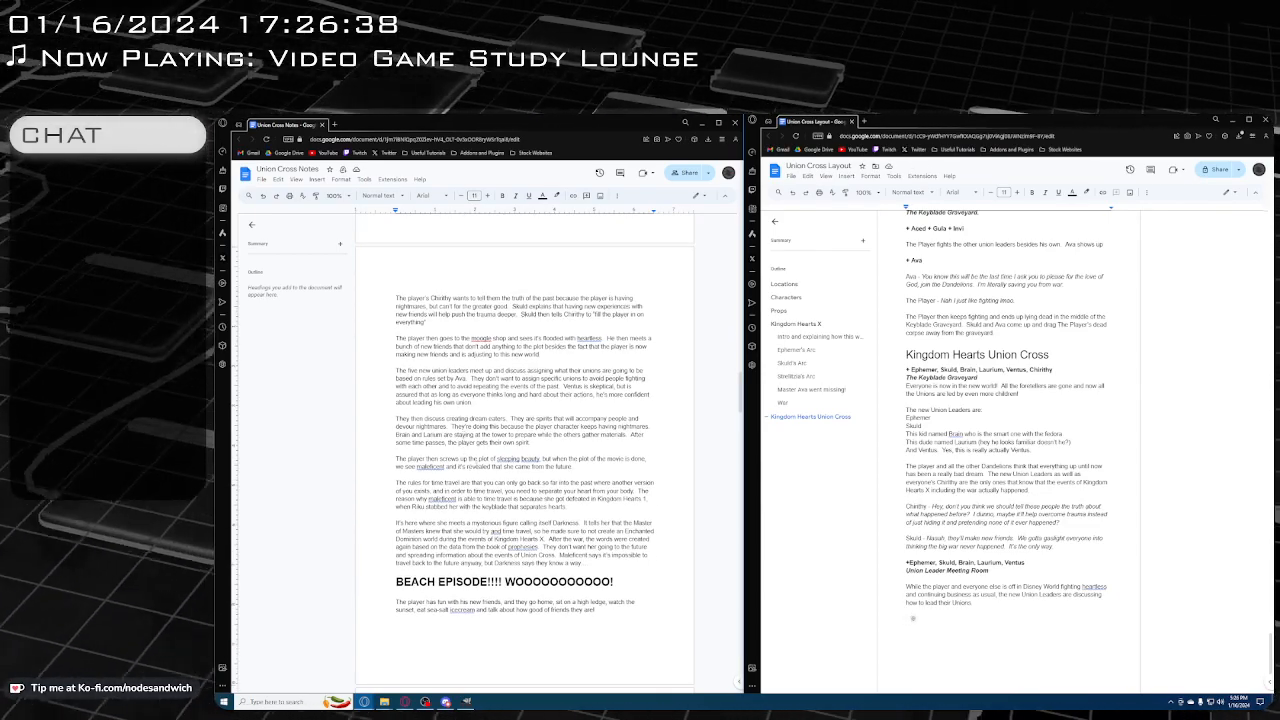
scroll(524, 423, down, 1)
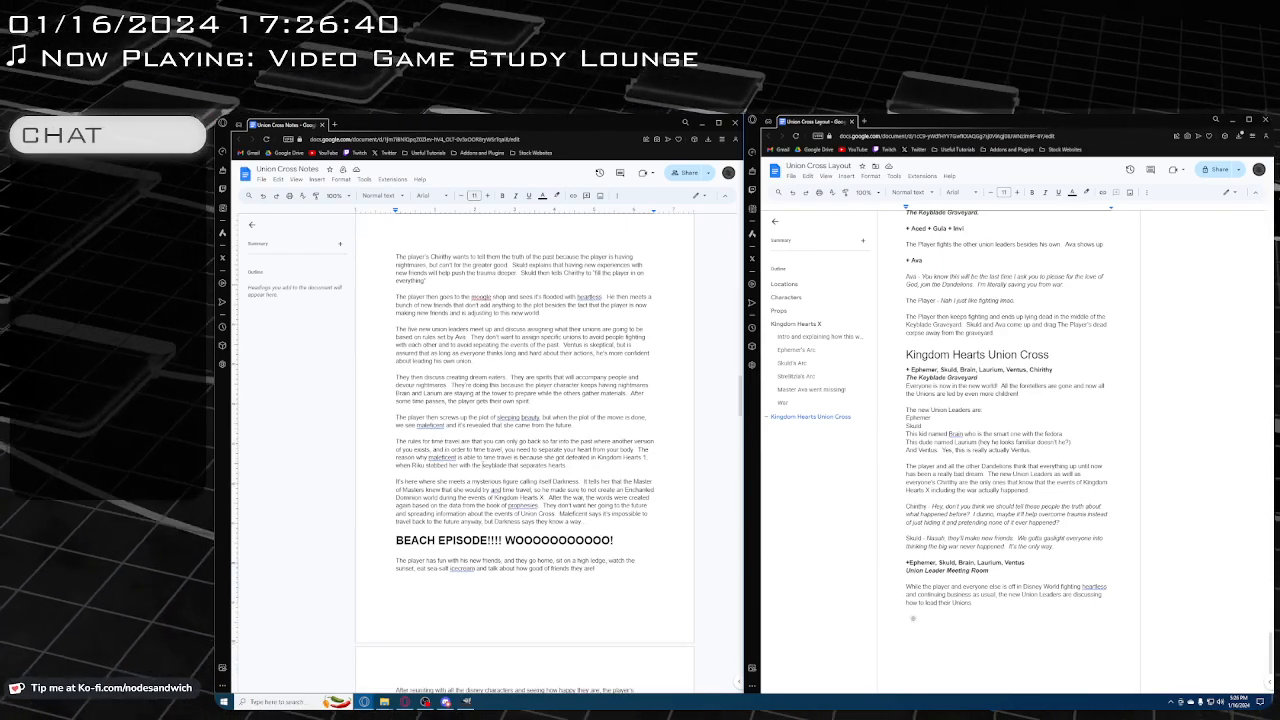
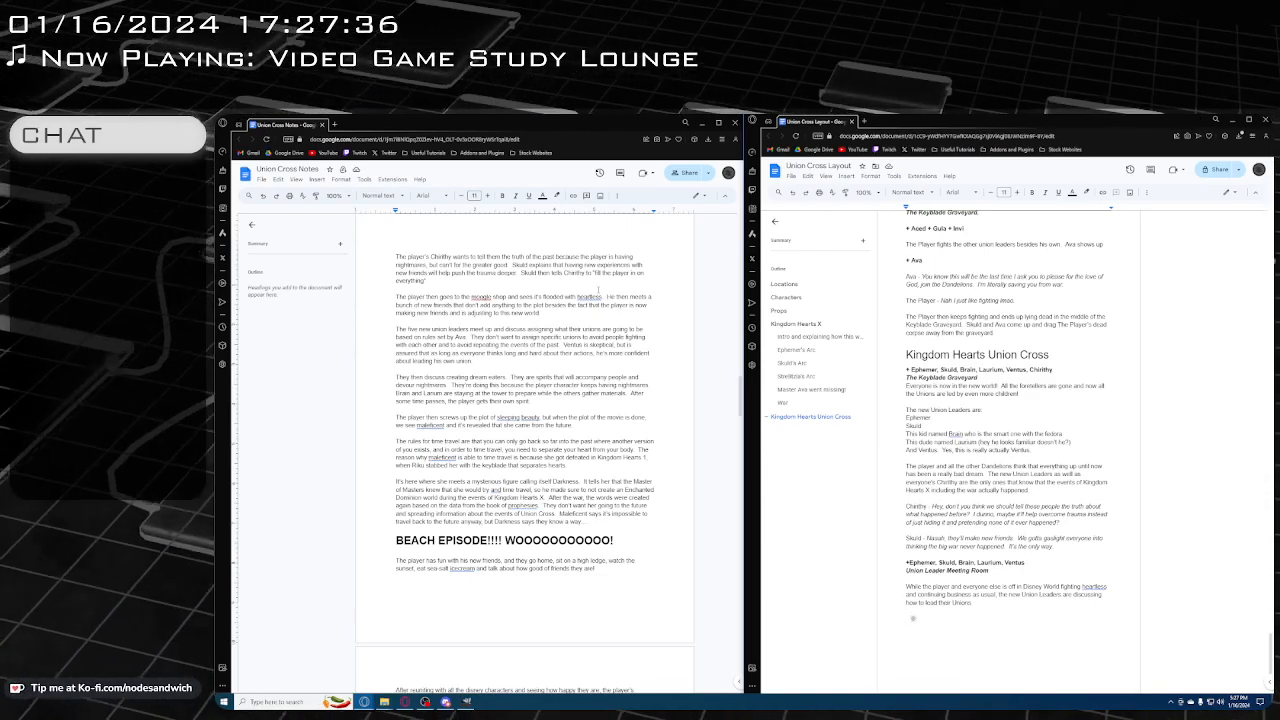
Below the meeting room paragraph, start a plain "Brain -" line with the italic dialogue "Alright team, we have this rulebook given"
scroll(972, 634, down, 1)
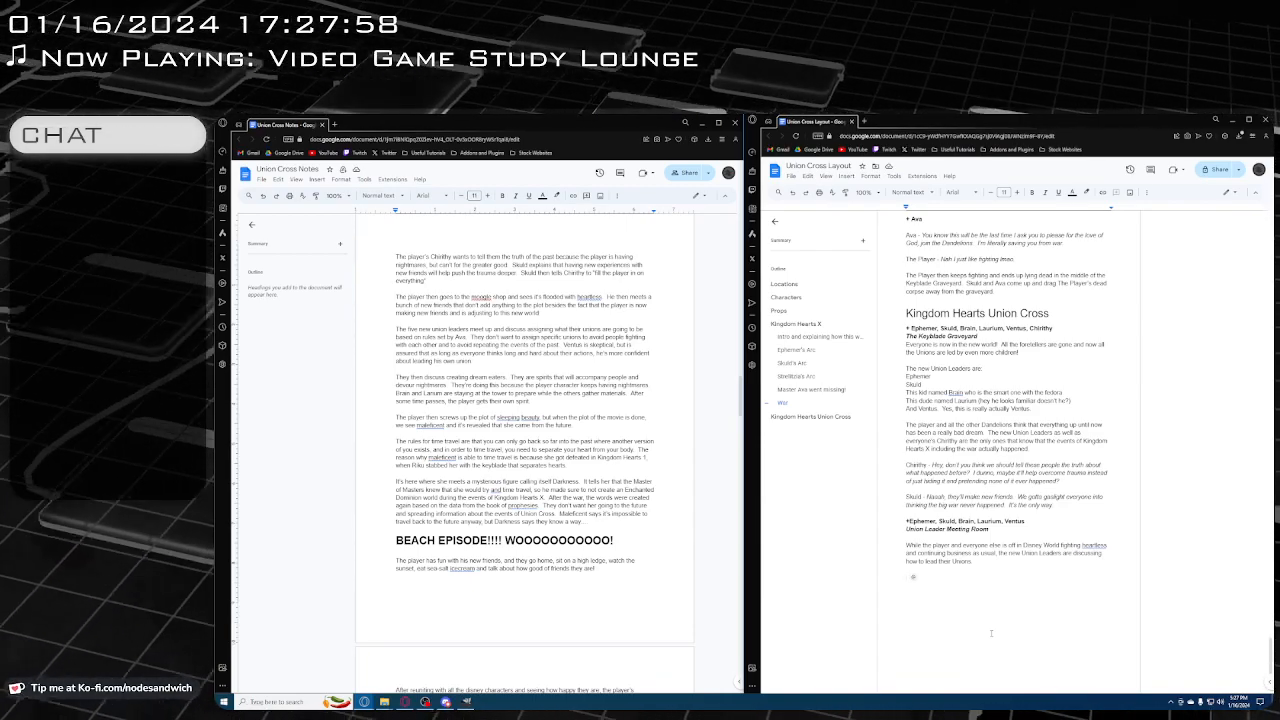
text(Ephe)
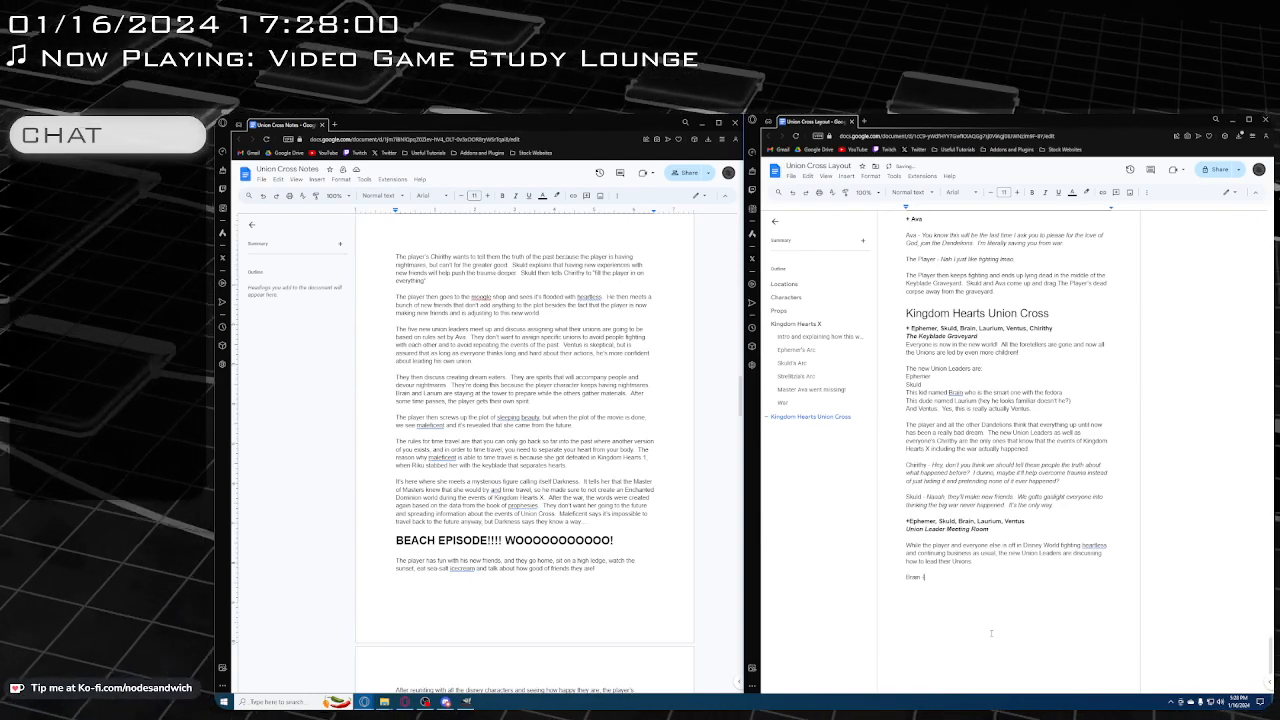
key(ctrl+i)
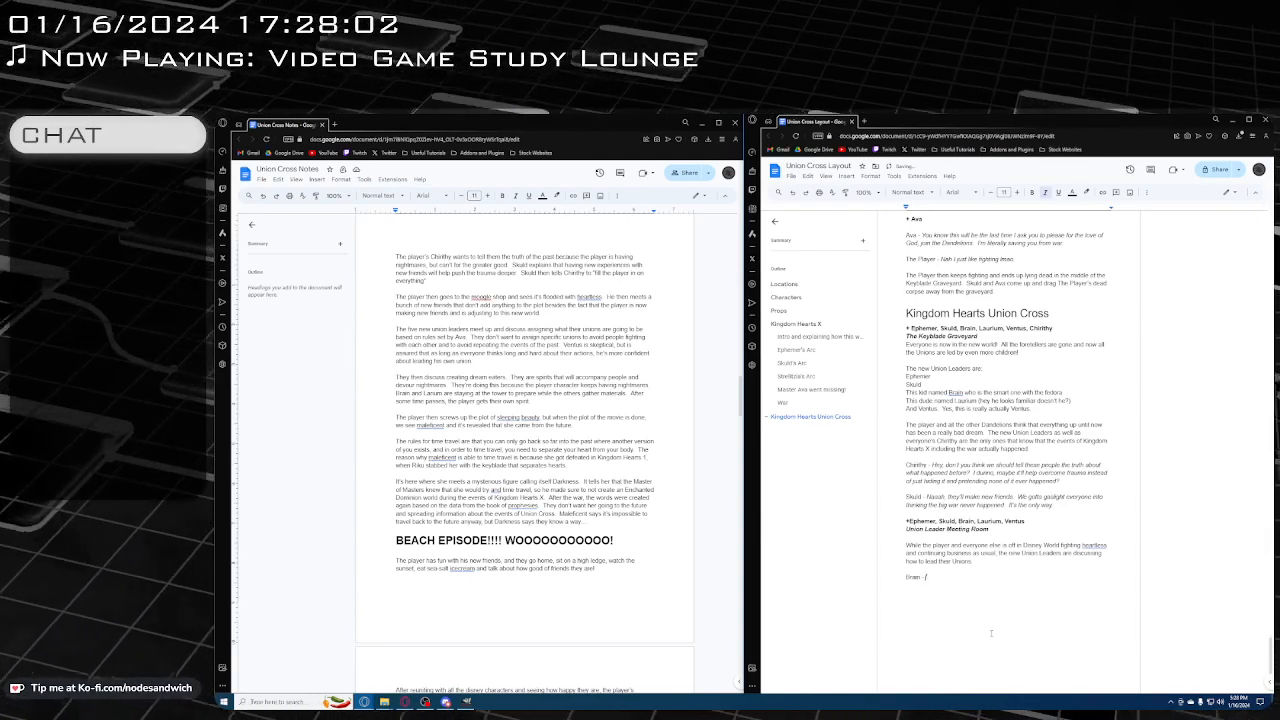
text(Afraid hiom)
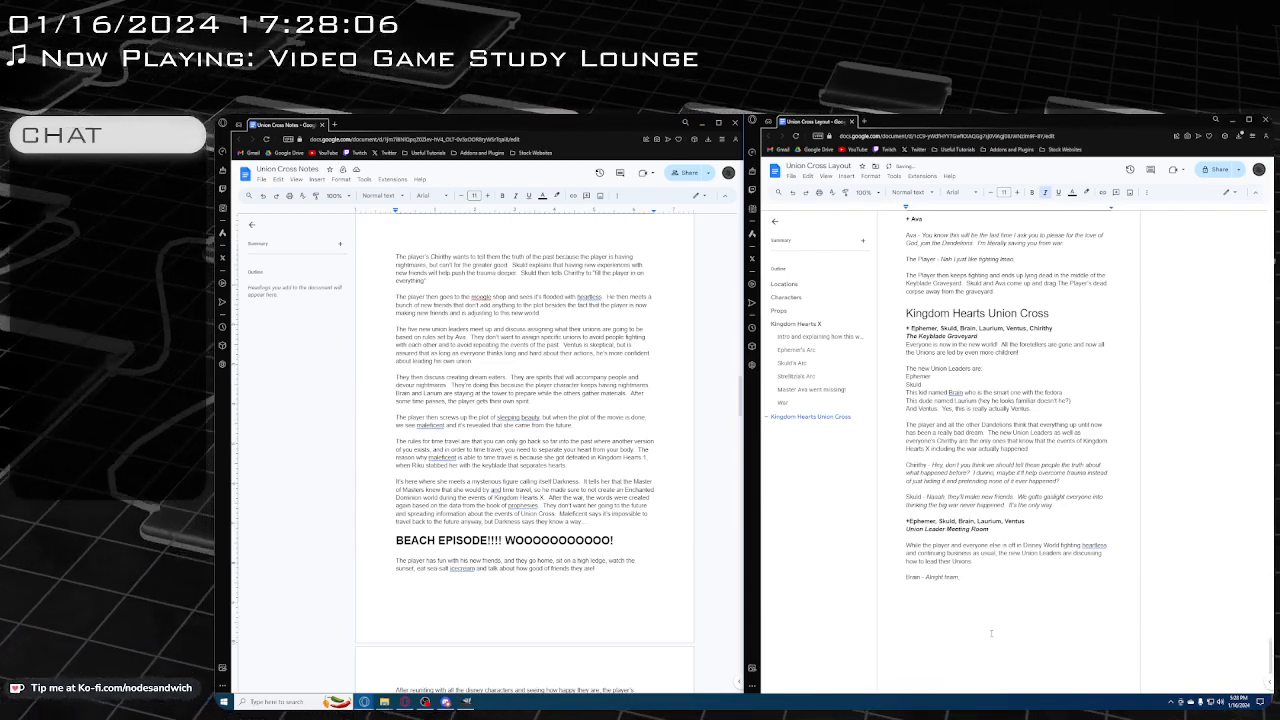
text( we have this not)
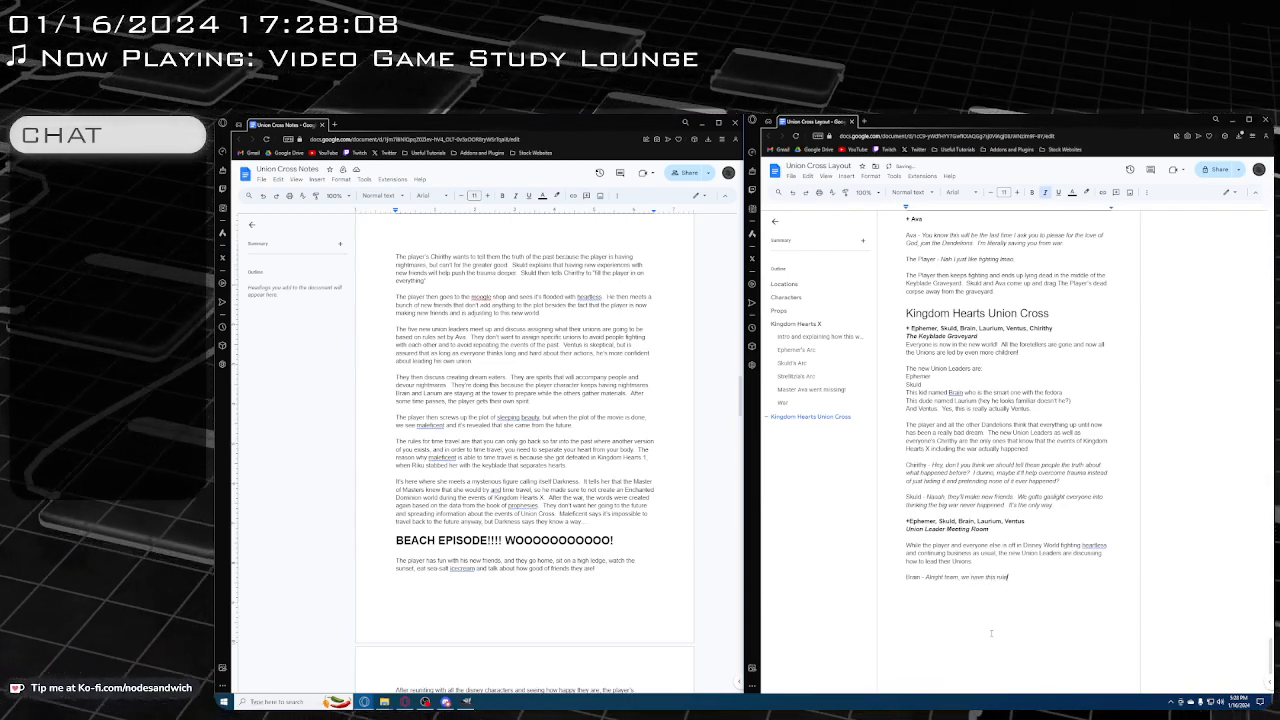
text(ebook given t)
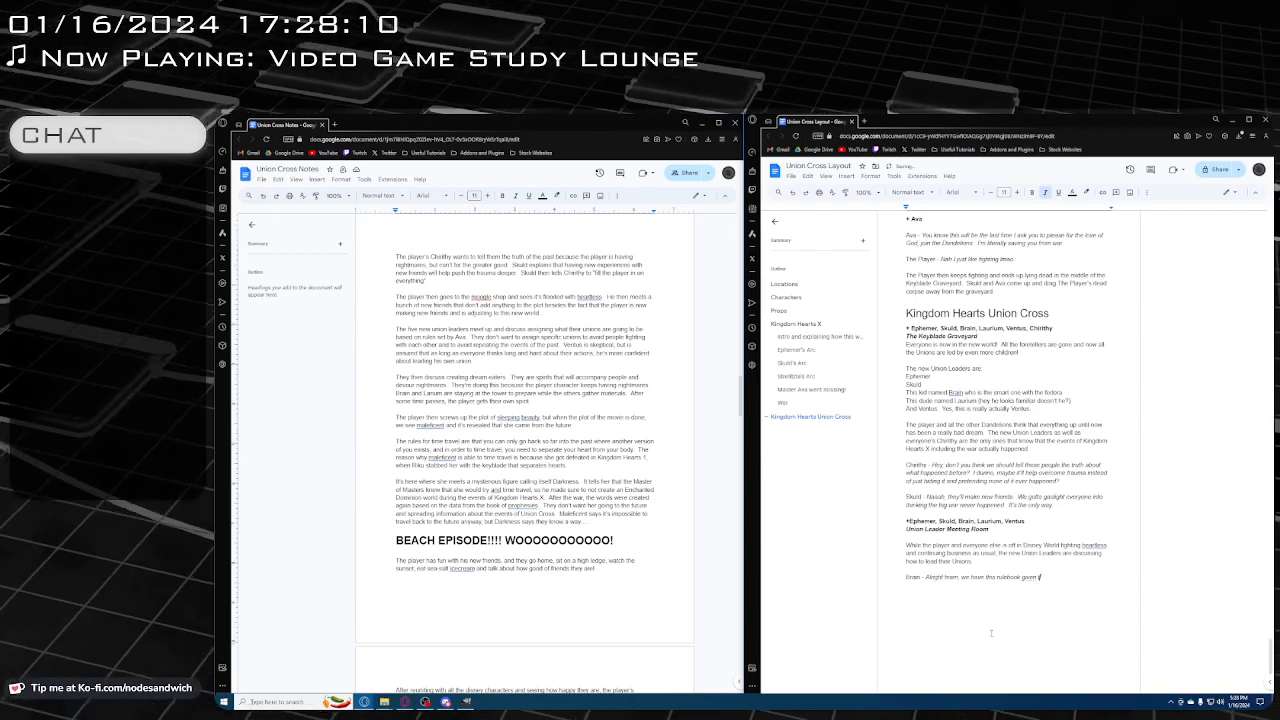
Finish Brain's italic line with "to us by Ava describing how we should be leading our Unions."
key(BackSpace)
text(to us by)
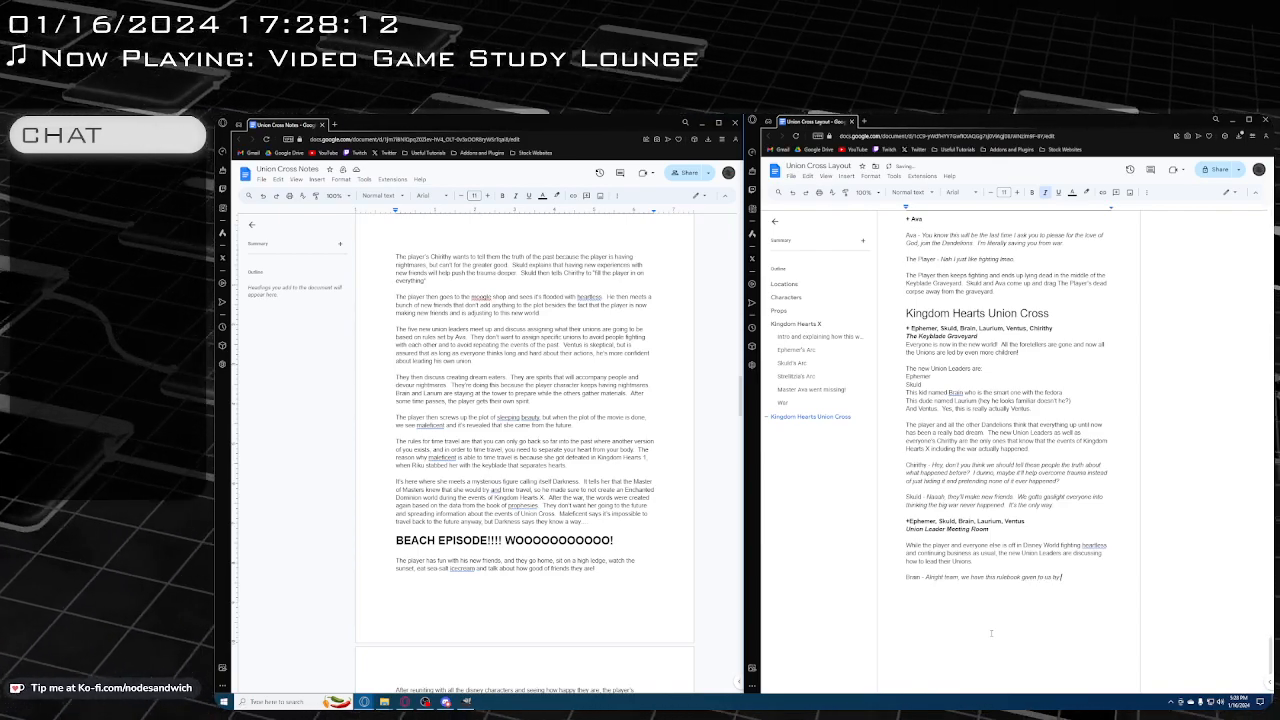
text( Ava)
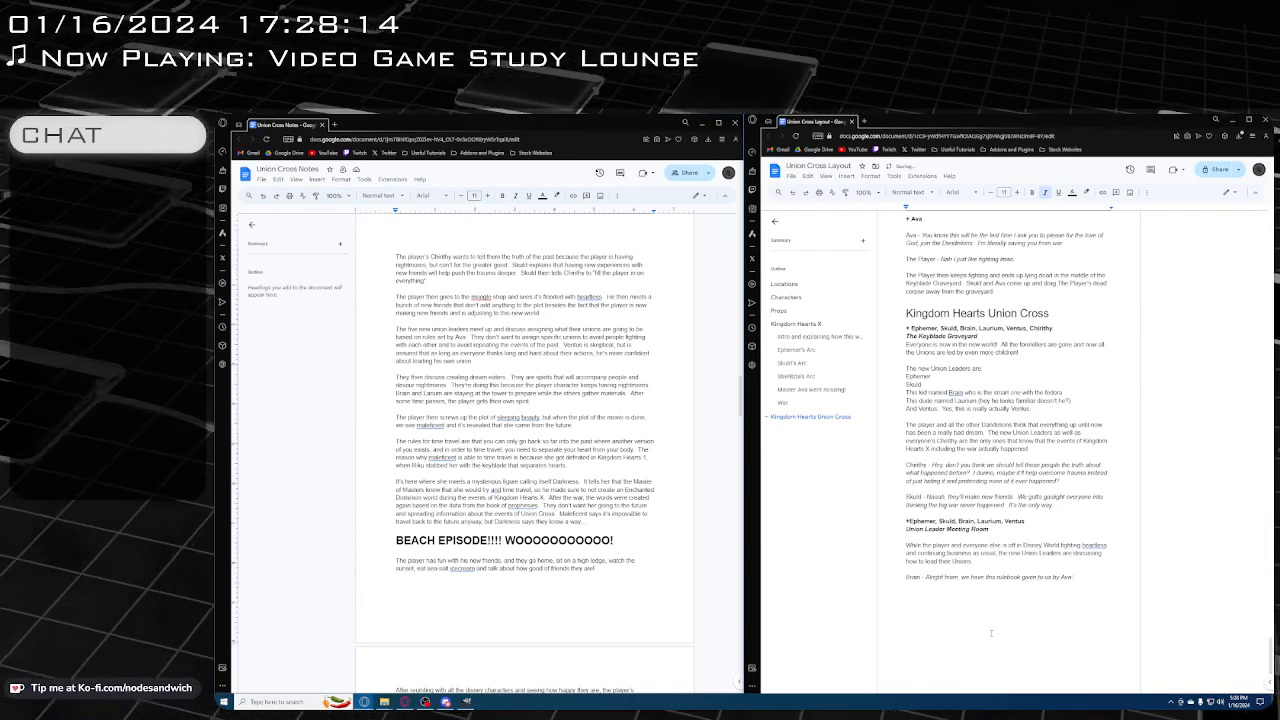
text(have this rulebook given to us by Ava descr)
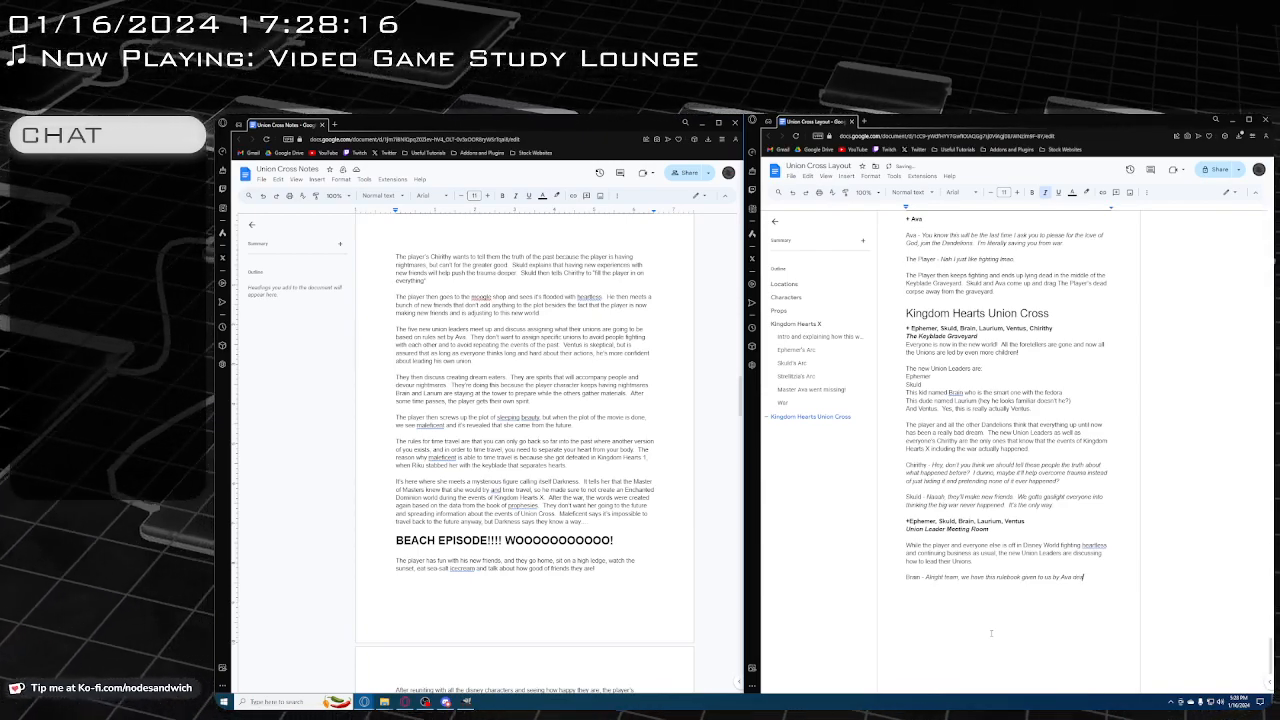
text(ibing)
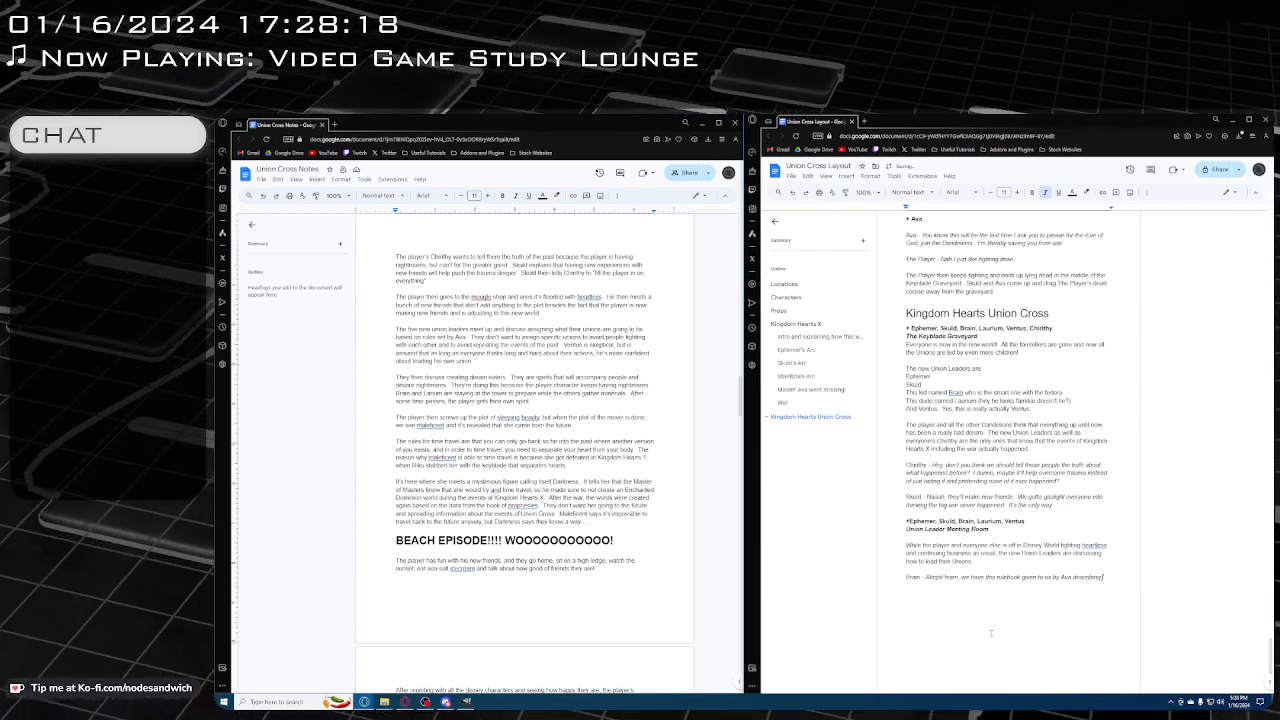
text( how we should b)
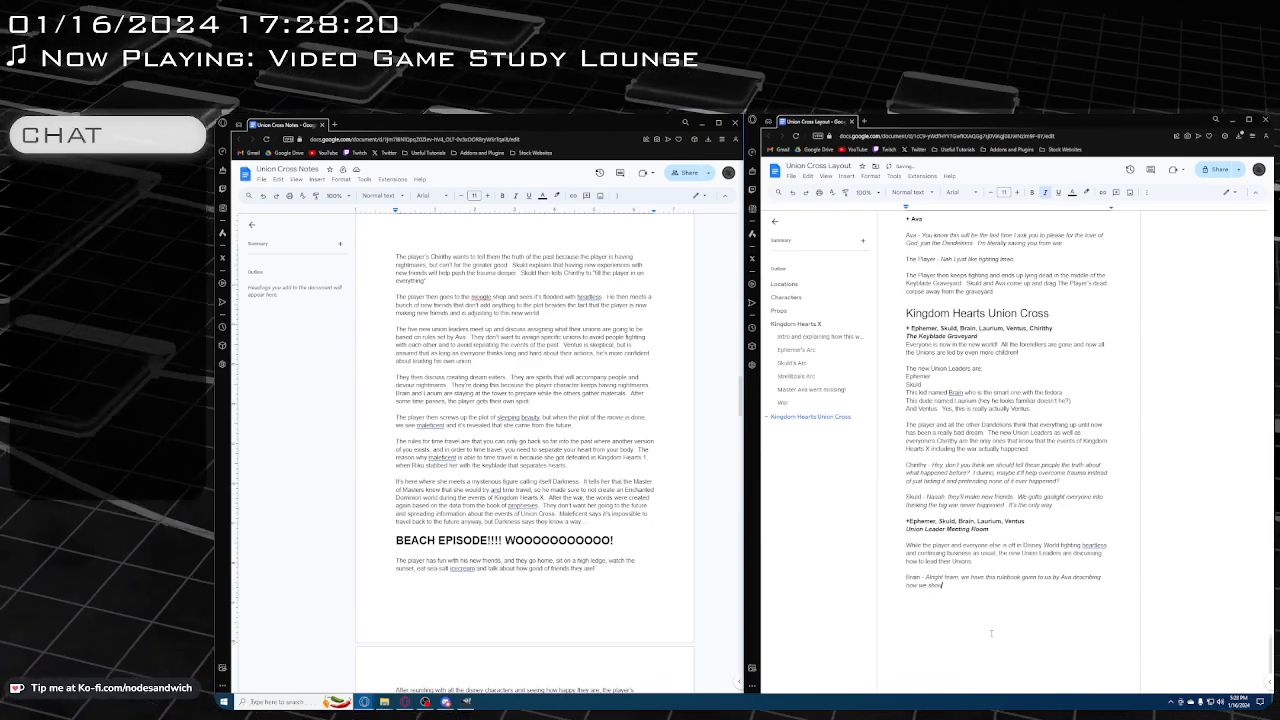
text(e leading our Unio)
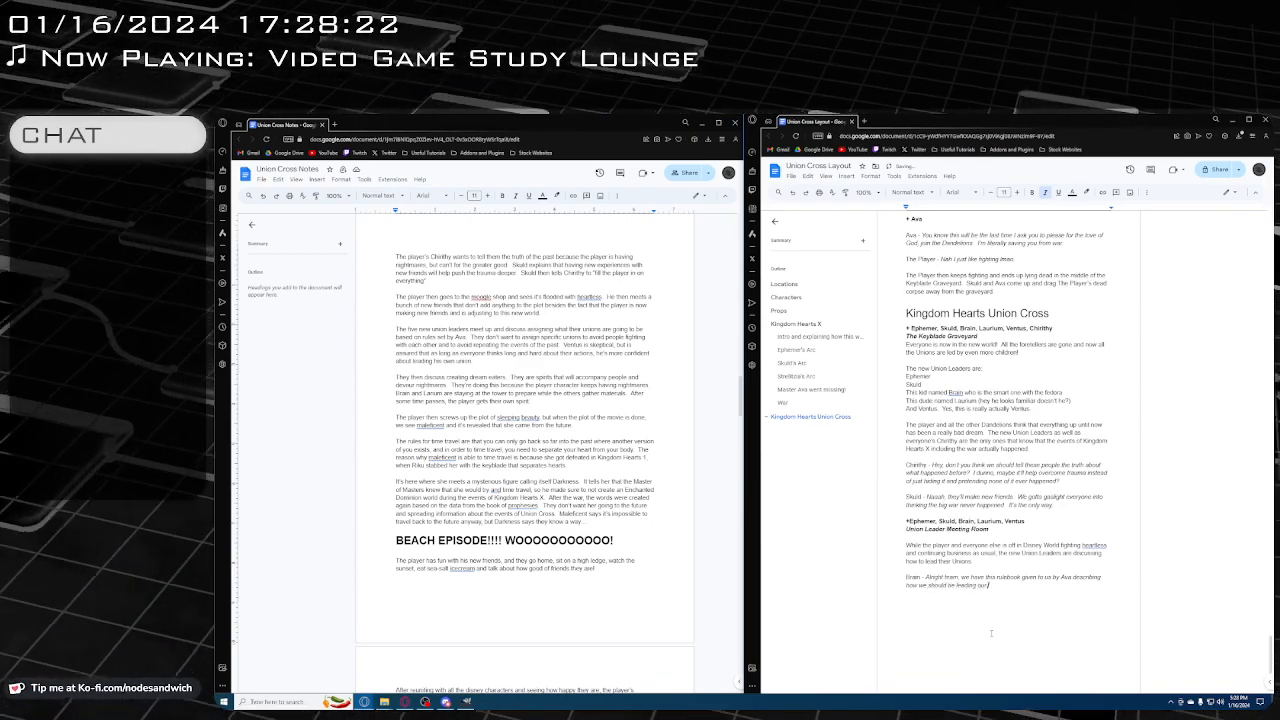
text(ns.)
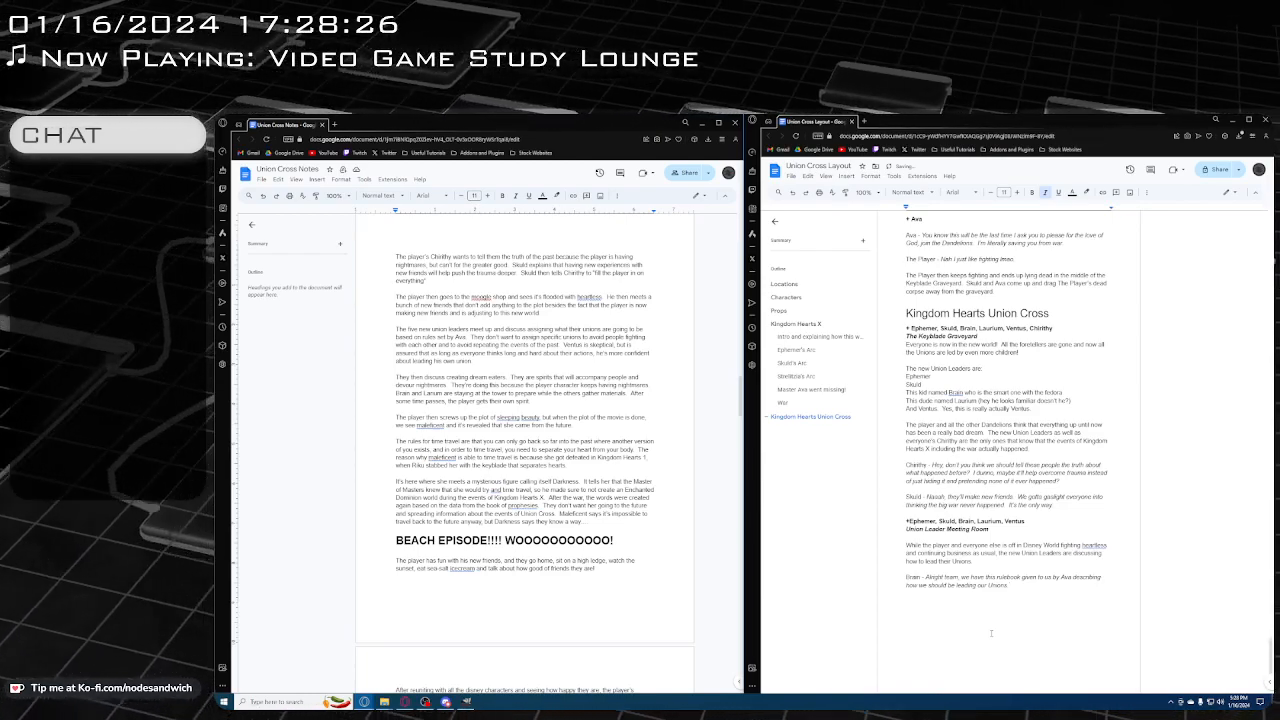
Below a blank line, start a plain "Ventus -" line with the italic dialogue "But that just basically"
key(Return)
key(ctrl+i)
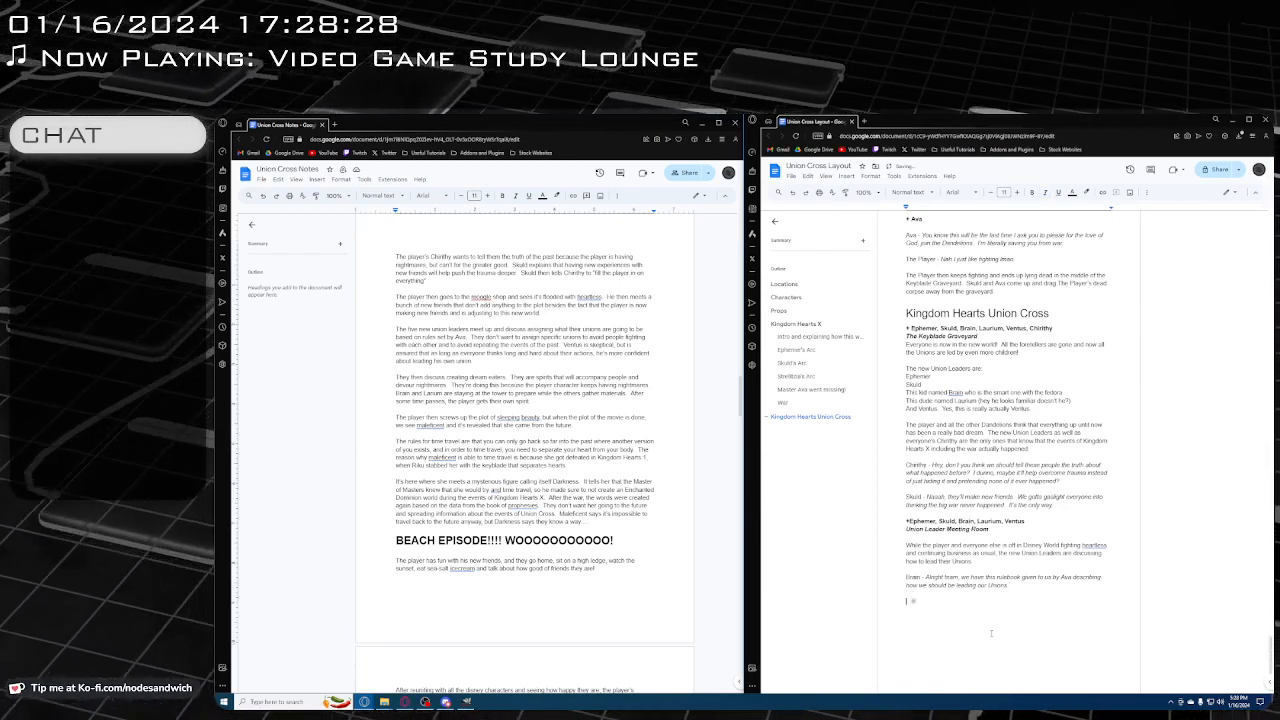
text(Ven)
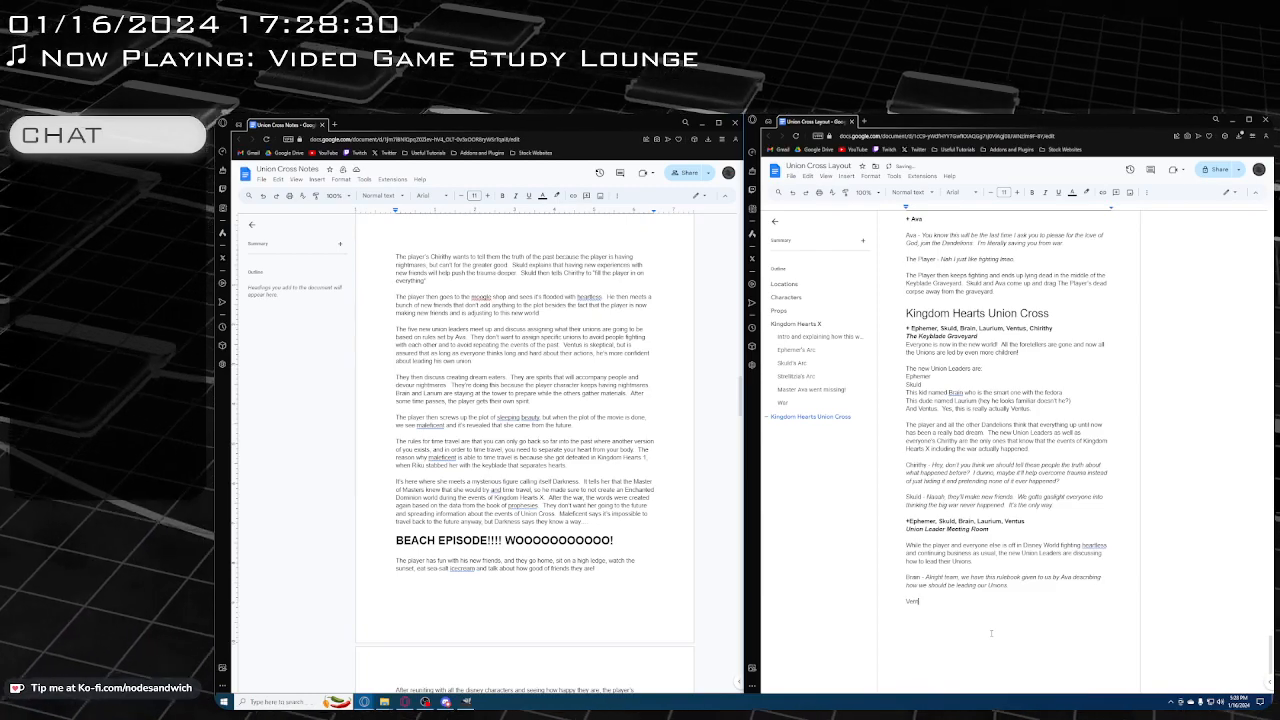
text(tus -)
key(ctrl+i)
text(Brai)
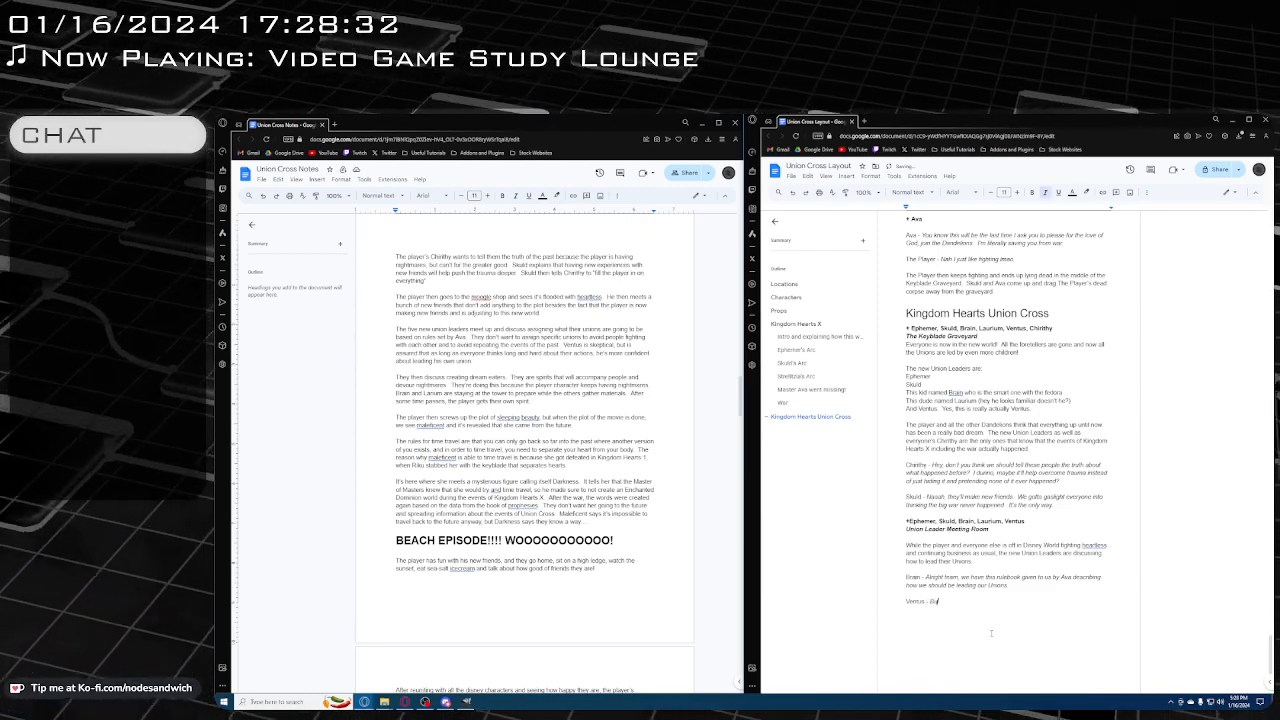
text(that)
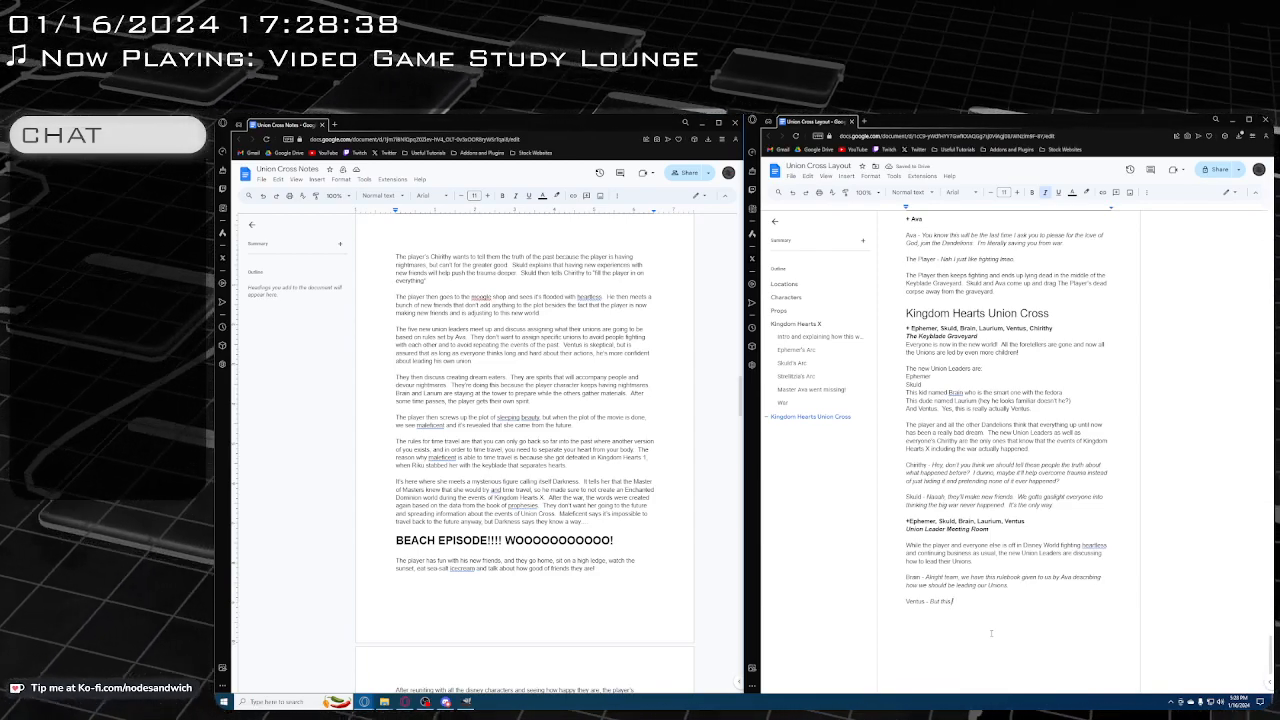
text(just basica)
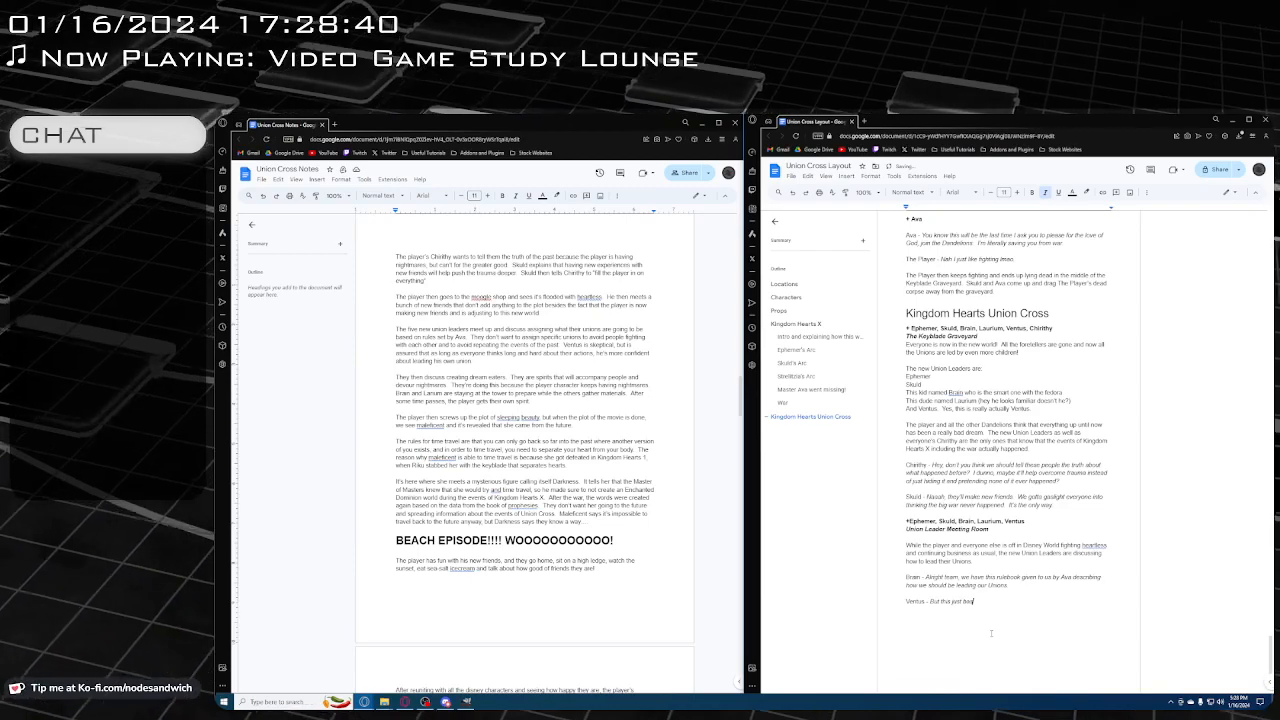
text(lly)
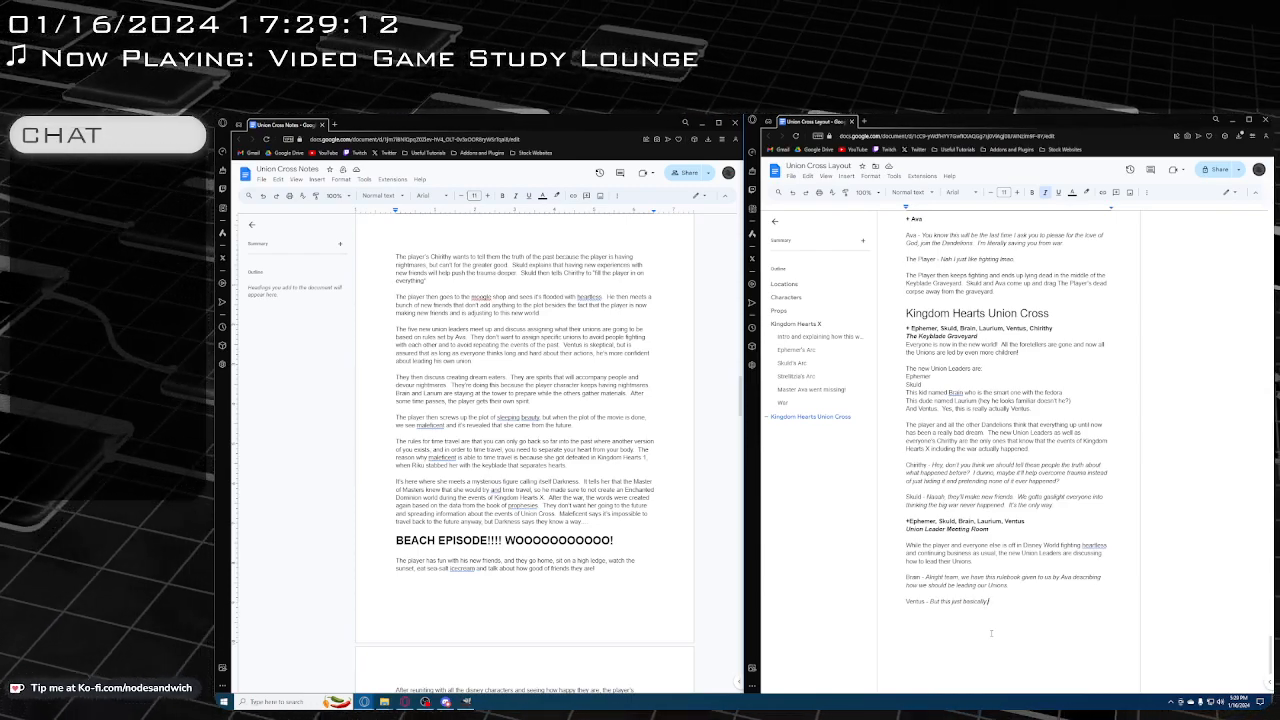
Continue Ventus's italic dialogue with "describes exactly"
text(de)
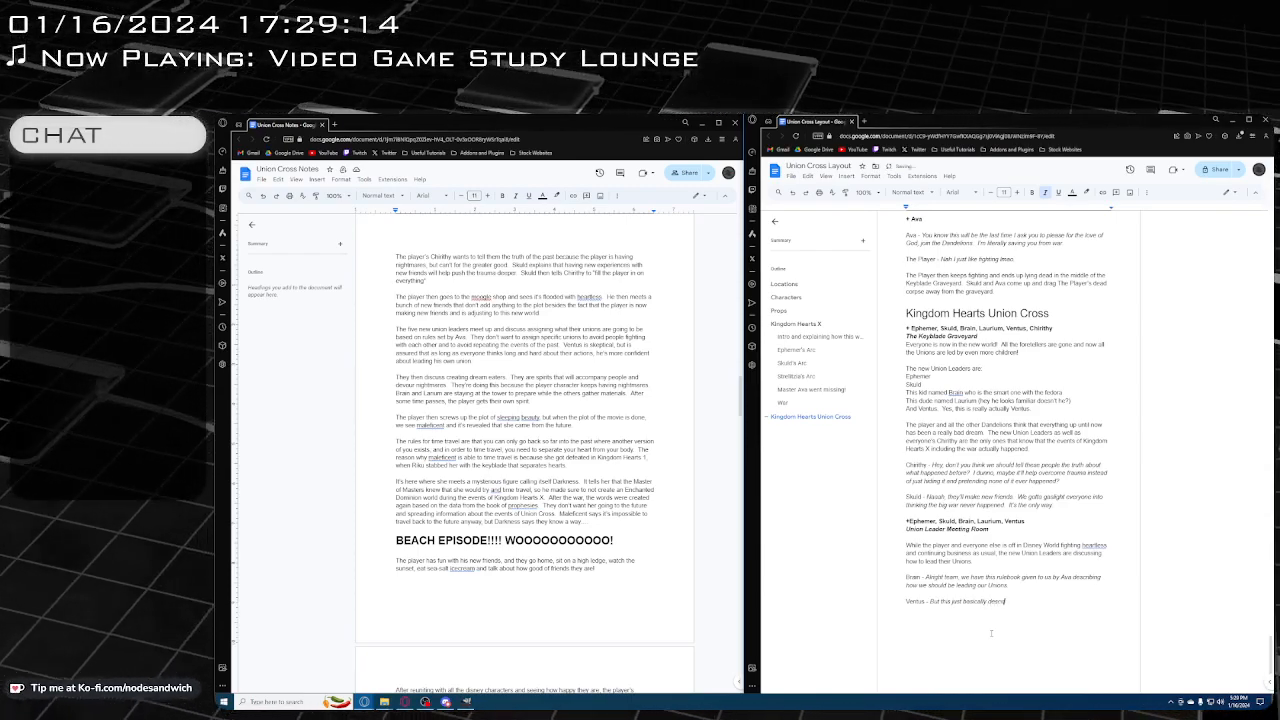
text(scribes)
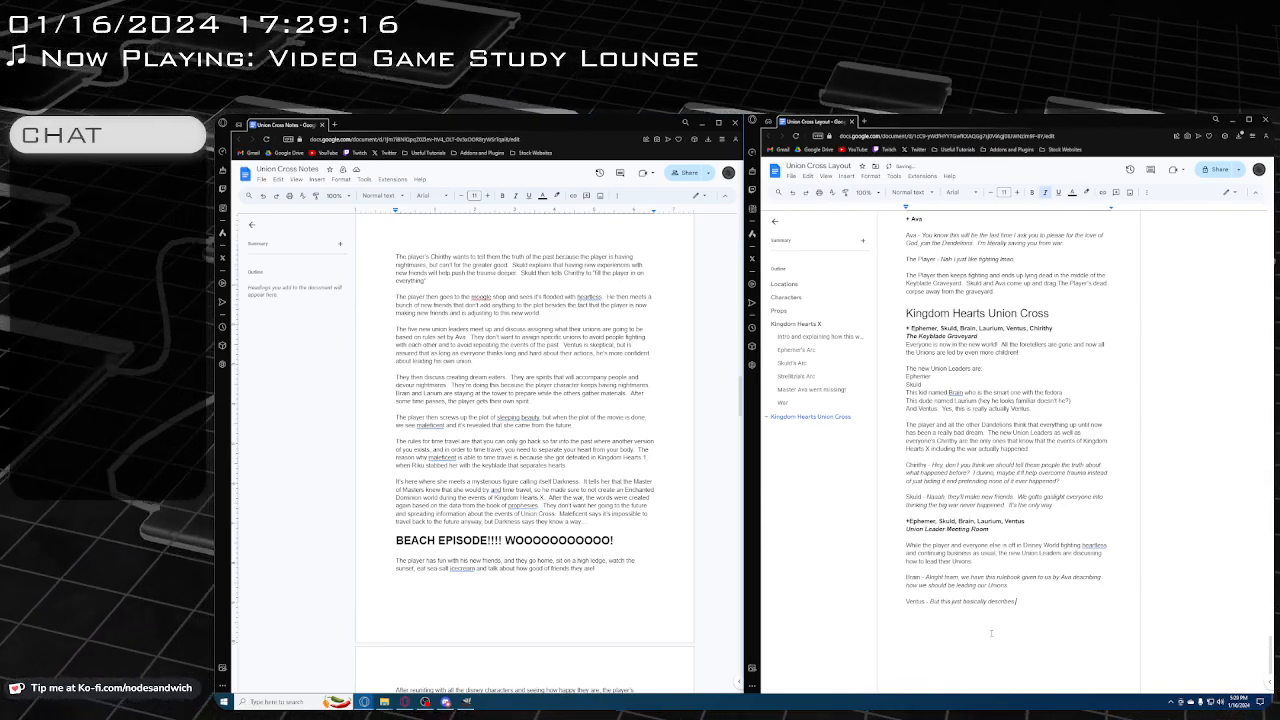
text( how the U)
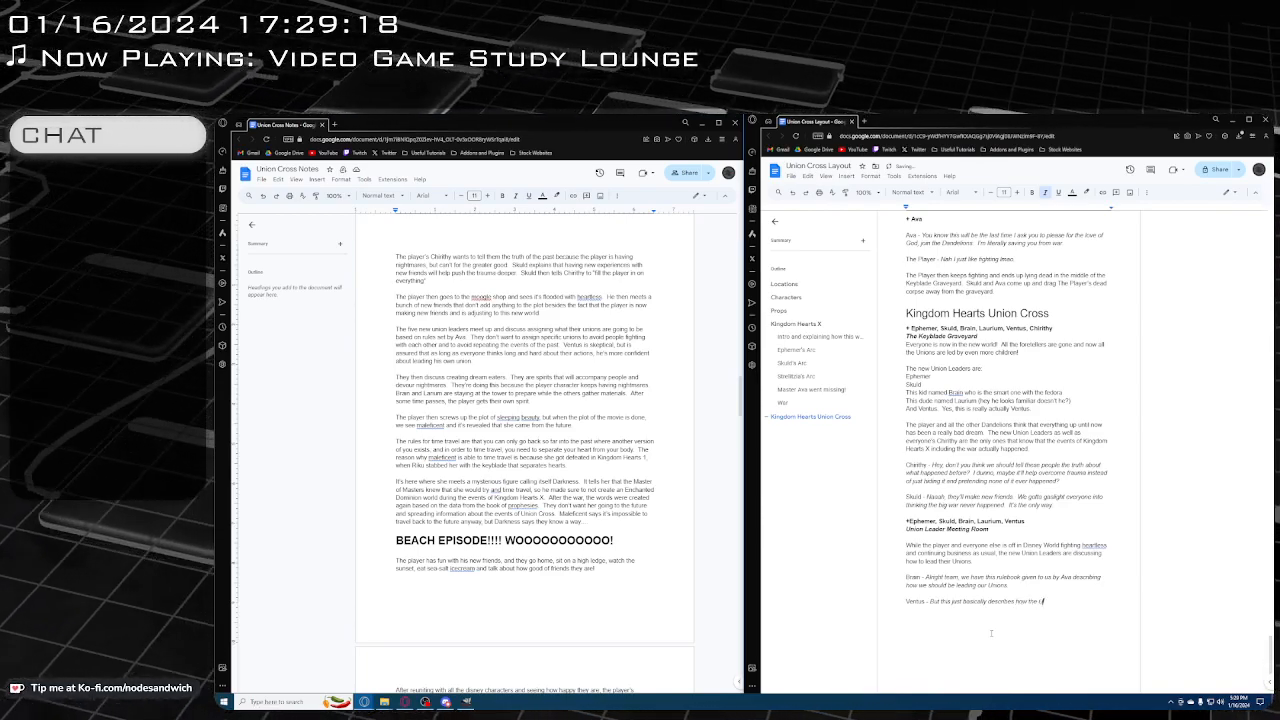
key(BackSpace)
key(BackSpace)
key(BackSpace)
key(BackSpace)
key(BackSpace)
key(BackSpace)
key(BackSpace)
key(BackSpace)
key(BackSpace)
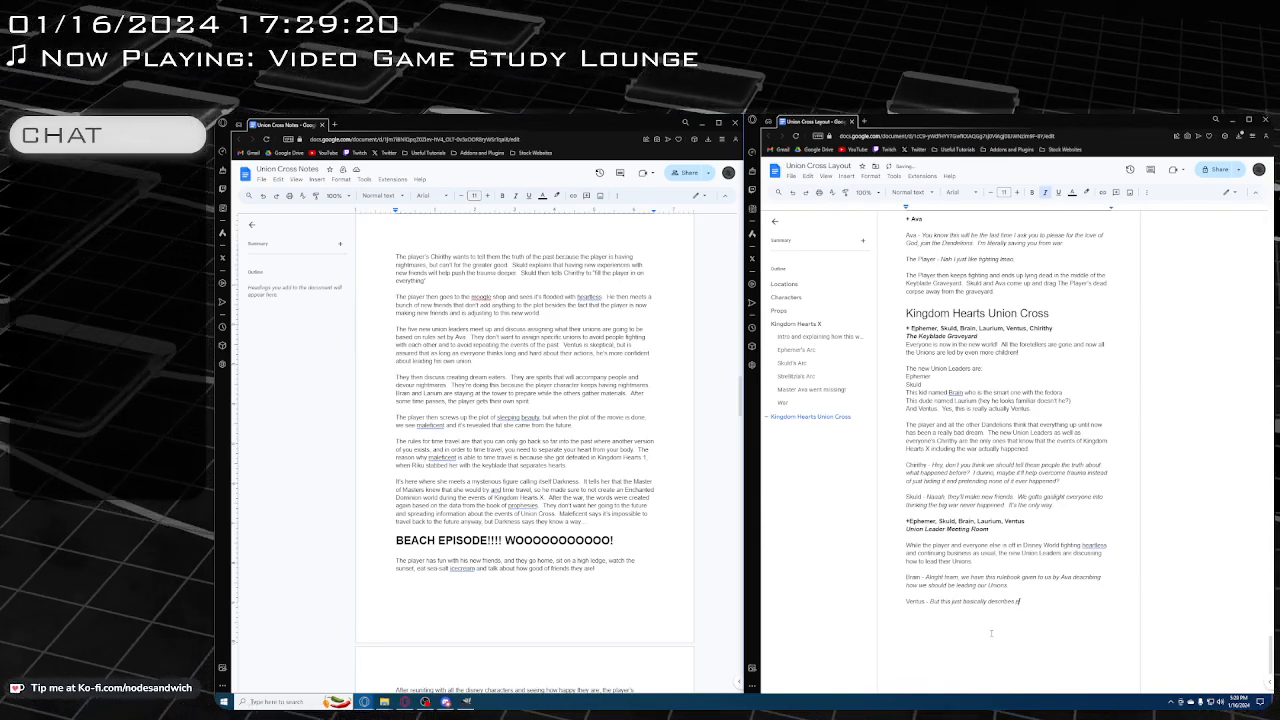
text(exactly)
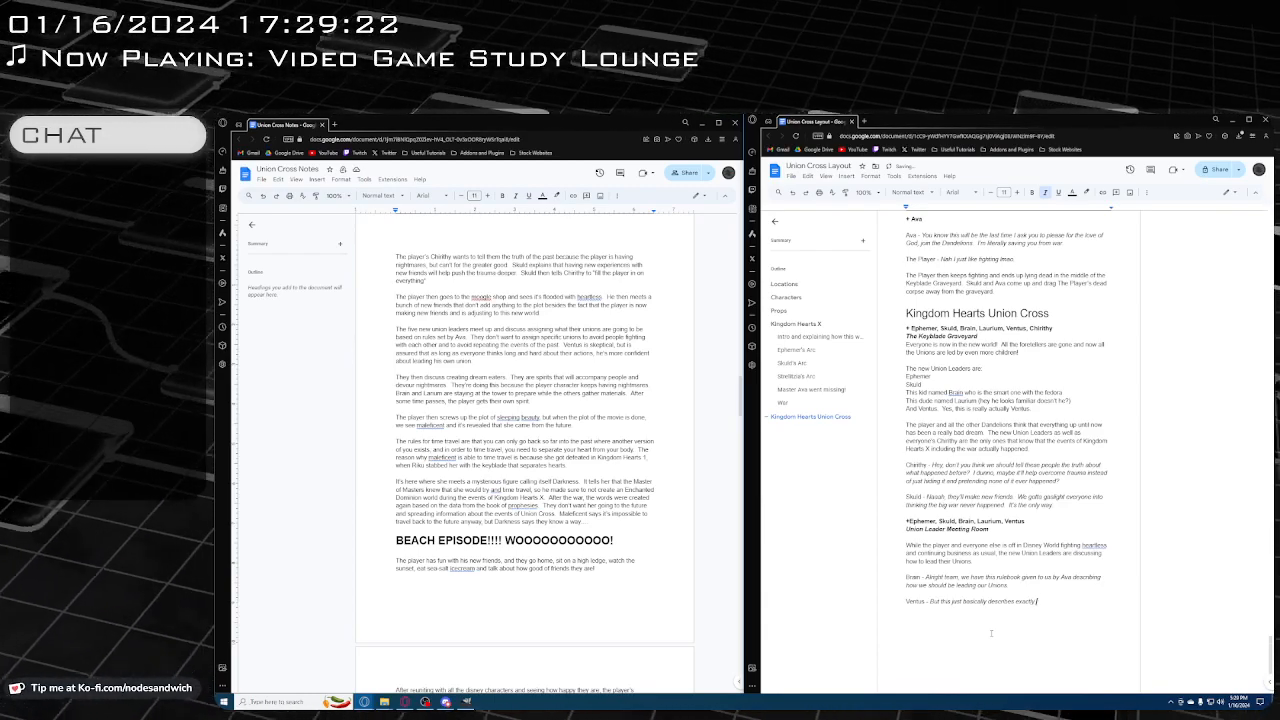
text( how the Union)
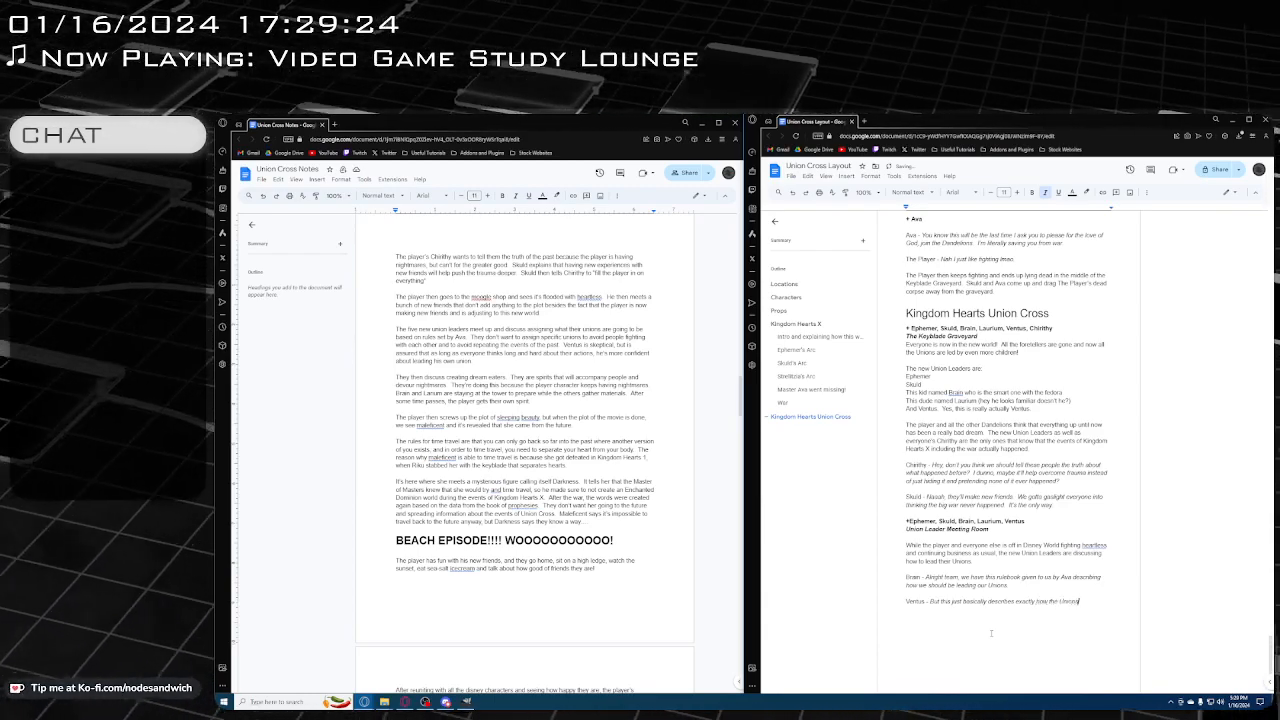
text(s are)
Extend Ventus's dialogue with "how the Unions were established"
key(BackSpace)
key(BackSpace)
key(BackSpace)
key(BackSpace)
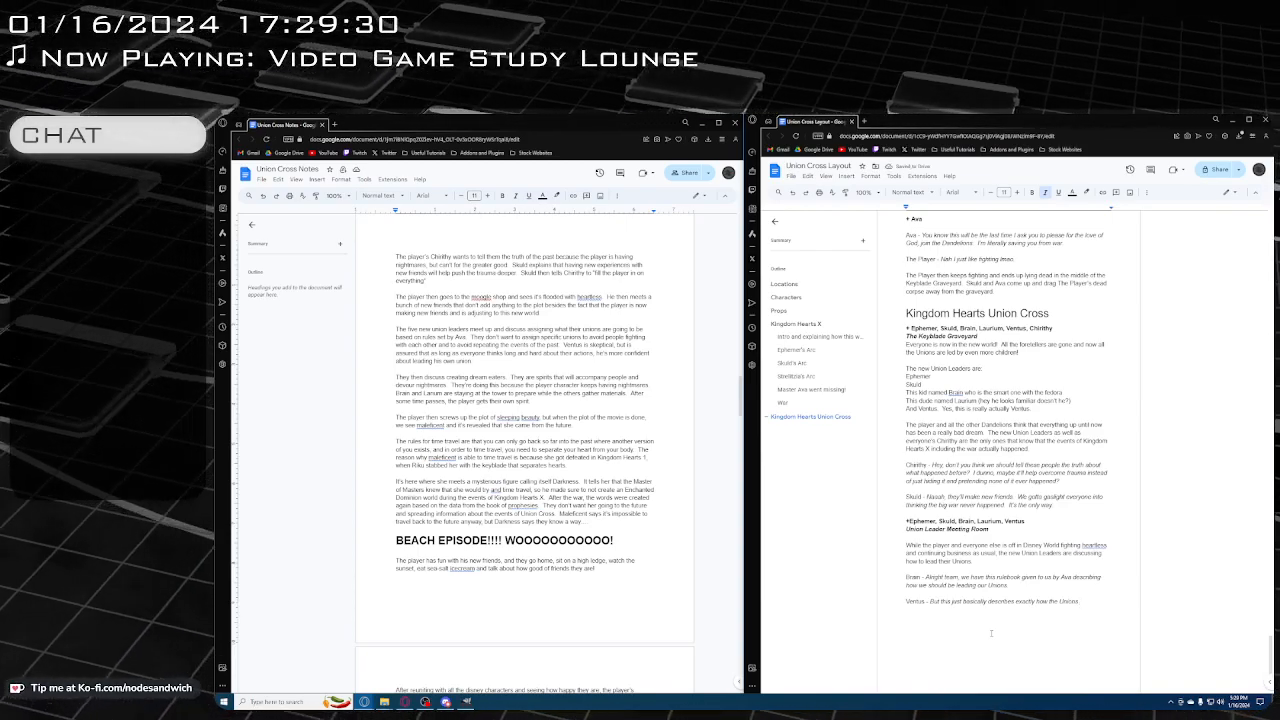
text(were)
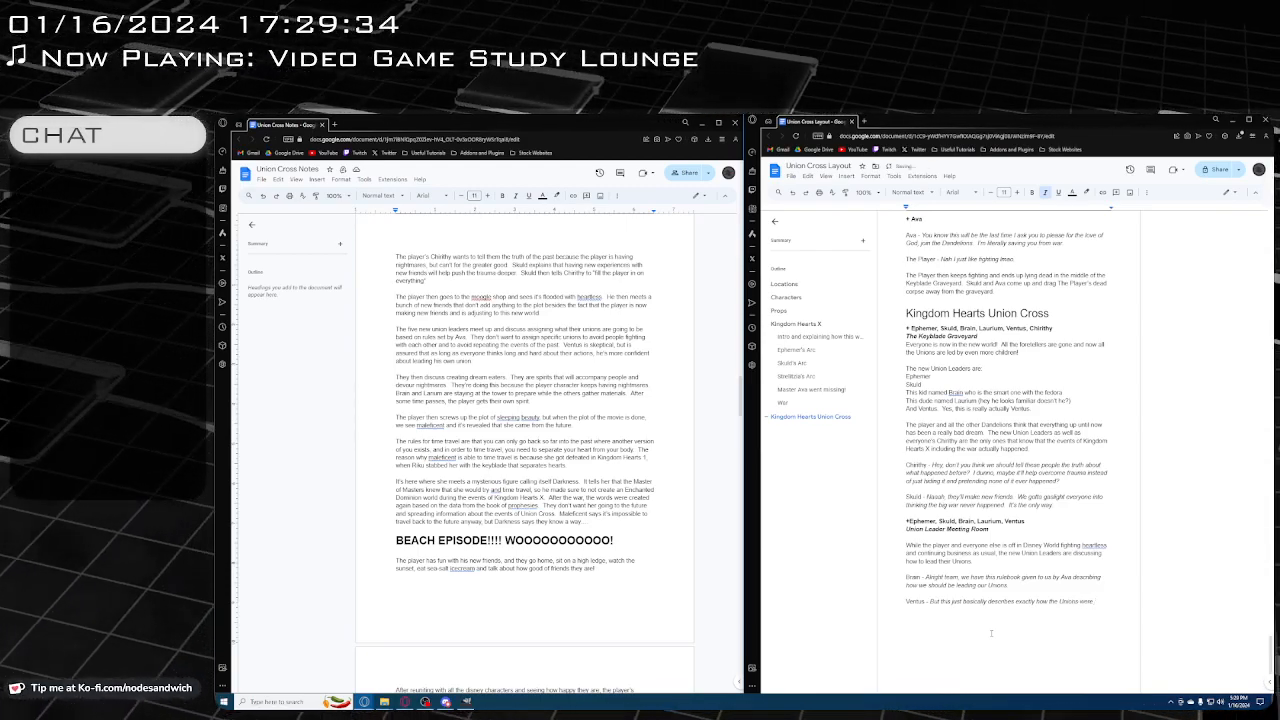
text( ev)
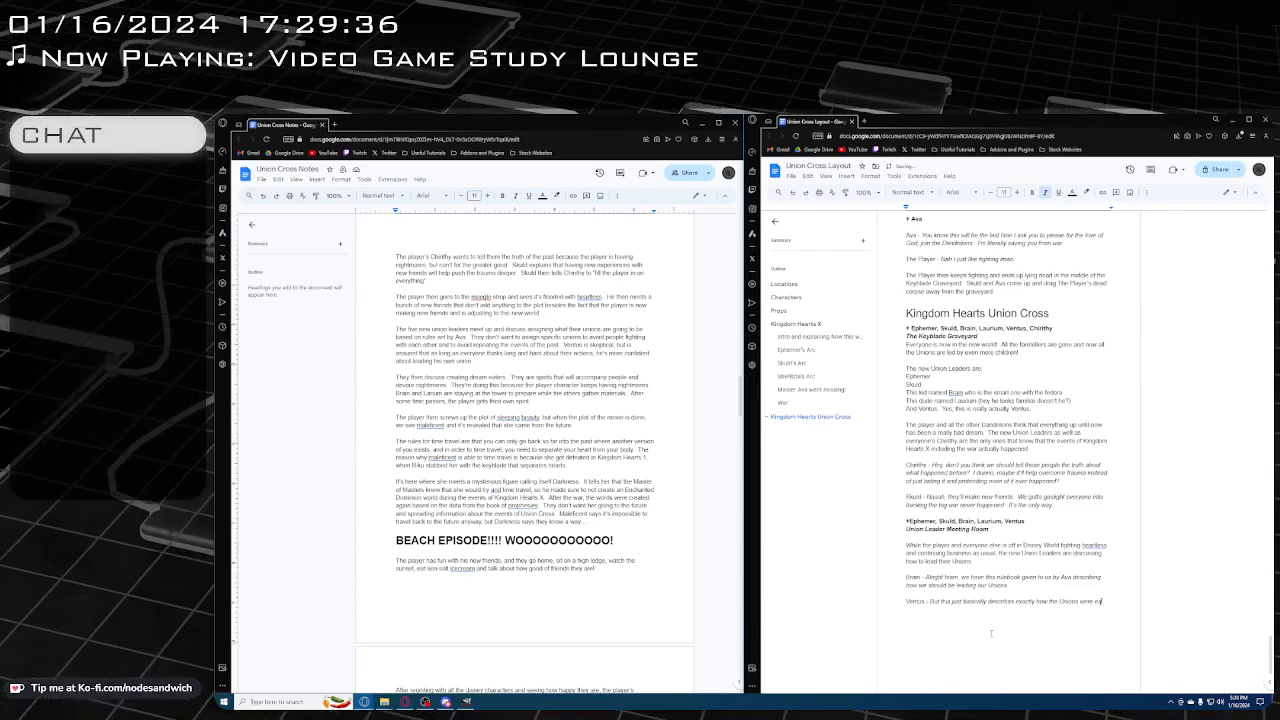
key(BackSpace)
text(stablished)
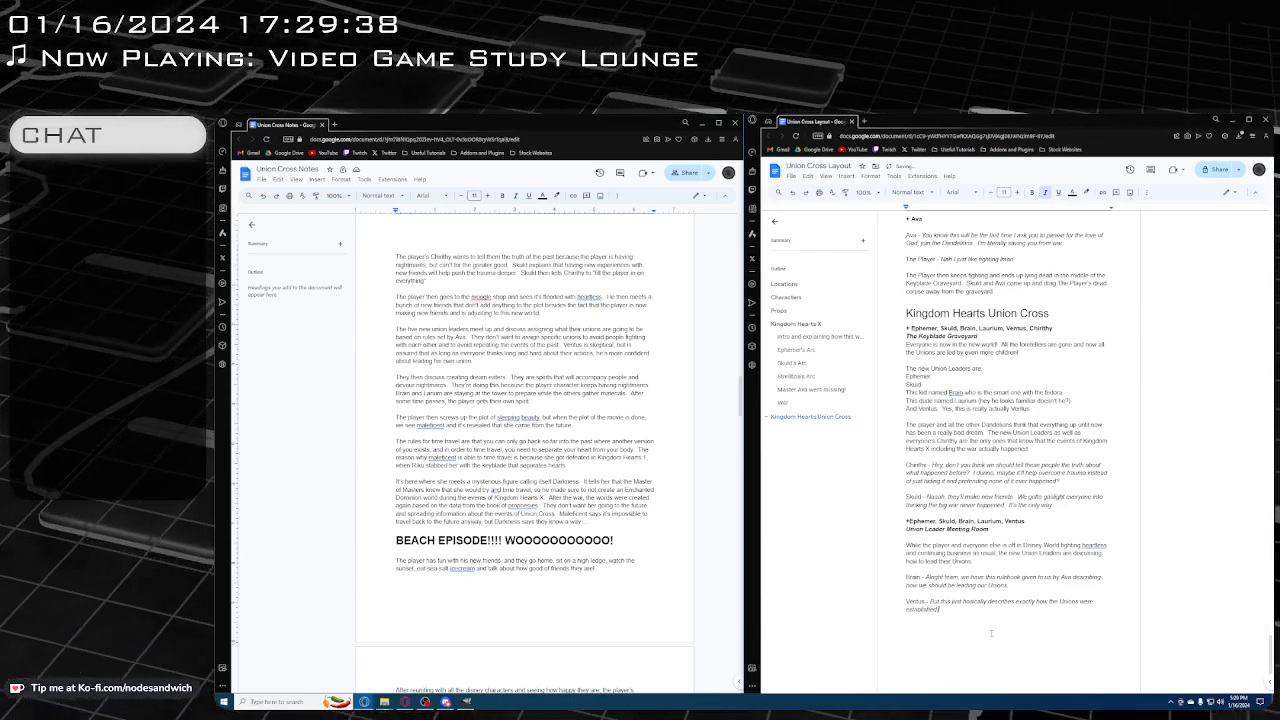
text( before Didn't I)
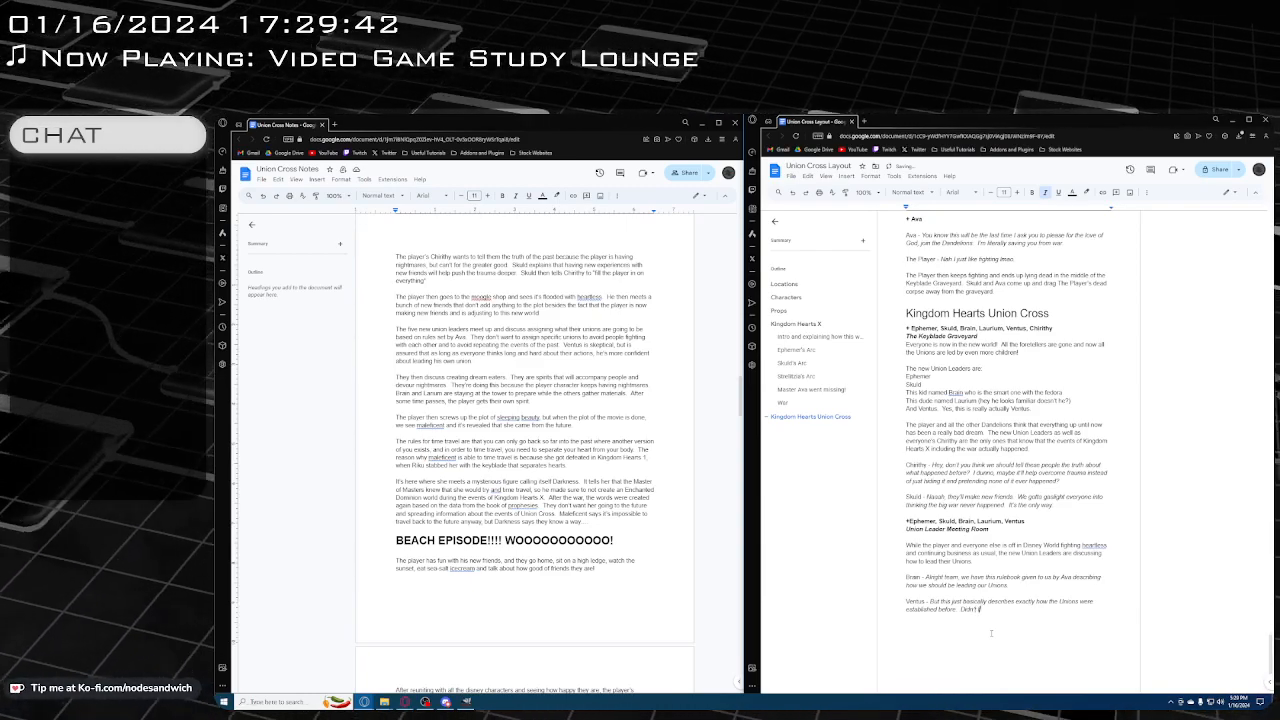
text( that lead to uh t)
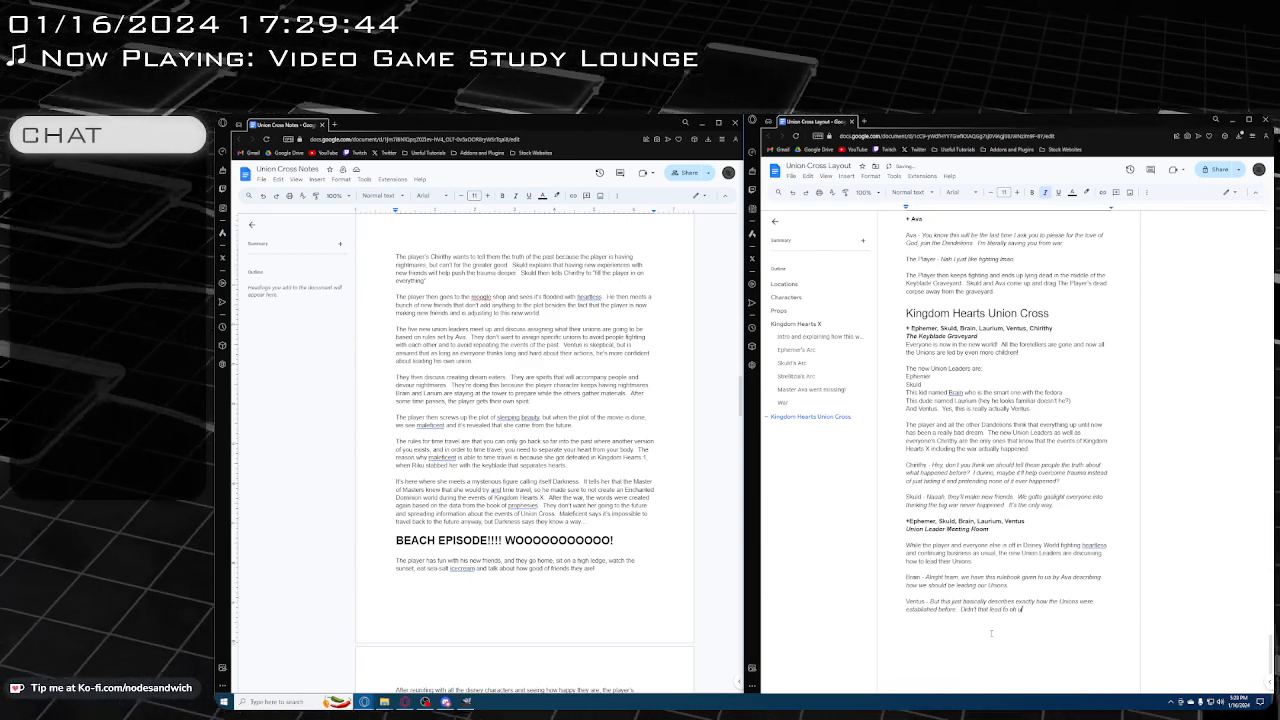
text( don't kn)
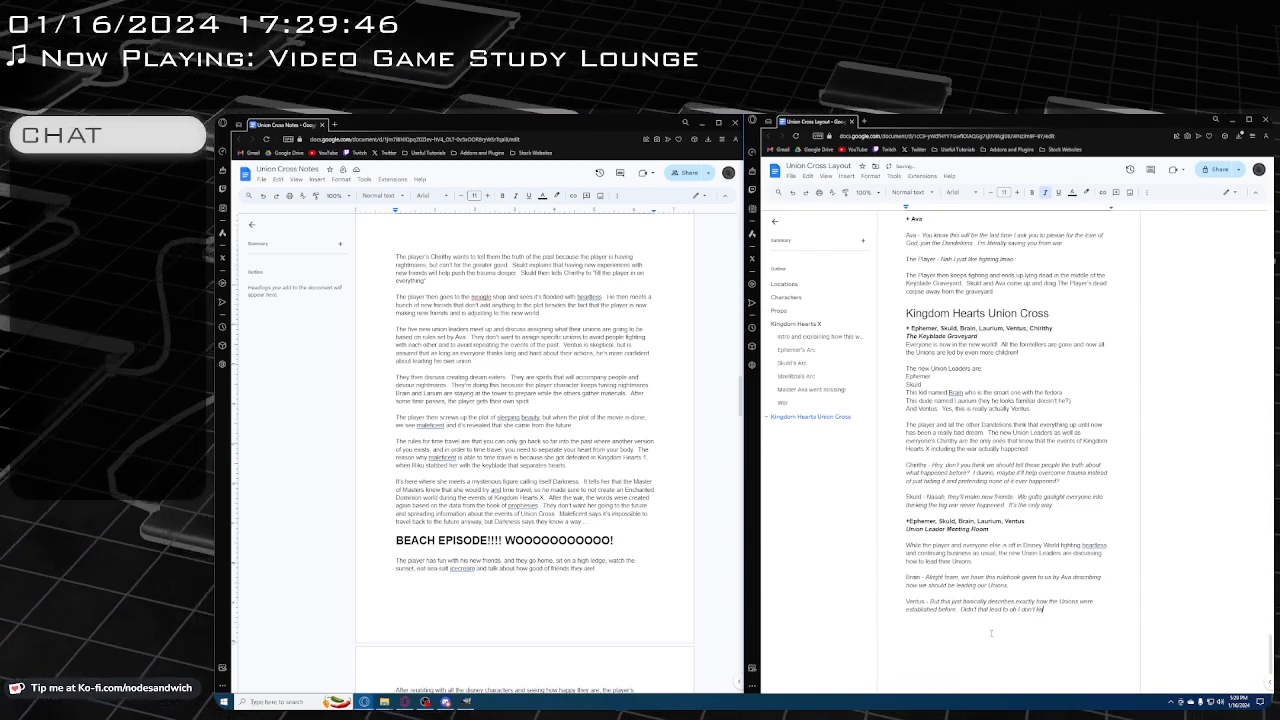
text(ow. WAIT)
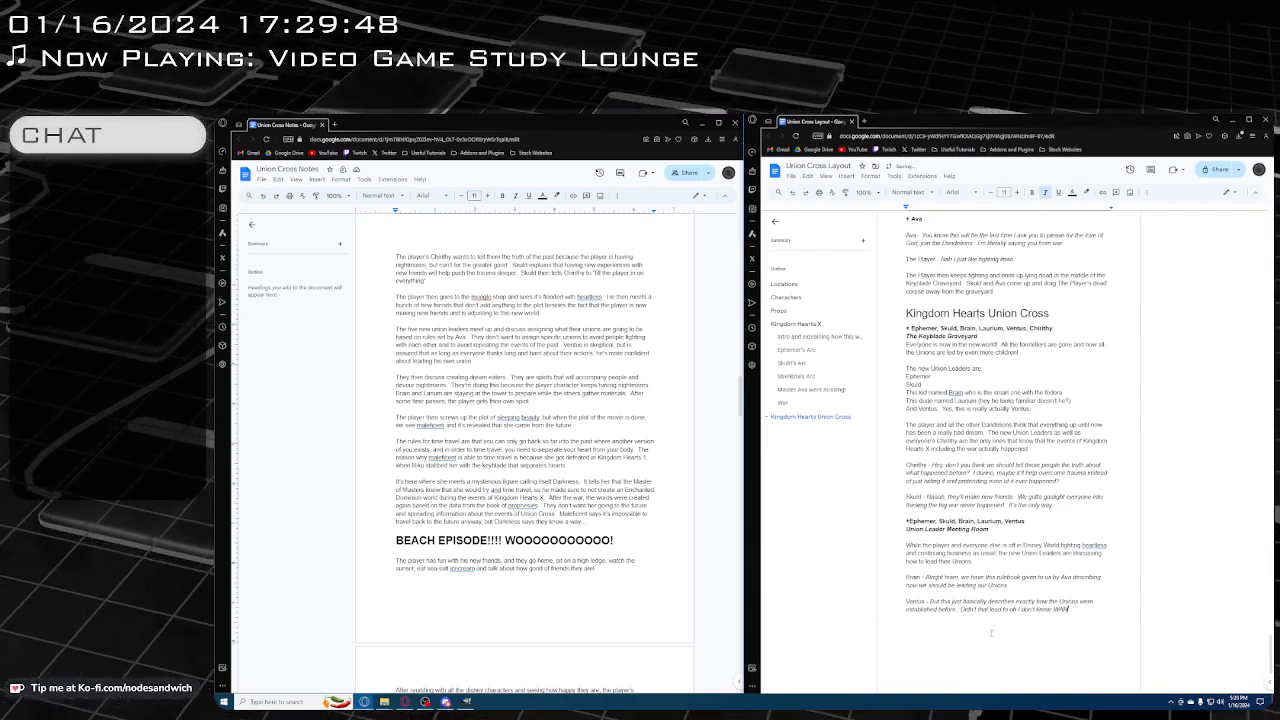
text(?)
Finish Ventus's line with "before. Didn't that lead to oh I don't know, WAR?" and start a non-italic paragraph below a blank line
key(Return)
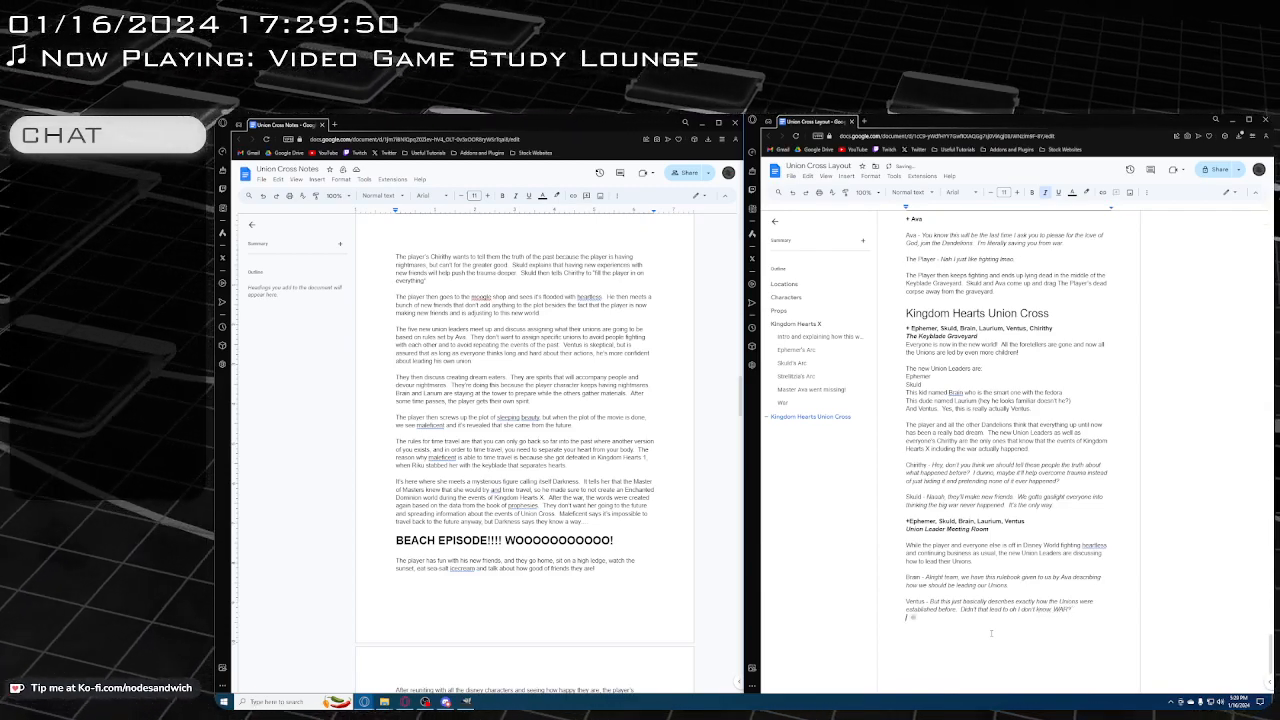
key(ctrl+b)
key(ctrl+i)
key(Return)
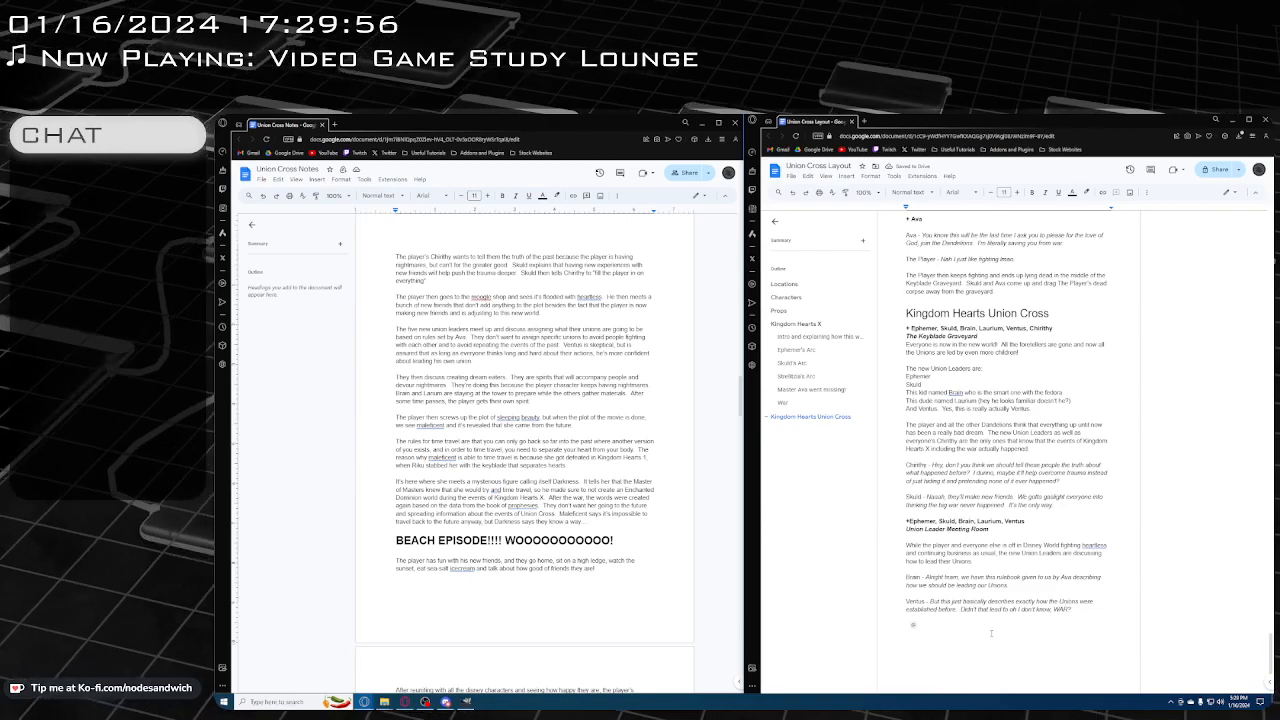
Write a plain "Brain -" line with the italic dialogue "Nope, we gotta follow the rulebook exactly"
text(Brain -)
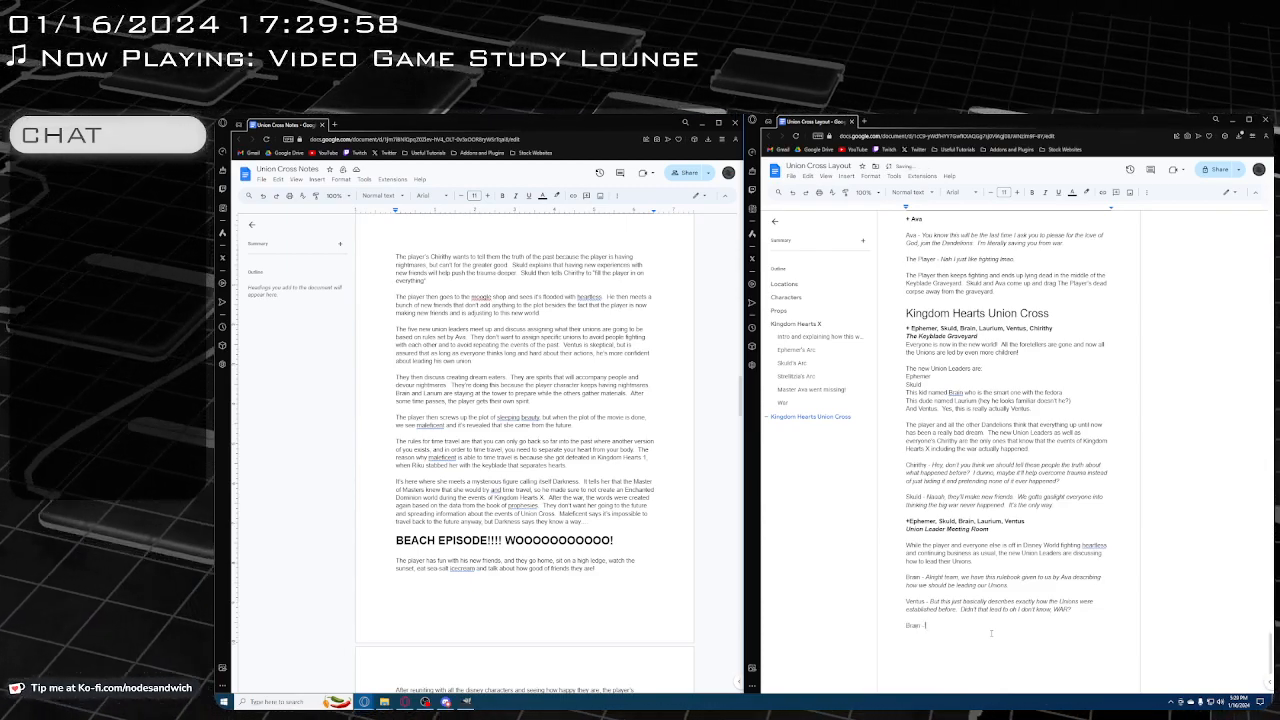
key(ctrl+i)
text(Nope, we)
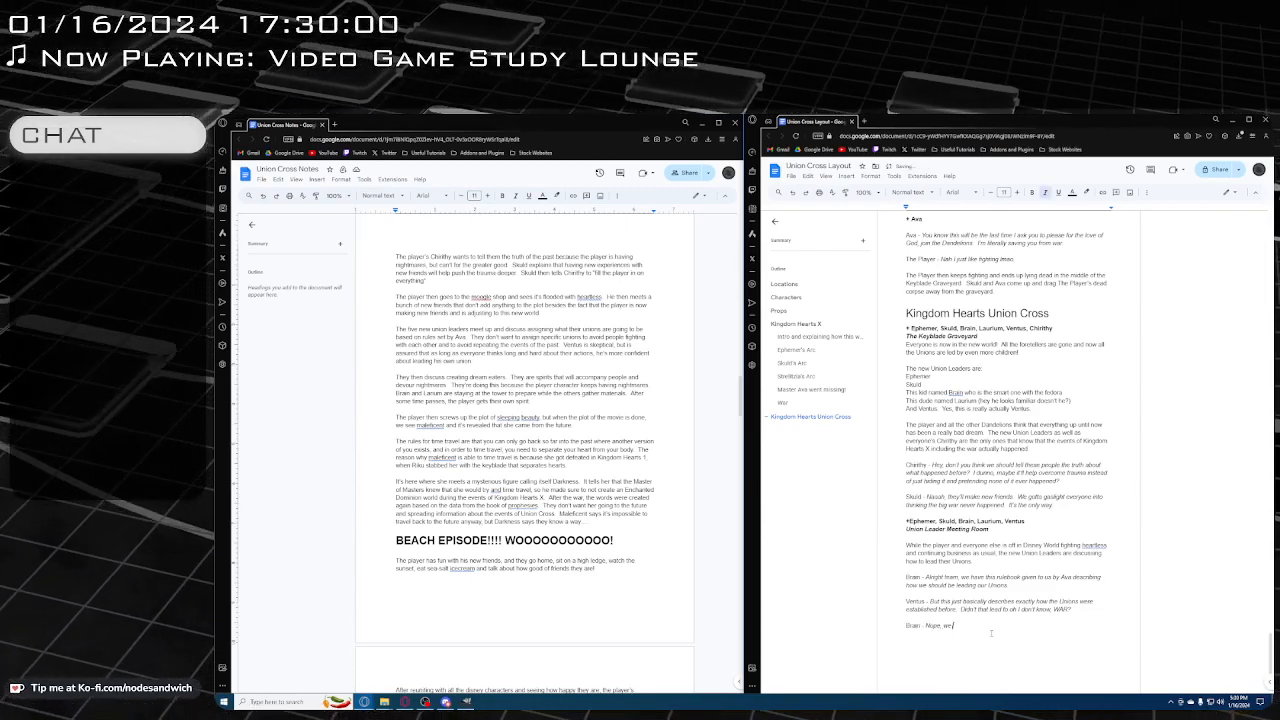
text( gotta follow the)
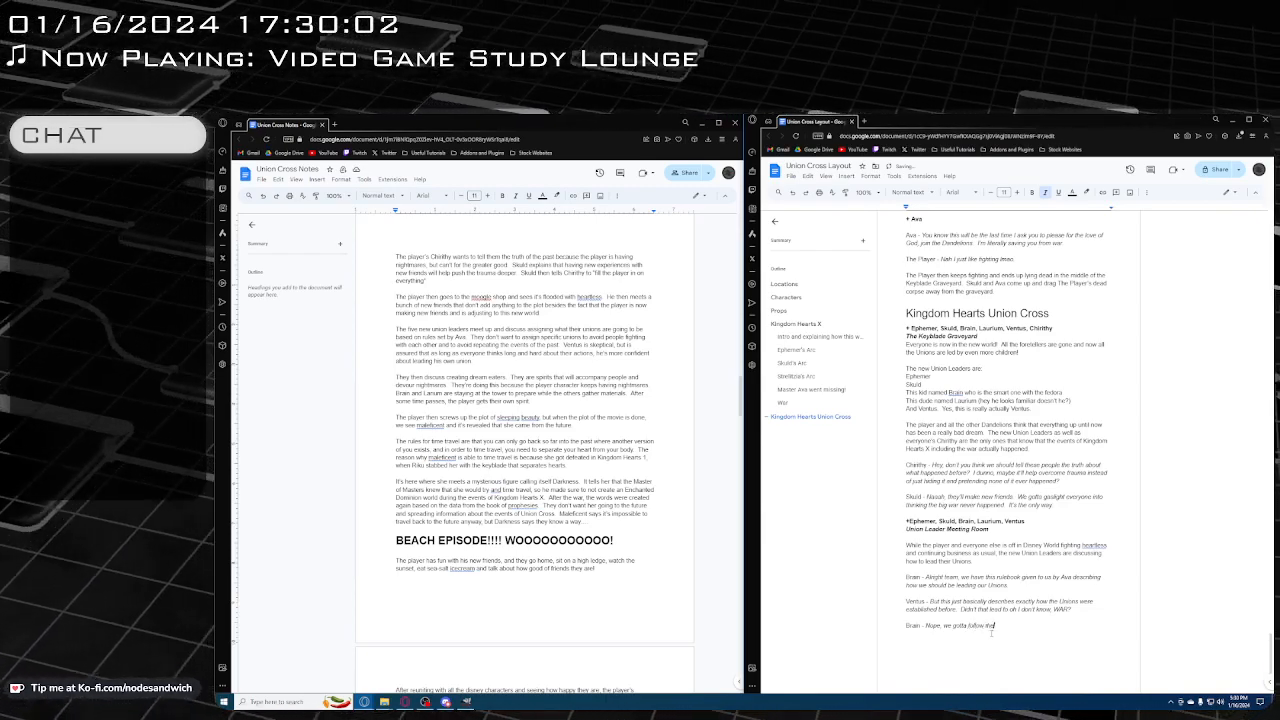
text( rulebook)
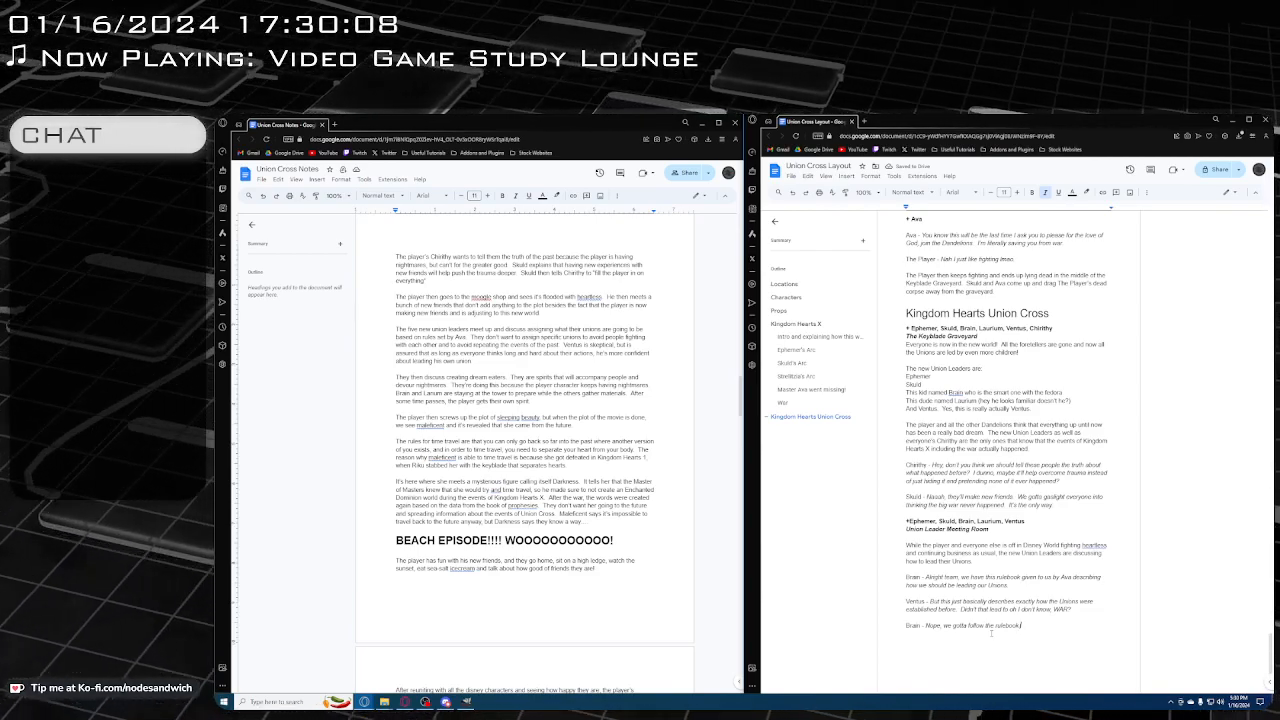
text(exactly.)
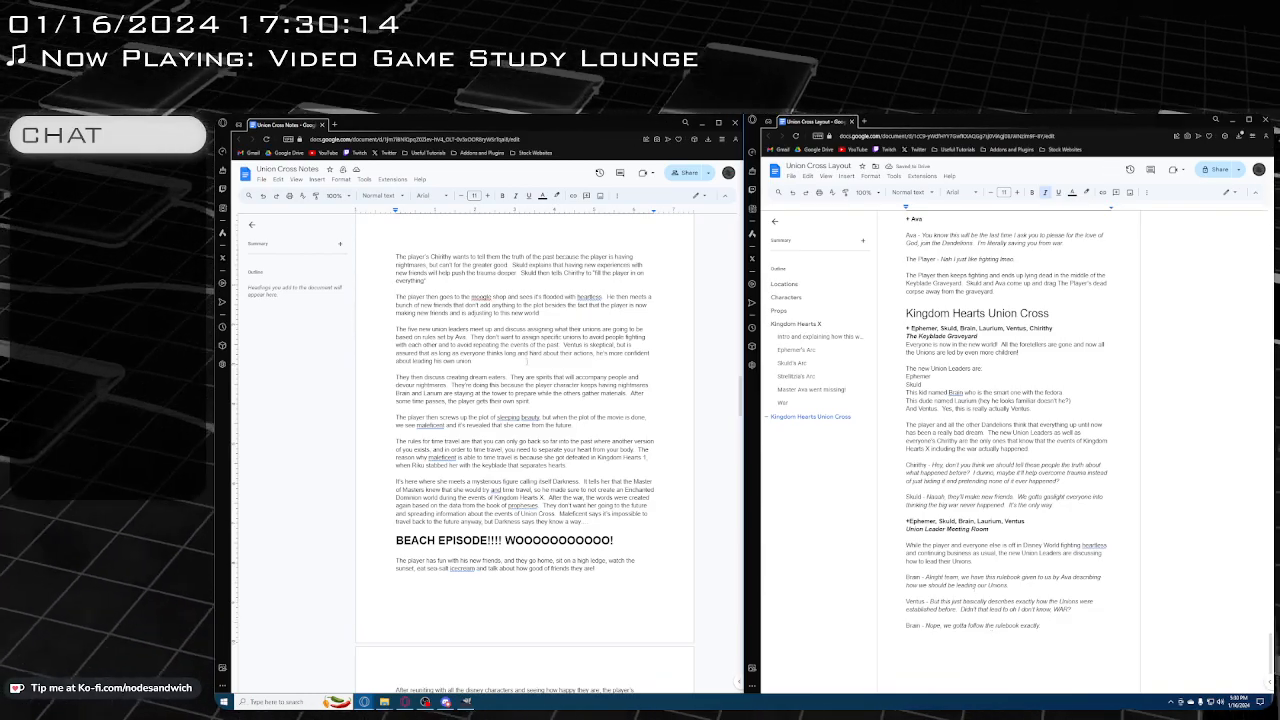
Check the notes, and reword Ventus's line to say "how the Unions were led before" in place of "established before"
scroll(524, 440, down, 5)
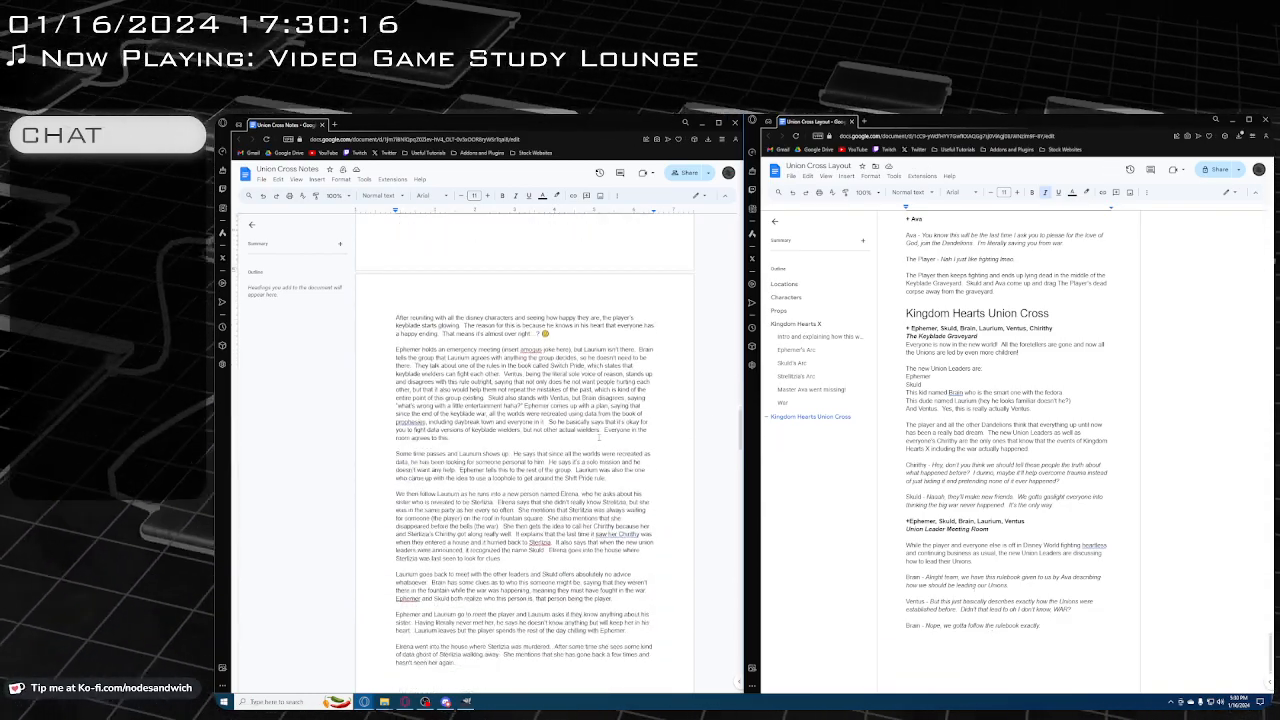
scroll(524, 450, down, 3)
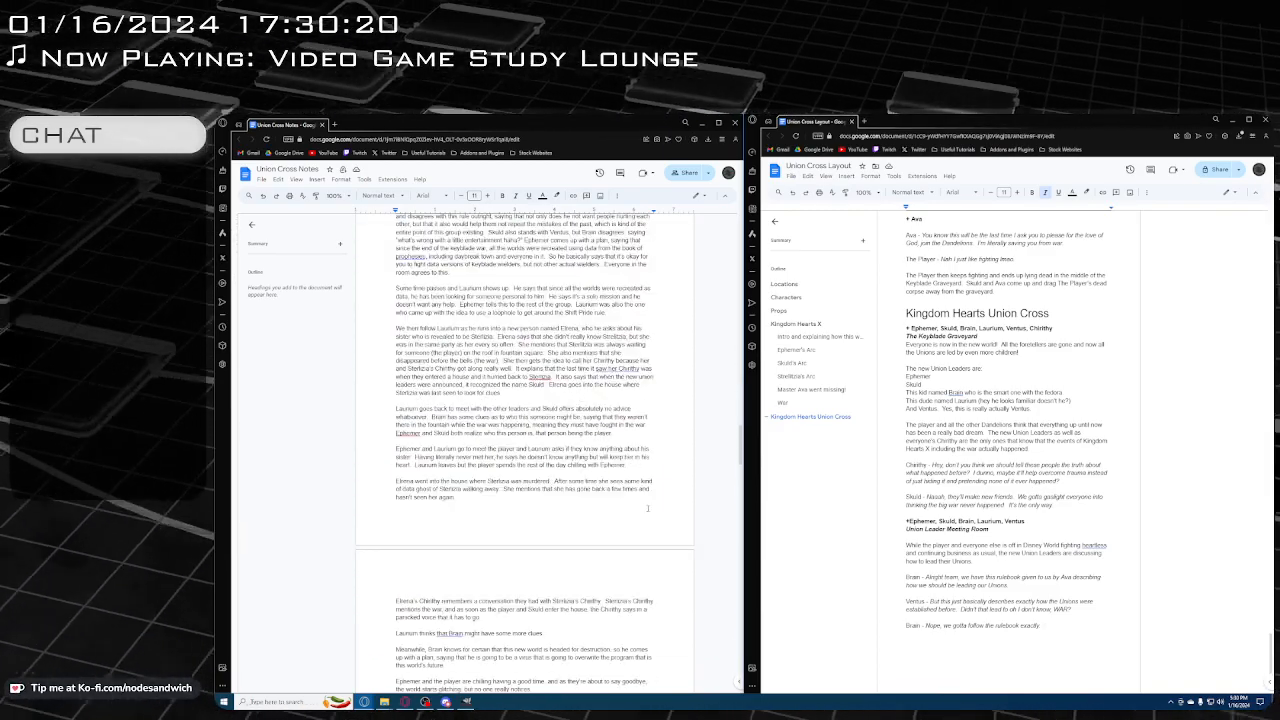
scroll(712, 536, down, 10)
scroll(712, 536, up, 3)
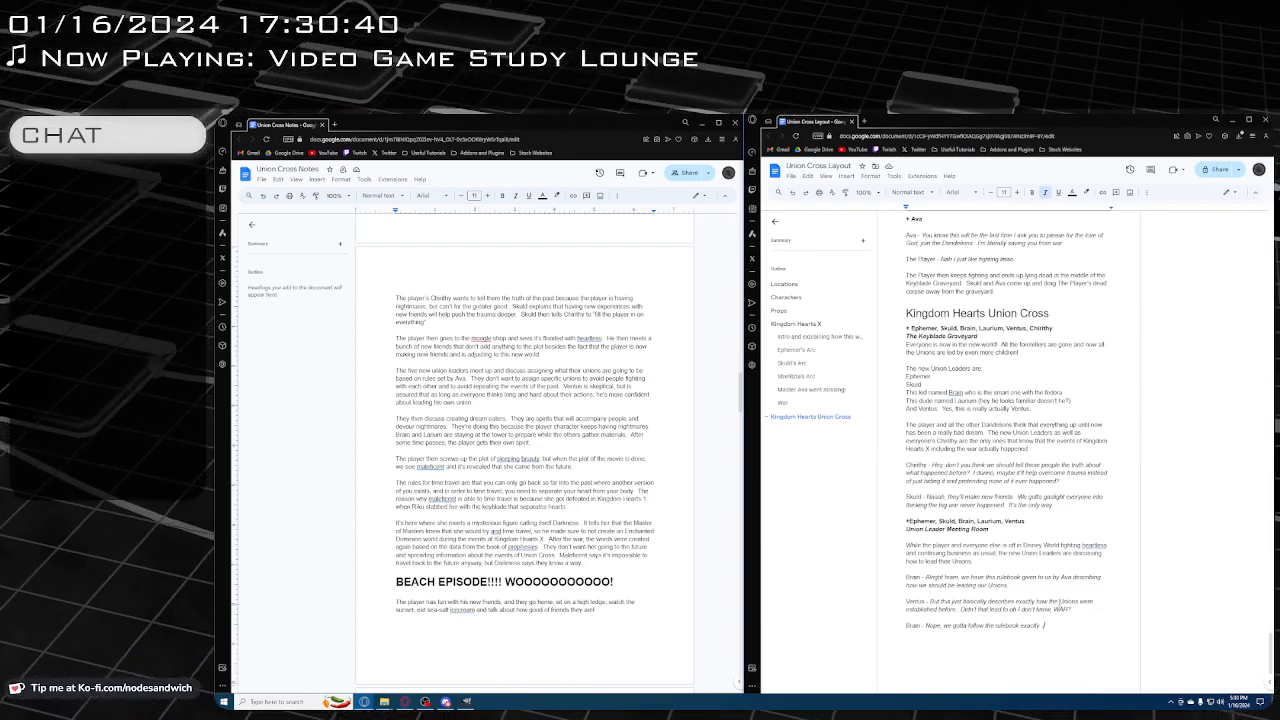
double_click(938, 609)
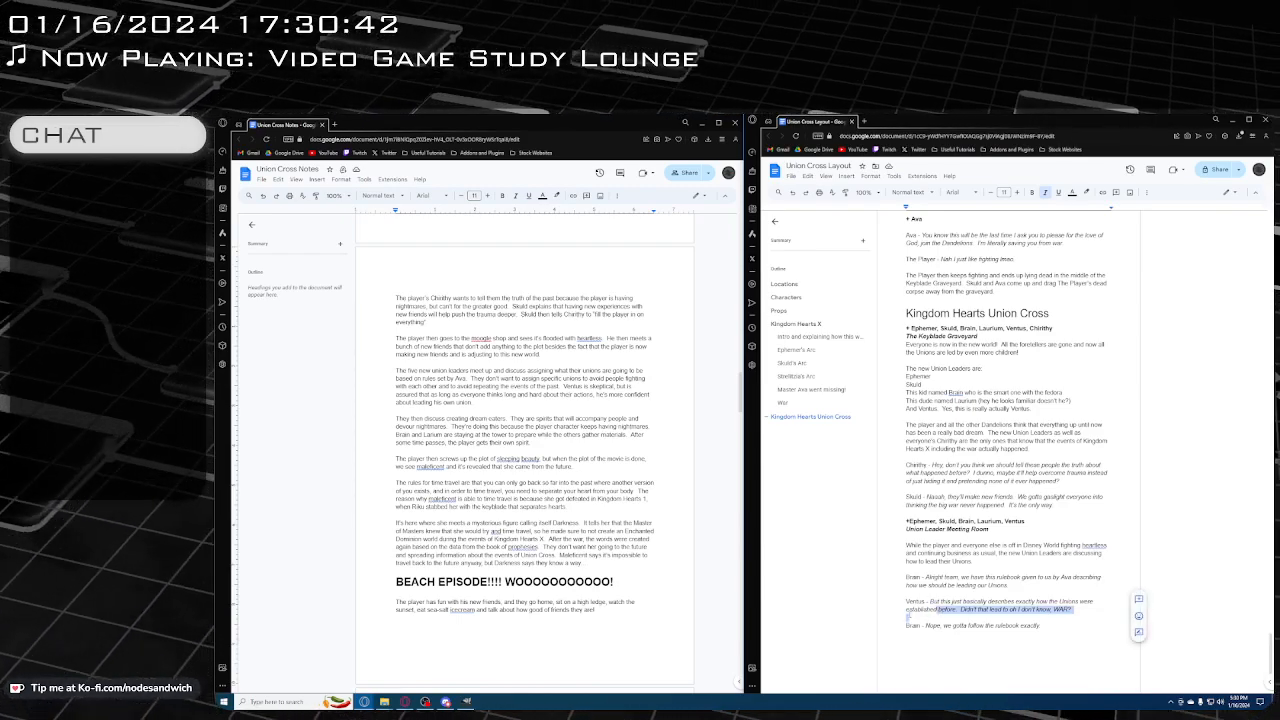
key(BackSpace)
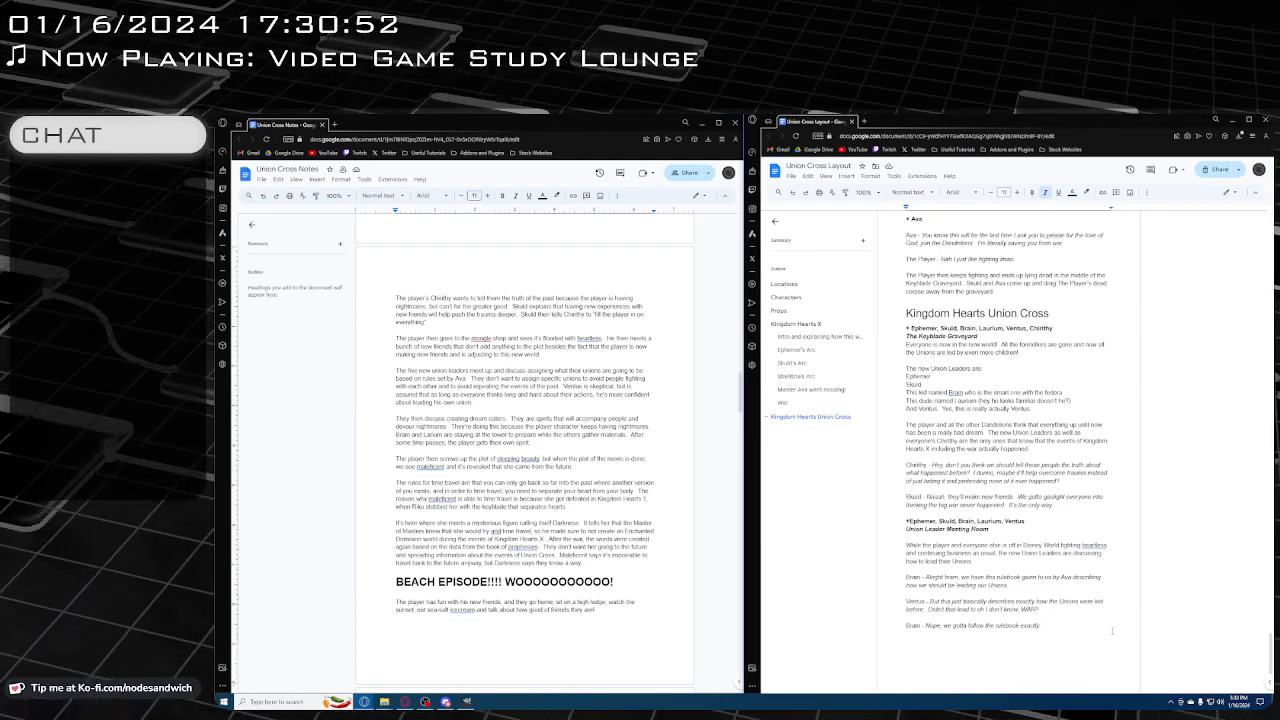
Replace "Nope," with "Yeah but" in Brain's reply and add "We don't want to be breaking any rules now do we?"
double_click(933, 625)
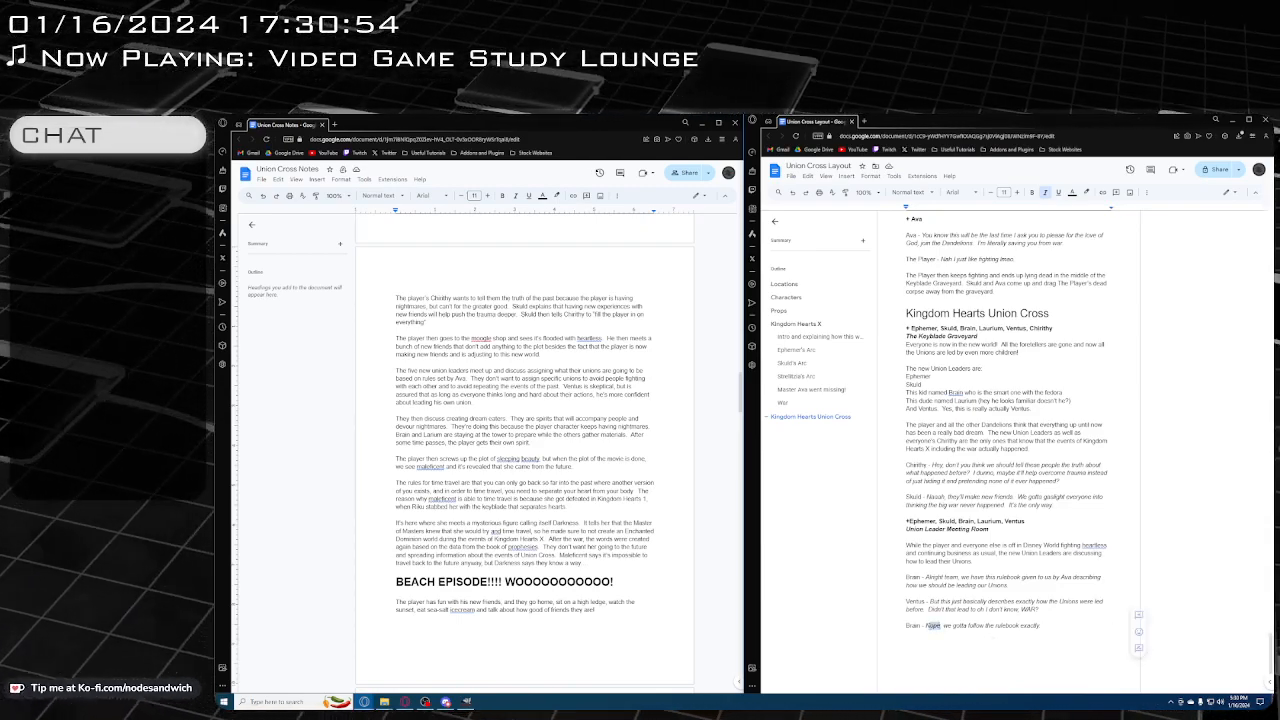
text(Yeah but we gotta follow the rulebook exactly.  )
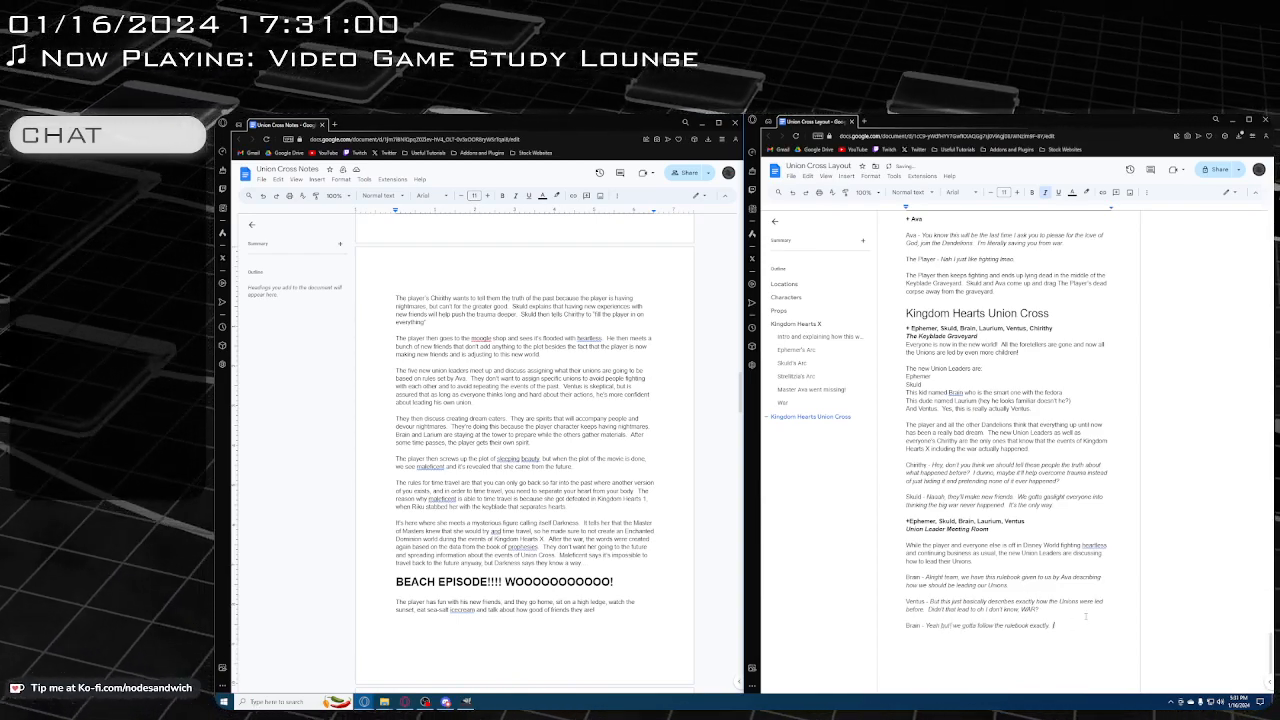
text(We don't want)
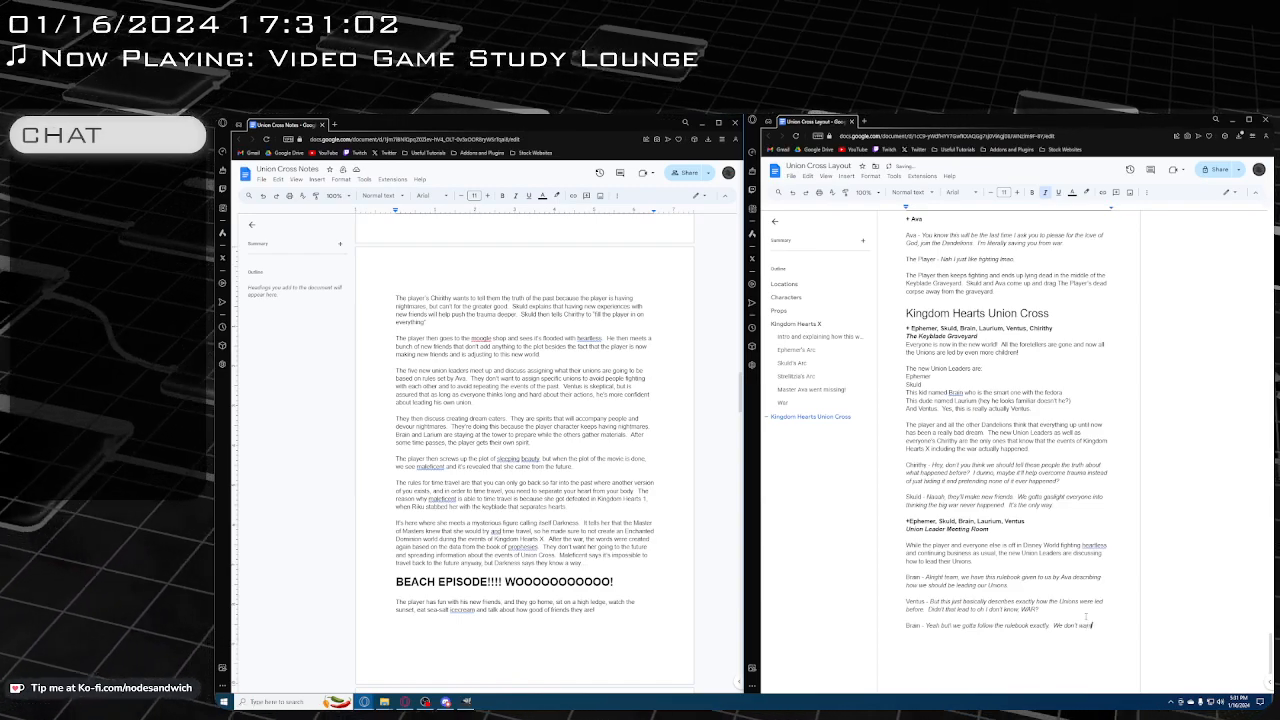
text( to be breaking any rules!)
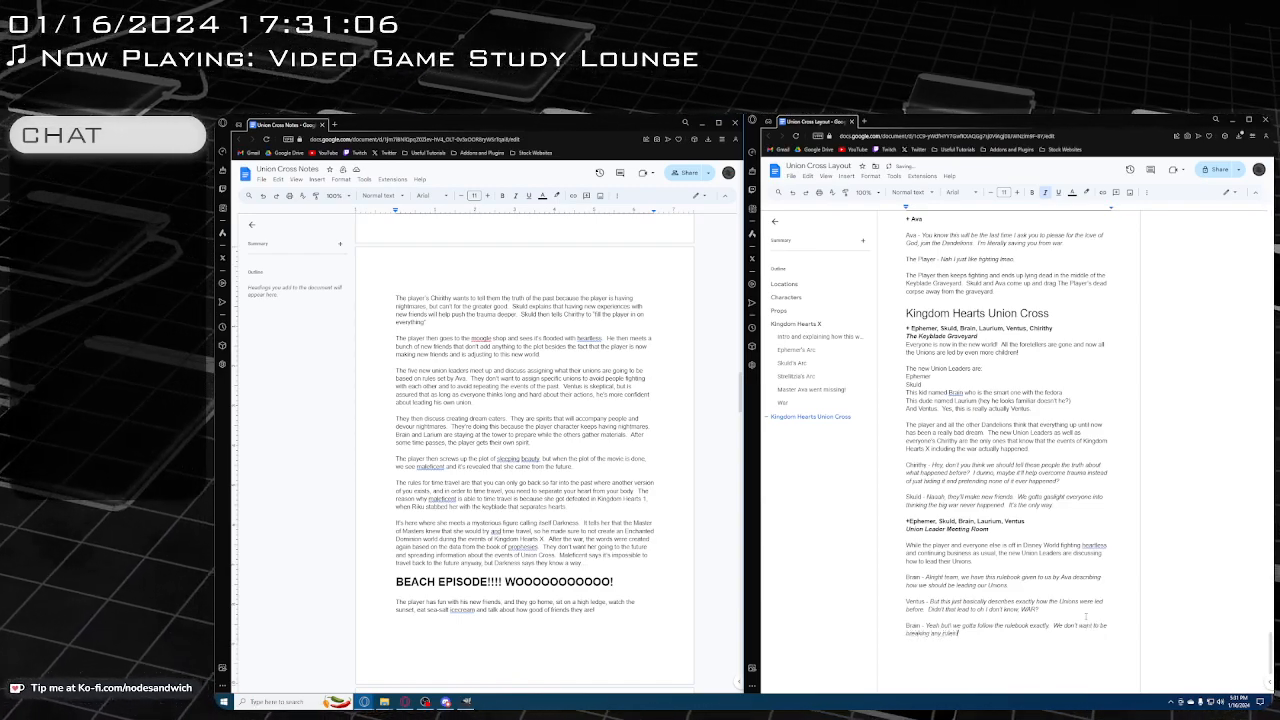
key(BackSpace)
text(now do we?!)
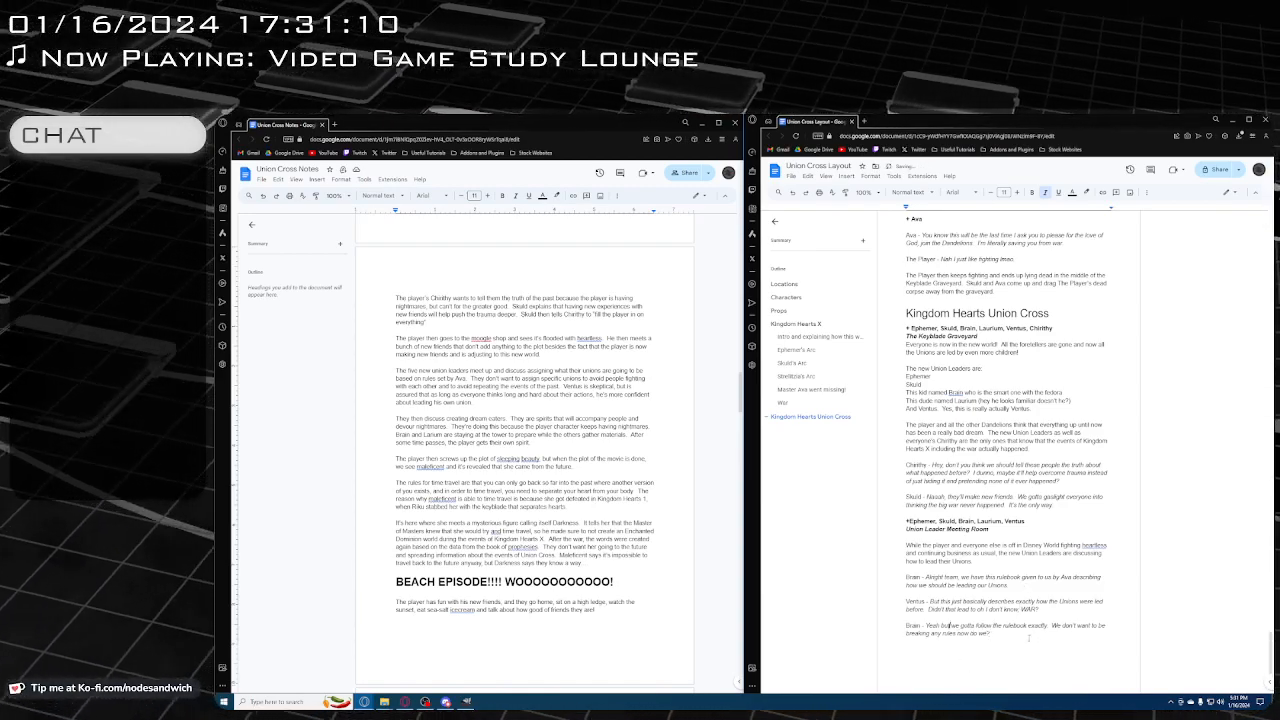
Below a blank line, start a plain "Ephemer -" line with the italic dialogue "Wait no, yeah Ventus is right,"
key(Return)
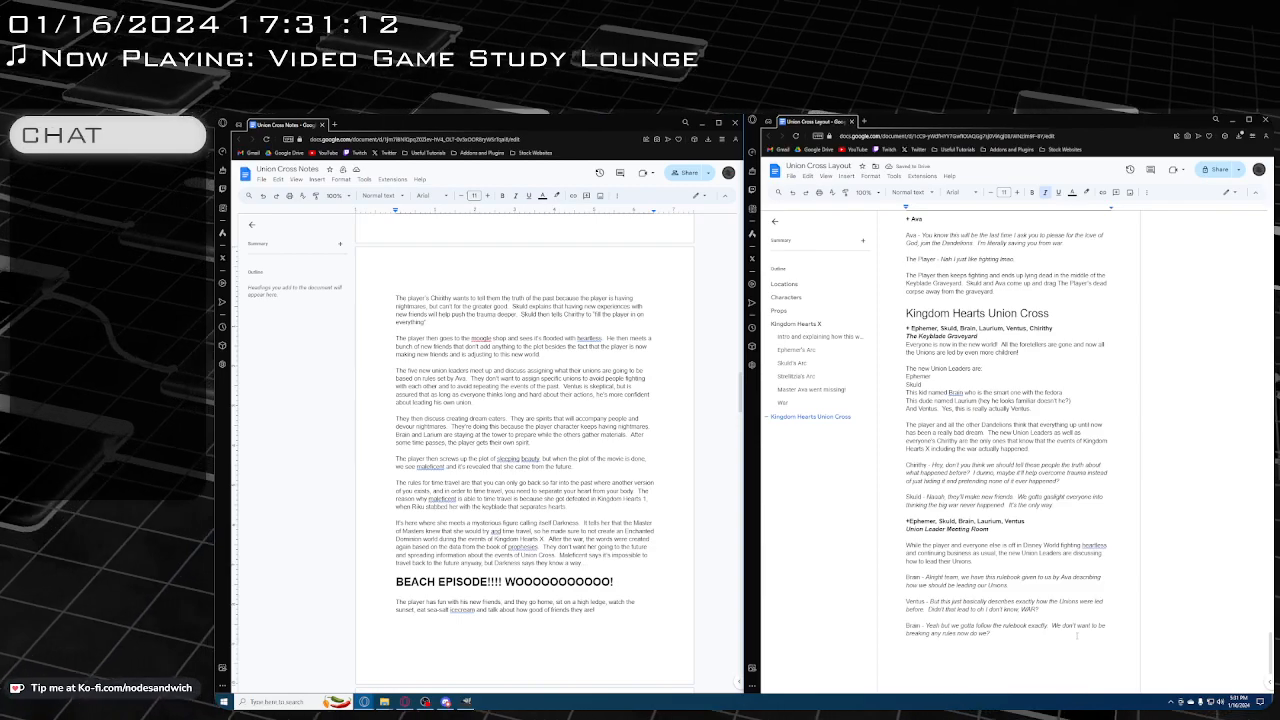
key(ctrl+i)
key(Return)
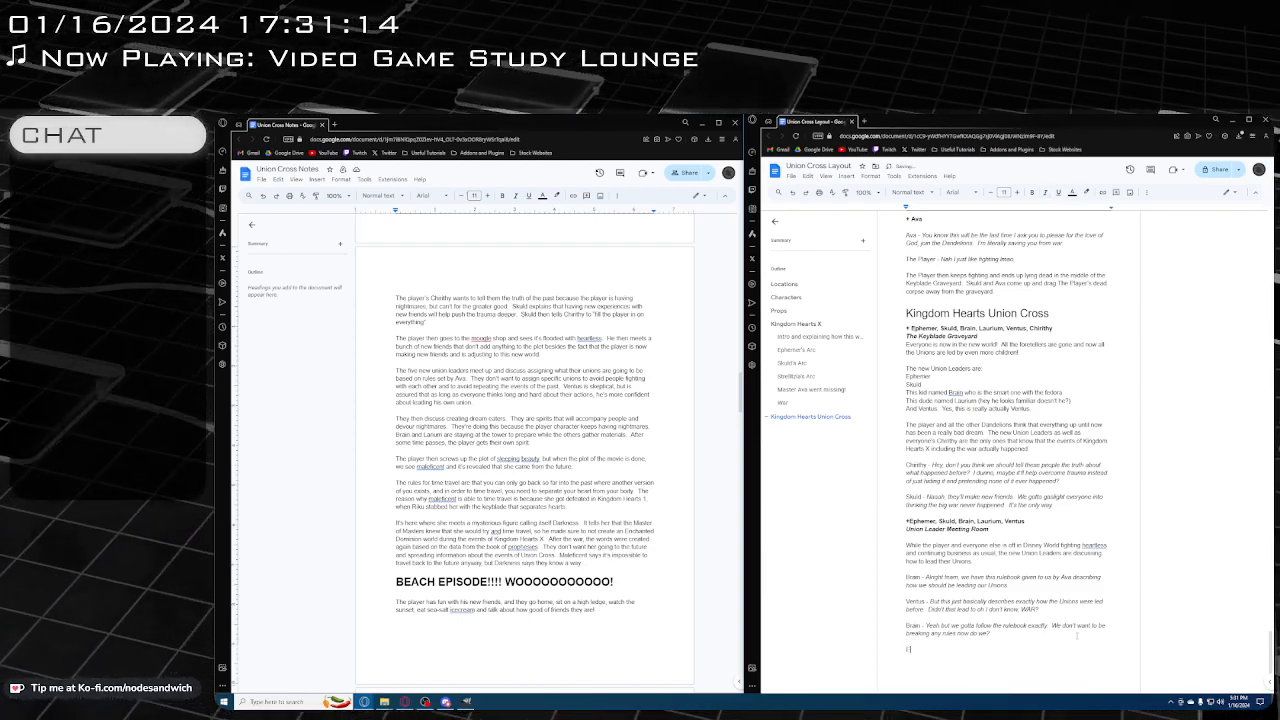
text(Ephemer -)
key(ctrl+i)
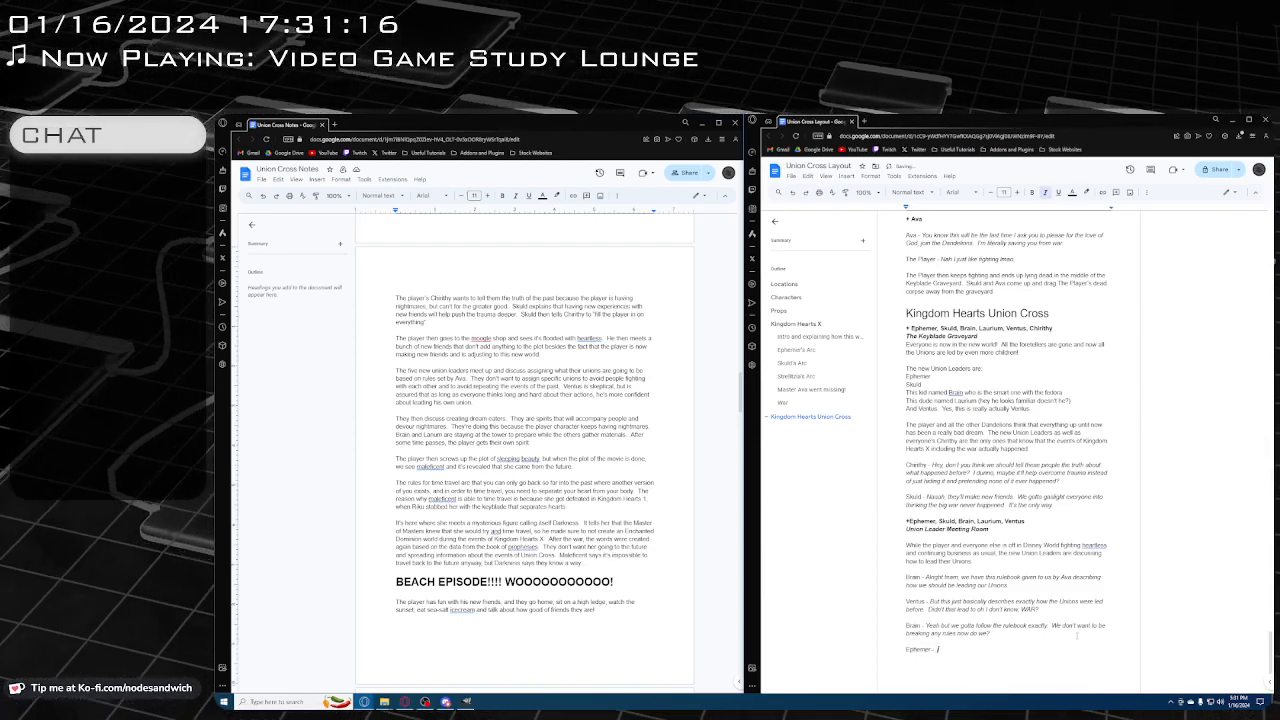
text(Wai)
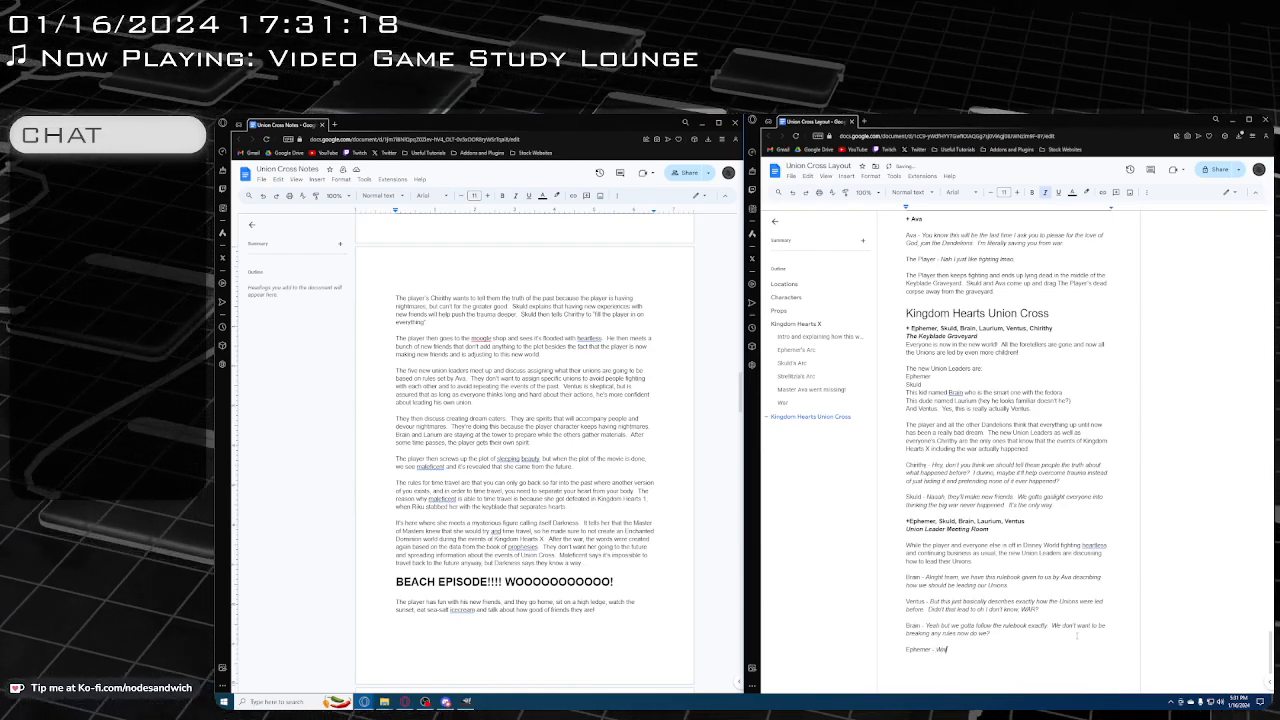
text(t no, yeah)
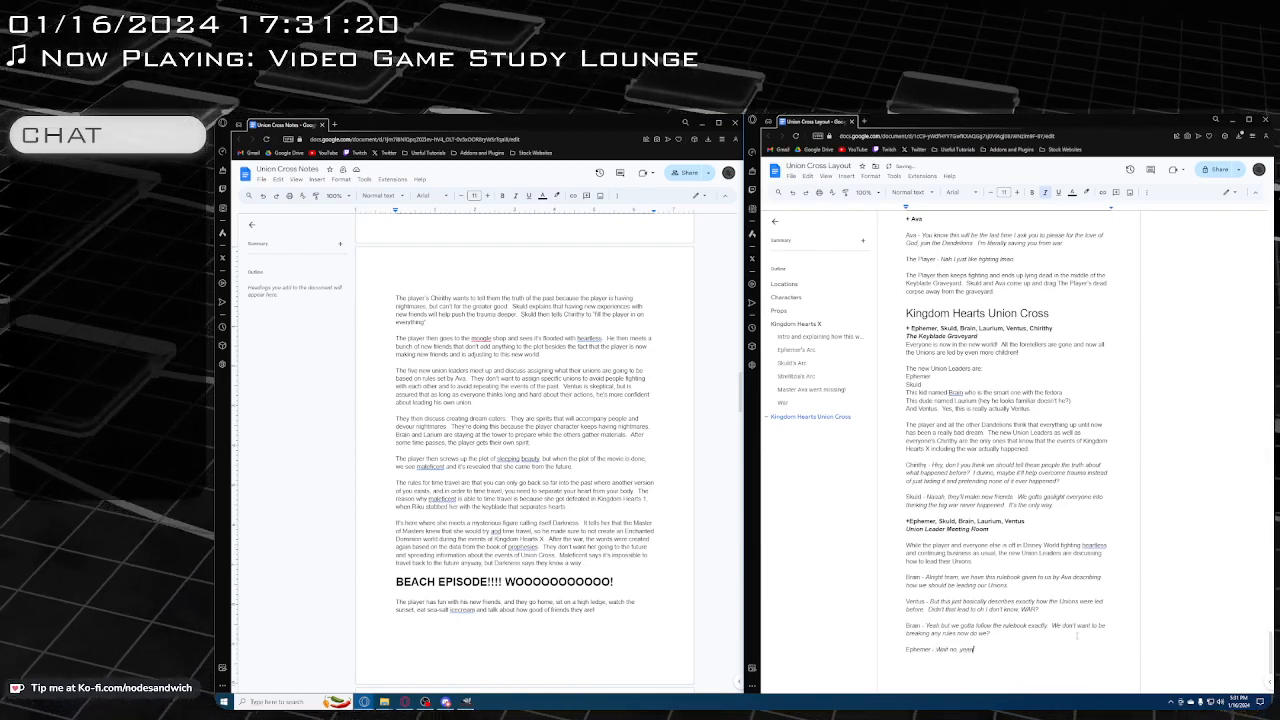
text( bu Ventus is)
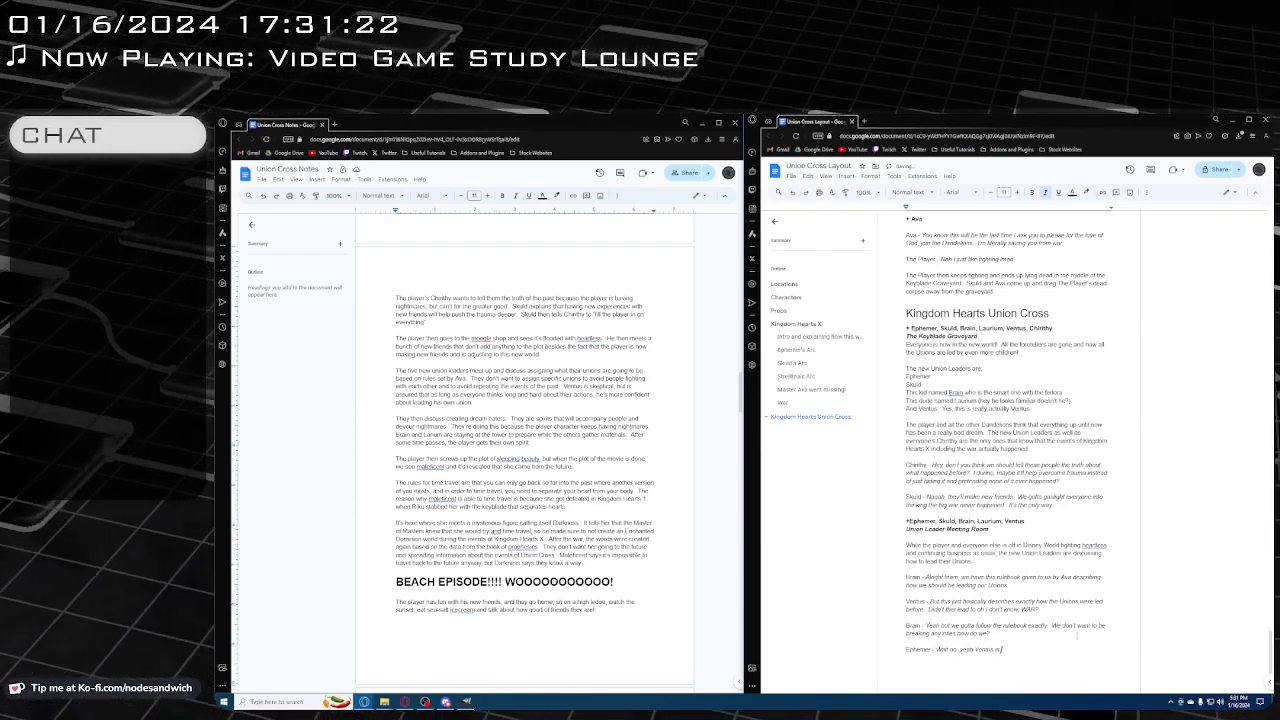
text( right, um ne)
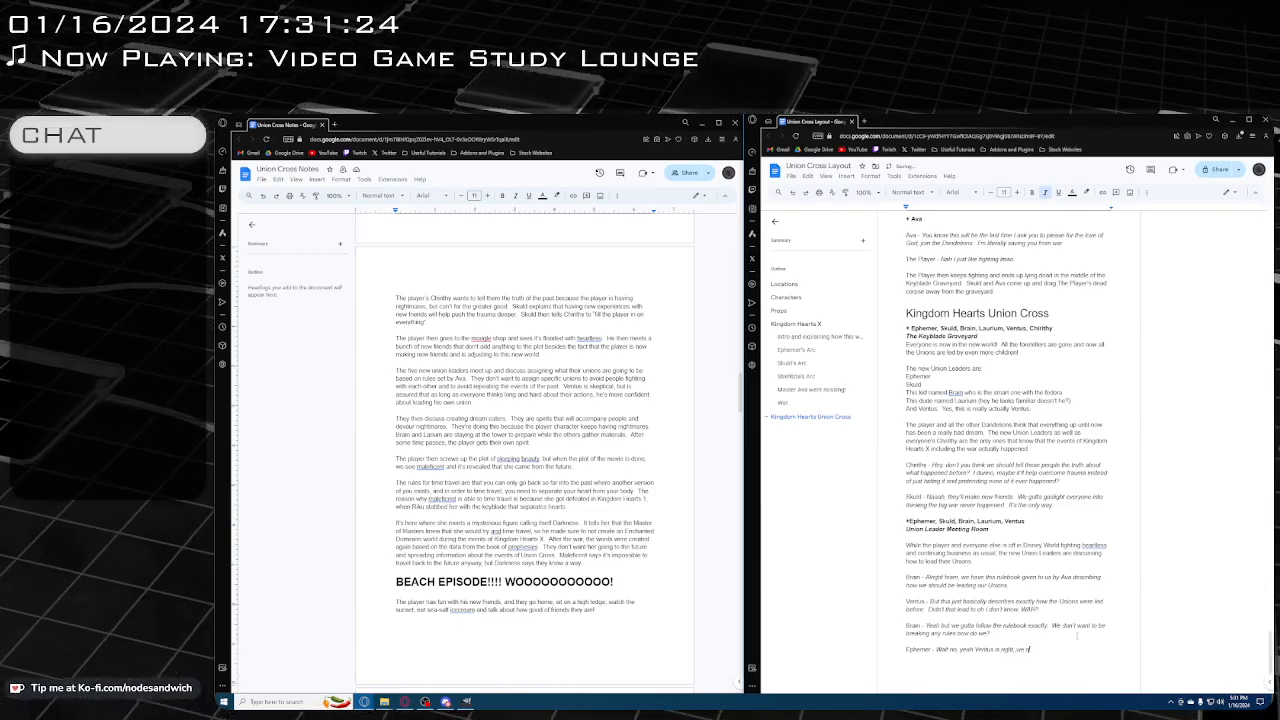
text(ed to)
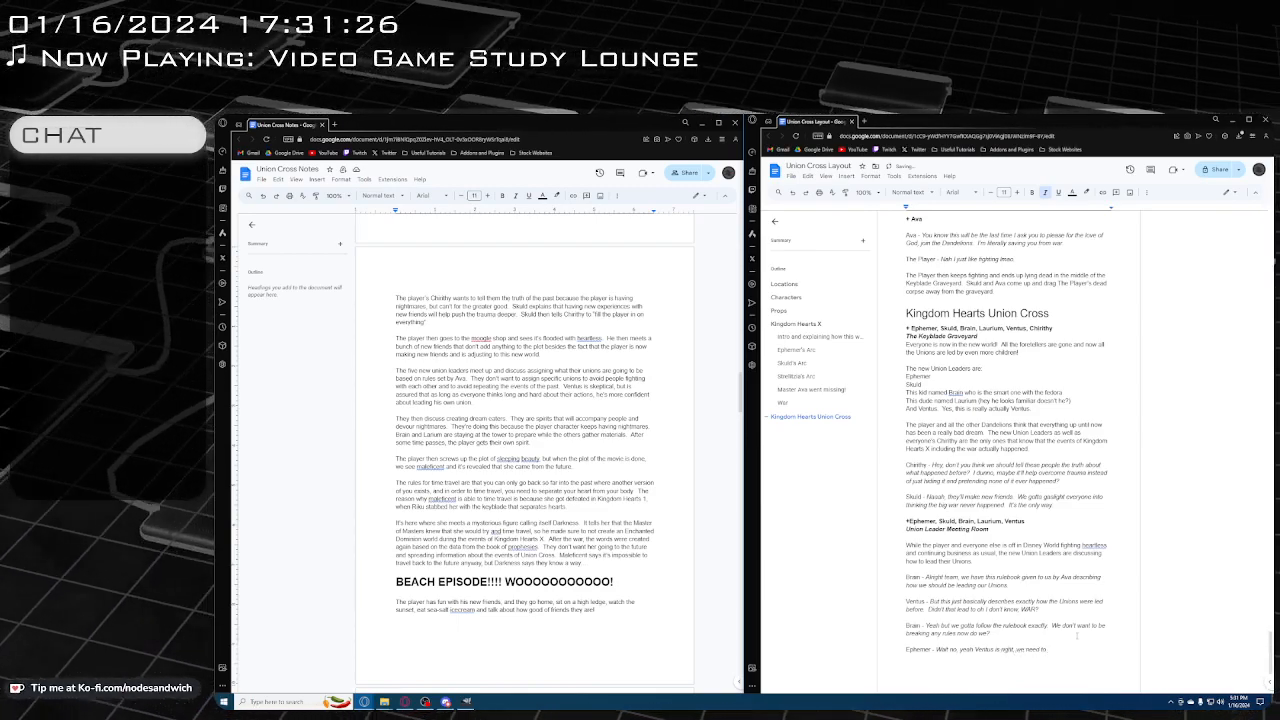
text( kinda le)
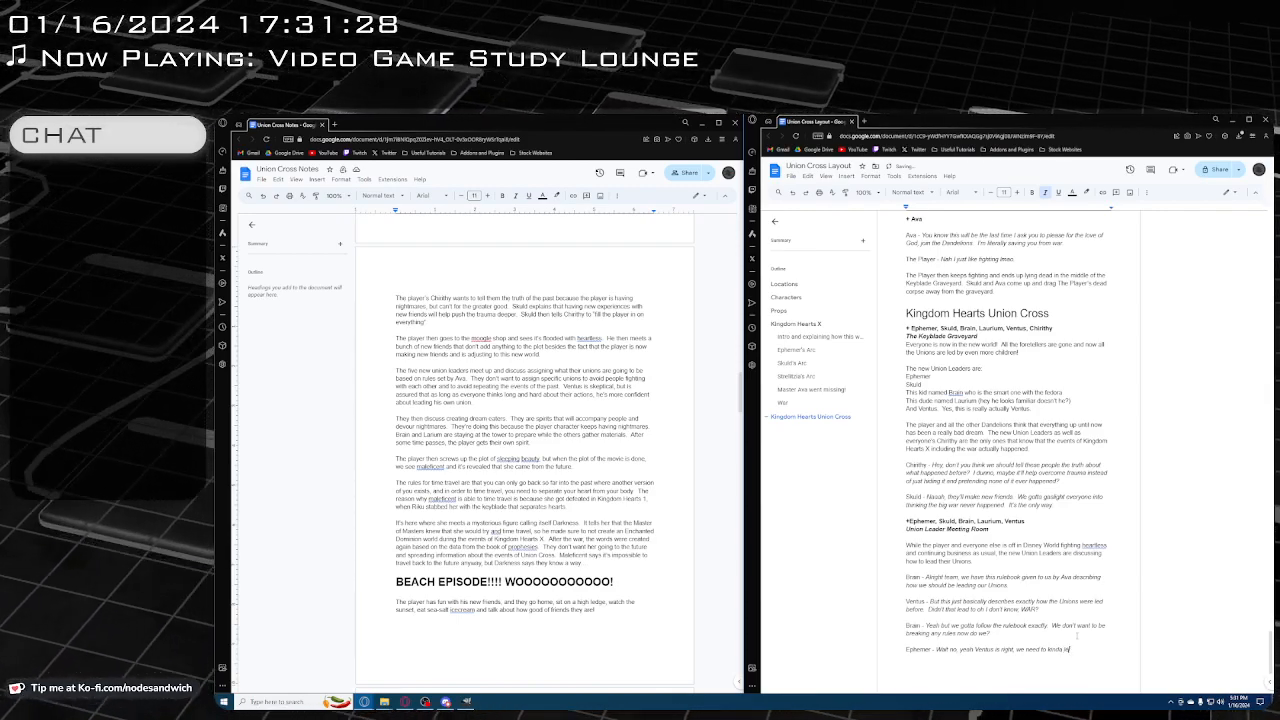
text(adadrn fr)
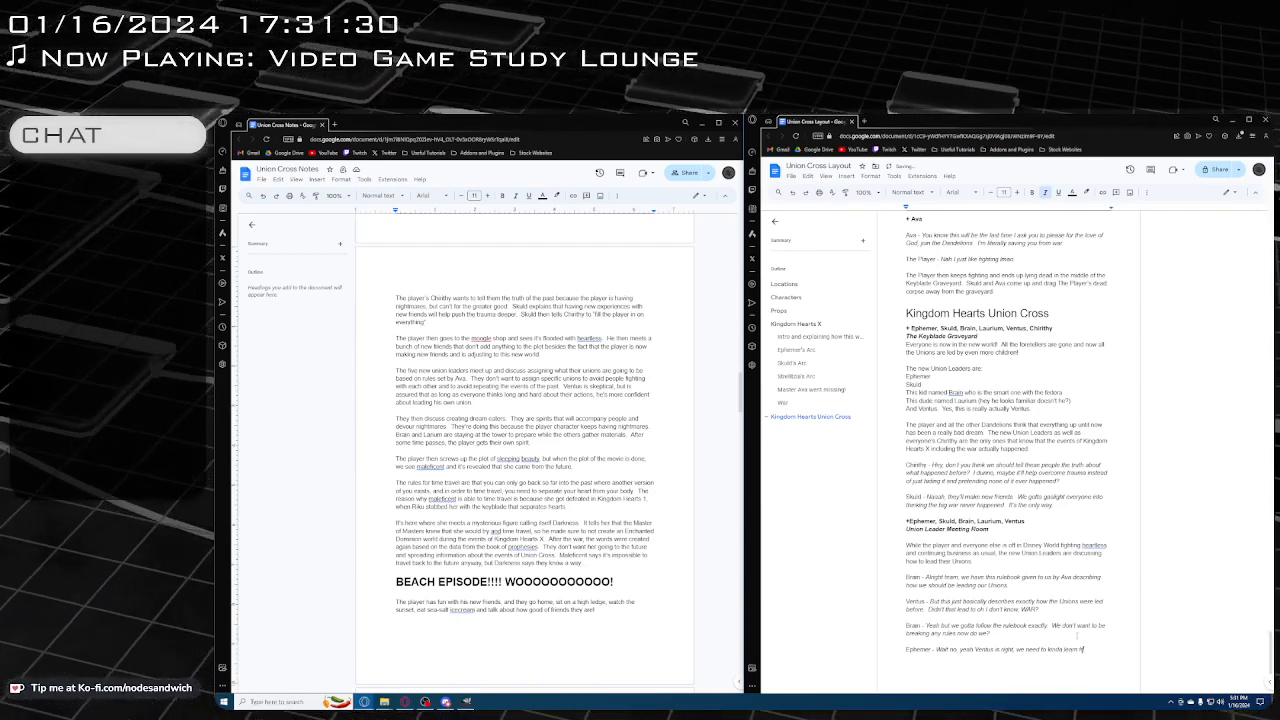
text(om their mistakes if)
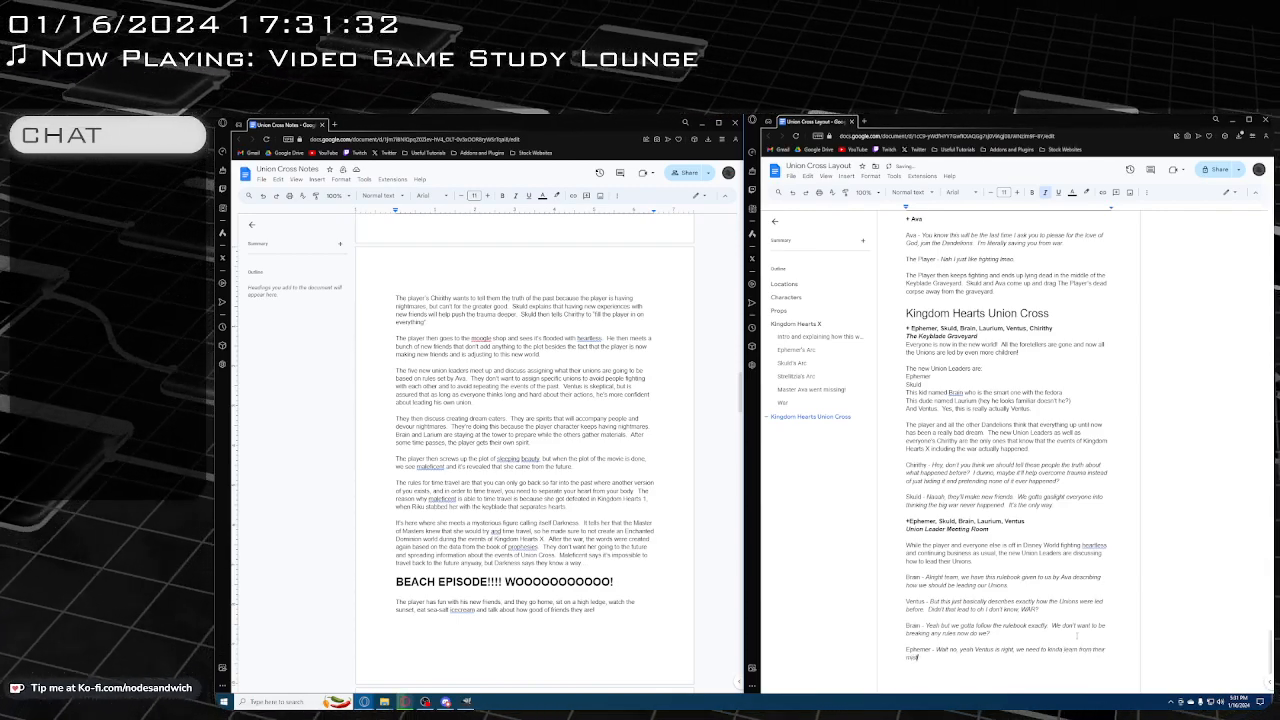
Complete Ephemer's sentence with "so we don't end up constantly fighting each other all the time.", correcting the spelling of "eachother"
text(e don't)
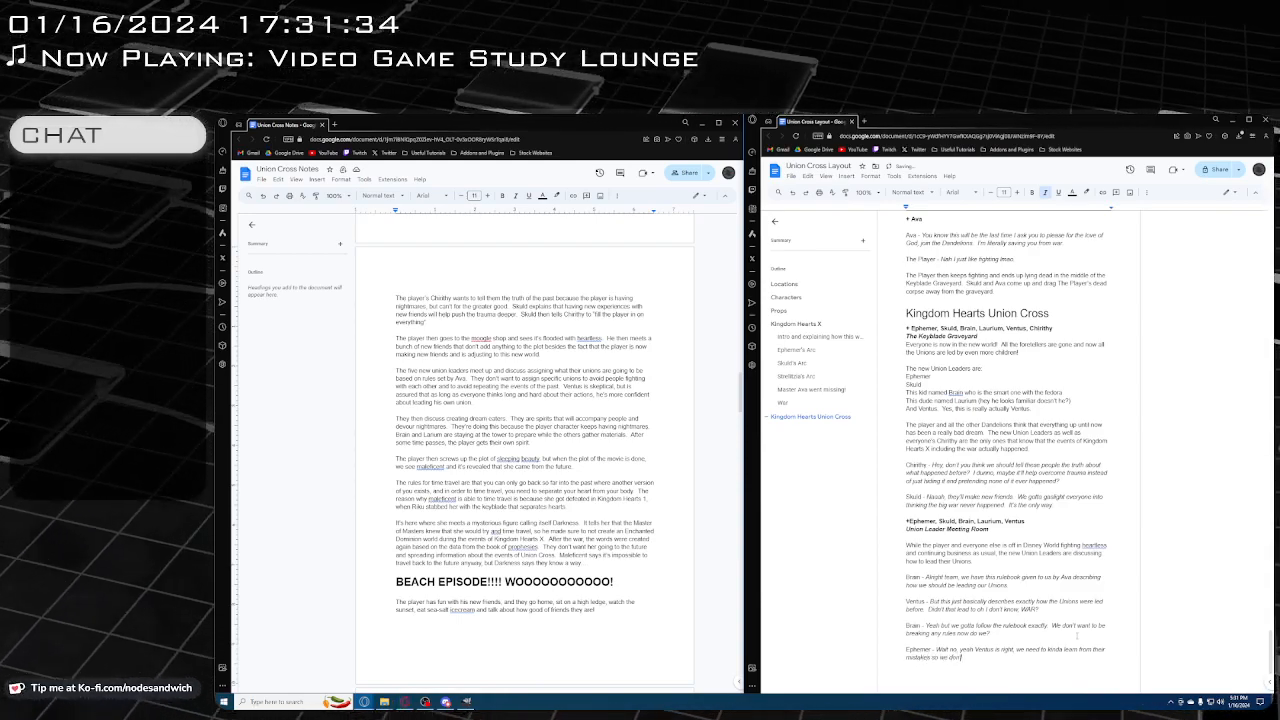
text( end up constantly fight)
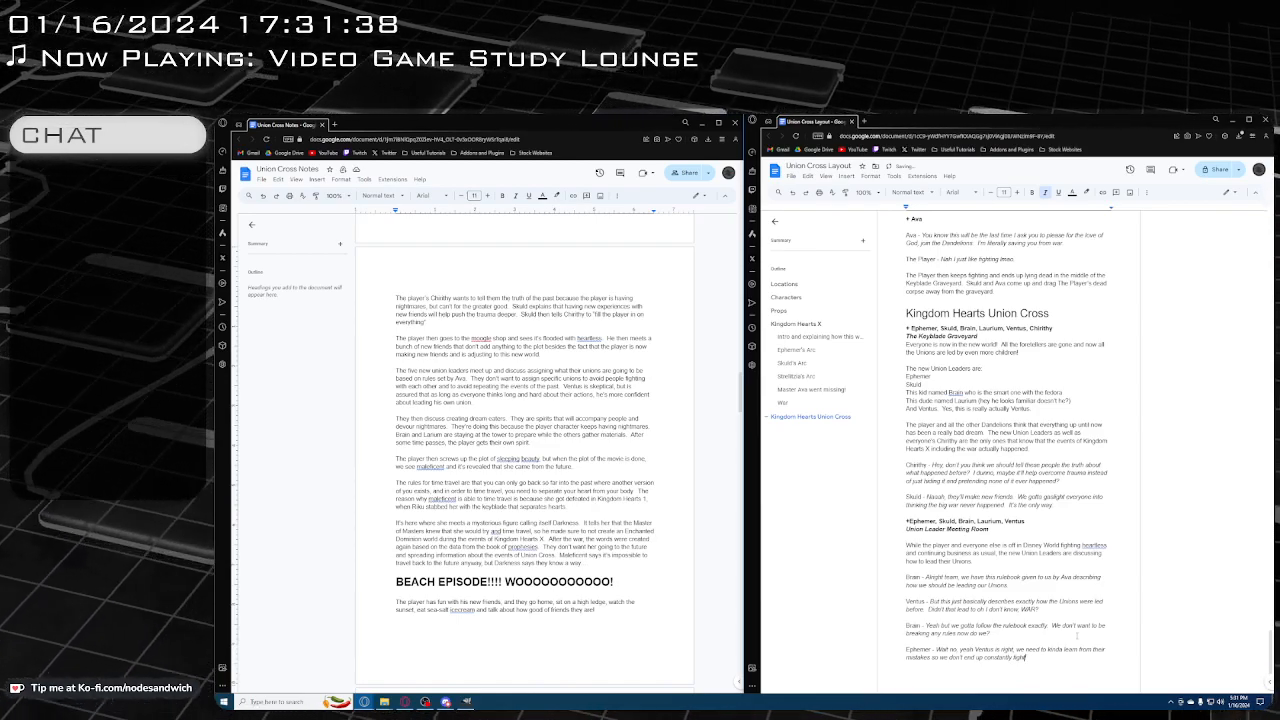
text(ing eachother all t)
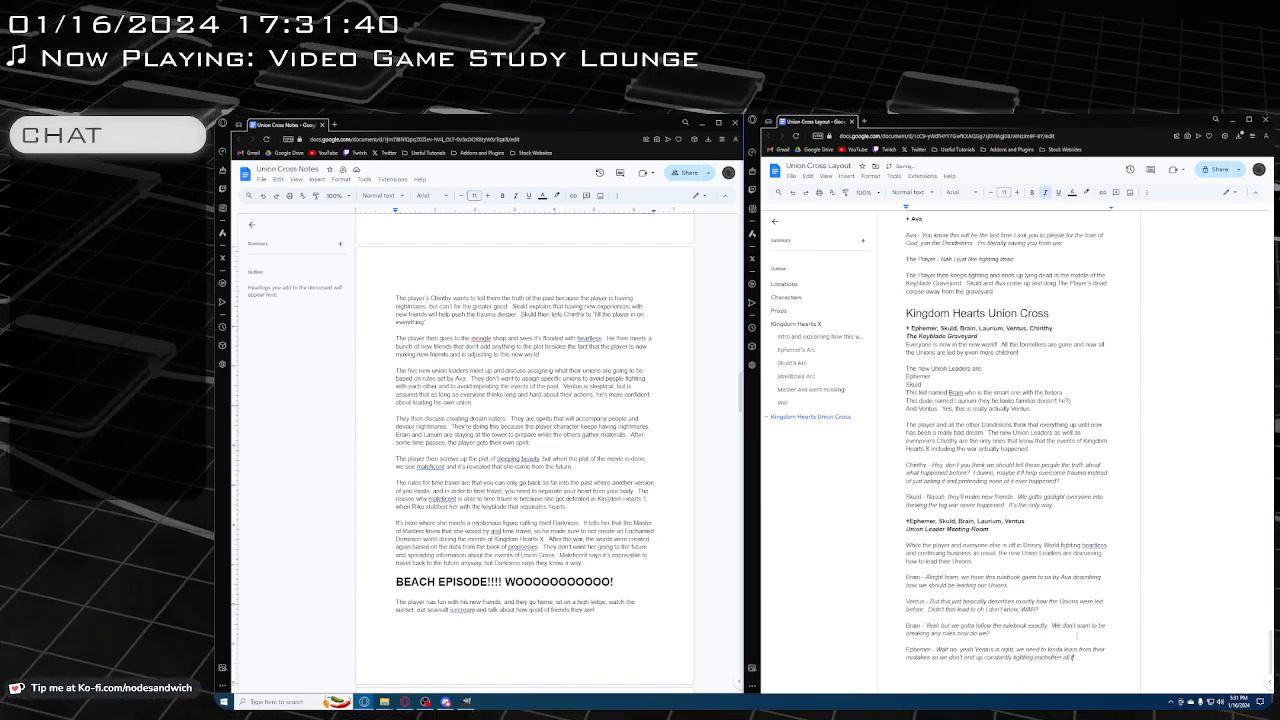
text(he time.)
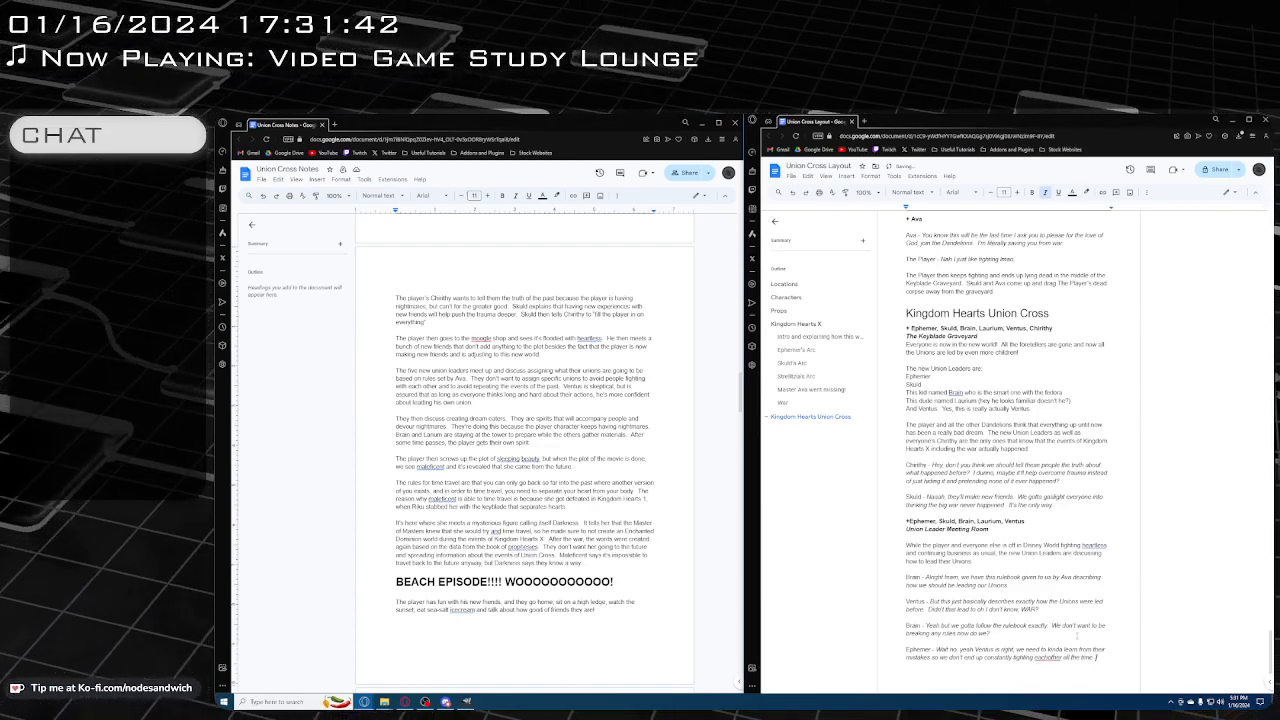
right_click(1051, 658)
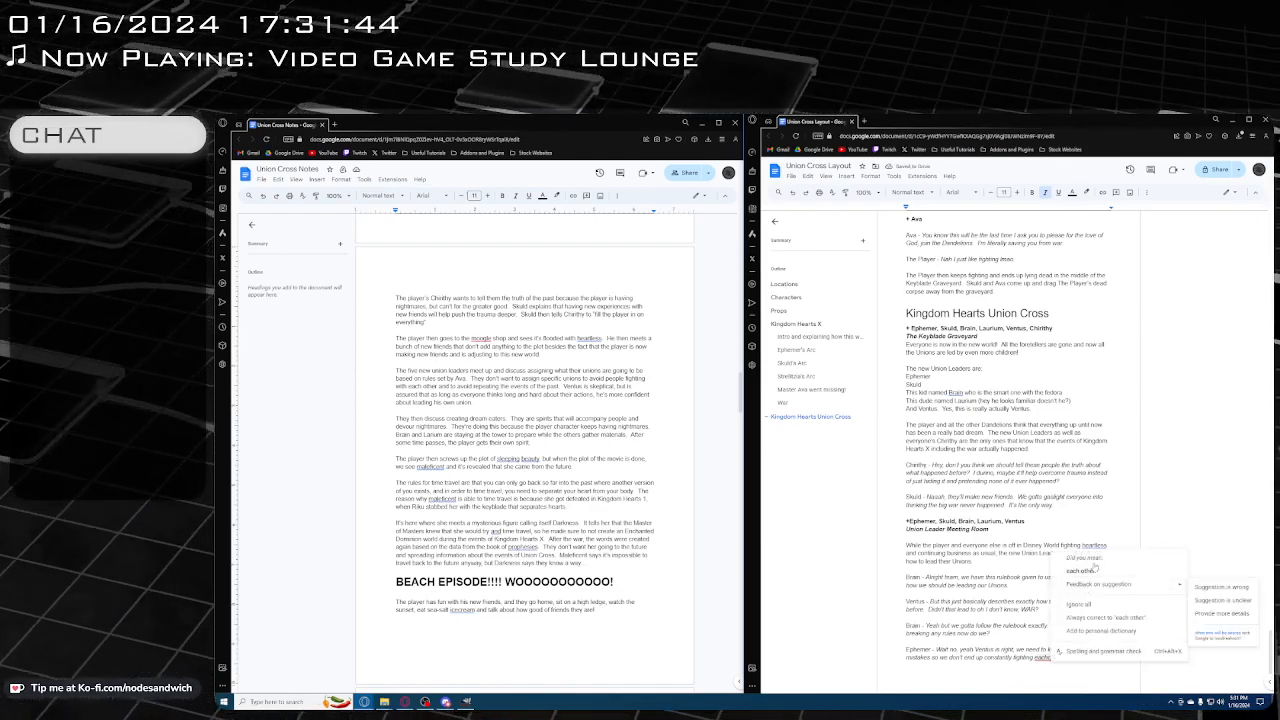
click(1079, 571)
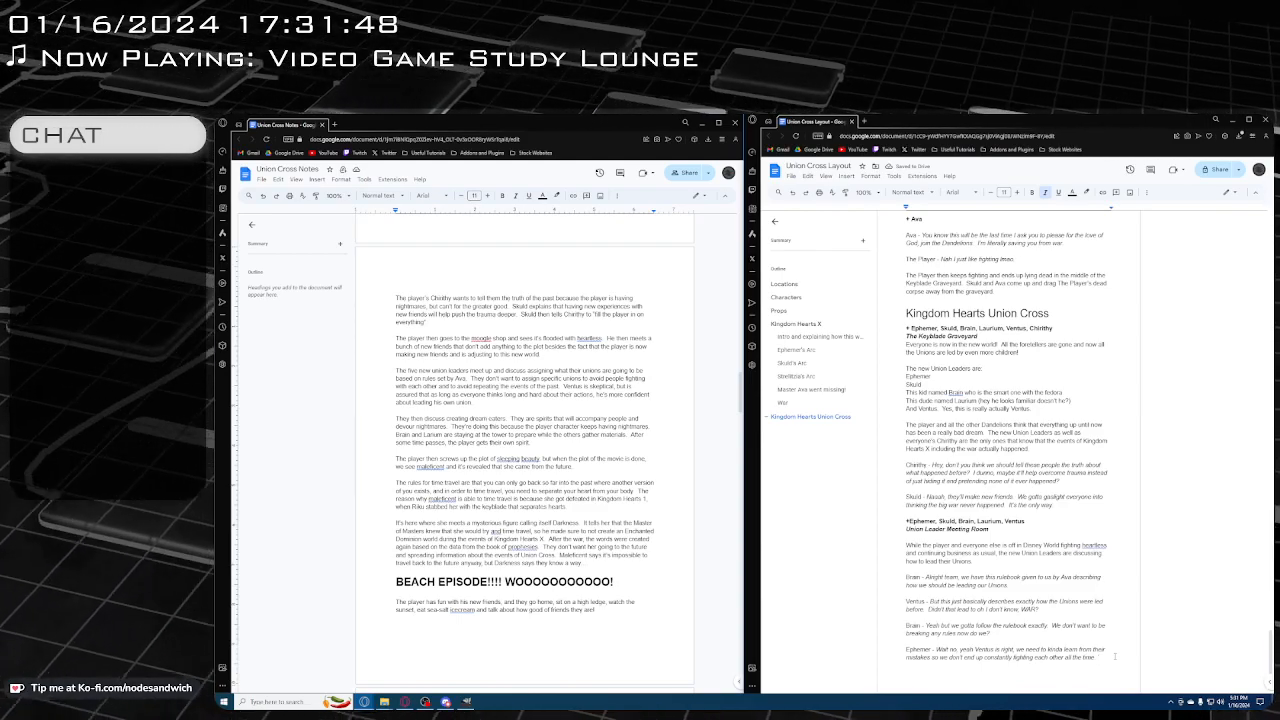
text(. I)
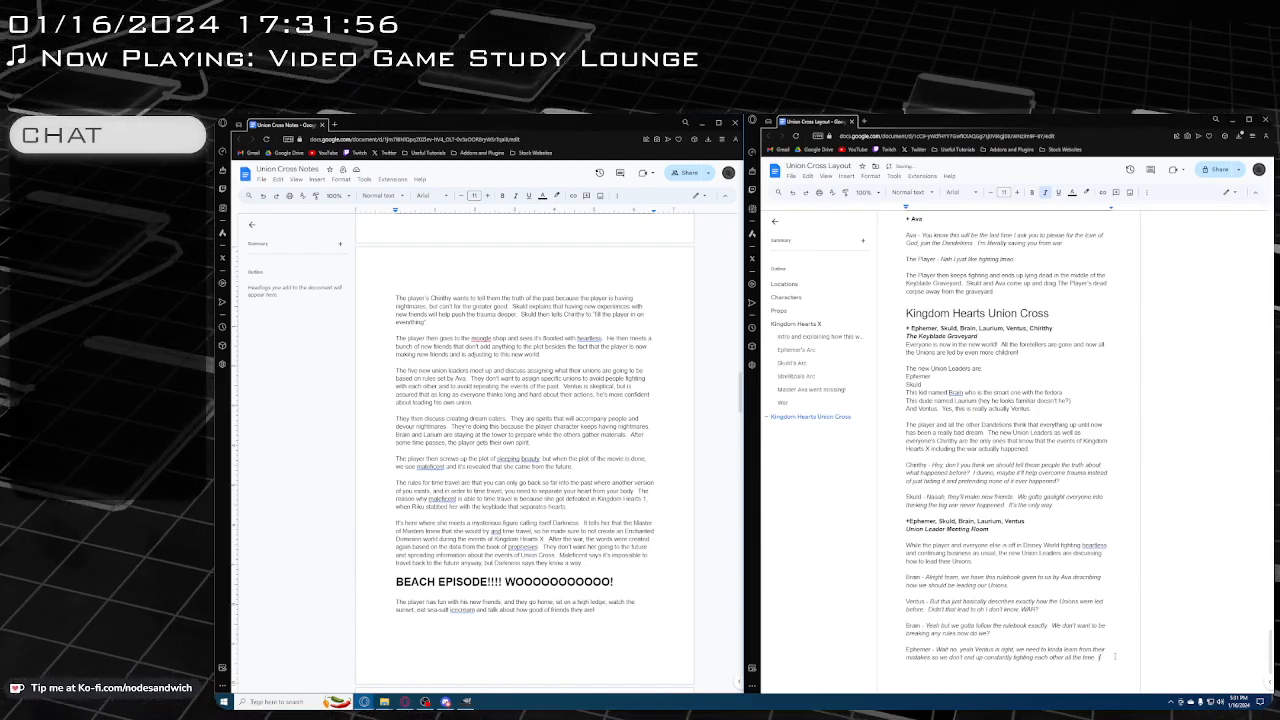
Add the italic sentence "Maybe we just say screw the whole Union thing and just have everyone work together?" to Ephemer's dialogue
key(Return)
text(Mast)
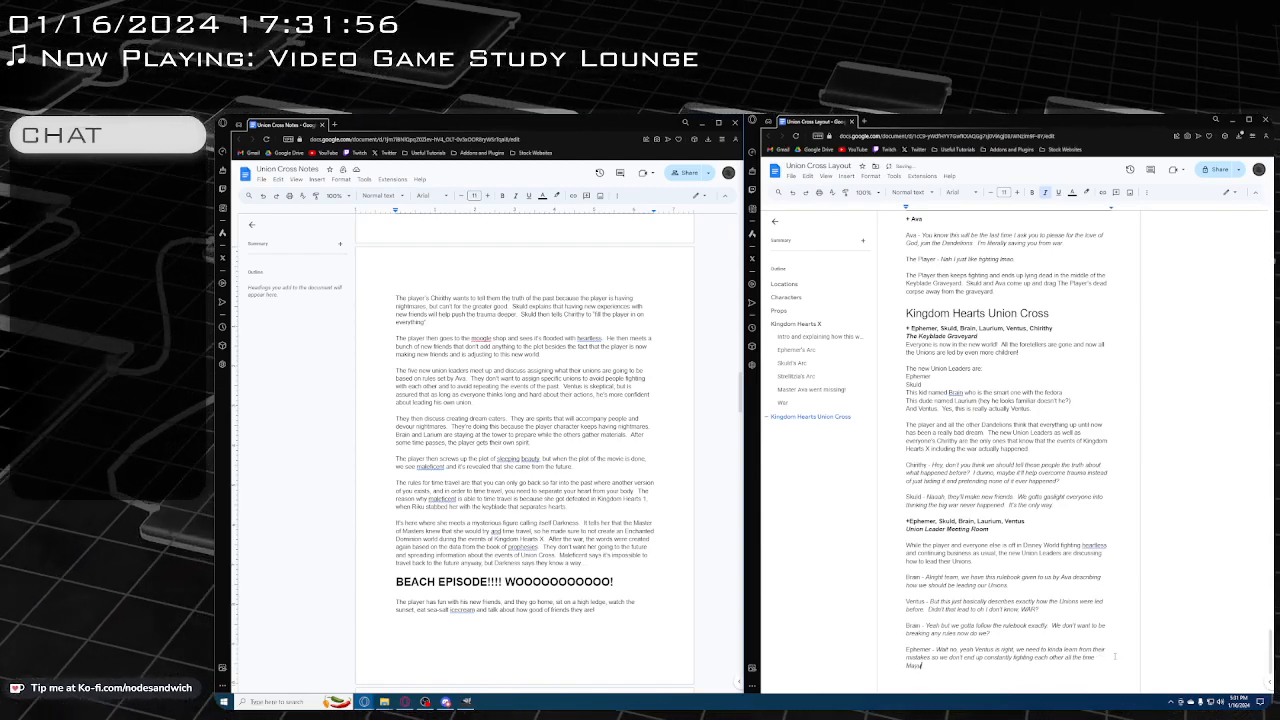
text(e we)
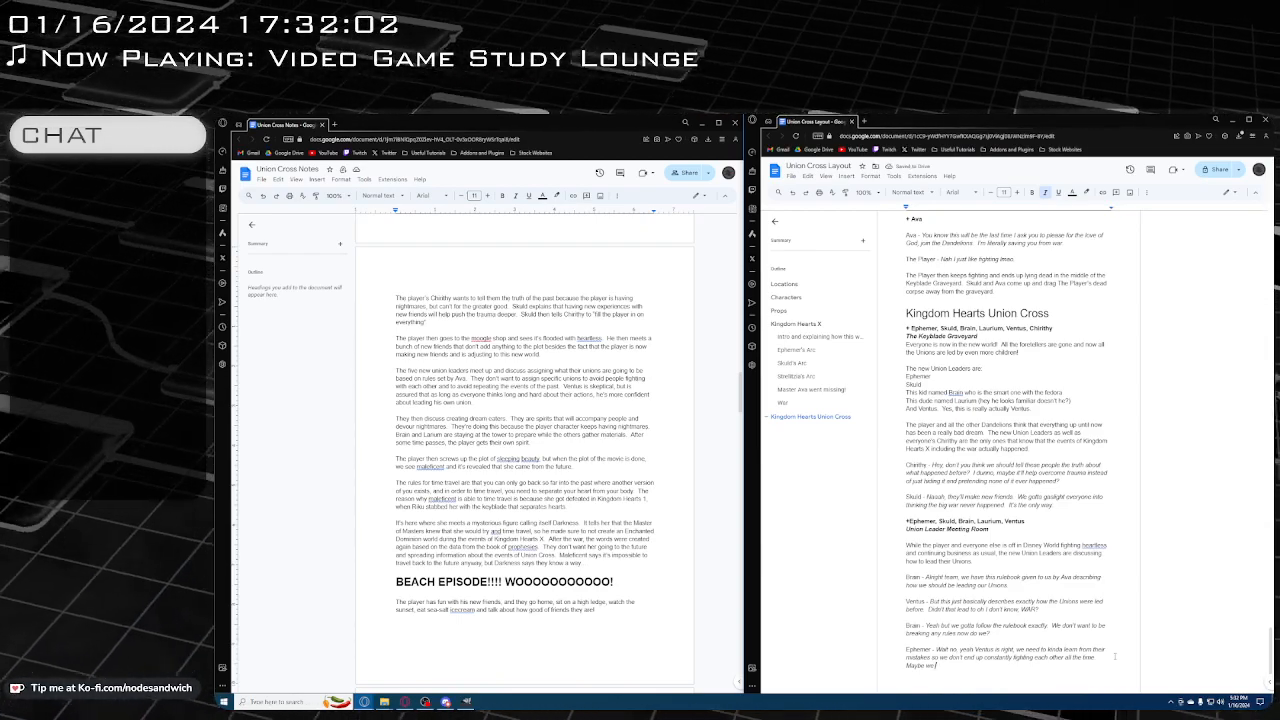
text( just say)
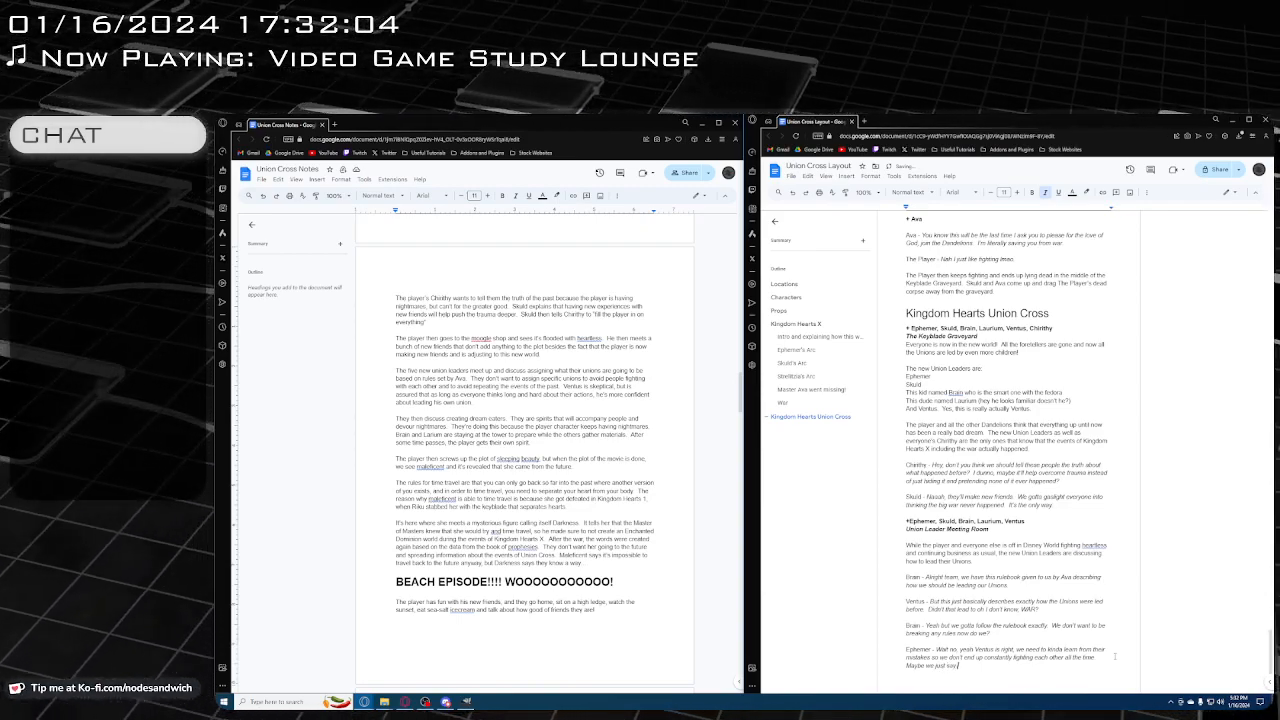
text( screw the ru)
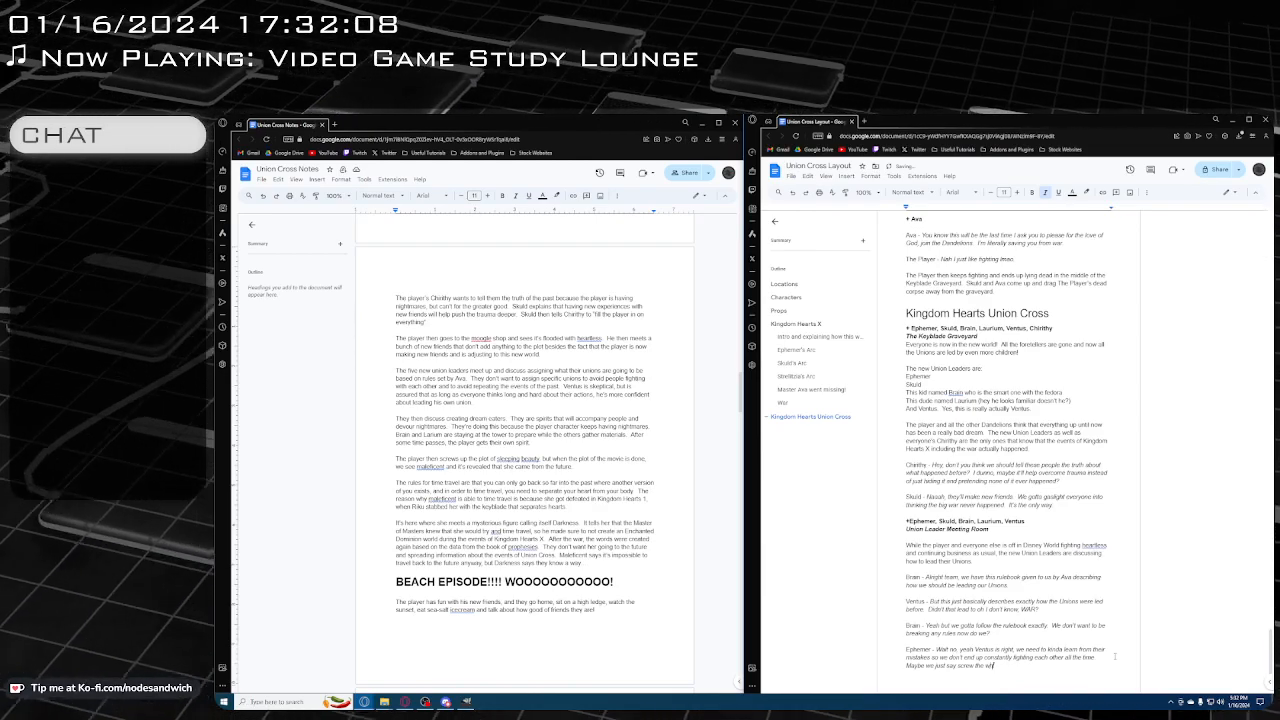
text(ole r)
text(nion)
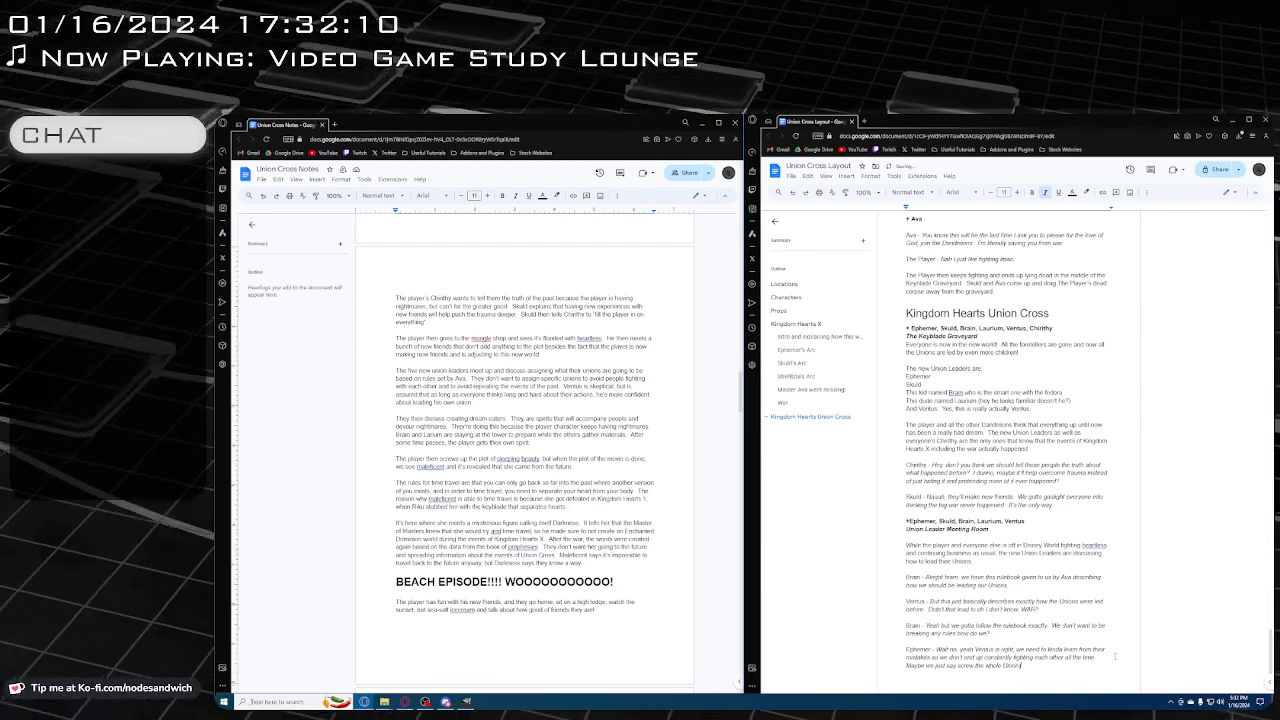
text( thing and just al)
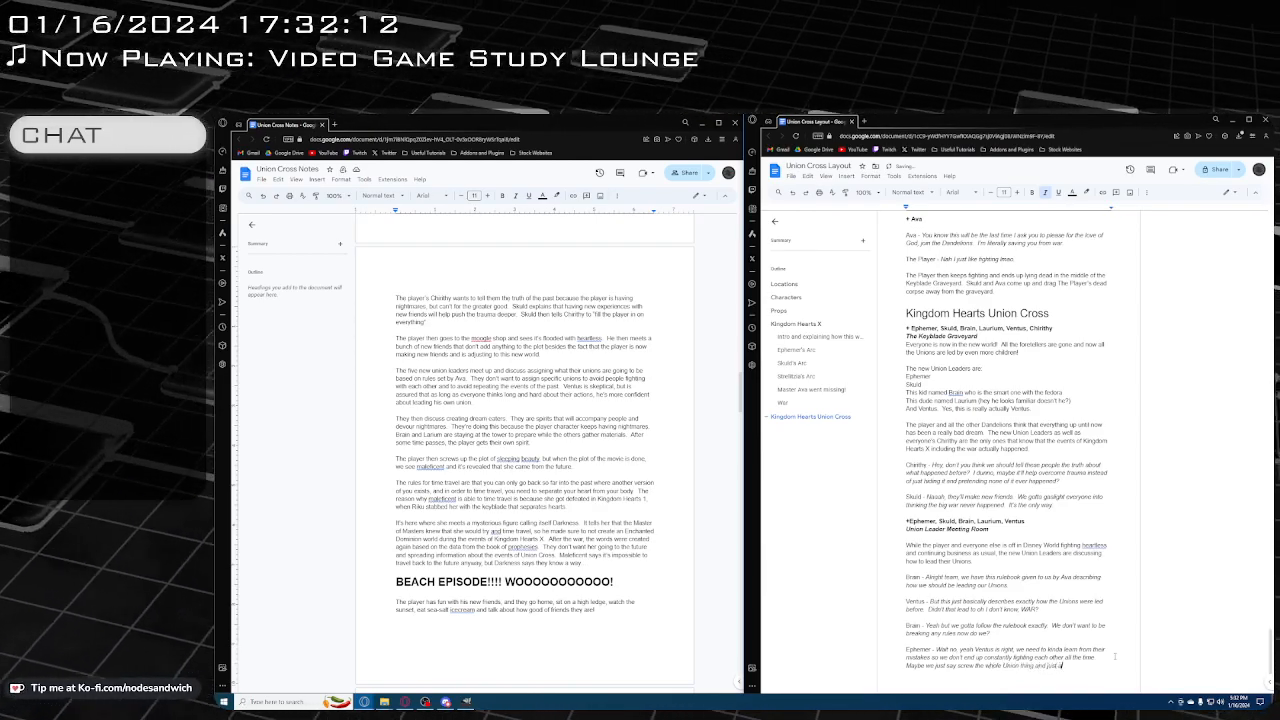
key(BackSpace)
key(BackSpace)
text(have everyone work together?)
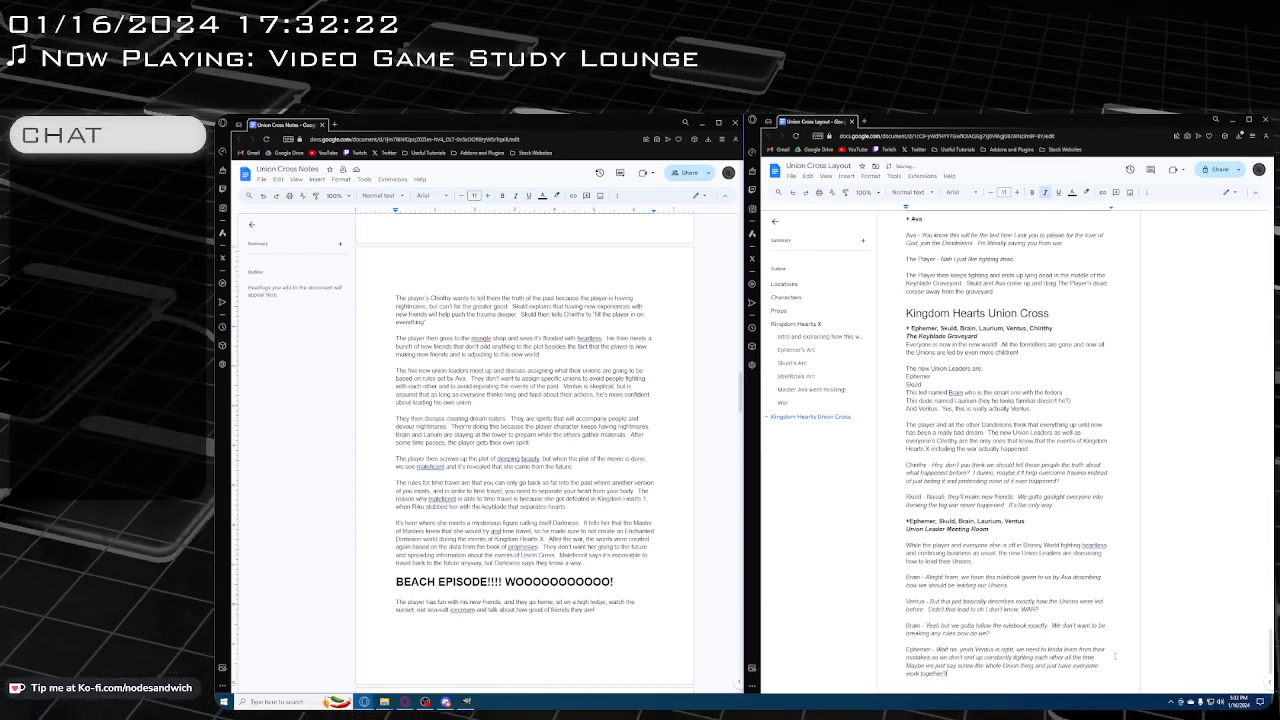
Below a blank line, add a plain "Ventus -" speaker label with the italic dialogue "Yeah that works"
key(Return)
key(ctrl+i)
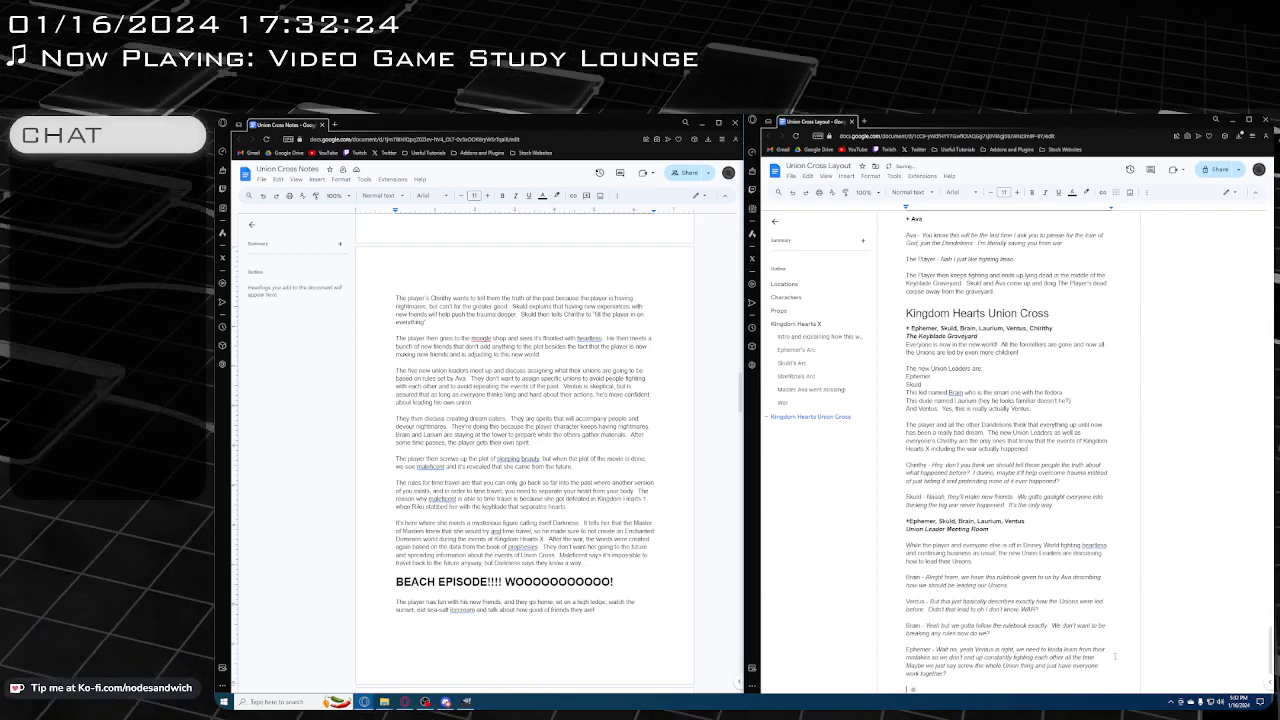
scroll(1115, 656, down, 2)
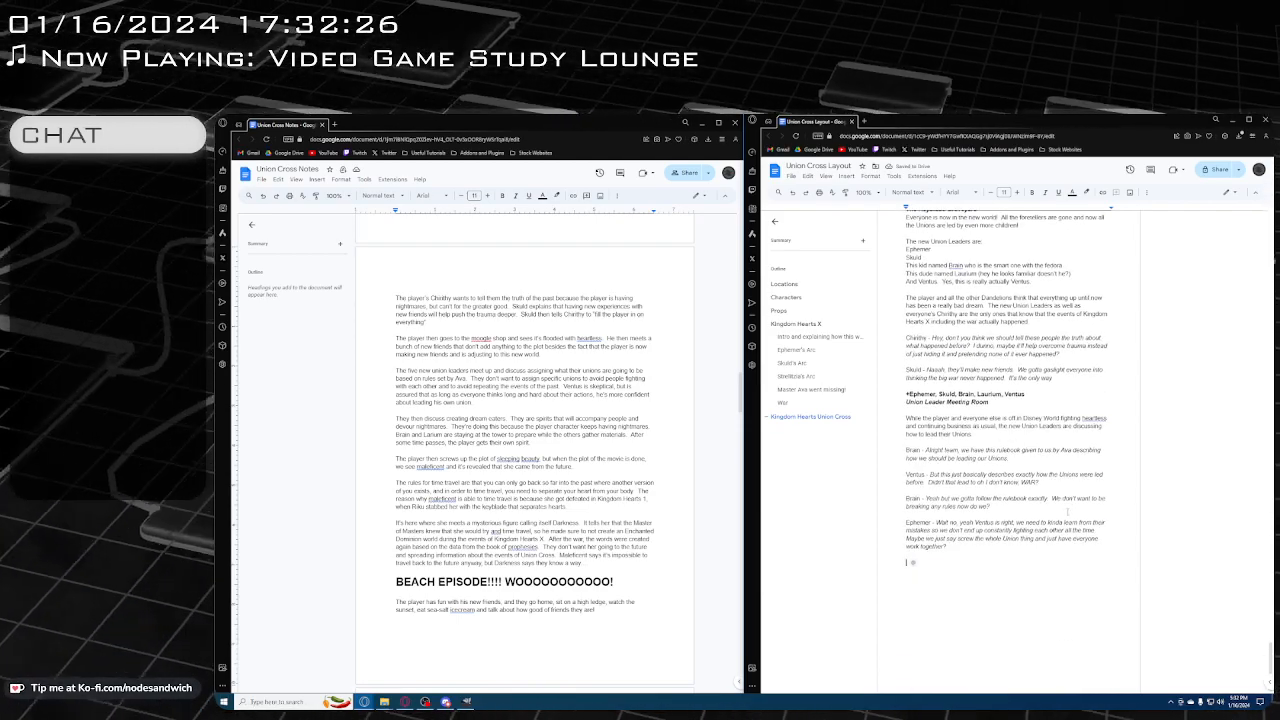
text(Ventus -)
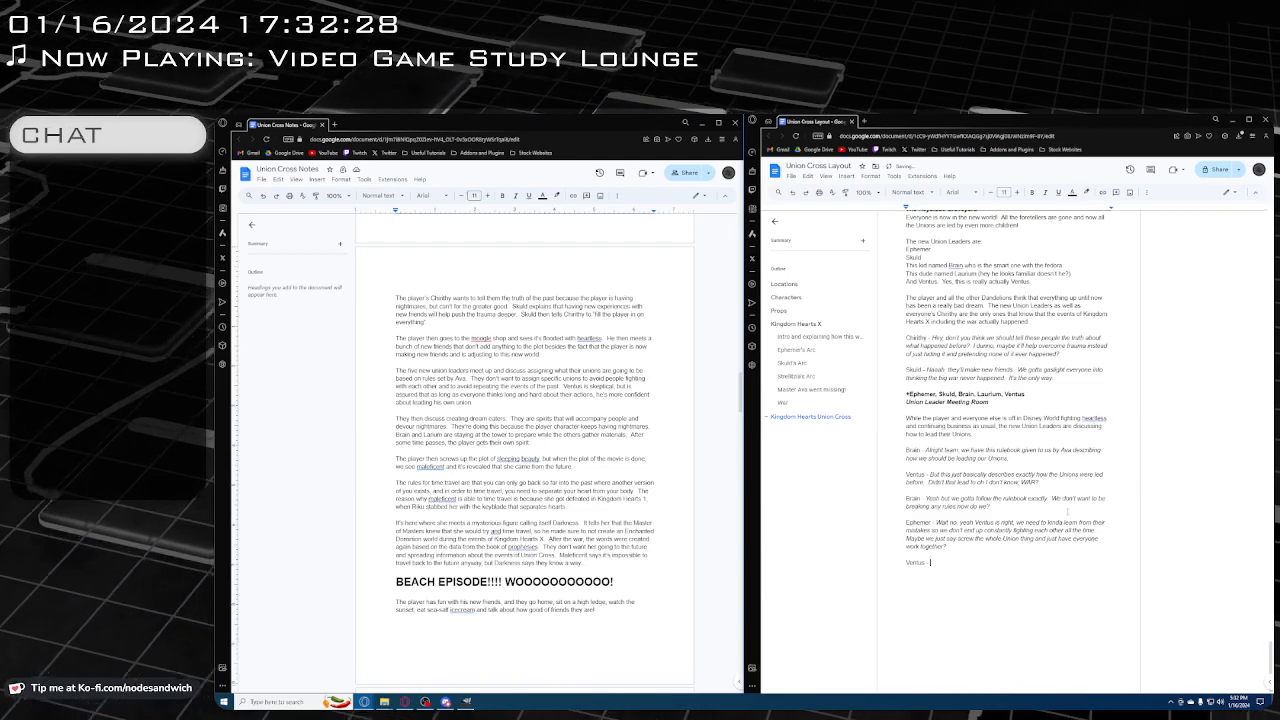
key(ctrl+i)
text(Yeah tha)
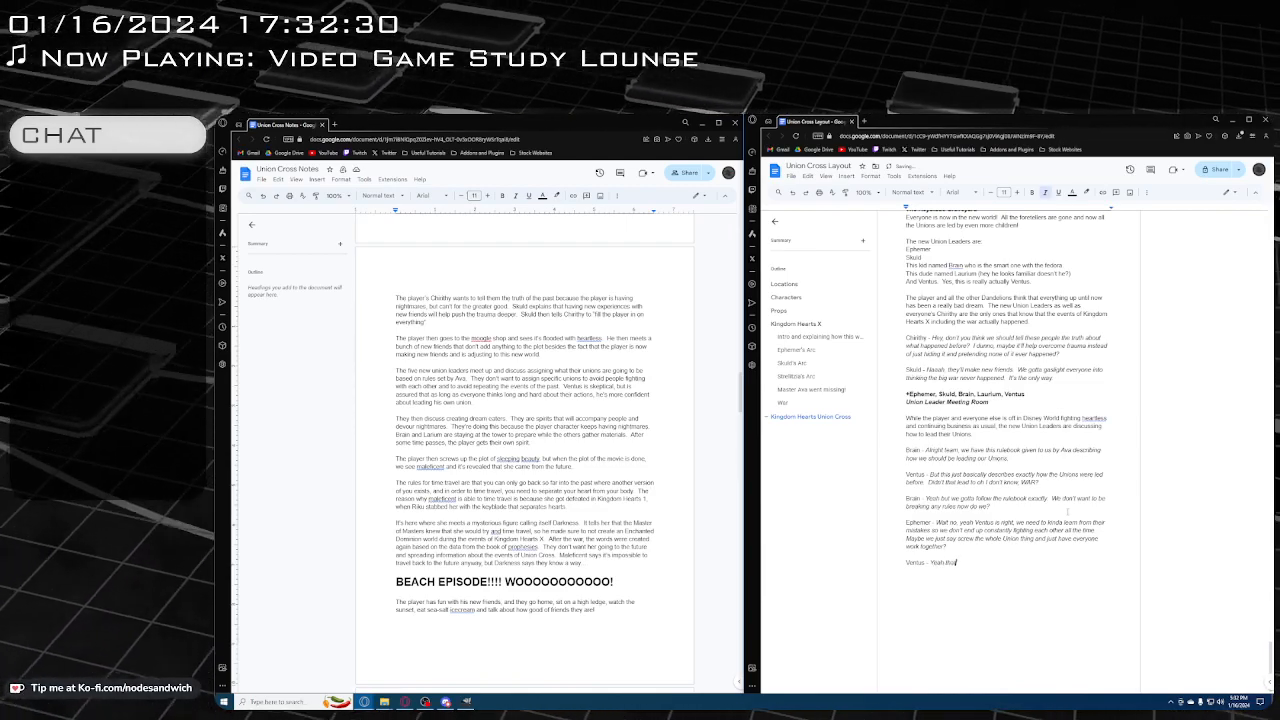
text(t works)
Below a blank line, add a plain "Skuld -" speaker label with the italic dialogue "I like that idea"
key(Return)
key(ctrl+i)
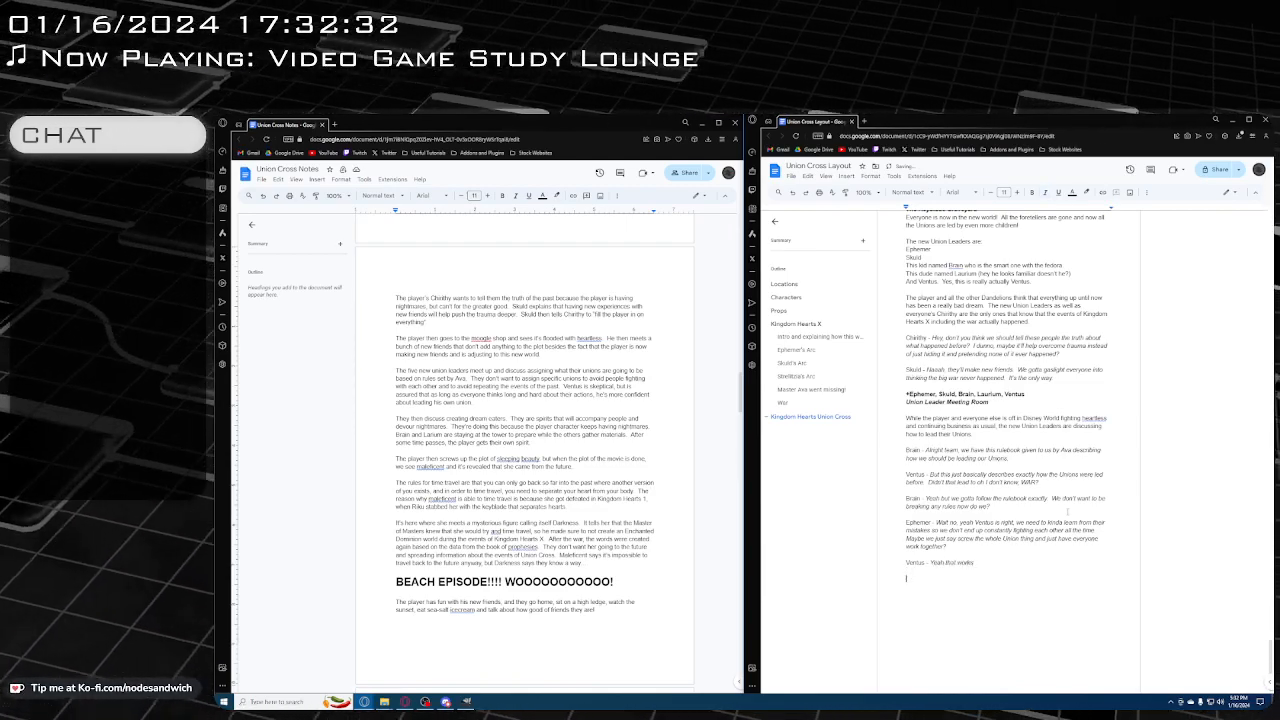
key(Return)
text(Skuld -)
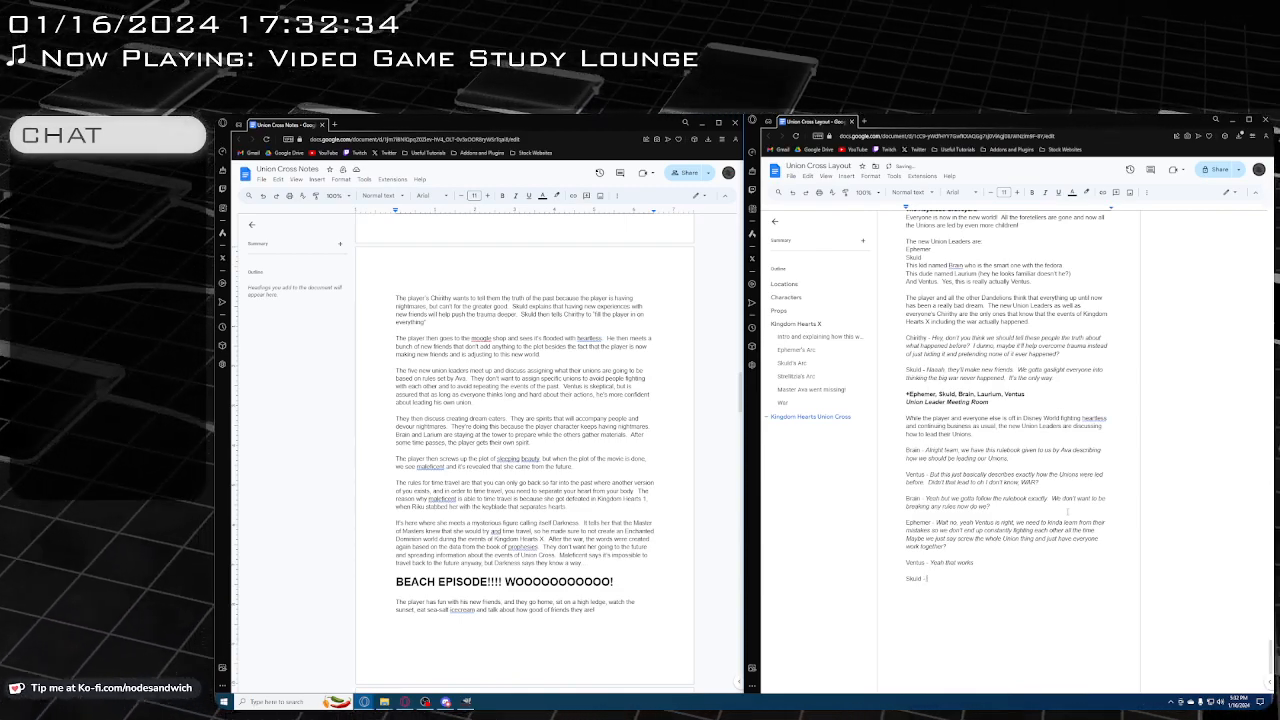
key(ctrl+i)
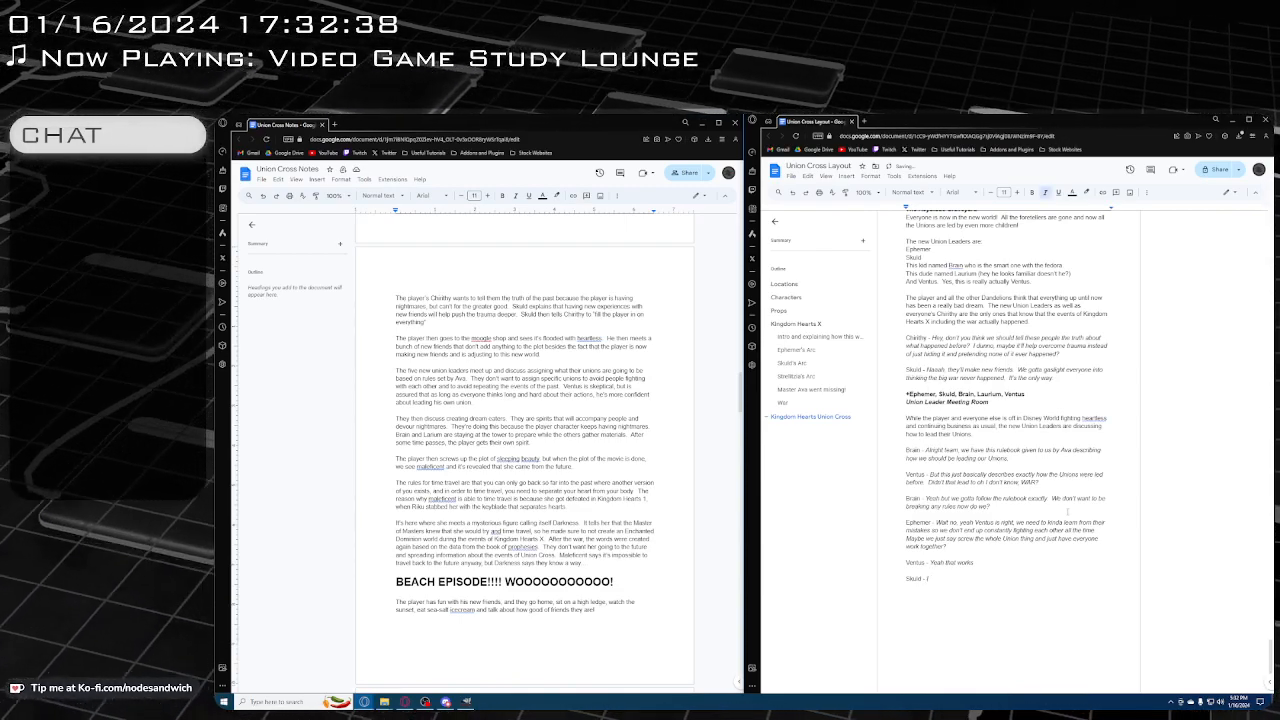
text(- I like that idea)
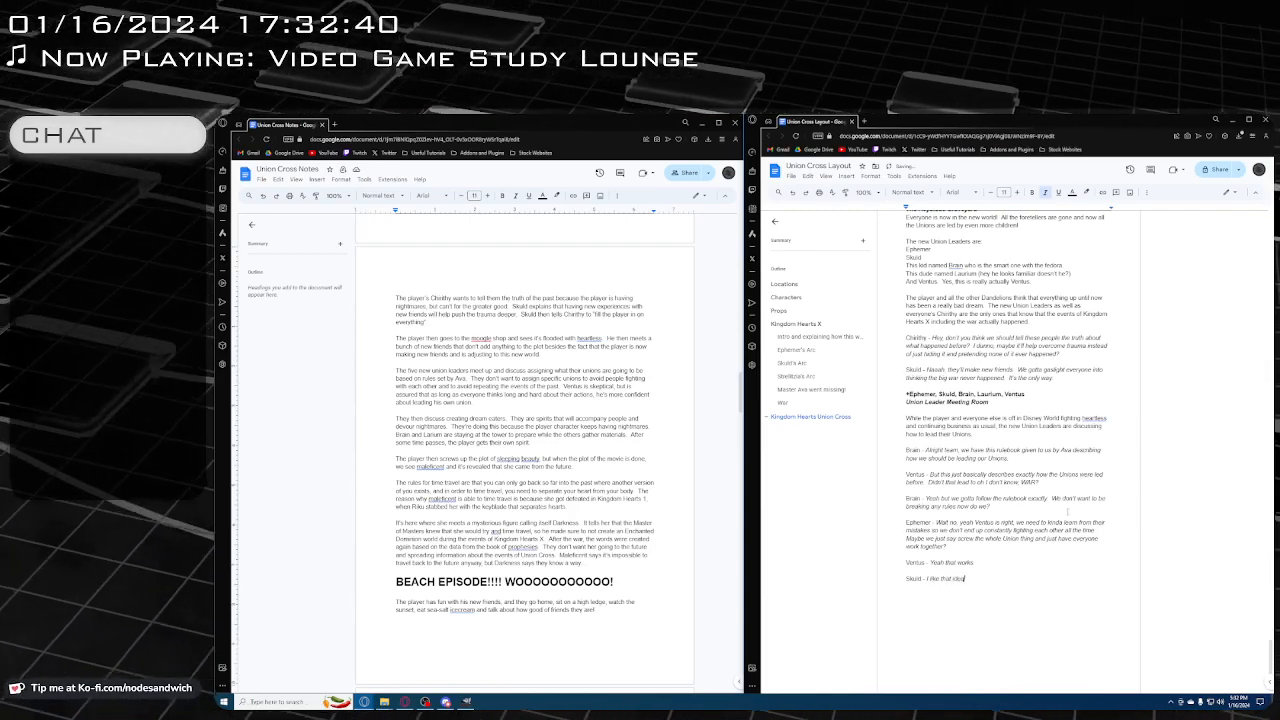
Below a blank line, add a plain "Brain -" speaker label with the italic dialogue "BUT THE RUUUULES!!!"
key(Return)
key(ctrl+i)
key(Return)
text(Brain -)
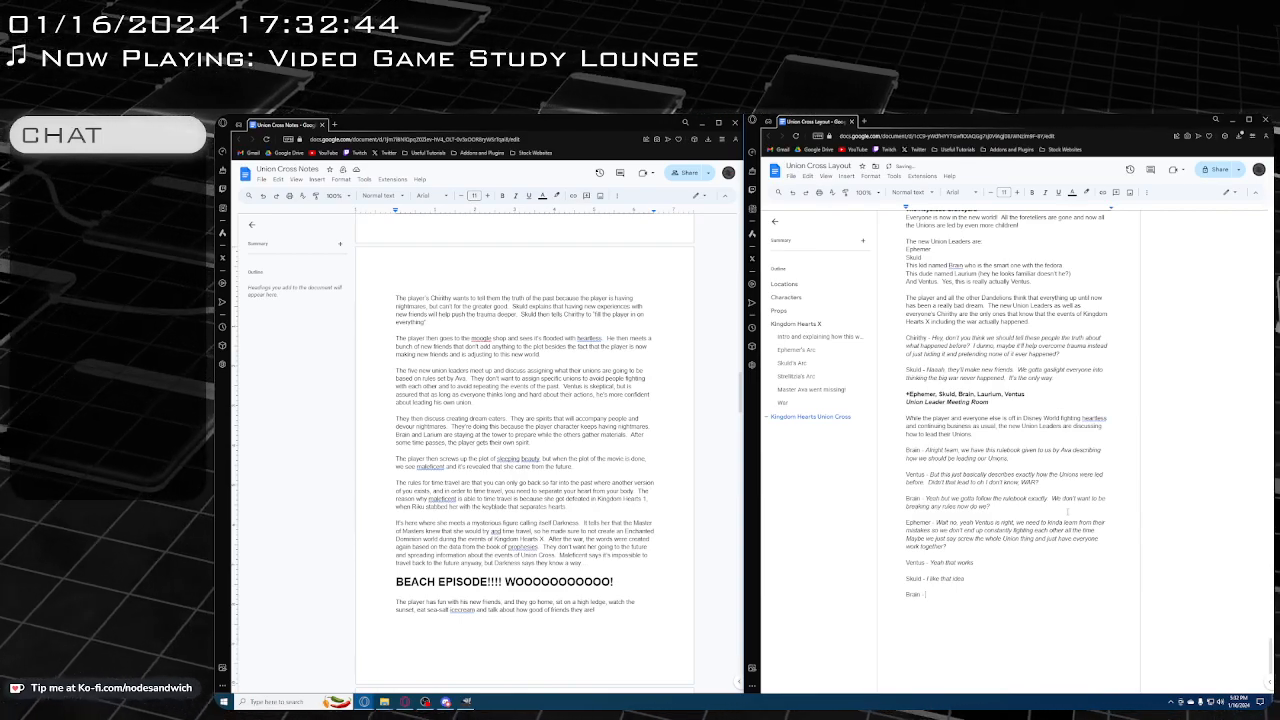
key(ctrl+i)
text(BU)
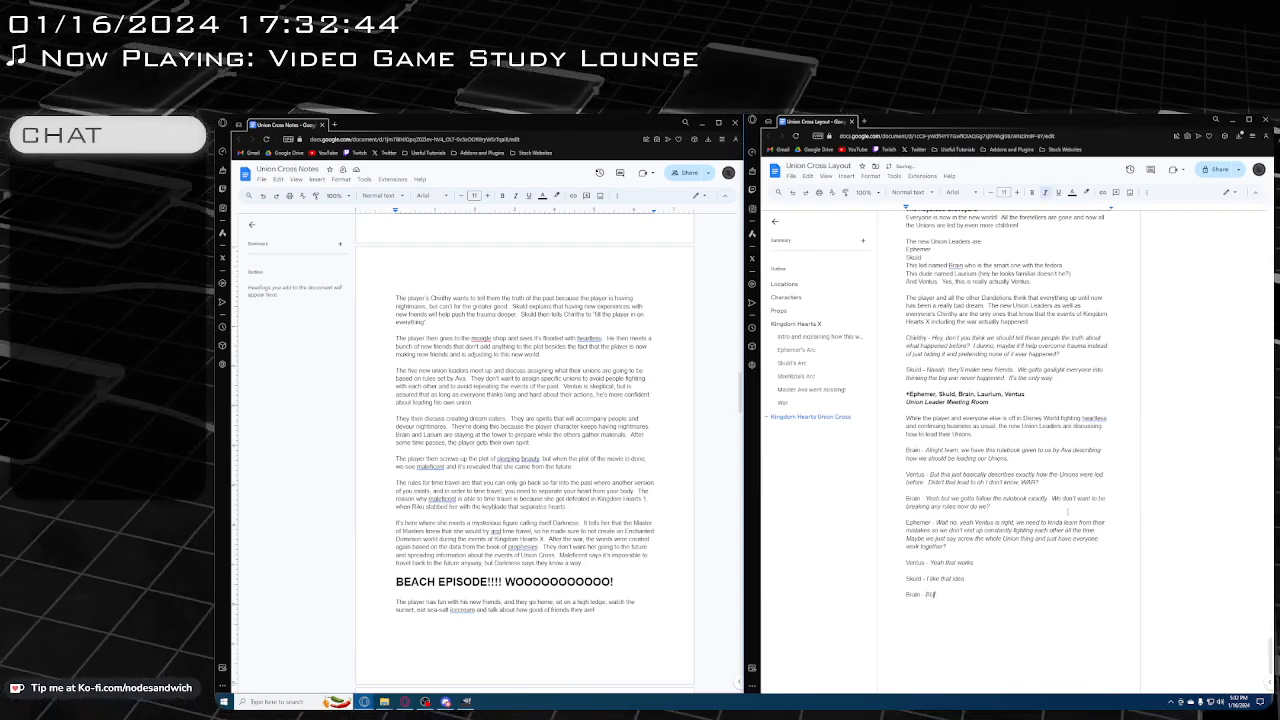
text(T THE RUUUULES!!!!)
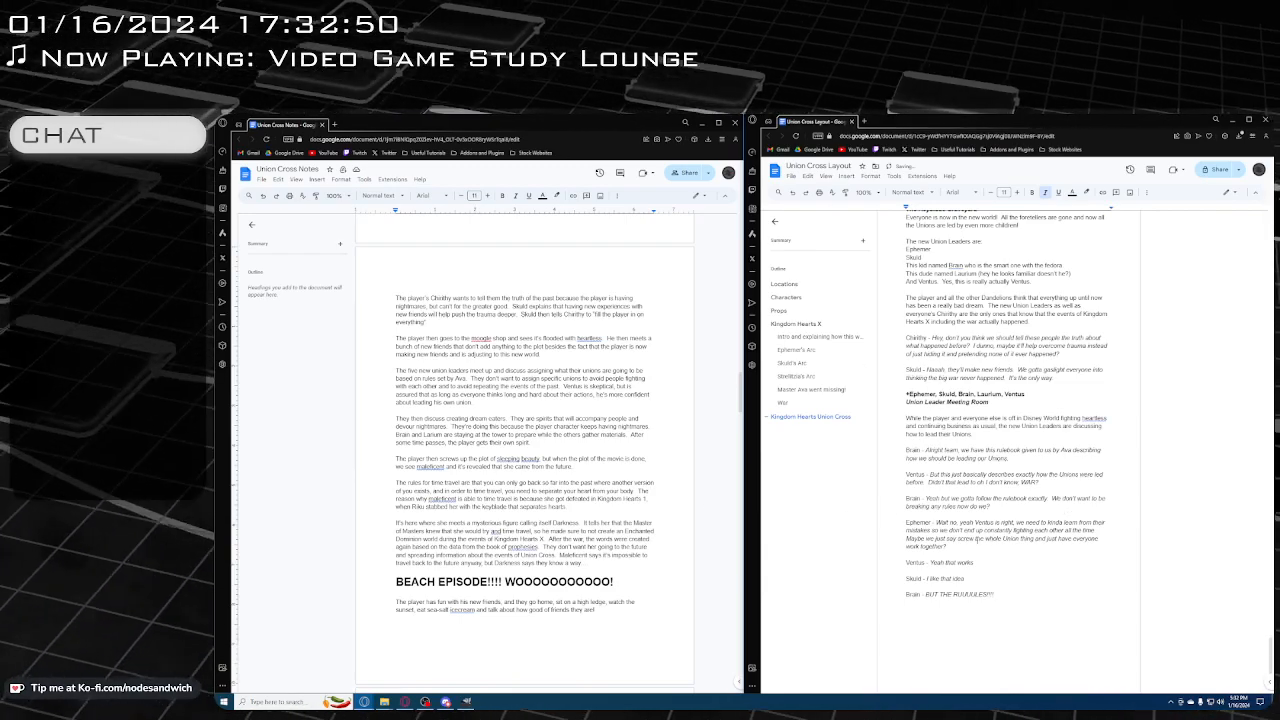
Below Brain's outburst, leave a blank line and add a plain "Ephemer -" label with the italic dialogue "DREAM EATERS!"
scroll(990, 525, down, 1)
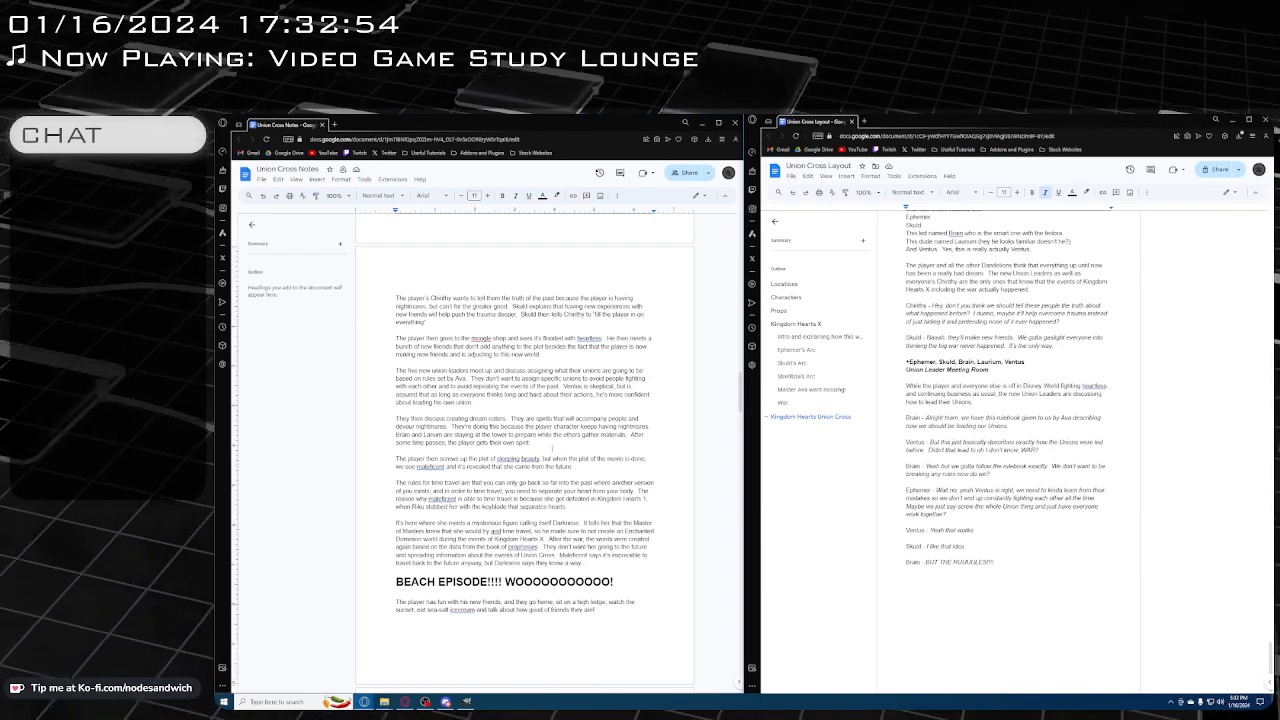
scroll(524, 446, down, 1)
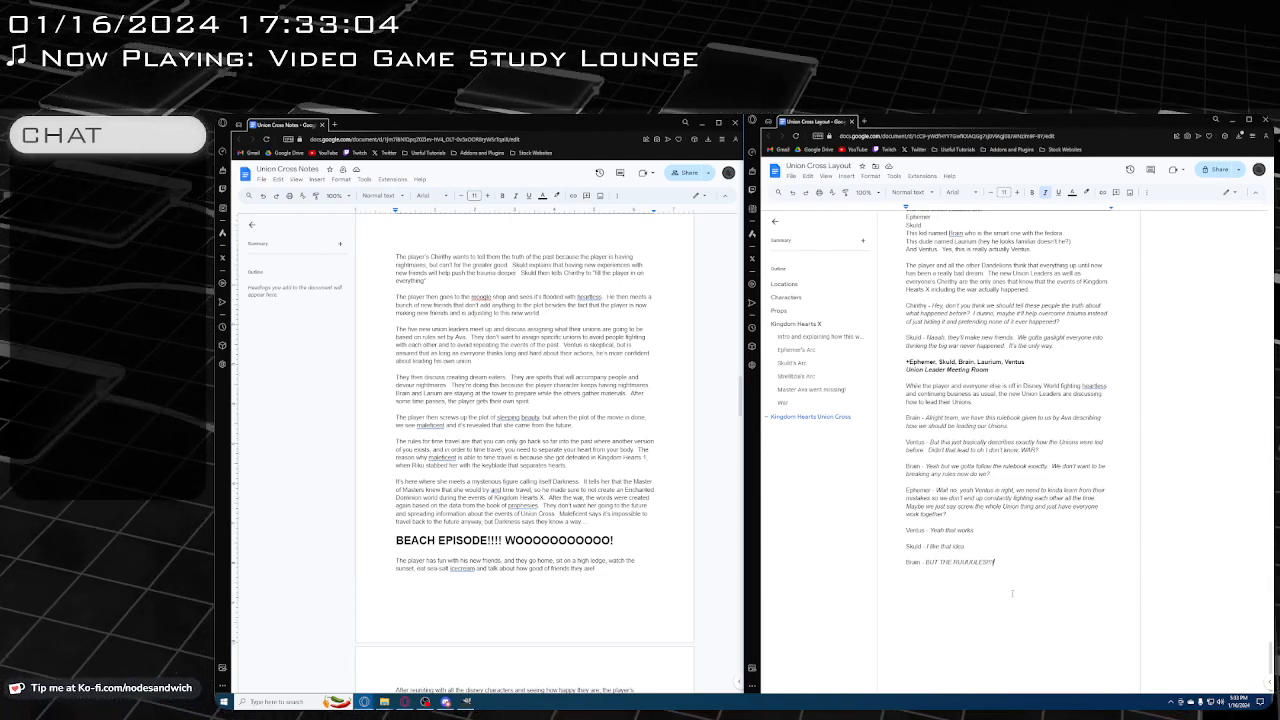
key(Return)
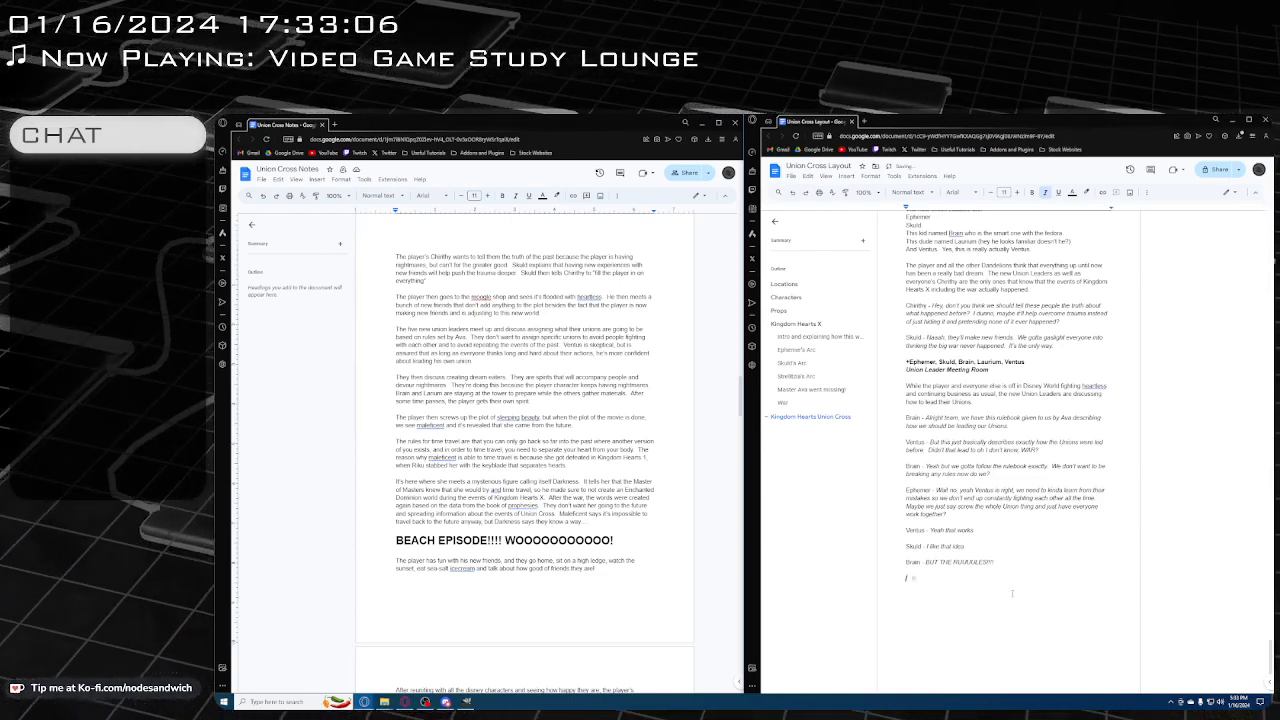
key(Return)
key(ctrl+i)
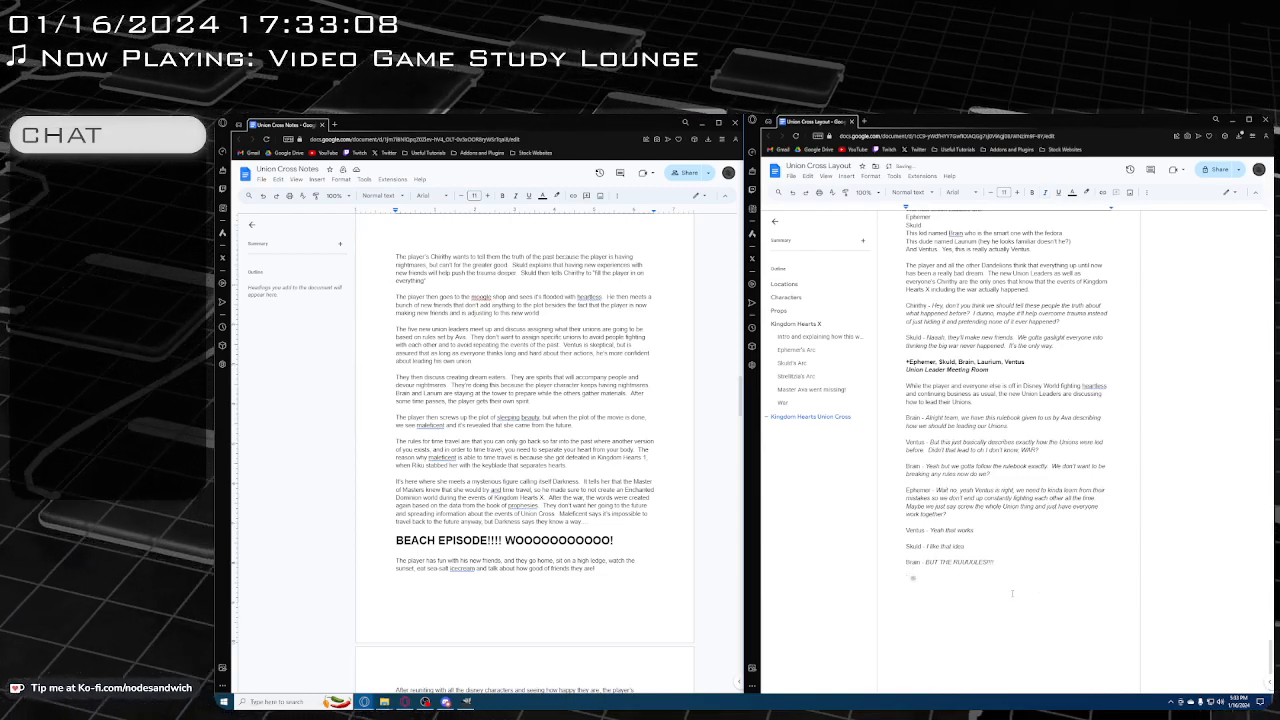
text(Ephe)
key(BackSpace)
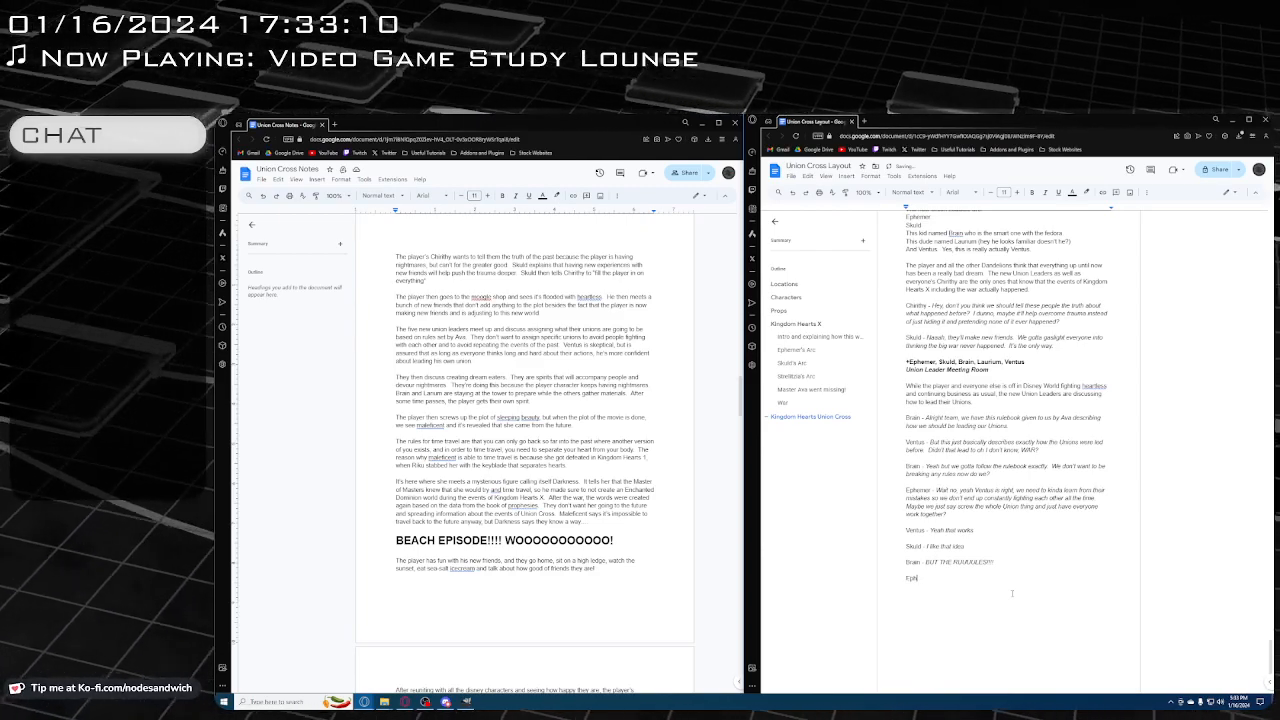
text(emer -)
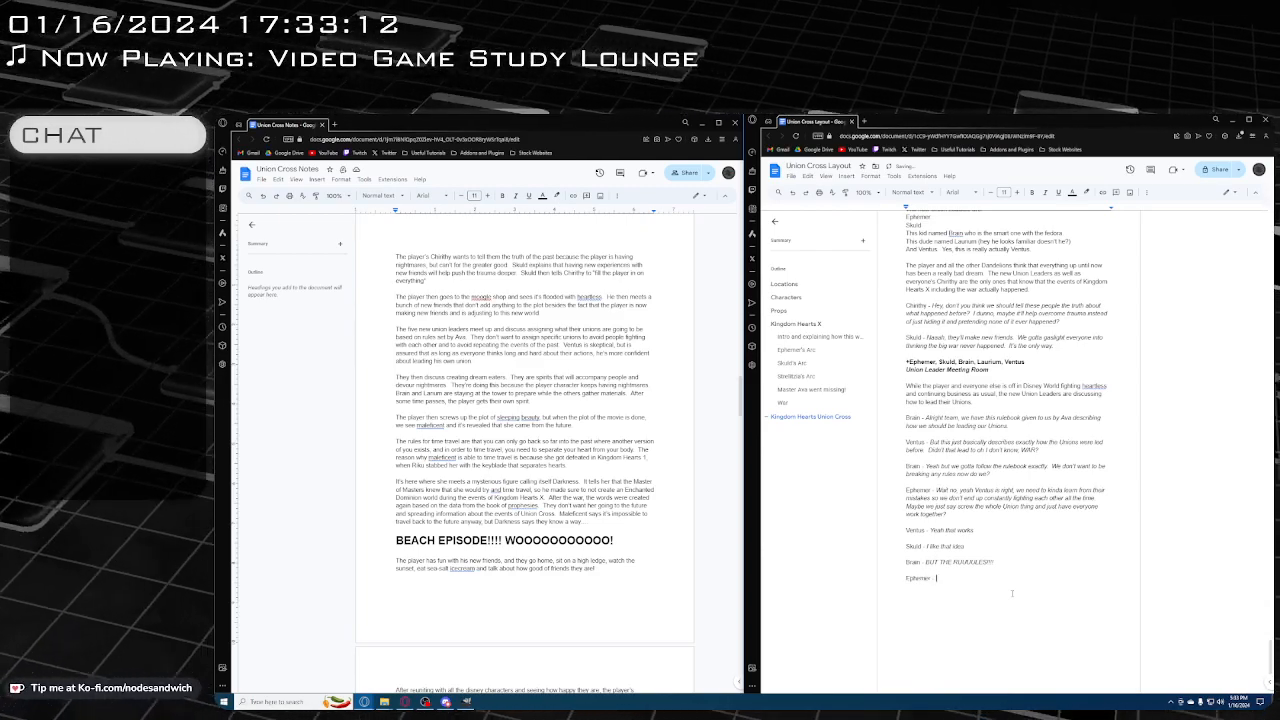
key(ctrl+i)
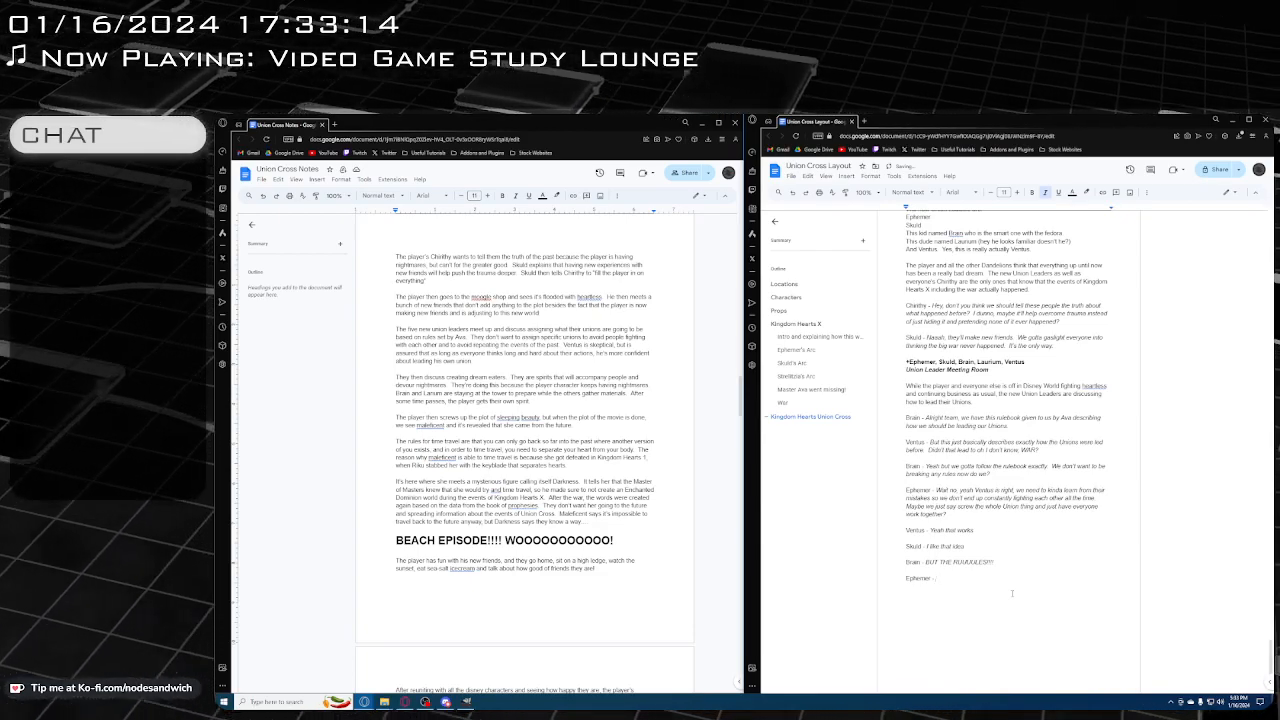
text(DREAM EATERS)
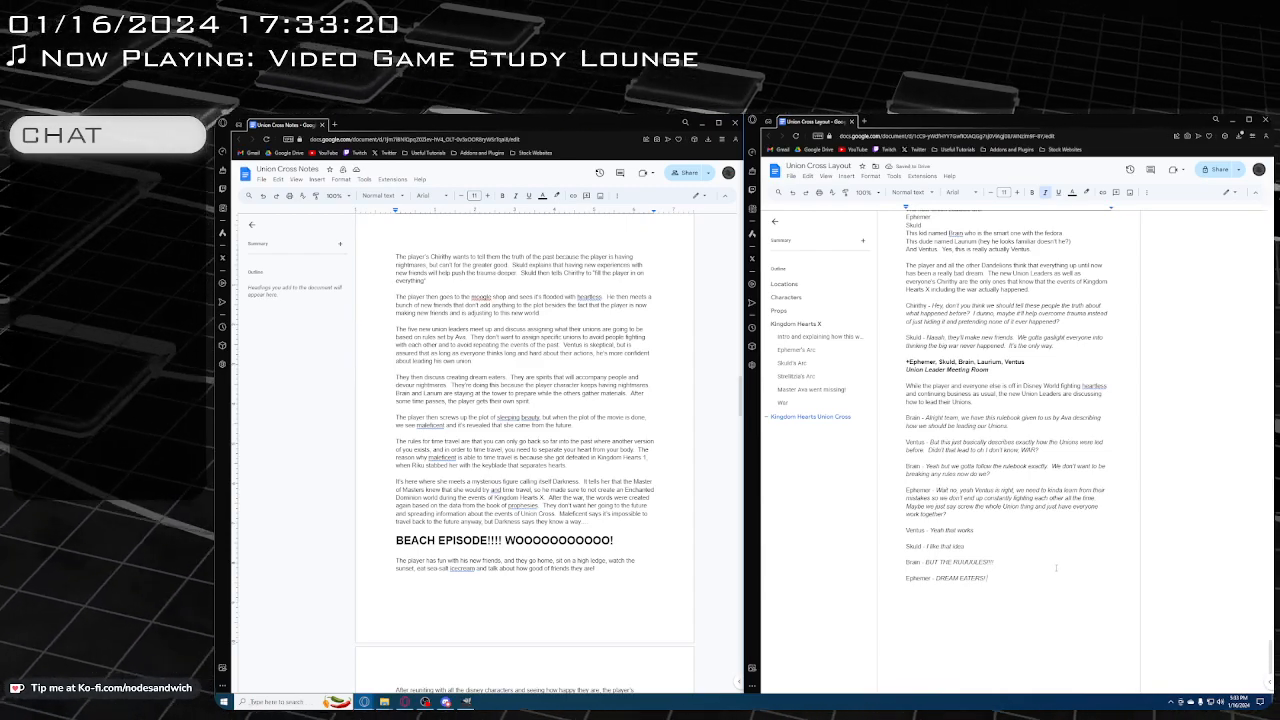
text(!)
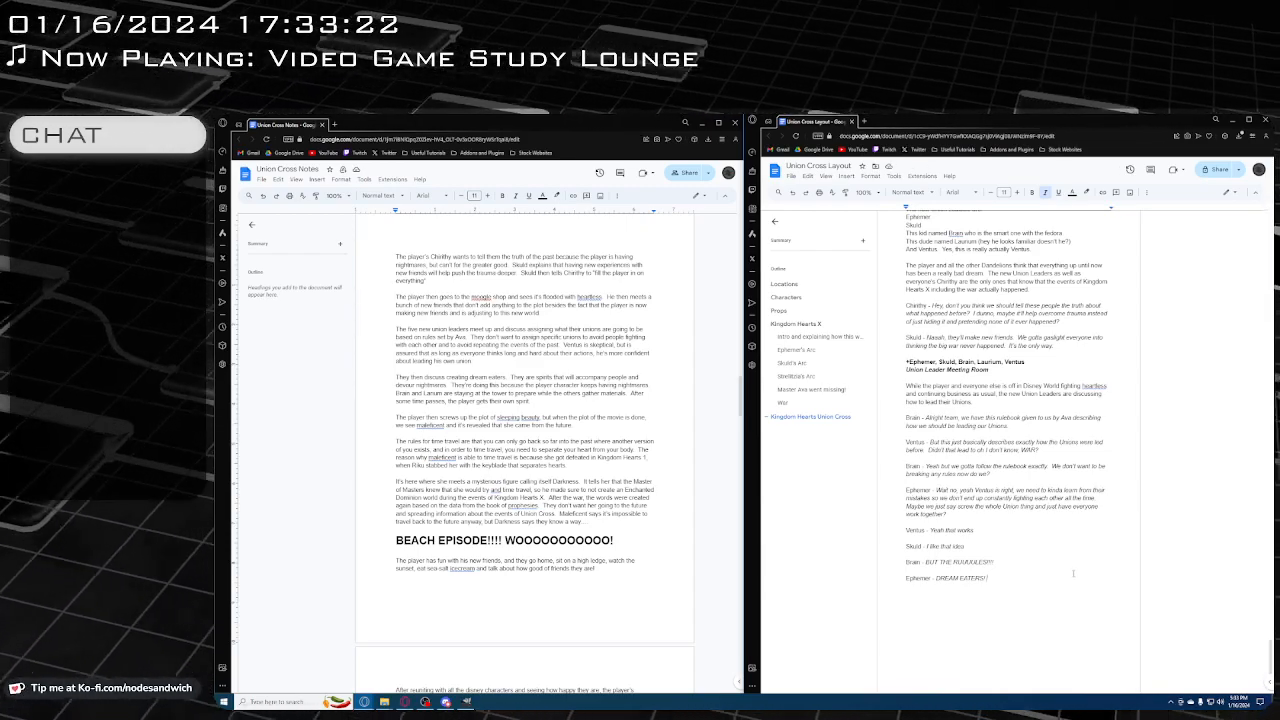
text( What do you think)
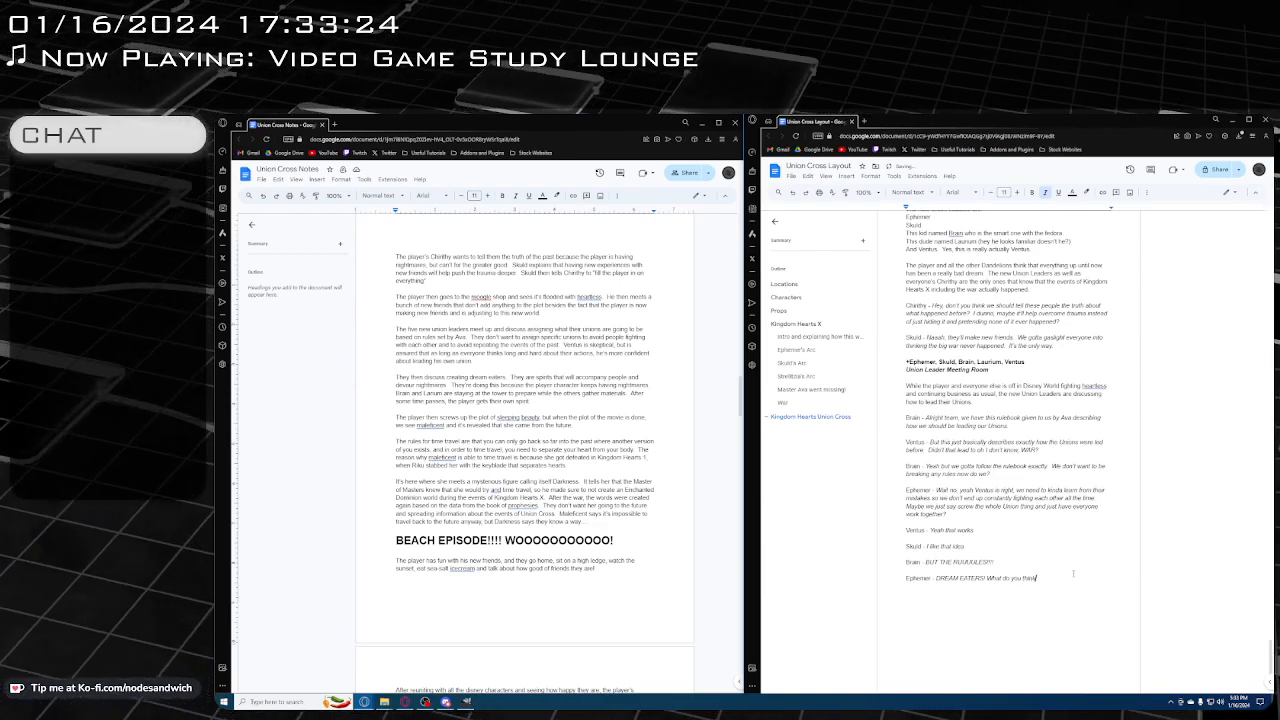
text(? What)
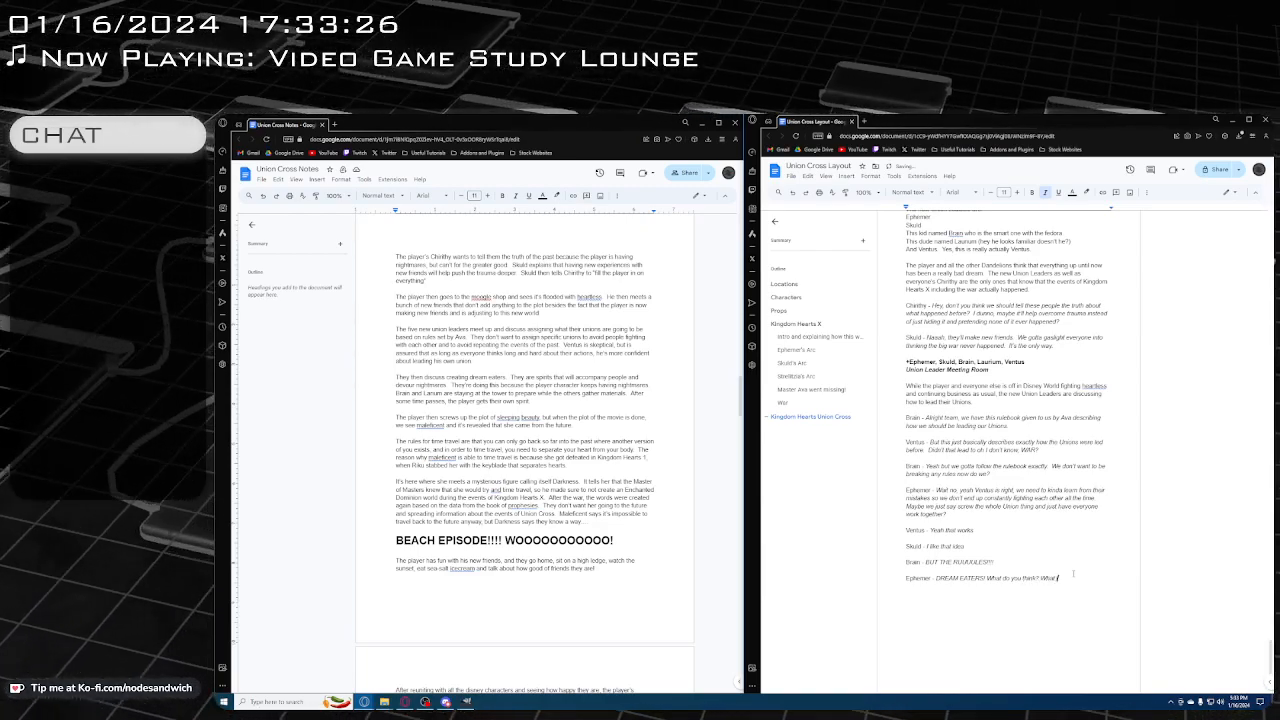
text( if we)
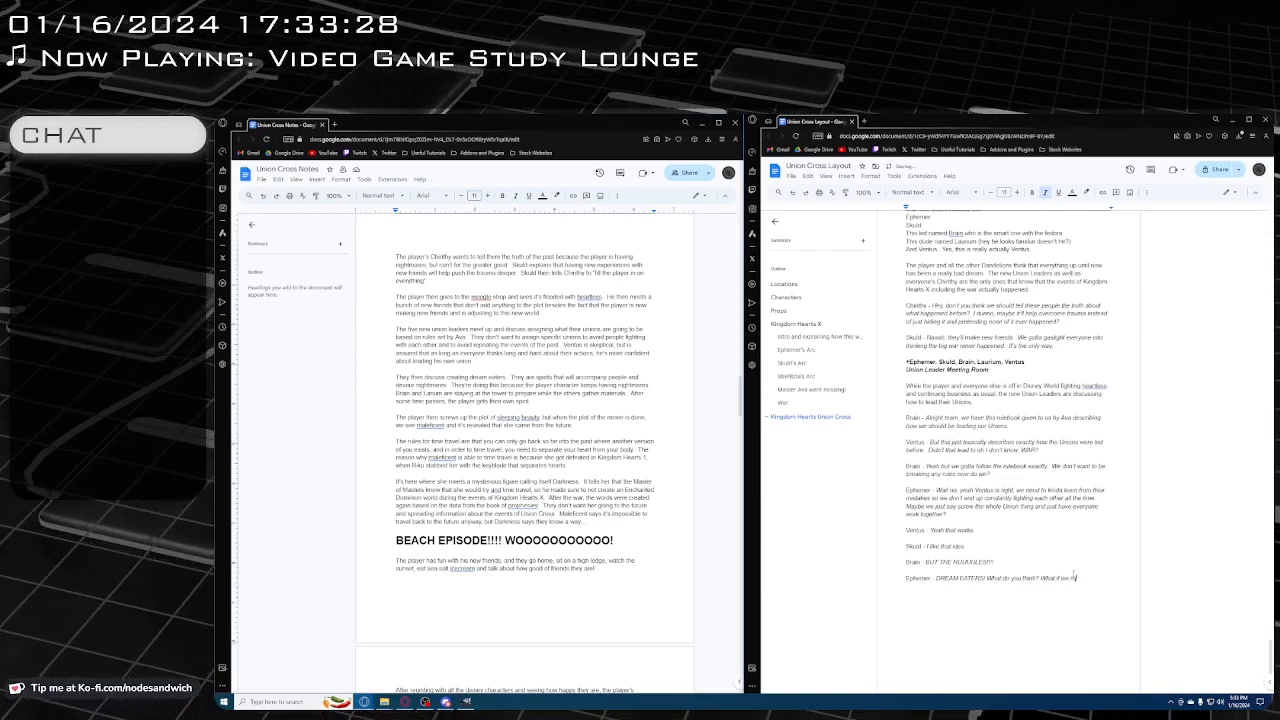
text( just make some little guys?!)
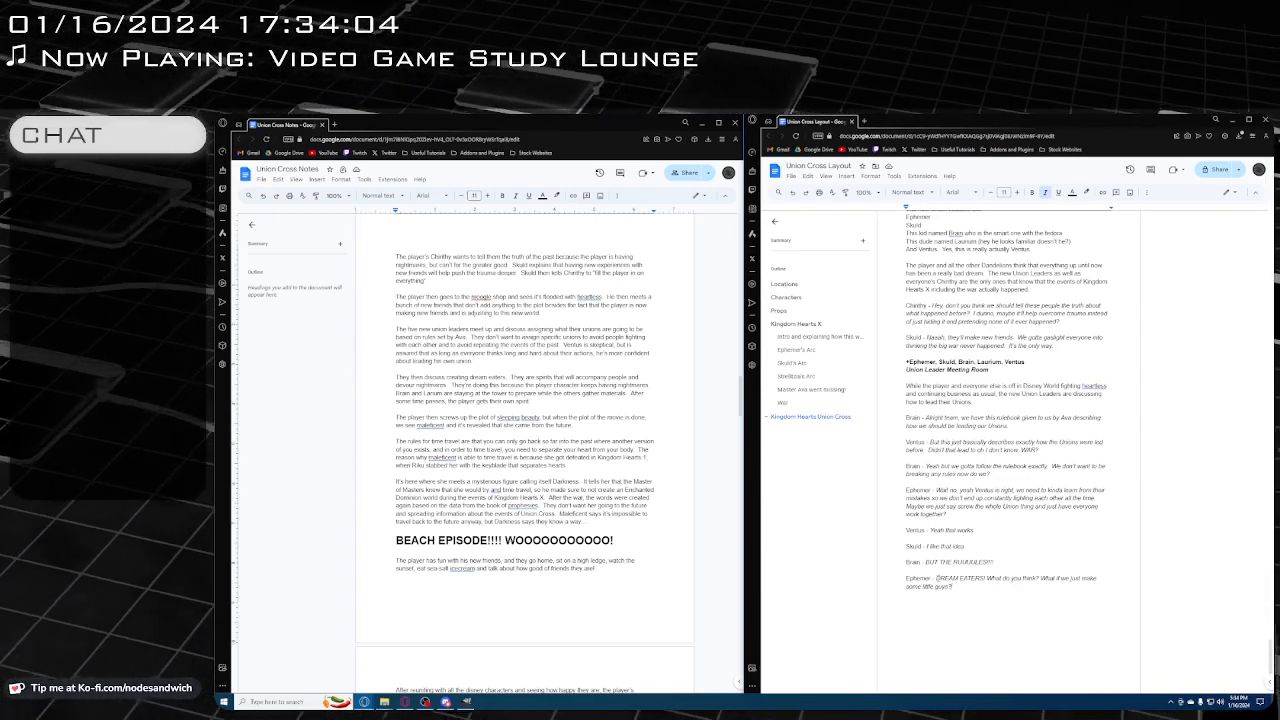
Change the speaker of the "DREAM EATERS!" line from Ephemer to Skuld and place the cursor back in the dialogue
scroll(941, 556, up, 5)
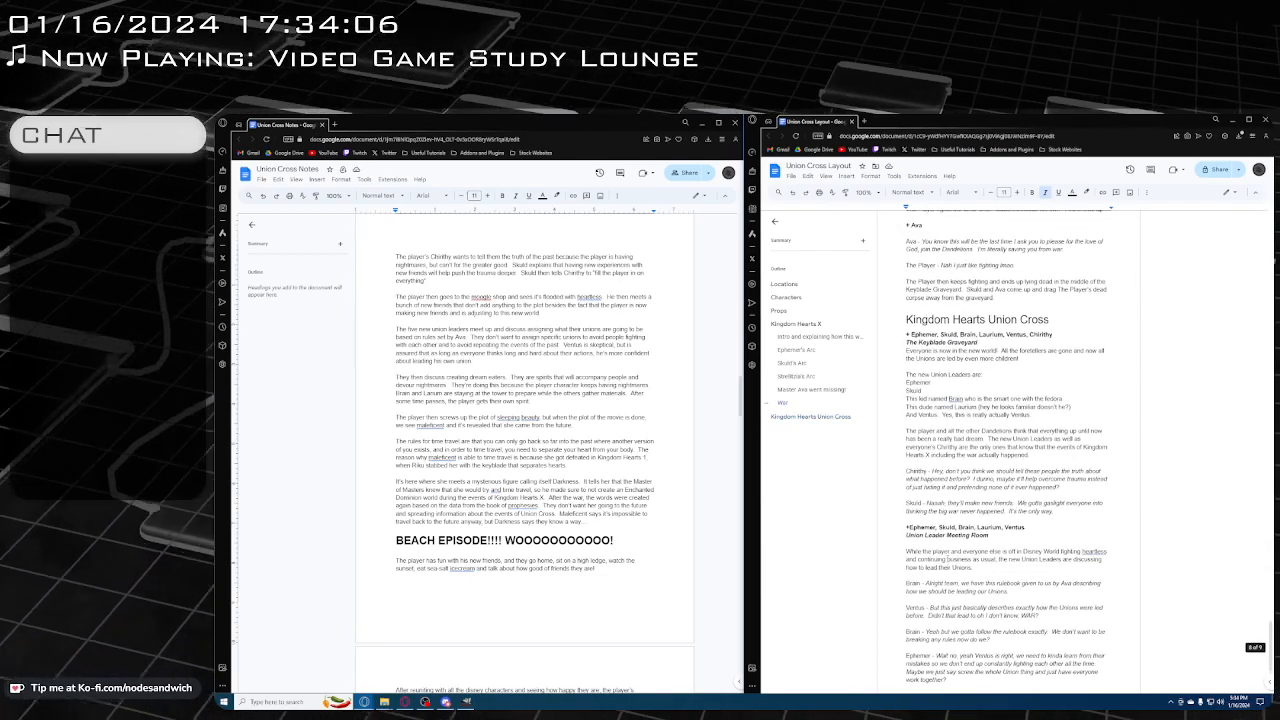
scroll(930, 550, down, 6)
drag(932, 555, 905, 555)
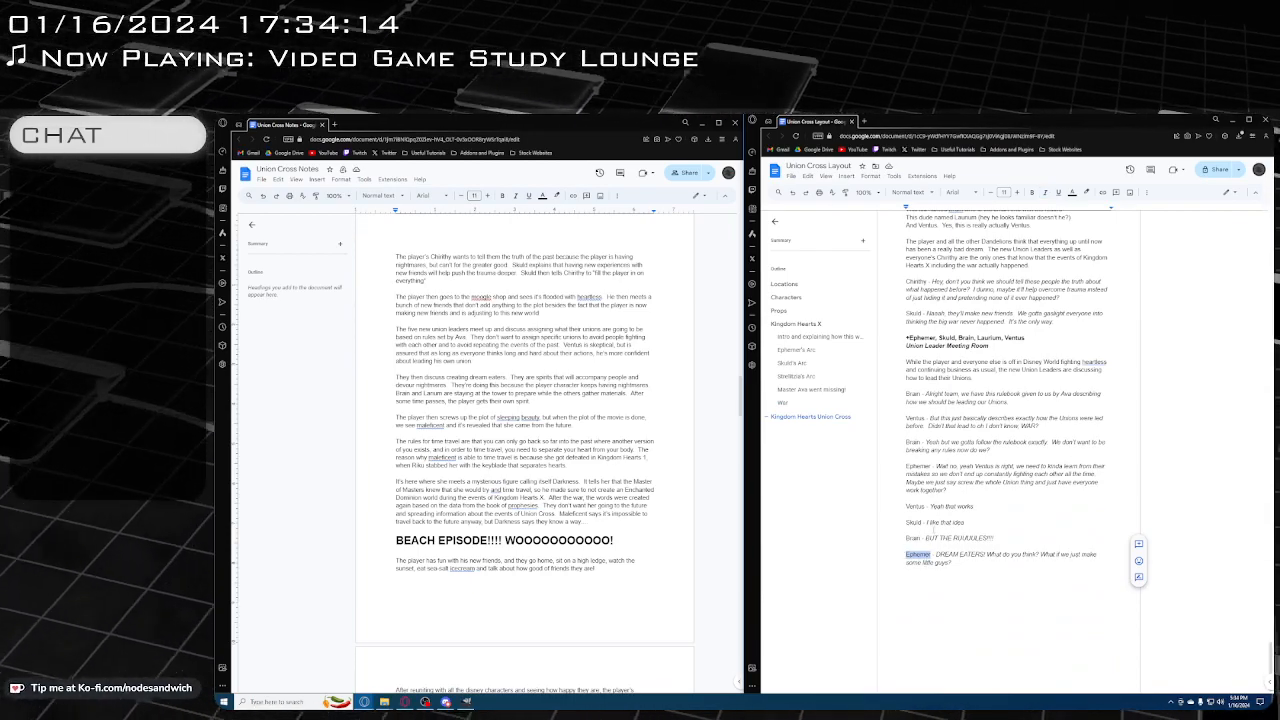
text(Skuld)
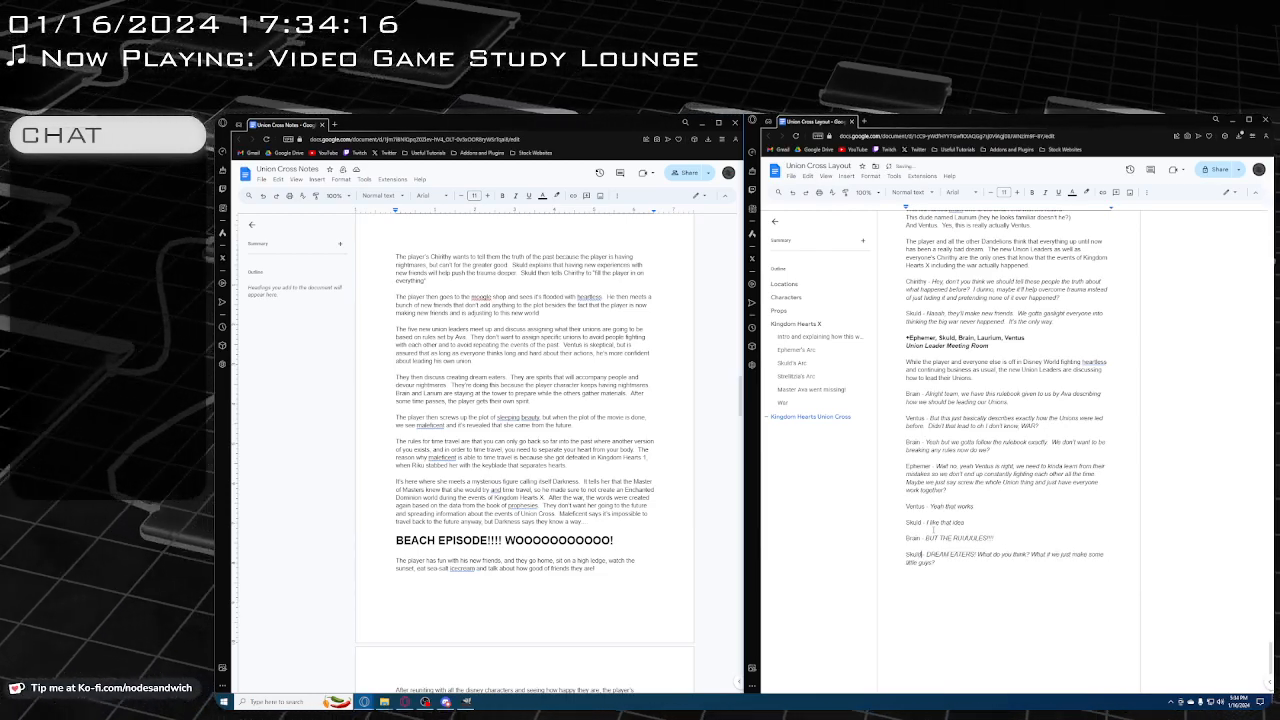
click(994, 575)
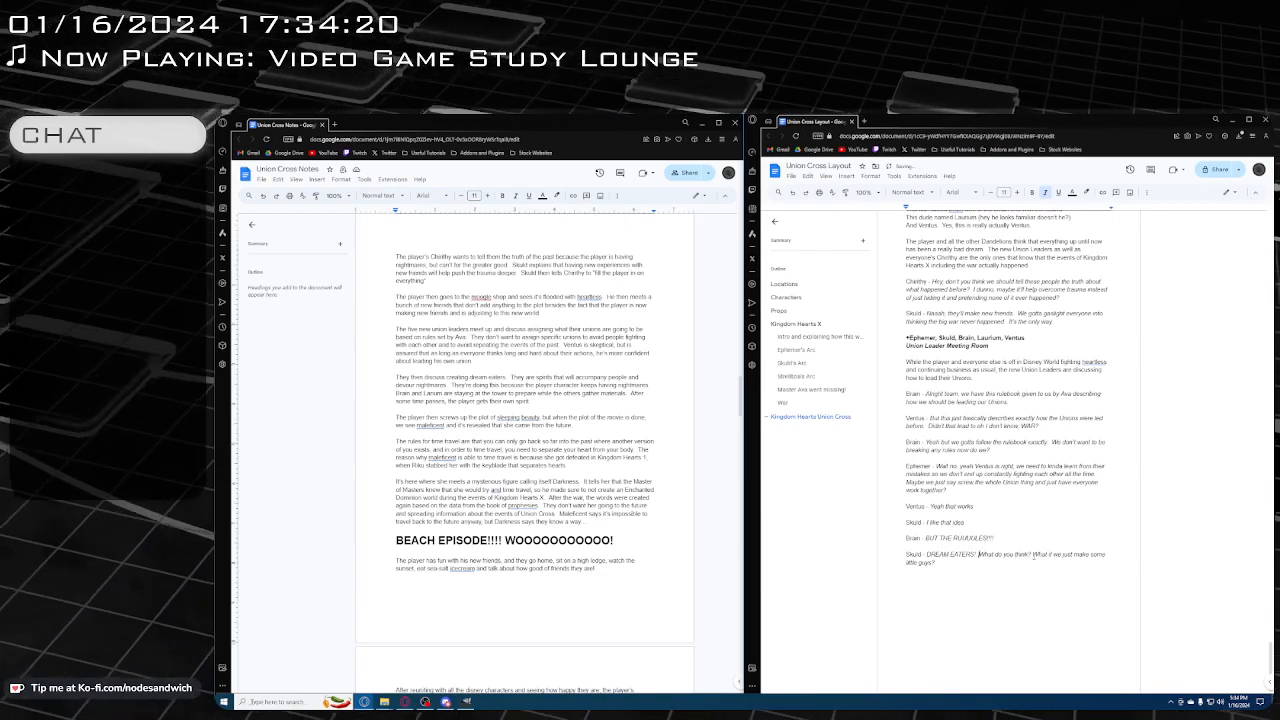
Below Skuld's Dream Eaters line, leave a blank line and add a plain "Ephemer -" label with italic "That's great, I love me some little guys, but"
click(1033, 555)
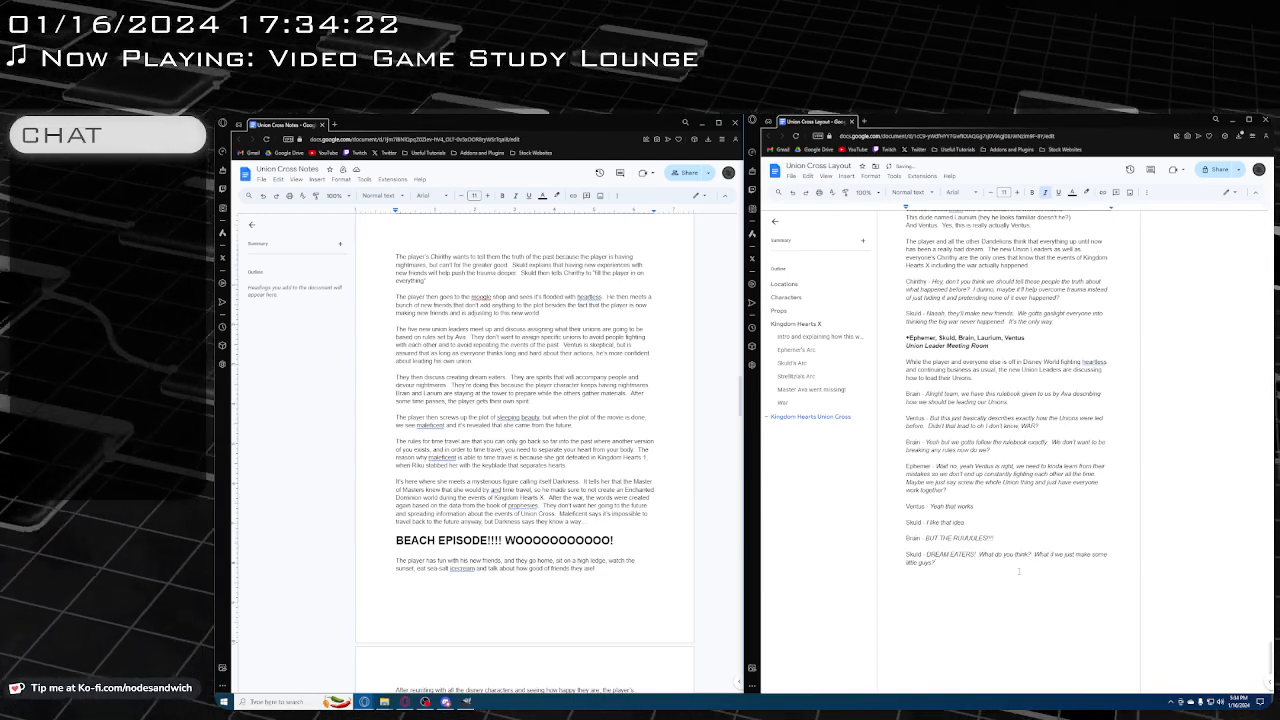
key(Return)
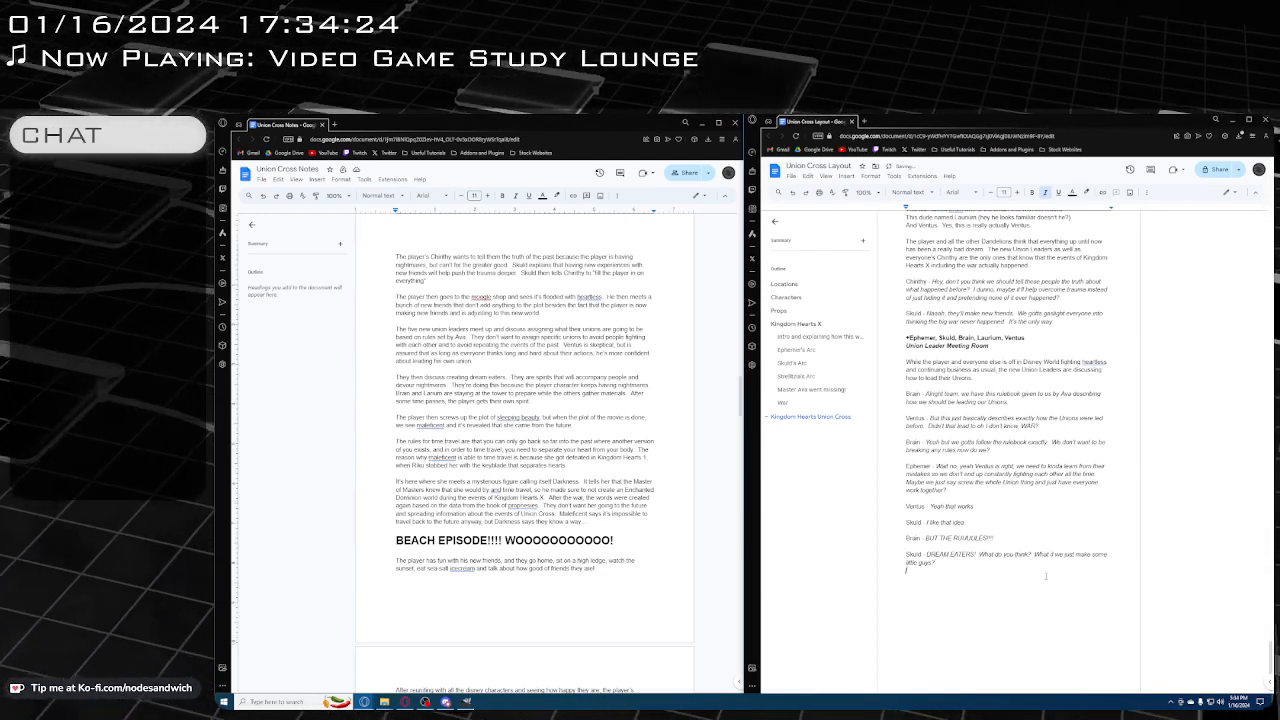
text(Ephemer -)
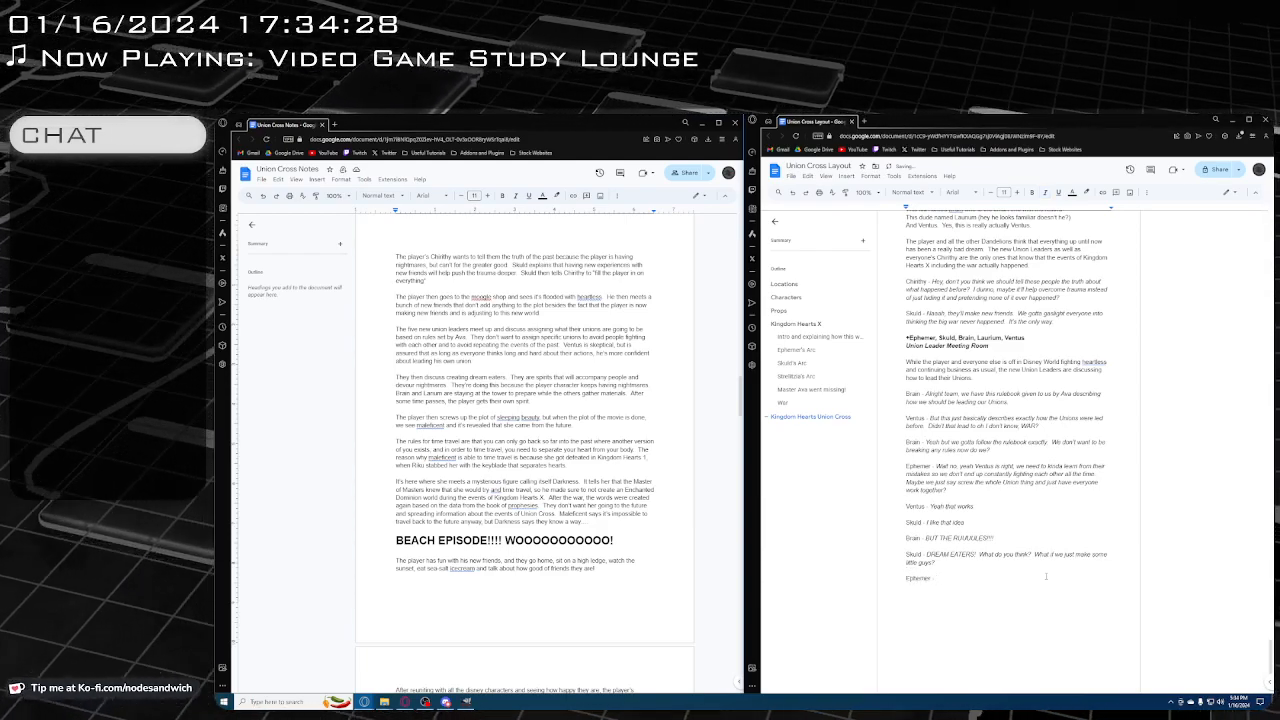
key(ctrl+i)
text(Th)
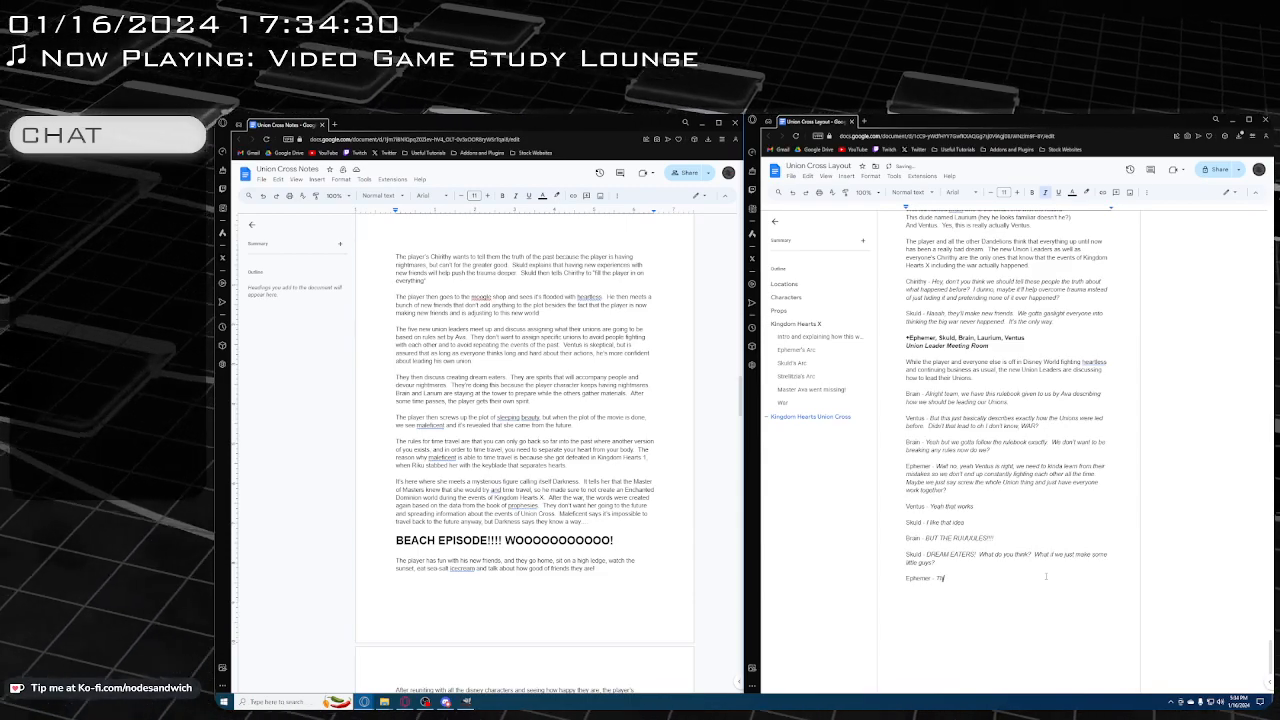
text(at's great, I)
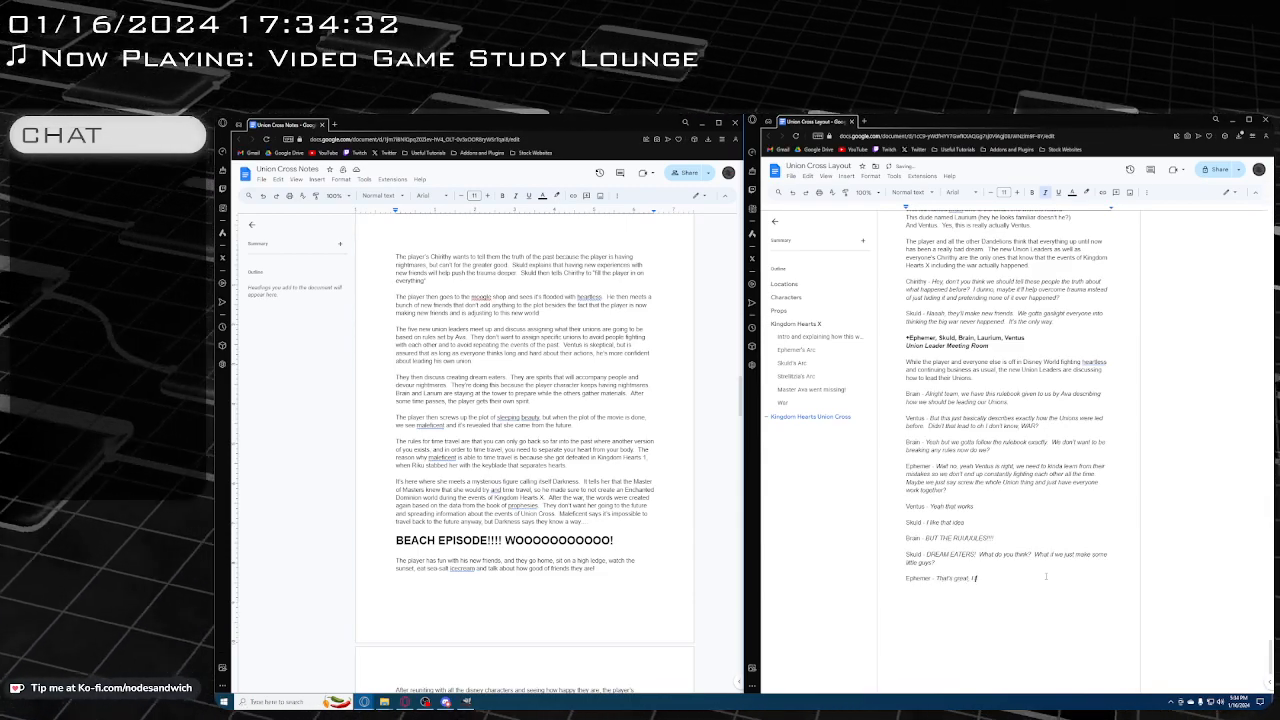
text( love me some little)
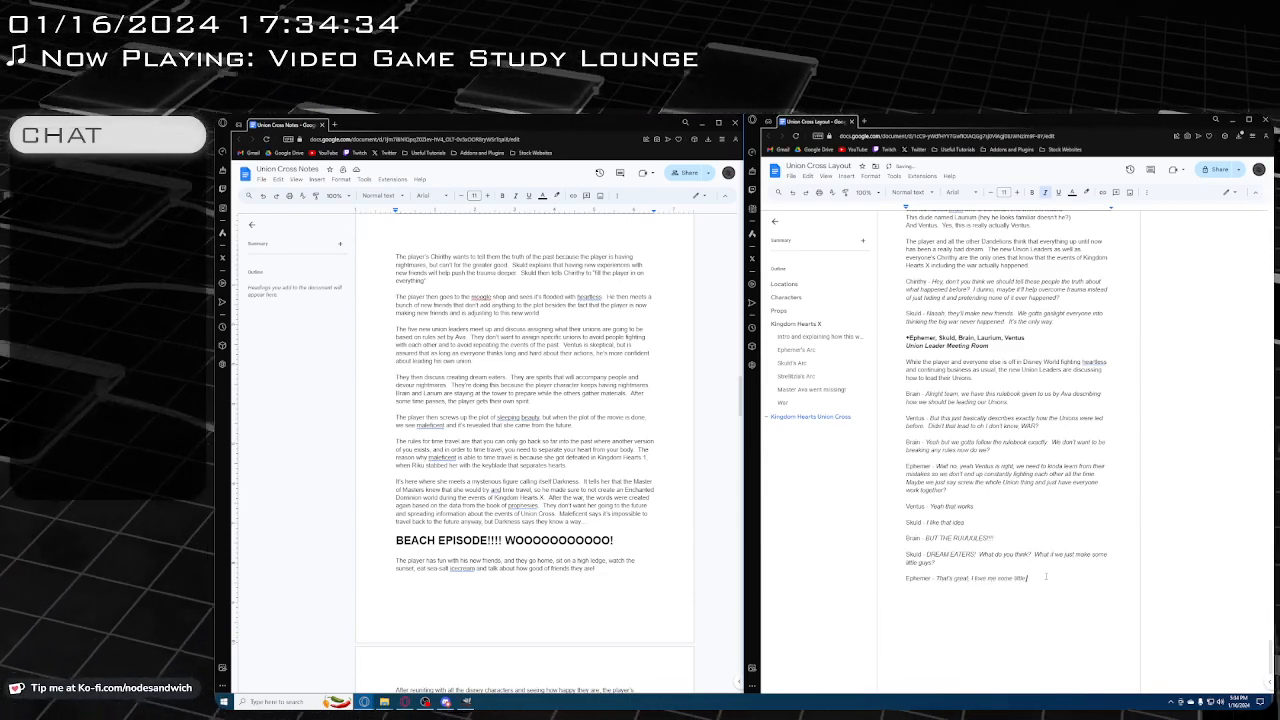
text( guys, but)
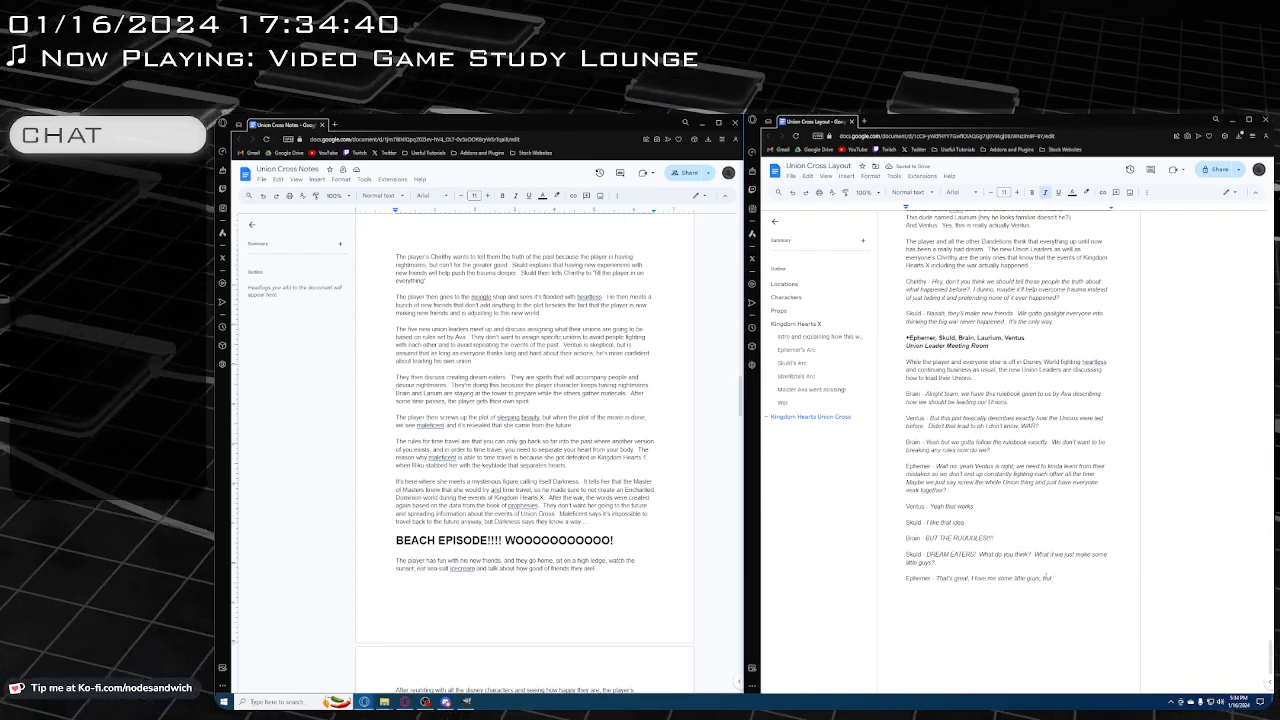
text( what would I)
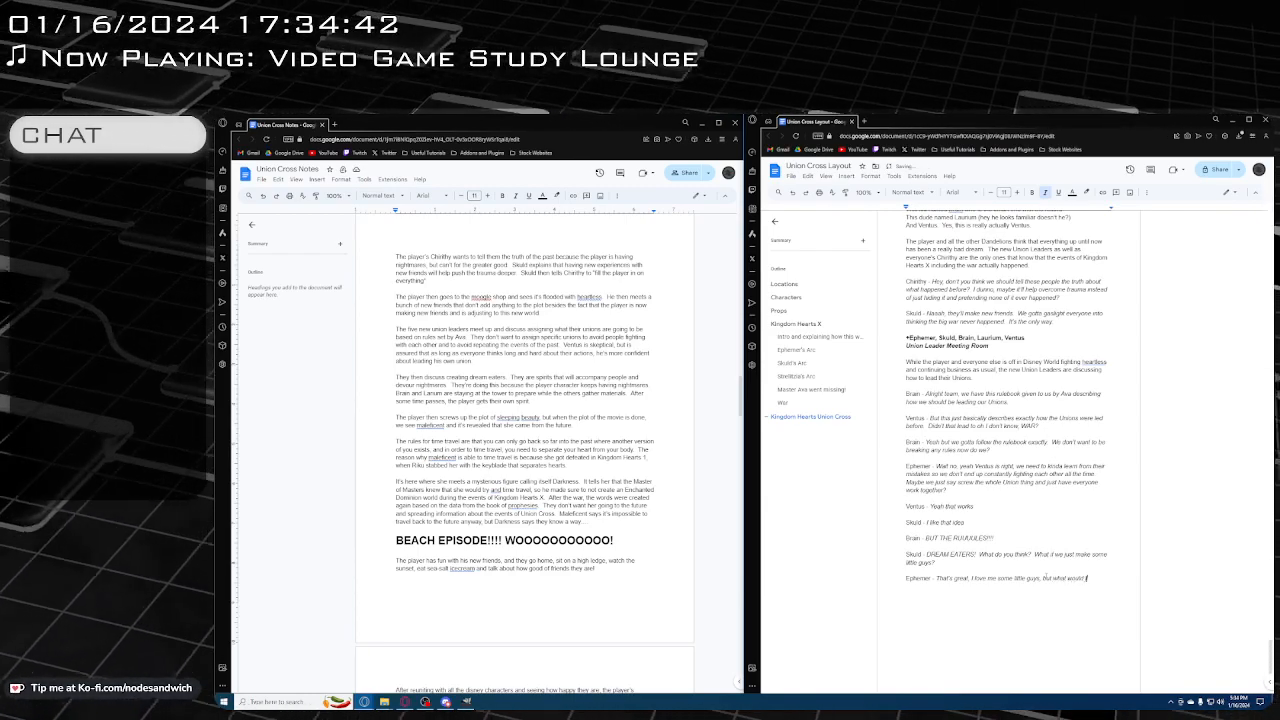
text( they be good for)
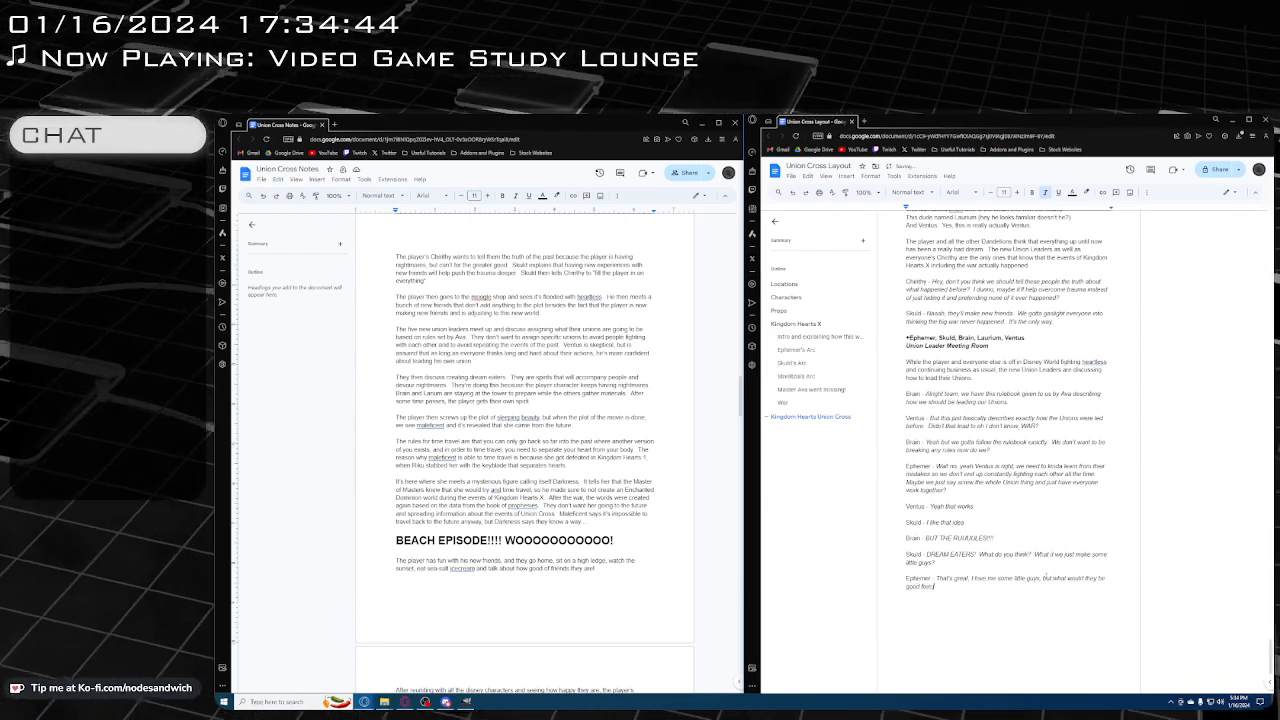
text( besides just be)
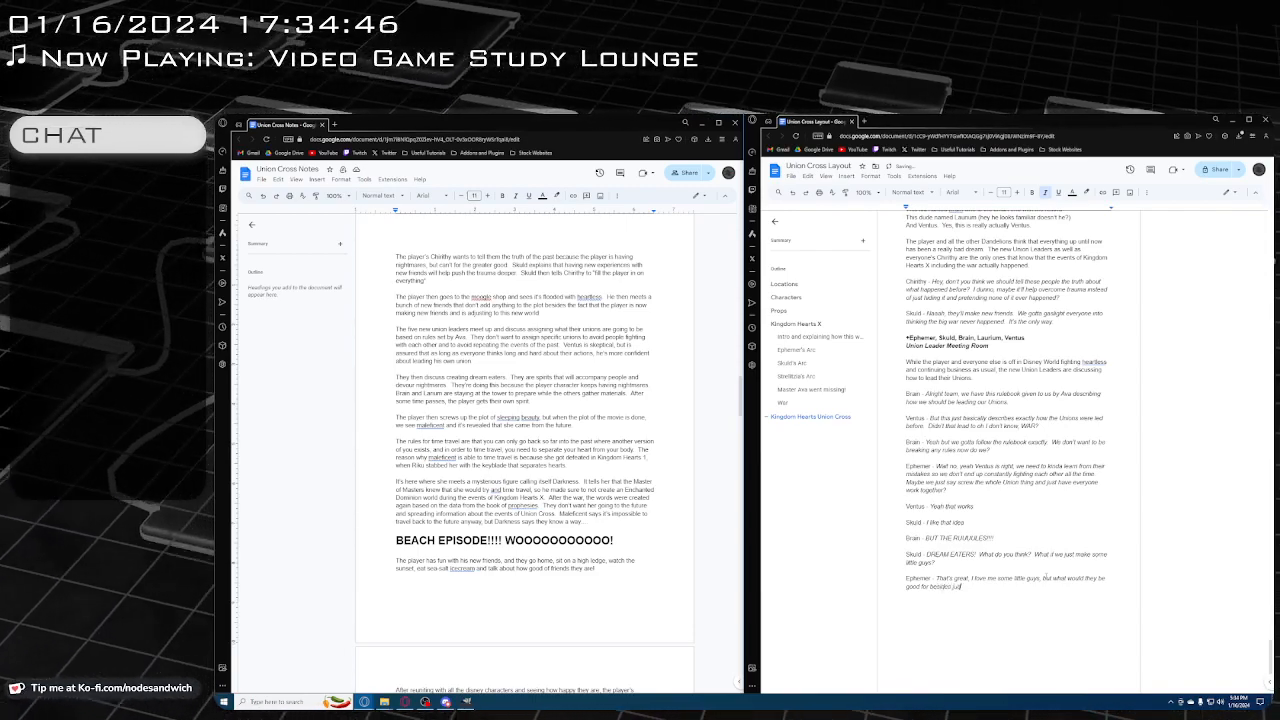
text(ing some good i)
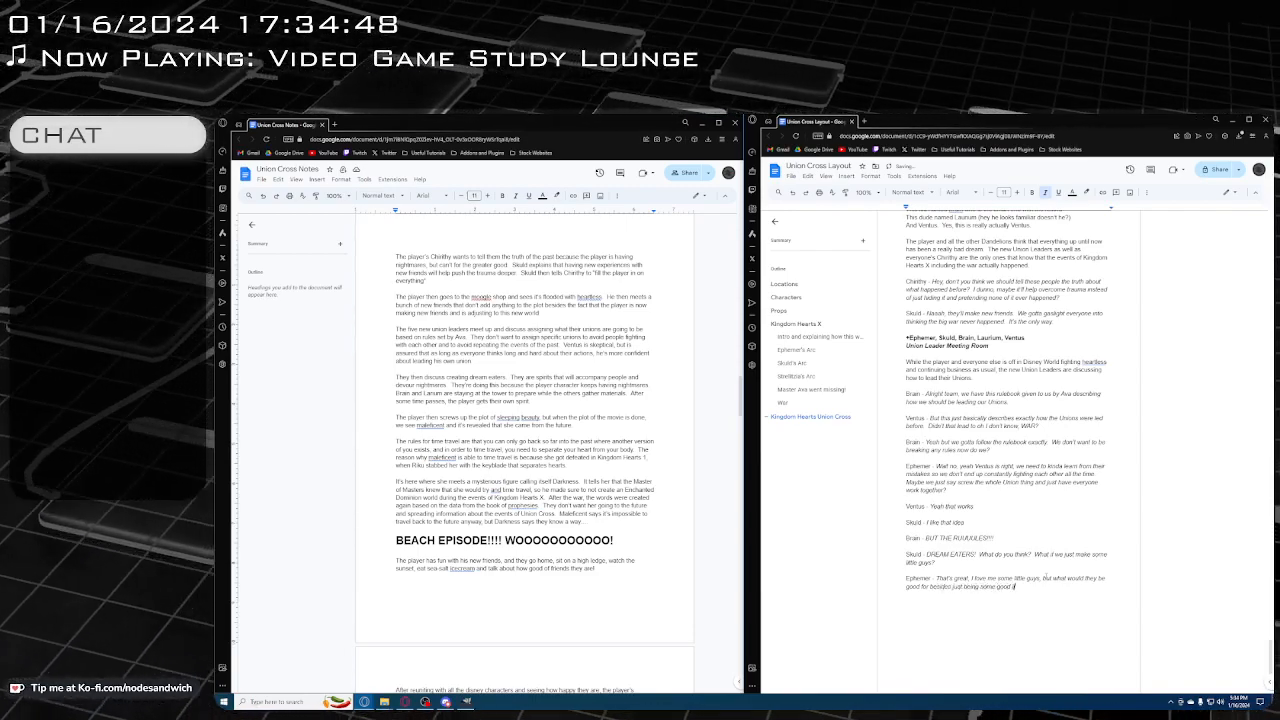
key(BackSpace)
text(little guys?)
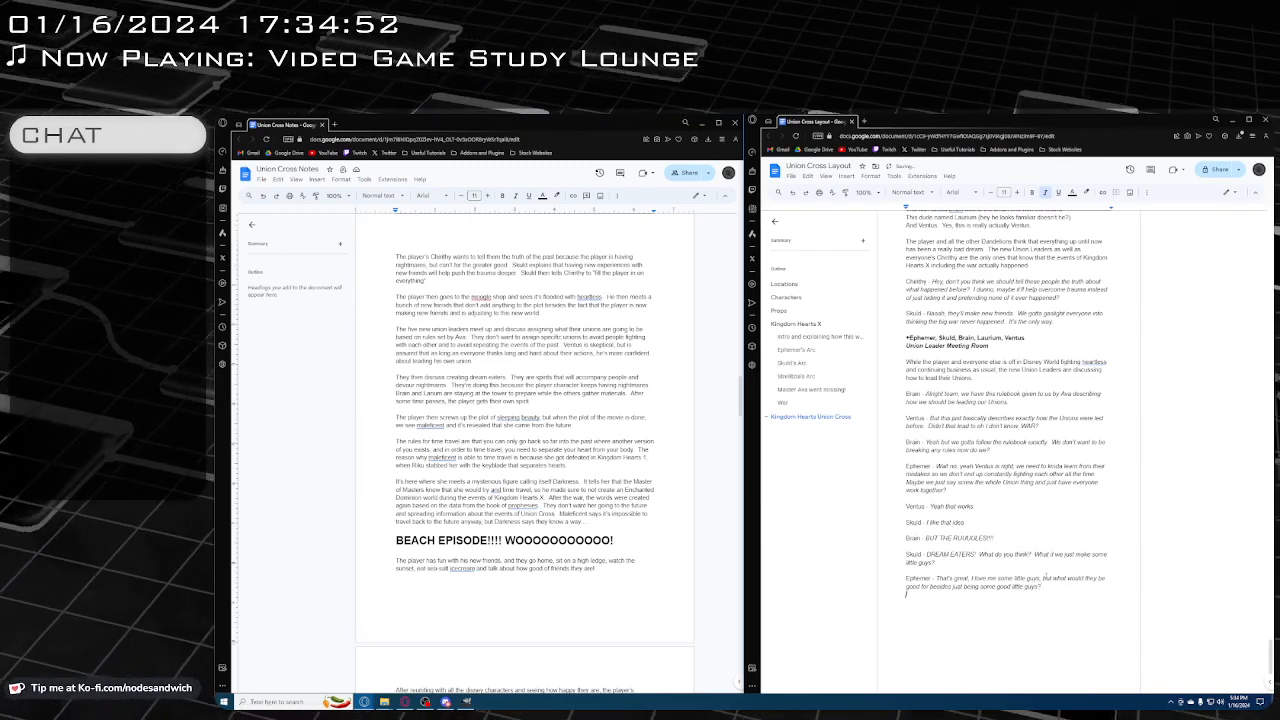
Below Ephemer's question, leave a blank line and add a plain "Skuld -" label with the italic dialogue "Well they devour nightmares"
key(Return)
key(Return)
text(Skuld -)
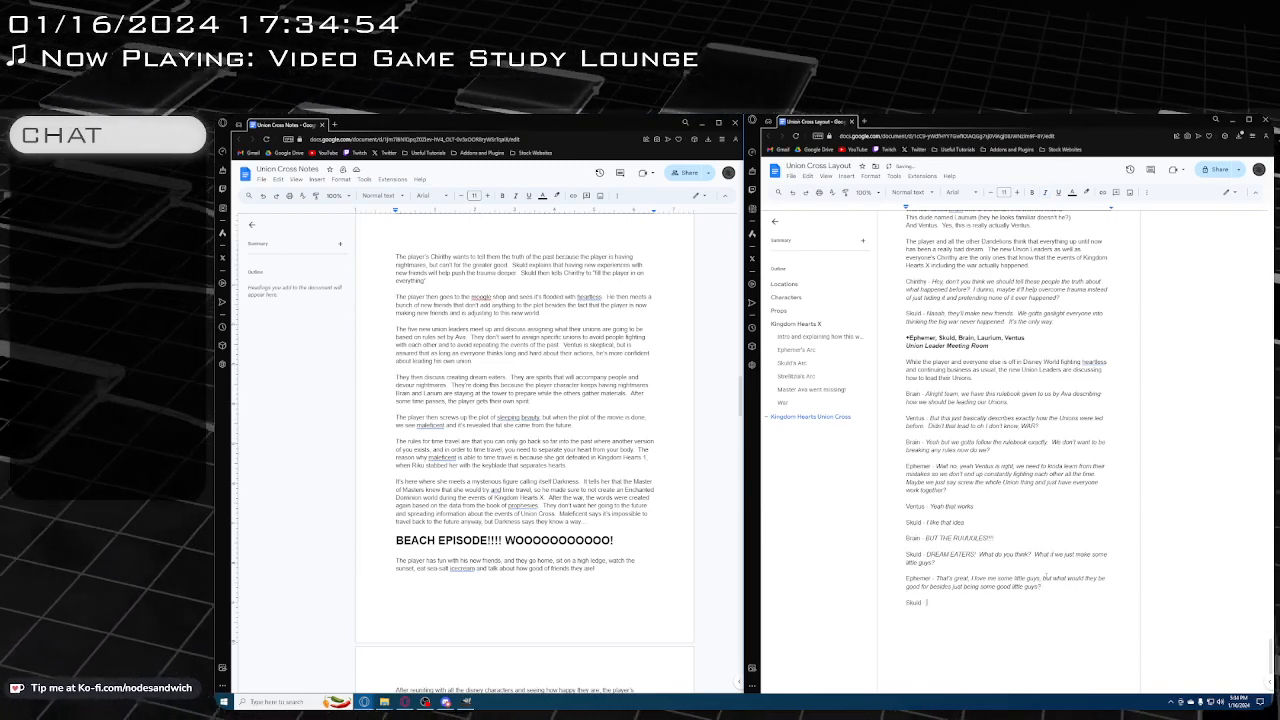
key(ctrl+i)
text(Well)
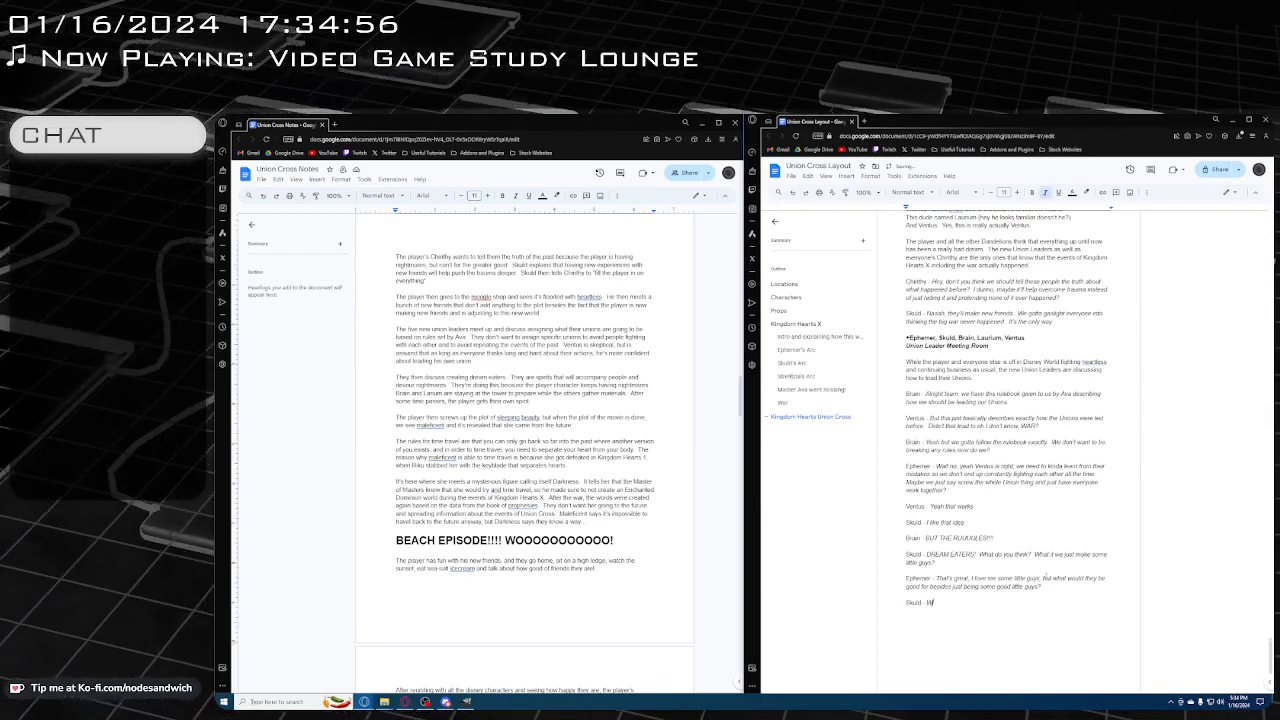
text( they d)
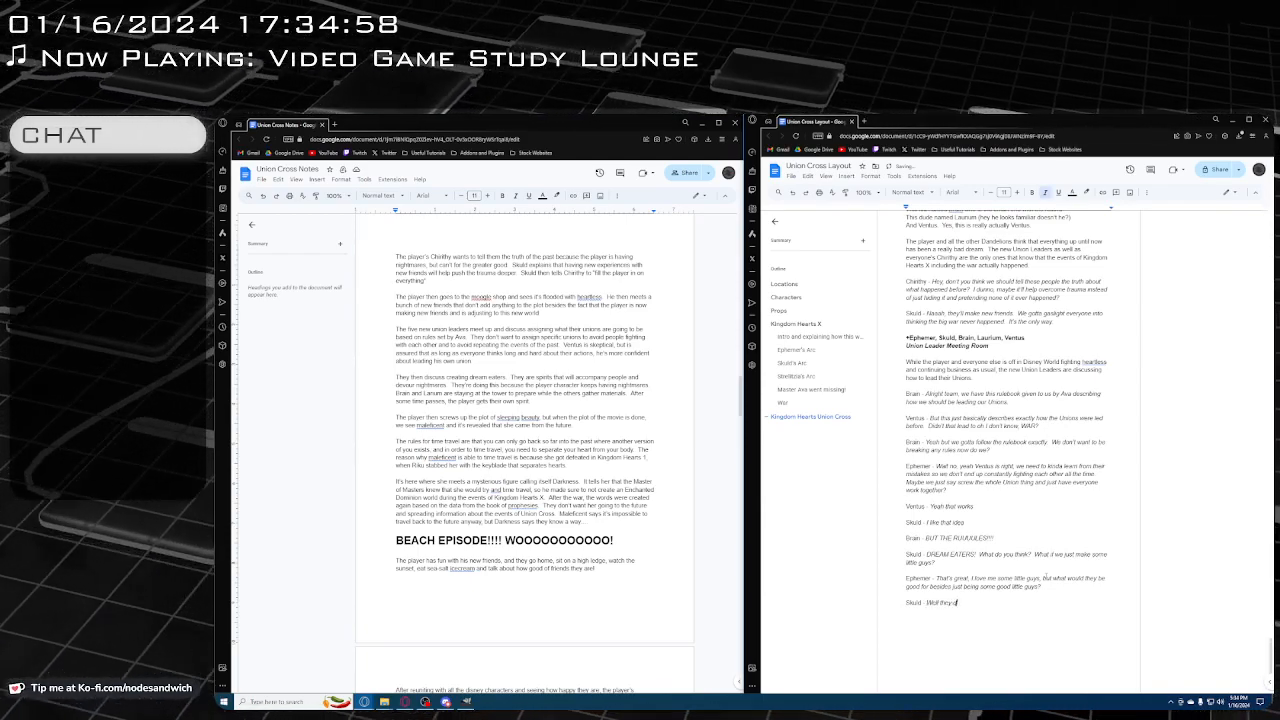
text(evour)
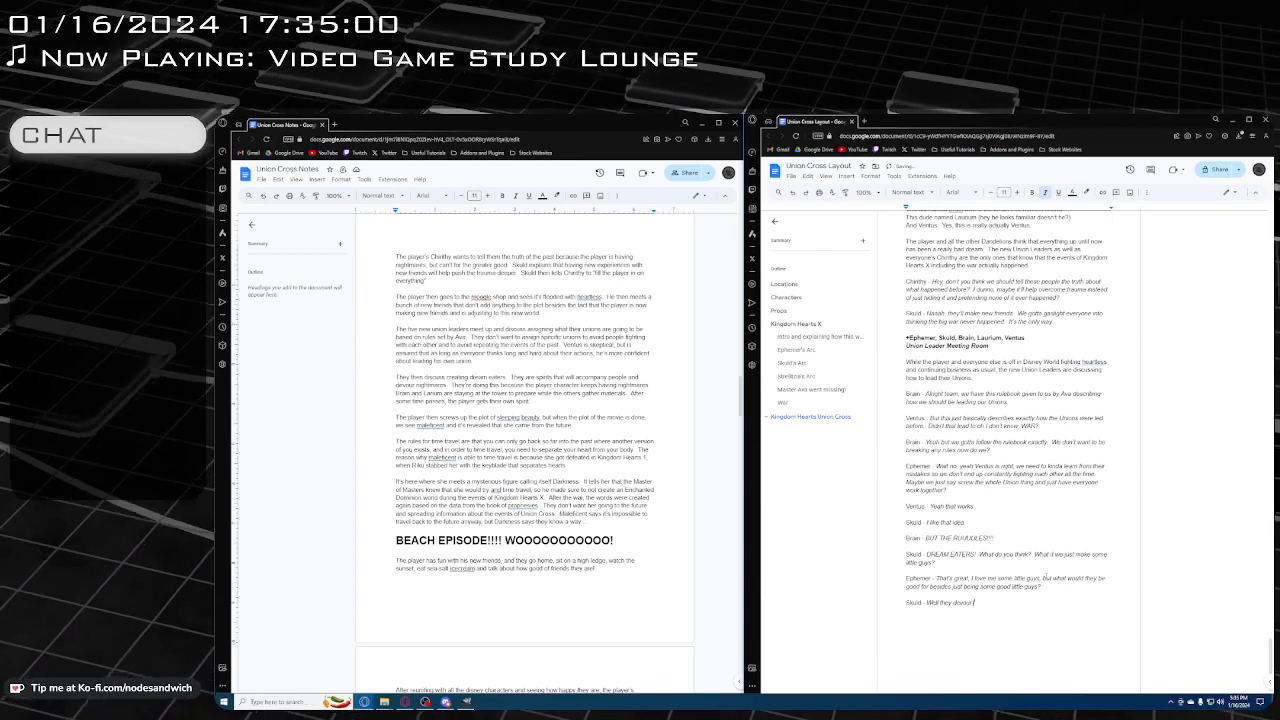
text( nightm)
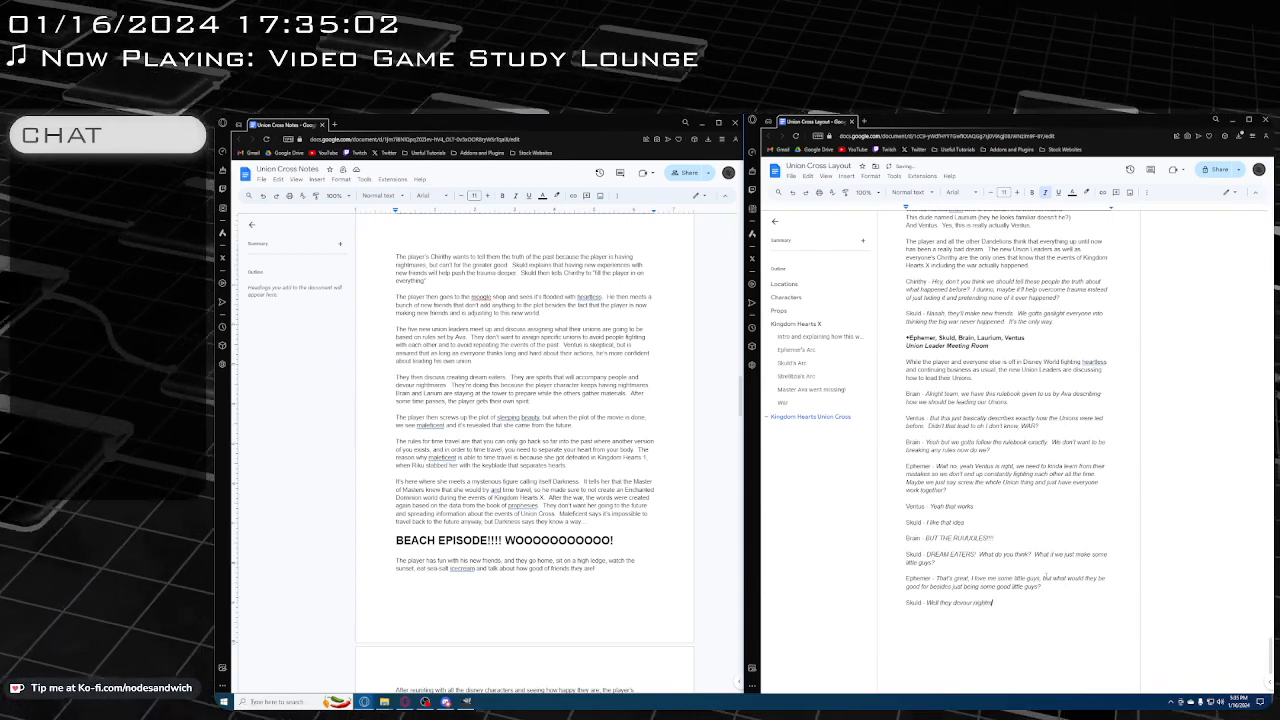
text(ares. Everyon)
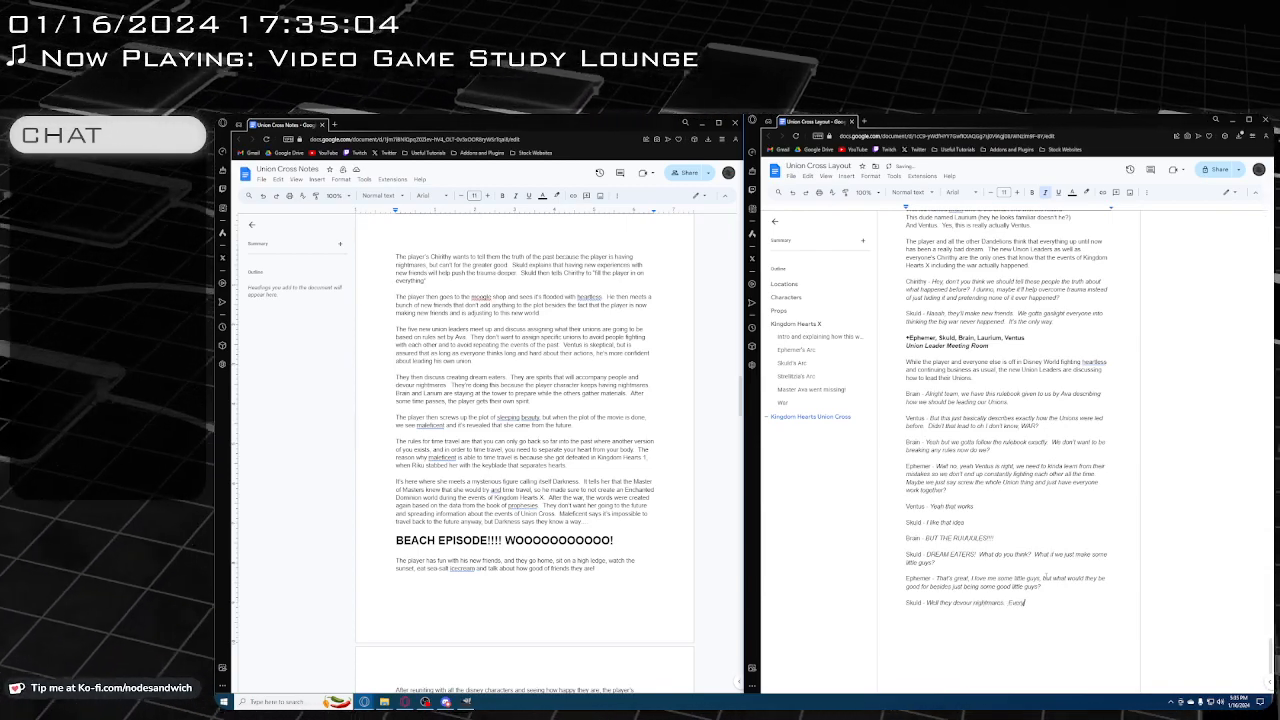
text(e's)
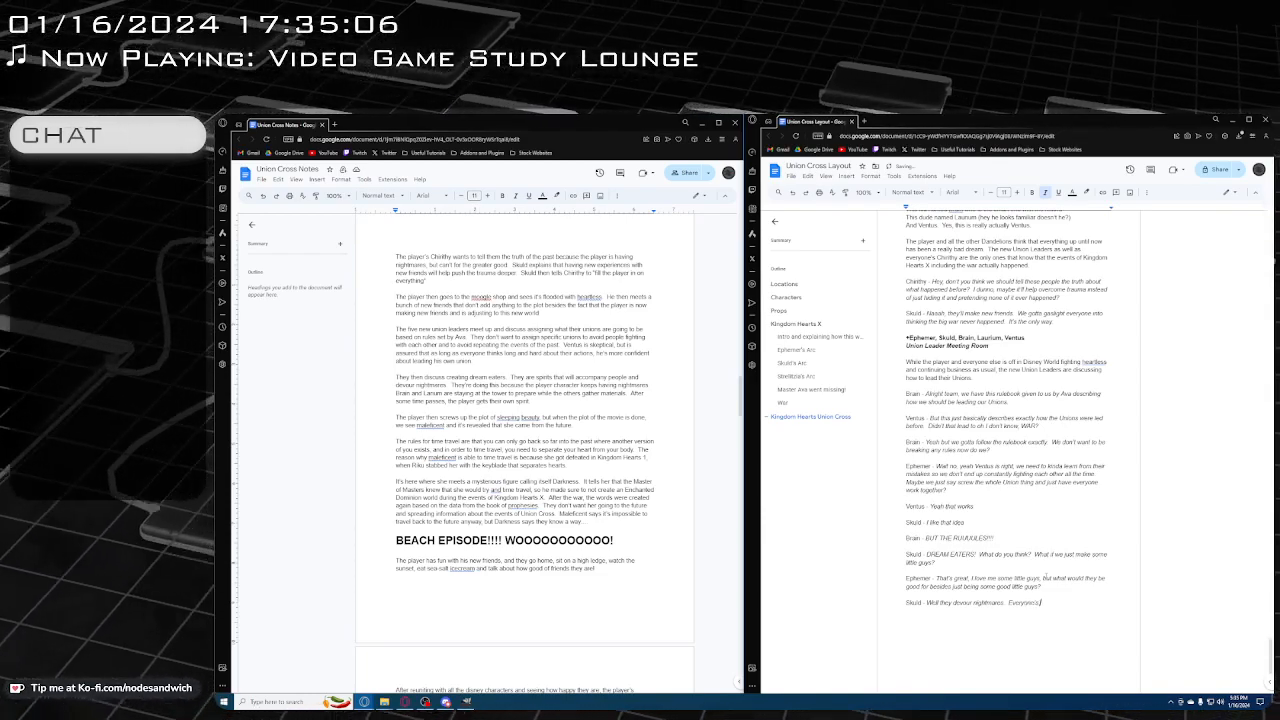
text( been having nightmares)
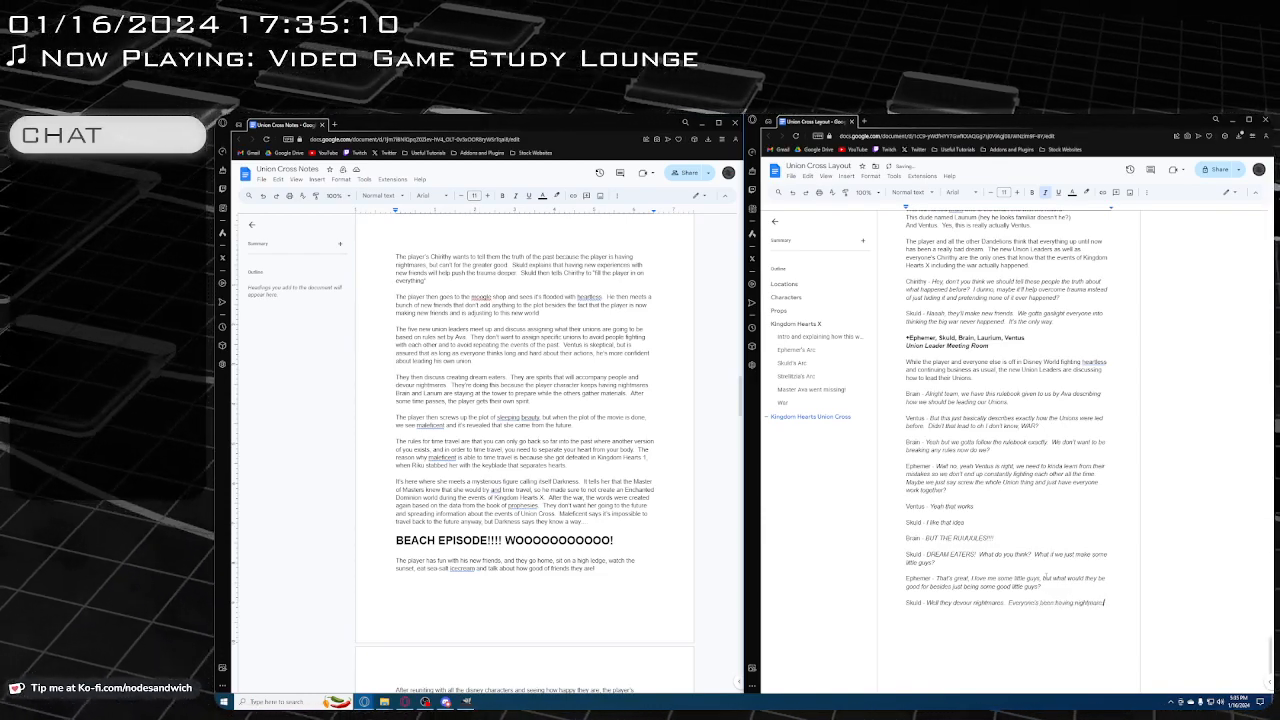
text( about this grea)
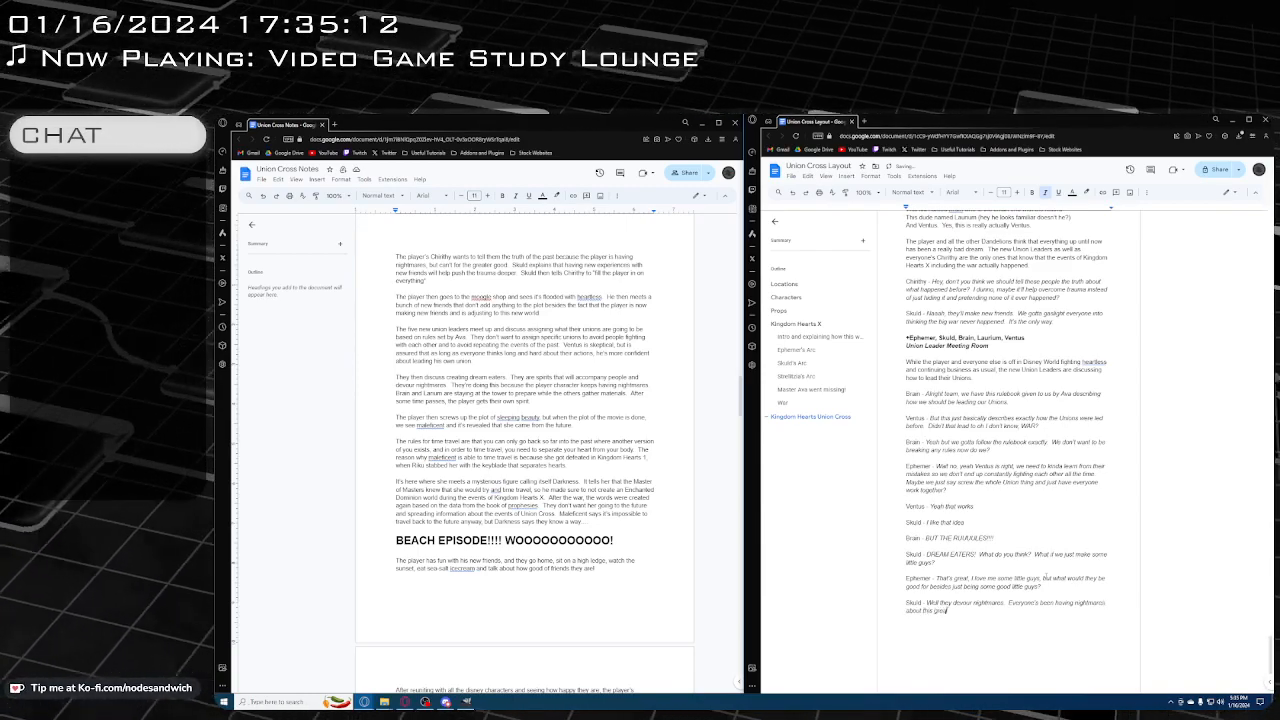
text(t war)
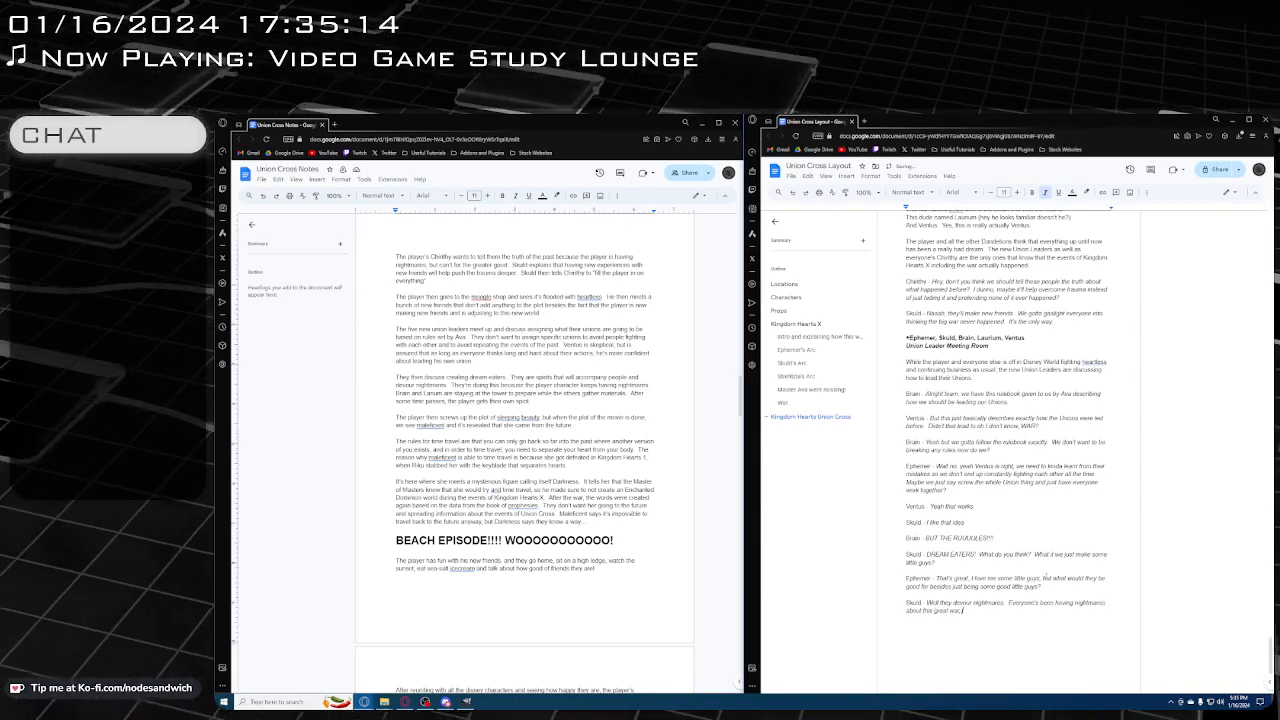
text(, so)
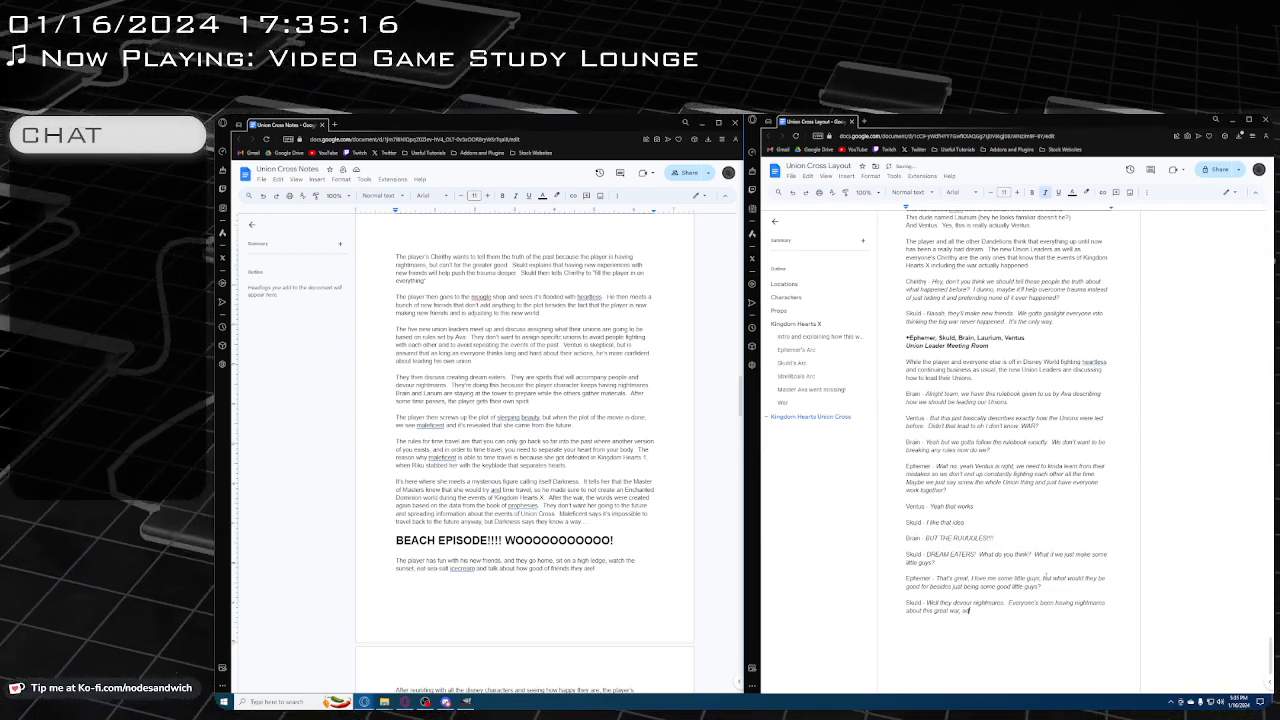
text( if we make some lit)
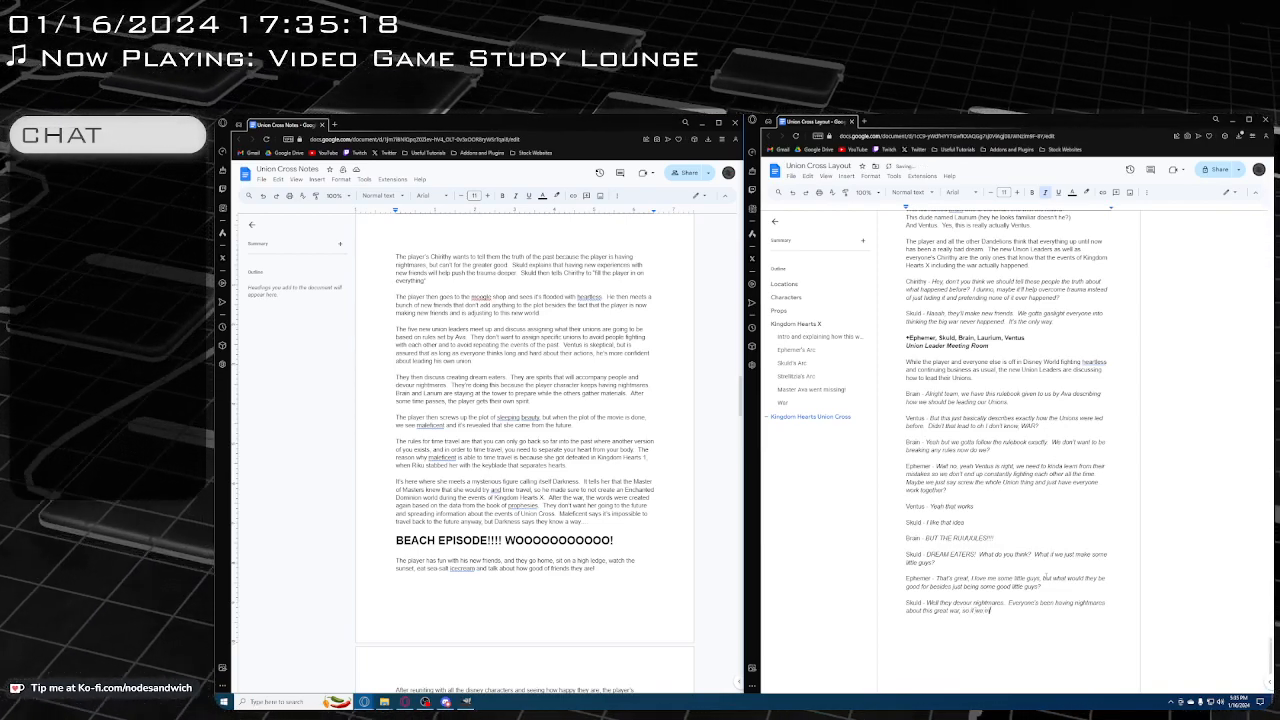
text(tle guys)
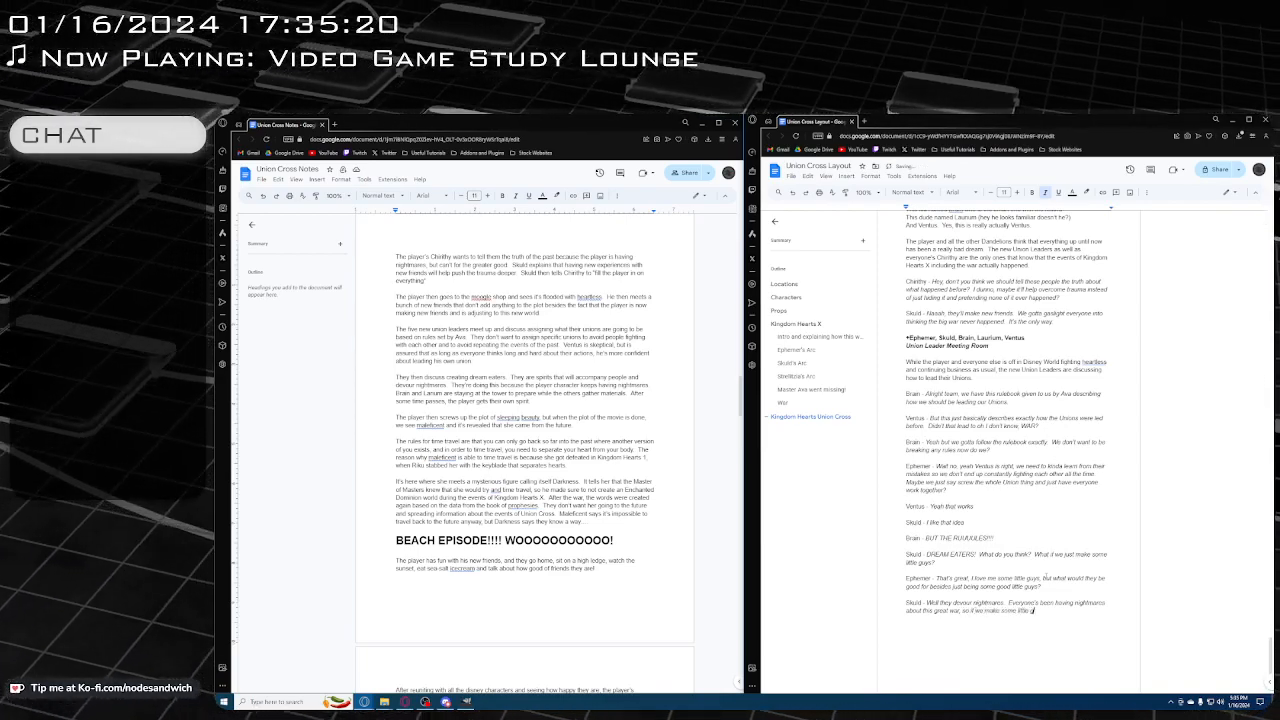
text( that)
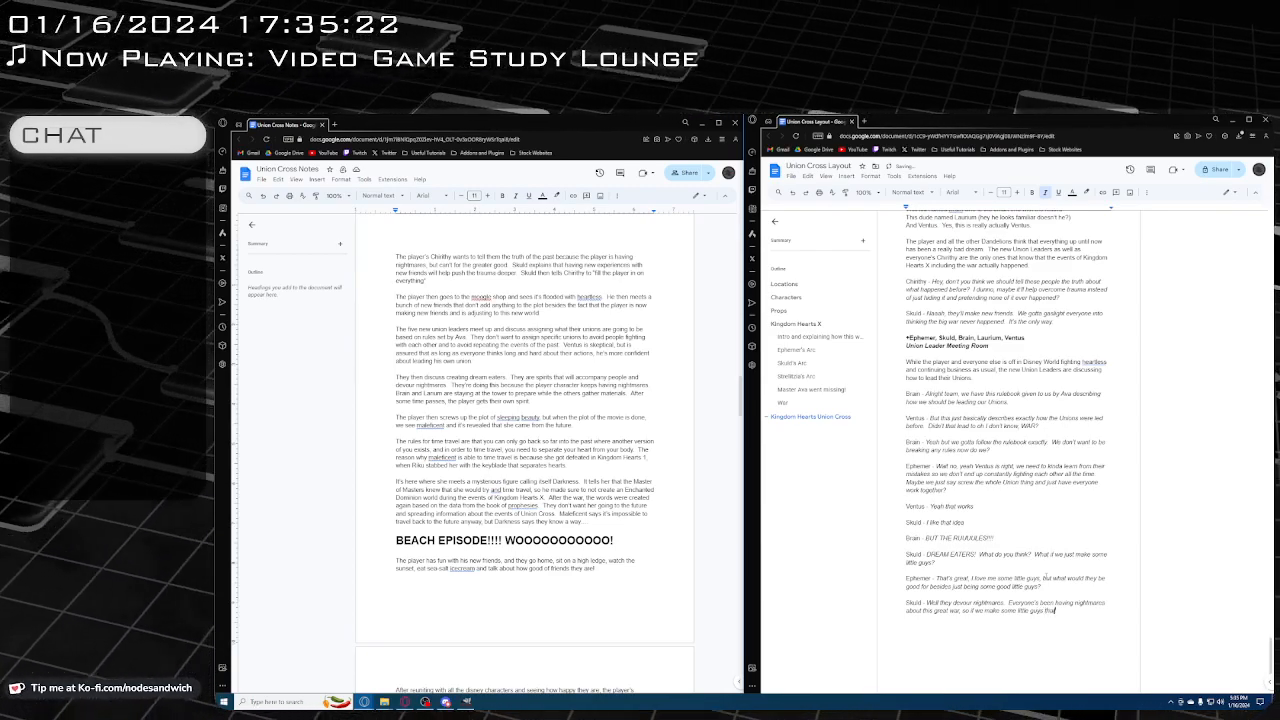
text( can devour)
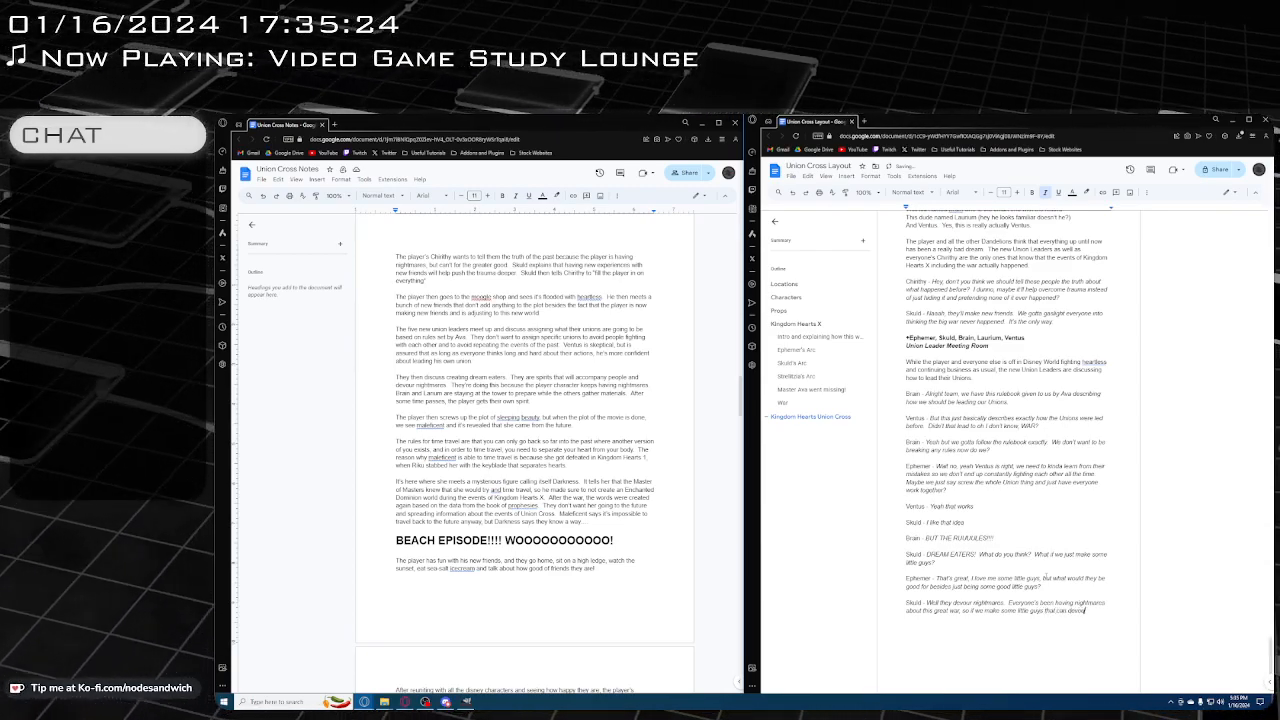
text( those night)
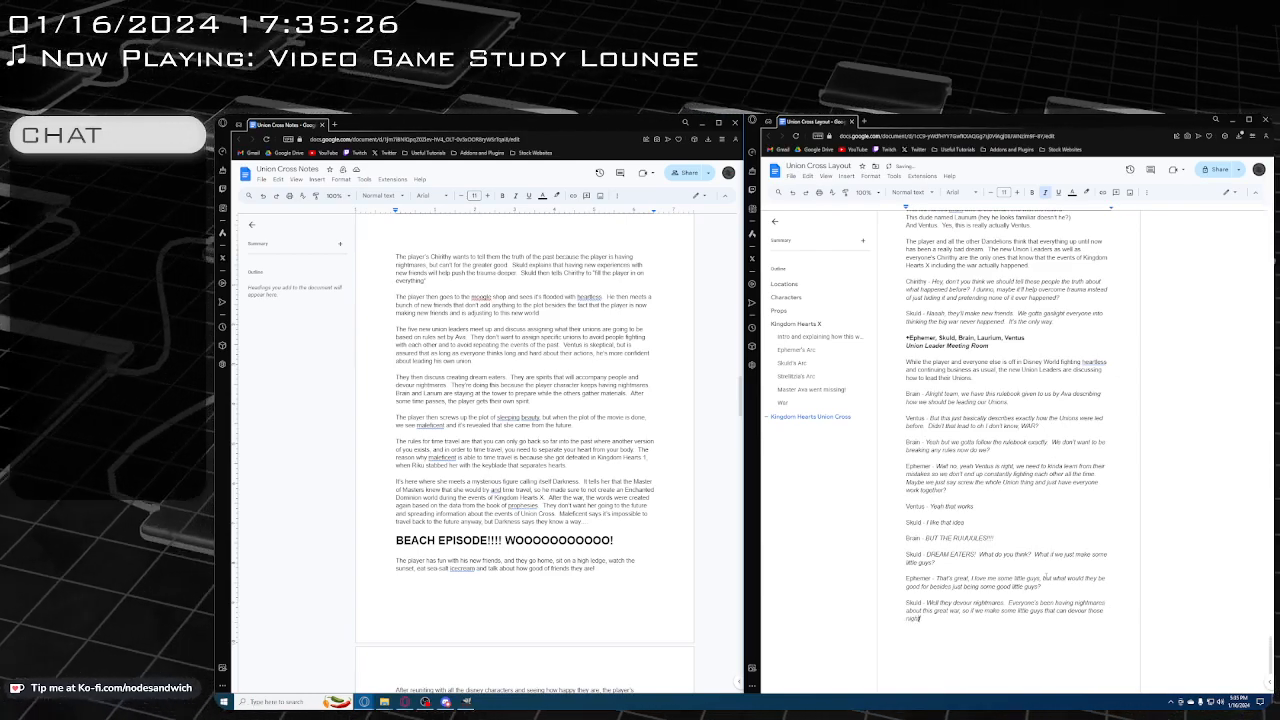
text(mares, we can)
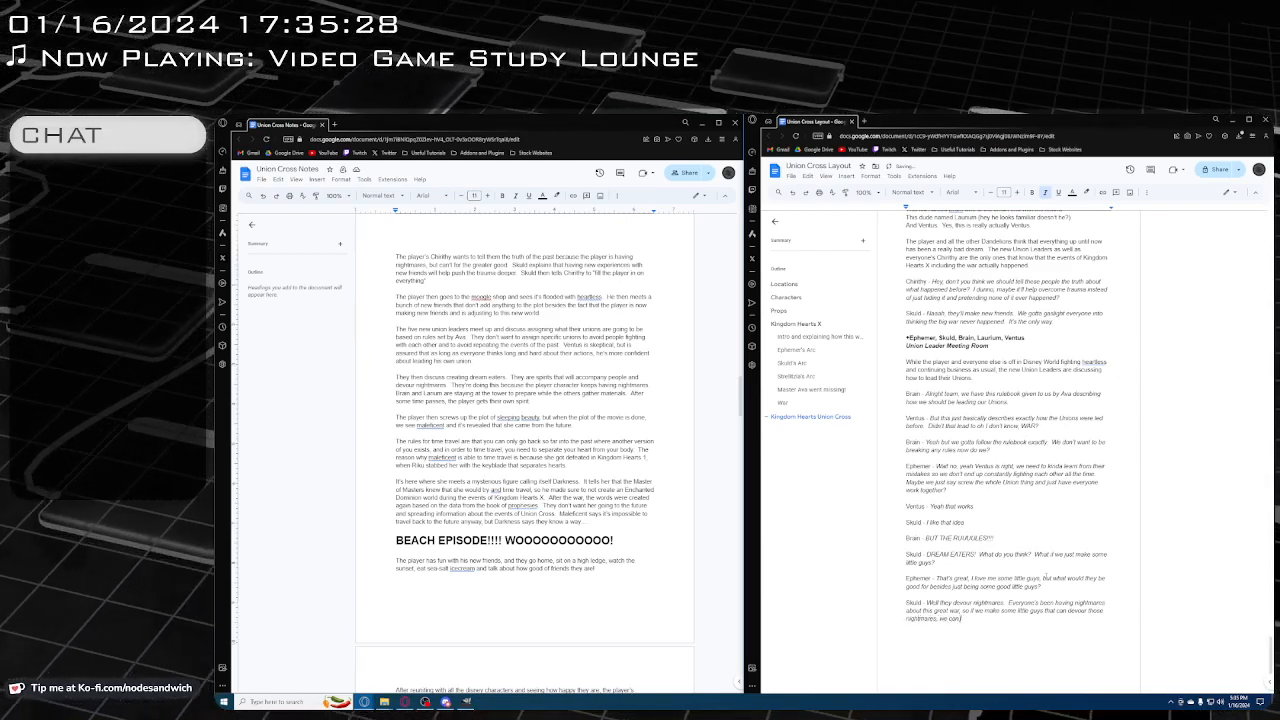
text( push the tiau)
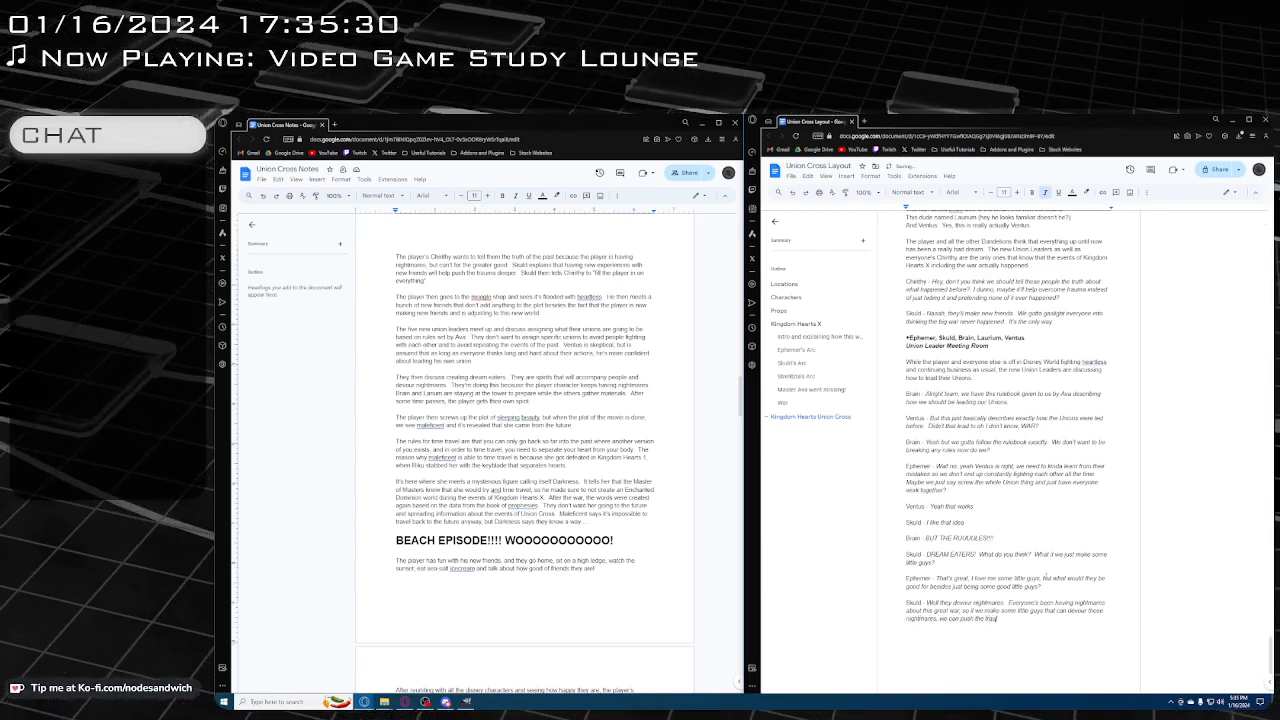
text(ma over)
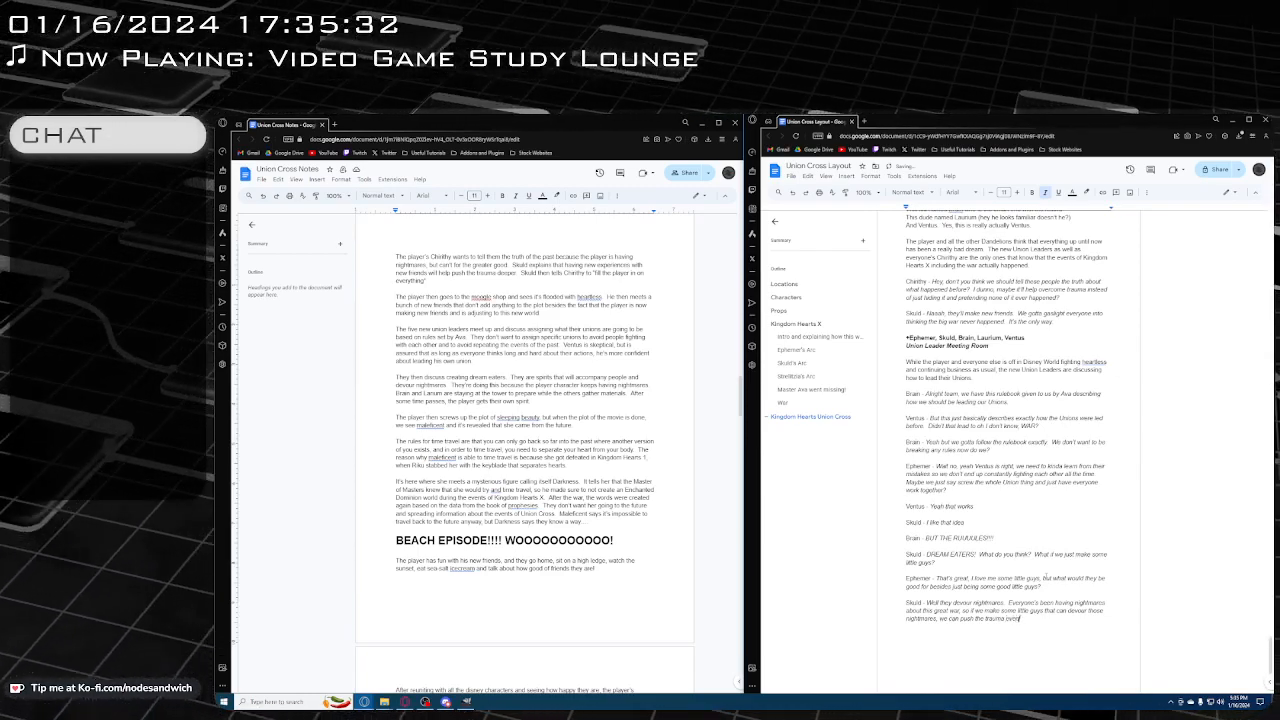
key(BackSpace)
key(BackSpace)
key(BackSpace)
key(BackSpace)
text(even deeper)
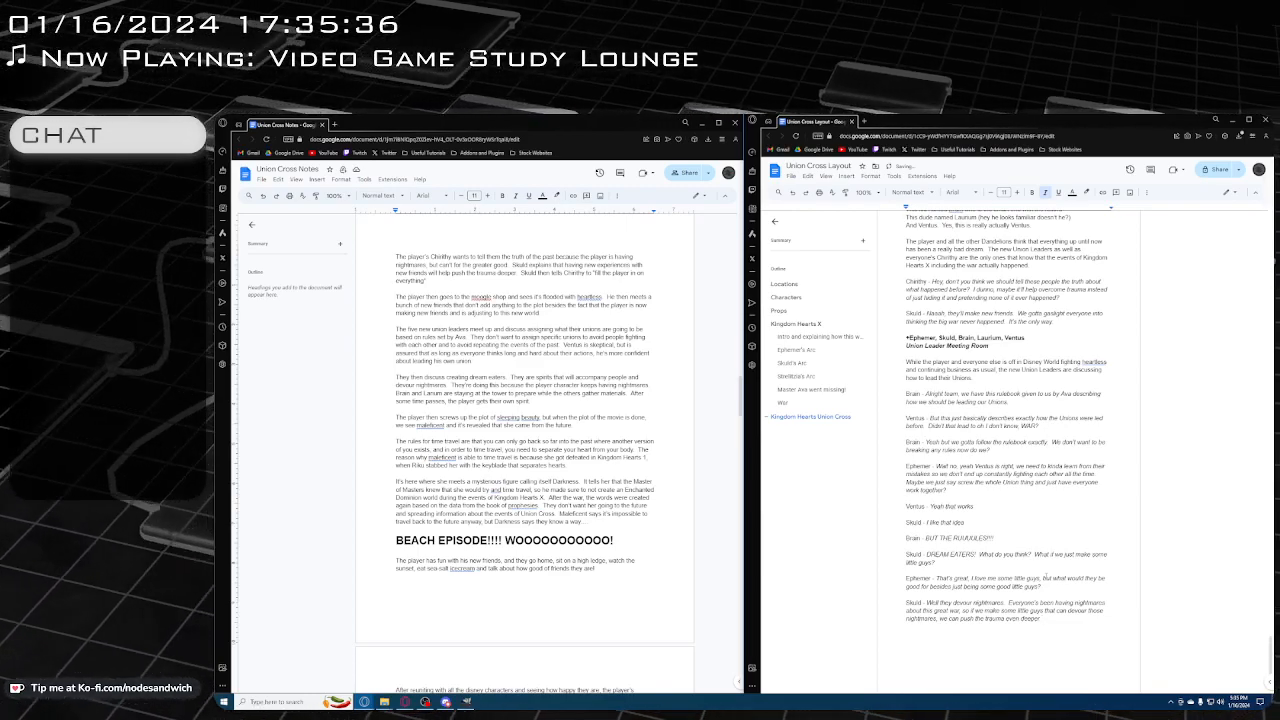
Below Skuld's line, leave a blank line and add a plain "Ephemer -" label with the italic dialogue "That sounds like a great idea"
key(Return)
key(Return)
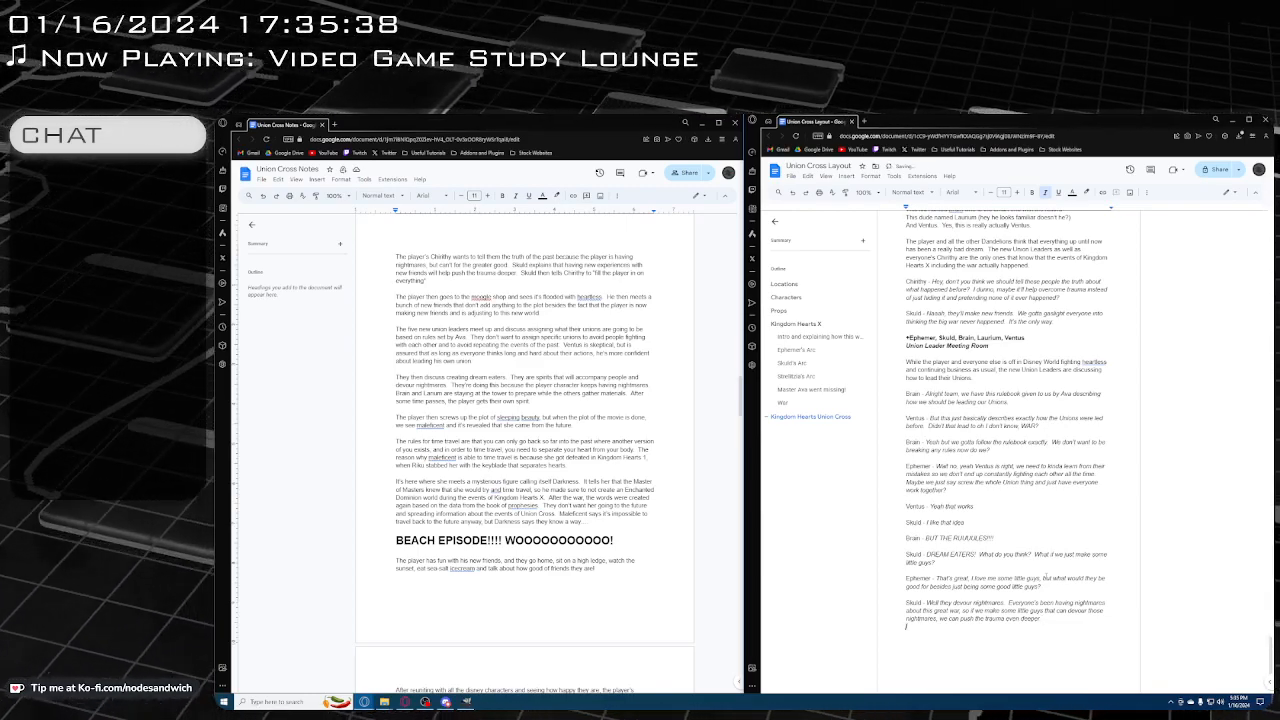
key(ctrl+i)
text(Ephemo)
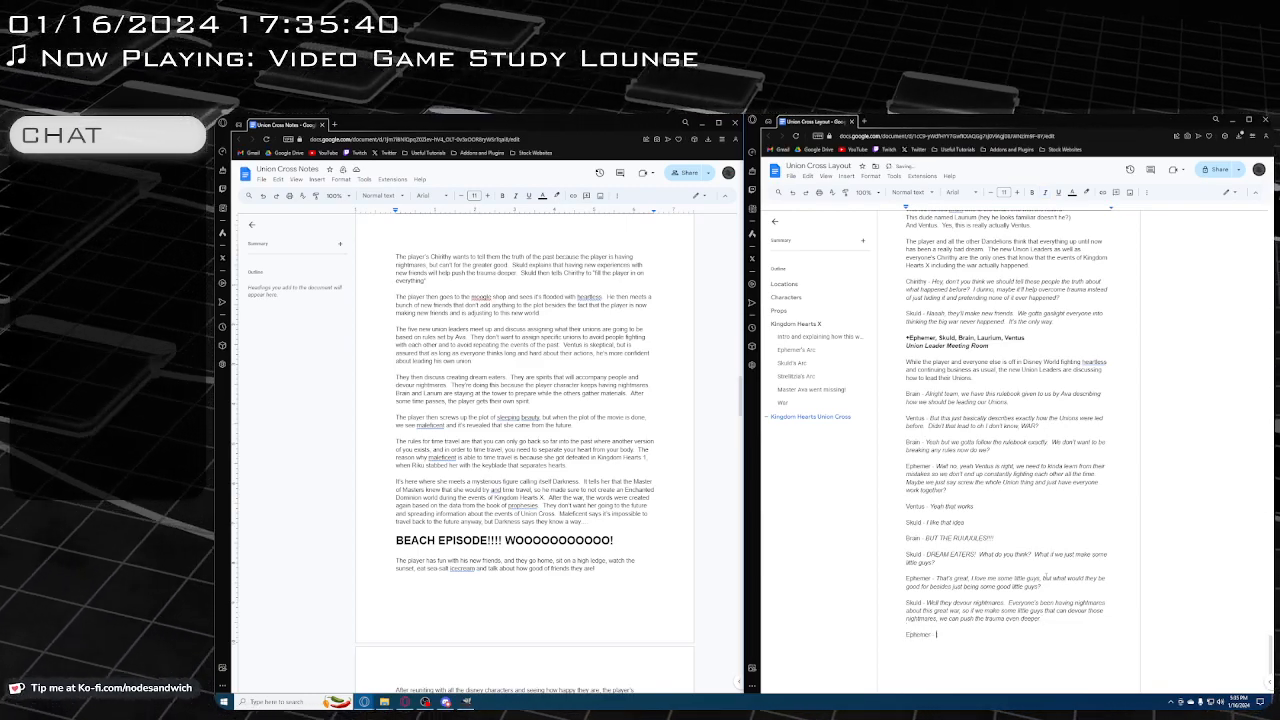
text(-)
key(ctrl+i)
text(That sounds)
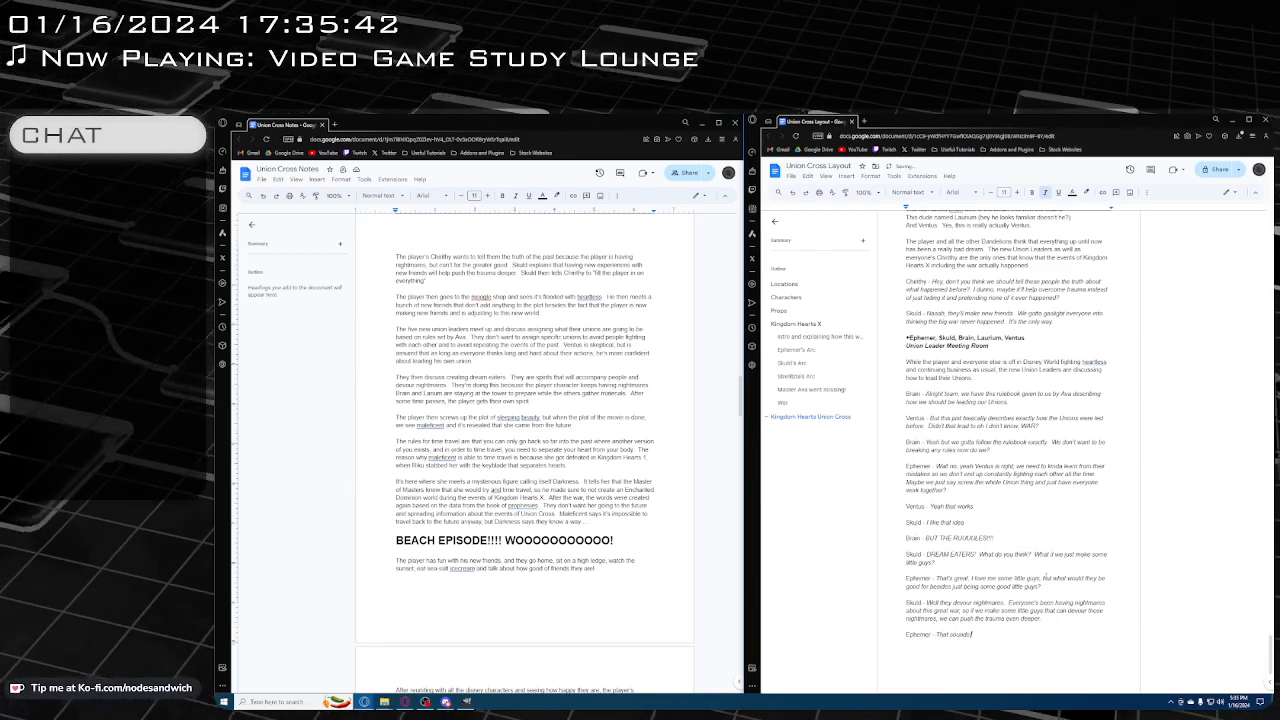
text( like a great)
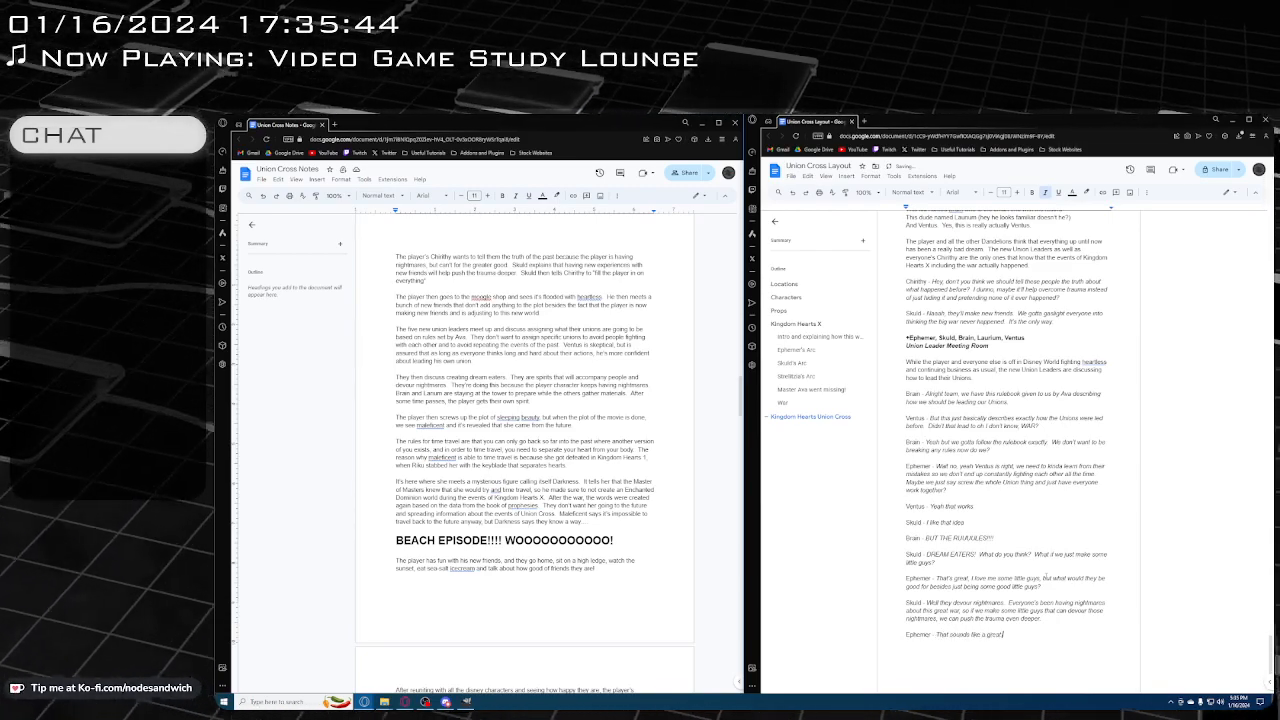
text( idea and I don)
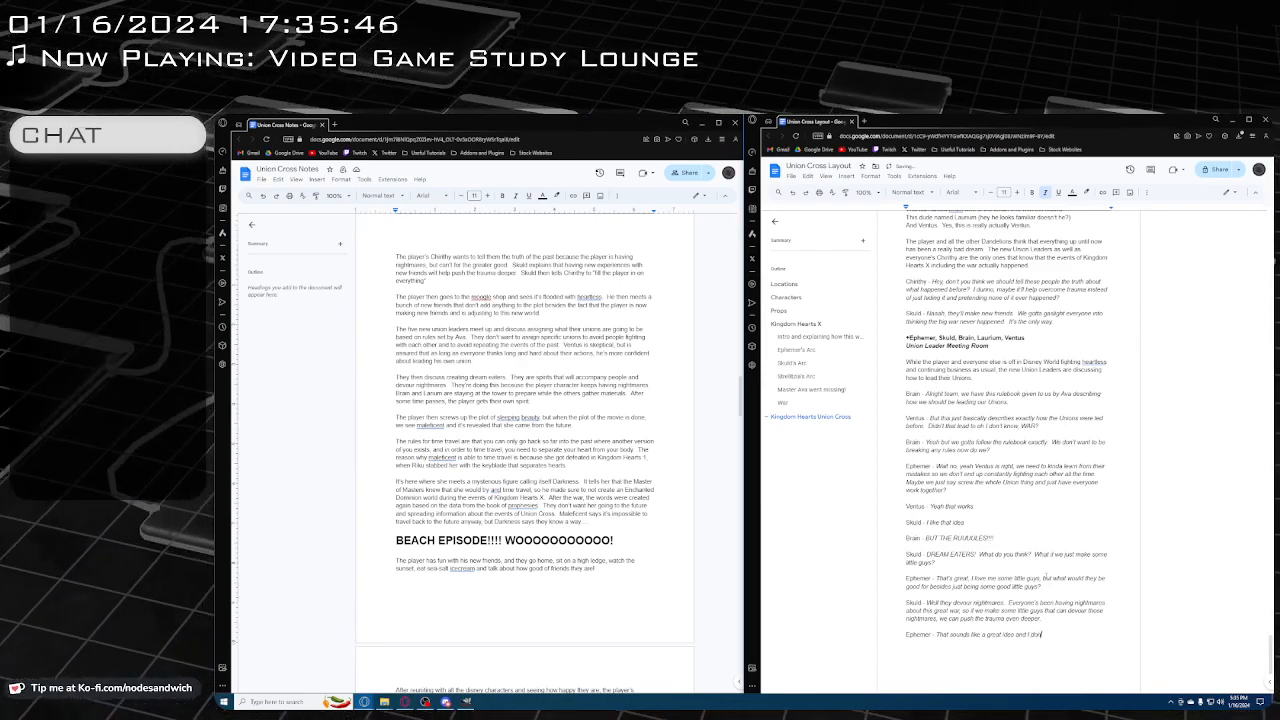
text('t see anything t)
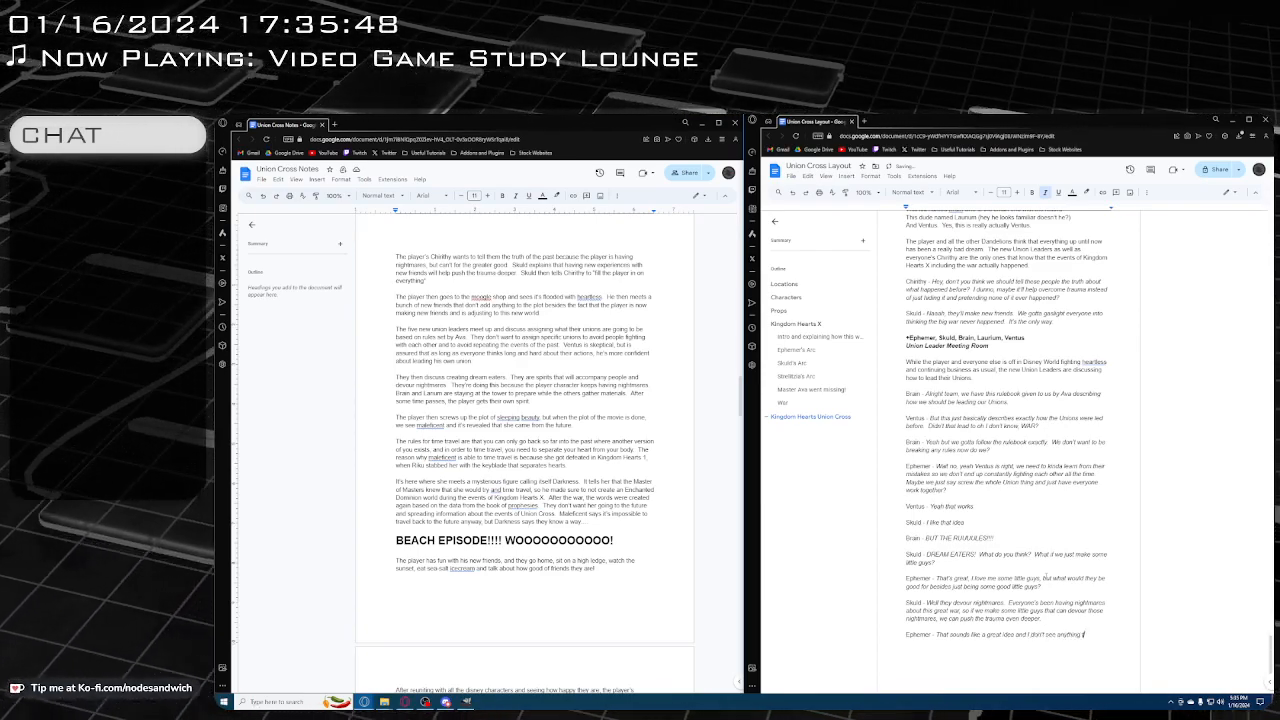
text(hat could go wron)
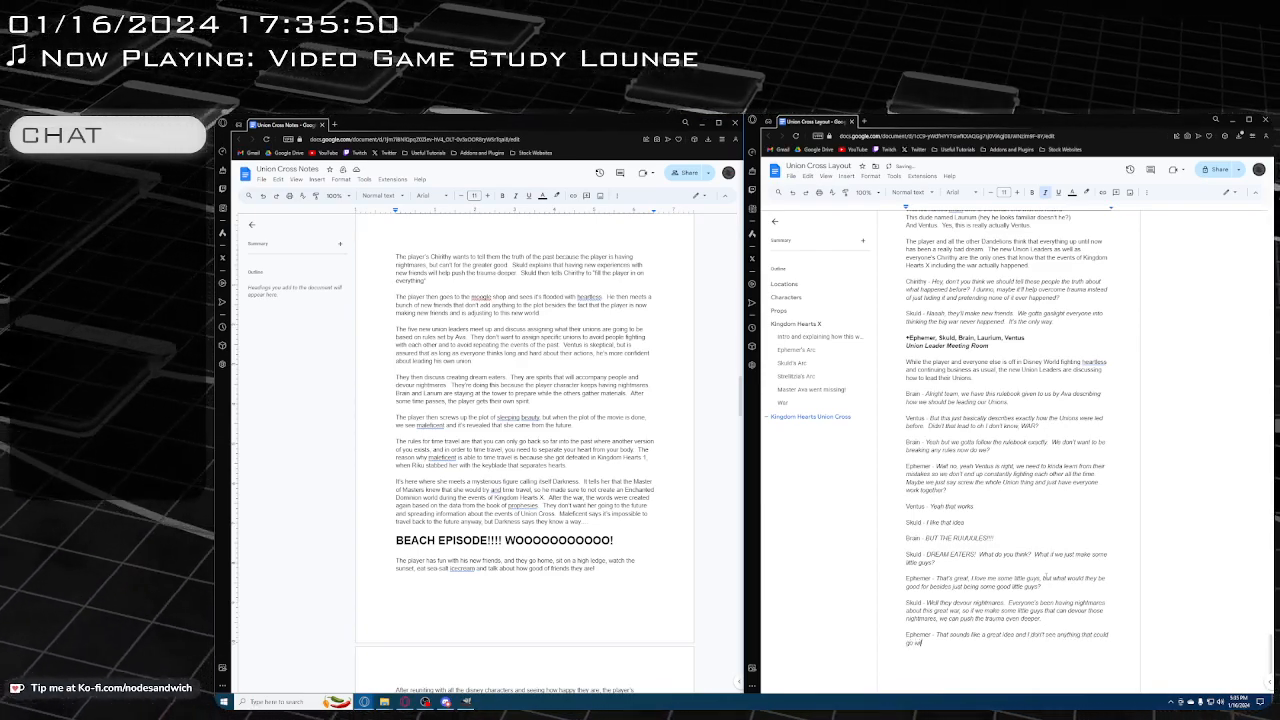
text(g with the)
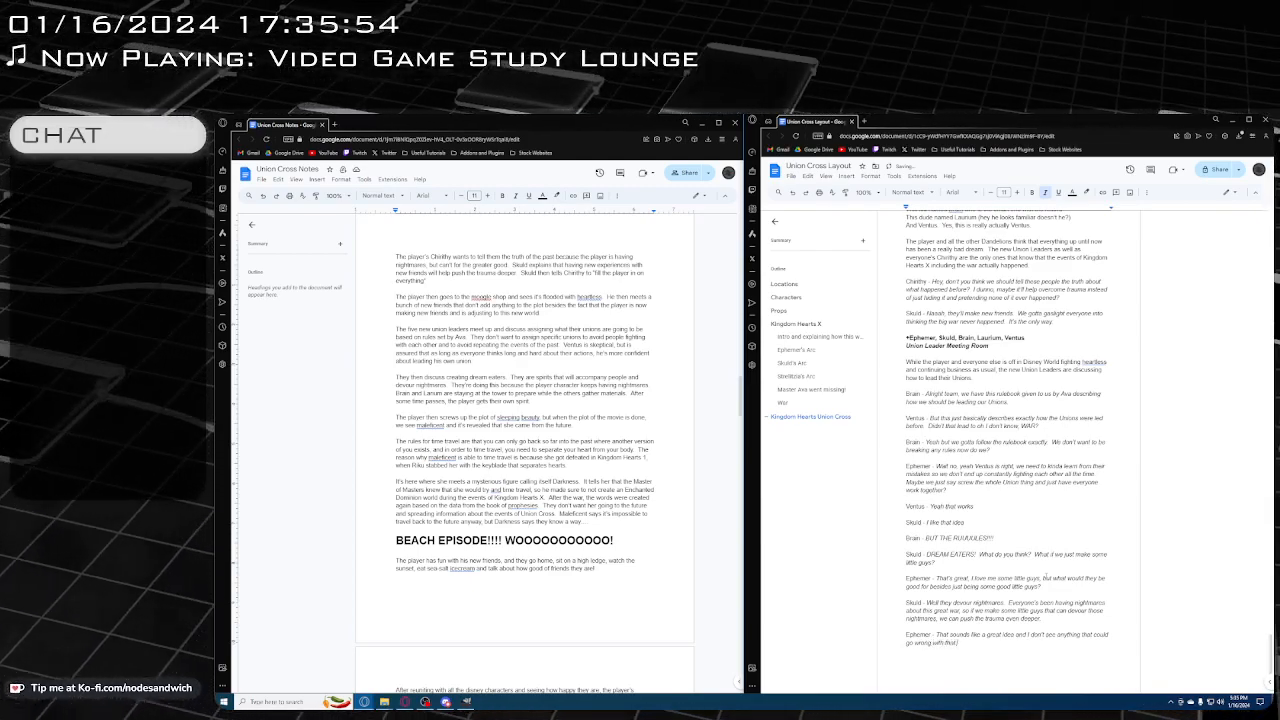
Below Ephemer's line, add a plain "Laurium -" label with the italic dialogue "I'm here too but don't worry about me"
key(Return)
key(Return)
key(ctrl+i)
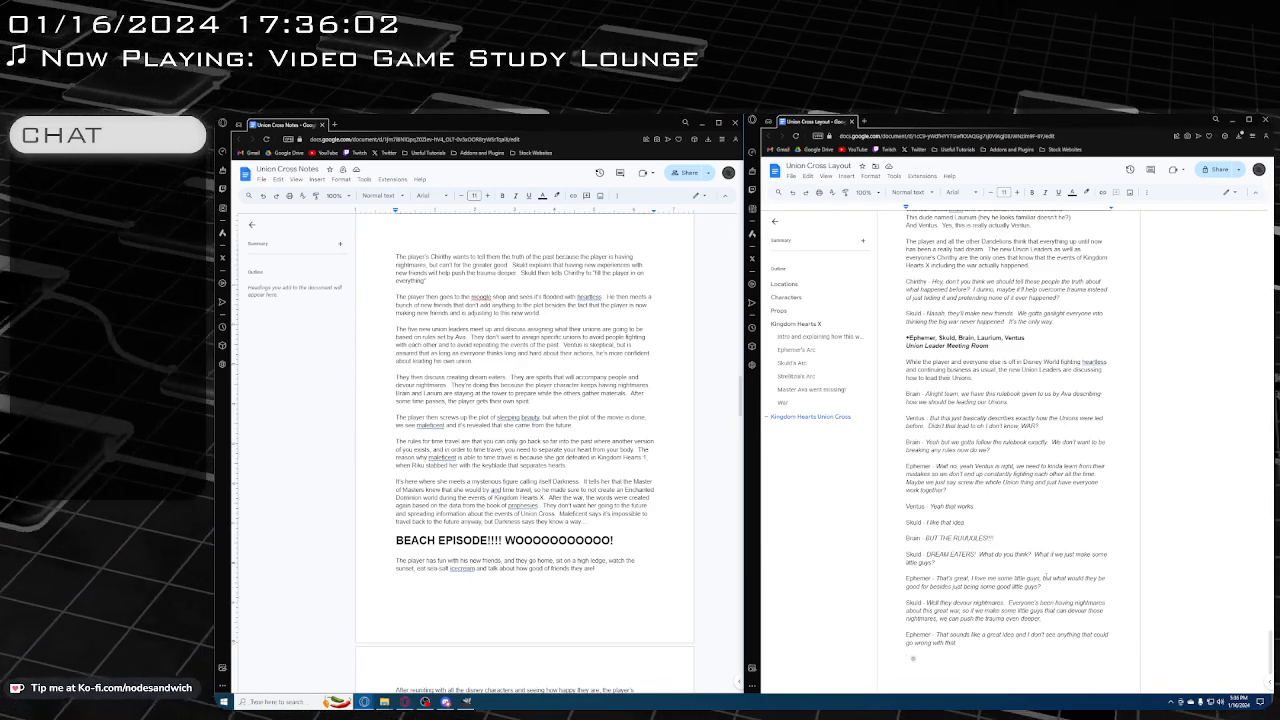
text(Lau)
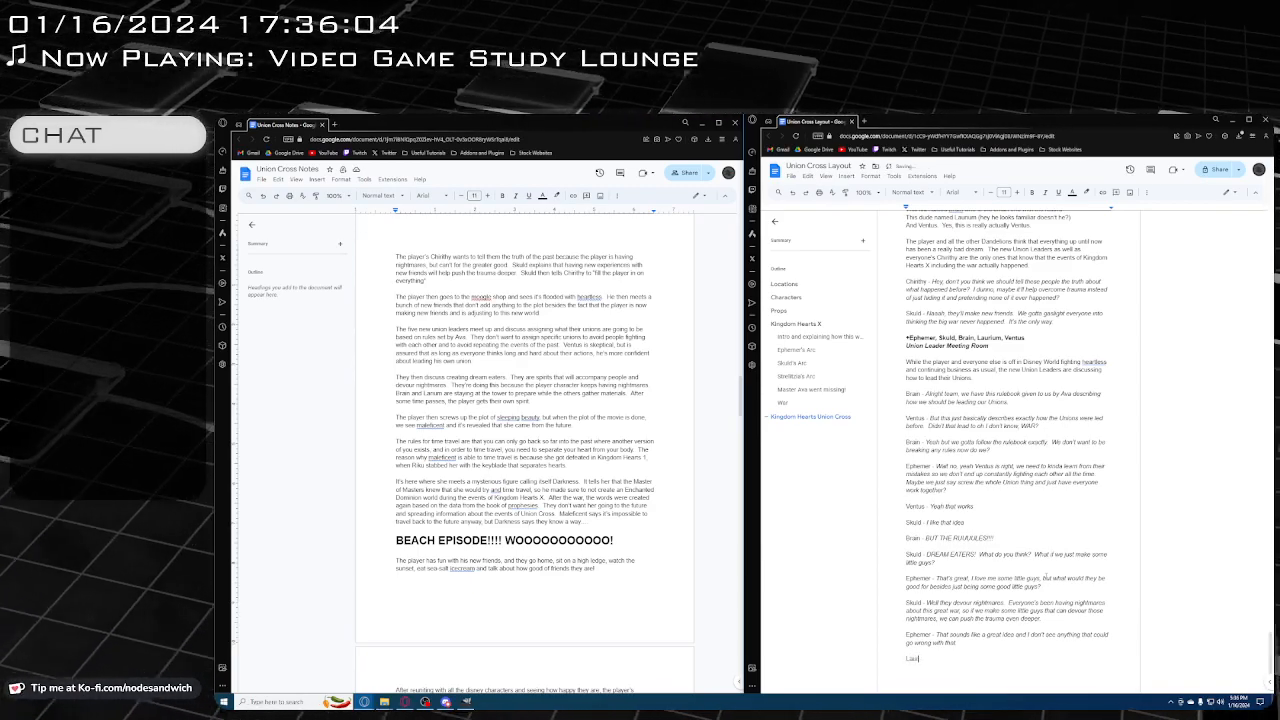
text(rium -)
key(ctrl+i)
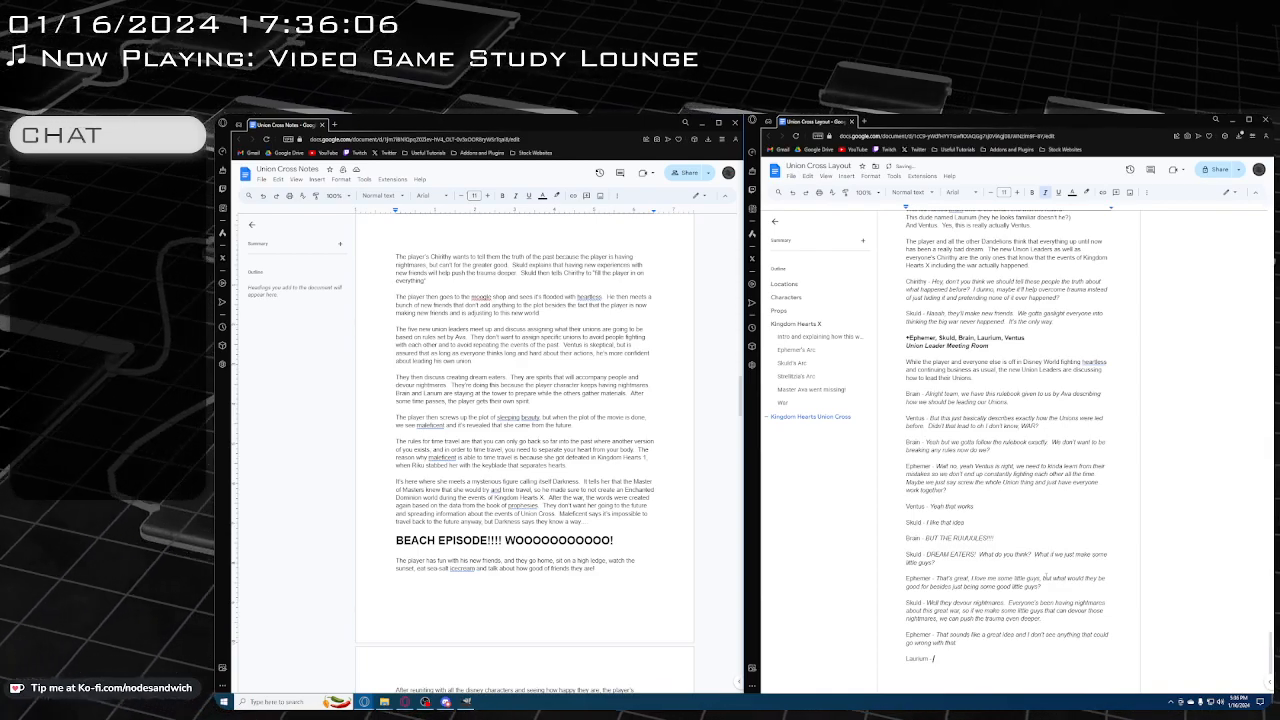
text(I'm fine too bu)
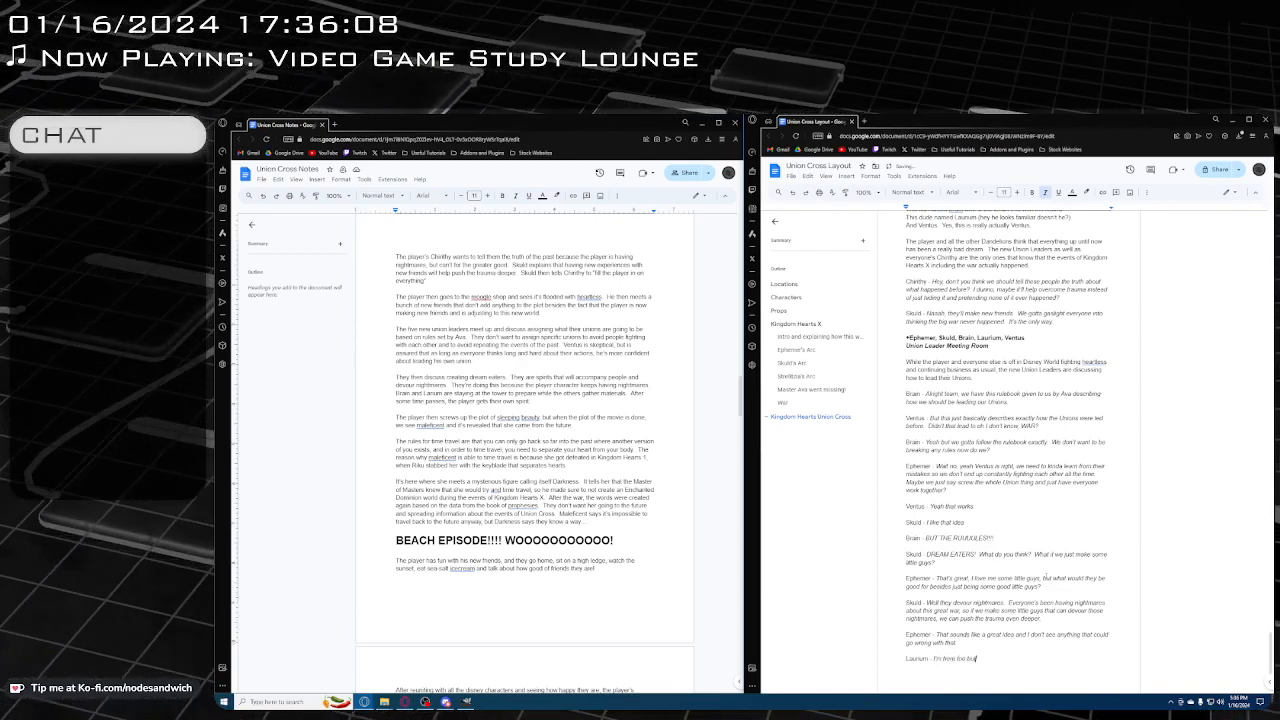
text(t don't worry)
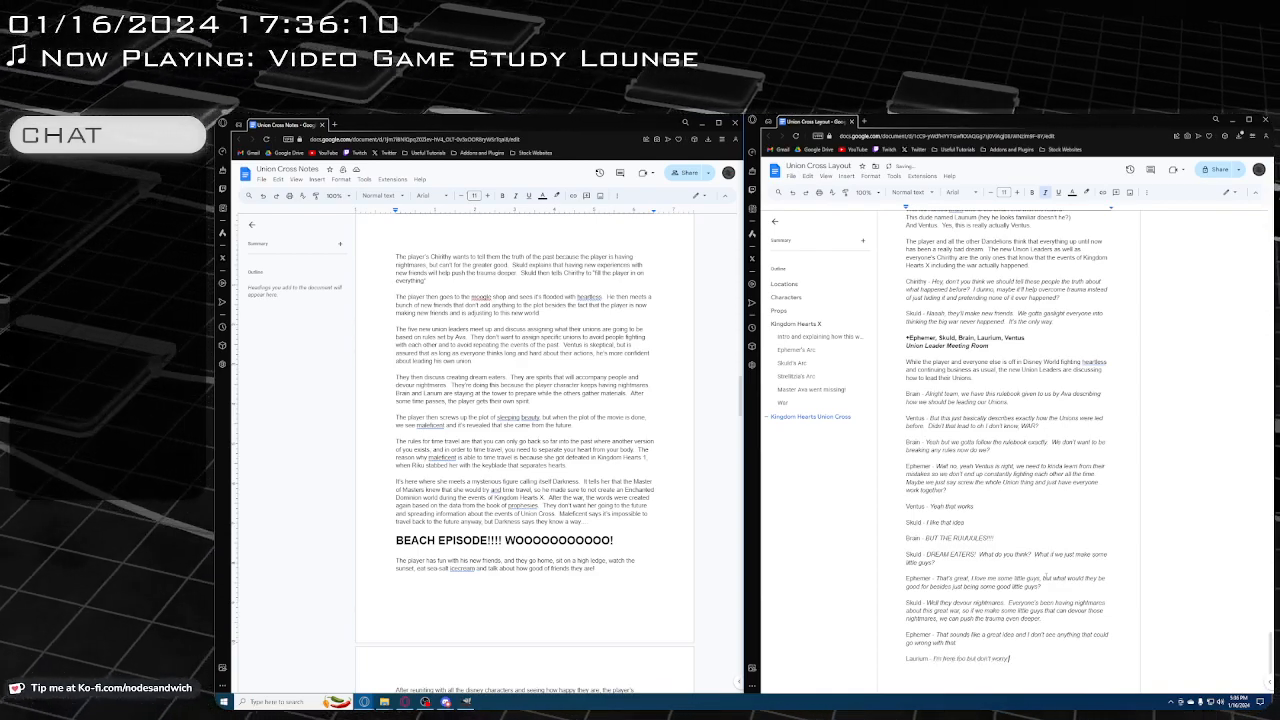
text( about me)
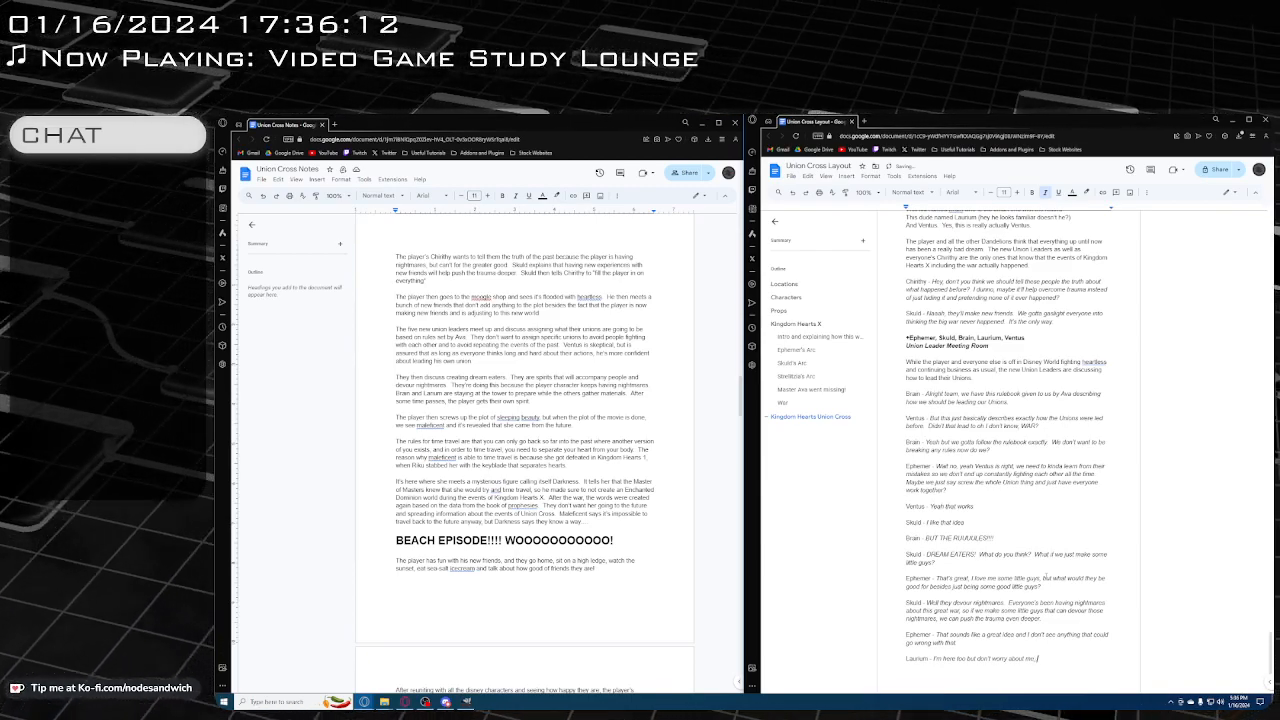
text(, my wisd)
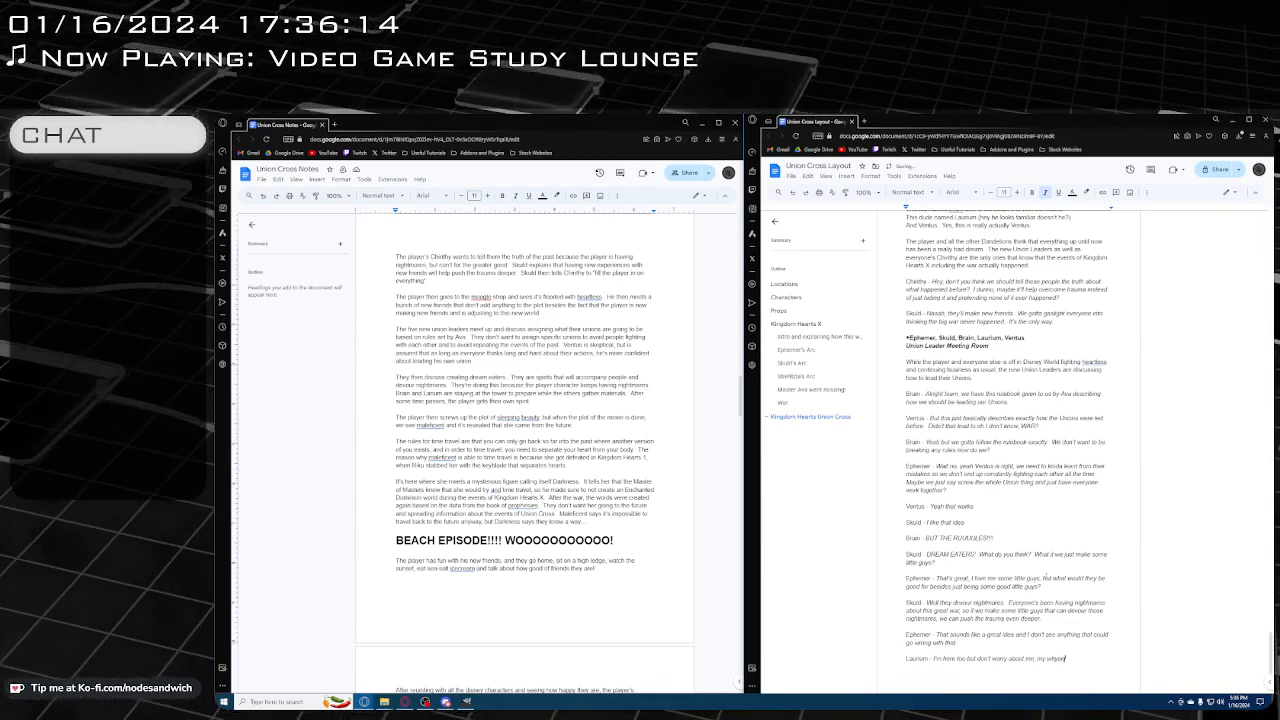
text(ole thing)
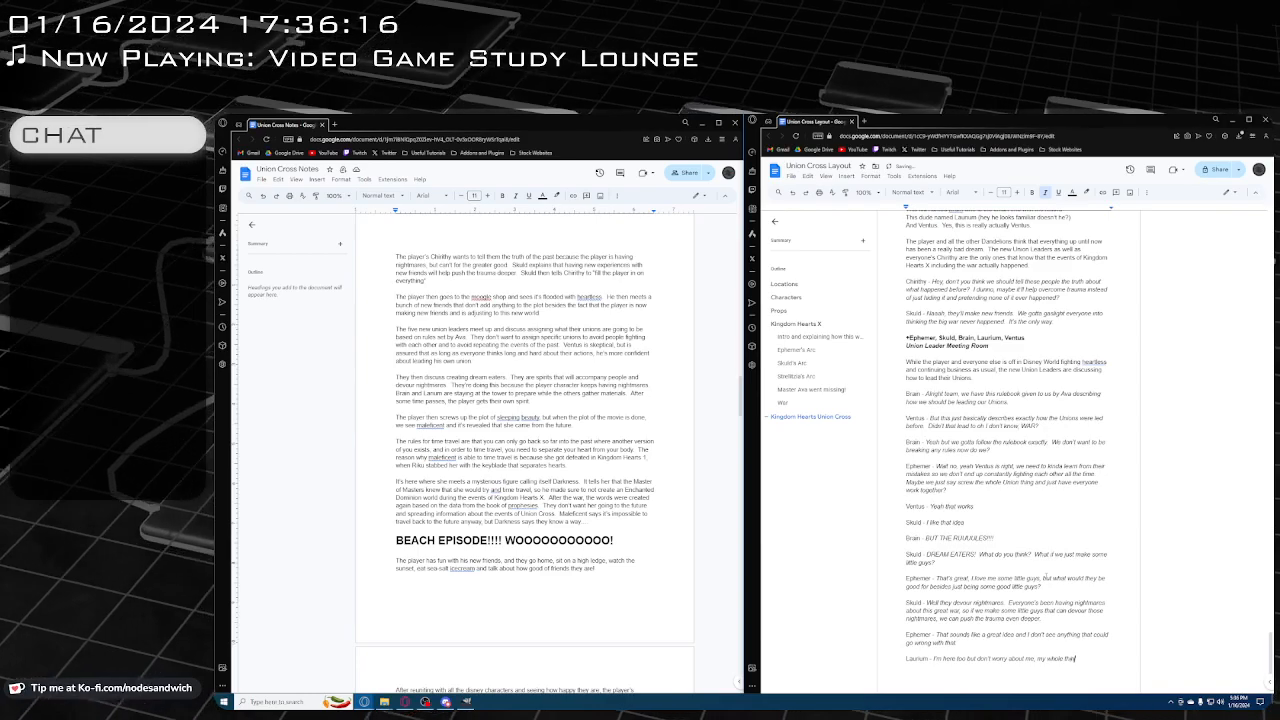
text( comes up)
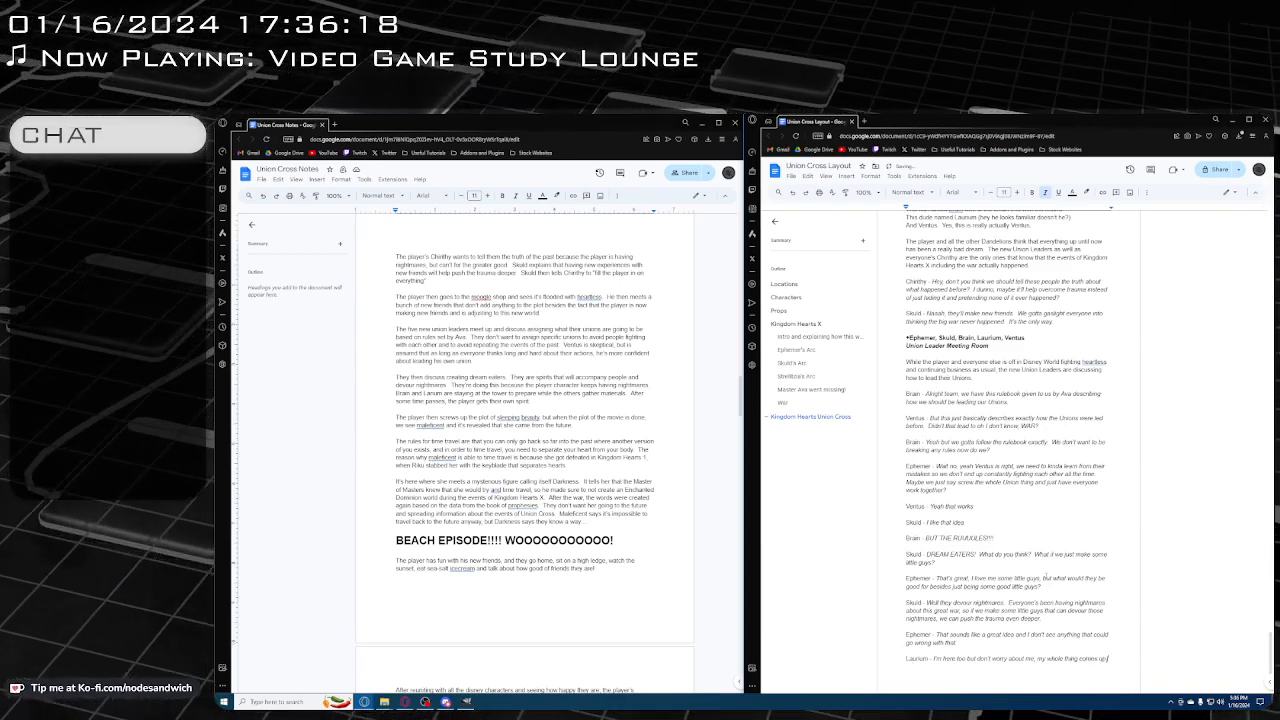
text( soo)
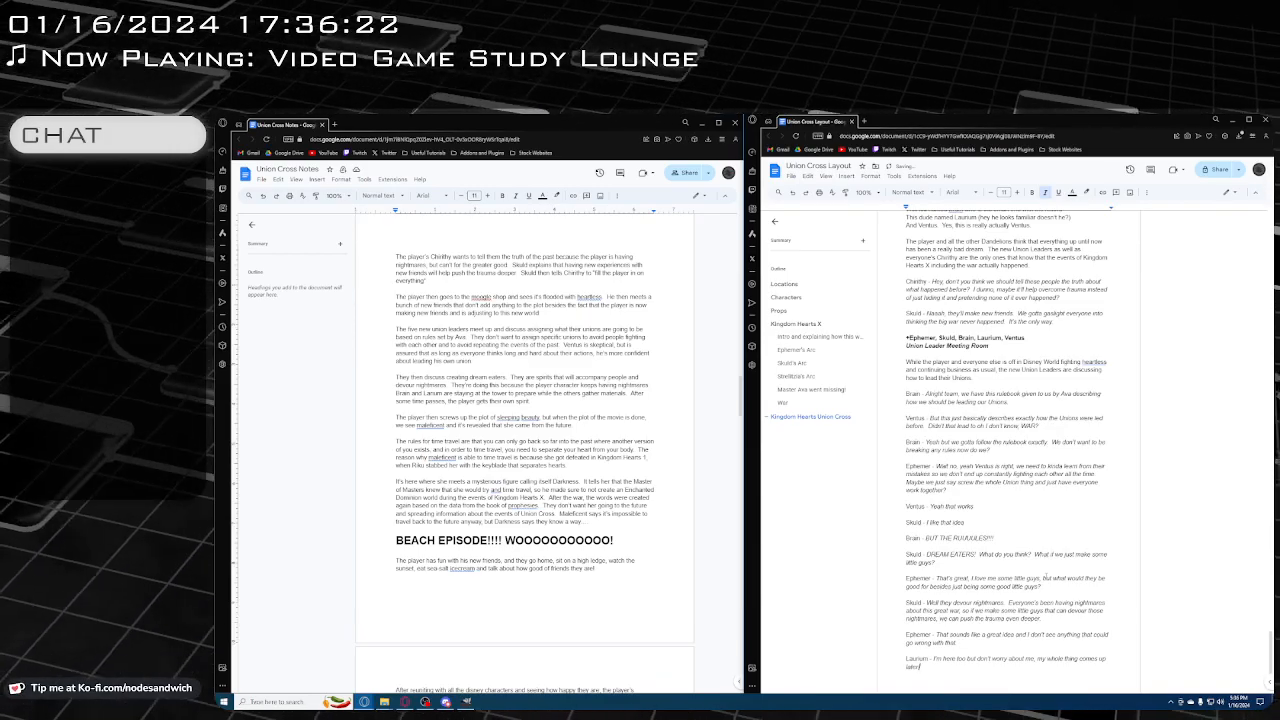
Below Laurium's line, leave a blank line and add a plain "Ephemer -" label with the italic dialogue "Wait what?"
key(F12)
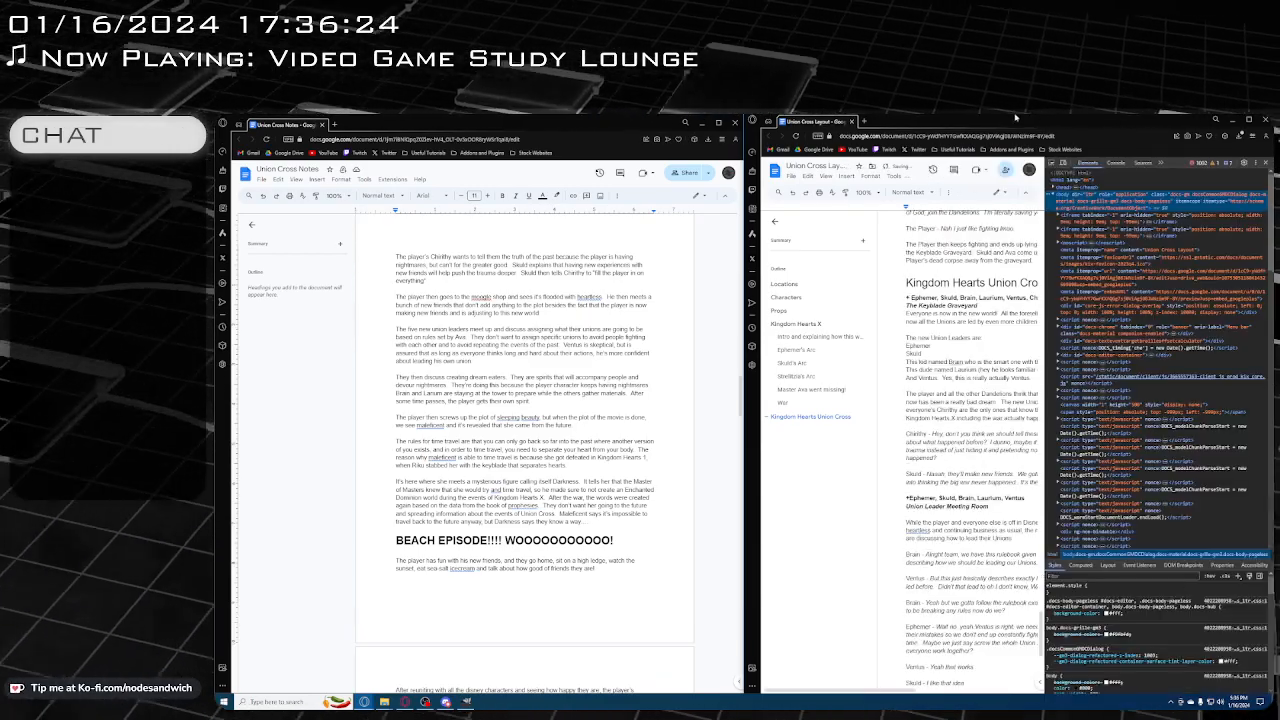
click(1267, 162)
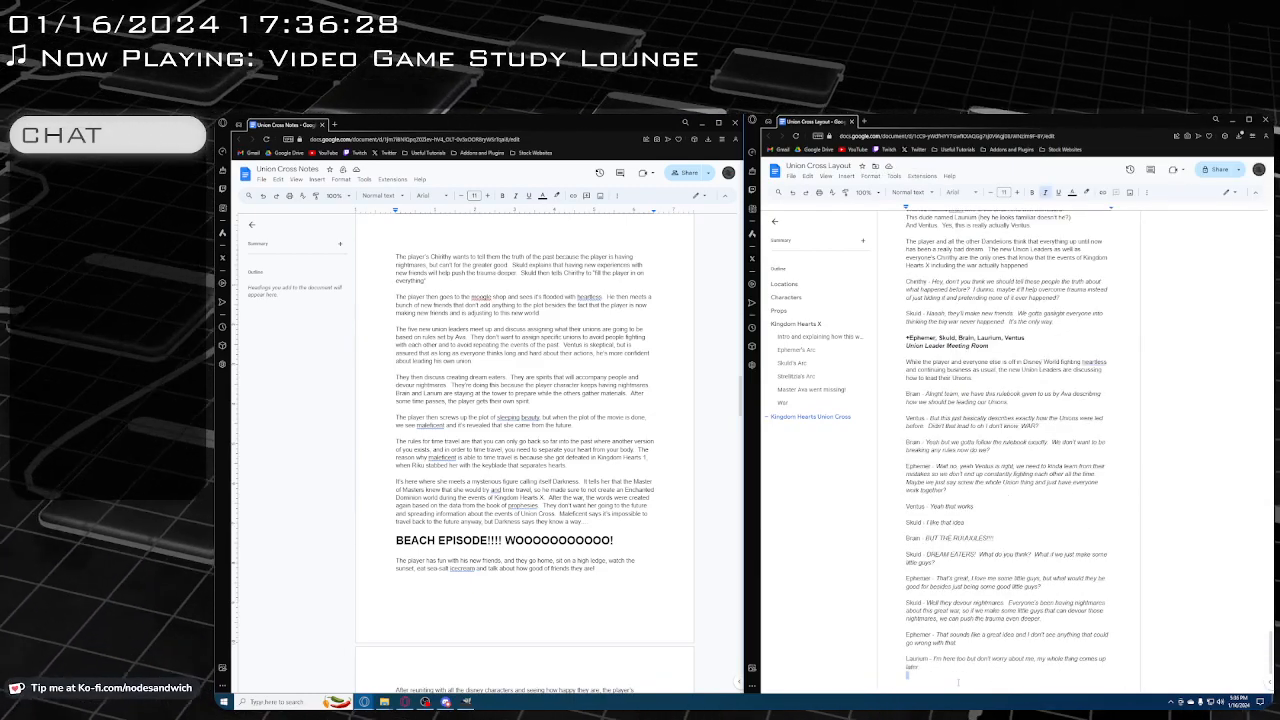
key(Return)
key(ctrl+i)
text(Ephemer -)
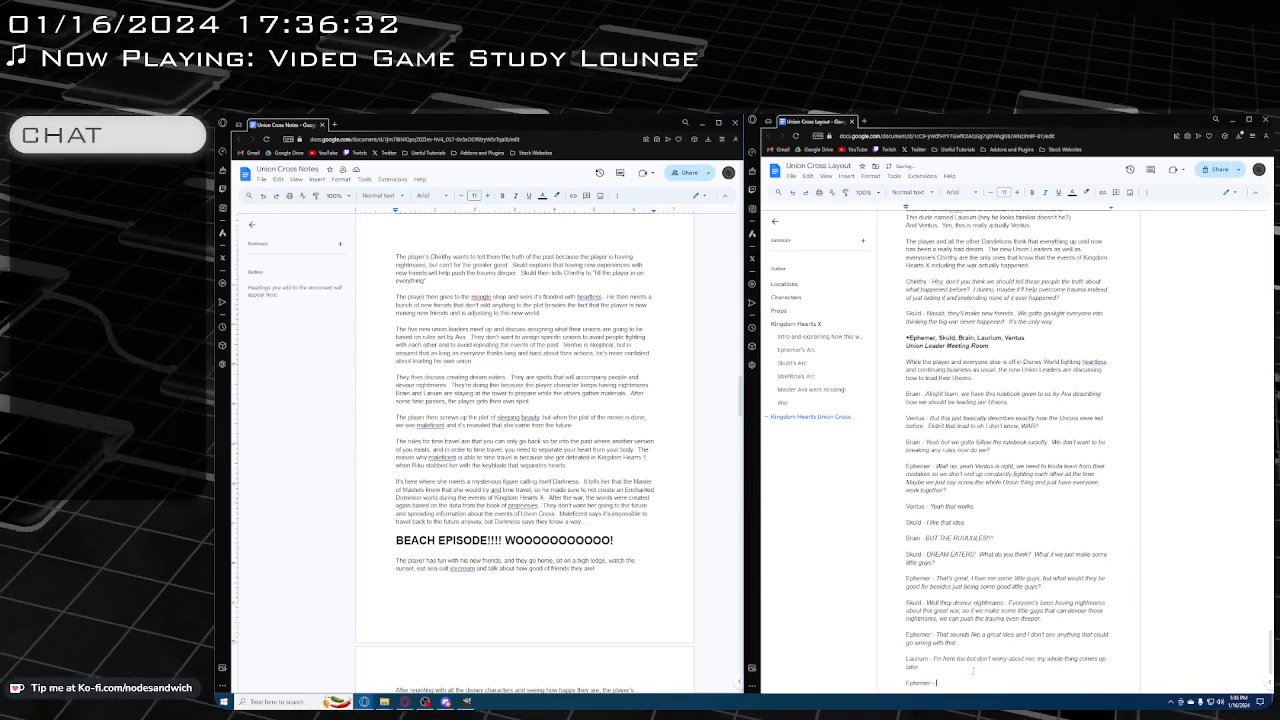
key(ctrl+i)
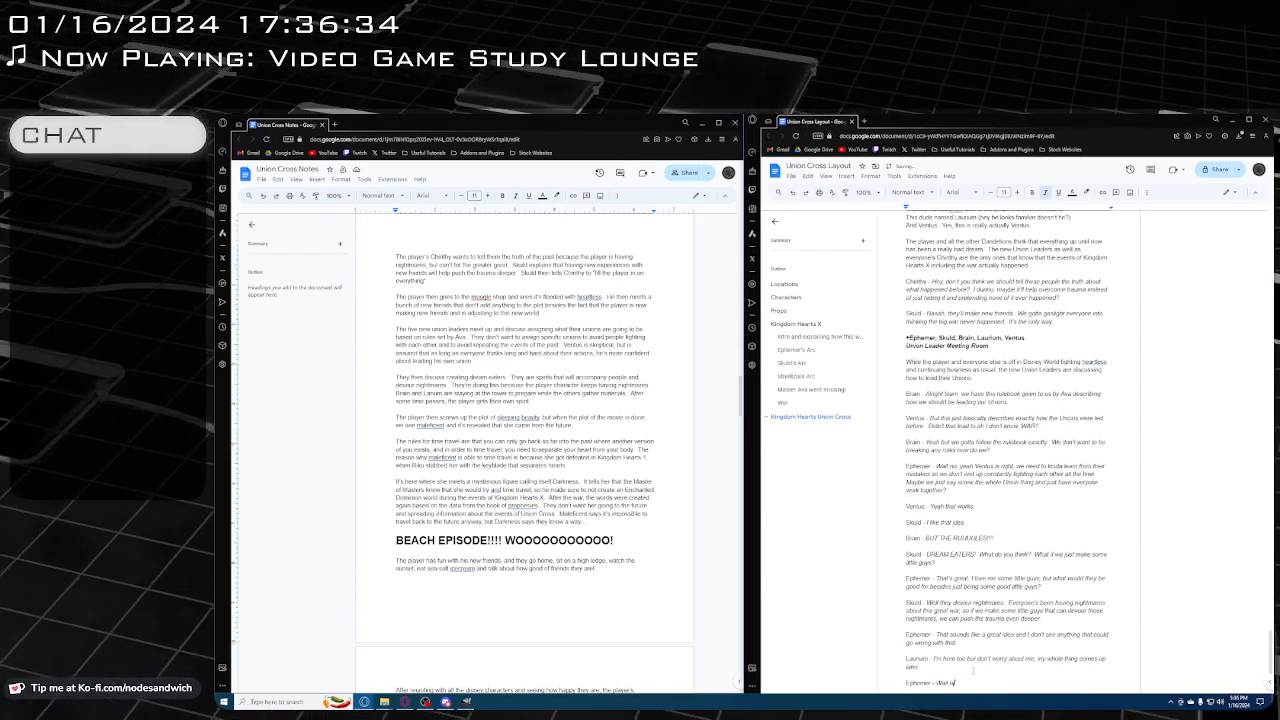
Below Ephemer's question, add a plain "Laurium -" label with the italic reply "Don't worry about it"
key(Return)
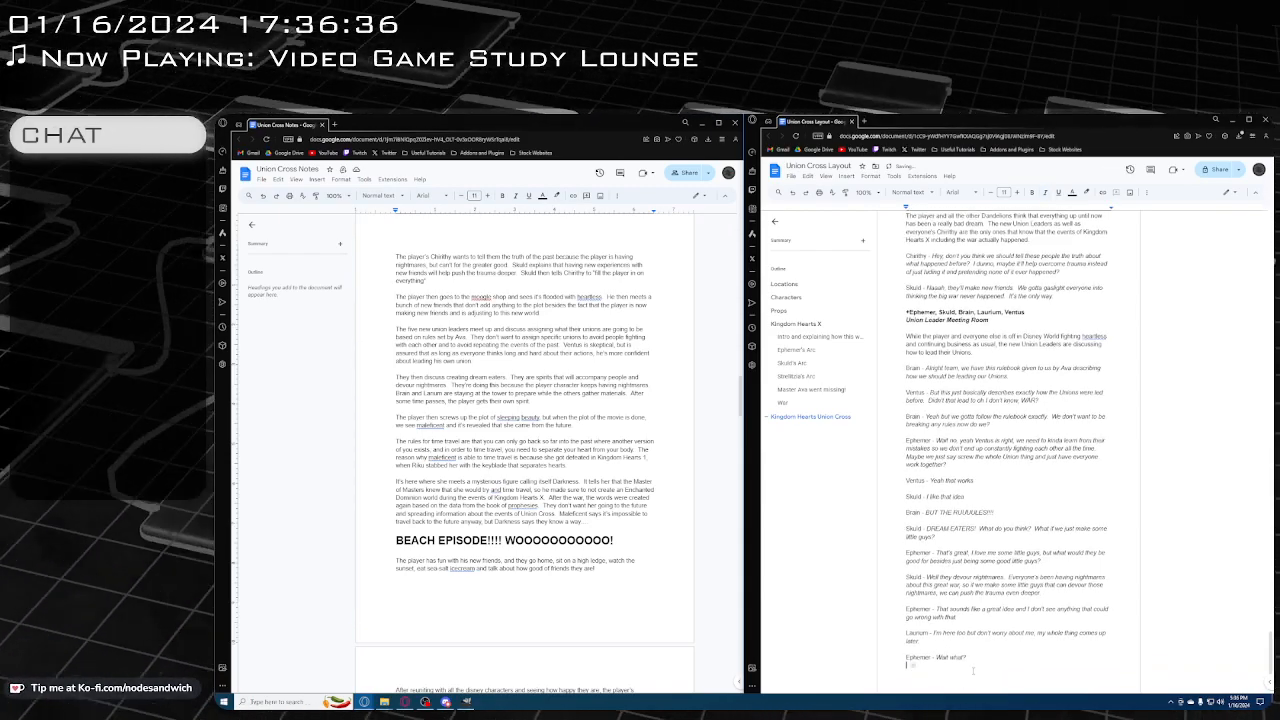
text(Laurum -)
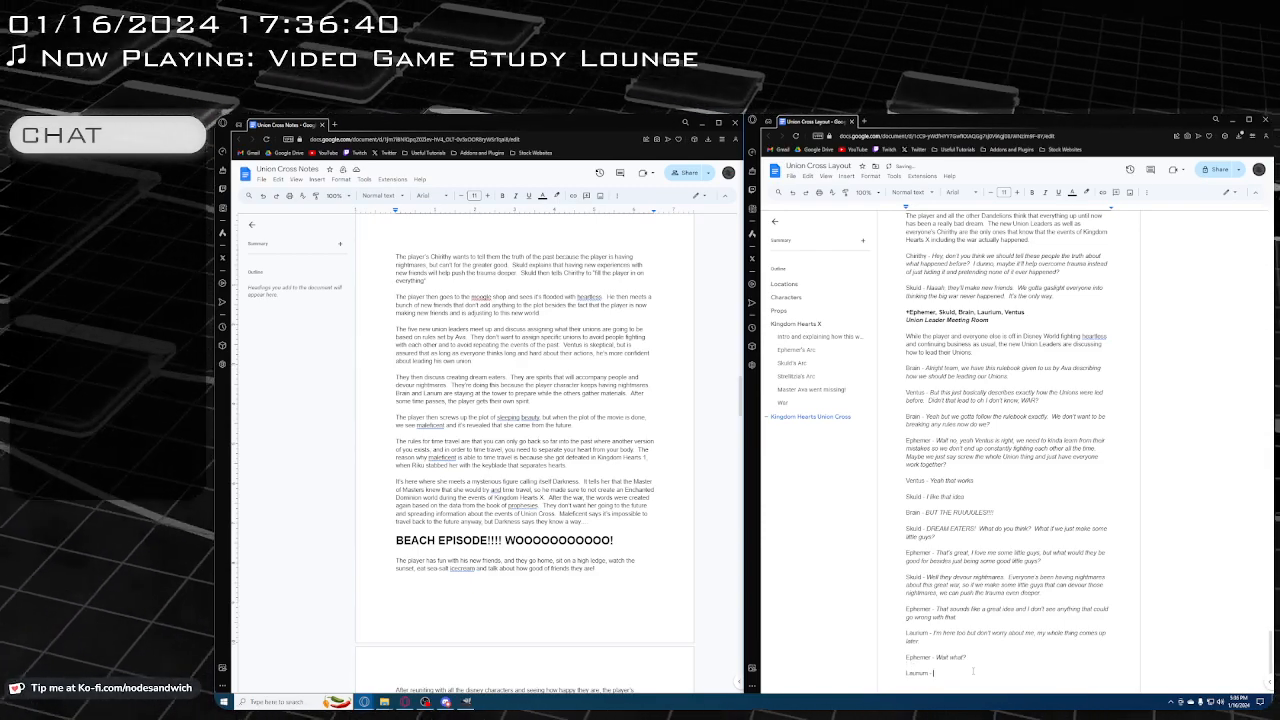
key(ctrl+shift+i)
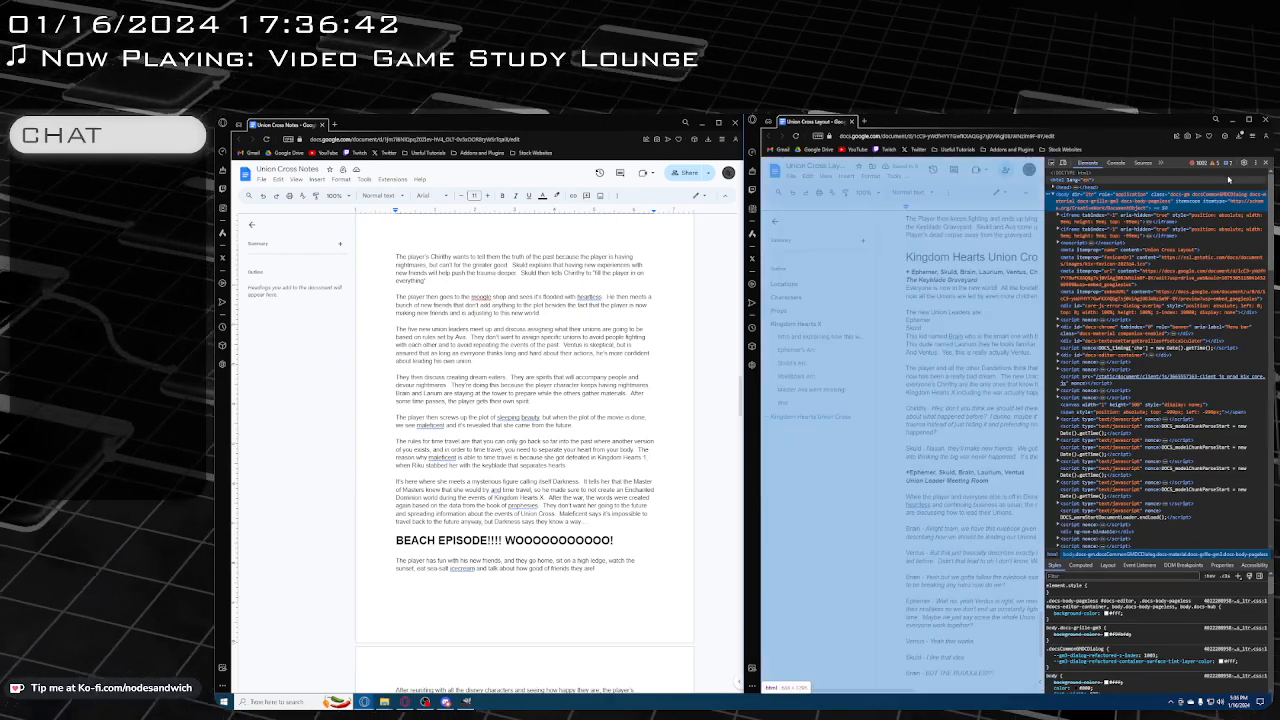
key(ctrl+shift+i)
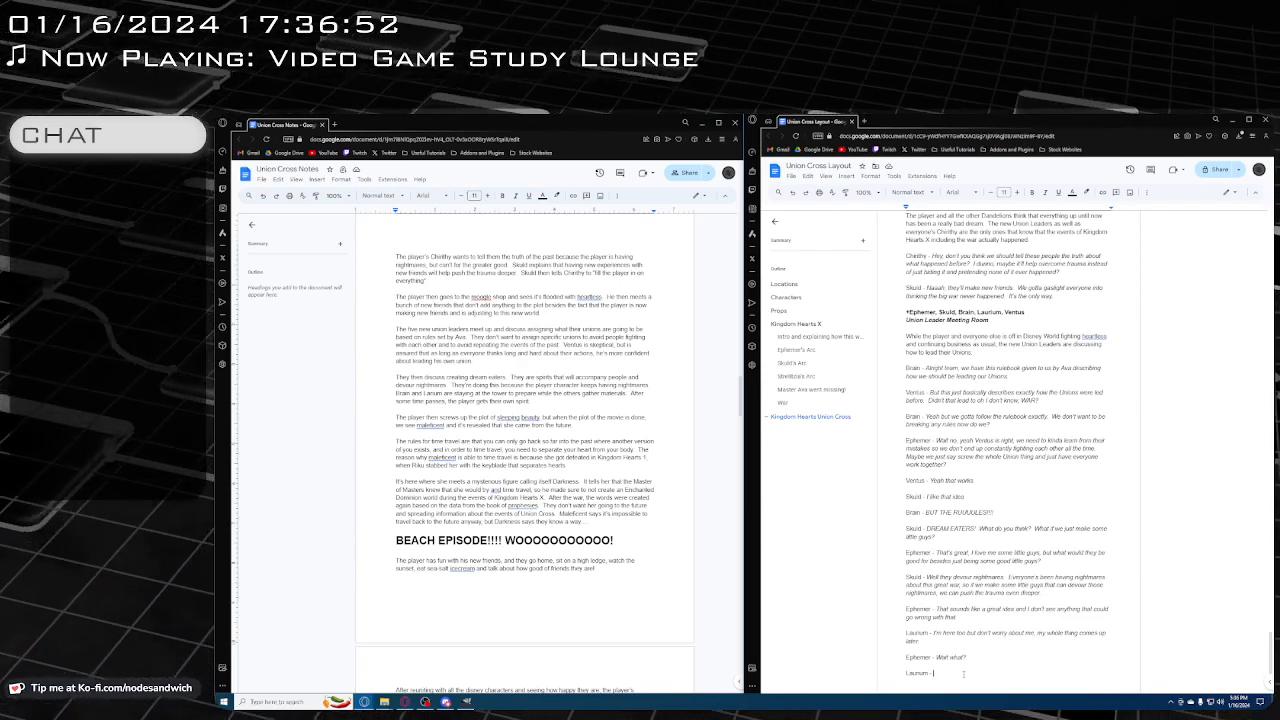
key(ctrl+i)
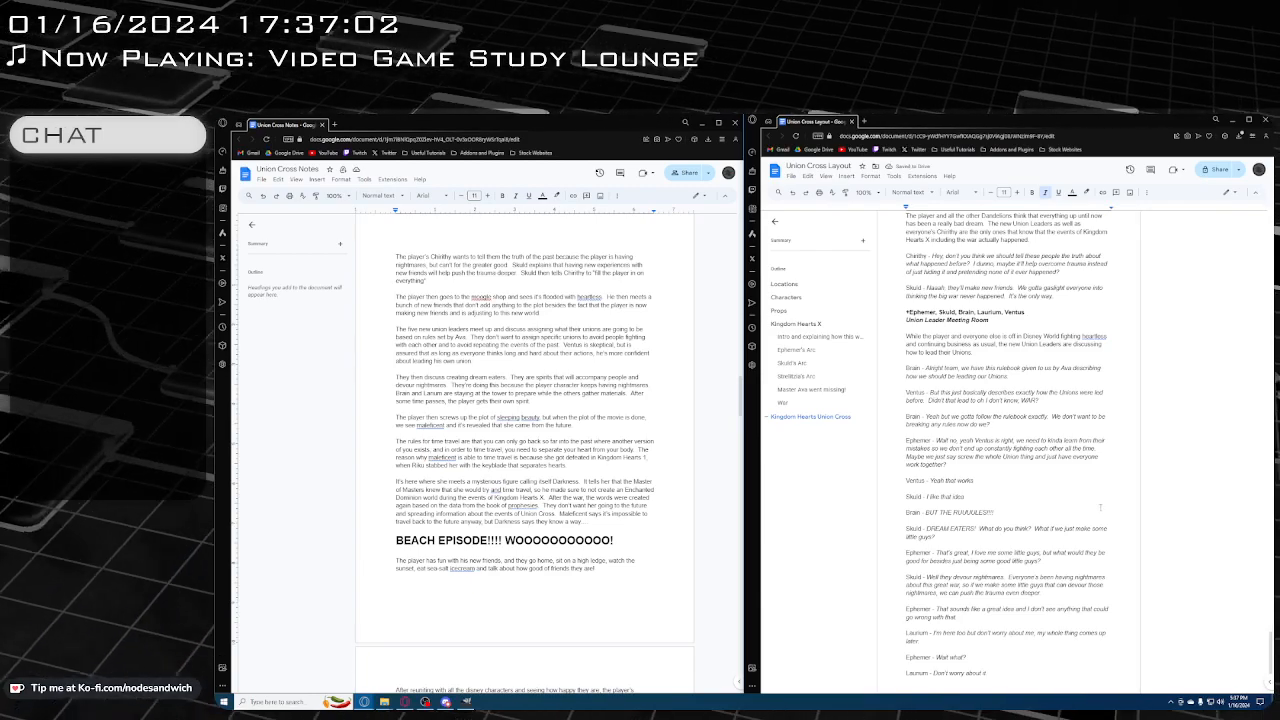
Reword Ventus's rulebook line to "But this is just exactly how the Unions were led before", replacing "just basically describes"
scroll(981, 478, down, 1)
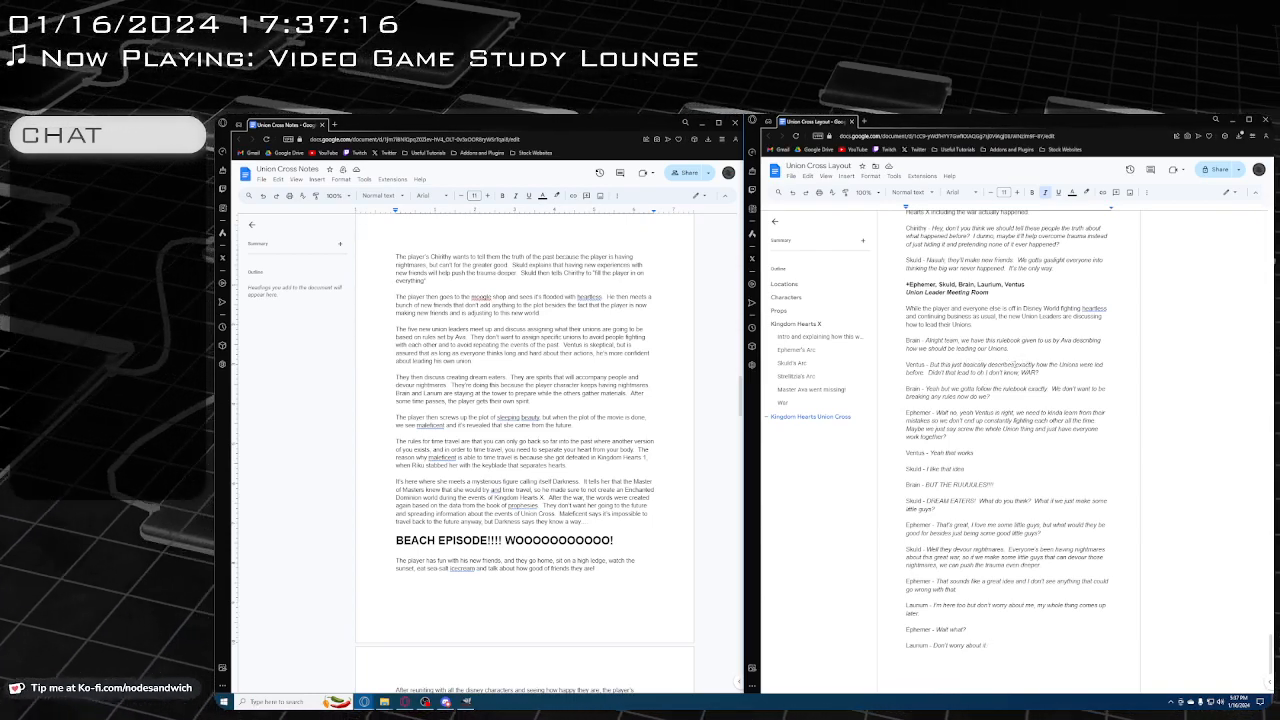
drag(1015, 365, 952, 365)
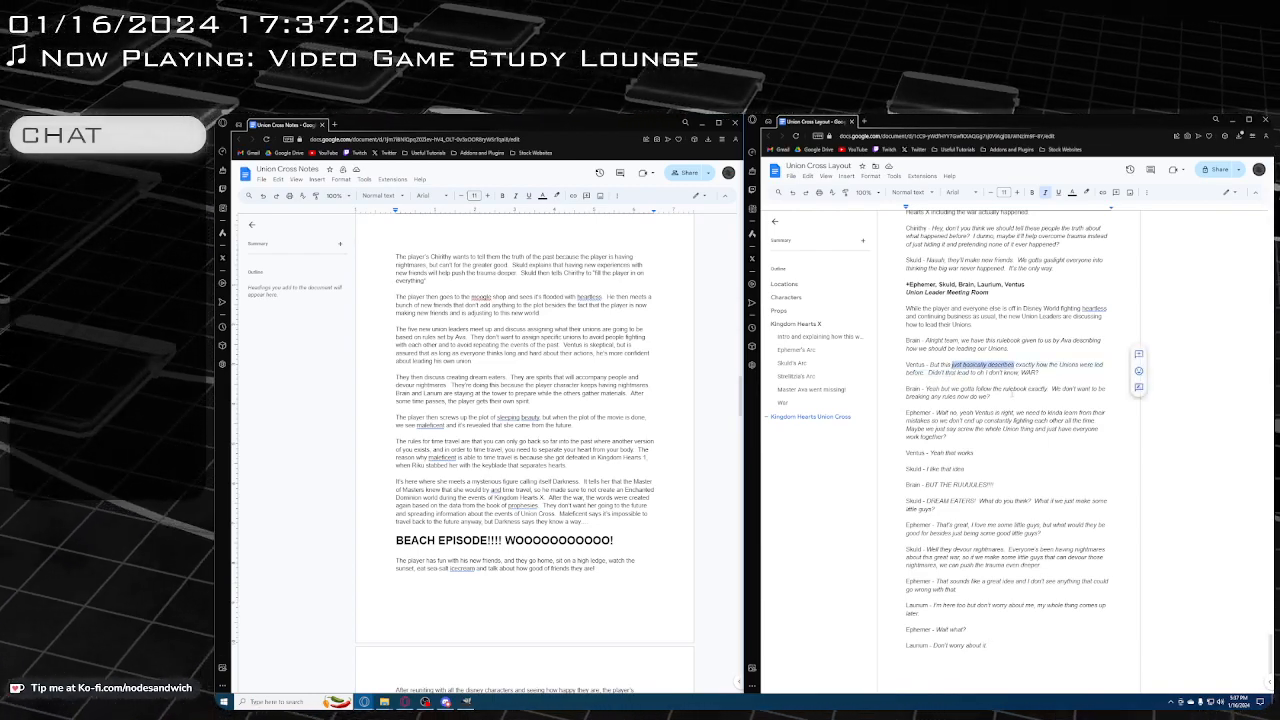
text(just)
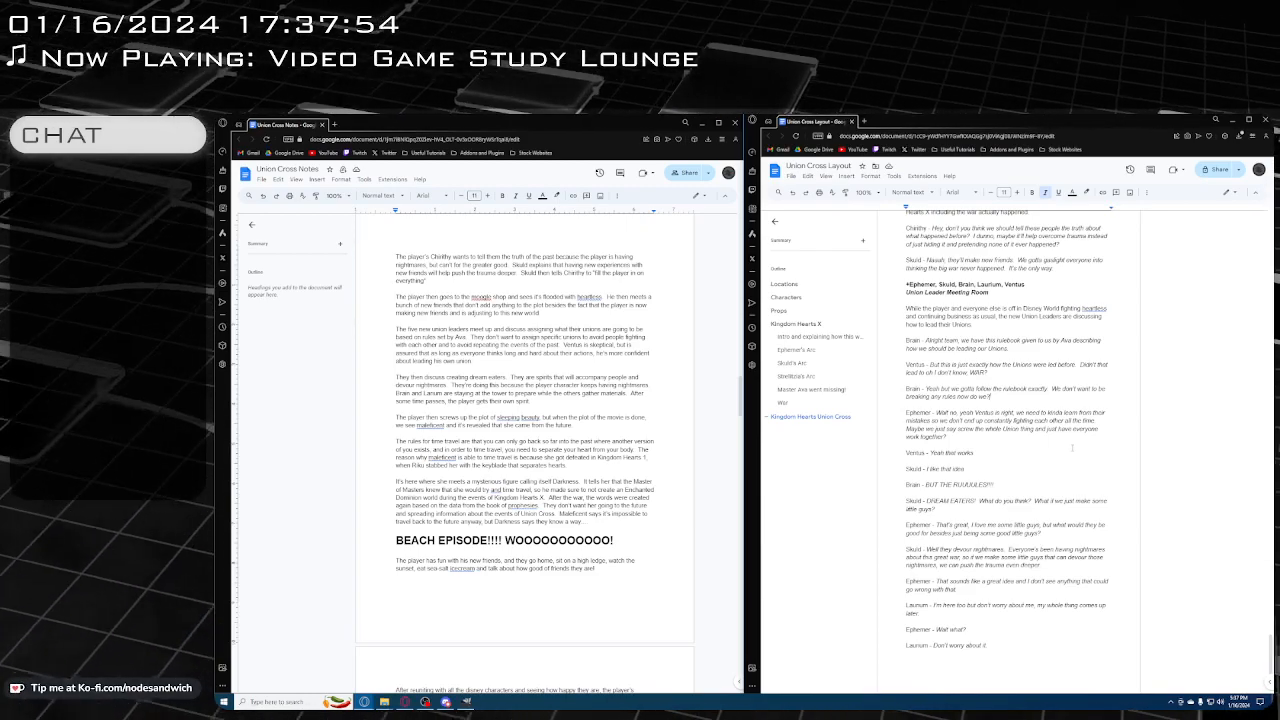
Start a new paragraph below Laurium's closing line, leaving a blank line between them
scroll(1008, 430, down, 2)
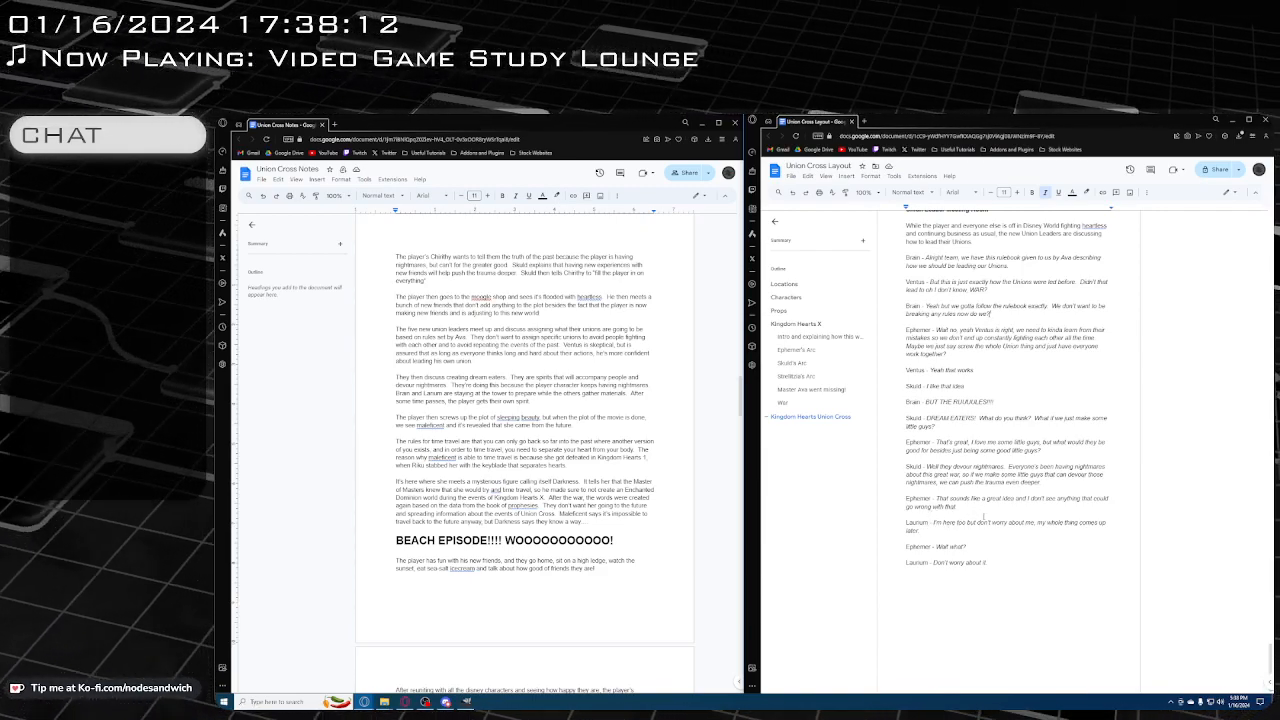
click(1024, 592)
key(Return)
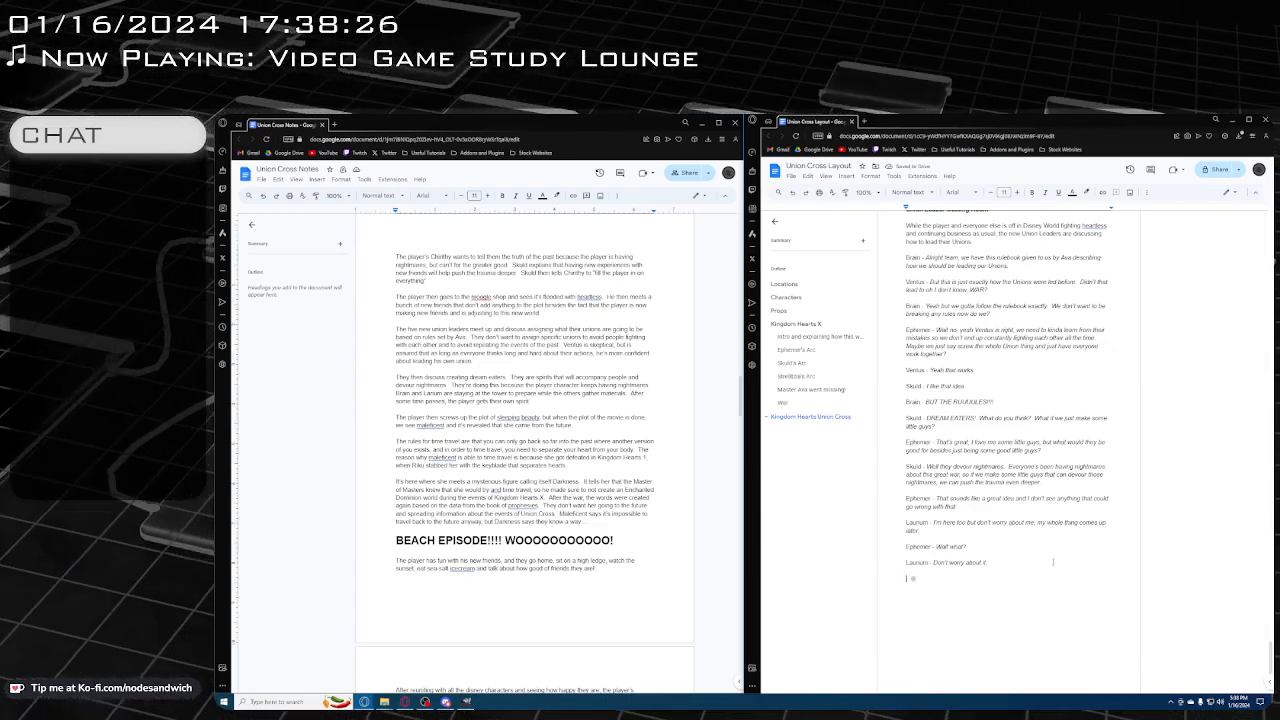
Add the line "Establishing the New Unions" directly below the Kingdom Hearts Union Cross heading
scroll(1052, 562, up, 8)
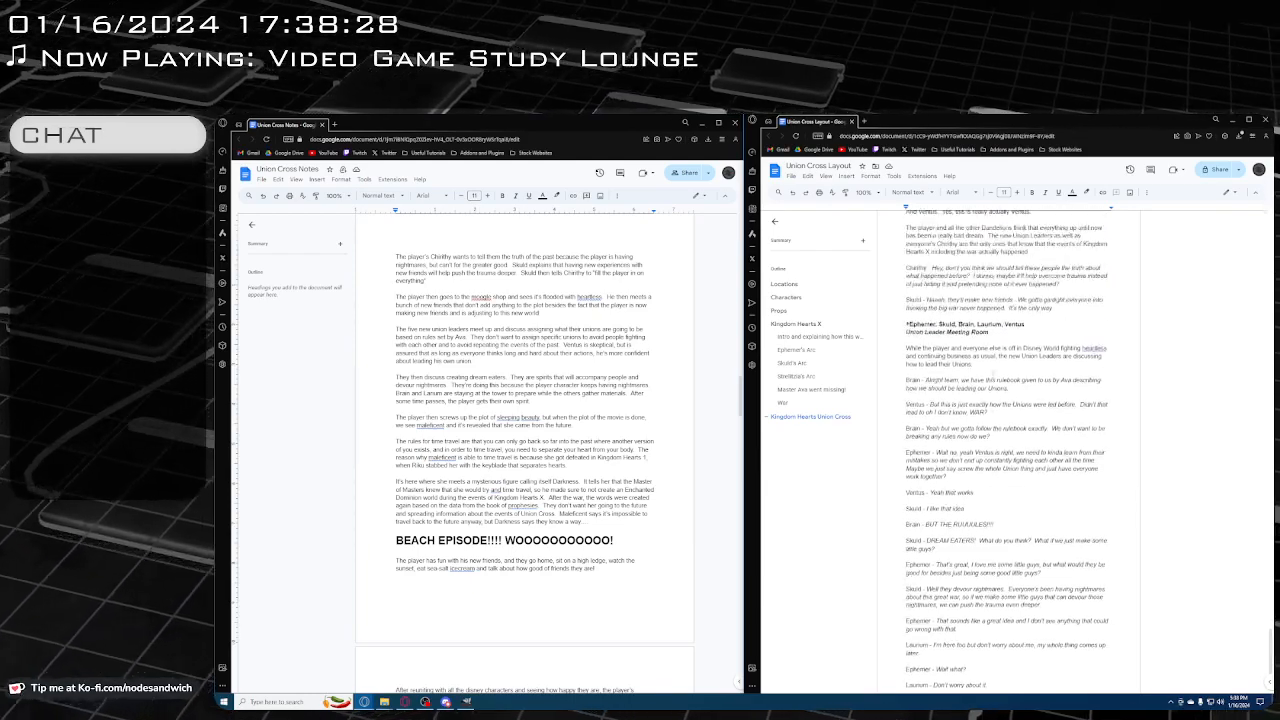
click(1101, 408)
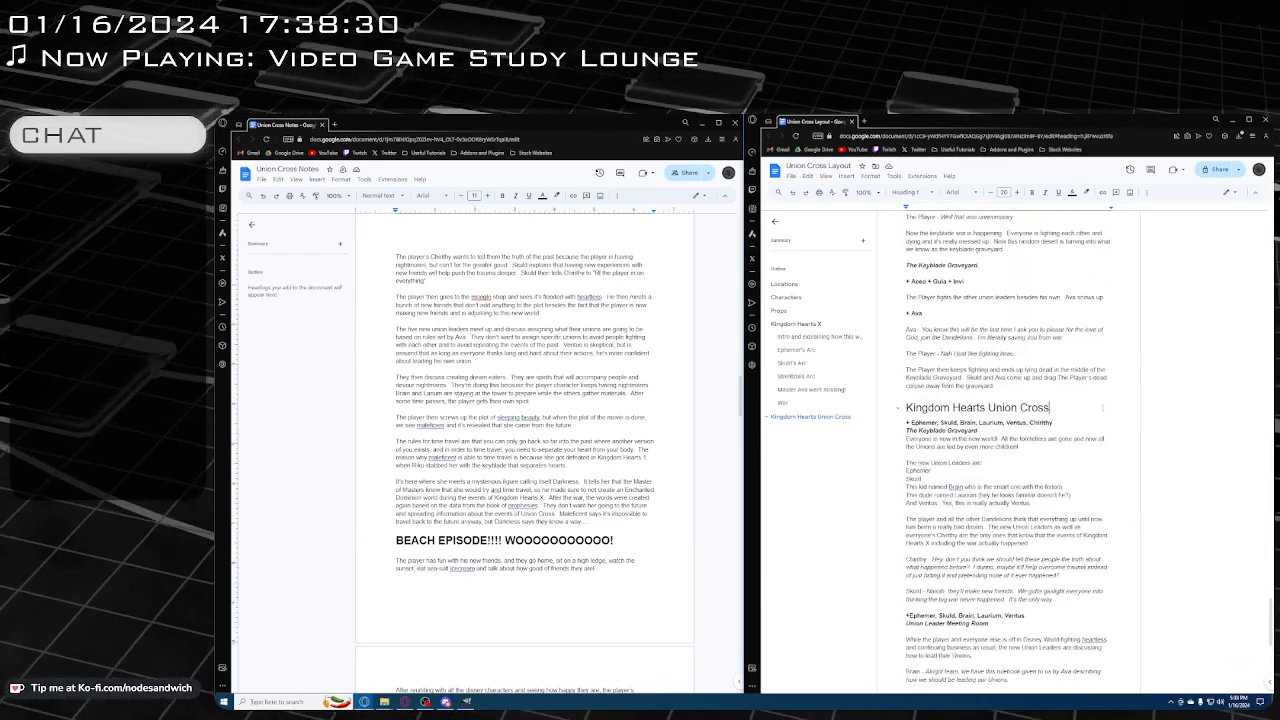
key(Return)
text(Ep)
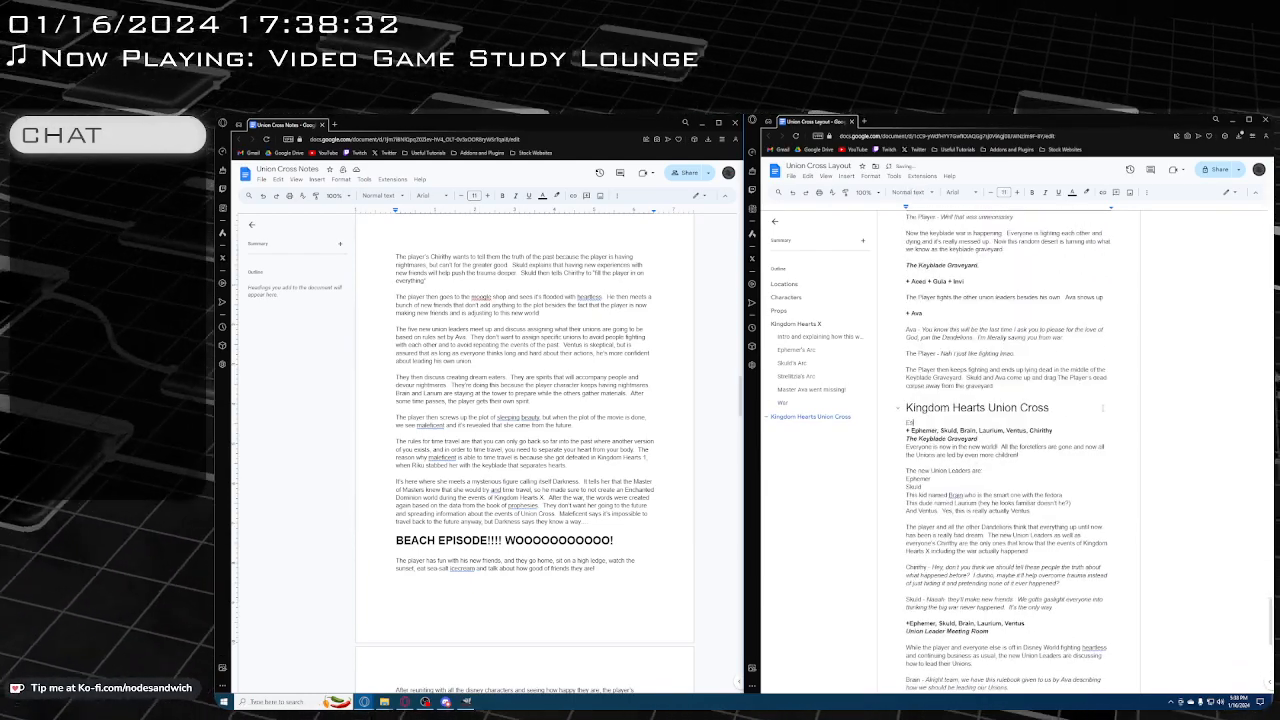
text(tablishing t)
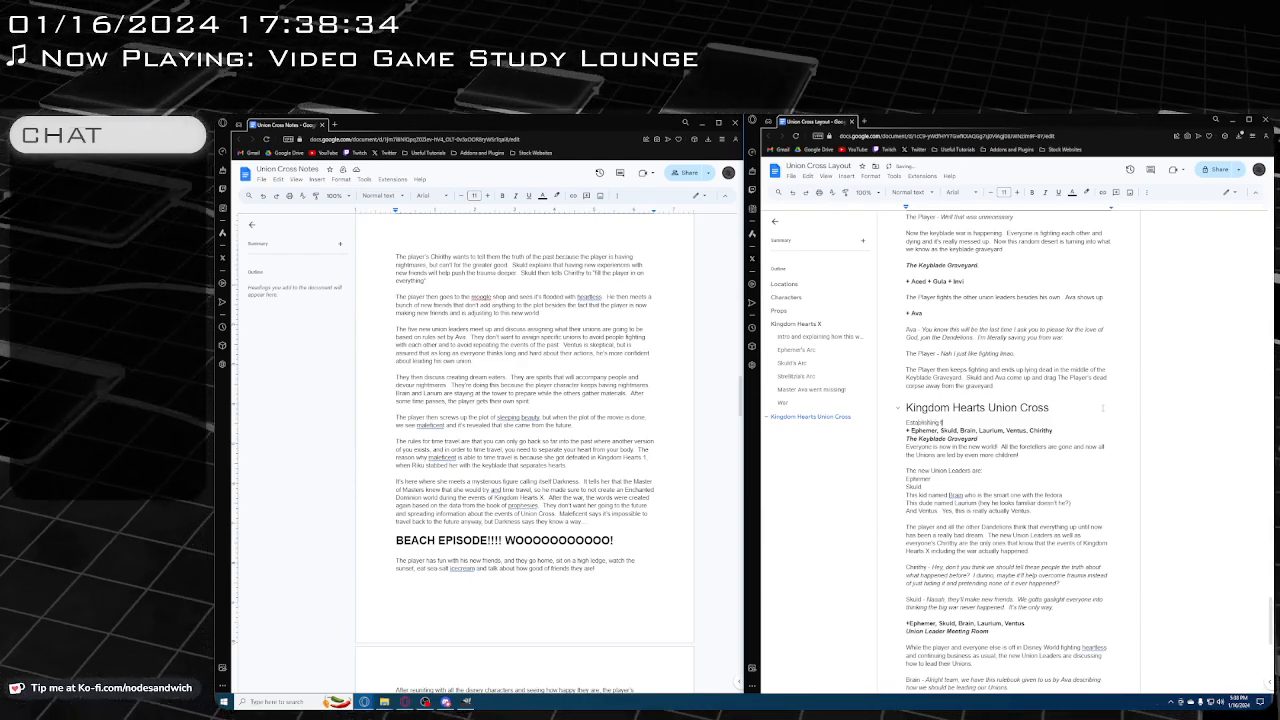
text(he New Unions)
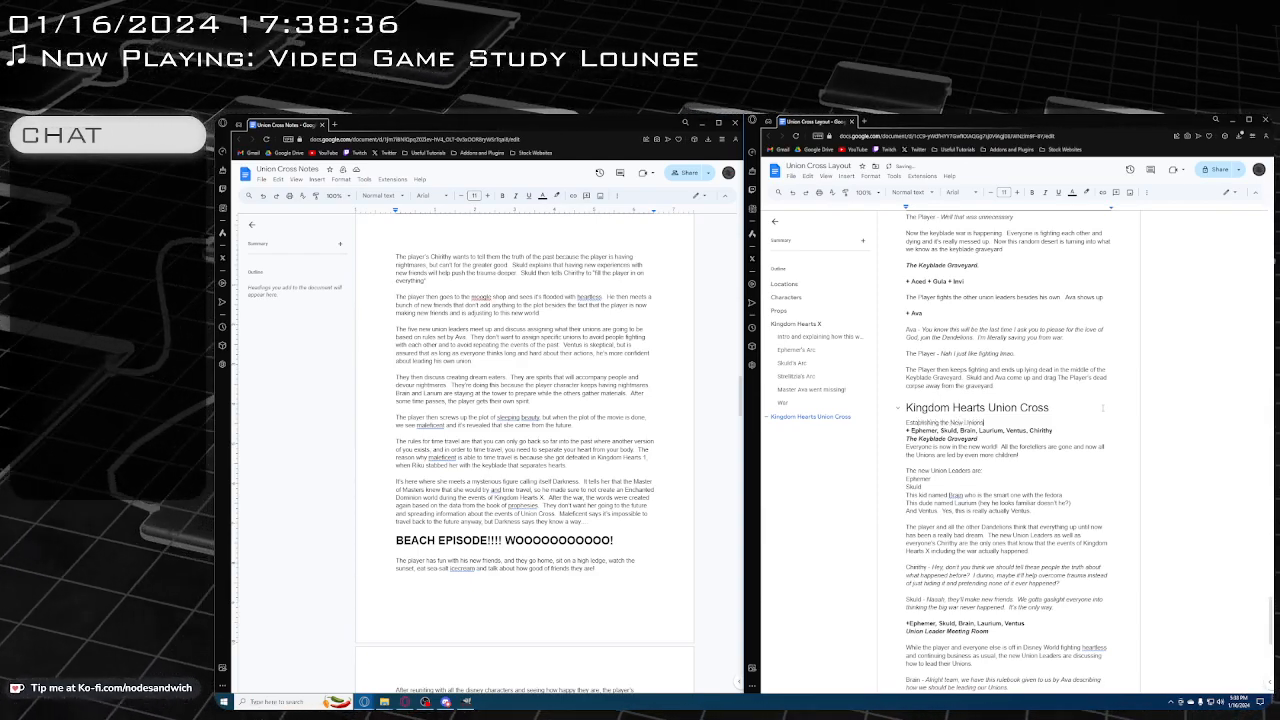
Format the whole "Establishing the New Unions" line as Heading 2
key(shift+Left)
key(shift+Left)
key(shift+Left)
key(shift+Left)
key(shift+Left)
key(shift+Left)
key(shift+Left)
key(shift+Left)
key(shift+Left)
key(shift+Left)
key(shift+Left)
key(shift+Left)
key(shift+Left)
key(shift+Left)
key(shift+Left)
key(shift+Left)
key(shift+Left)
key(shift+Left)
key(shift+Left)
key(shift+Left)
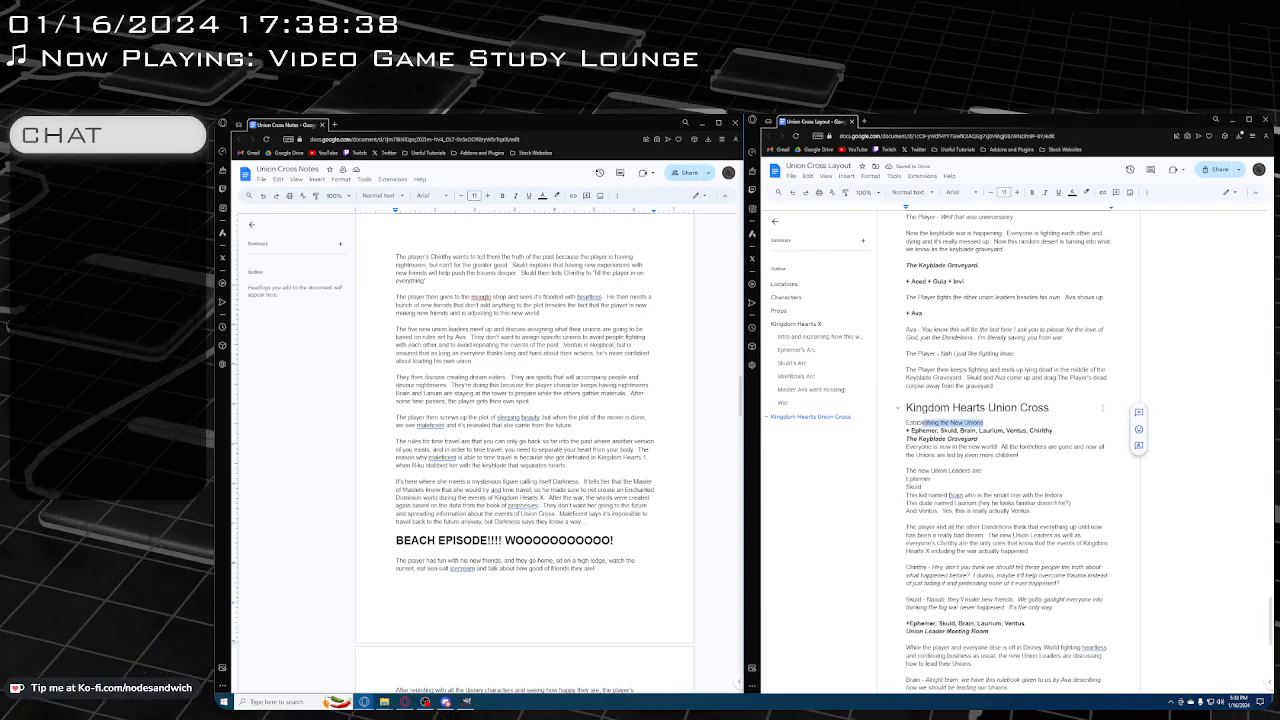
key(shift+Left)
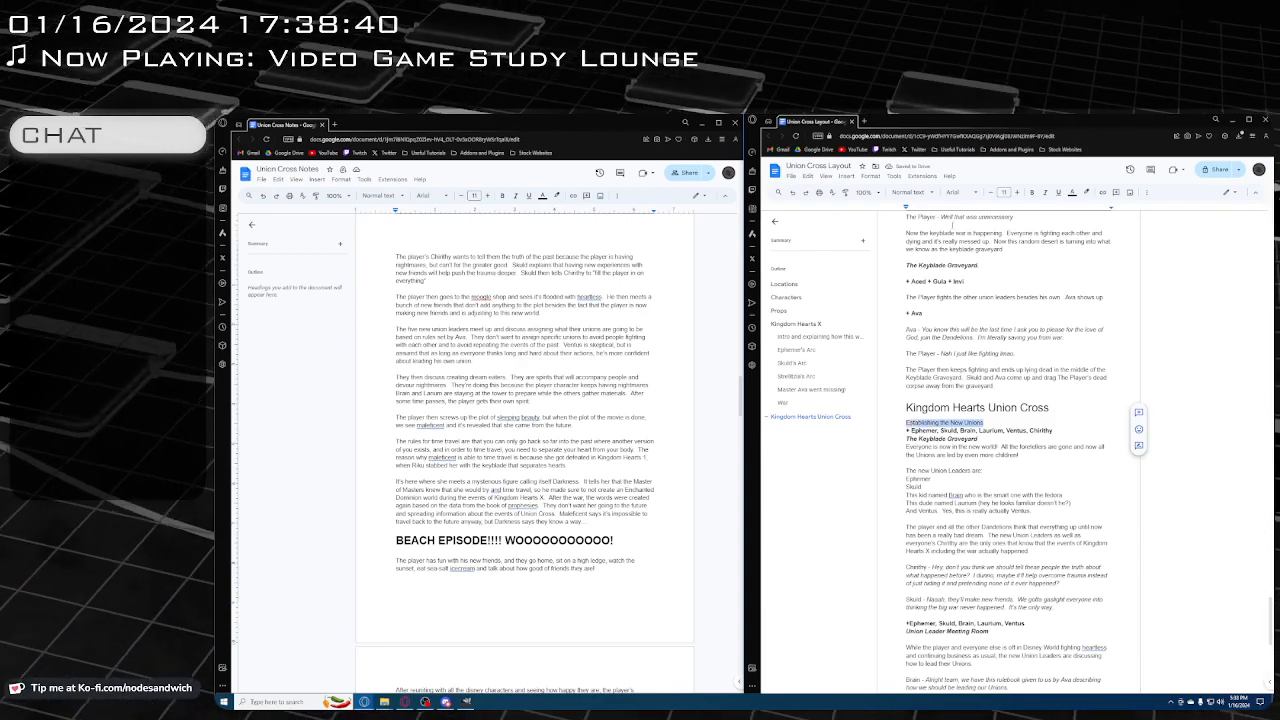
click(910, 192)
click(929, 343)
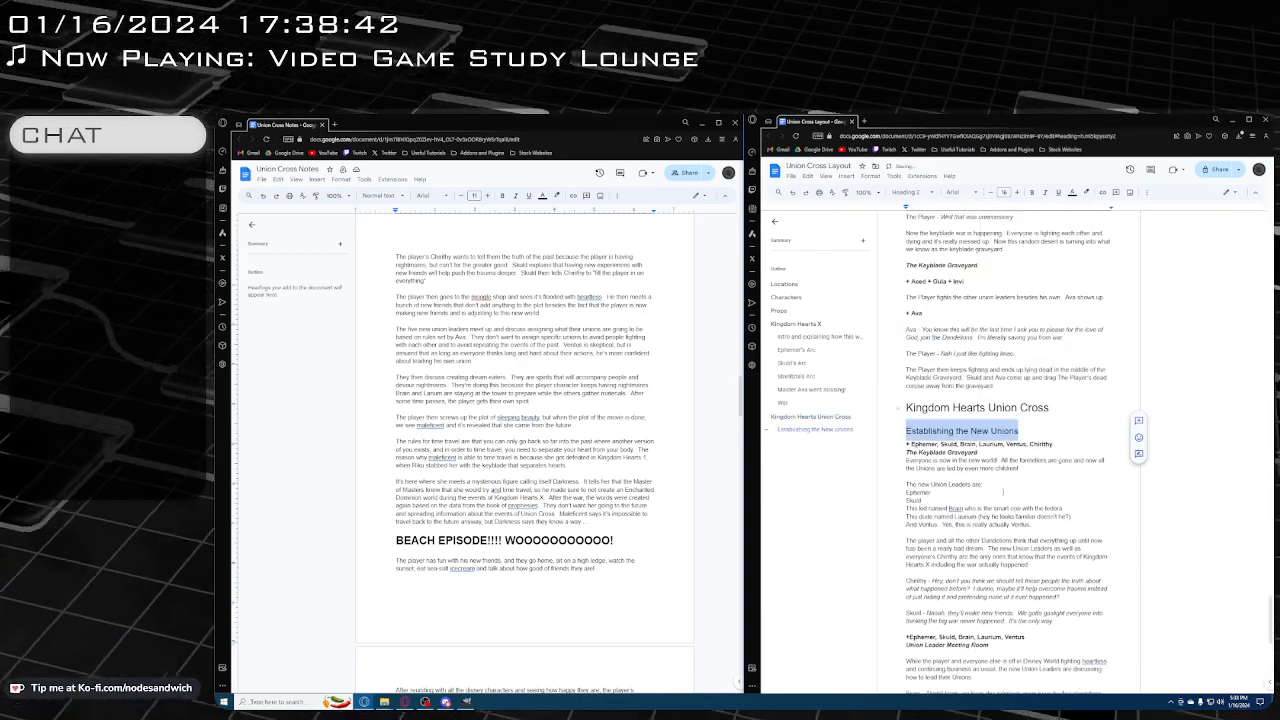
At the end of the document, below Laurium's last line, add the location "Sleeping Beauty World" in bold italics
scroll(1040, 590, down, 10)
click(1040, 590)
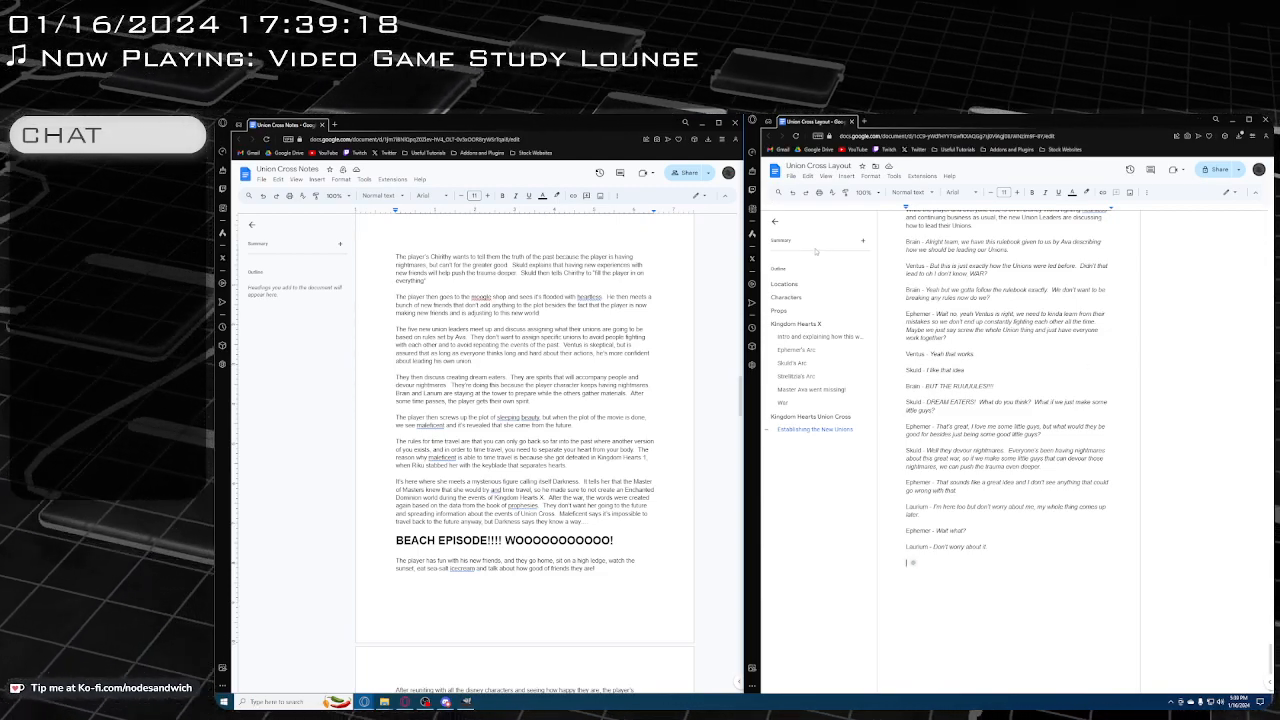
scroll(978, 391, up, 3)
scroll(978, 391, down, 3)
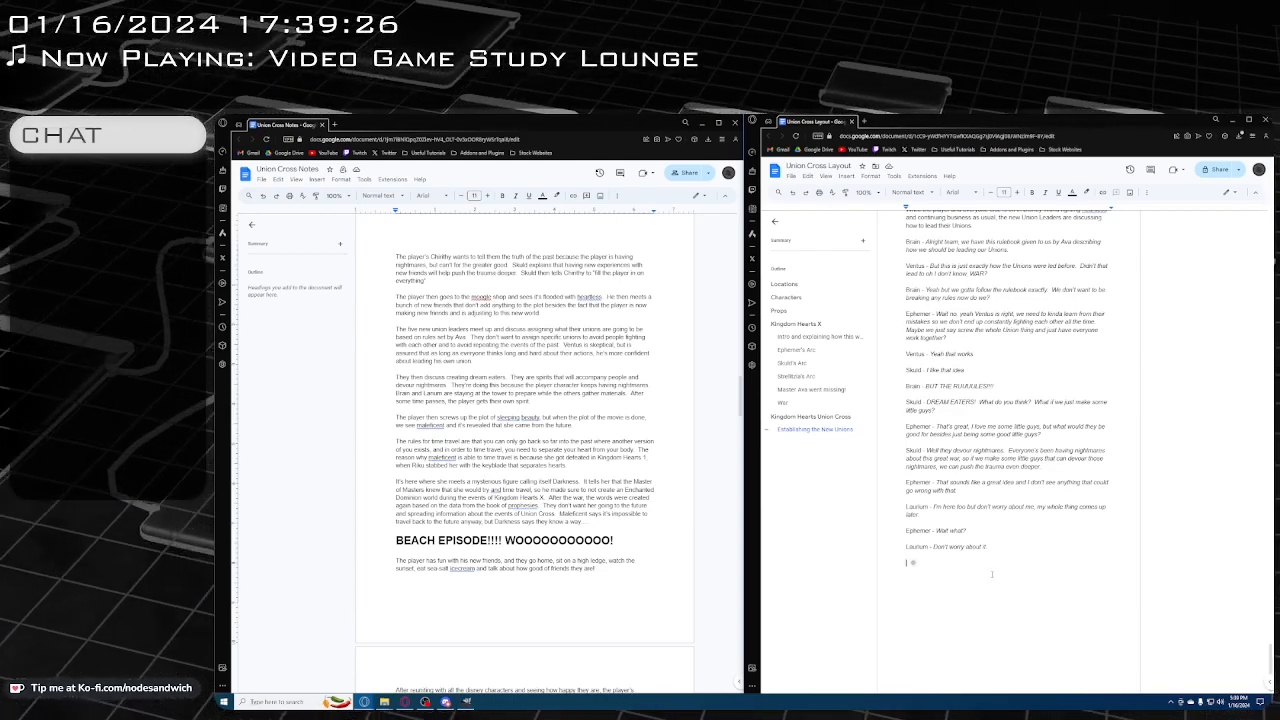
key(ctrl+b)
key(ctrl+i)
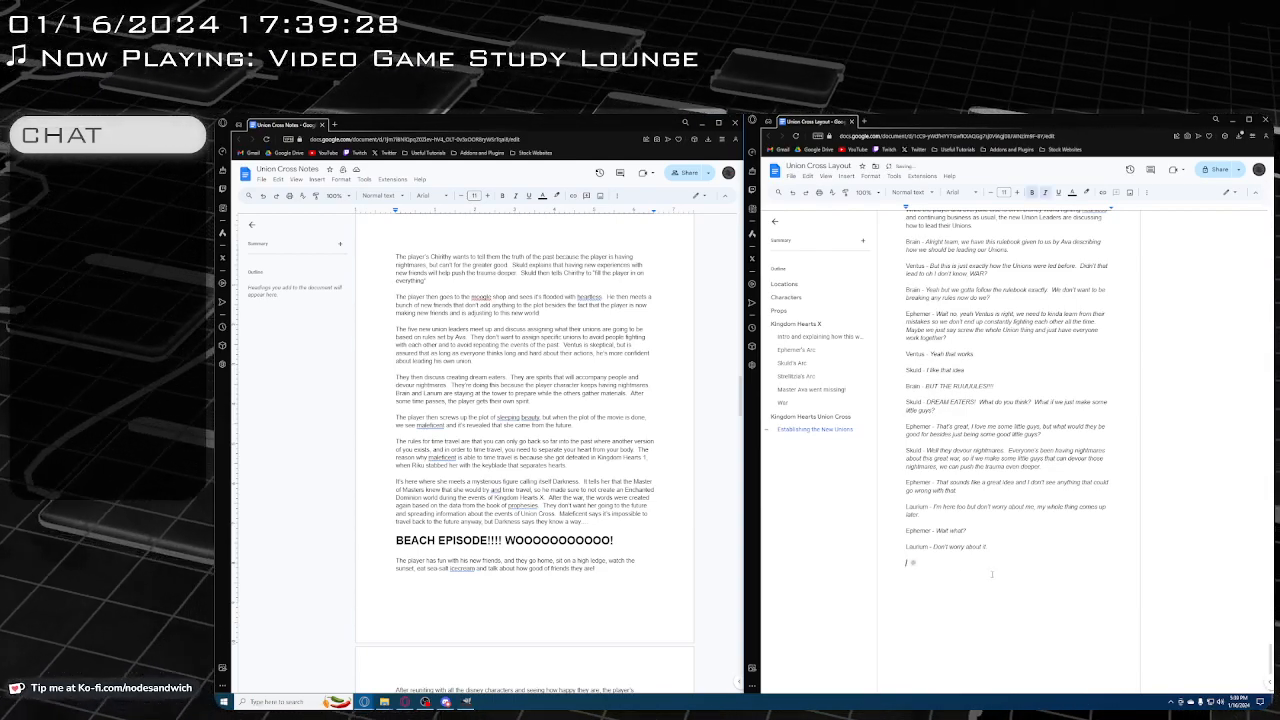
text(Sleeping Bea)
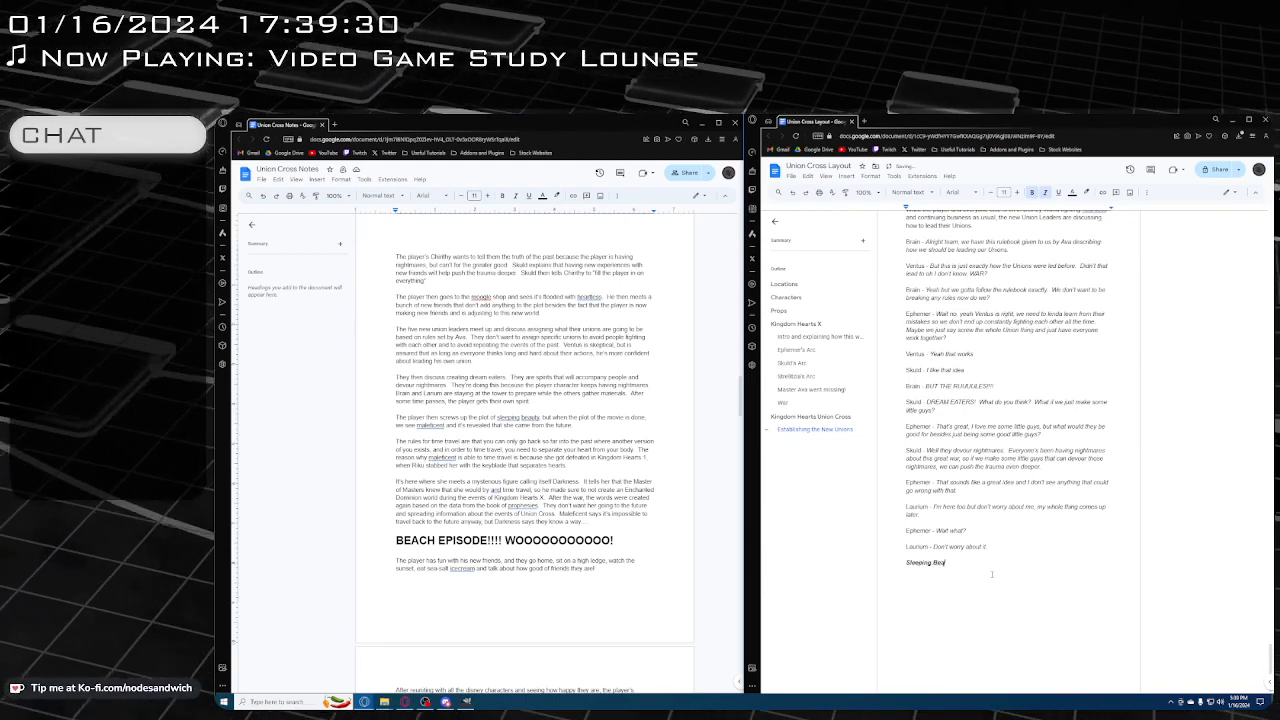
text(uty World)
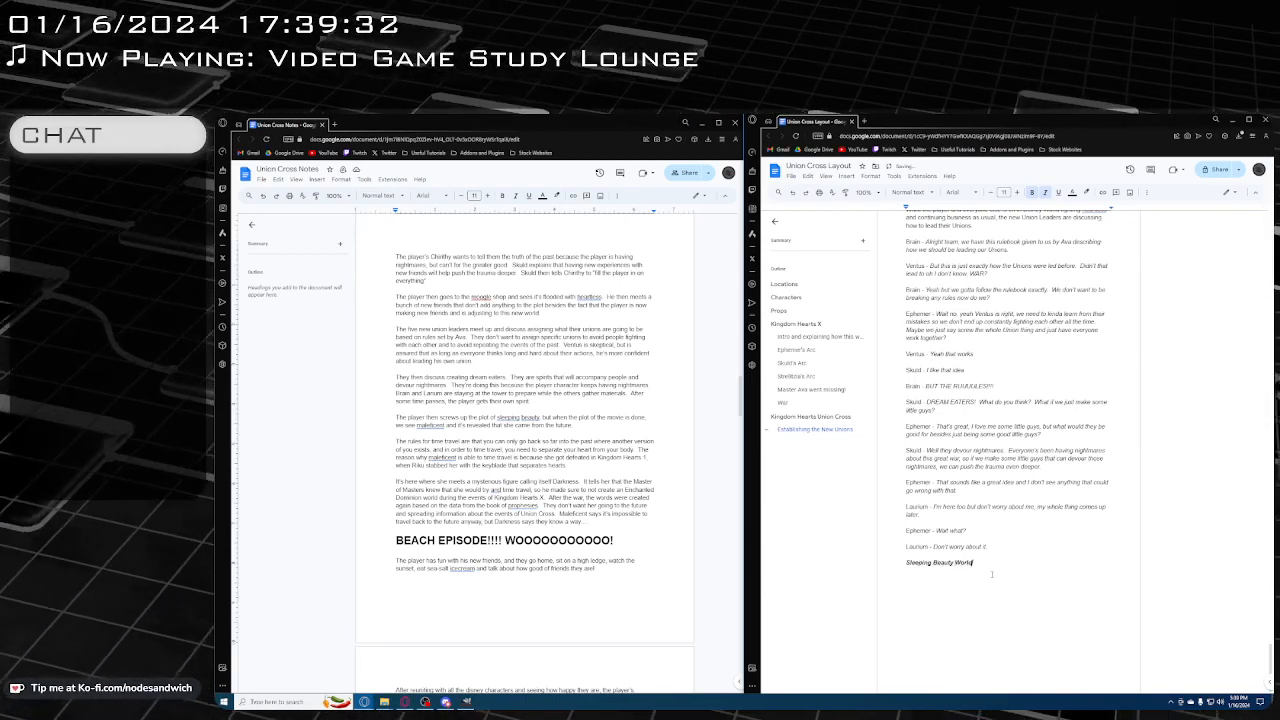
Above the Sleeping Beauty World location, add the bold cast line "The Player, Maleficent, Heartless", led by the same symbol as the other cast lines
key(Up)
key(Return)
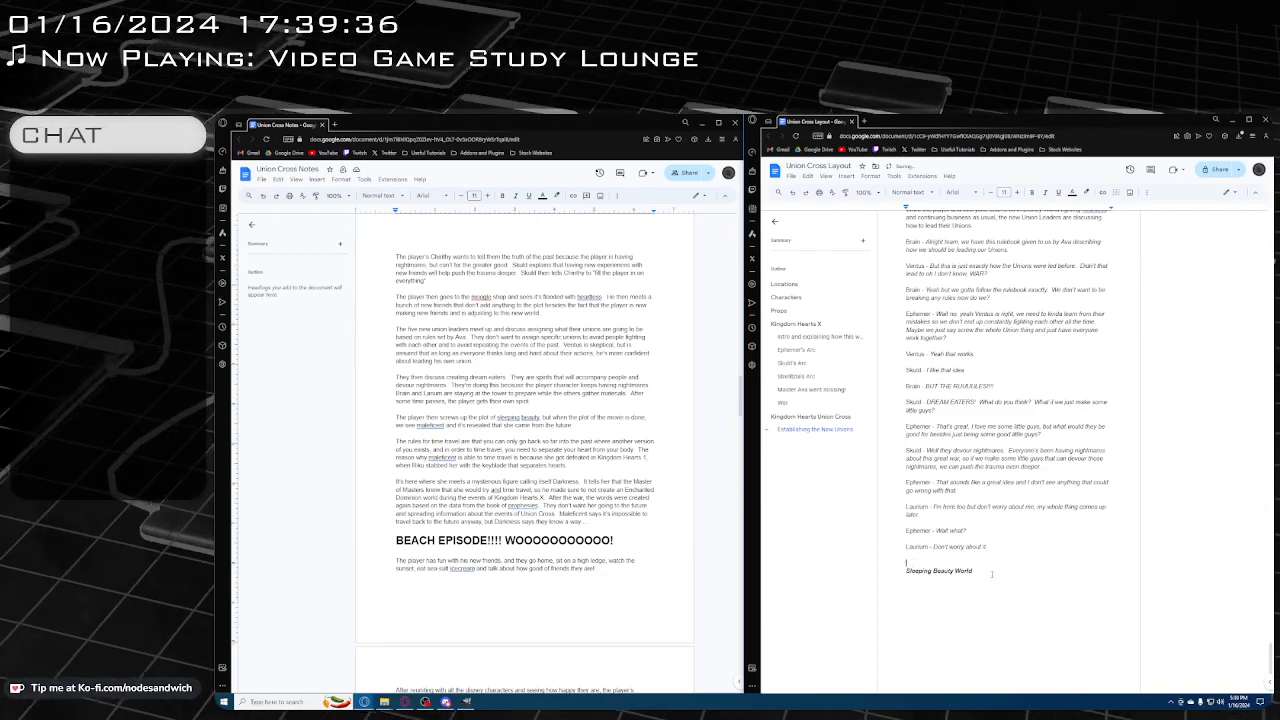
key(ctrl+b)
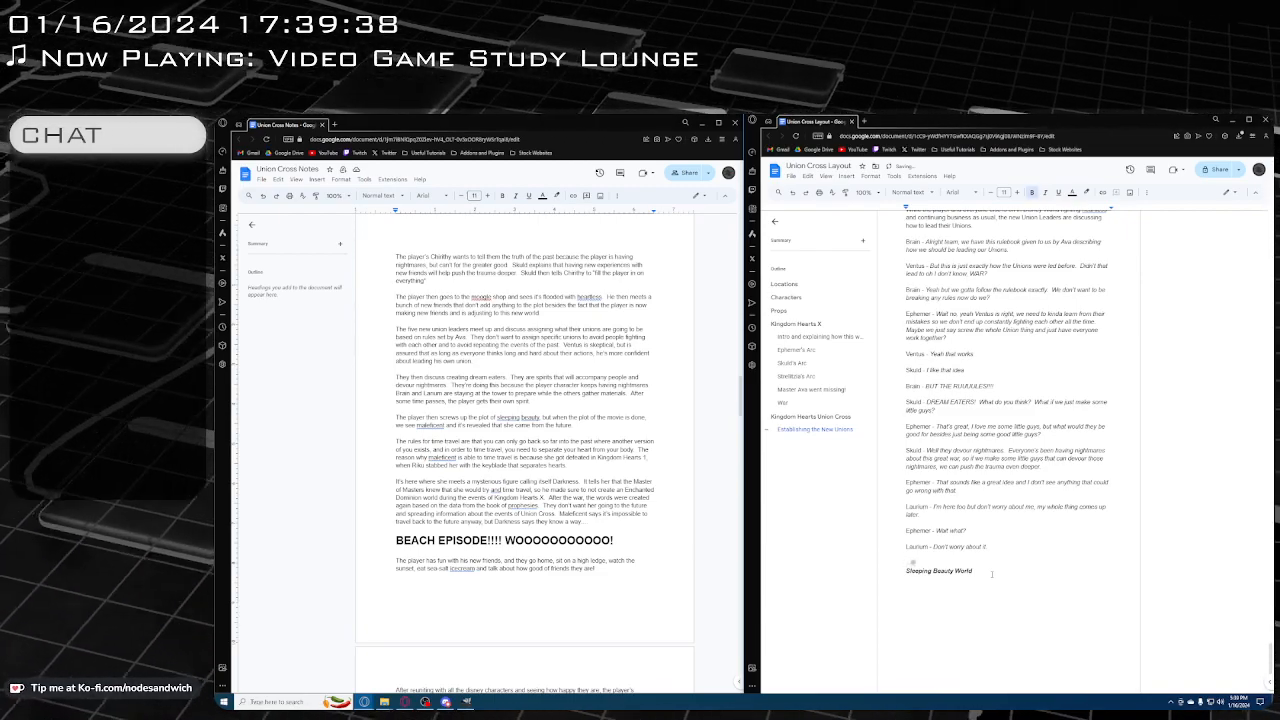
scroll(992, 574, down, 4)
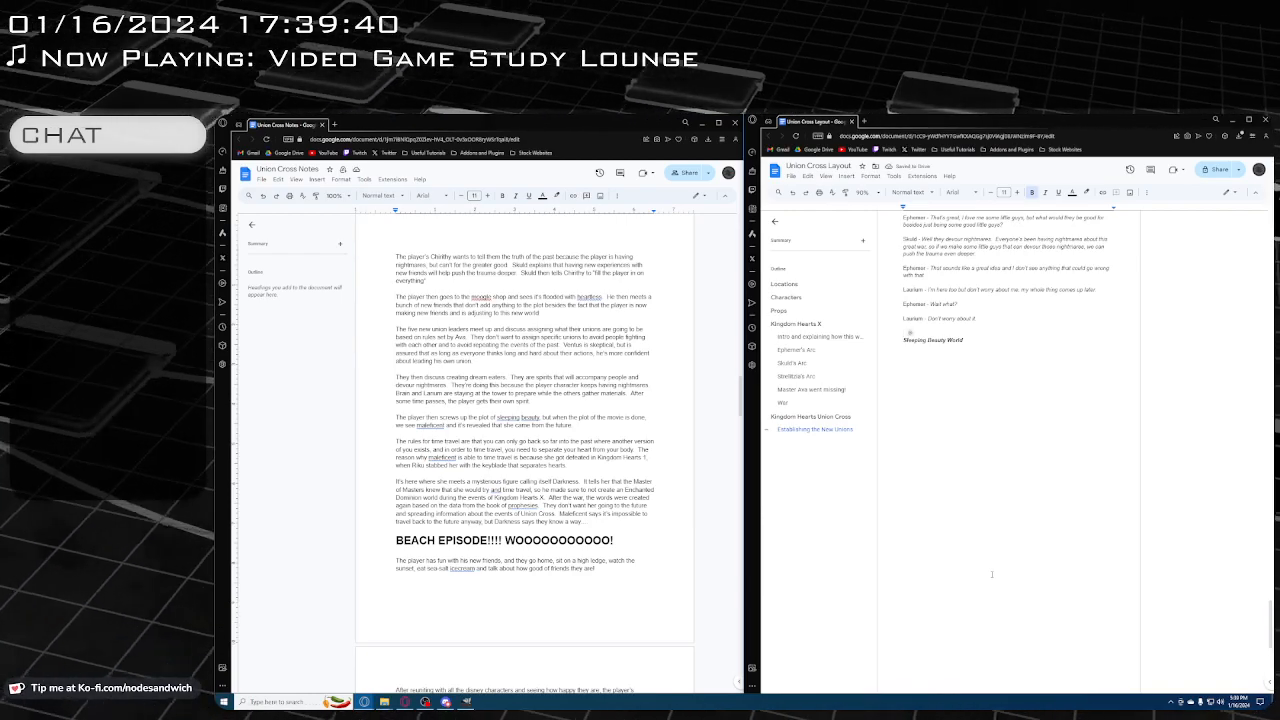
scroll(992, 574, up, 1)
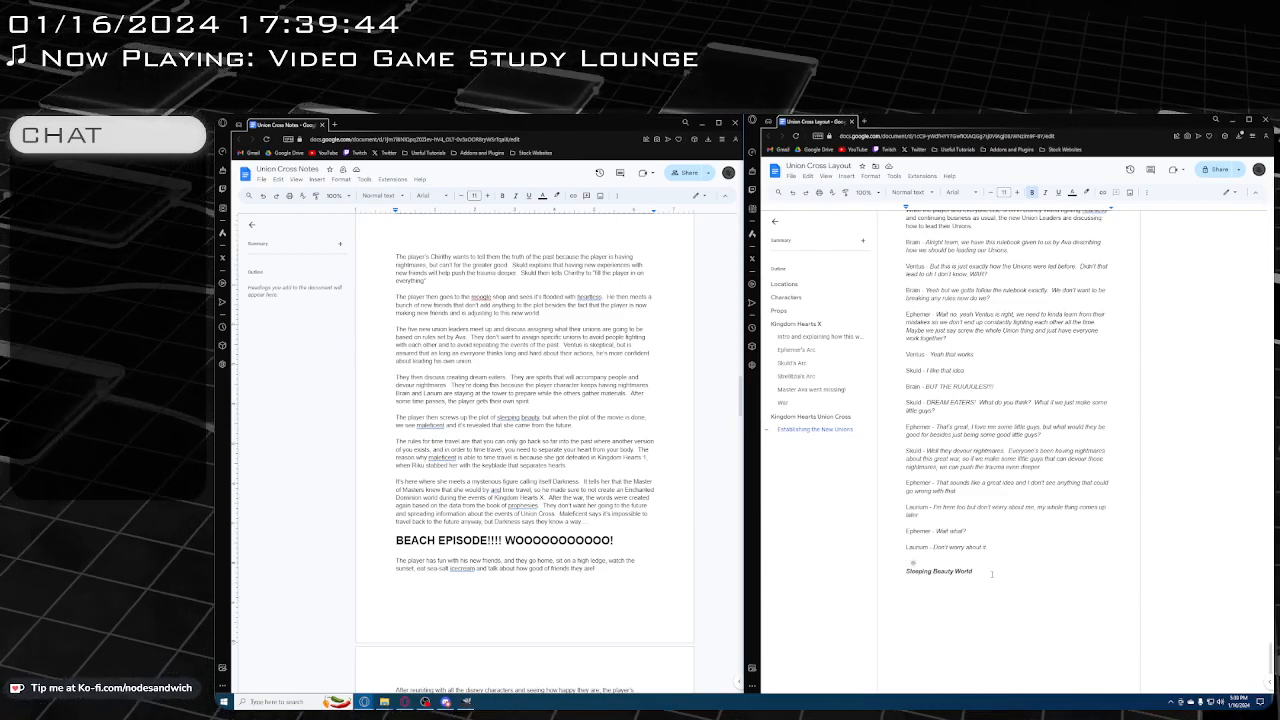
text(*)
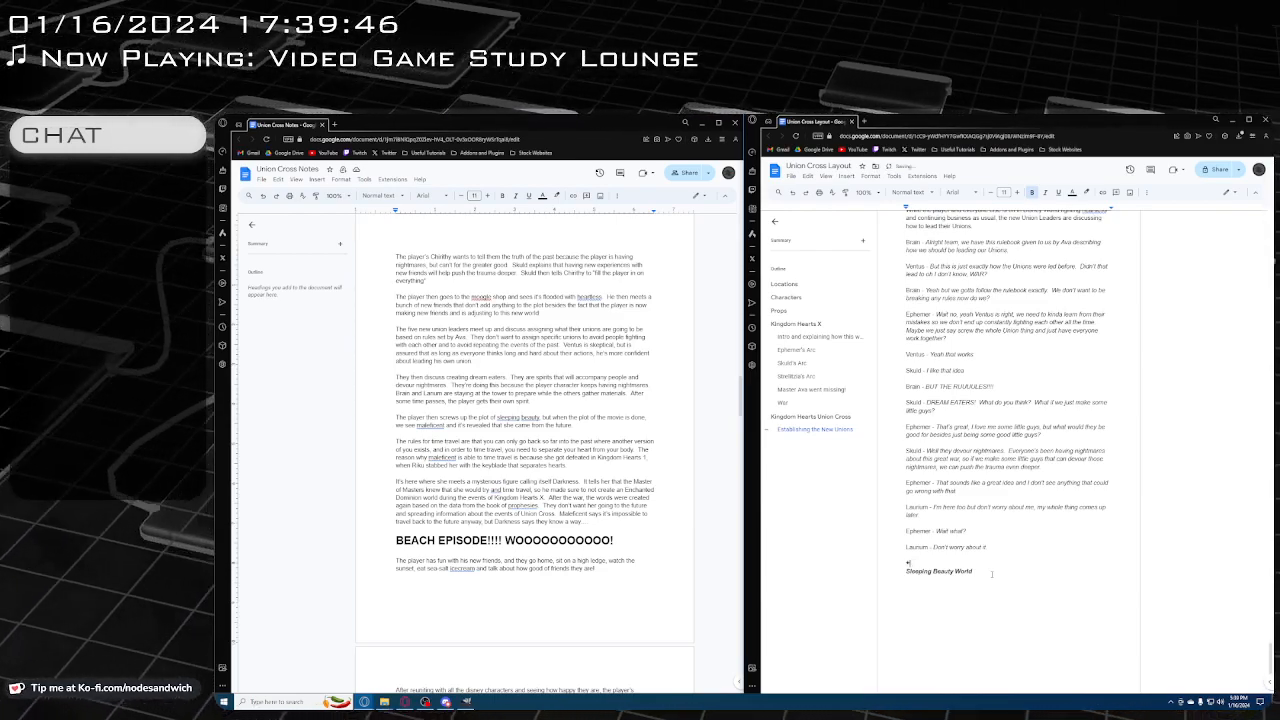
text(The Player,)
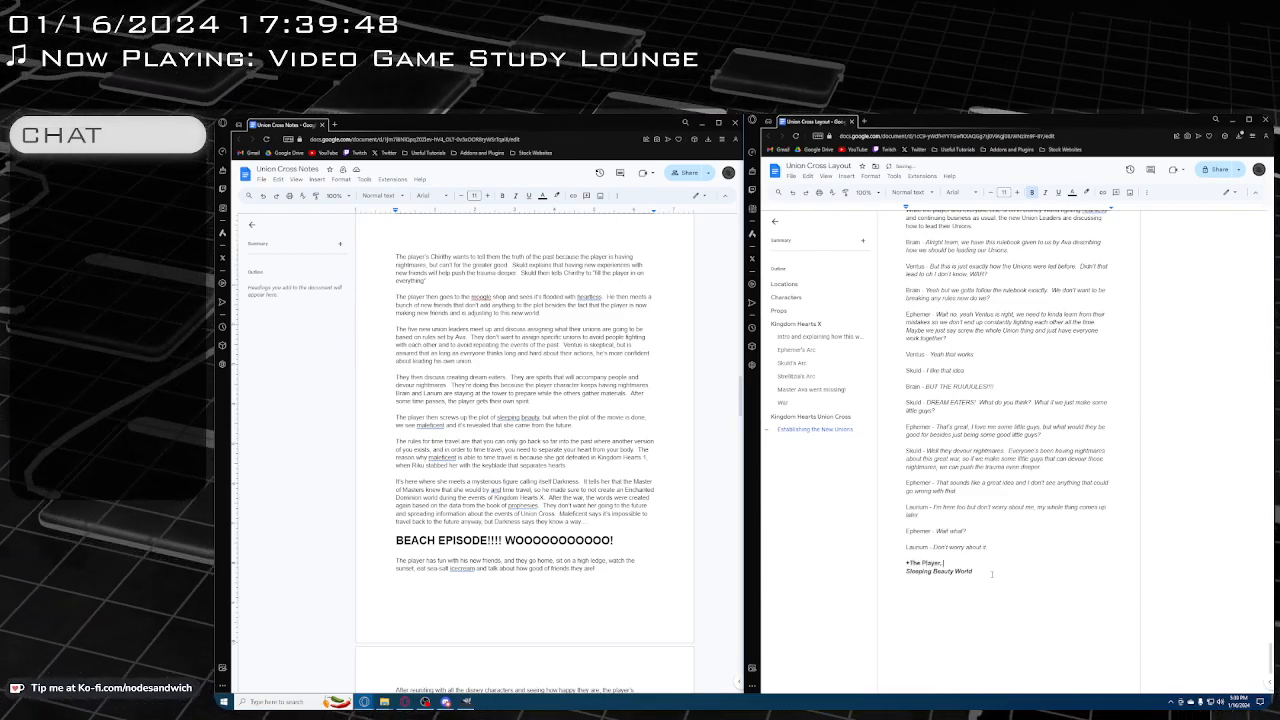
text( Mal)
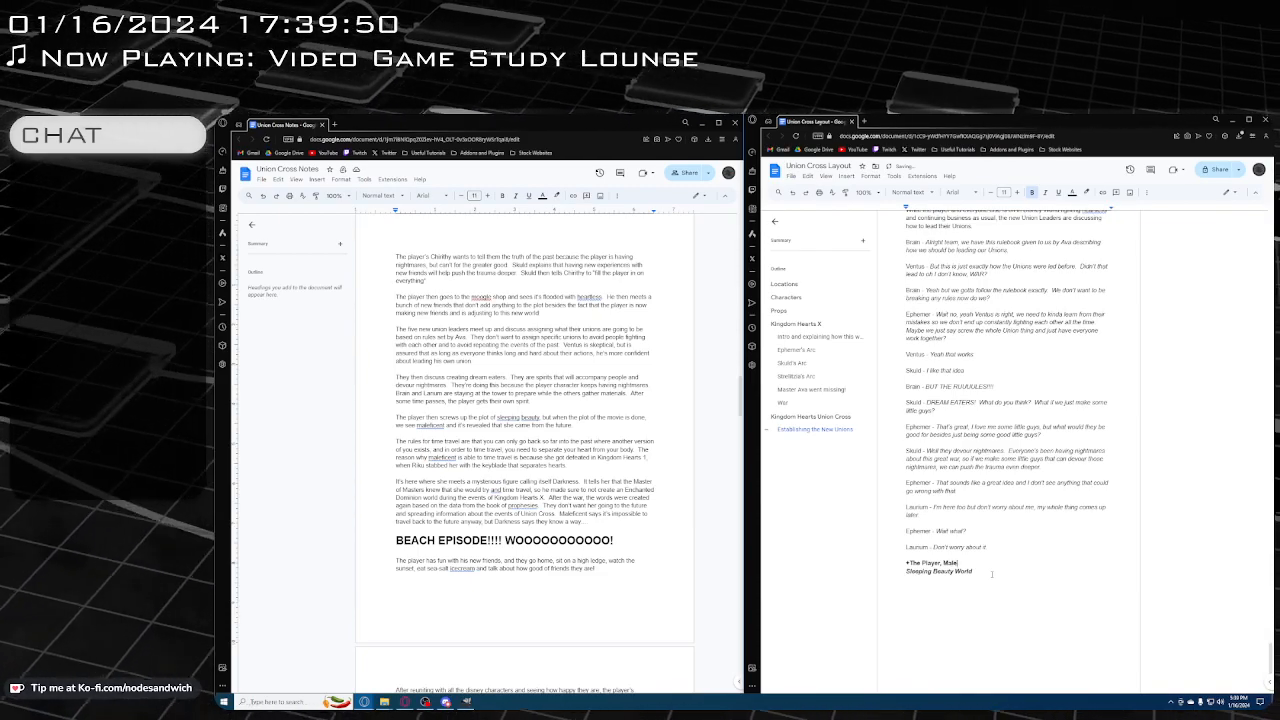
text(e)
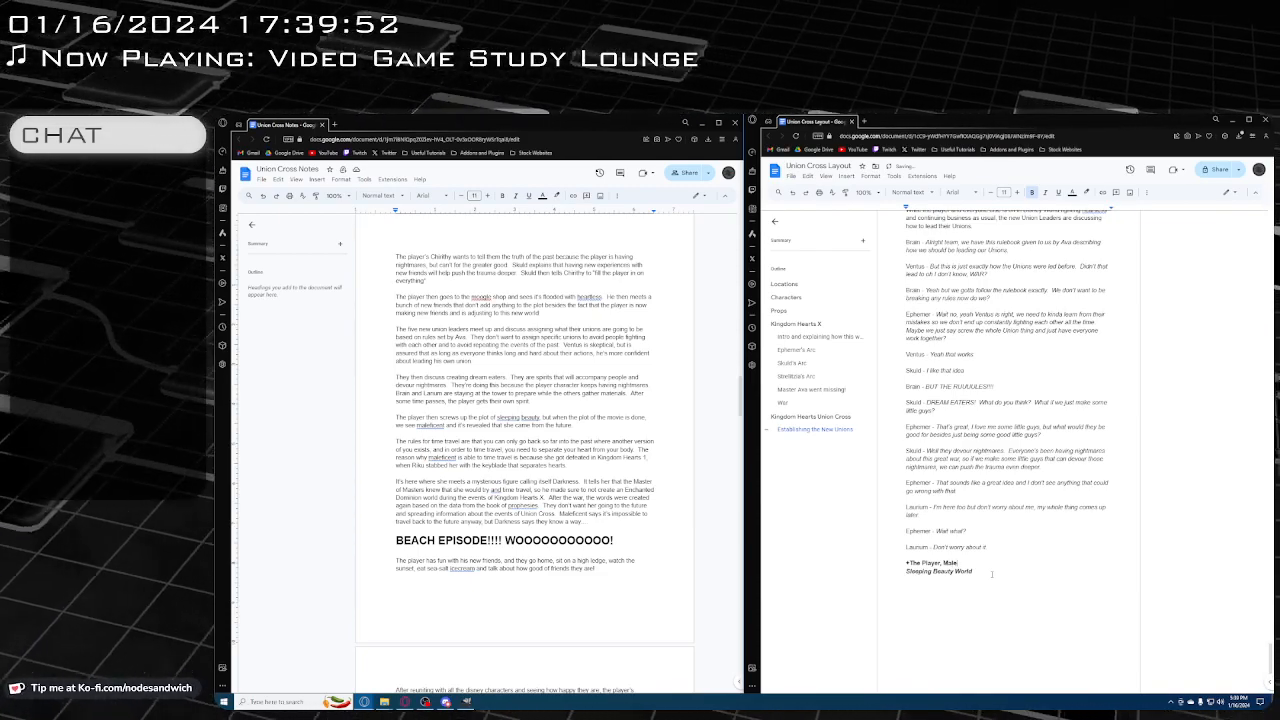
text(ficent)
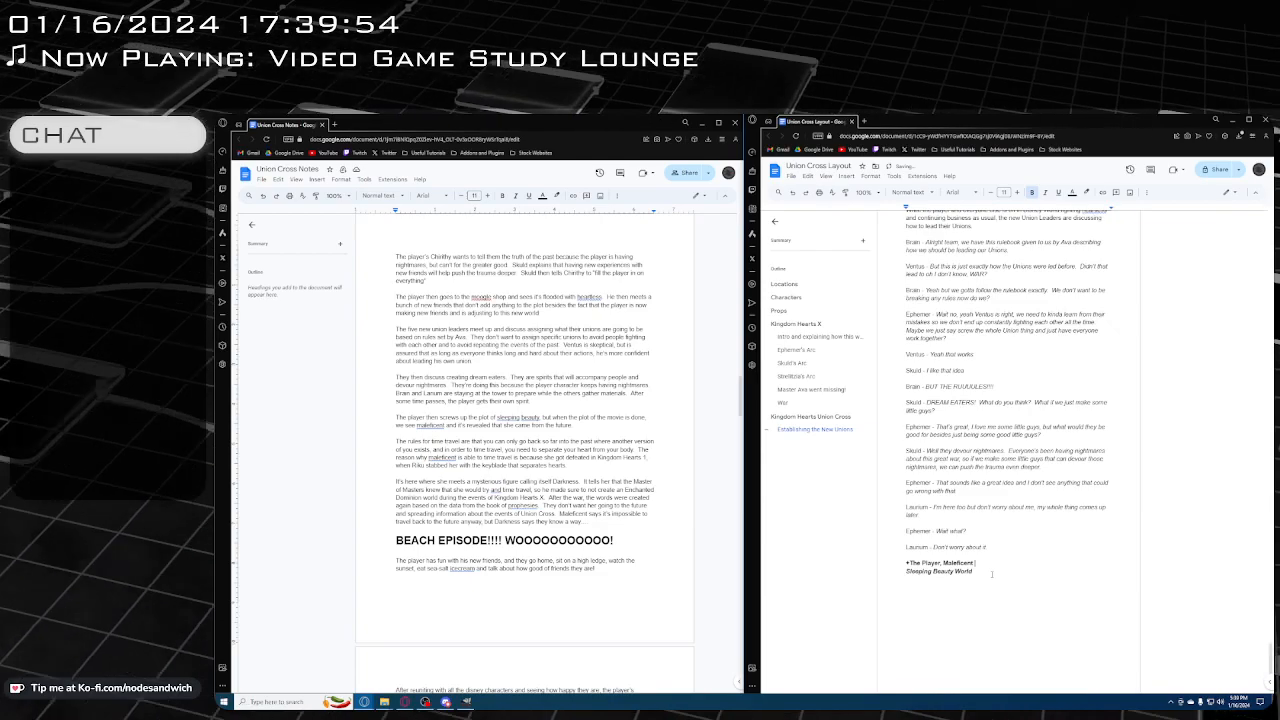
scroll(992, 574, up, 2)
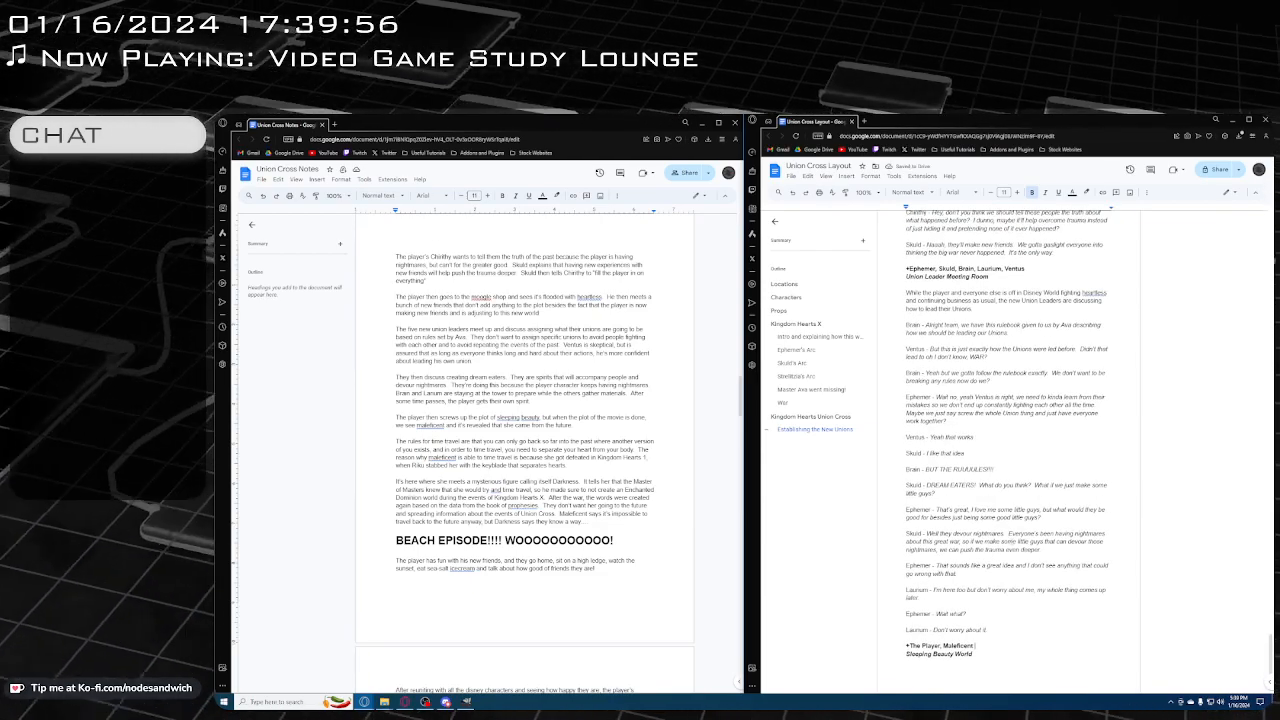
scroll(1019, 538, down, 1)
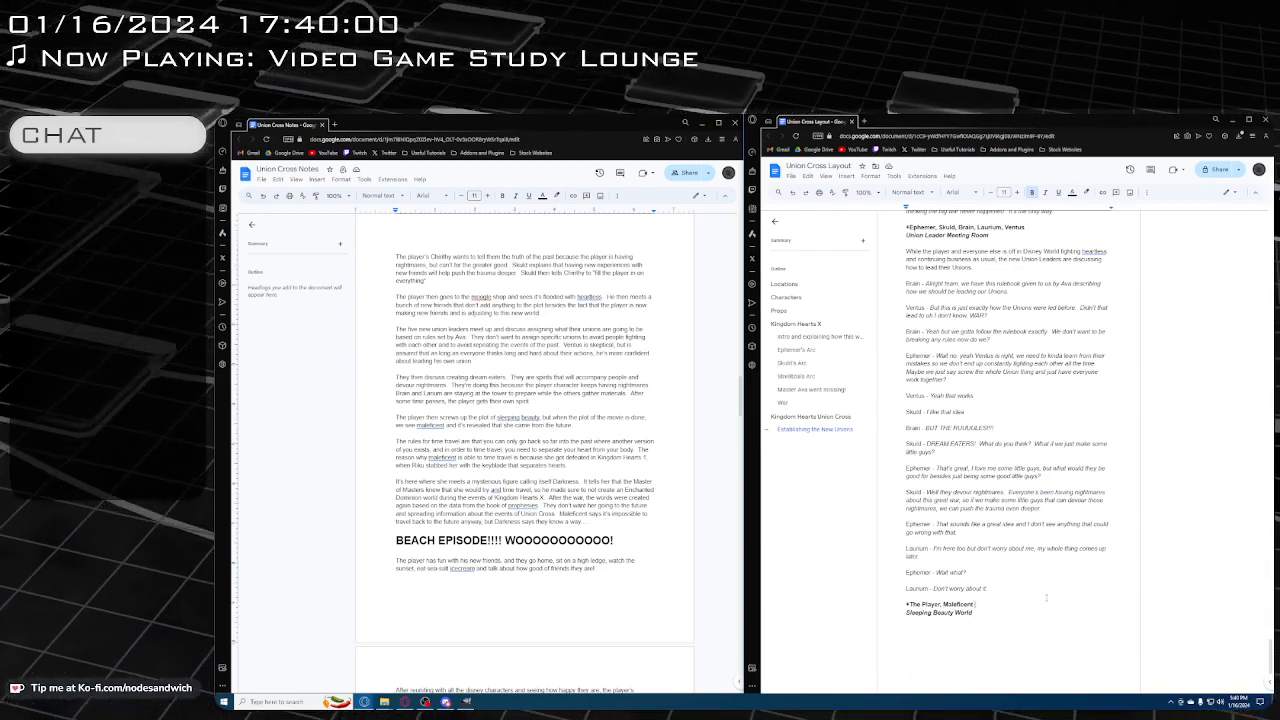
text(,)
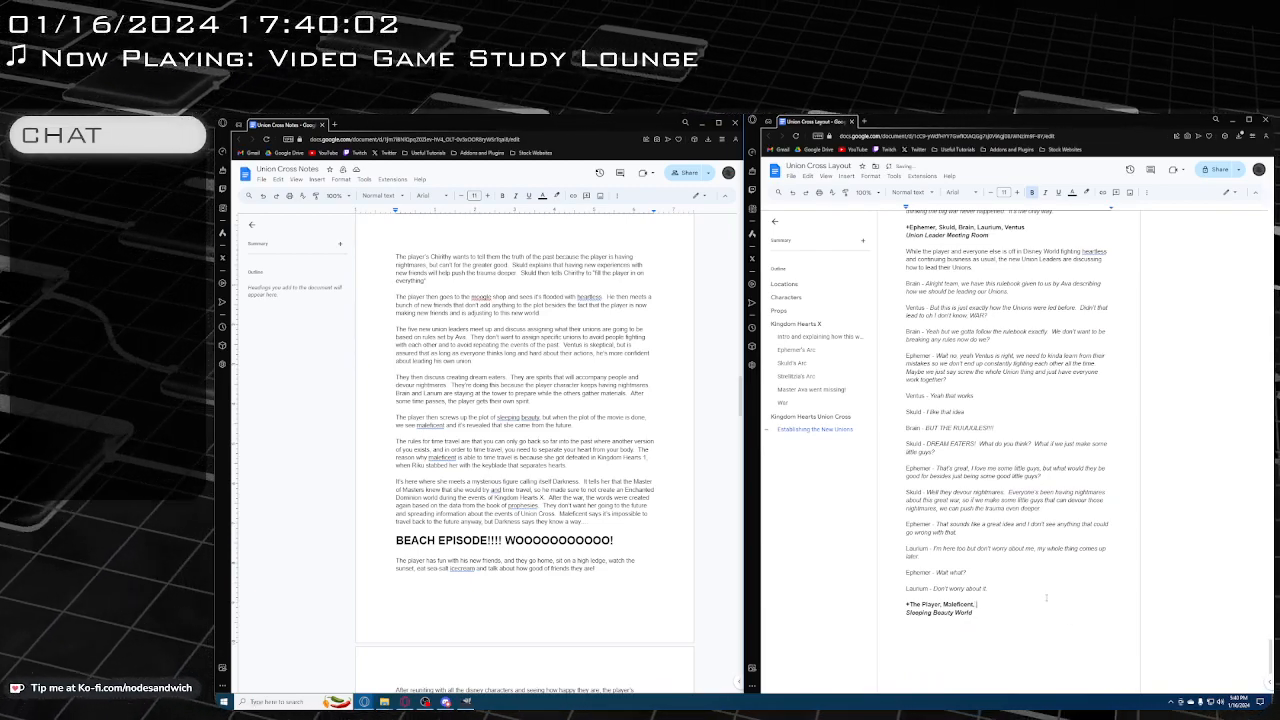
text( Heartless)
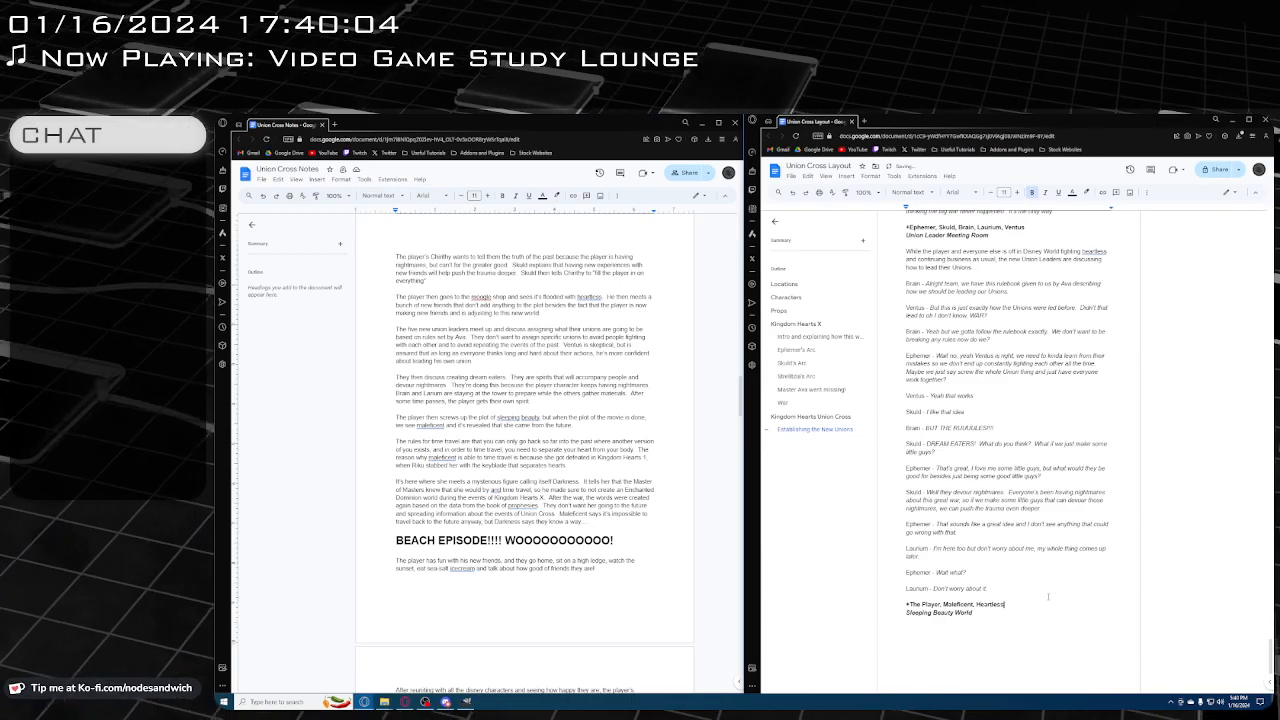
Below the Sleeping Beauty World location, start a plain-text scene description with "As the player is fighting heartless in this disney world"
scroll(1046, 597, down, 1)
click(984, 583)
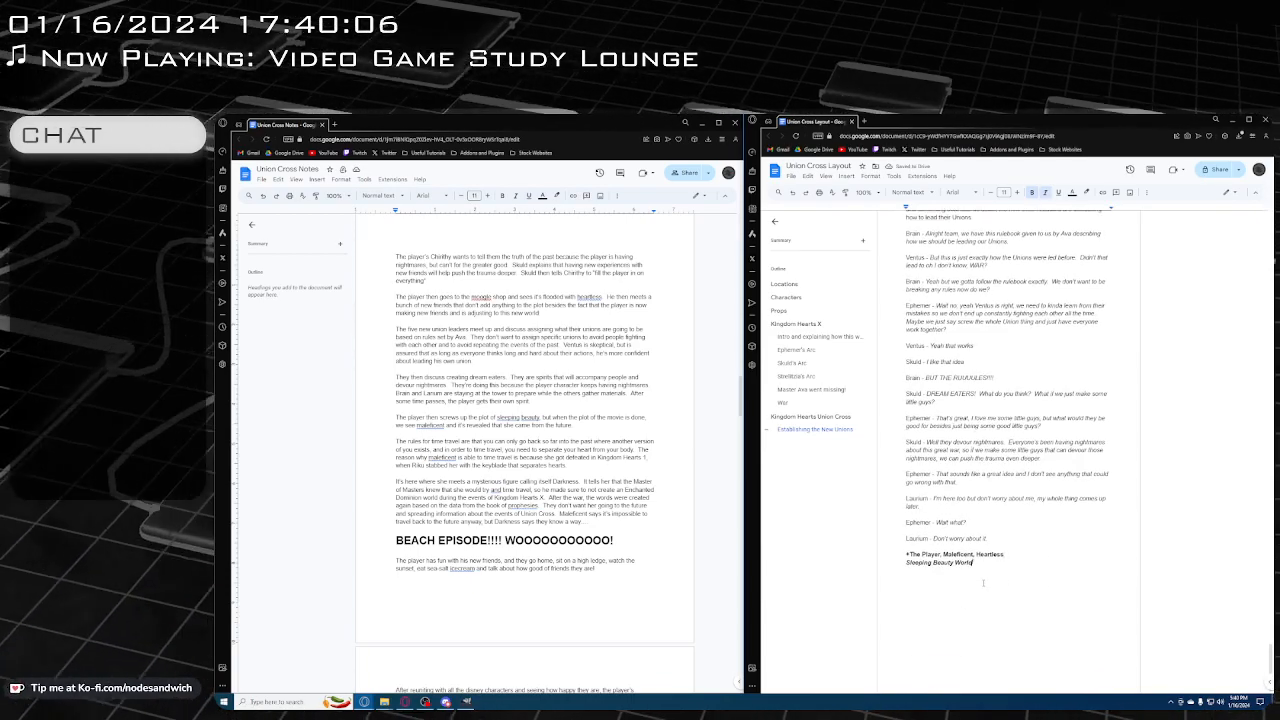
key(Return)
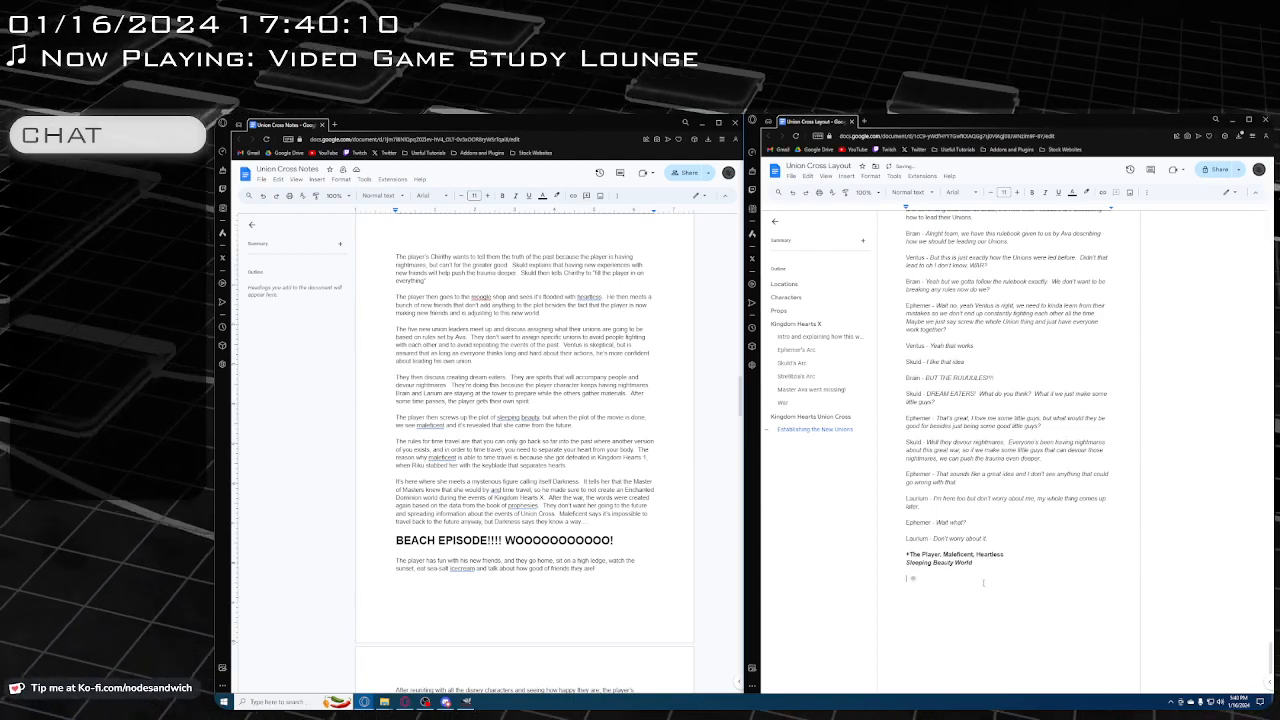
text(As)
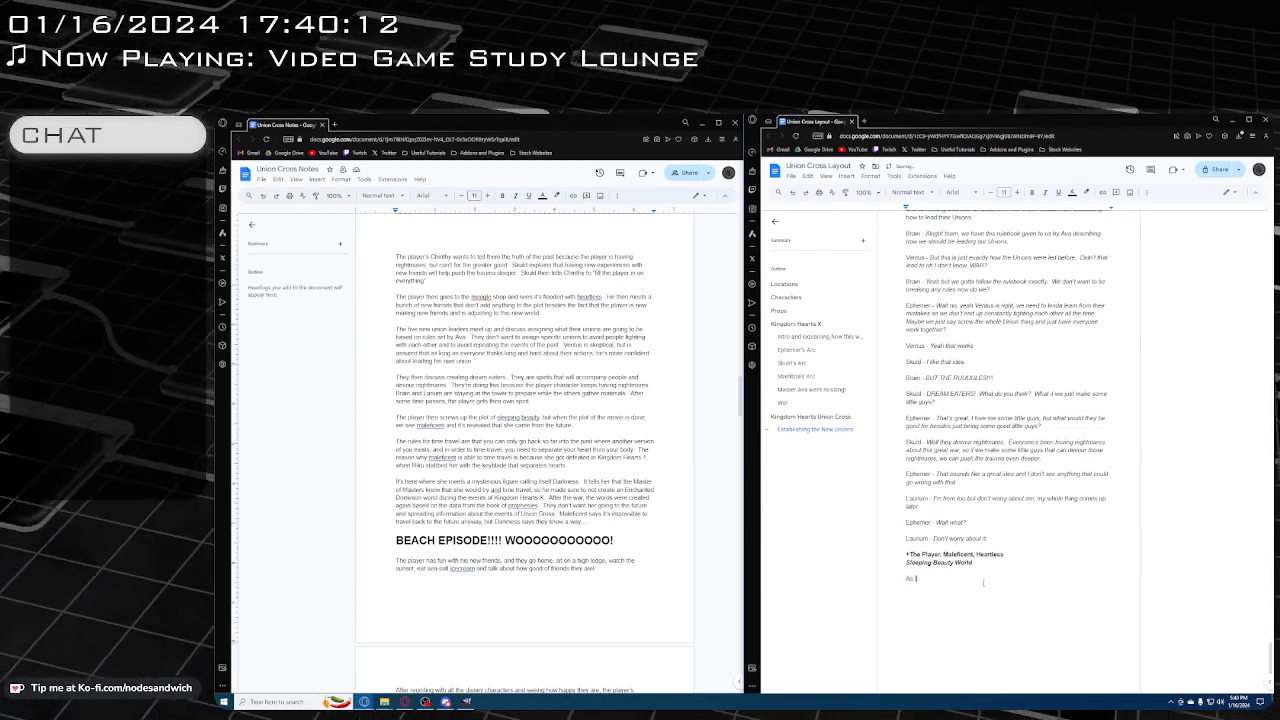
text( the player is)
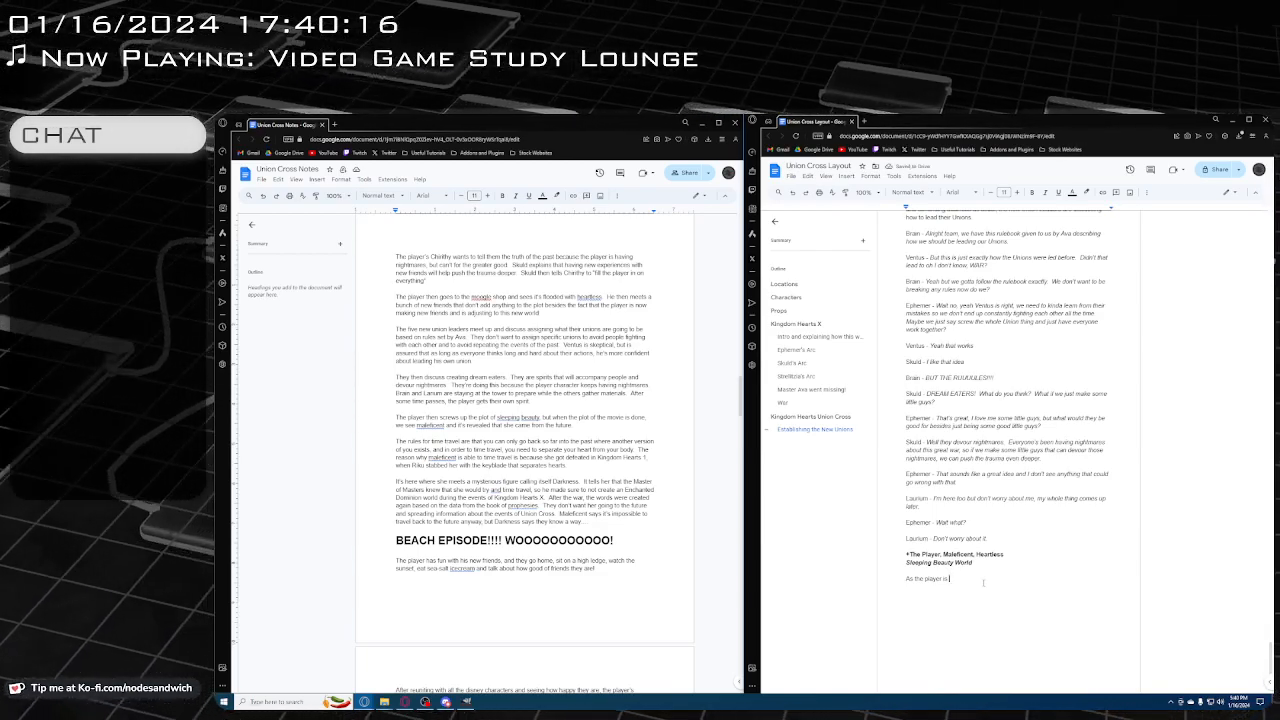
text( fighting)
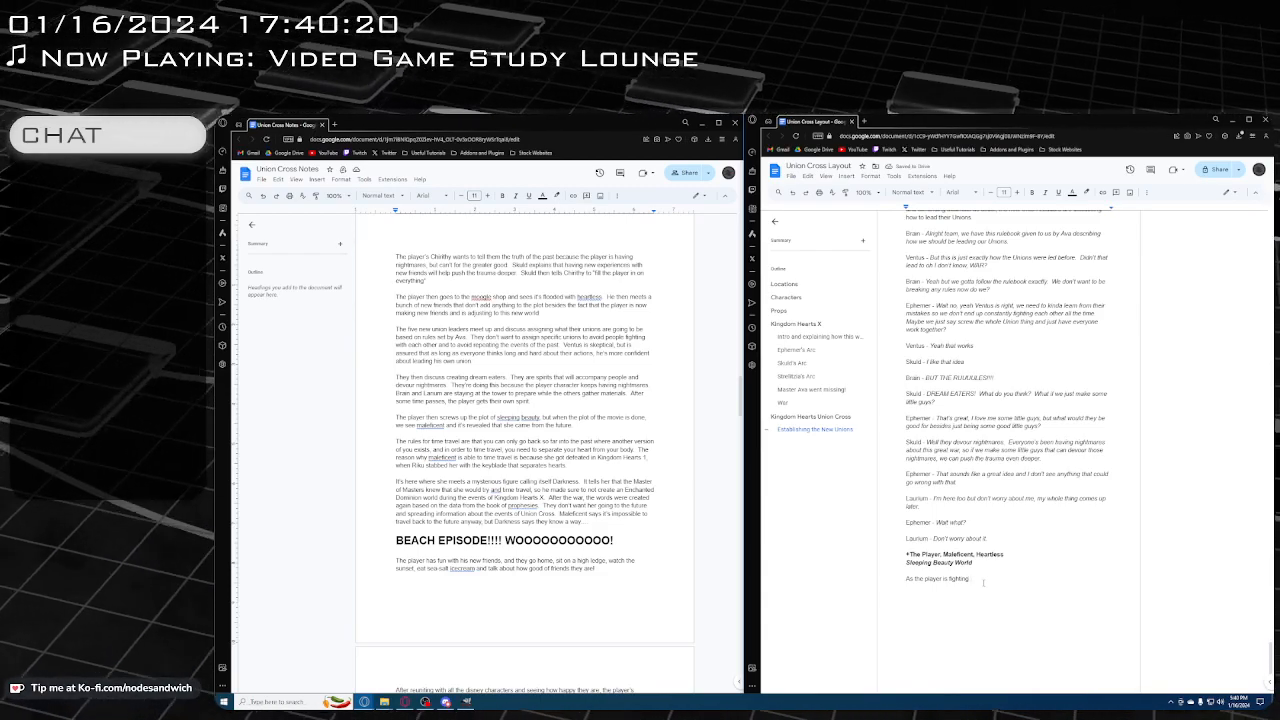
text( heartless)
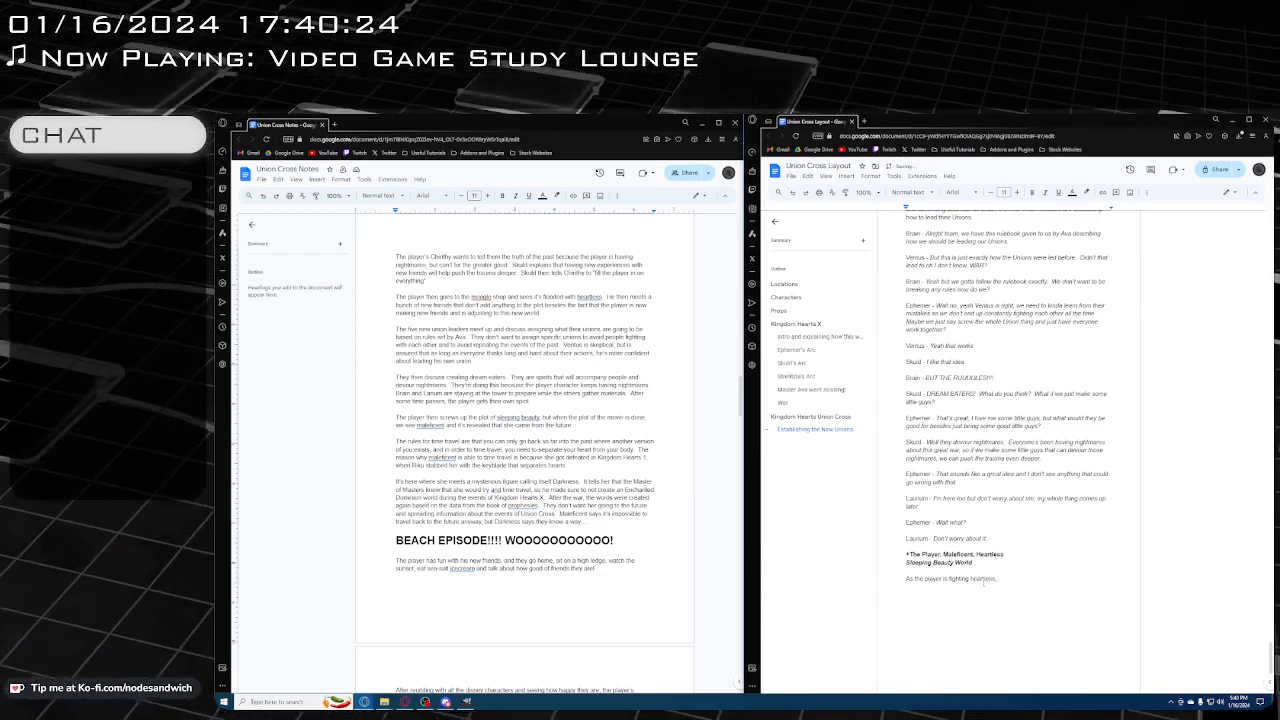
text( in the de)
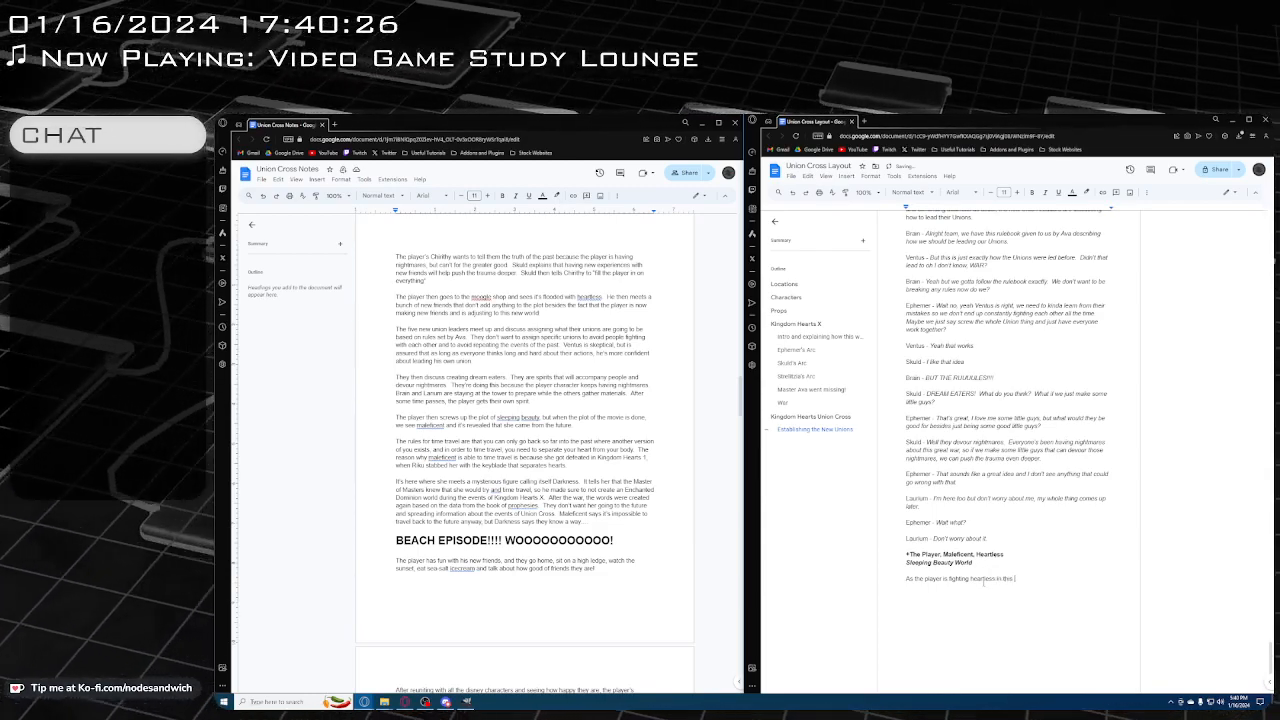
text(ney world)
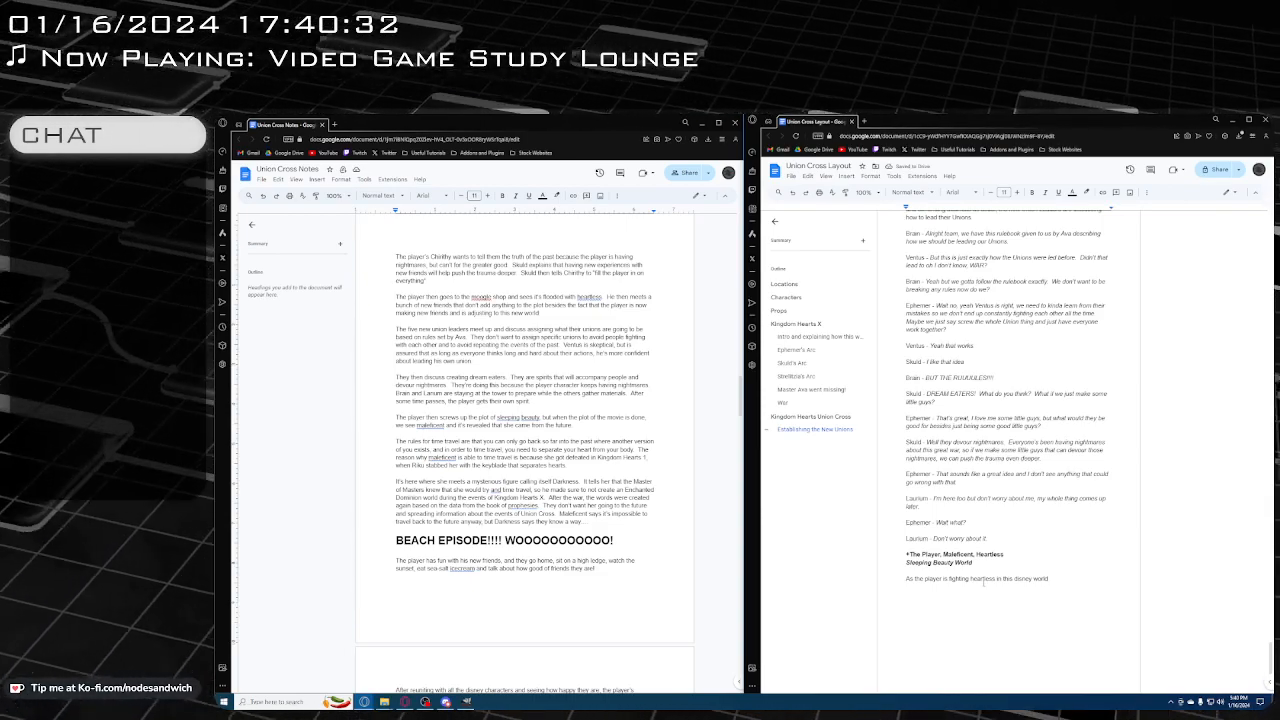
text(, a)
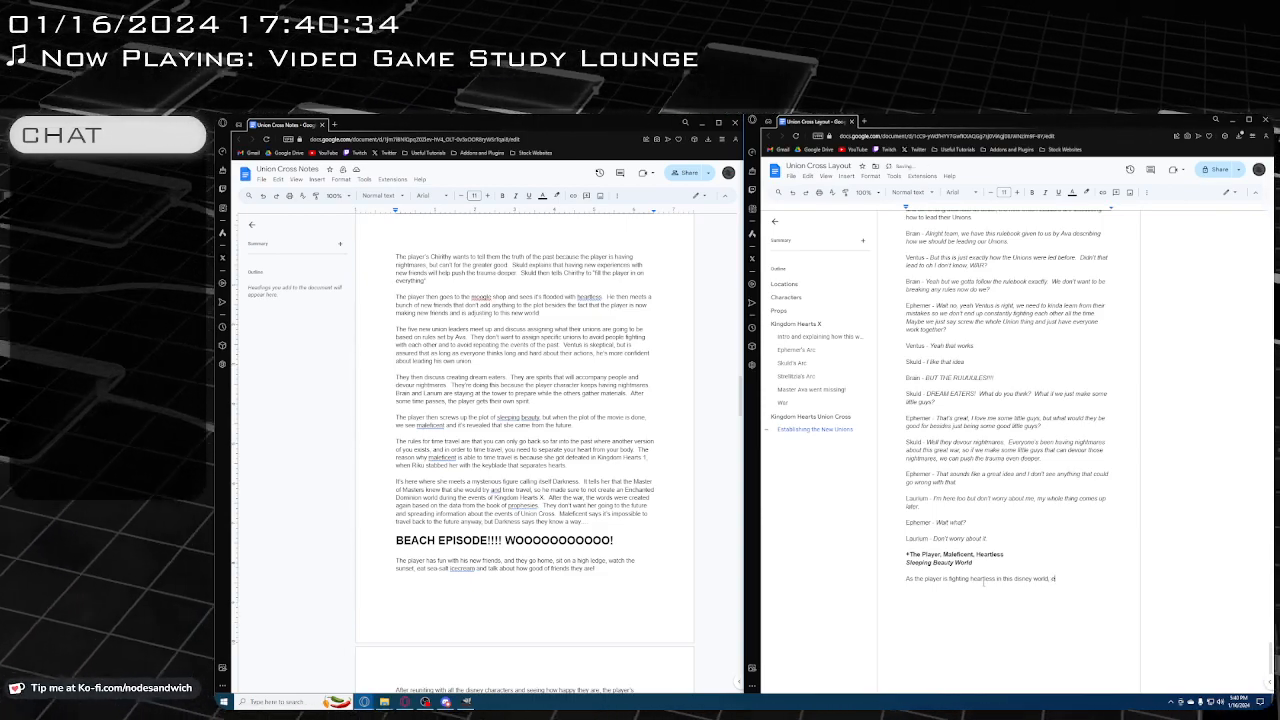
text(e ends up )
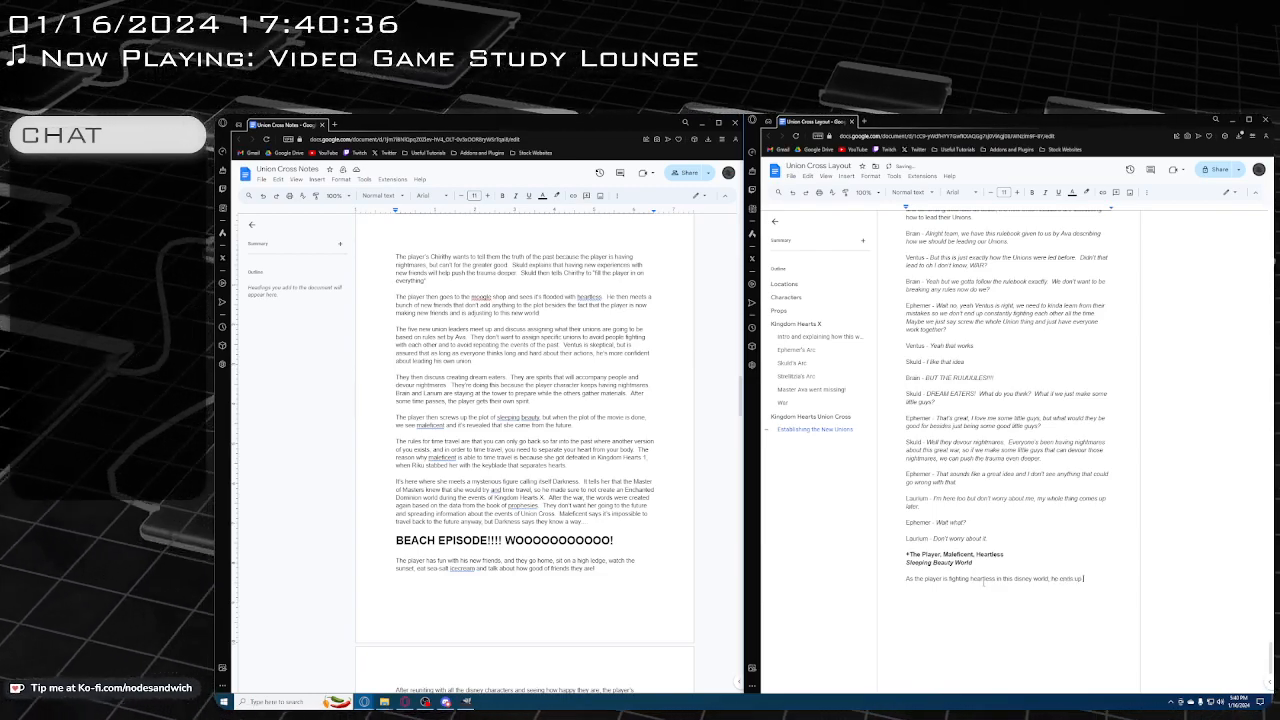
text(fighting M)
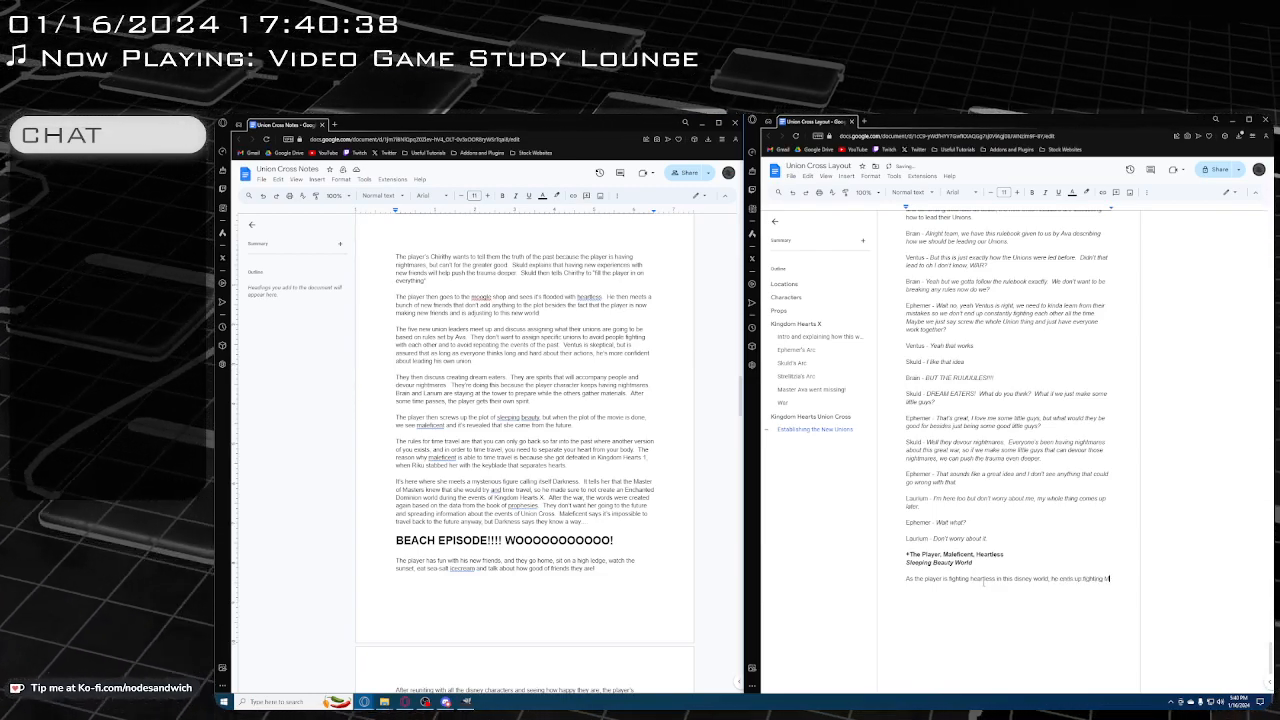
text(aleficent)
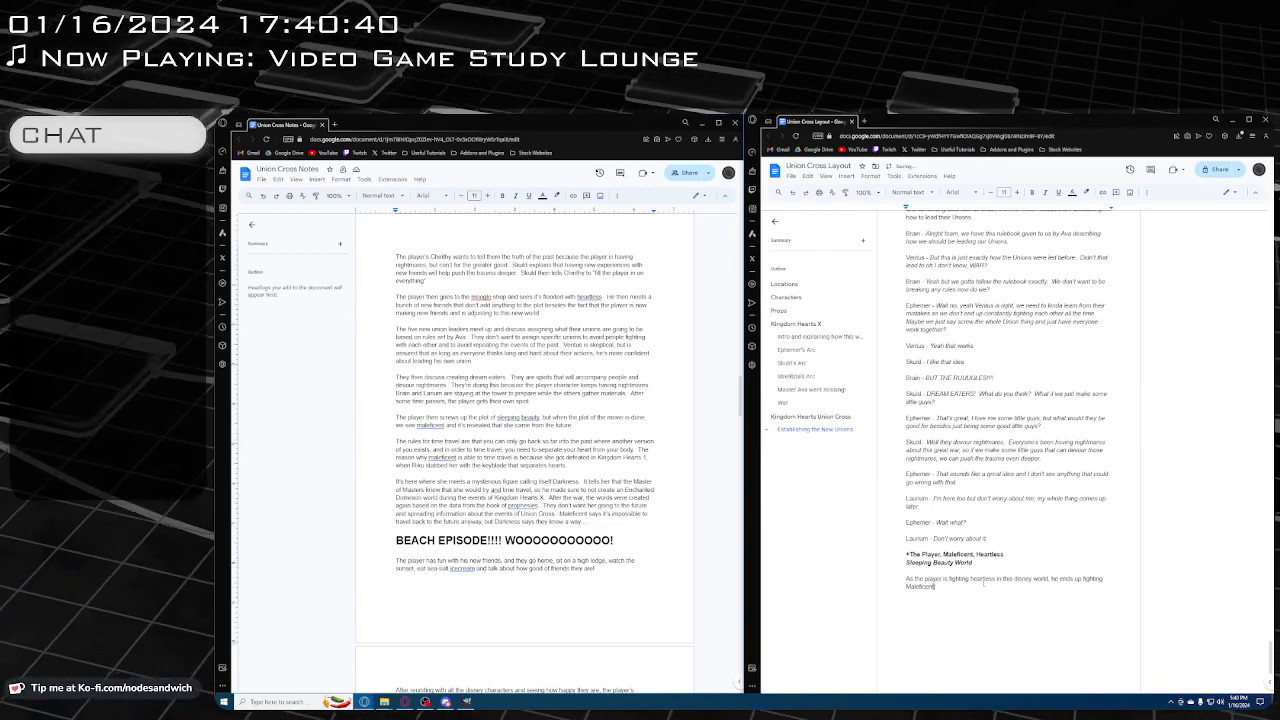
text( and)
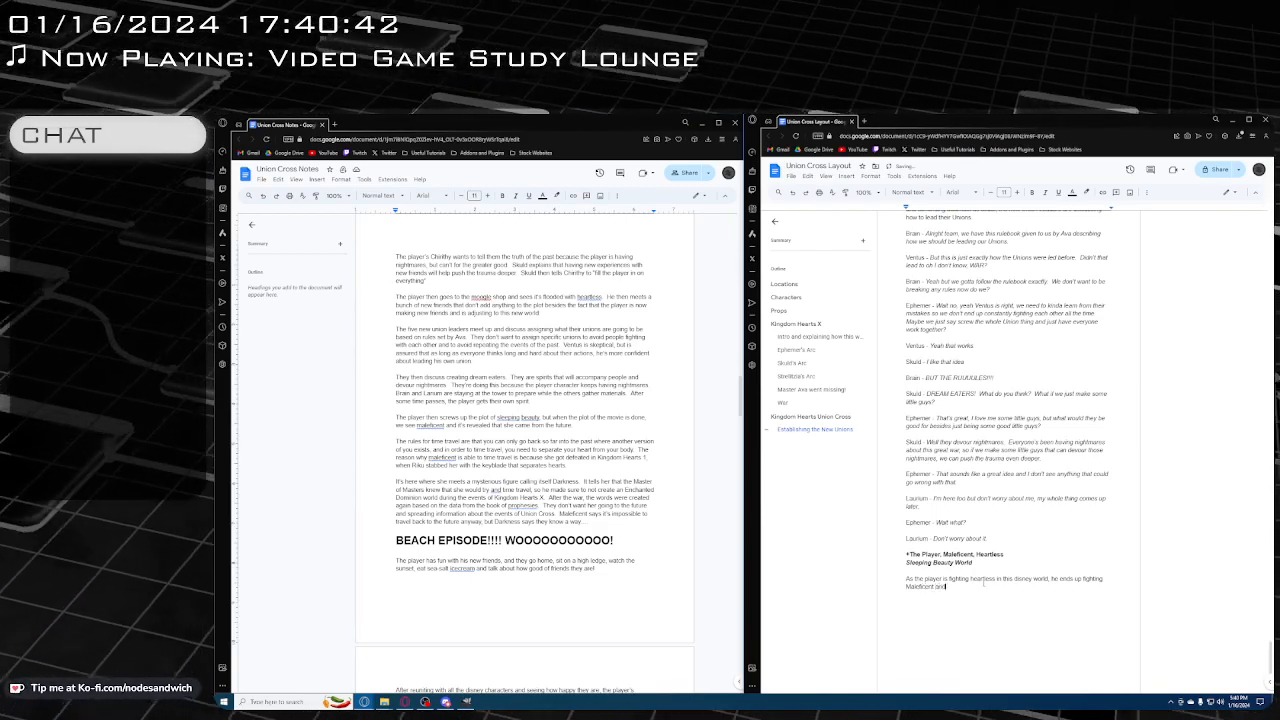
text( kicks her )
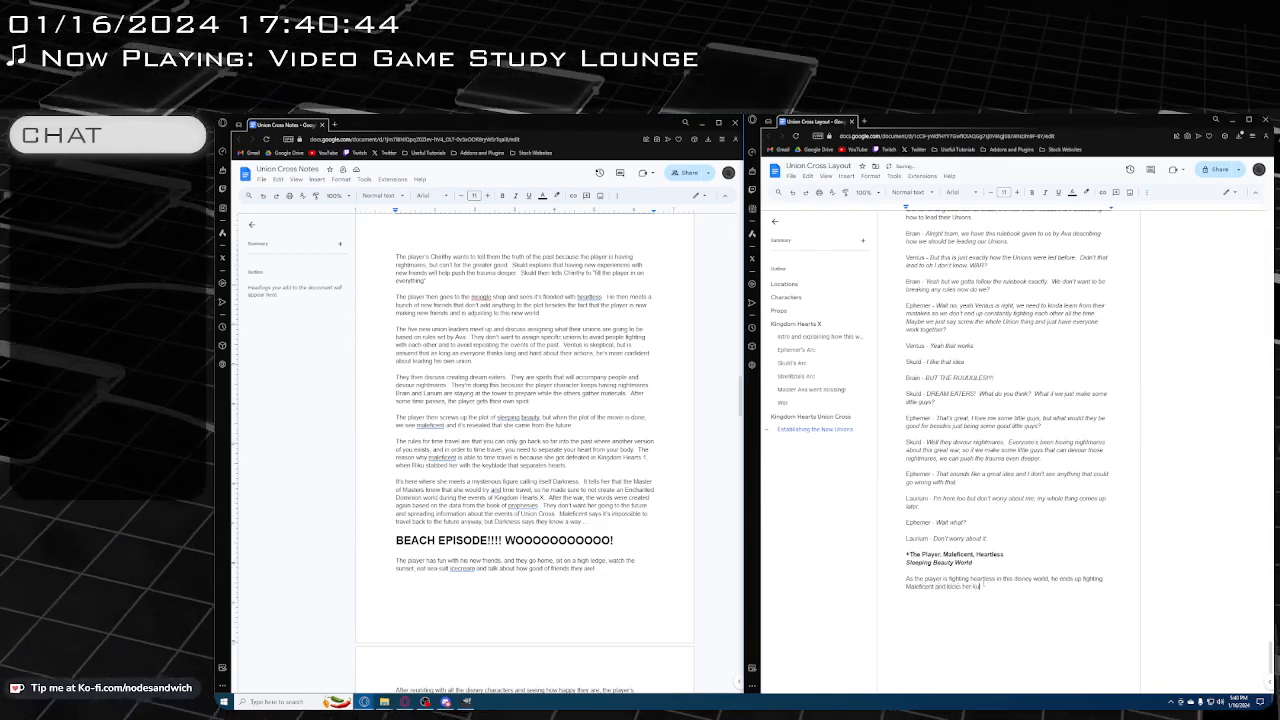
text(skull in.)
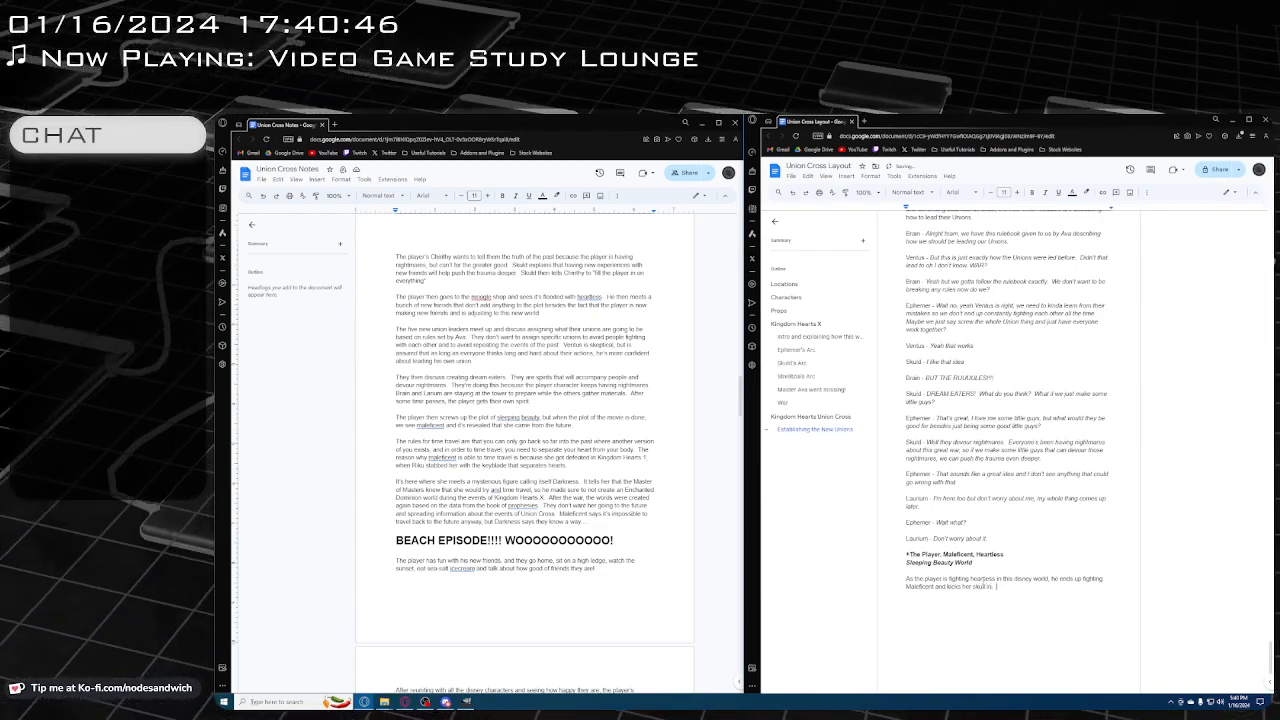
text( Assuming )
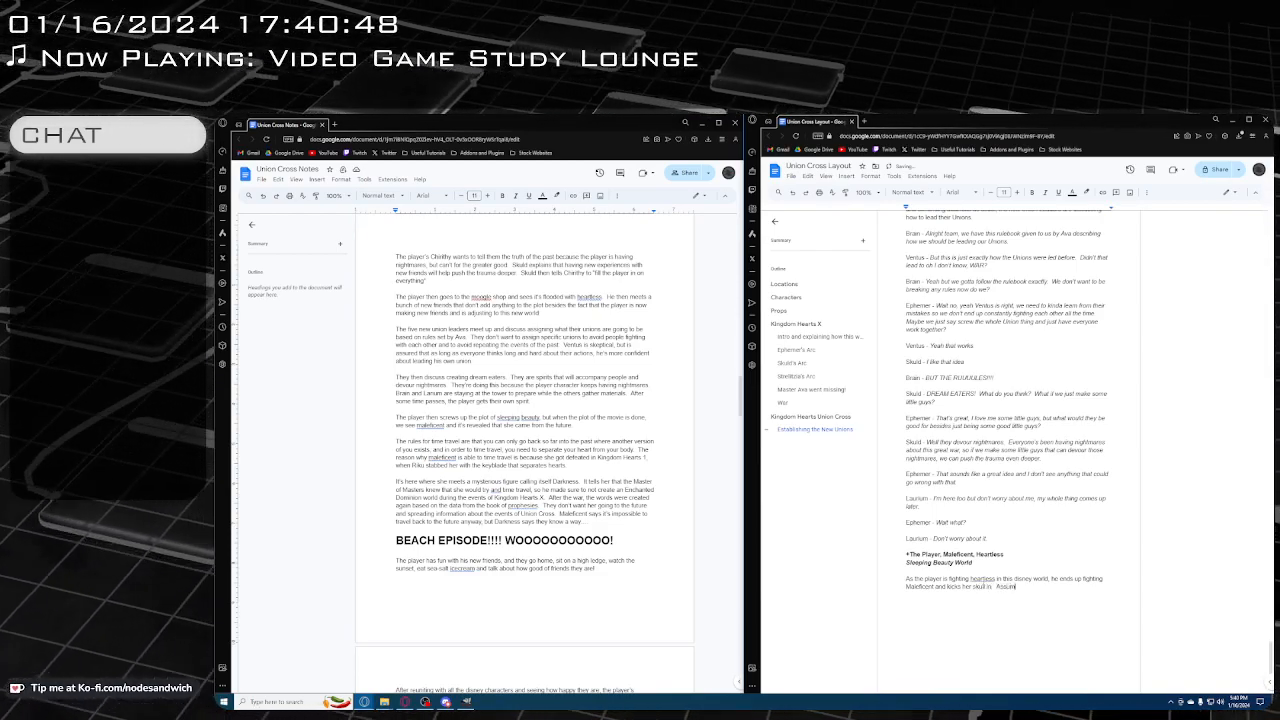
text(sh)
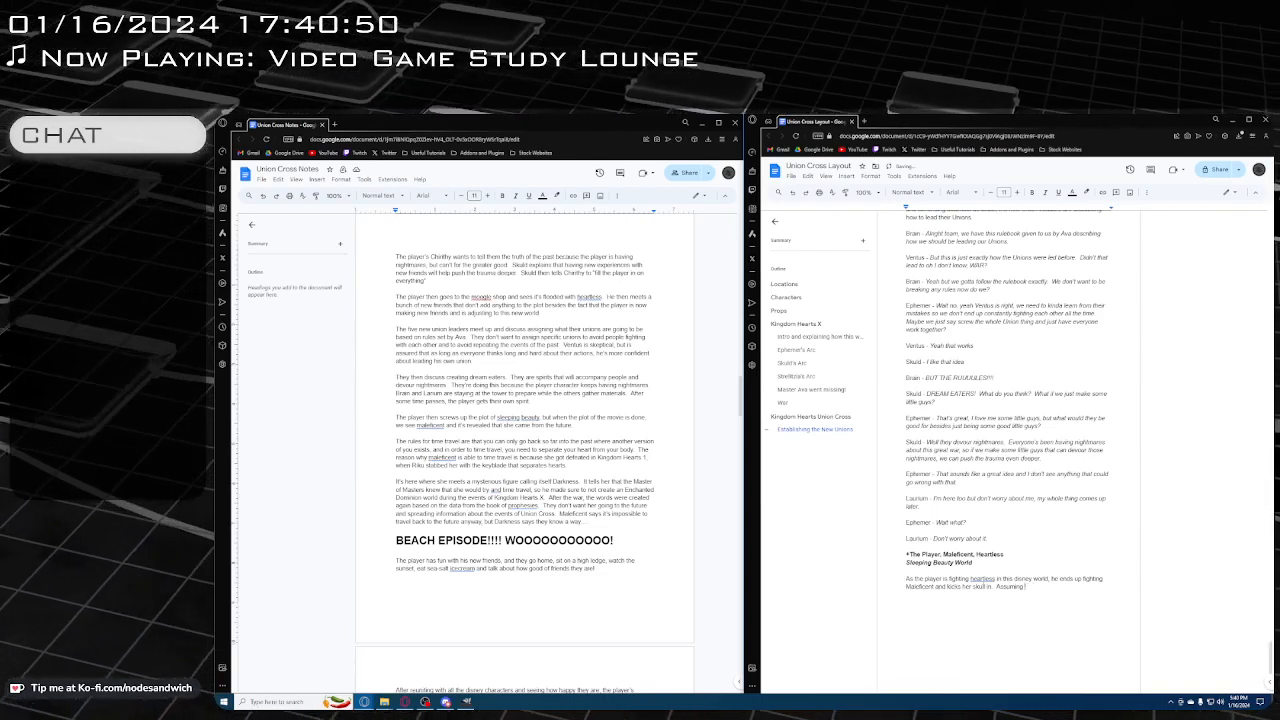
text(e is now defeated. )
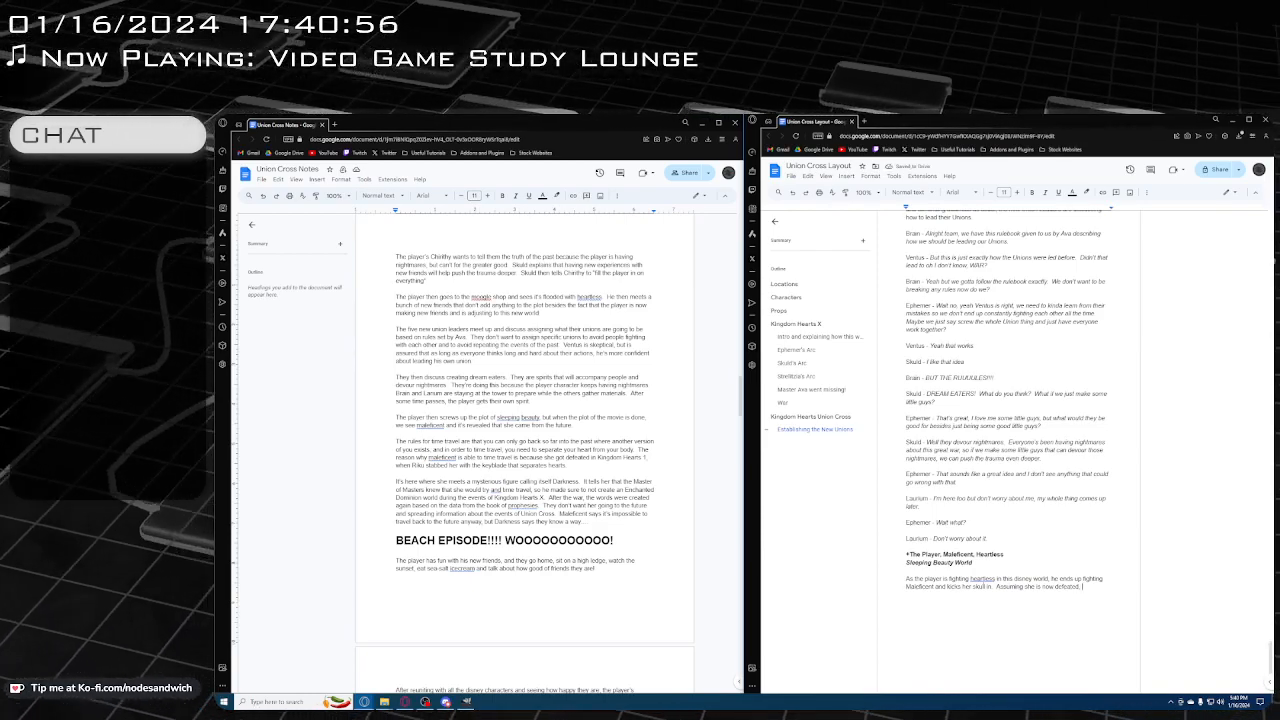
key(BackSpace)
key(BackSpace)
text(, the player then)
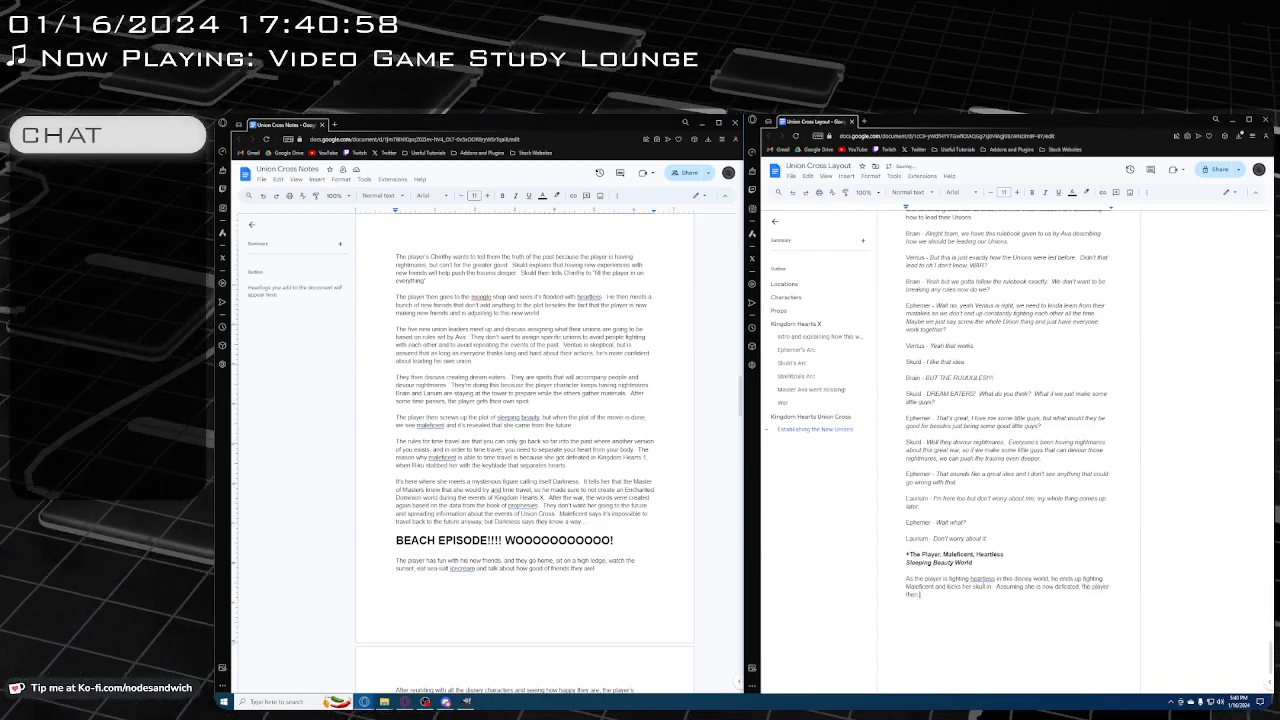
text( leaves)
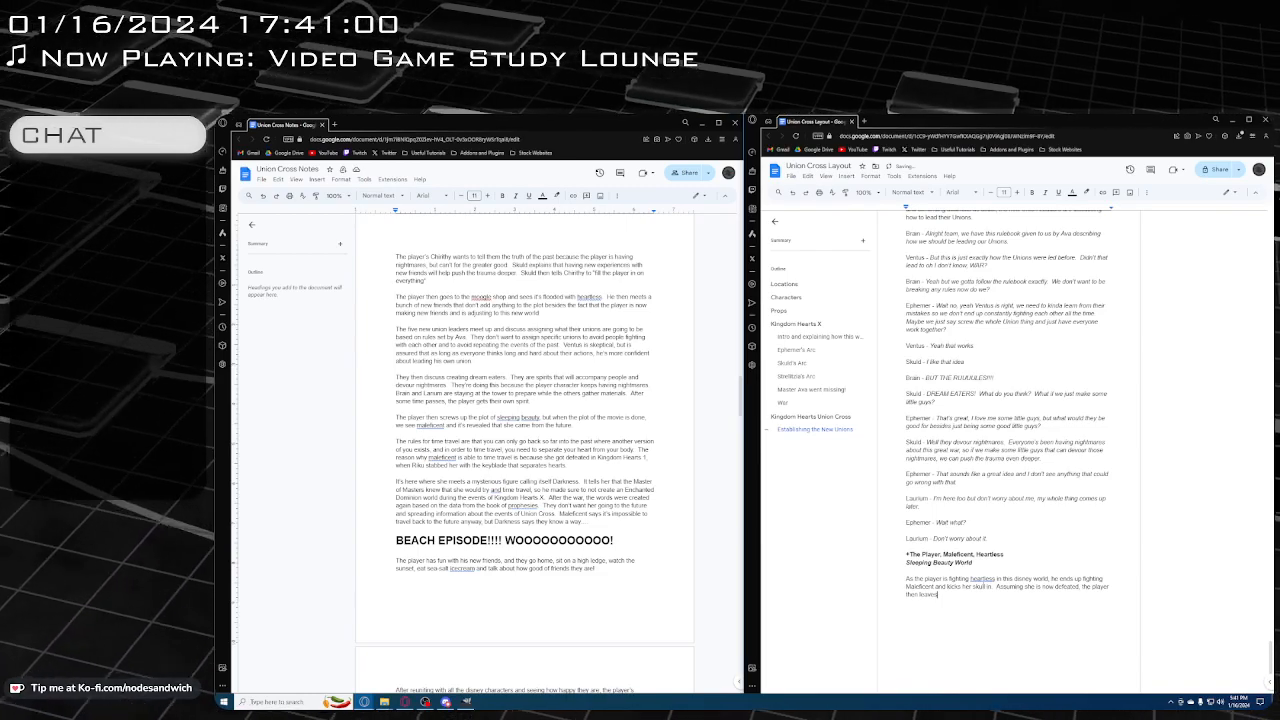
text(, but Mal)
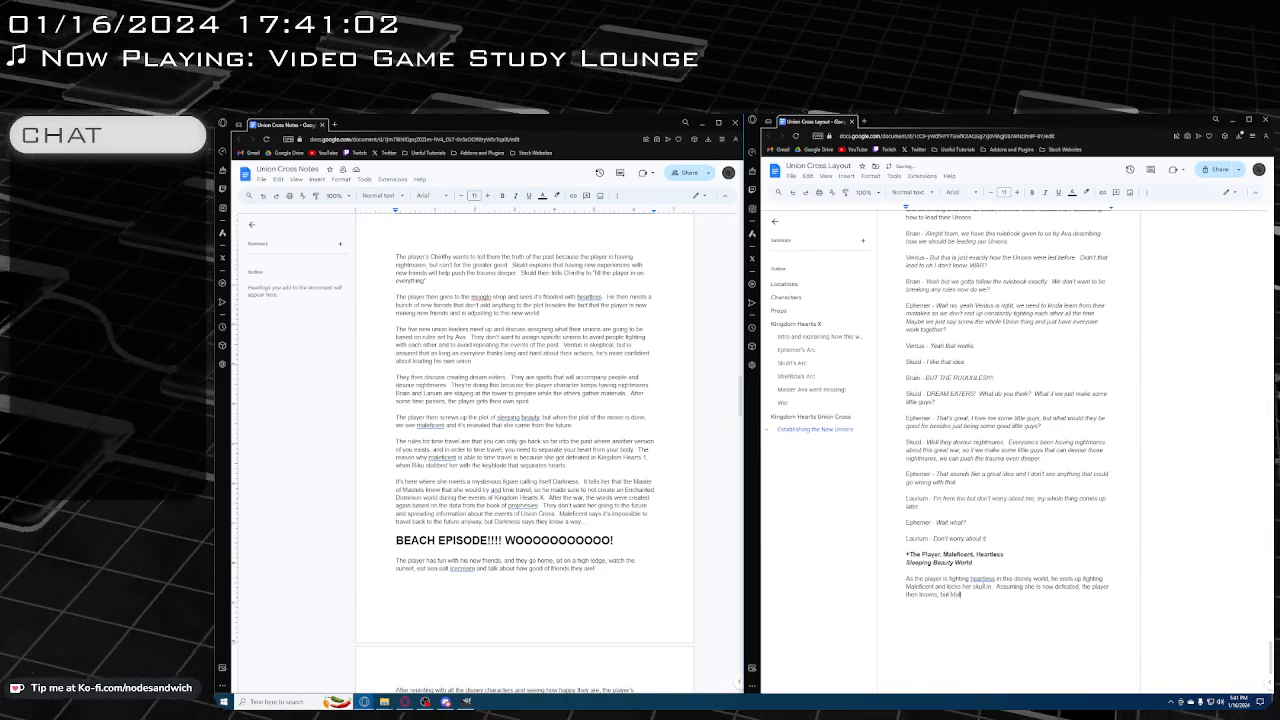
text(eficent)
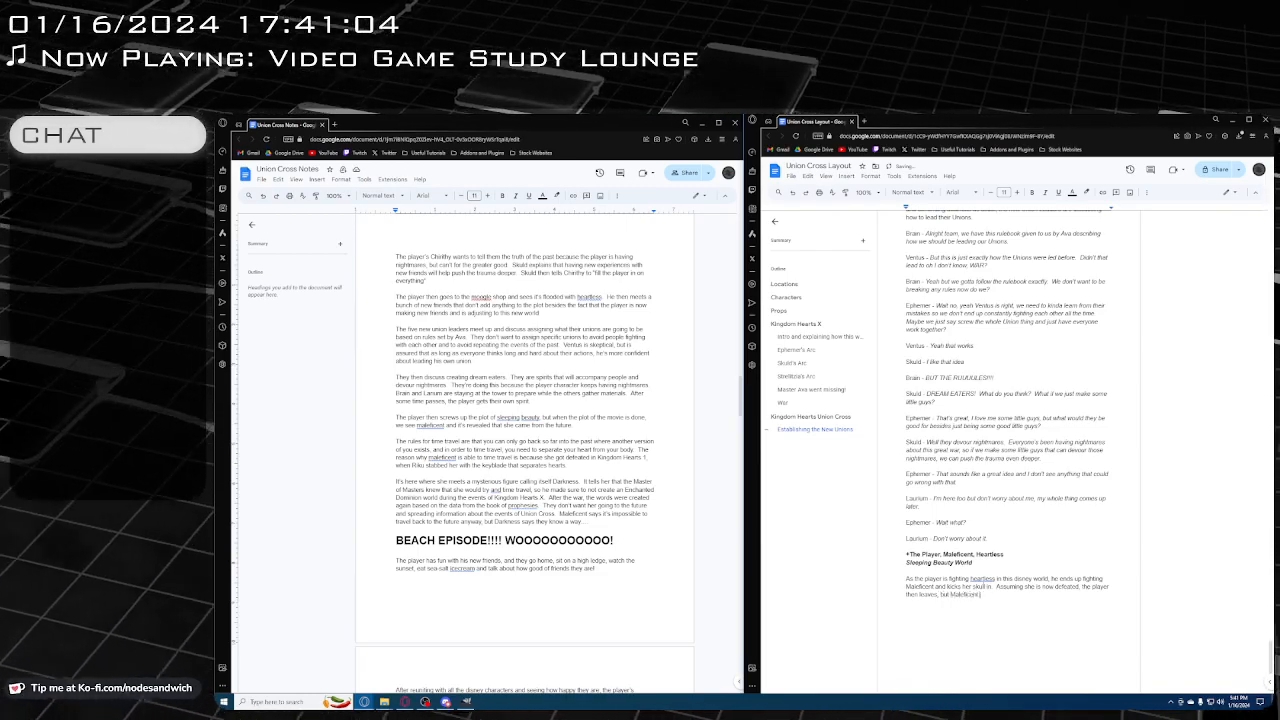
text( gets back up)
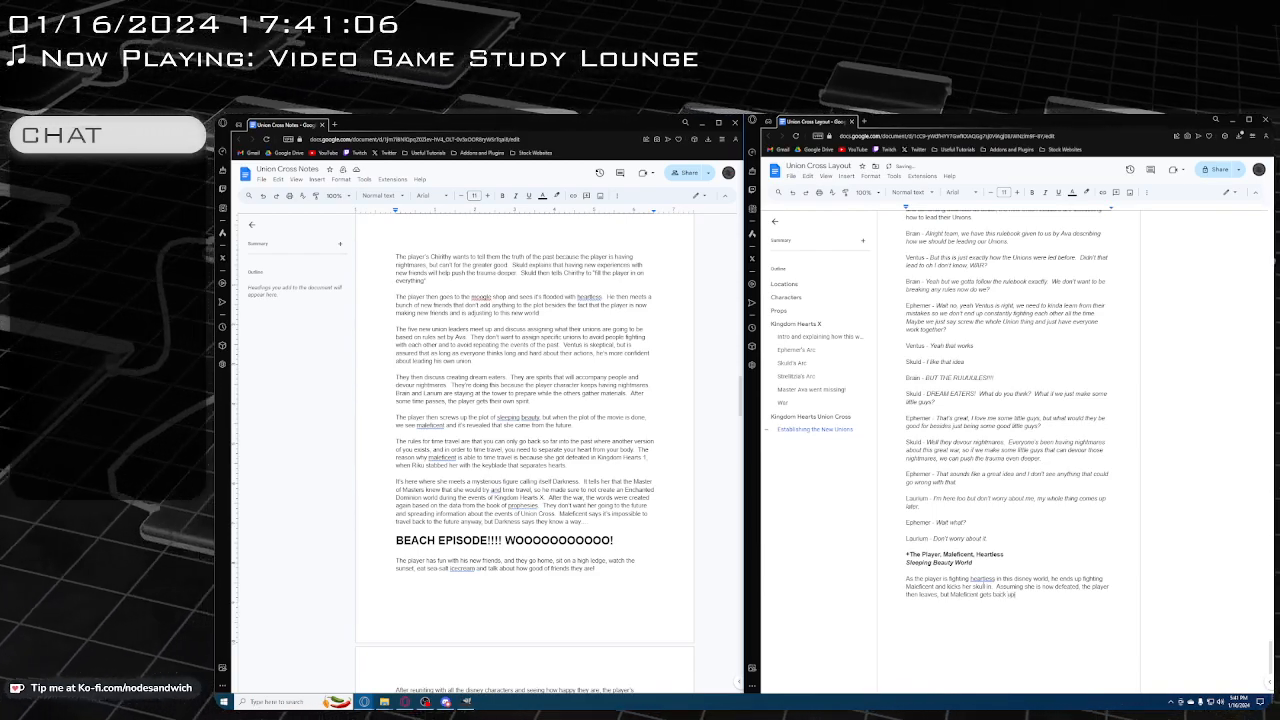
text(.)
Add the bold exit line "- The Player" below the description, and put a space after the symbol in the Sleeping Beauty World cast line
key(Return)
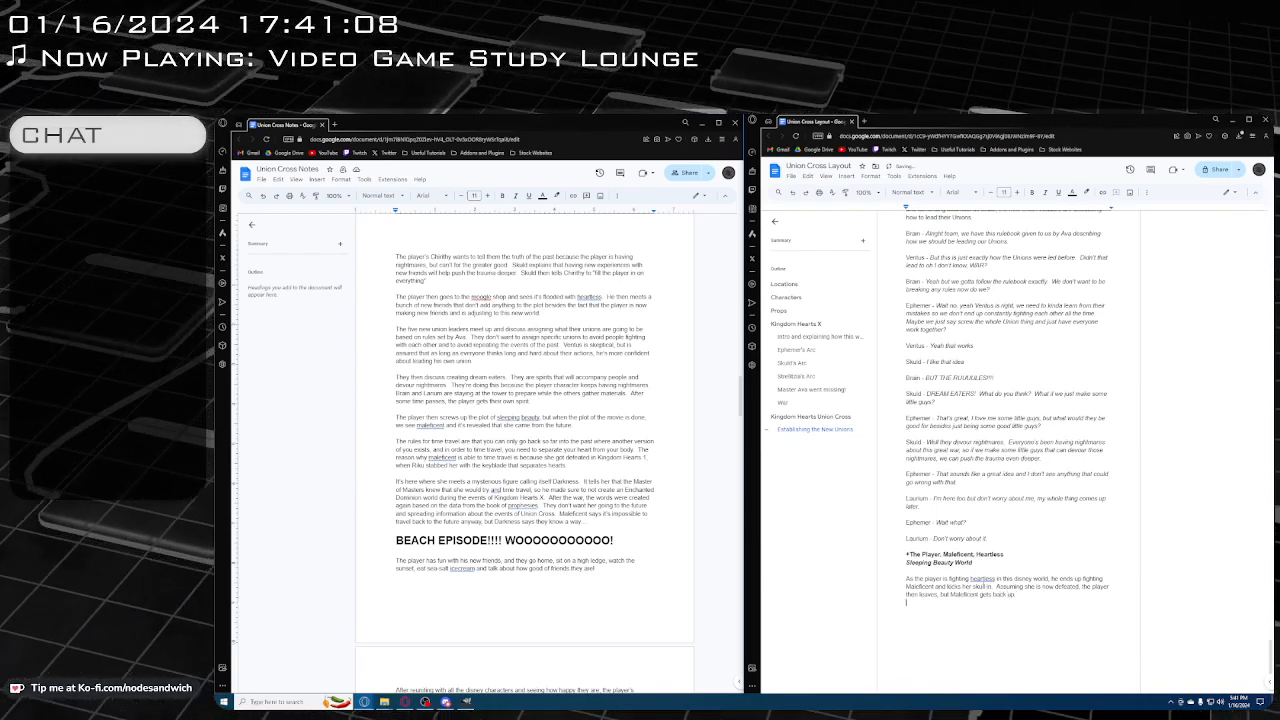
key(Return)
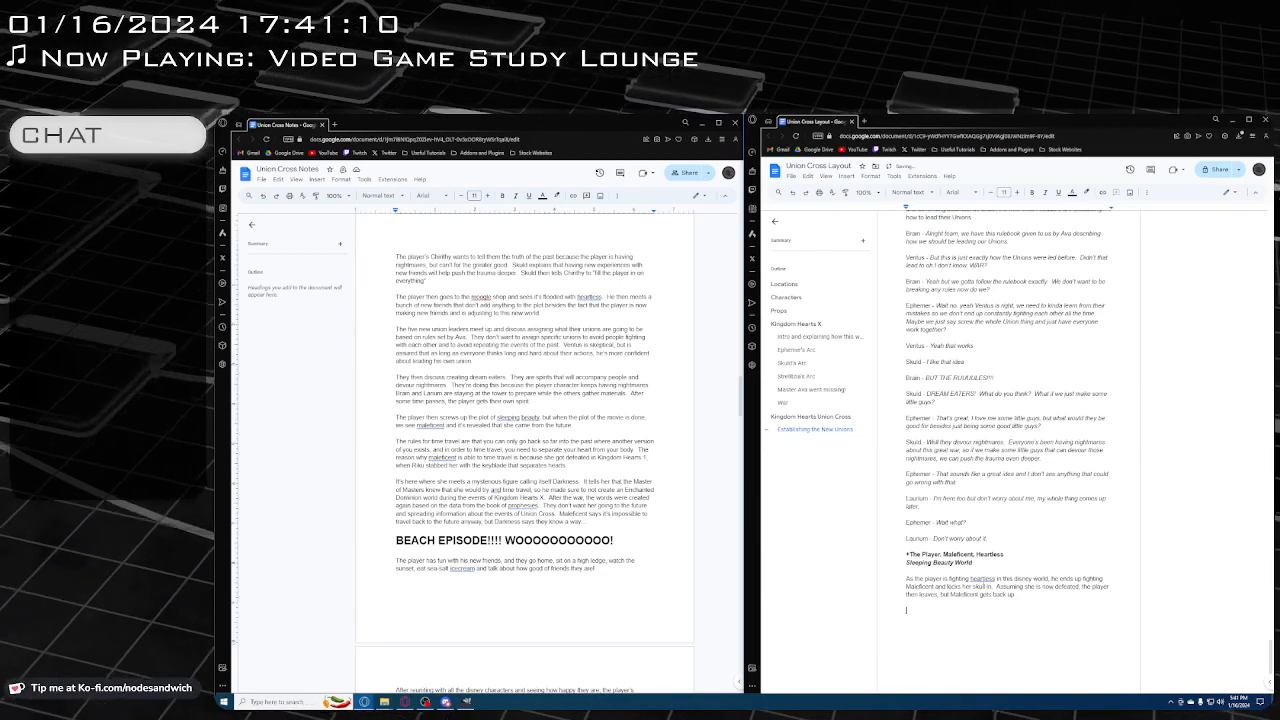
key(ctrl+b)
text(*)
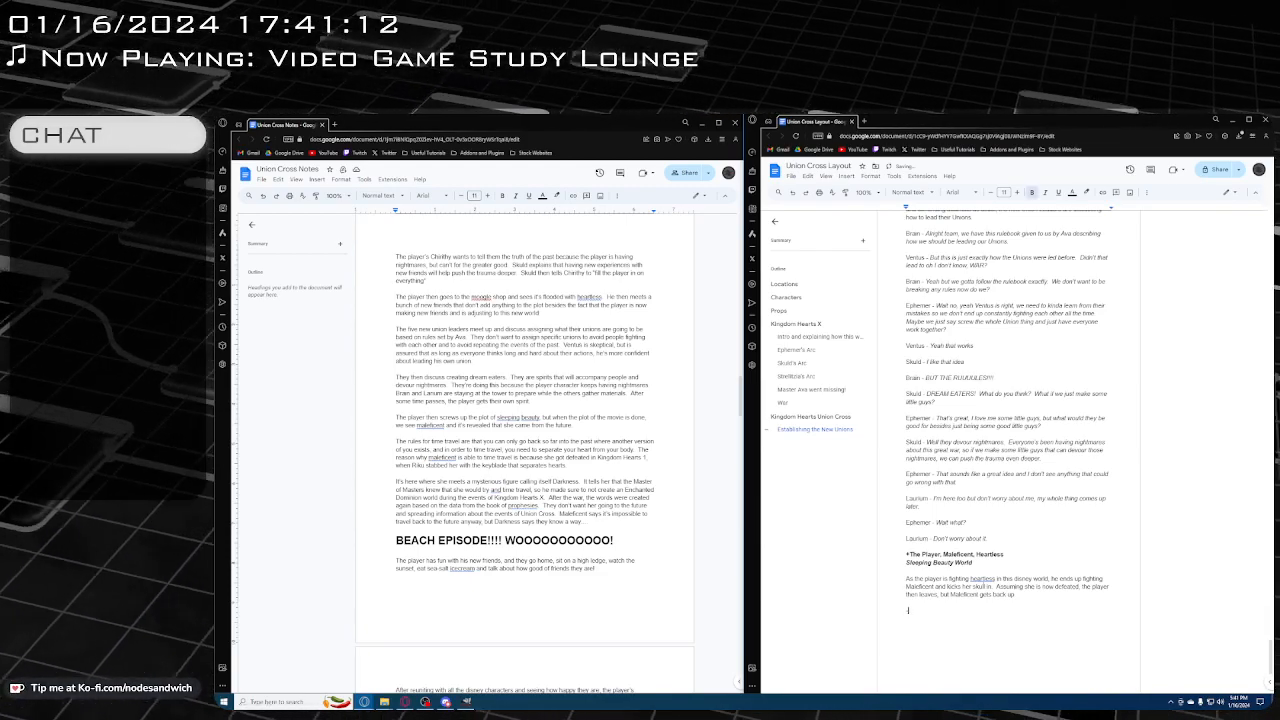
text( The Pl)
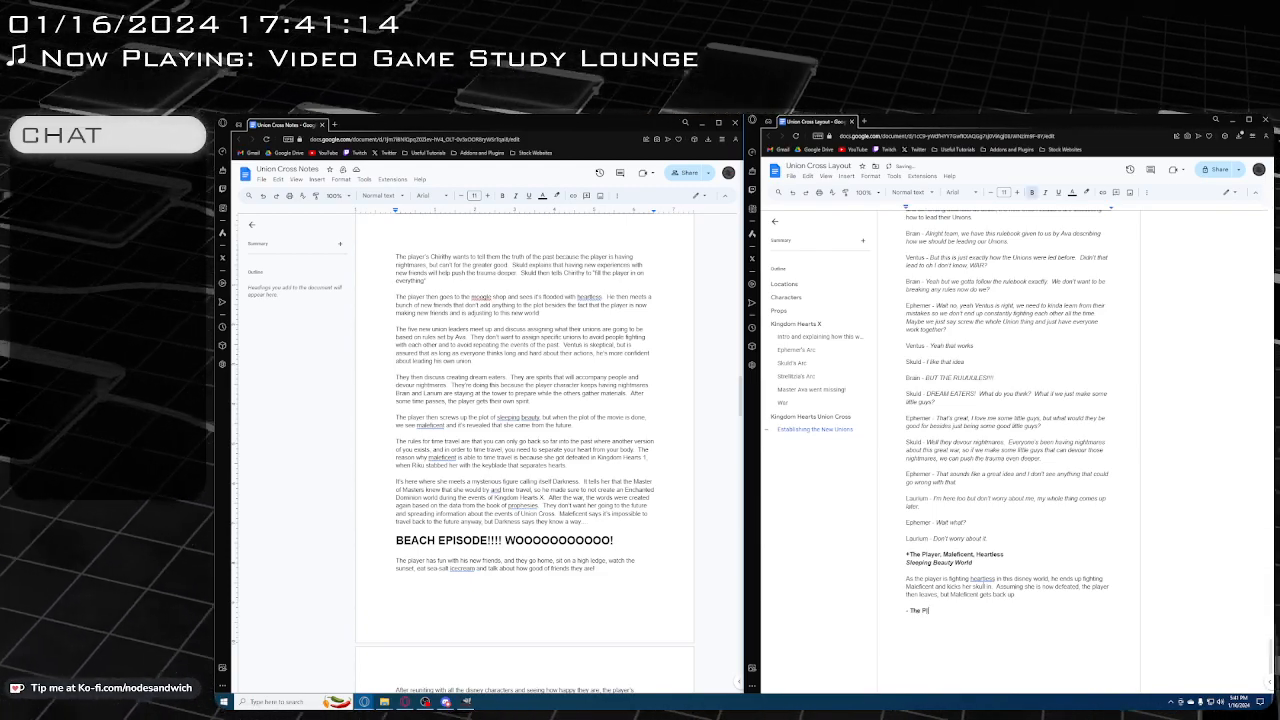
text(ayer)
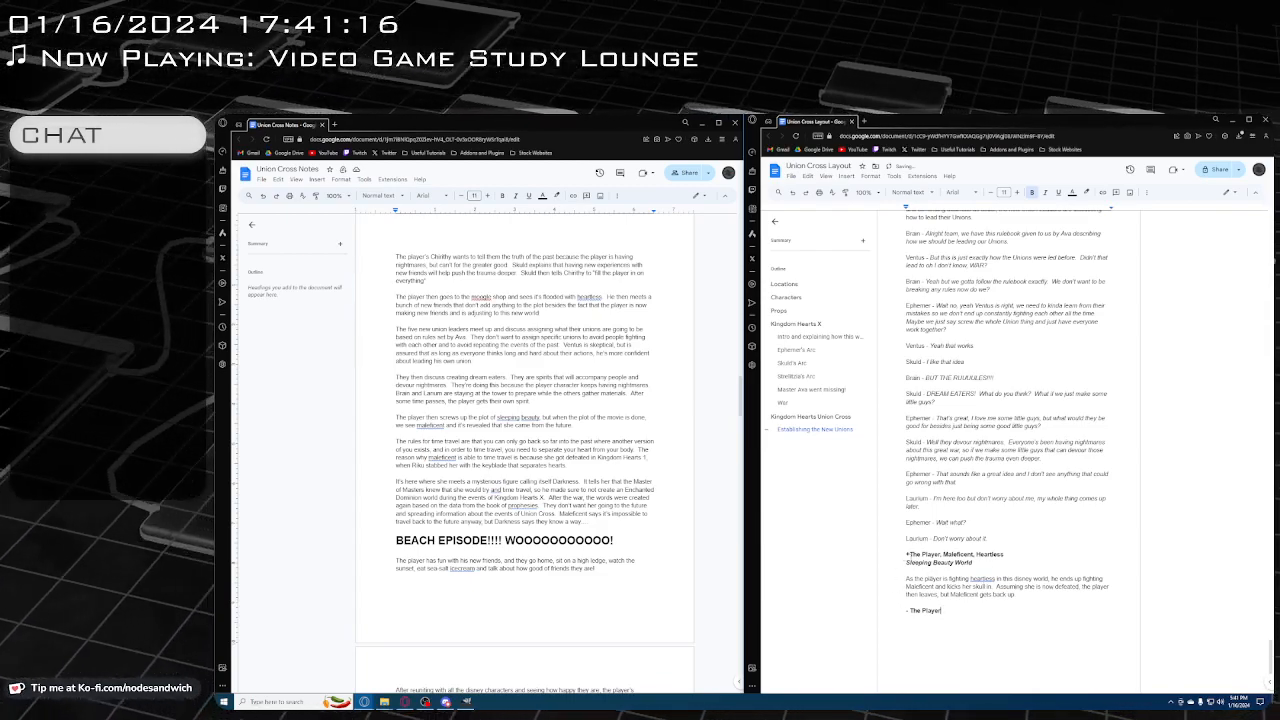
text(:)
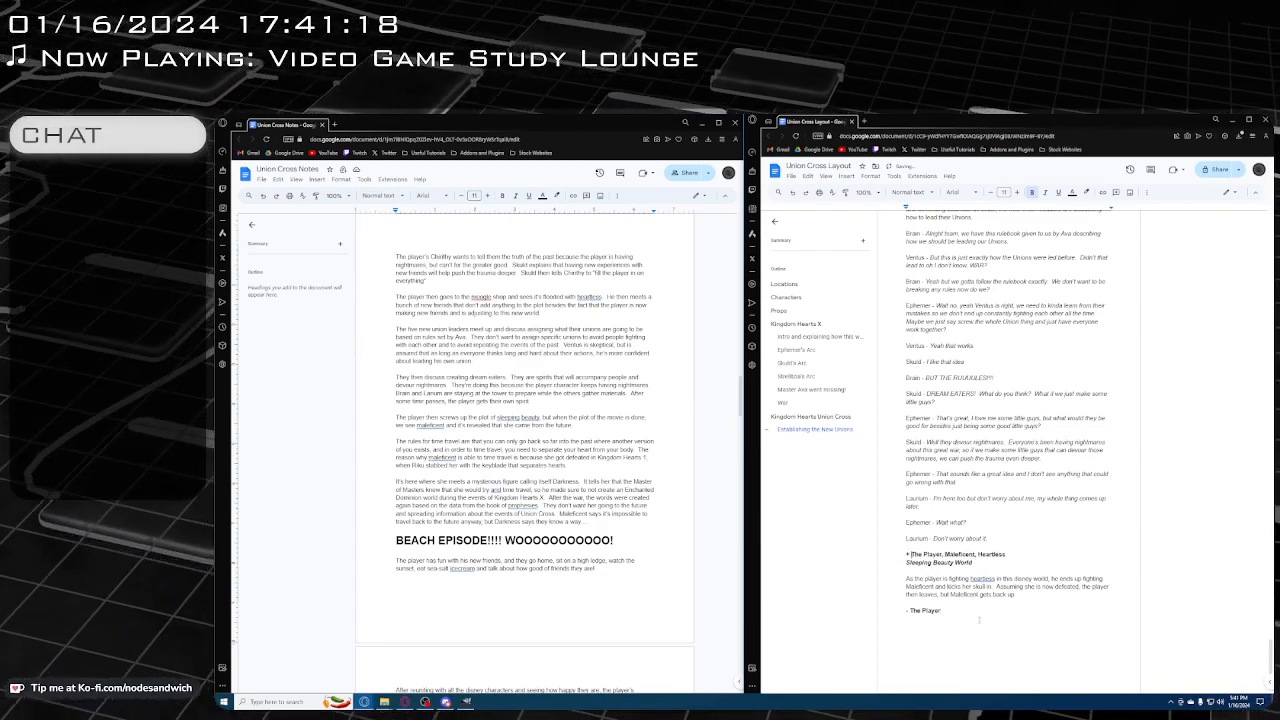
key(Return)
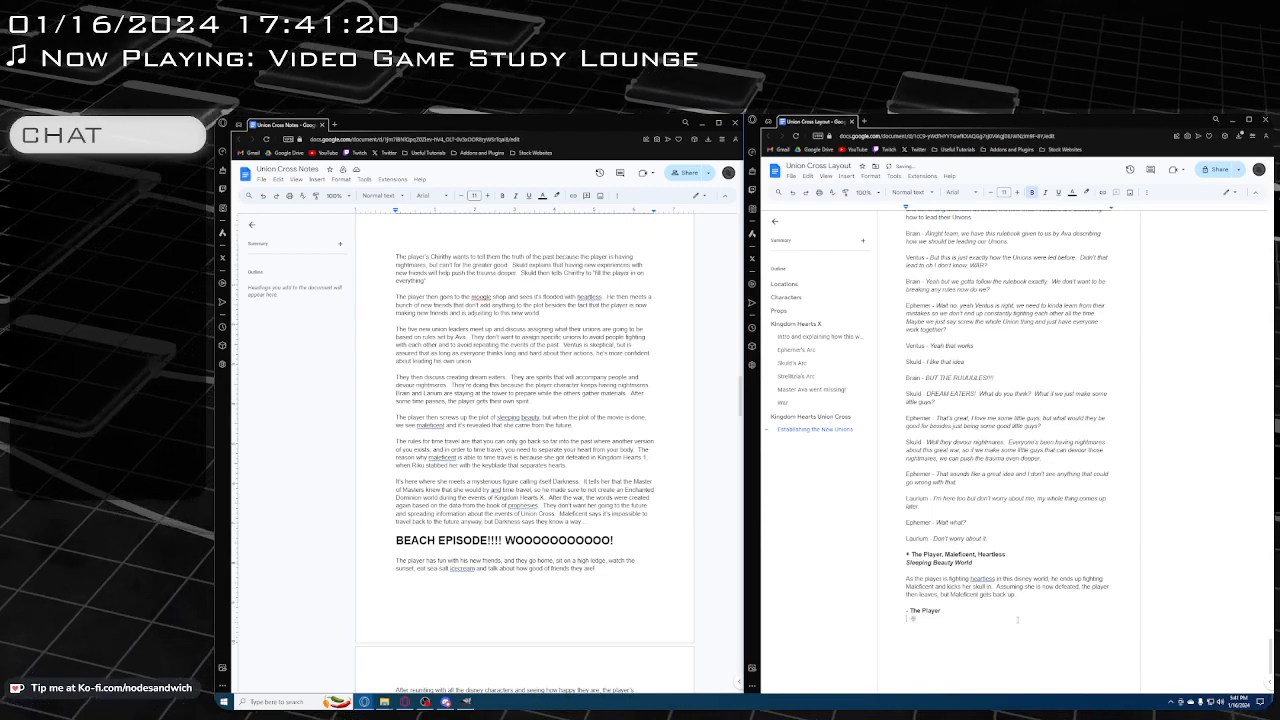
Start a dialogue line below the exit line with "Maleficent -" in plain text, followed by "Curses!" in italics
text(Malef)
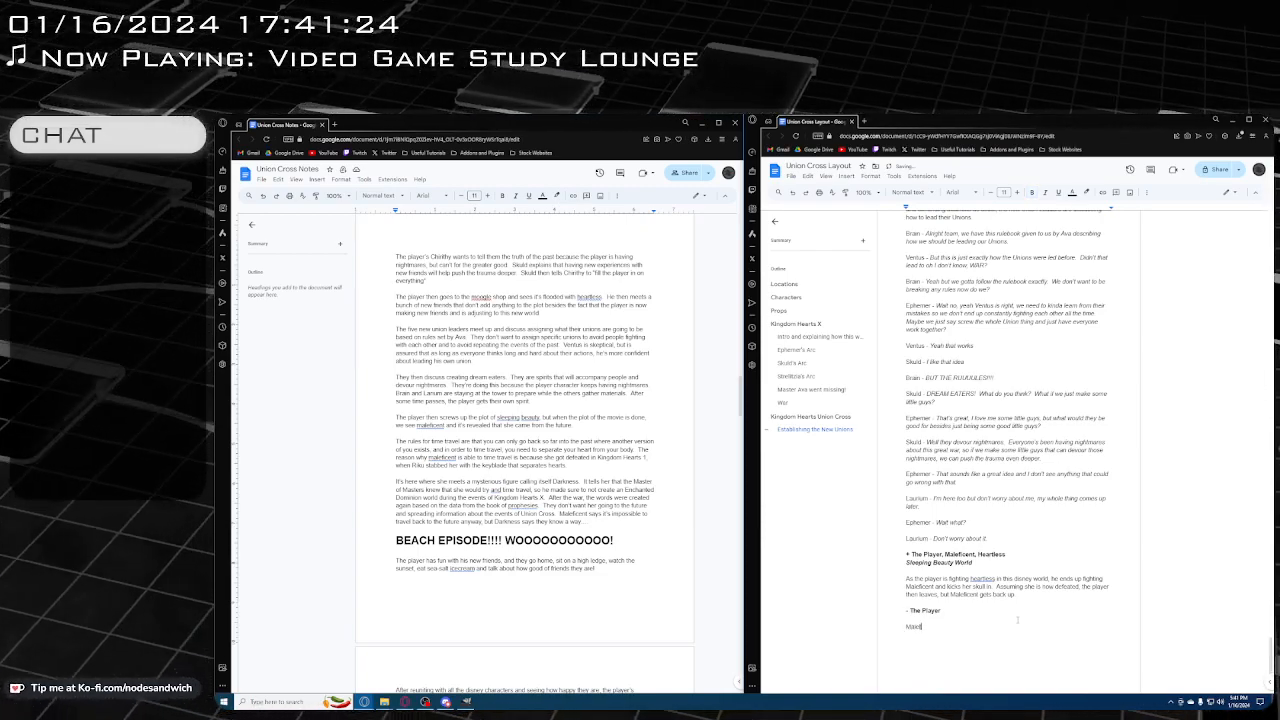
text(icent -)
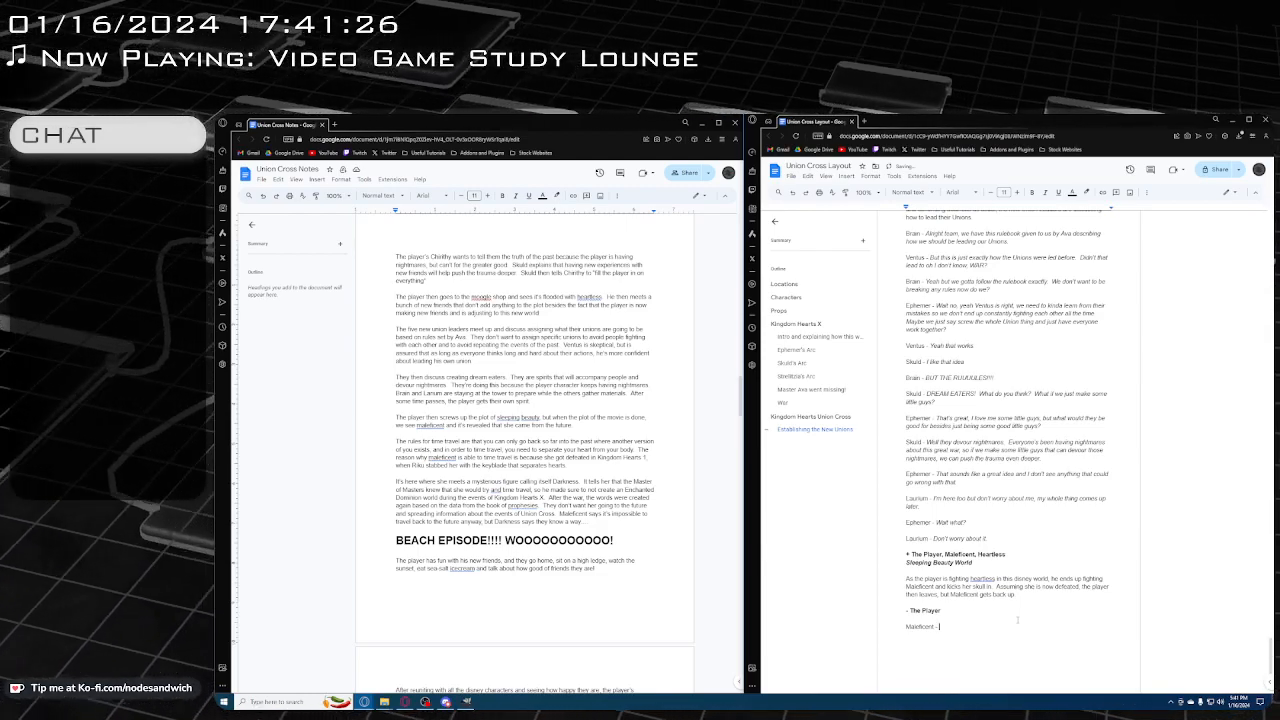
text( Curses)
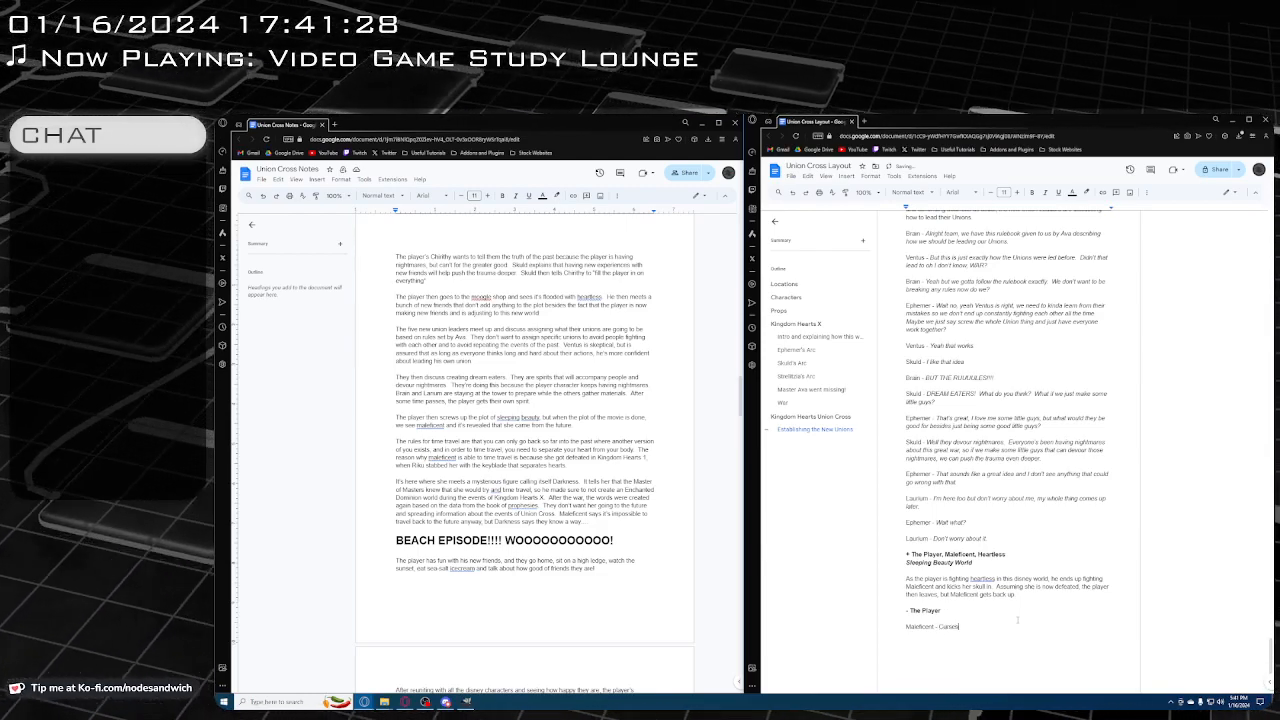
key(BackSpace)
key(BackSpace)
key(BackSpace)
key(BackSpace)
key(BackSpace)
key(BackSpace)
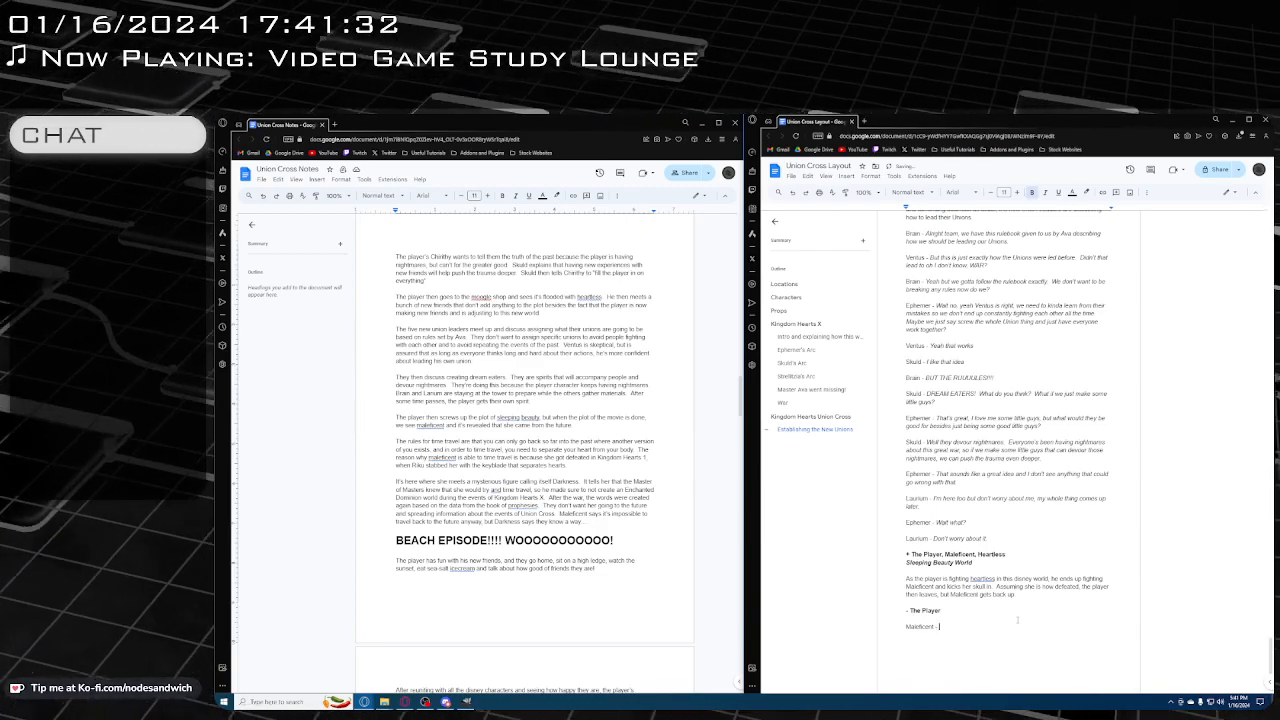
key(ctrl+b)
key(ctrl+i)
text(urses)
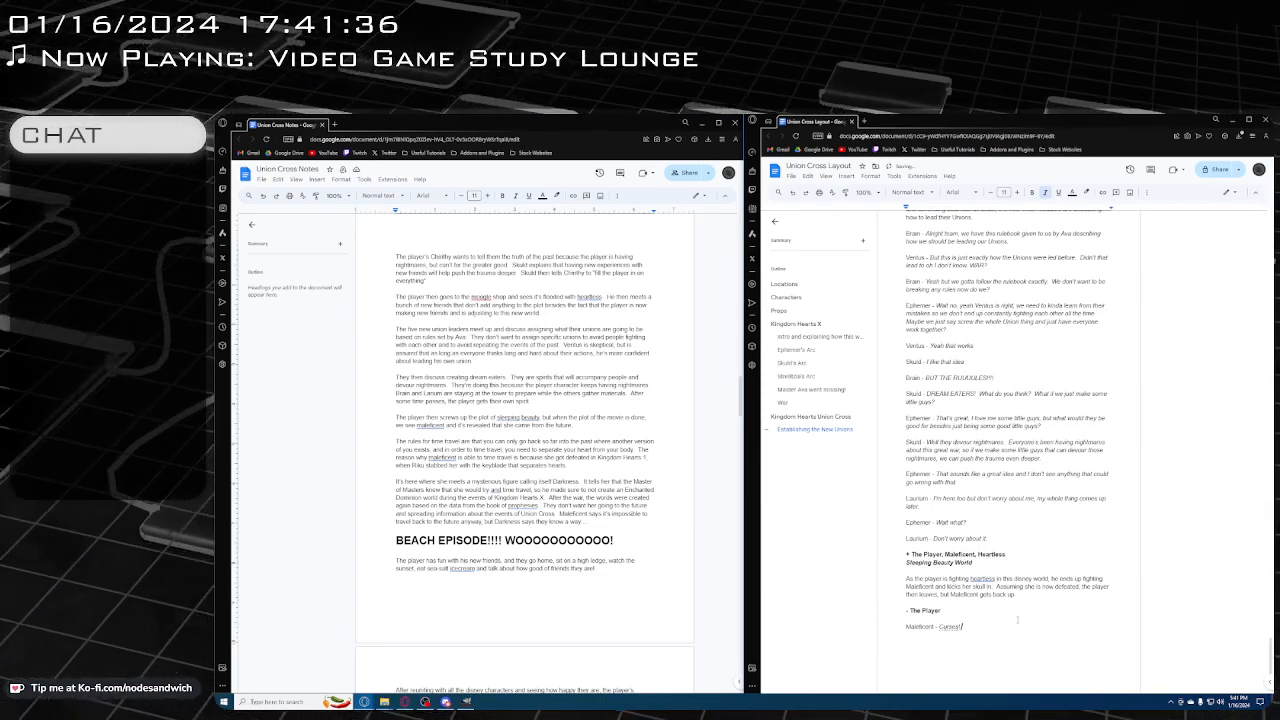
text(! Why do)
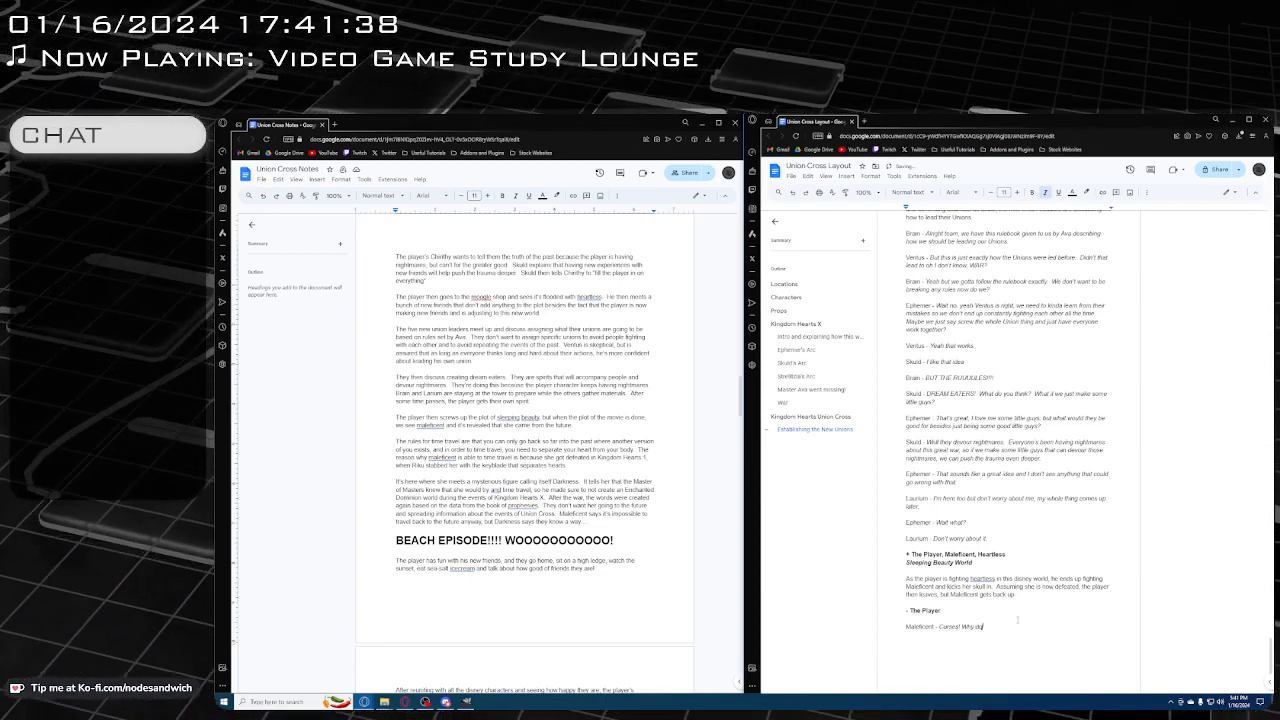
text( I al)
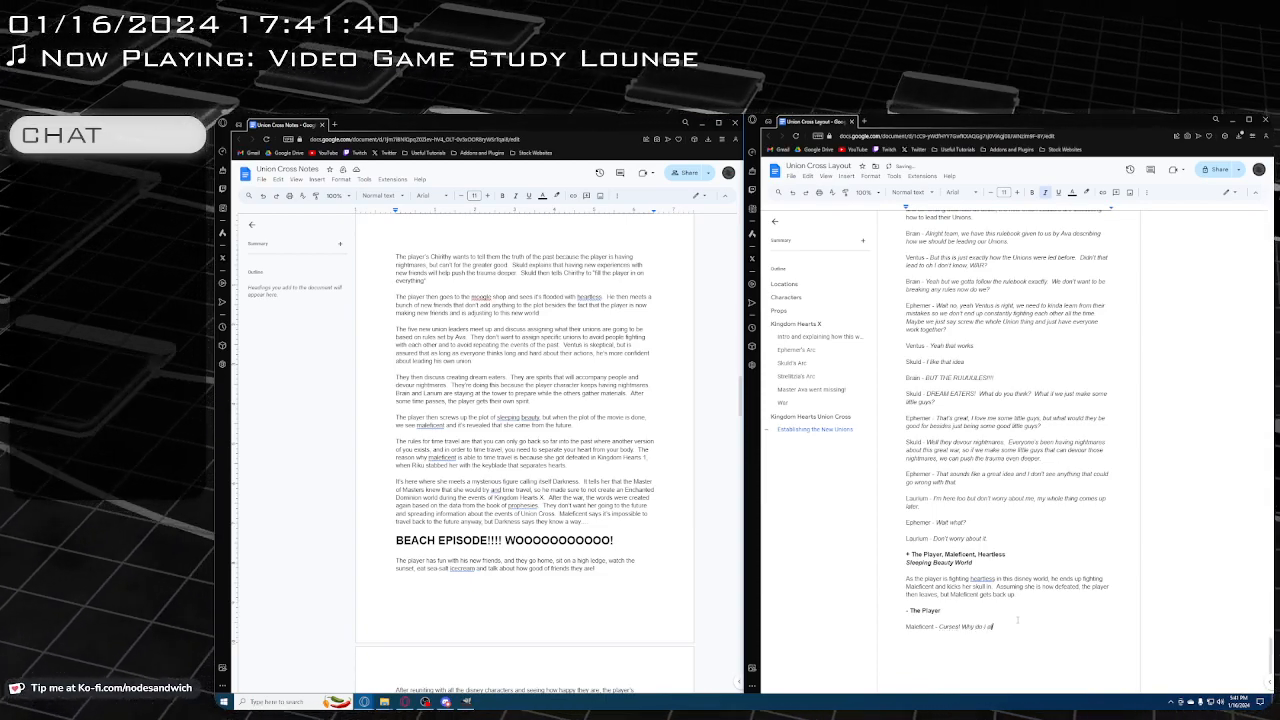
text(ways get defeated!)
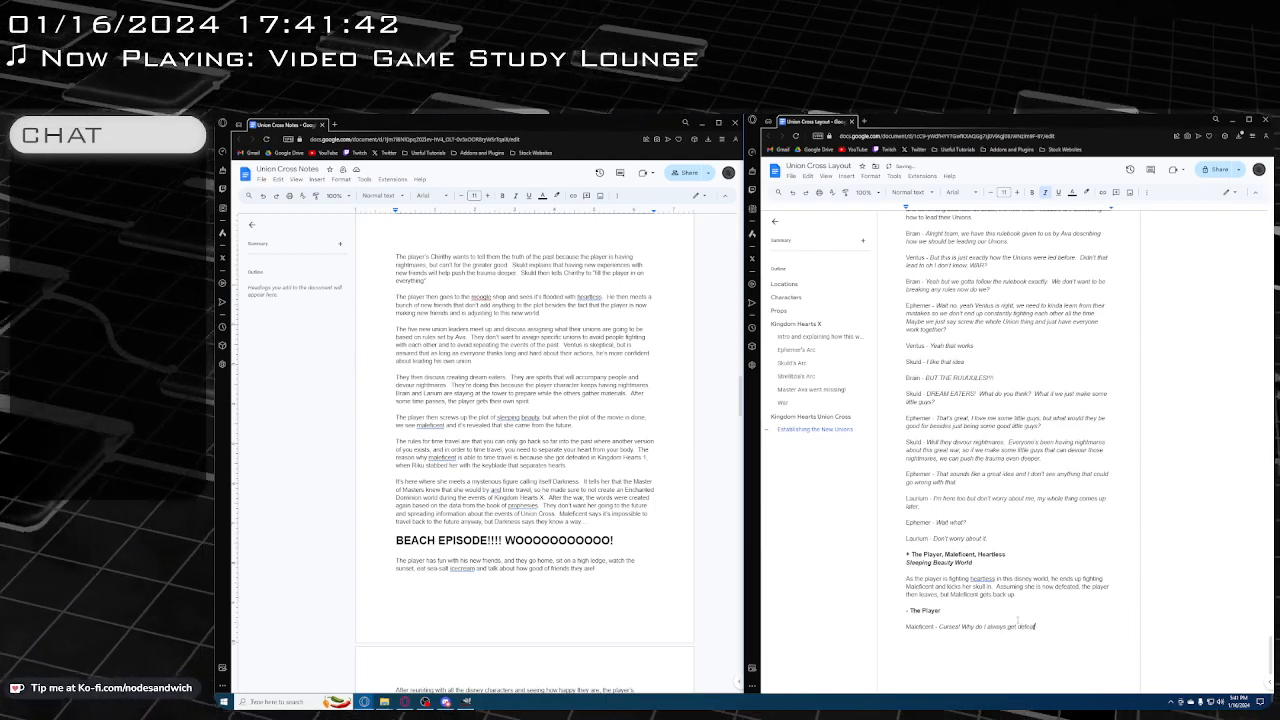
Continue Maleficent's line with "Why do I always get defeated!", leaving a double space after "Curses!"
click(962, 626)
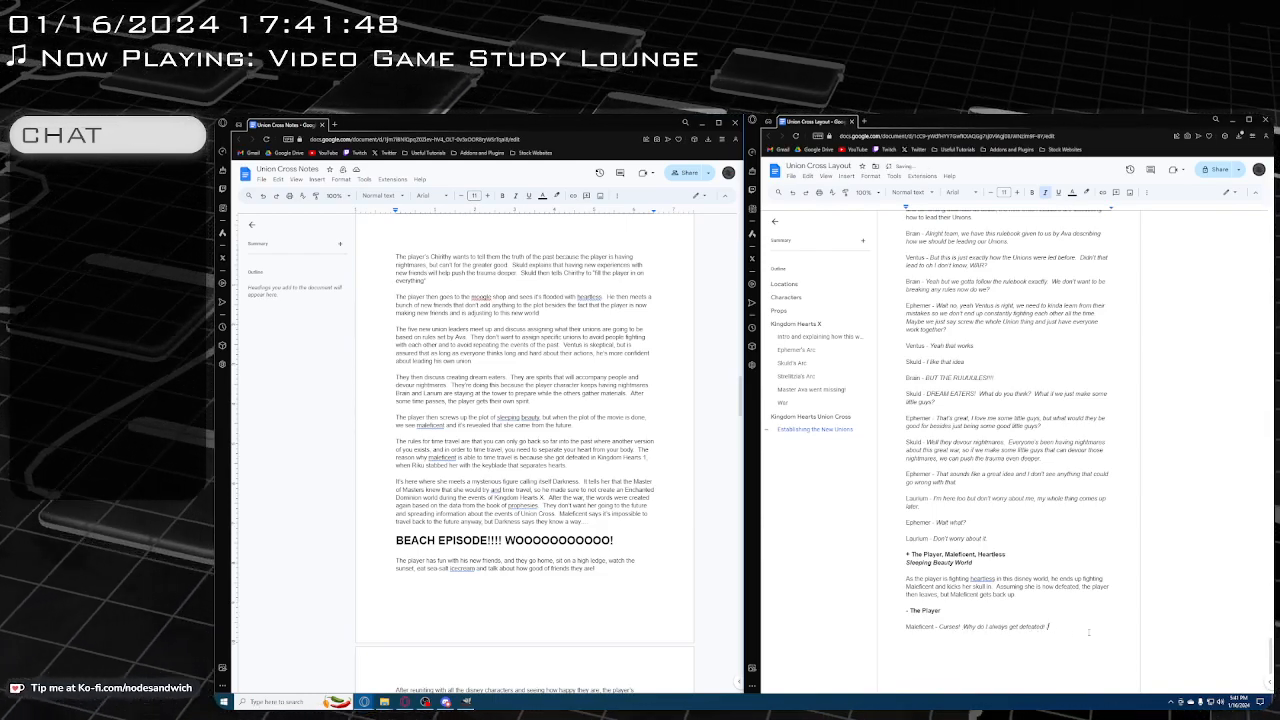
Add "I didn't come all this way from Kingdom Hearts 1 just to get defeated again!" to Maleficent's line
text(didn't)
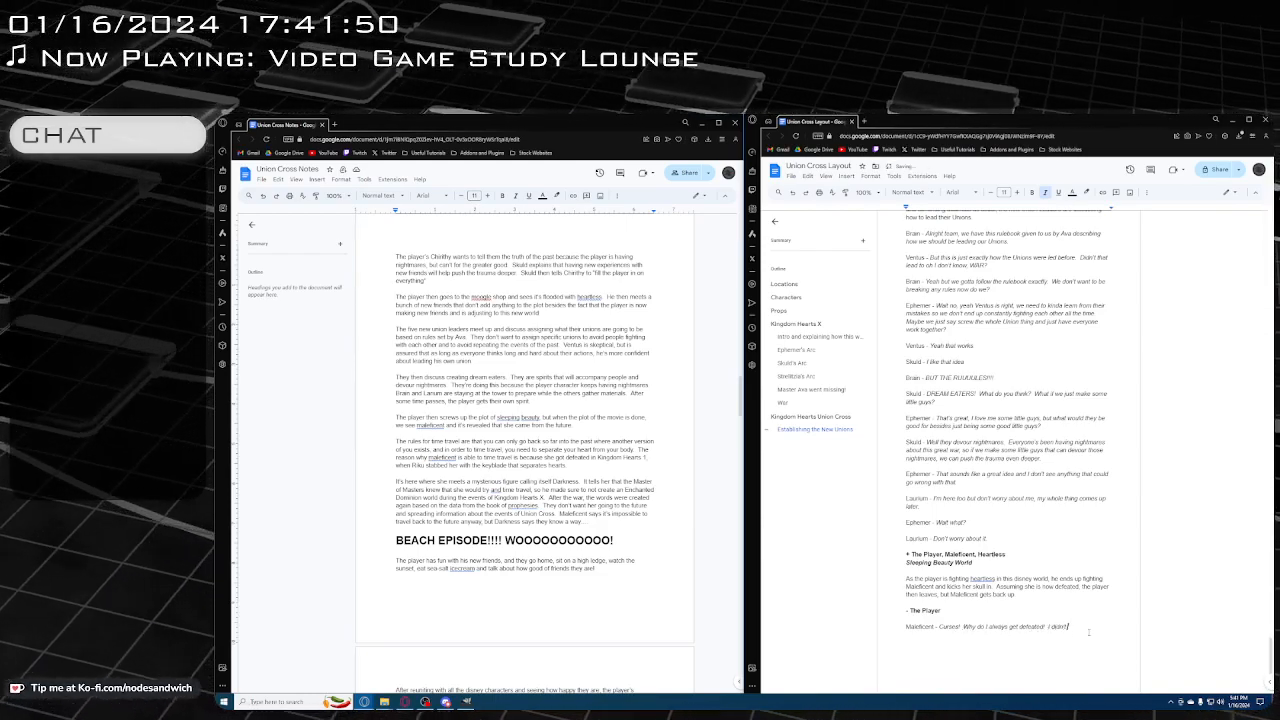
text( come af)
text(l this)
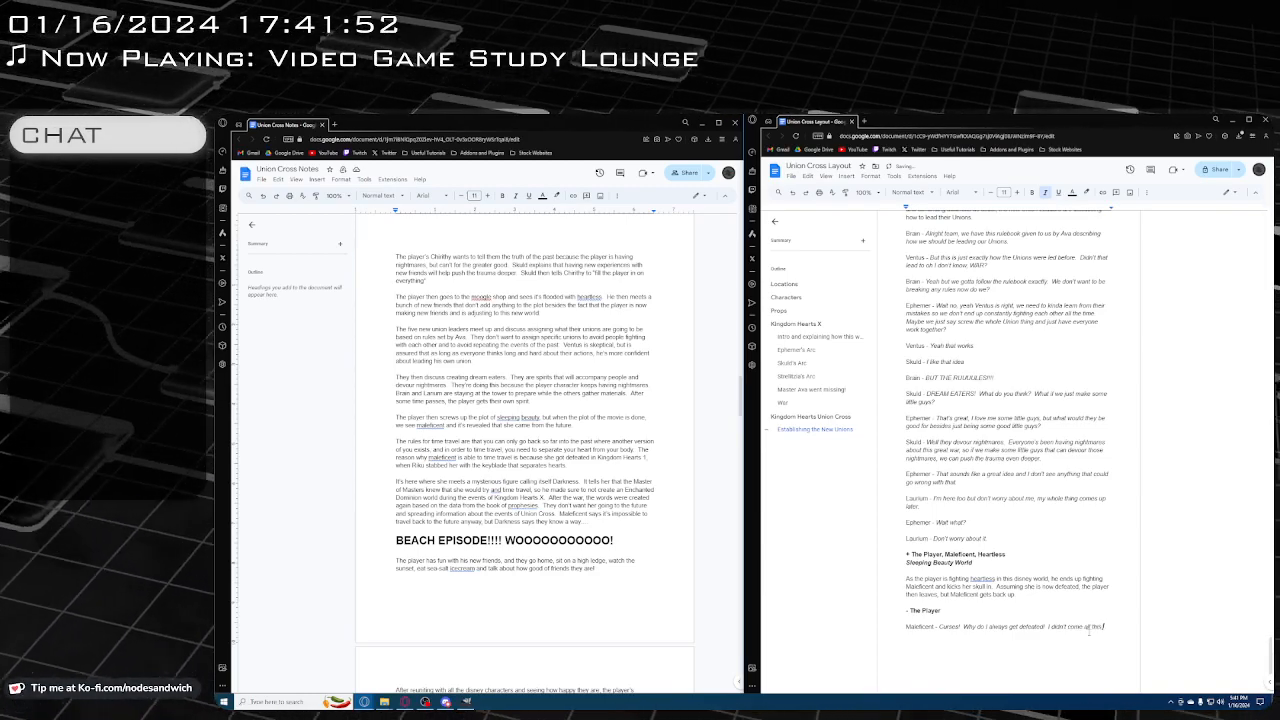
text( way fr)
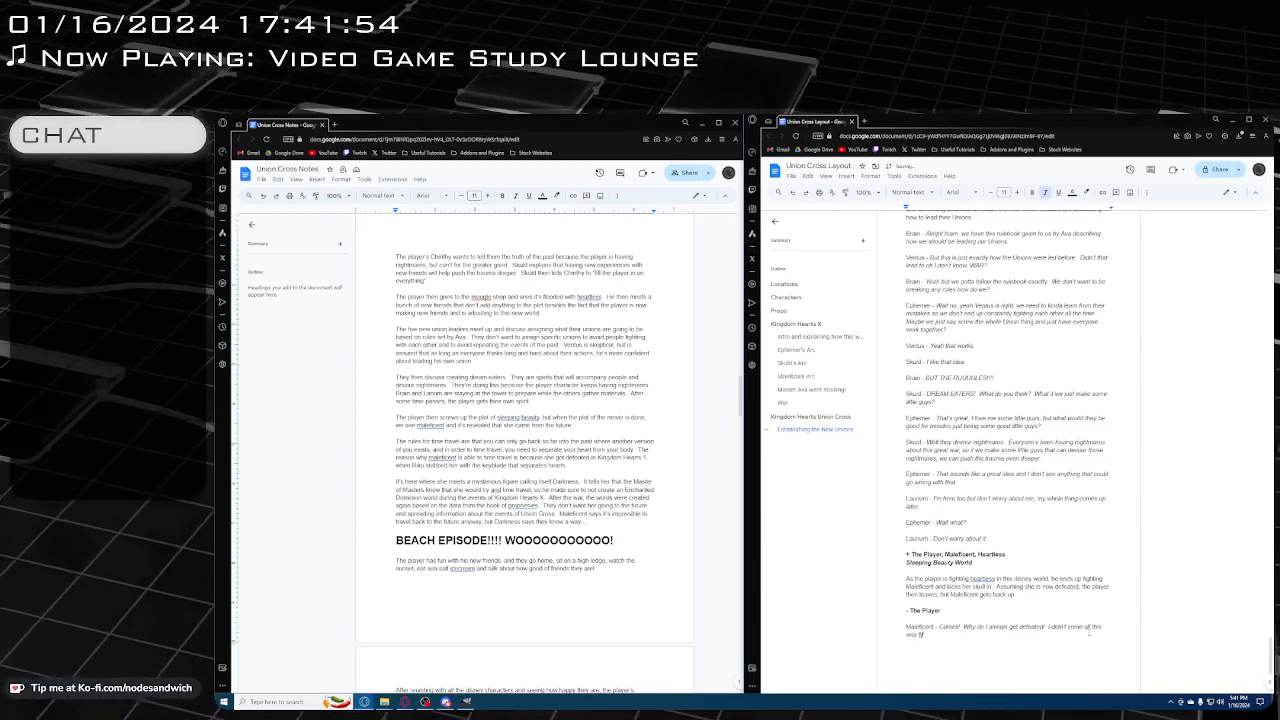
text(om Kingdom Hearts)
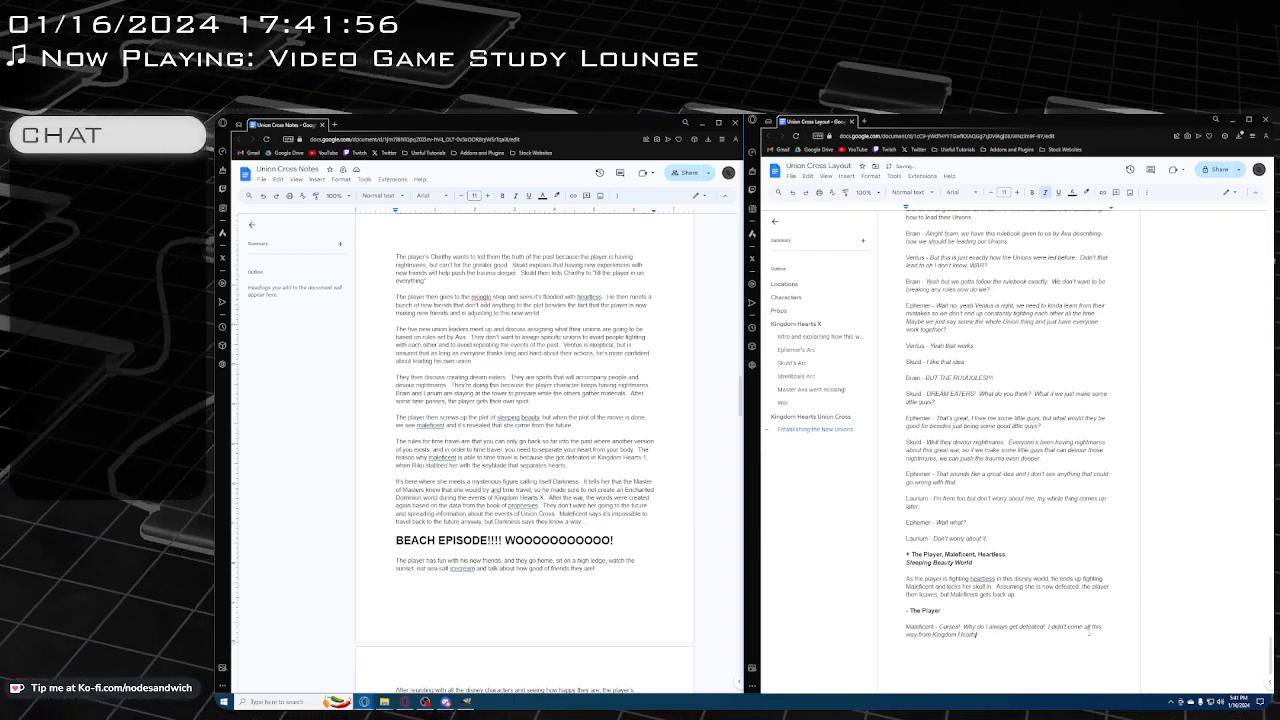
text( f)
text(just to d)
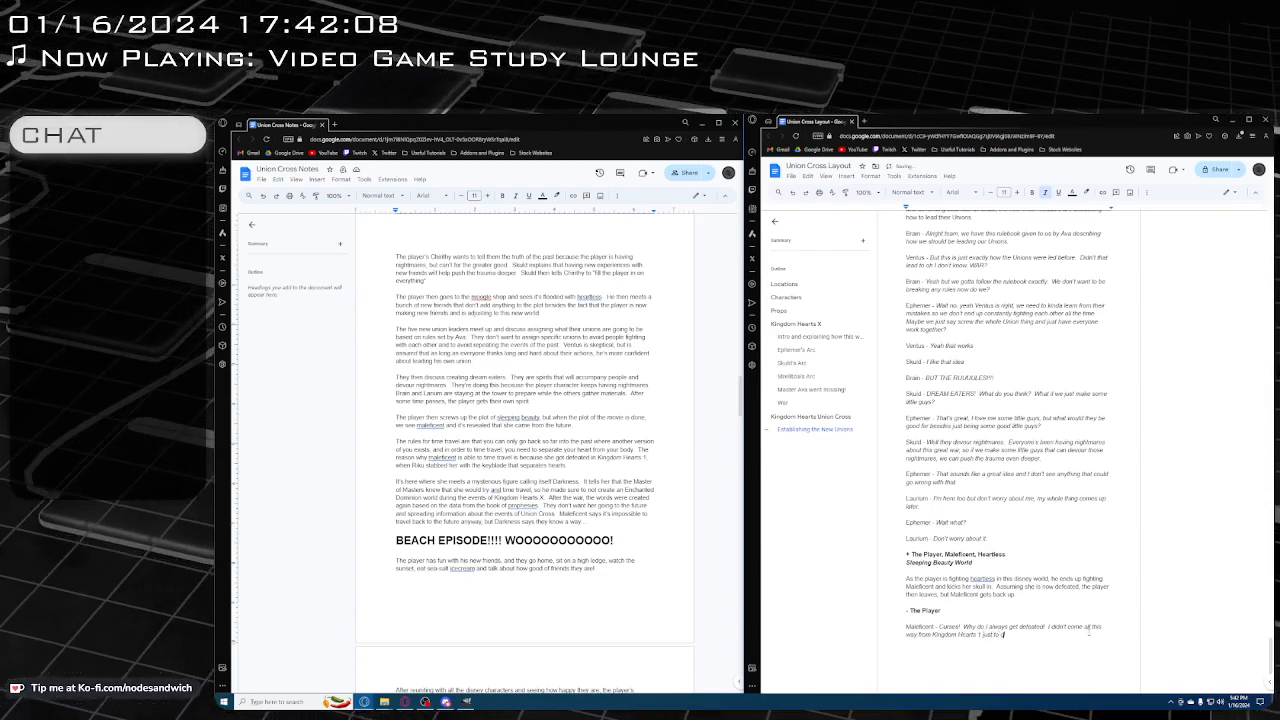
key(BackSpace)
text(get defeated again!)
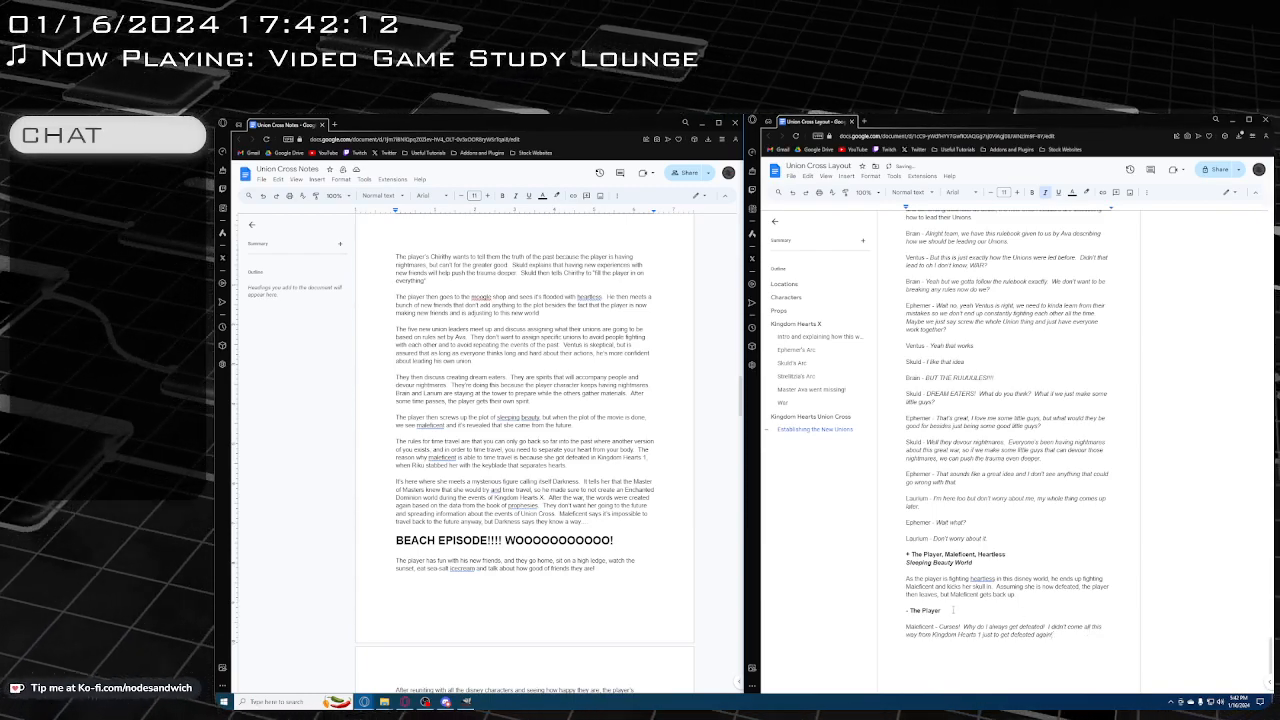
Delete the bold "- The Player" exit line between the scene description and Maleficent's line
drag(953, 610, 1032, 596)
key(BackSpace)
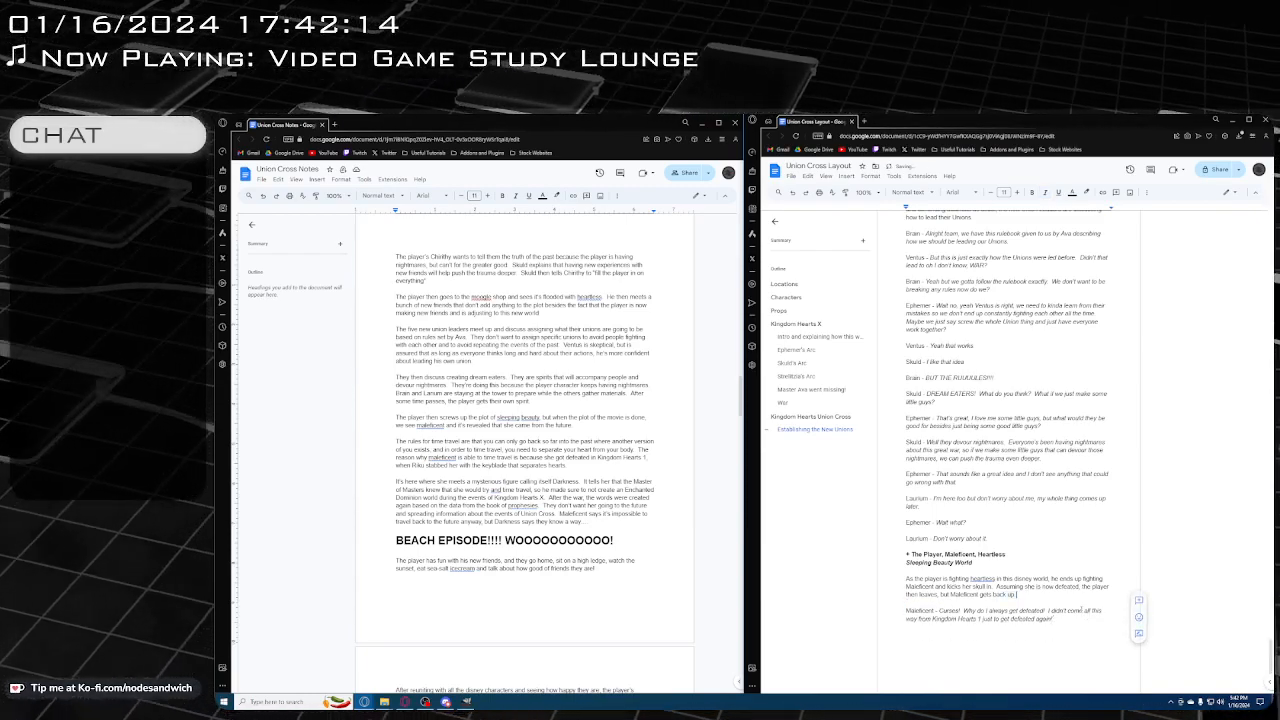
Below Maleficent's line, add the reply "The Player - Huh? What's a Kingdom Hearts?" with a plain name and italic dialogue
click(1090, 626)
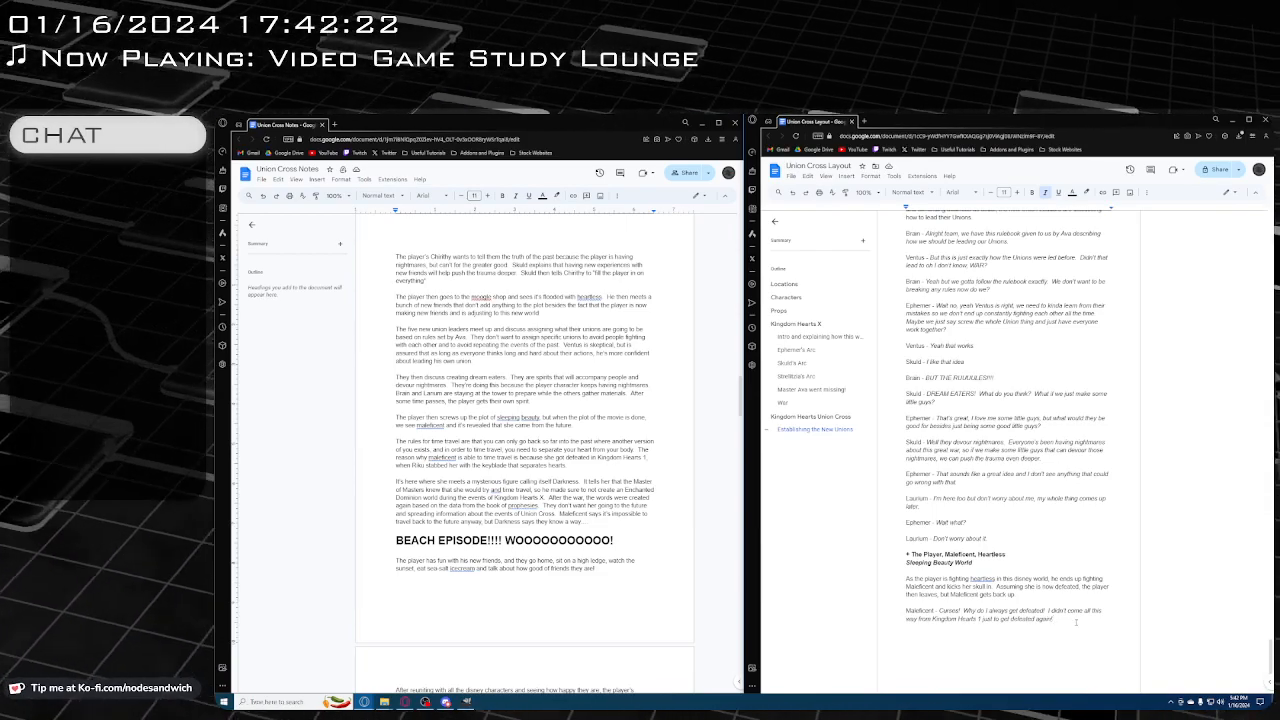
scroll(1076, 622, down, 1)
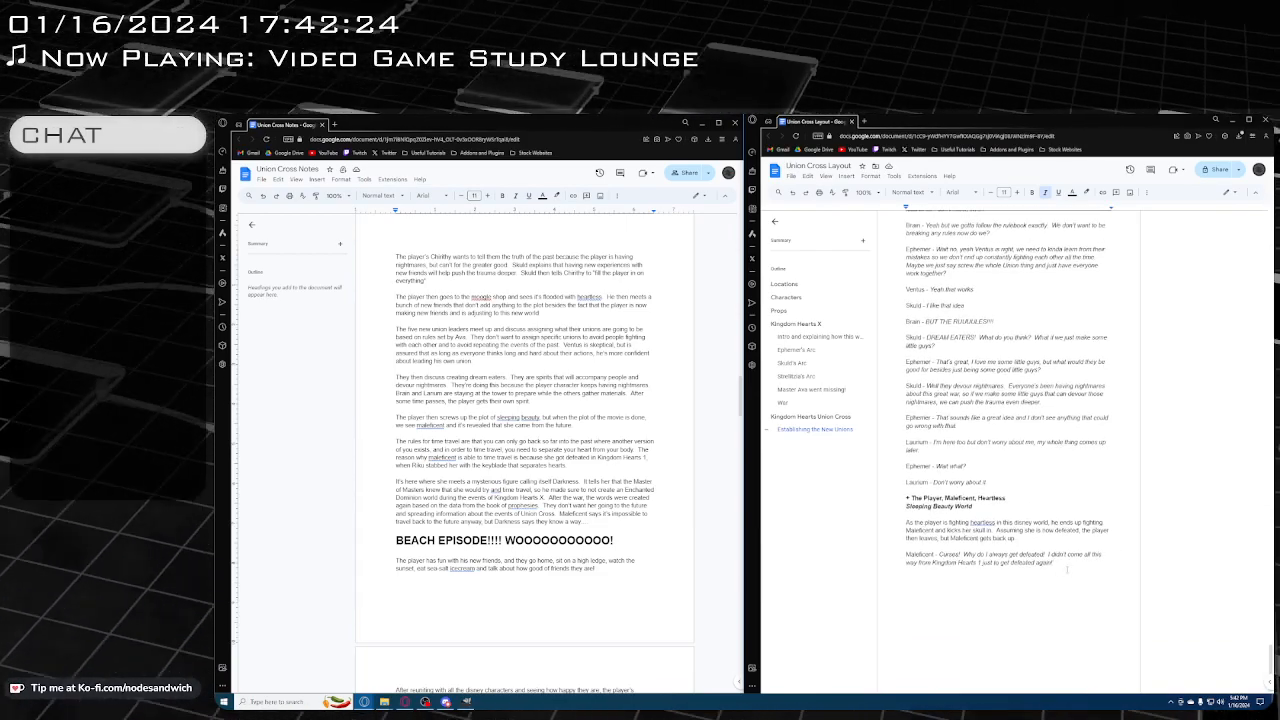
key(Return)
key(Return)
key(ctrl+i)
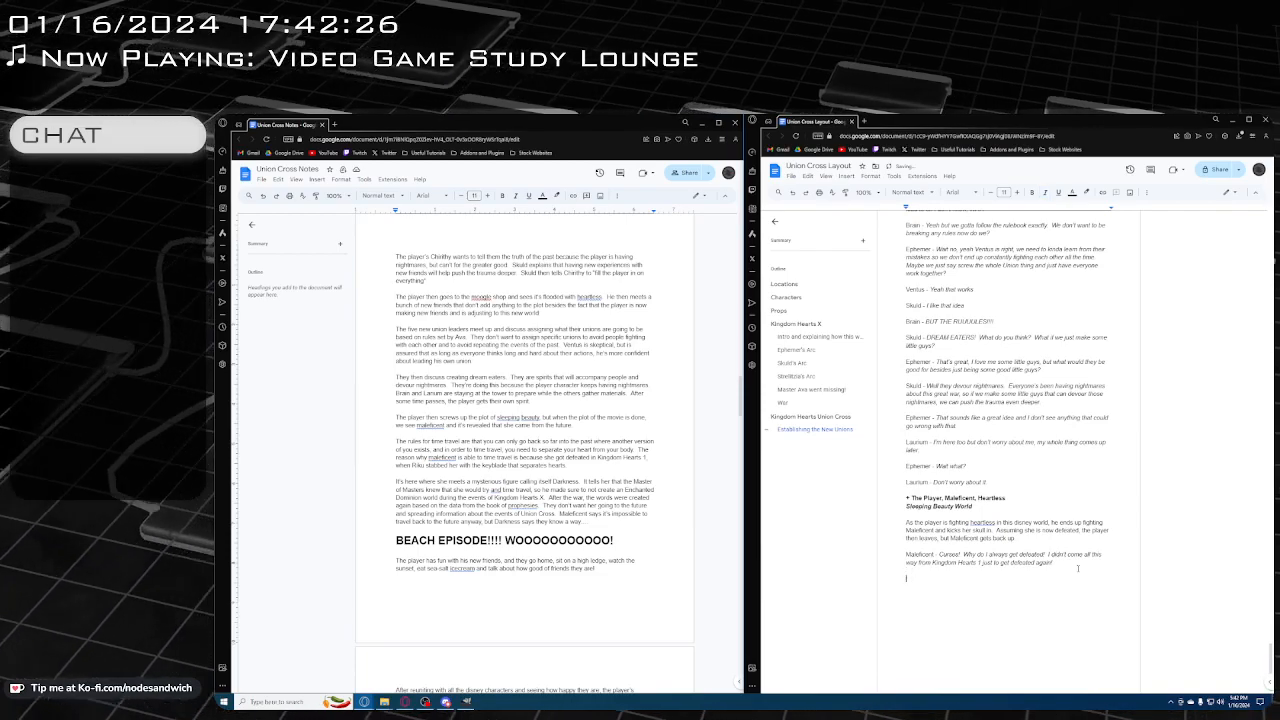
text(Toe Play)
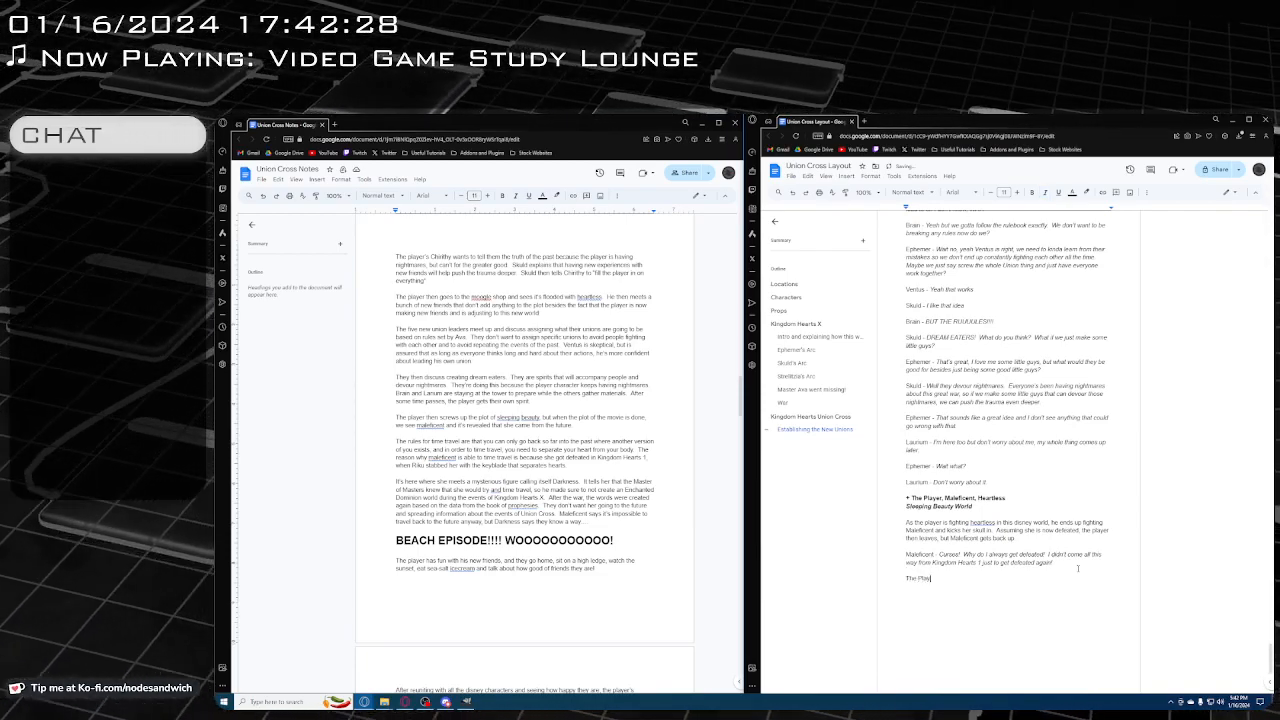
text(er -)
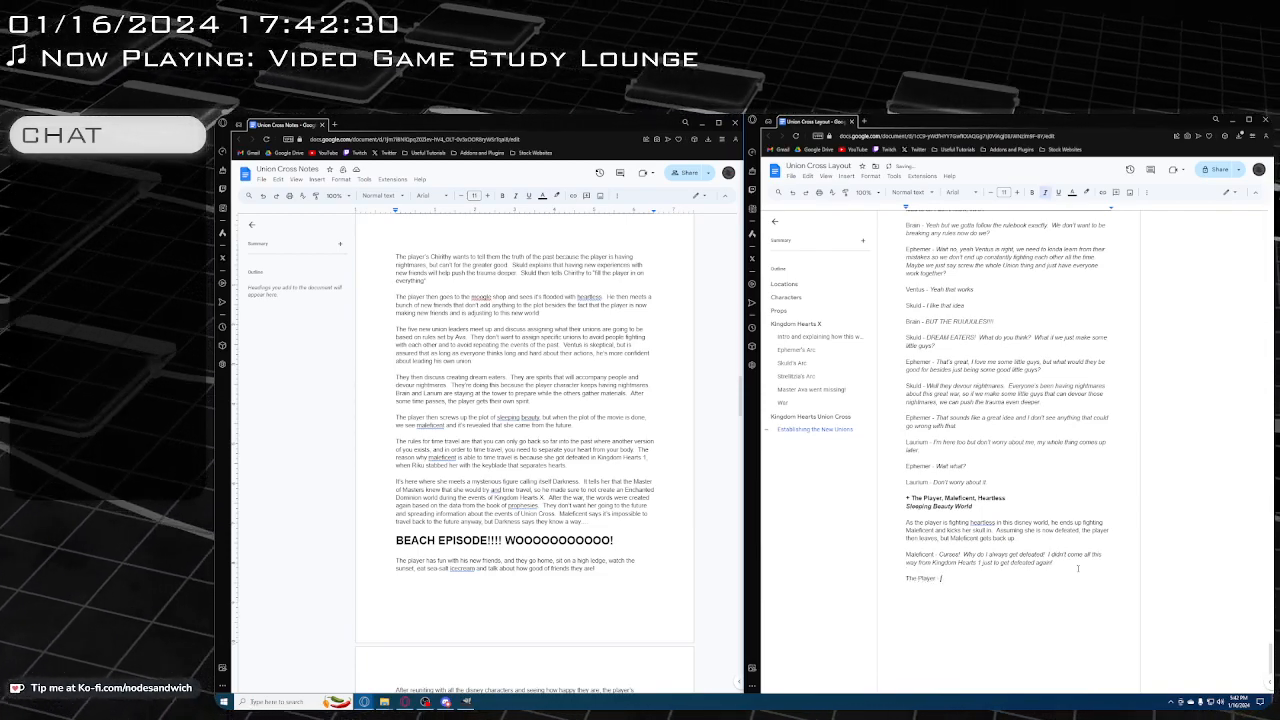
key(ctrl+i)
text(Hah? What's a)
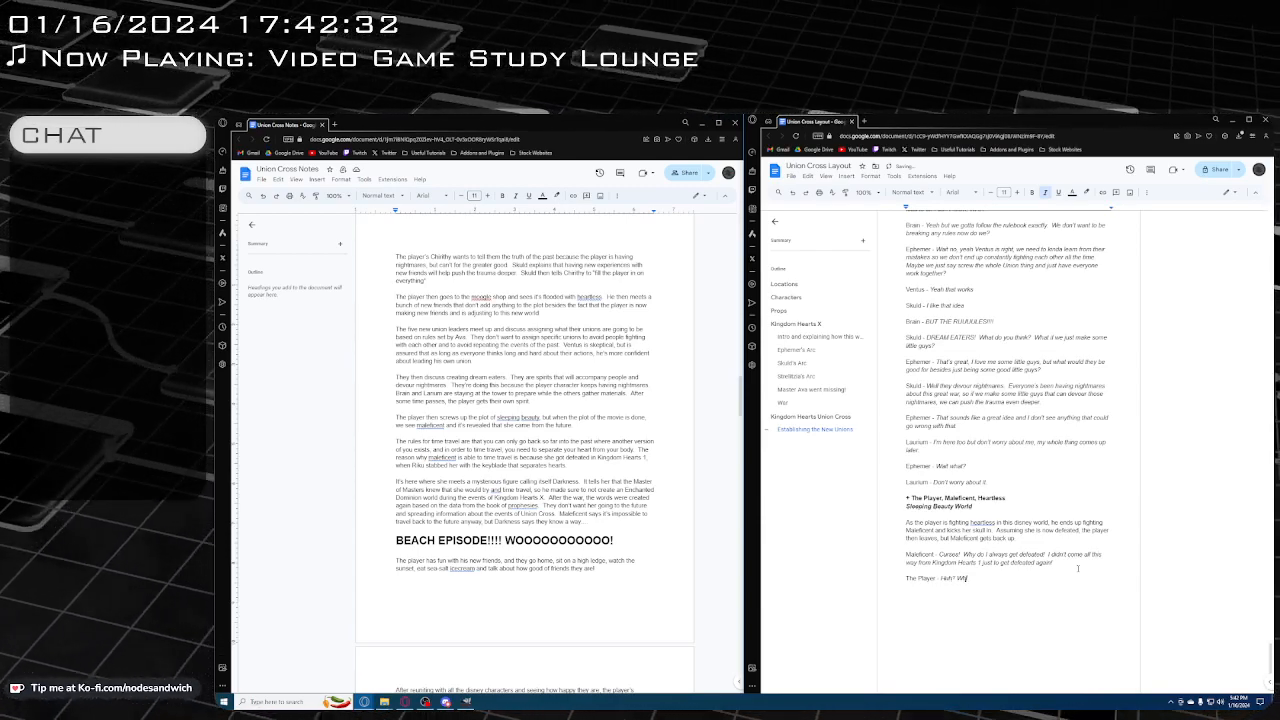
text( Kingdom Hearts)
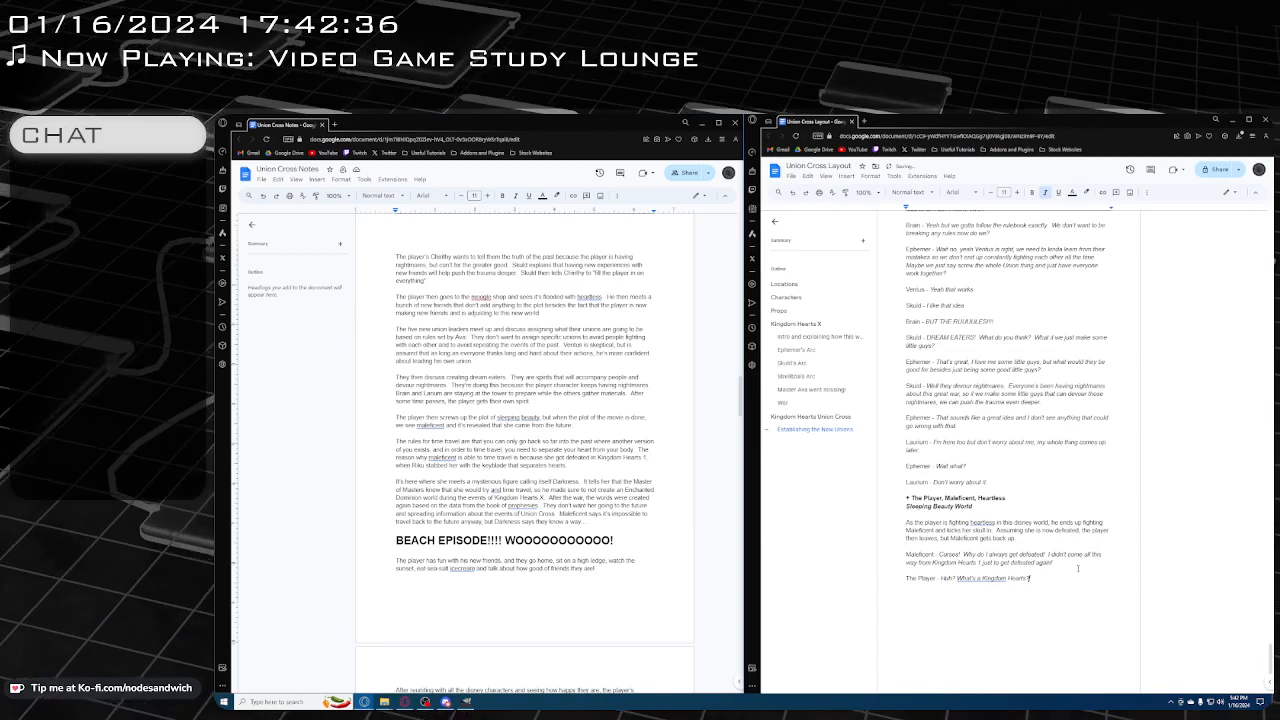
text(?)
Start Maleficent's answer below with a plain "Maleficent -" and the italic dialogue "Oh yeah guess what?"
key(Return)
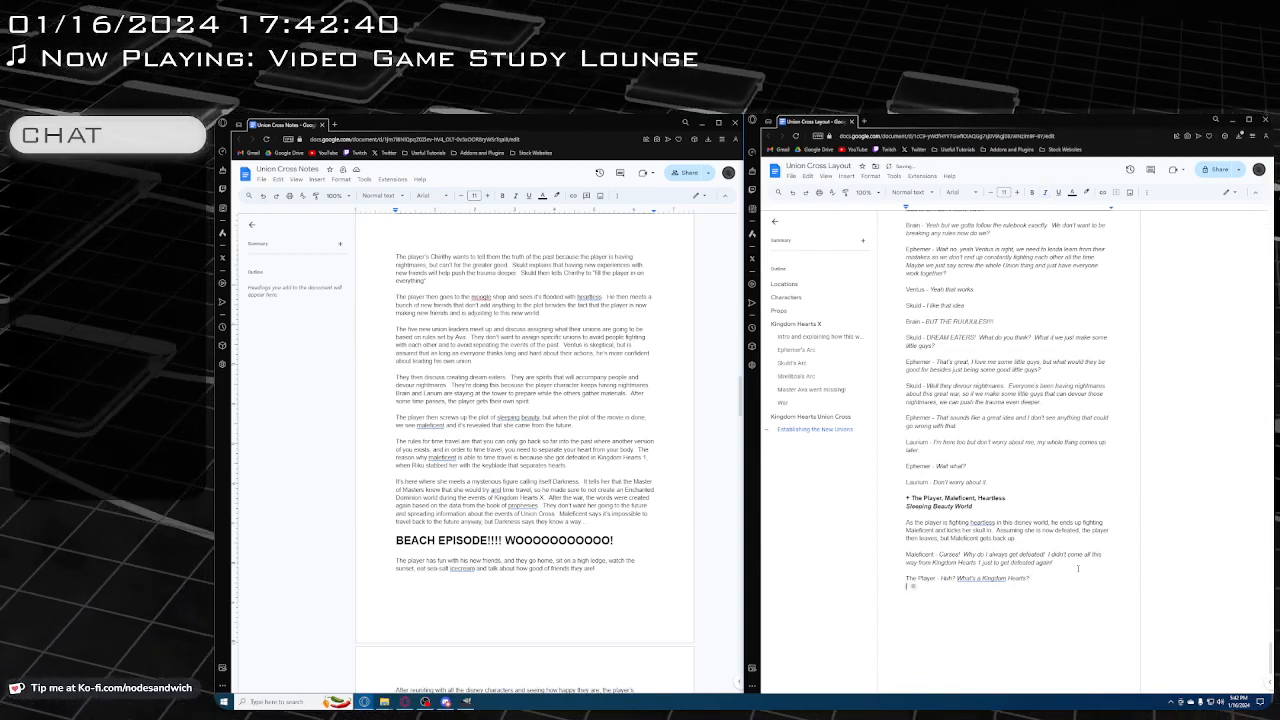
key(Return)
text(Ma)
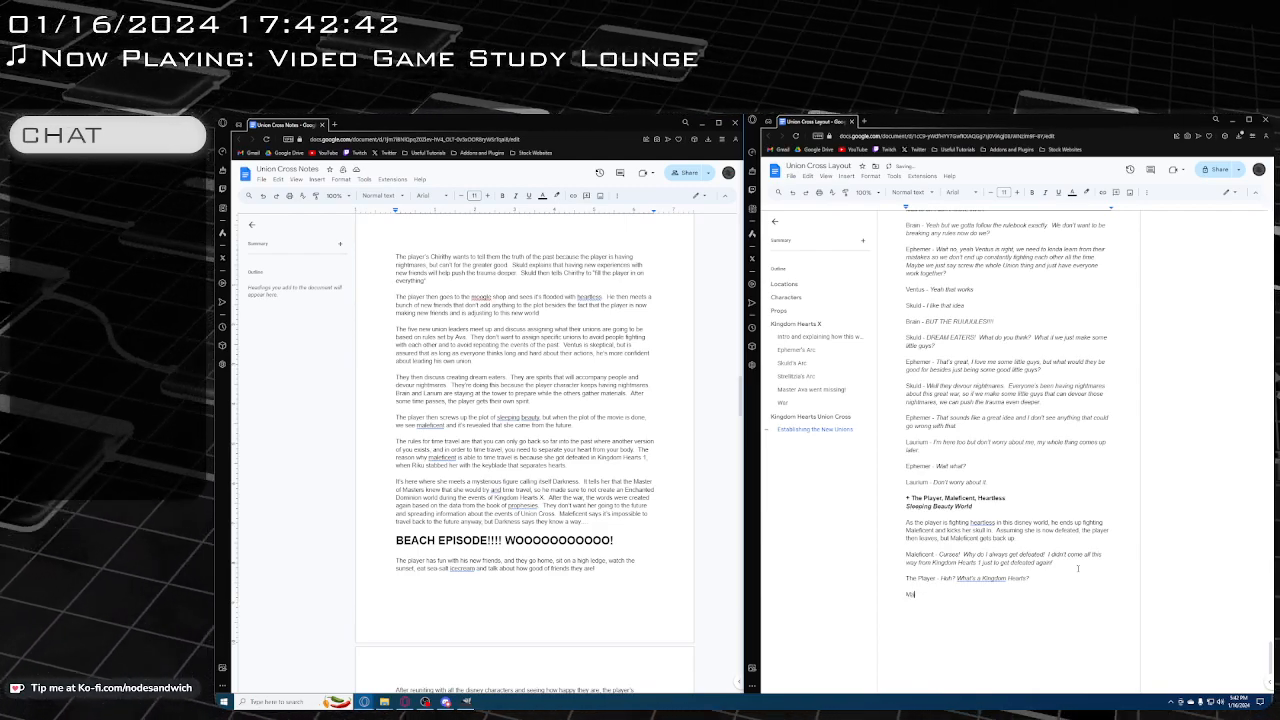
text(leficent)
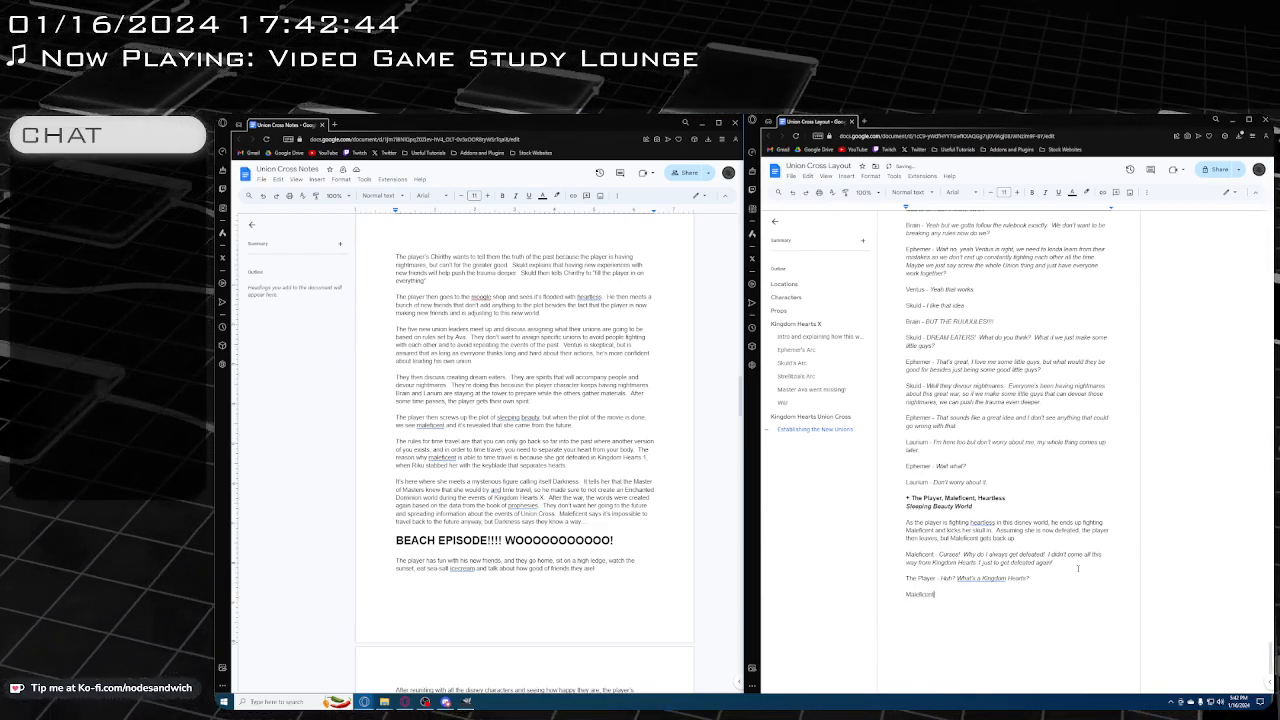
text( -)
key(ctrl+i)
text(Oh)
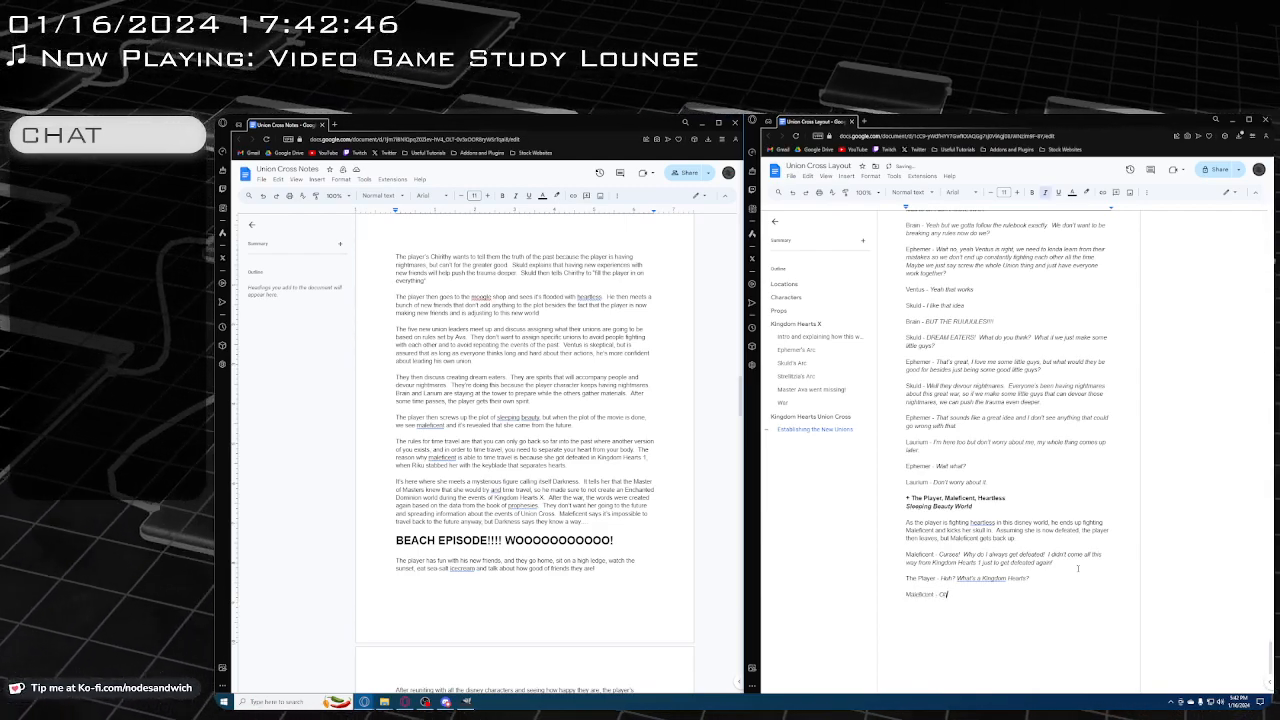
text( yeah guys wh)
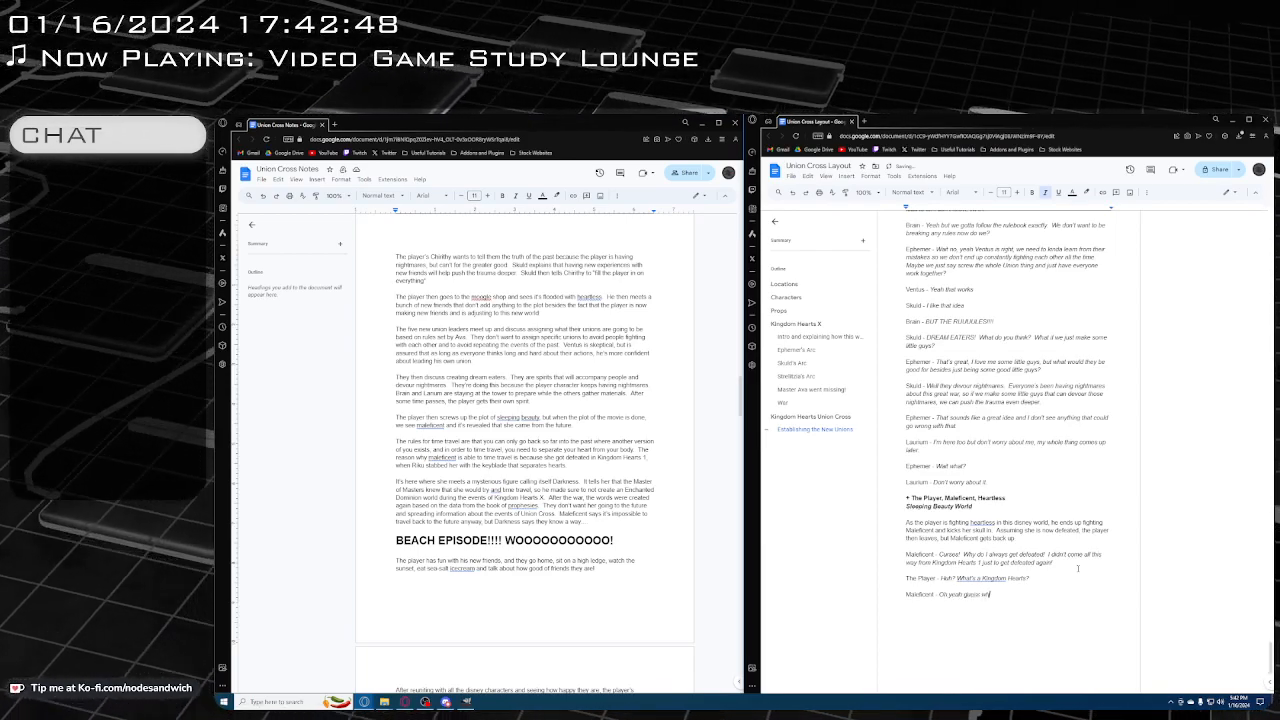
text(at? I came)
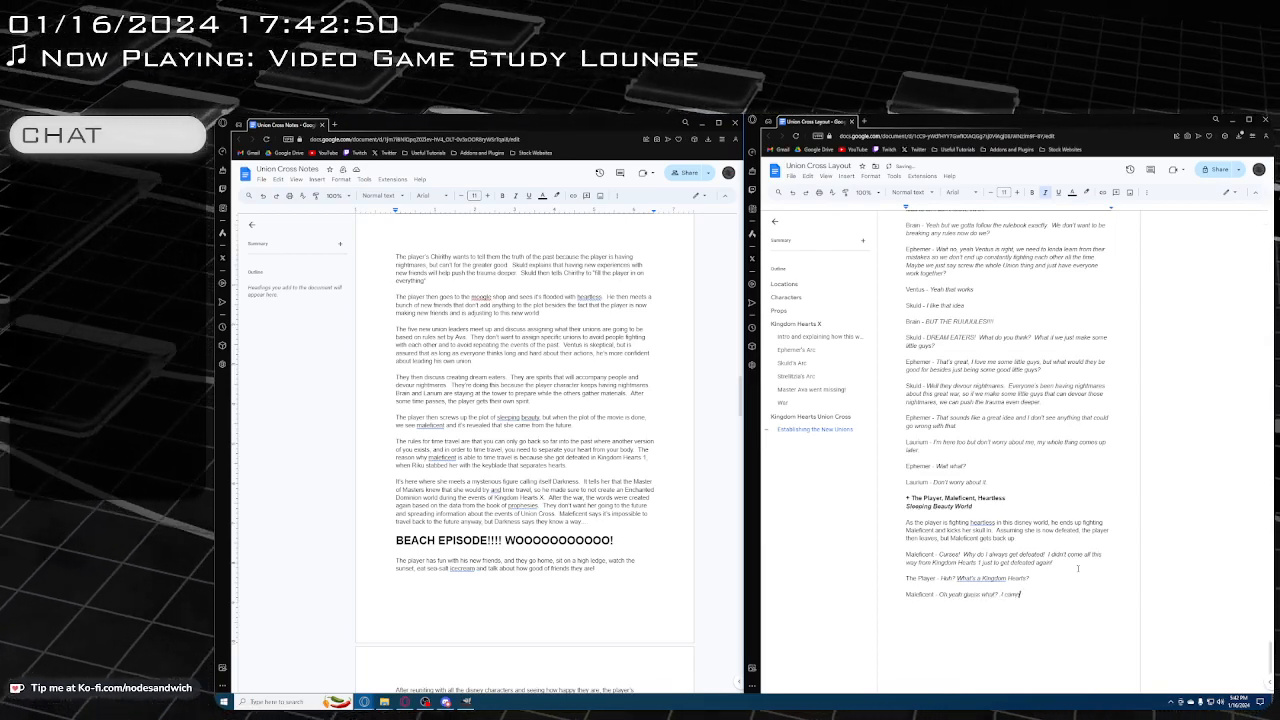
text( from the f)
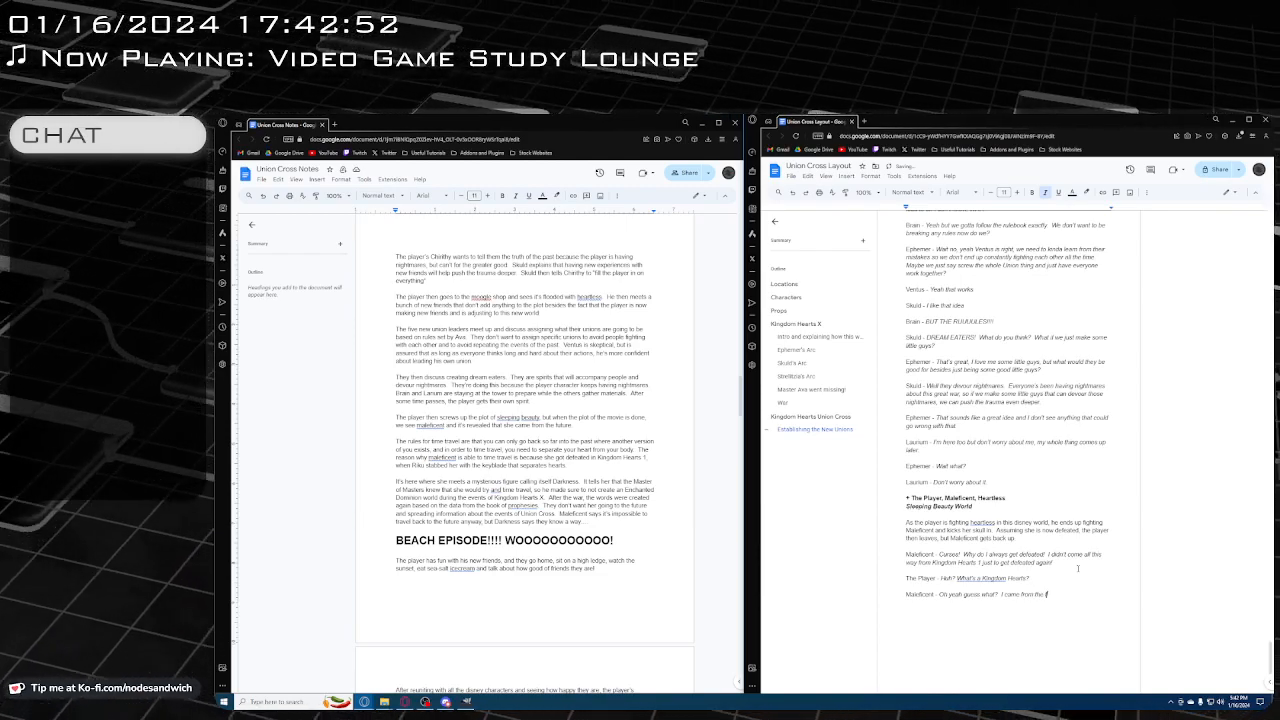
text(uture.)
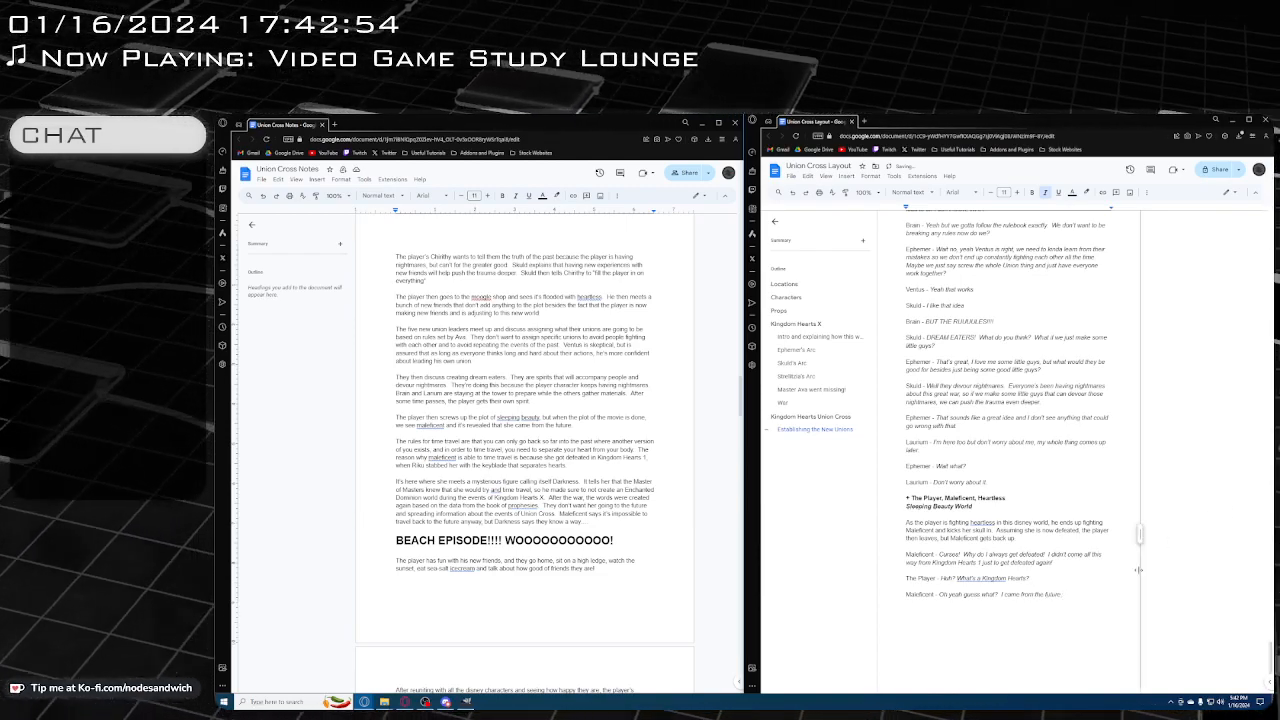
On "I came from the future.", post the comment "Show the scene from Kingdom Hearts 1 where Maleficent gets stabbed by Riku just before turning into the Dragon."
key(ctrl+shift+Left)
key(ctrl+shift+Left)
key(ctrl+shift+Left)
key(ctrl+shift+Left)
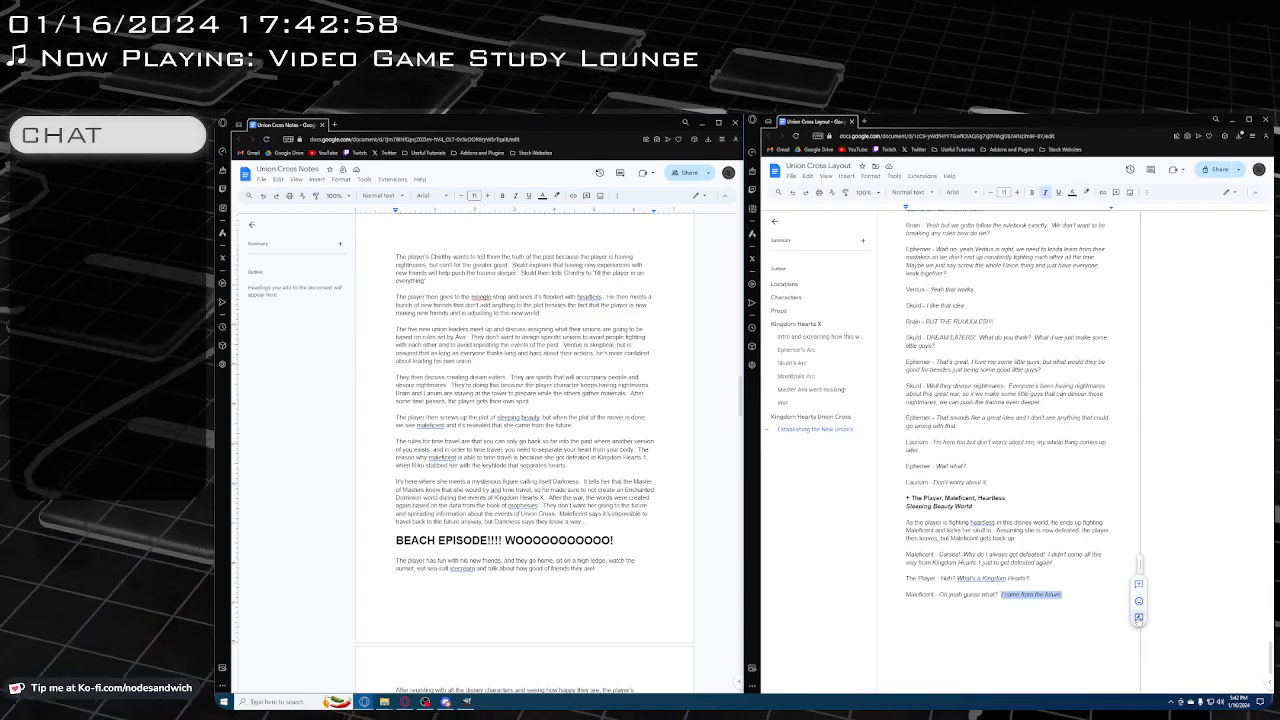
click(1138, 585)
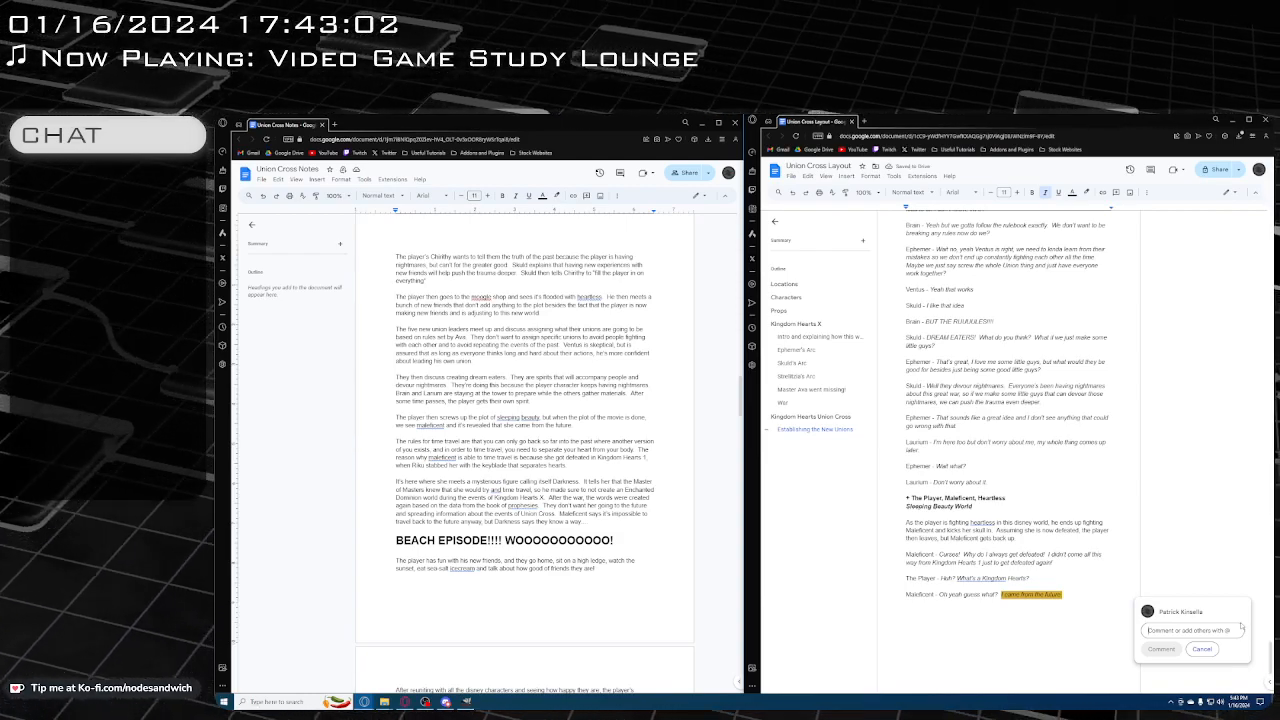
text(Sho)
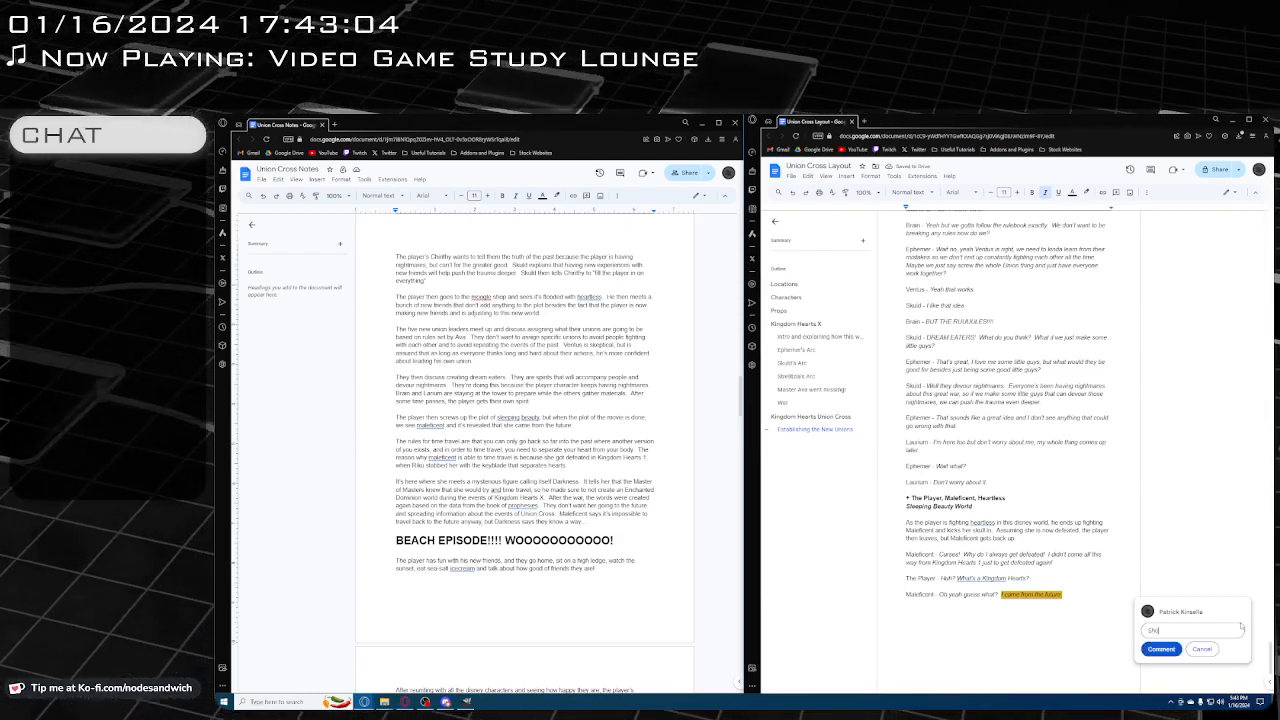
text(w thi)
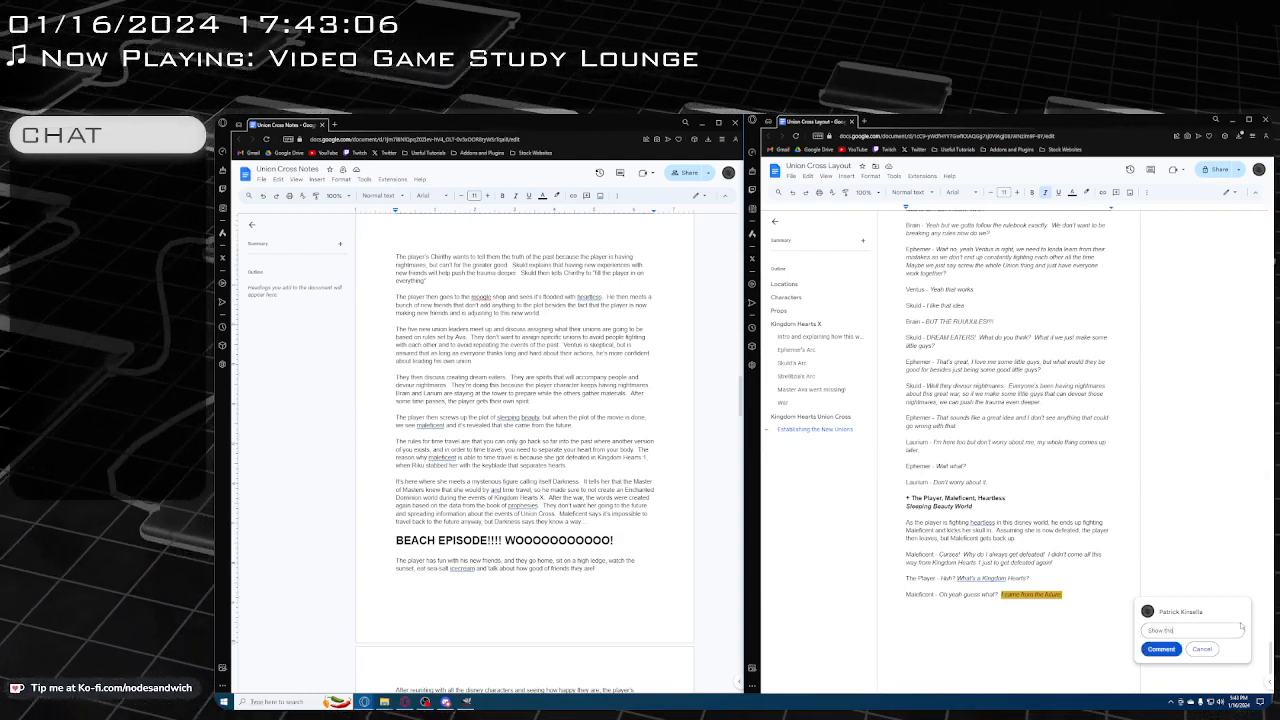
text( scene from K)
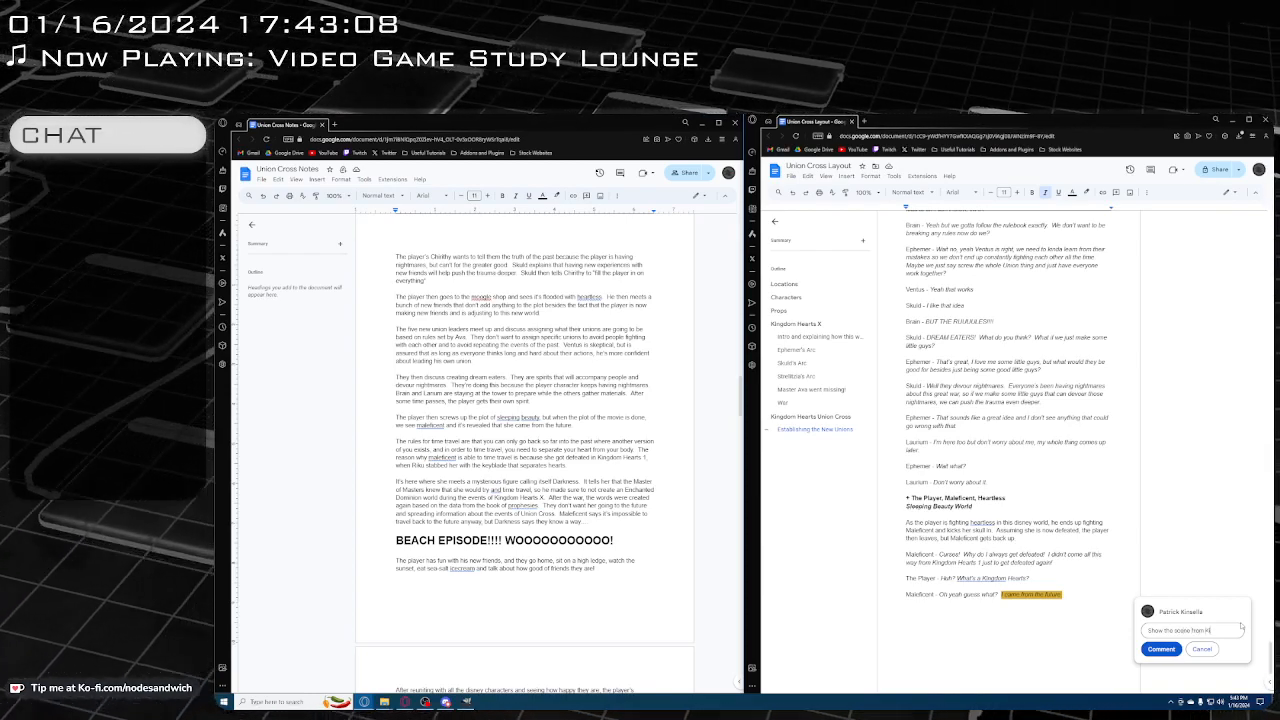
text(arts?)
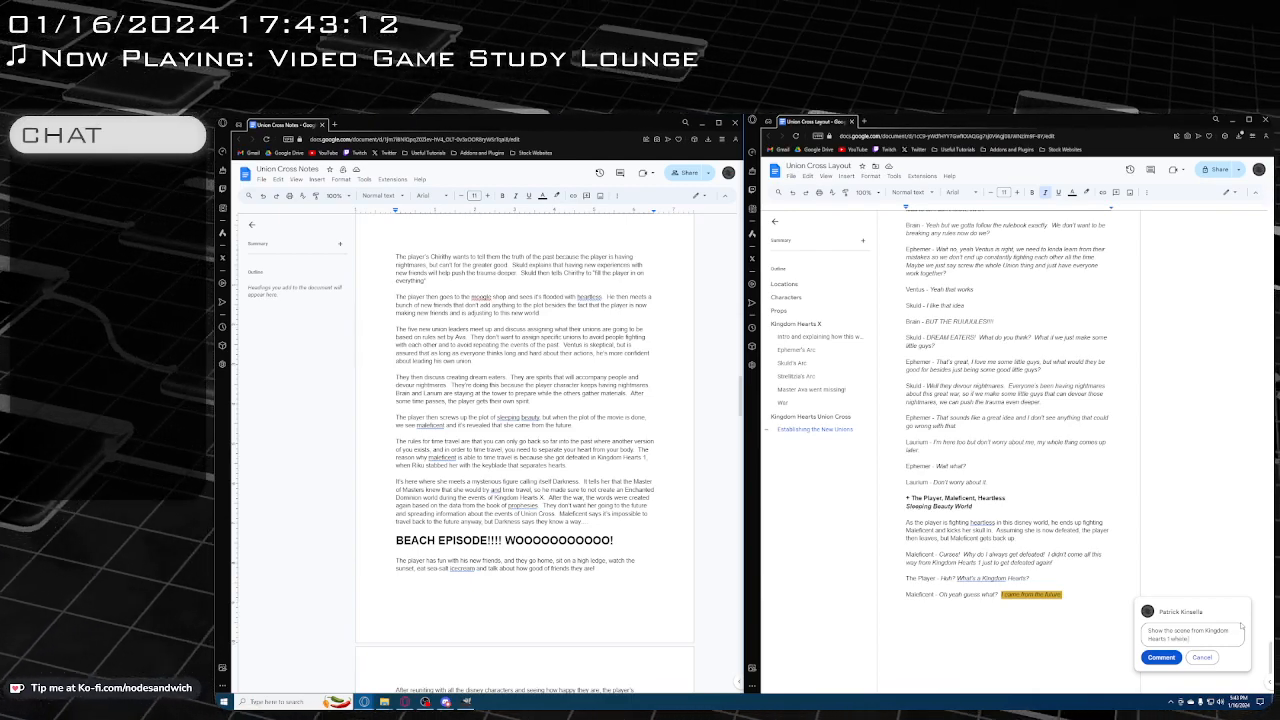
text(icen)
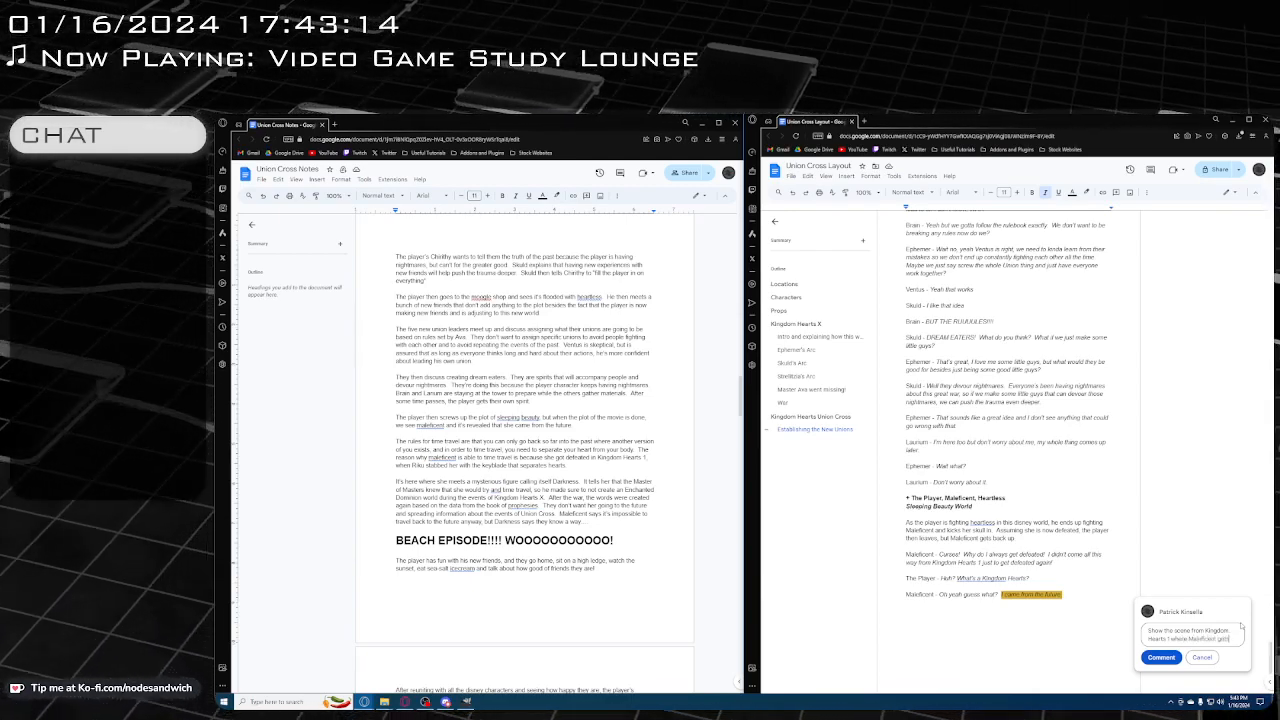
text(t gets stabbed by)
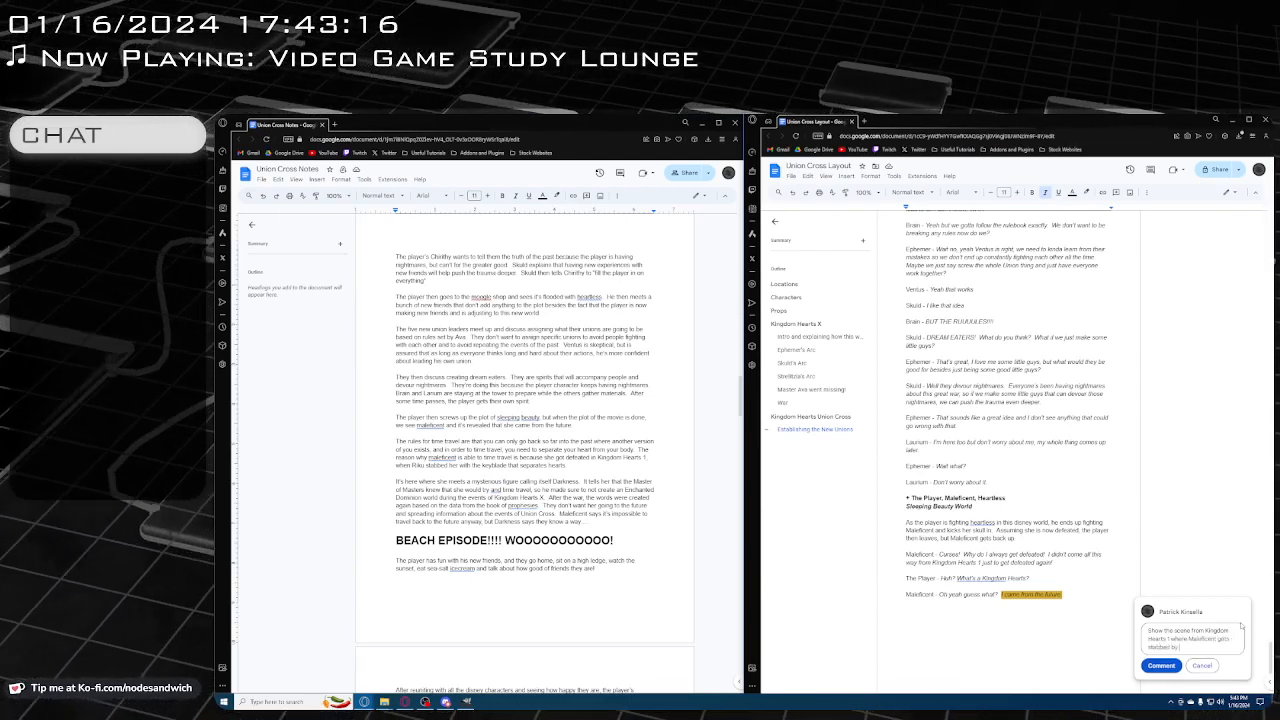
text( Ruk)
key(BackSpace)
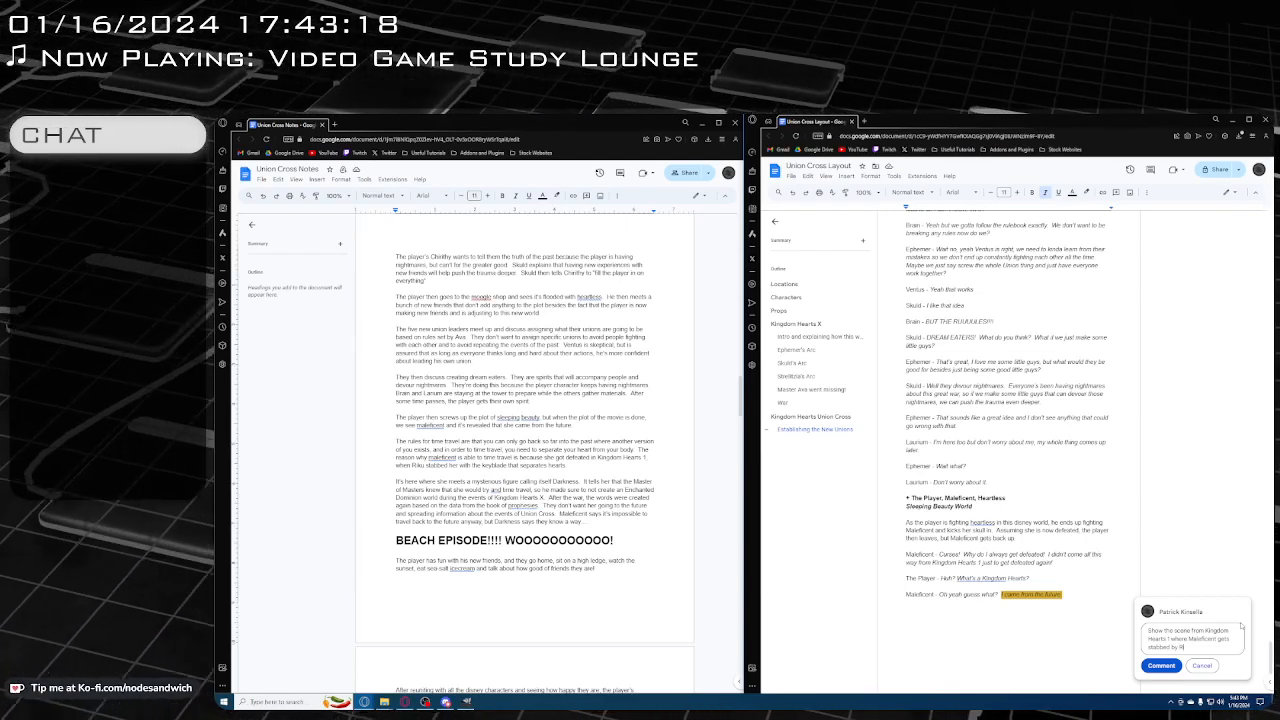
text(iku just be)
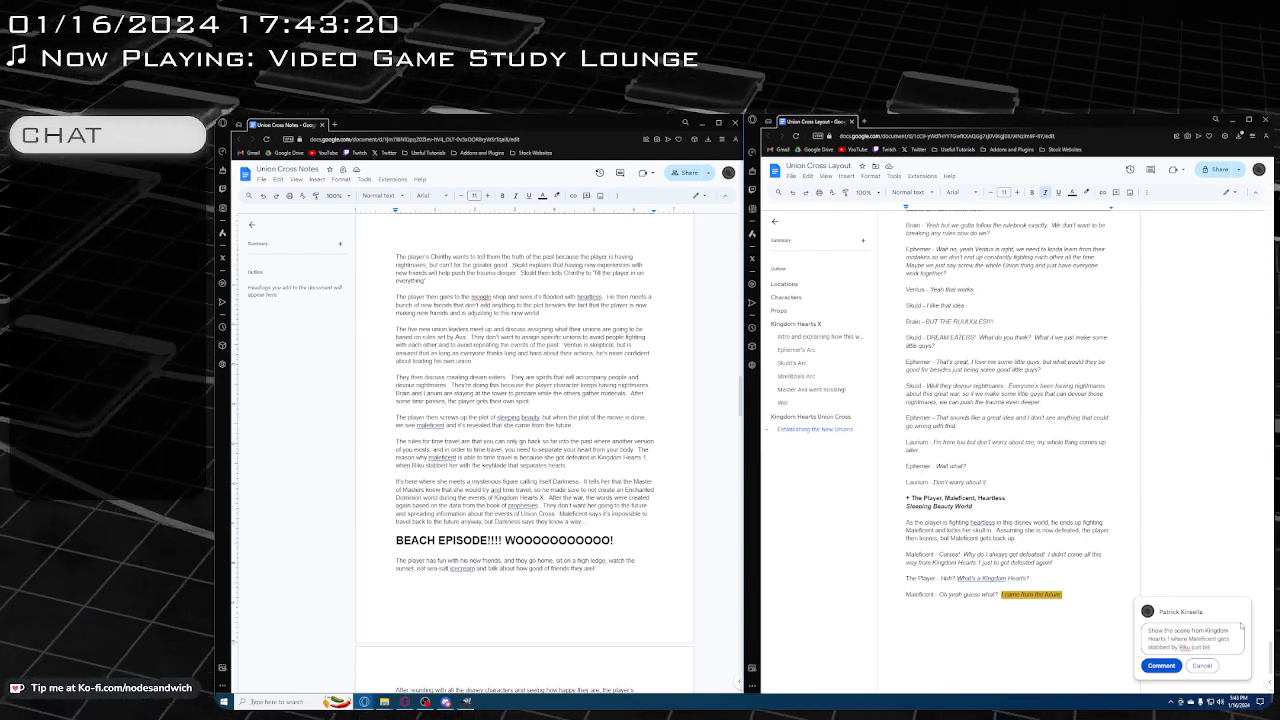
text(fore turning into)
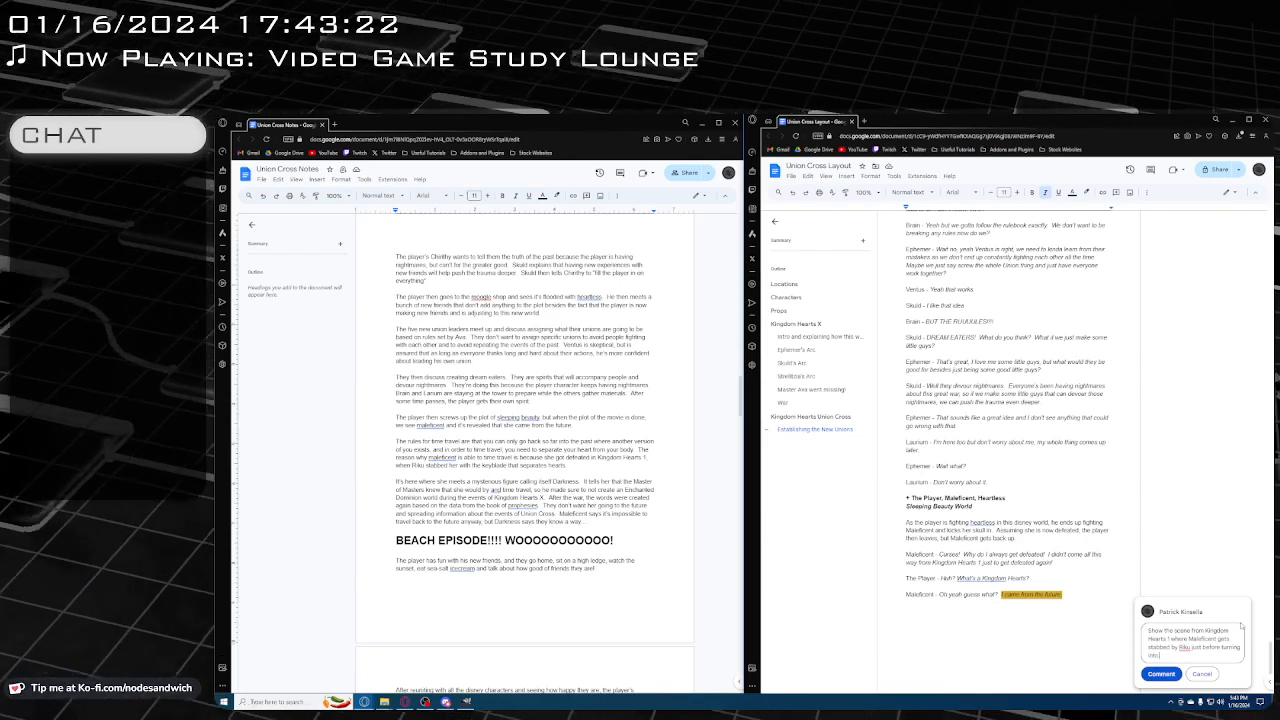
text( the Dragons)
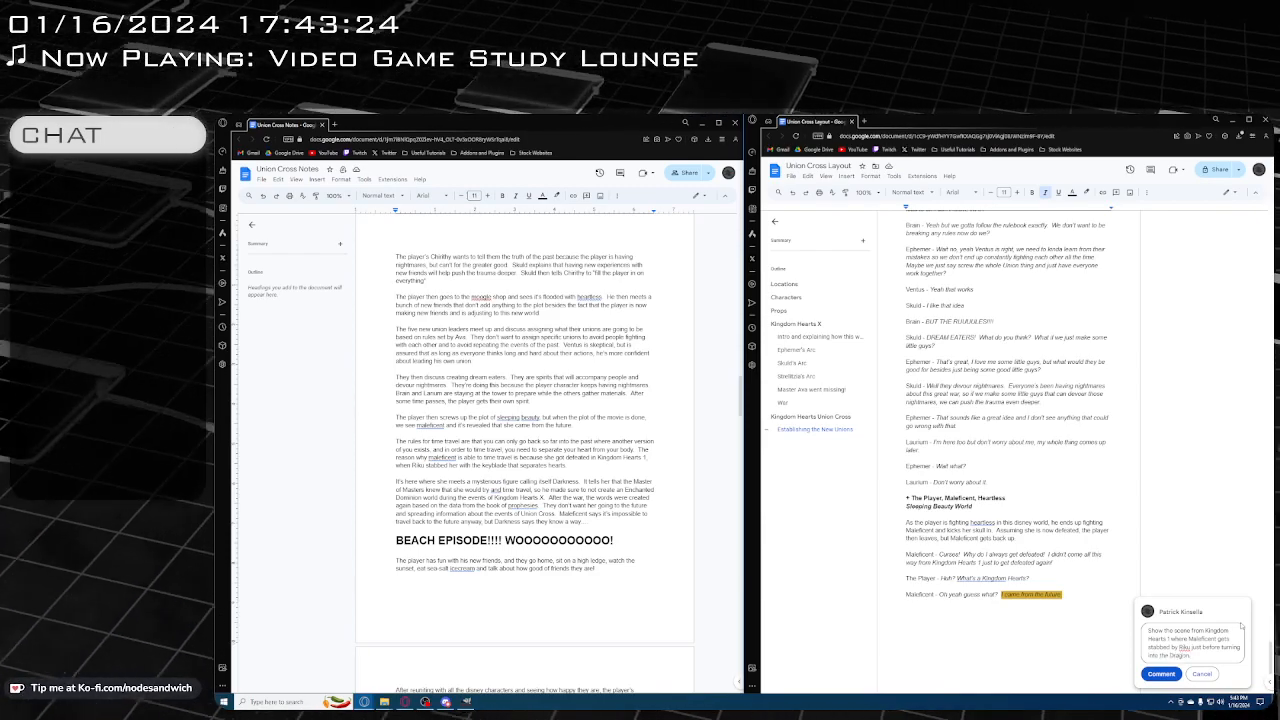
click(1161, 673)
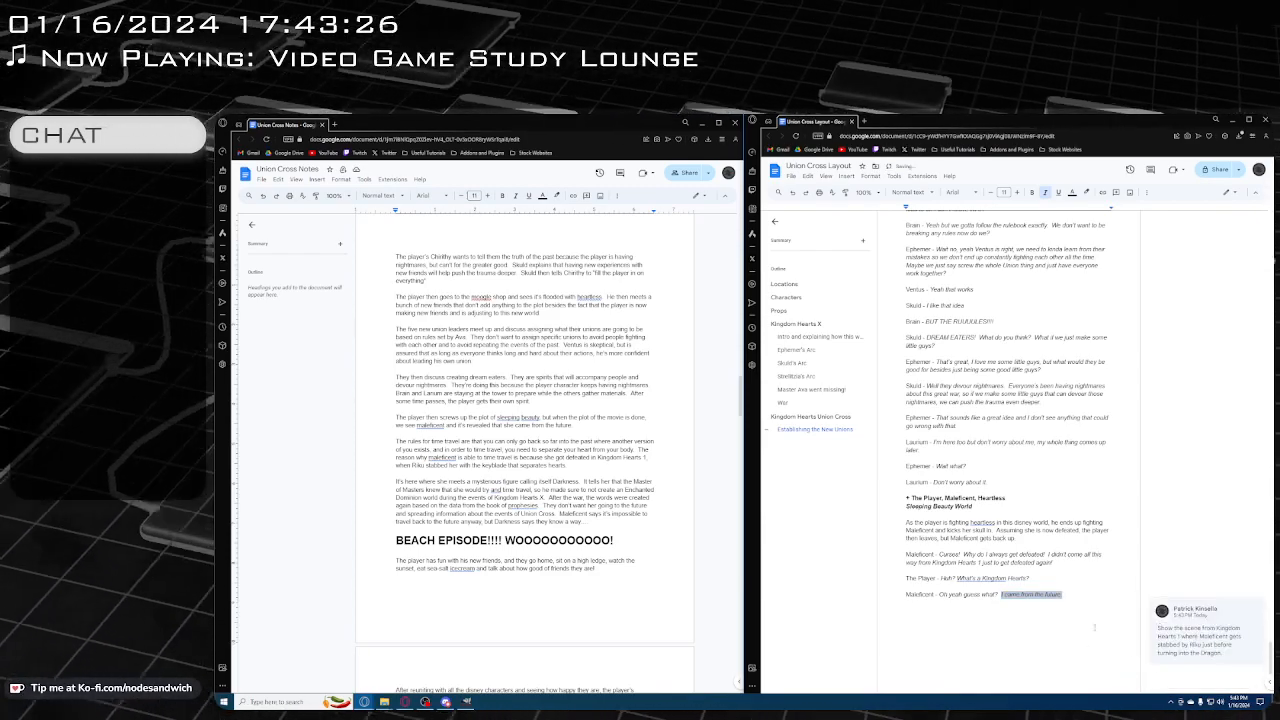
Below Maleficent's answer, add the reply "The Player - Huh? Oh, that's neat." with a plain name and italic dialogue
scroll(1100, 600, down, 1)
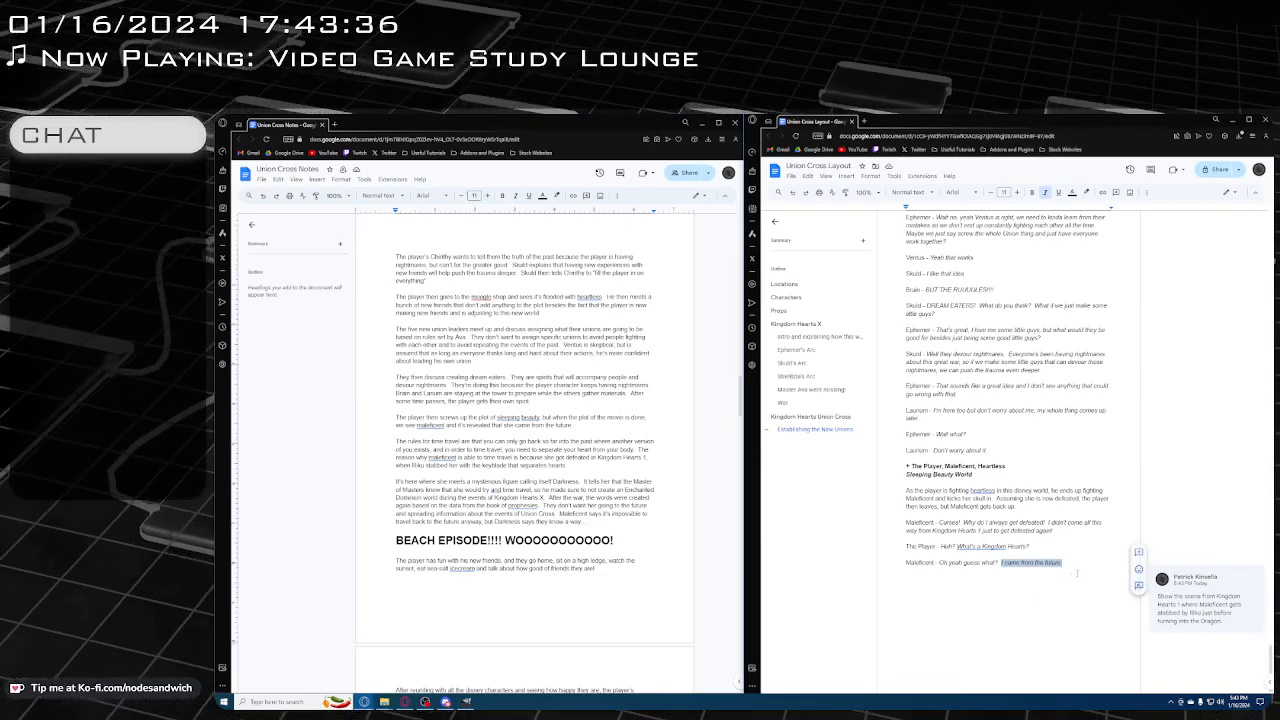
click(1078, 573)
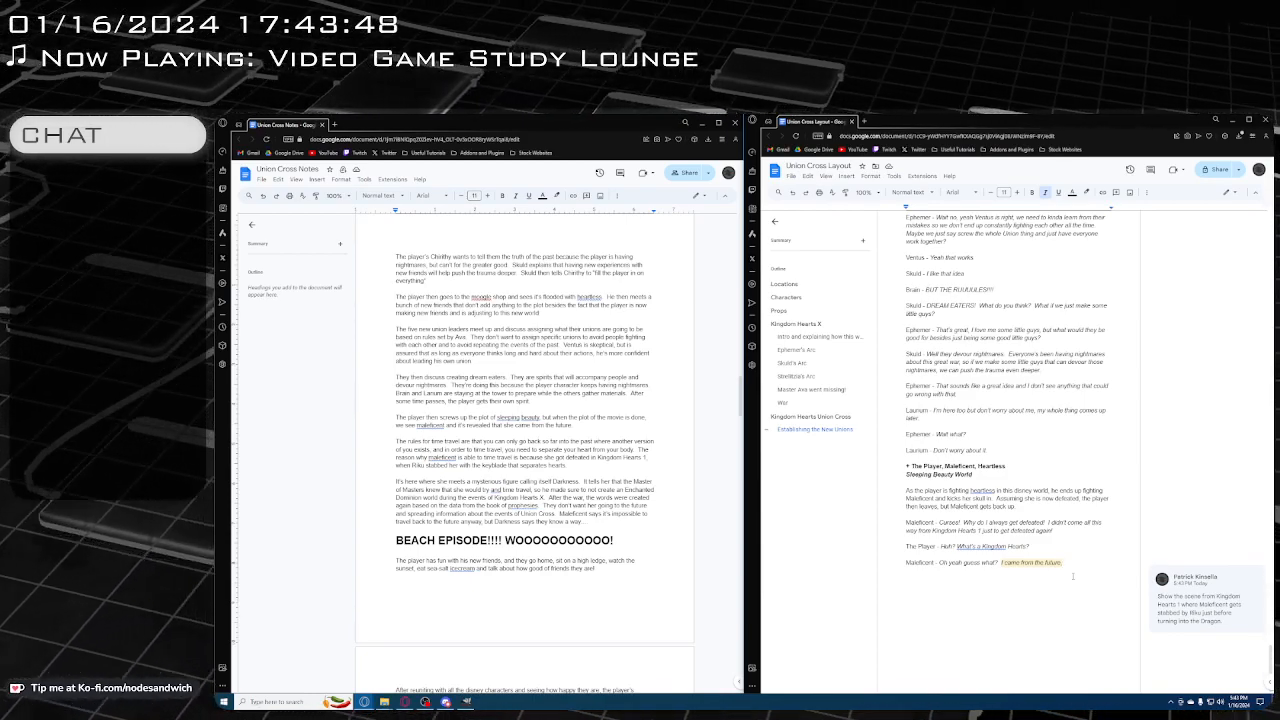
key(Return)
text(T)
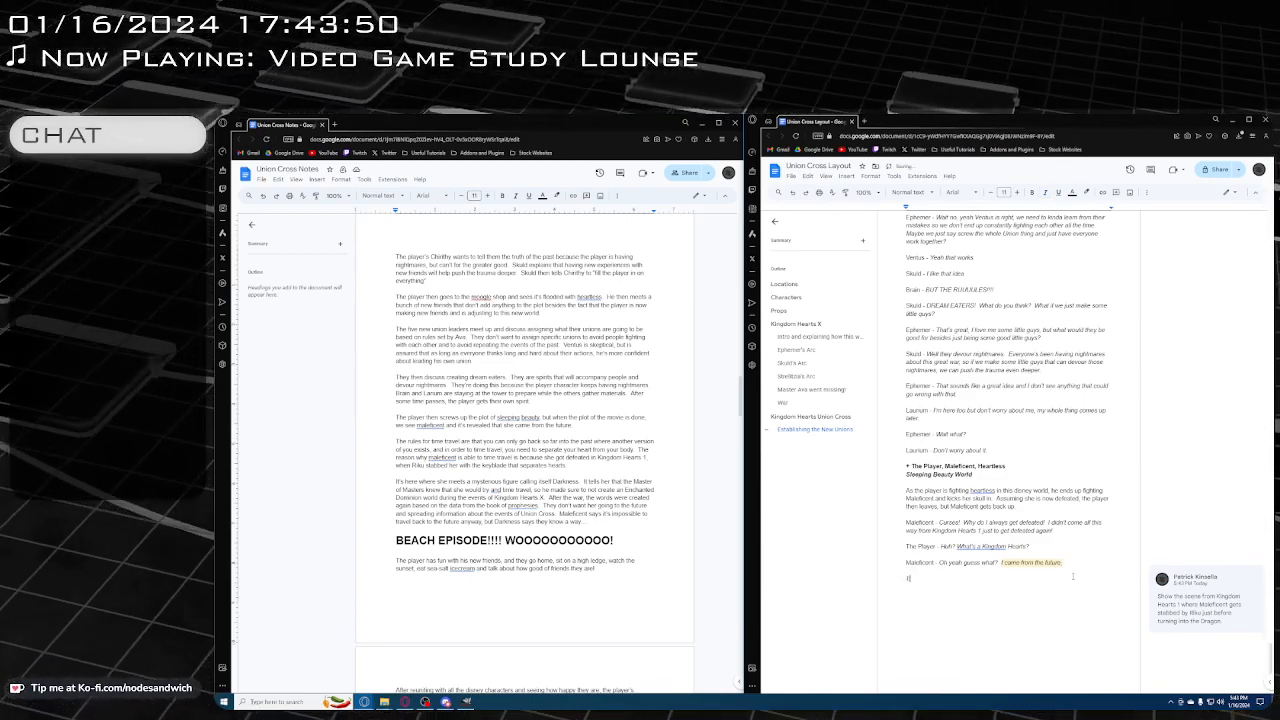
text(he Player -)
key(ctrl+i)
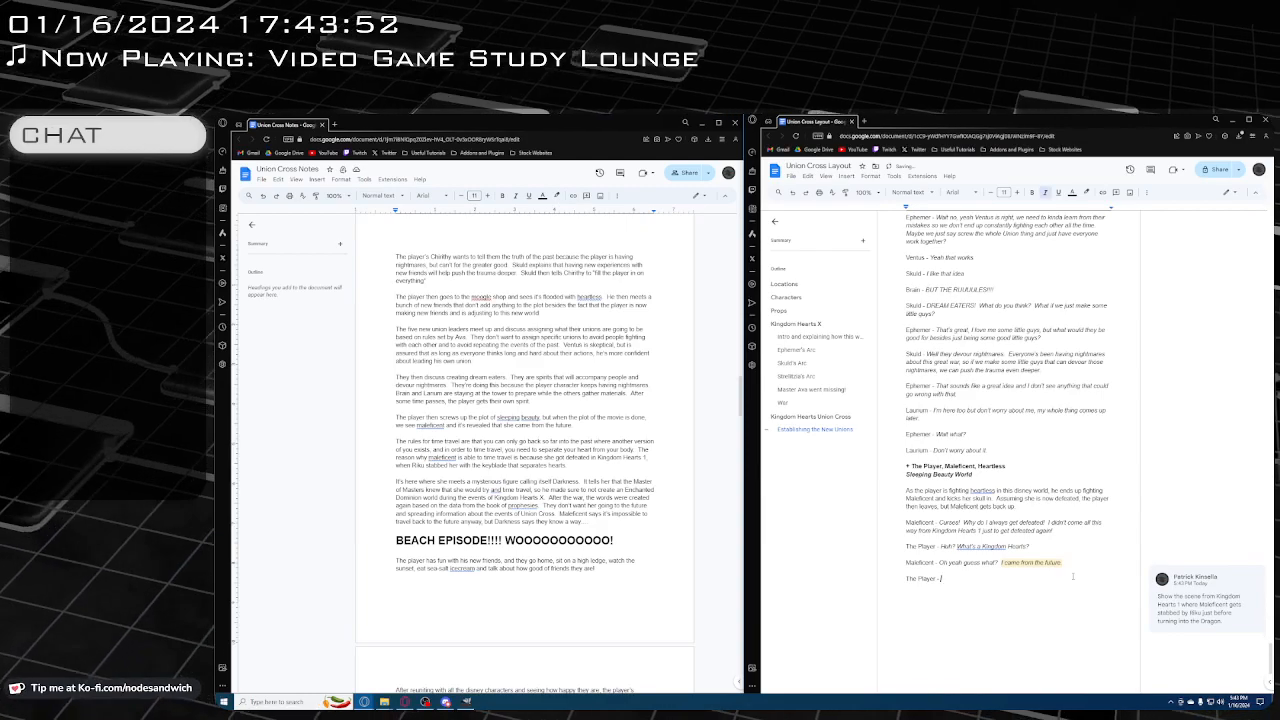
text(Hhuh)
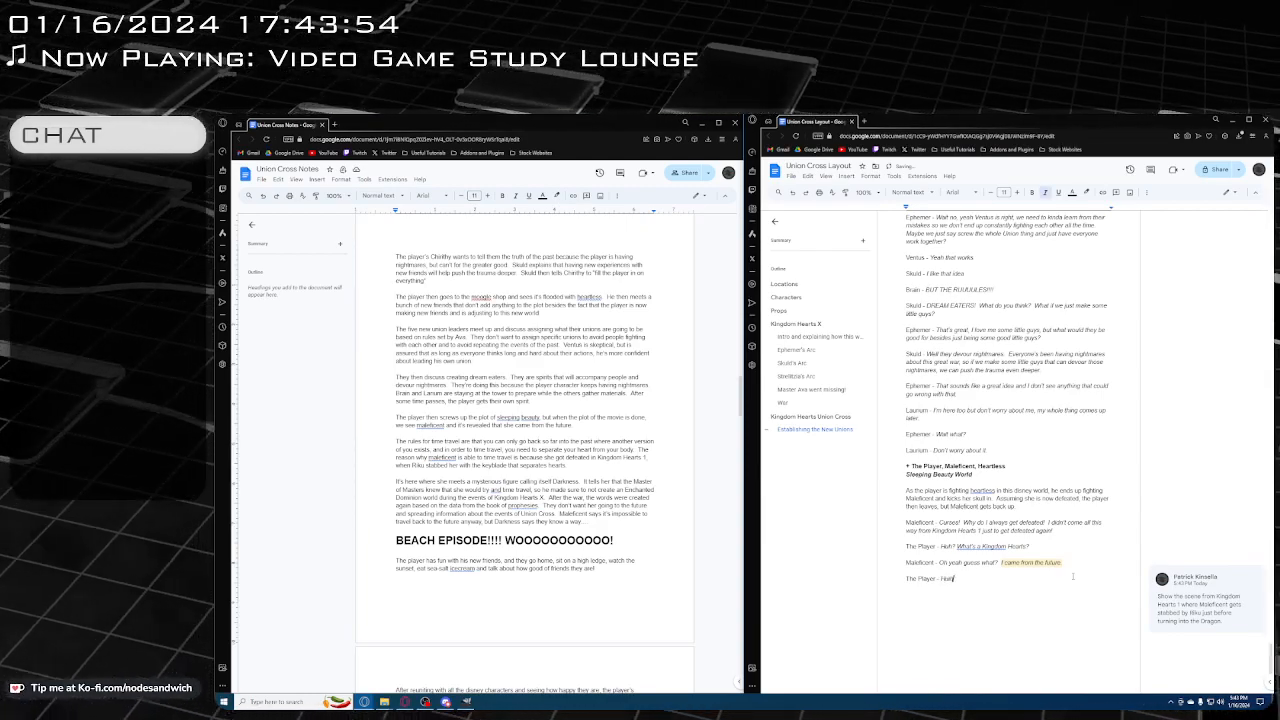
key(BackSpace)
key(BackSpace)
key(BackSpace)
text(uh? )
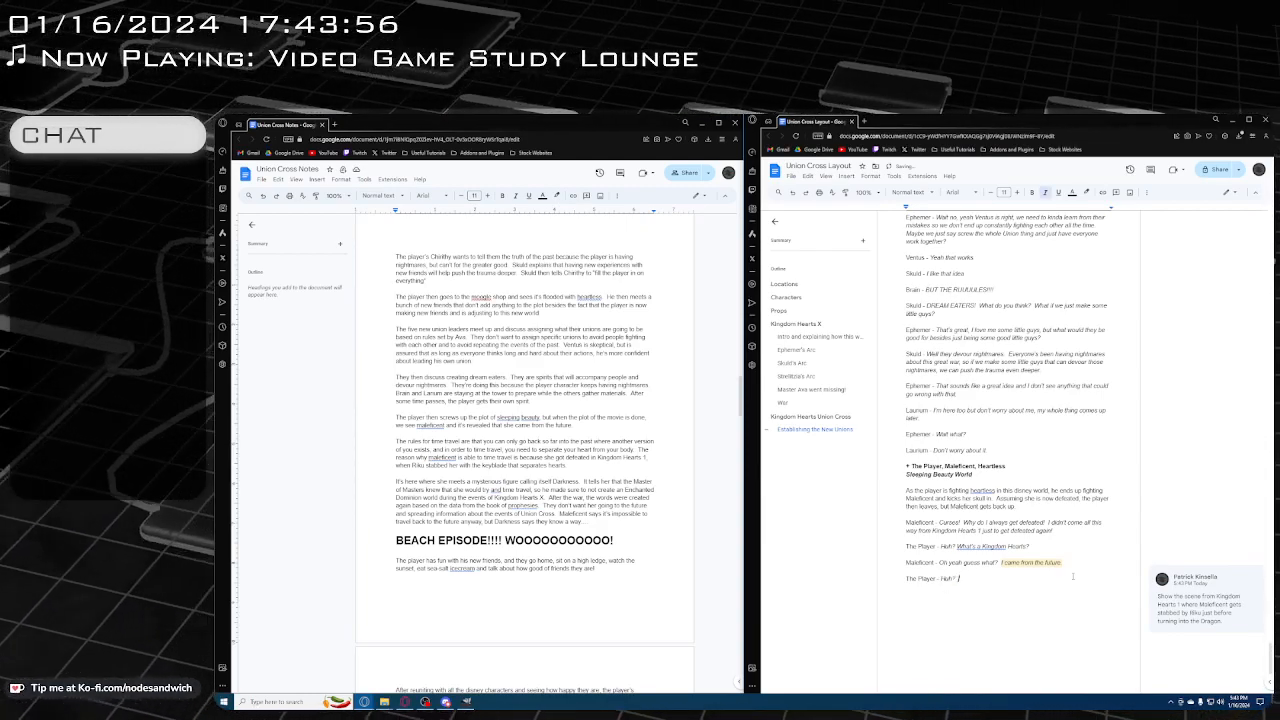
text(COh, that's new)
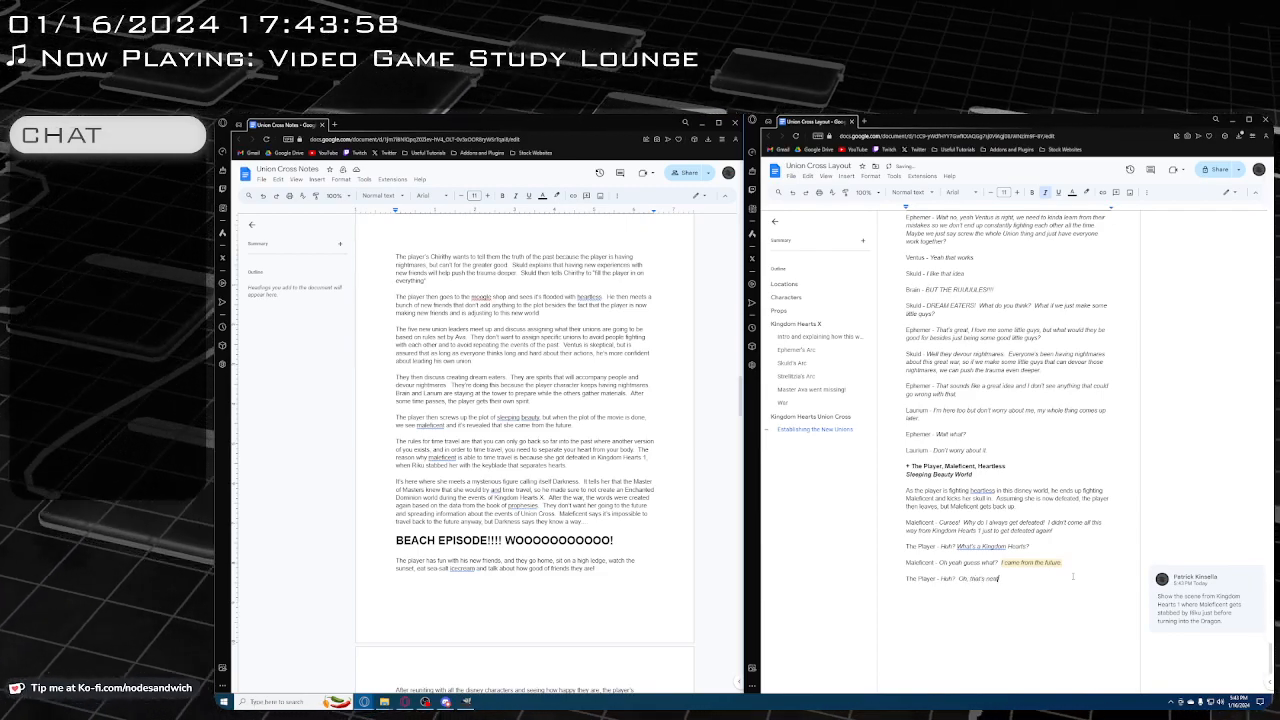
text(.)
Add the plain, non-italic stage direction "The Player then actually leaves." below the Player's reply
key(Return)
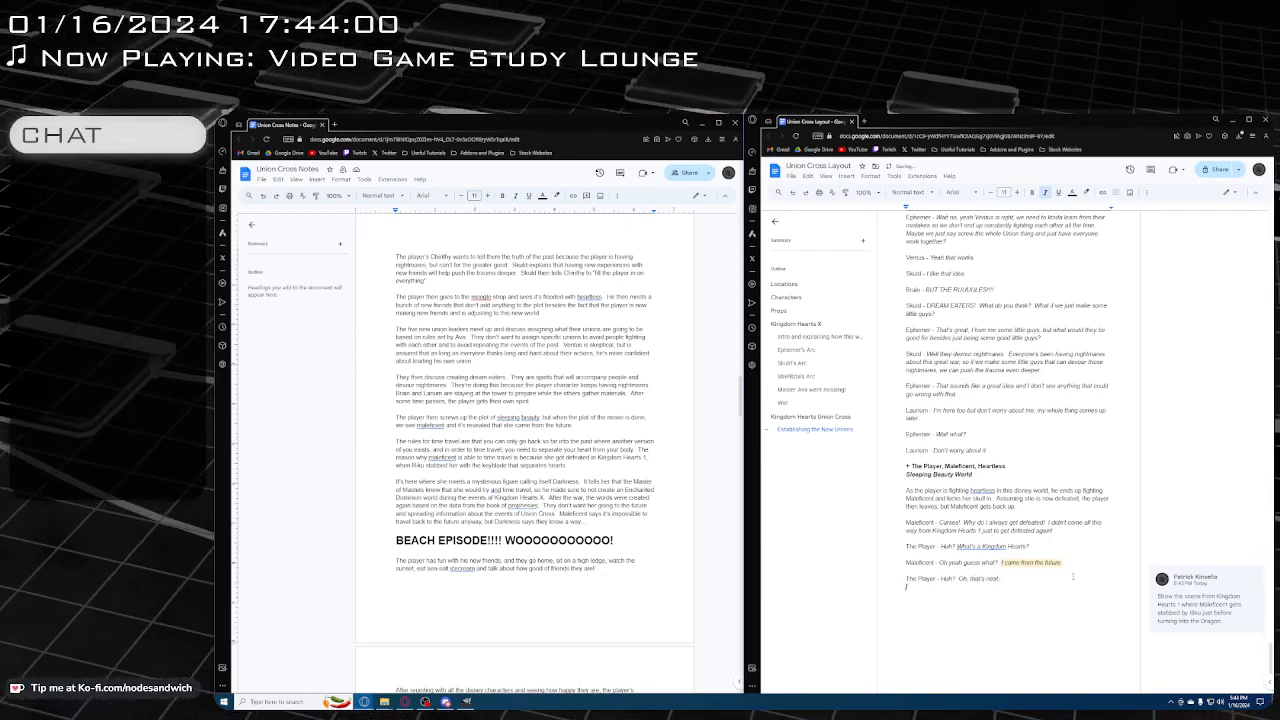
key(ctrl+i)
key(Return)
text(The)
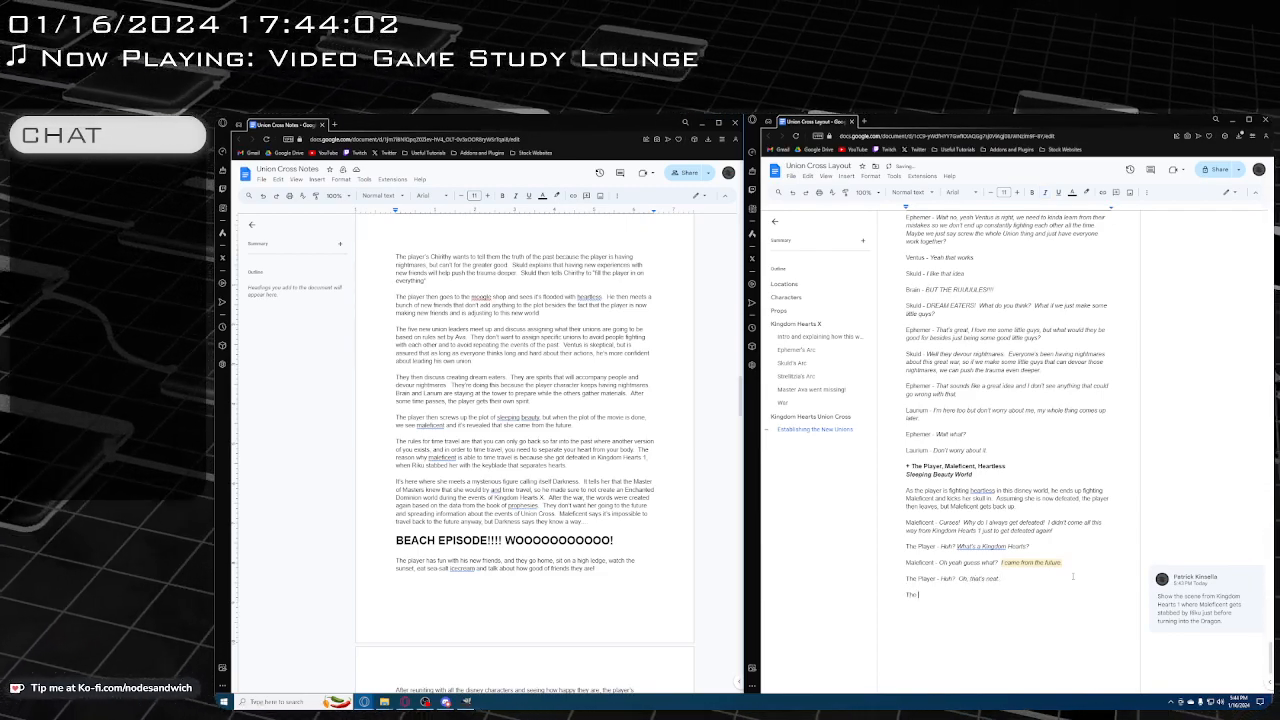
text( player)
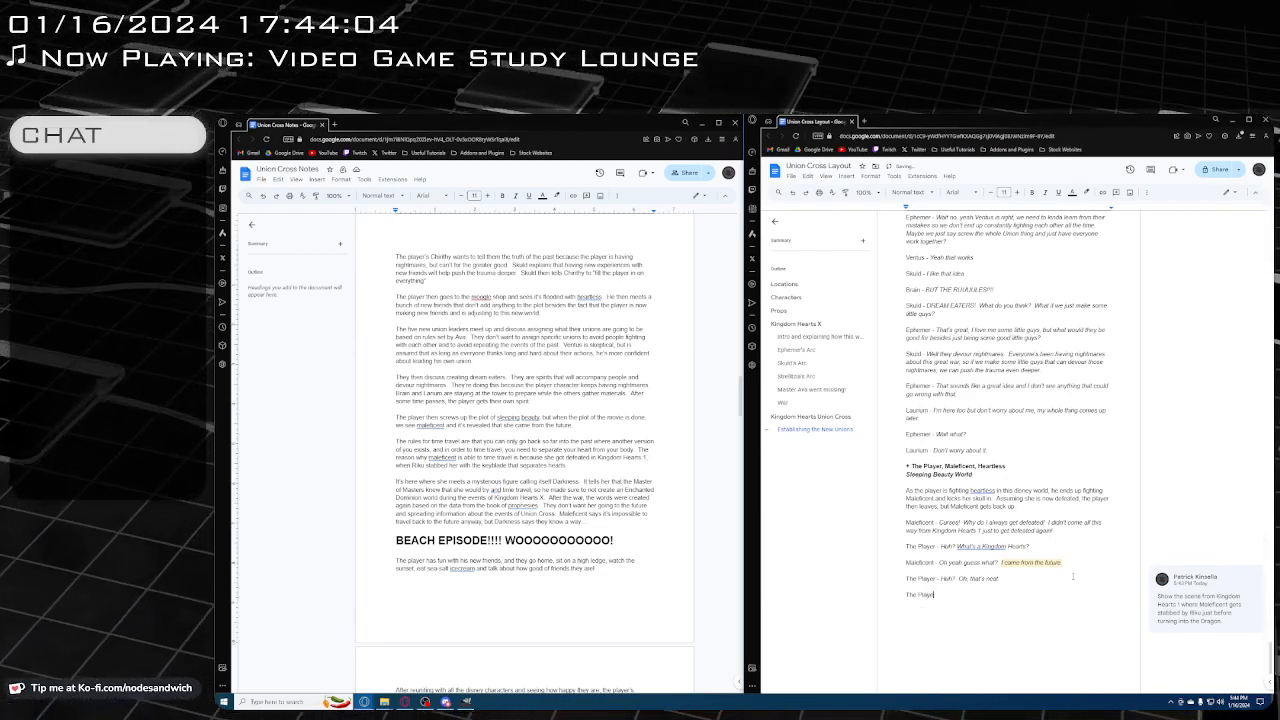
text( then actu)
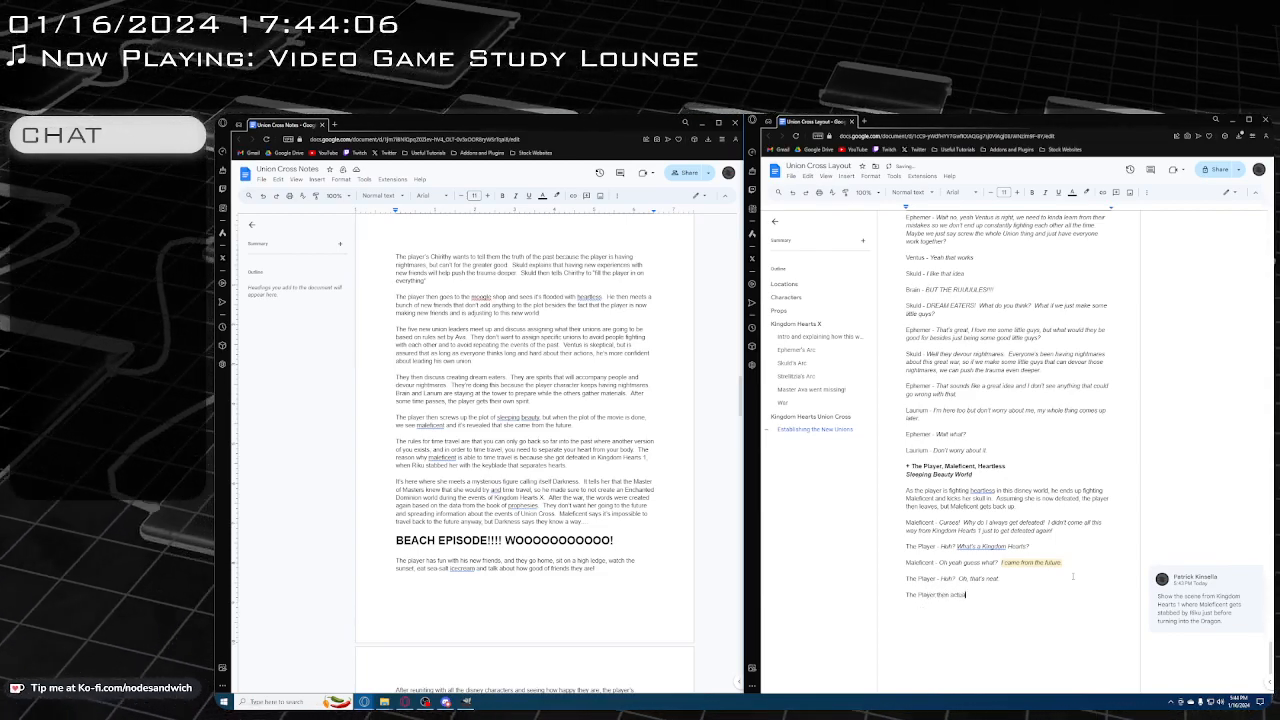
text(ally leaves )
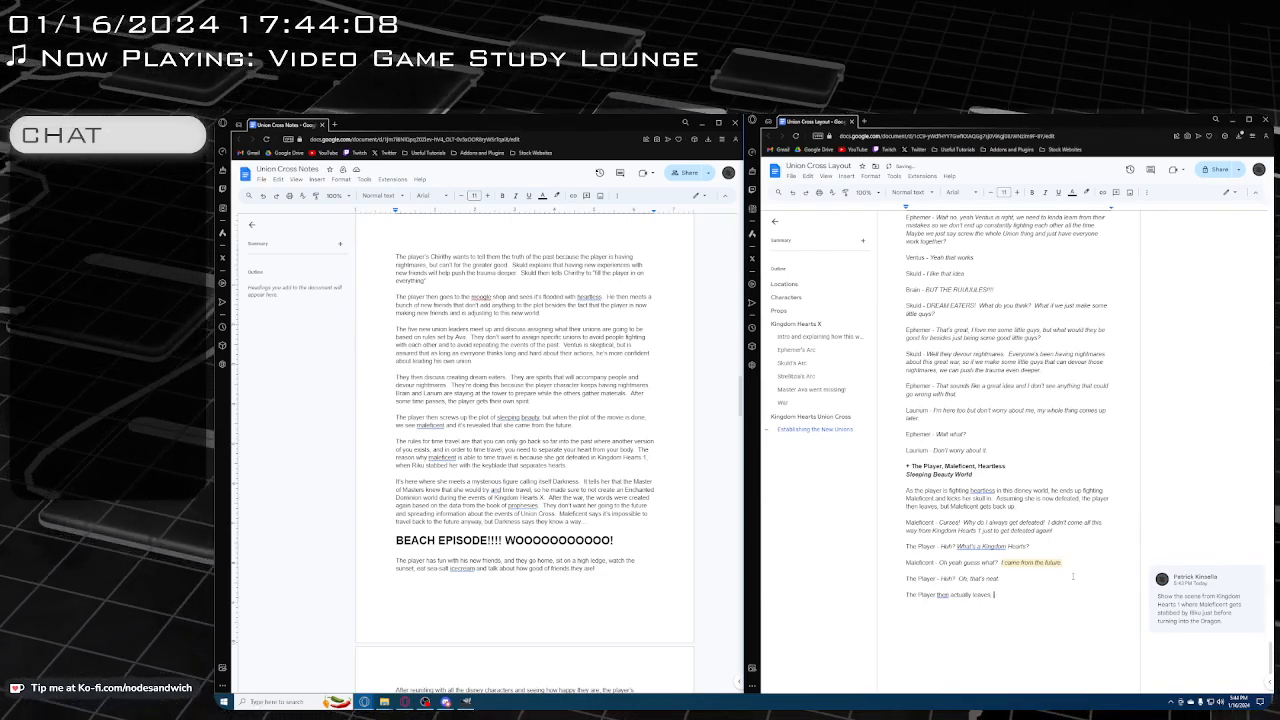
text(.)
Below the stage direction, add the bold exit line "- The Player" as ordinary text without a list bullet
key(Return)
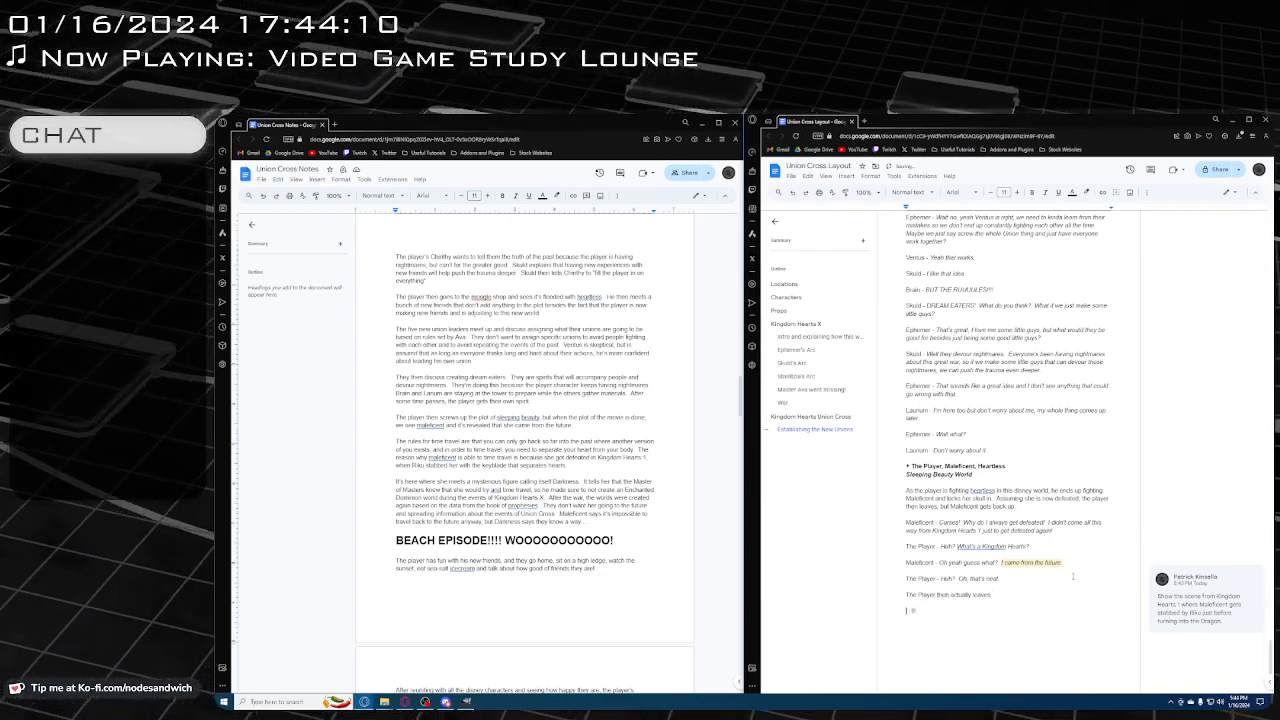
key(ctrl+b)
text(- TH)
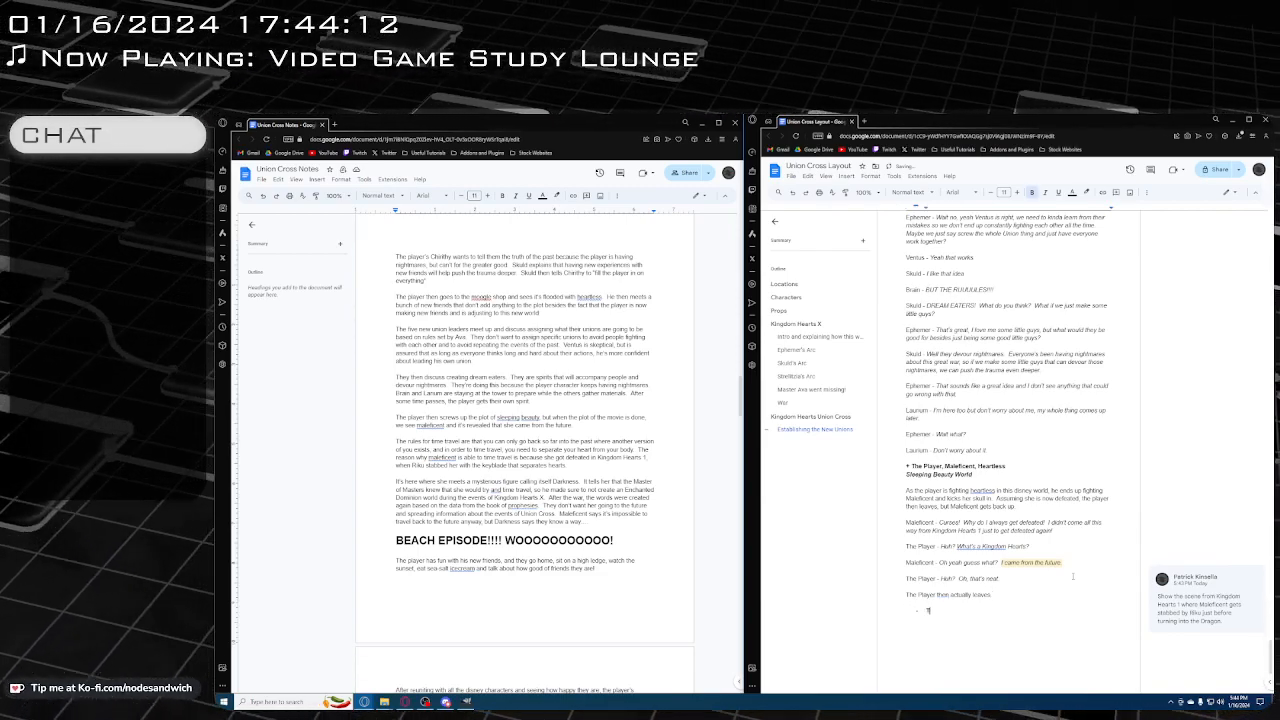
key(BackSpace)
key(BackSpace)
key(BackSpace)
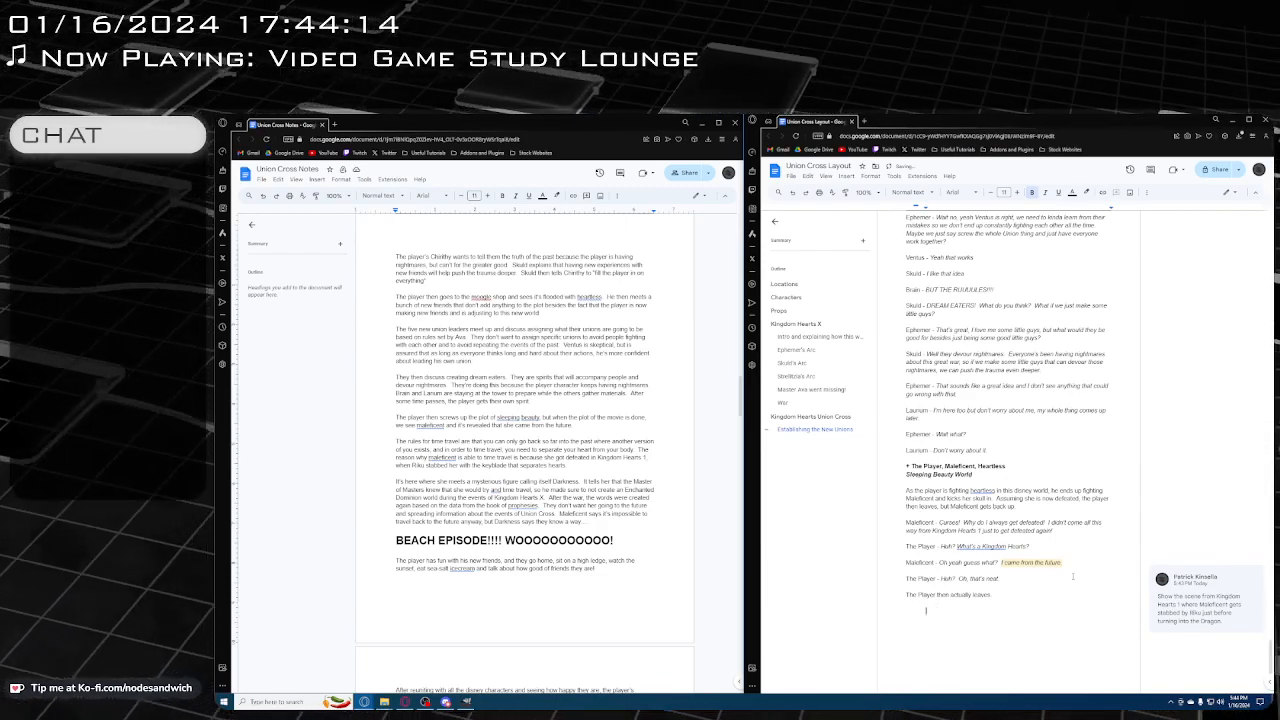
text(- The)
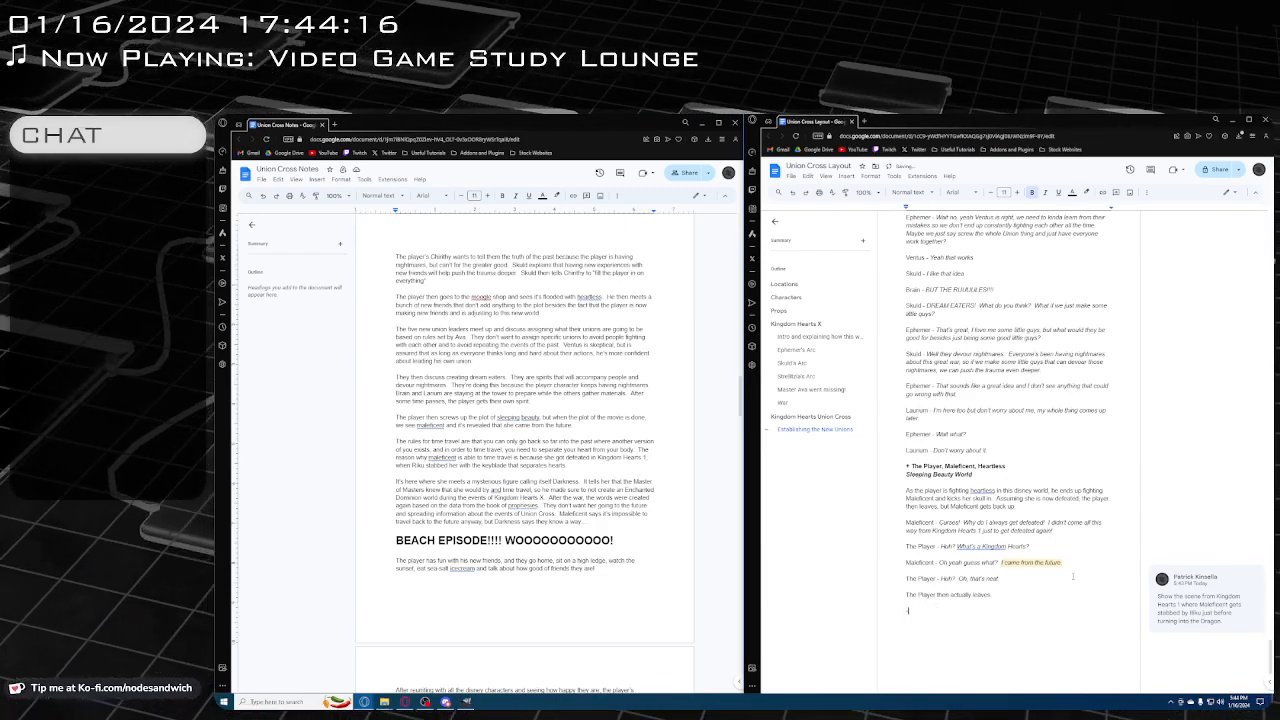
text( Player)
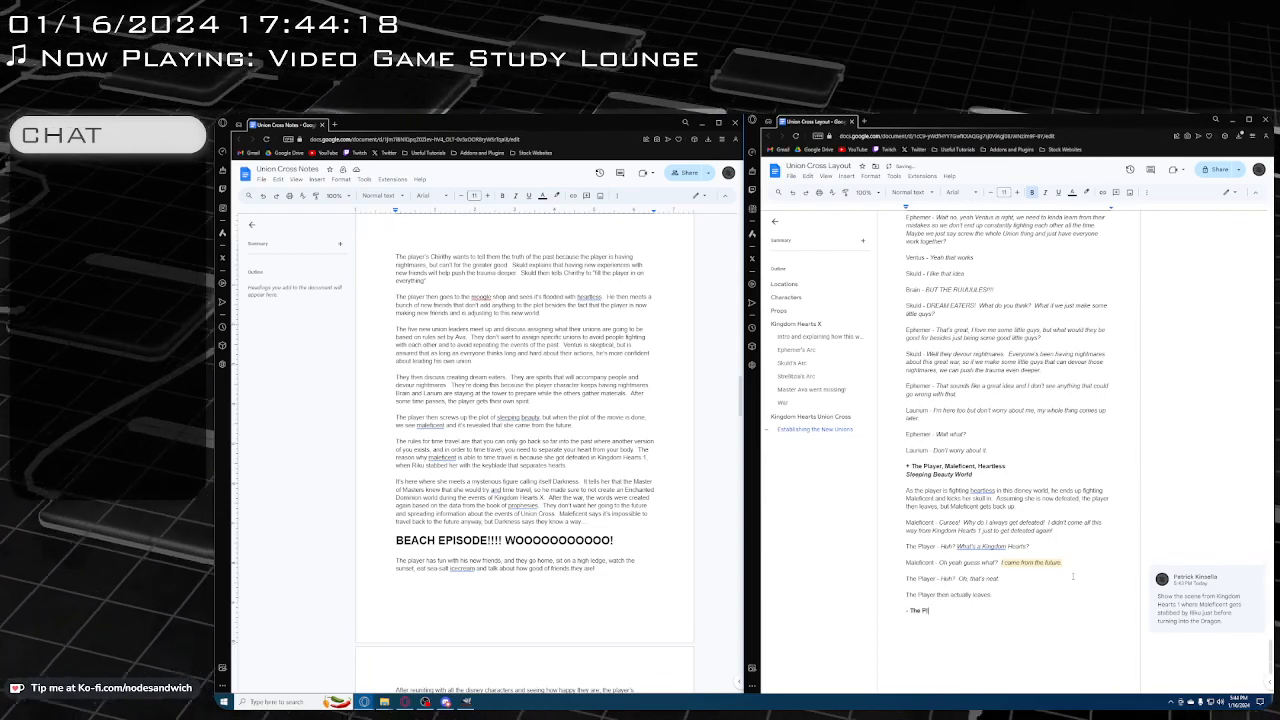
Below the exit line, start a plain narration paragraph with "Okay so in order to time travel in Kingdom Hearts,"
key(Return)
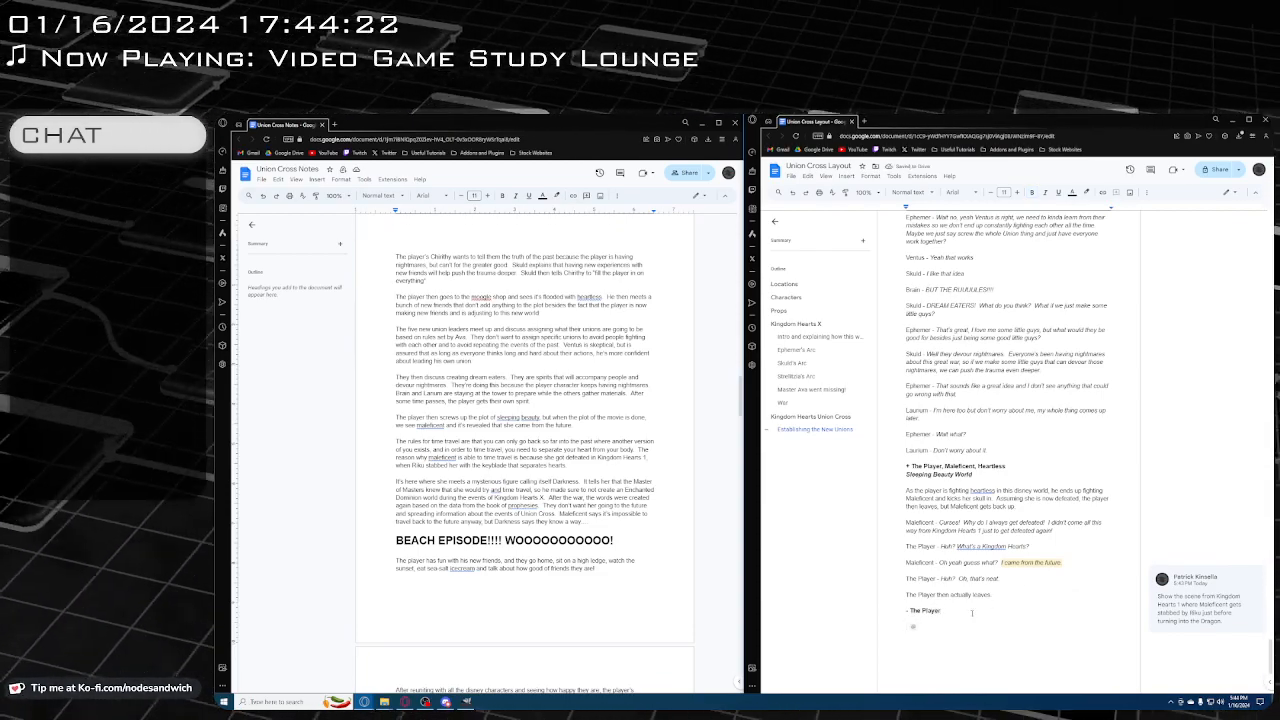
scroll(972, 611, down, 2)
click(969, 547)
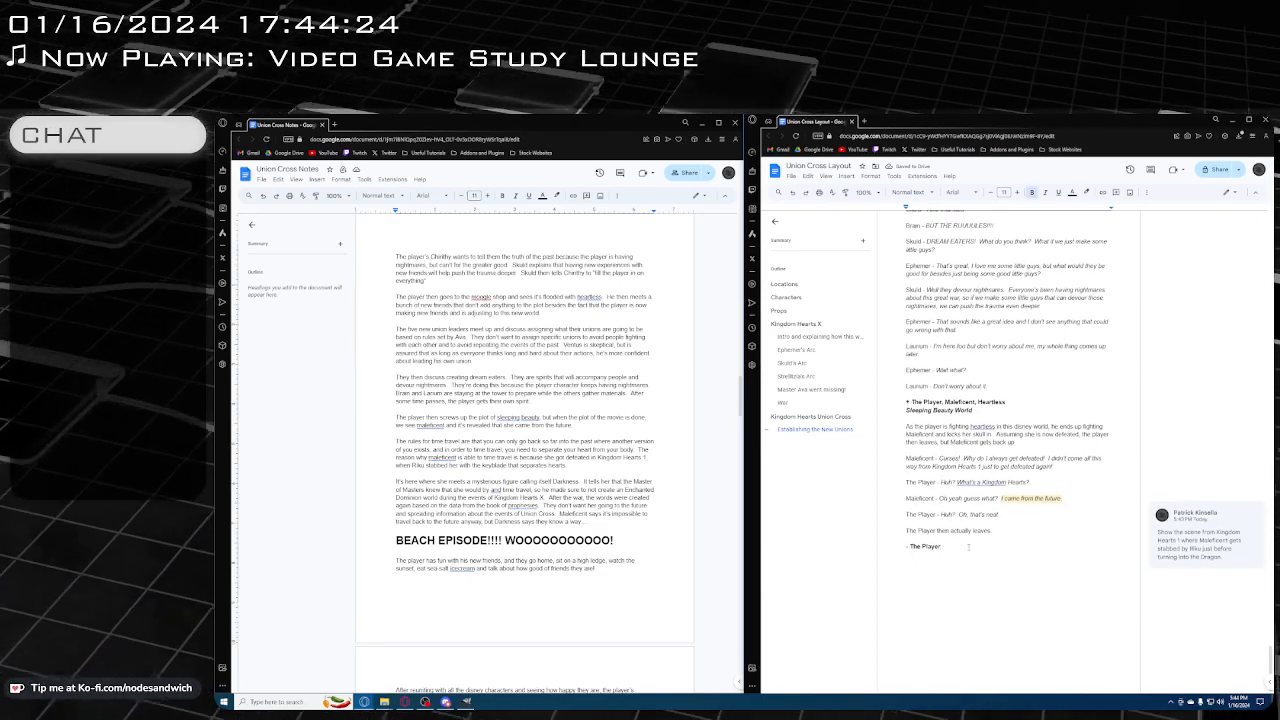
click(955, 579)
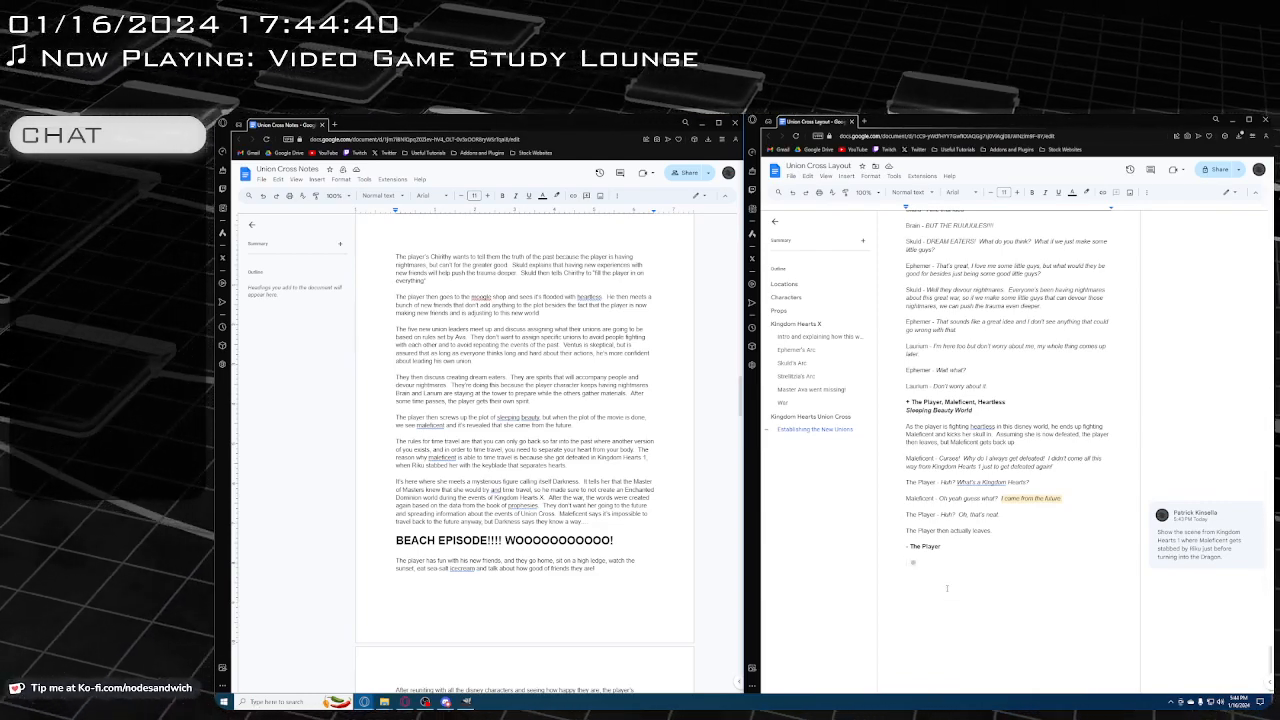
text(Okay)
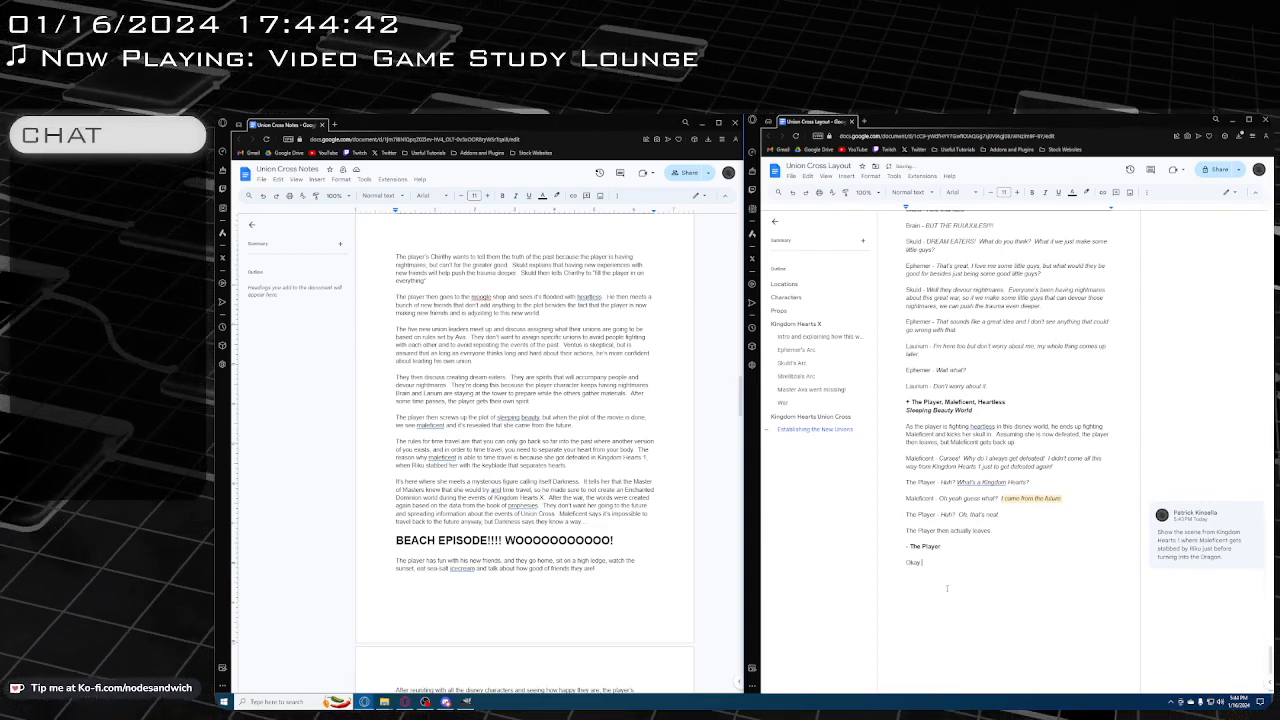
text( so in or)
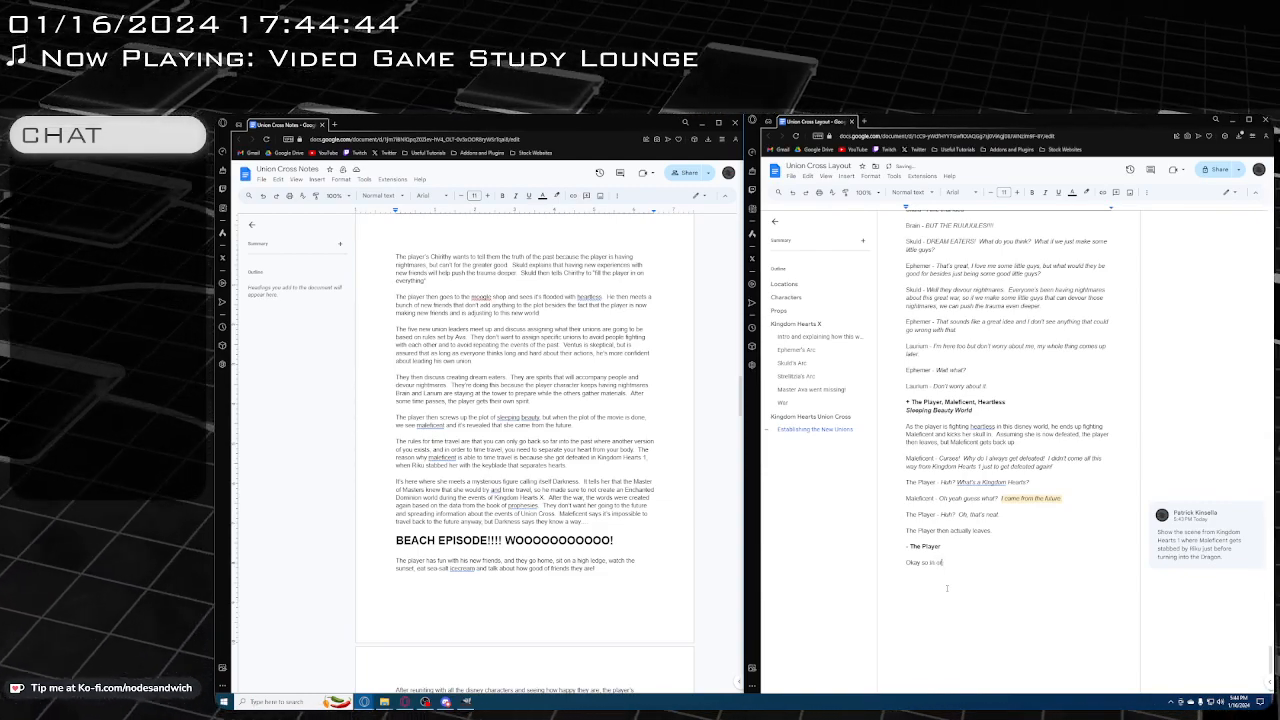
text(der fo time t)
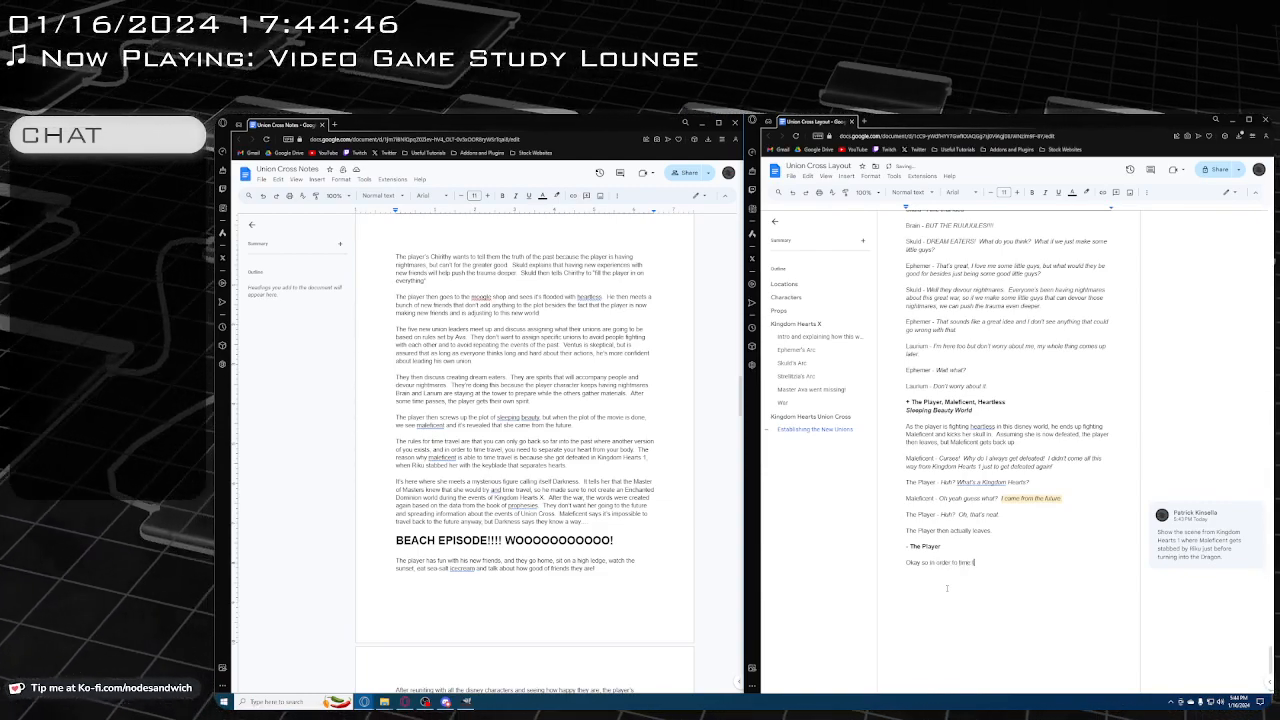
text(ravel in King)
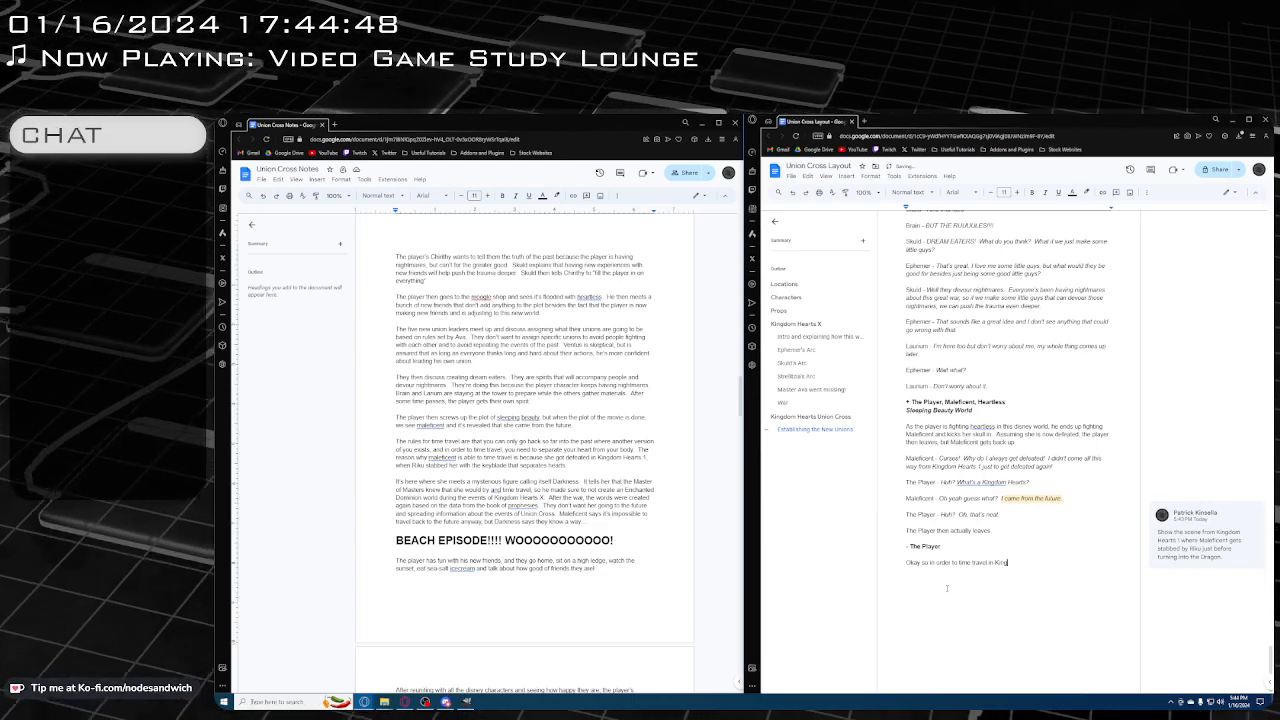
text(dom Hearts)
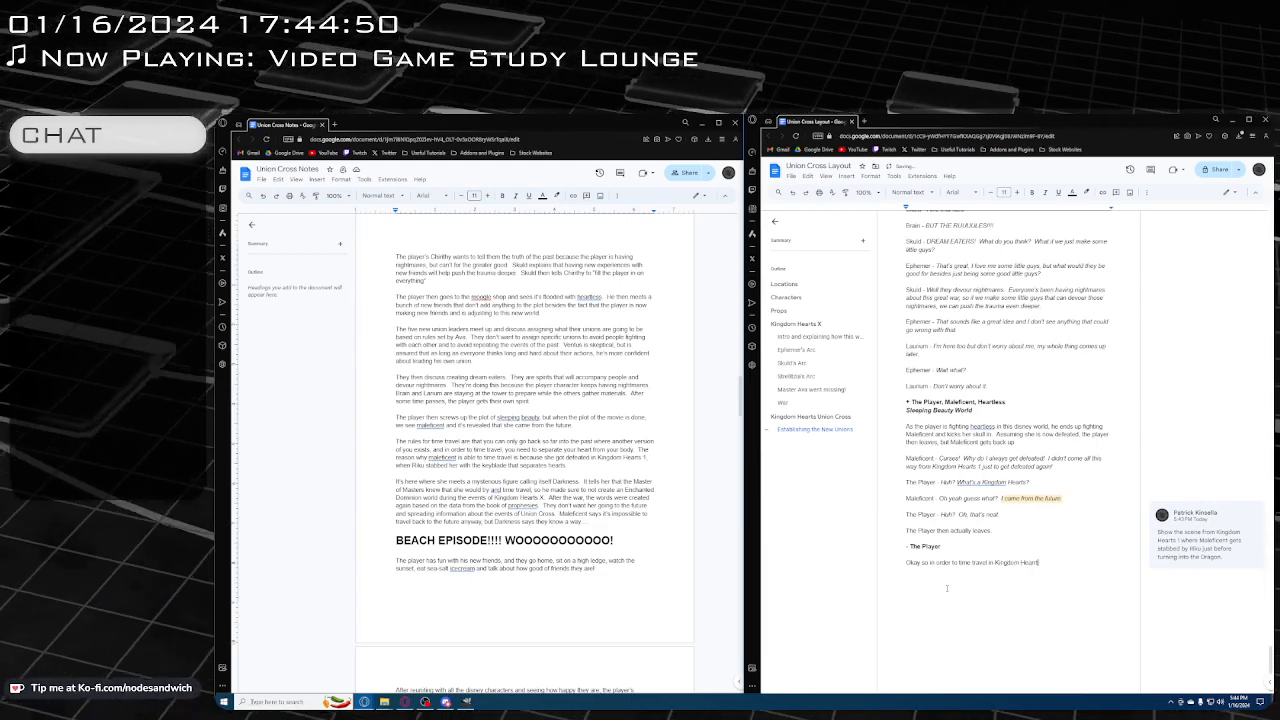
text(,)
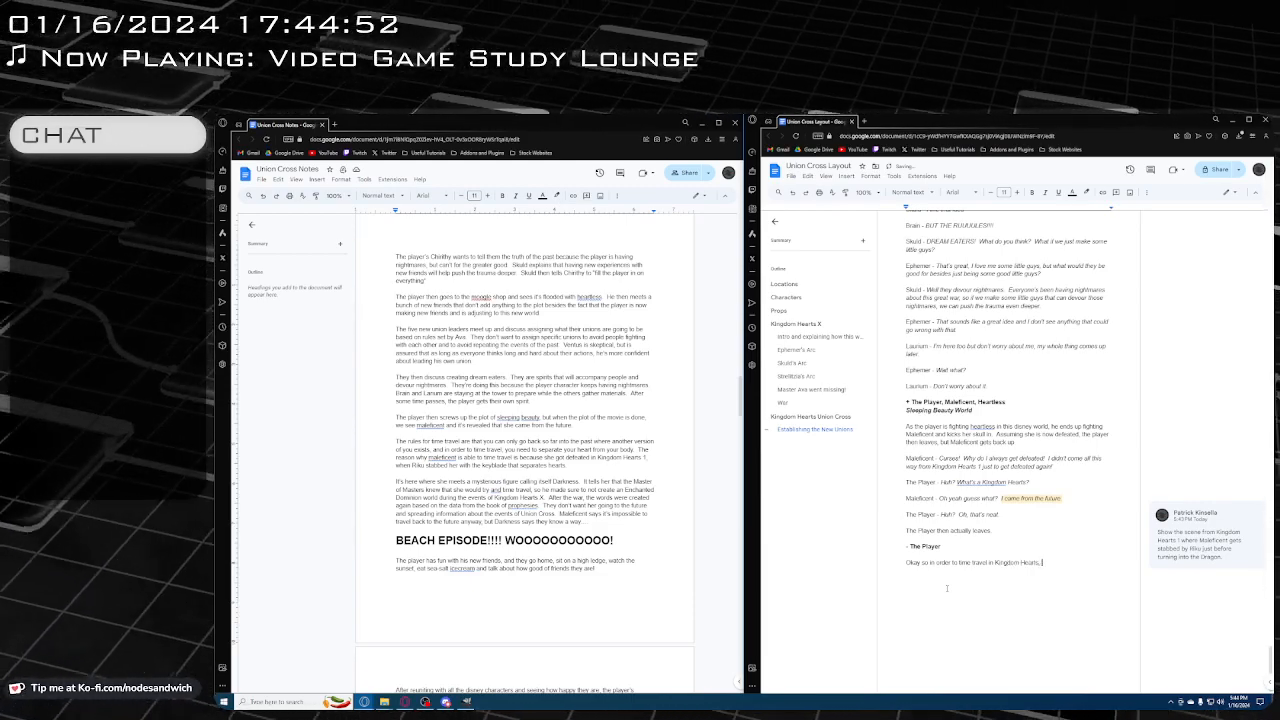
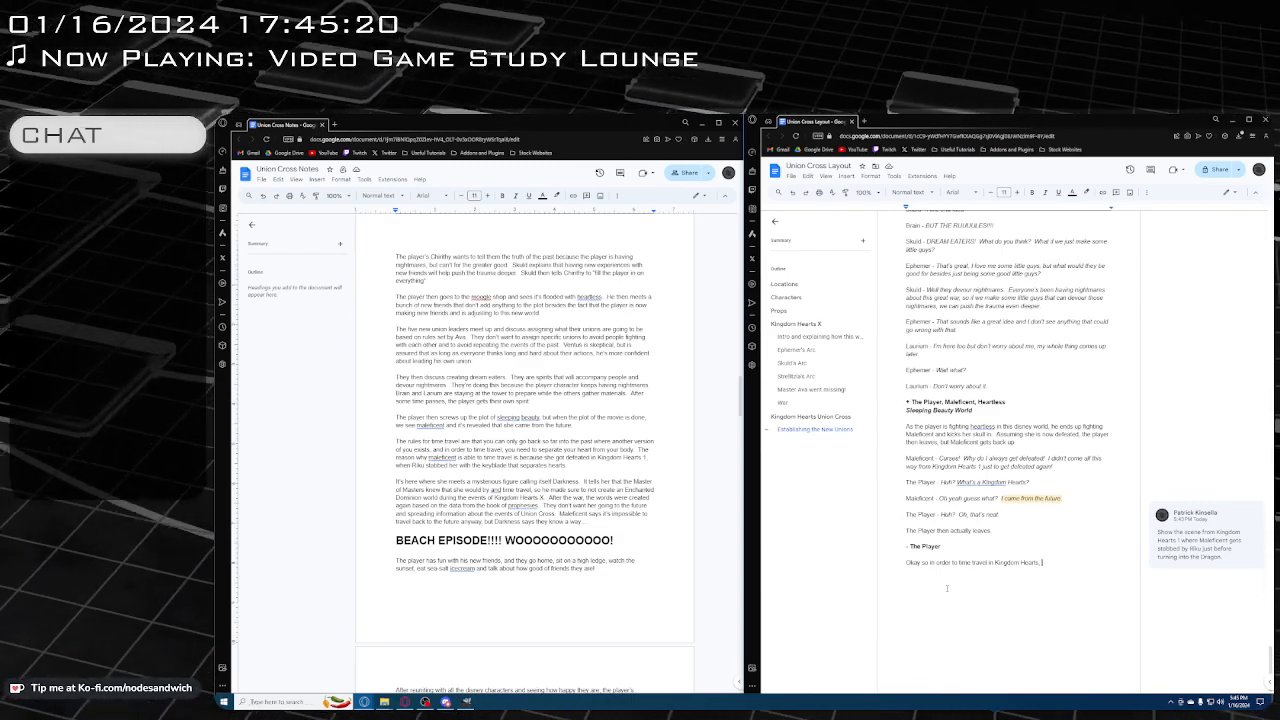
Continue the time travel narration with "you can only go back as far as when another version of you exists,"
text(yo)
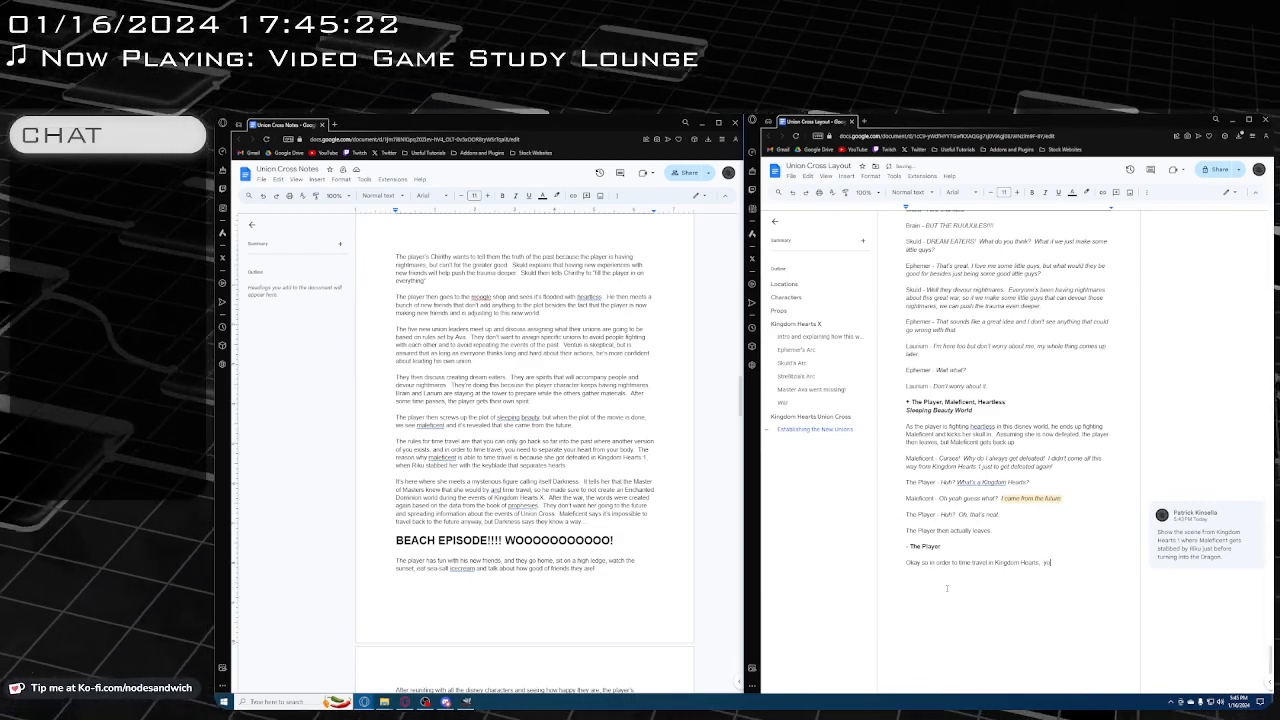
text(u can only go back as)
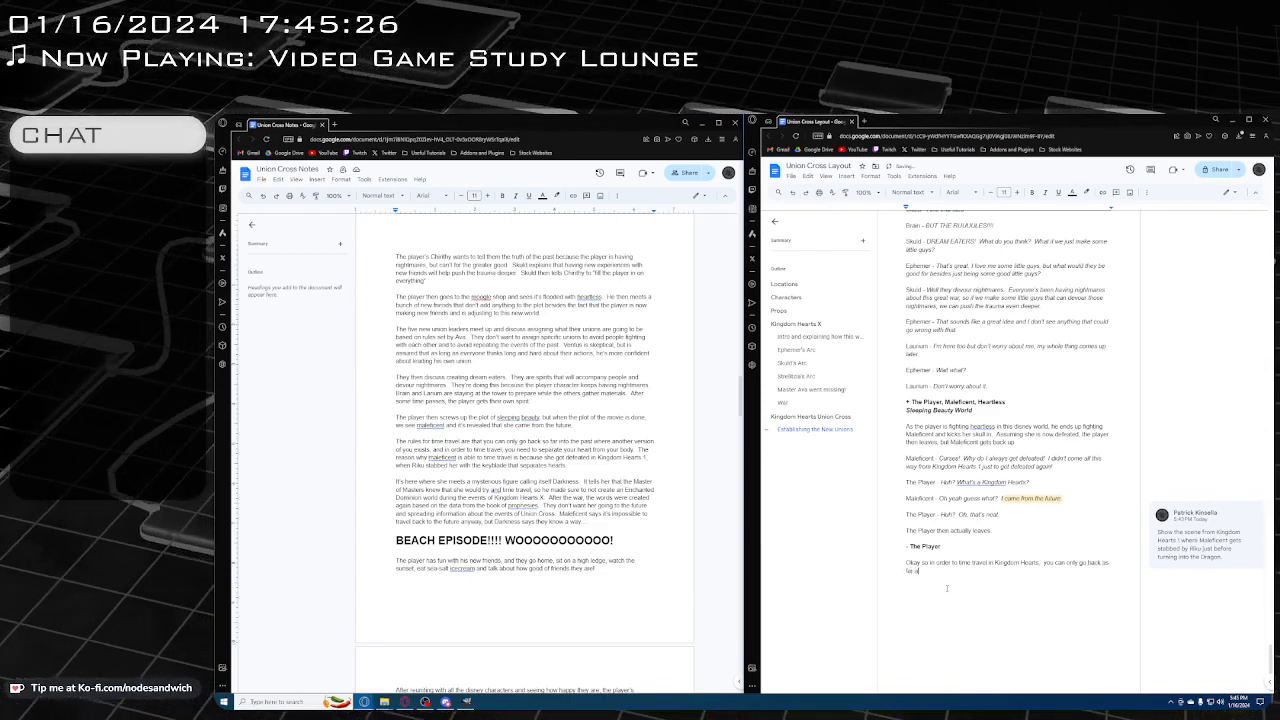
text( far as when there)
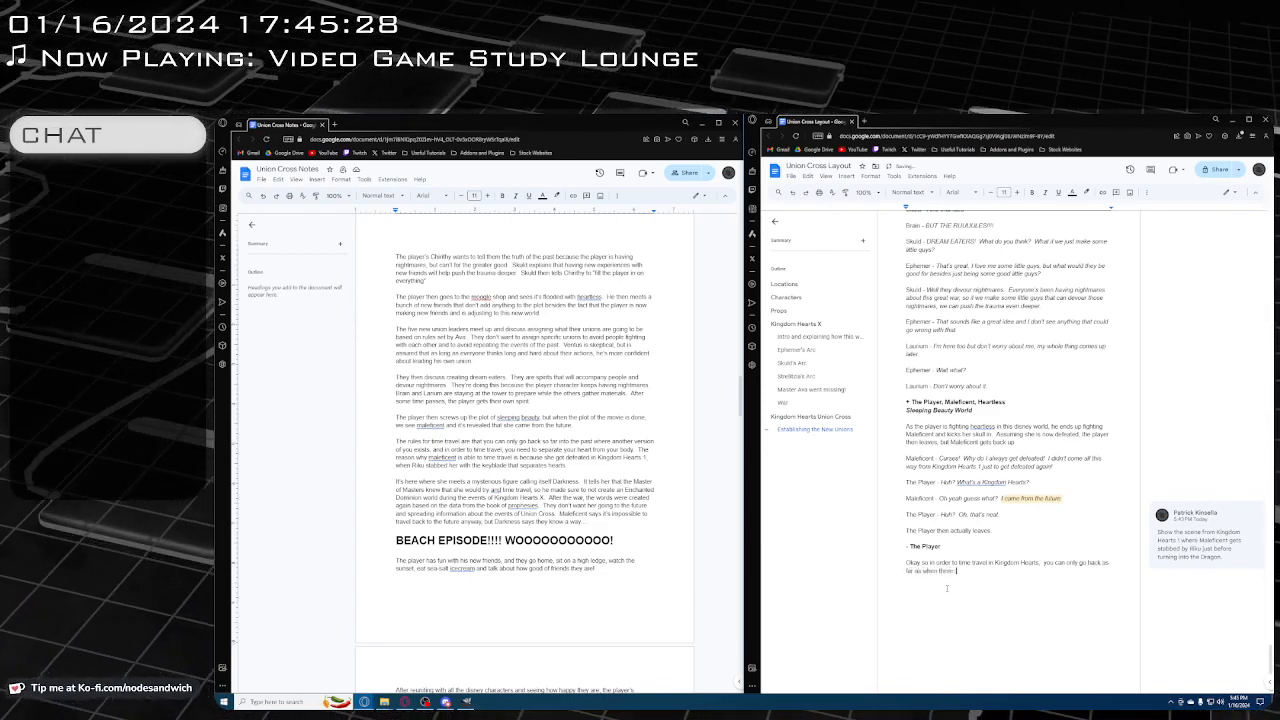
text( is another)
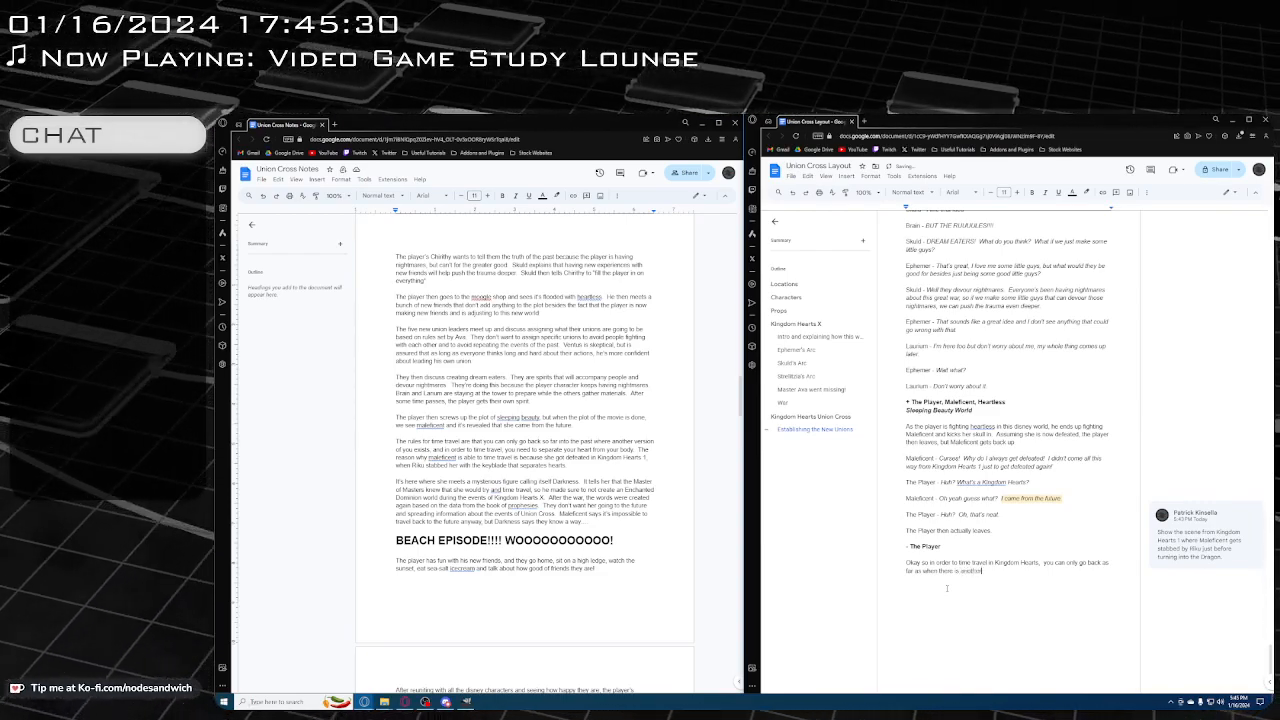
key(BackSpace)
key(BackSpace)
key(BackSpace)
key(BackSpace)
key(BackSpace)
key(BackSpace)
key(BackSpace)
key(BackSpace)
key(BackSpace)
key(BackSpace)
key(BackSpace)
key(BackSpace)
key(BackSpace)
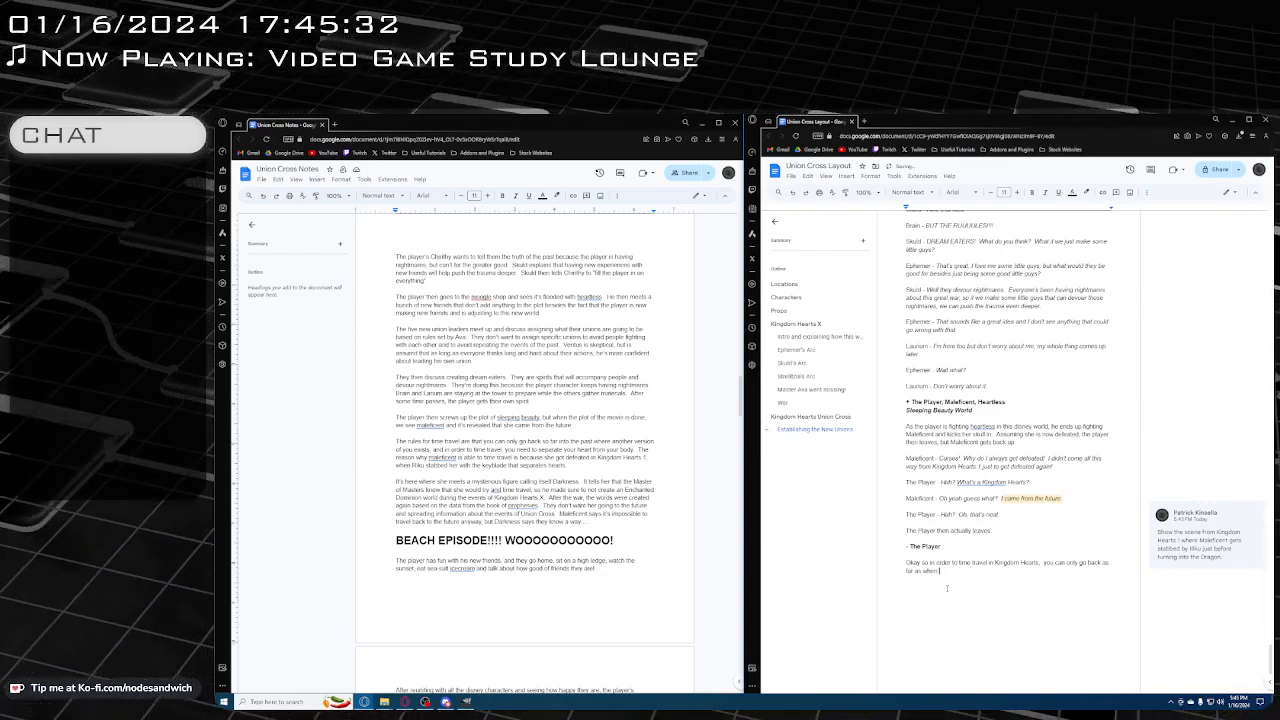
text(another version of you exis)
text(.)
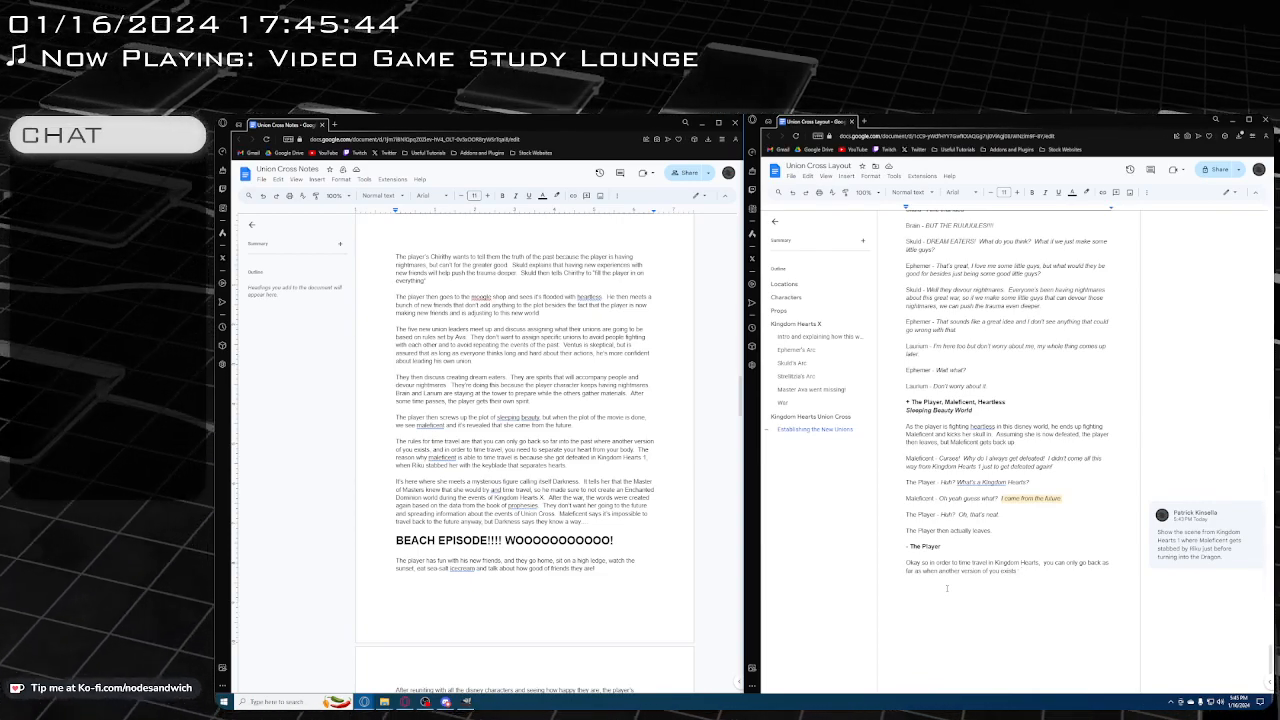
key(BackSpace)
key(BackSpace)
text(, )
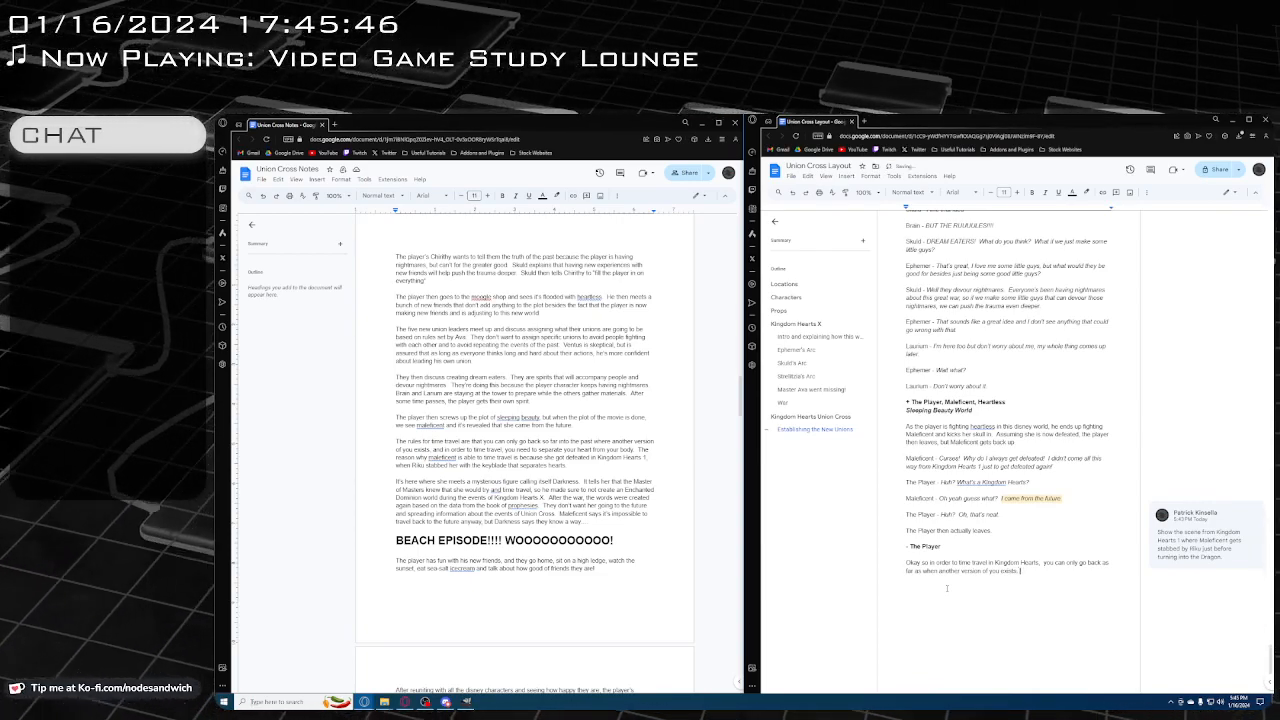
text(and since)
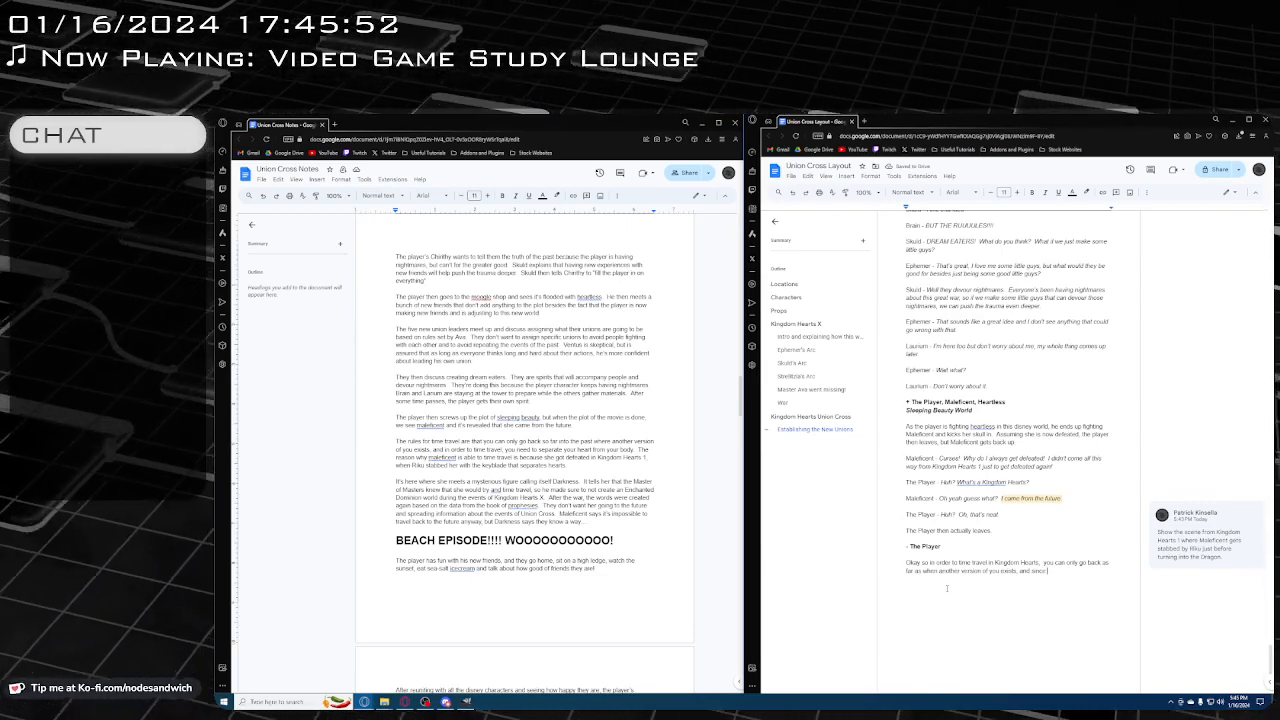
Extend the narration sentence with "and since The Player is able to go to Sleeping Beauty World,"
text(The Pl)
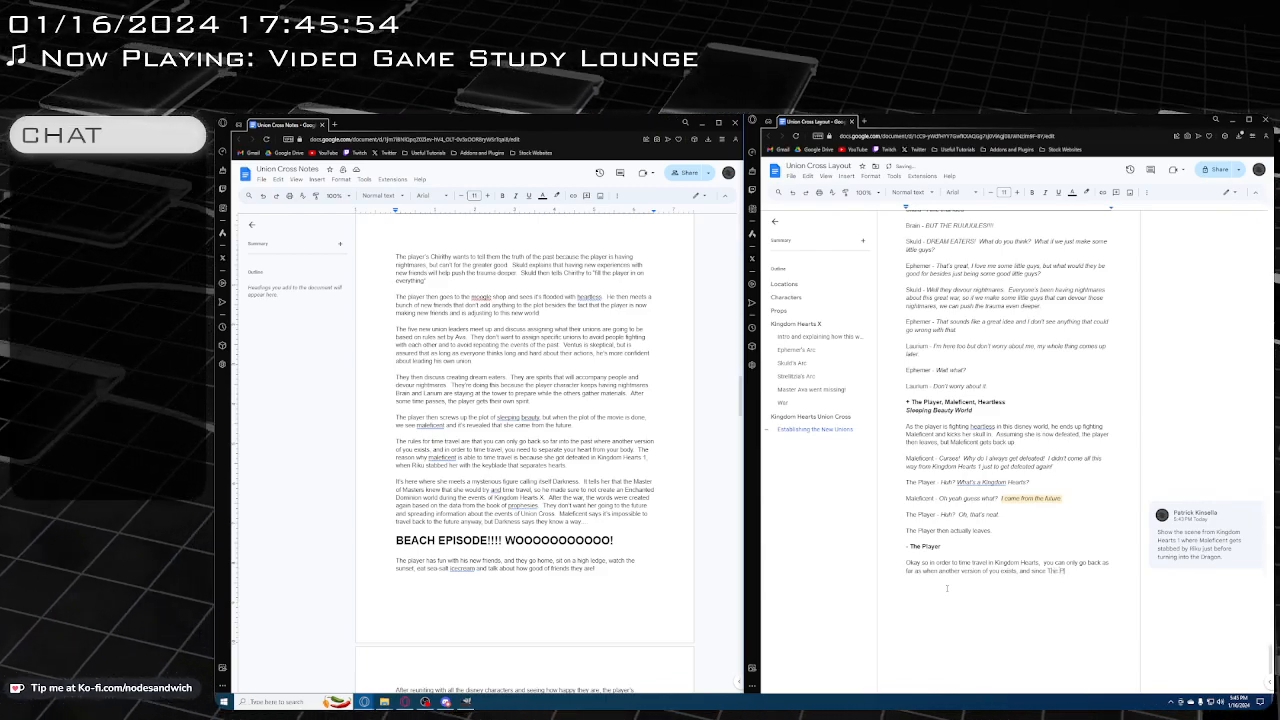
text(ayer is able to)
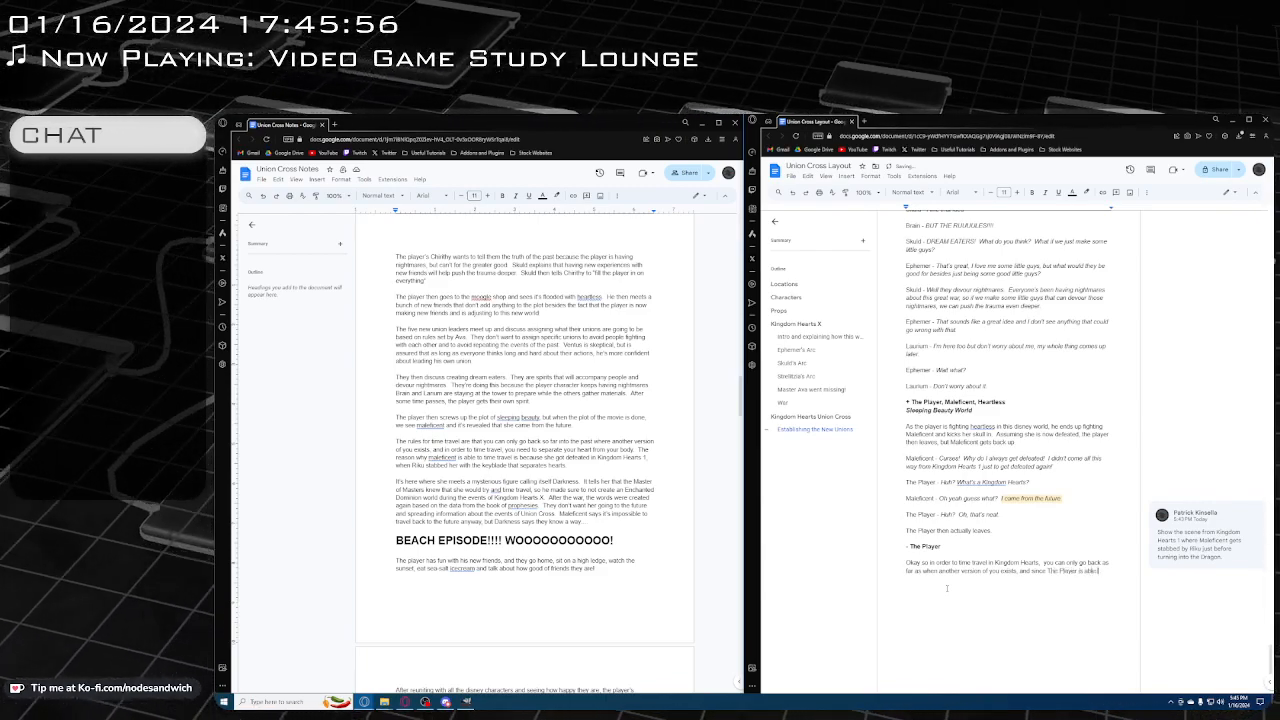
text( go to)
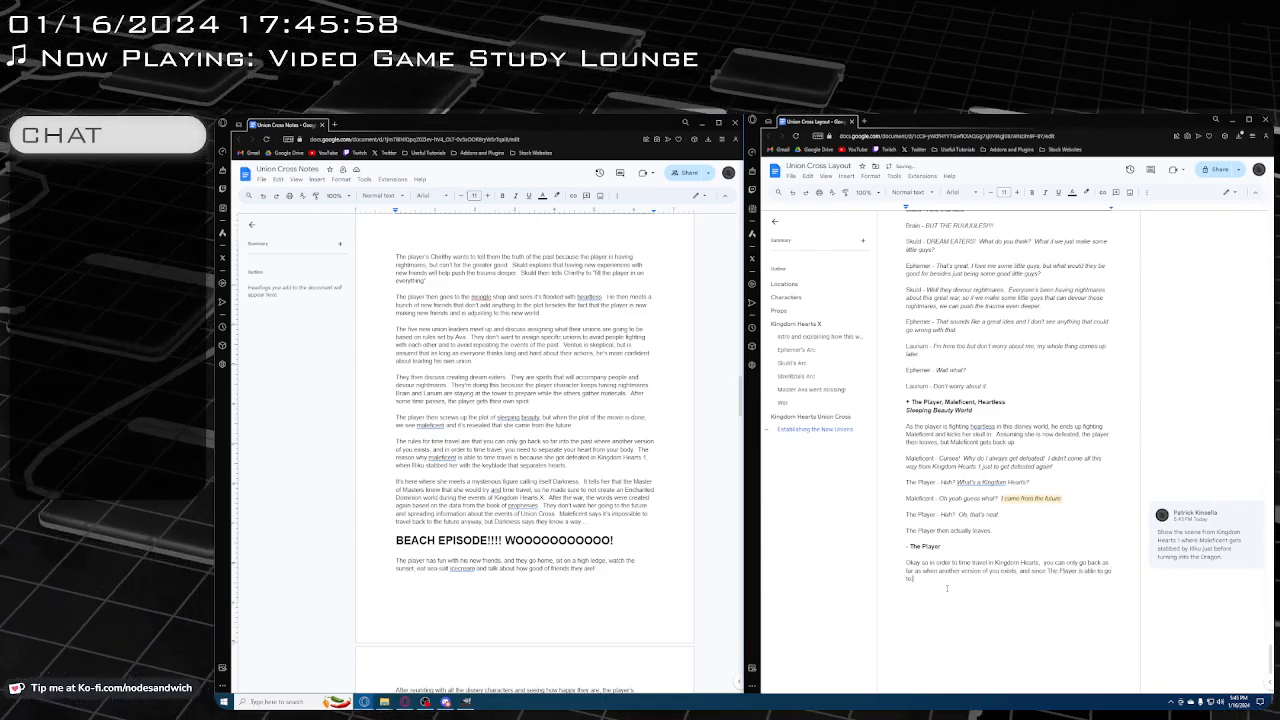
text( Sleeping Beaut)
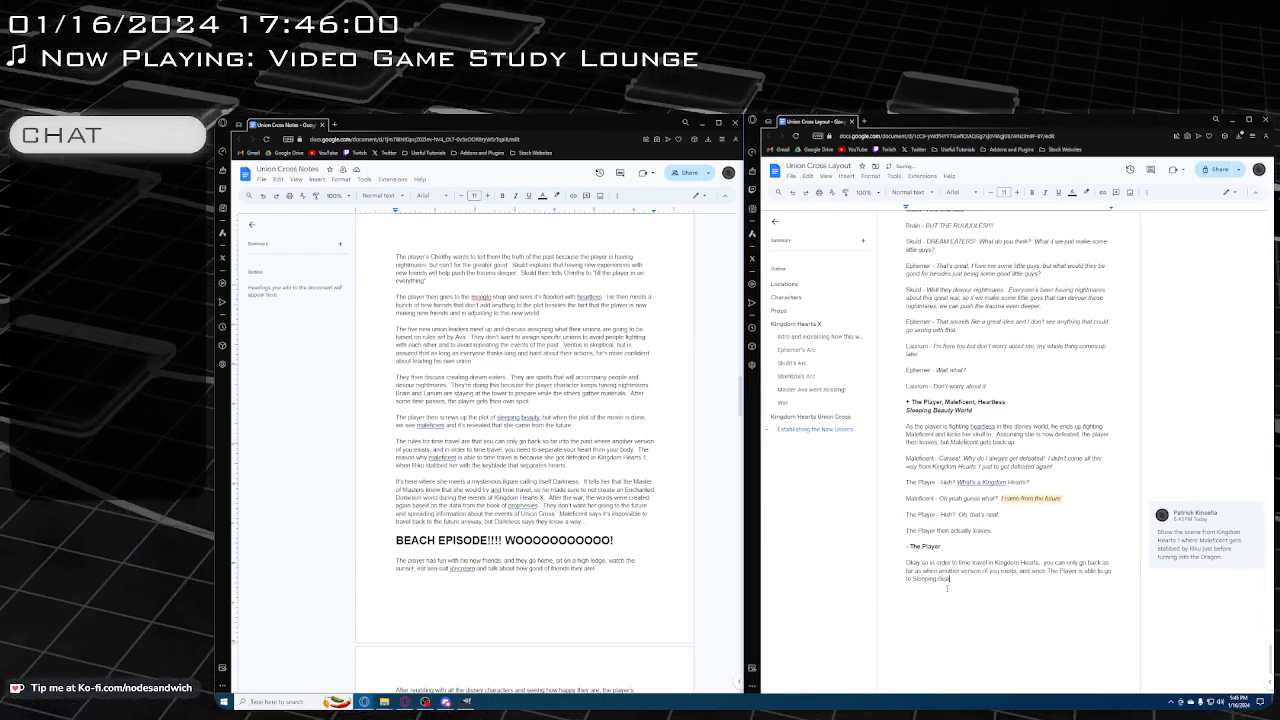
text(y)
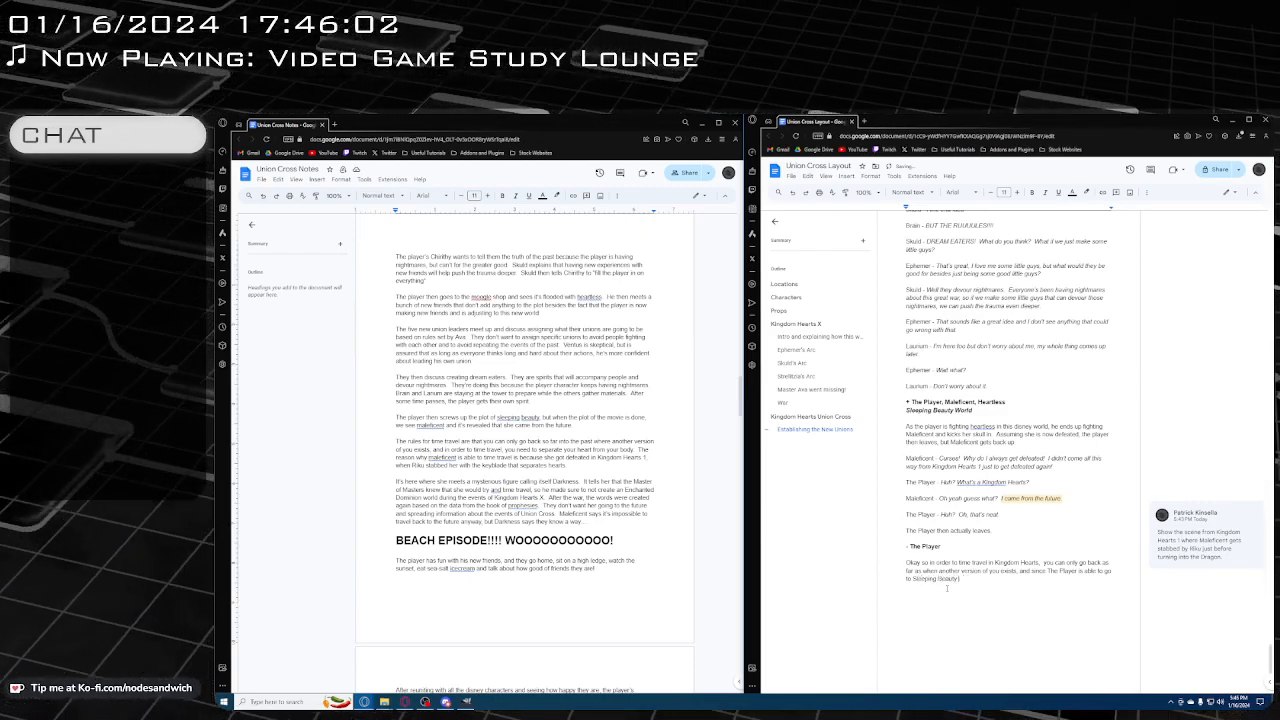
text( wWorld, even)
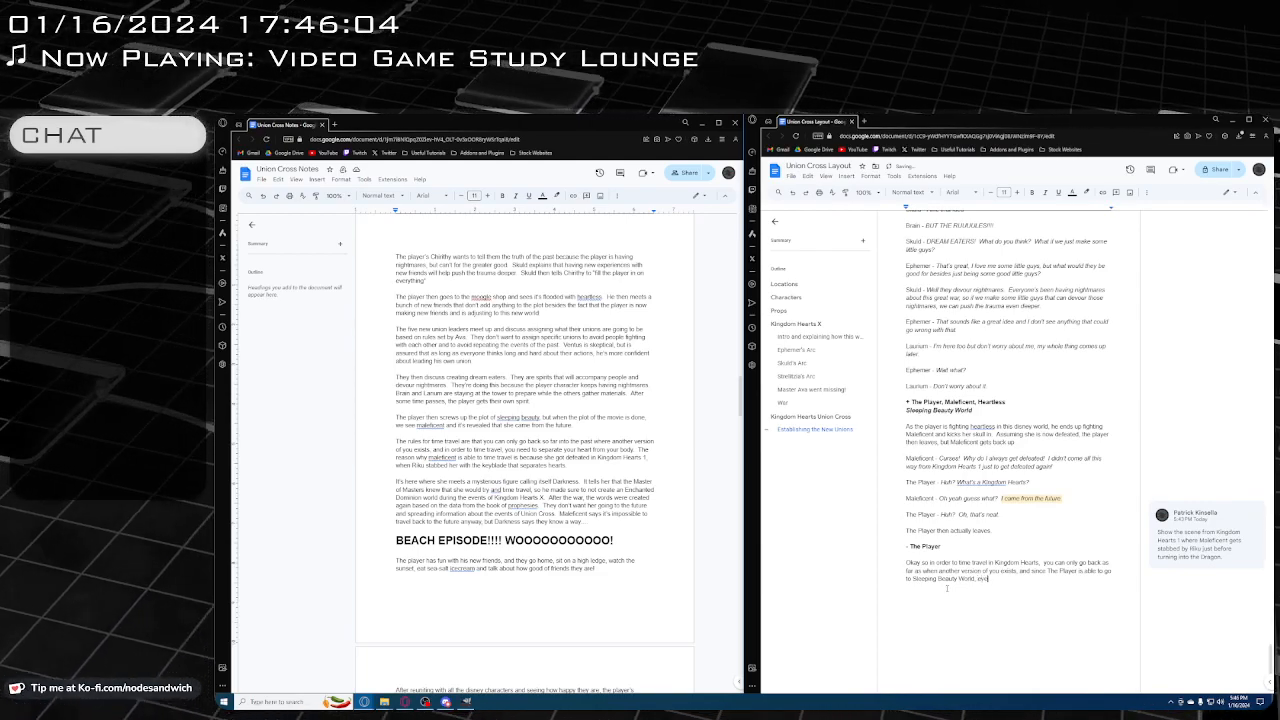
text( with the V)
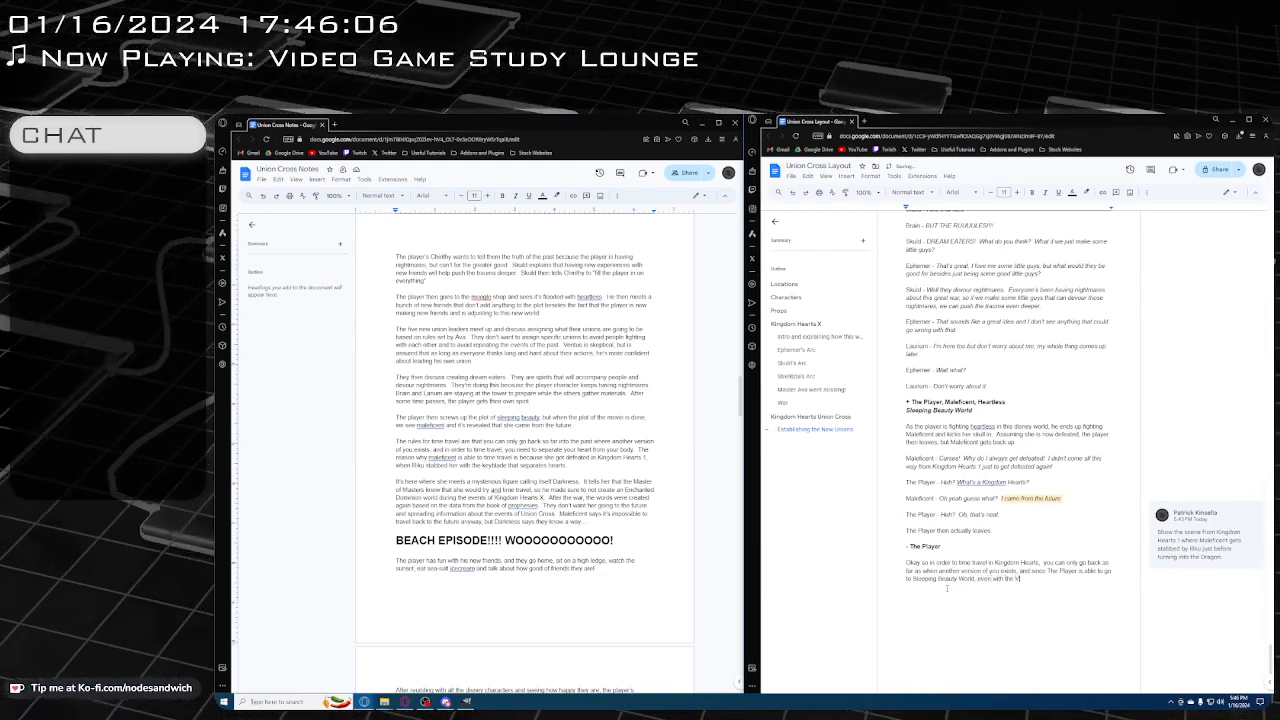
text(R Goggles on)
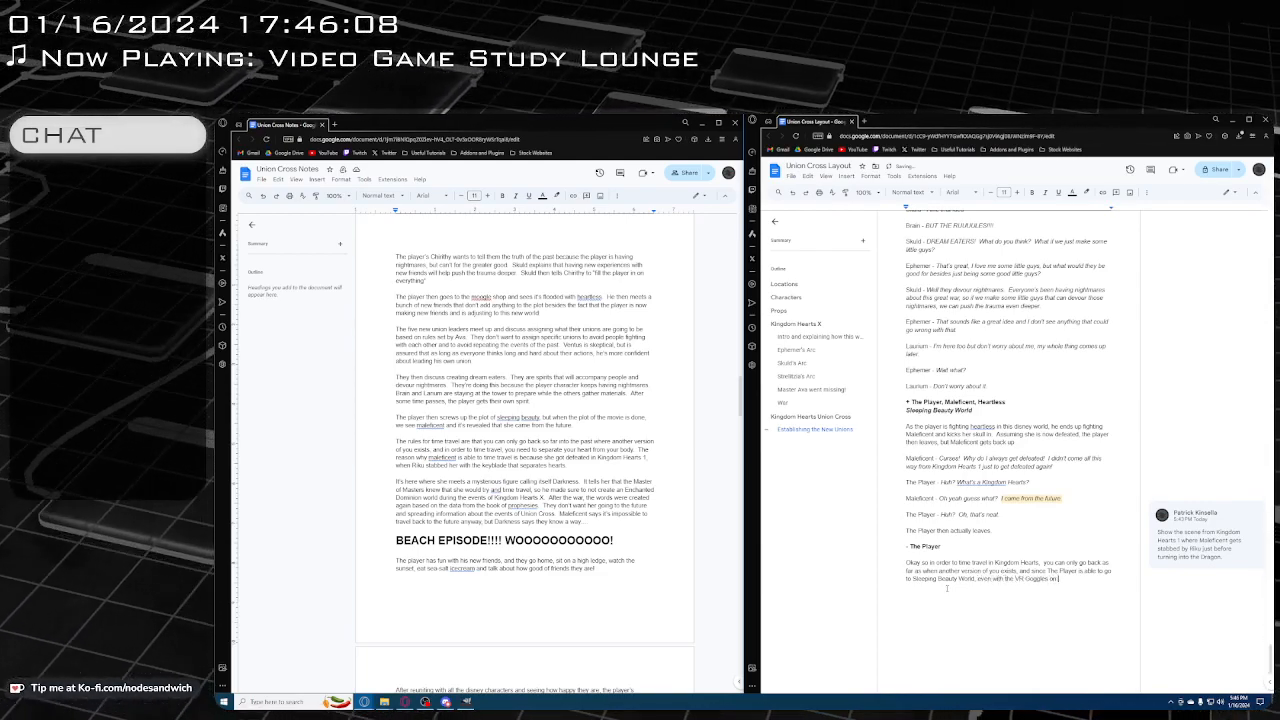
text( from )
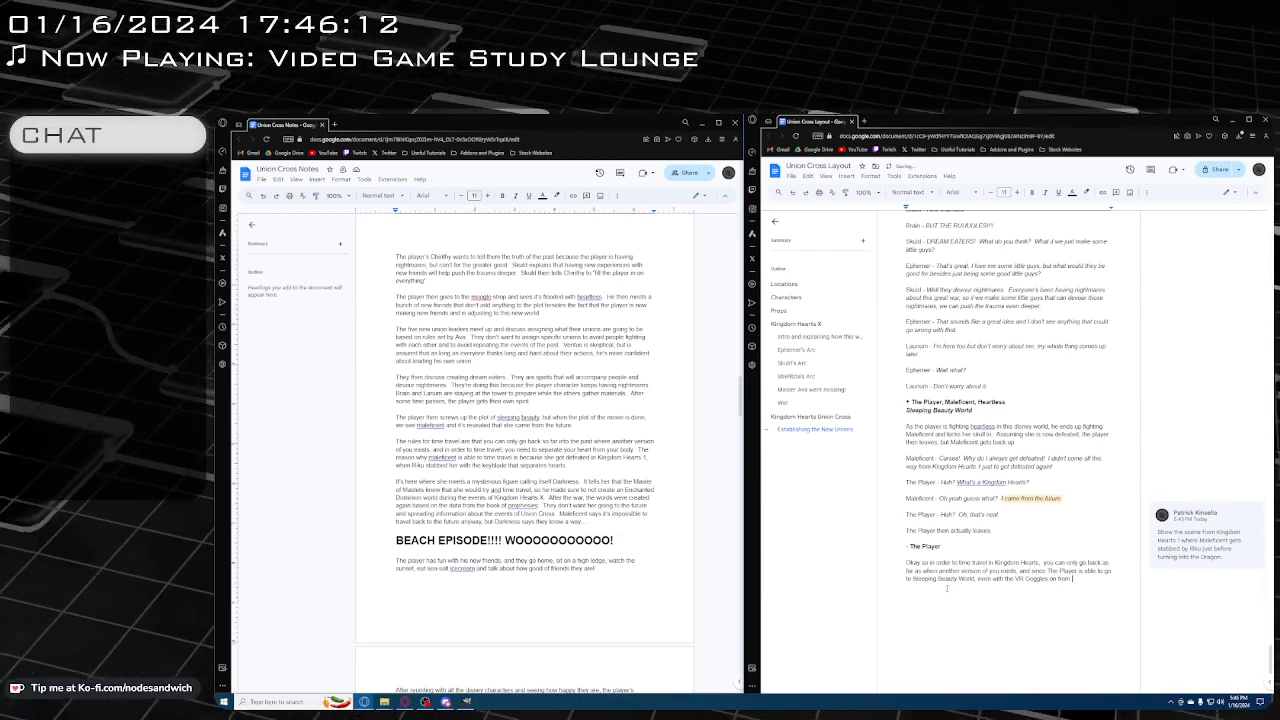
text(before)
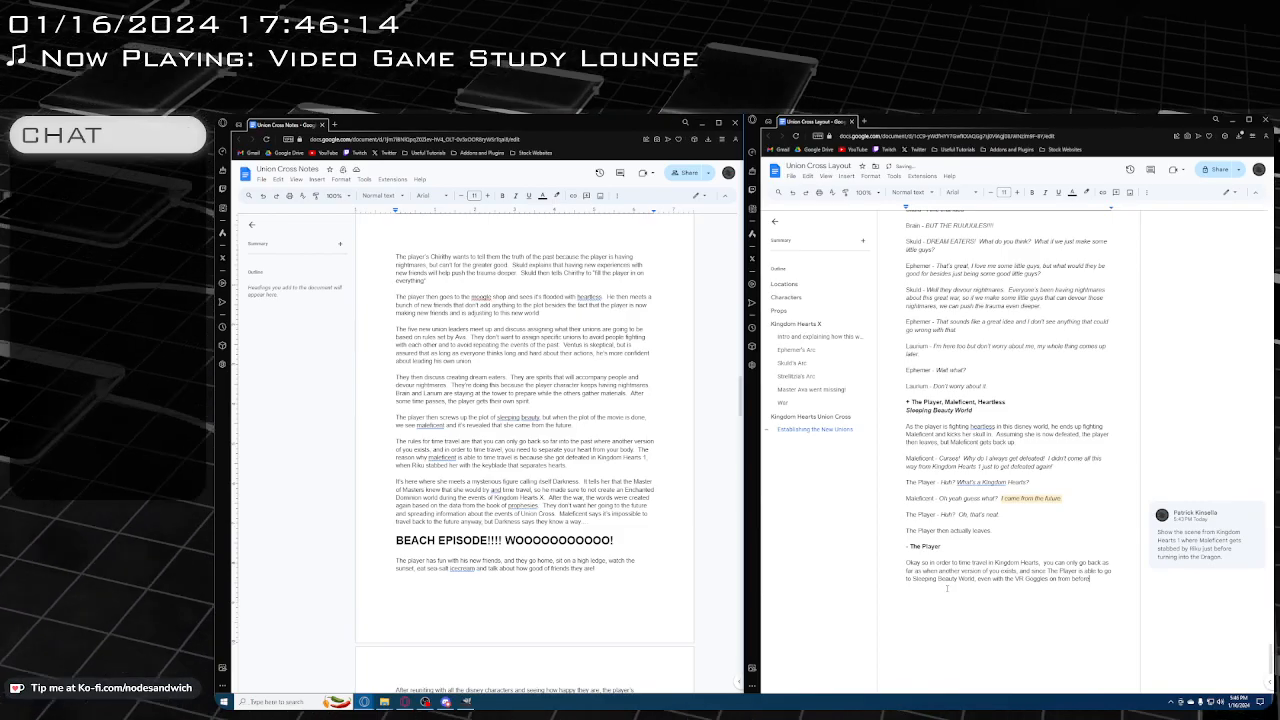
Review the earlier explanation in Ephemer's Arc of how the Disney worlds and VR goggles work
scroll(1026, 368, up, 20)
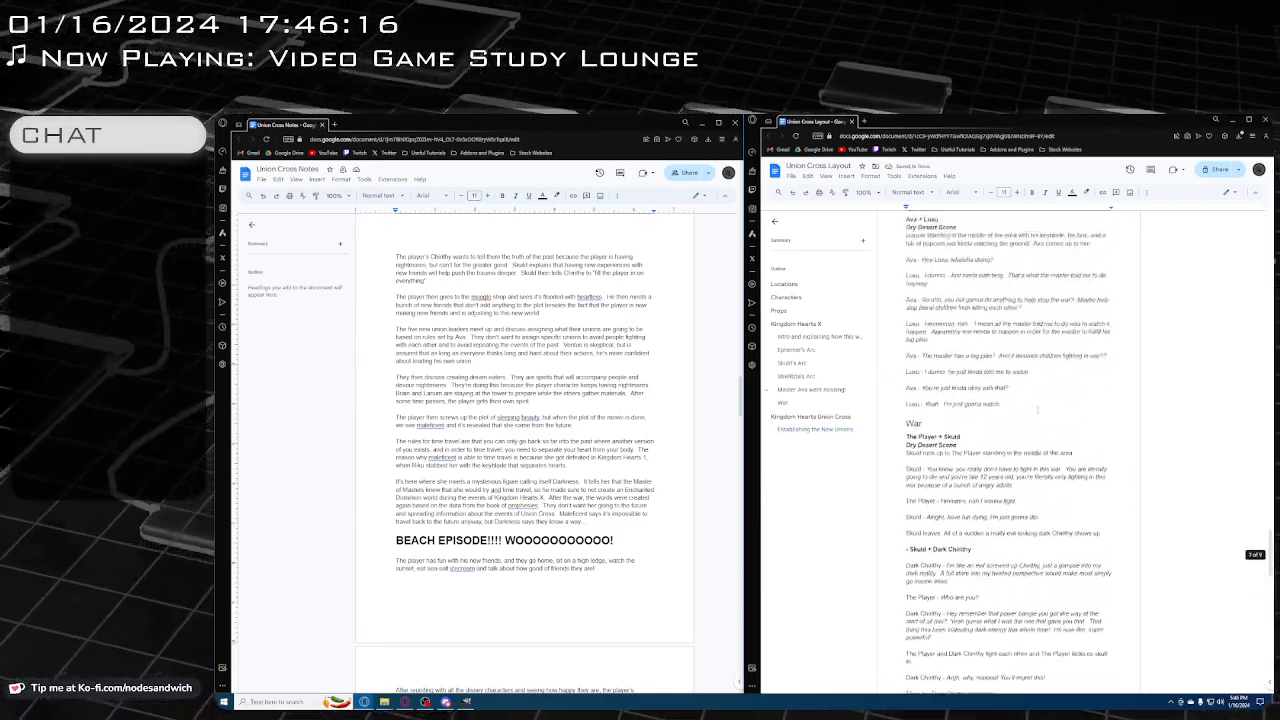
scroll(1027, 422, up, 20)
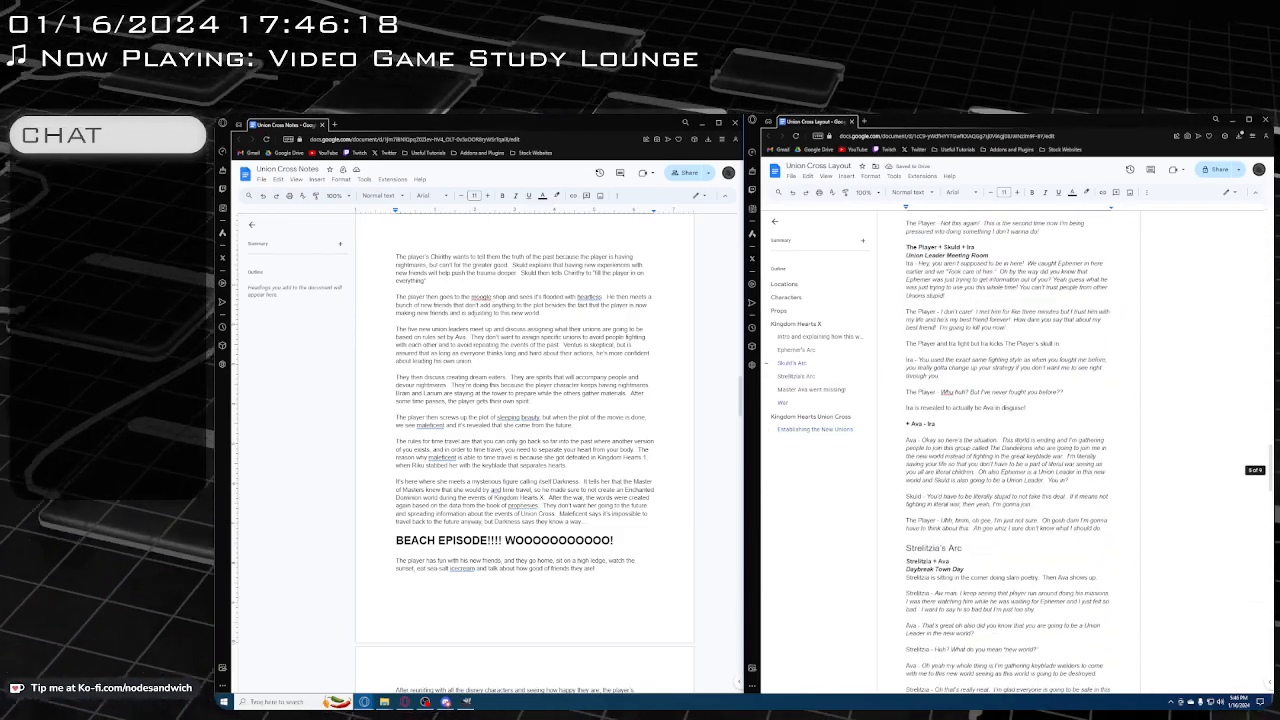
scroll(1010, 450, up, 10)
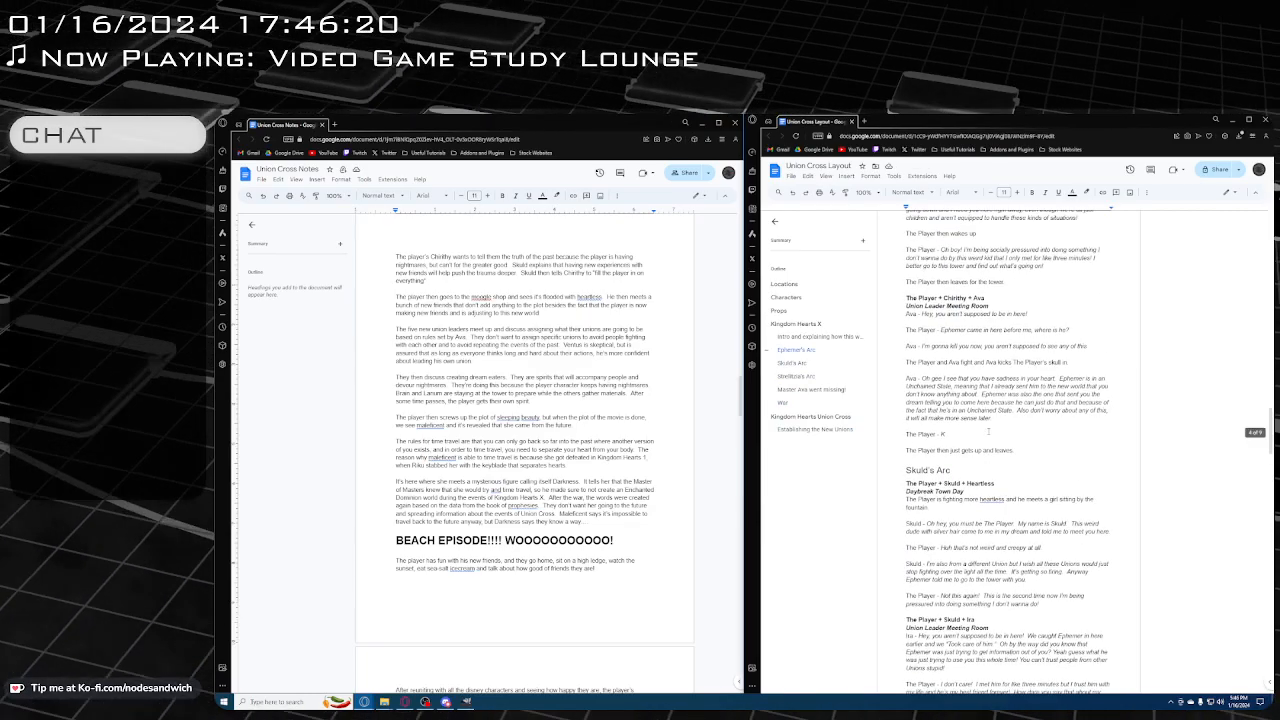
scroll(1010, 450, up, 10)
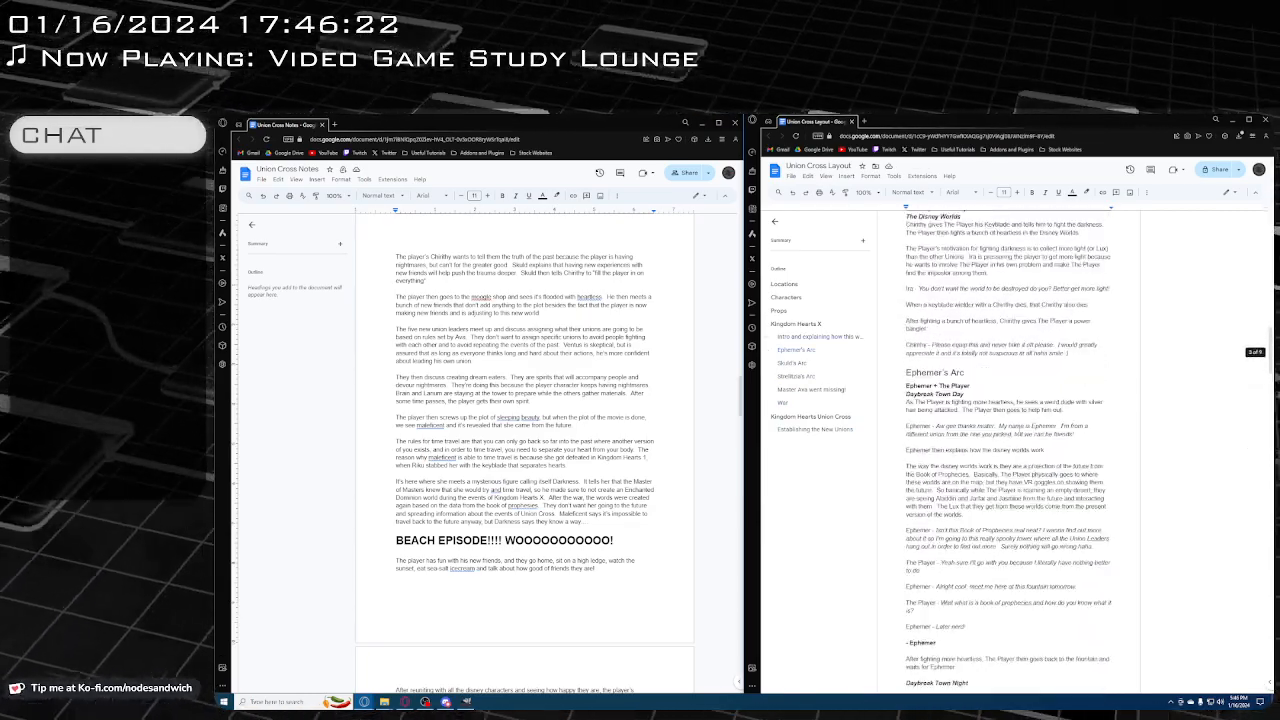
scroll(1012, 465, down, 1)
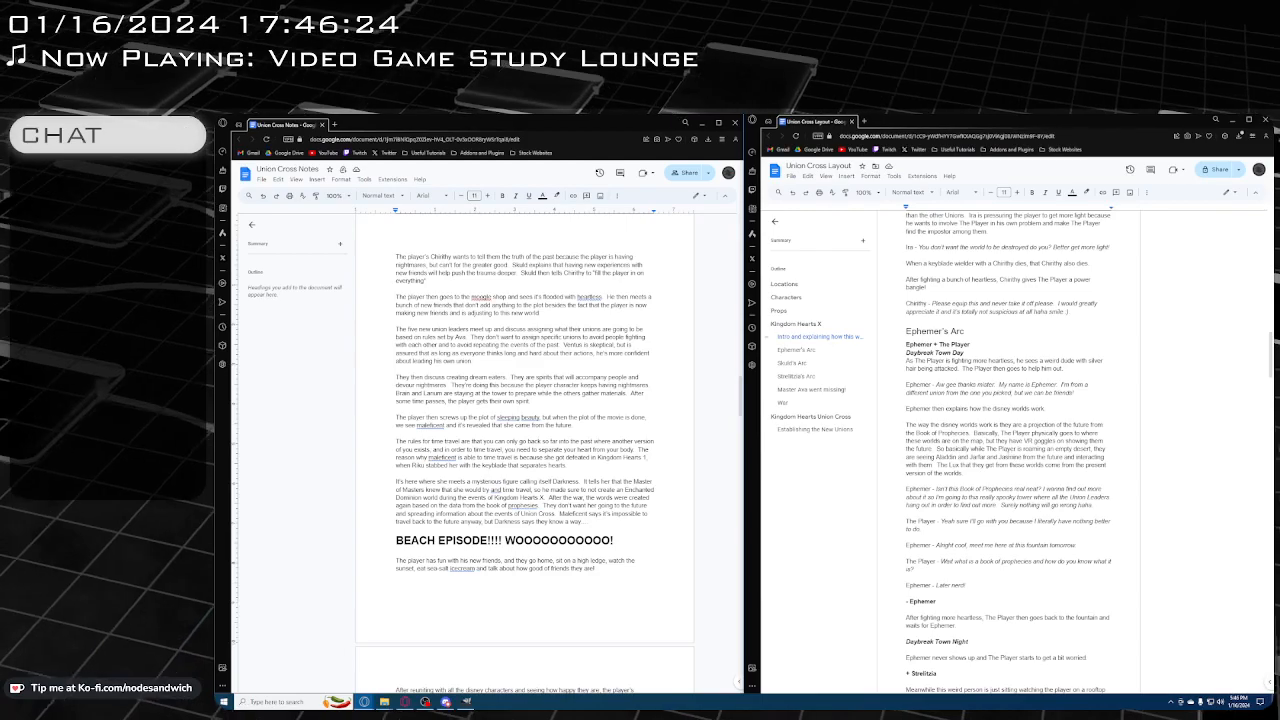
scroll(1010, 450, down, 1)
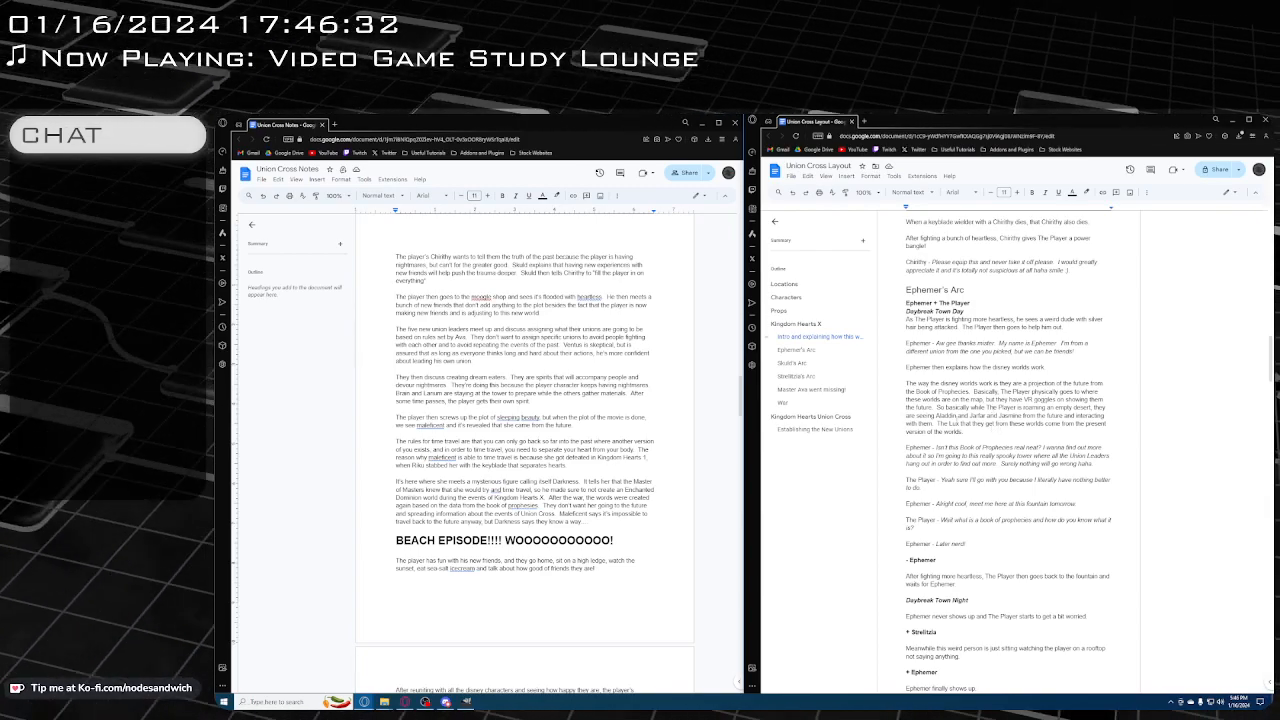
scroll(1010, 450, down, 1)
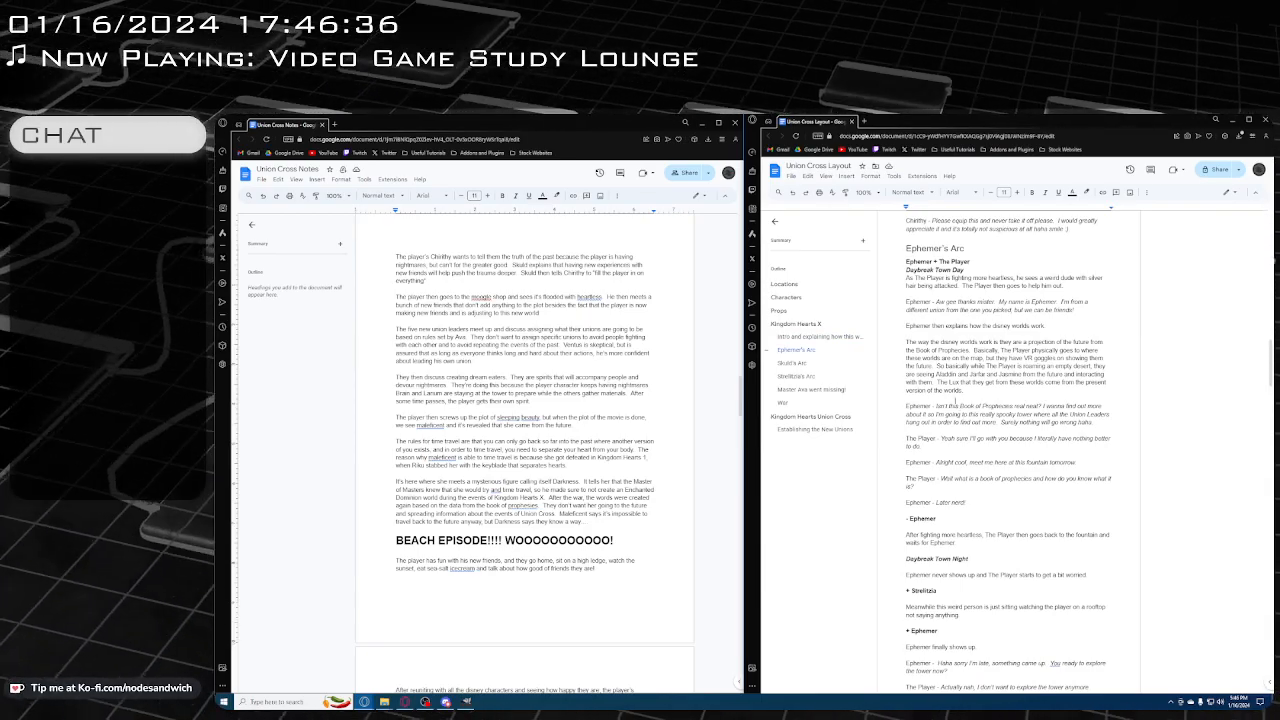
scroll(1010, 450, down, 15)
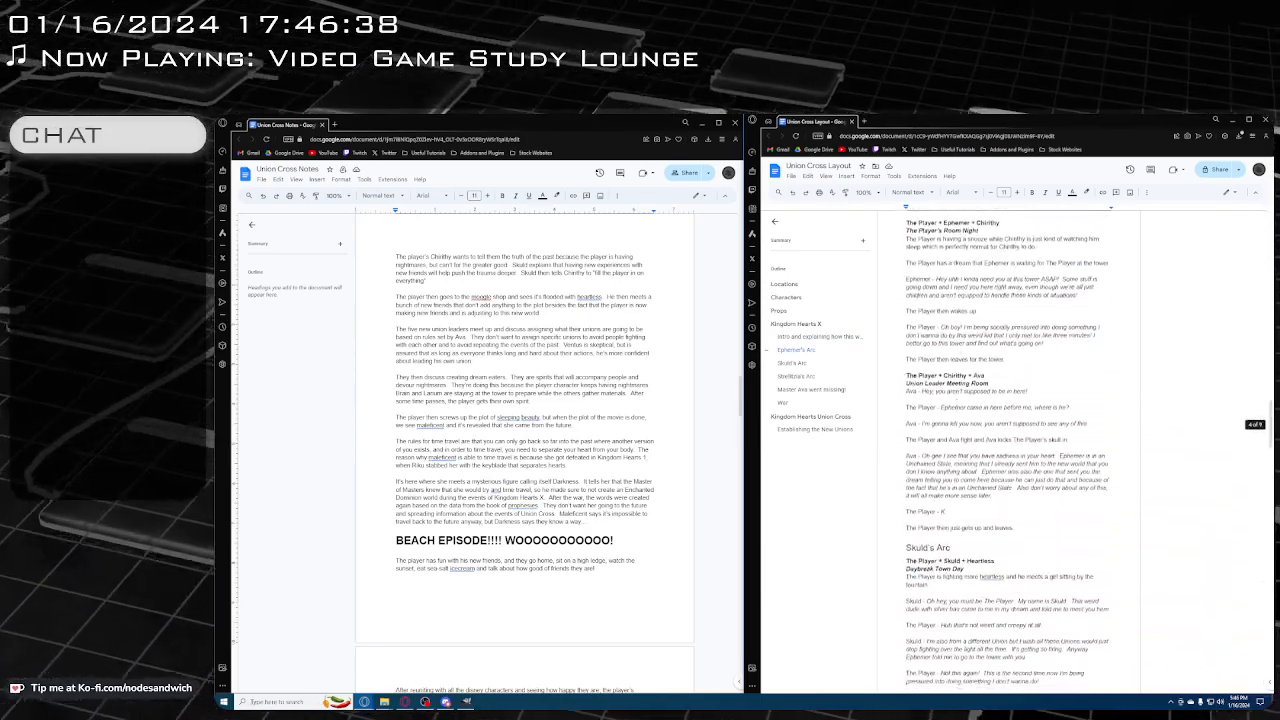
scroll(1010, 450, down, 20)
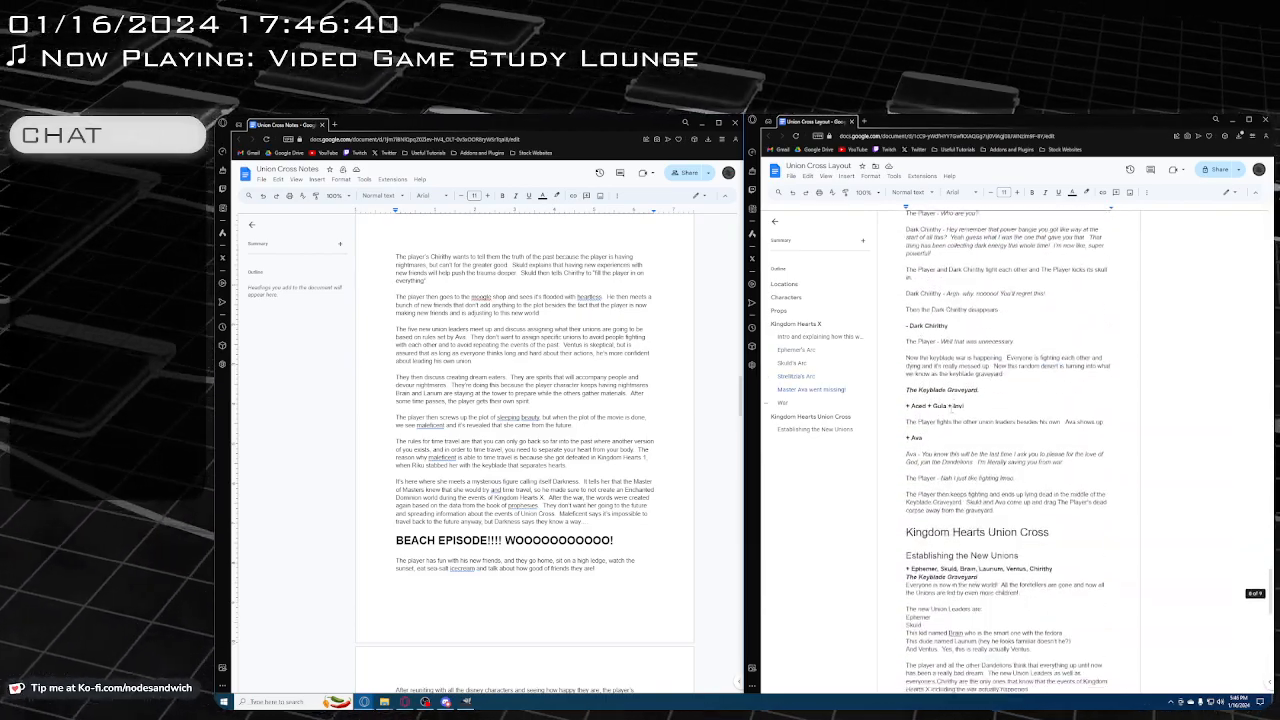
scroll(957, 422, down, 1)
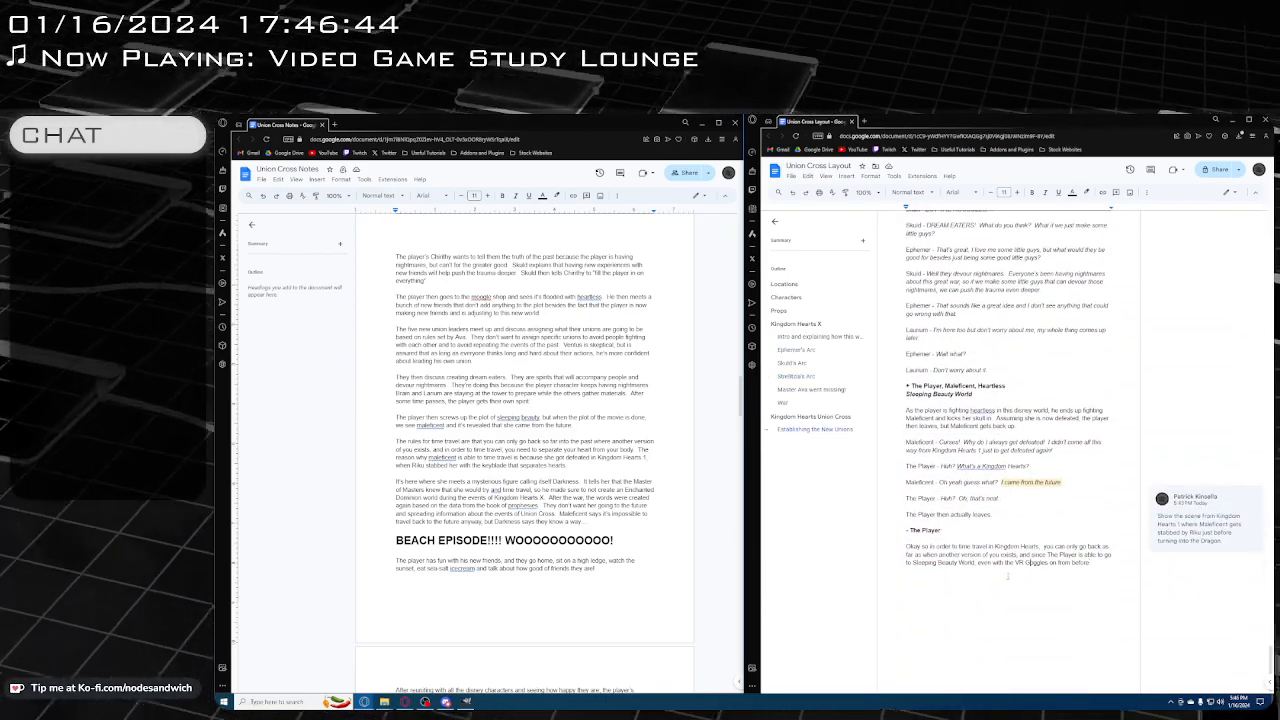
Lowercase "goggles" and continue the narration sentence with "technically a version of Maleficent exists in this Union Cross world"
key(BackSpace)
text(g)
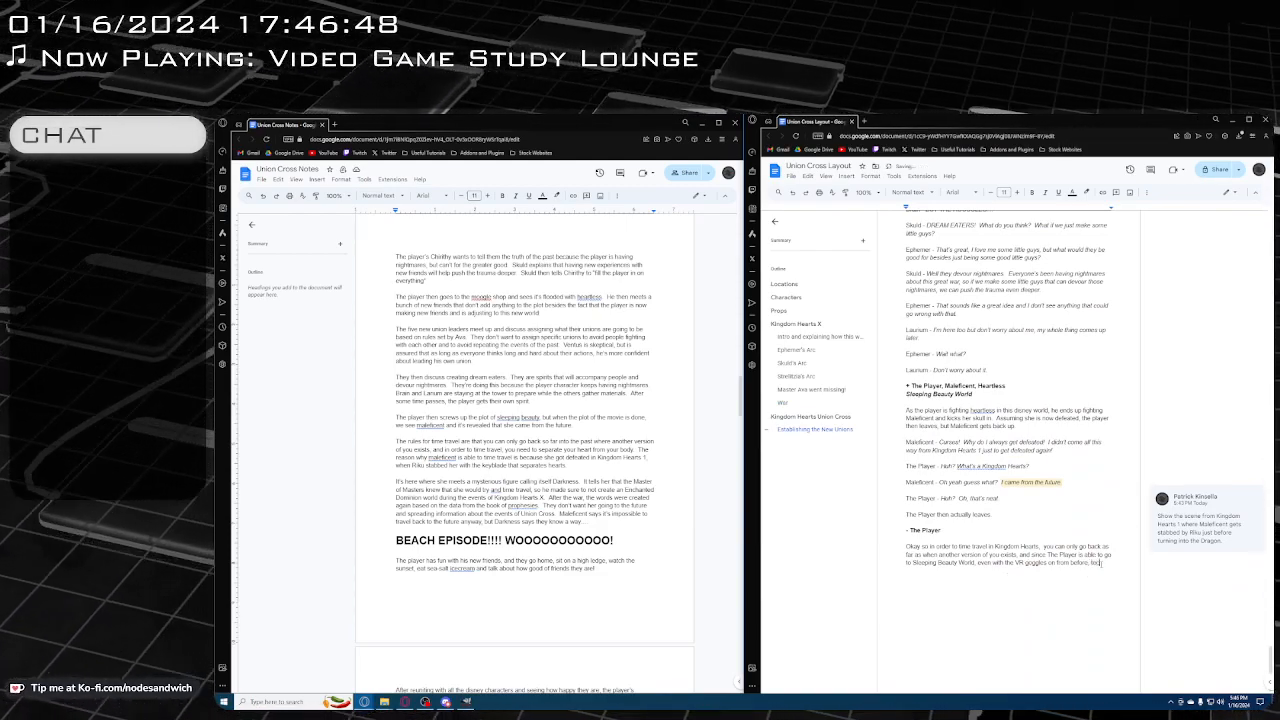
text(ically)
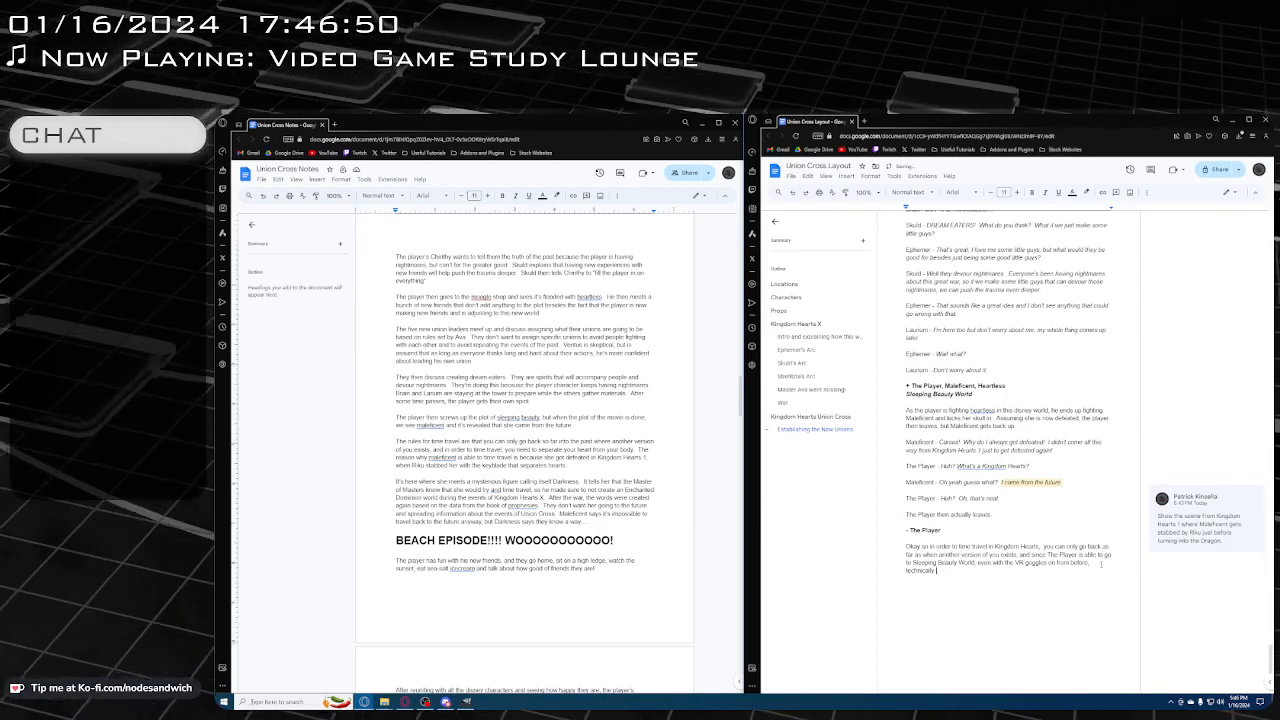
text( a version of)
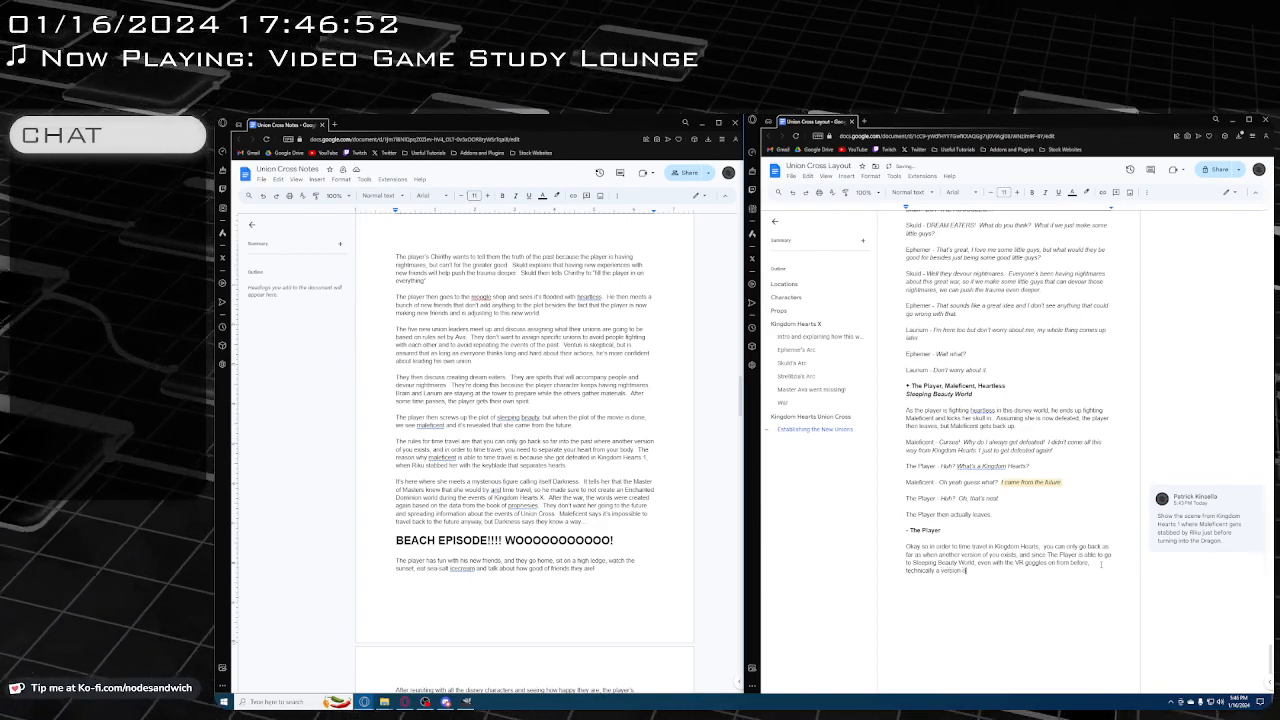
text( Malef)
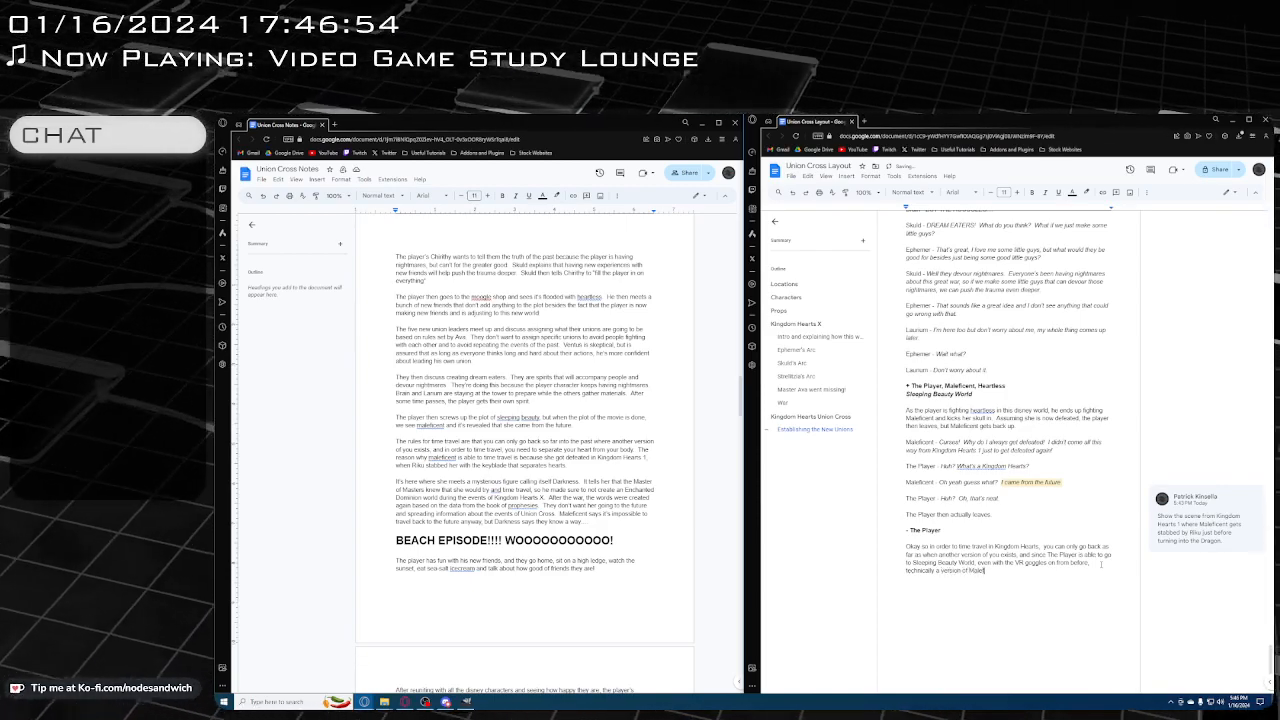
text(icent)
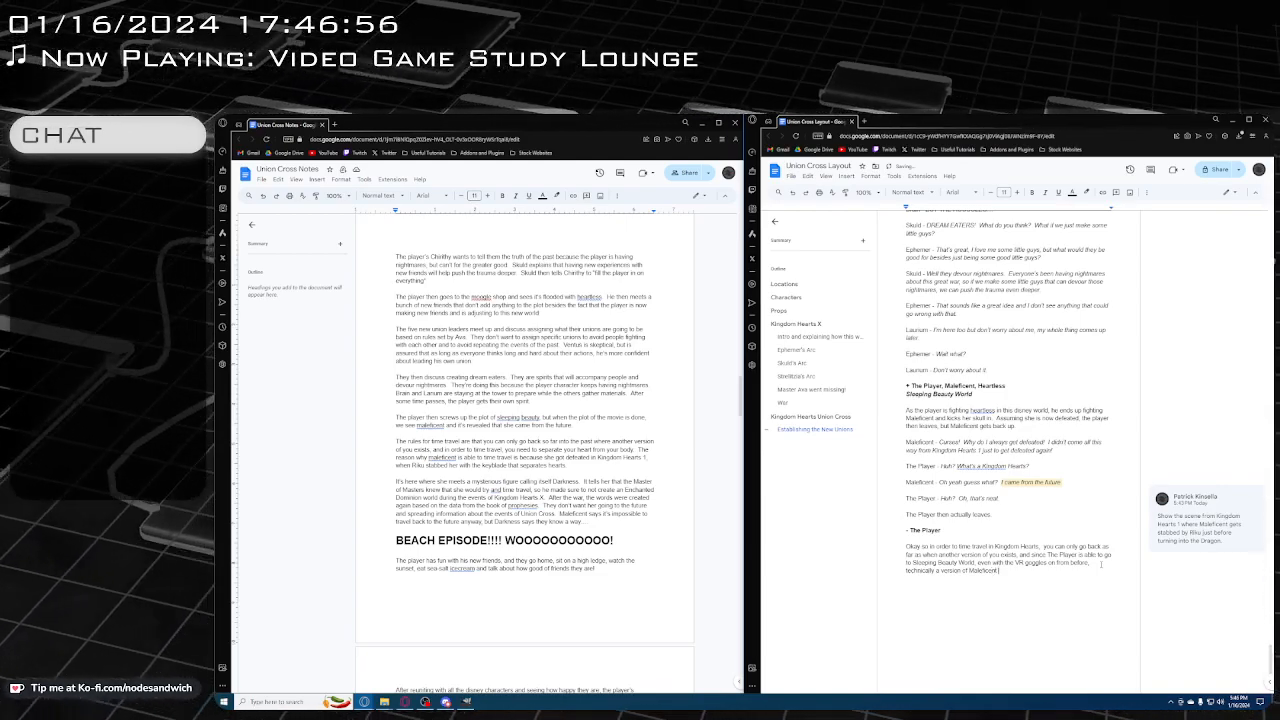
text( exists. )
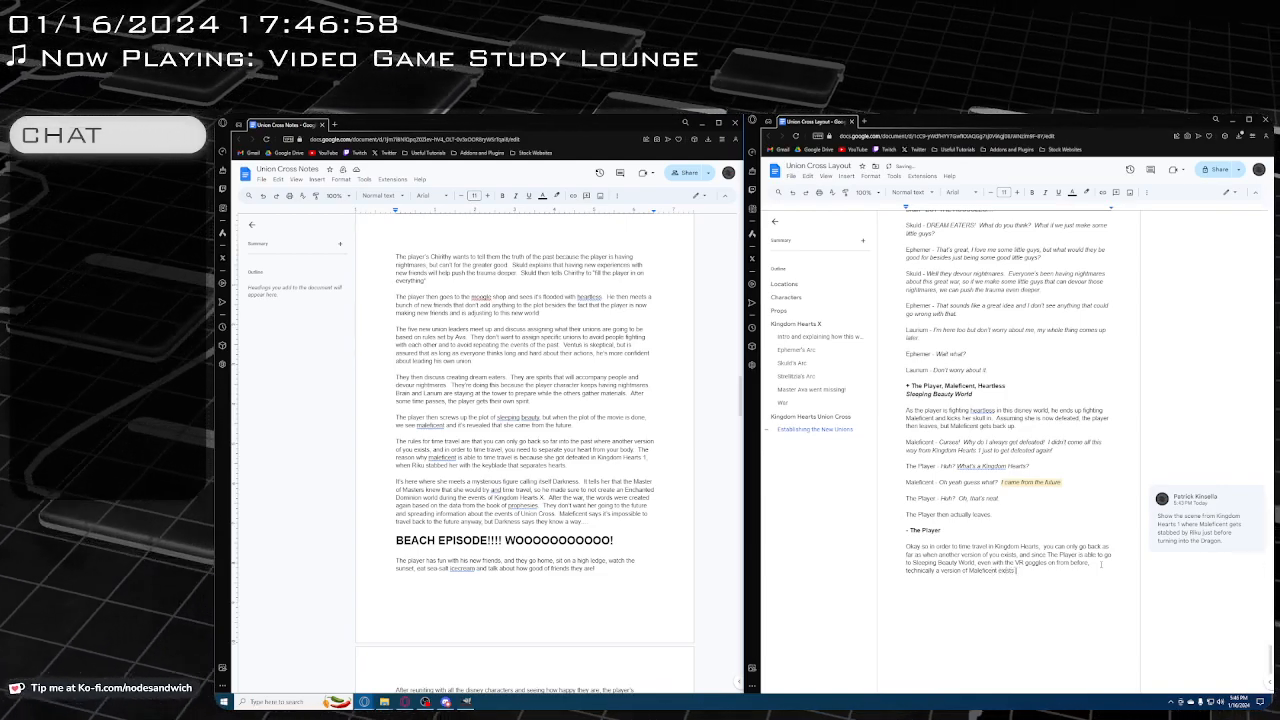
text(In this)
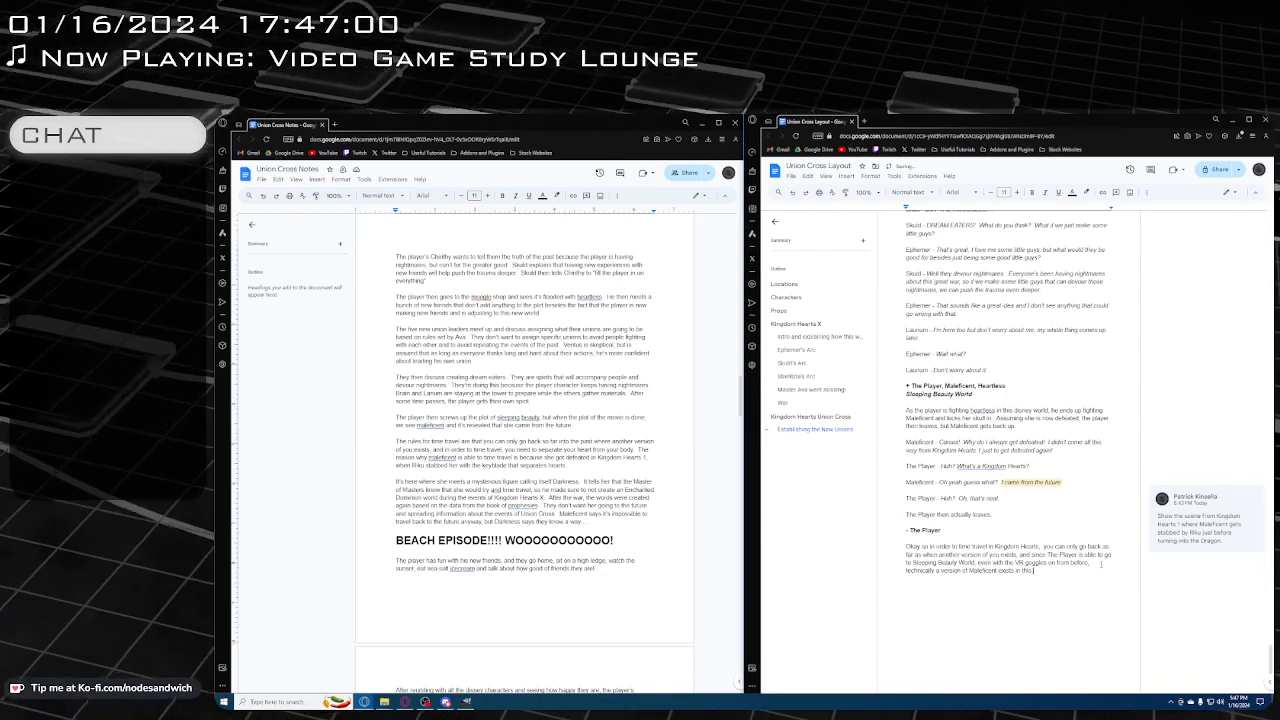
text( Union Cross world)
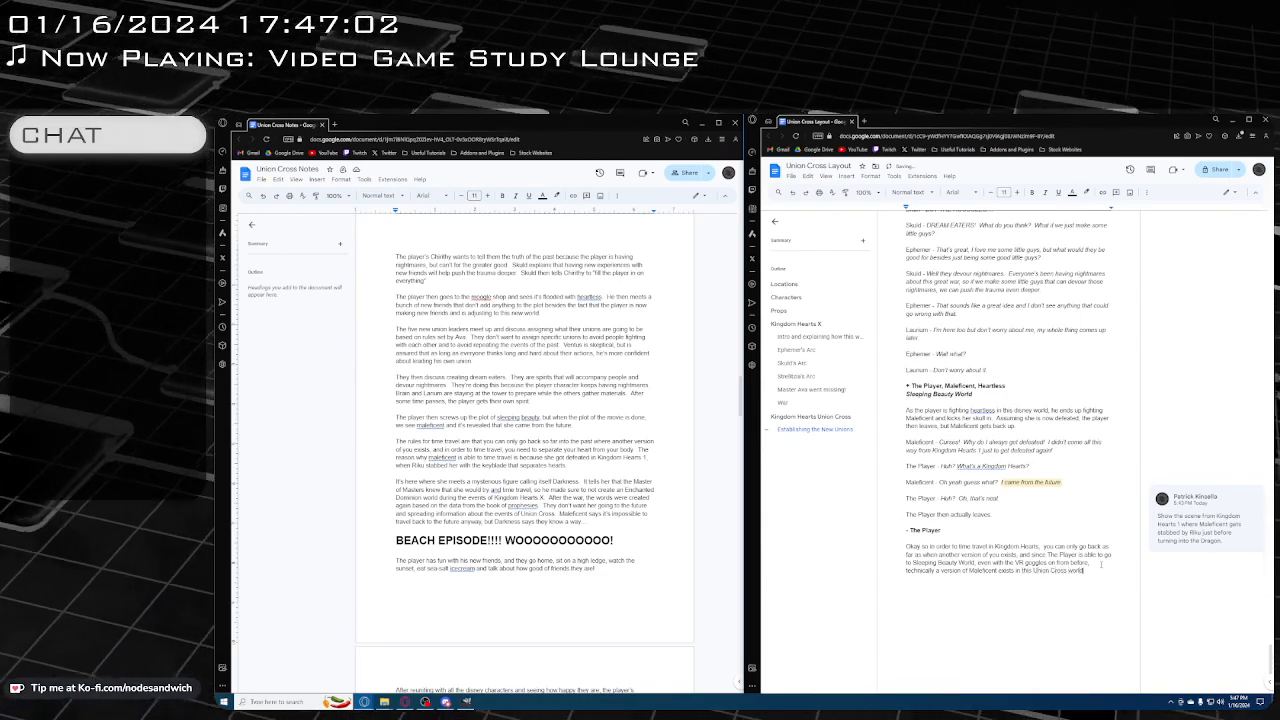
text(, )
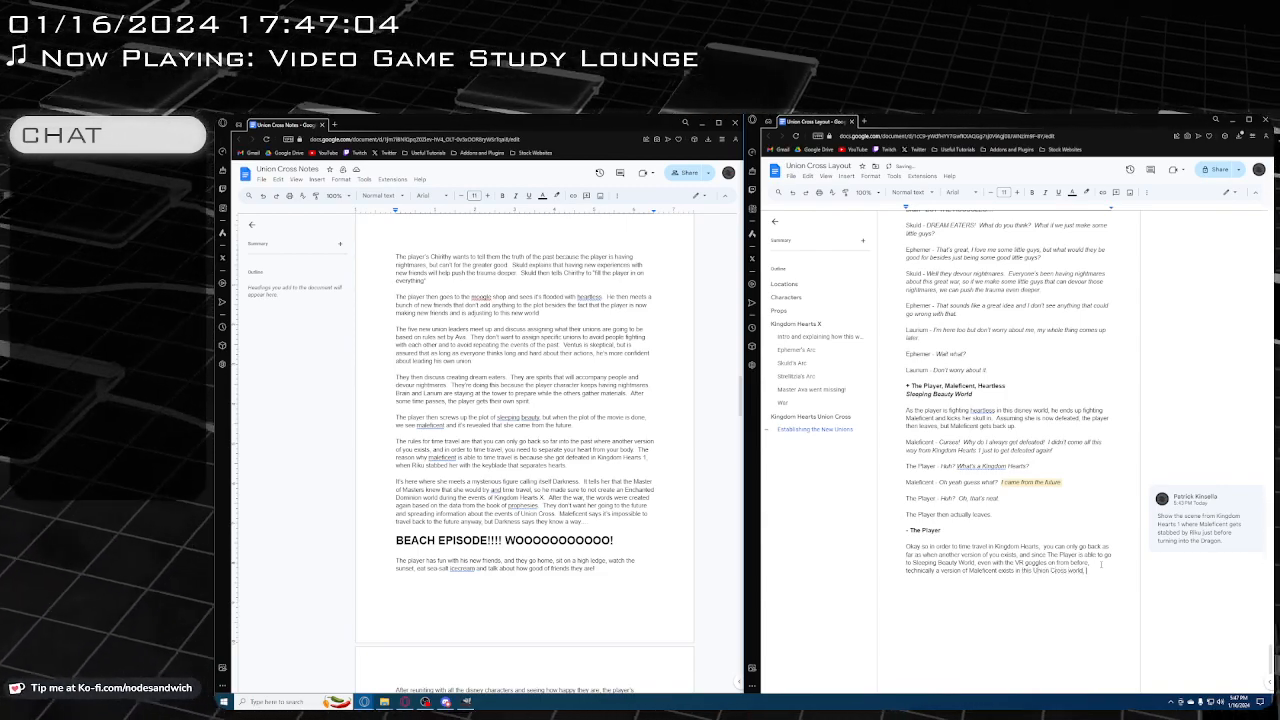
text(even ifshe)
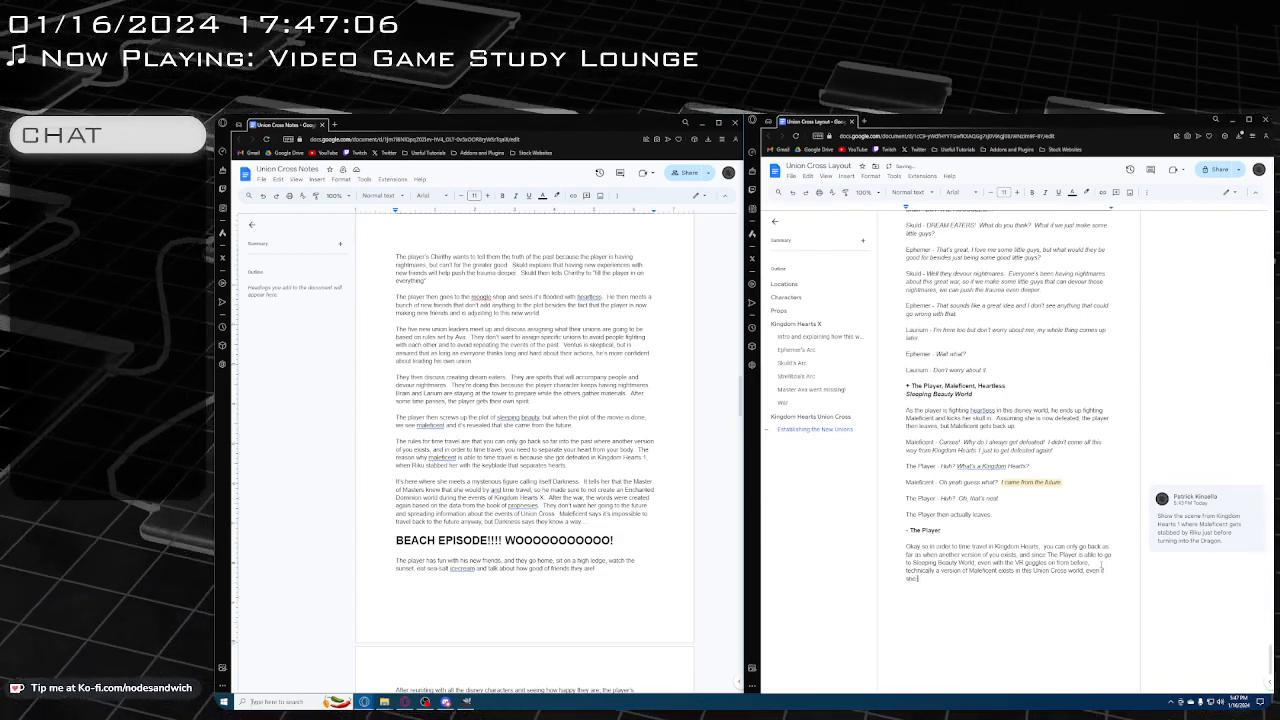
text( is a )
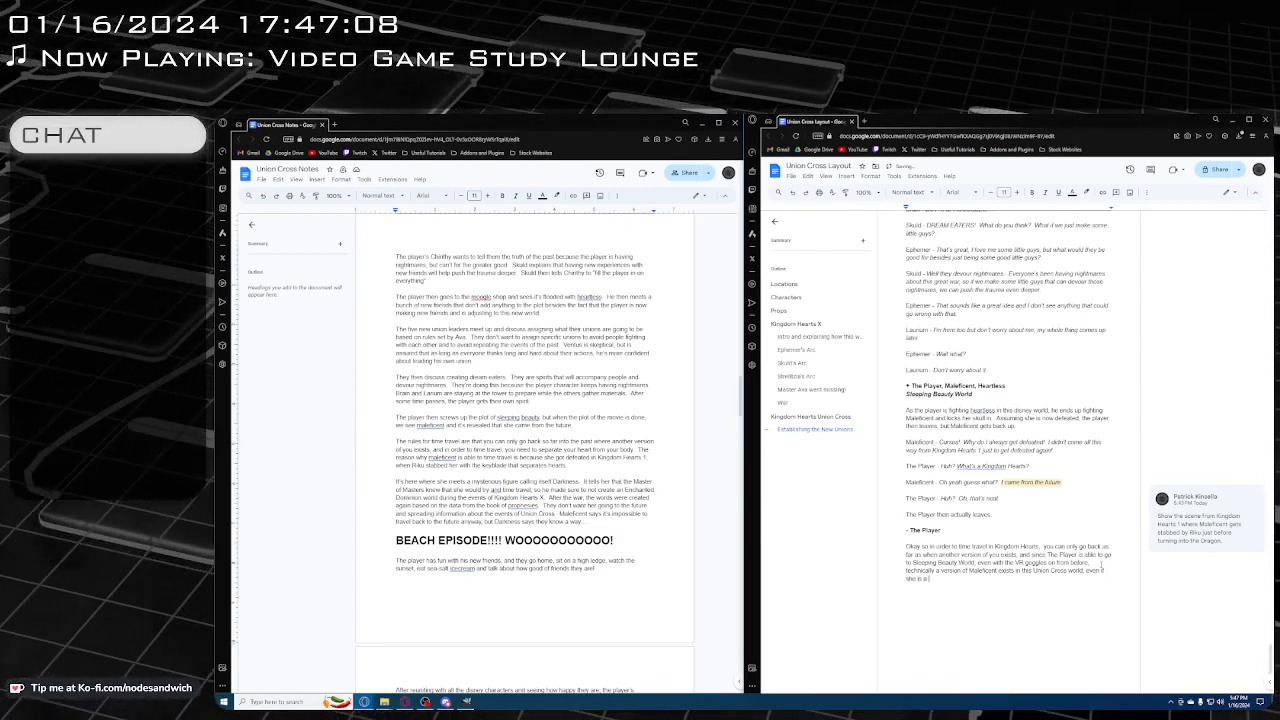
text(proj)
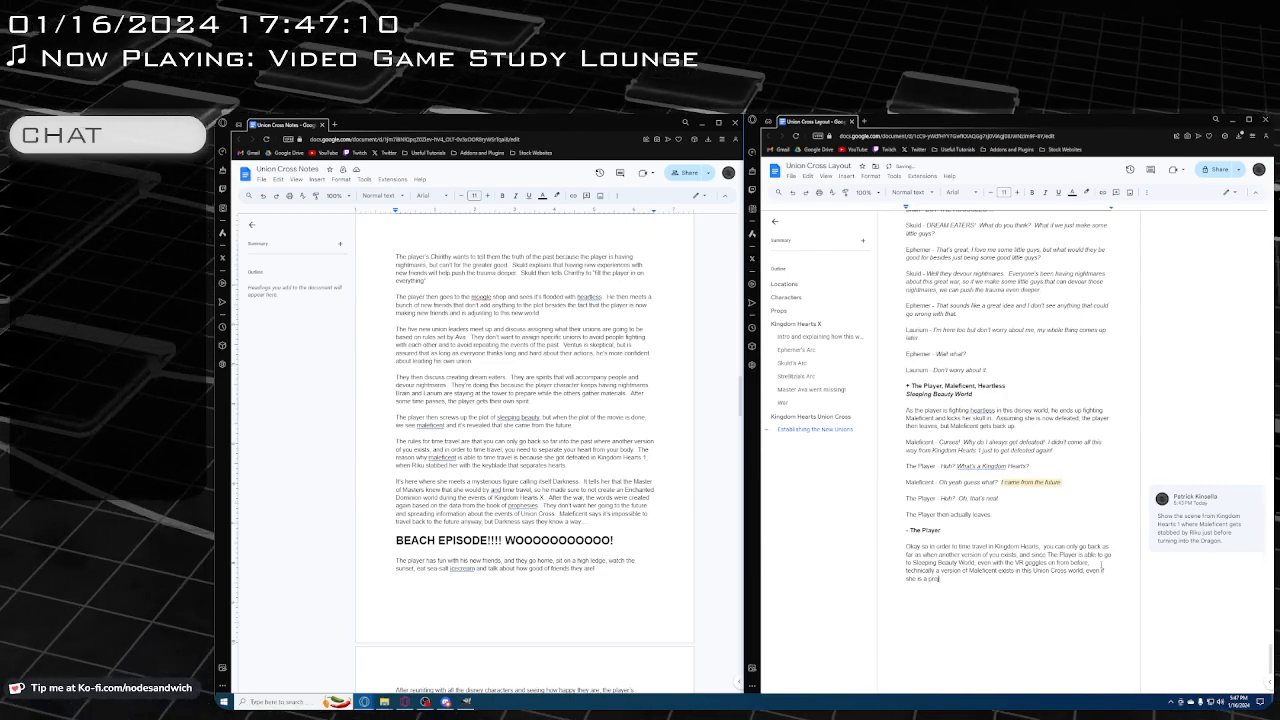
text(ection from the future.)
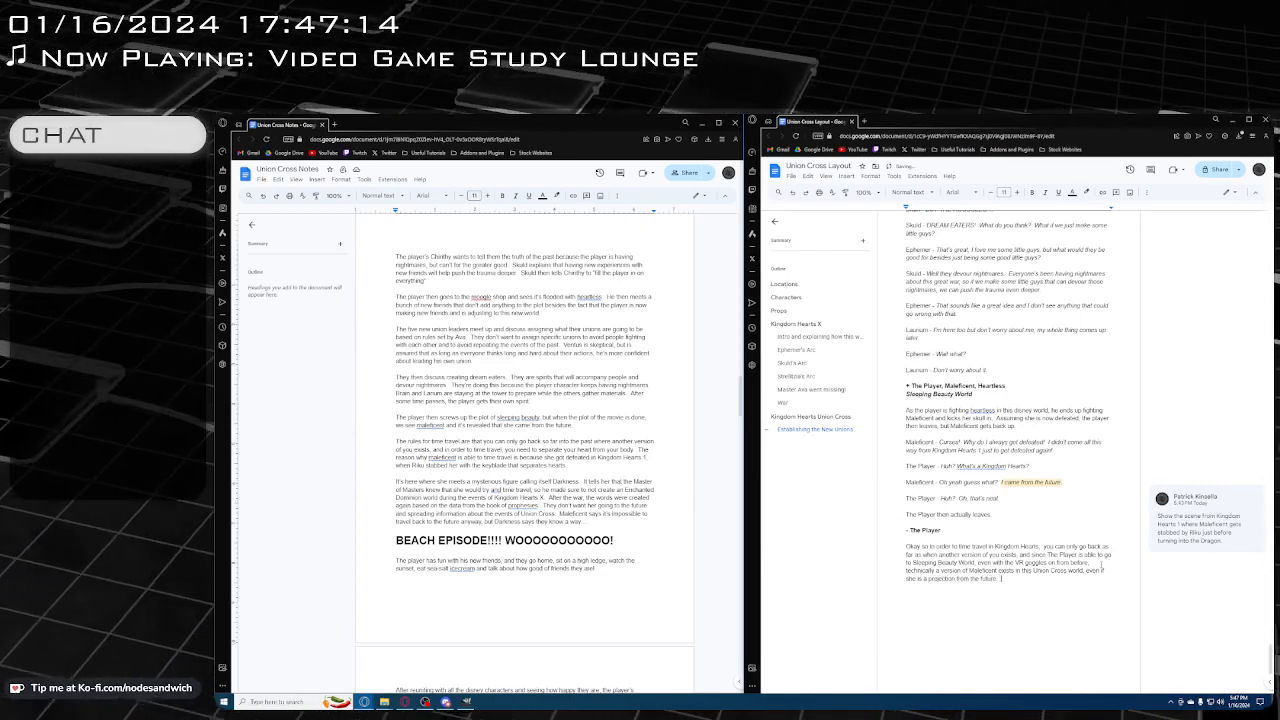
text( Bas)
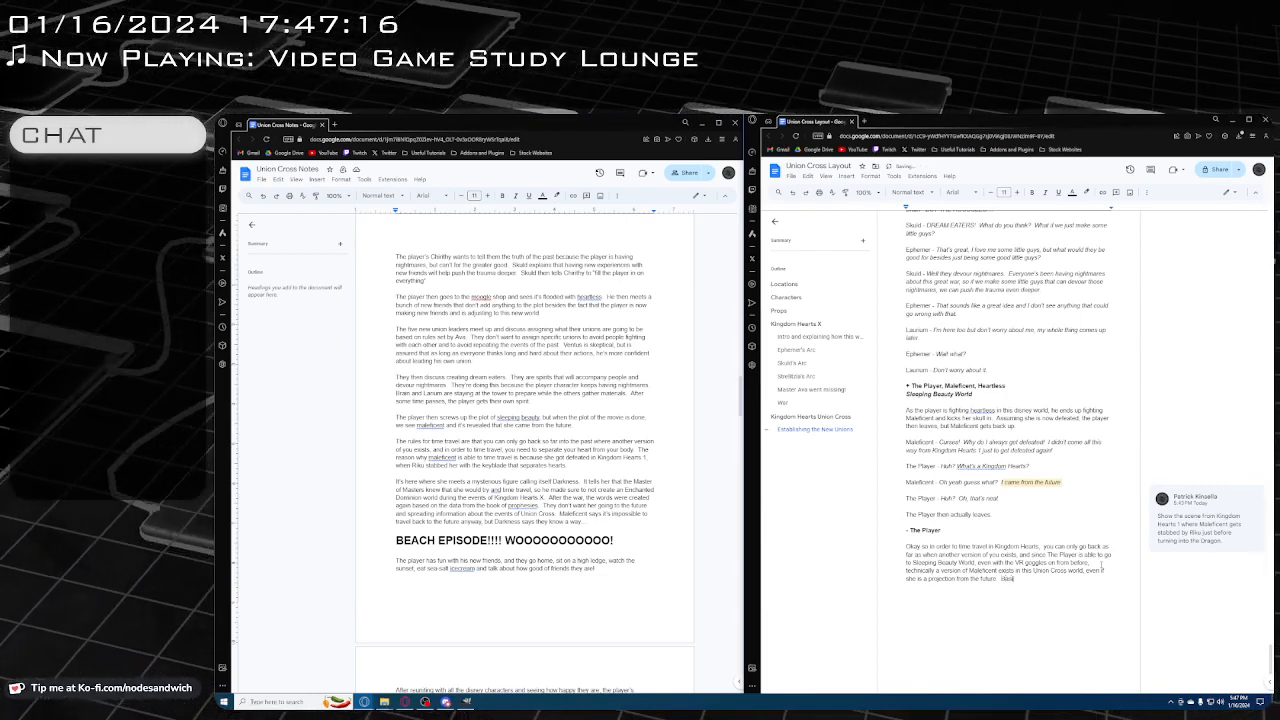
text(ically don't worr)
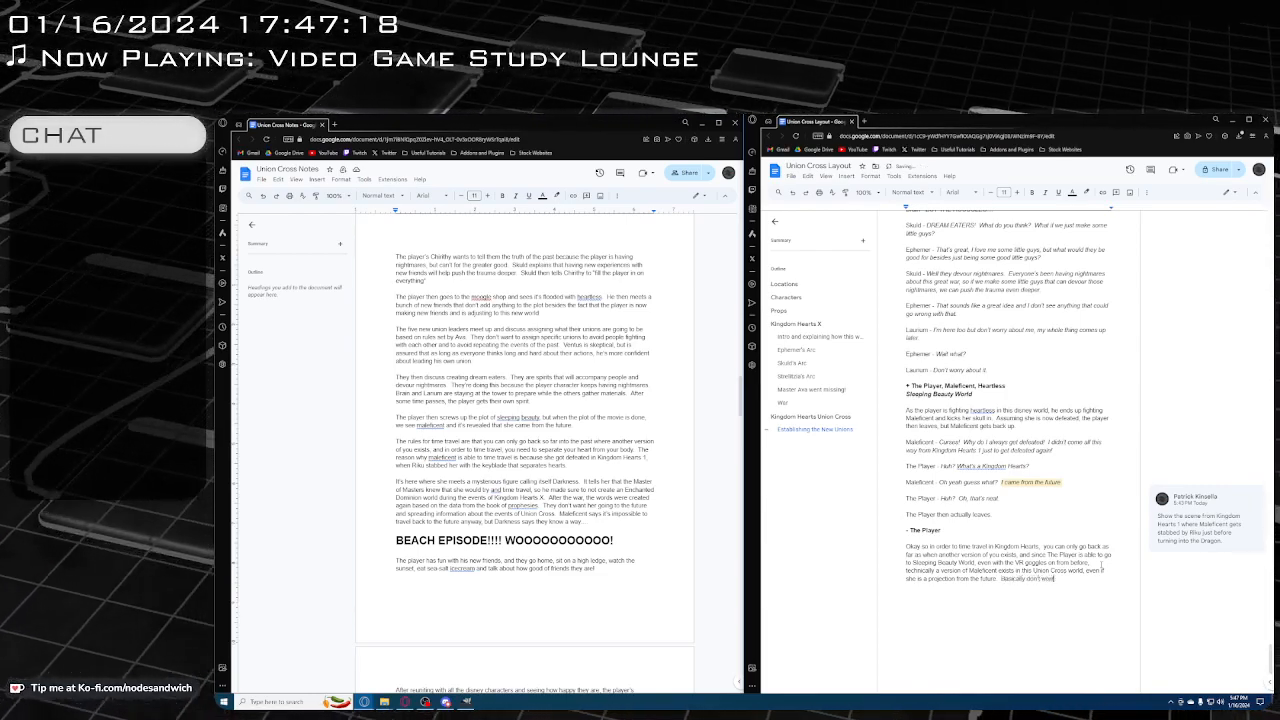
text(y about it.)
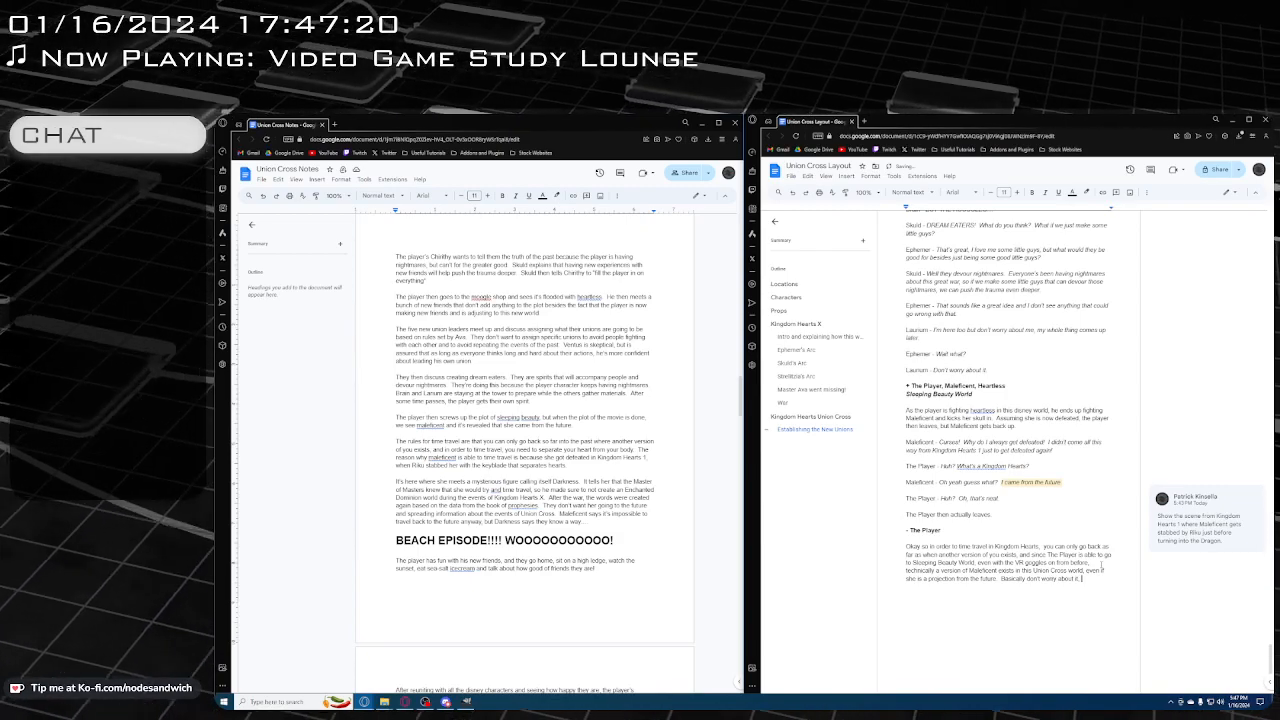
text( this)
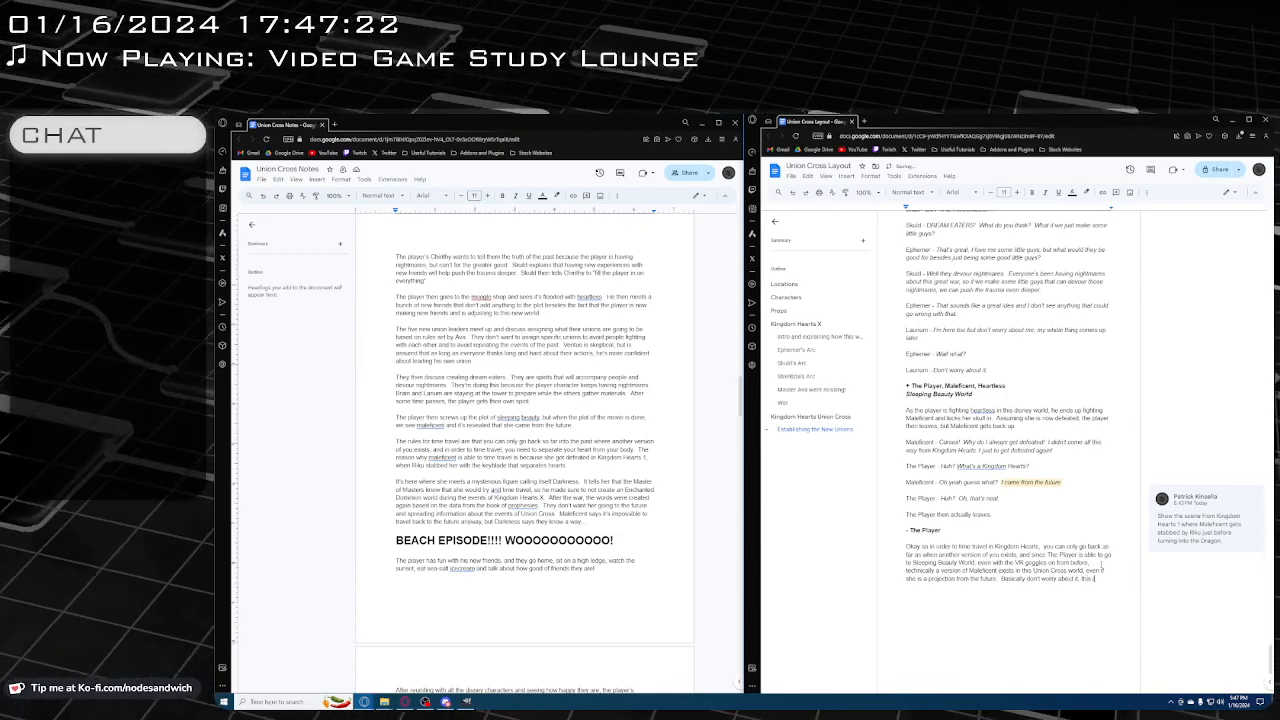
text( is just where th)
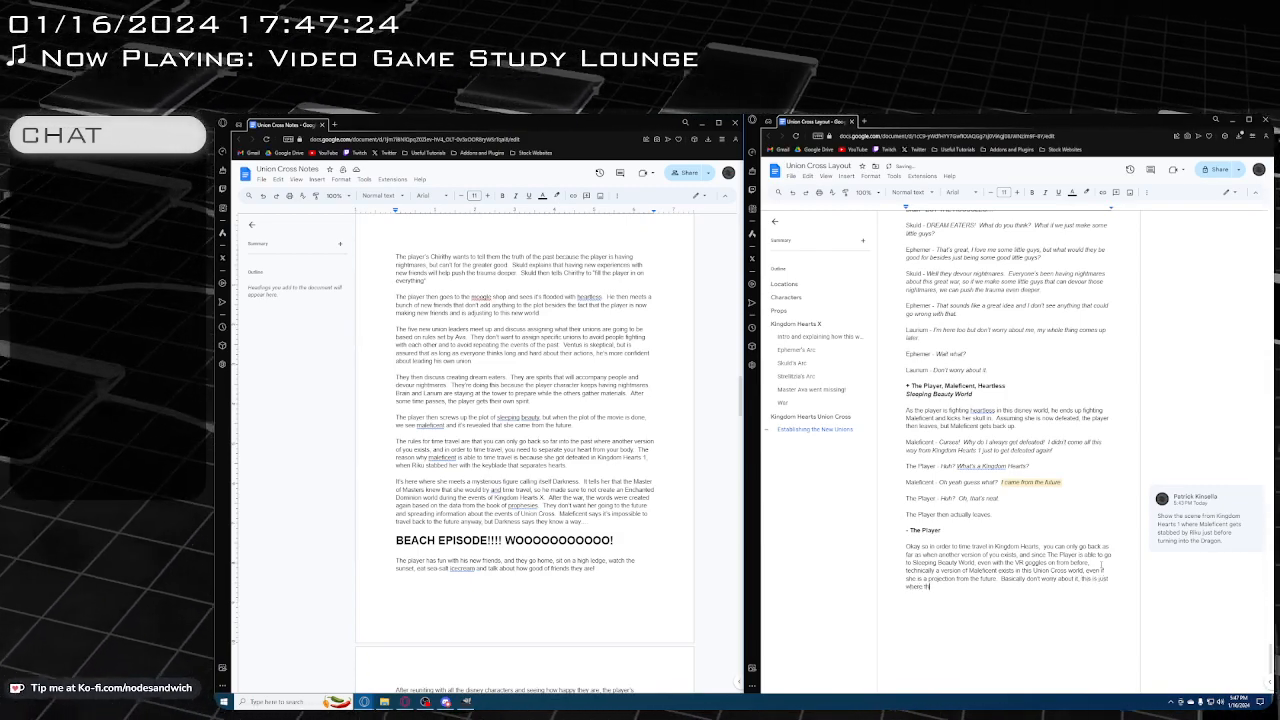
text(e plot is going)
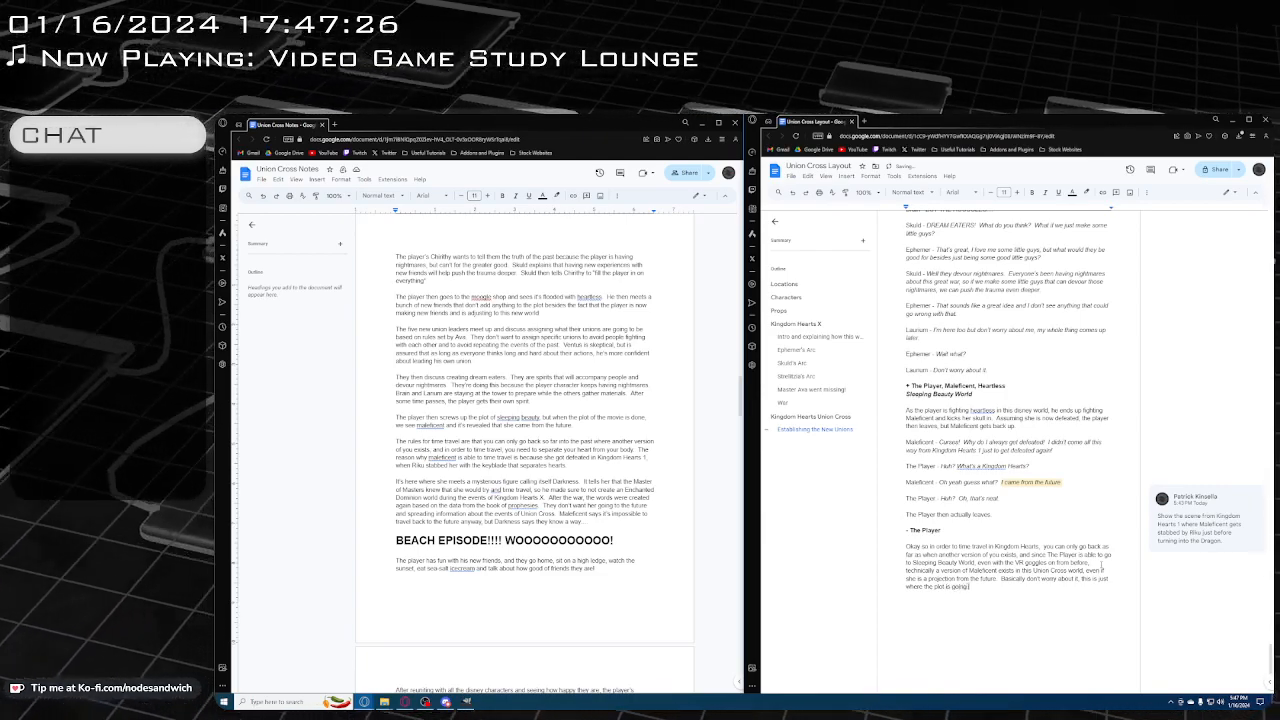
text( now. and I)
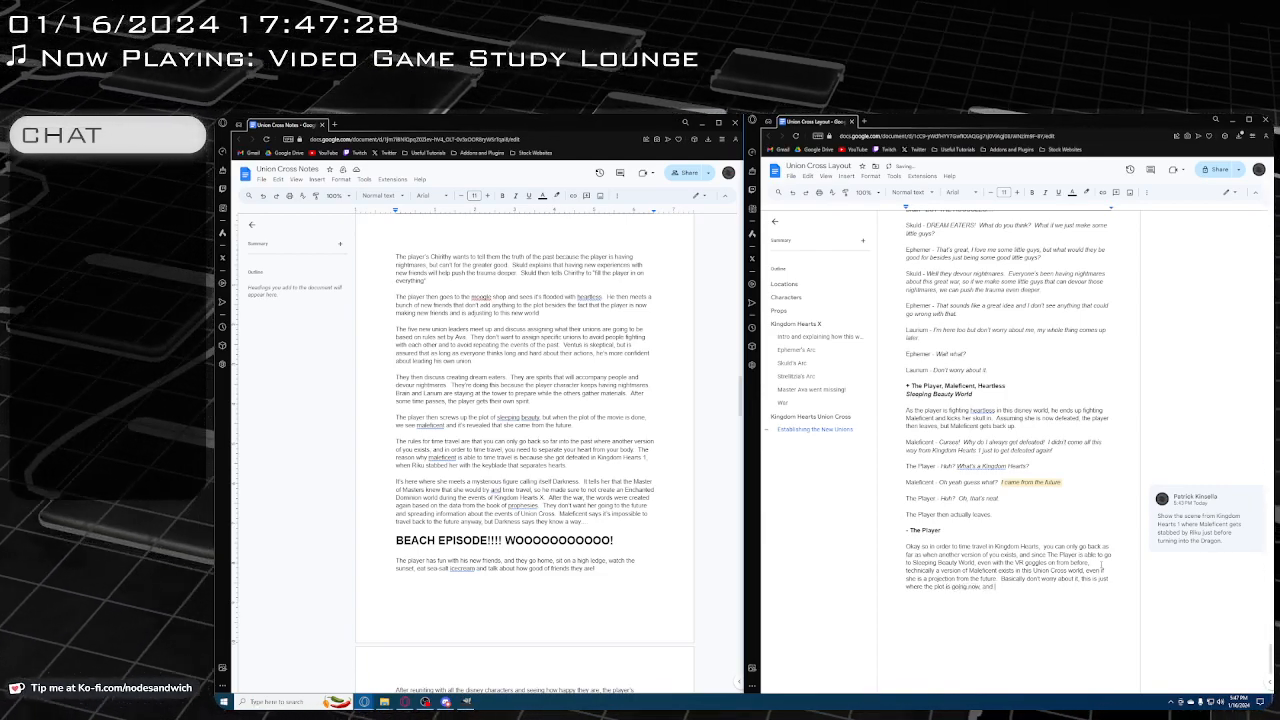
text(just smile)
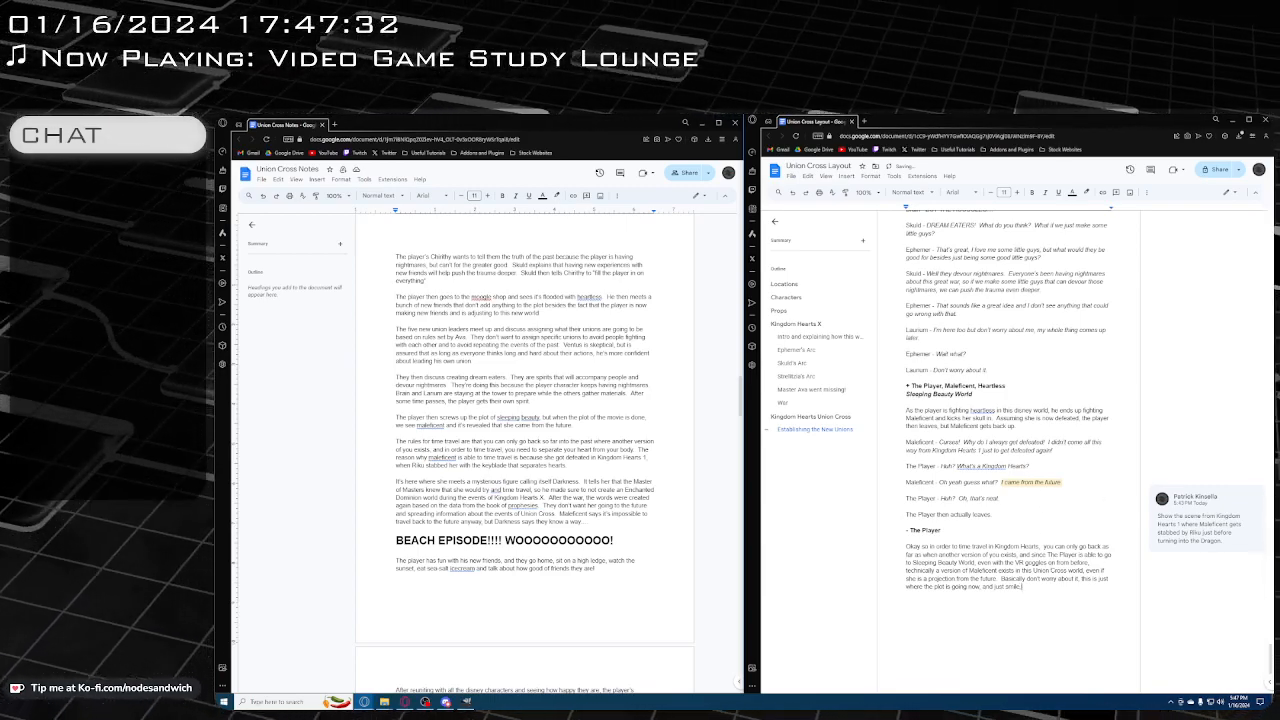
text(. )
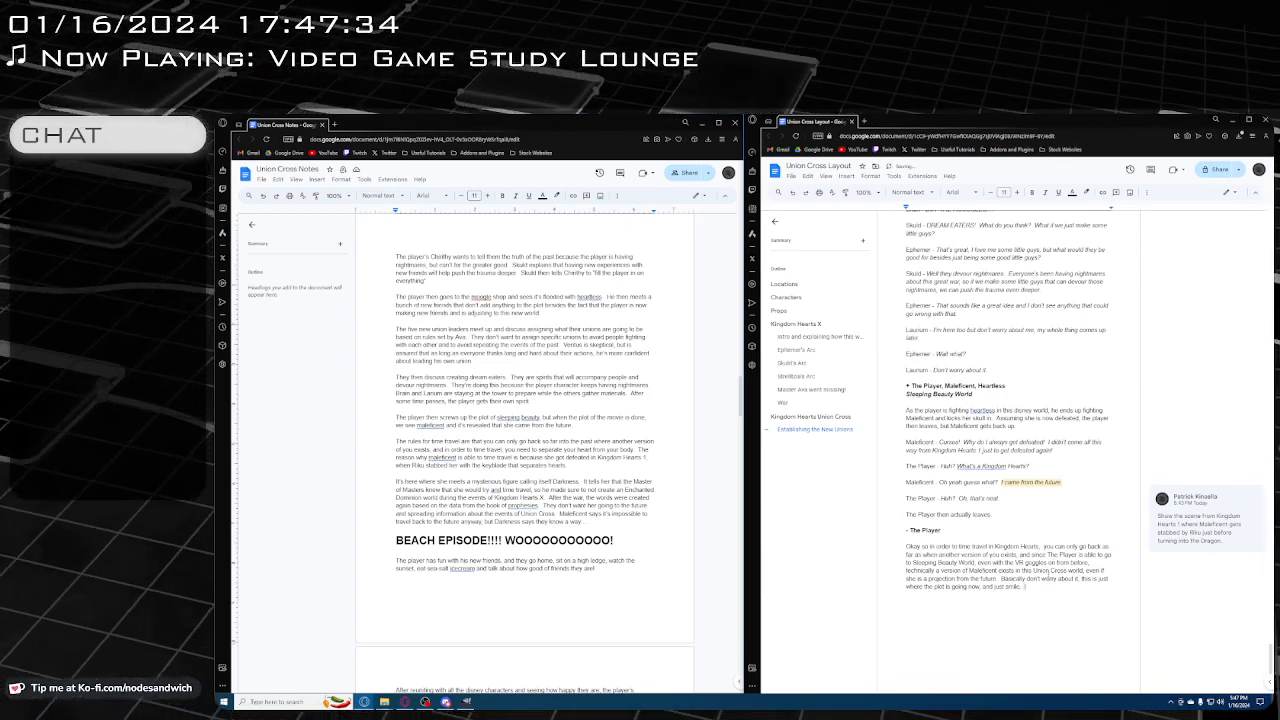
text(Also)
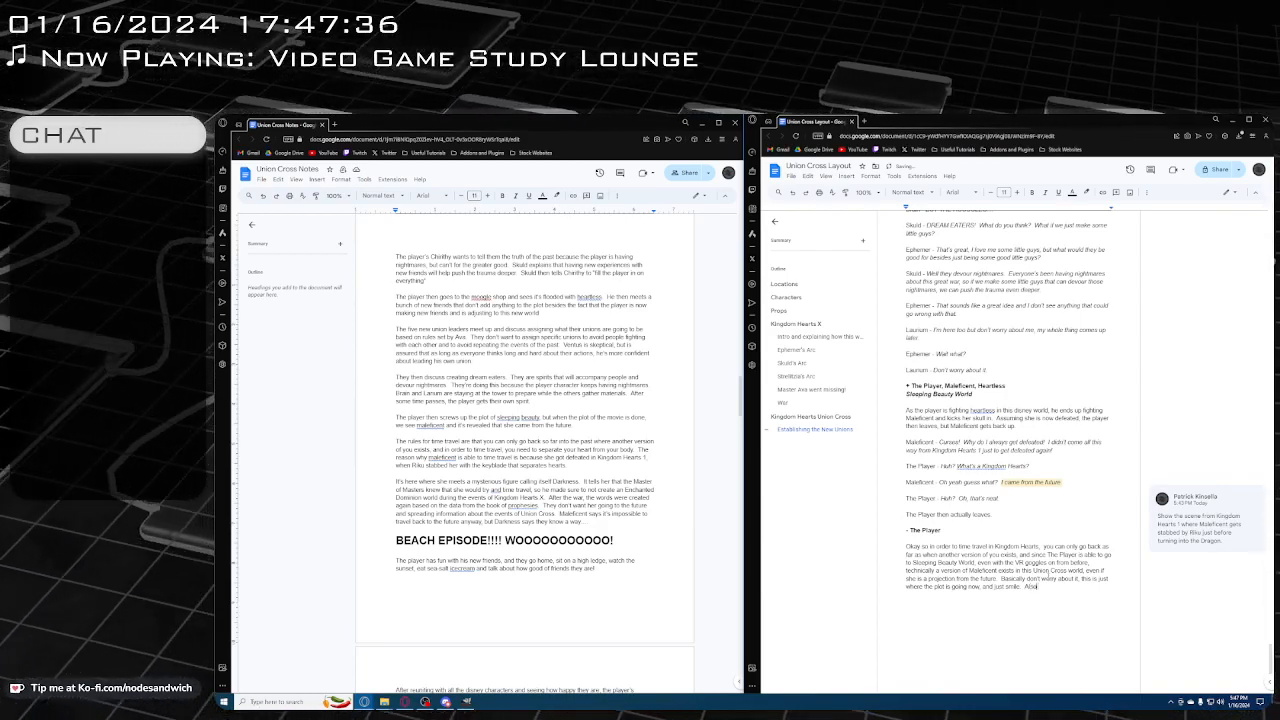
key(BackSpace)
key(BackSpace)
key(BackSpace)
key(BackSpace)
key(BackSpace)
key(BackSpace)
key(BackSpace)
key(BackSpace)
key(BackSpace)
key(BackSpace)
key(BackSpace)
key(BackSpace)
key(BackSpace)
key(BackSpace)
key(BackSpace)
key(BackSpace)
key(BackSpace)
key(BackSpace)
key(BackSpace)
key(BackSpace)
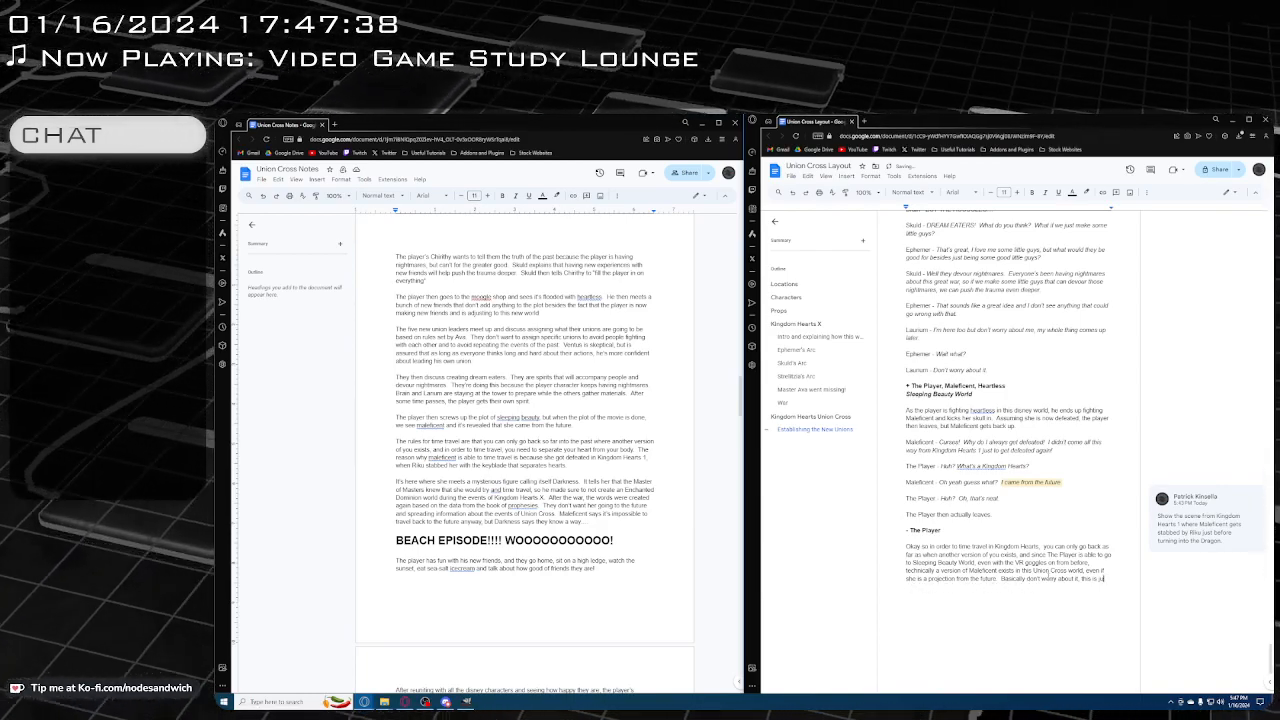
key(BackSpace)
key(BackSpace)
key(BackSpace)
key(BackSpace)
key(BackSpace)
key(BackSpace)
key(BackSpace)
key(BackSpace)
key(BackSpace)
key(BackSpace)
key(BackSpace)
key(BackSpace)
key(BackSpace)
key(BackSpace)
key(BackSpace)
key(BackSpace)
key(BackSpace)
key(BackSpace)
key(BackSpace)
key(BackSpace)
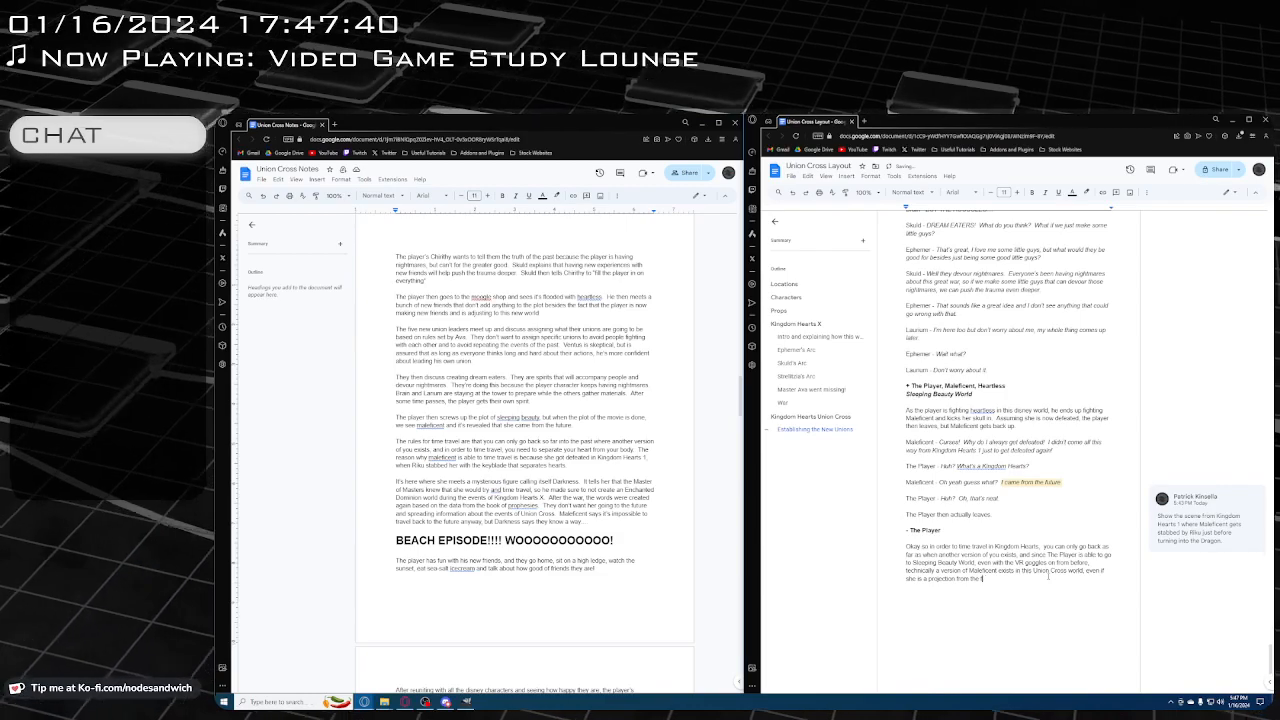
text(uture.)
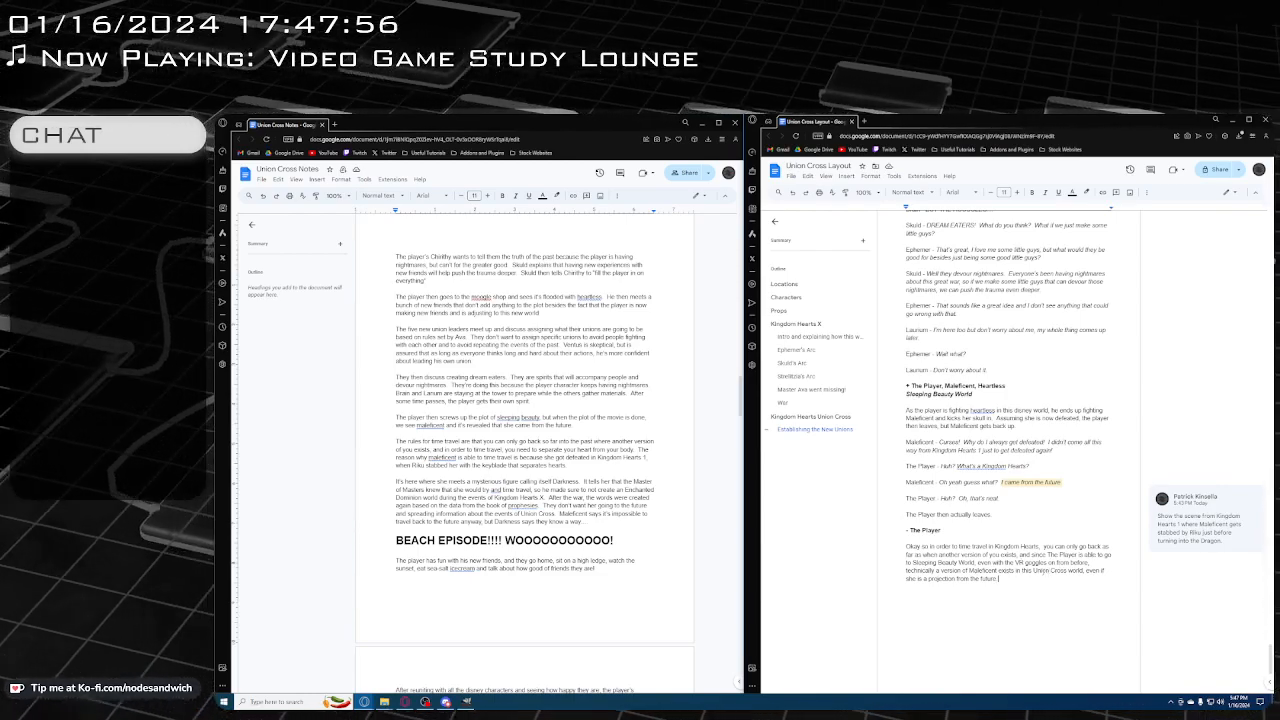
Change "exists" to "would exist" in the clause about a version of Maleficent
text(would)
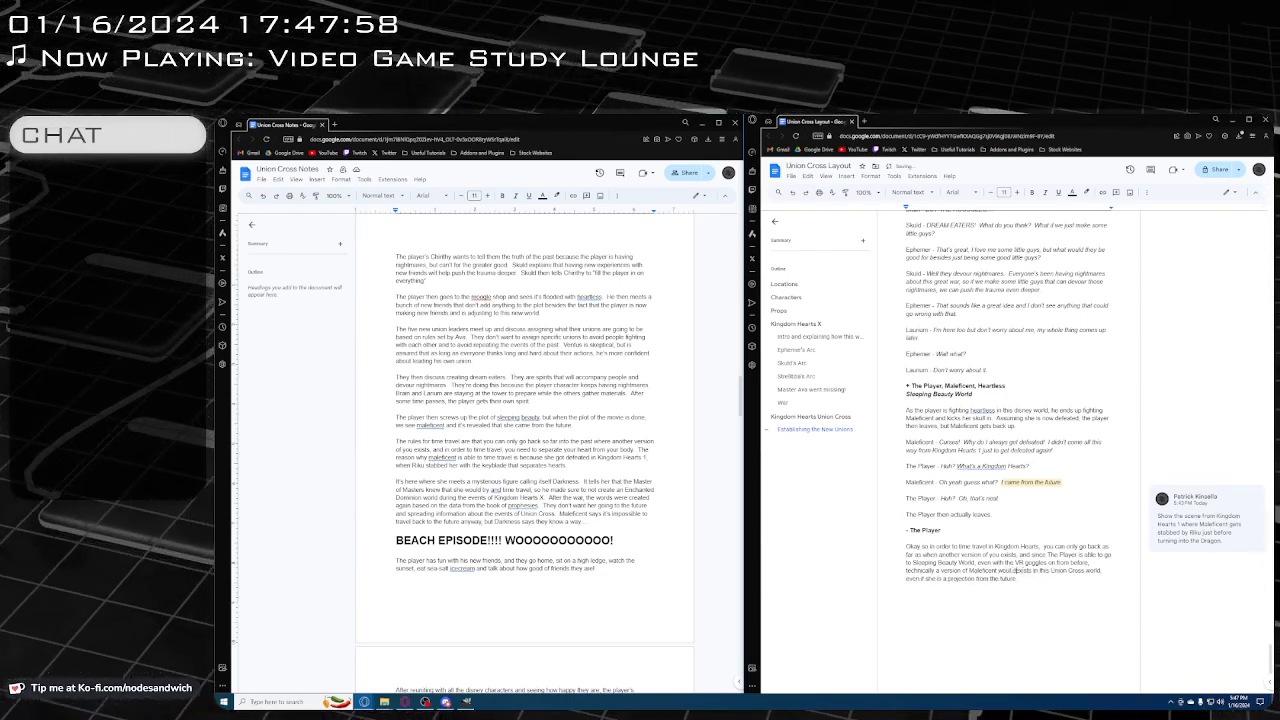
key(BackSpace)
key(BackSpace)
text(d)
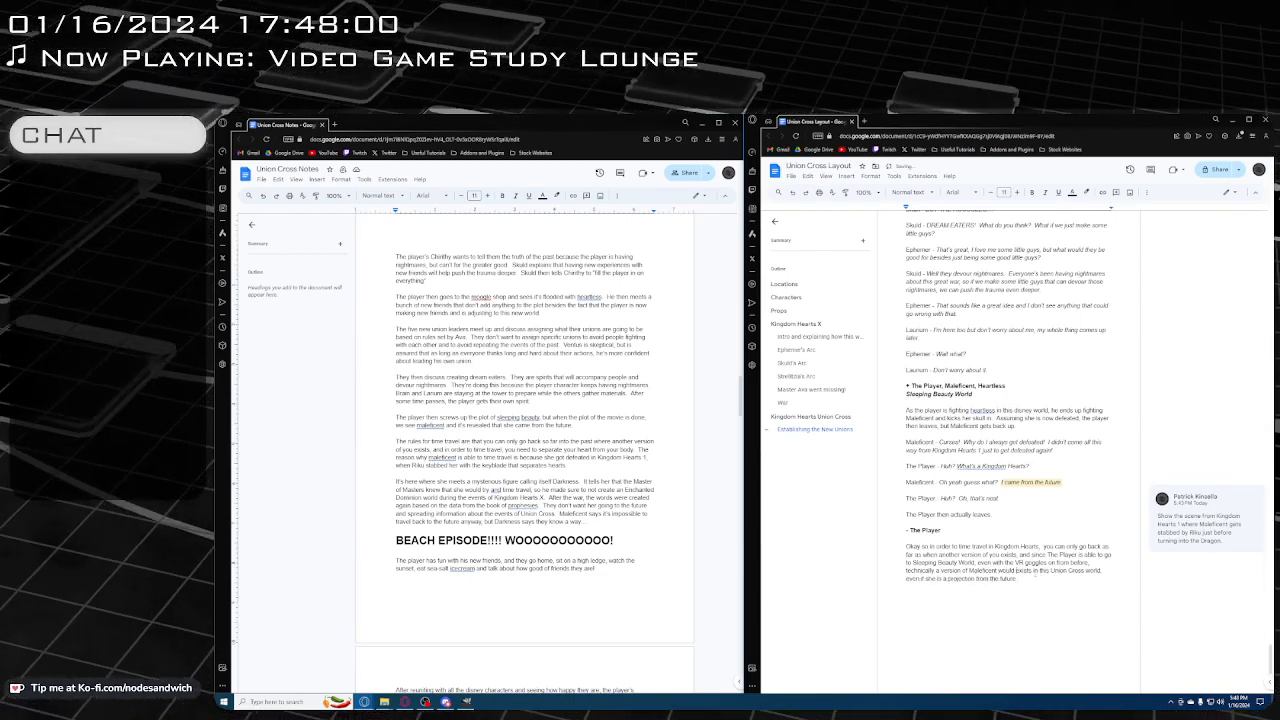
key(BackSpace)
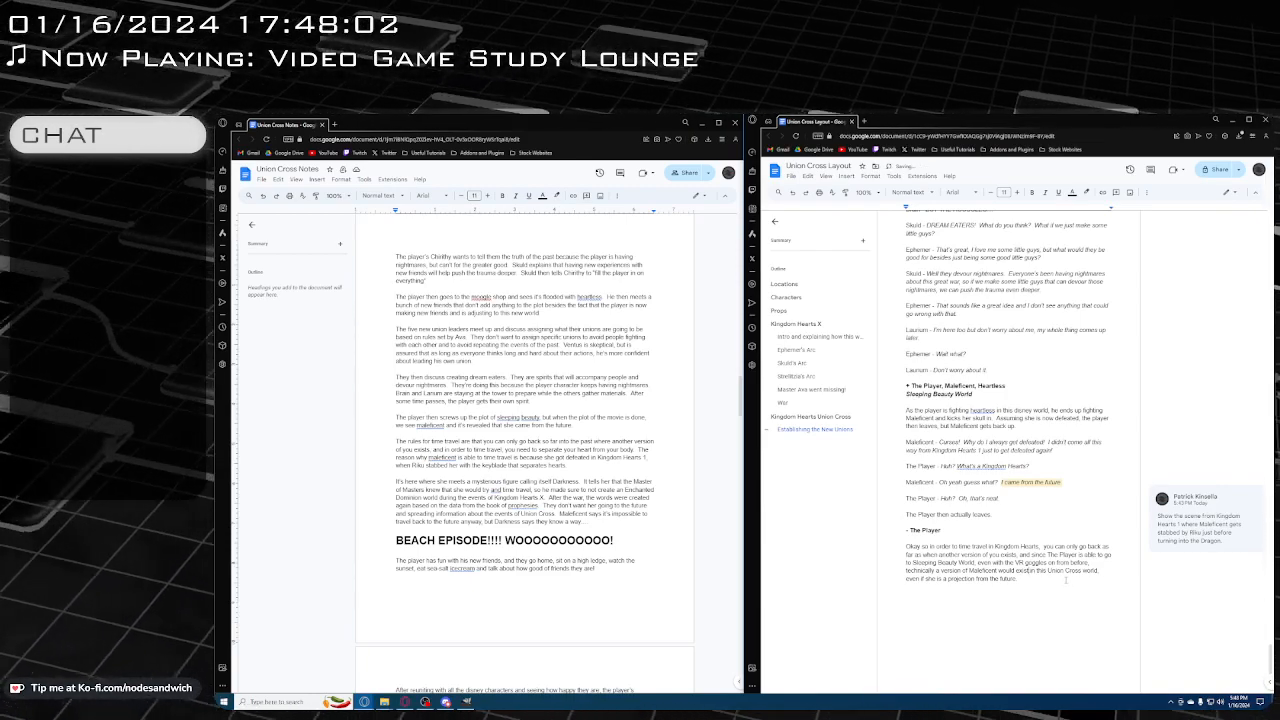
Continue the time travel narration with the sentence "Also your heart needs to be separated from your body."
double_click(1065, 580)
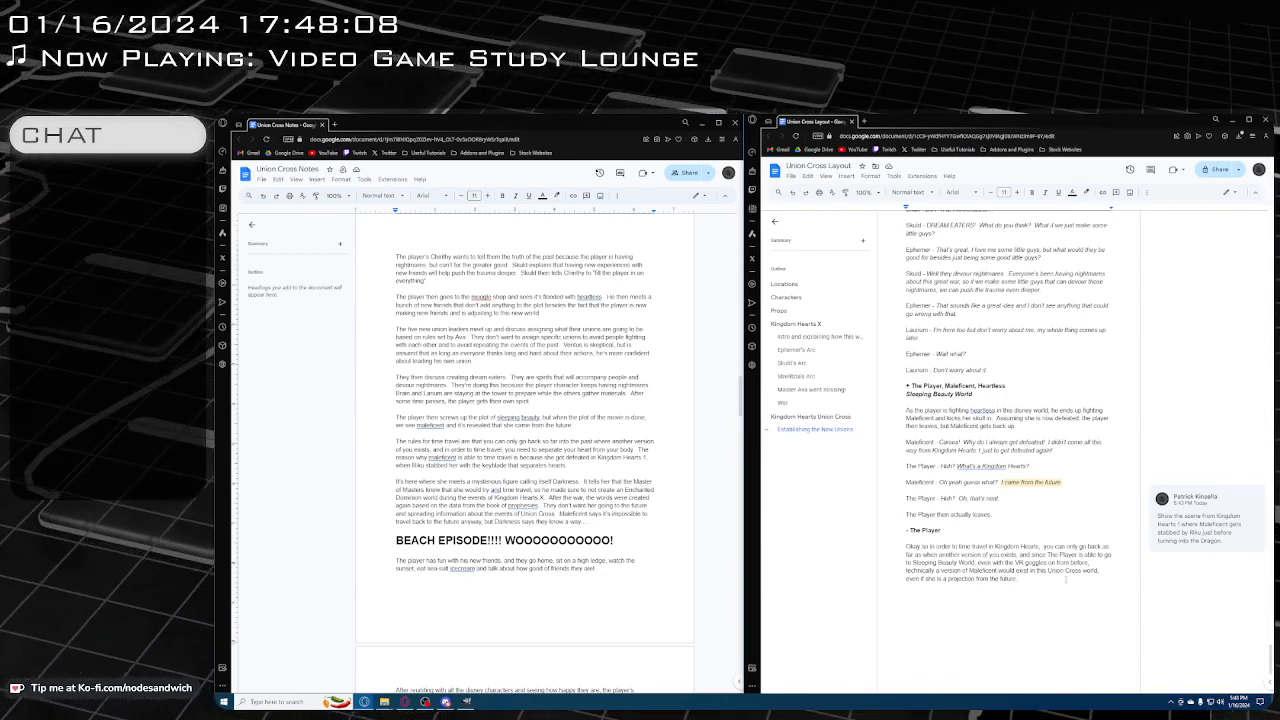
text(Al)
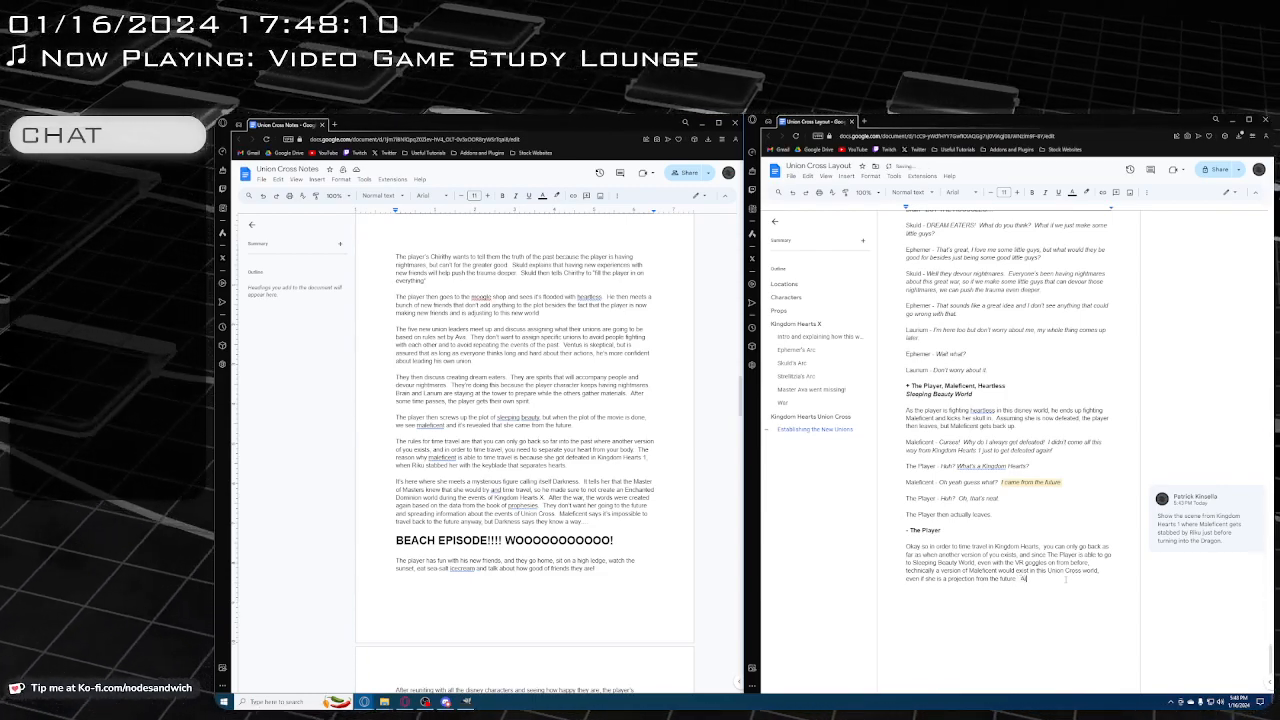
text(so your heart is)
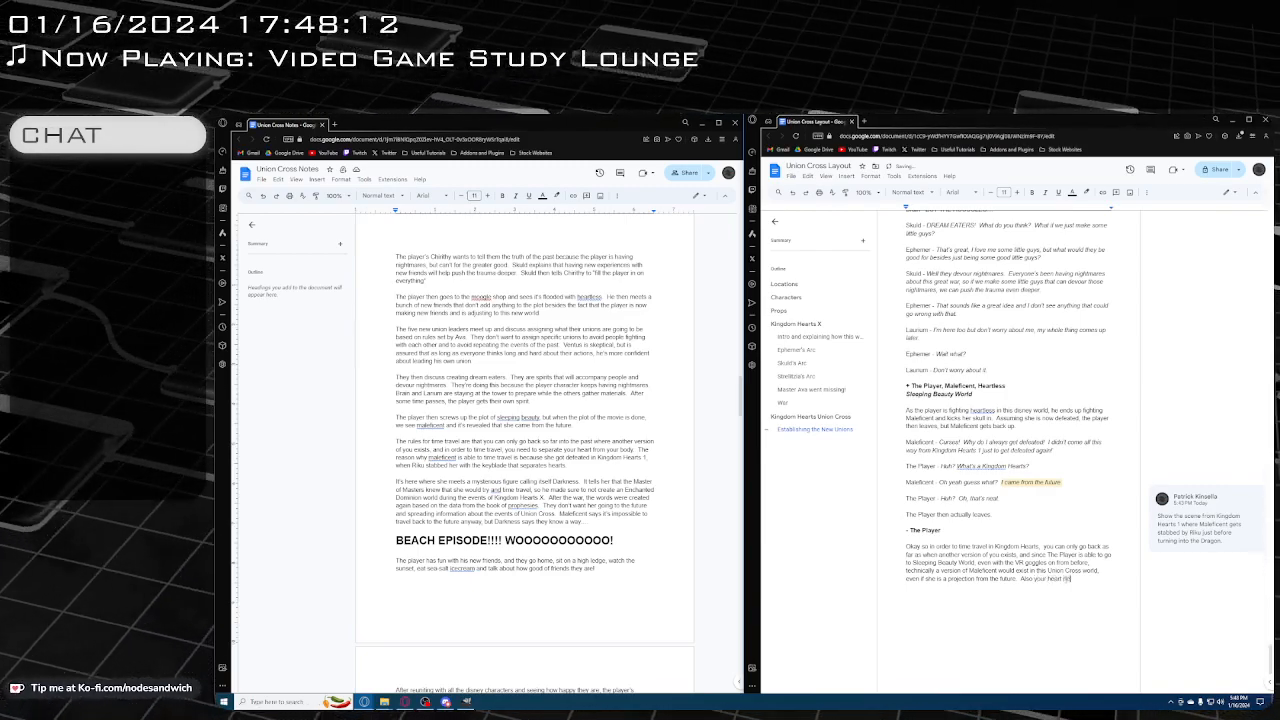
text( needs to b)
text(aved)
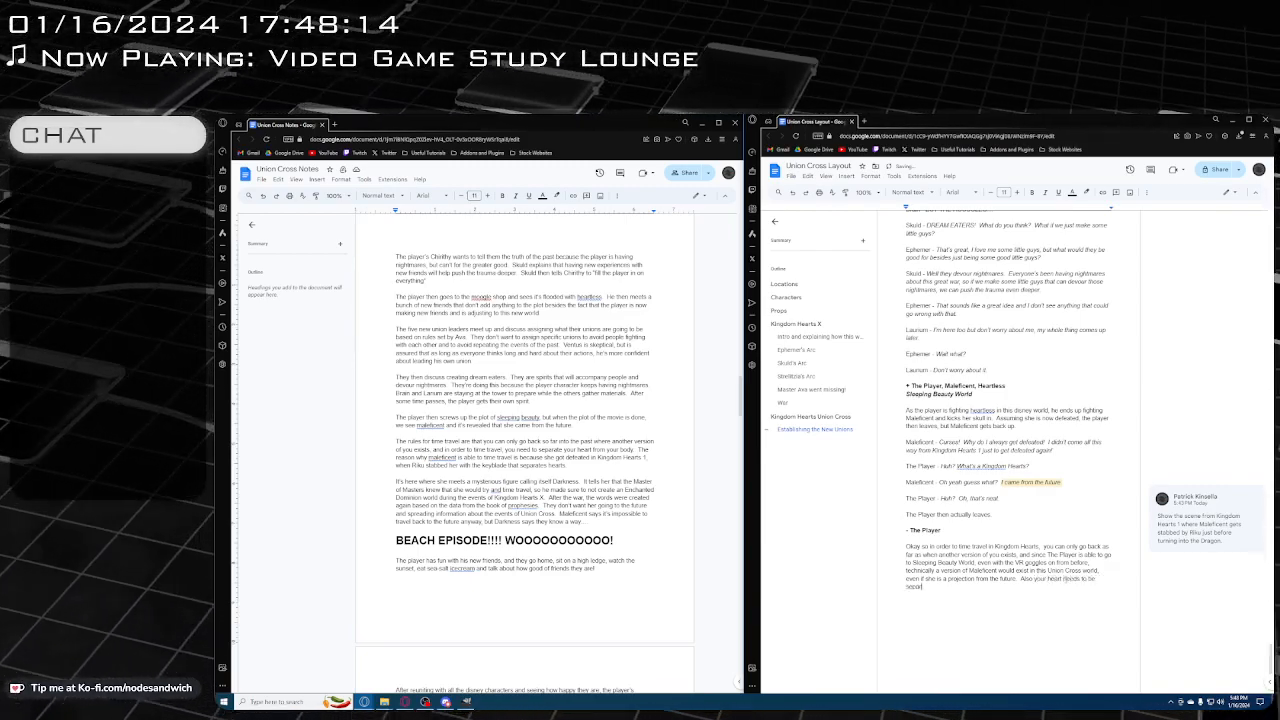
text(ed from your body.)
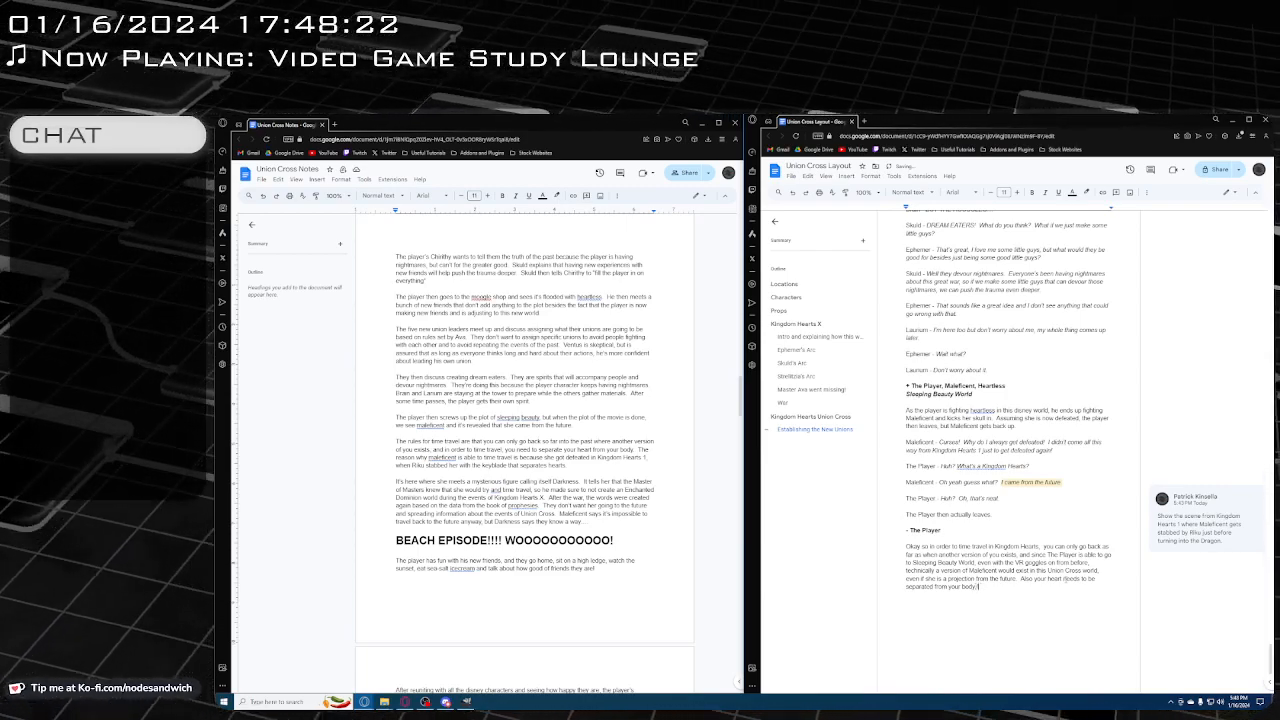
Add the sentence "The heart is the only thing that is able to travel through time, not the body."
text(The heart)
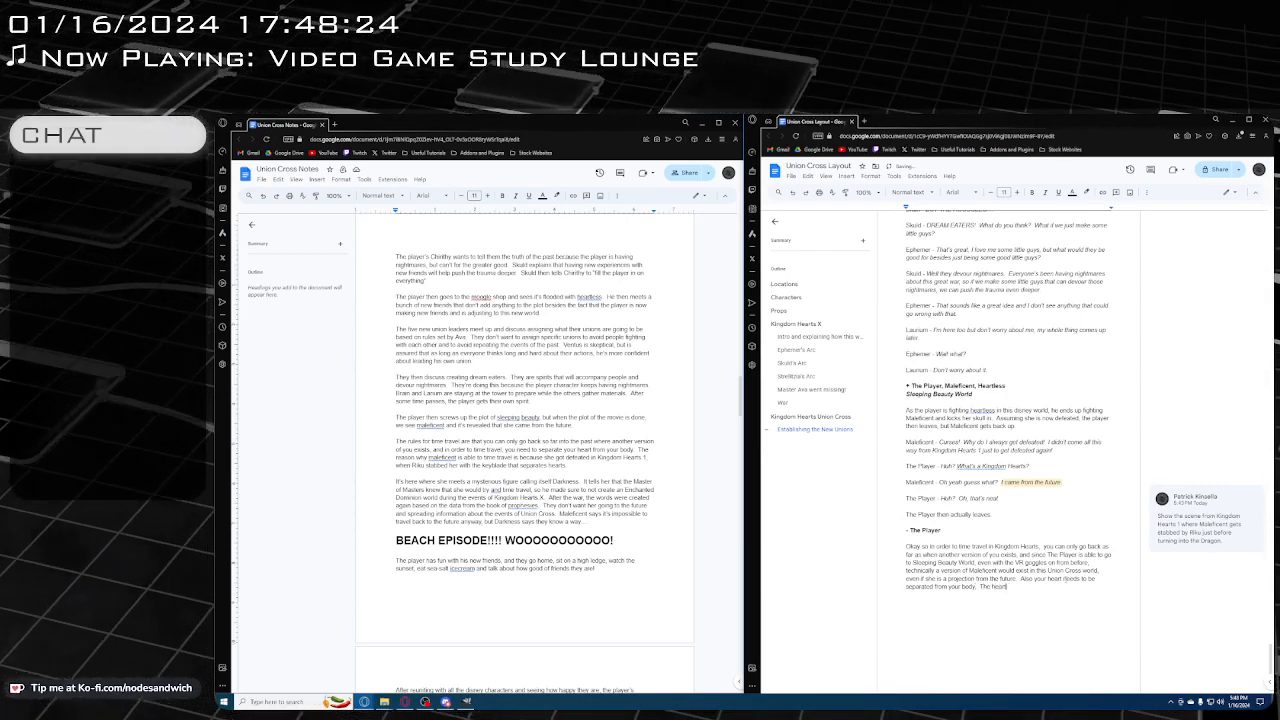
text( is the rely thing)
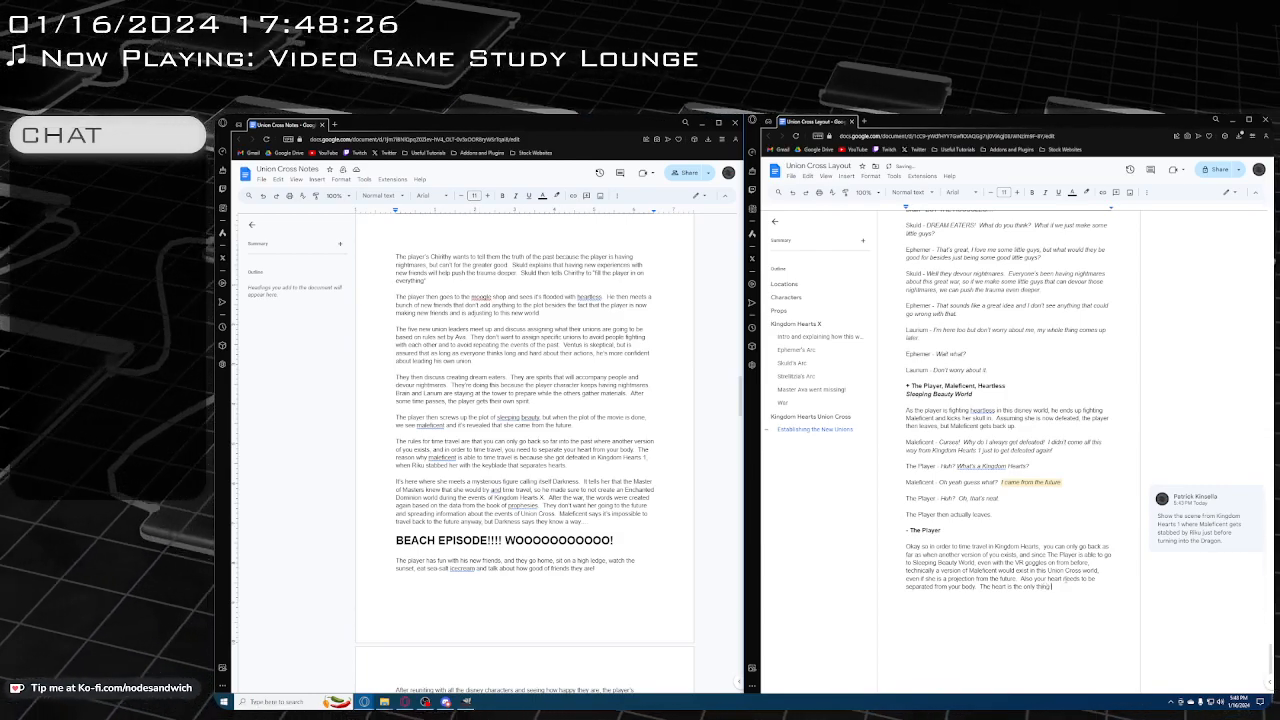
text( that is i)
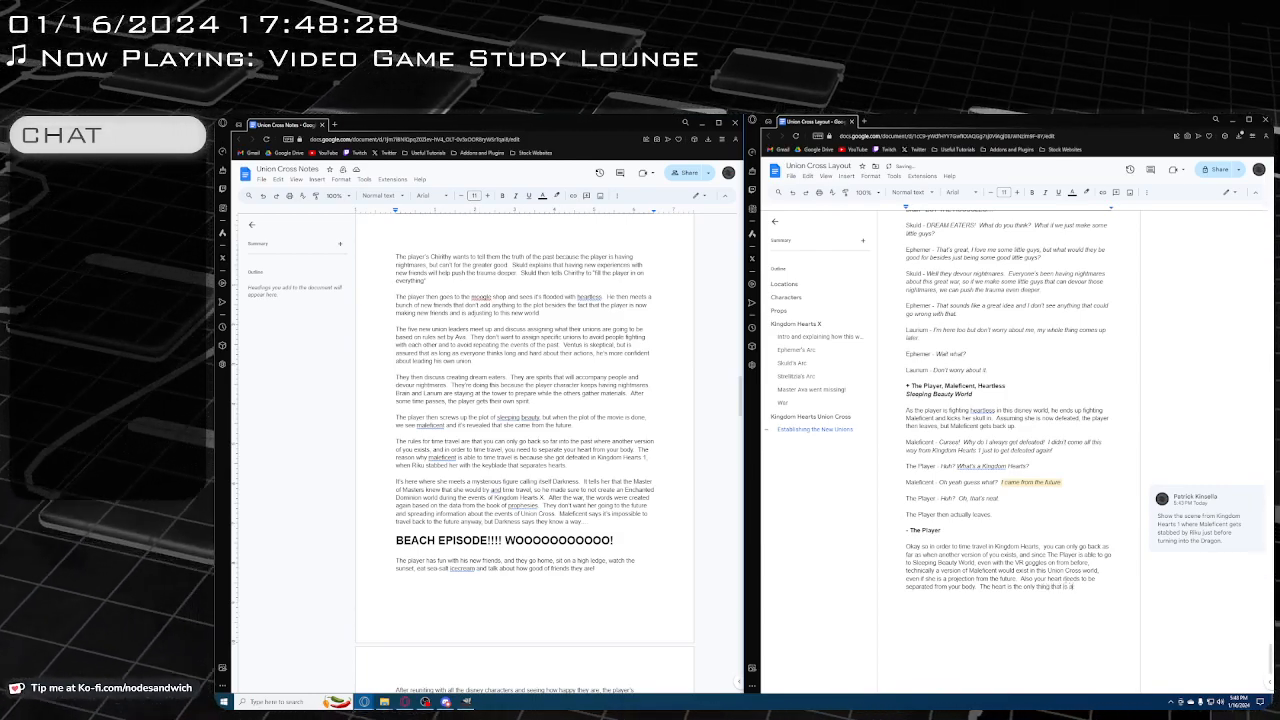
text(e t)
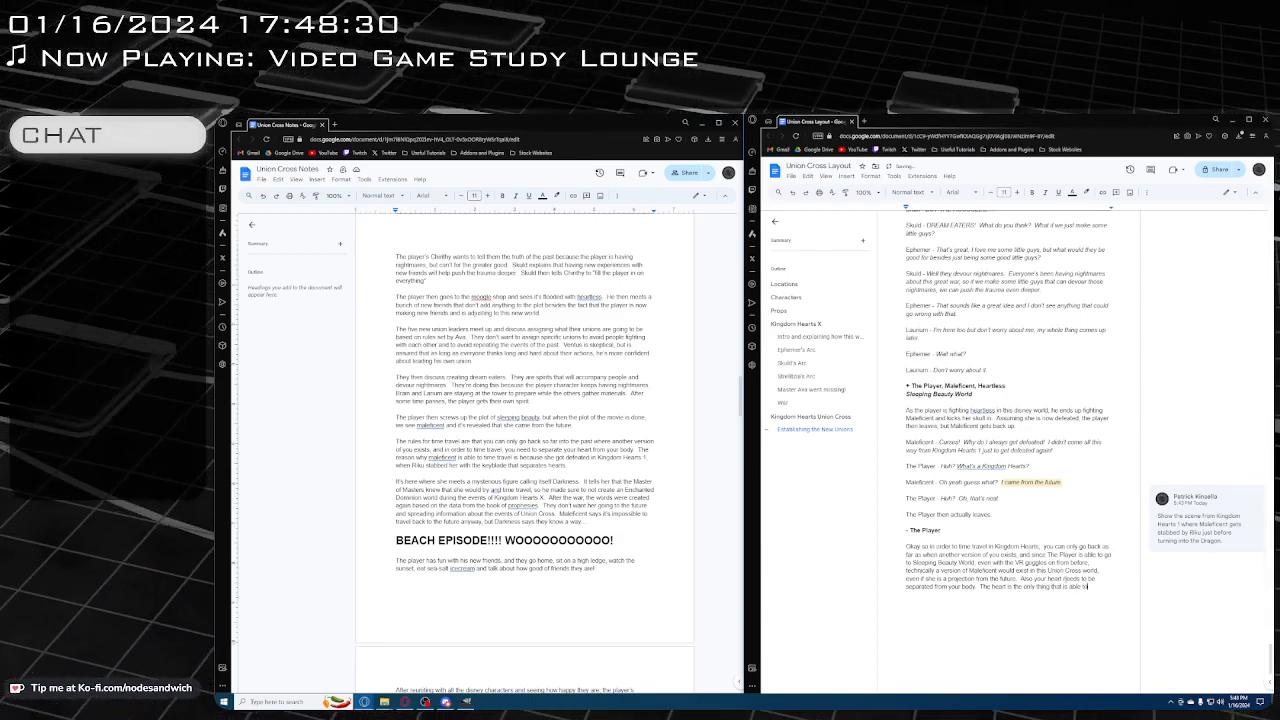
text(o travel through time)
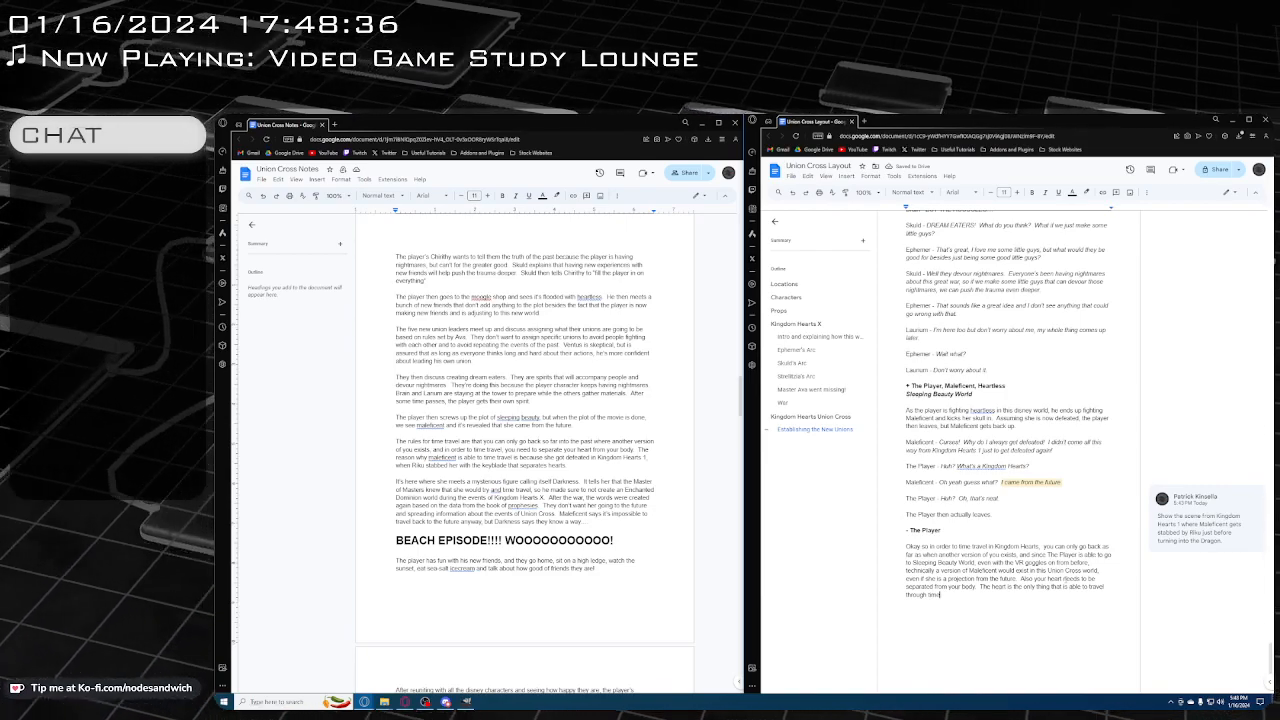
text(,)
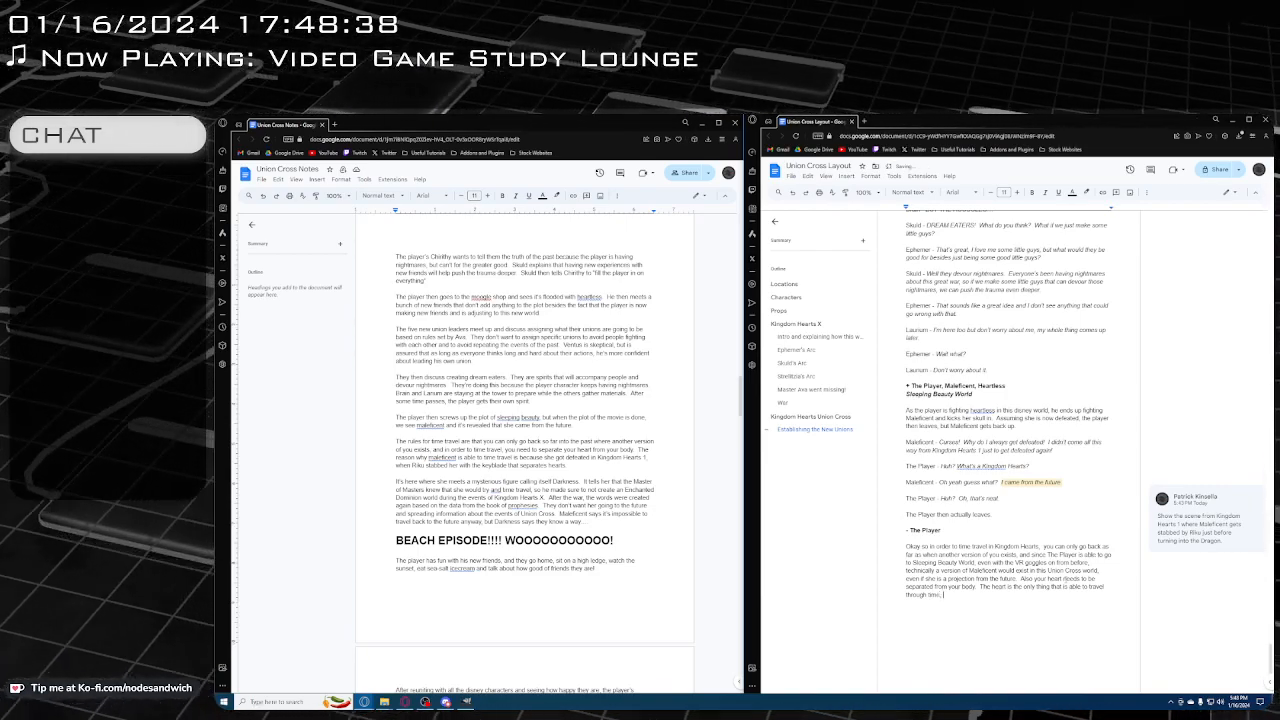
text( not the body)
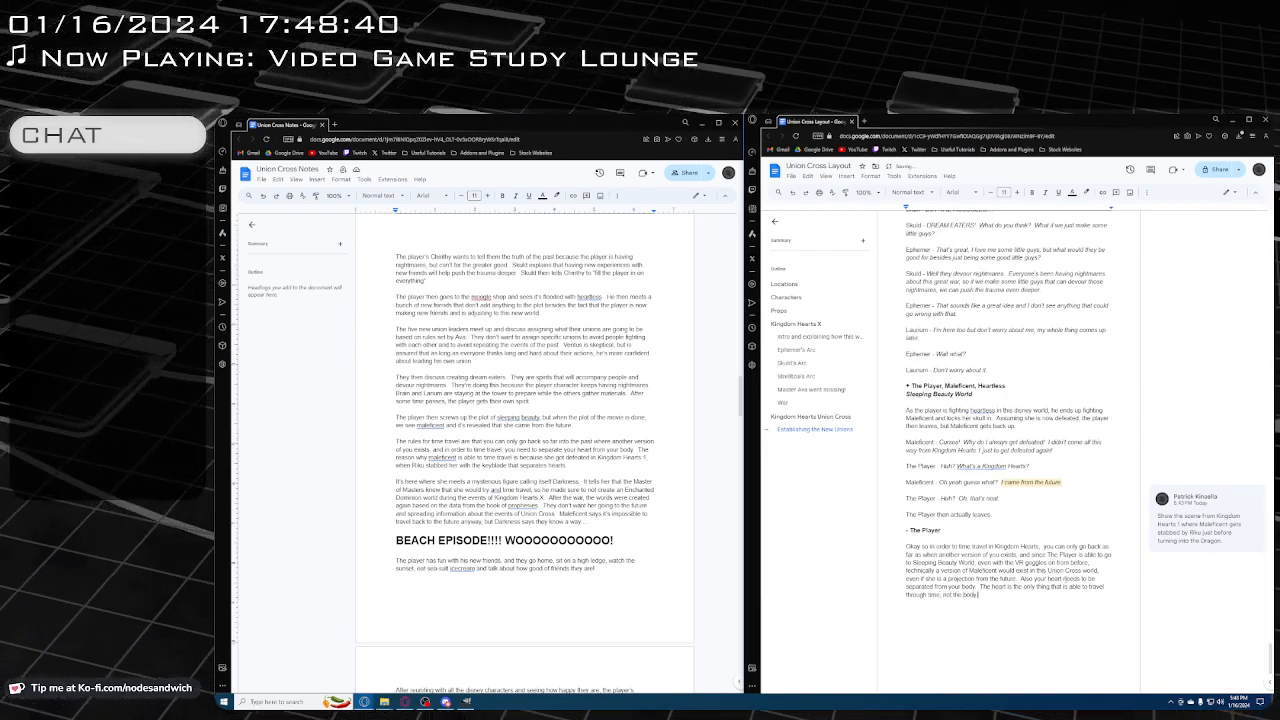
text(.)
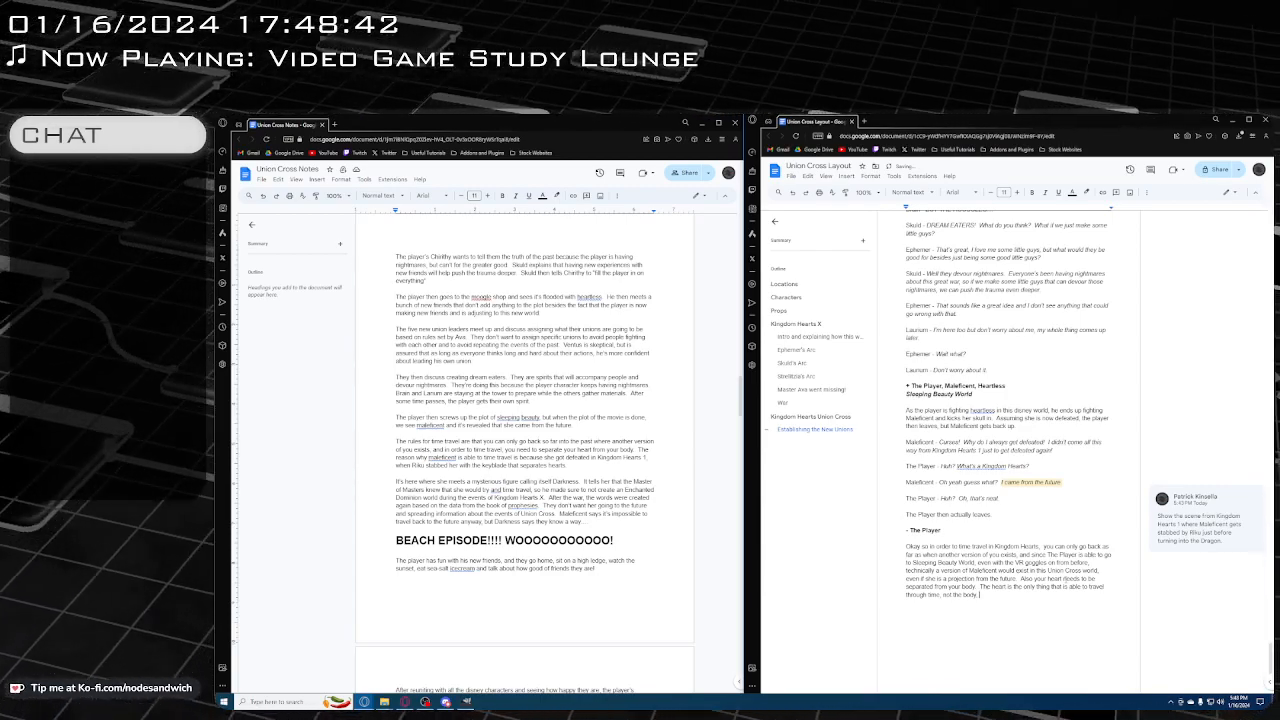
text( so that's why)
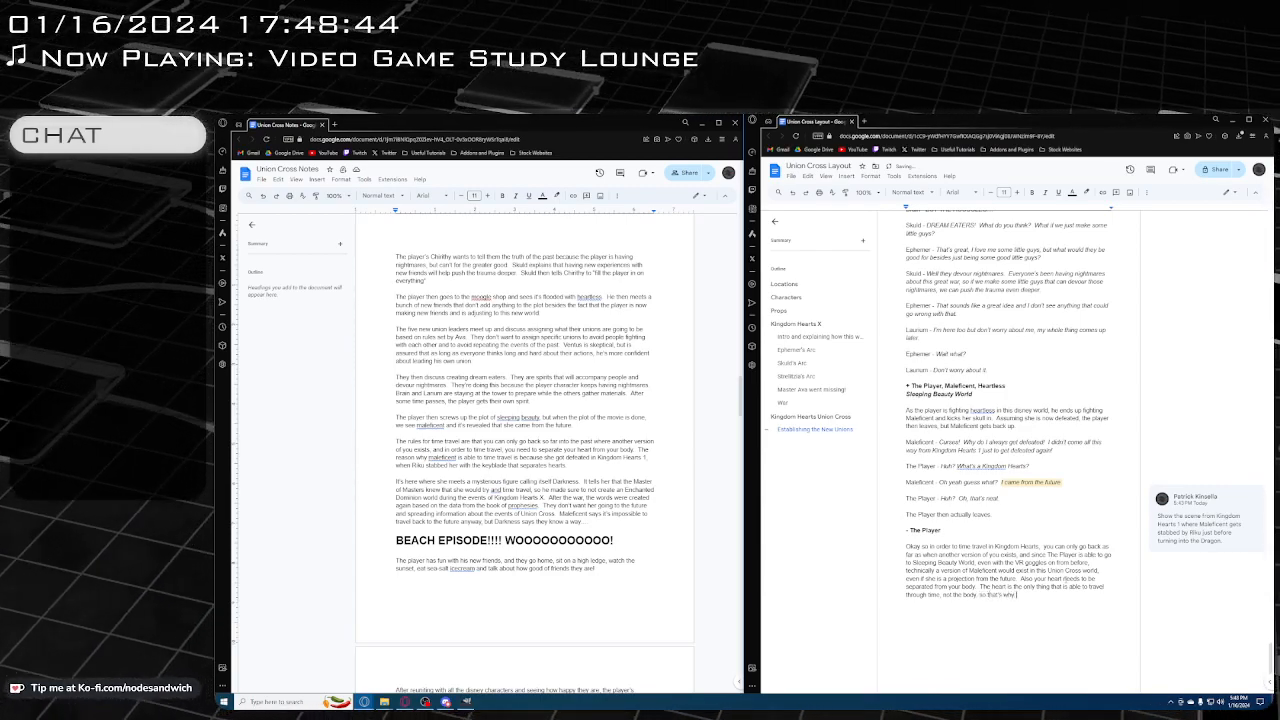
key(BackSpace)
key(BackSpace)
key(BackSpace)
key(BackSpace)
key(BackSpace)
key(BackSpace)
key(BackSpace)
key(BackSpace)
key(BackSpace)
key(BackSpace)
key(BackSpace)
key(BackSpace)
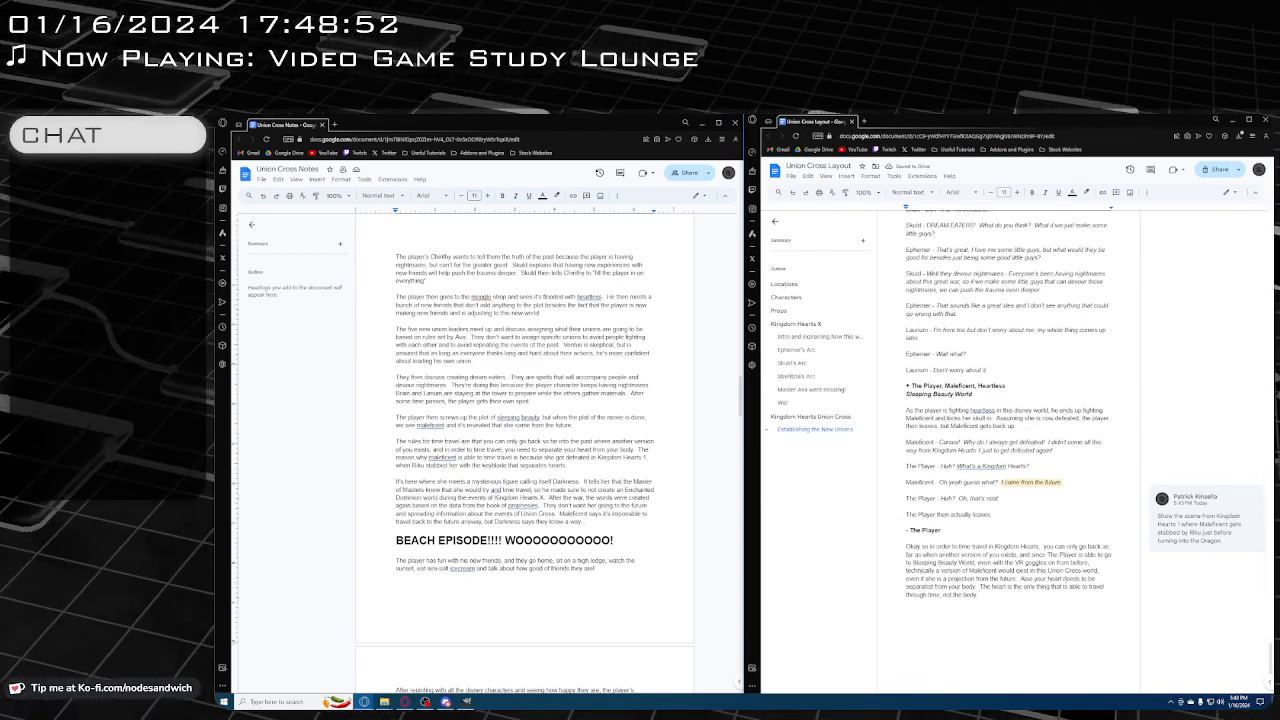
Replace the final period with a comma and add "so that's why when Riku stabbed her in Kingdom Hearts 1, she became able to time travel"
key(BackSpace)
key(BackSpace)
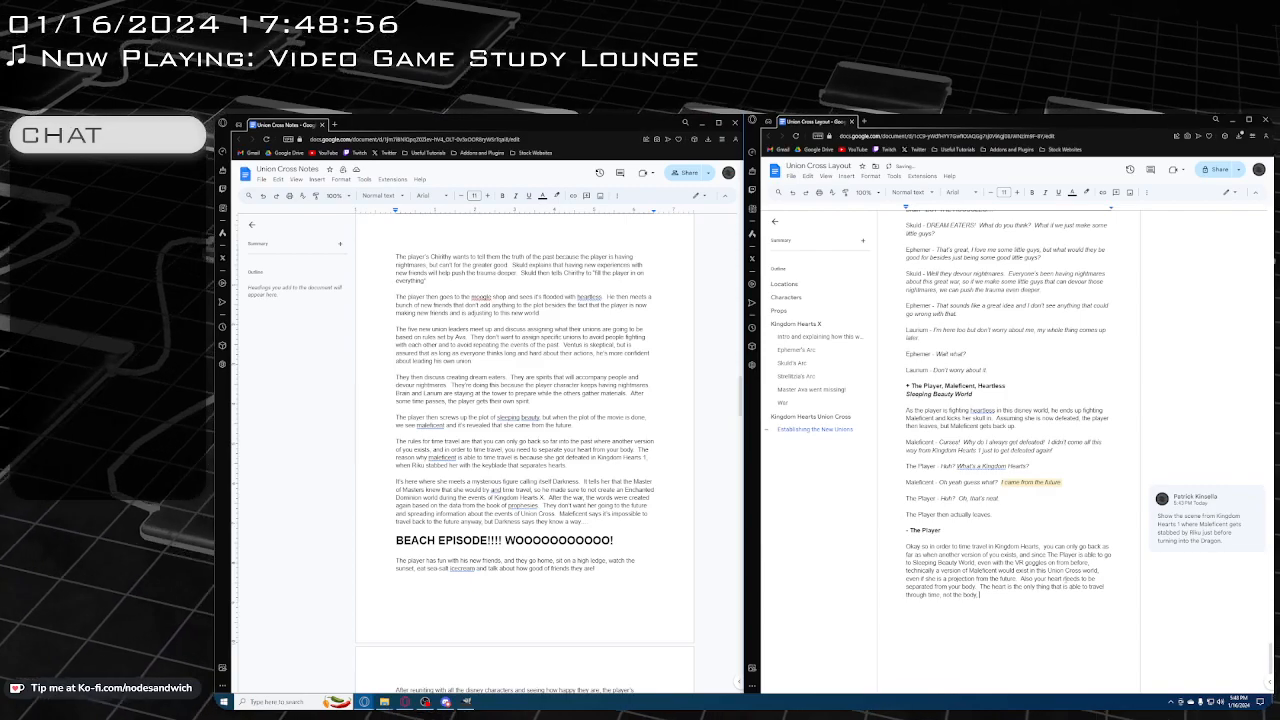
text(so that's why)
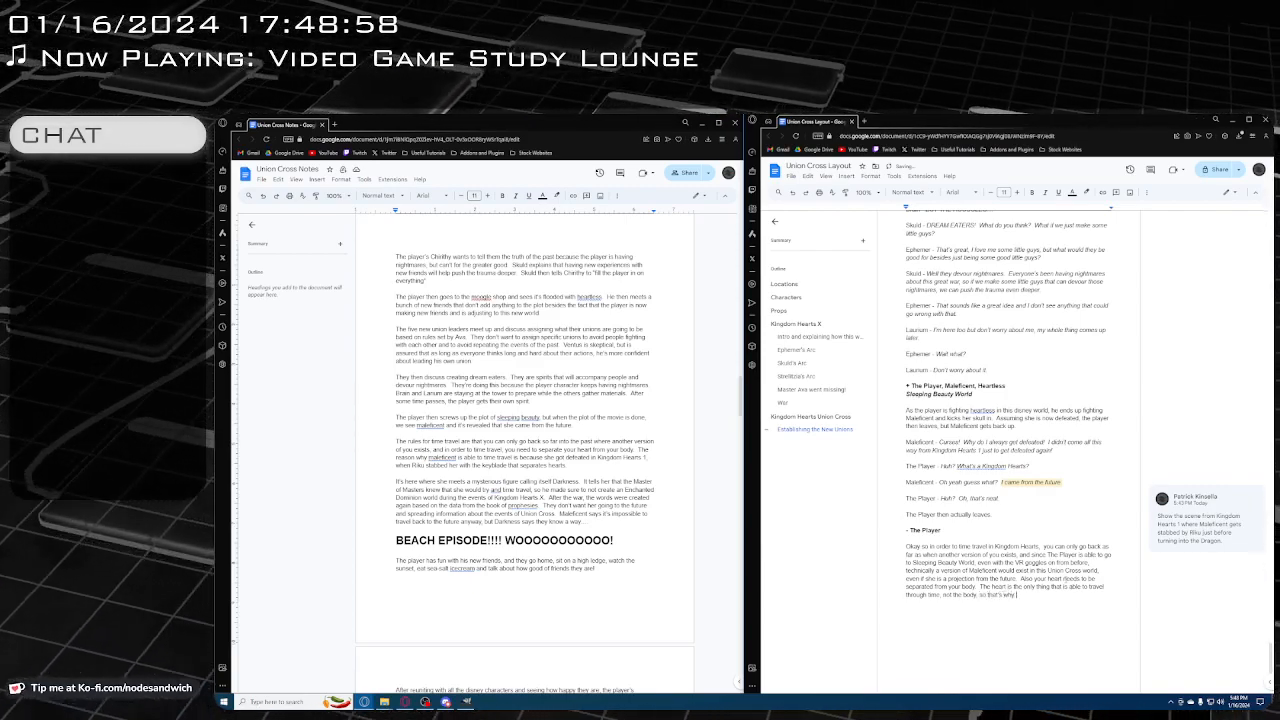
text( when Ri)
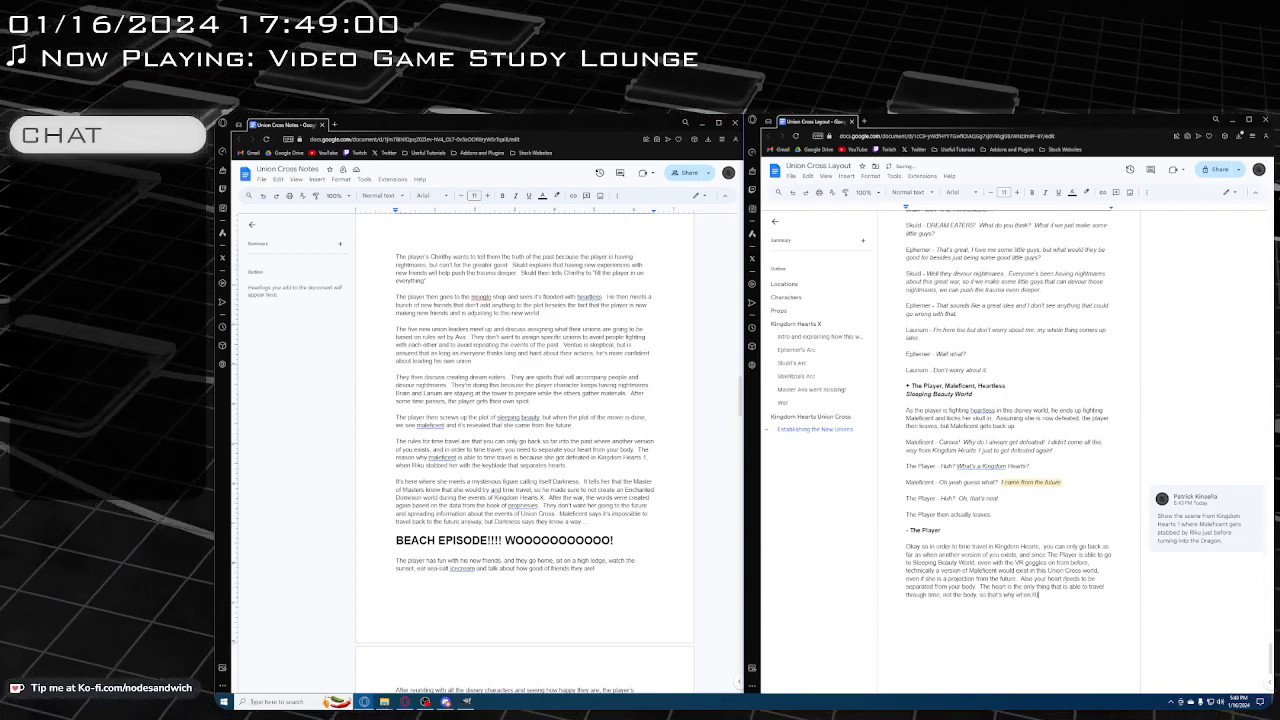
text(ku stabbed)
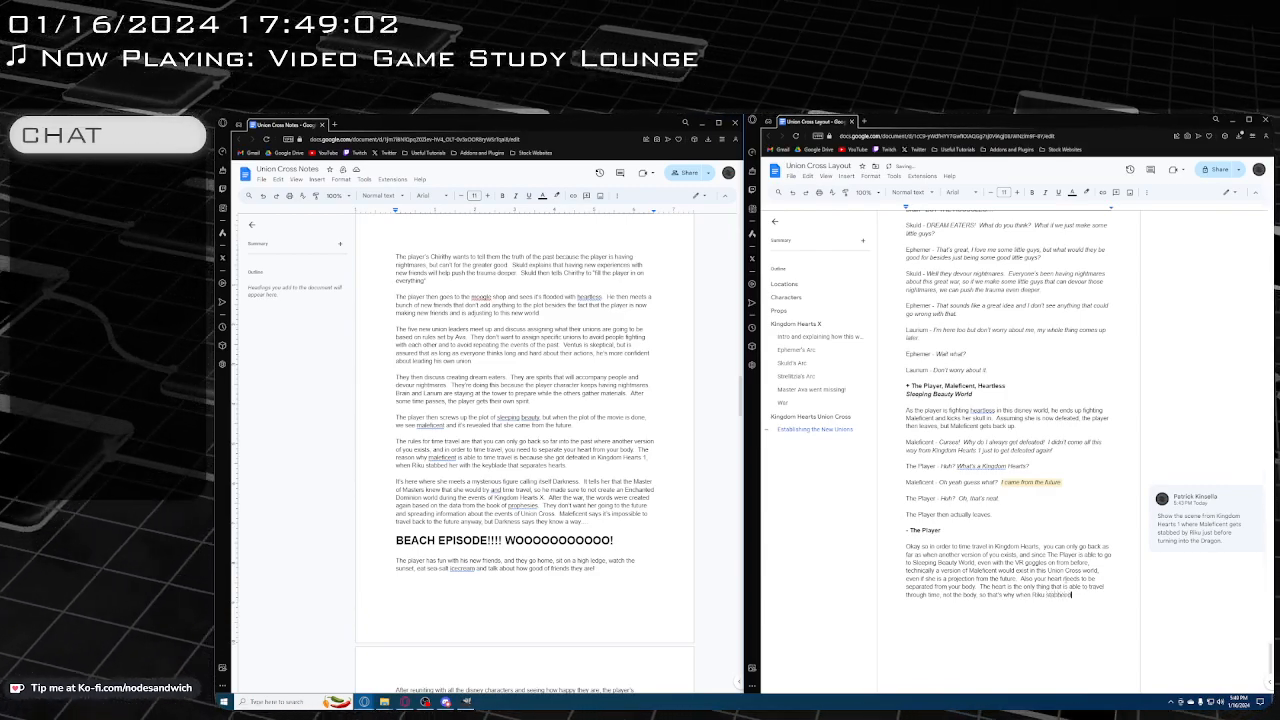
text( her)
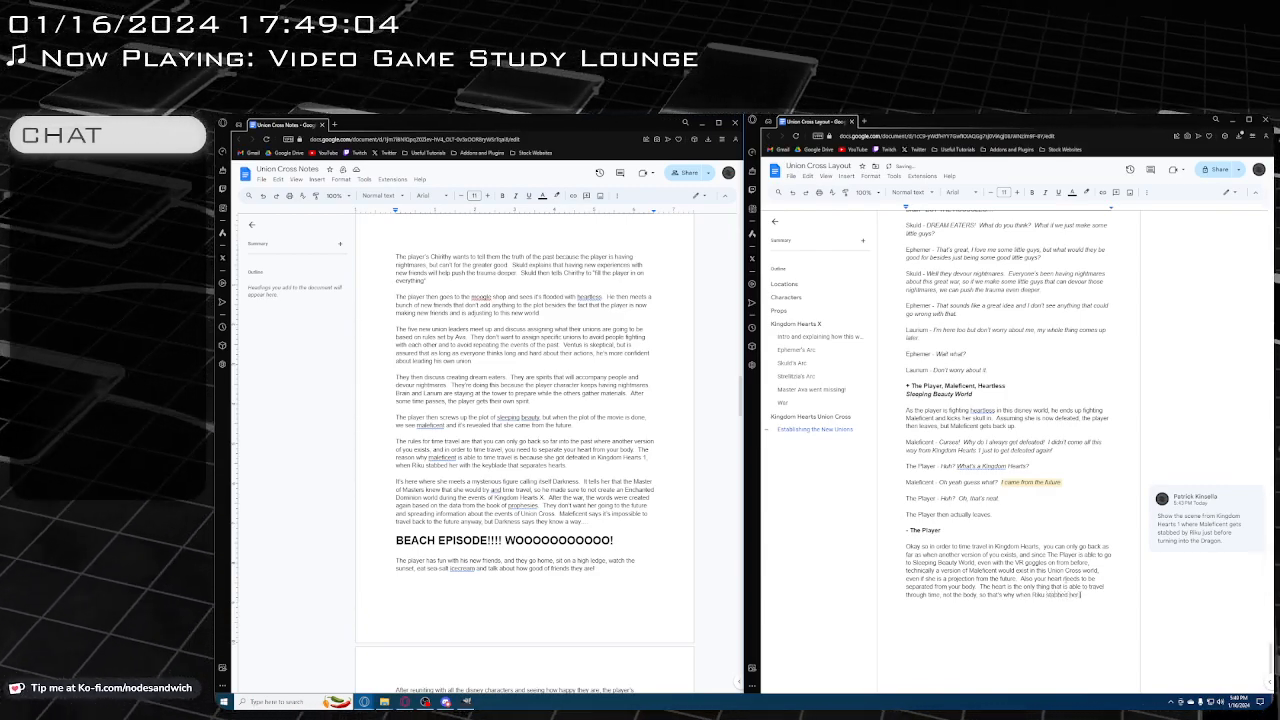
text( in Kingdom Hearts.)
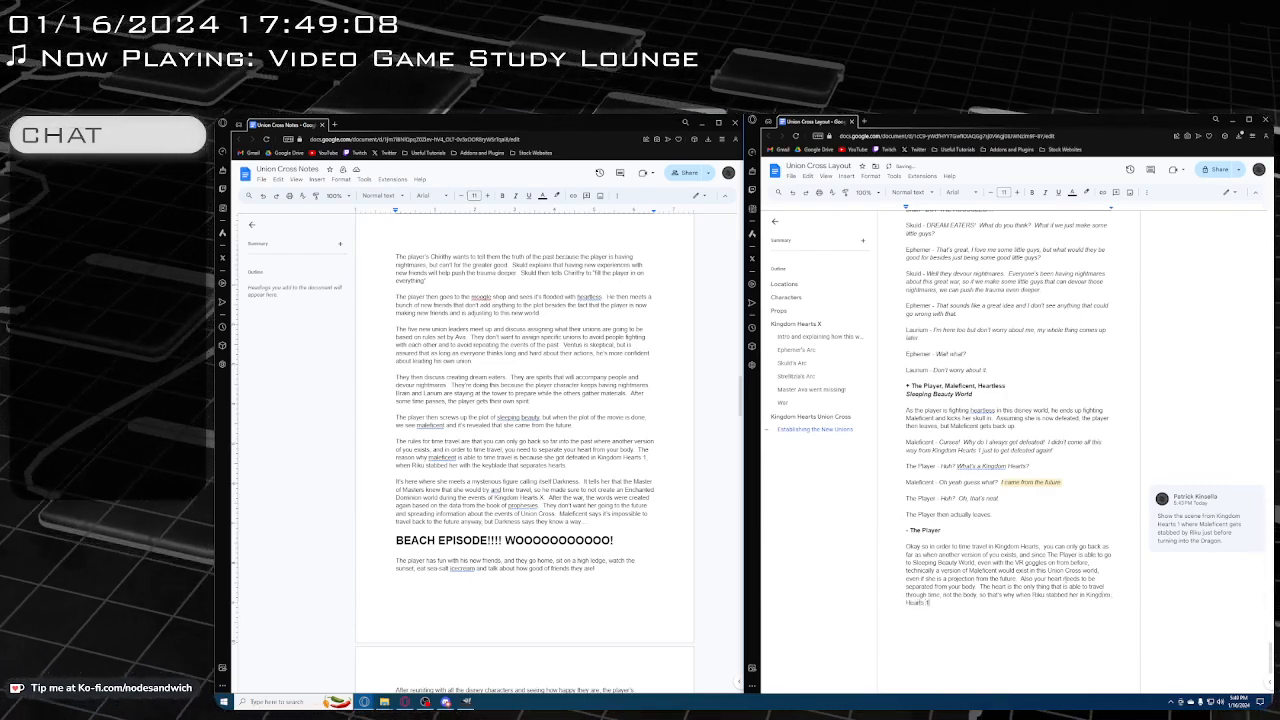
text( she beca)
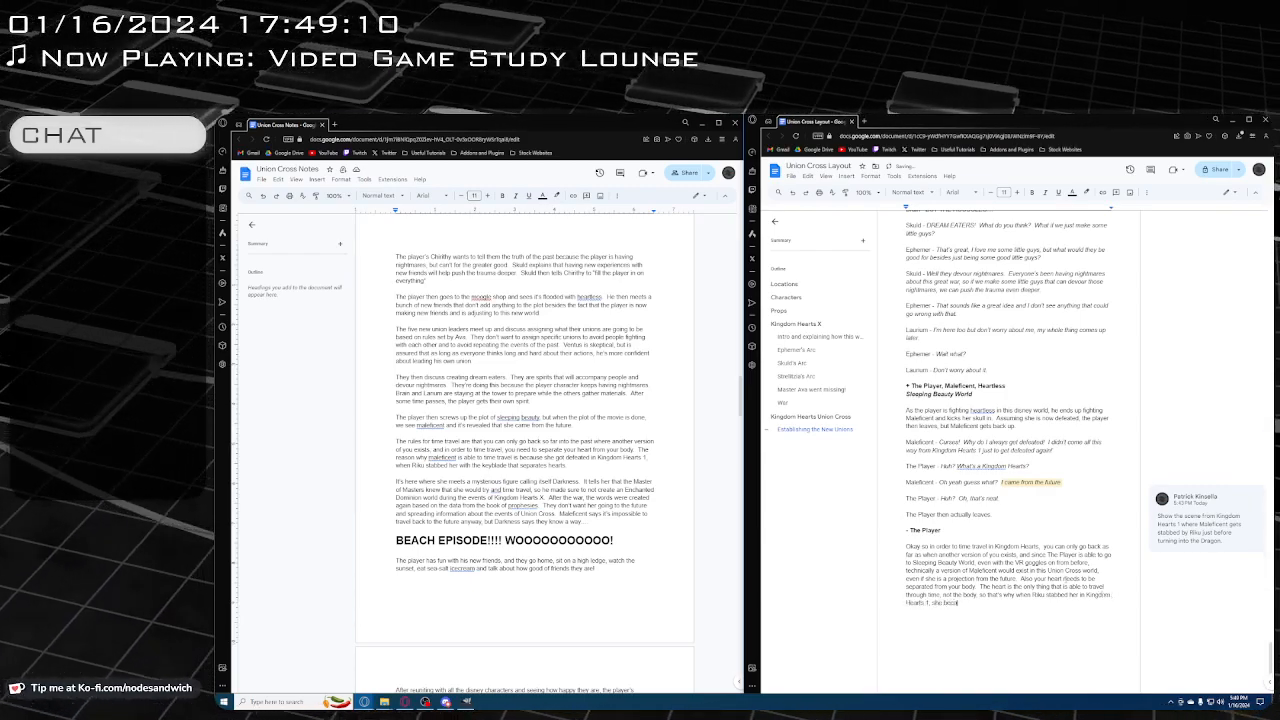
text(me able to time travel.)
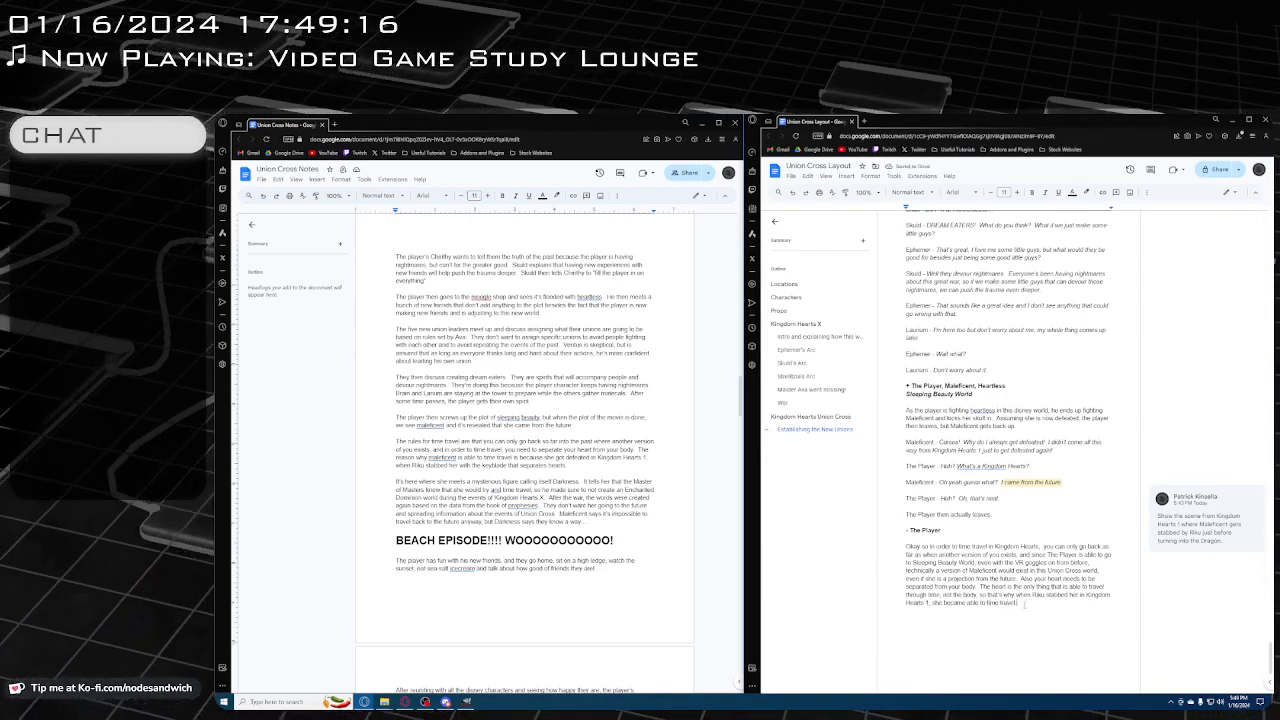
Start a comment on the clause about Riku stabbing Maleficent with "Show the scene from Kingdom Hearts 1"
drag(1024, 604, 980, 595)
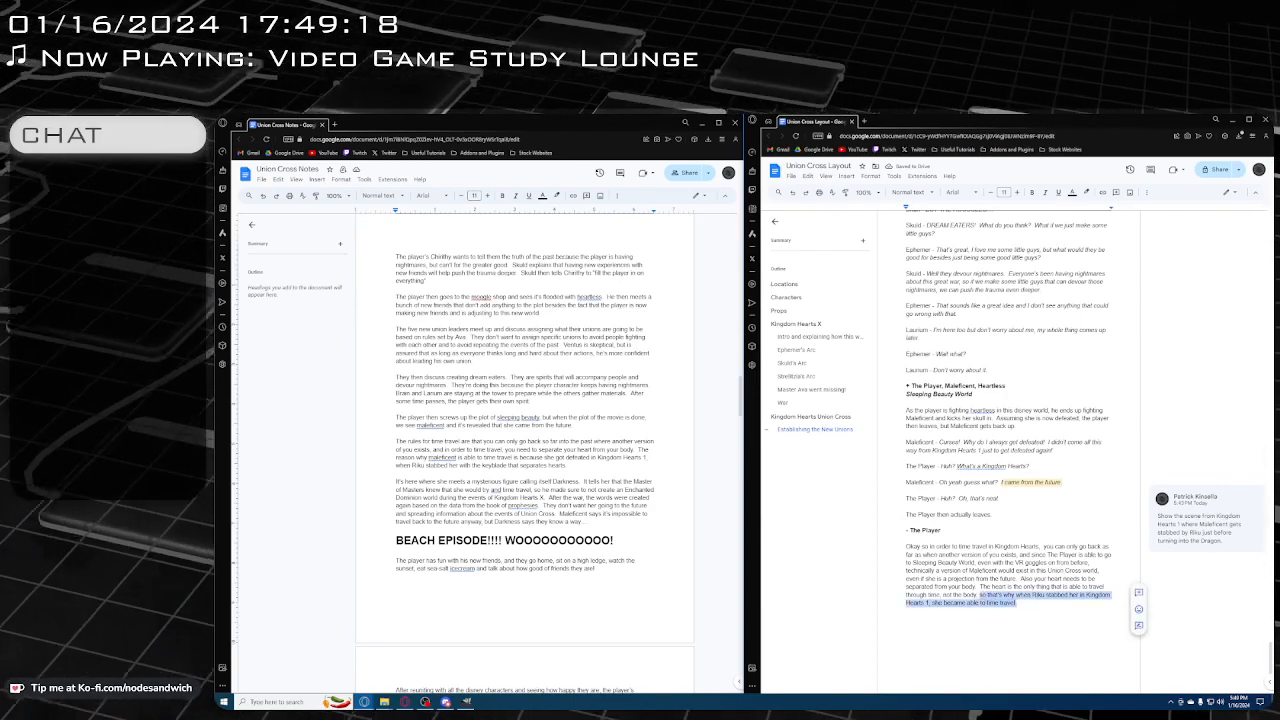
click(1138, 592)
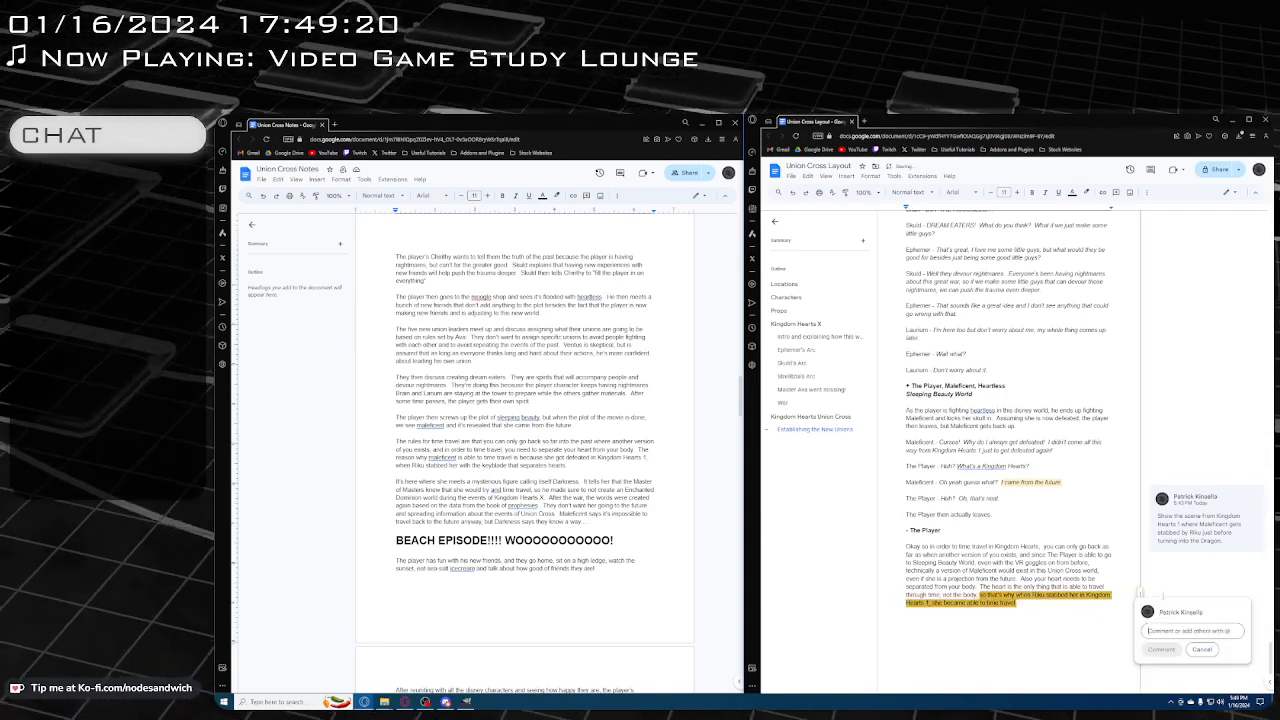
text(Sho)
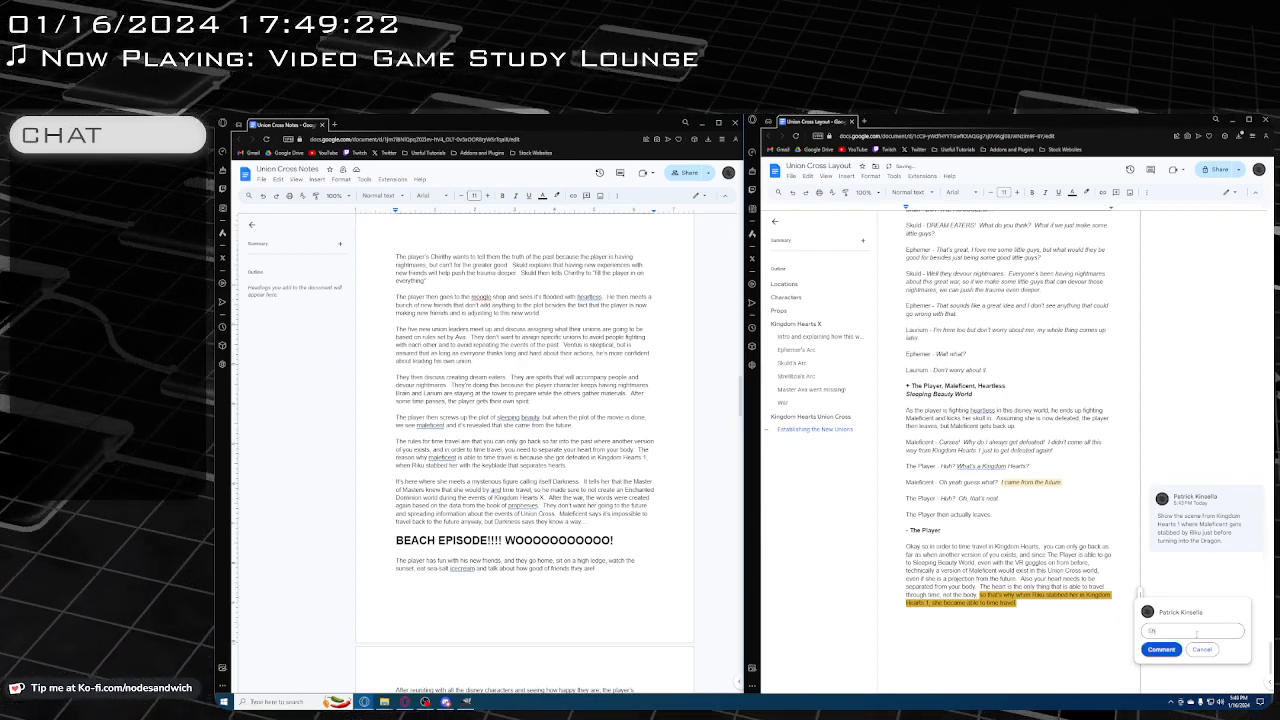
text(w thissce)
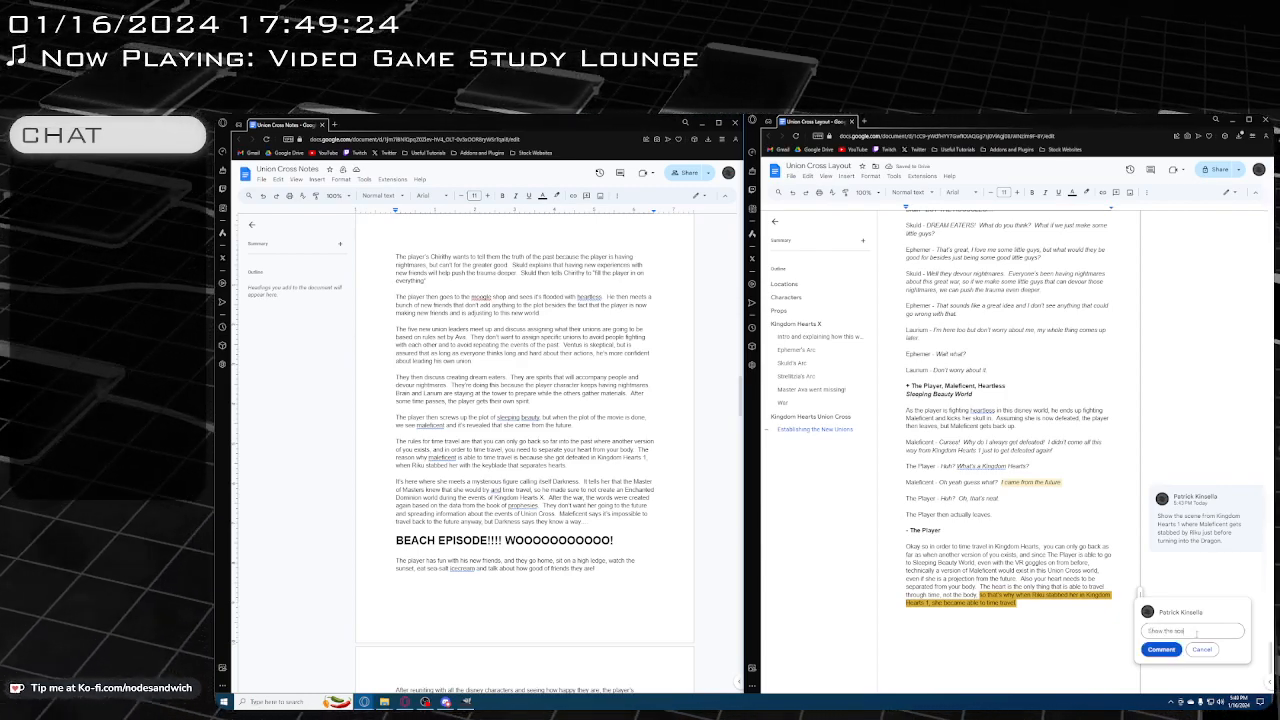
text(ne from Kingdom)
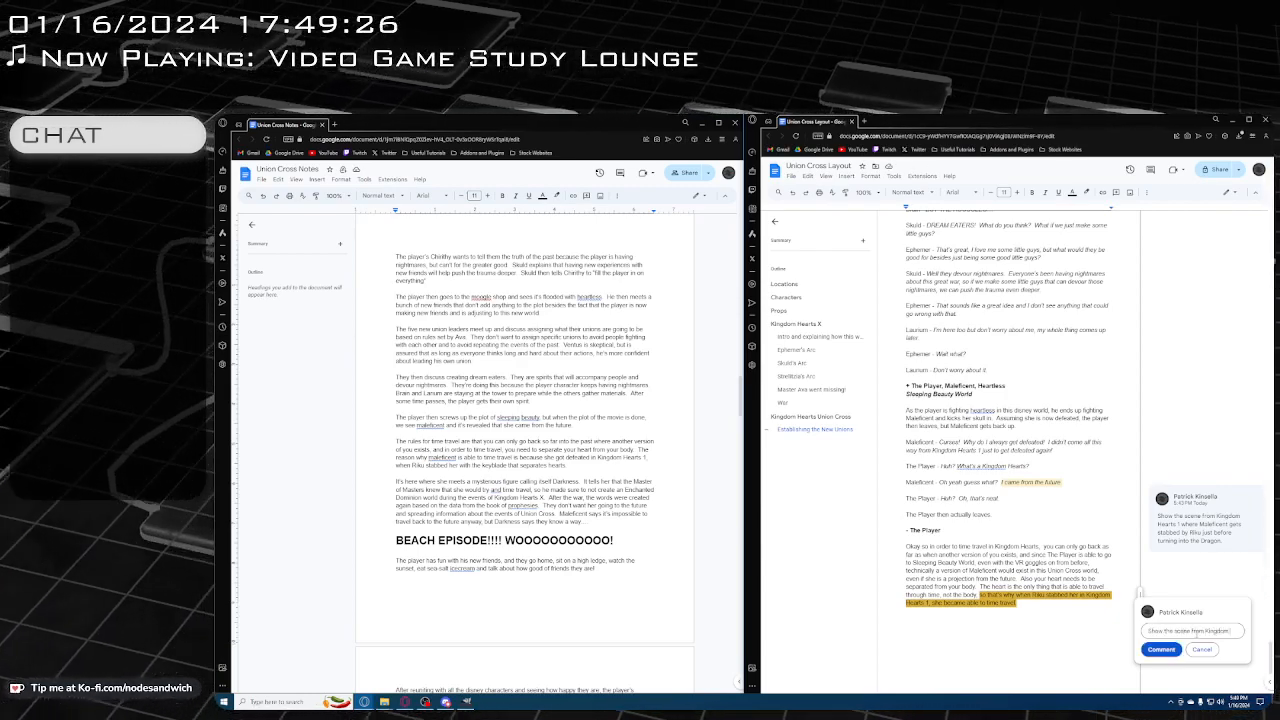
text( Hearts 1)
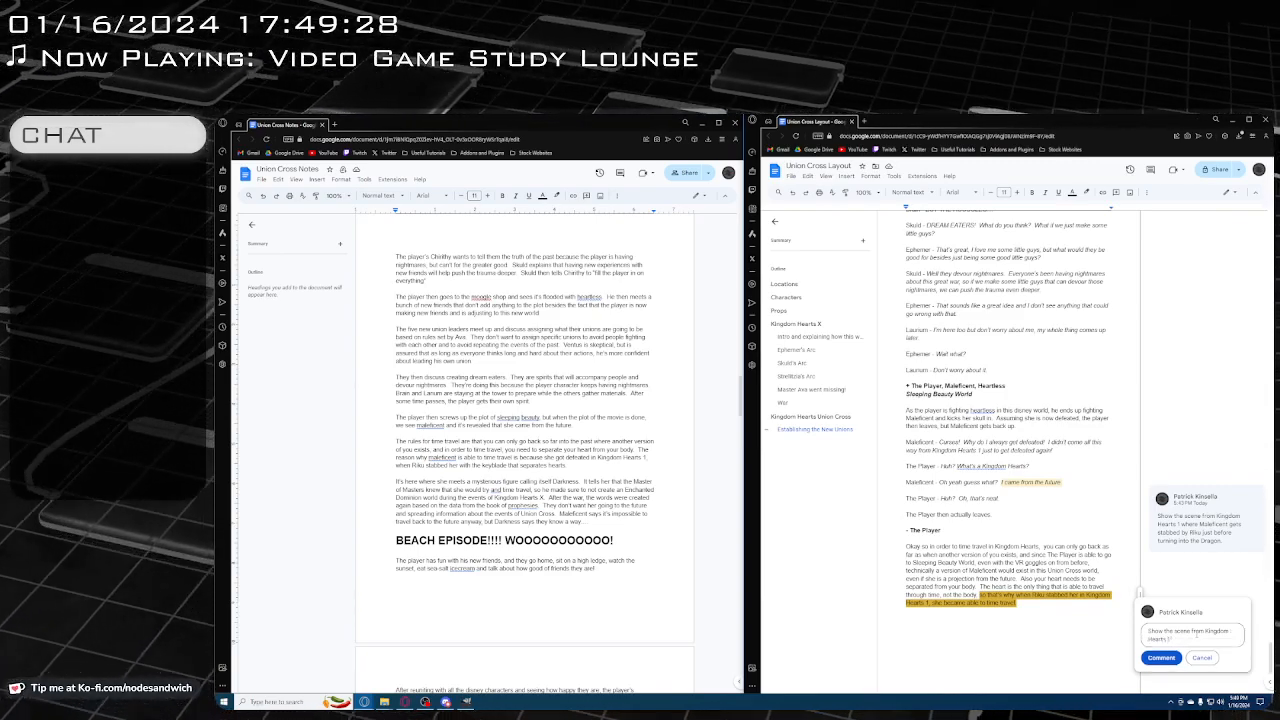
text( where Malefic)
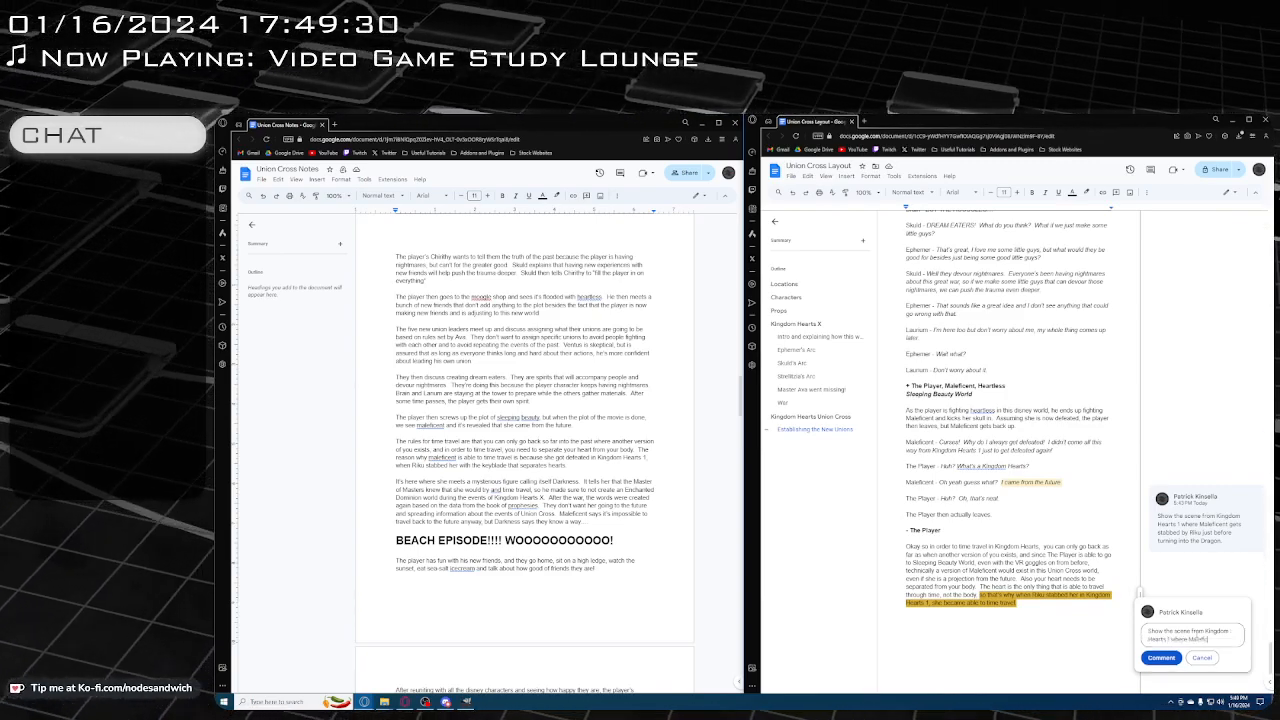
text(ent gets stabbed)
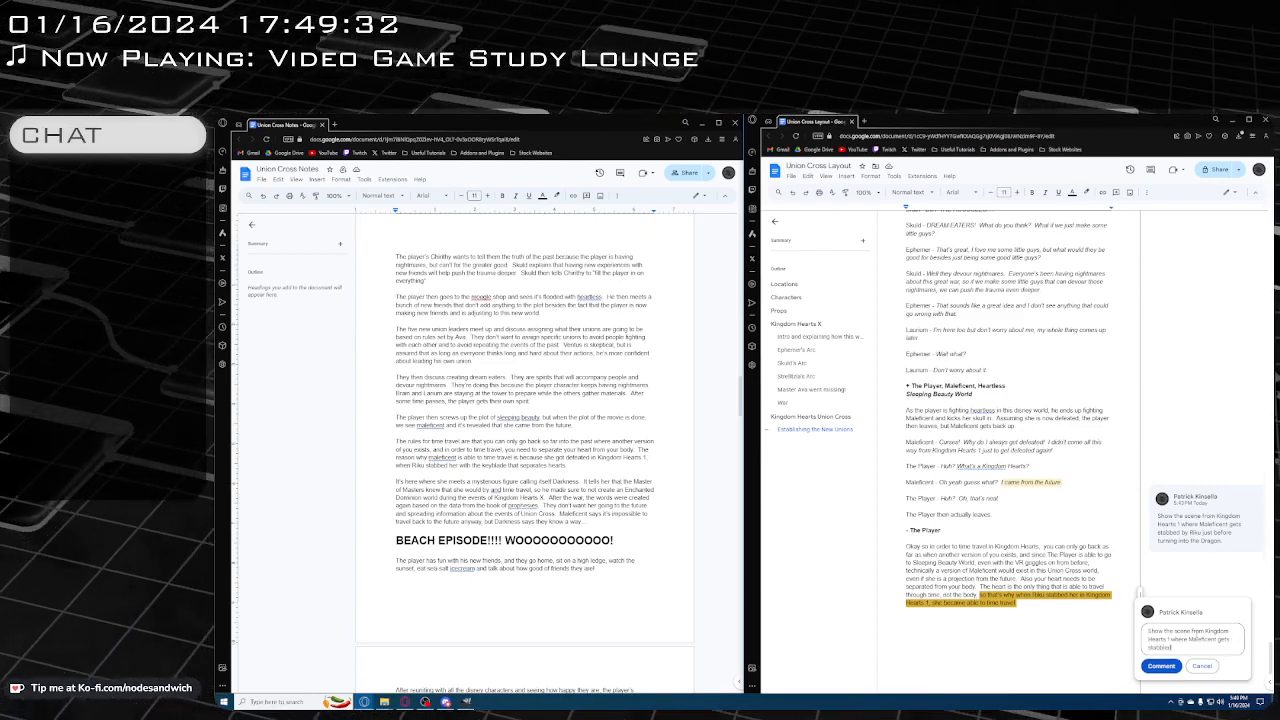
text( byR)
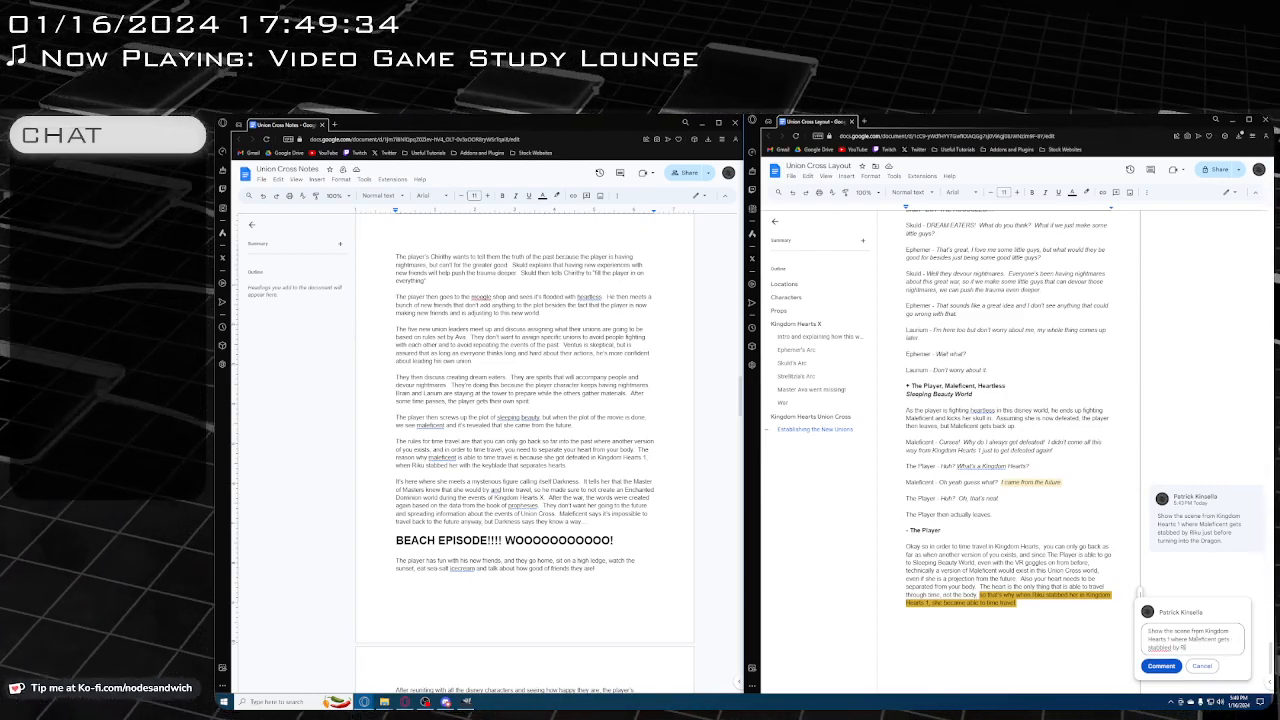
text(iku just before tur)
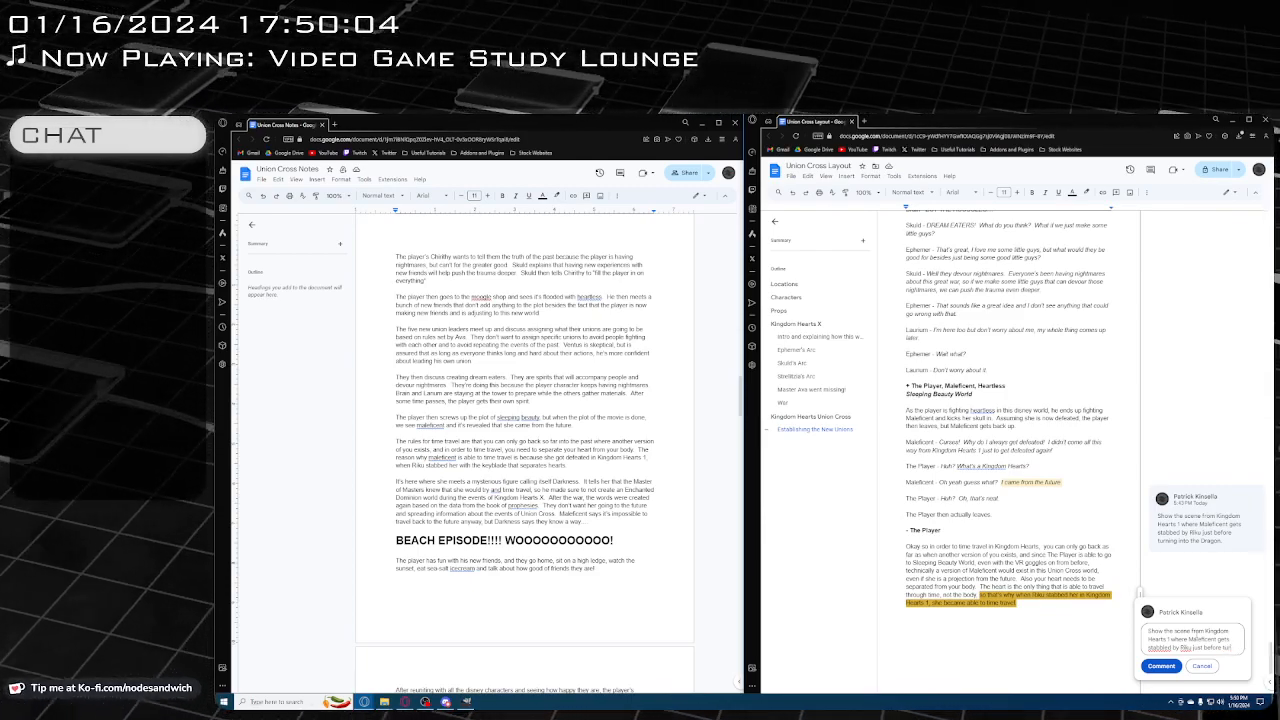
Complete the comment's text with "where Maleficent gets stabbed by Riku just before turning into the dragon."
text(ing.)
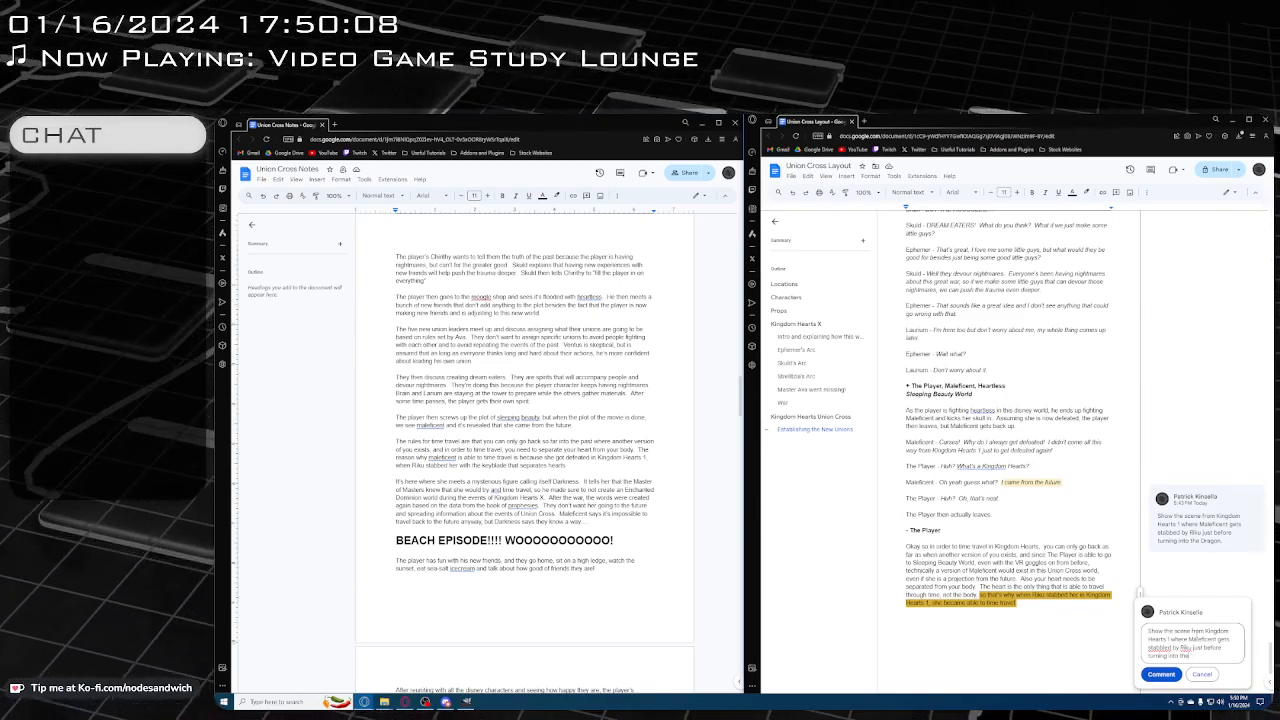
text(into the dragon.)
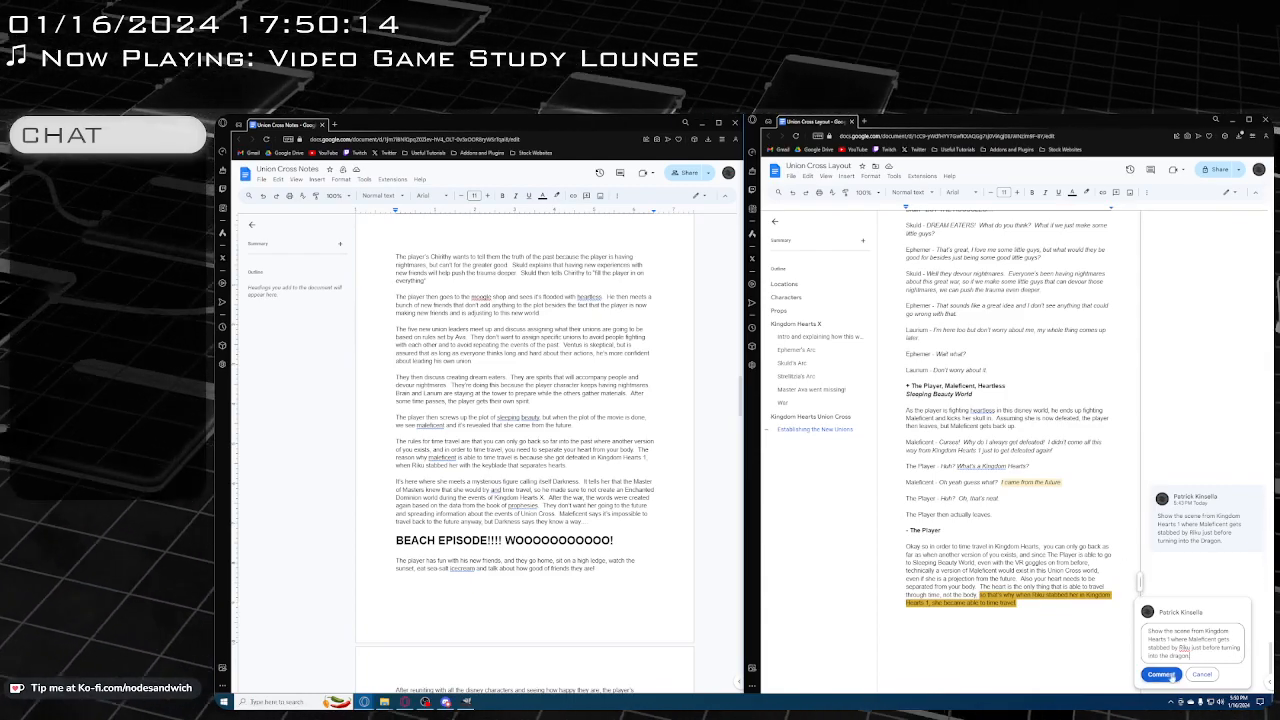
Post the comment on the clause about Riku stabbing Maleficent and delete the older duplicate comment on "I came from the future"
click(1160, 675)
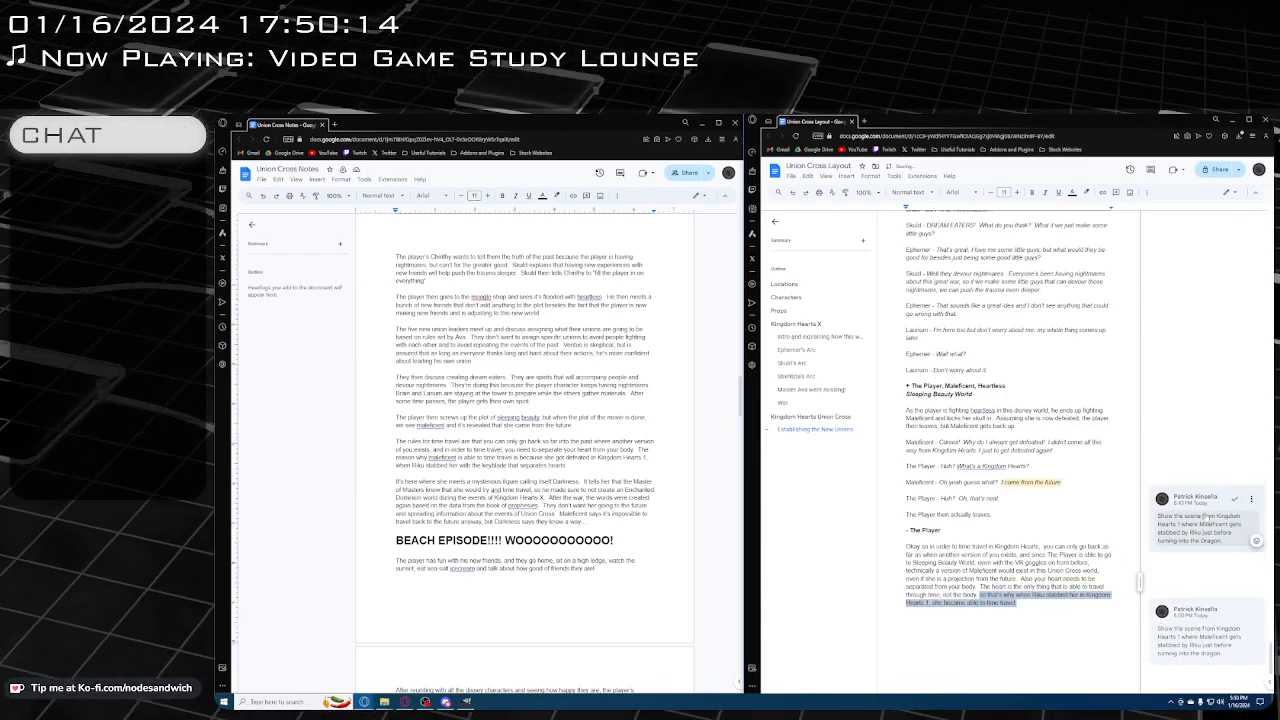
click(1251, 498)
click(1190, 527)
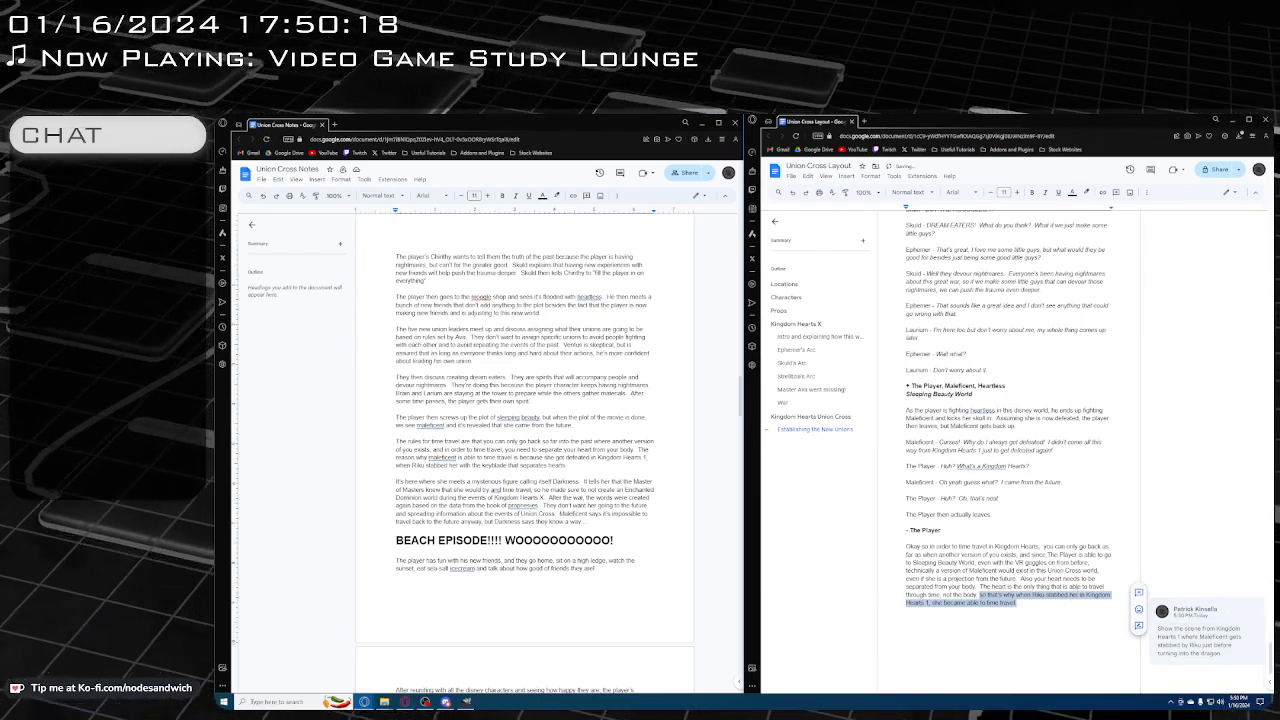
Add "Also time travel only works by going to the past, you can't go to the future" at the end of the time travel paragraph
click(1066, 606)
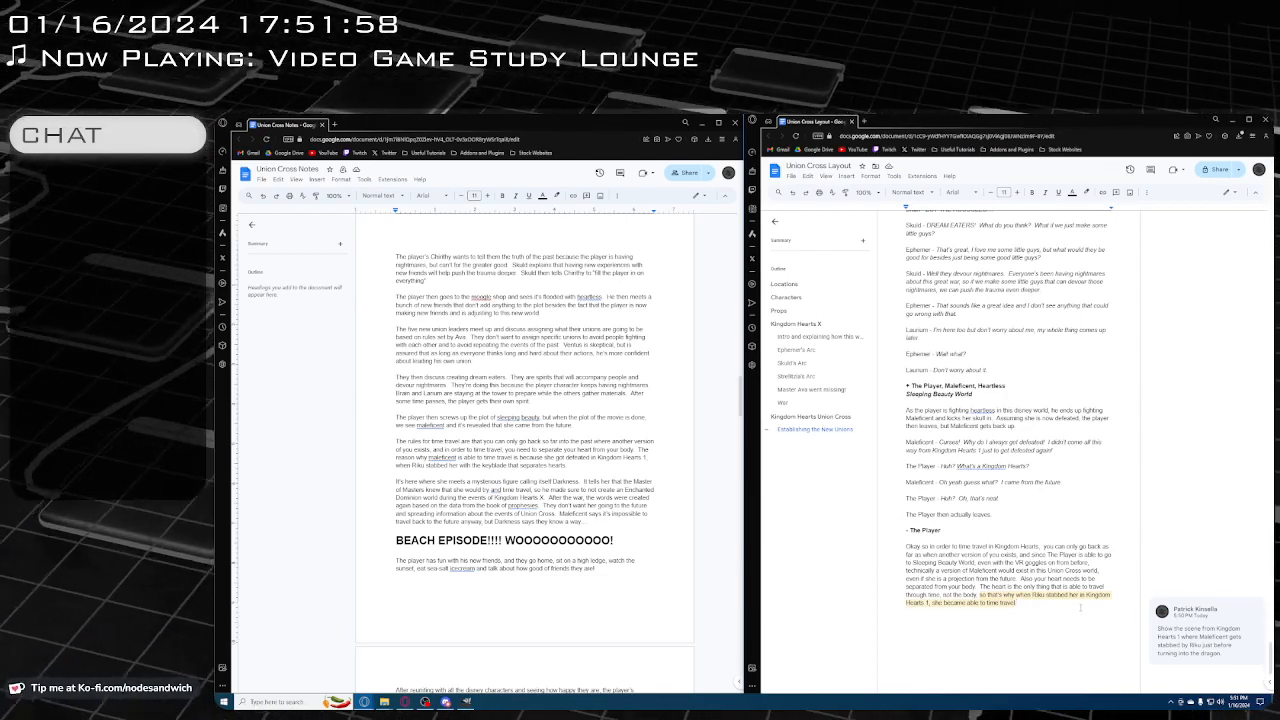
scroll(1080, 607, down, 2)
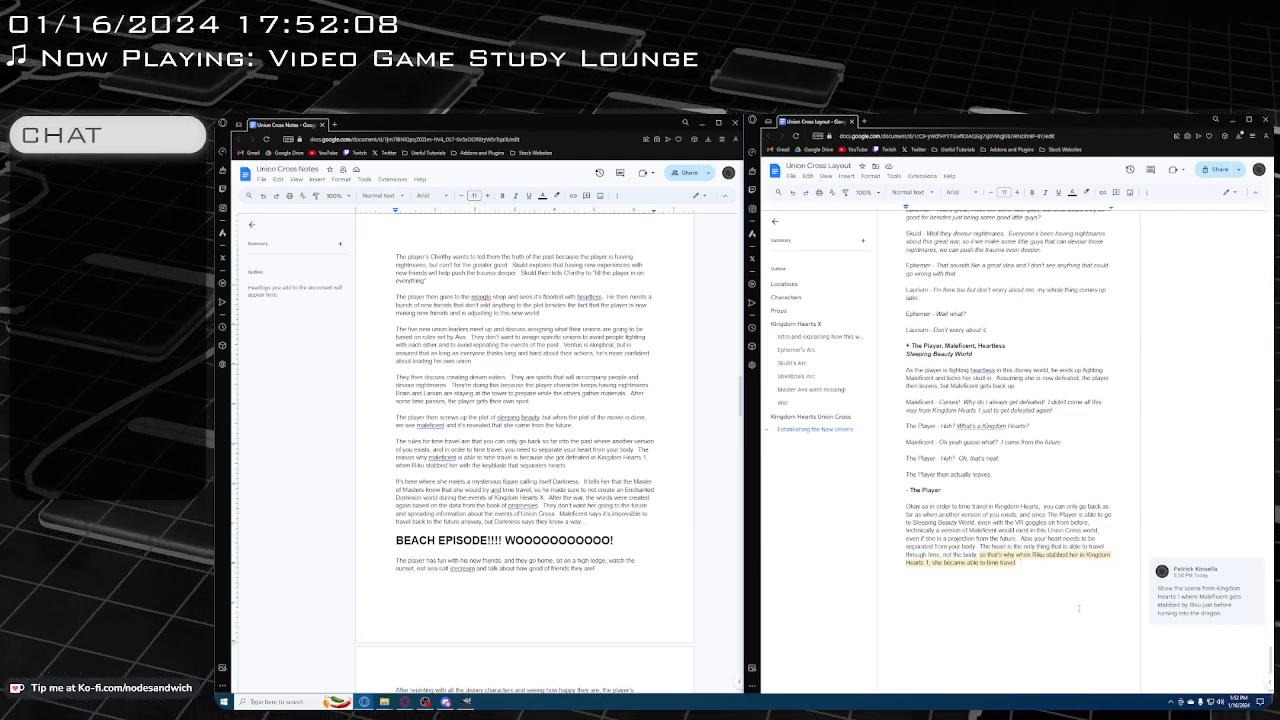
text(Also)
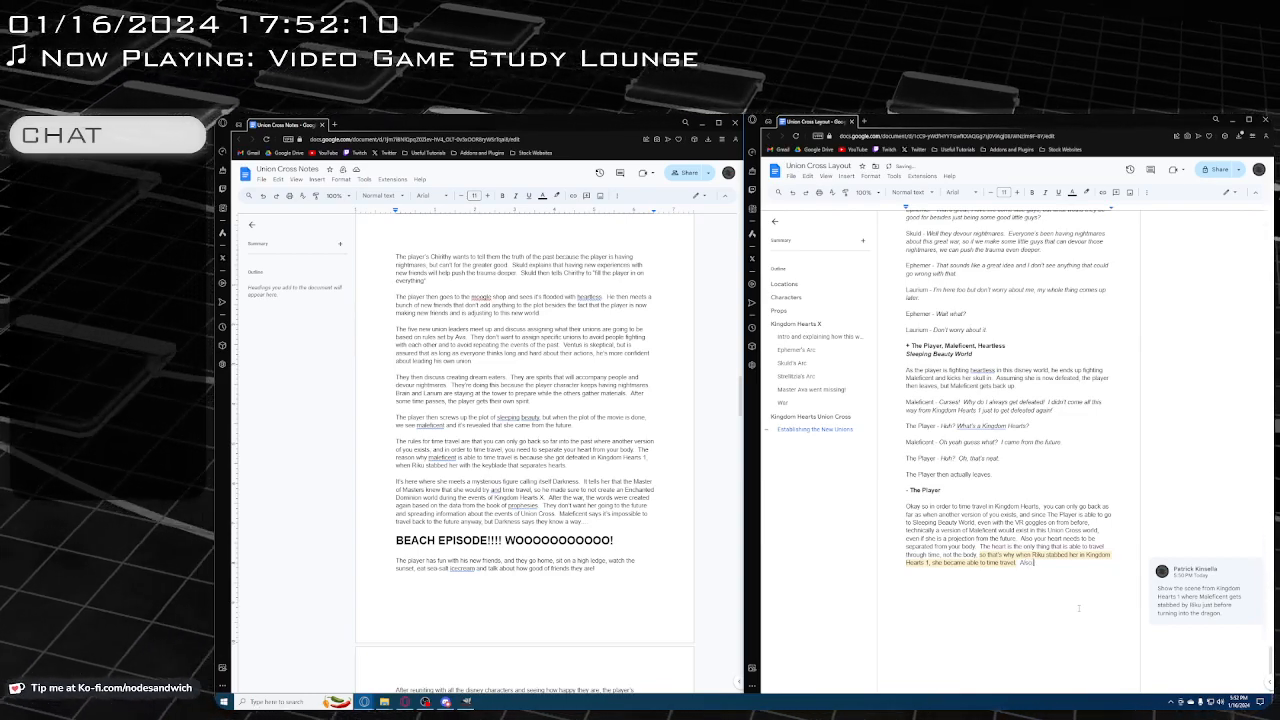
text( time trav)
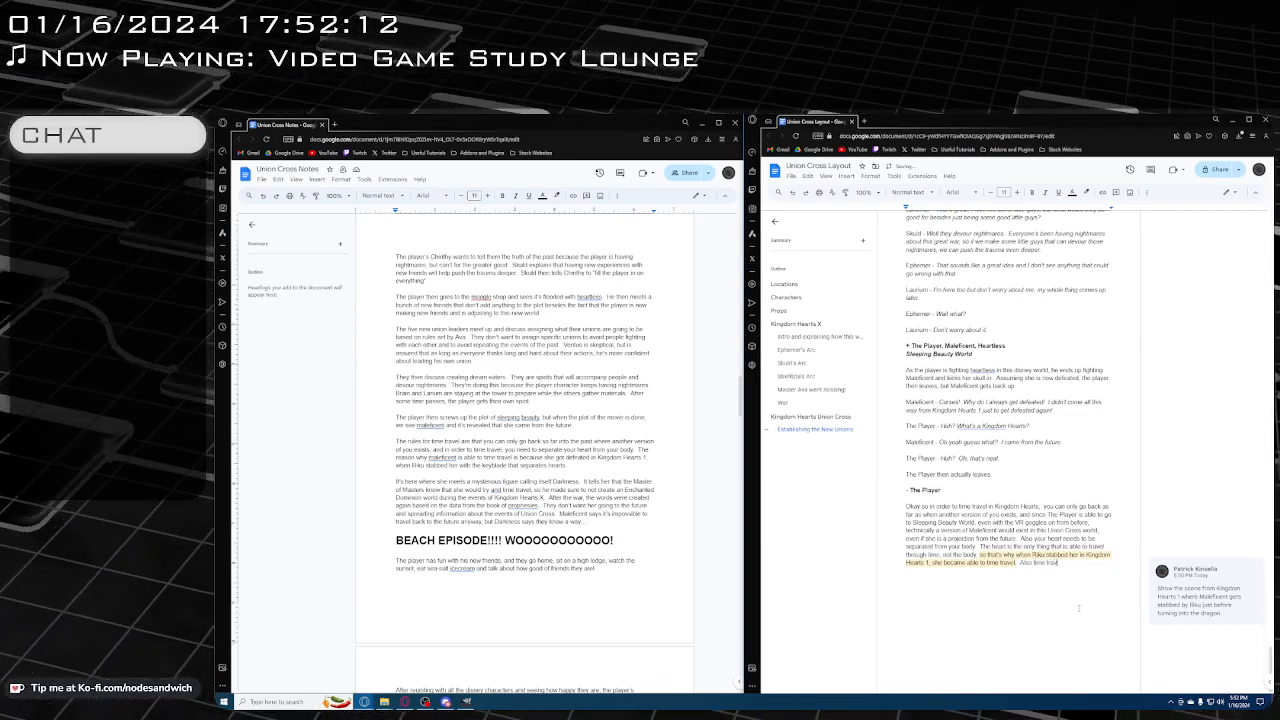
text(el only wo)
key(BackSpace)
key(BackSpace)
text(only)
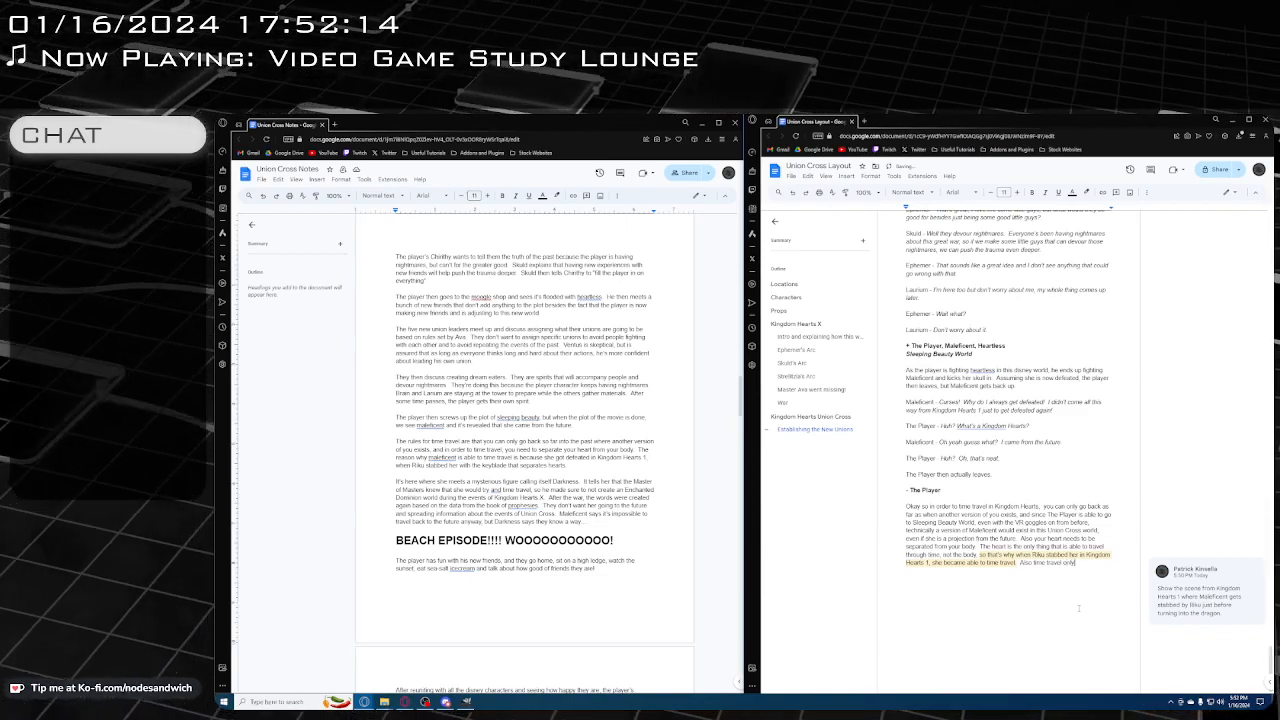
text( works.)
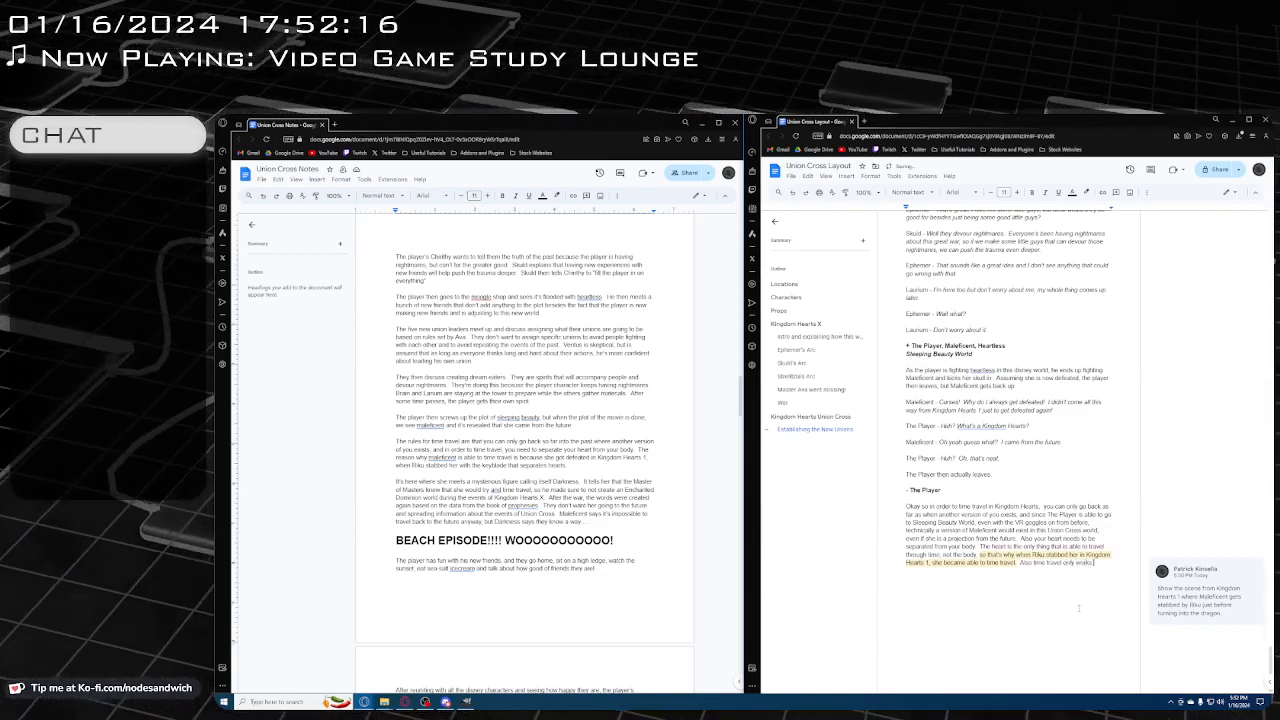
text(y )
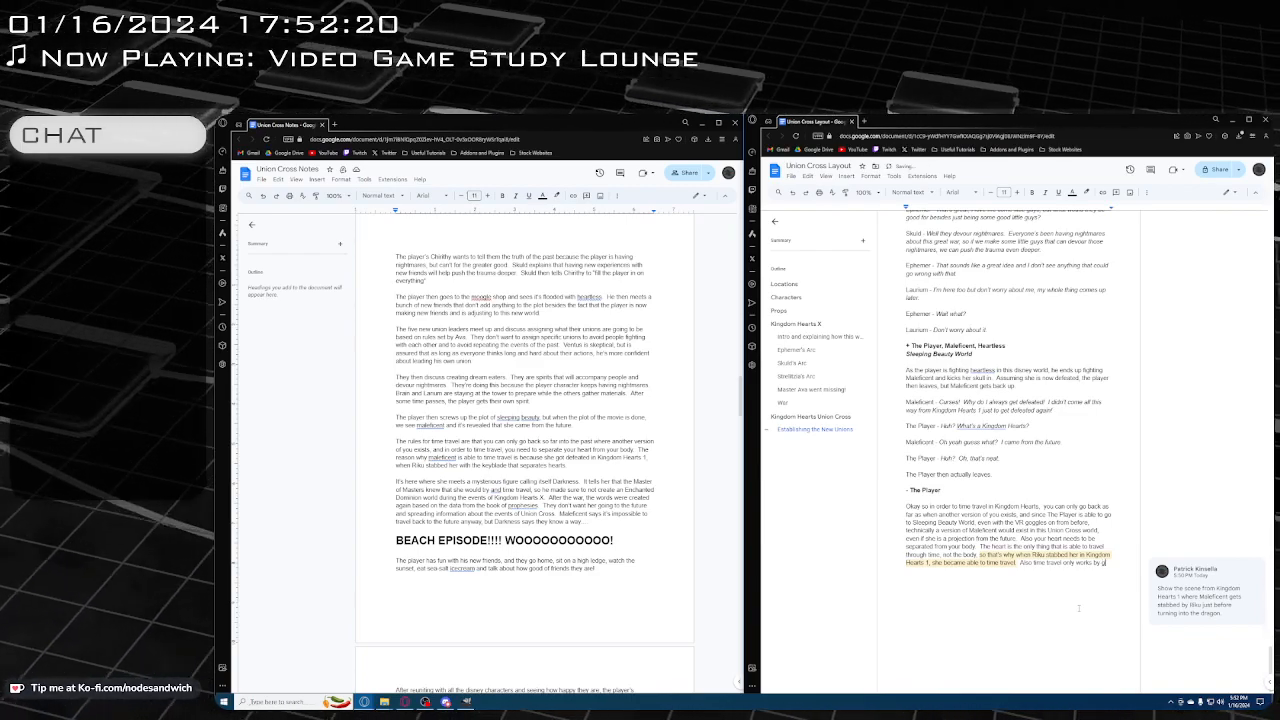
text(going to the past. )
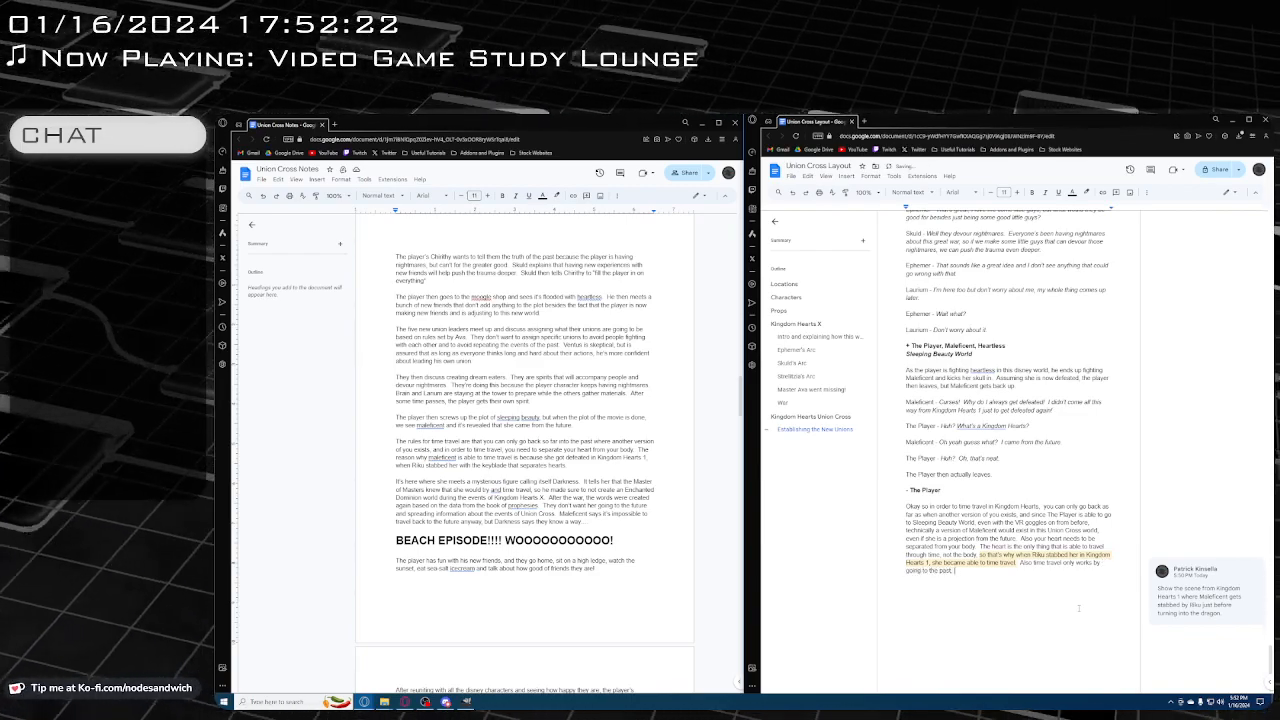
text(you can't go t)
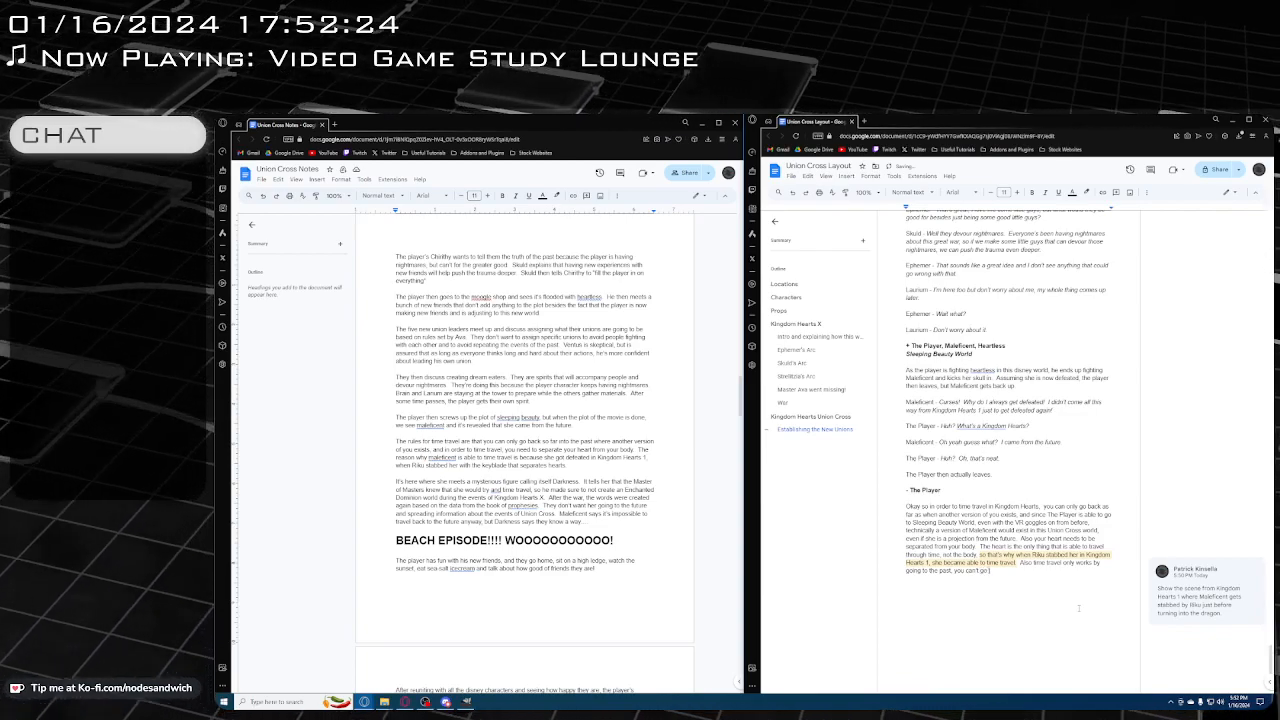
text(o the fut)
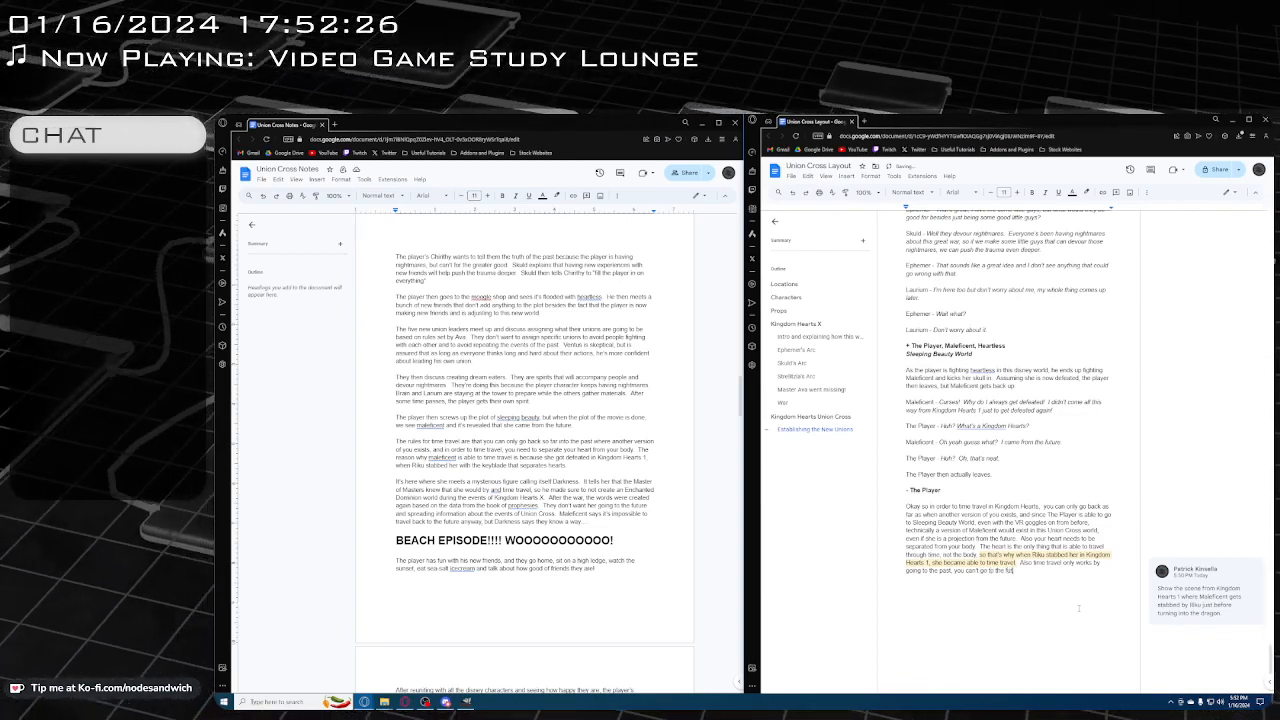
text(ure without)
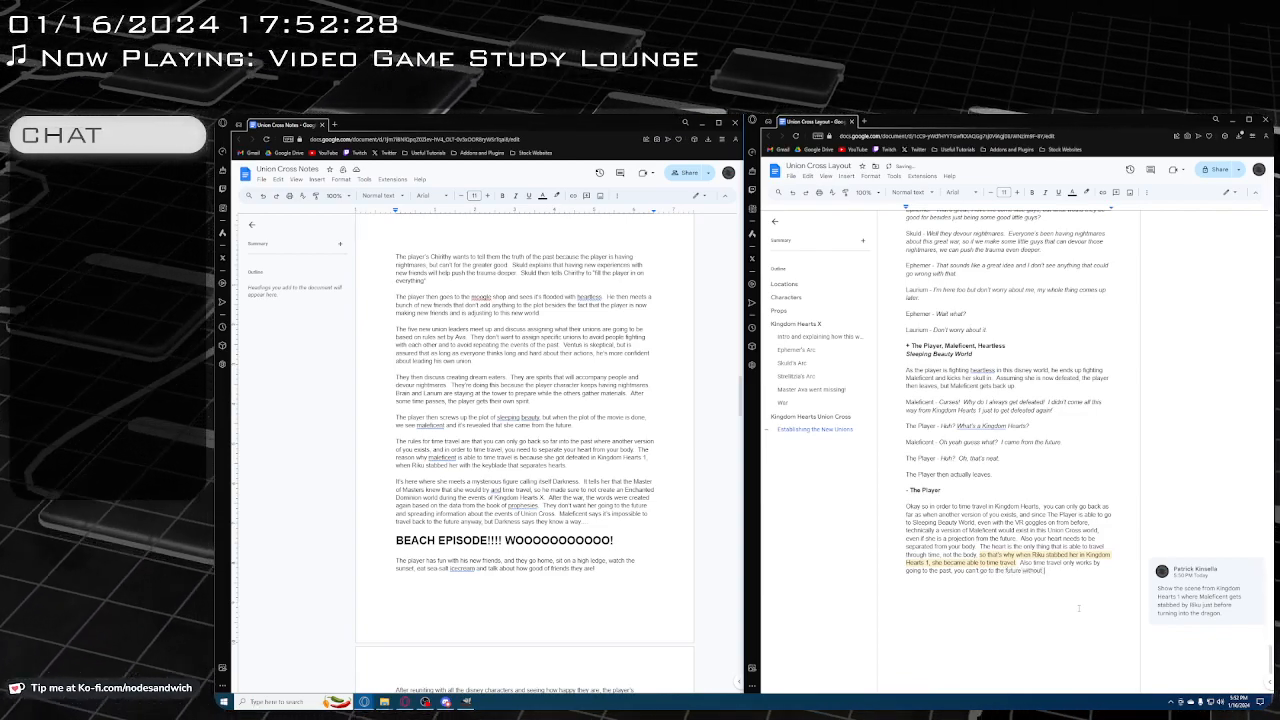
text( any speci)
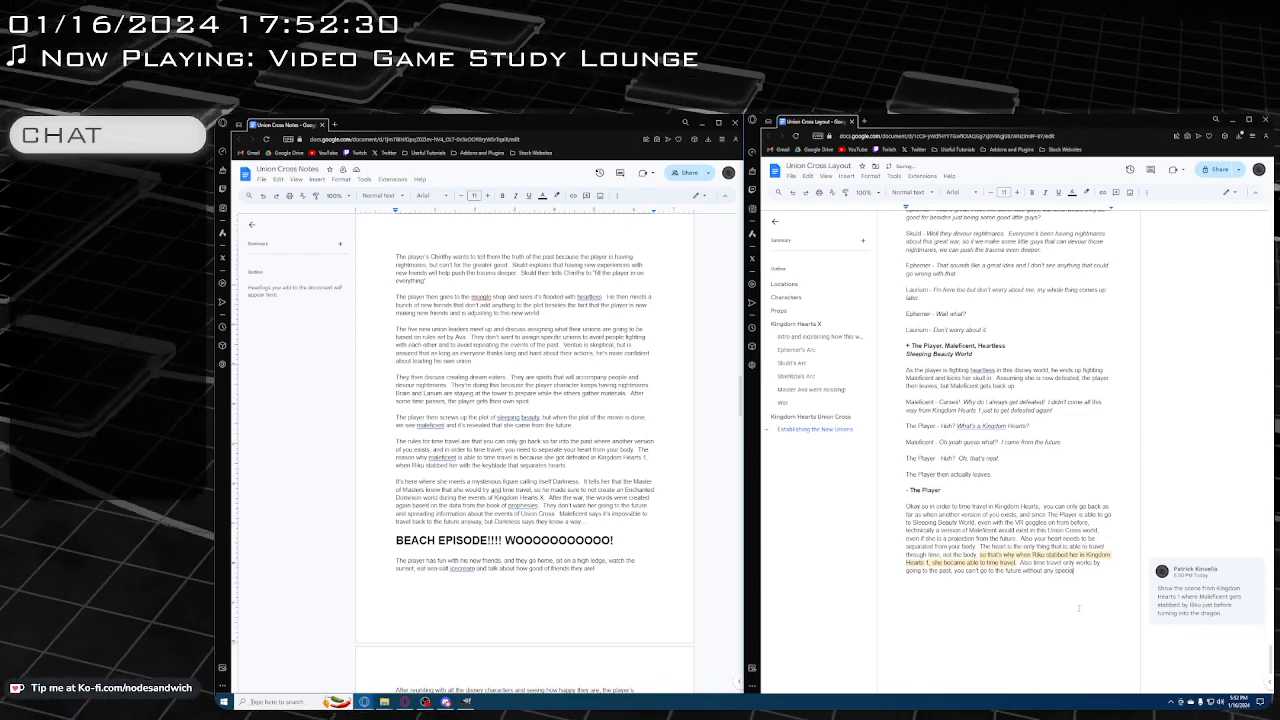
text(al m)
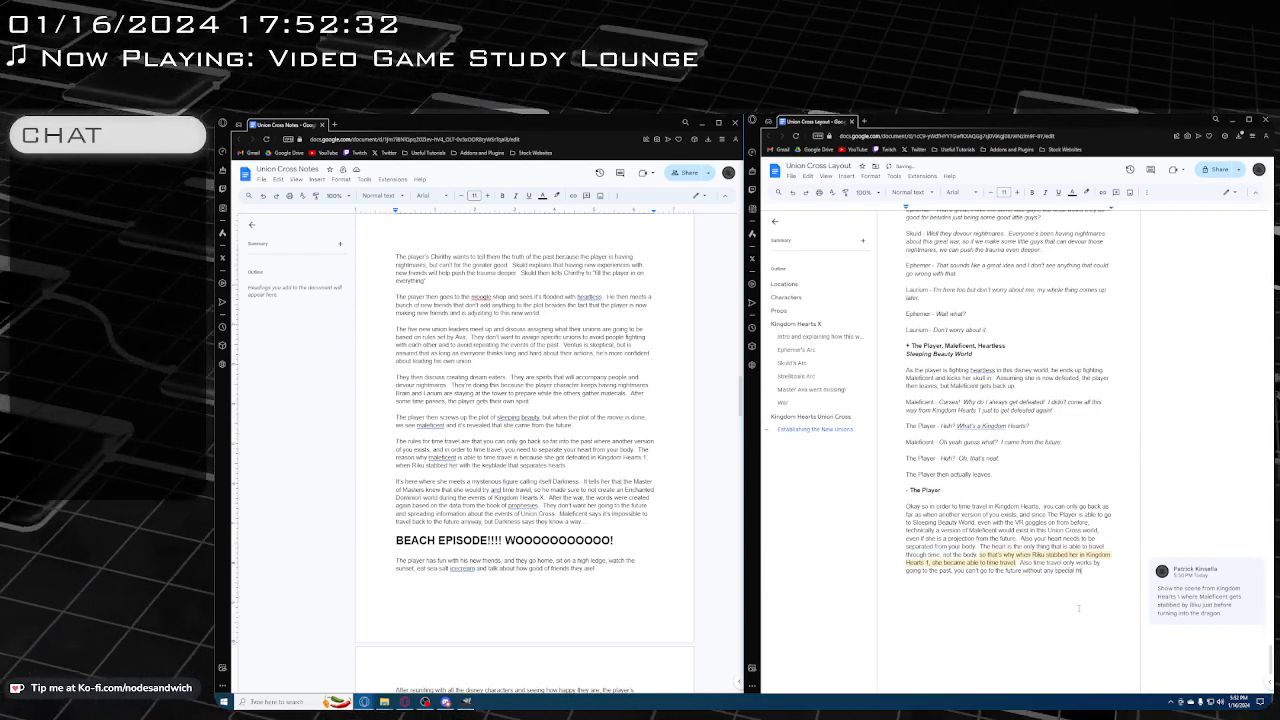
text(eans of)
key(BackSpace)
key(BackSpace)
key(BackSpace)
key(BackSpace)
key(BackSpace)
key(BackSpace)
key(BackSpace)
key(BackSpace)
key(BackSpace)
key(BackSpace)
key(BackSpace)
key(BackSpace)
key(BackSpace)
key(BackSpace)
key(BackSpace)
key(BackSpace)
key(BackSpace)
key(BackSpace)
key(BackSpace)
key(BackSpace)
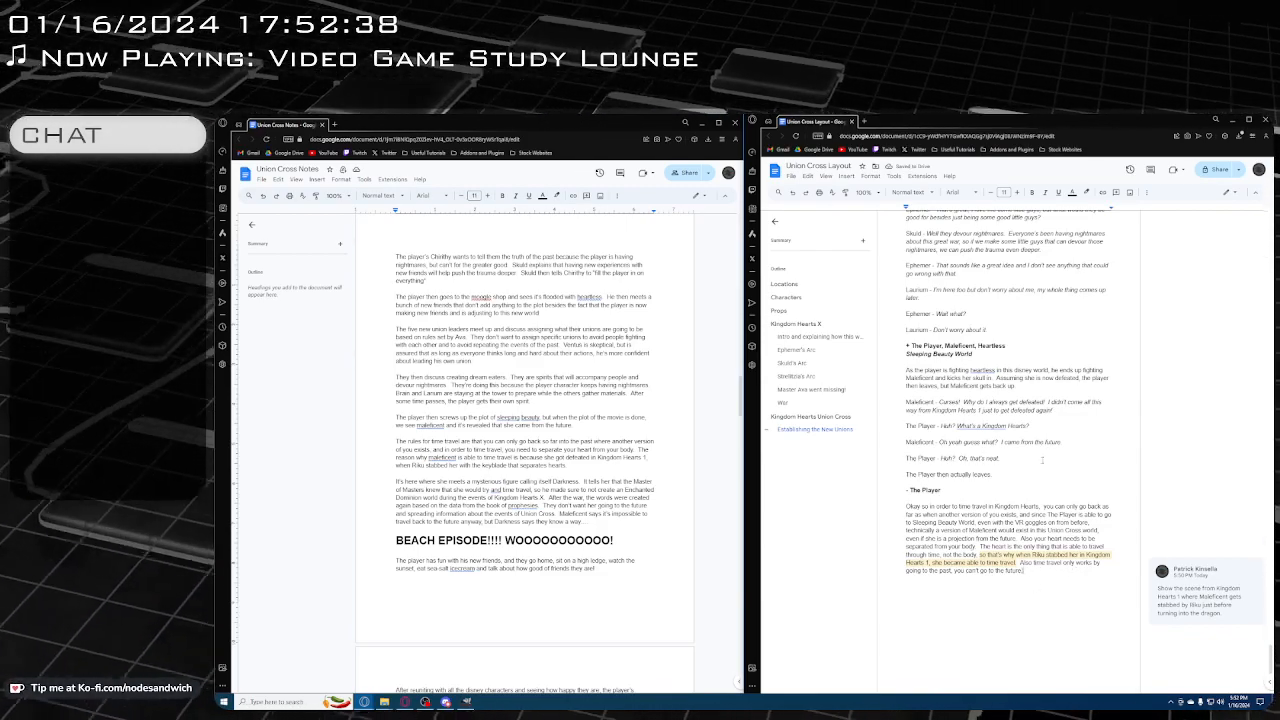
Remove the final period from Maleficent's line "Oh yeah guess what? I came from the future"
scroll(1057, 414, down, 1)
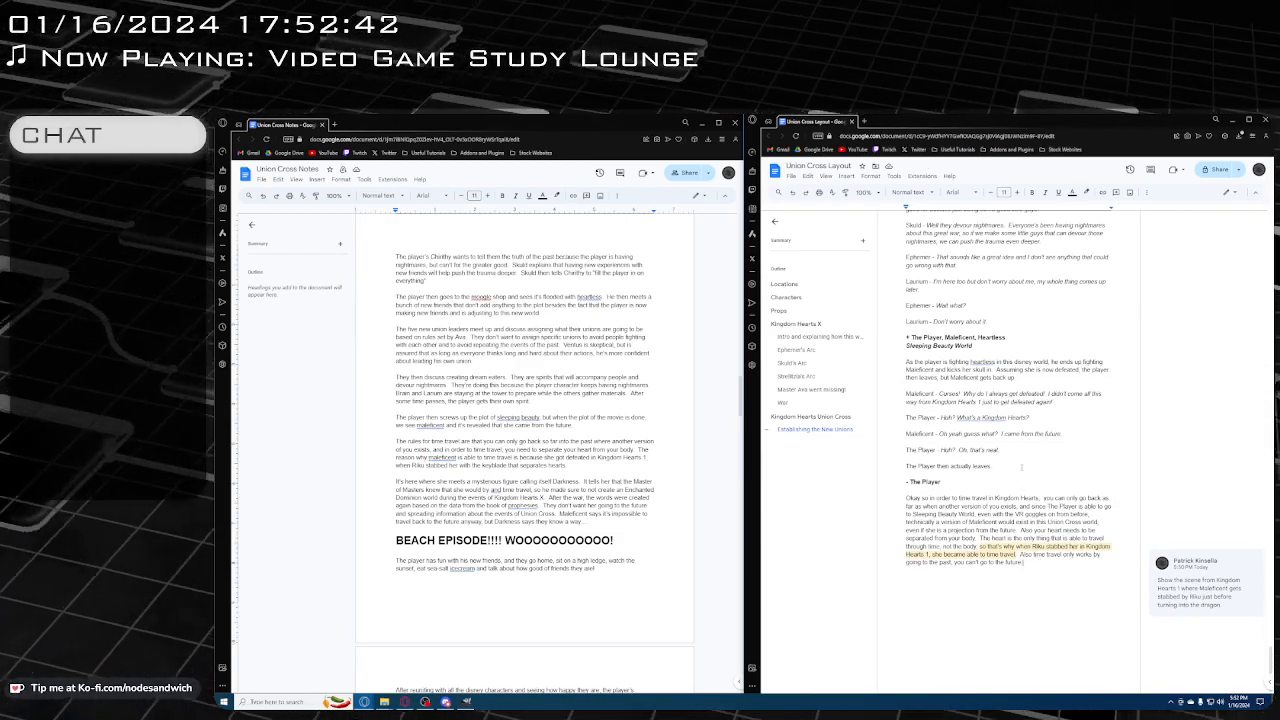
click(1064, 433)
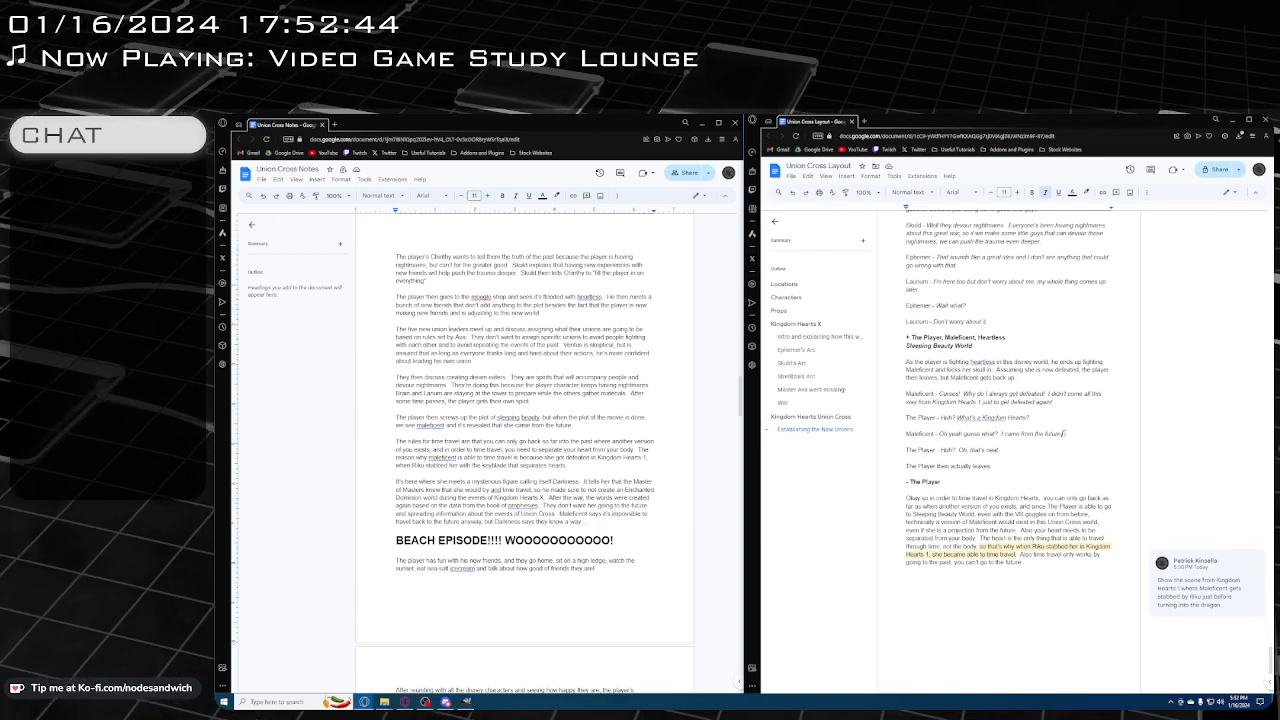
key(BackSpace)
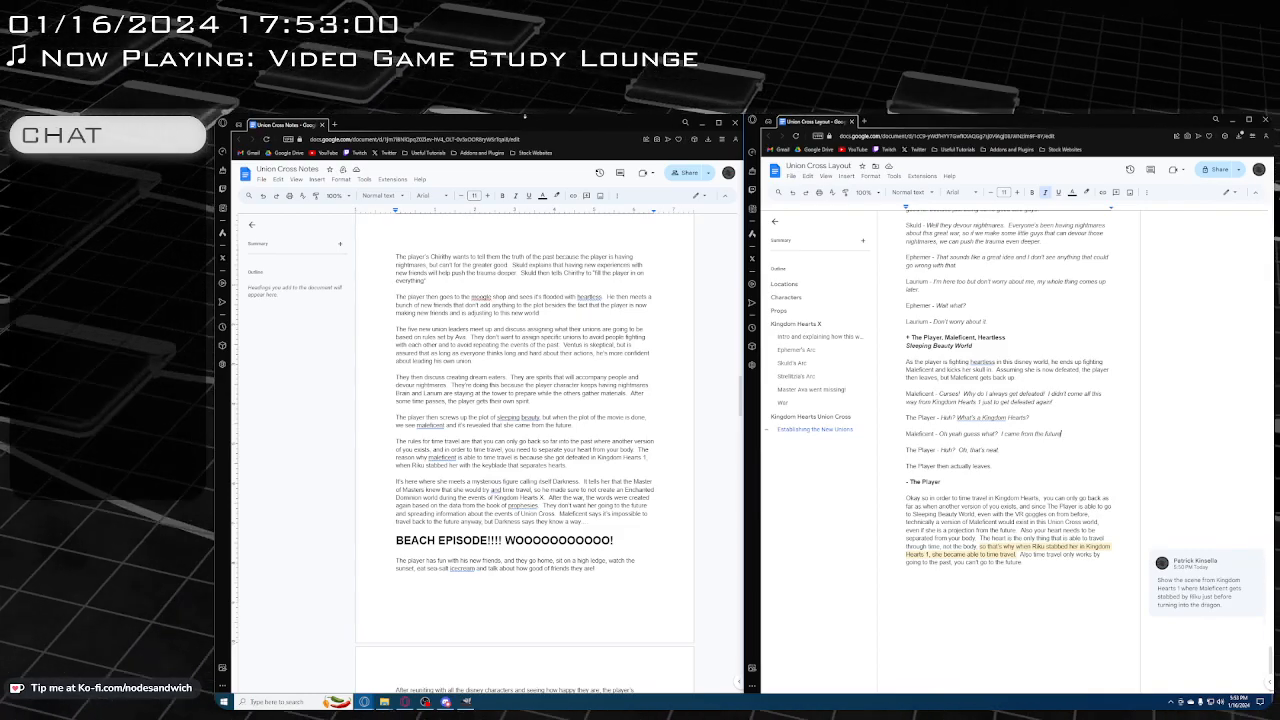
Open a new browser tab, detach it into its own window, and resize and place it over the two documents
click(335, 125)
drag(366, 127, 480, 232)
drag(532, 125, 694, 176)
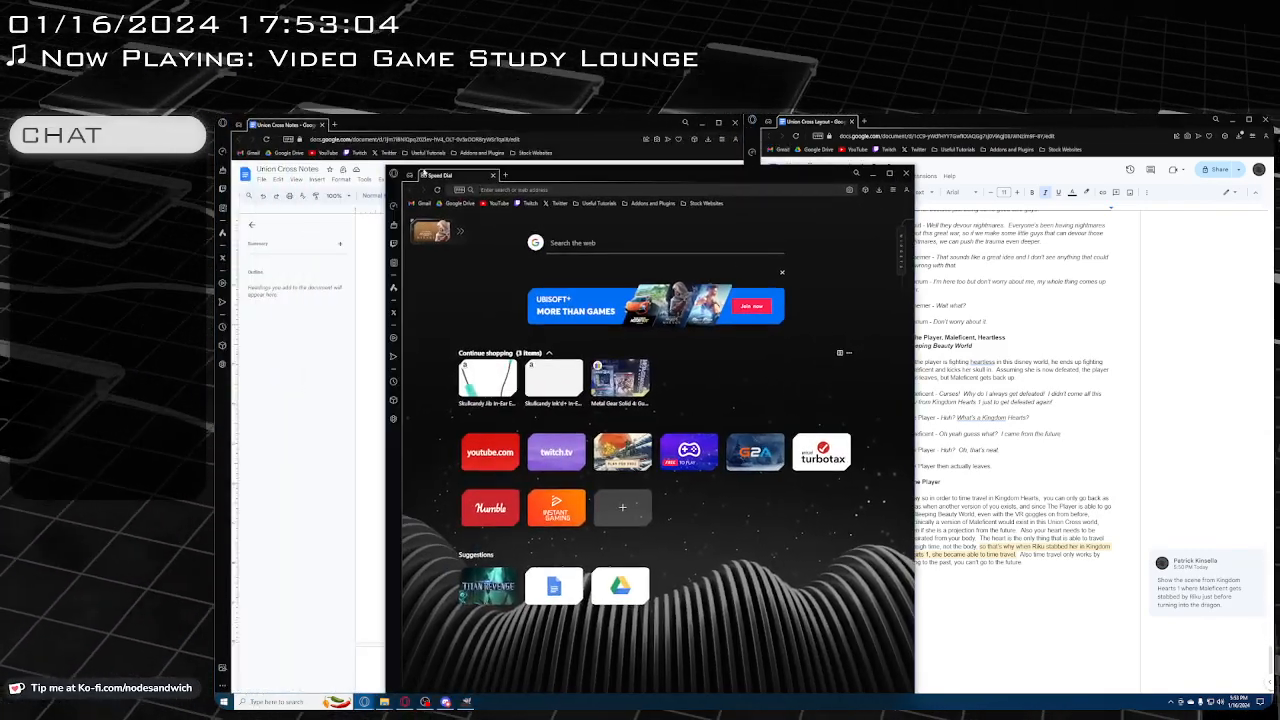
drag(388, 169, 233, 359)
drag(427, 369, 513, 242)
drag(1001, 612, 1017, 659)
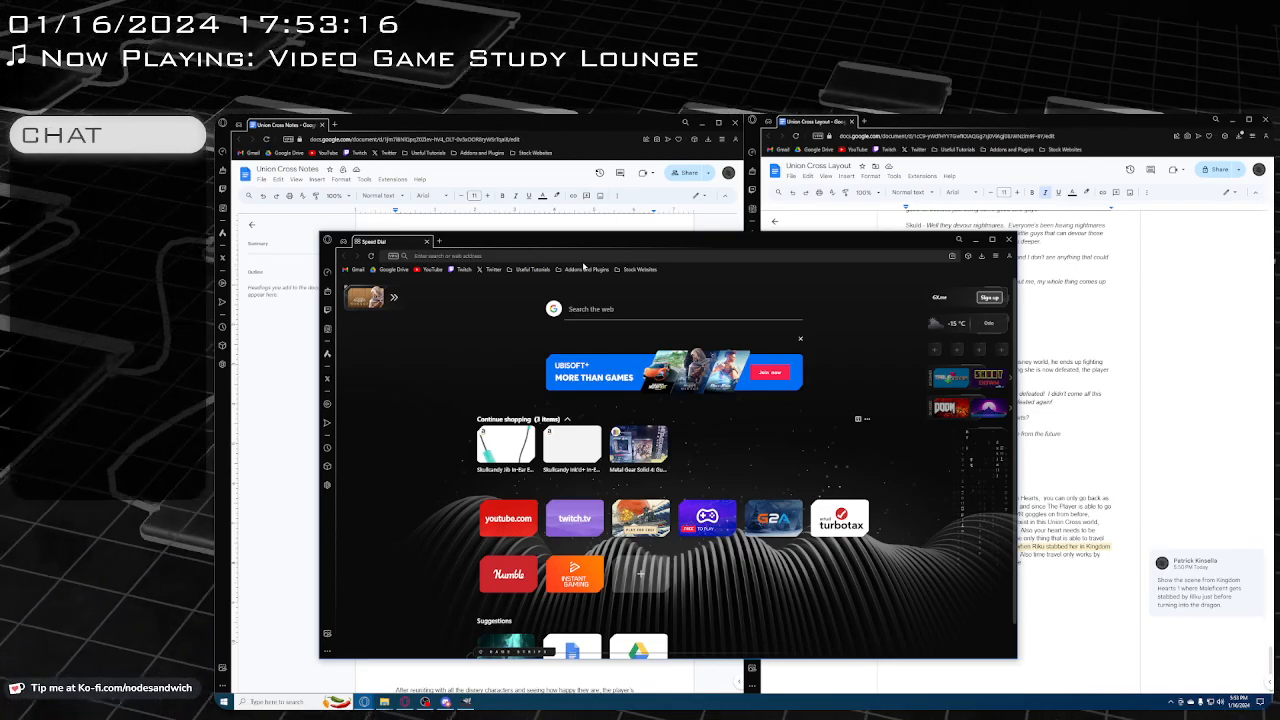
Search the web for "why did maleficent go back in time during union cross"
text(why did m)
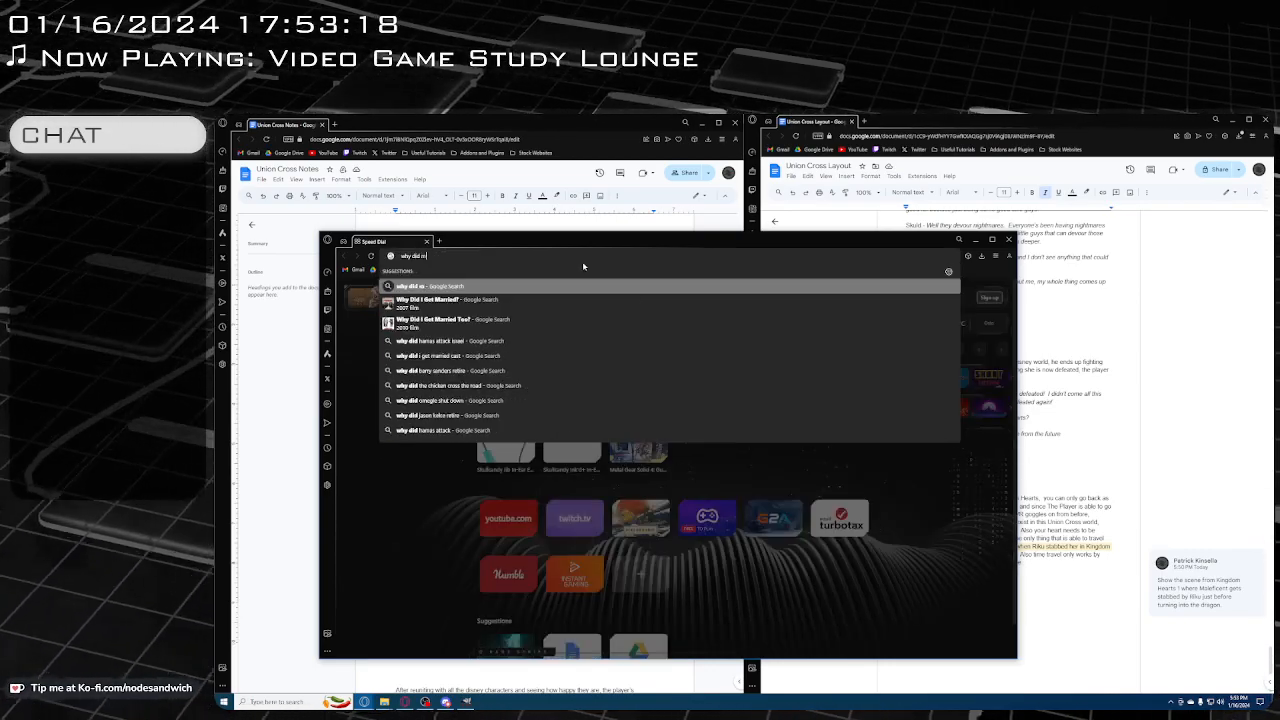
text(alaficent go)
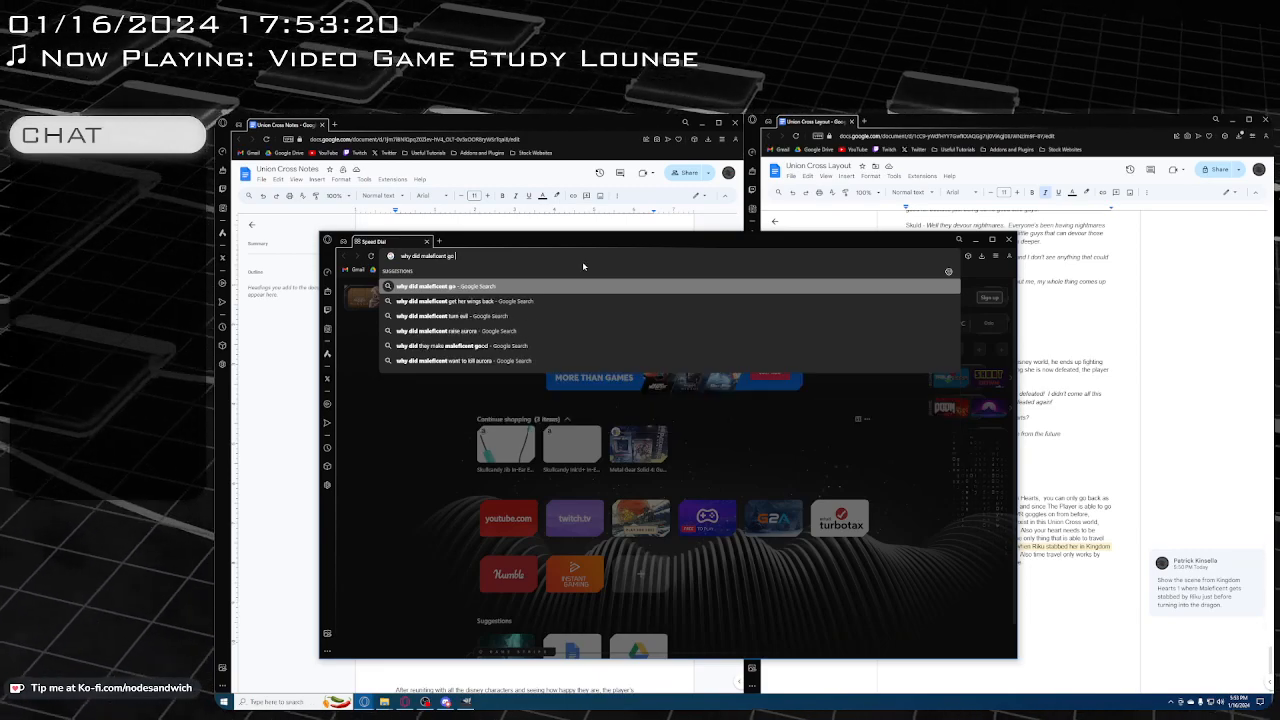
text( back in time dru)
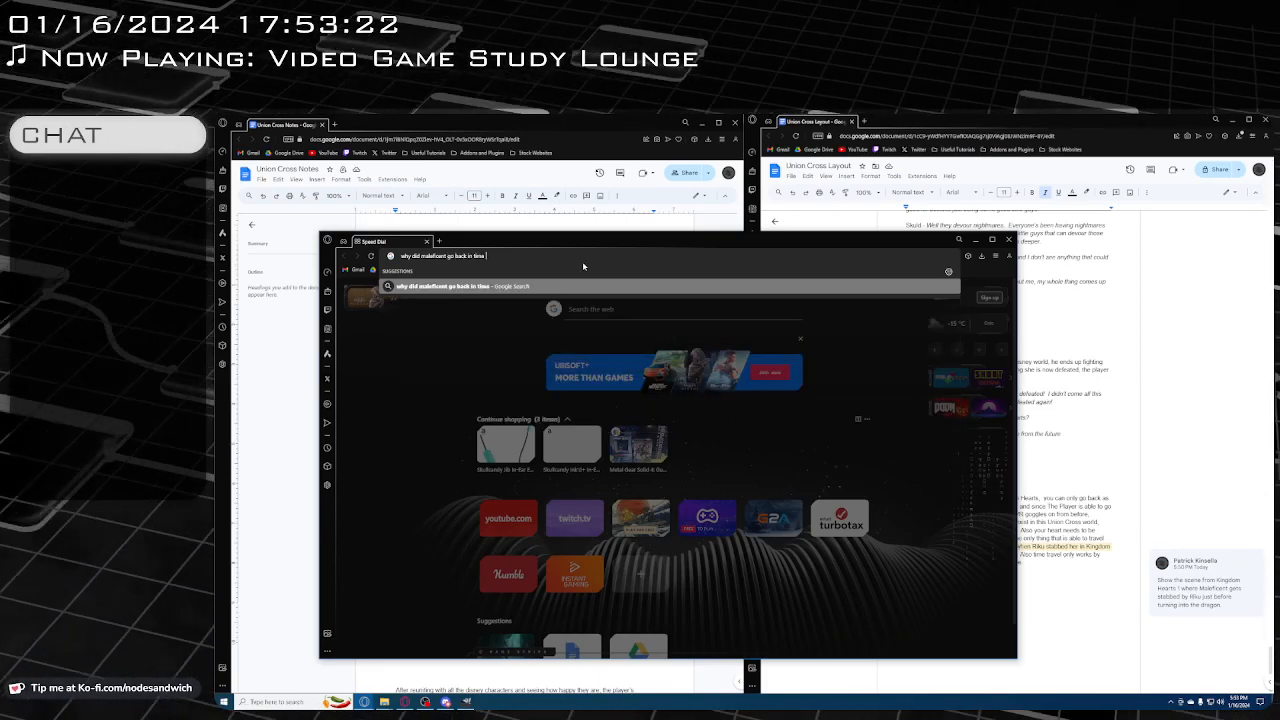
key(BackSpace)
key(BackSpace)
text(u)
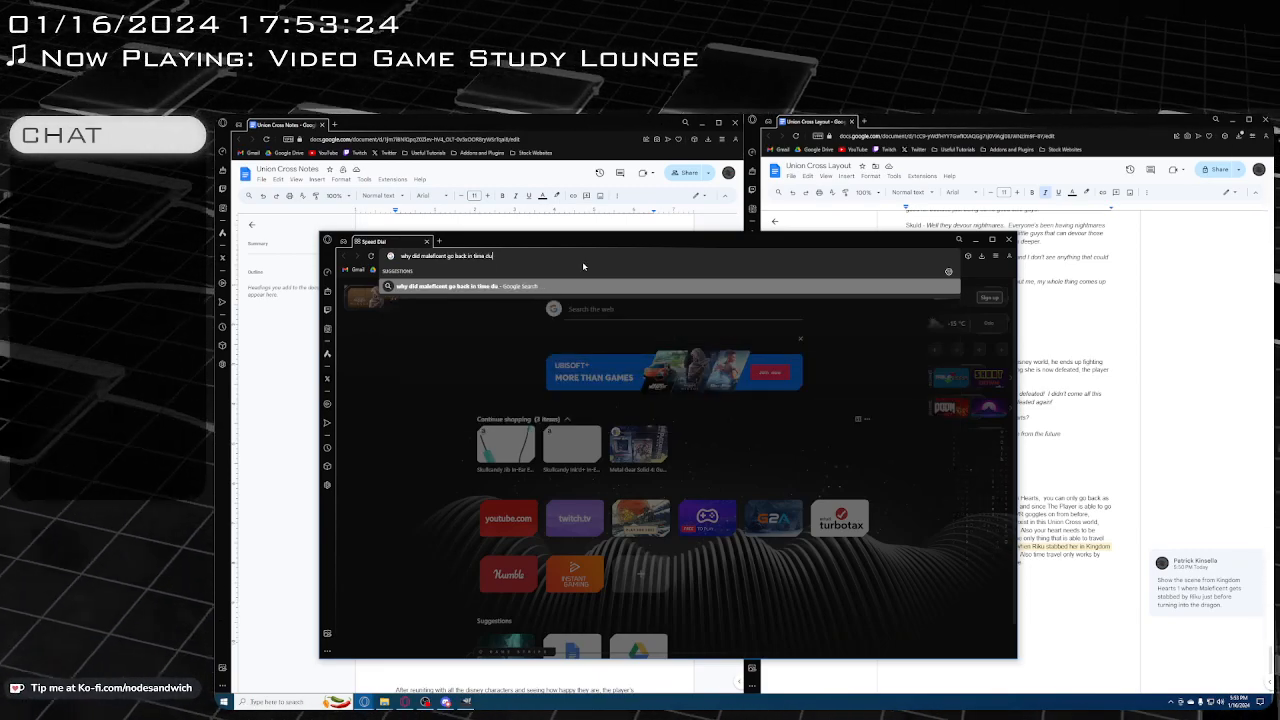
text(ring union )
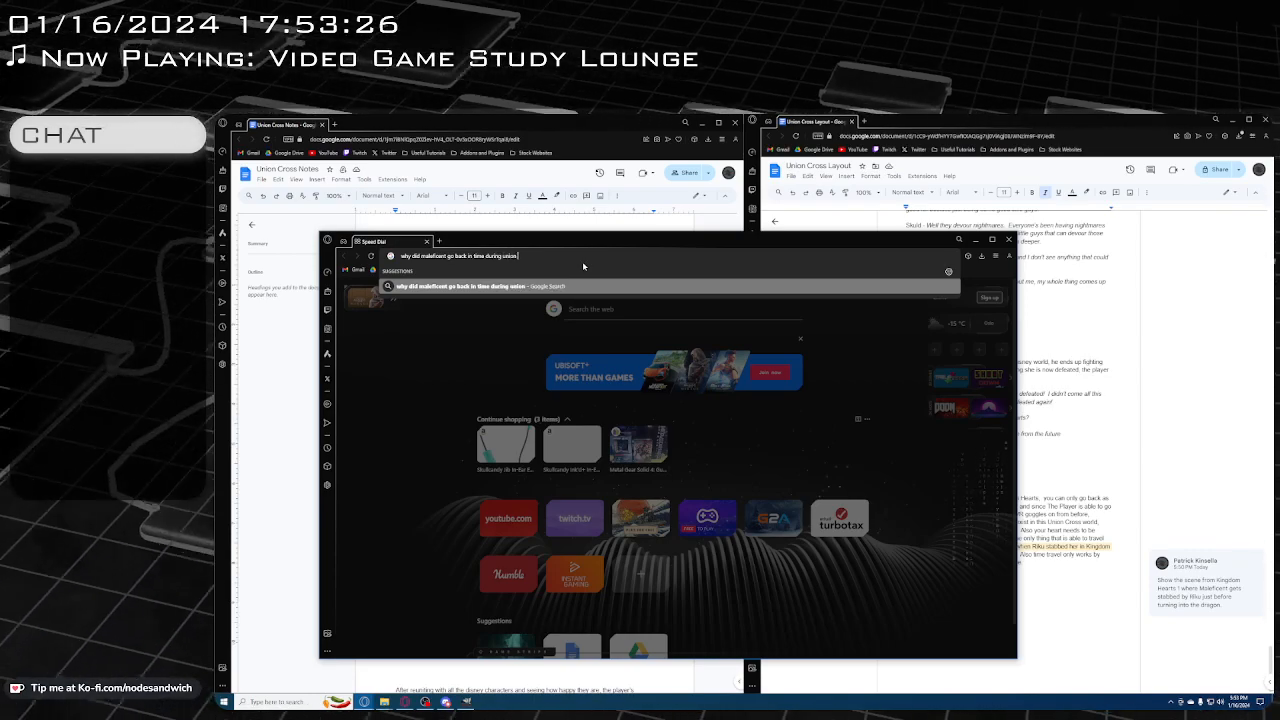
text(cross)
key(Return)
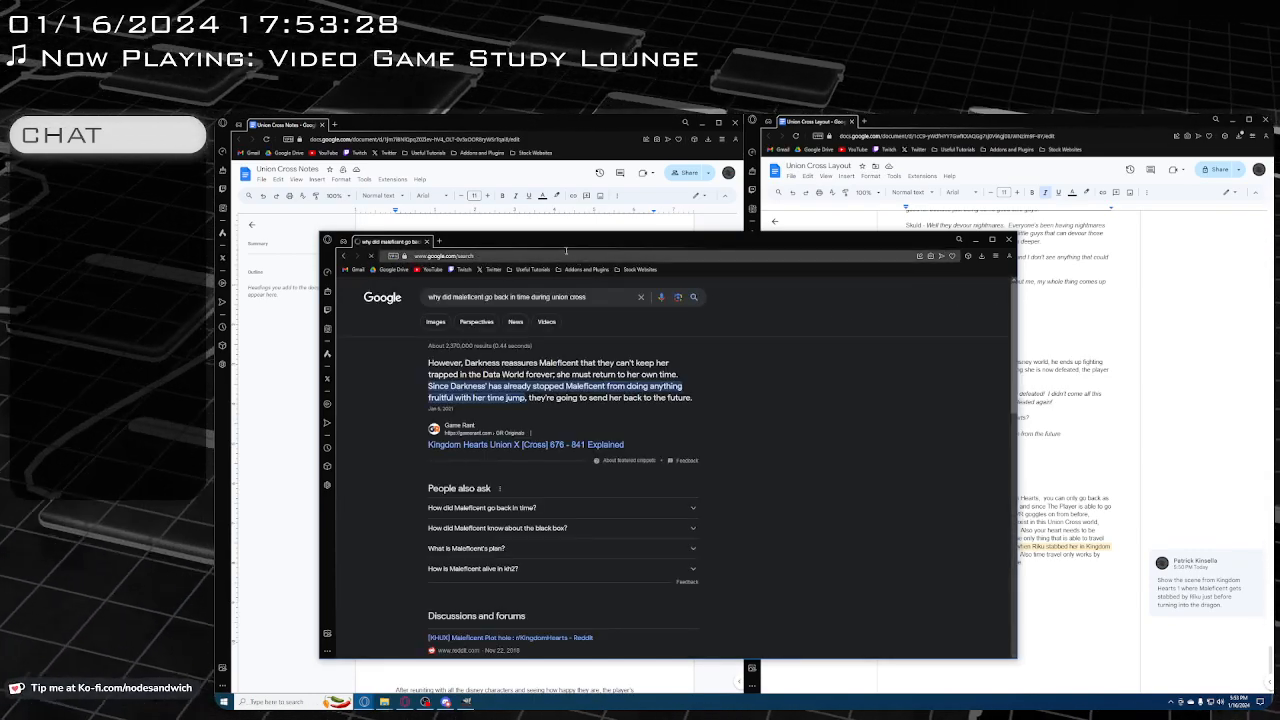
Open the Game Rant article "Kingdom Hearts Union X [Cross] 676 - 841 Explained" and read its sections on the Data World and the Trap
click(531, 445)
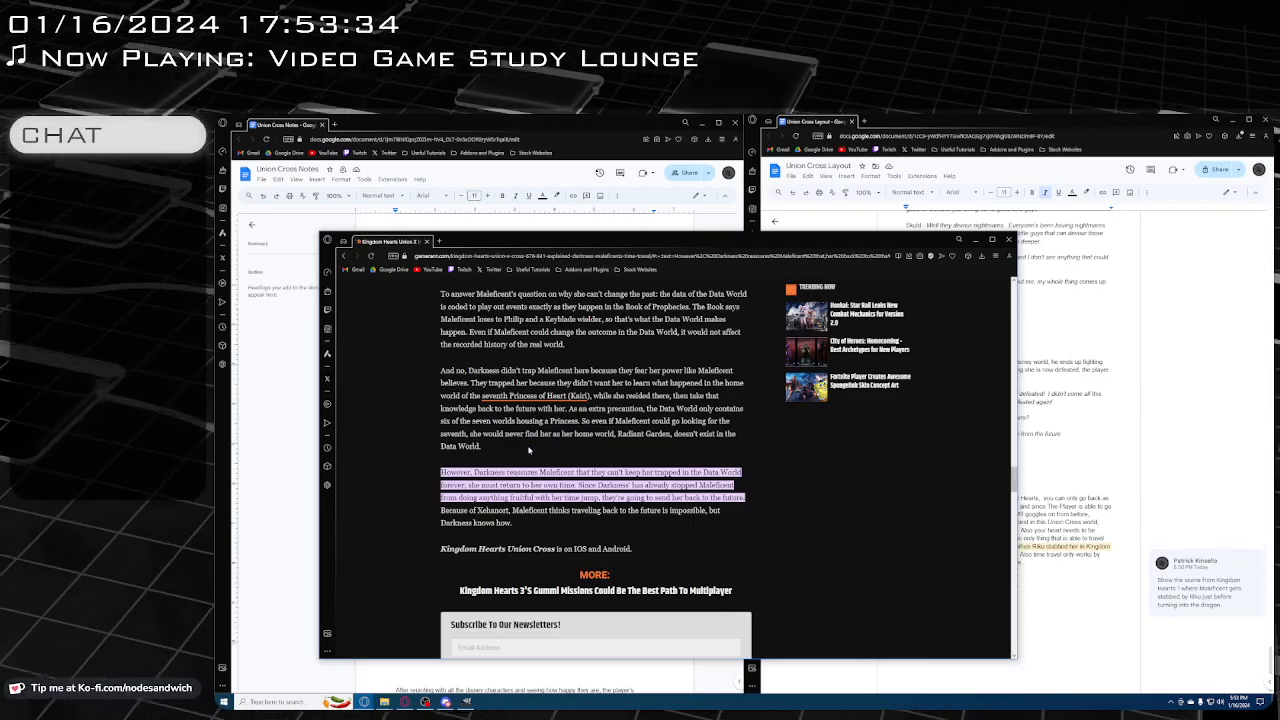
scroll(525, 453, up, 2)
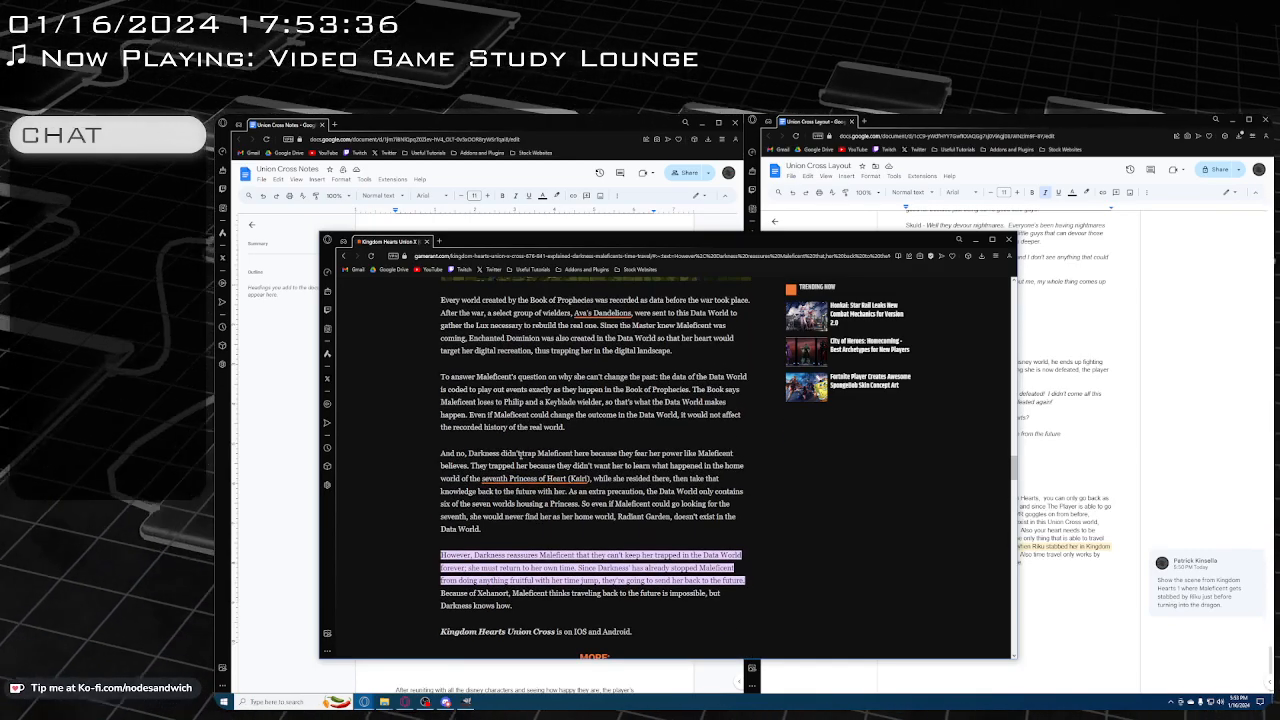
scroll(519, 455, up, 3)
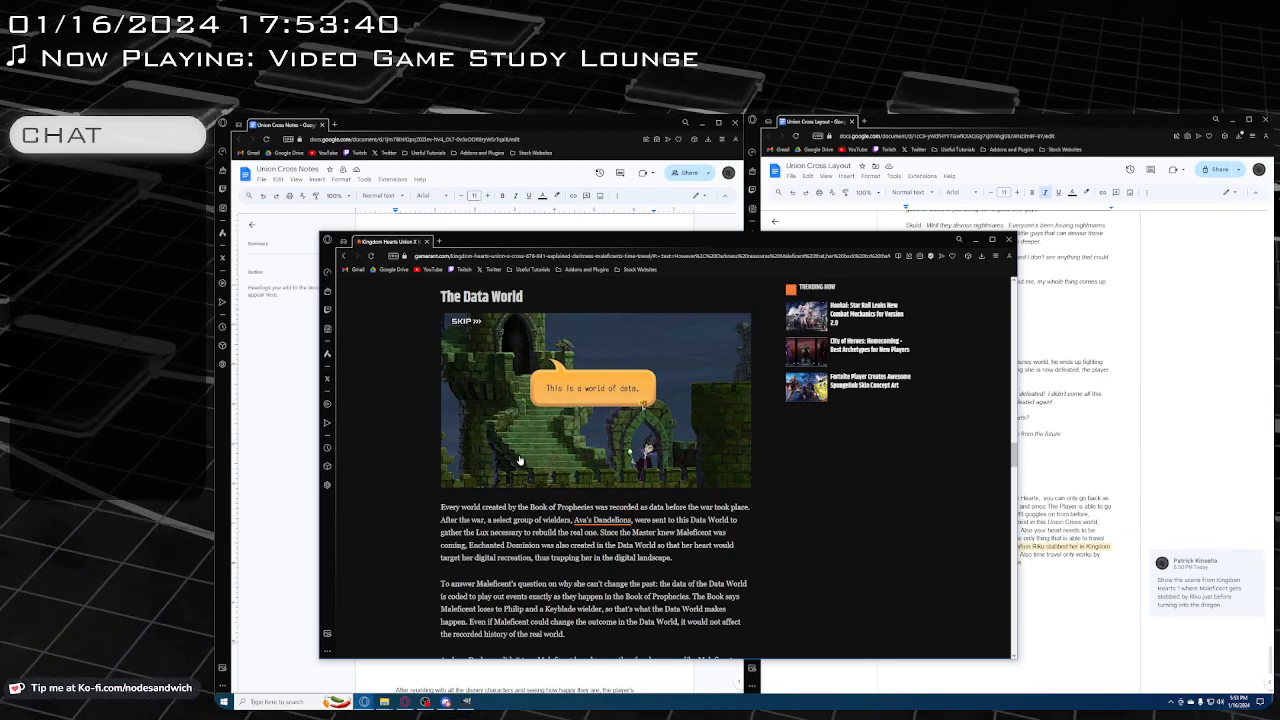
scroll(519, 459, down, 2)
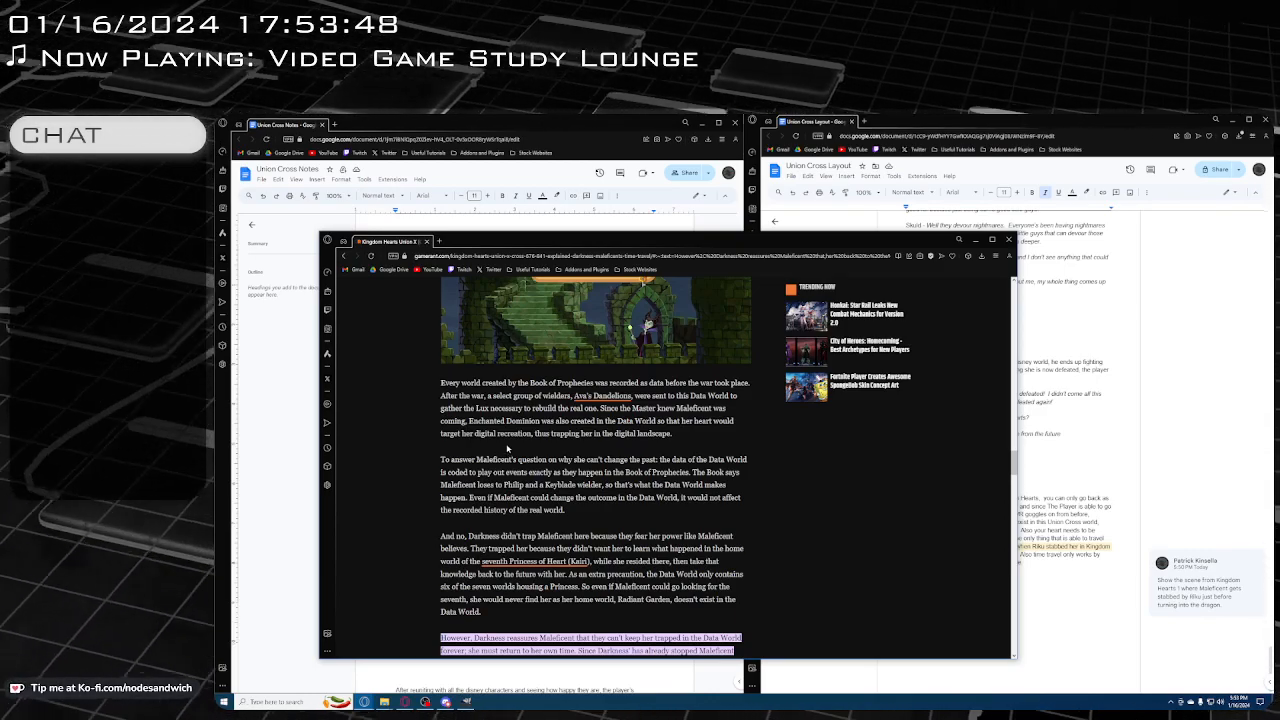
scroll(507, 449, down, 3)
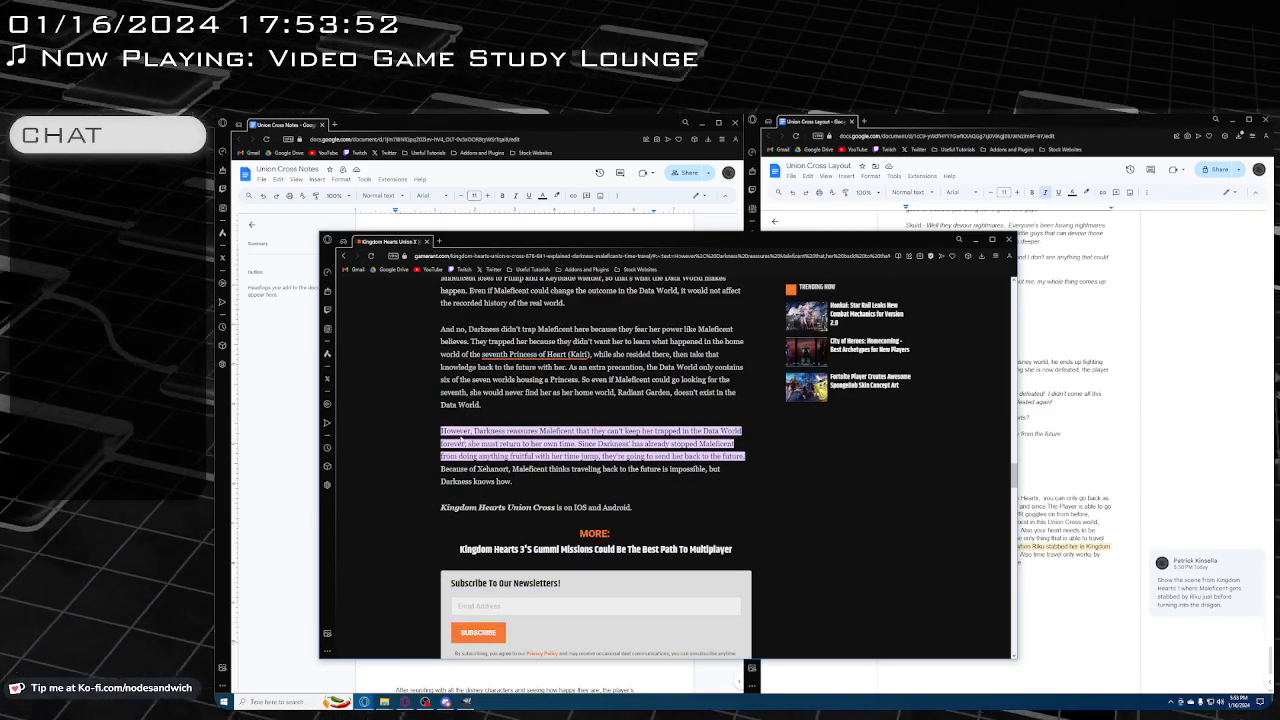
scroll(460, 441, up, 2)
scroll(460, 441, up, 4)
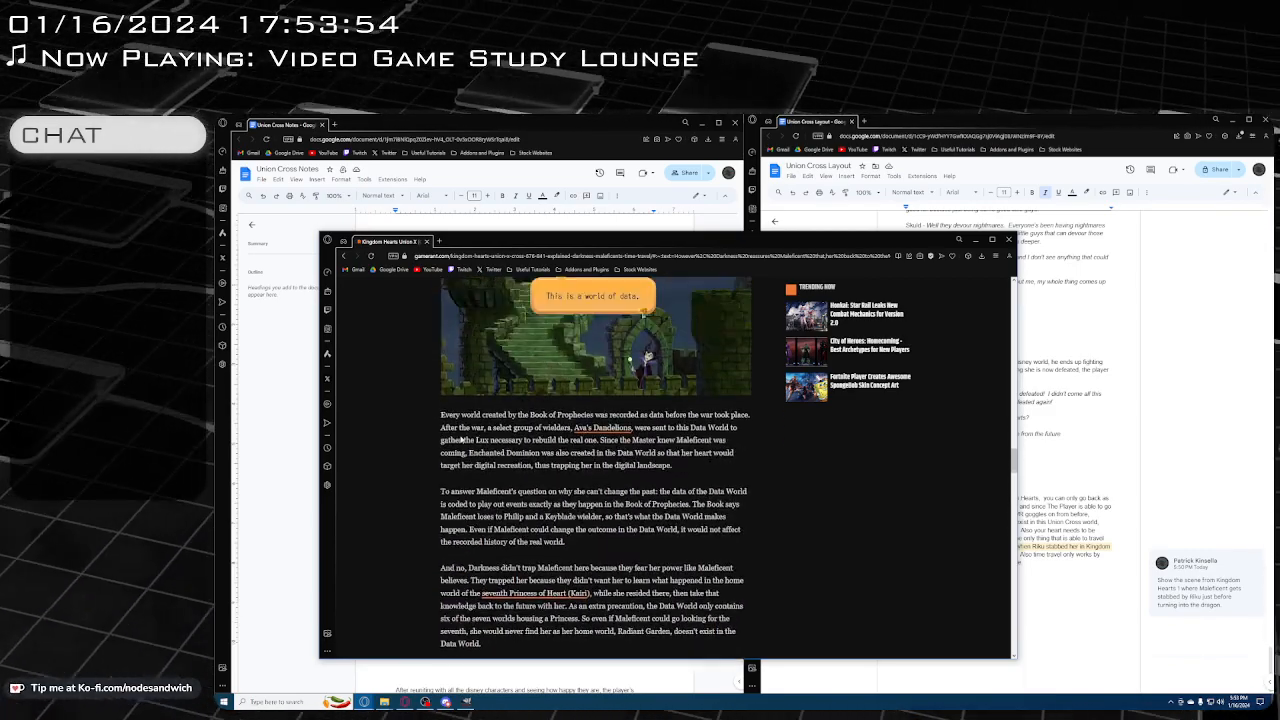
scroll(459, 437, up, 1)
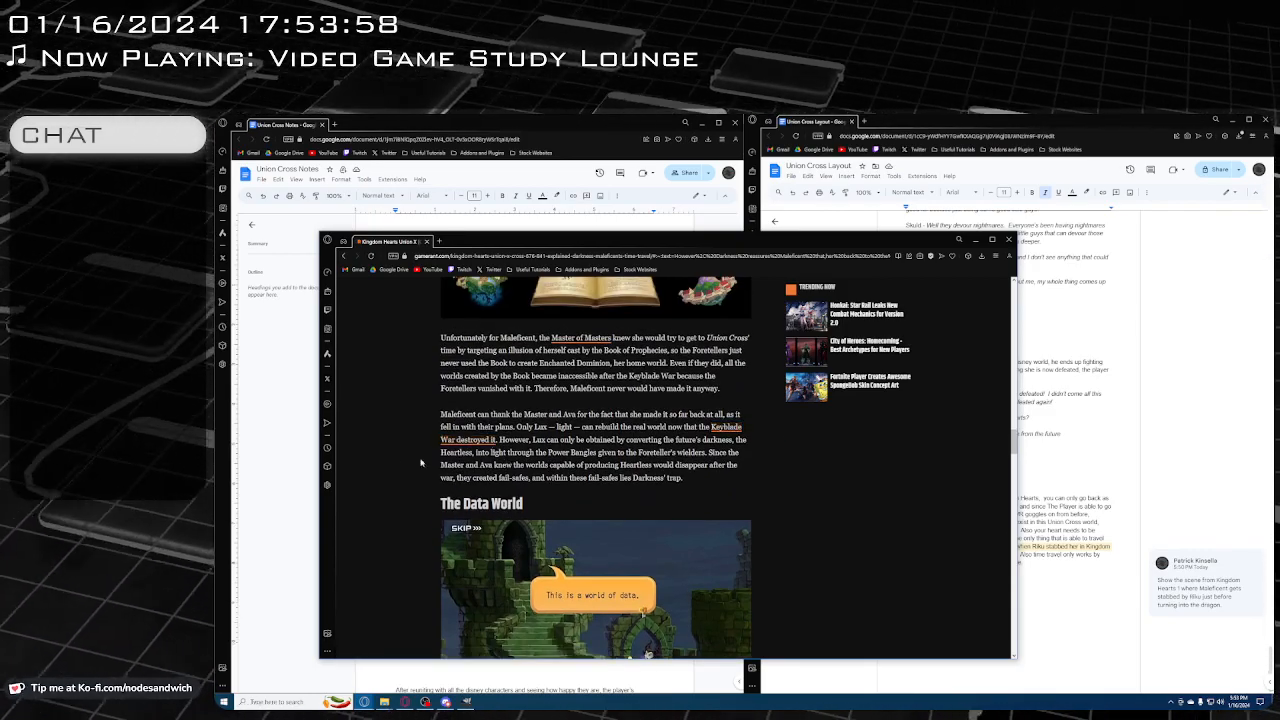
scroll(388, 459, up, 1)
scroll(390, 458, up, 3)
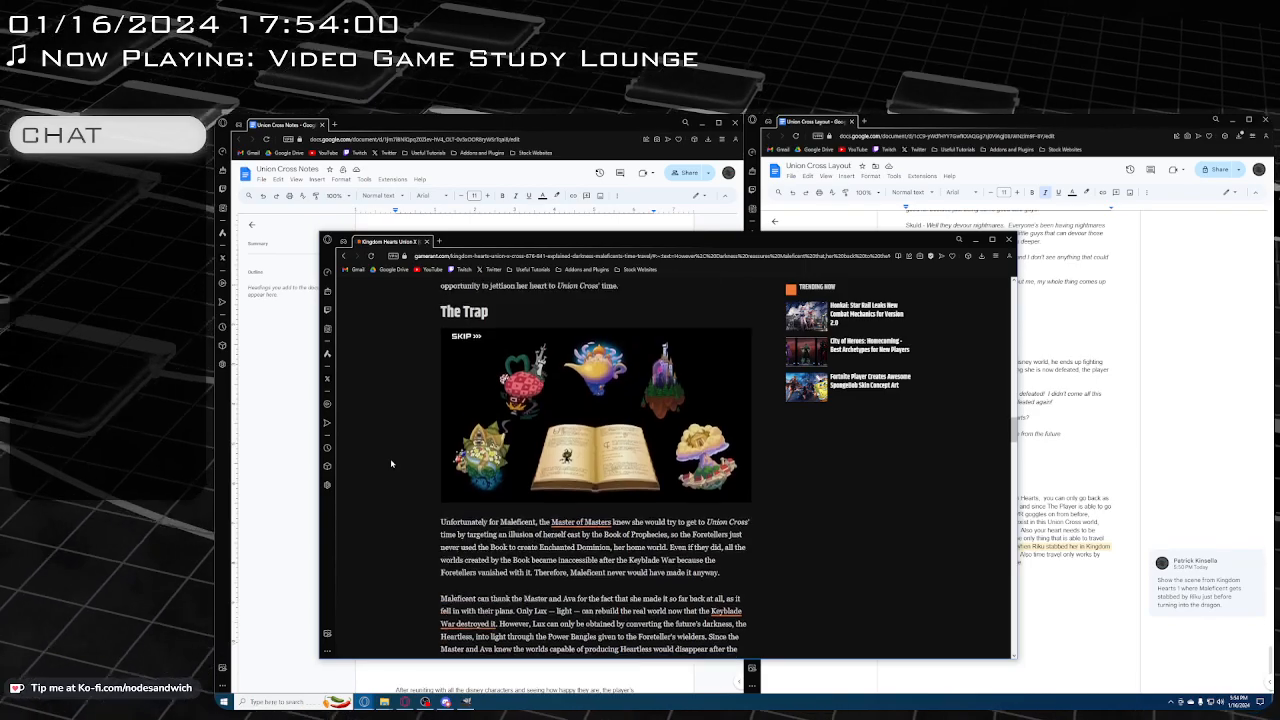
Reread the article's Kingdom Hearts 1, Time Travel and Darkness sections for Maleficent's reasons and the time travel rules, and minimize the article window
scroll(391, 460, up, 1)
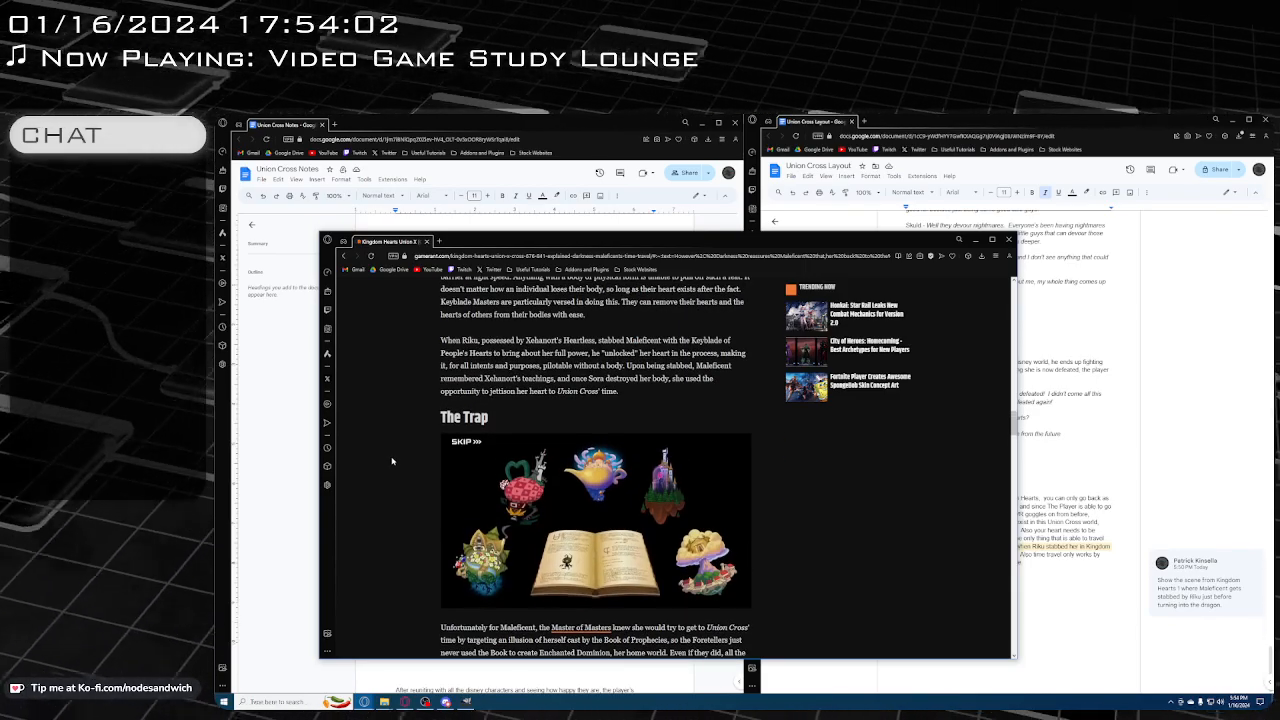
scroll(392, 461, up, 3)
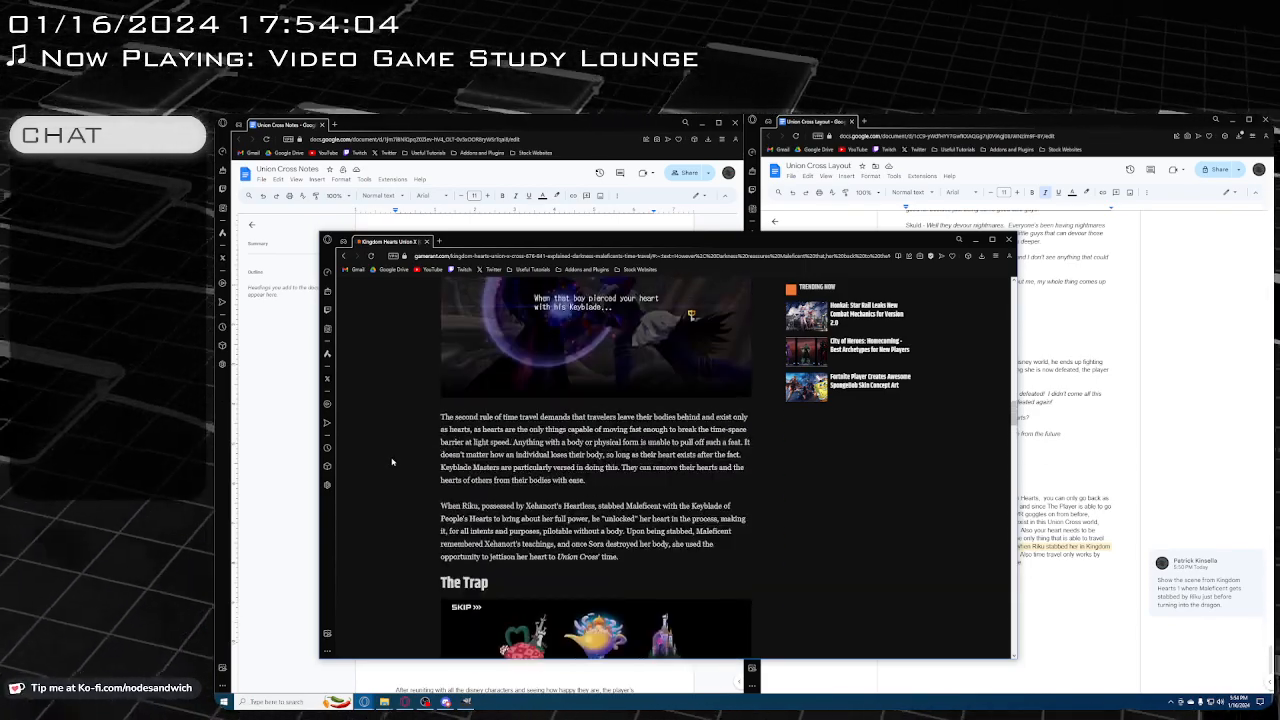
scroll(392, 461, up, 5)
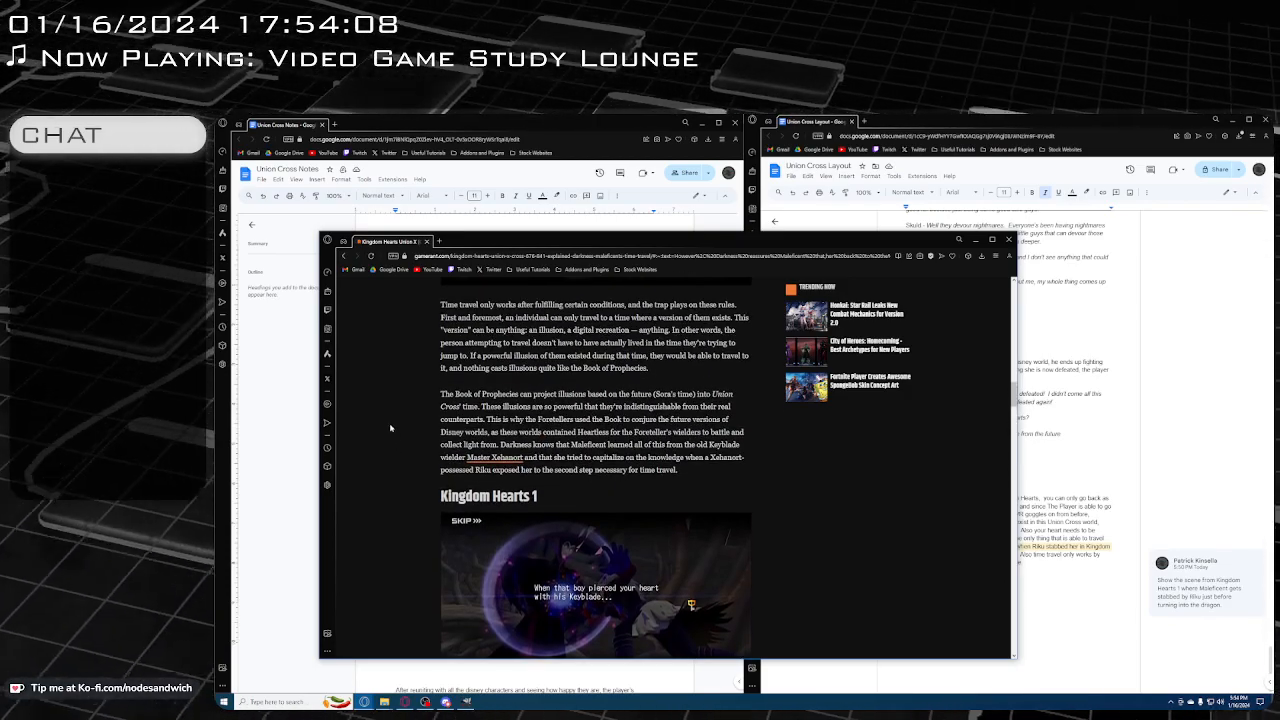
scroll(389, 419, up, 1)
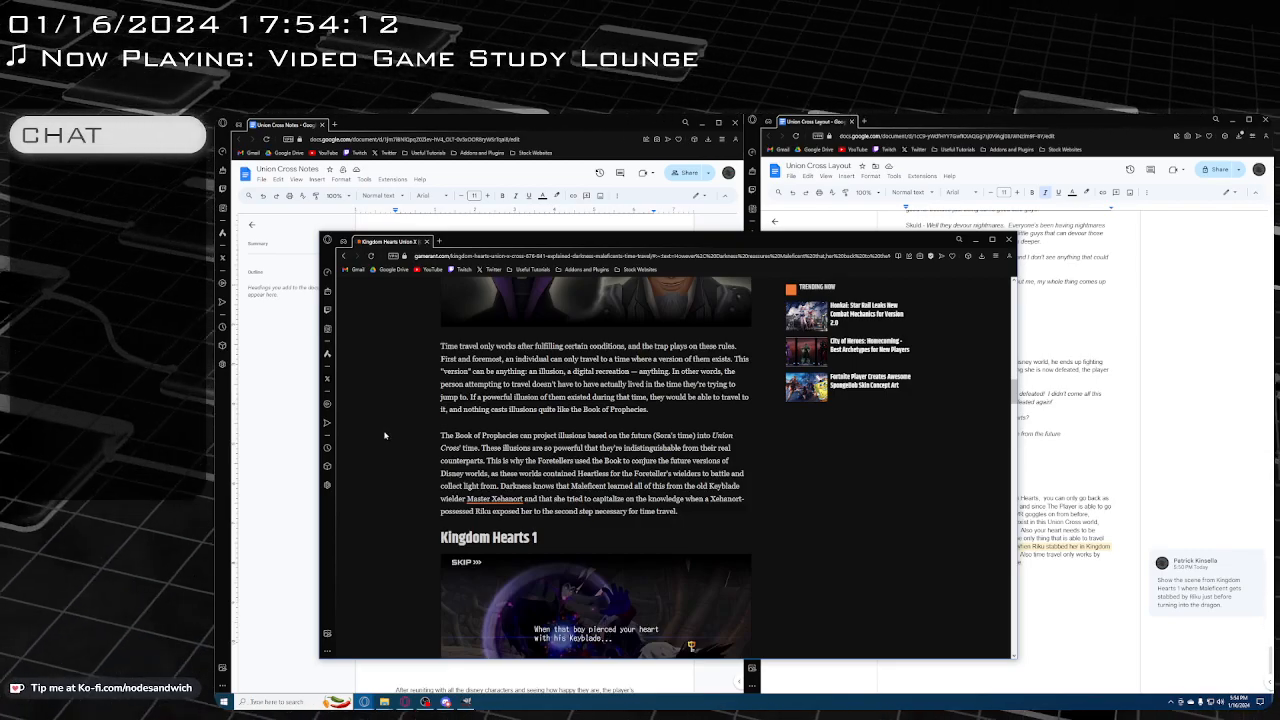
scroll(384, 435, up, 4)
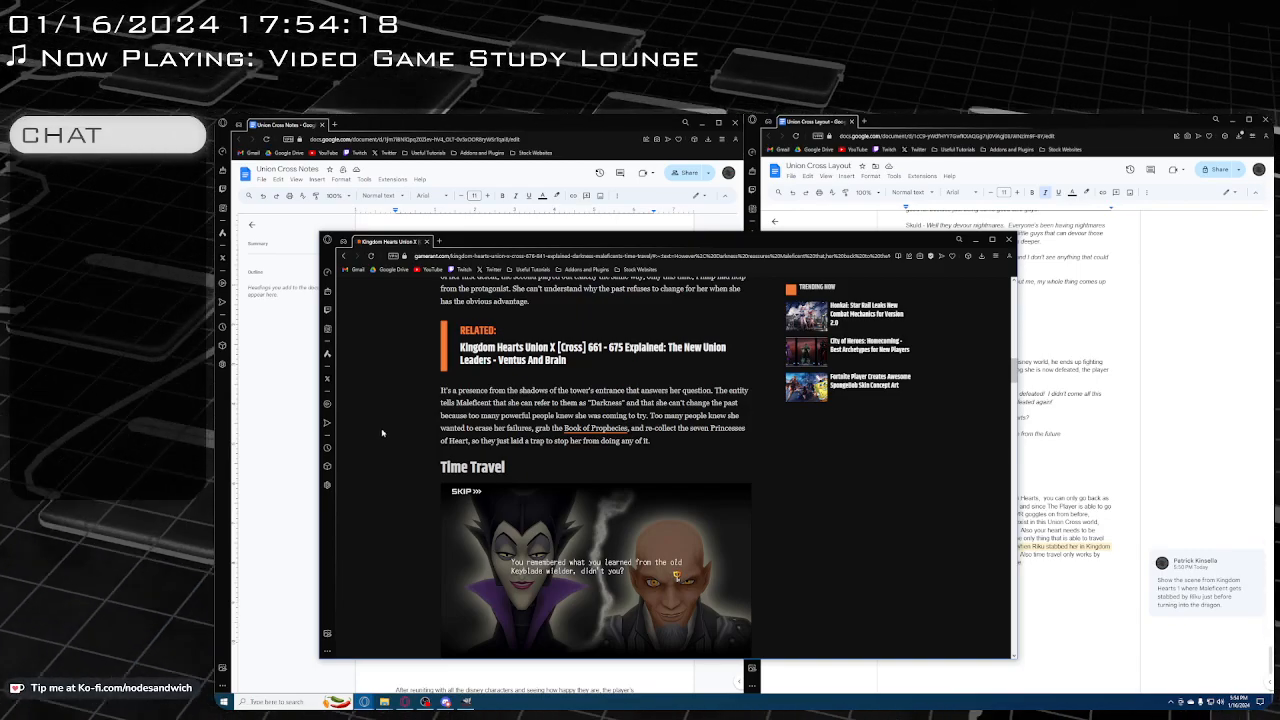
scroll(382, 433, up, 3)
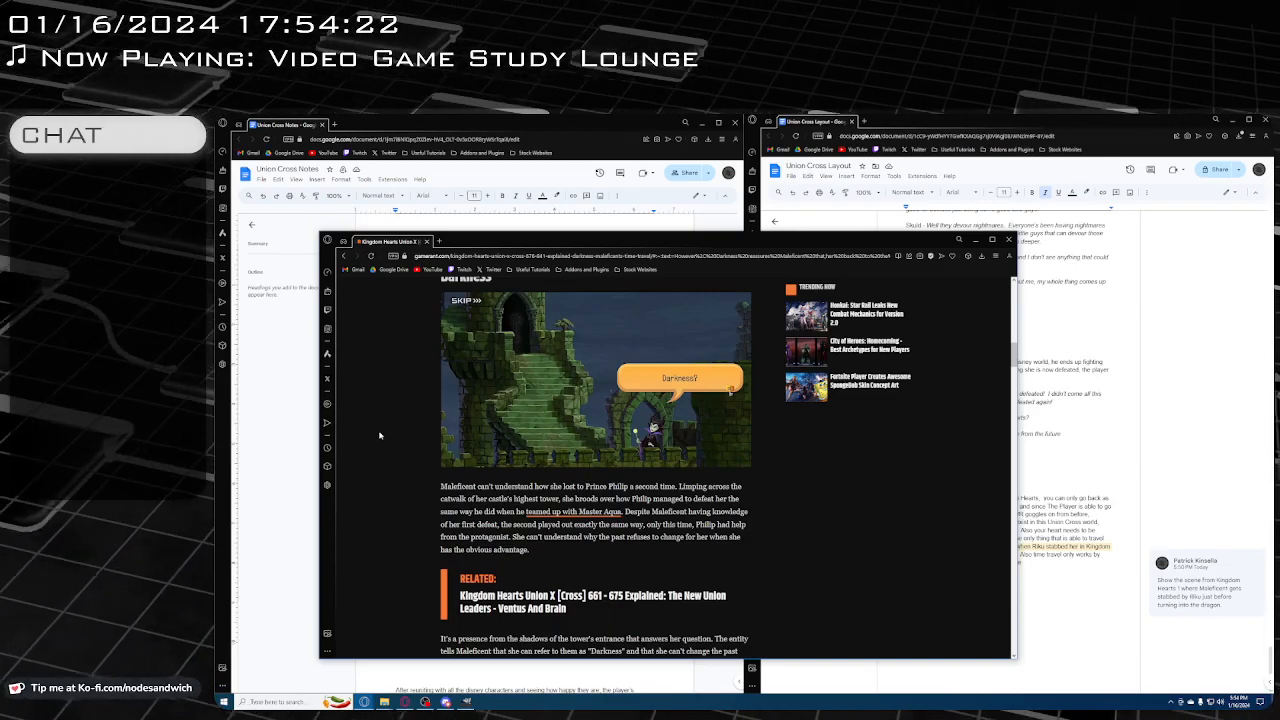
scroll(380, 434, up, 3)
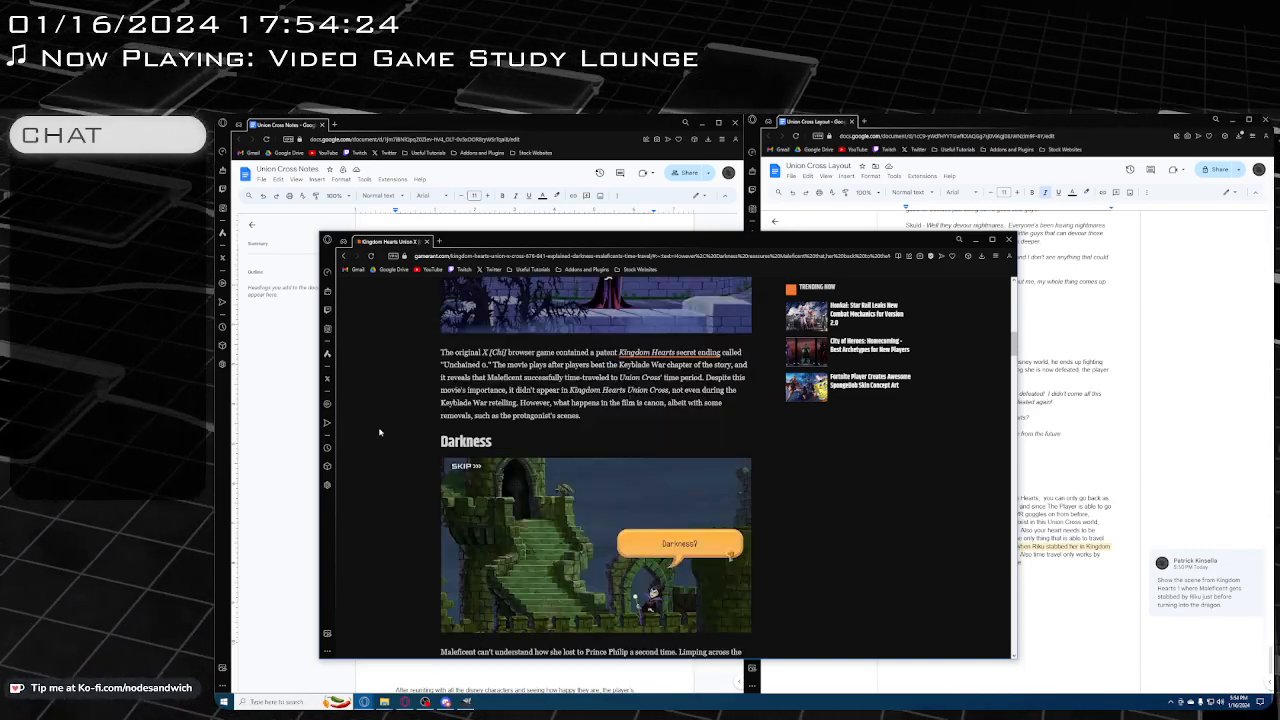
scroll(379, 432, down, 3)
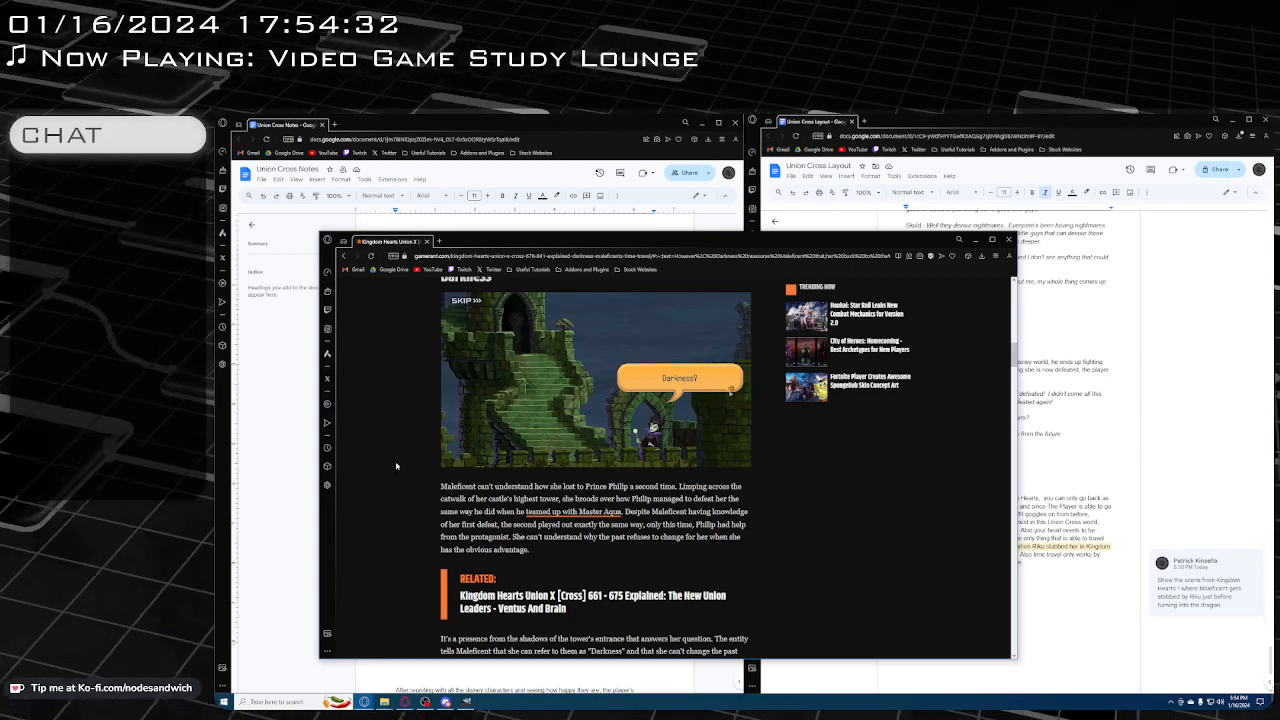
scroll(395, 464, down, 1)
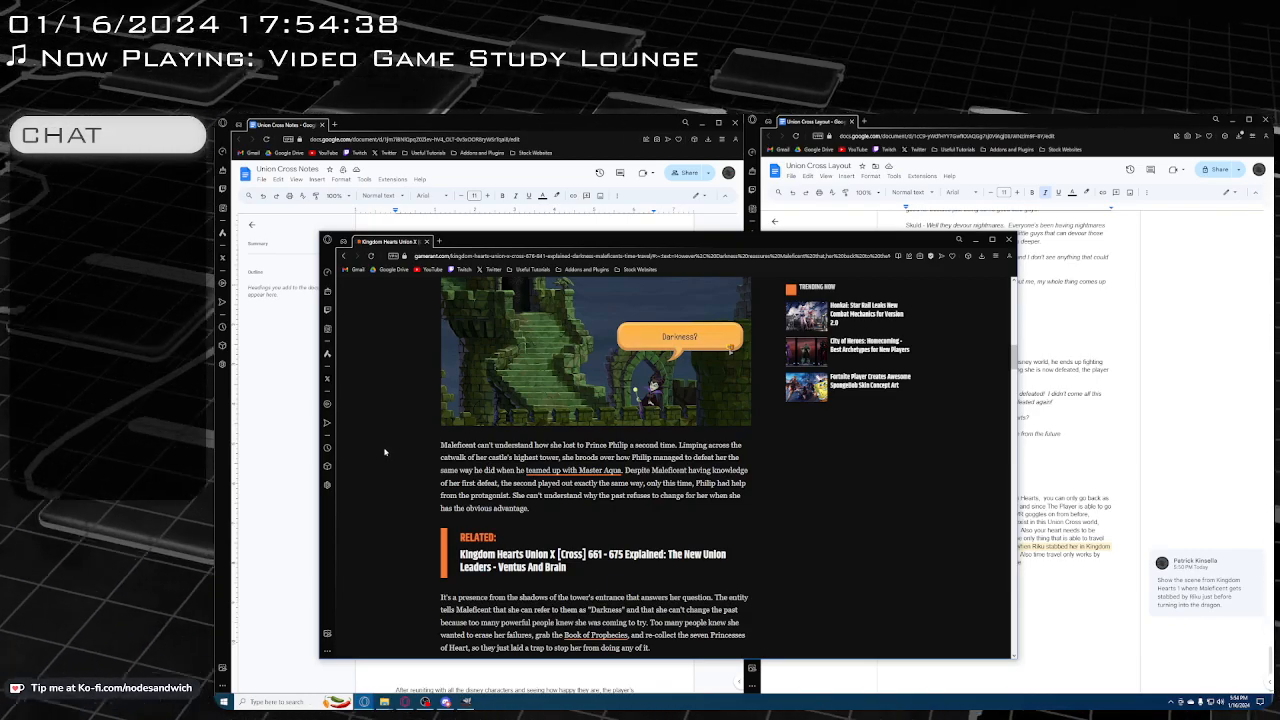
scroll(385, 452, down, 3)
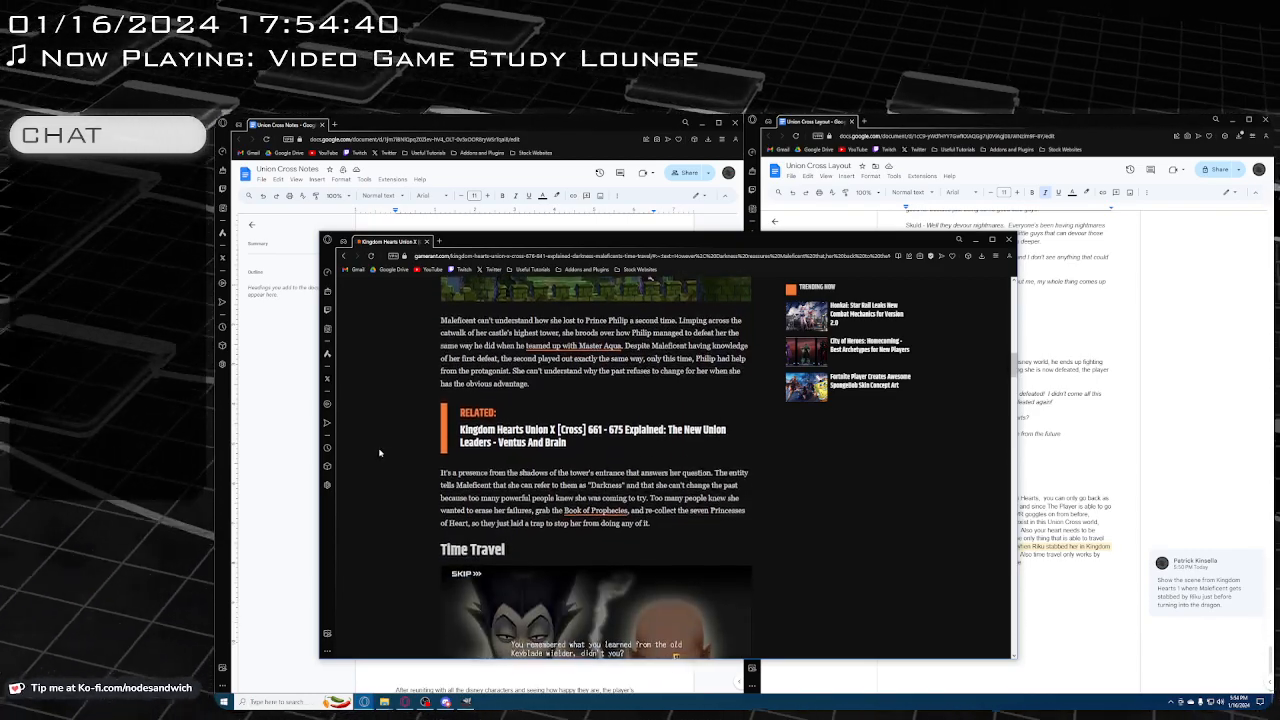
scroll(379, 453, down, 2)
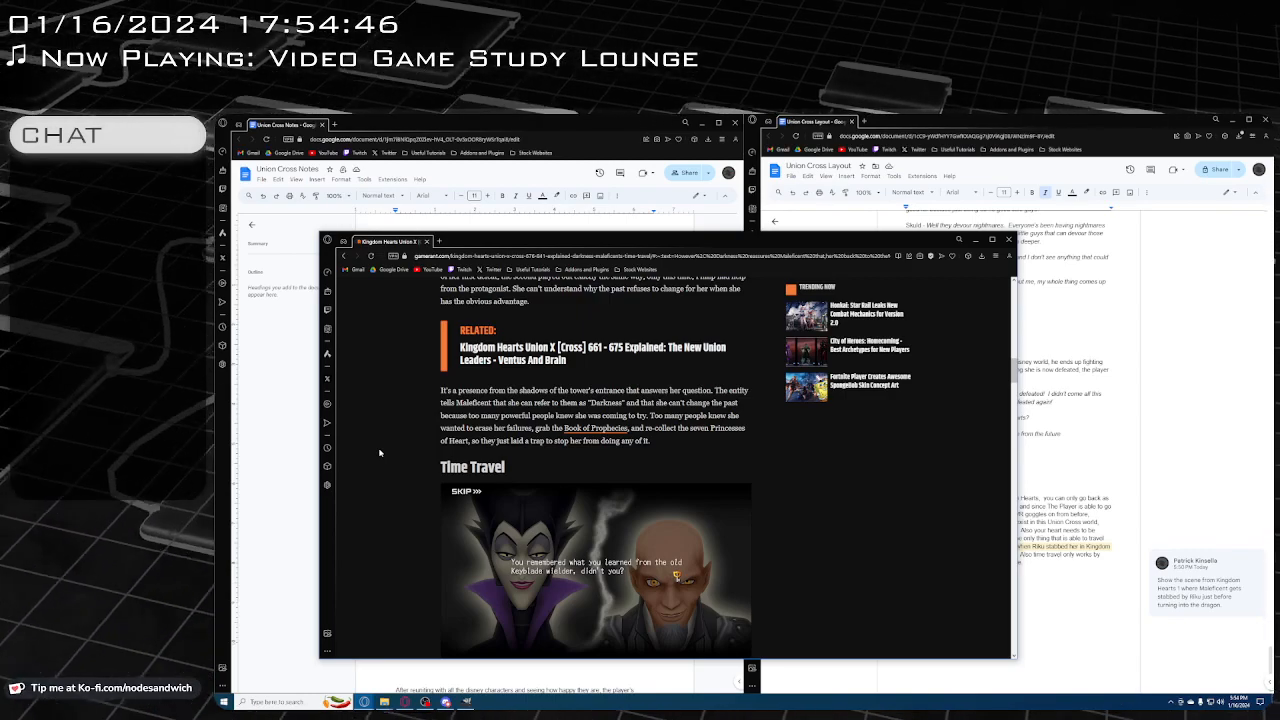
scroll(379, 453, down, 1)
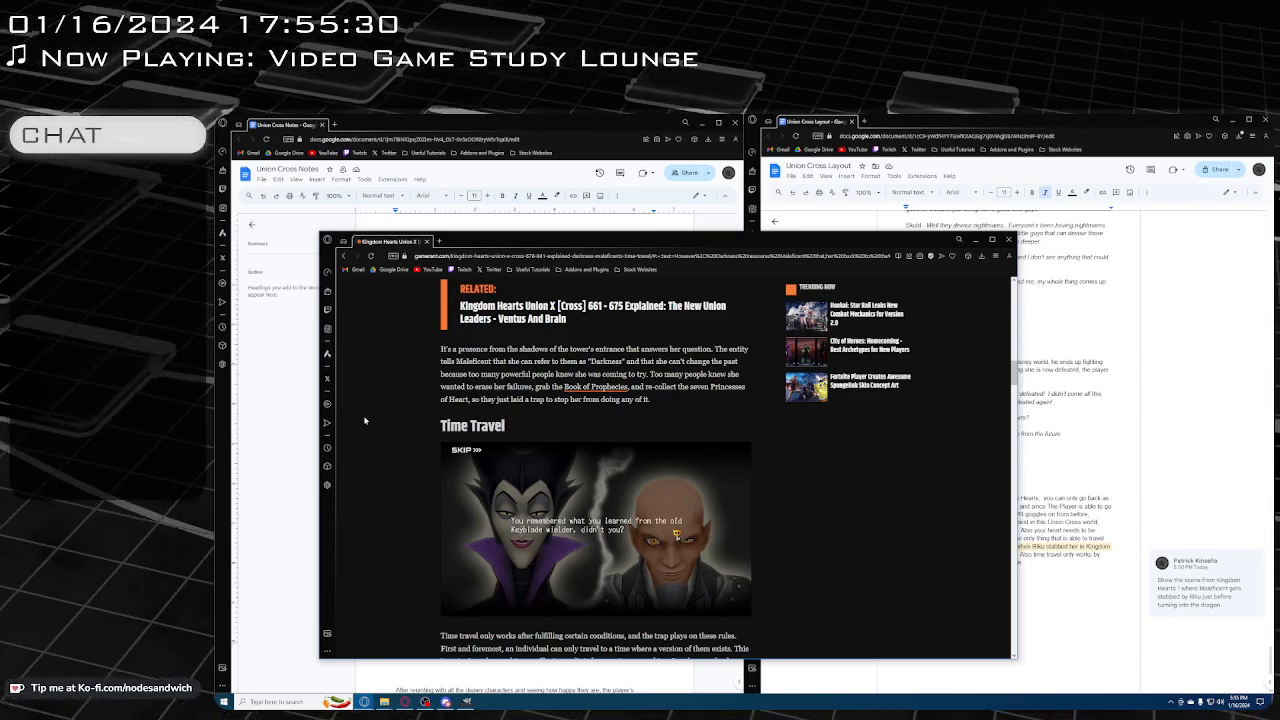
click(975, 239)
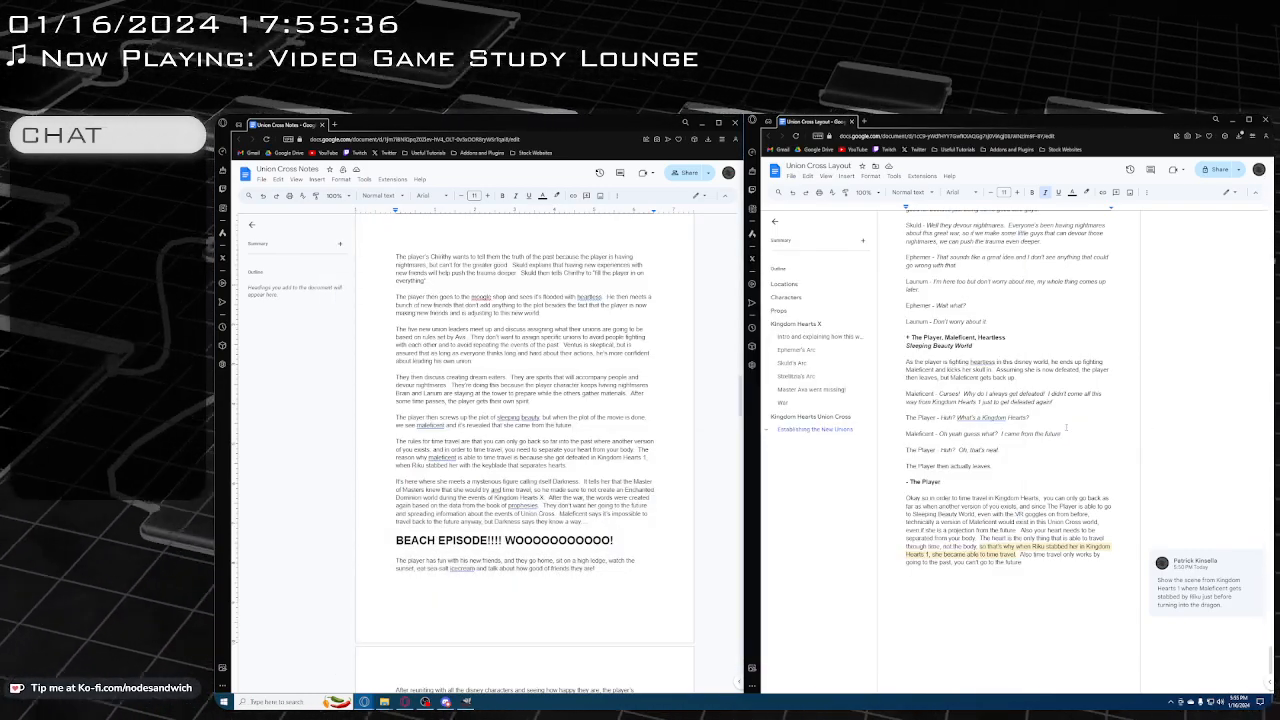
Add a bold "+ Darkness" heading on a new line below The Player's time travel explanation in the Union Cross Layout document
click(1066, 428)
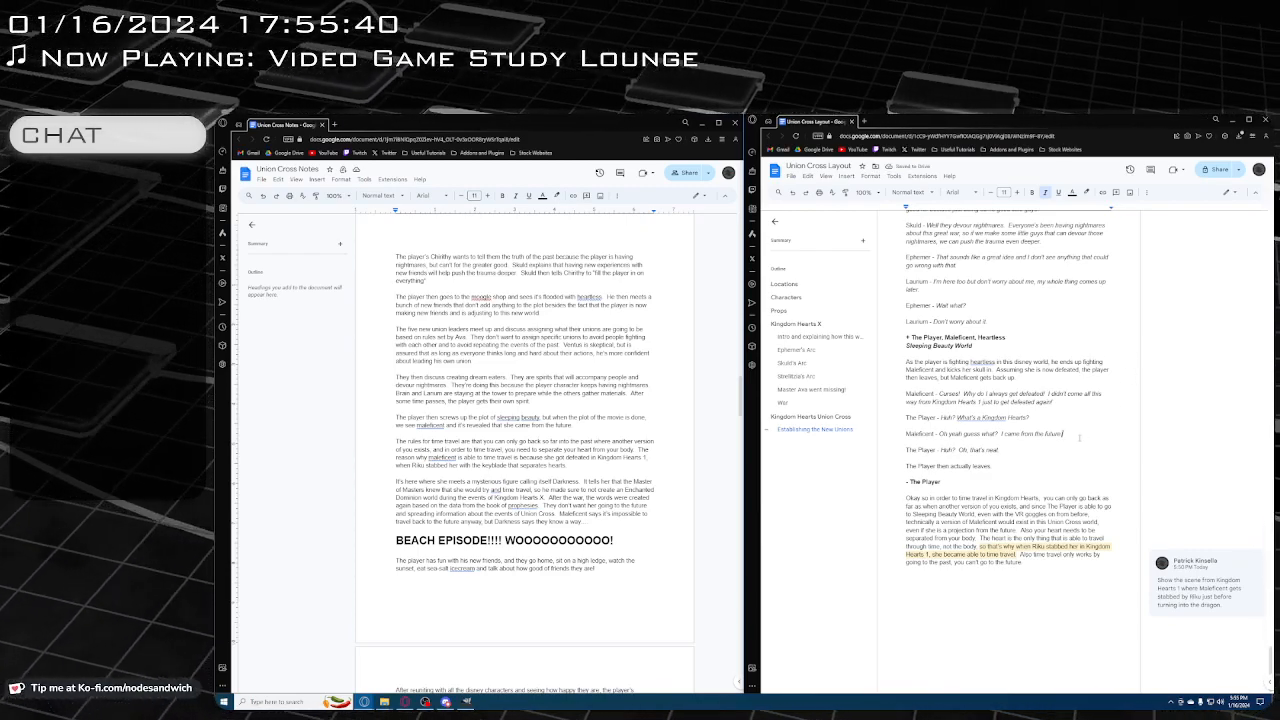
click(1044, 579)
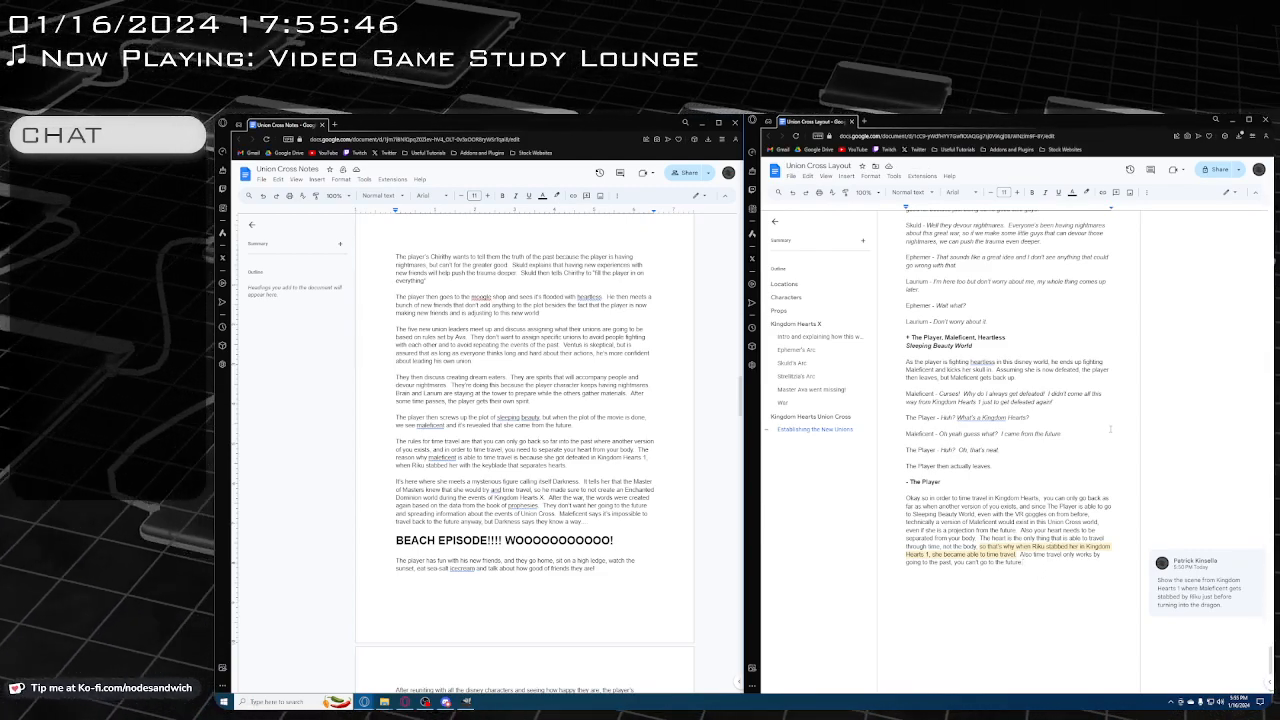
click(1077, 434)
click(1043, 563)
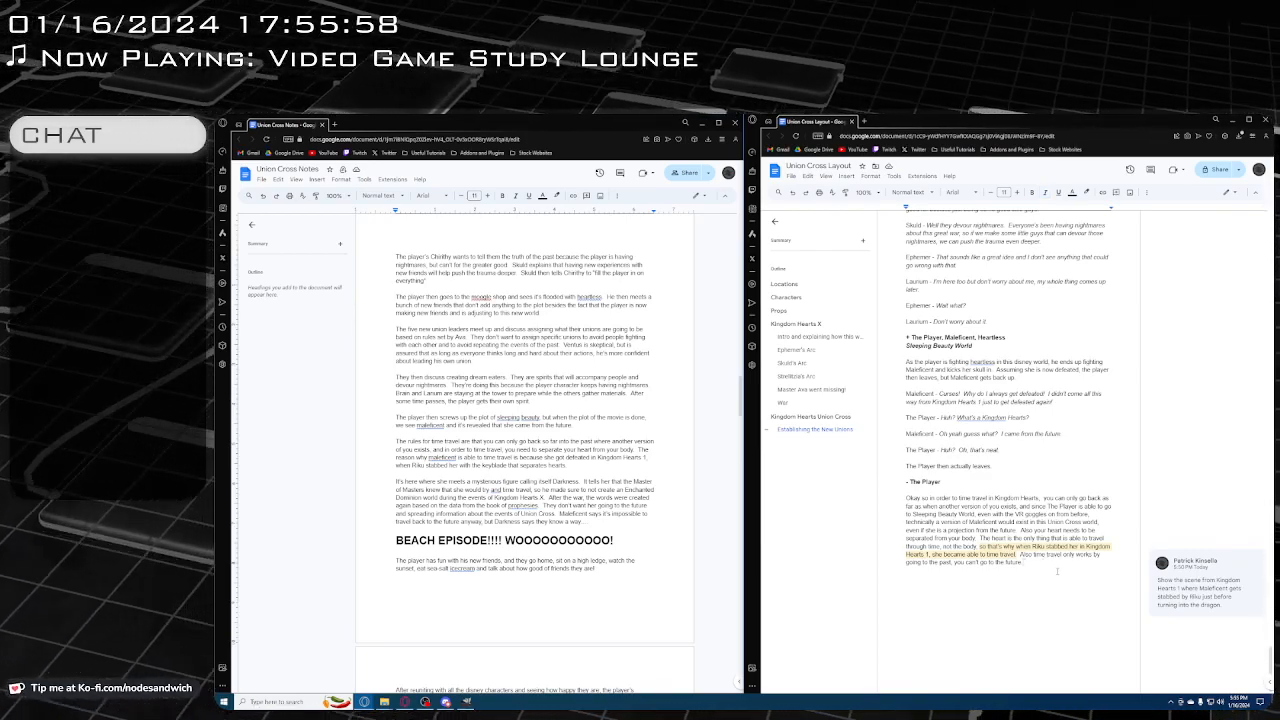
key(Return)
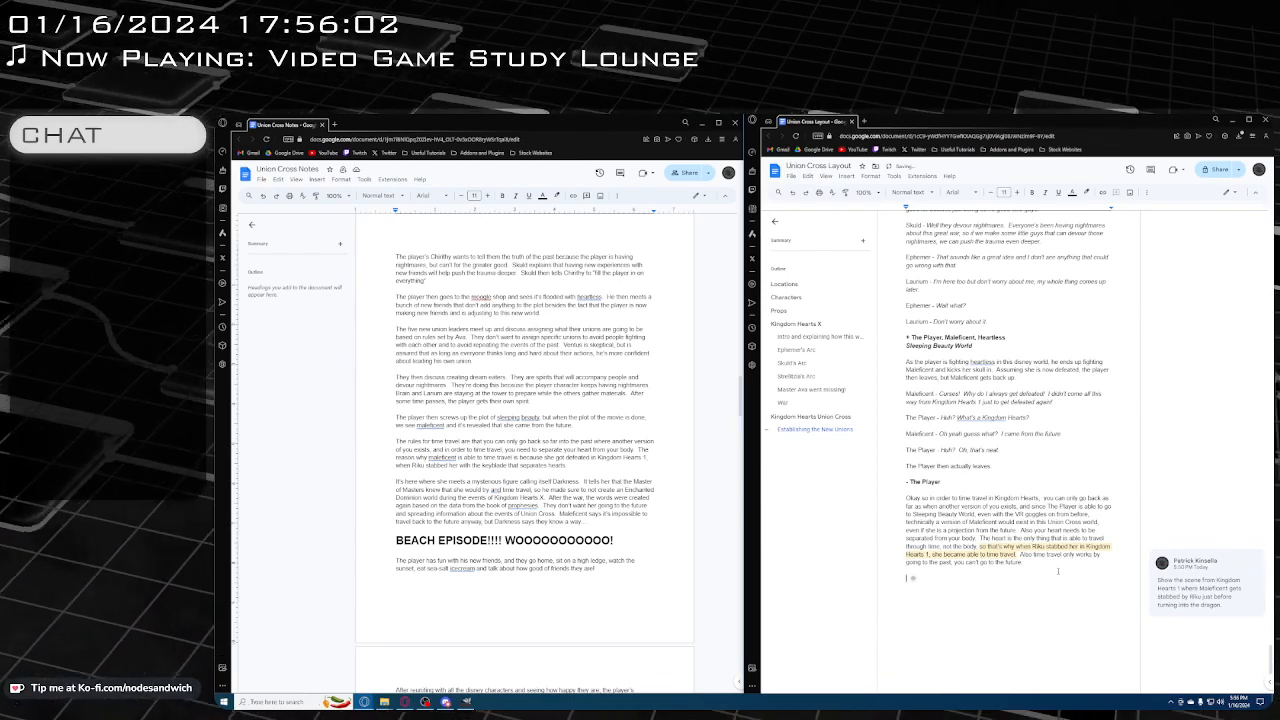
key(ctrl+b)
key(ctrl+plus)
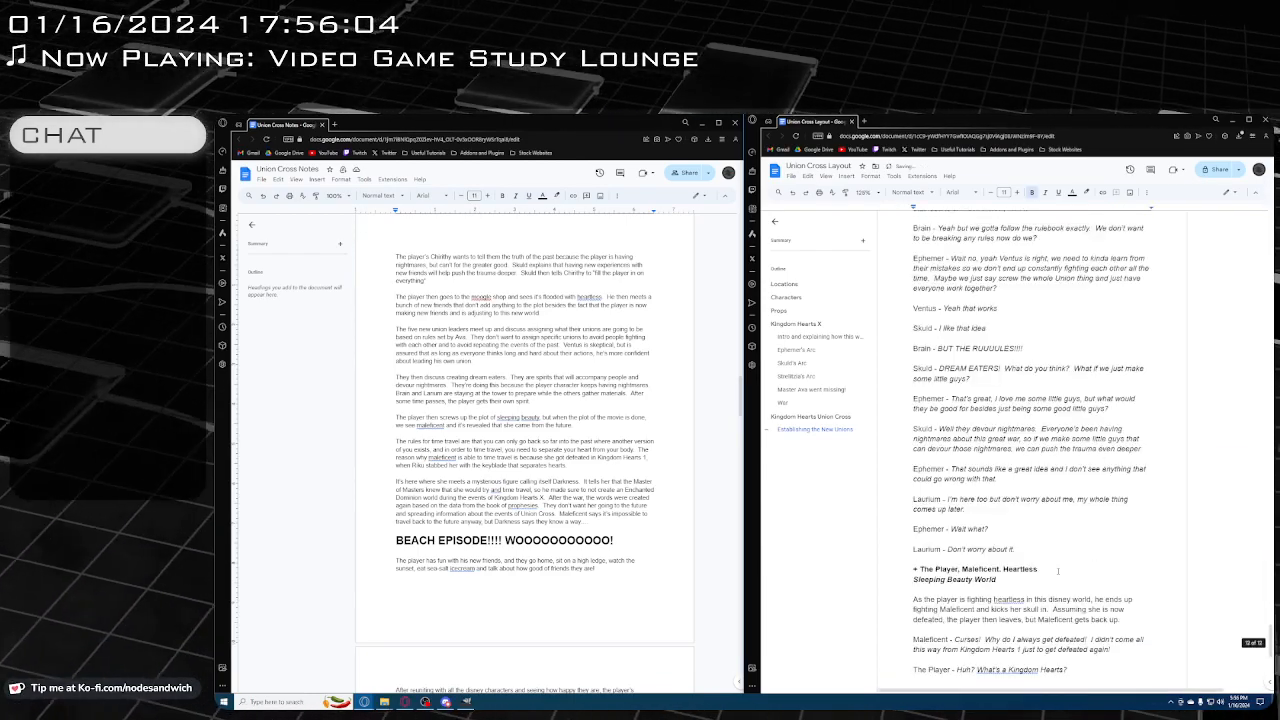
key(ctrl+minus)
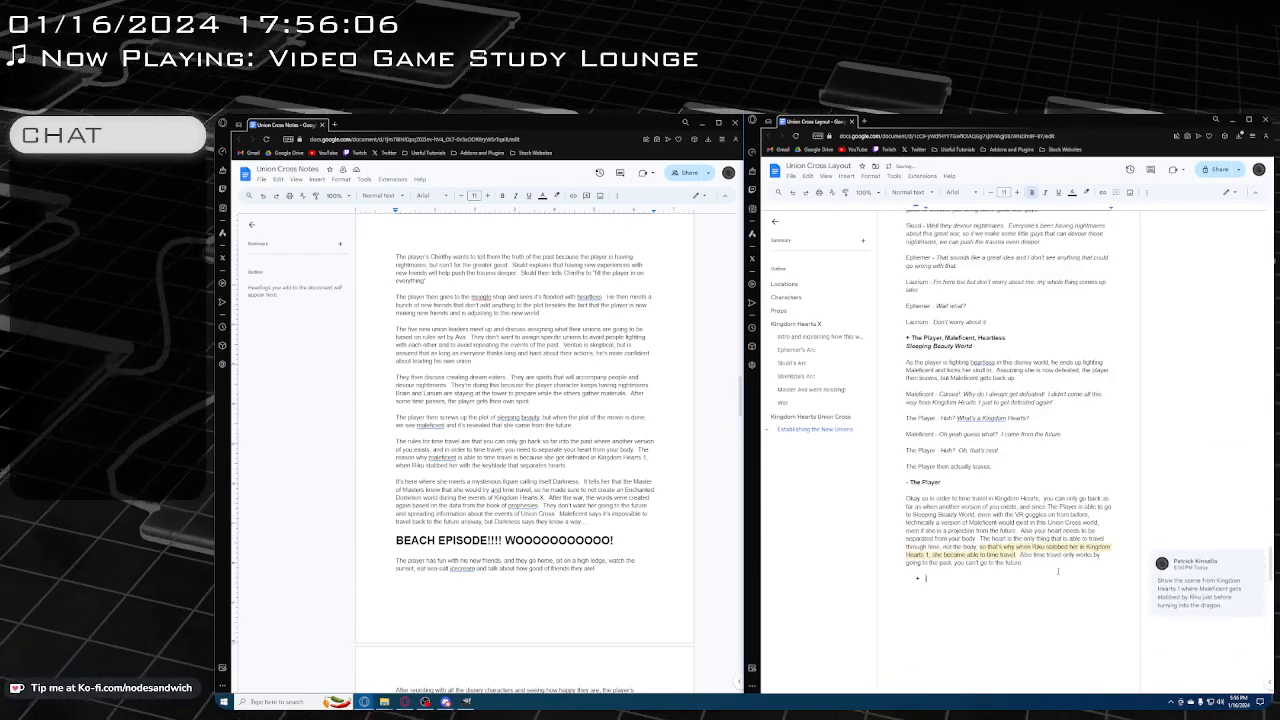
text(+ Darkne)
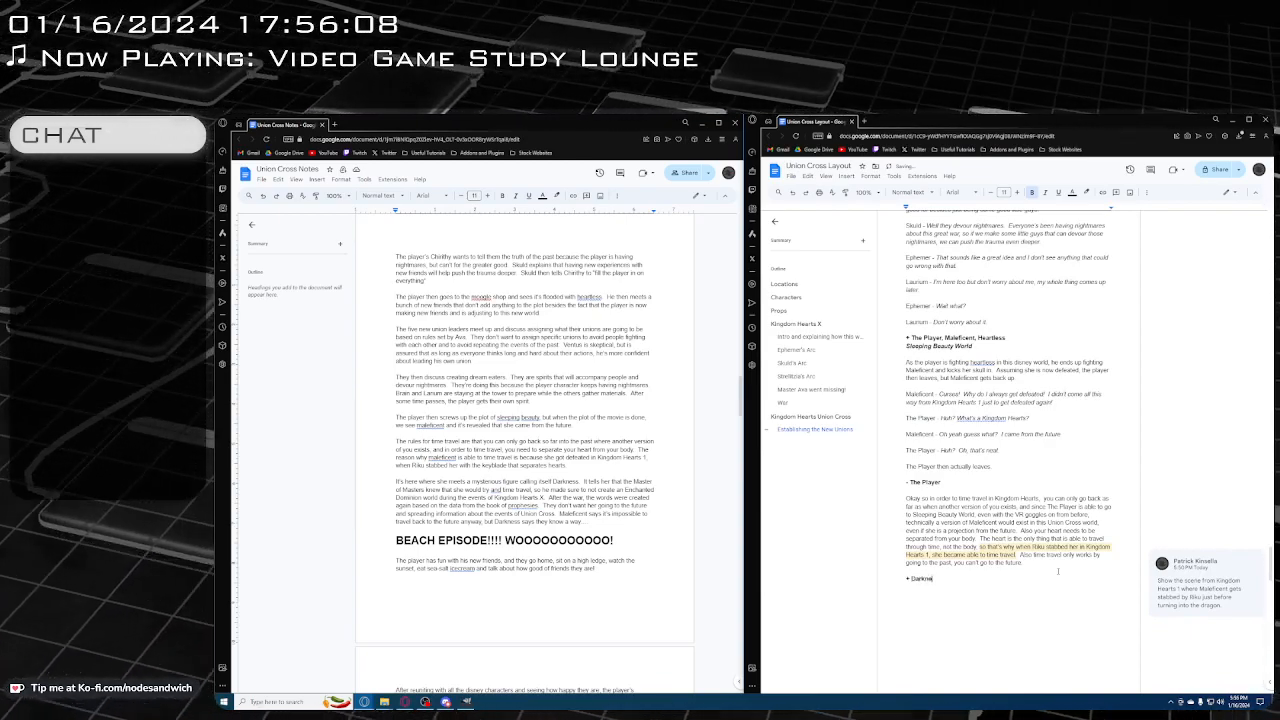
text(ss)
key(Return)
Write "Hey, so the Master of Masters knew all about how you were going to time travel" in non-bold text under the Darkness heading
key(ctrl+b)
text(Her)
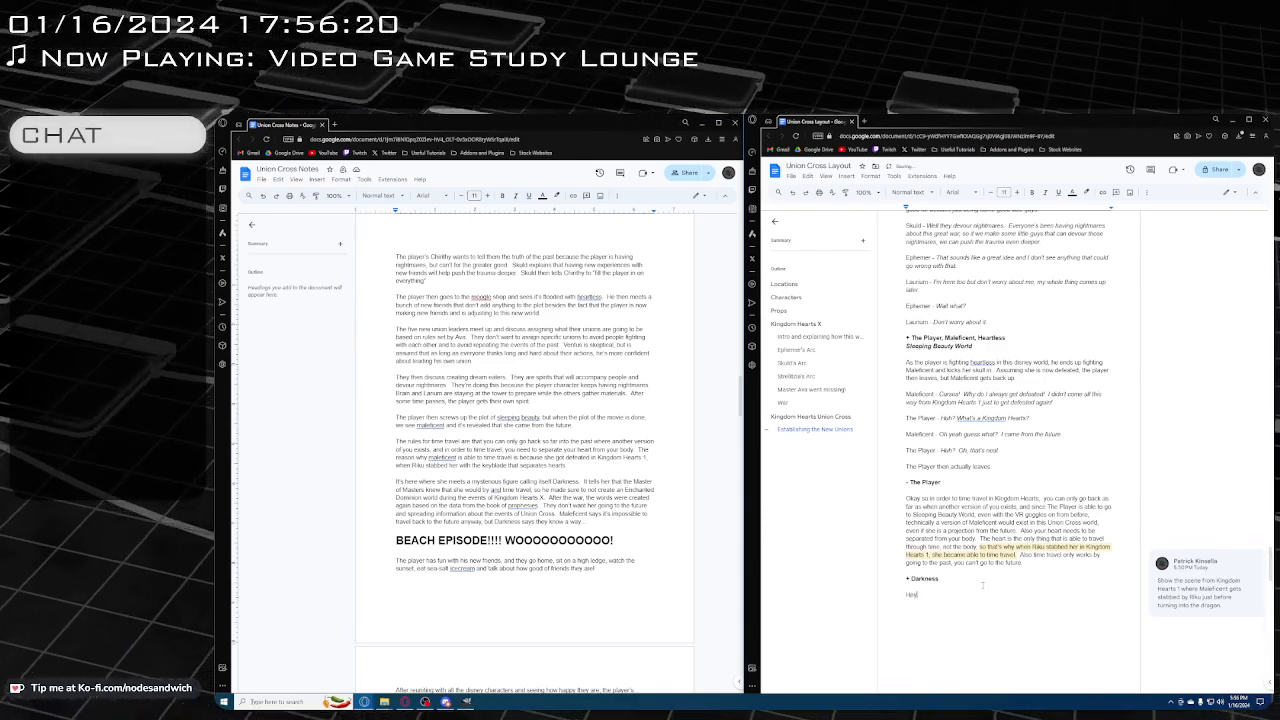
text(, so)
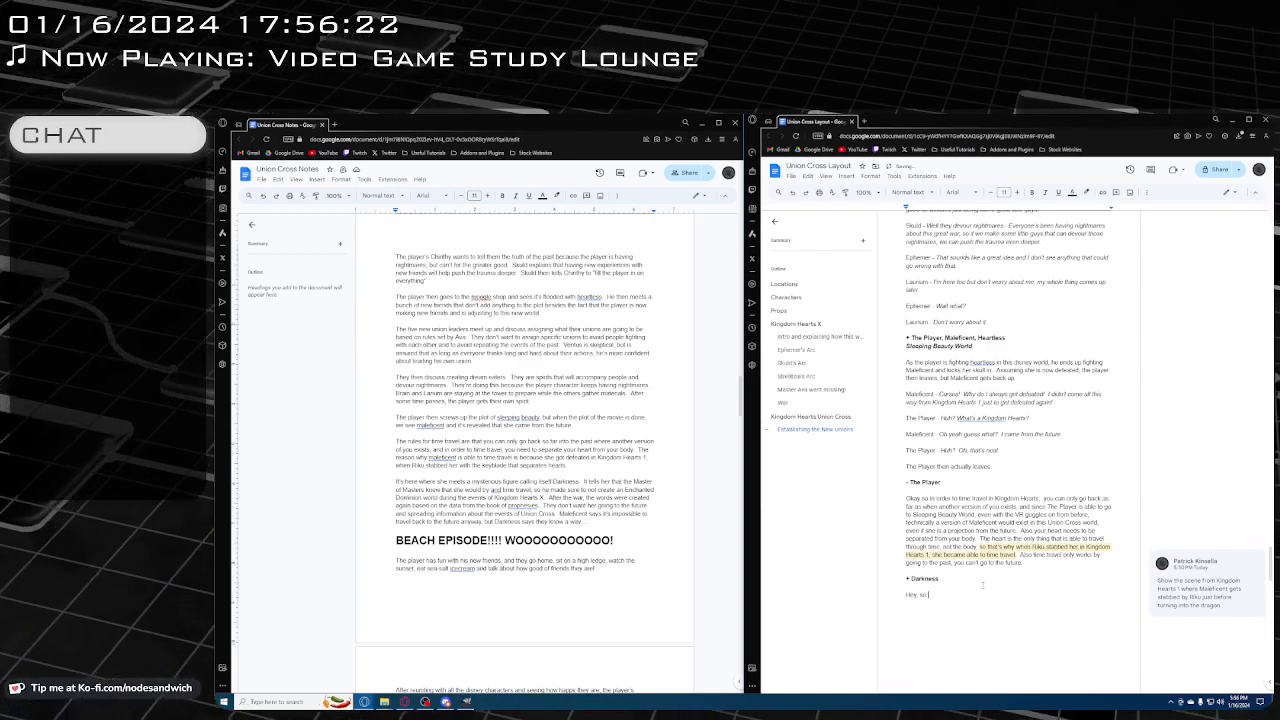
text(the Master (of Masters))
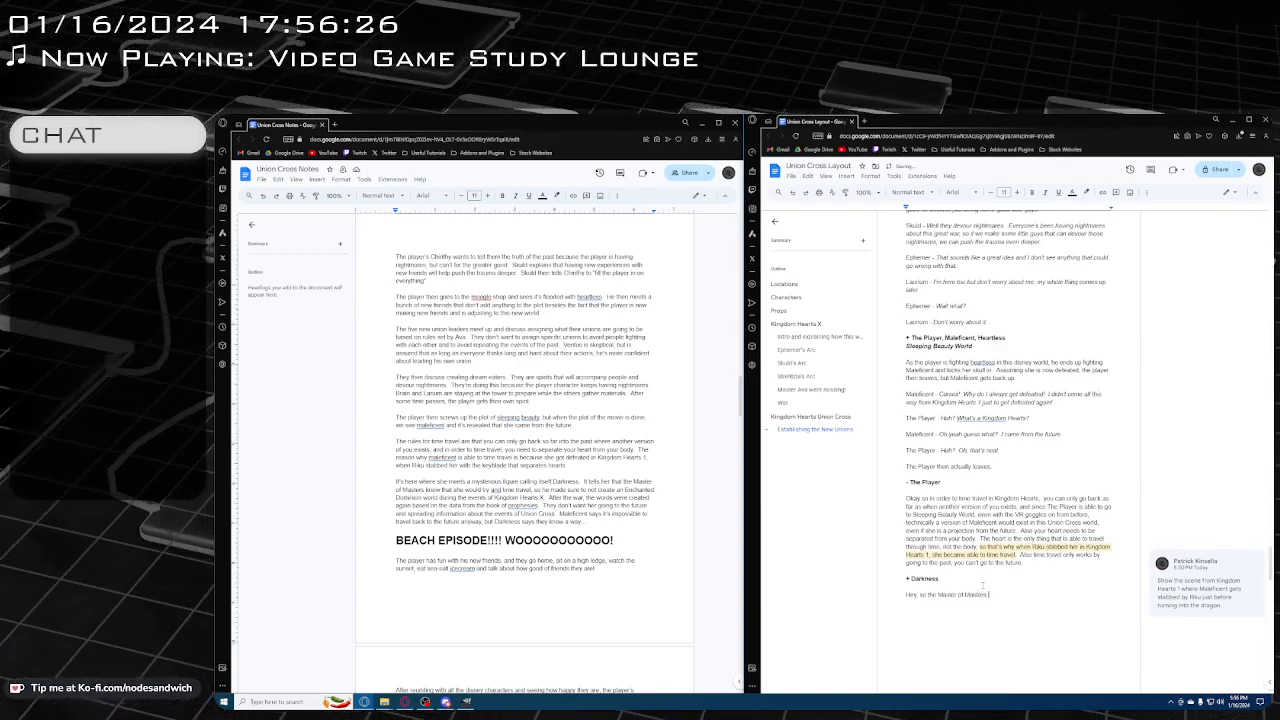
text( knew a)
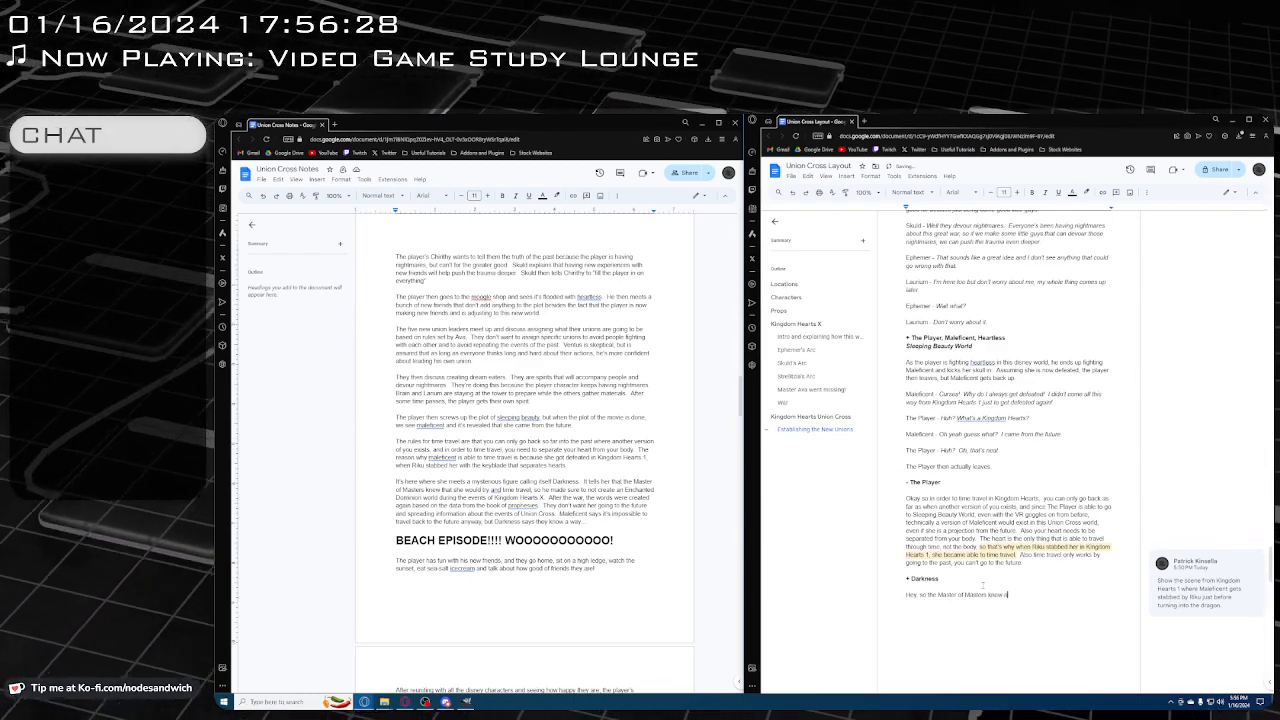
text(ll about how you)
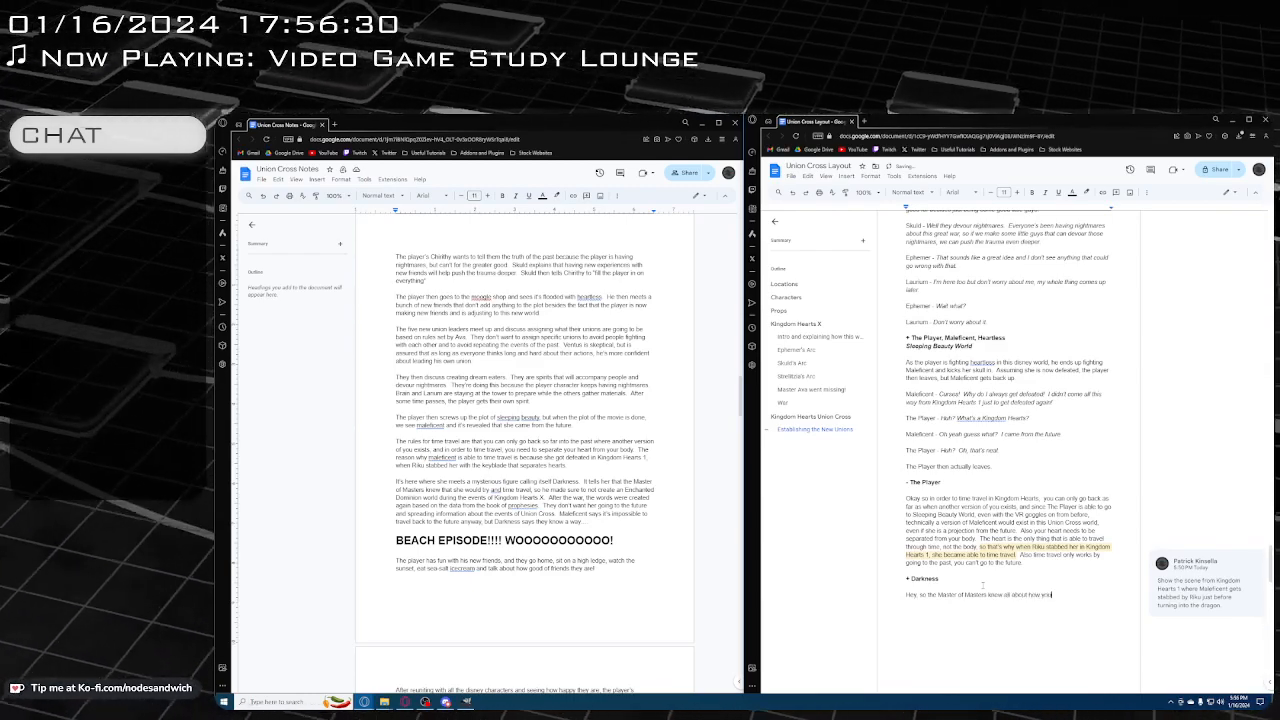
text(rere going t)
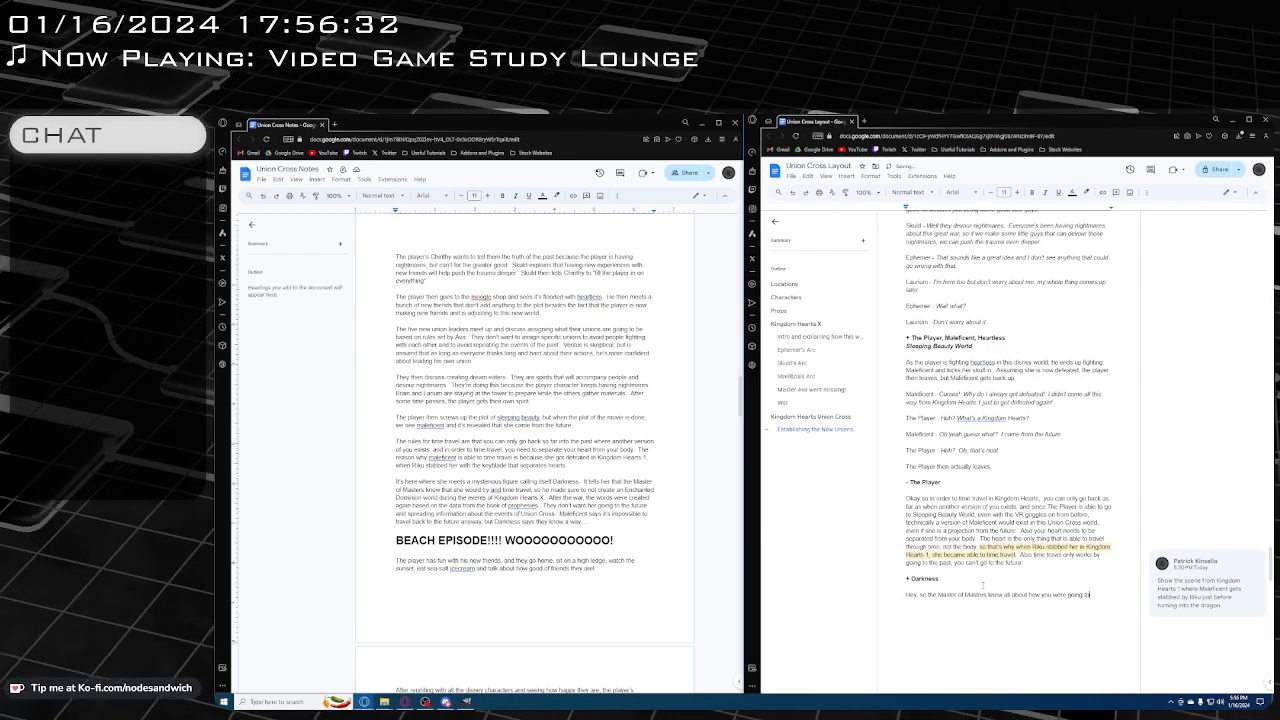
text(o time travel. )
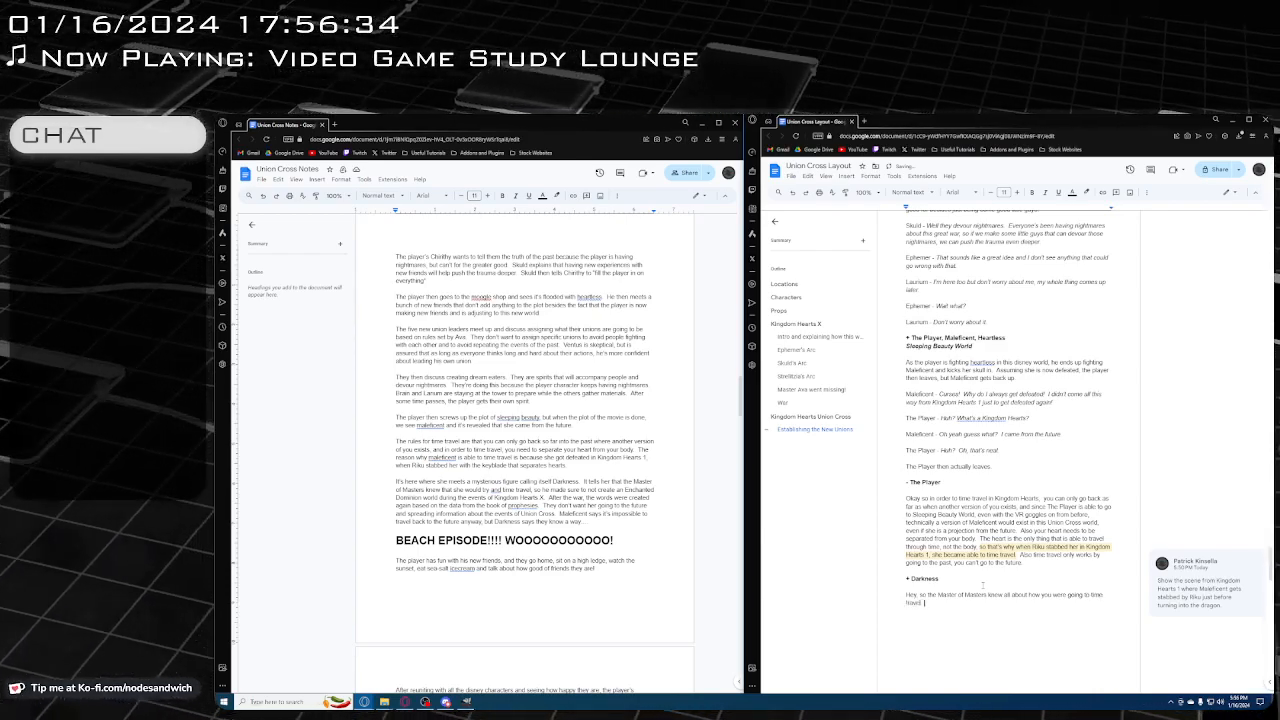
key(BackSpace)
key(BackSpace)
text(, so)
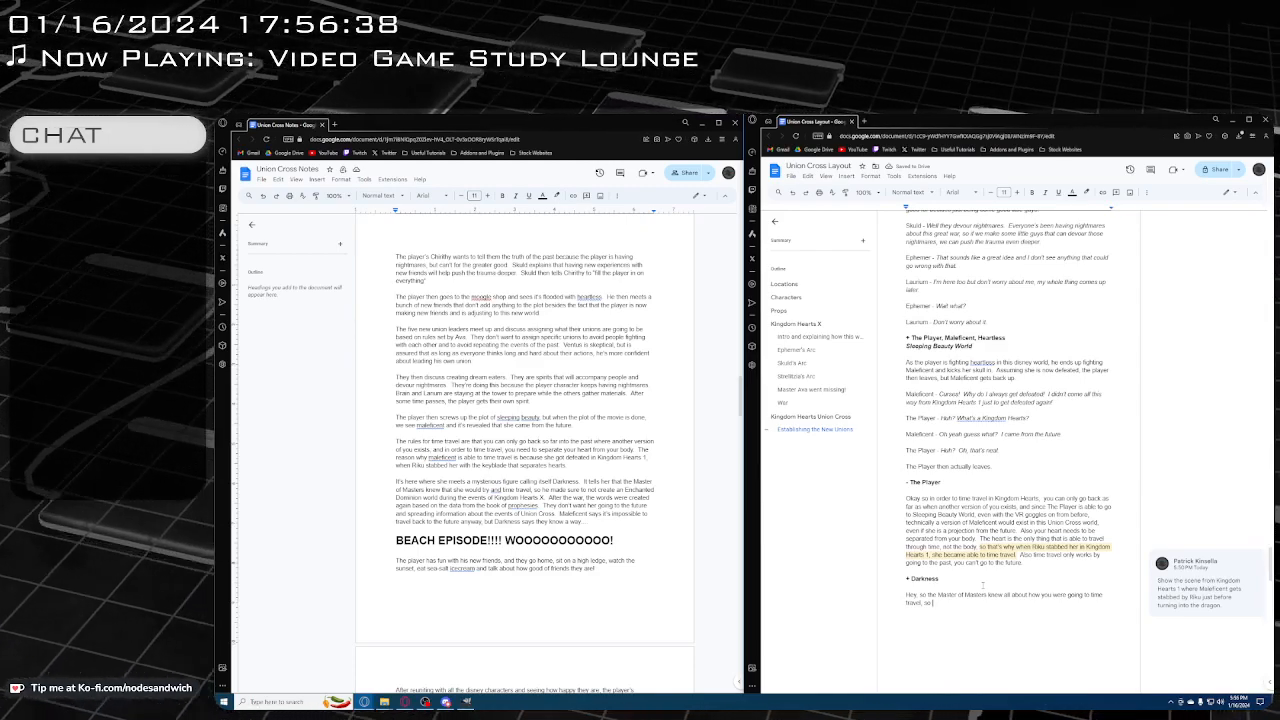
text( that's)
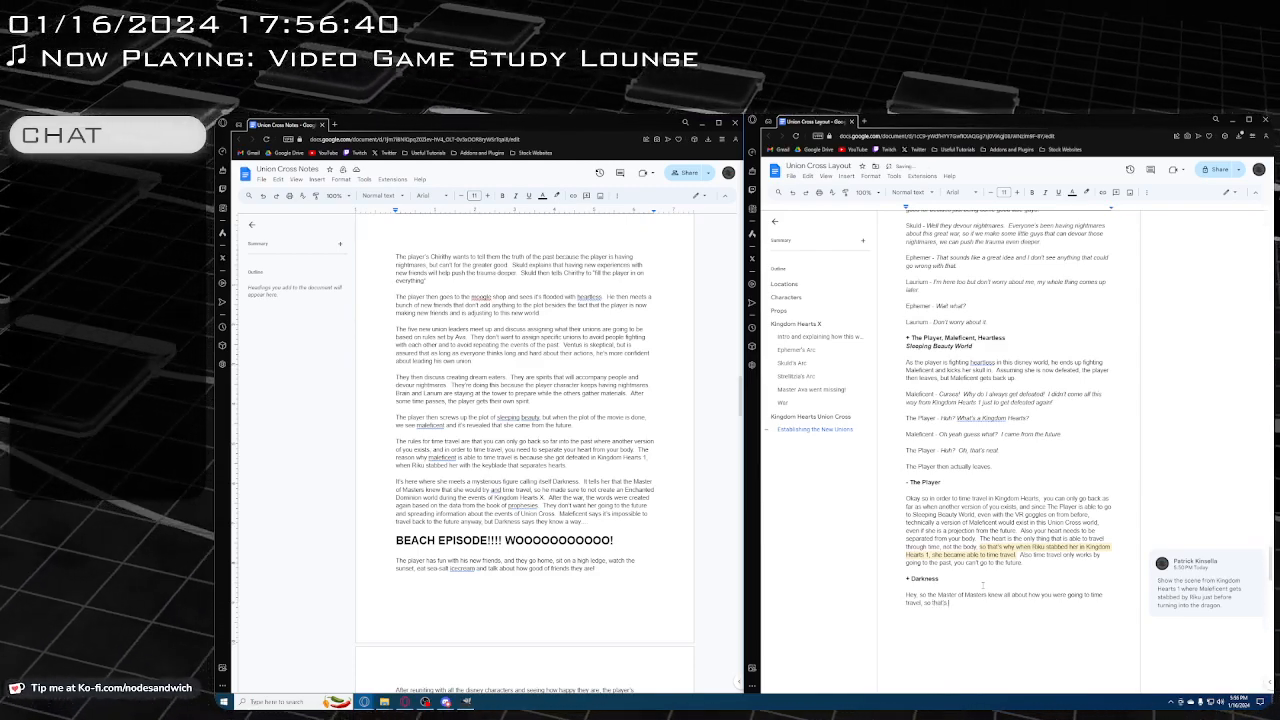
text( why there was)
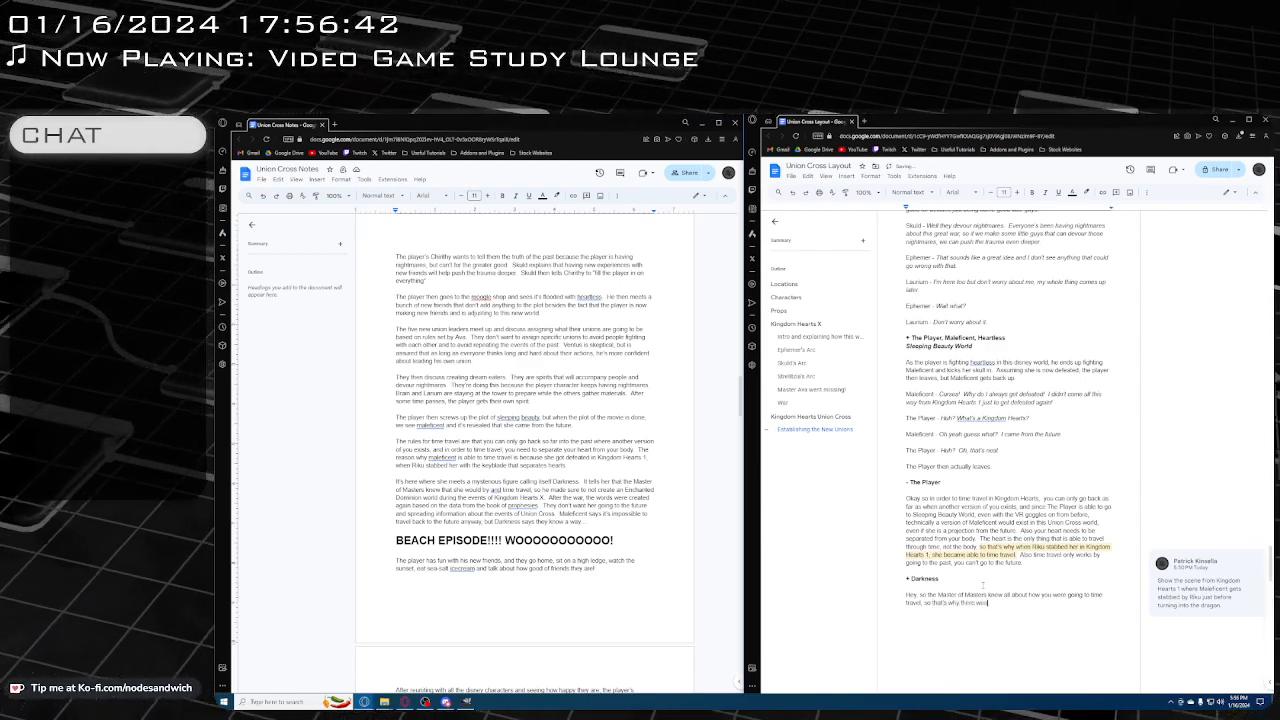
text( neve)
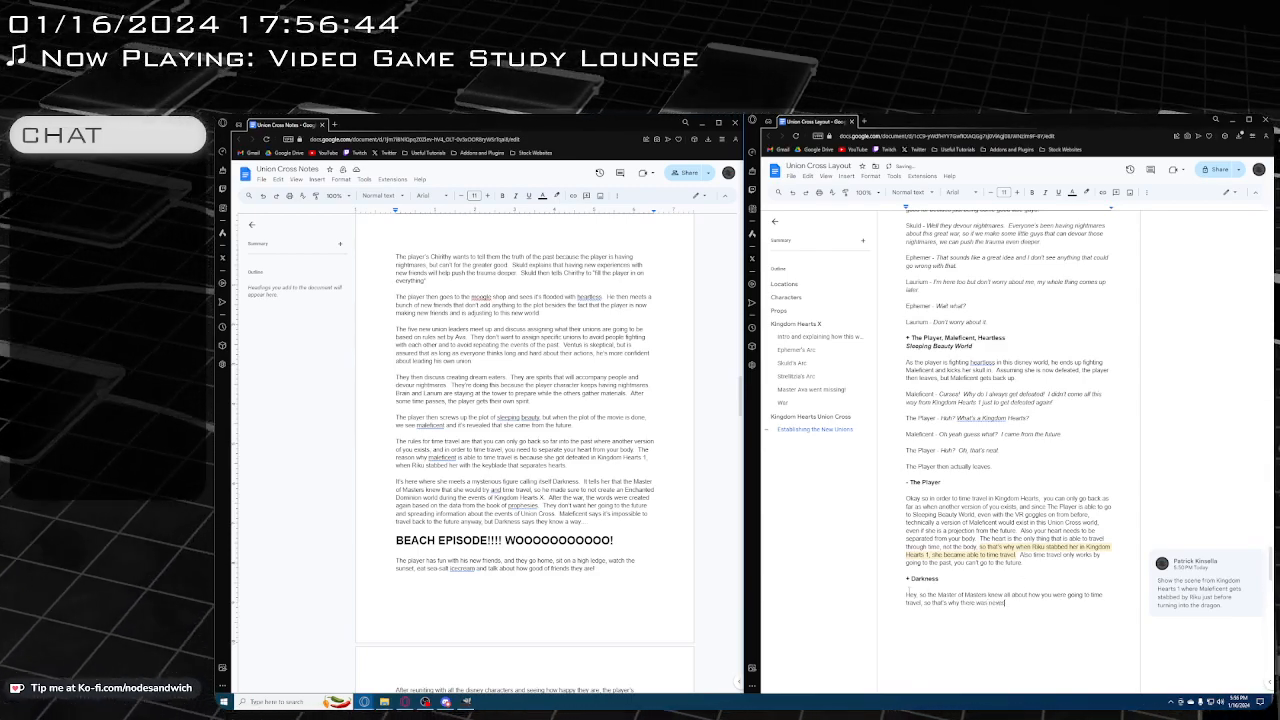
text(r.)
Put the speaker label "Darkness - " before the new line and italicize the dialogue that follows the label
click(907, 594)
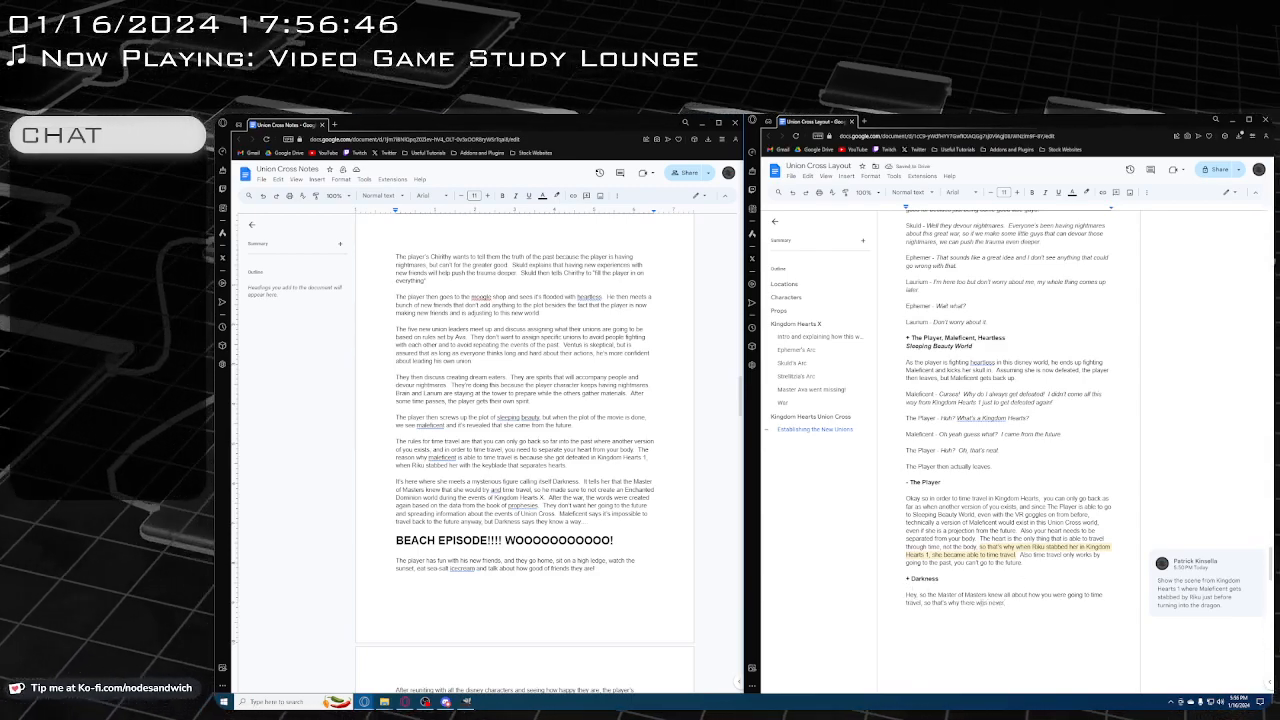
text(Darkness -)
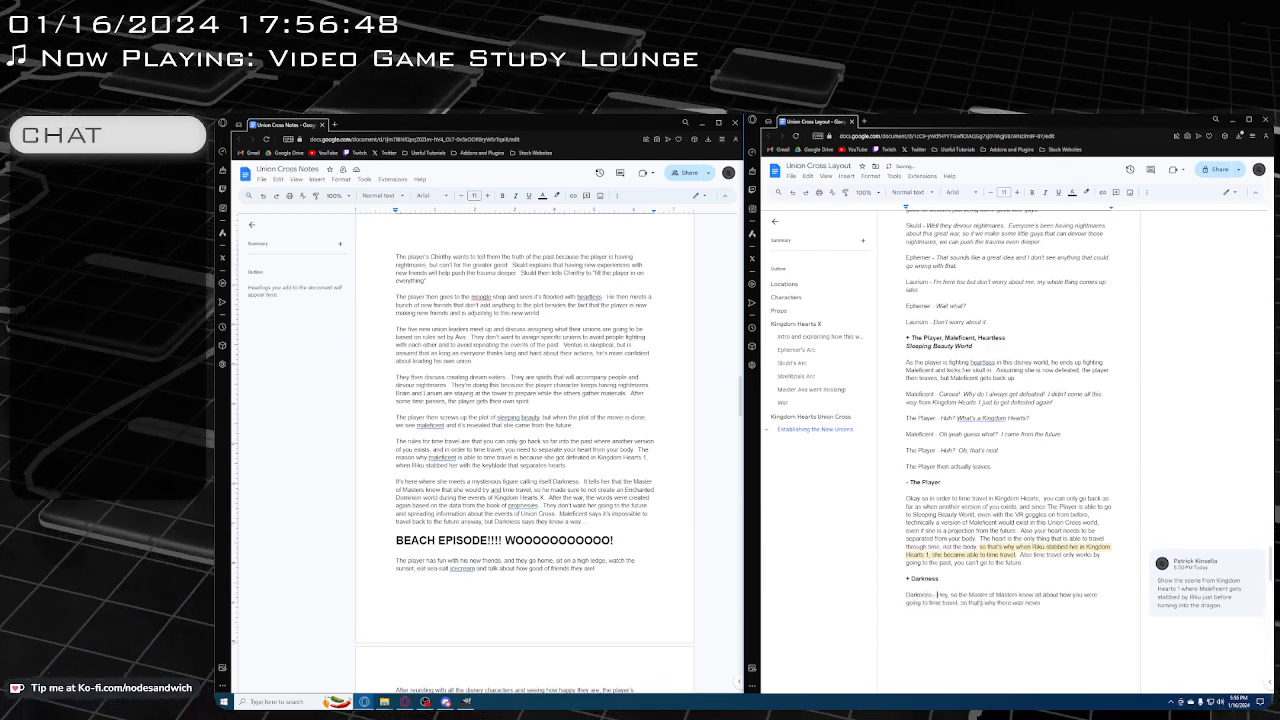
shift+click(1040, 603)
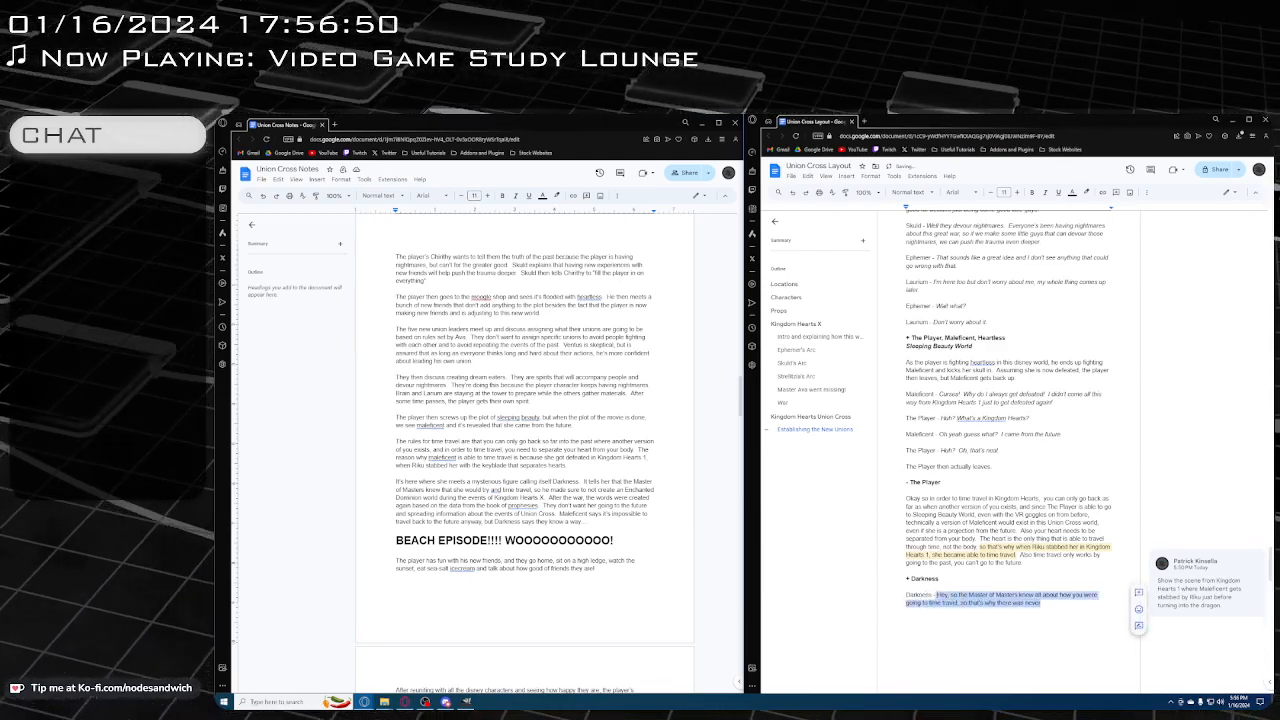
key(ctrl+i)
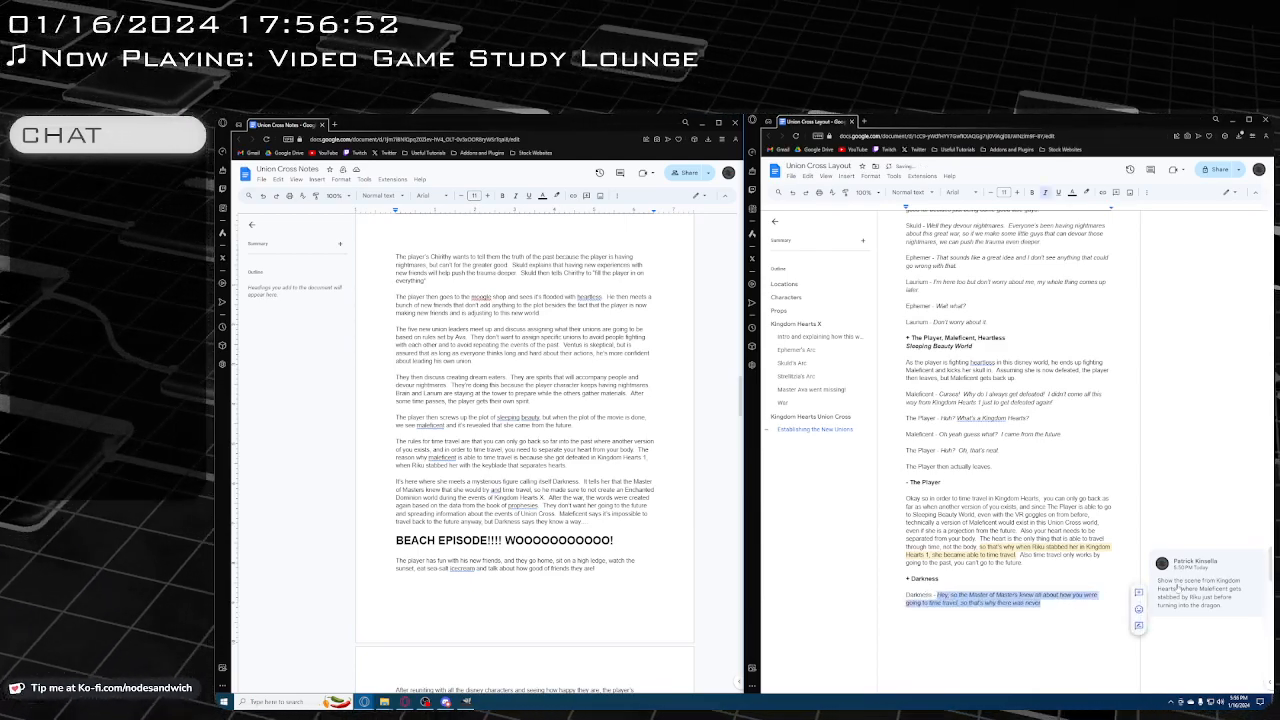
Continue Darkness's sentence after "so that's why there was never" with "a Sleeping Beauty world during Kingdom Hearts X" in italics
click(1087, 613)
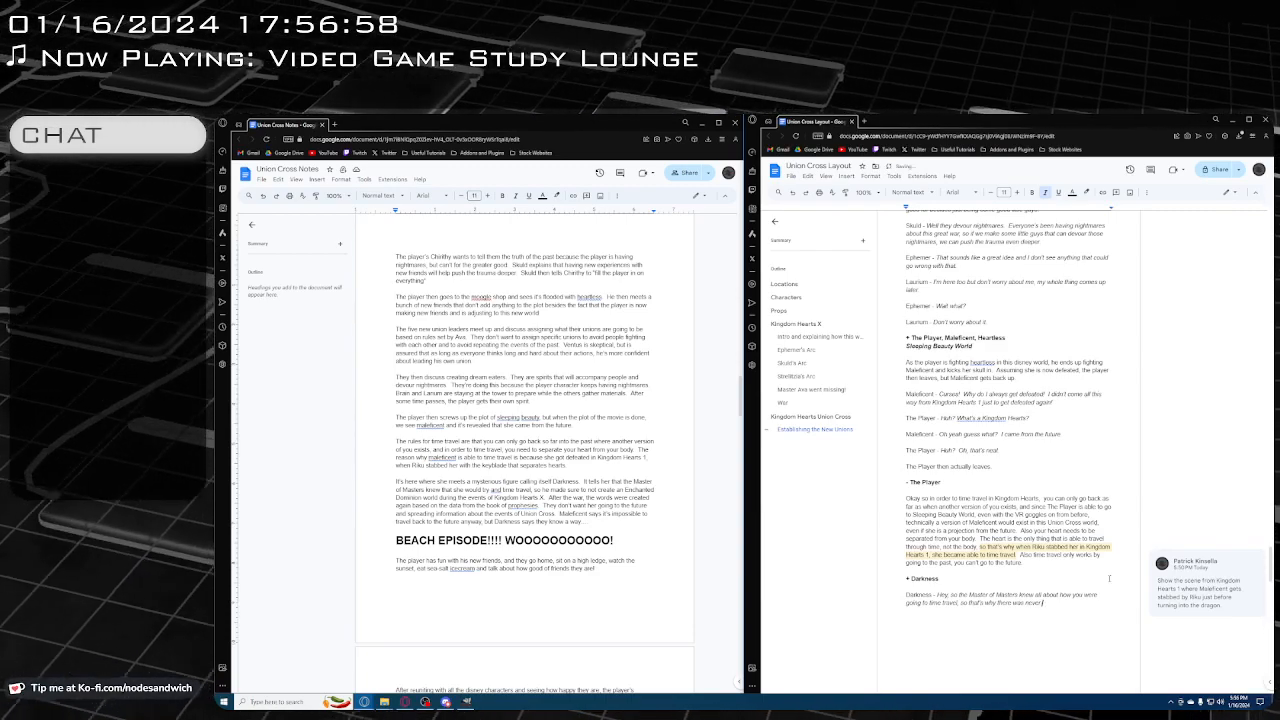
text(a Sleep)
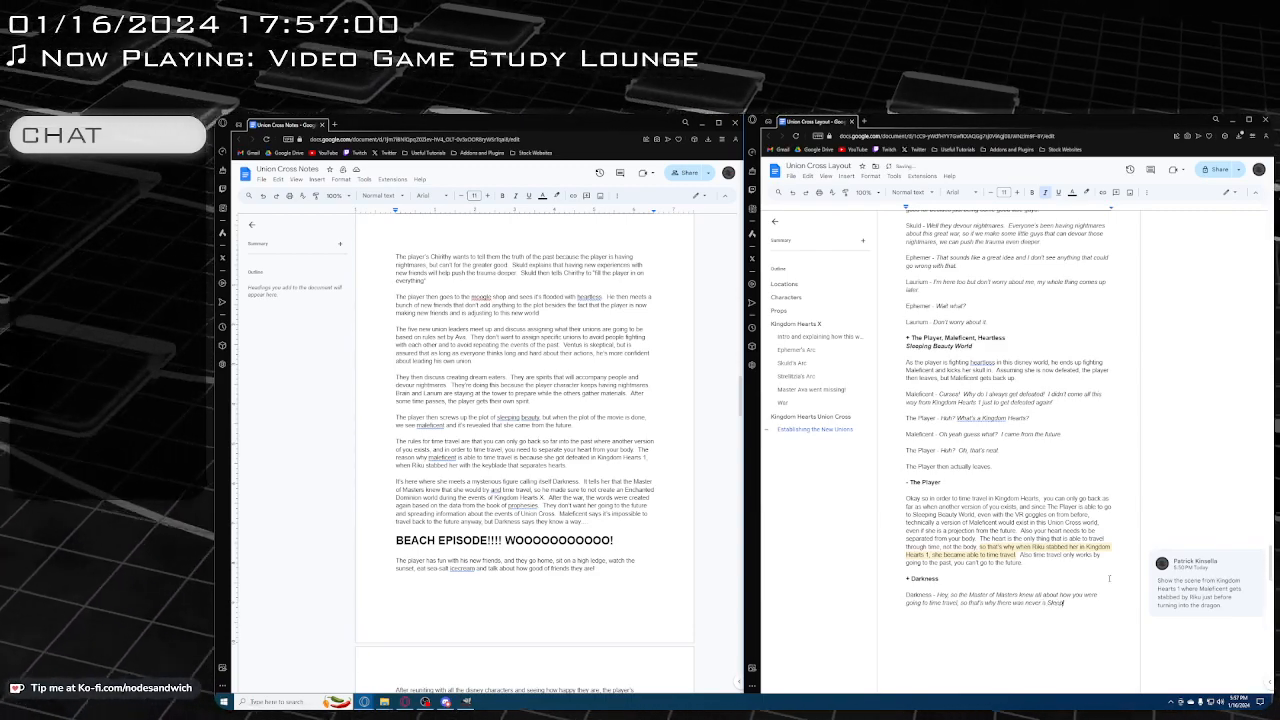
text(ing Beau)
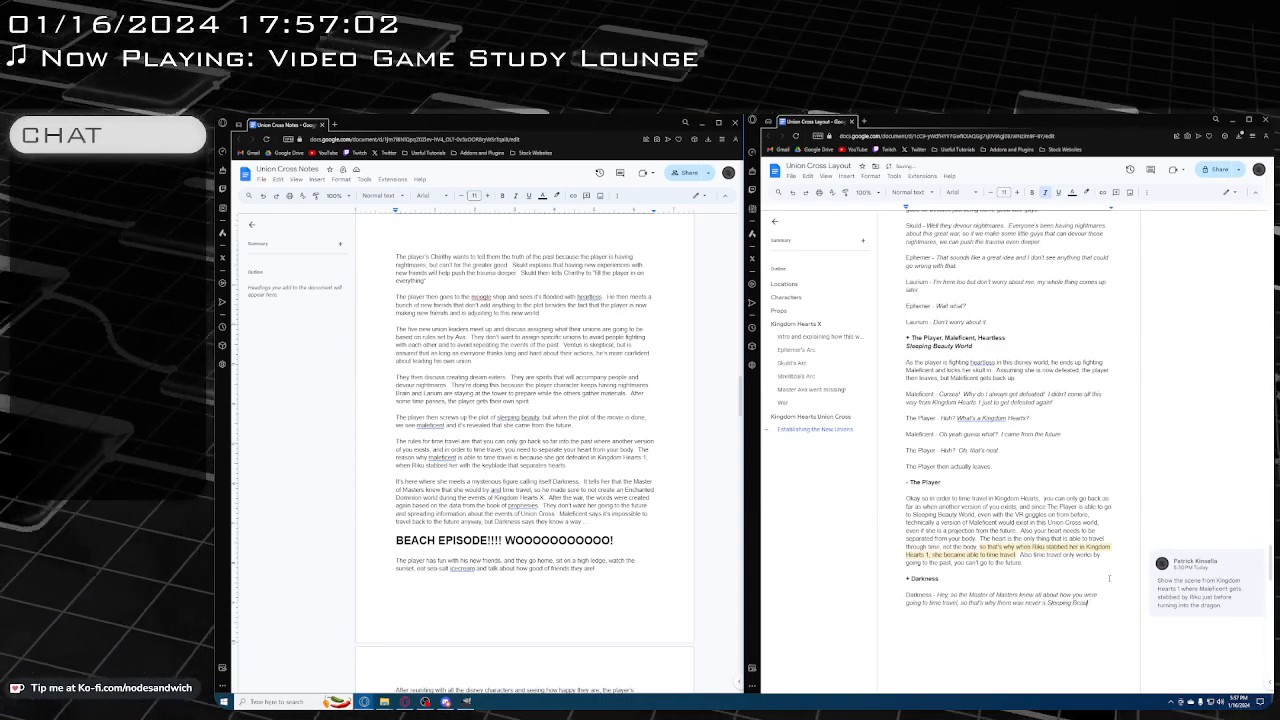
text(ty world)
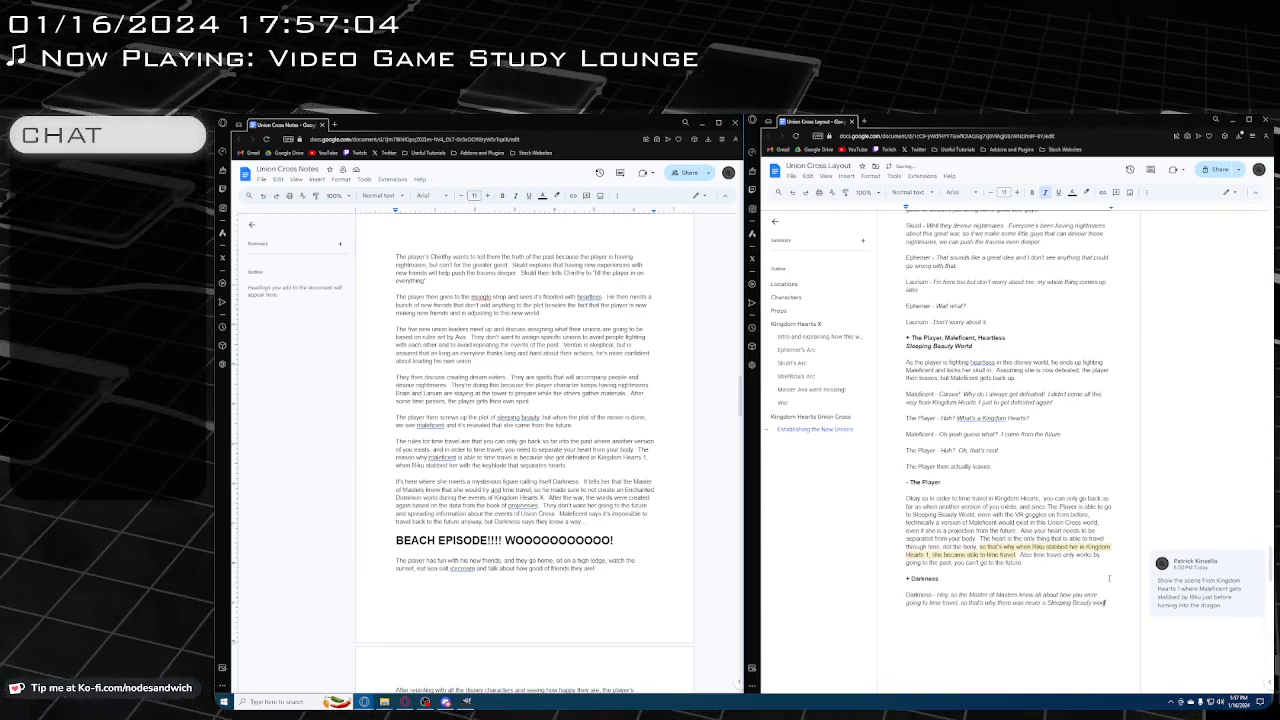
text( during)
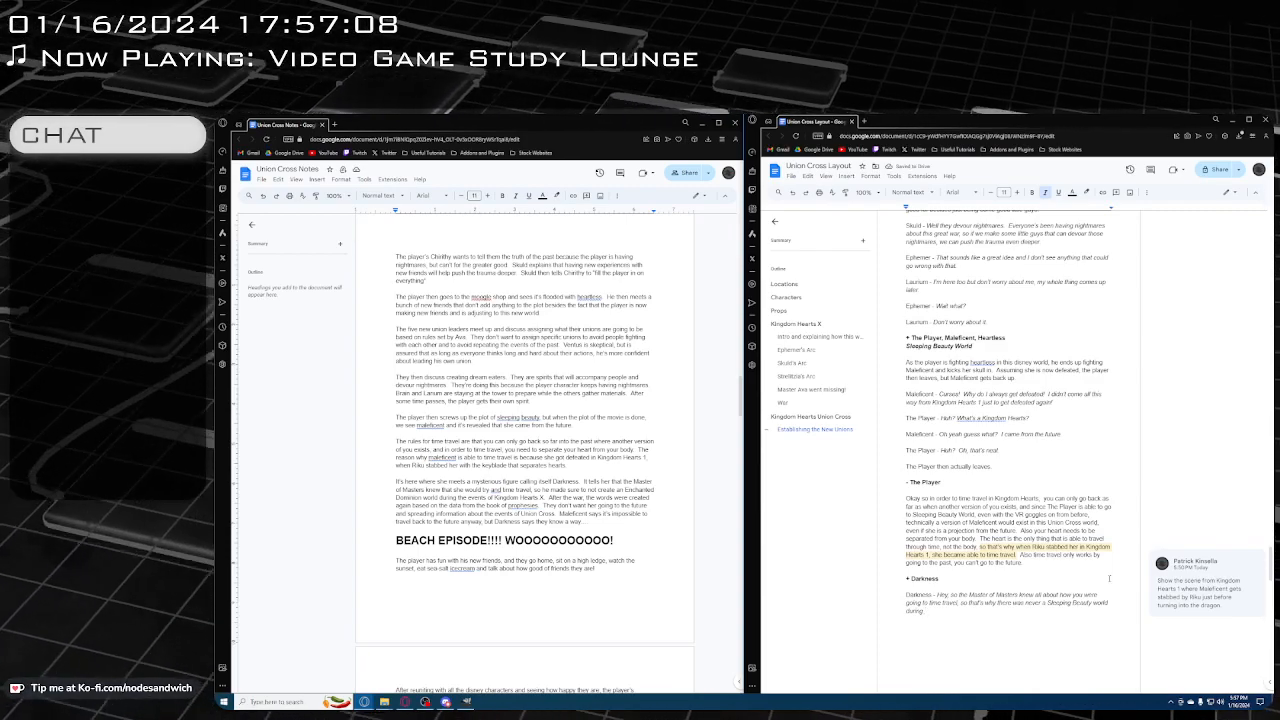
text( Kingdom Hearts X)
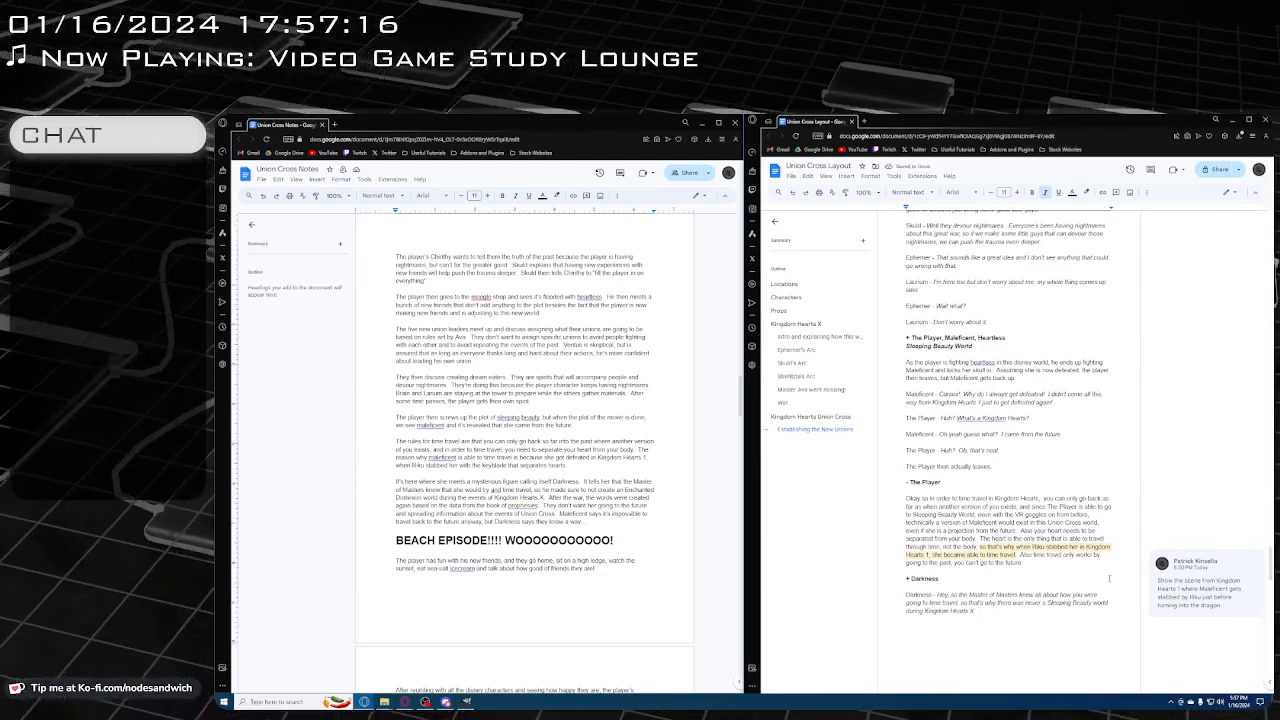
text(. There is)
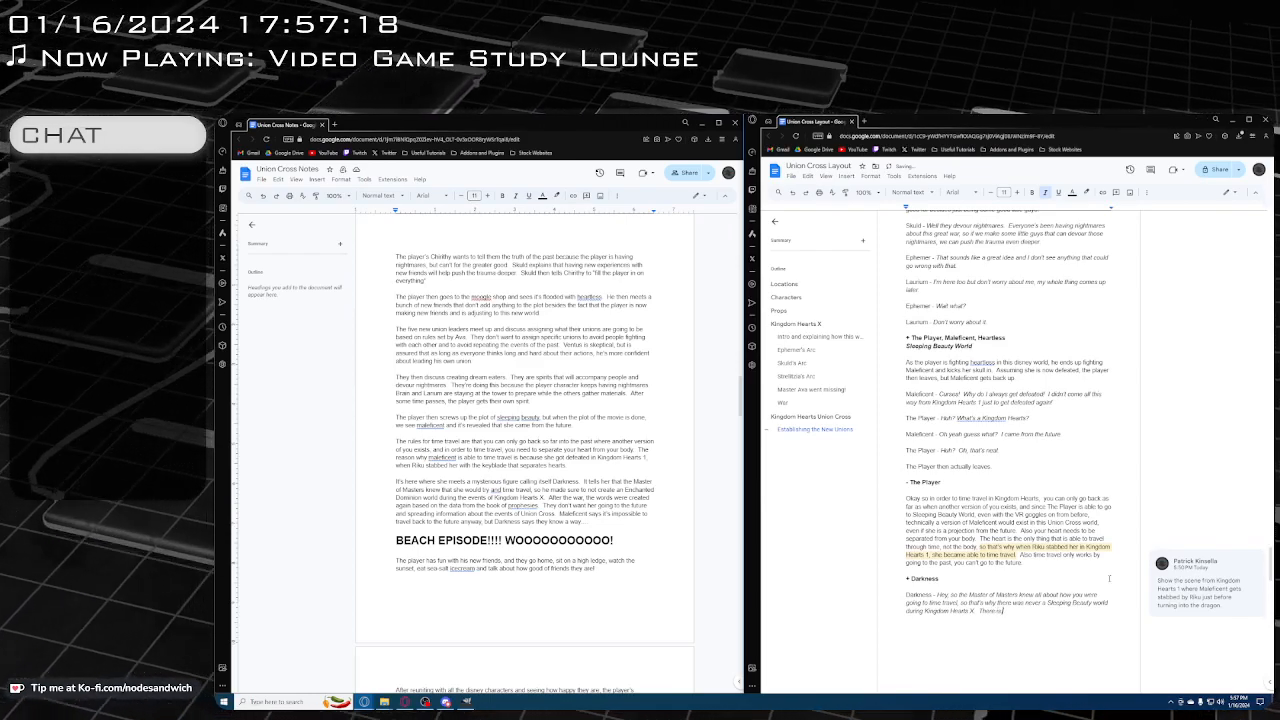
text( a Sleeping B)
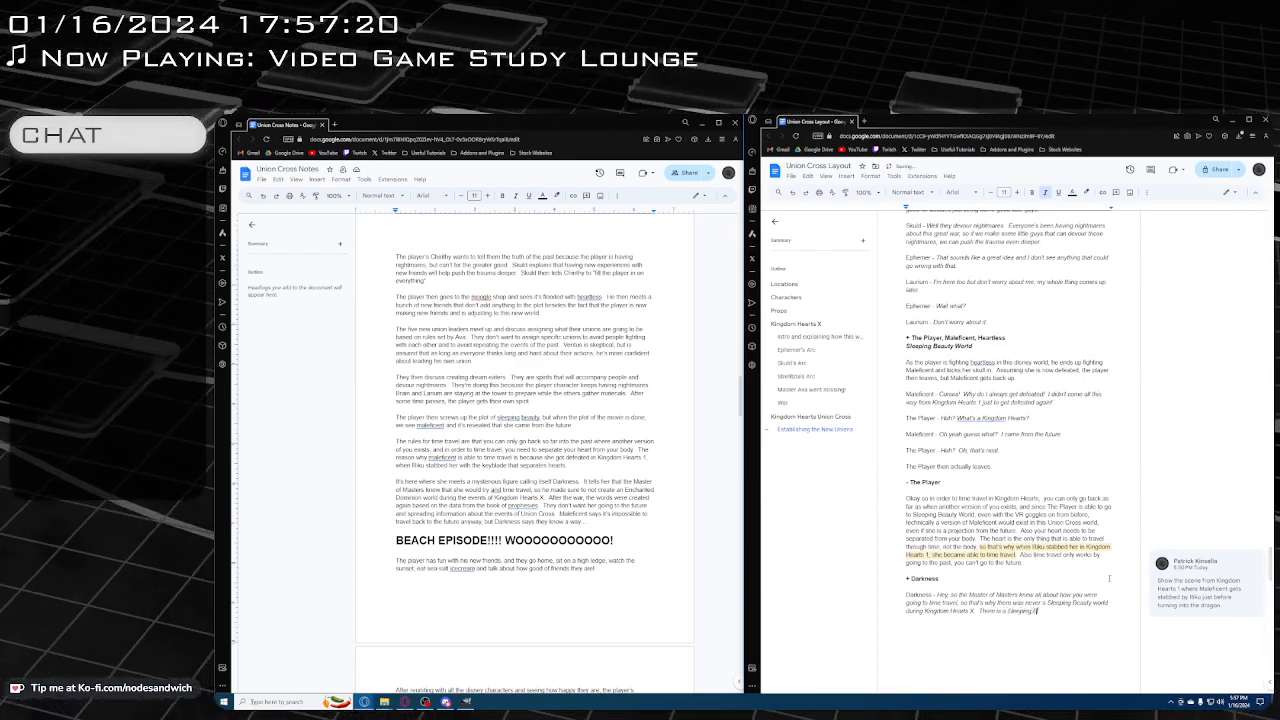
text(eaut)
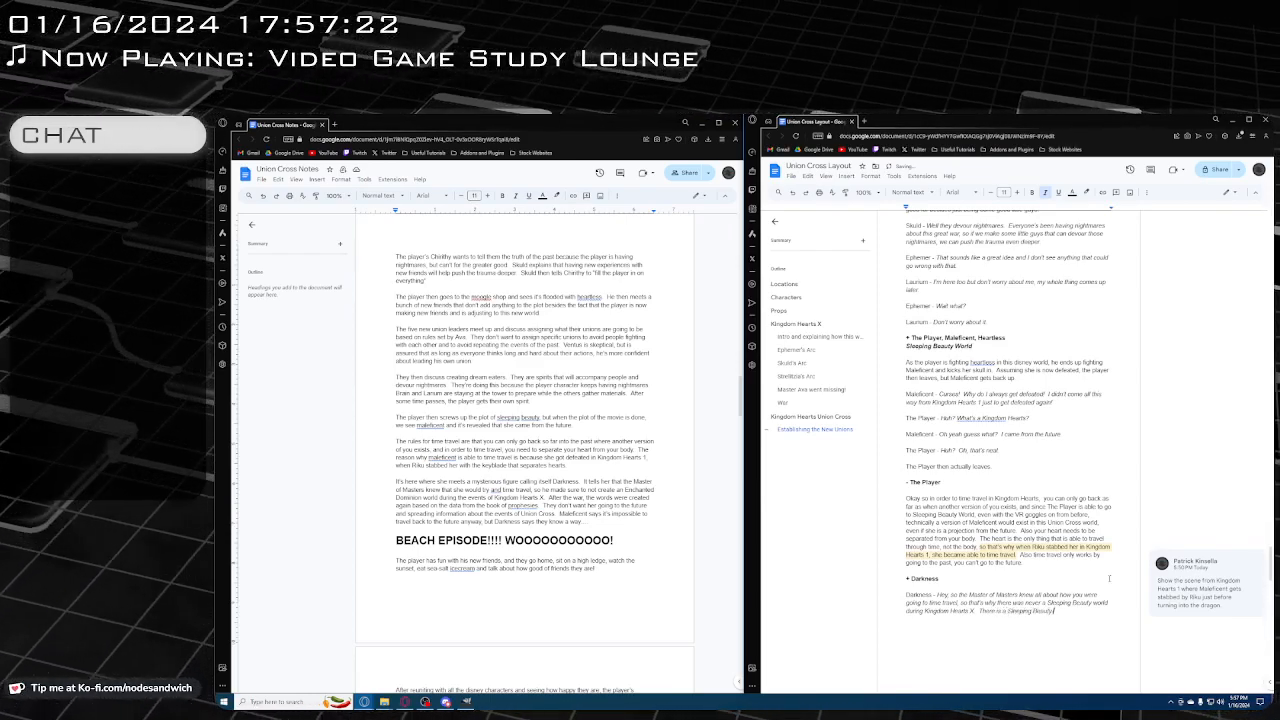
text(y world here)
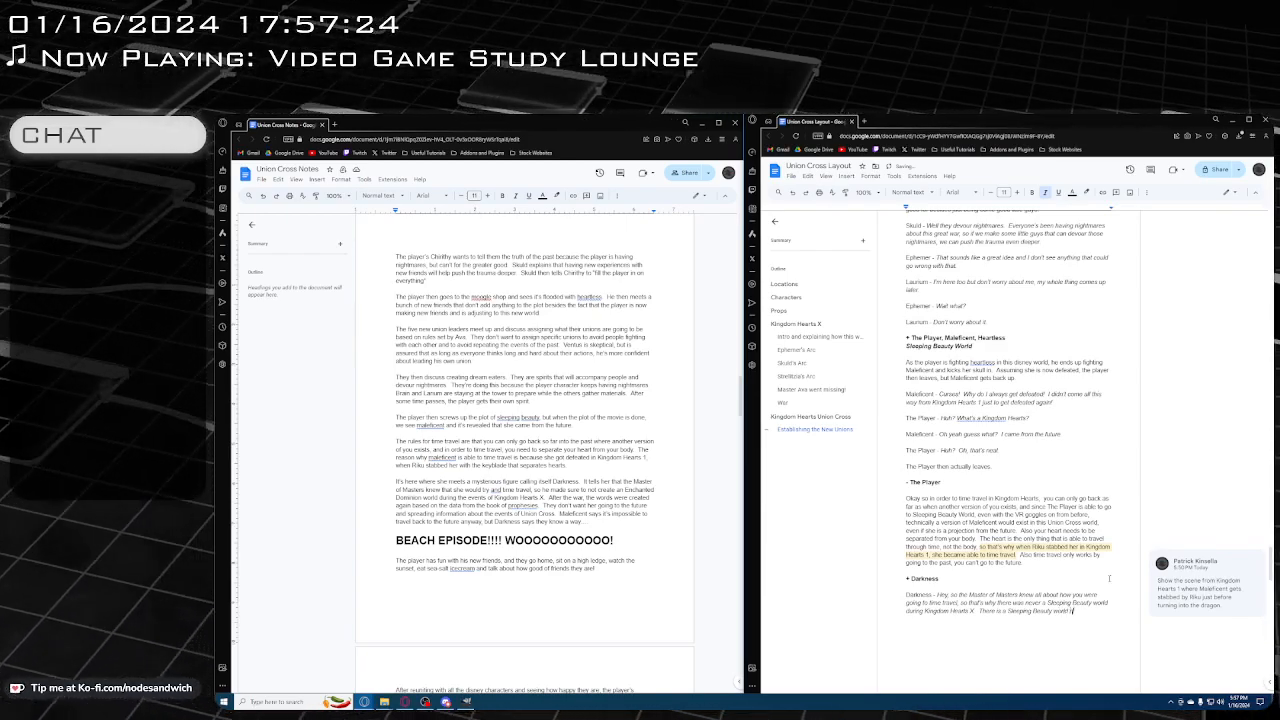
text( because)
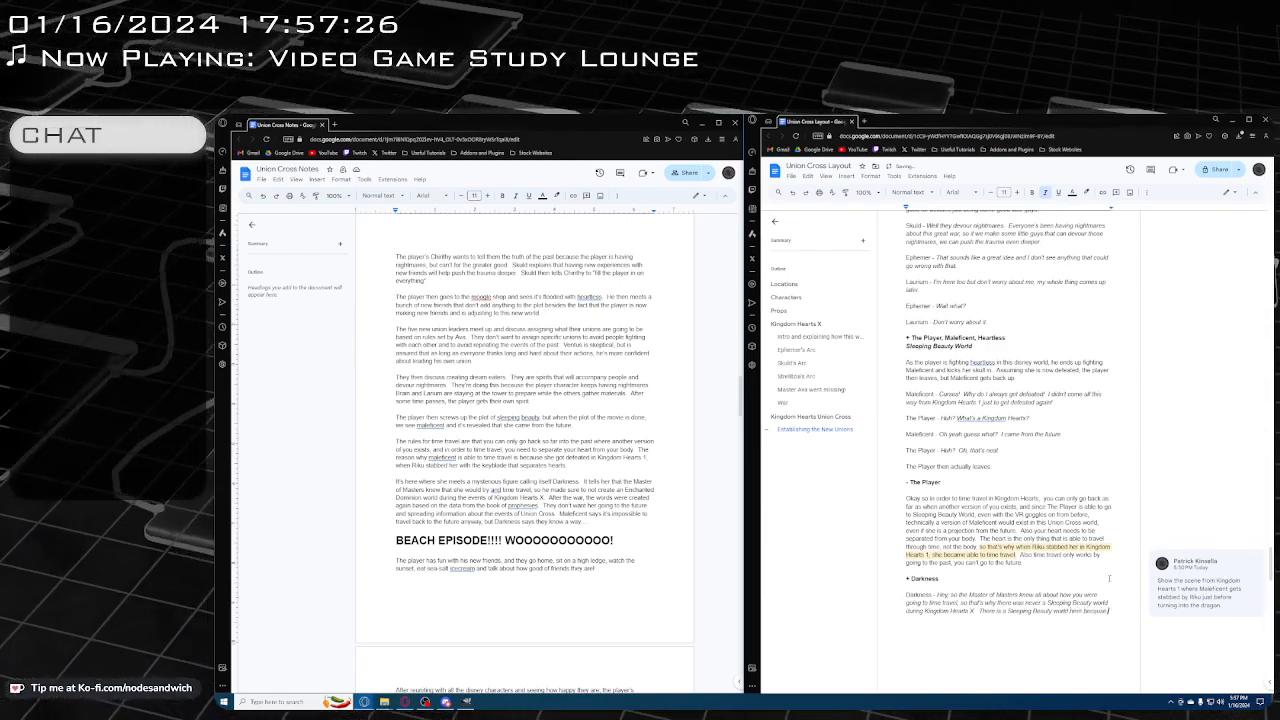
text( he wast)
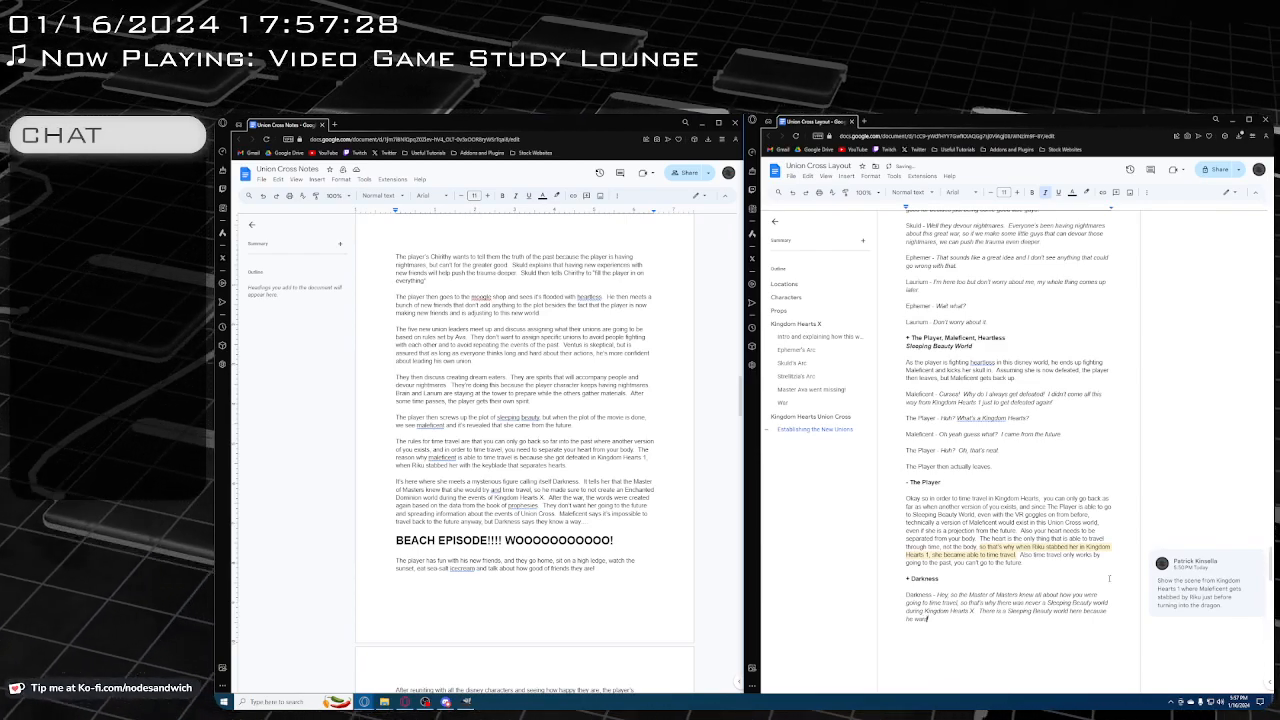
text(ed to tam y)
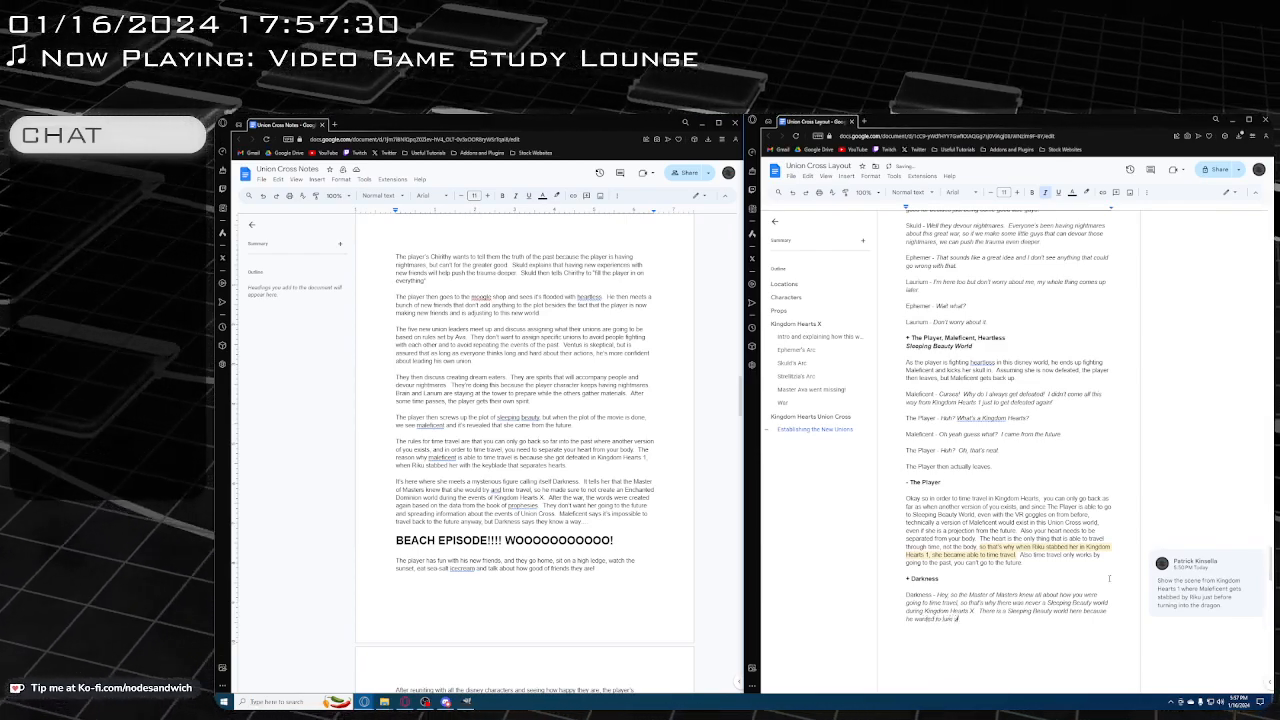
text(ou to the)
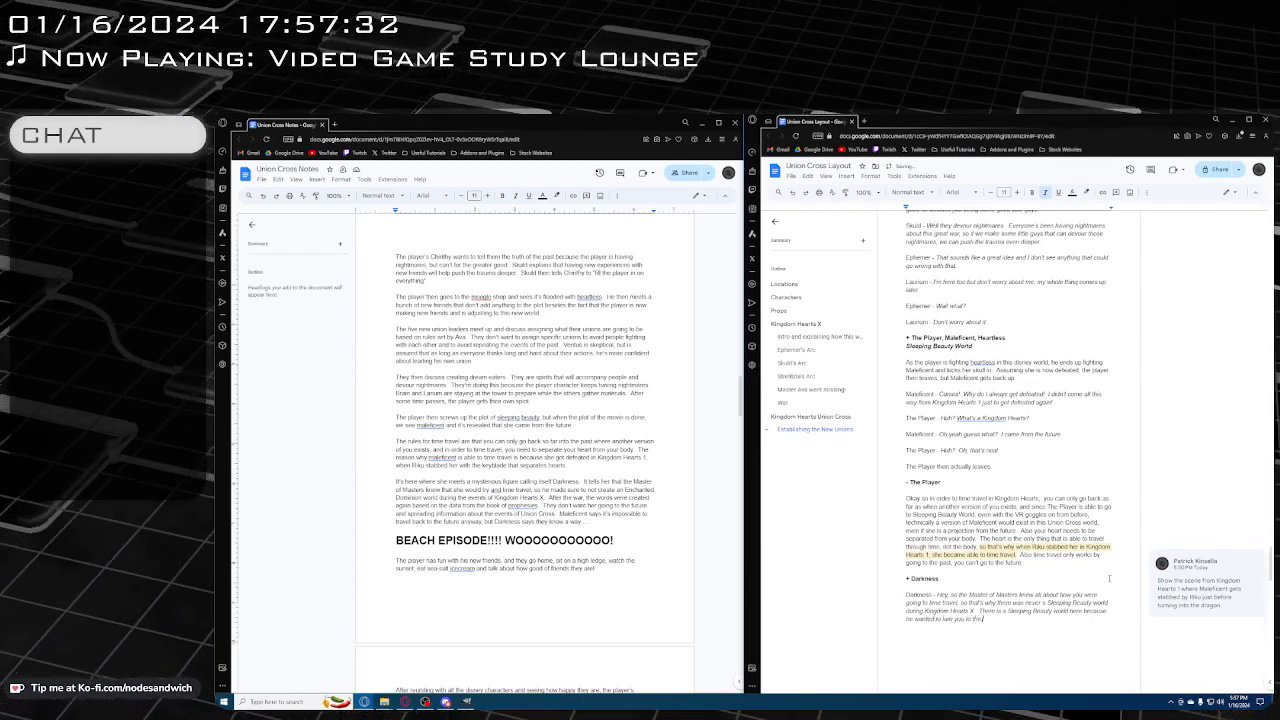
text( new world)
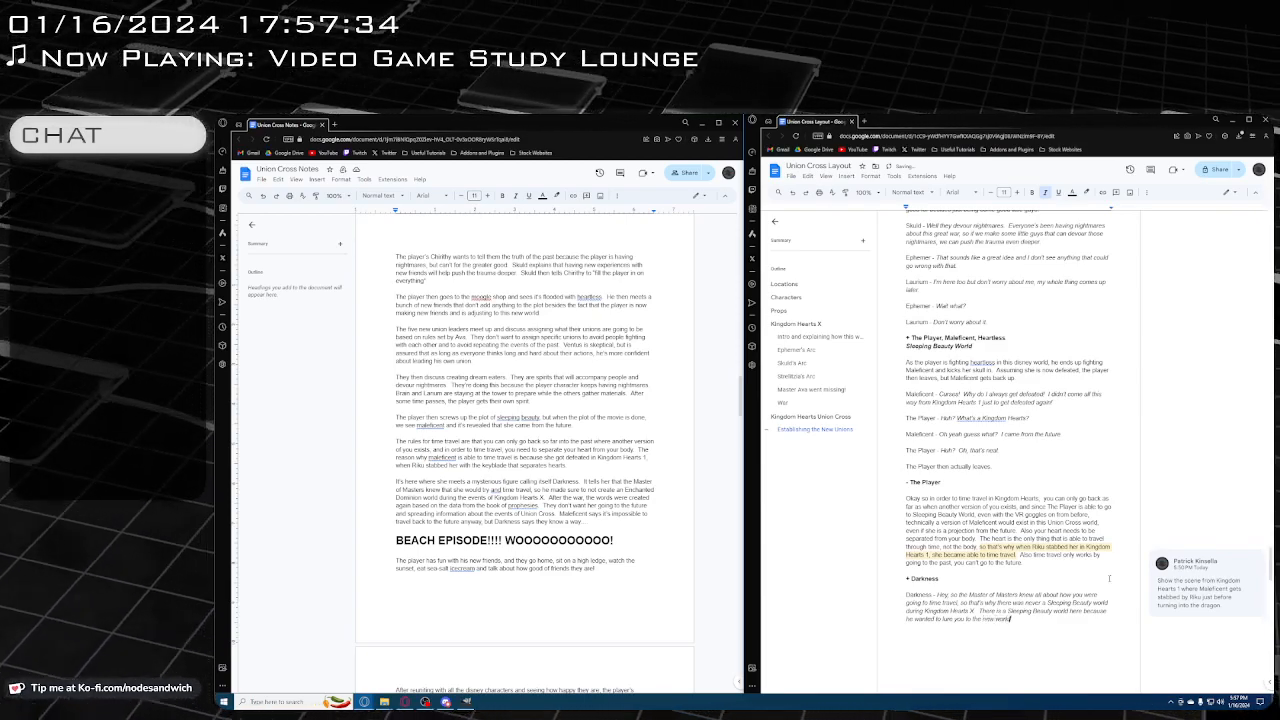
text( so that you wou)
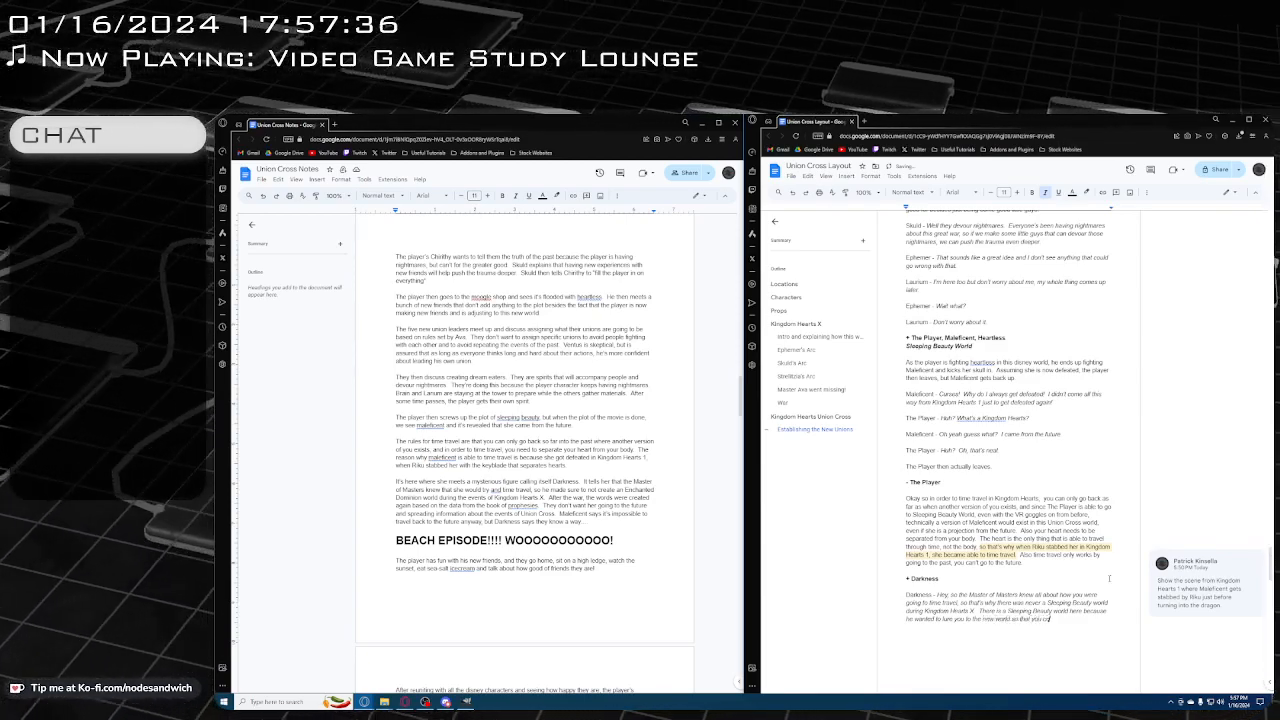
text(ld become tha)
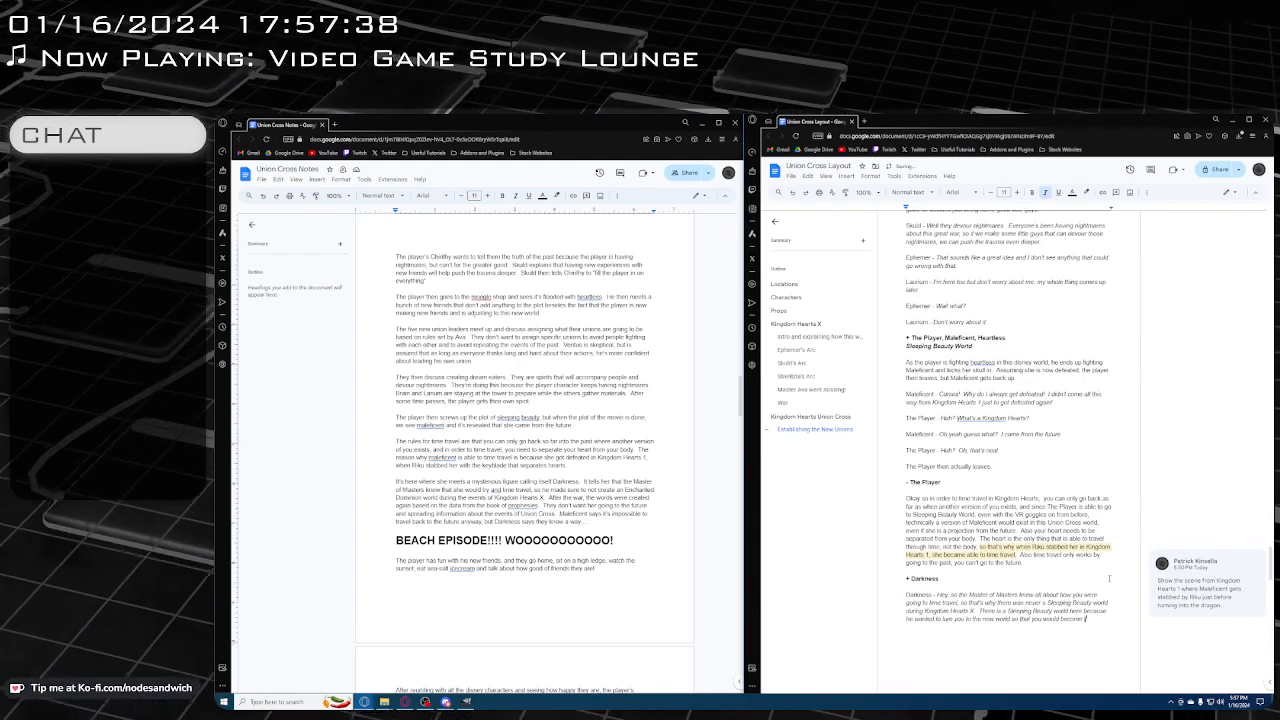
text(pped)
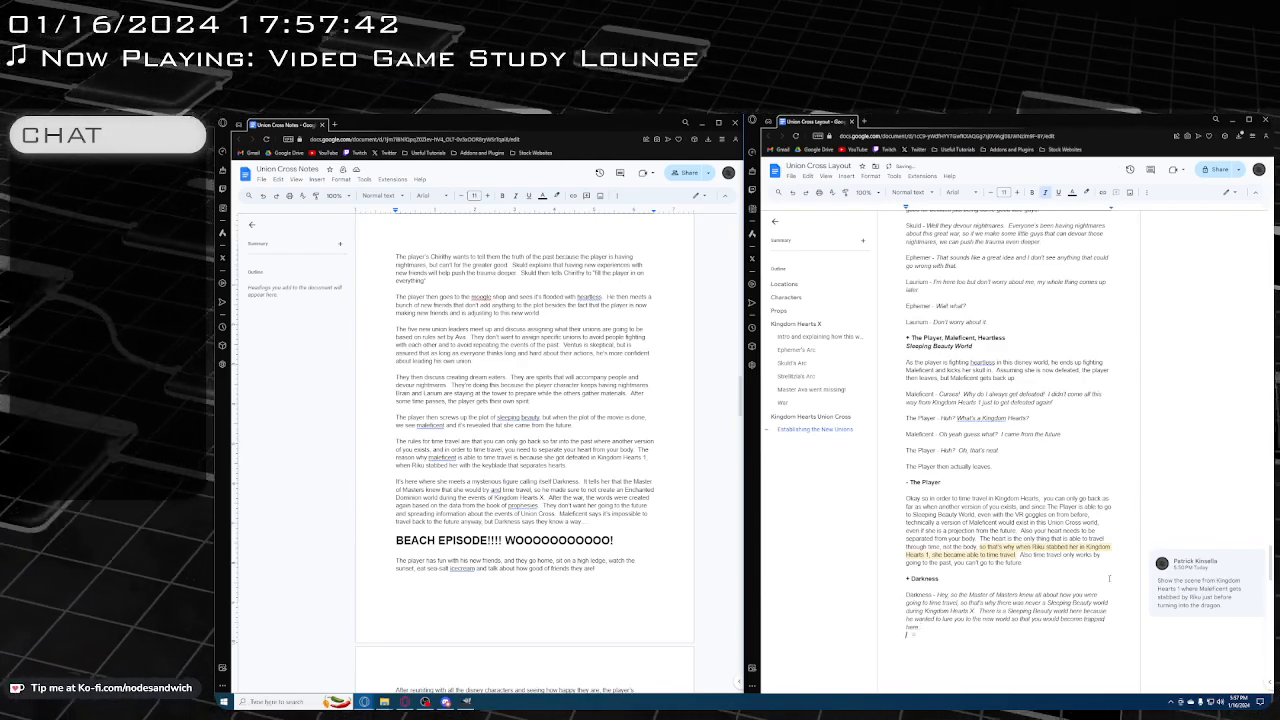
Start a new paragraph labelled "Maleficent - " below Darkness's dialogue, followed by the italic text "Why would I be trapped here in this"
key(Return)
text(Malef)
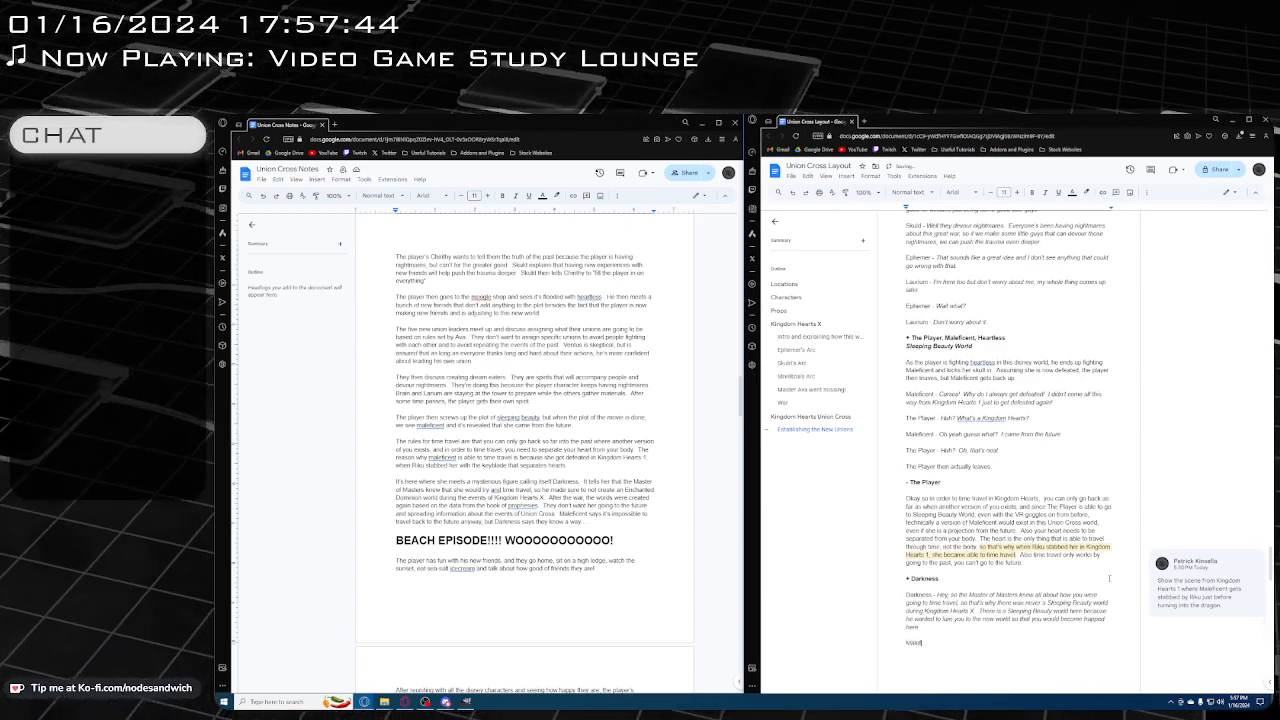
text(icent -)
key(ctrl+i)
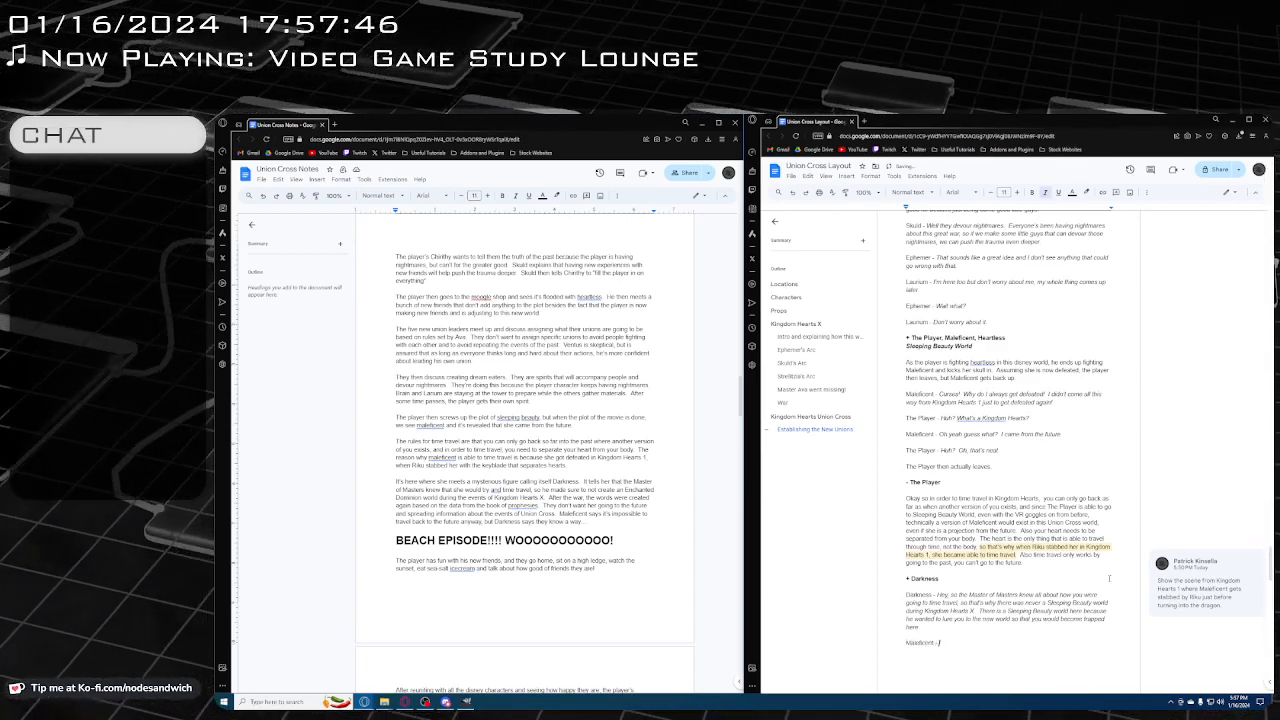
text(Why would I)
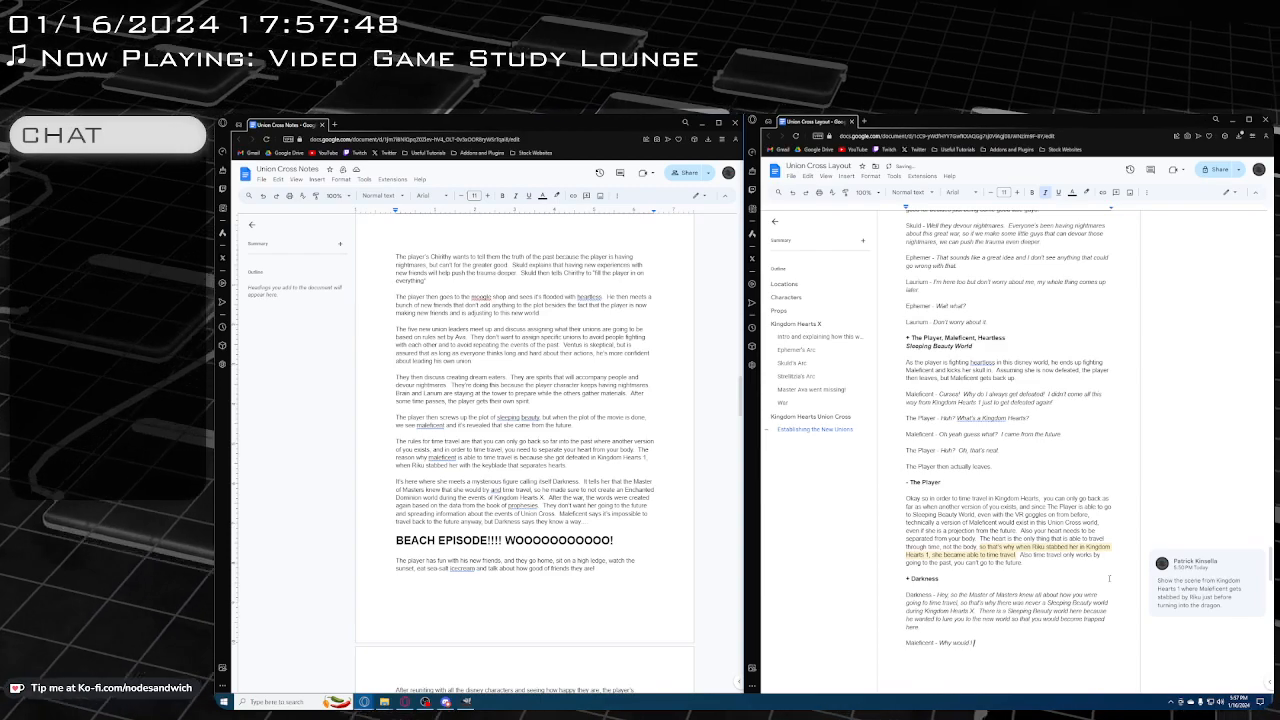
text( be trapped he)
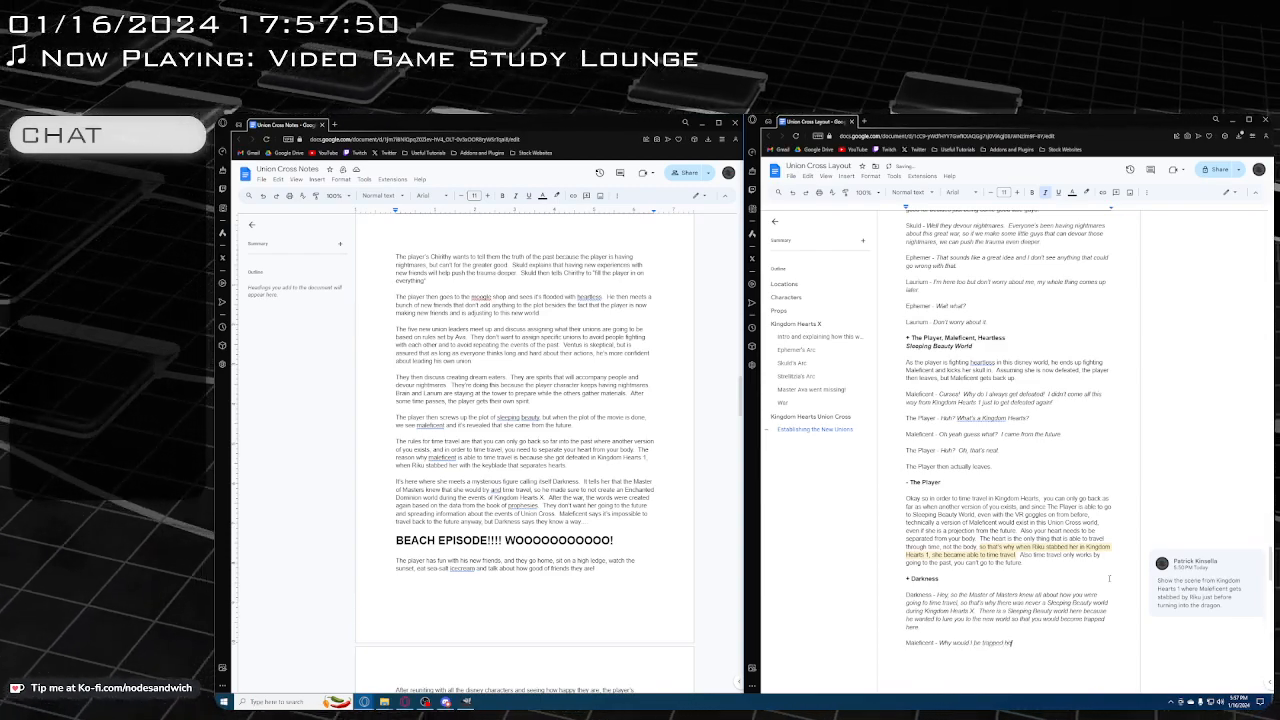
text(re in this)
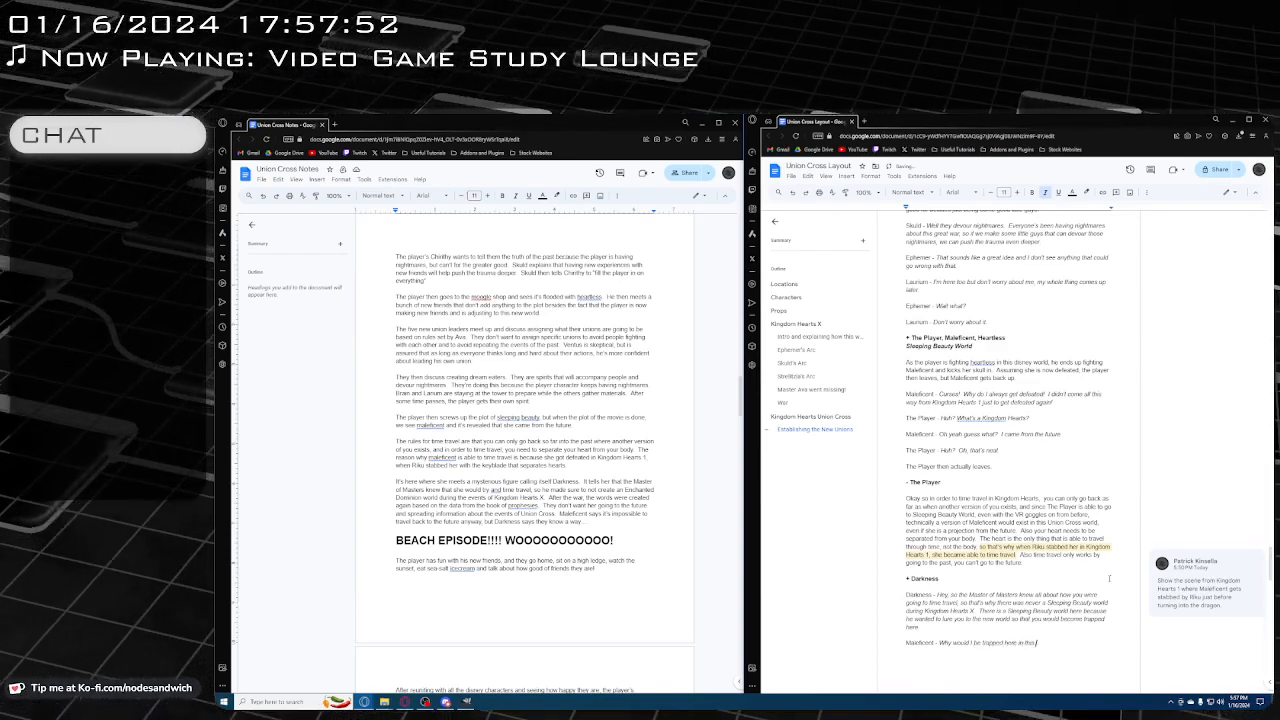
text( so called)
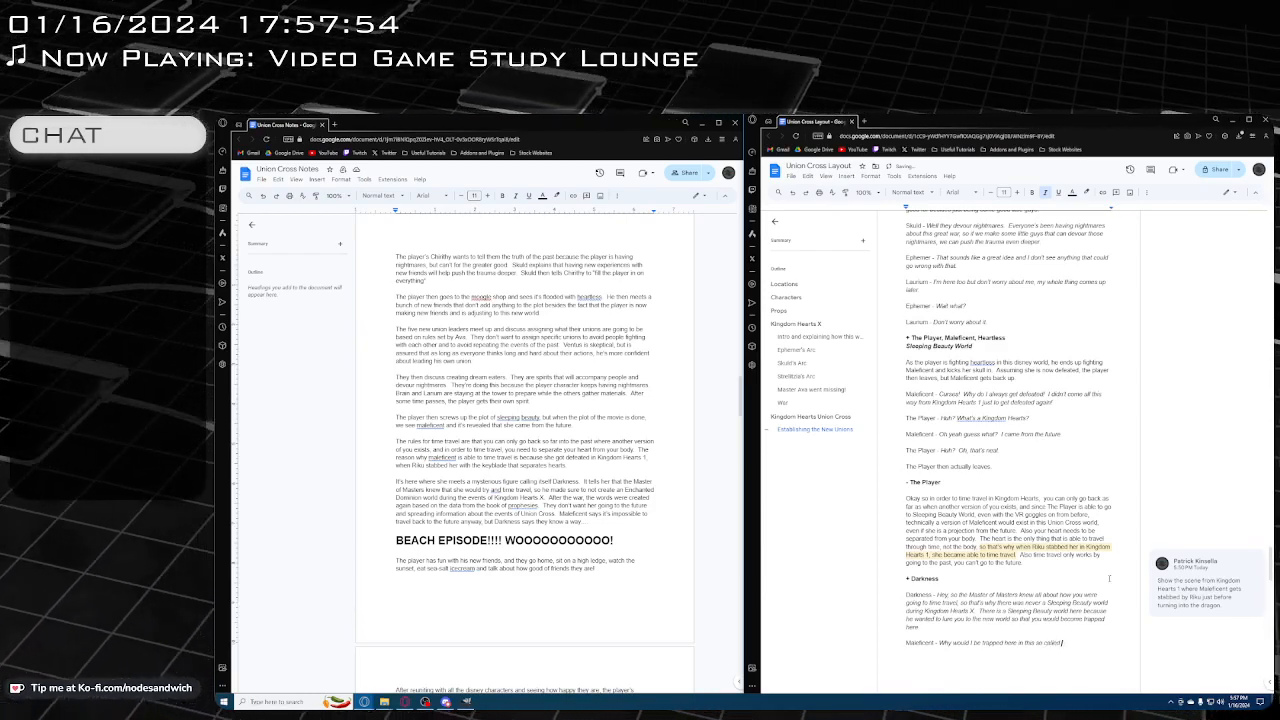
text( Hell Wor)
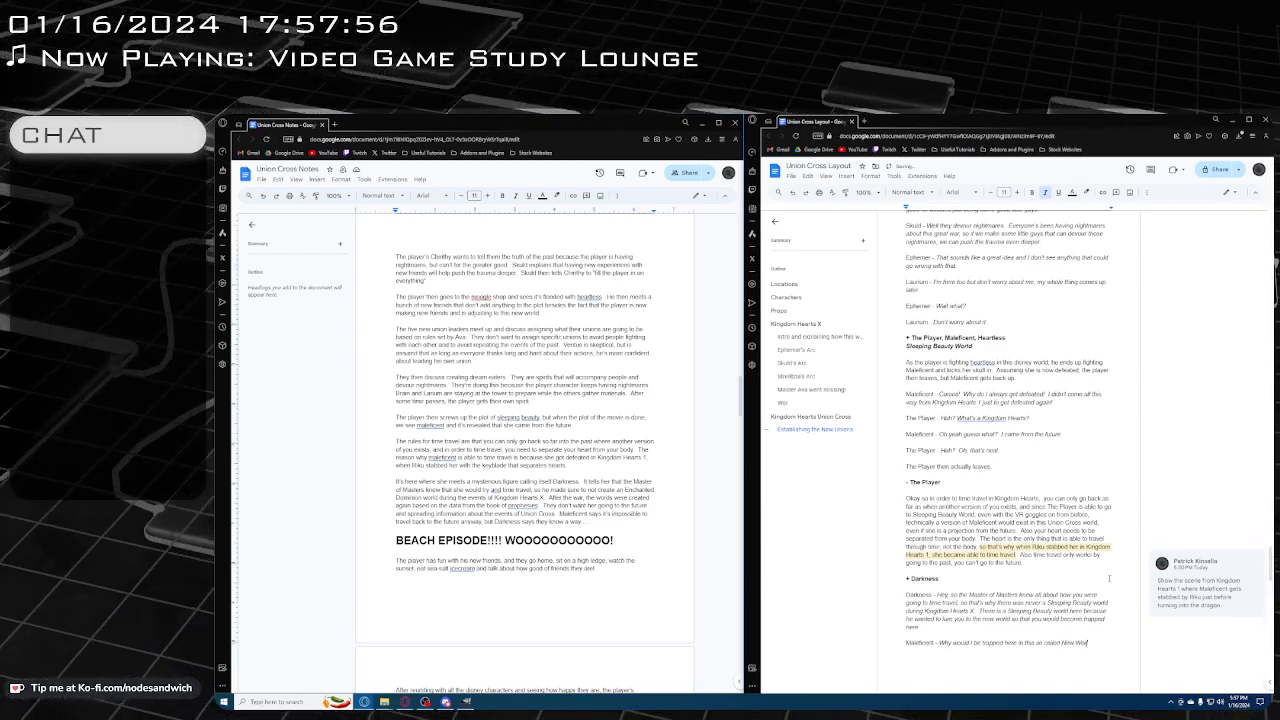
text(d)
text( where)
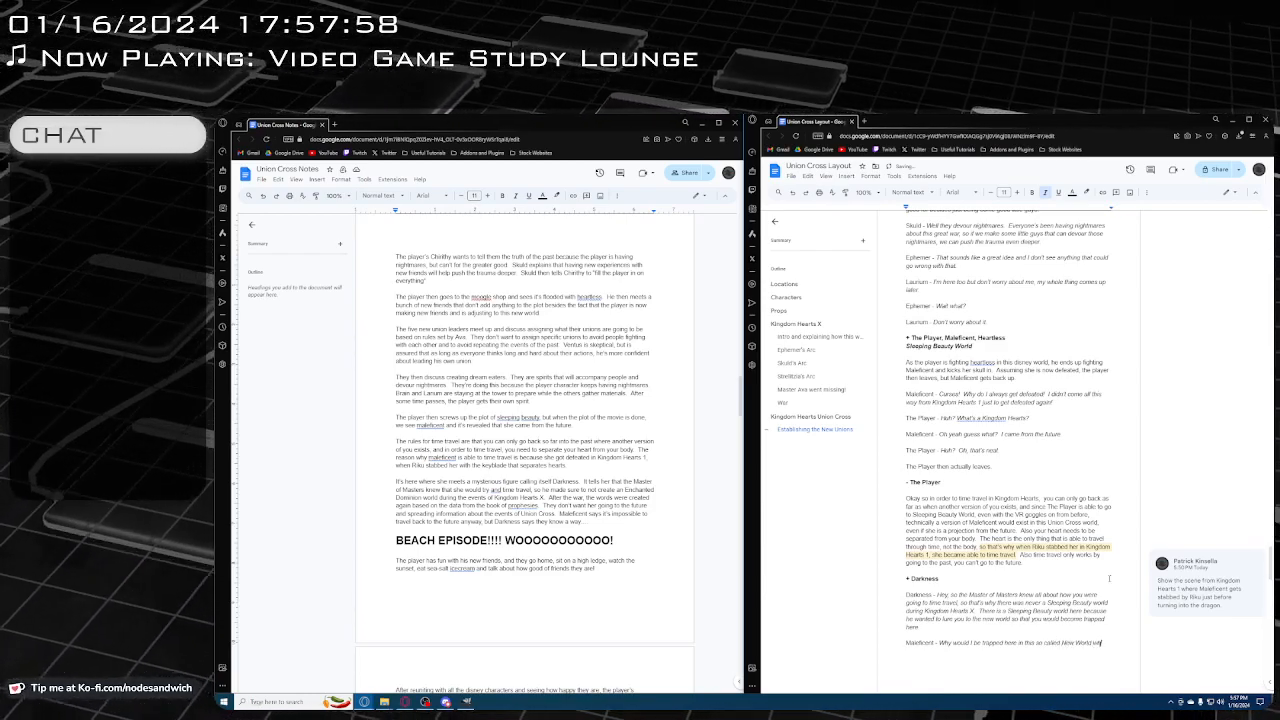
text( was)
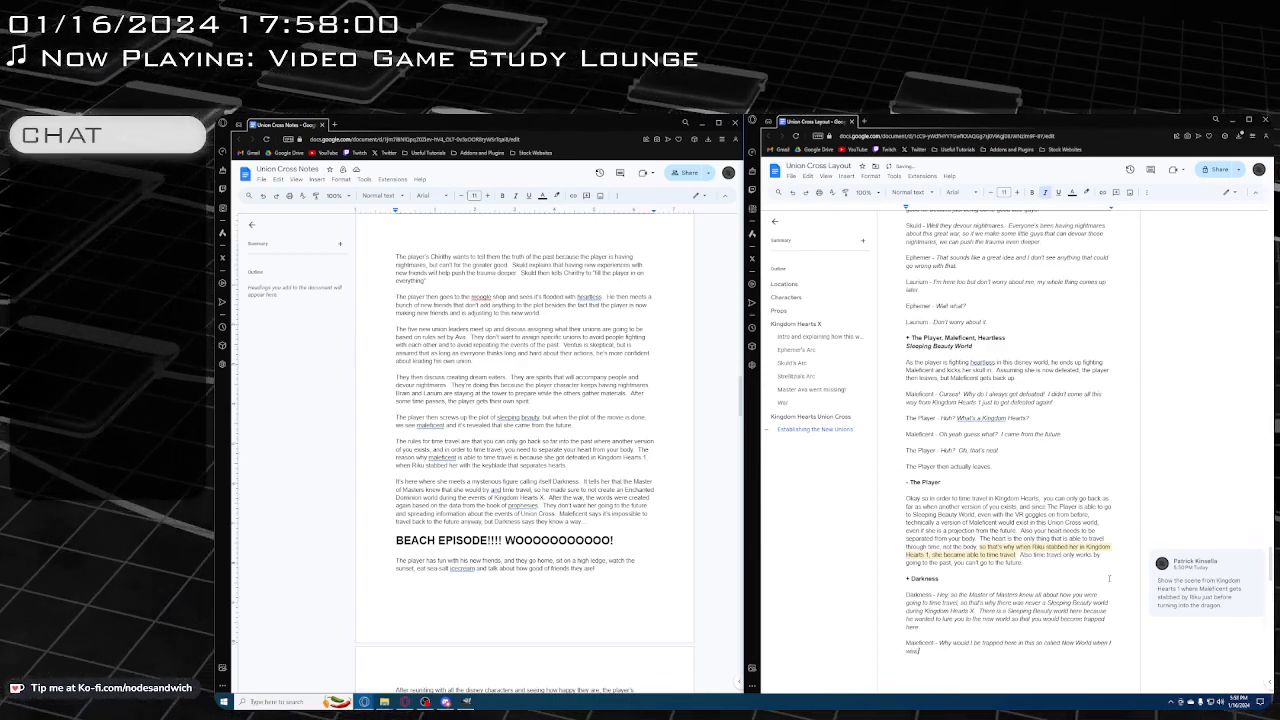
text( n)
Finish Maleficent's question with "so called New World when it just looks exactly the same?"
key(BackSpace)
key(BackSpace)
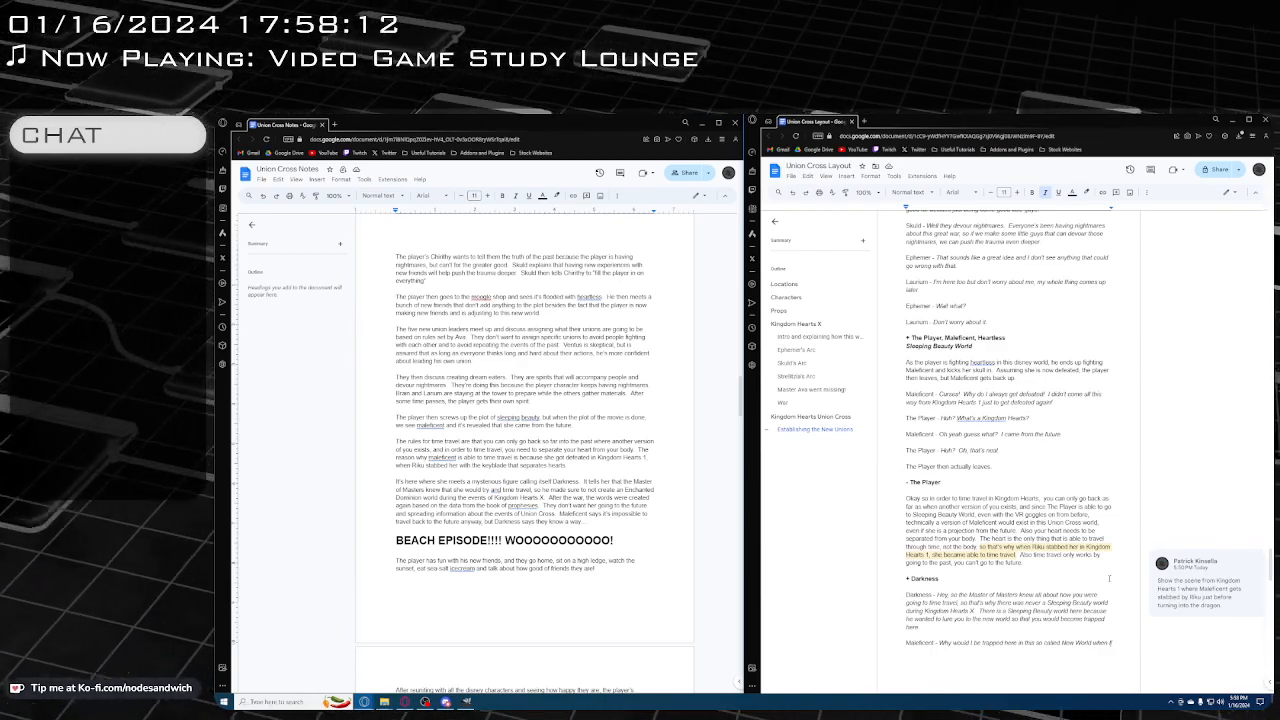
key(BackSpace)
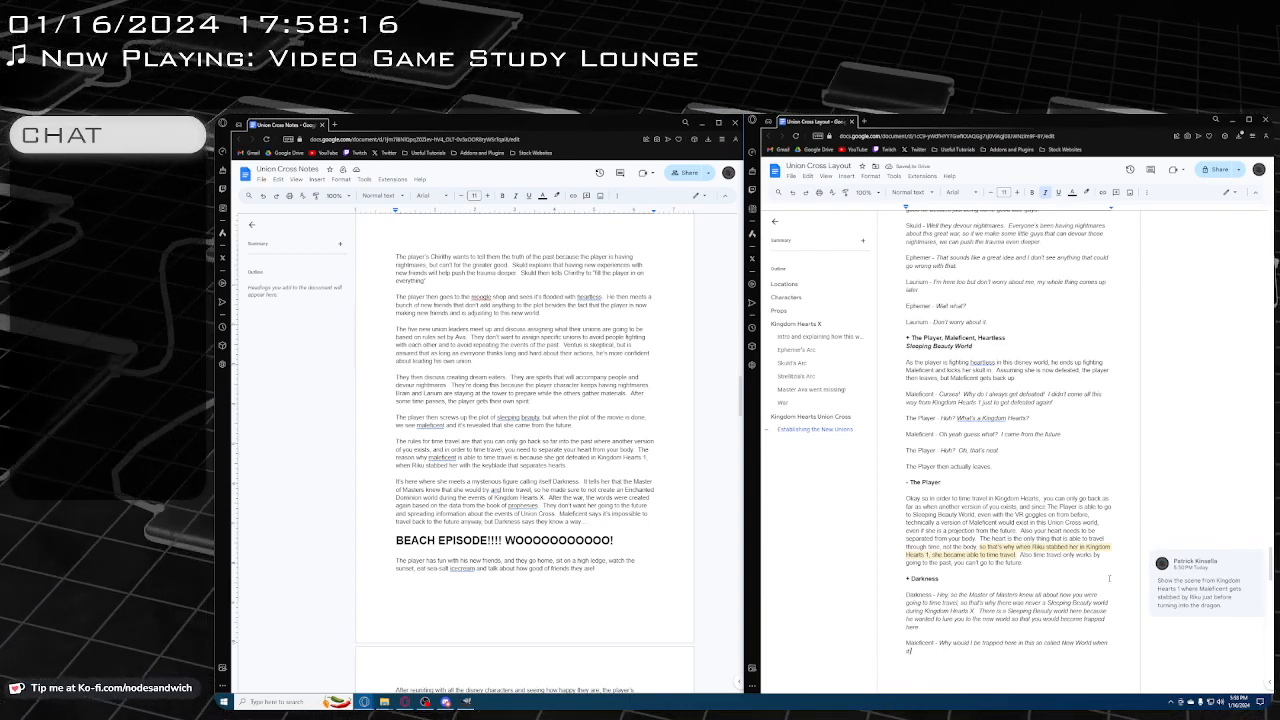
text(just)
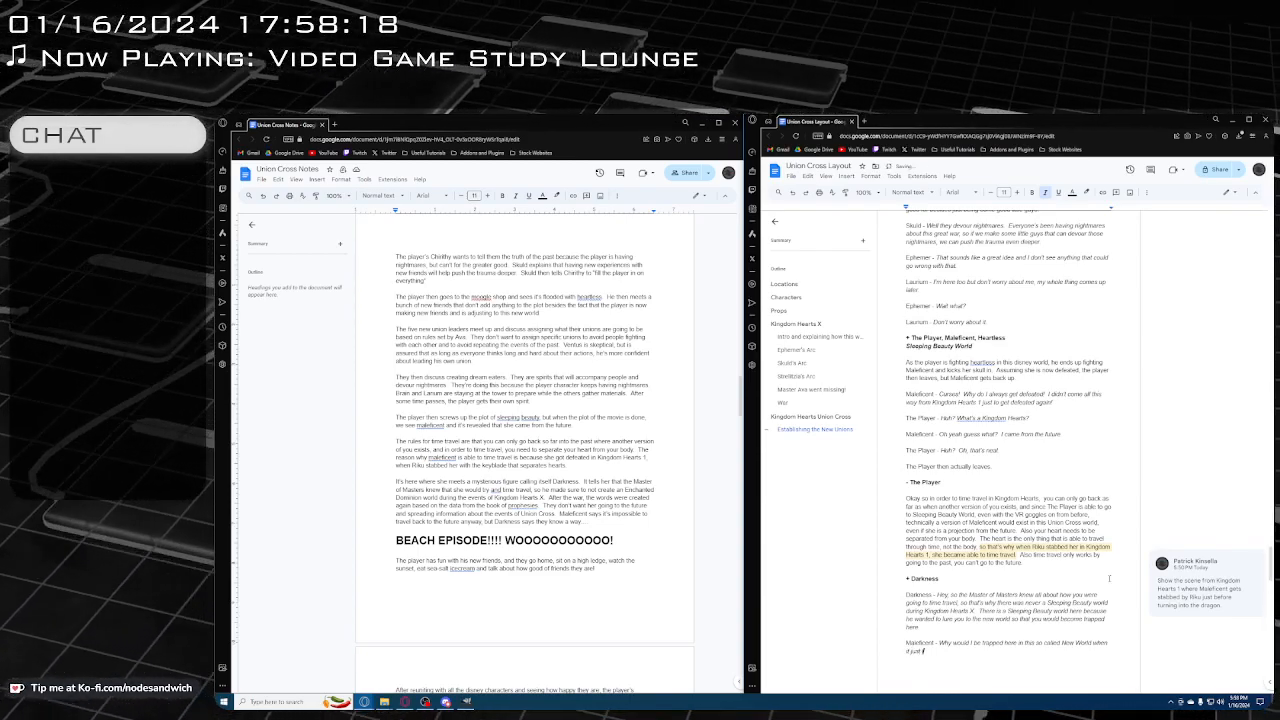
text( looks exactly th)
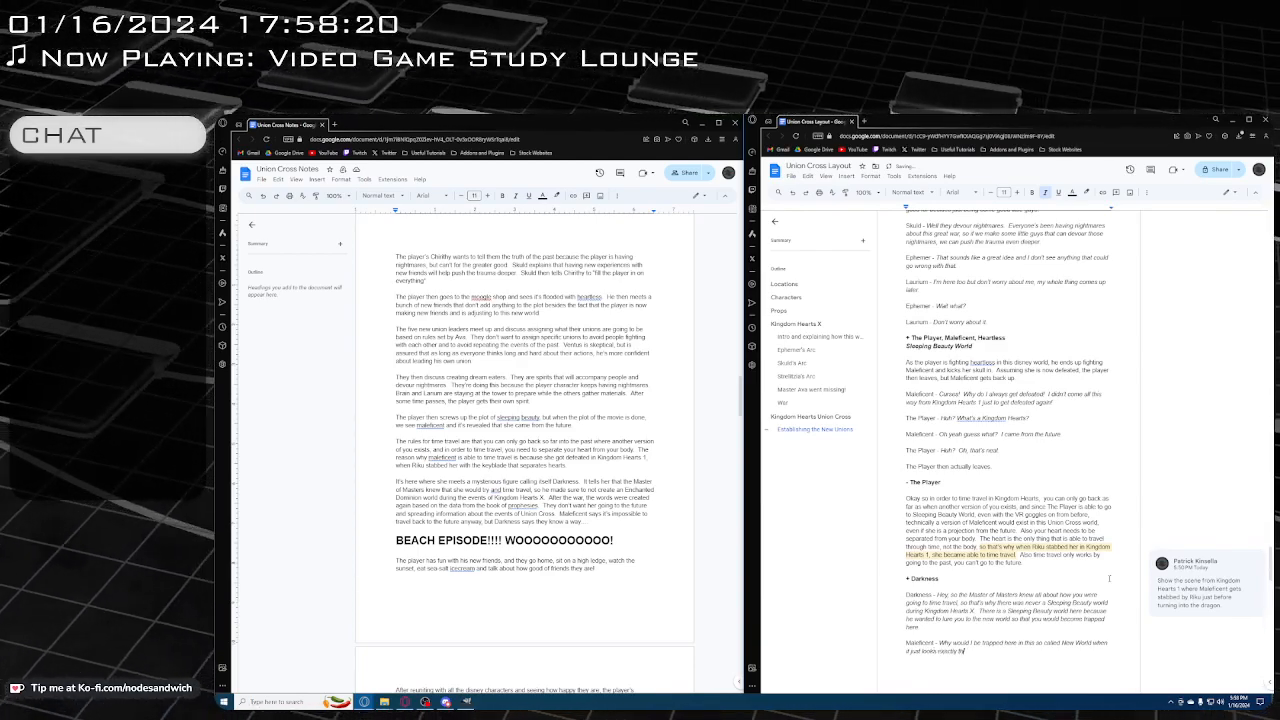
text(e same?)
Start a new paragraph labelled "Darkness - " below Maleficent's question, followed by the italic text "Because this new world is actually a world of data!"
key(Return)
key(Return)
key(ctrl+i)
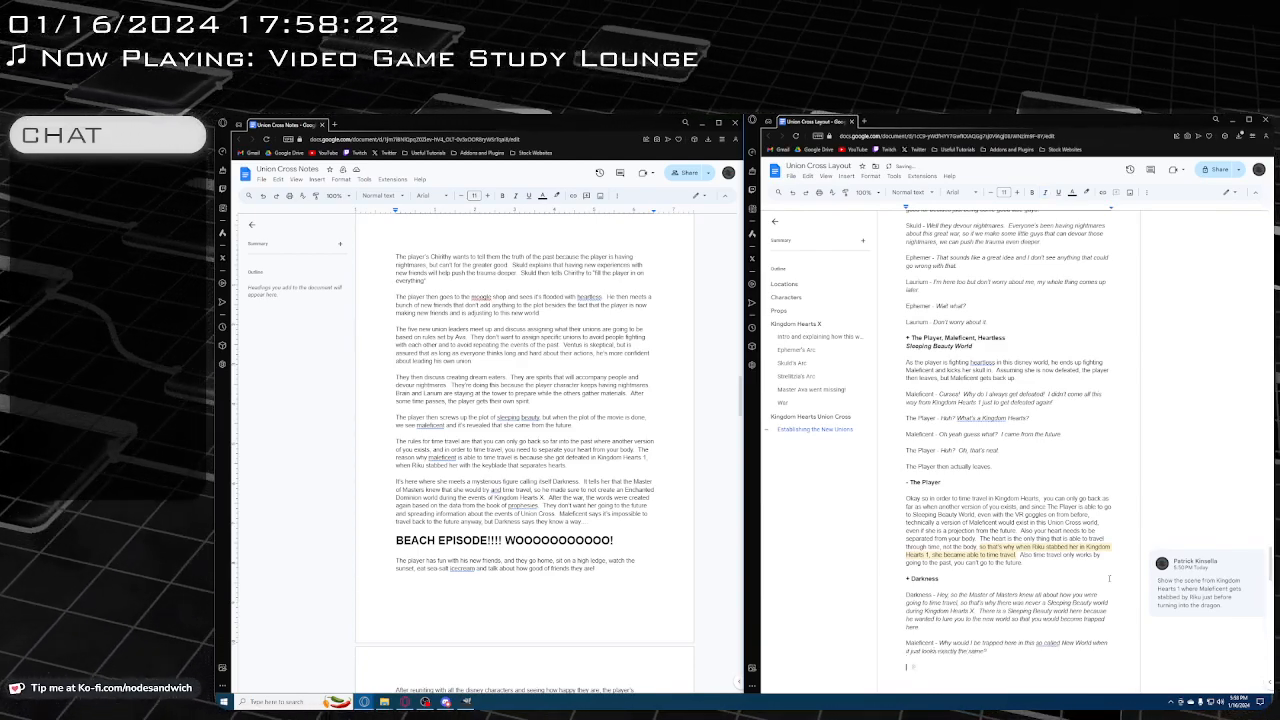
text(Darkness)
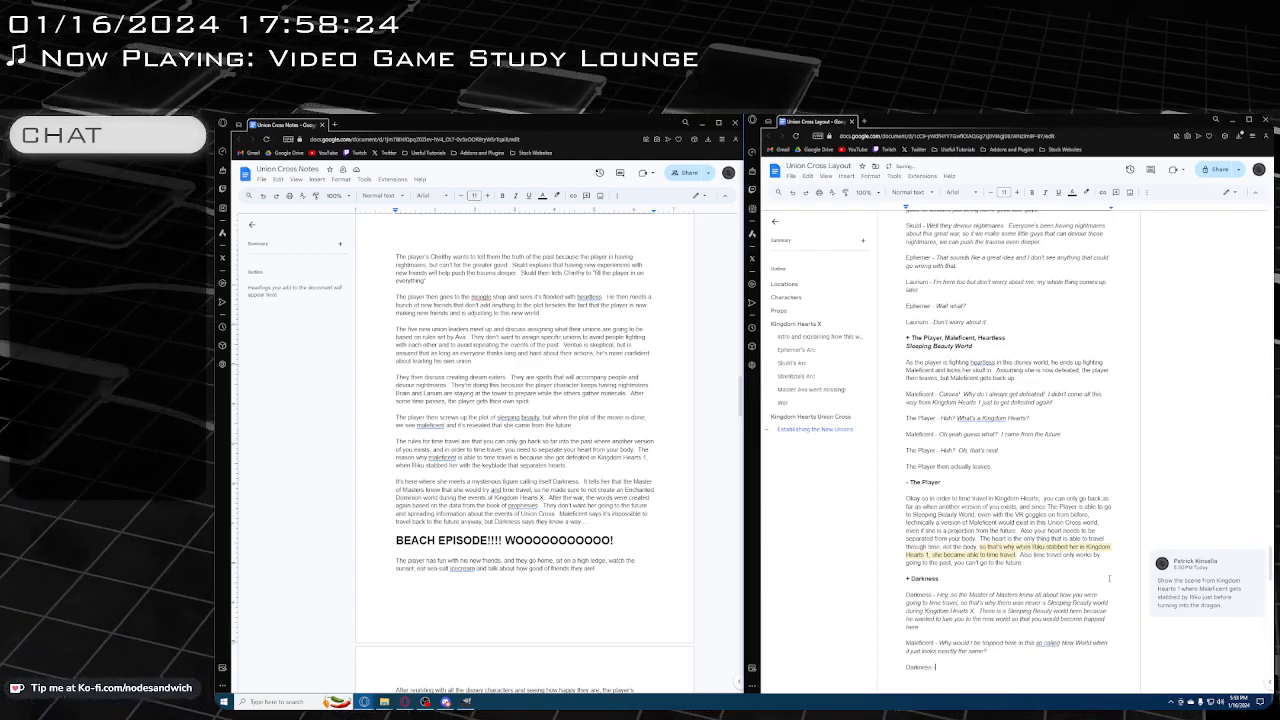
text( -)
key(ctrl+i)
text(Because)
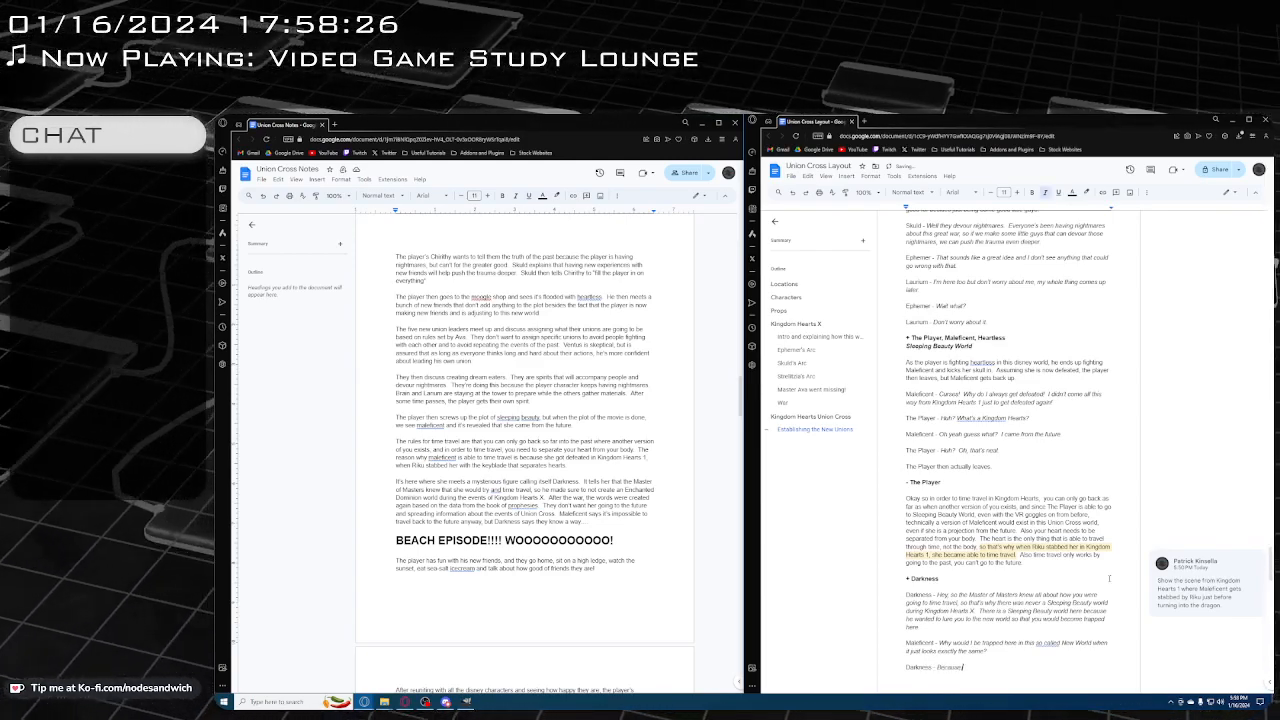
text( this new world is a)
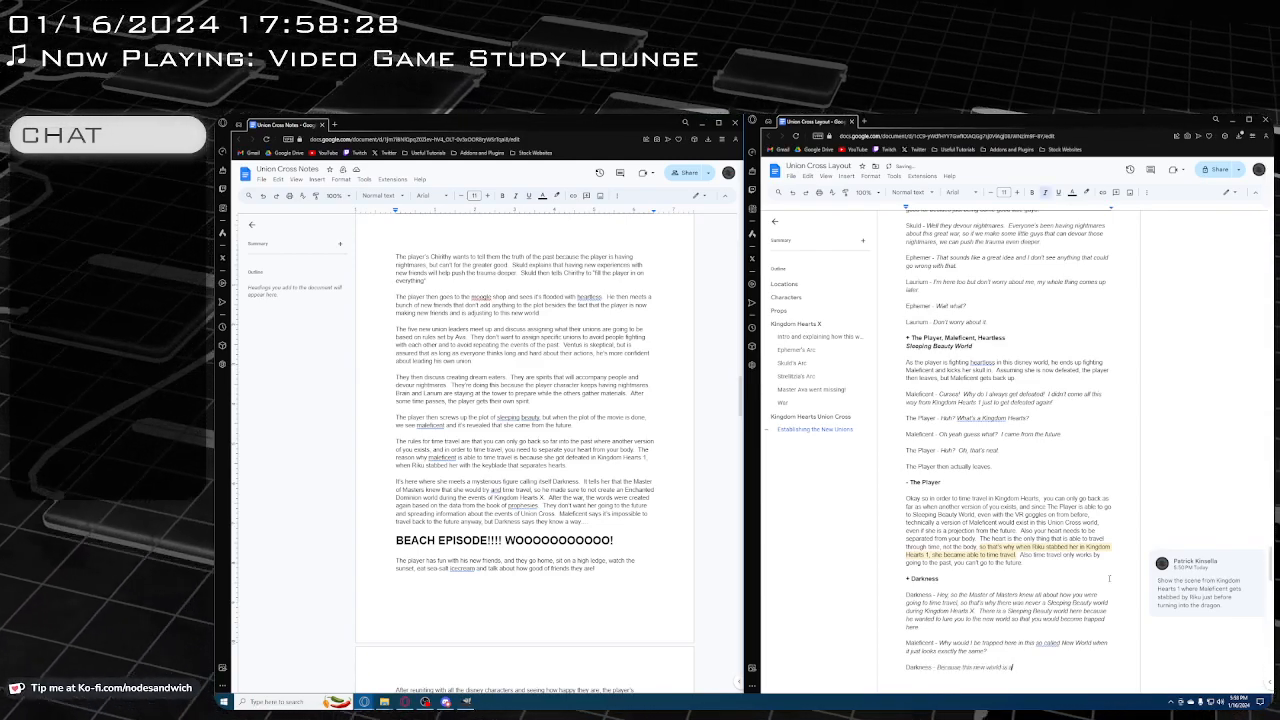
text(ctually a world of d)
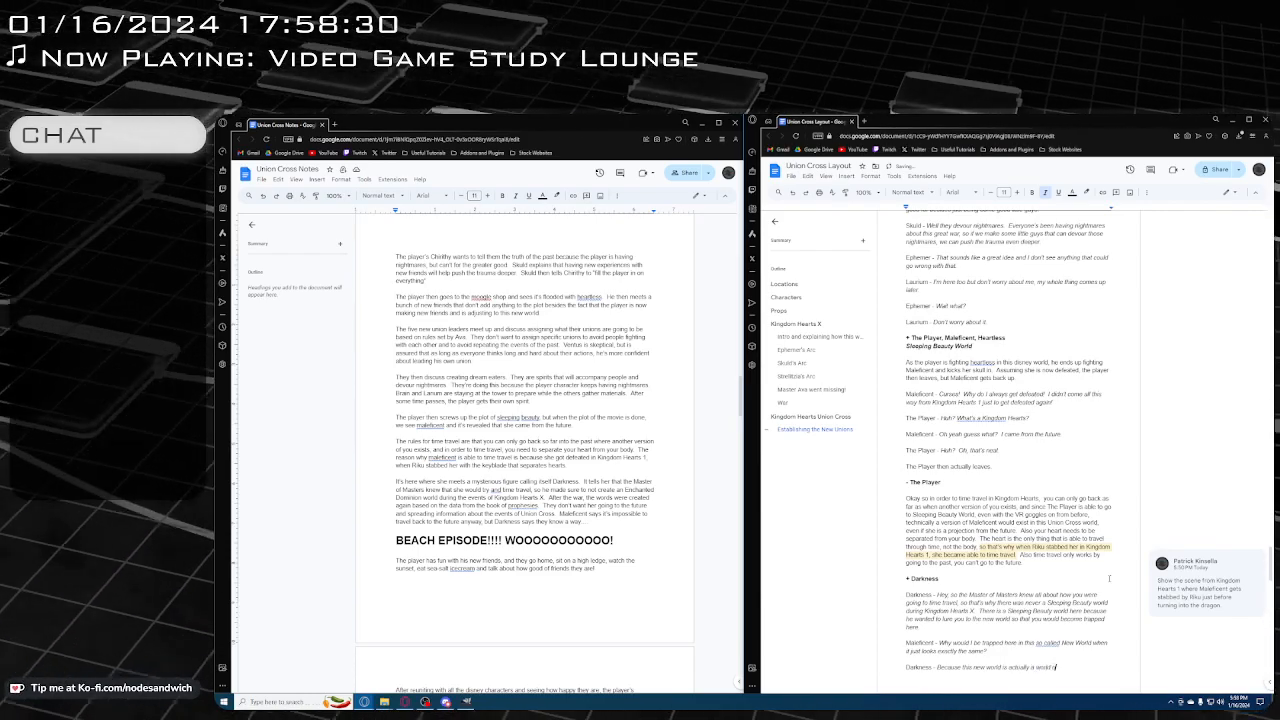
text(rea)
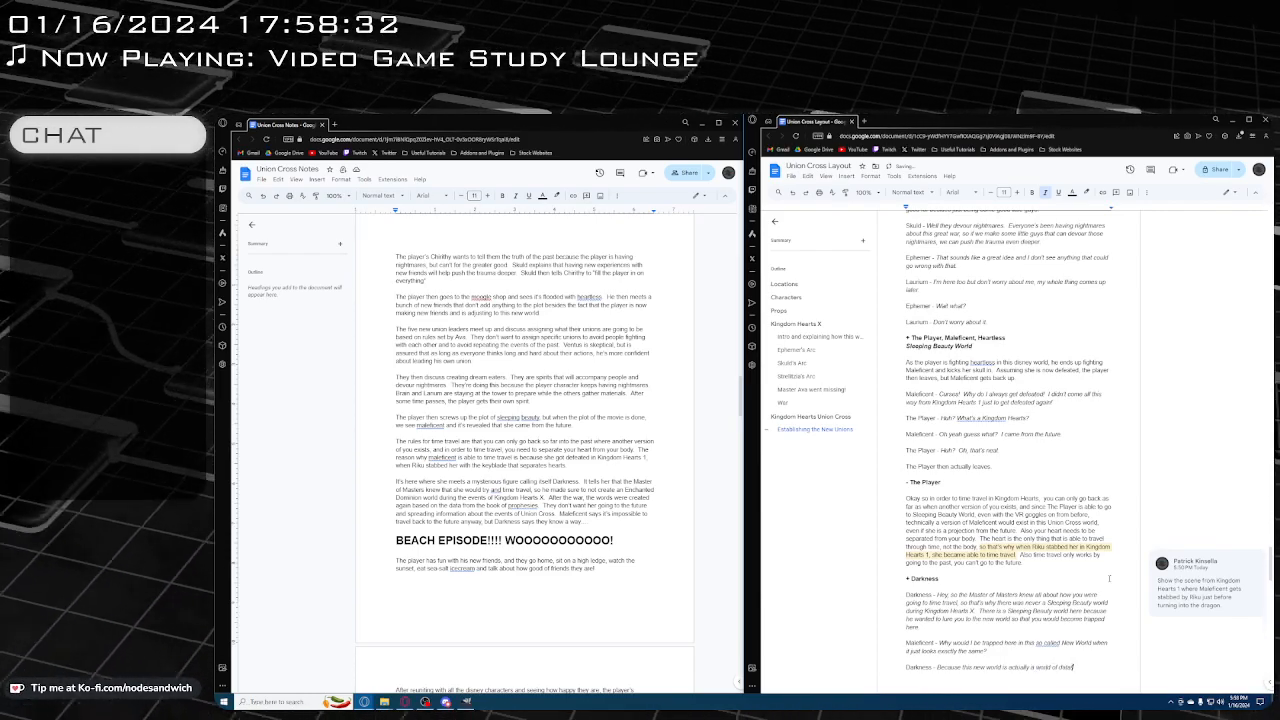
Consult the open Kingdom Hearts Union X article on Maleficent, Darkness and the Data World, and return to the documents
scroll(1060, 530, down, 2)
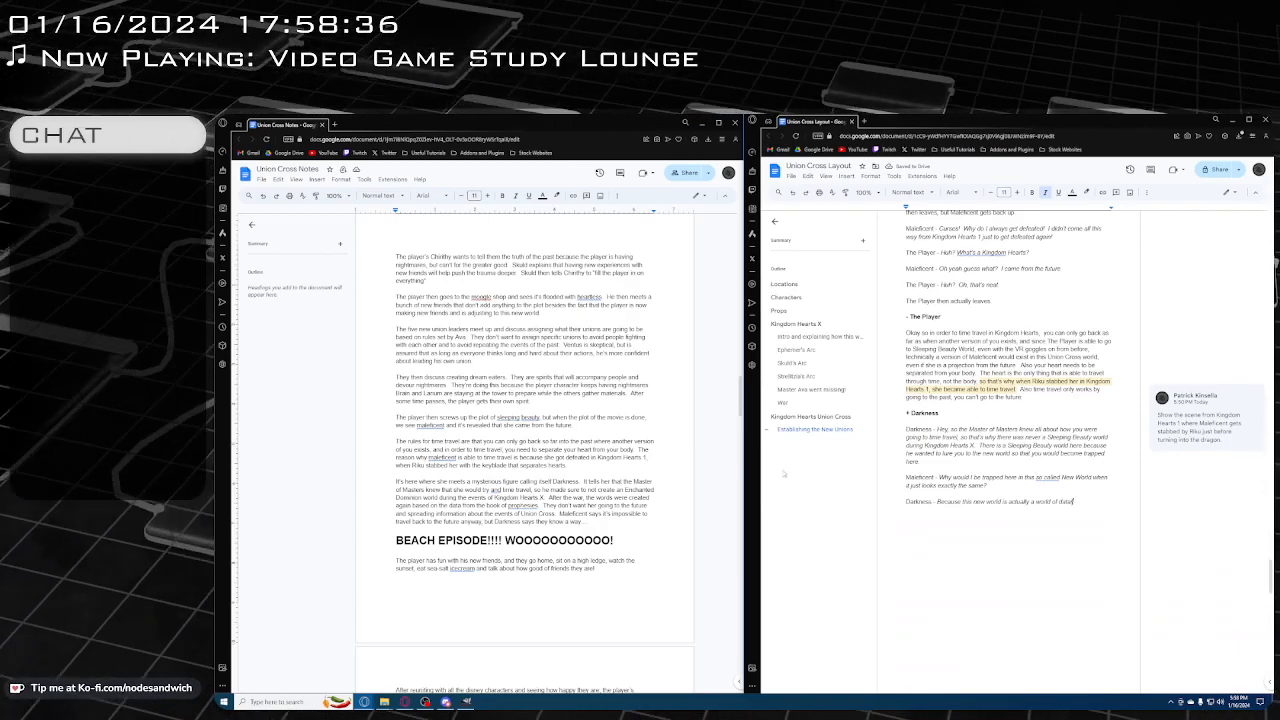
mouse_move(425, 702)
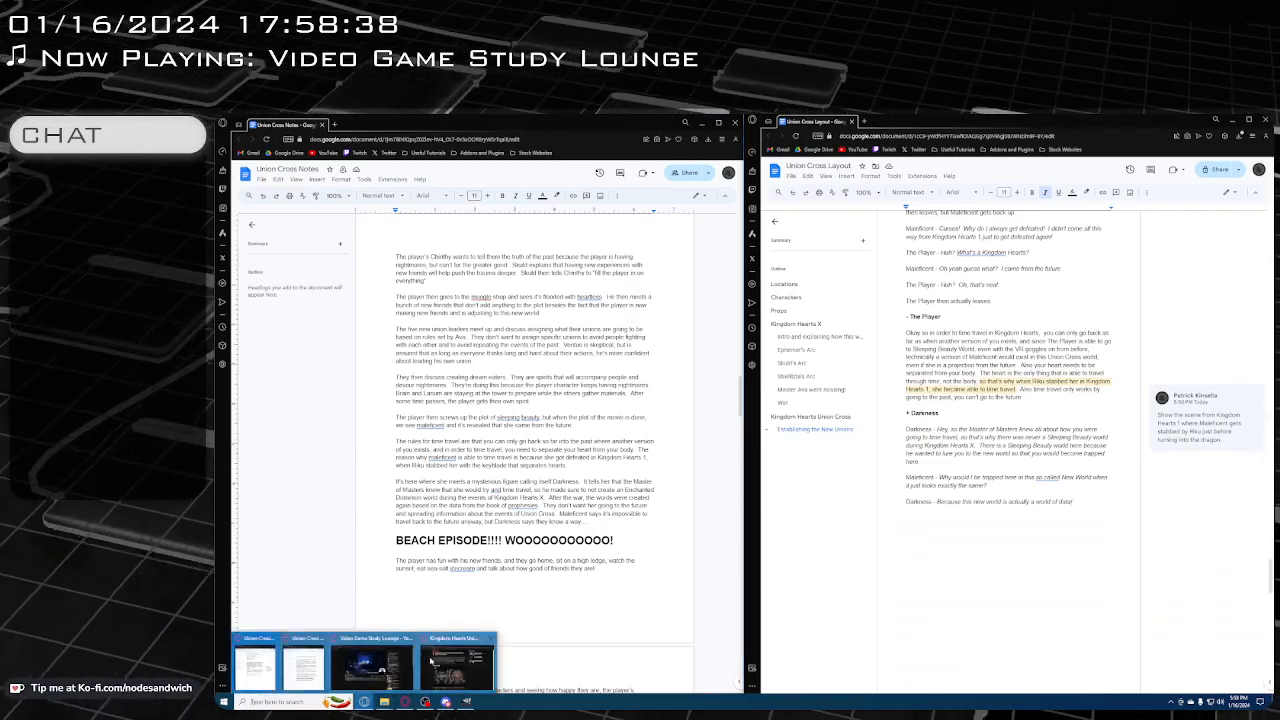
click(467, 652)
scroll(650, 493, up, 4)
scroll(650, 493, down, 3)
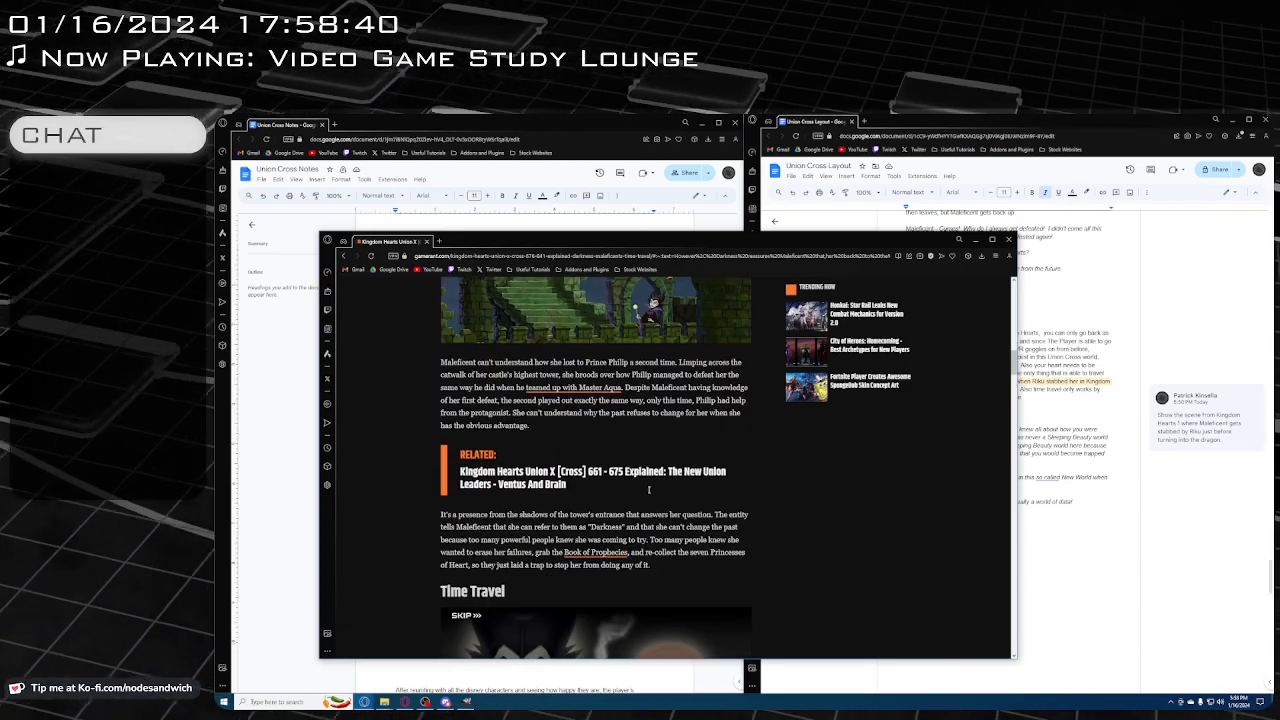
scroll(541, 537, up, 4)
scroll(541, 537, down, 15)
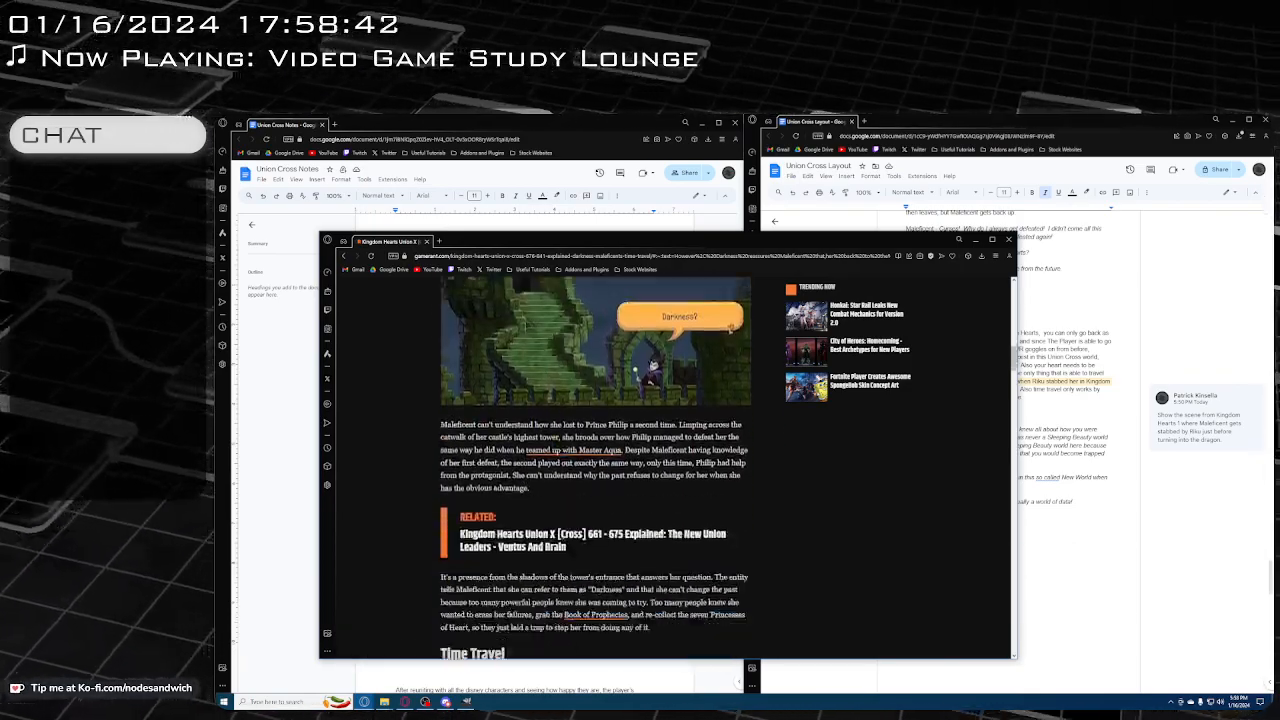
scroll(572, 517, down, 5)
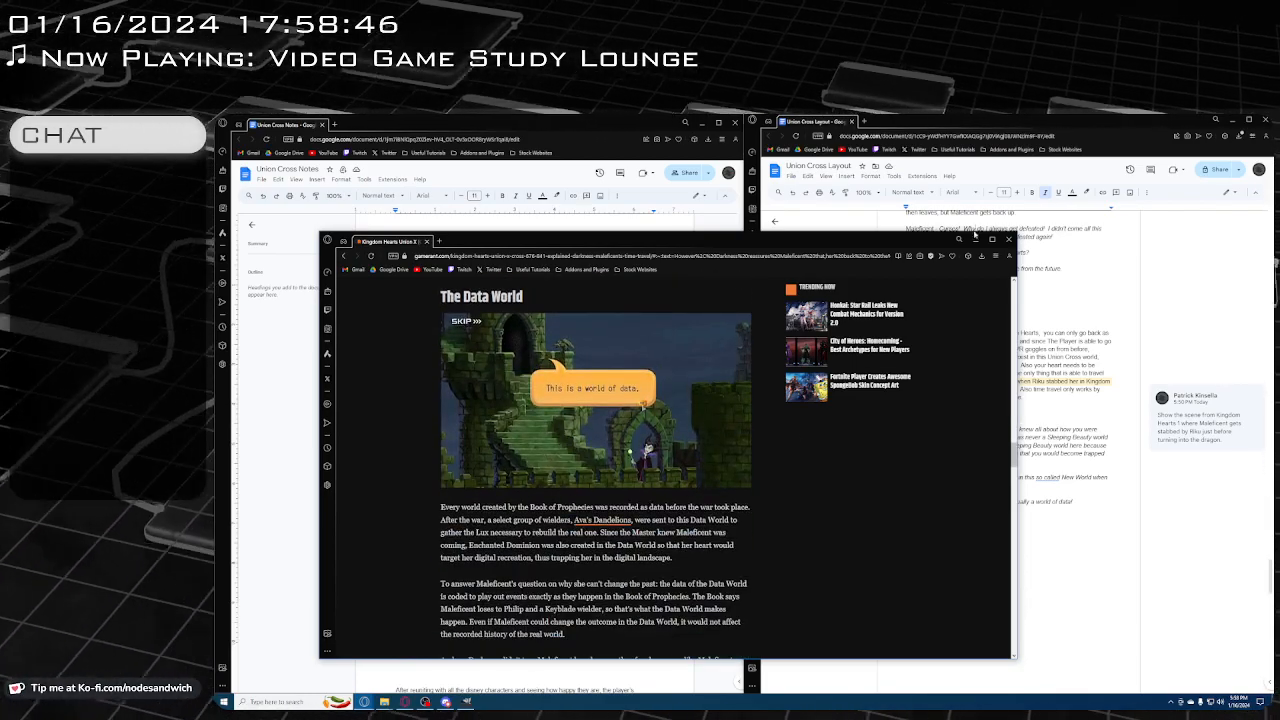
click(975, 240)
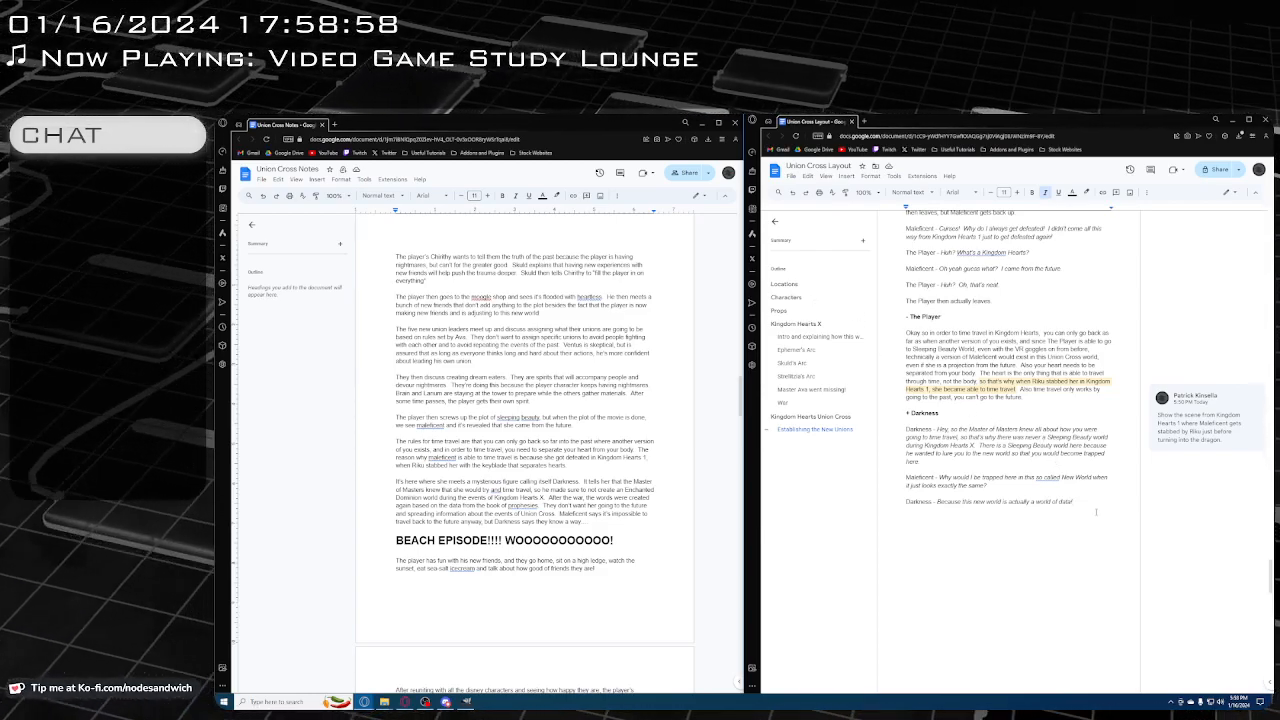
Continue Darkness's reply with "That's how it all works. Oh also I'm the only one that knows this,"
text(That's ho)
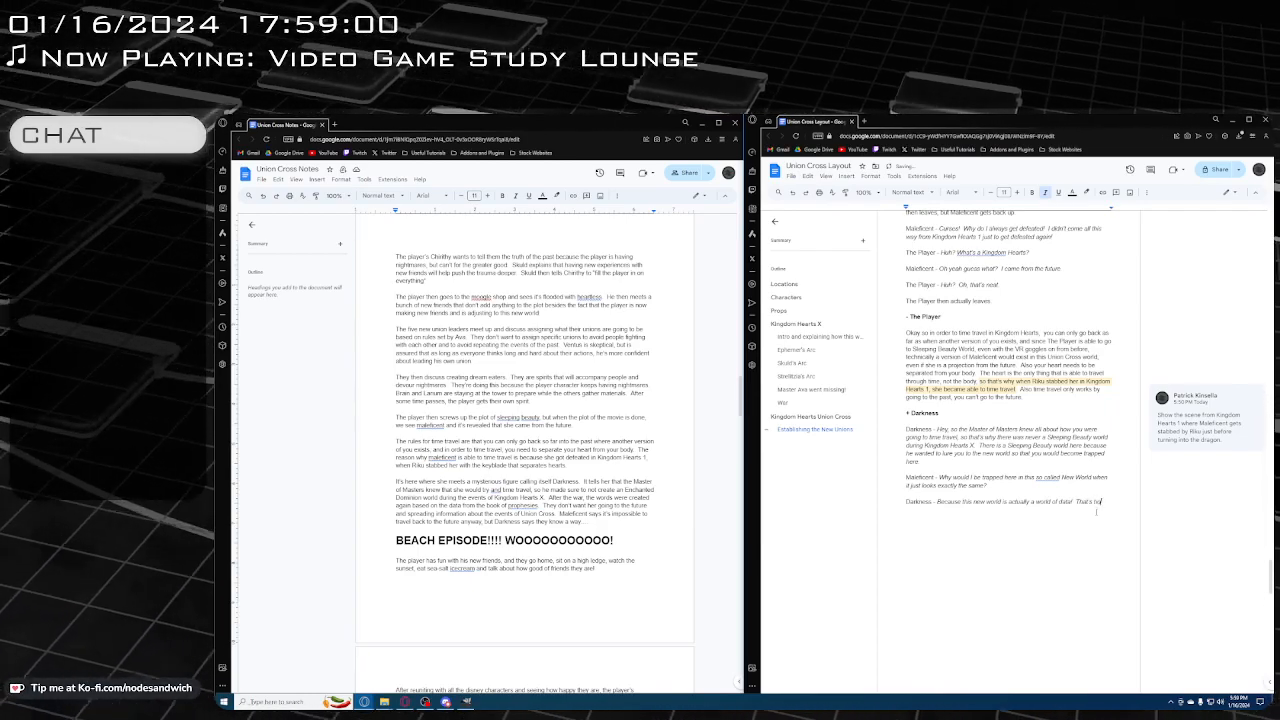
text(w it all works)
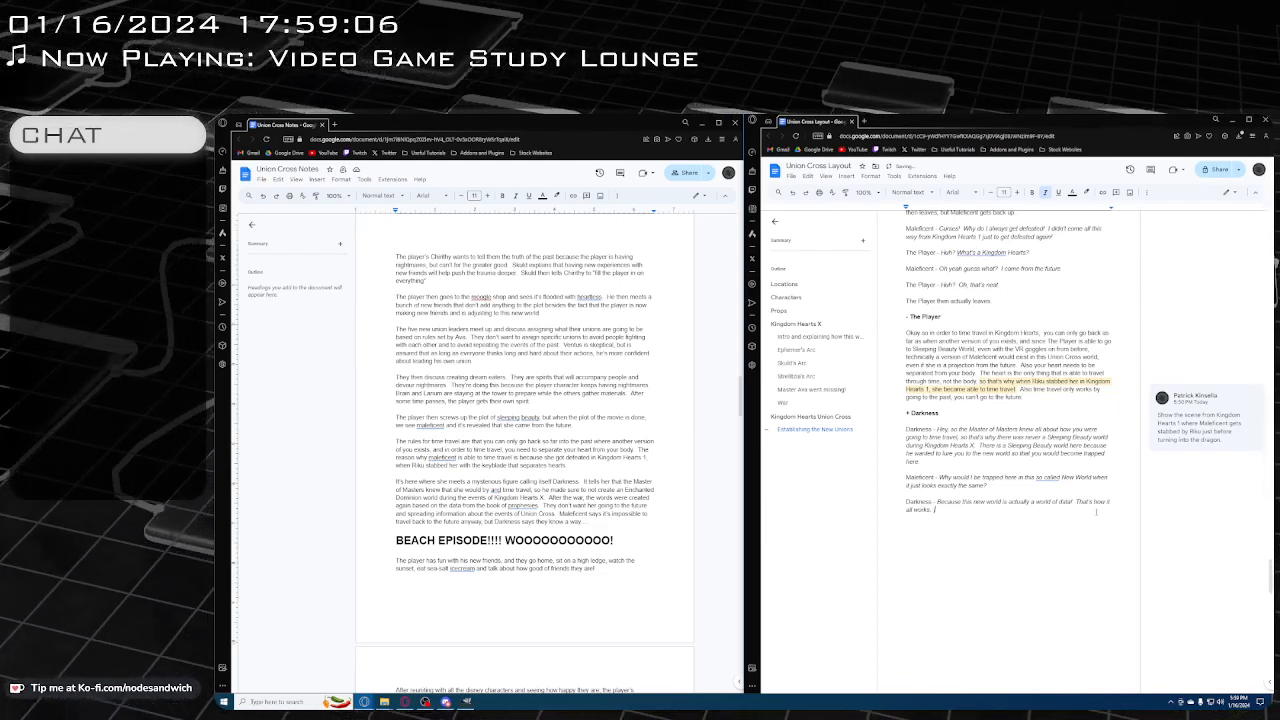
text(.  Oh dear)
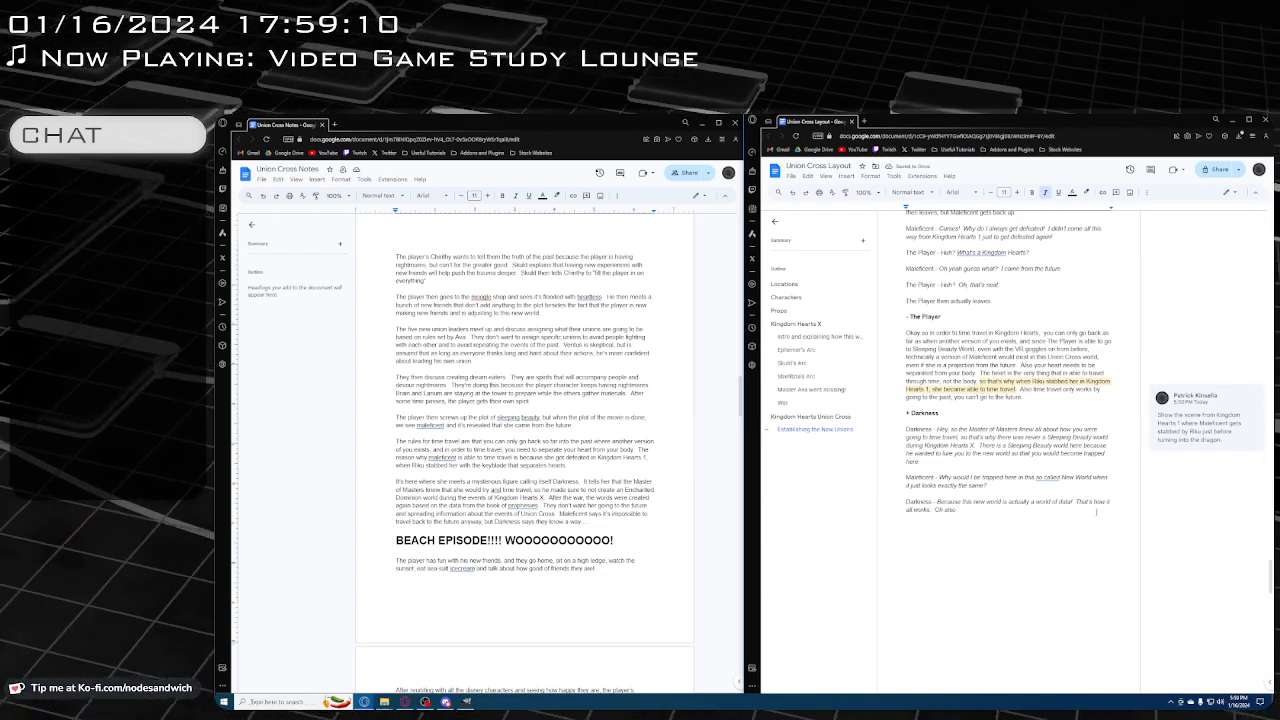
text( I'm the only fe)
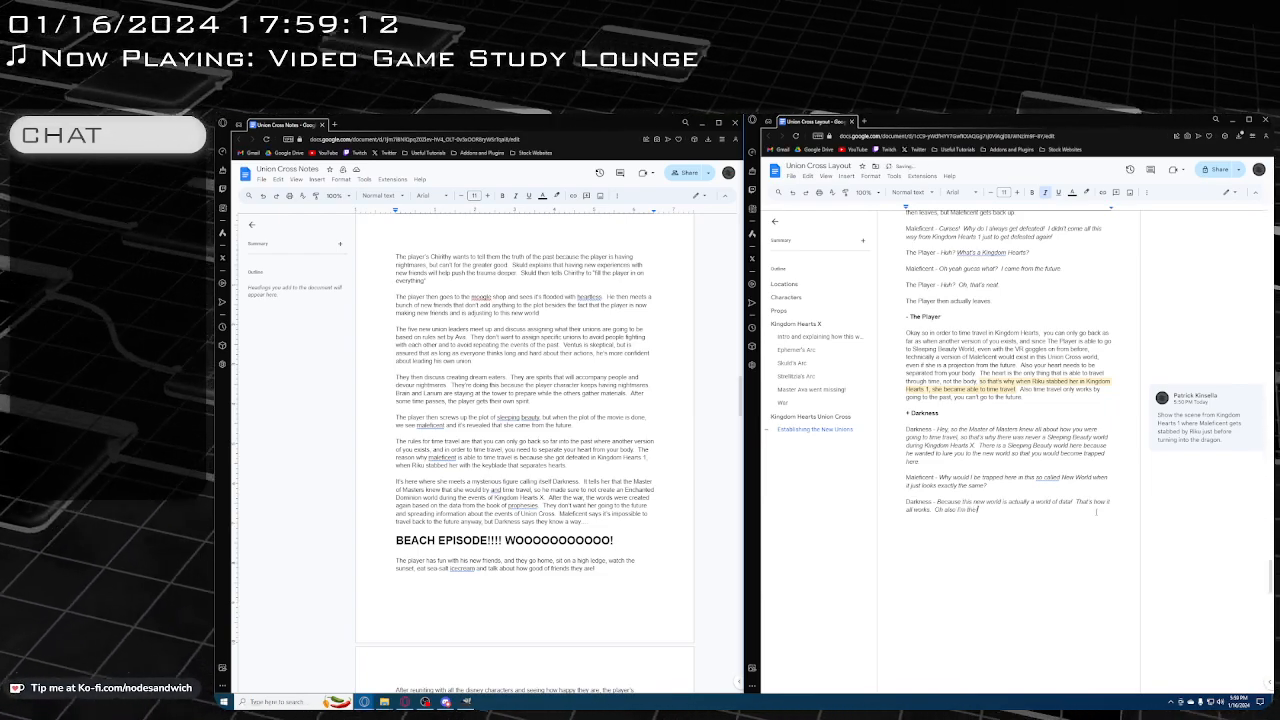
key(BackSpace)
key(BackSpace)
text(one that)
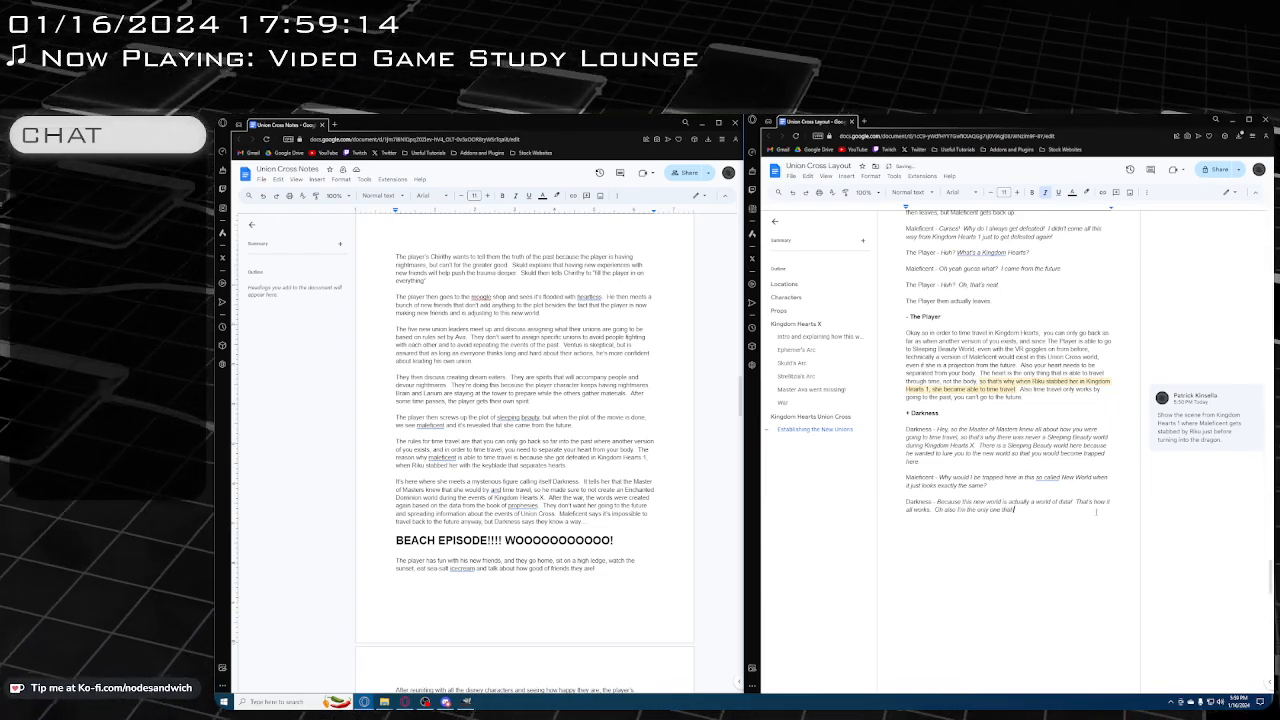
text( knows this.)
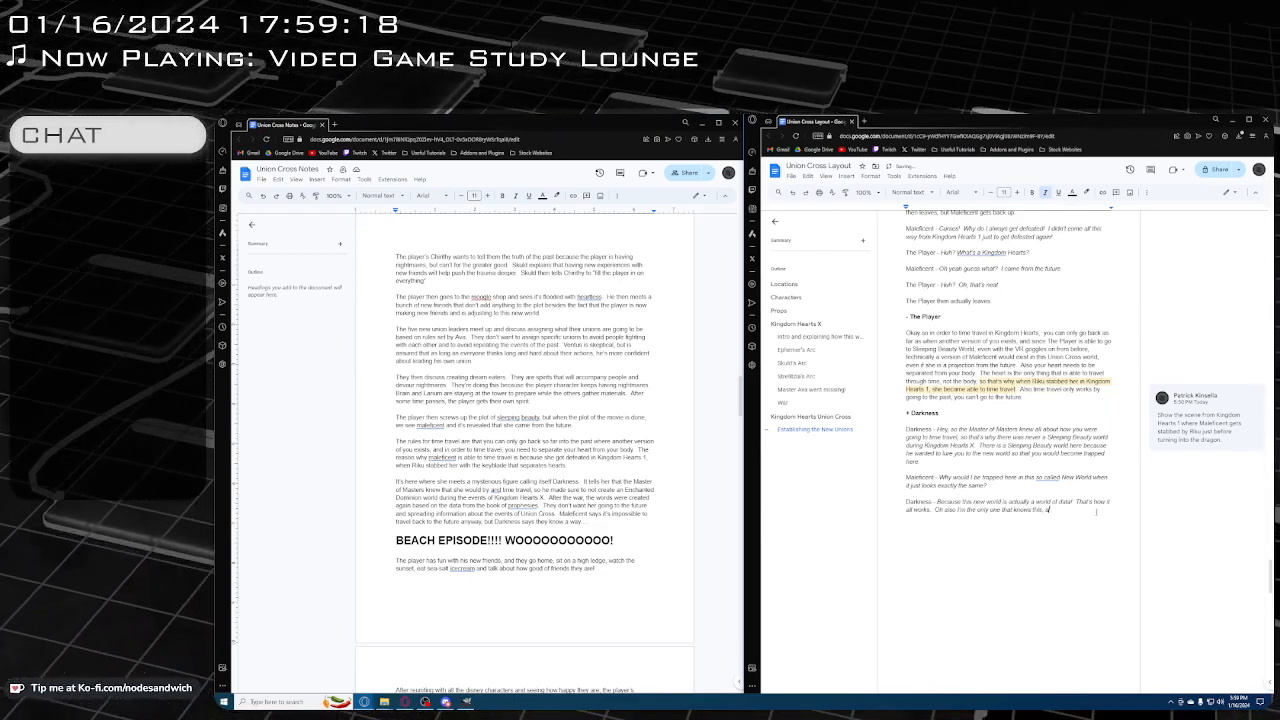
text( all the Union Lead)
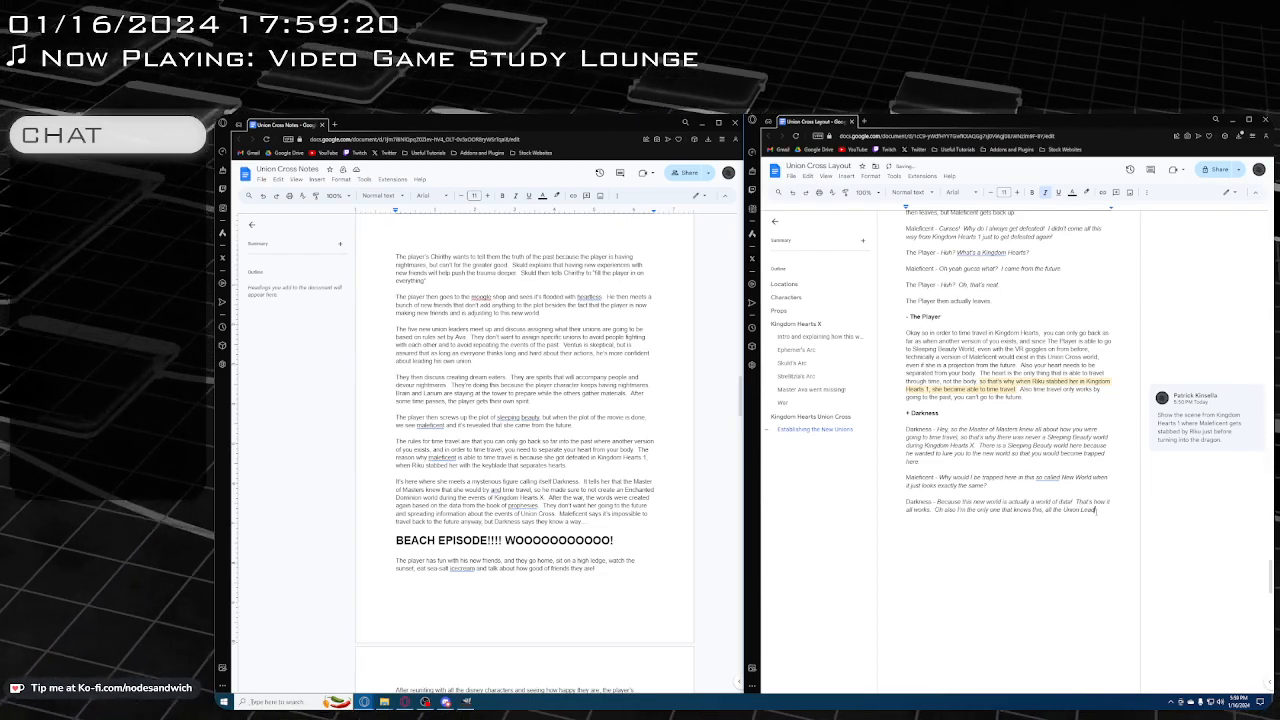
text(ers, Ohirithy)
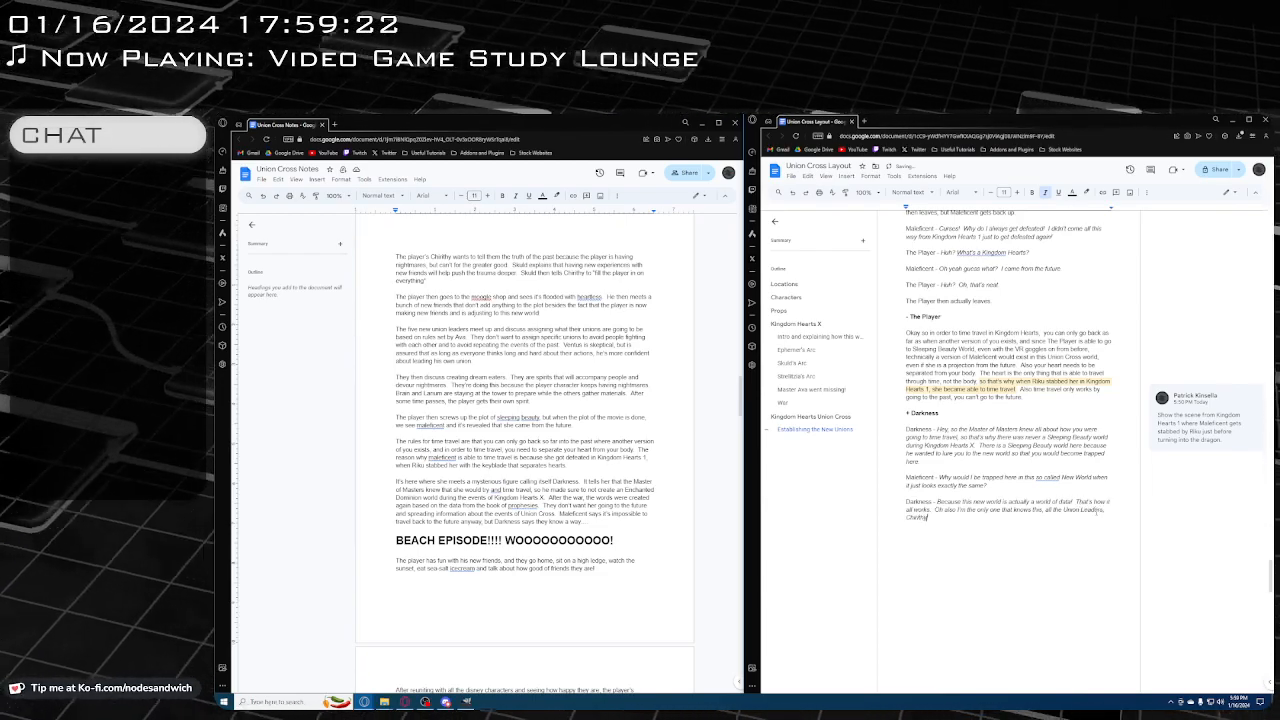
text(s,)
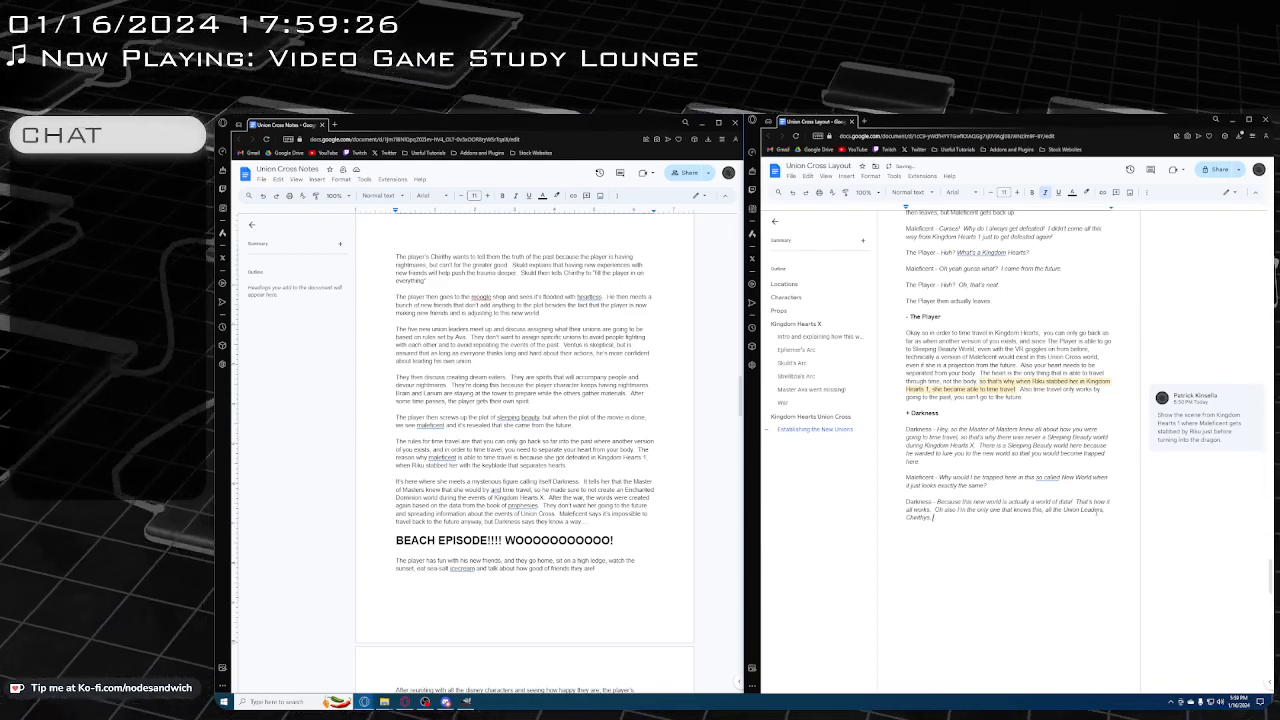
text( Players,)
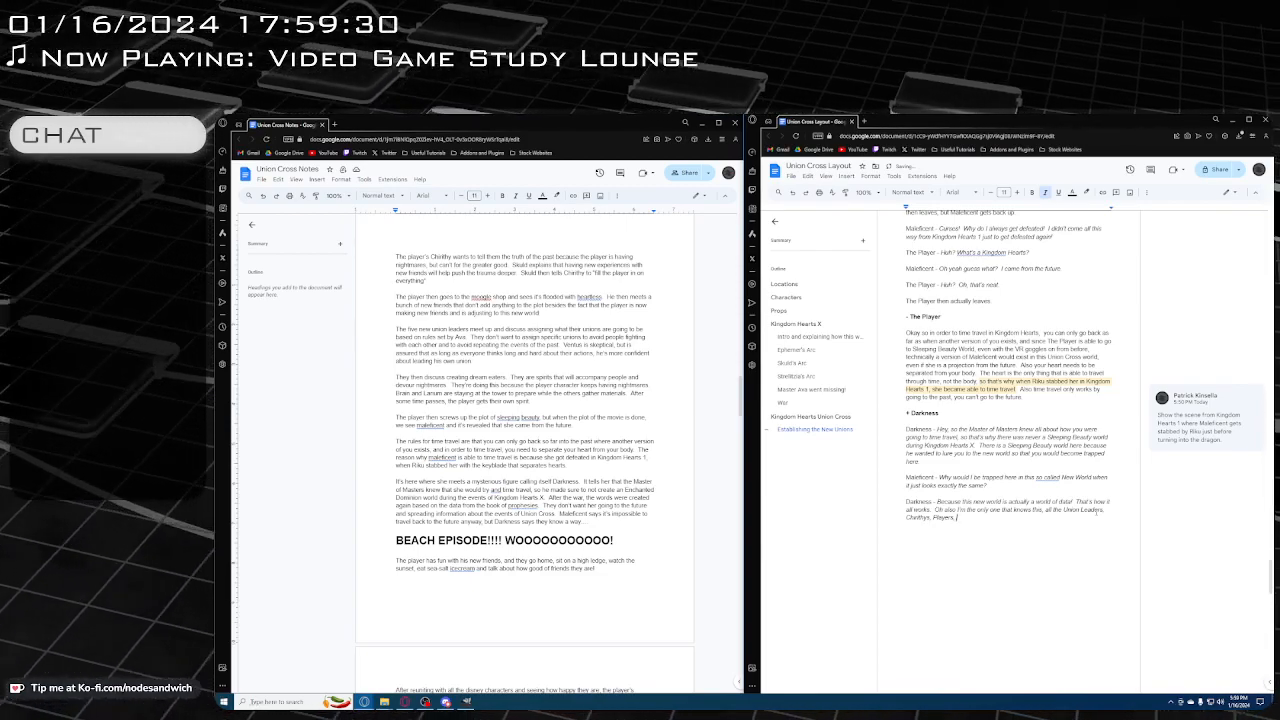
text( and e)
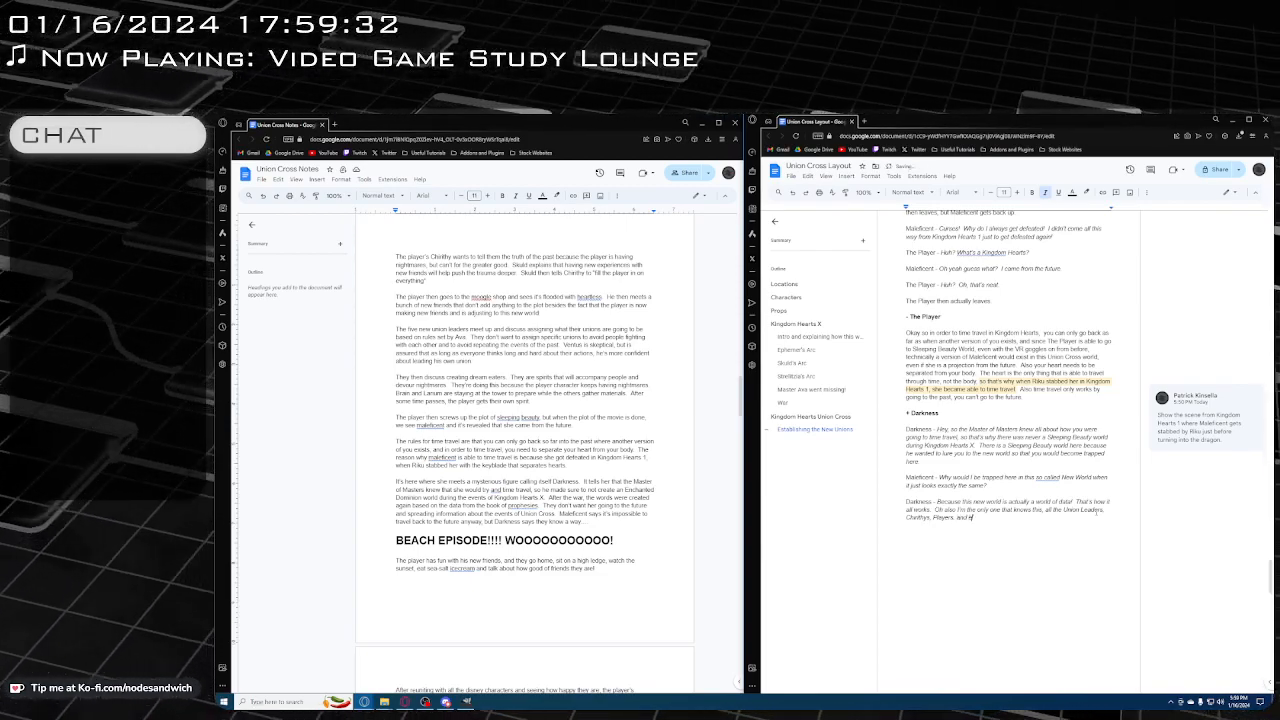
text(veryone else don't rea)
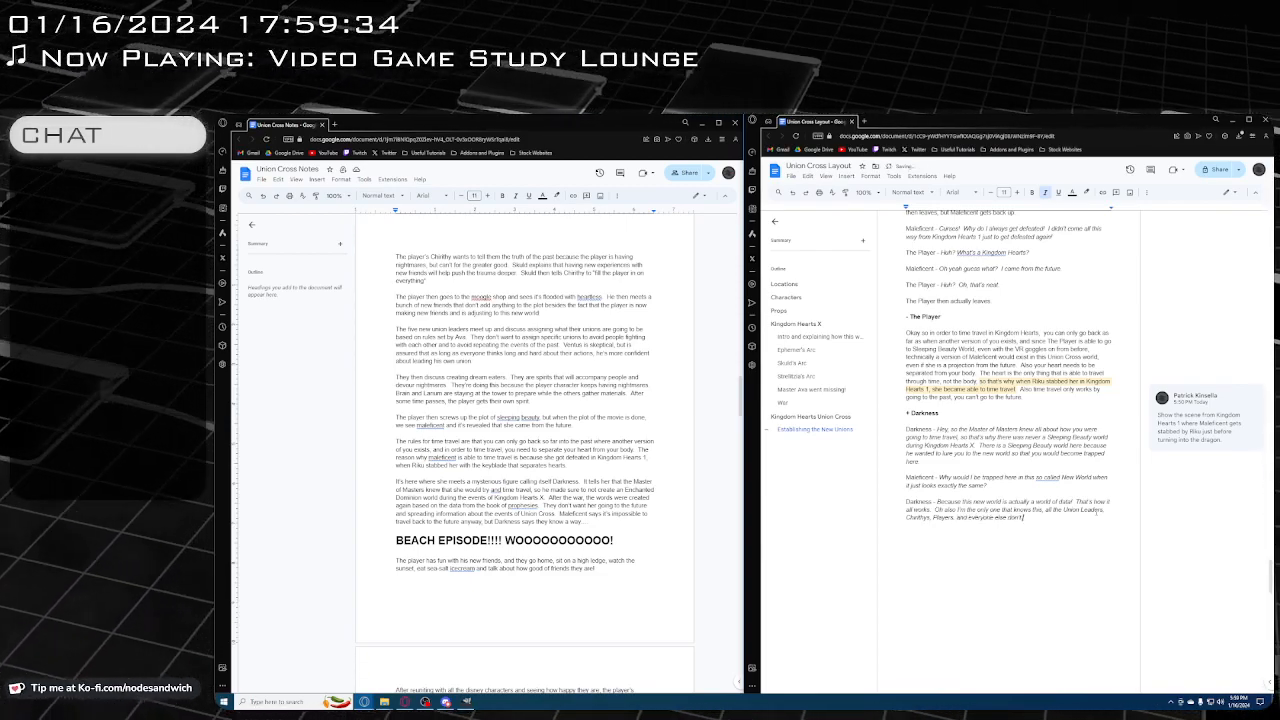
text(lize it yet)
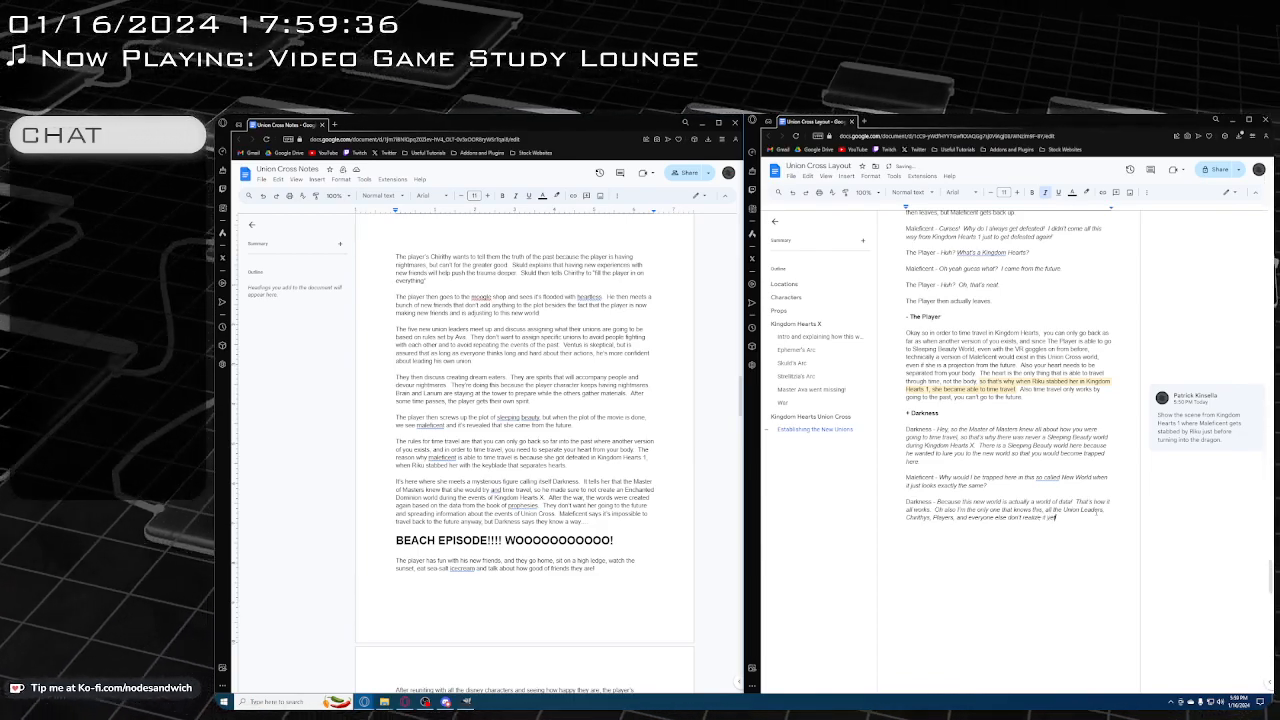
text(, but just don't)
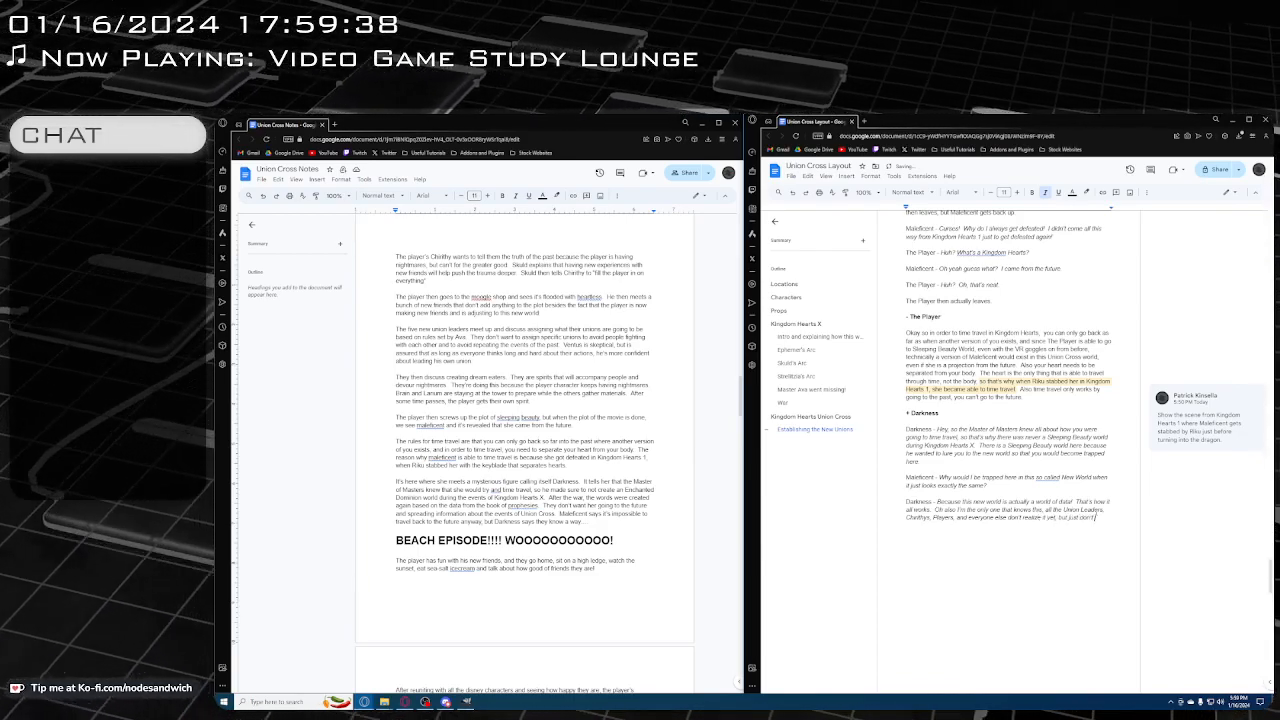
text( worry about it, we)
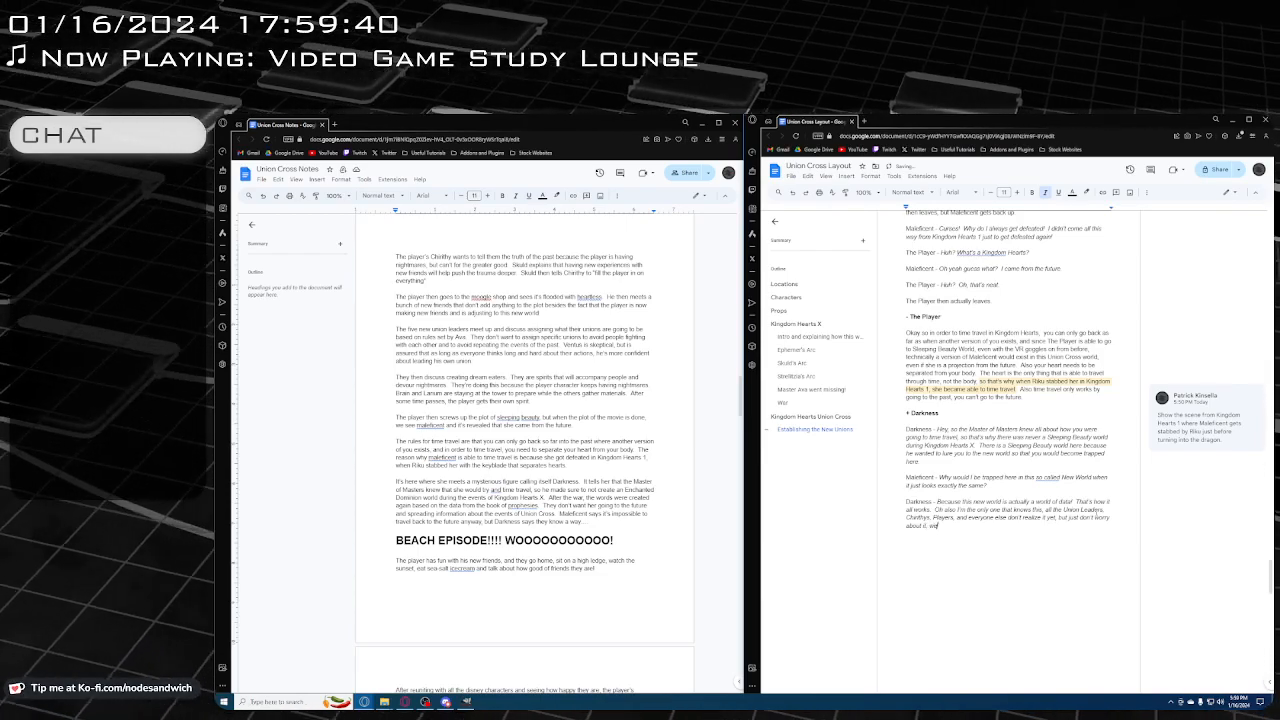
text('ll get to it later!)
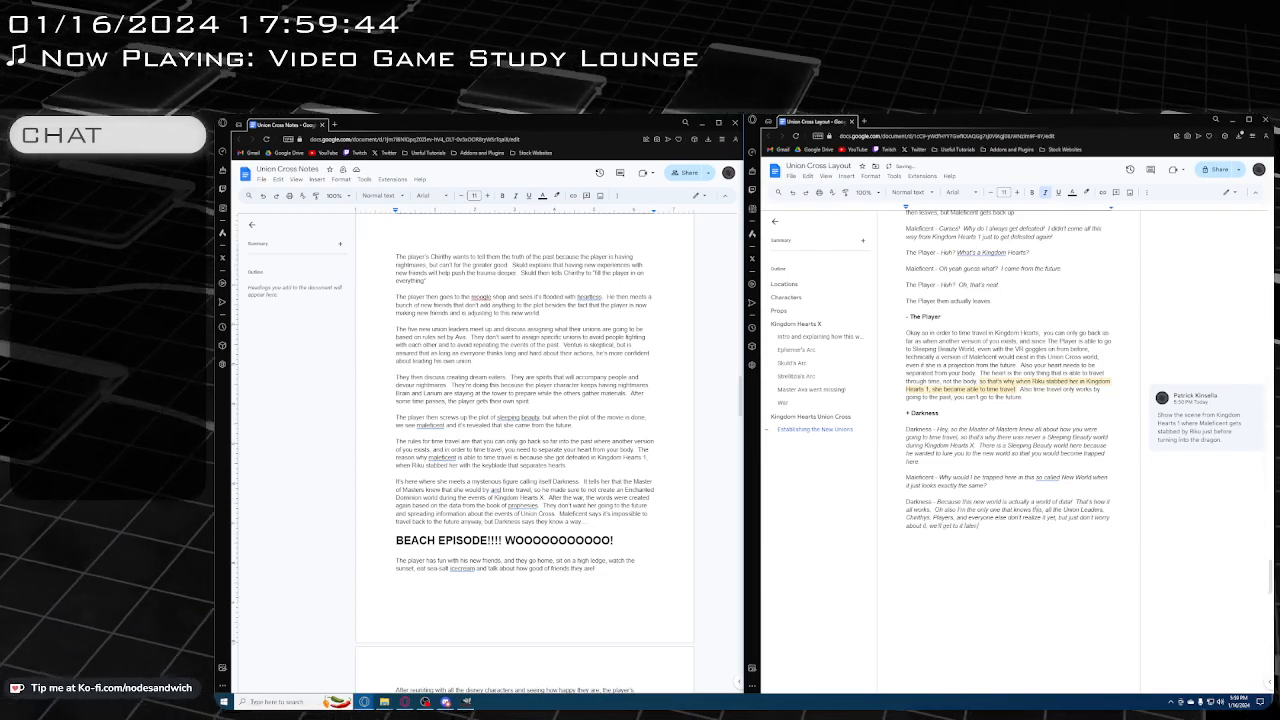
Reword the end of Maleficent's question, replacing "just looks exactly the same" with "wouldn't matter anyway?"
scroll(1016, 498, down, 2)
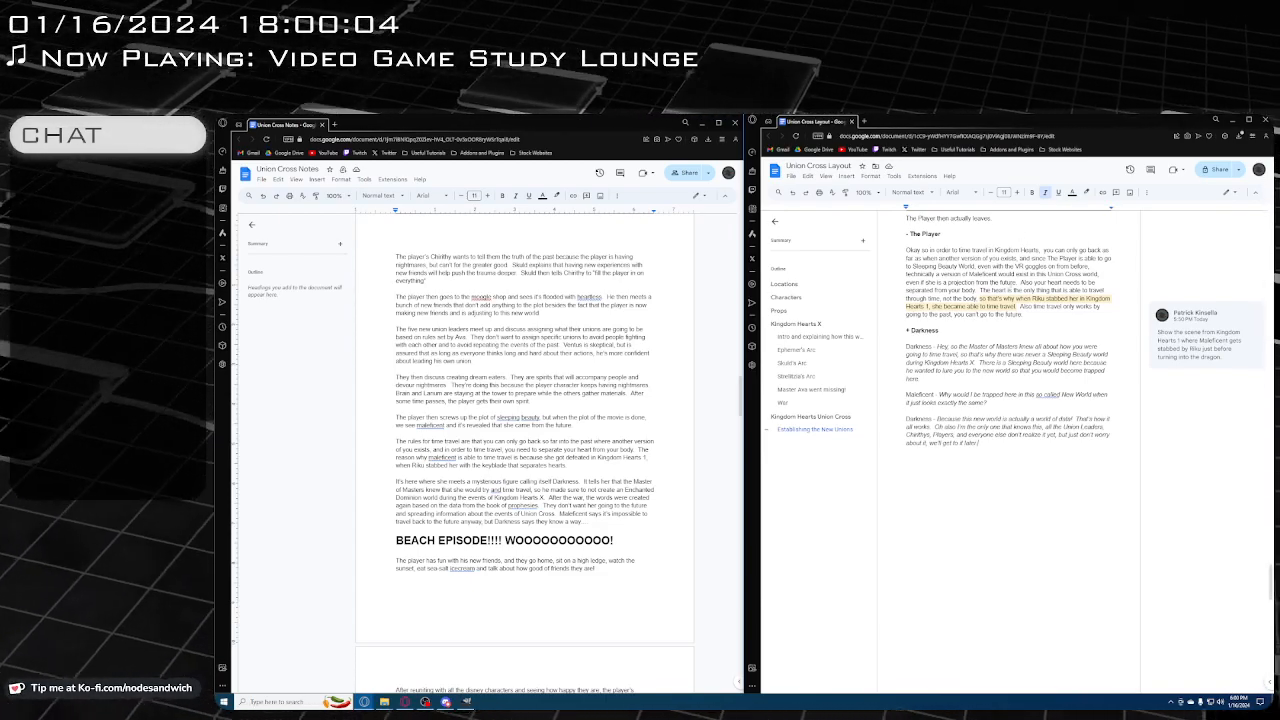
drag(989, 402, 912, 402)
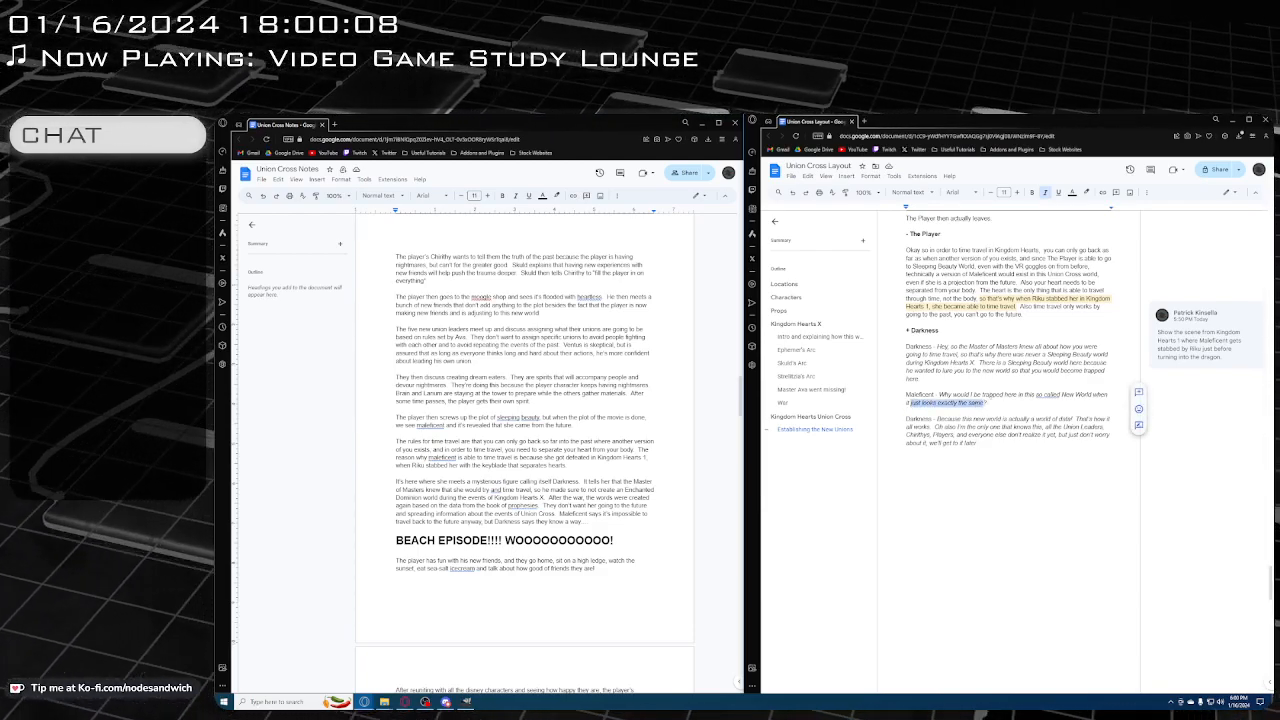
text(wouldn't mak)
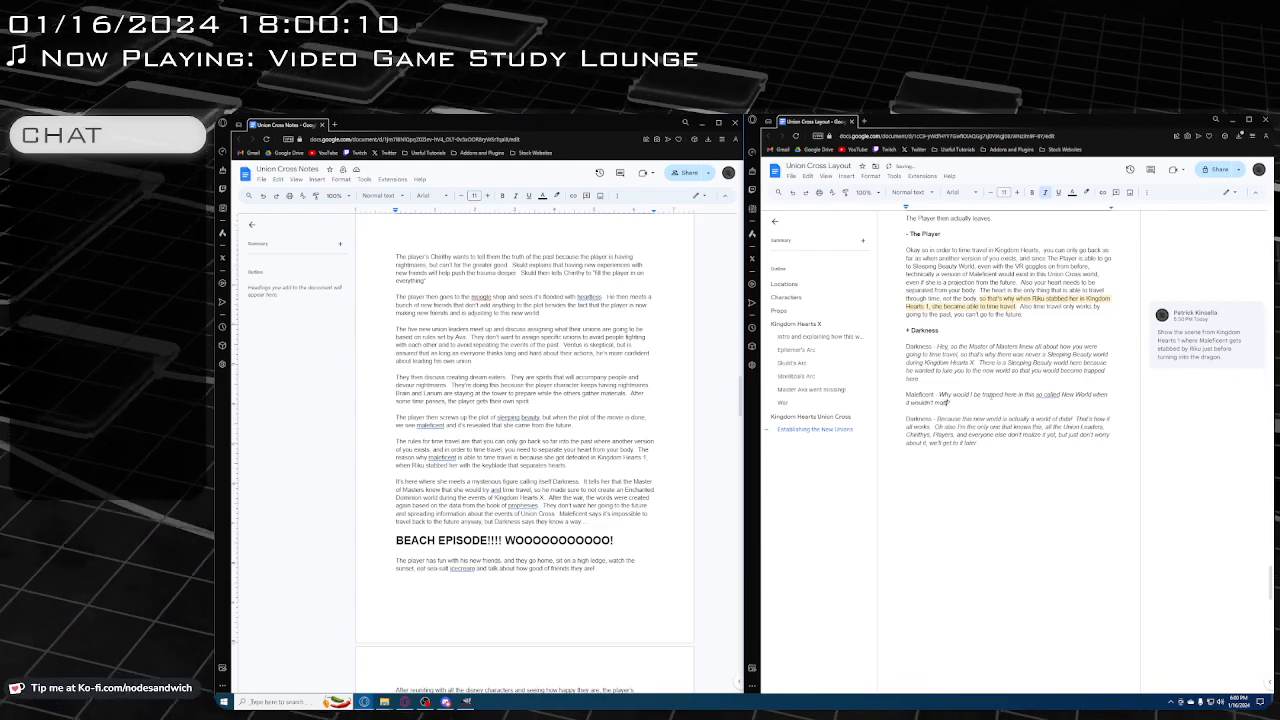
text(ter anyway)
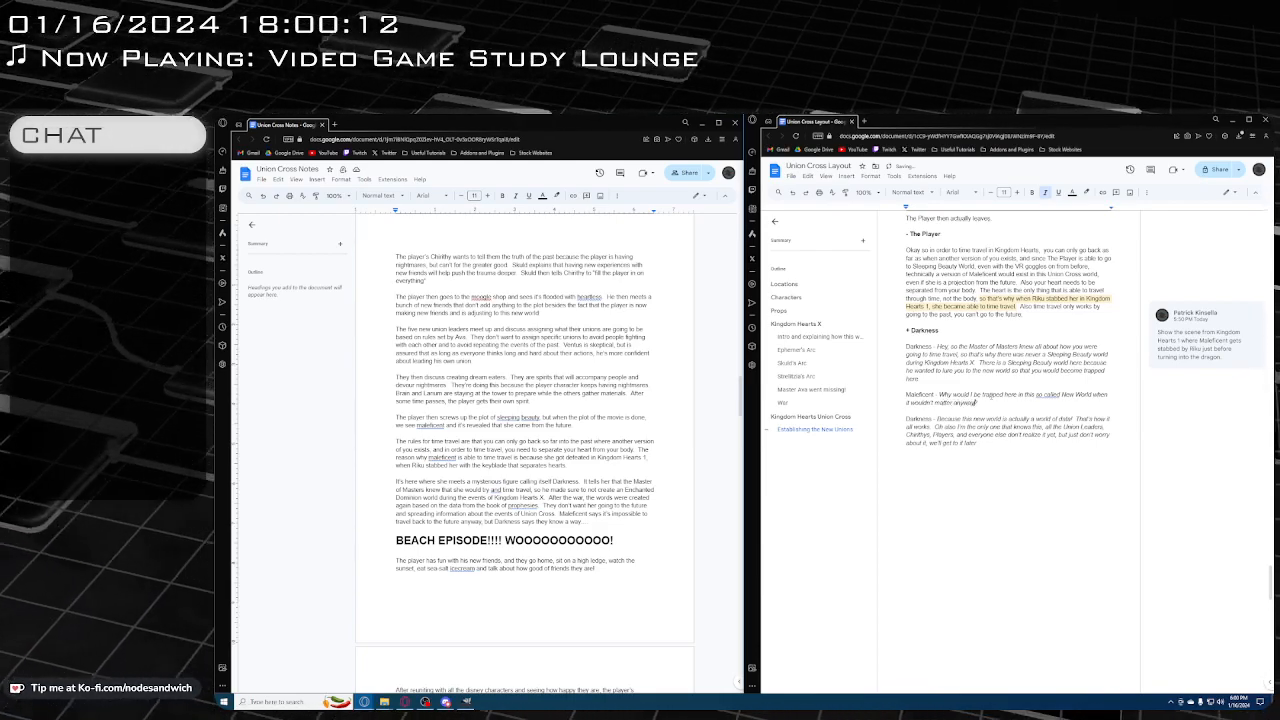
text(?)
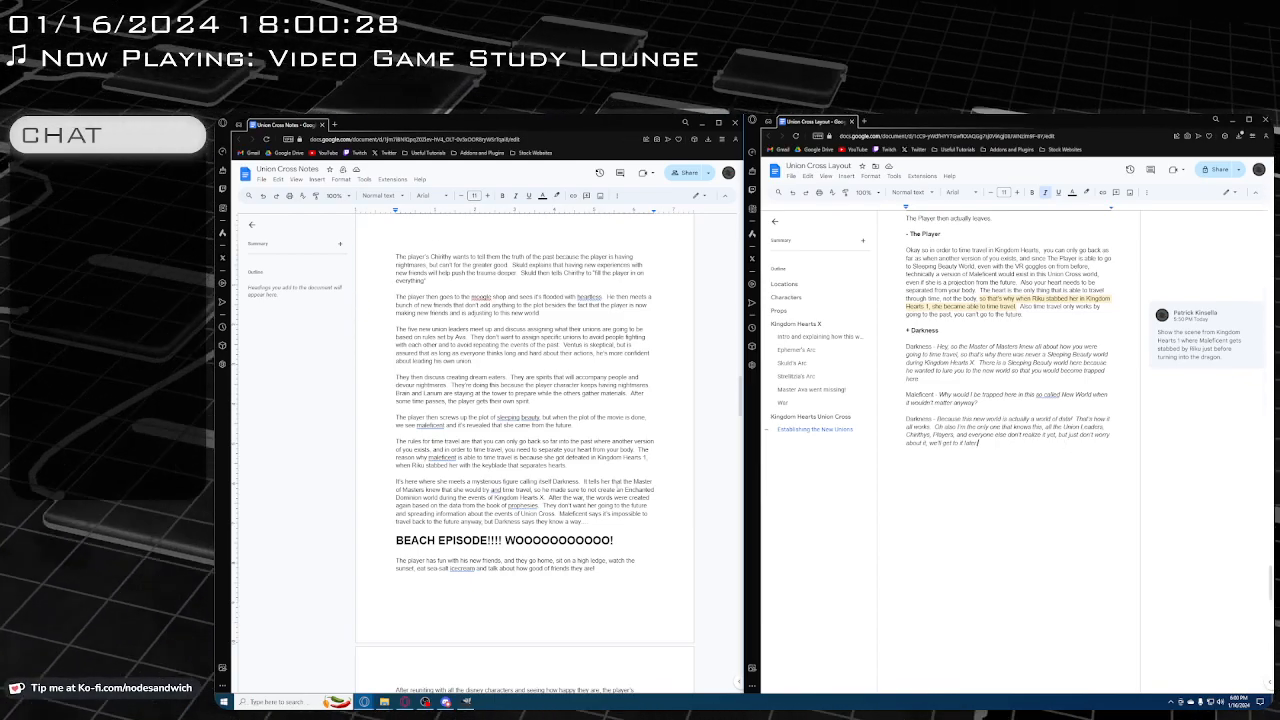
Continue Darkness's reply with "So yeah you're trapped here so that you don't go back"
scroll(525, 450, down, 2)
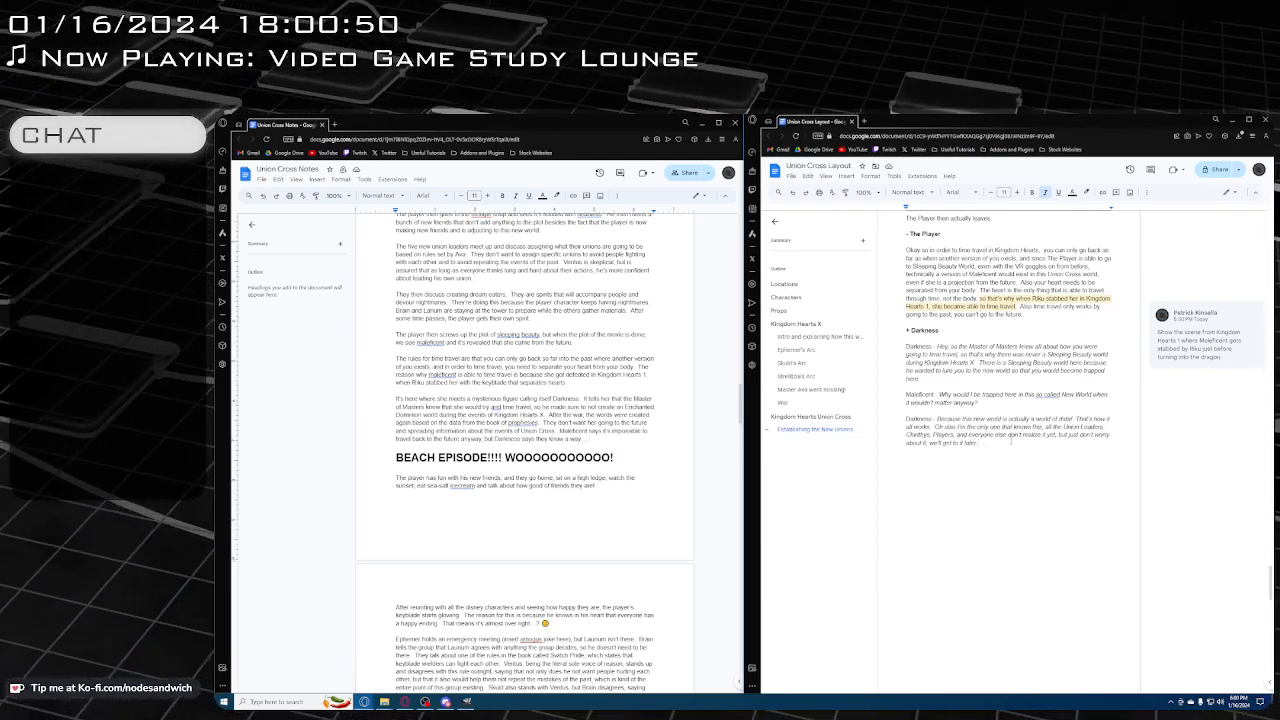
text(So yeah you)
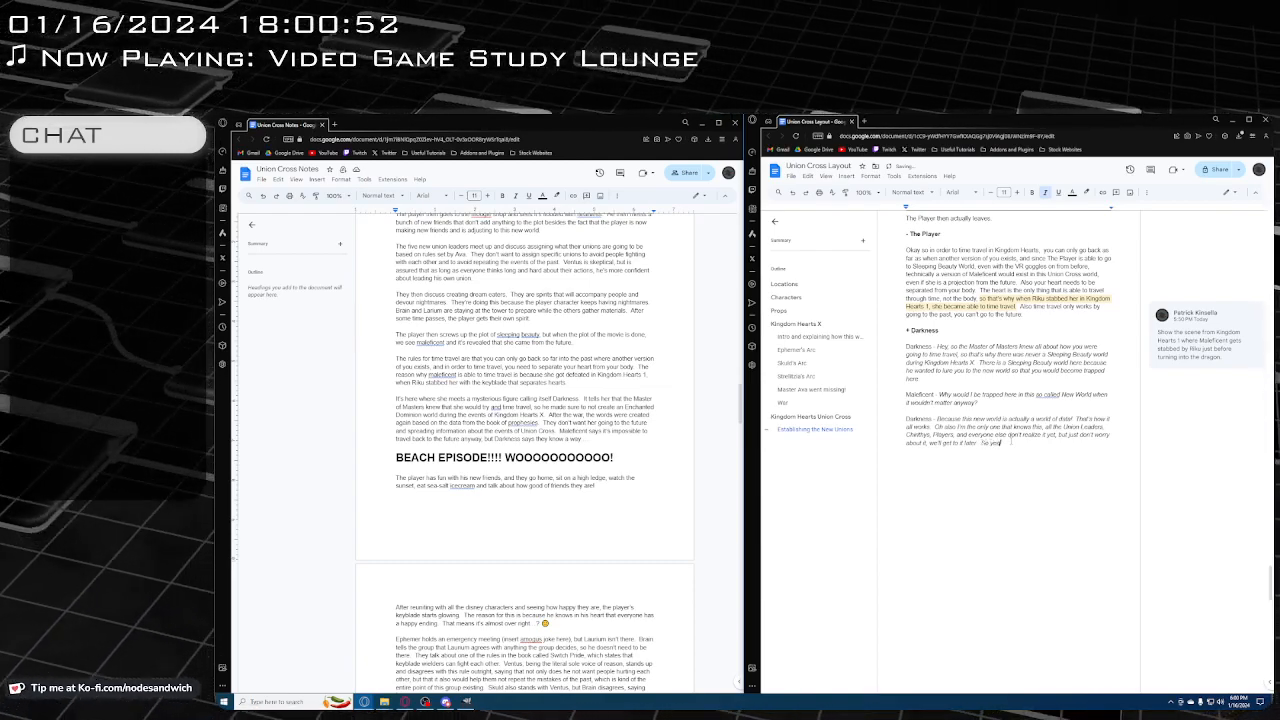
text('re trapped)
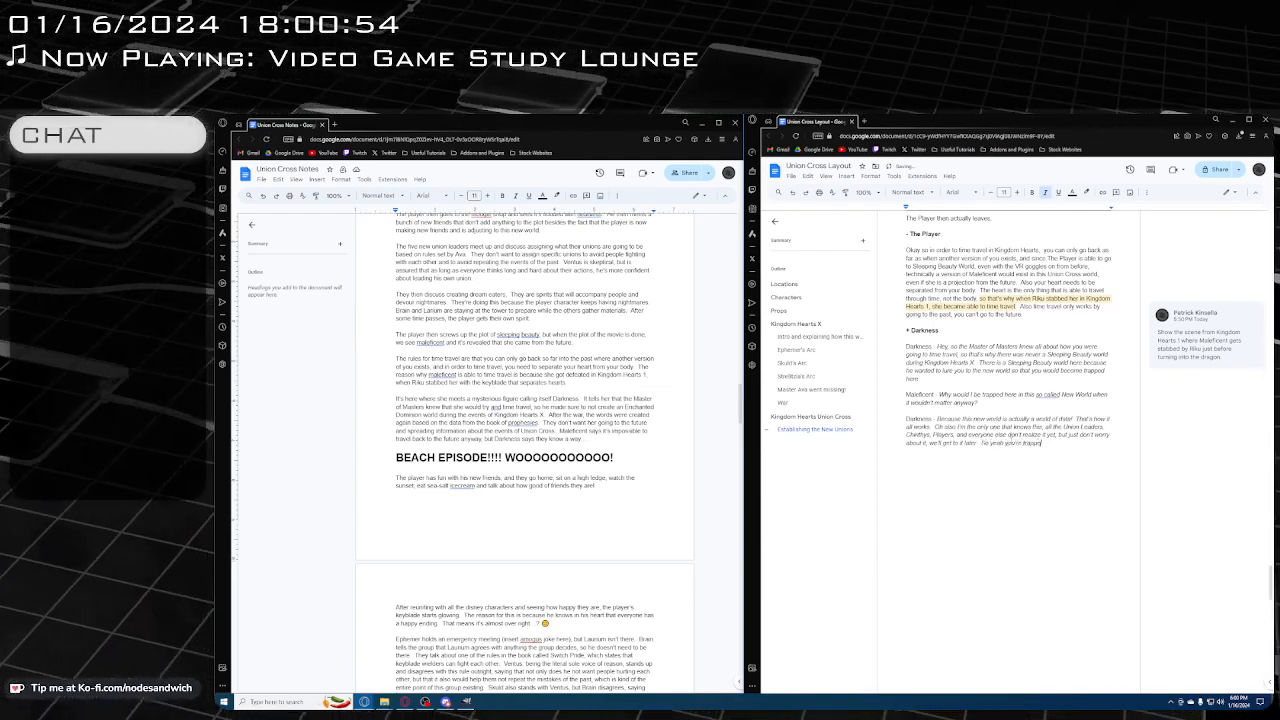
text( in here so)
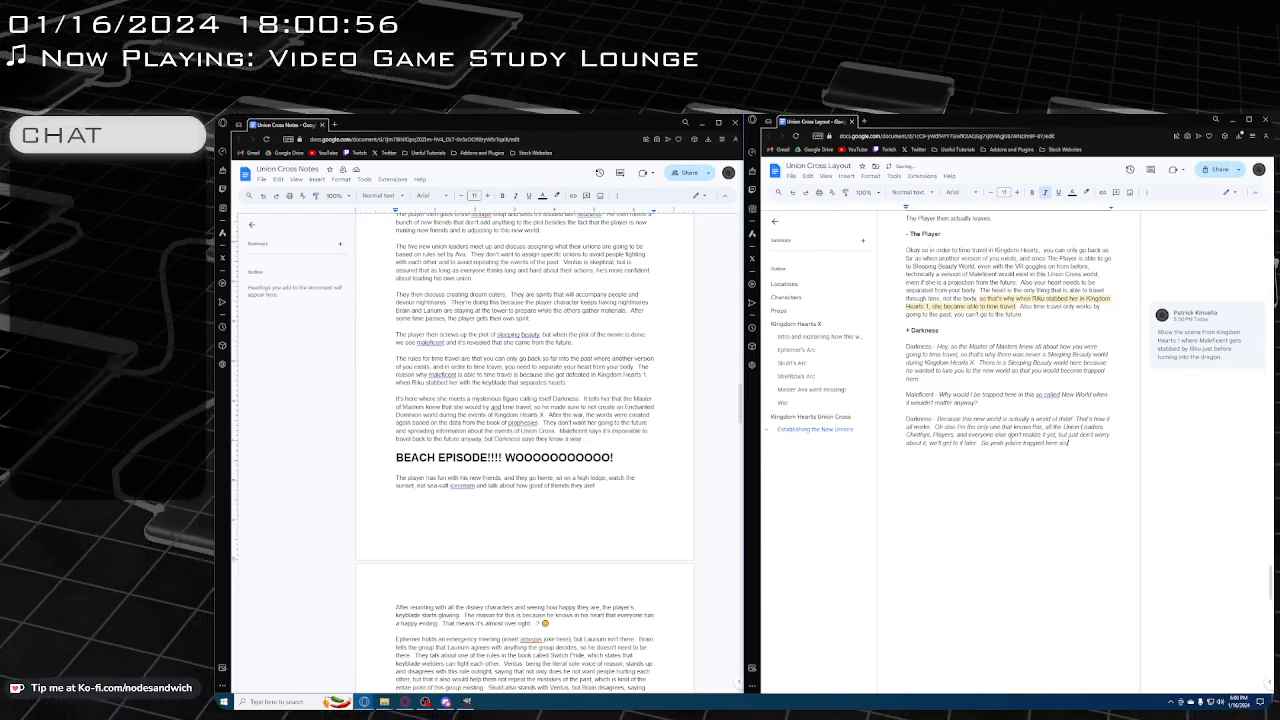
text( that)
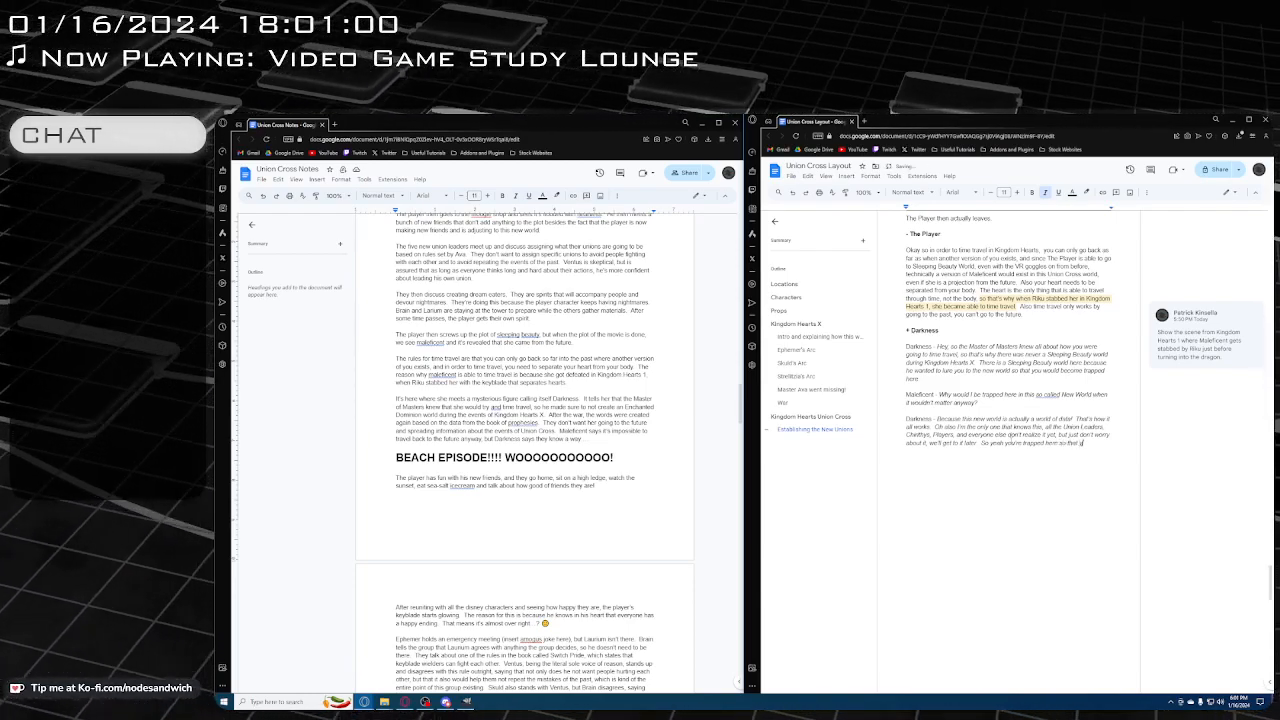
text( you don't go back)
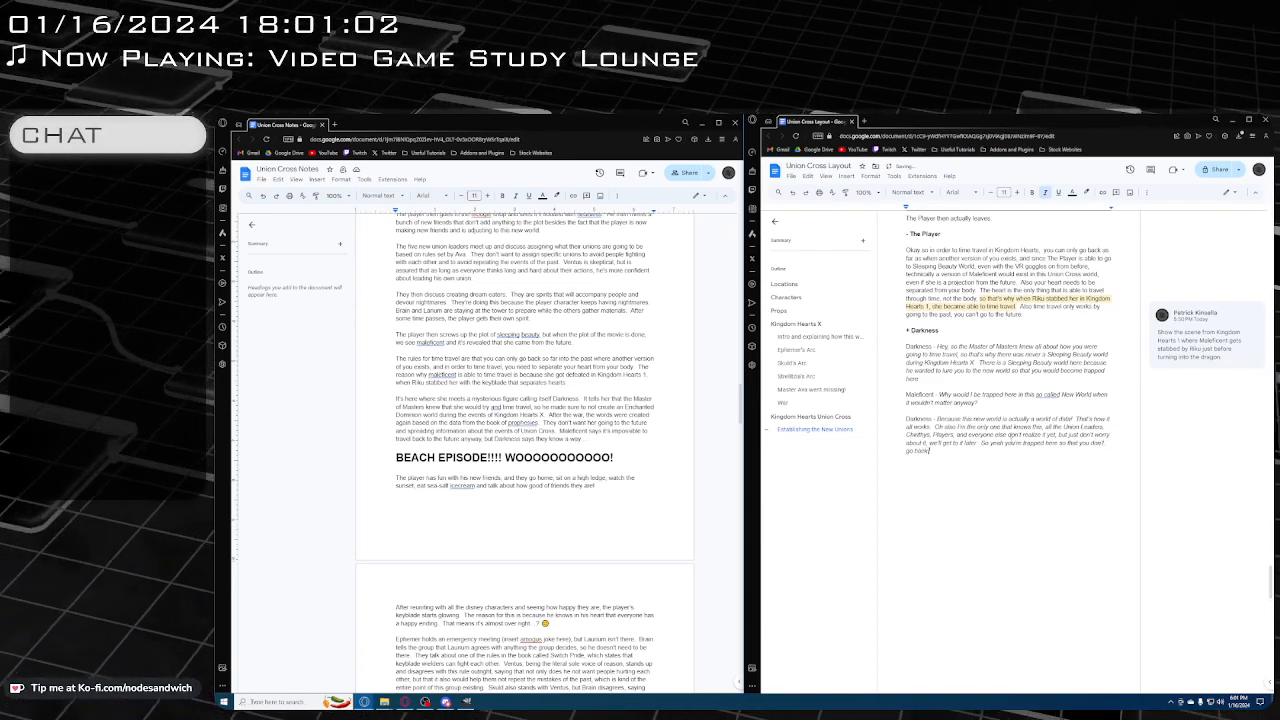
text( to the future and d)
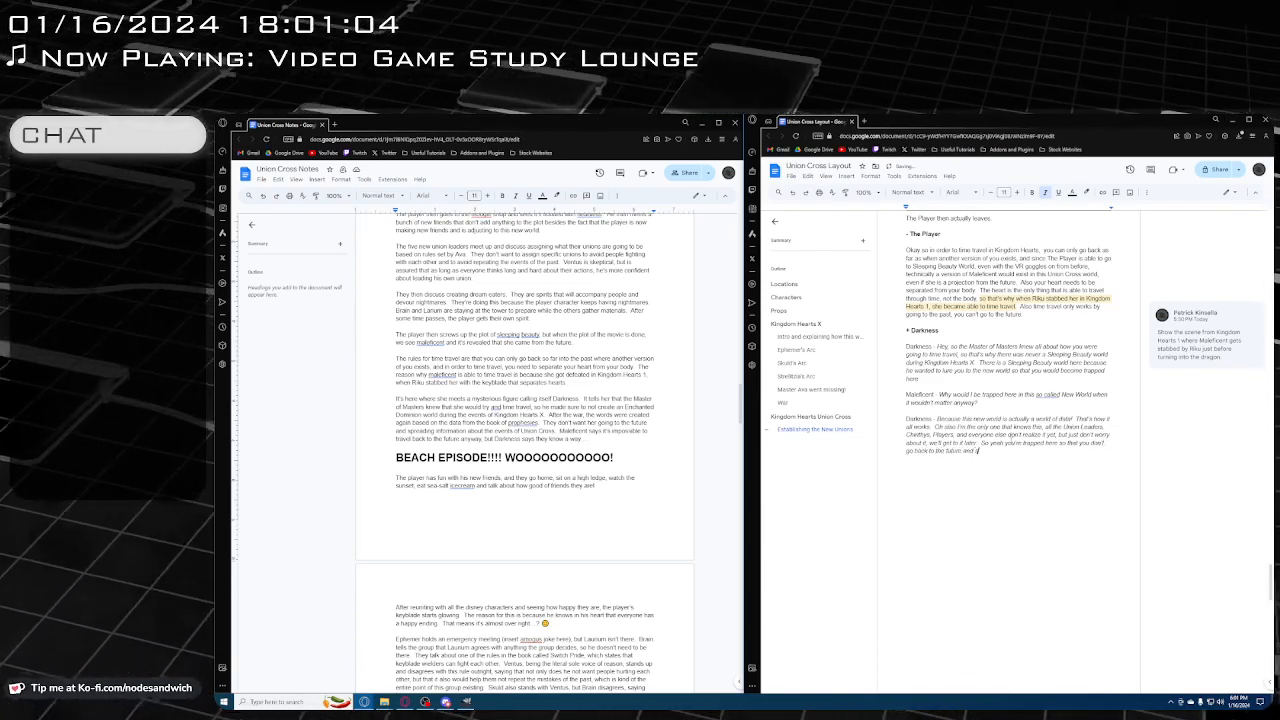
key(BackSpace)
text(spread informati)
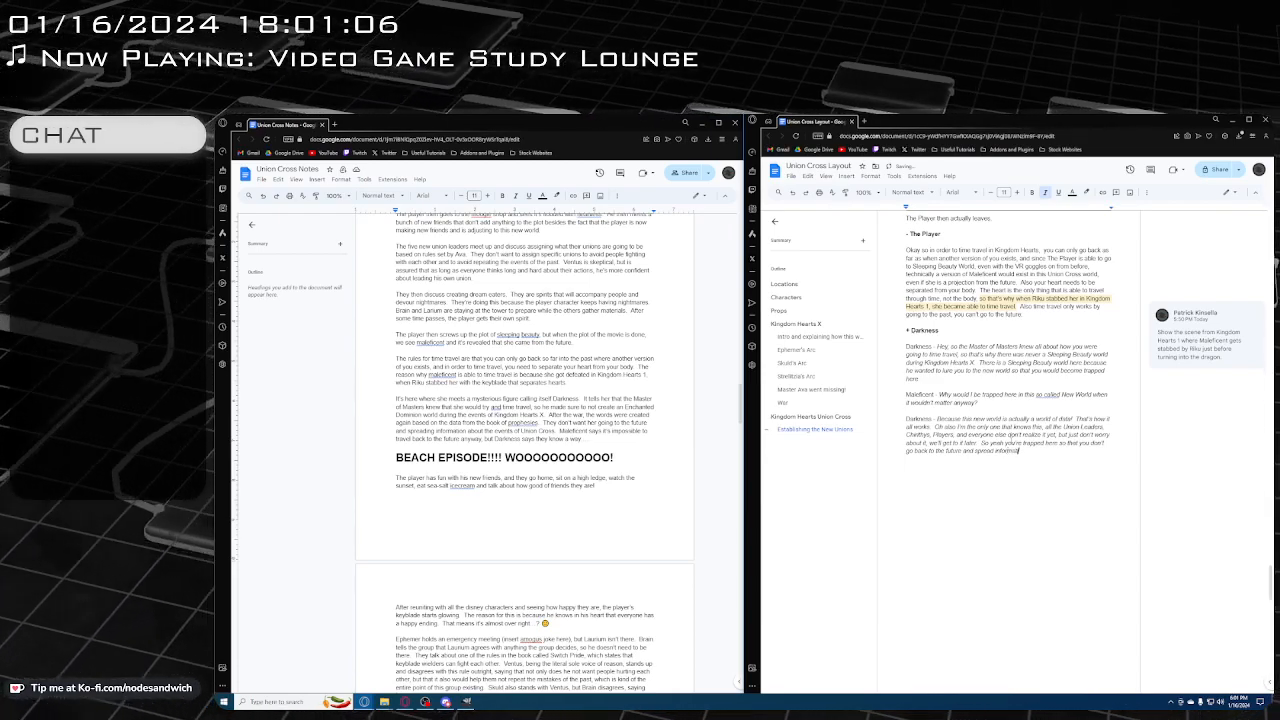
text(on about everyth)
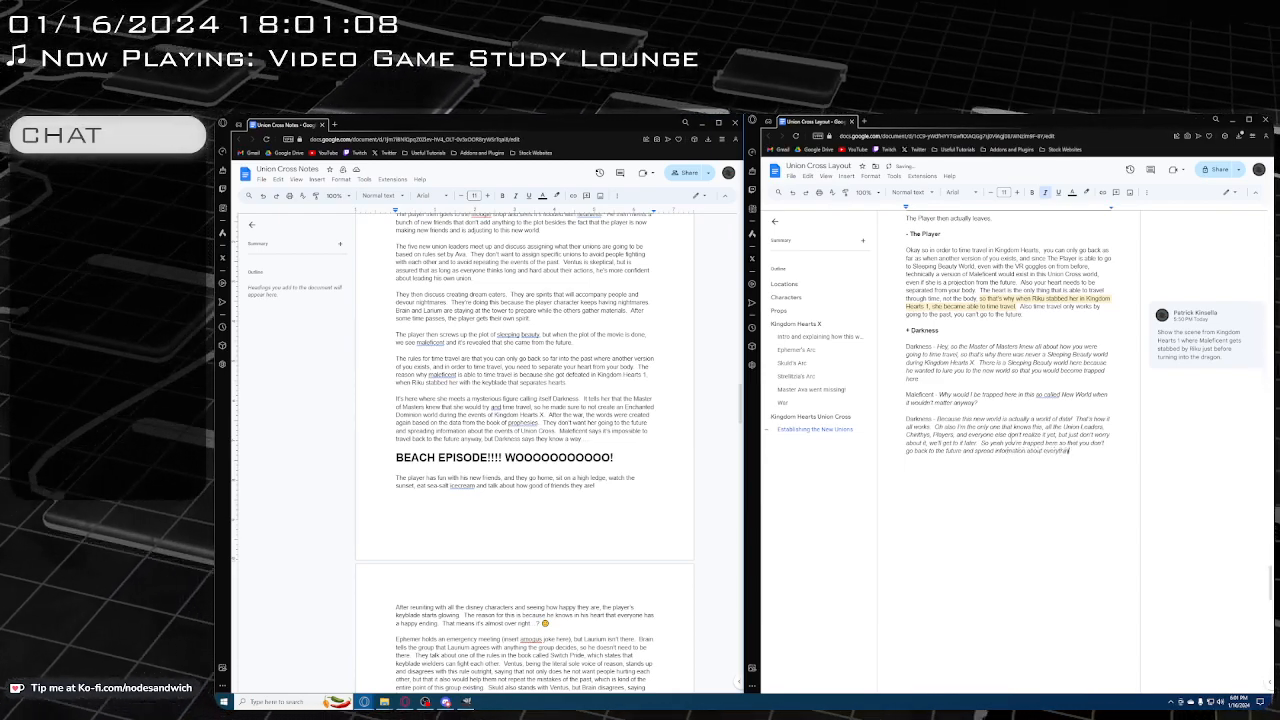
text(ing happening in Union)
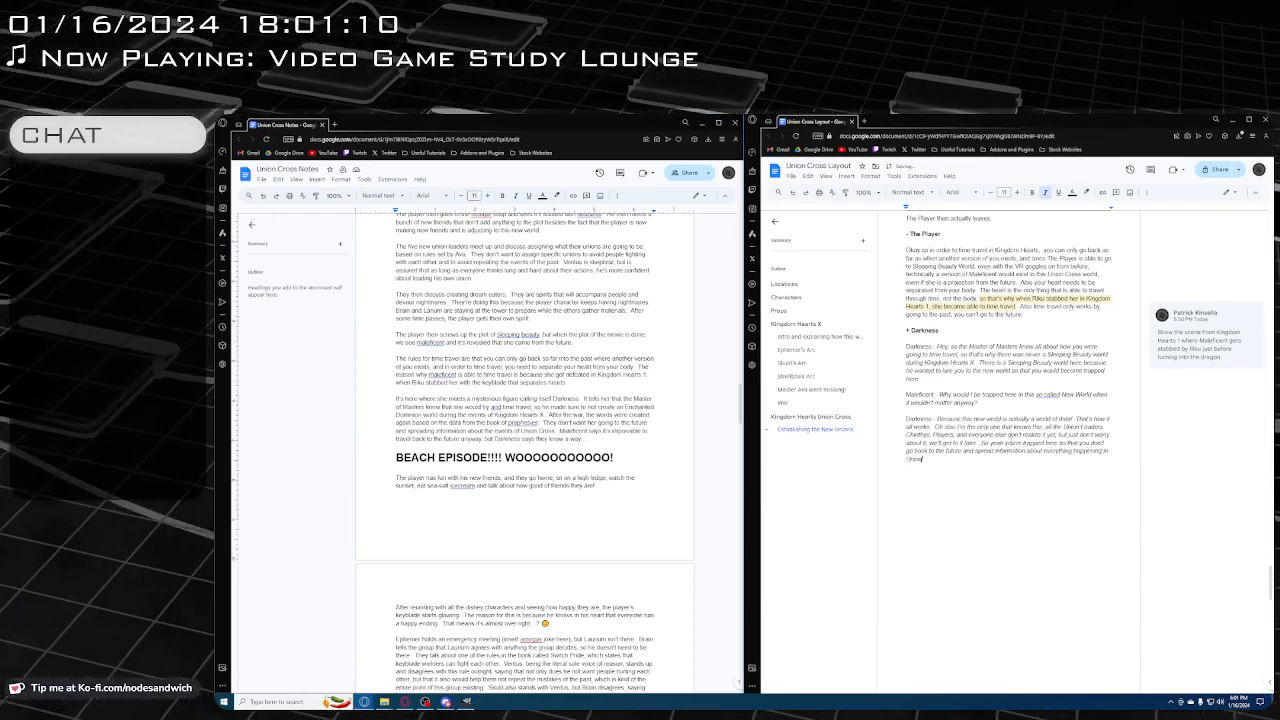
text( Cross, es)
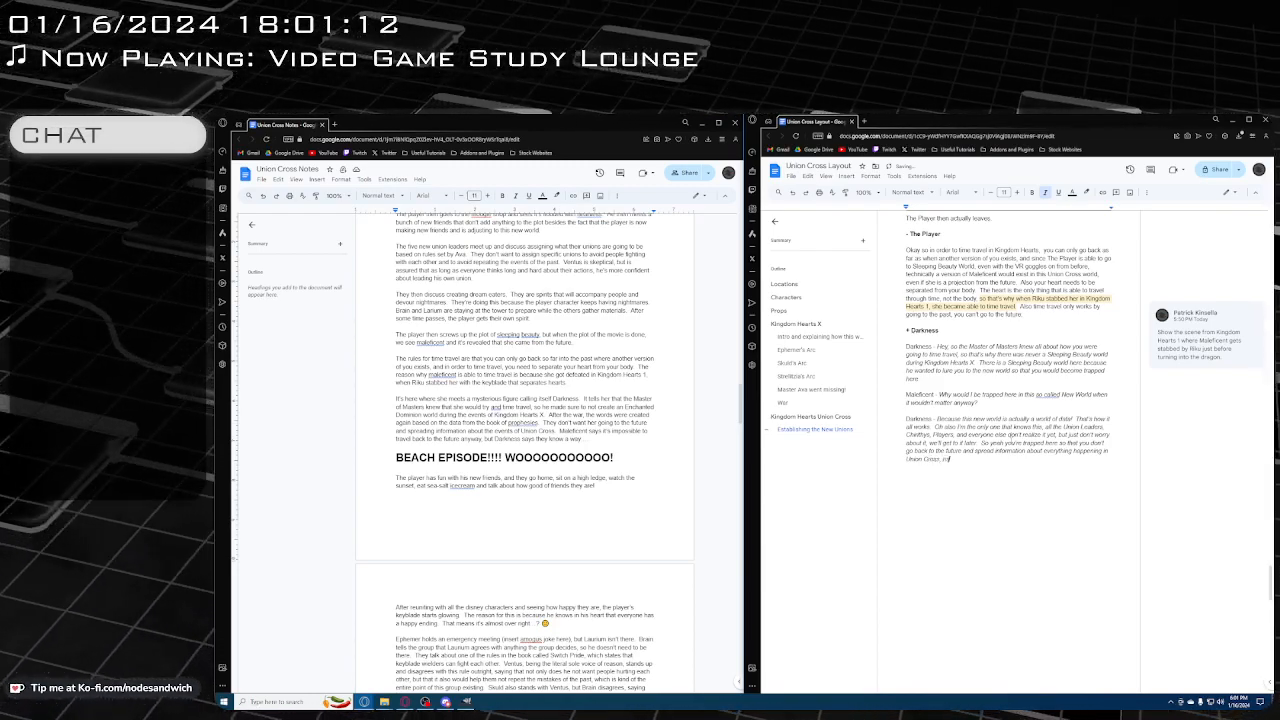
text(pecial)
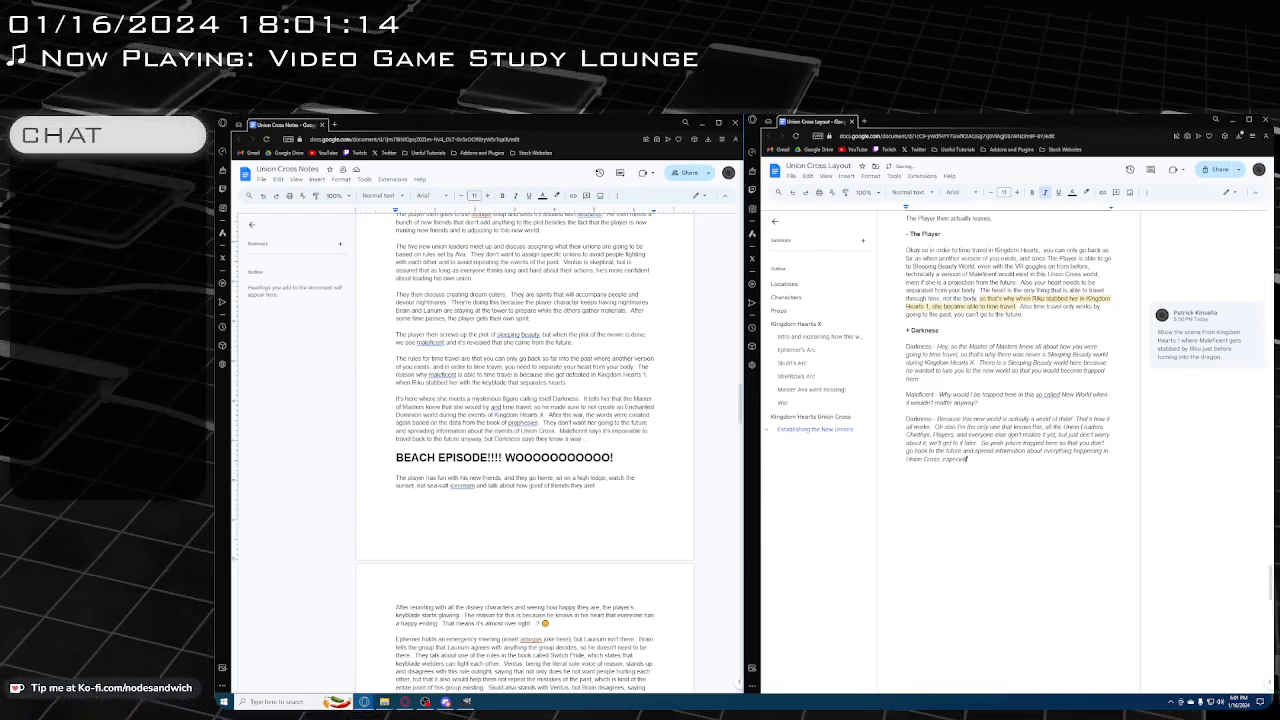
text(ly about the Boo)
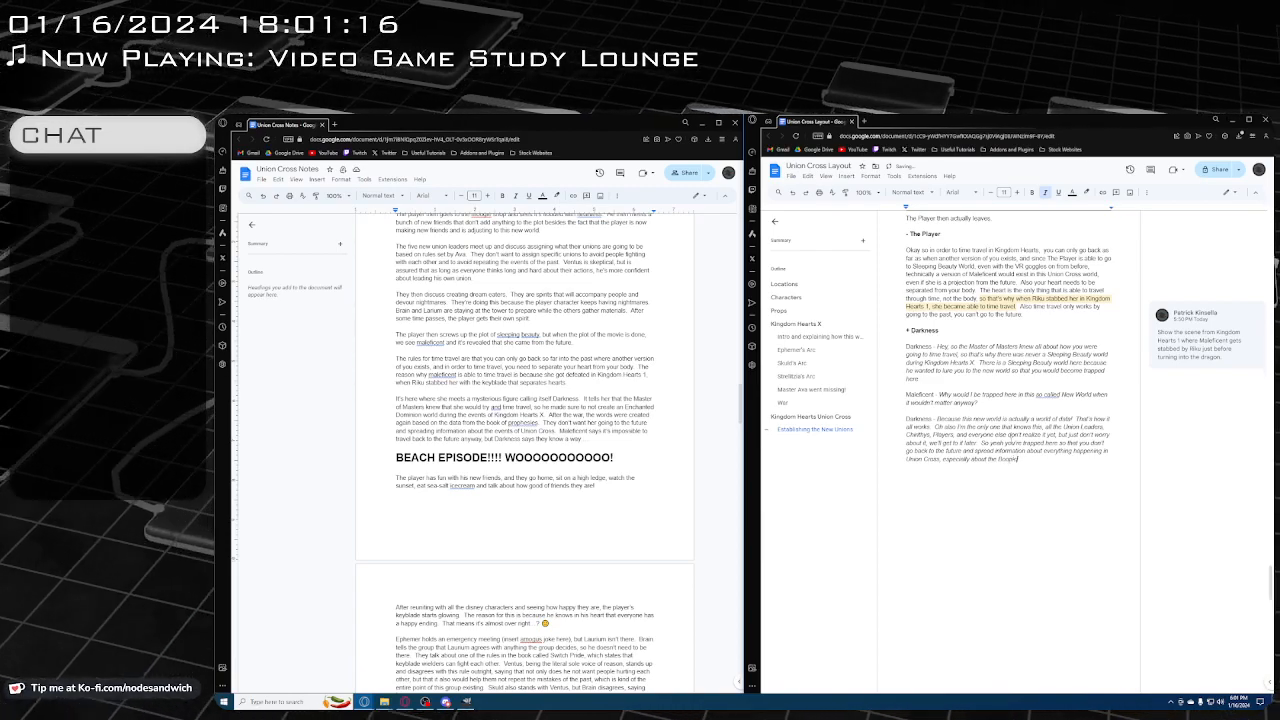
text(k of Pr)
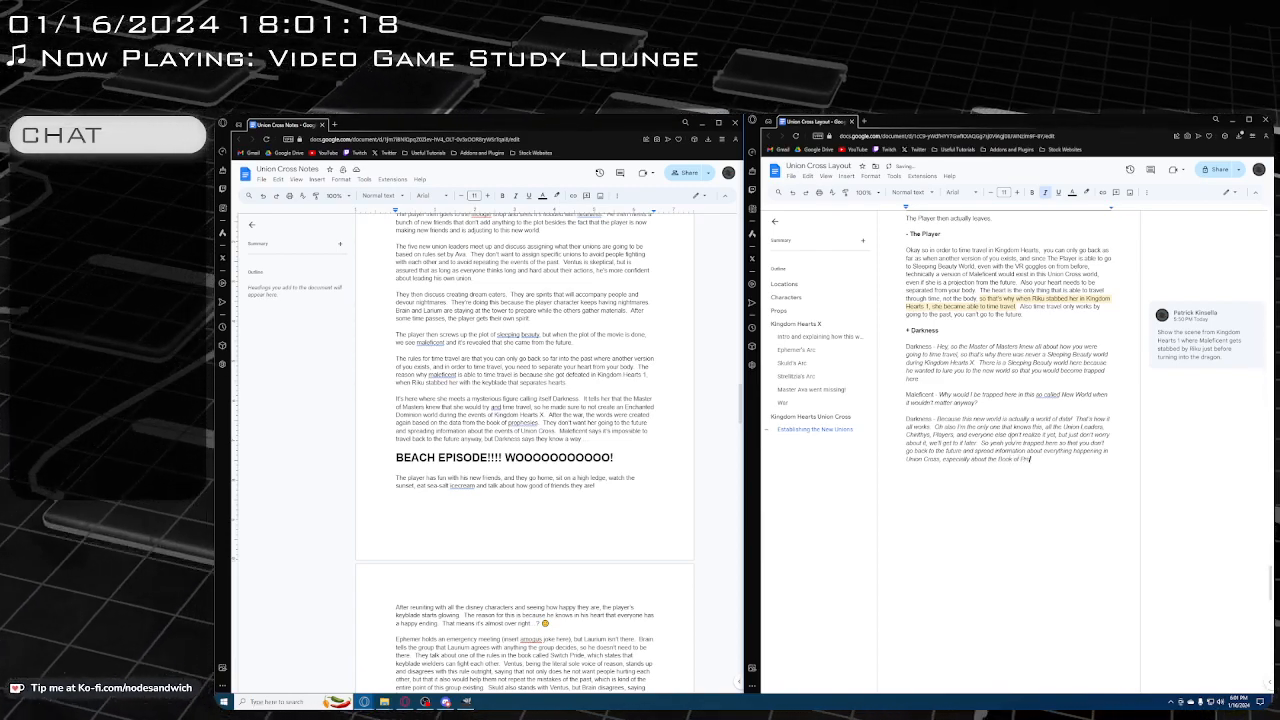
text(ophesies)
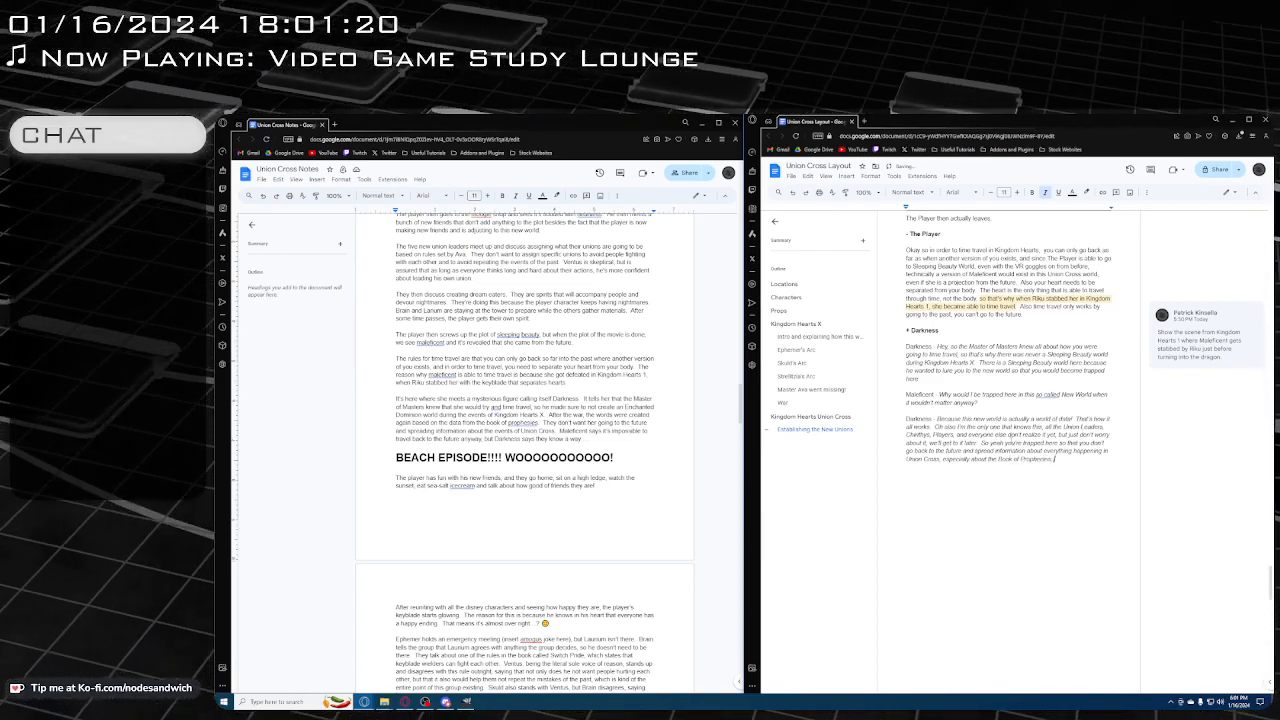
text(. Say)
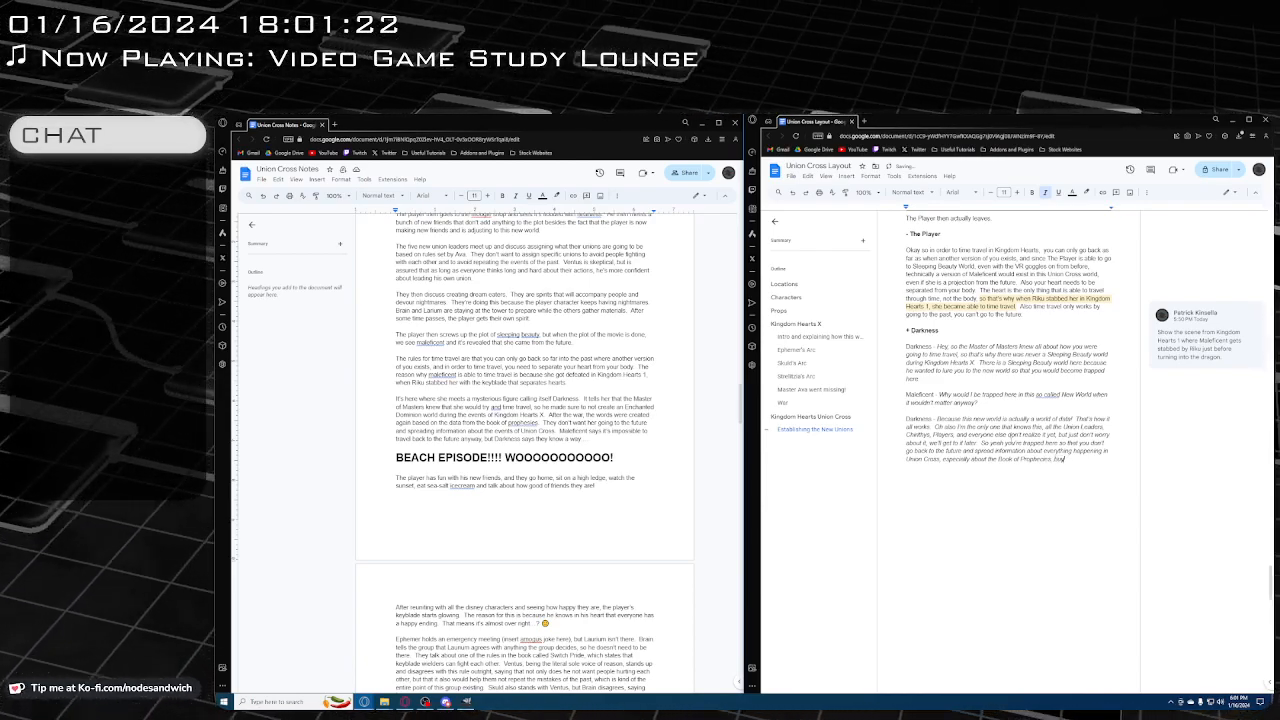
Finish Darkness's reply with ", boy that would be real bad if that happened."
key(BackSpace)
key(BackSpace)
text(oy that would be)
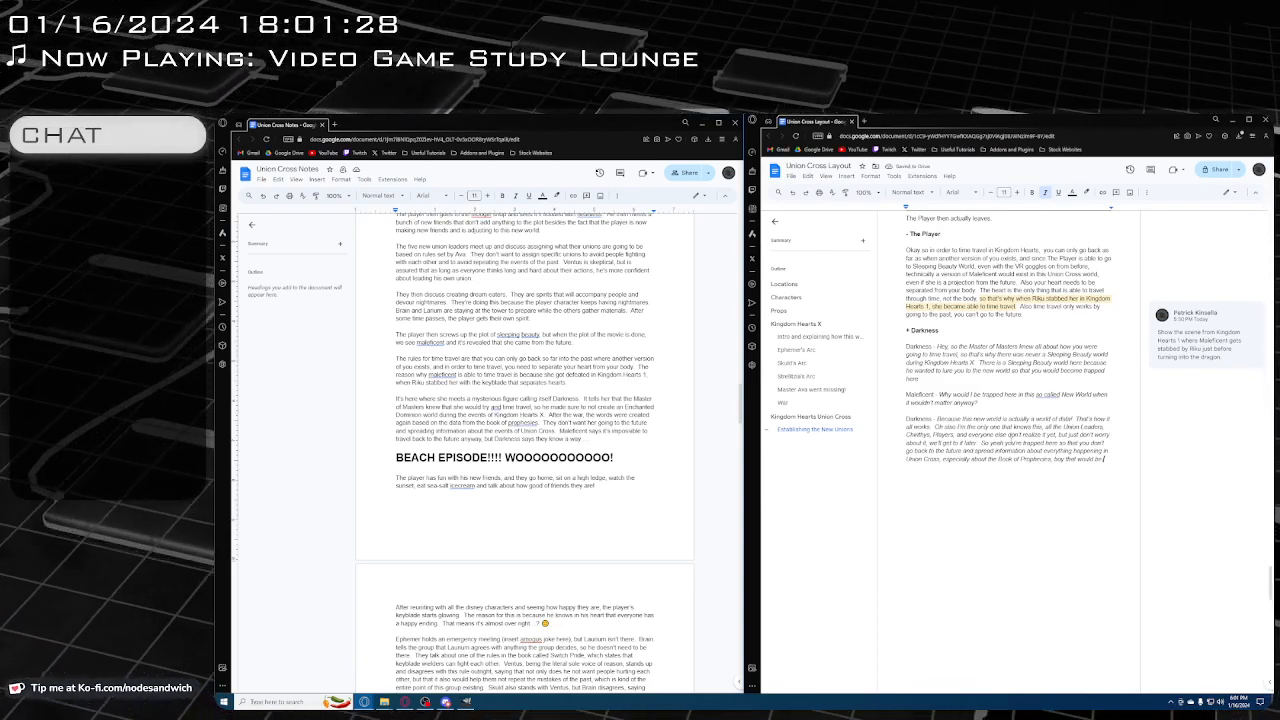
text(real fu)
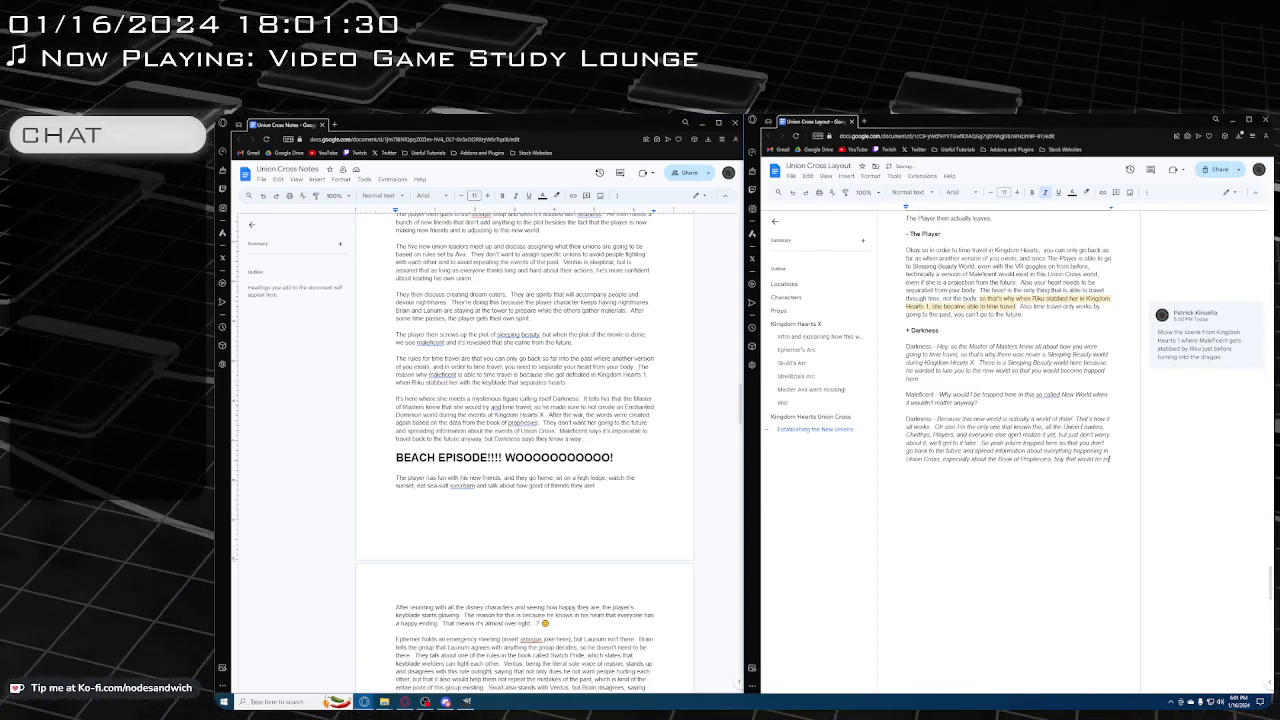
key(BackSpace)
key(BackSpace)
key(BackSpace)
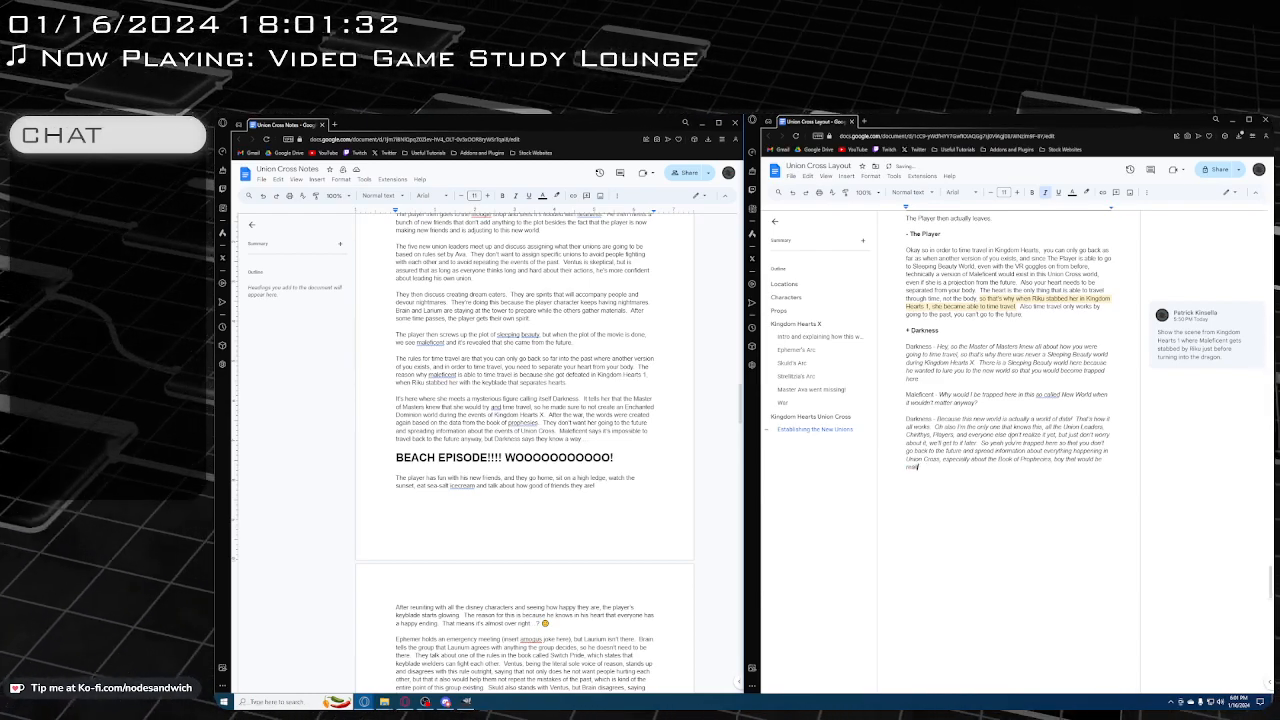
text(bad)
text(if)
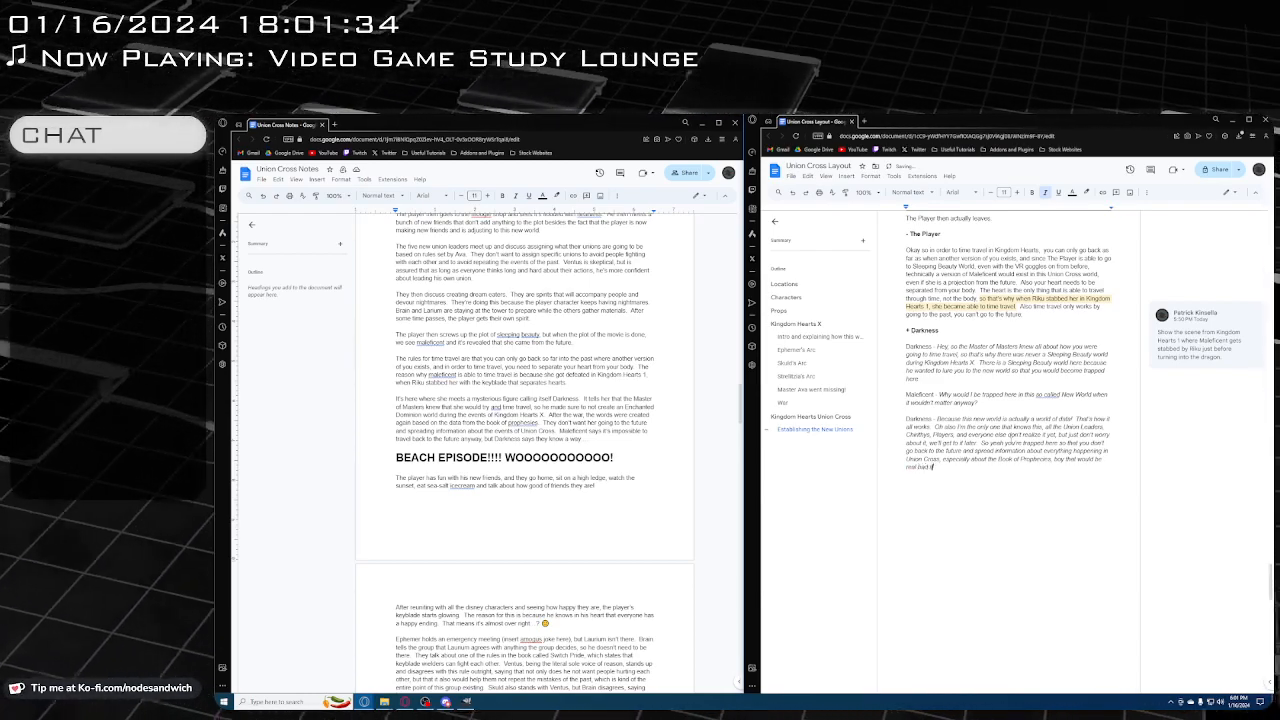
text( that happens)
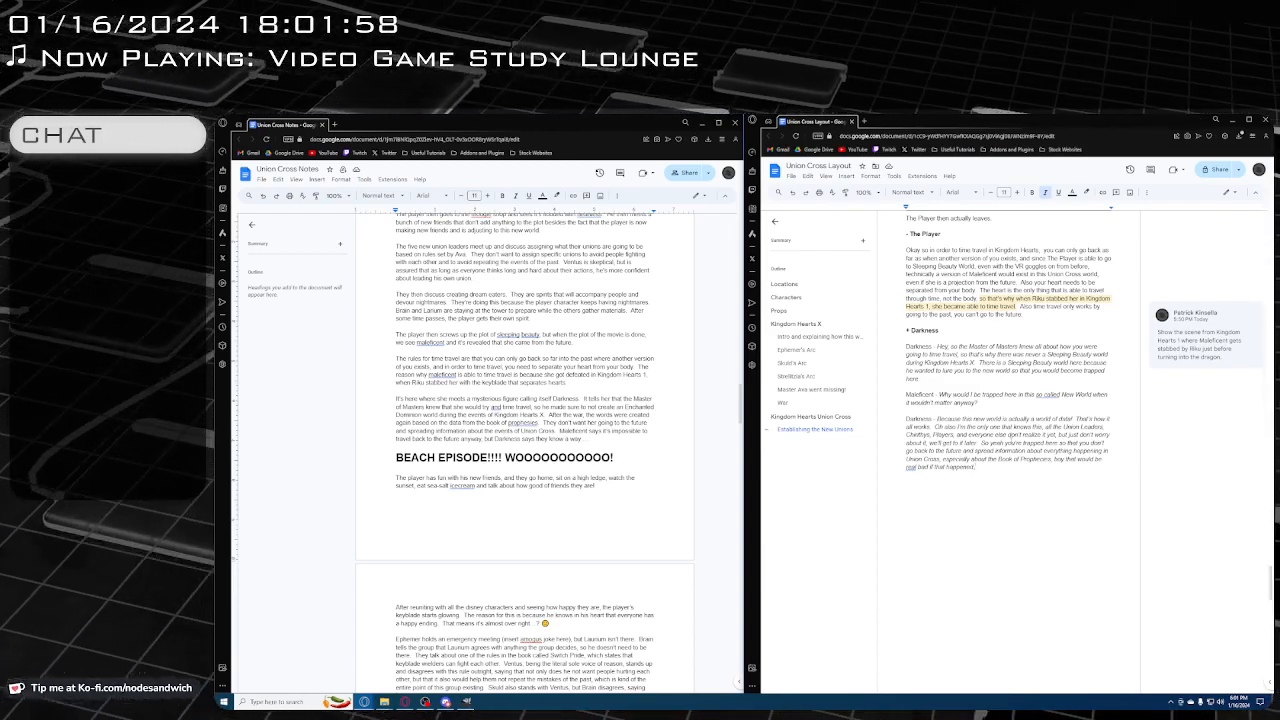
text(.)
Begin a new dialogue paragraph with the non-italic speaker label "Maleficent -" and switch to italics for the speech
key(Return)
key(ctrl+i)
text(Maleficent )
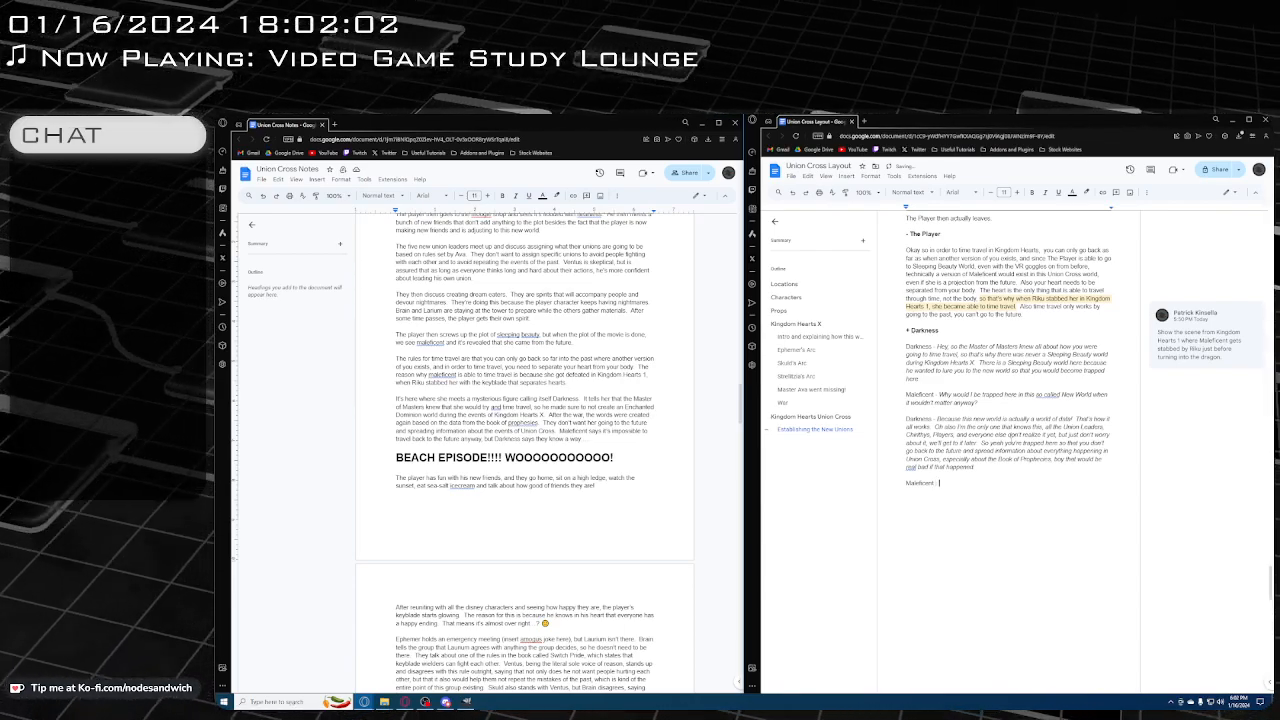
text(-)
key(ctrl+i)
text(I)
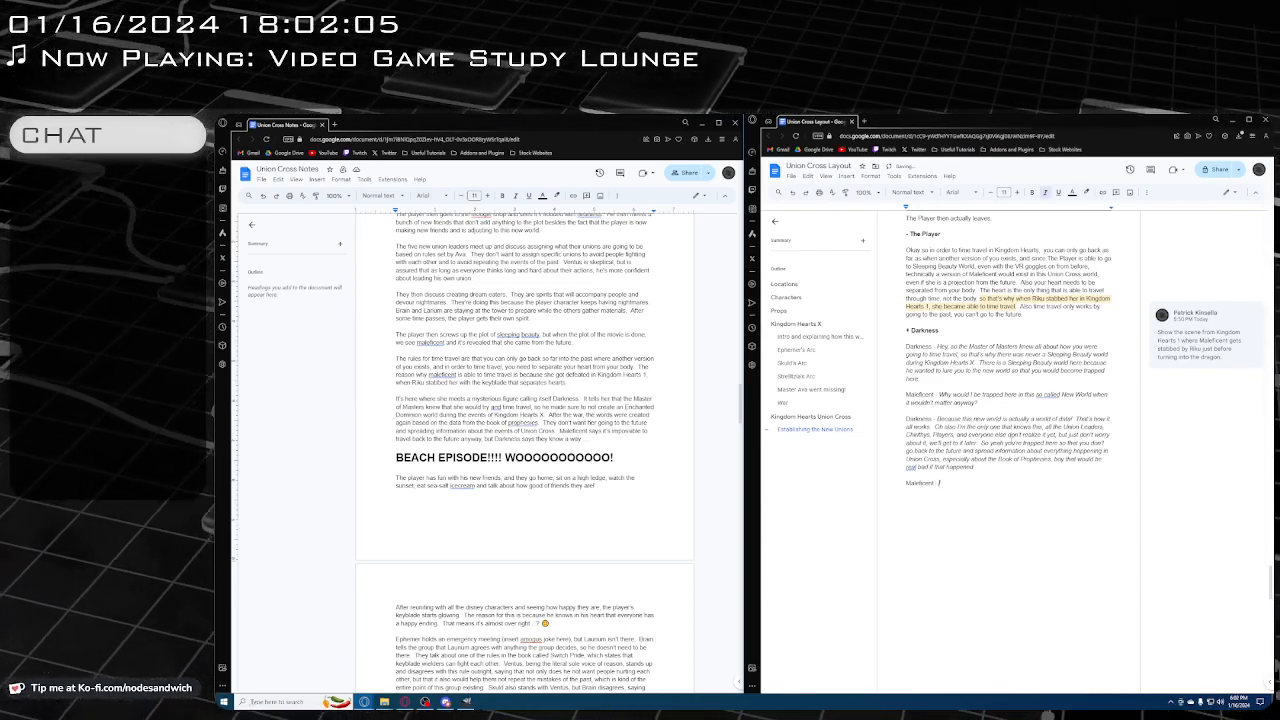
key(BackSpace)
text(Oh)
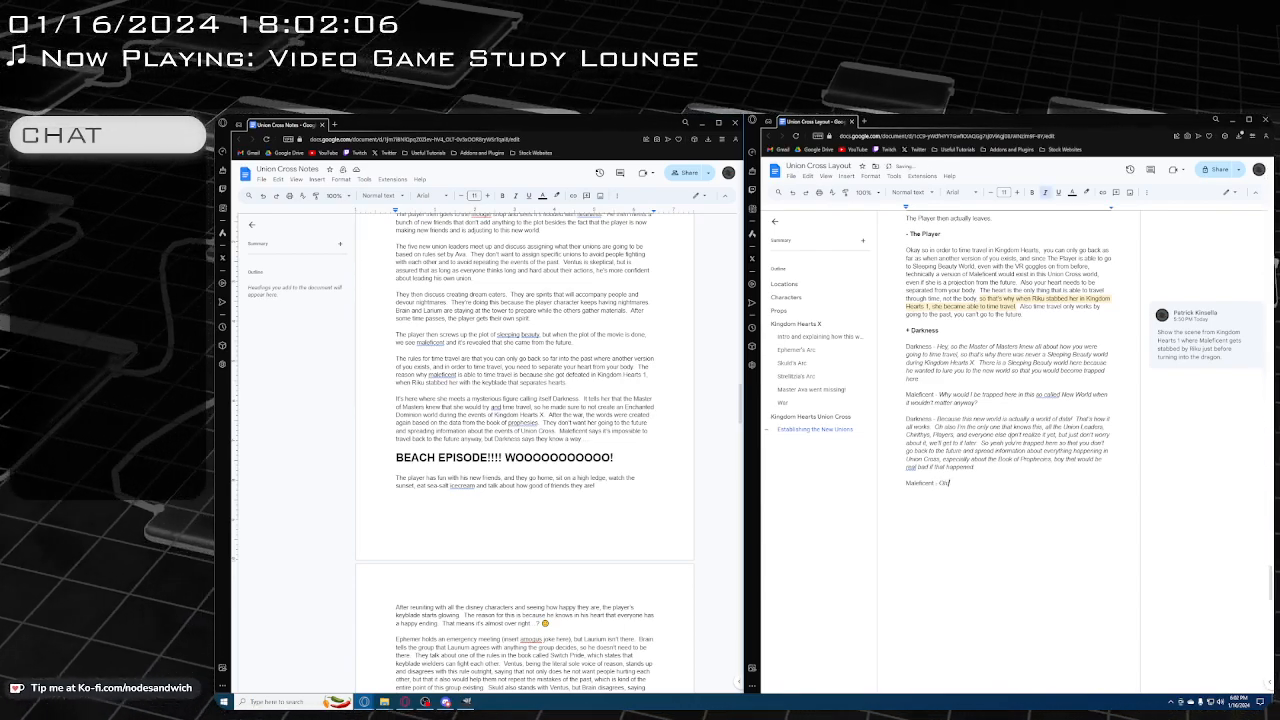
text( but it do)
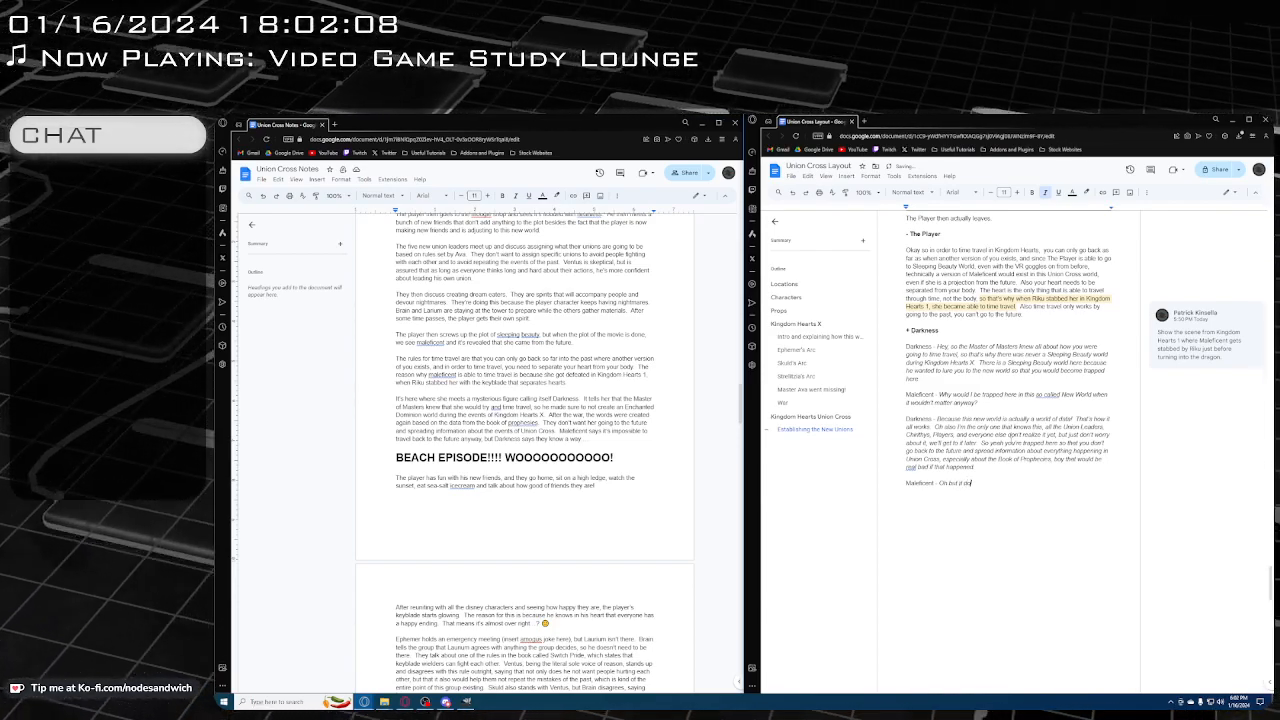
text(ens't m)
key(BackSpace)
key(BackSpace)
key(BackSpace)
key(BackSpace)
key(BackSpace)
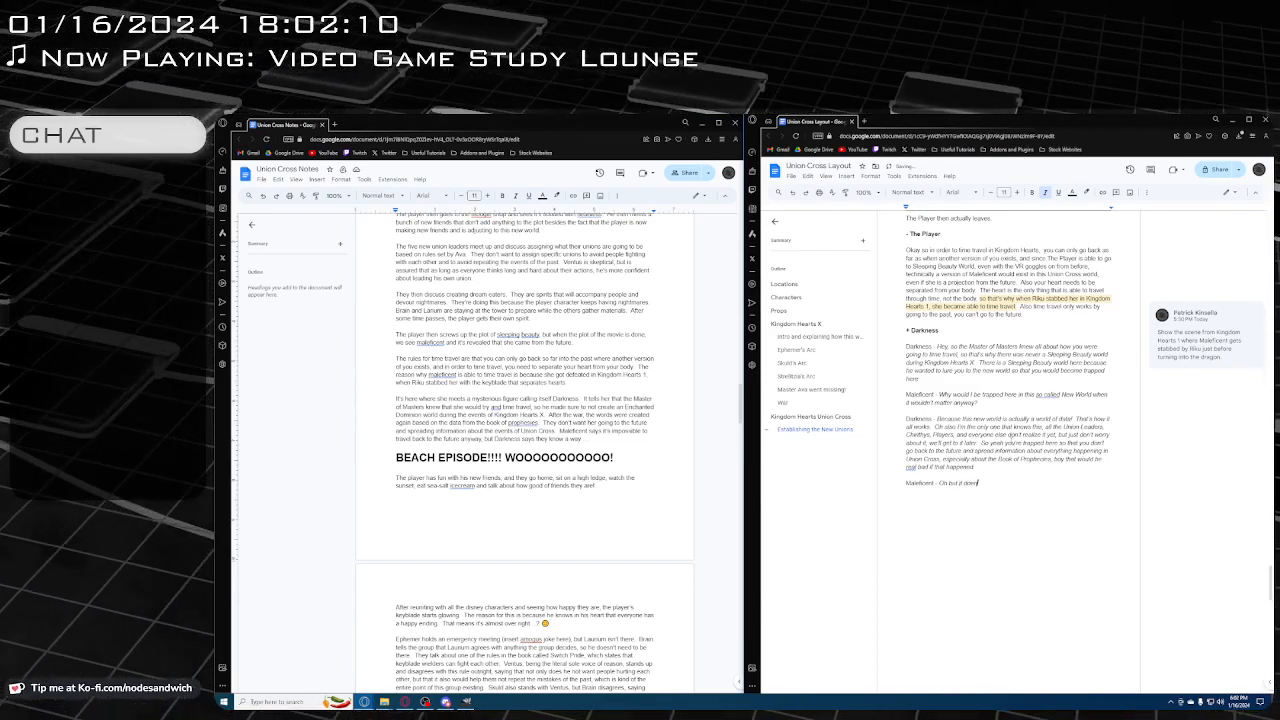
text(sn't matter )
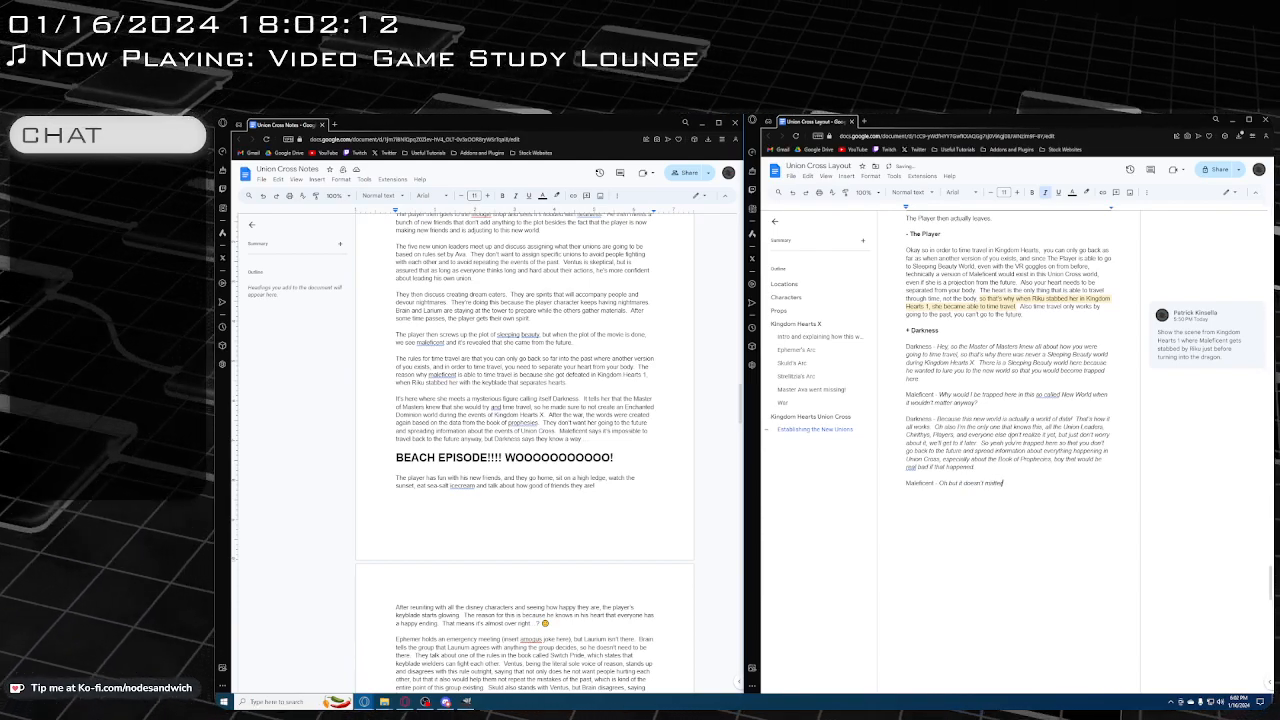
text(if)
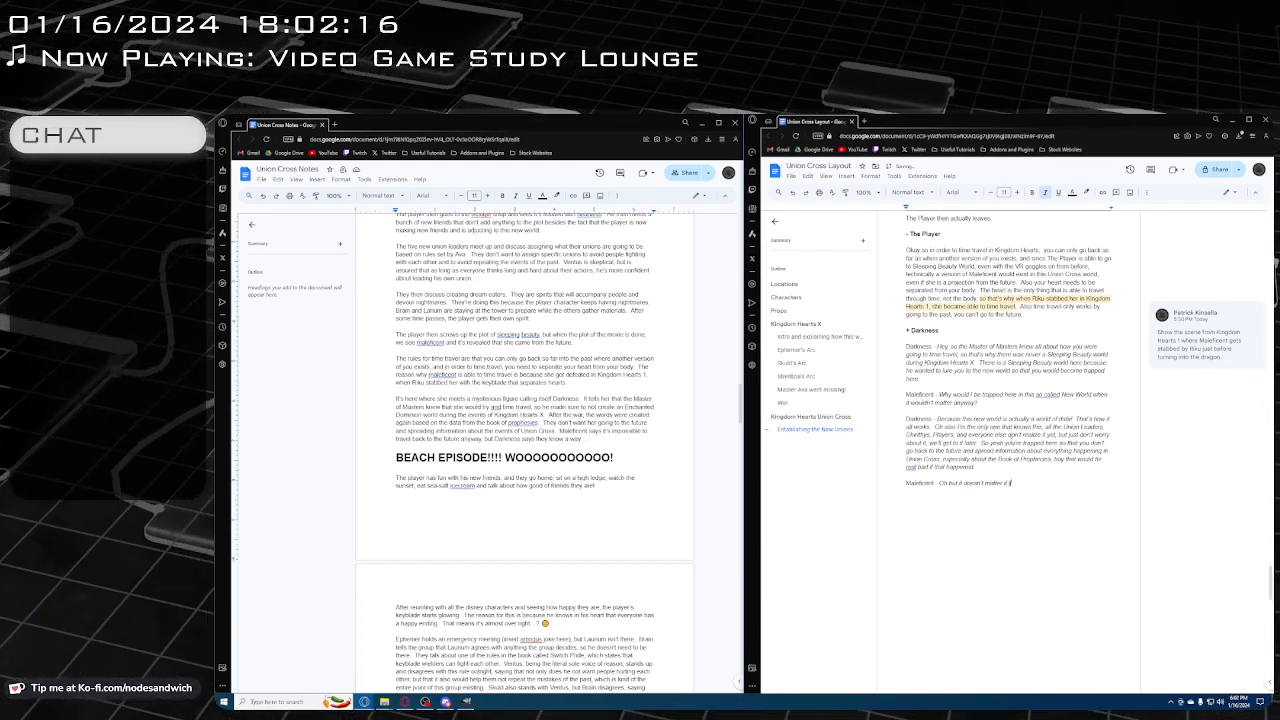
text( that w)
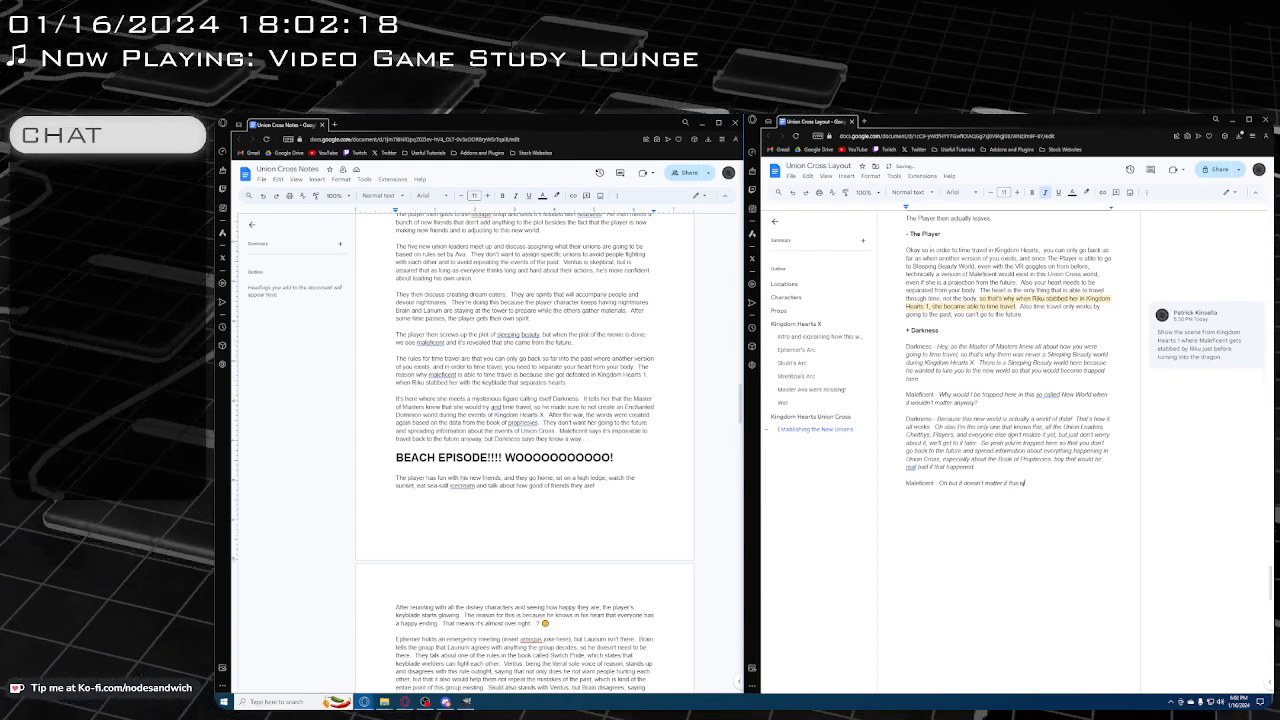
text(orld)
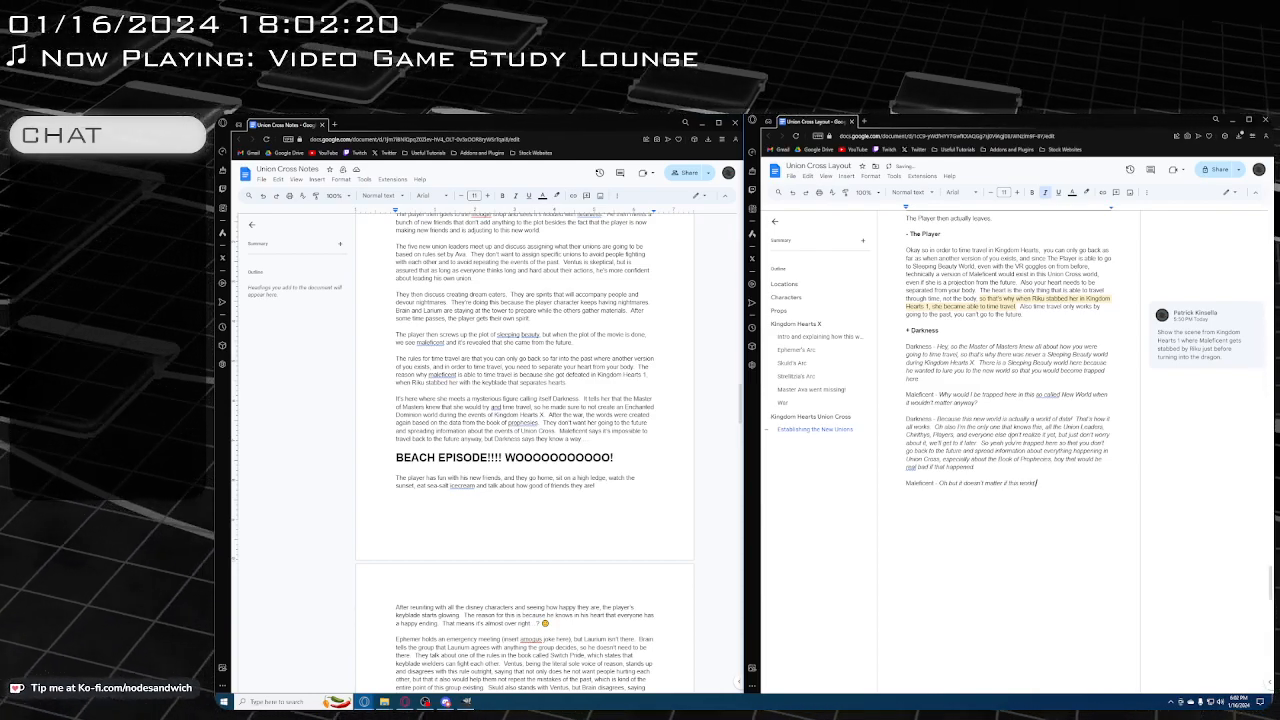
key(BackSpace)
key(BackSpace)
key(BackSpace)
key(BackSpace)
key(BackSpace)
key(BackSpace)
key(BackSpace)
key(BackSpace)
key(BackSpace)
key(BackSpace)
key(BackSpace)
key(BackSpace)
key(BackSpace)
key(BackSpace)
key(BackSpace)
key(BackSpace)
key(BackSpace)
key(BackSpace)
key(BackSpace)
key(BackSpace)
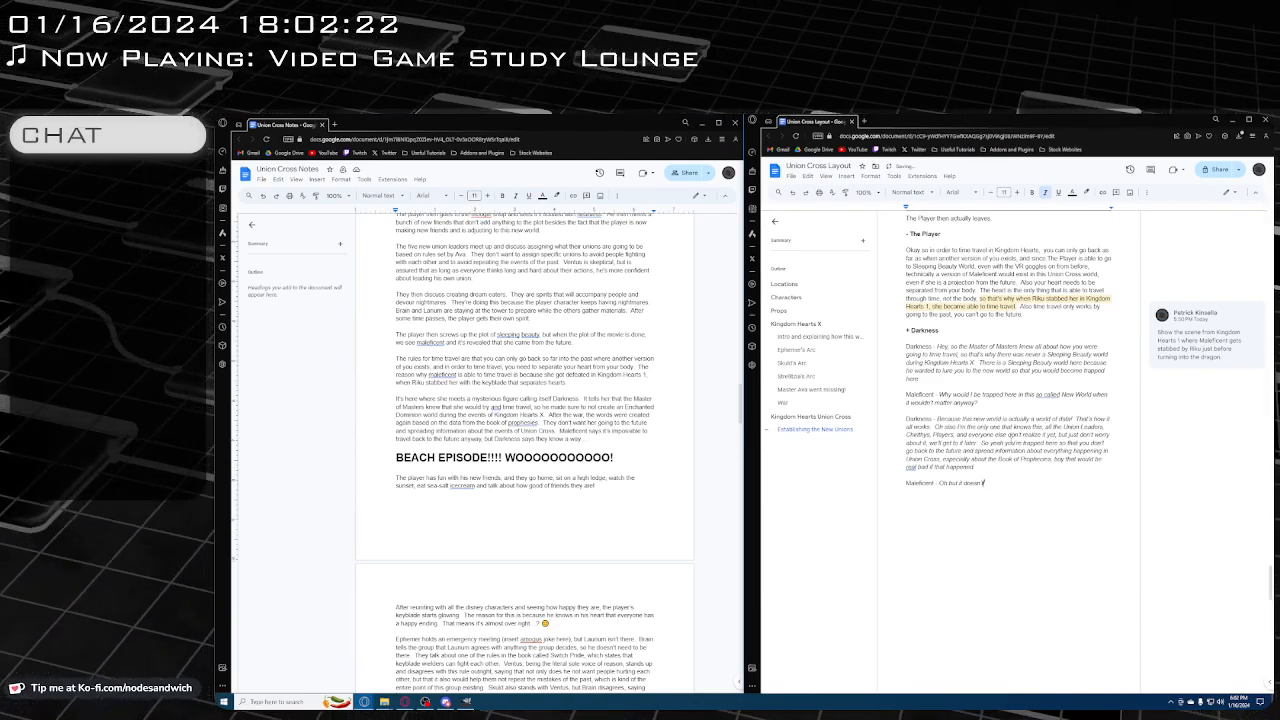
key(BackSpace)
key(BackSpace)
key(BackSpace)
key(BackSpace)
key(BackSpace)
key(BackSpace)
key(BackSpace)
key(BackSpace)
key(BackSpace)
key(BackSpace)
key(BackSpace)
key(BackSpace)
key(BackSpace)
key(BackSpace)
key(BackSpace)
key(BackSpace)
key(BackSpace)
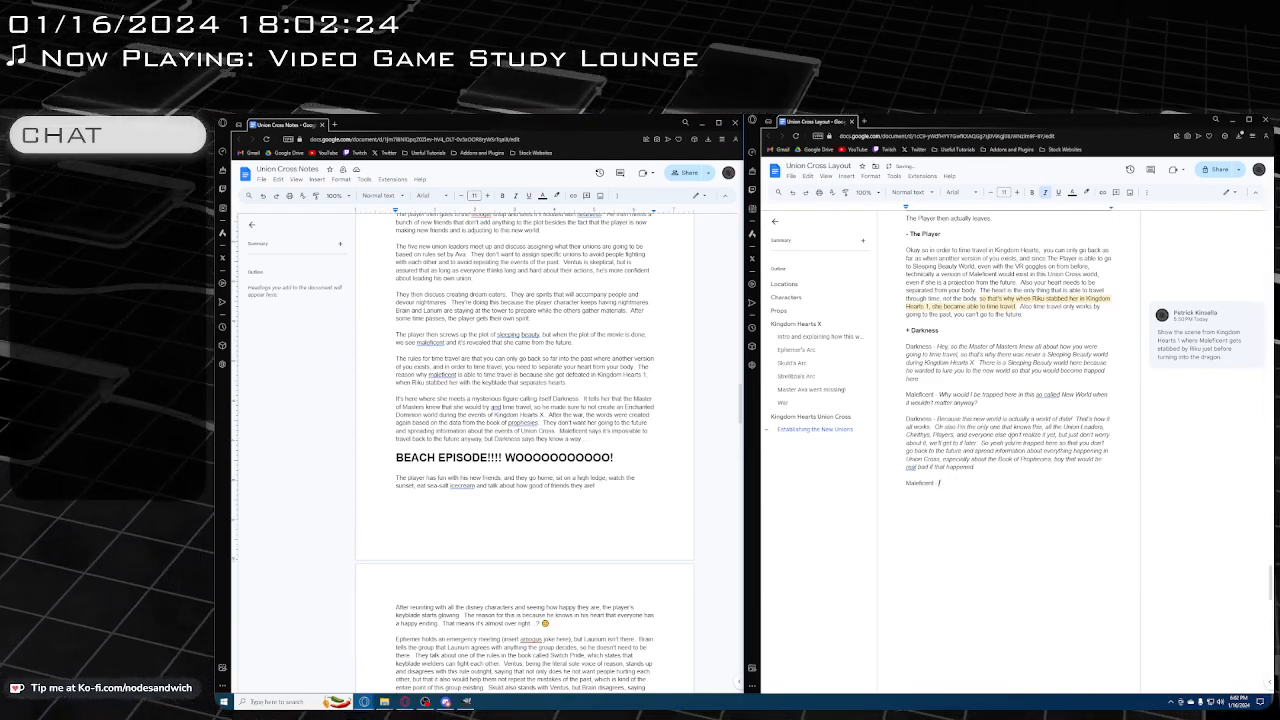
key(BackSpace)
key(BackSpace)
key(BackSpace)
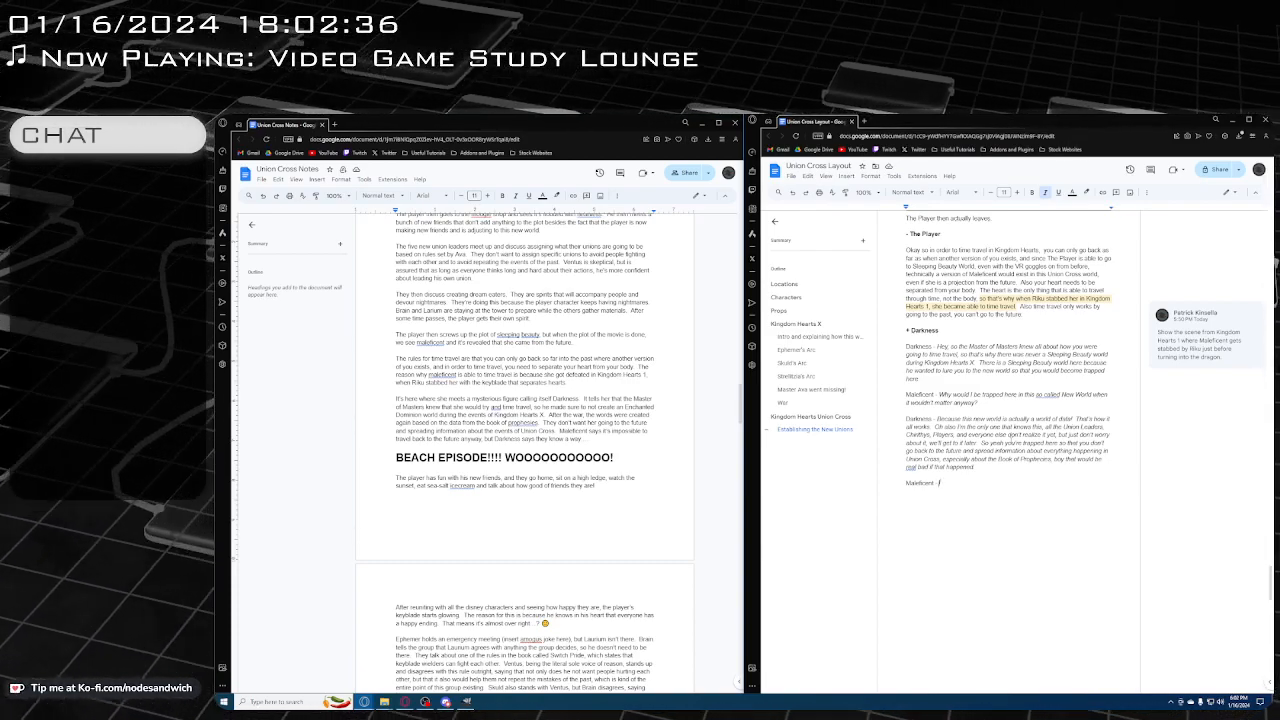
Write Maleficent's line "So because I'm in a data world, I can't go back to the future, but I could otherwise?"
text(So because I)
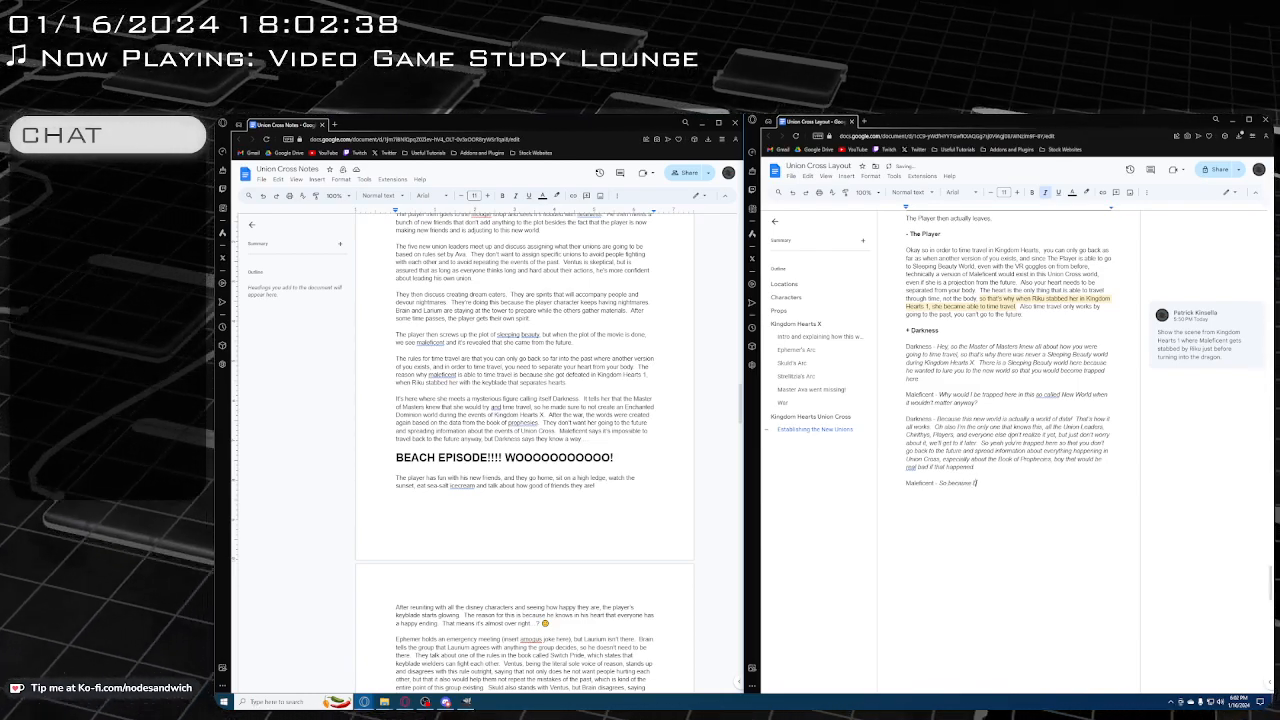
text('m in a data sect)
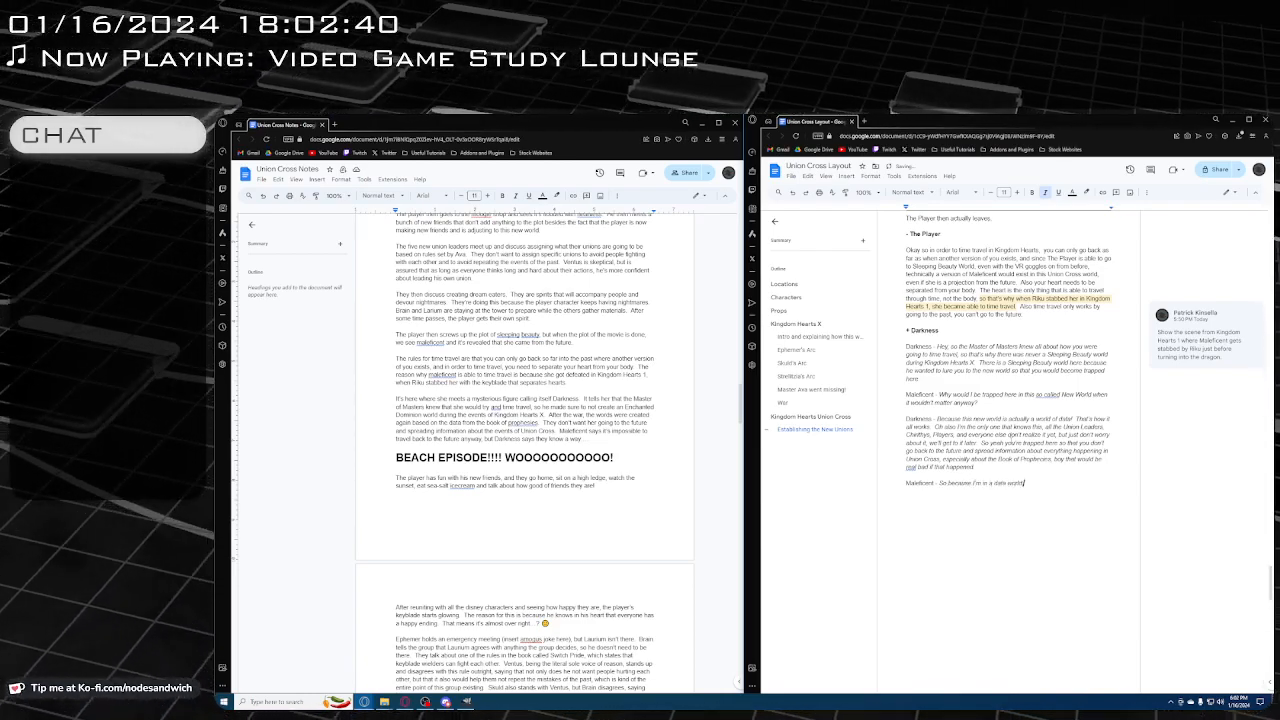
text(d,)
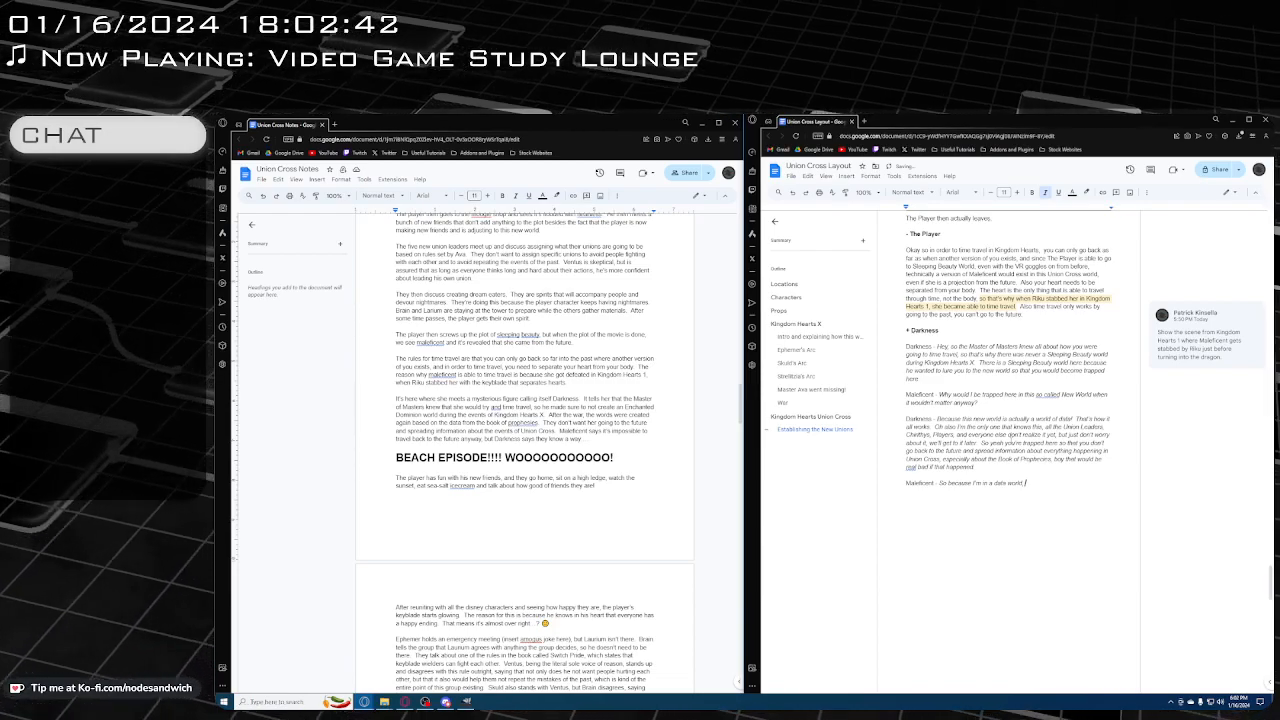
text( I can't go back)
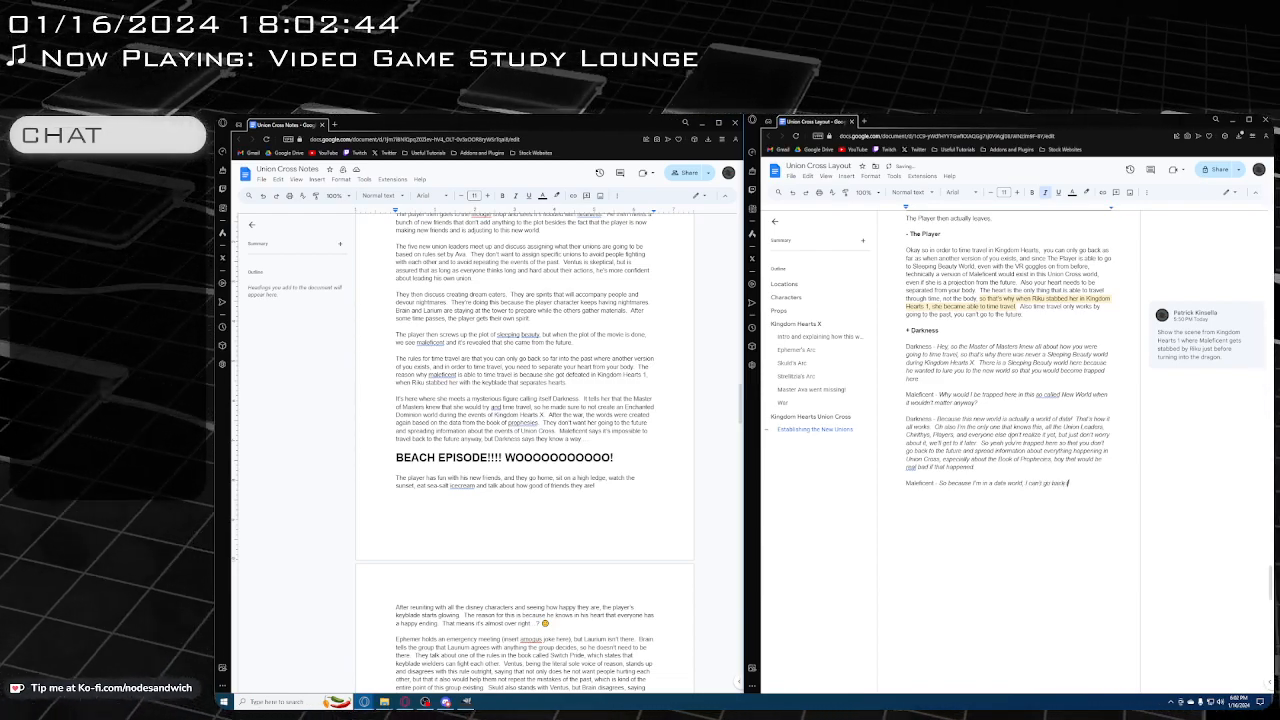
text( to the future, bu)
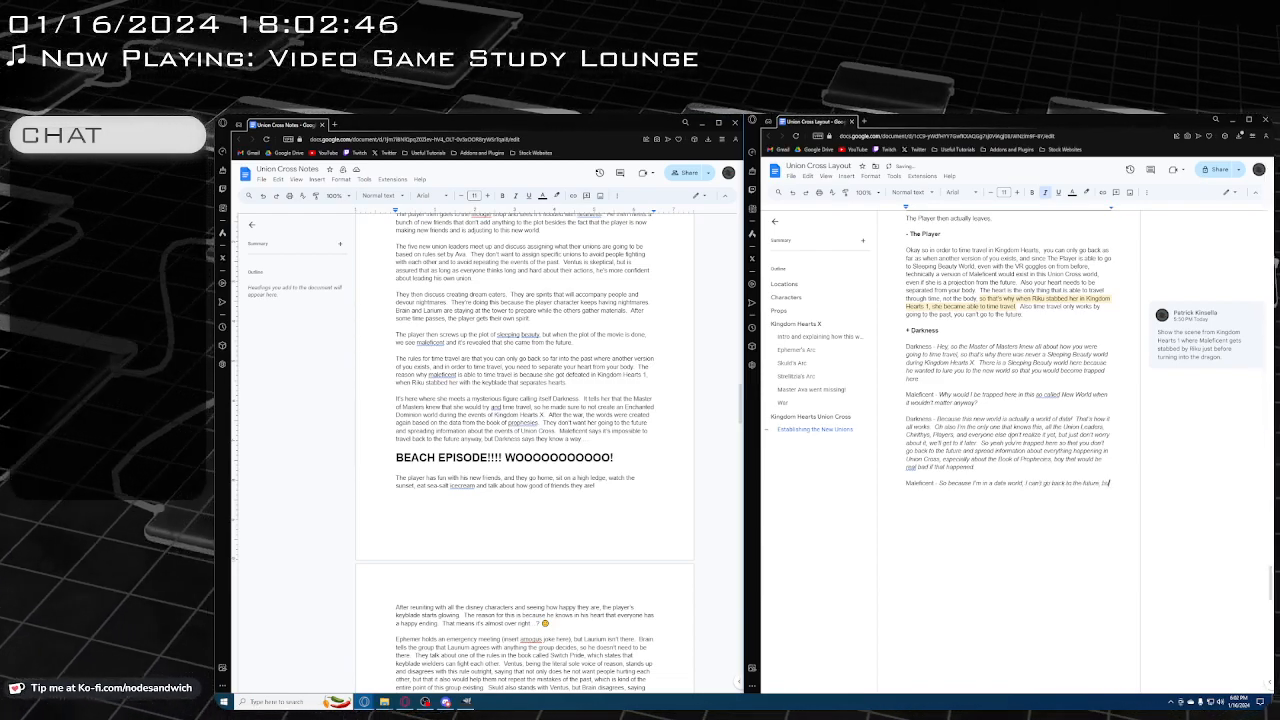
text(t I coul)
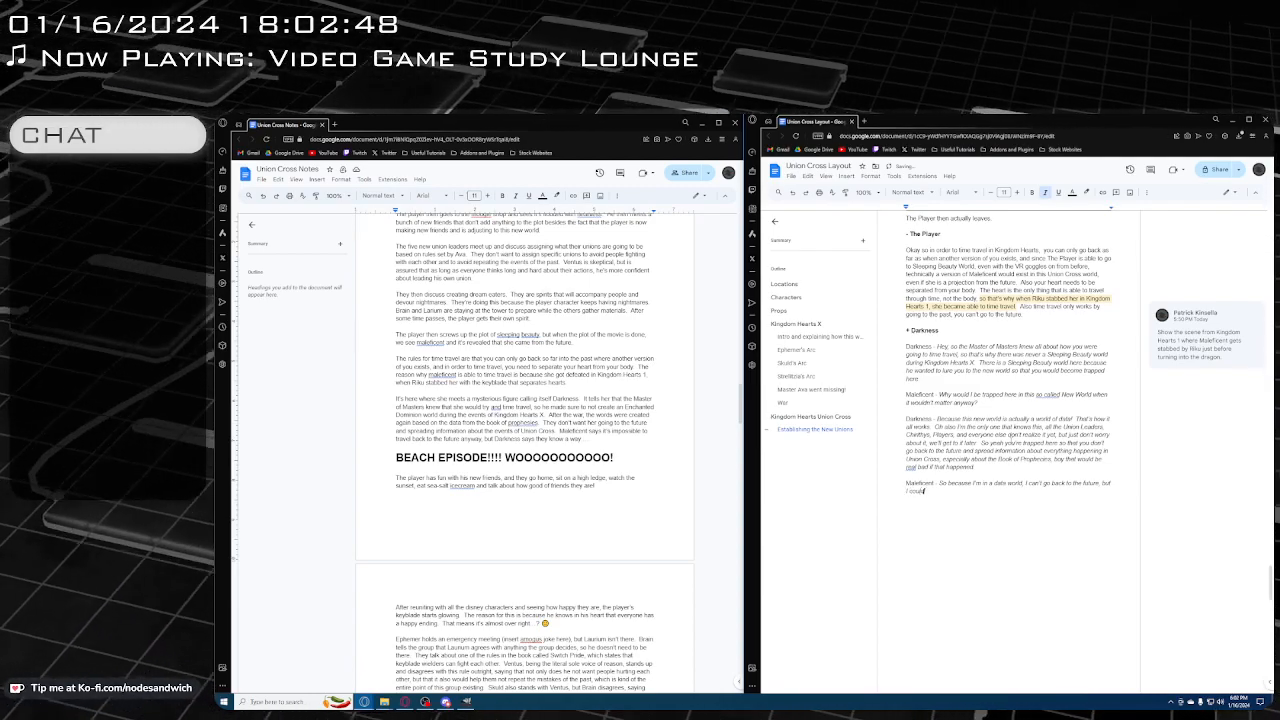
text(d otherwise?)
Begin a new dialogue paragraph with the non-italic speaker label "Darkness -" and use italics for the speech
key(Return)
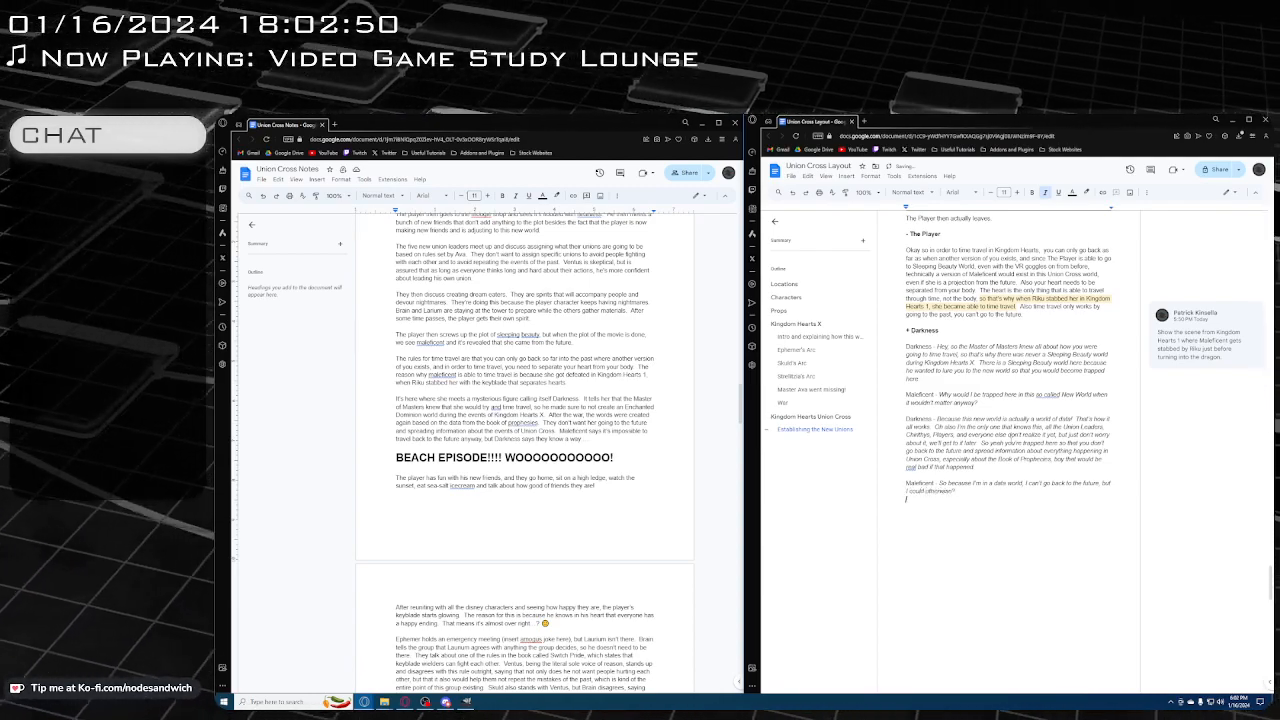
key(Return)
text(Darkness -)
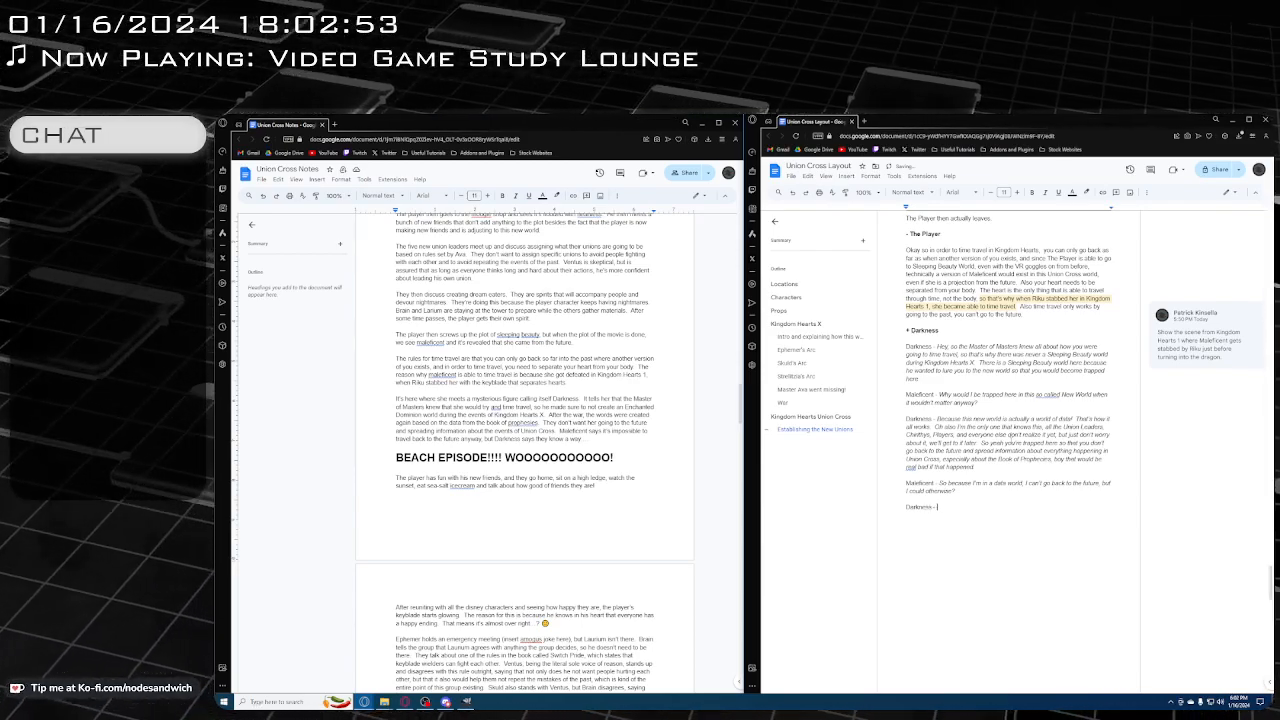
key(ctrl+i)
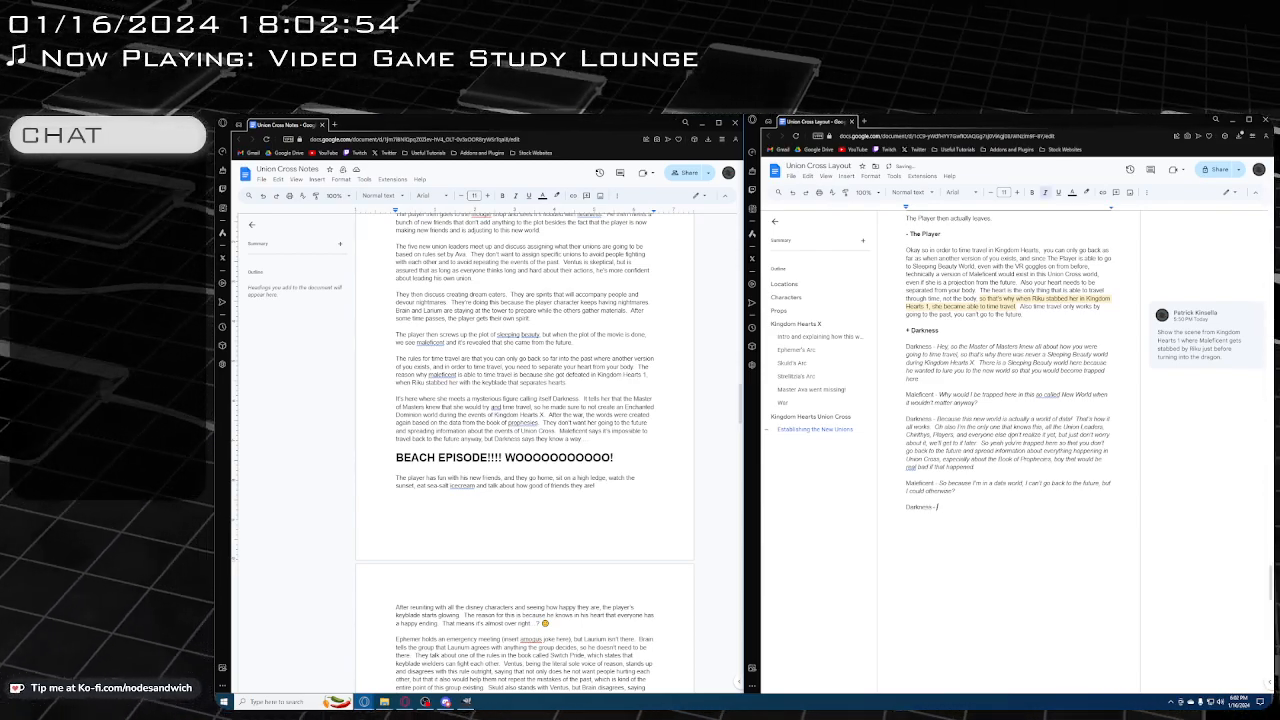
Write Darkness's reply "I do know a way to get you back to the future", correcting the wording of its opening
text(s - I know a way to)
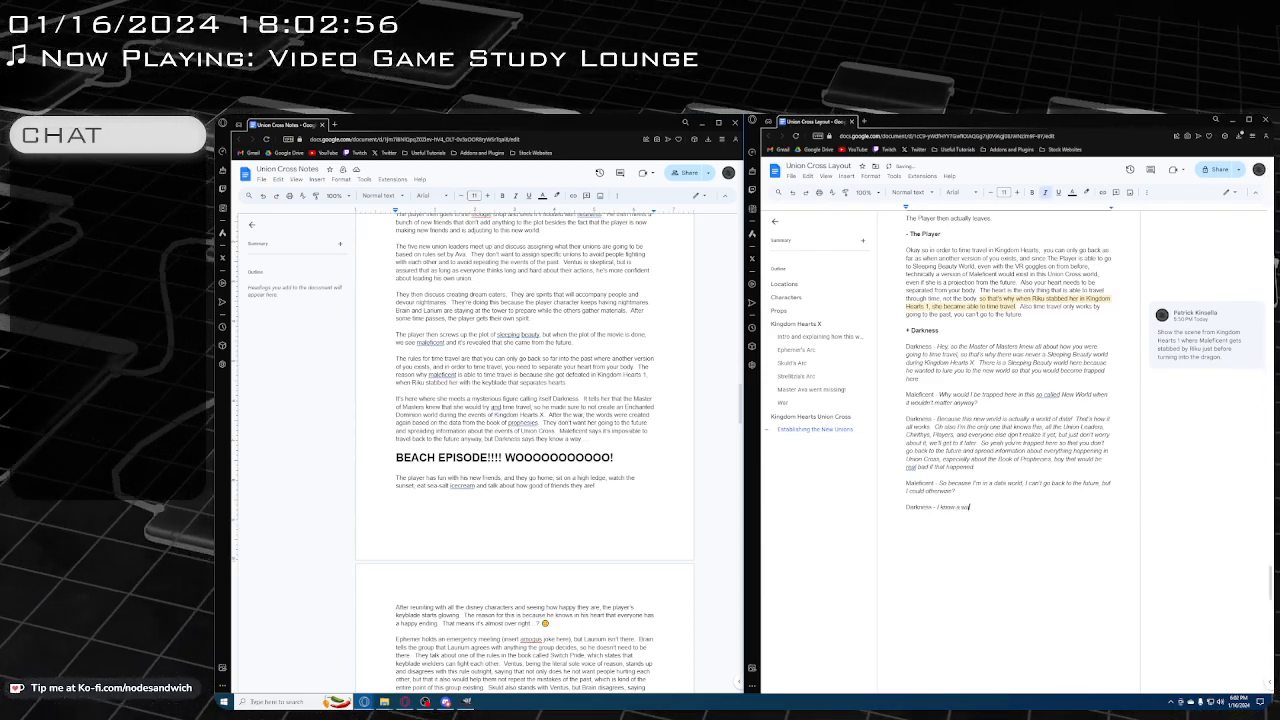
key(BackSpace)
key(BackSpace)
key(BackSpace)
key(BackSpace)
key(BackSpace)
key(BackSpace)
key(BackSpace)
key(BackSpace)
key(BackSpace)
key(BackSpace)
key(BackSpace)
key(BackSpace)
key(BackSpace)
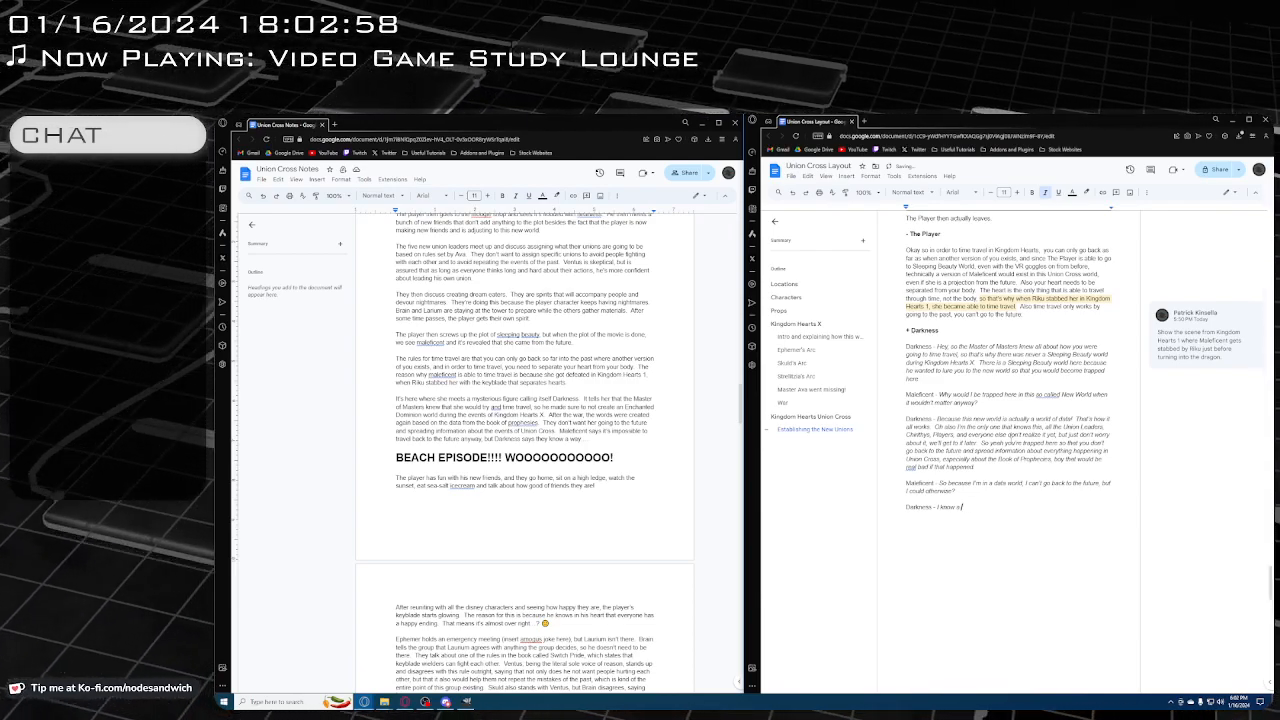
text(do it)
text(now a)
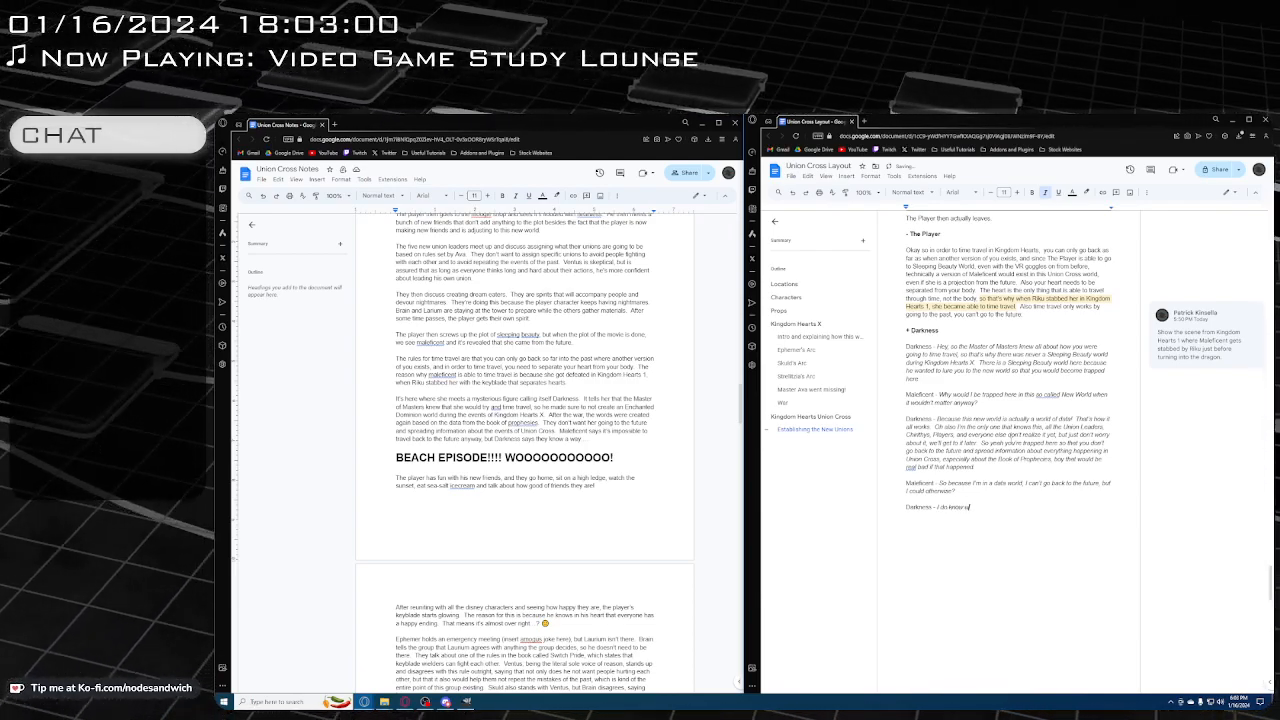
text( way to g)
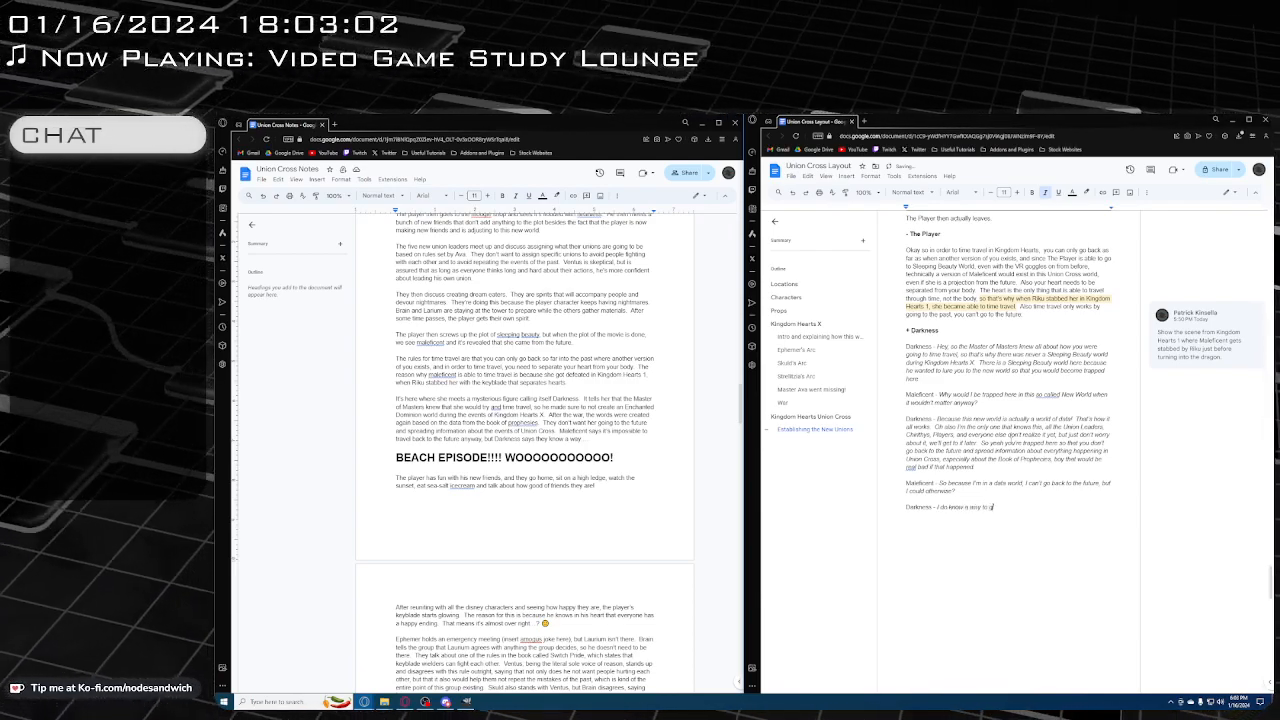
text(et you b)
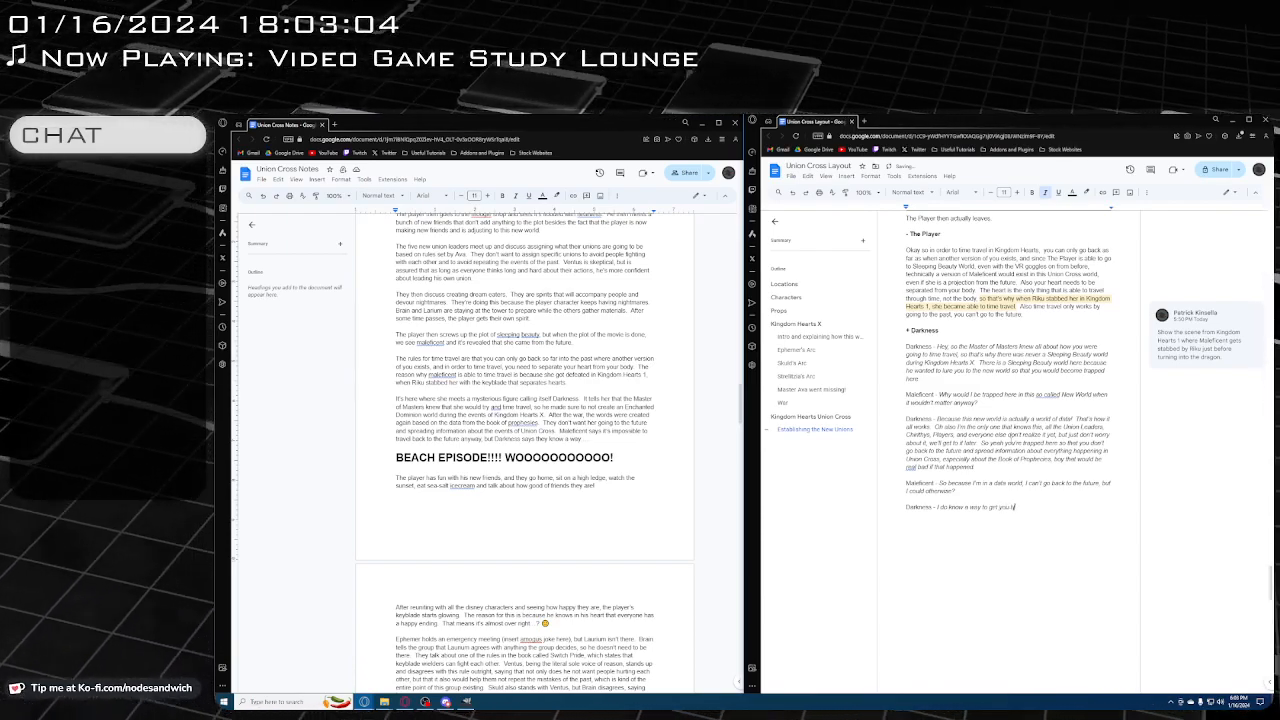
text(ack to the future)
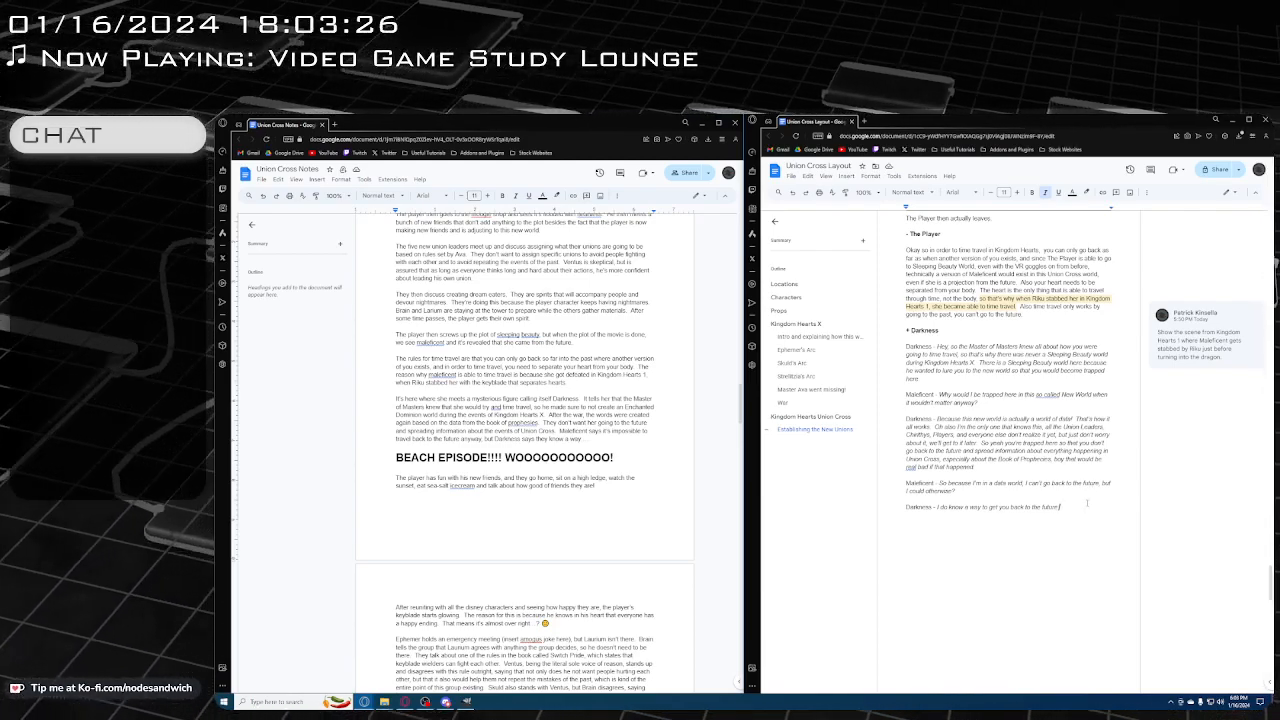
scroll(1000, 480, up, 10)
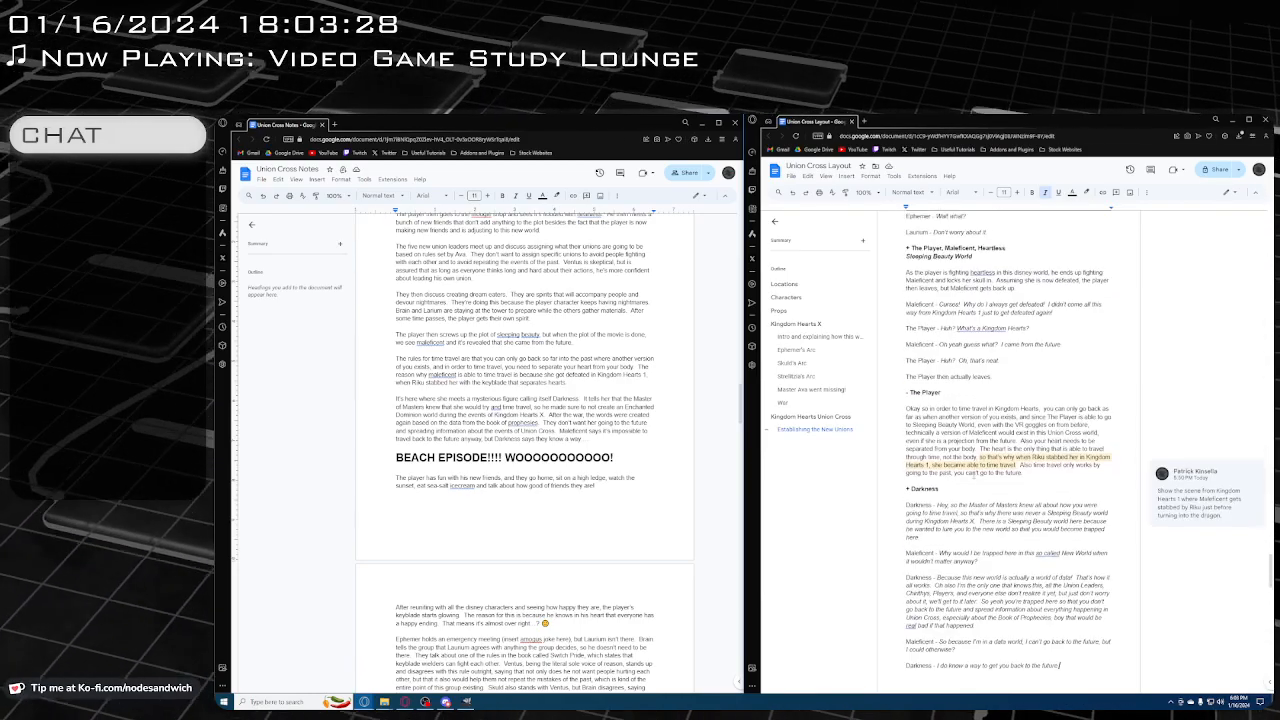
scroll(980, 465, up, 8)
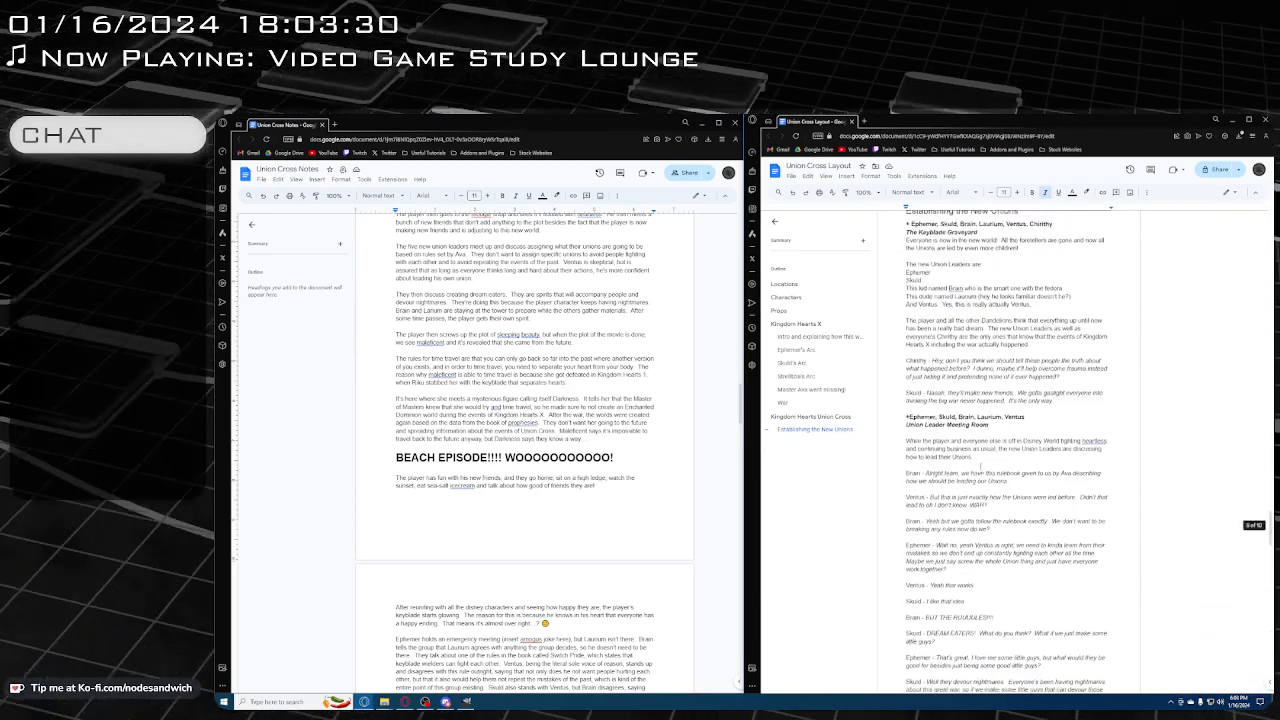
scroll(1005, 445, down, 9)
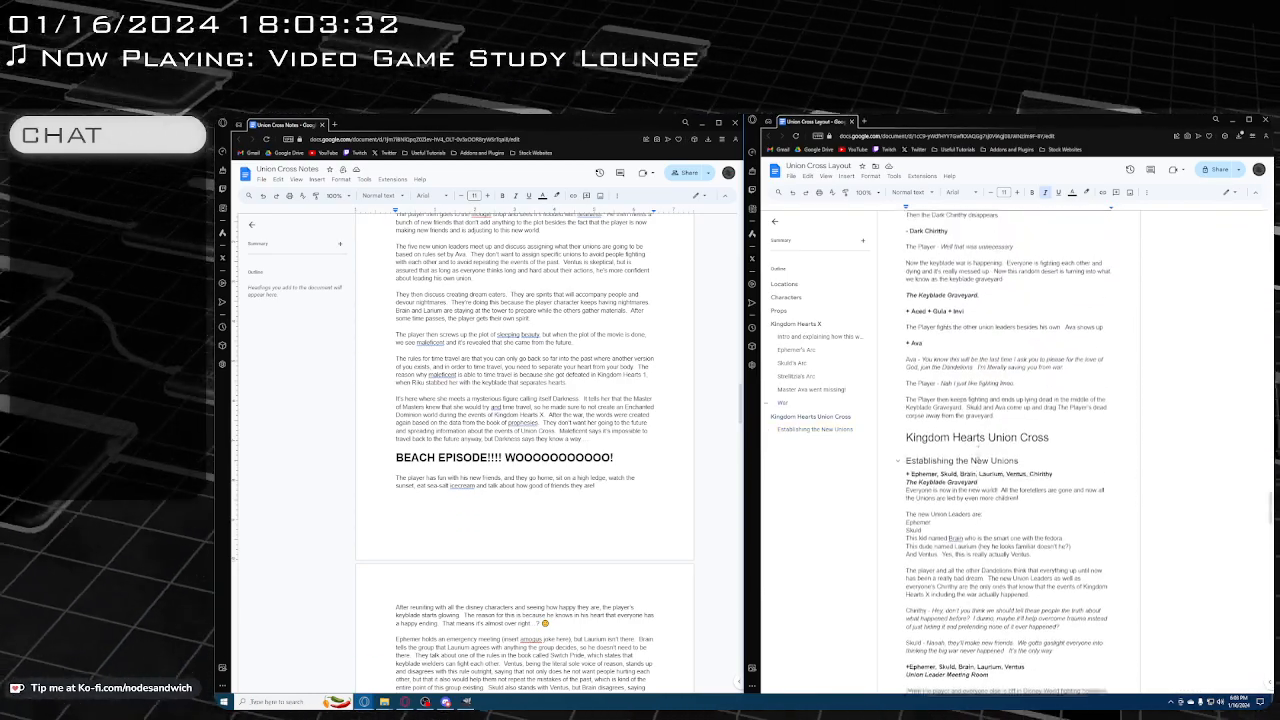
scroll(1010, 450, down, 10)
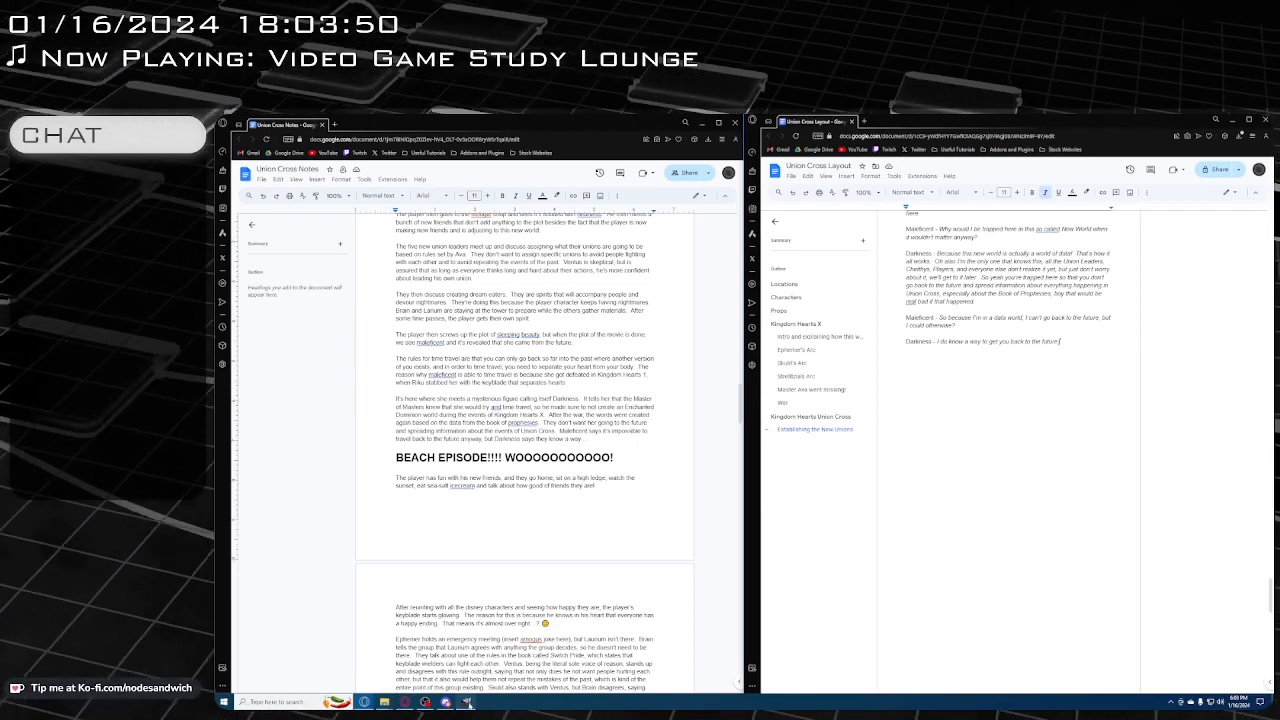
Switch to the Union Cross presentation in GIMP and show the location layers from Beach Episode up to the stormy cliff
click(467, 702)
scroll(1222, 546, down, 10)
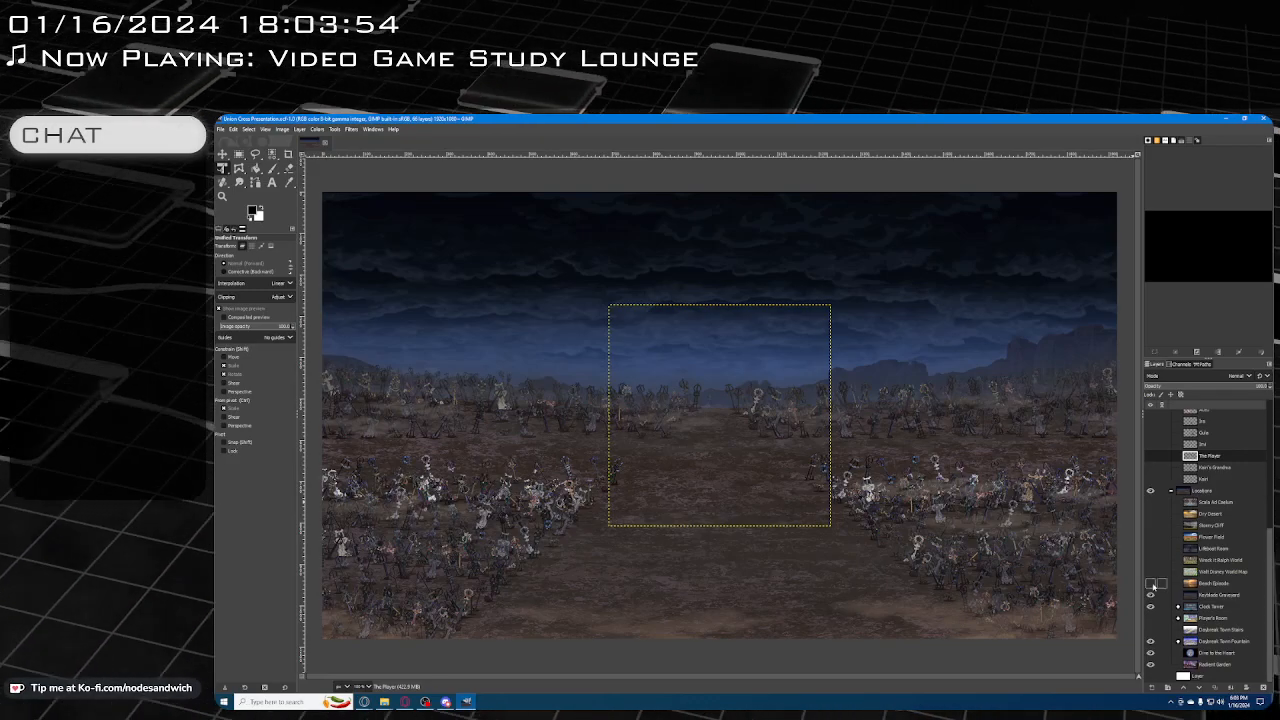
click(1150, 583)
click(1150, 571)
click(1150, 560)
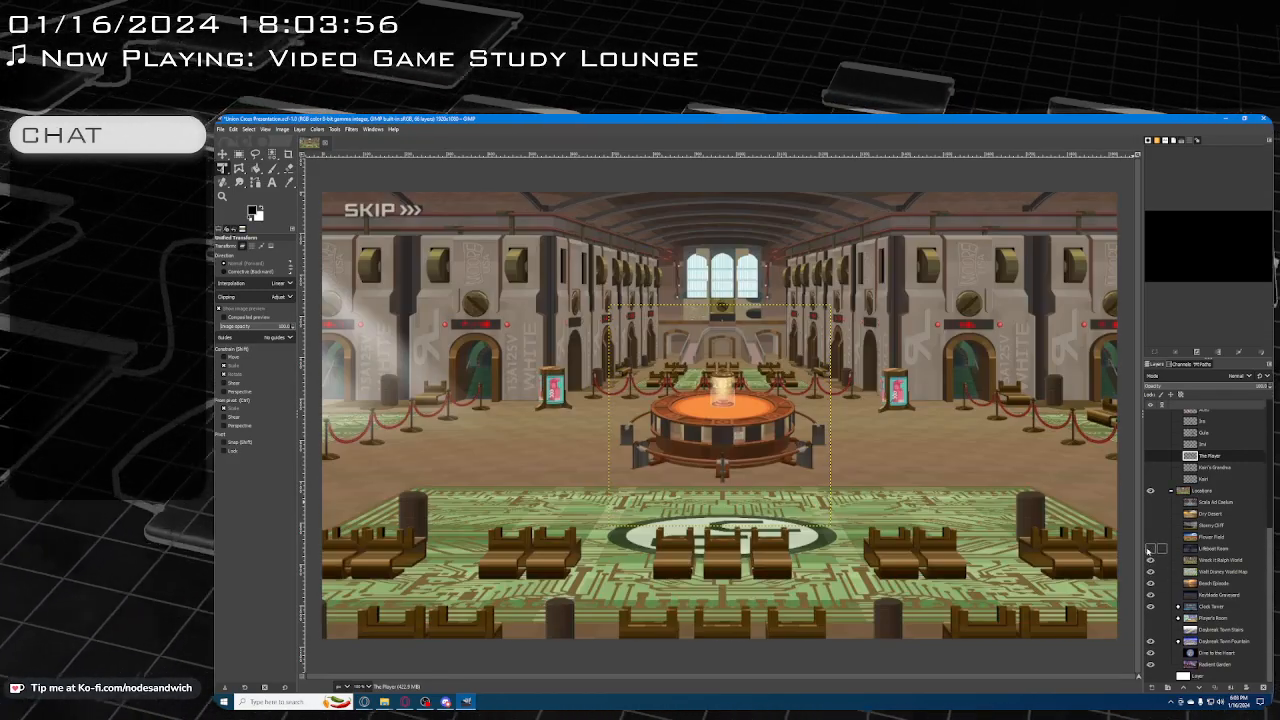
click(1150, 548)
click(1150, 537)
click(1150, 525)
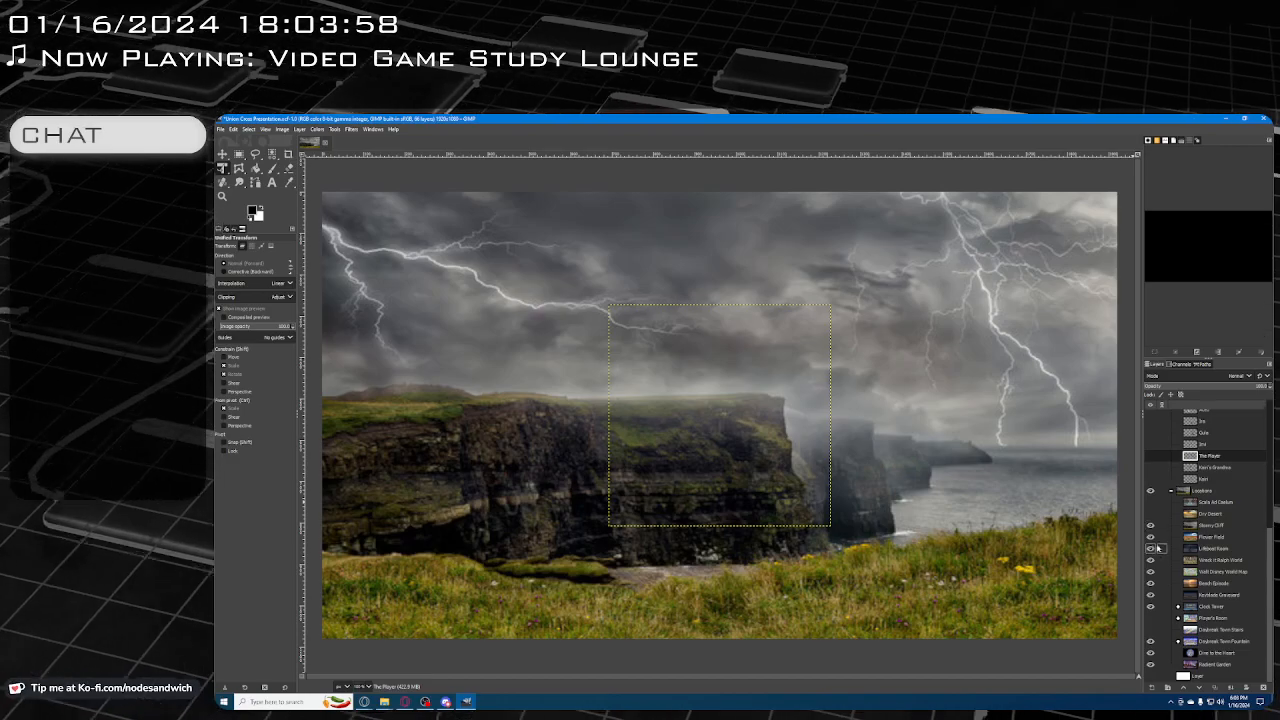
Hide the four displayed location layers that cover the Walt Disney World map, starting with the stormy cliff
click(1150, 525)
click(1150, 537)
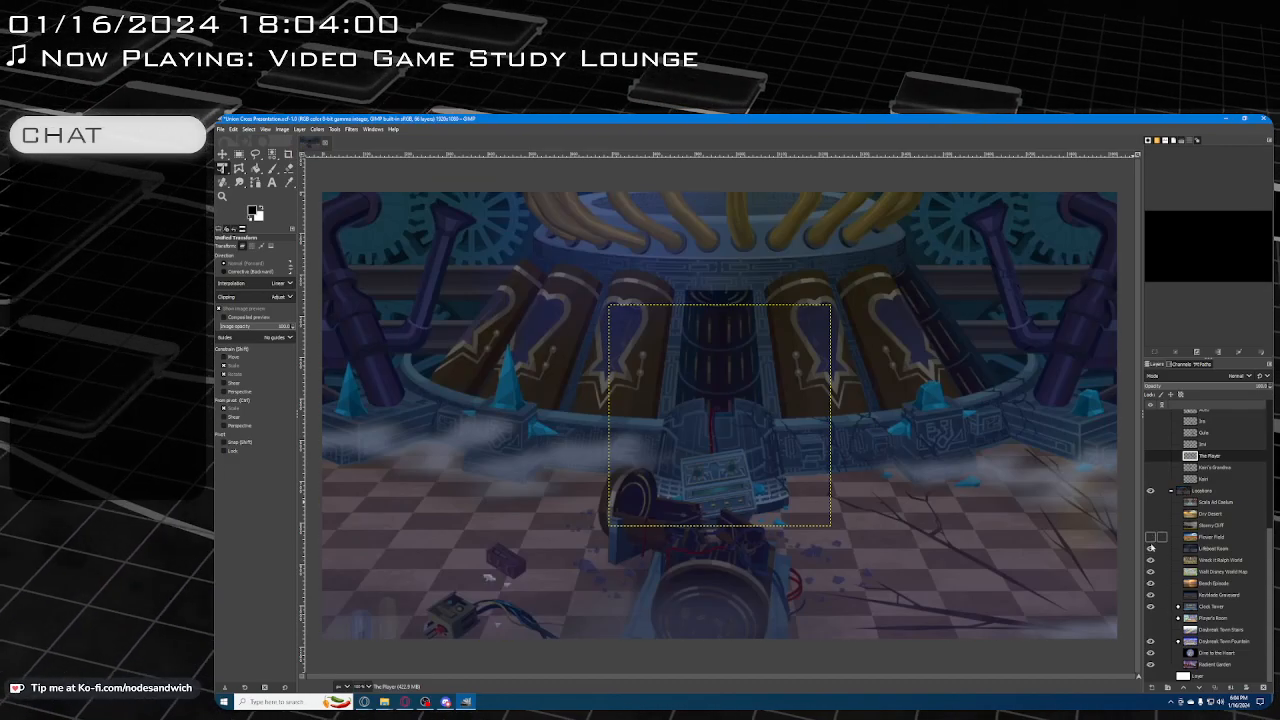
click(1150, 548)
click(1150, 560)
Show the Gula, Ira, Aced and Master of Masters character layers over the map and hide them again
scroll(1152, 560, up, 5)
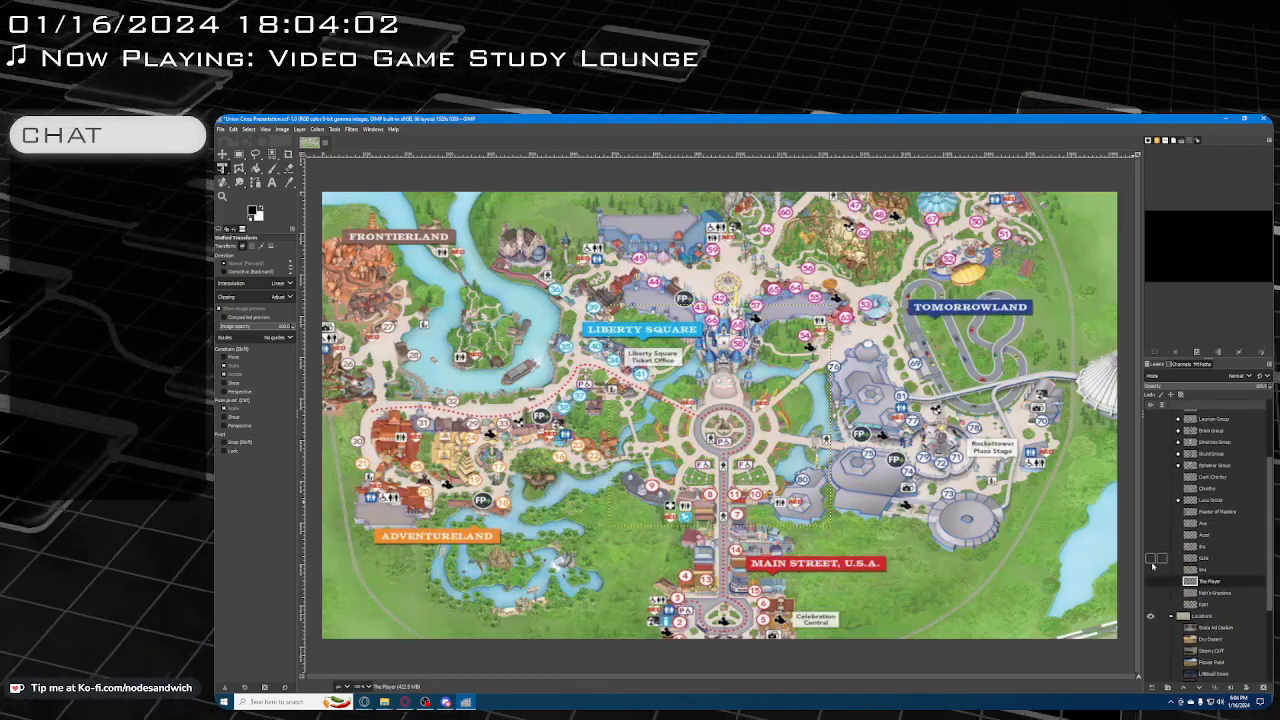
click(1150, 557)
click(1150, 546)
click(1150, 535)
click(1150, 512)
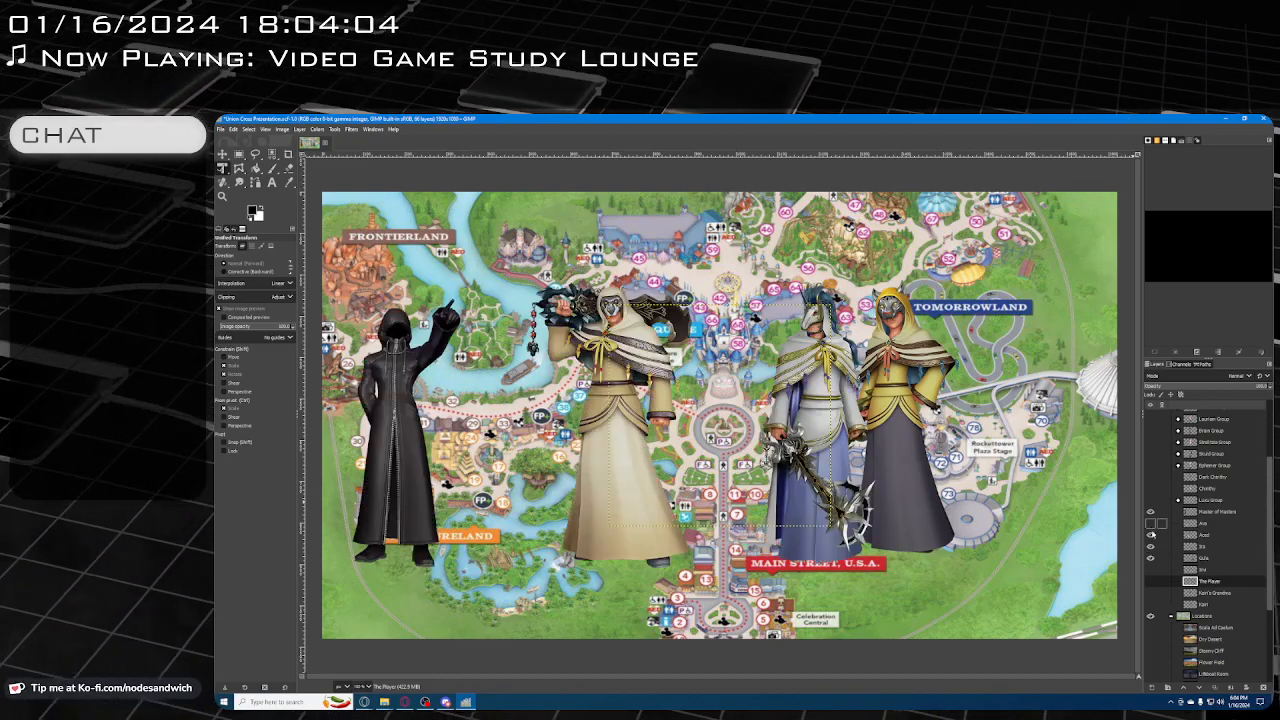
click(1150, 535)
click(1150, 523)
click(1150, 523)
click(1150, 511)
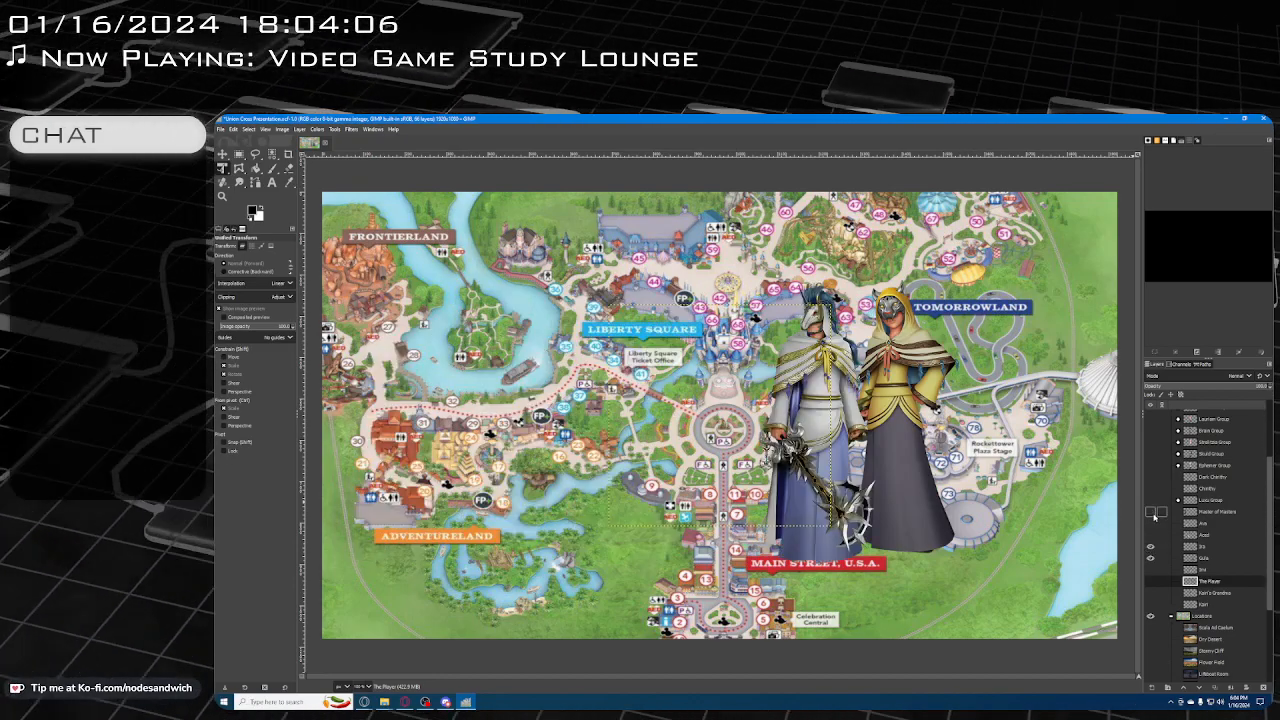
click(1150, 546)
click(1150, 557)
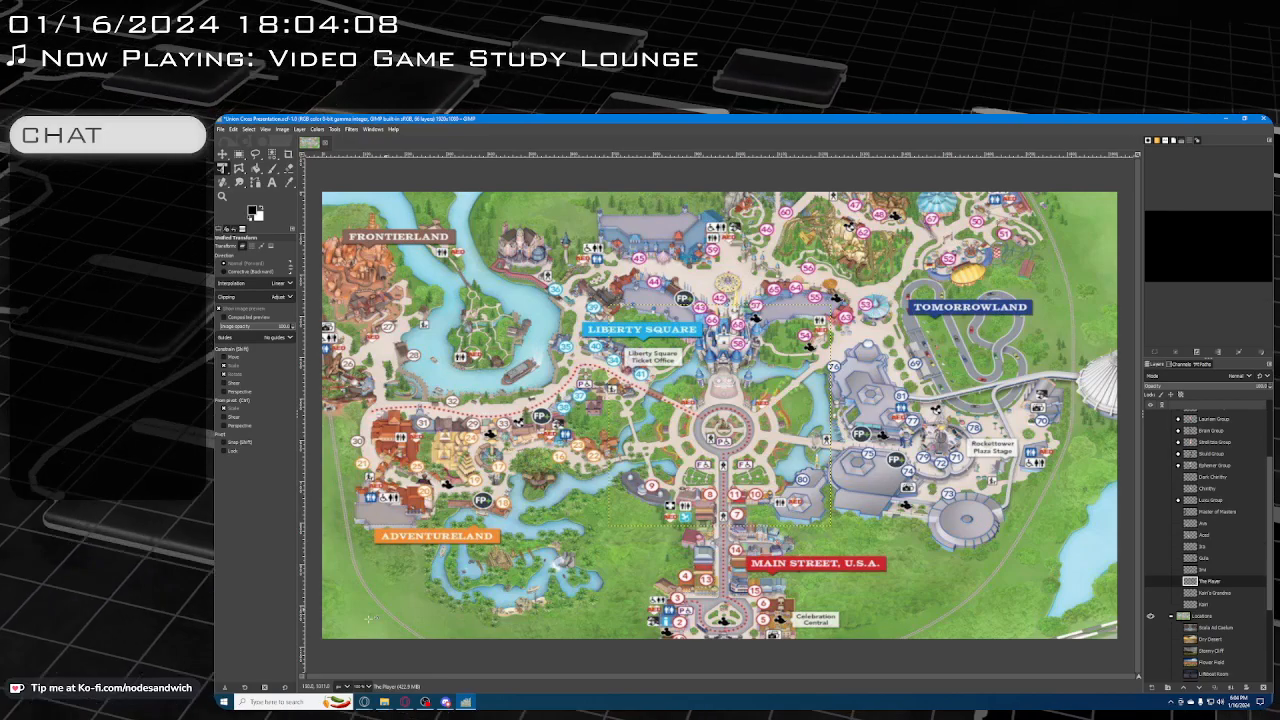
Switch back to the Union Cross Notes and Layout documents and place the cursor at the end of Darkness's last line
mouse_move(364, 702)
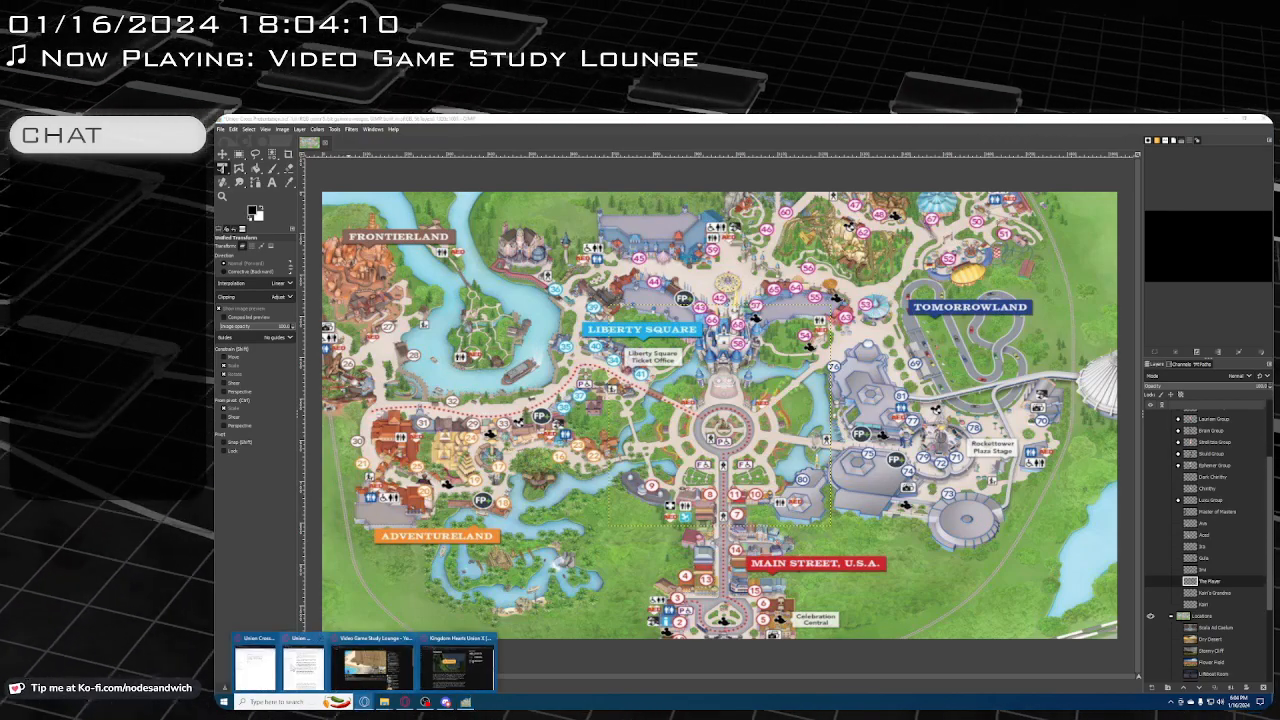
click(274, 667)
click(306, 662)
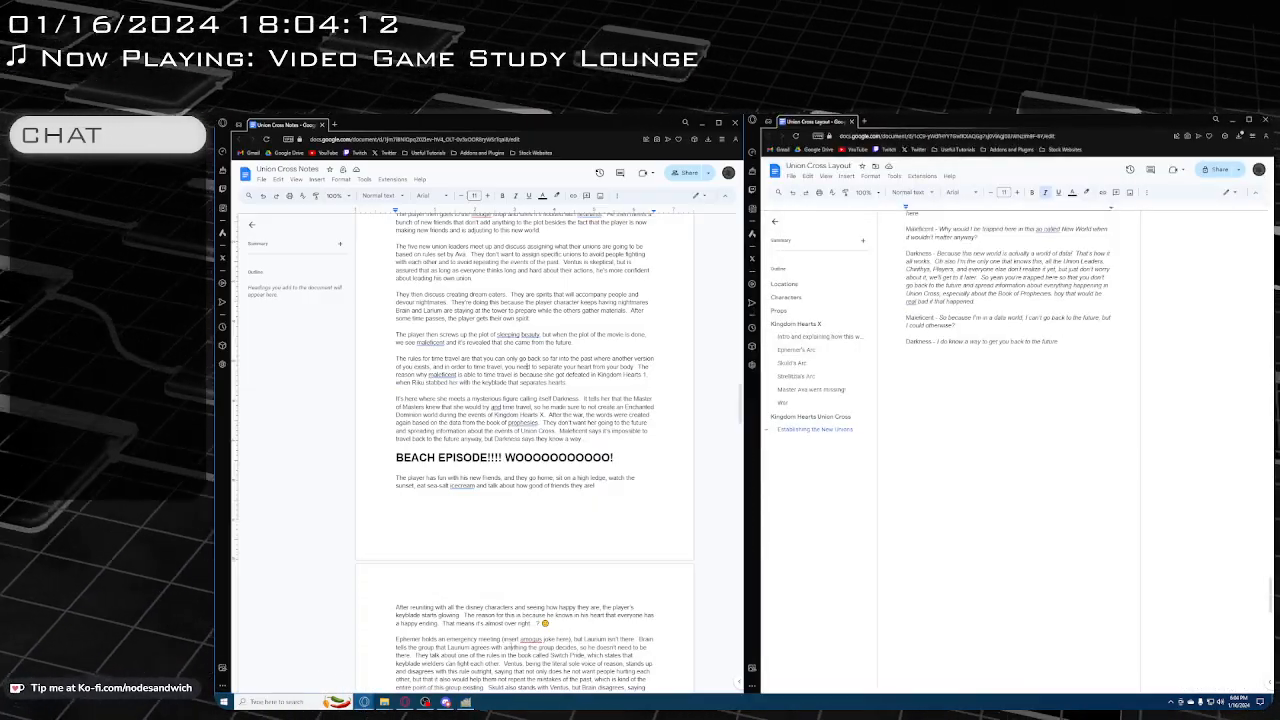
double_click(1083, 399)
click(1094, 391)
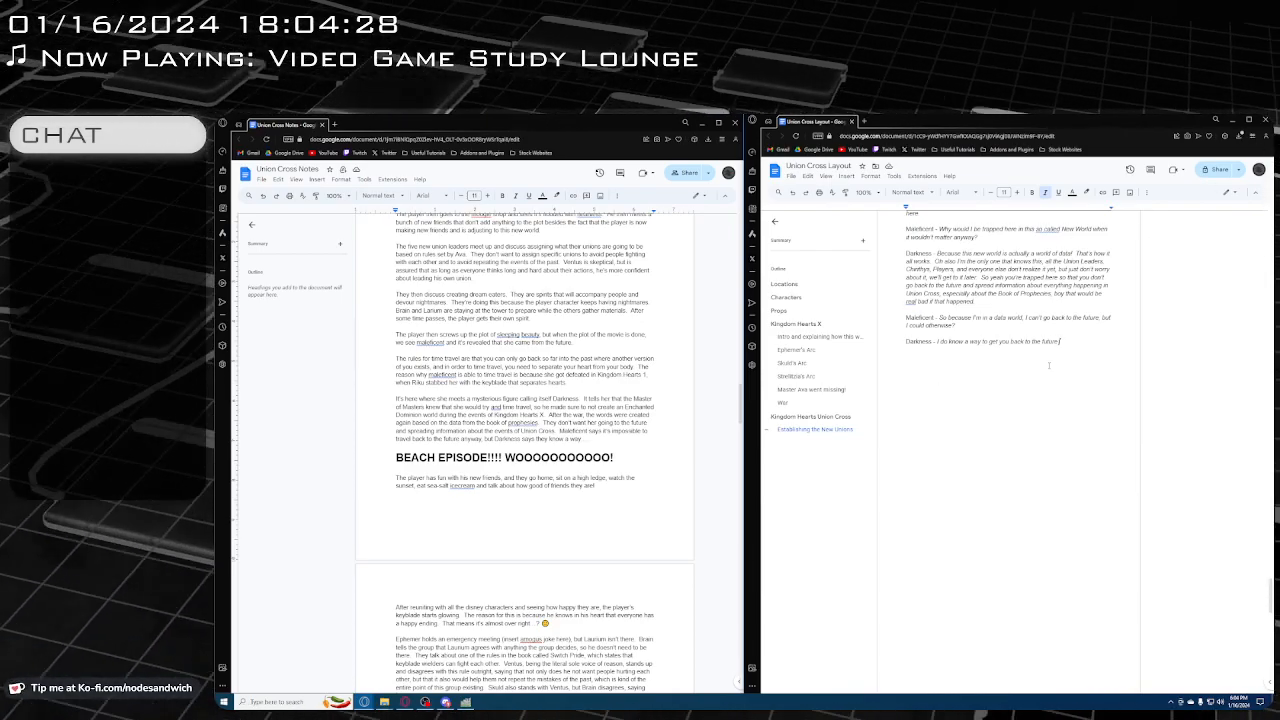
scroll(1044, 572, up, 3)
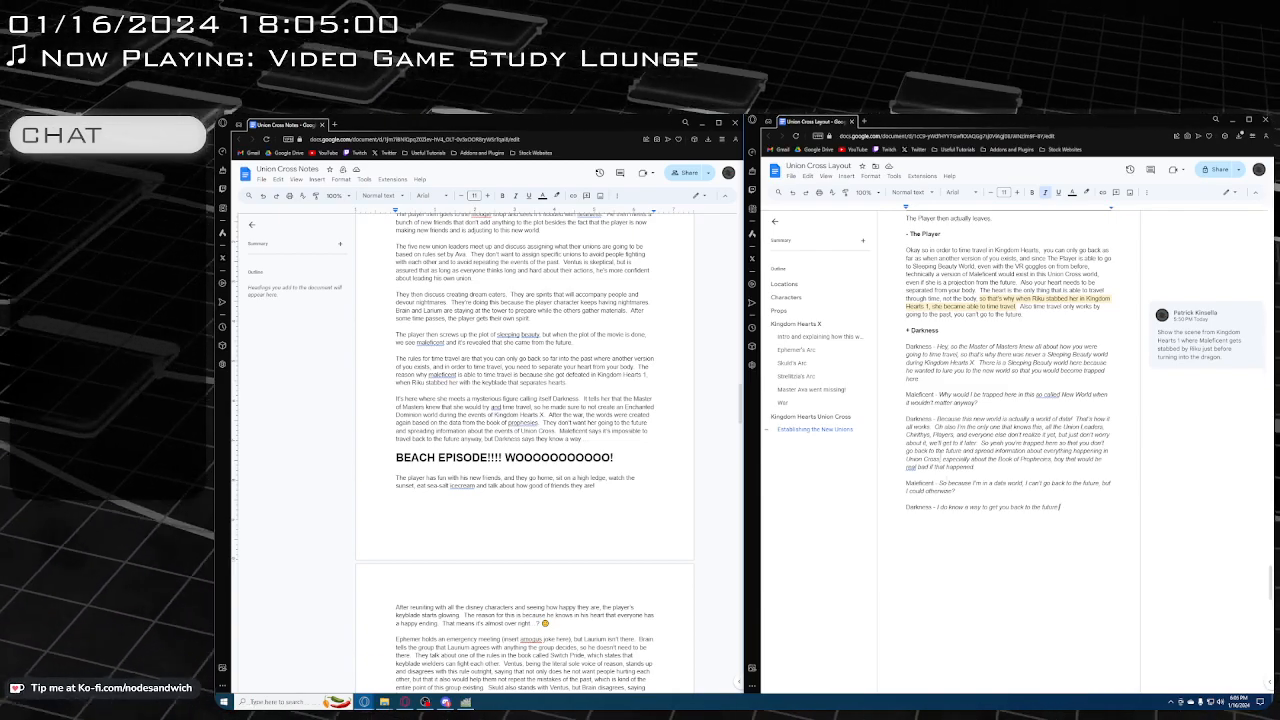
Add a ™ symbol at the end of Darkness's line "I do know a way to get you back to the future"
scroll(973, 478, down, 1)
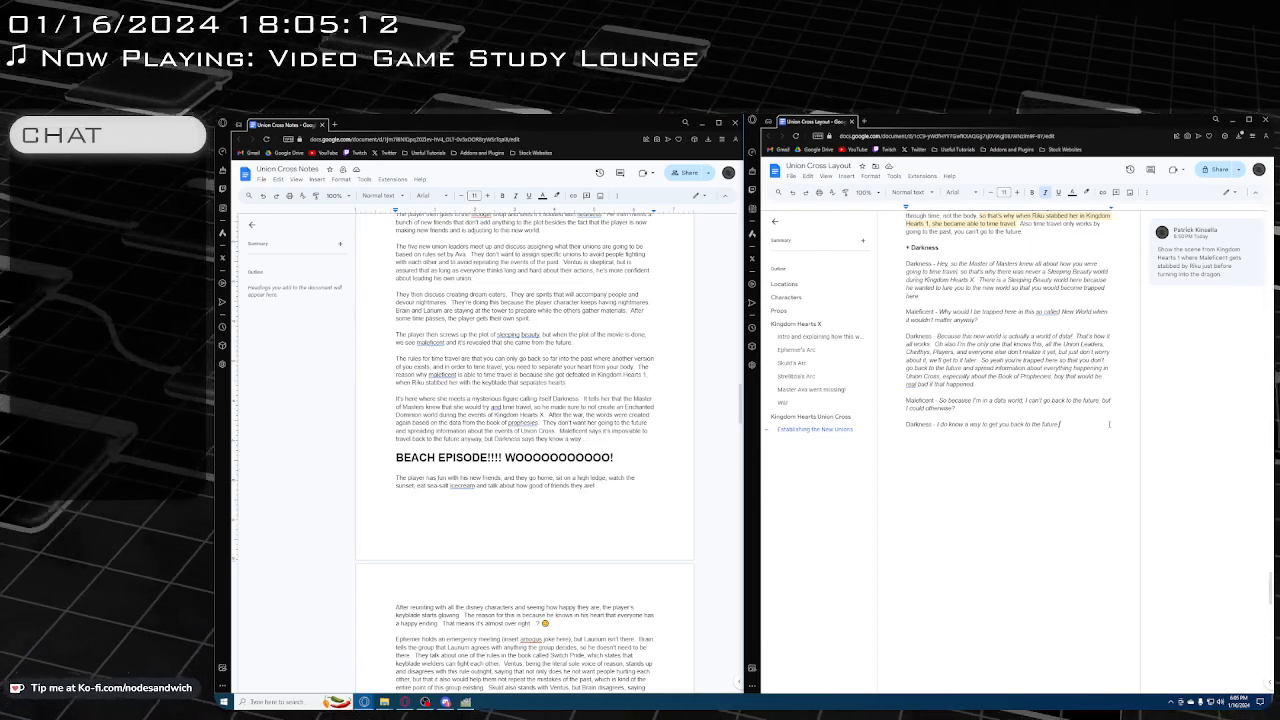
key(BackSpace)
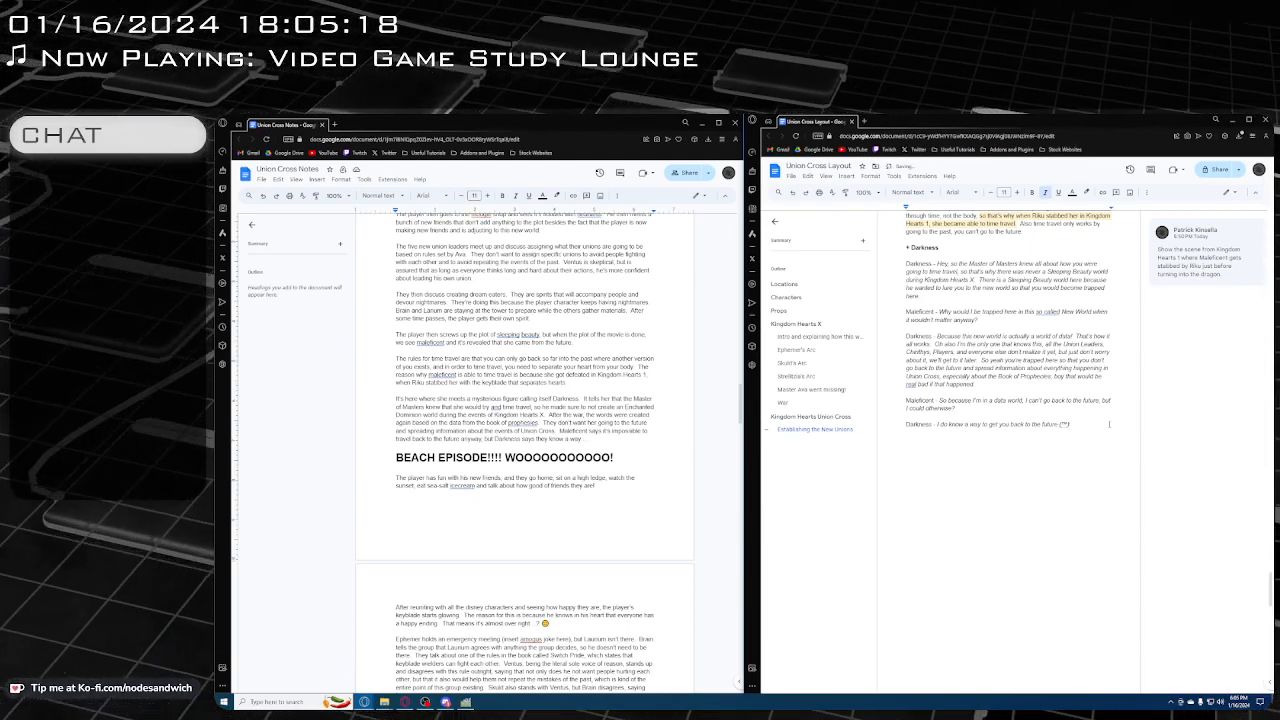
key(ctrl+z)
key(BackSpace)
key(BackSpace)
key(BackSpace)
key(BackSpace)
key(BackSpace)
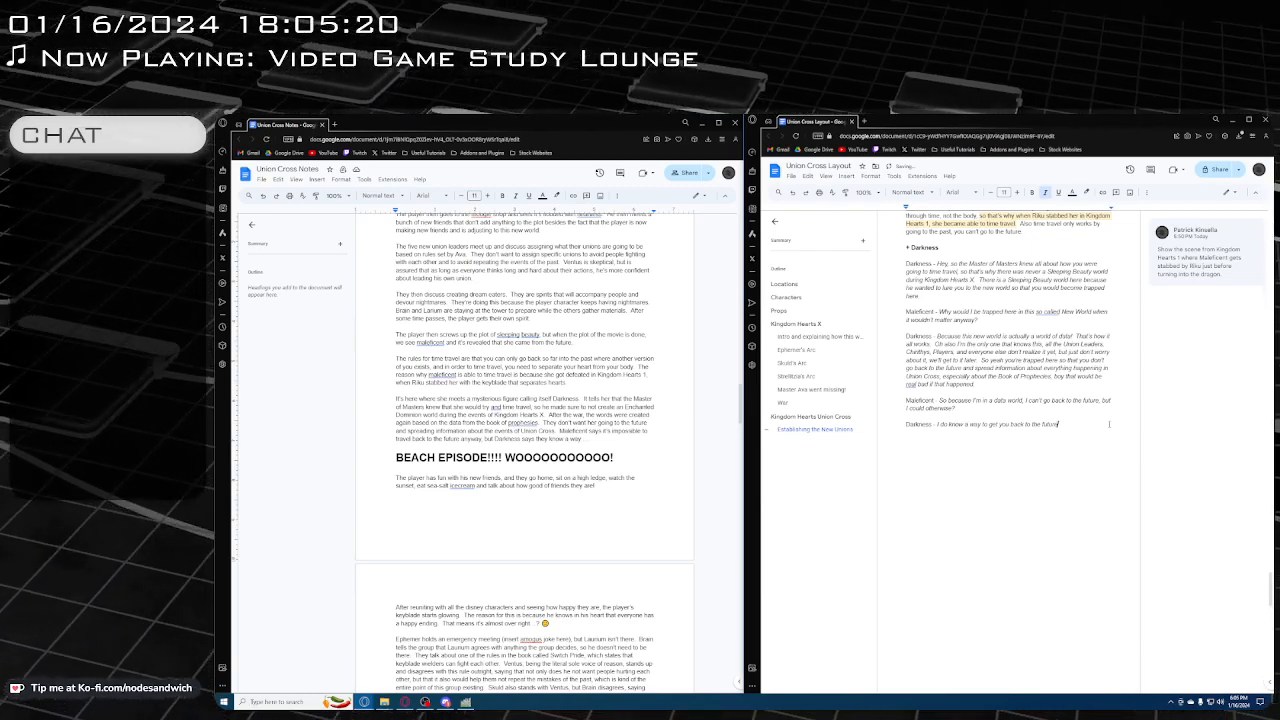
text(tm)
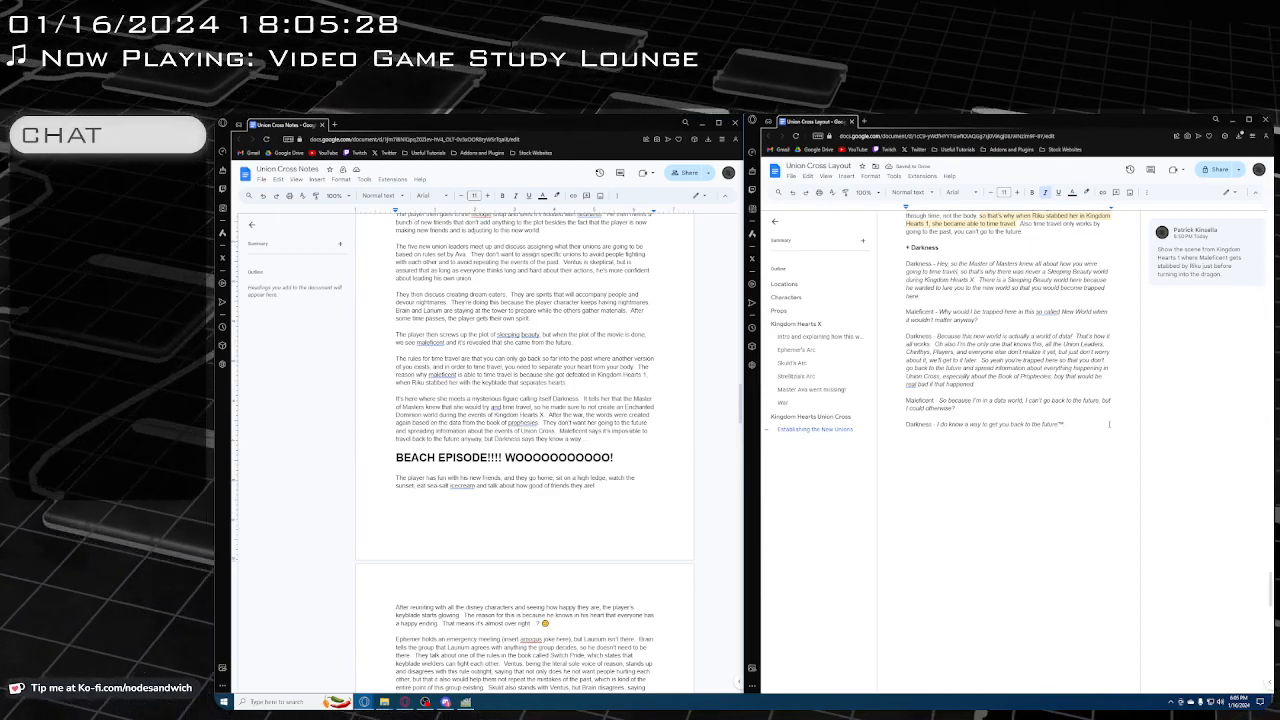
Below Darkness's last line, begin a new paragraph reading "Darkness pulls out a copy of Back to the Future"
key(Return)
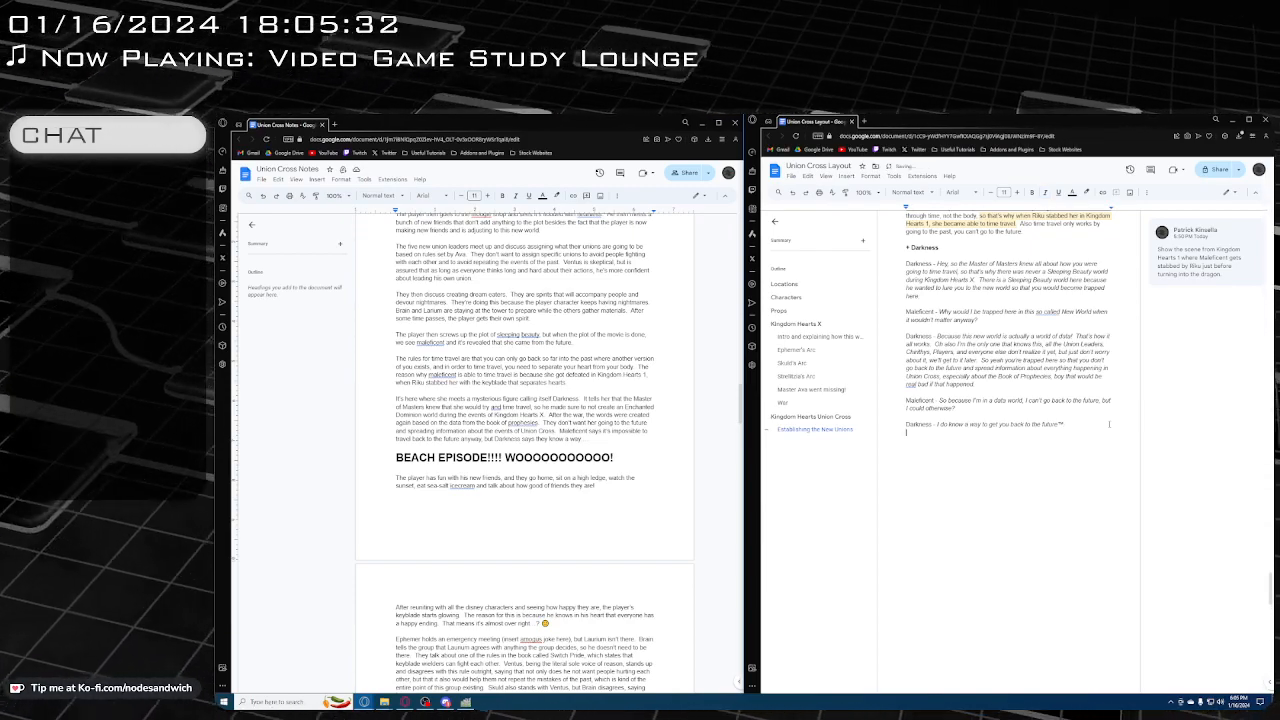
text(Darkness)
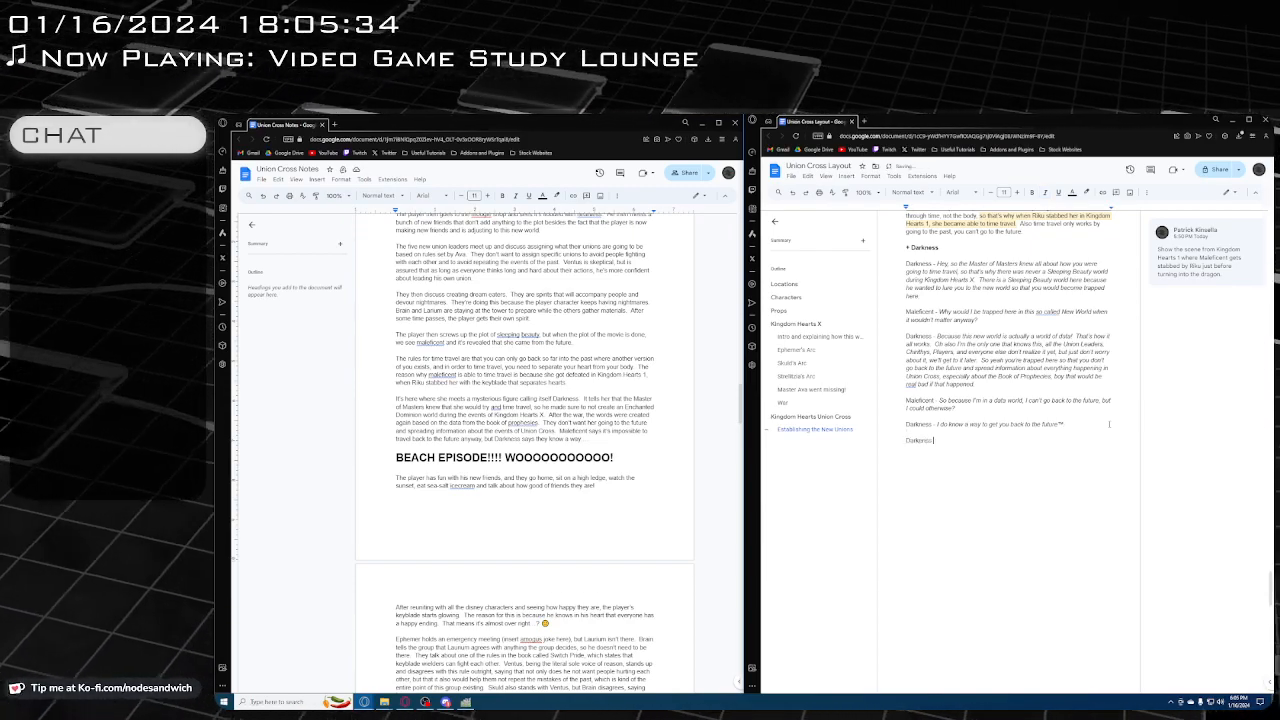
text( pulls out a copy)
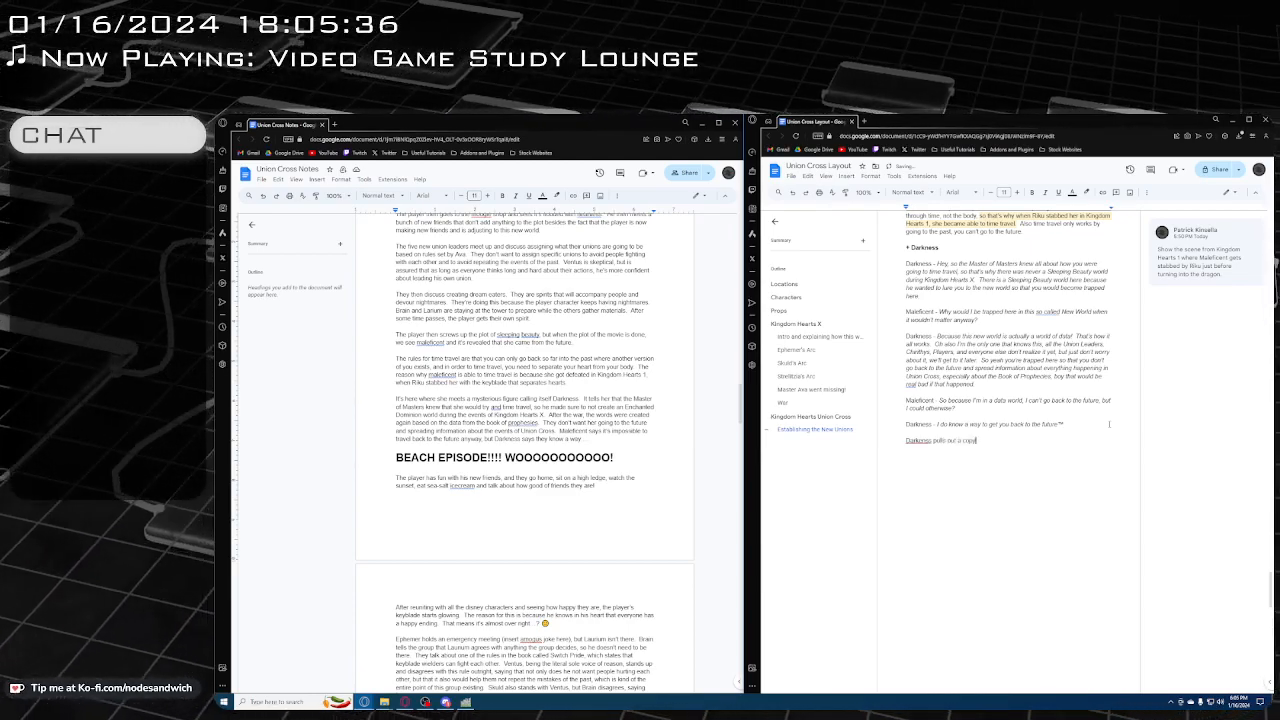
text( of Back to the Fut)
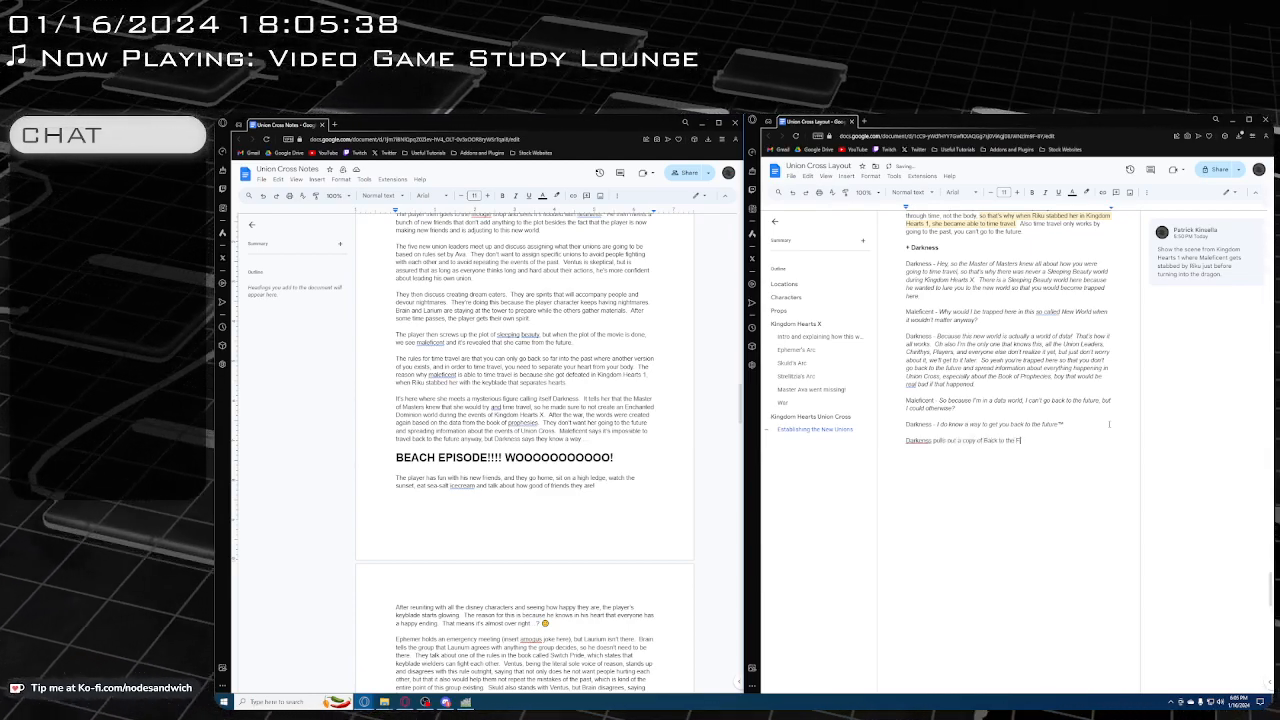
text(ure.)
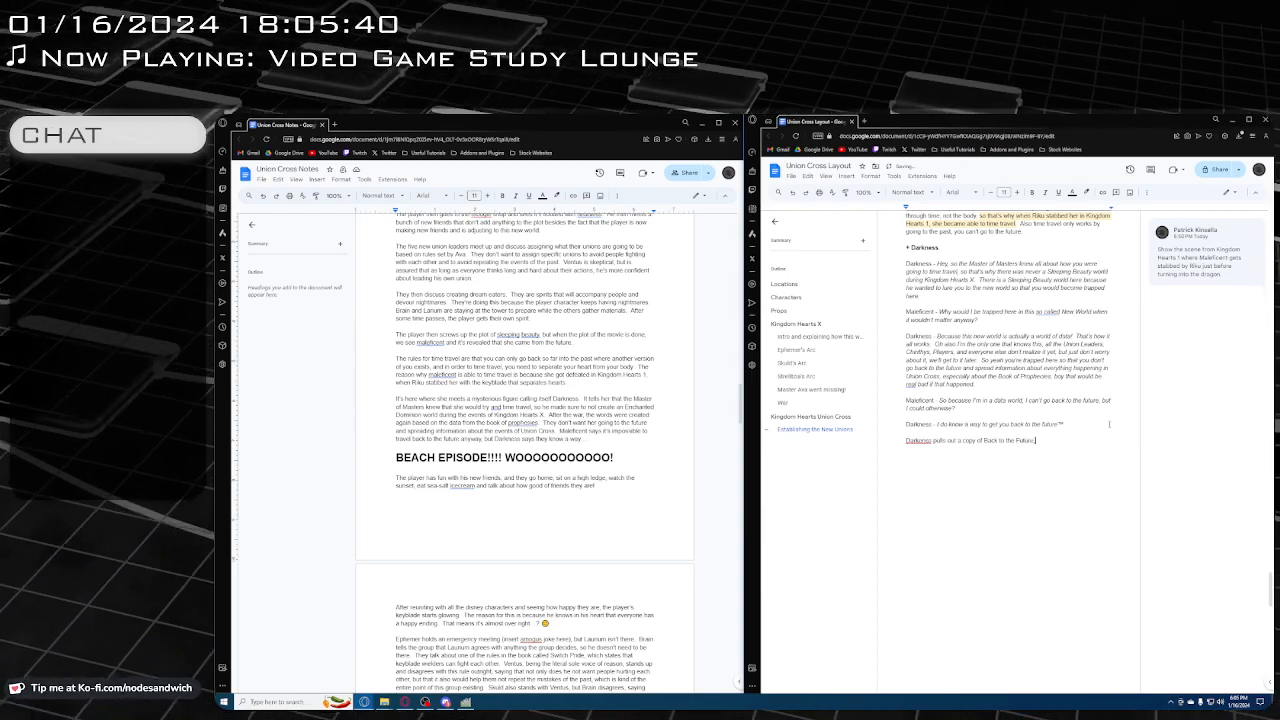
key(BackSpace)
text(, because)
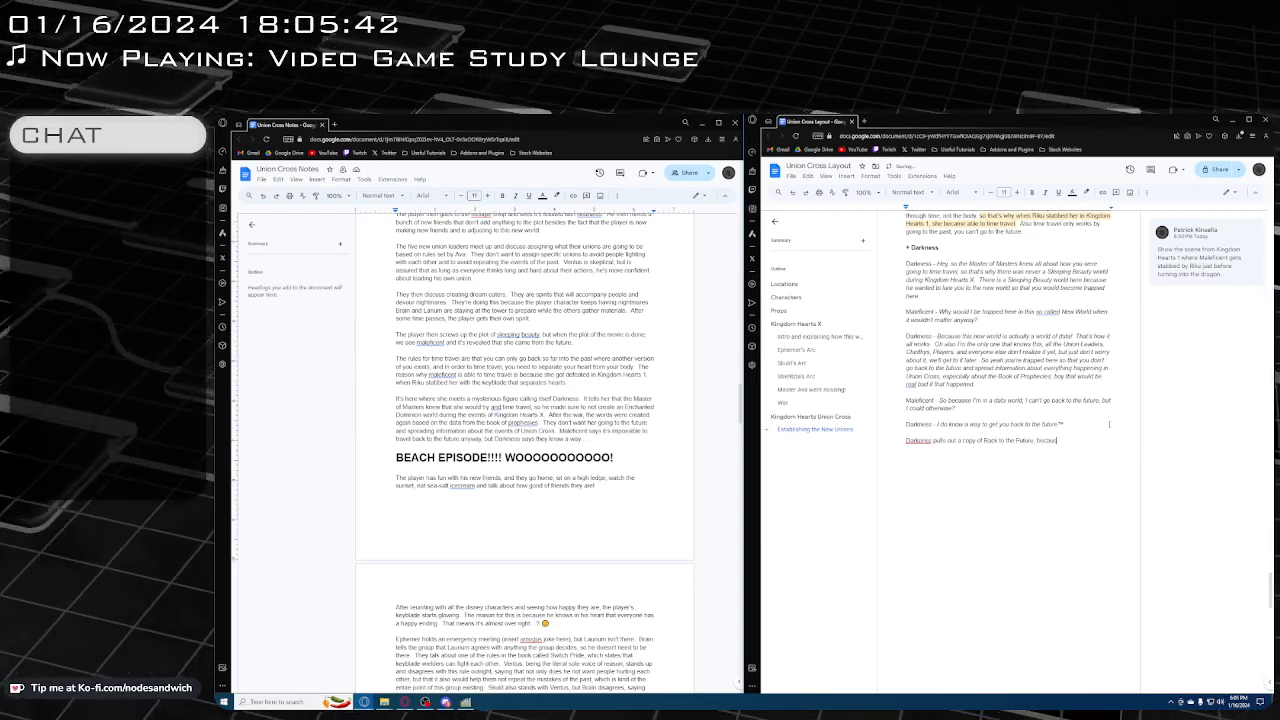
text( that)
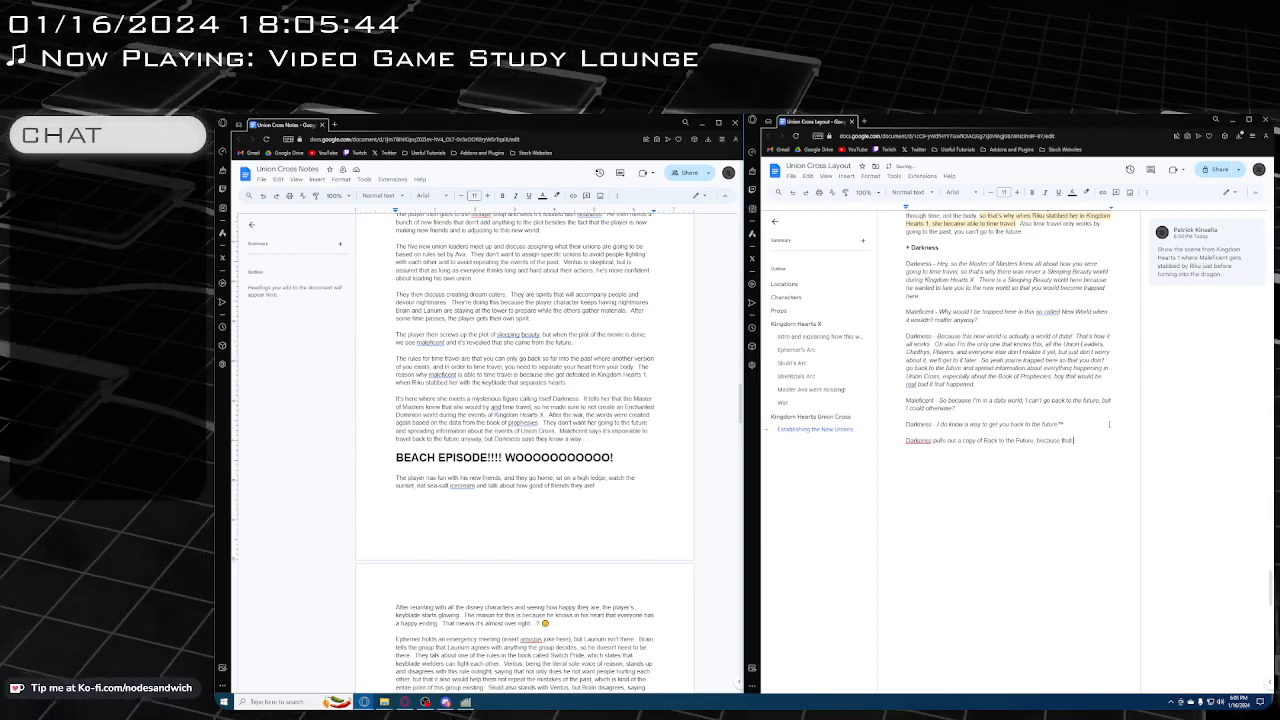
text( only j)
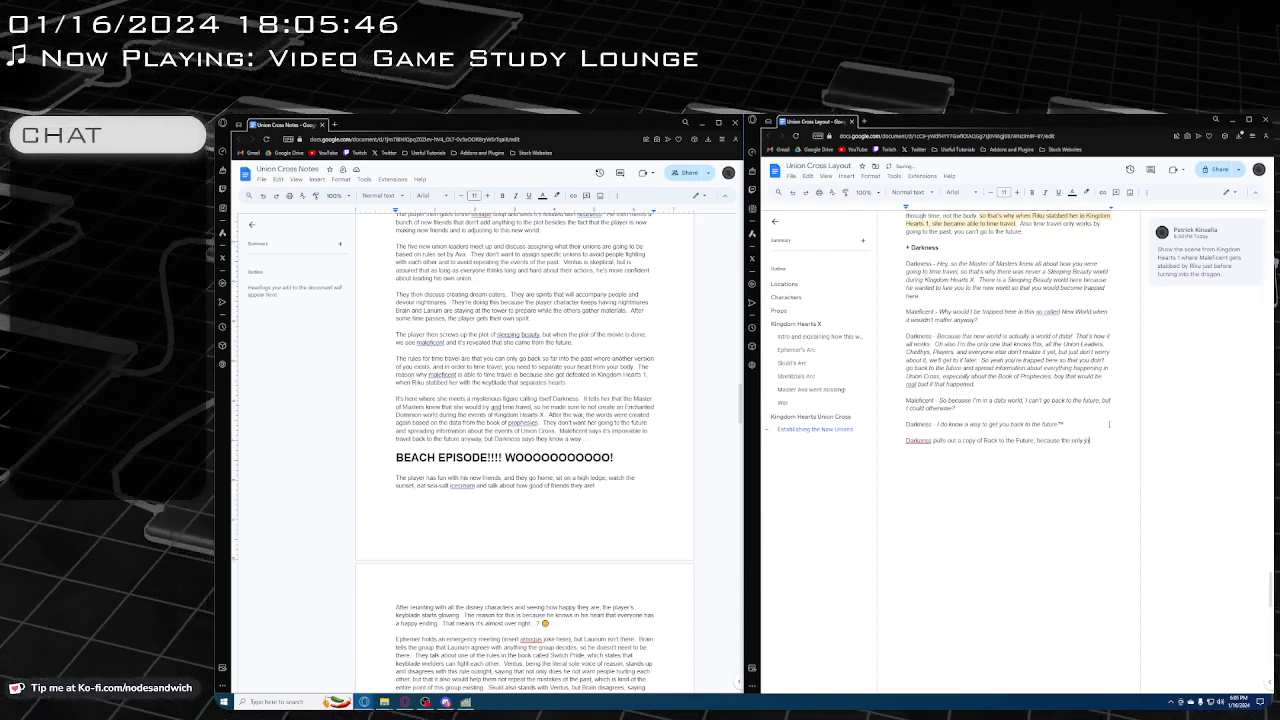
text(okes that I know are)
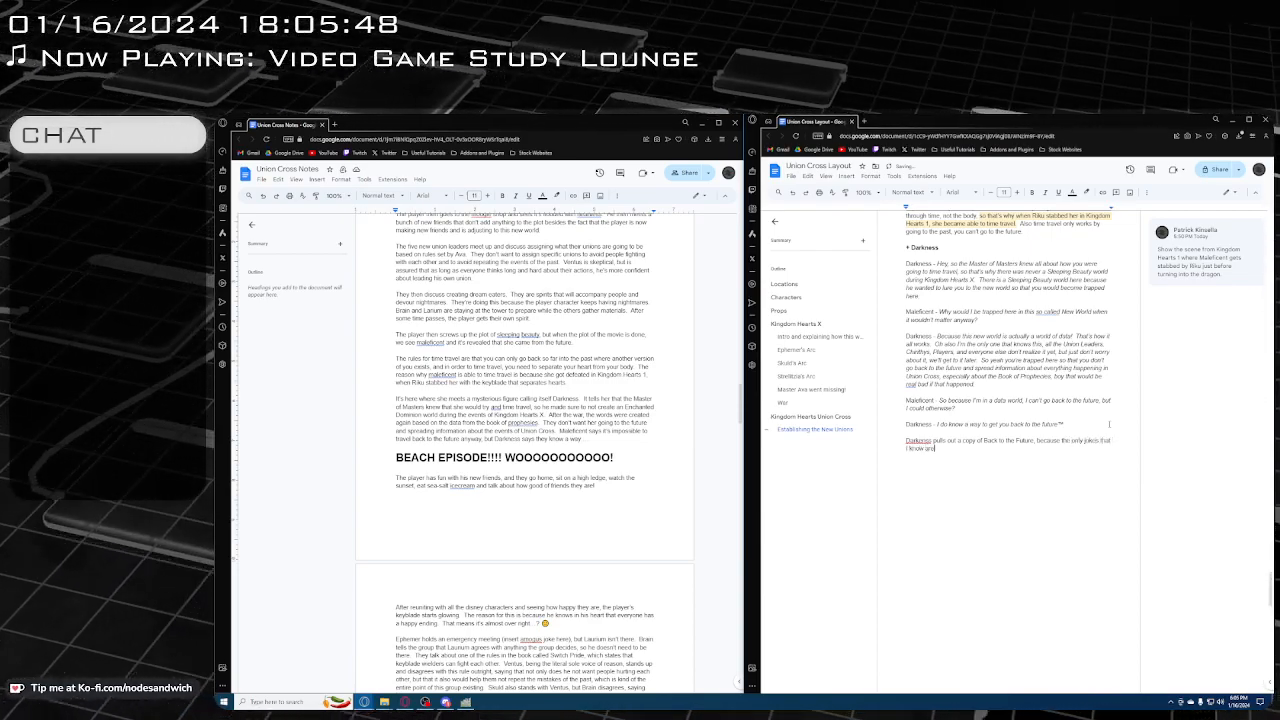
text( all the low ha)
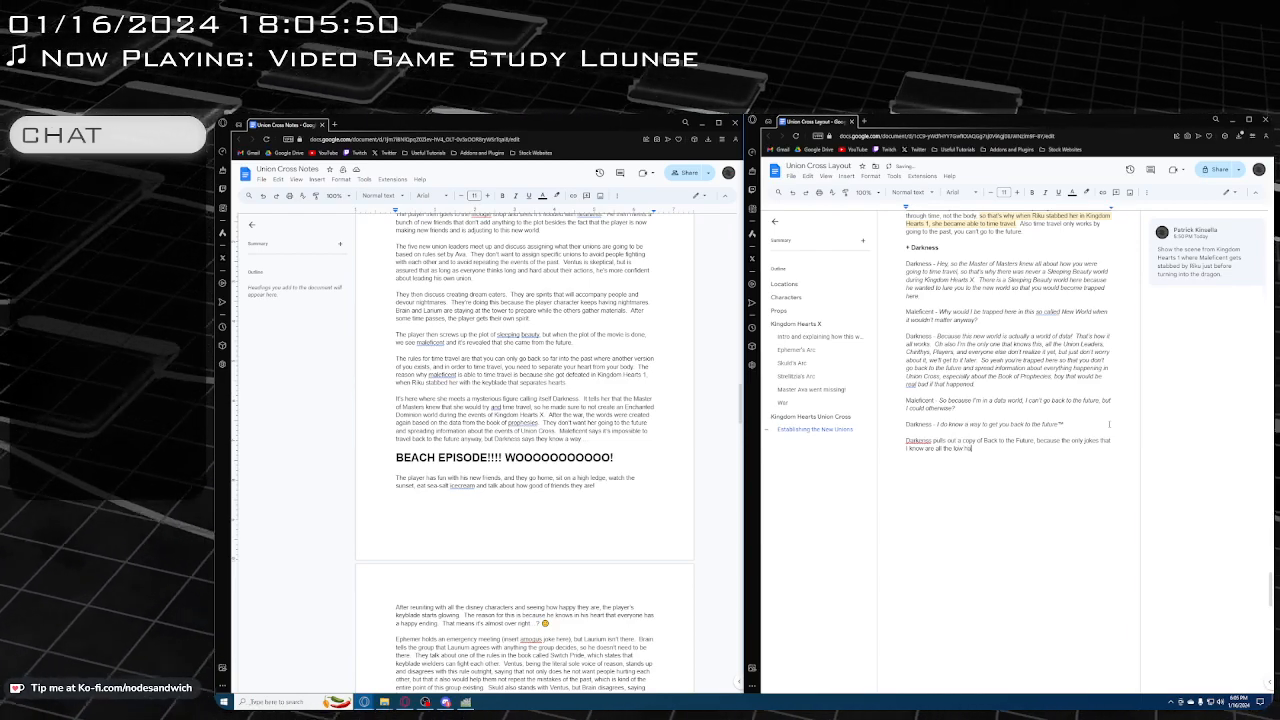
text(nging frui)
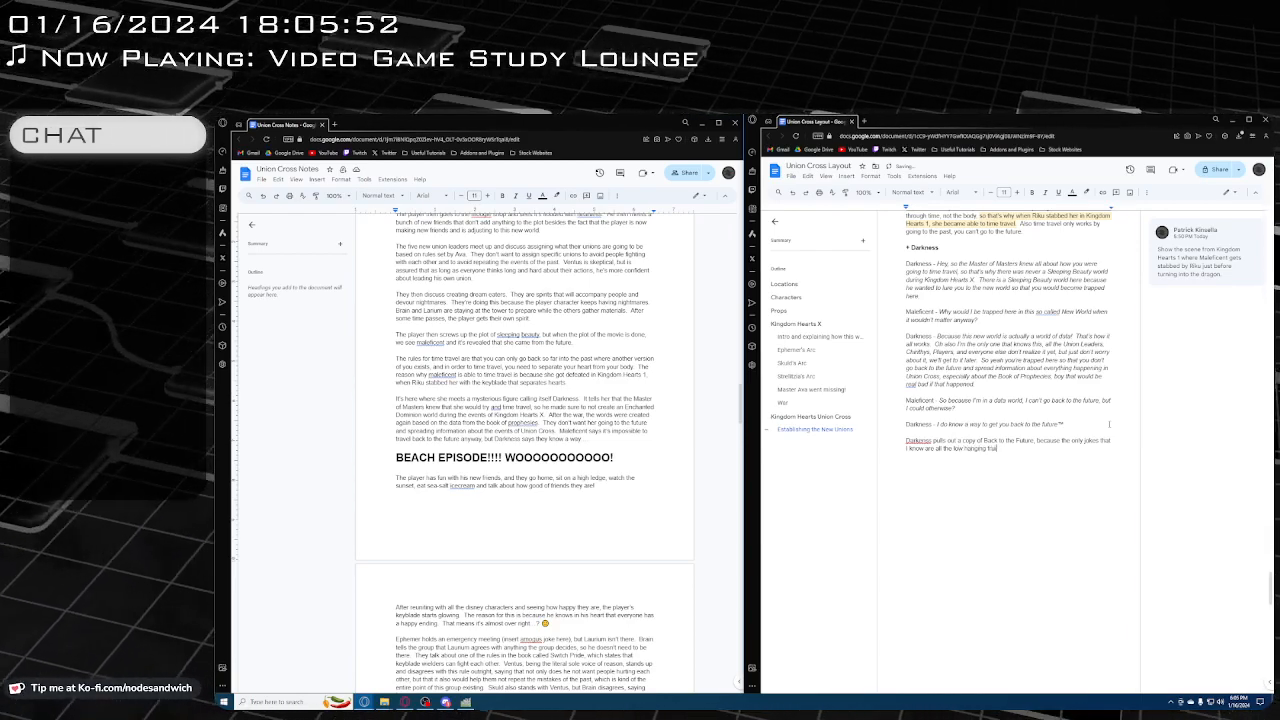
text(t ones)
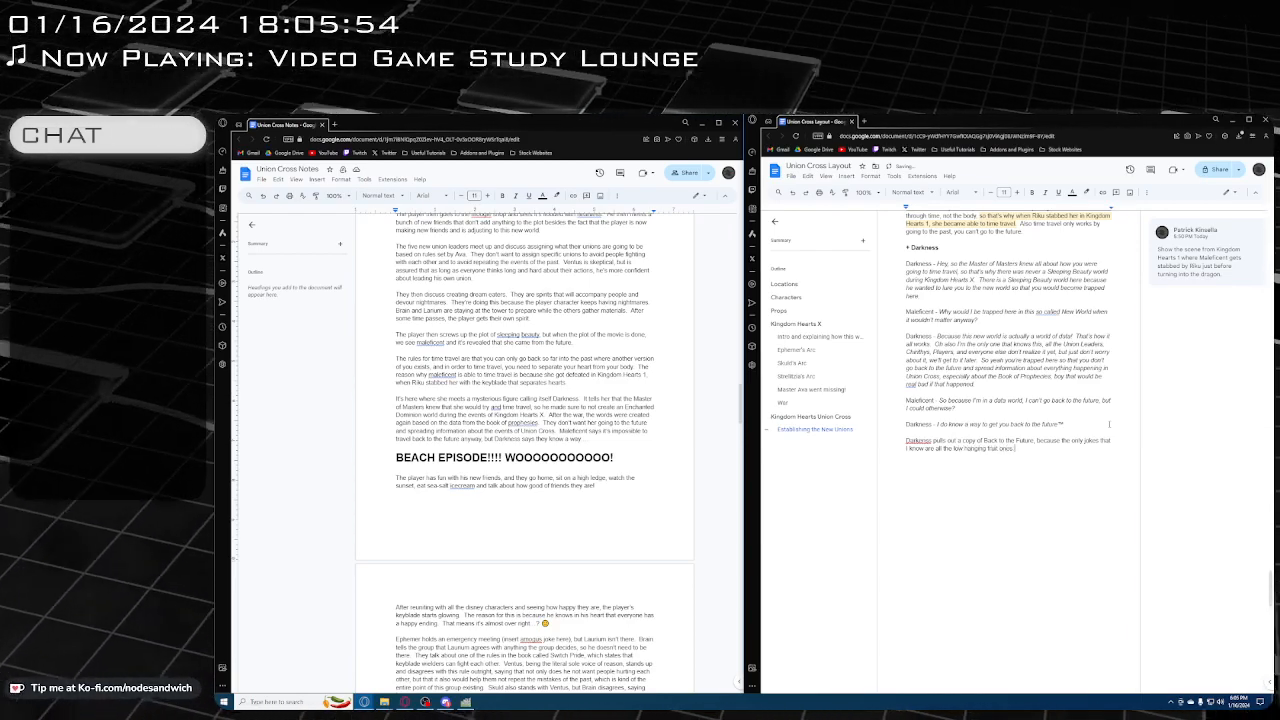
text(.")
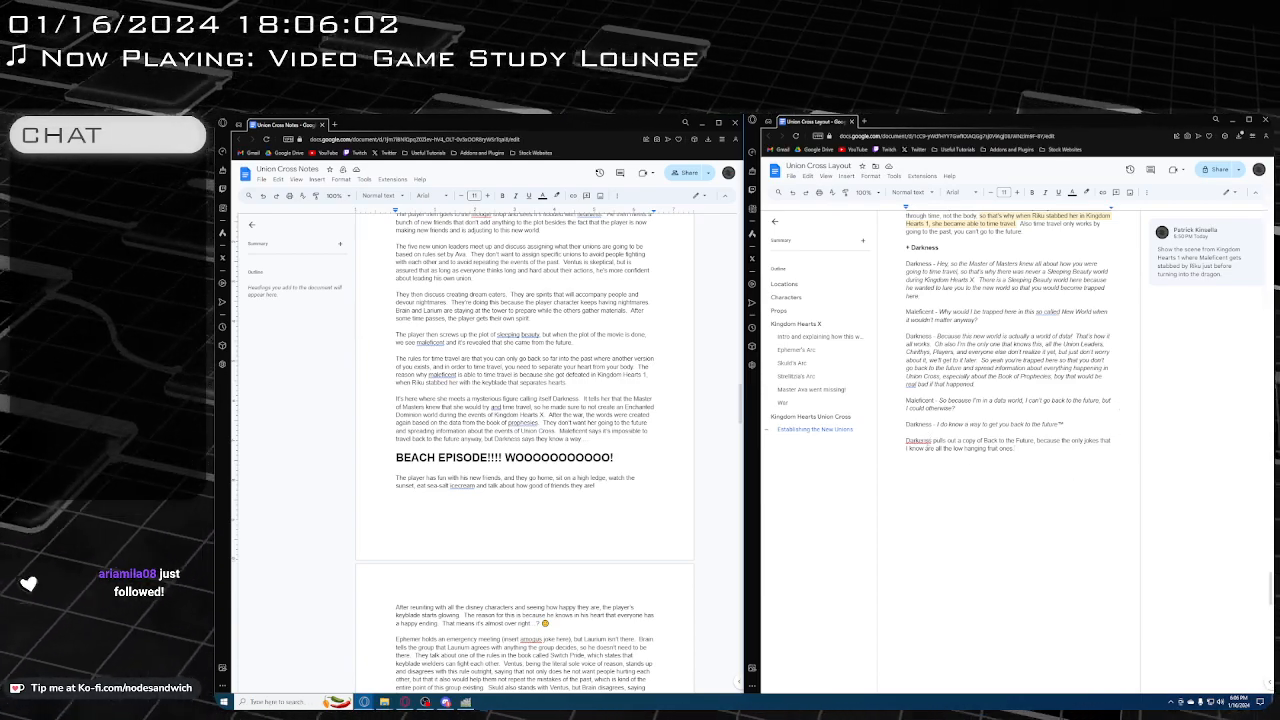
Continue the sentence with ", because the only jokes that I know are all the low hanging fruit ones." and resolve the flagged word "Darkness"
click(928, 441)
click(922, 428)
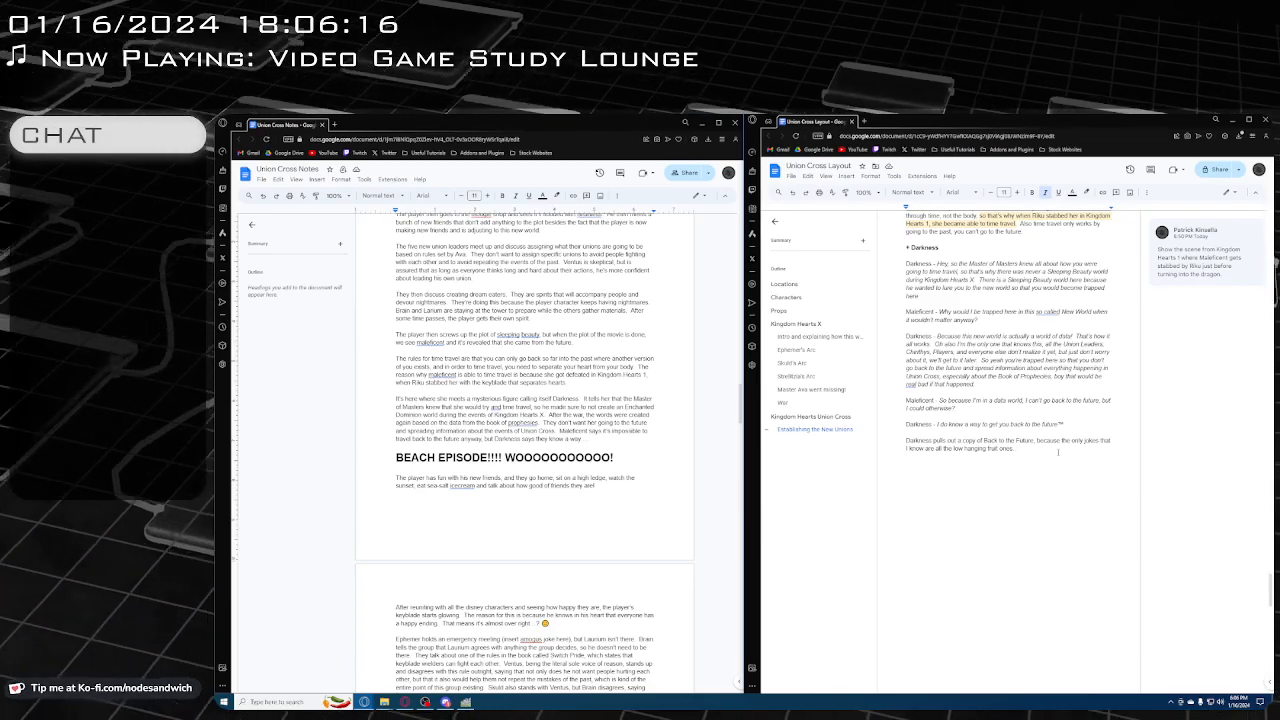
Review the beach episode section and following events in Union Cross Notes, and add an empty paragraph after the Back to the Future joke in the layout
scroll(652, 442, down, 5)
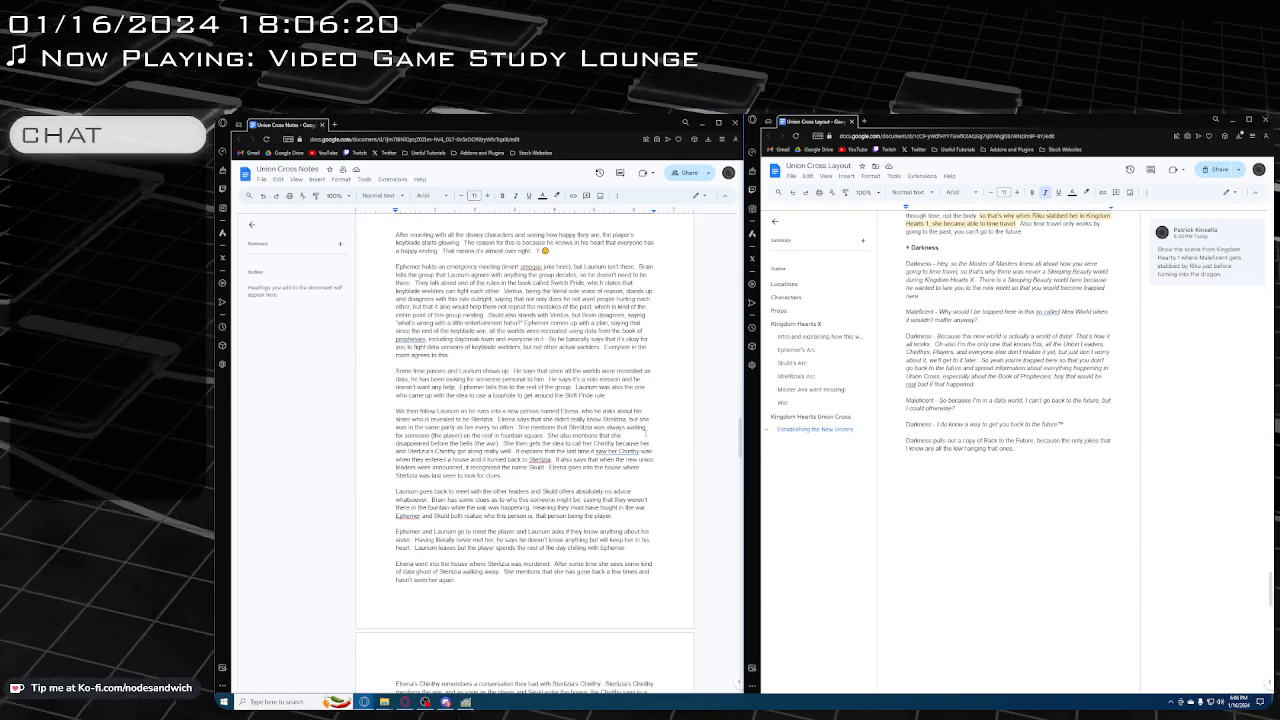
scroll(645, 434, down, 10)
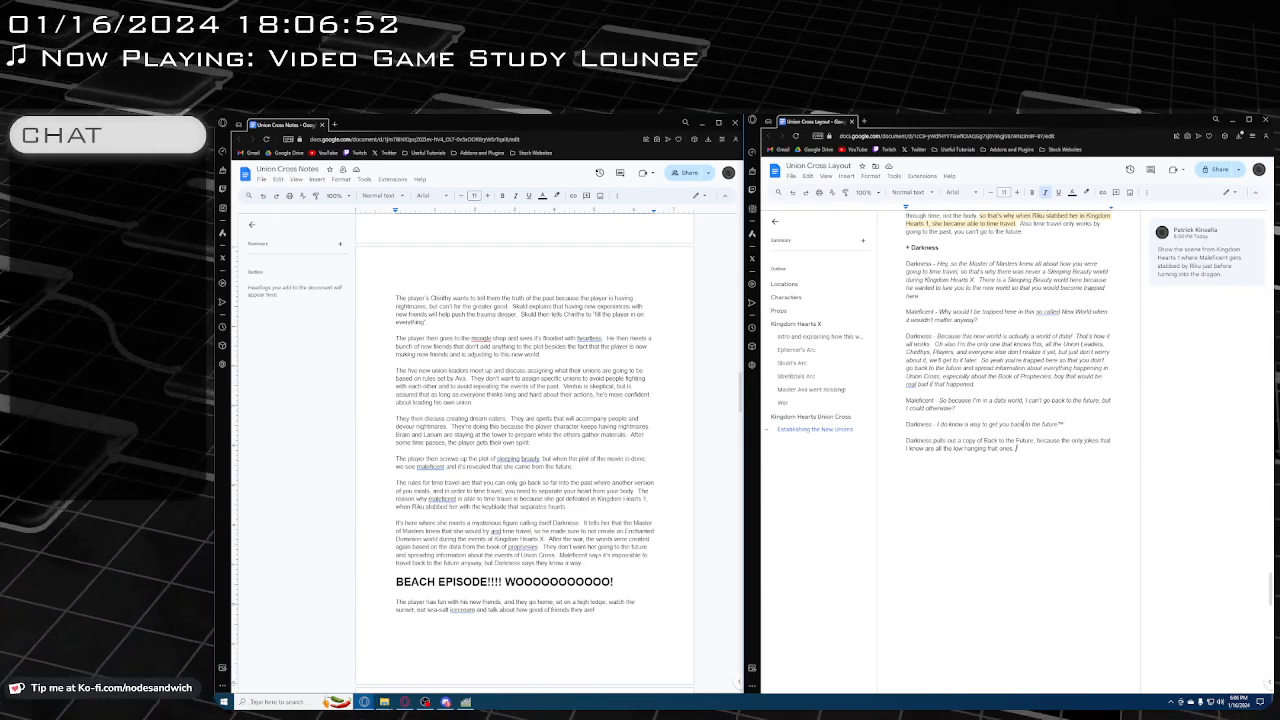
scroll(443, 479, down, 3)
scroll(443, 480, down, 1)
drag(615, 375, 398, 375)
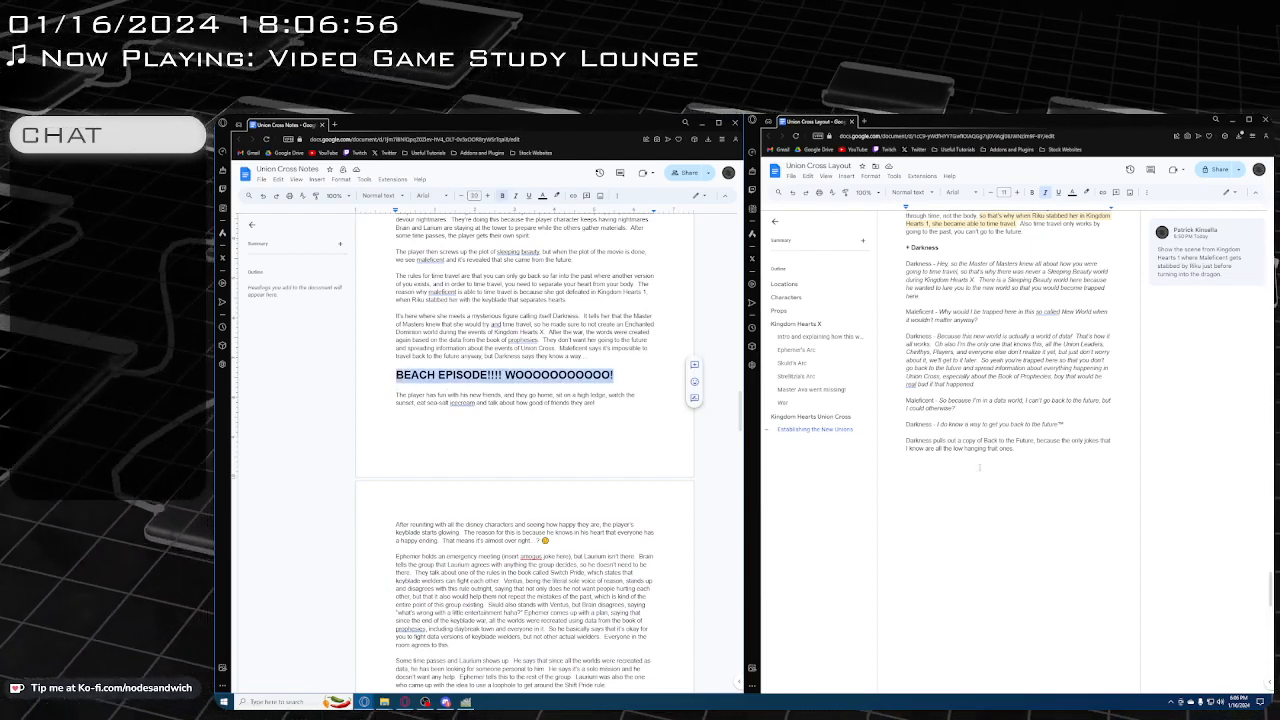
click(1032, 458)
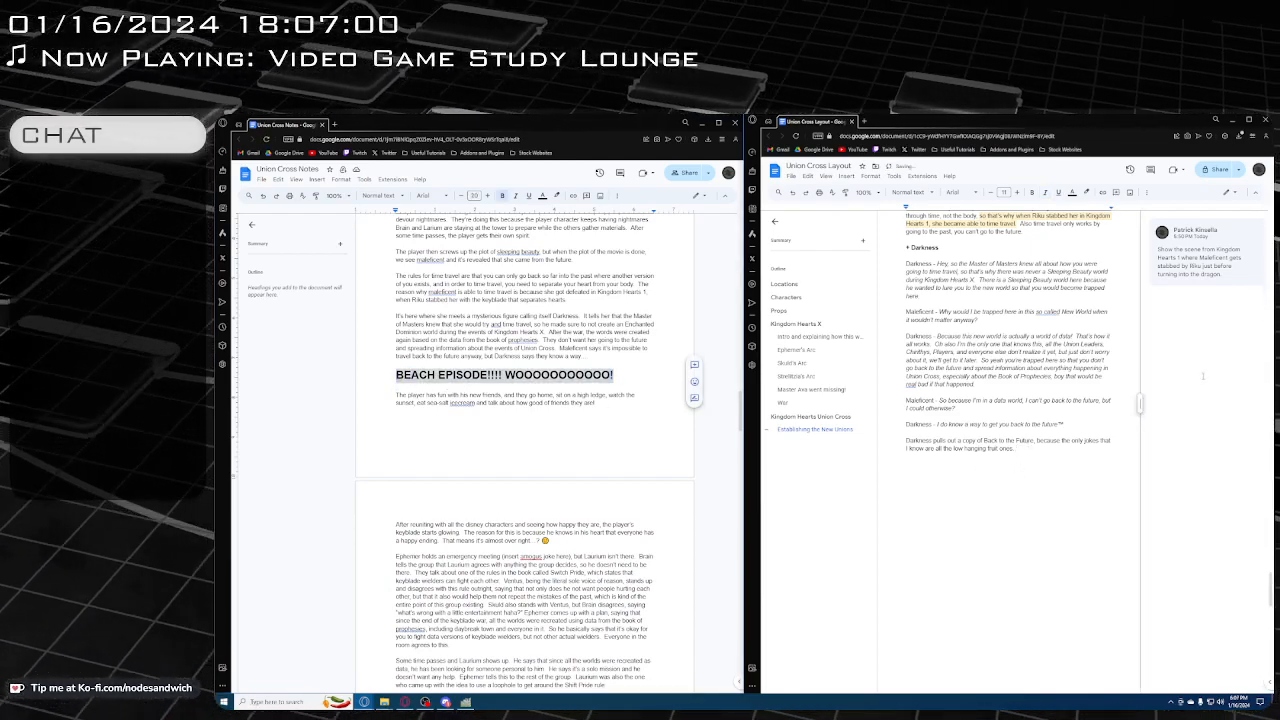
key(Return)
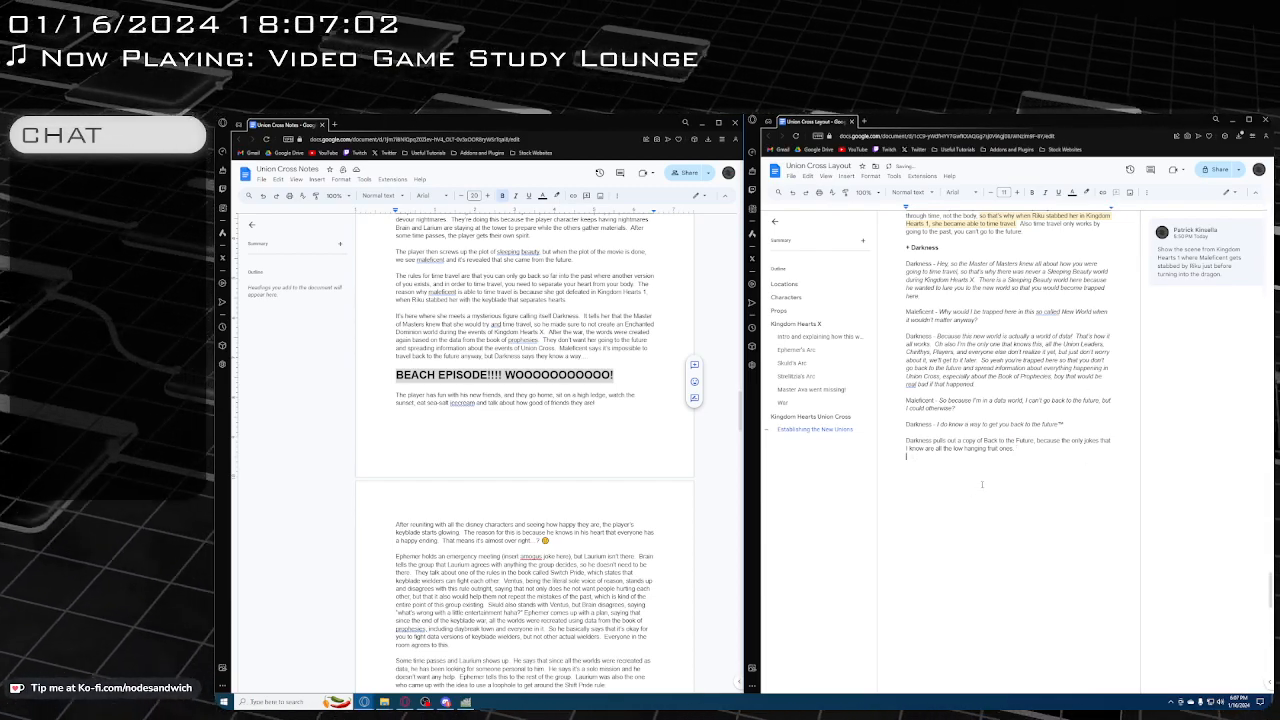
key(Return)
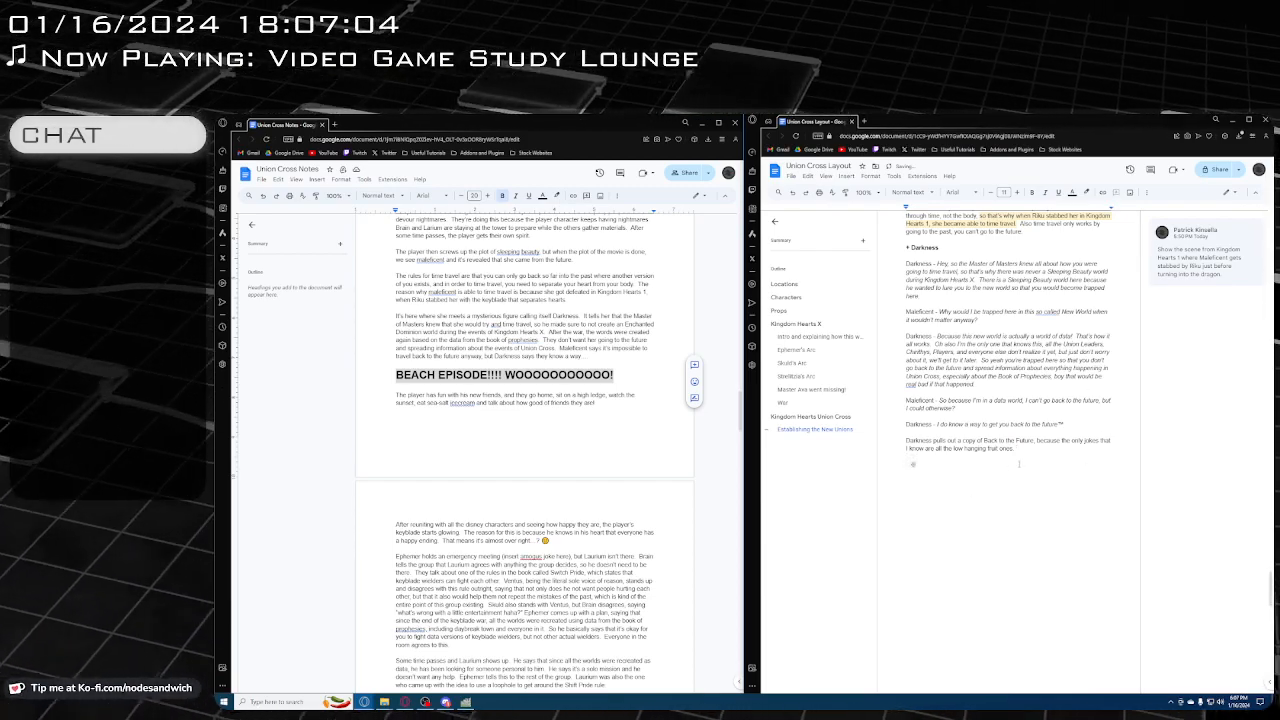
click(601, 374)
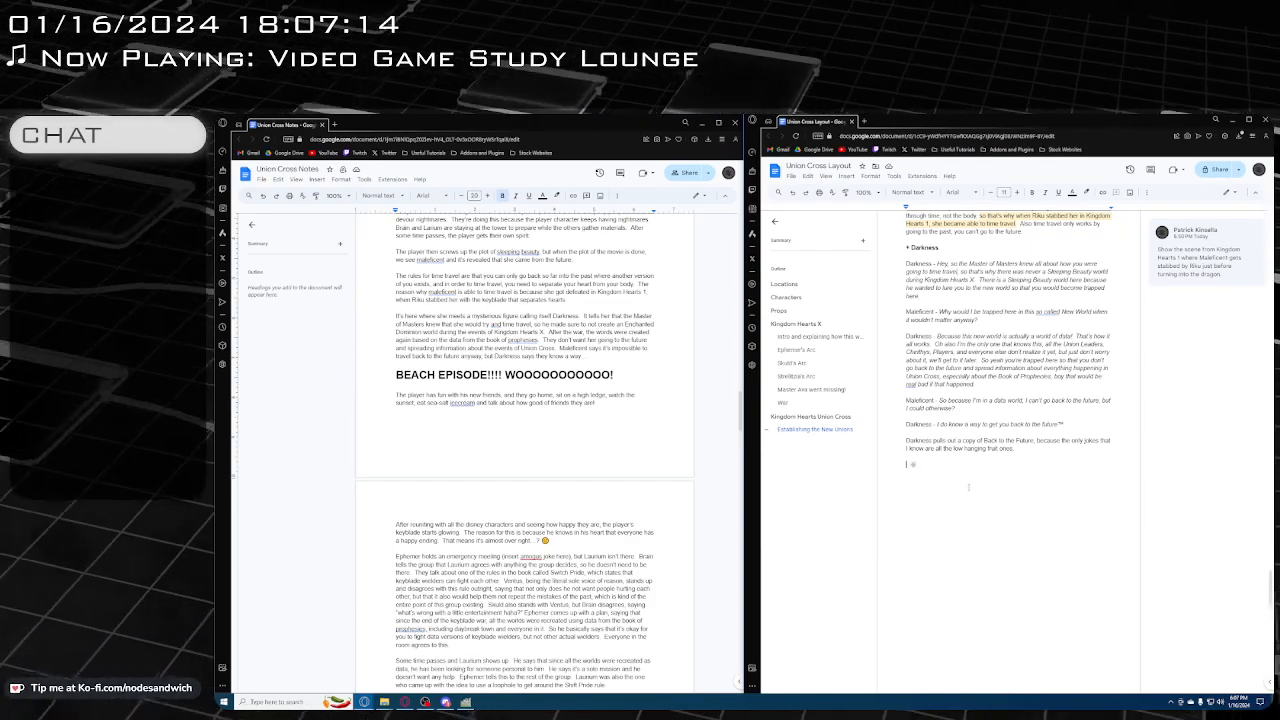
scroll(545, 450, down, 2)
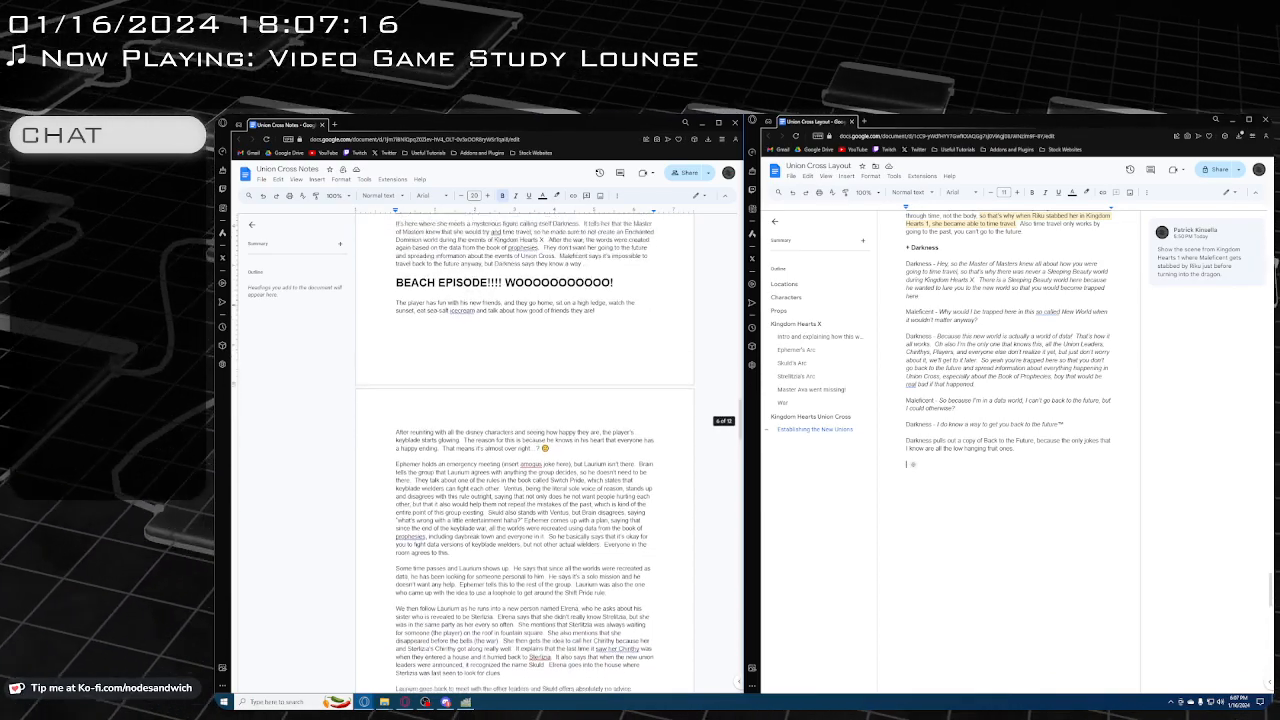
scroll(583, 541, up, 1)
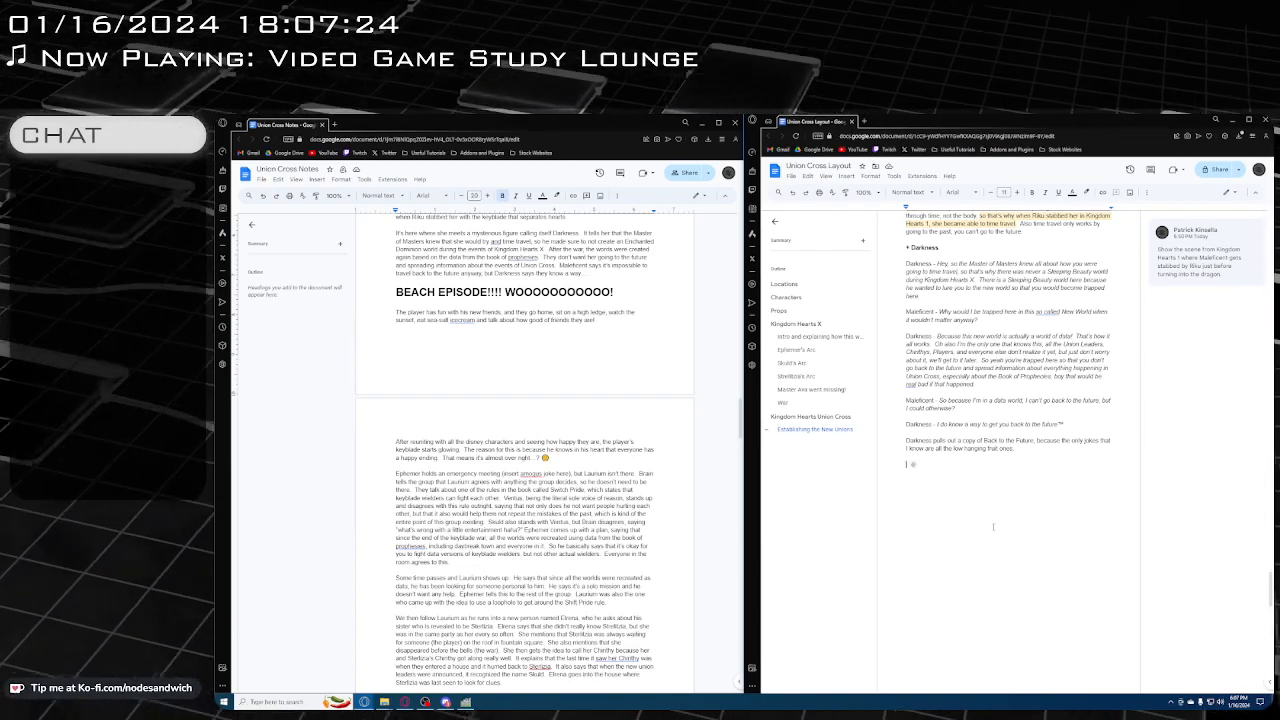
Above the Sleeping Beauty World scene in the layout, insert a Heading 2 reading "Maleficent joins the party"
scroll(1012, 521, up, 6)
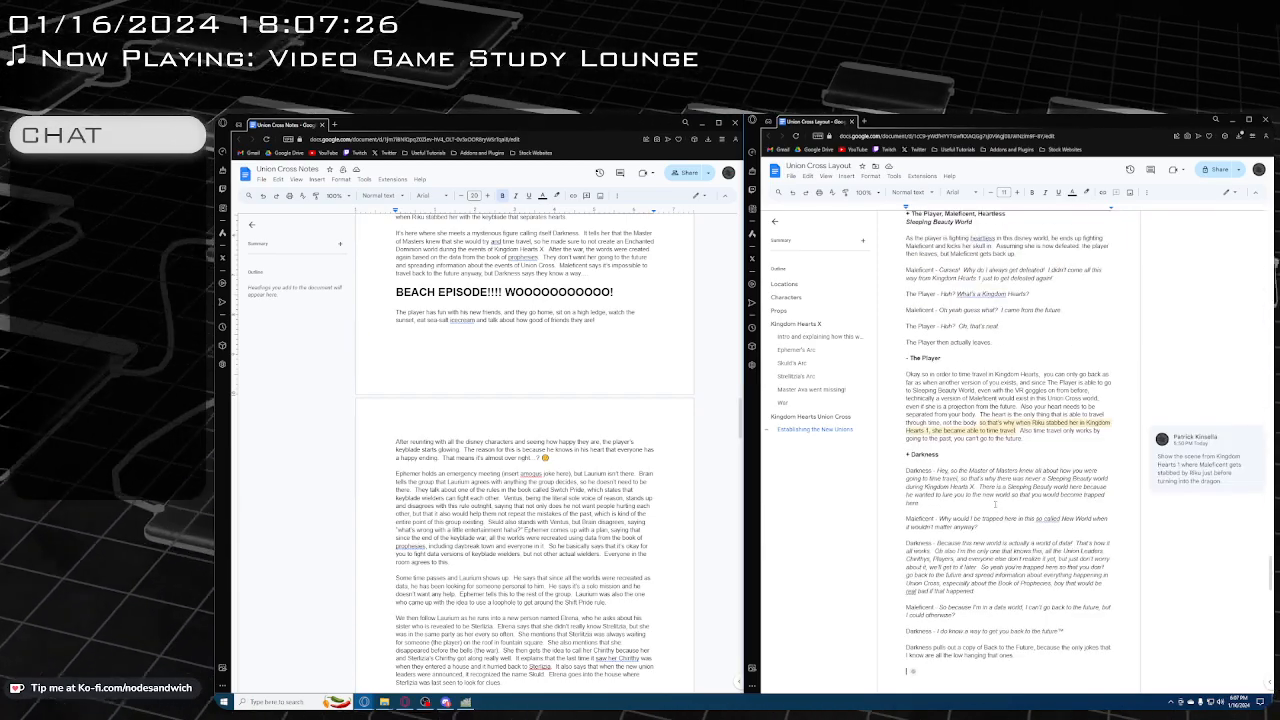
scroll(1012, 450, up, 2)
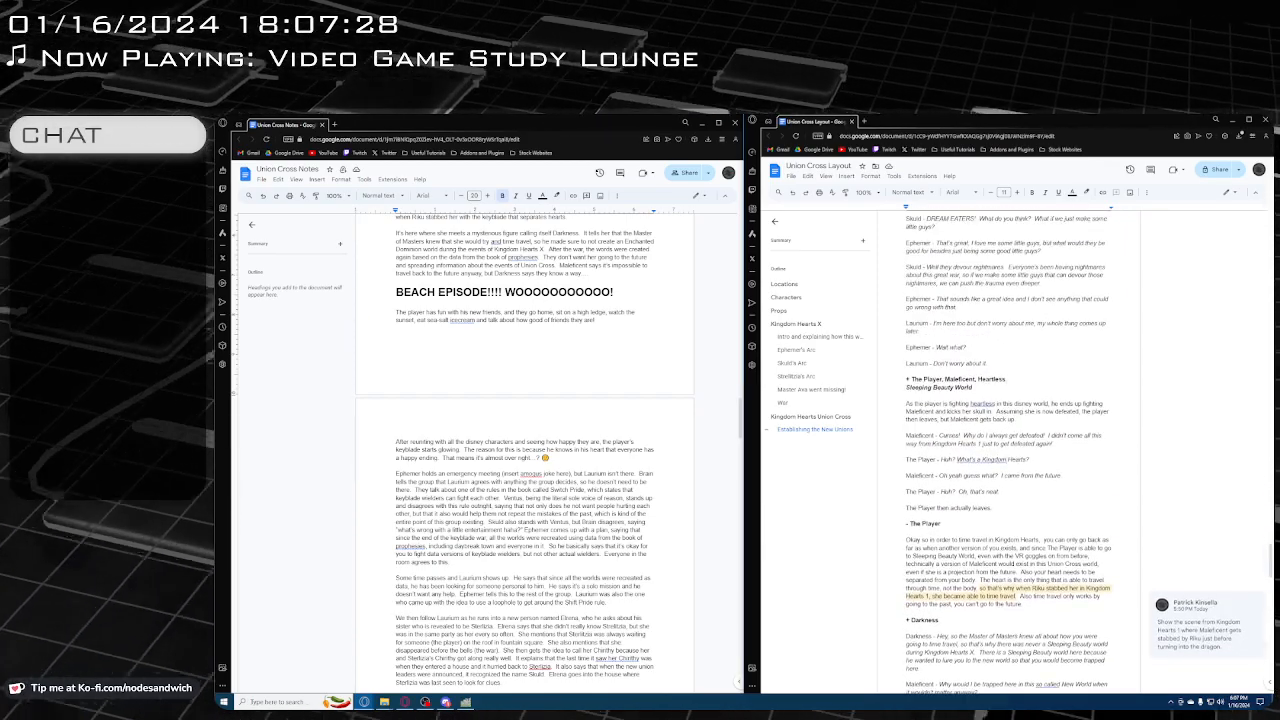
click(998, 379)
click(1003, 371)
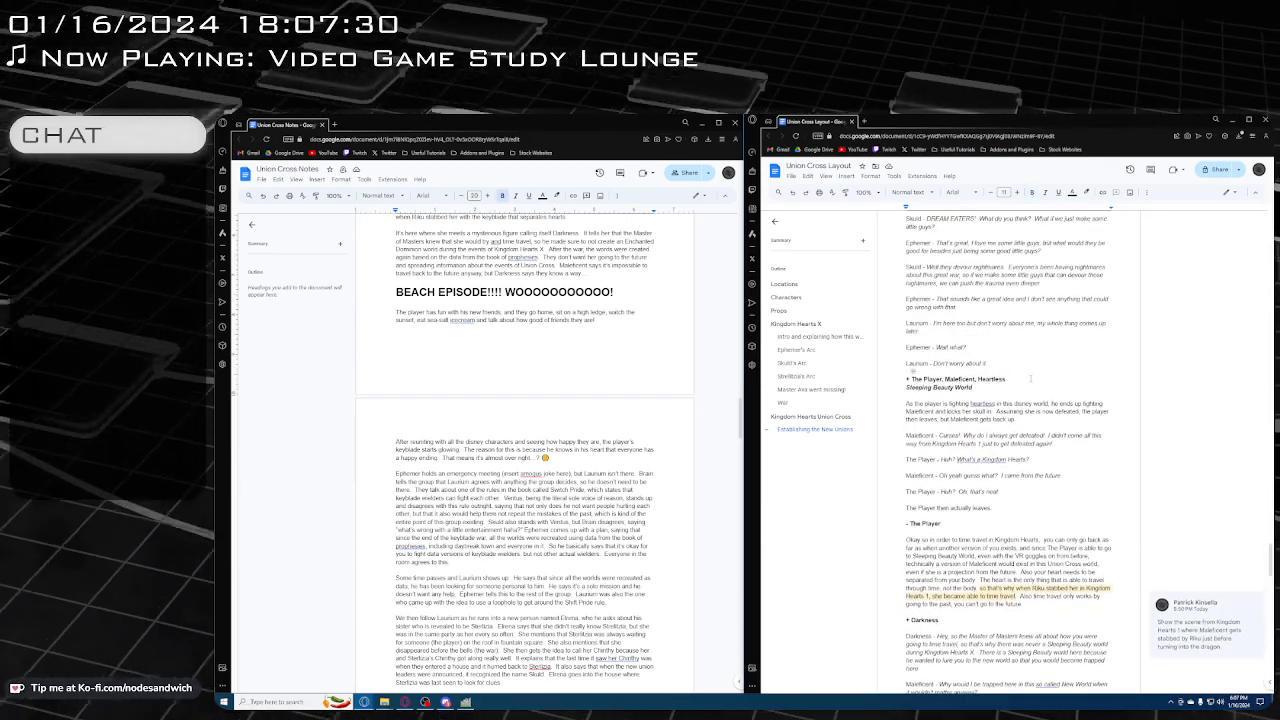
key(Return)
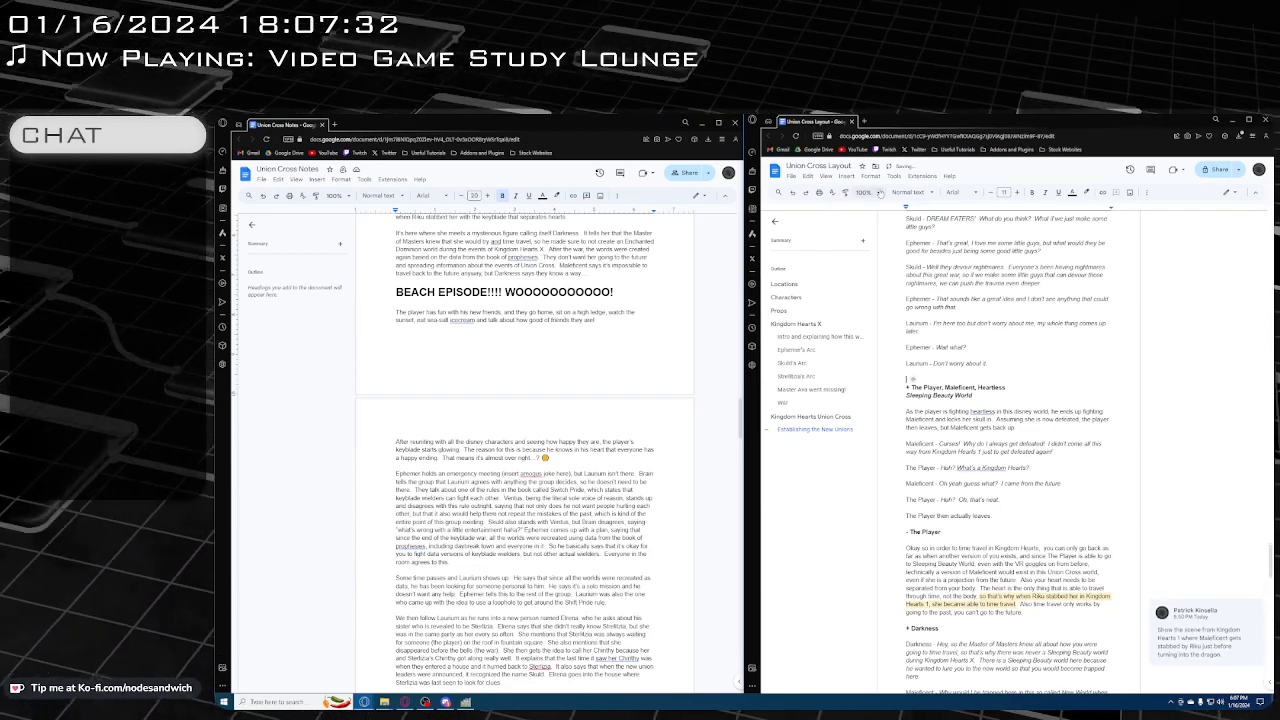
click(912, 192)
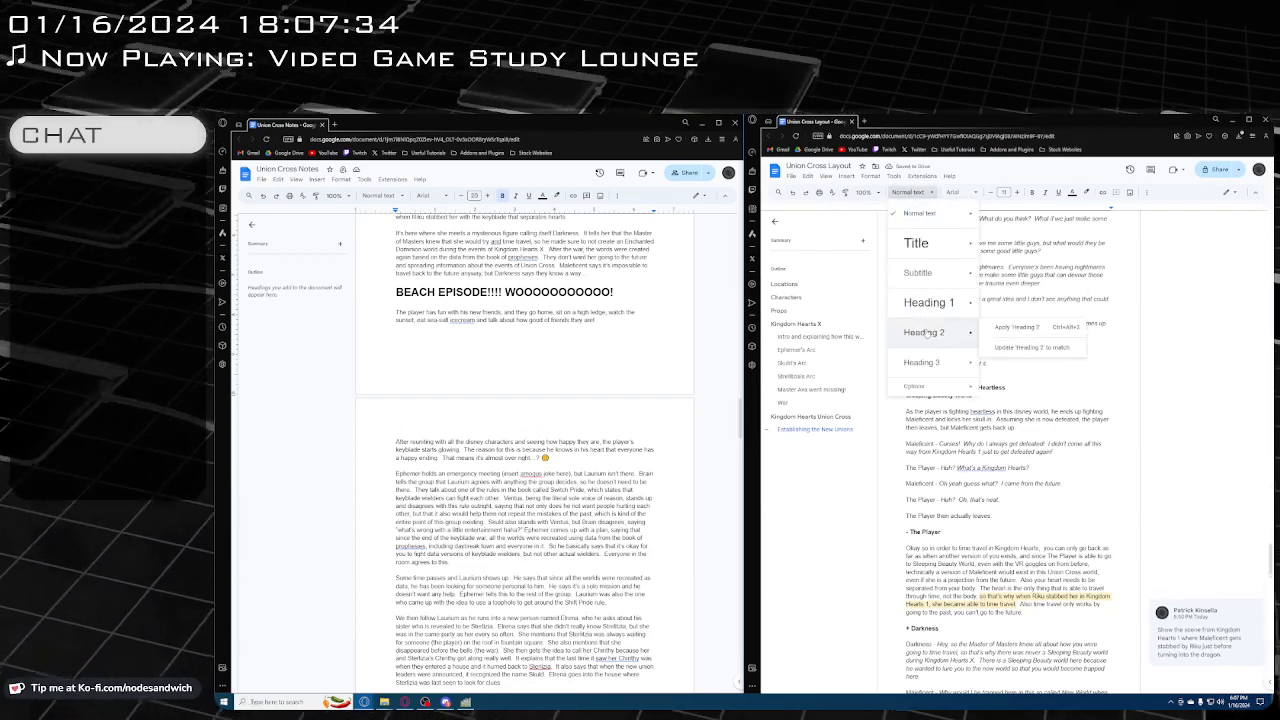
click(927, 334)
text(Mel)
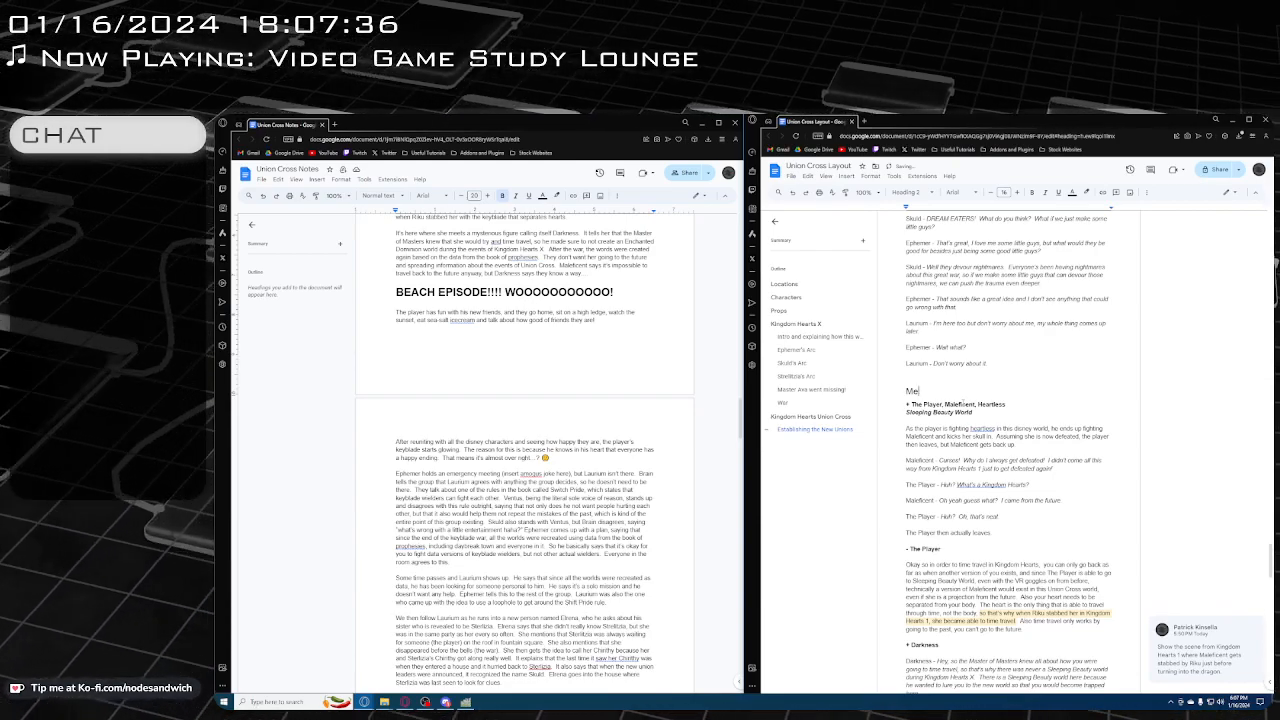
text(leficent)
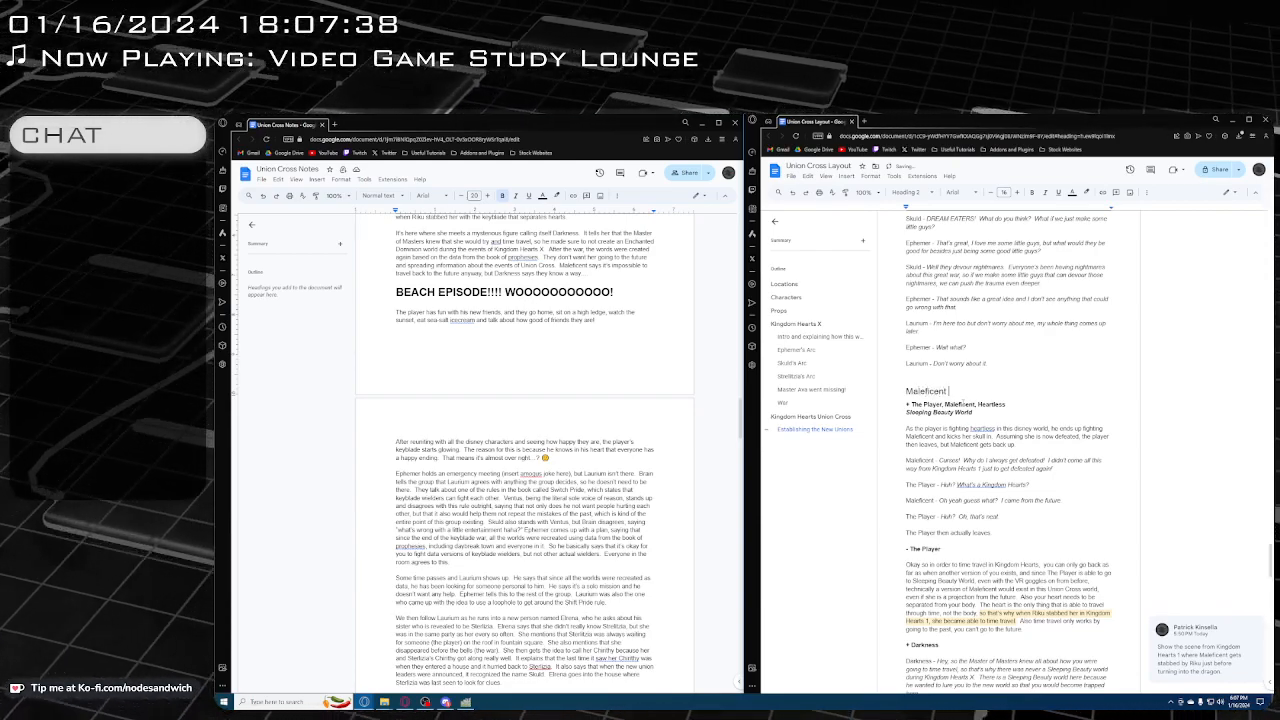
text( joins the par)
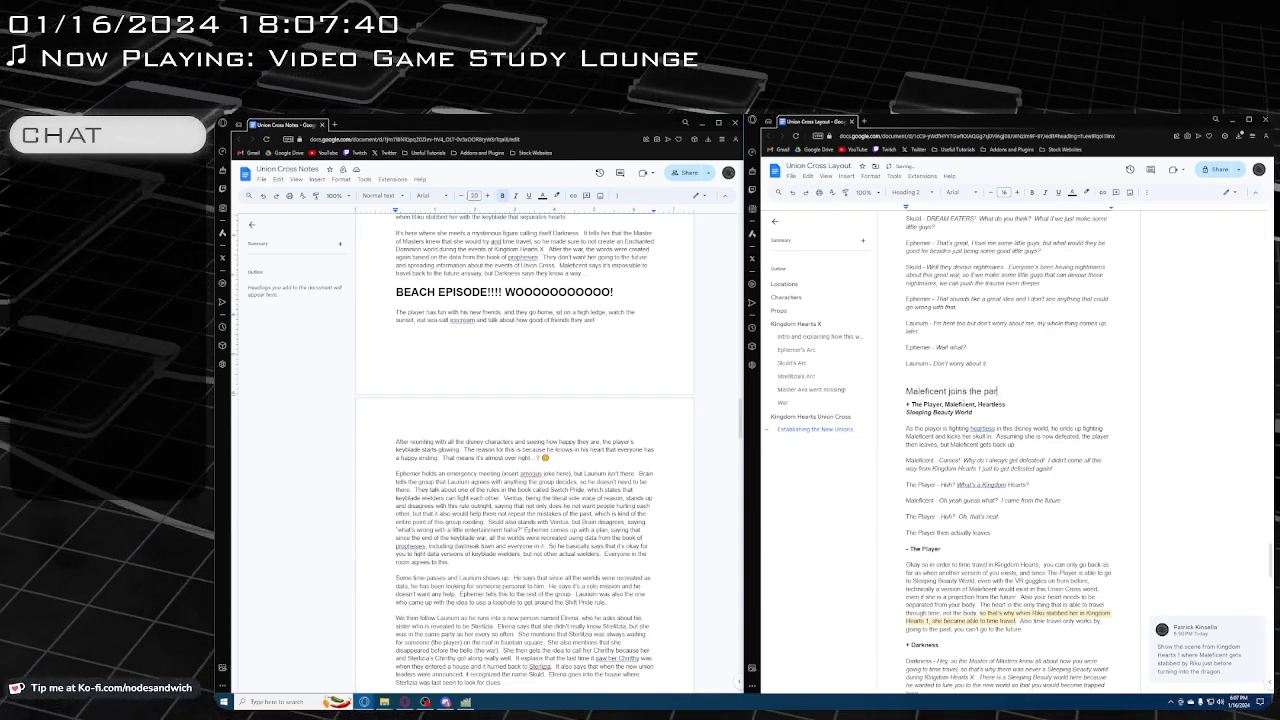
text(ty)
After the Back to the Future joke, add a Heading 2 reading "Beach Episode" and remove the stray blank space above it
scroll(1056, 440, down, 9)
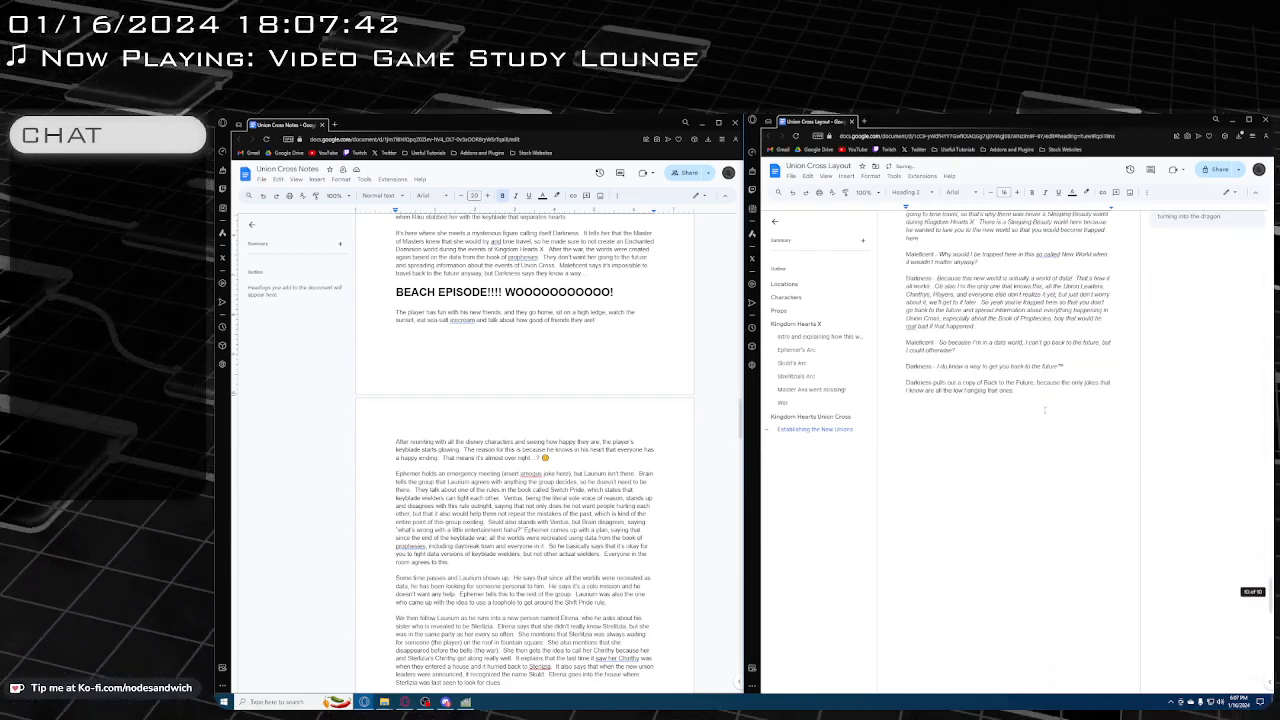
double_click(1056, 440)
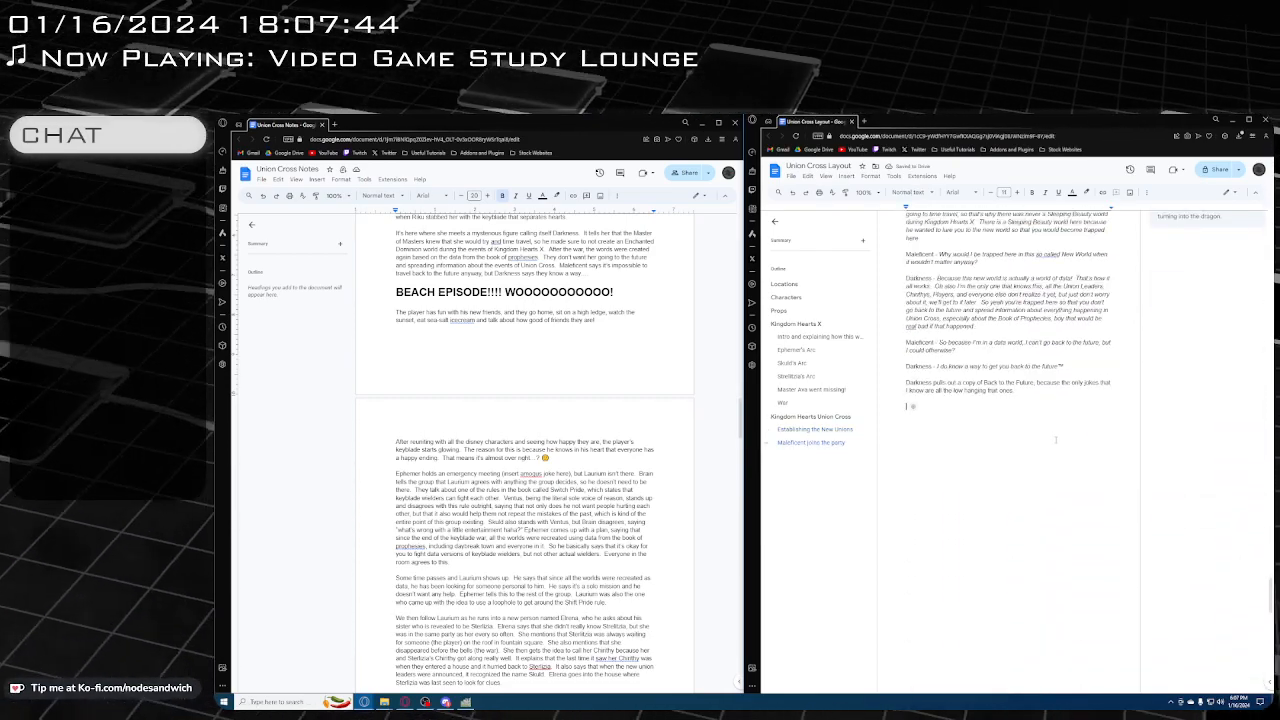
scroll(697, 430, down, 1)
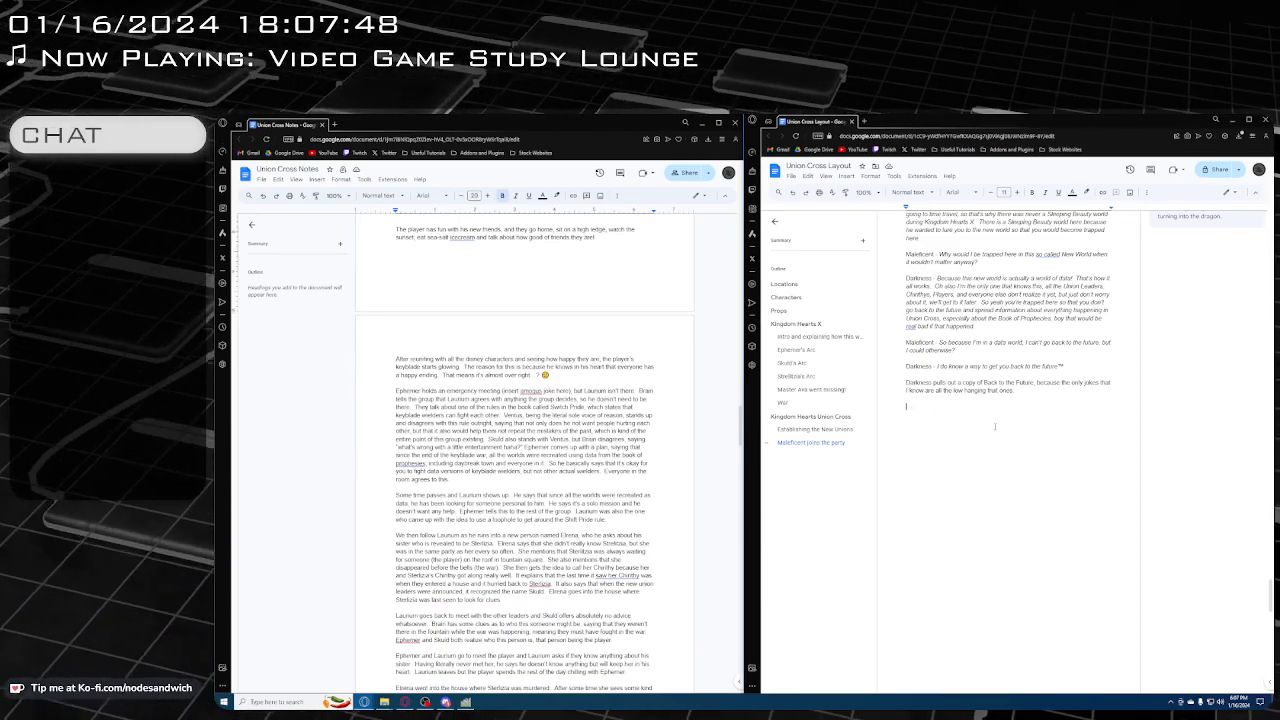
click(910, 192)
click(930, 334)
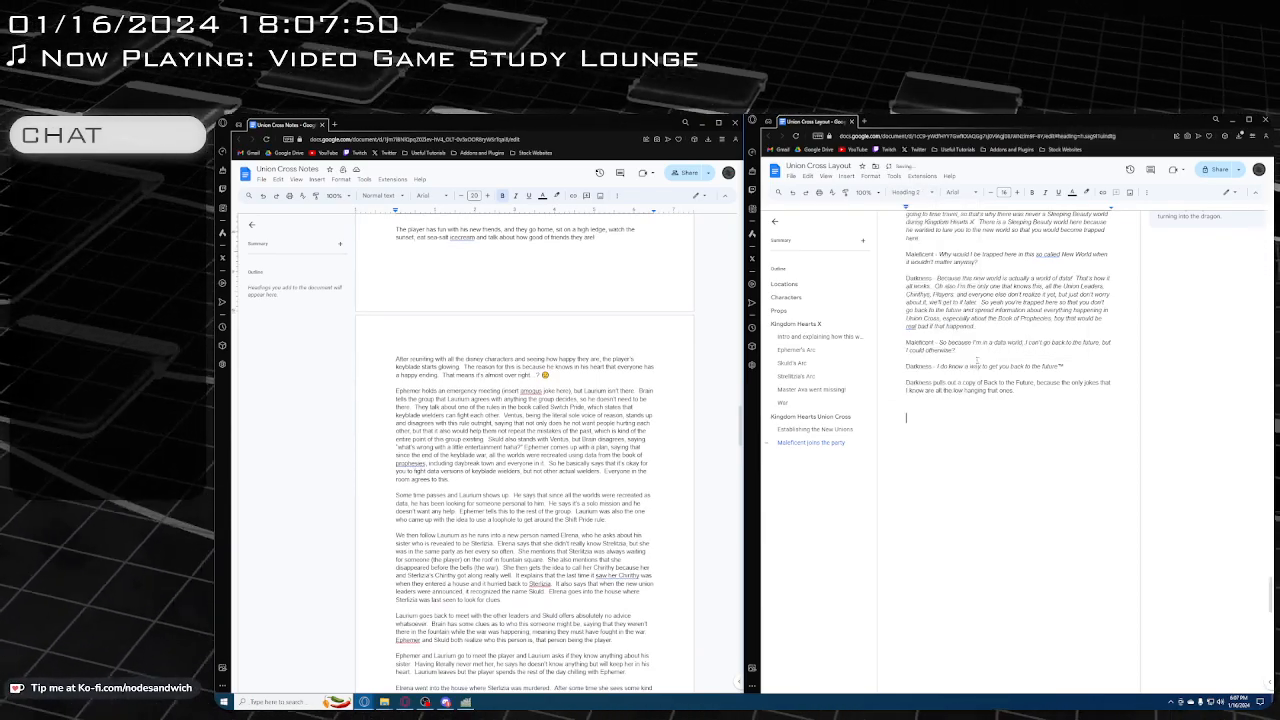
text(Beach Eps)
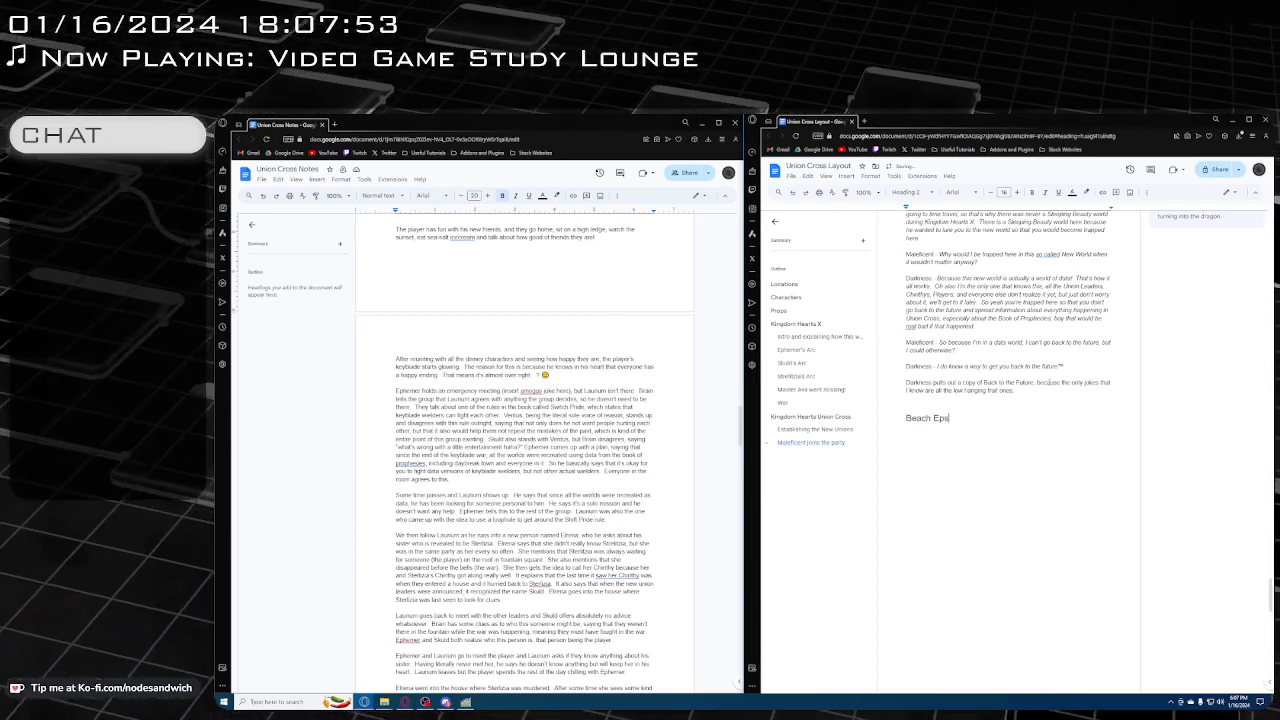
key(BackSpace)
text(isode)
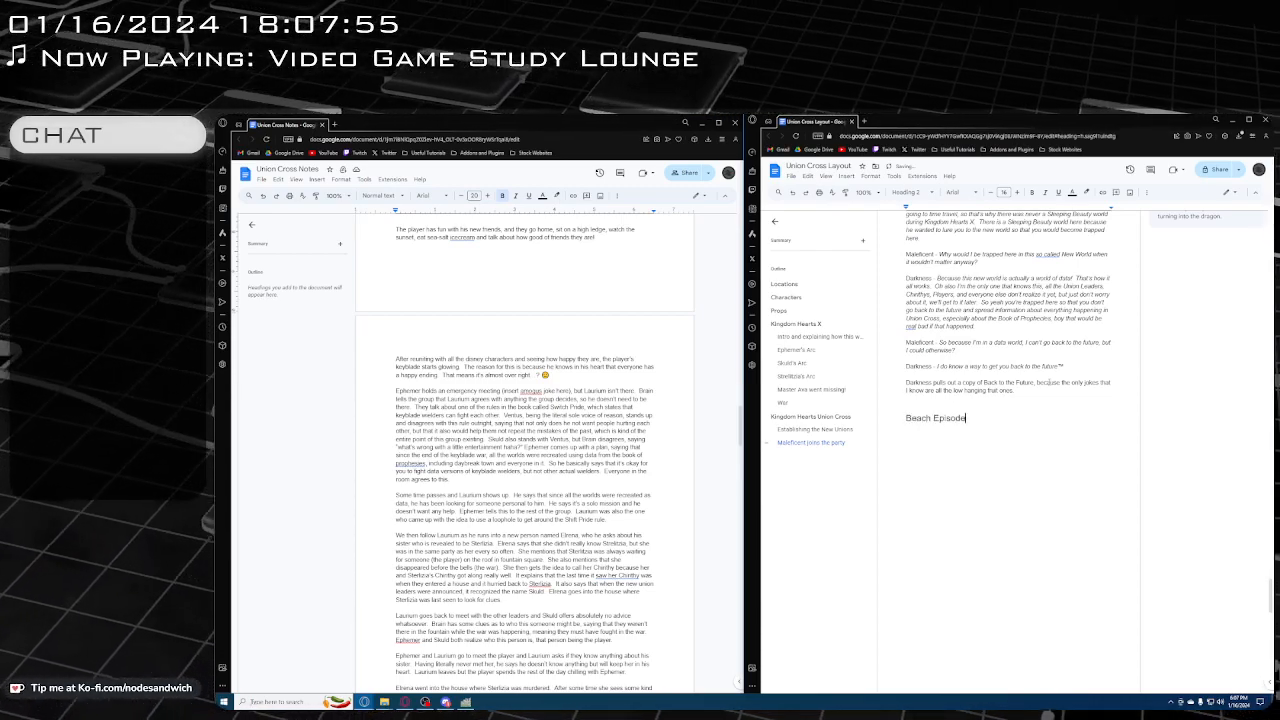
key(Up)
key(BackSpace)
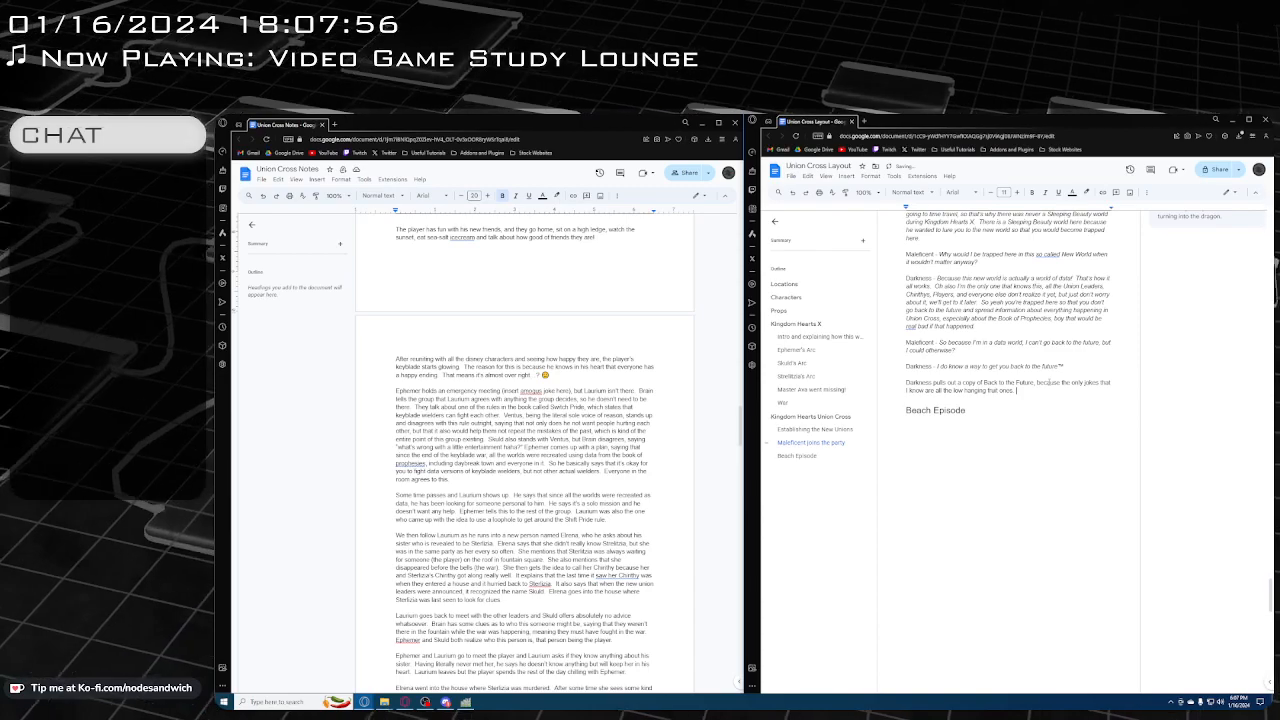
Start a normal-text paragraph directly below the "Beach Episode" heading
click(1001, 416)
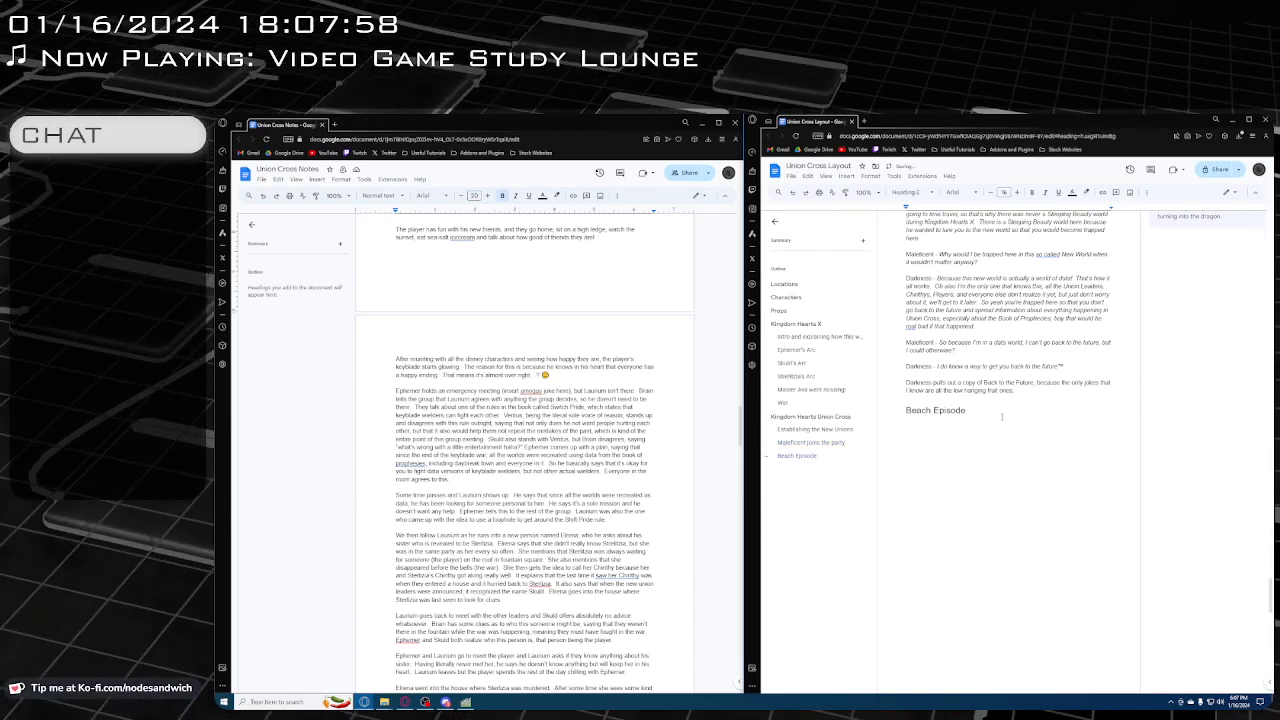
key(Return)
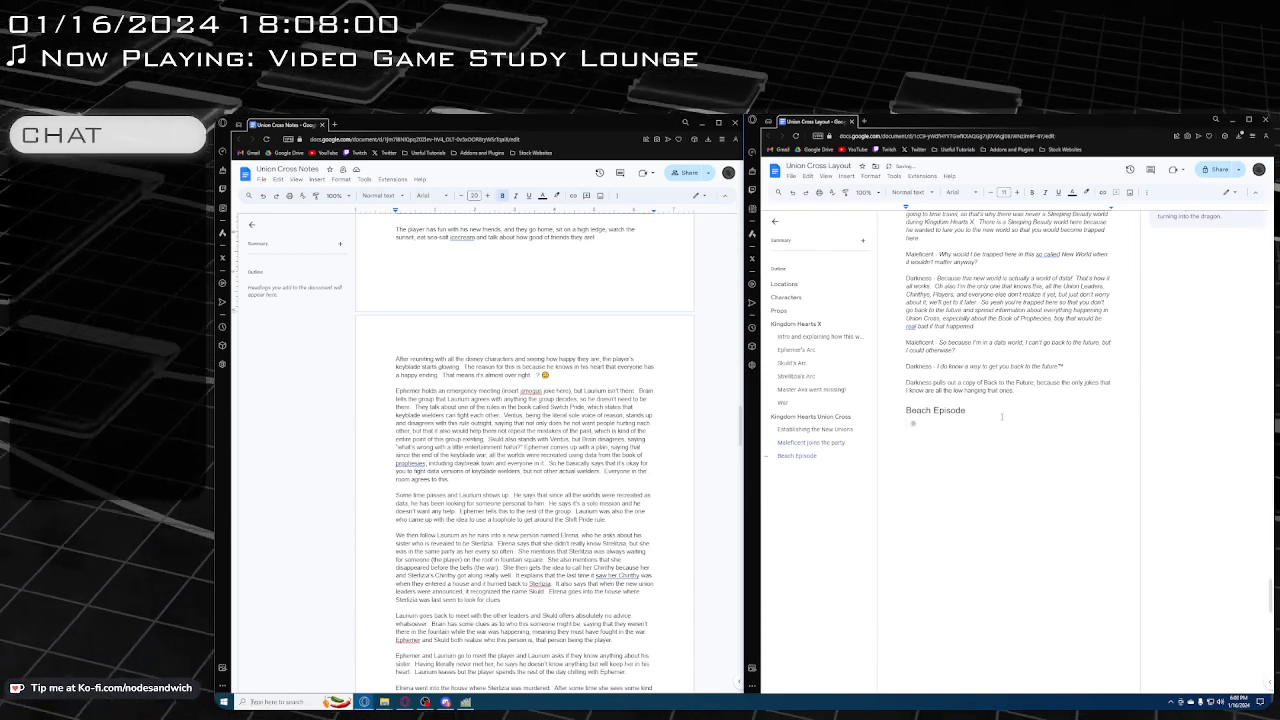
scroll(1000, 397, up, 2)
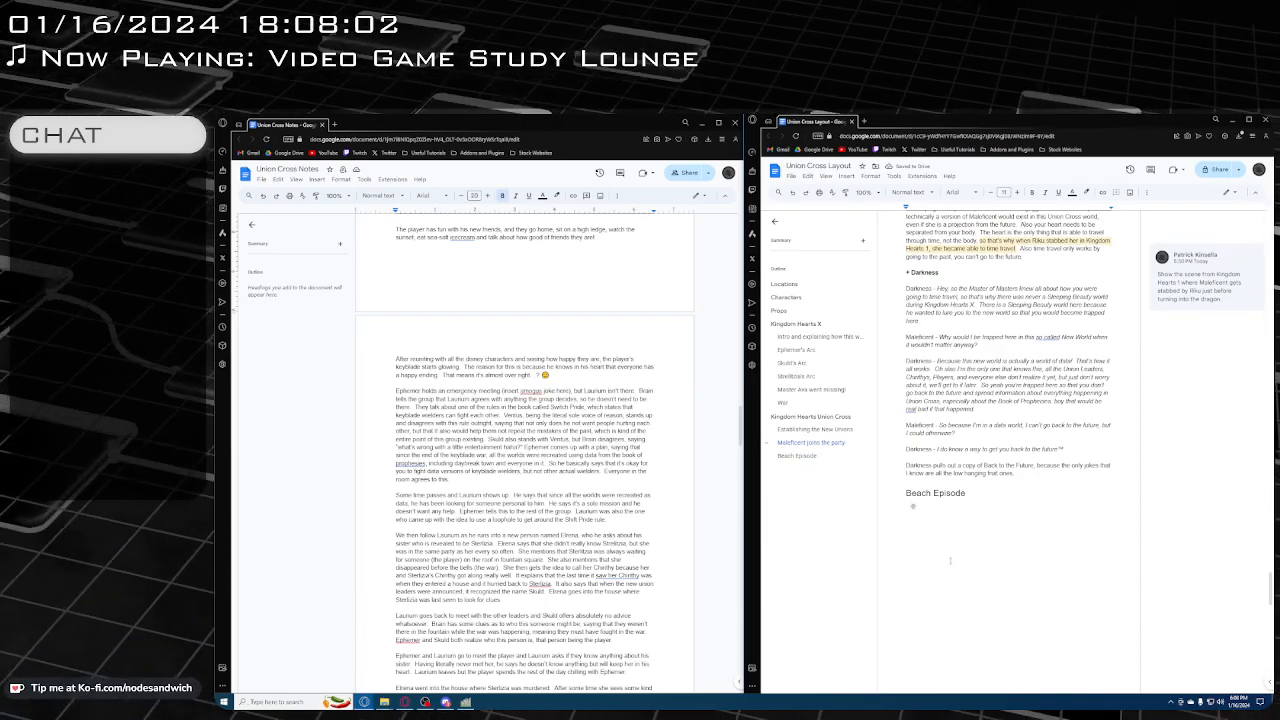
scroll(948, 546, up, 10)
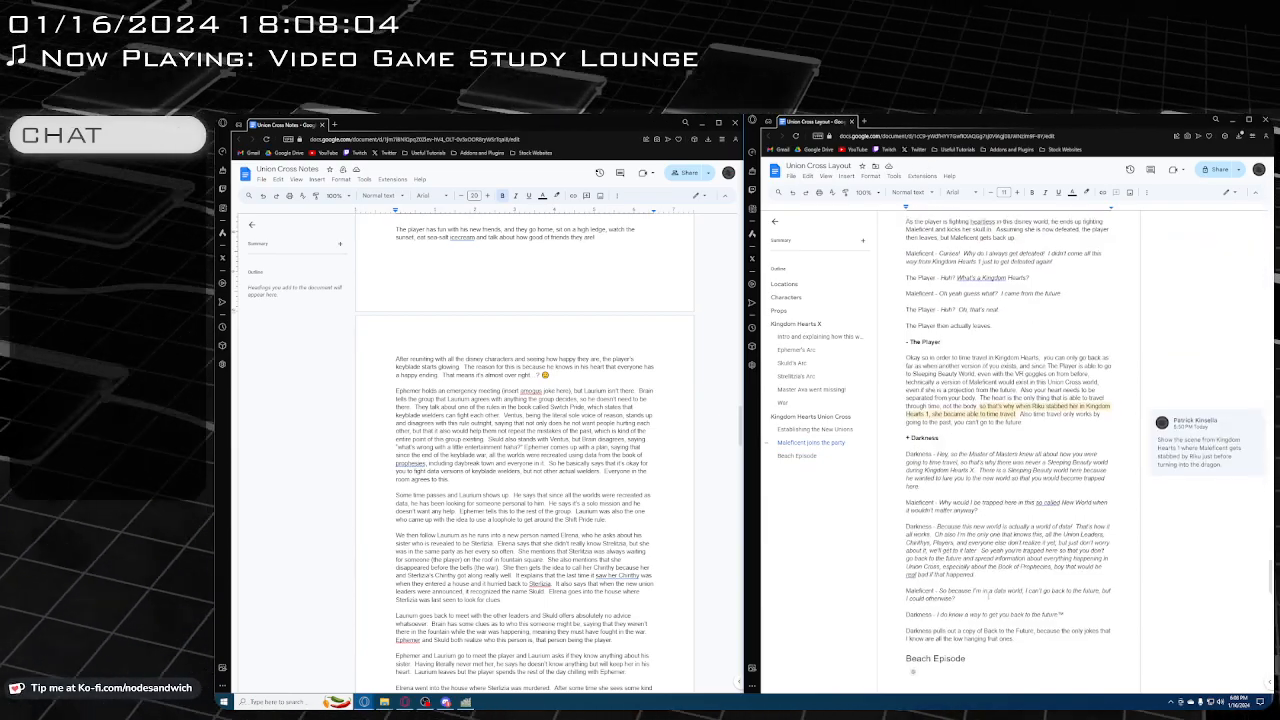
scroll(988, 597, down, 10)
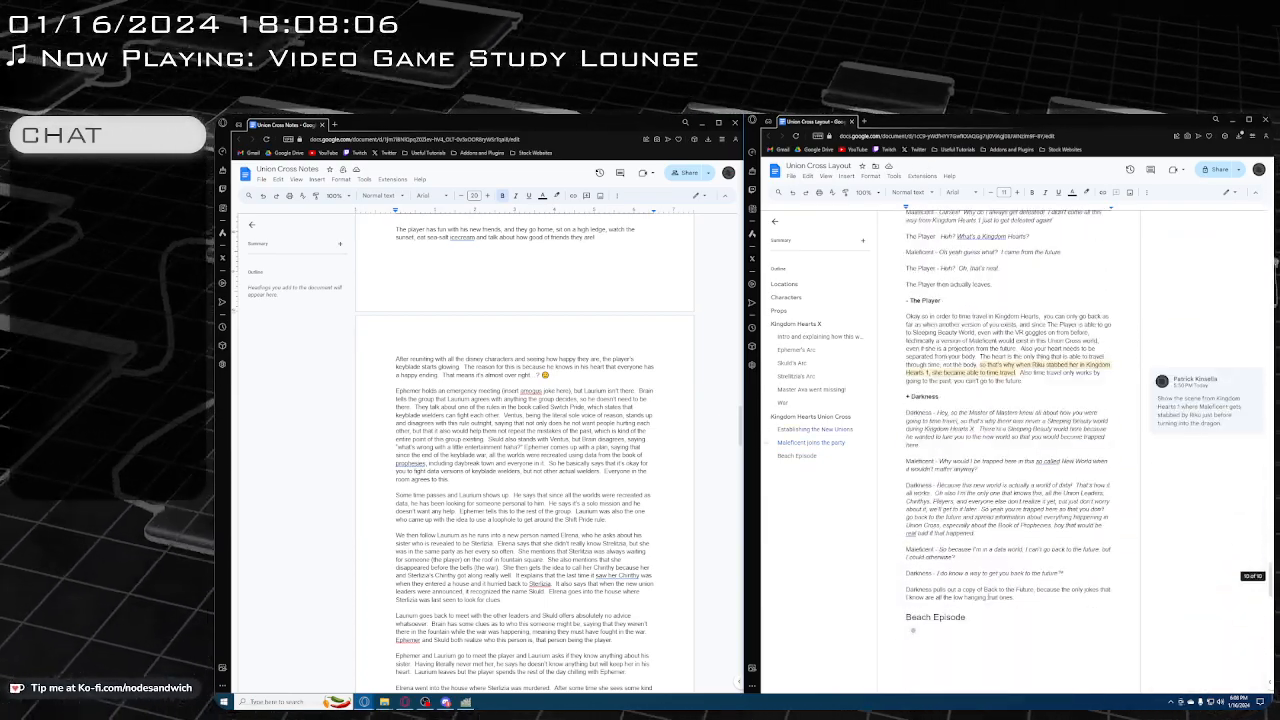
click(982, 570)
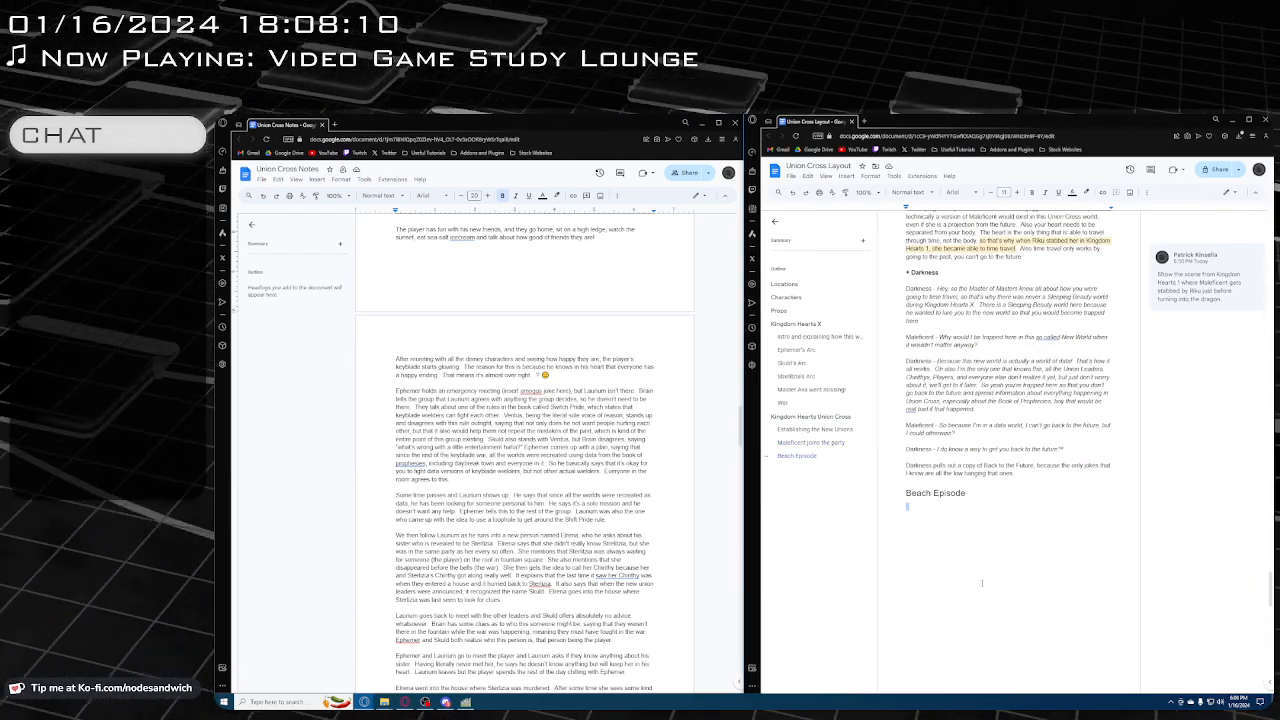
text(The pl)
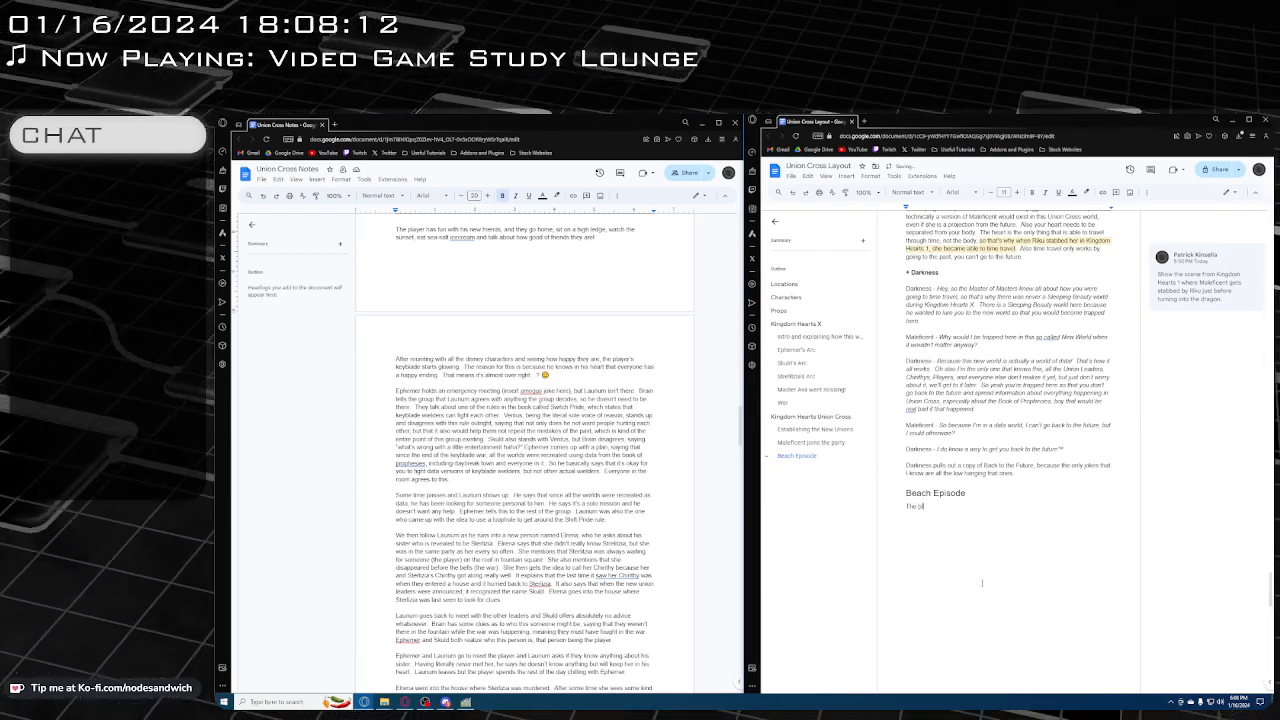
key(BackSpace)
key(BackSpace)
key(BackSpace)
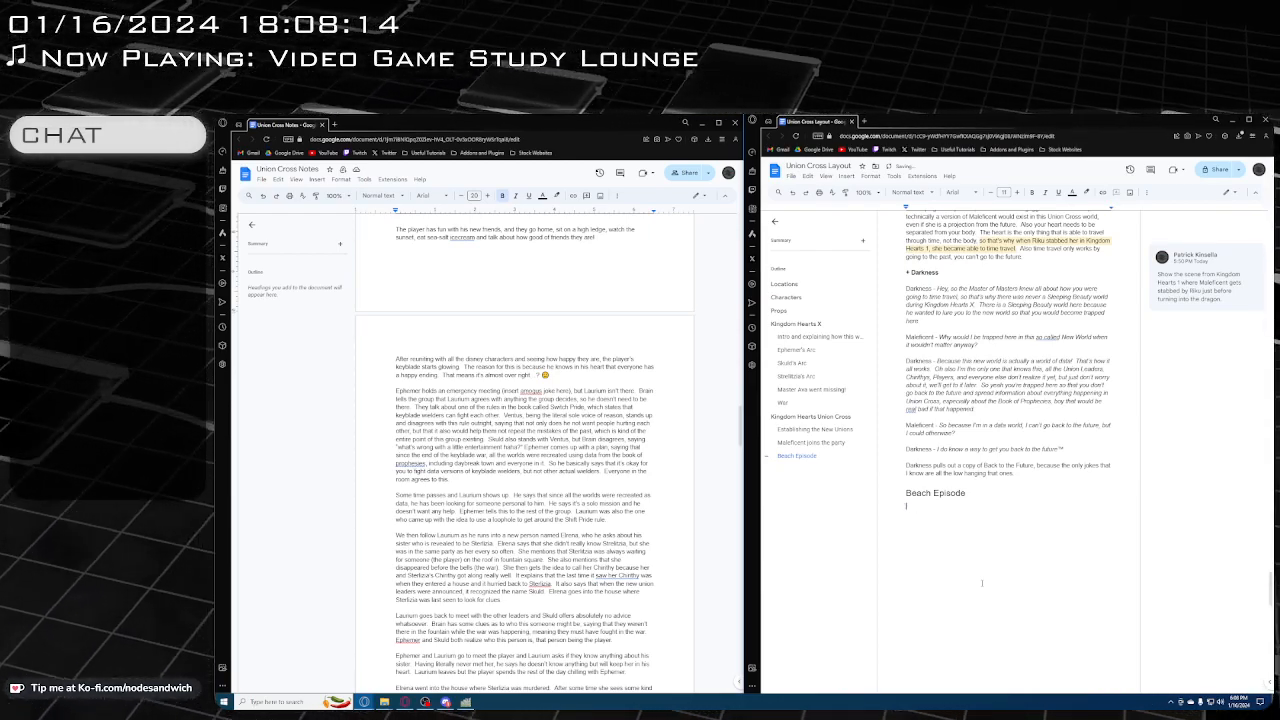
Under the "Beach Episode" heading, add the location line "The Beach" in bold italics
key(ctrl+b)
key(ctrl+i)
text(a)
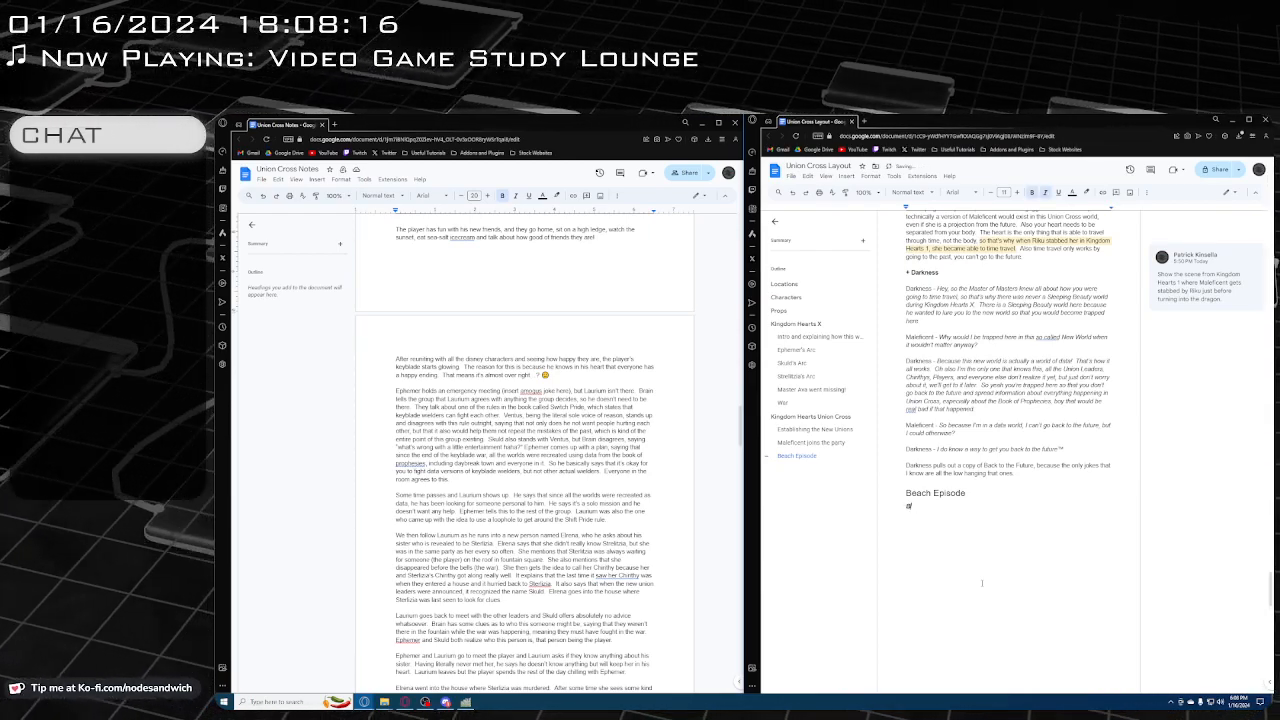
key(BackSpace)
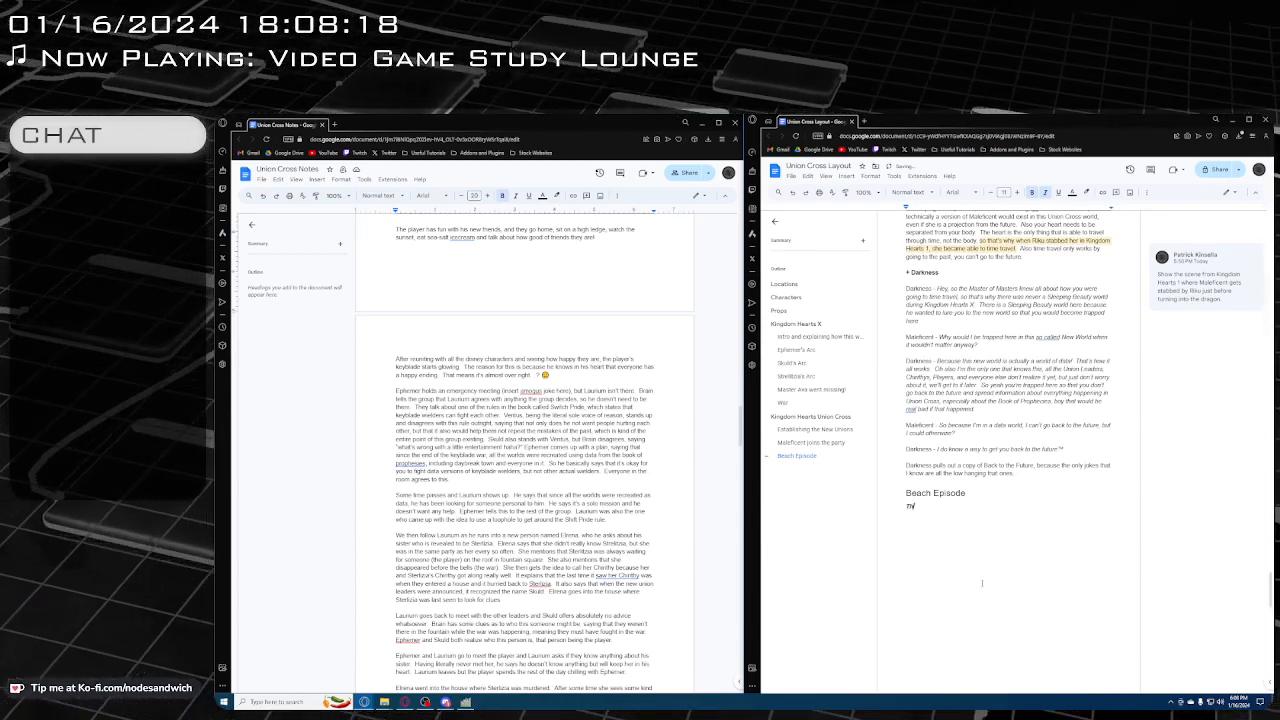
text(The Beach)
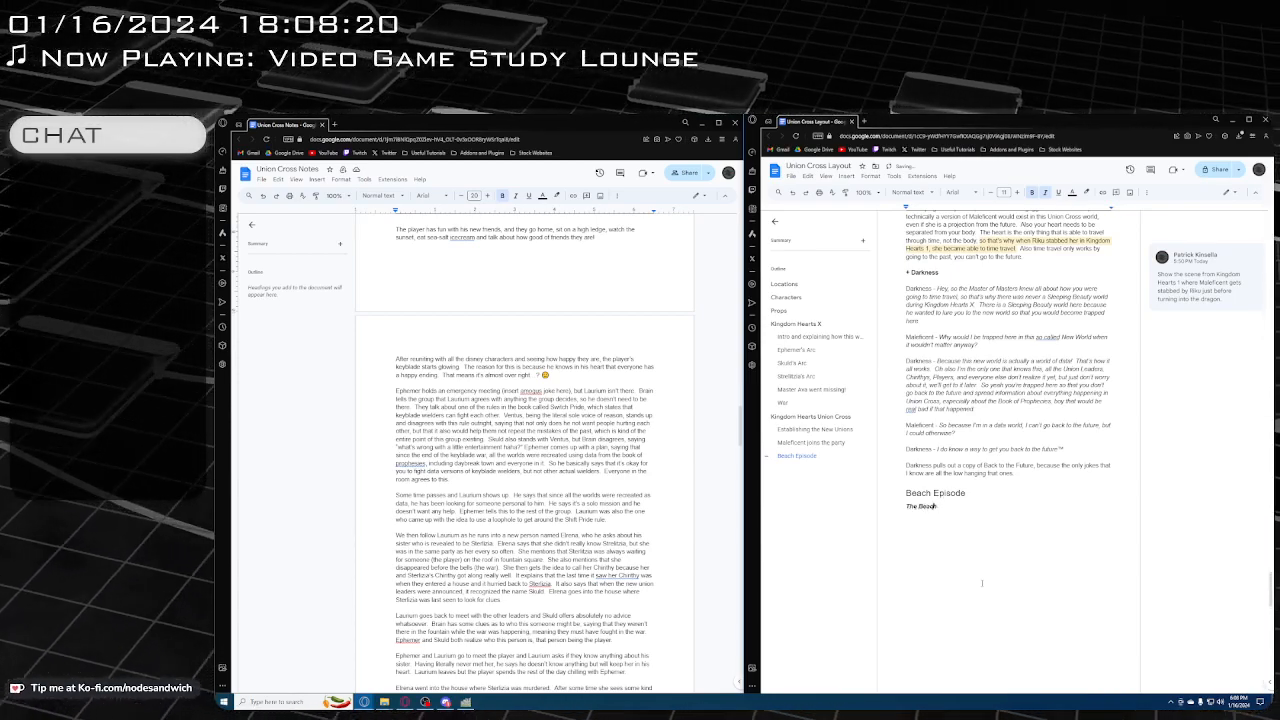
Insert a bold, non-italic line "* The Player, all his friends" above "The Beach", without automatic list formatting
key(Return)
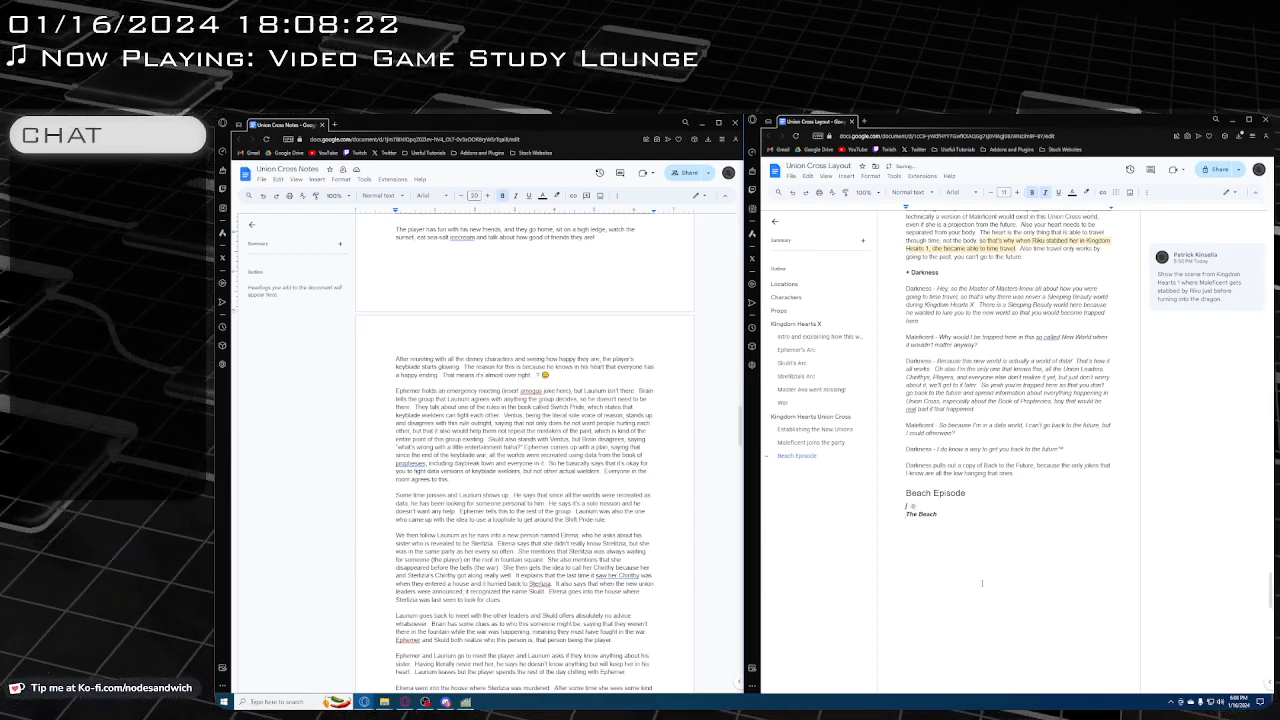
text(a)
key(BackSpace)
key(ctrl+i)
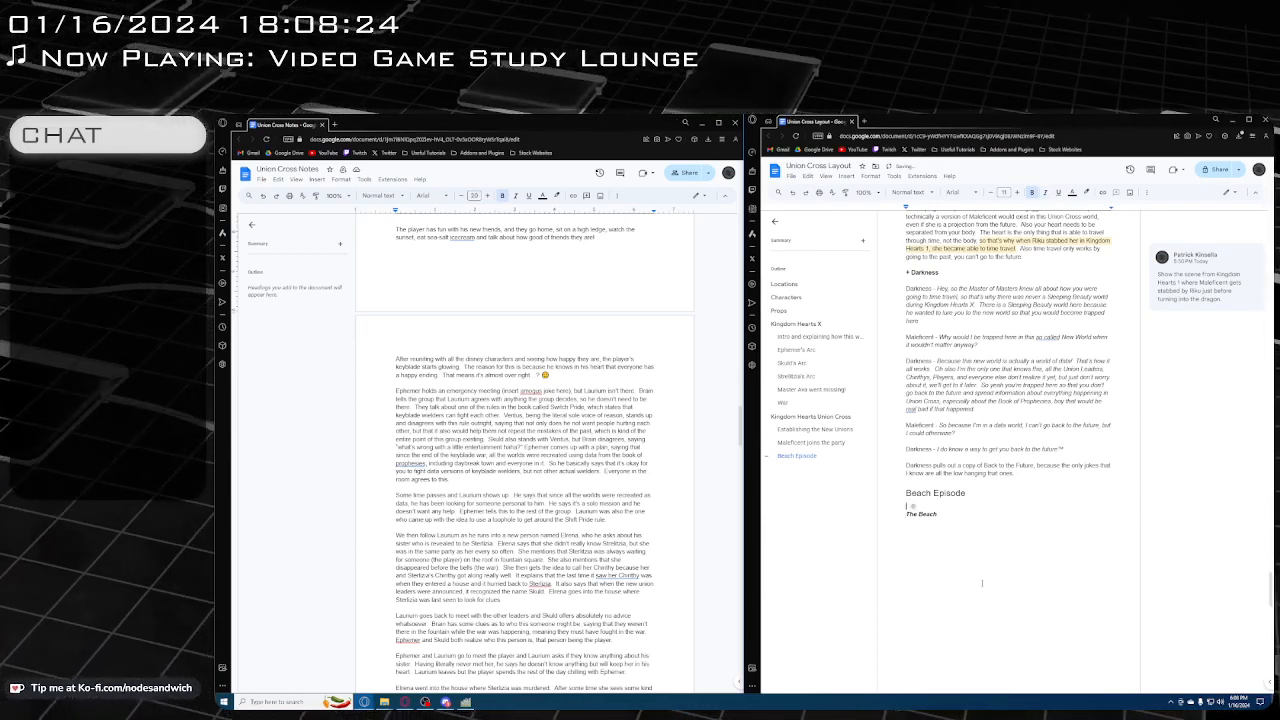
text(+)
key(BackSpace)
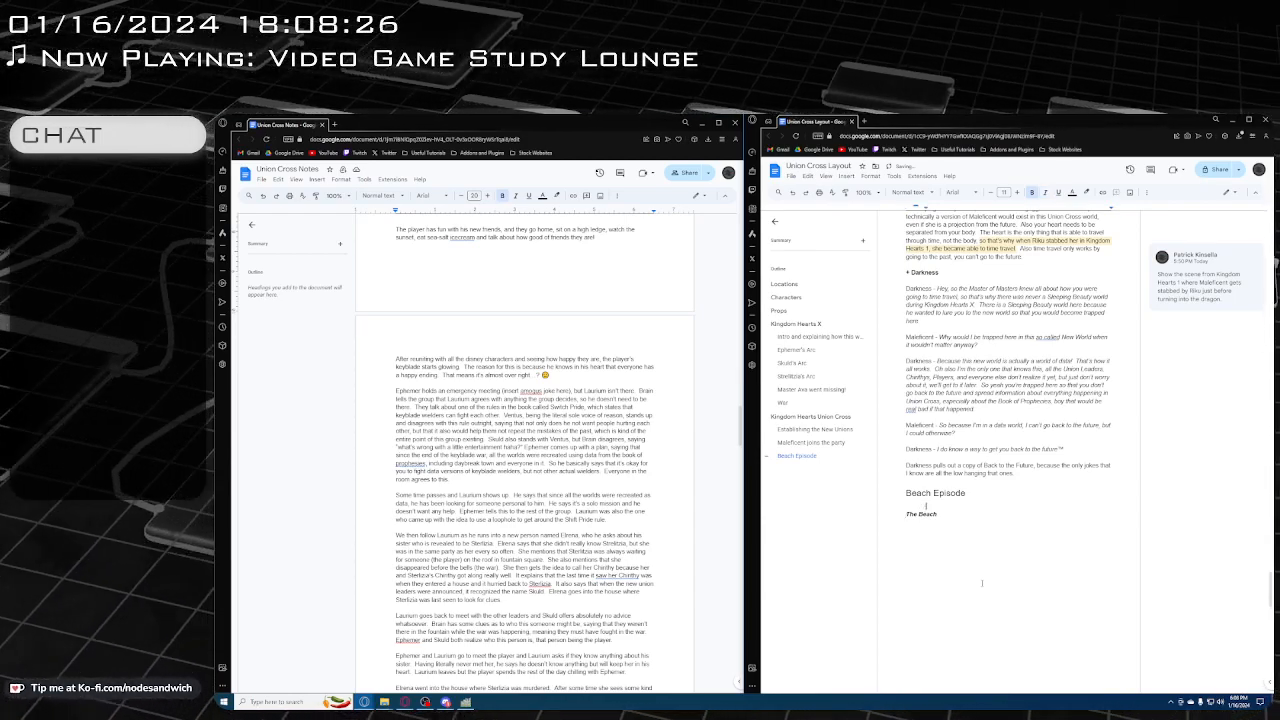
key(BackSpace)
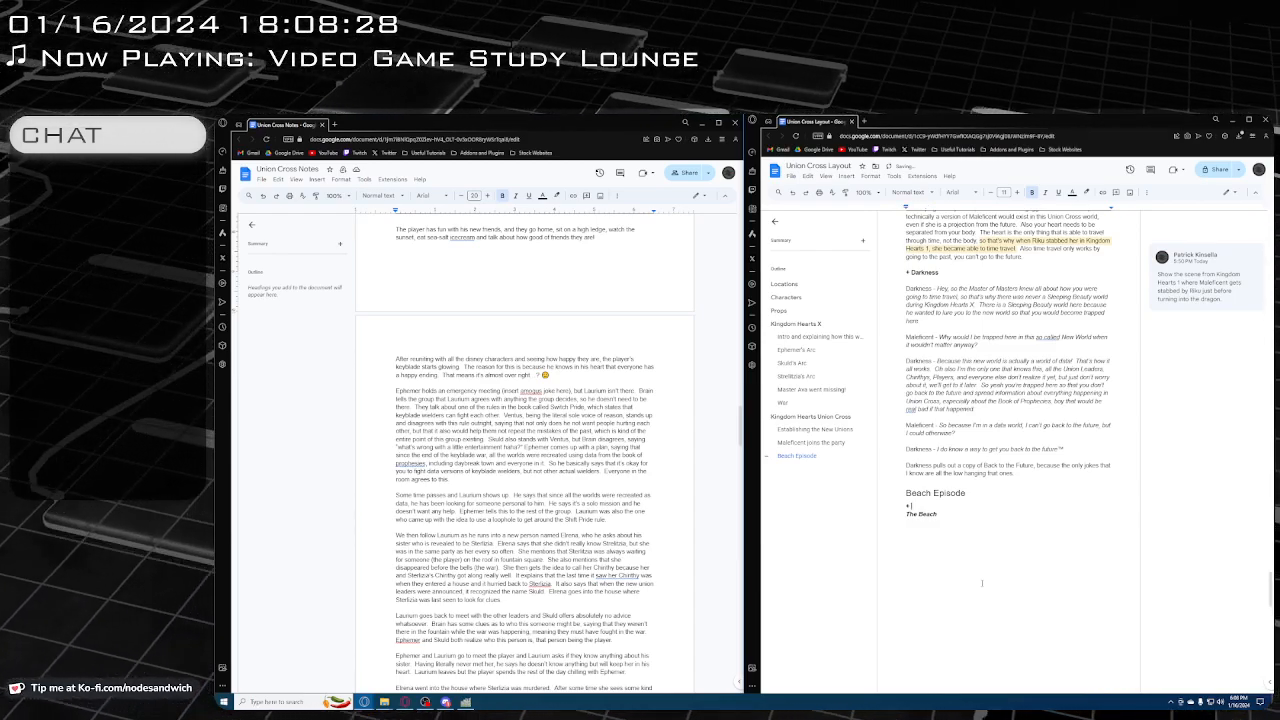
text(The Player)
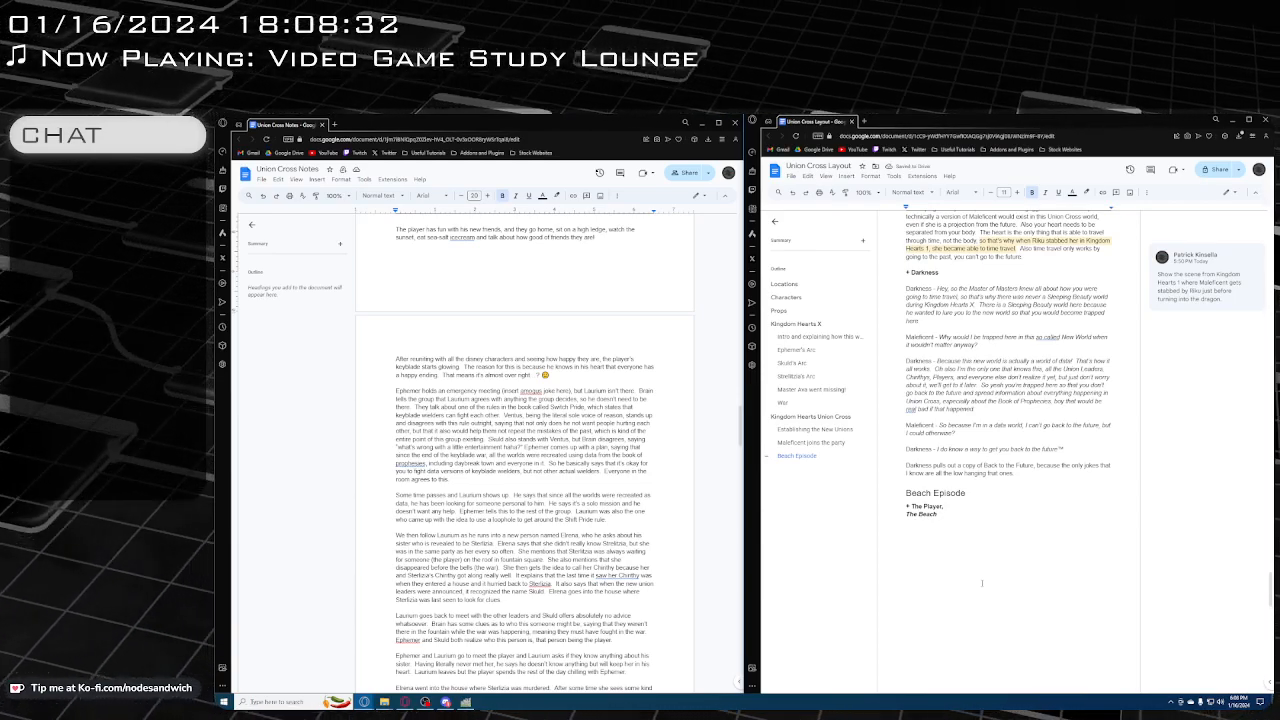
text(, a)
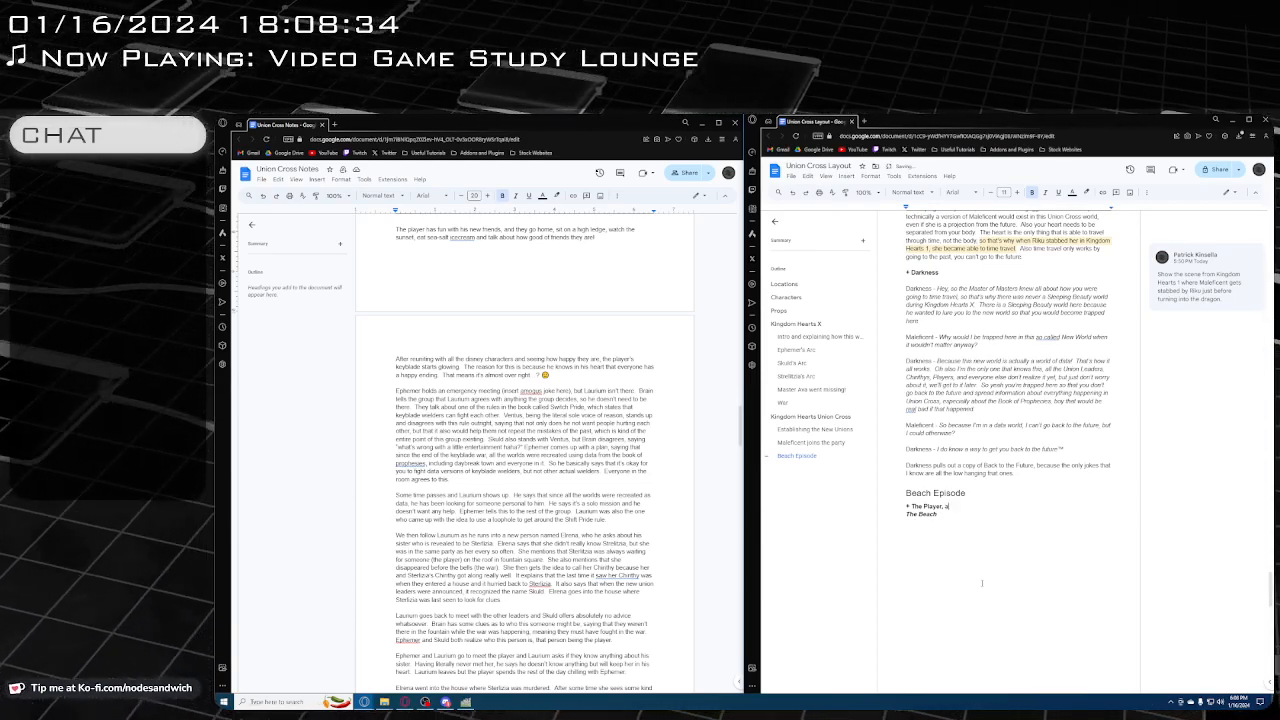
text(ll his friends)
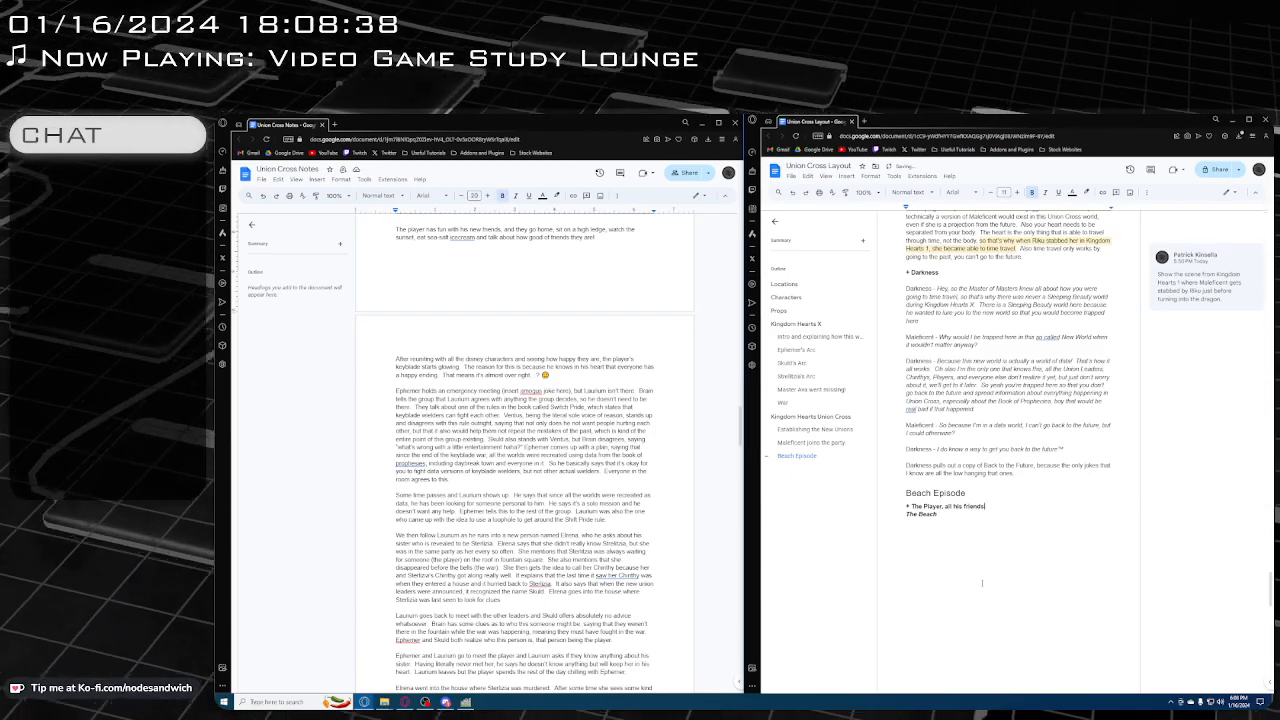
Add "The Player's Friends" as a new entry after "Heartless" at the end of the Characters list
scroll(982, 582, up, 20)
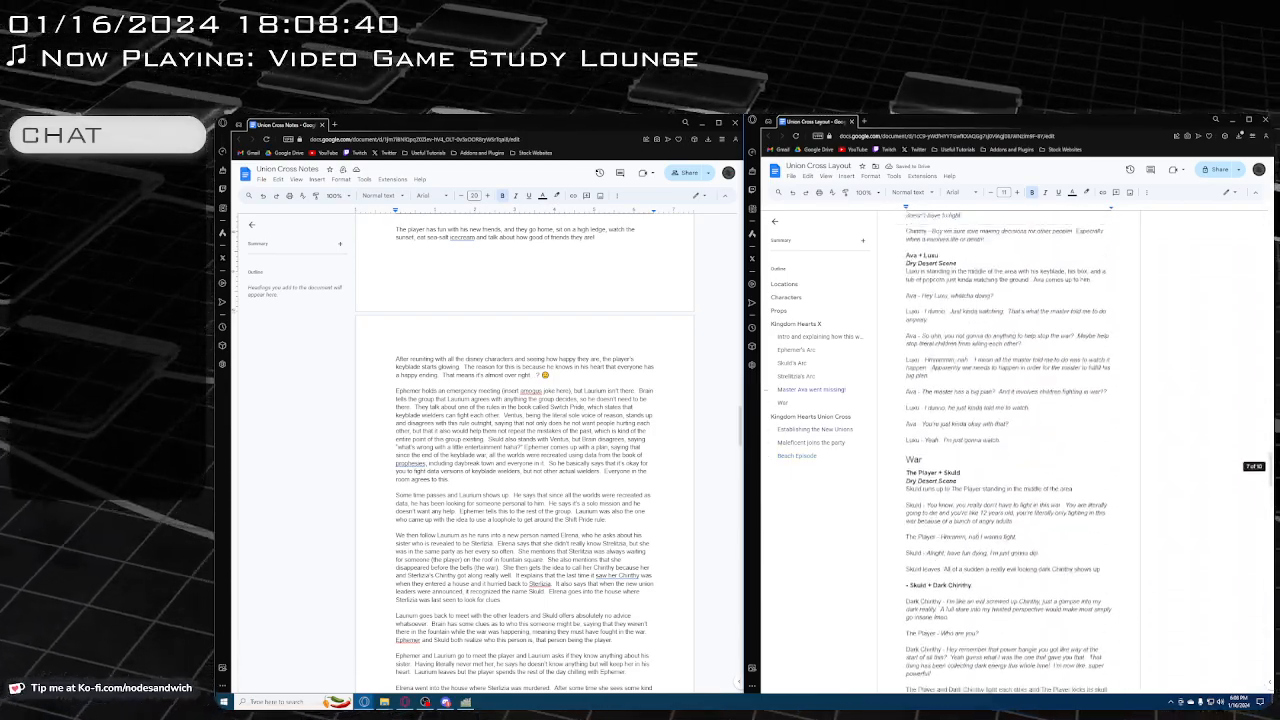
scroll(982, 582, up, 20)
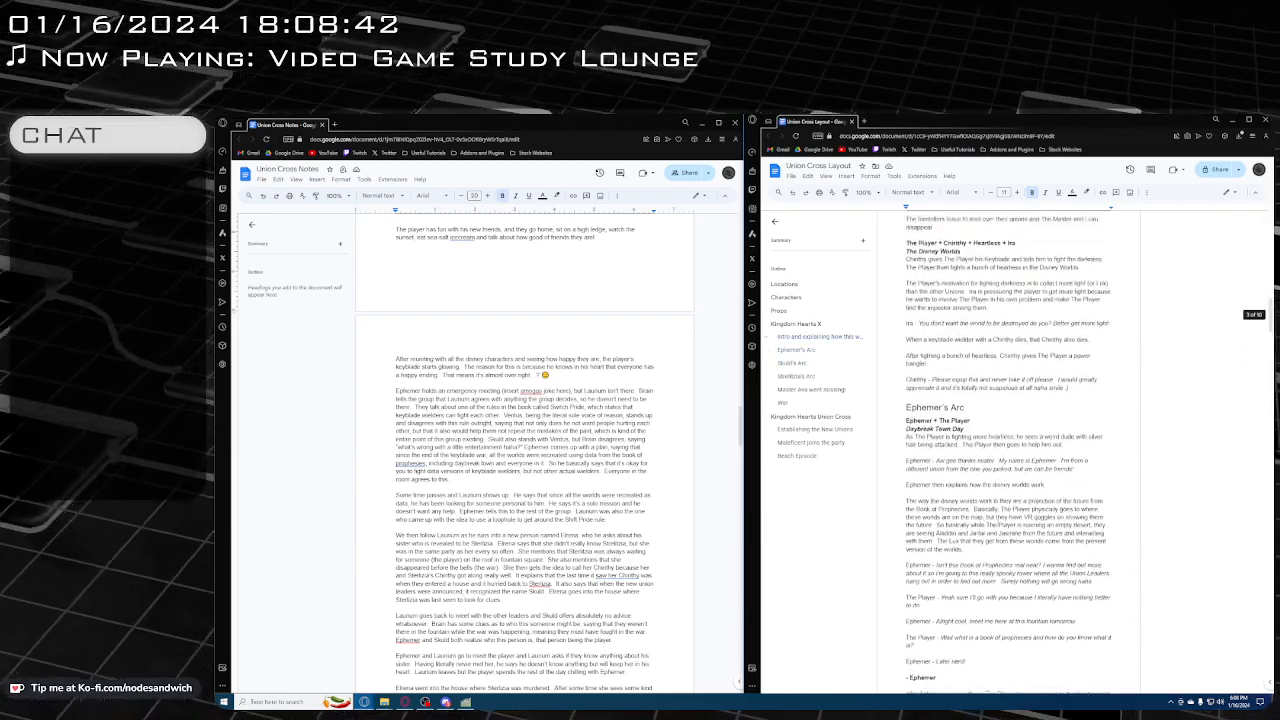
scroll(982, 582, up, 20)
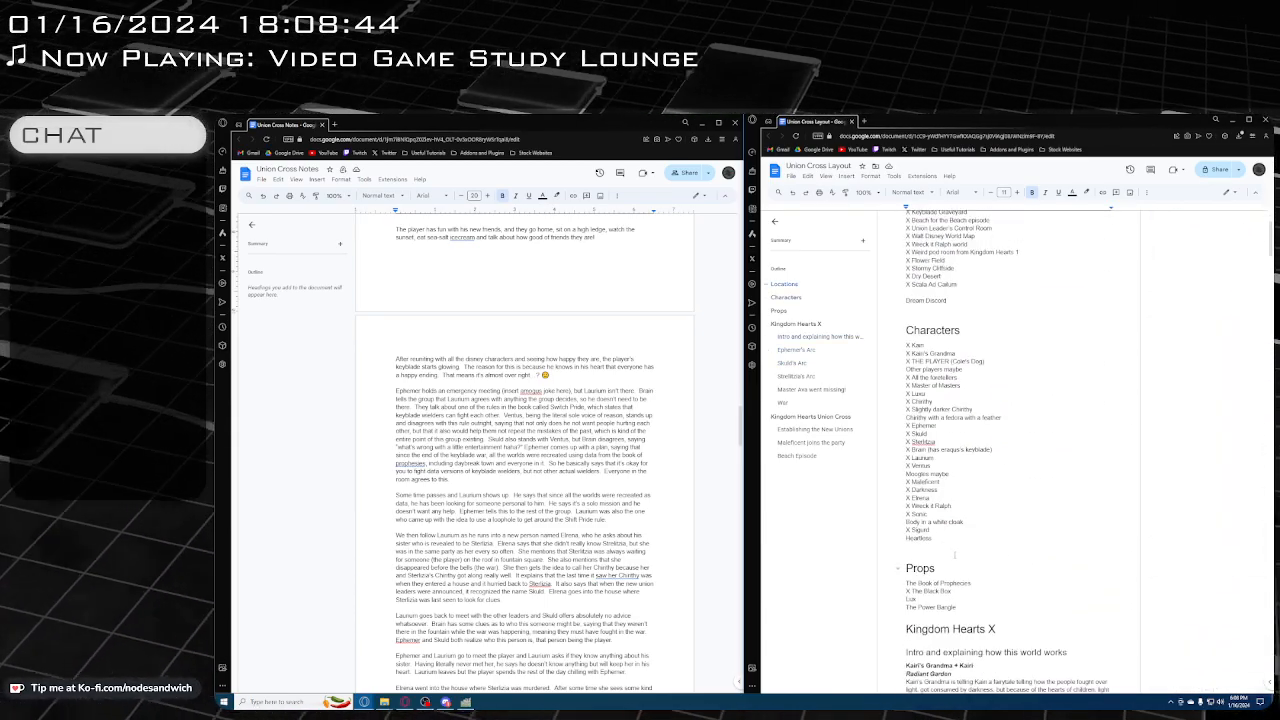
click(953, 538)
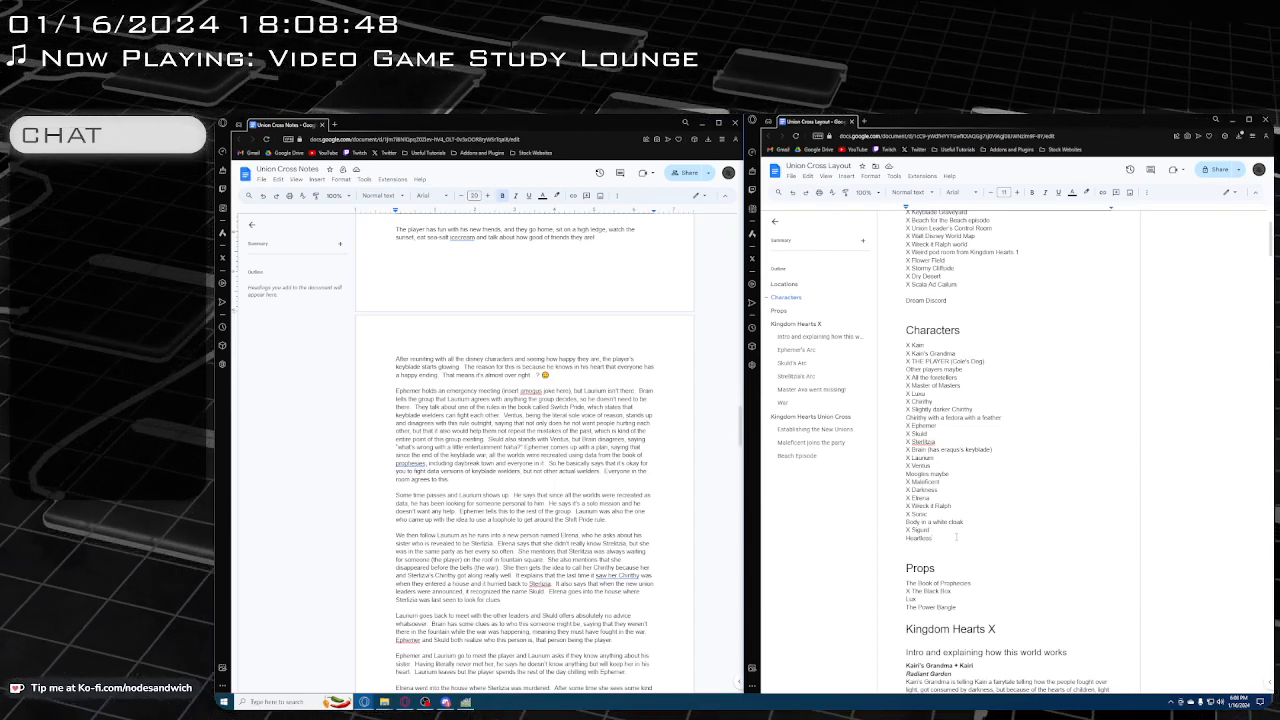
key(Return)
text(The)
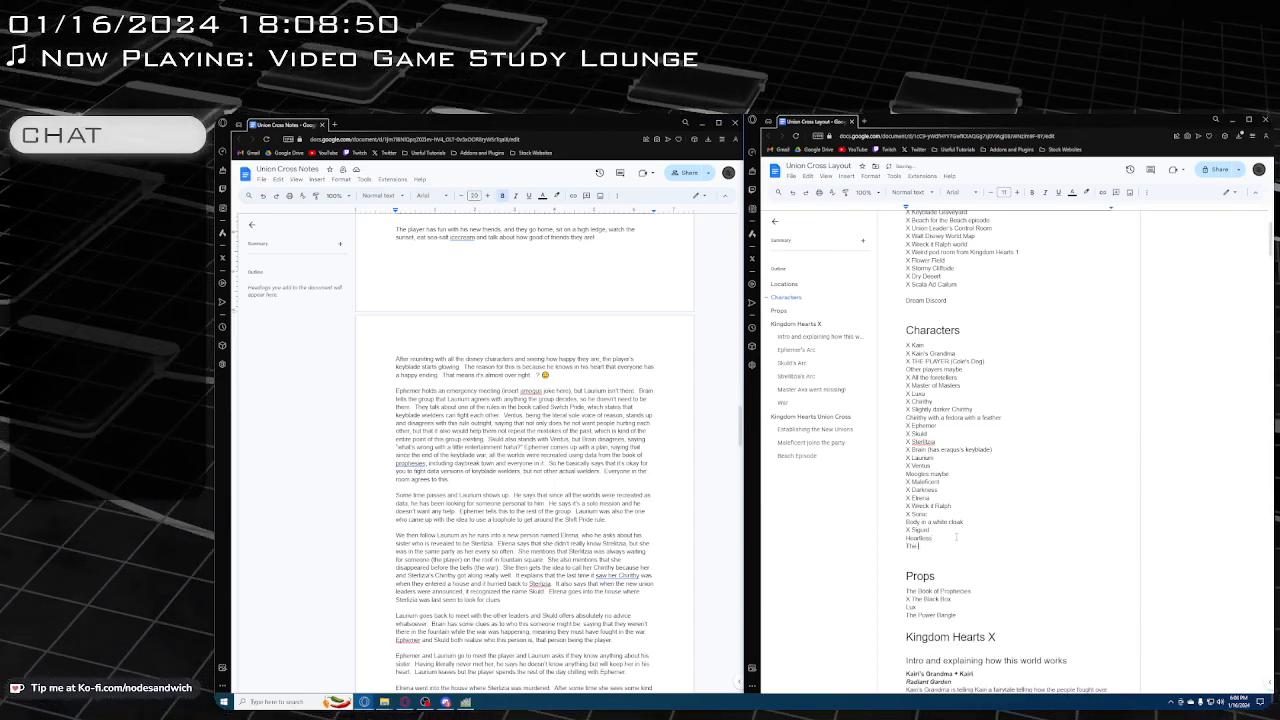
text( Player's Frie)
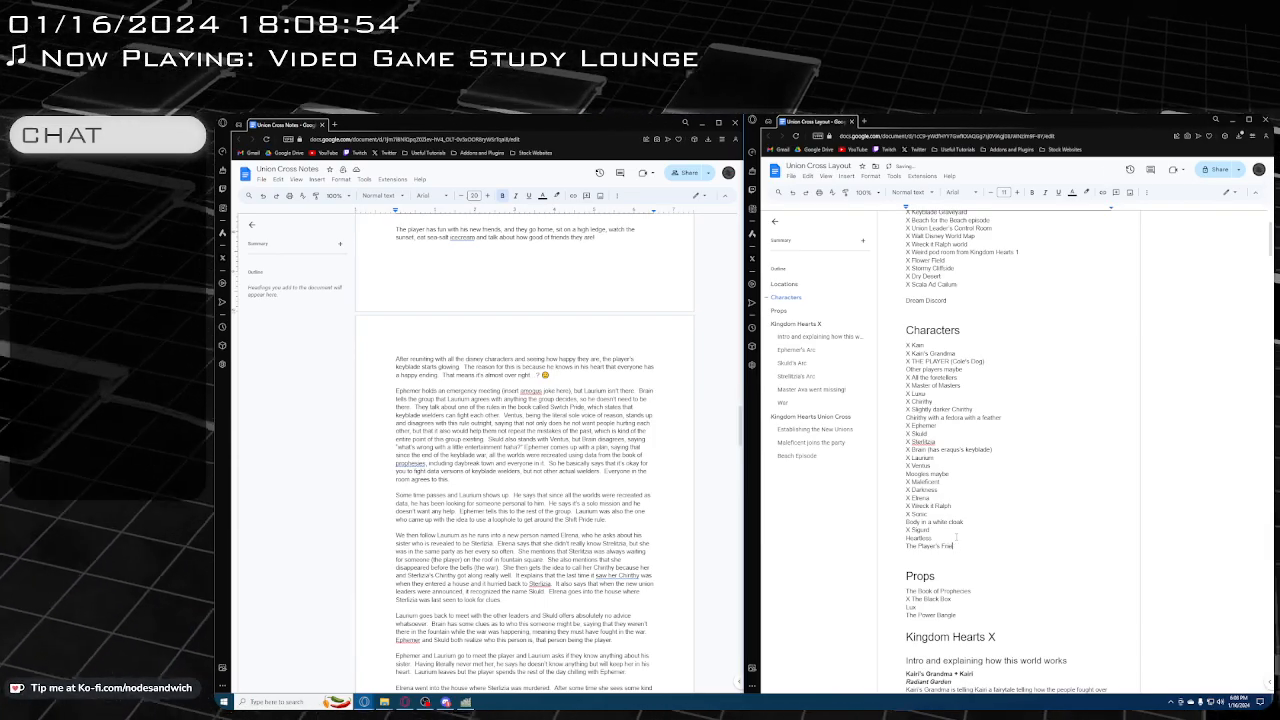
text(nds)
Start a paragraph without bold or italics below "The Beach" in the Beach Episode section, leaving one blank line between
scroll(1063, 458, down, 15)
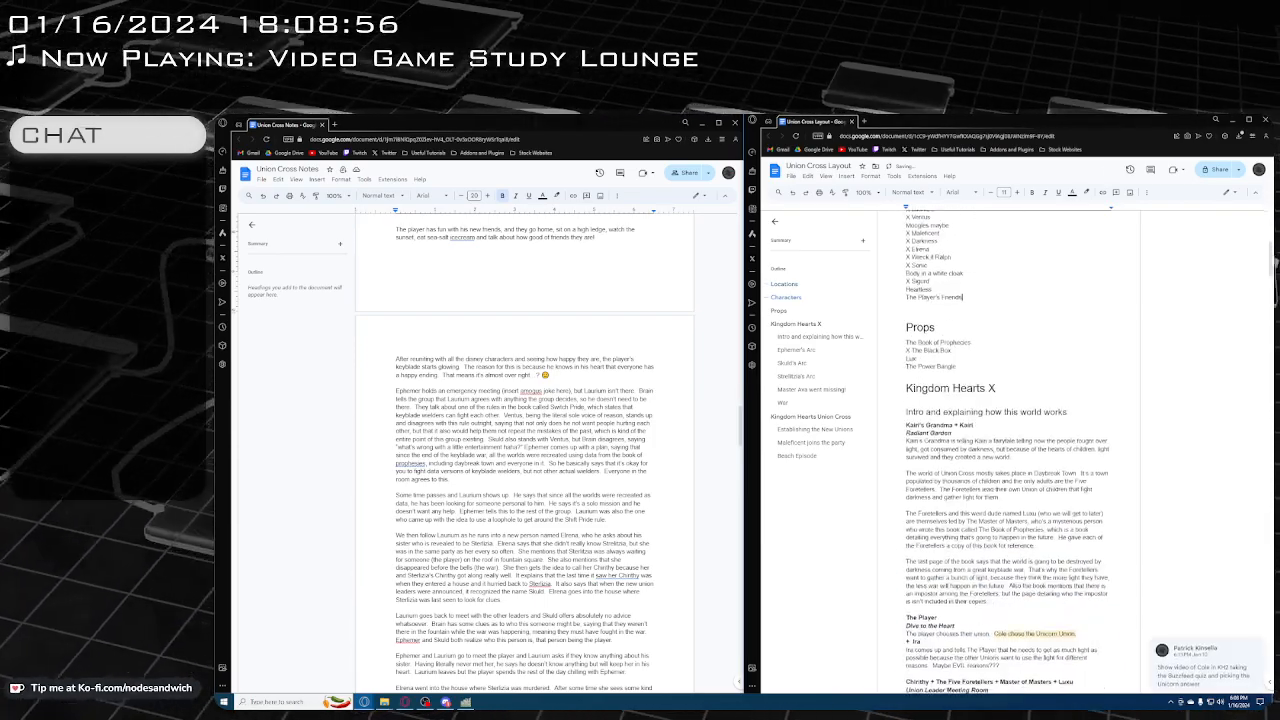
scroll(953, 435, down, 15)
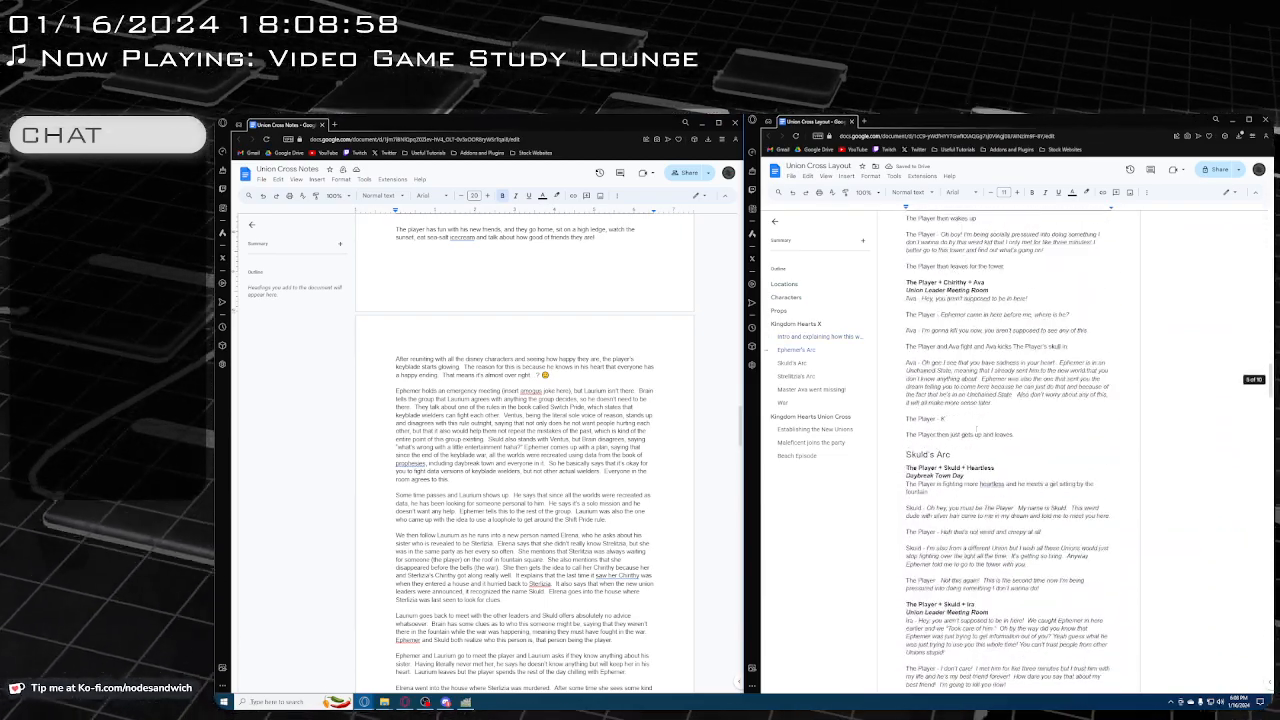
scroll(968, 401, down, 15)
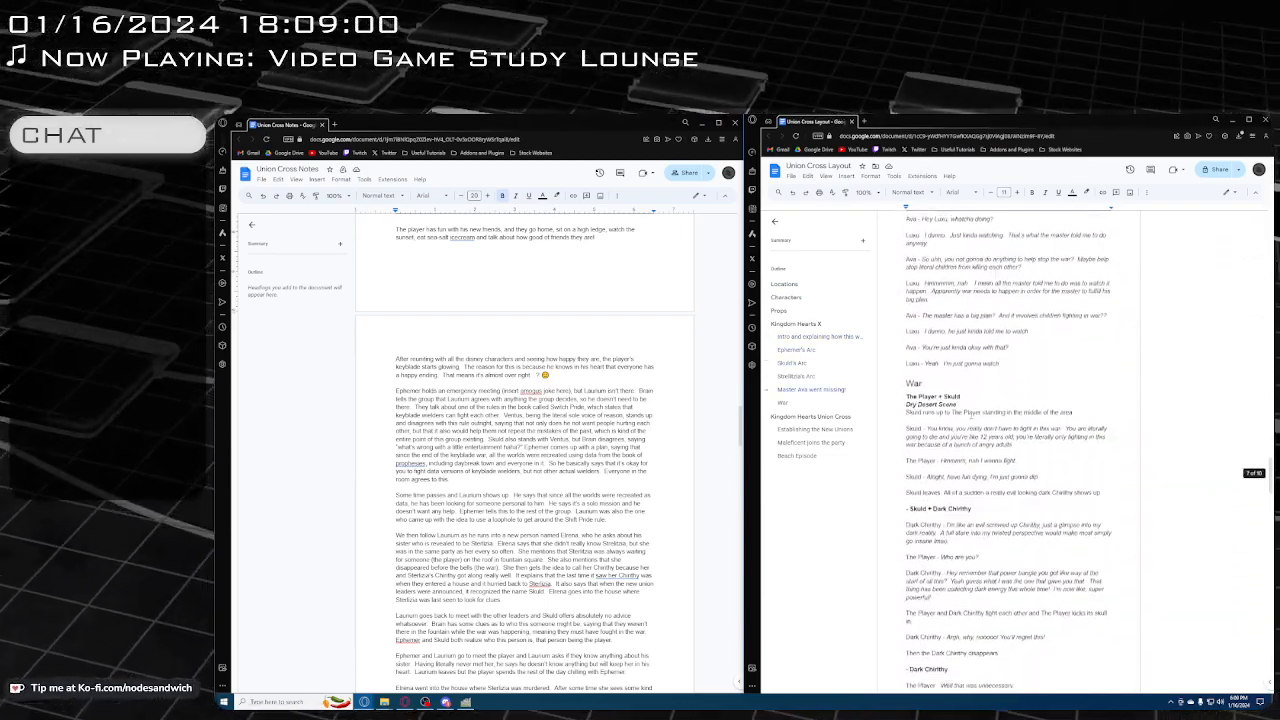
scroll(975, 443, down, 15)
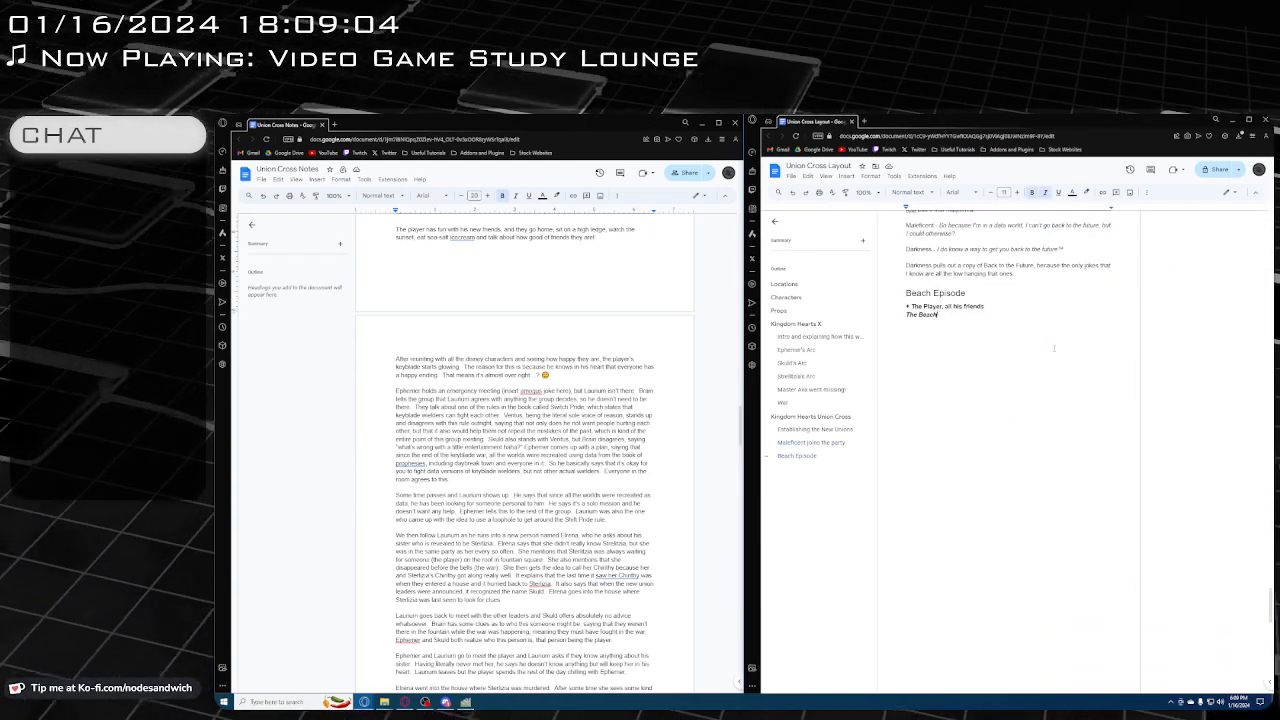
key(Return)
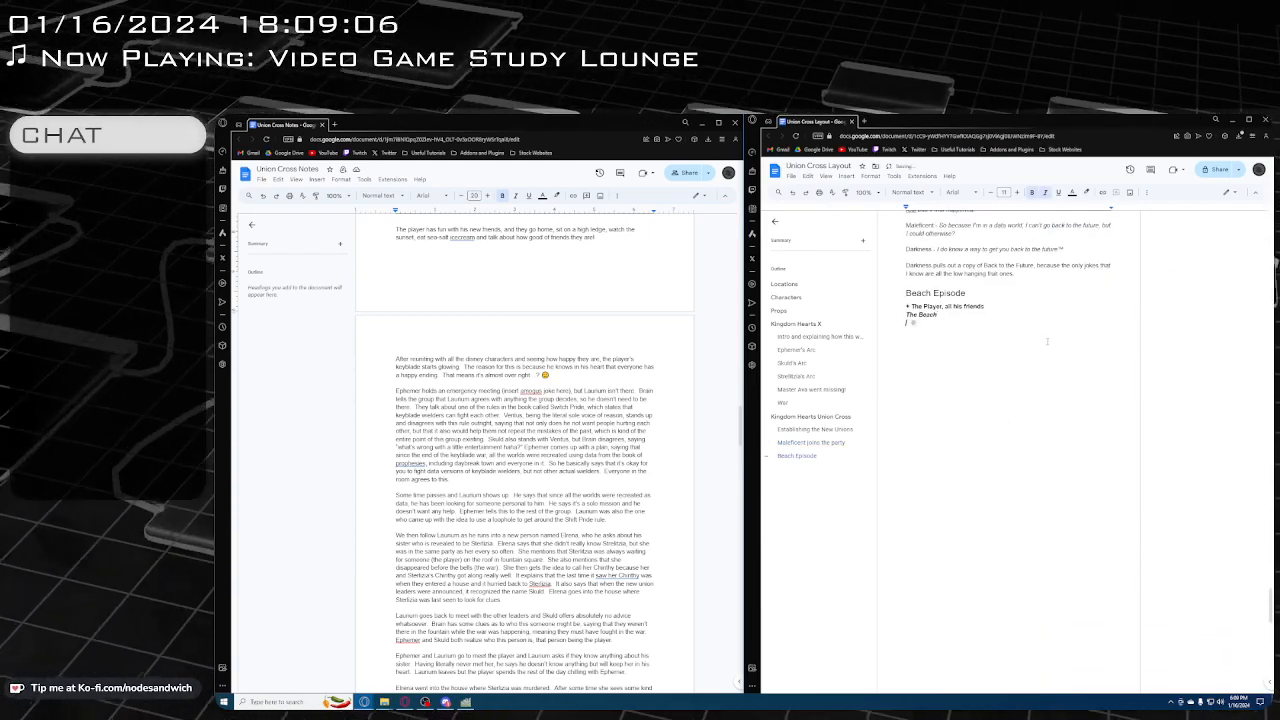
key(ctrl+b)
key(ctrl+i)
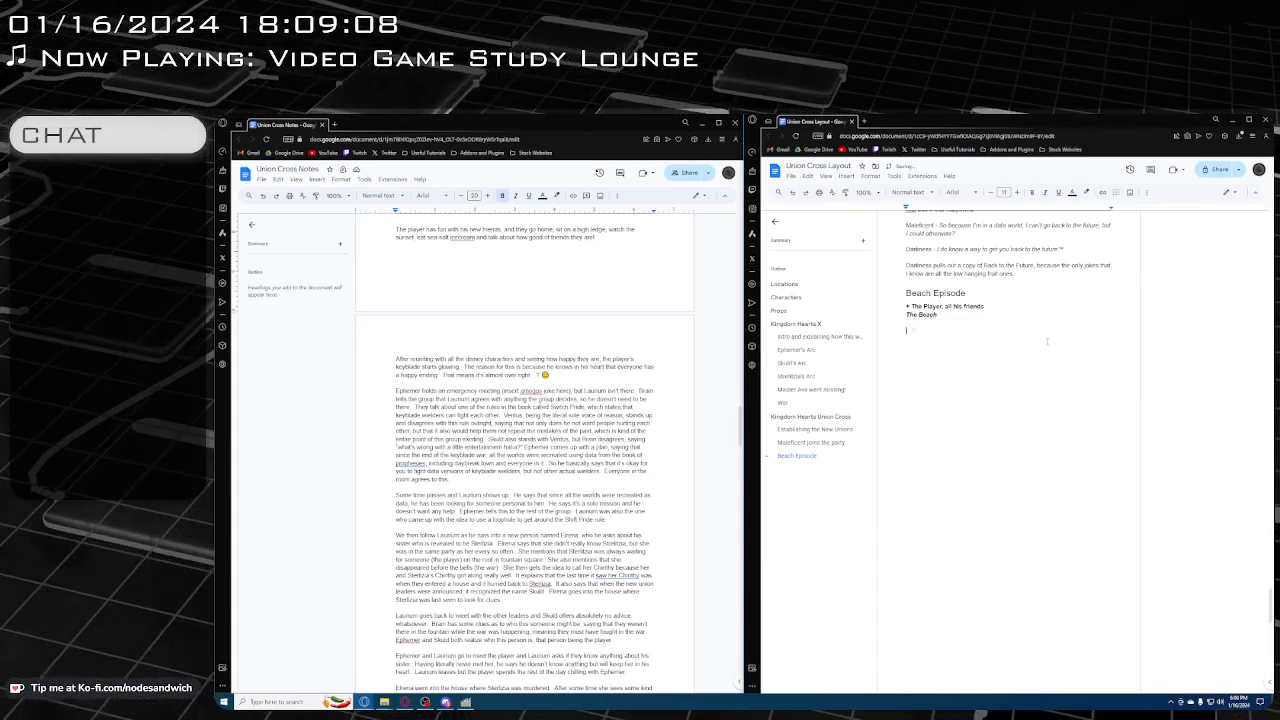
Write the scene description "The Player is sitting on the beach with all his friends eating Sea Salt Ice Cream"
text(The Player is )
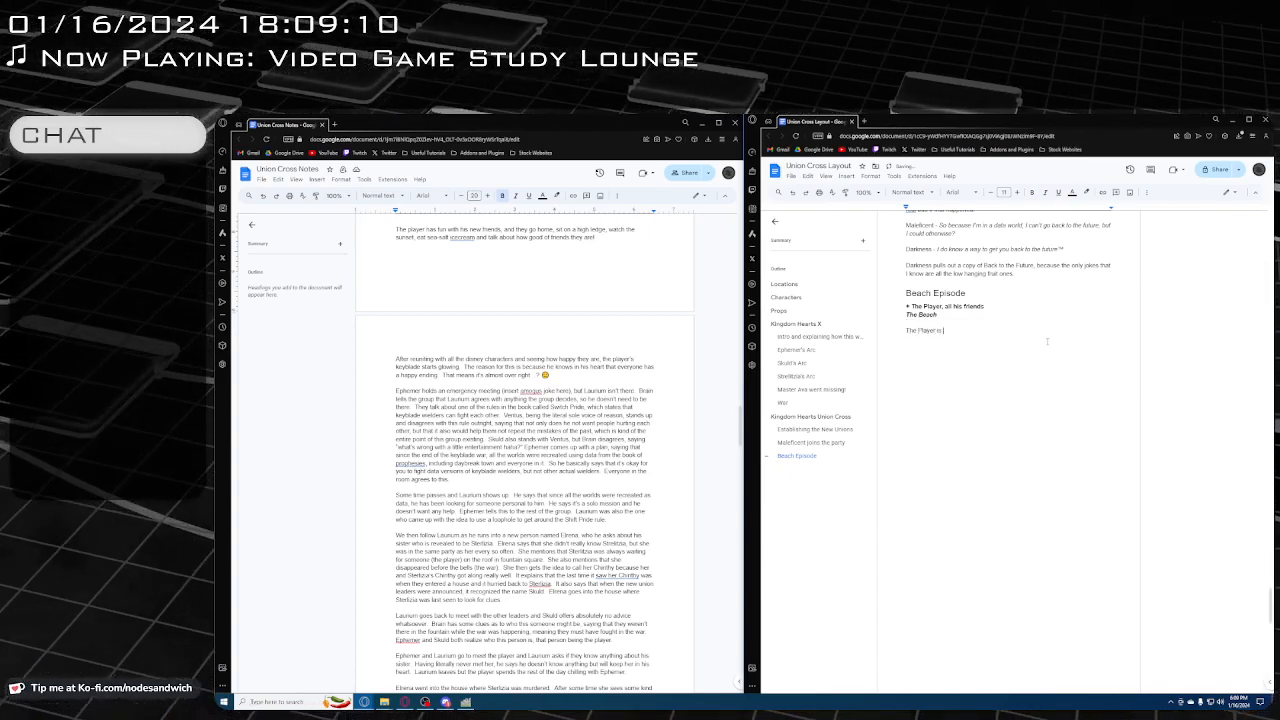
text(sitting on the bea)
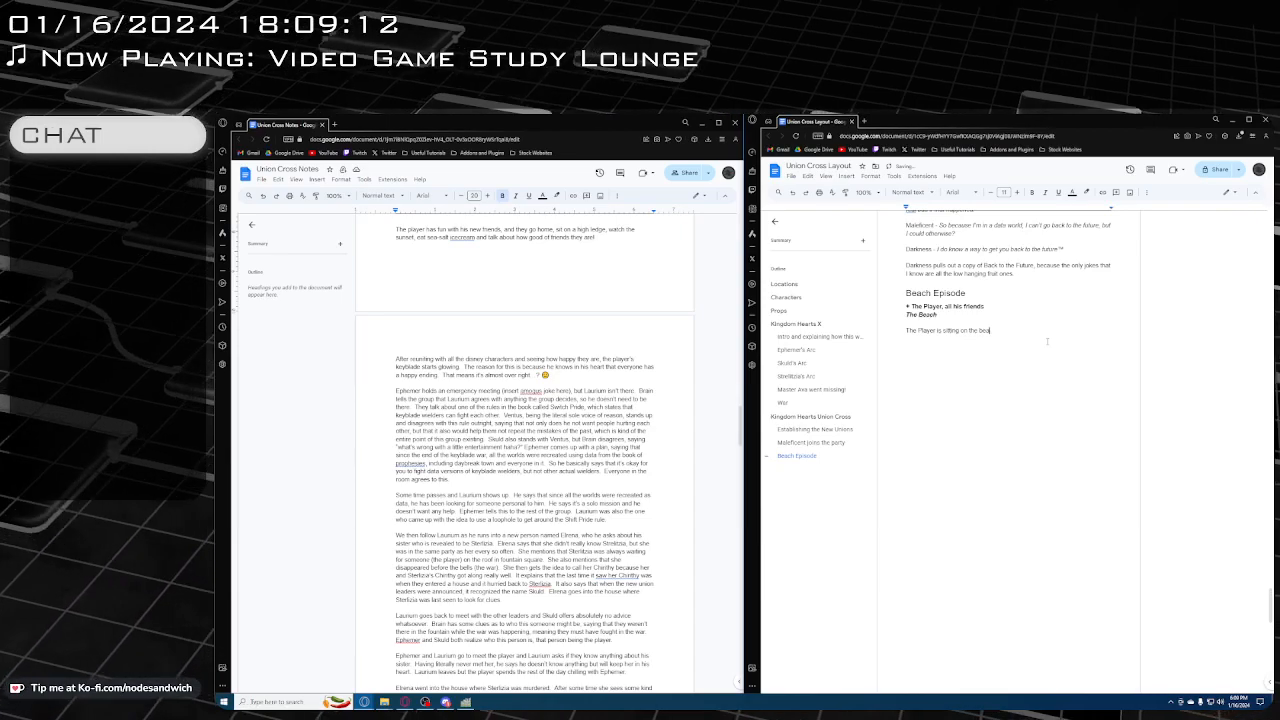
text(ch with all his )
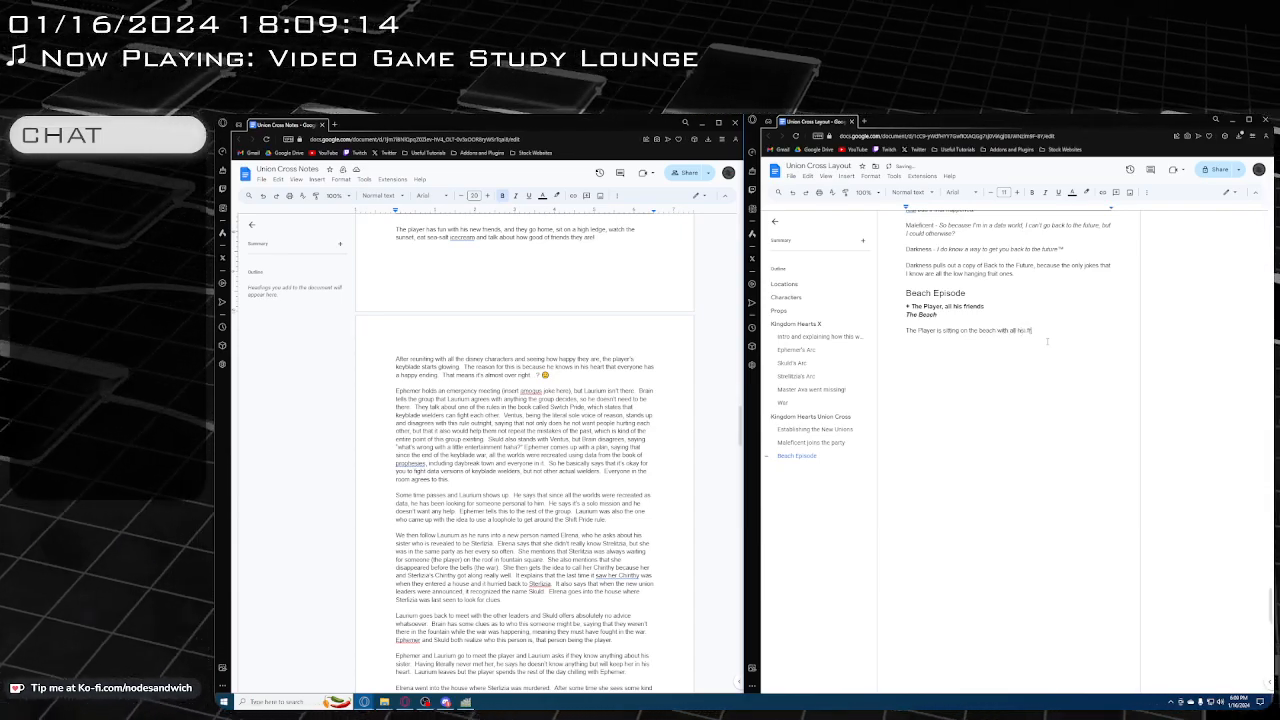
text(friends)
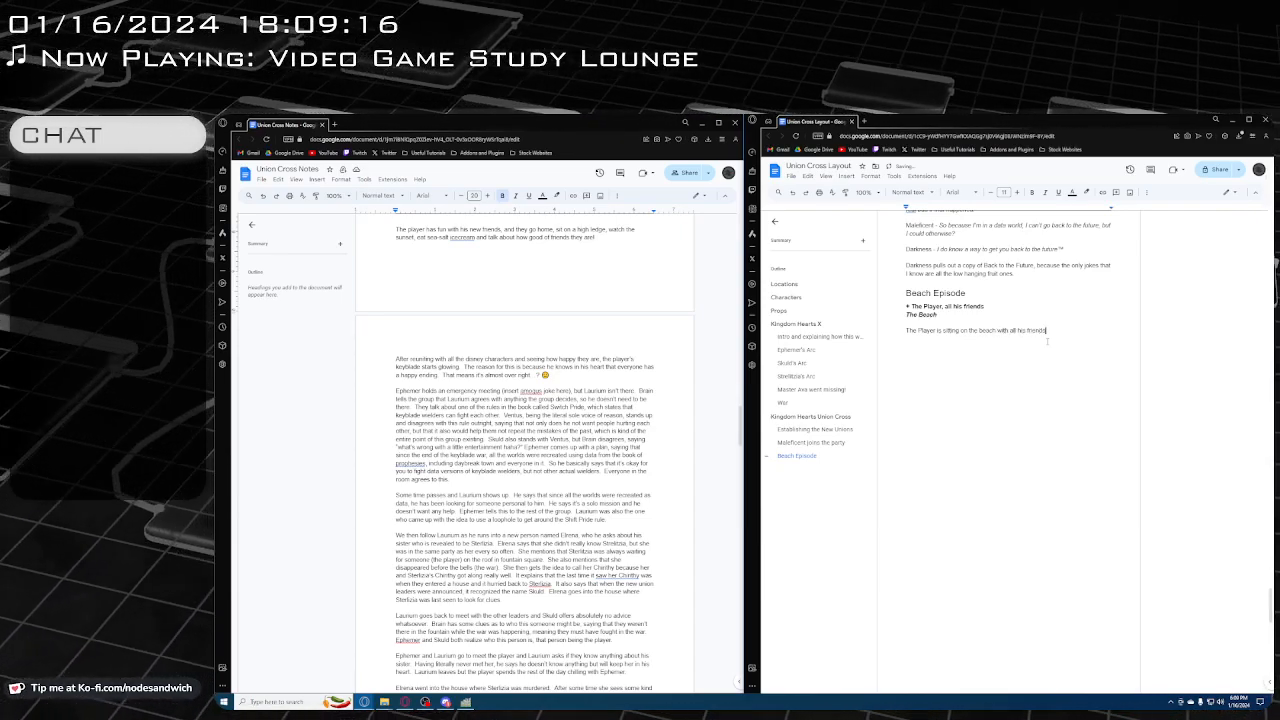
text( eating)
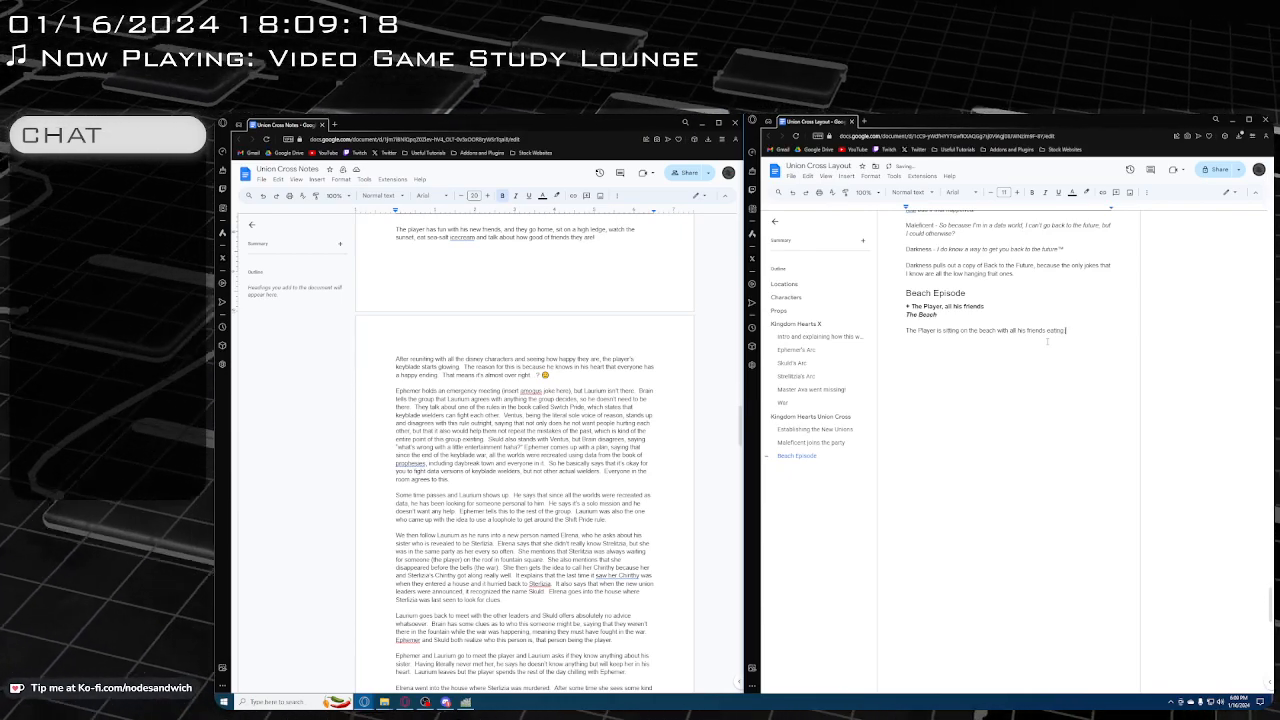
text( Sea Salt )
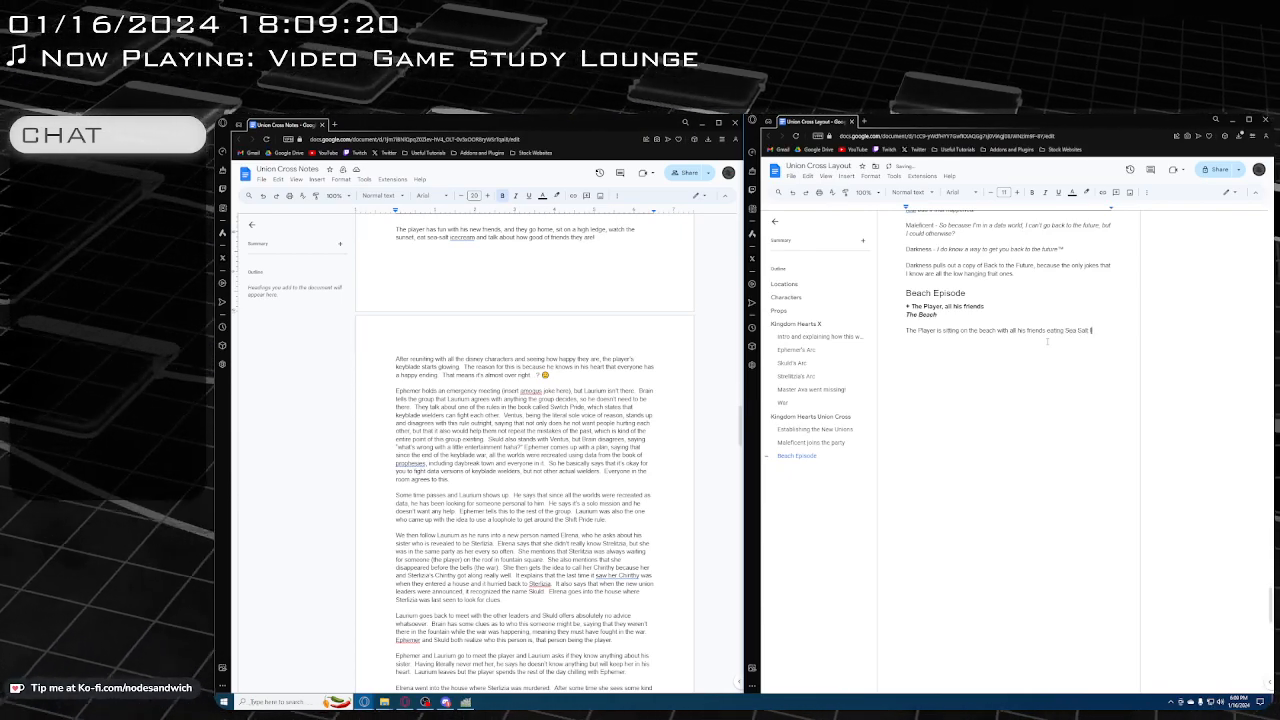
text(Ice Cream.)
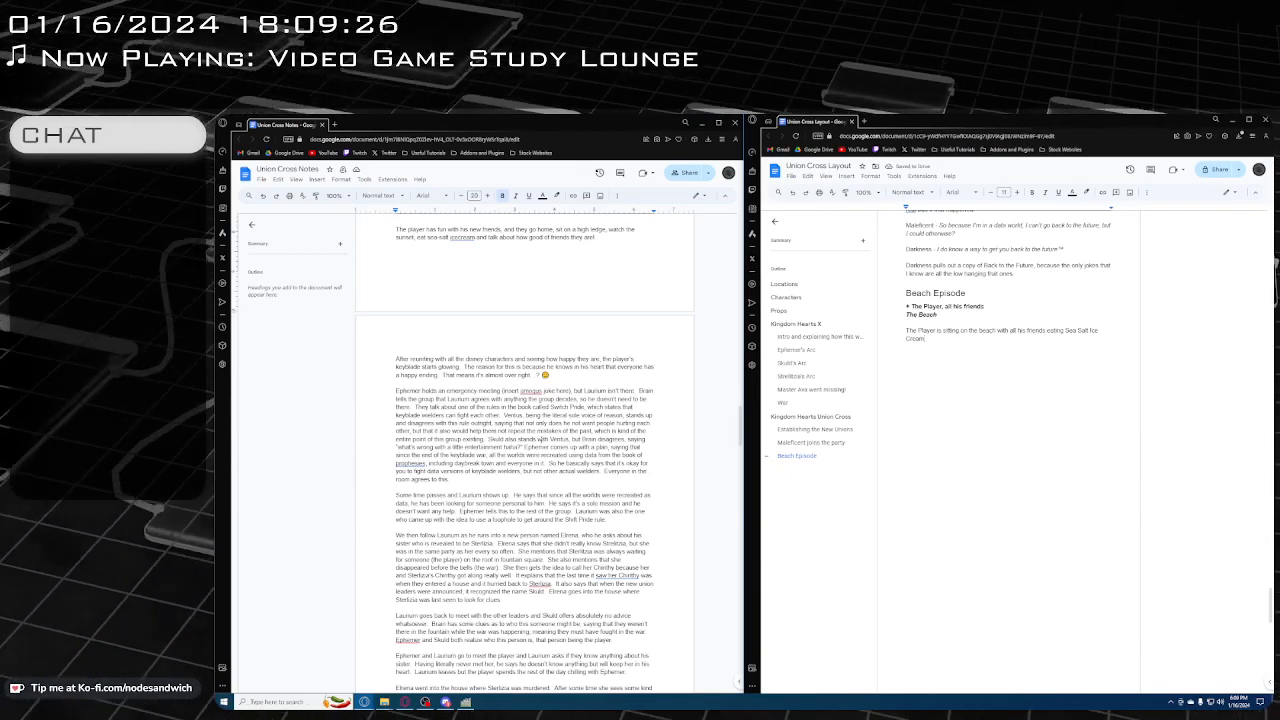
Check the notes around the player's outing with friends, then end the ice cream sentence with a period and add "Nothing happens."
scroll(541, 439, down, 1)
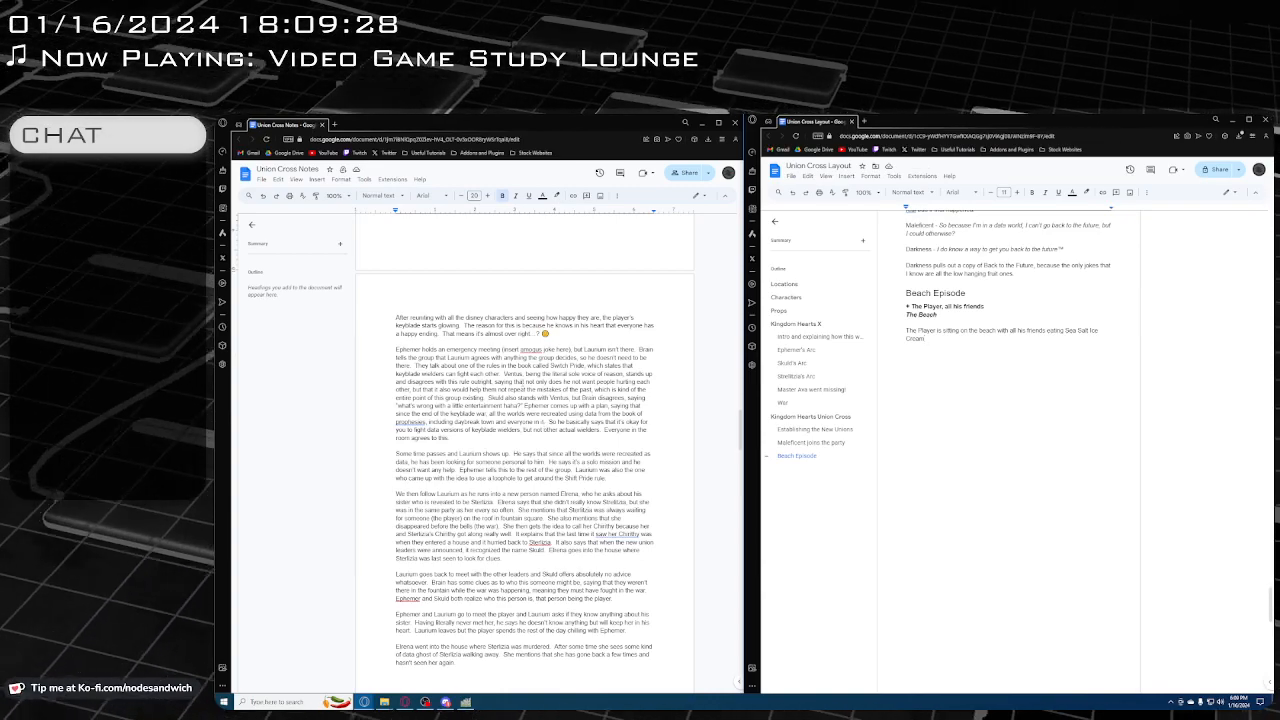
scroll(537, 344, up, 1)
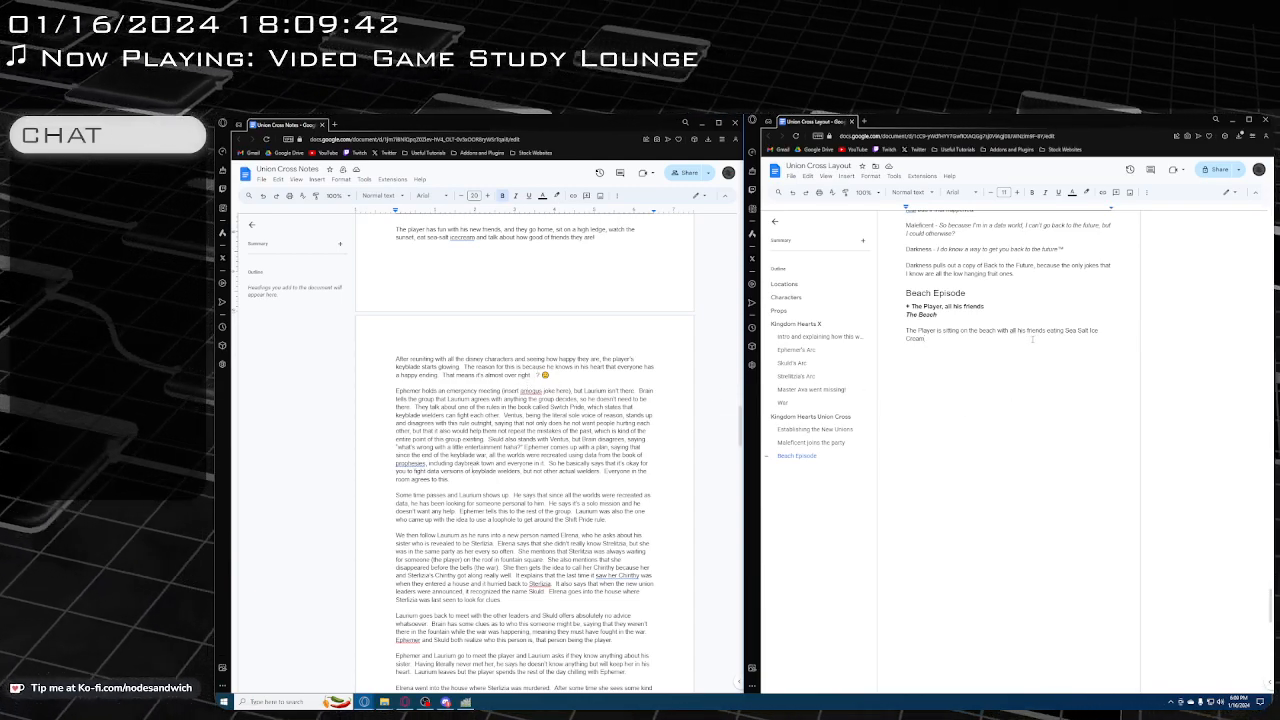
text(.  )
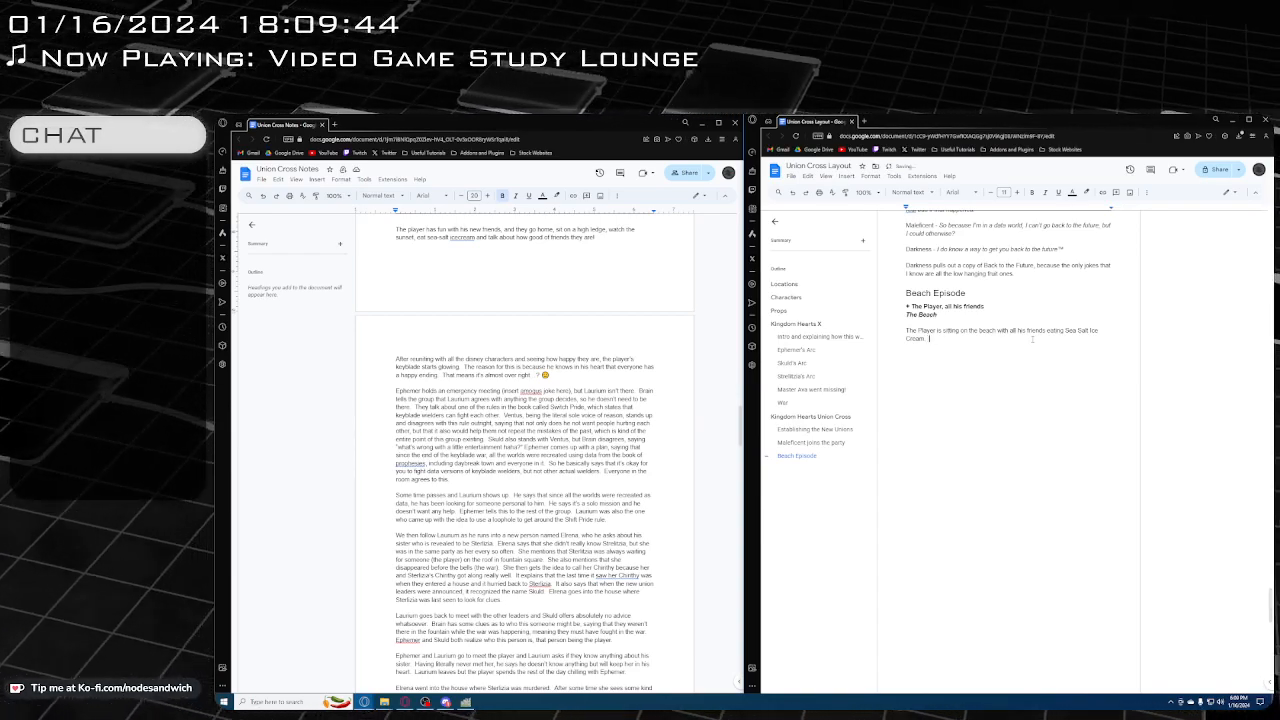
text(No)
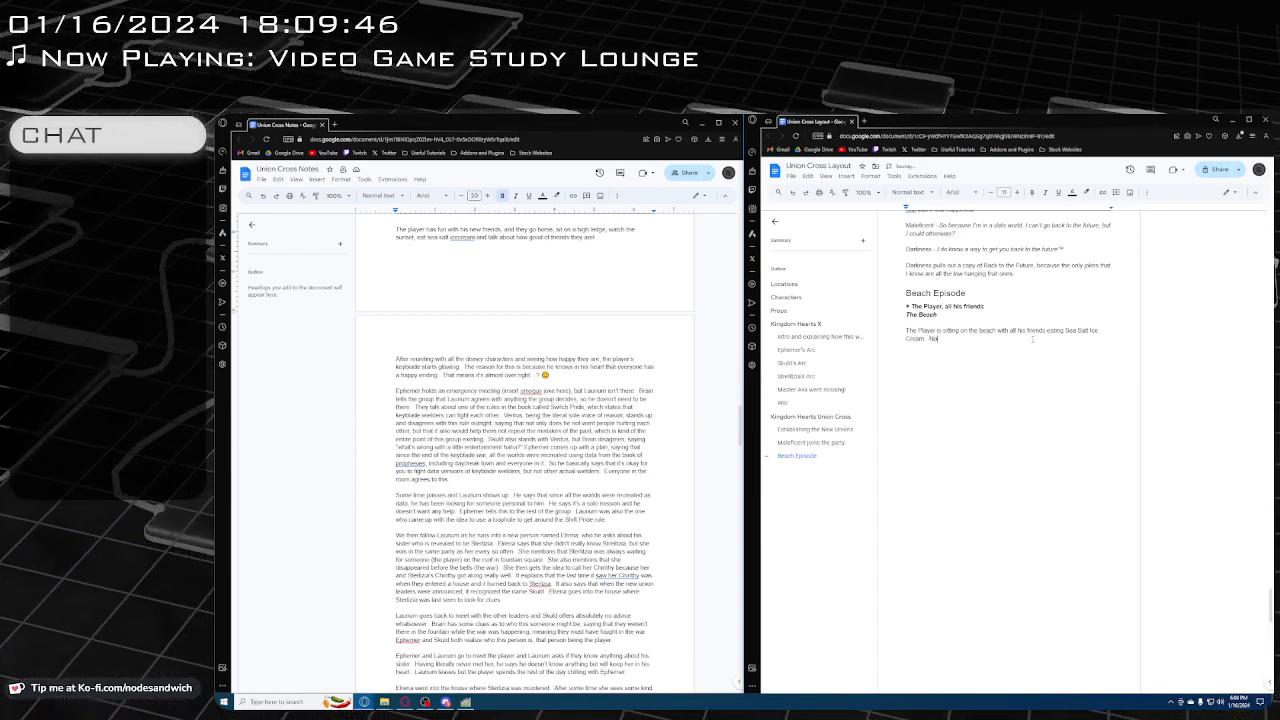
text(thing happe)
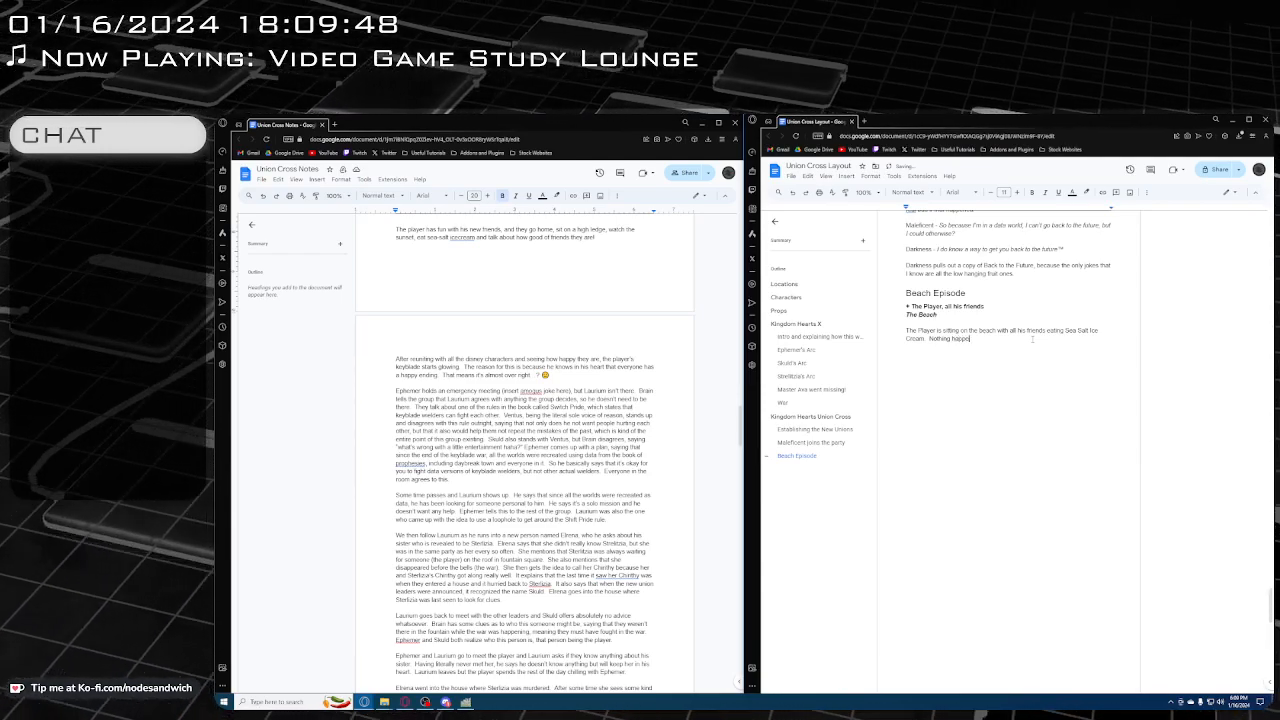
text(ns)
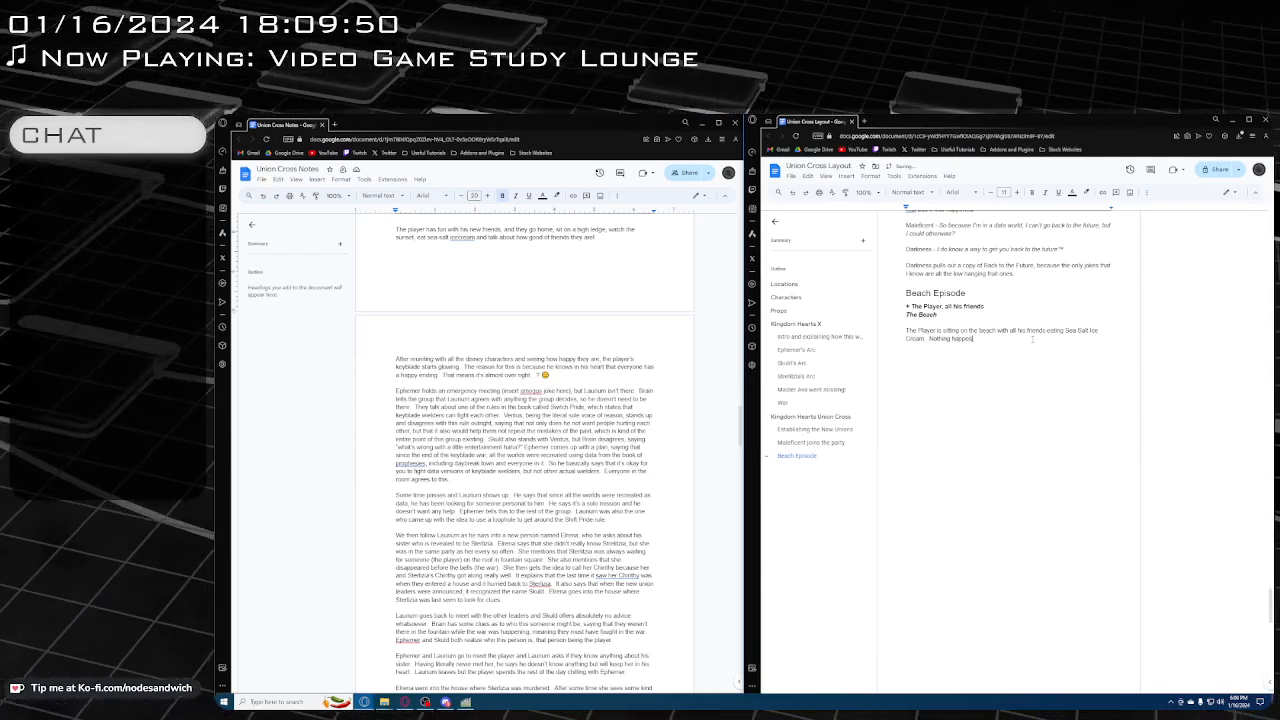
text(.  They a)
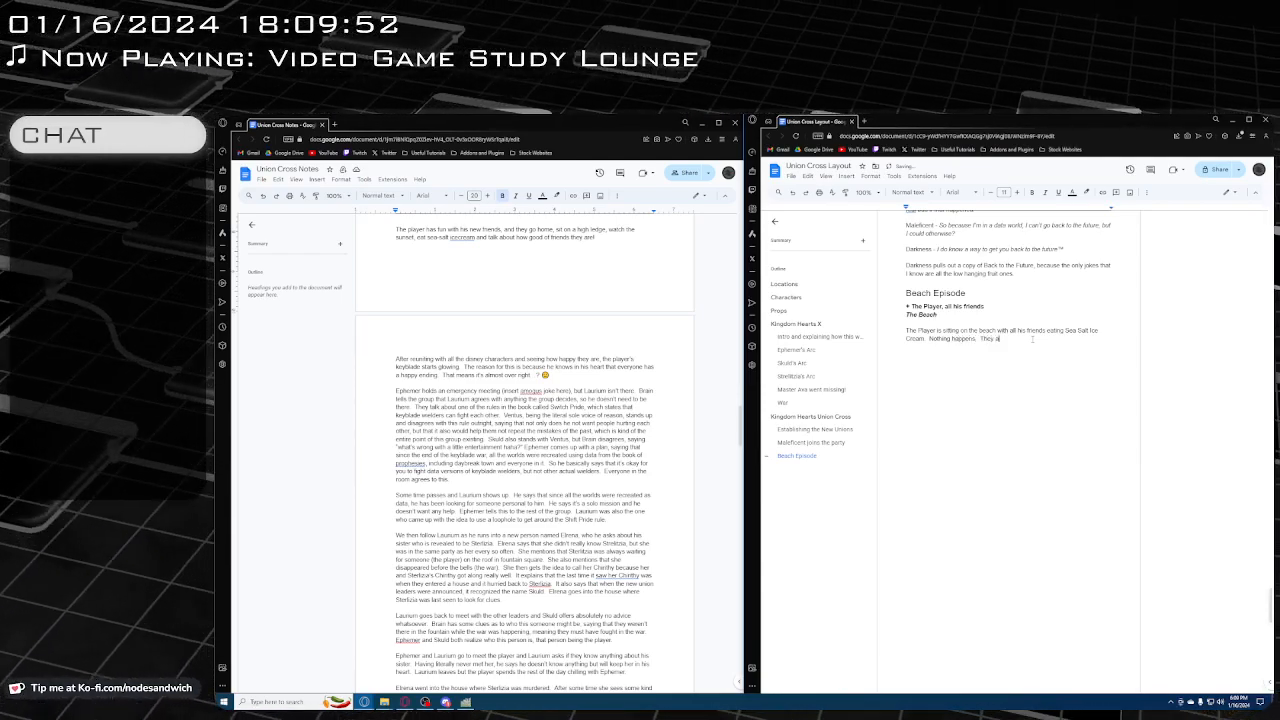
text(ll just hav)
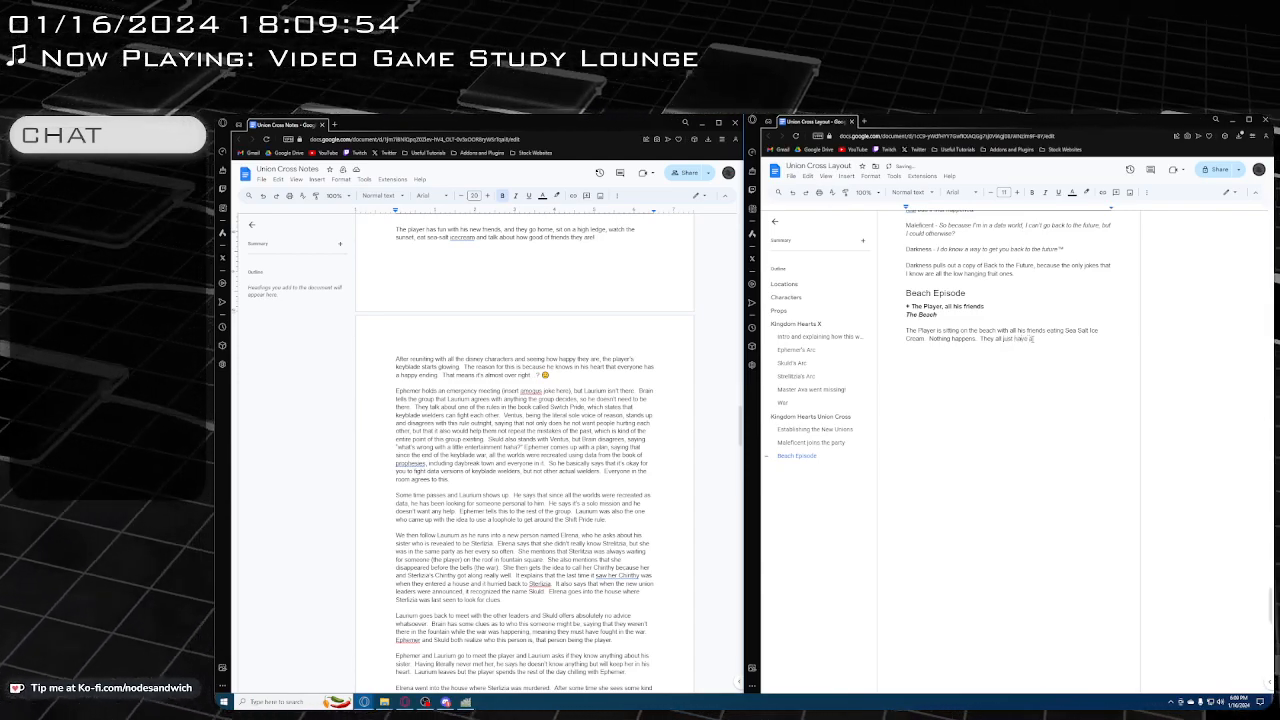
text(e a good tim)
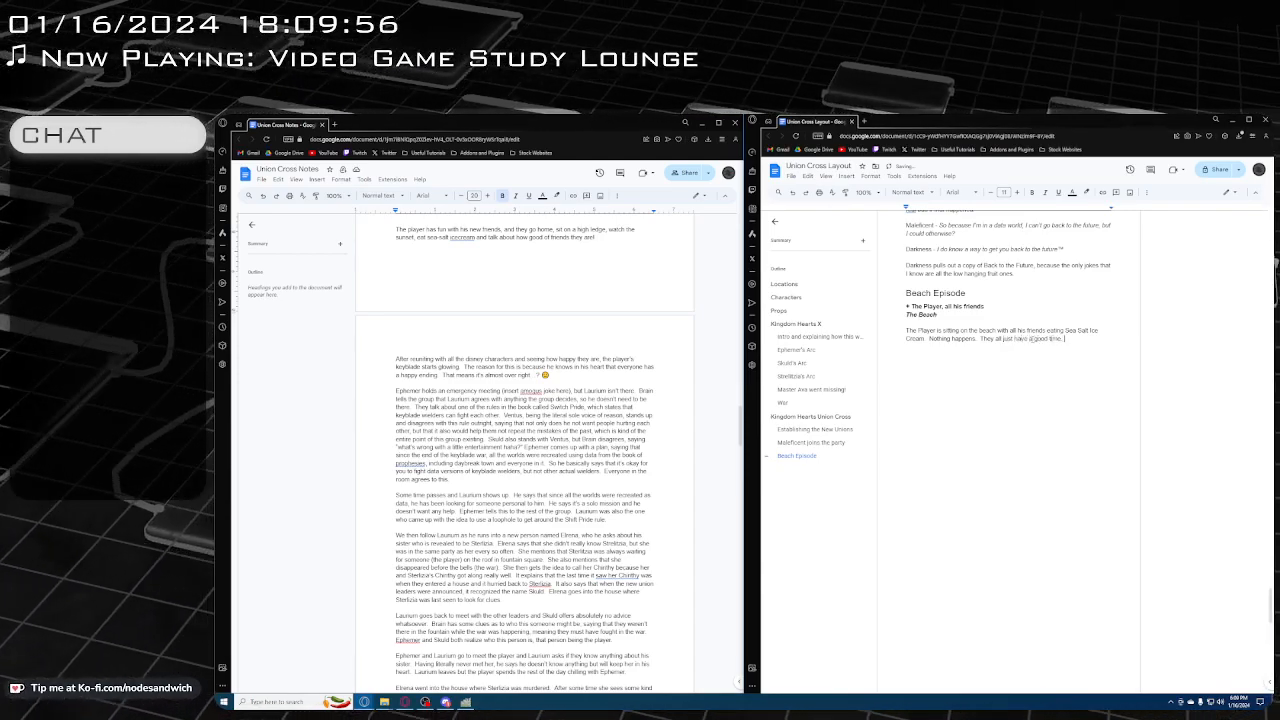
text(e.  Because they're)
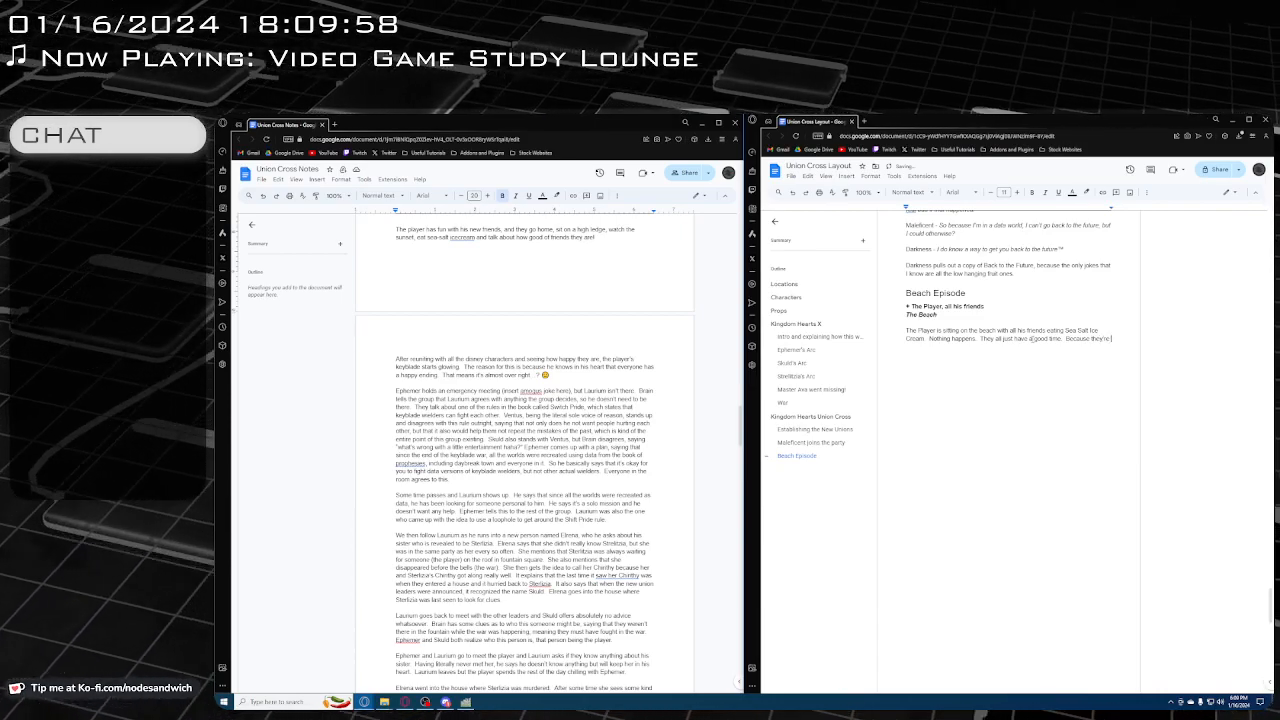
text( Children.)
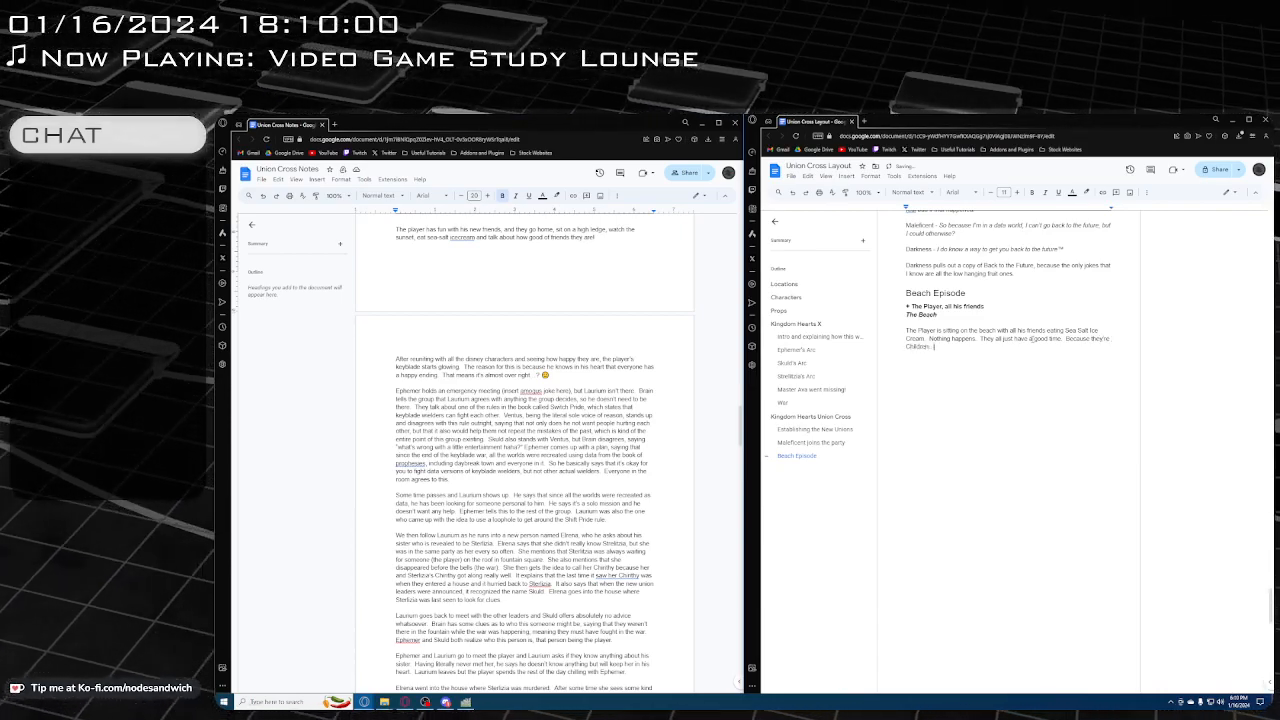
Change "Children" after "they're" to lowercase "children" and follow it with the sentence "Children need good seritonin"
key(BackSpace)
key(BackSpace)
key(BackSpace)
key(BackSpace)
key(BackSpace)
key(BackSpace)
key(BackSpace)
key(BackSpace)
key(BackSpace)
key(BackSpace)
text(ch)
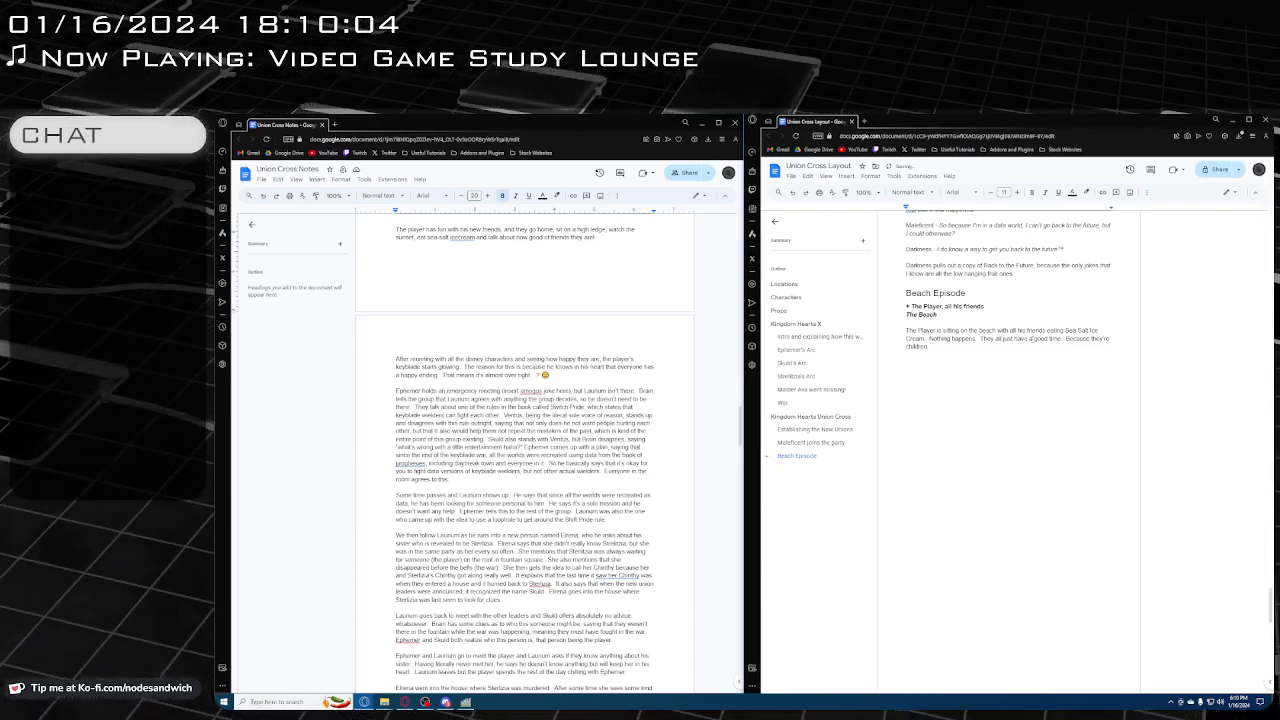
text(ildren.  Children.)
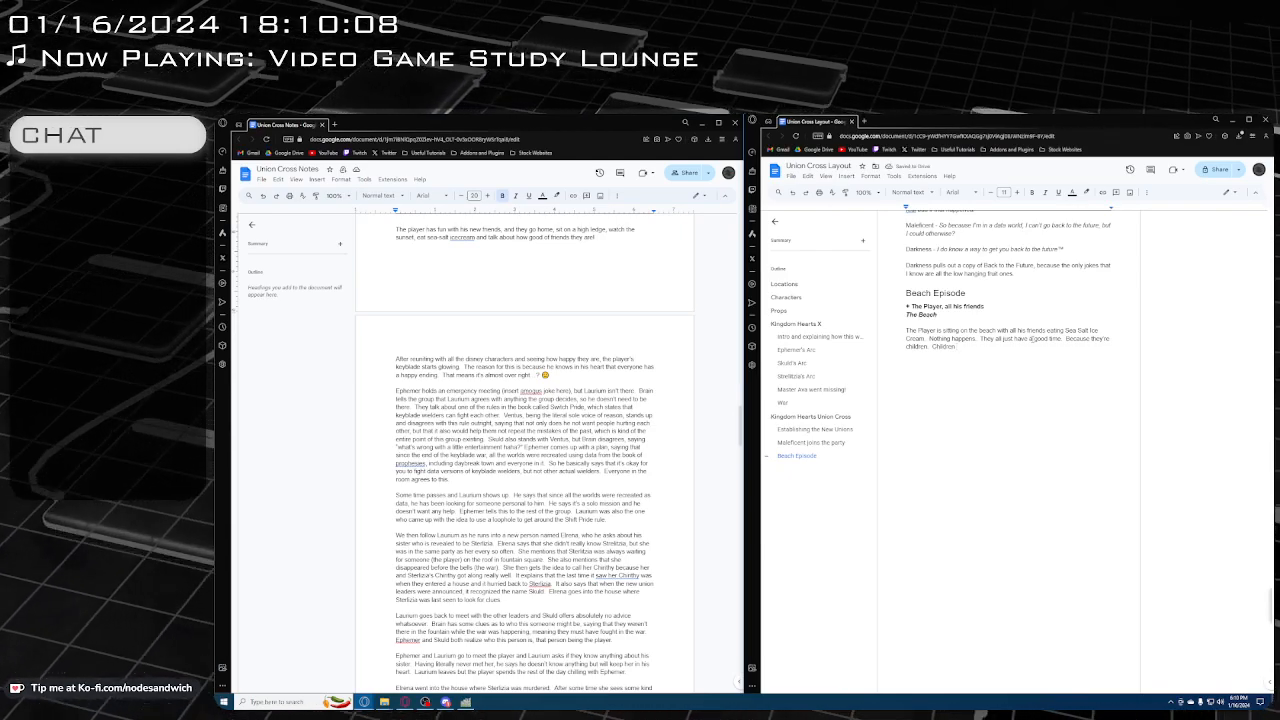
key(BackSpace)
text(need)
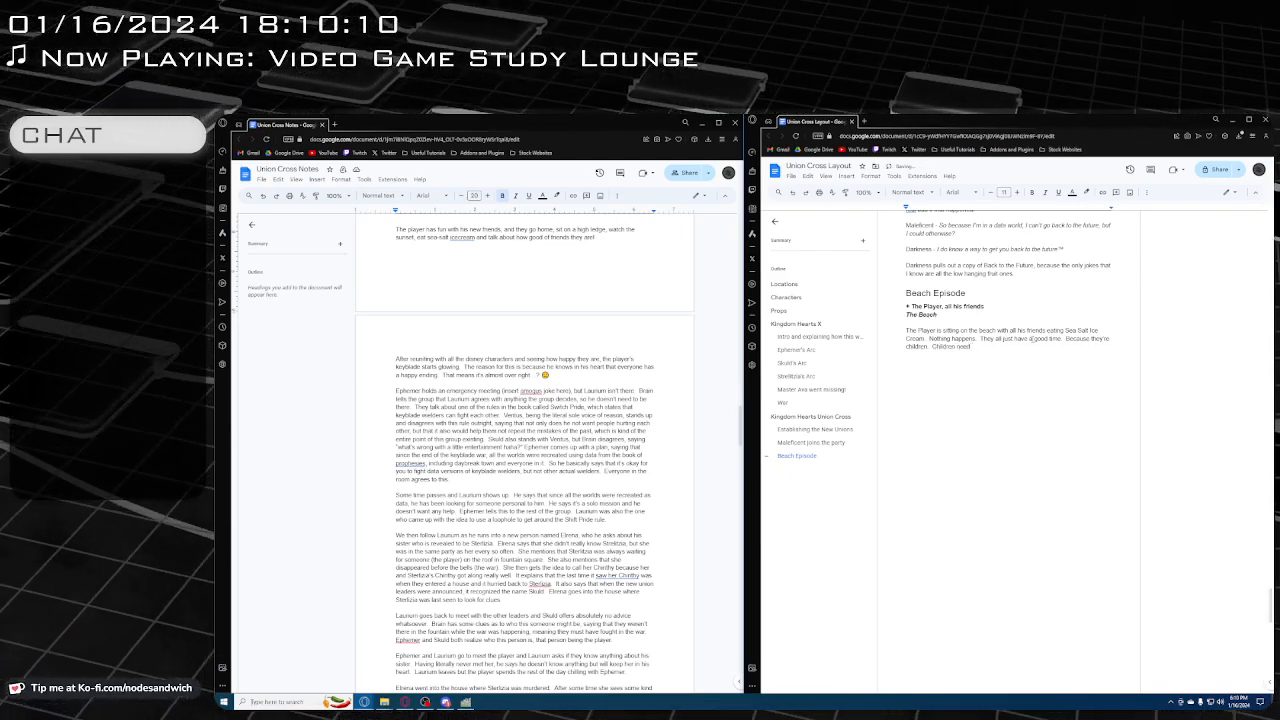
text( good)
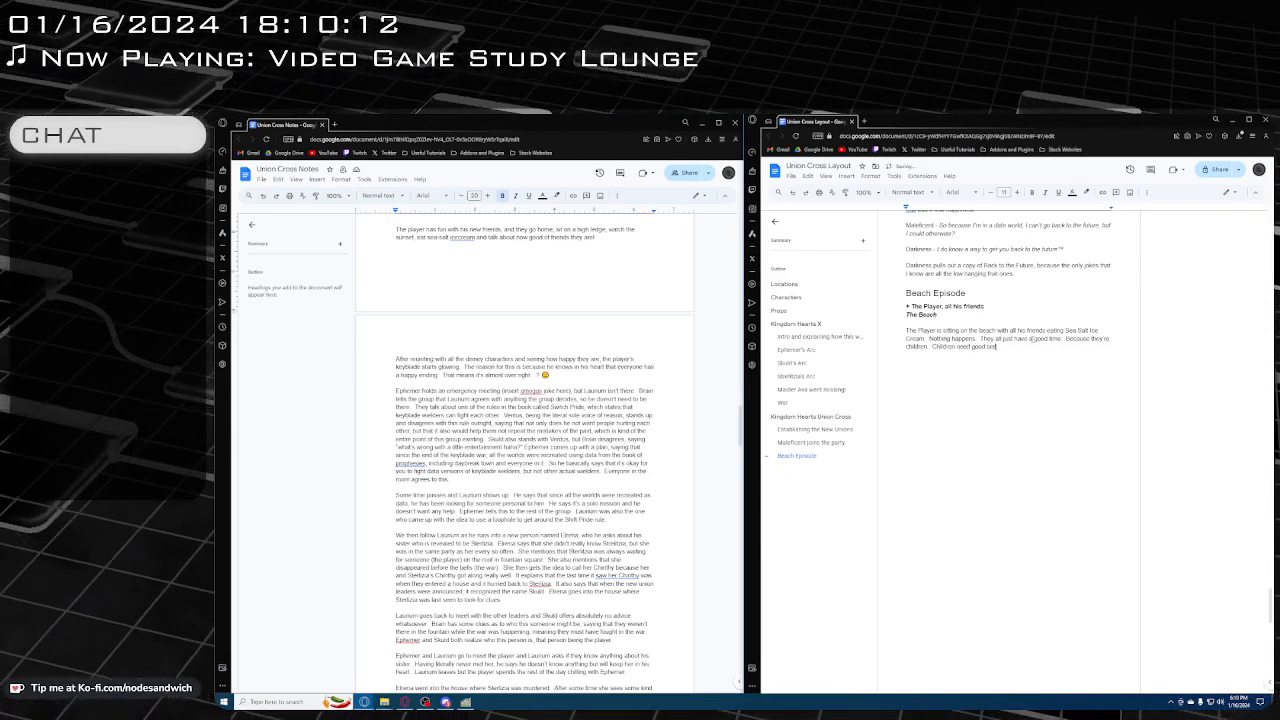
text( seritonin)
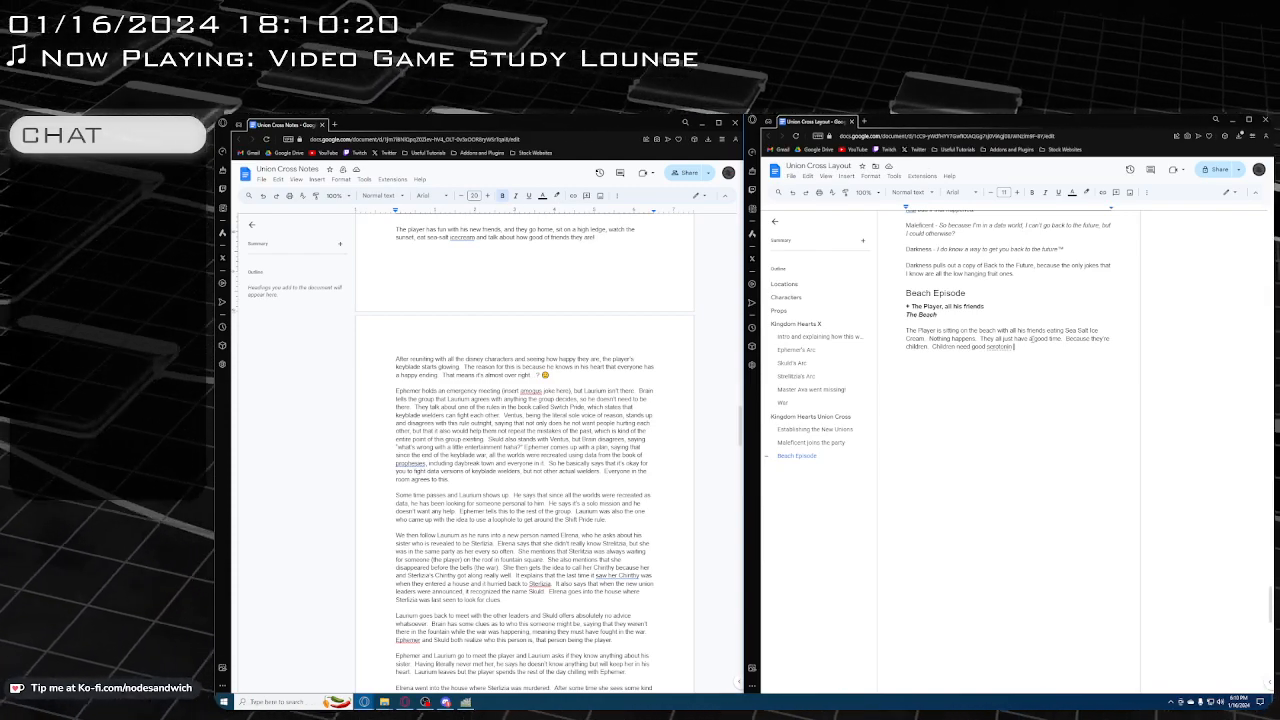
Complete the sentence about children needing good serotonin with "and can't be fighting in battles all the time."
text(and can't be)
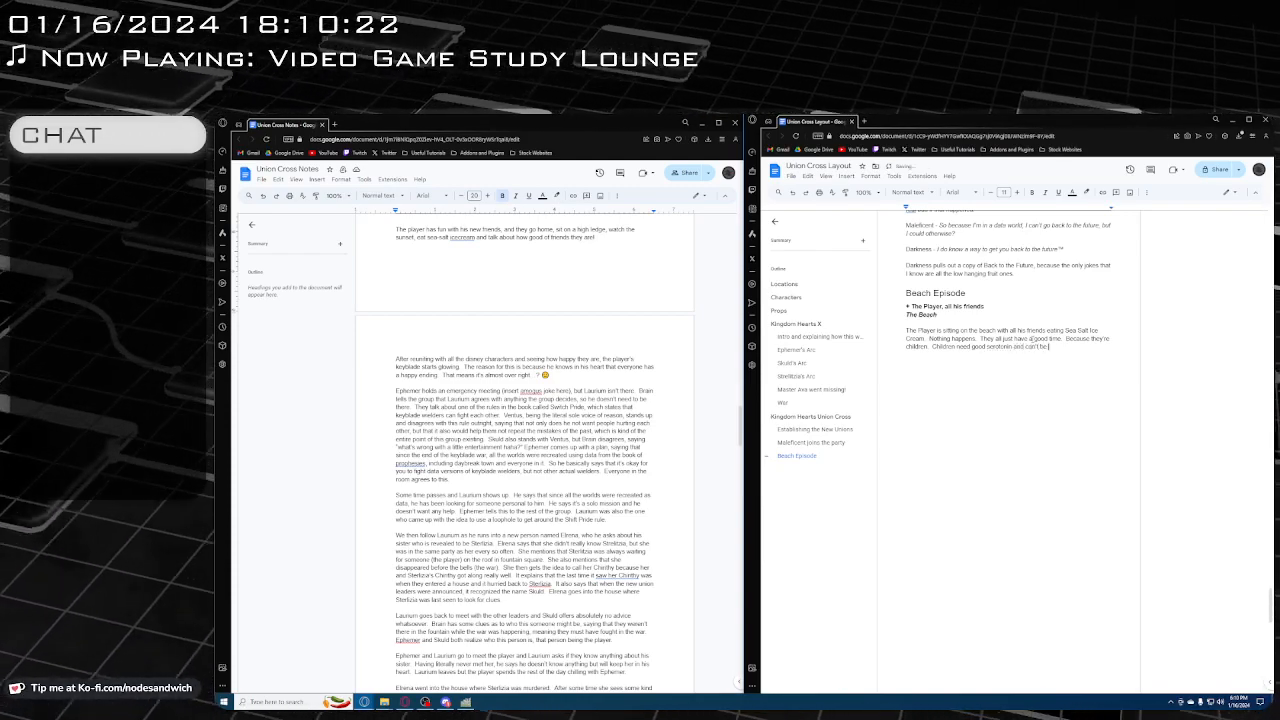
text( fighting In )
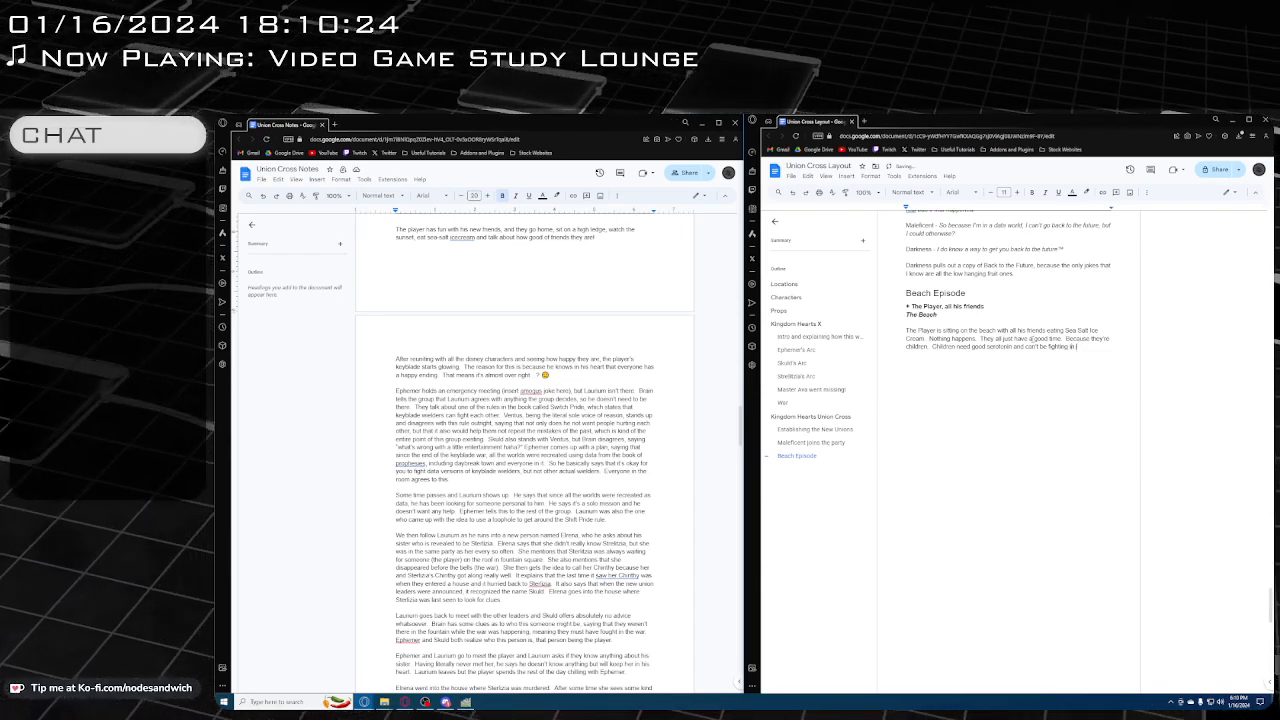
text(battles a)
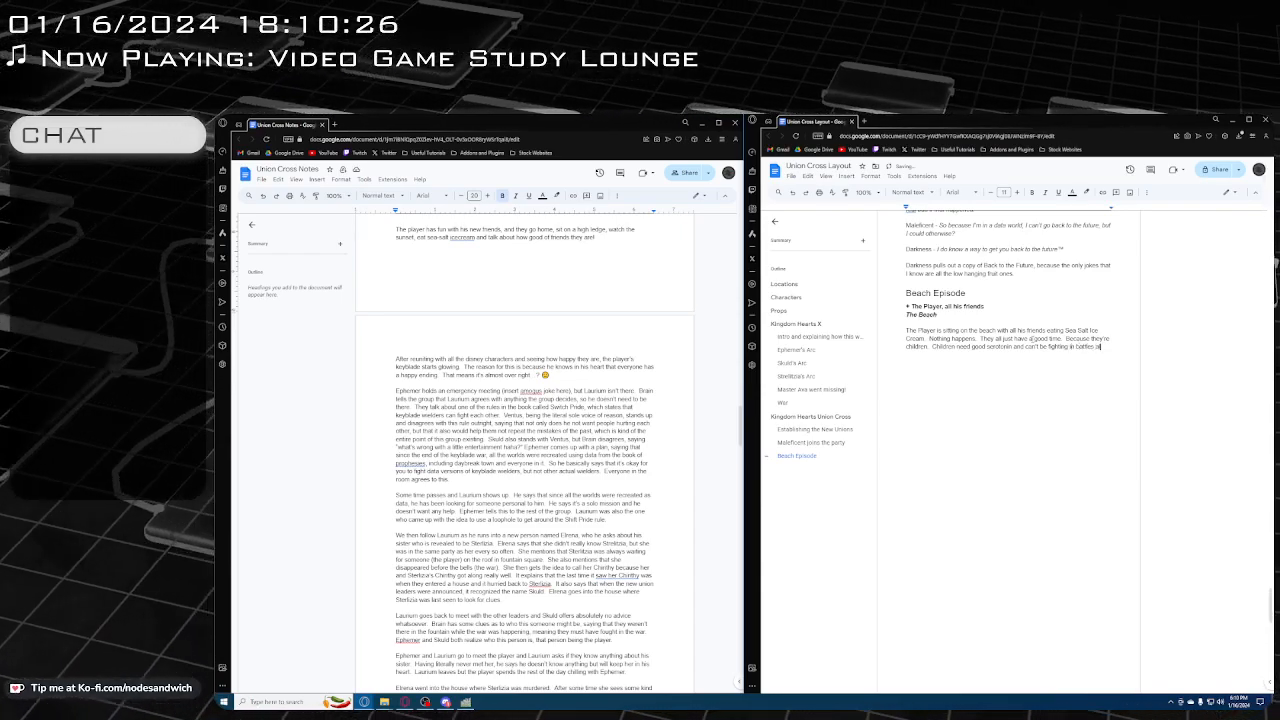
text(ll the time.)
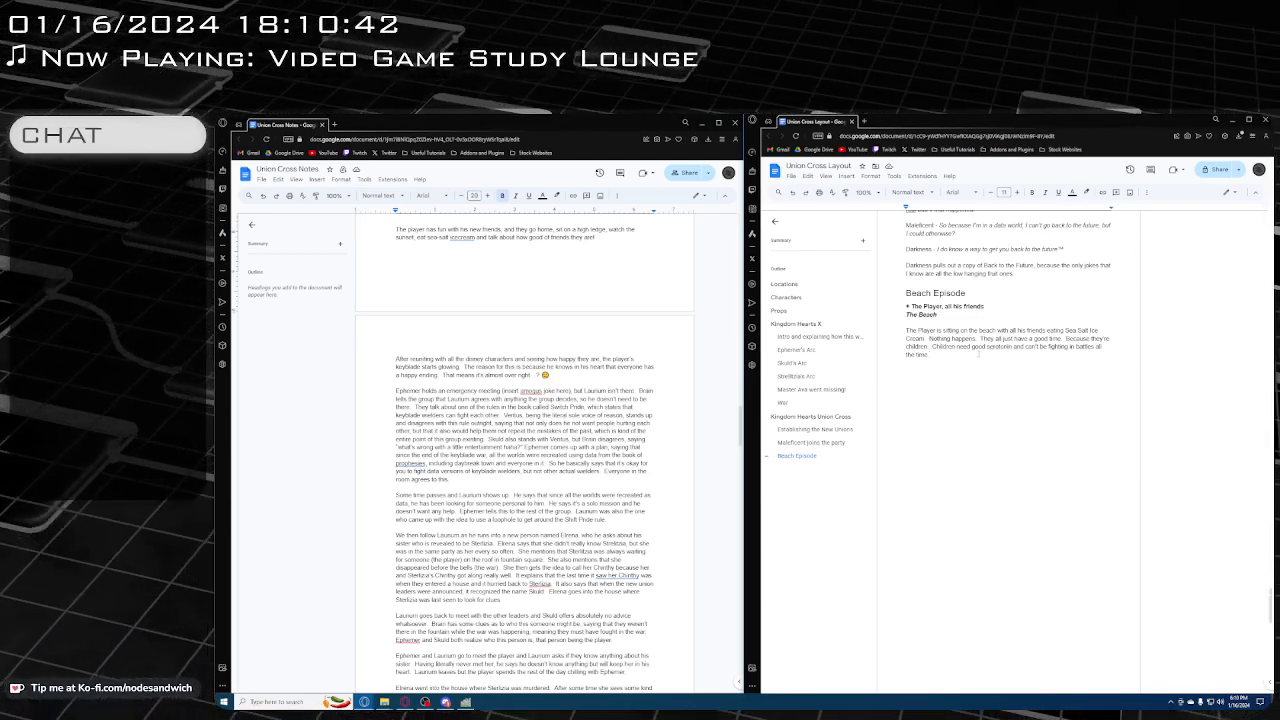
Add a separate paragraph below the beach description reading "Everyone then leaves to fight in more battles."
key(Return)
text(Everyone)
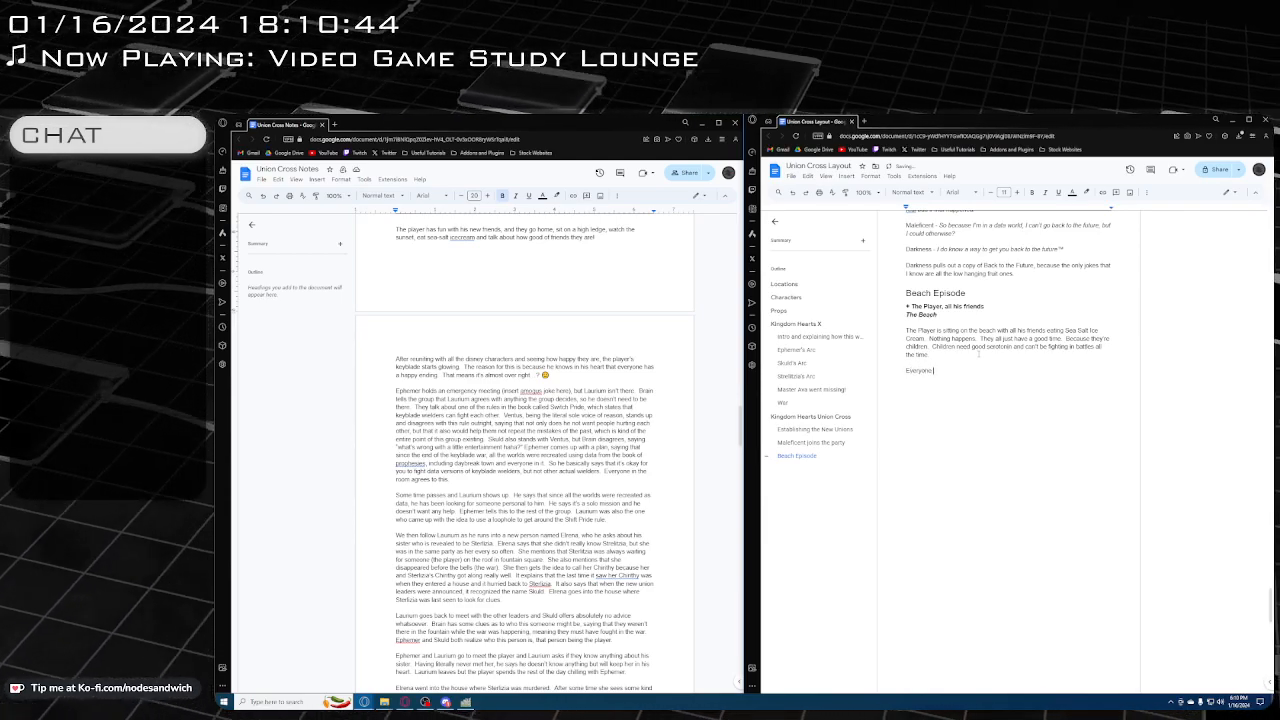
text( then loves to fight)
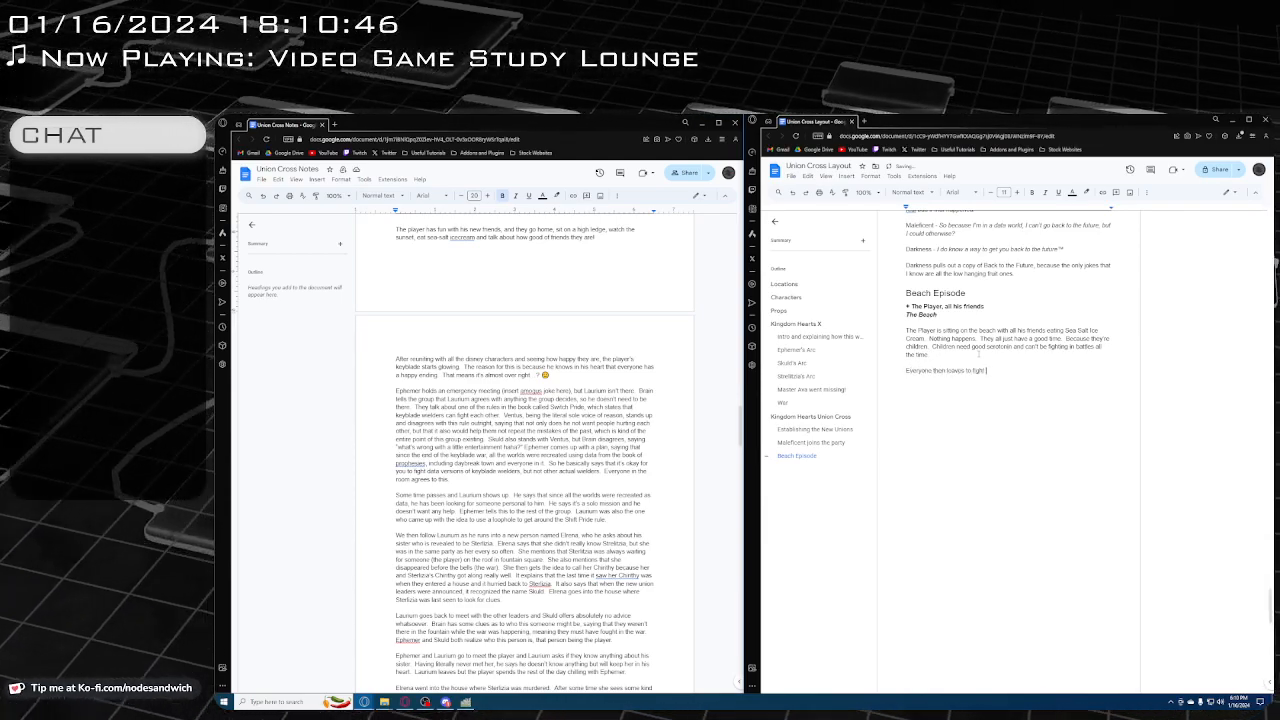
text( unions battles.)
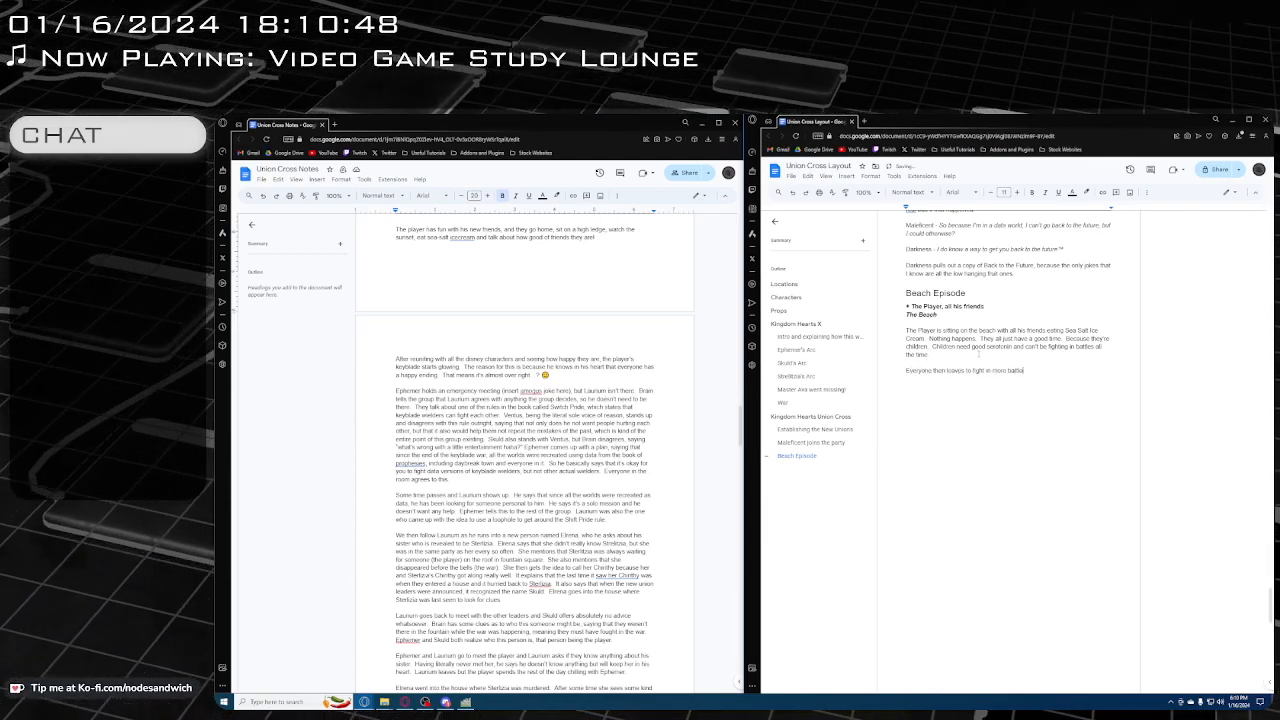
key(Return)
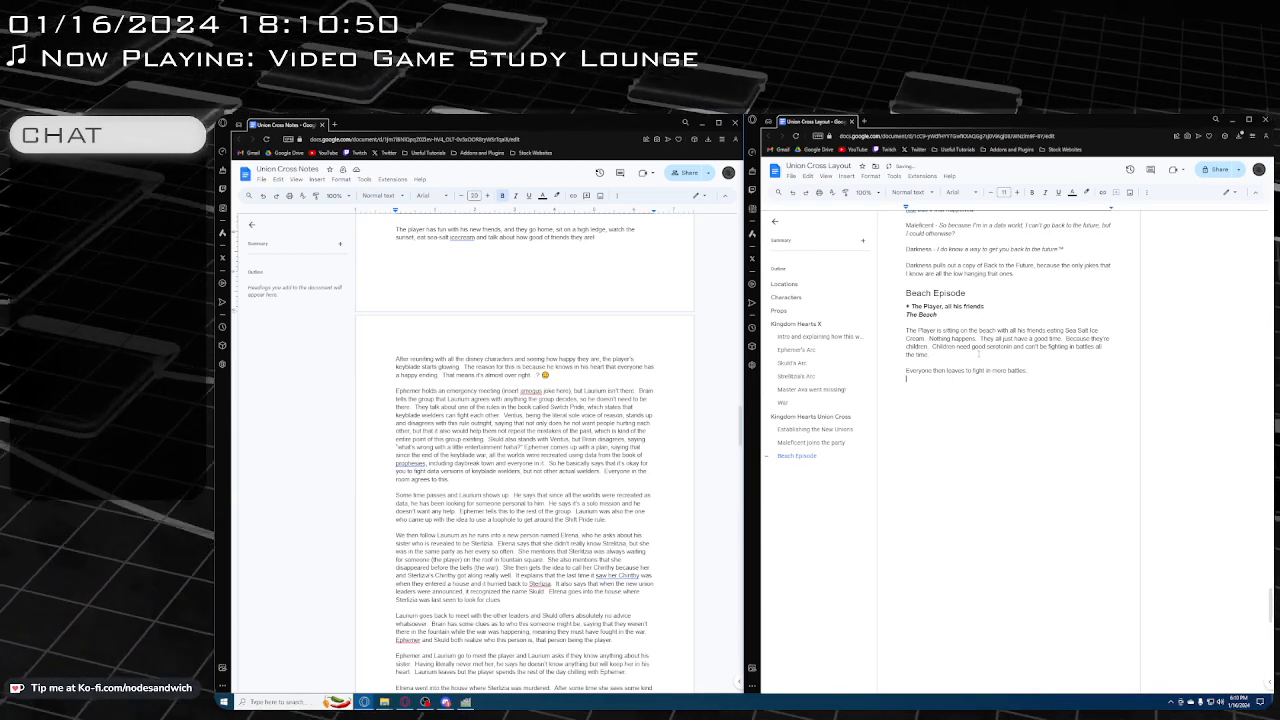
Check the notes on Ephemer's emergency meeting, then add the scene location "Union Cross Meeting Room" in bold italics at the end of the layout
scroll(525, 440, down, 1)
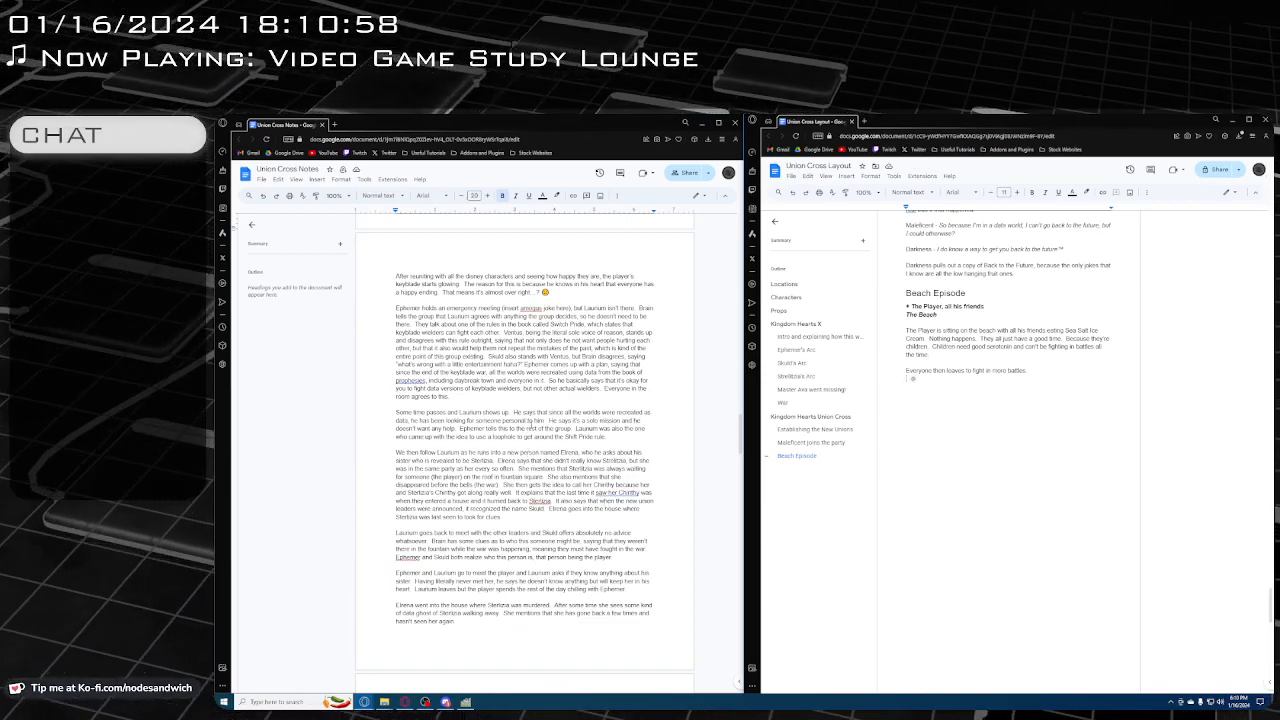
scroll(533, 357, down, 1)
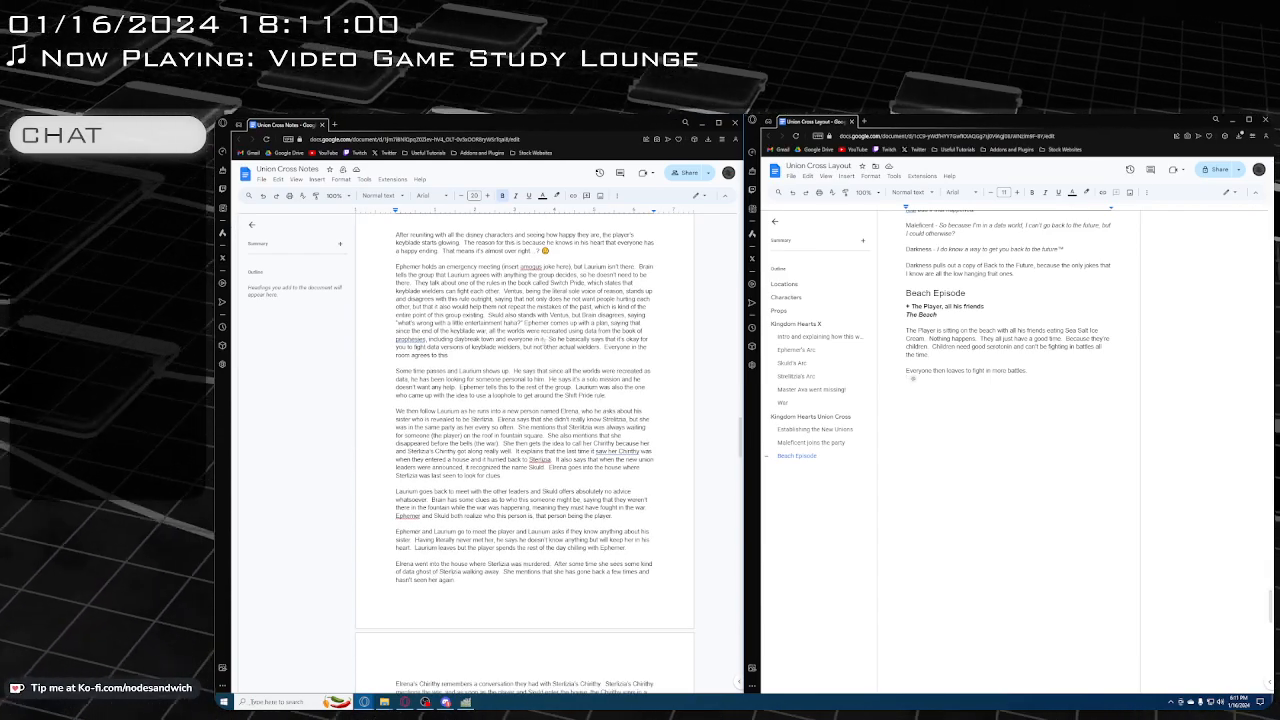
scroll(530, 333, up, 2)
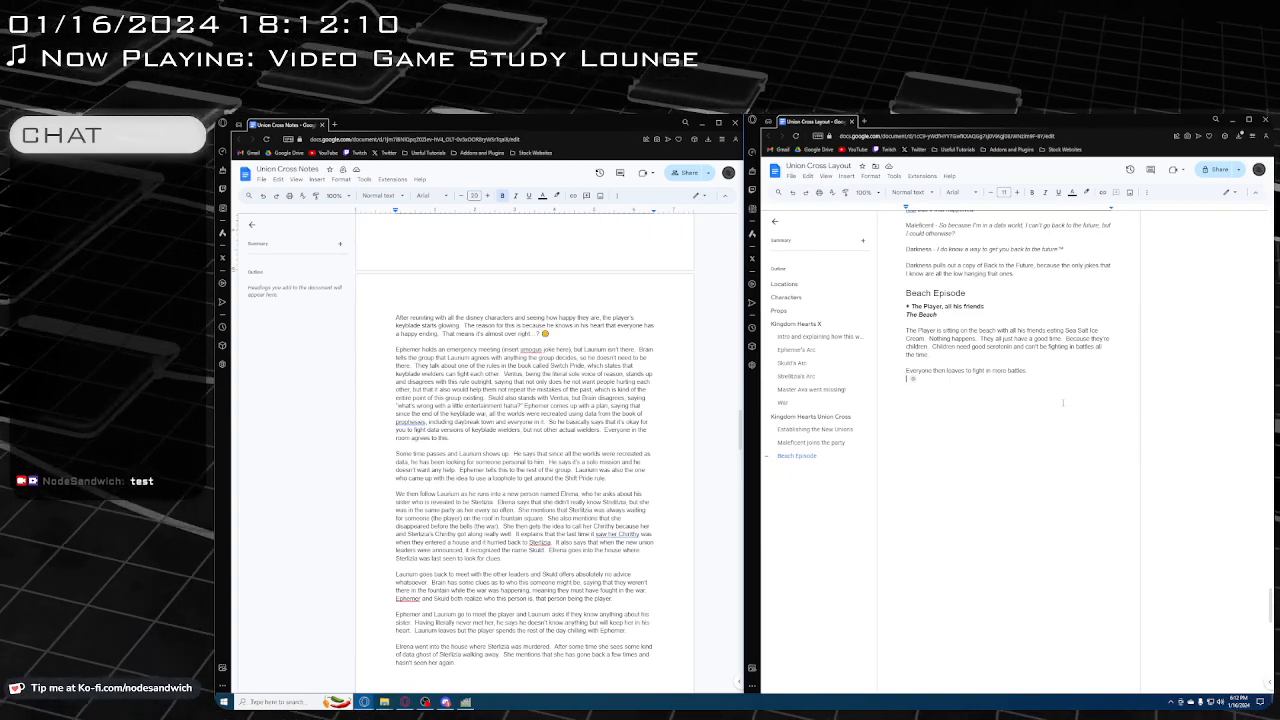
key(Return)
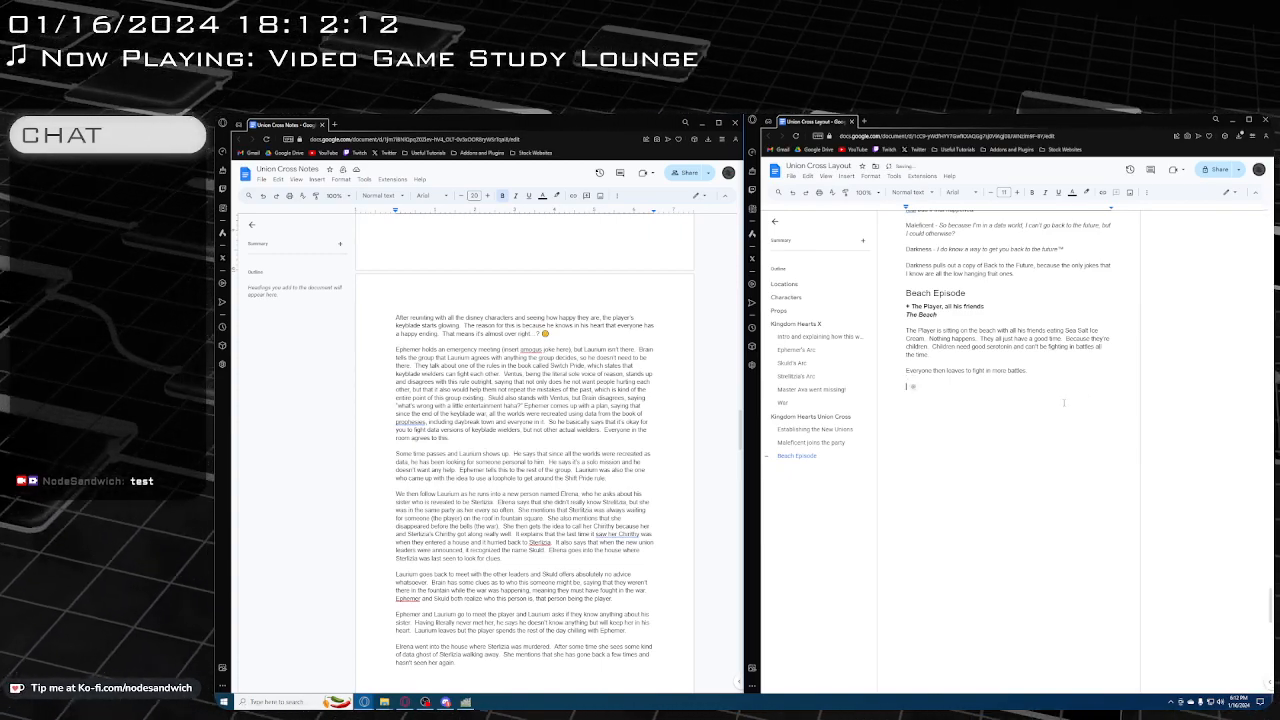
key(ctrl+b)
key(ctrl+i)
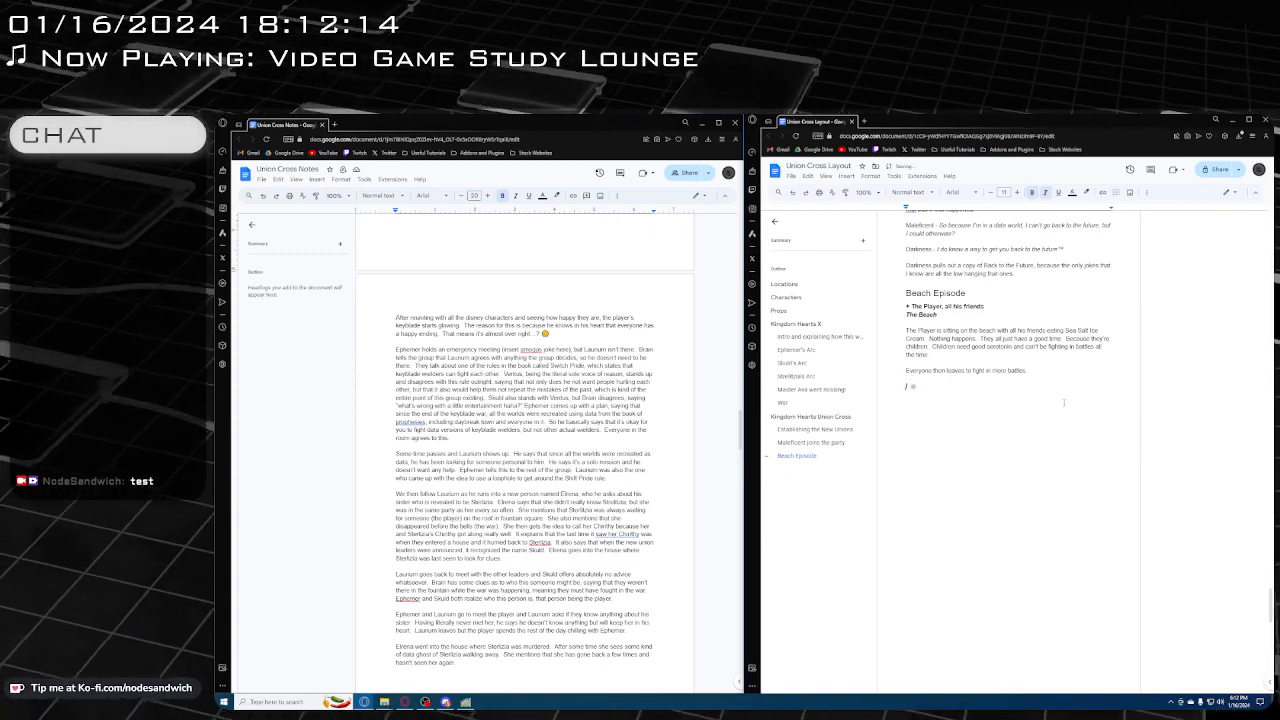
text(Union Cross)
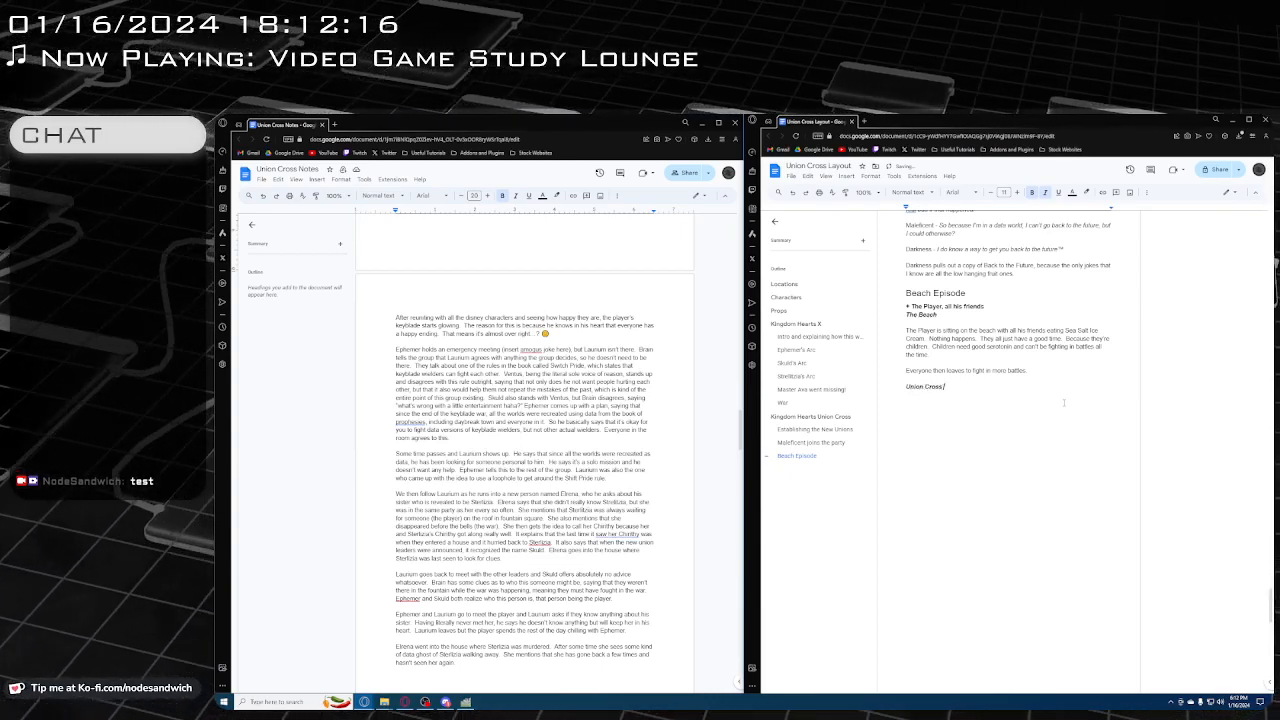
text( Meeting Room)
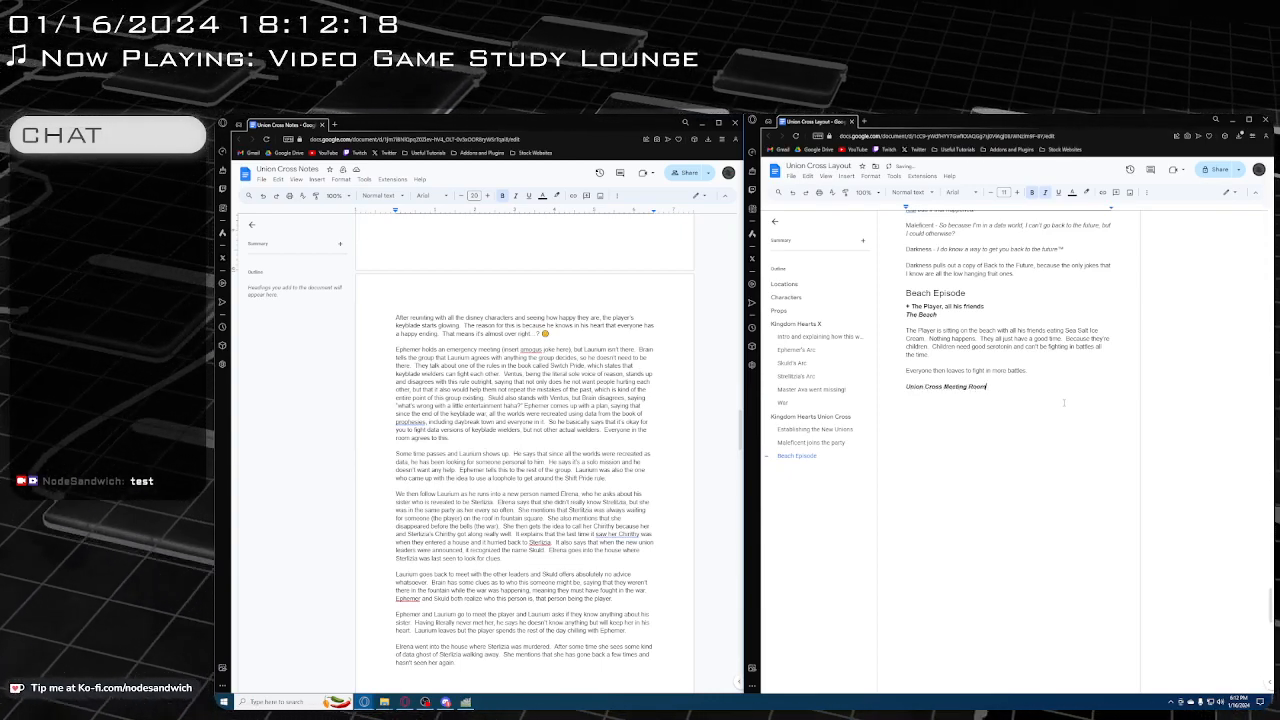
Insert an empty line directly above "Union Cross Meeting Room" and format it as bold without italics
key(Home)
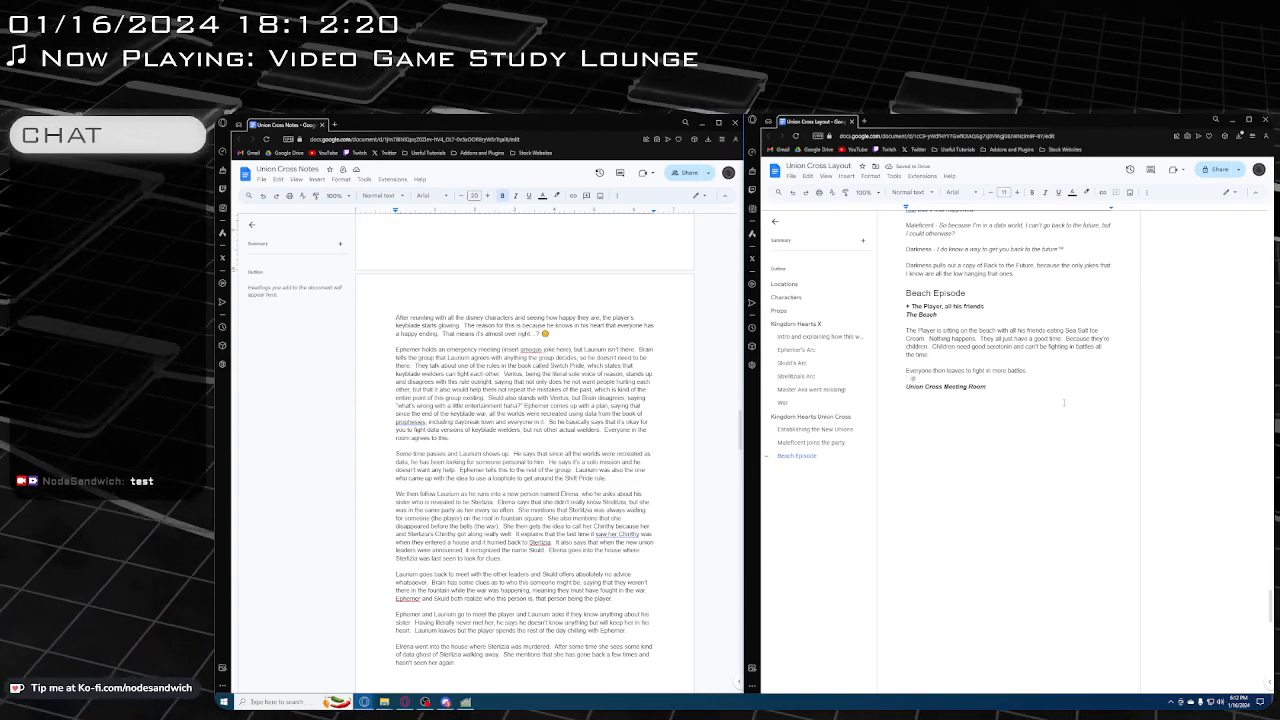
key(Return)
key(Up)
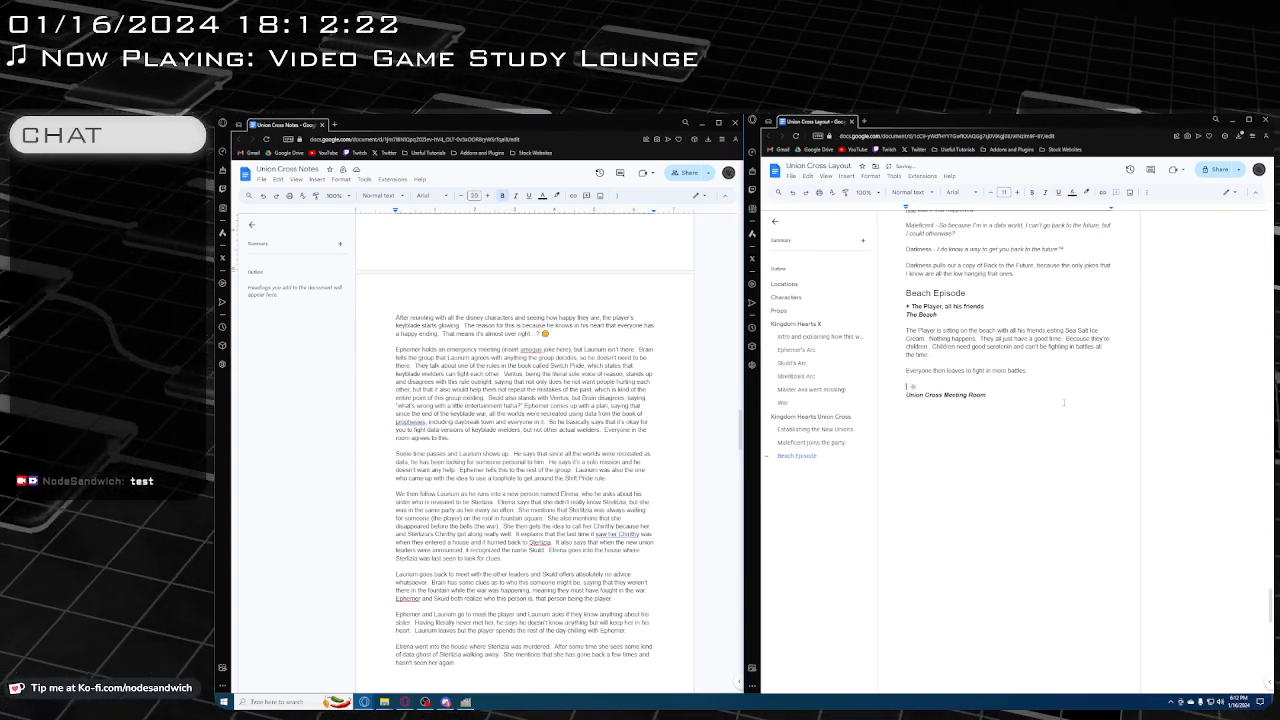
key(ctrl+b)
key(ctrl+b)
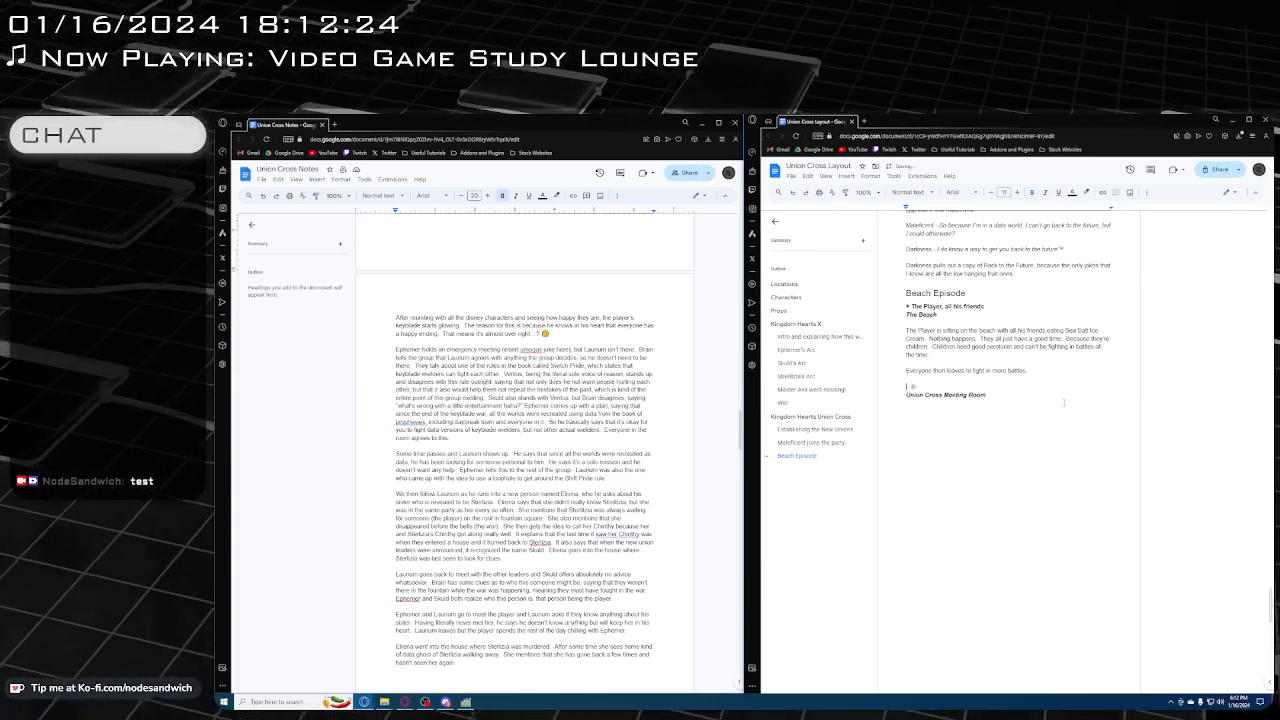
key(ctrl+i)
scroll(1064, 402, down, 5)
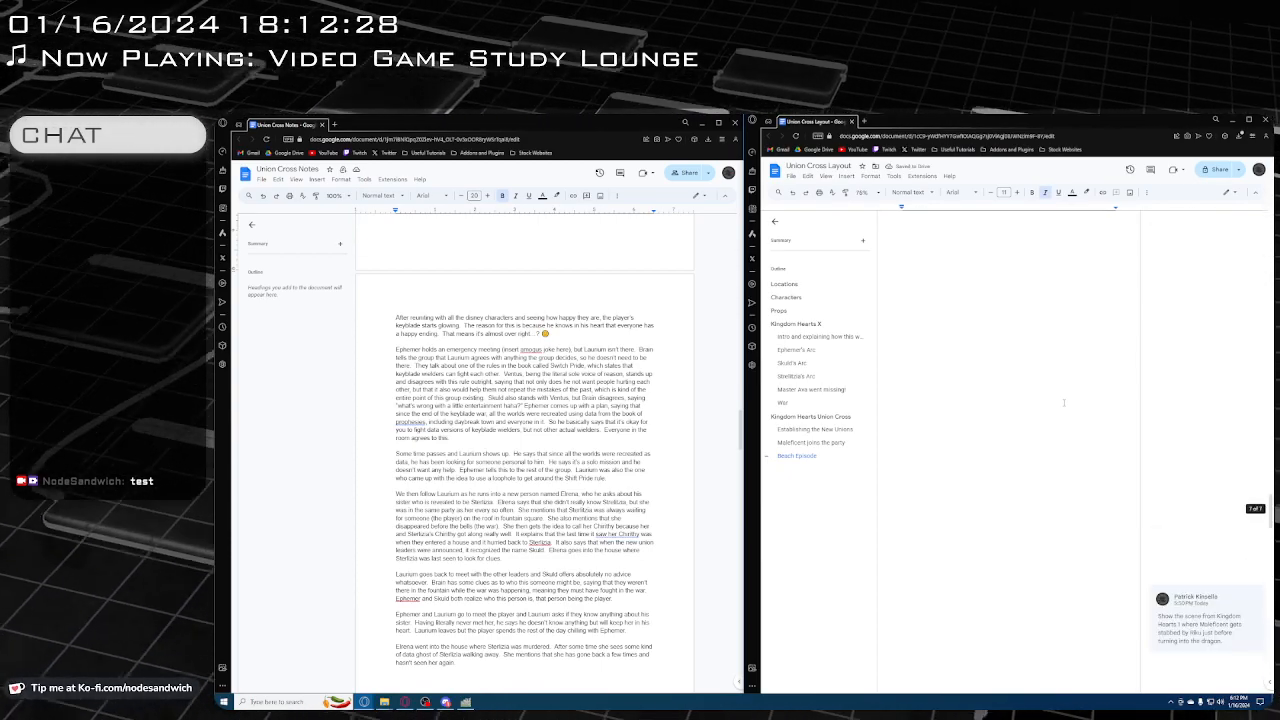
scroll(1064, 402, up, 3)
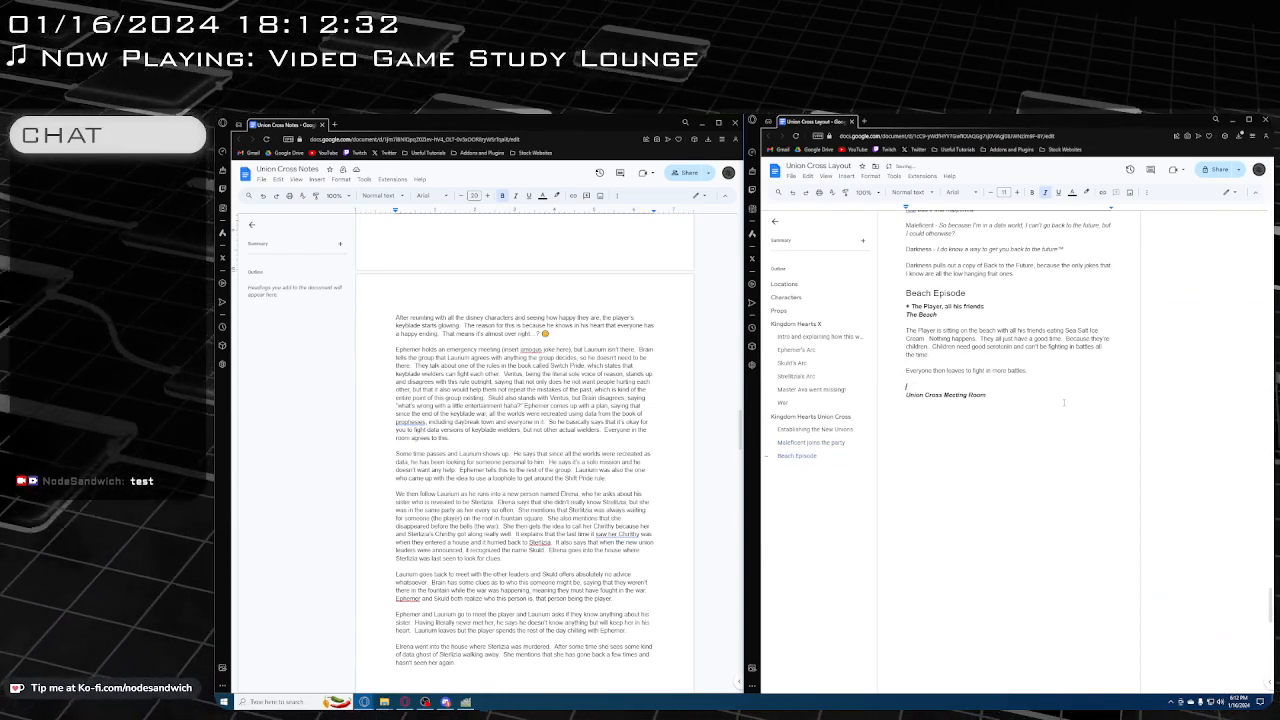
key(ctrl+b)
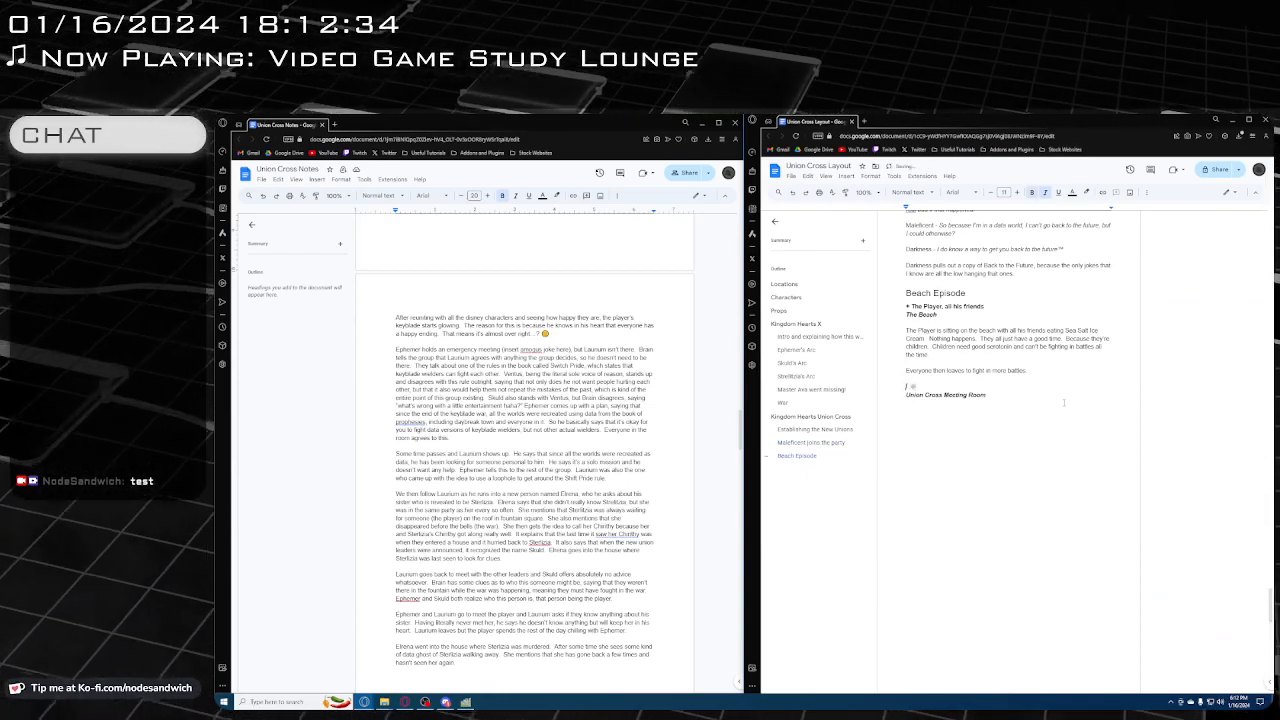
key(ctrl+i)
Write the scene's character entry "+ Ephemer, Skuld, Brain, Ventus" on the line above the meeting room location
text(+)
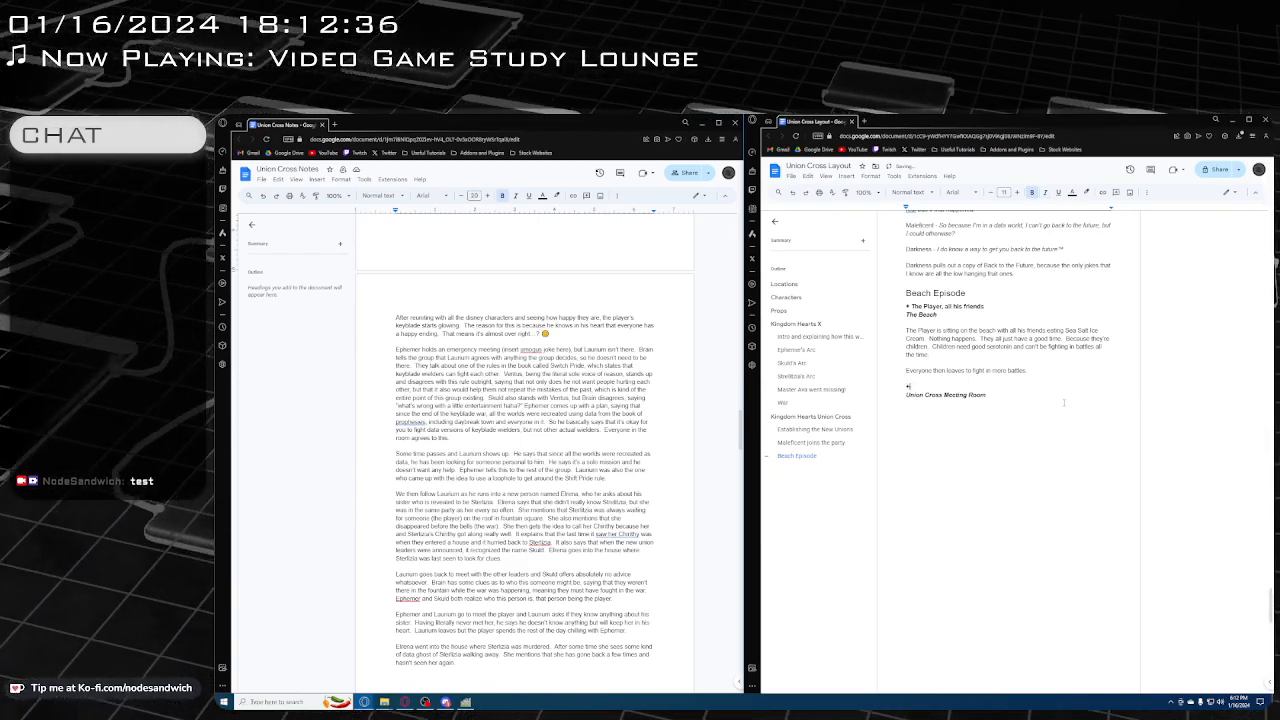
text( Ephemer)
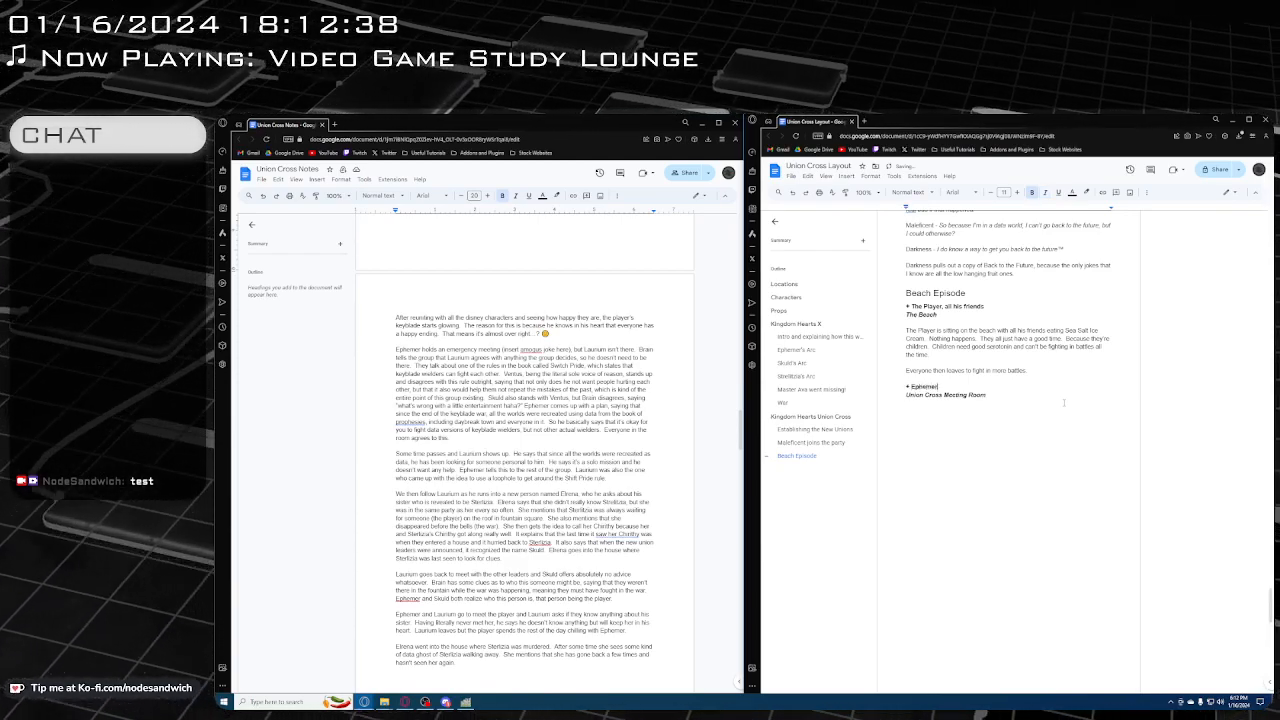
text(, Skuld)
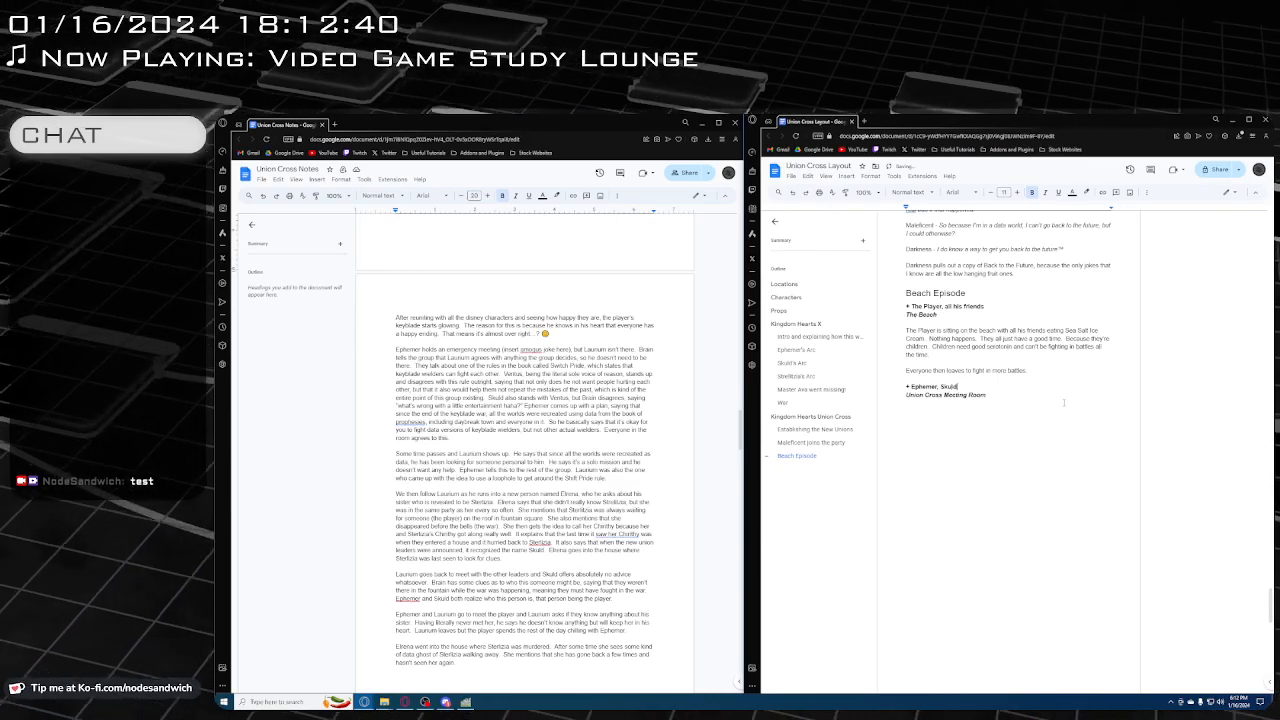
text(, )
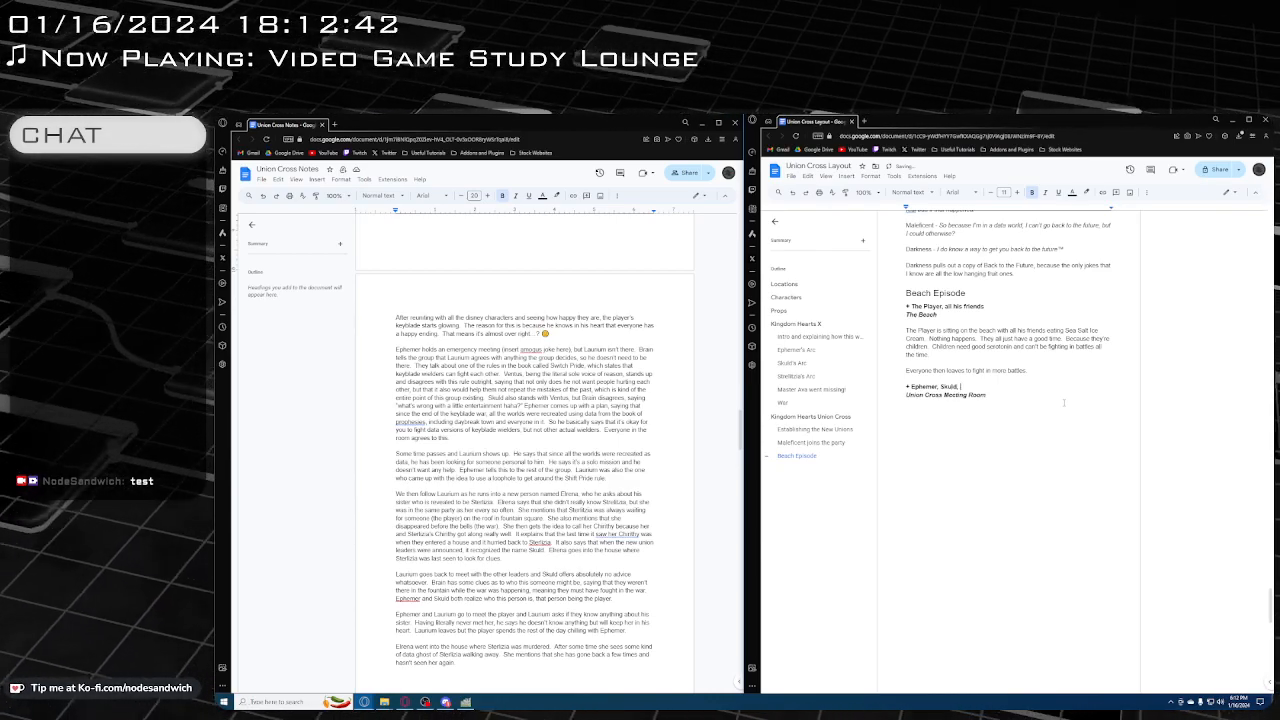
text(Brain, Ventus)
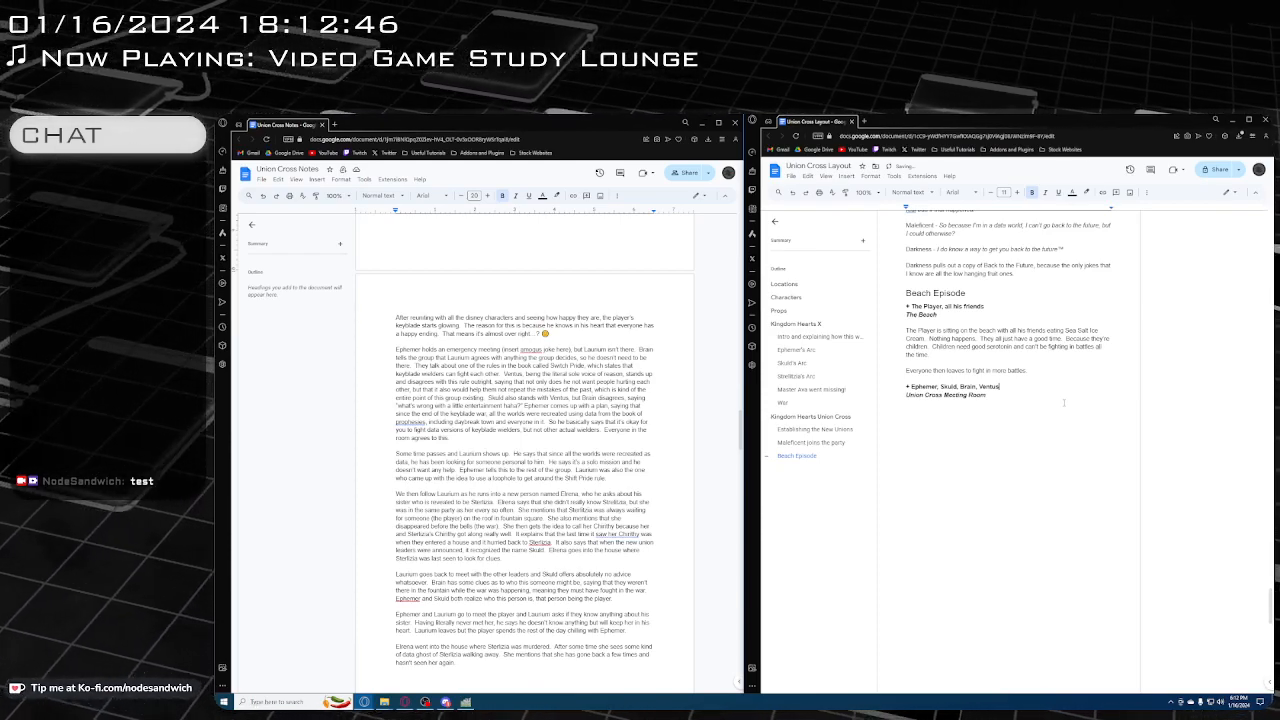
Below "Union Cross Meeting Room", add the unformatted line "Ephemer holds an emergency meeting (among us joke)"
key(Down)
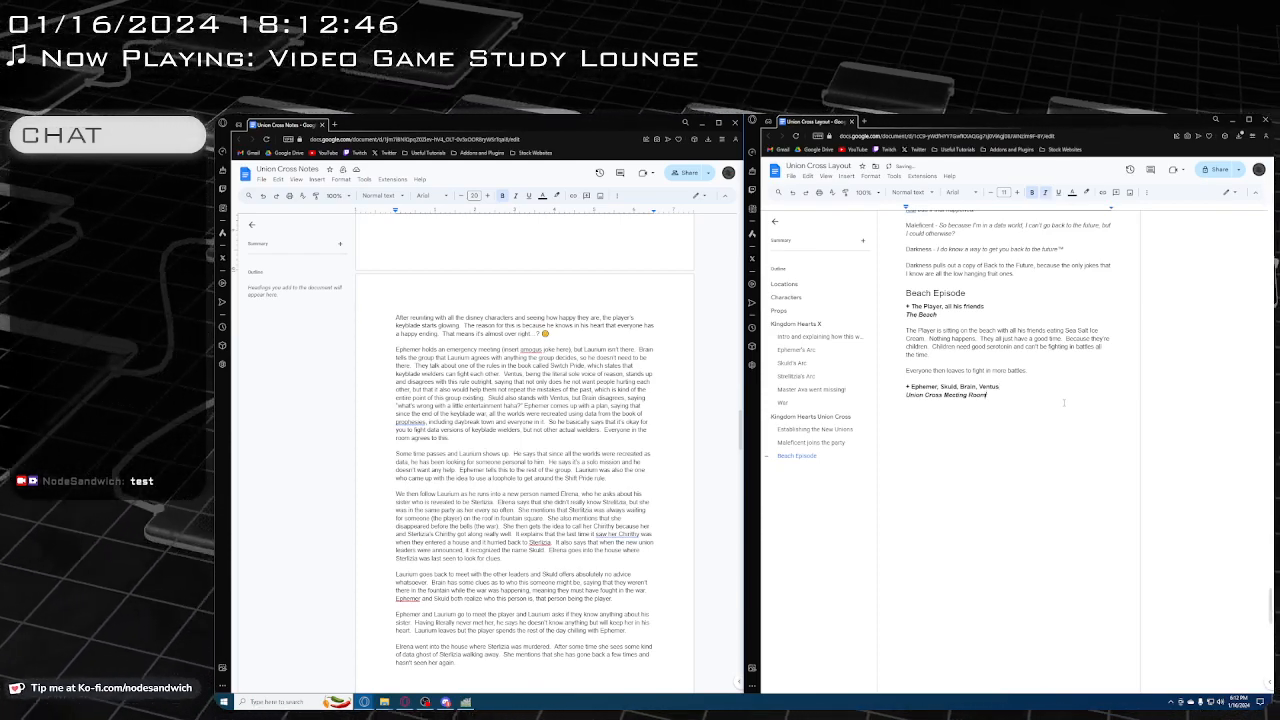
key(Return)
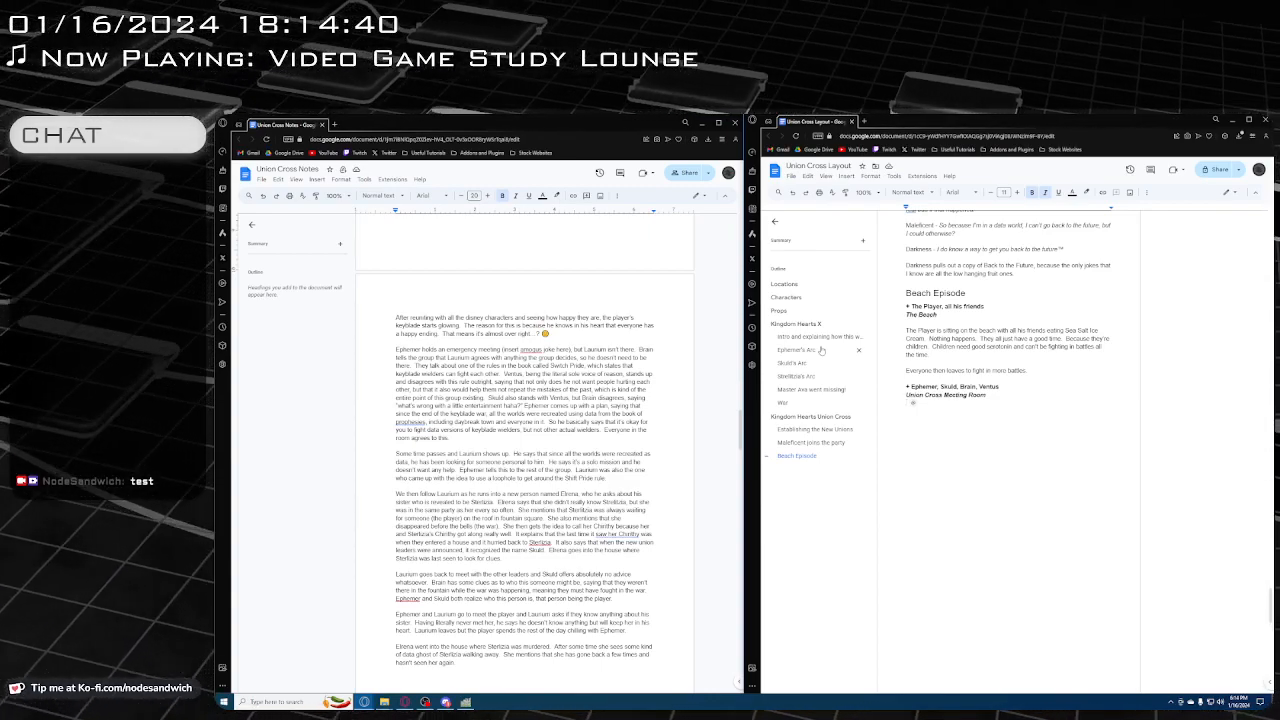
key(ctrl+i)
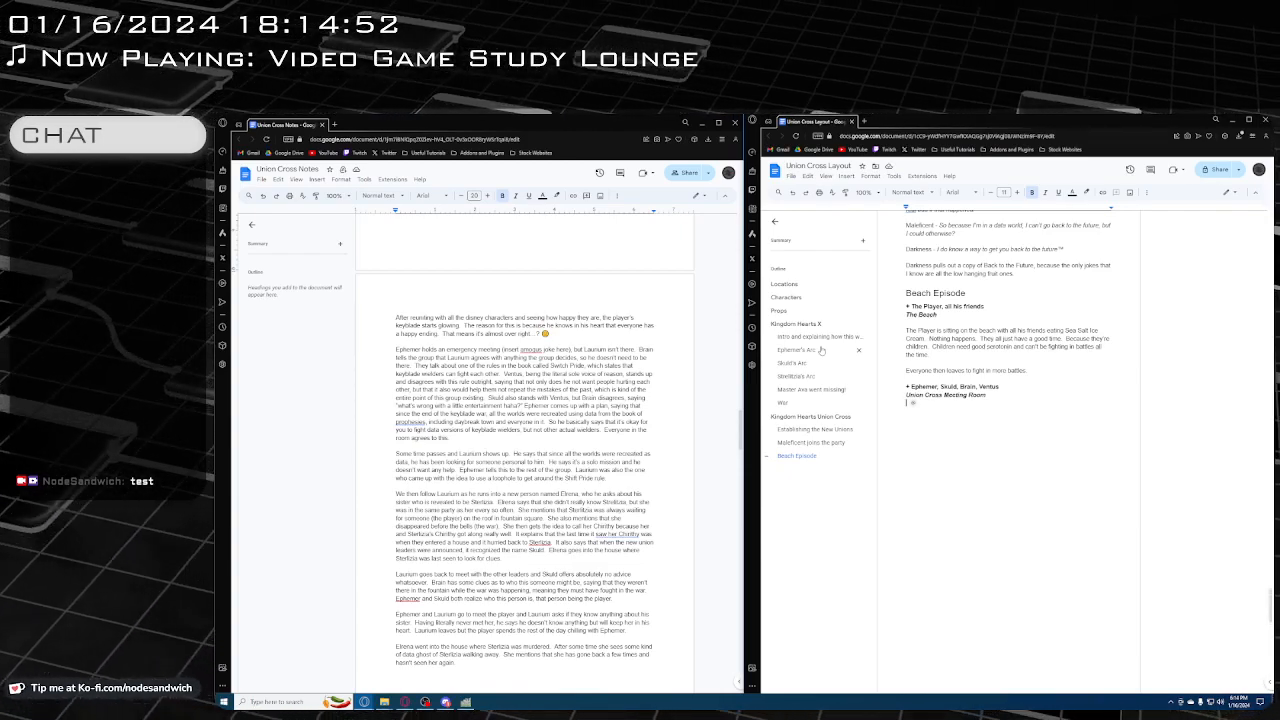
key(BackSpace)
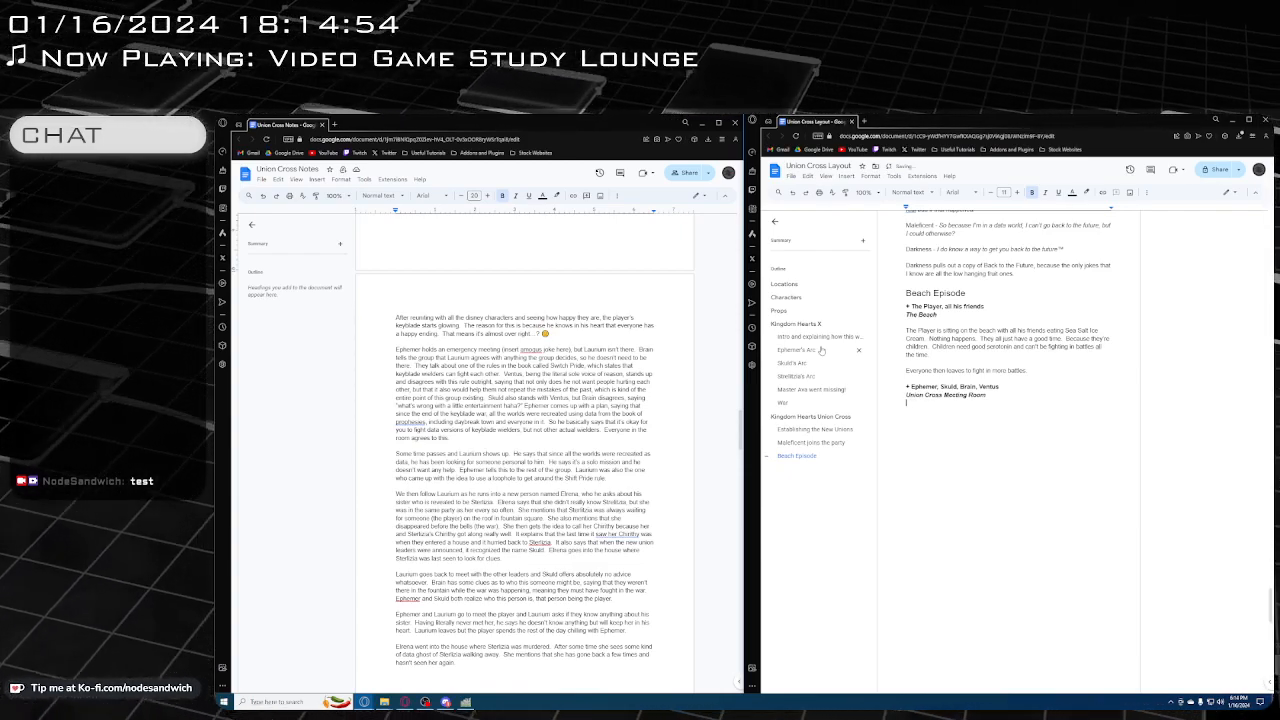
text(Ephemer h)
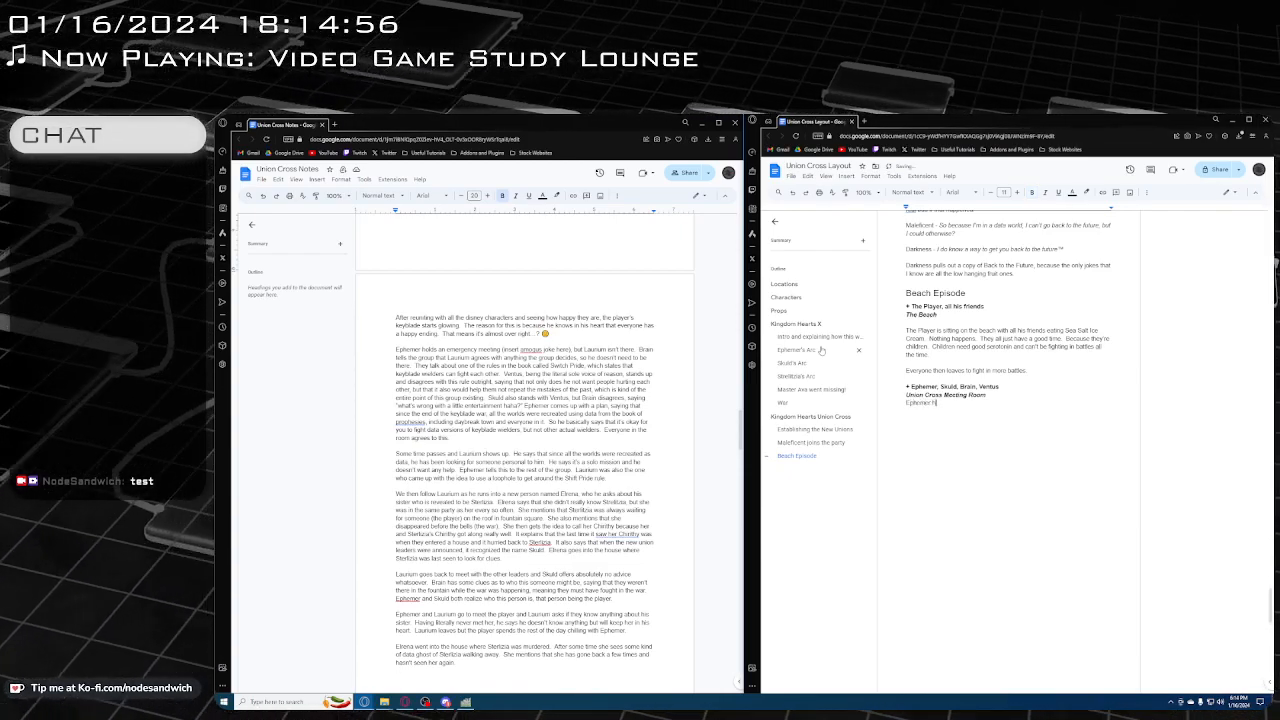
text(olds and)
key(BackSpace)
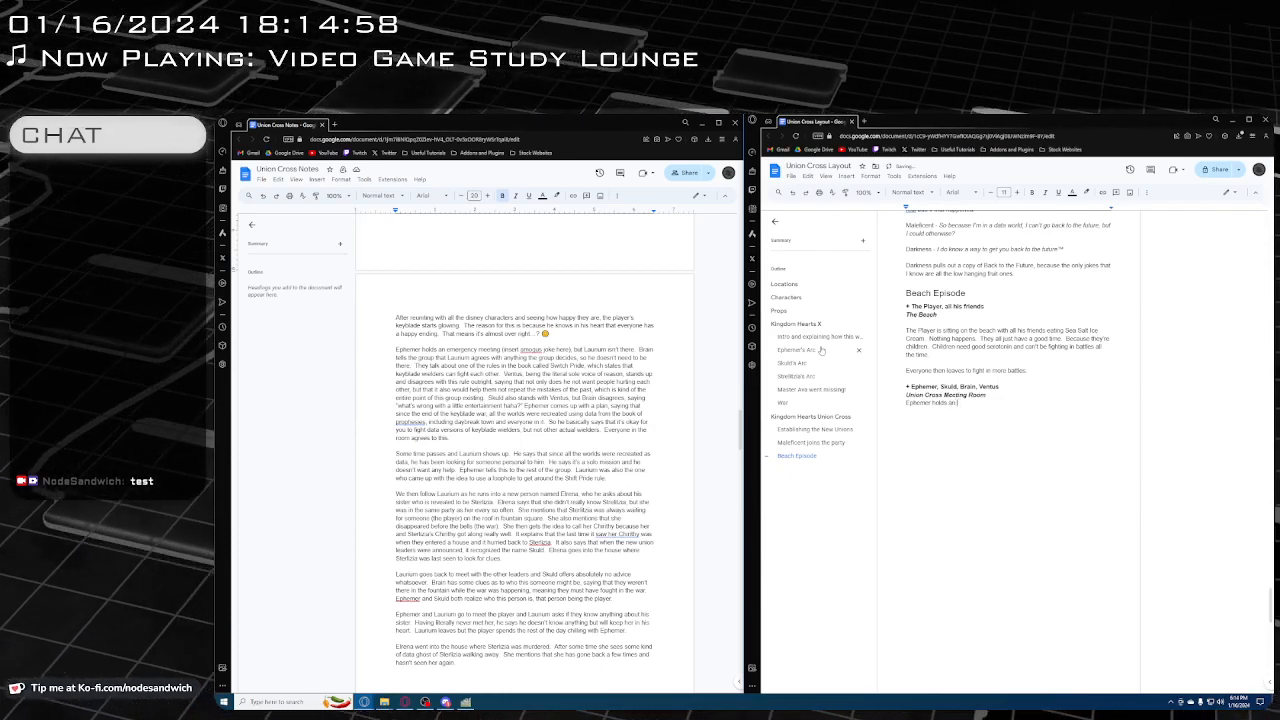
text(eme)
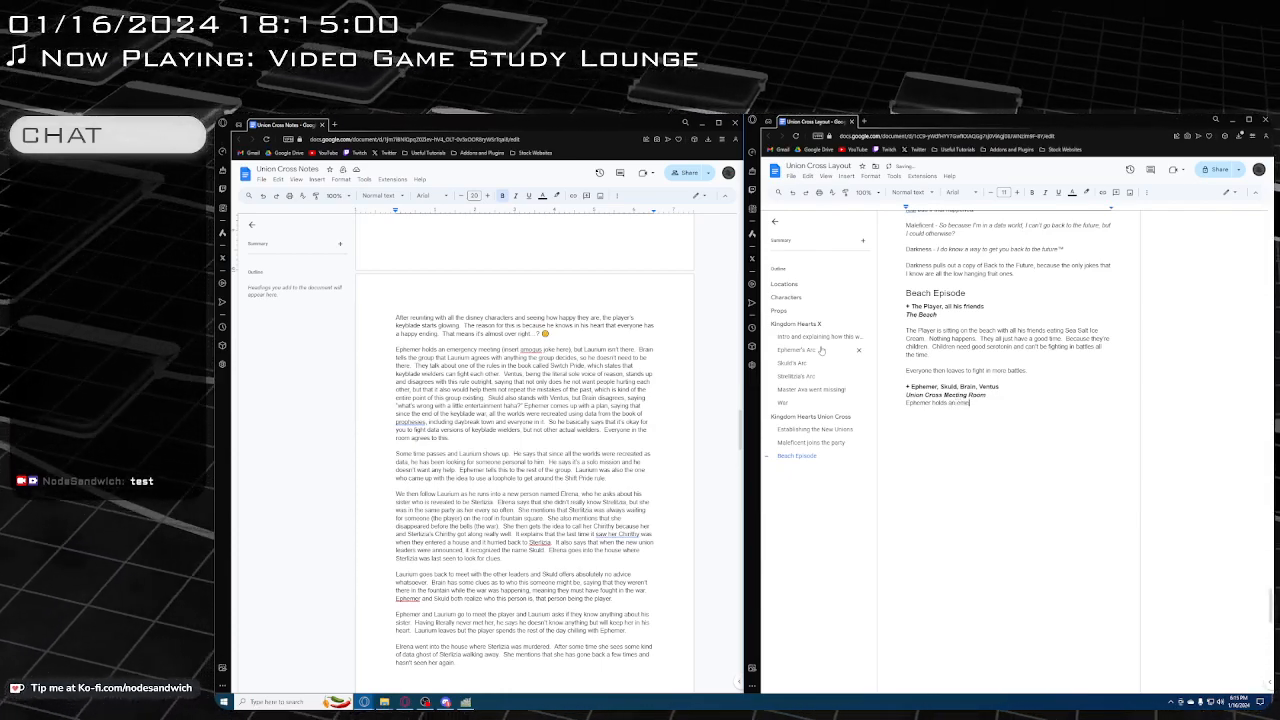
text(rgency meeting)
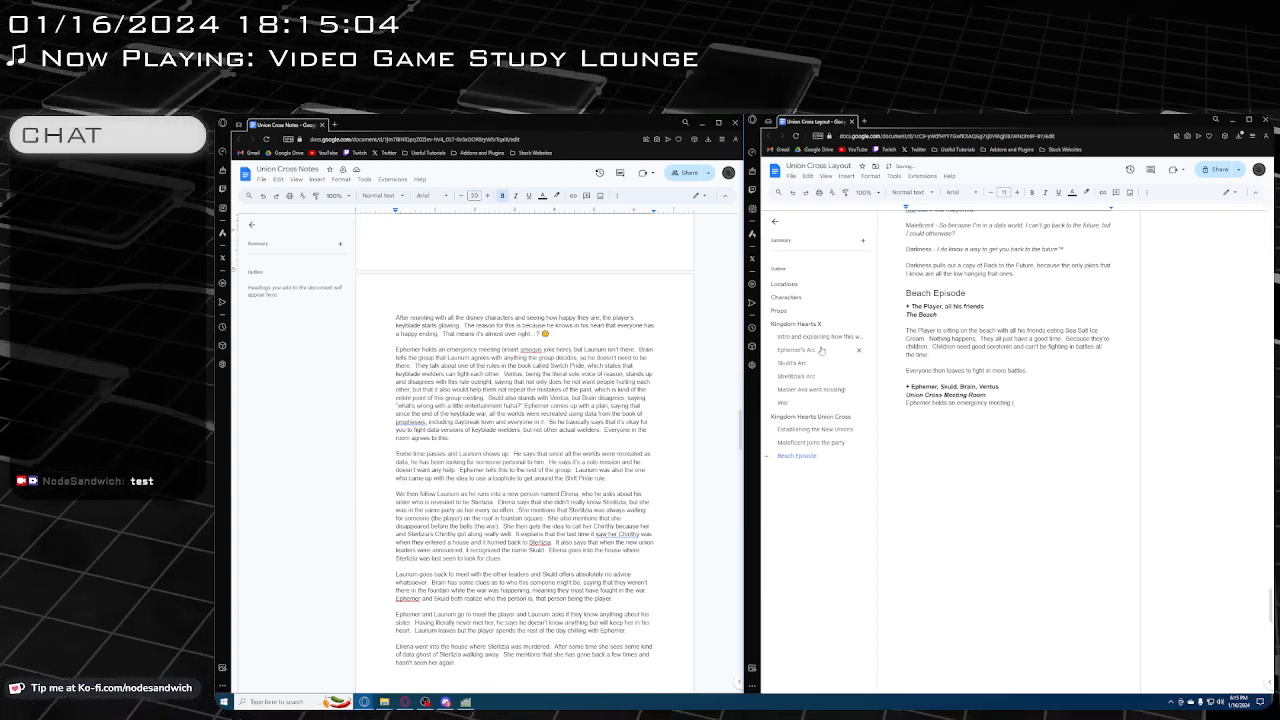
text( (amongu)
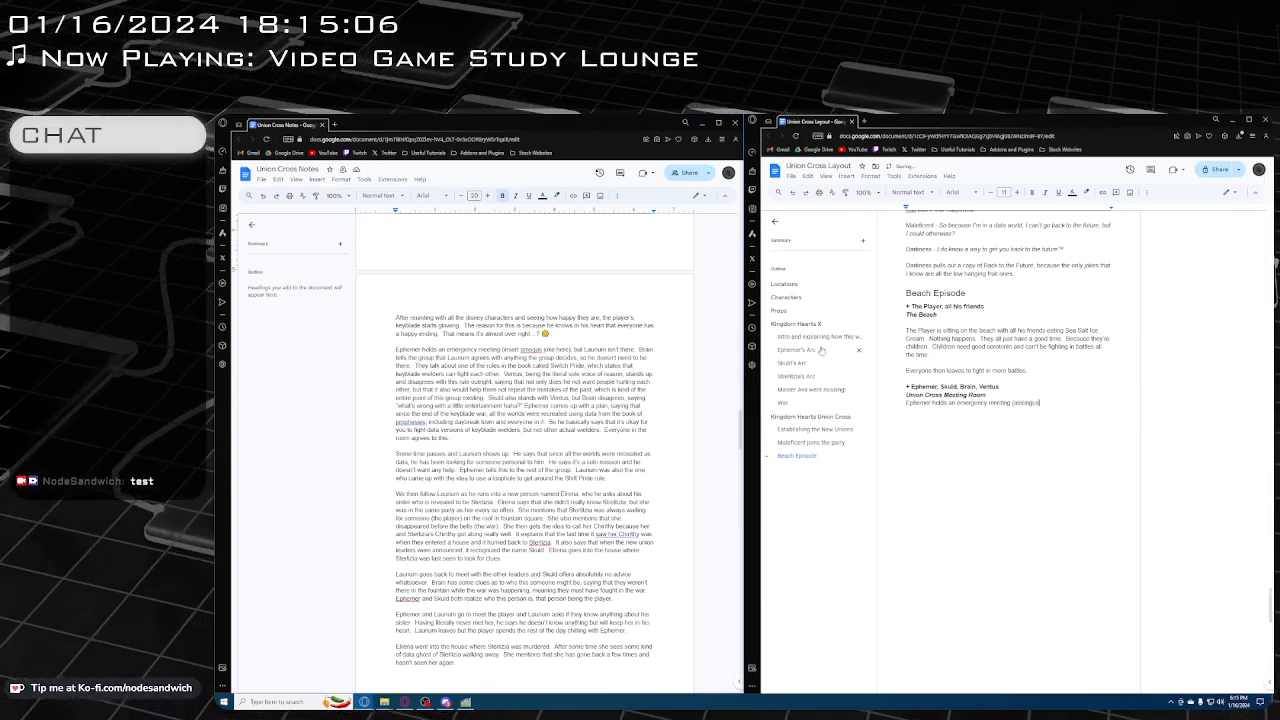
text(s joke)
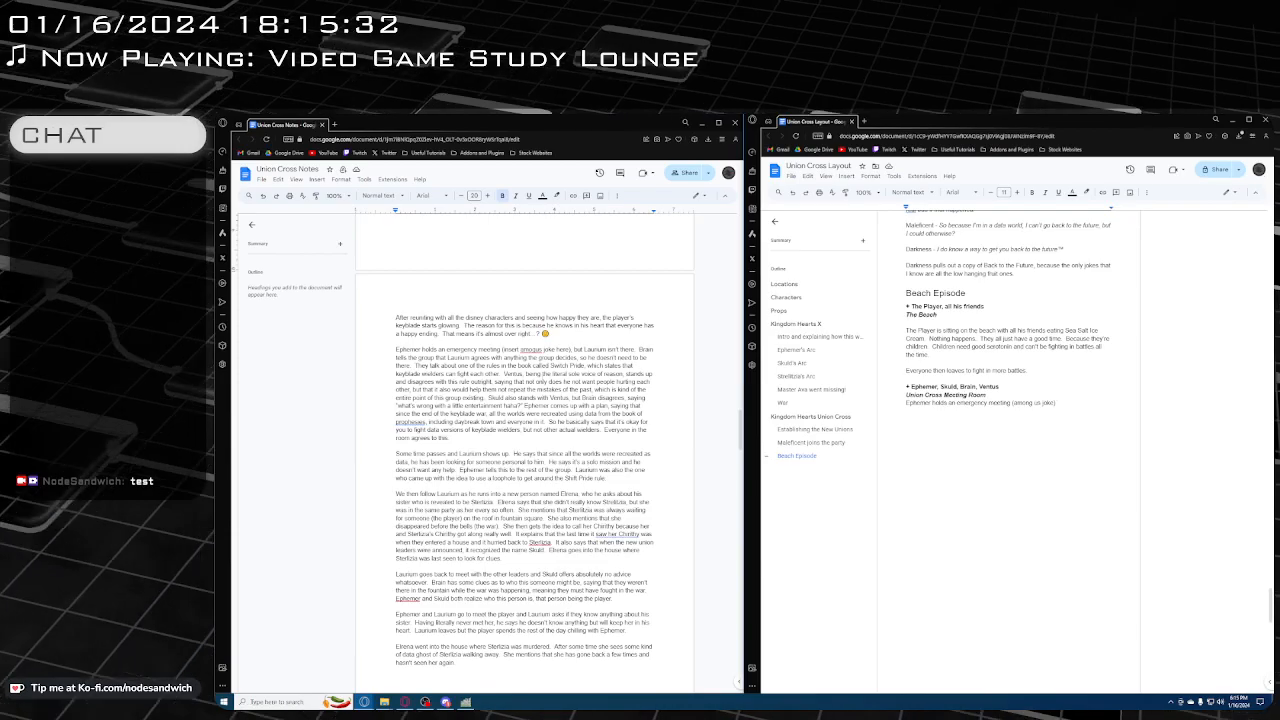
Switch to the separate research browser window and search the web for "union cross switch pride"
mouse_move(366, 701)
click(448, 664)
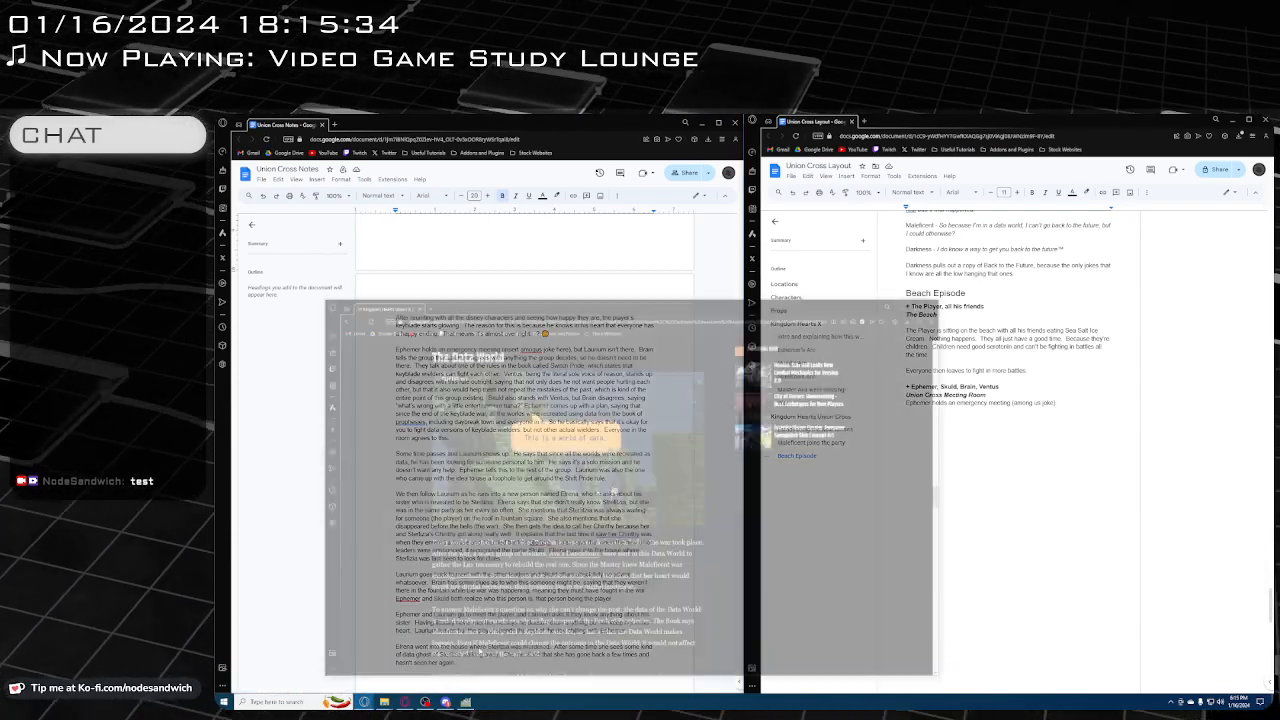
click(575, 254)
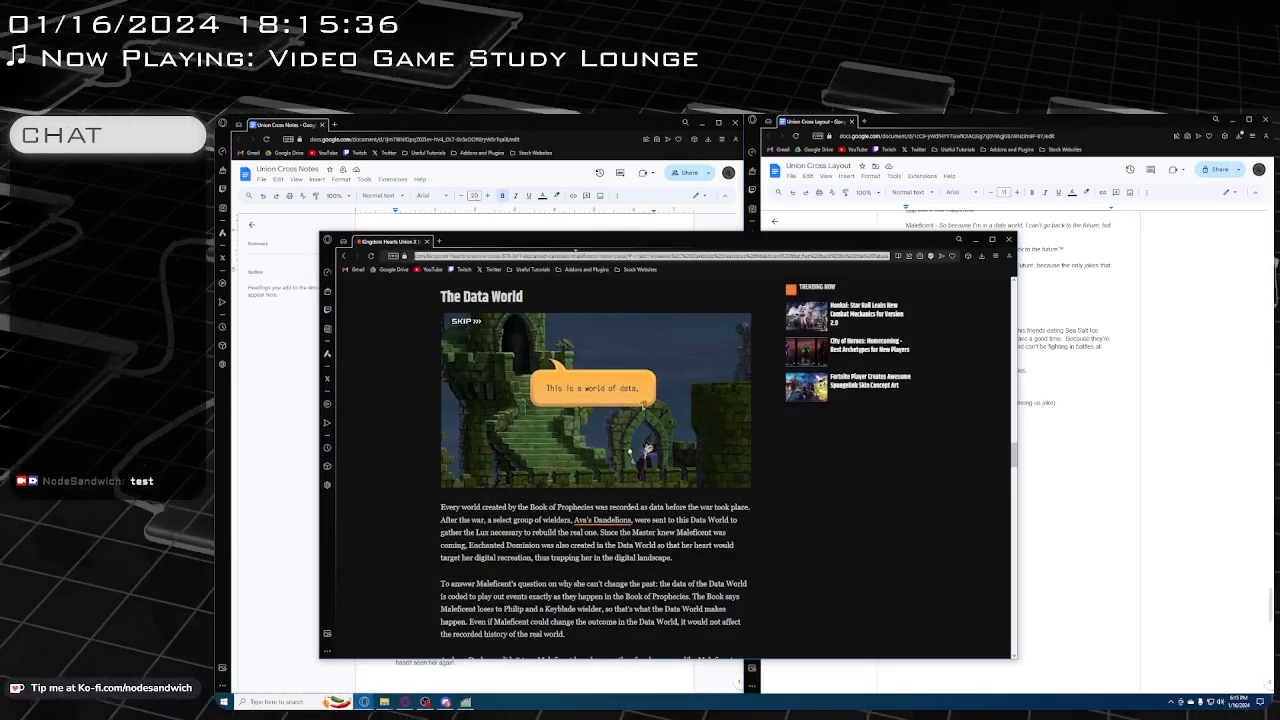
text(uni)
key(BackSpace)
key(BackSpace)
text(nion c)
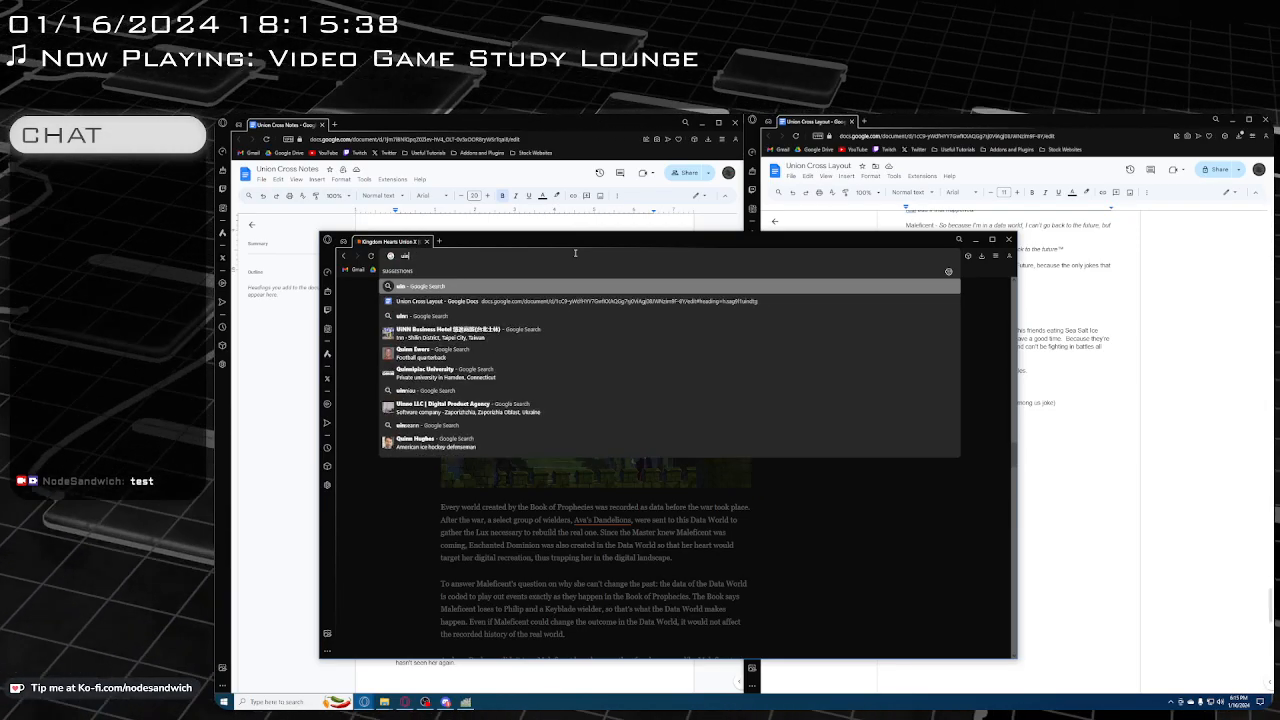
text(ross)
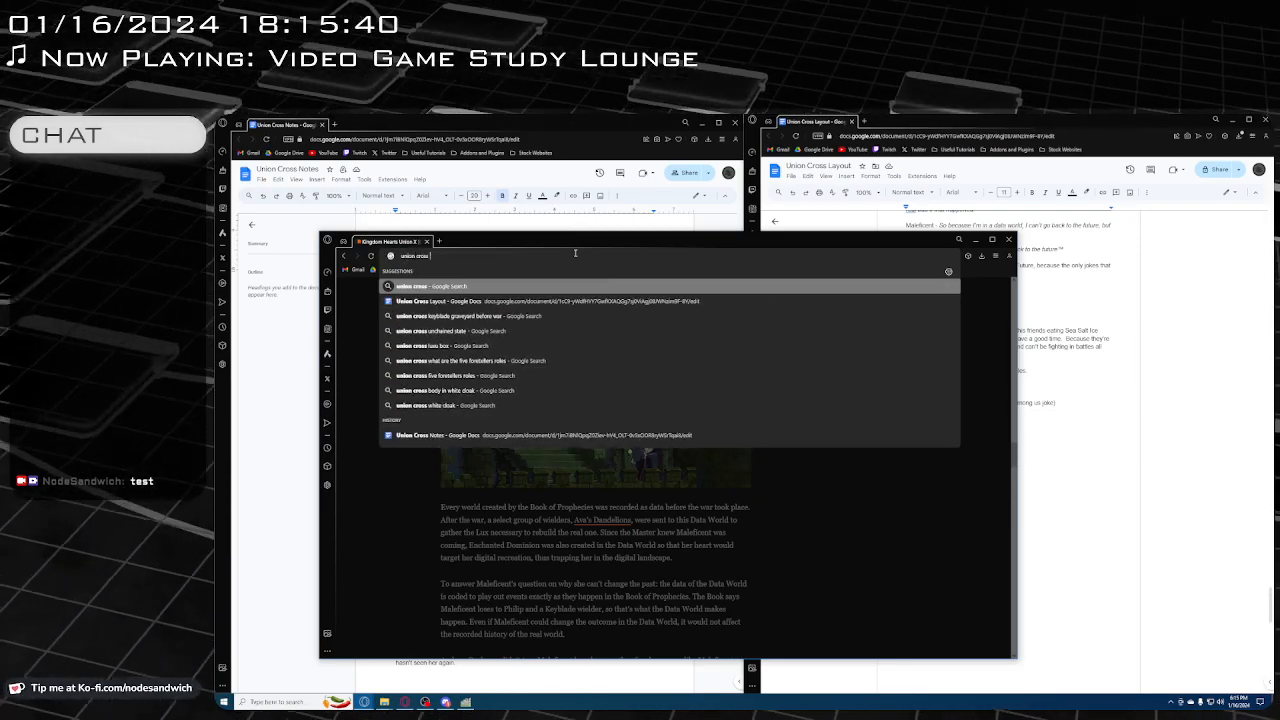
text( switch pride)
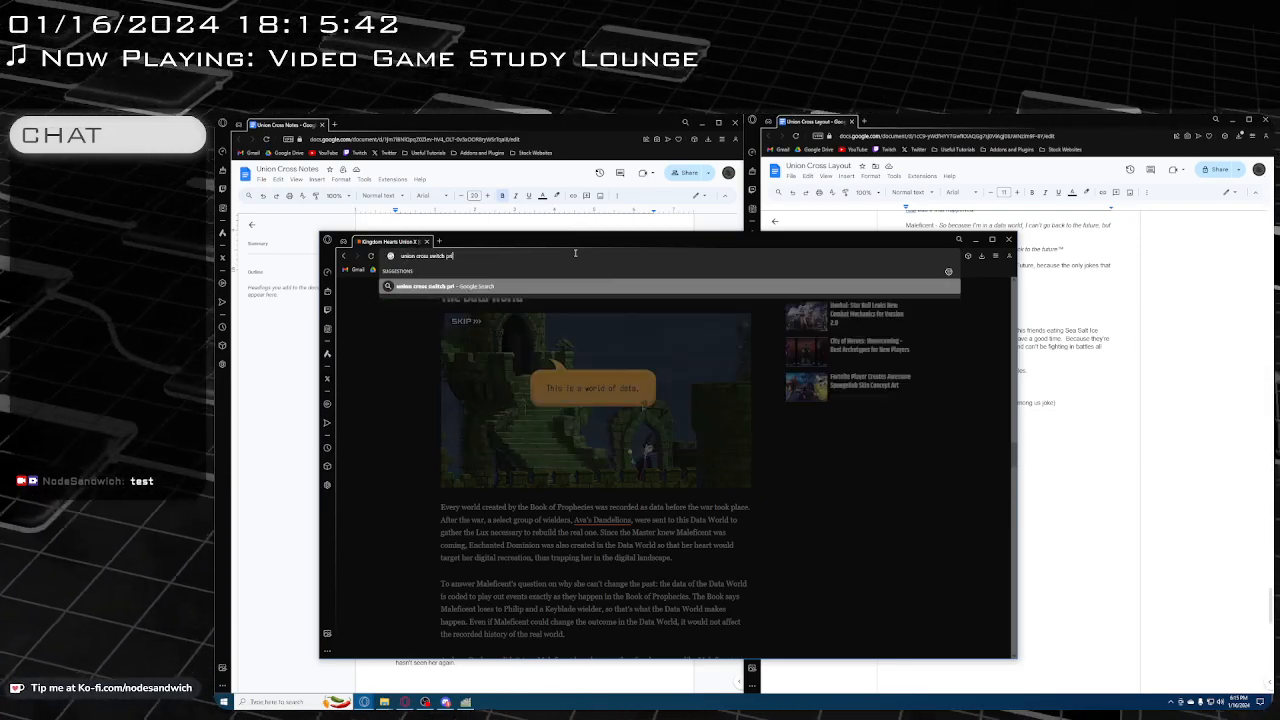
key(Return)
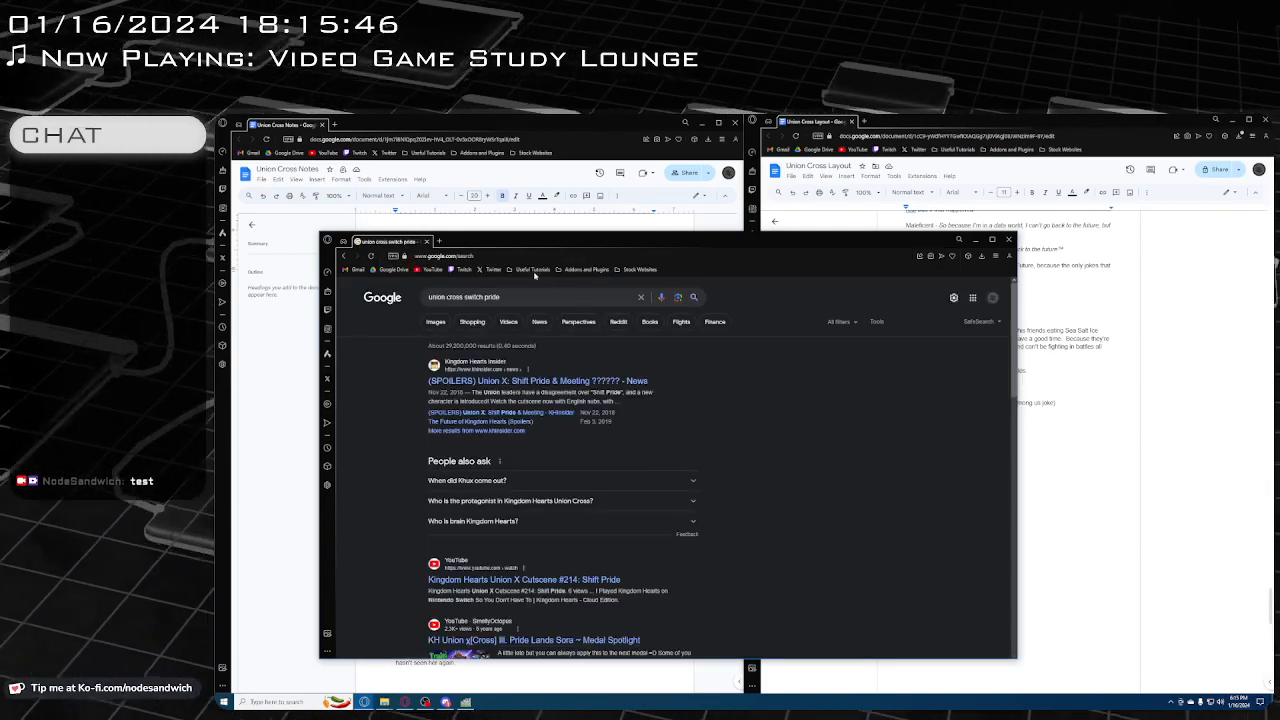
Open the Kingdom Hearts Insider article on Shift Pride, read the union leaders' meeting dialogue, and return to the documents
click(485, 383)
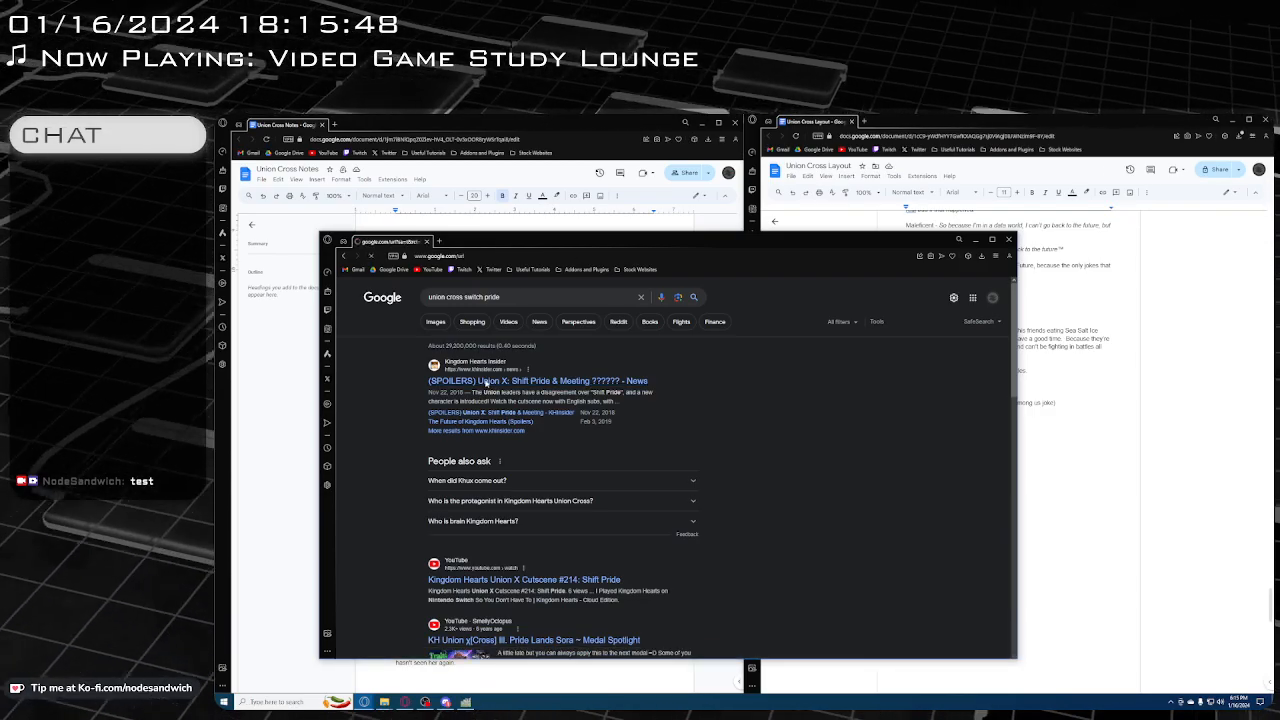
scroll(445, 393, down, 3)
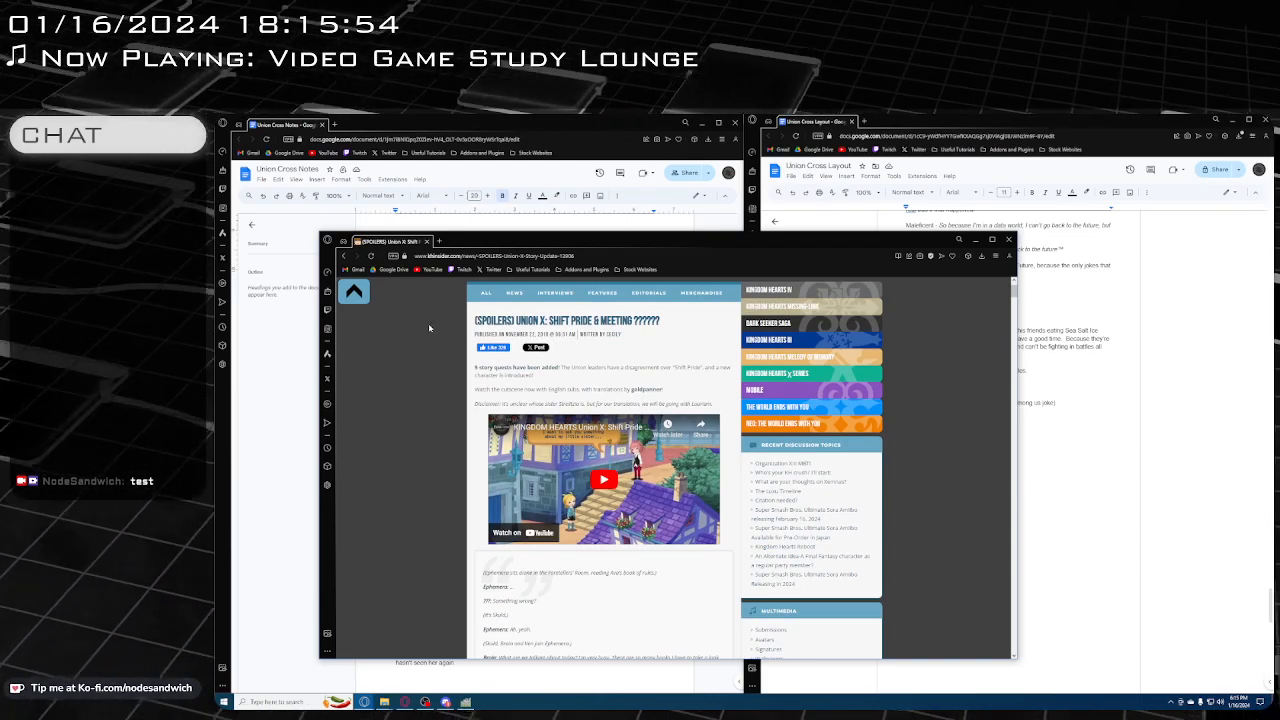
scroll(428, 323, down, 1)
scroll(431, 318, down, 1)
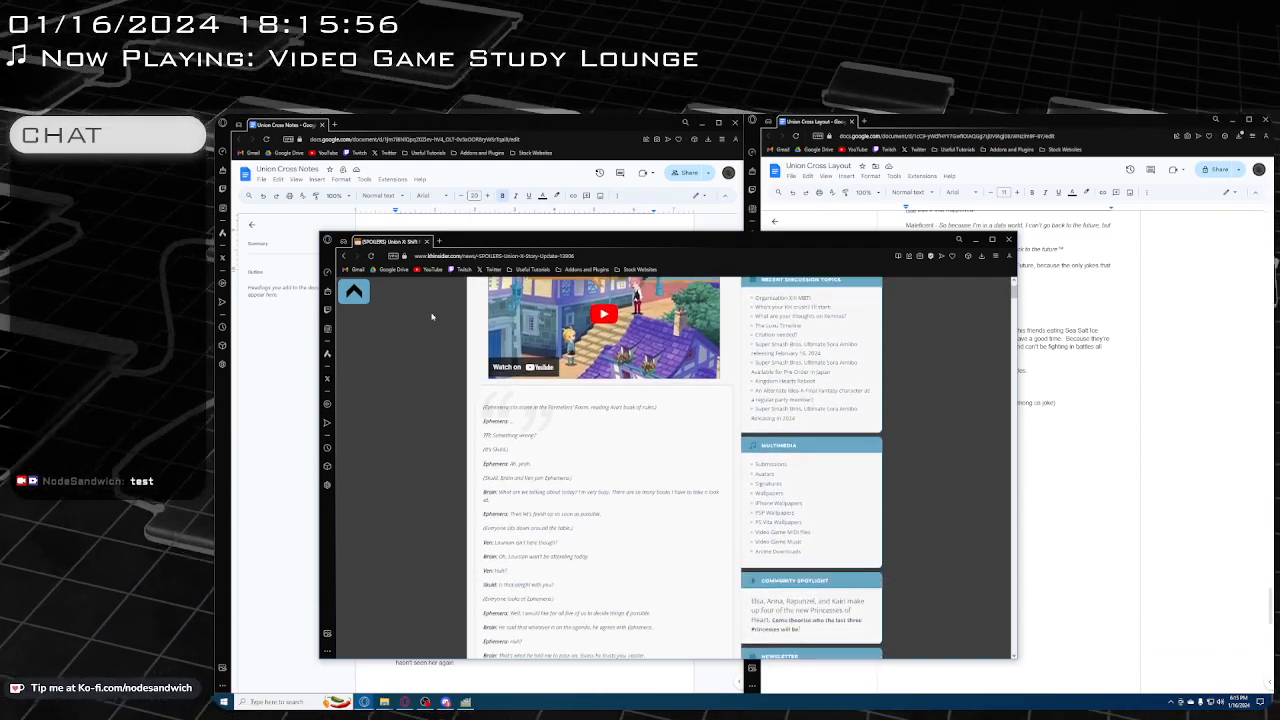
scroll(457, 412, up, 1)
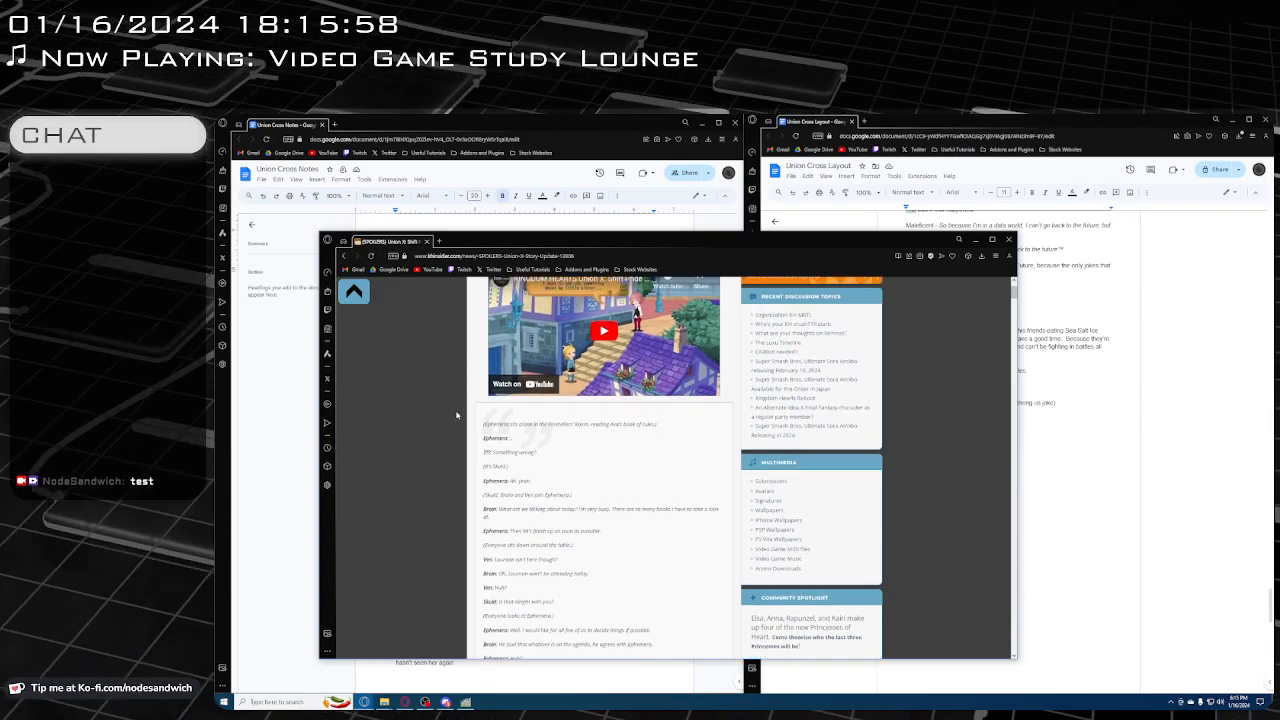
scroll(453, 397, down, 2)
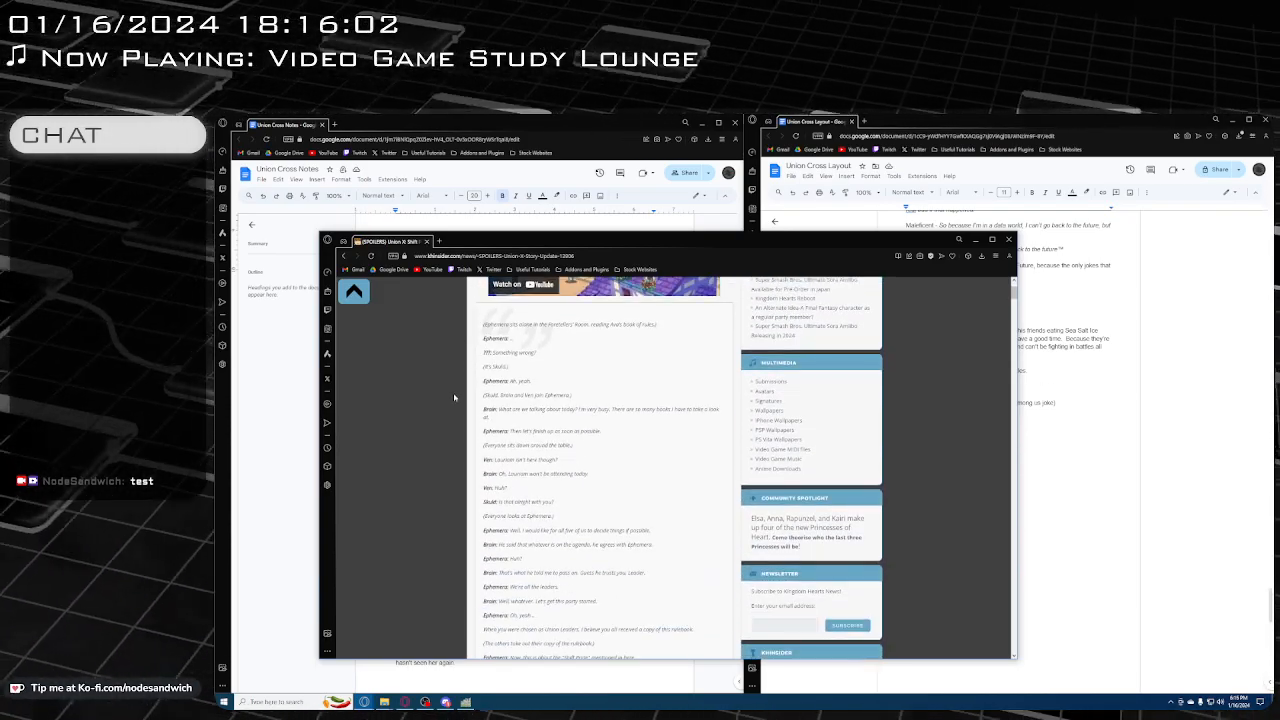
scroll(453, 393, down, 2)
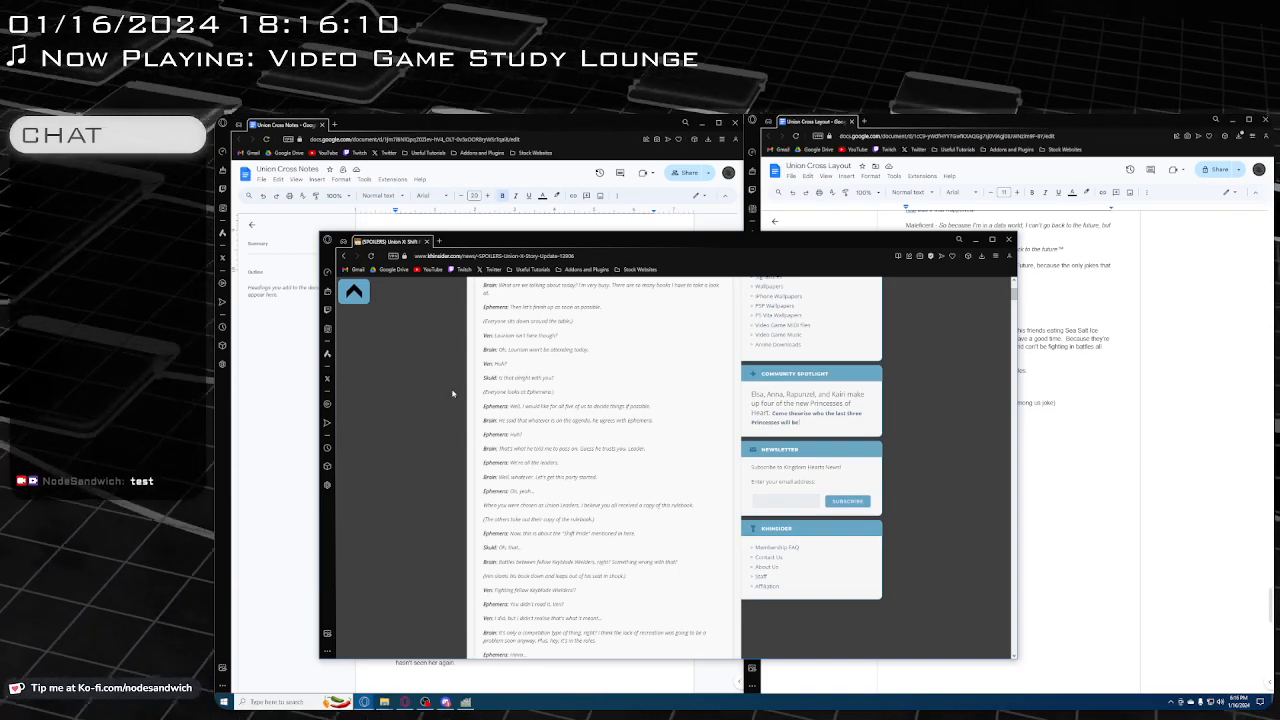
scroll(453, 393, down, 1)
scroll(451, 393, down, 2)
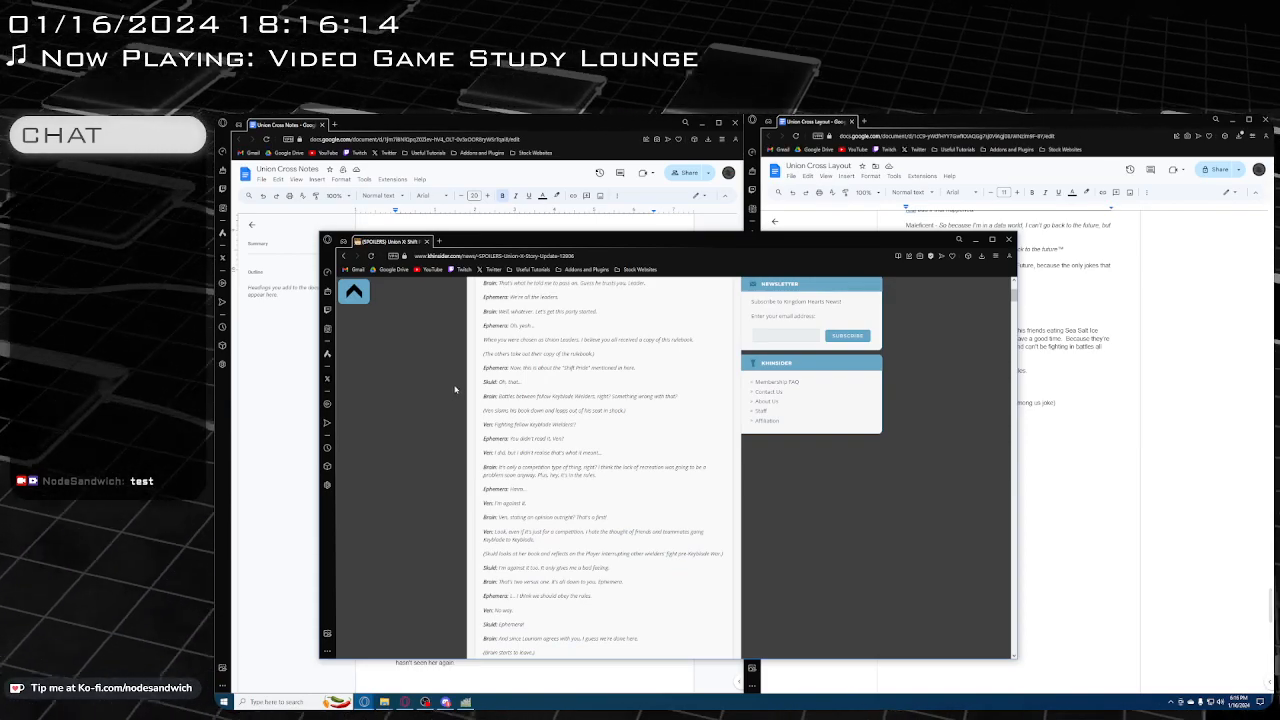
scroll(457, 383, down, 1)
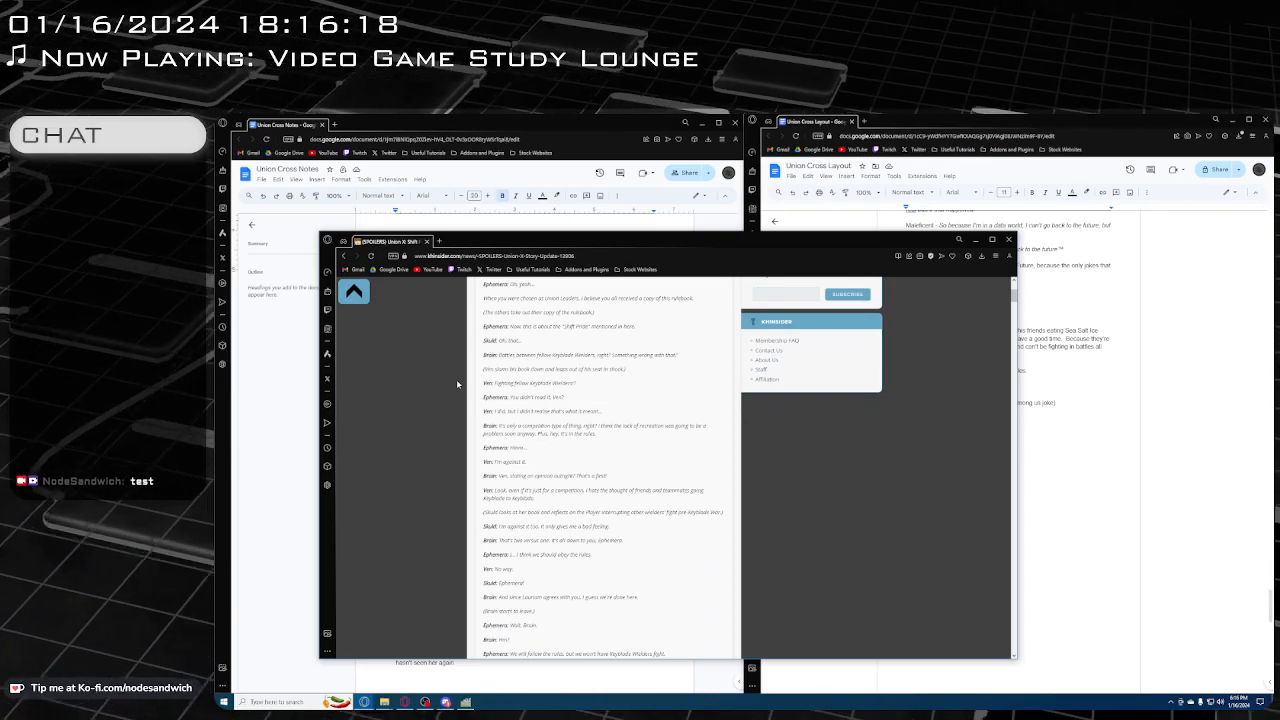
scroll(457, 383, down, 1)
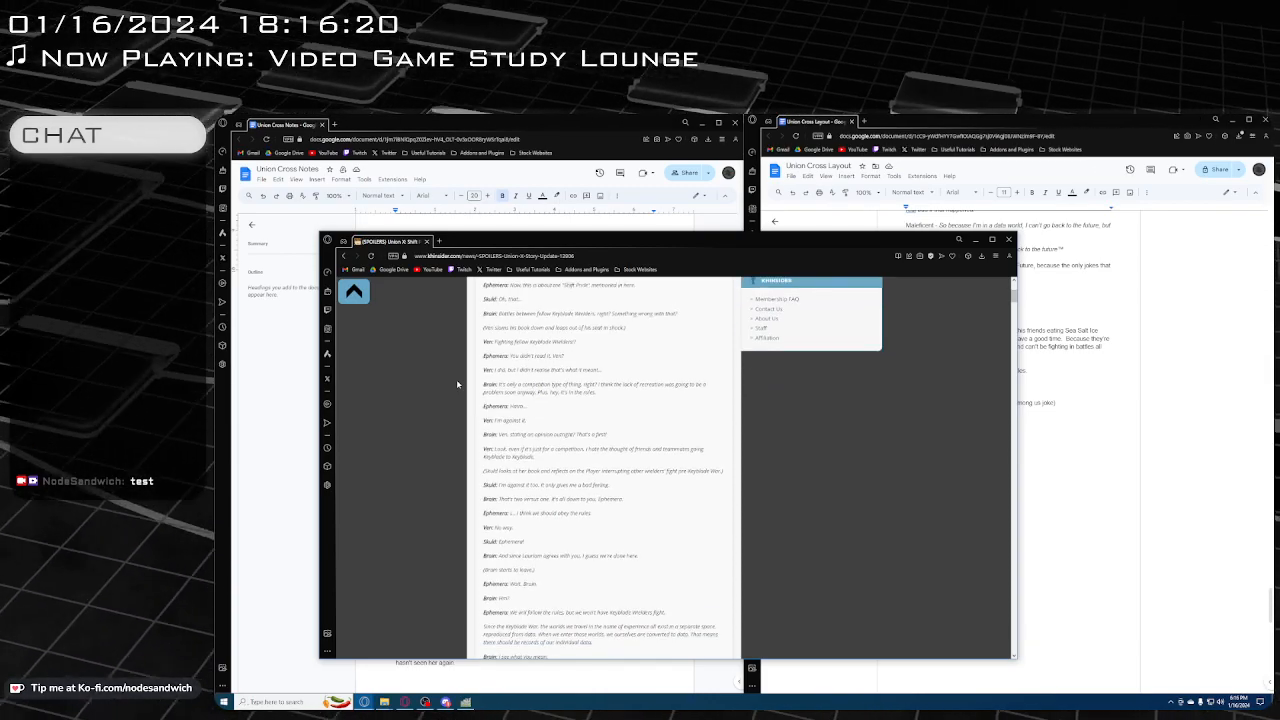
scroll(457, 383, down, 1)
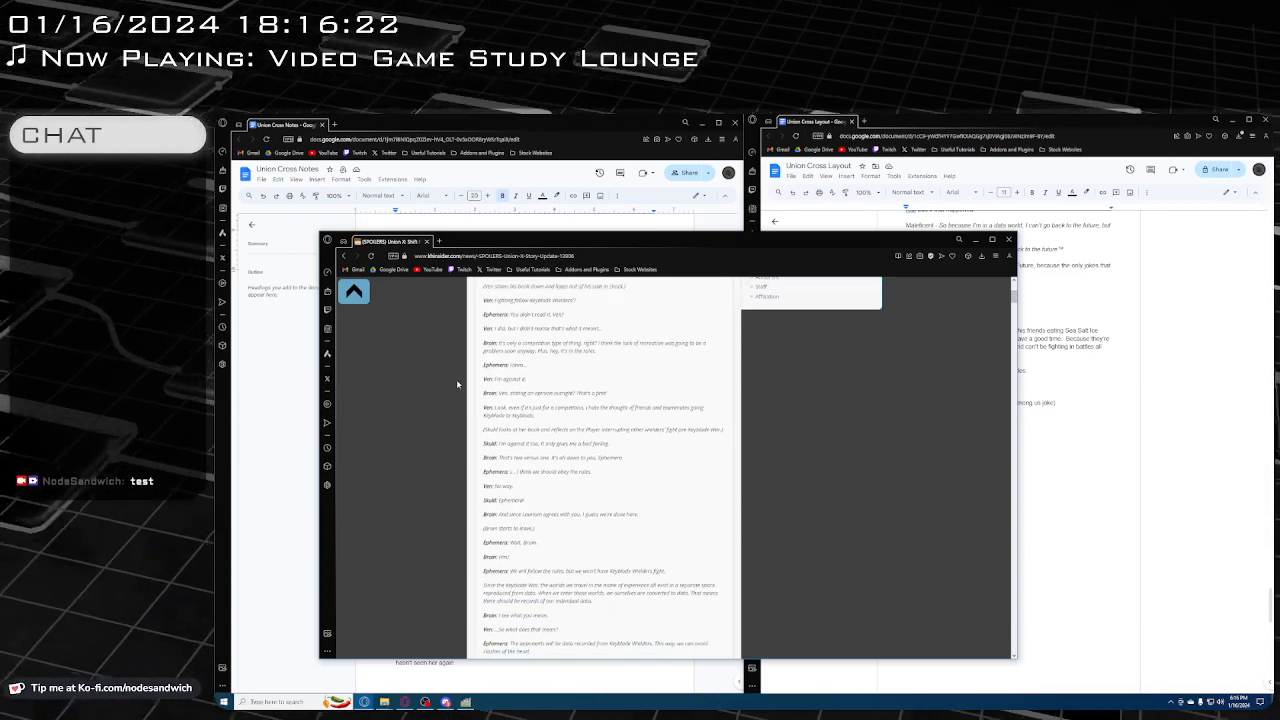
scroll(457, 383, down, 1)
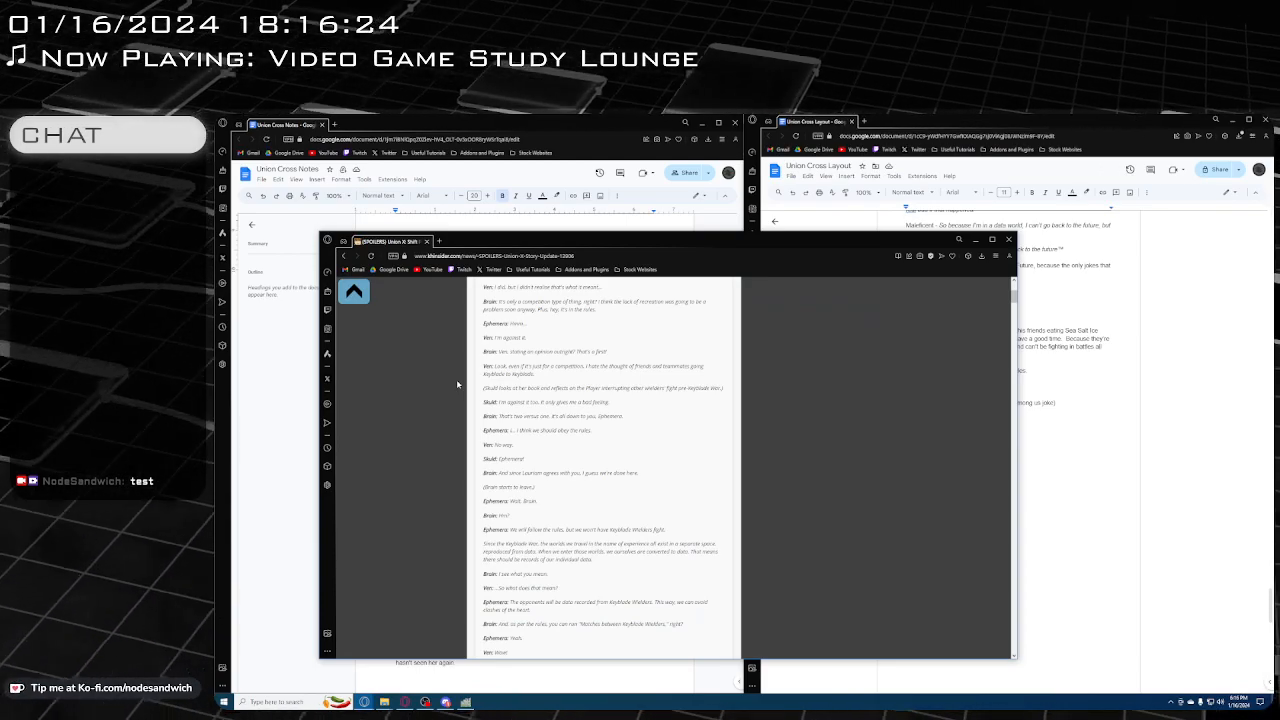
scroll(457, 382, down, 1)
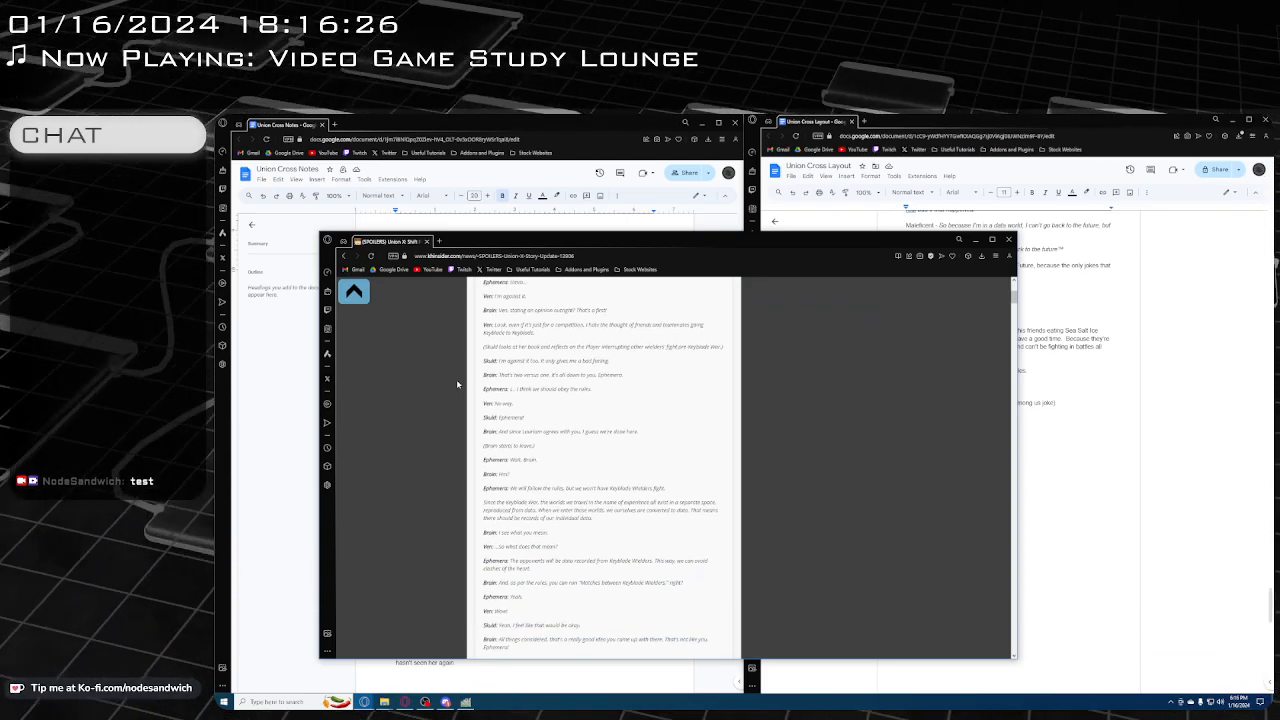
scroll(457, 382, down, 2)
key(Home)
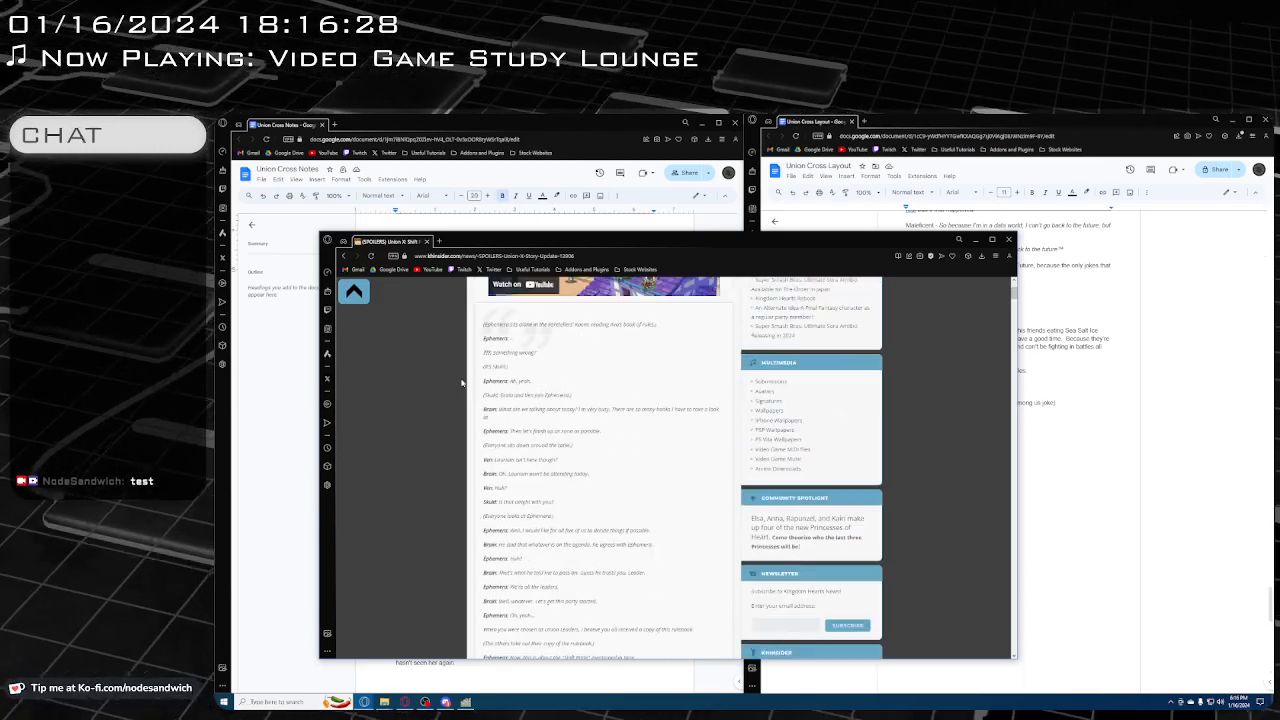
click(976, 240)
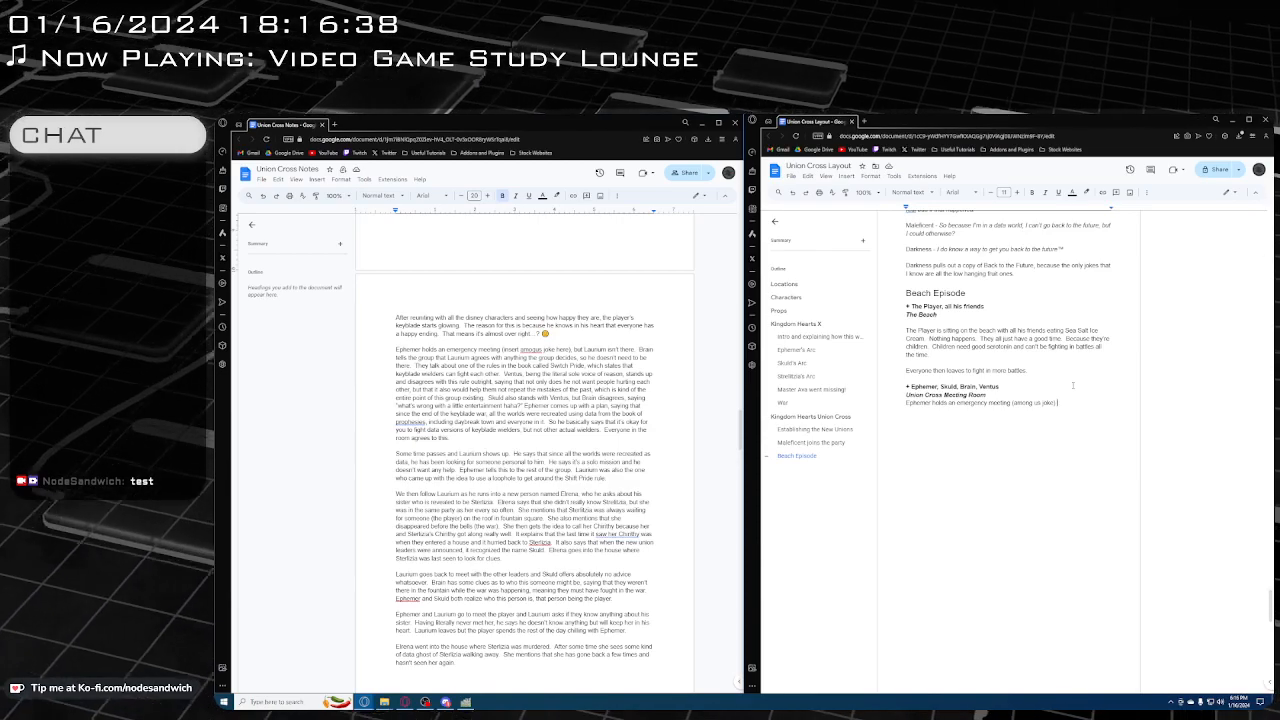
Below the emergency meeting line, add the dialogue paragraph "Ephemer - Alright everyone here?" with only the spoken words in italics
key(Return)
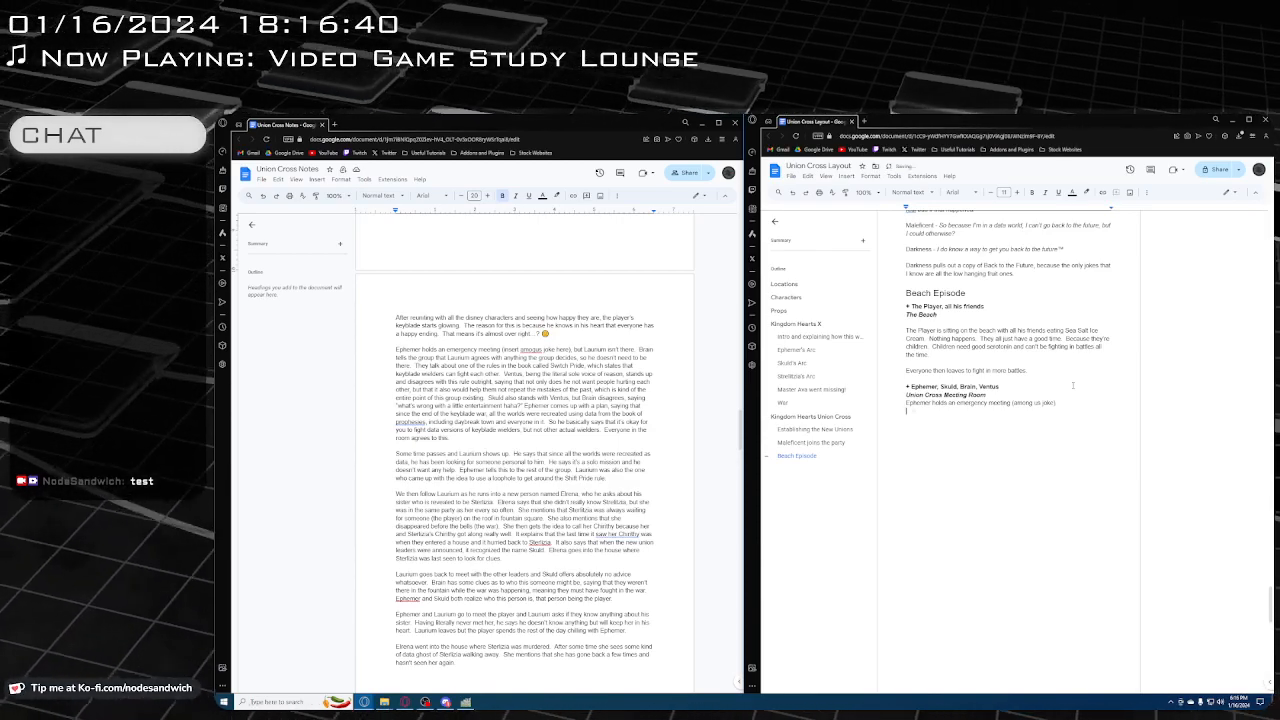
text(Eph)
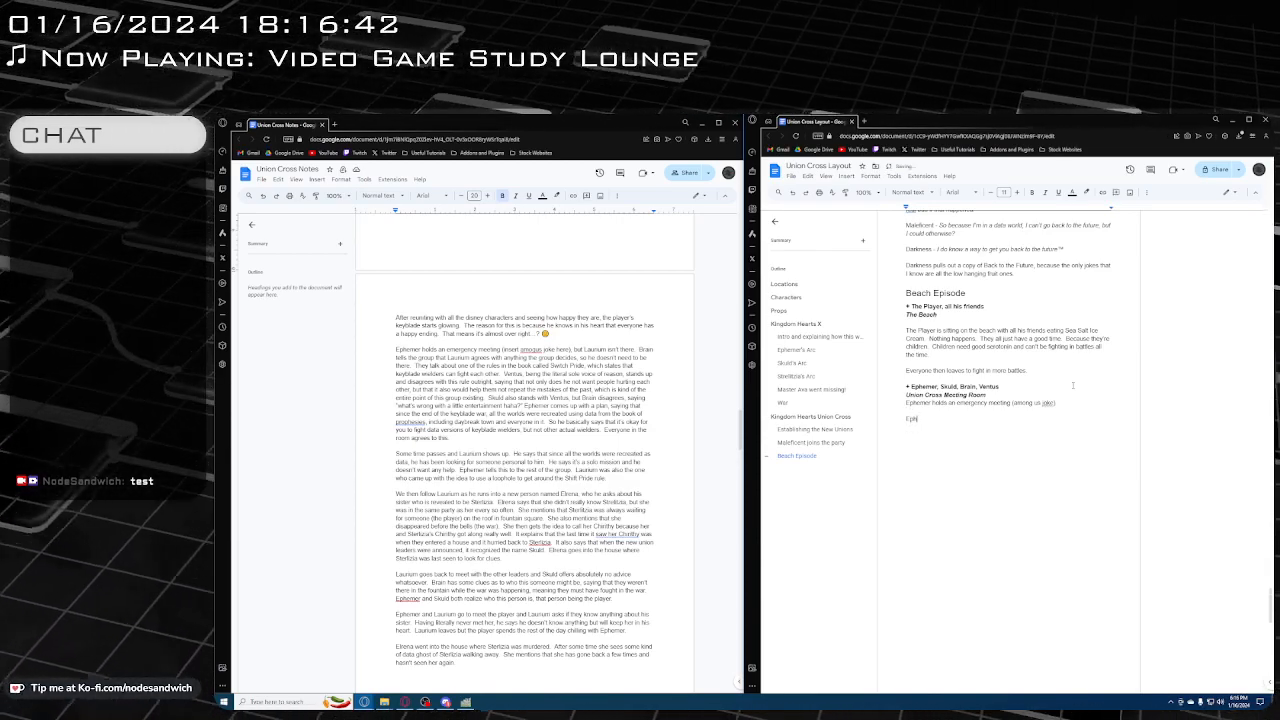
text(emer -)
key(ctrl+i)
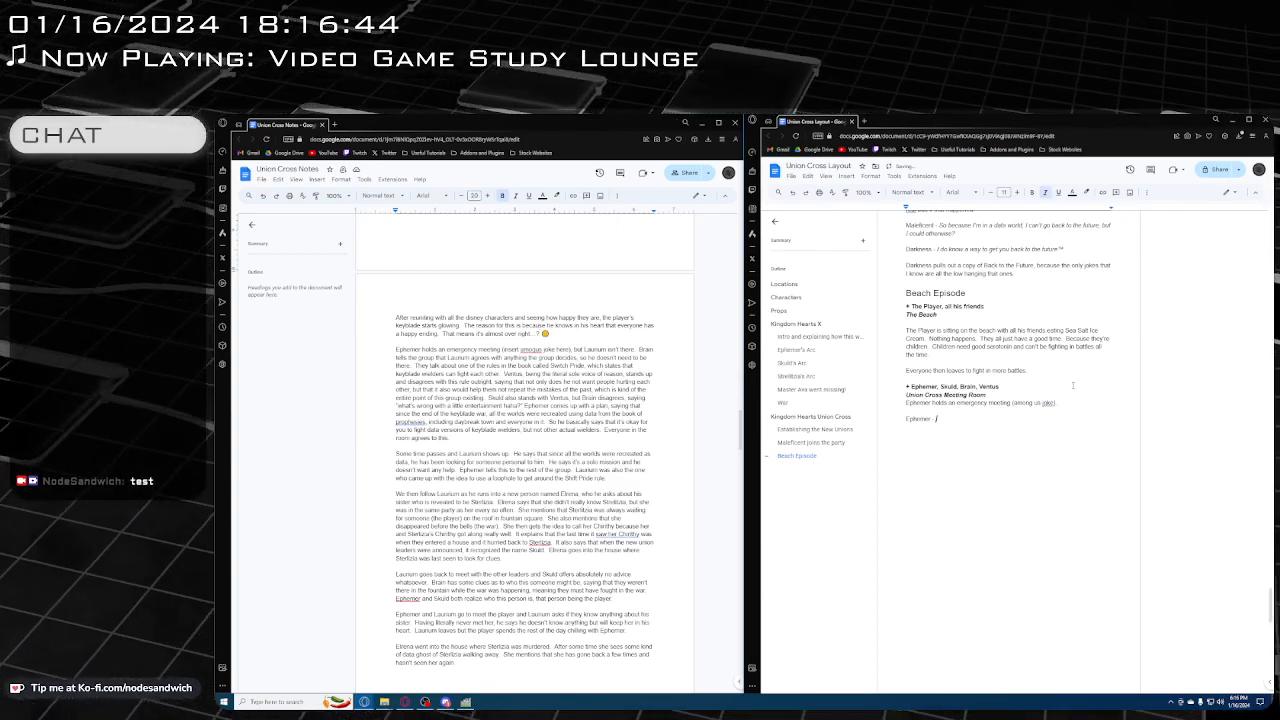
text(Alright everyone here!)
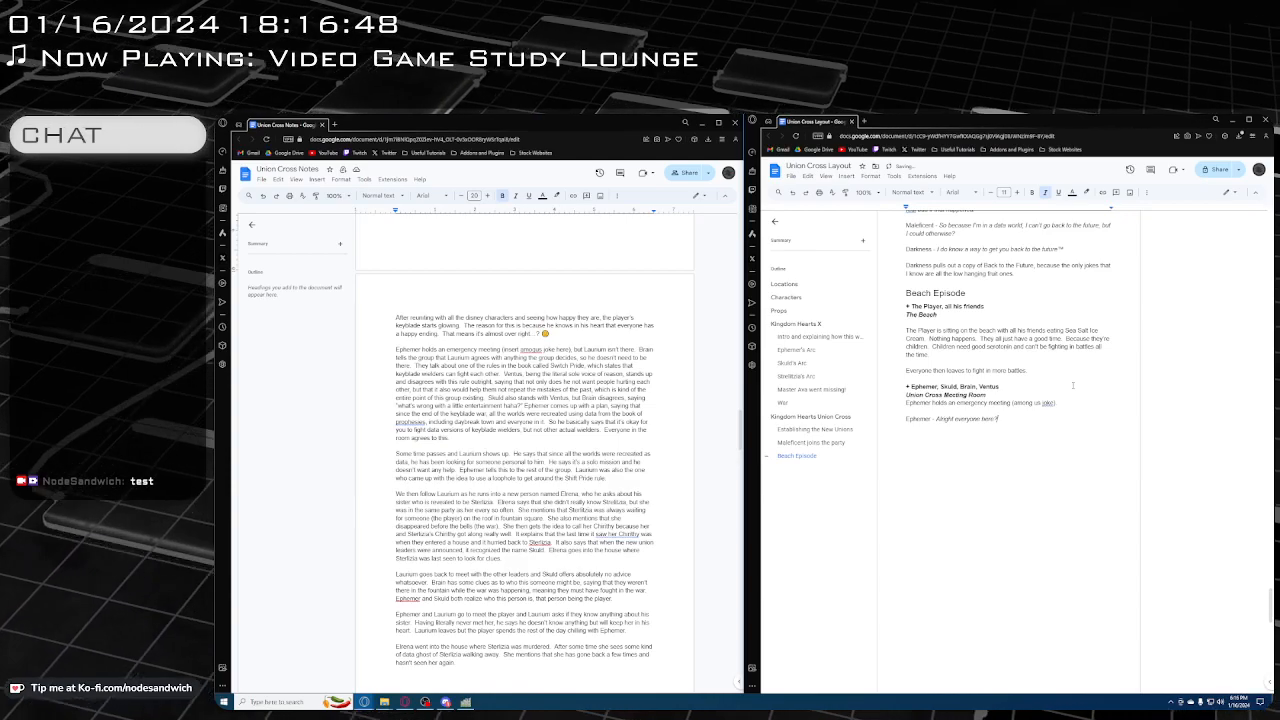
Below Ephemer's question, add the dialogue paragraph "Skuld - Laurium isn't here, what's keeping him?" with only the spoken words in italics
key(Return)
key(Return)
key(ctrl+i)
text(Skul)
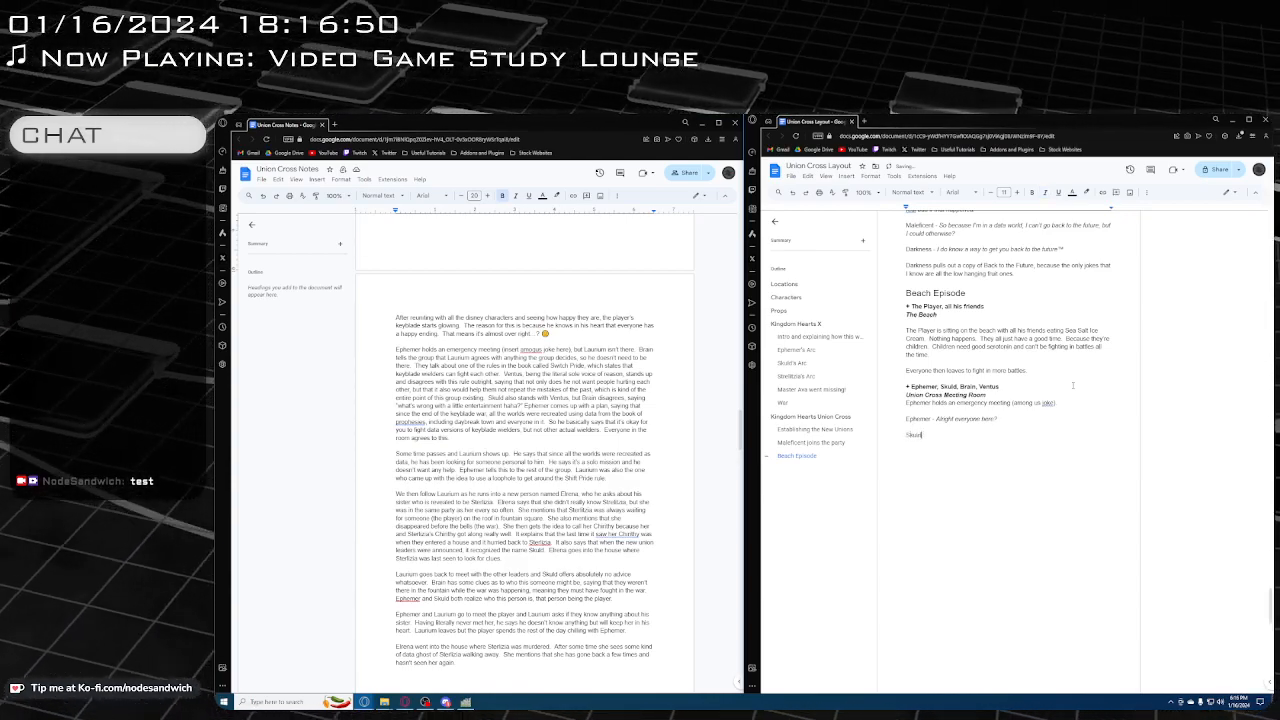
text(d -)
key(ctrl+i)
text(L)
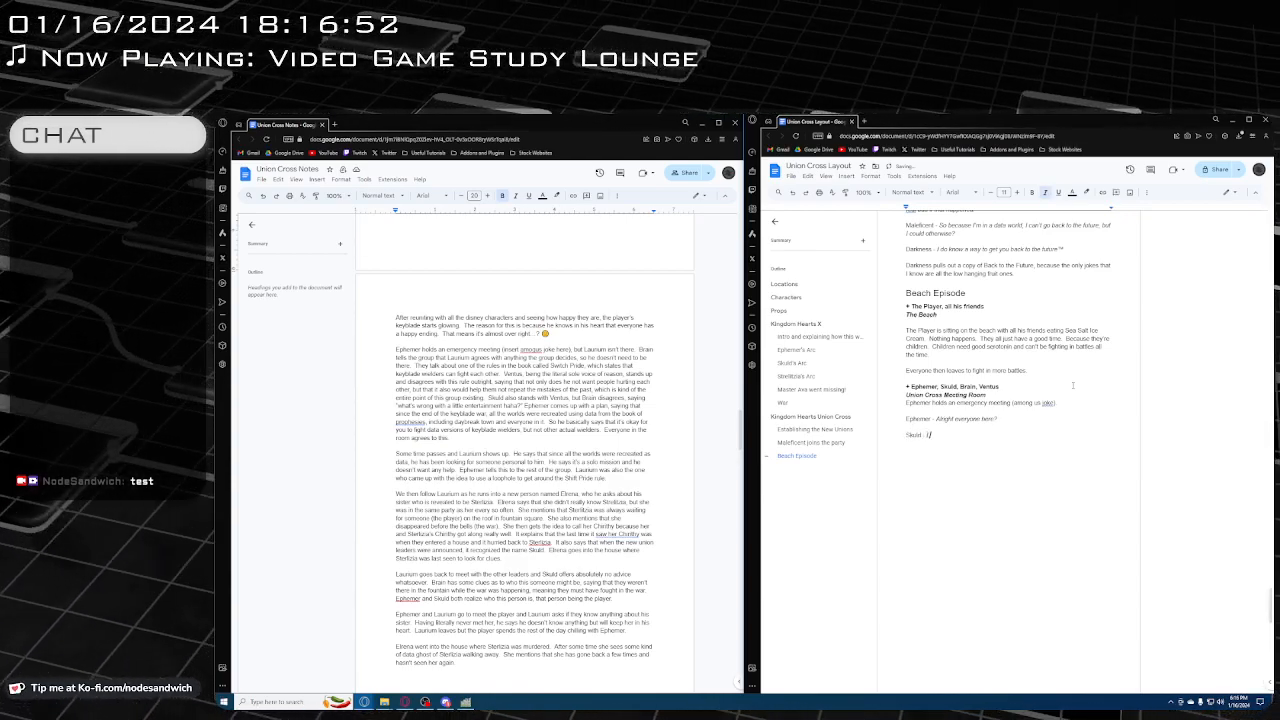
text(aurum isn't here)
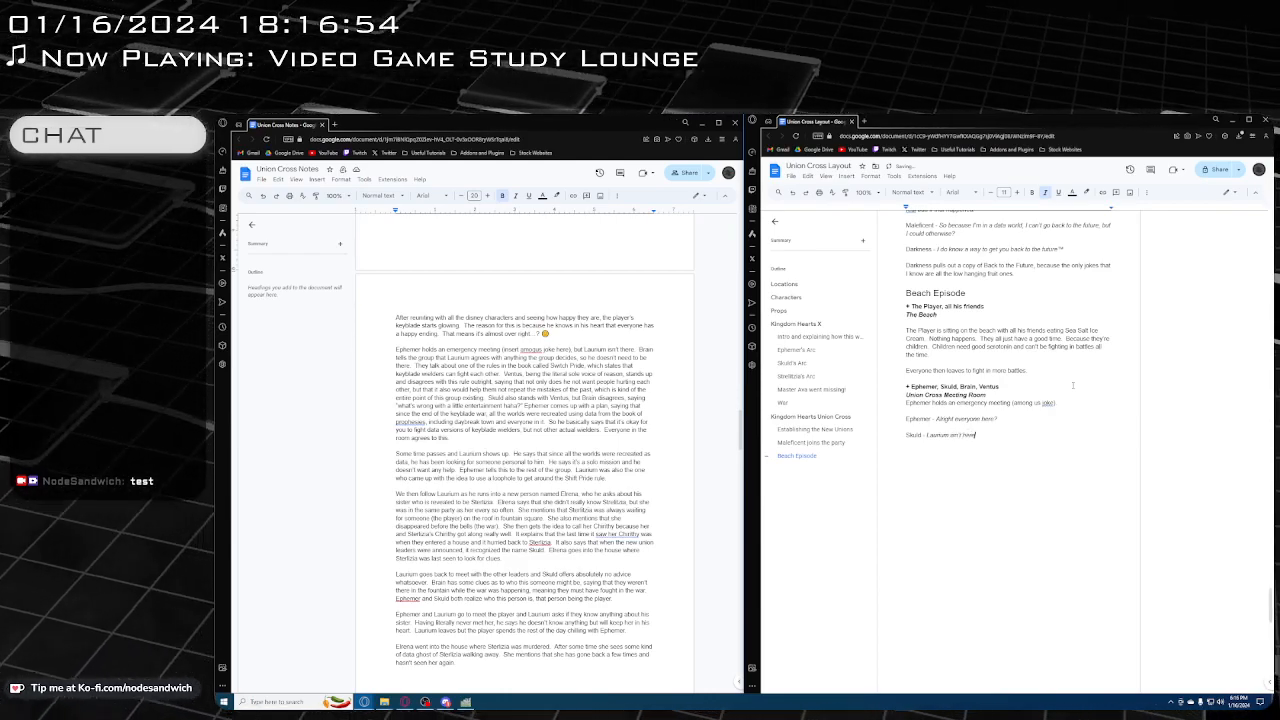
text(, who's)
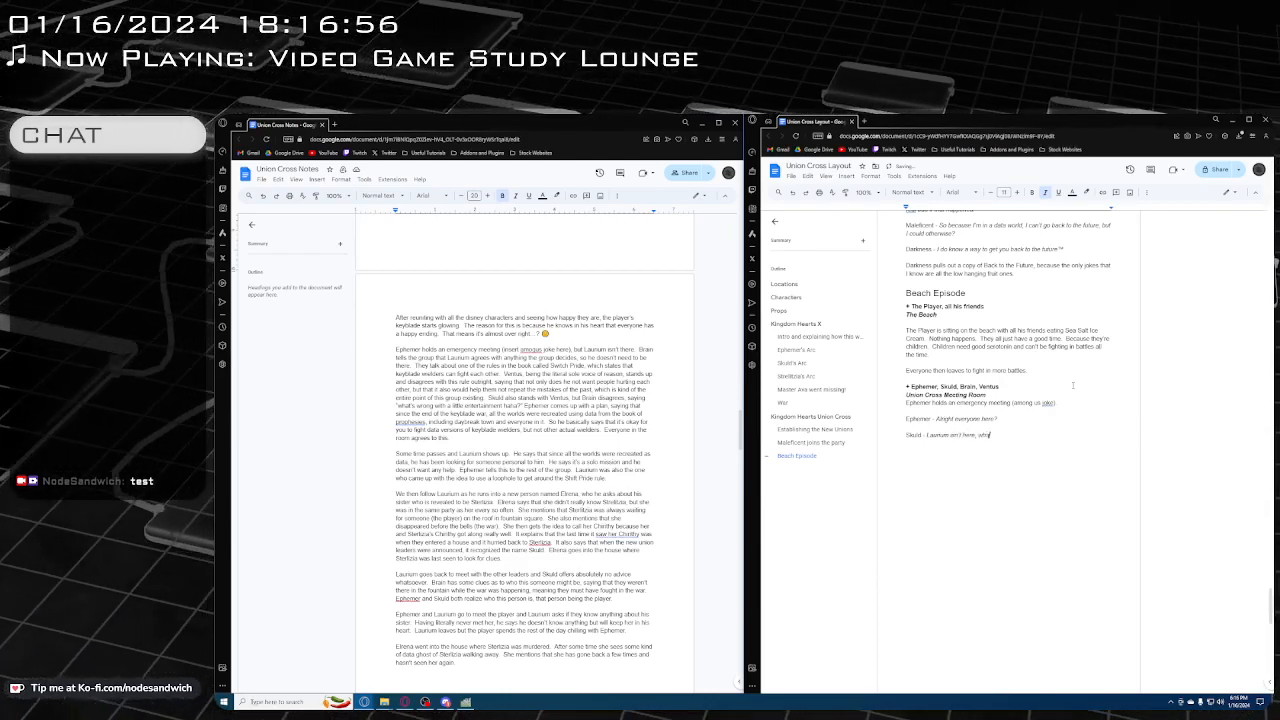
text('s keeping him?)
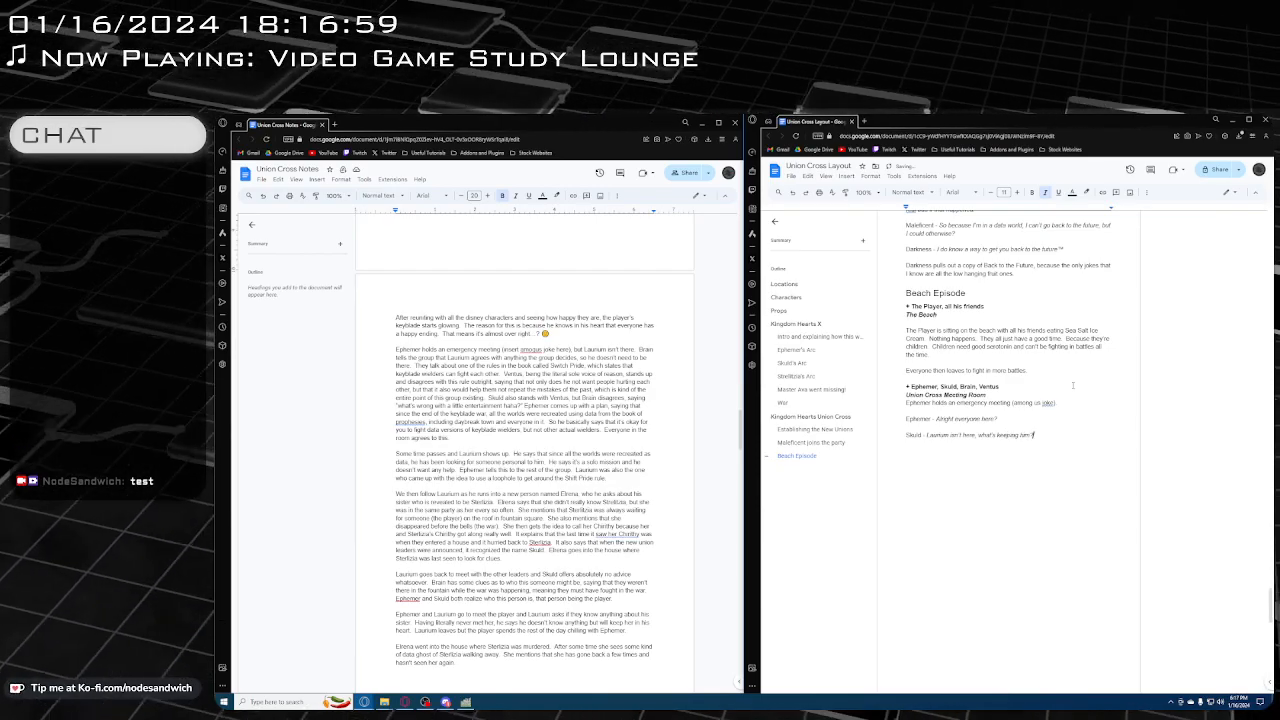
Start a new non-italic paragraph with the speaker label "Brain -" and check the earlier character list and union leader scenes in the layout
key(Return)
key(ctrl+i)
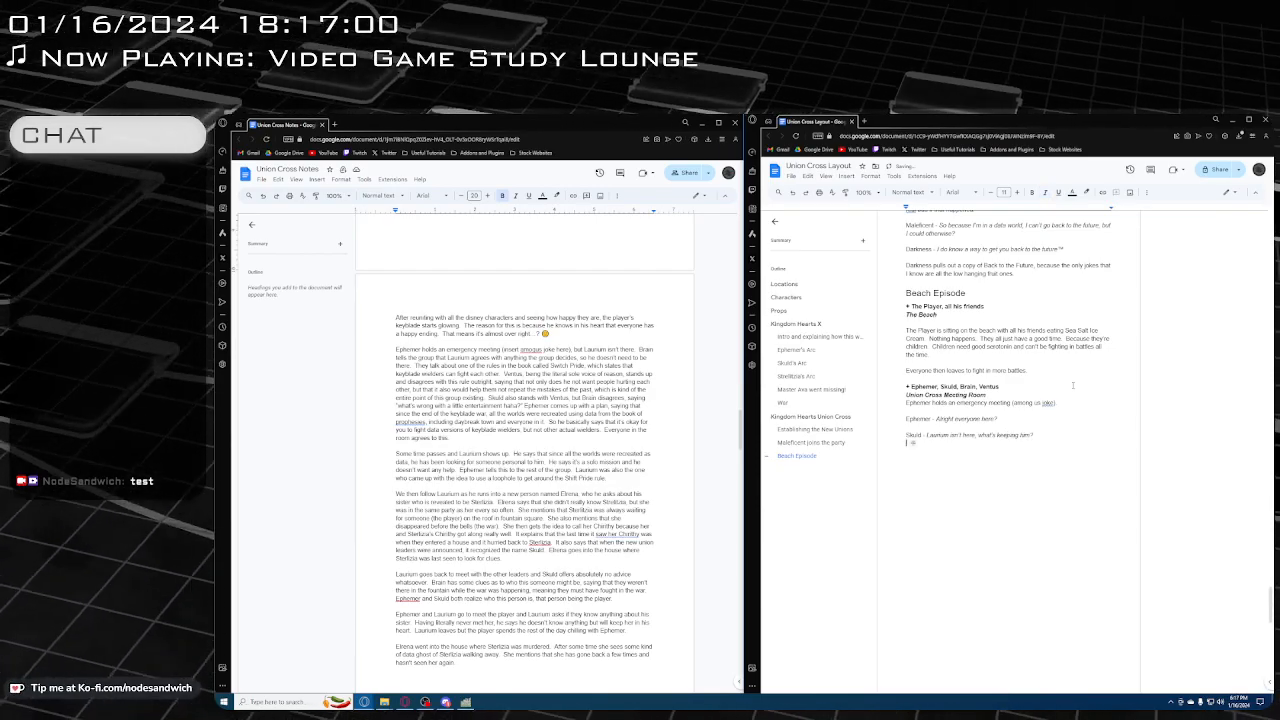
text(Brain -)
scroll(1073, 385, up, 15)
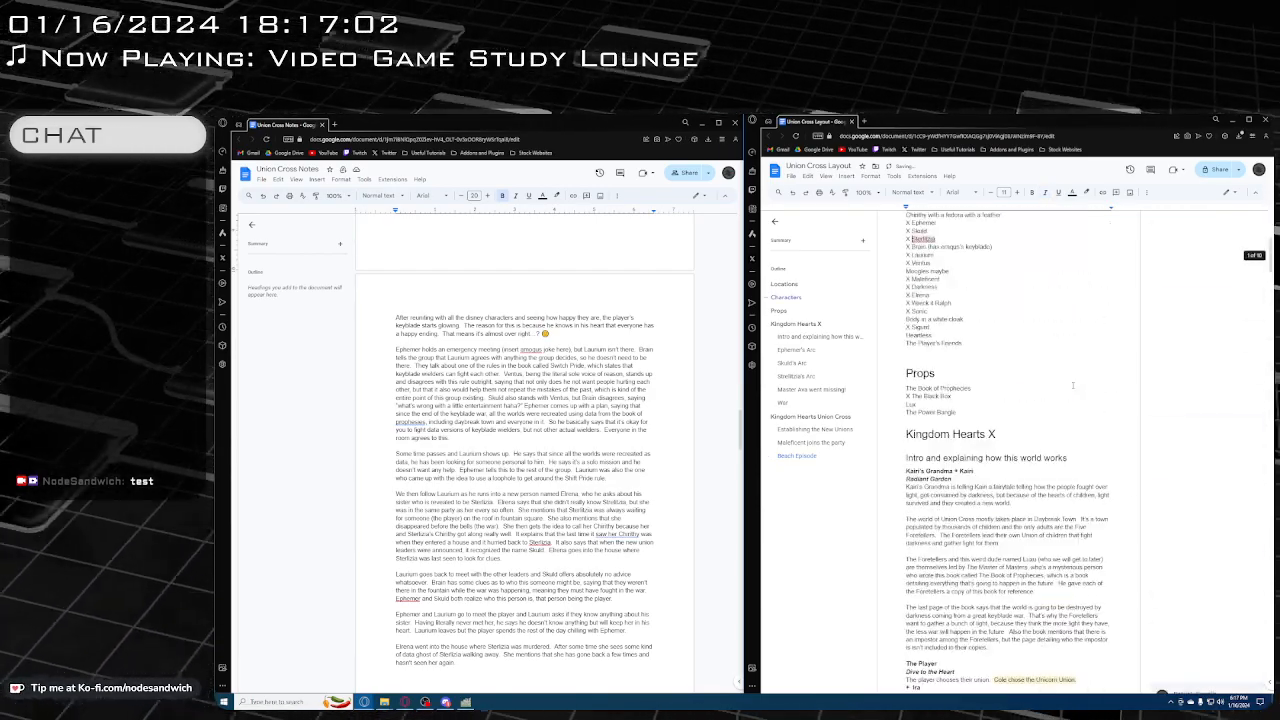
scroll(1073, 385, down, 20)
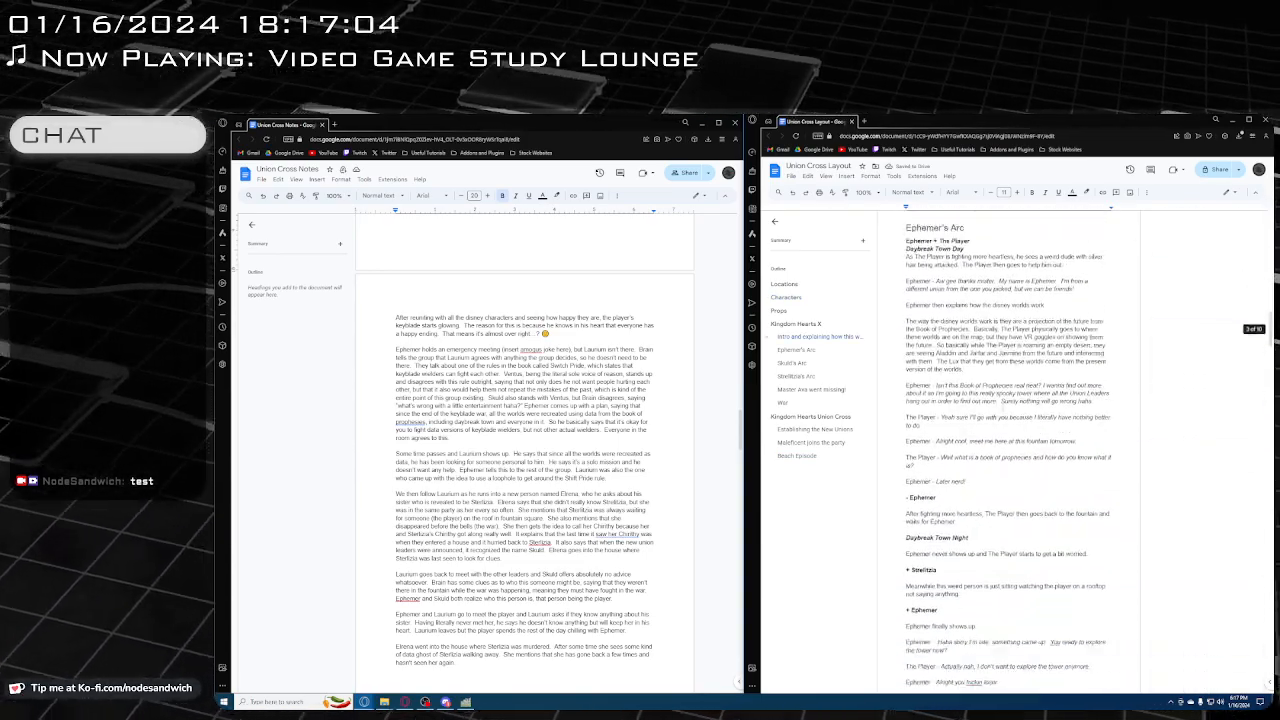
scroll(943, 325, down, 20)
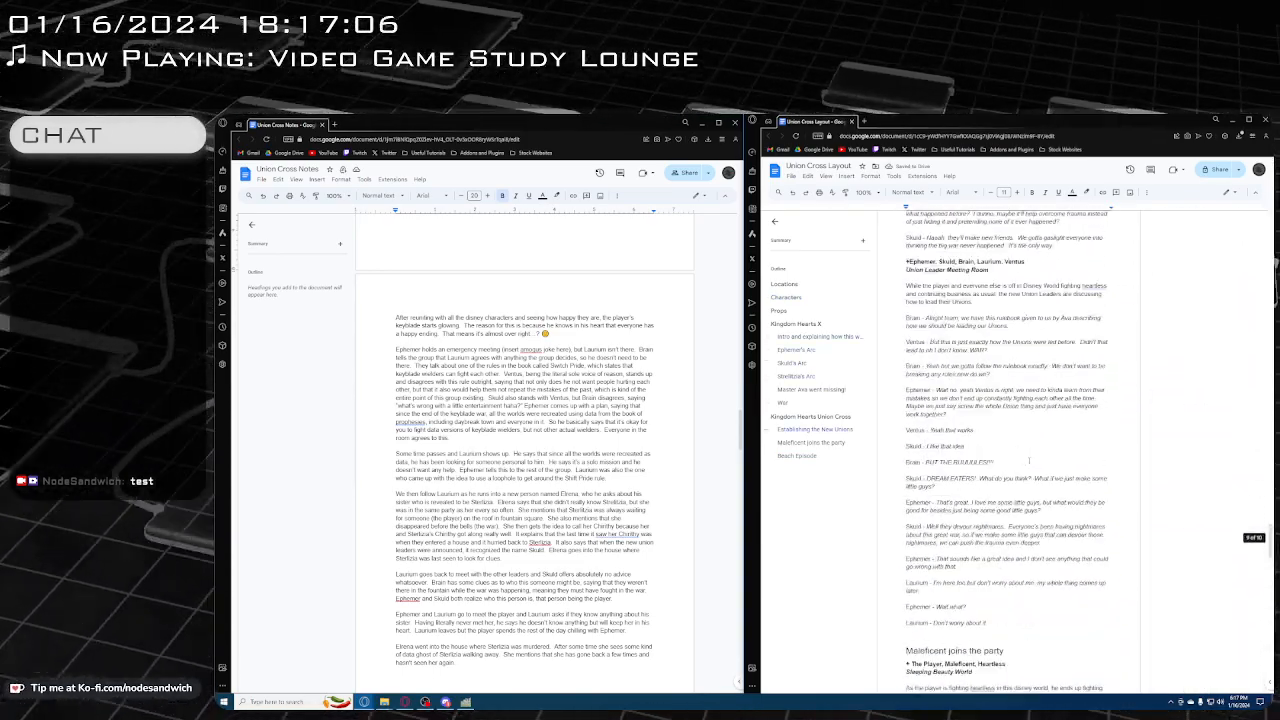
scroll(1007, 470, up, 3)
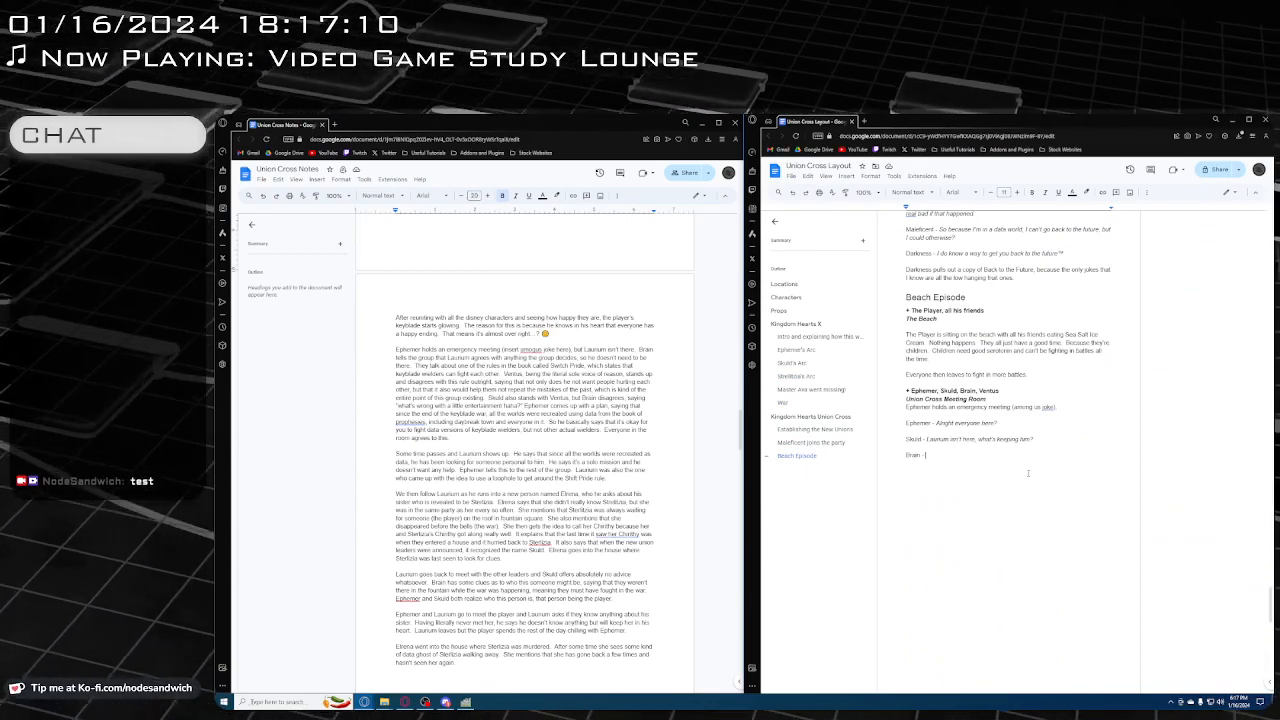
Continue Brain's line in italics with "Oh Laurium won't be here today. He says he's just going to agree with whatever we decide during this meeting"
key(ctrl+i)
text(Oh, La)
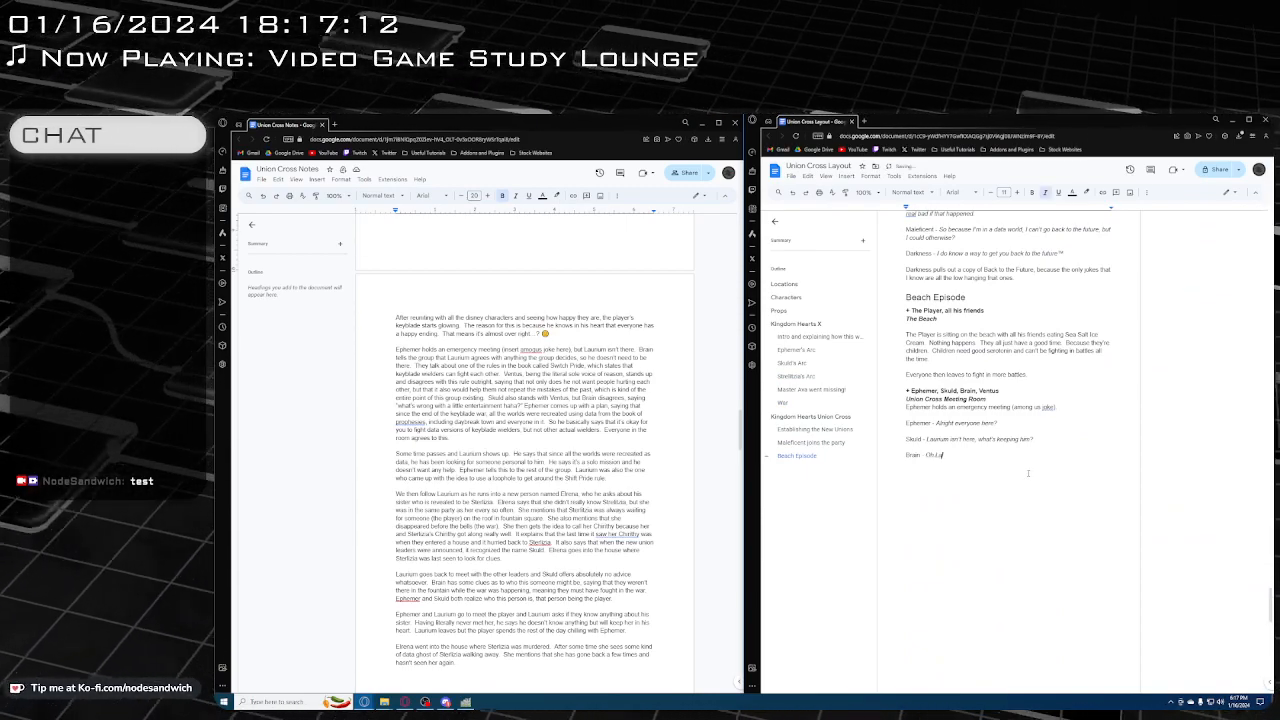
text(urnum won't be )
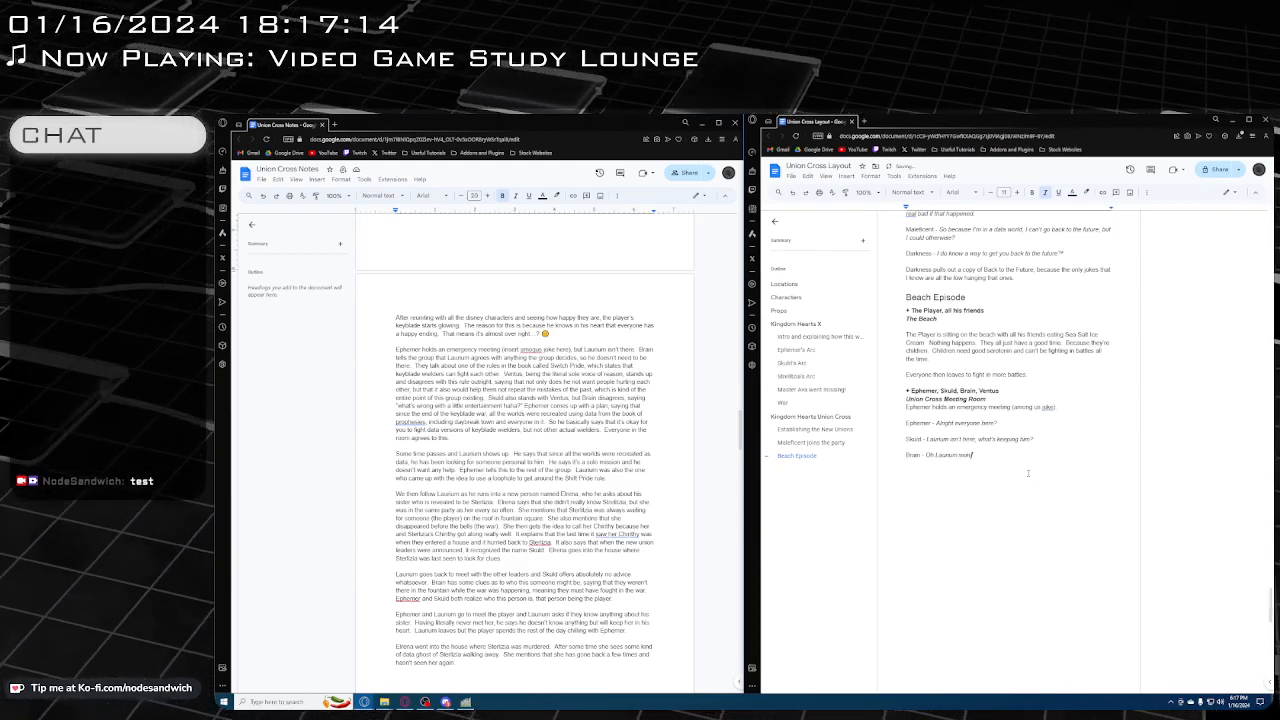
text(here today)
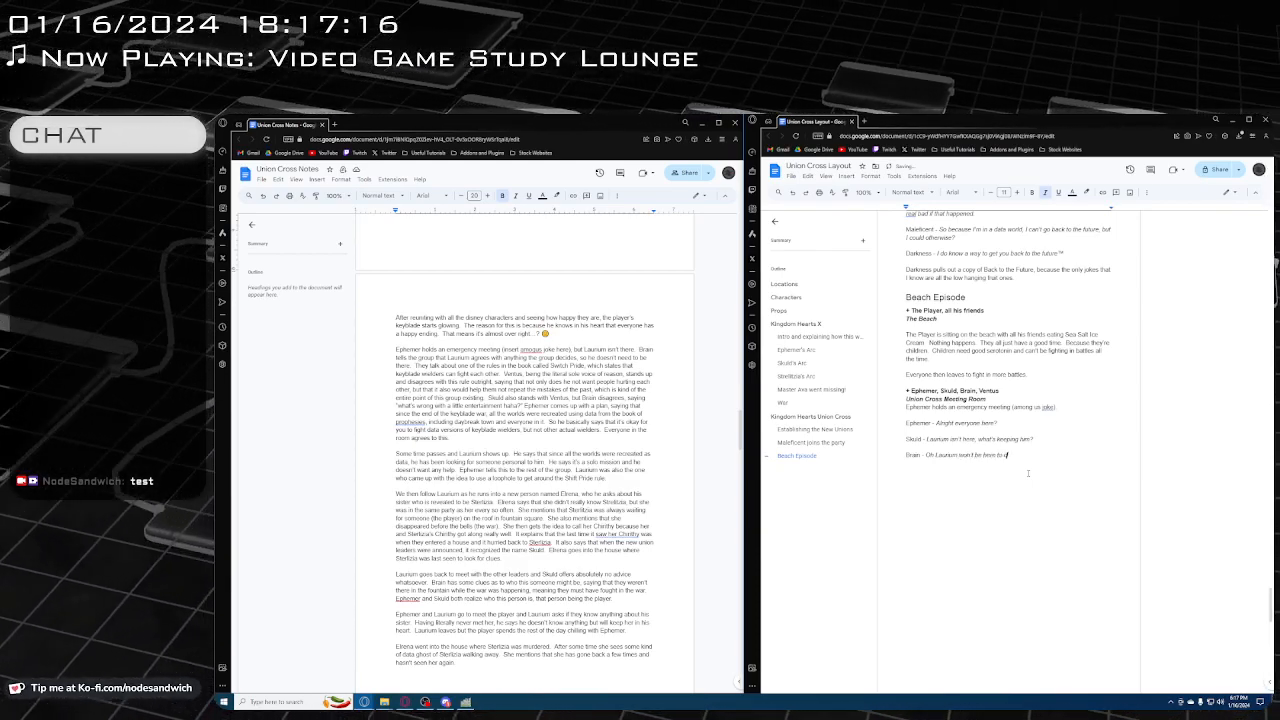
text(. He says)
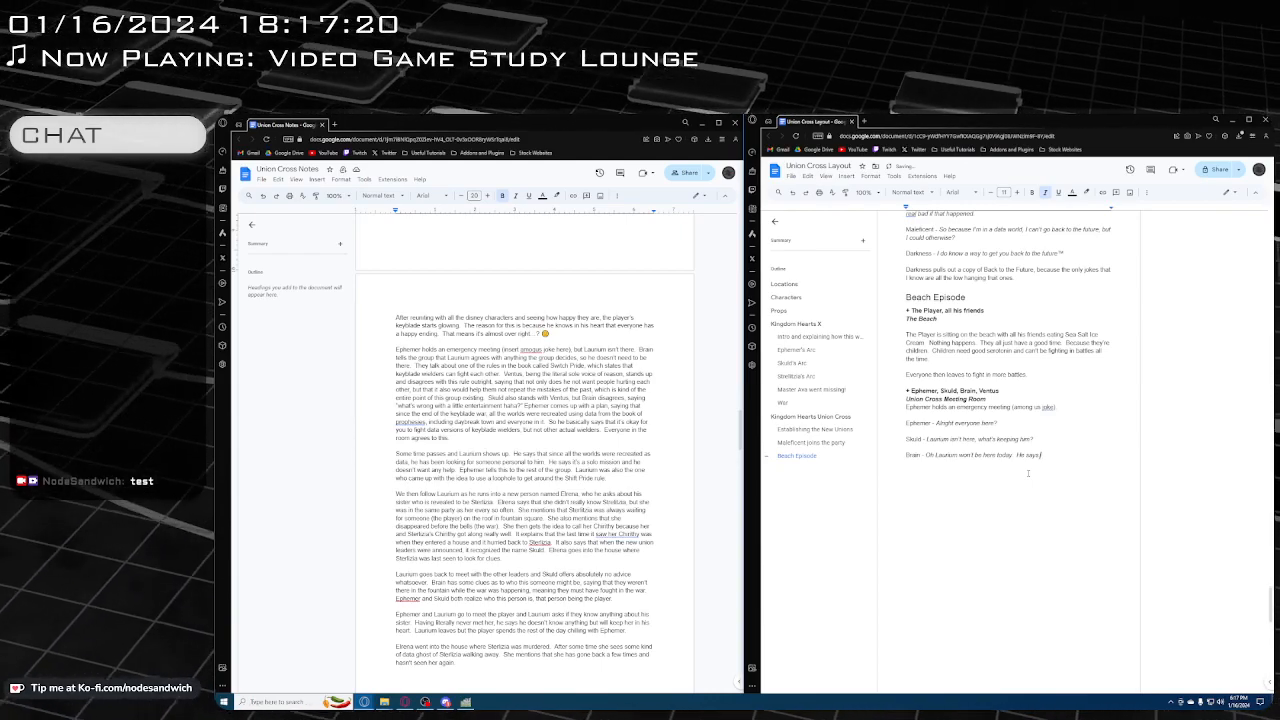
text( he's just going t)
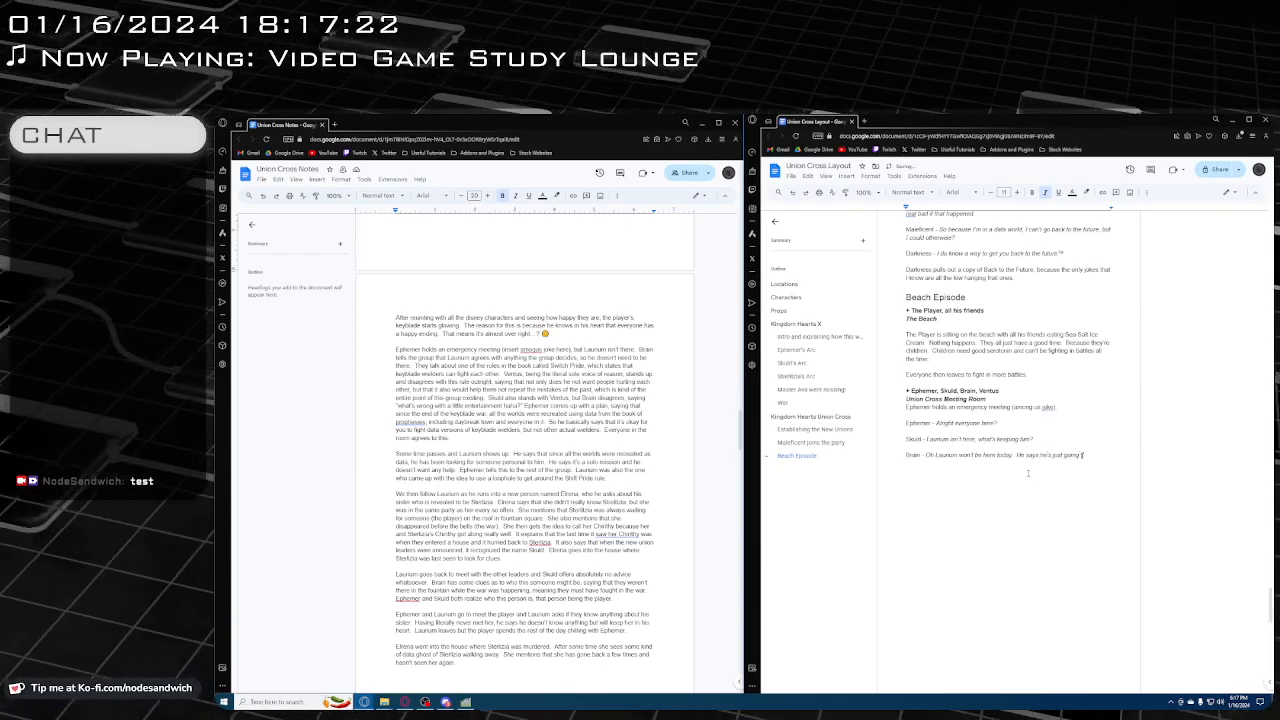
text(o agree with)
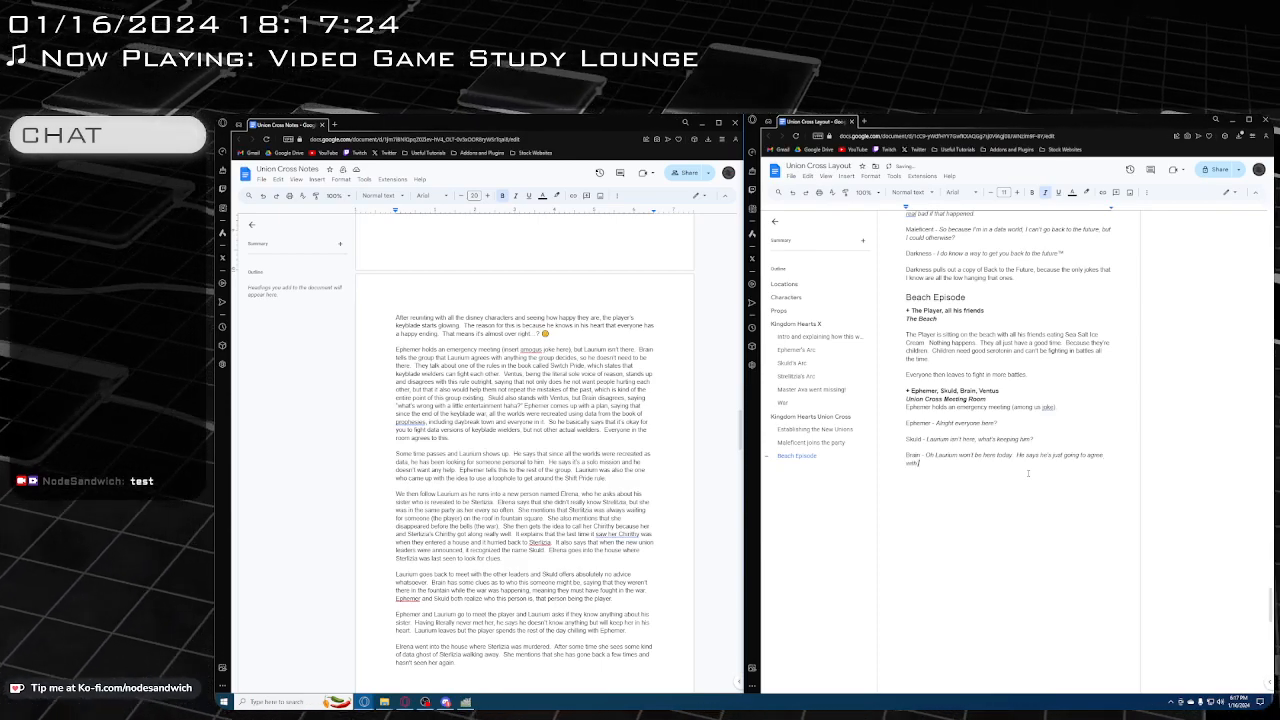
text( whatever we de)
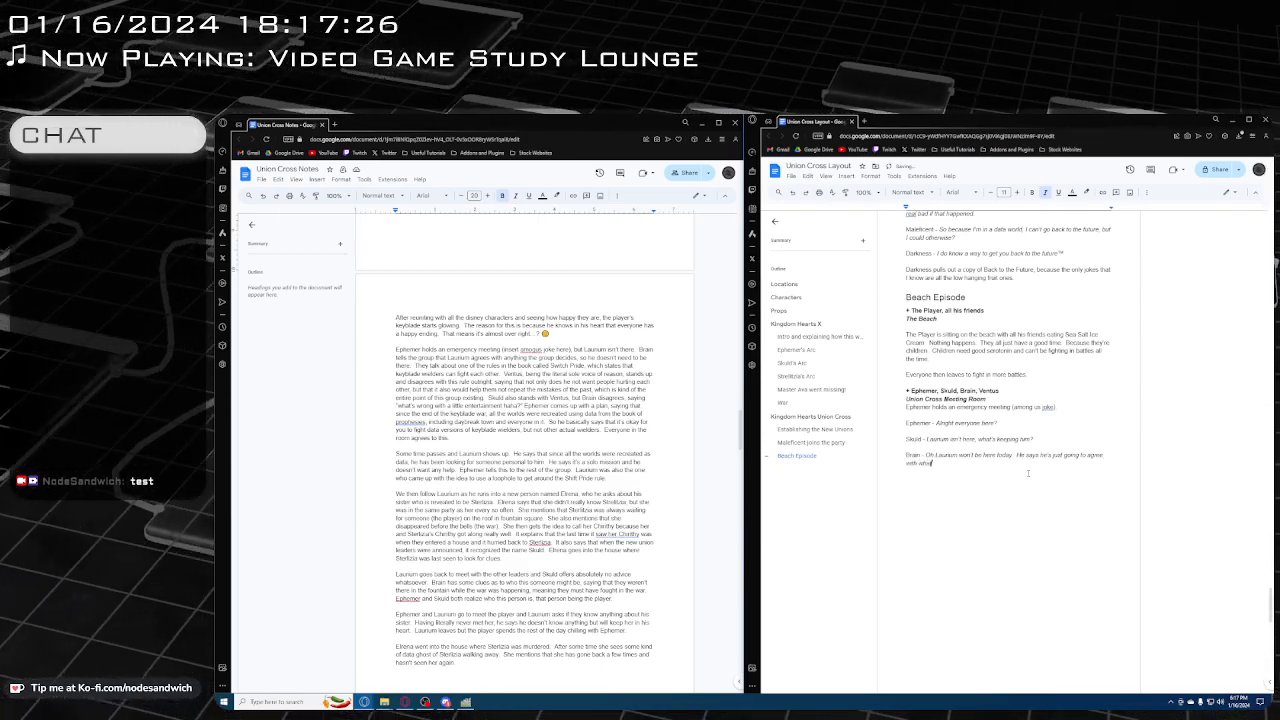
text(cide)
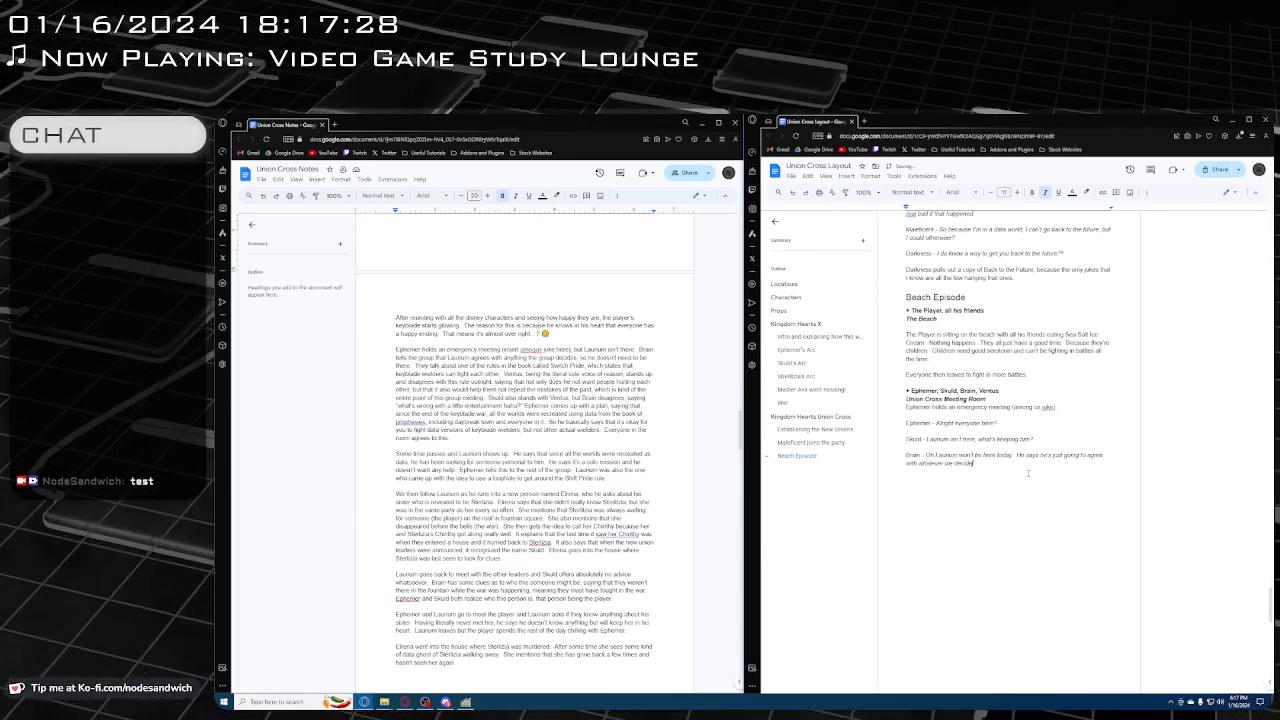
text( ifring)
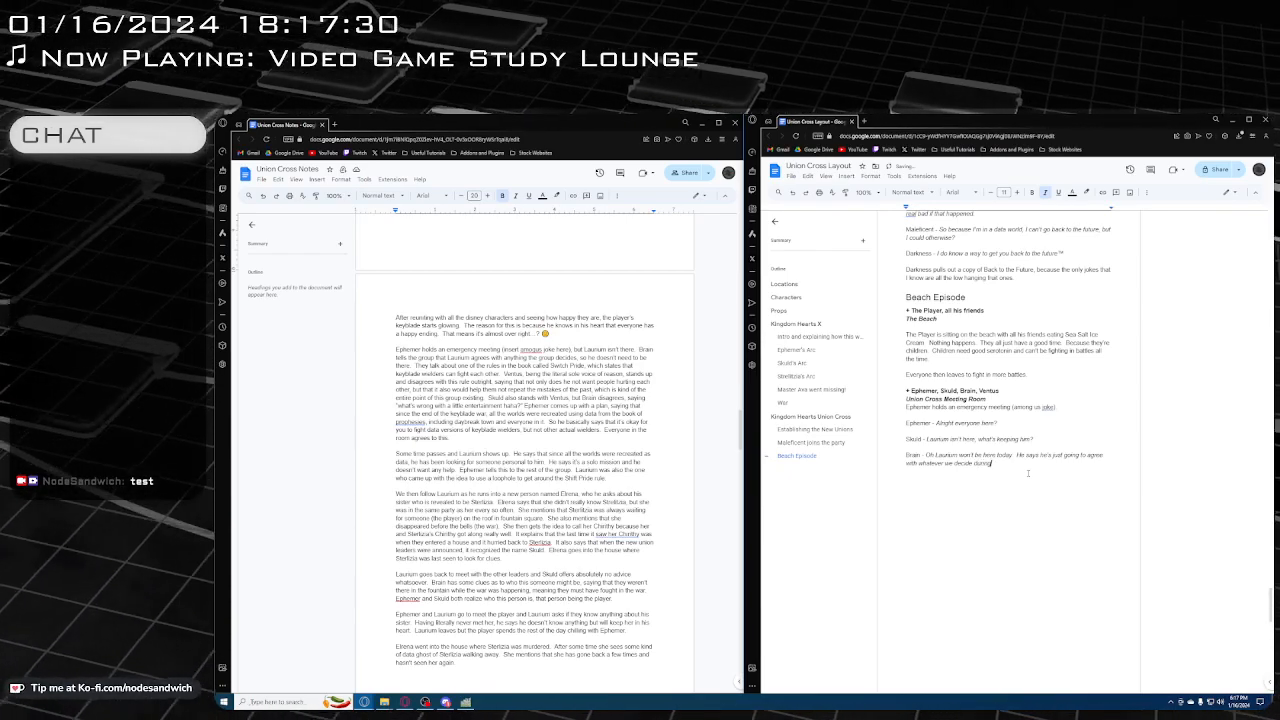
text( this meeting.)
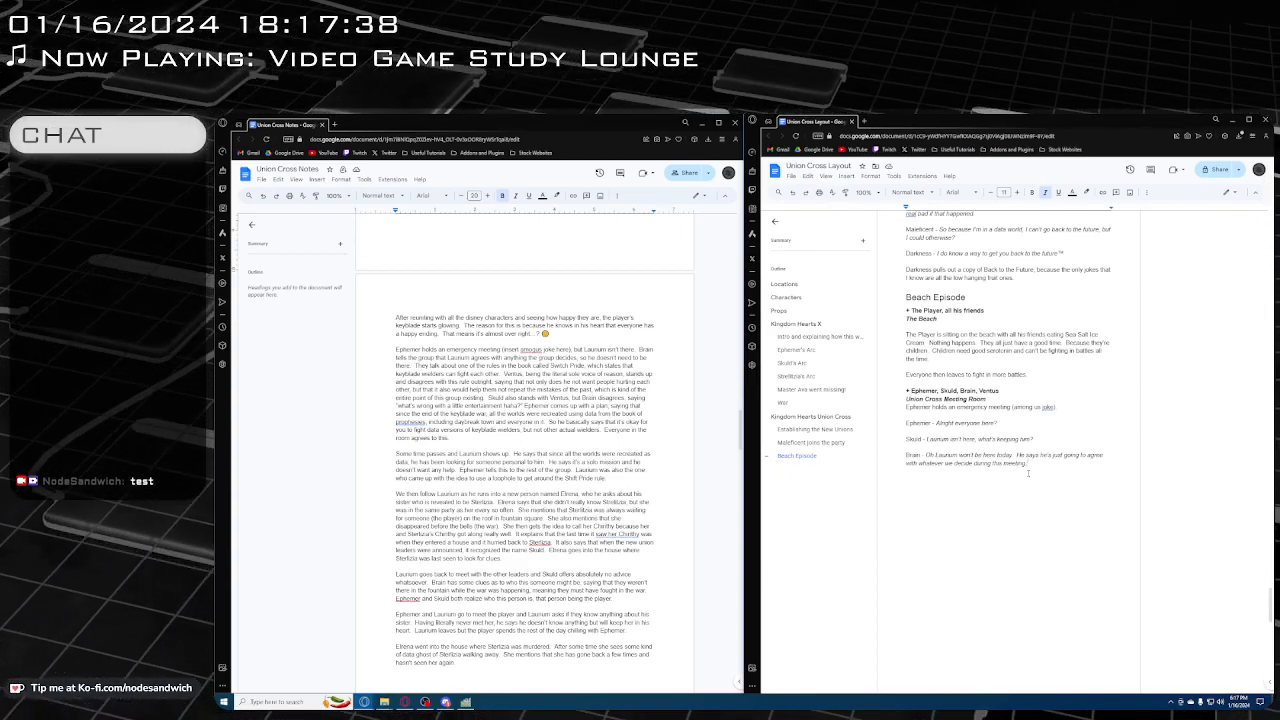
Extend Brain's sentence after "during this meeting" with "because he has other business to attend to"
key(BackSpace)
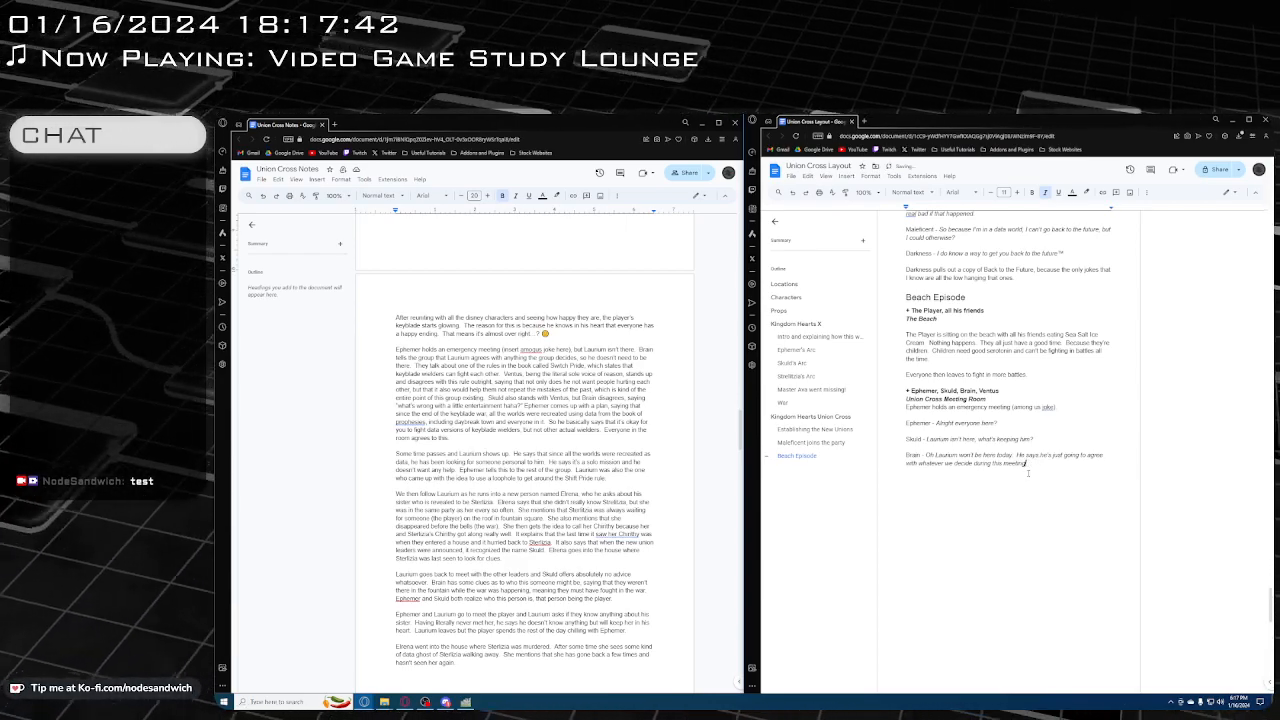
text(I)
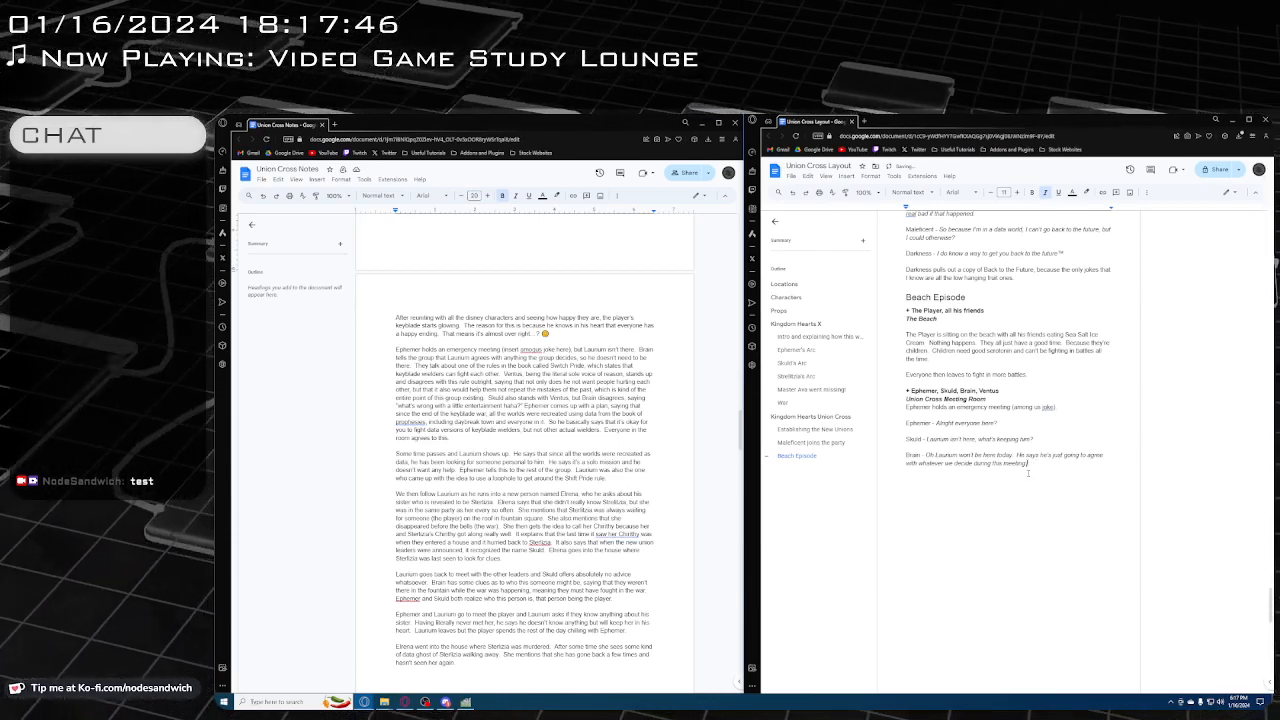
text( because he has)
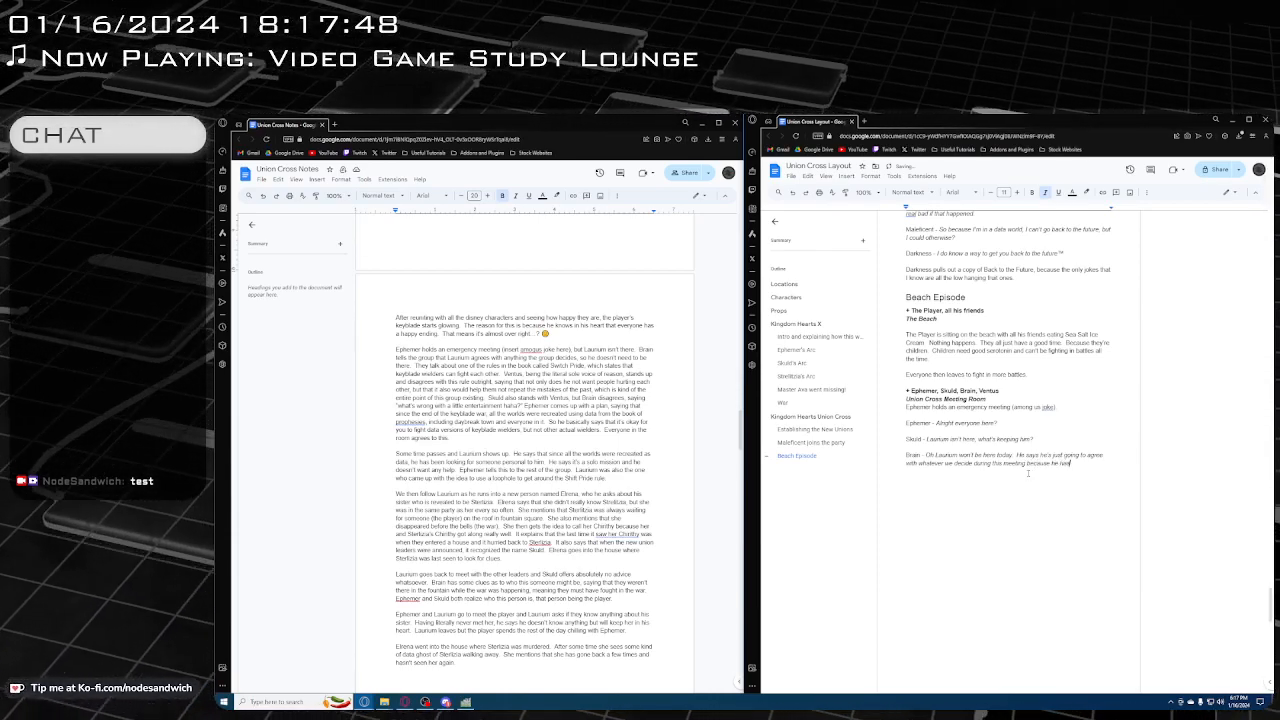
text( other business to)
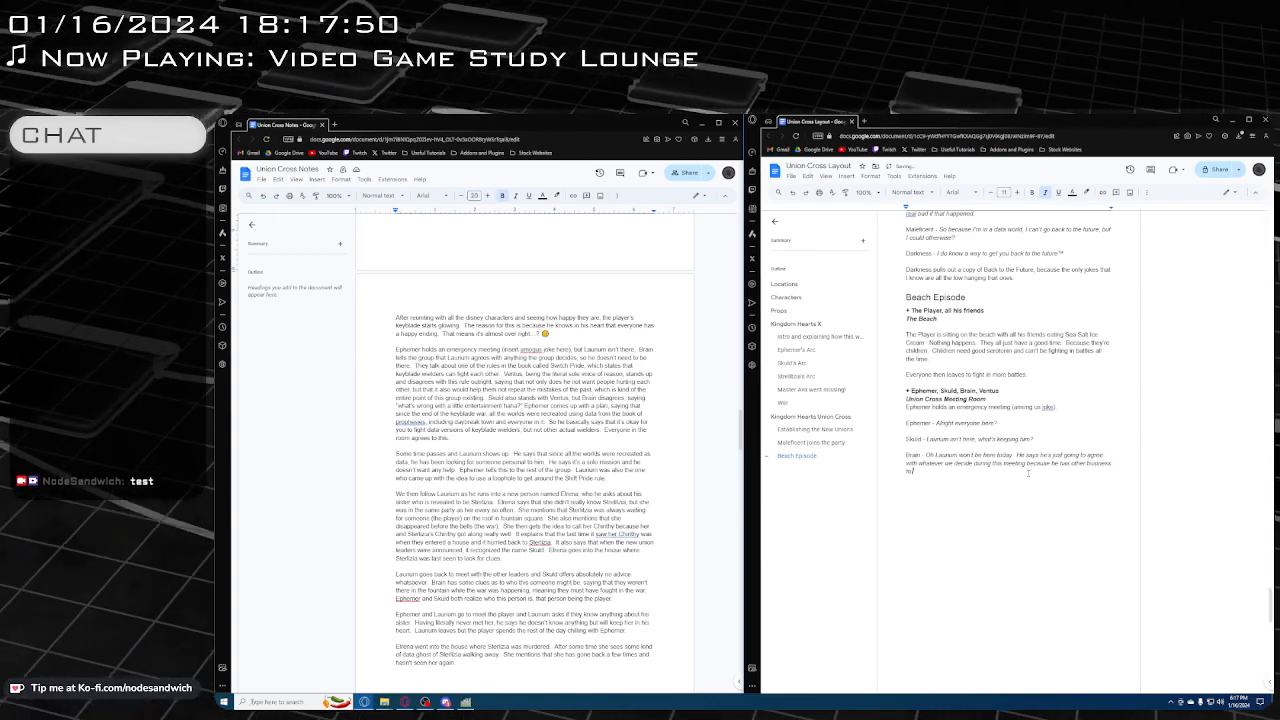
text( attend to)
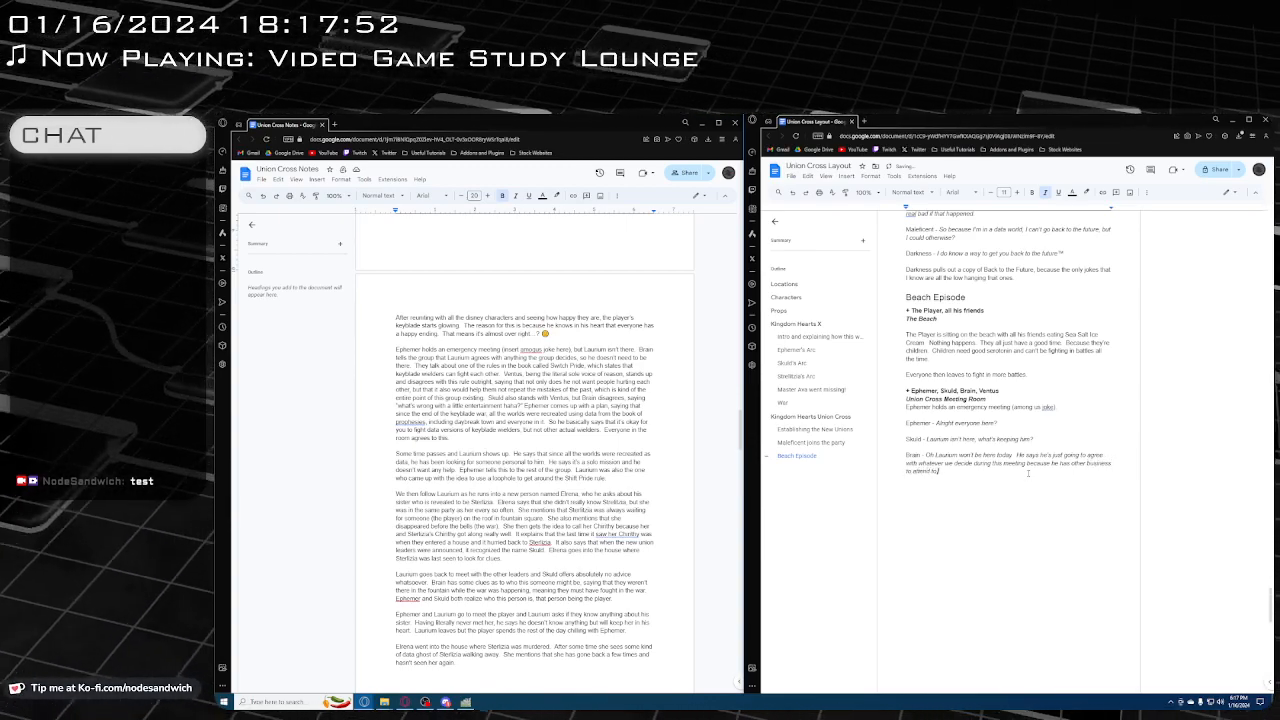
text(.)
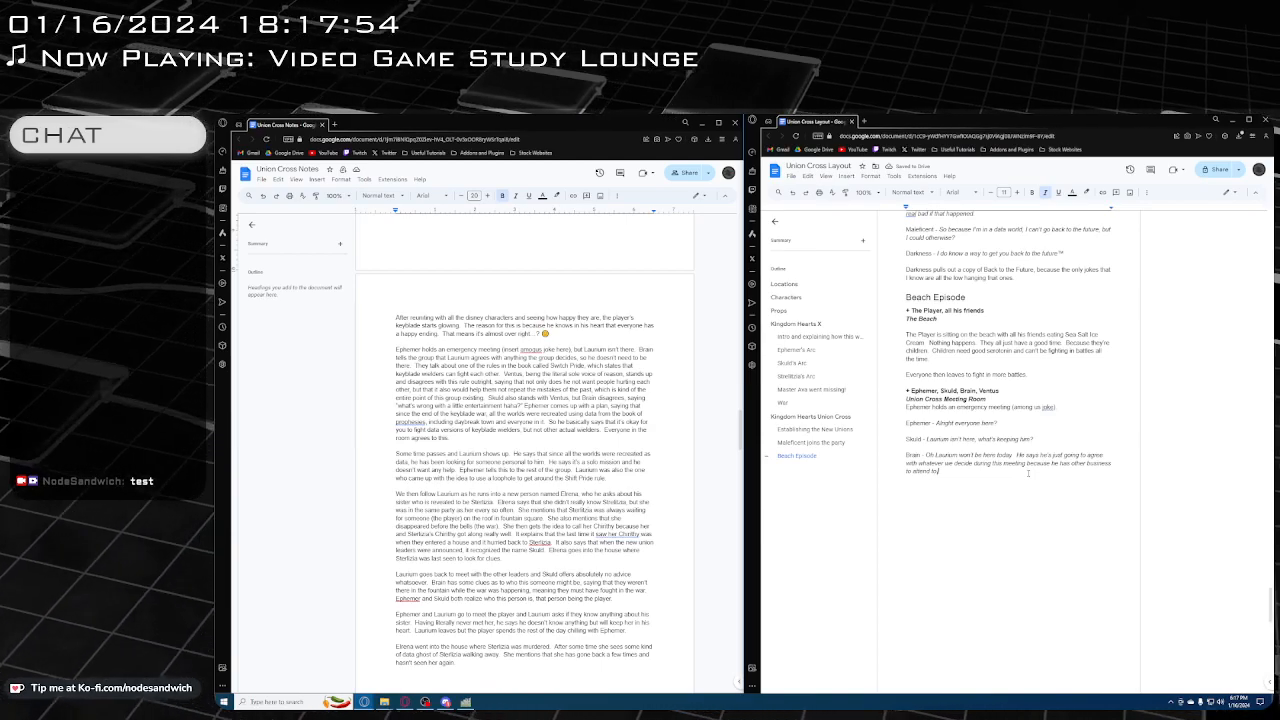
Below Brain's dialogue, start a new non-italic paragraph with the speaker label "Ephemer -"
key(Return)
key(Return)
key(ctrl+i)
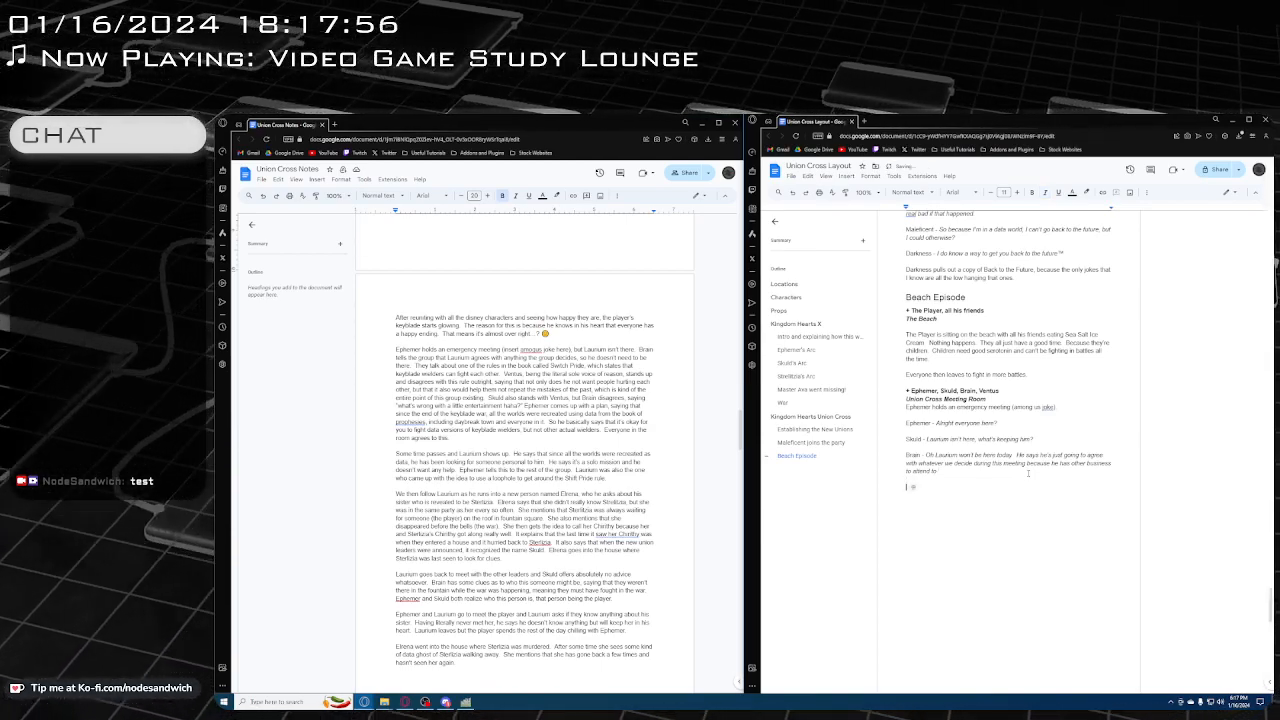
text(Ephem)
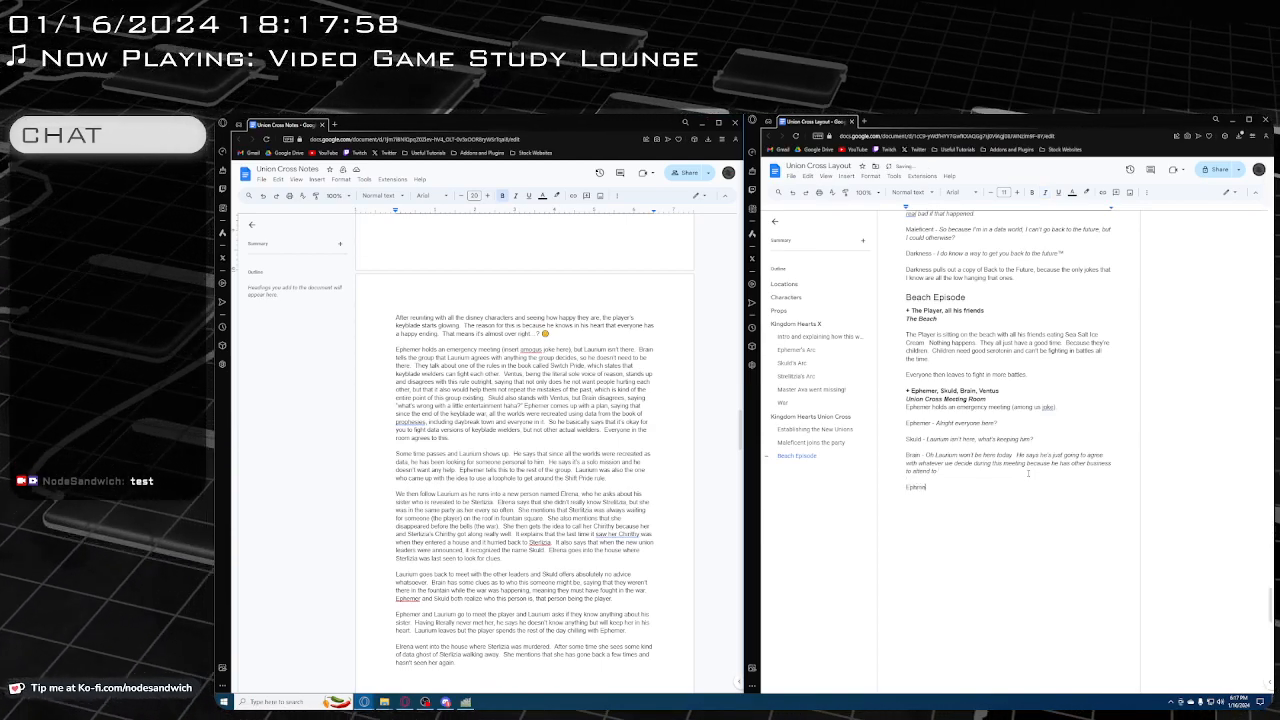
key(BackSpace)
key(BackSpace)
key(BackSpace)
text(hemer)
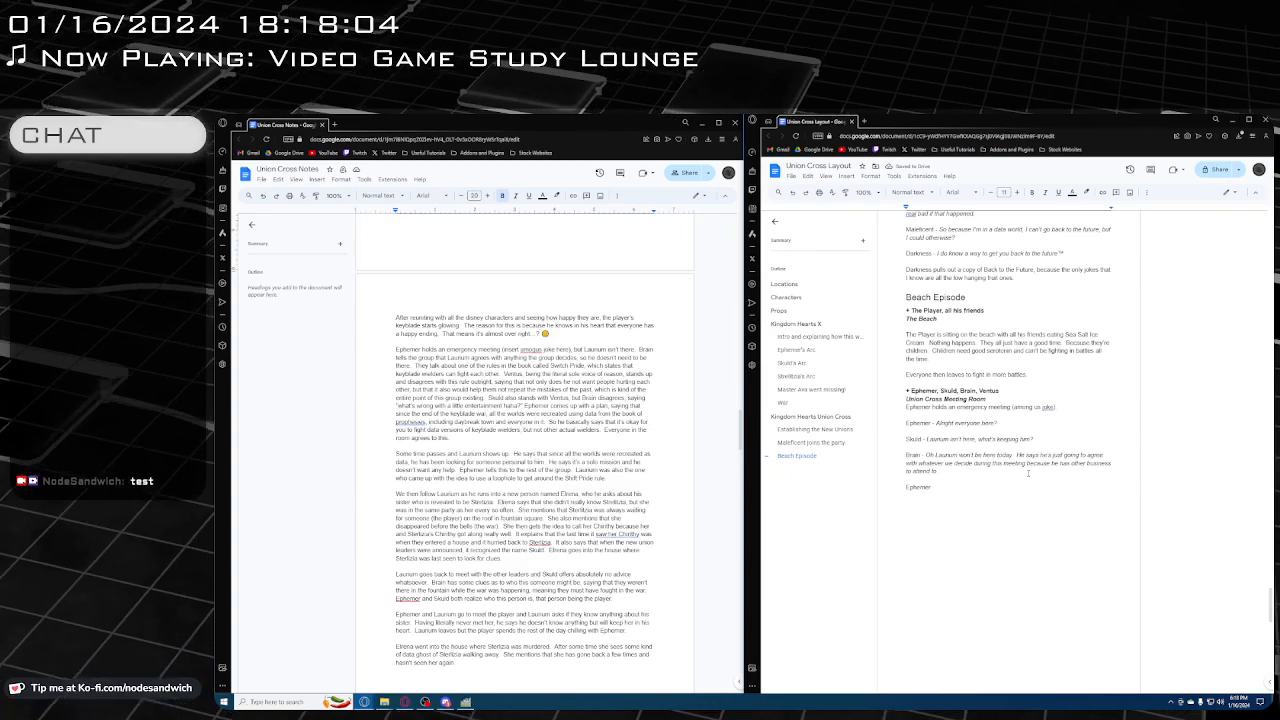
text(-)
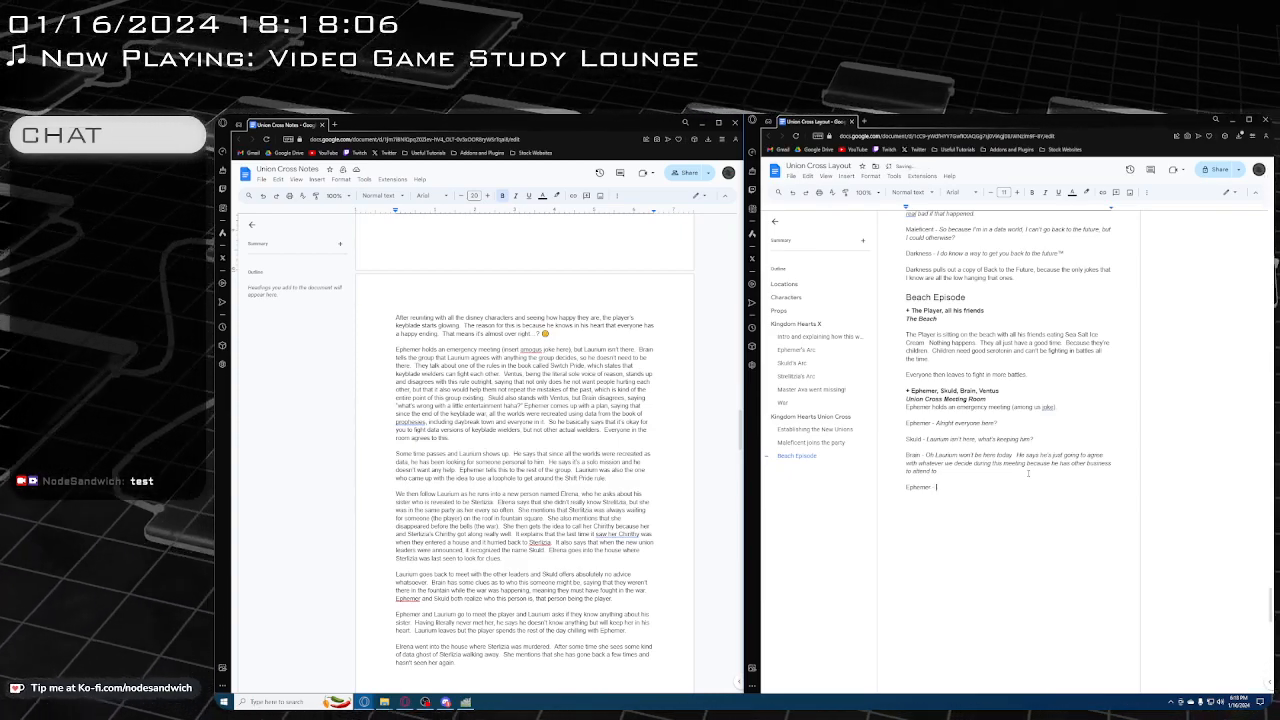
Begin Ephemer's dialogue in italics with "Alright sure whatever"
key(ctrl+i)
text(A)
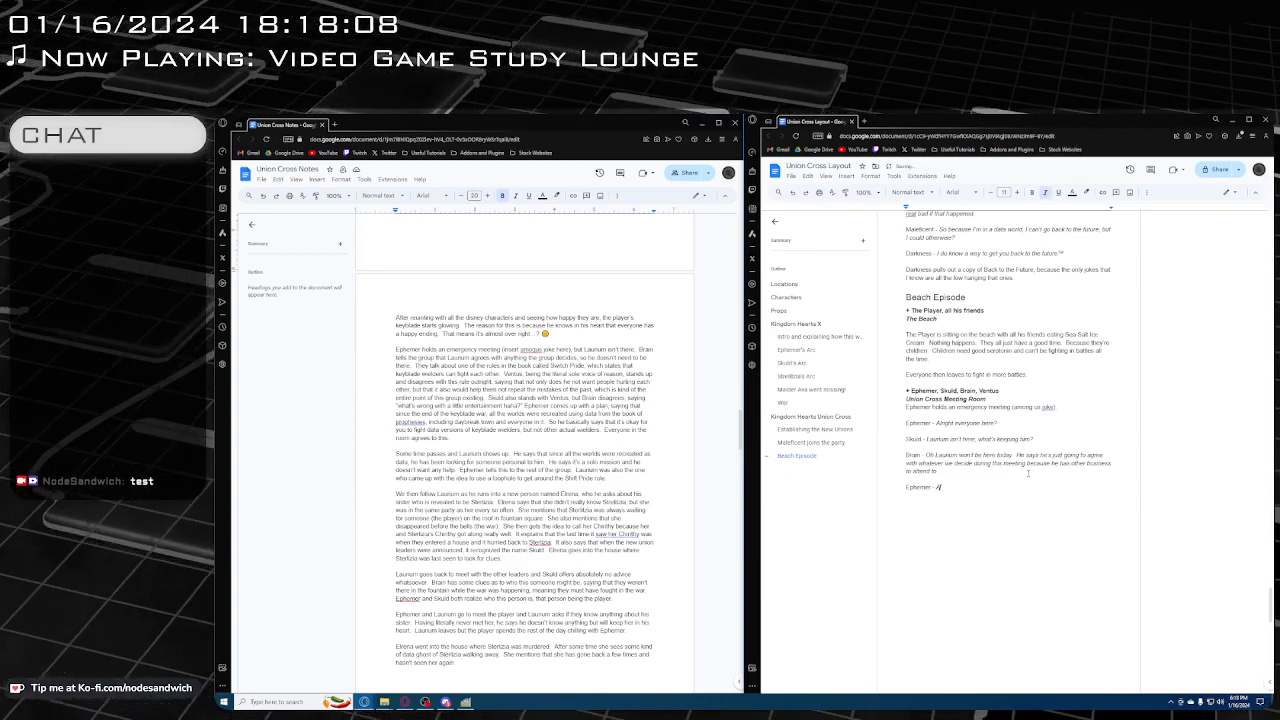
text(lright sure whate)
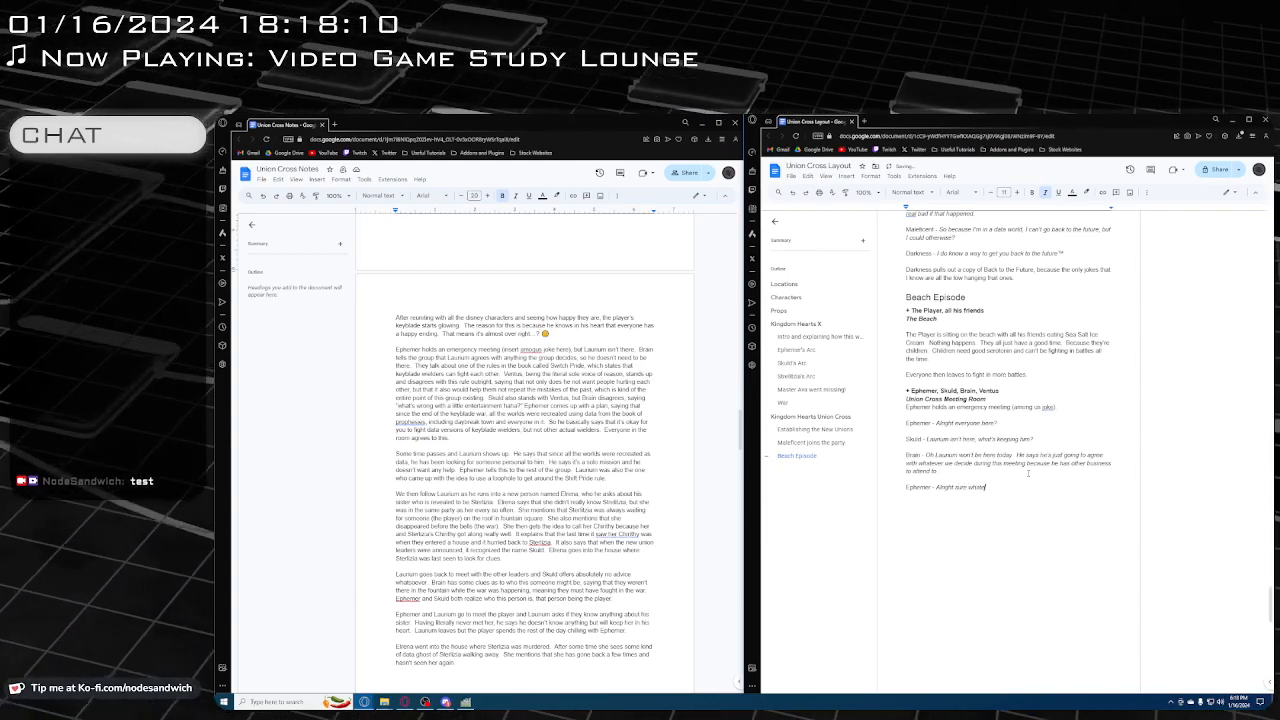
text(ver)
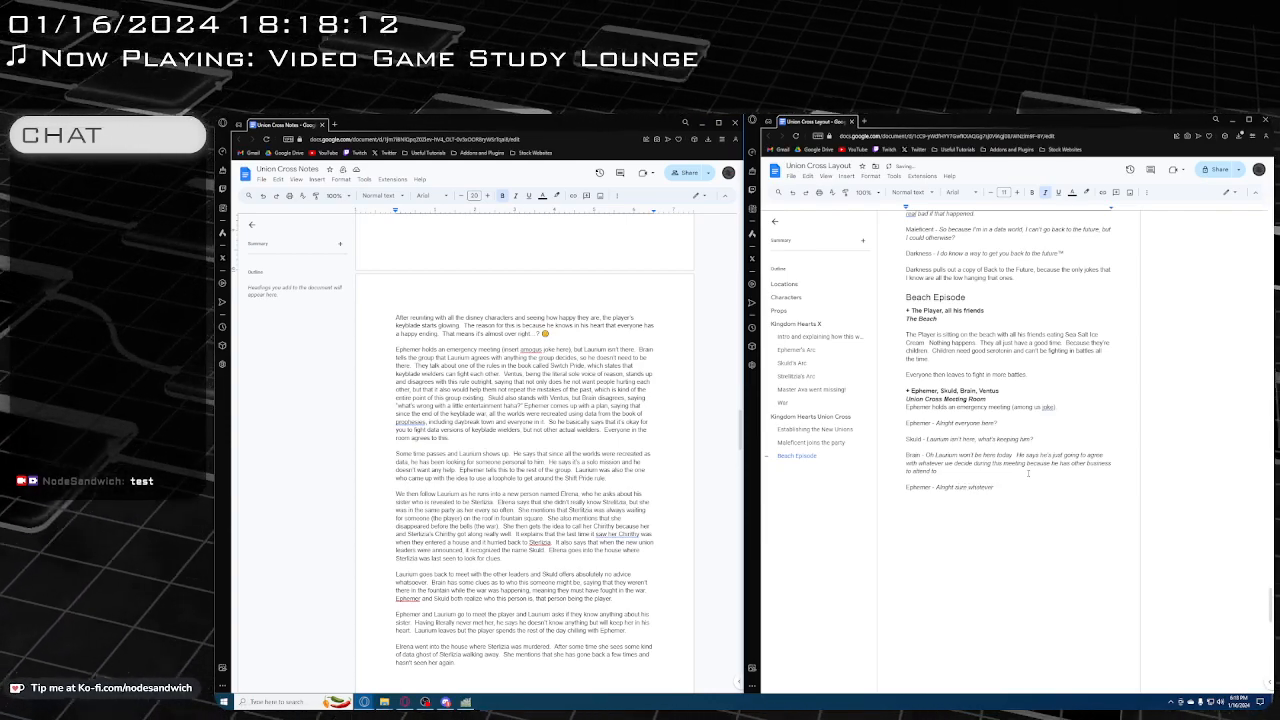
text(.  There's a)
Continue Ephemer's dialogue with a new sentence beginning "There's something in this rulebook called Shift Pride"
text(ng in this g)
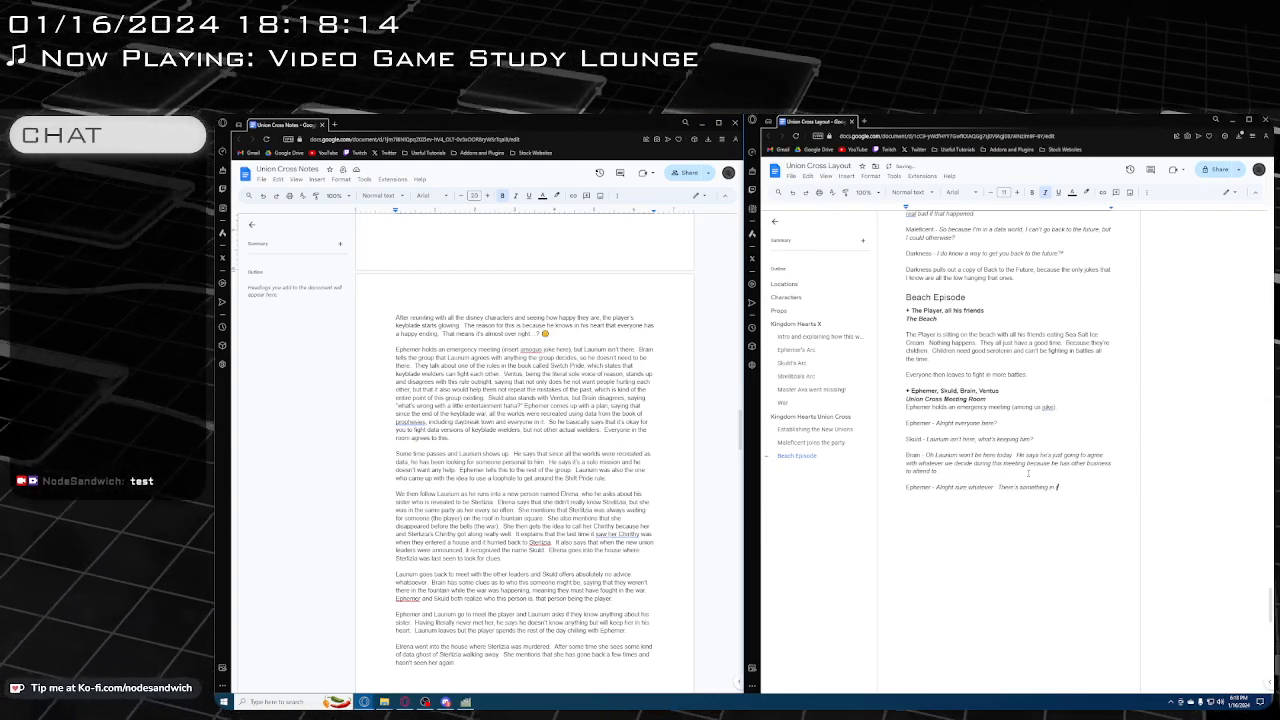
text(e)
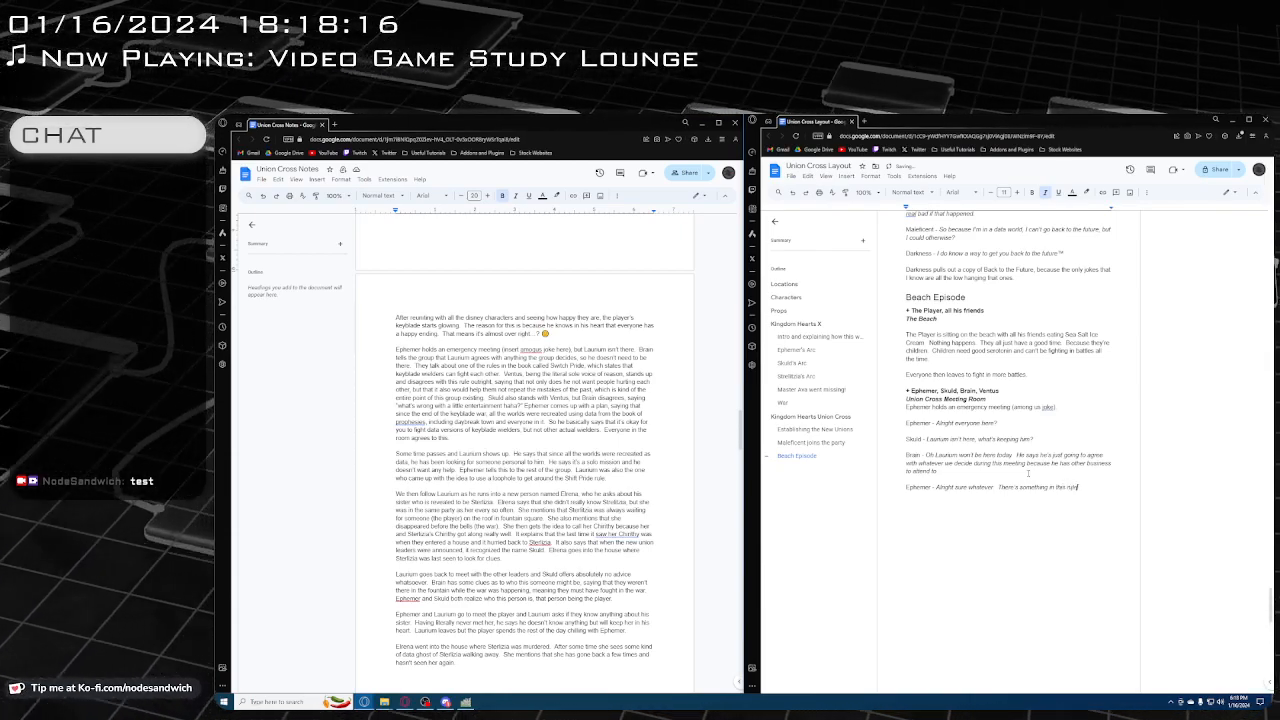
text(book c)
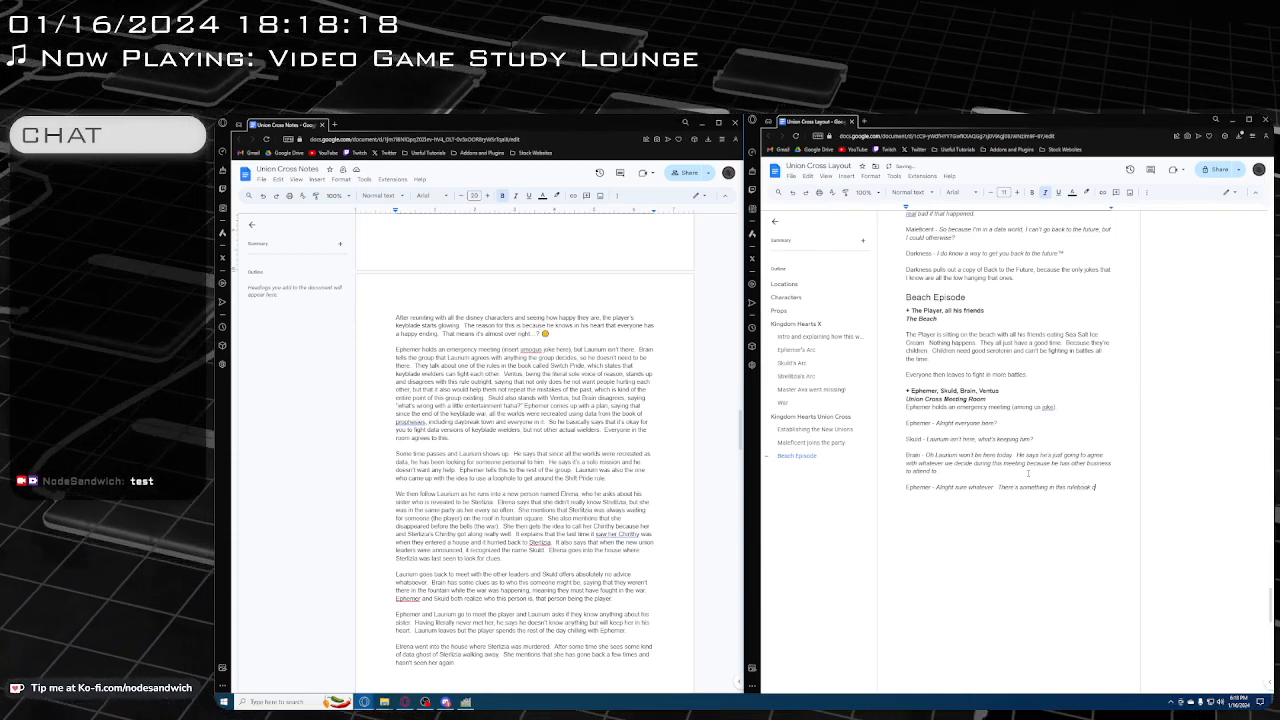
text(alled Shift)
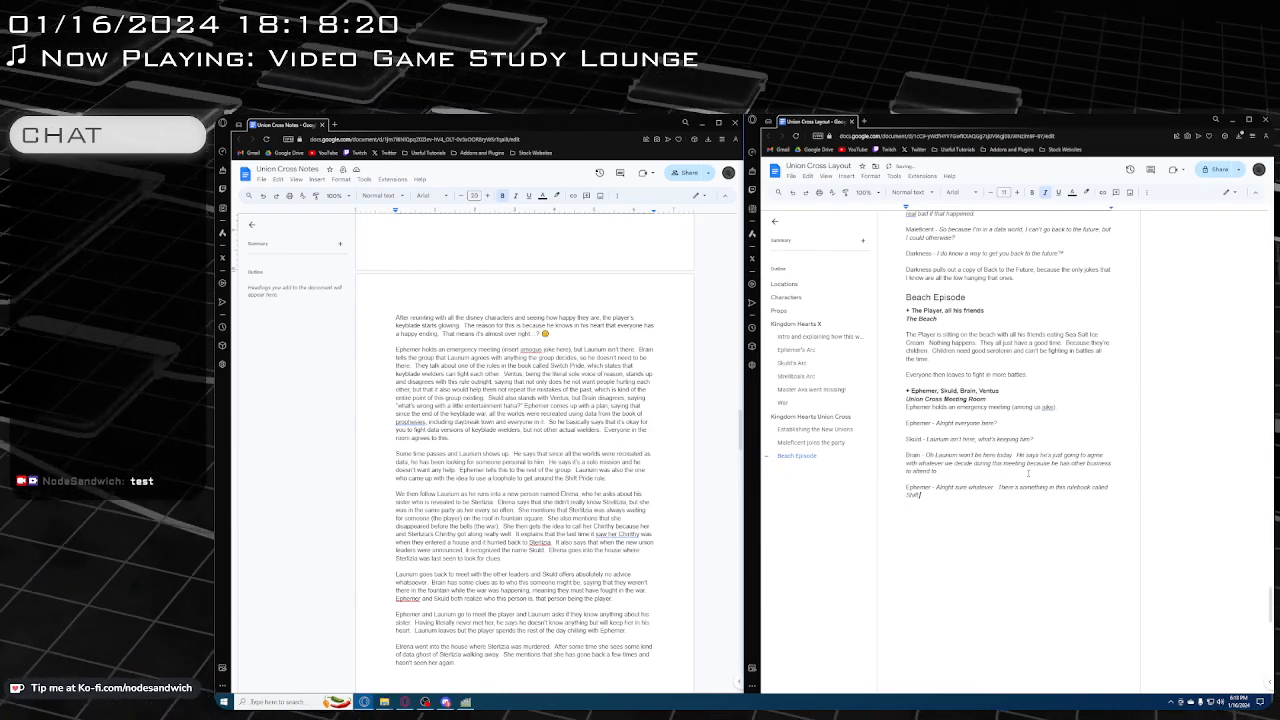
text( Pride)
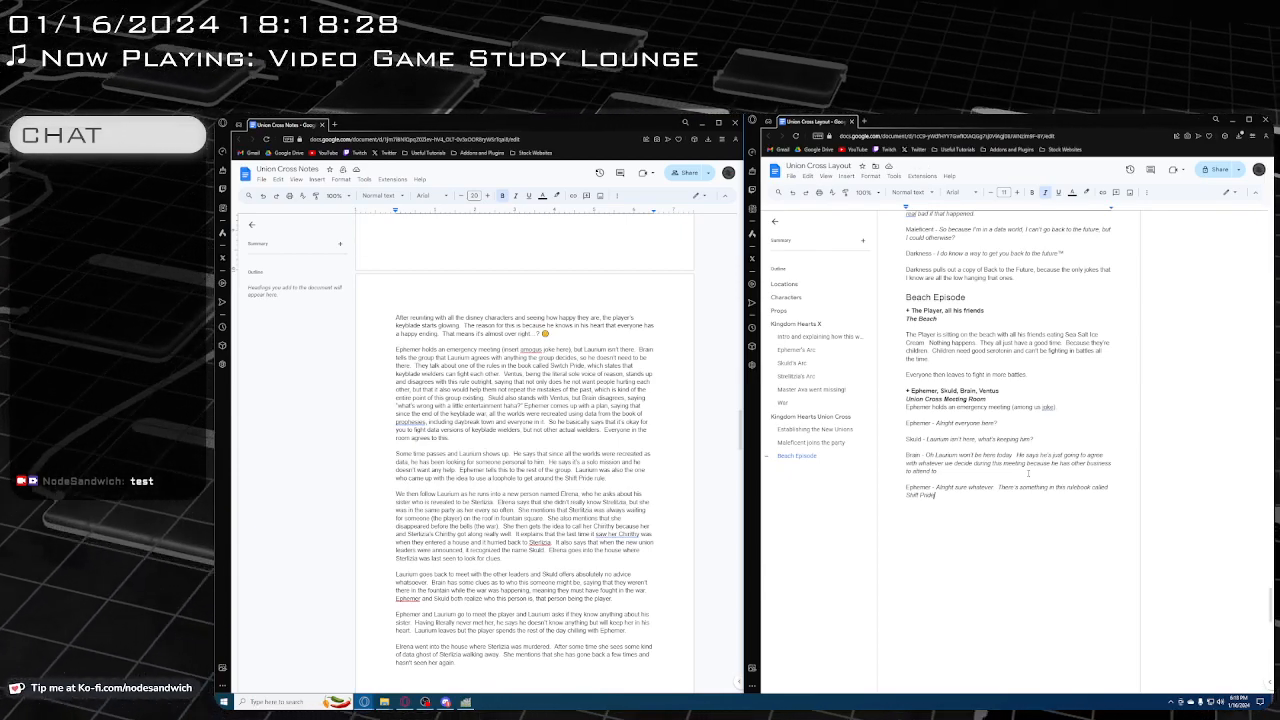
Add the aside "(happy shift pride everyone)" after "Shift Pride" in Ephemer's line
text(Shift Pride ()
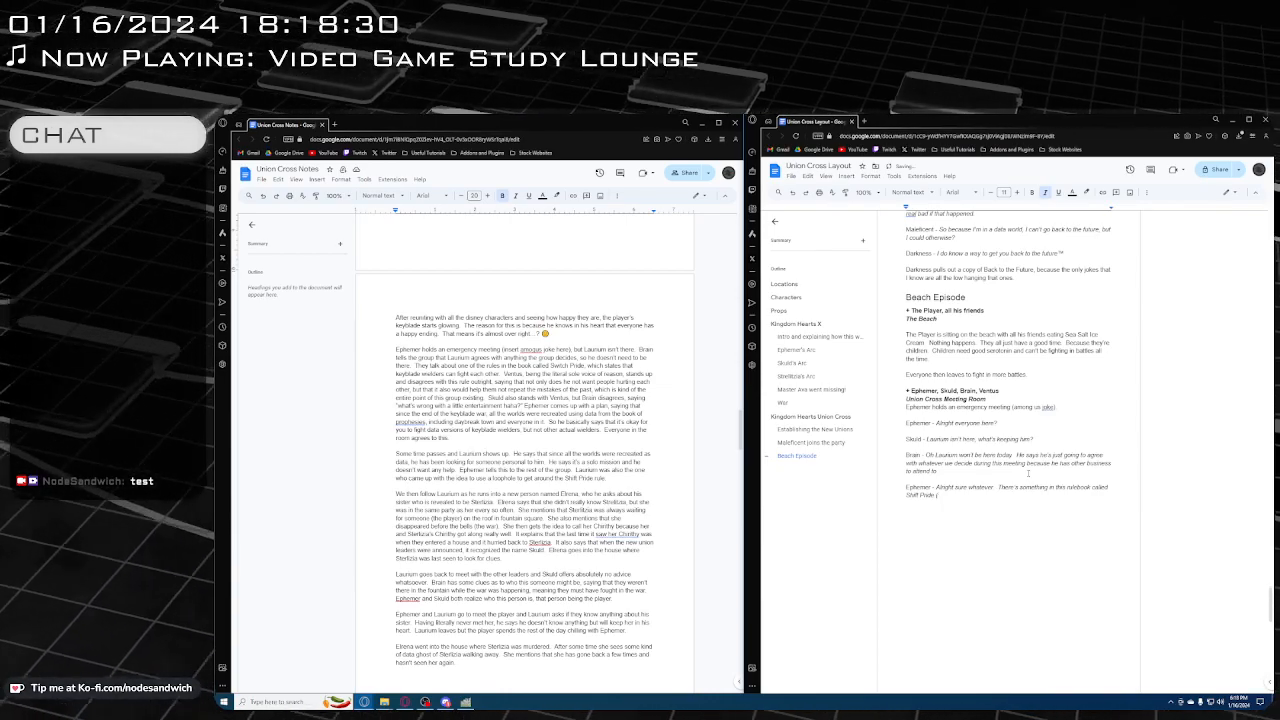
text(happ)
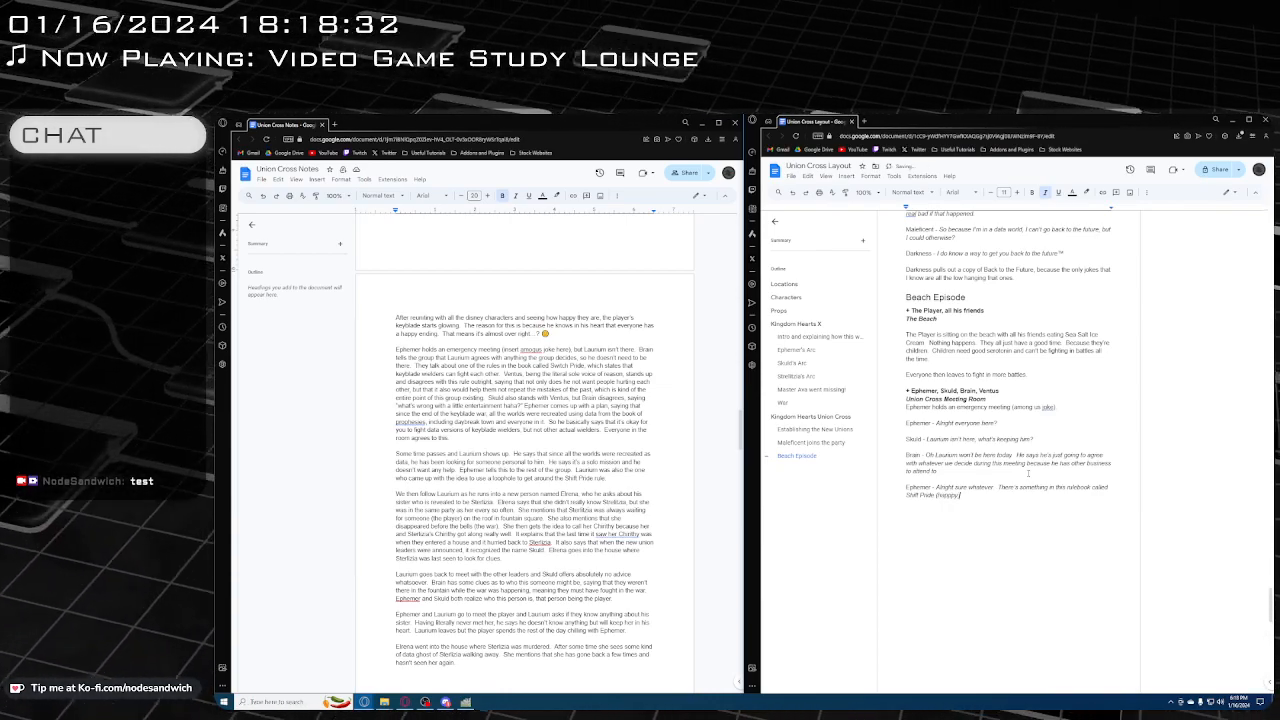
text(y shift)
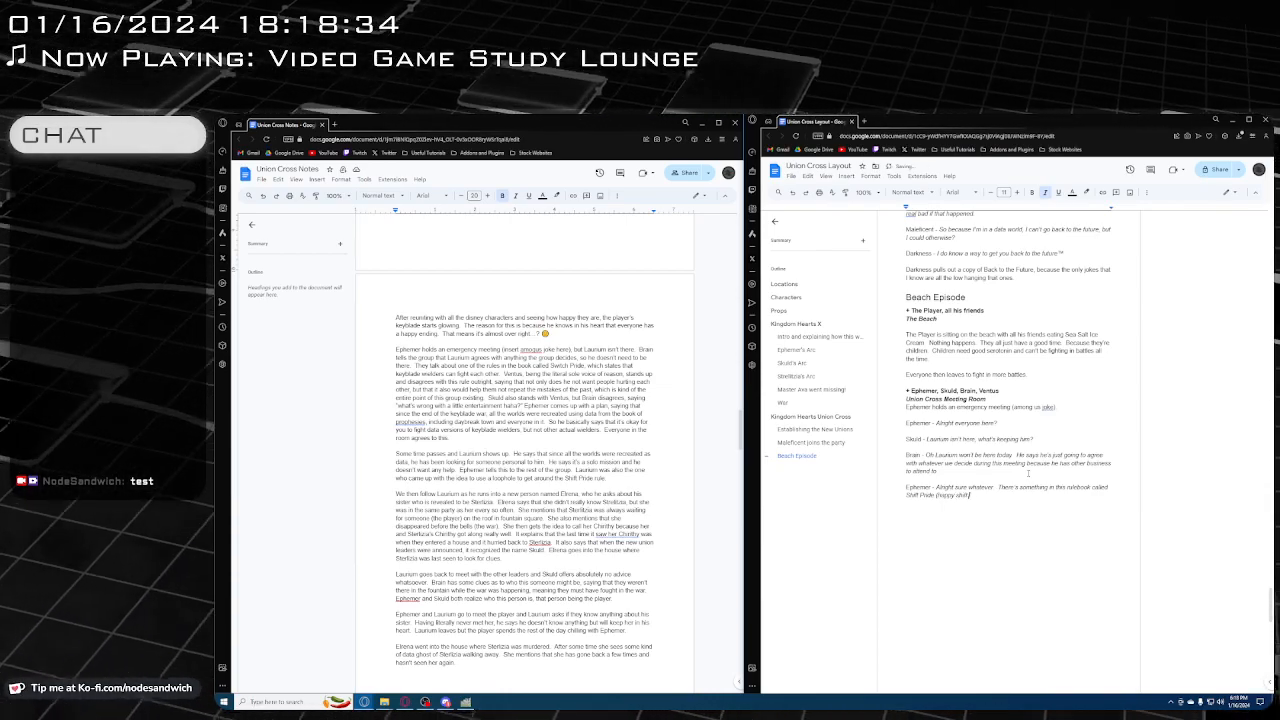
text( pride everyone))
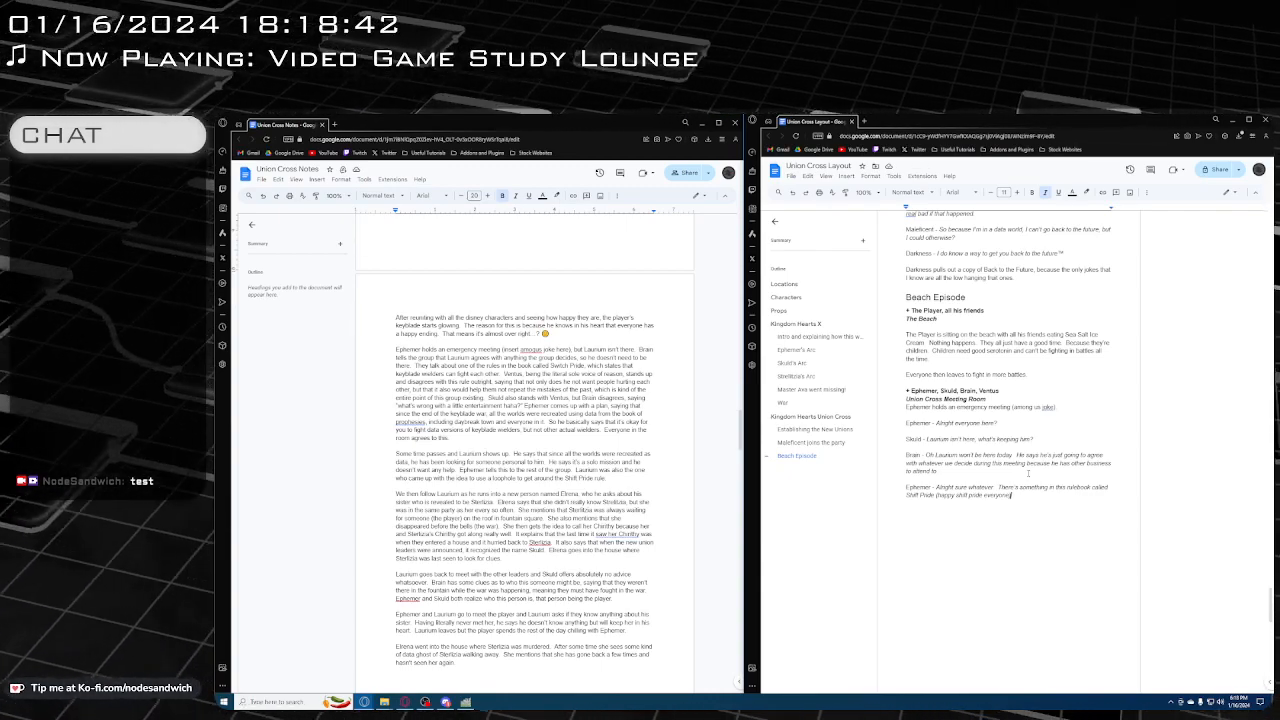
Finish Ephemer's sentence after the aside with "and I'm not sure how I feel about it"
text(and I'm no)
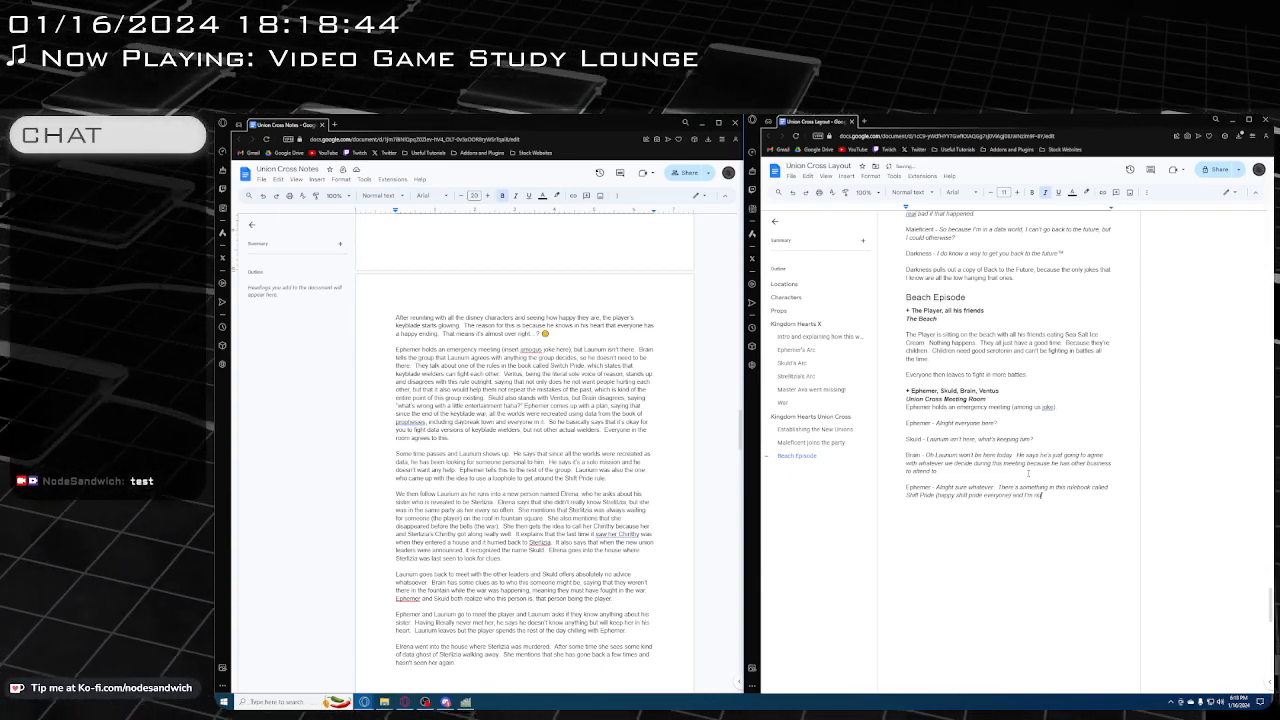
text(t sure how I f)
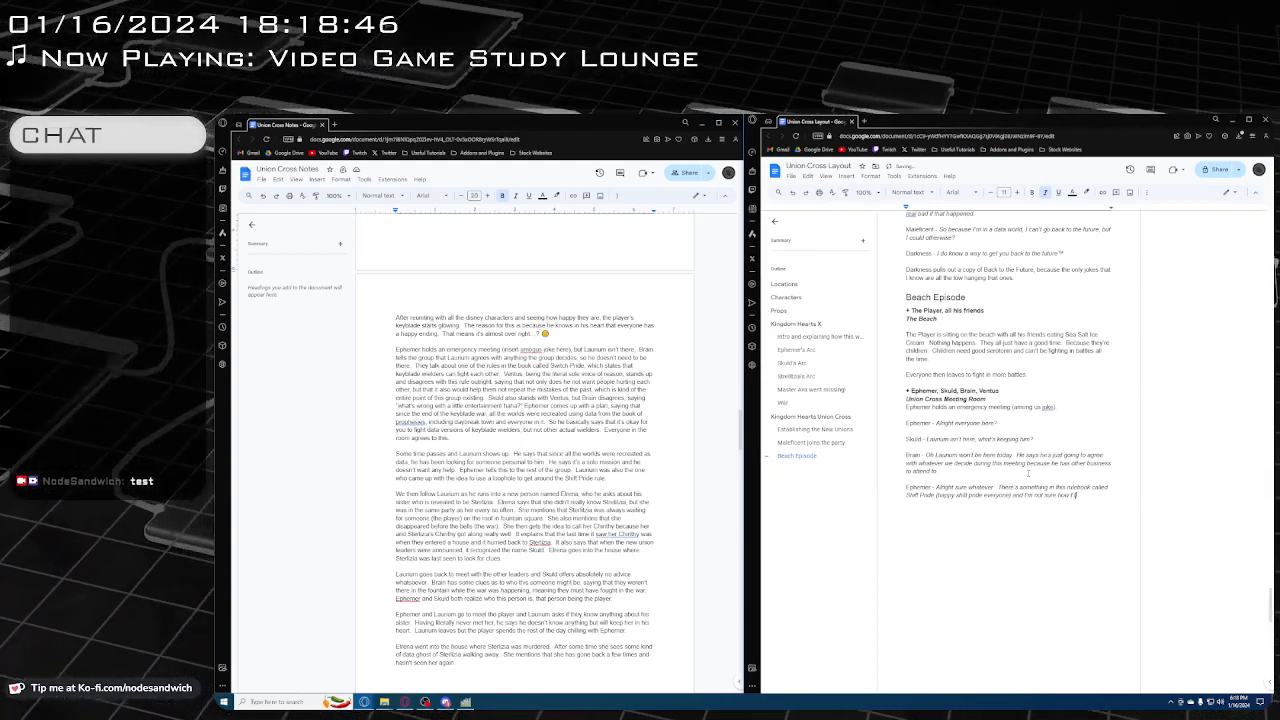
text(eel about it)
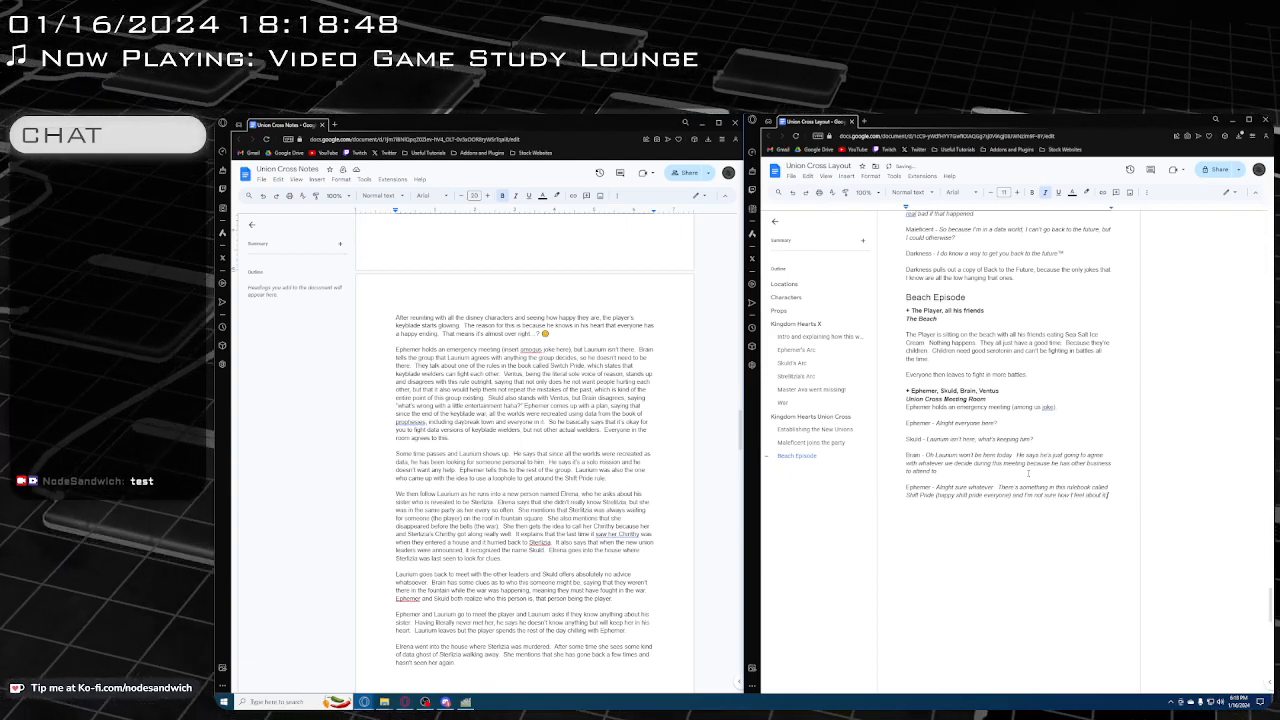
Below Ephemer's line, add a paragraph with the non-italic speaker label "Brain -" and the italic dialogue "Why what's wrong?"
key(Return)
key(Return)
text(Brain -)
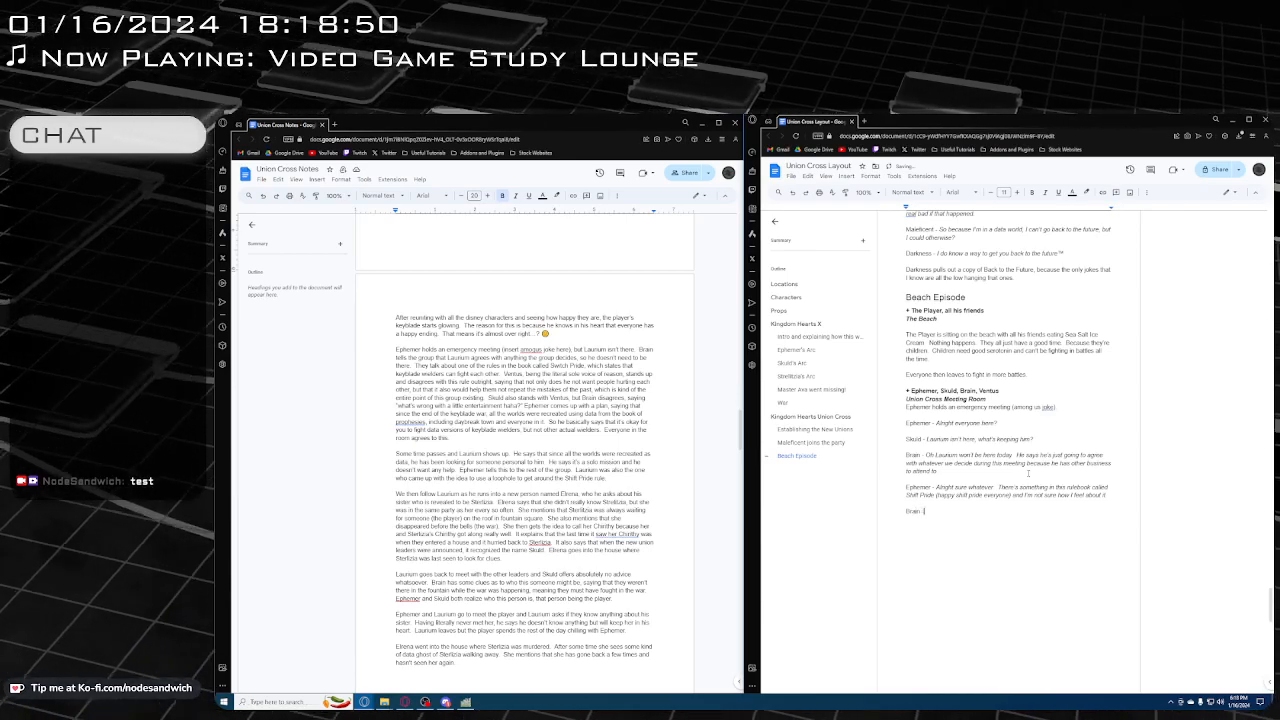
key(ctrl+i)
text(Why wha)
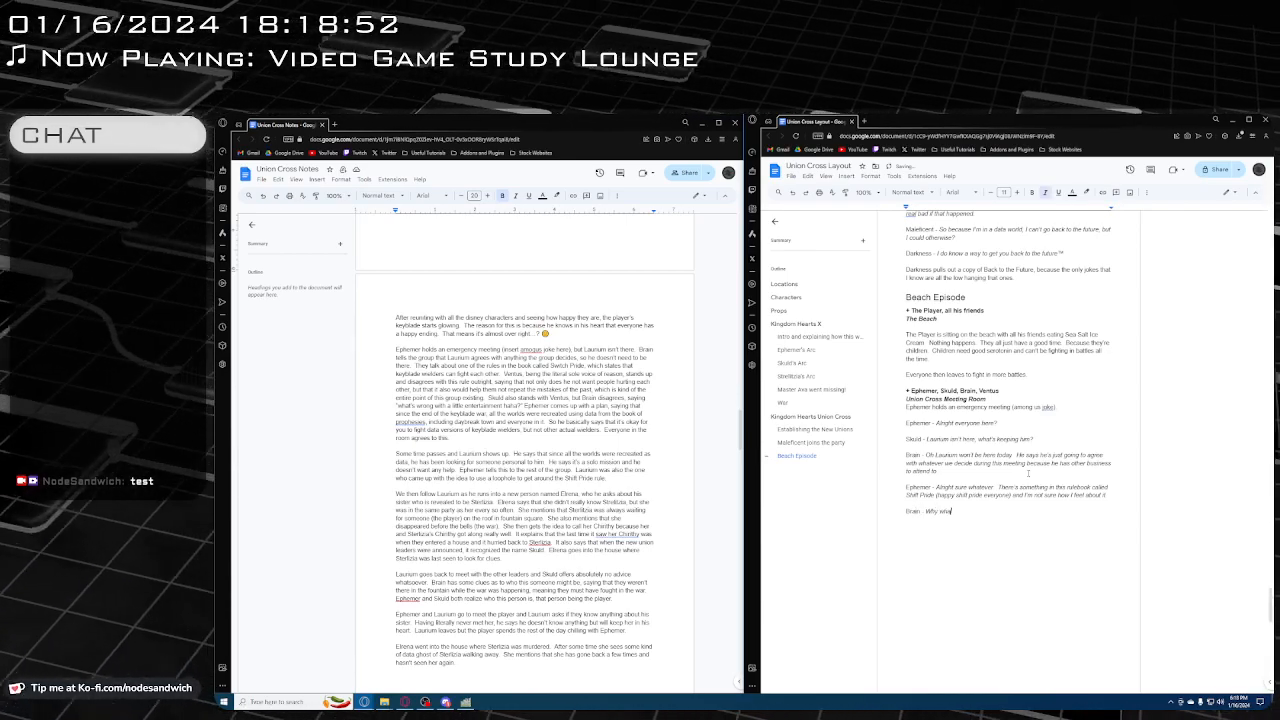
text(t's wrong?)
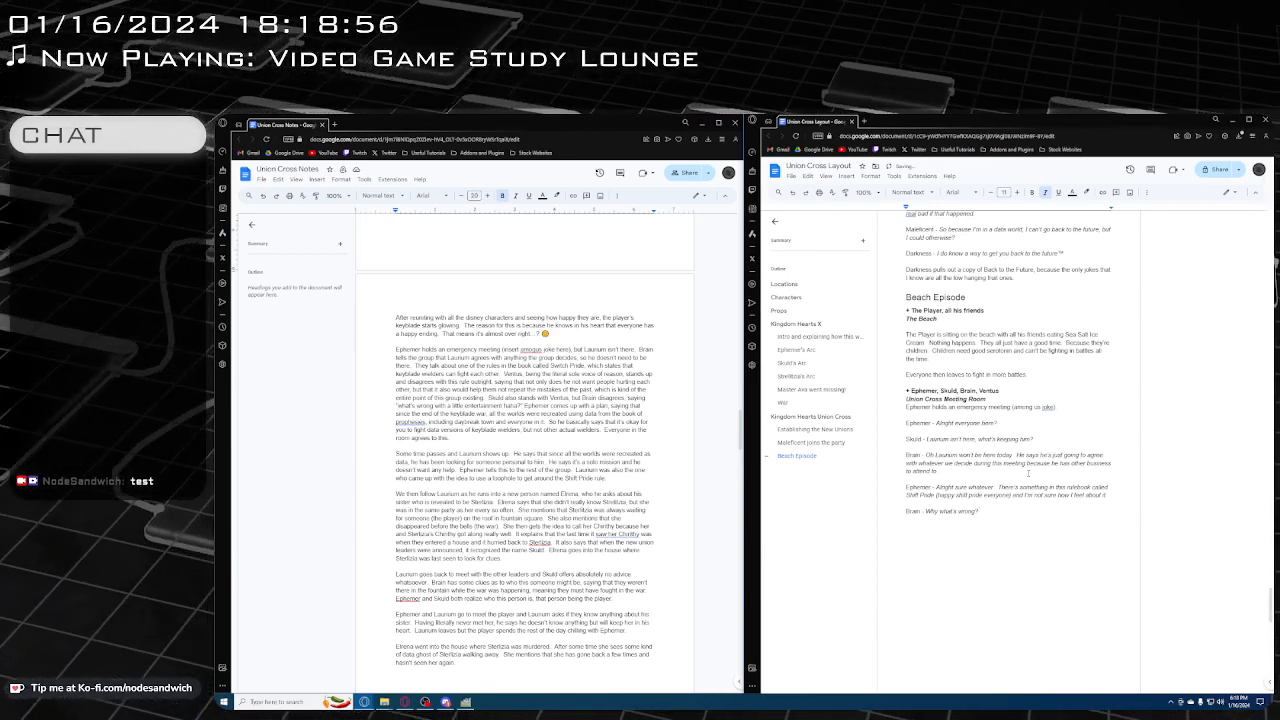
Below Brain's question, add the non-italic label "Ephemer -" and begin his italic reply with "It literally states that keyblade wielders"
key(Return)
key(ctrl+i)
text(E)
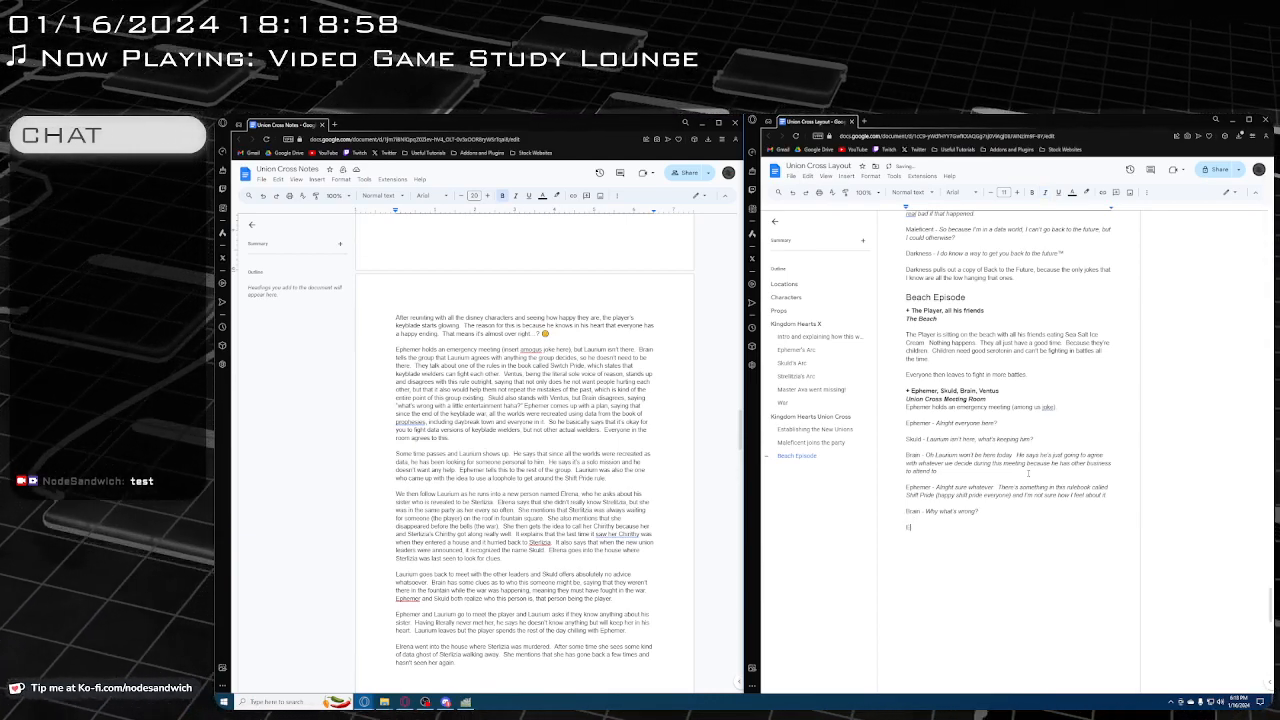
text(phemer -)
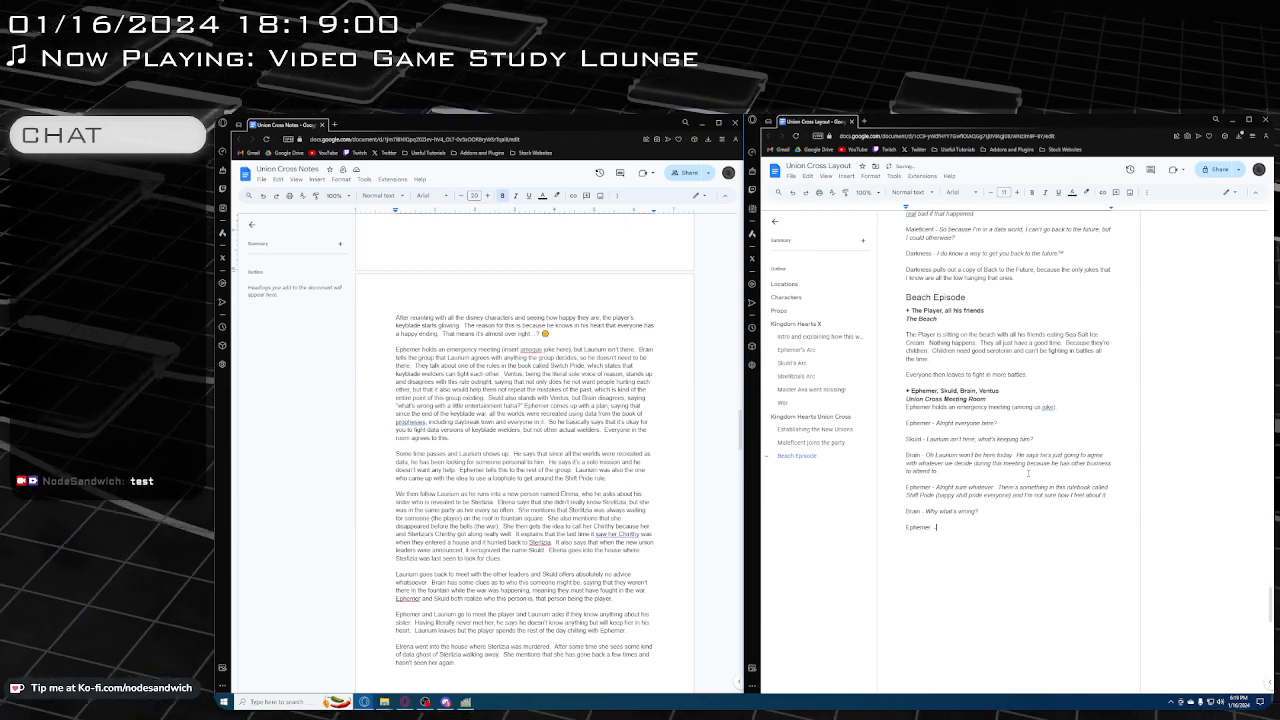
key(ctrl+i)
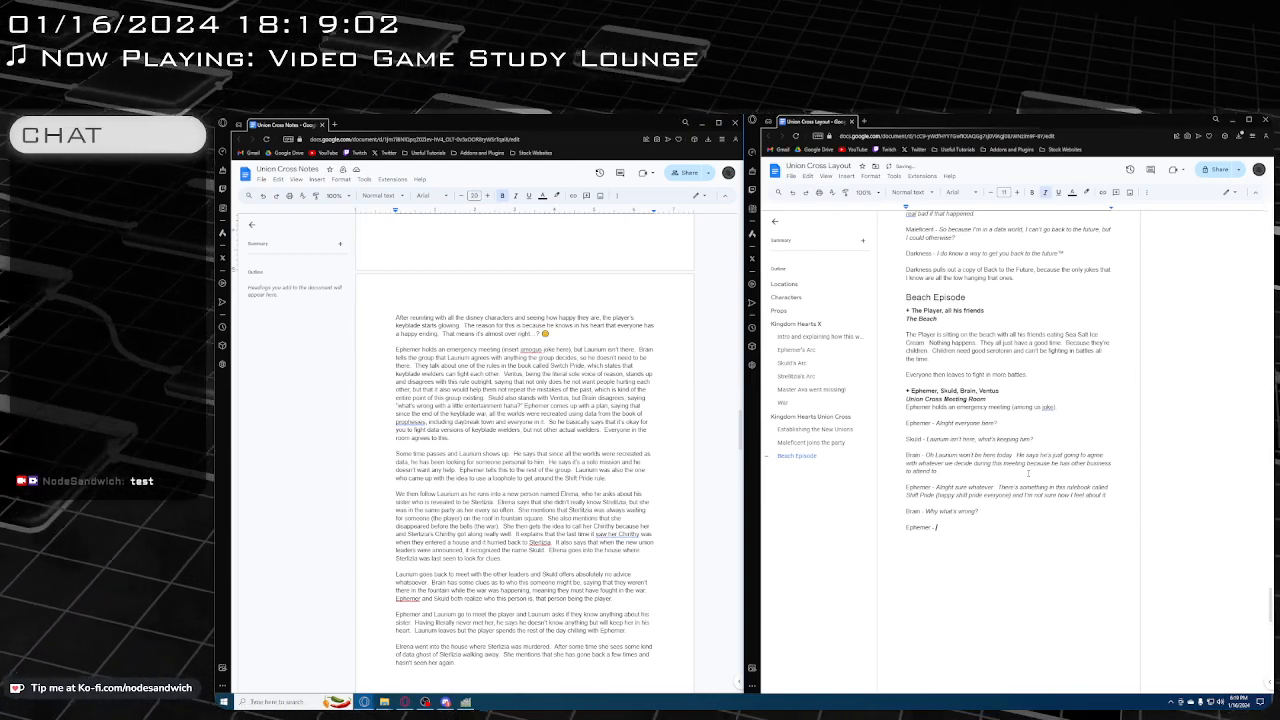
text(It literally s)
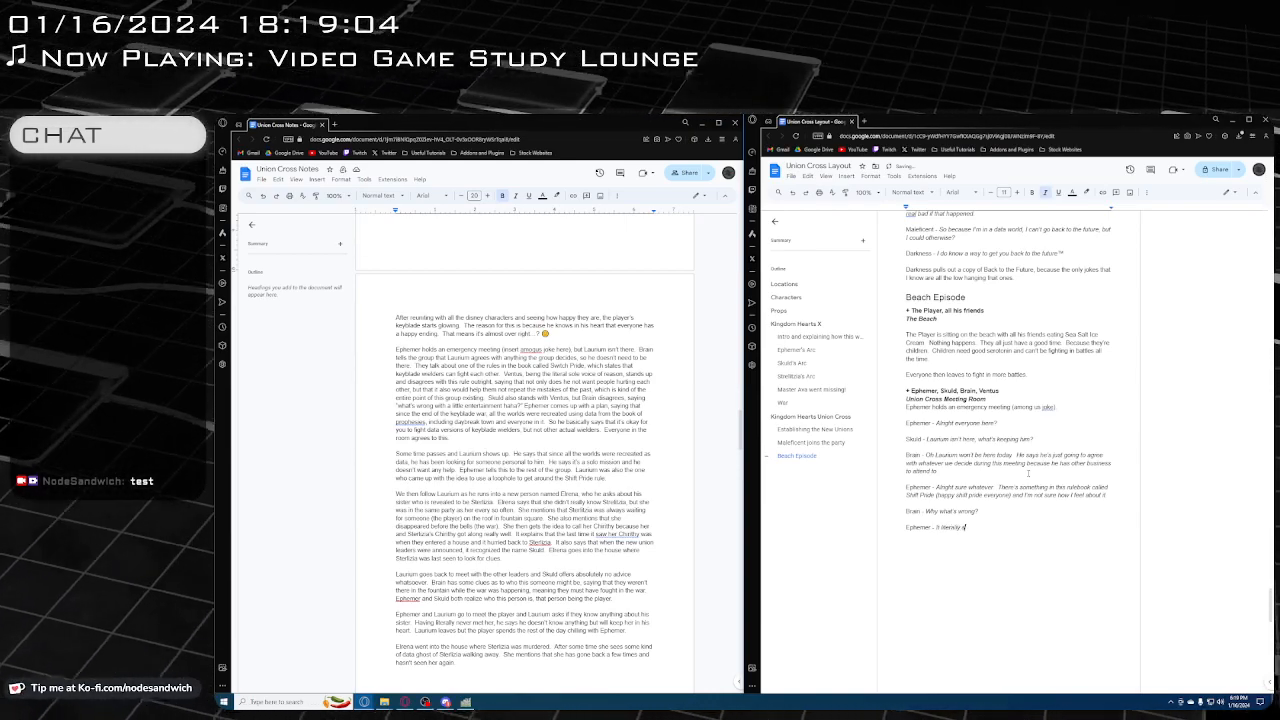
text(tates that)
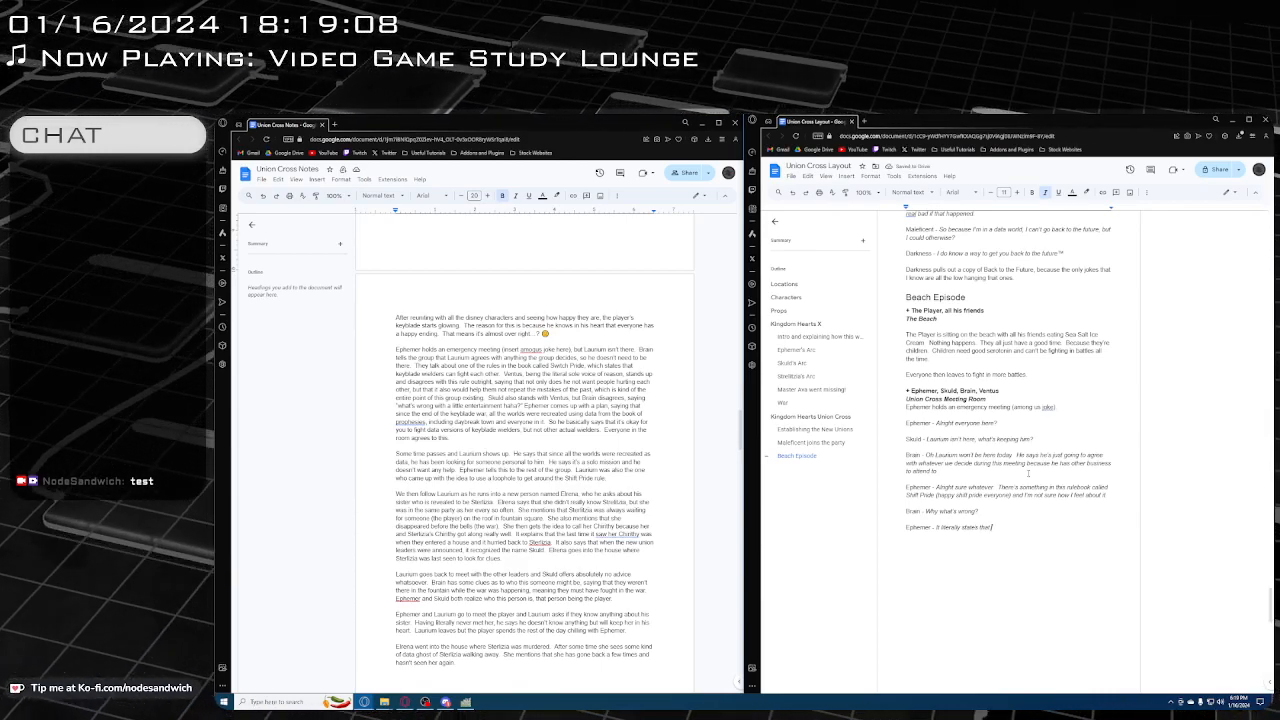
text( keybla)
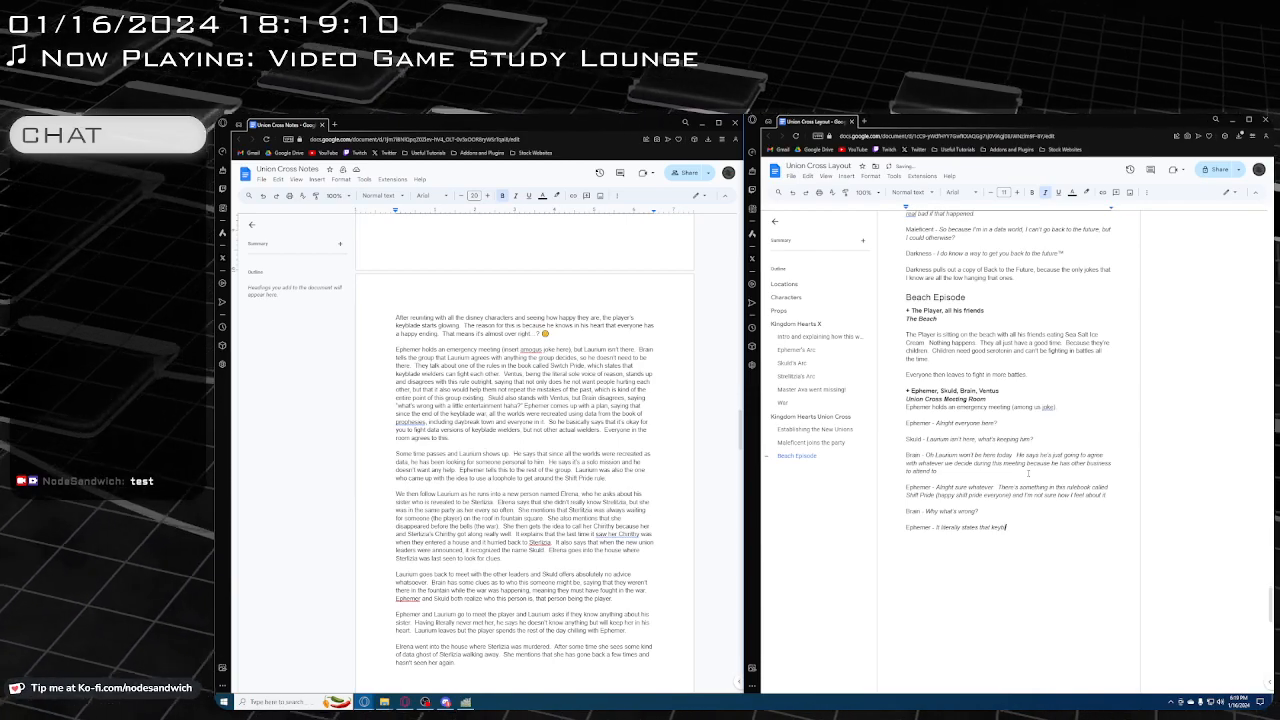
text(de is)
text(ie)
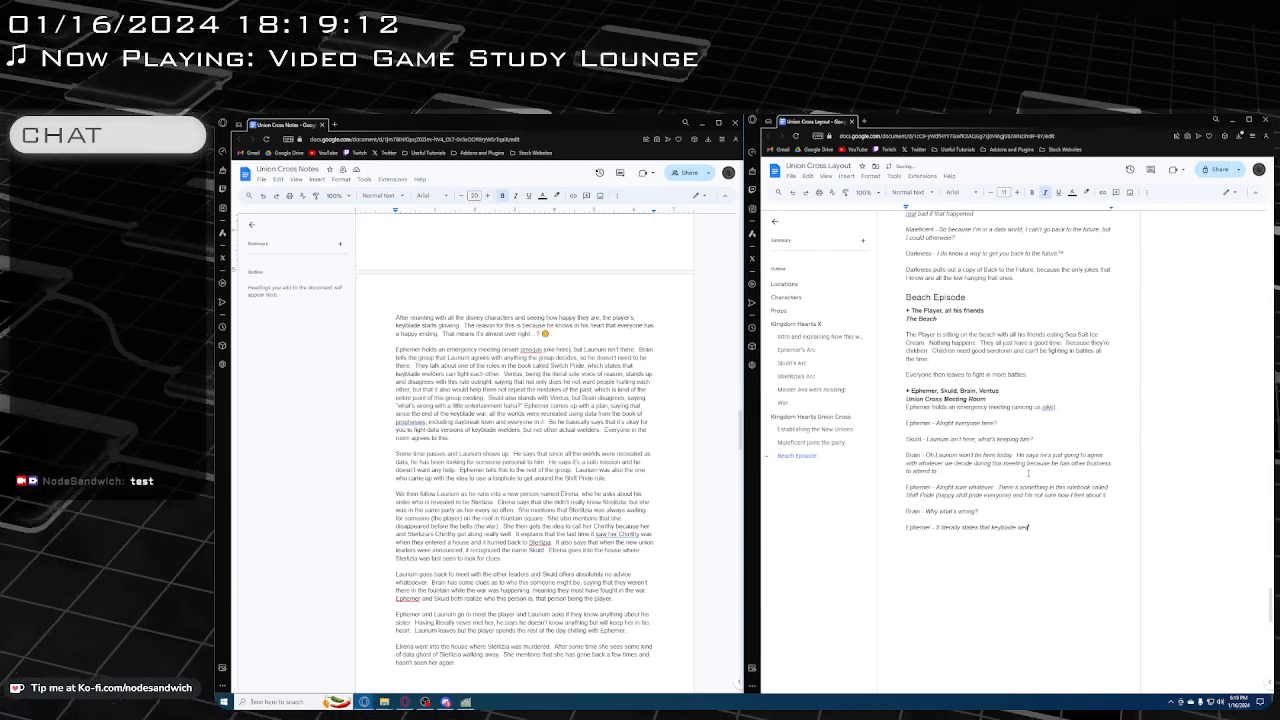
text(lders)
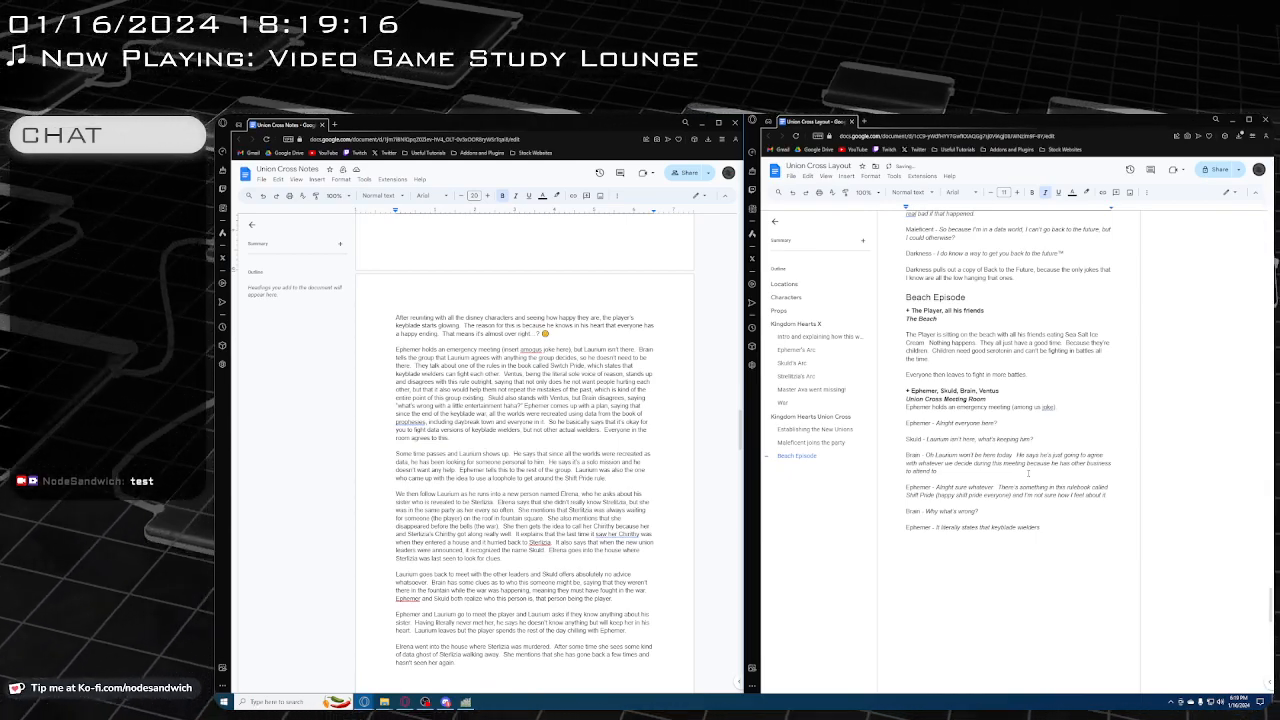
text( can and)
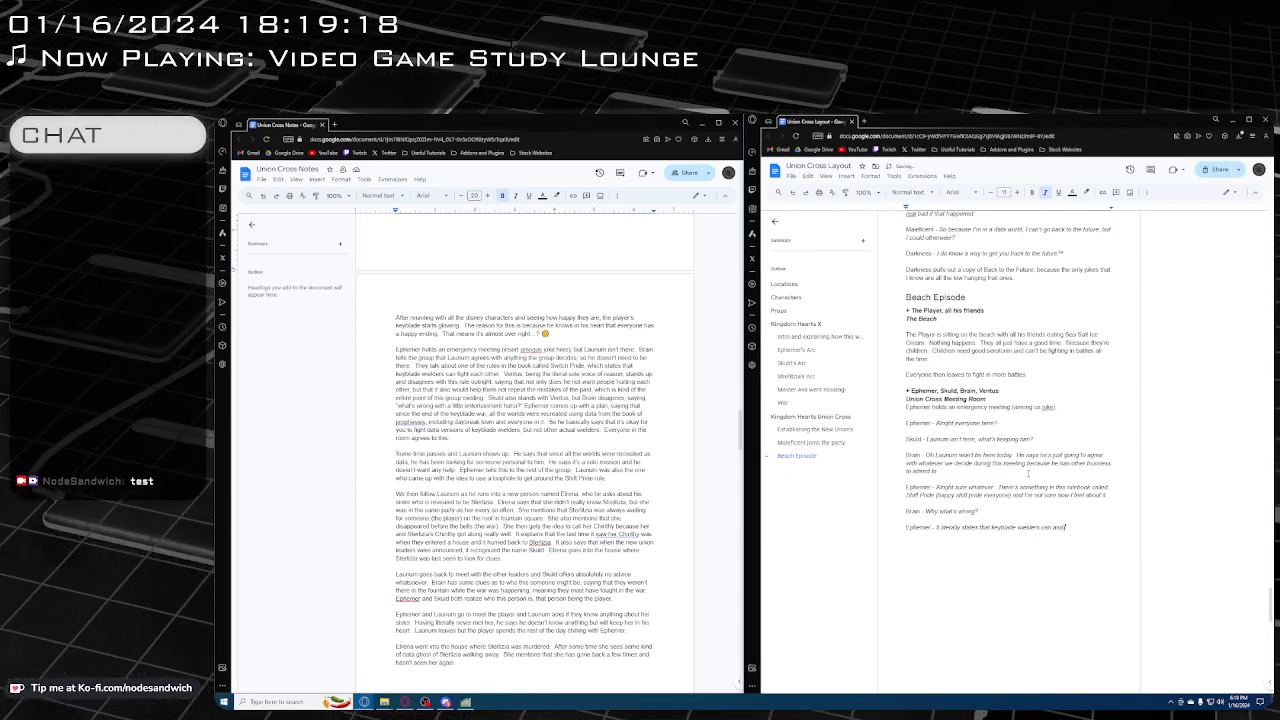
text( should be fighting ea)
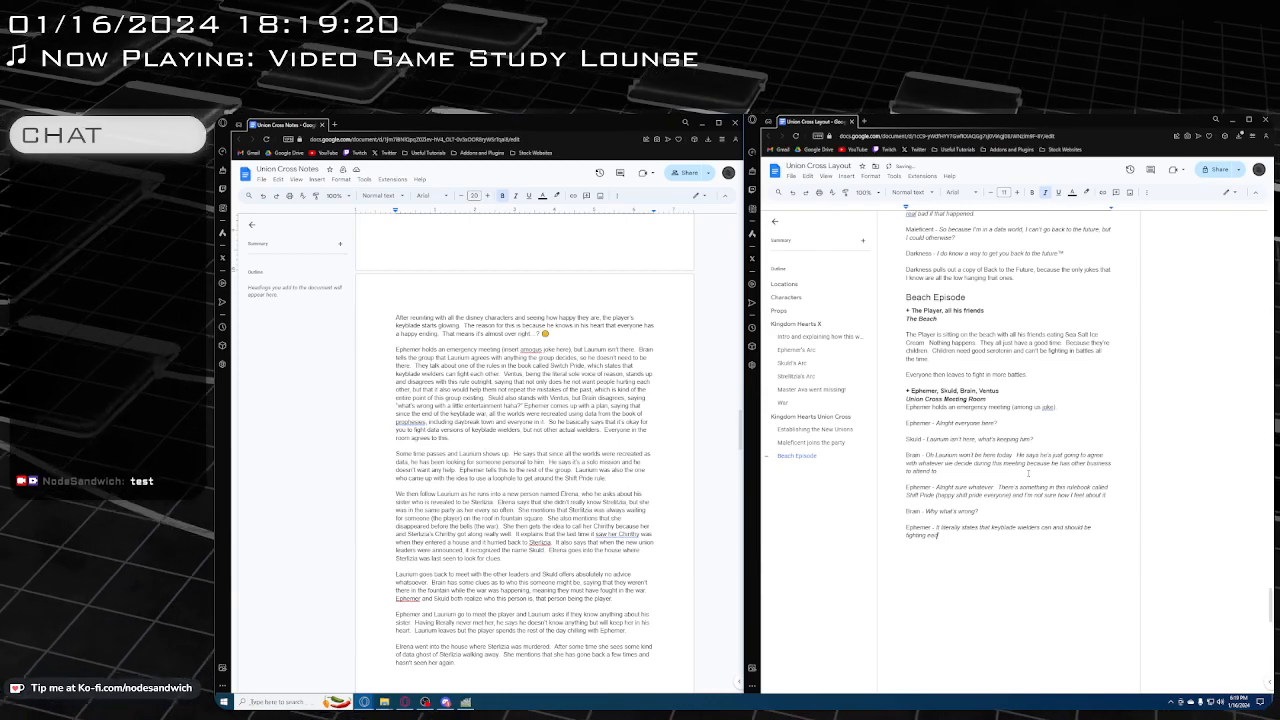
text(ch othe)
Complete Ephemer's reply with "can and should be fighting each other"
key(BackSpace)
key(BackSpace)
key(BackSpace)
key(BackSpace)
key(BackSpace)
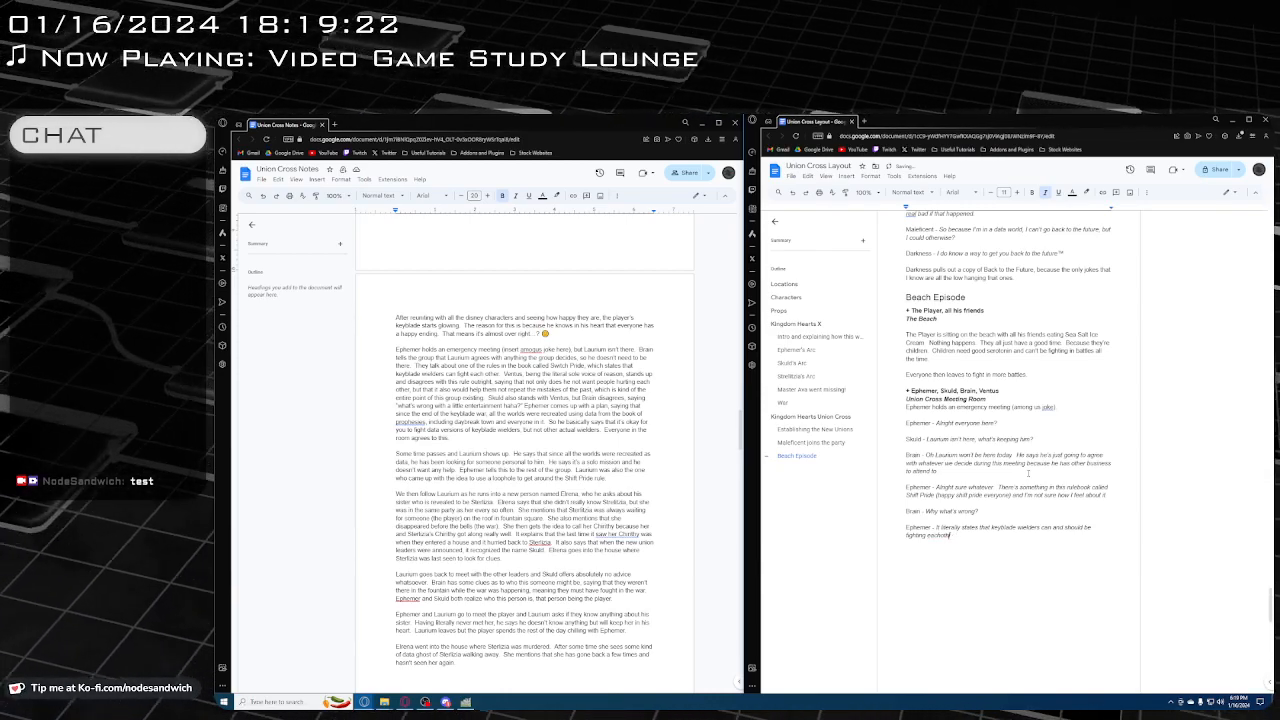
text(other.)
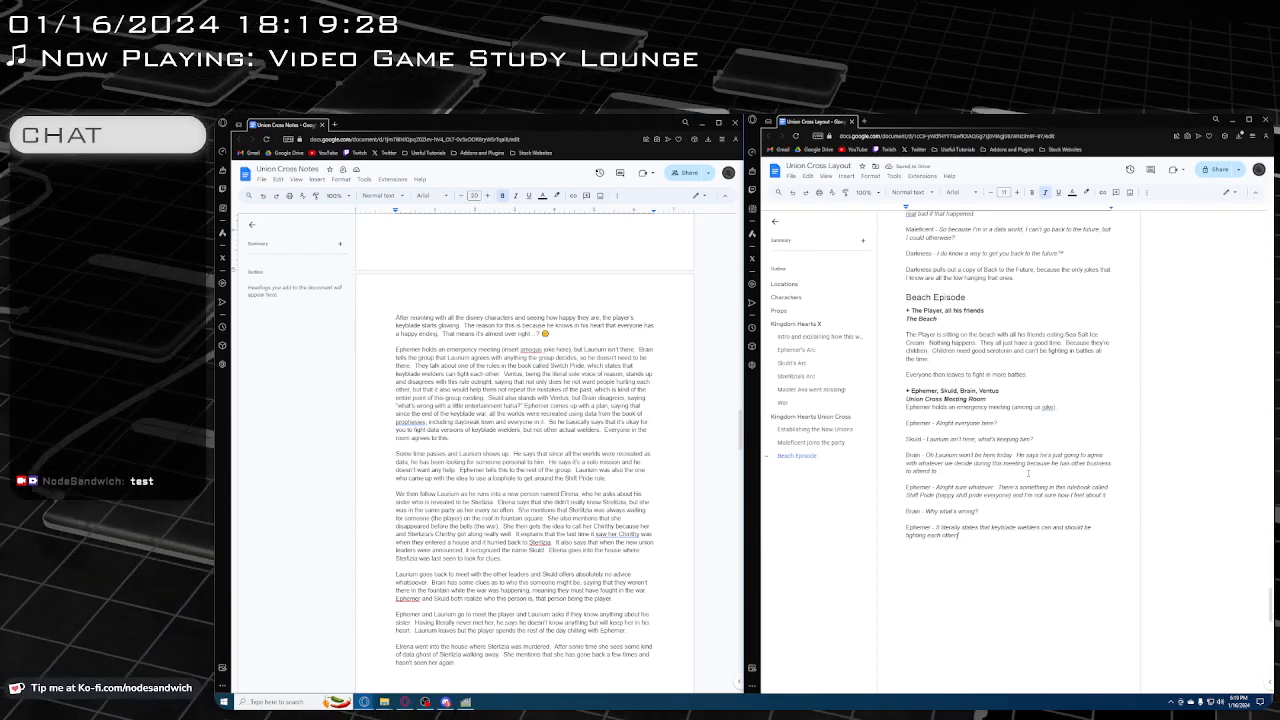
Below Ephemer's reply, add the non-italic label "Ventus -" with italic dialogue "I- uhh... DIDN'T THAT LEAD TO WAR???", and start a new non-italic paragraph
scroll(1015, 473, down, 1)
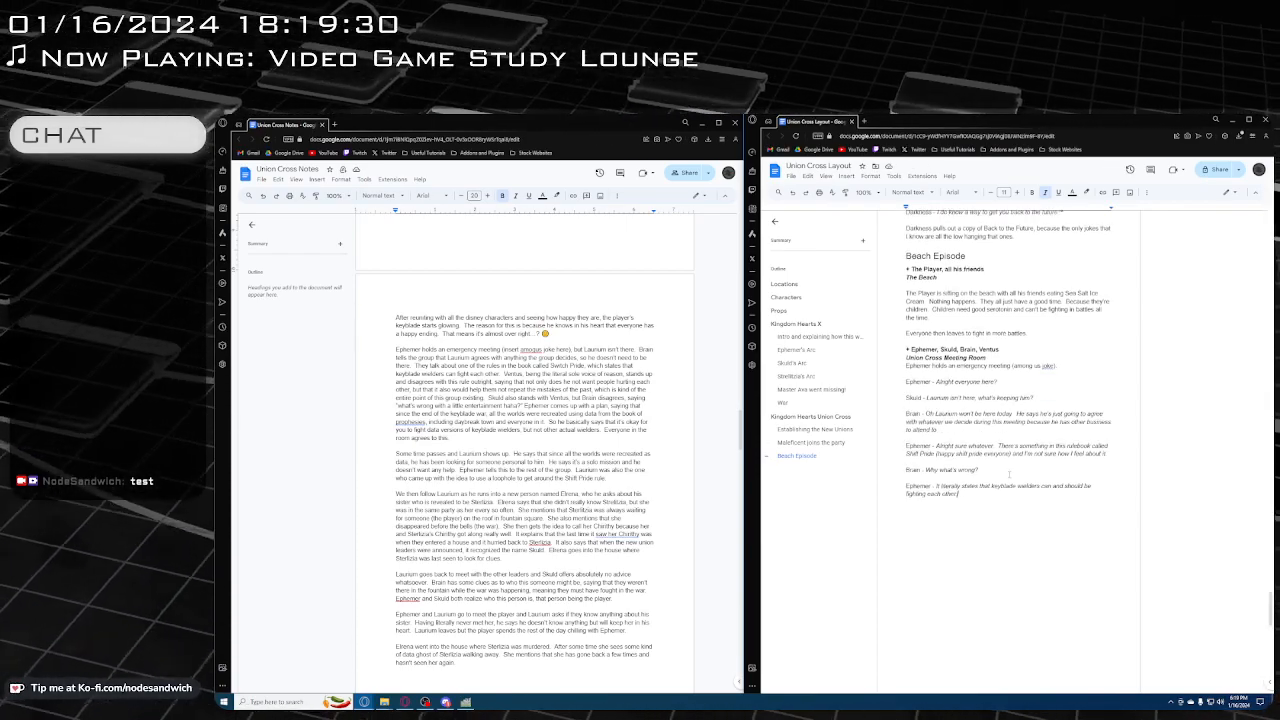
key(Return)
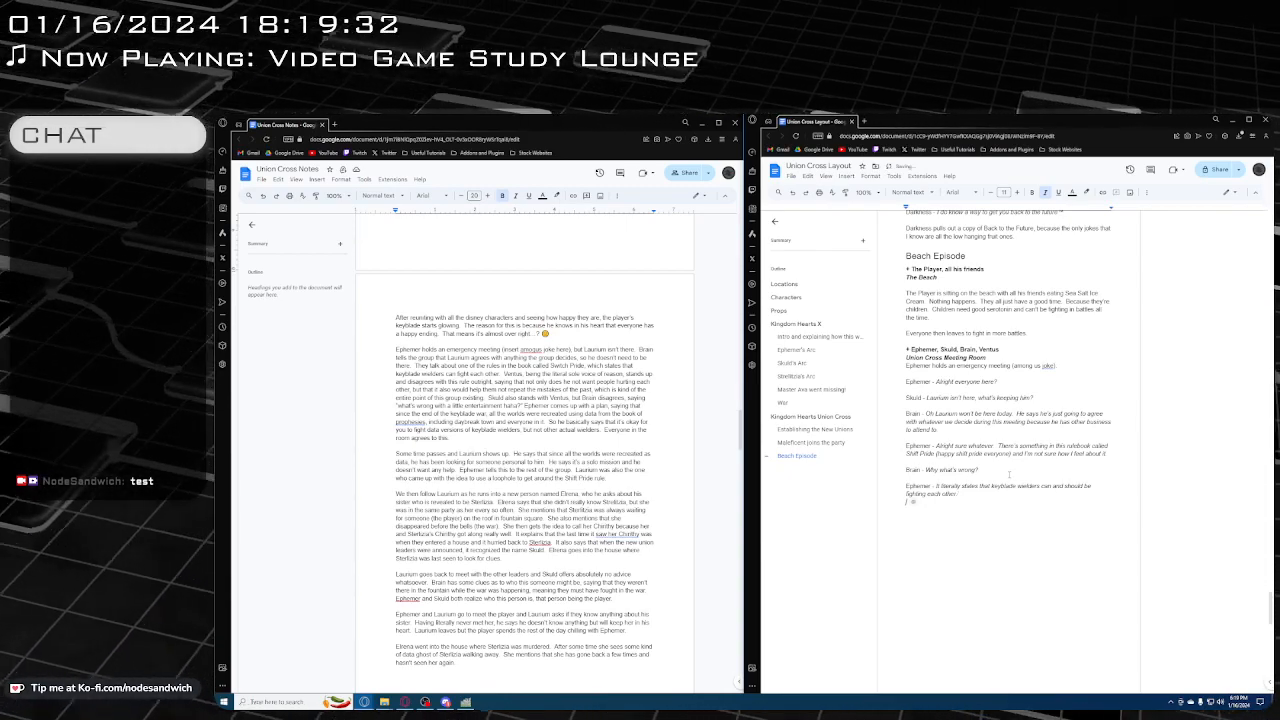
key(Return)
text(Ventus)
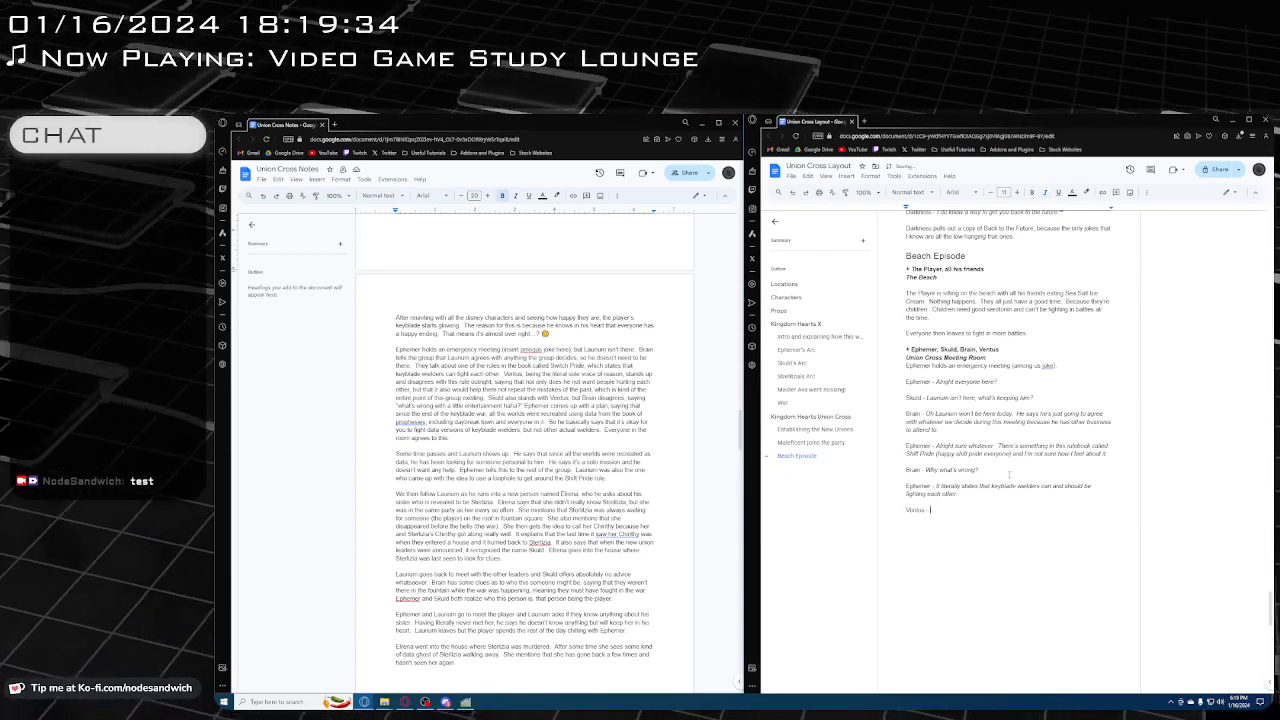
text( -)
key(ctrl+i)
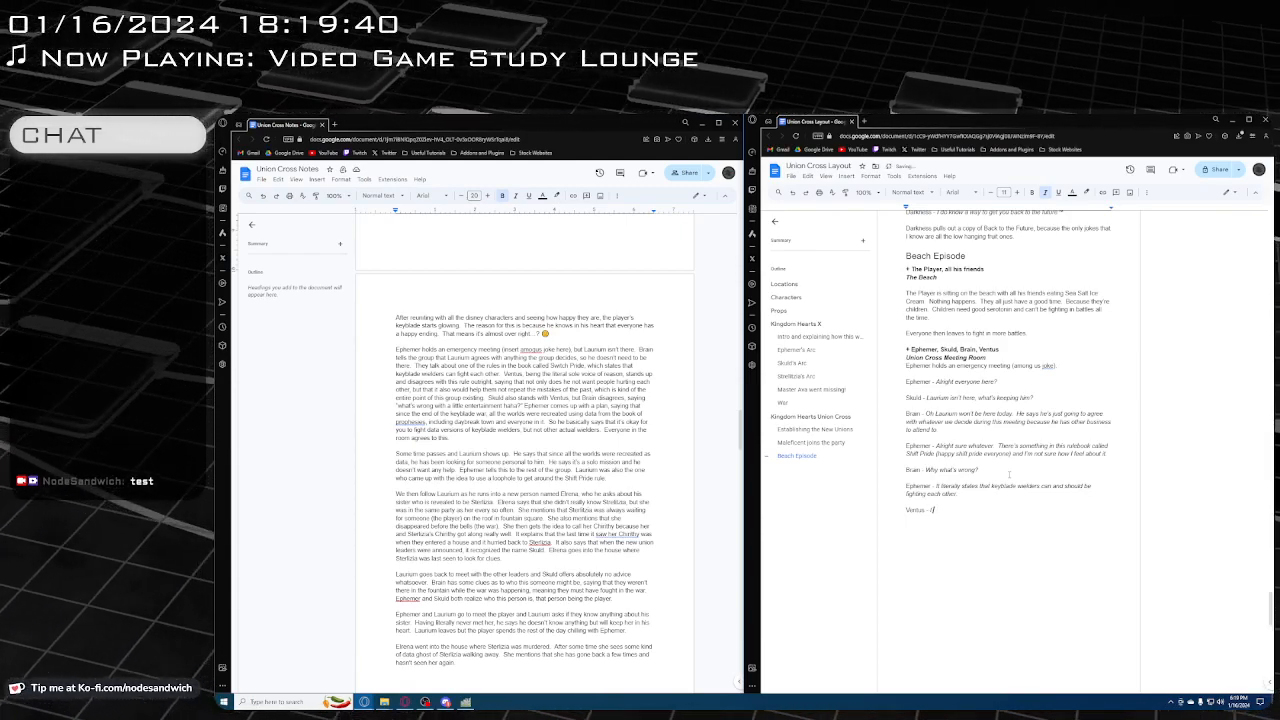
text(I- uhh)
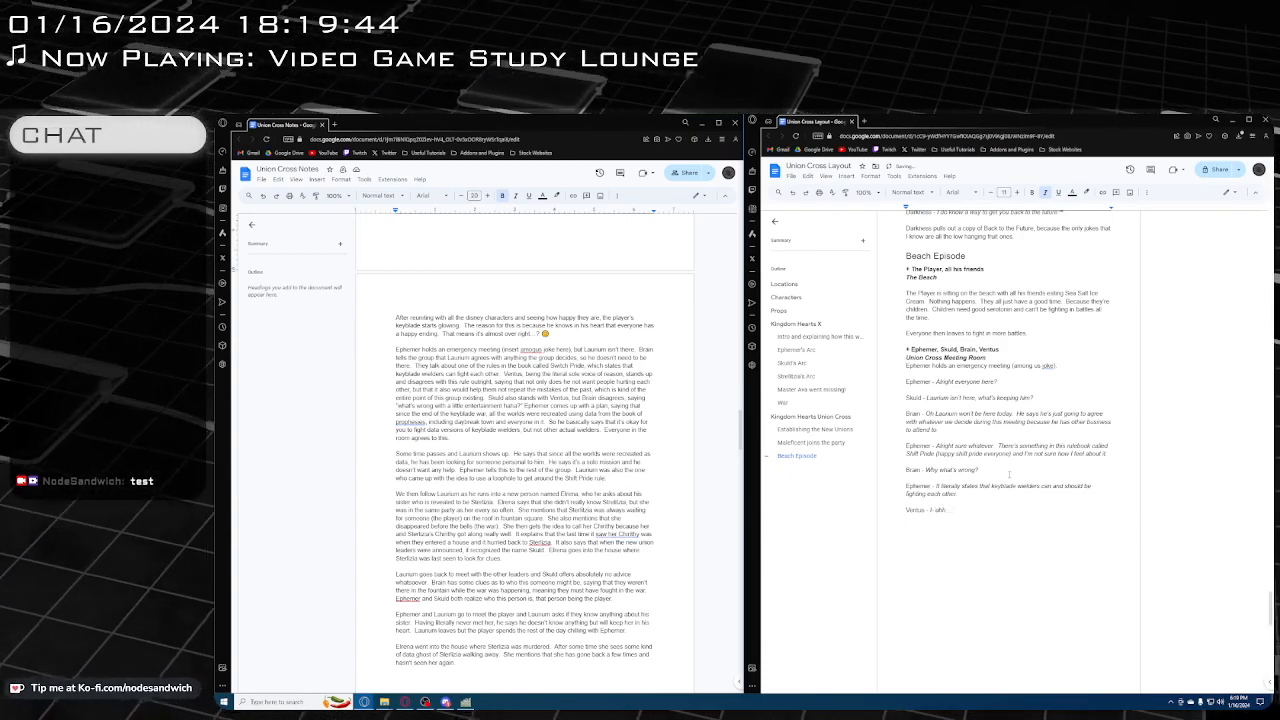
text(.  DIDN'T THAT)
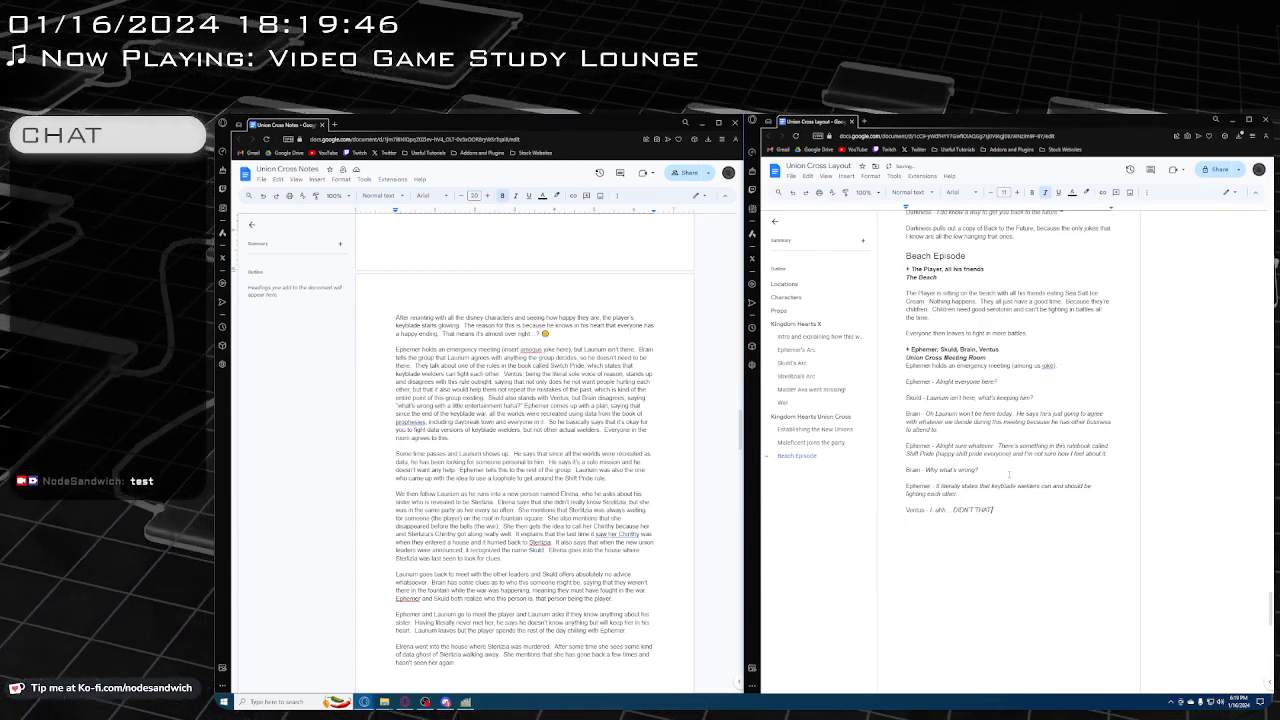
text( LEAD TO WAR?!)
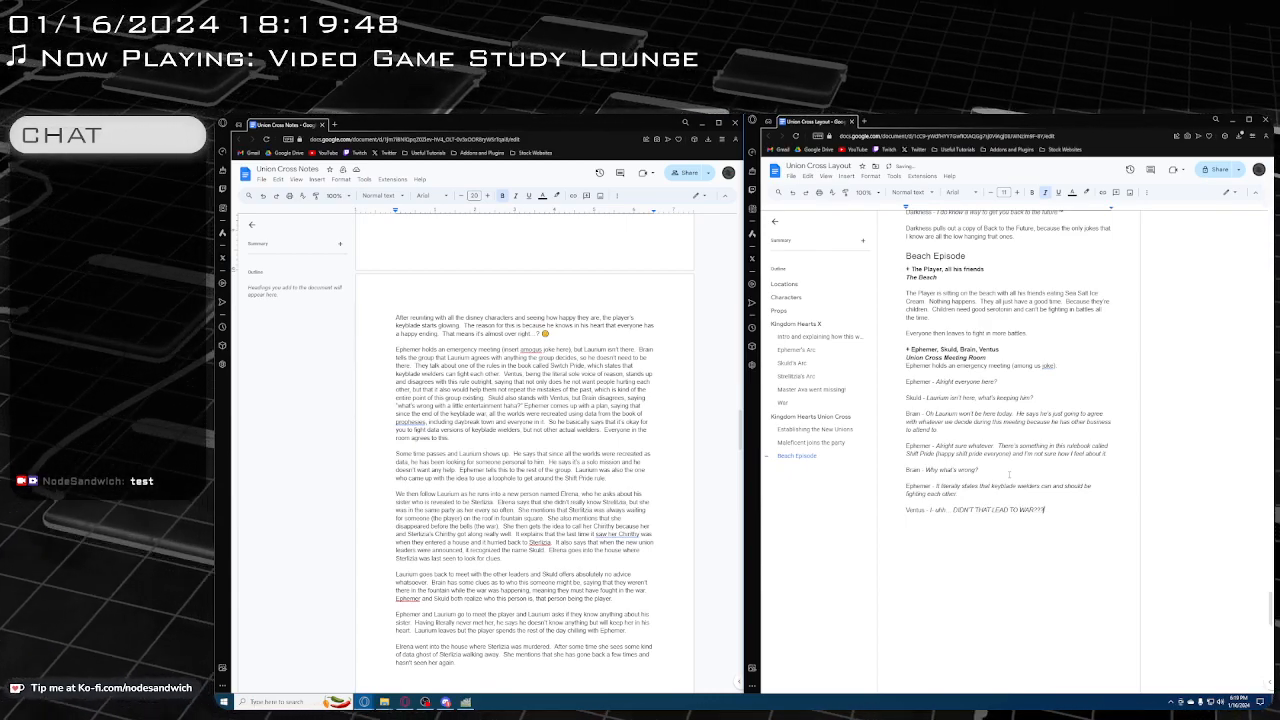
key(Return)
key(ctrl+i)
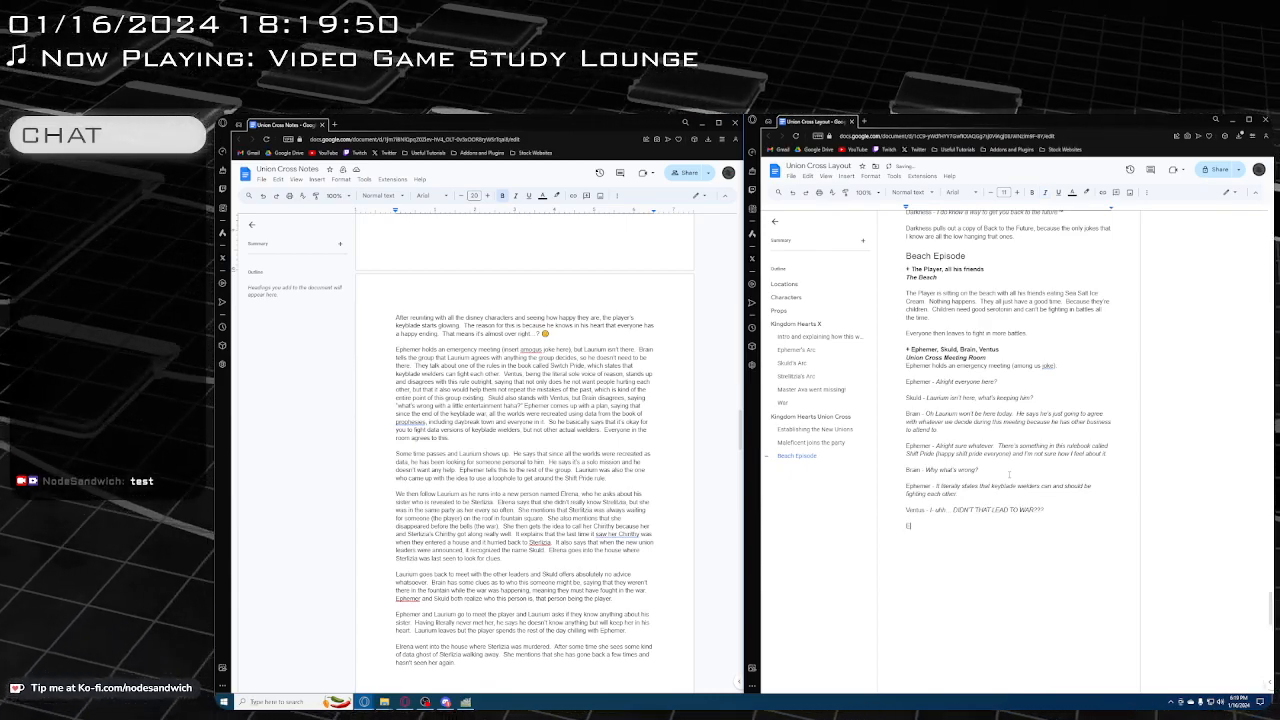
text(Ephemer - Y)
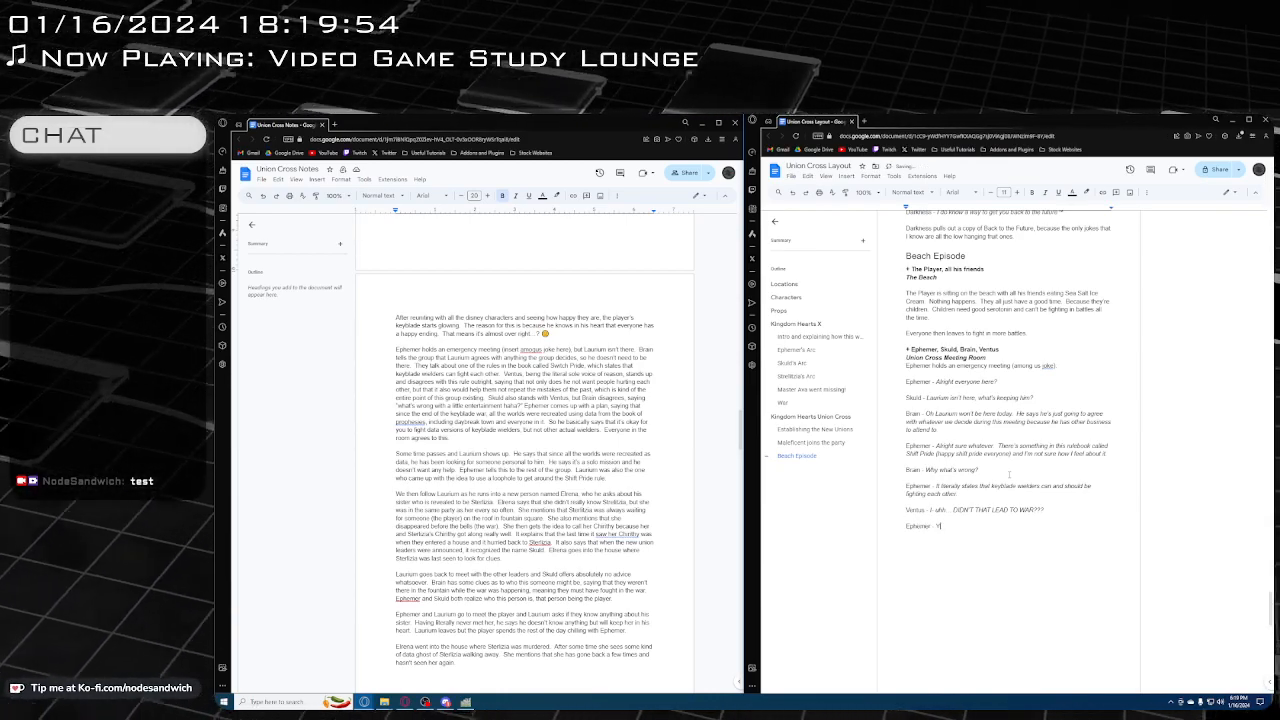
text(eah but this)
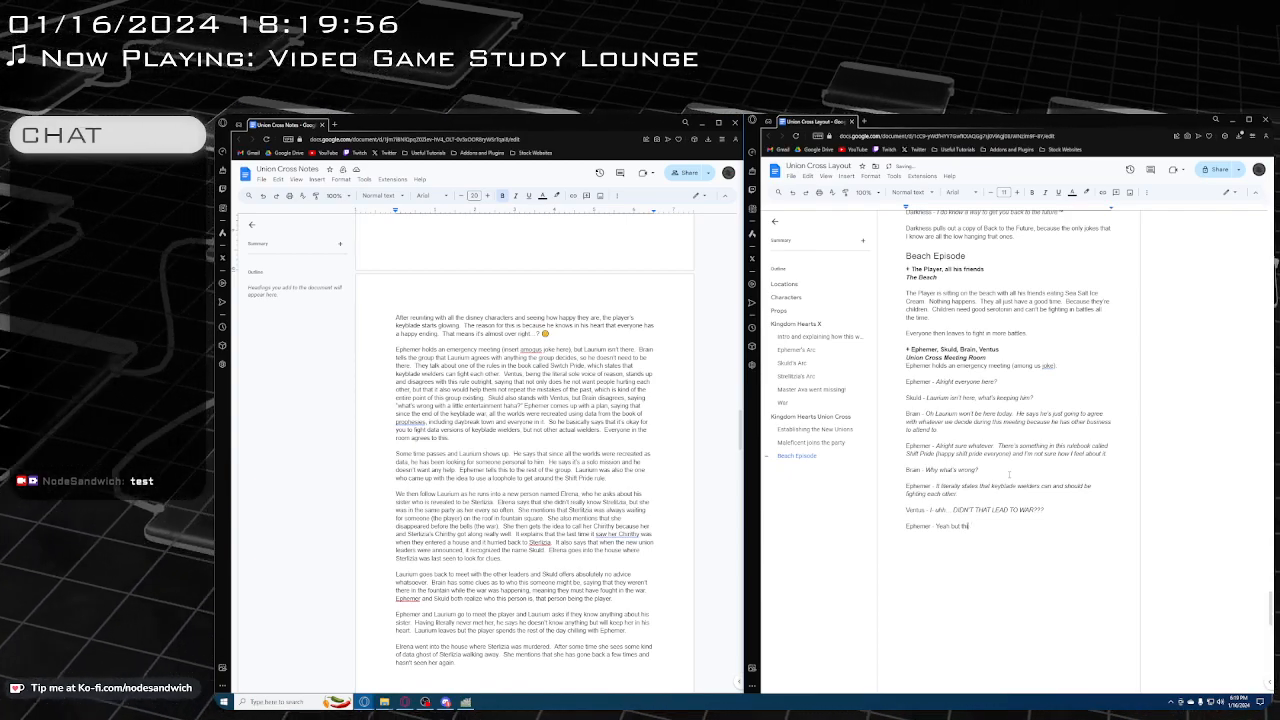
key(BackSpace)
key(BackSpace)
key(BackSpace)
key(BackSpace)
key(BackSpace)
key(BackSpace)
key(BackSpace)
key(BackSpace)
key(BackSpace)
key(BackSpace)
key(BackSpace)
key(BackSpace)
key(ctrl+i)
text(Ye)
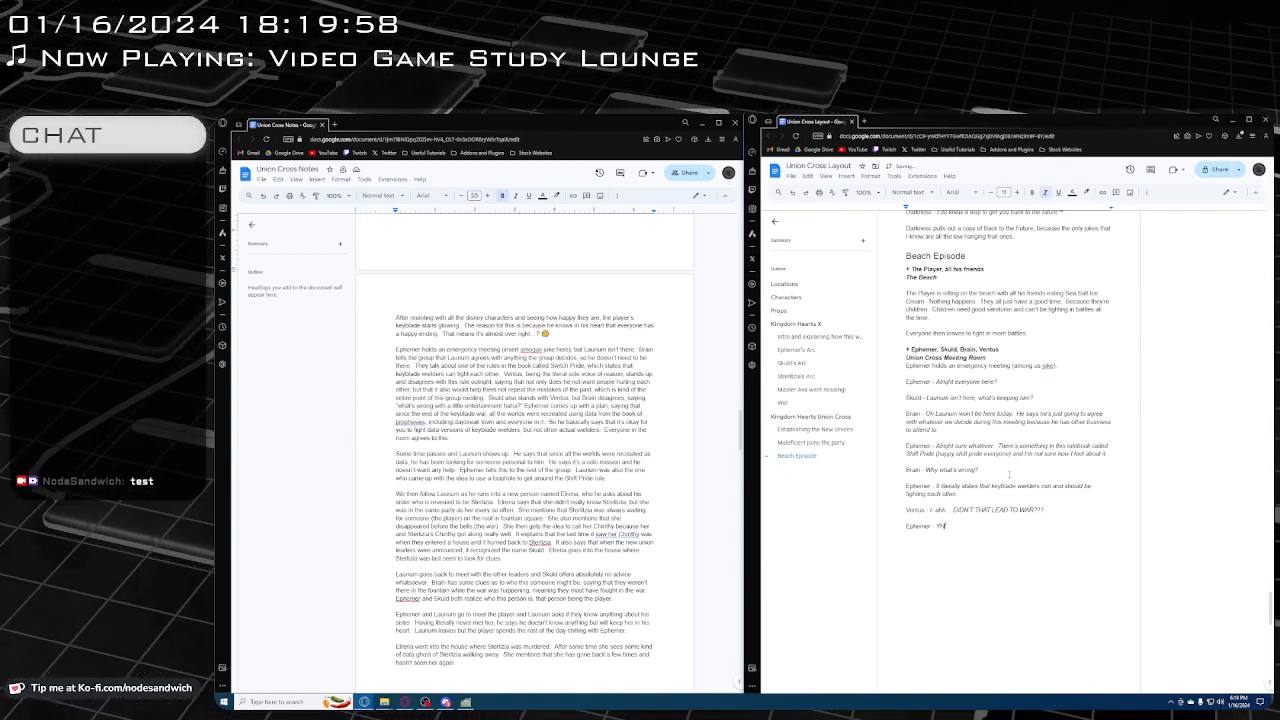
text(ah b)
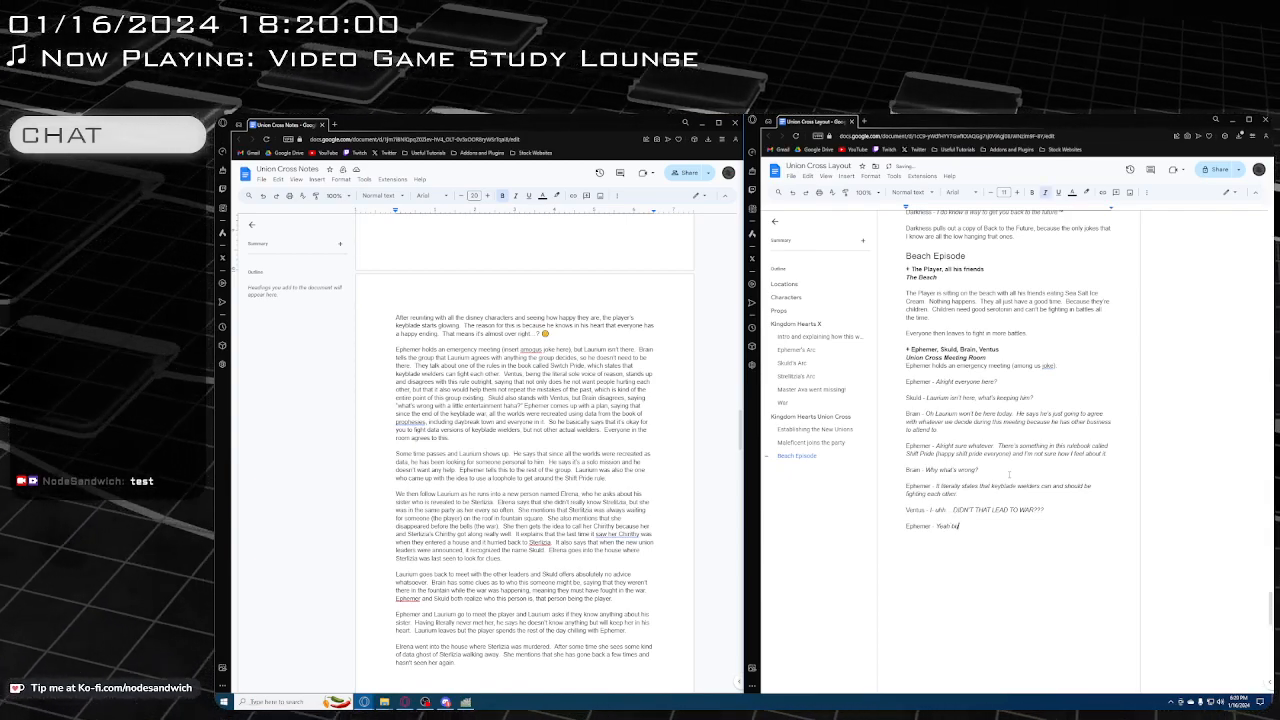
text(ut this noteb)
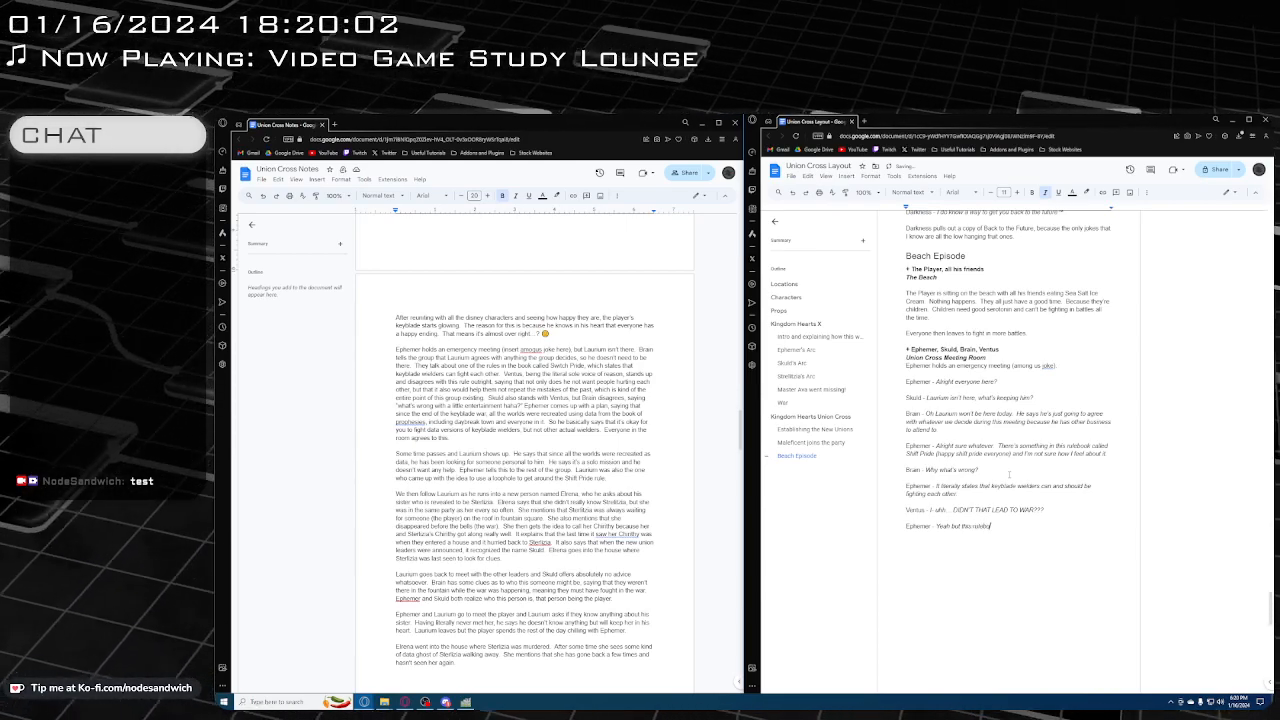
text(ook came from Ava)
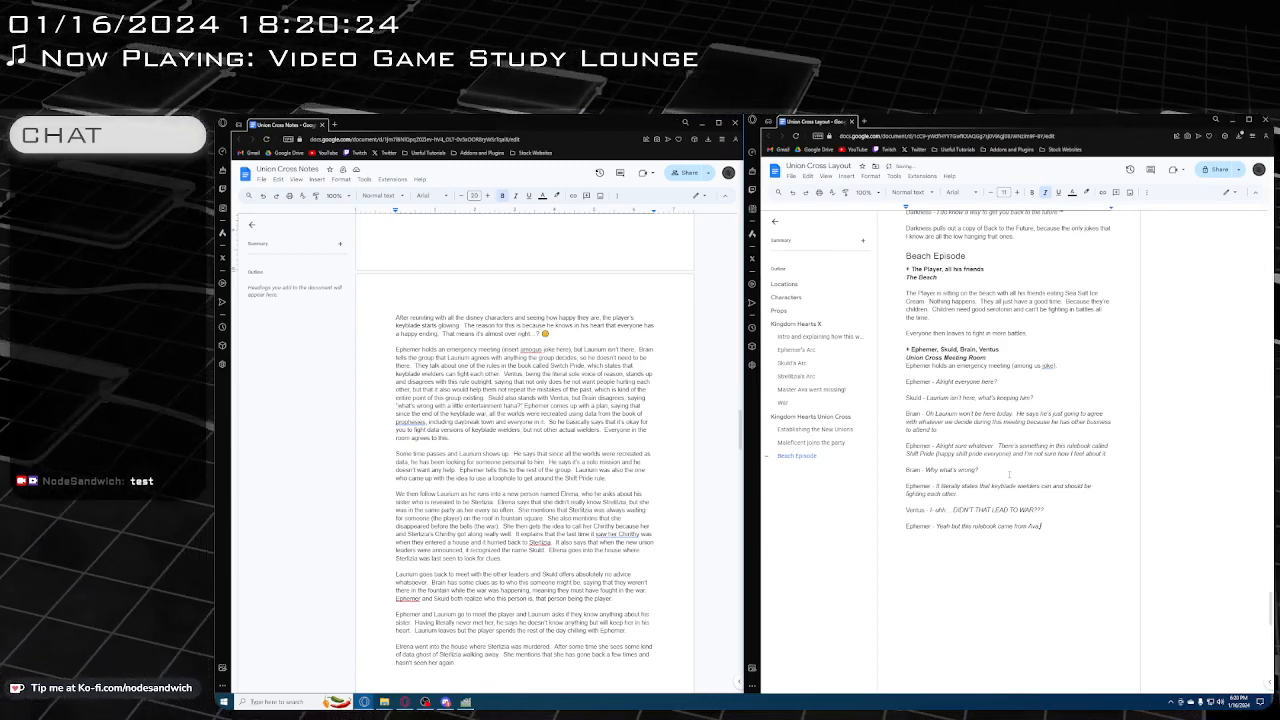
key(BackSpace)
key(BackSpace)
key(BackSpace)
key(BackSpace)
key(BackSpace)
key(BackSpace)
key(BackSpace)
key(BackSpace)
key(BackSpace)
key(BackSpace)
key(BackSpace)
key(BackSpace)
key(BackSpace)
key(BackSpace)
key(BackSpace)
key(BackSpace)
key(BackSpace)
key(BackSpace)
key(BackSpace)
key(BackSpace)
key(BackSpace)
key(BackSpace)
key(BackSpace)
key(BackSpace)
key(BackSpace)
key(BackSpace)
key(BackSpace)
key(BackSpace)
key(BackSpace)
key(BackSpace)
key(BackSpace)
key(BackSpace)
key(BackSpace)
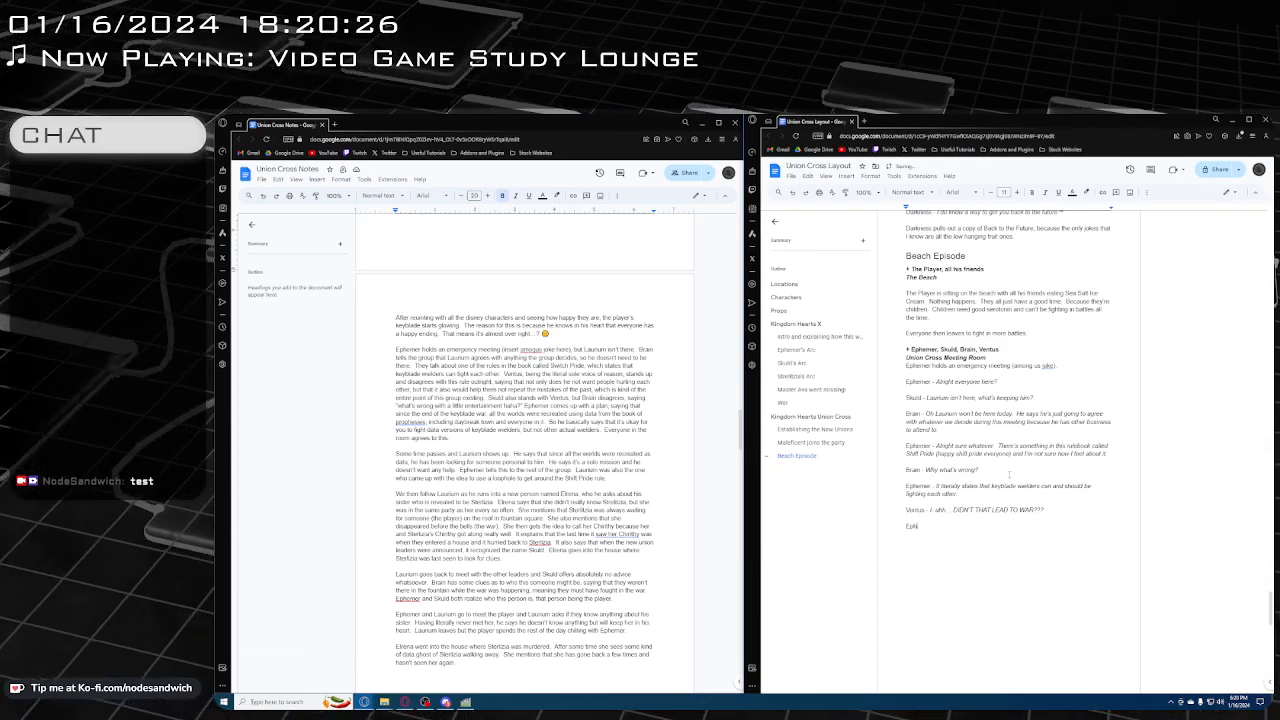
Below Ventus's line, write the non-italic label "Brain -" and the italic dialogue "Yeah but we gotta follow the RUUULES"
text(Brai)
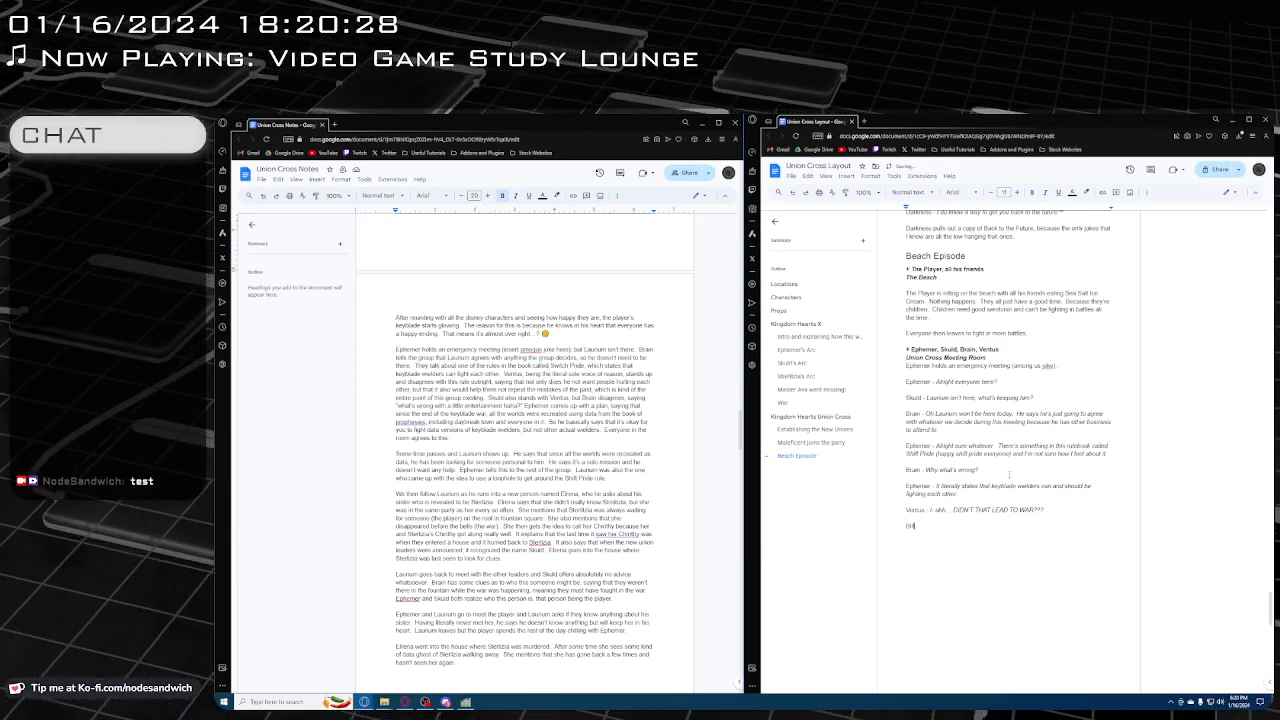
text(n -)
key(ctrl+i)
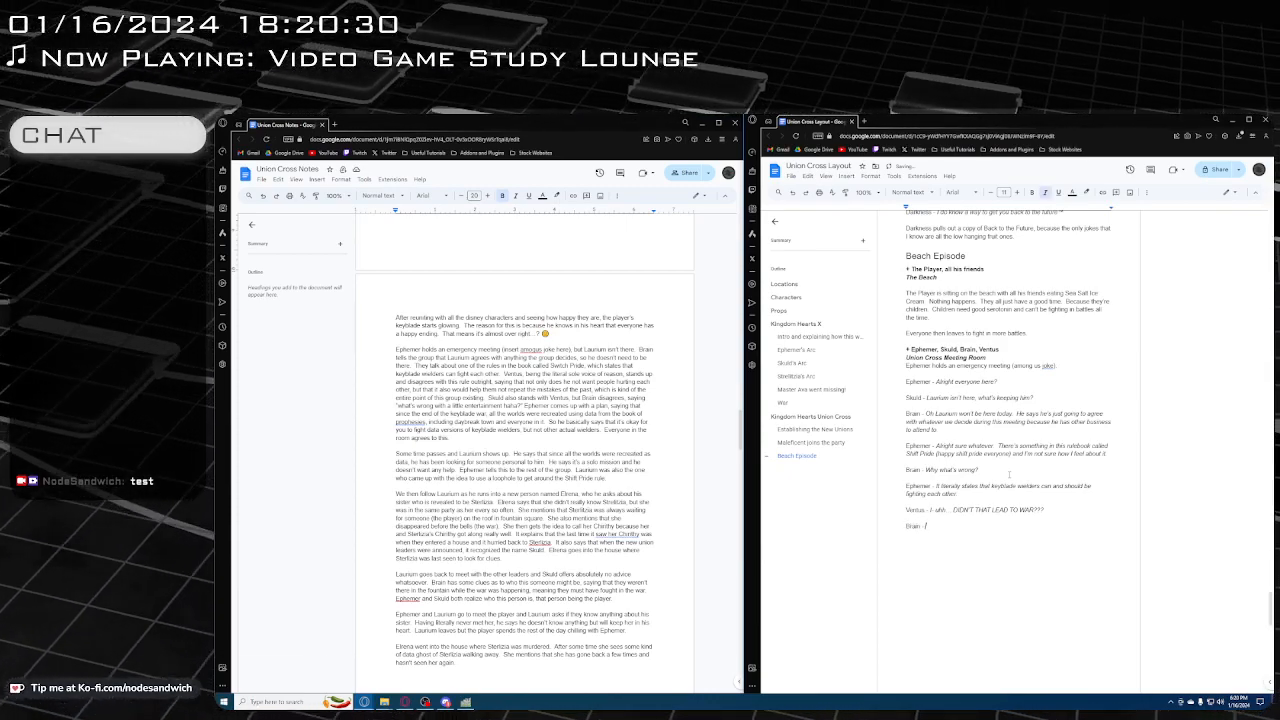
text(Yeah but we g)
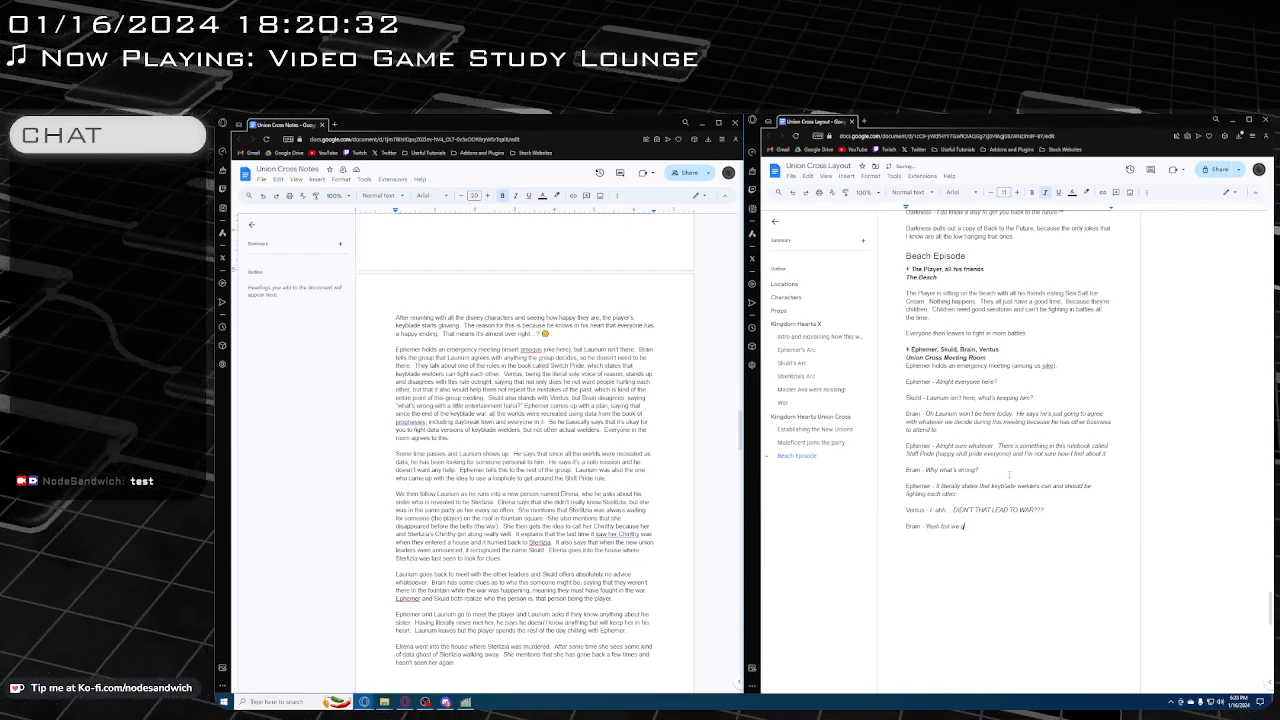
text(otta follow the)
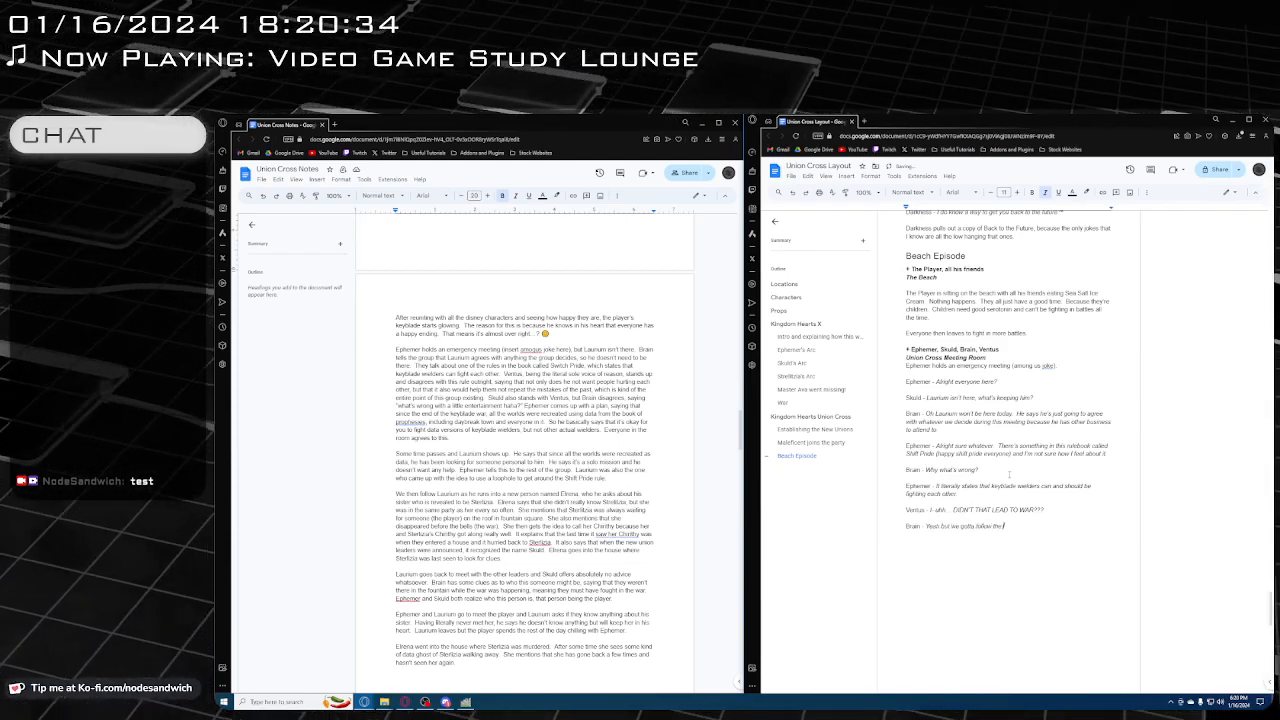
text( RUUULES!)
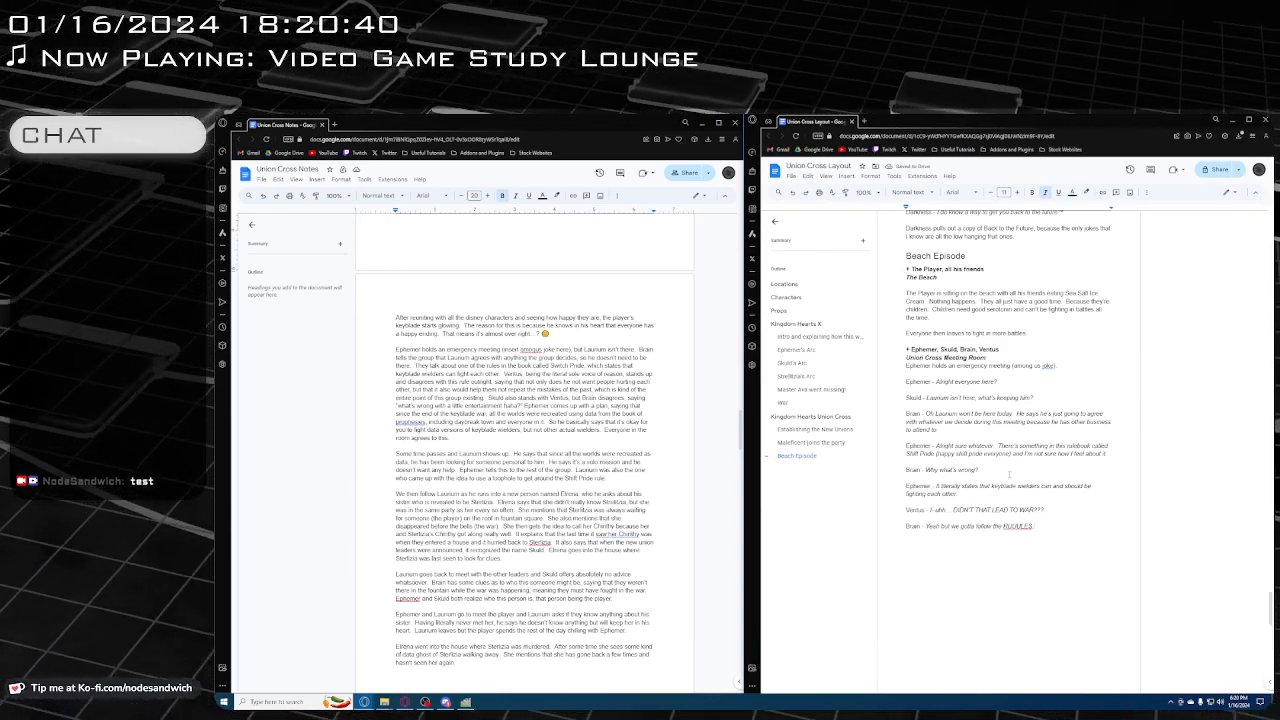
Add a paragraph below Brain's reply with the non-italic speaker label "Ventus -" and switch to italics for the dialogue
key(Return)
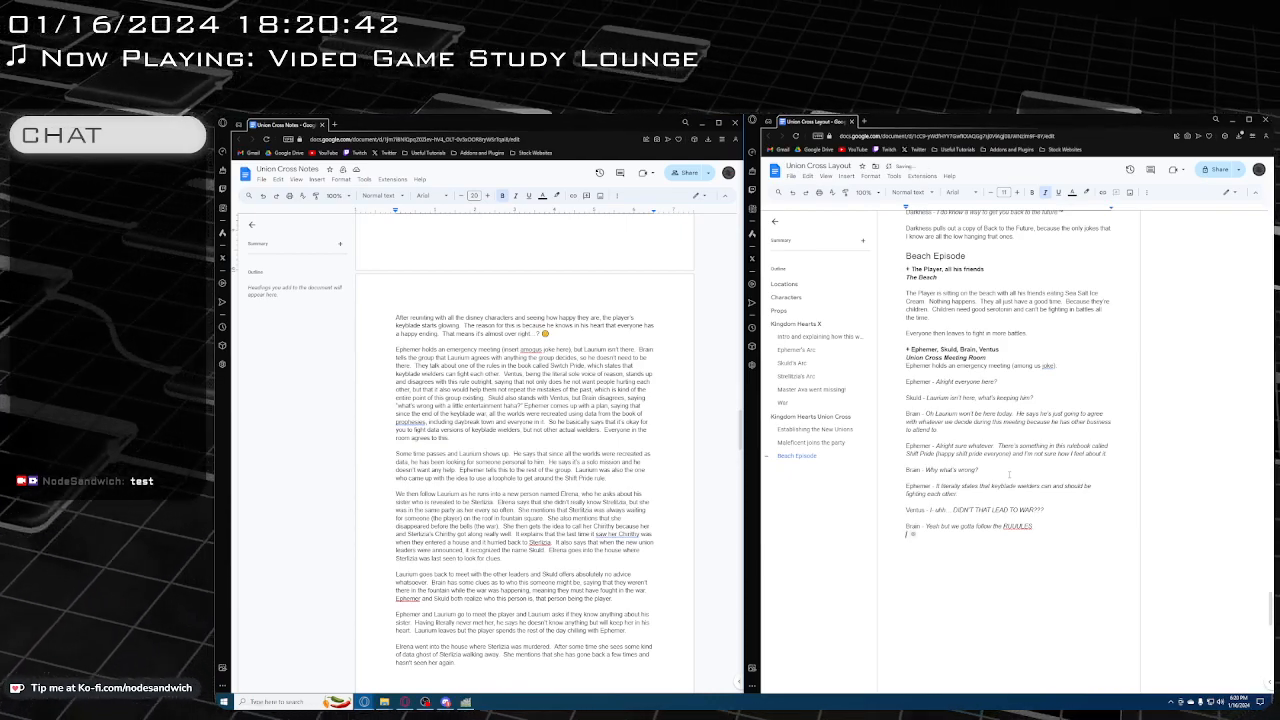
key(ctrl+i)
key(Return)
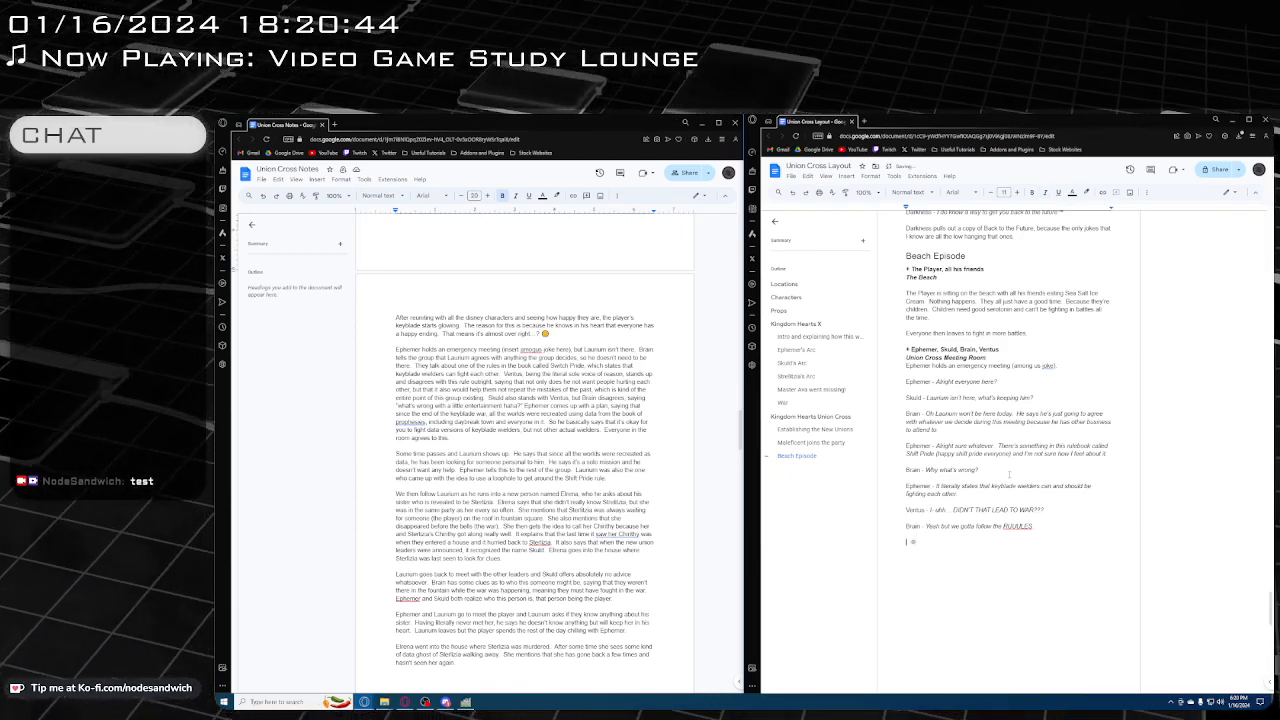
text(Ventus -)
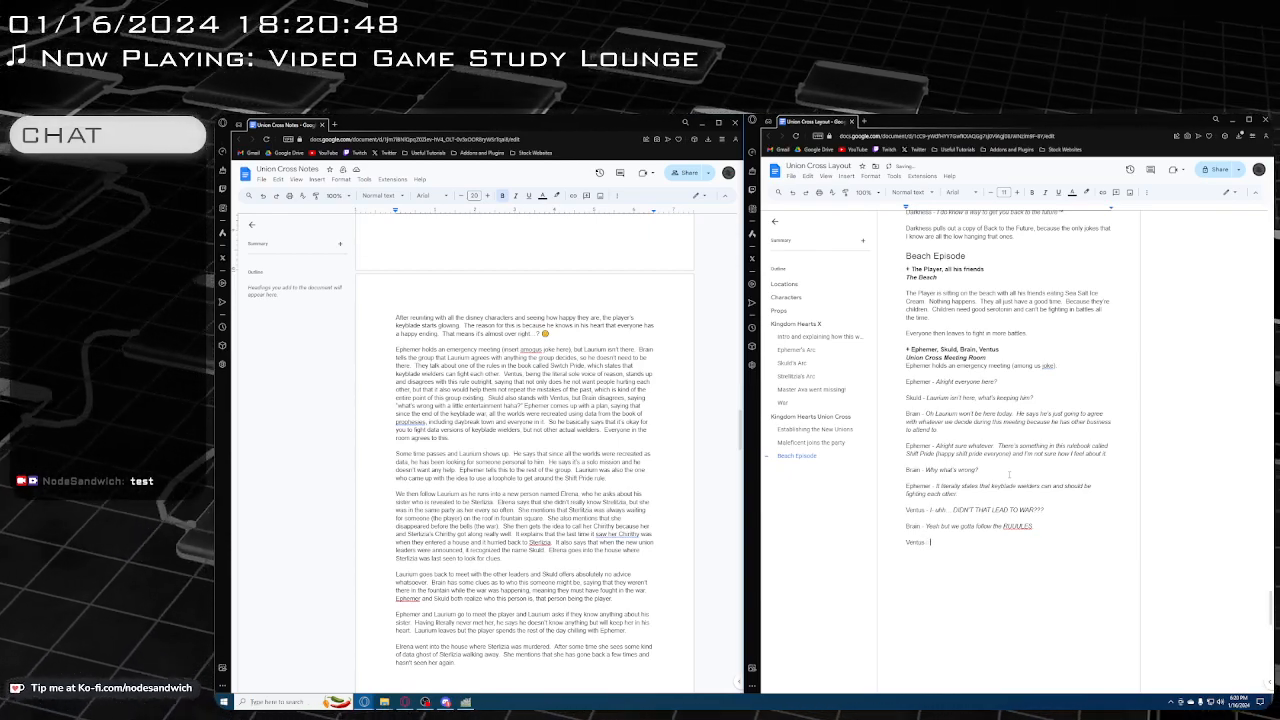
key(ctrl+i)
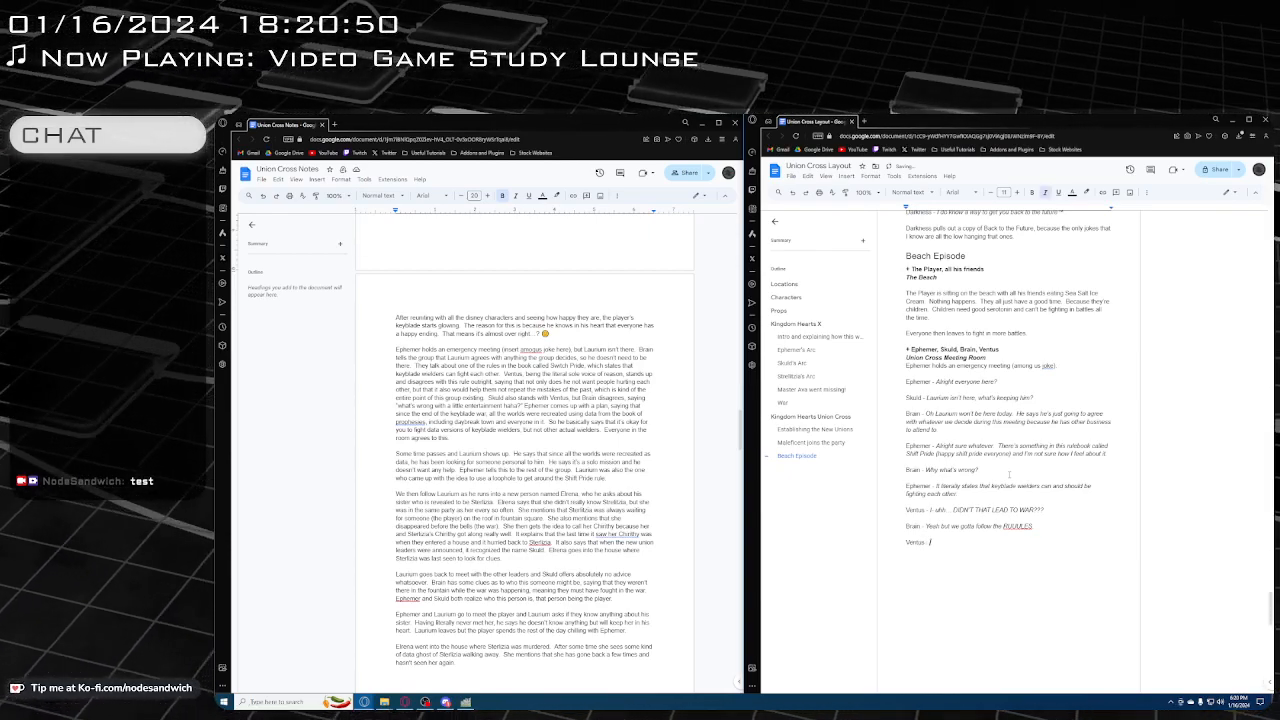
text(A)
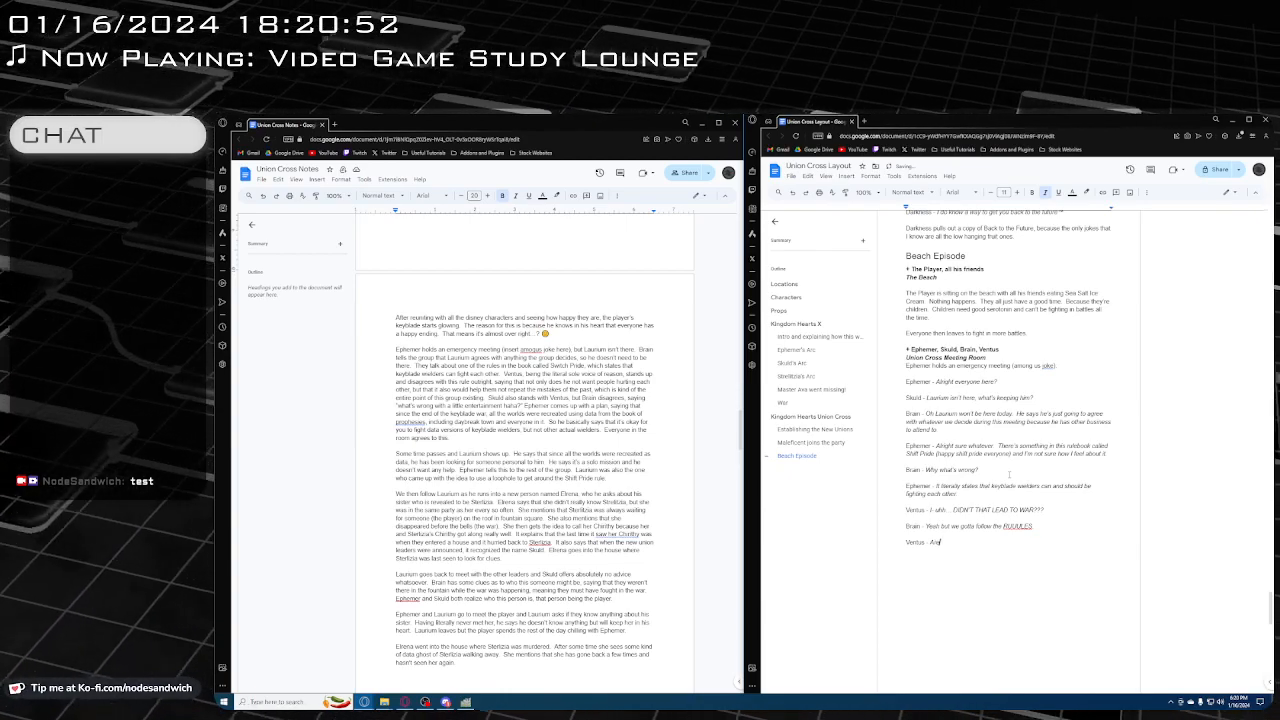
text(re you even lis)
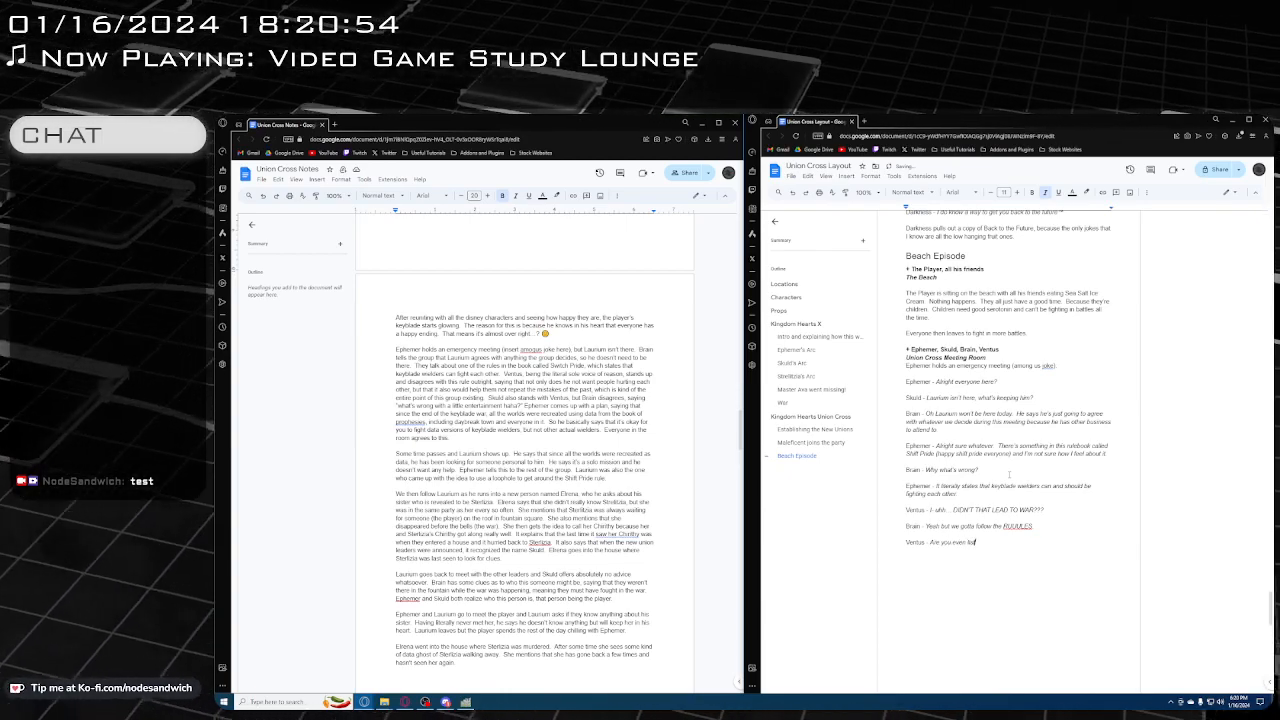
text(tening to a)
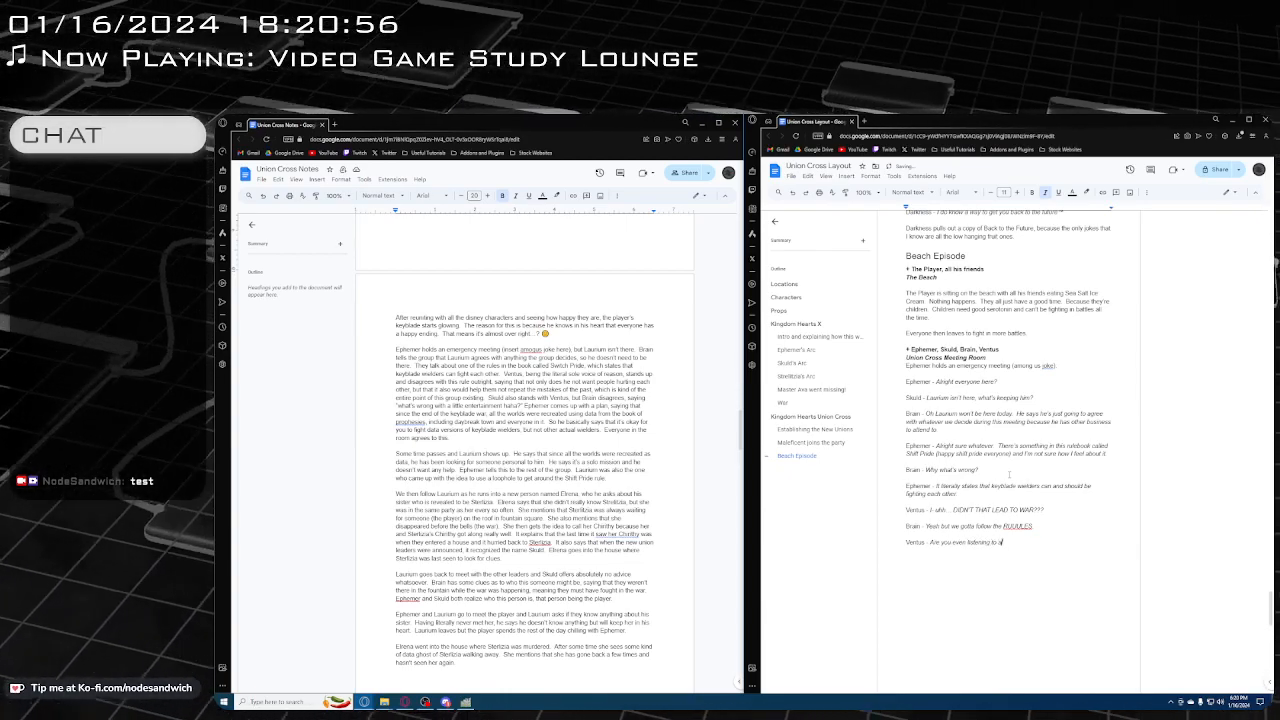
text(nything)
key(BackSpace)
key(BackSpace)
key(BackSpace)
key(BackSpace)
key(BackSpace)
key(BackSpace)
key(BackSpace)
key(BackSpace)
key(BackSpace)
key(BackSpace)
key(BackSpace)
key(BackSpace)
key(BackSpace)
key(BackSpace)
key(BackSpace)
key(BackSpace)
key(BackSpace)
key(BackSpace)
key(BackSpace)
key(BackSpace)
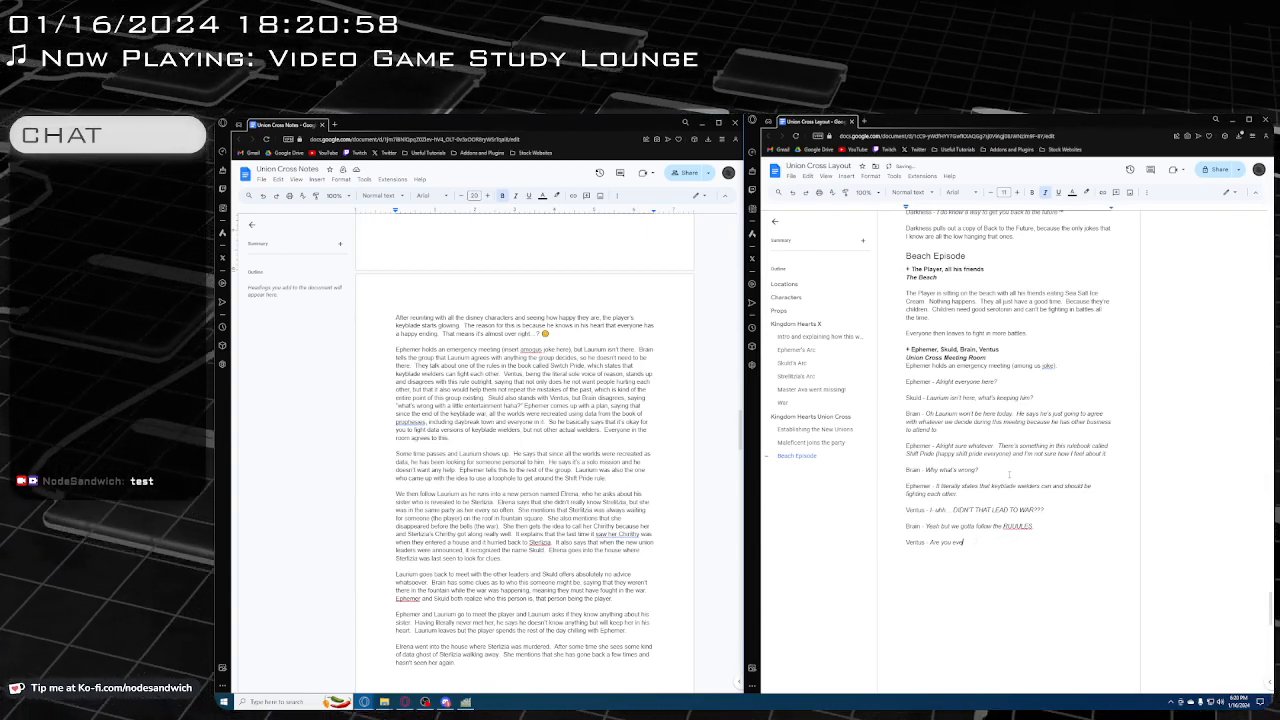
key(BackSpace)
key(BackSpace)
key(BackSpace)
key(BackSpace)
key(BackSpace)
key(BackSpace)
key(BackSpace)
key(BackSpace)
key(BackSpace)
key(BackSpace)
key(BackSpace)
key(BackSpace)
Write Ventus's italic line as "Do you even know why we are all here in the first place? I don't wanna fight"
text(Do you e)
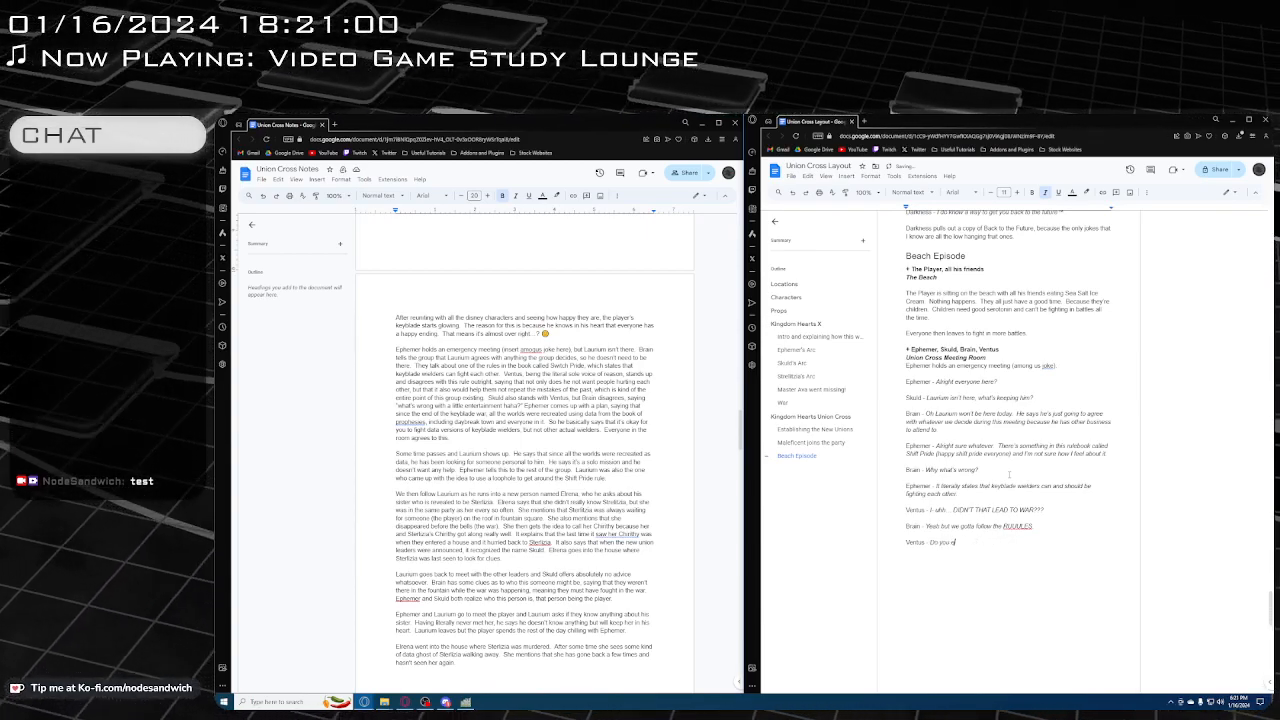
text(ver know why we)
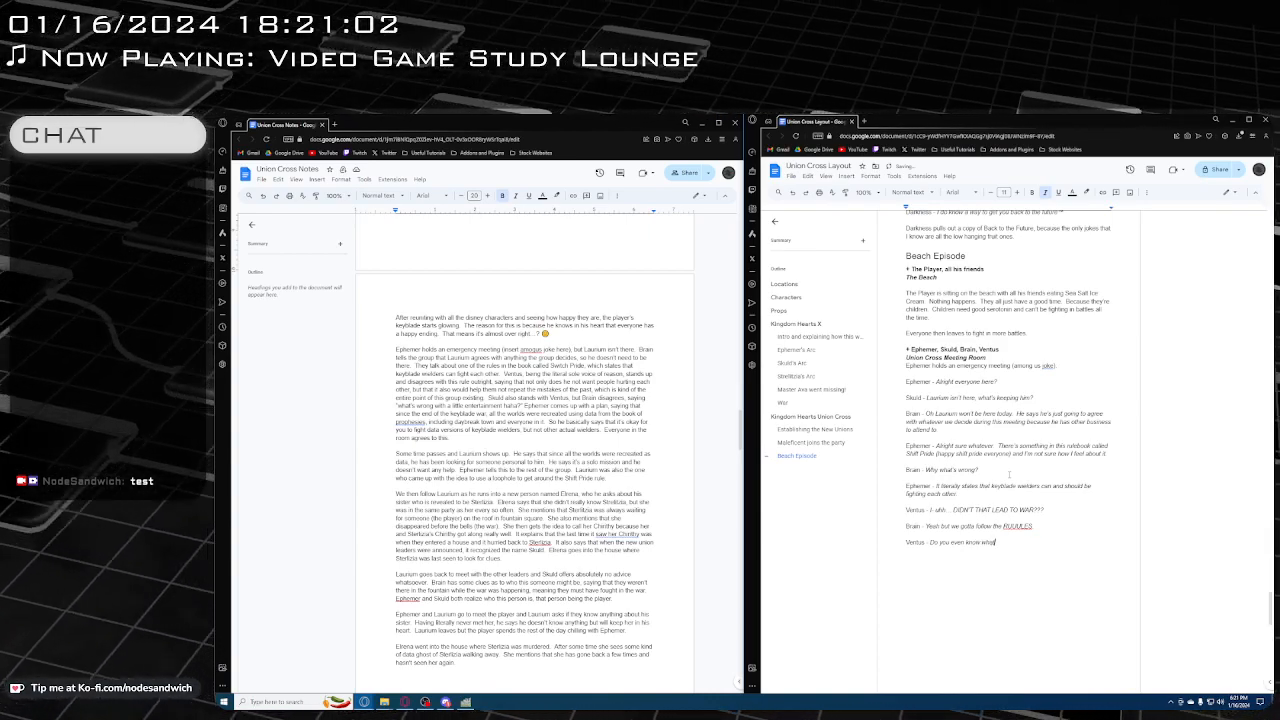
text( are all)
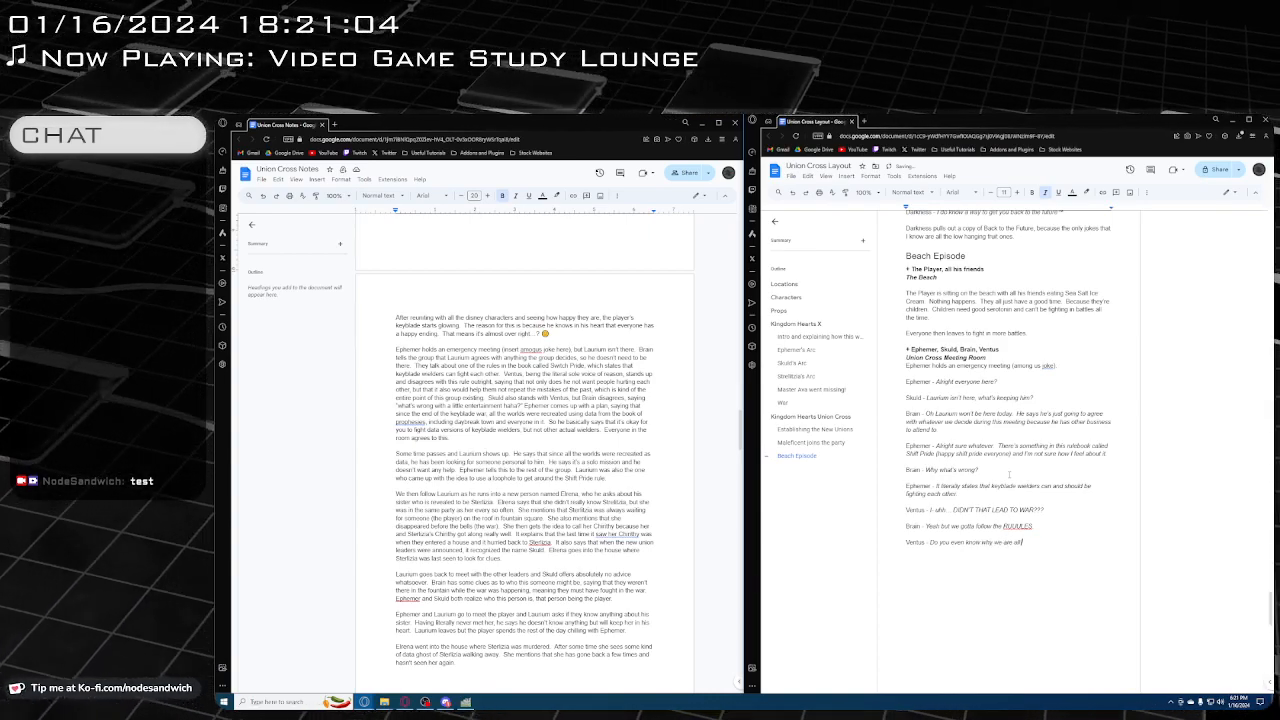
text( here in the first place?)
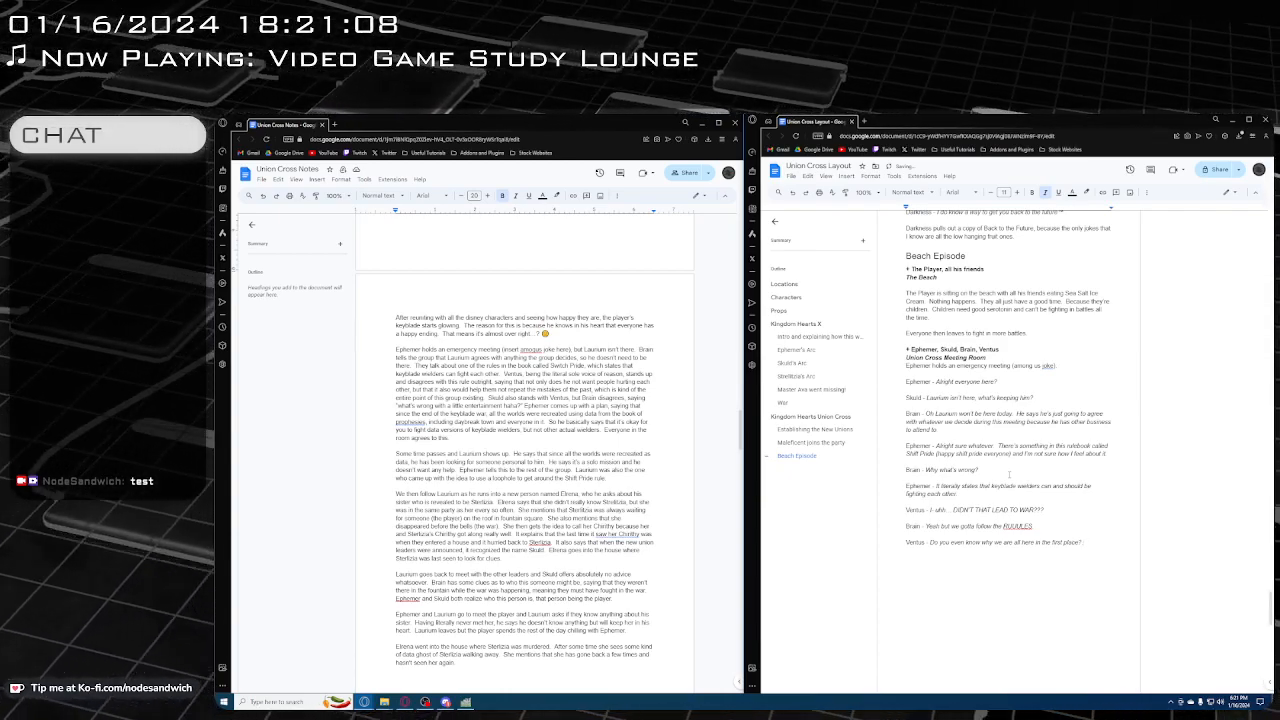
text(  I don't wanna fight a)
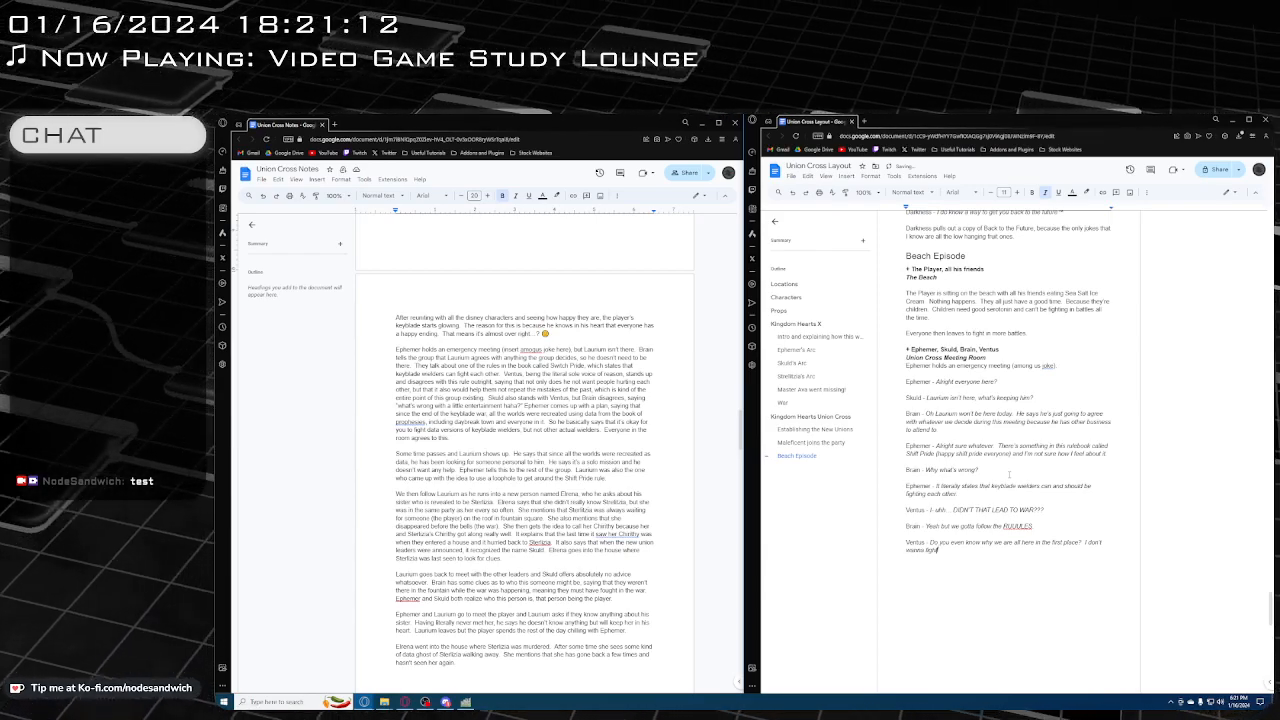
Replace the end of Ventus's italic line with "wanna have any more child war."
key(BackSpace)
key(BackSpace)
key(BackSpace)
key(BackSpace)
key(BackSpace)
key(BackSpace)
key(BackSpace)
key(BackSpace)
text(na have a)
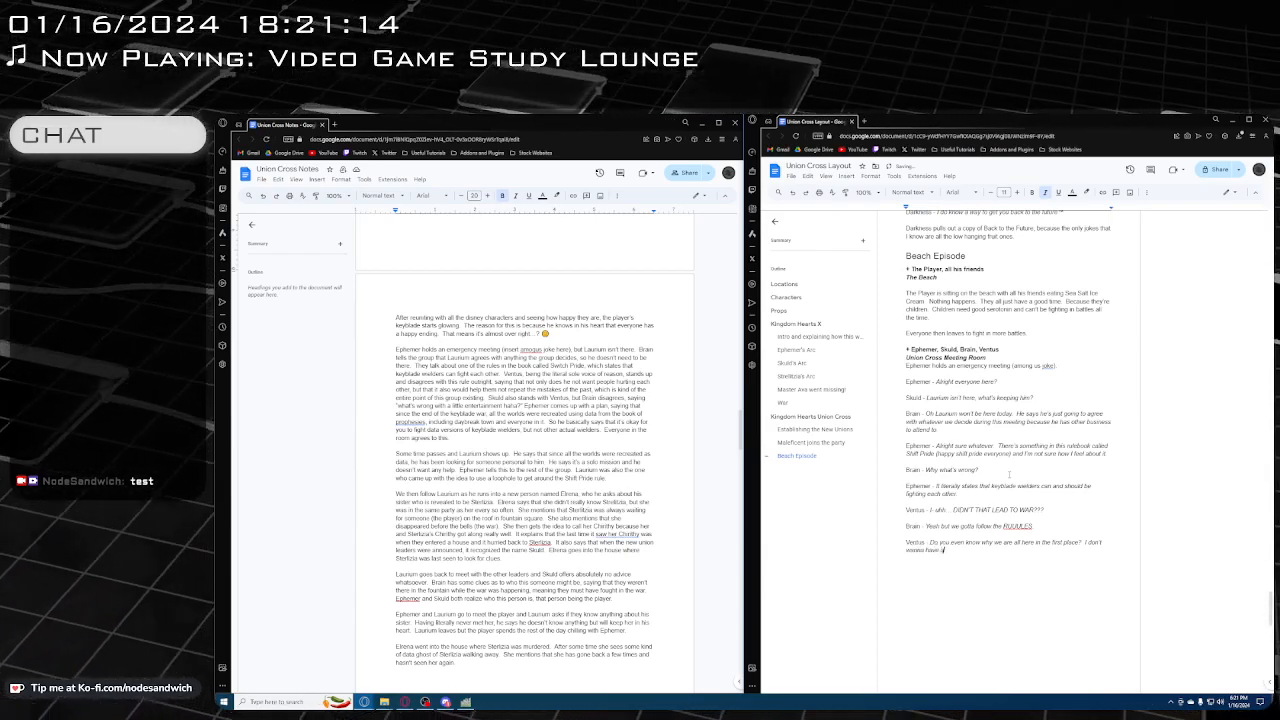
text(ny more chill wa)
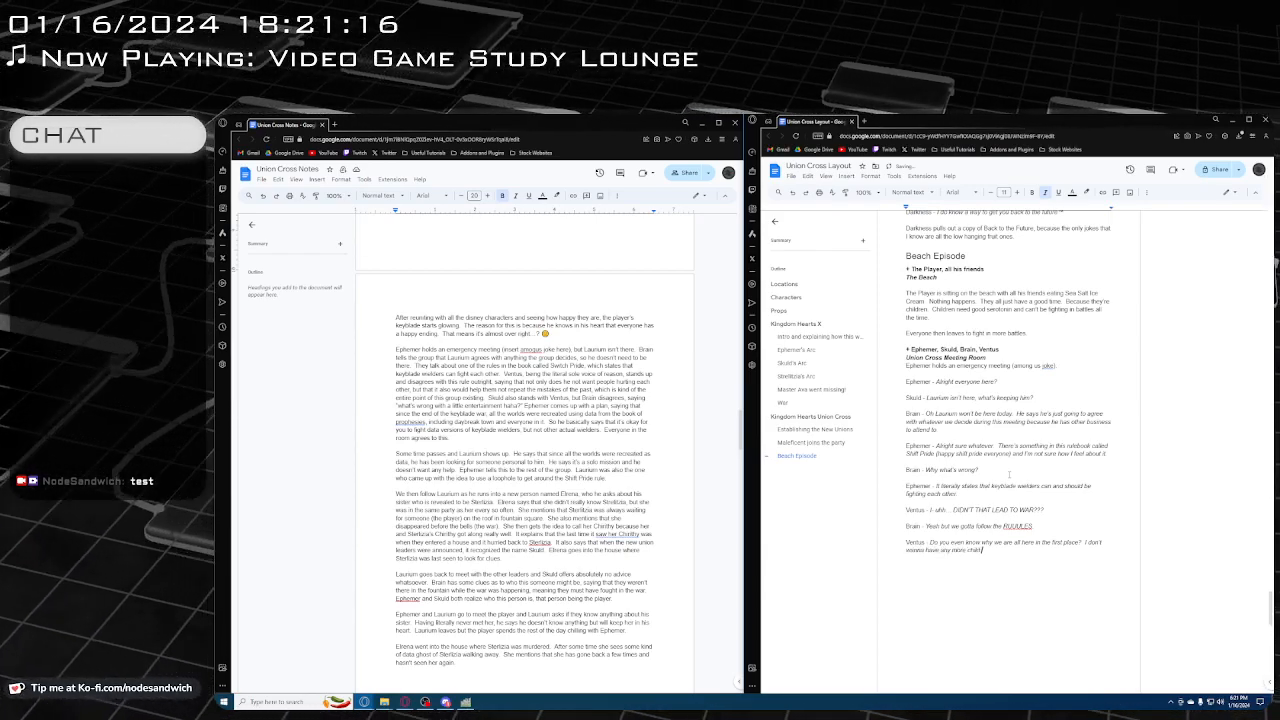
text(r. No)
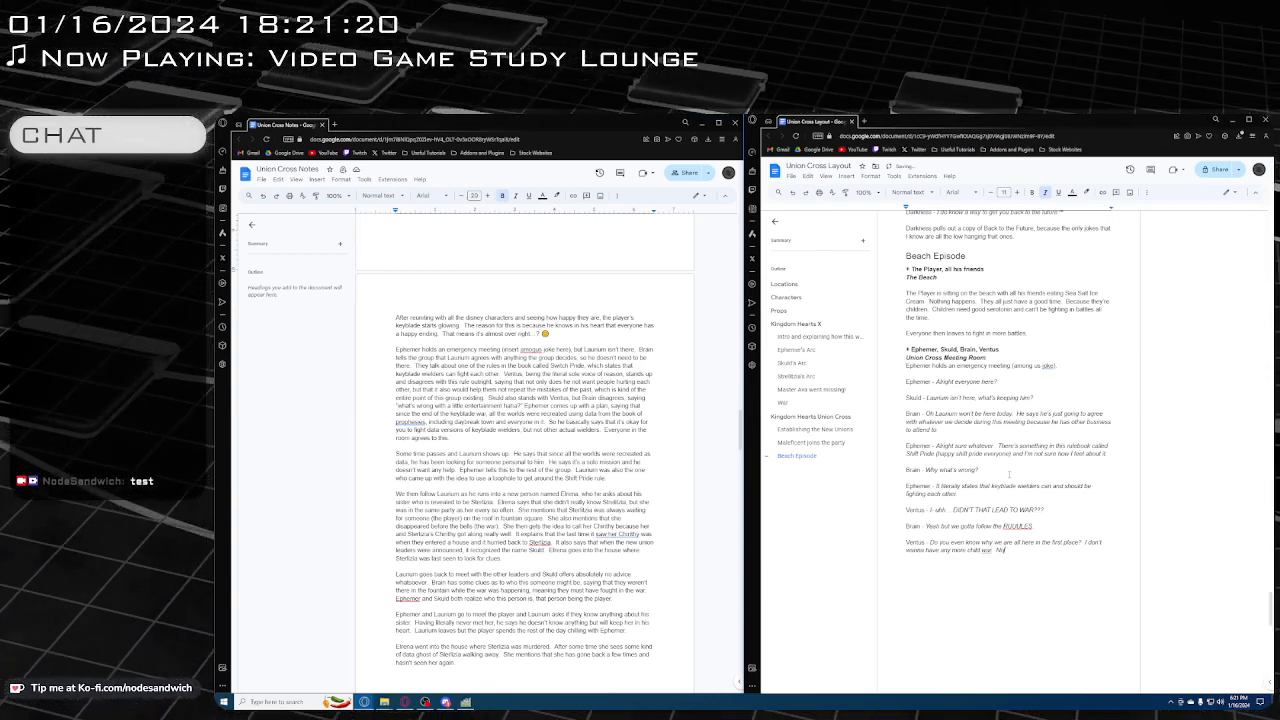
text( please)
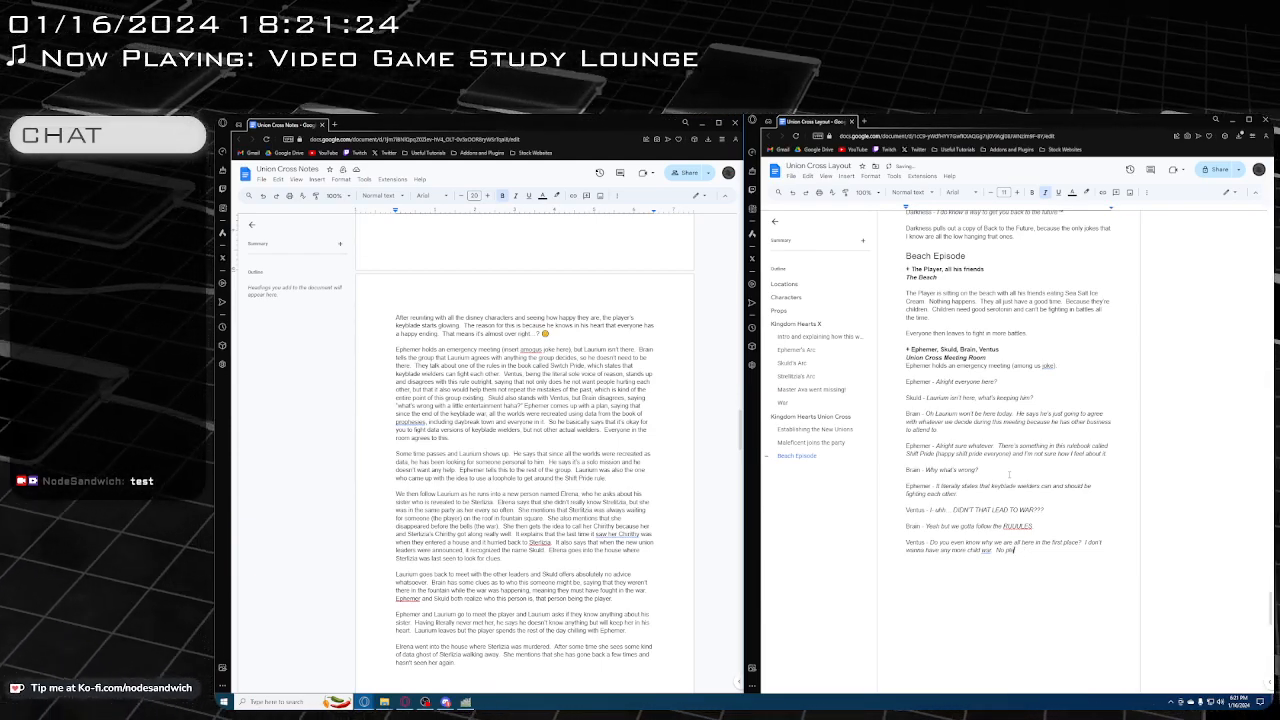
Close Ventus's line with the question "Are you serious??" in place of the sentence started with "No"
key(BackSpace)
key(BackSpace)
key(BackSpace)
key(BackSpace)
key(BackSpace)
key(BackSpace)
text(Are you s)
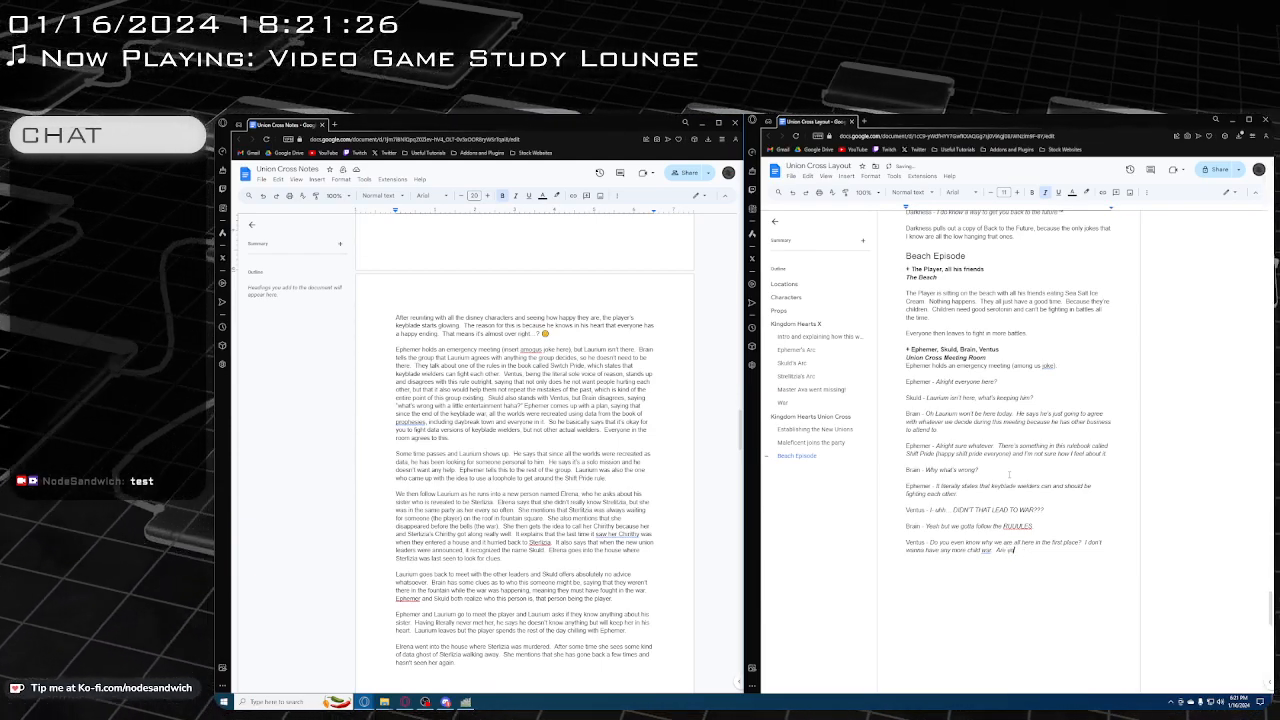
text(erious??)
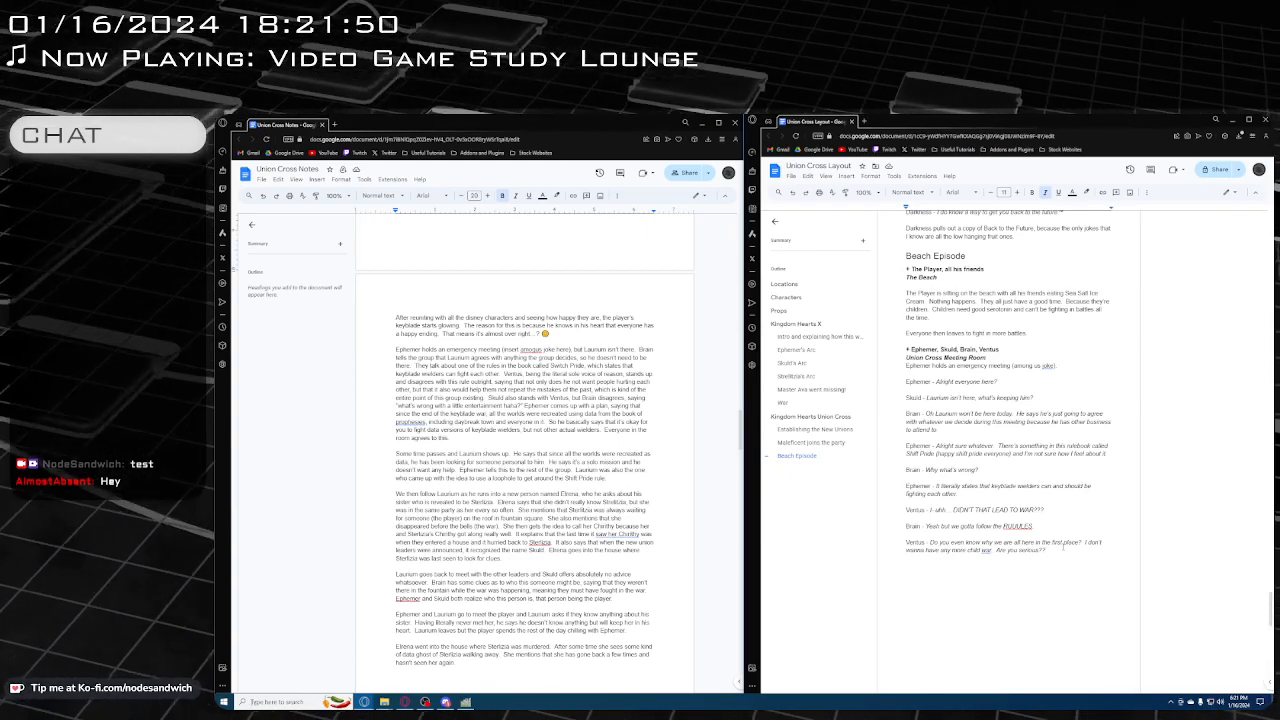
scroll(993, 433, down, 1)
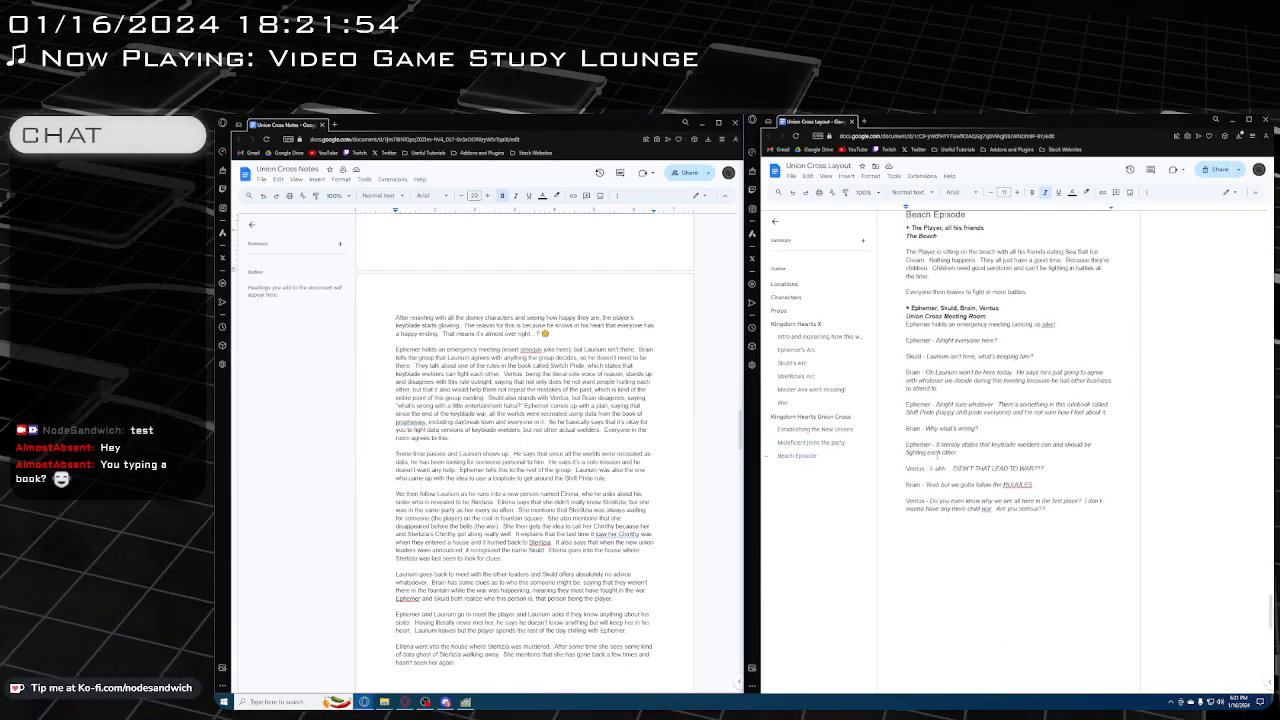
drag(960, 452, 1042, 446)
click(1020, 454)
click(1074, 544)
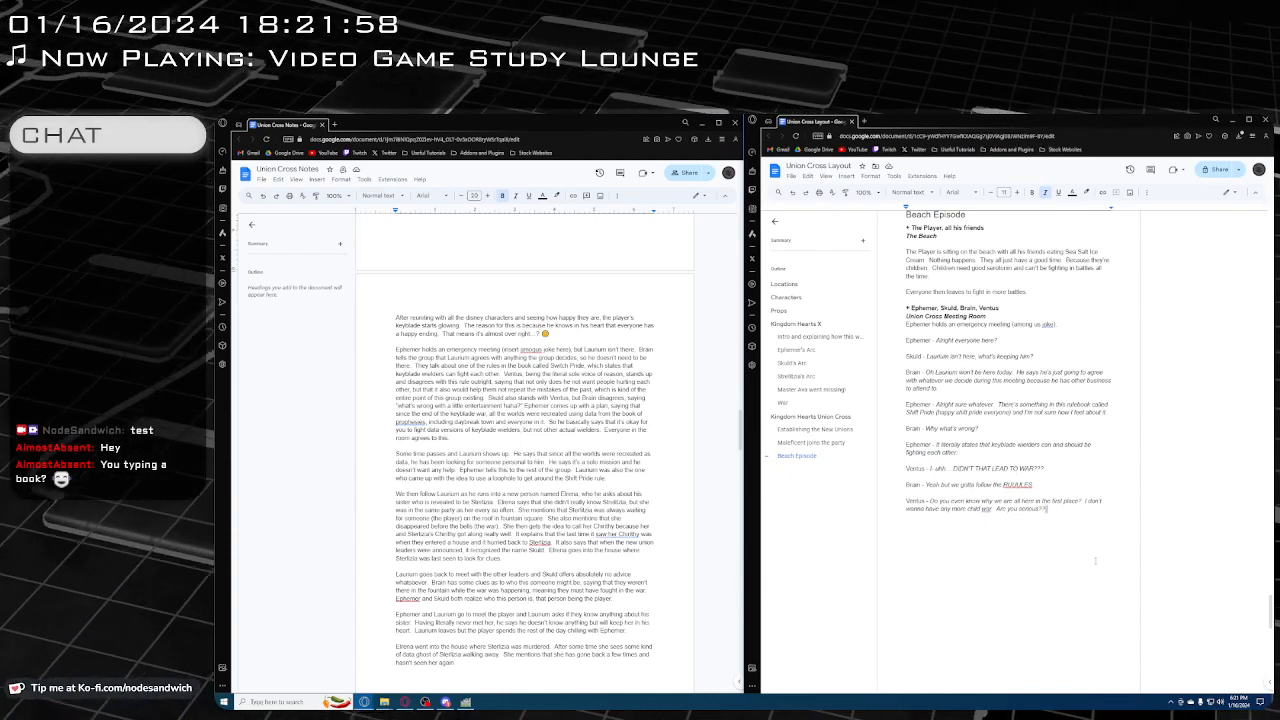
key(BackSpace)
text(I)
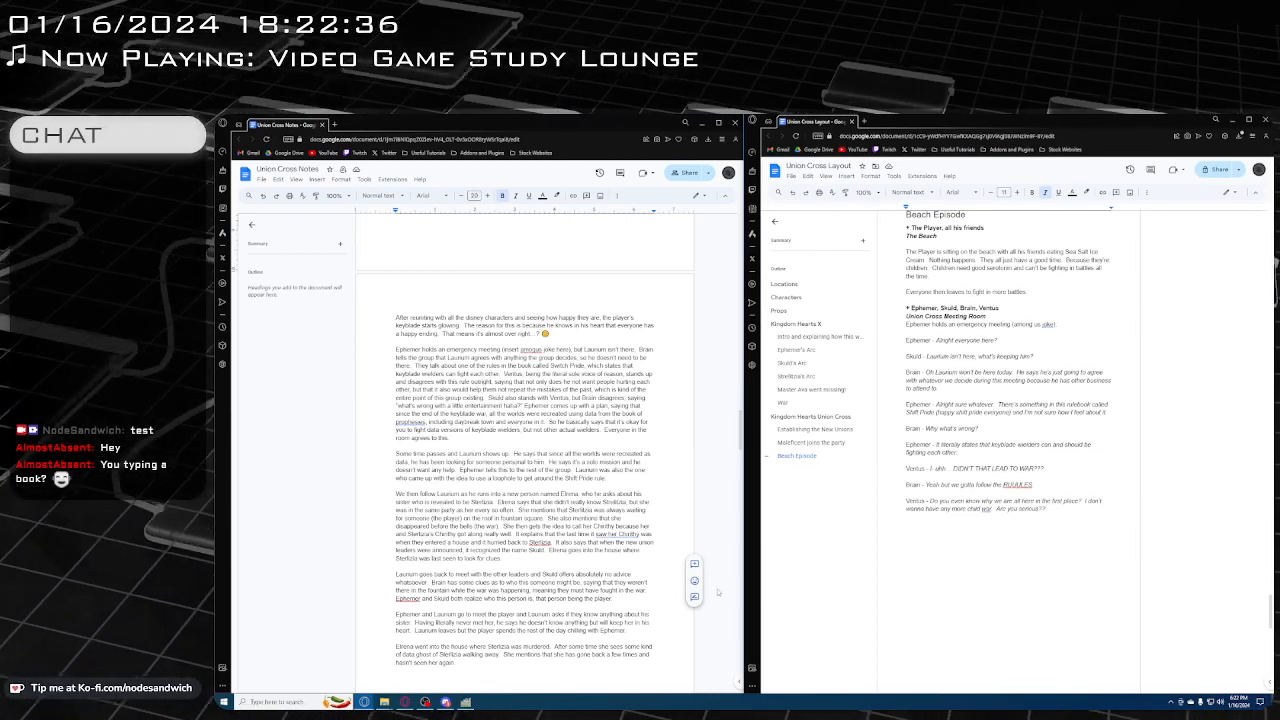
scroll(717, 592, up, 2)
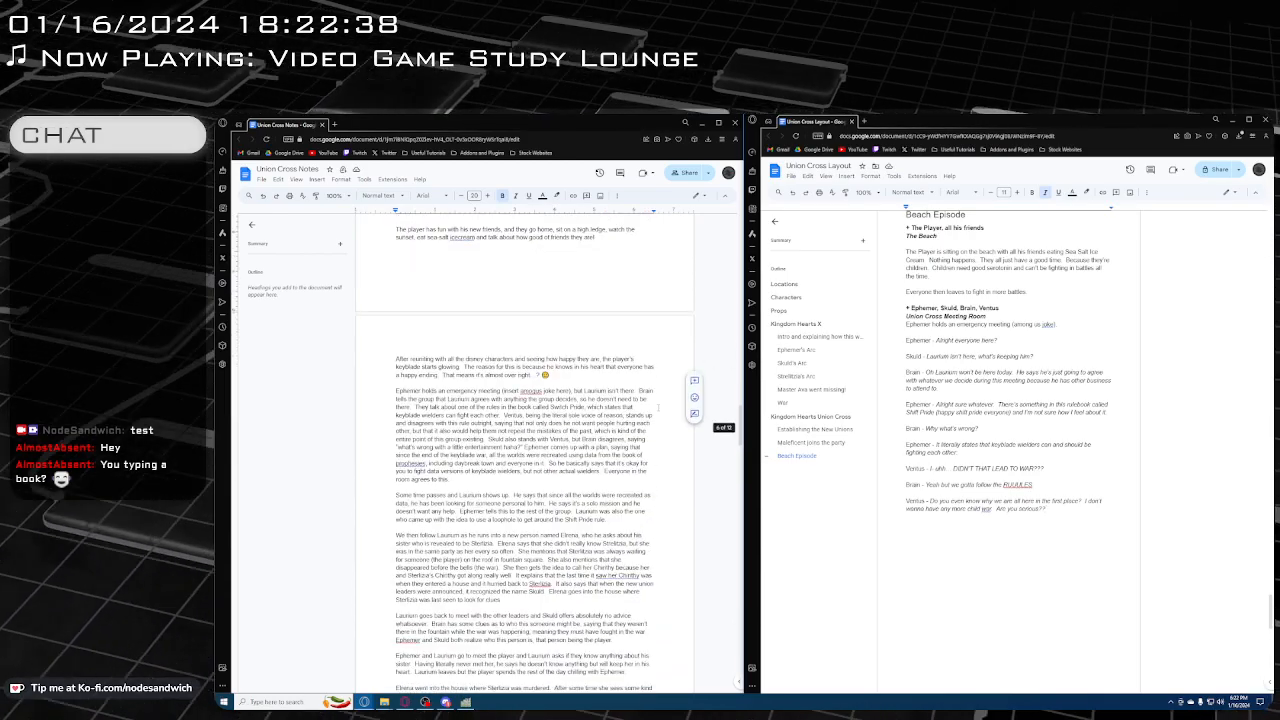
Switch to the Union Cross presentation in GIMP and hide the Walt Disney World Map, Beach Episode and Keyblade Graveyard layers, leaving Clock Tower shown
key(alt+Tab)
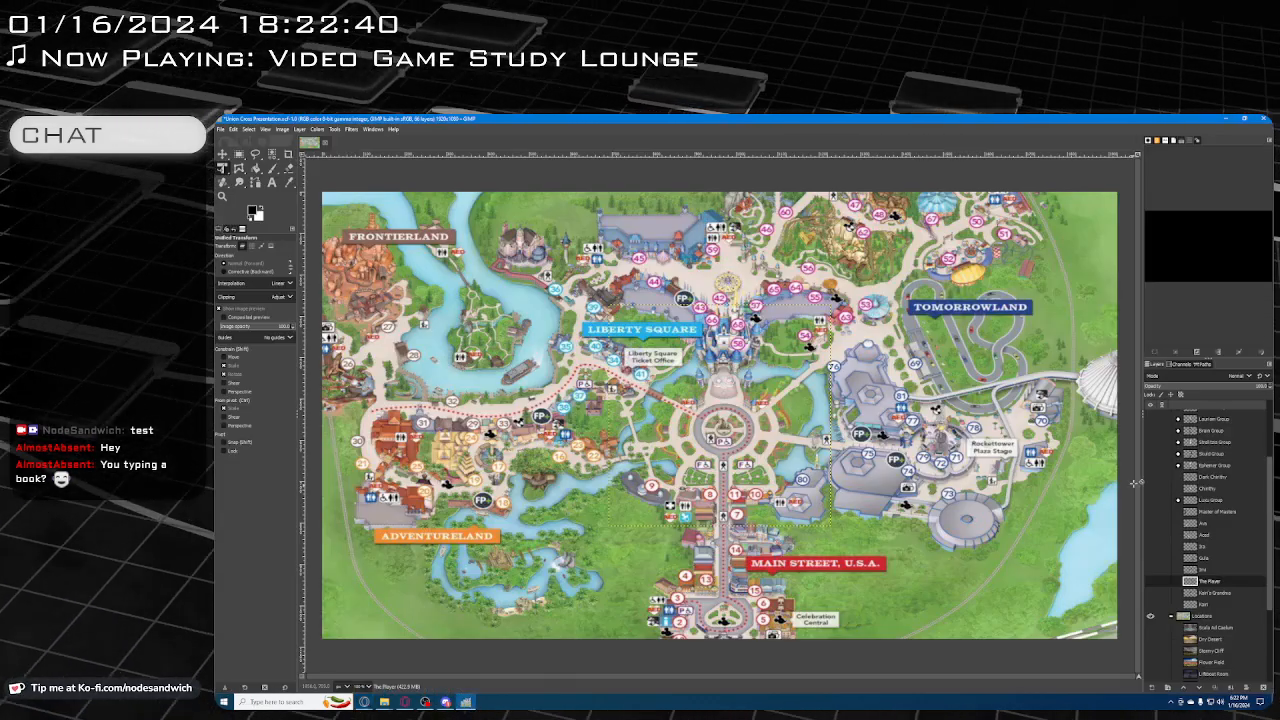
scroll(1200, 565, down, 3)
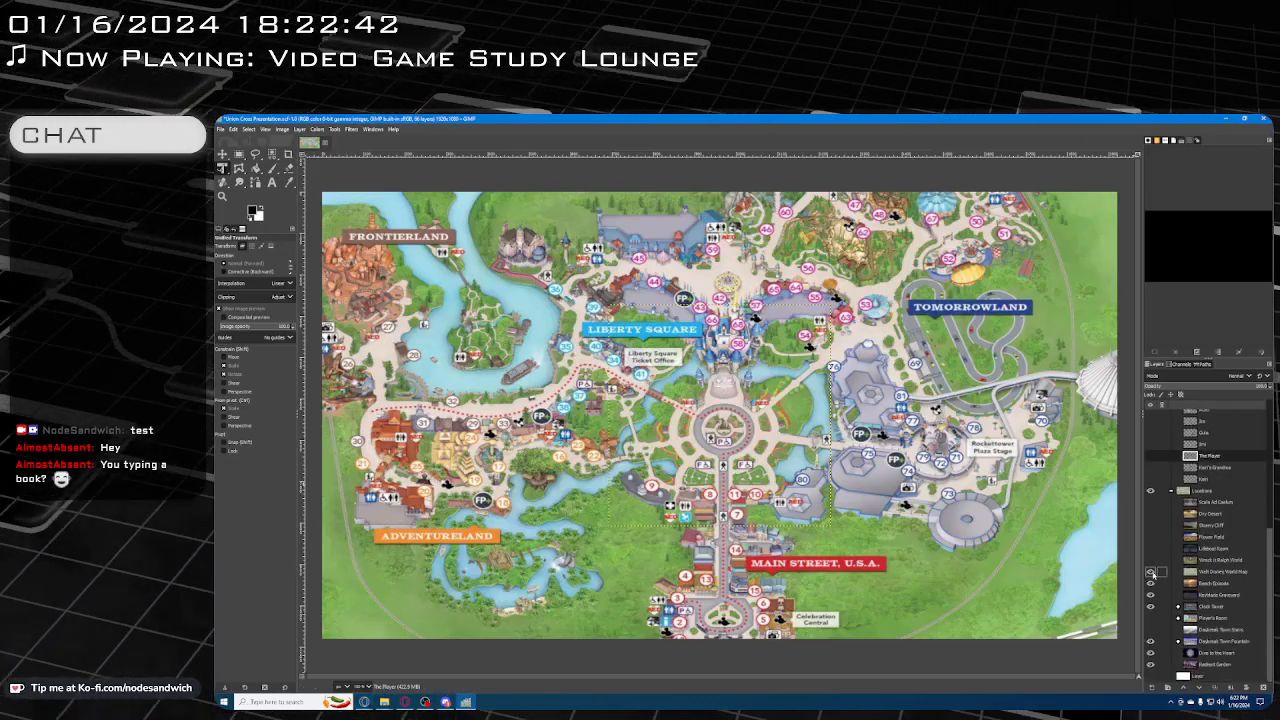
click(1150, 571)
click(1150, 583)
click(1150, 594)
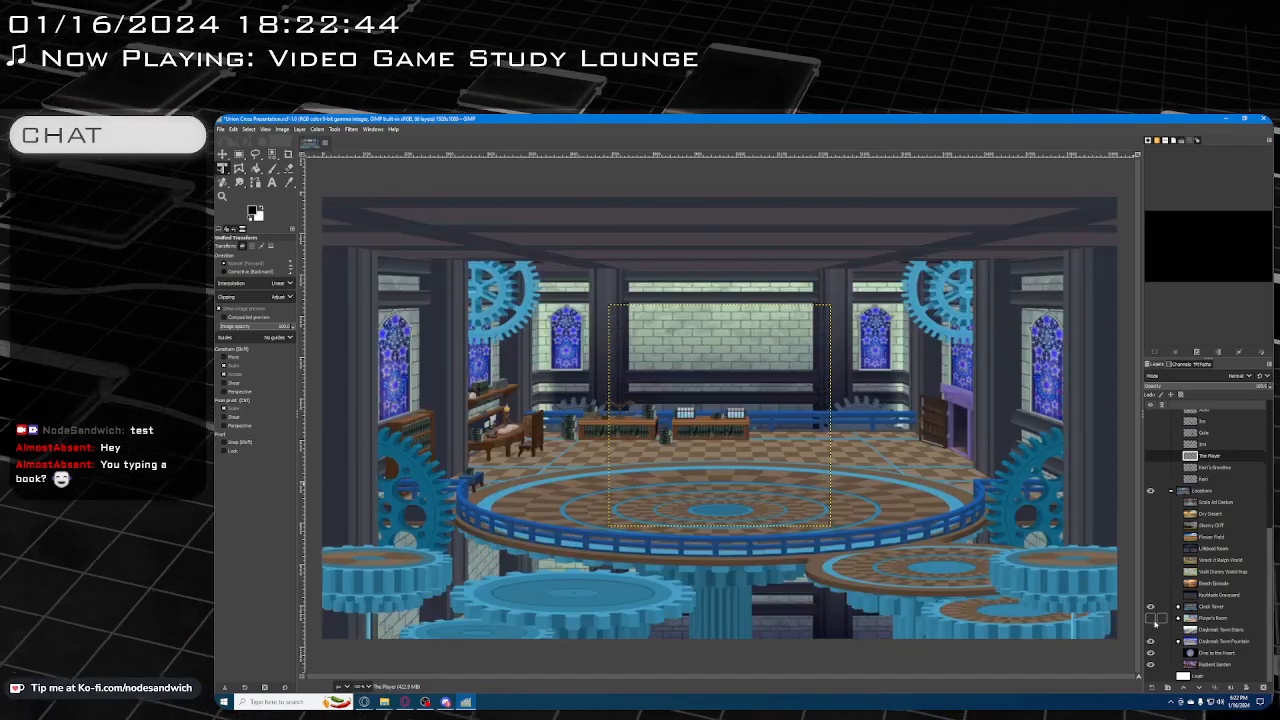
click(1150, 606)
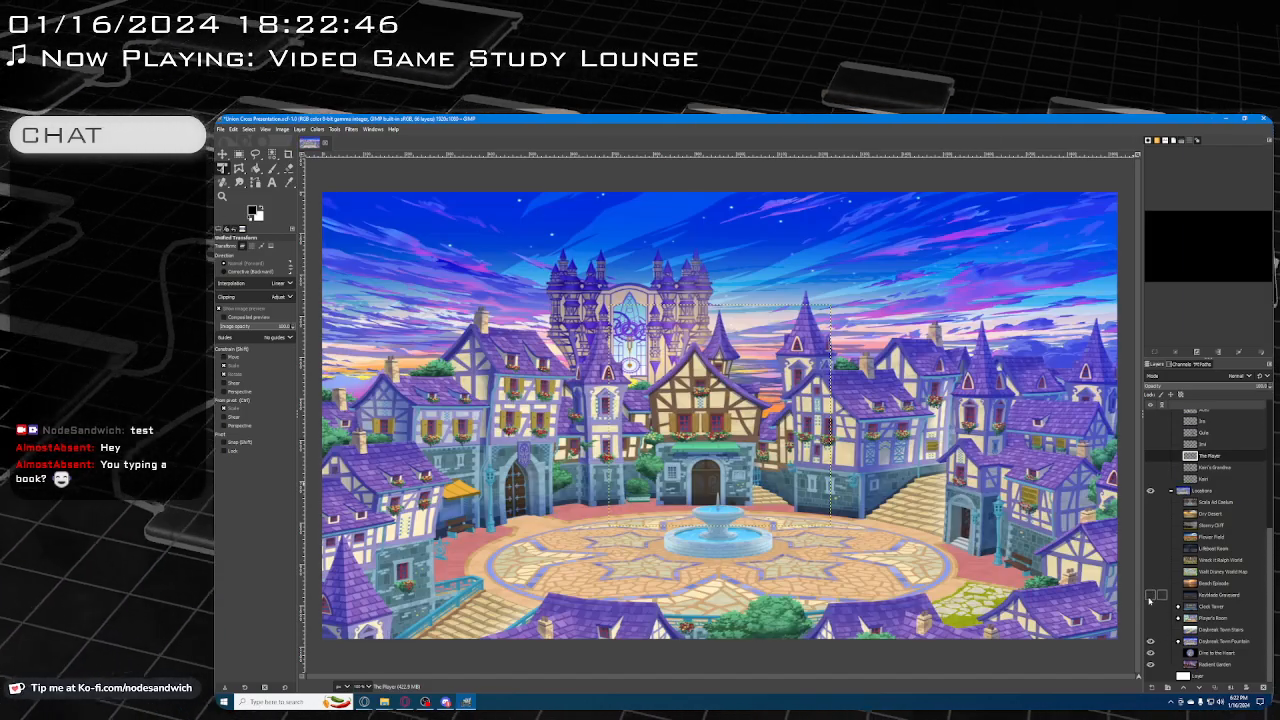
click(1150, 606)
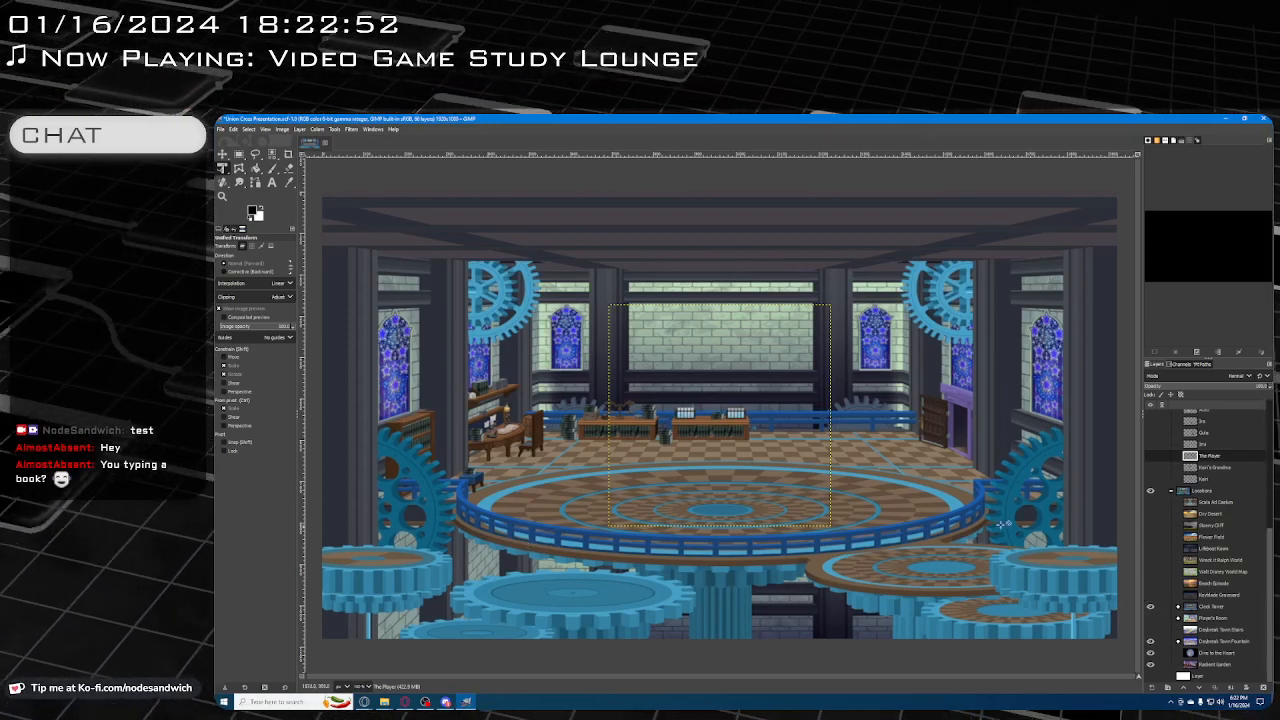
Show the Ephemer, Skuld, Strelitzia, Brain and Lauriam character groups over the Clock Tower background
scroll(1156, 550, up, 5)
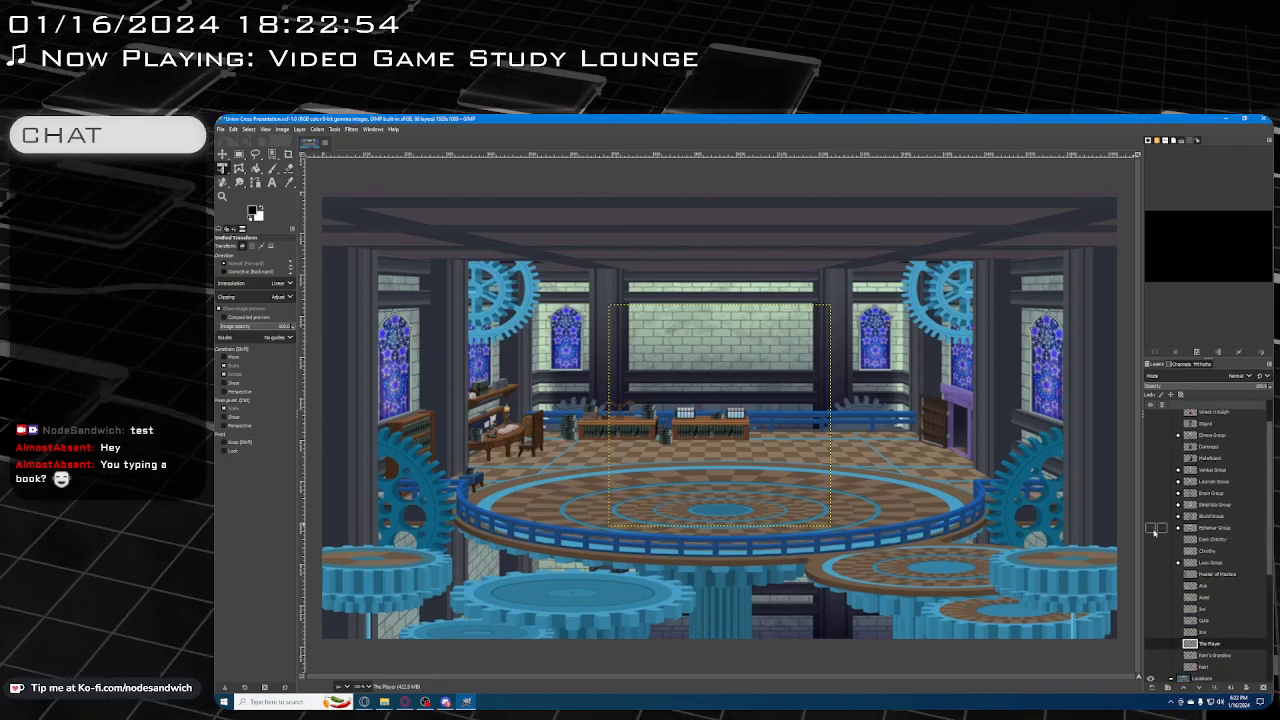
click(1151, 522)
click(1151, 516)
click(1151, 505)
click(1151, 493)
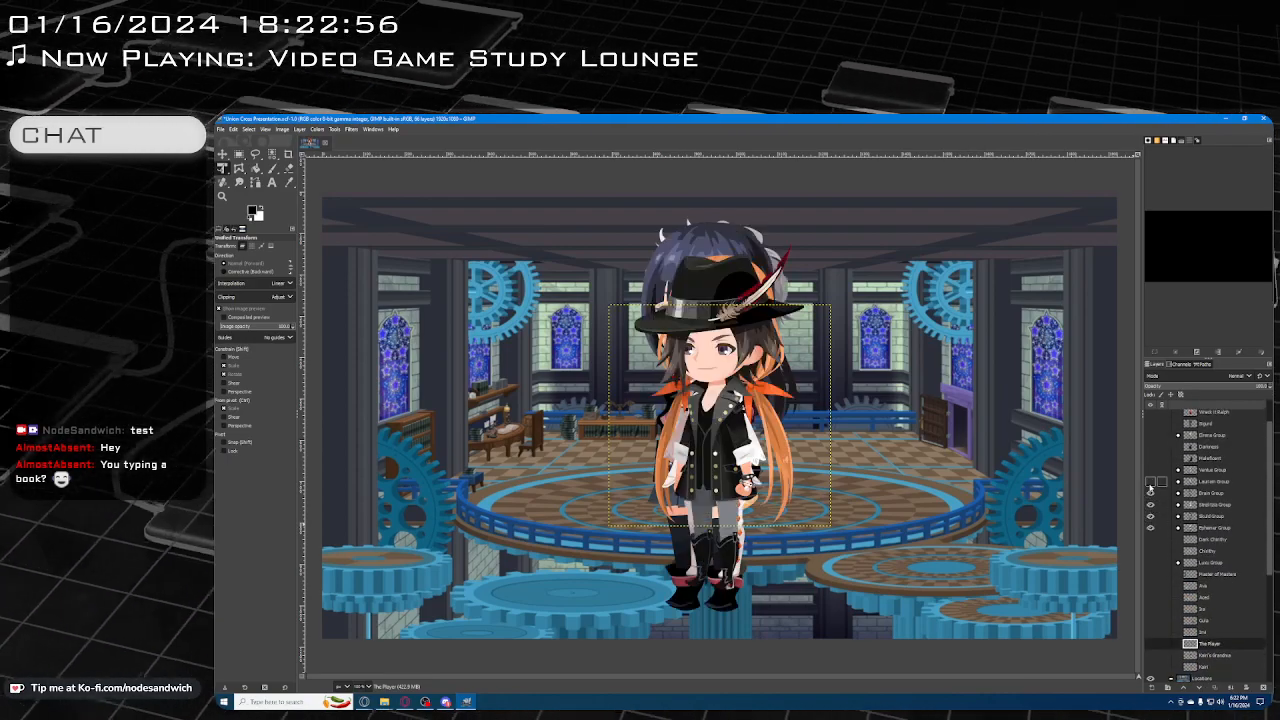
click(1151, 481)
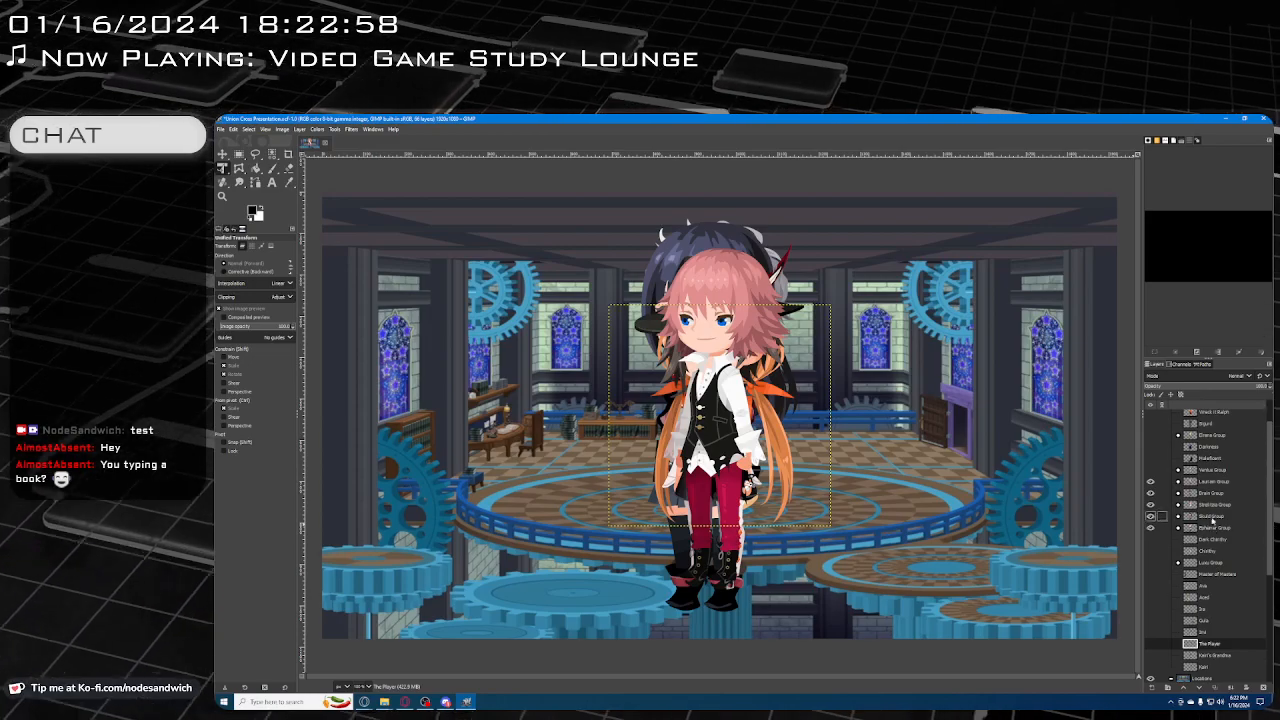
Bring the Union Cross Layout and Union Cross Notes documents back side by side and view the emergency meeting passages
click(365, 702)
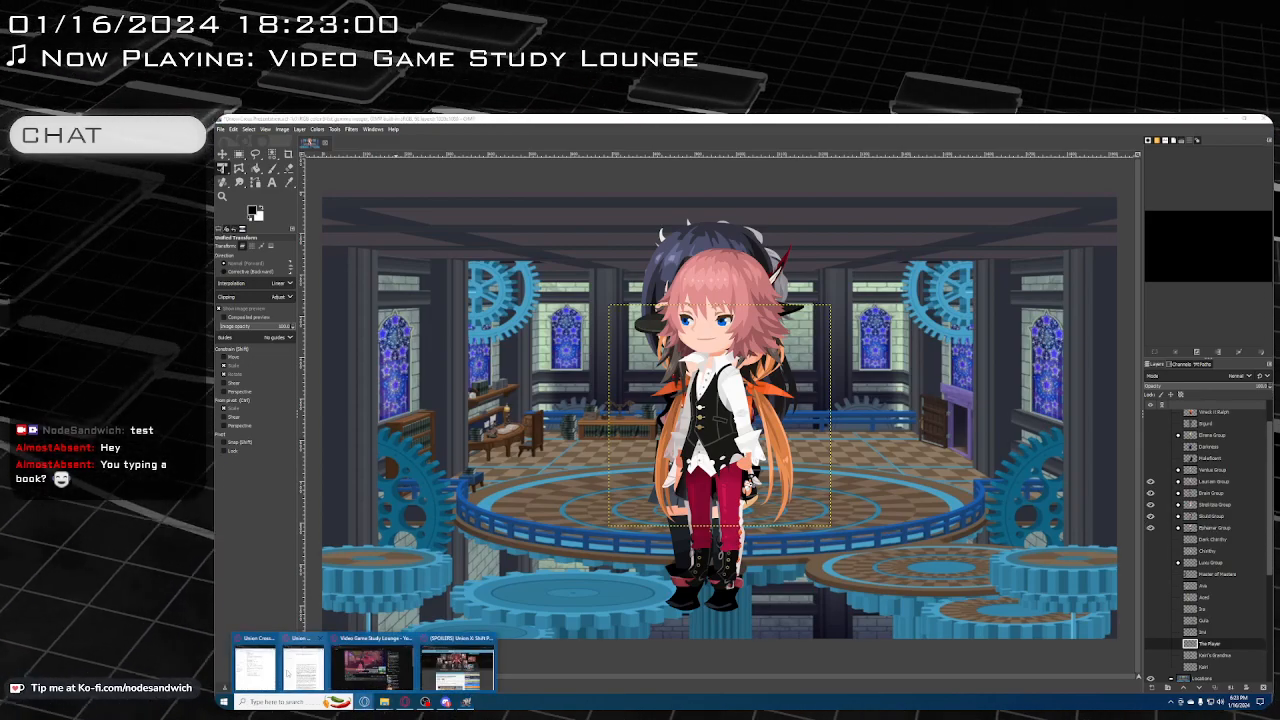
click(302, 676)
click(366, 702)
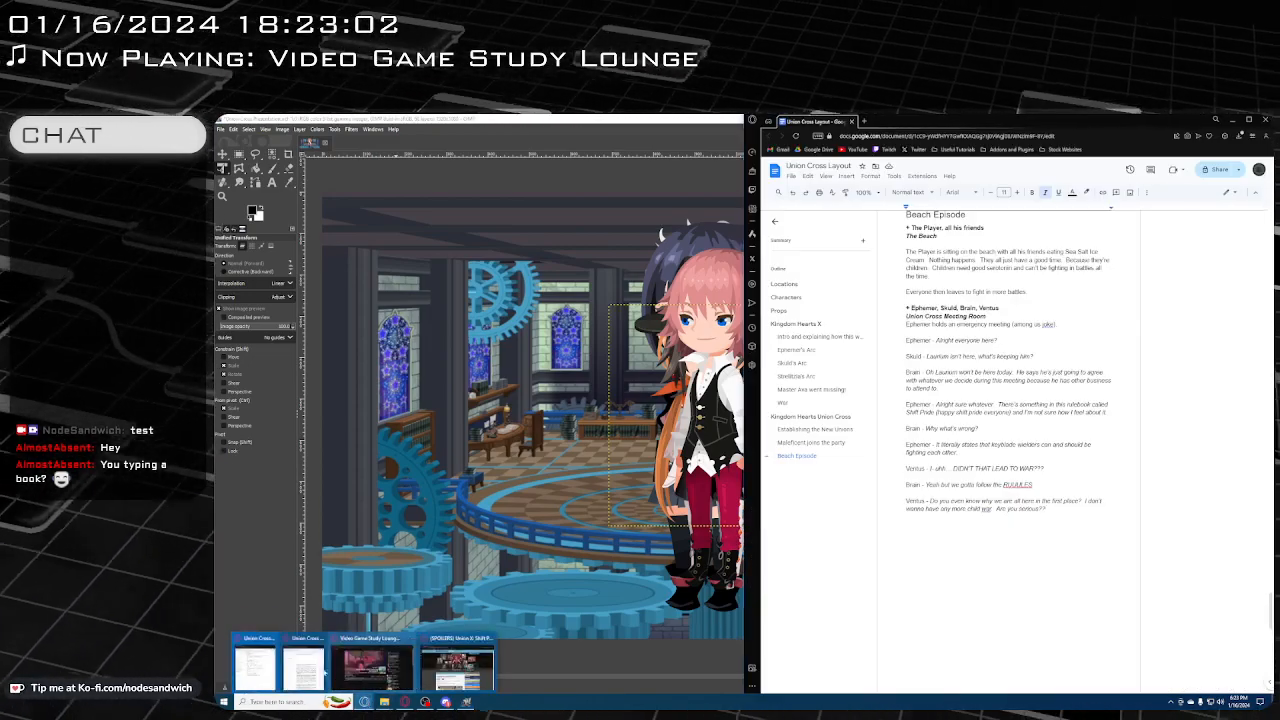
click(300, 670)
scroll(1064, 544, down, 3)
scroll(650, 450, down, 5)
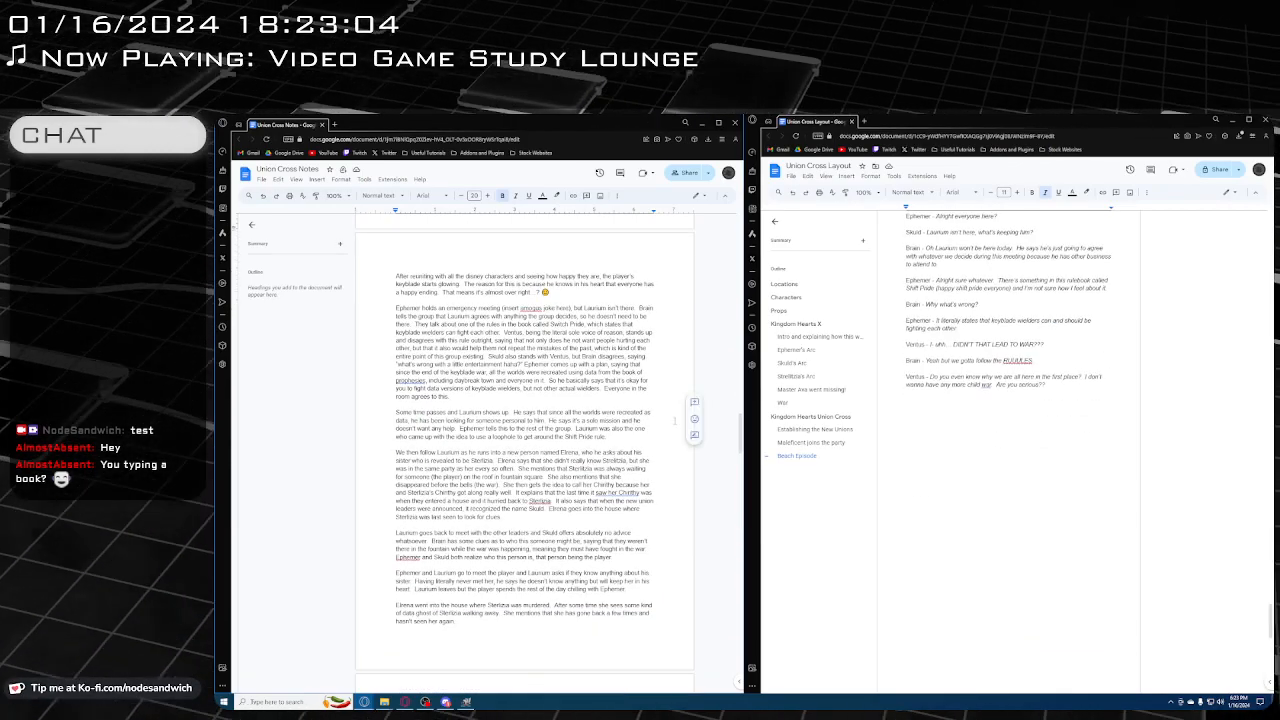
scroll(968, 428, up, 1)
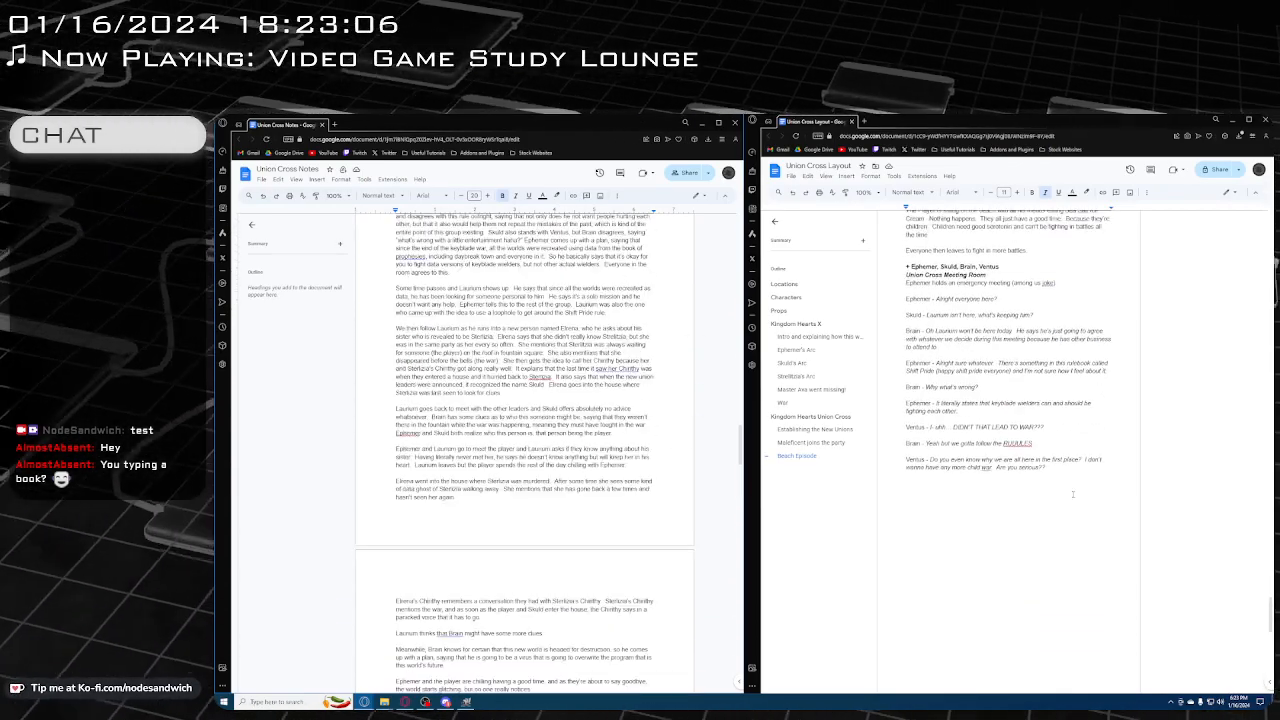
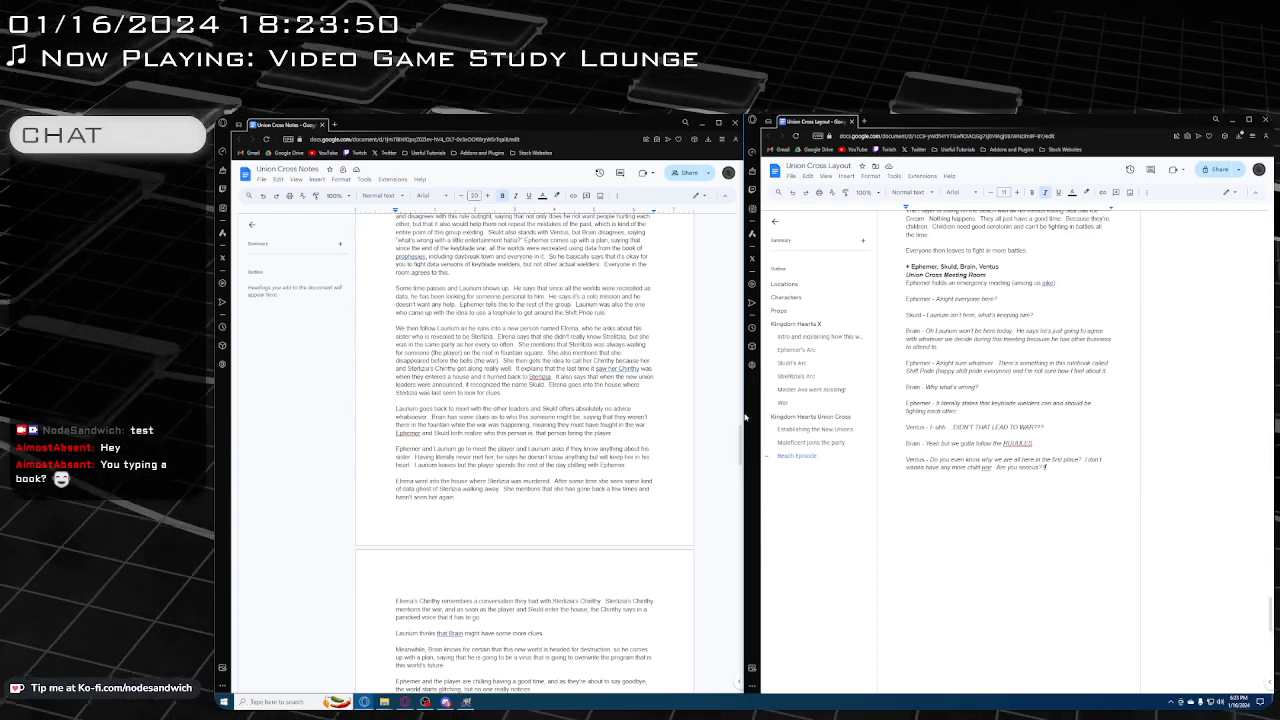
Start a new italic dialogue line for Ephemer below Ventus's "Are you serious??" line in the layout document
scroll(524, 440, up, 2)
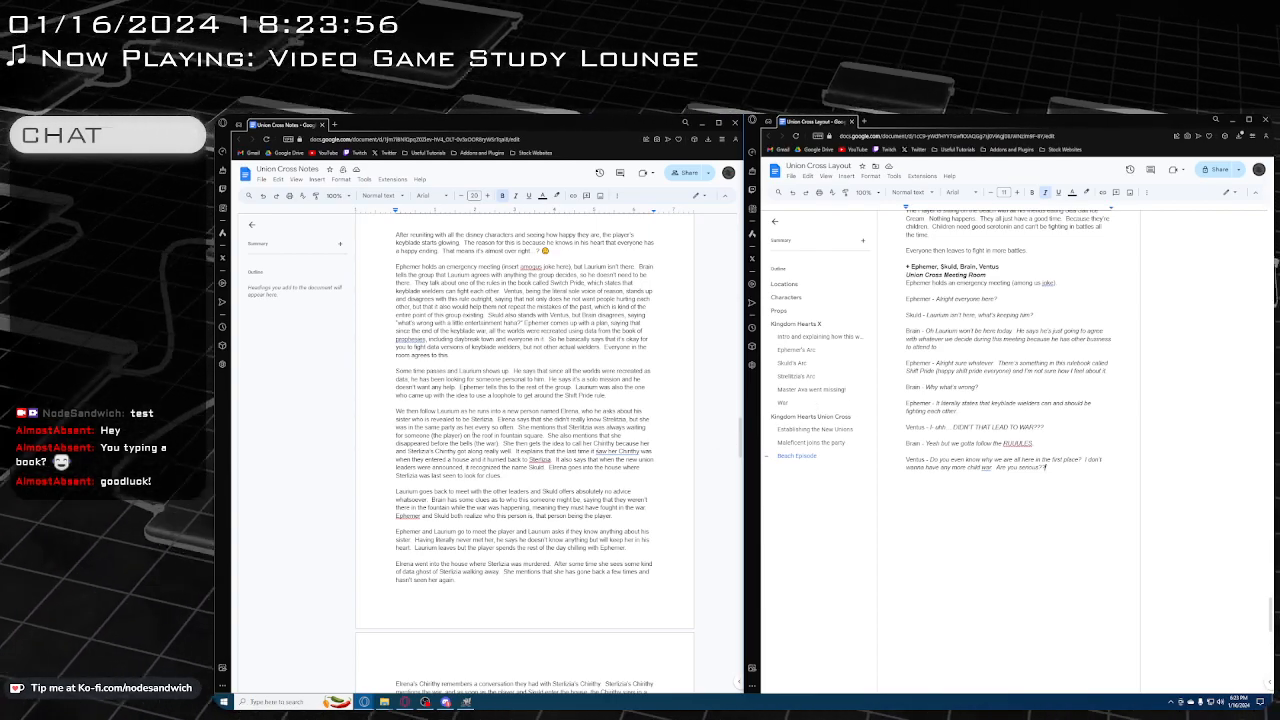
scroll(524, 440, down, 1)
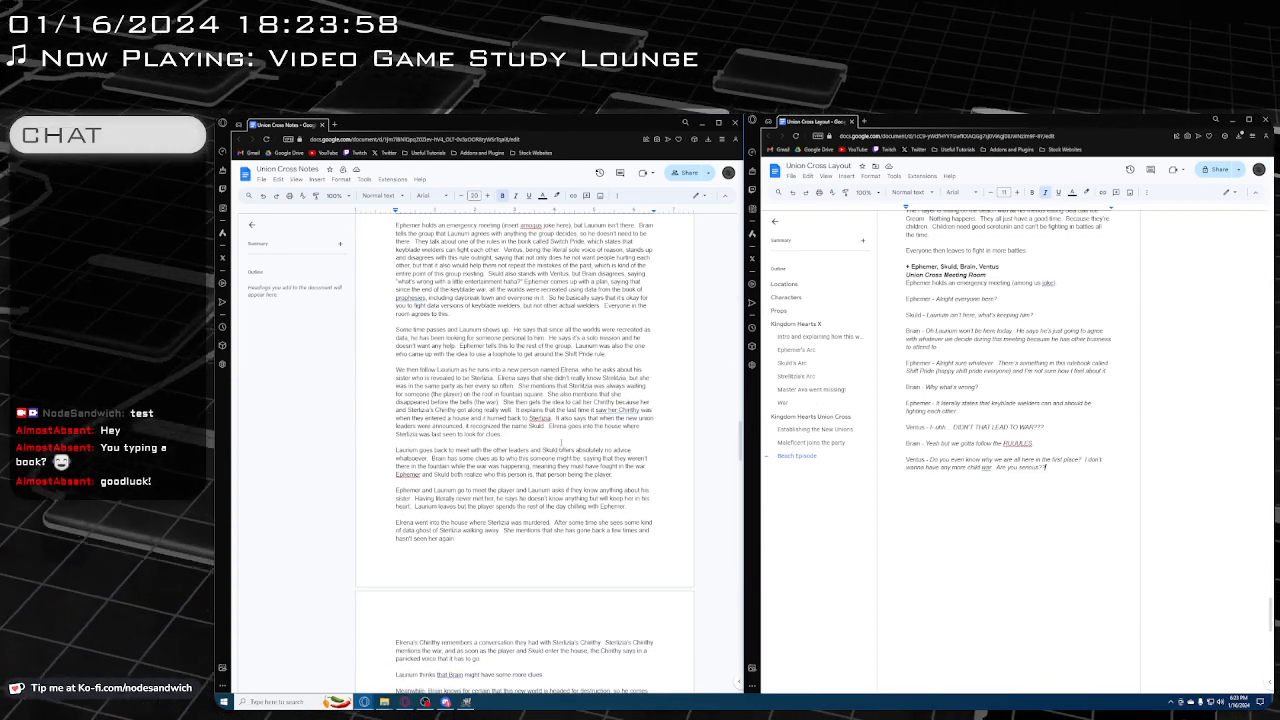
scroll(568, 425, up, 1)
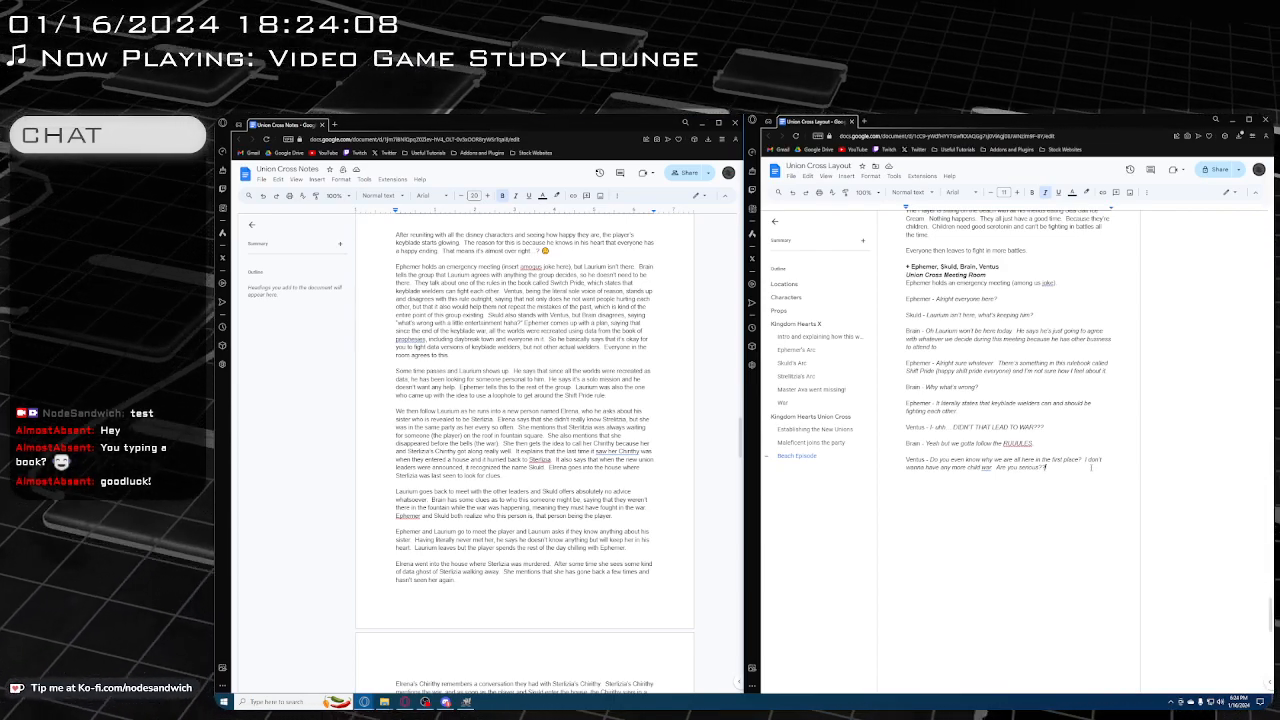
key(Return)
key(Return)
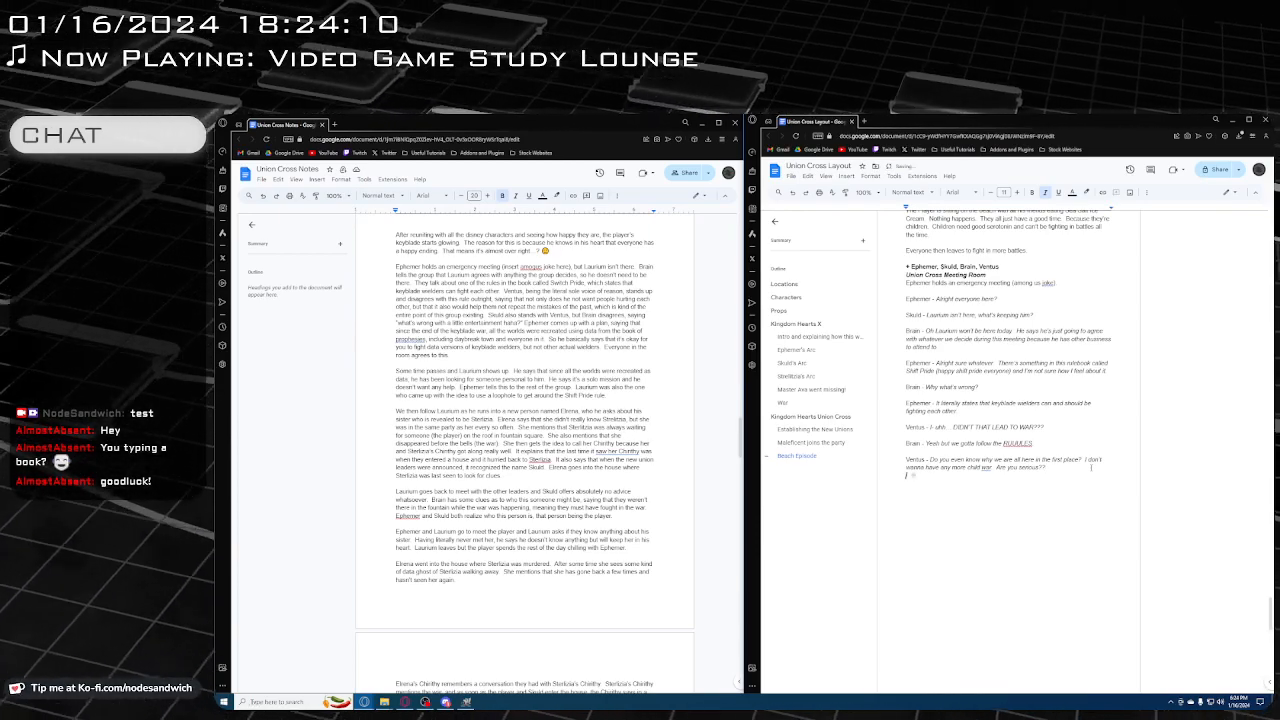
text(Ephemer -)
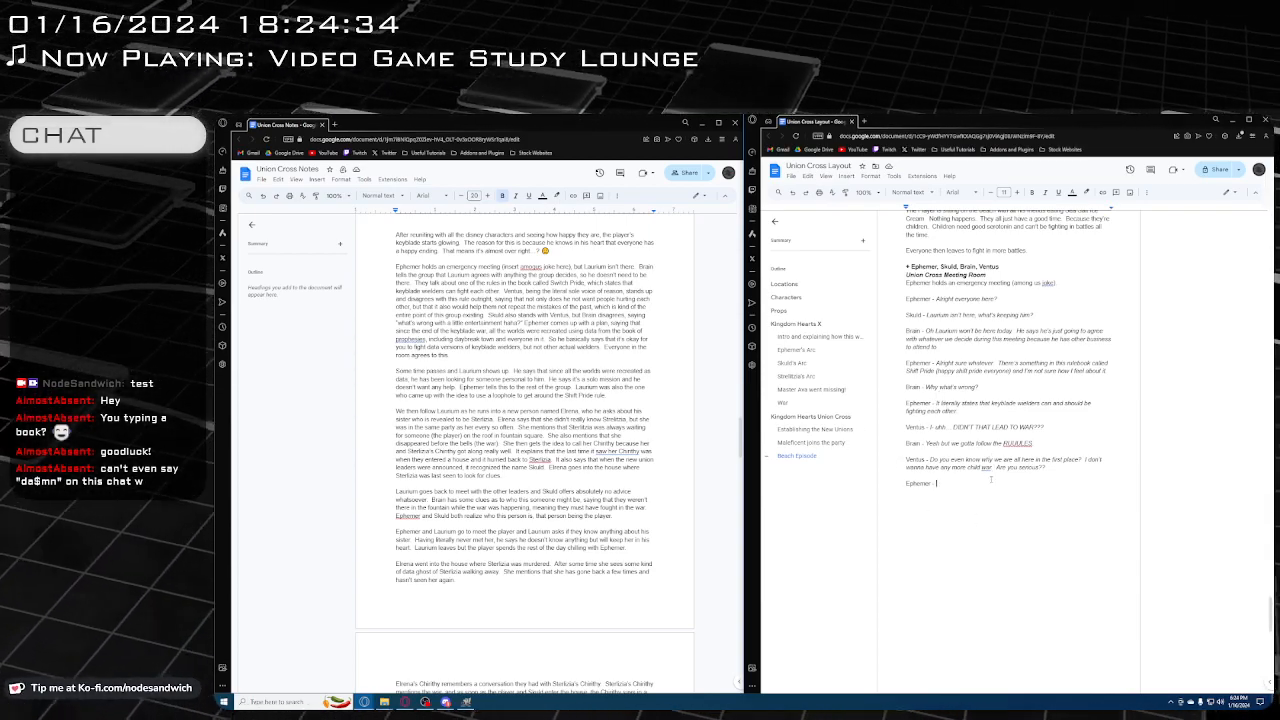
scroll(980, 480, down, 1)
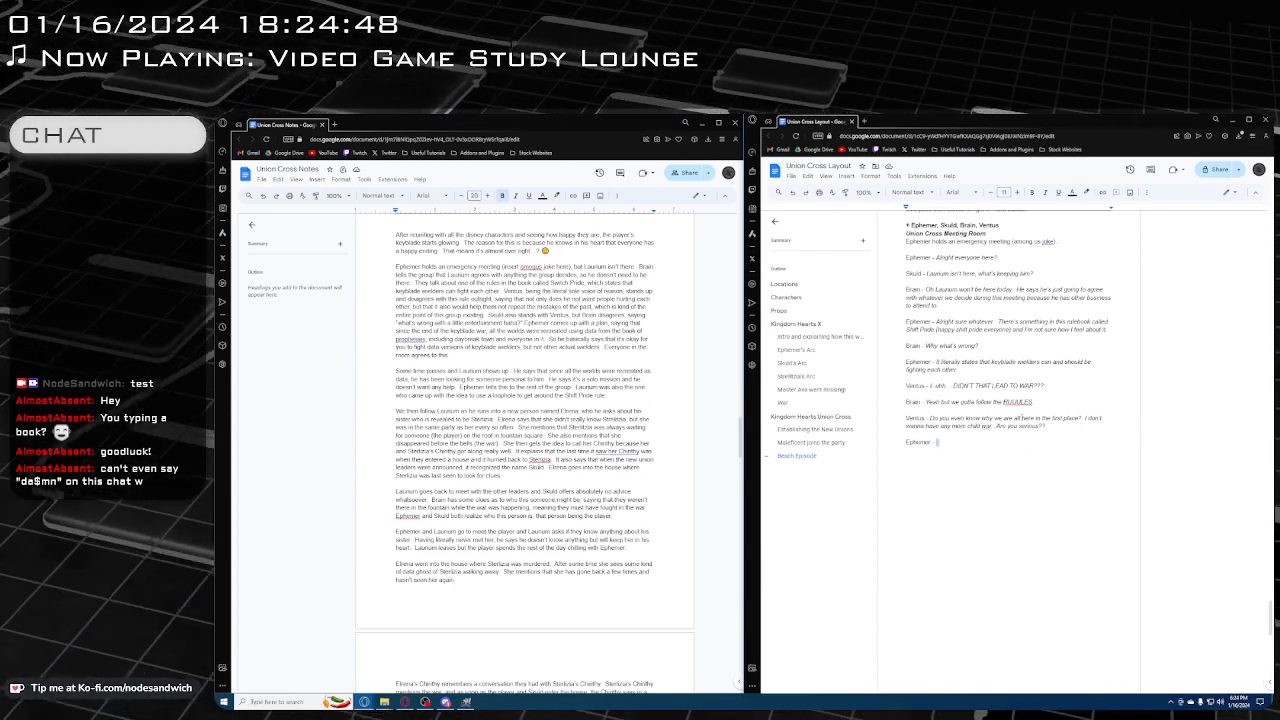
key(ctrl+i)
triple_click(993, 446)
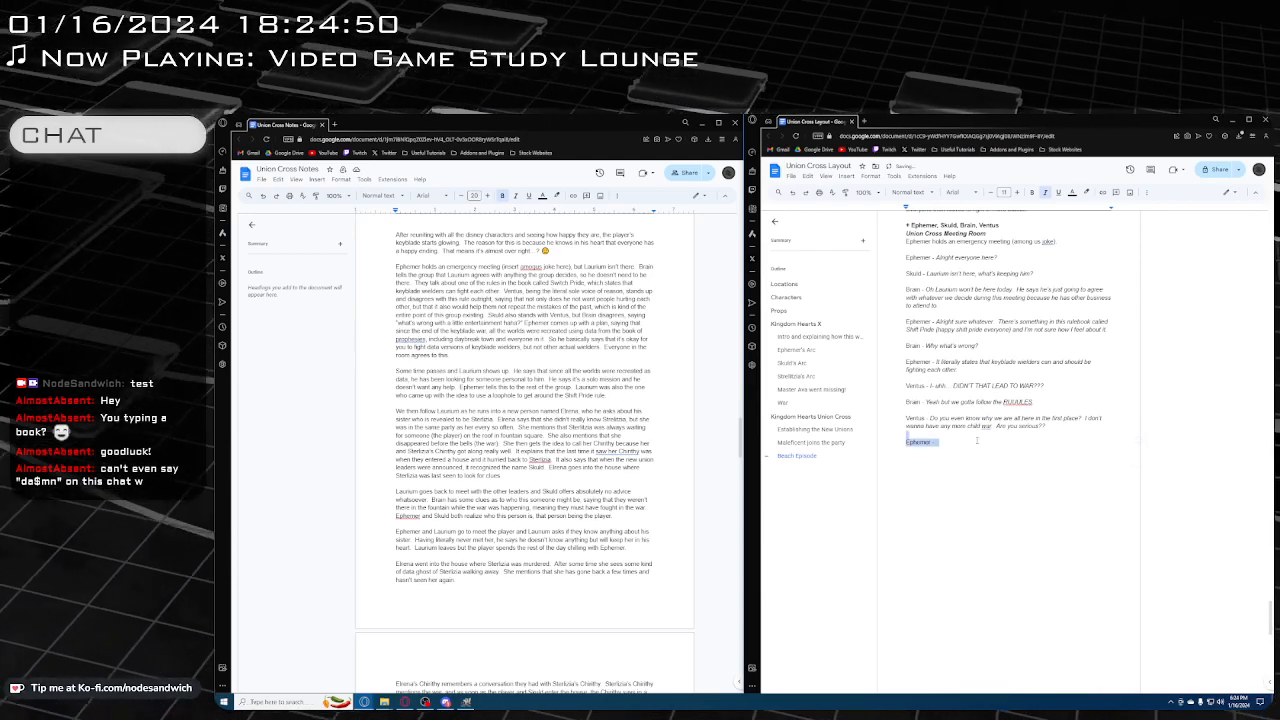
click(993, 446)
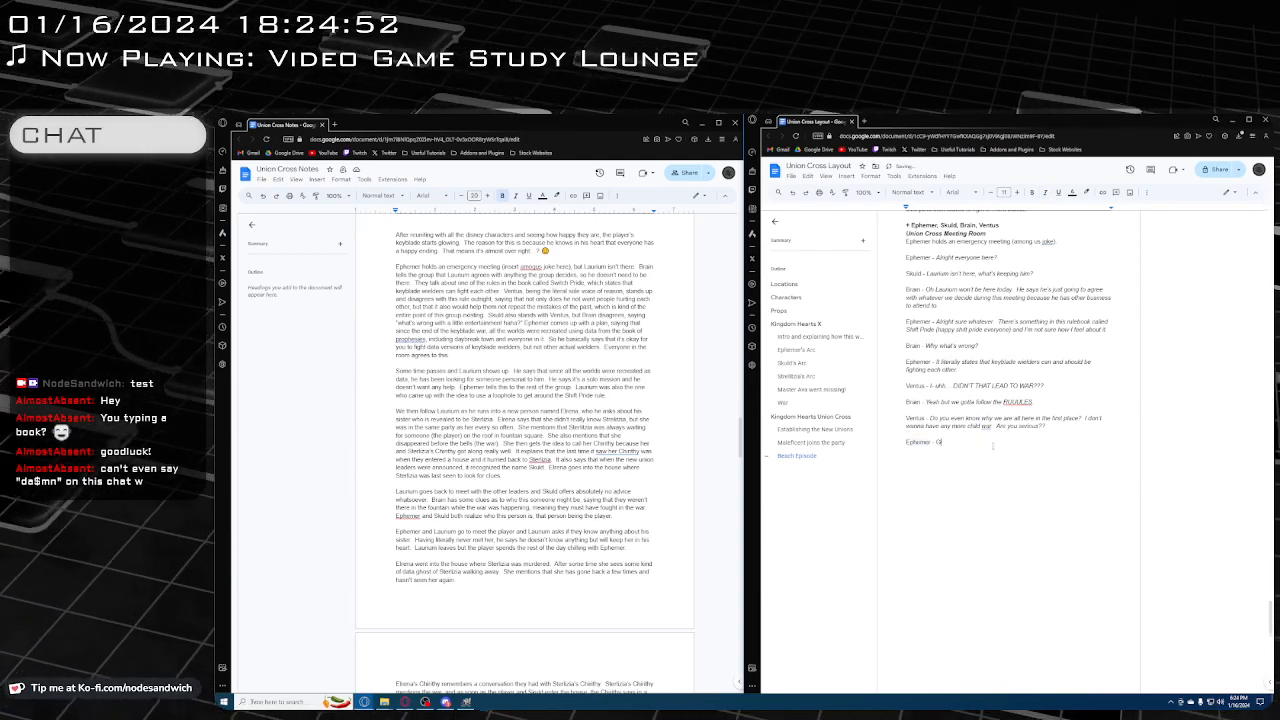
Open Ephemer's line with the sentence "Guys it's okay I have a plan."
text(uys it's okay)
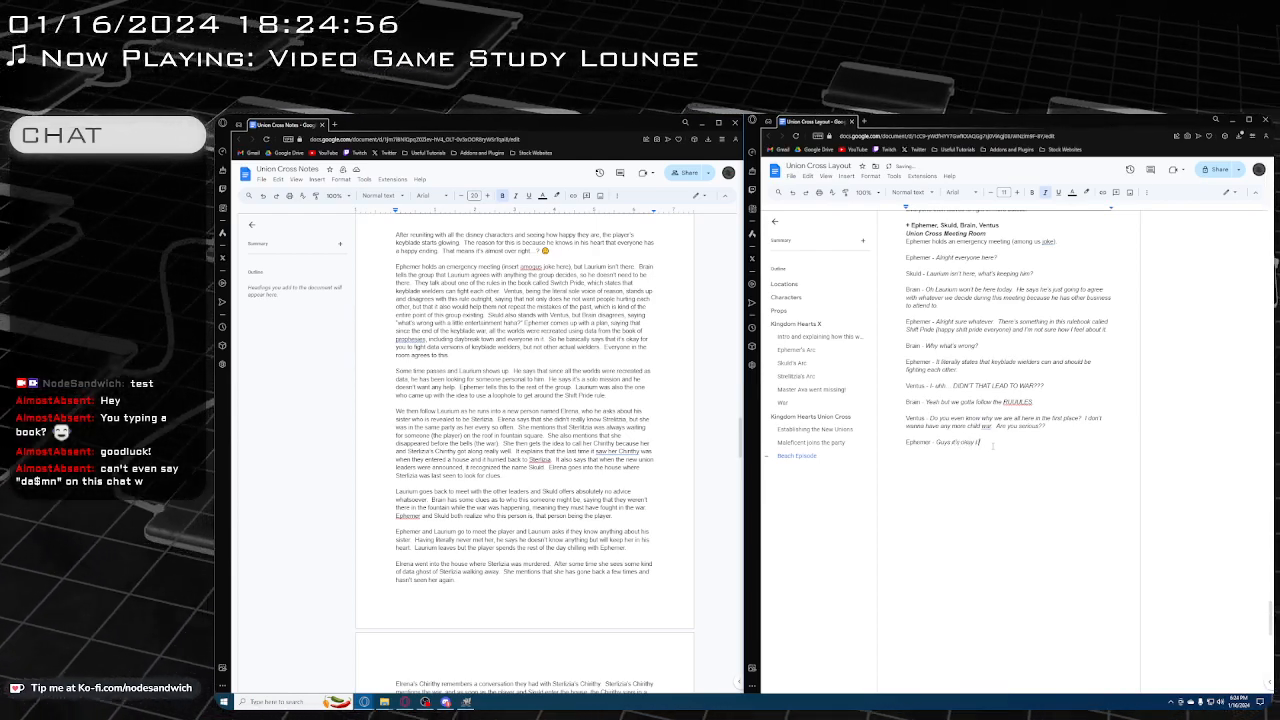
text( I have a pla)
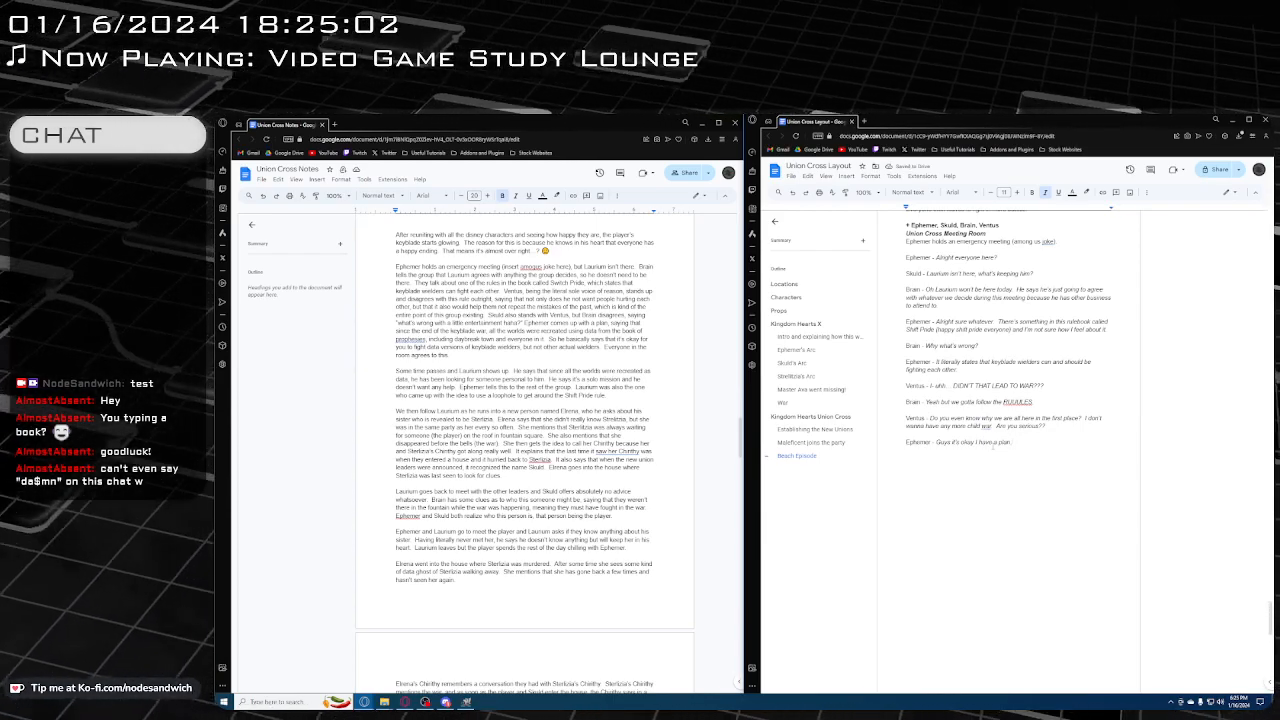
Continue Ephemer's line with "What if it's okay to fight data versions of keyblade wielders, but not actual people?"
text(n.  What if it's of)
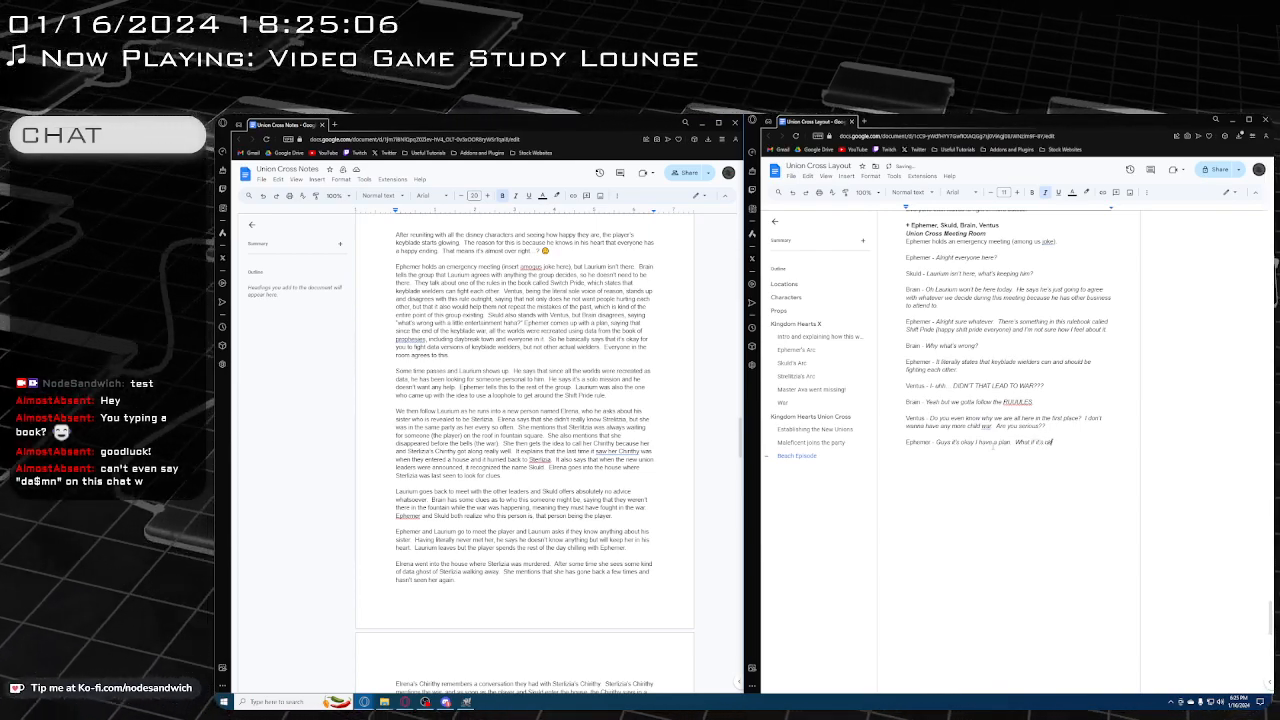
key(BackSpace)
text(kay to fight)
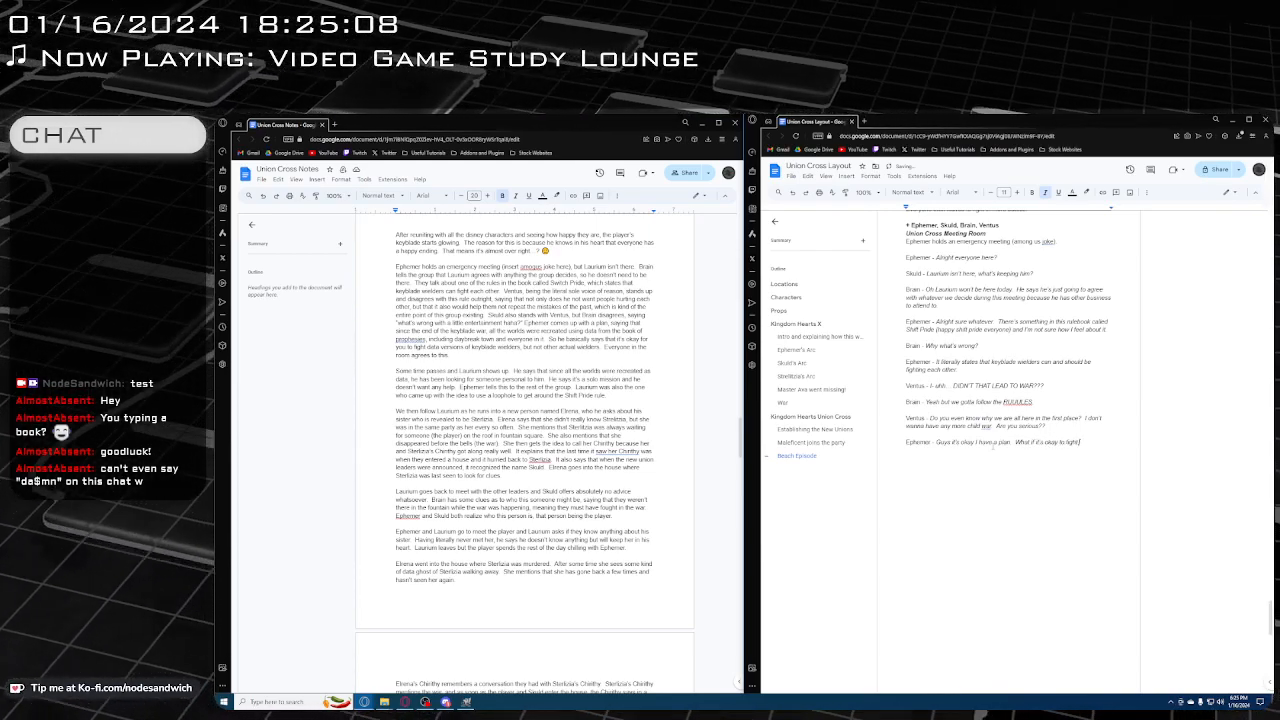
text( data versions)
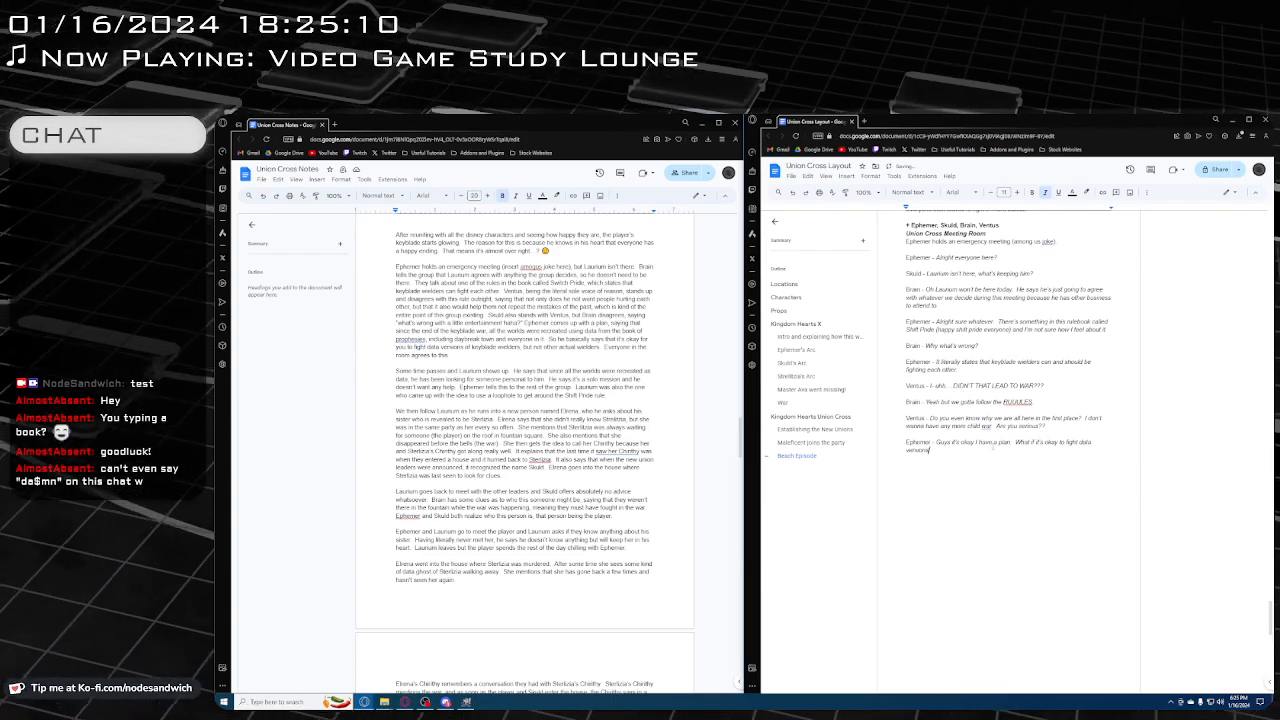
text( of ke)
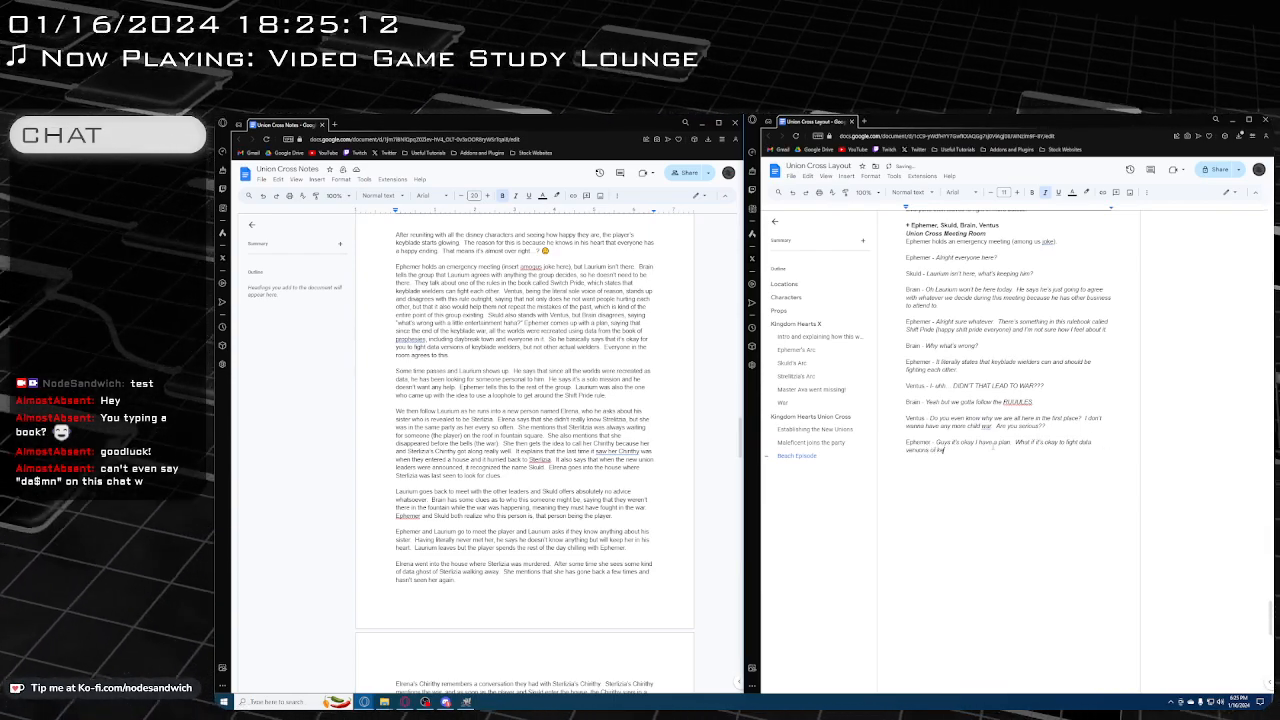
text(yblade w)
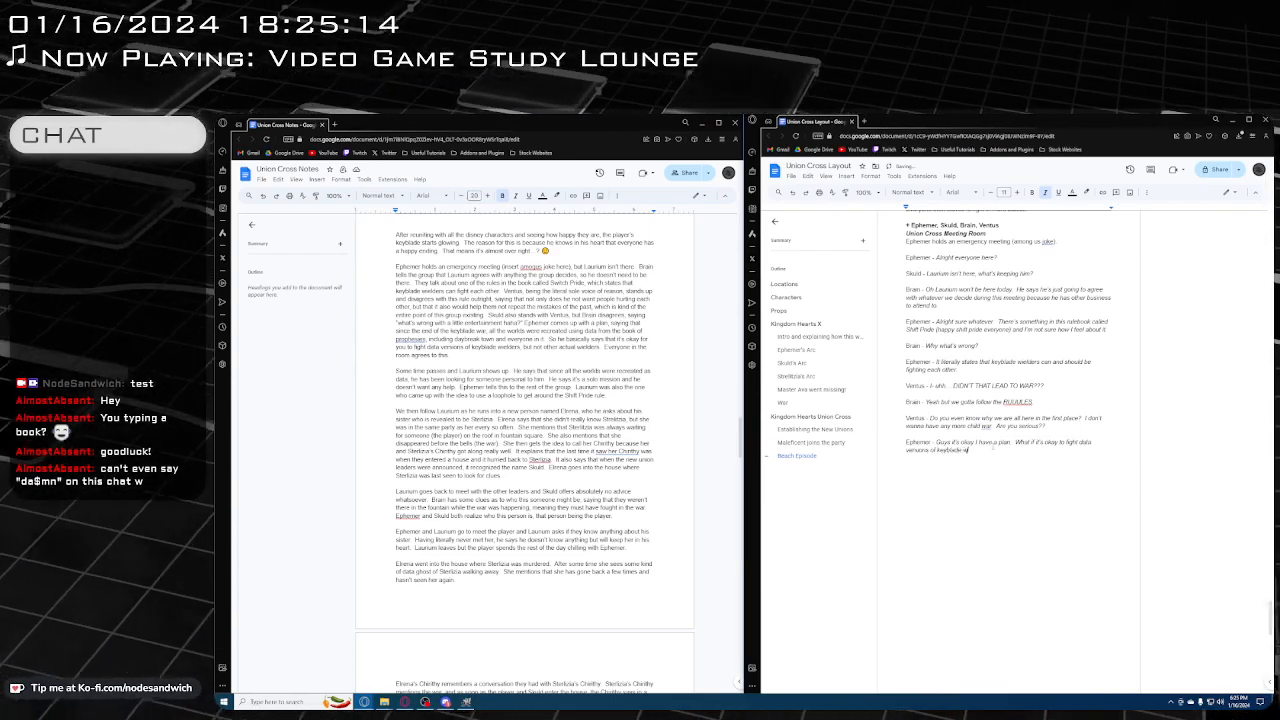
text(ielde)
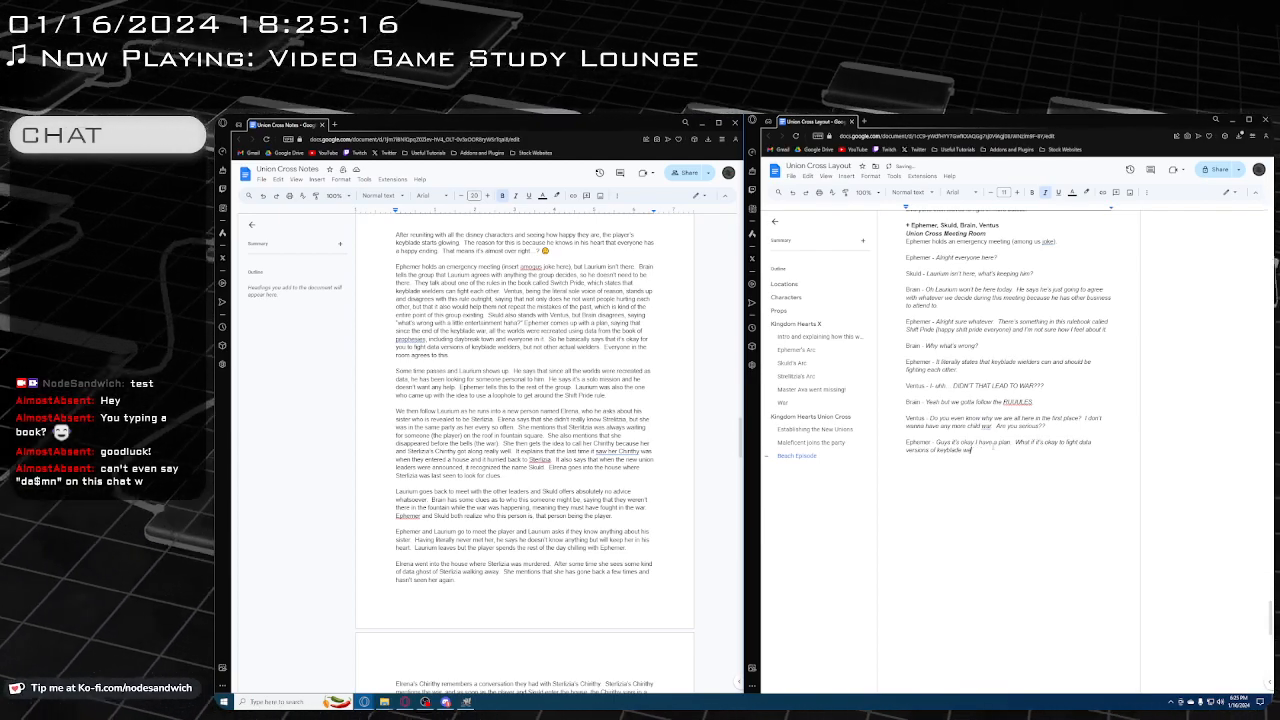
text(rs, )
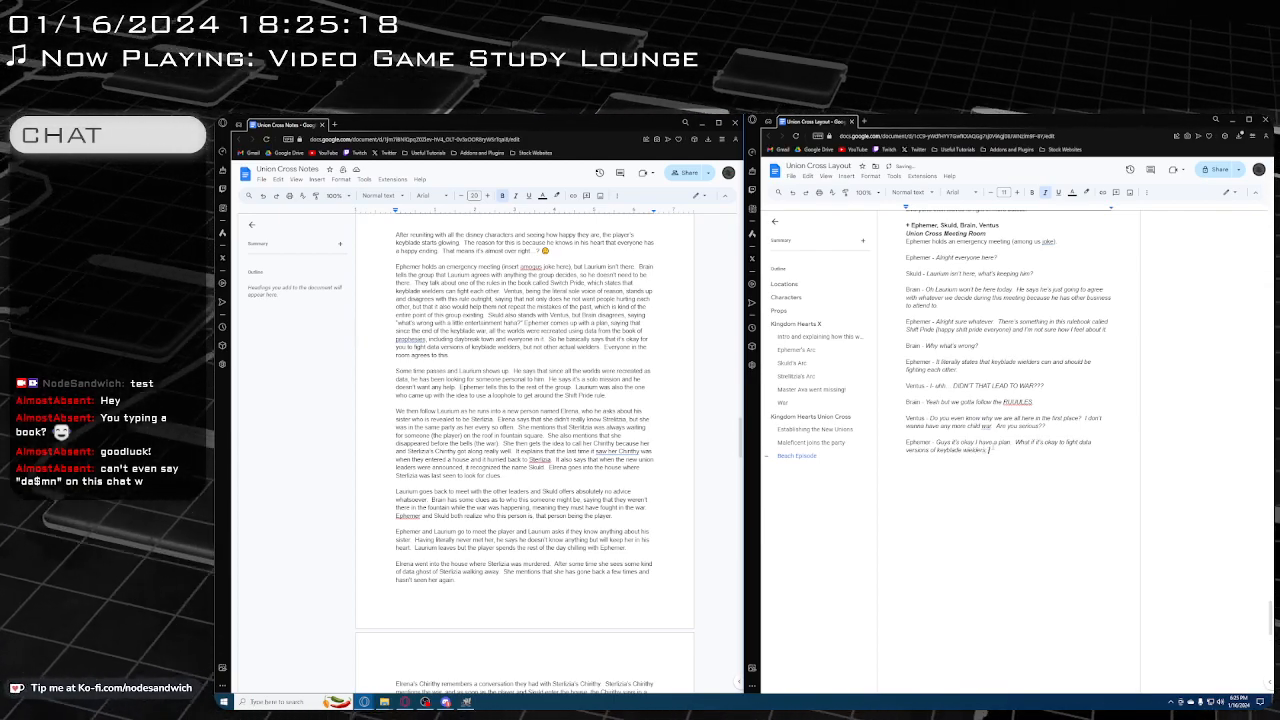
text(but not actual)
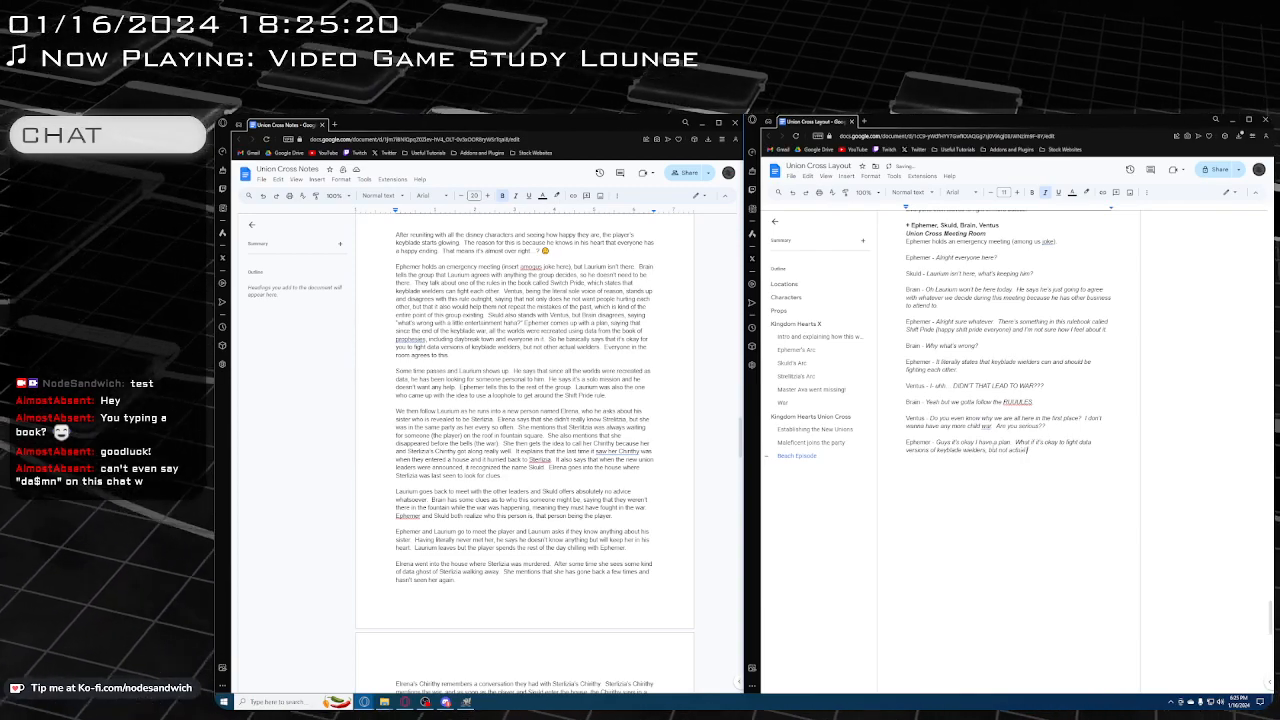
text( people)
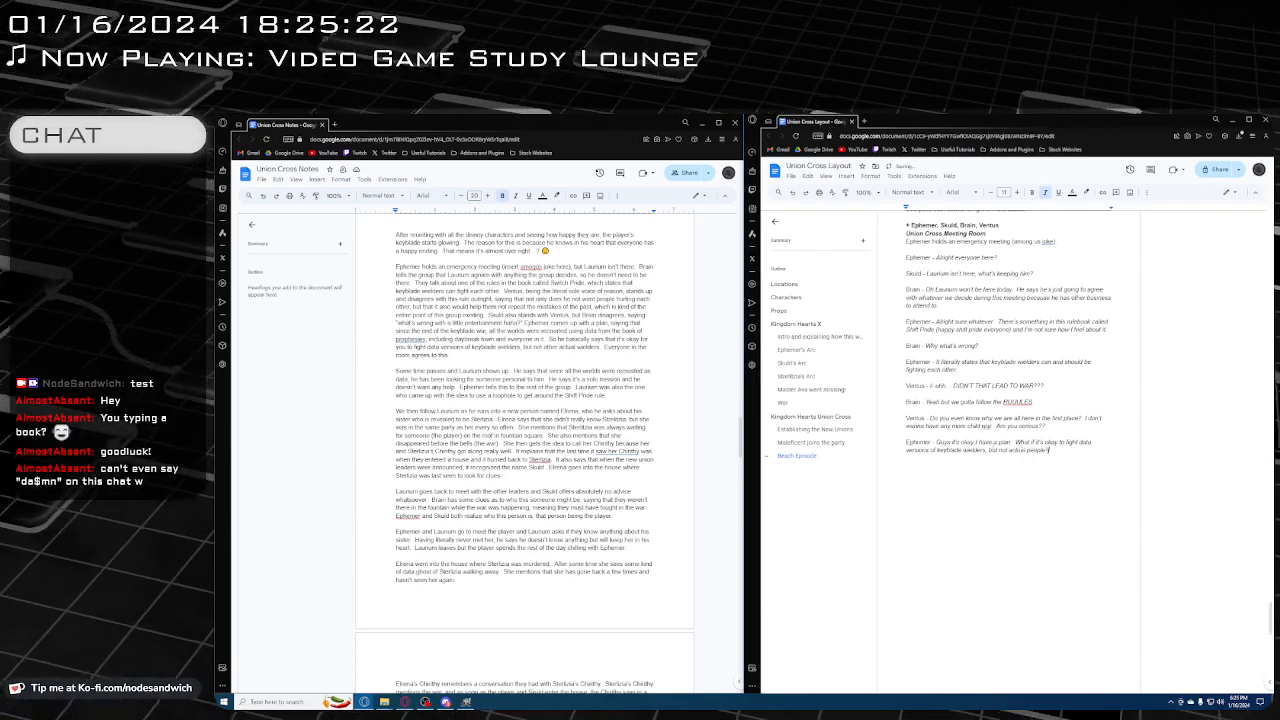
text(? So like)
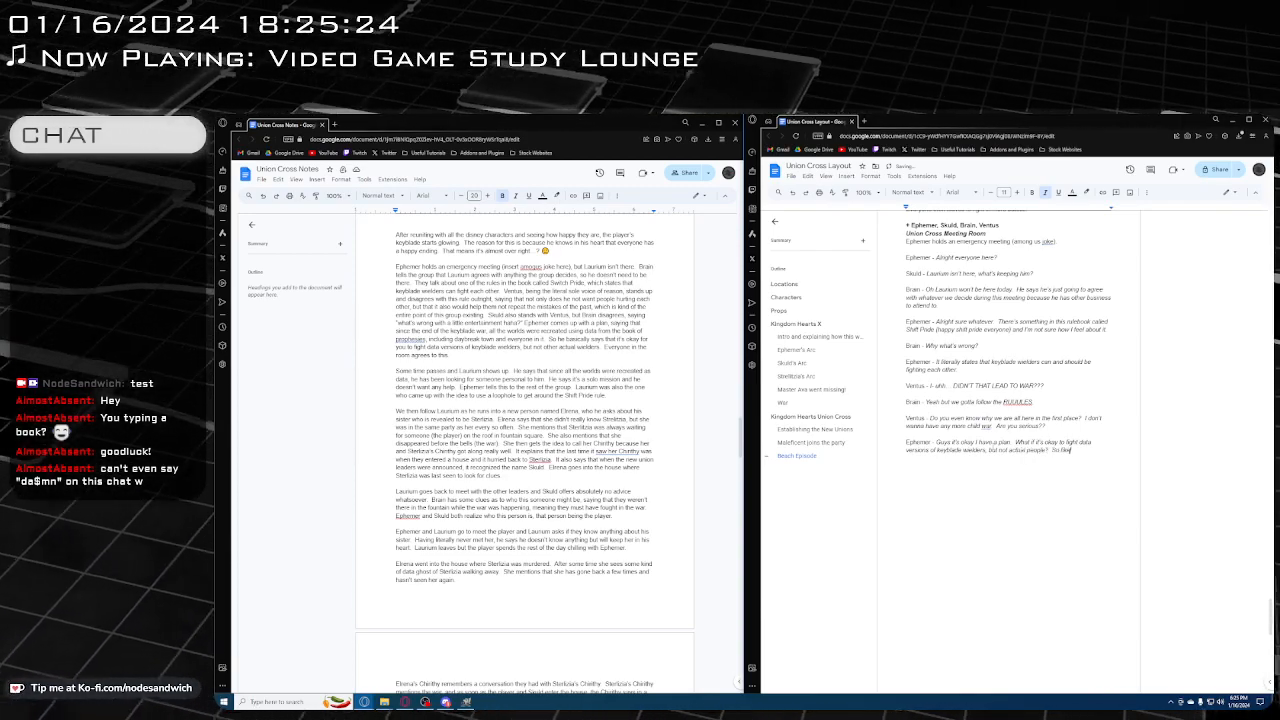
text( ae creat)
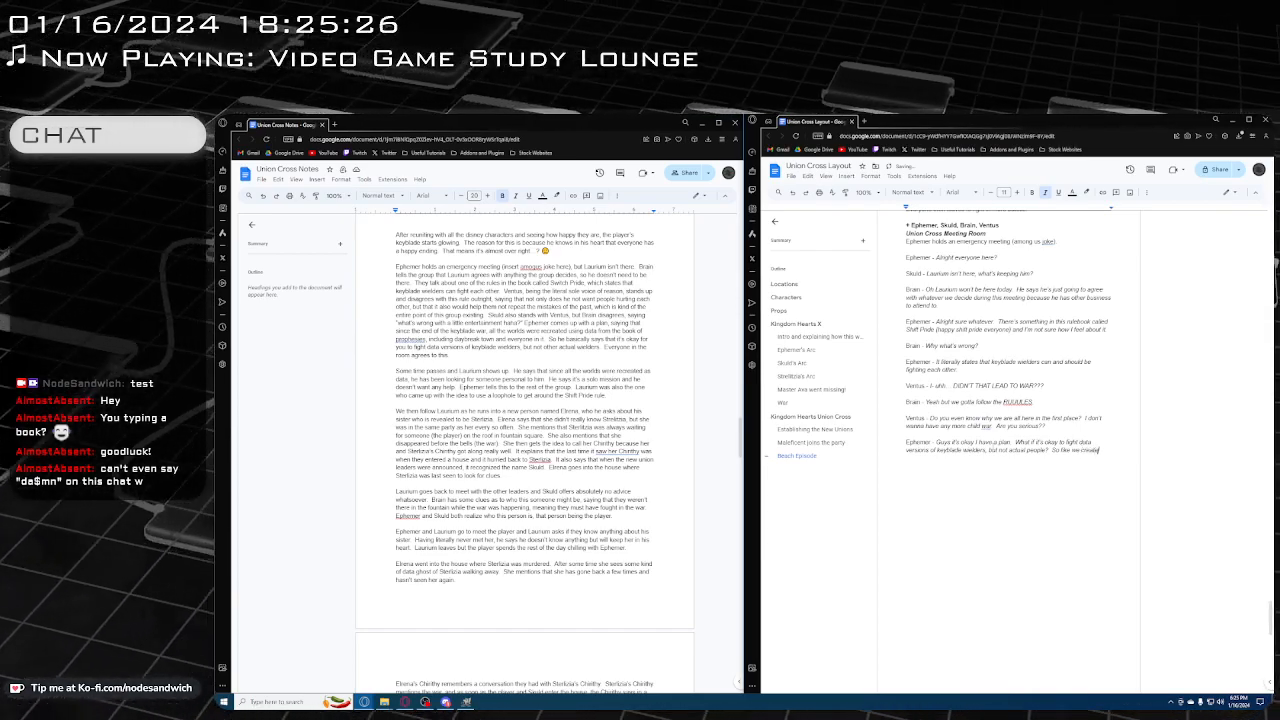
text(e a data version)
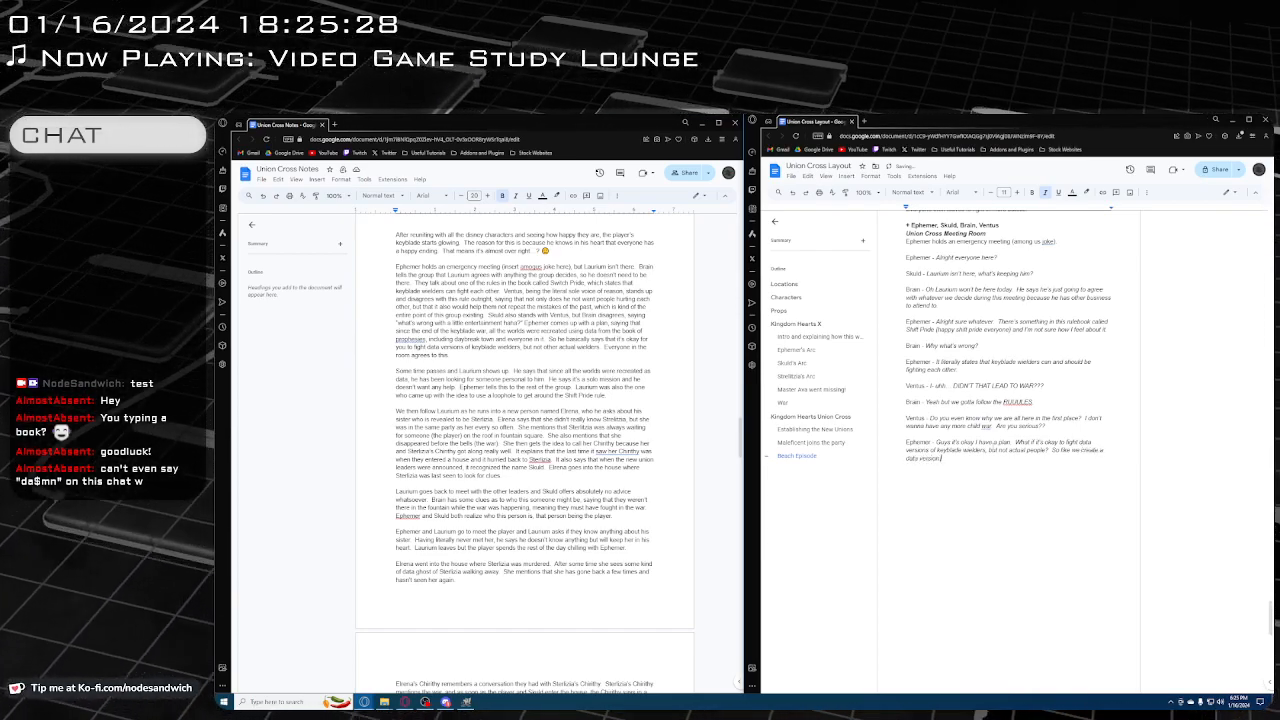
text( of Daybreak T)
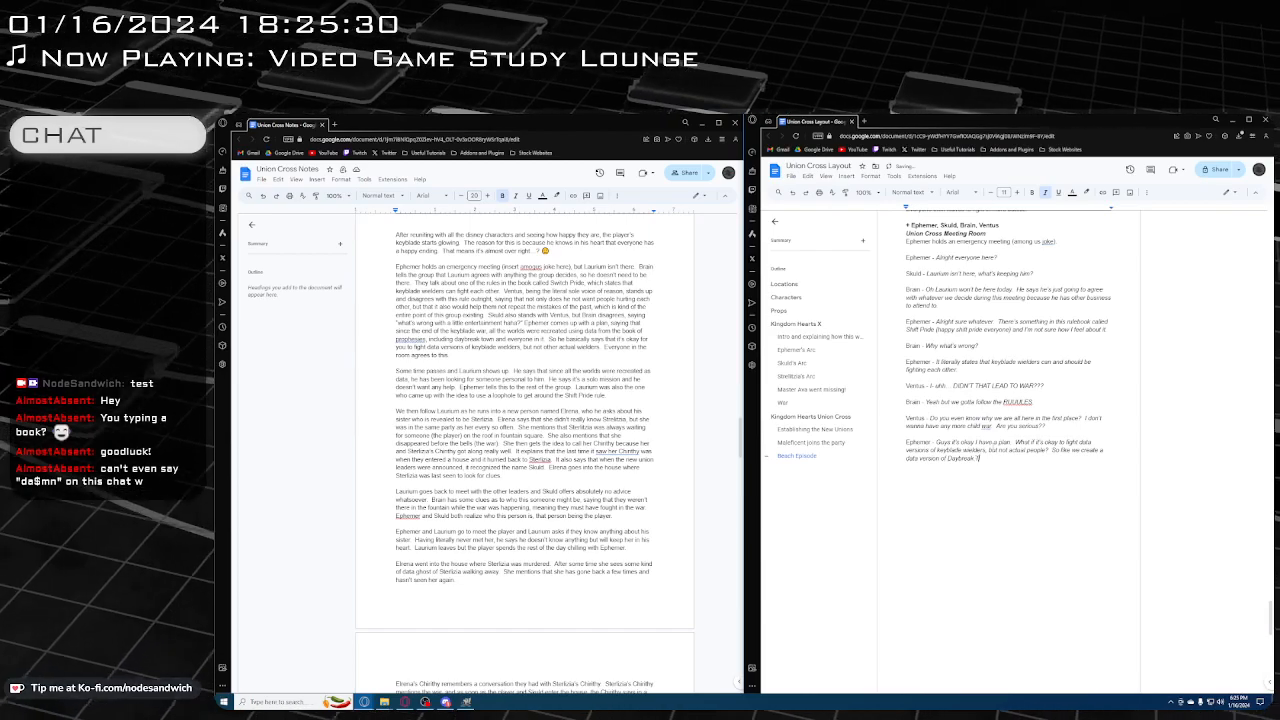
text(own)
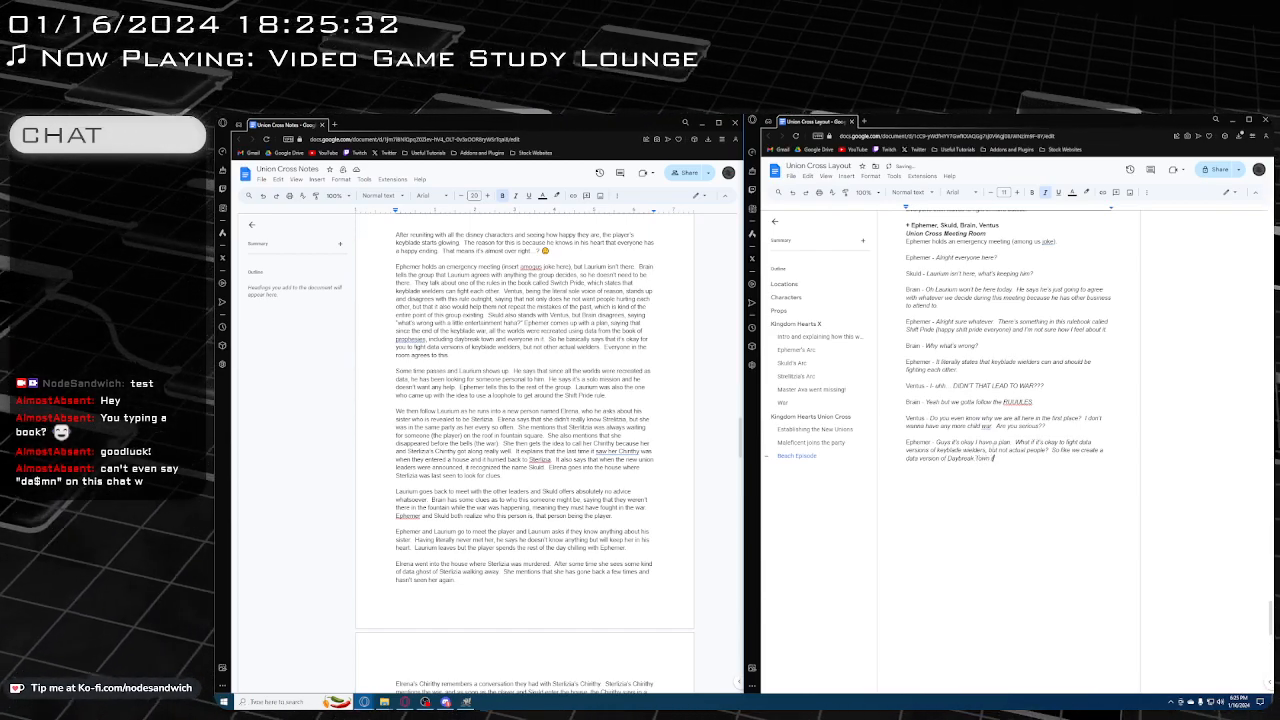
text( (not realizing)
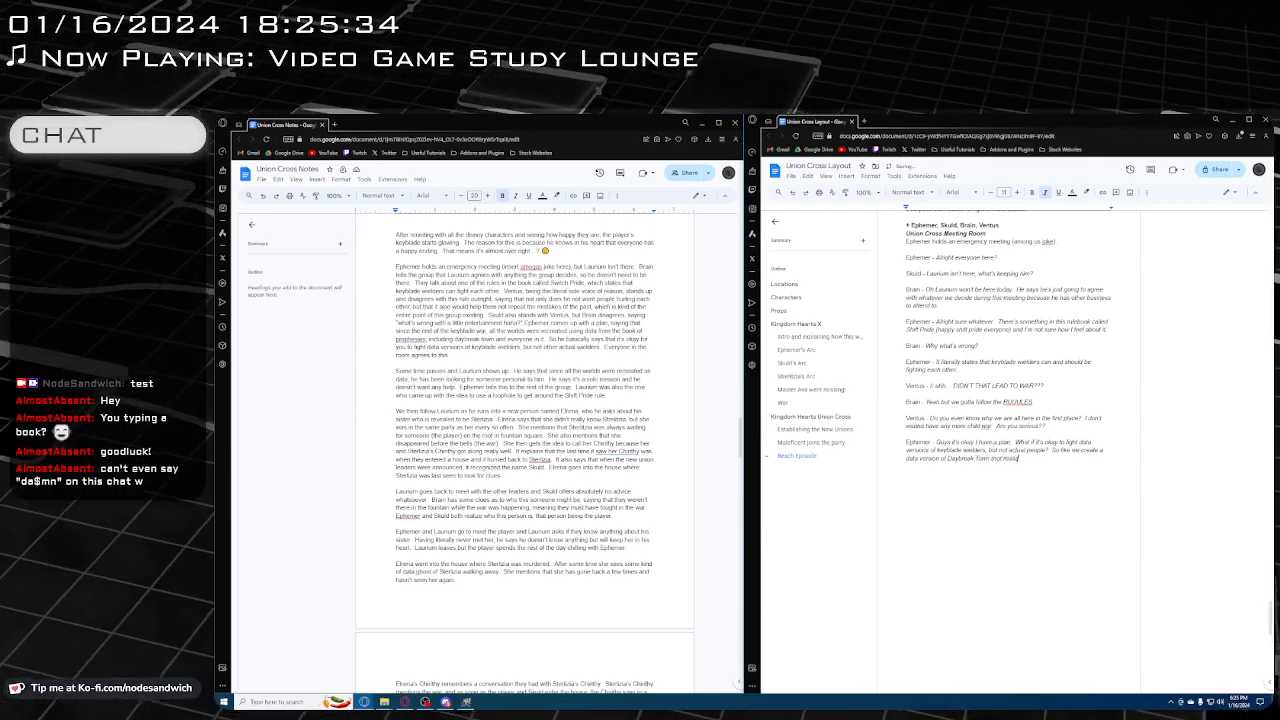
text( tha)
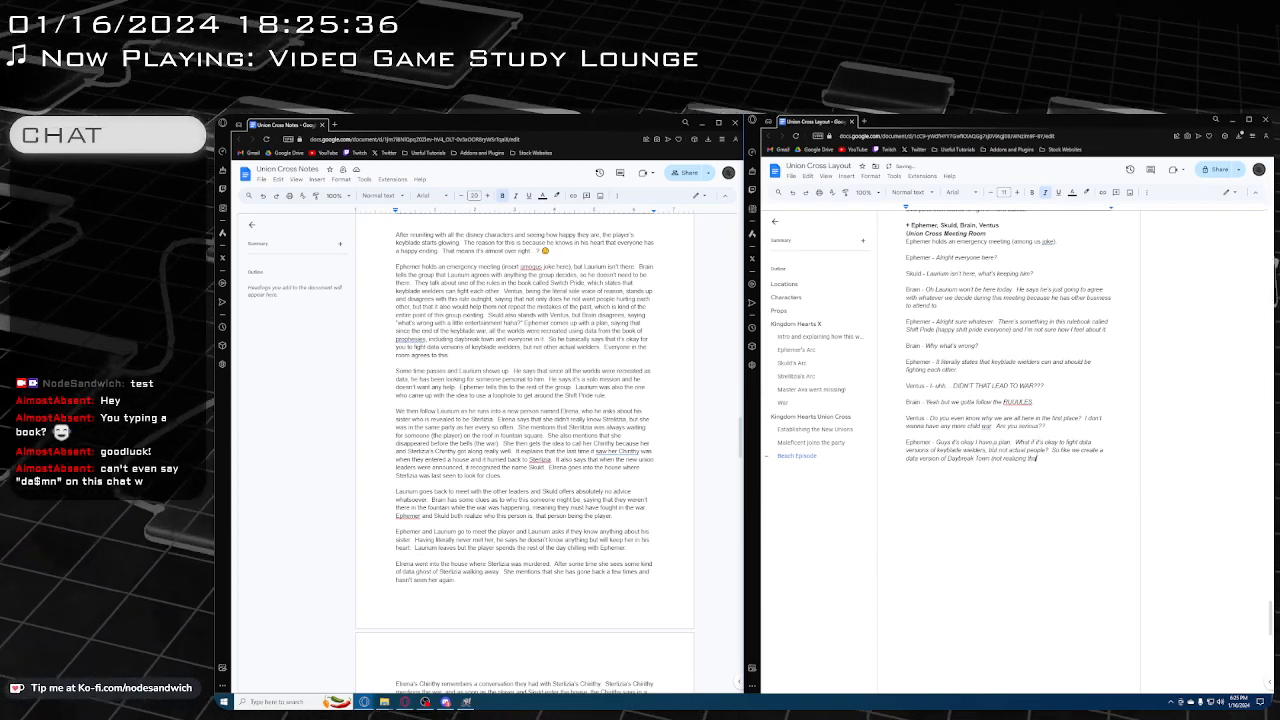
text(t they)
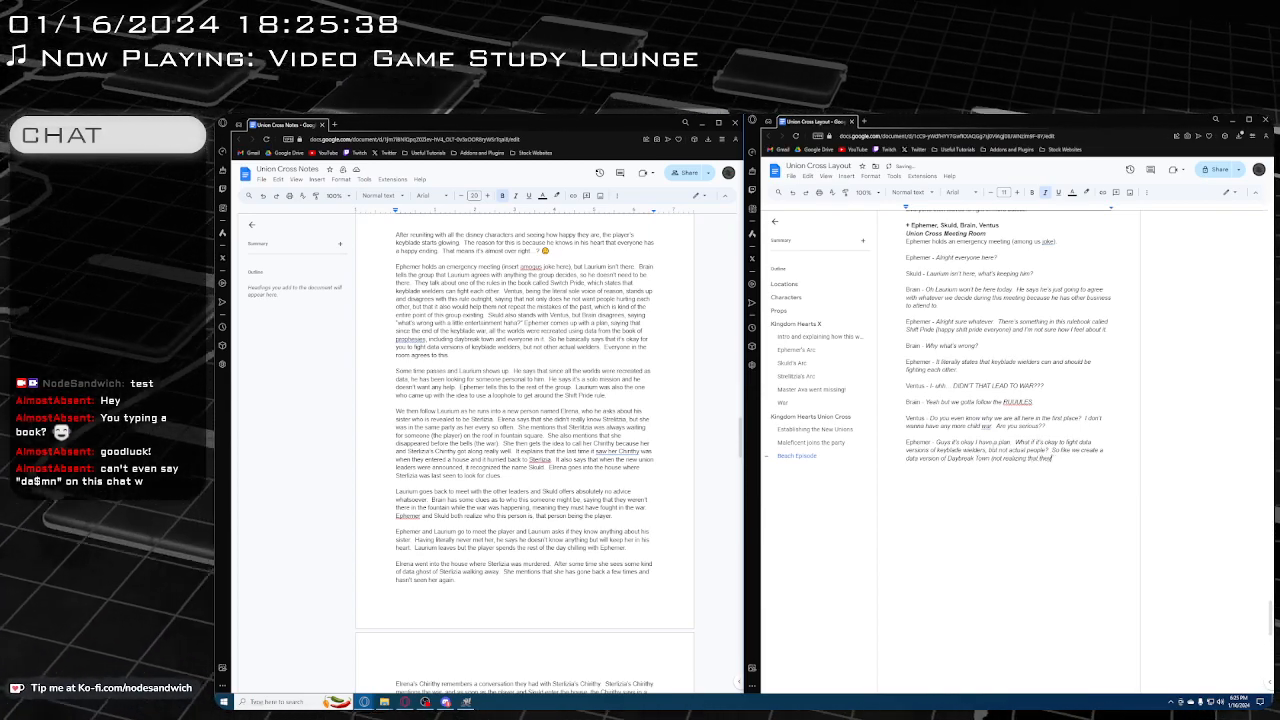
text('re already in a dat)
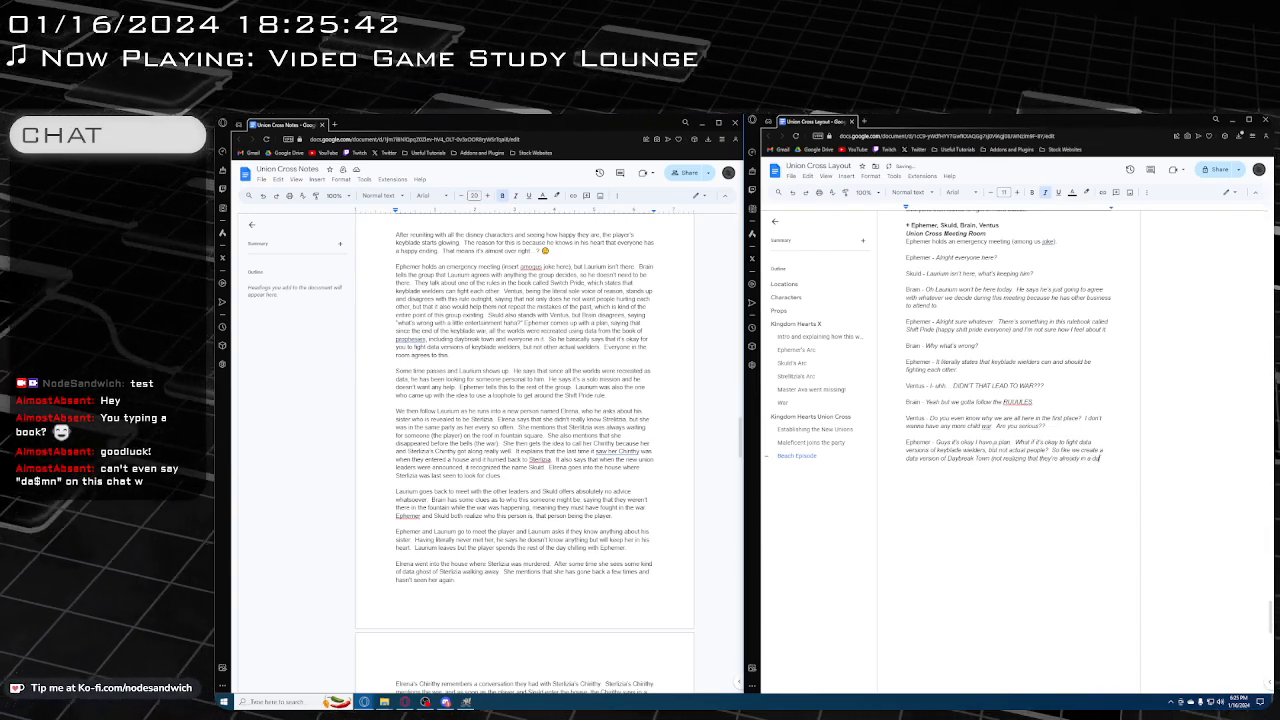
text(a)
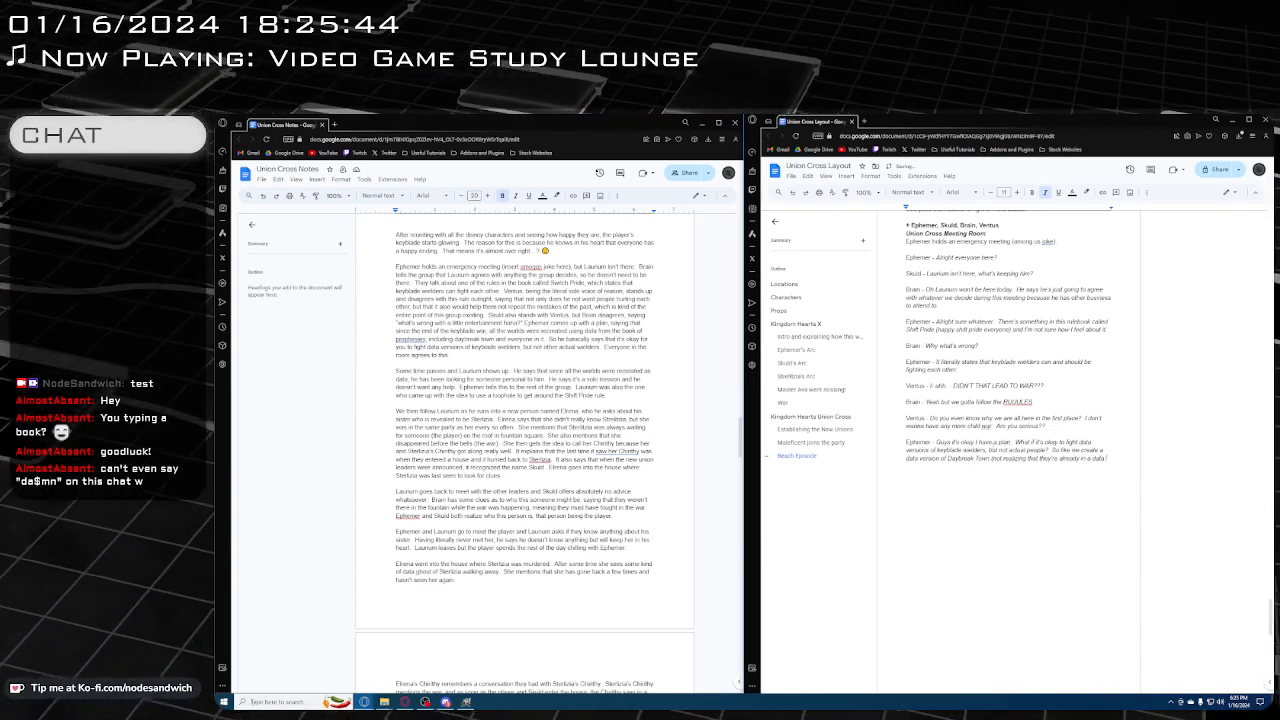
text( wor)
Finish Ephemer's line with "so keyblade wielders can fight data versions of themselves if they want to."
text(w)
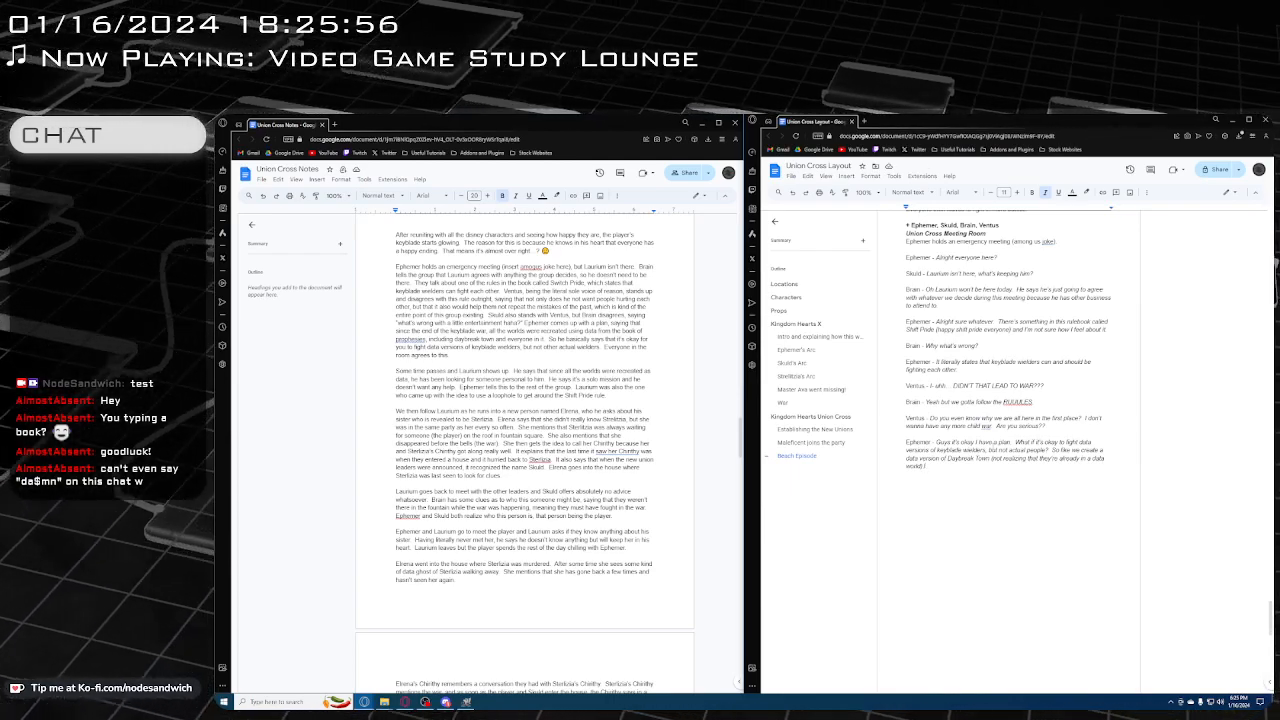
text(o kee)
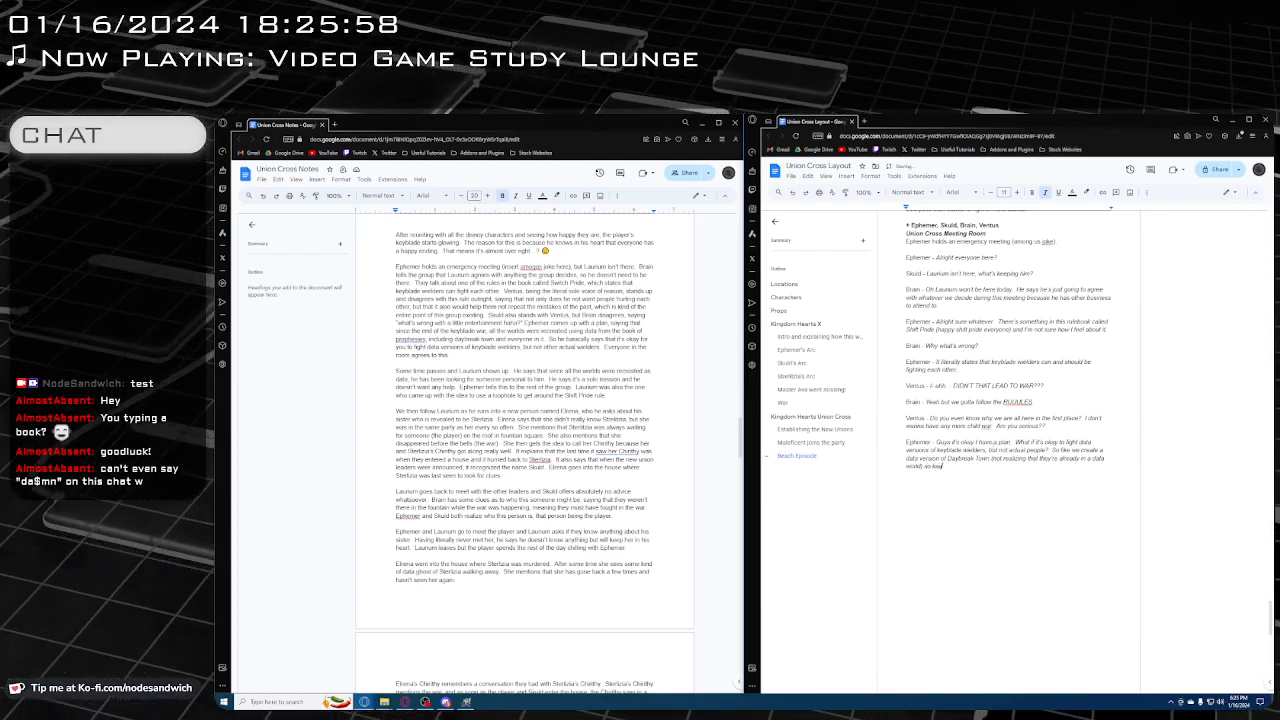
text(blade w)
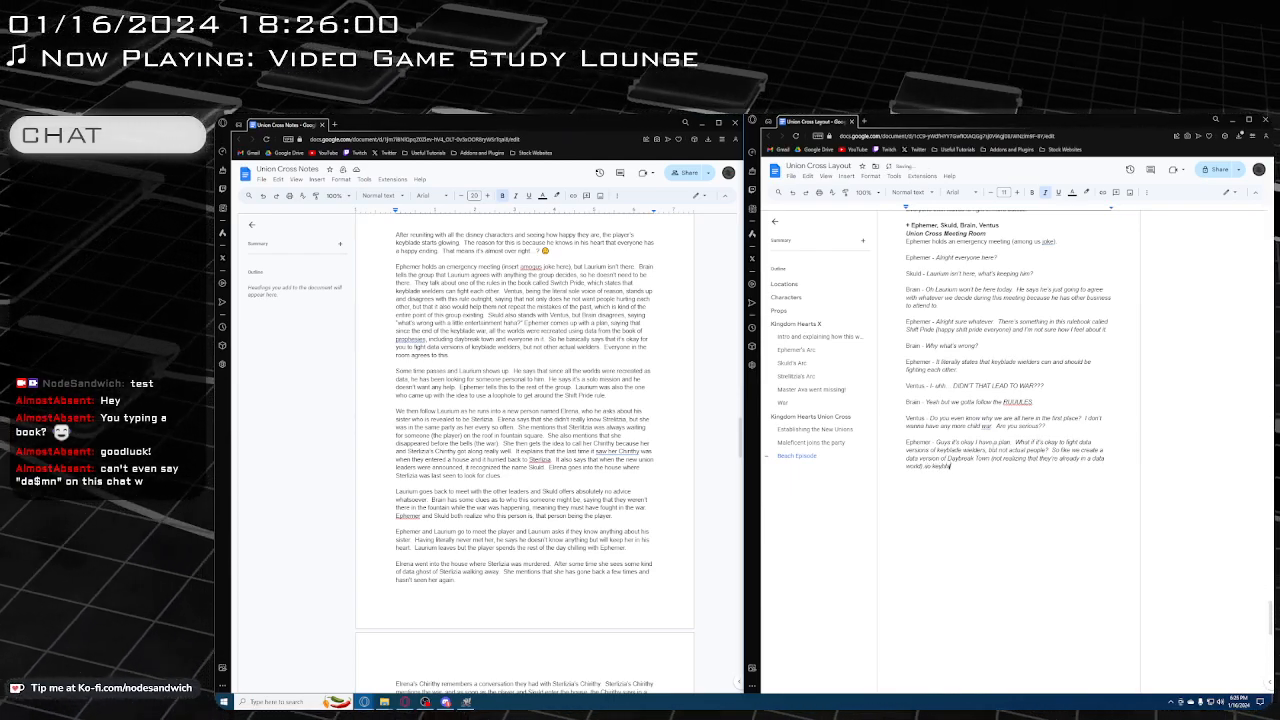
text(elde)
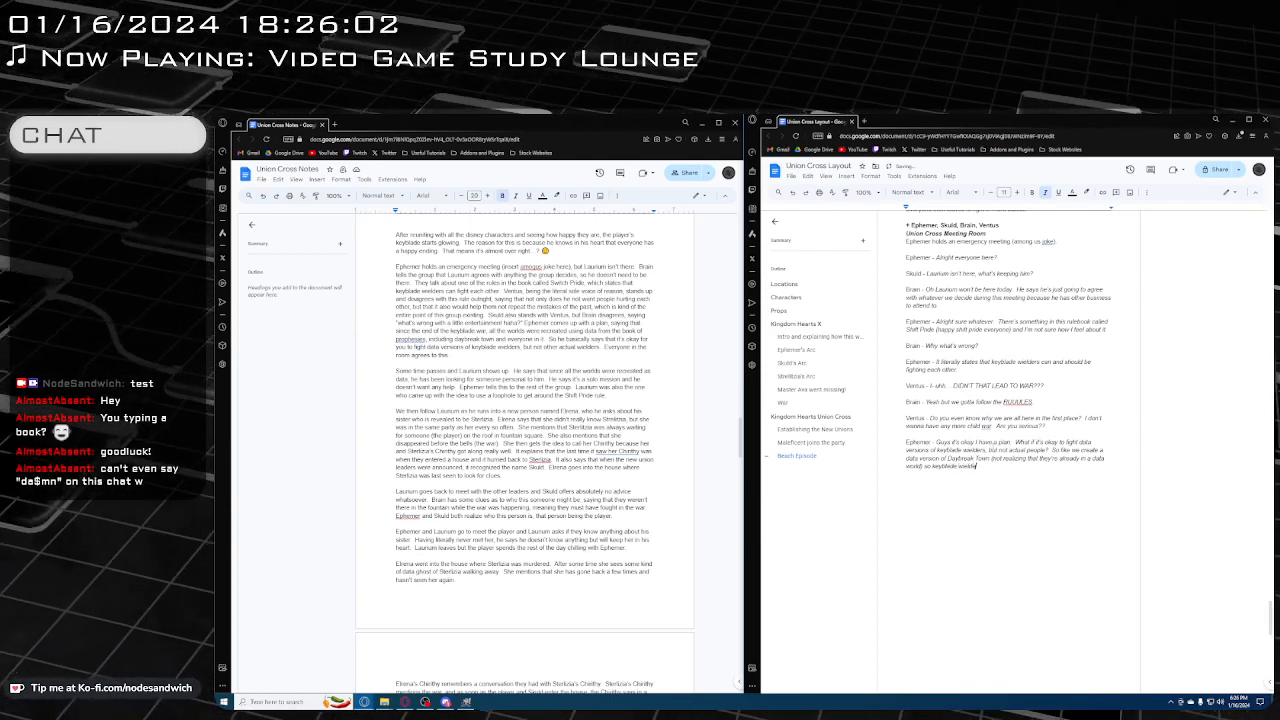
text(rs can iight)
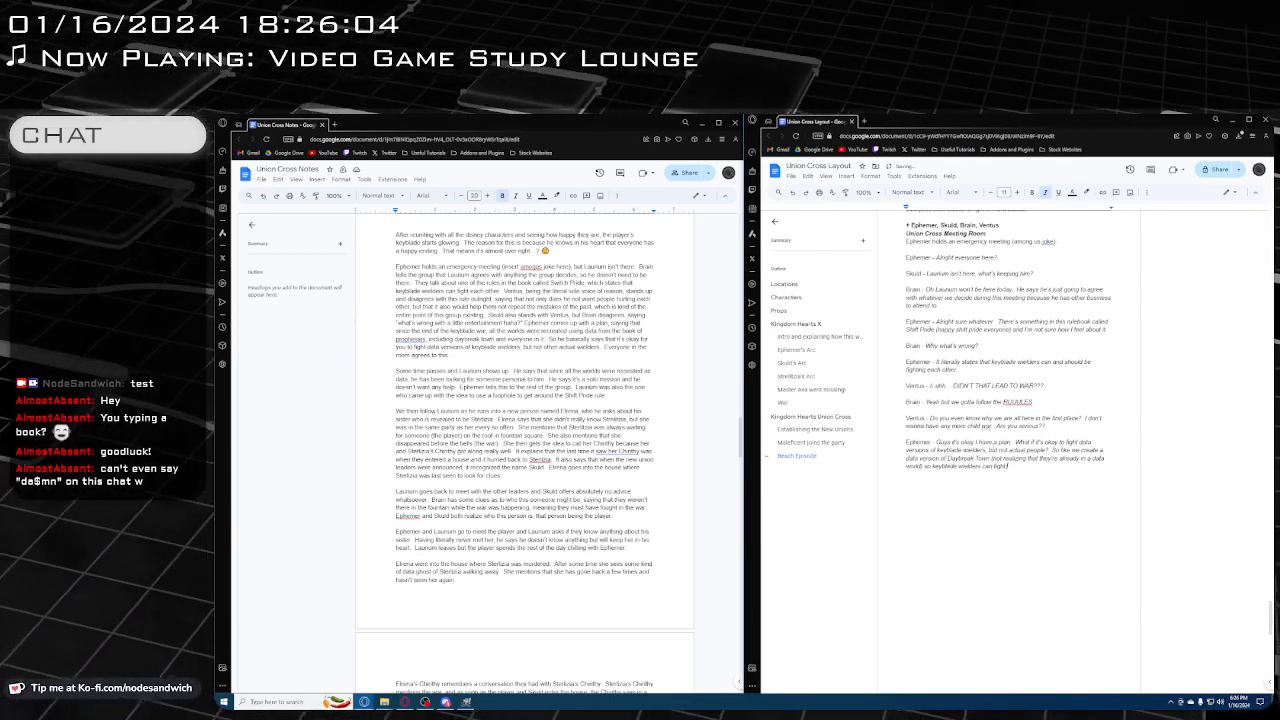
text( d)
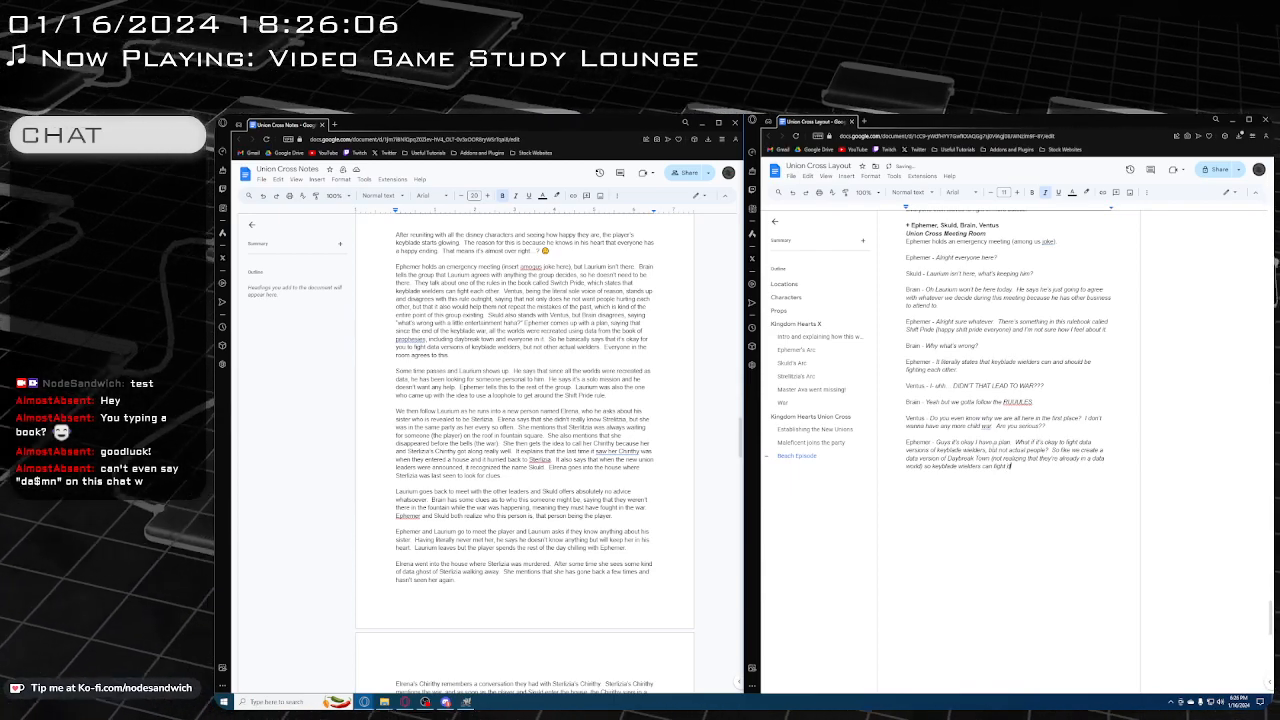
text(ata versions of)
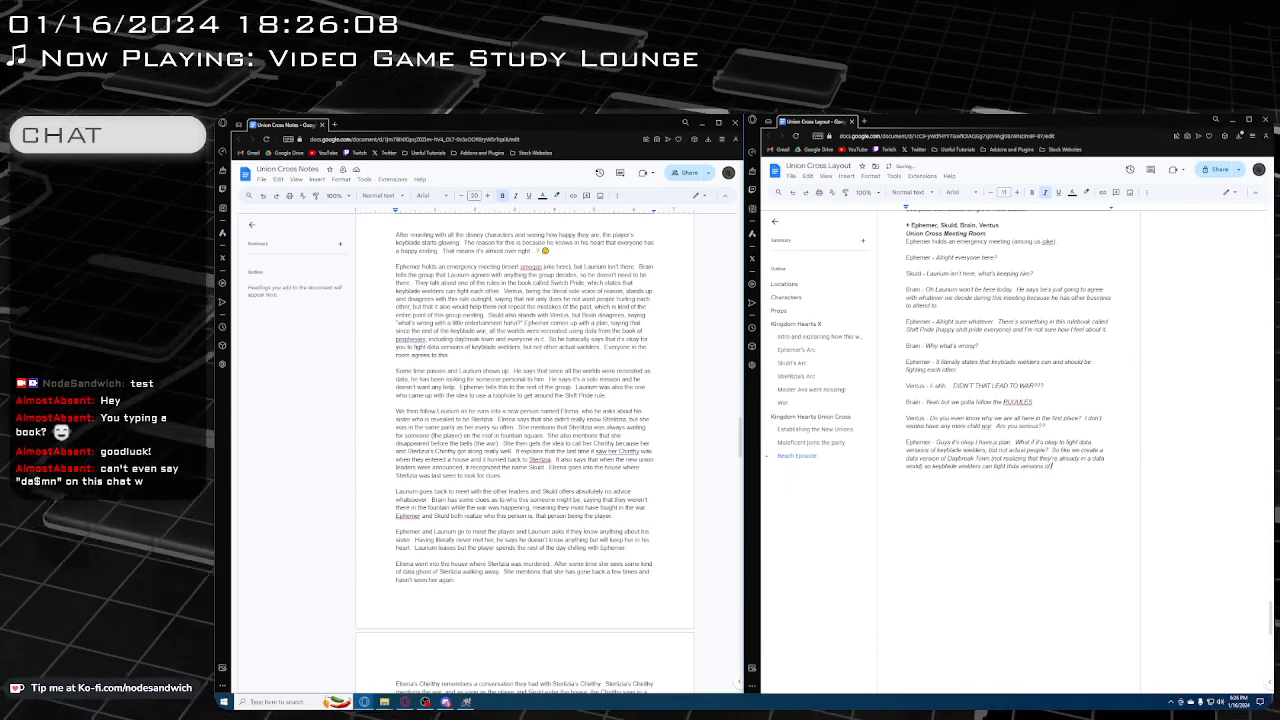
text( themselves)
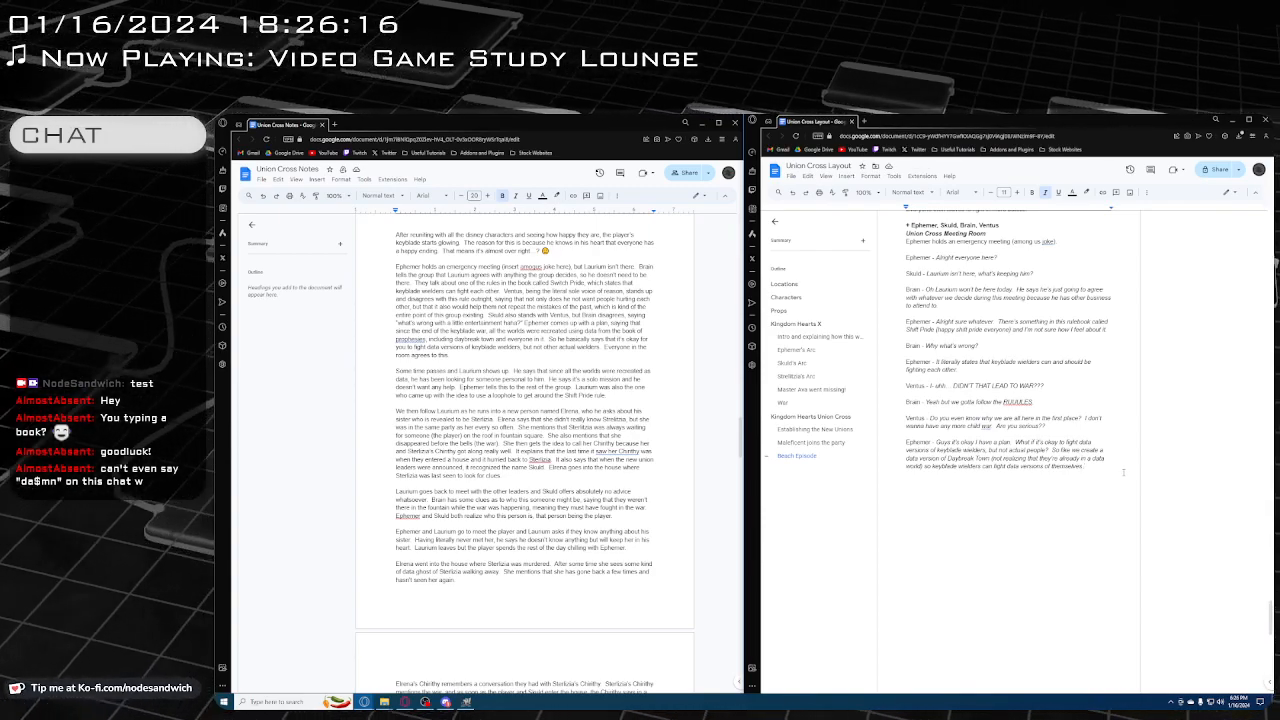
text(if they wa)
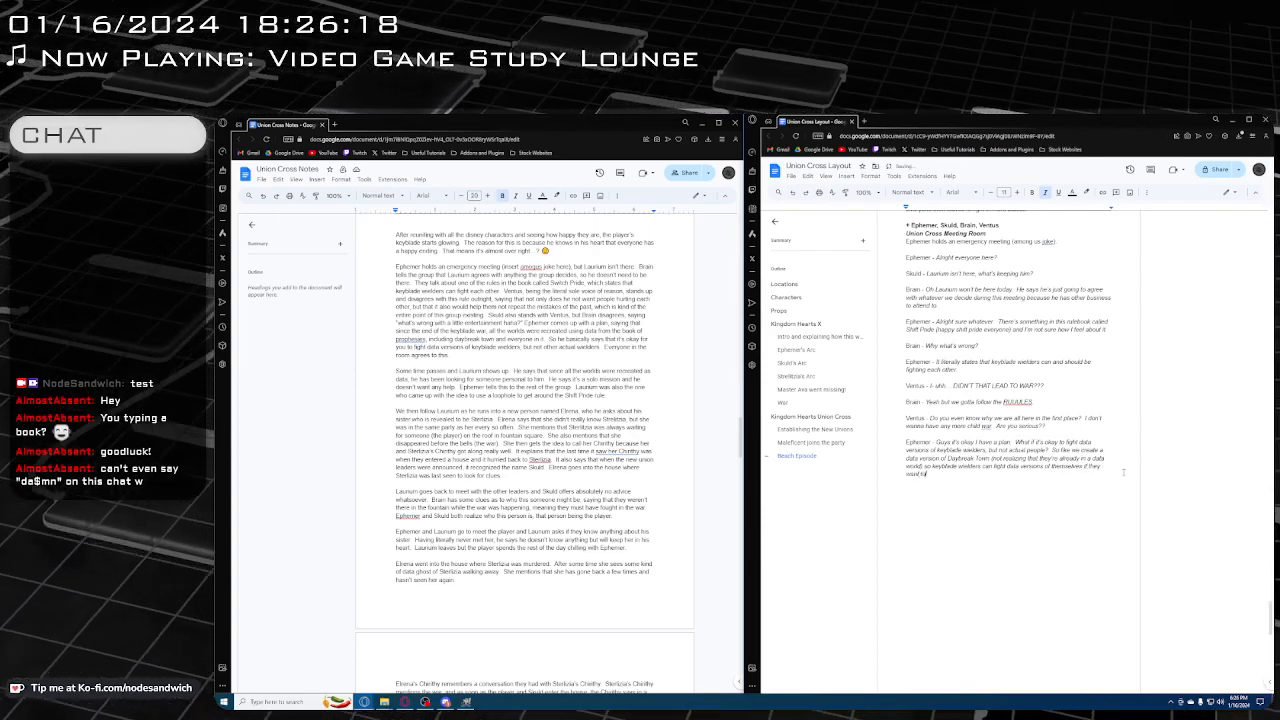
text(nt to.)
key(Return)
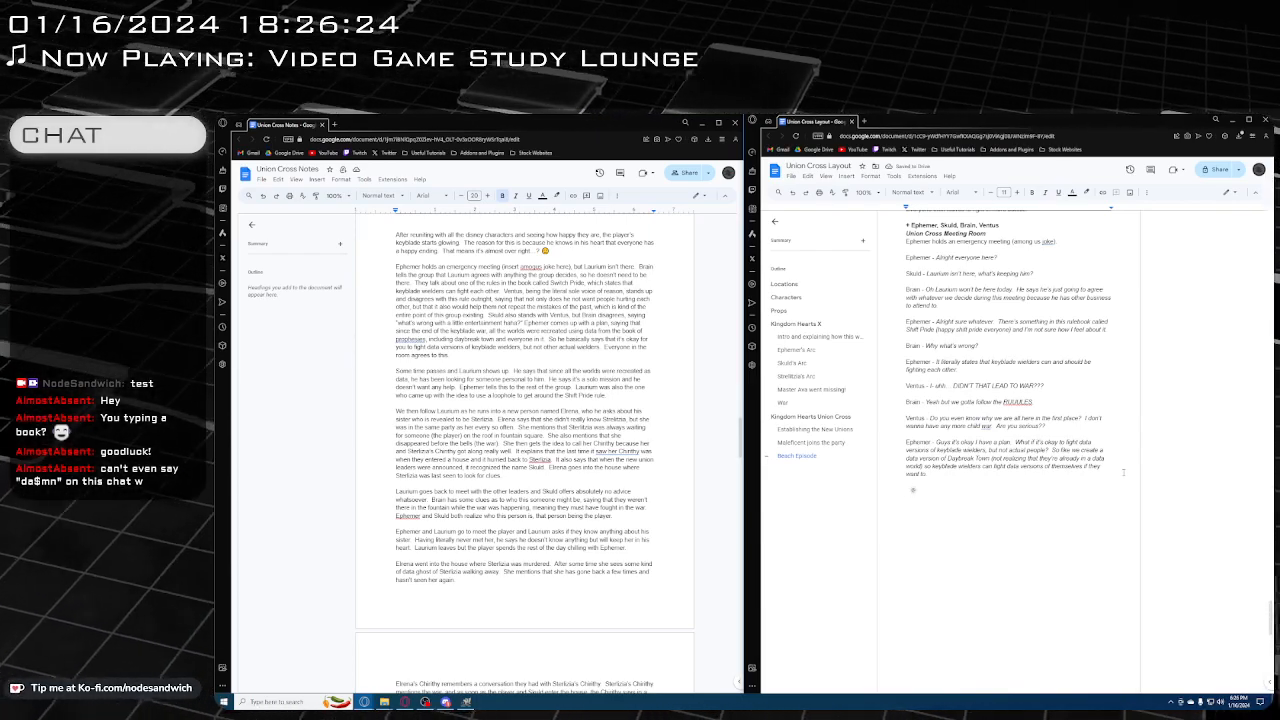
Add Skuld's reply below Ephemer's line, with the dialogue "Yeah sure that makes perfect sense" in italics
text(S)
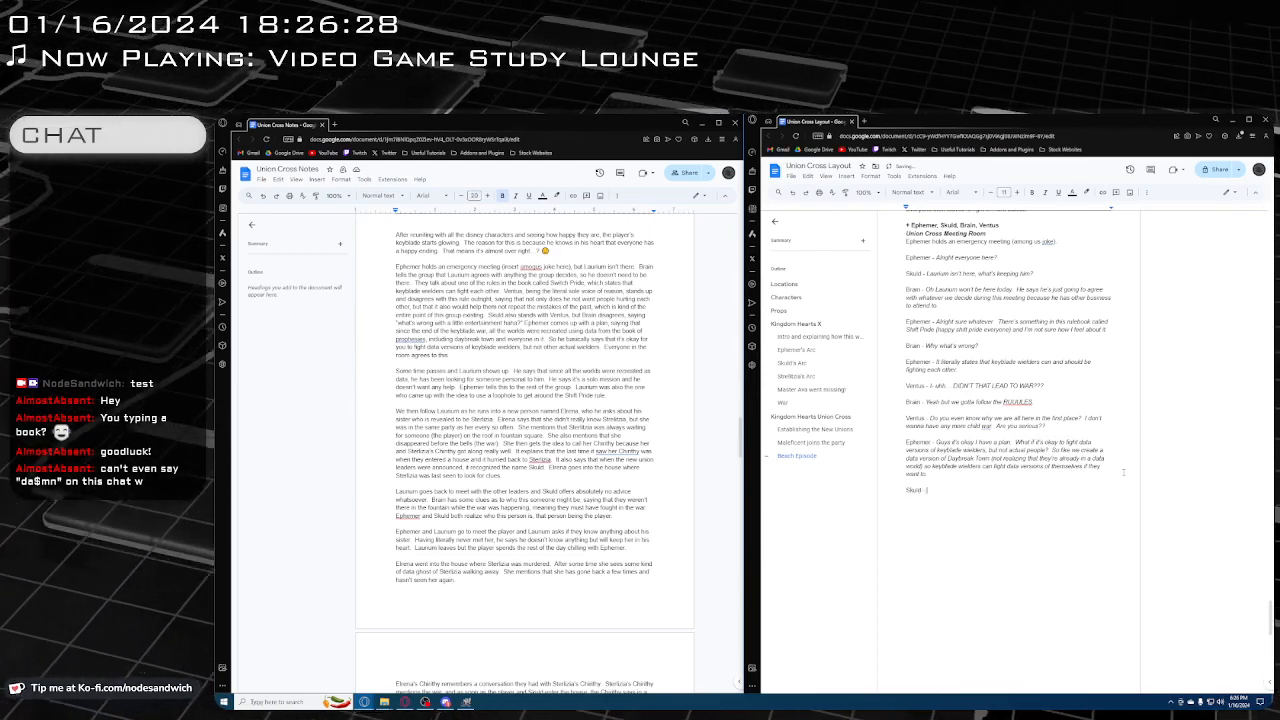
text(kuld -)
key(ctrl+i)
text(Yeah sure)
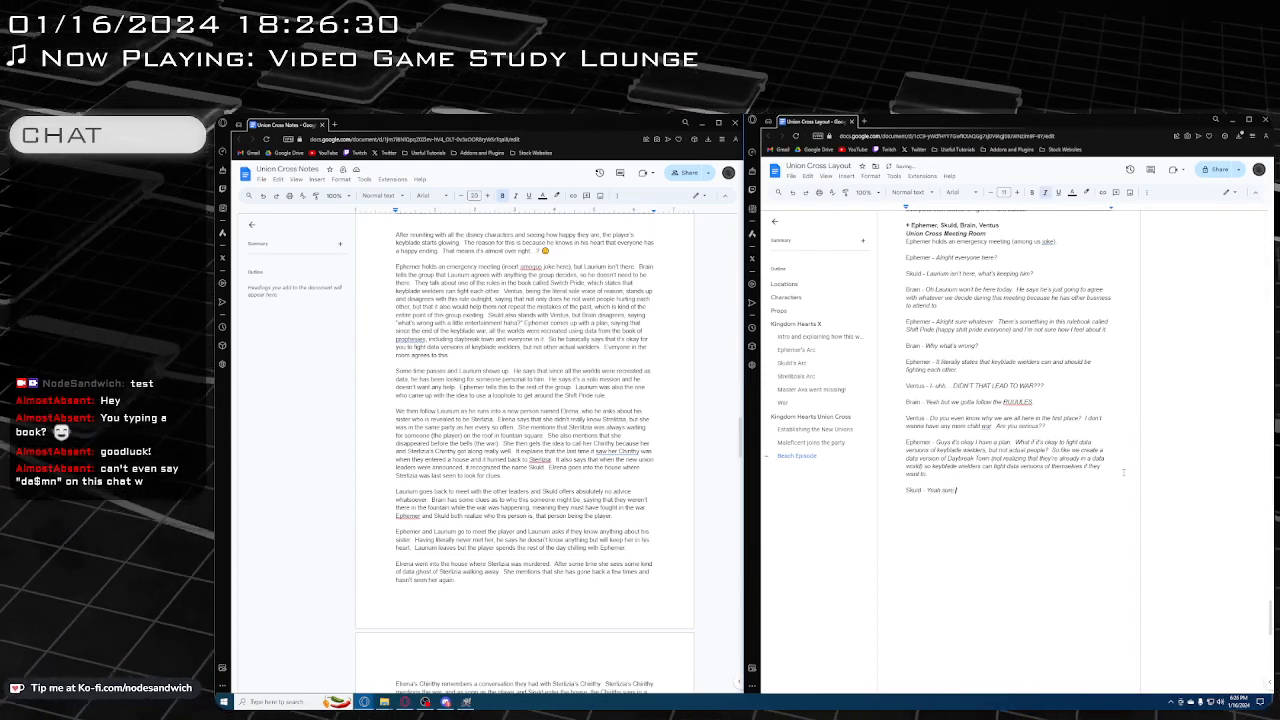
text( that makes perfe)
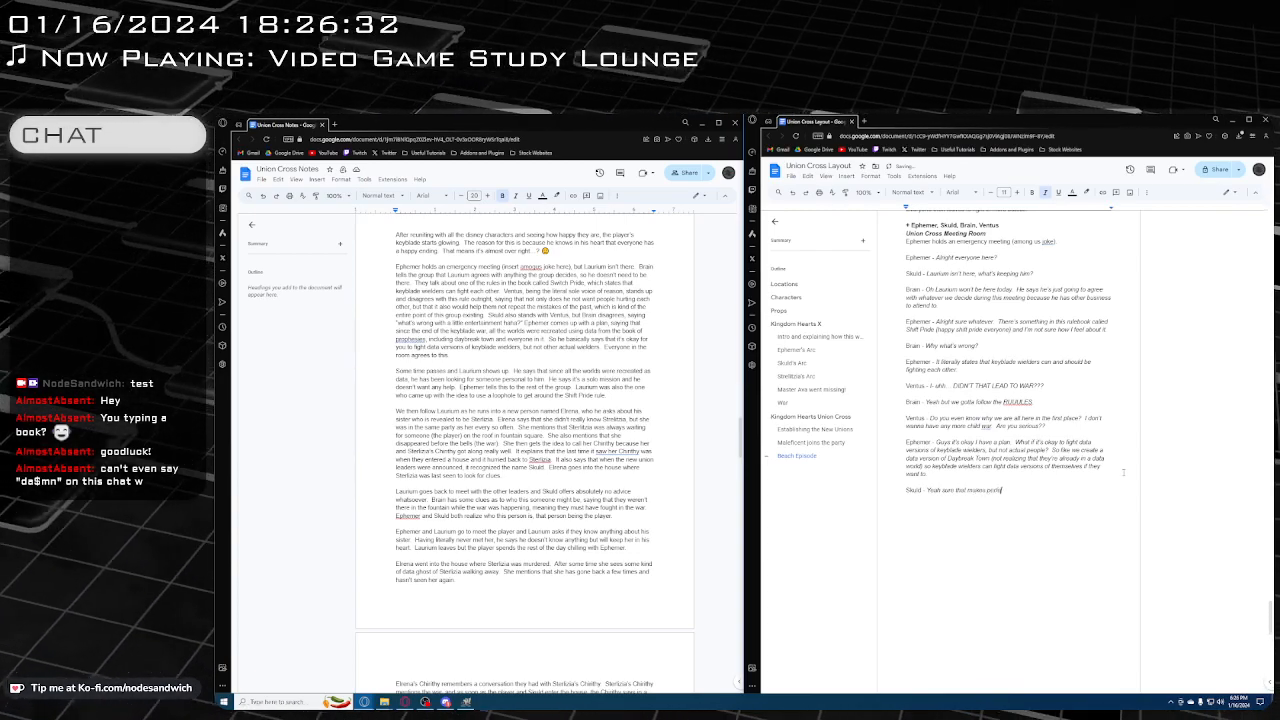
text(ct sense)
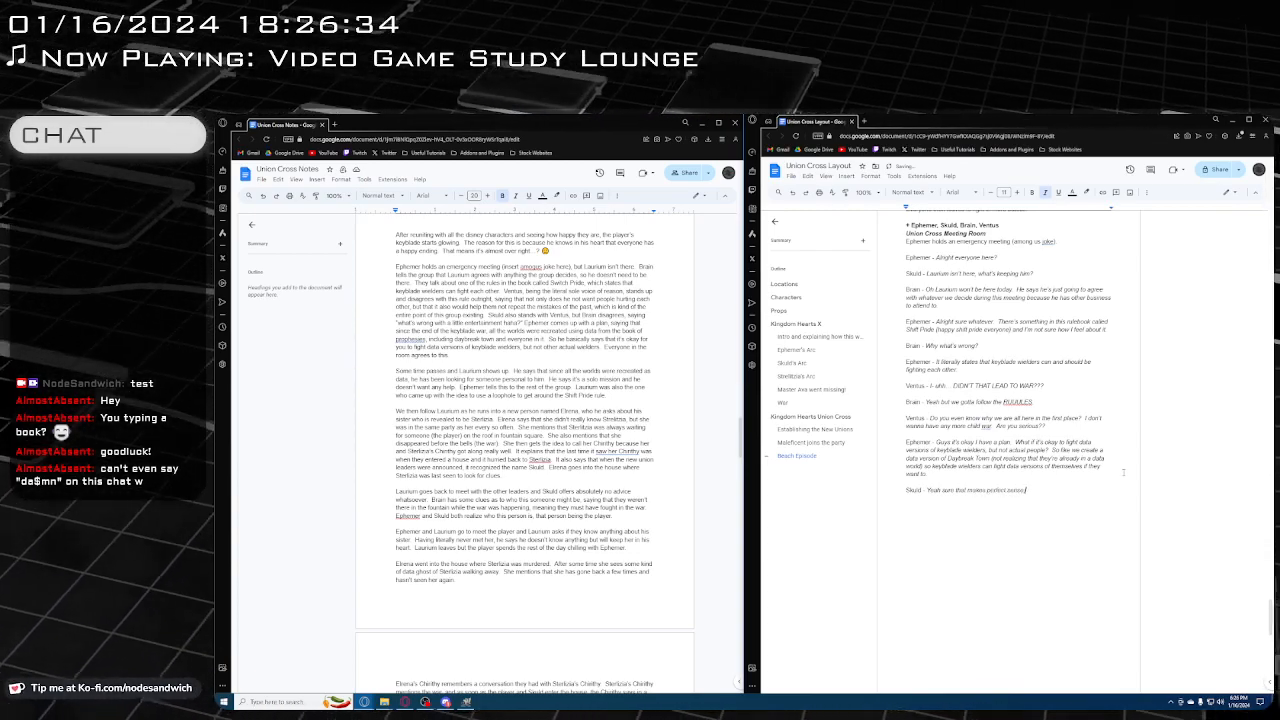
Add Brain's reply below Skuld's, with the speaker name in plain text and "Yeah sure whatever" in italics
key(Return)
key(ctrl+i)
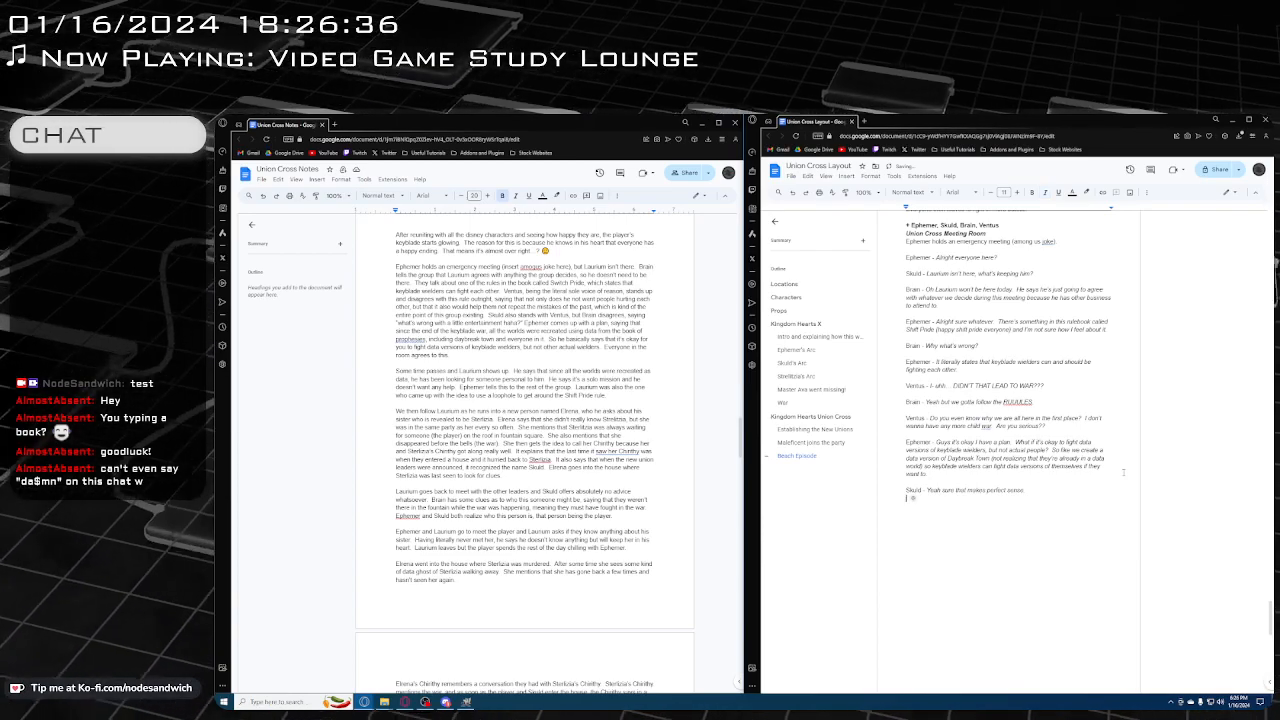
text(Brain)
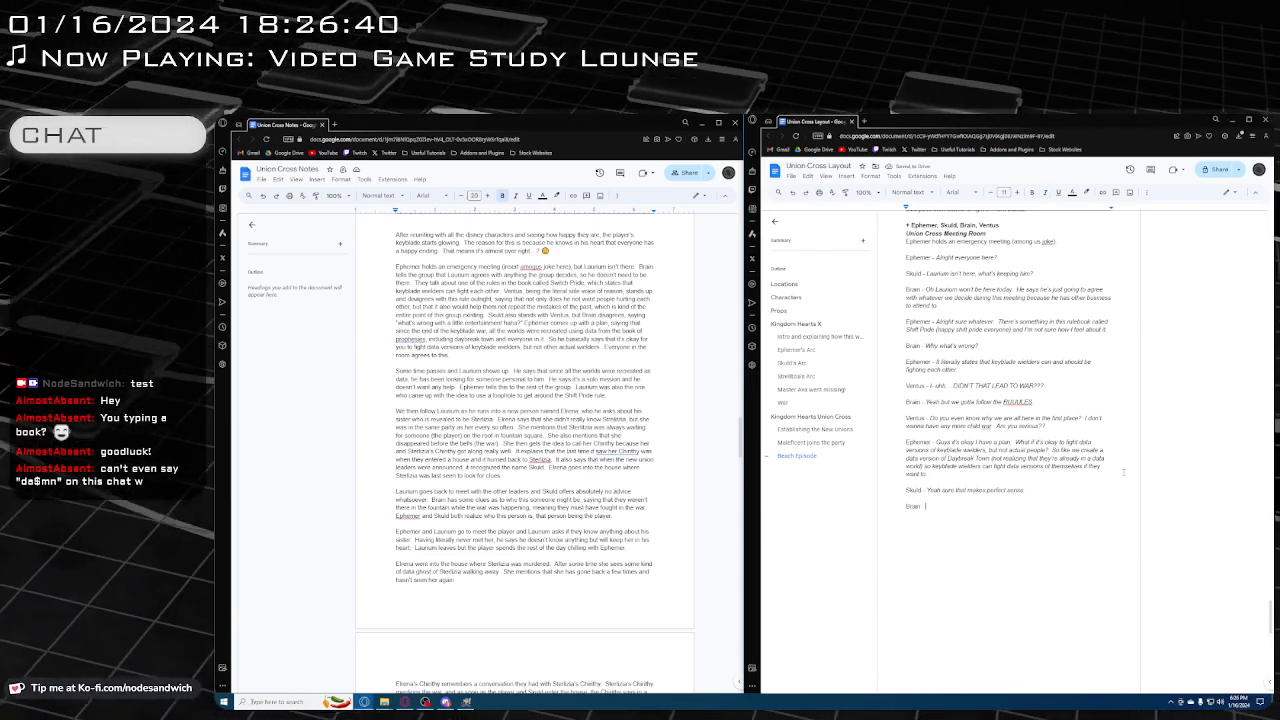
text( - Y)
key(BackSpace)
key(ctrl+i)
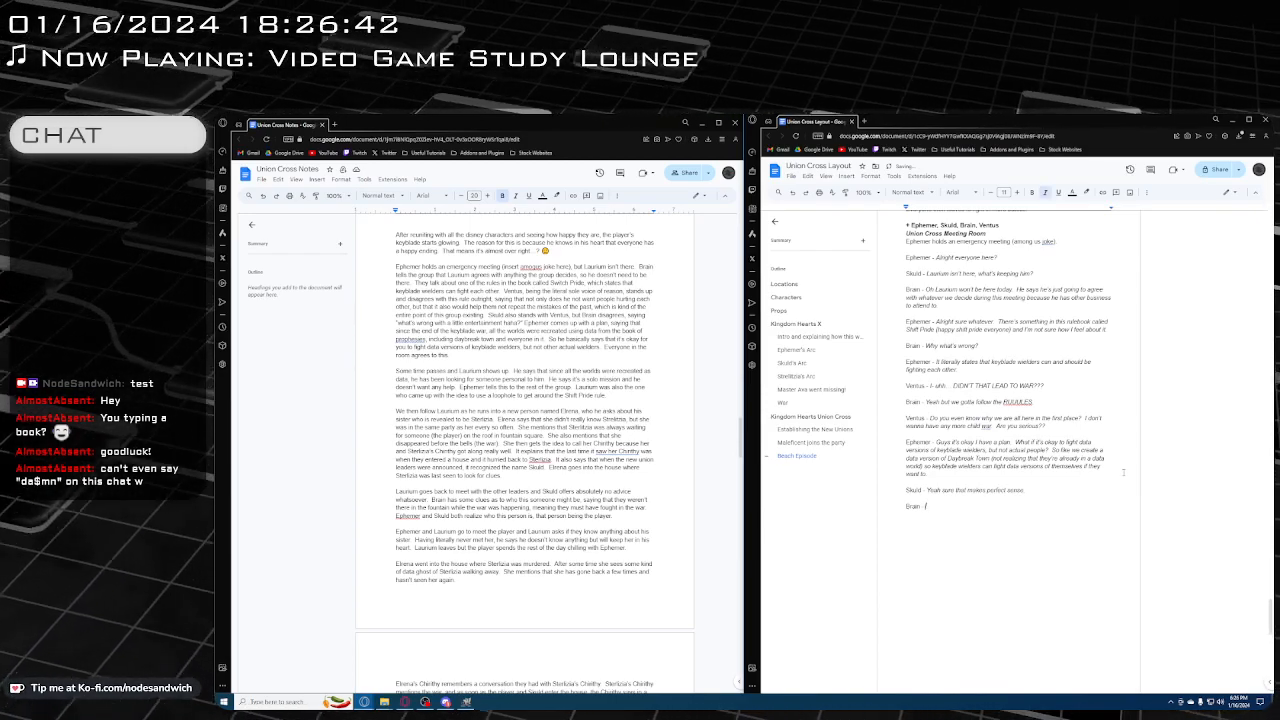
text(Yeah sure)
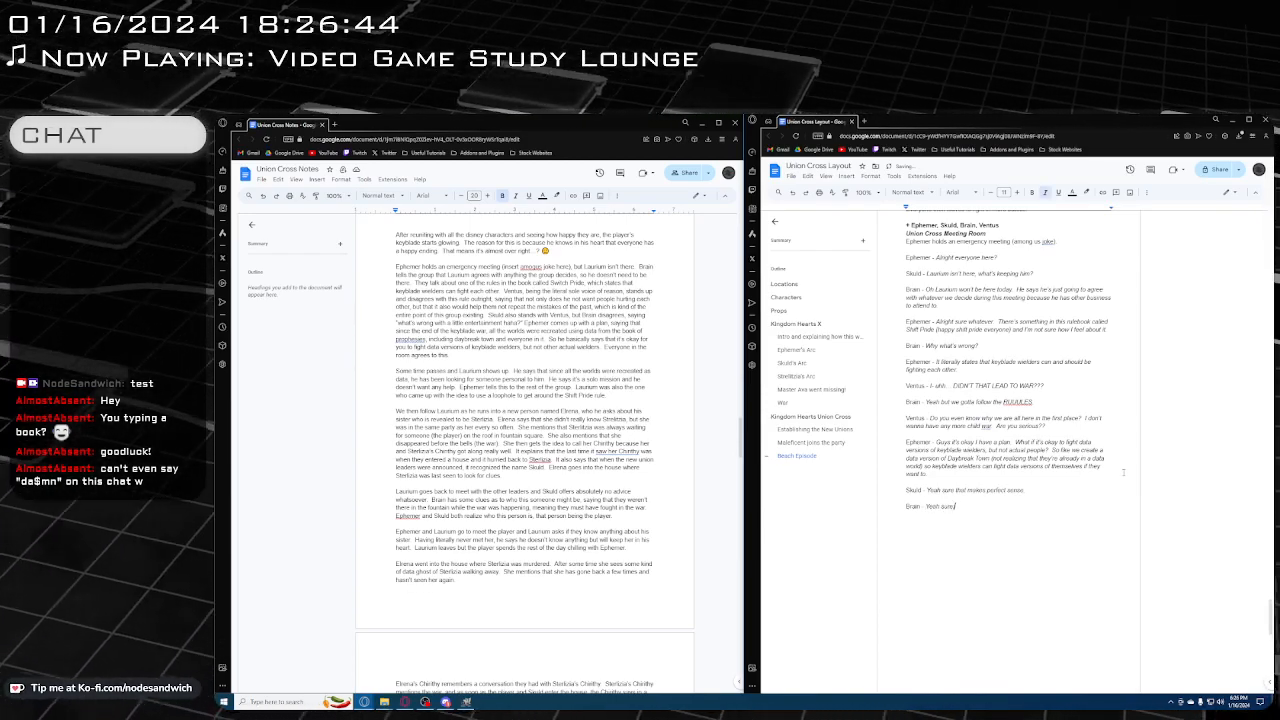
text( whatever.)
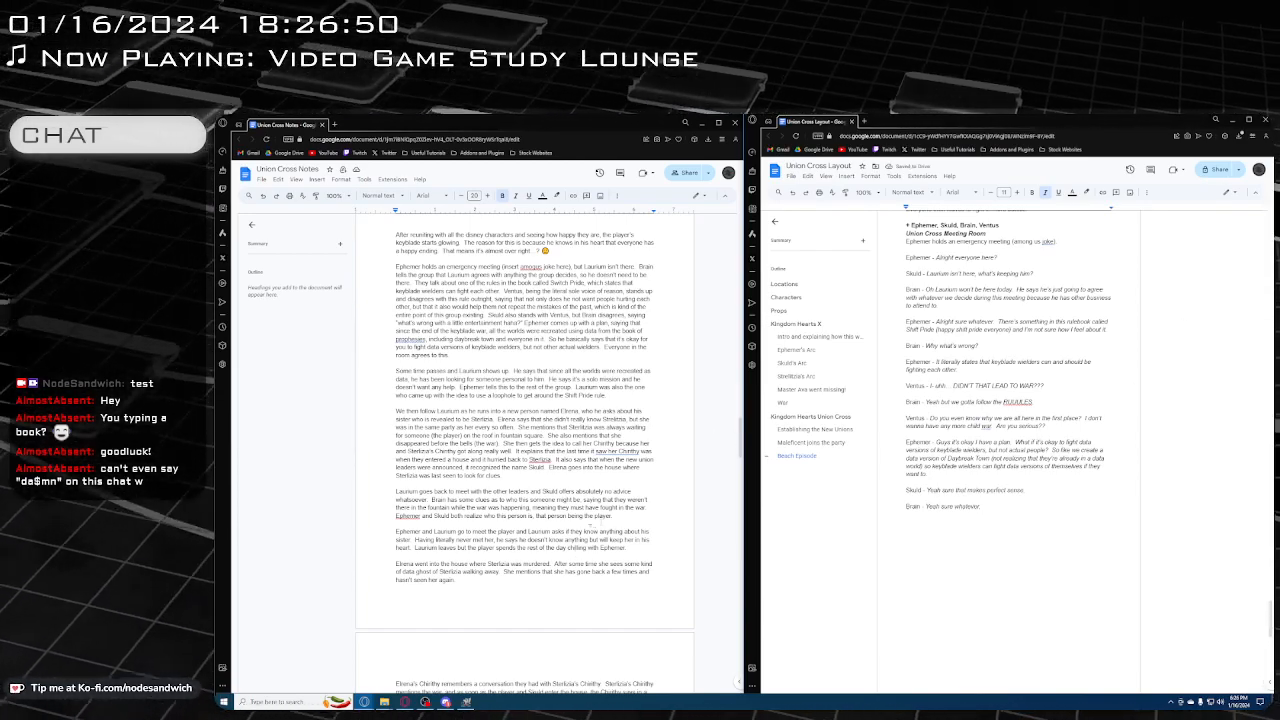
Write the plain-text narration "Meanwhile, Laurium has been looking for his sister during the entire meeting." below Brain's reply, correcting the misspelled name
scroll(620, 466, down, 1)
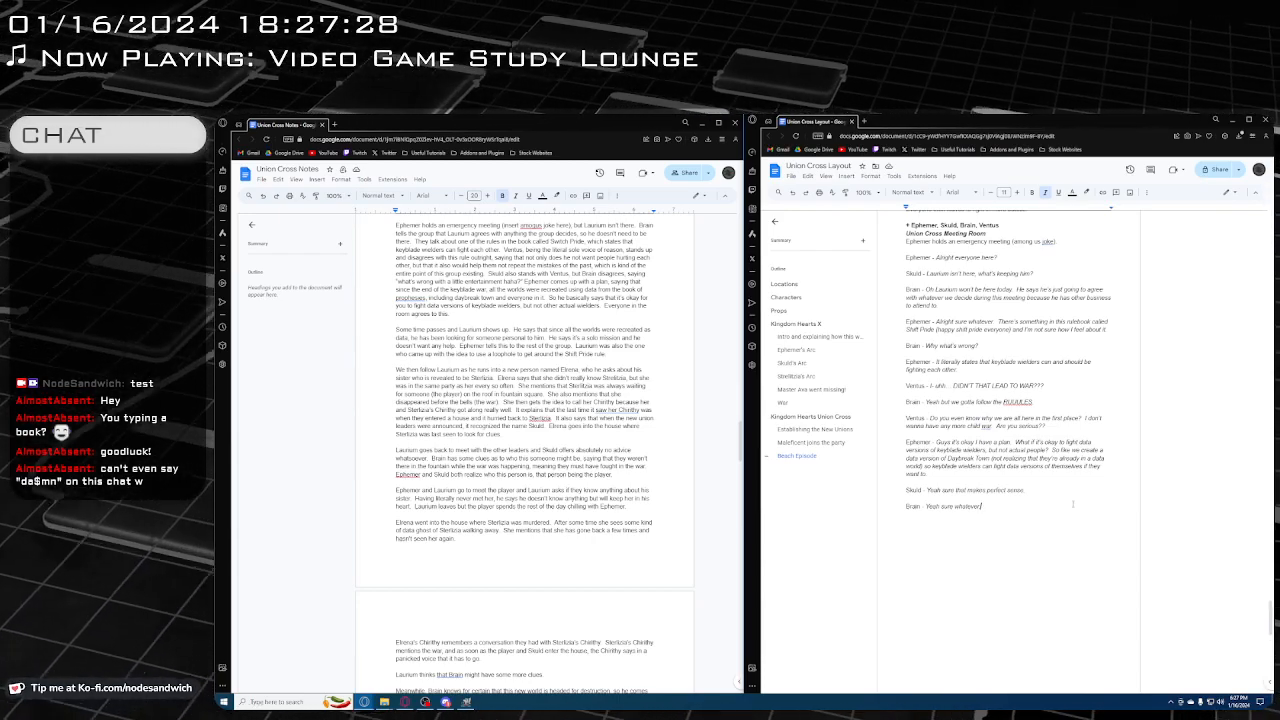
key(Return)
key(ctrl+i)
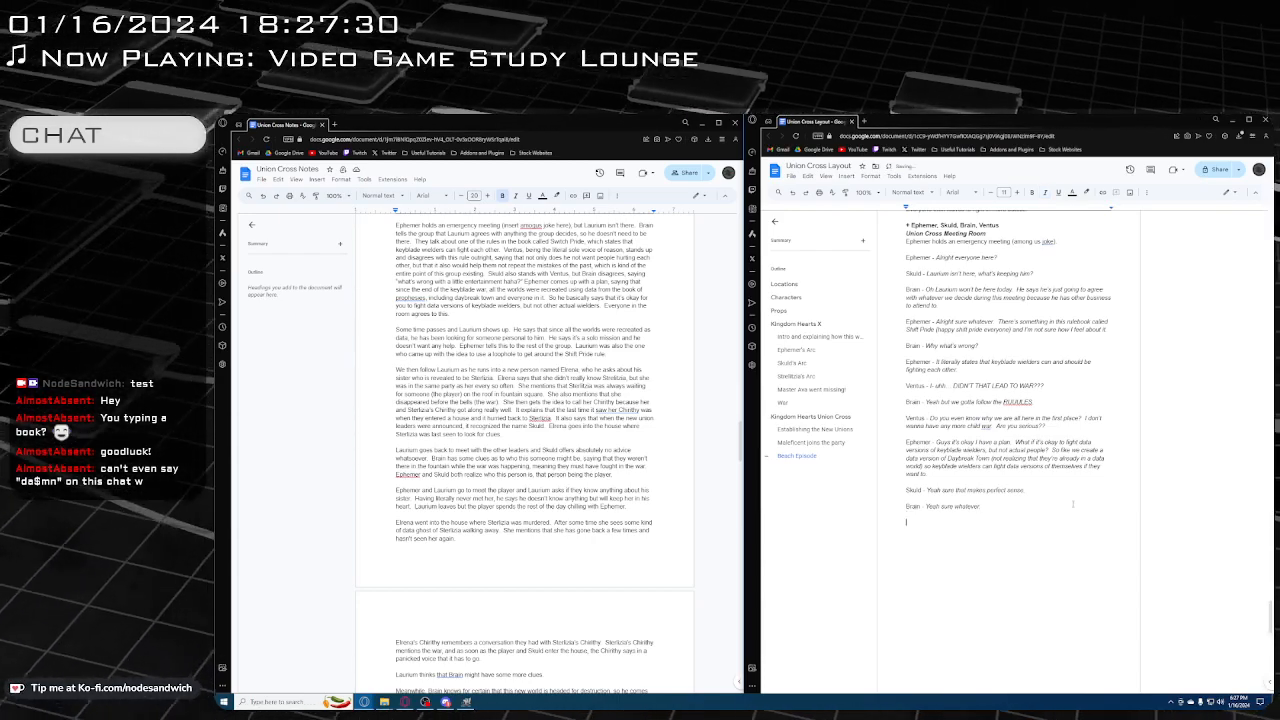
text(Meanwhile,)
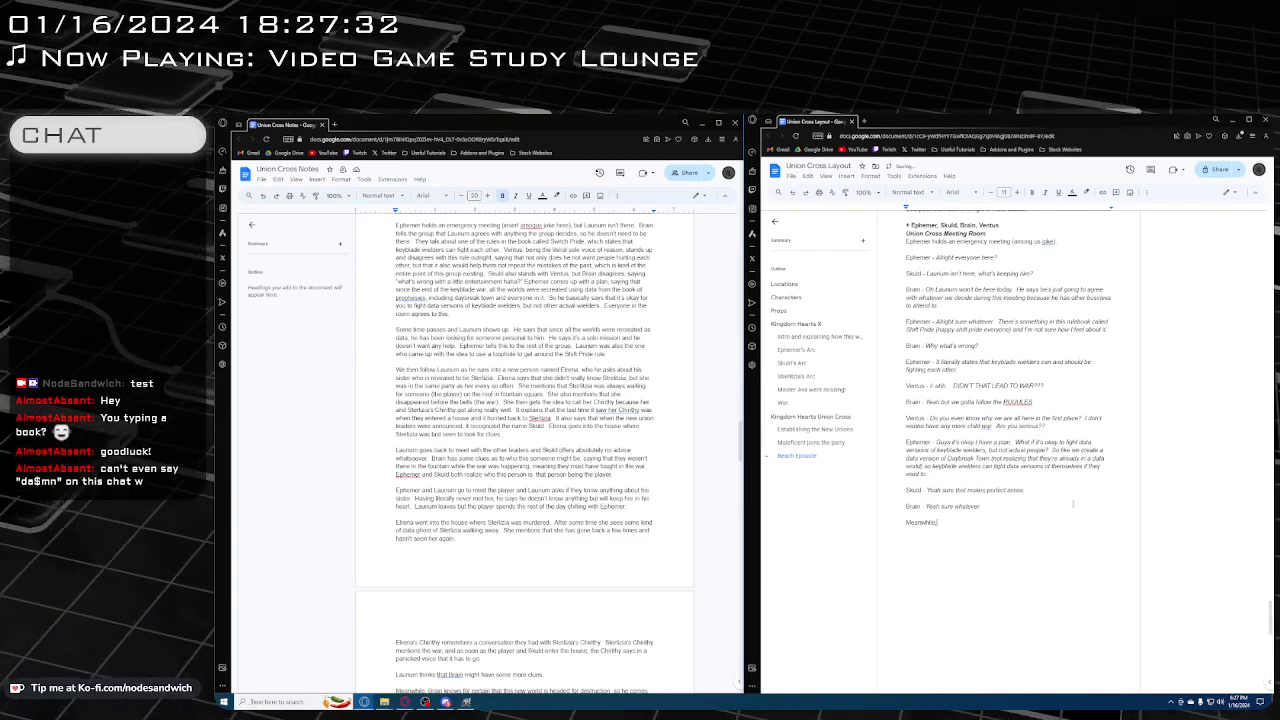
text( Laurum)
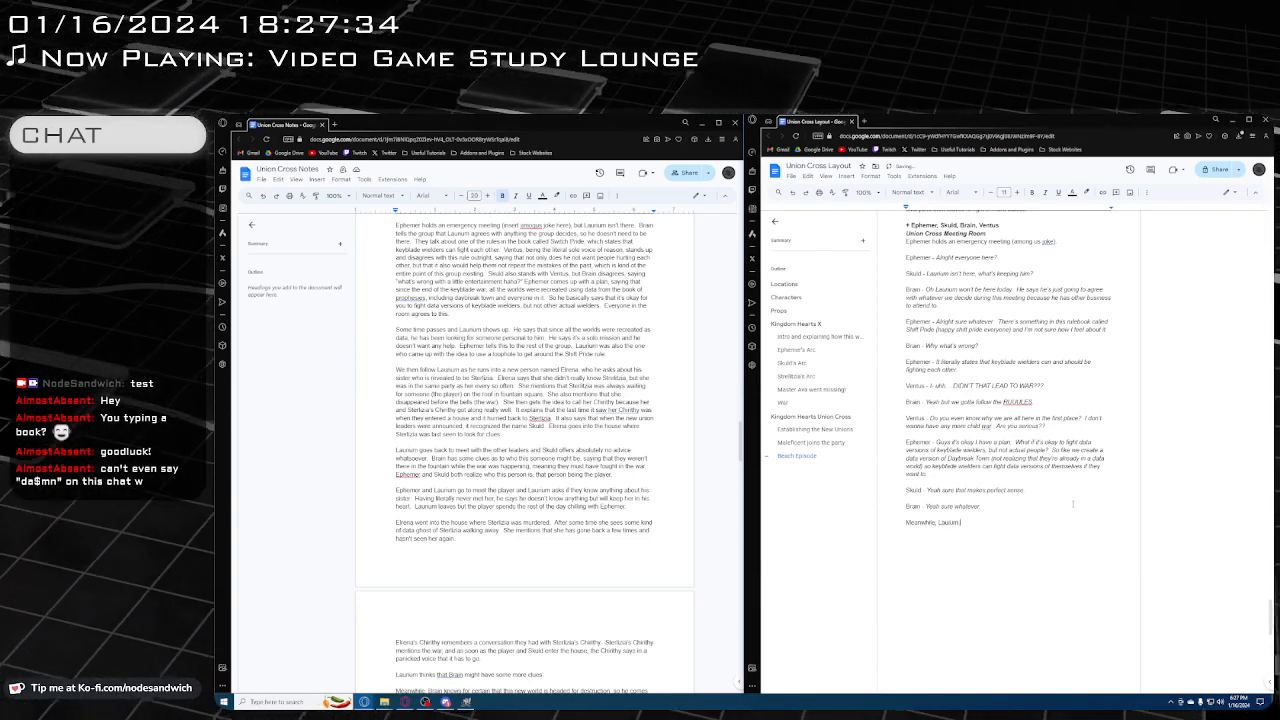
text( has been lo)
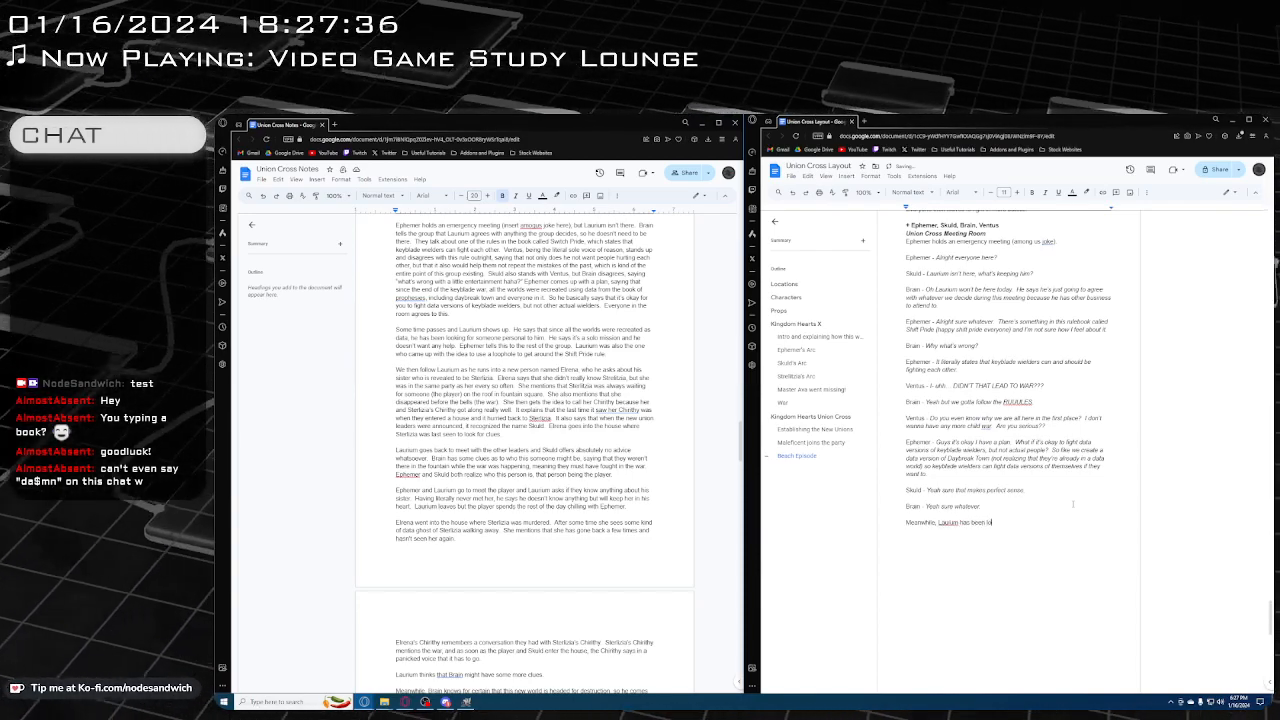
text(oking for his S)
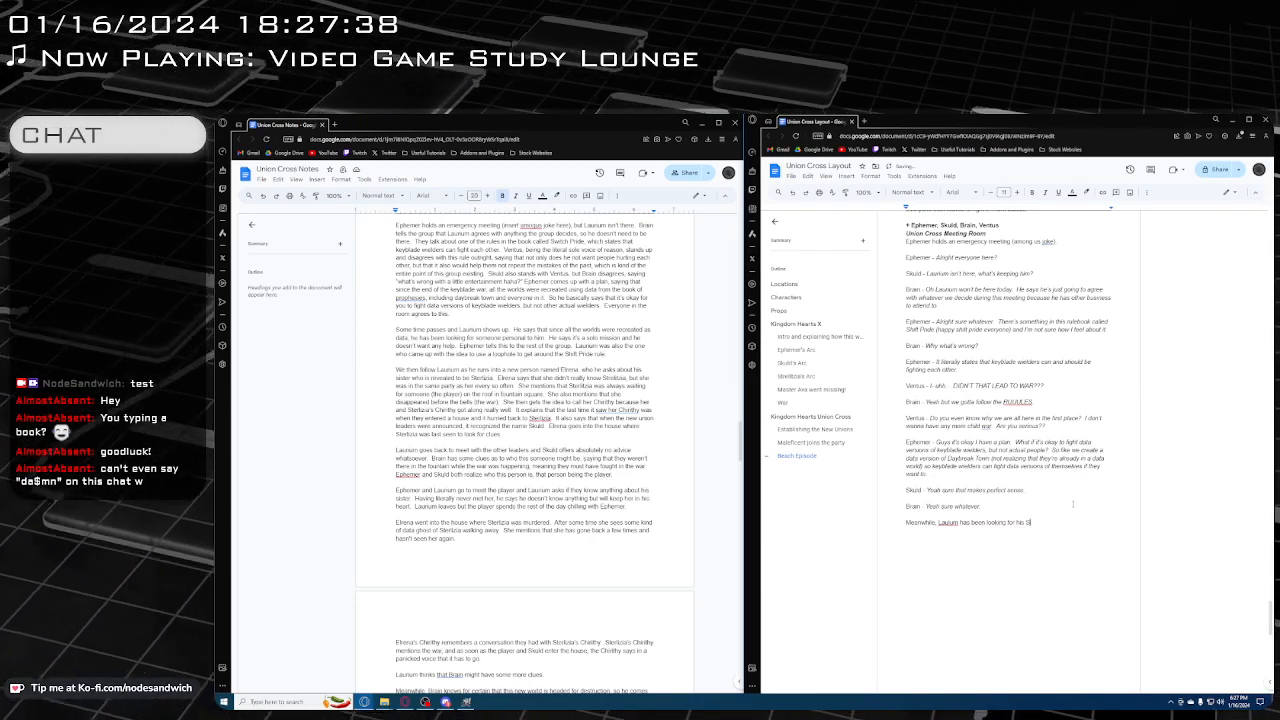
text(ister)
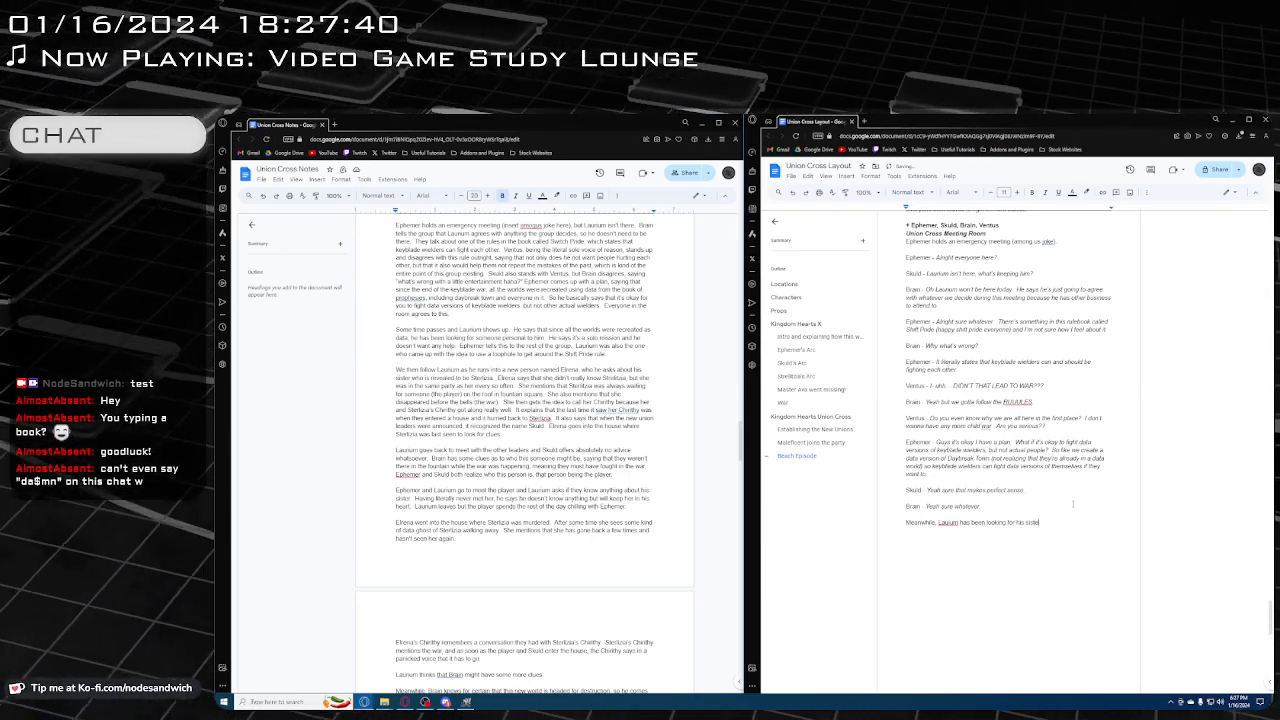
text( during the w)
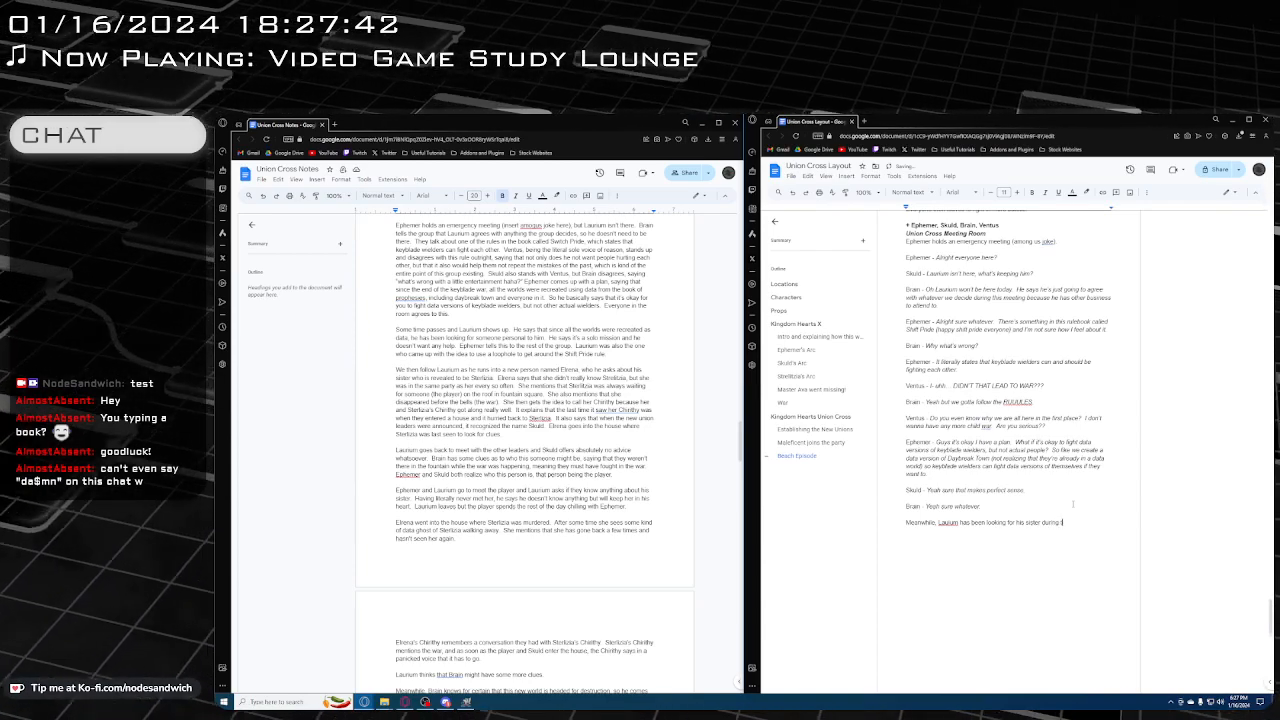
text(ntire meeting.)
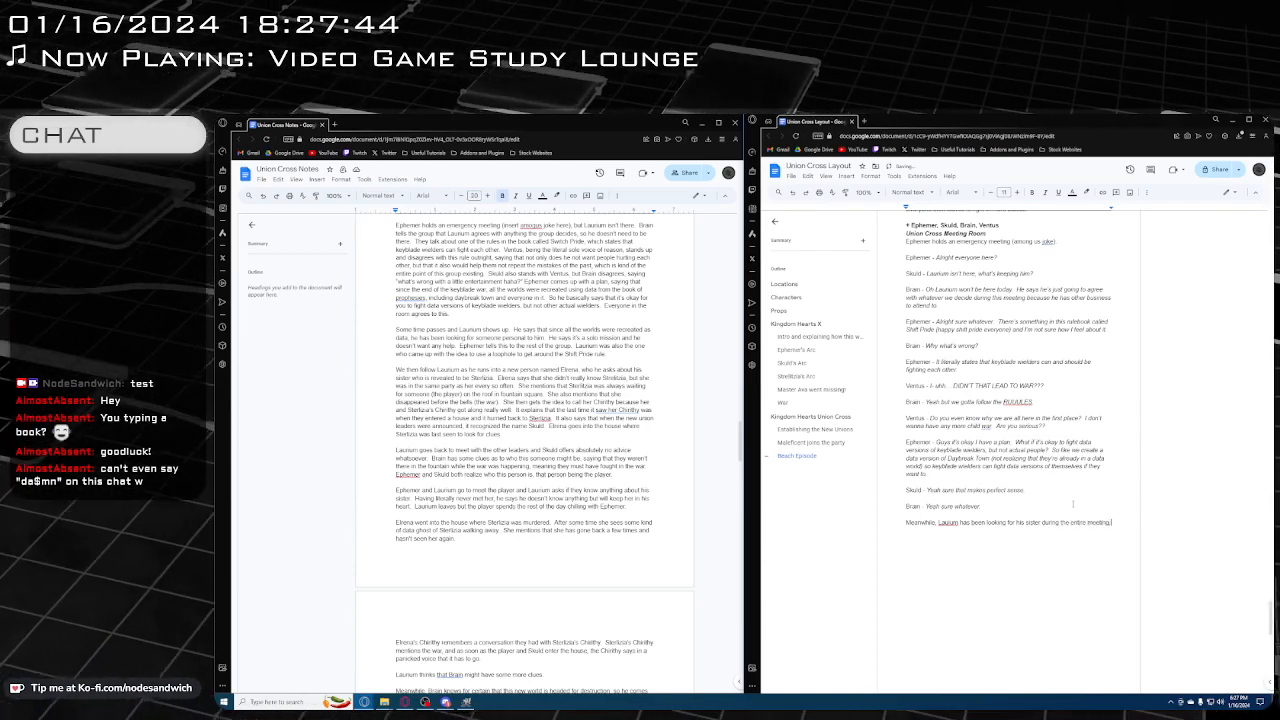
click(950, 523)
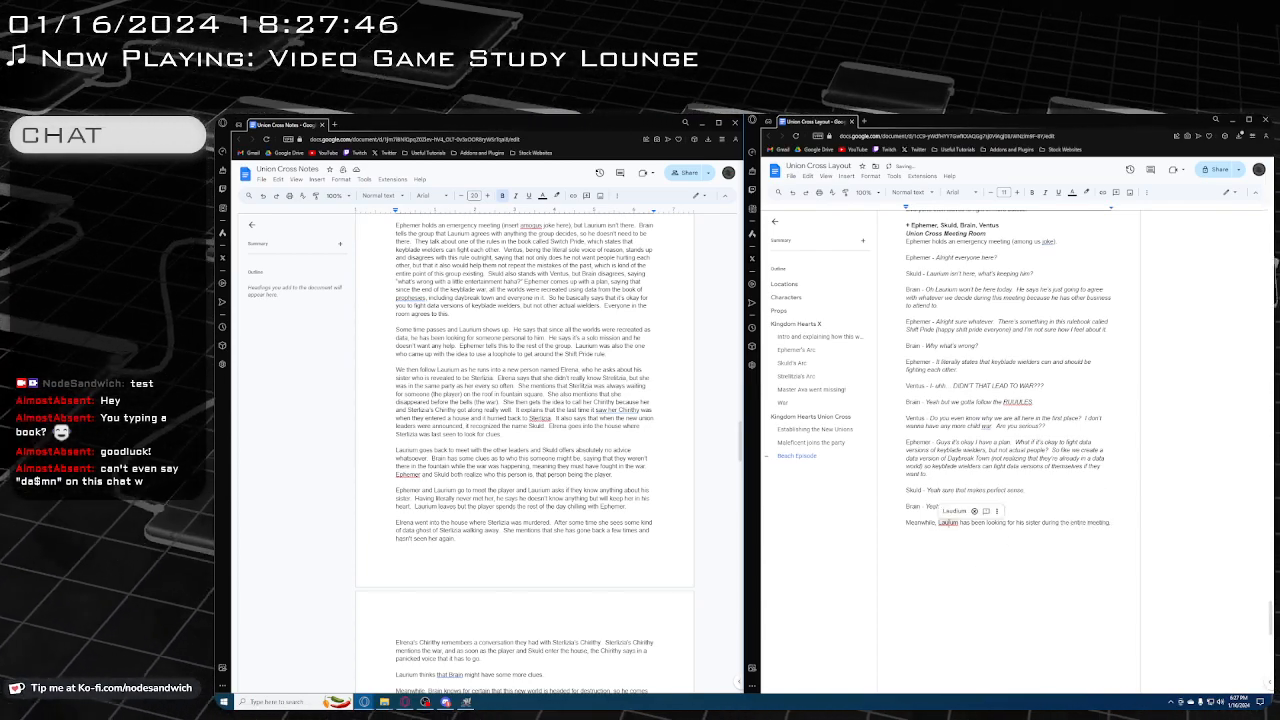
click(955, 511)
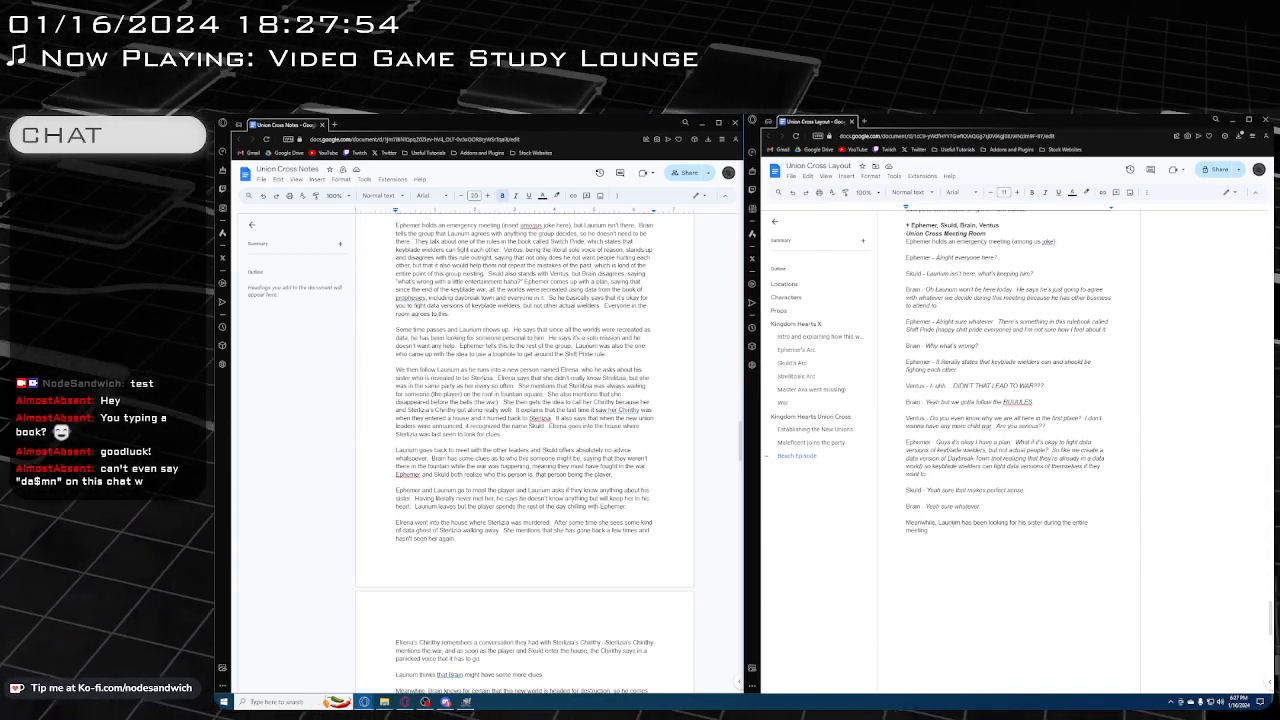
Format the blank line above the character list of the Union Cross Meeting Room scene as Heading 2
scroll(953, 524, up, 3)
scroll(955, 525, up, 2)
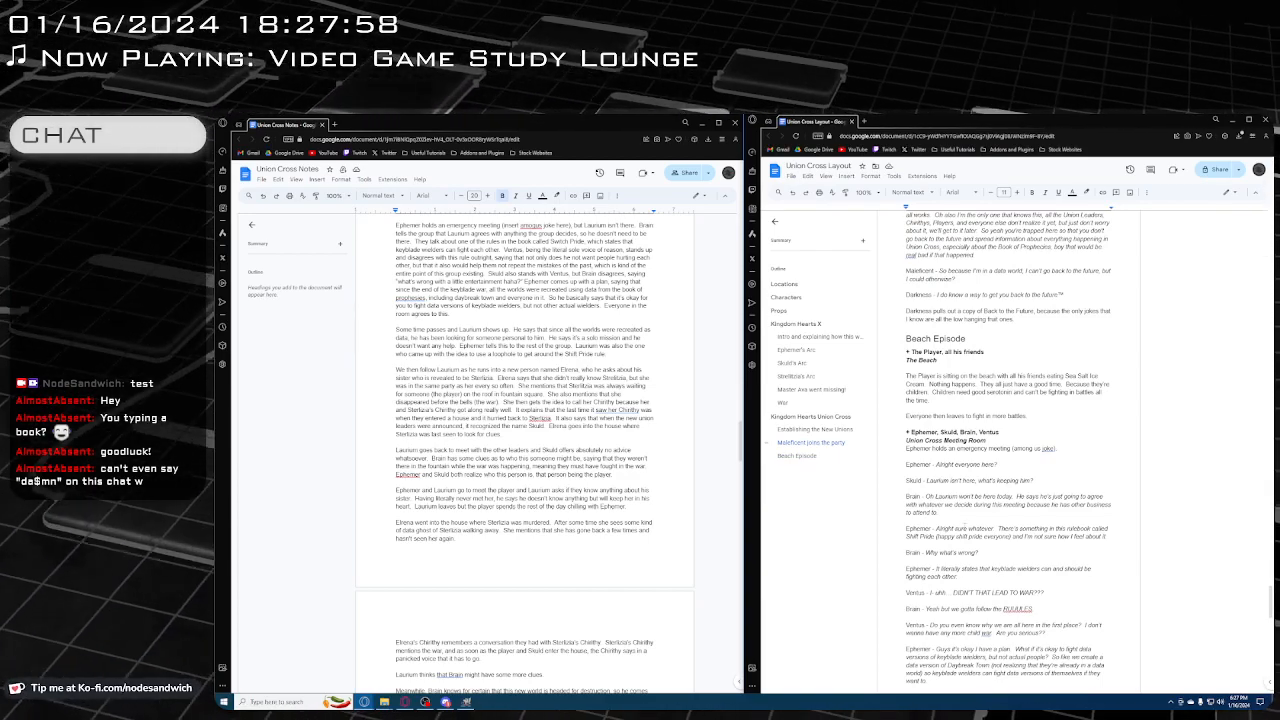
scroll(960, 528, down, 5)
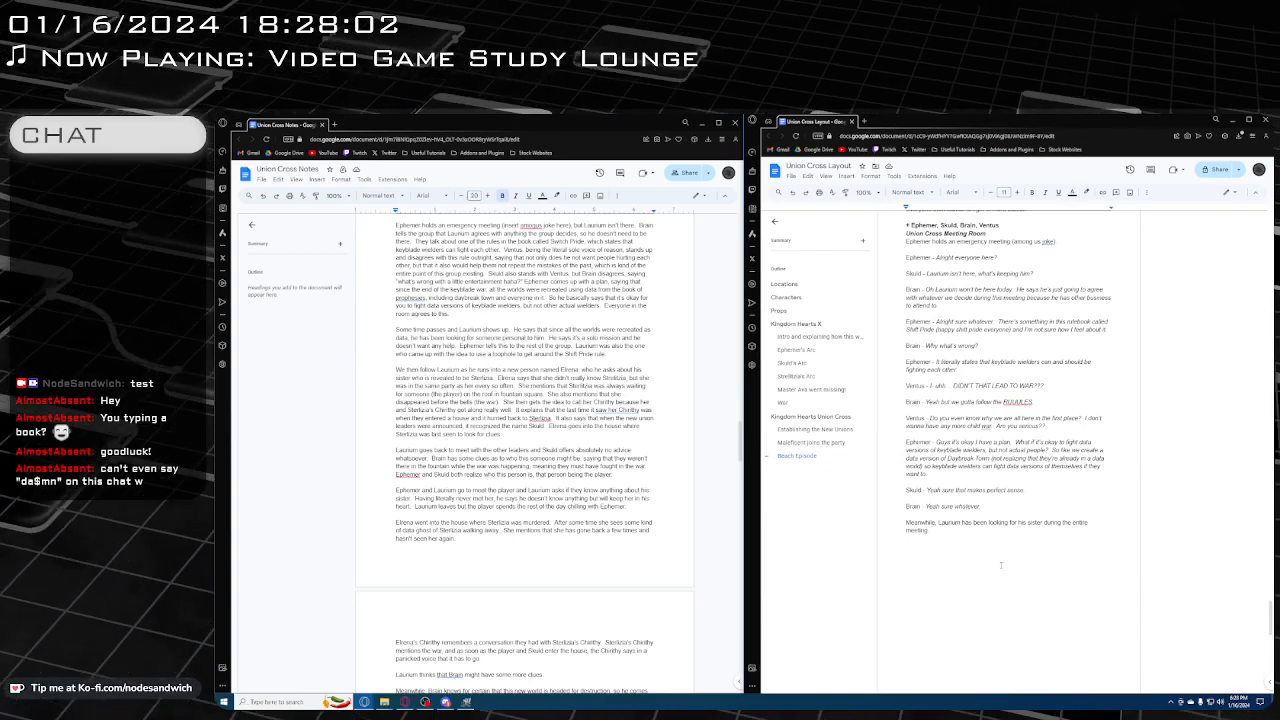
scroll(1000, 565, up, 4)
scroll(972, 384, down, 1)
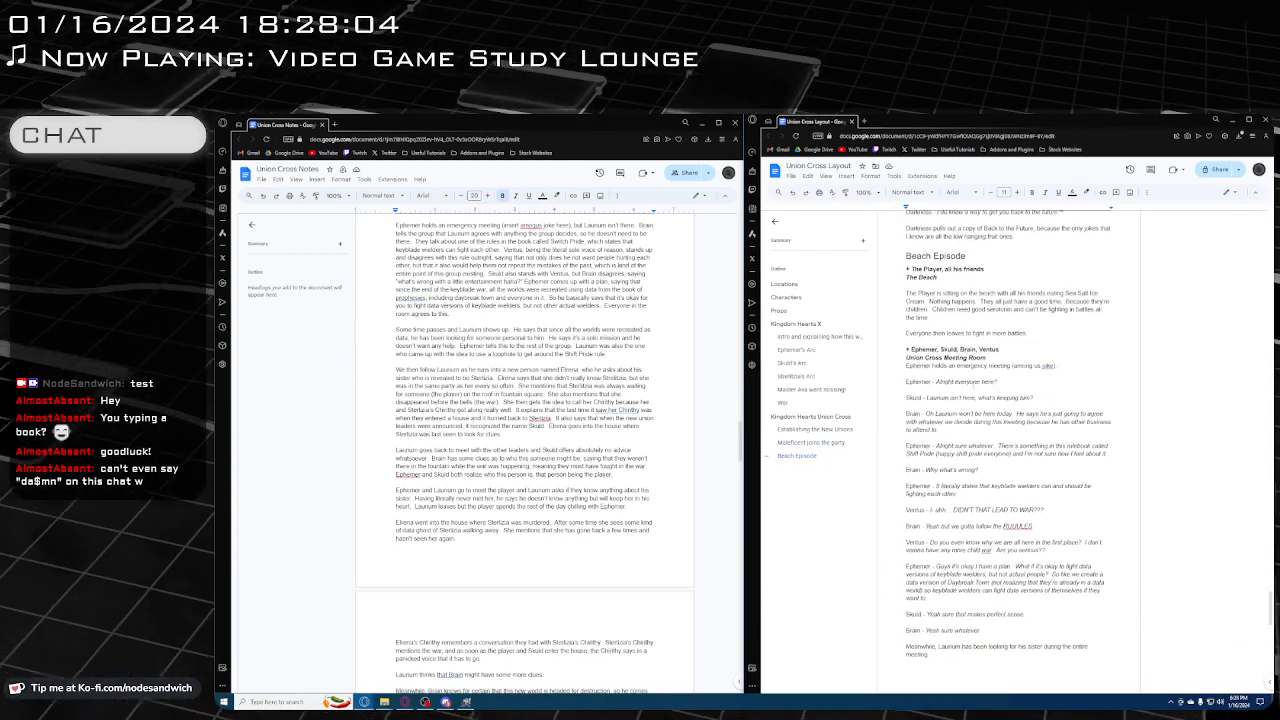
click(965, 342)
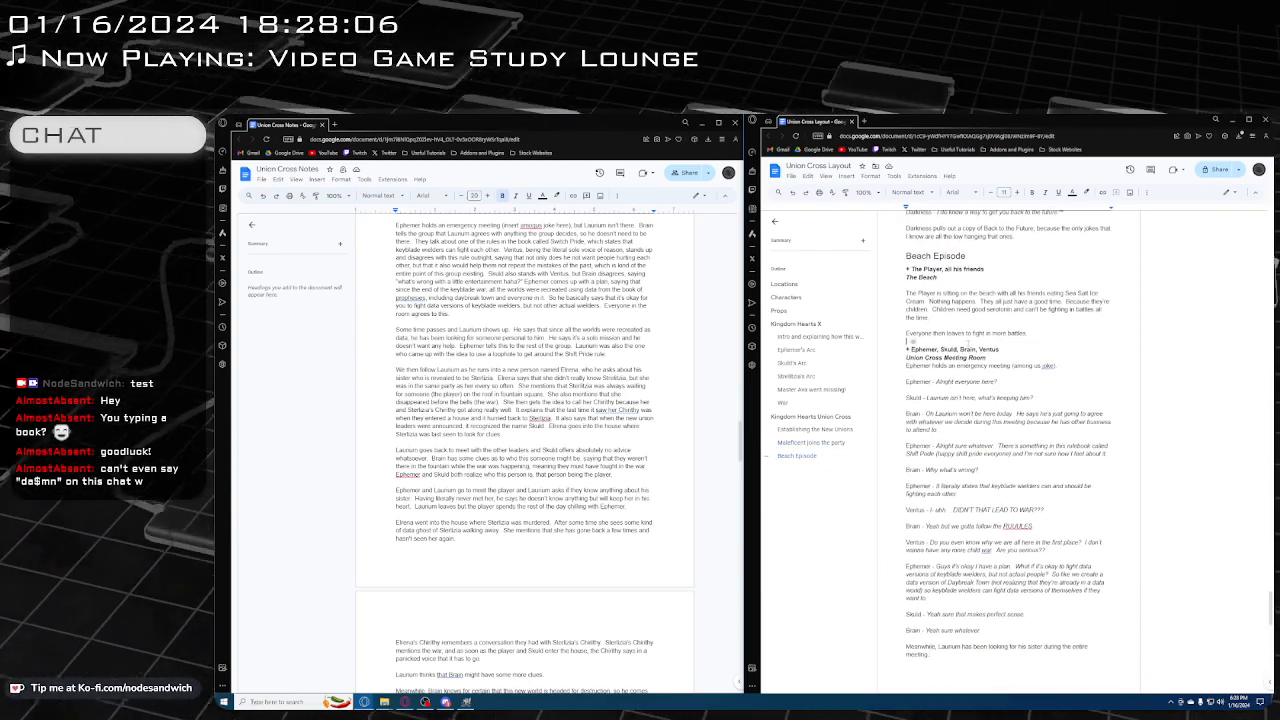
click(908, 192)
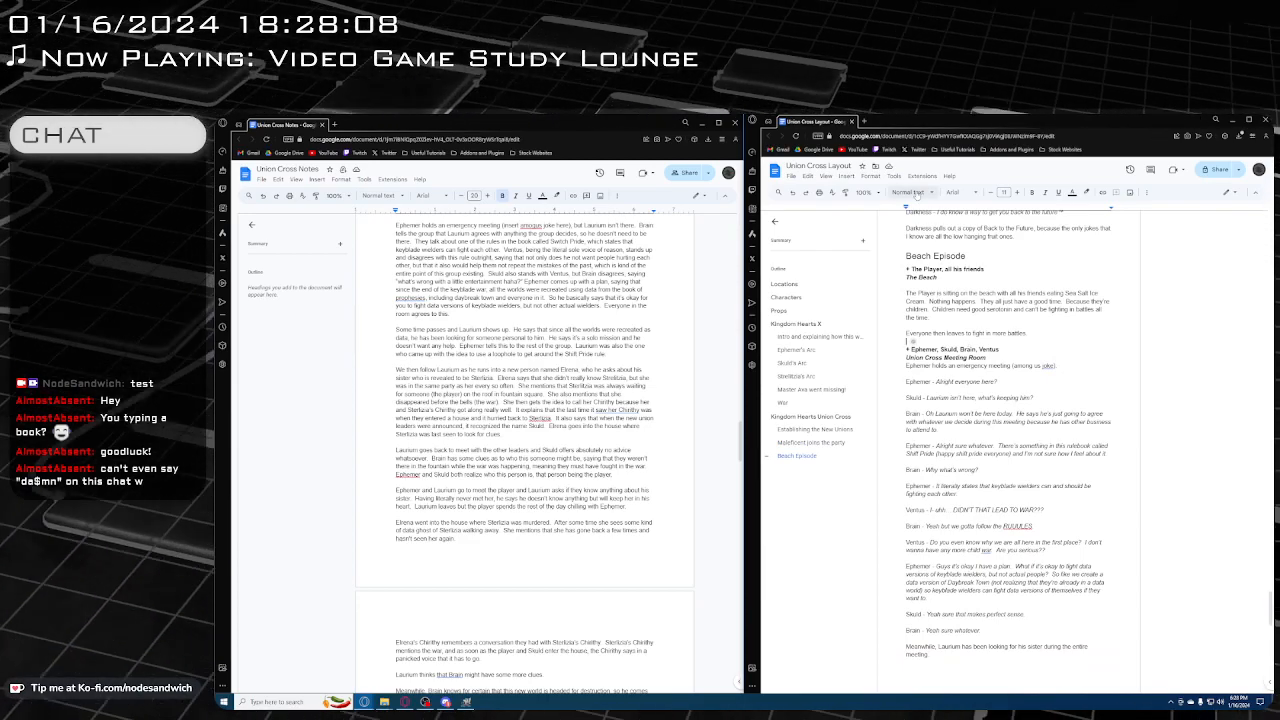
click(915, 334)
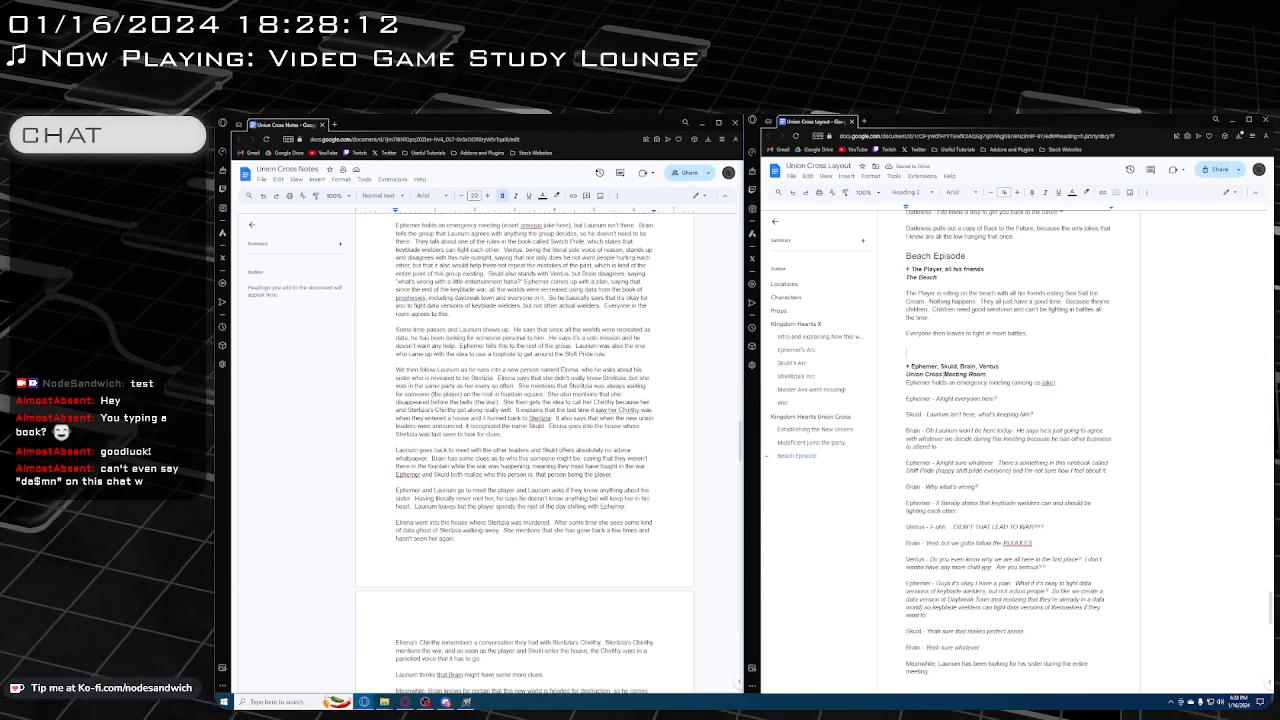
Title the new section heading "Laurium's Arc" and add a blank line below the narration about Laurium looking for his sister
text(Laurium)
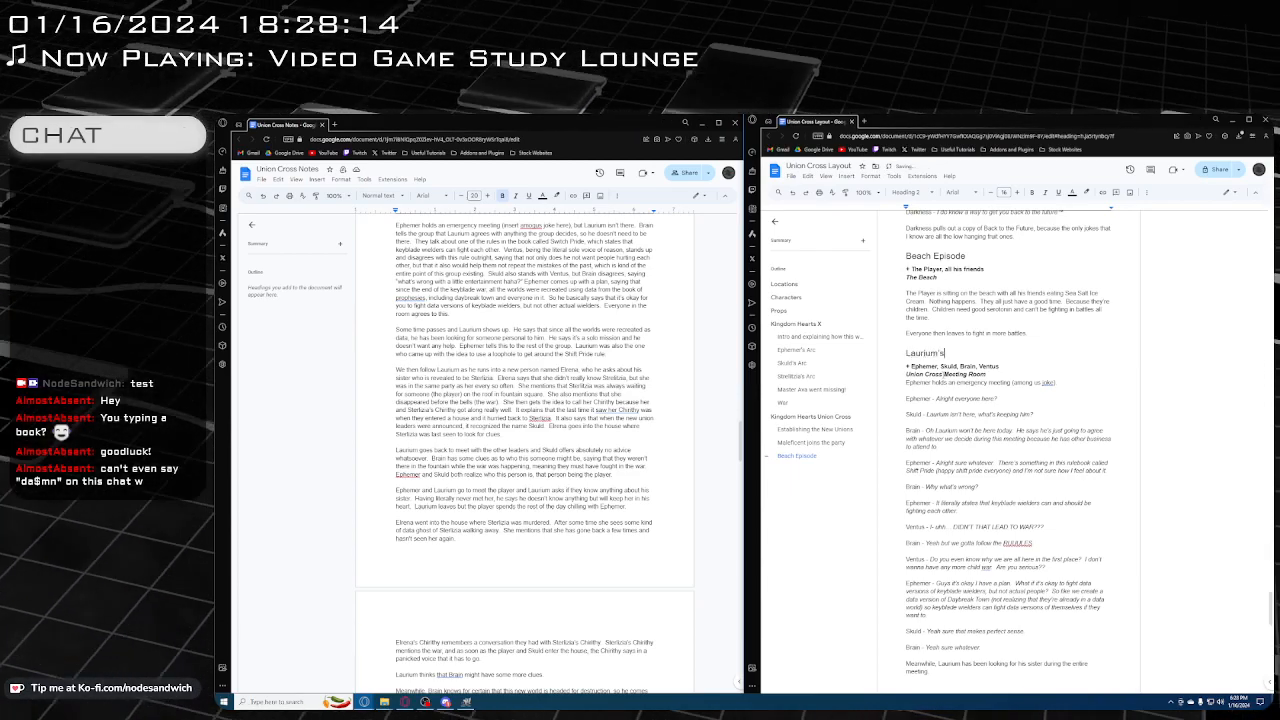
text(s Arcx)
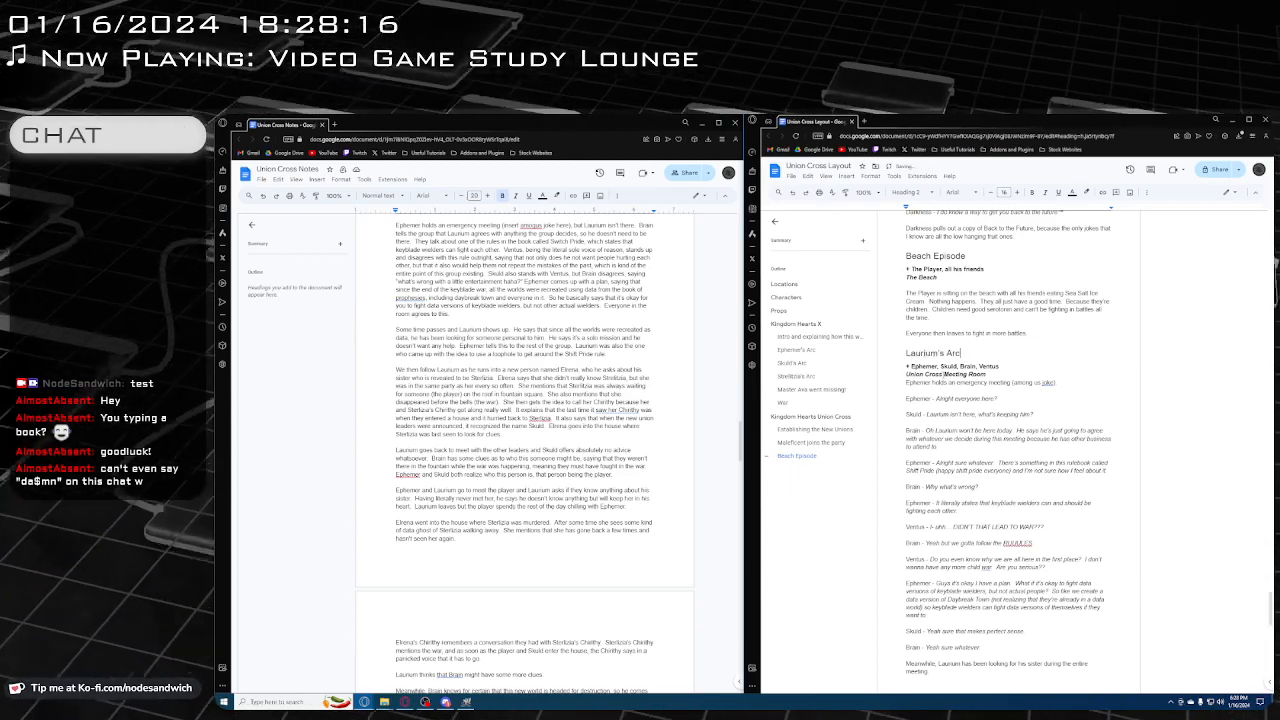
scroll(968, 483, down, 6)
click(1063, 543)
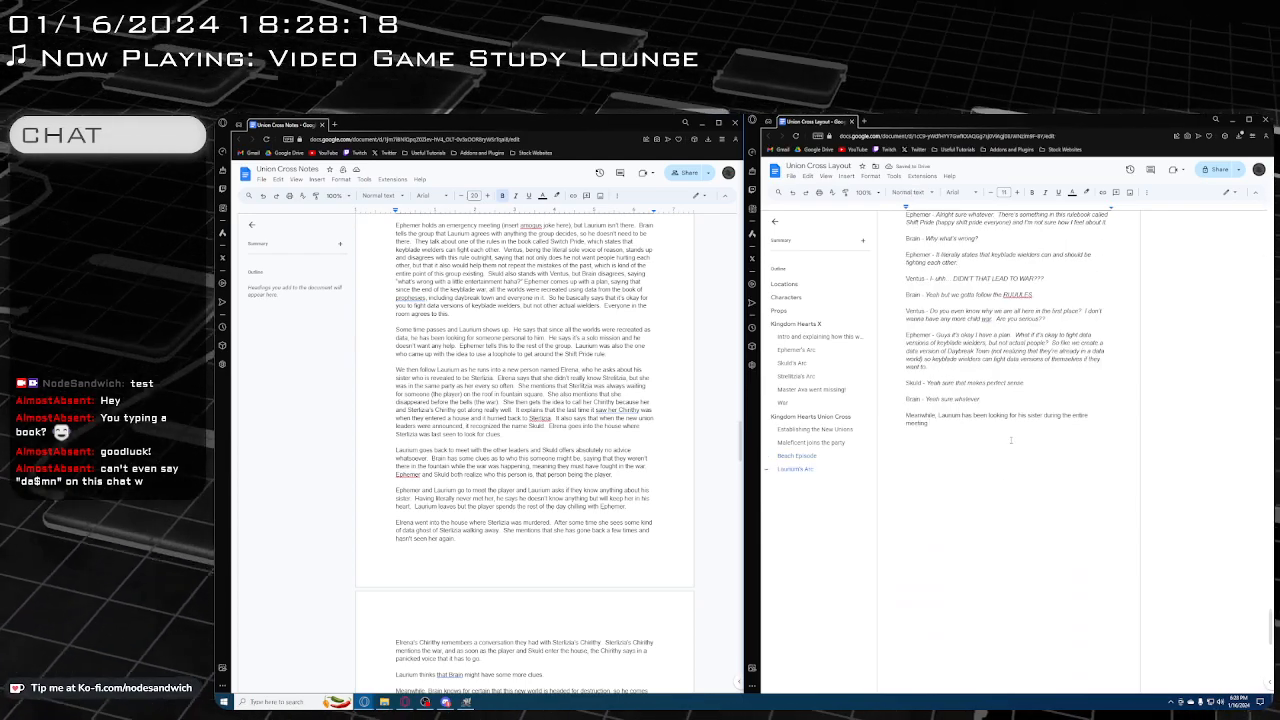
scroll(1015, 460, up, 5)
scroll(1000, 540, down, 3)
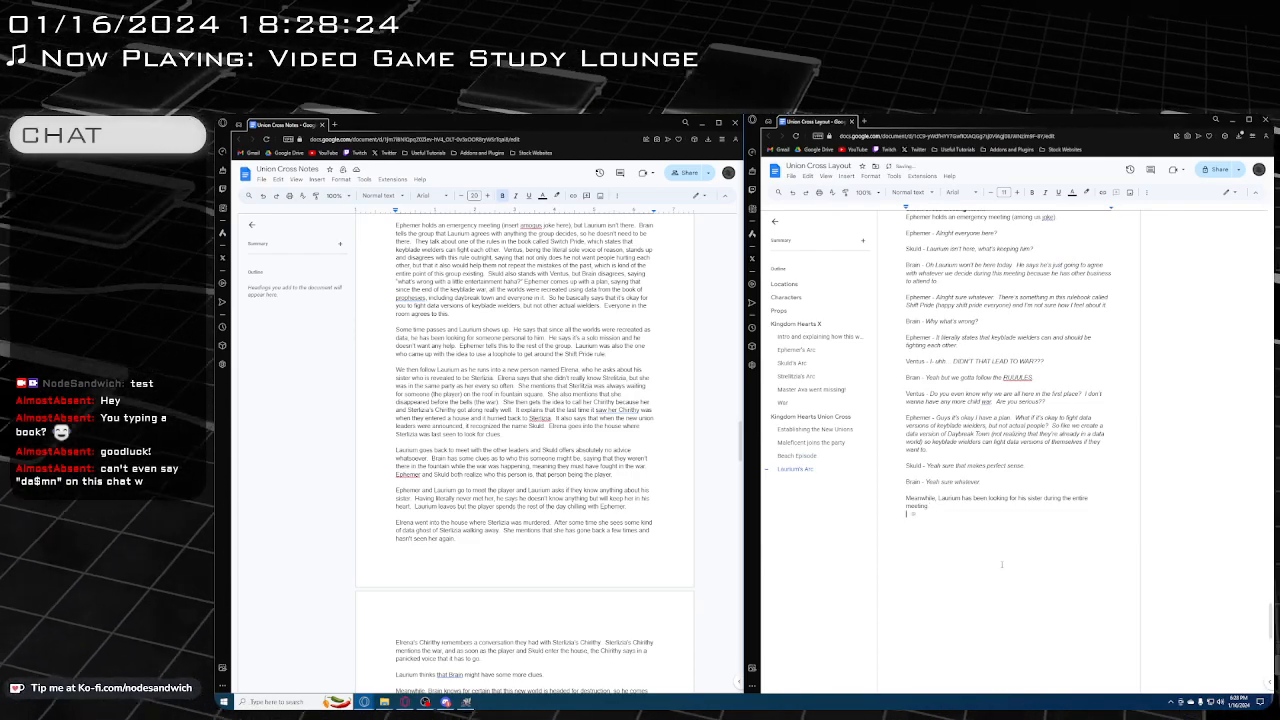
key(Return)
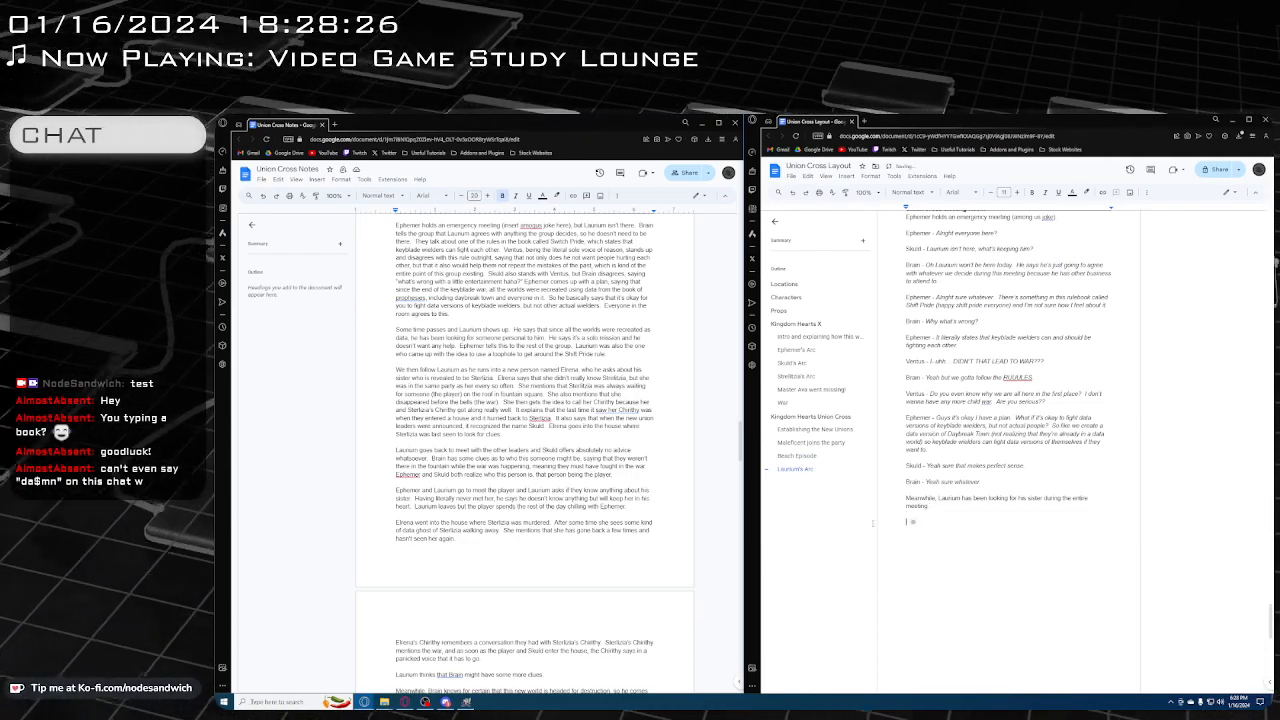
Switch to GIMP, hide the Ephemer, Skuld, Strelitzia, Brain and Laurium groups, and show the Daybreak Town Stairs background instead of the Clock Tower
key(alt+Tab)
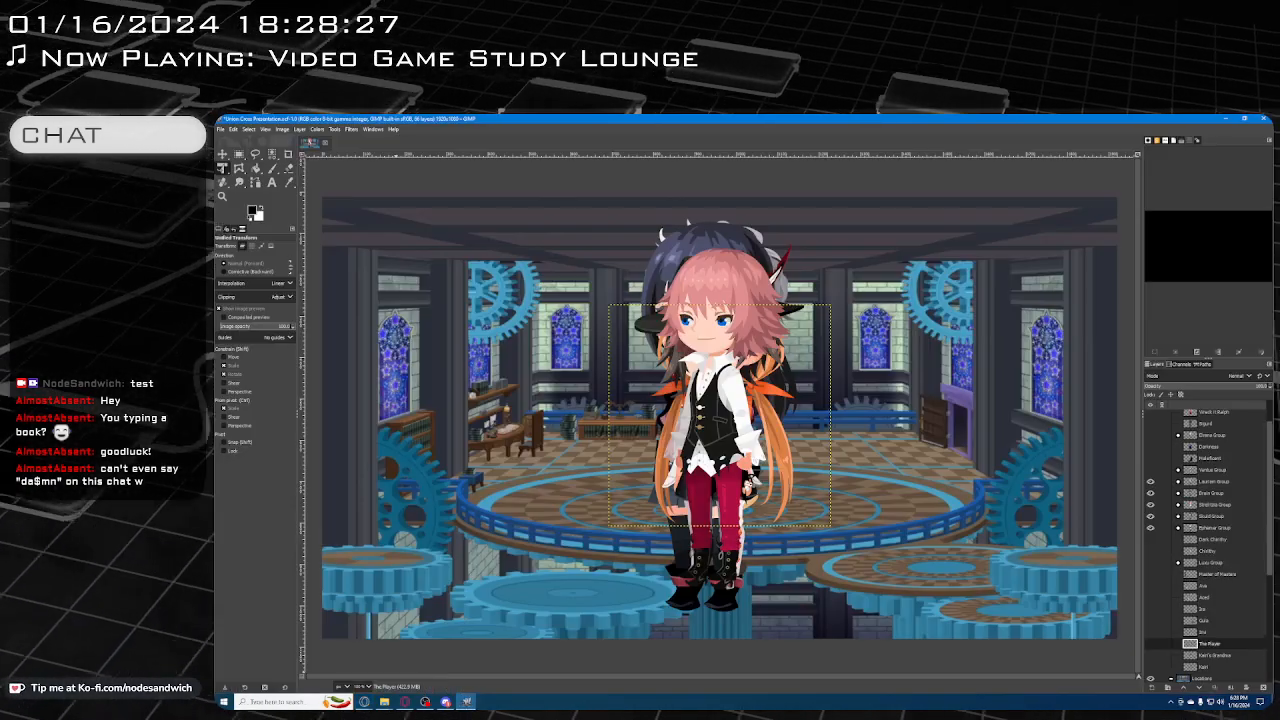
click(1150, 528)
click(1150, 516)
click(1150, 505)
click(1150, 493)
click(1150, 482)
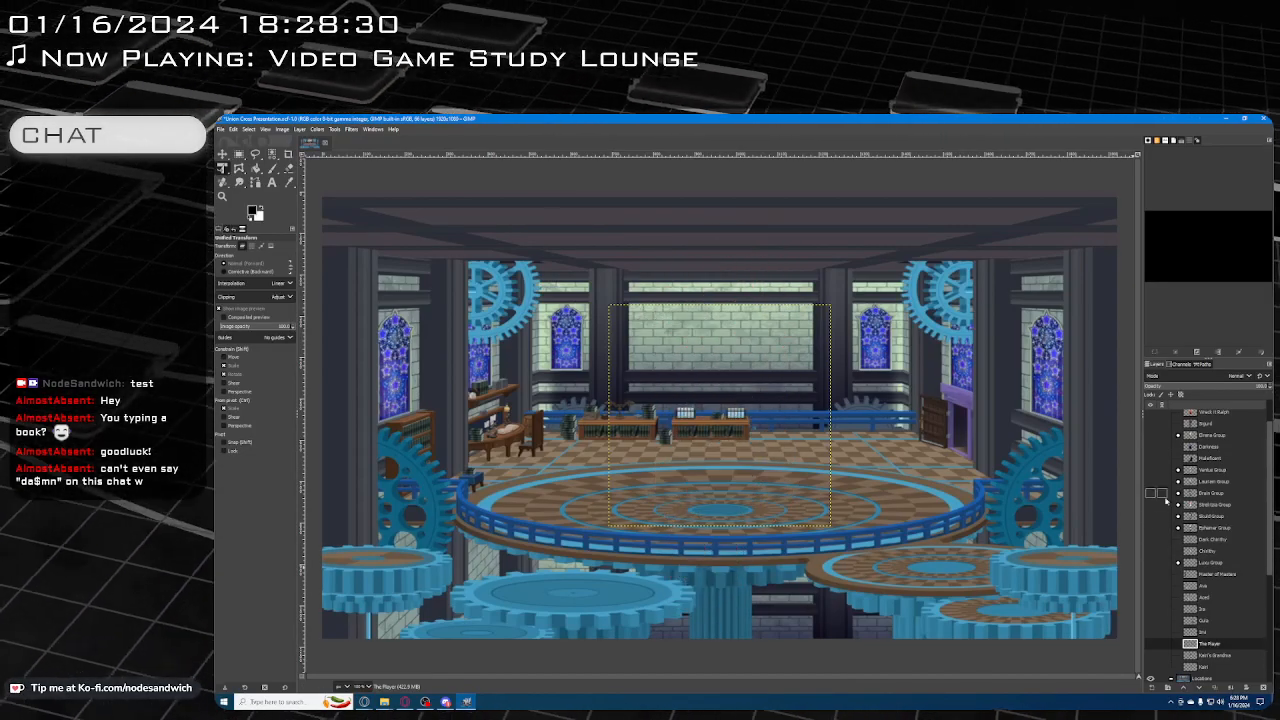
scroll(1162, 496, down, 5)
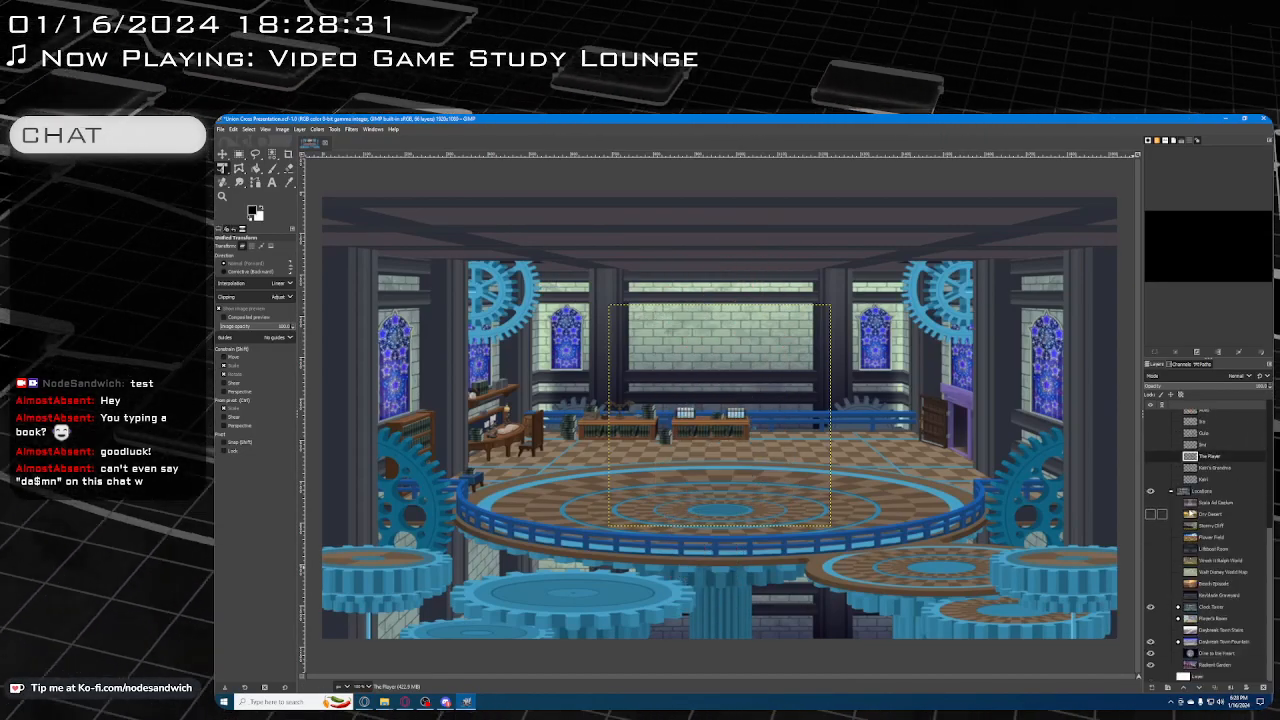
click(1150, 606)
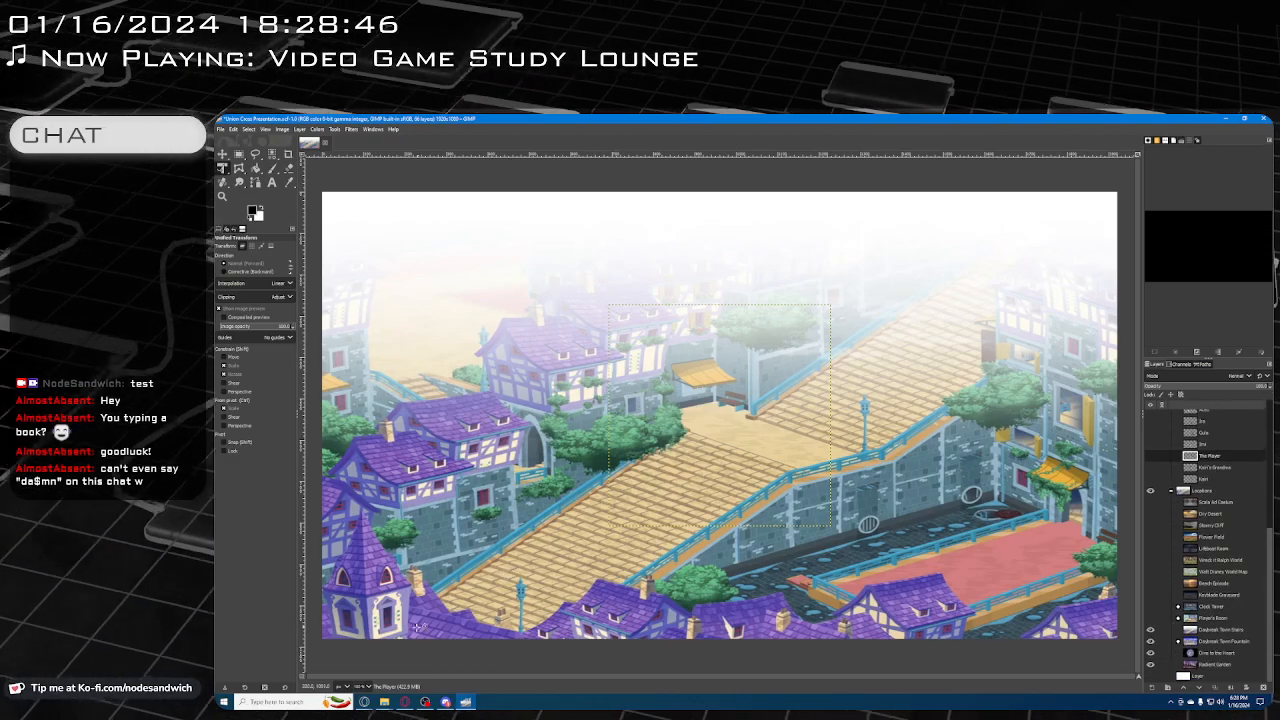
Switch back to the layout document in Google Docs and add the bold italic location line "Daybreak Town Stairs" below the meeting's closing narration
mouse_move(364, 702)
click(308, 684)
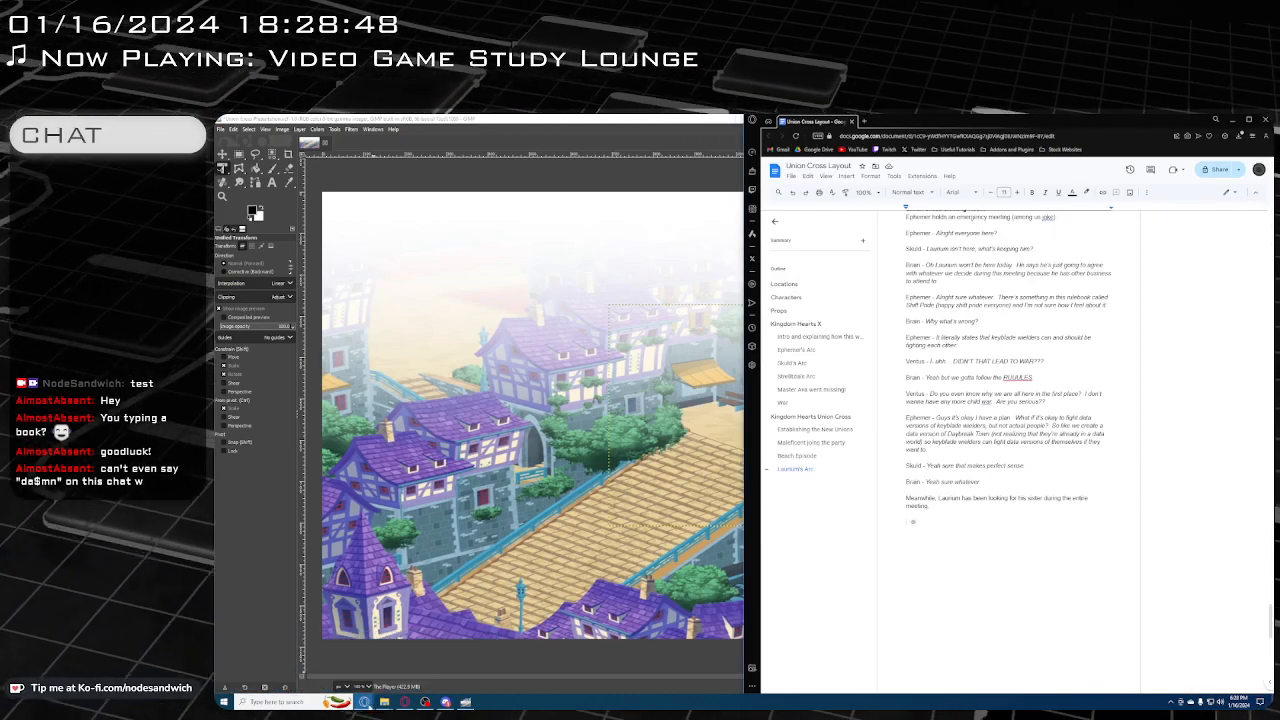
click(372, 676)
click(994, 516)
key(BackSpace)
key(BackSpace)
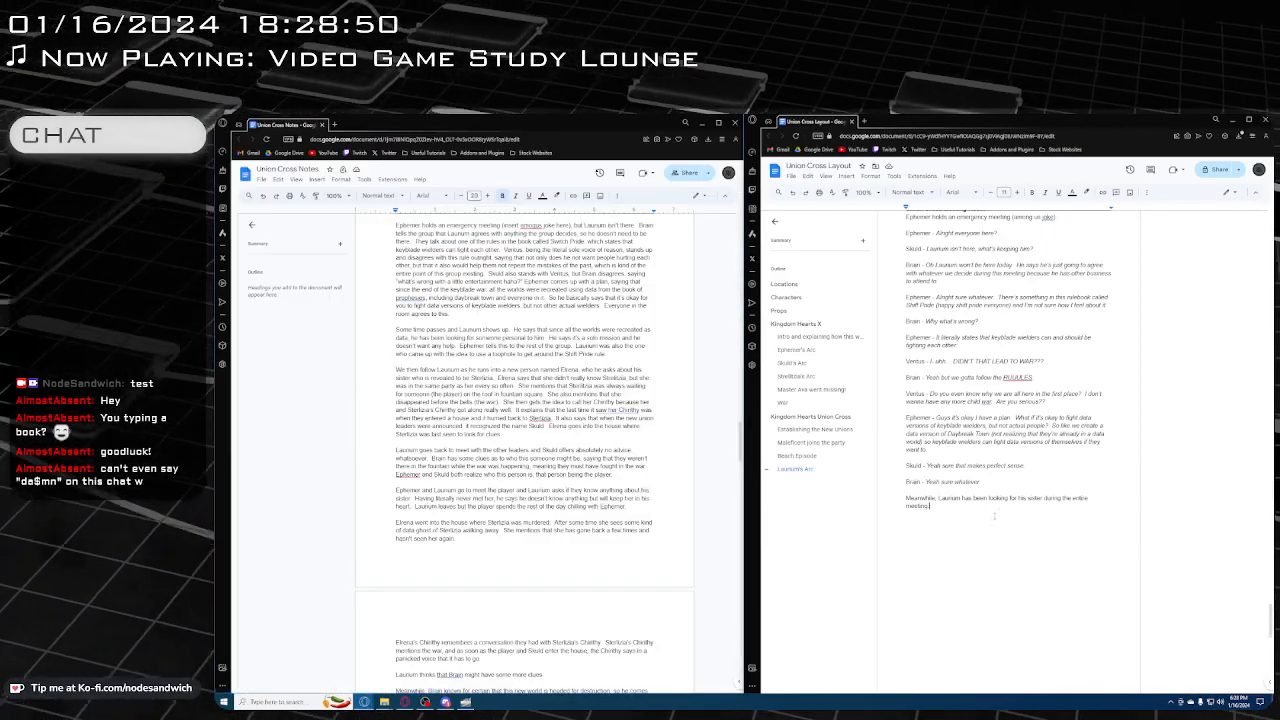
key(Return)
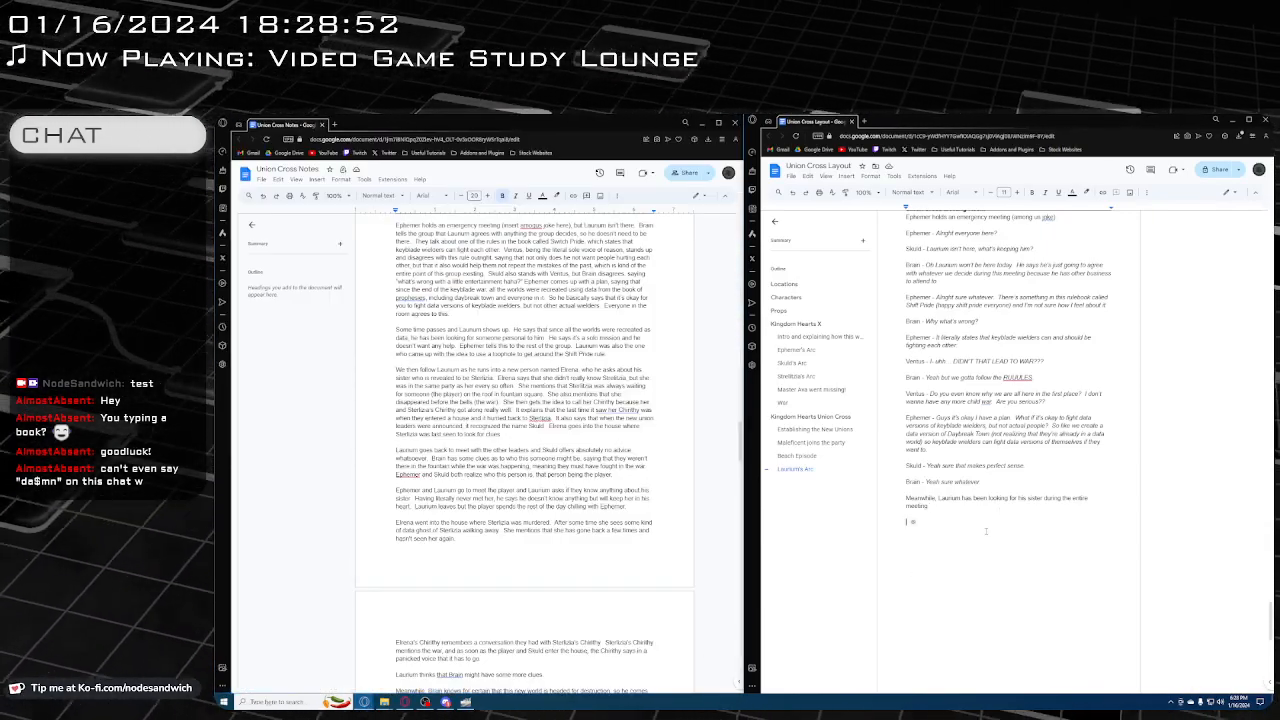
text(Day)
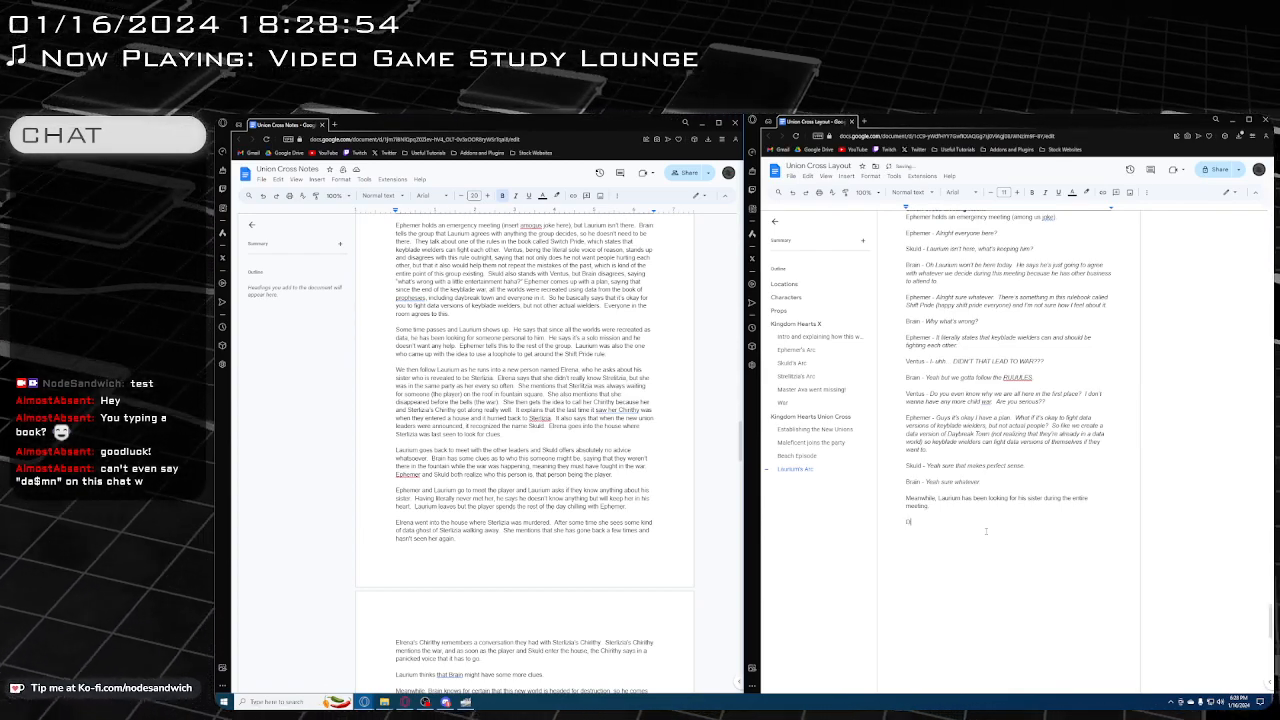
key(BackSpace)
key(ctrl+b)
key(ctrl+i)
text(Daybre)
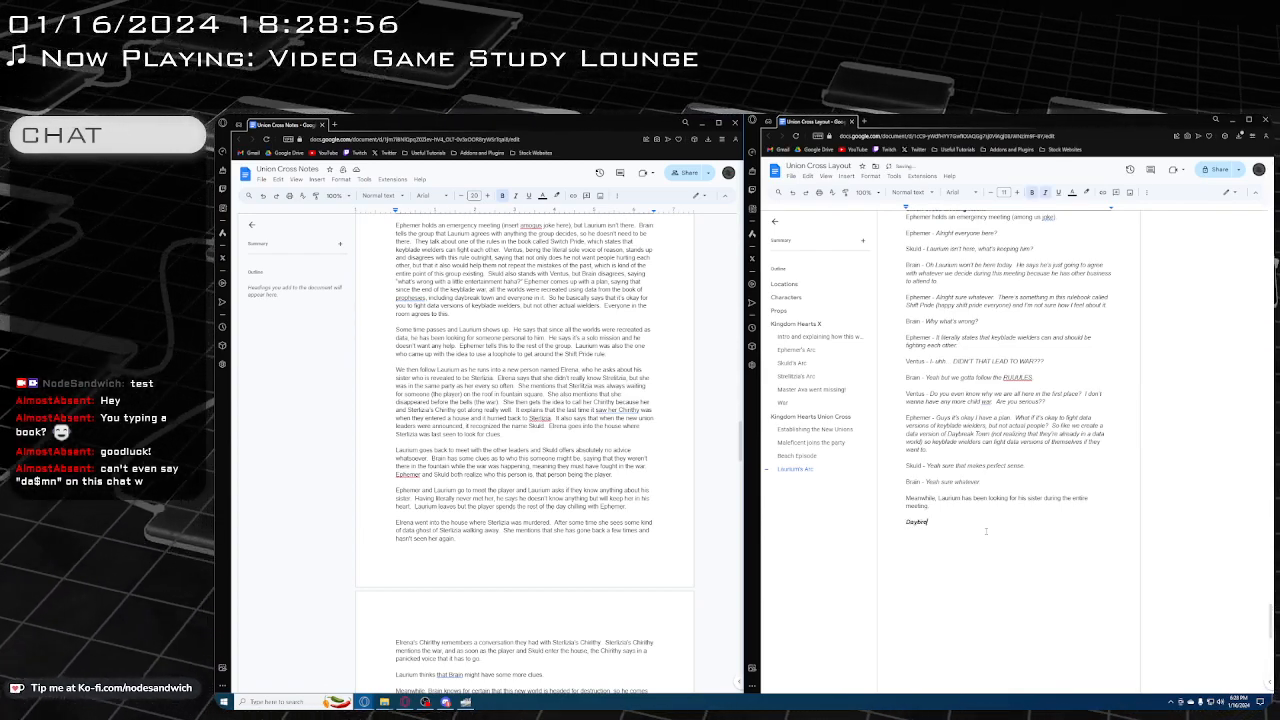
text(ak Town Stud)
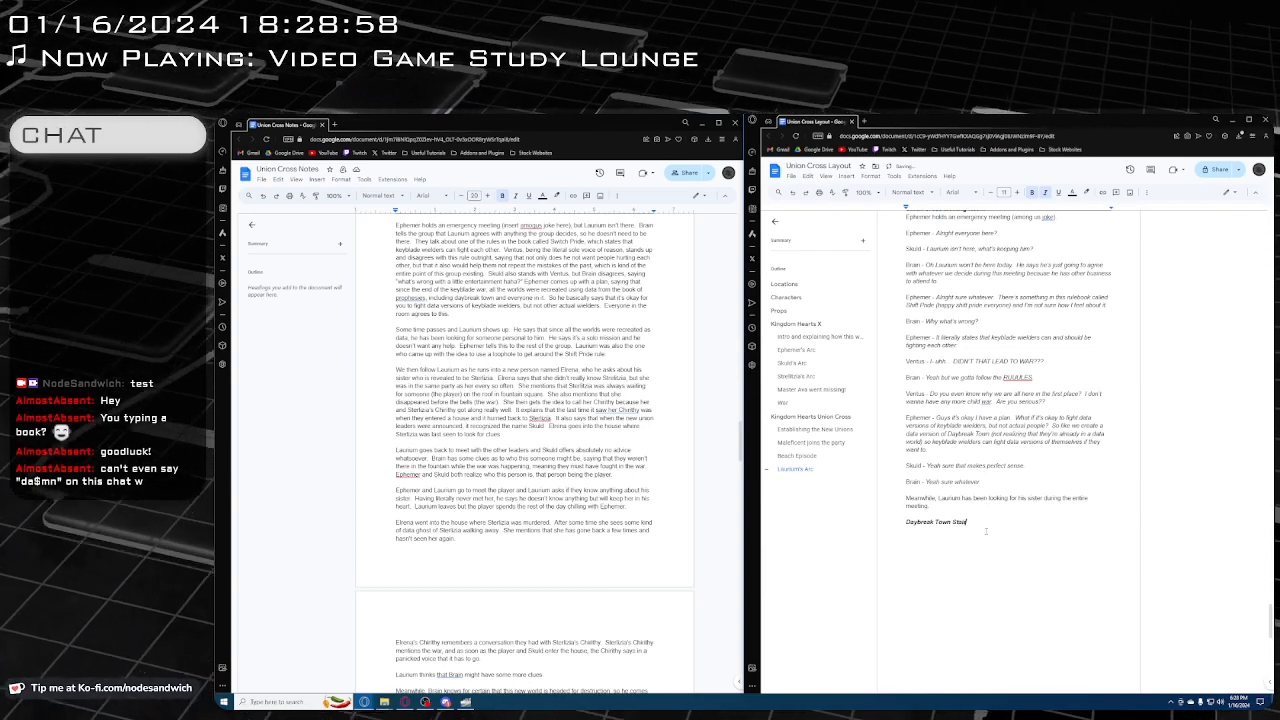
text(ry)
Insert the bold character list "Laurium, Elrena" above the Daybreak Town Stairs line, keeping a blank line before it
key(Up)
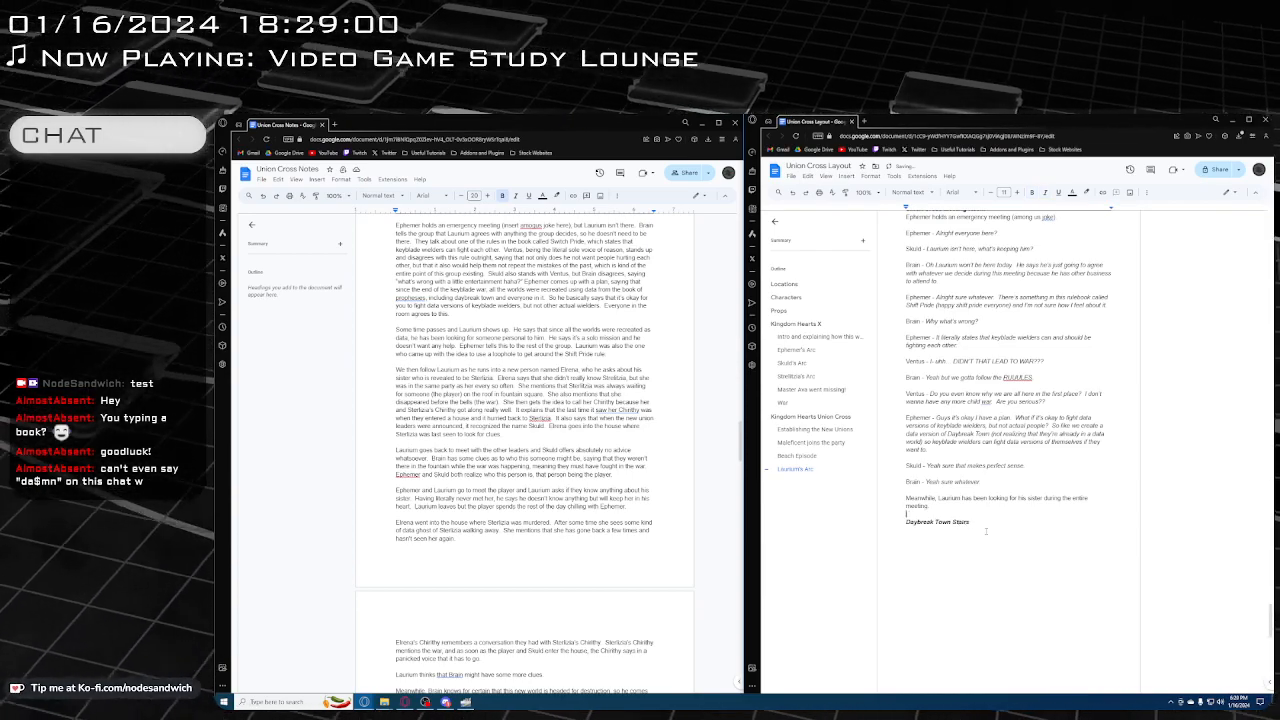
key(Return)
key(ctrl+b)
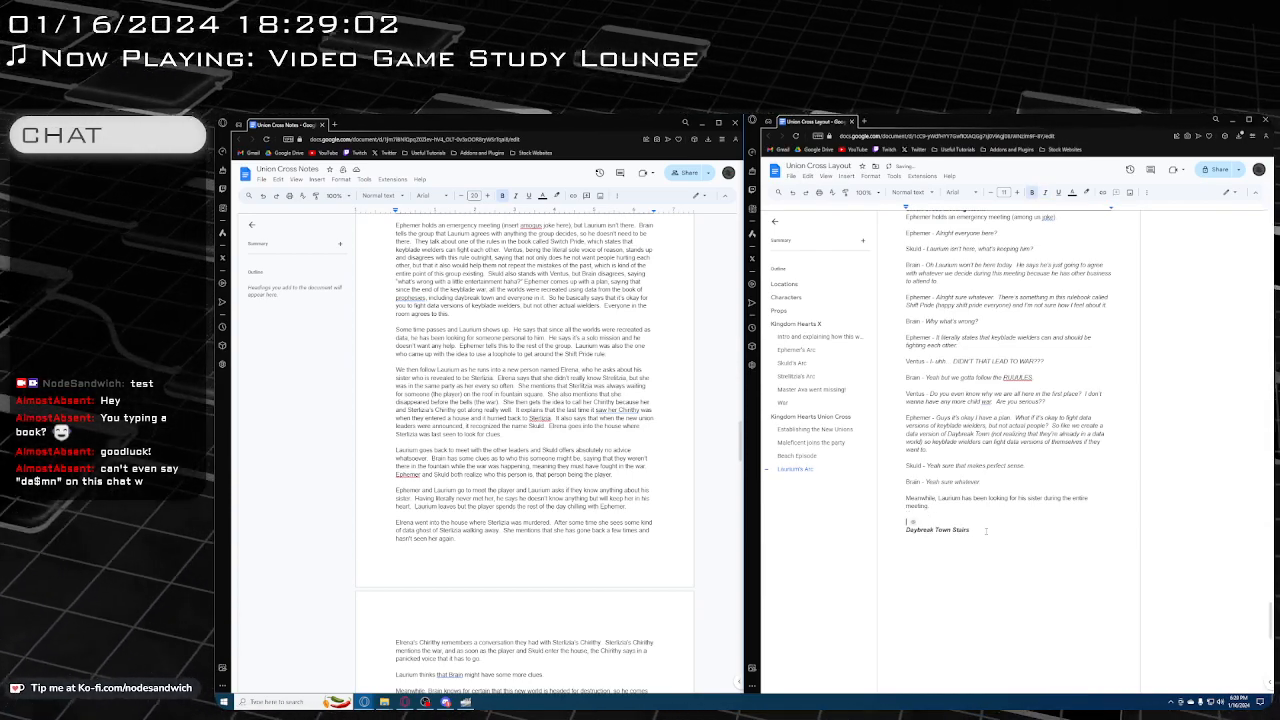
text(H L)
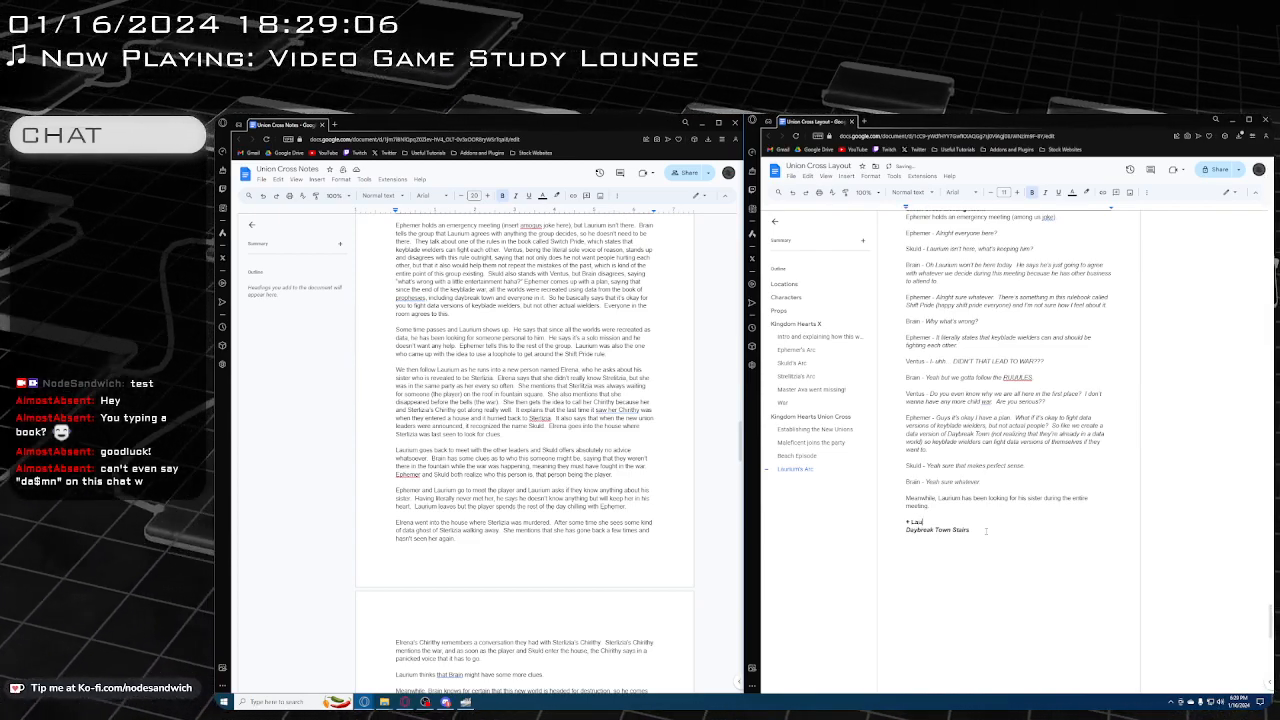
text(aurum)
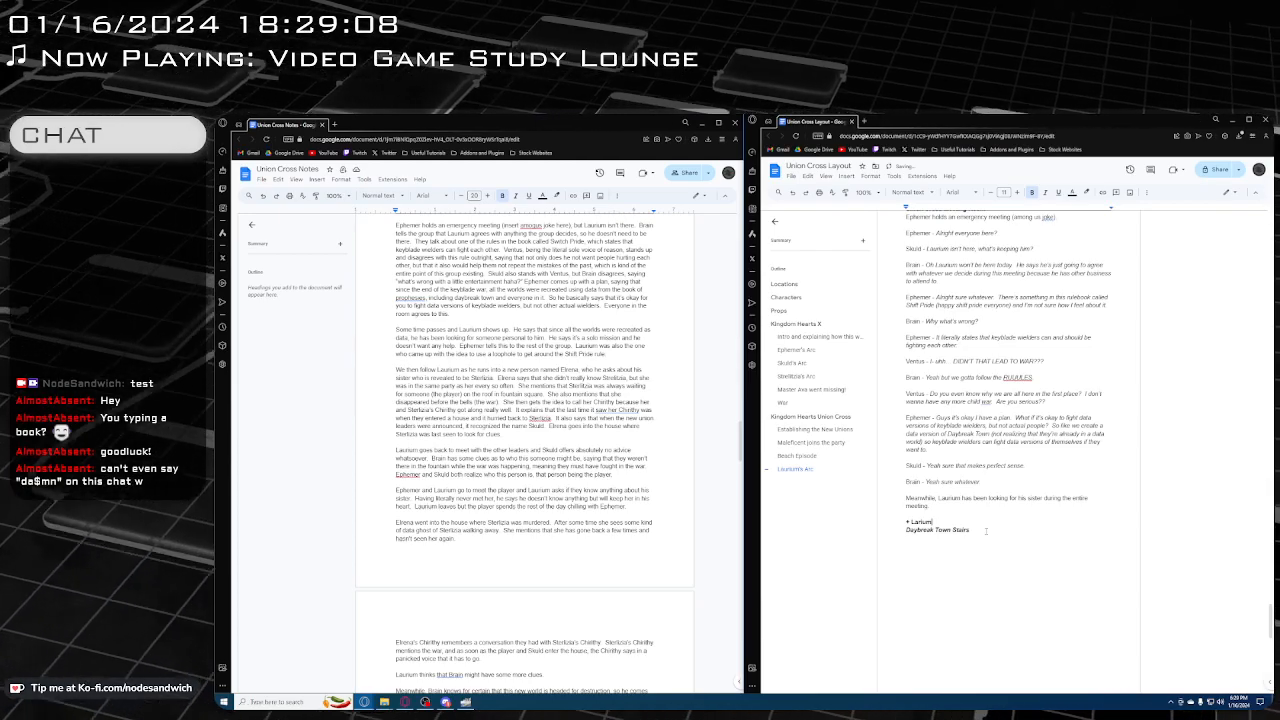
key(BackSpace)
key(BackSpace)
text(ium)
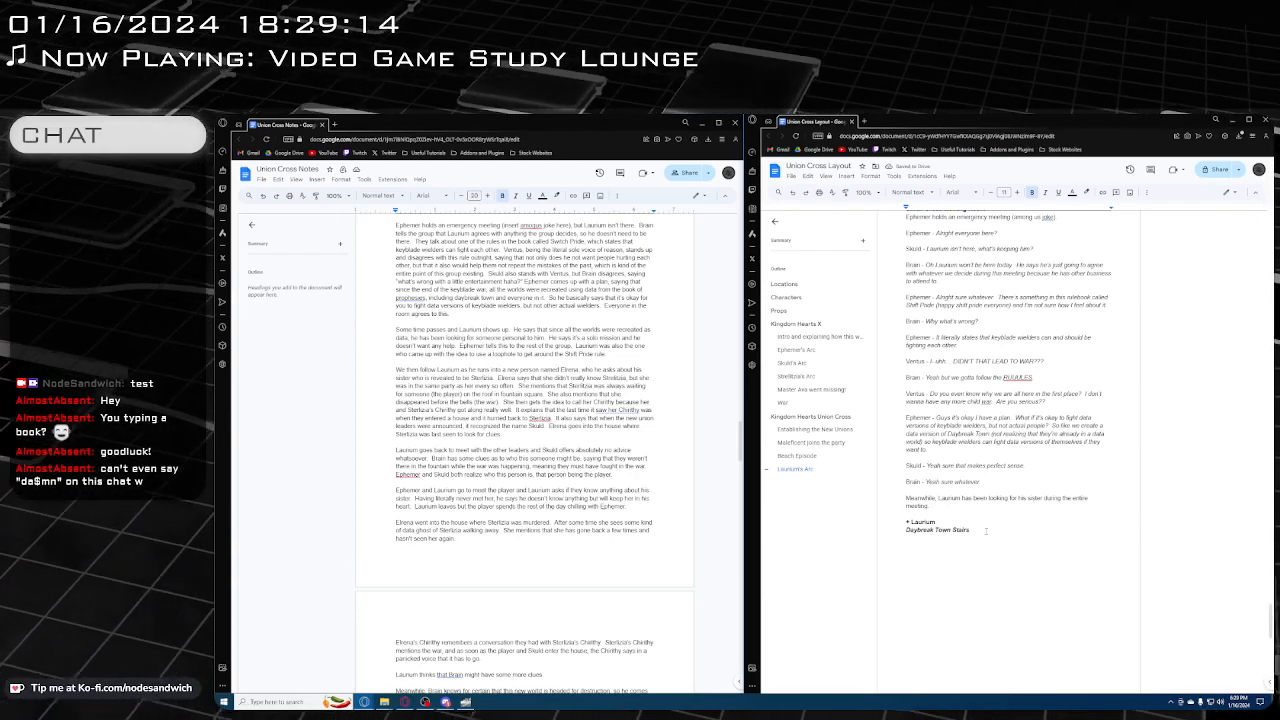
key(BackSpace)
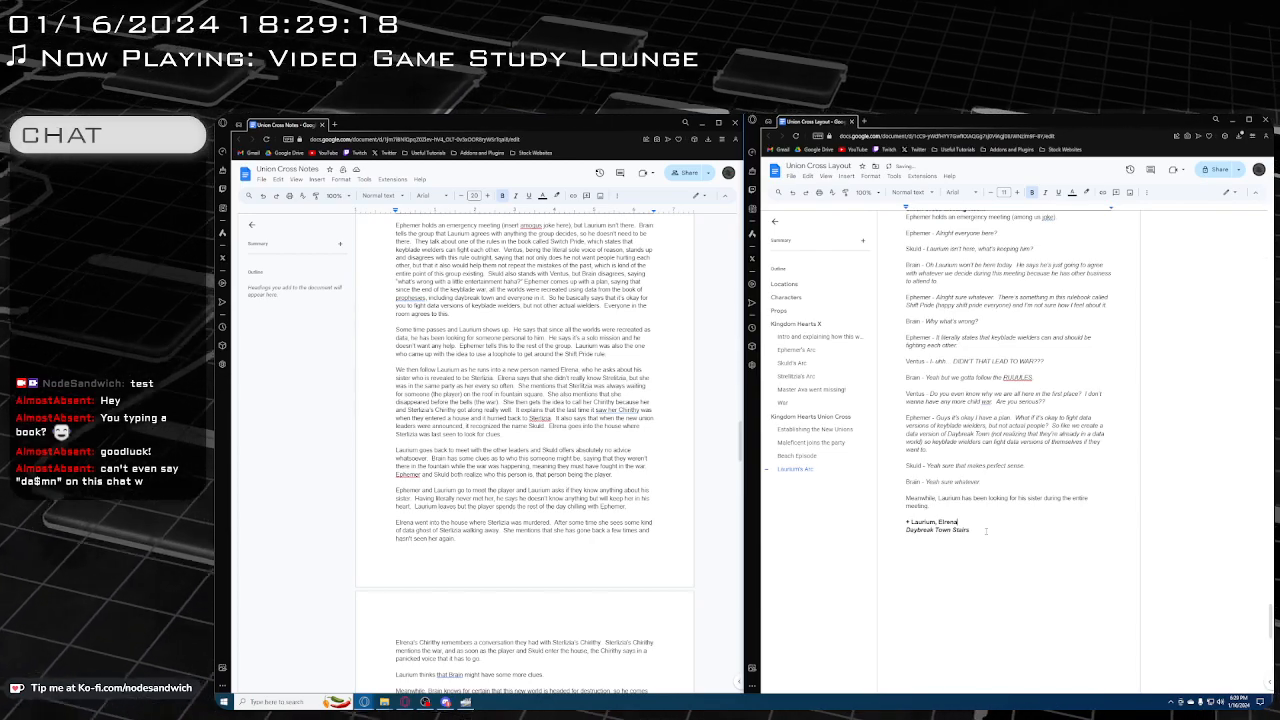
Start the plain-text narration below the Daybreak Town Stairs line with "Laurium runs into this other familiar looking person"
click(1019, 566)
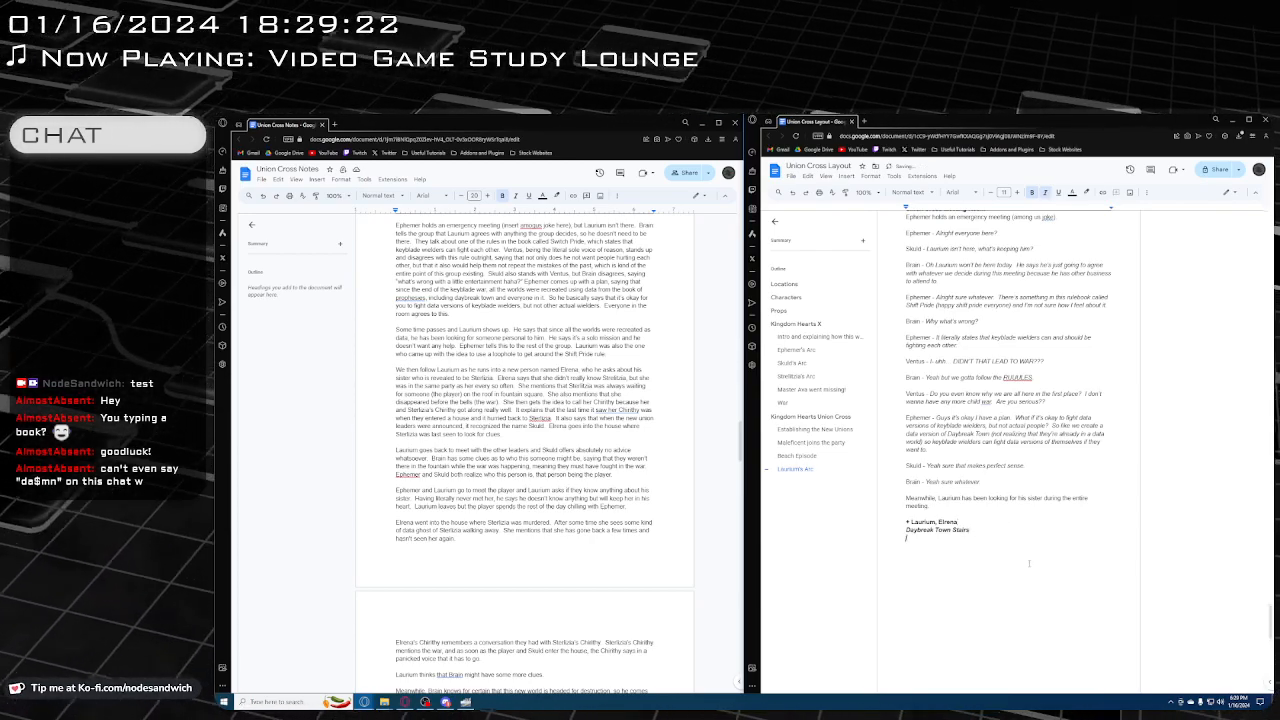
key(Return)
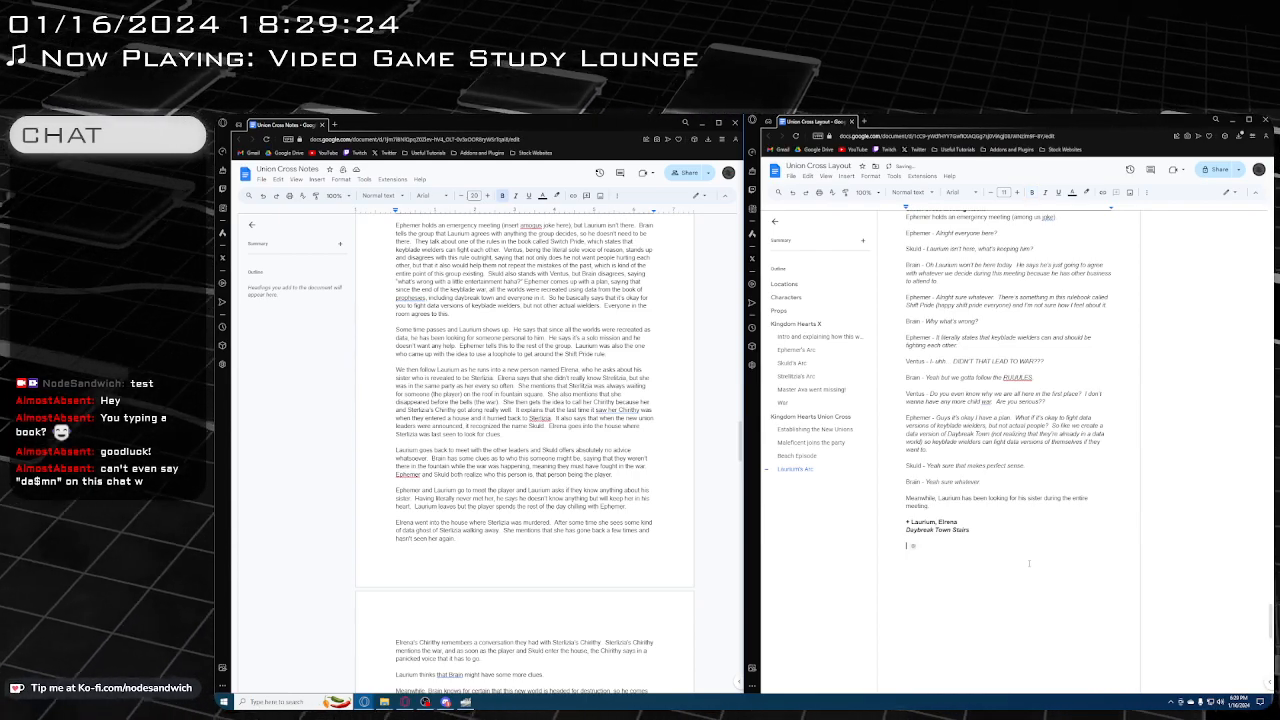
text(Laurum)
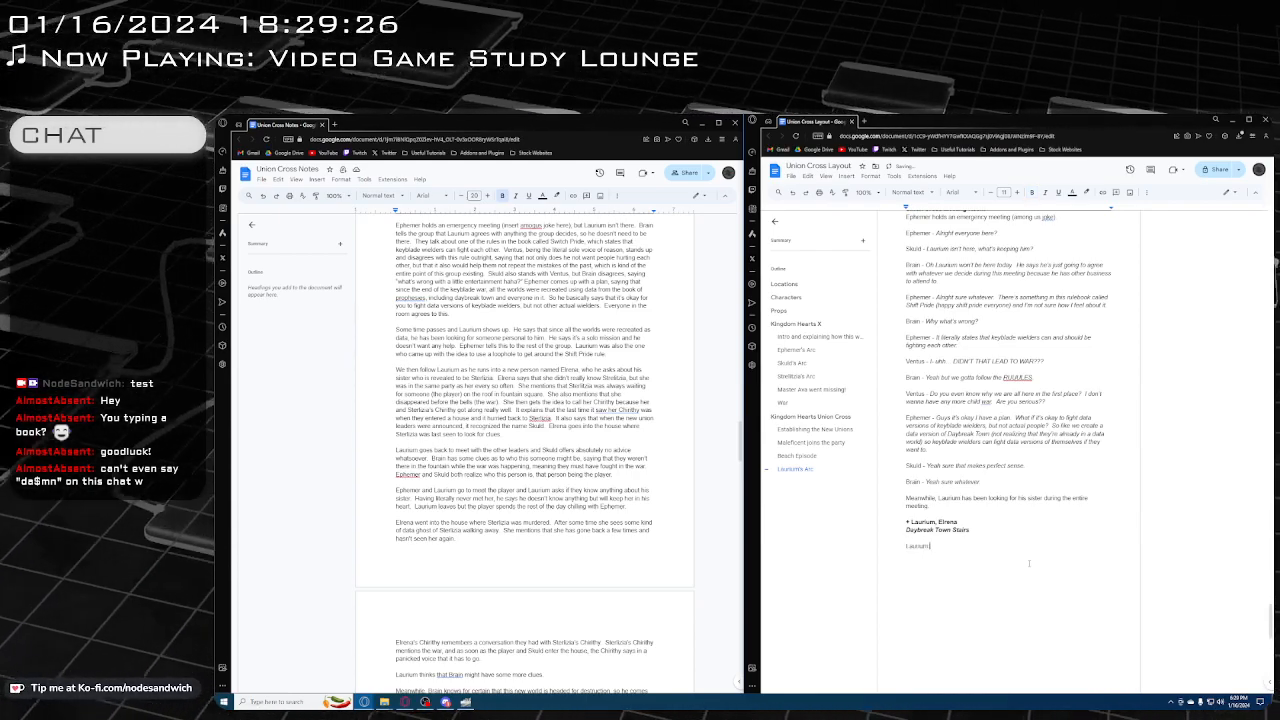
text( runs into this )
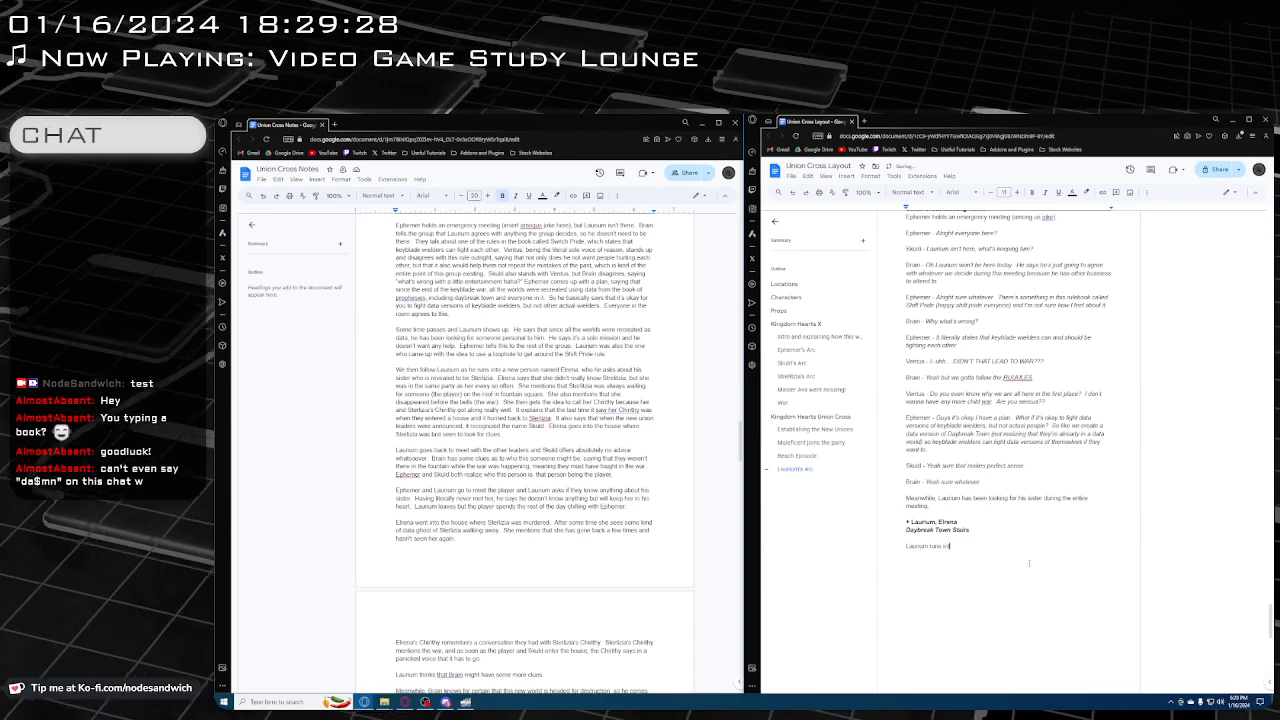
text(fam)
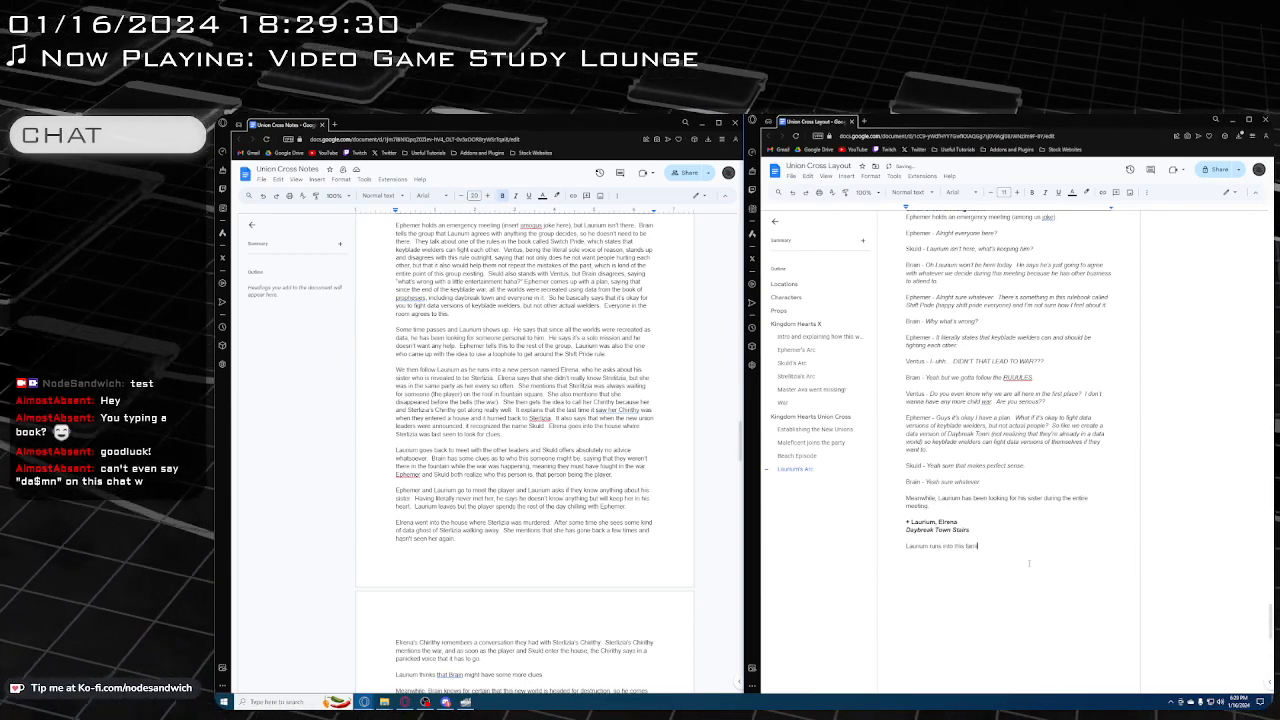
key(BackSpace)
key(BackSpace)
key(BackSpace)
text(other)
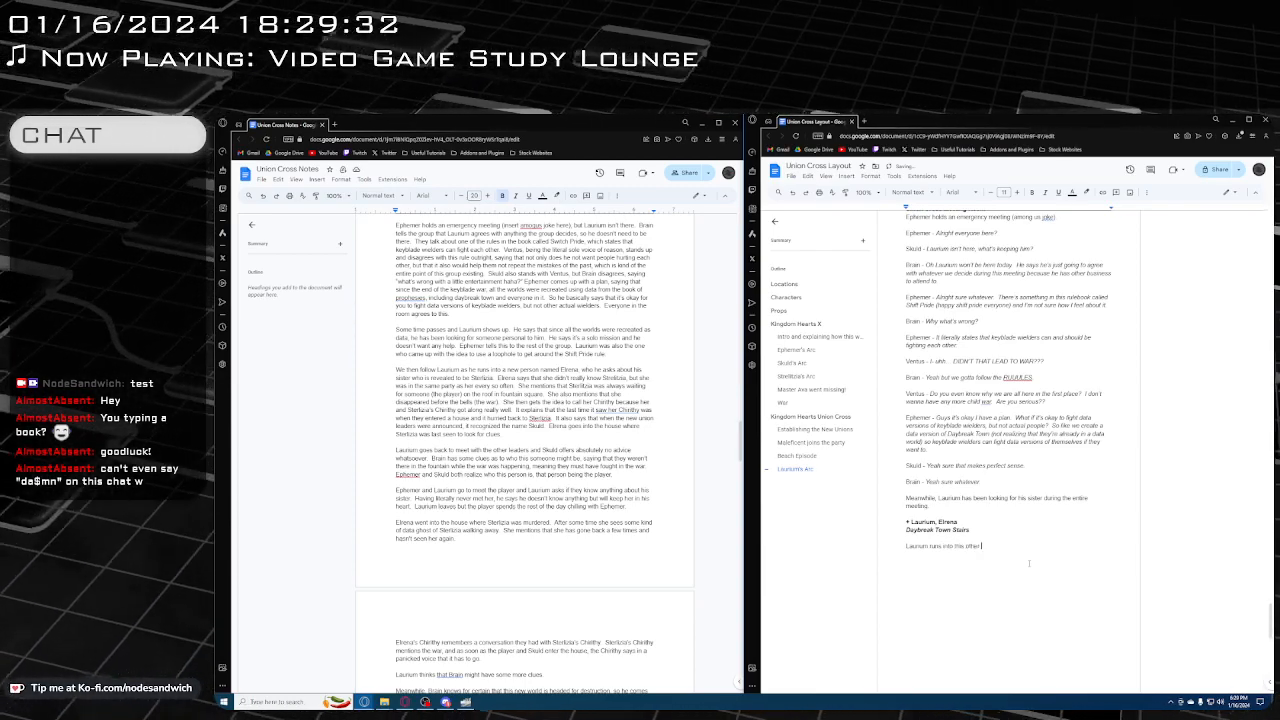
text(familiar lookign)
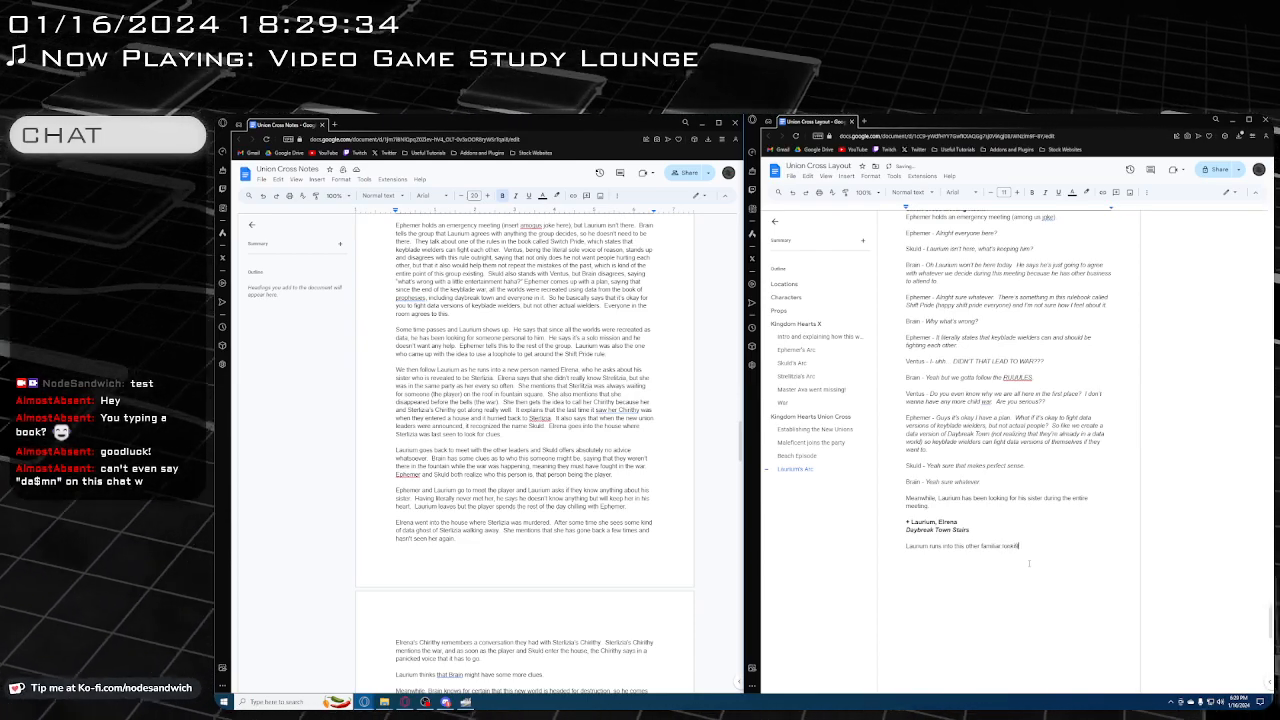
key(BackSpace)
key(BackSpace)
key(BackSpace)
text(ng person)
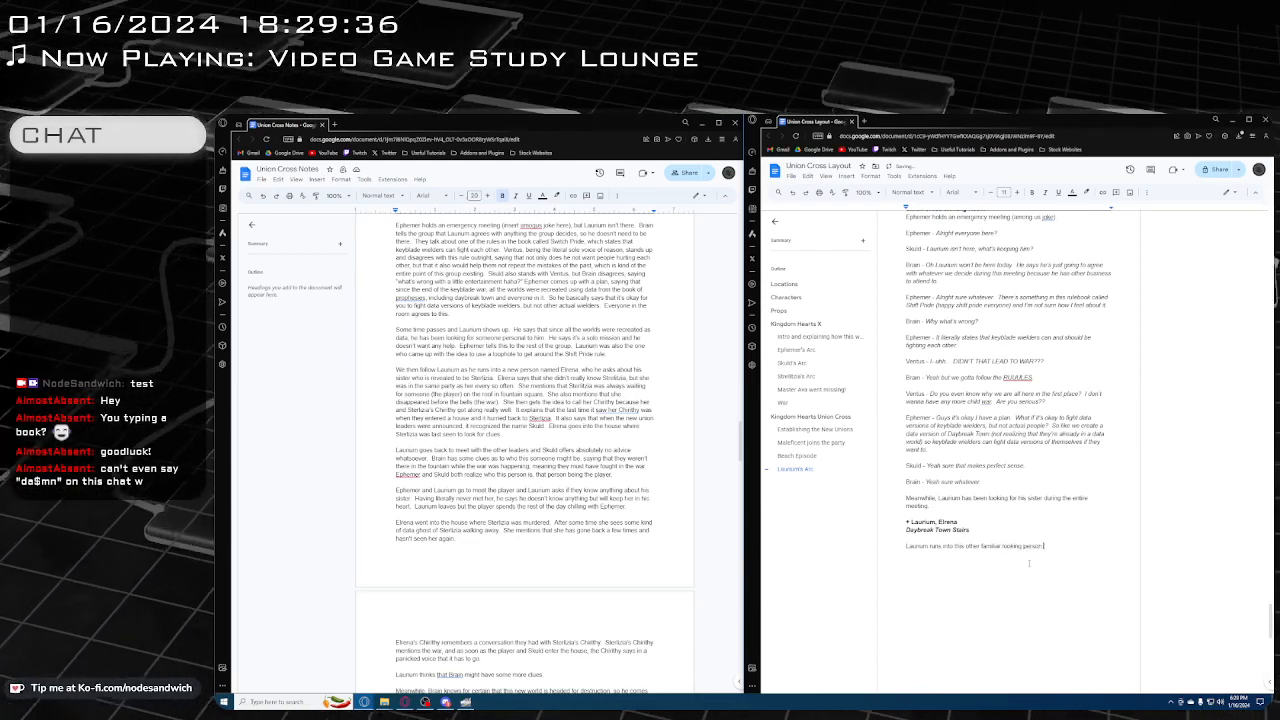
text( sitting on)
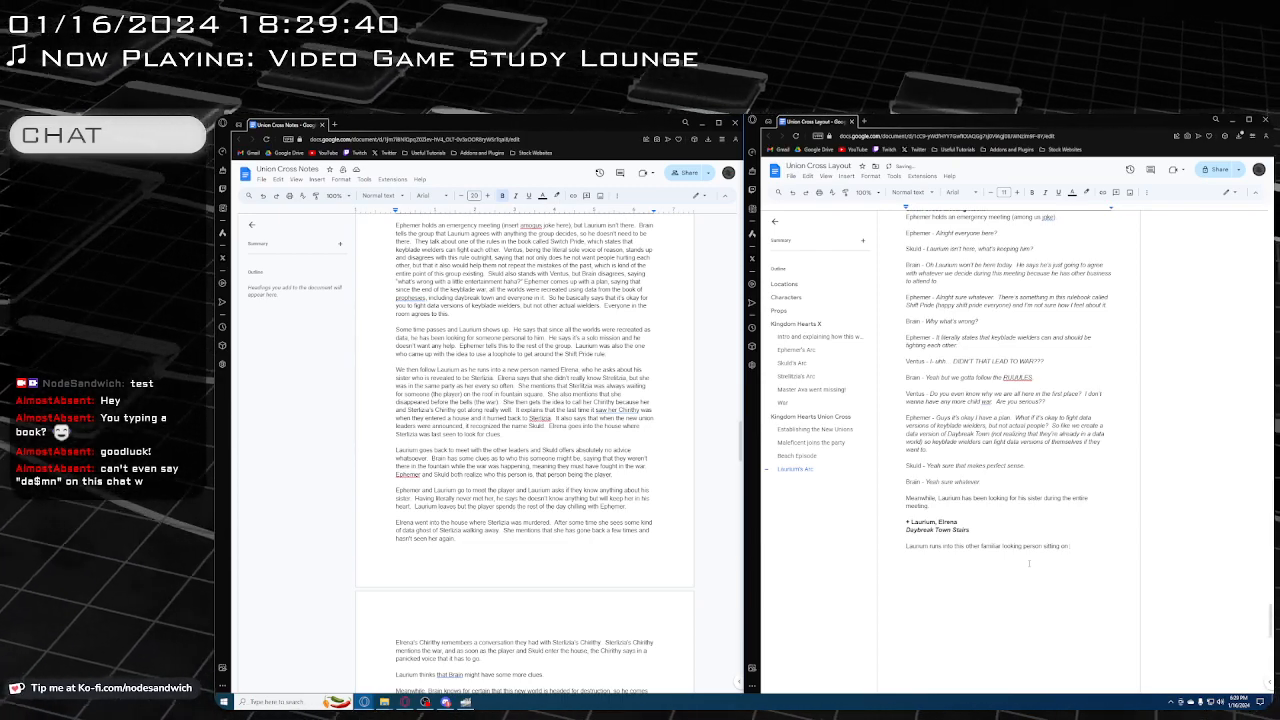
text( the stai)
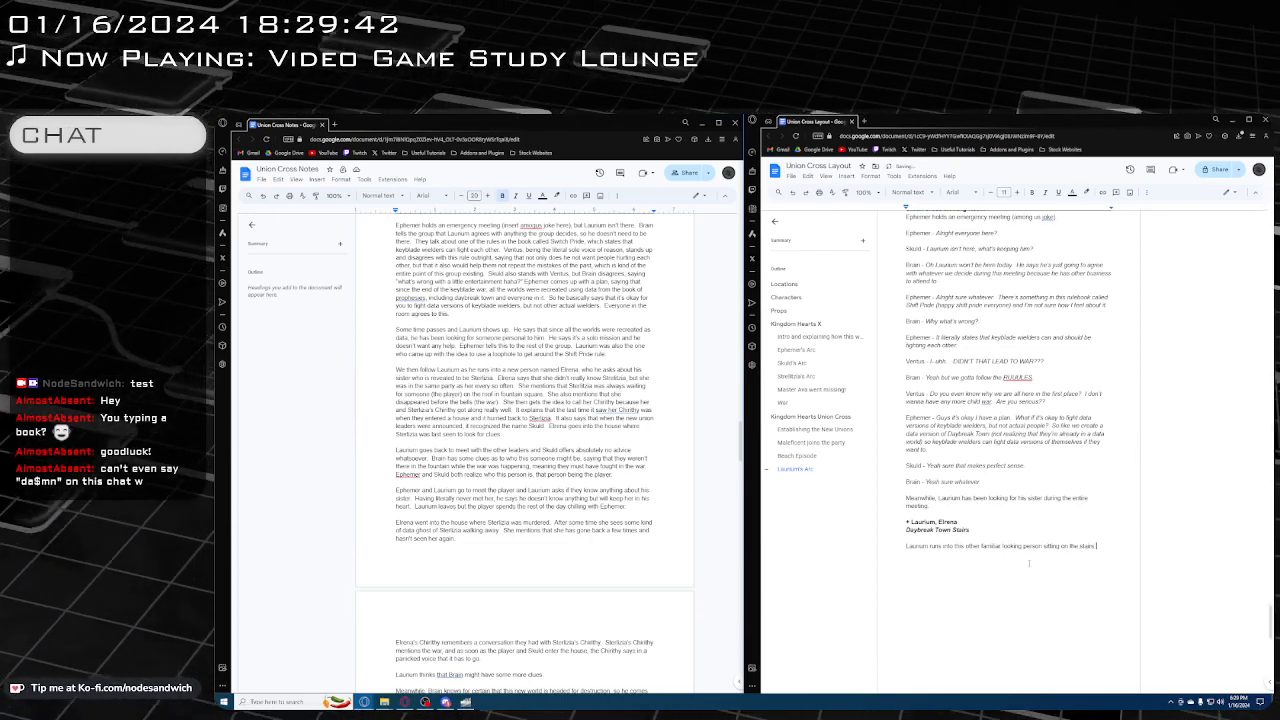
text(rs)
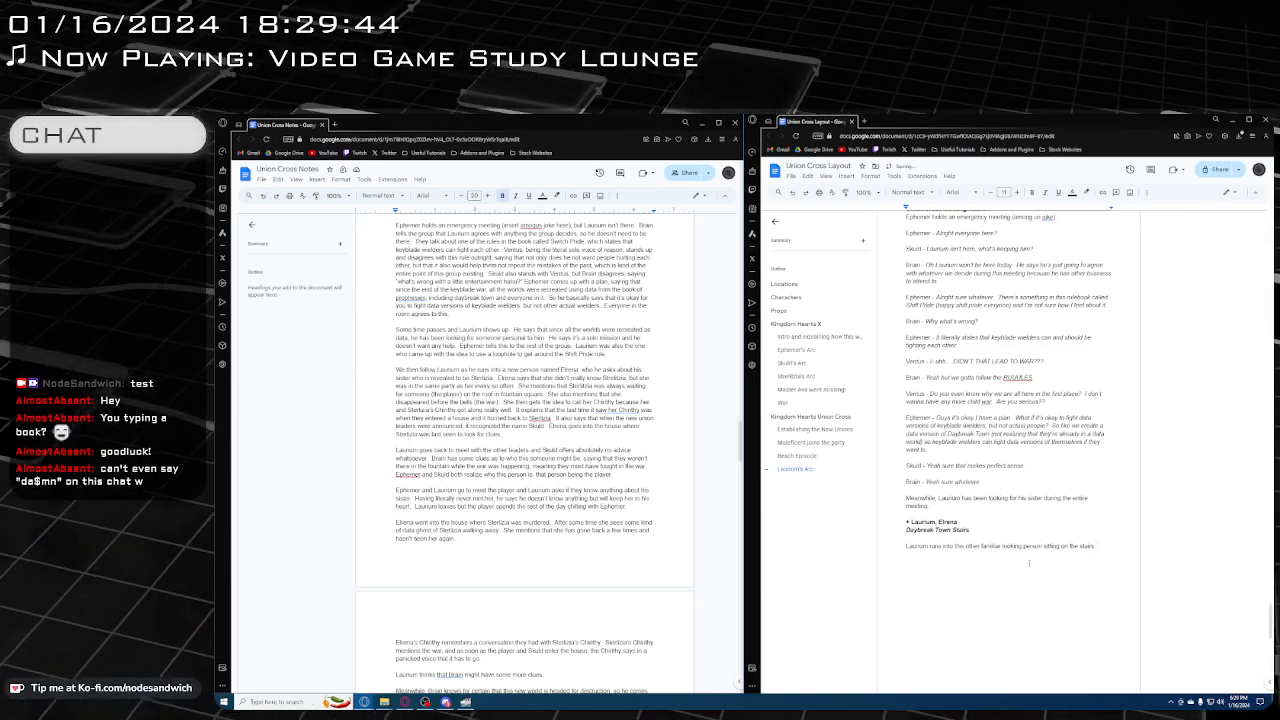
text( looking)
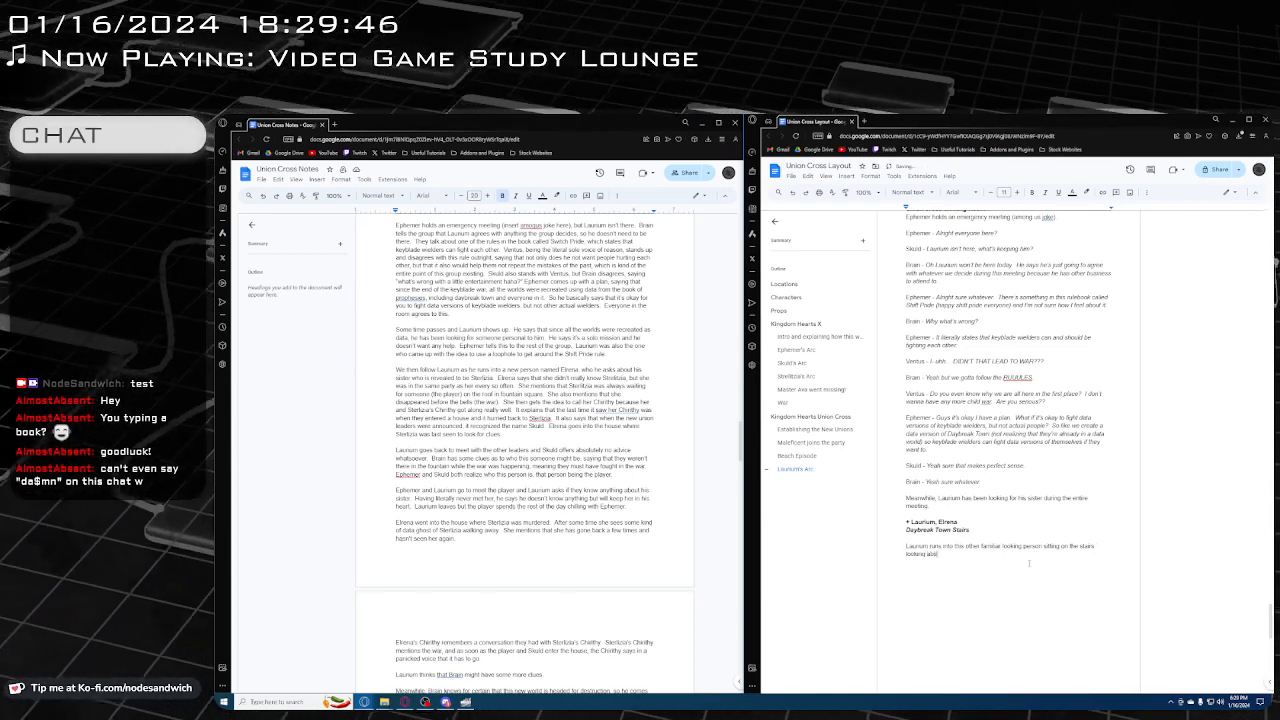
text( absent mindedly in the dista)
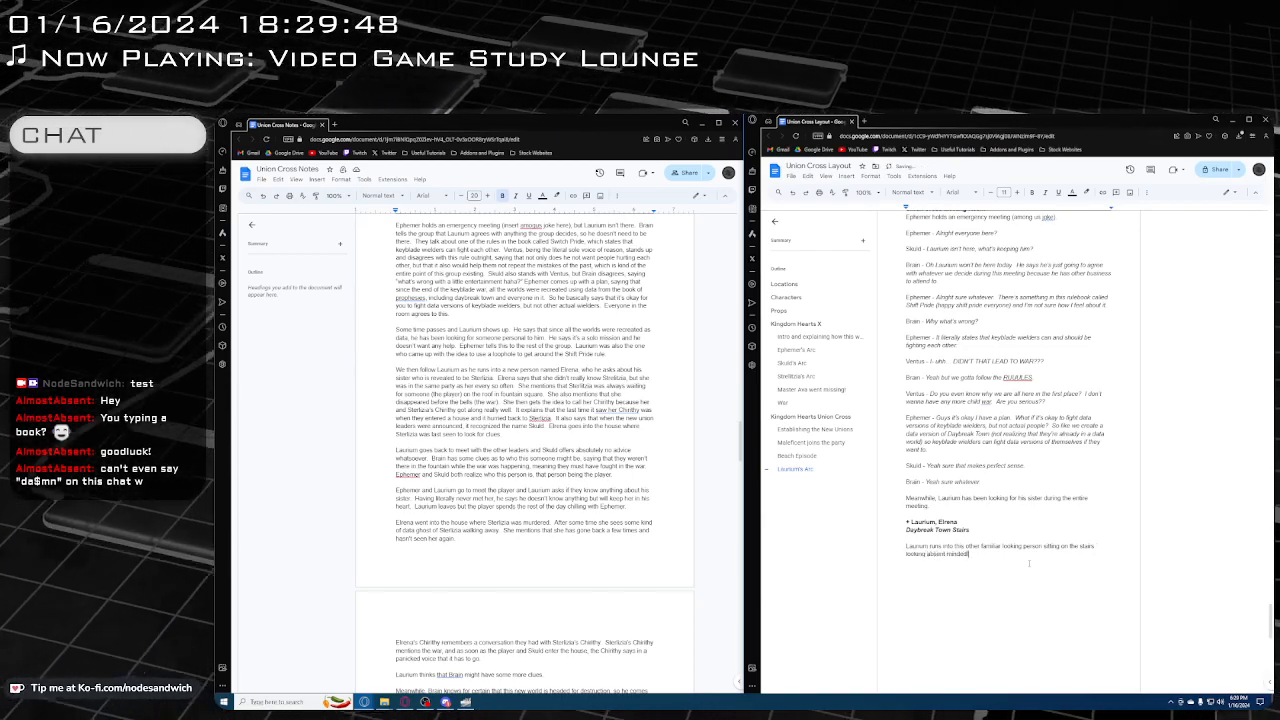
text(nce)
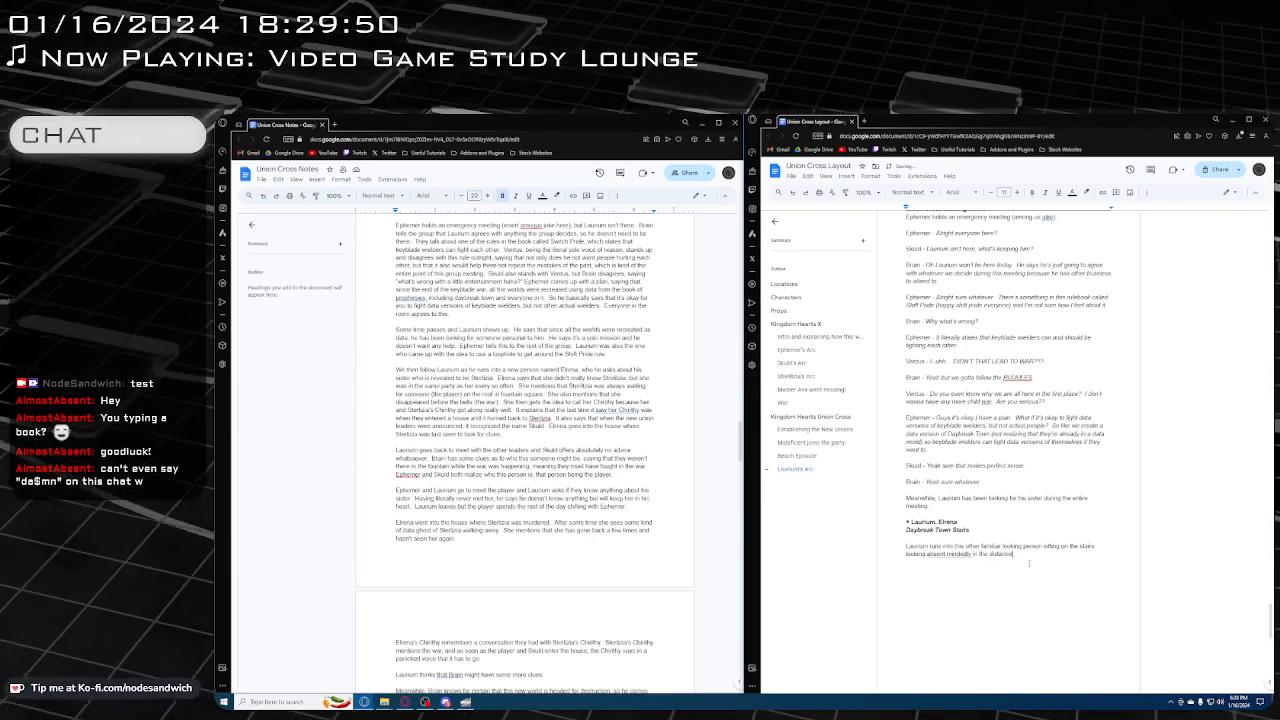
Correct "absent mindedly" to "absentmindedly" in the narration and start a dialogue paragraph below it with the speaker label "Laurium -"
right_click(944, 558)
click(962, 581)
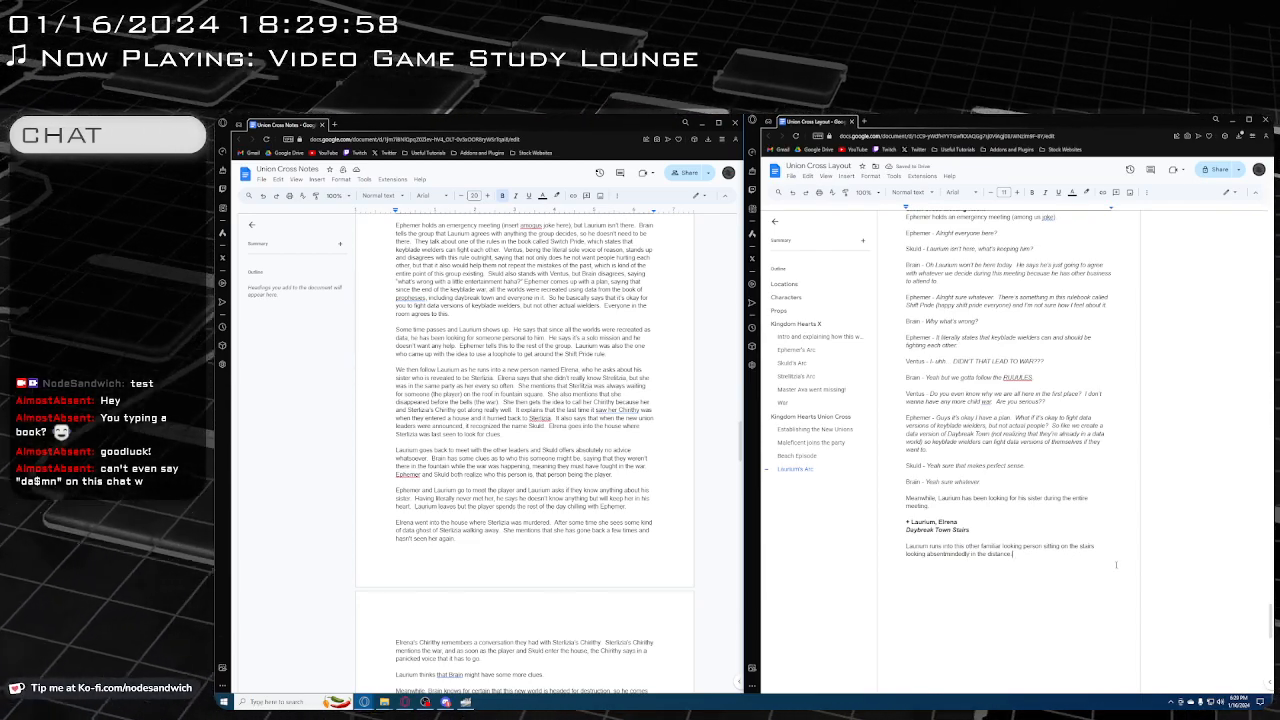
key(Return)
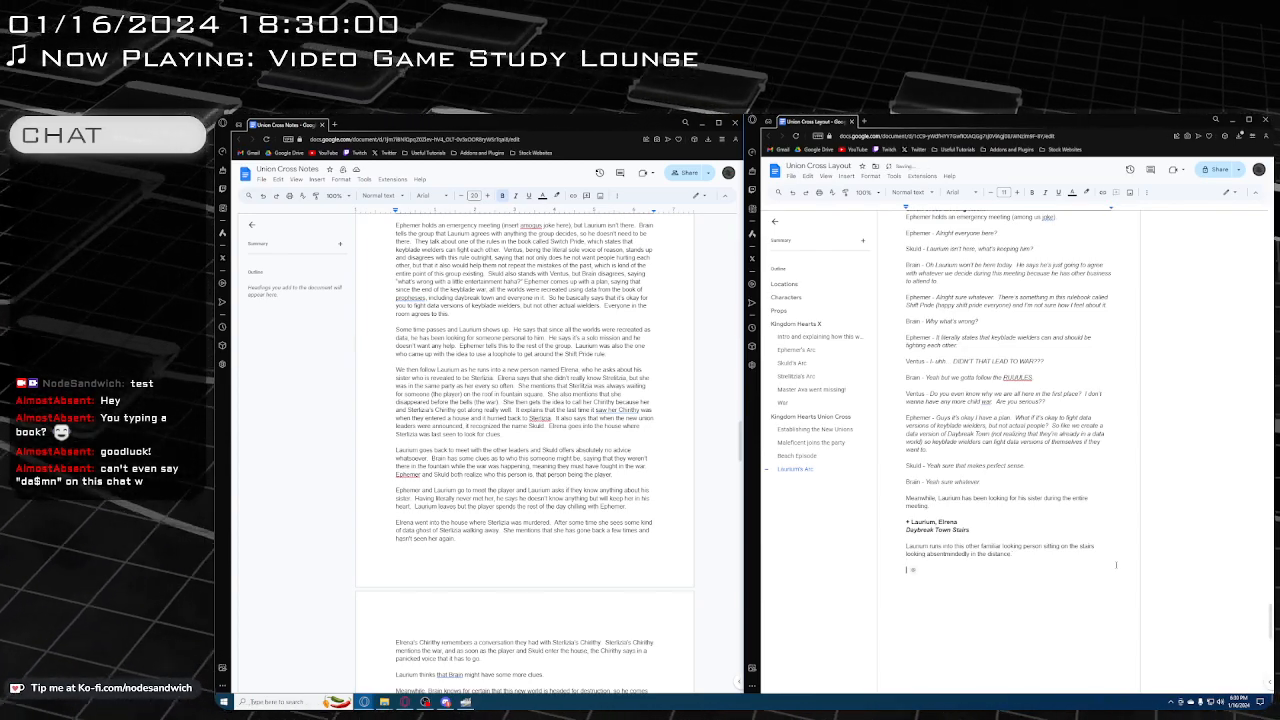
text(Laurum -)
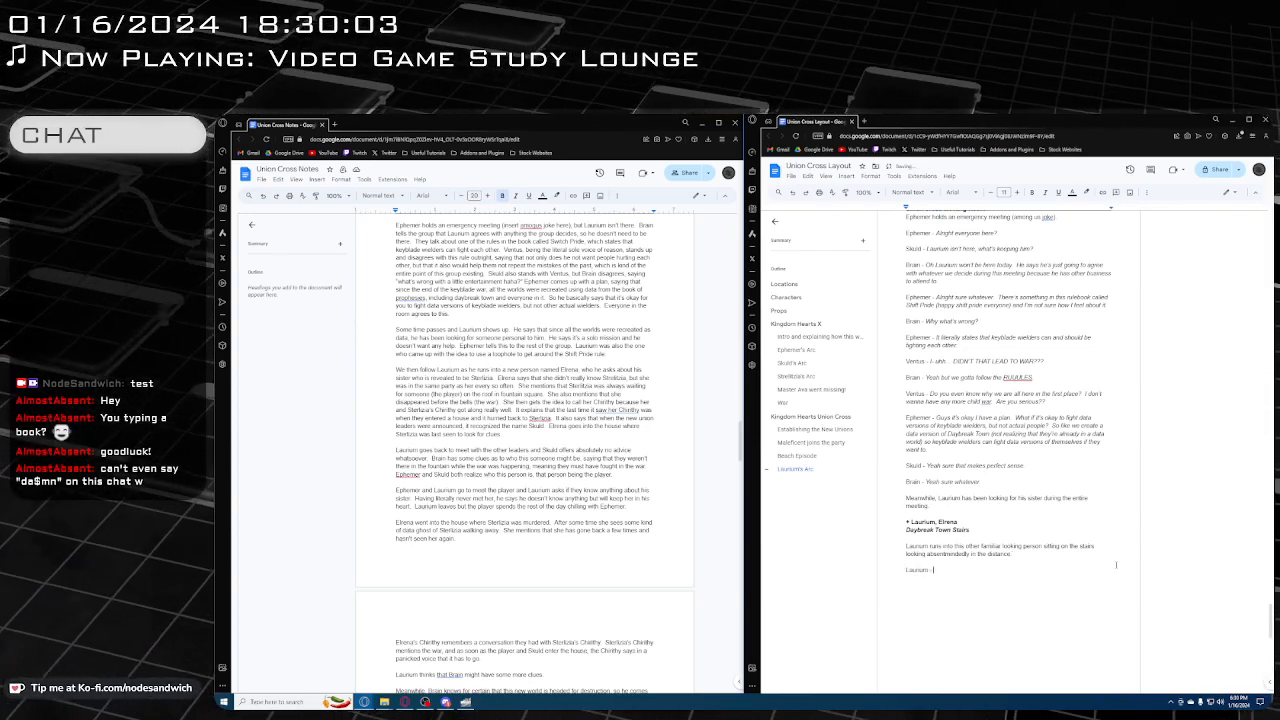
Write Laurium's line in italics, "Hey I'm trying to find my sister, do you know where she could be?", followed by a blank line
key(ctrl+i)
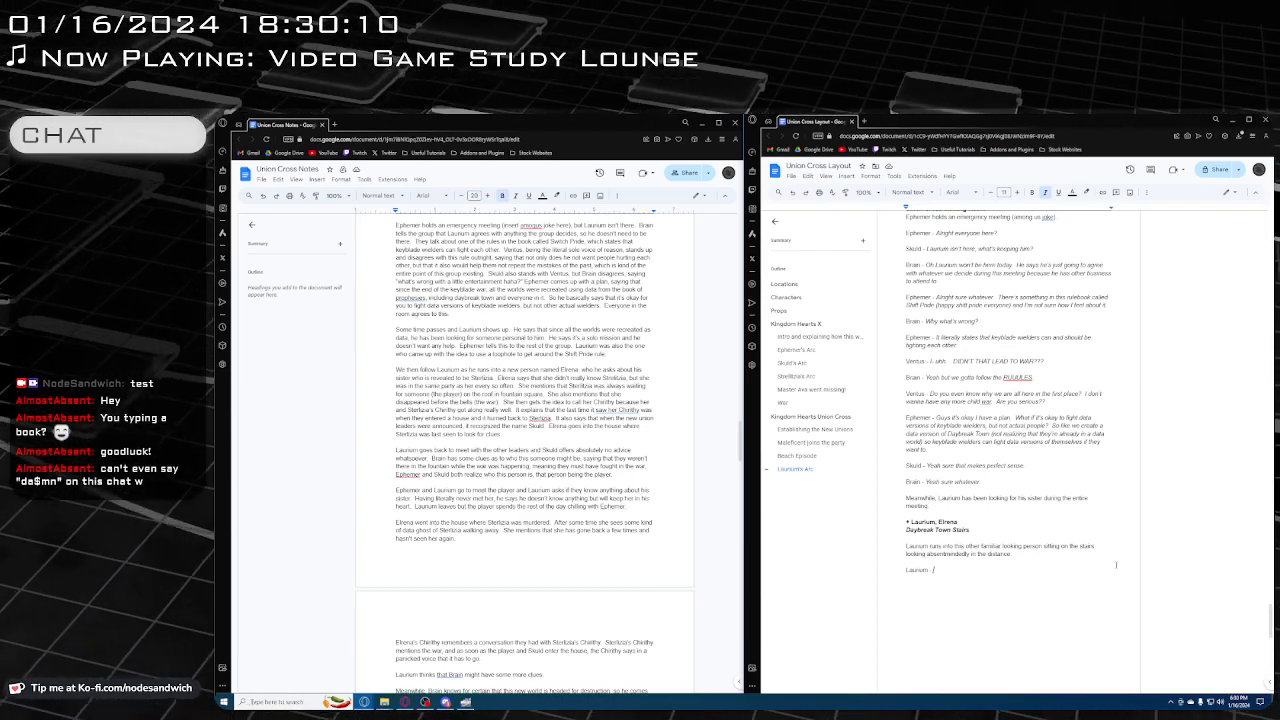
text(Hey)
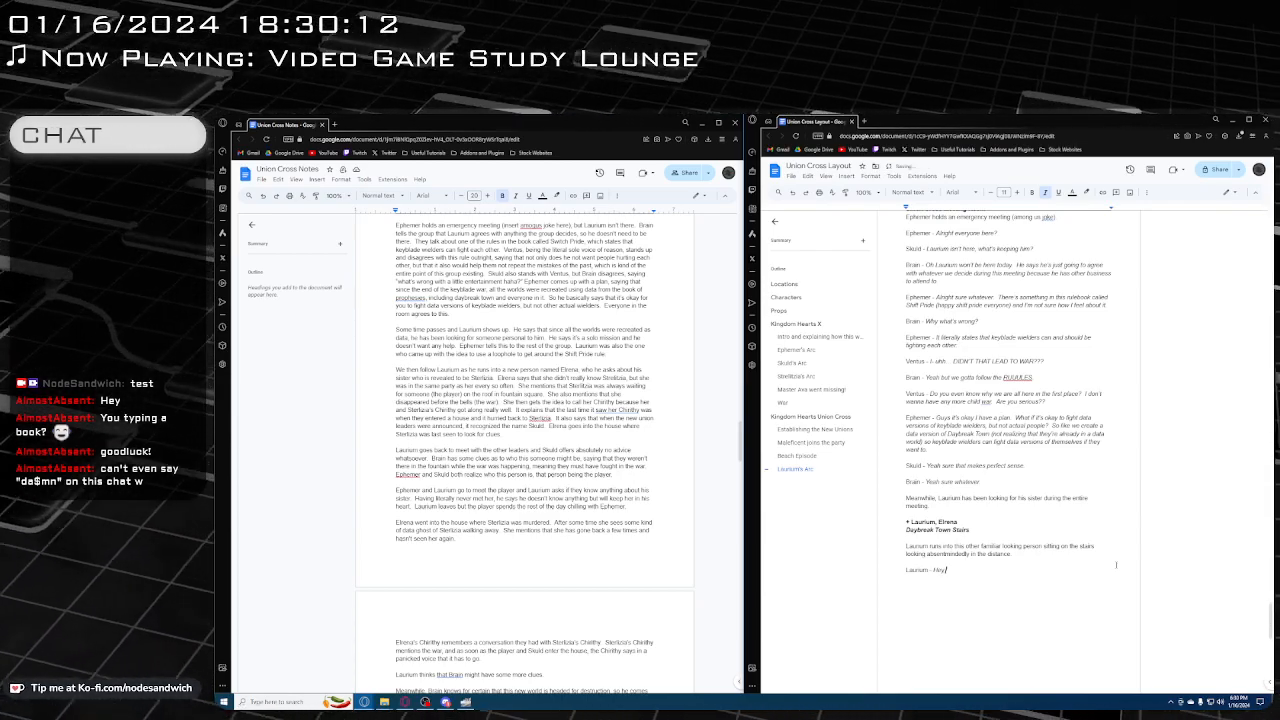
text( I'm trying to fi)
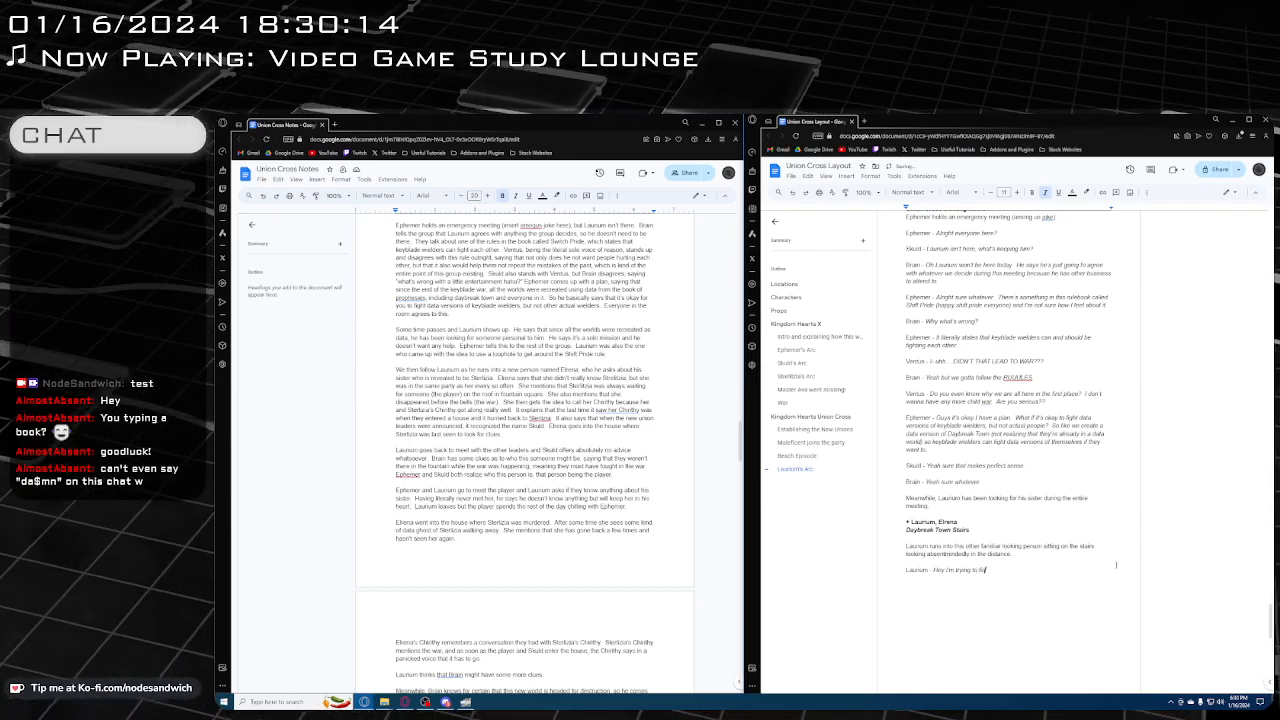
text(nd my siste)
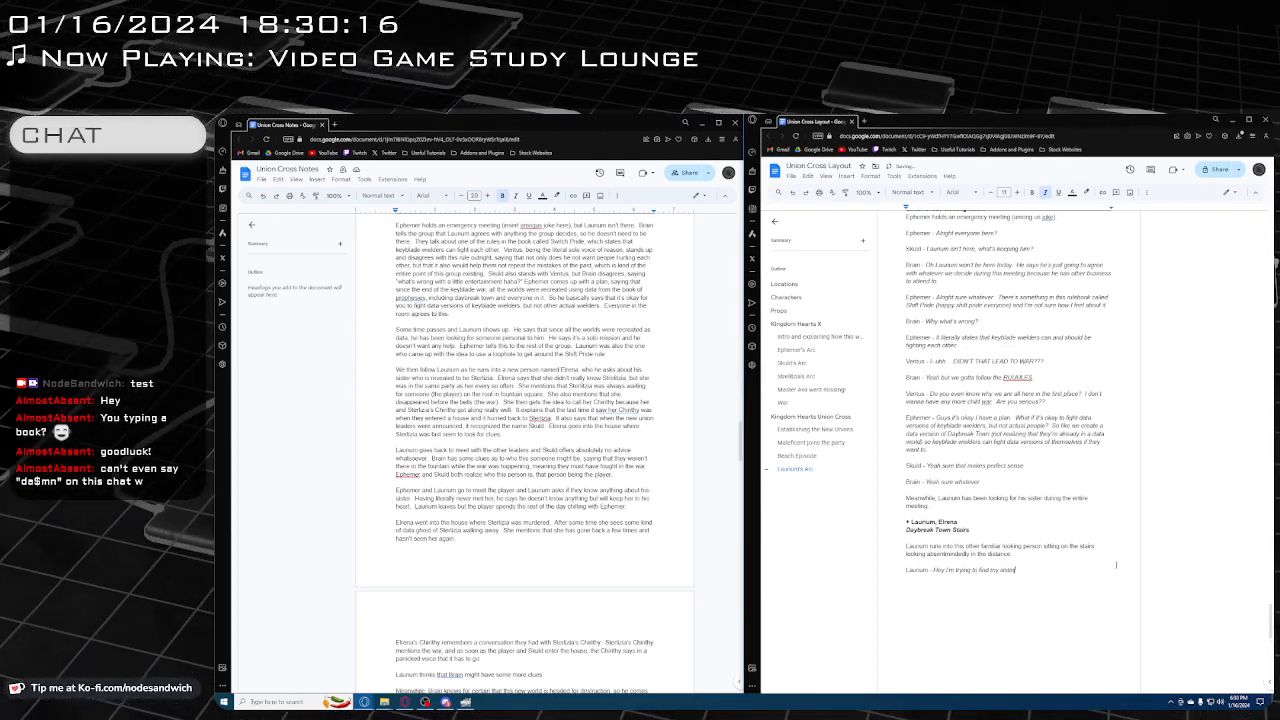
text(r, do you)
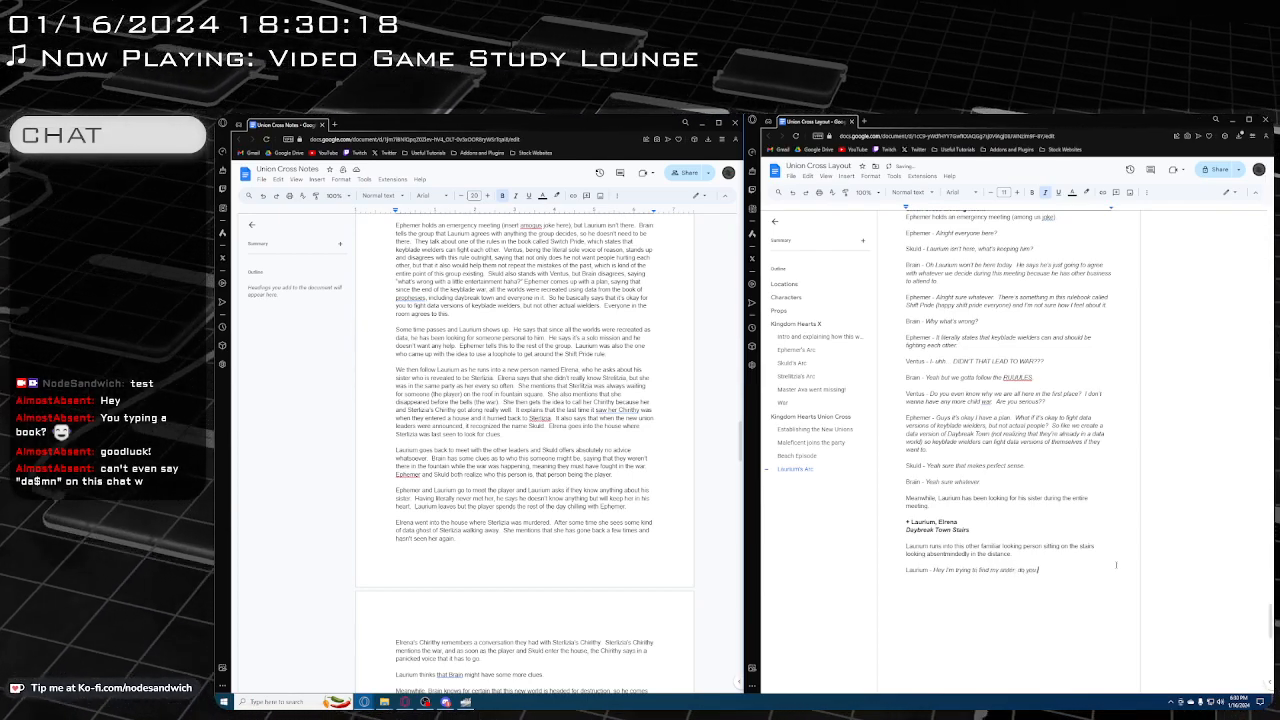
text( know where she cou)
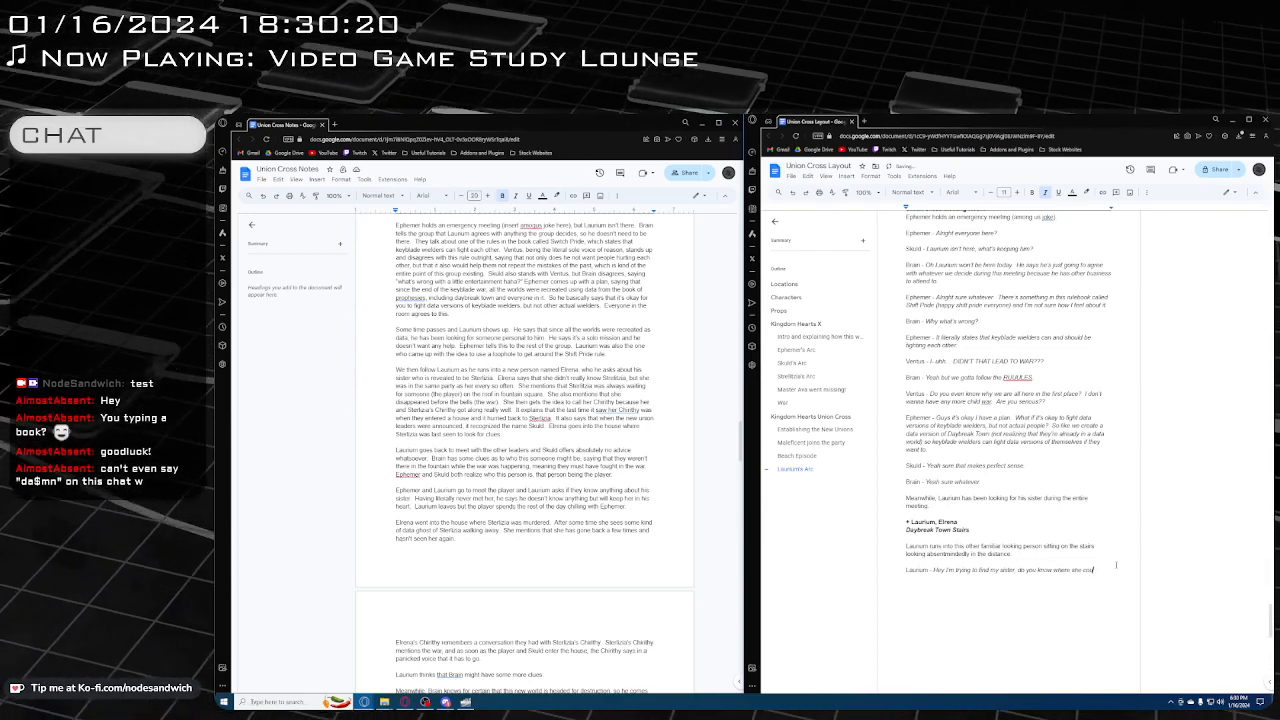
text(ld be?)
key(Return)
key(Return)
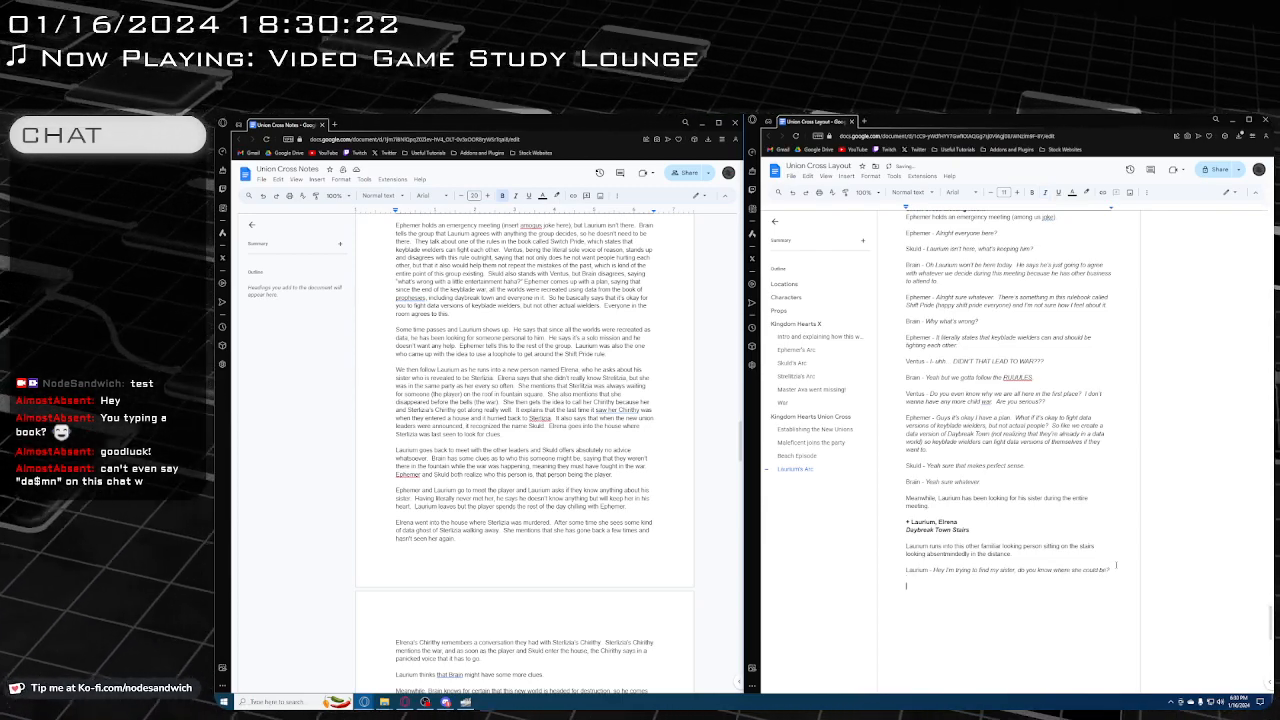
Add the speaker label "Elrena -" below Laurium's line and append "Her name is Elrena." to the narration about the person on the stairs
text(Elrena -)
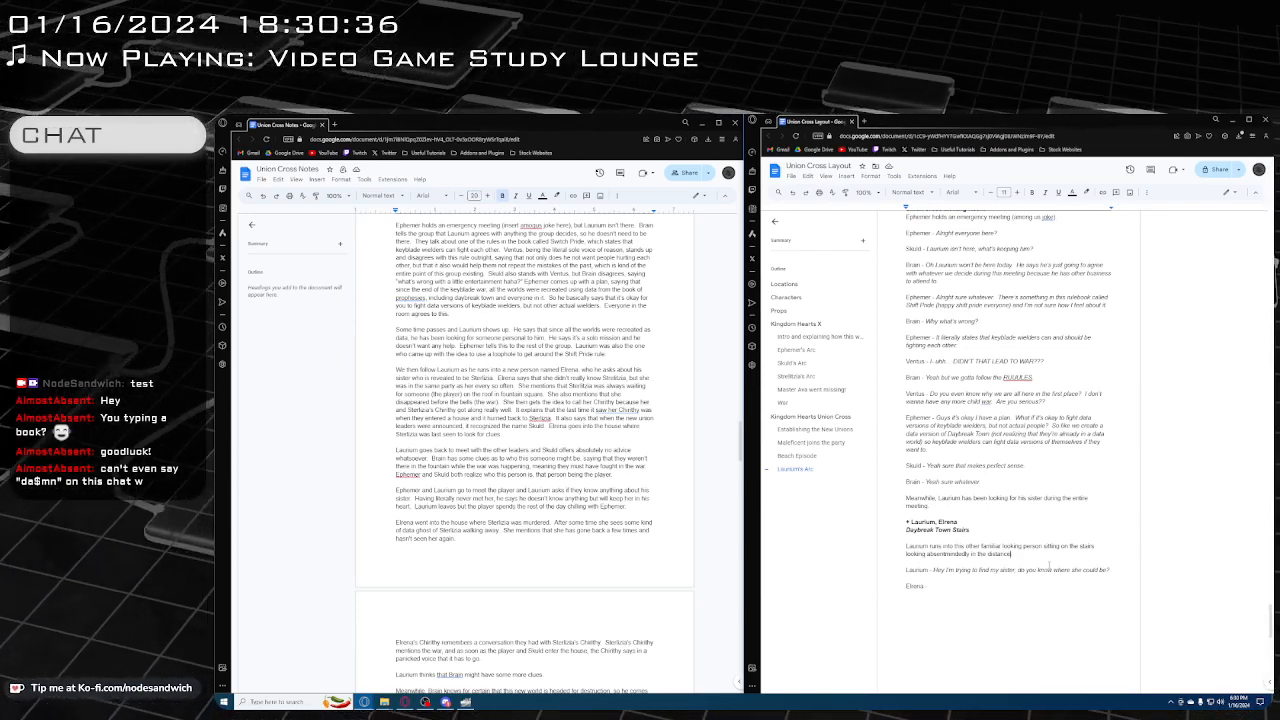
text(Her name is)
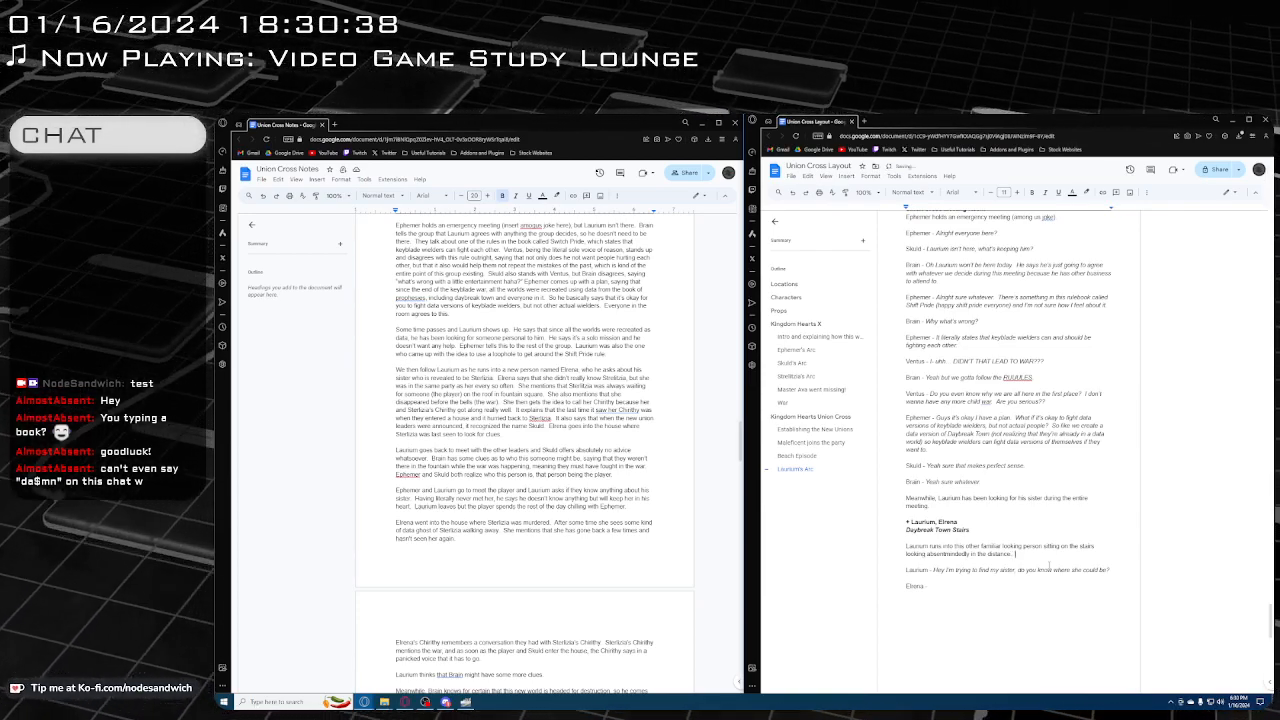
text( El)
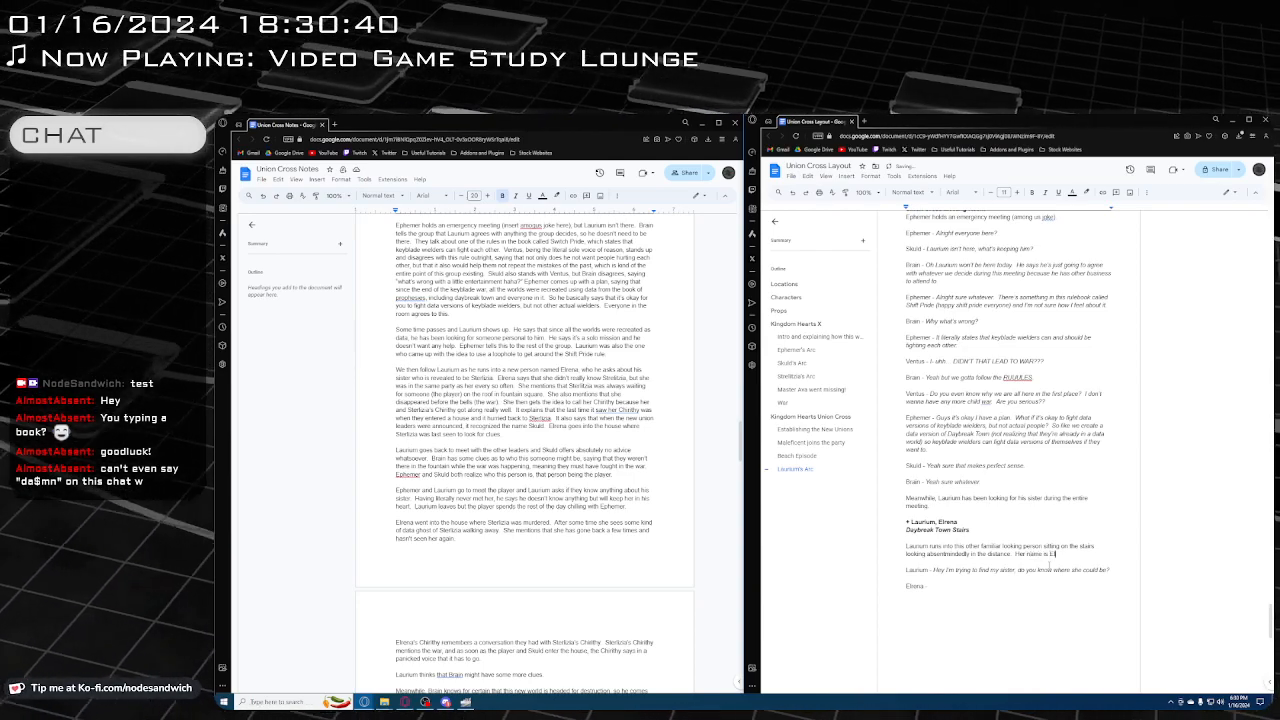
text(rena.)
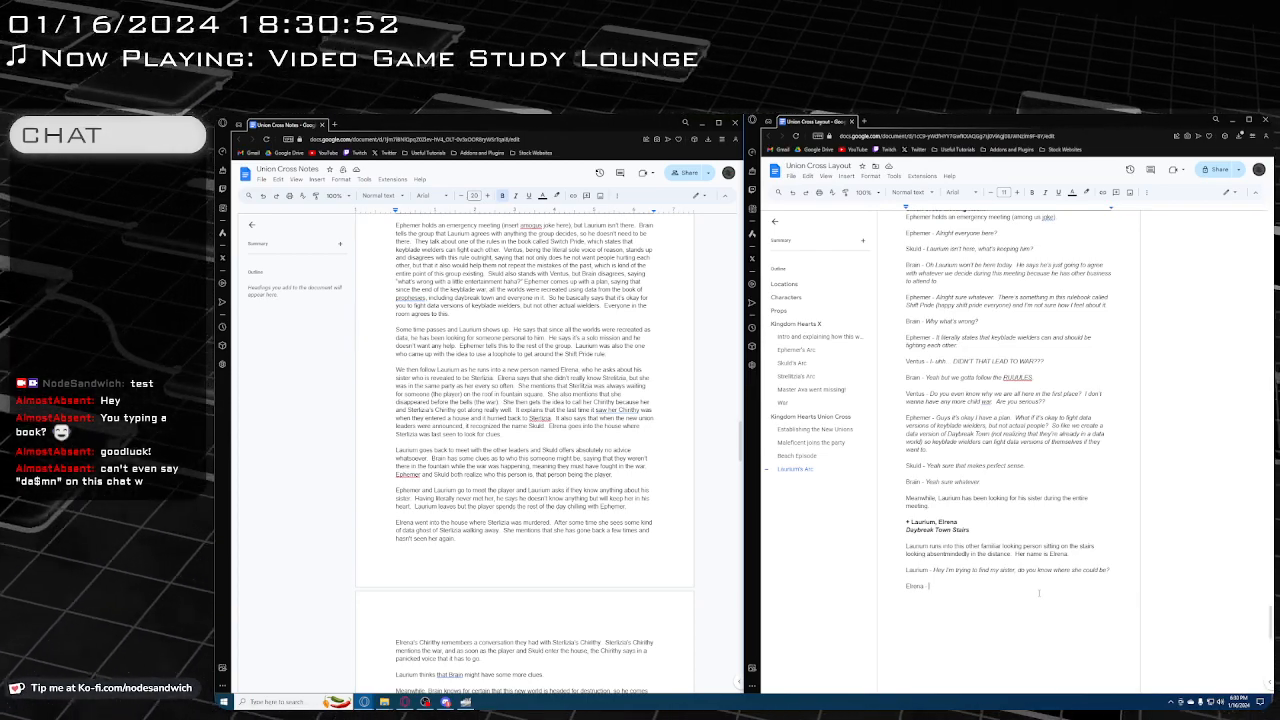
Write Elrena's reply in italics, "No because I don't know you and I don't know anything about what your sister looks like"
key(ctrl+i)
text(No because)
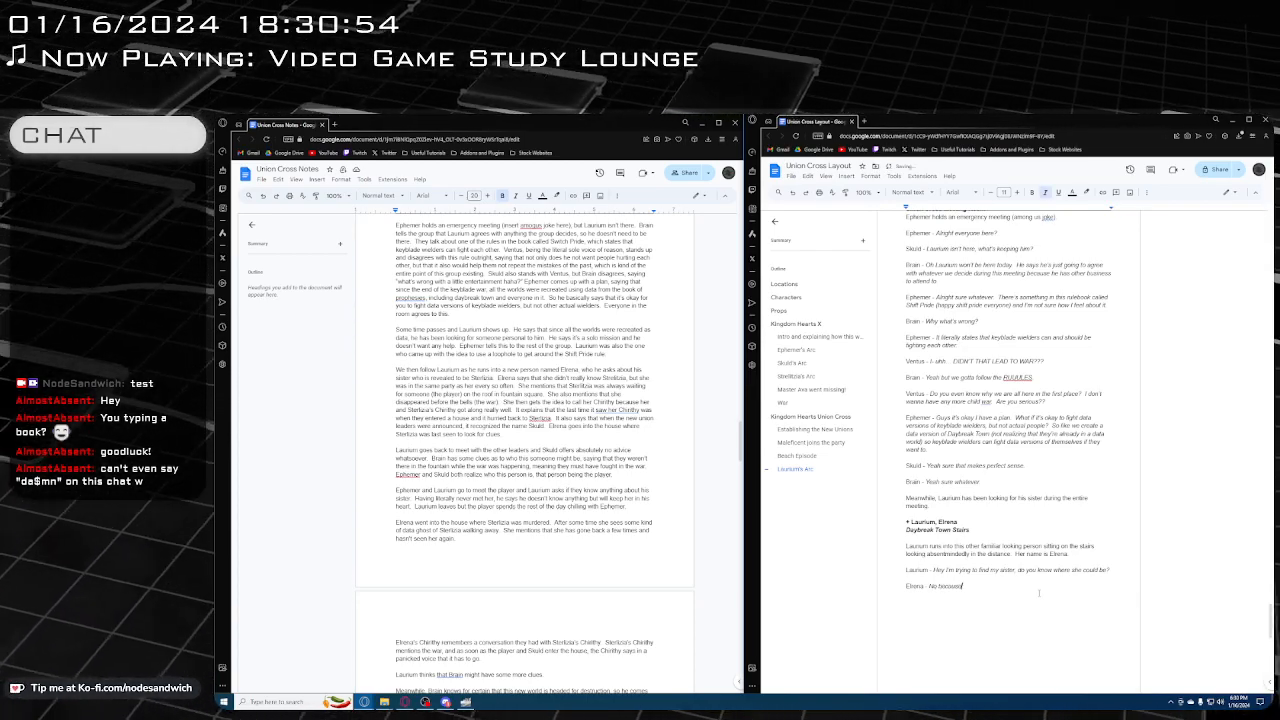
text( I don't know y)
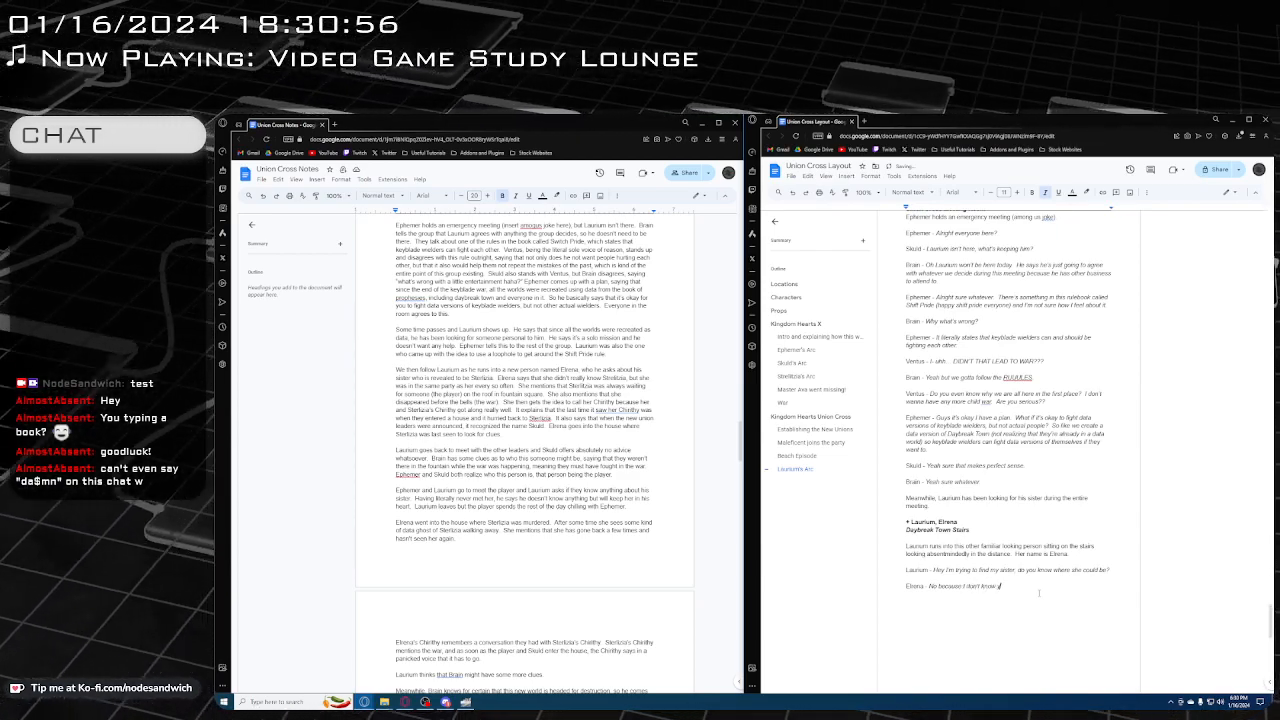
text(ou and I don't know anyth)
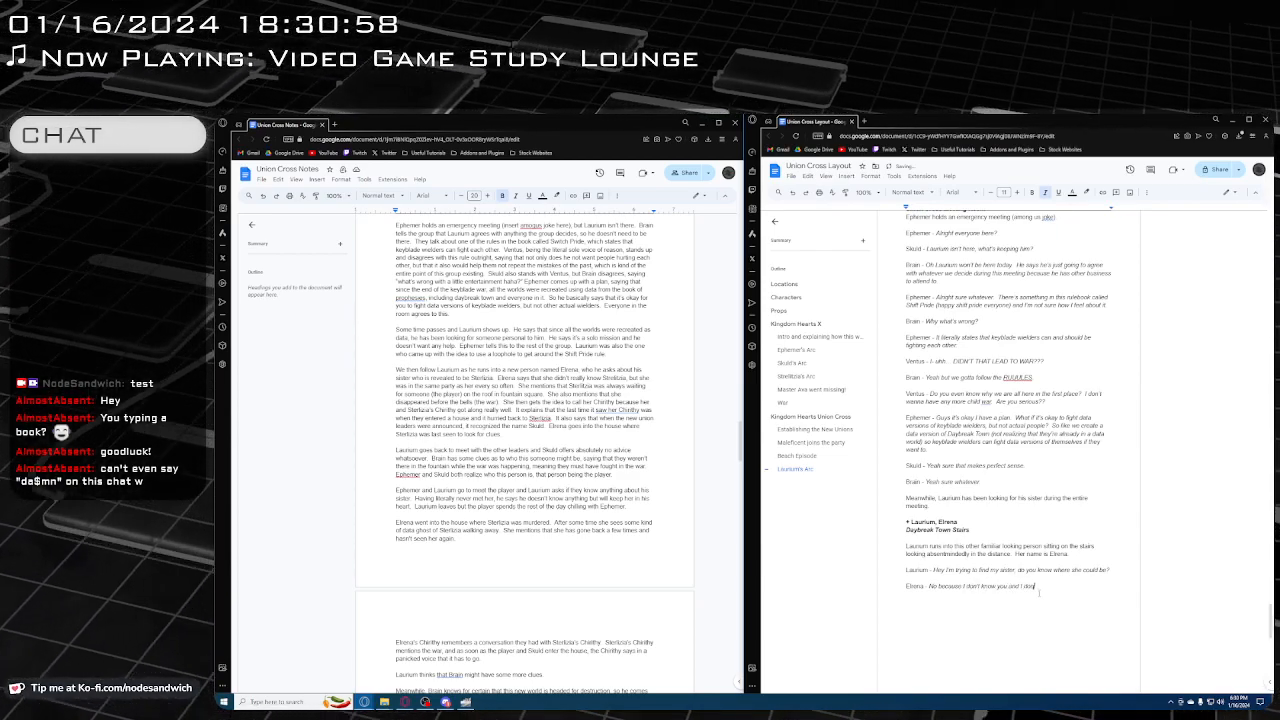
text(ing ab)
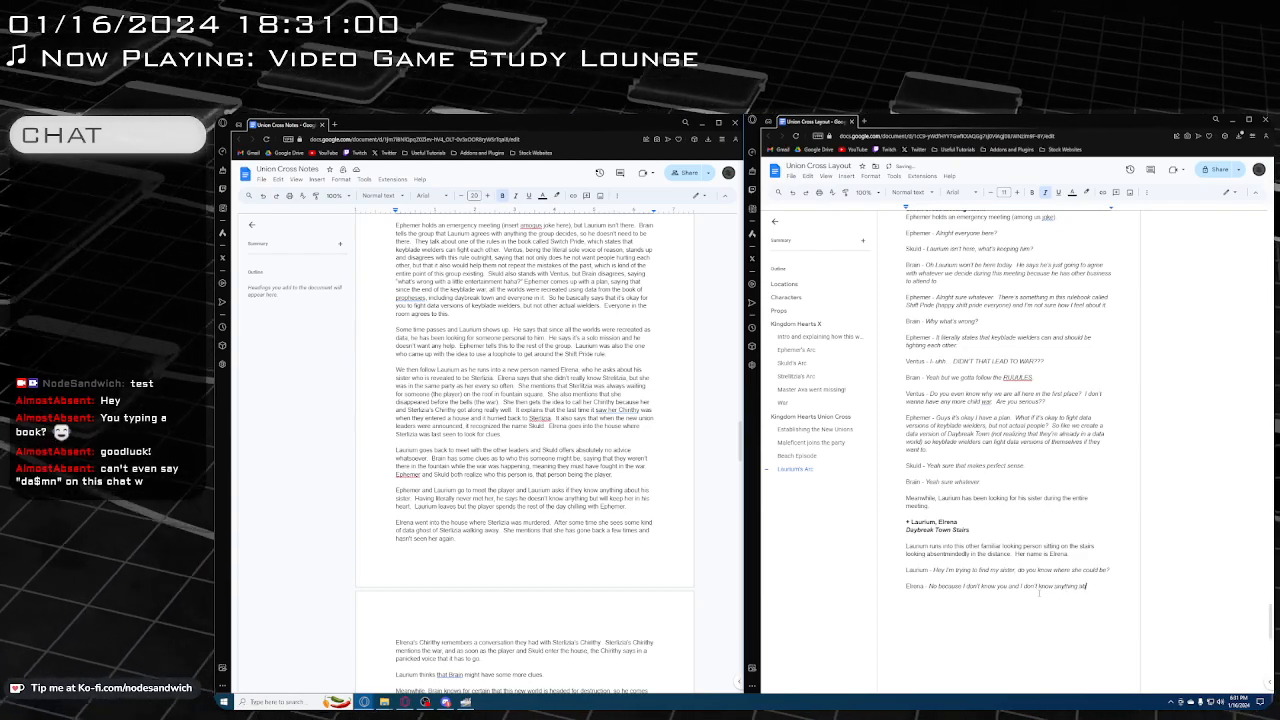
text(out what your siste)
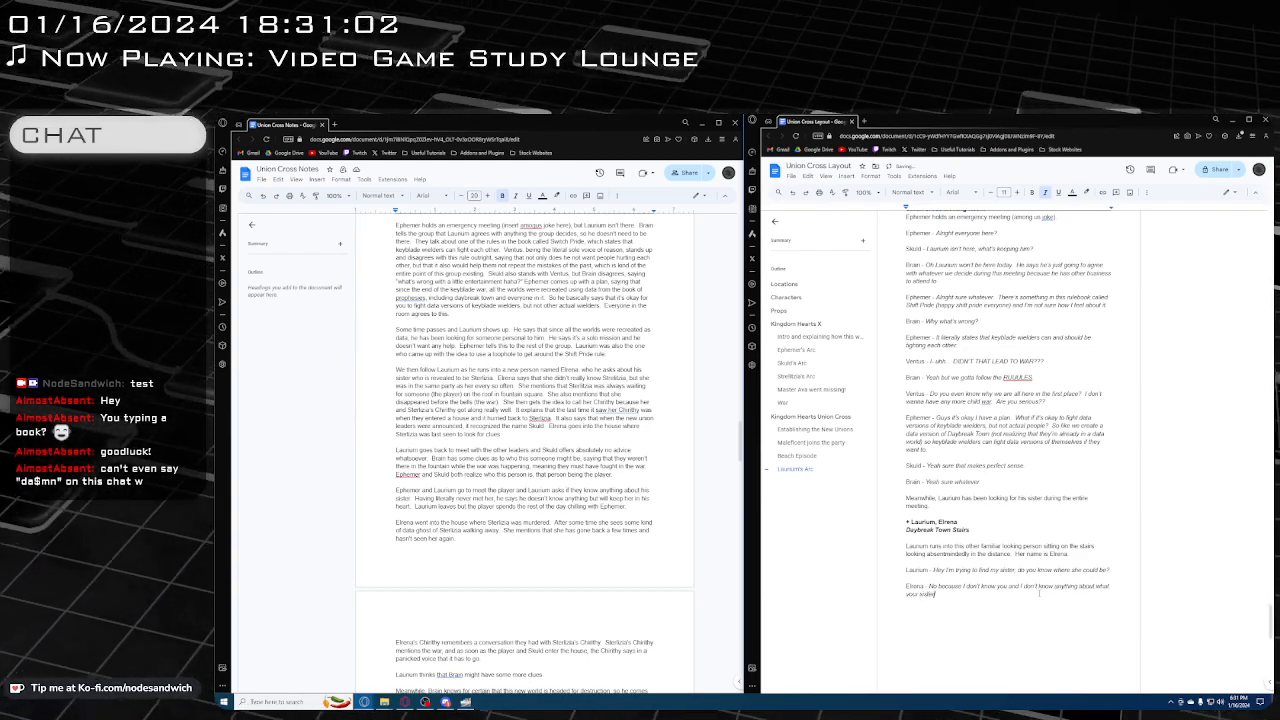
text(r looks like. )
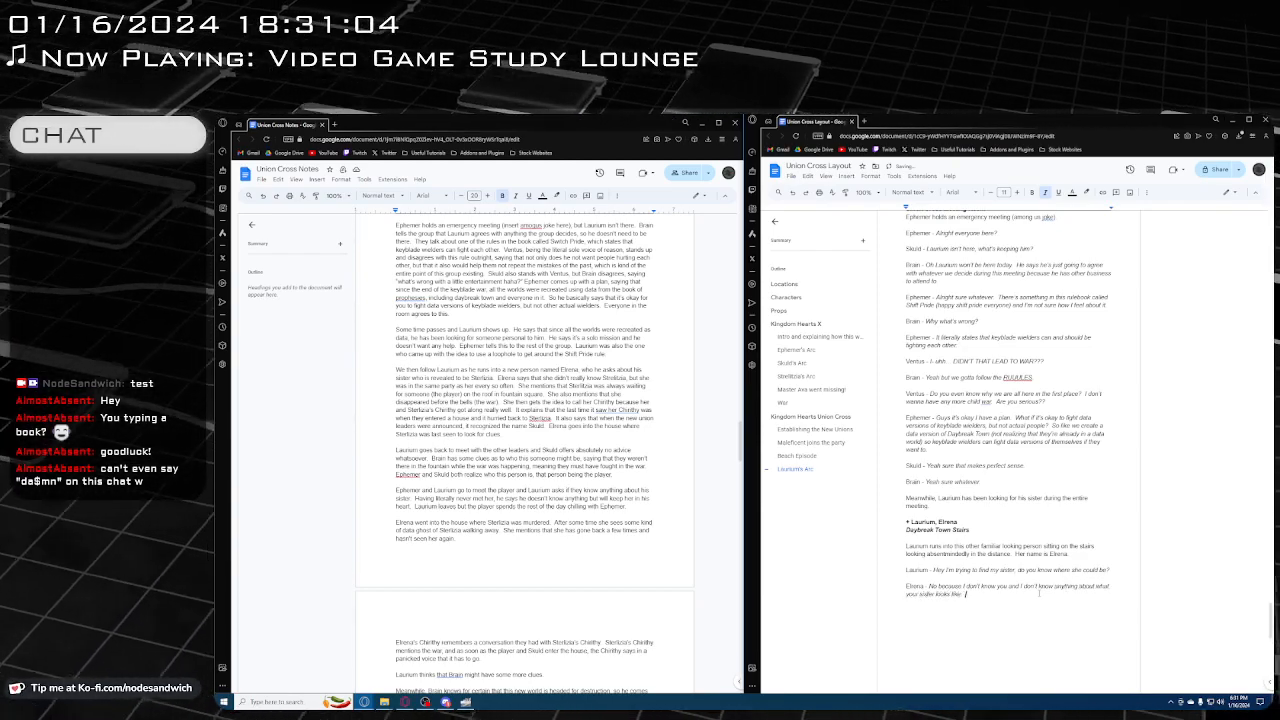
text( You can't just go)
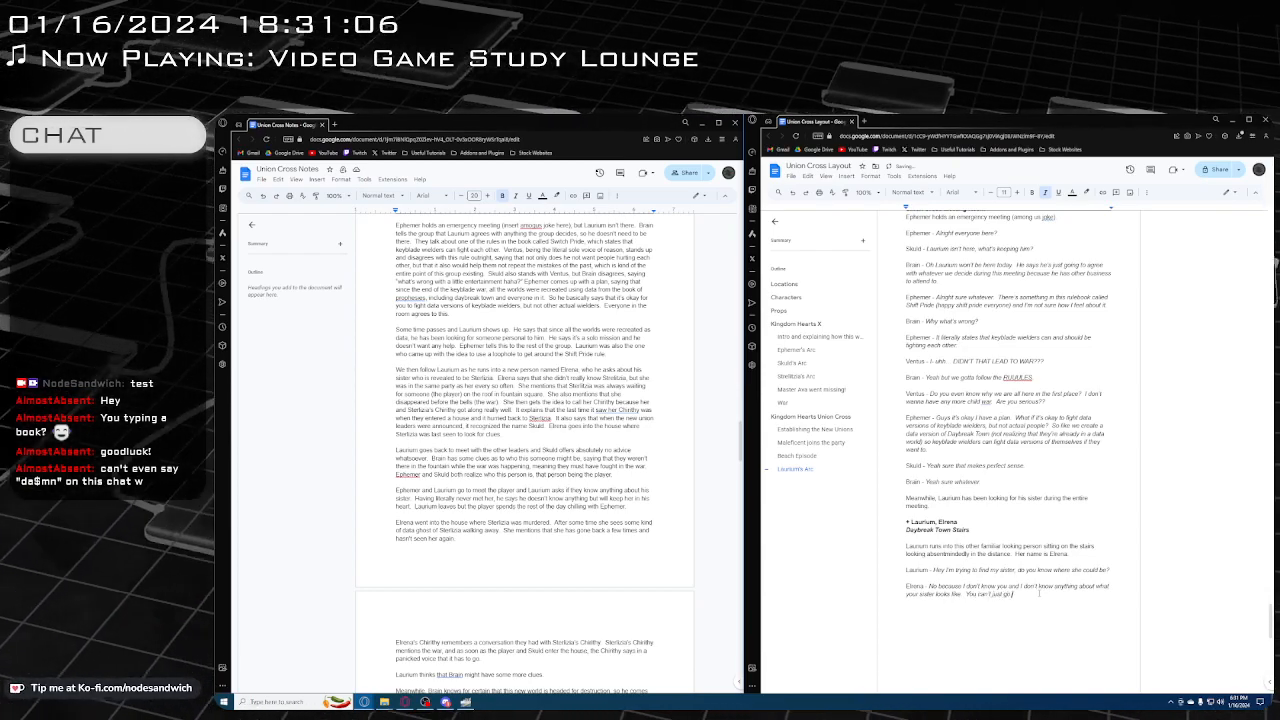
text( up to people and)
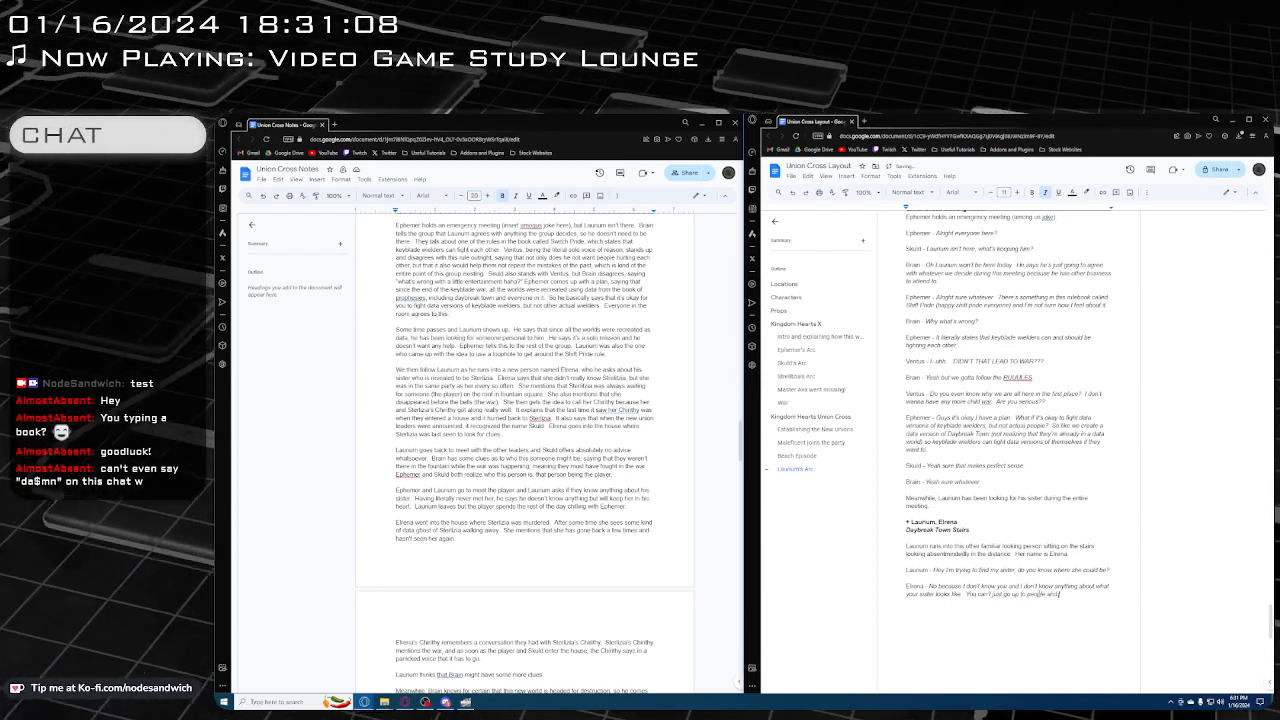
text( ask)
key(BackSpace)
key(BackSpace)
key(BackSpace)
key(BackSpace)
key(BackSpace)
key(BackSpace)
key(BackSpace)
key(BackSpace)
key(BackSpace)
key(BackSpace)
key(BackSpace)
key(BackSpace)
key(BackSpace)
key(BackSpace)
key(BackSpace)
key(BackSpace)
key(BackSpace)
key(BackSpace)
key(BackSpace)
key(BackSpace)
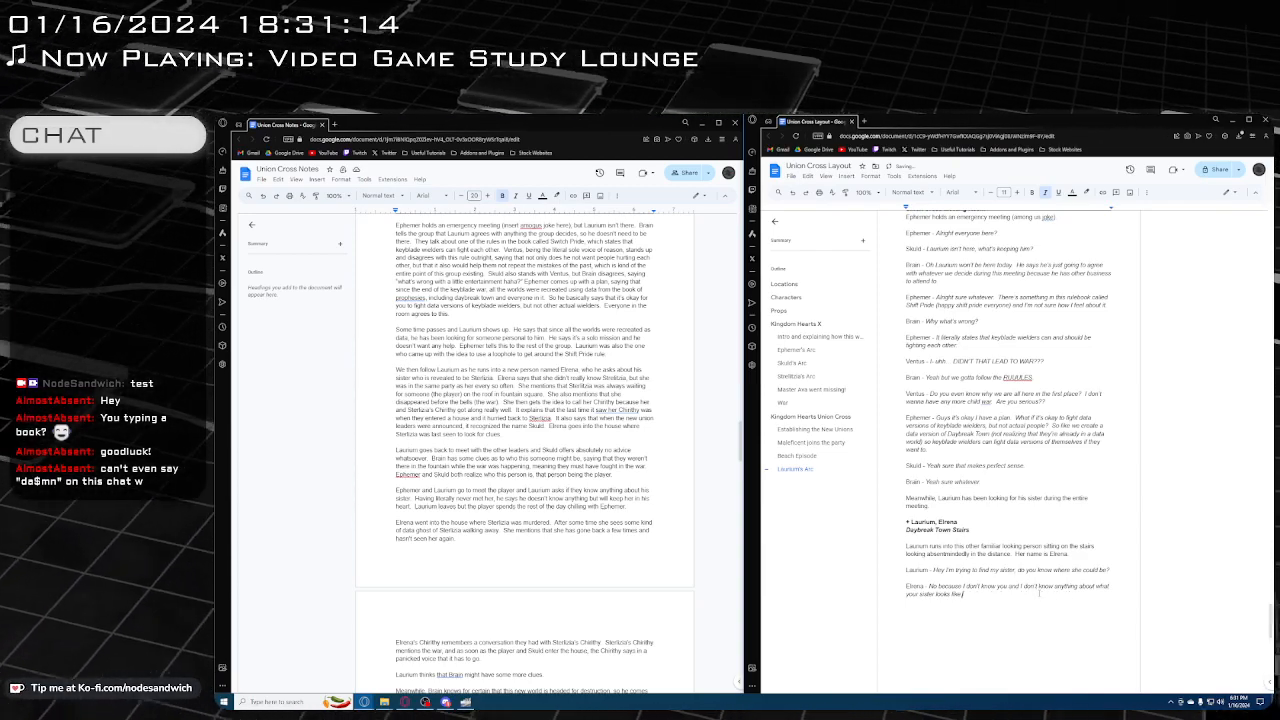
Complete Elrena's reply with ", so I couldn't help you even if I wanted to"
text(so I cou)
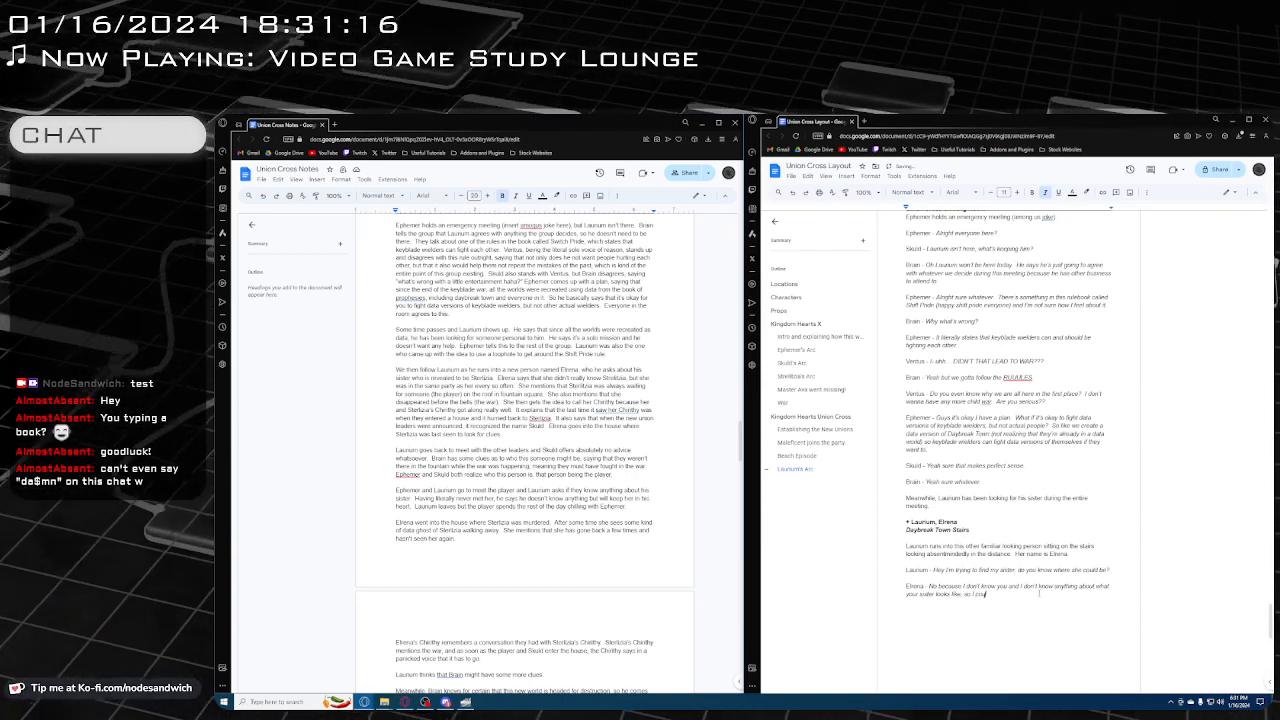
text(ldn't help)
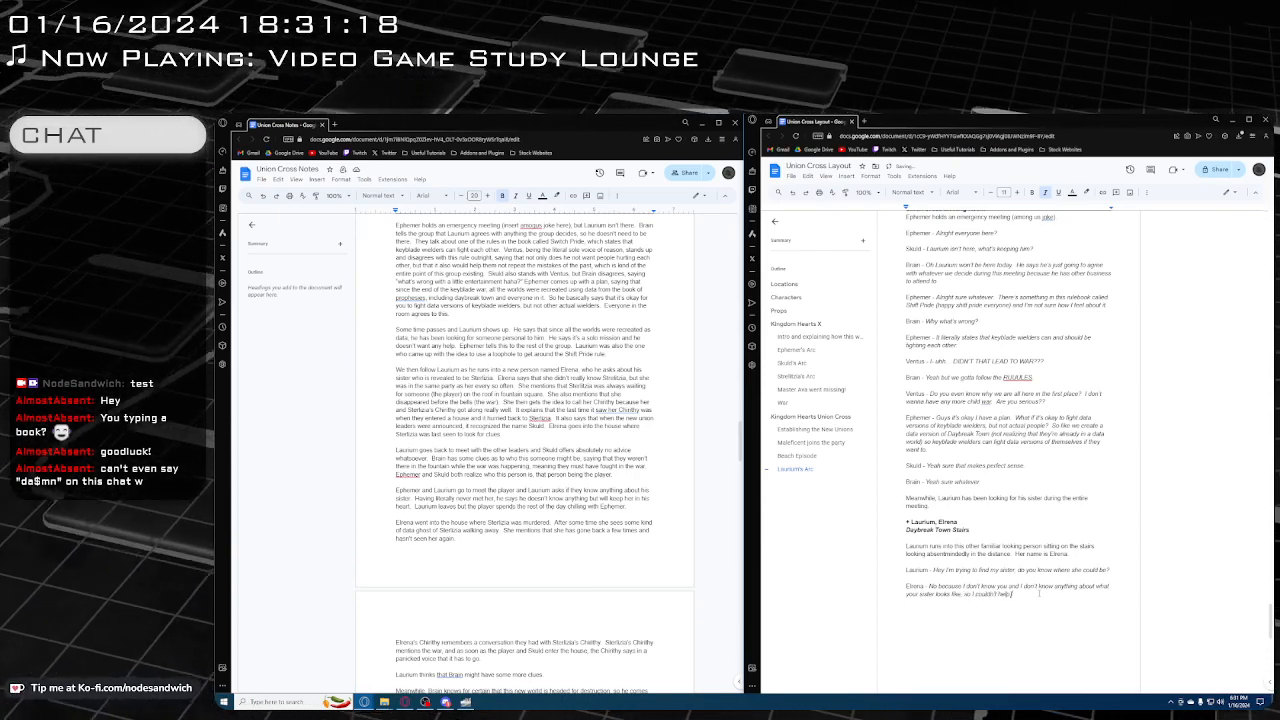
text( you wien i)
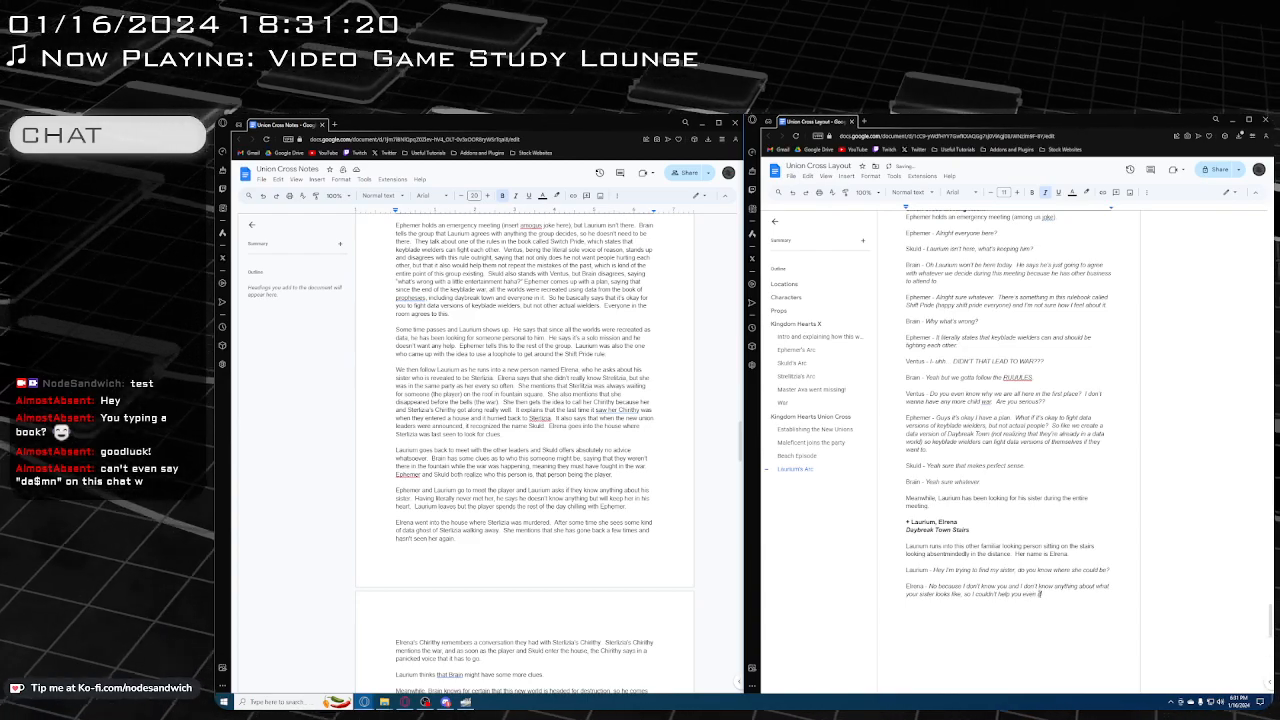
text(f I wanted to)
Add a new line for speaker "Laurium -" below Elrena's reply and start its italic dialogue with "Oh my bad, she"
scroll(503, 385, down, 2)
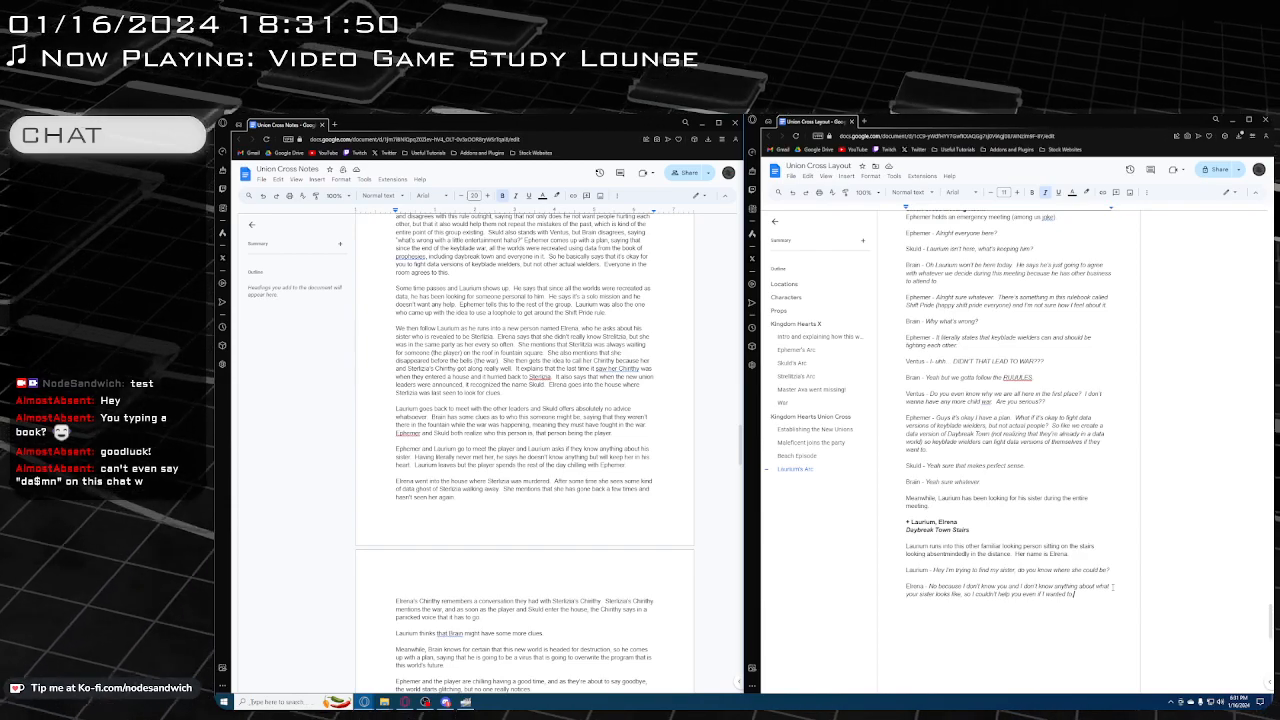
key(Return)
key(ctrl+i)
text(La)
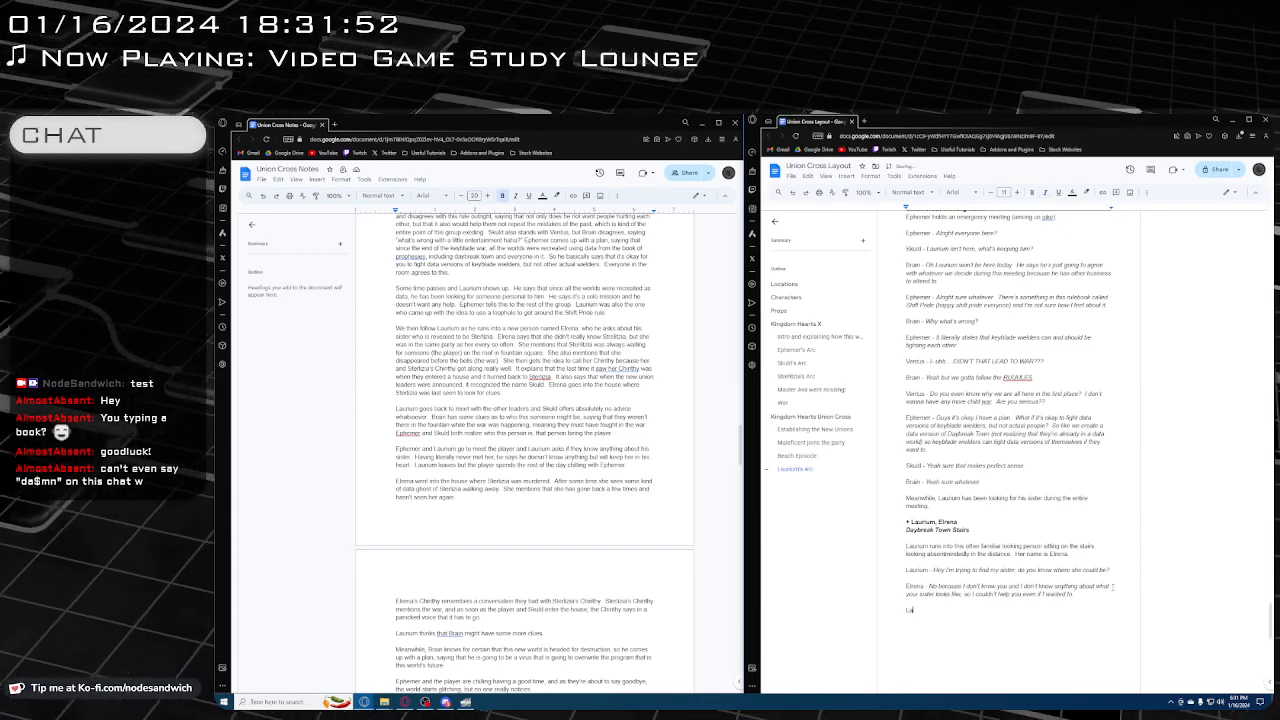
text(urium -)
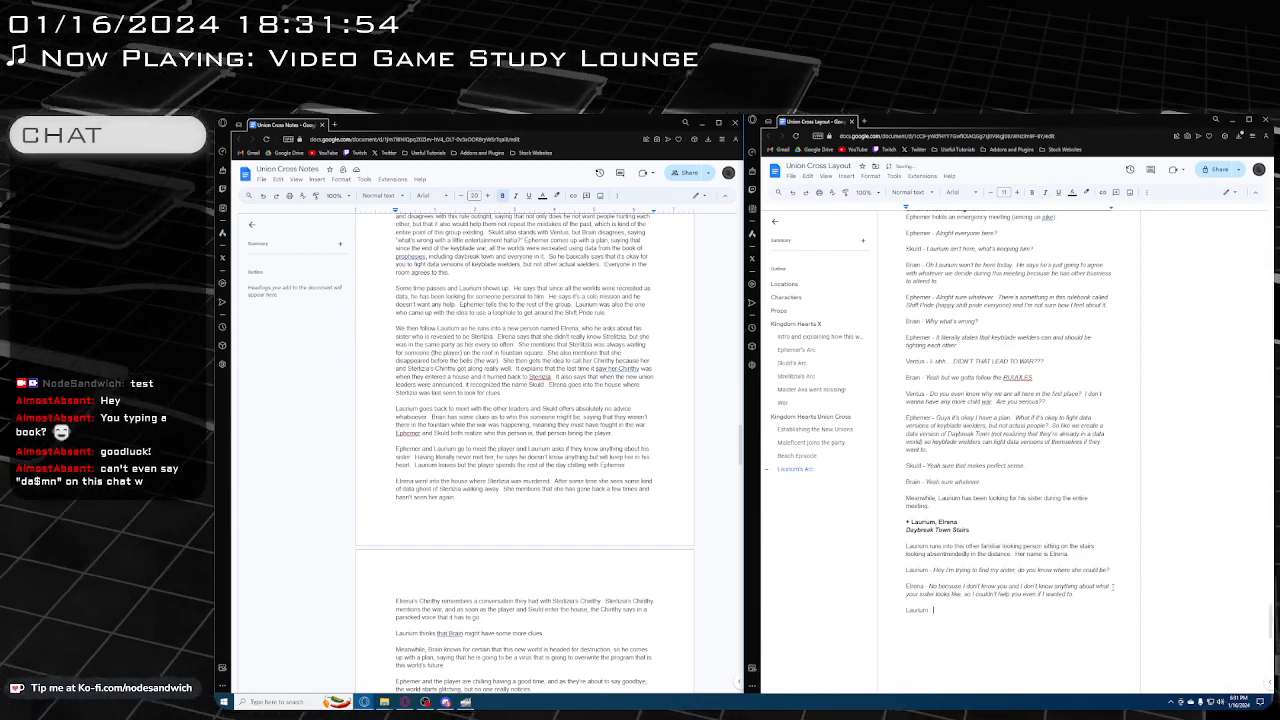
key(ctrl+i)
text(Oh my)
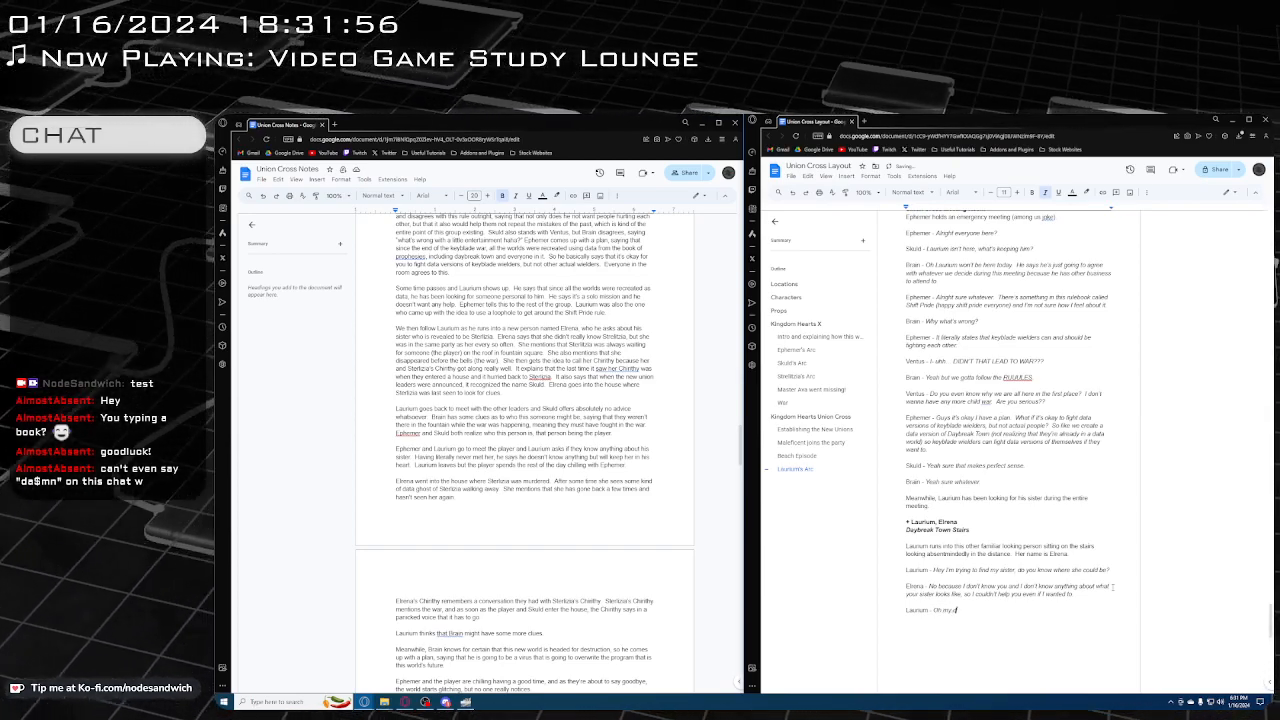
text( bad, s)
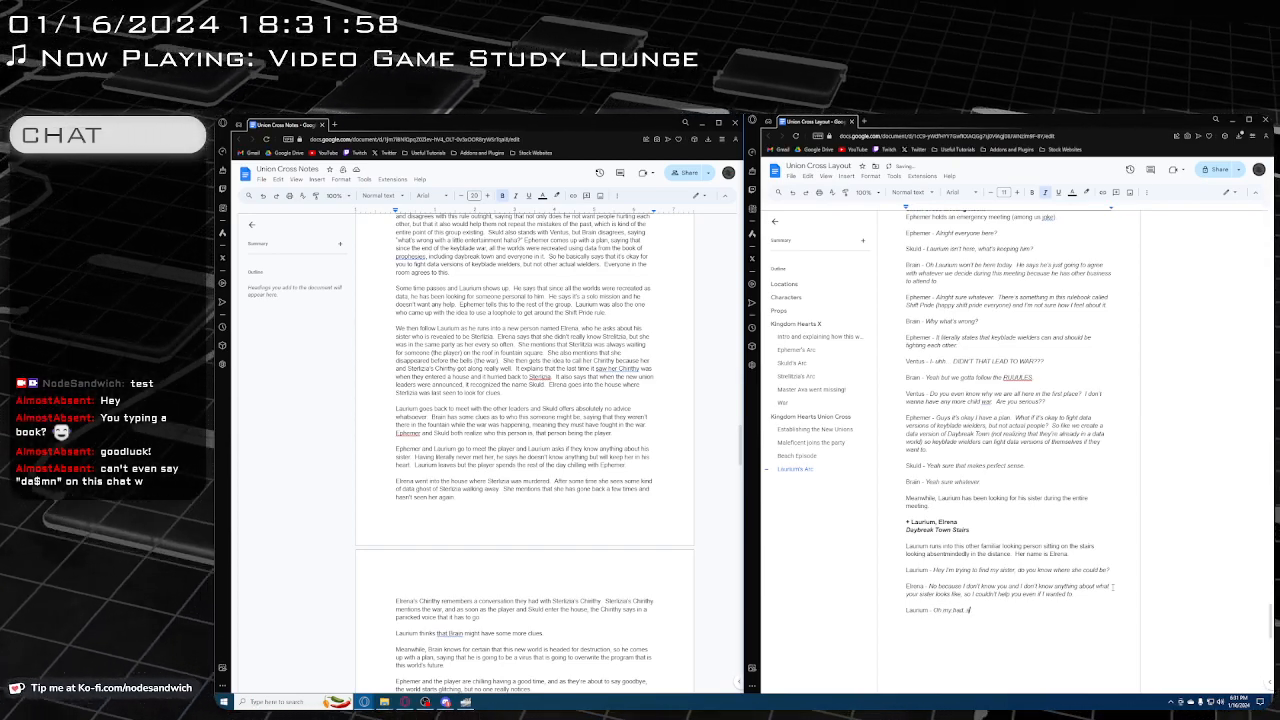
text(he)
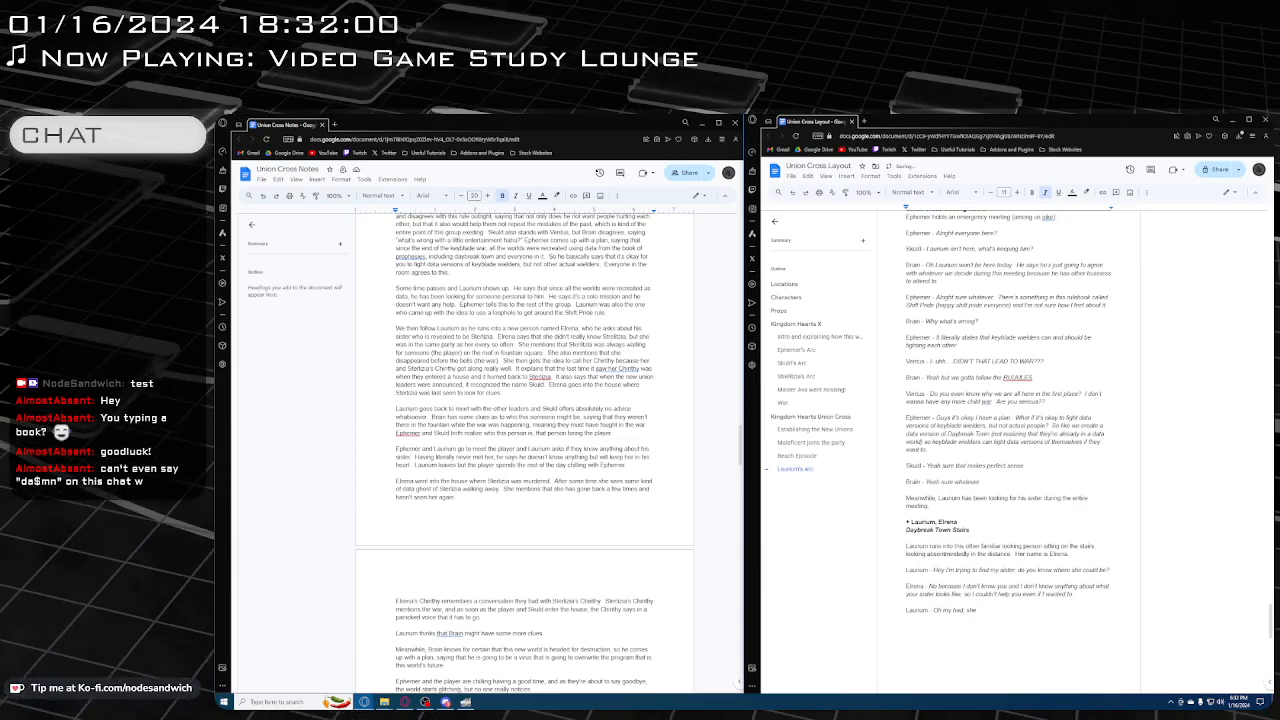
Switch to the Union Cross Presentation image in GIMP and make the Strelitzia Group layer visible over the town background
click(472, 702)
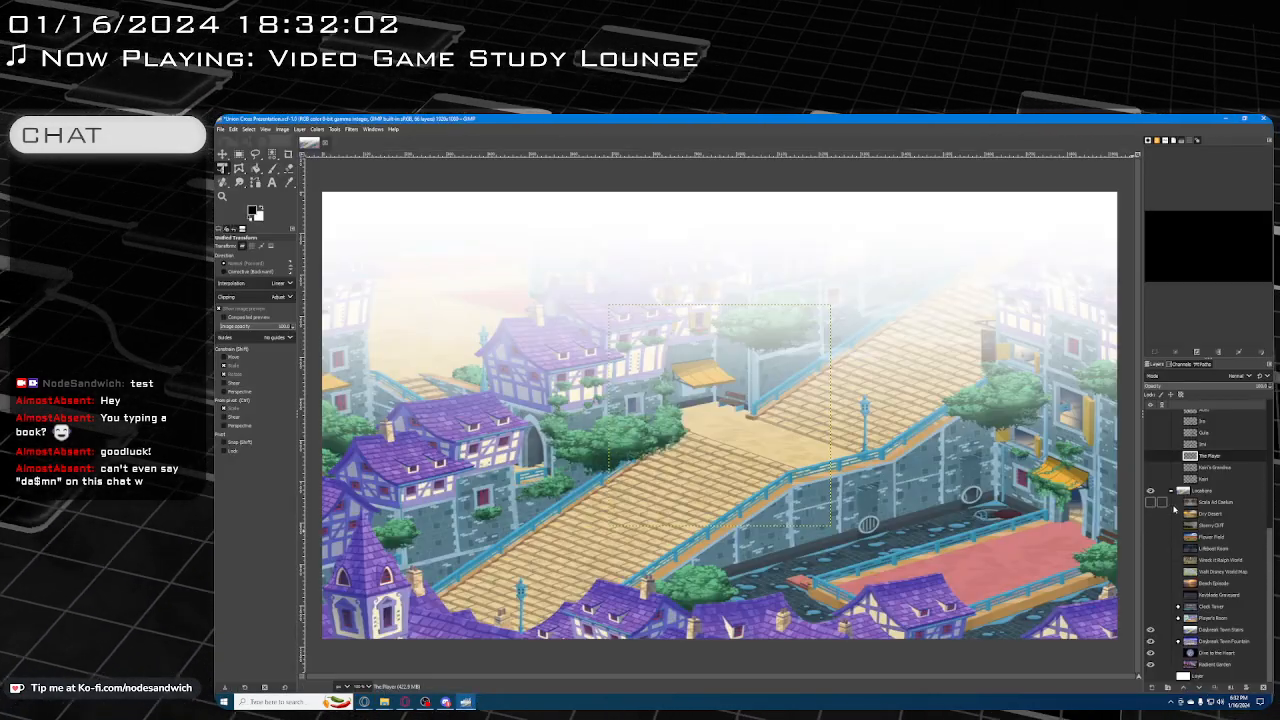
scroll(1180, 504, up, 2)
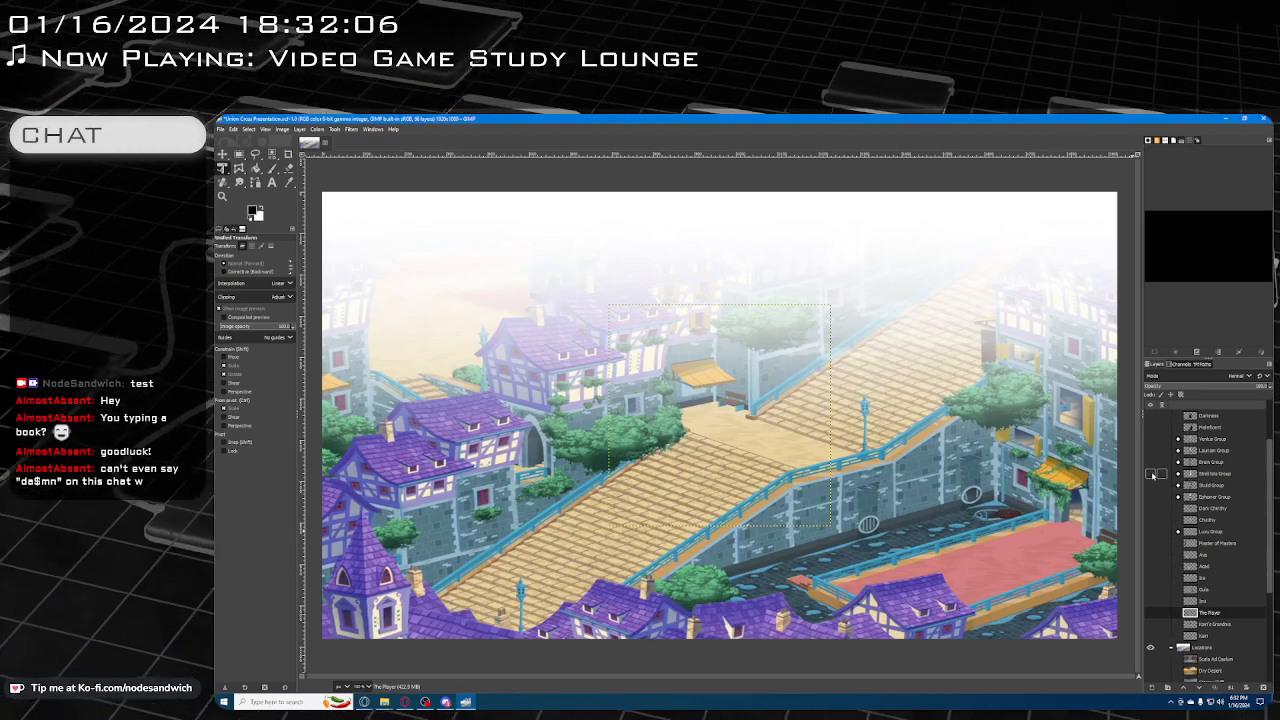
click(1151, 474)
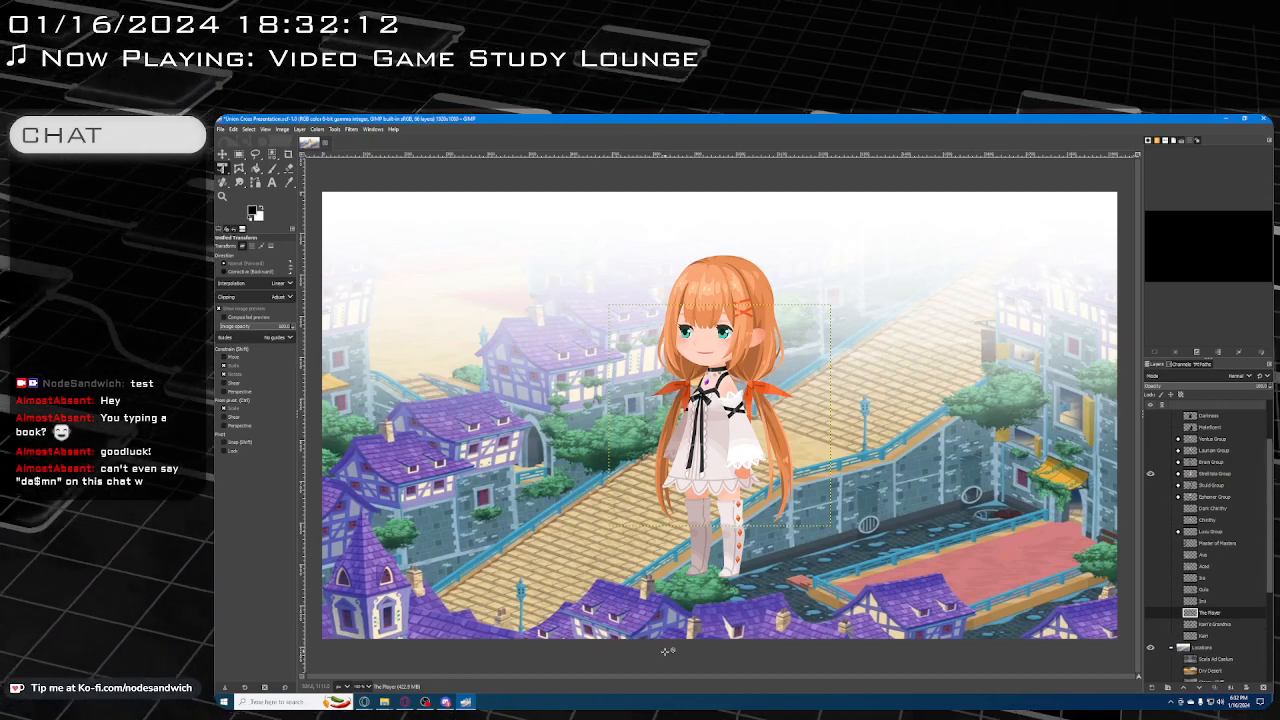
Switch back to the Union Cross Notes and Layout documents and continue Laurium's line with "has orange hair, red ribbons,"
click(364, 702)
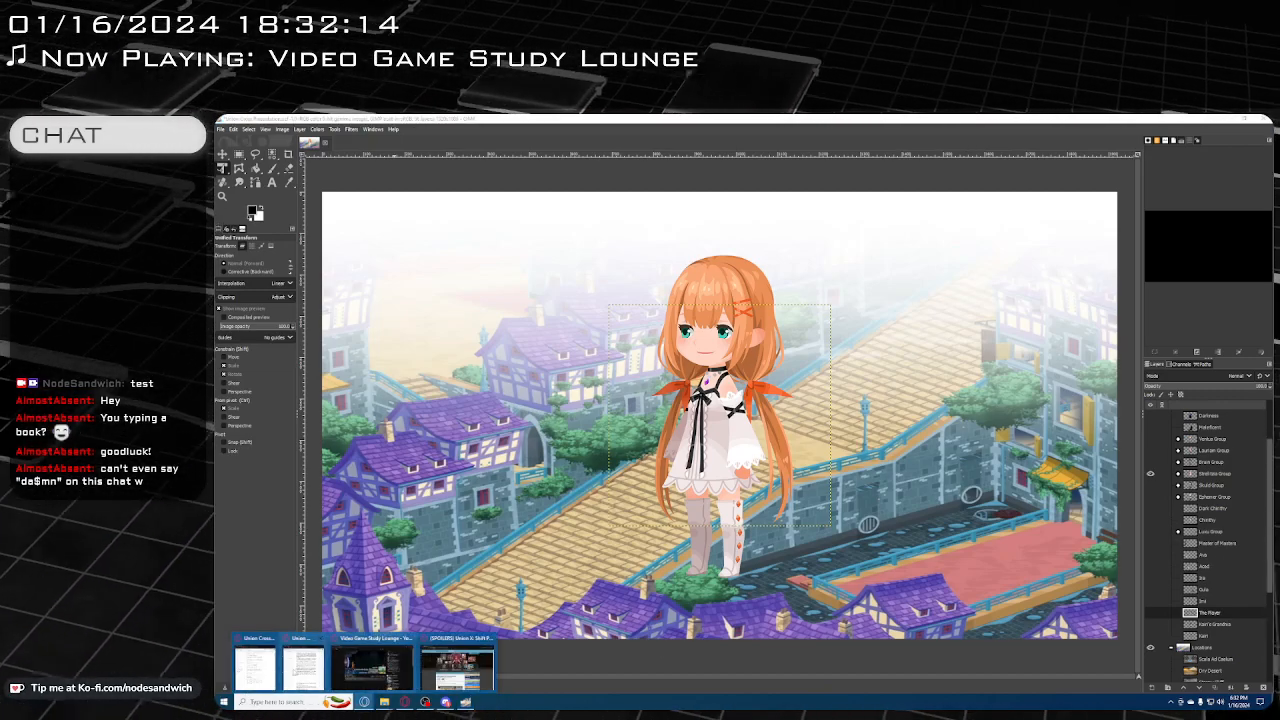
click(304, 664)
click(364, 702)
click(260, 664)
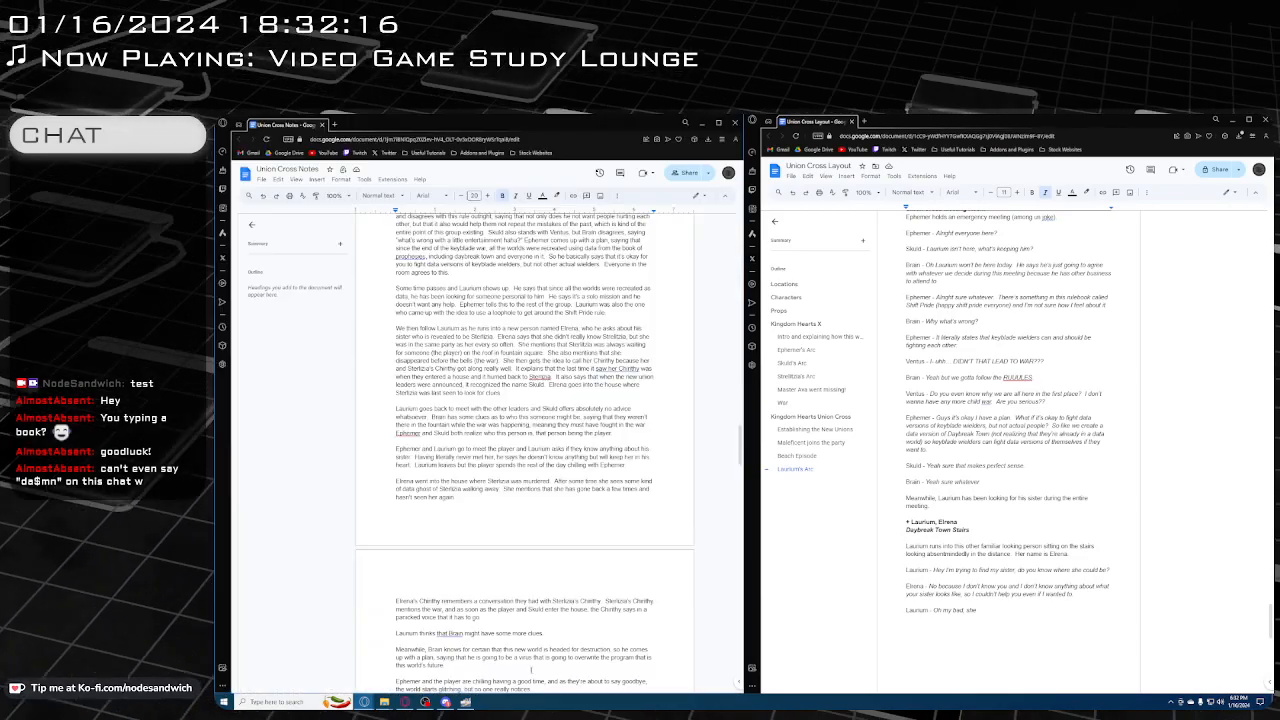
click(1018, 614)
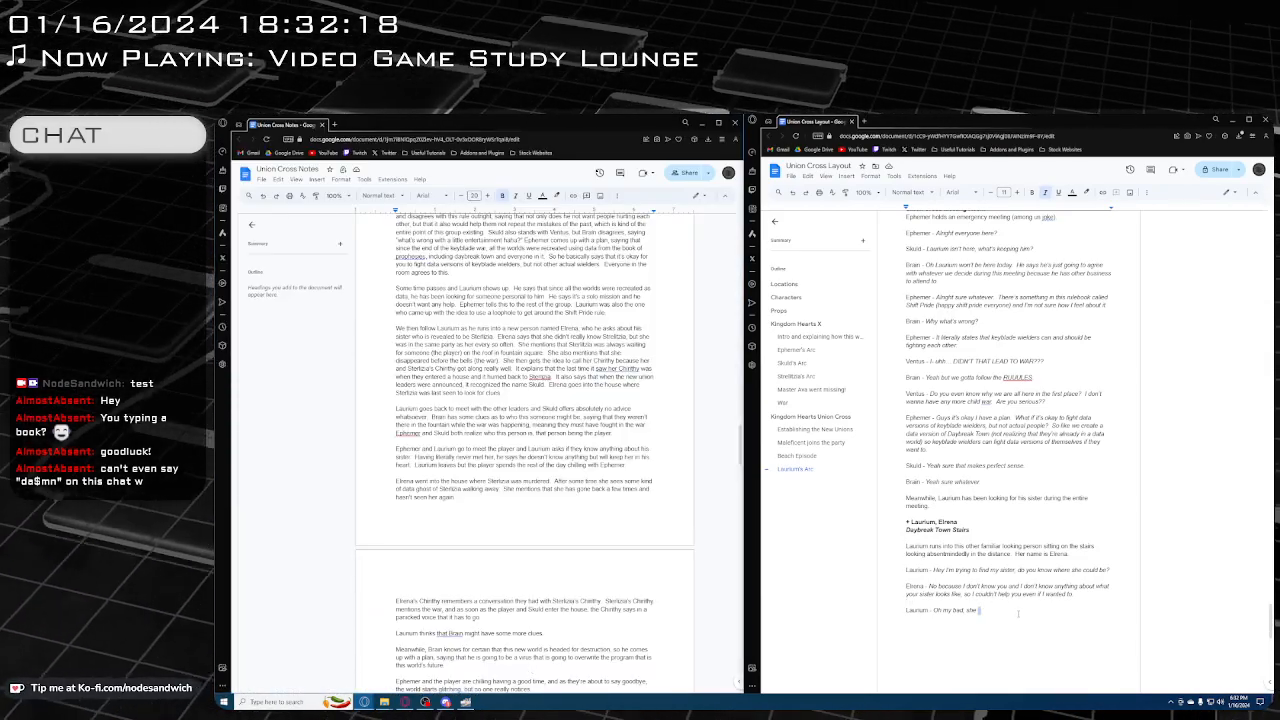
text(has )
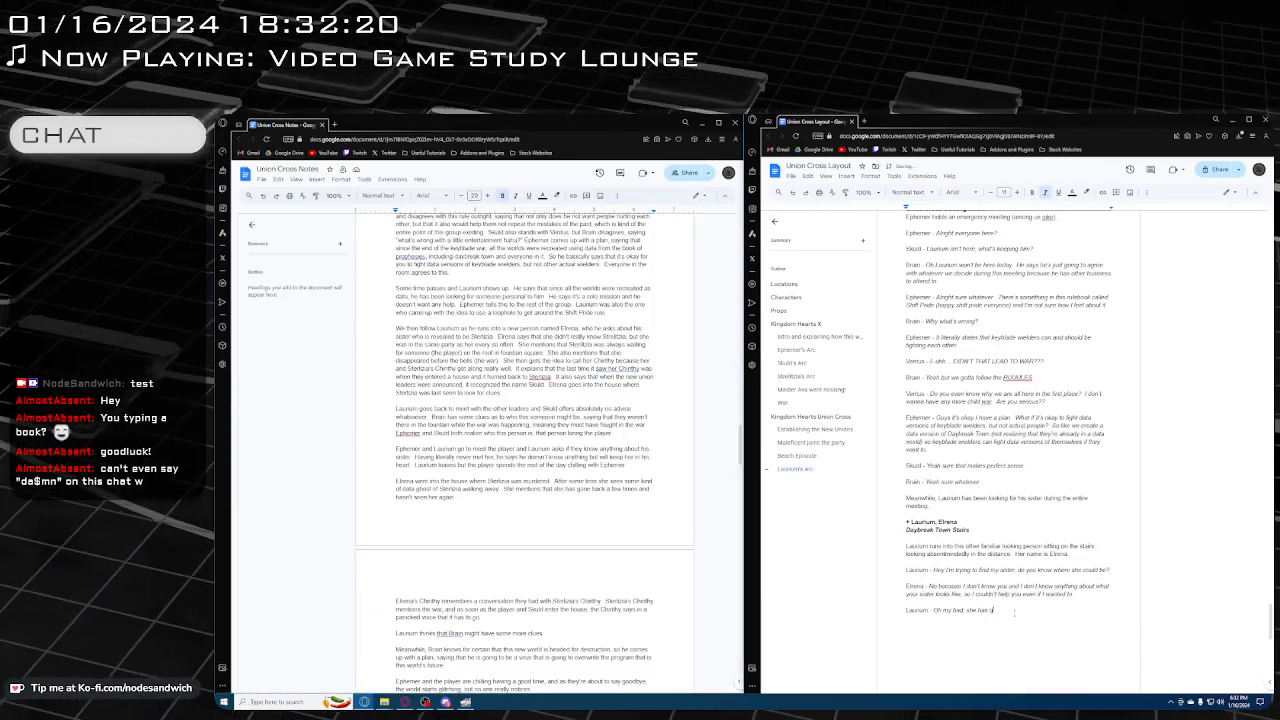
text(orange hair, red i)
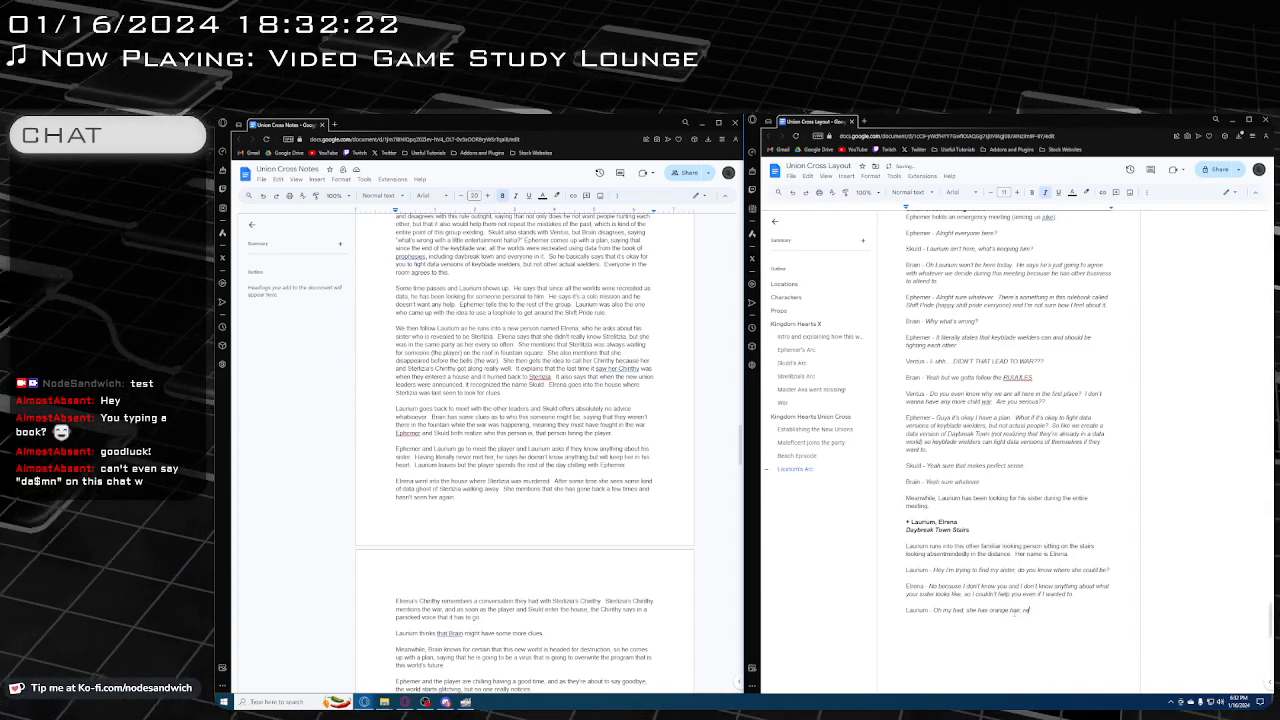
text(ibbons,)
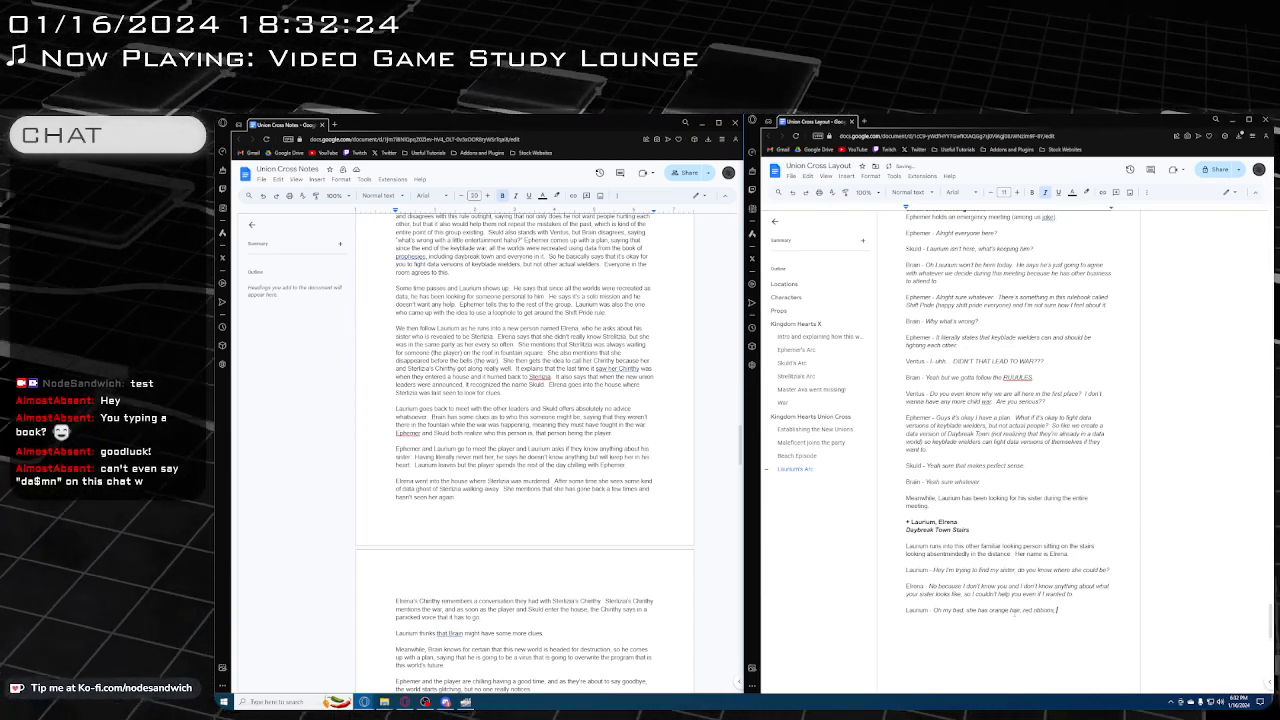
text( green eyes,)
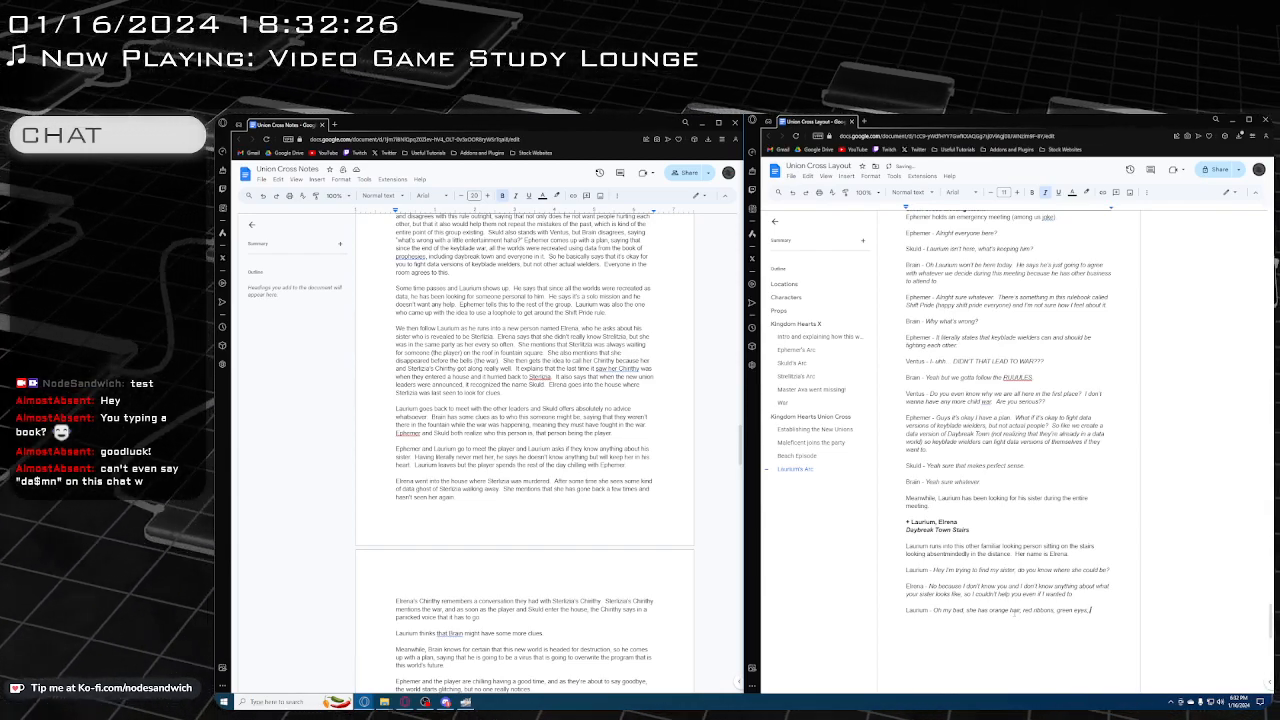
text( and her name is Ste)
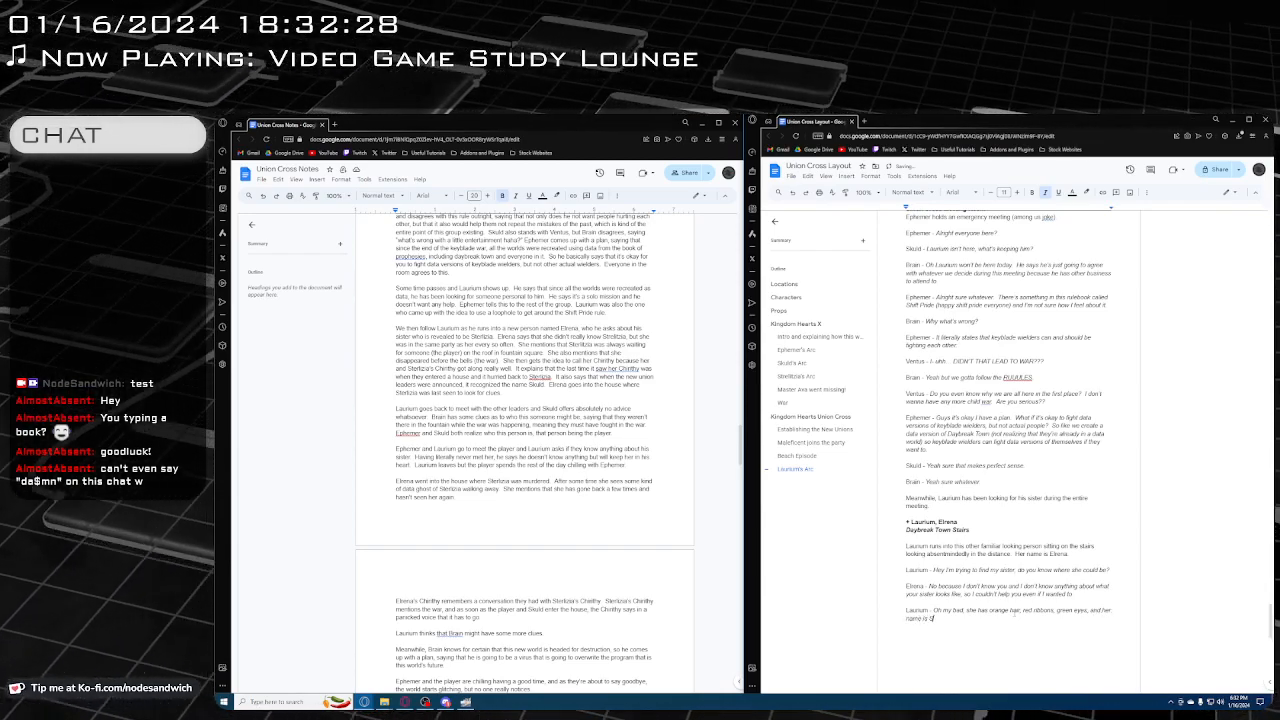
text(rlizia.)
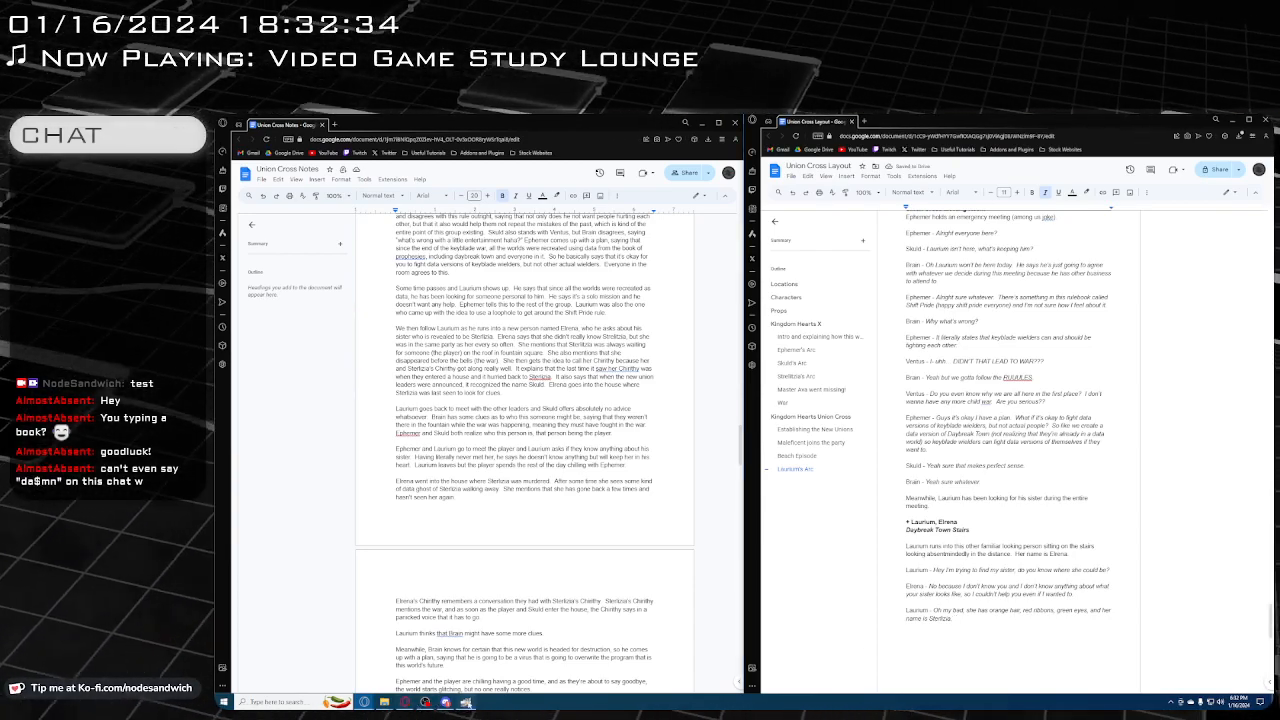
Check the character image in GIMP, return to the layout document and correct the sister's name to "Sterlitzia"
click(467, 703)
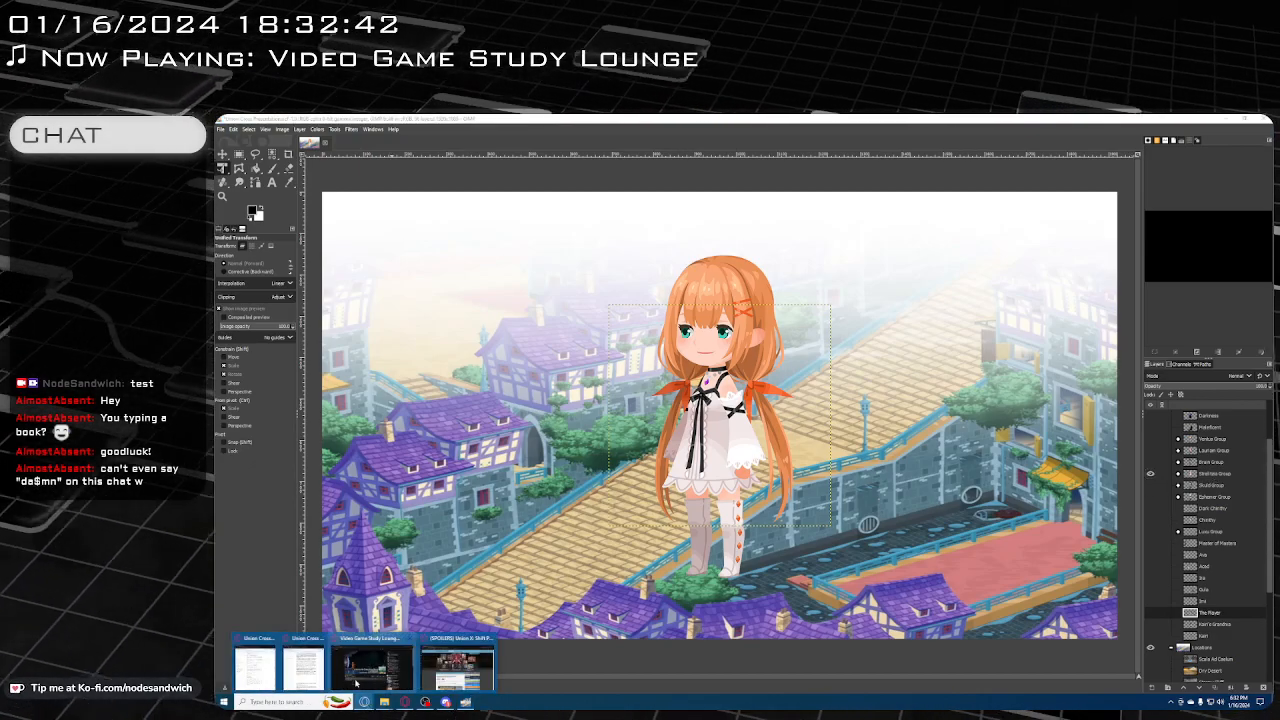
mouse_move(365, 702)
click(257, 668)
click(305, 665)
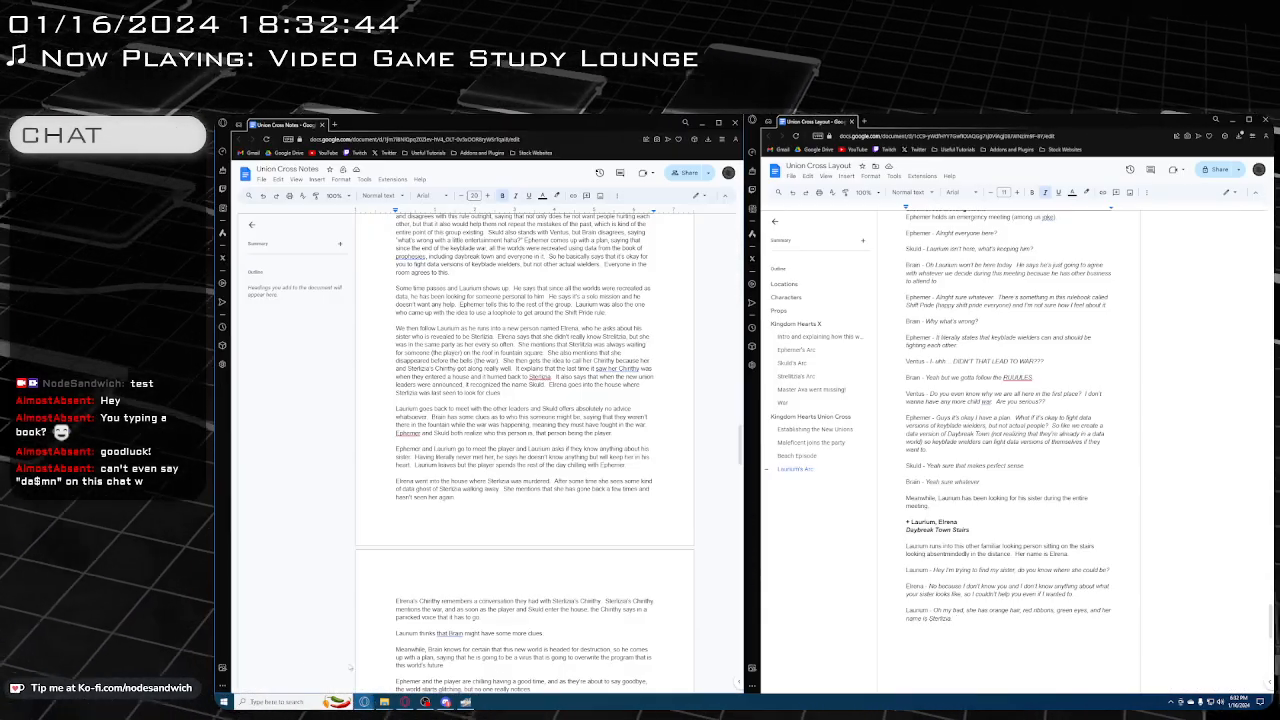
click(942, 621)
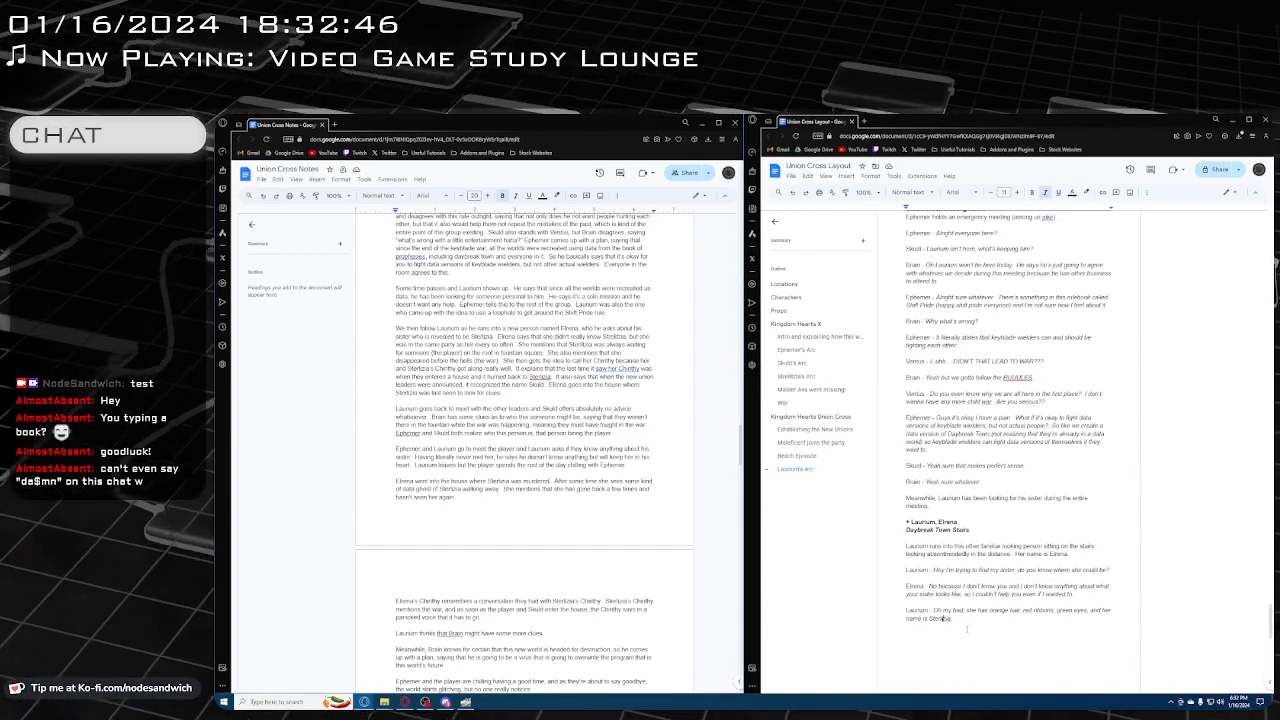
text(t)
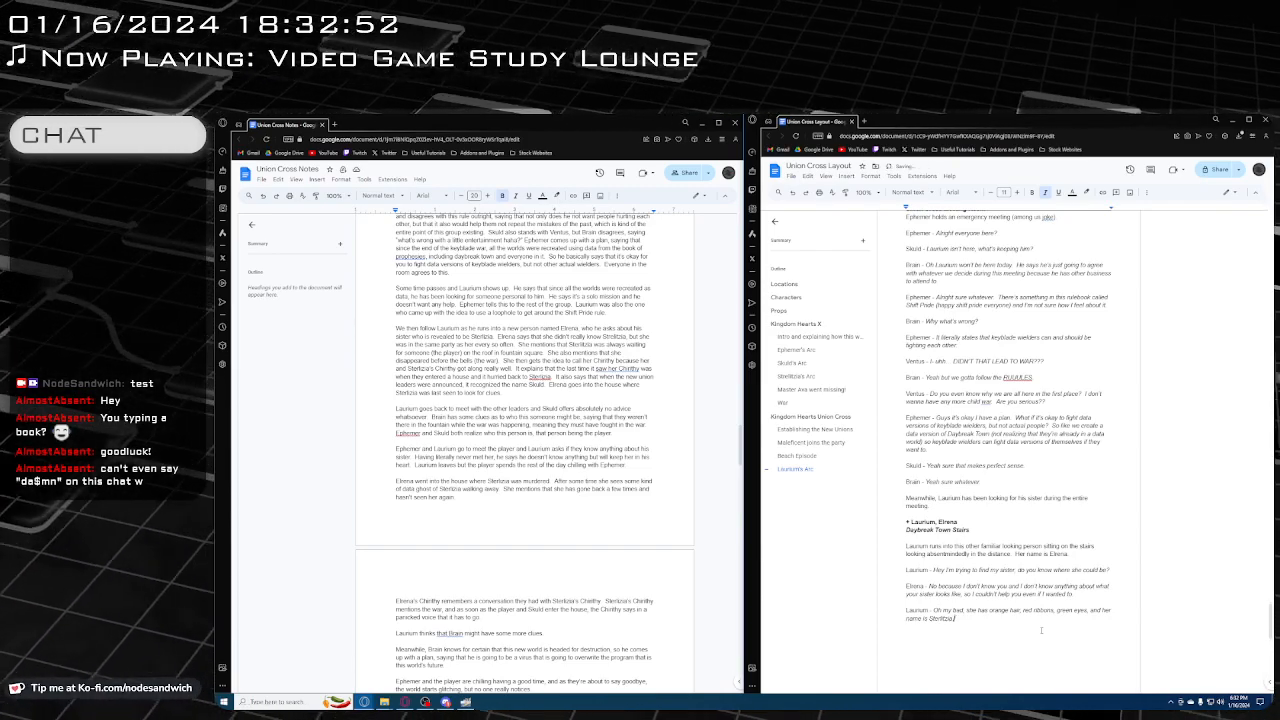
Add a new line for speaker "Elrena -" below Laurium's line and start its italic dialogue with "OH STERLITZIA"
key(Return)
key(ctrl+i)
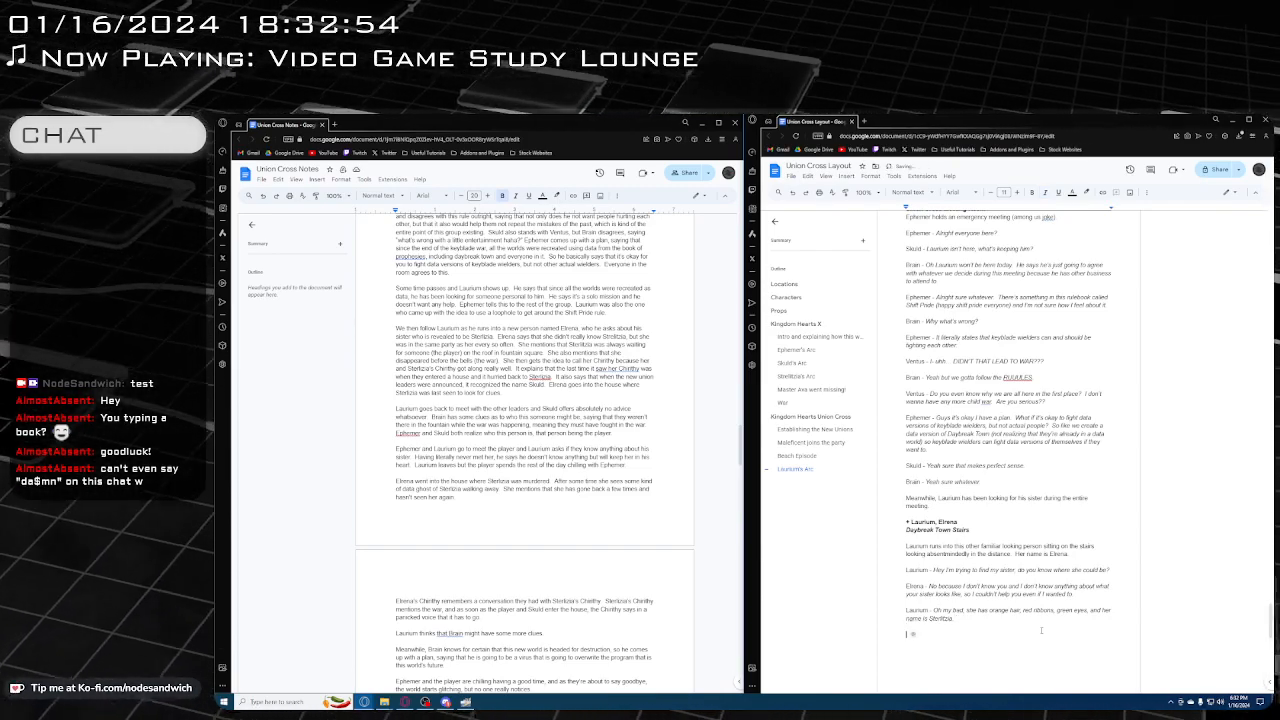
text(Elena -)
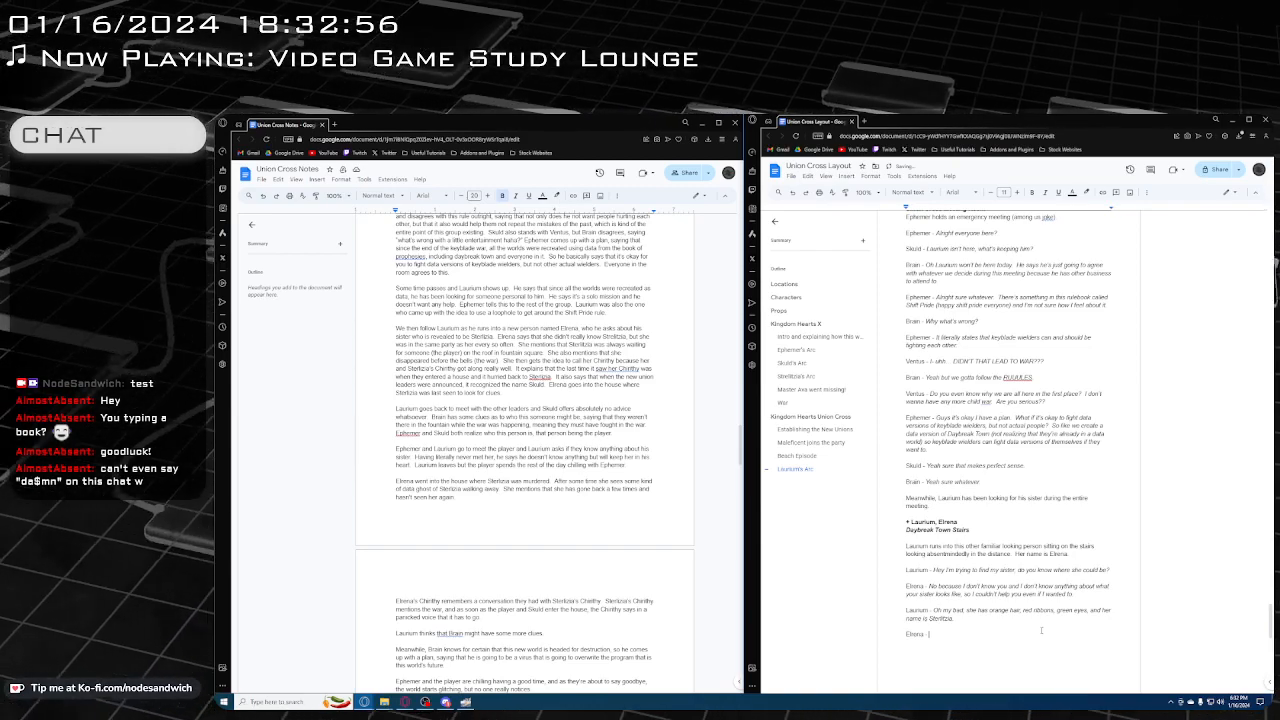
key(ctrl+i)
text(Oh S)
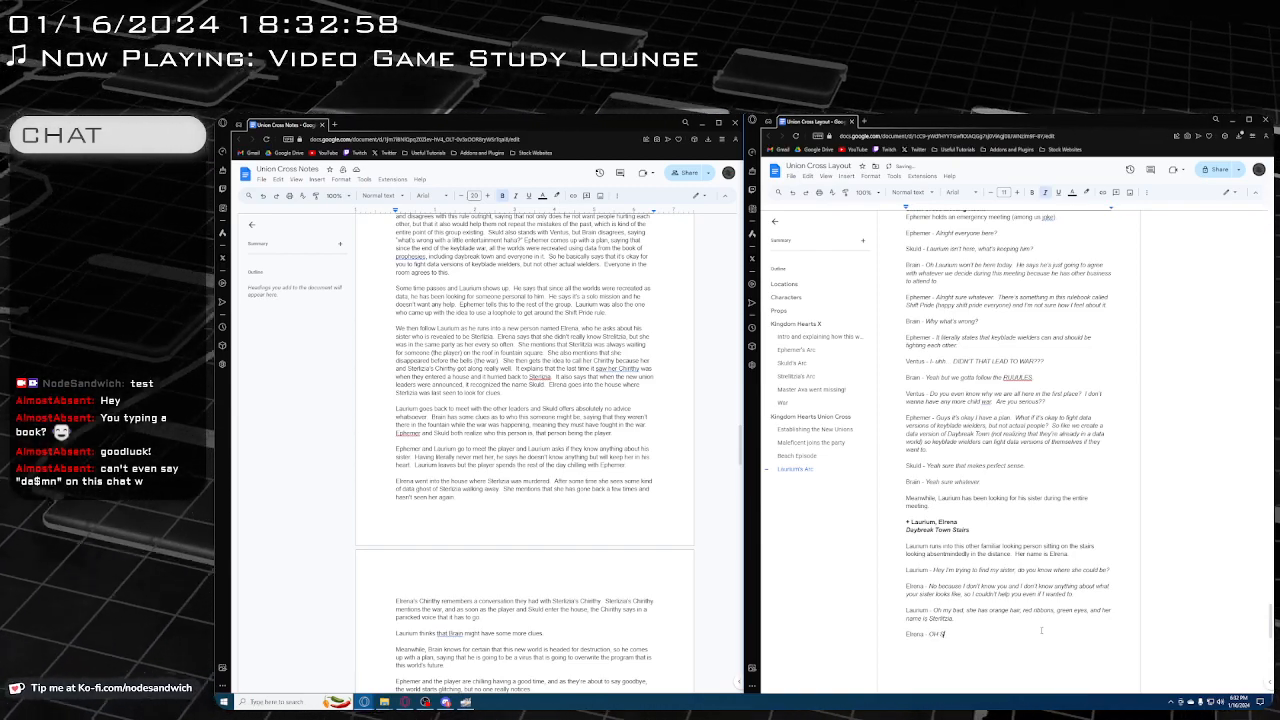
text(TERLITZIA)
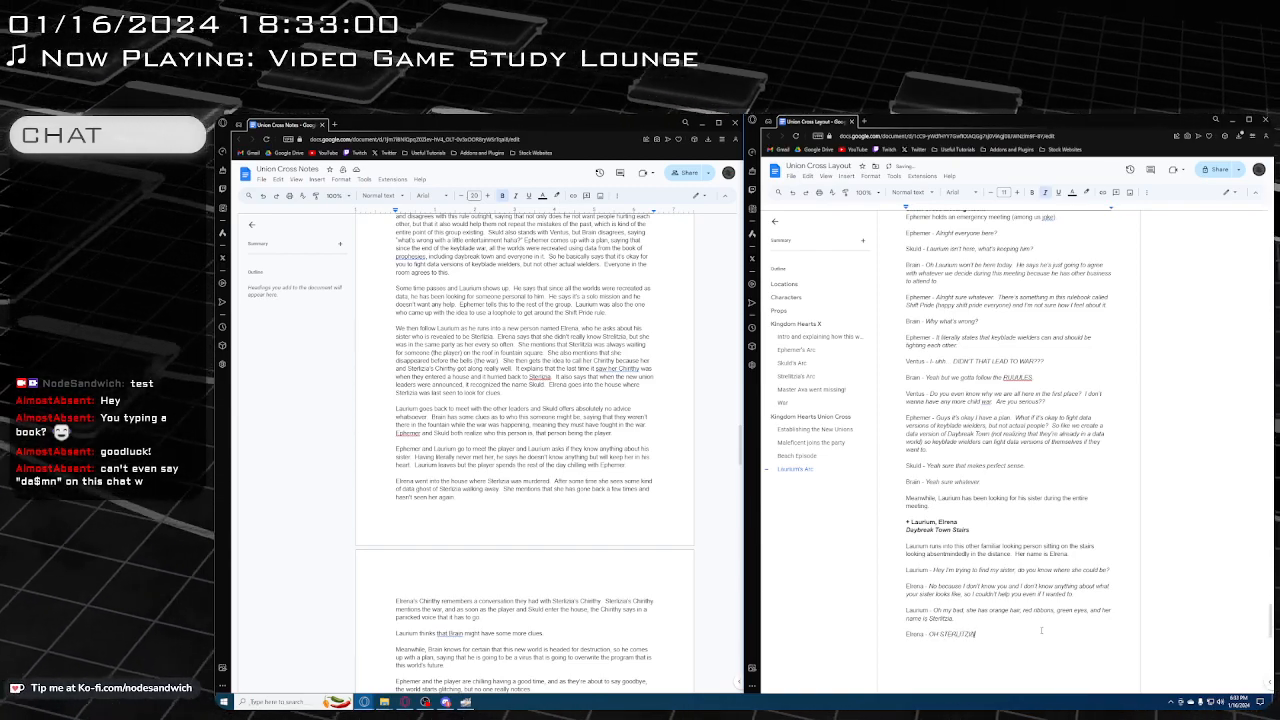
text(.  )
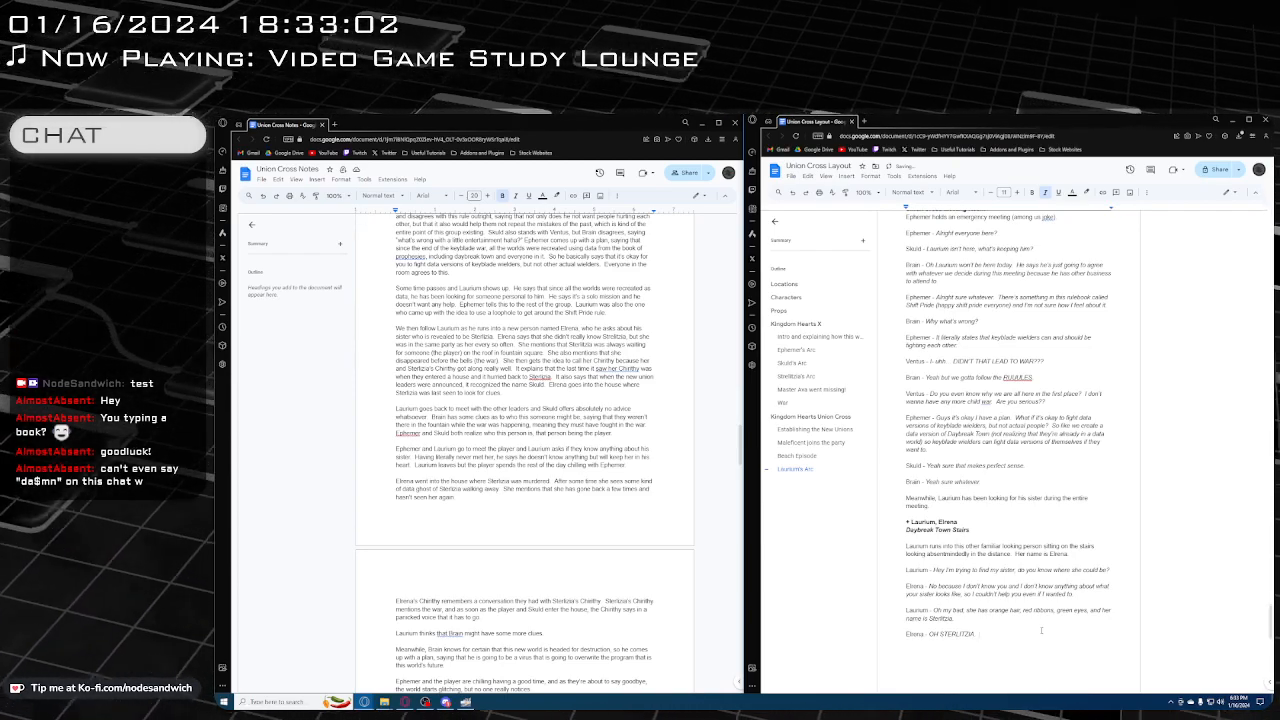
text(Yeah I)
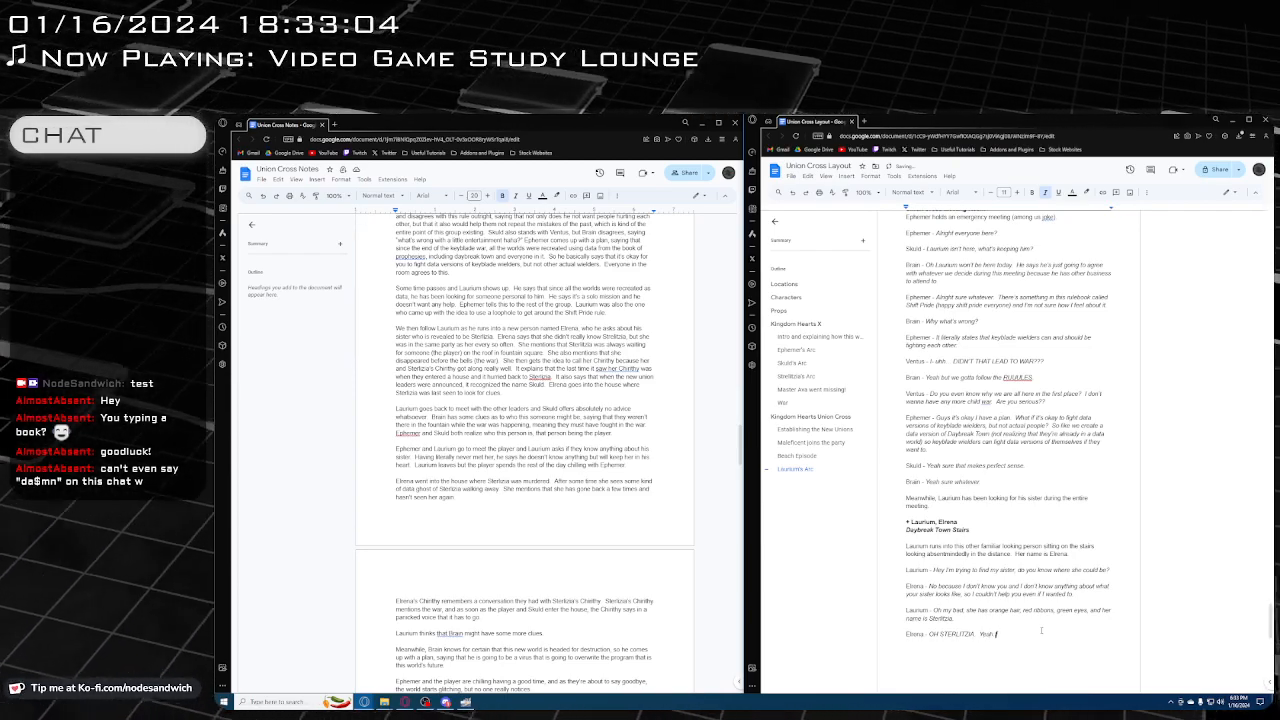
text( remember her, she)
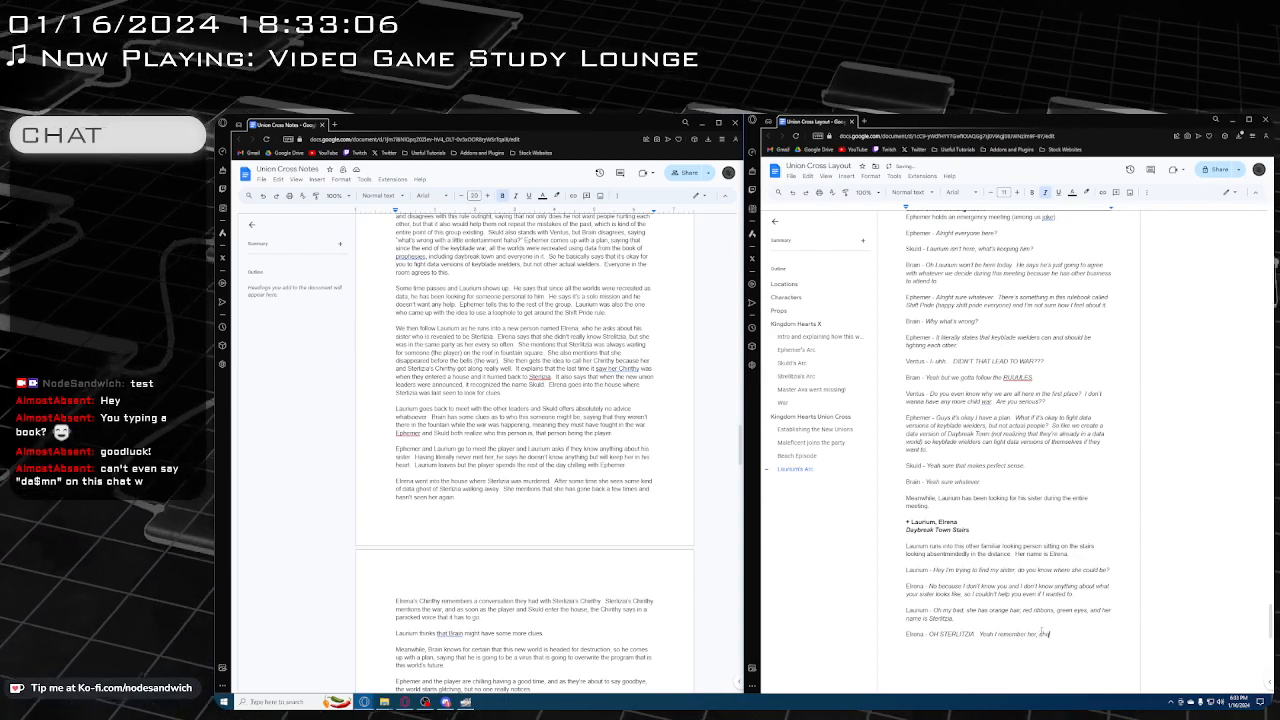
text( was in my p)
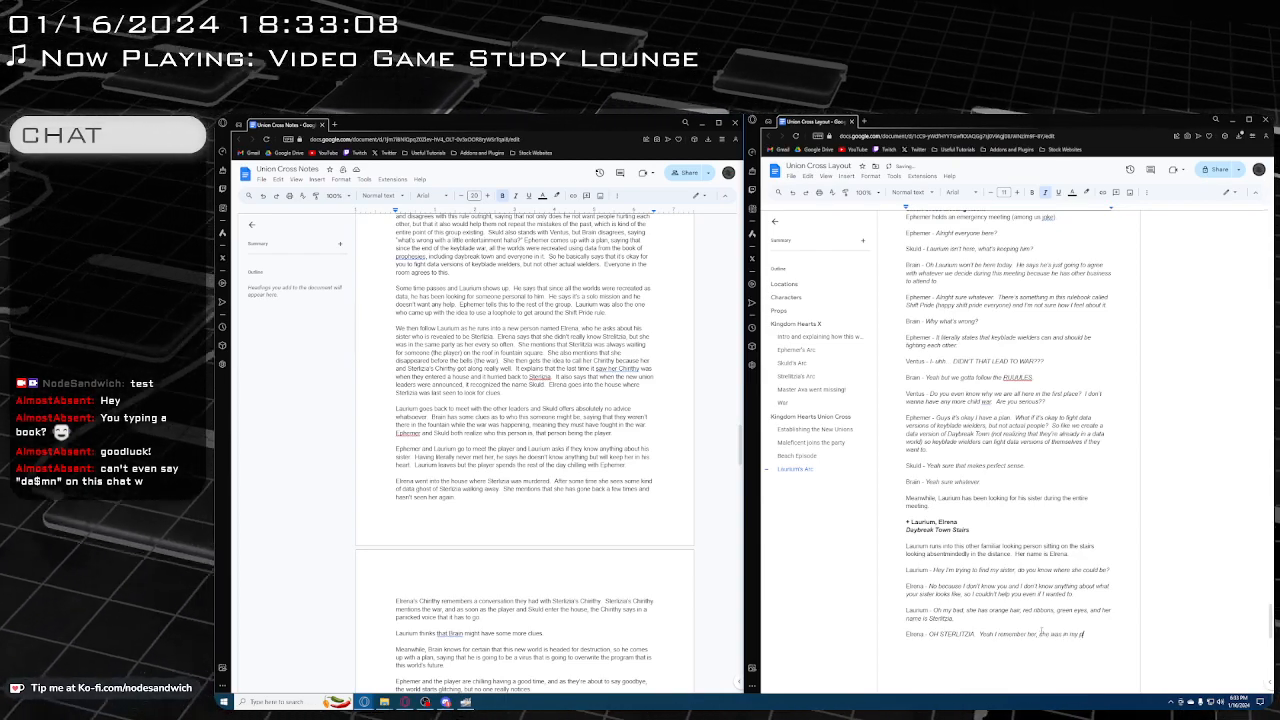
text(arty a few times)
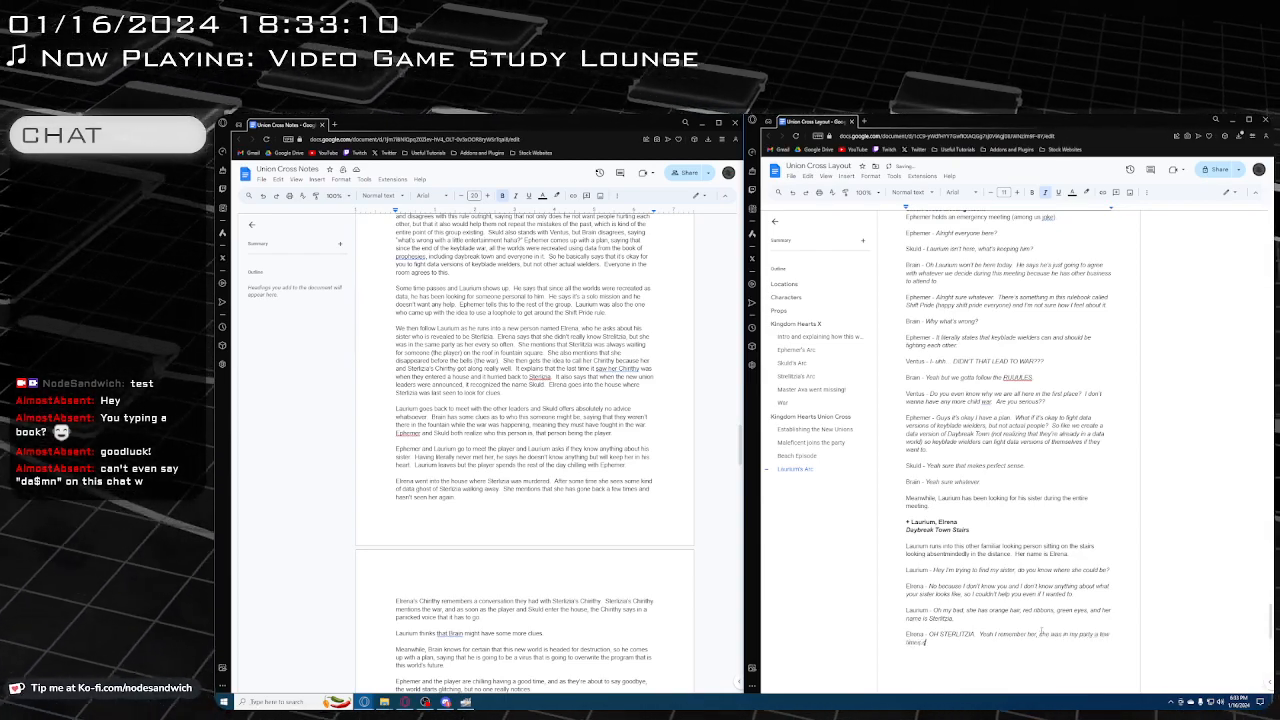
text(.  I haven't seen her!)
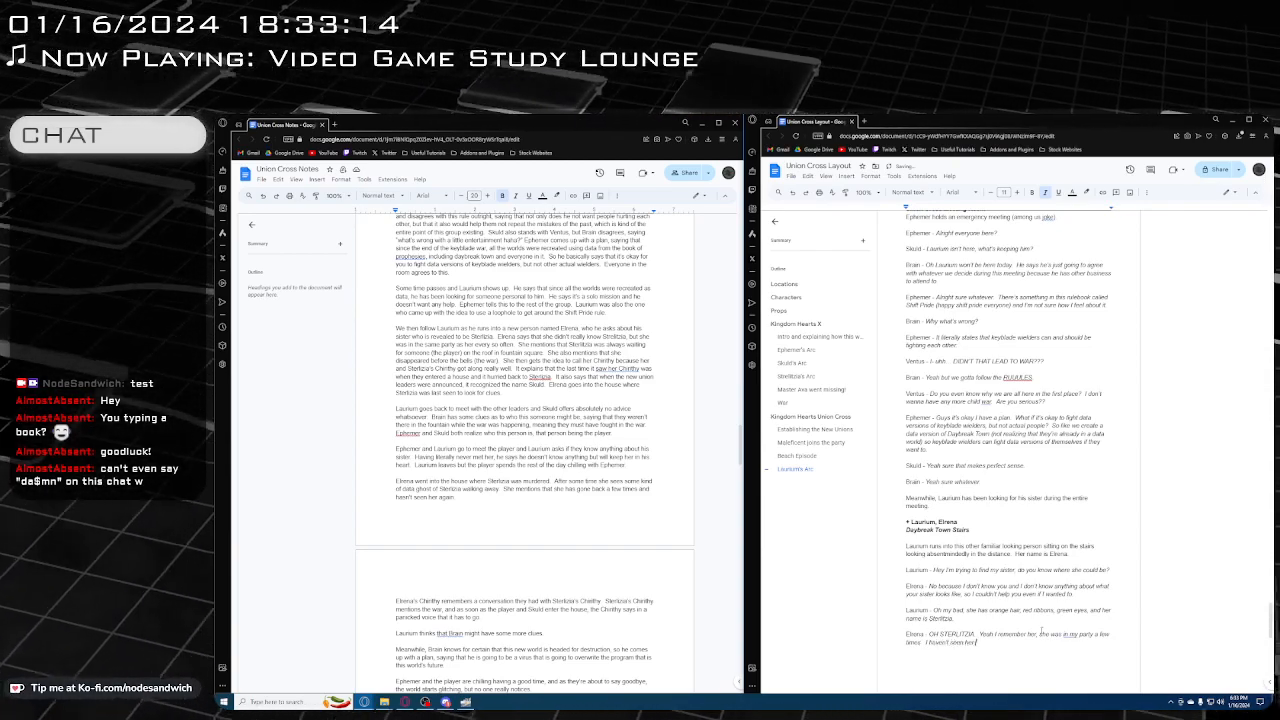
key(BackSpace)
text( re)
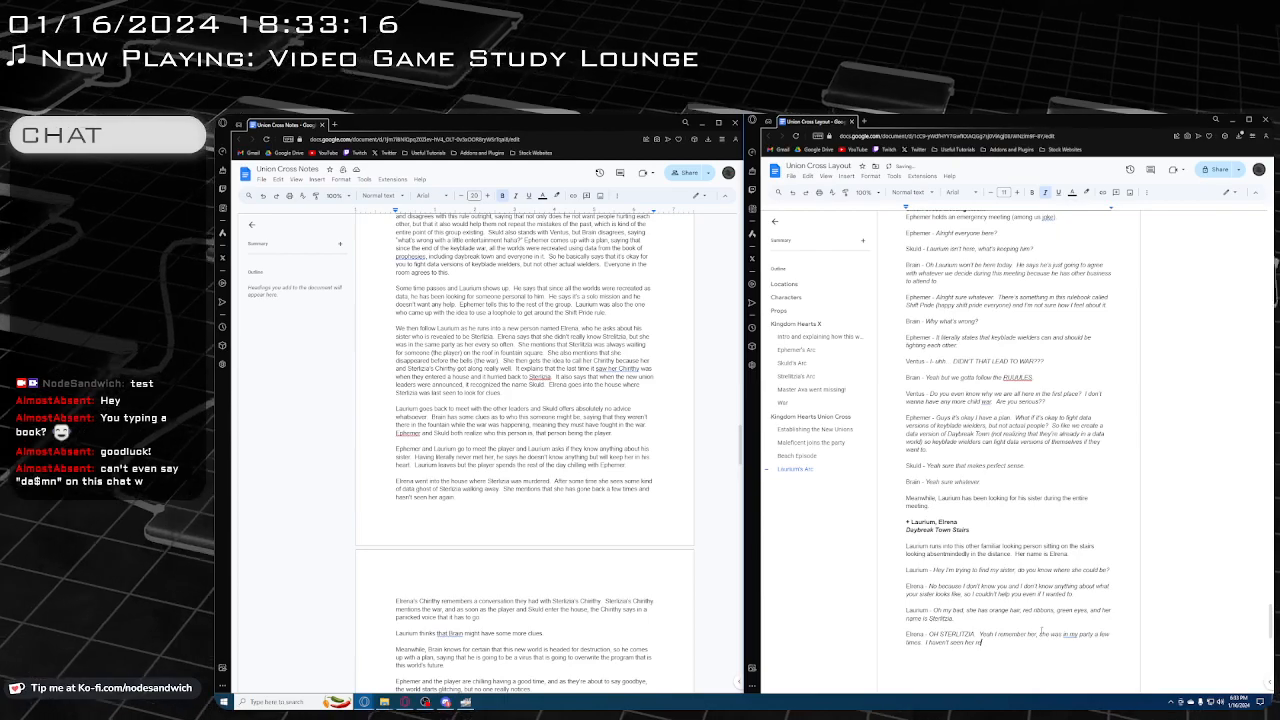
text(cently.  But)
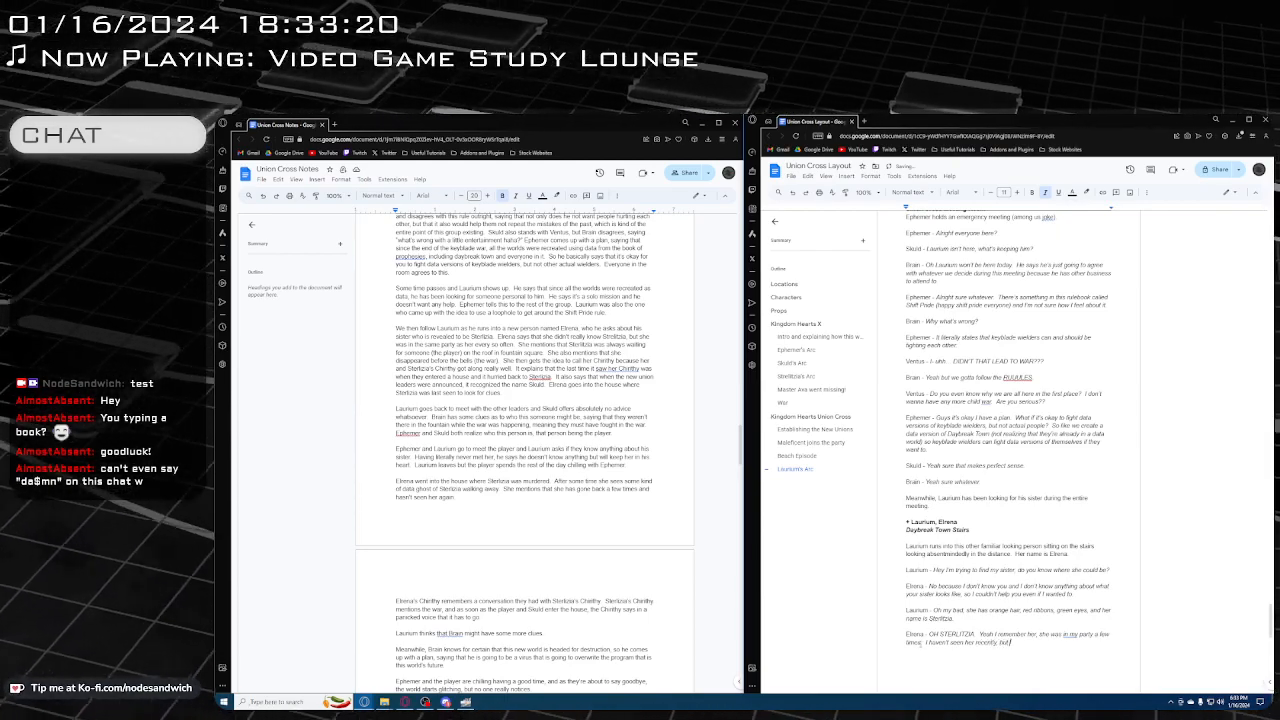
Insert "a long while ago" after "a few times" in Elrena's line and dismiss the grammar suggestion on "in my party"
click(920, 643)
text(.)
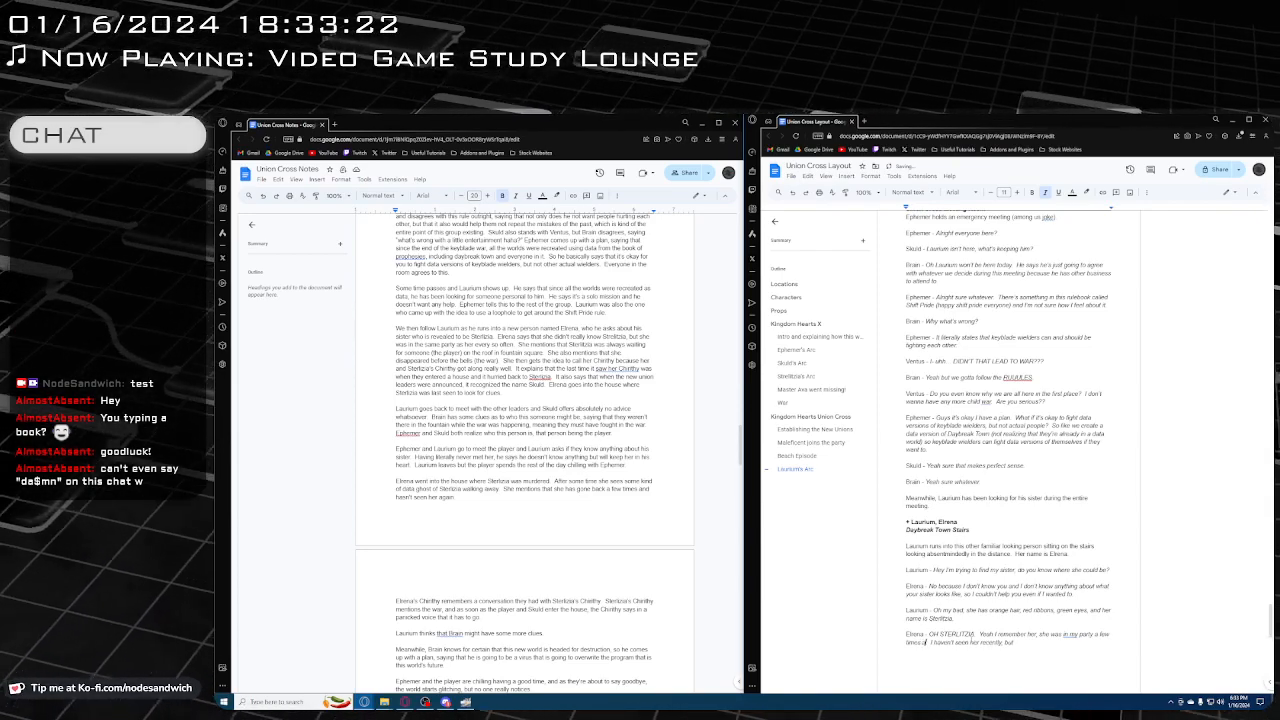
text( a long while ago)
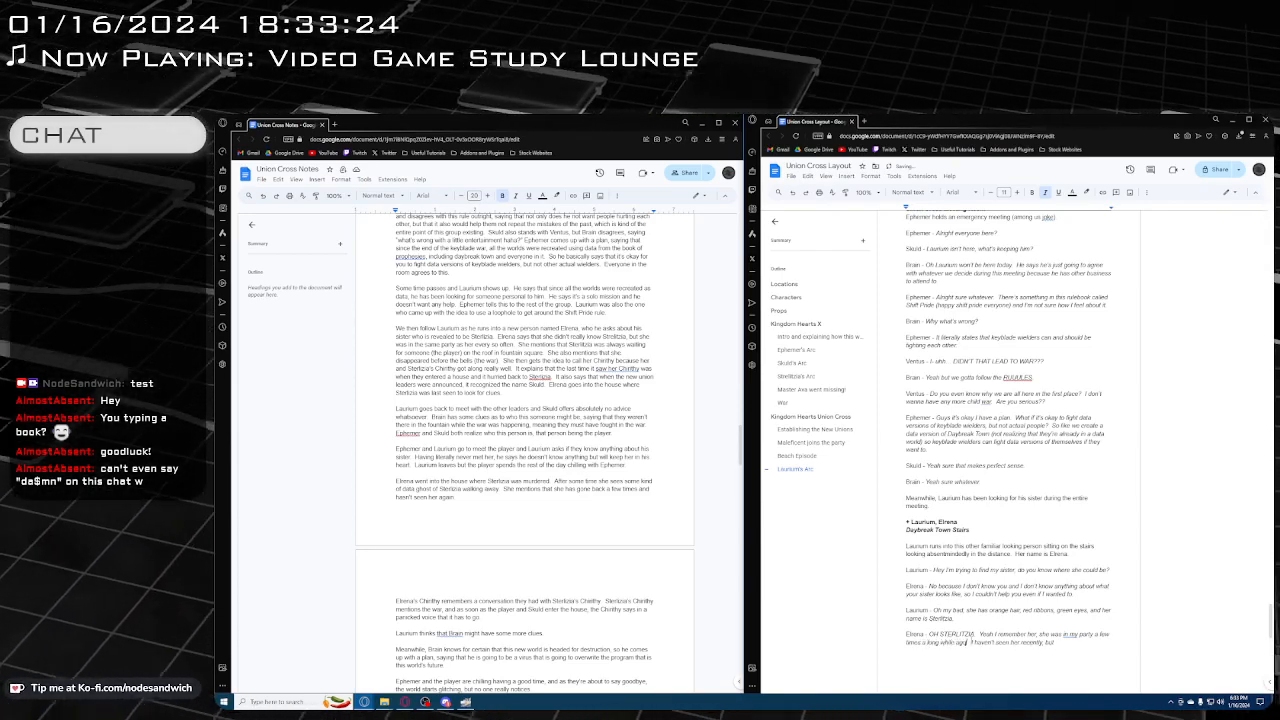
click(1070, 635)
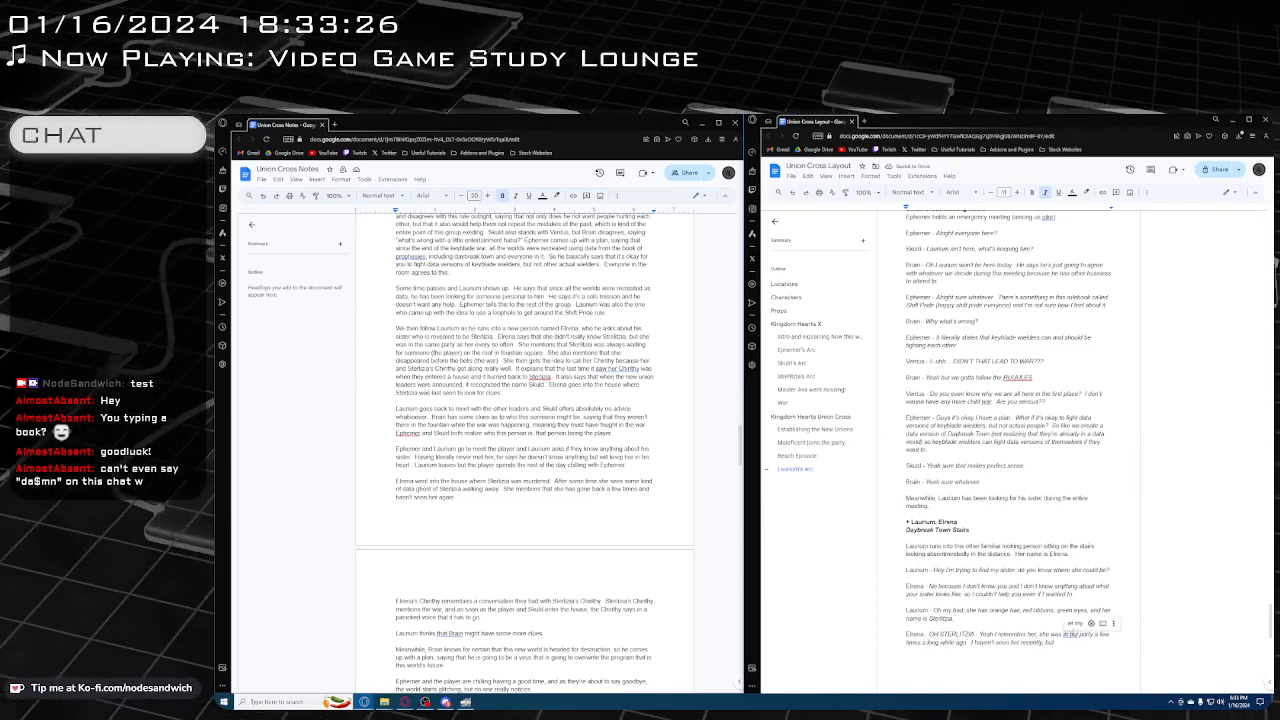
click(1092, 624)
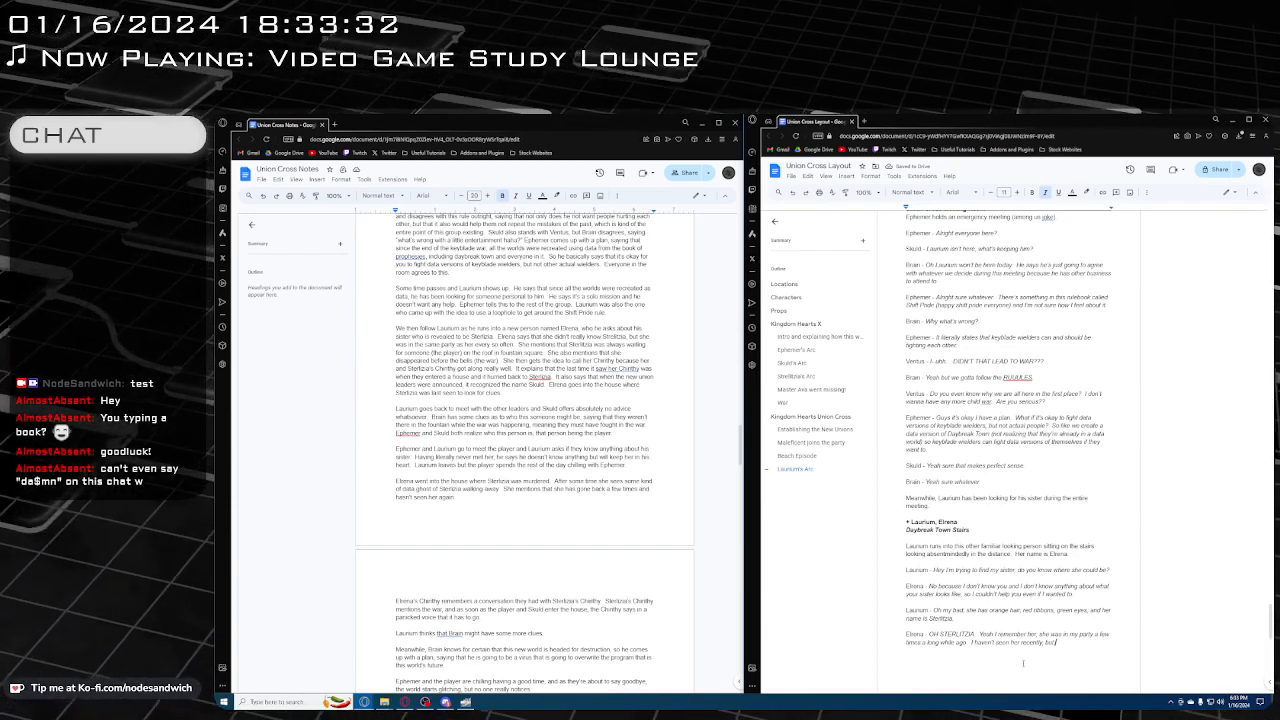
Continue Elrena's sentence after "but" with "I know she always likes sitting on the roof waiting for someo"
text(I know wh)
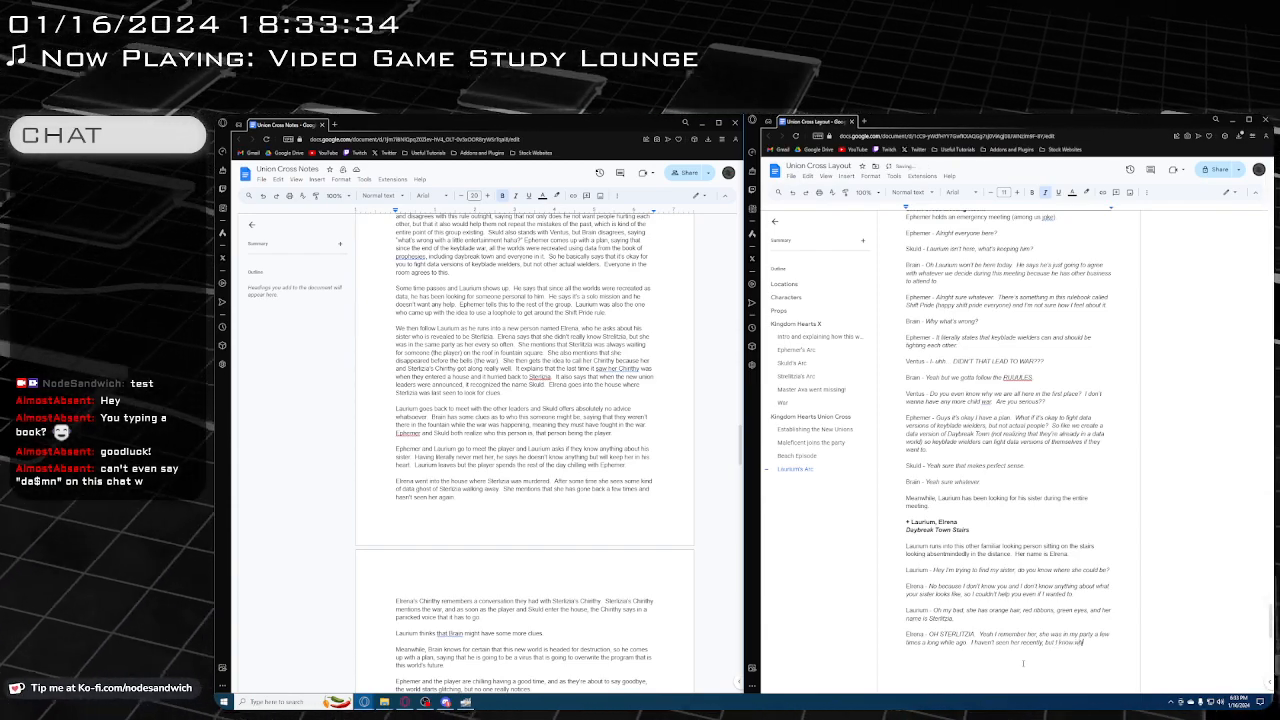
key(BackSpace)
key(BackSpace)
text(she always)
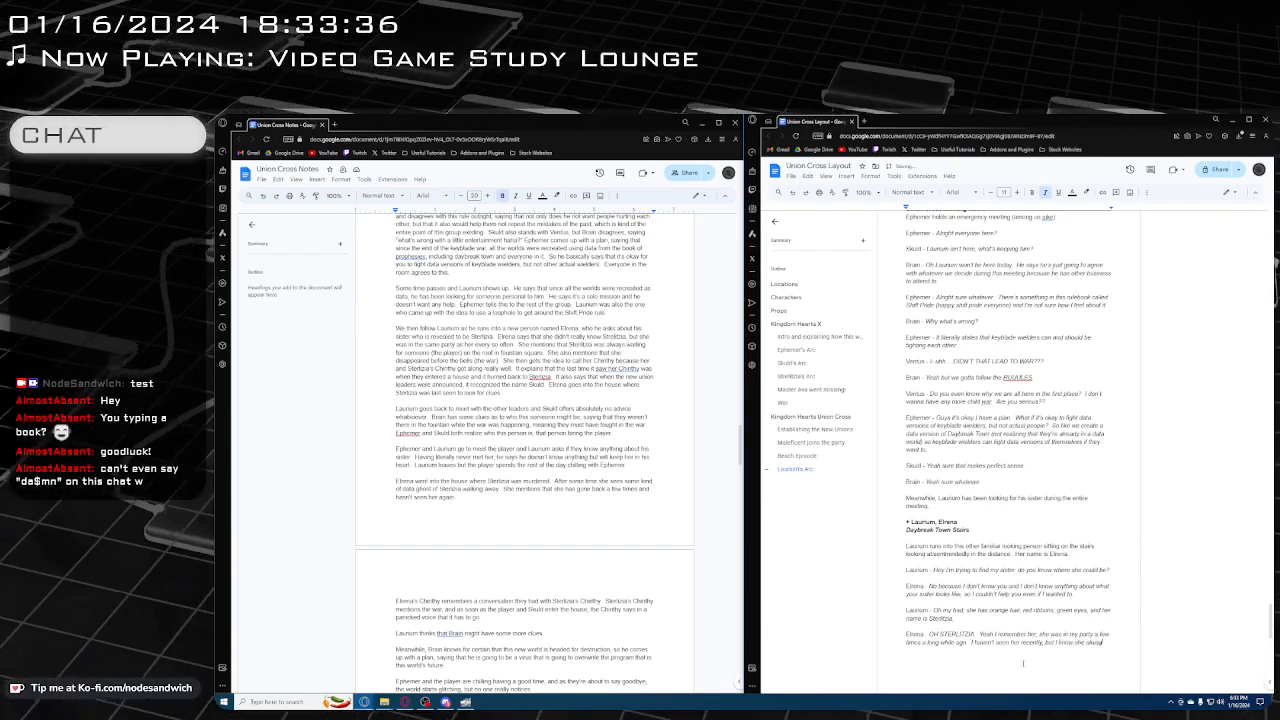
text(s)
text(ys)
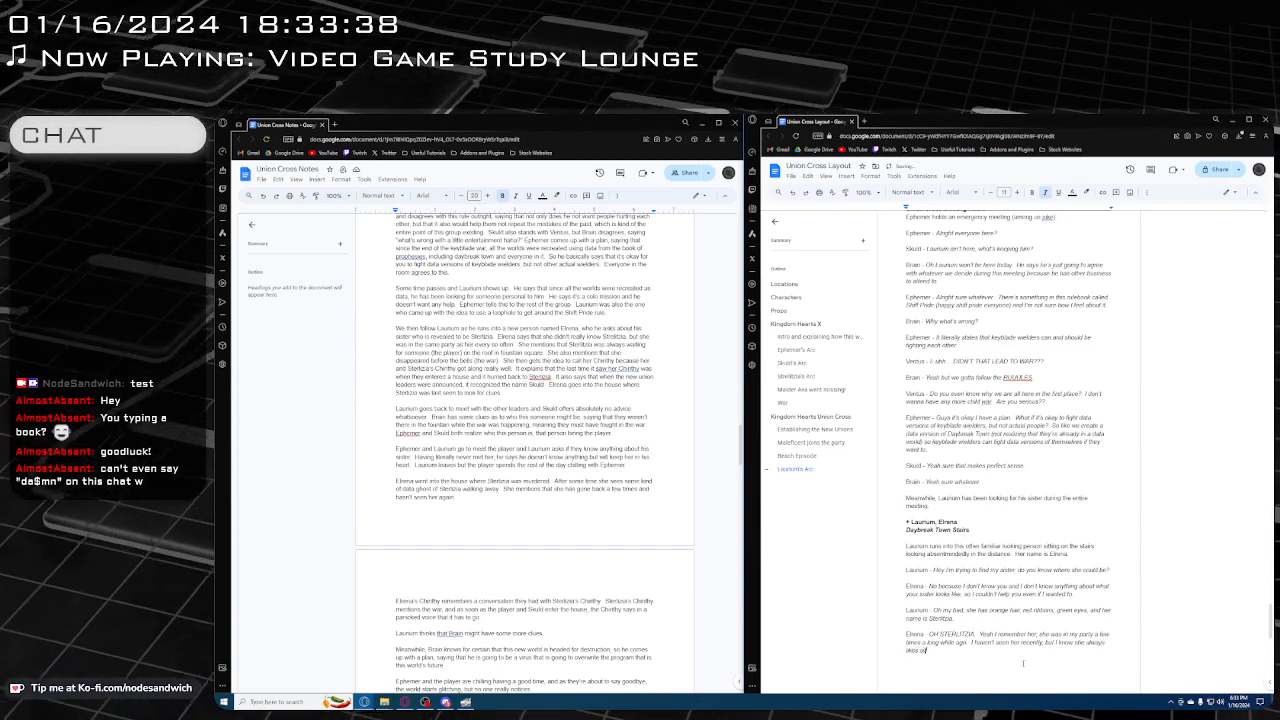
text(itting on the roof)
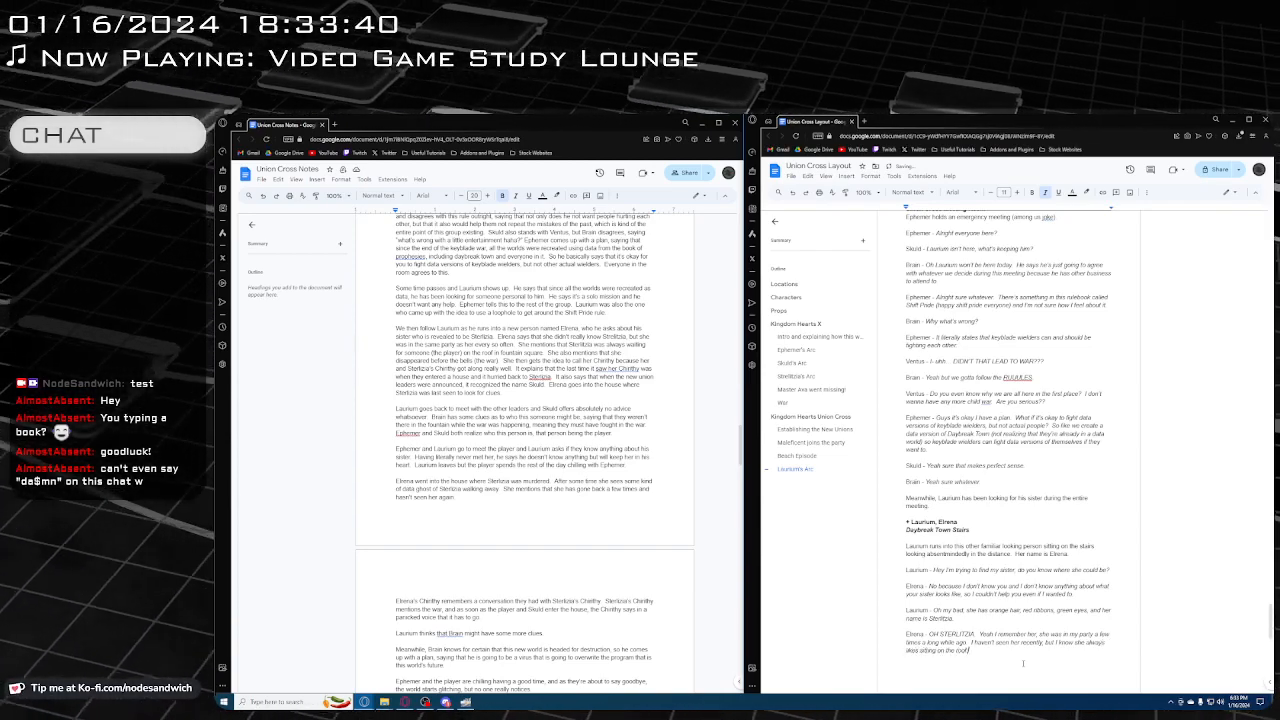
text( waiting.)
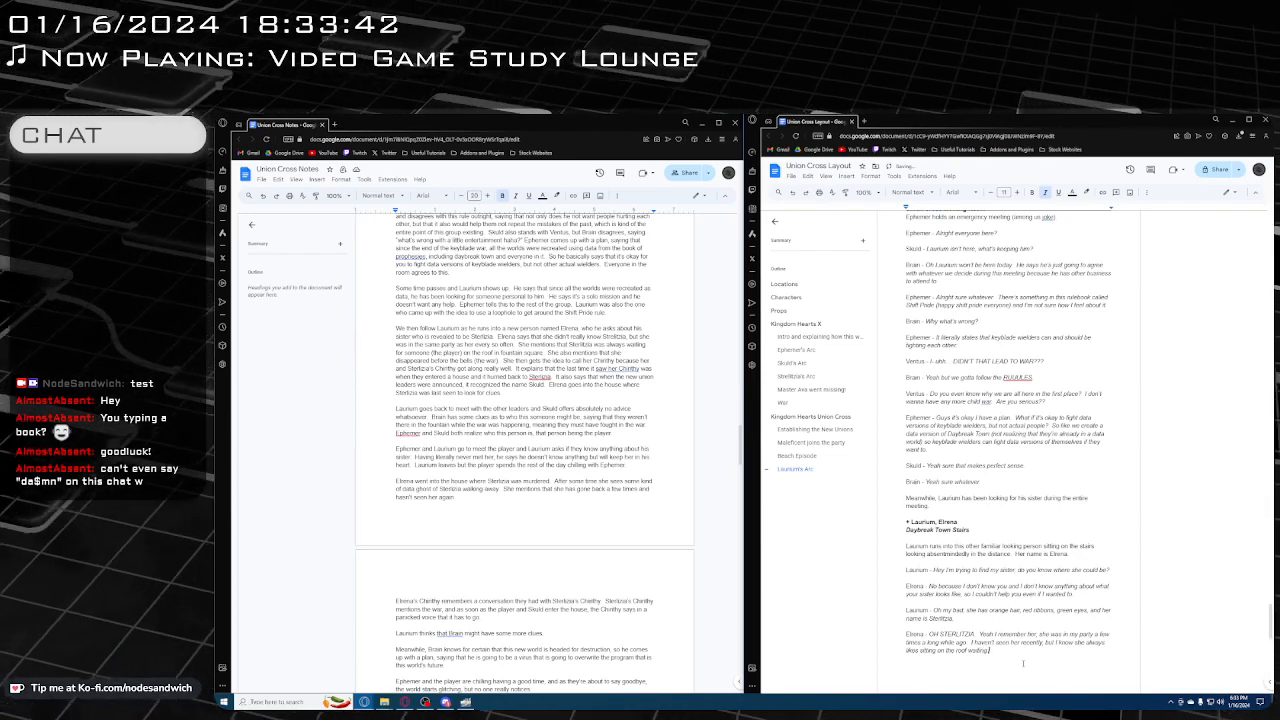
key(BackSpace)
text( for someo)
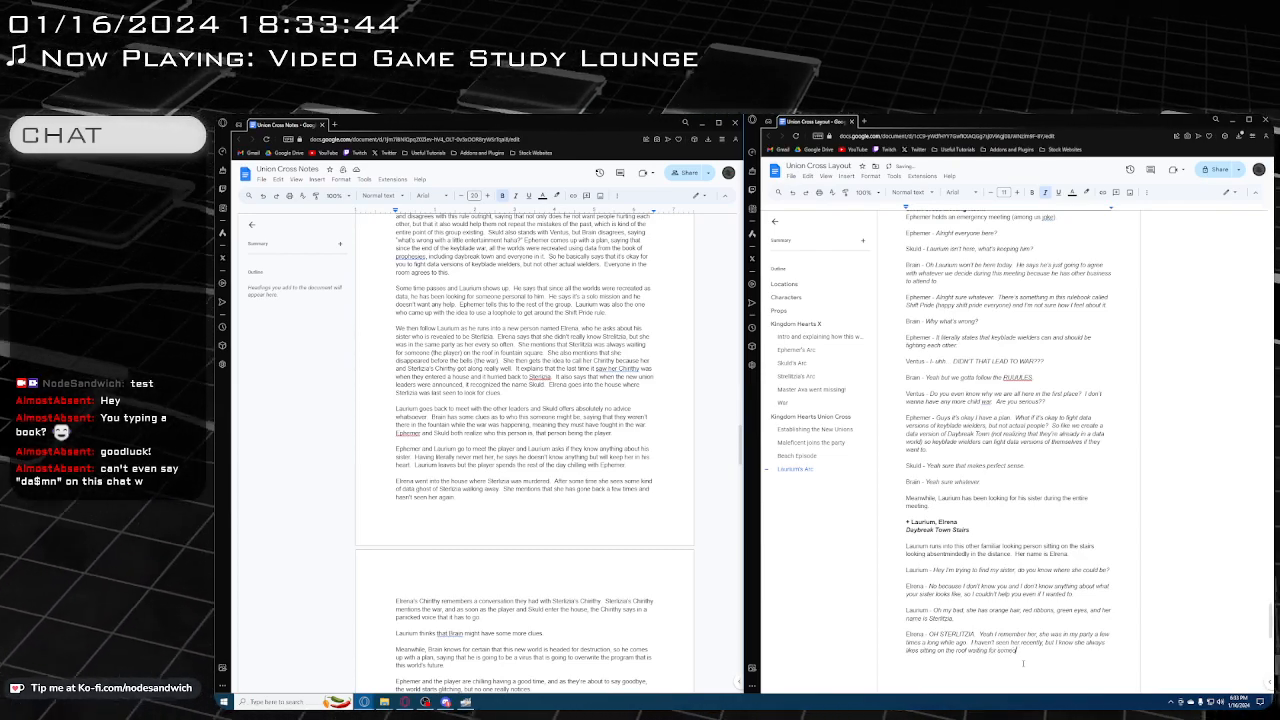
Replace the roof wording in Elrena's line so it reads "sitting by the fountain waiting for someone while doing slam poetry"
key(BackSpace)
key(BackSpace)
key(BackSpace)
key(BackSpace)
key(BackSpace)
key(BackSpace)
key(BackSpace)
key(BackSpace)
key(BackSpace)
key(BackSpace)
key(BackSpace)
key(BackSpace)
key(BackSpace)
key(BackSpace)
key(BackSpace)
key(BackSpace)
key(BackSpace)
key(BackSpace)
key(BackSpace)
key(BackSpace)
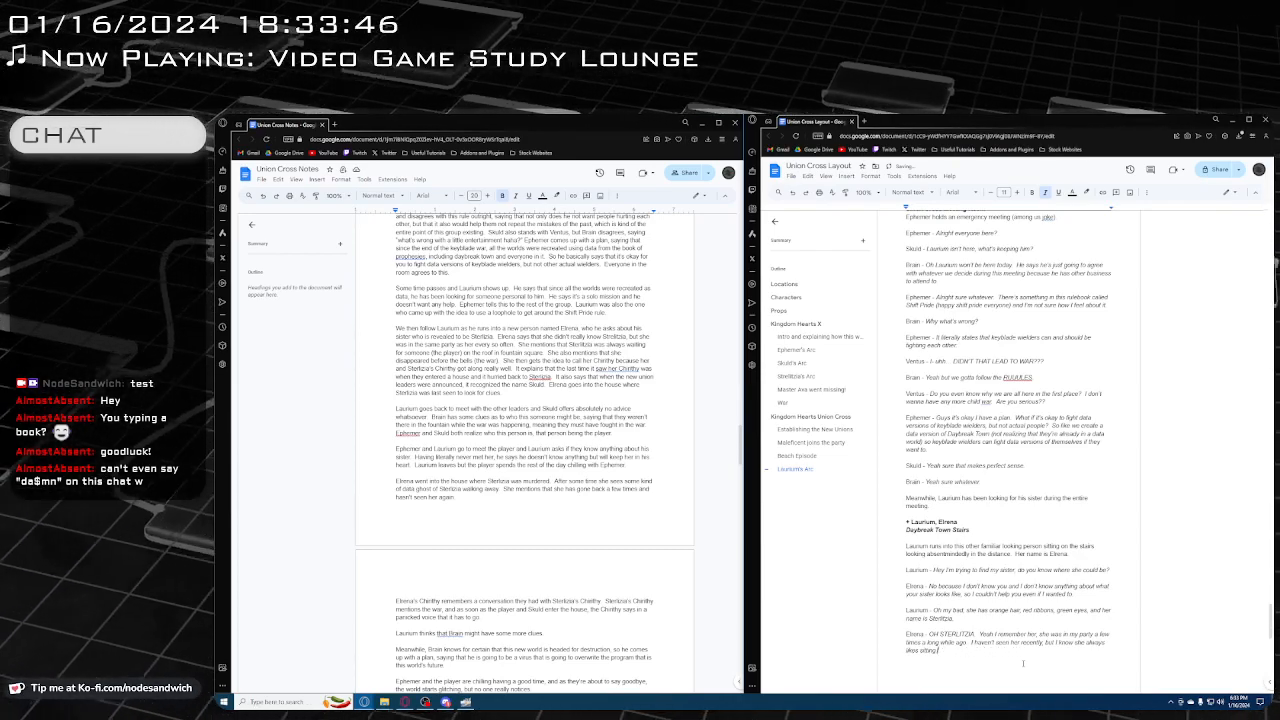
key(BackSpace)
key(BackSpace)
key(BackSpace)
key(BackSpace)
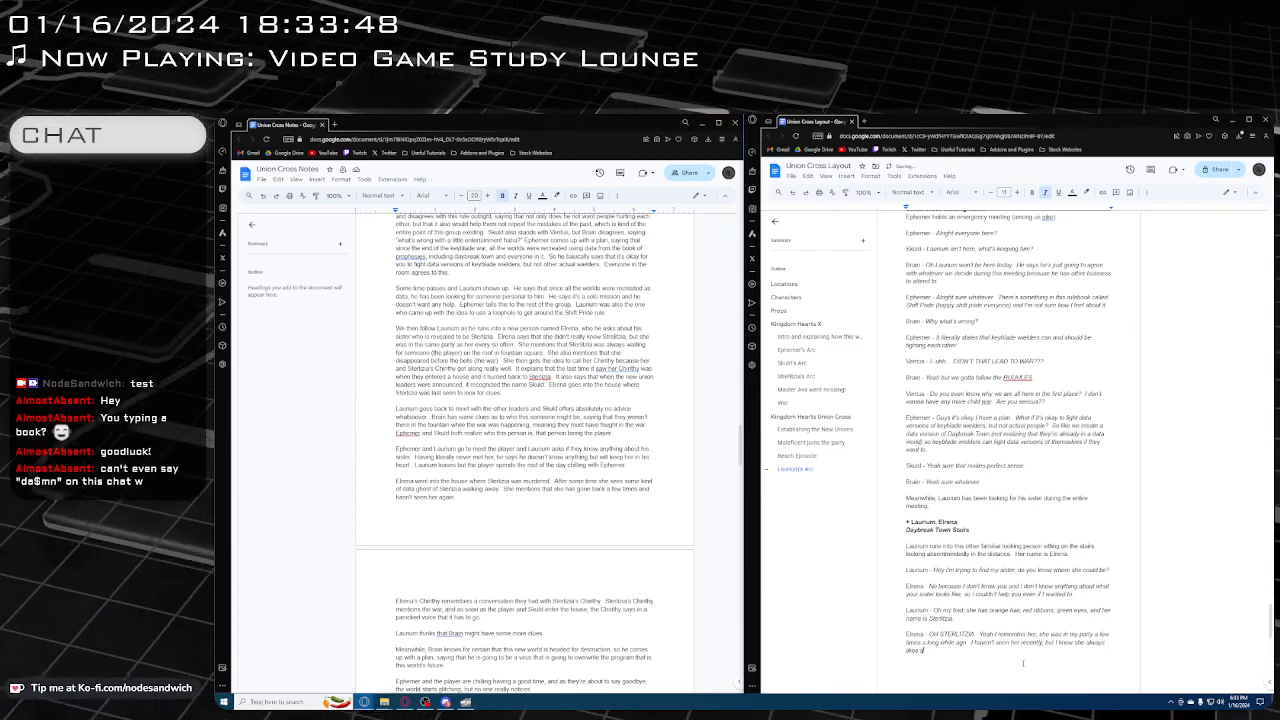
text(tting by the founta)
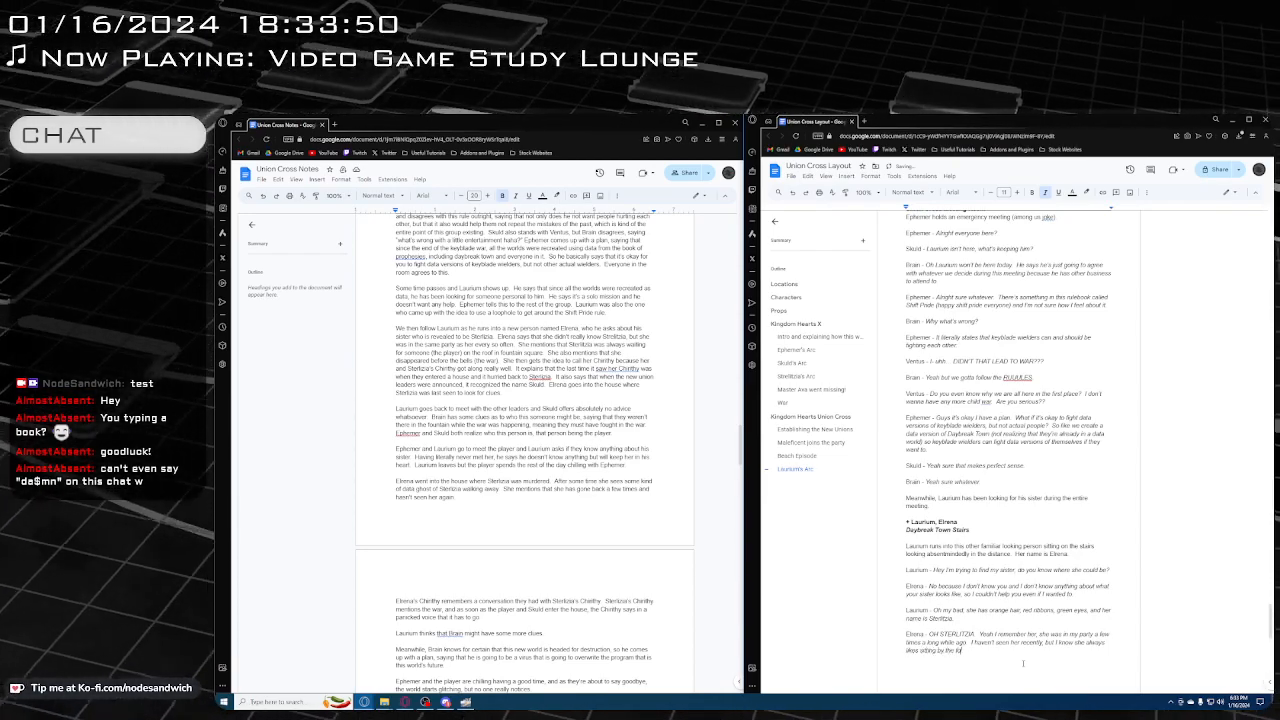
text(in)
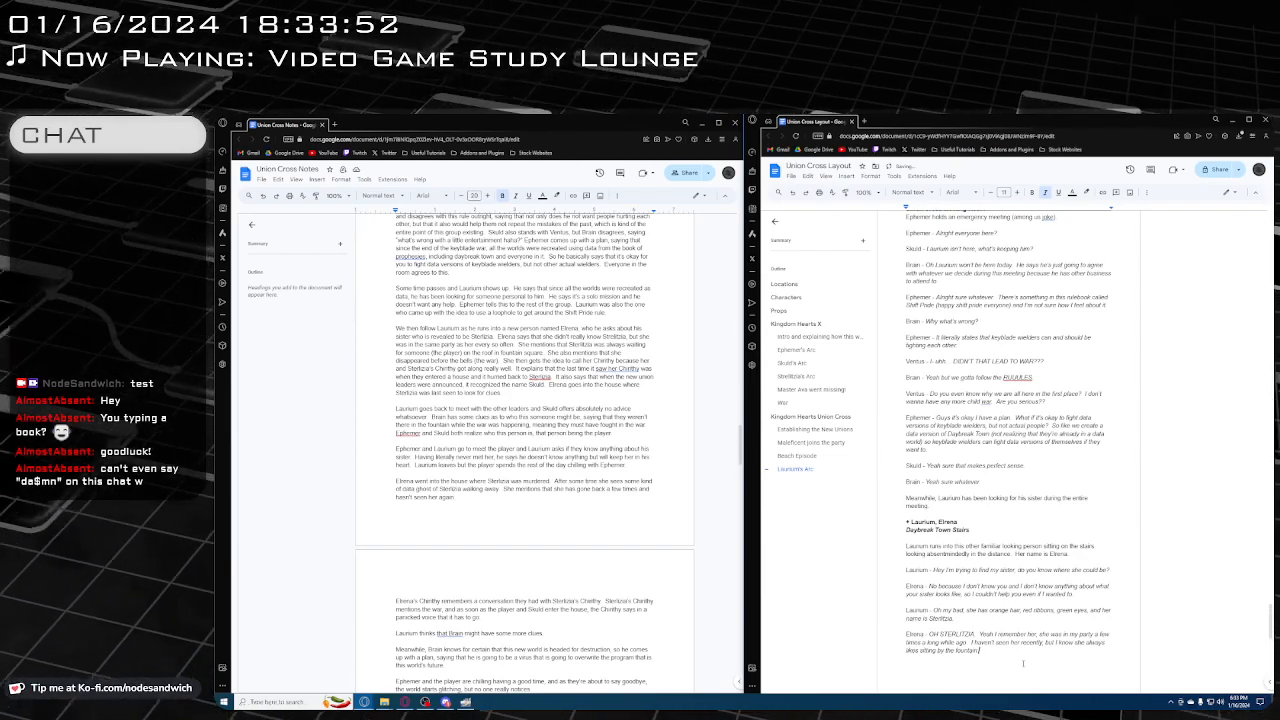
text( waiting for some)
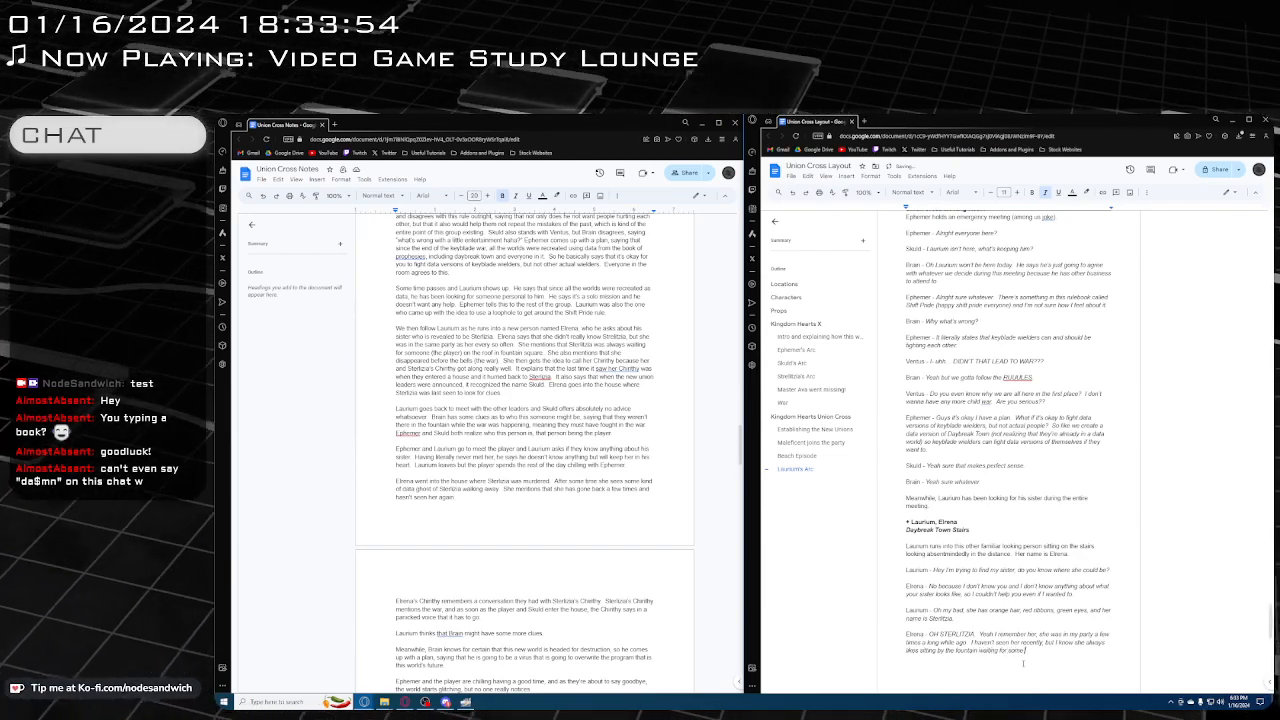
text(one while doing slam)
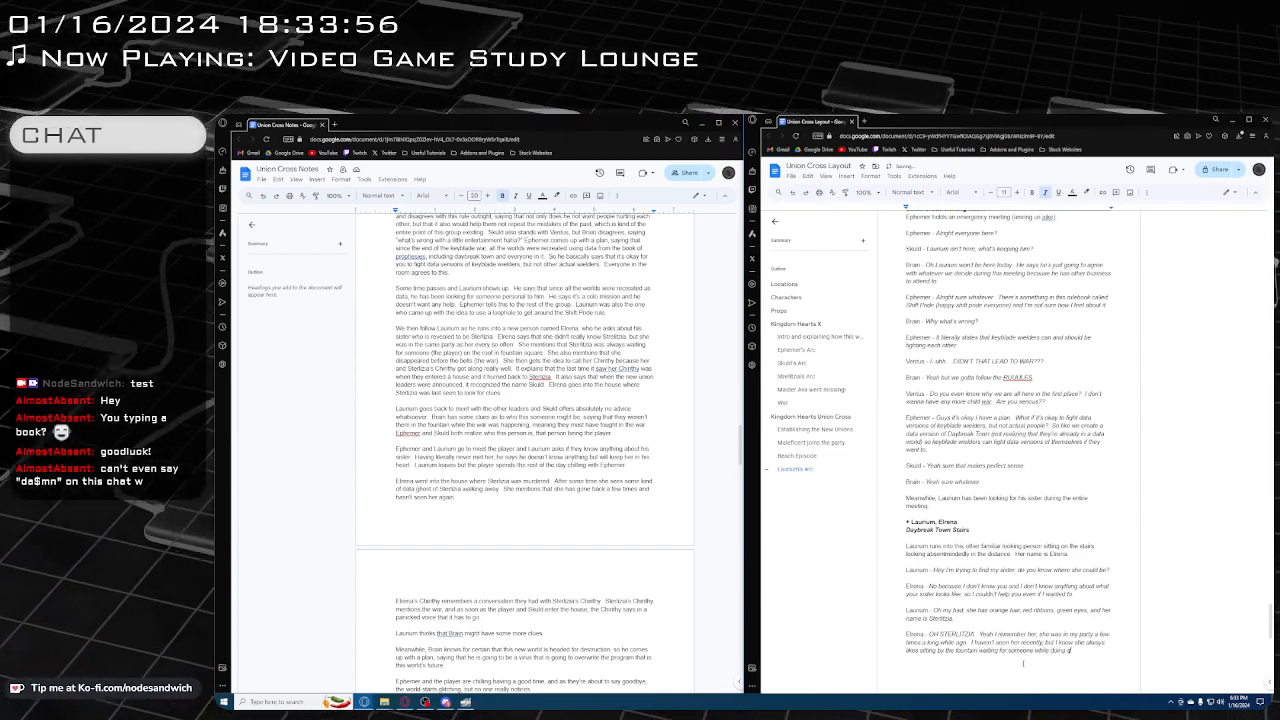
text( poe)
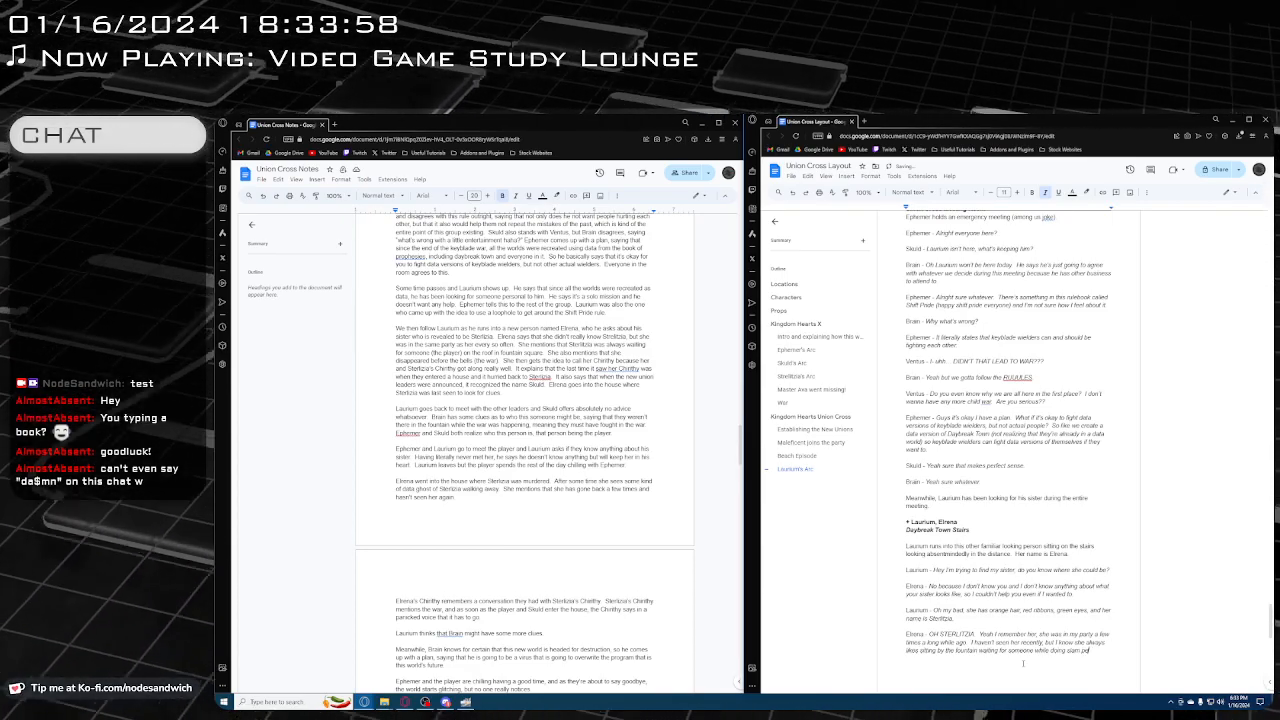
text(try)
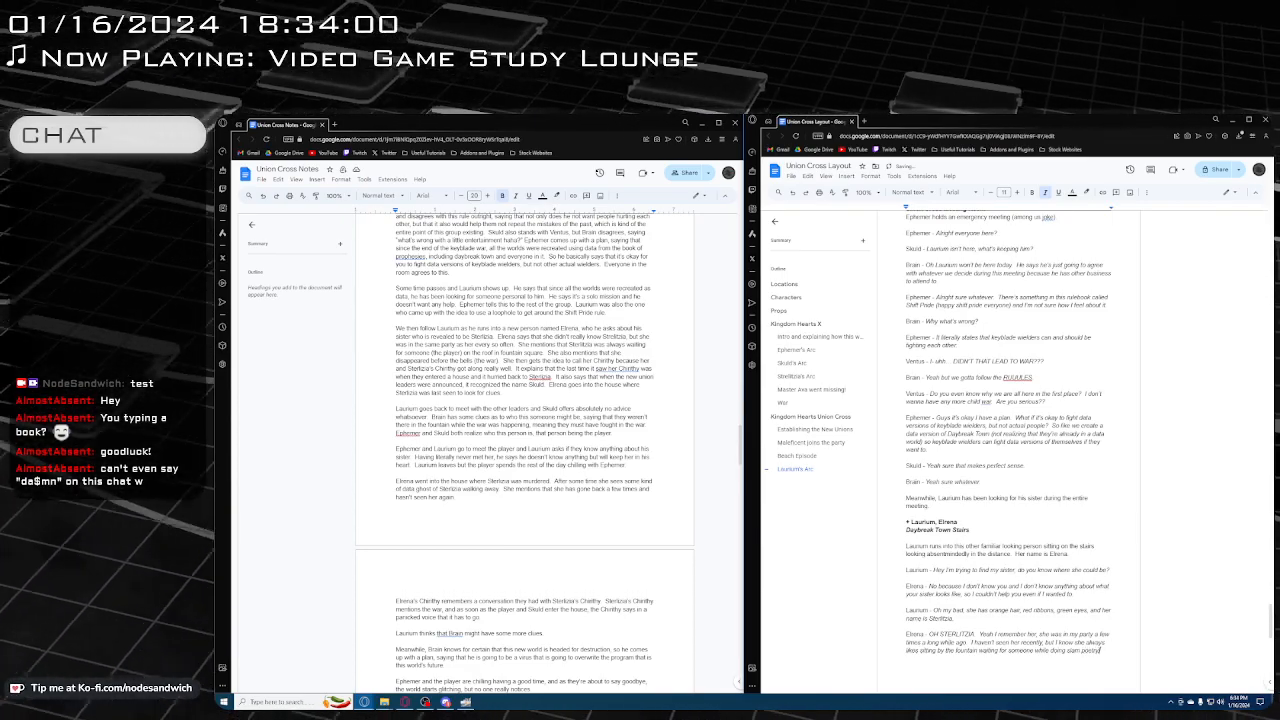
End Elrena's slam poetry sentence with a period and add "I don't know why, but I feel like she disappeared a while ago"
scroll(962, 492, up, 20)
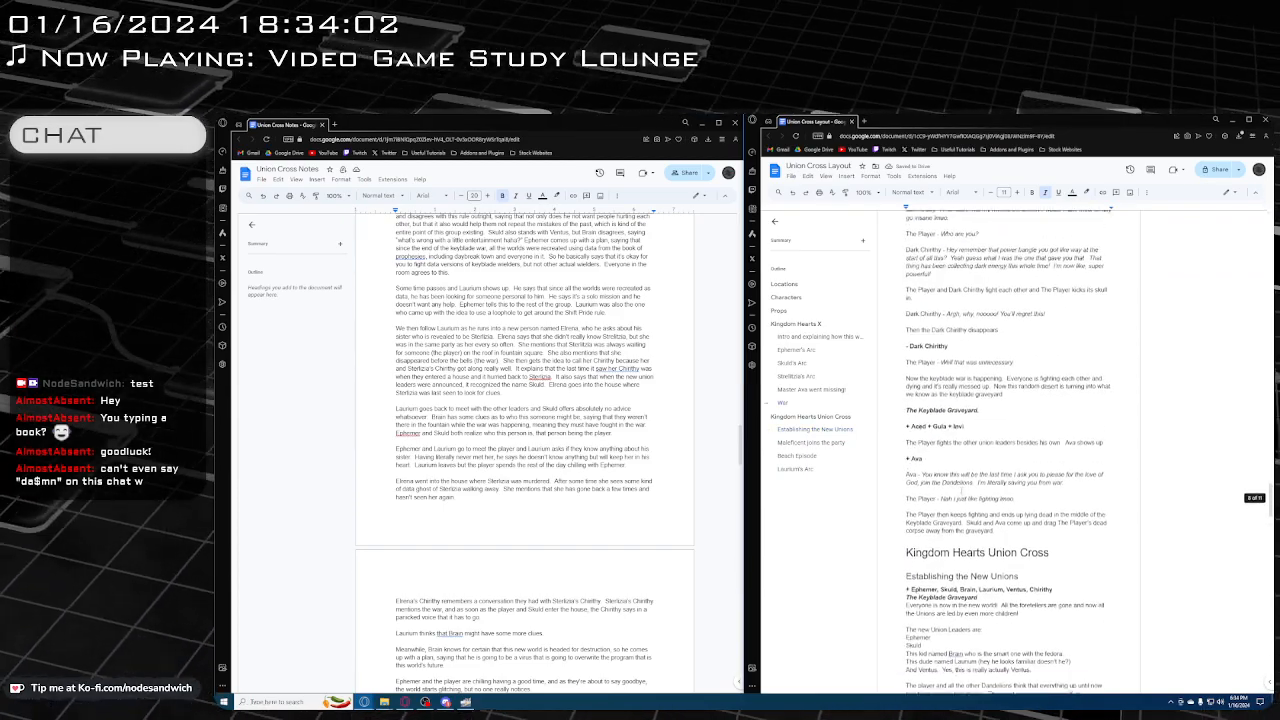
scroll(962, 492, up, 15)
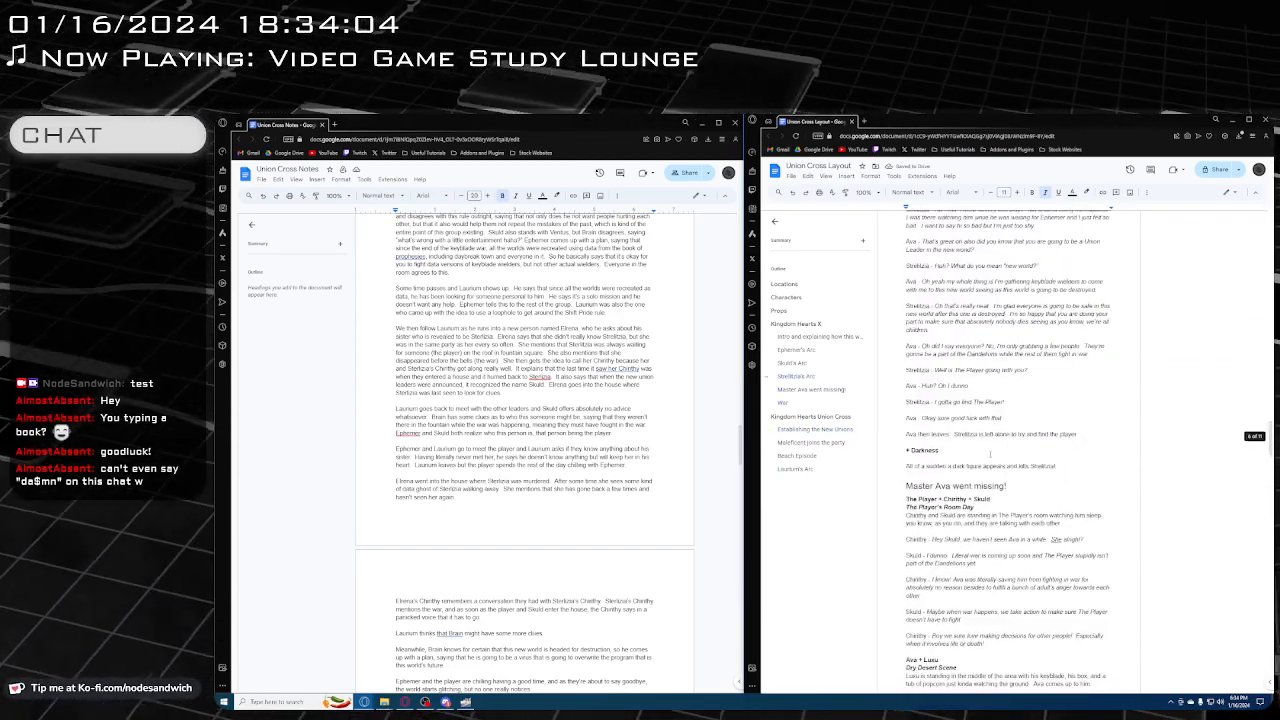
scroll(990, 455, up, 3)
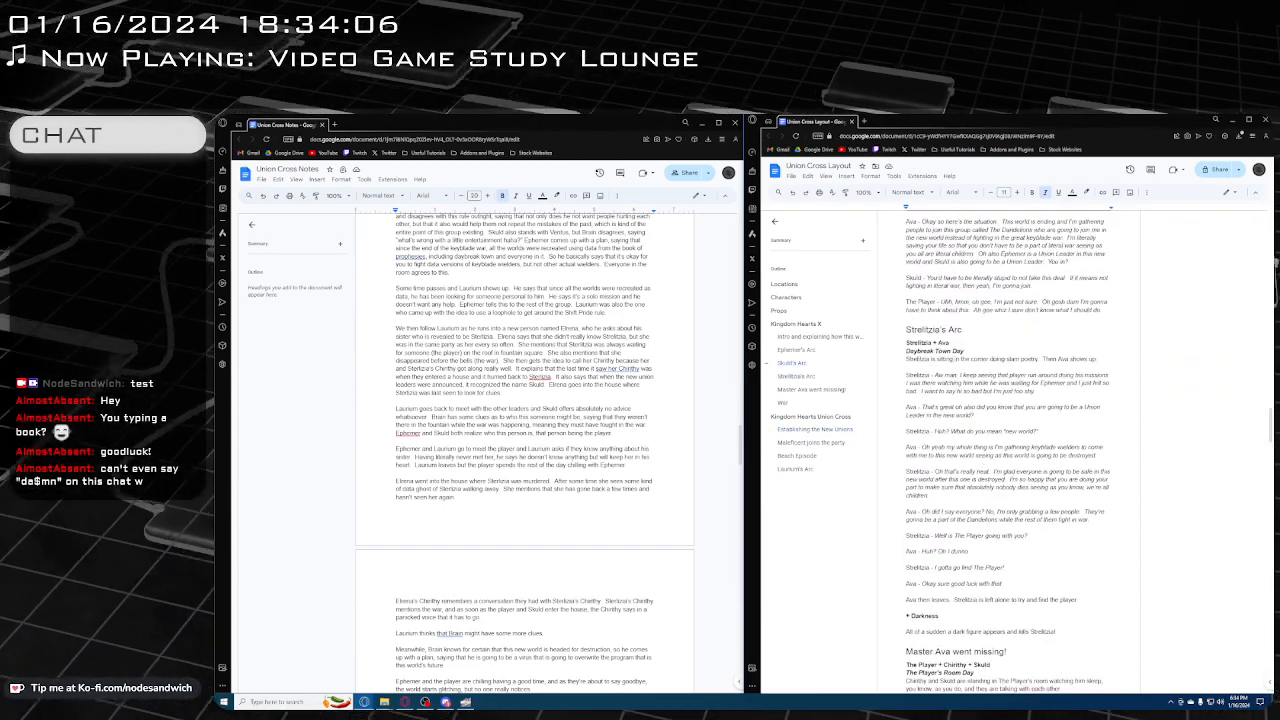
scroll(1008, 450, down, 15)
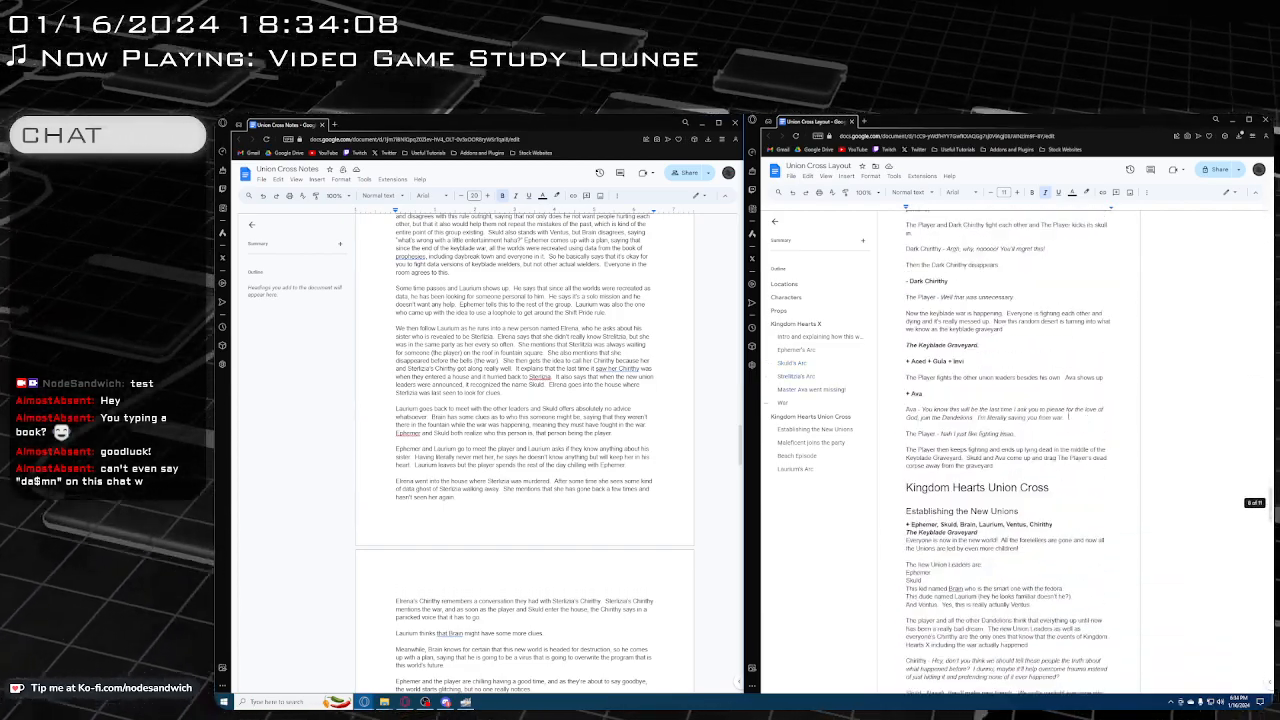
scroll(1080, 614, down, 20)
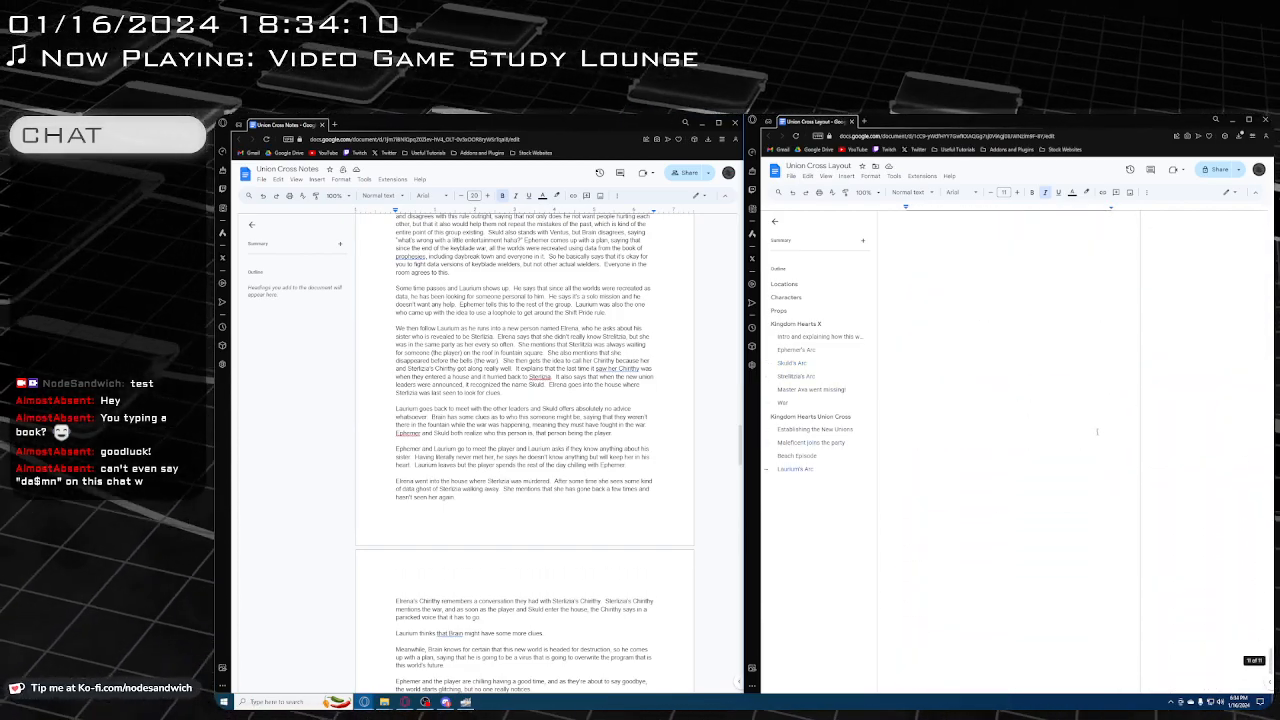
scroll(934, 523, up, 2)
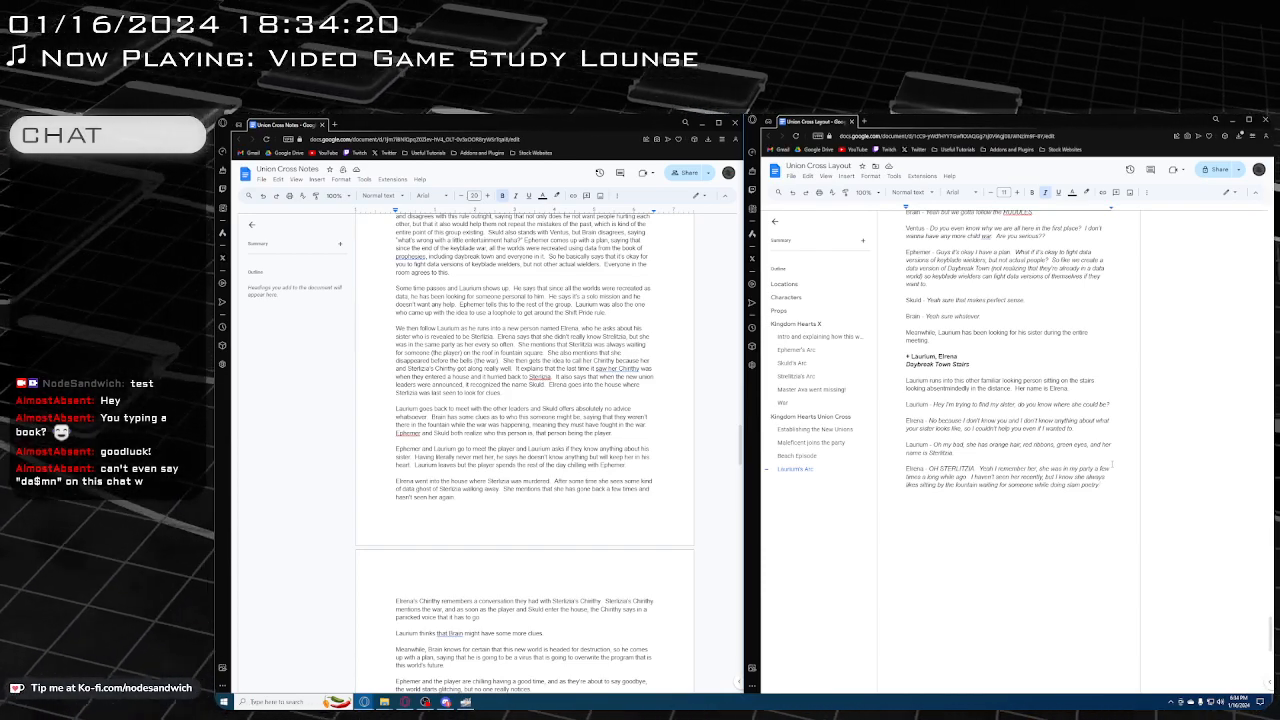
text(. )
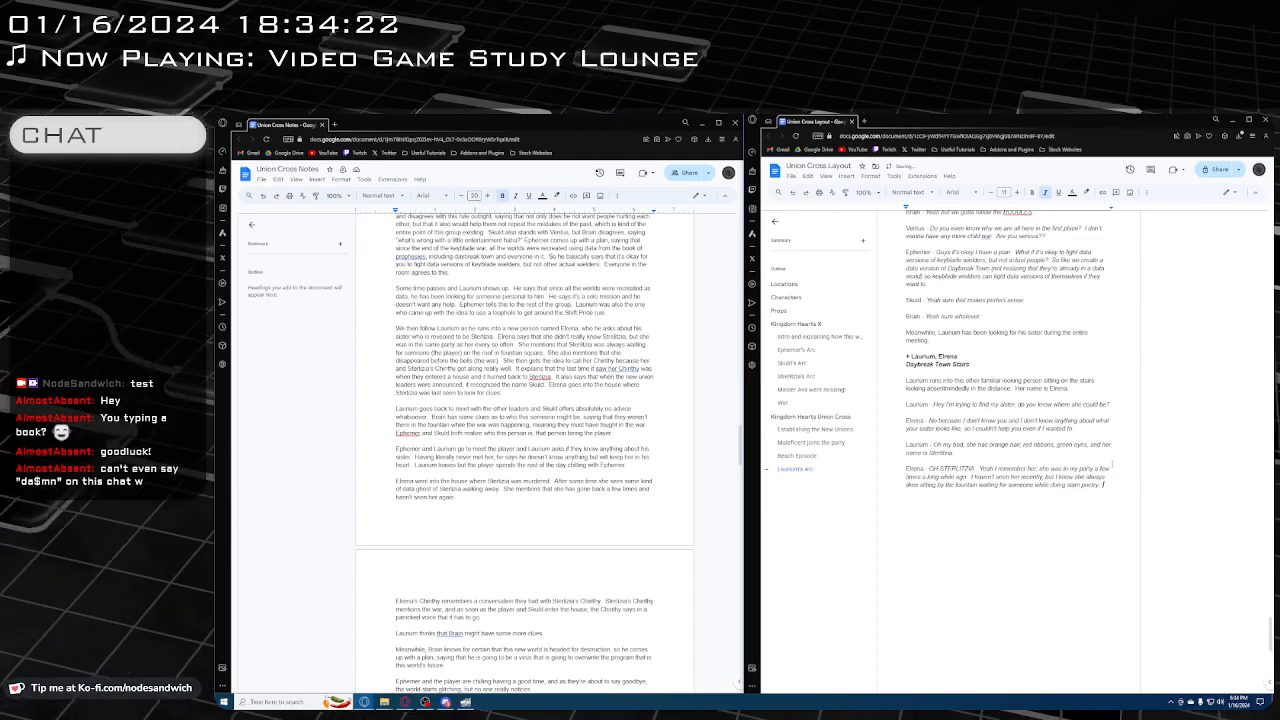
text(I don't)
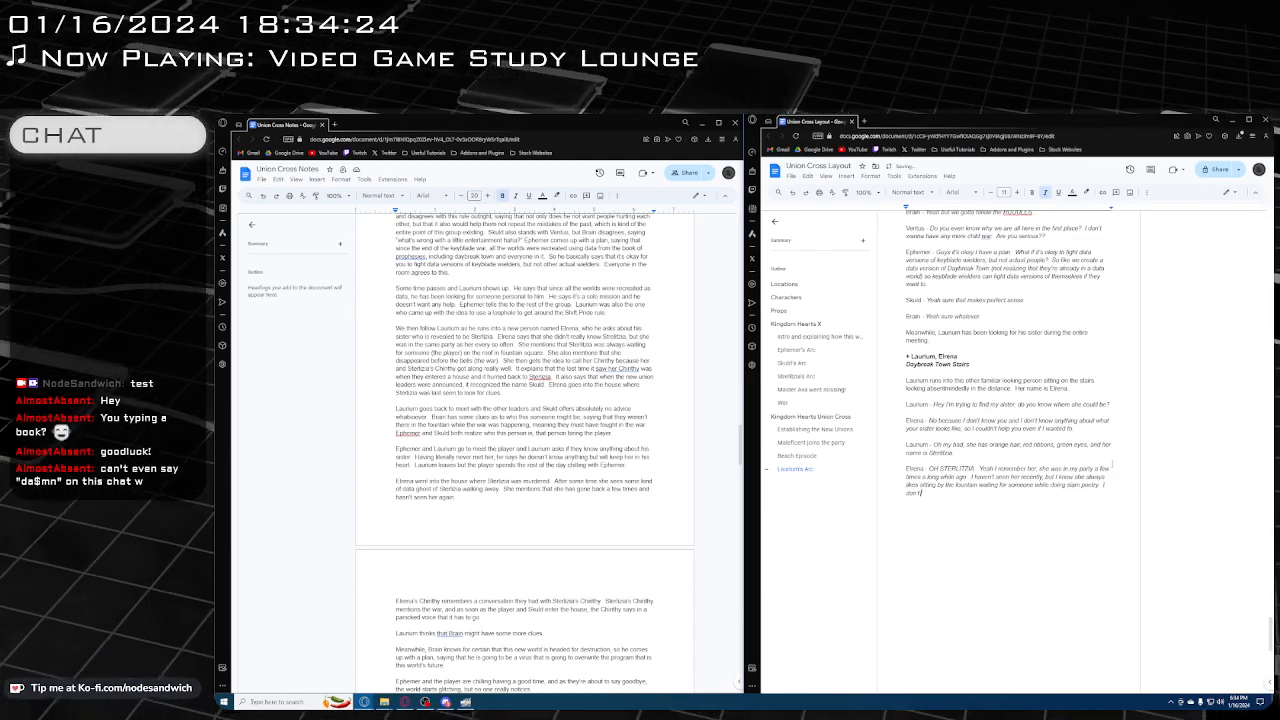
text( know why)
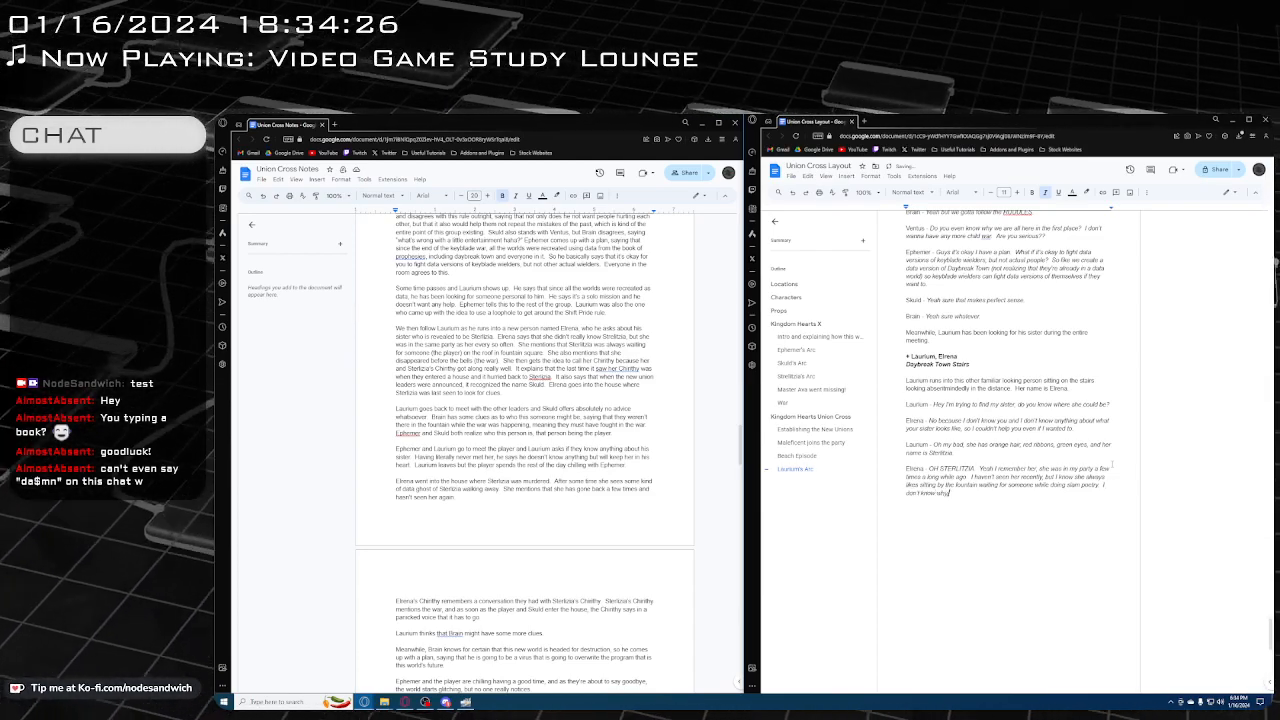
text(, but I feel like)
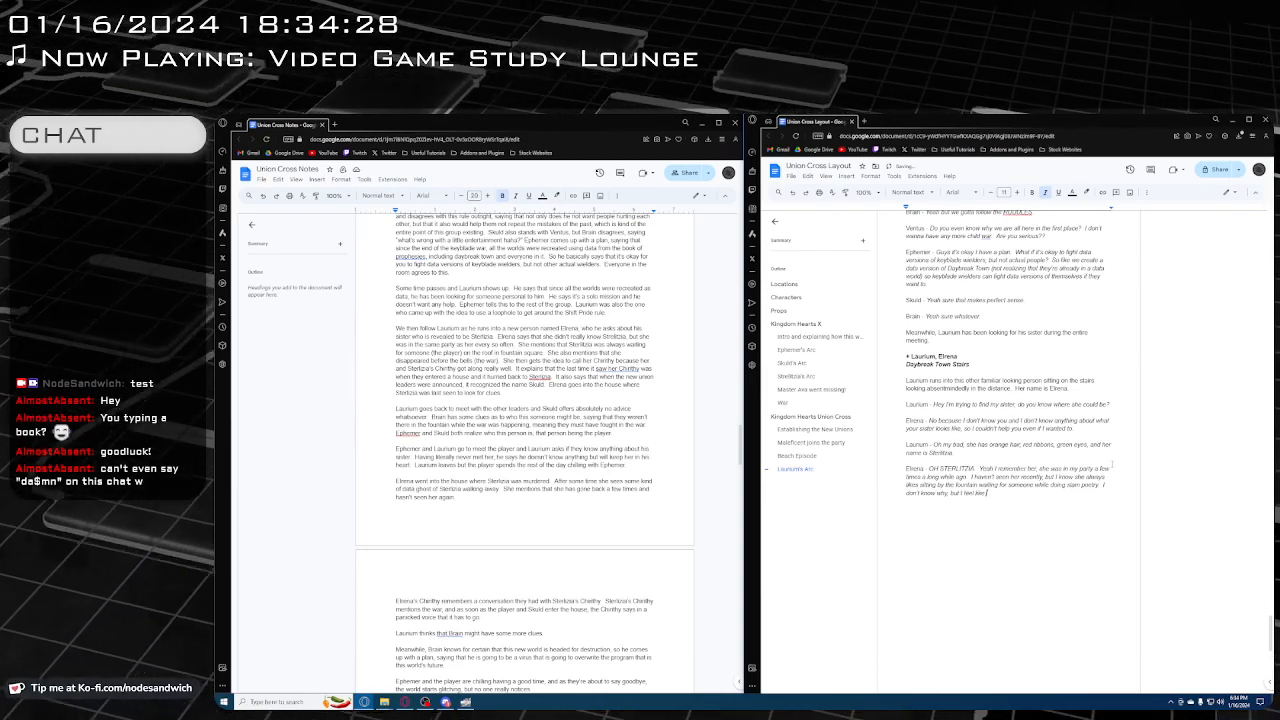
text( she disappeared)
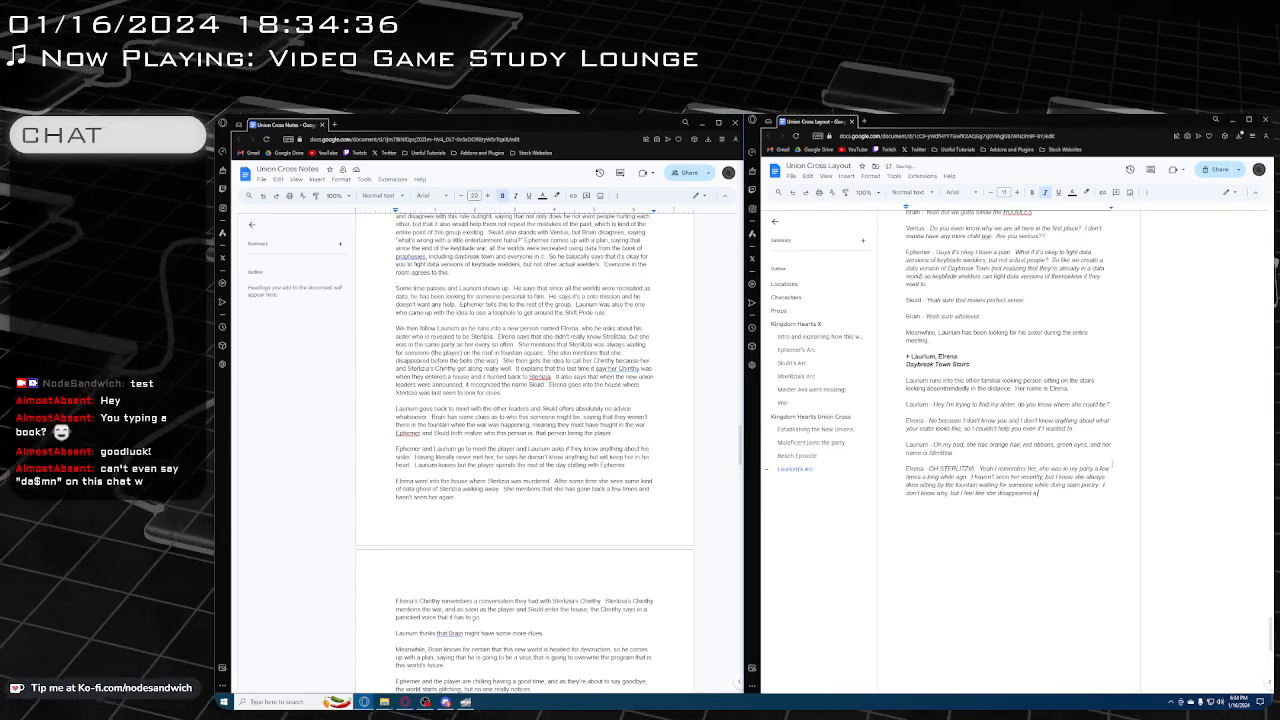
text(a while ago)
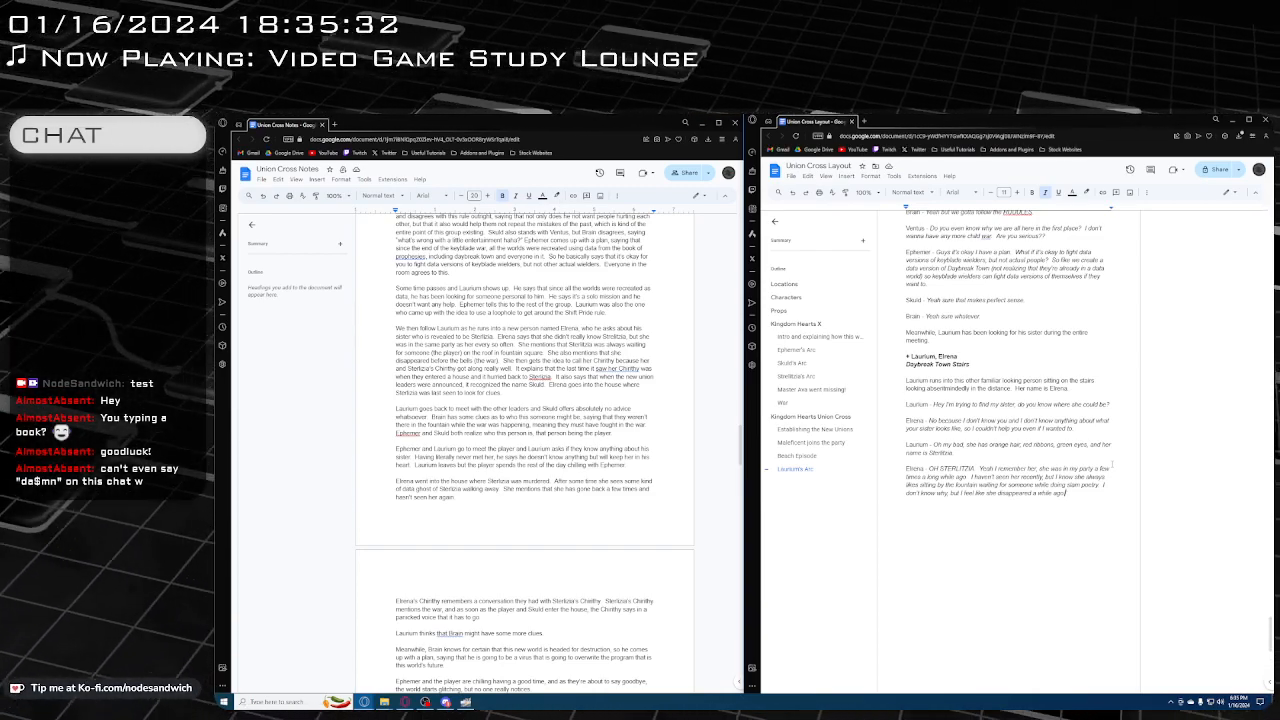
Add a new line below Elrena's dialogue for speaker "Laurium -" in regular text, with italics on for his dialogue
scroll(1097, 458, down, 3)
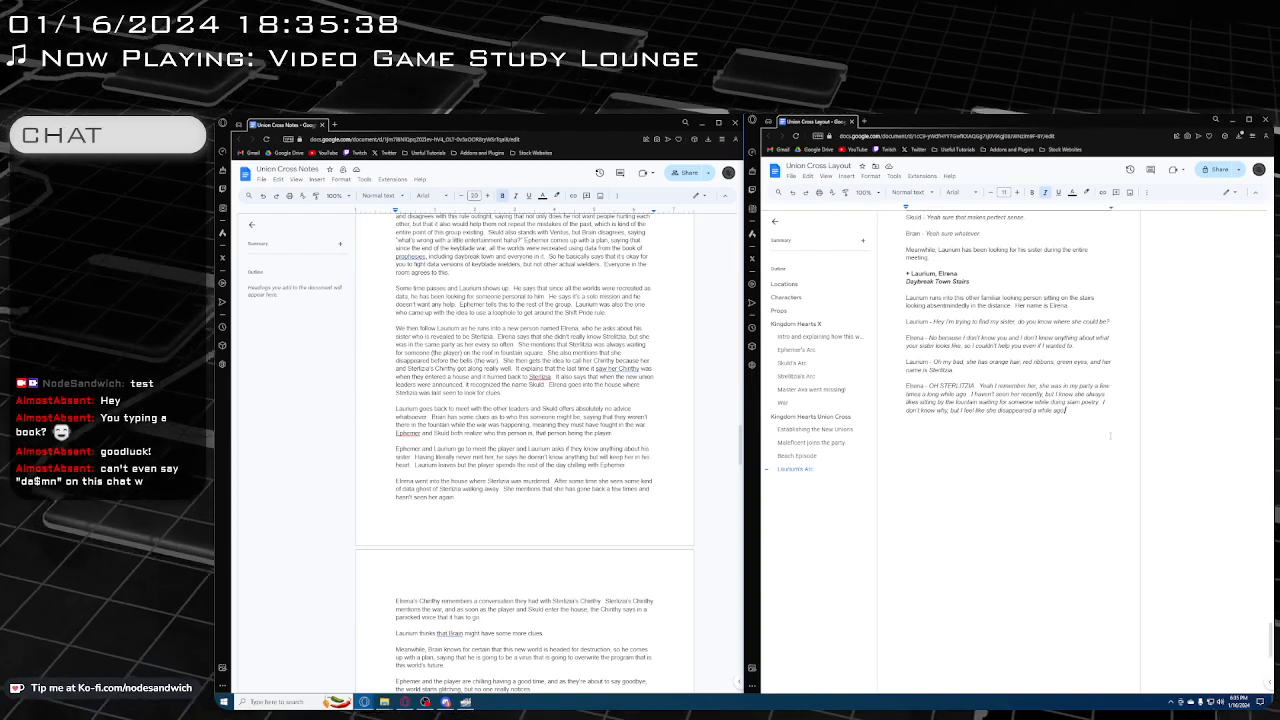
key(Return)
key(Return)
key(ctrl+i)
text(L)
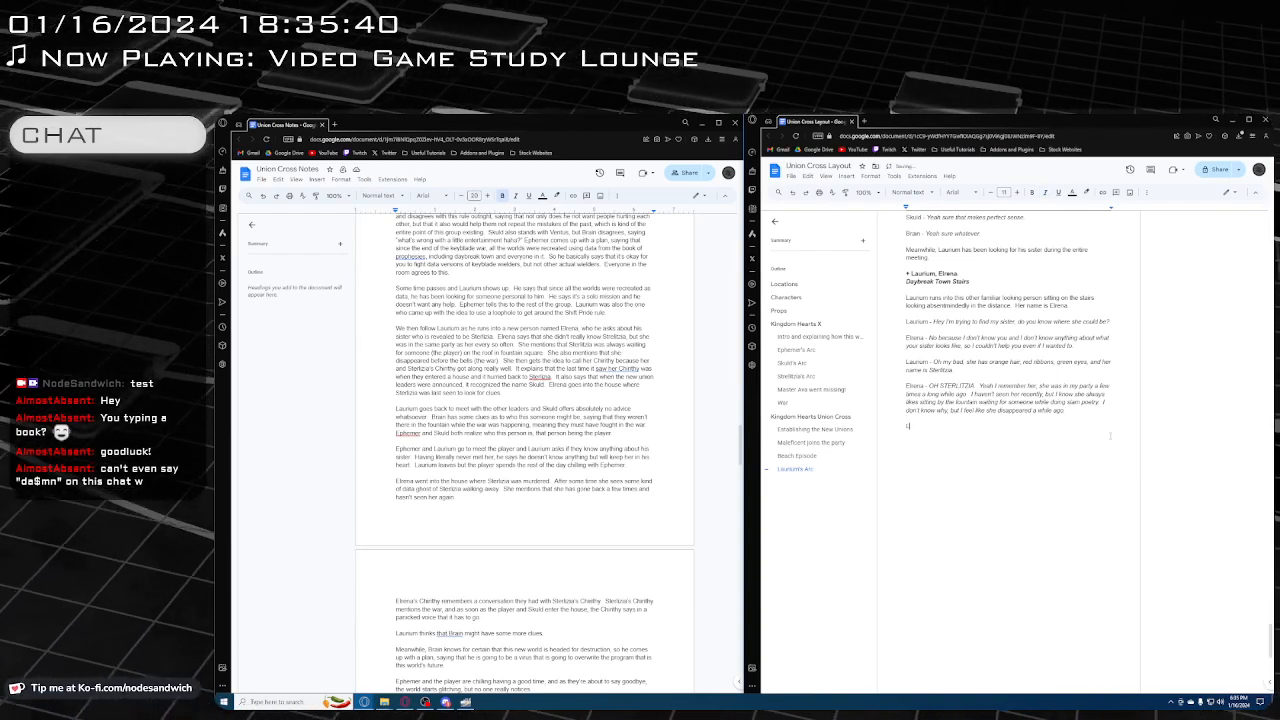
text(aurium -)
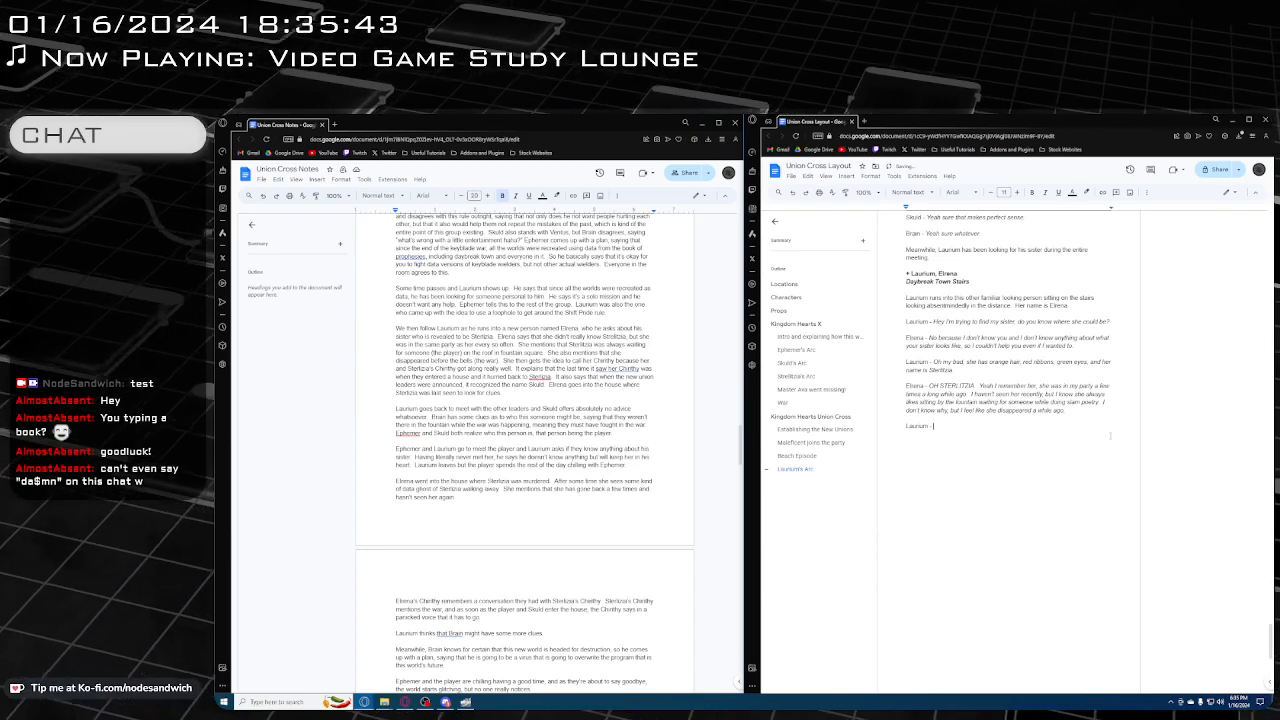
key(ctrl+i)
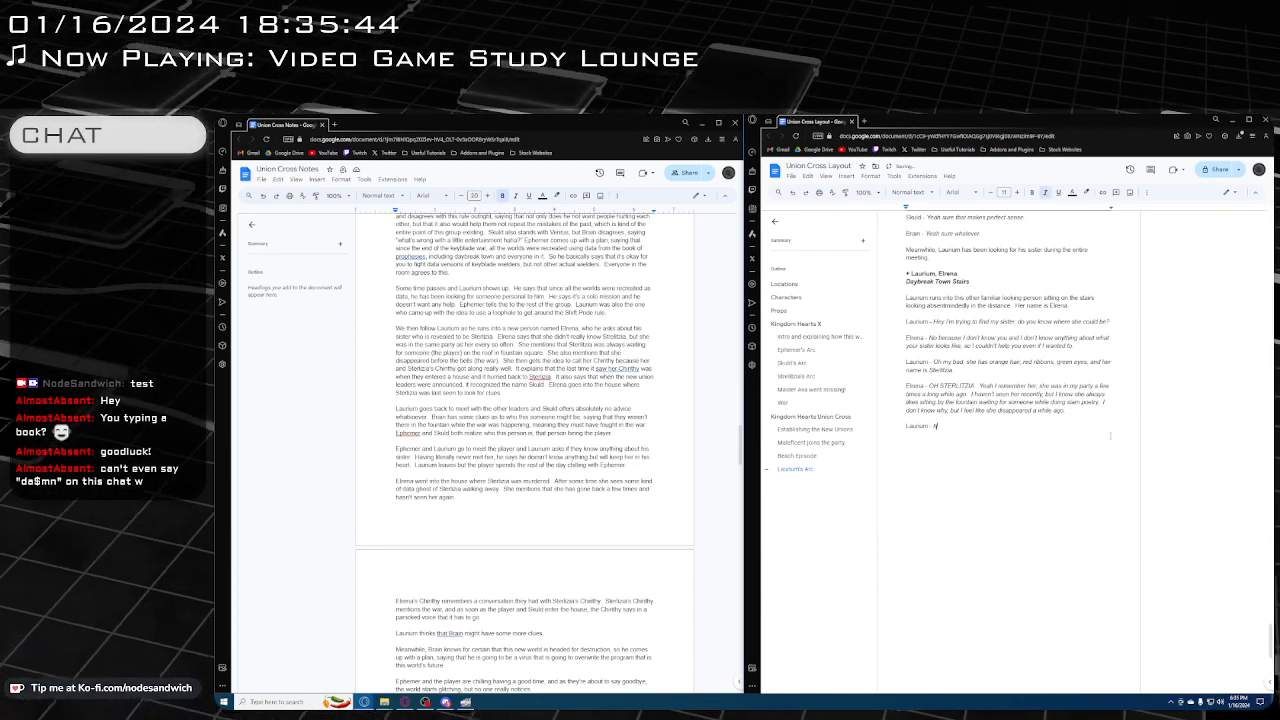
Write Laurium's reply in italics: "Huh, that's weird. You mentioned she was waiting for someone. Do you know who this person is?"
text(Huh, that's weir)
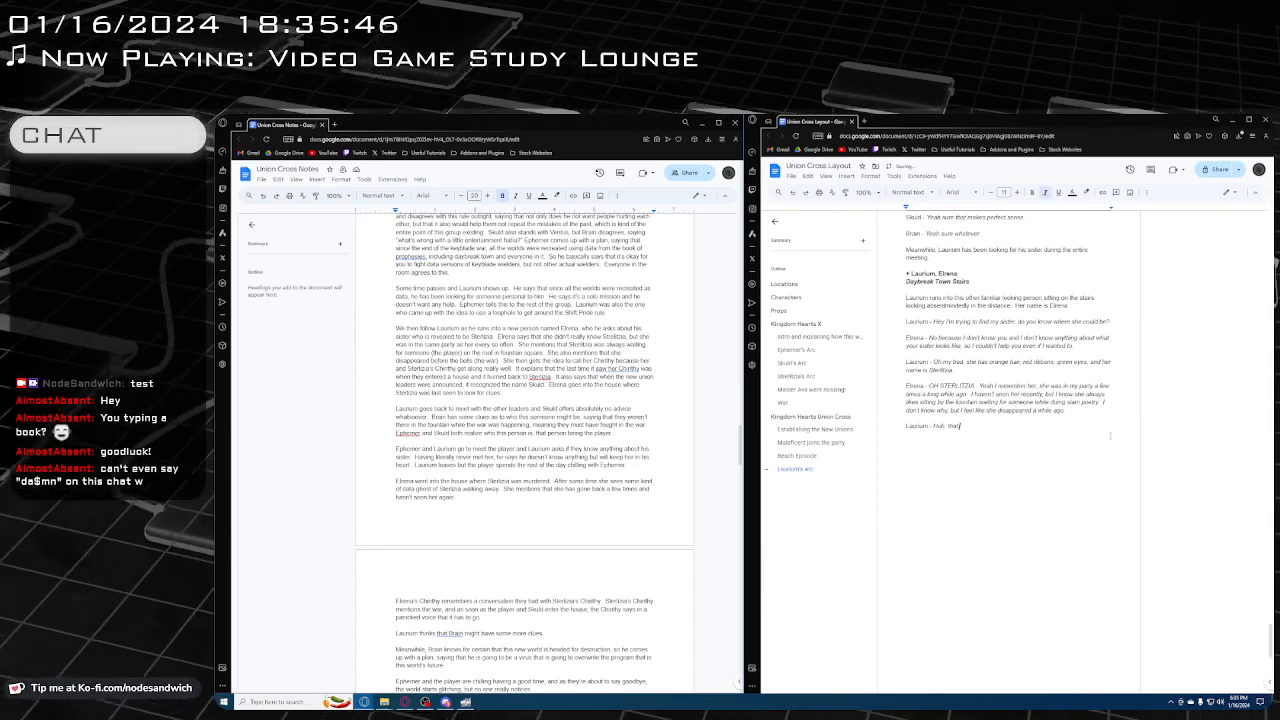
text(d.  )
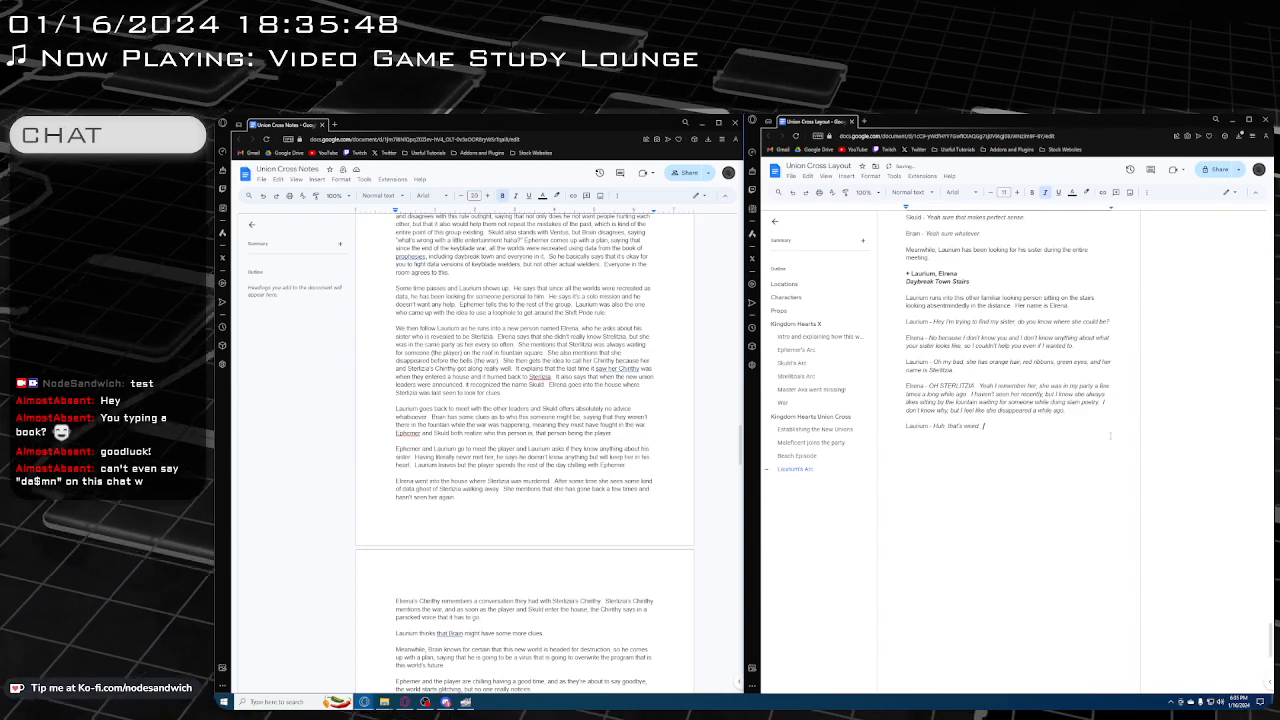
text(You mention)
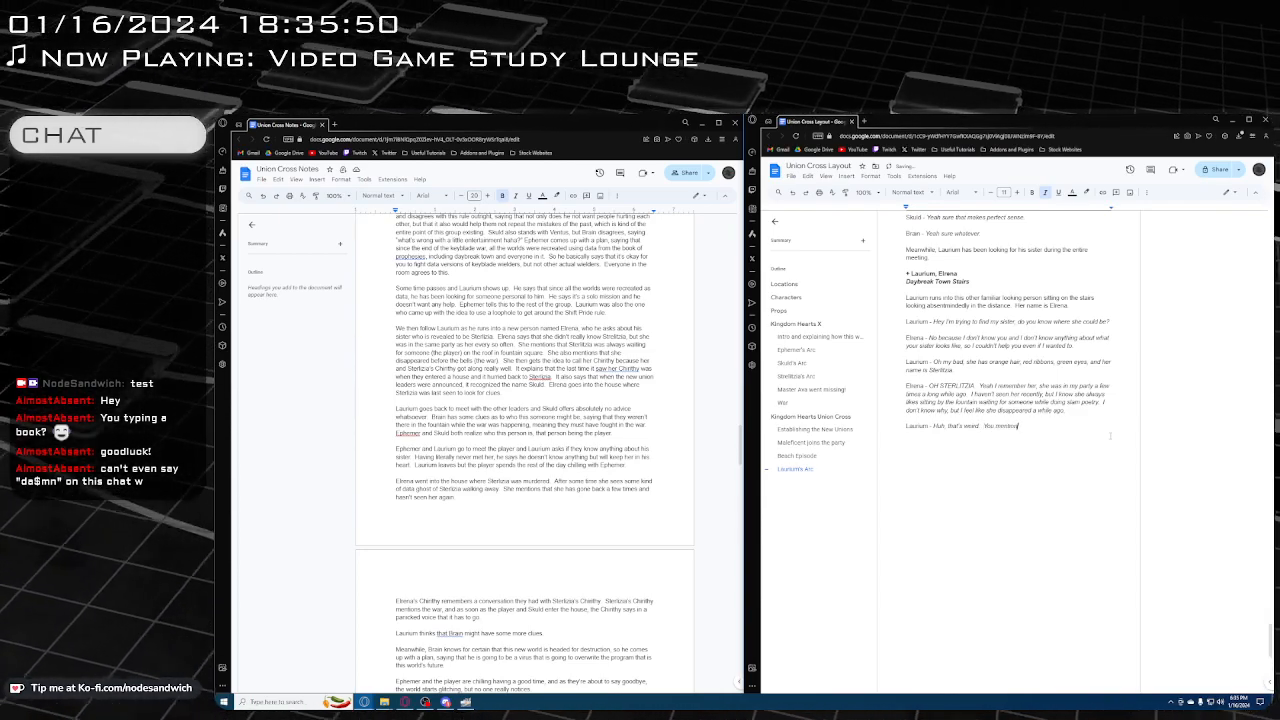
text(ed she was)
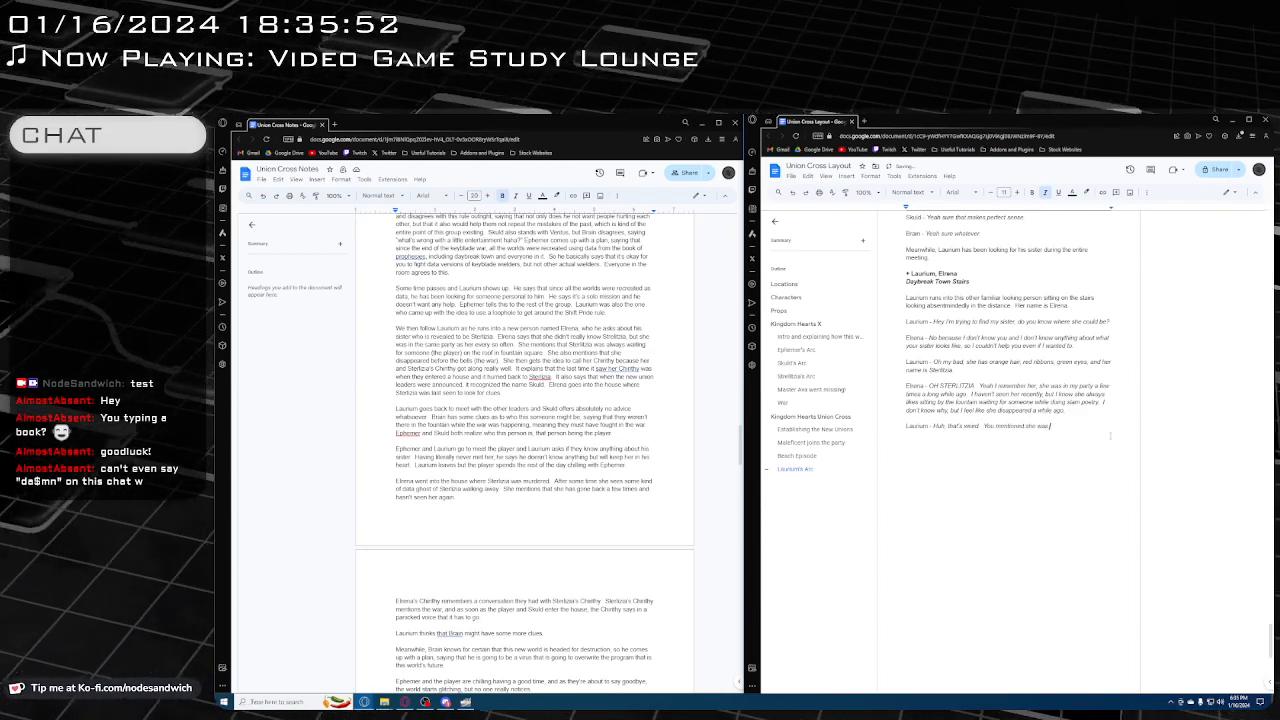
text( waiting)
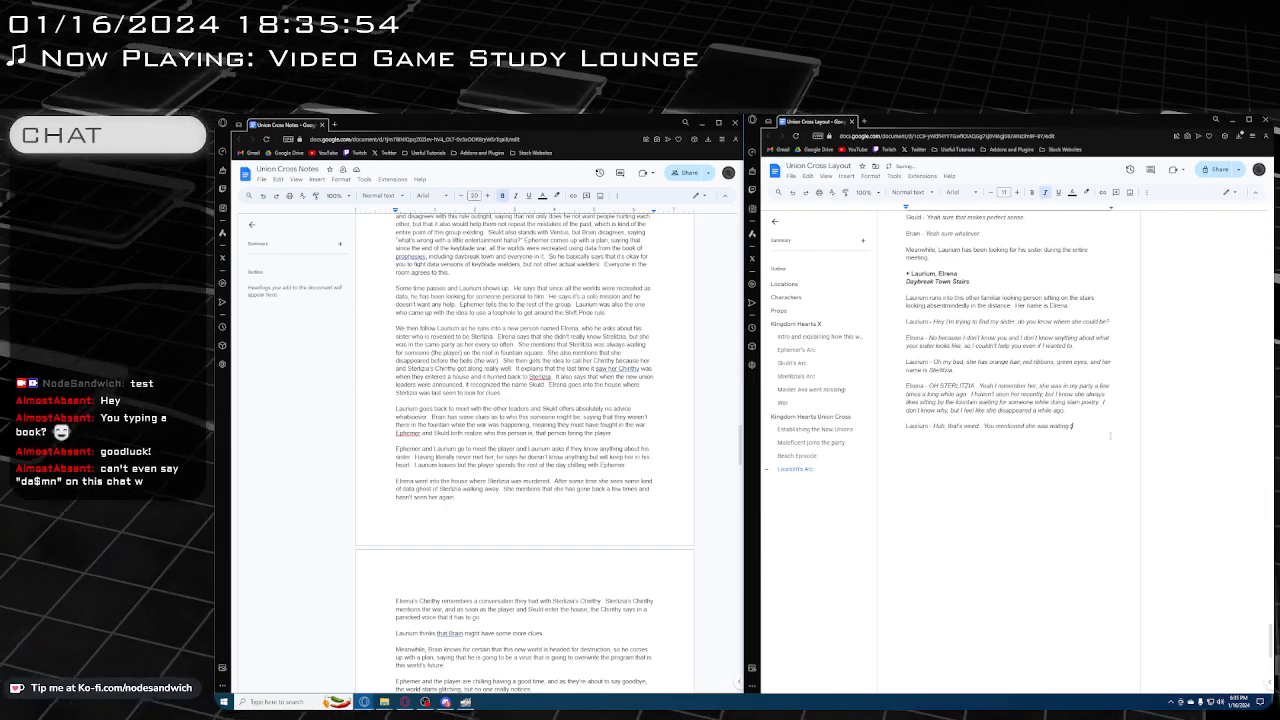
text( for someone. Do you know who th)
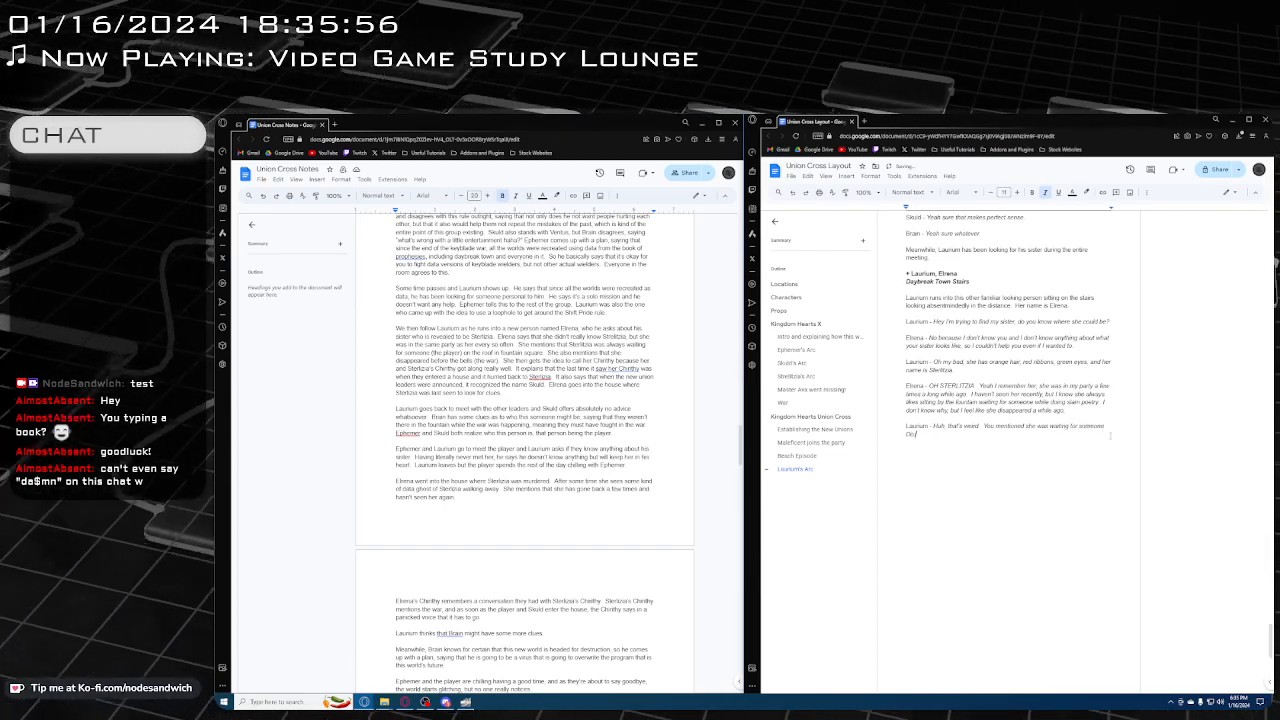
text(is person is?)
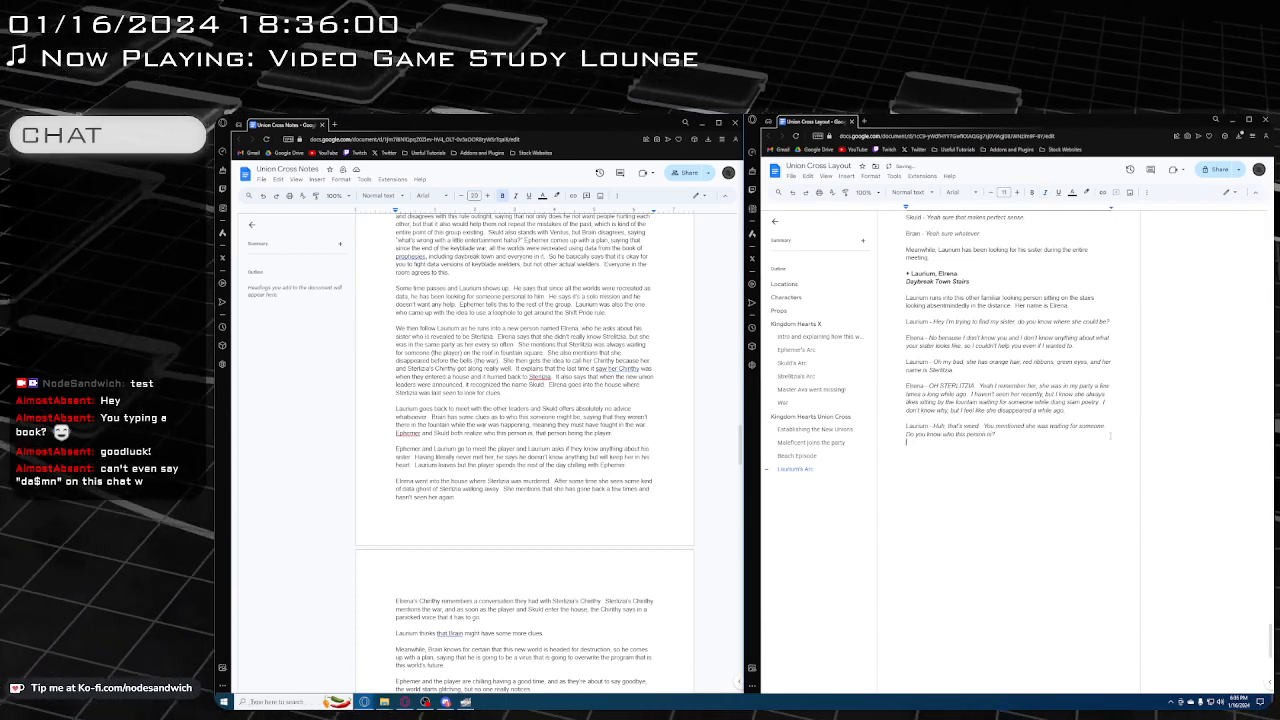
Add a new paragraph for speaker "Elrena -" in regular text, followed by her italic dialogue "Nope, not a clue."
key(Return)
key(Return)
text(Elena)
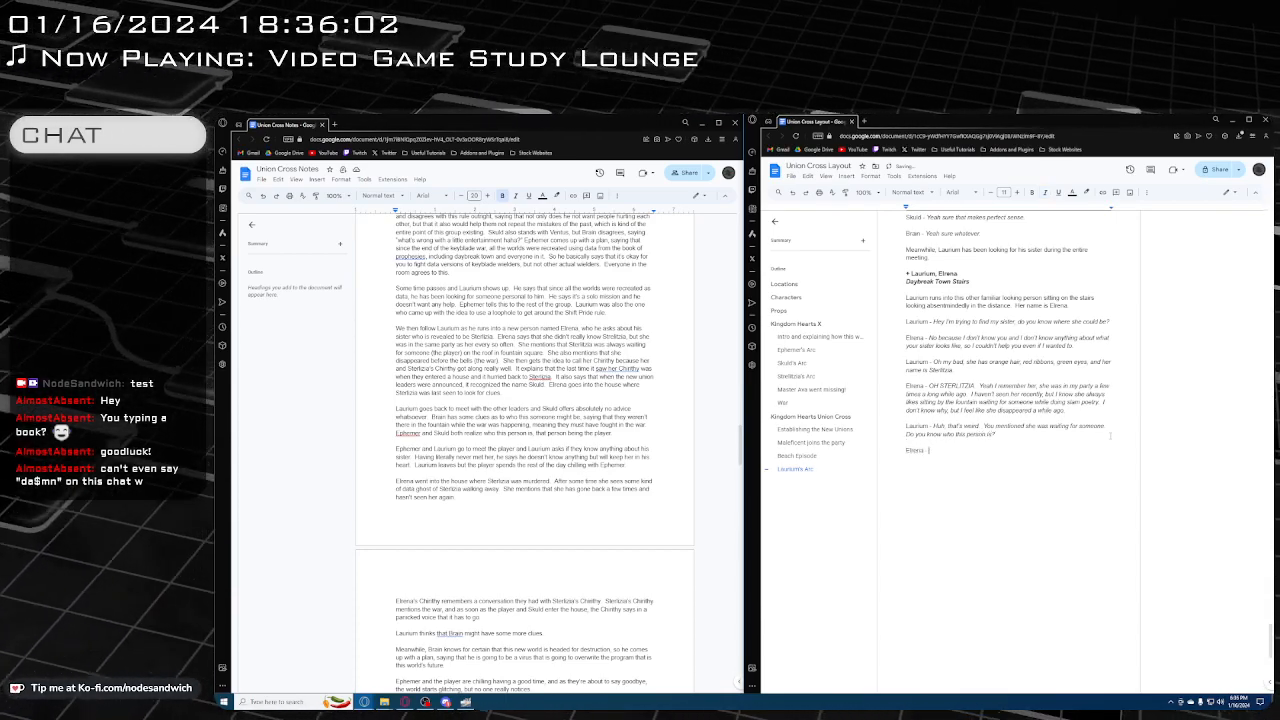
text( -)
key(ctrl+i)
text(Nope, no)
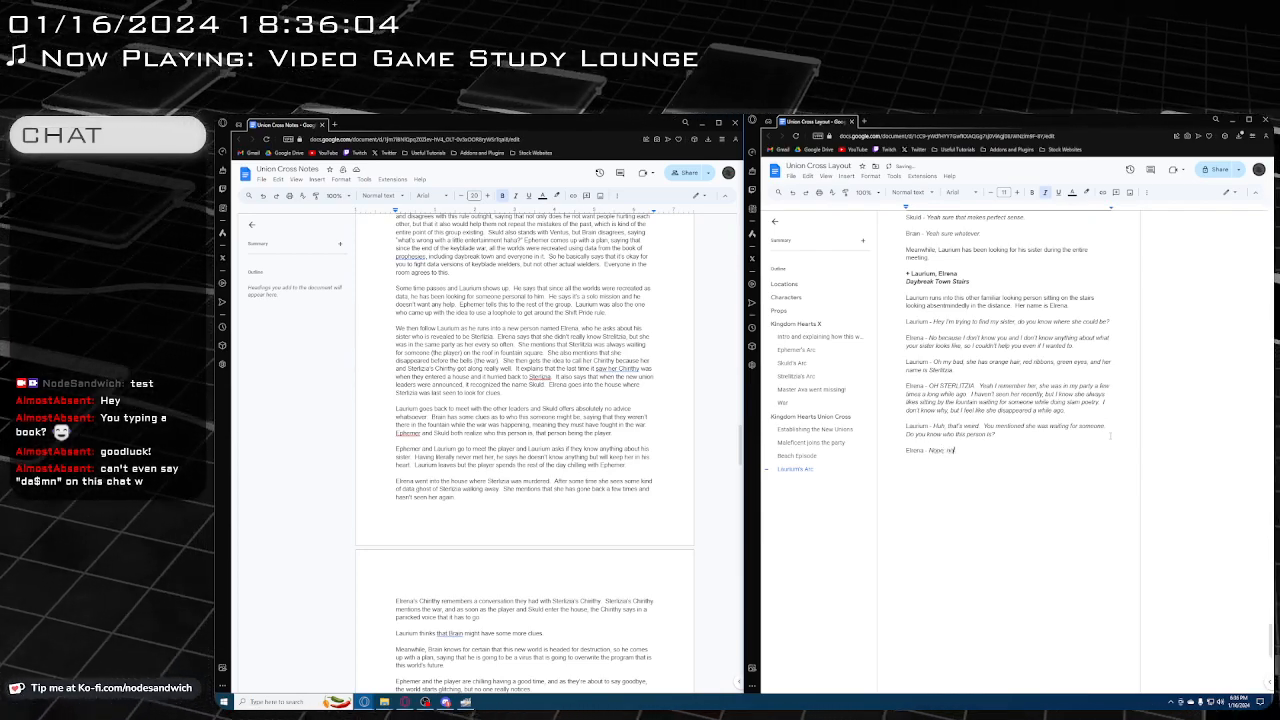
text(t a ch)
text(ue)
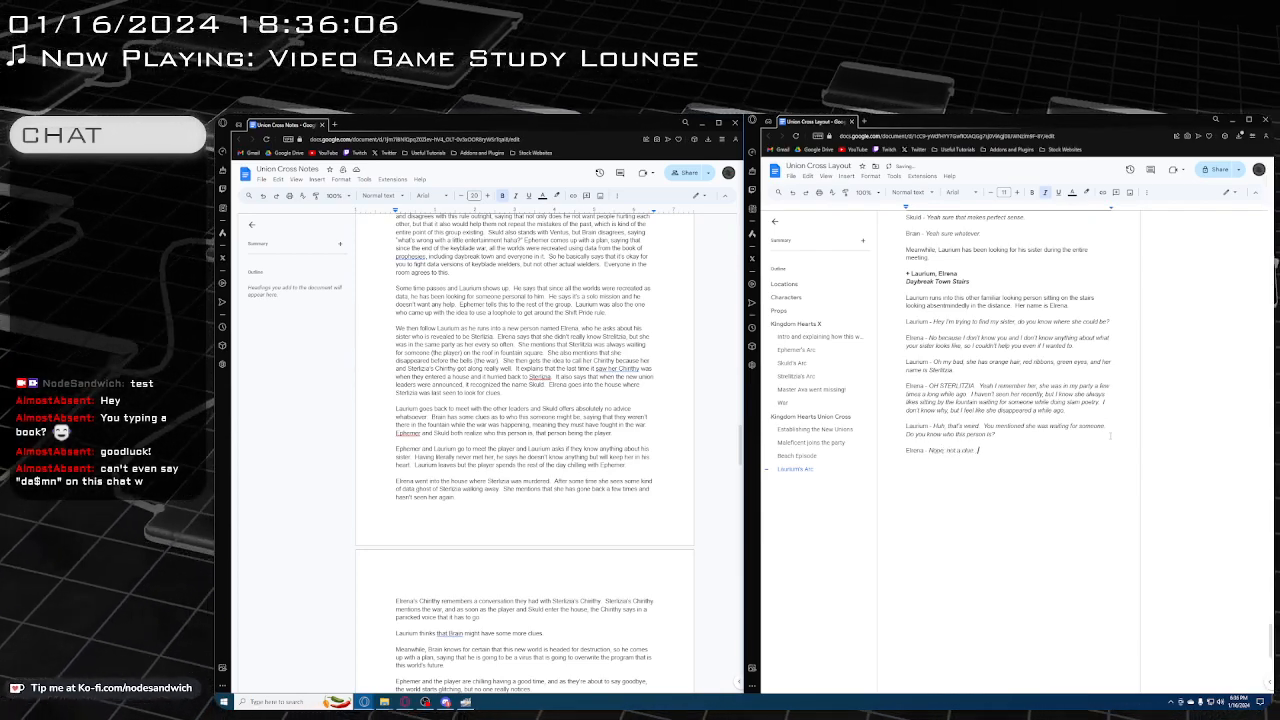
text(. Maybe you should)
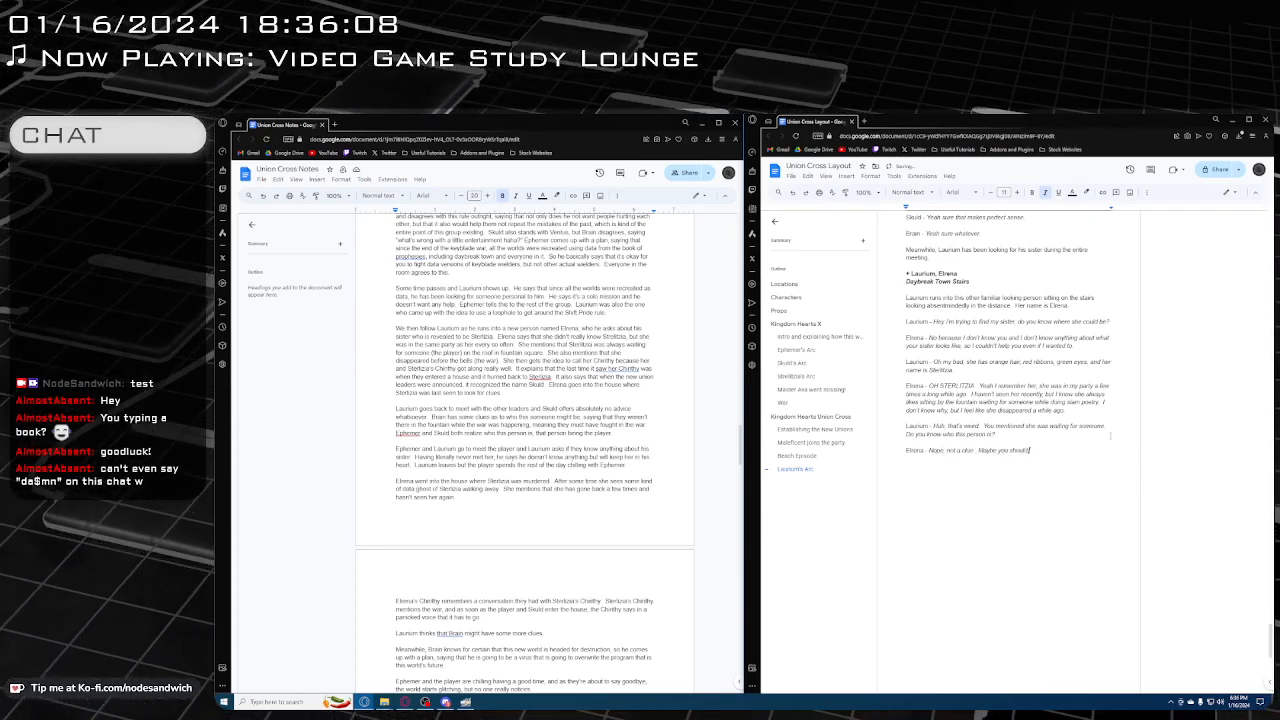
text( go ask)
Continue Elrena's answer with "Maybe you should go ask around, maybe someone else might know"
text(al)
text(ound)
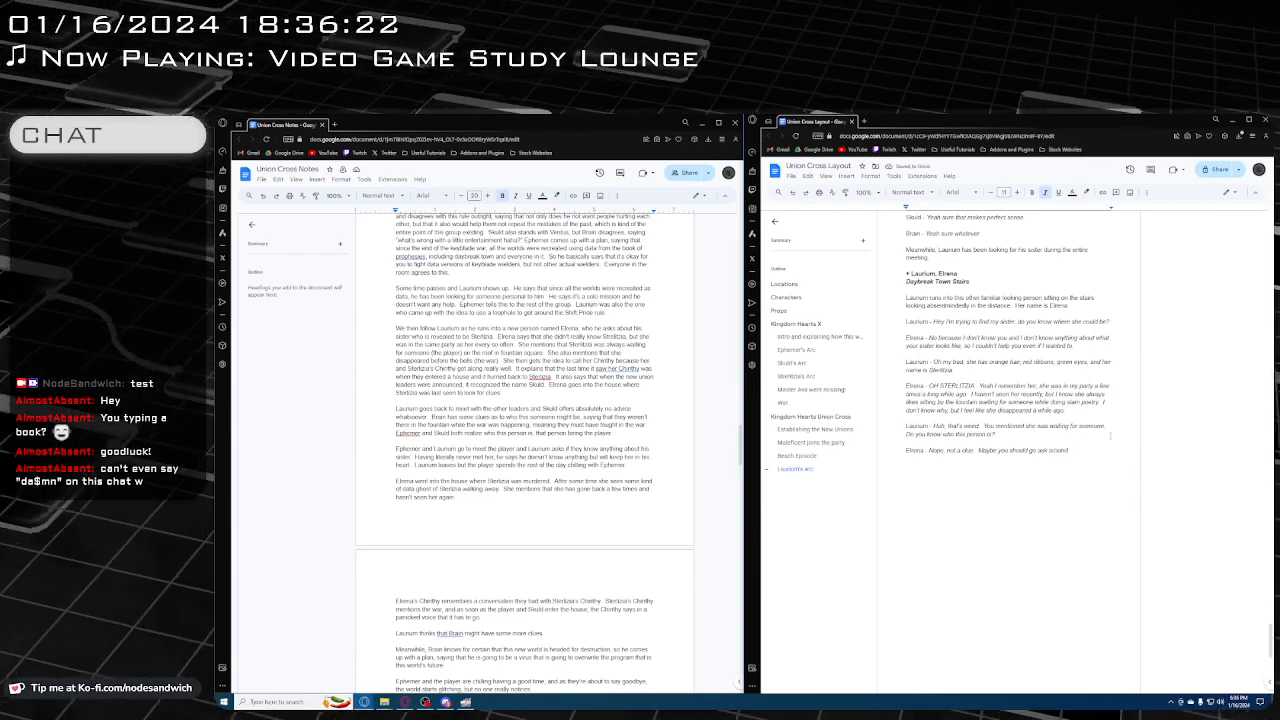
text(, maybe som)
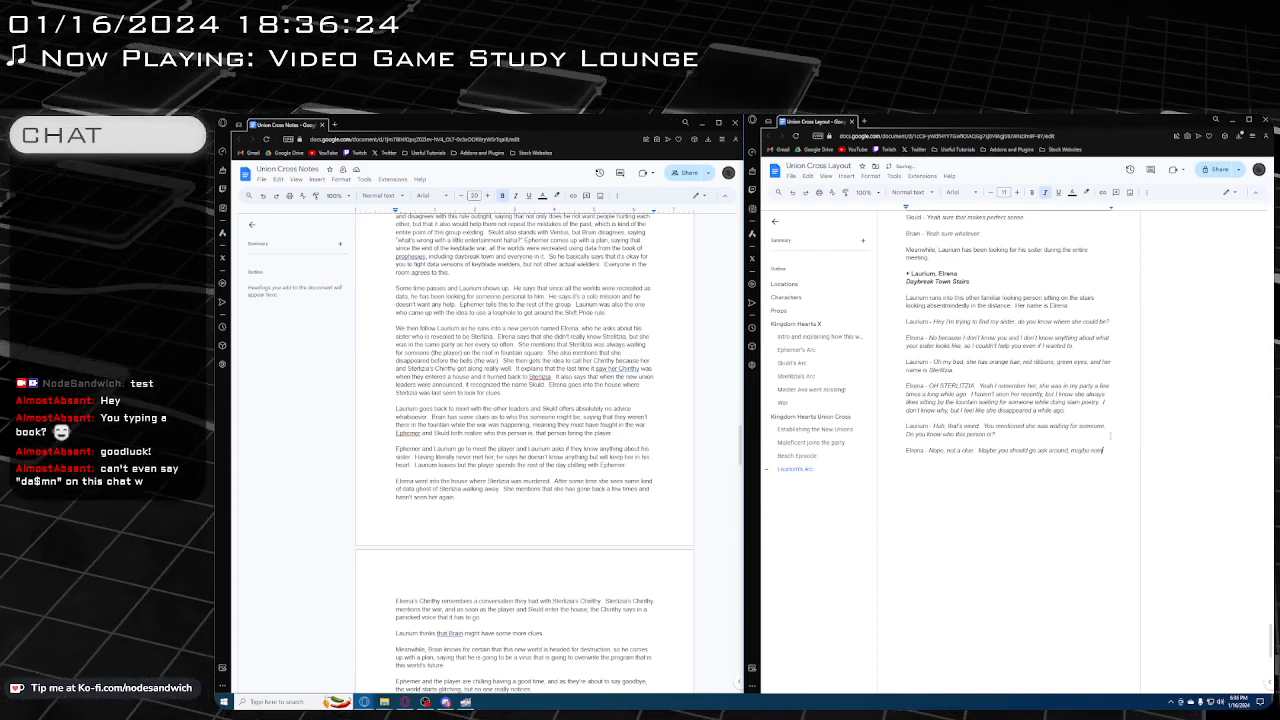
text(eone saw might know.)
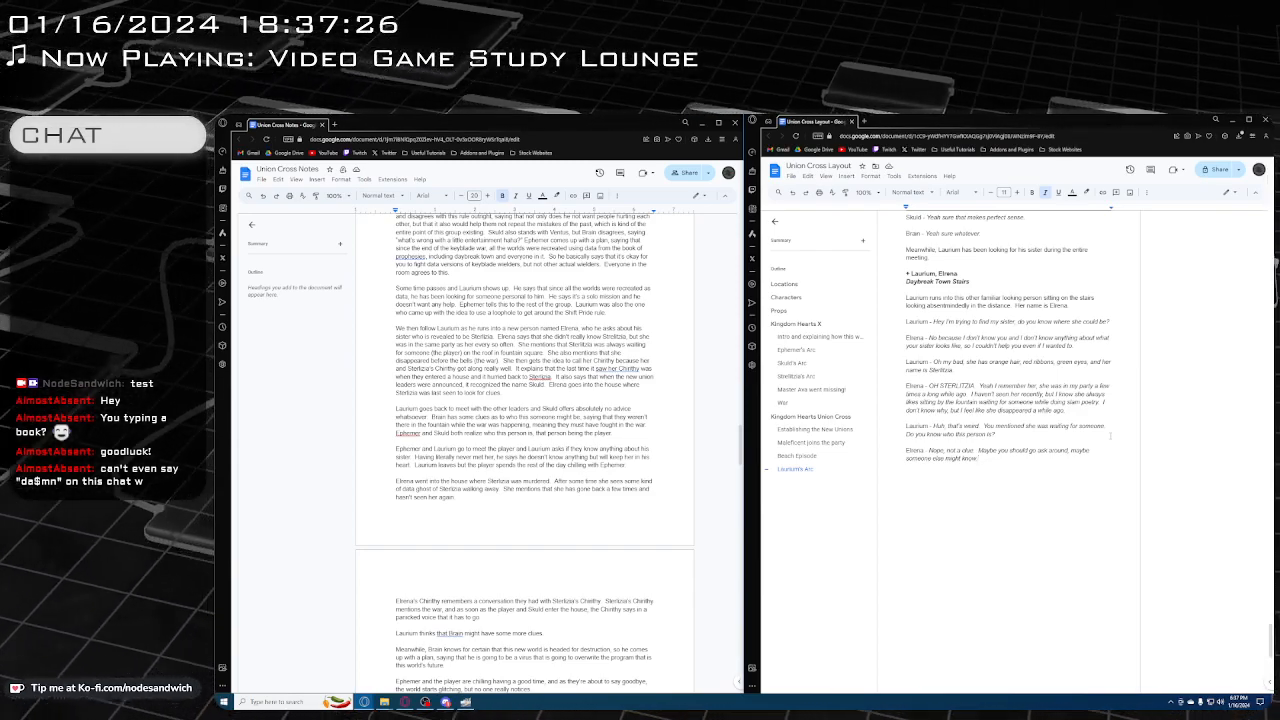
Add the scene location "Union Leader Meeting Room" in bold italics below Elrena's dialogue, separated by a blank line
key(Return)
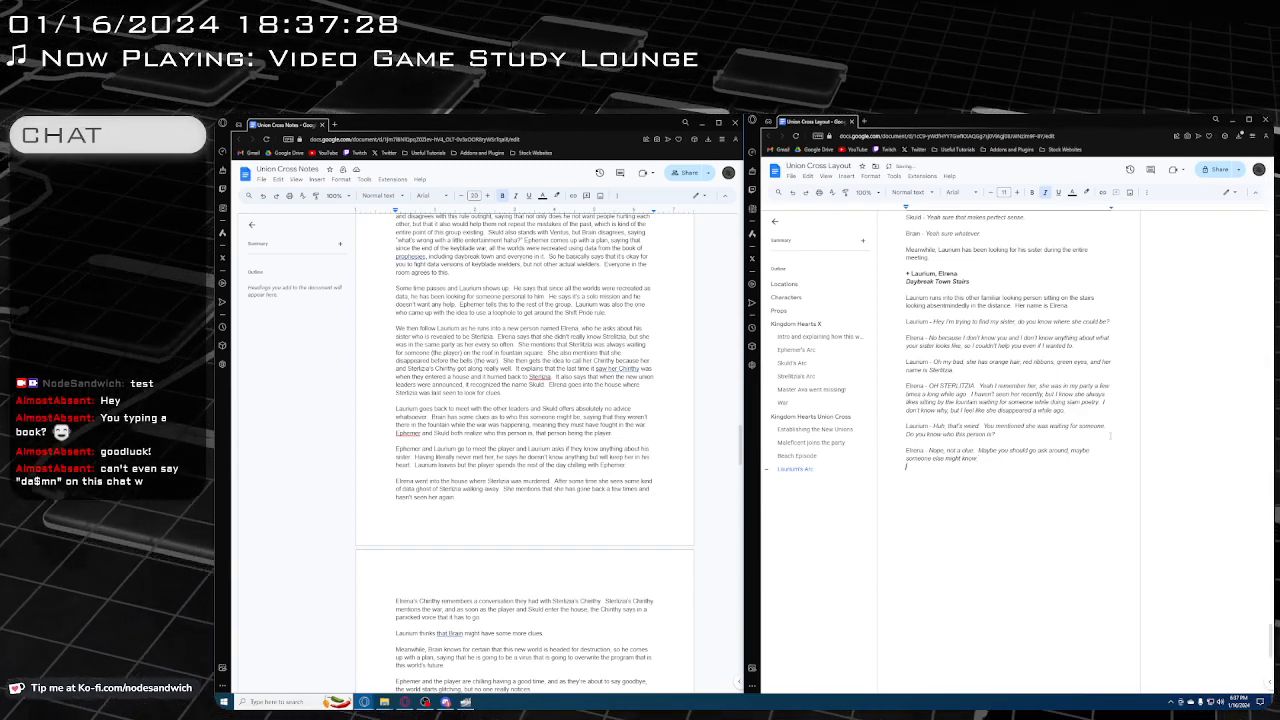
key(ctrl+i)
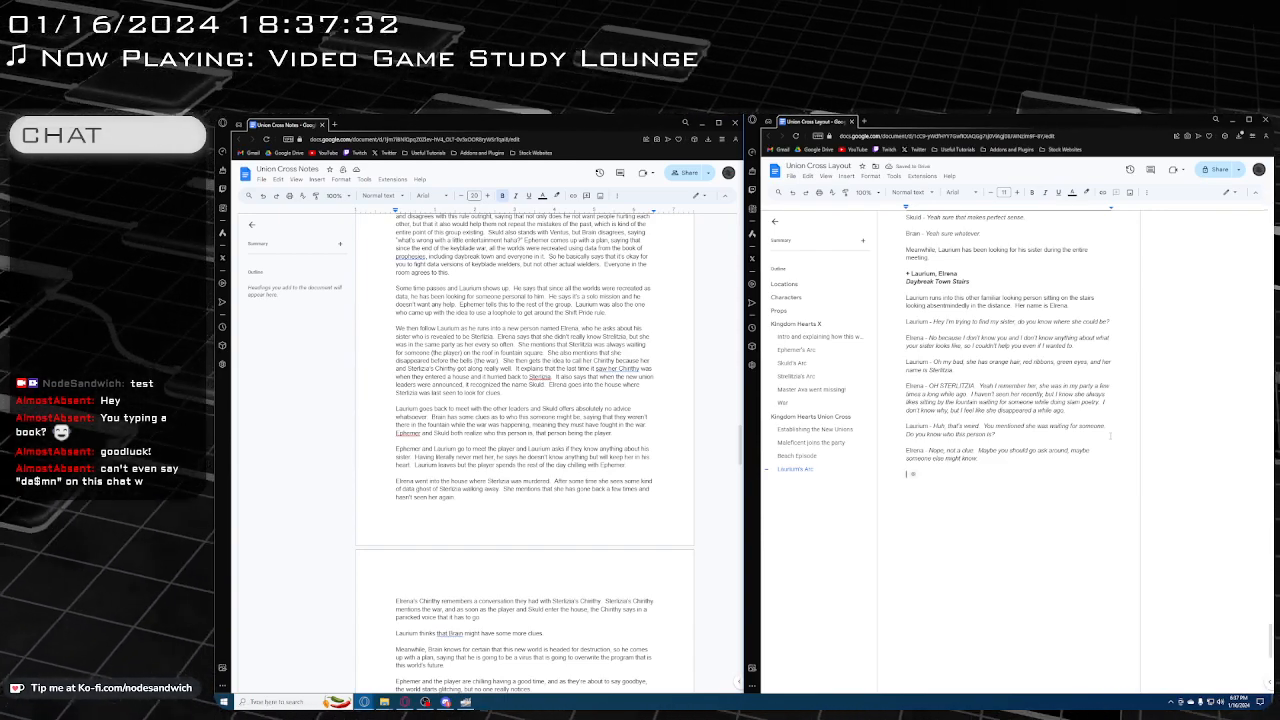
key(ctrl+b)
key(ctrl+i)
text(Union)
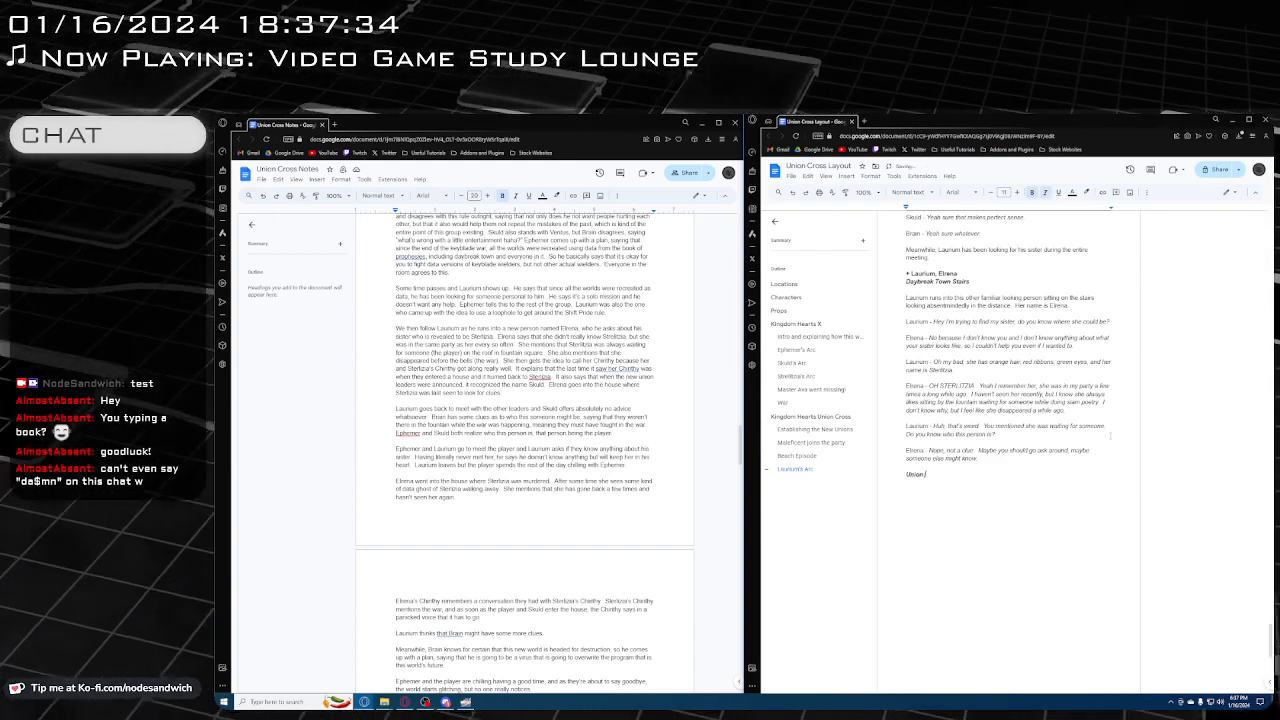
text( Leader Meeting Room)
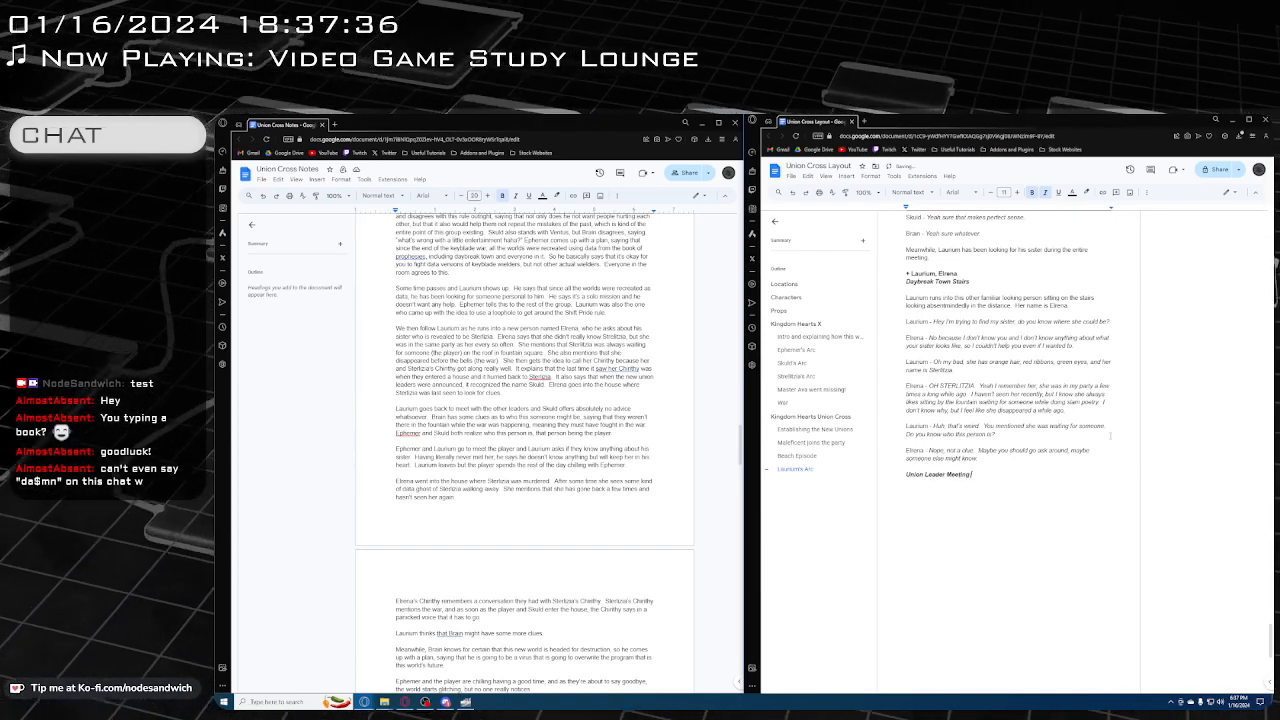
key(Return)
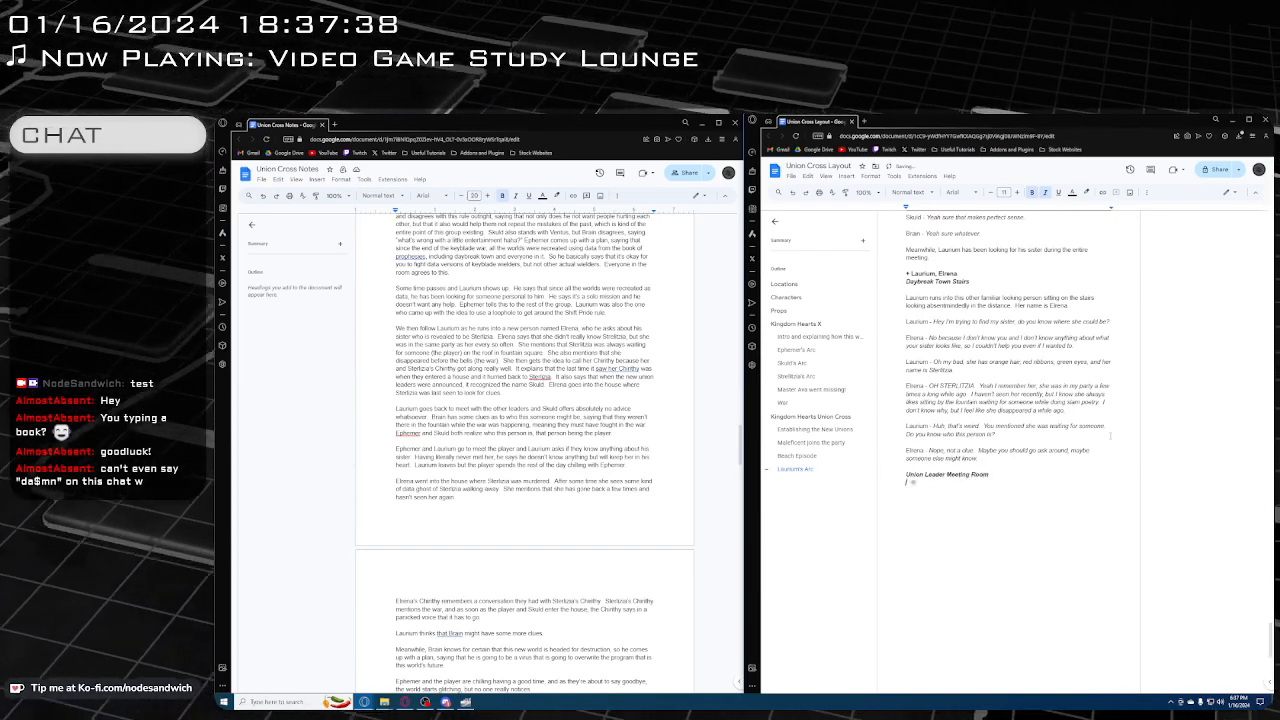
Insert the character line "+ Ephemer, Skuld, Brain, Laurium, Ventus" in bold without italics directly above the Union Leader Meeting Room line
key(Up)
key(Up)
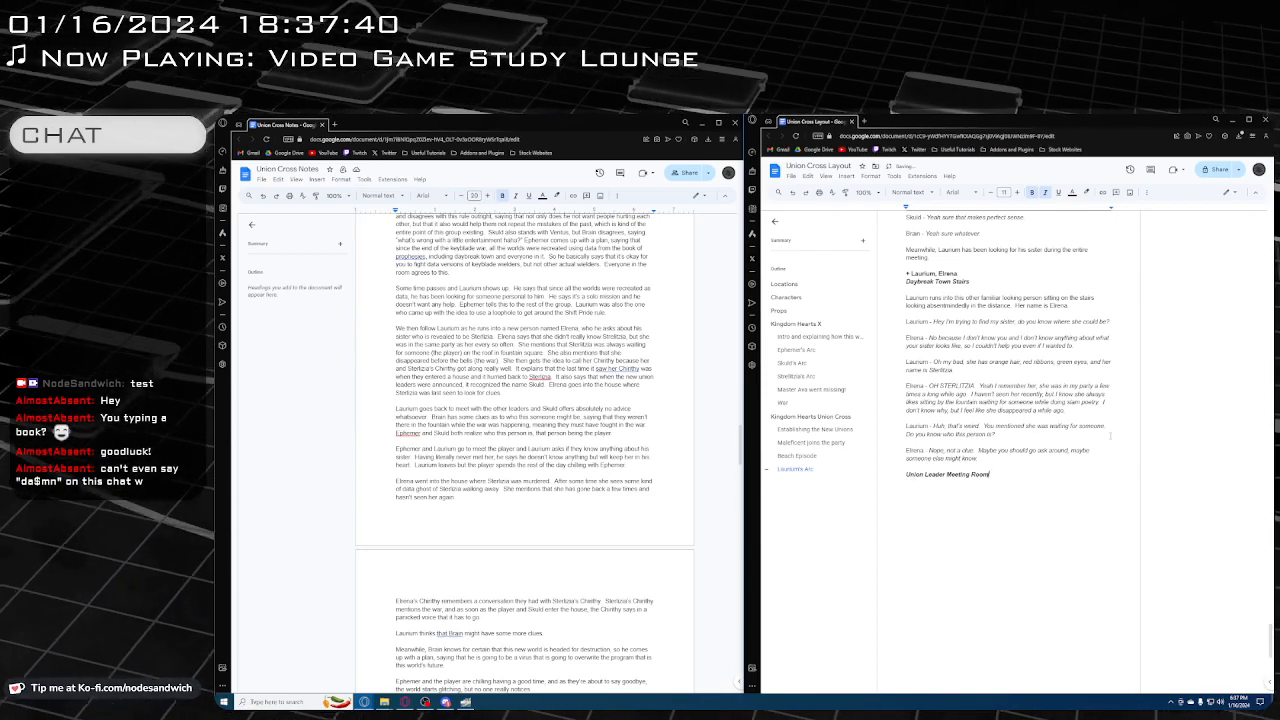
key(Return)
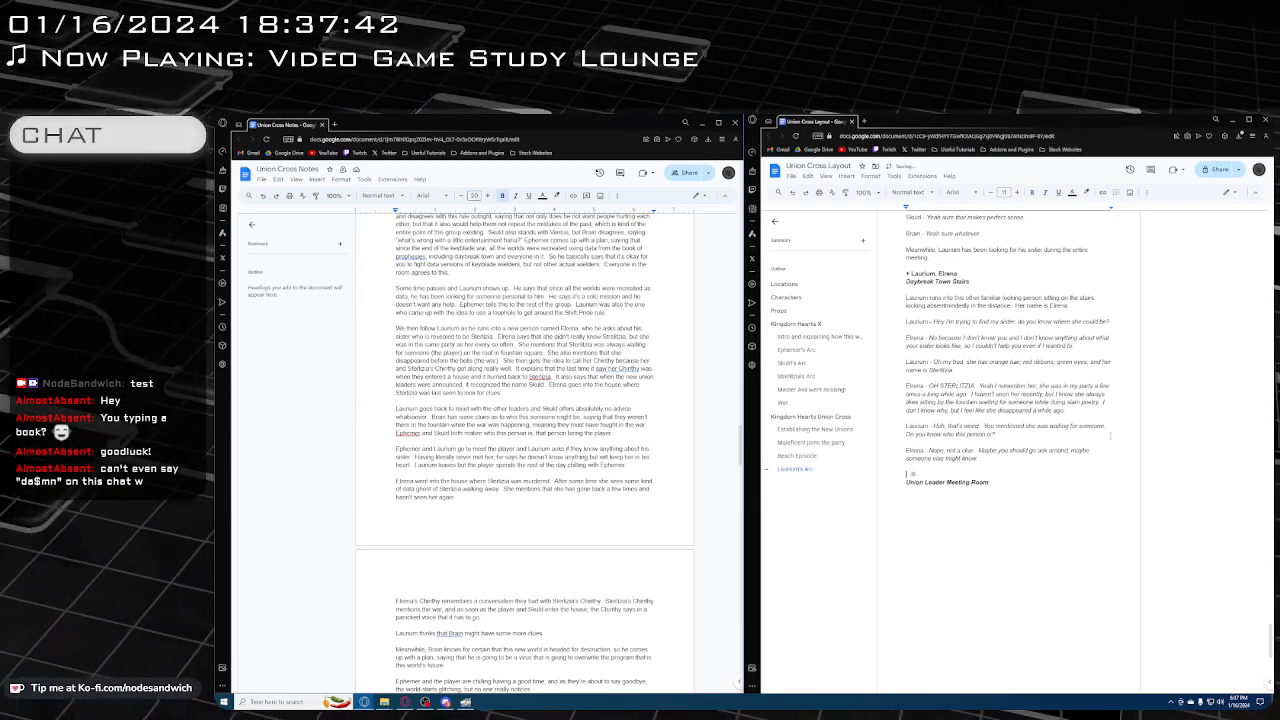
key(ctrl+i)
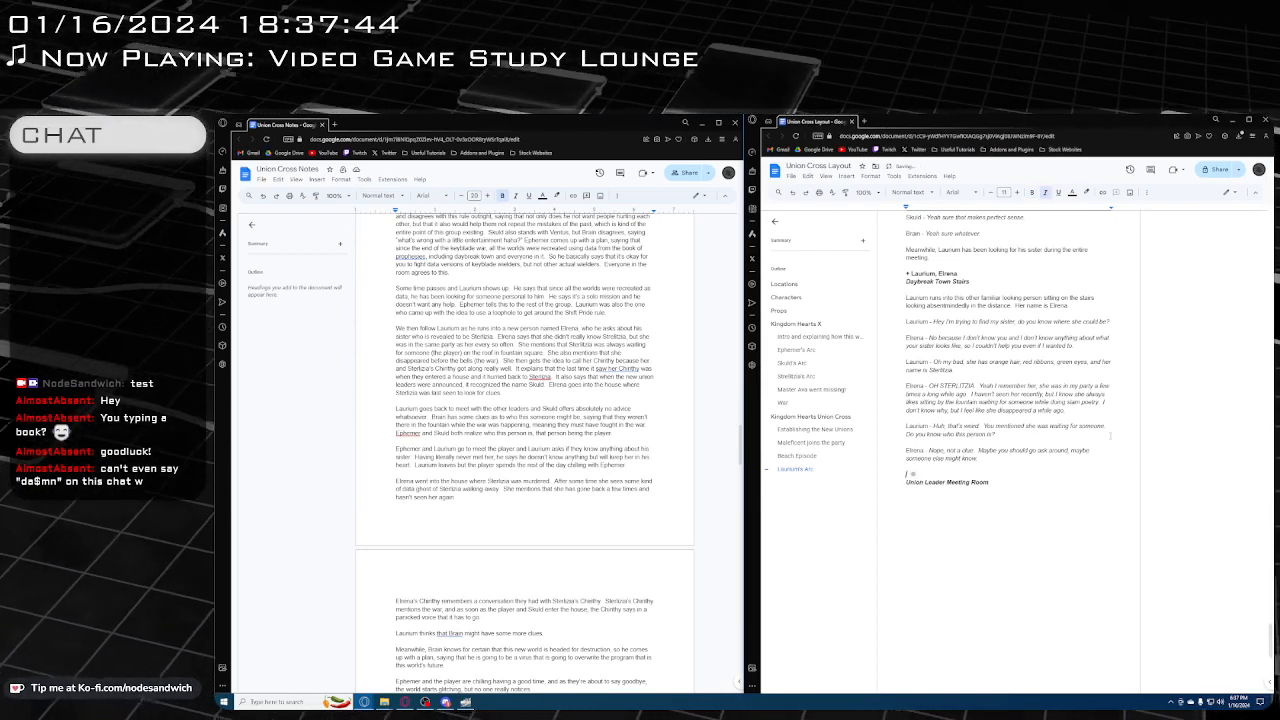
key(ctrl+i)
key(ctrl+b)
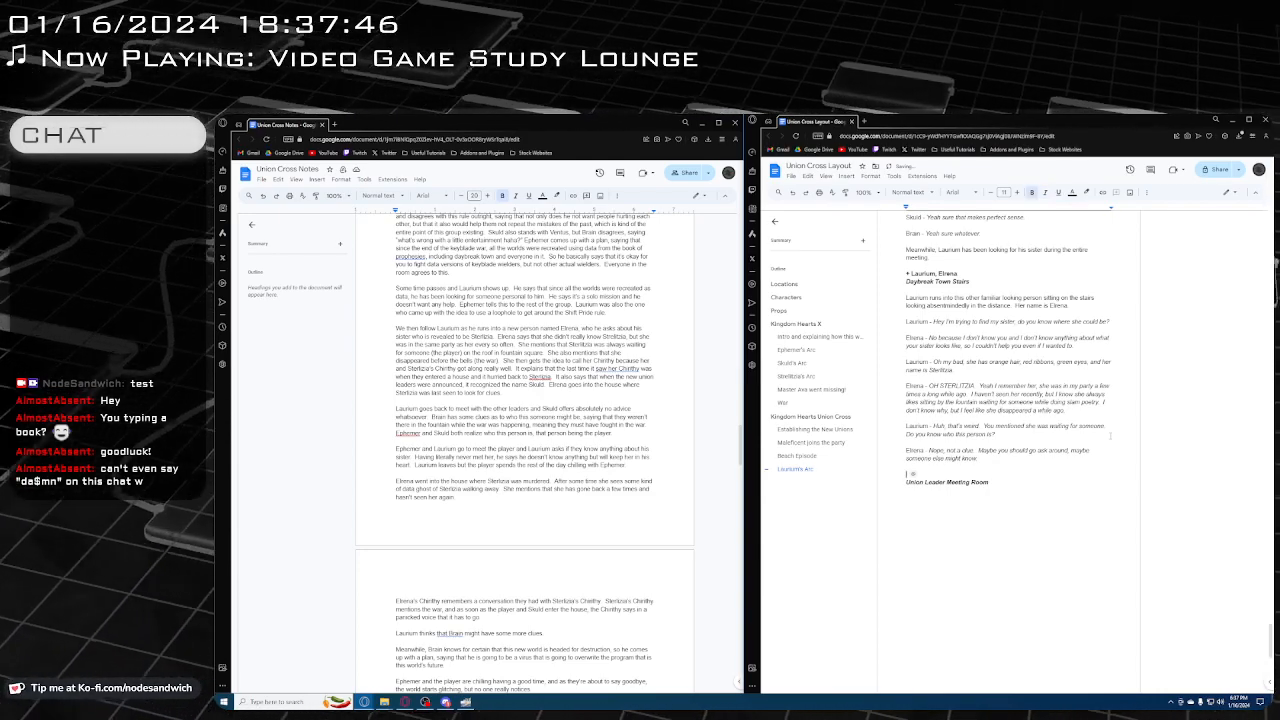
text(+ E)
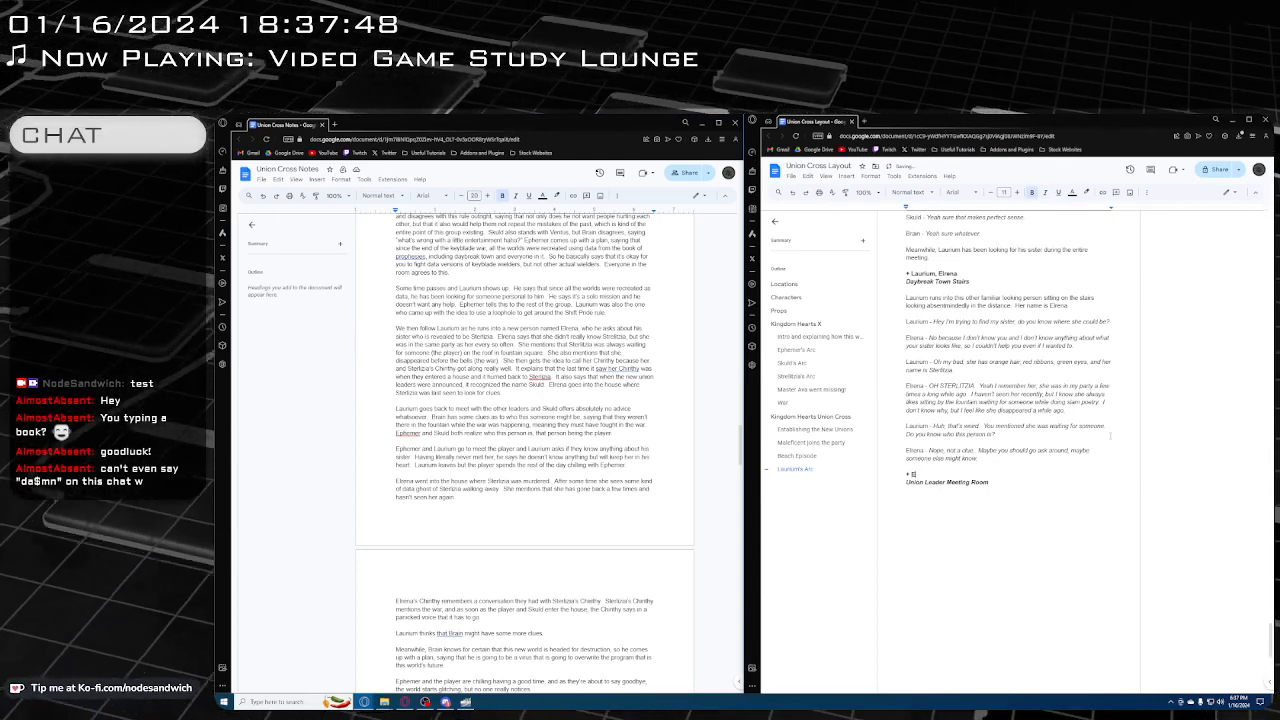
text(phemer,)
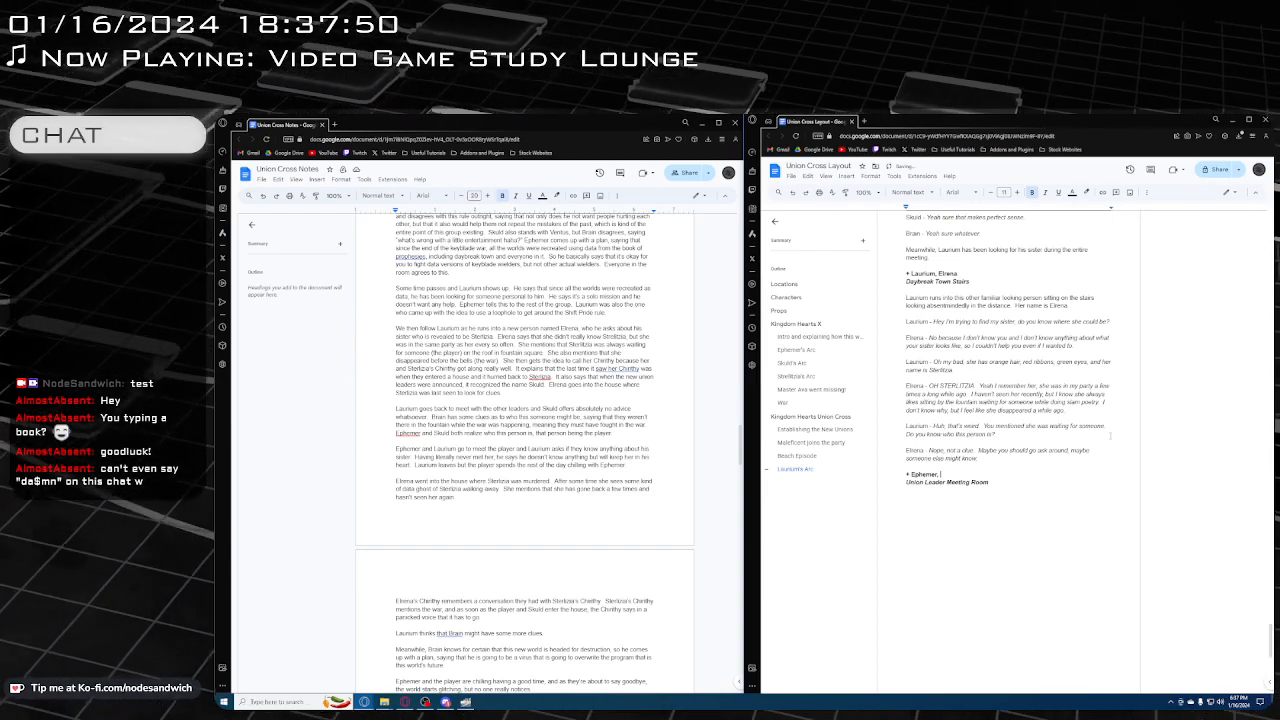
text( Skuld,)
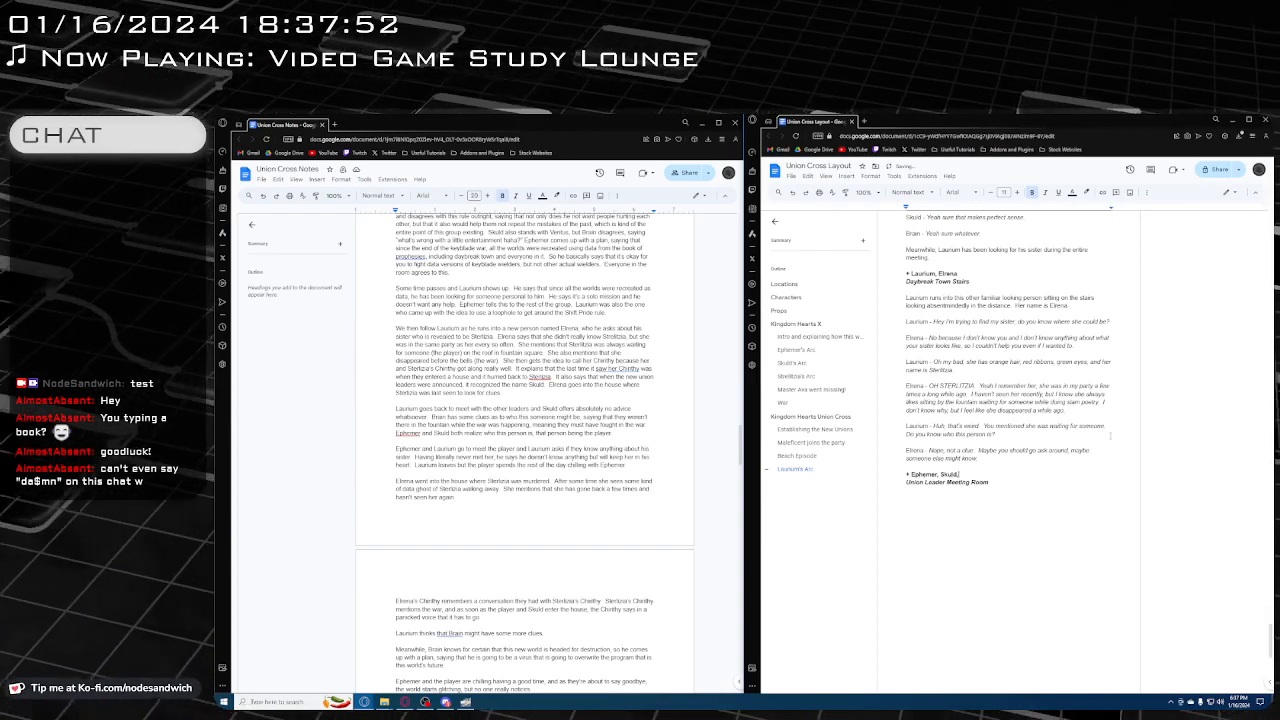
text( Brain, Laur)
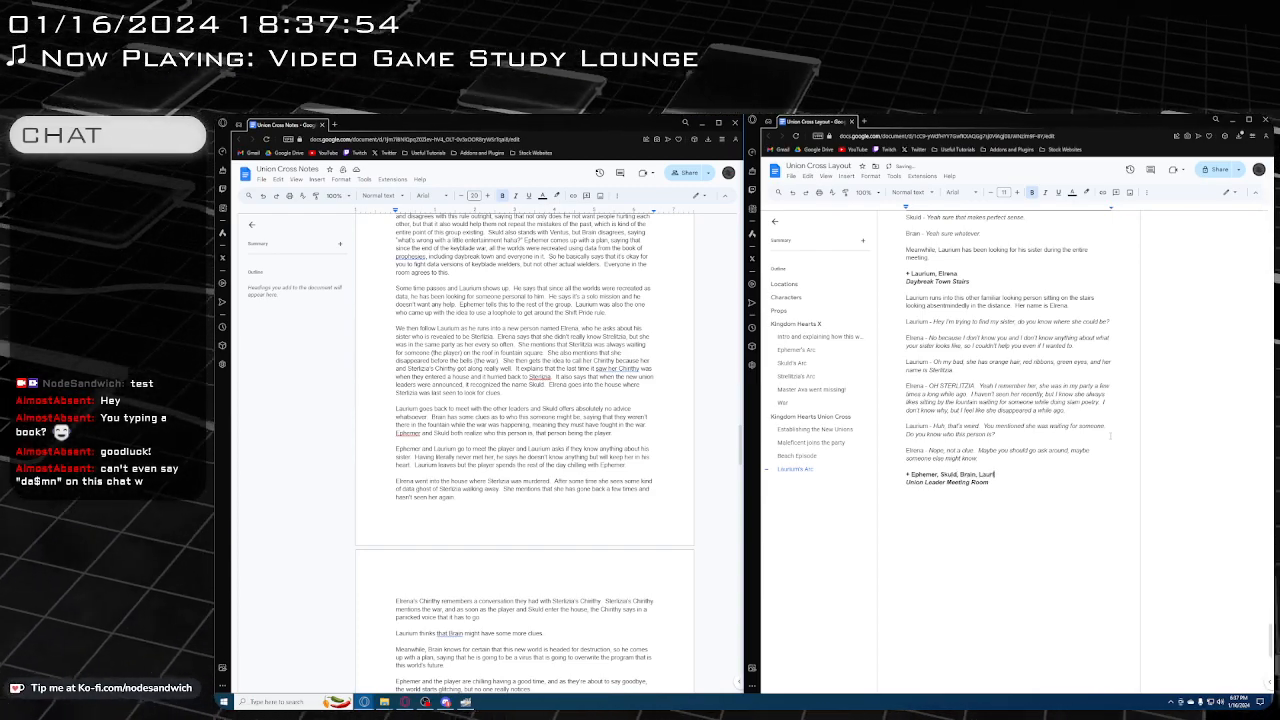
text(ium, Ventus)
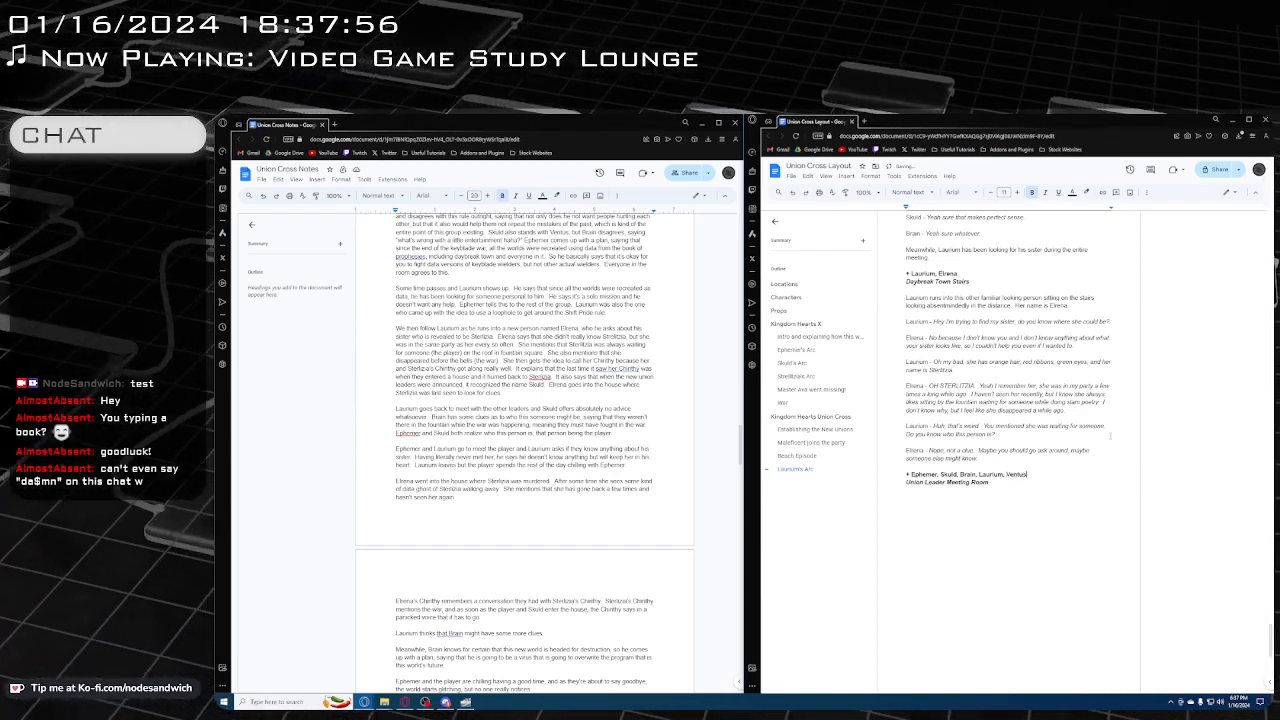
Below the location line, write in regular text "Laurium goes back to the meeting room to ask the other Union Leaders."
click(1015, 483)
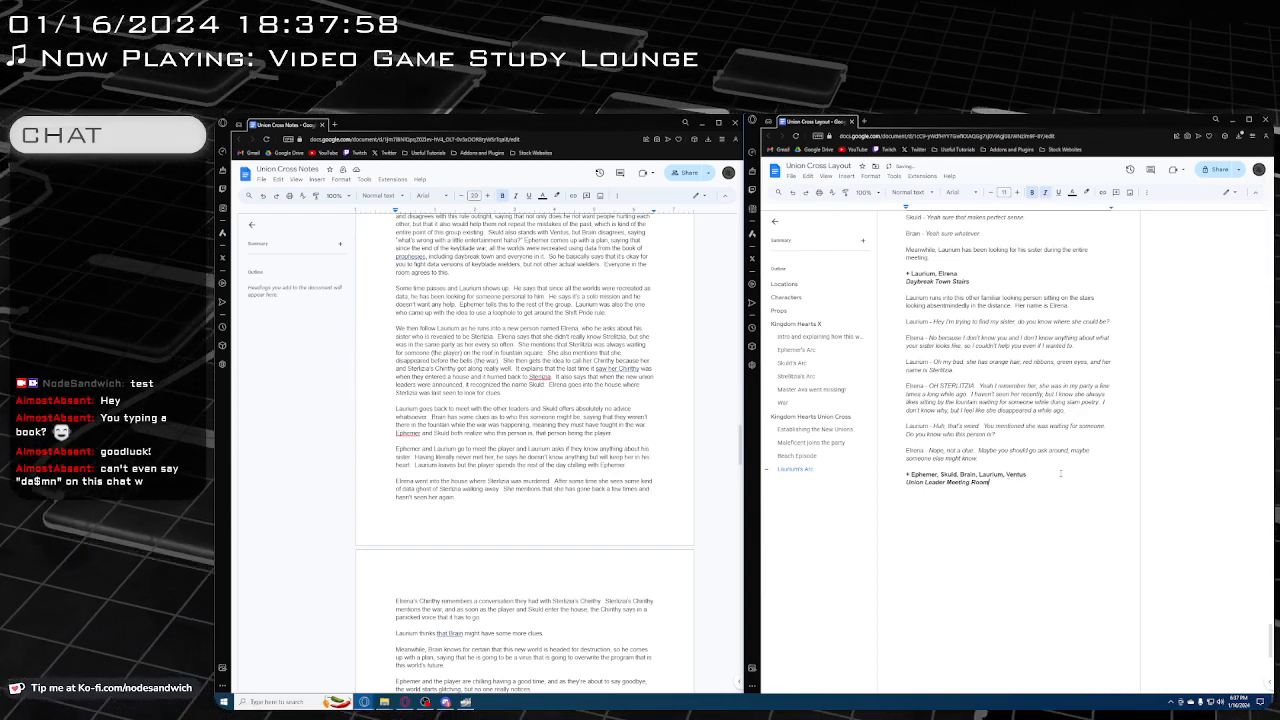
key(Return)
key(ctrl+i)
key(Return)
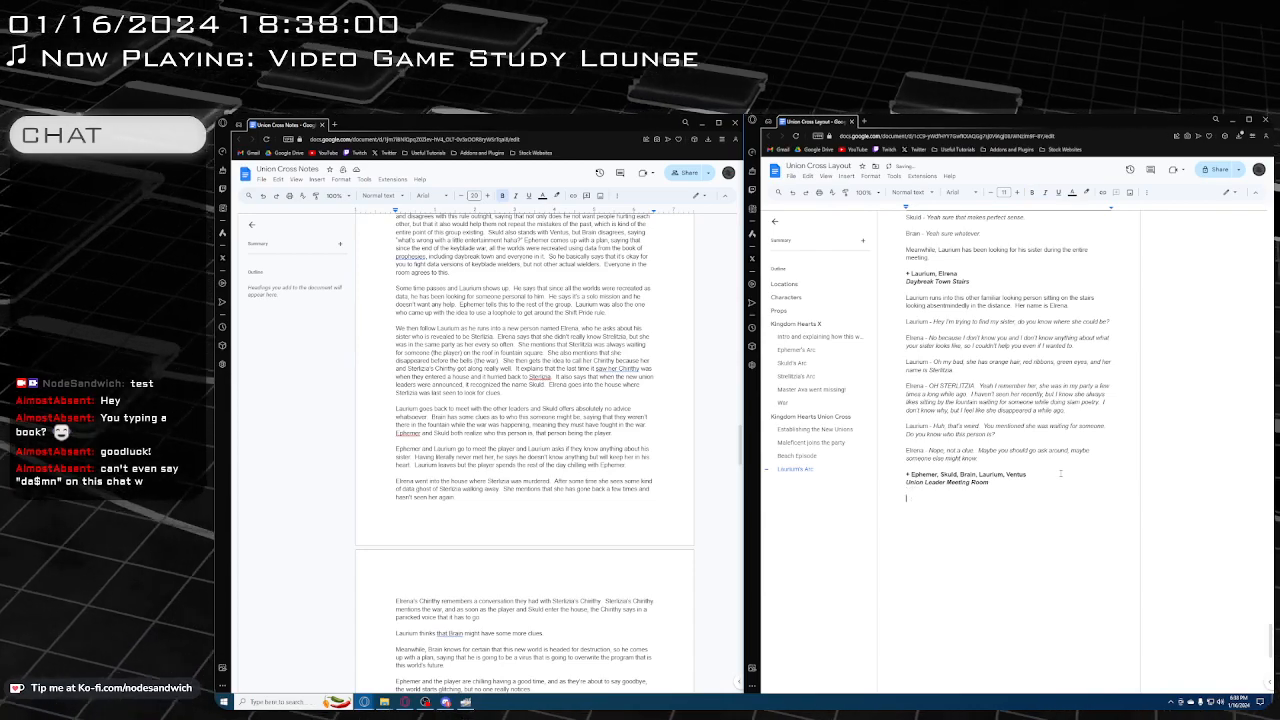
text(Laur)
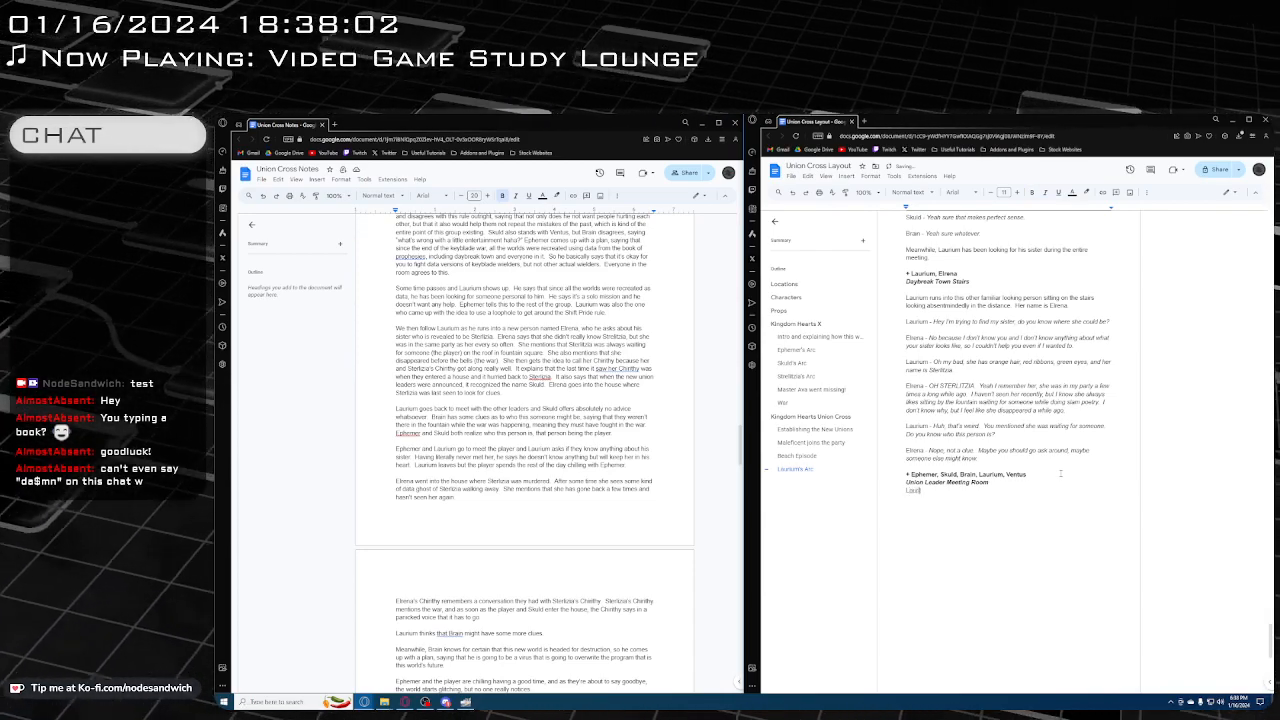
text(ium goes back)
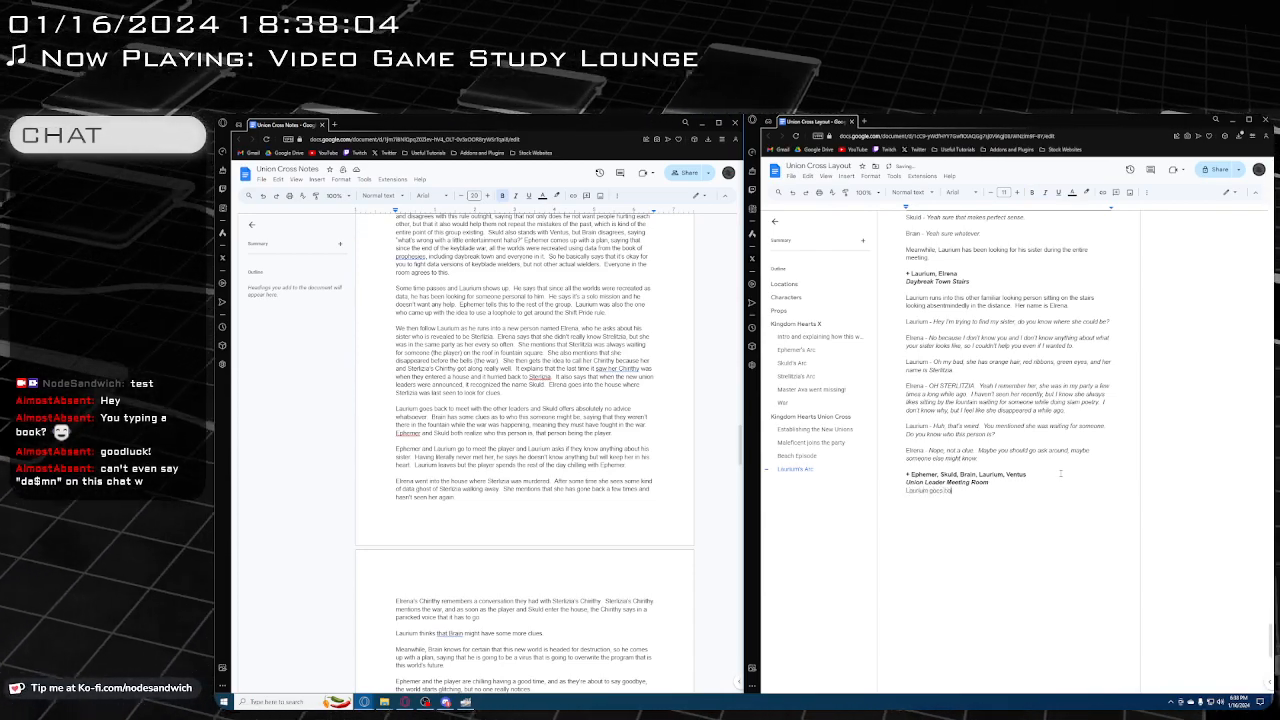
text( to the meeting )
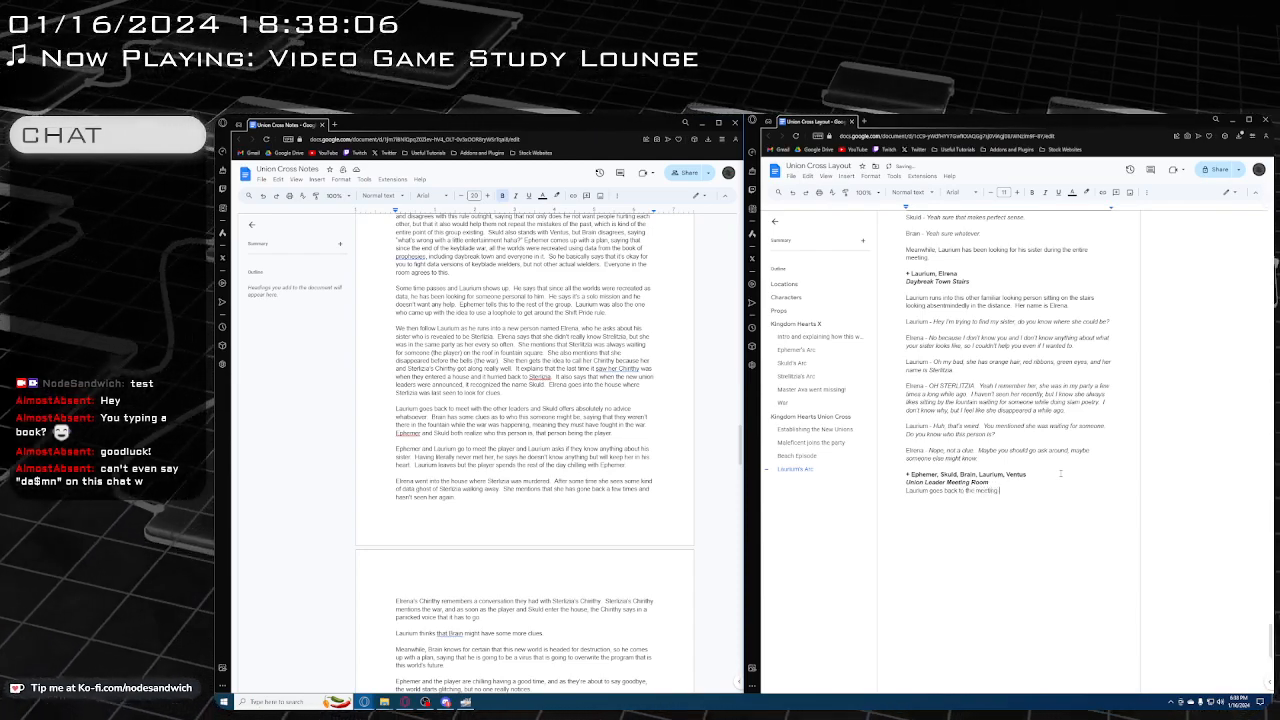
text(room to ask the)
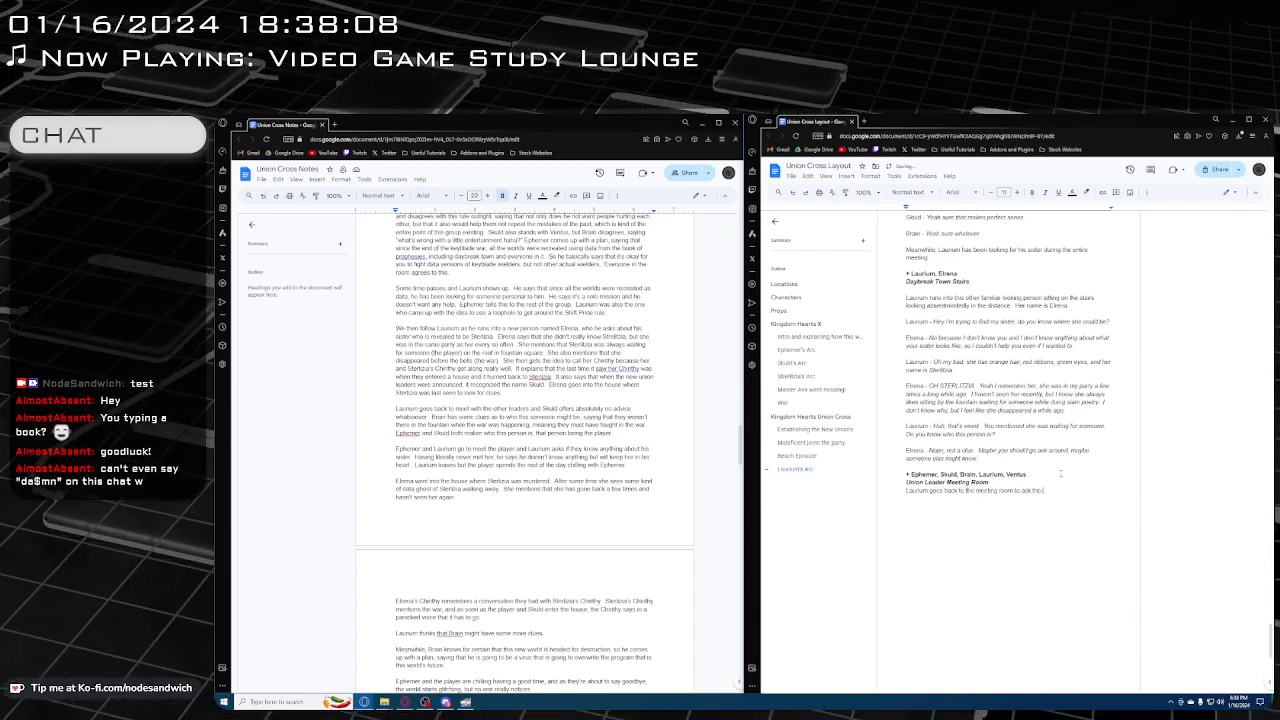
text( other Union Leaders.)
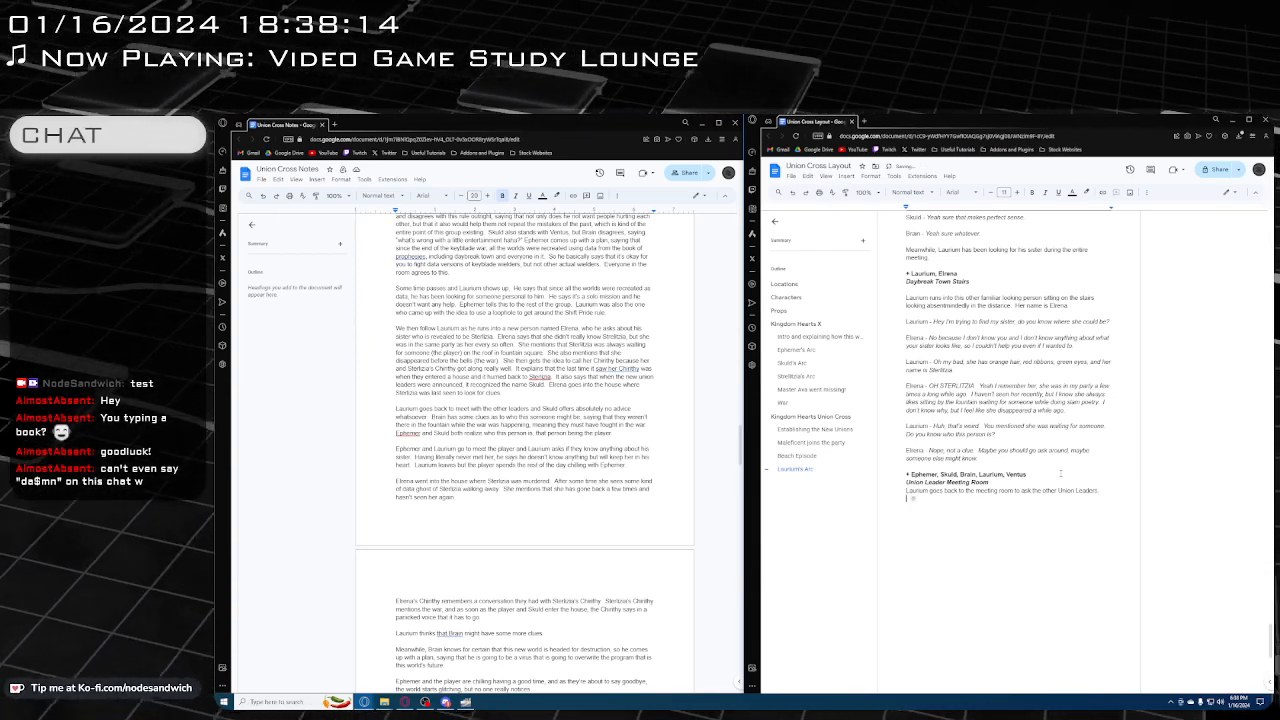
Start Laurium's line with a regular speaker label and the italic dialogue "Hey this weird person said that my sister has been waiting for someone."
key(Return)
text(Lau)
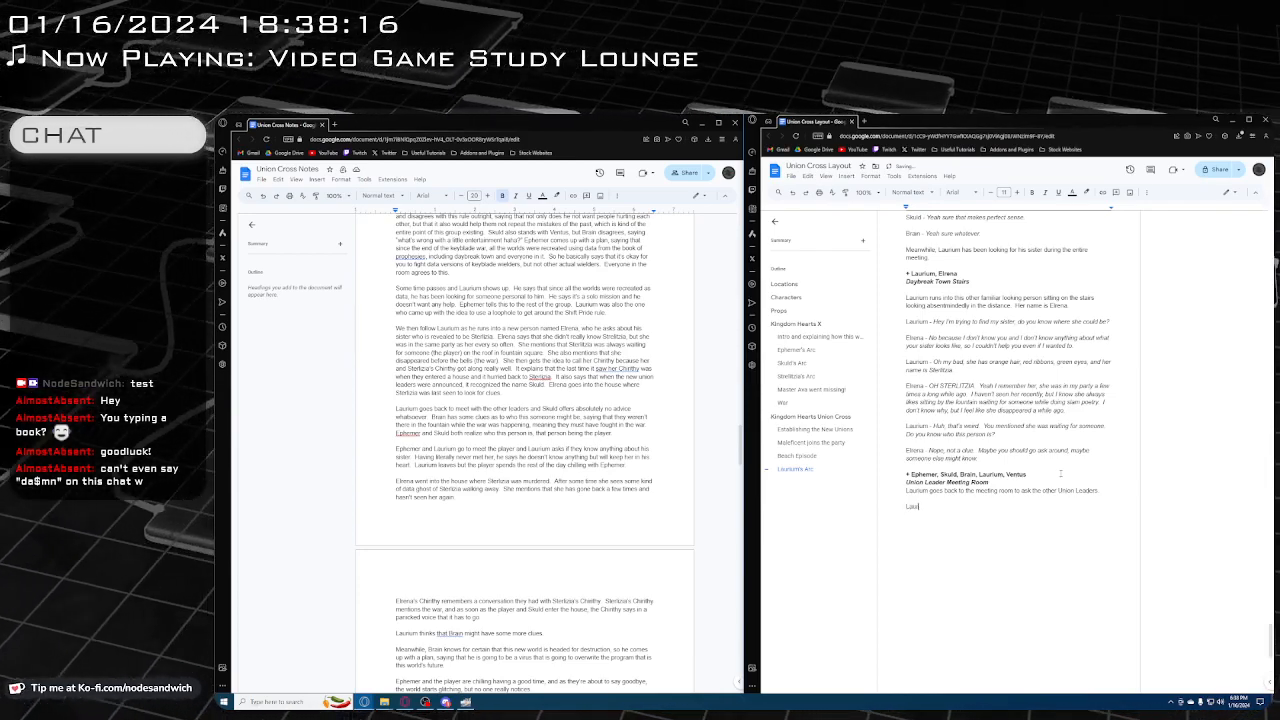
text(rium -)
key(ctrl+i)
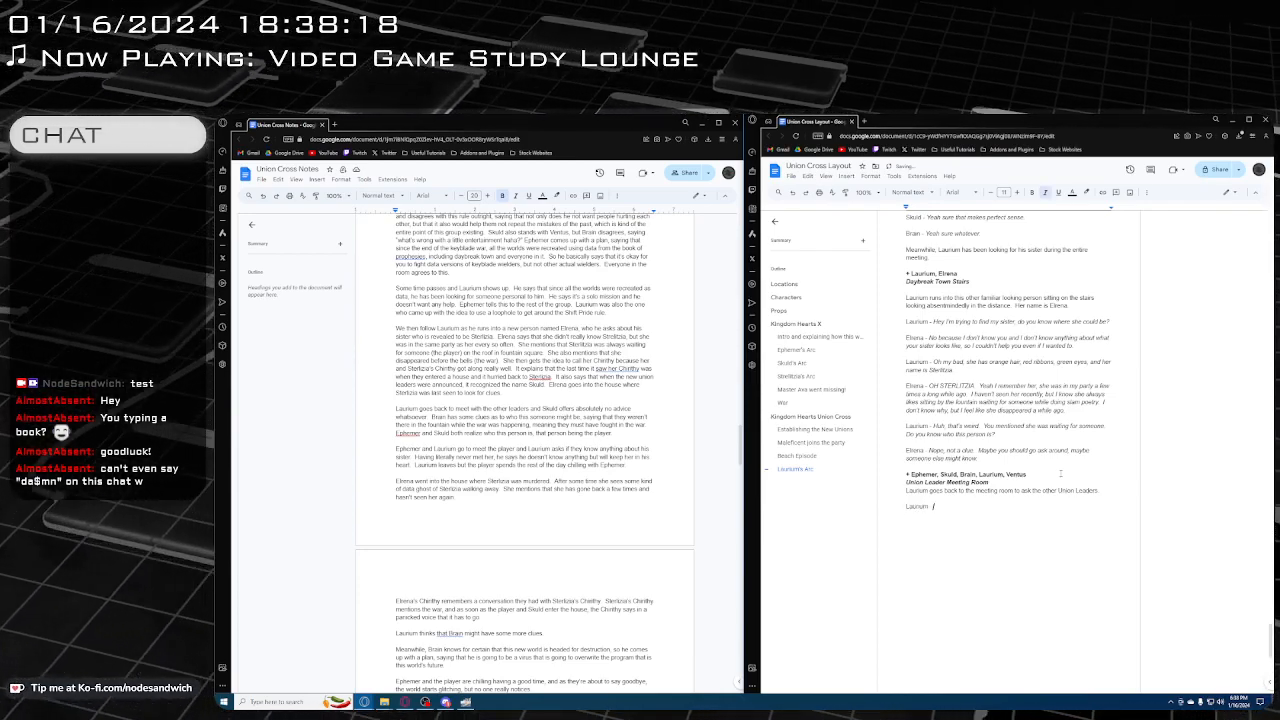
text(Hey thas weird person)
text(said that my s)
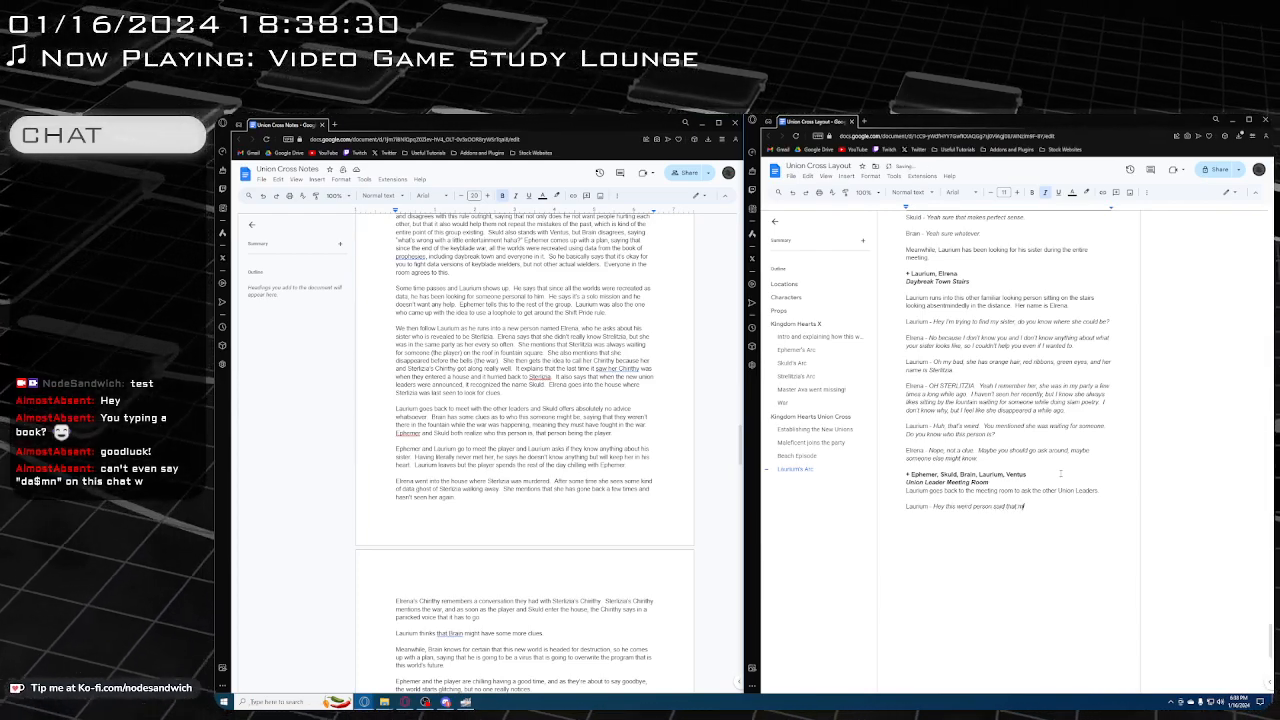
text(ister)
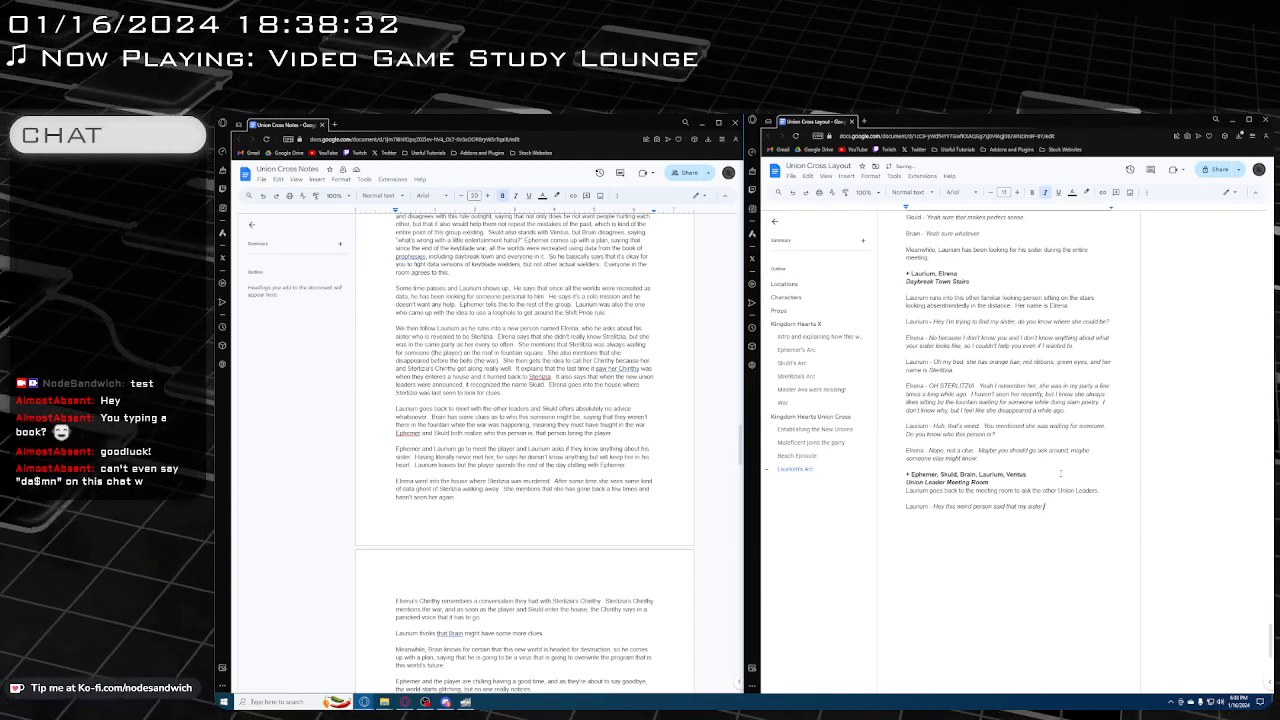
text( has)
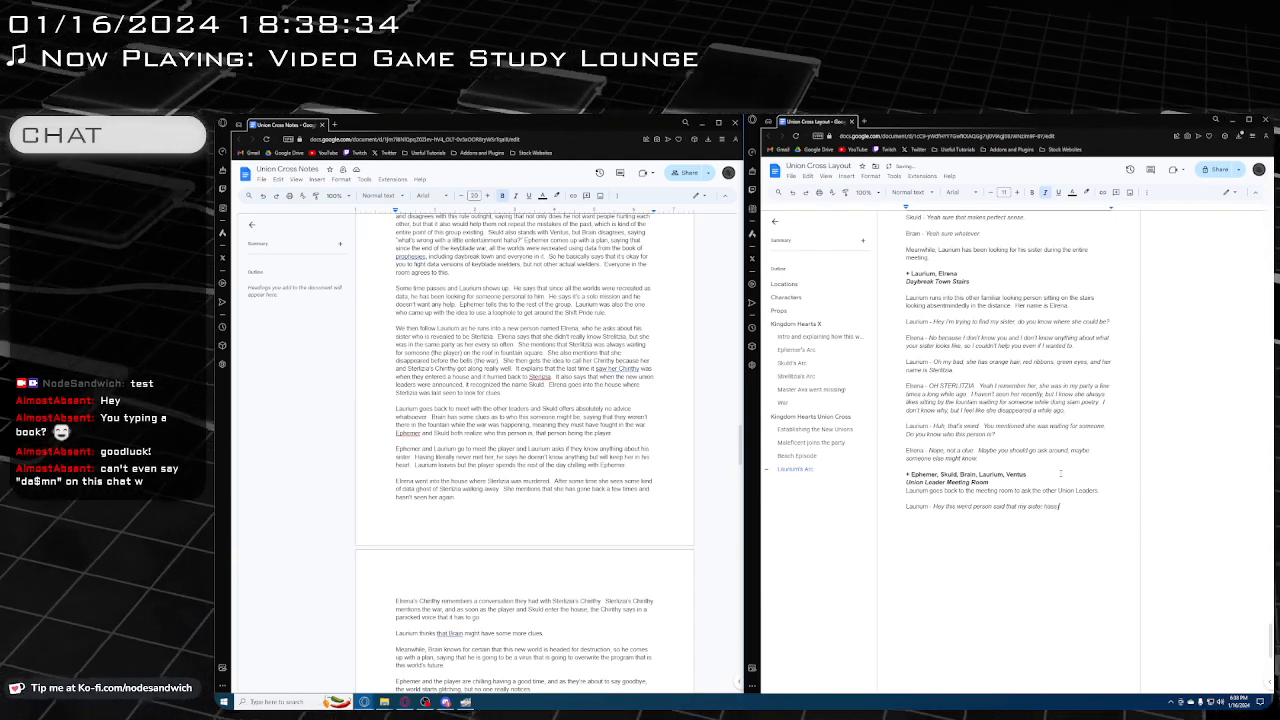
text( been waiting)
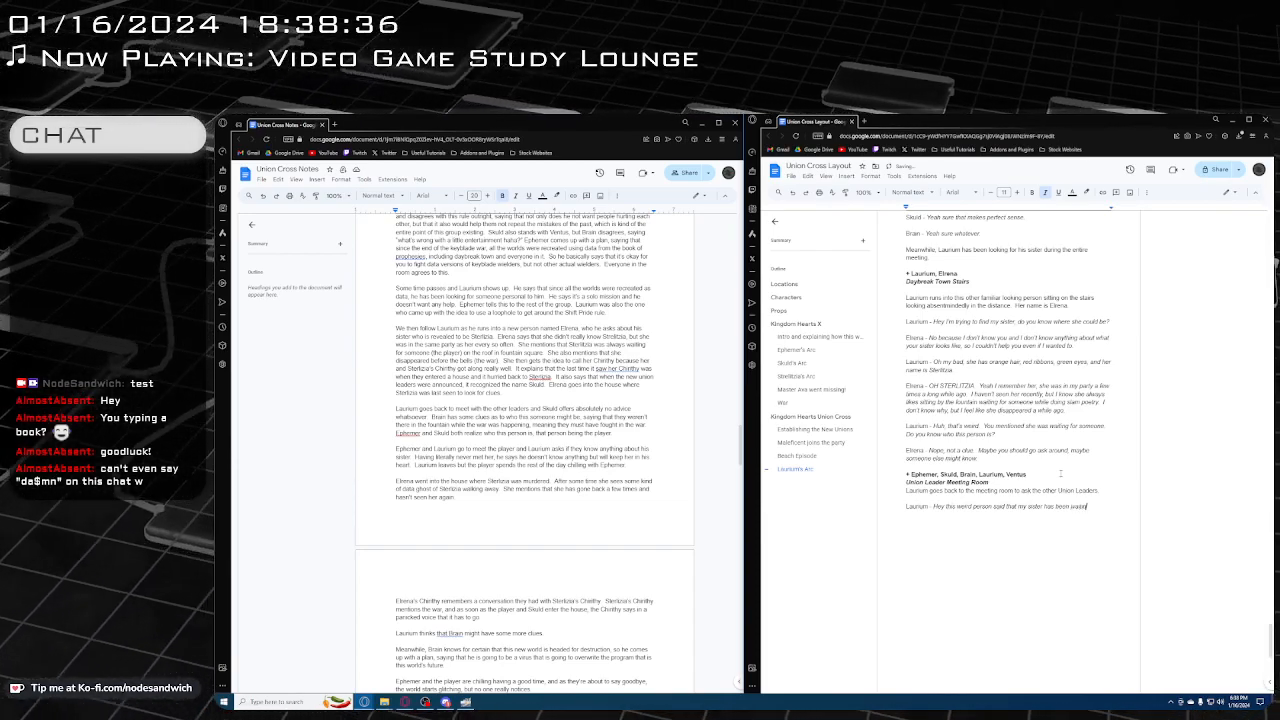
text( for someone.  )
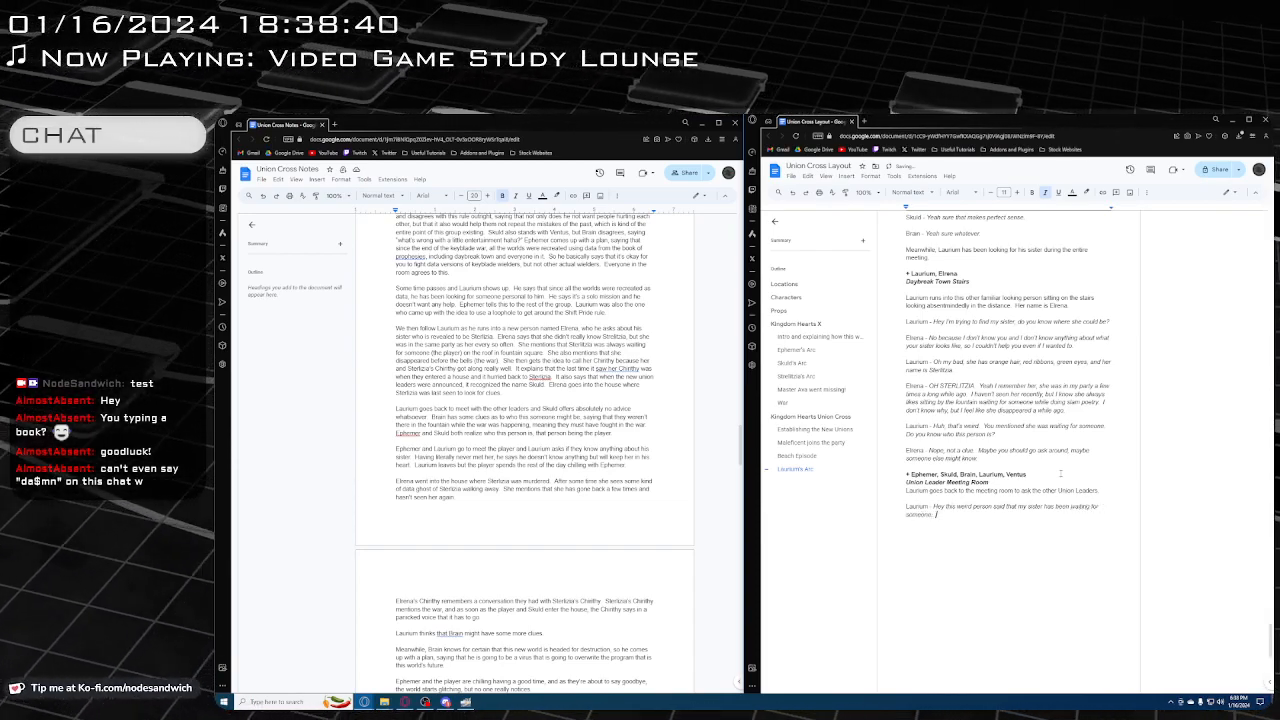
text(Does anyon)
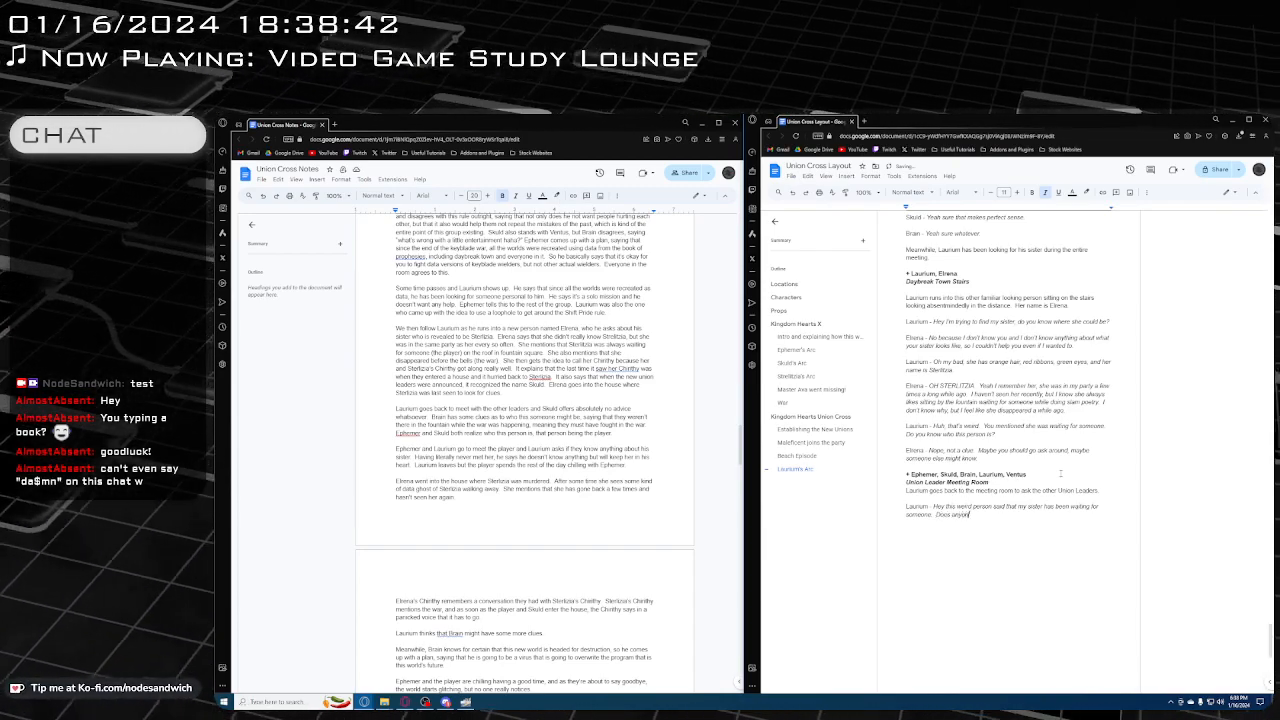
text(e know)
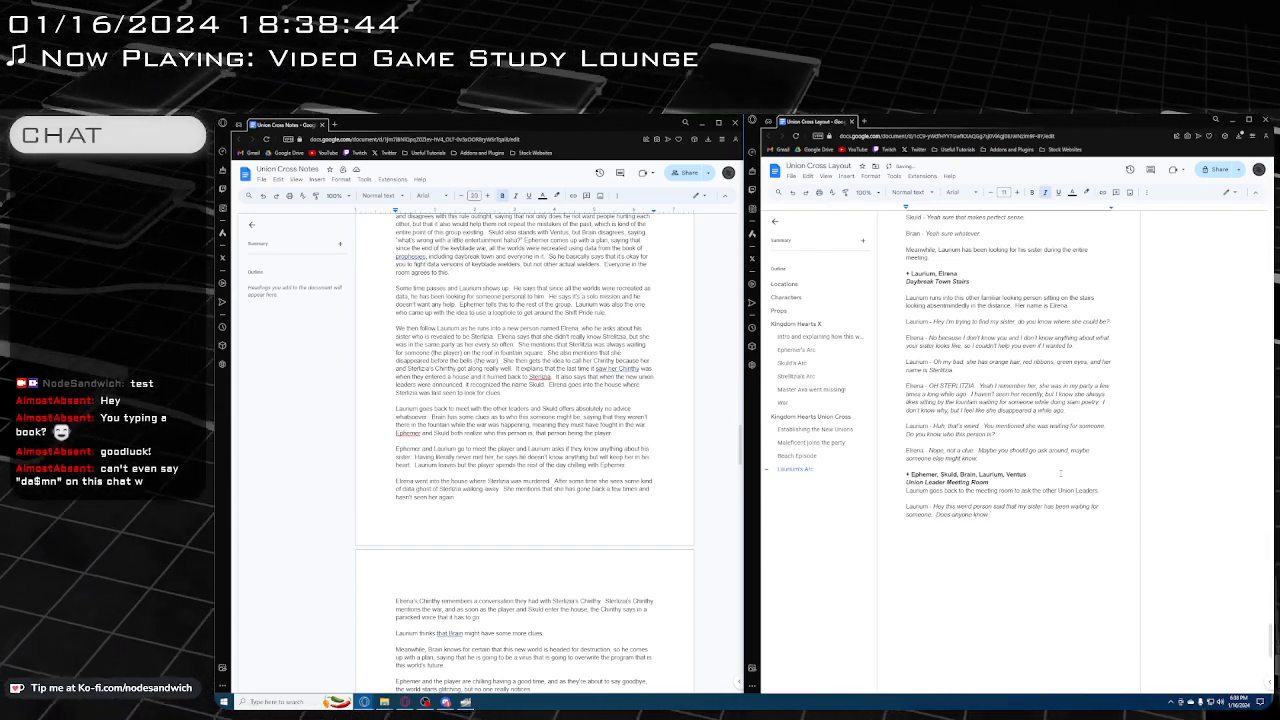
text( who that might)
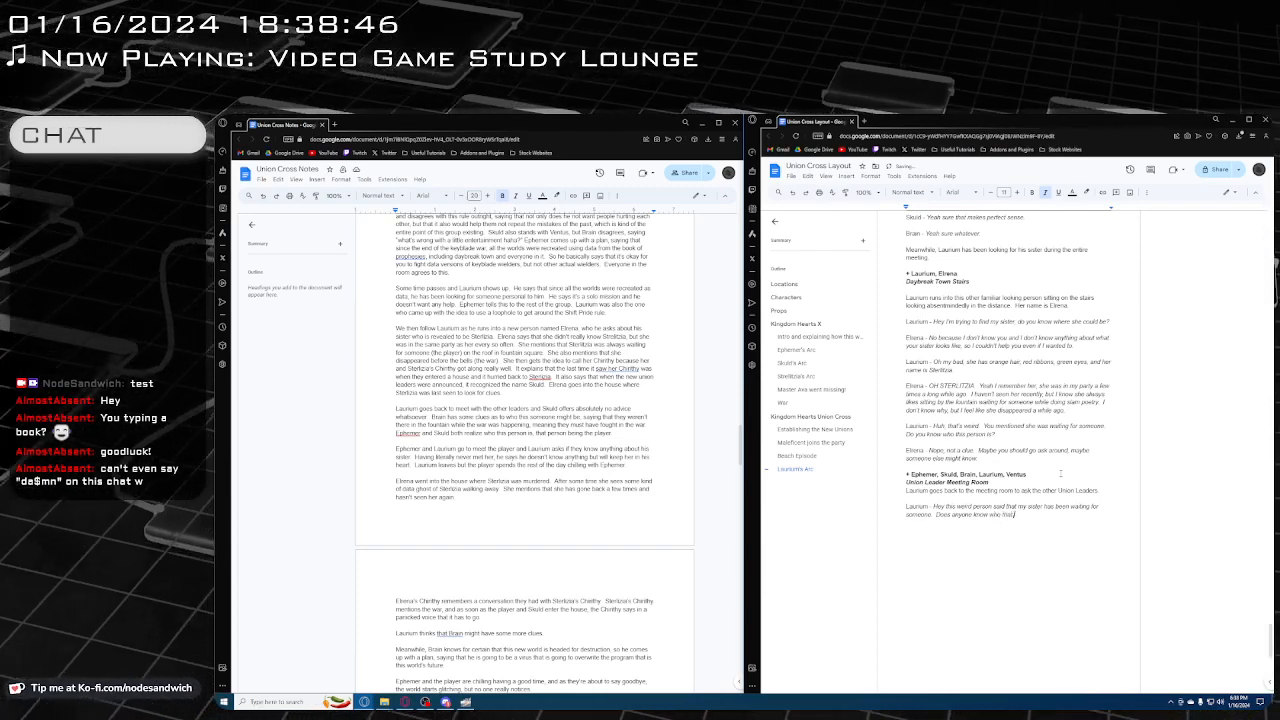
text( be)
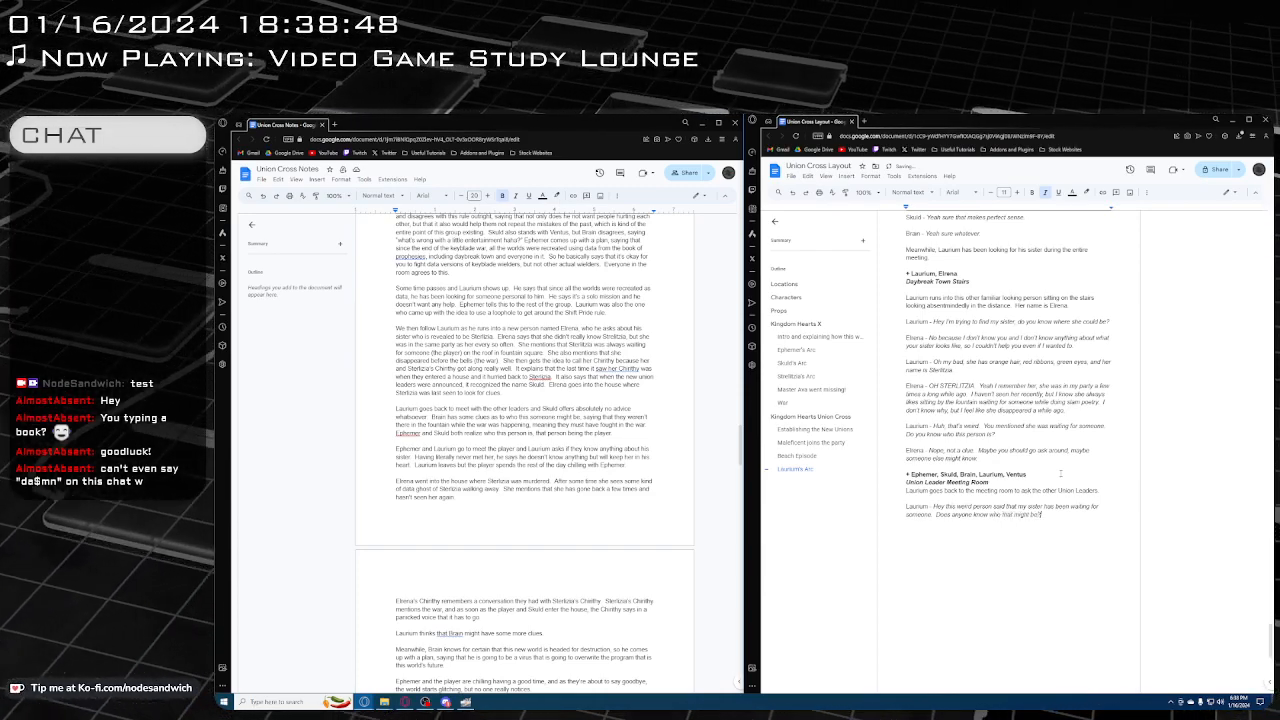
text(?)
Continue Laurium's italic dialogue with "Does anyone know who that might be?" and leave a blank line below it
key(Return)
key(Return)
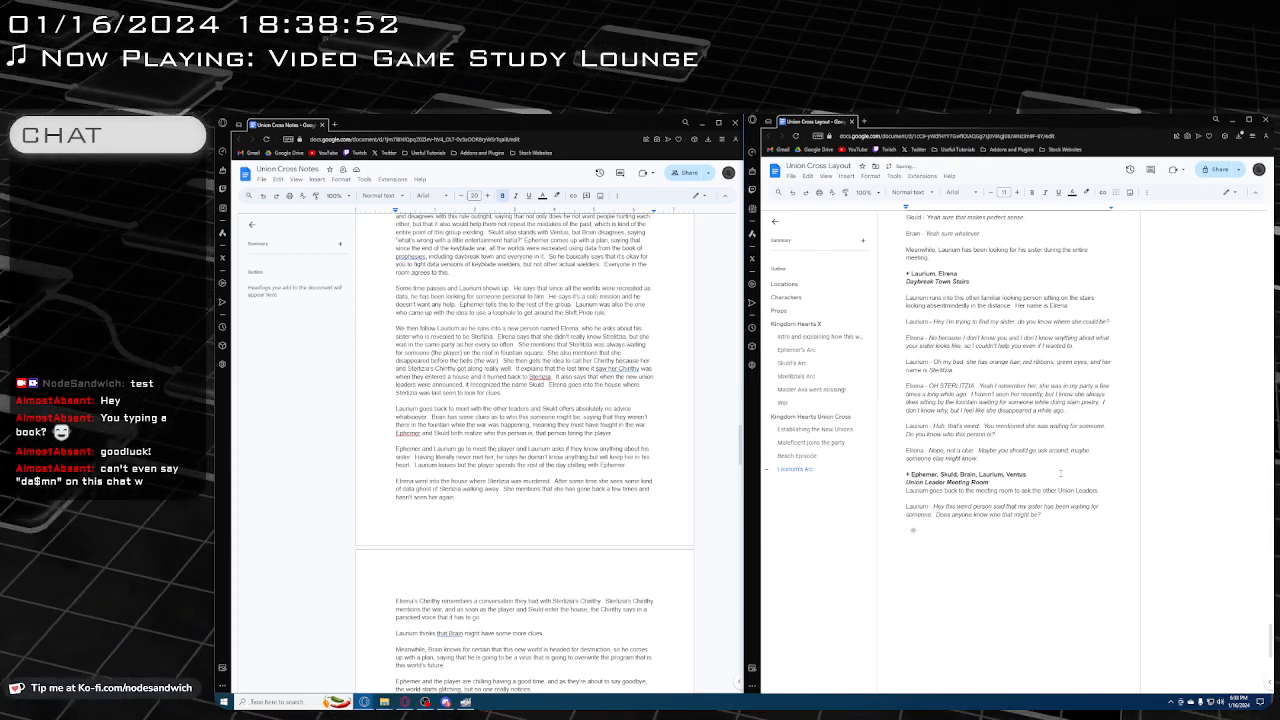
Add Skuld's reply with a regular speaker label and the italic dialogue "How would we have any idea?"
text(Sk)
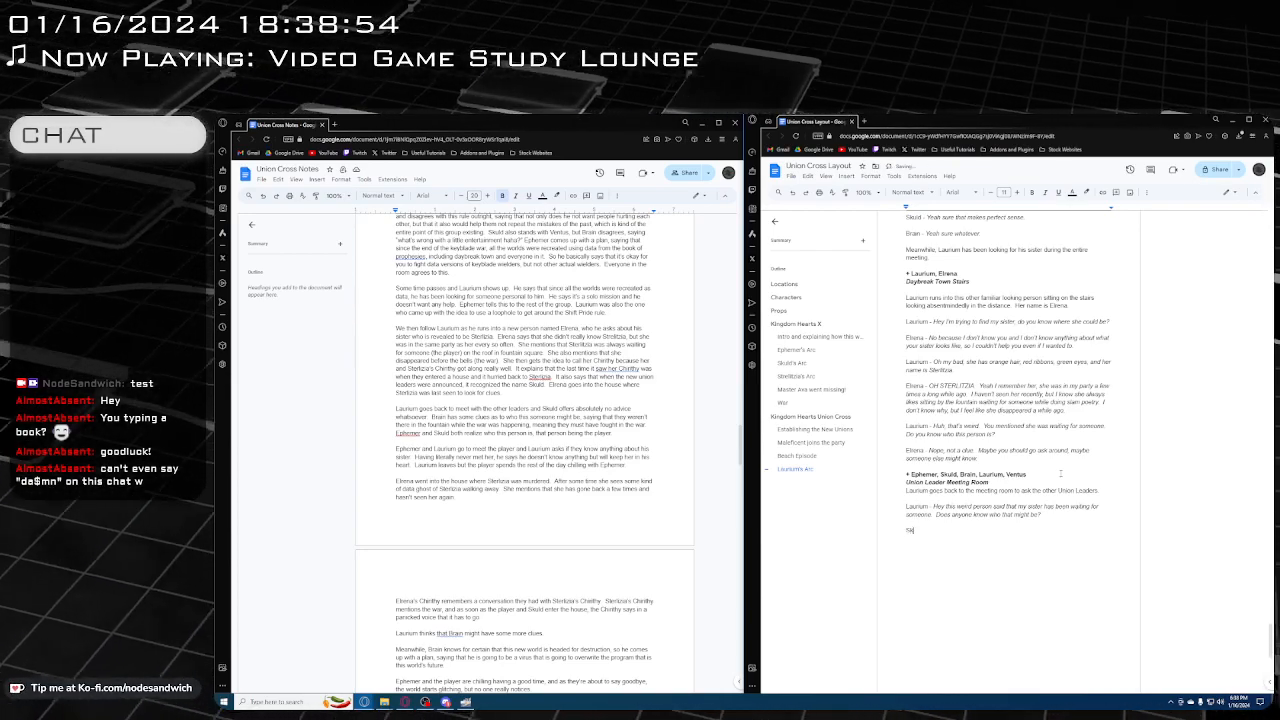
text(uld -)
key(ctrl+i)
text(H)
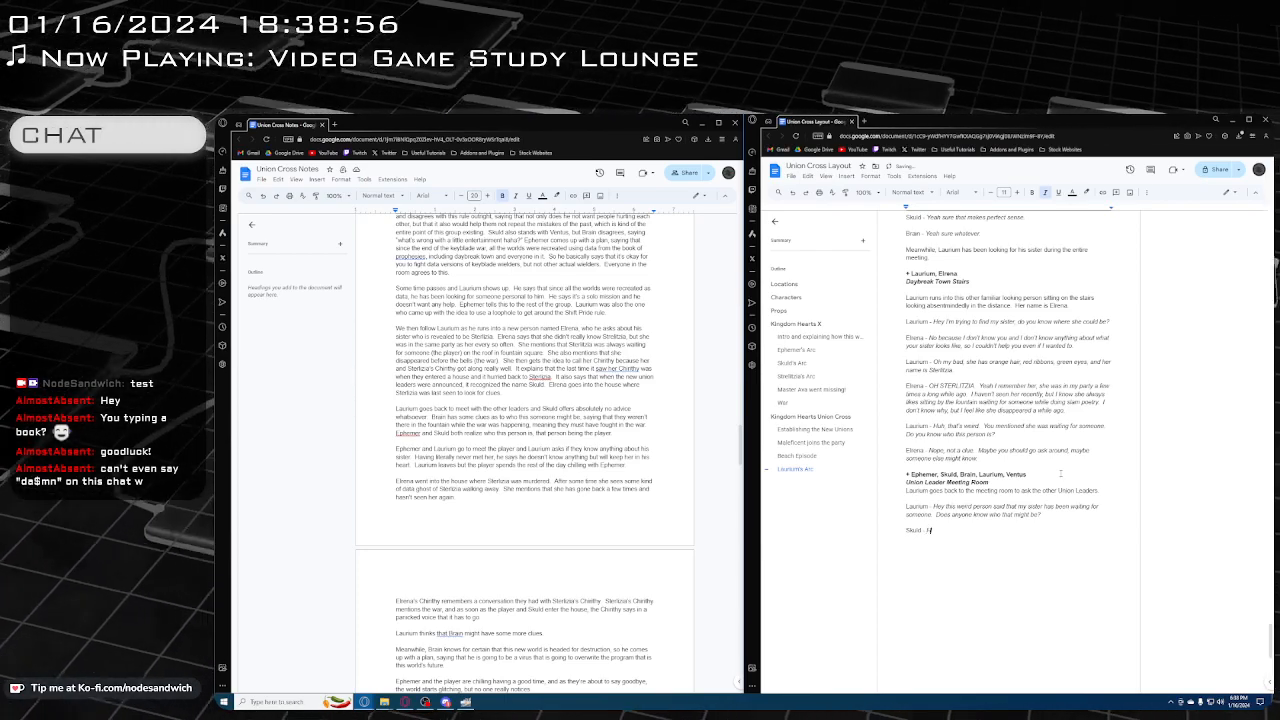
text(ow would we have)
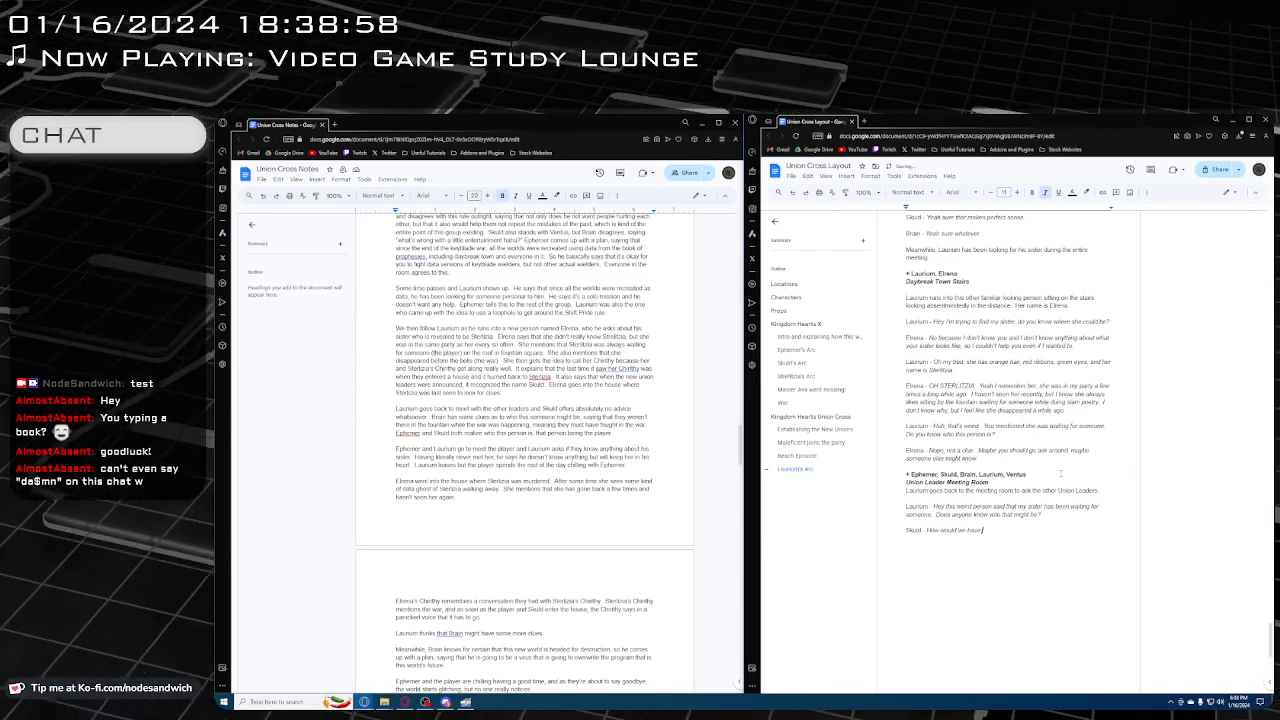
text( any id)
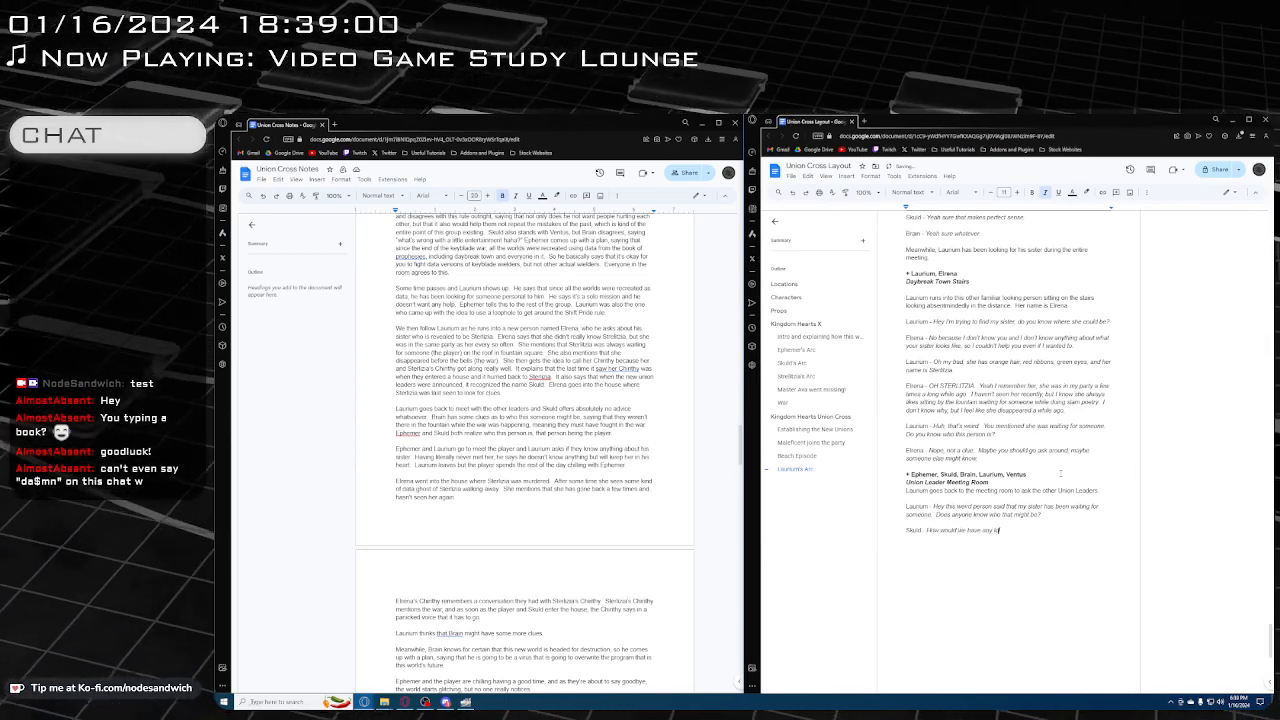
text(eas?)
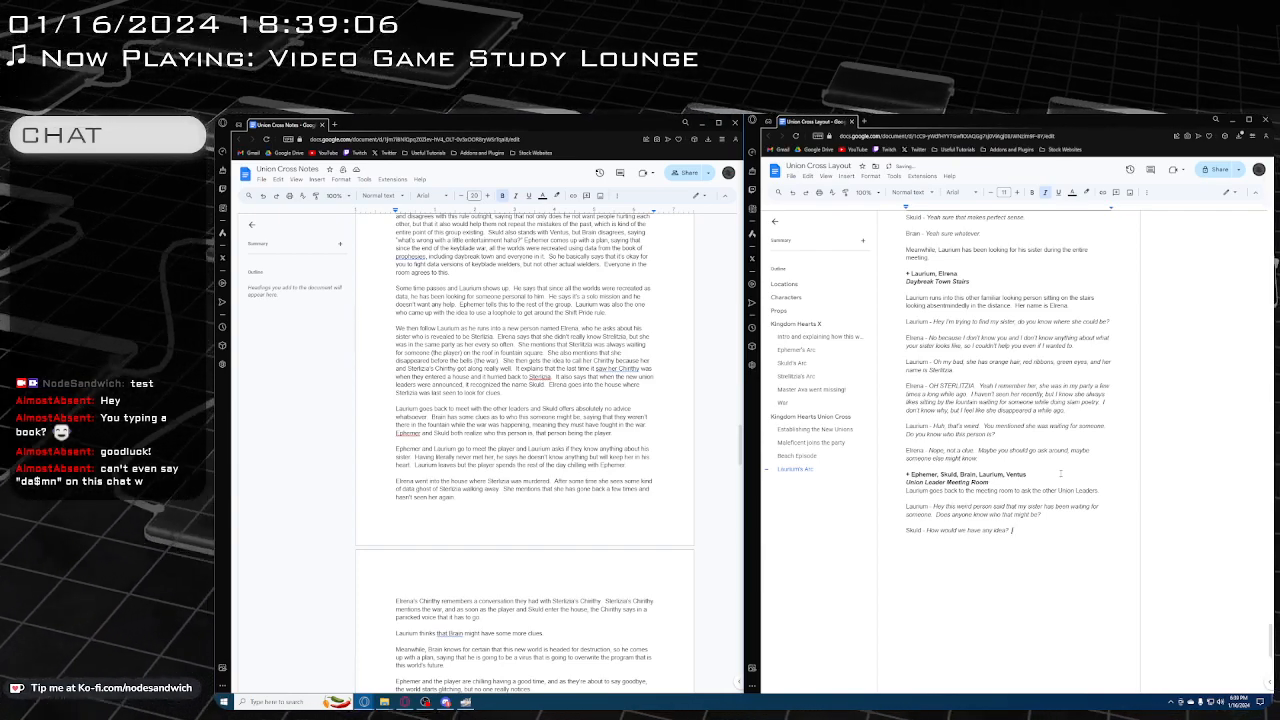
text( We ne)
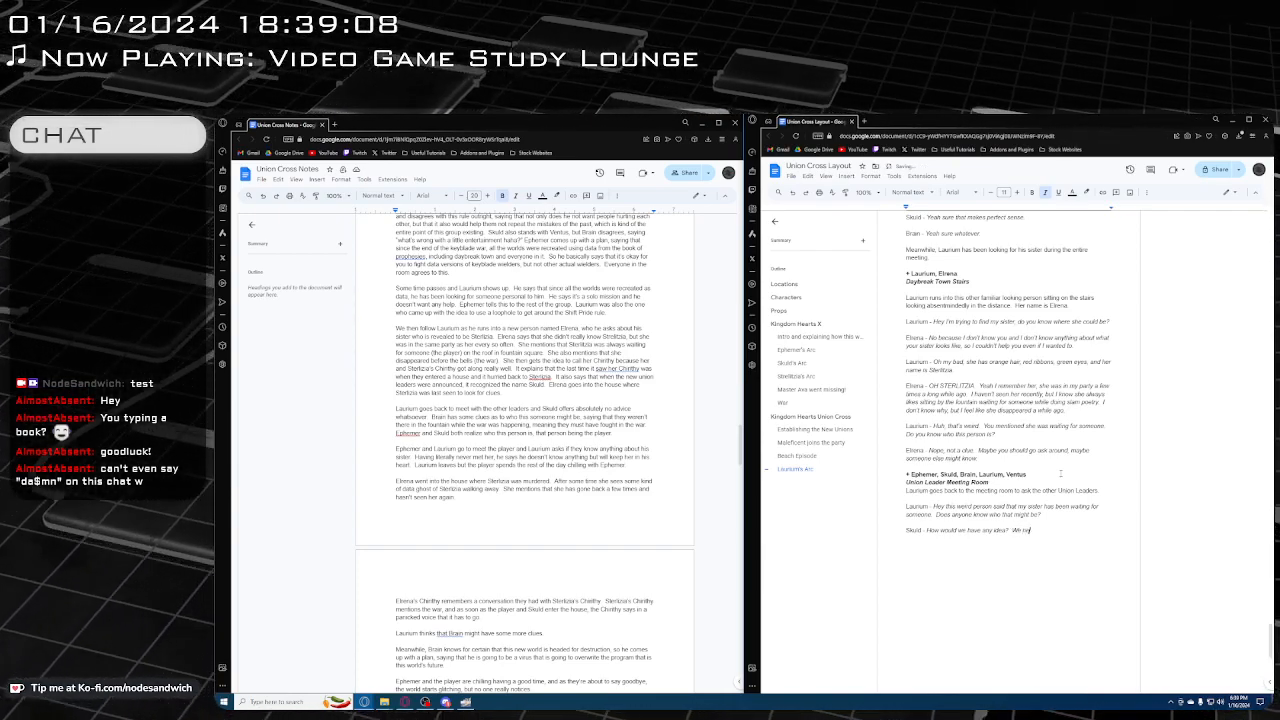
text(ver knew you)
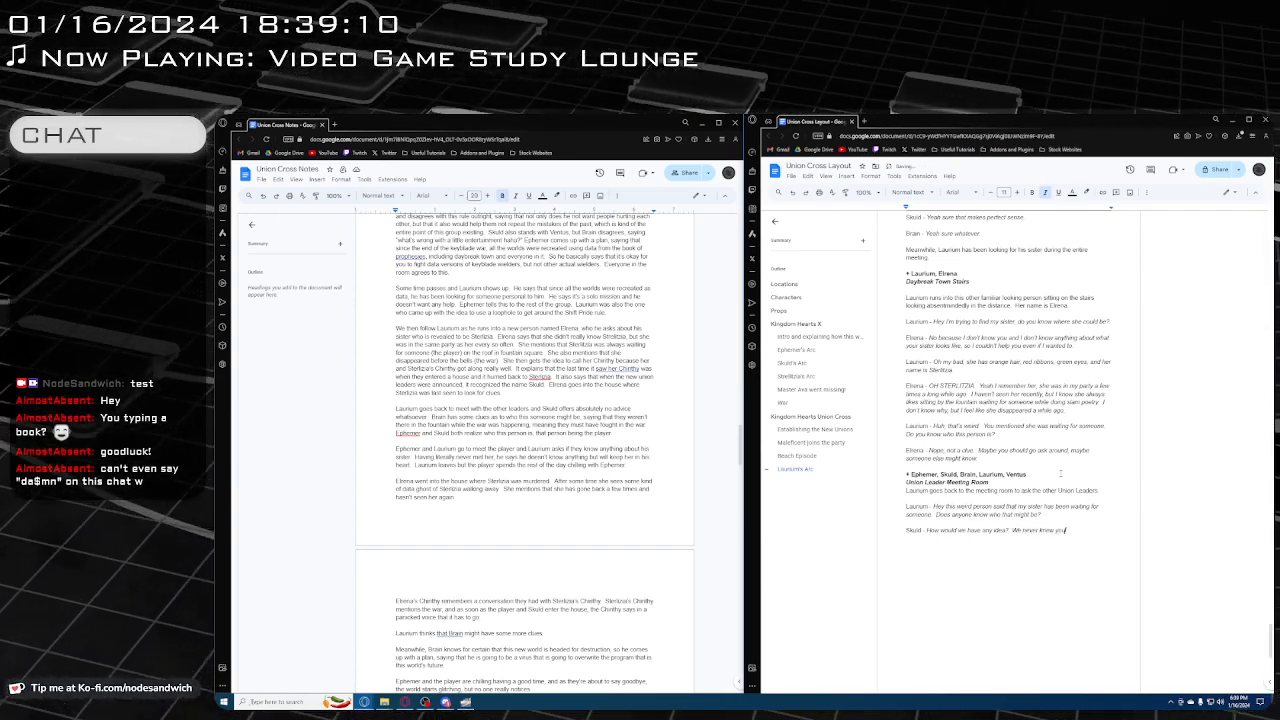
text(r sister)
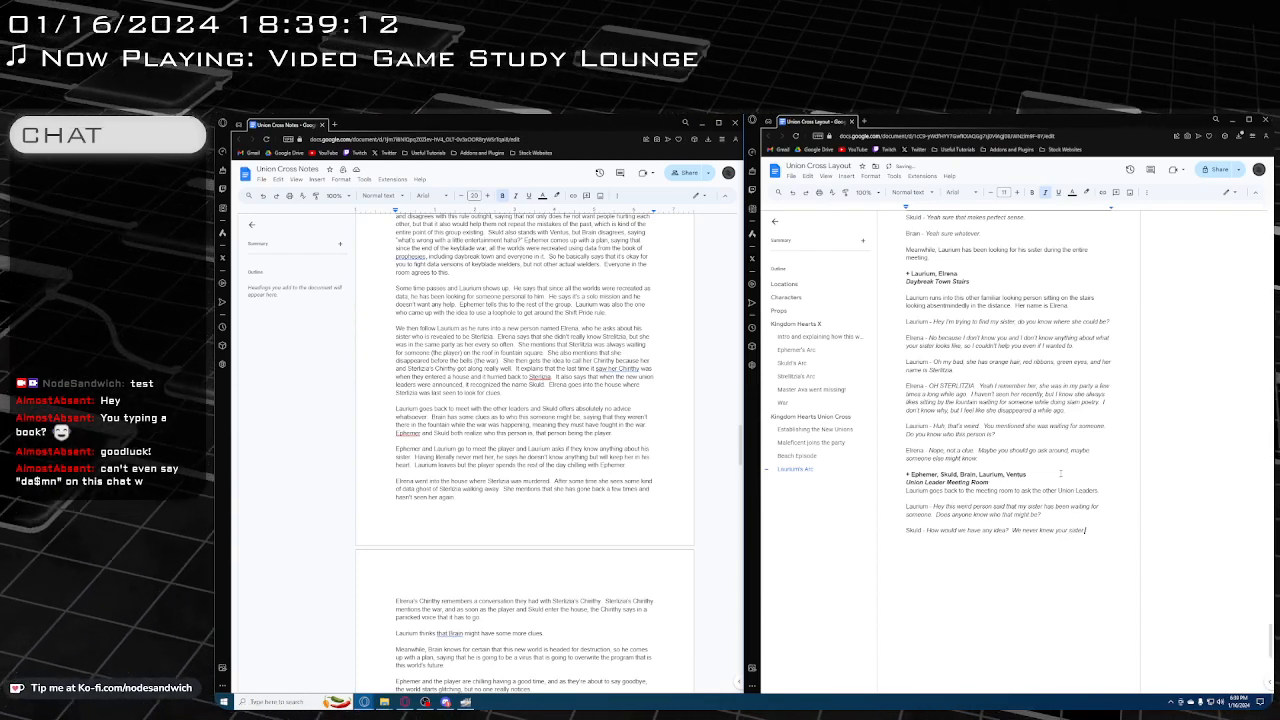
Finish Skuld's reply with "We never knew your sister" in italics
key(Return)
Add Brain's line below Skuld's, with a regular speaker label and the italic dialogue "I think your sister was waiting for The Player"
text(Brain)
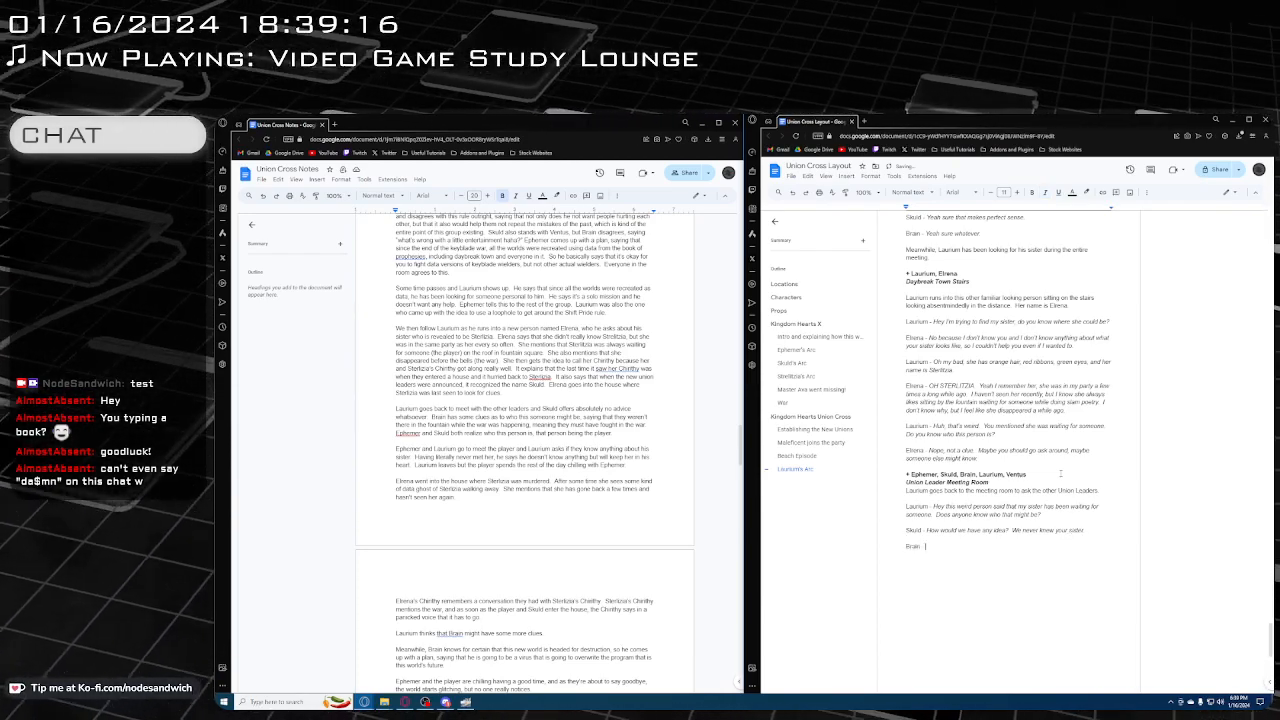
key(ctrl+i)
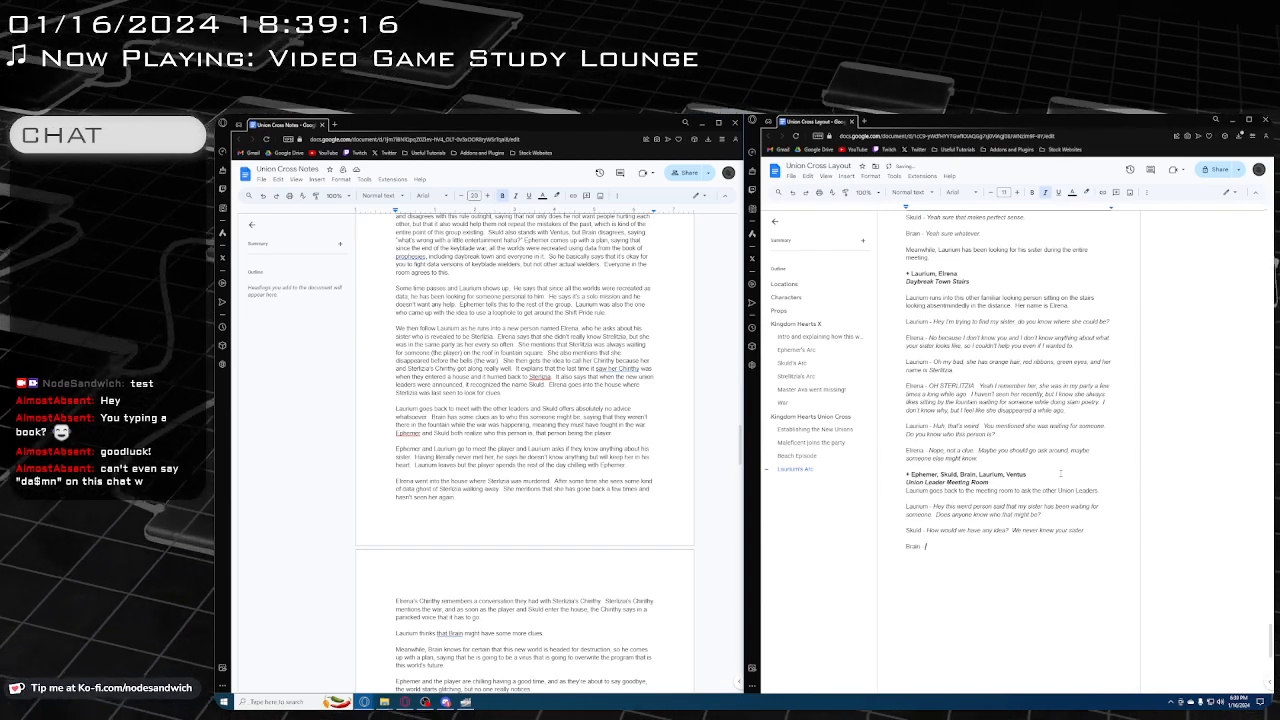
text(I thi)
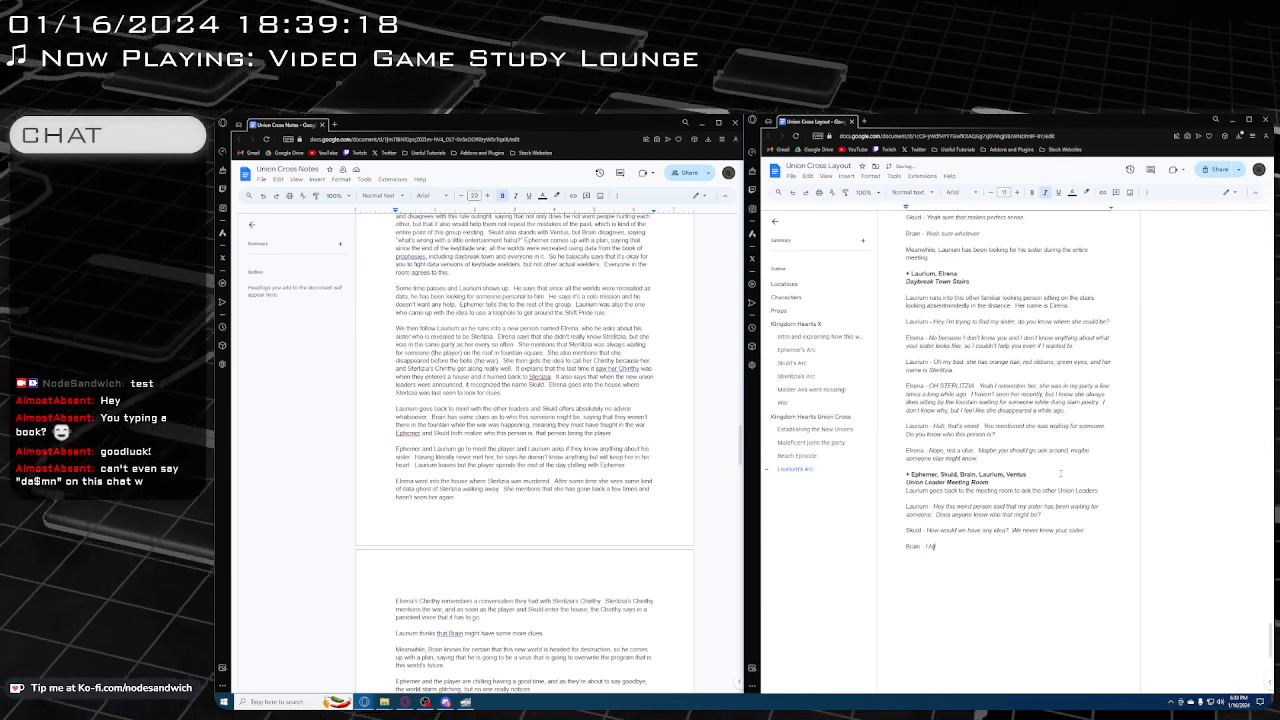
text(nk you)
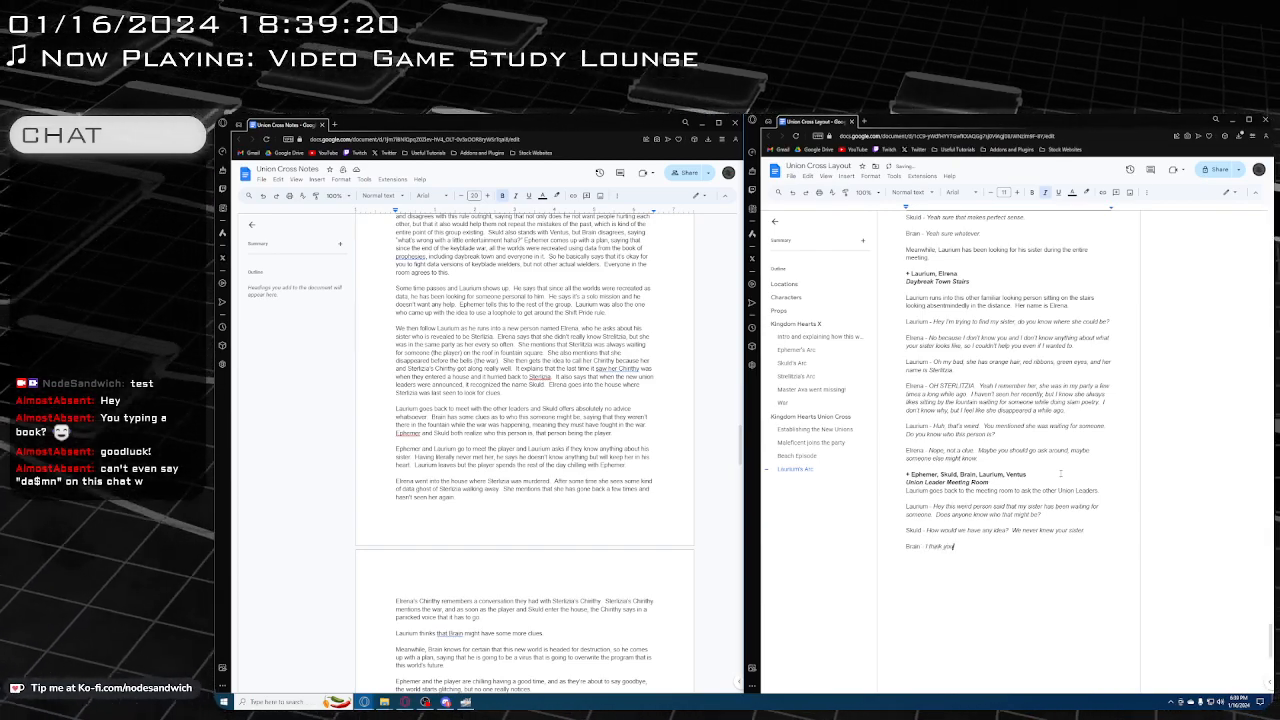
text(r sister was)
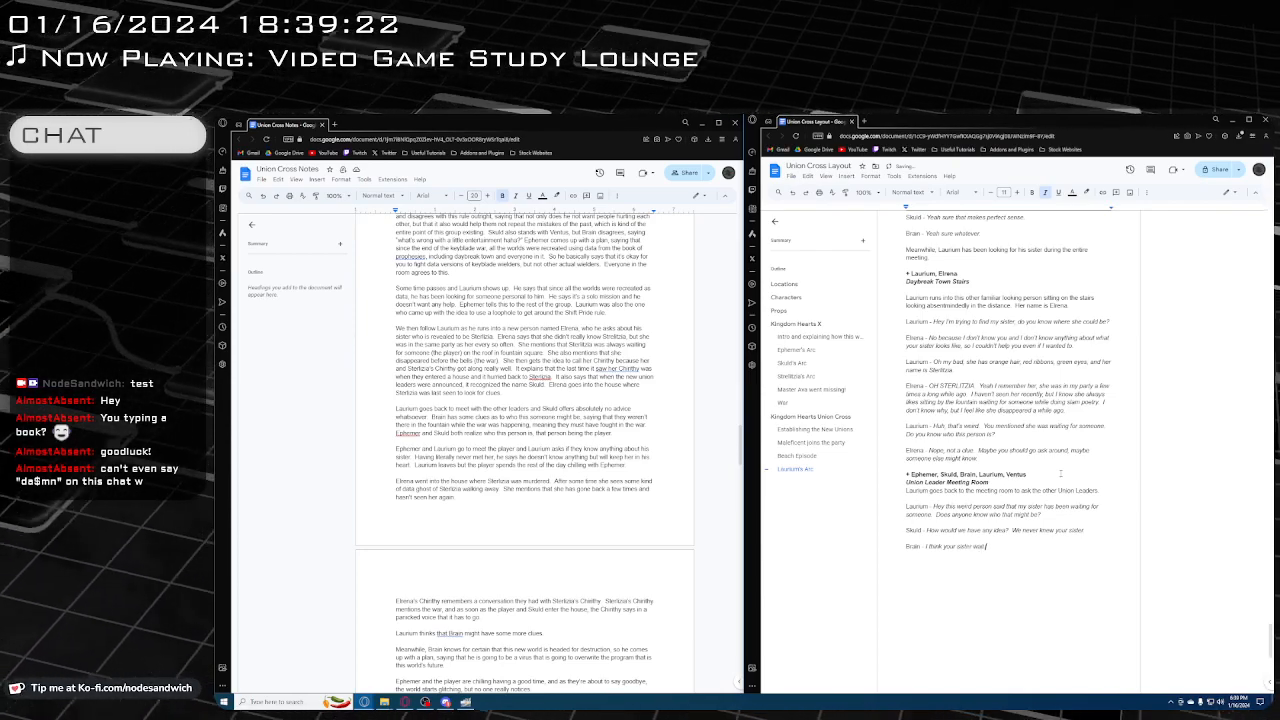
text( waiti)
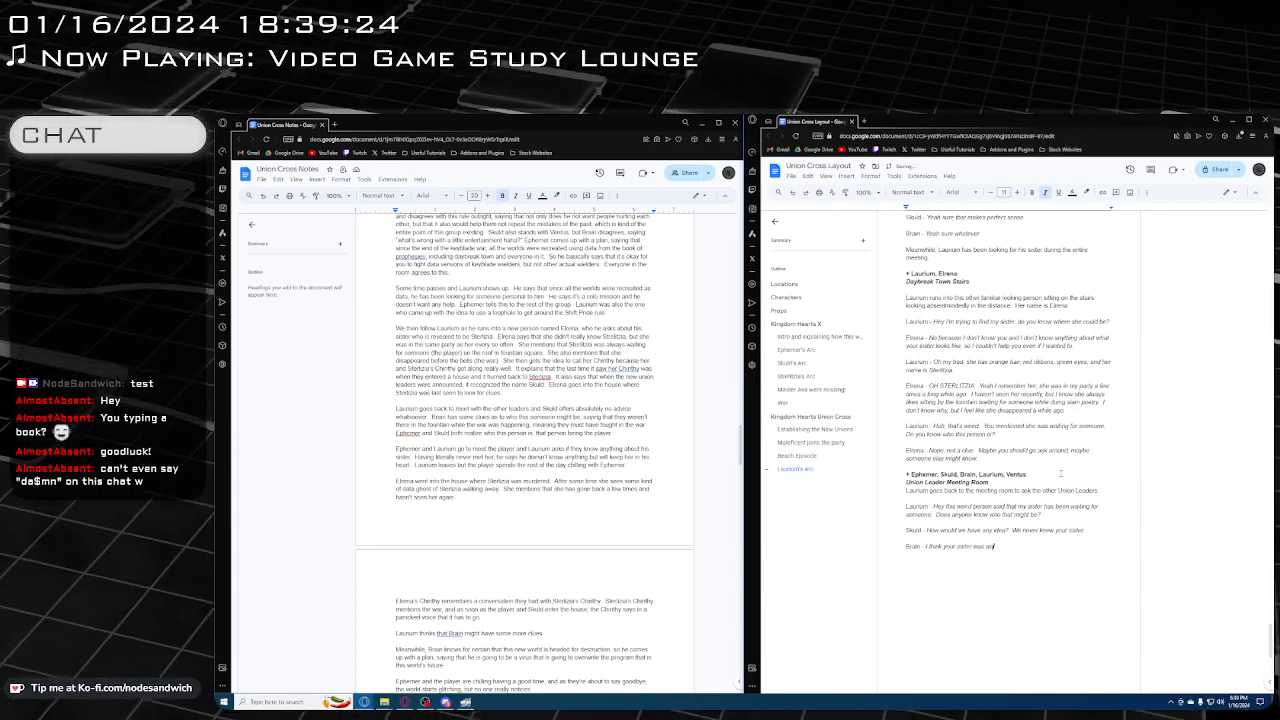
text(ng for)
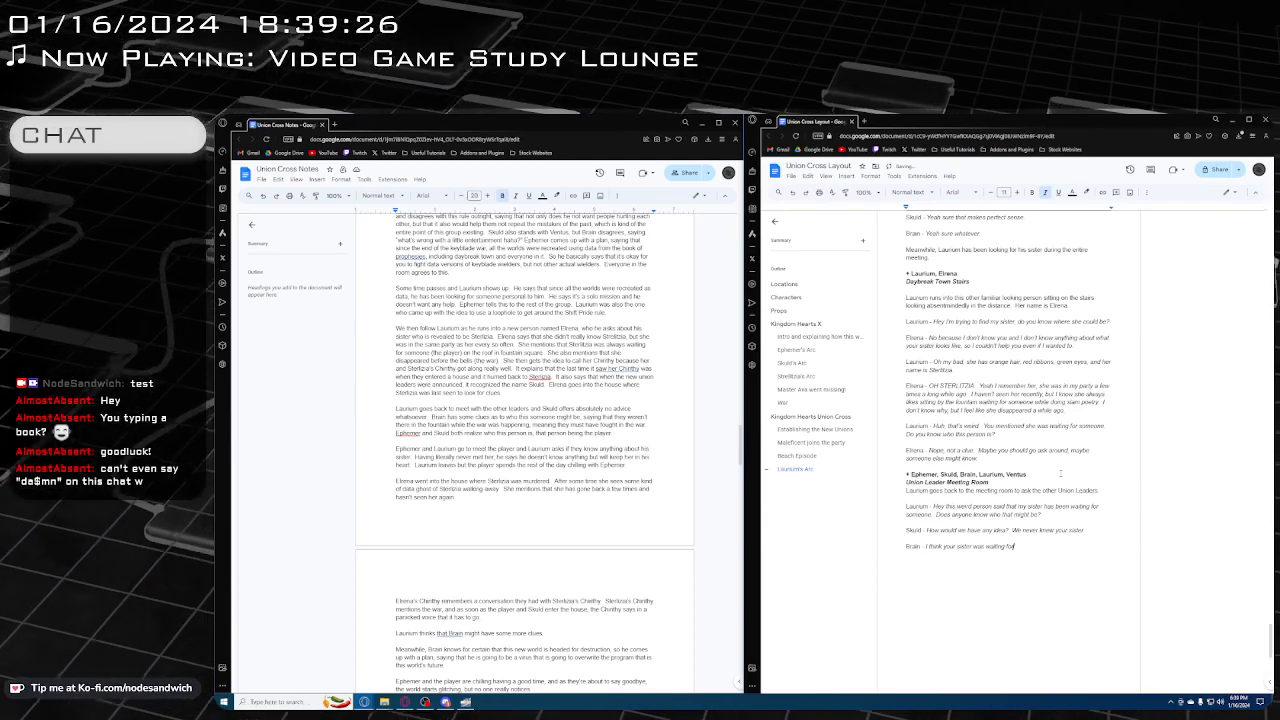
text( The Player)
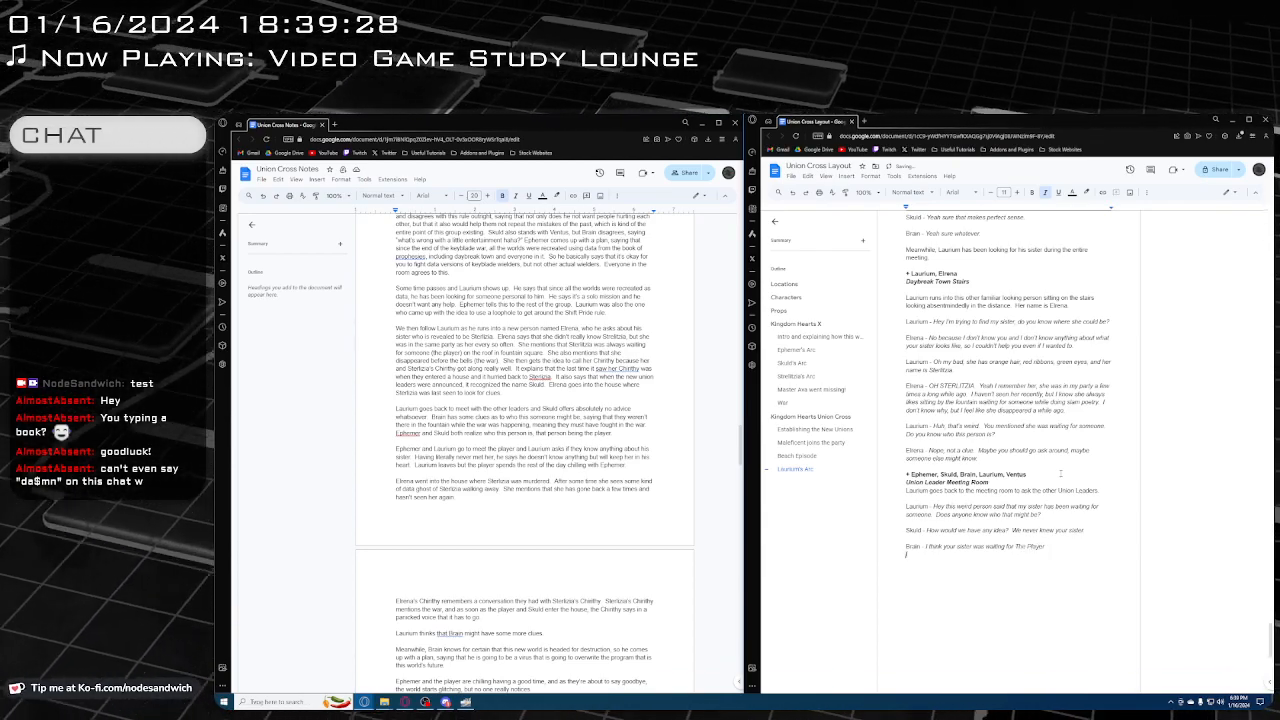
key(ctrl+i)
key(Return)
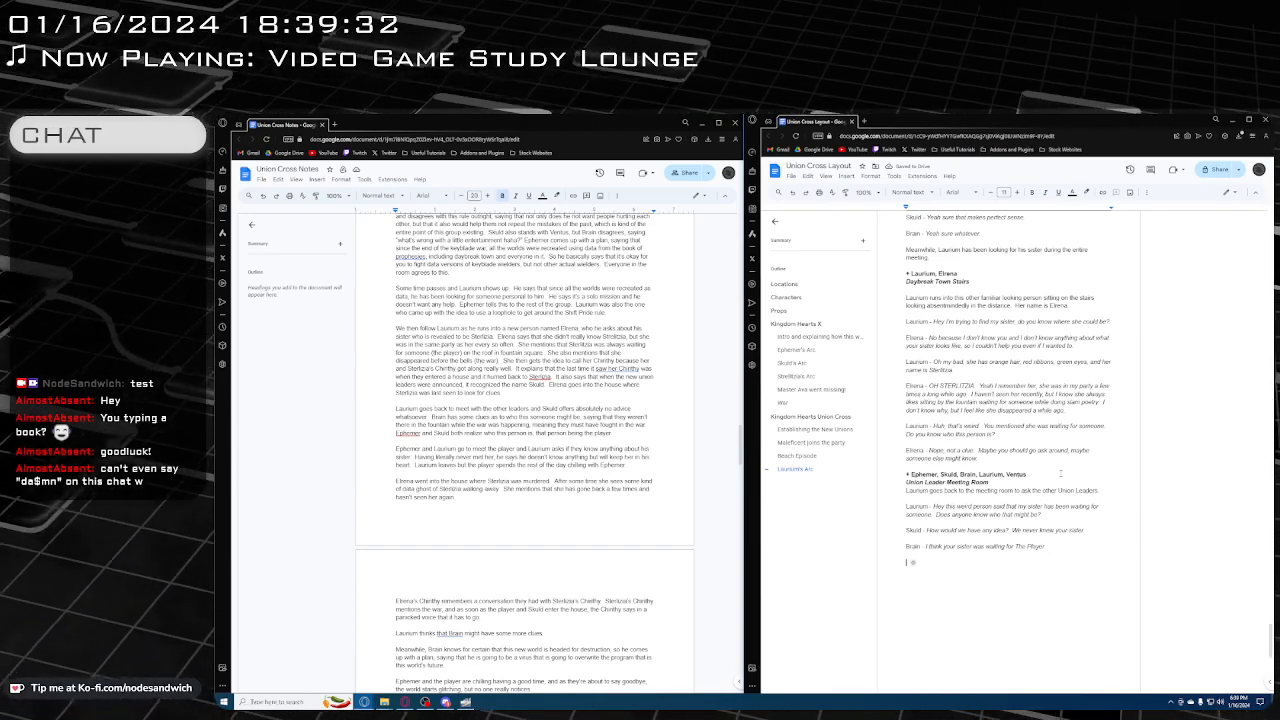
Add a joint "Skuld and Ephemer" line with the italic dialogue "OH YEAH THE PLAYER we forgot about him. How's he doing?"
text(Skuid and)
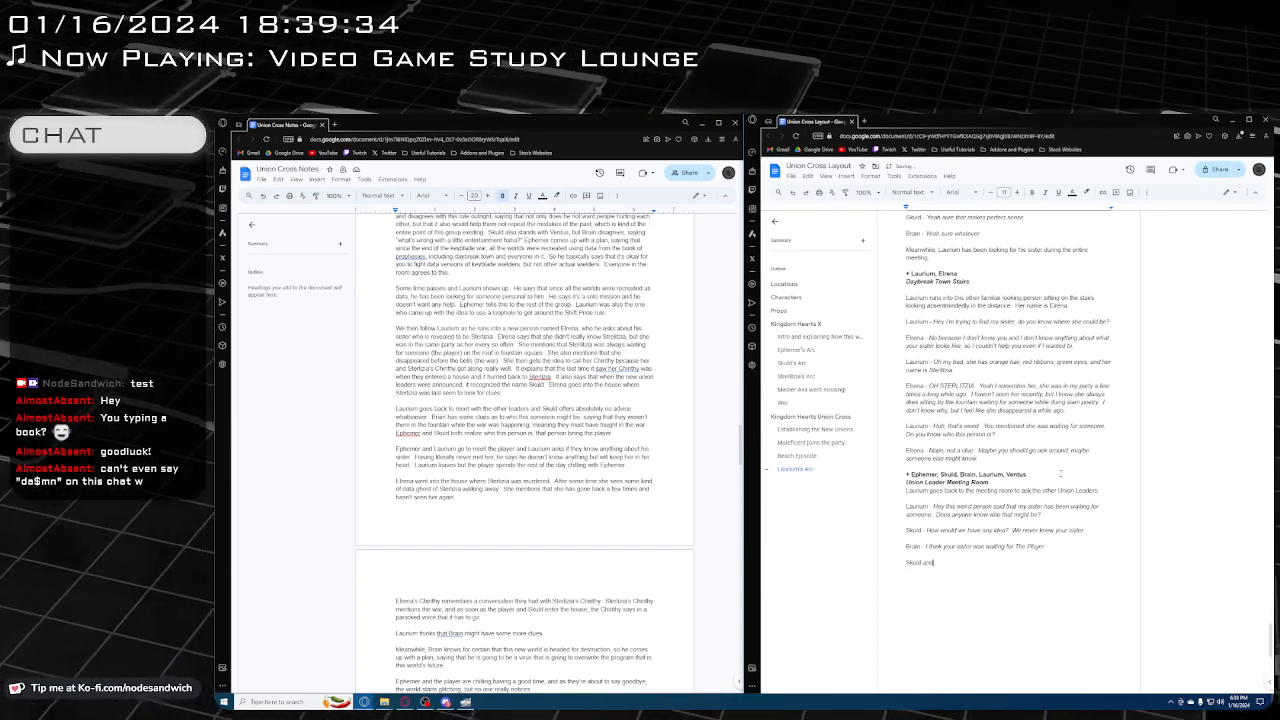
text( Ephemer)
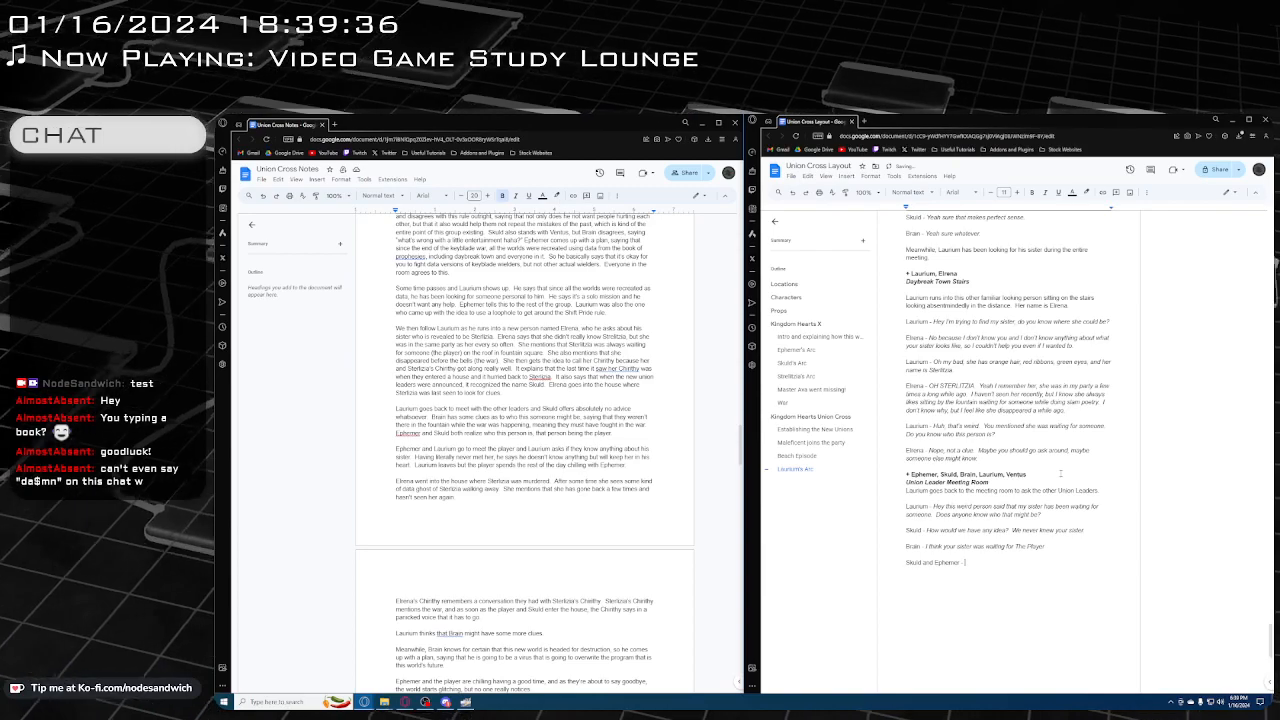
text( -)
key(ctrl+i)
text(OH YEAH THE PLAYER)
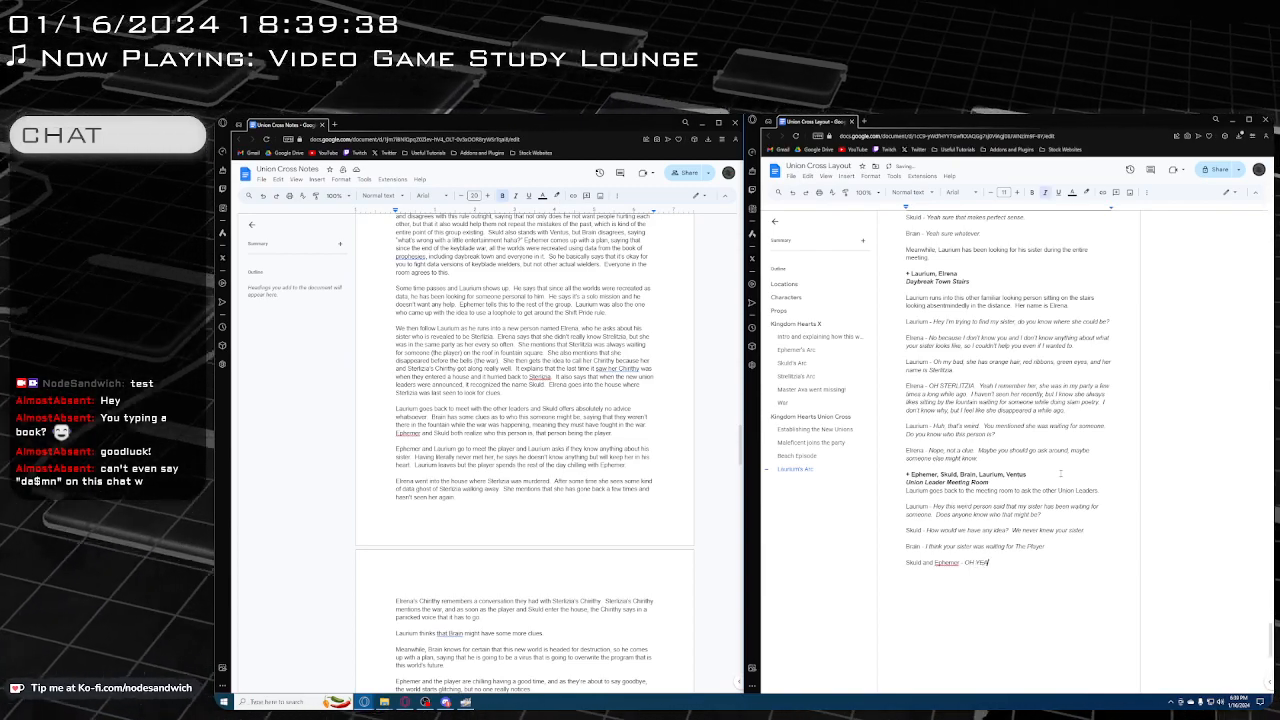
text( wa for)
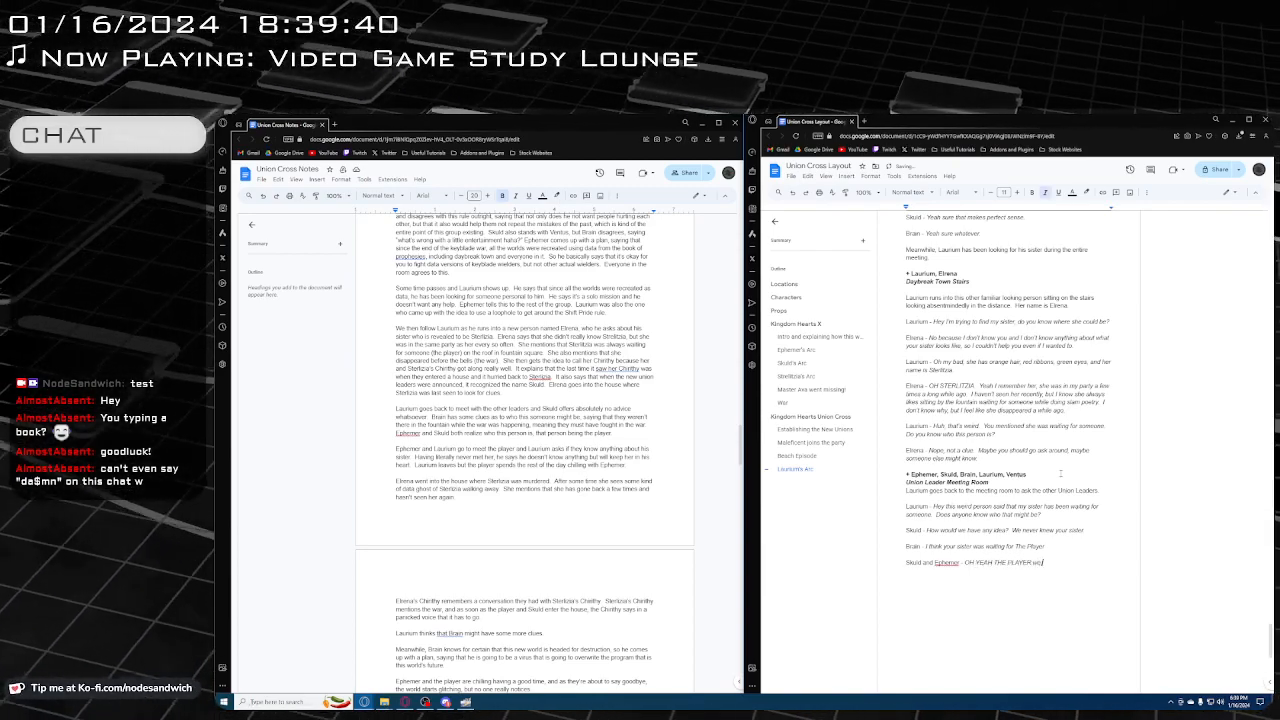
text(got about )
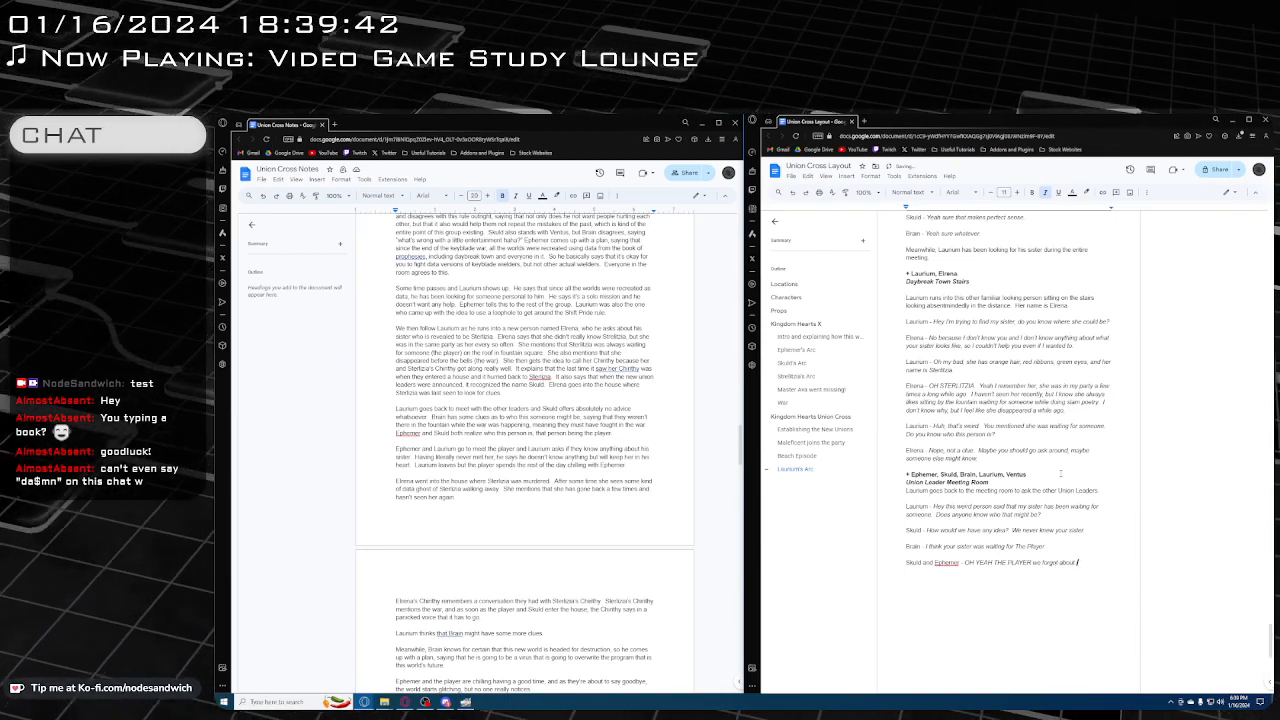
text(him. Hi)
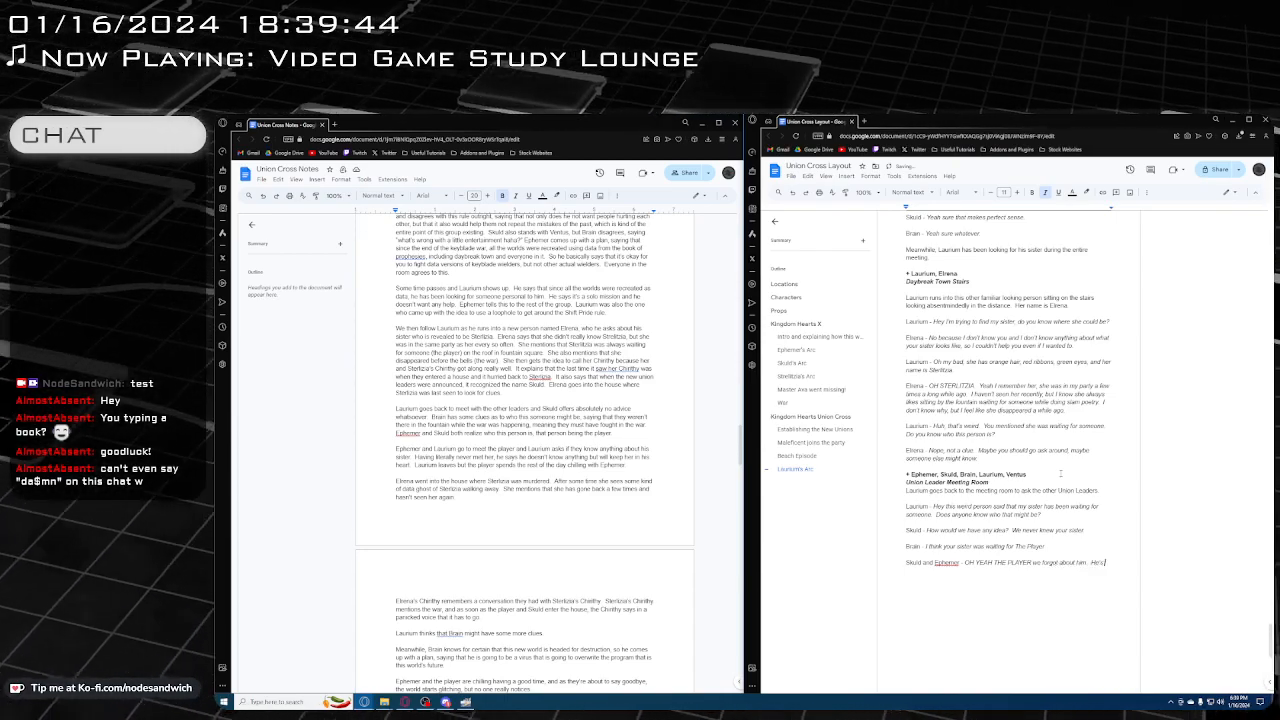
text(w's he)
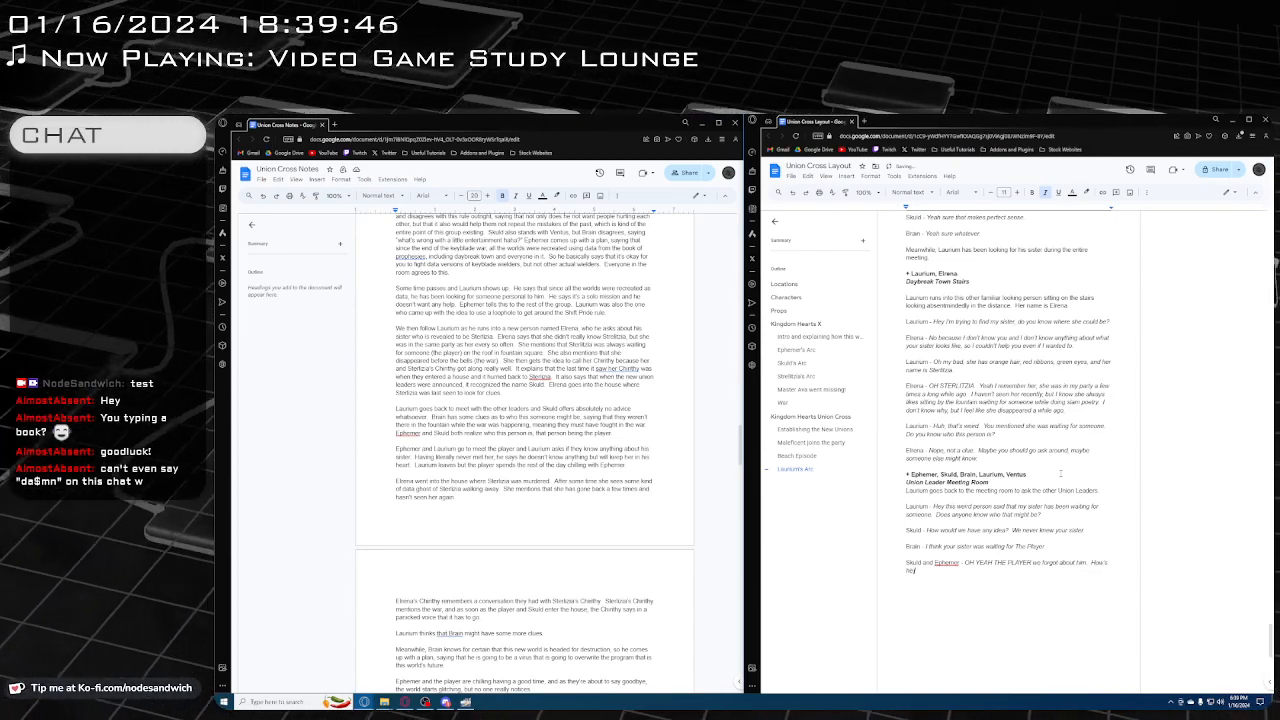
text( doing?)
key(Return)
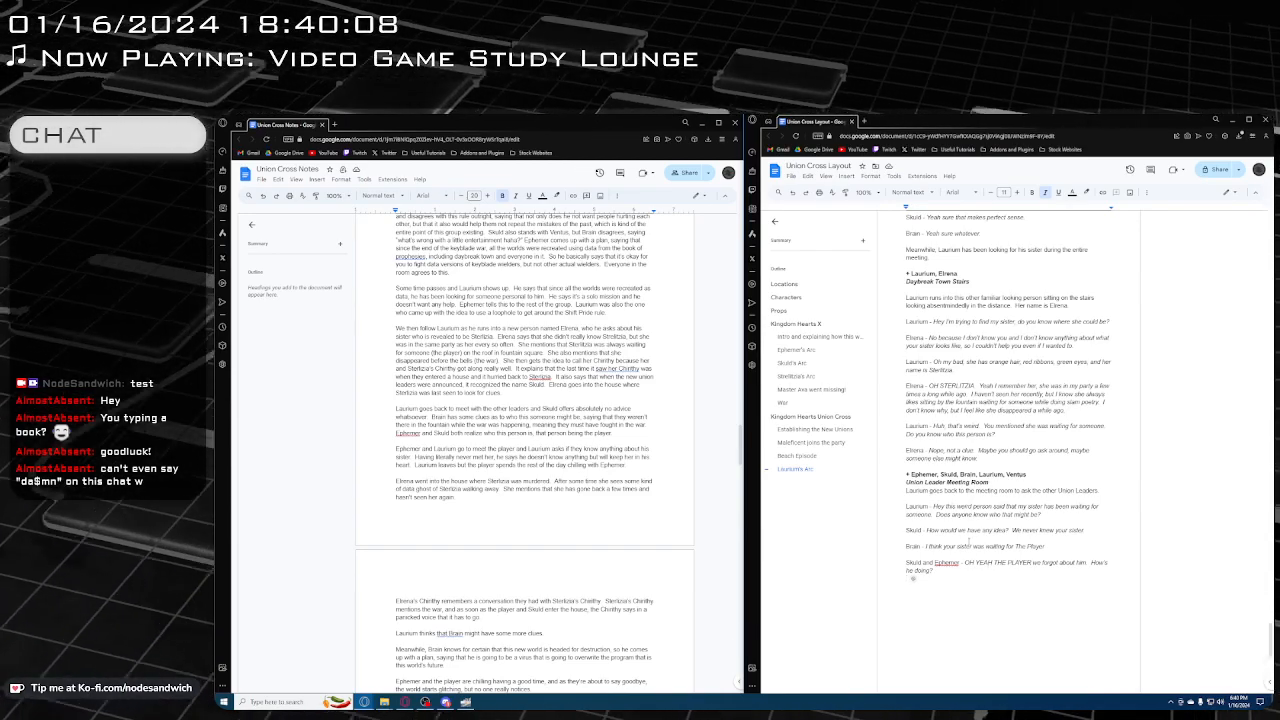
scroll(1000, 548, down, 1)
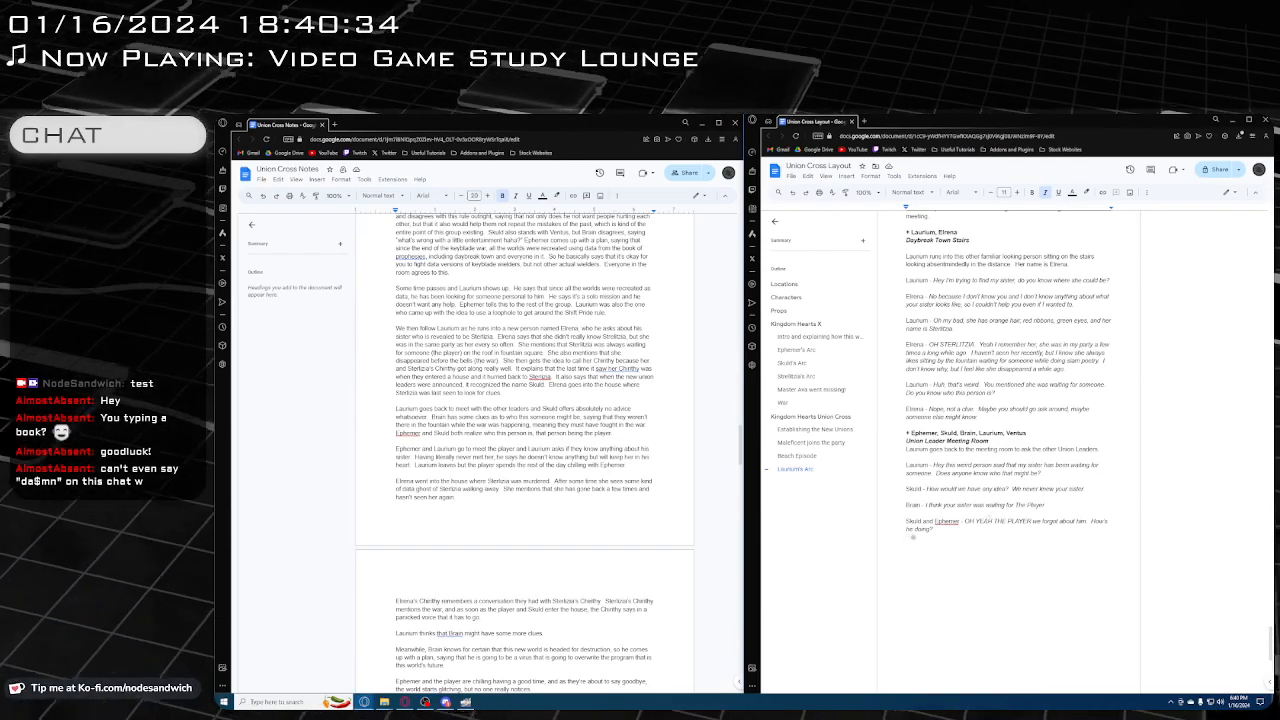
scroll(1004, 551, down, 2)
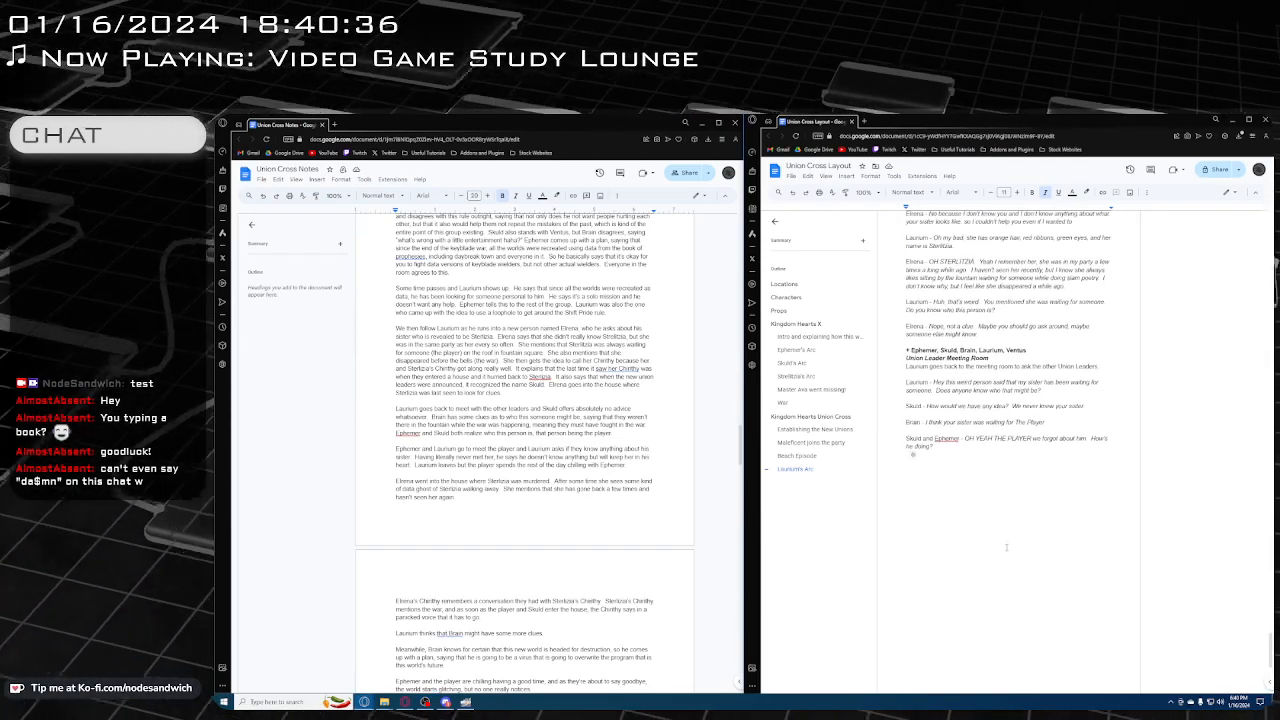
scroll(1006, 538, down, 1)
scroll(595, 451, down, 2)
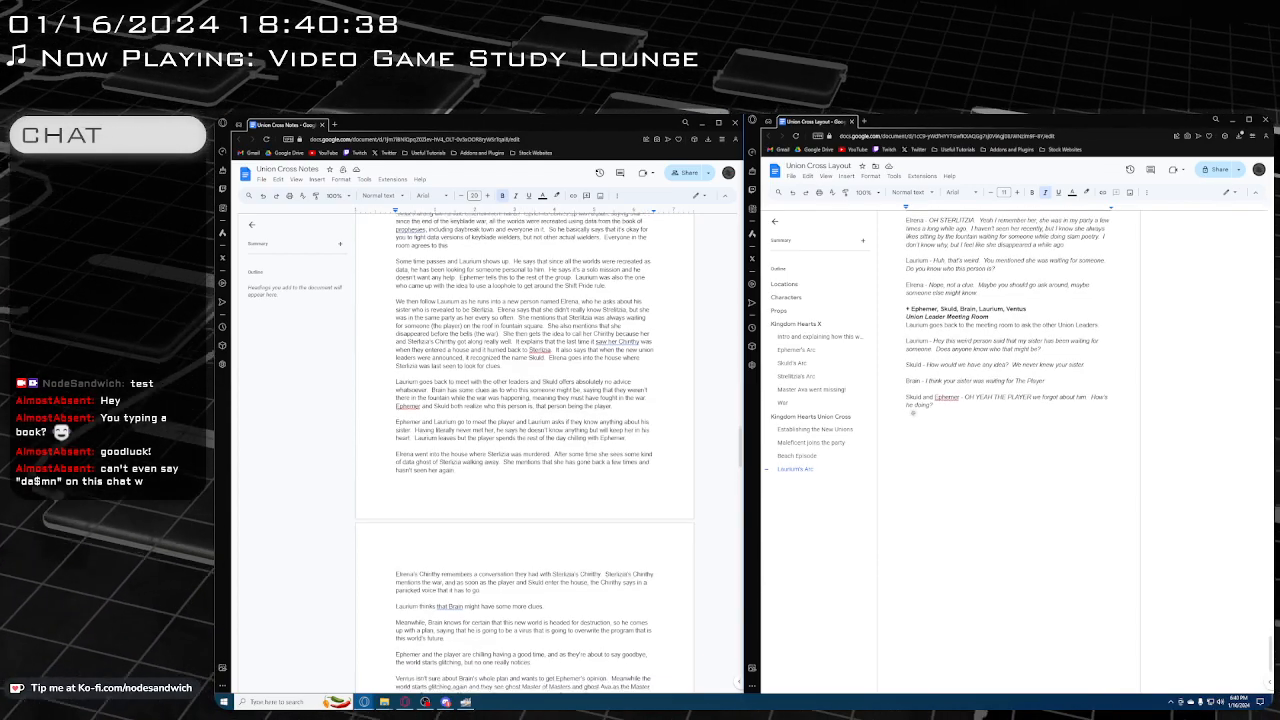
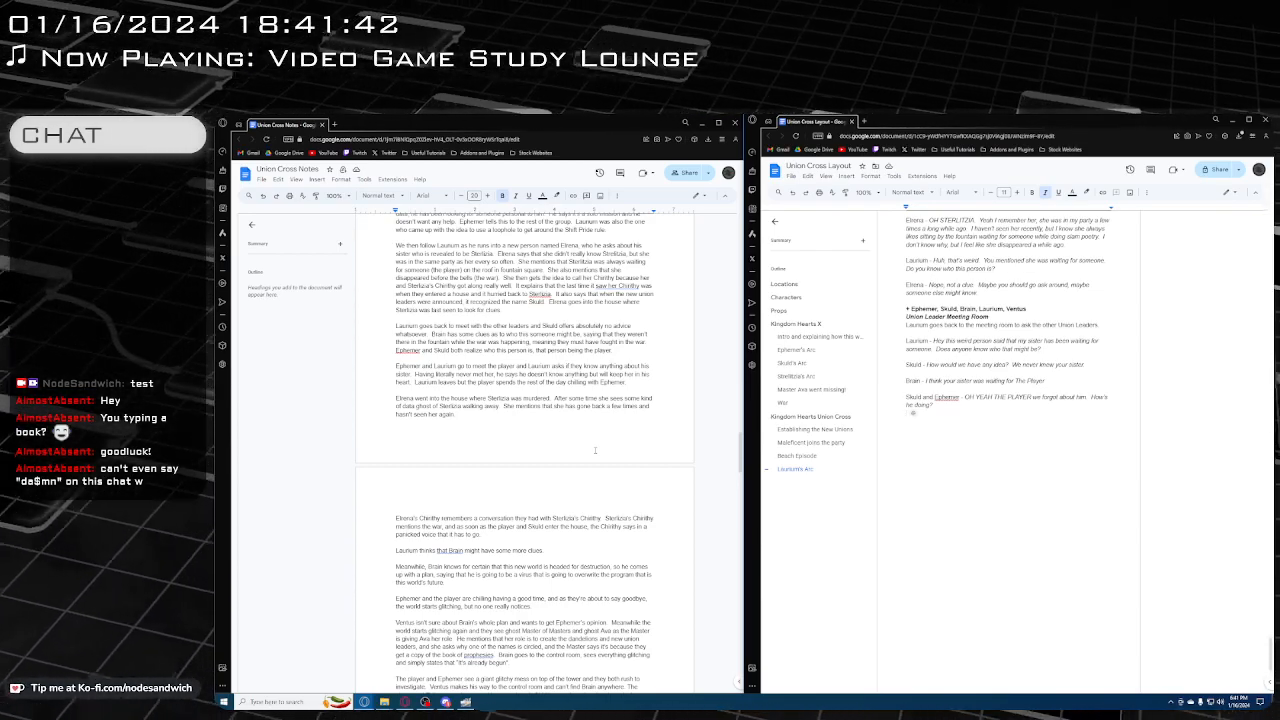
Read ahead in the notes, from Elrena's Chirithy's memory and the world glitching to the Wreck-It Ralph world, and return to Laurium's meeting with the player
scroll(561, 371, down, 3)
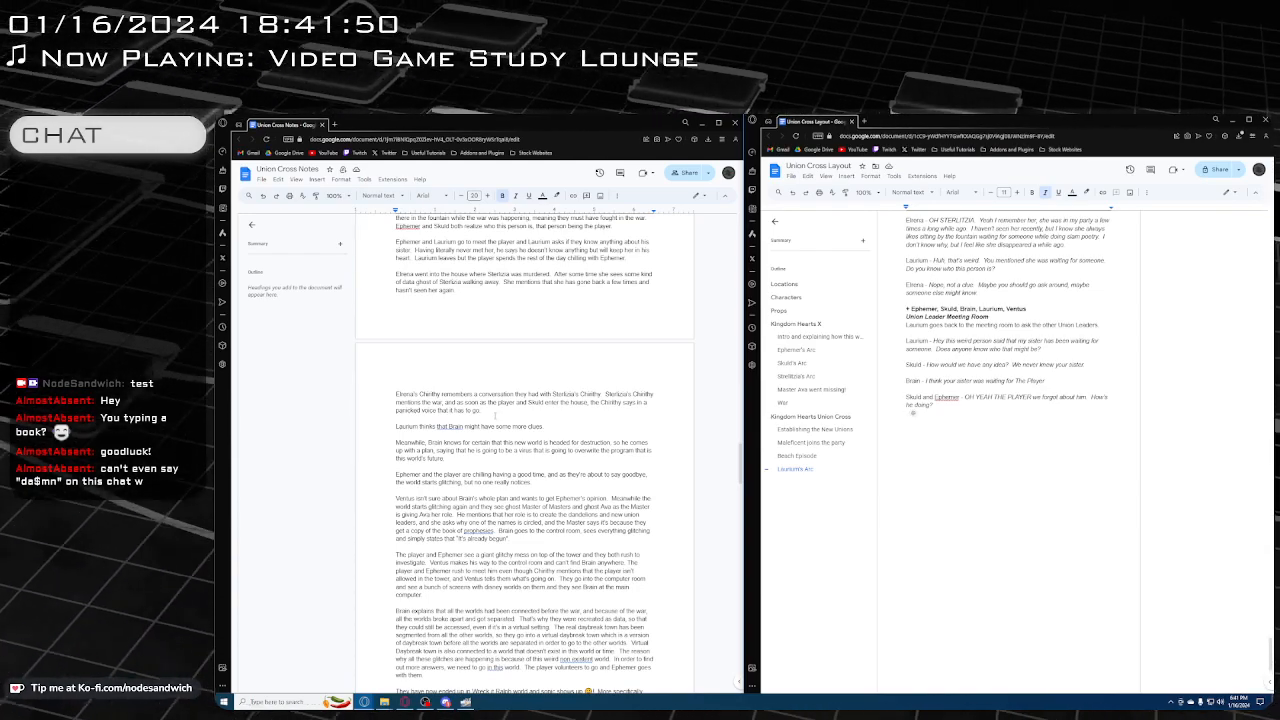
scroll(494, 415, down, 1)
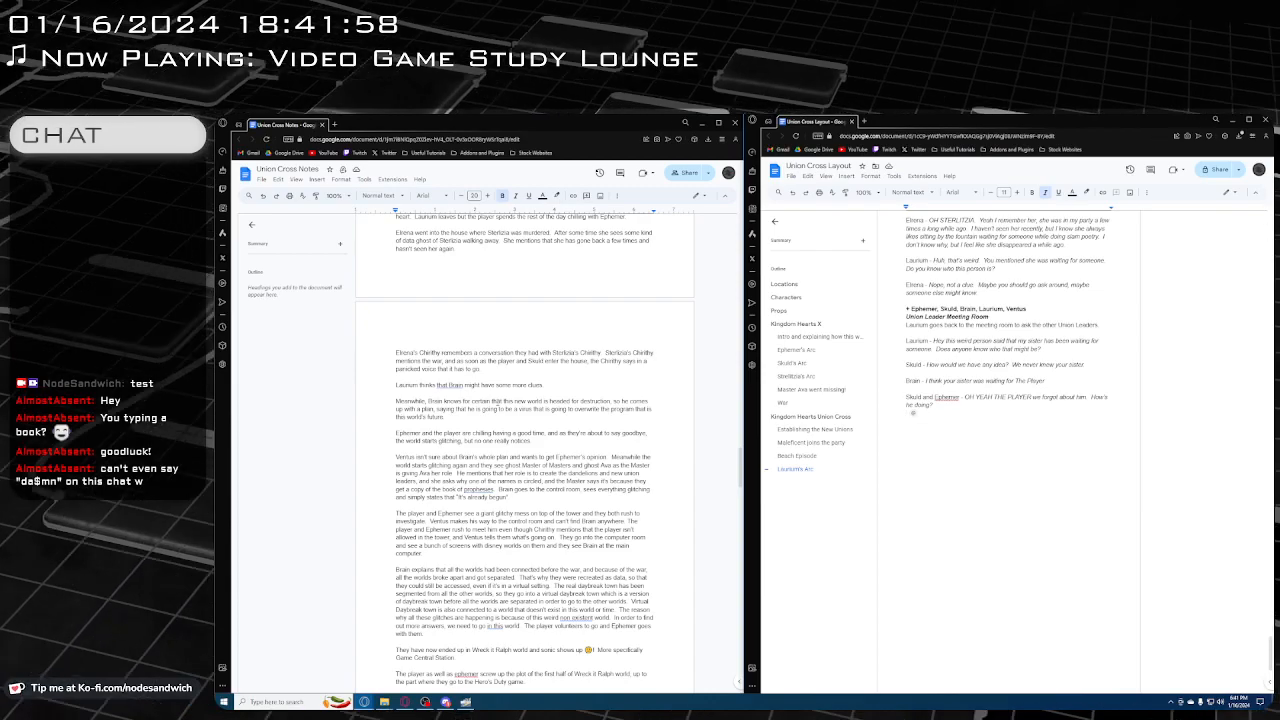
scroll(494, 402, down, 1)
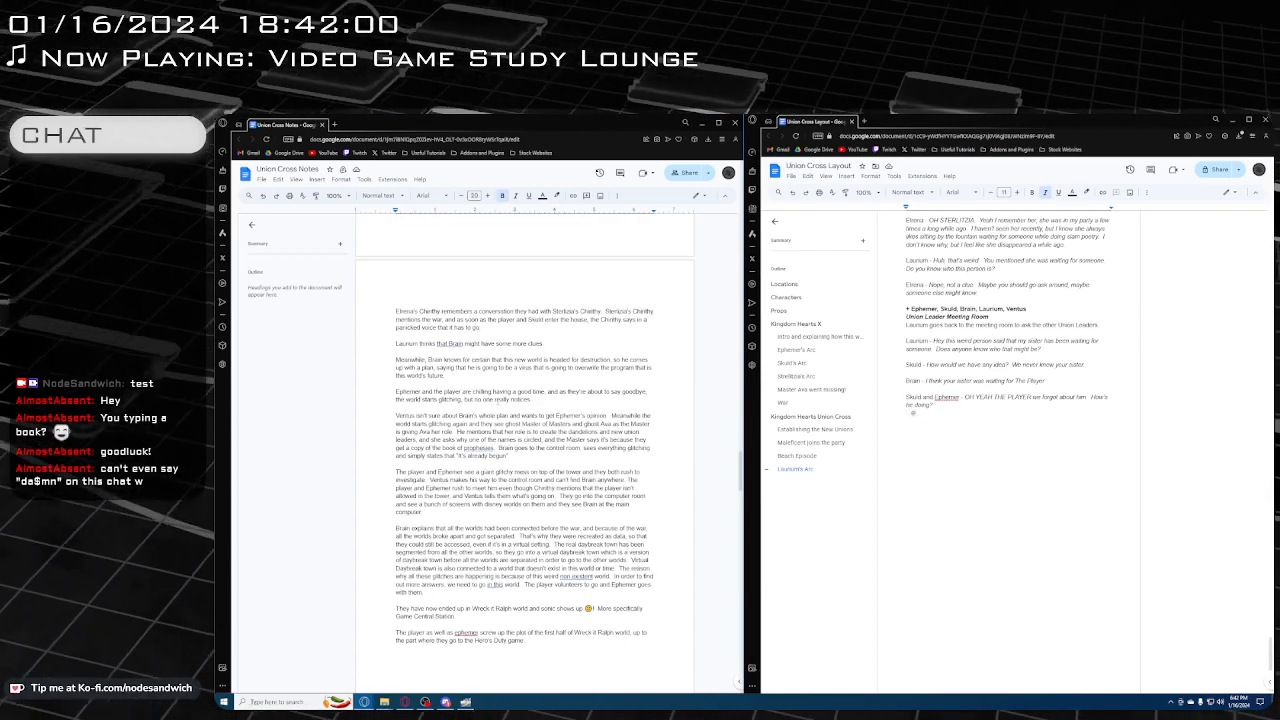
scroll(523, 439, down, 1)
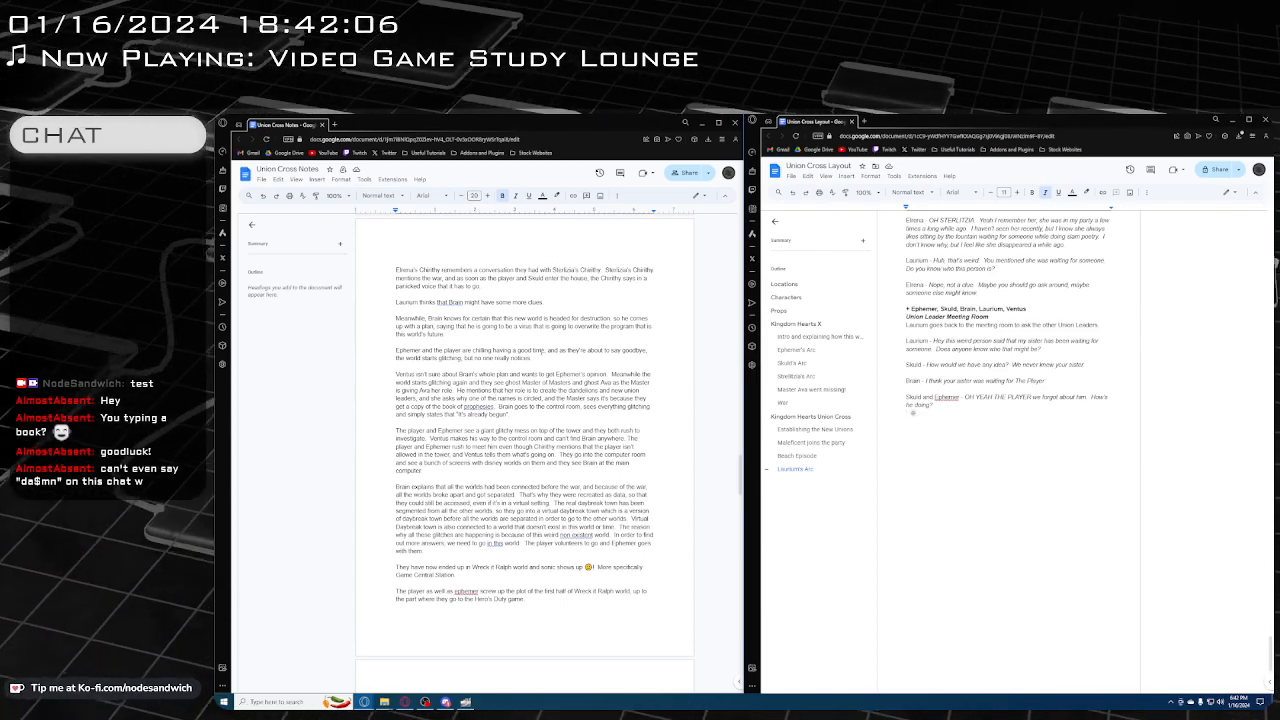
scroll(523, 439, up, 2)
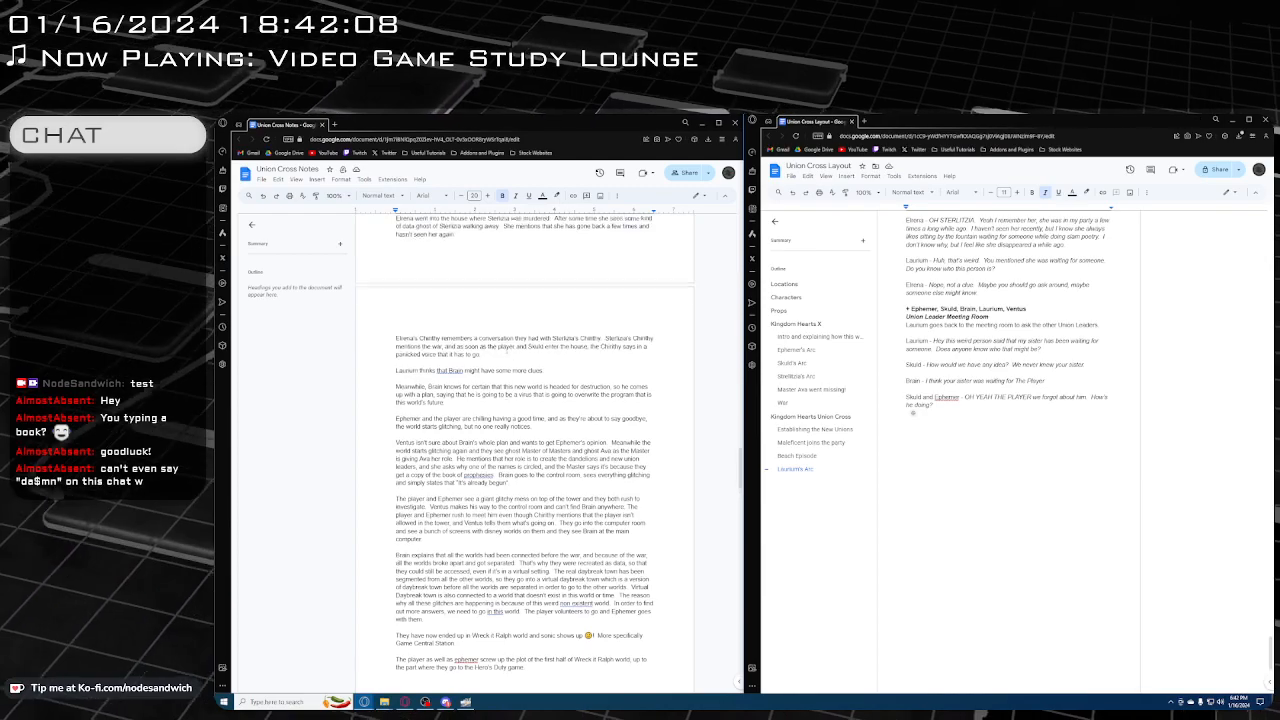
drag(545, 386, 469, 386)
click(608, 400)
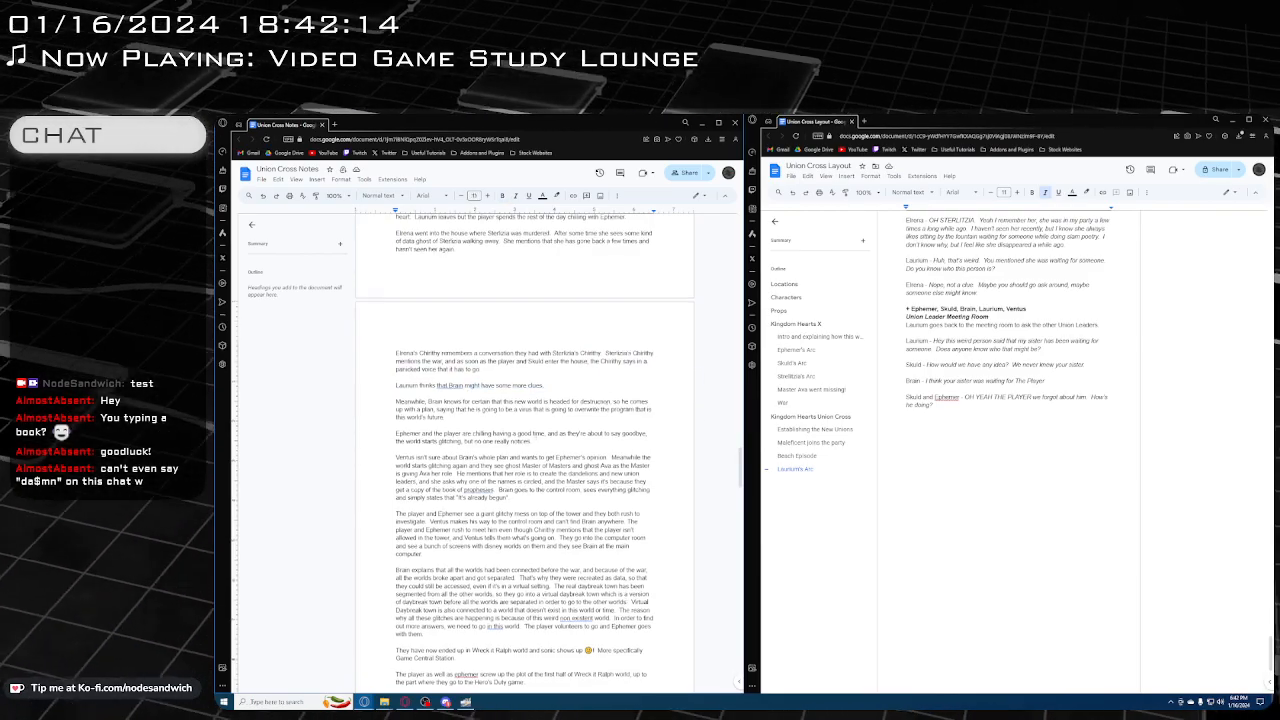
scroll(608, 400, up, 1)
scroll(543, 436, up, 3)
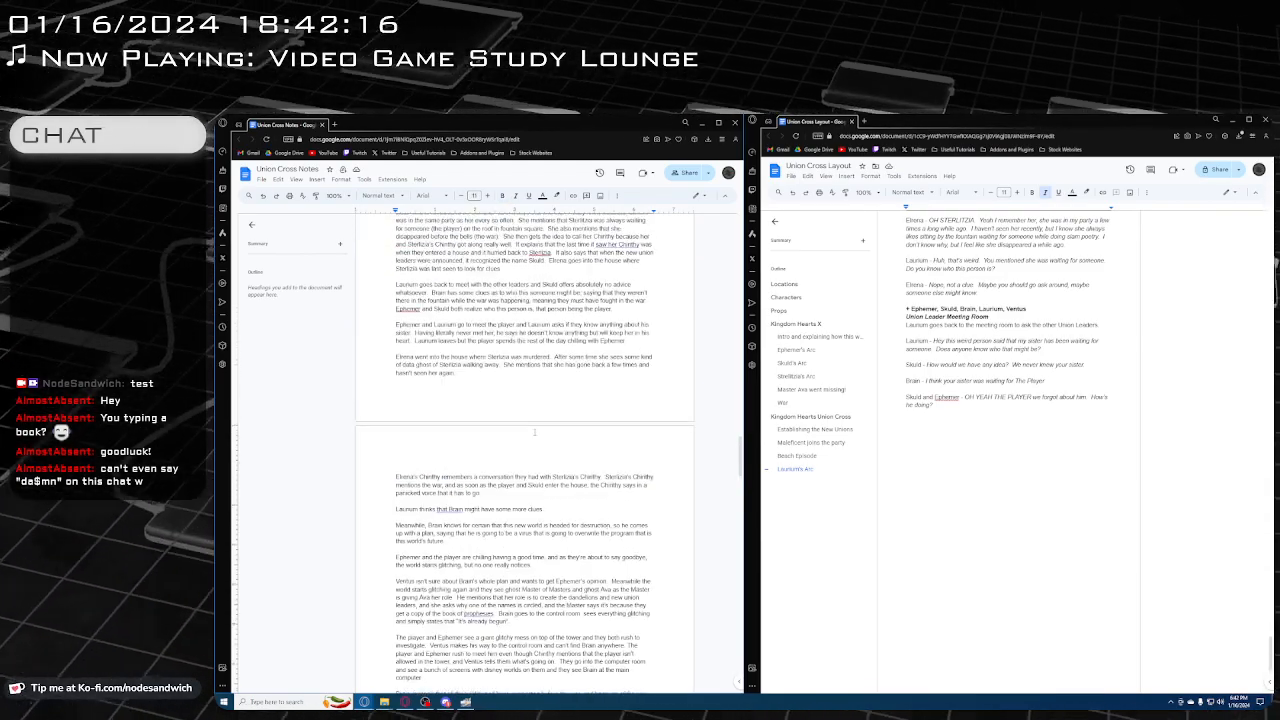
Add the bold italic location heading "Daybreak Town Fountain" below Skuld and Ephemer's line in the layout document
click(1030, 443)
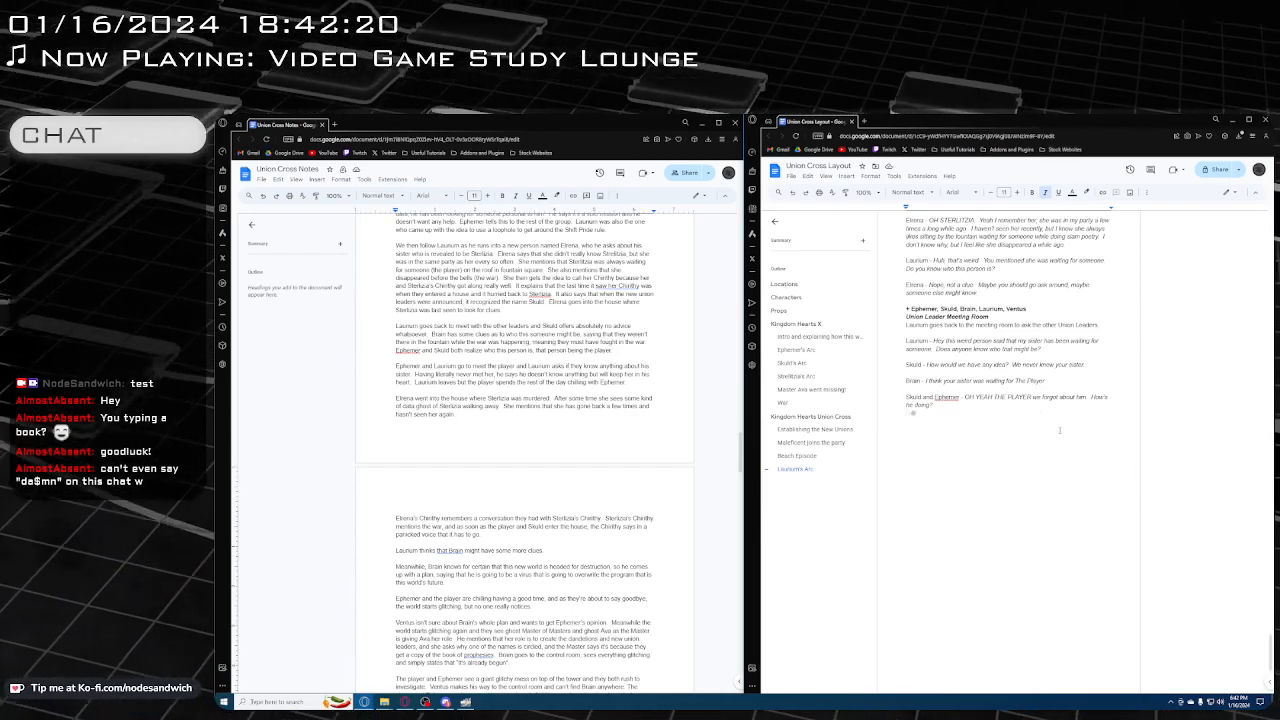
key(Return)
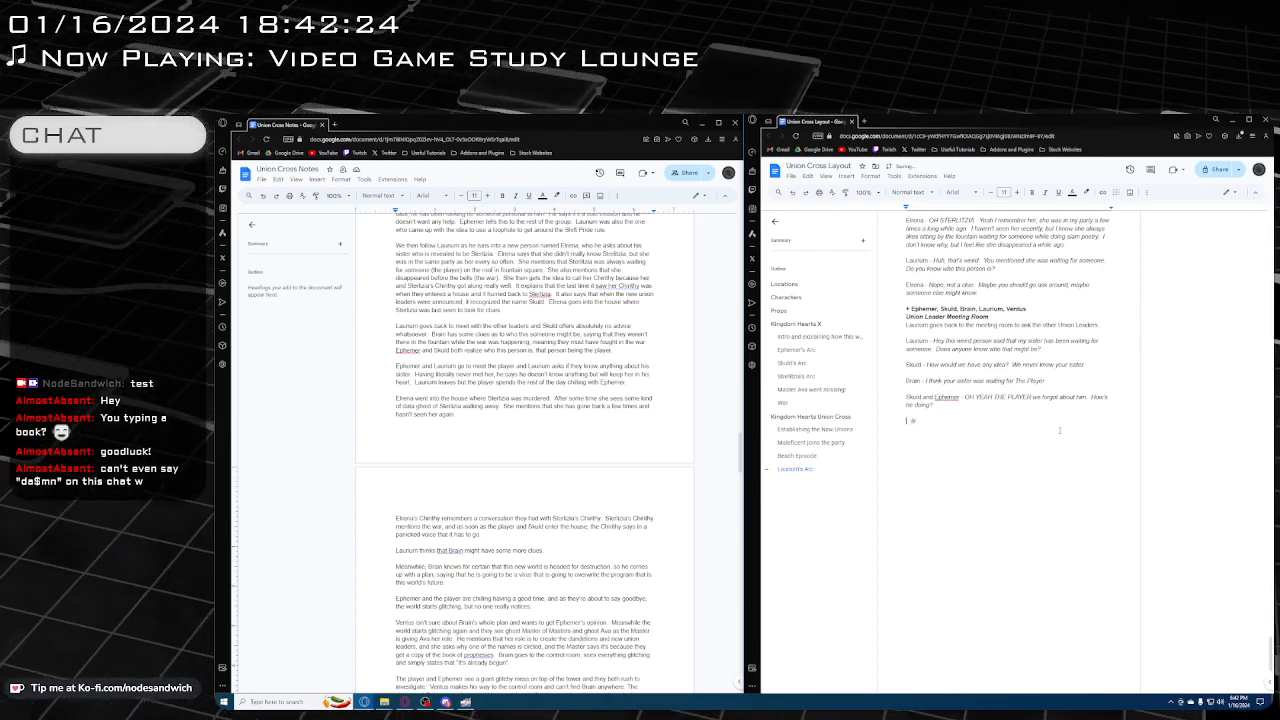
key(ctrl+b)
key(ctrl+i)
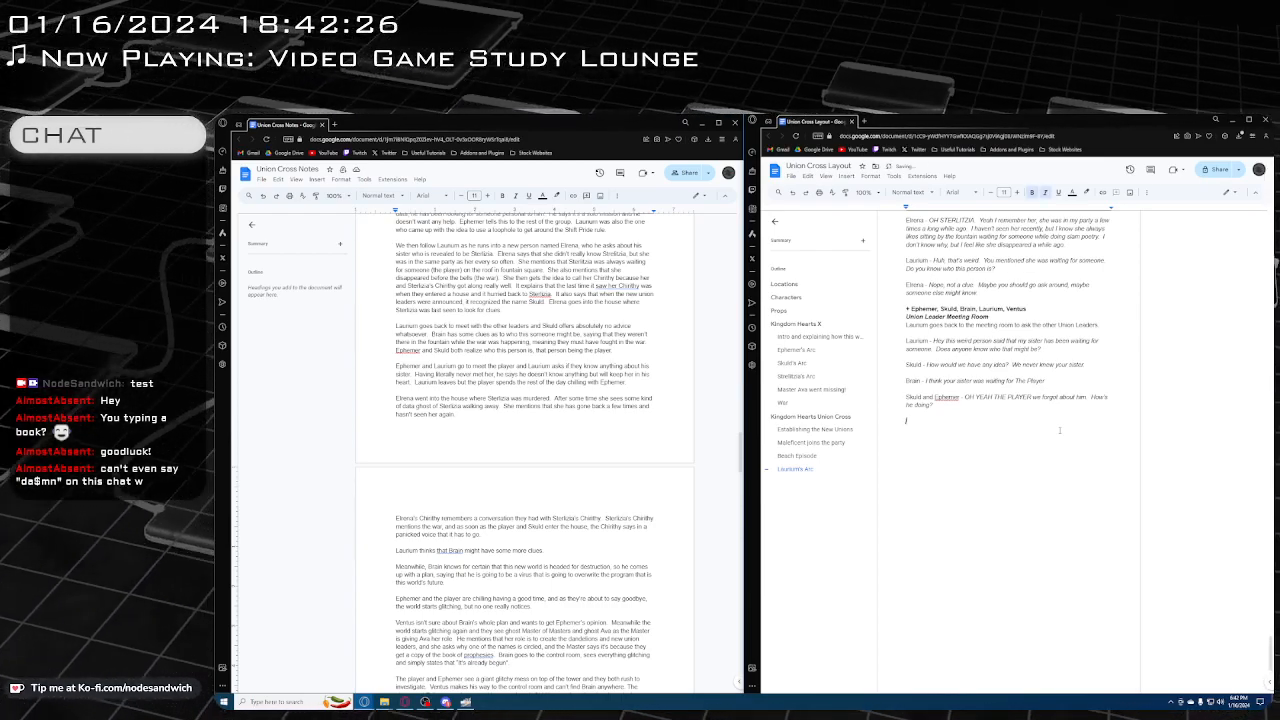
text(Daybreak To)
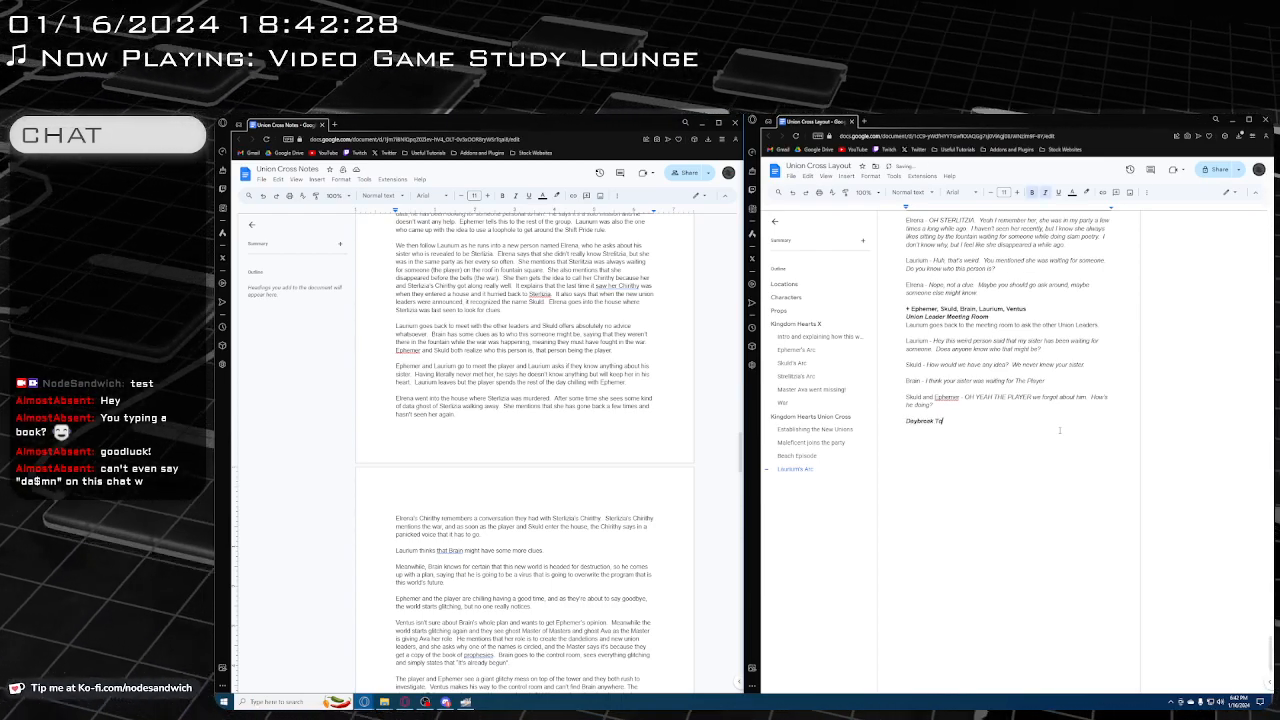
text(wn Fountain)
key(Return)
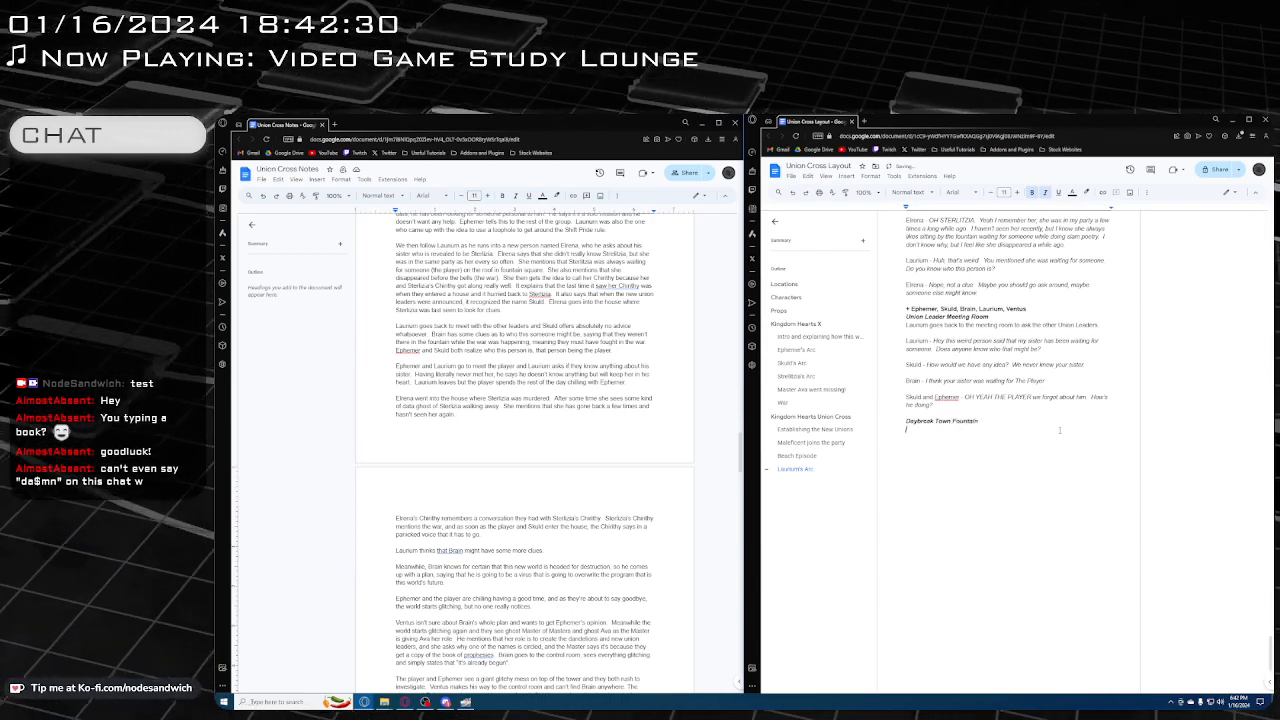
key(BackSpace)
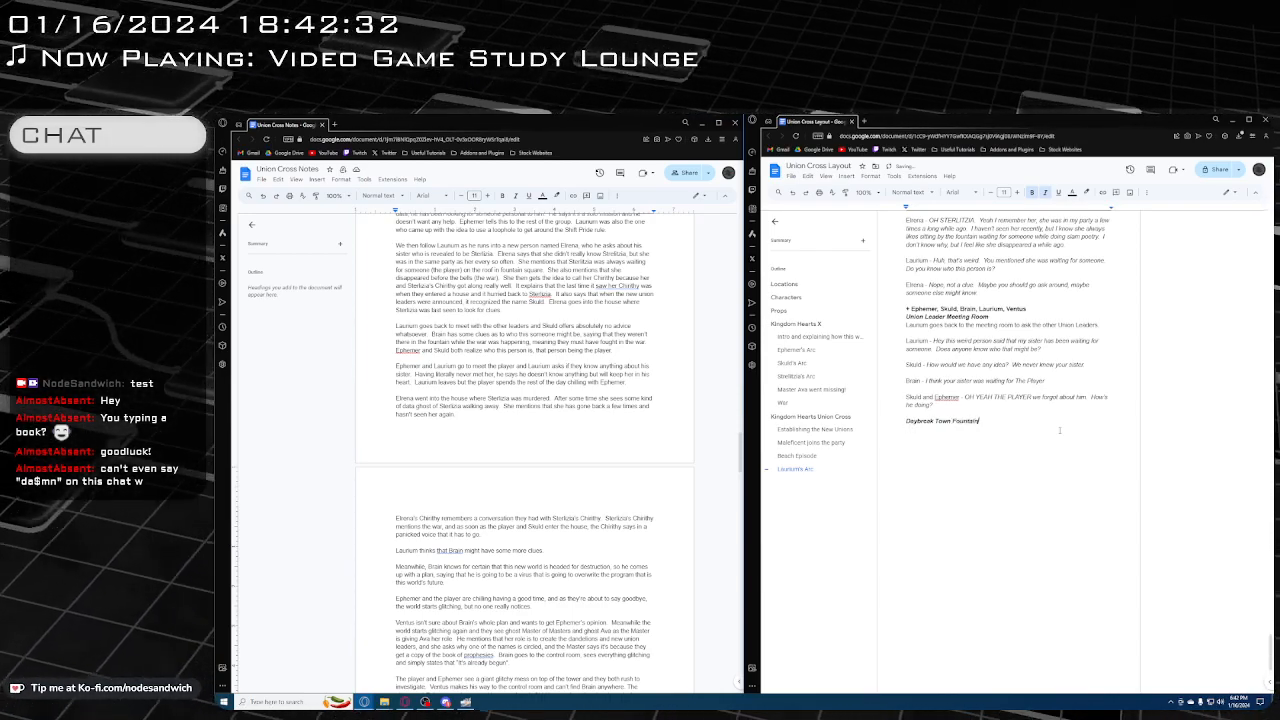
Insert the bold, non-italic character line "+ Ephemer, Laurium, The Player" directly above the Daybreak Town Fountain heading
key(Up)
key(Return)
key(ctrl+b)
text(+)
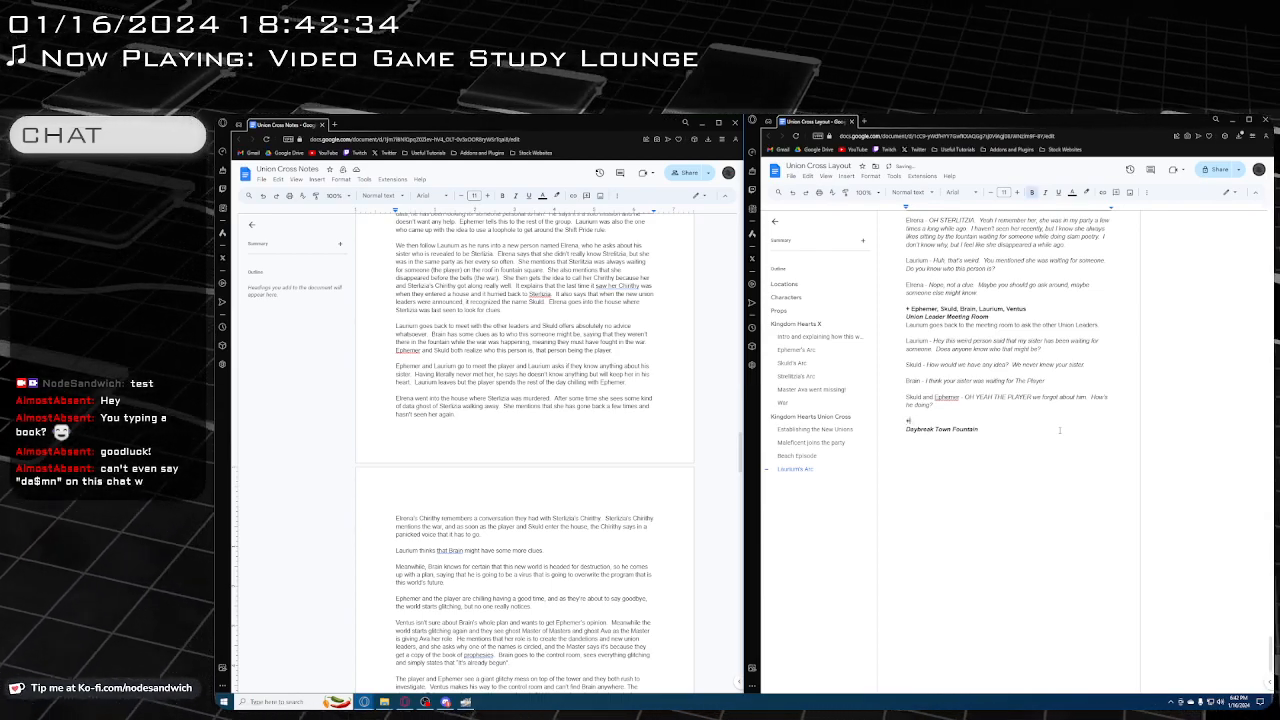
text( Ephemer)
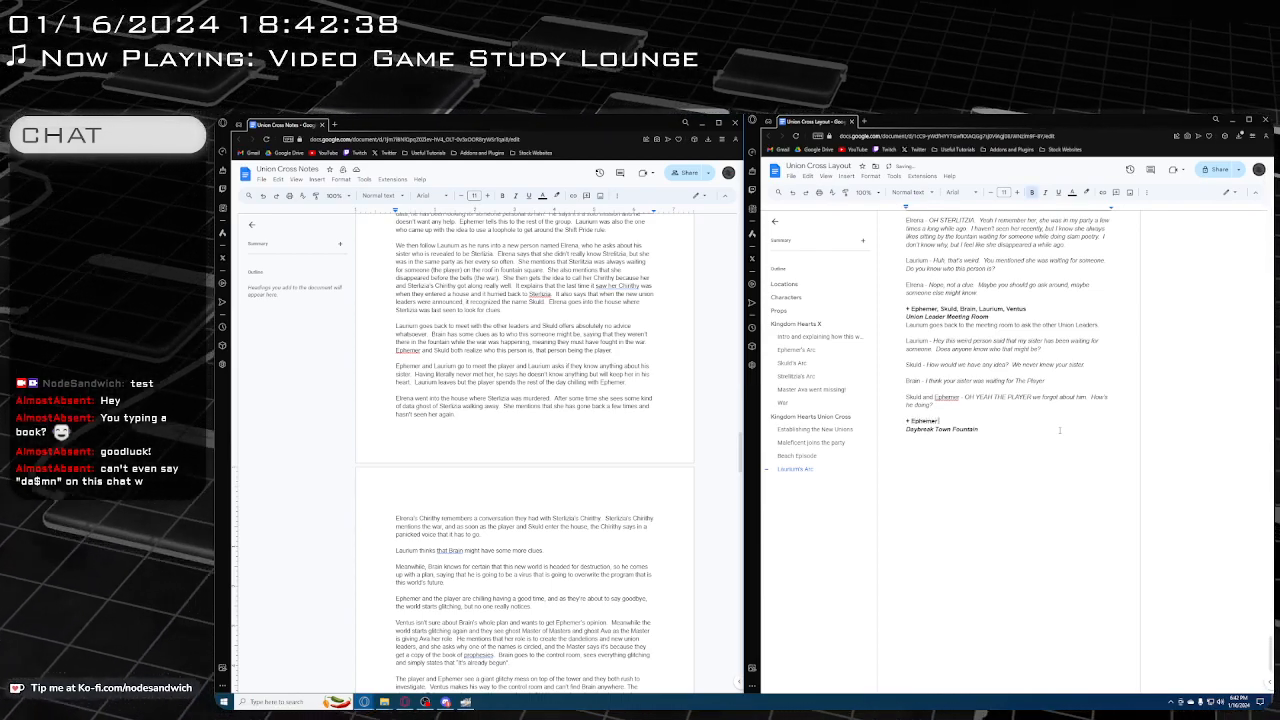
text(, Lauri)
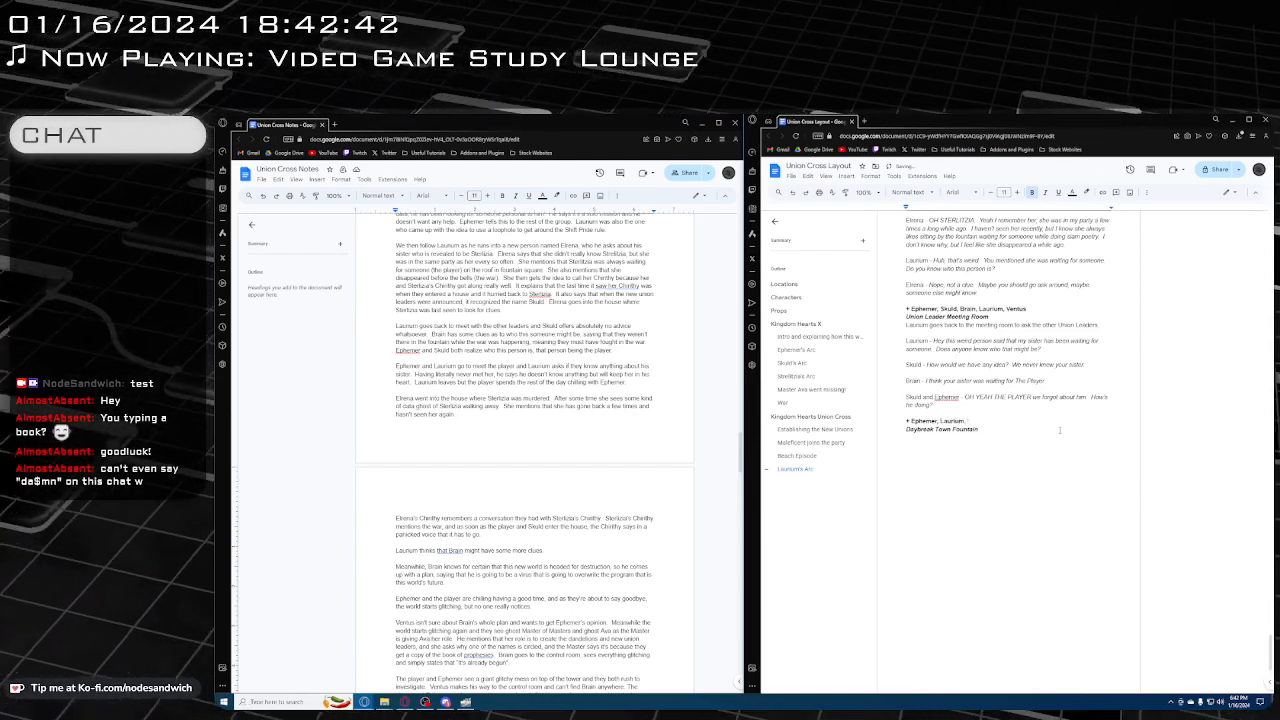
text(um, The Pla)
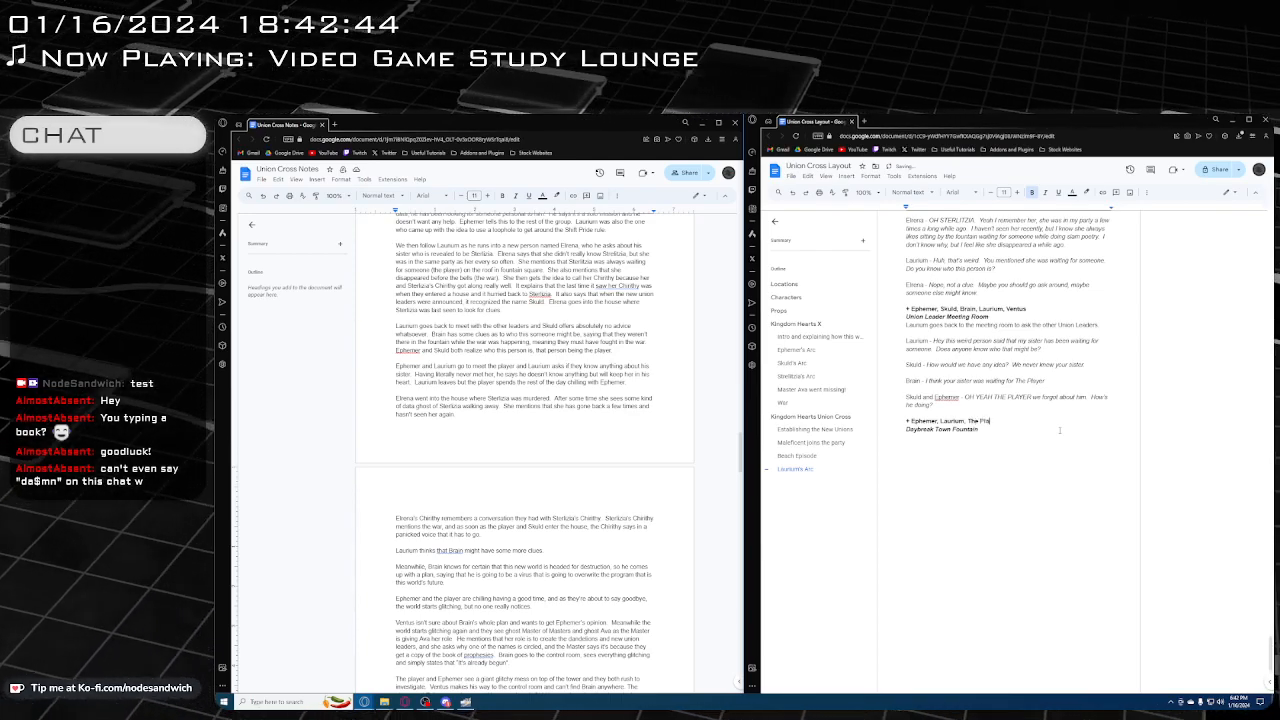
text(yer)
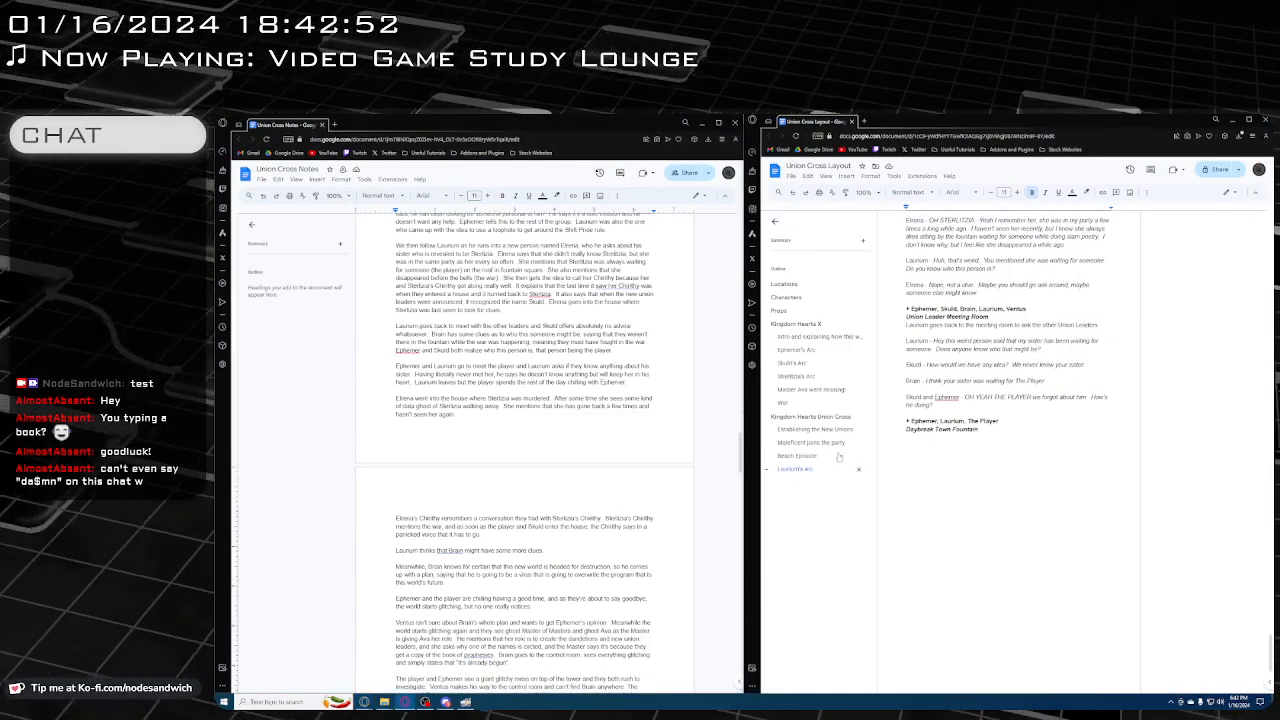
Add Ephemer's line below the fountain heading, with a regular speaker label and the italic dialogue "Oh hey buddy, long time no see, how are things?"
click(1019, 446)
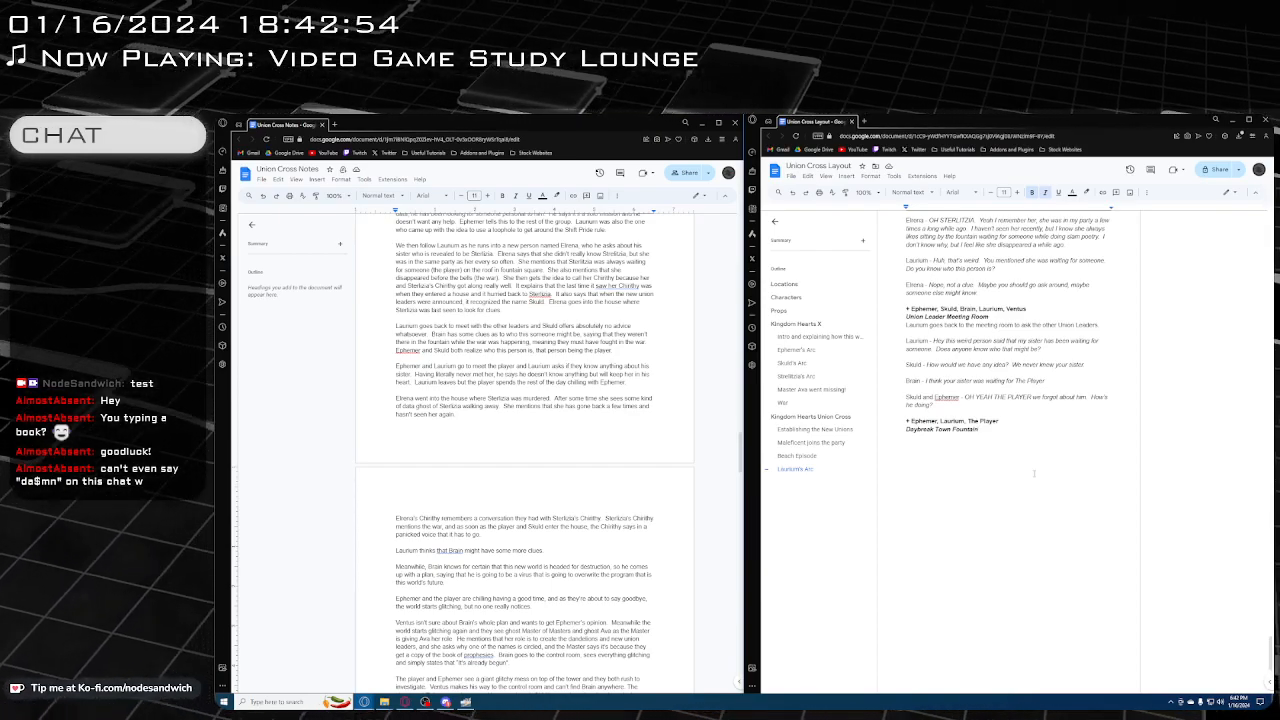
key(Return)
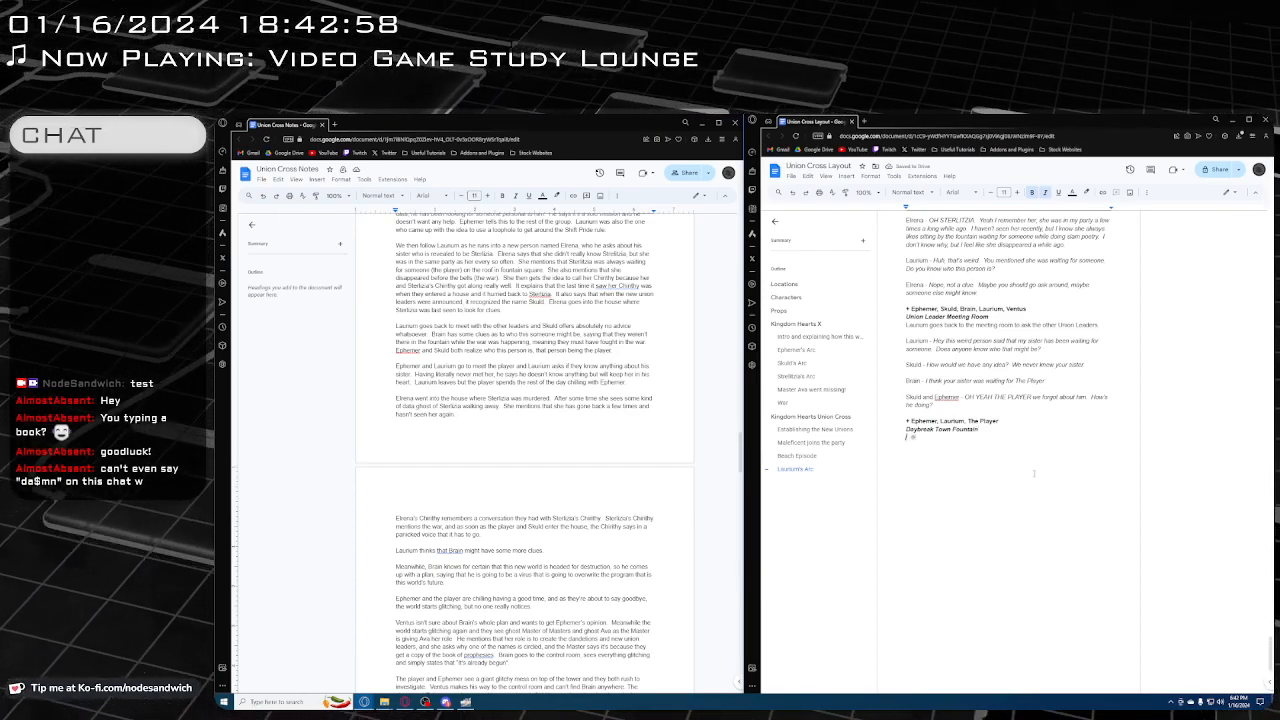
key(Return)
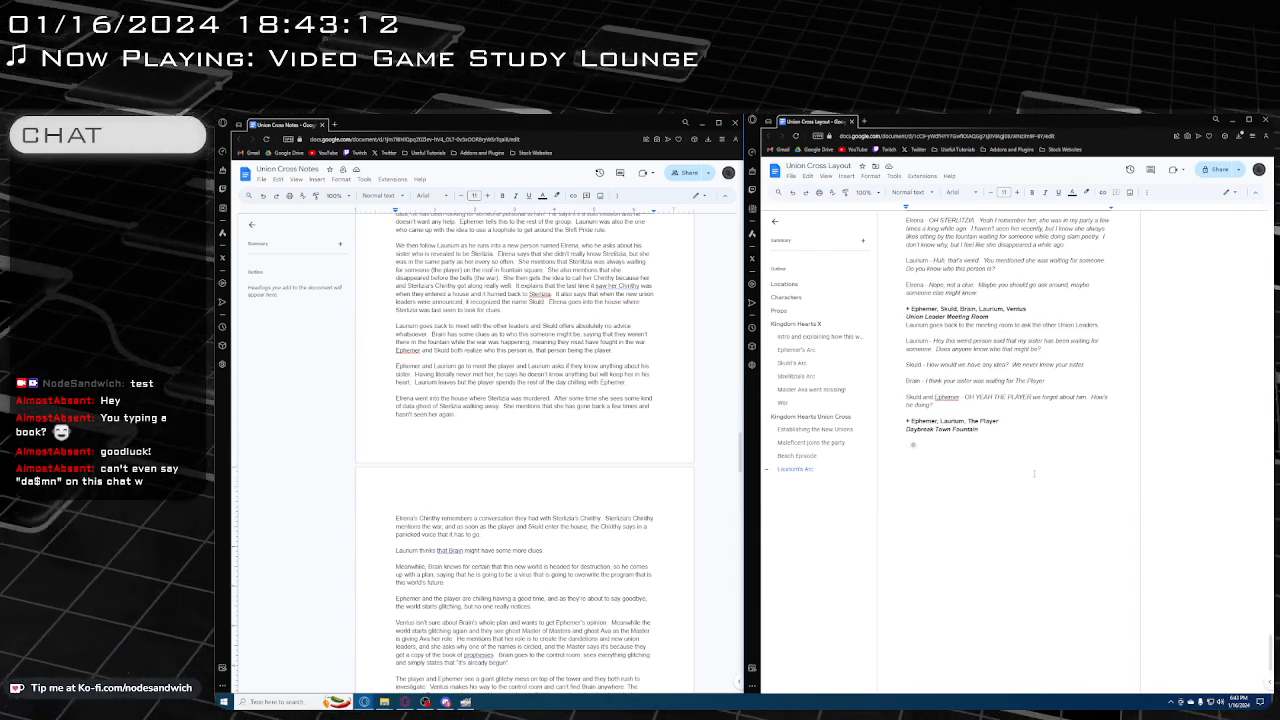
text(Ephemer)
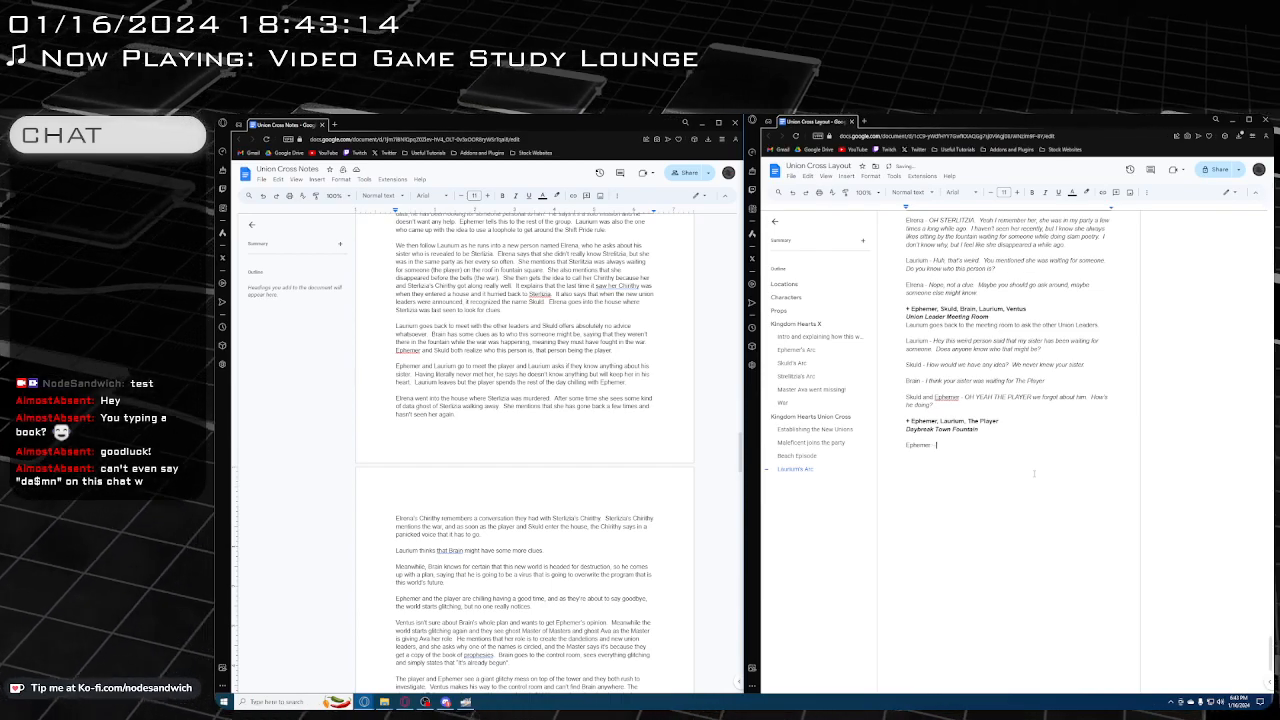
text( -)
key(ctrl+i)
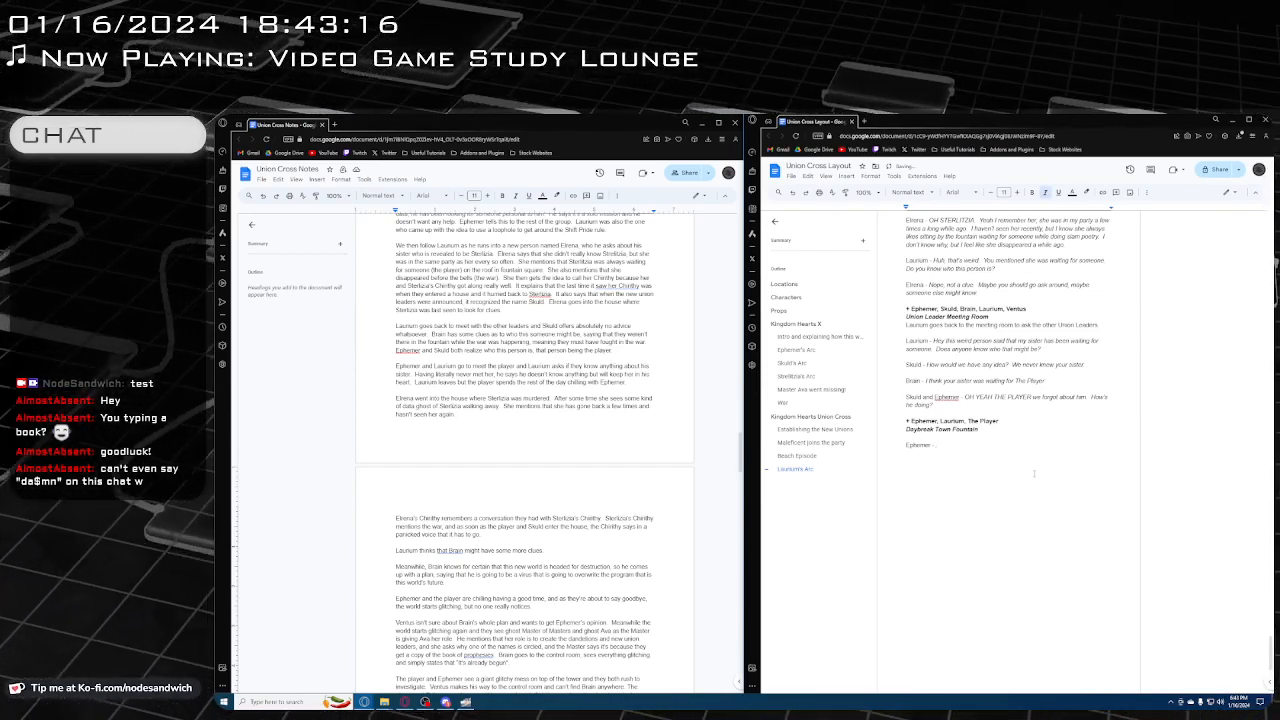
text(Oh hey bu)
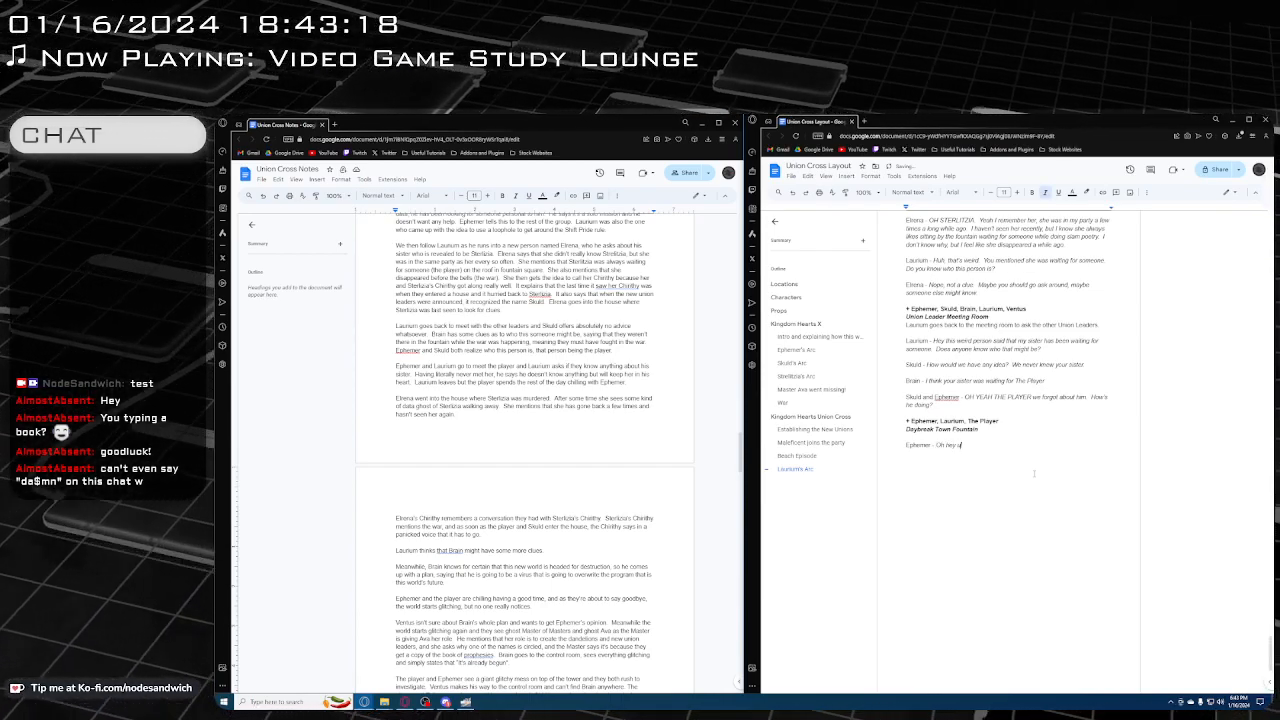
text(ddy, long tim)
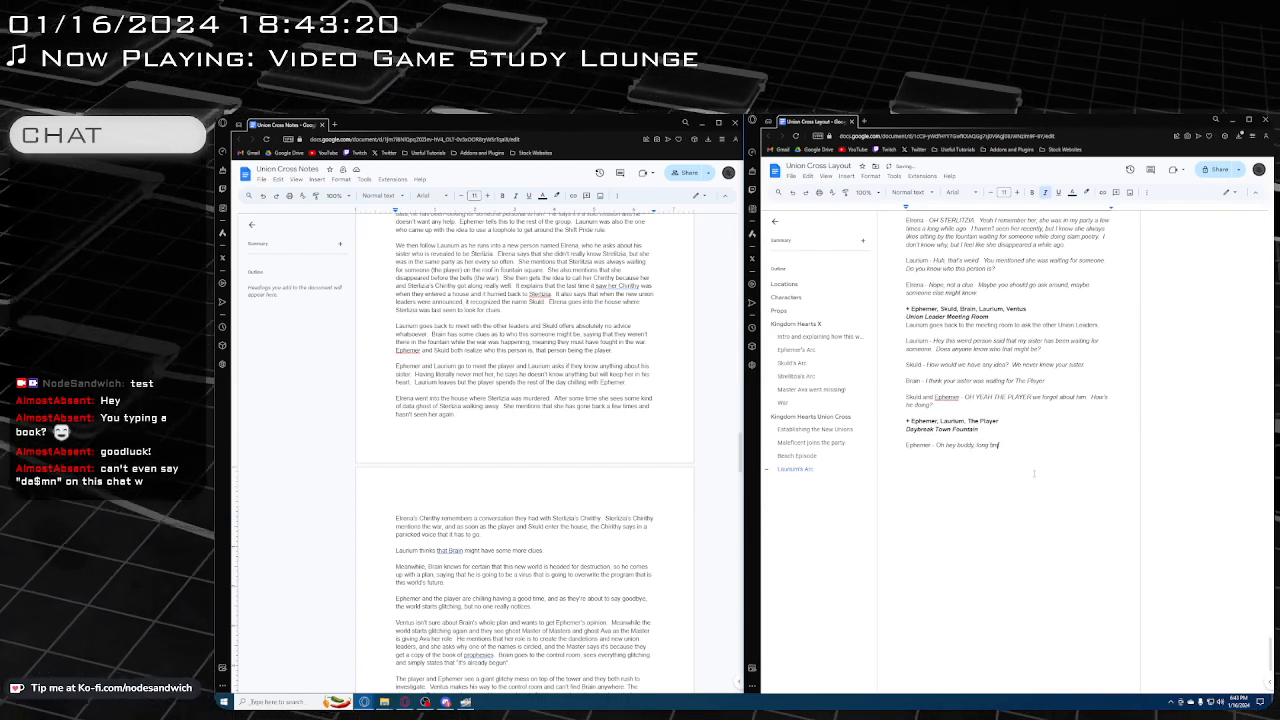
text(e no see, )
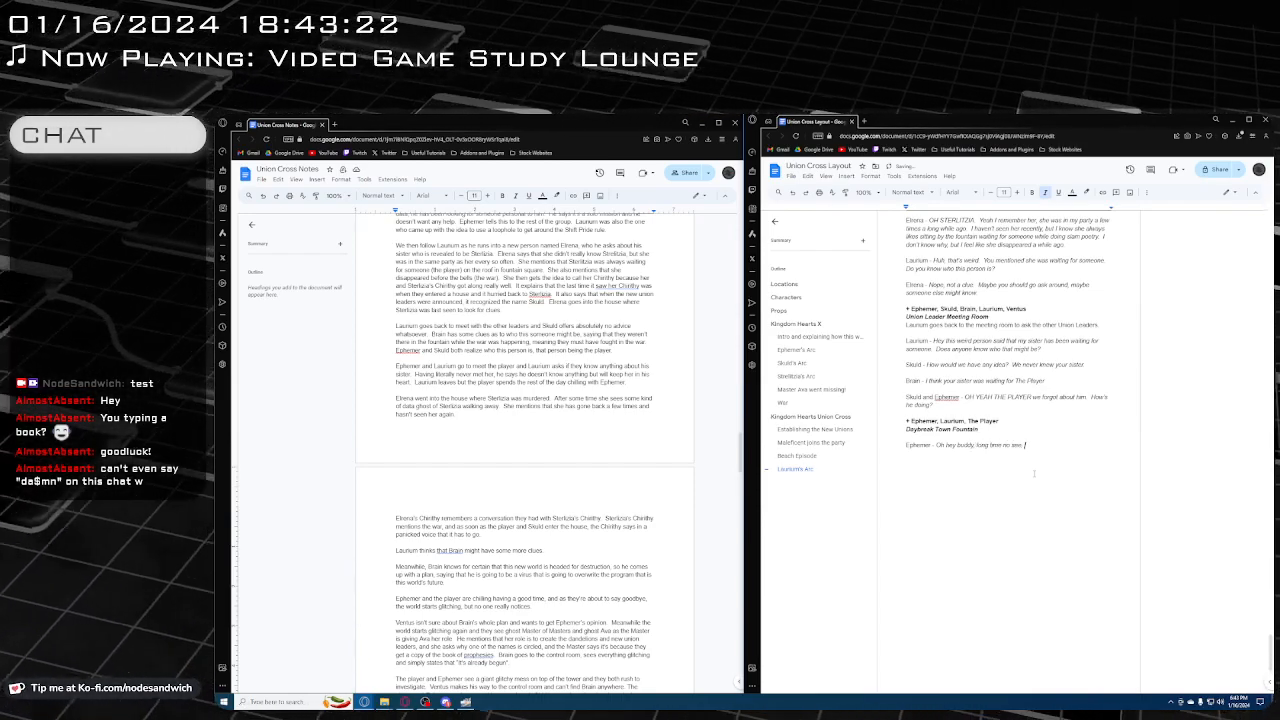
text(how are things)
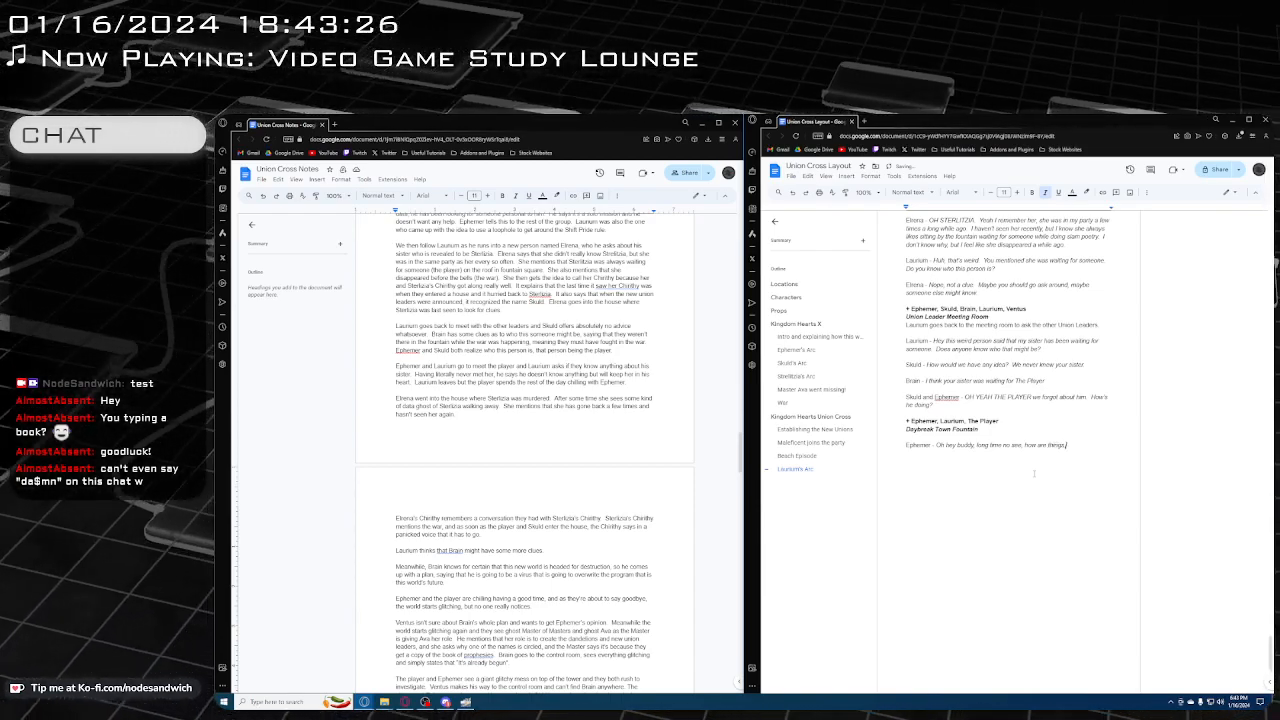
text(?)
key(ctrl+i)
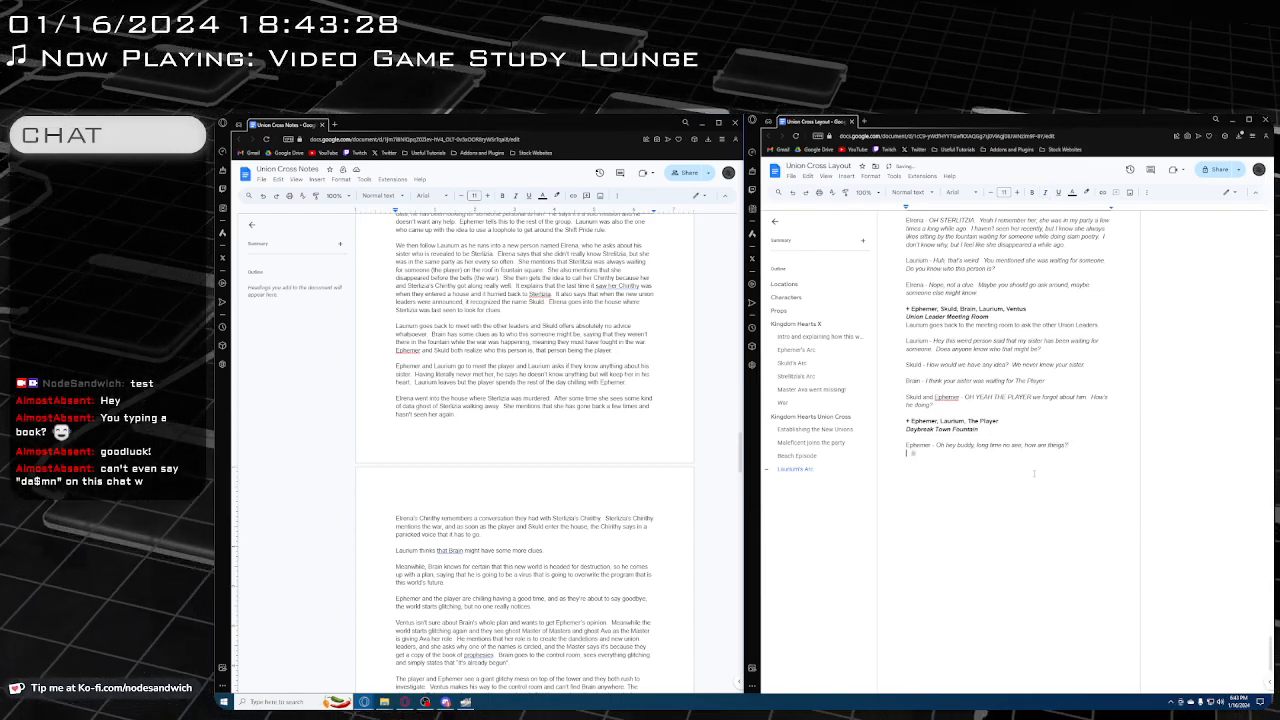
Begin The Player's reply below Ephemer's line, with a regular speaker label and the italic dialogue "Yeah going good!"
key(Return)
text(The Pla)
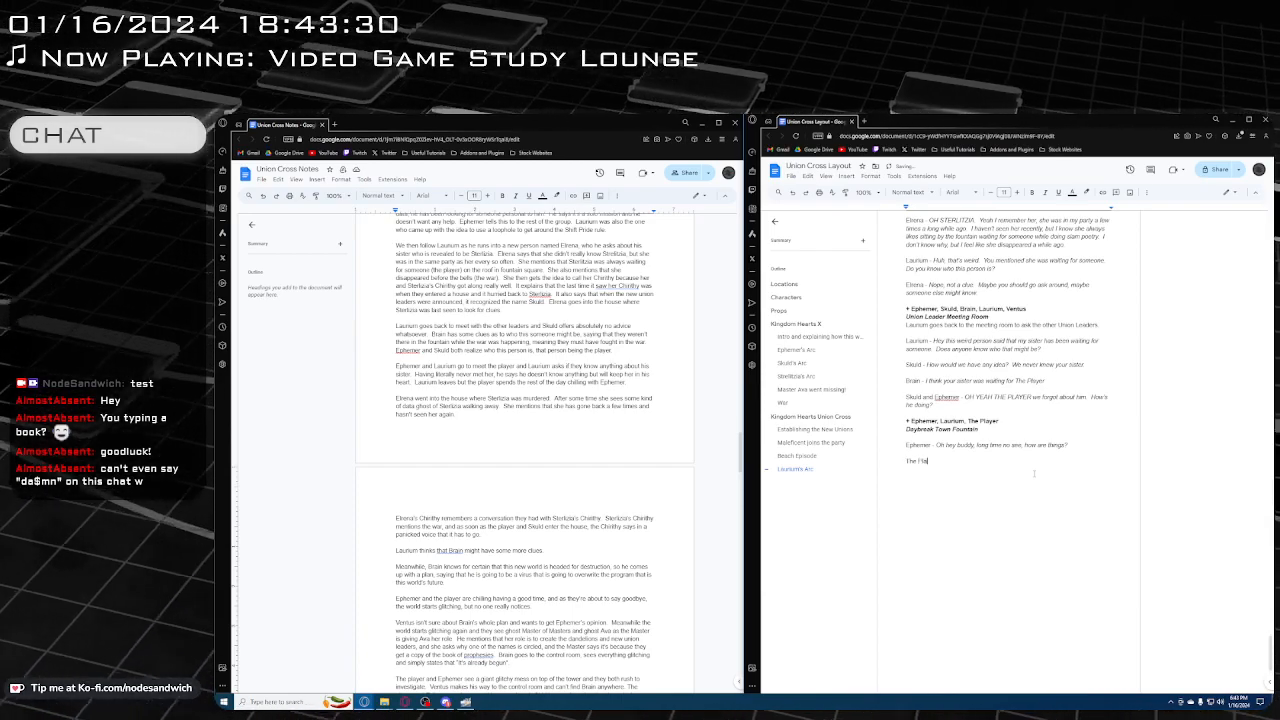
text(yer -)
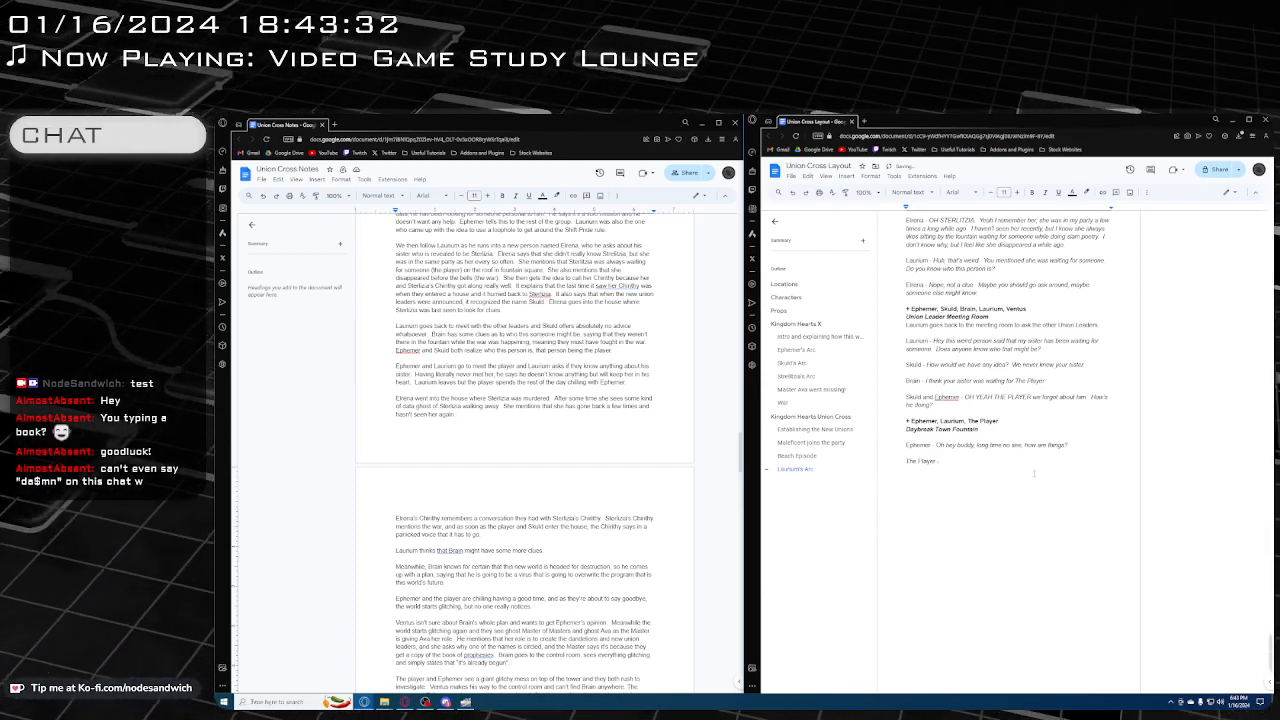
key(ctrl+i)
text(Yeah g)
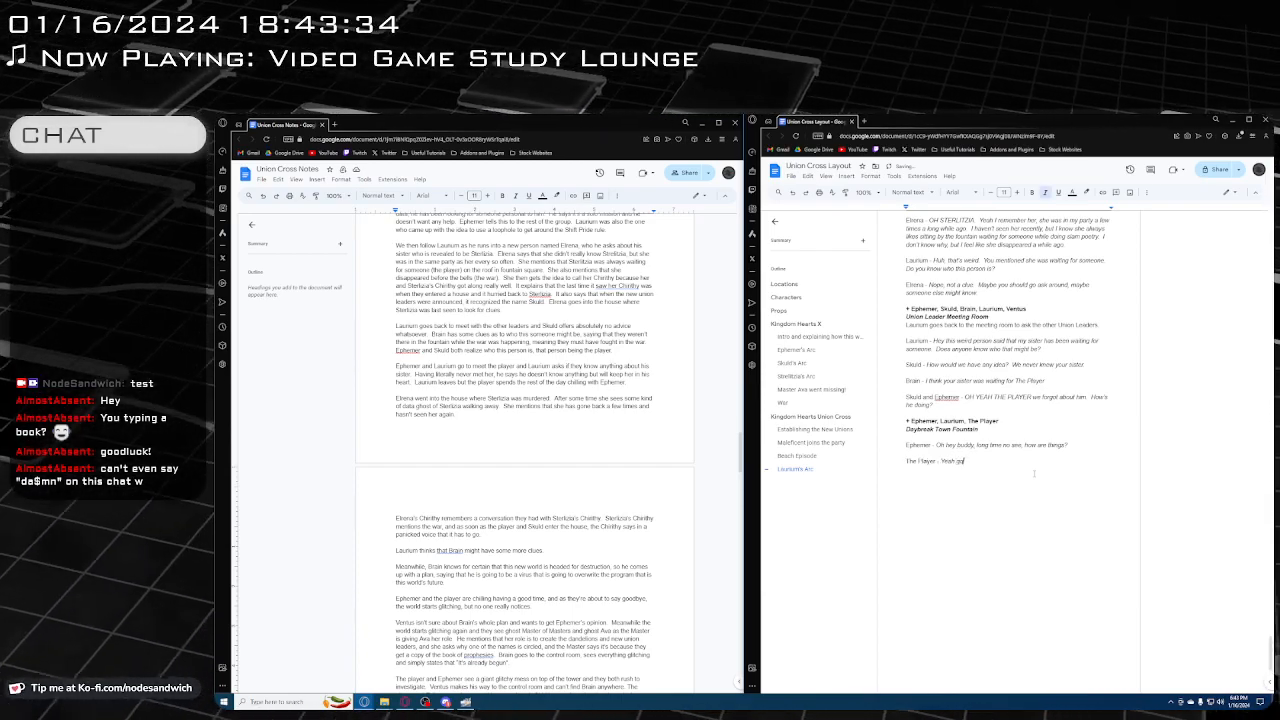
text(oing good!)
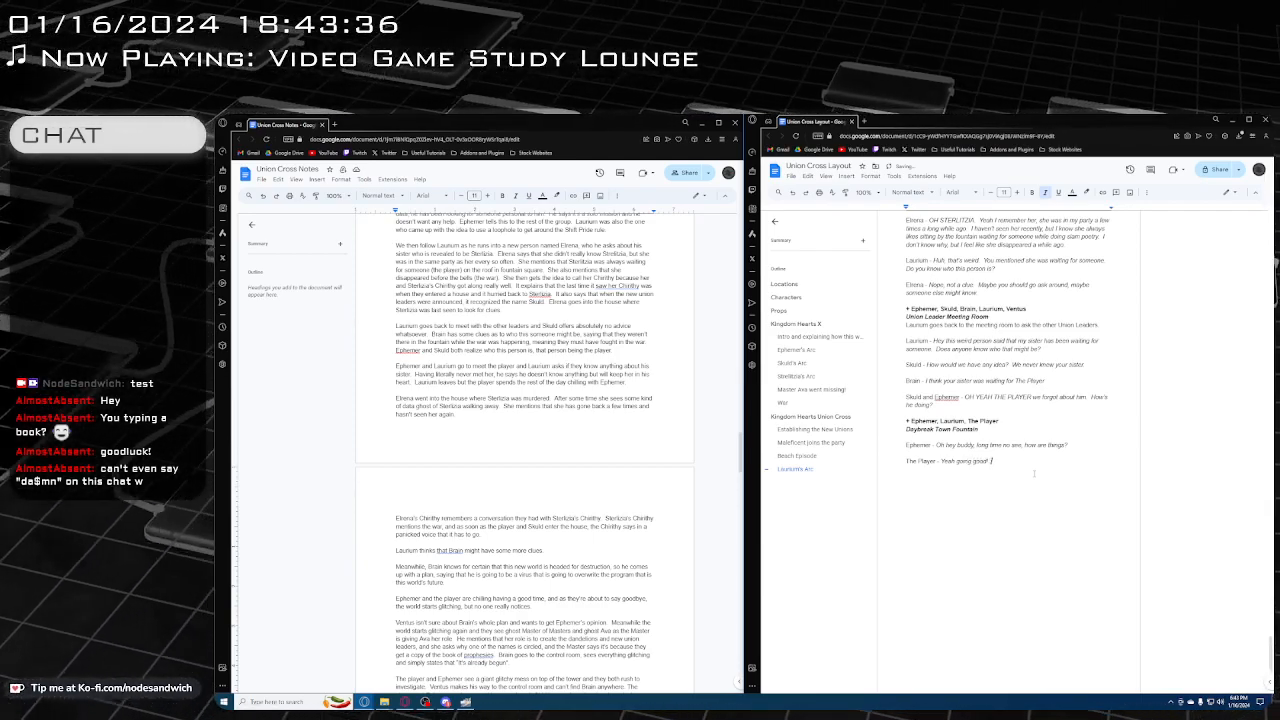
text( Boy am I glad)
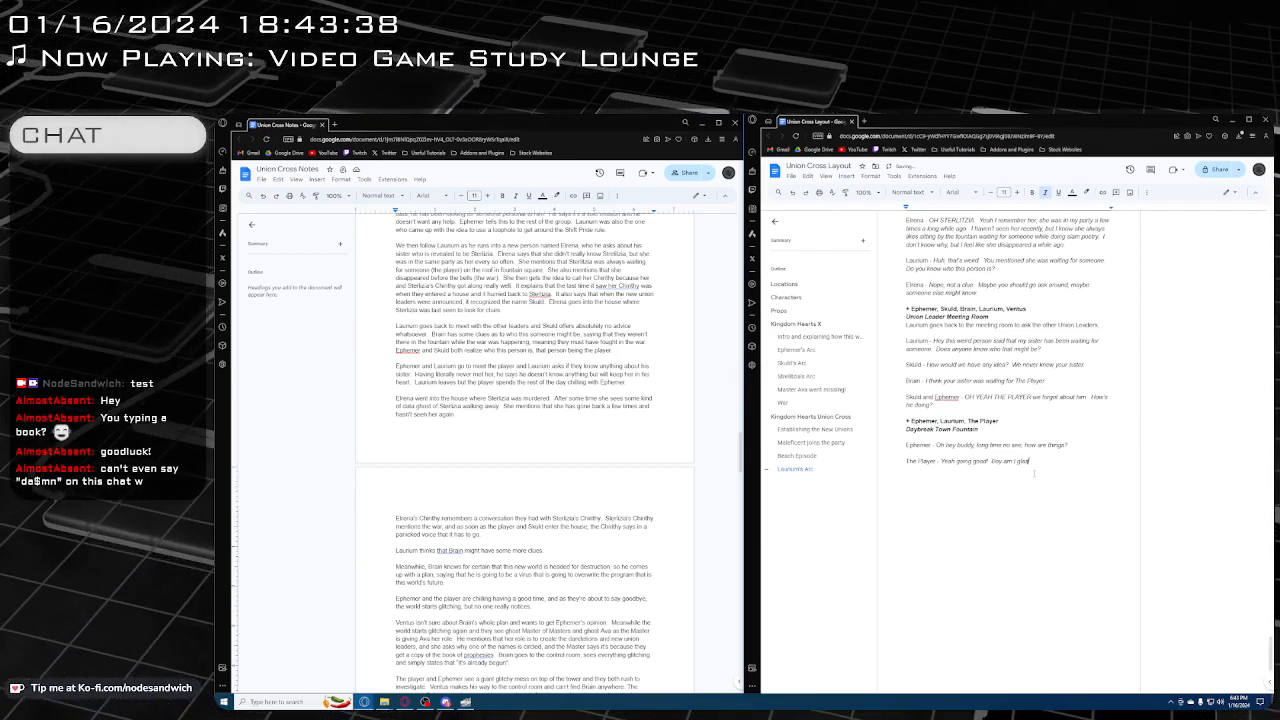
text( this)
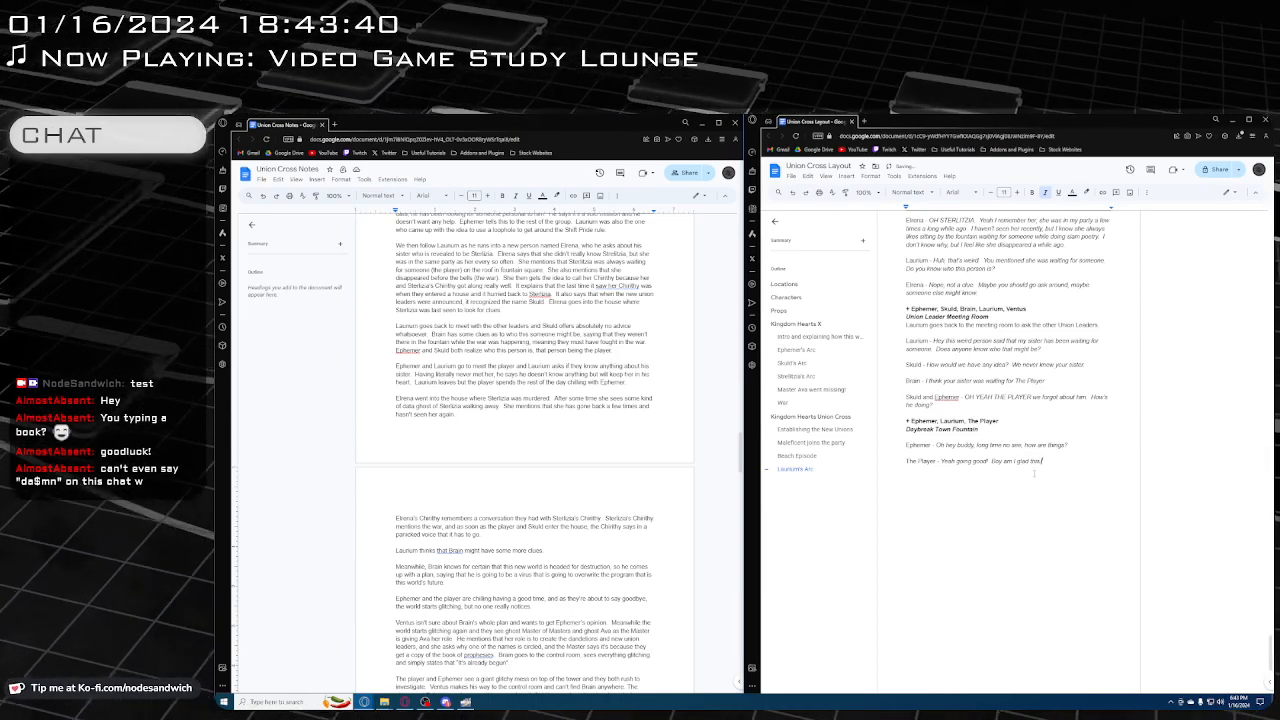
text( war is ove)
Continue The Player's italic dialogue with "Boy am I glad this big war I keep thinking about was all a bad nightmare!"
key(BackSpace)
key(BackSpace)
key(BackSpace)
key(BackSpace)
key(BackSpace)
key(BackSpace)
key(BackSpace)
key(BackSpace)
key(BackSpace)
key(BackSpace)
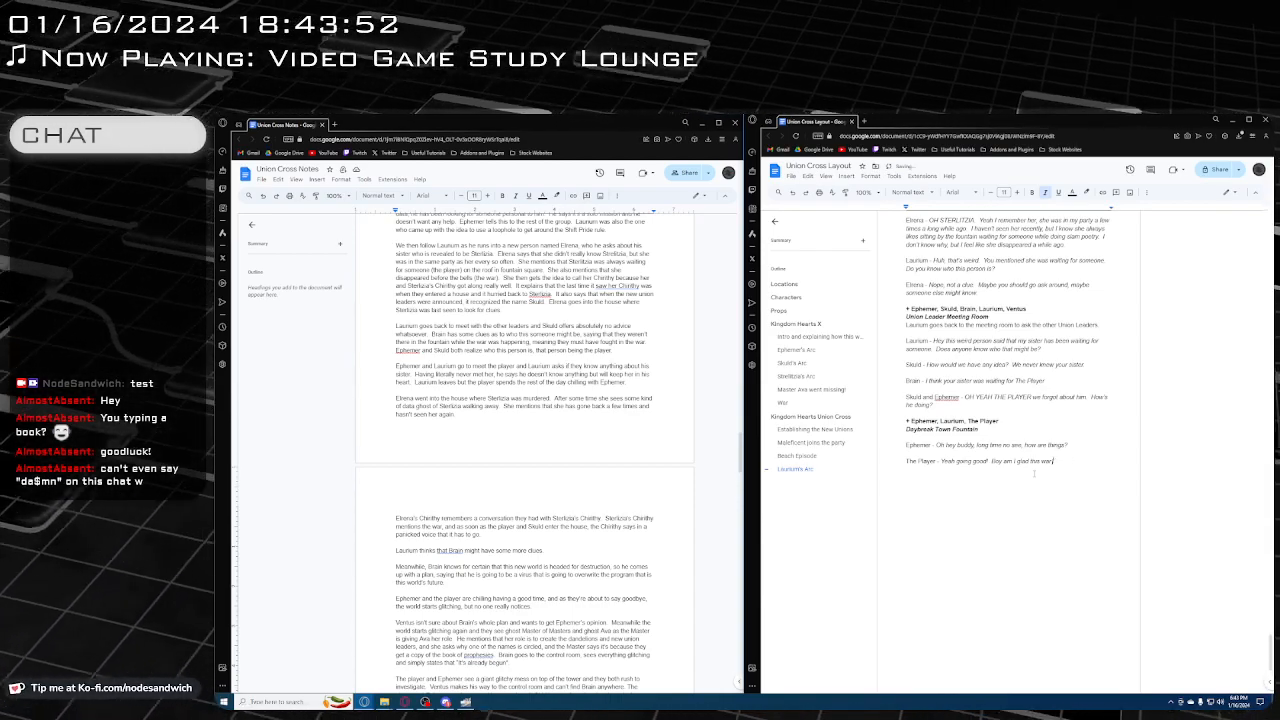
text(big war I)
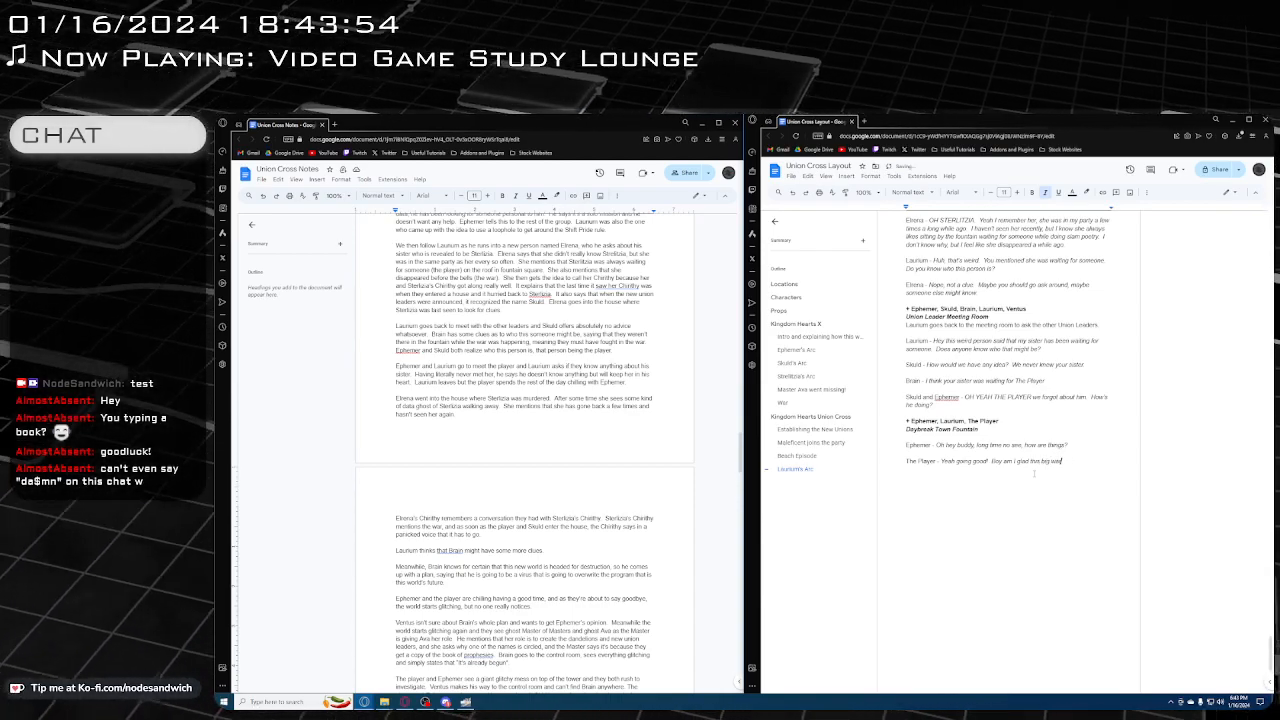
text( keep thinki)
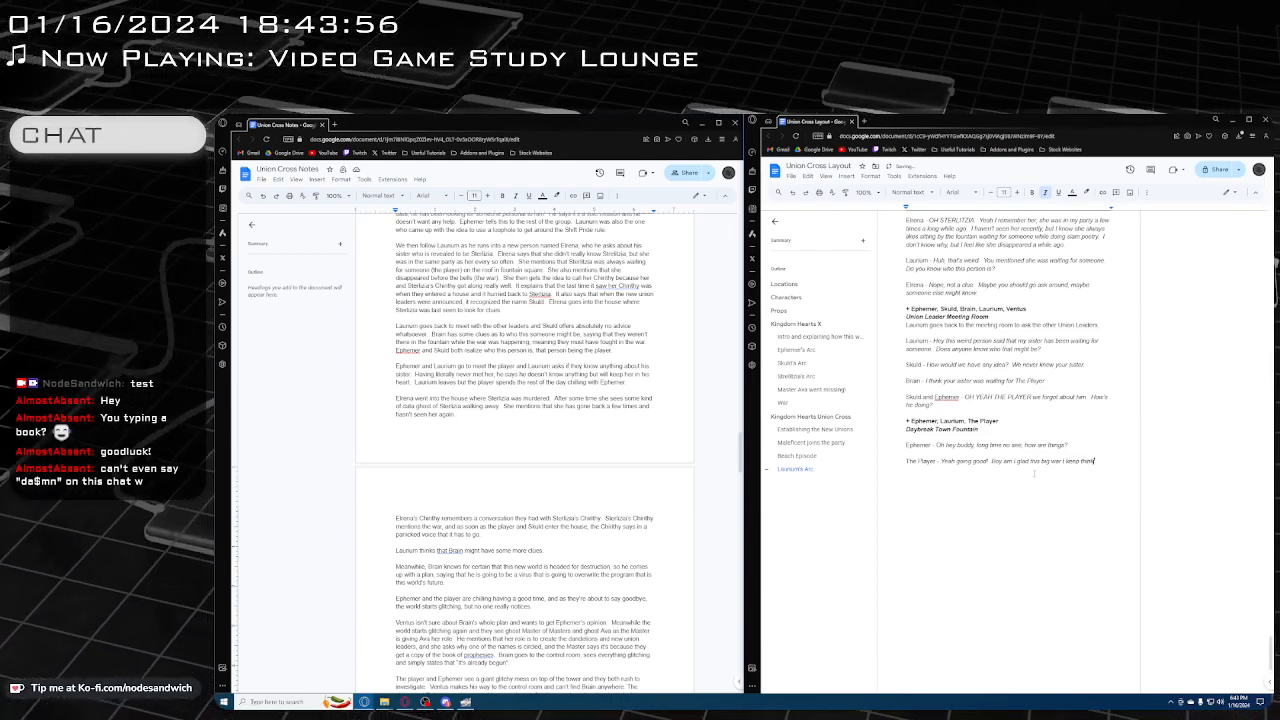
text(ng about was al)
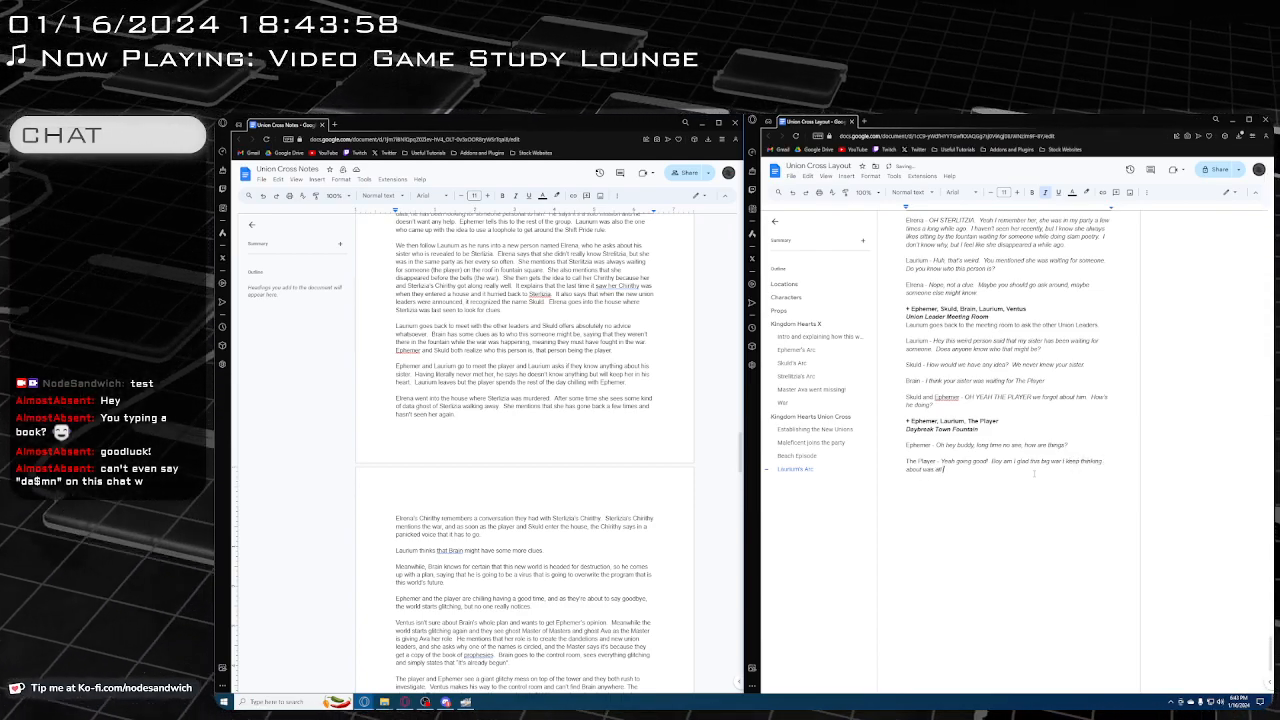
text(l a ba)
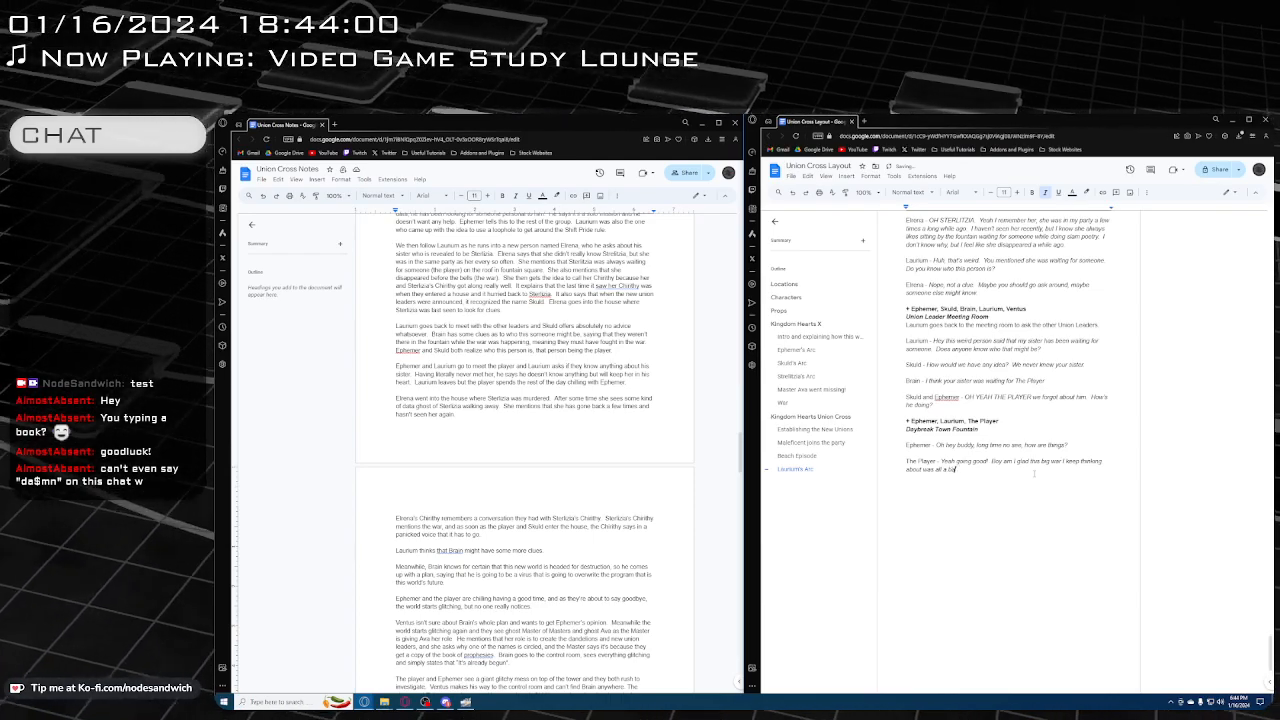
text(d nightmare)
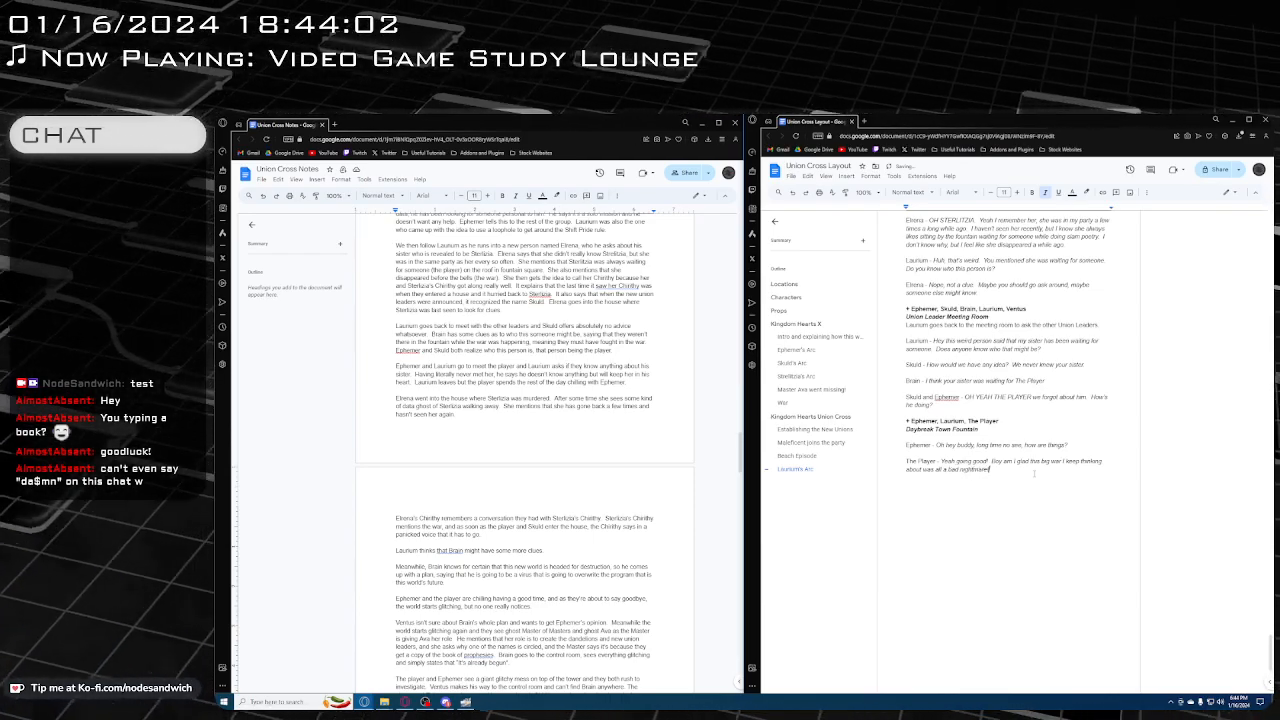
text(!)
Add Laurium's line below with a regular speaker label and the italic dialogue "Haha yeah! Anyway, do you know anything about Sterlitzia?"
key(Return)
key(Return)
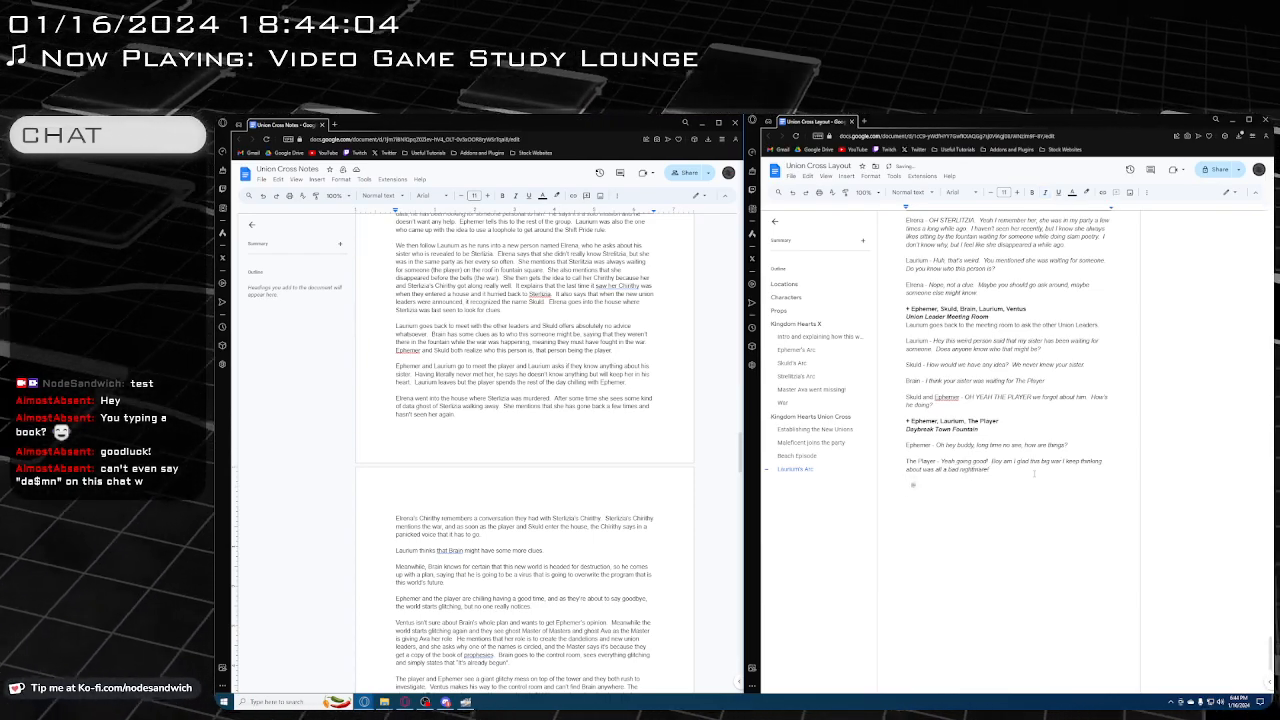
text(Lauri)
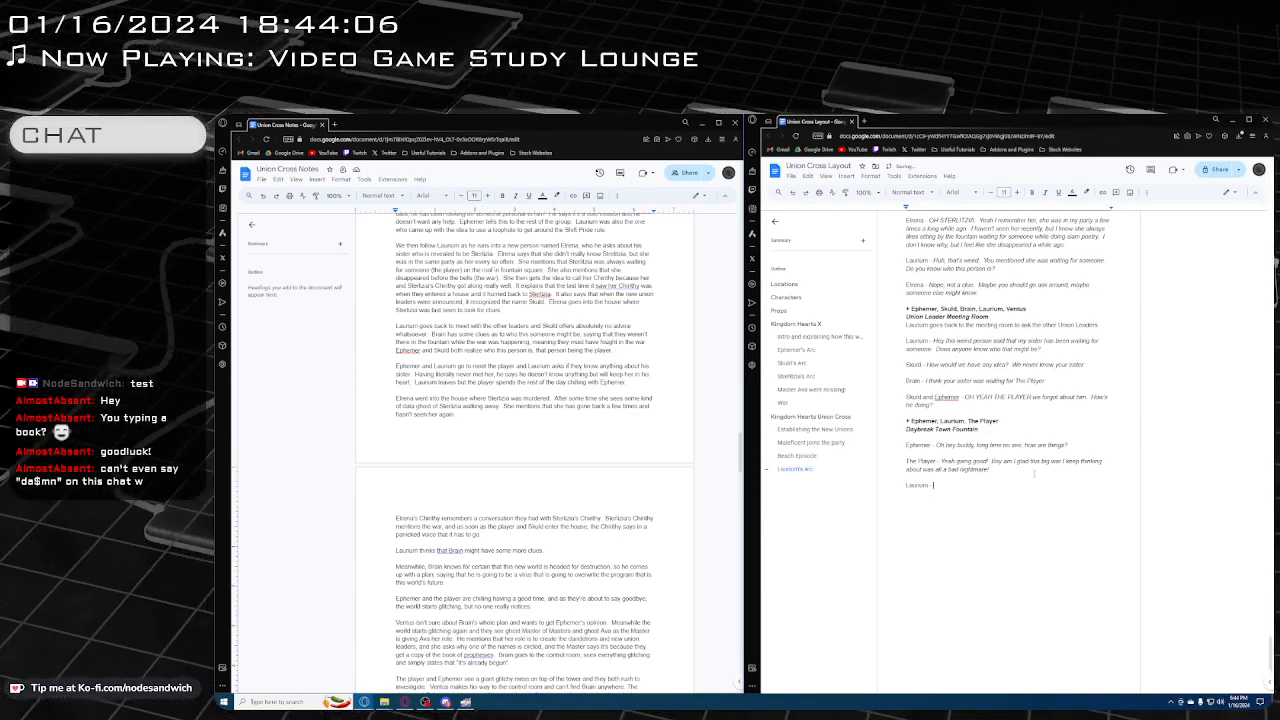
text(um -)
key(ctrl+i)
text(Ha)
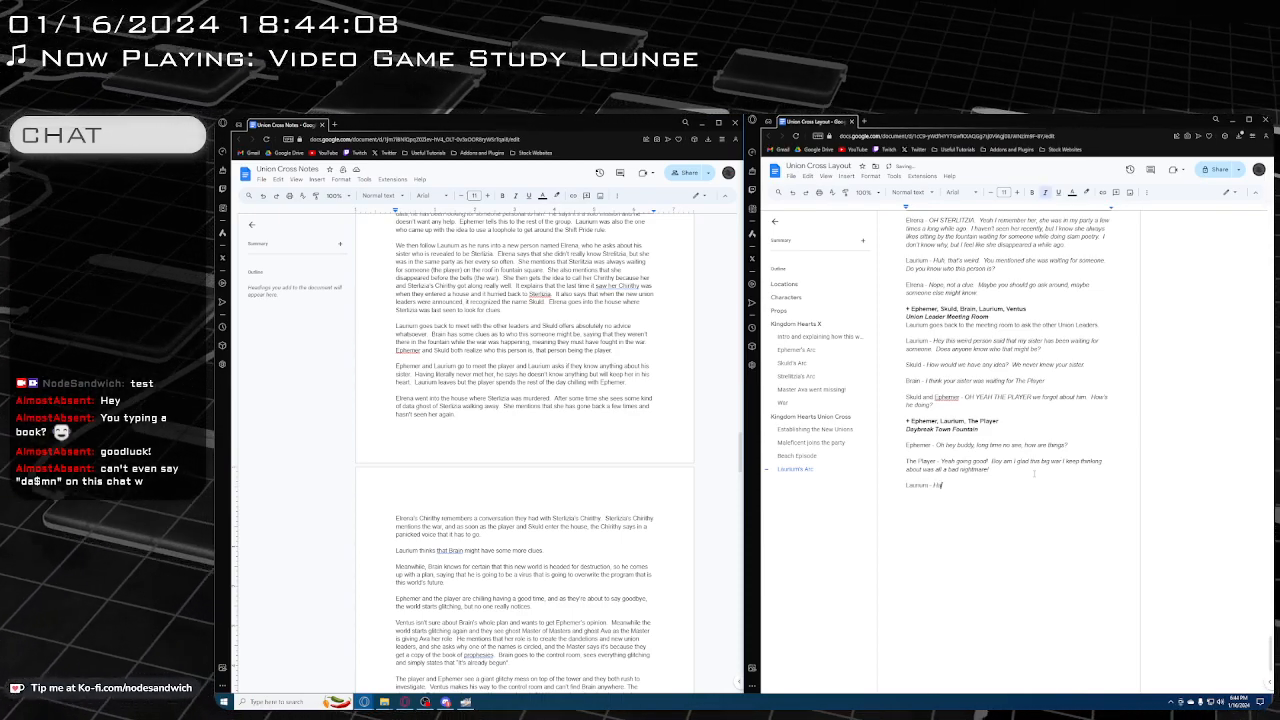
text(ha yeah! An)
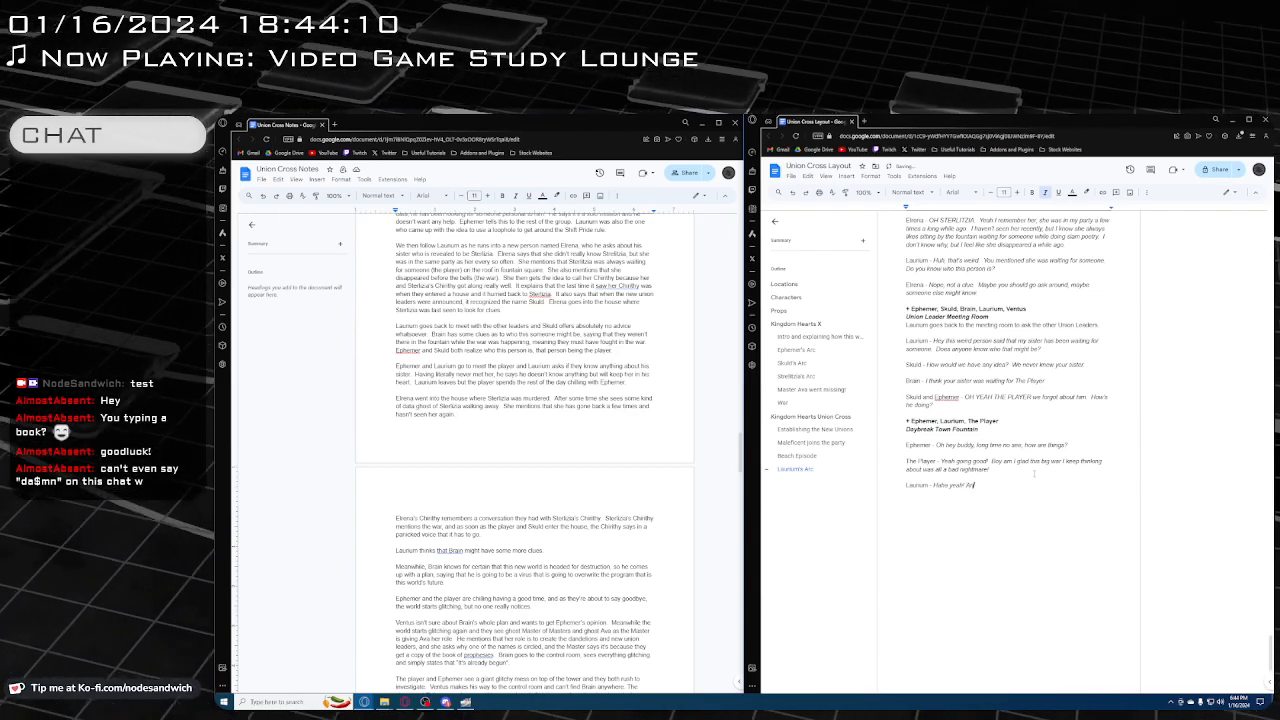
text(yway, do you)
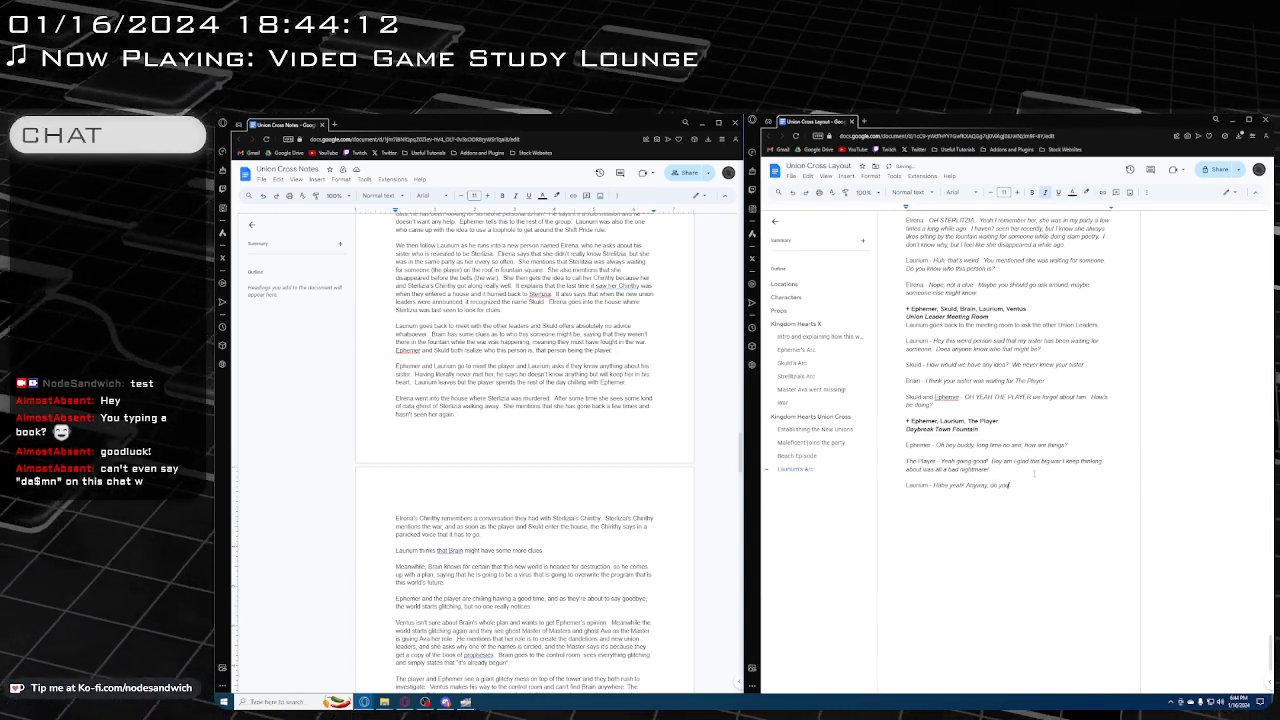
text( know wha)
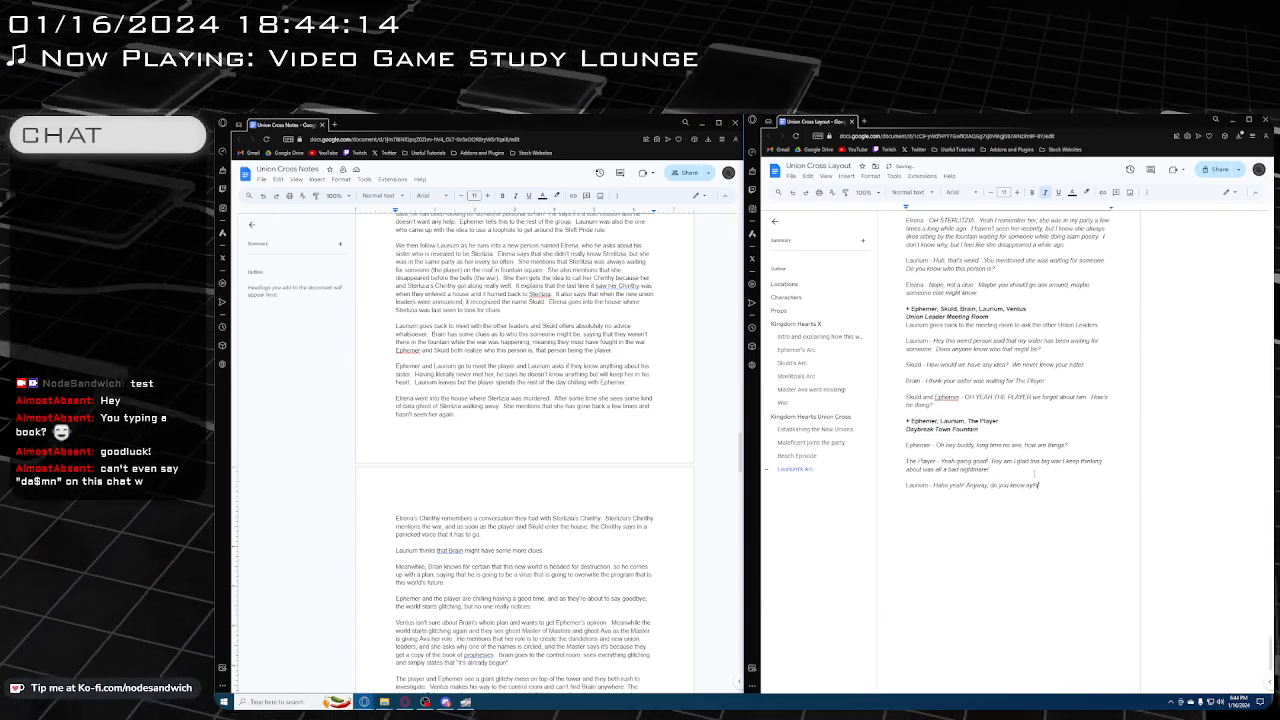
key(BackSpace)
key(BackSpace)
key(BackSpace)
key(BackSpace)
text(anything a)
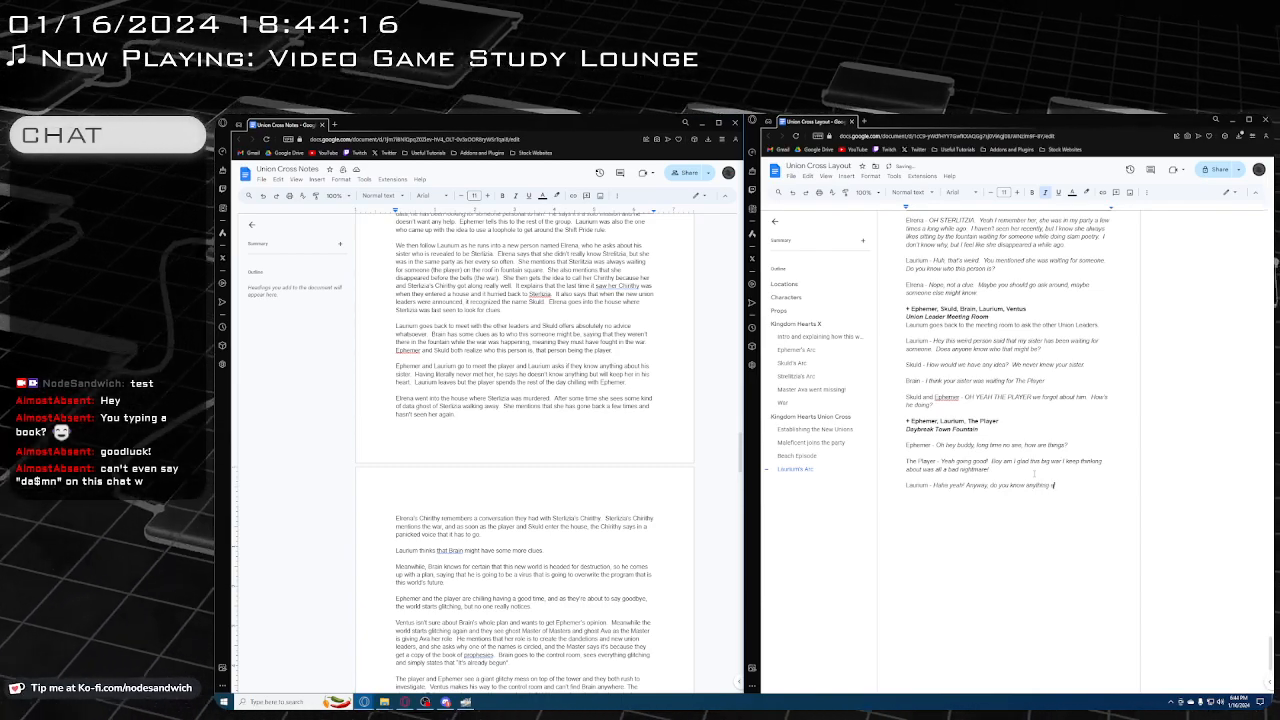
text(bout)
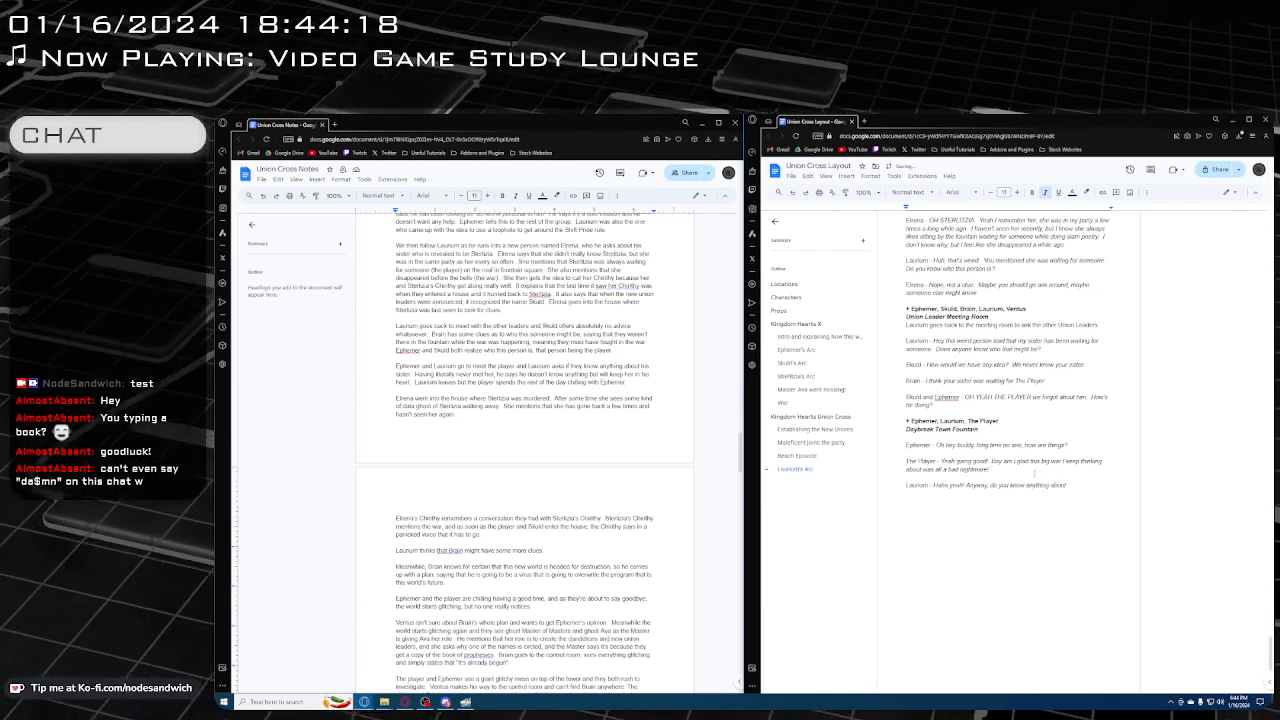
text( Sterlitz? )
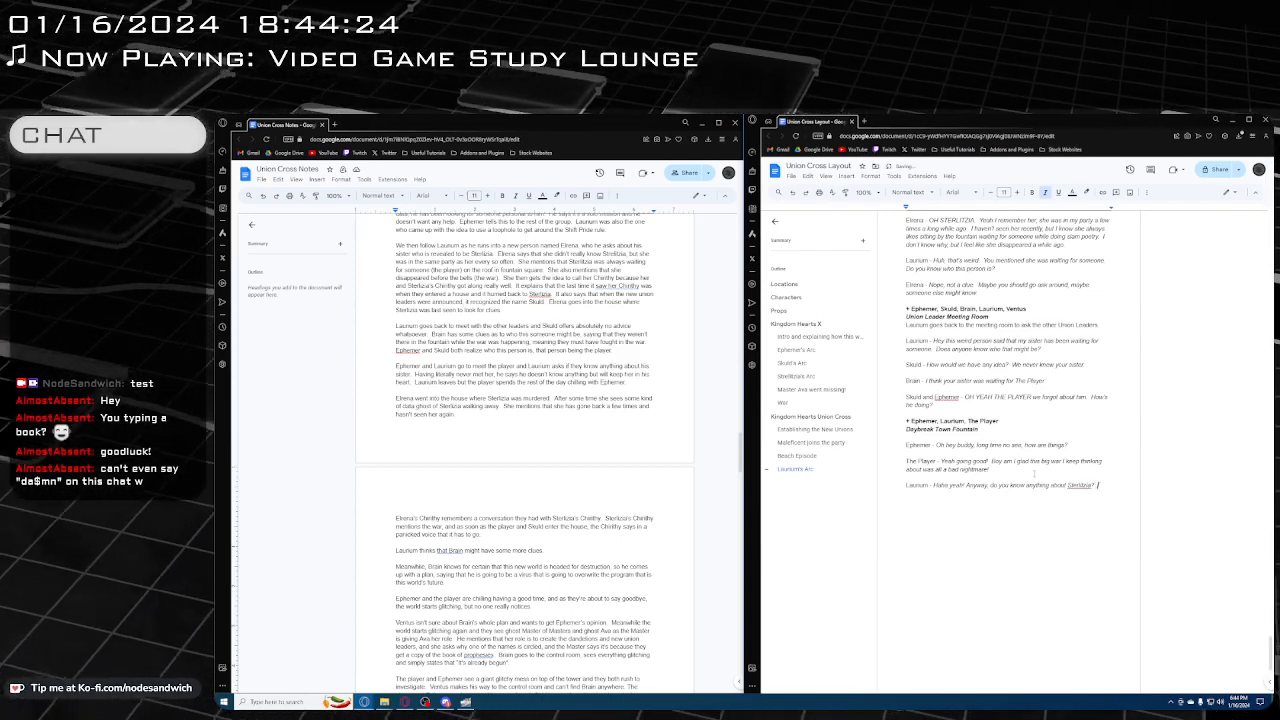
text(She has)
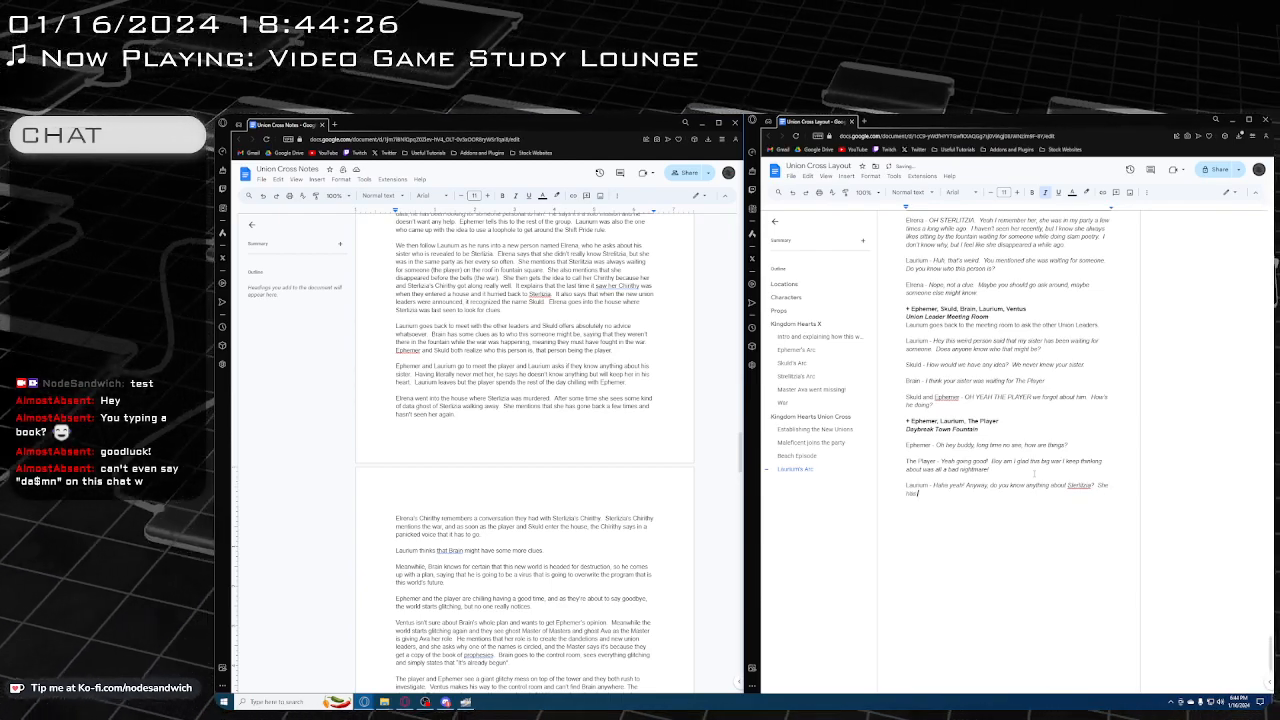
text( orange hai)
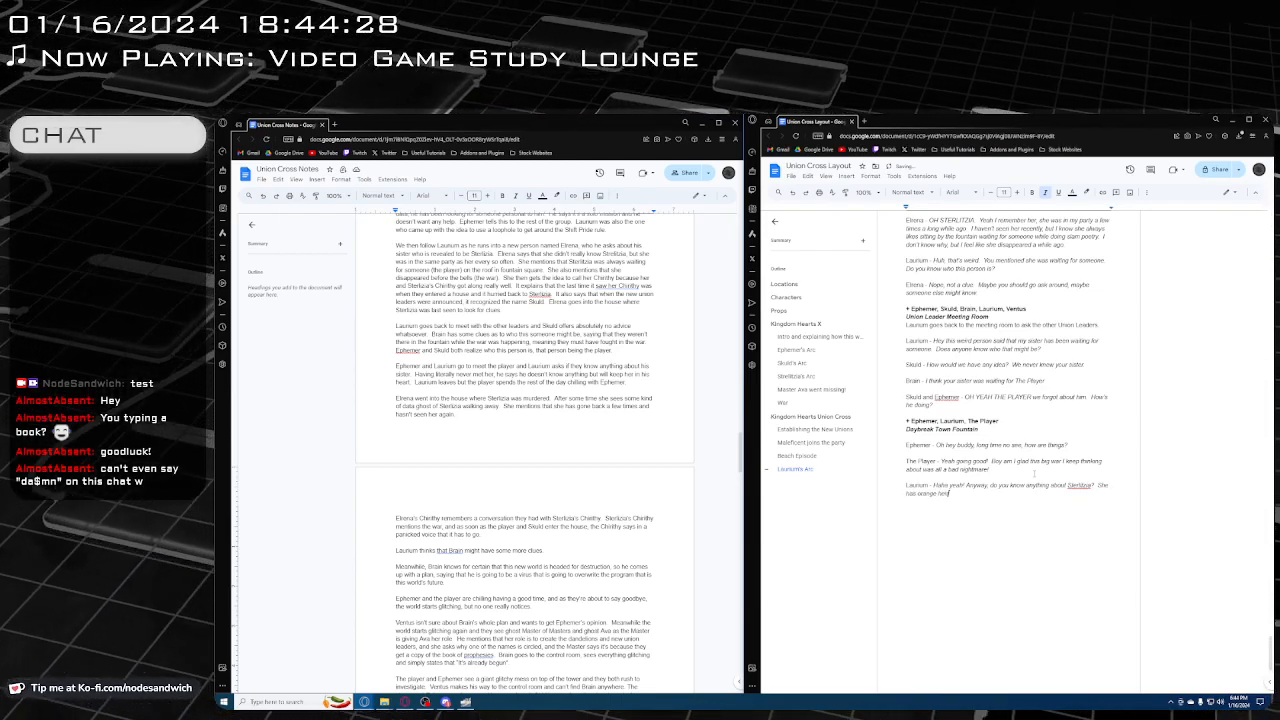
text(r, red r)
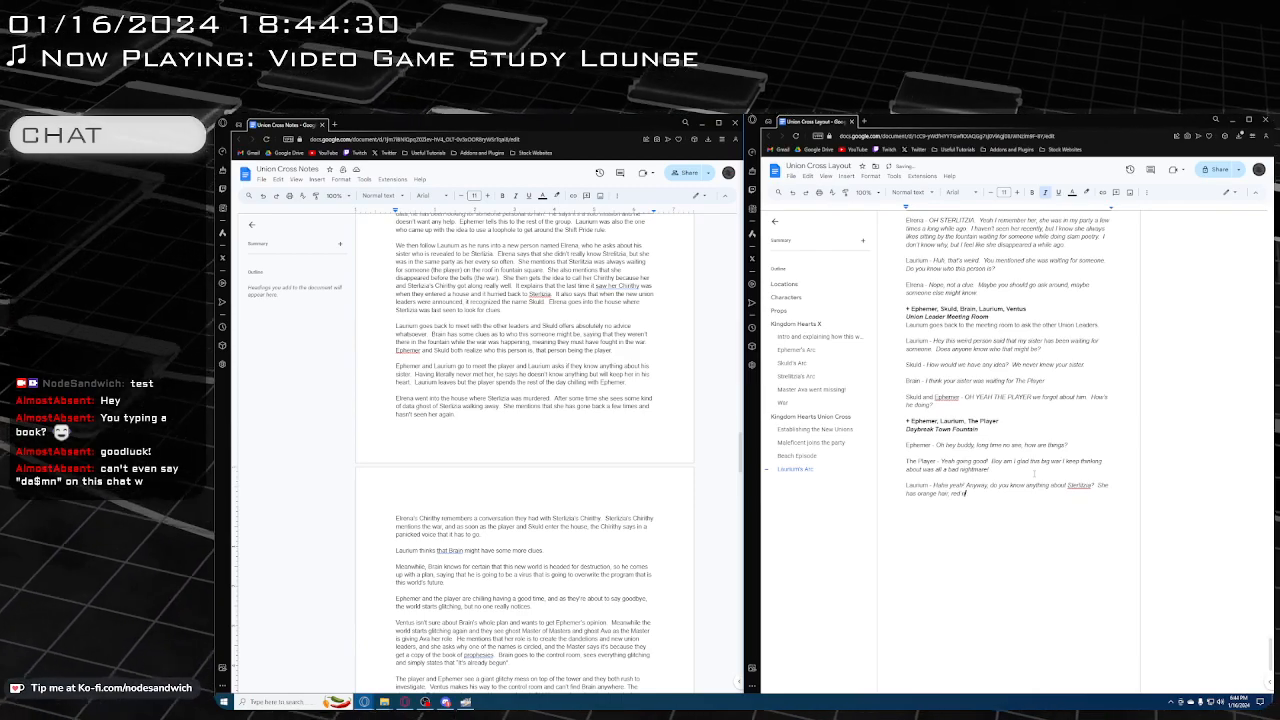
text(ibbons, green eye)
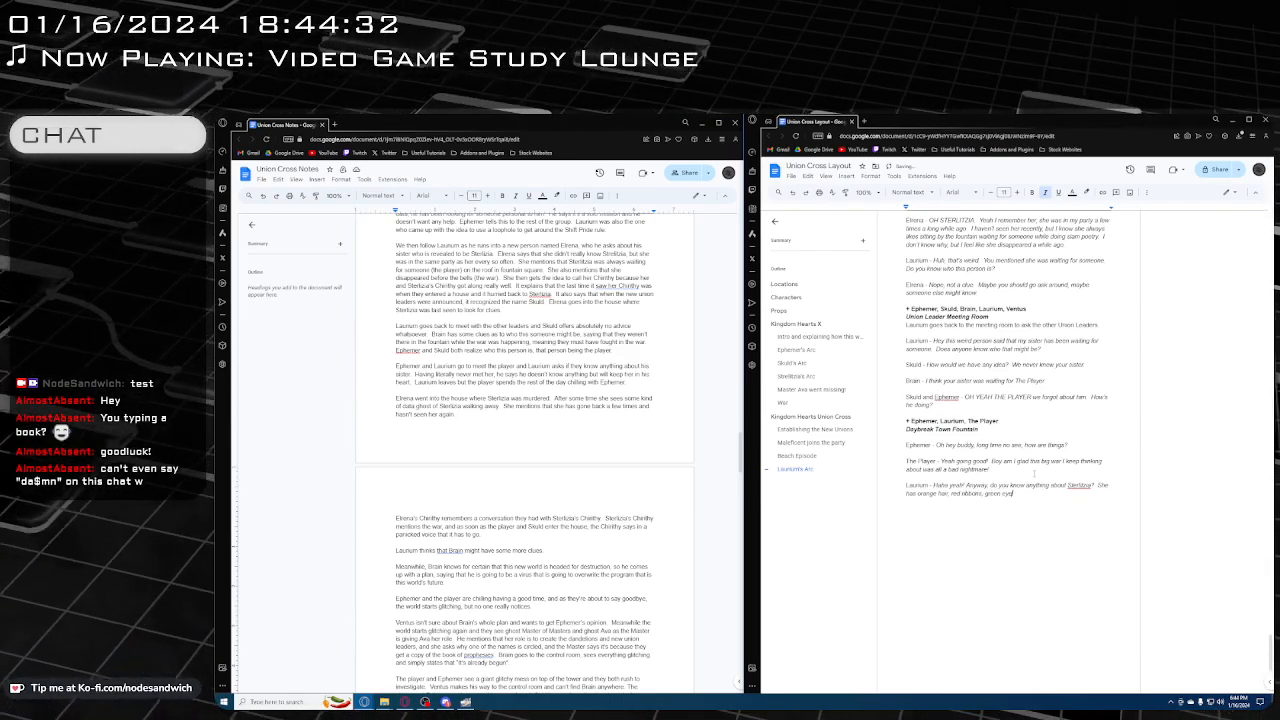
text(s, and says sh)
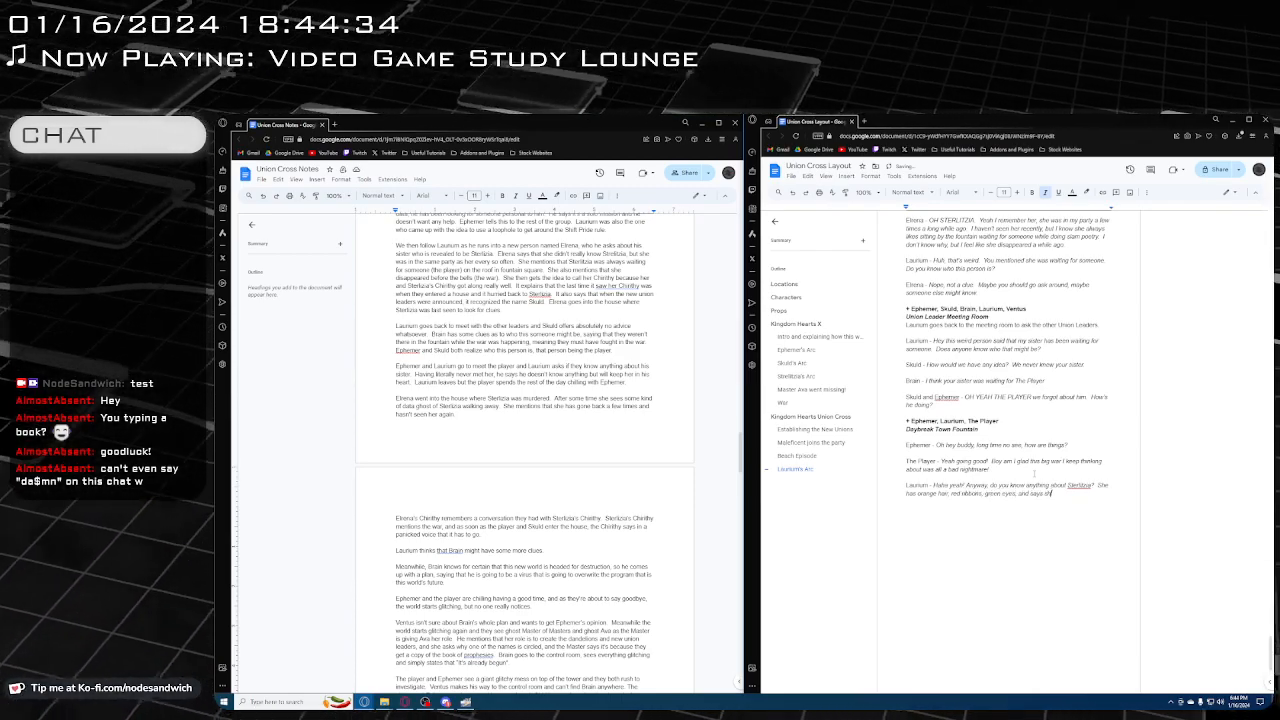
text(e's been wai)
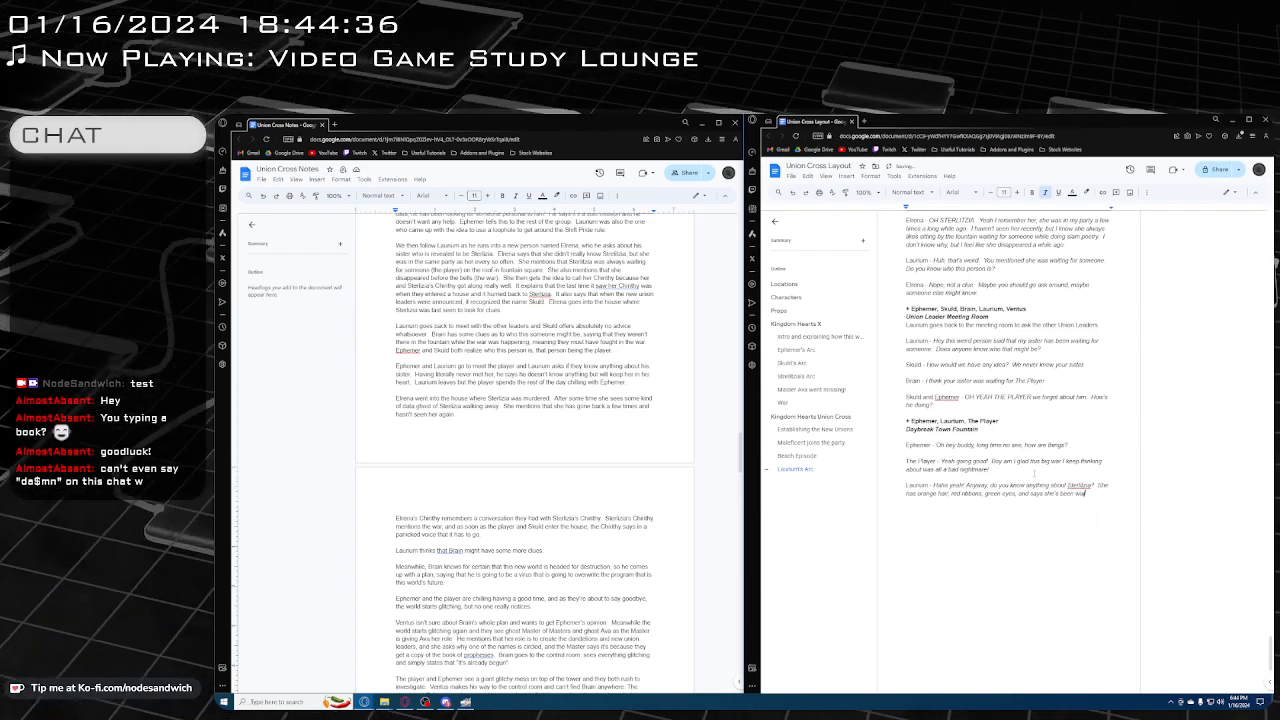
text(ting for you?)
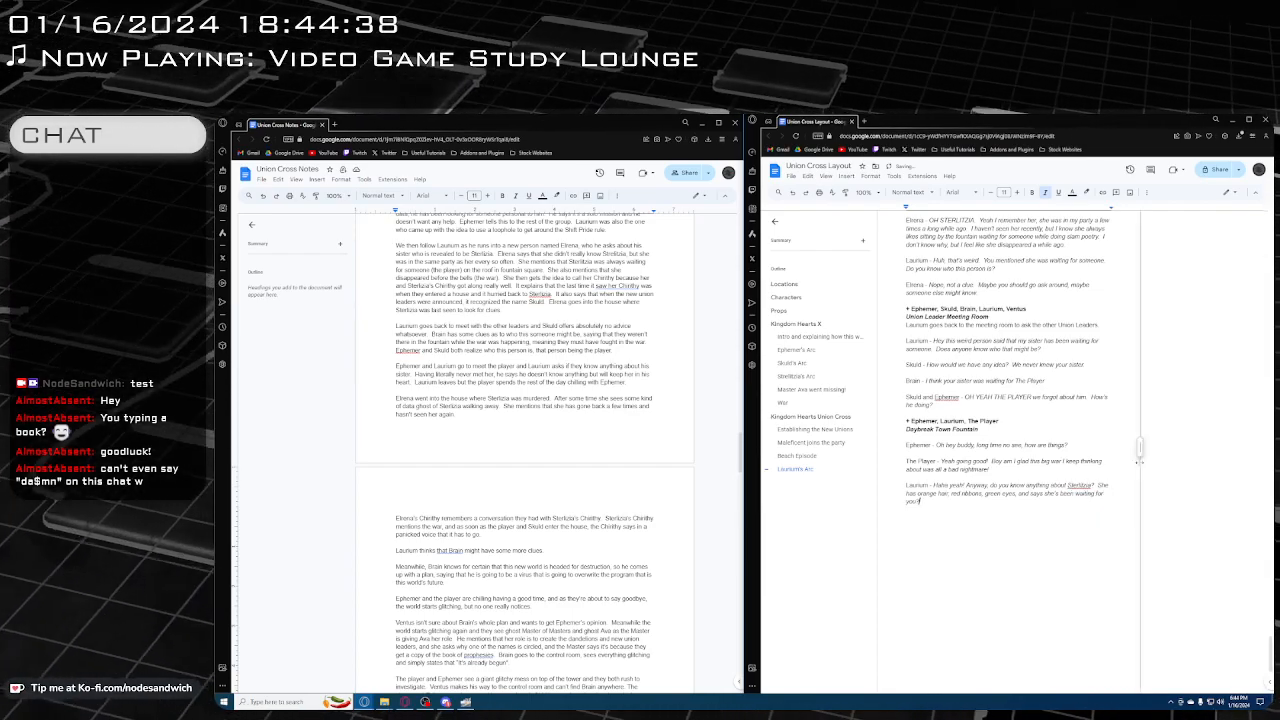
Check the spelling suggestion for the sister's name in Laurium's line and compare it with the name in the earlier Strelitzia's Arc section
right_click(1079, 486)
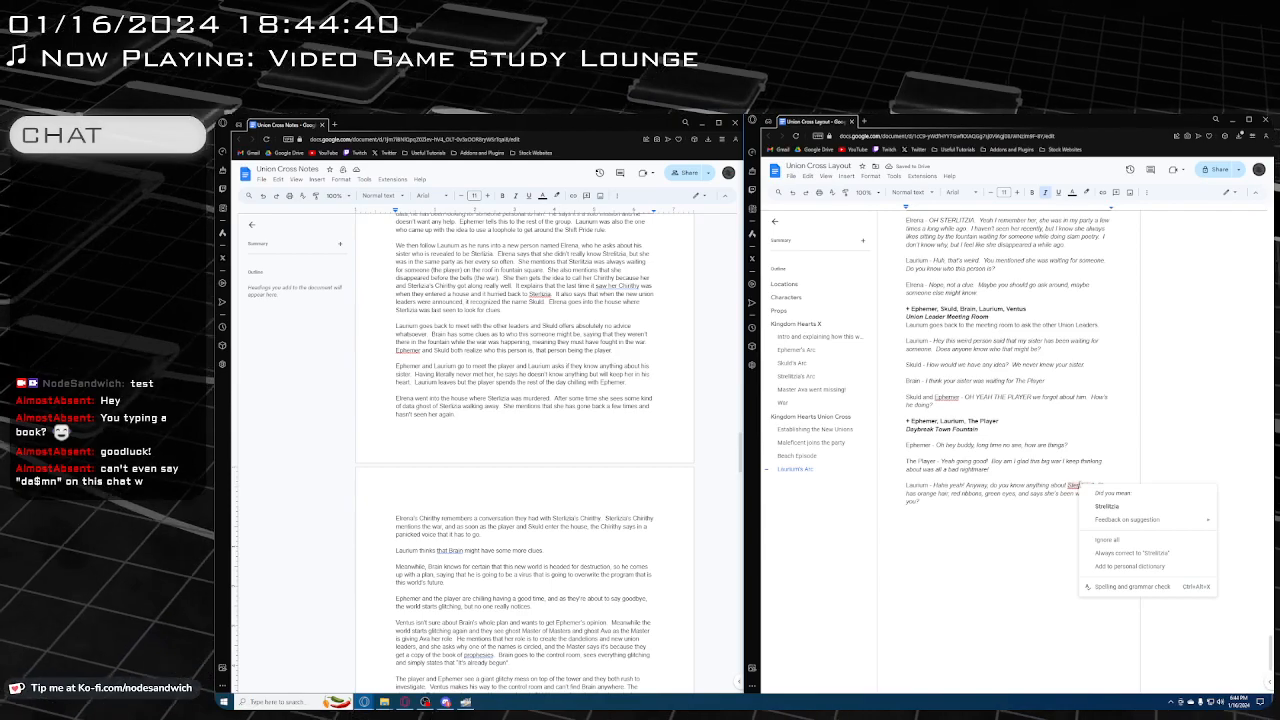
click(1066, 486)
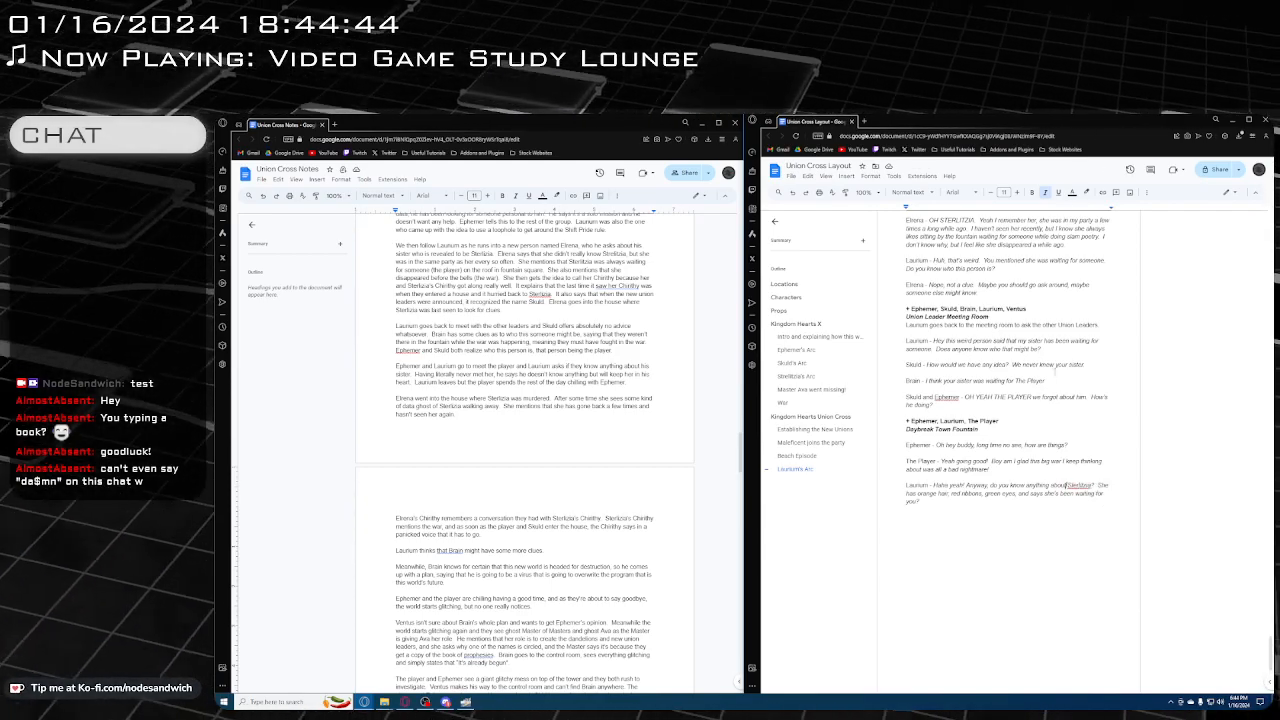
scroll(1034, 429, up, 3)
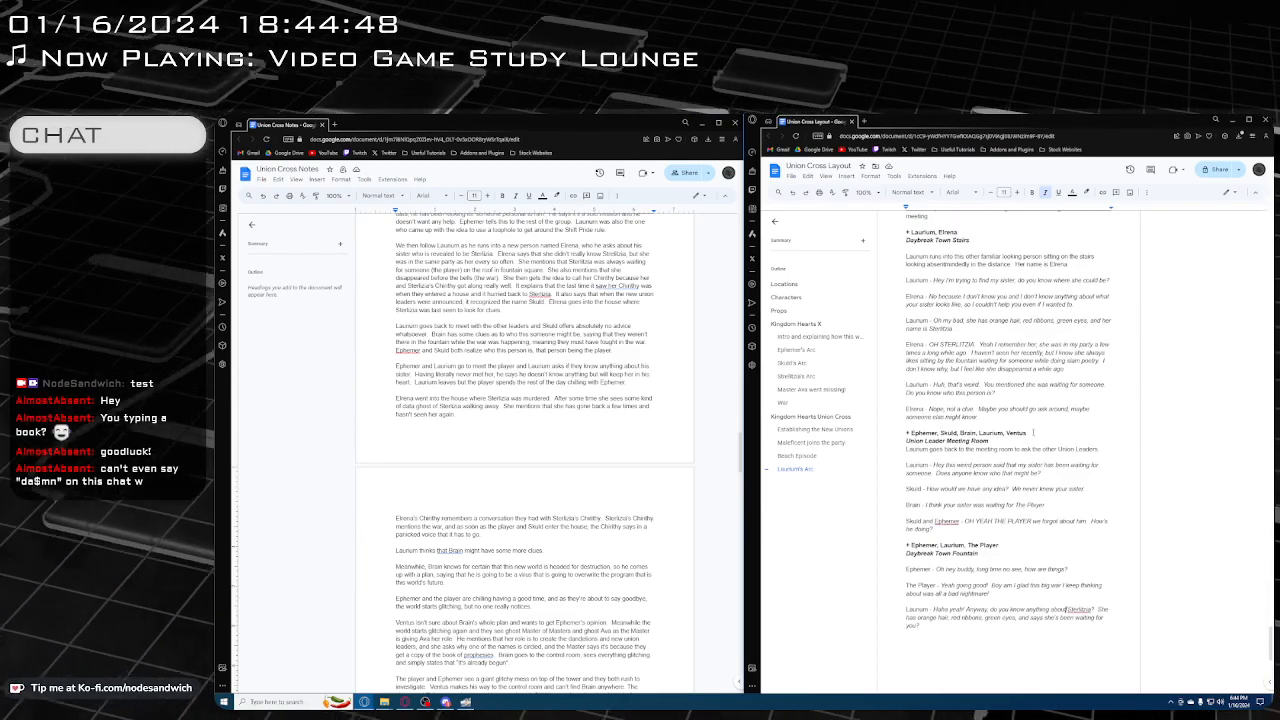
scroll(1033, 432, down, 5)
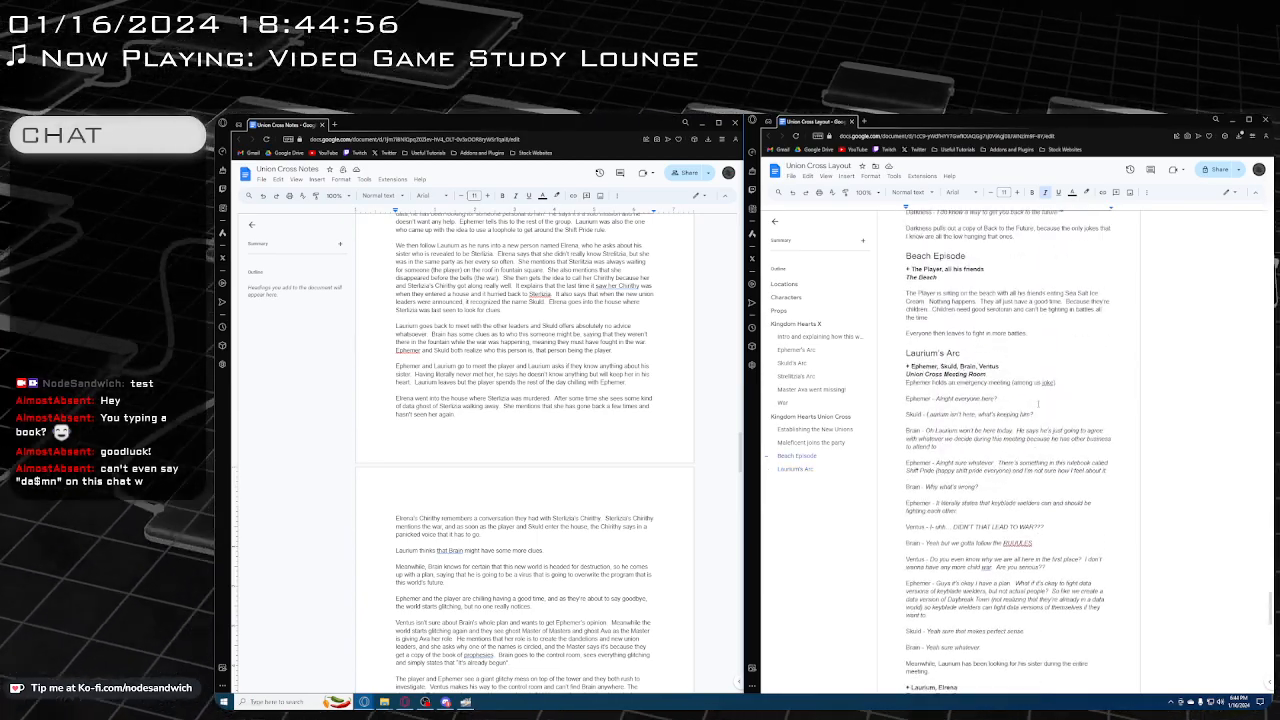
scroll(1037, 456, up, 15)
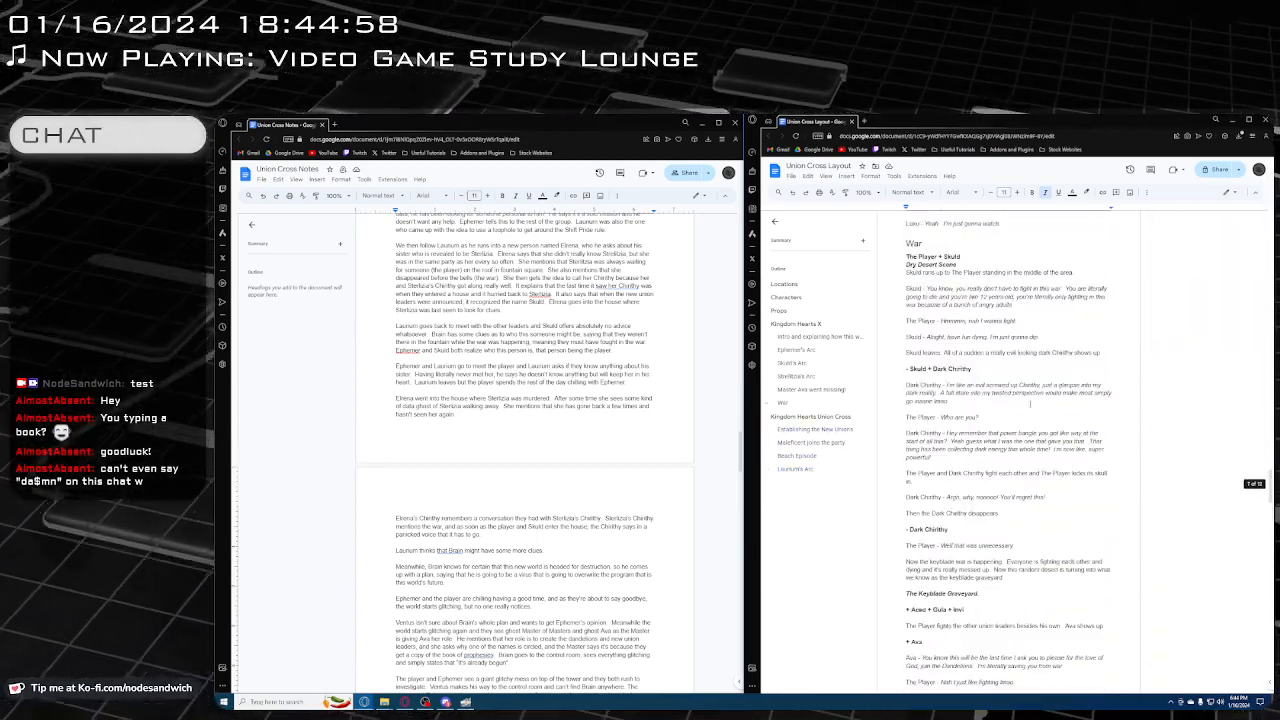
scroll(1029, 402, up, 8)
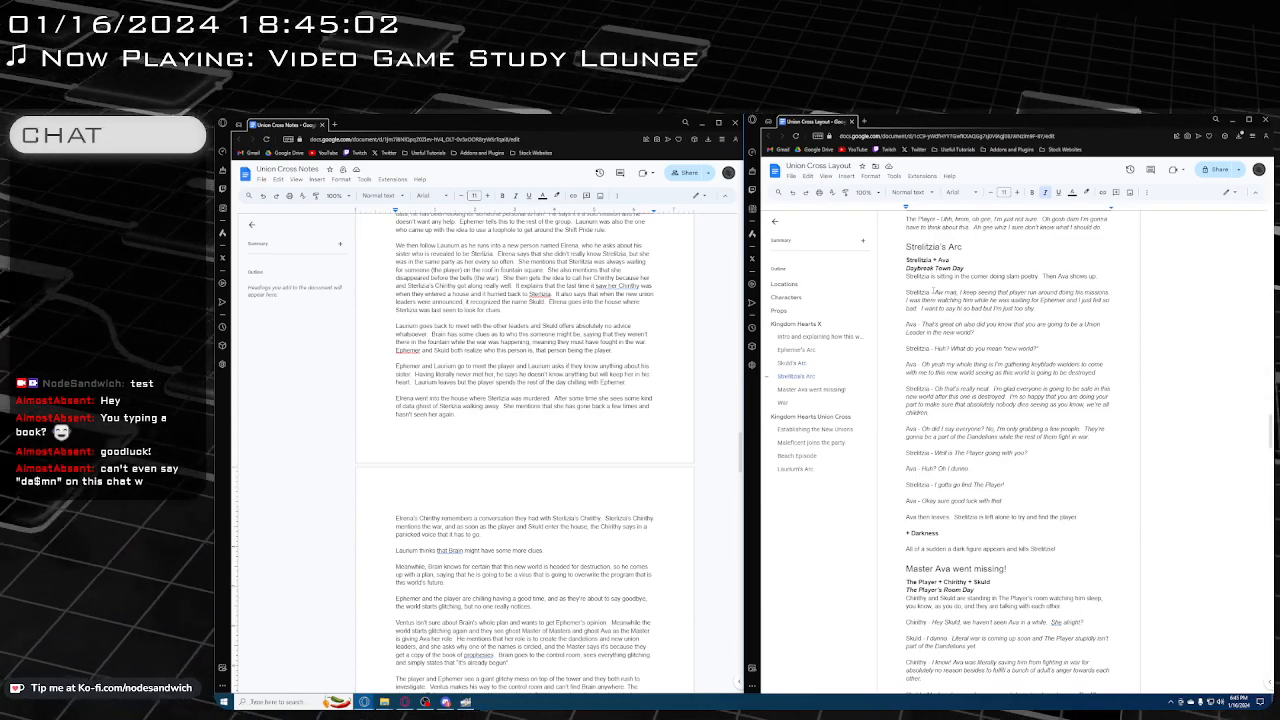
scroll(1008, 450, down, 20)
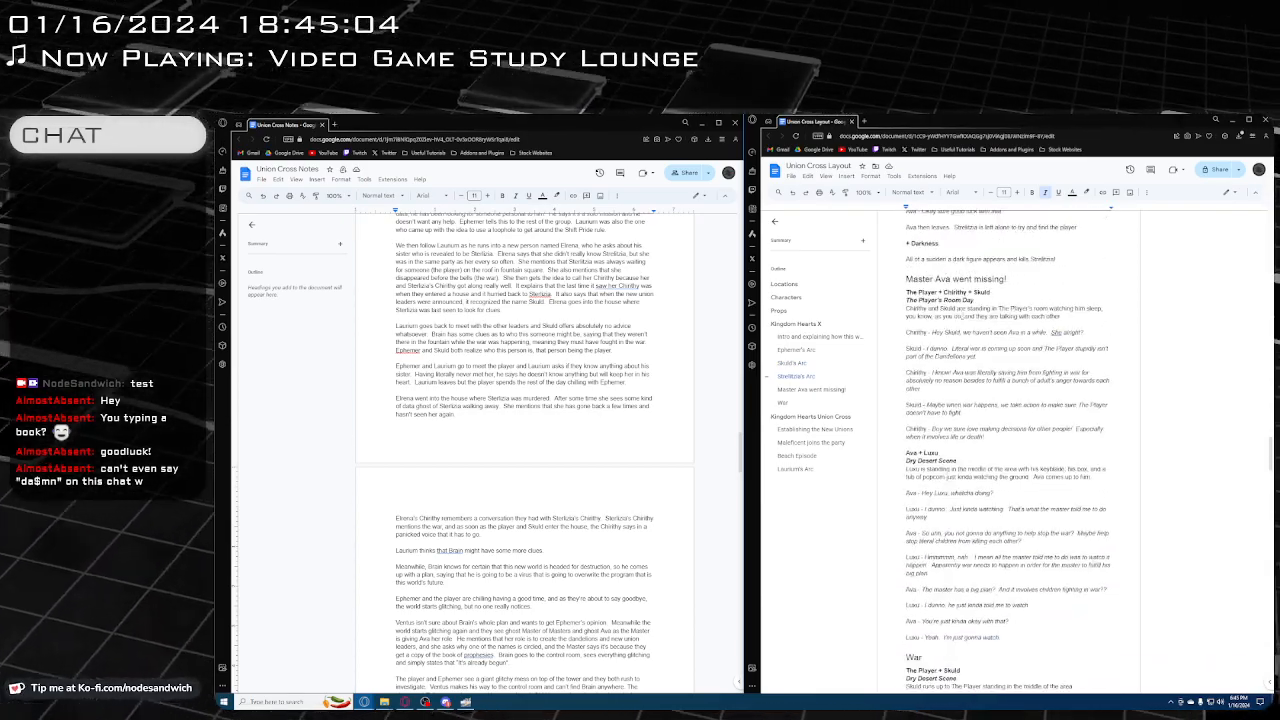
Correct the sister's name to Strelitzia in Laurium's description and to STRELITZIA in Elrena's reply in the Daybreak Town Stairs scene
scroll(983, 343, down, 20)
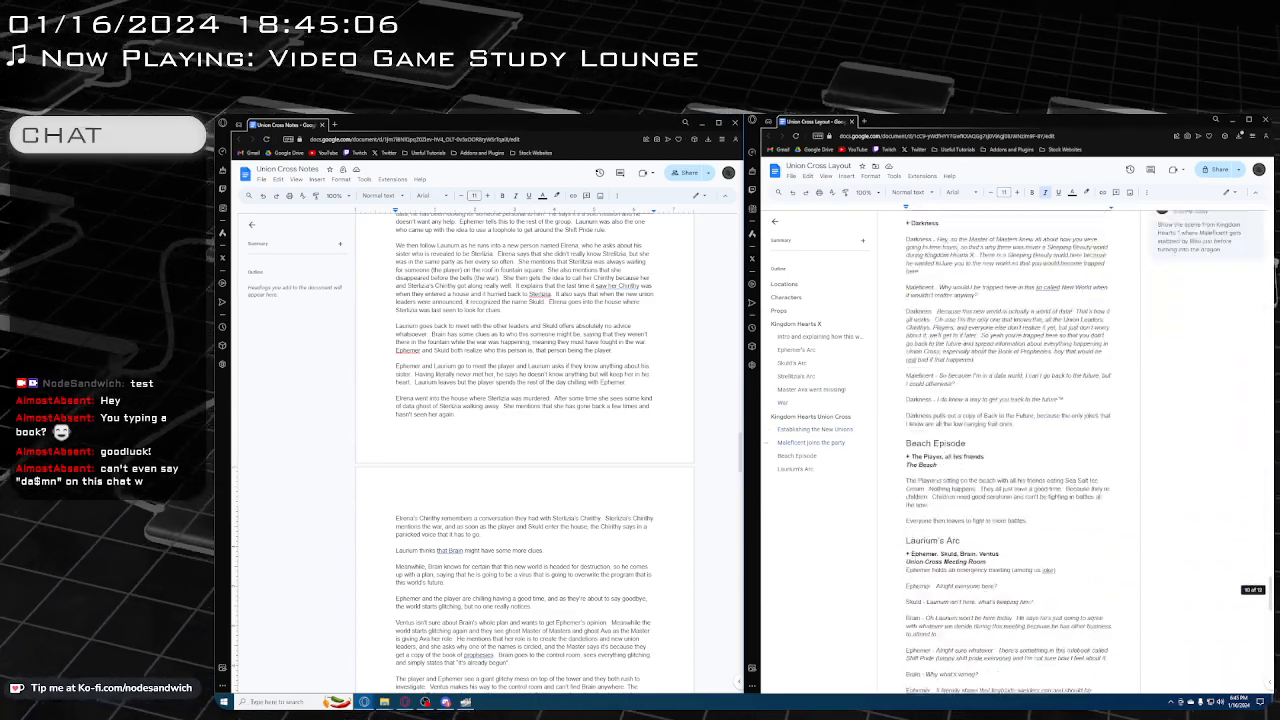
scroll(983, 343, up, 4)
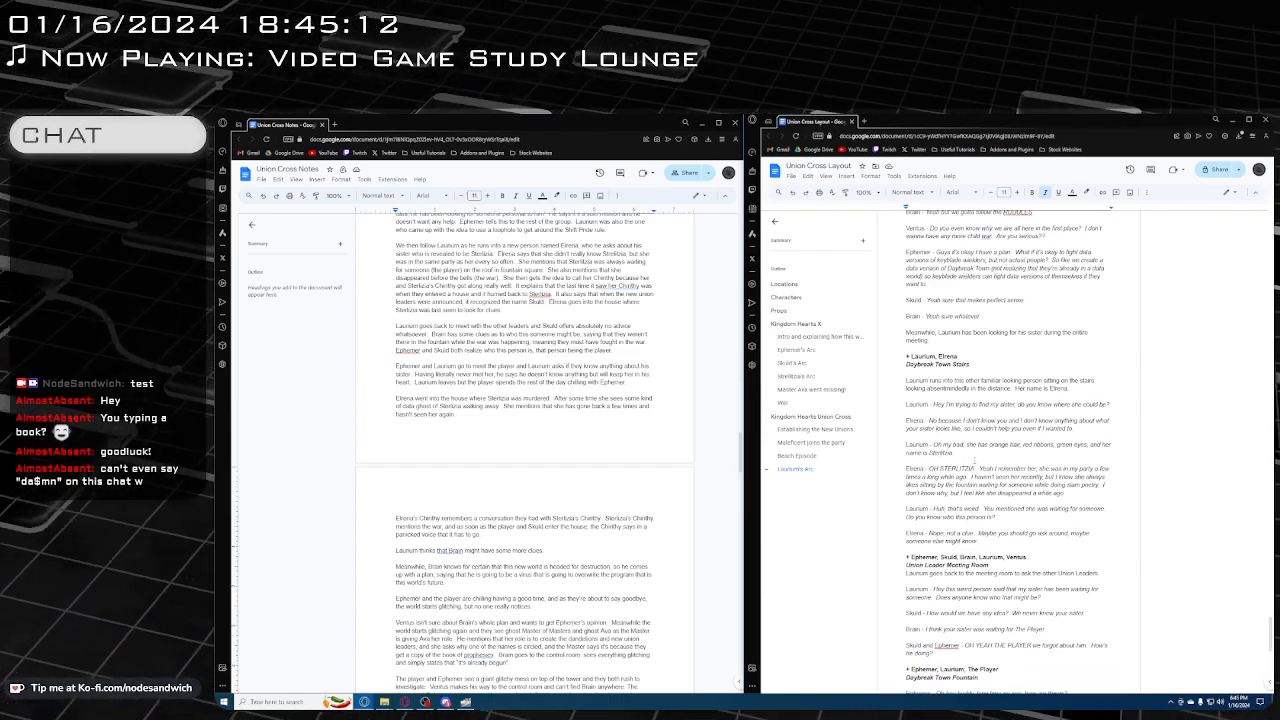
click(938, 452)
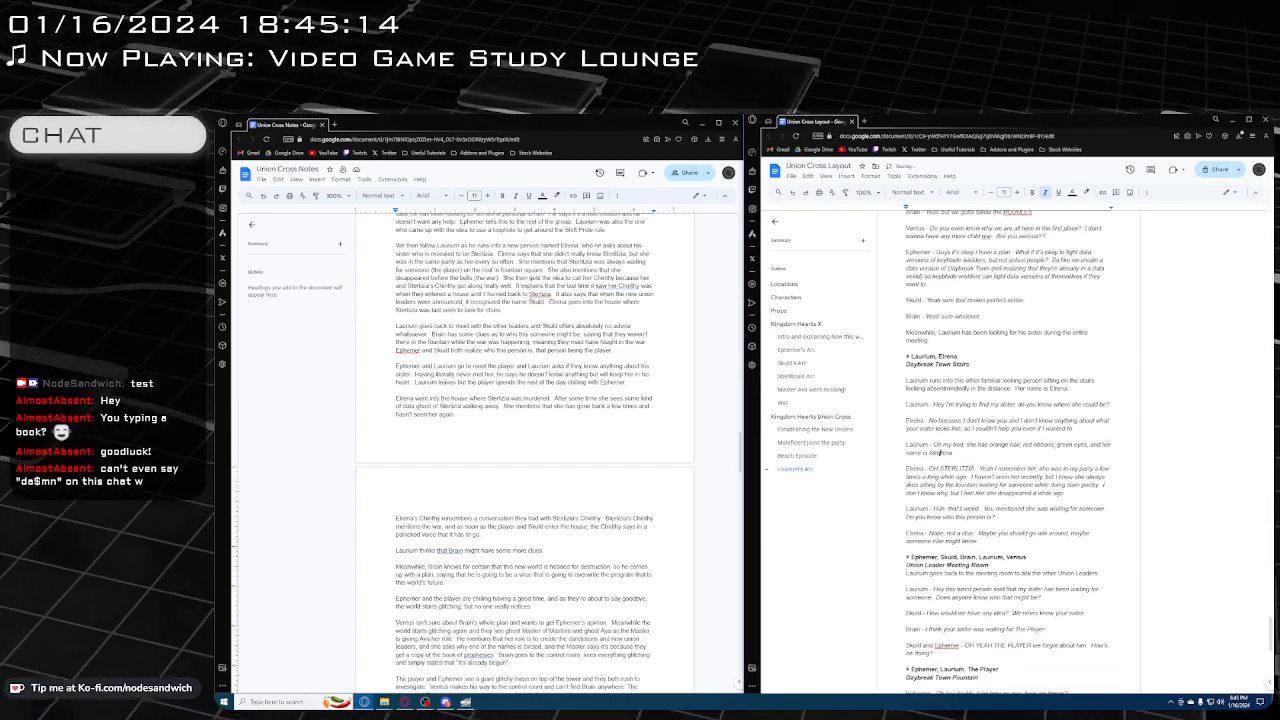
key(BackSpace)
key(BackSpace)
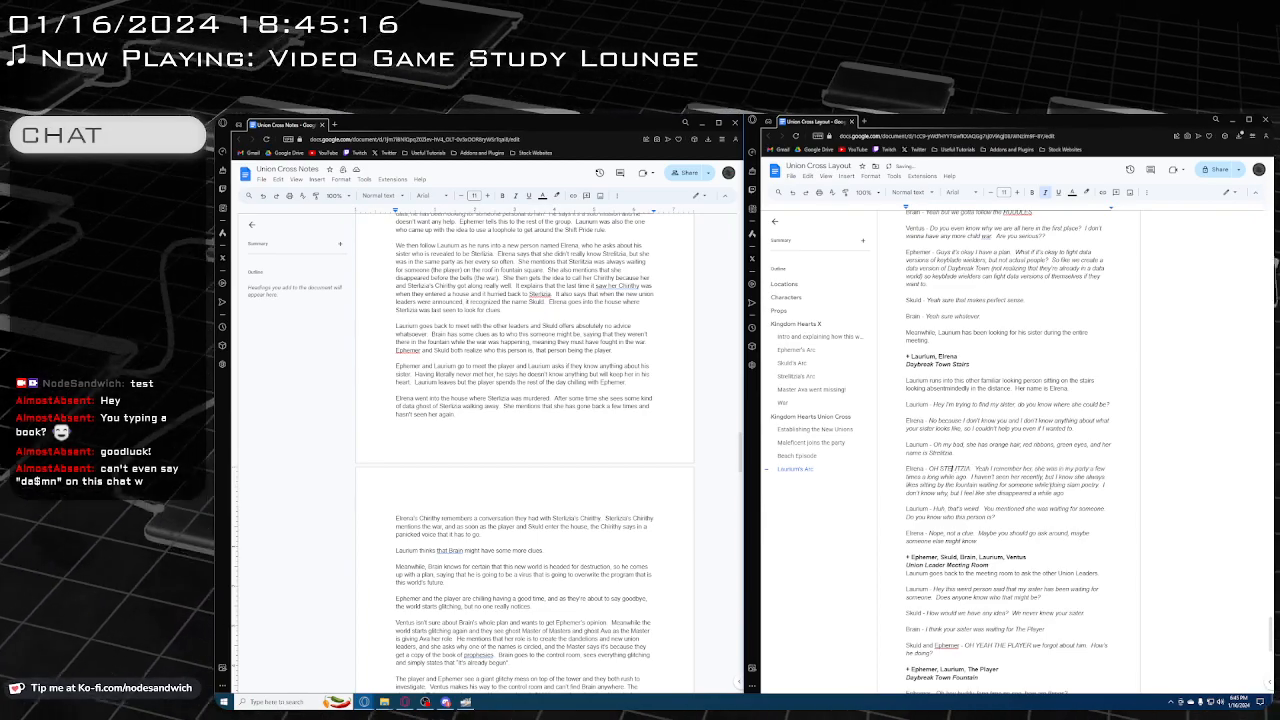
text(RE)
Replace the misspelled sister's name in Laurium's Daybreak Town Fountain line with the suggested spelling Strelitzia
scroll(1030, 490, down, 2)
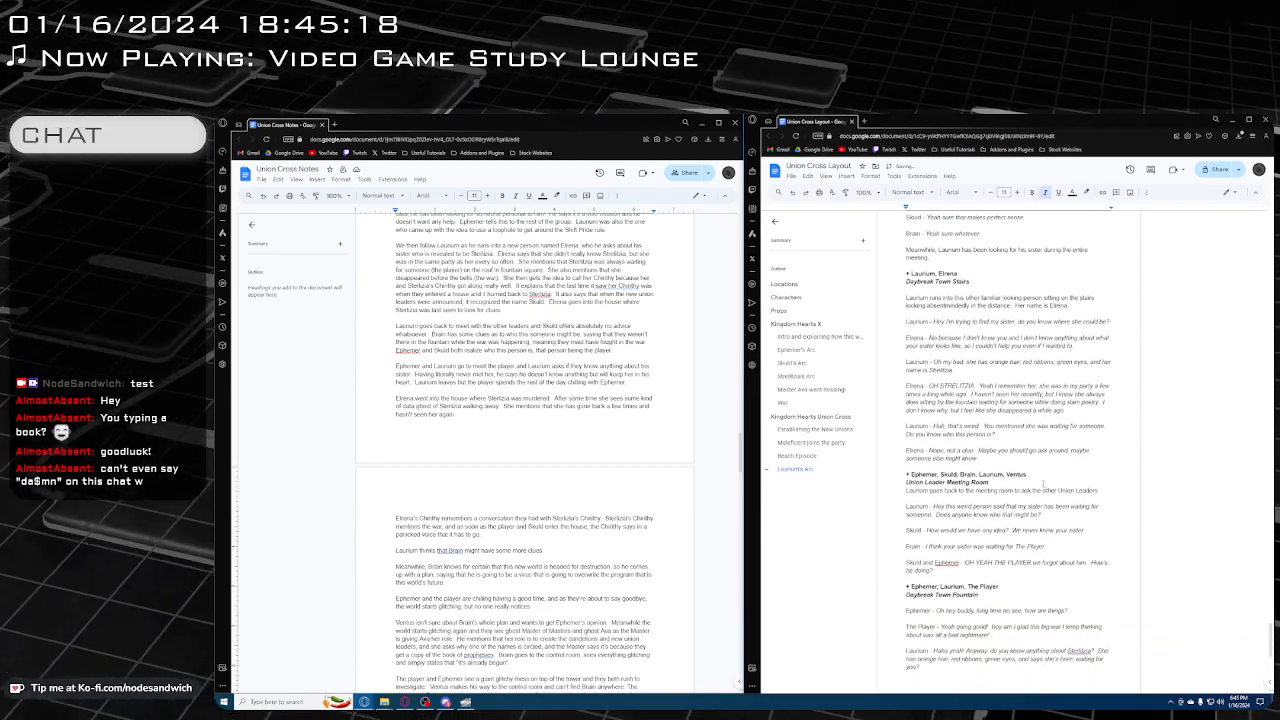
scroll(1050, 484, down, 2)
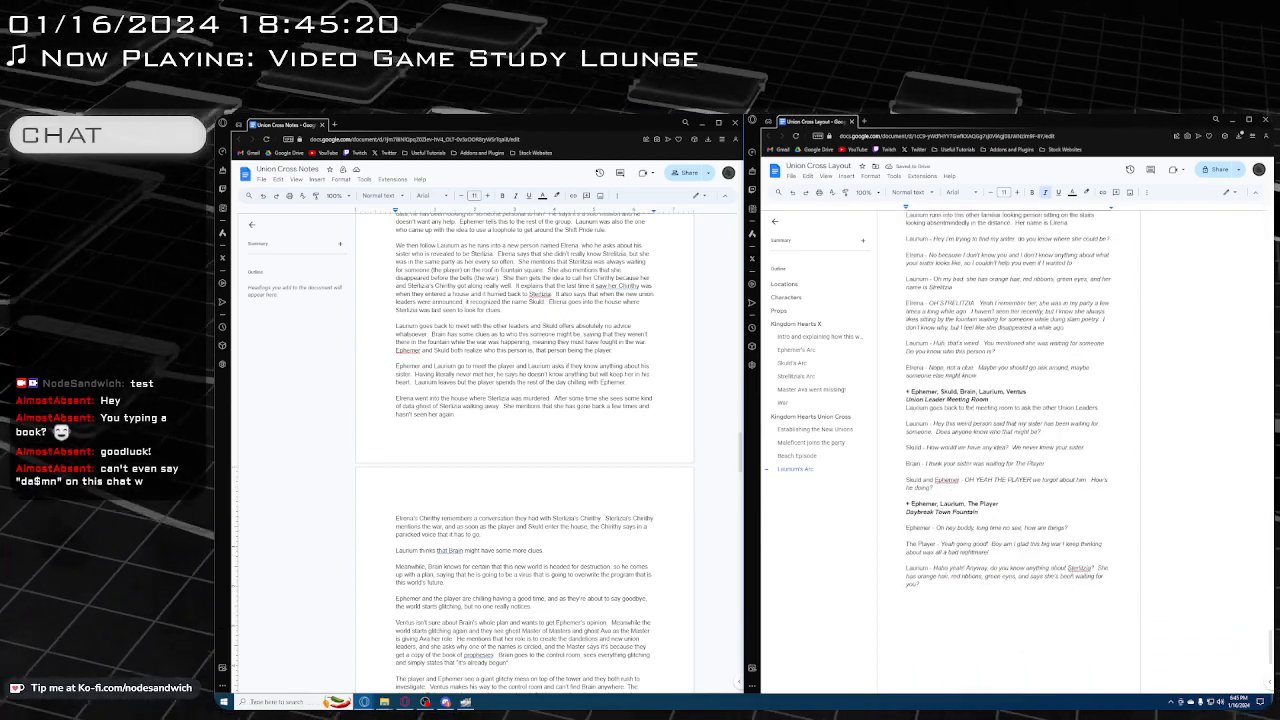
right_click(1078, 568)
click(1093, 592)
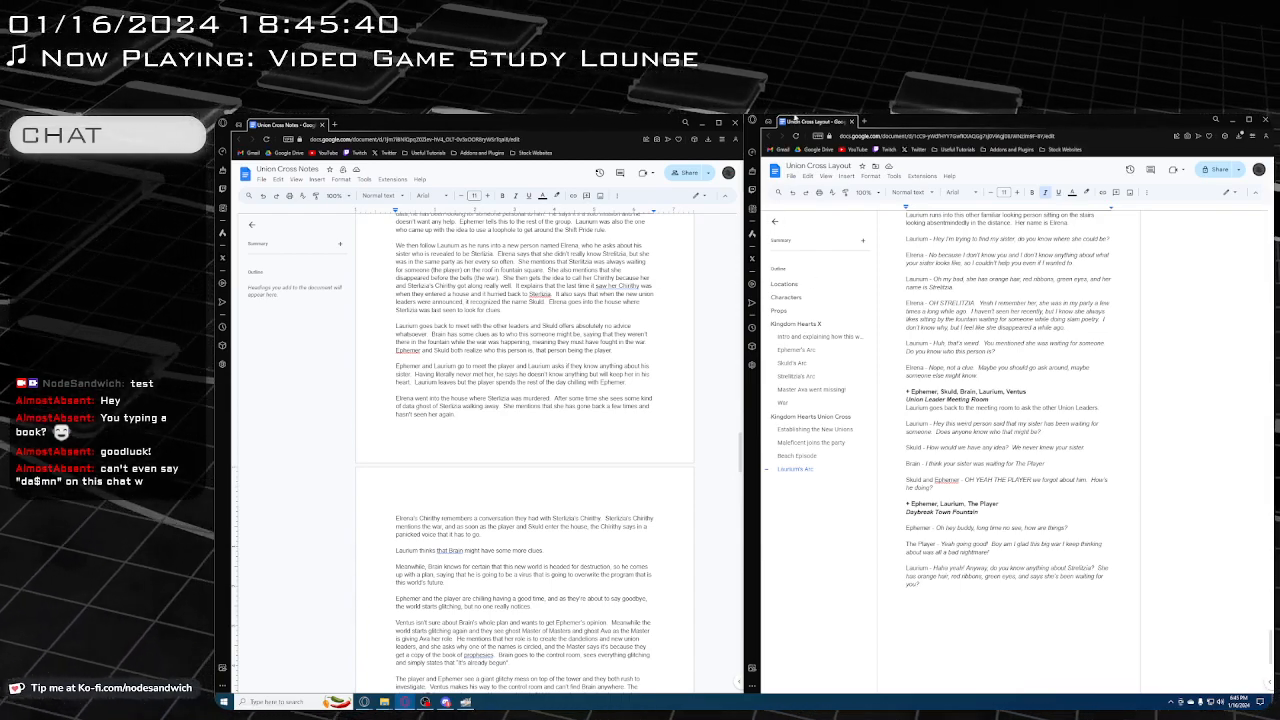
Start a new line below Laurium's question with the regular, non-italic speaker label "The Player -"
scroll(996, 548, down, 3)
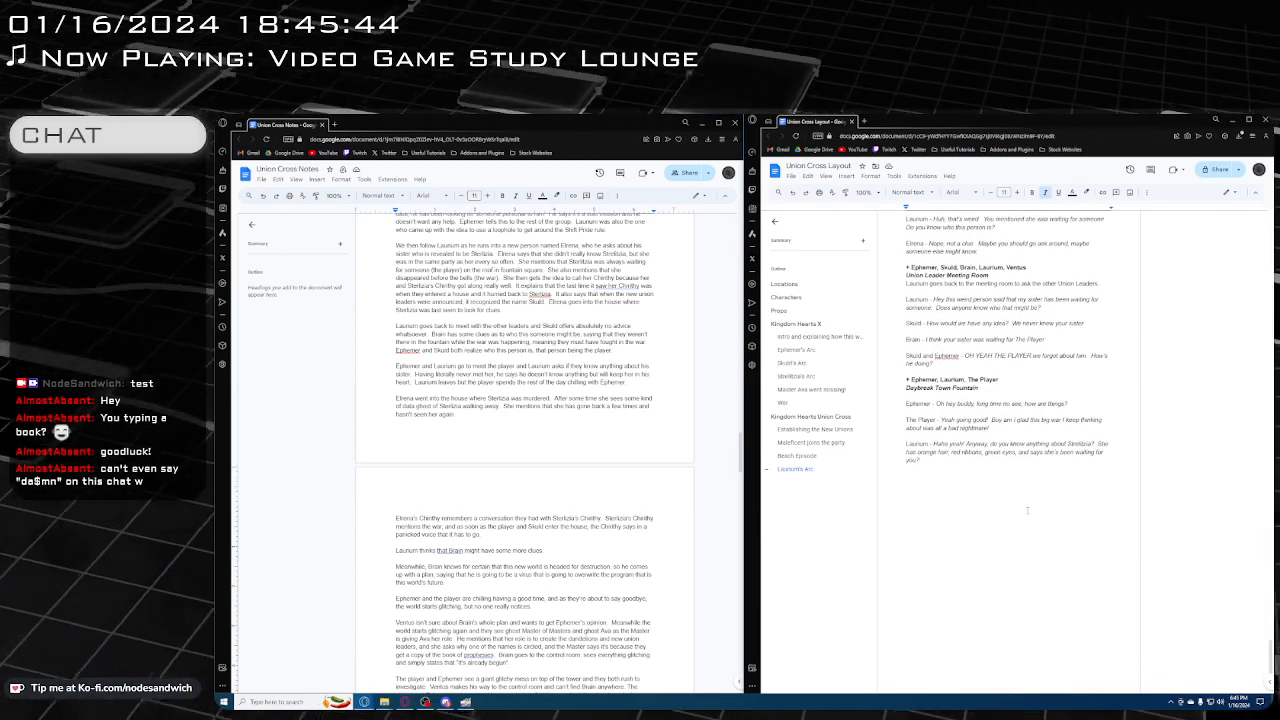
key(Return)
key(Return)
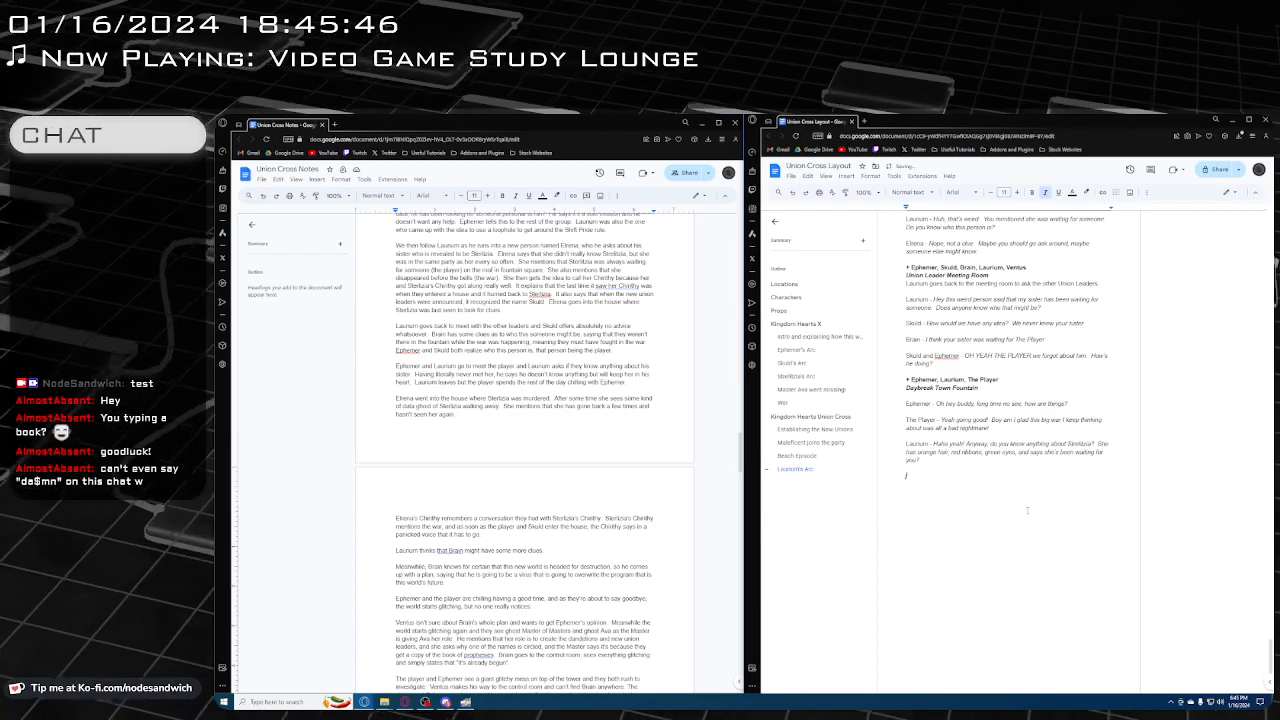
text(Th)
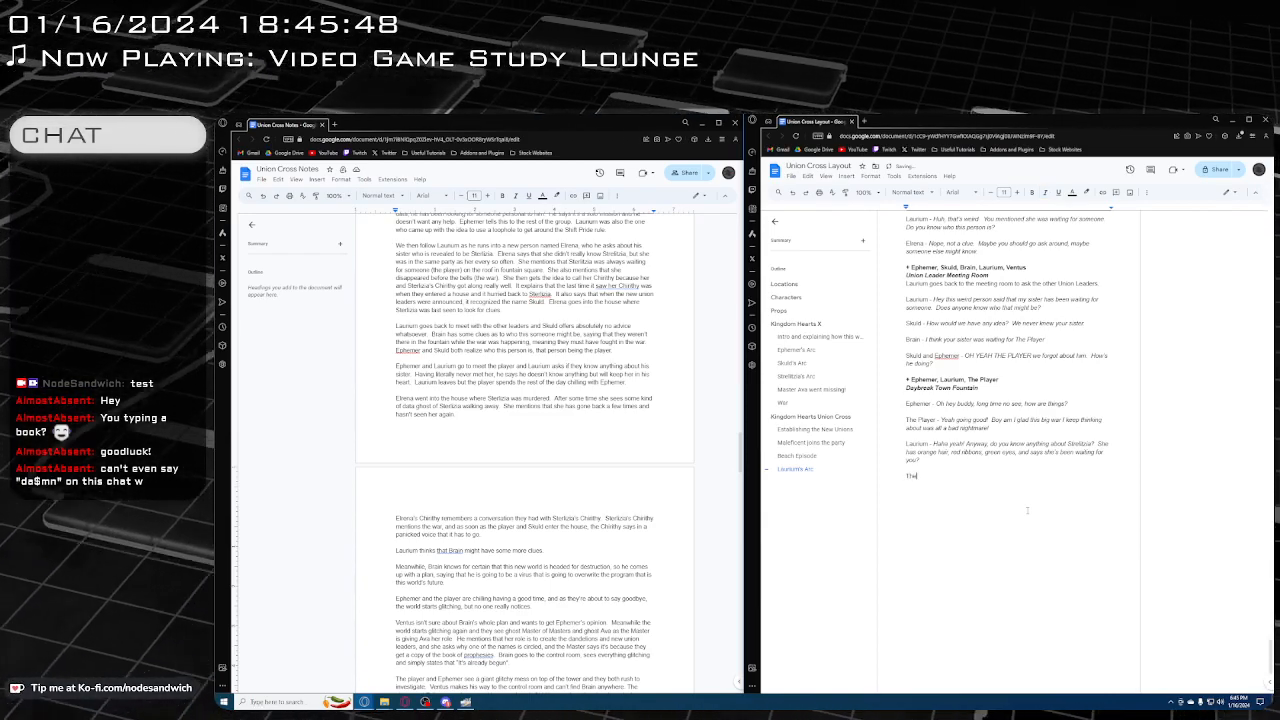
text(e Player -)
key(ctrl+i)
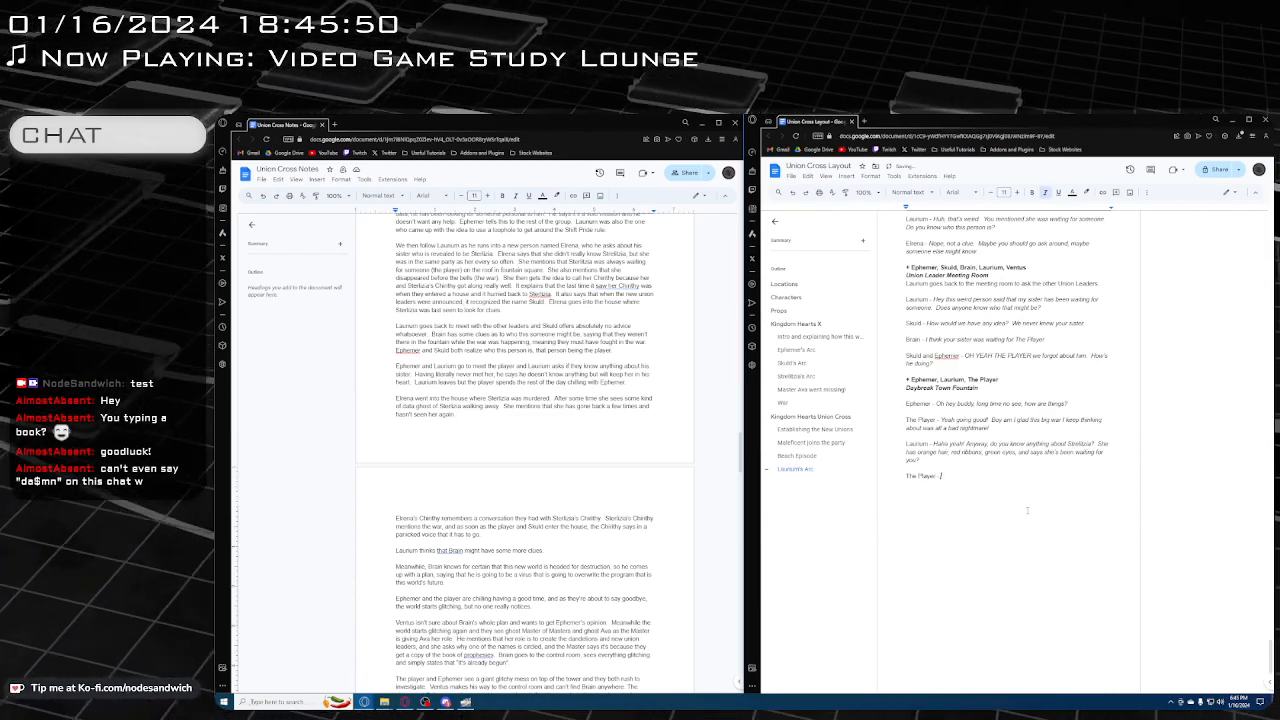
Write The Player's italic reply "I've literally never heard of this person in my entire life."
text(I've l)
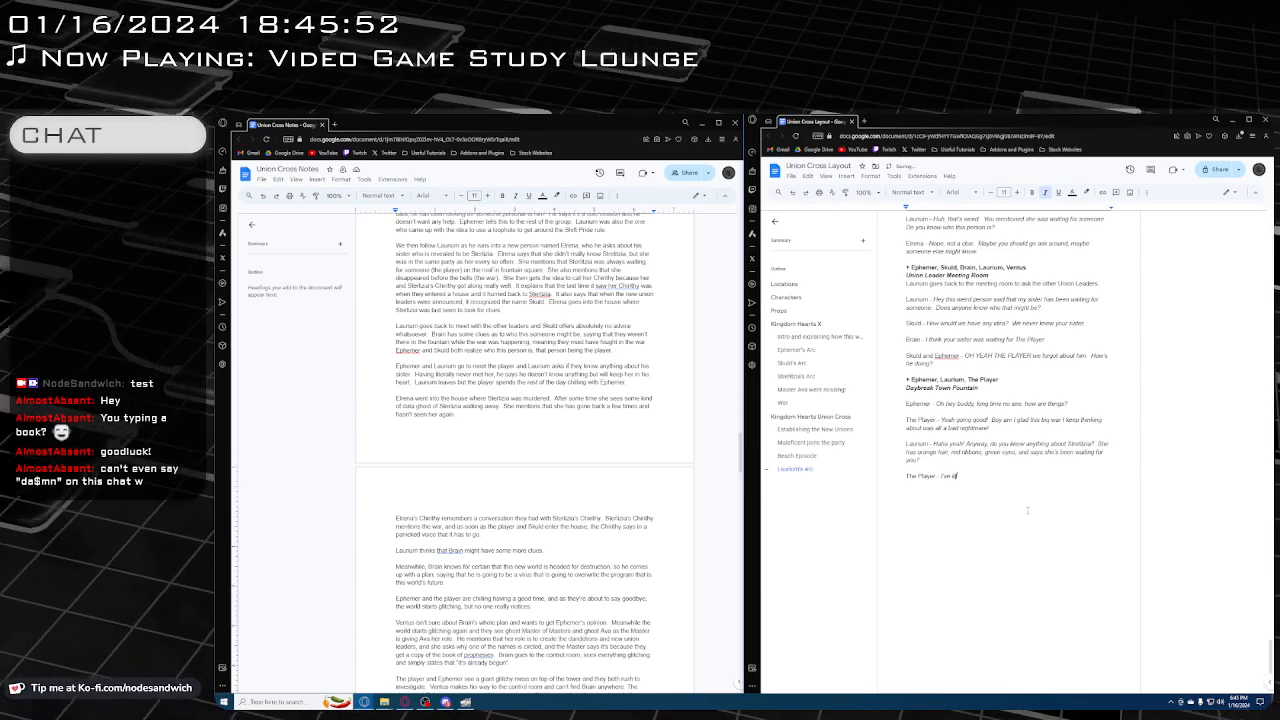
text(iterally never heard)
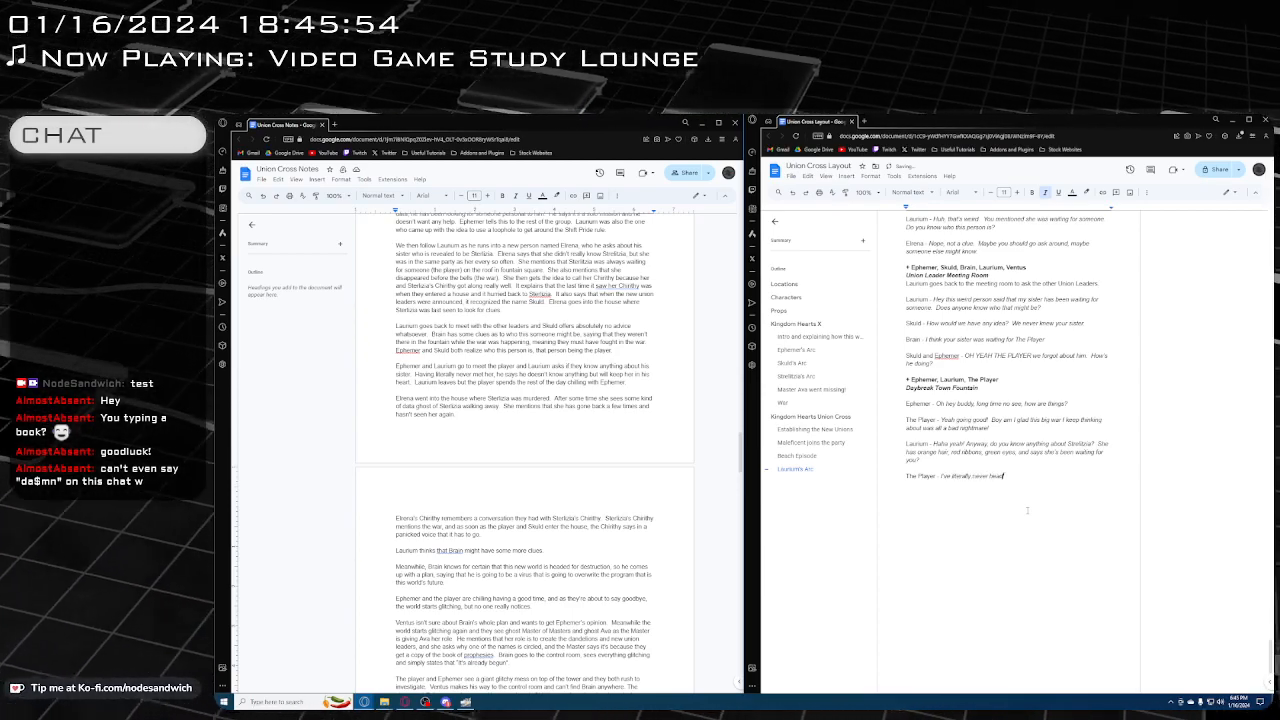
text( of this per)
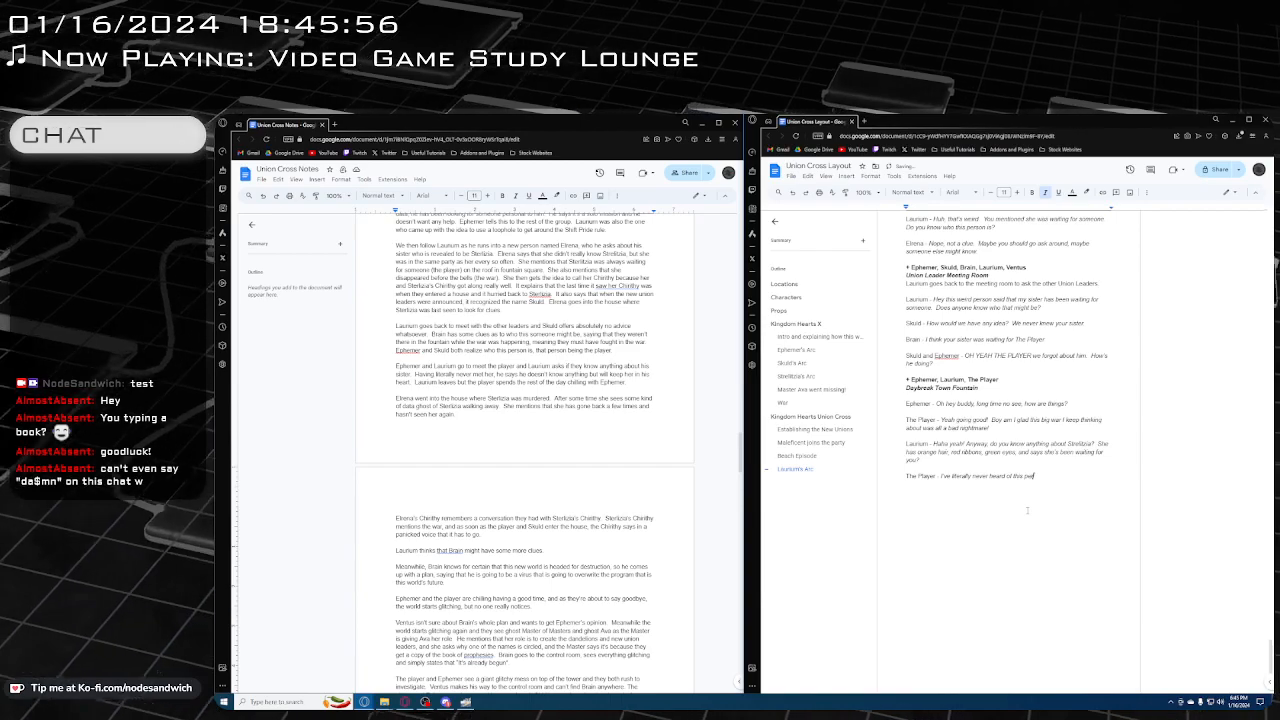
text(son to my ent)
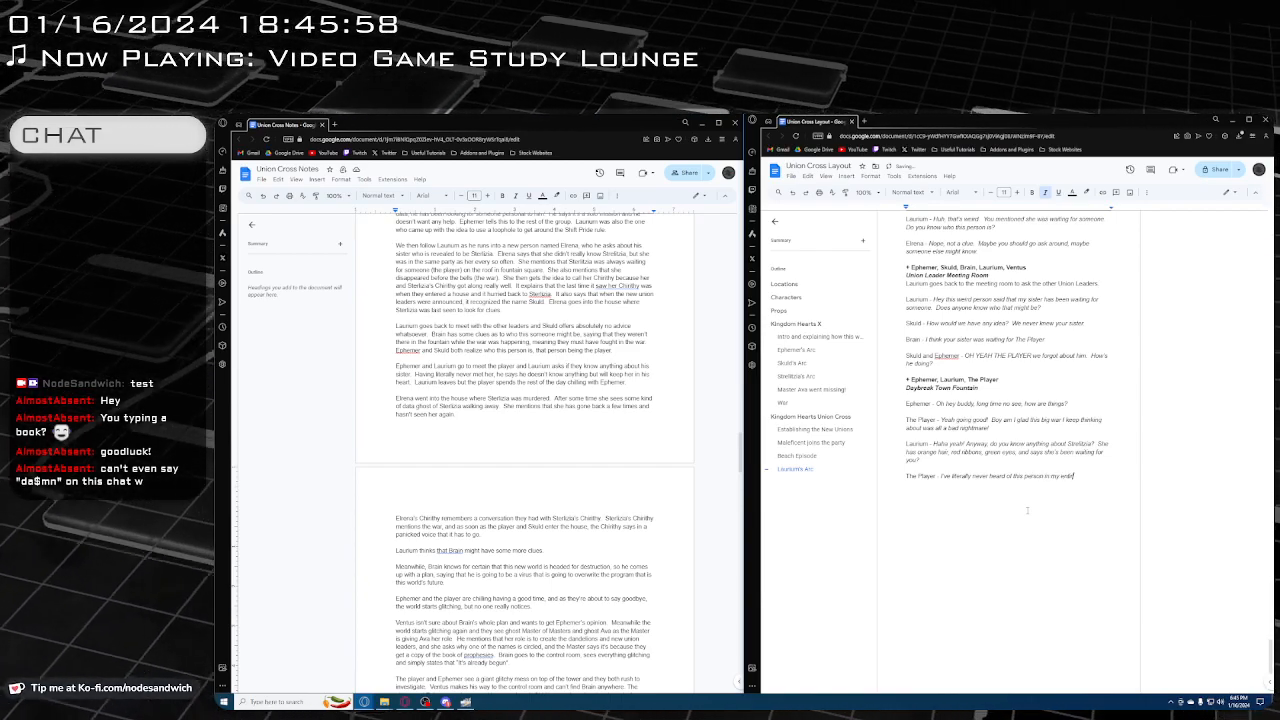
text(ire life)
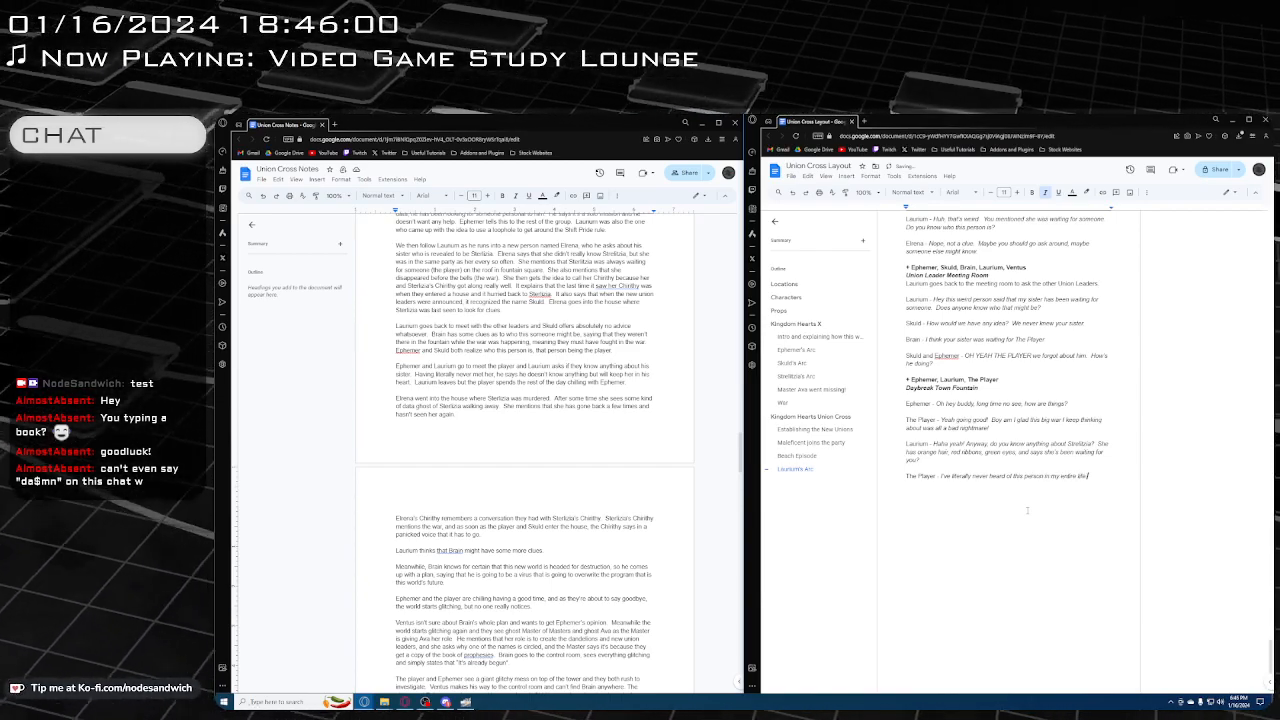
text(.)
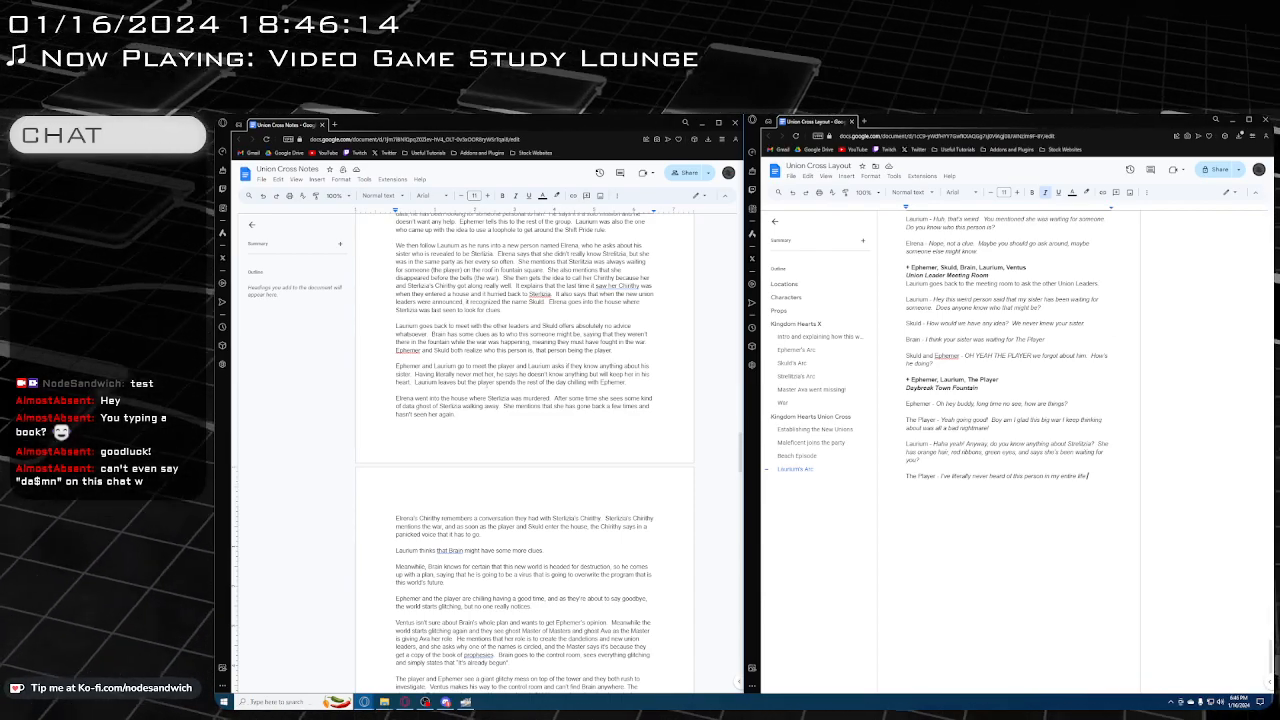
Check the following part of the notes and add a regular "Laurium -" speaker label below The Player's reply
scroll(482, 379, down, 2)
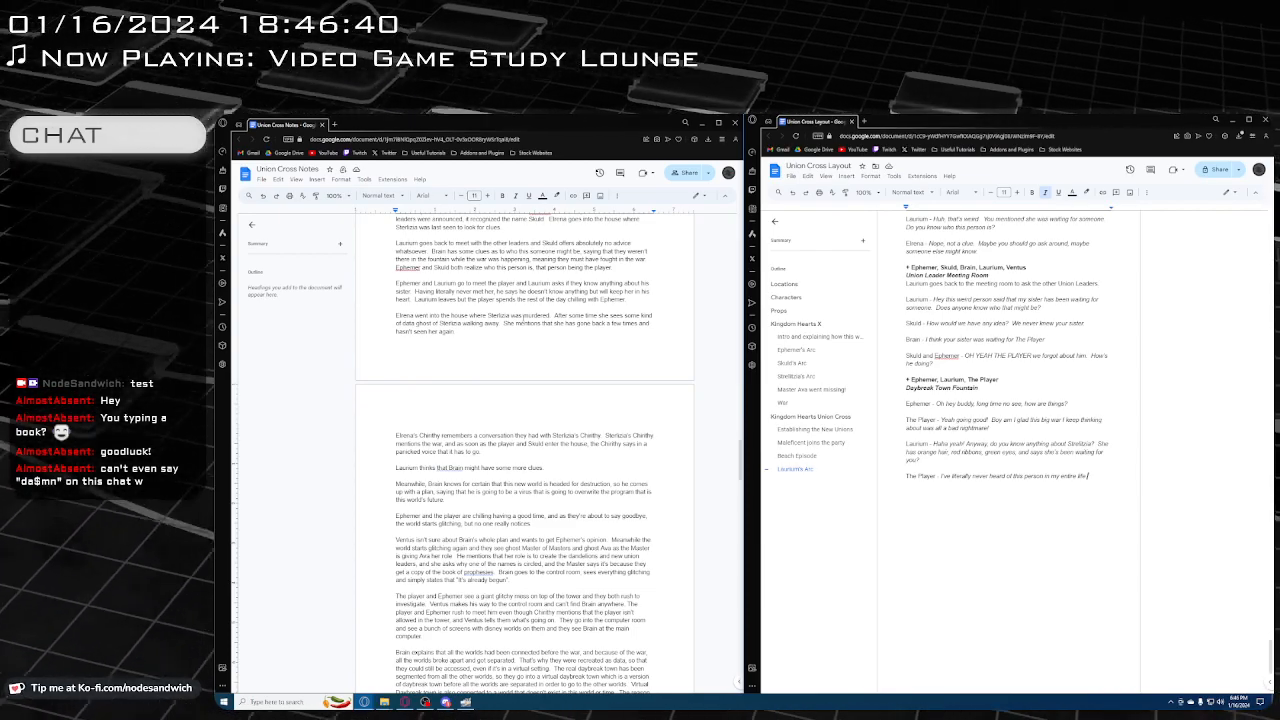
scroll(521, 316, down, 3)
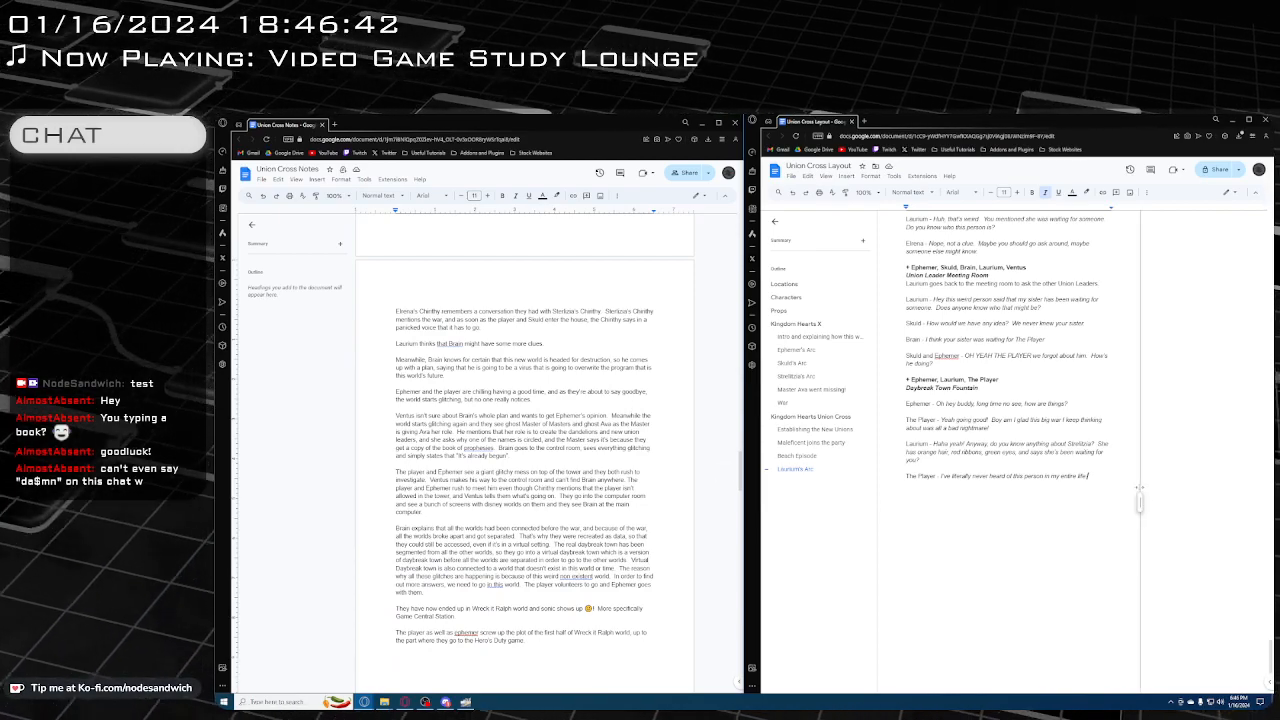
double_click(1102, 487)
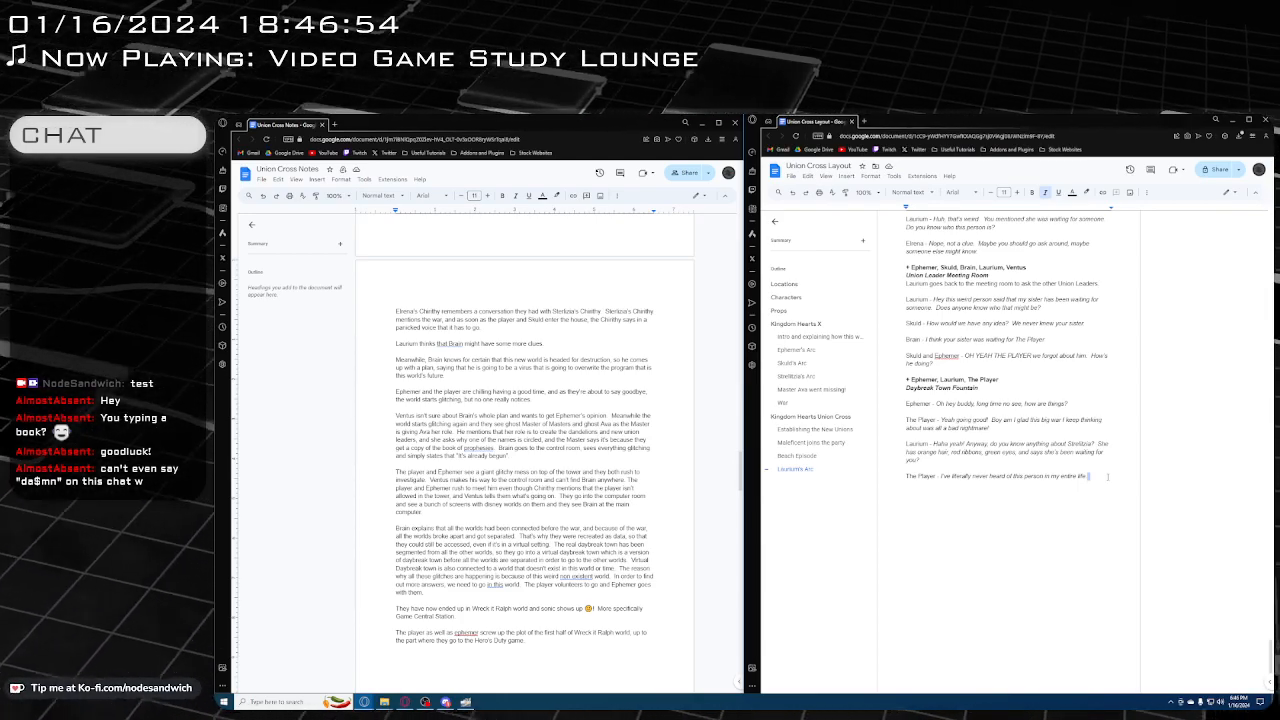
click(1108, 477)
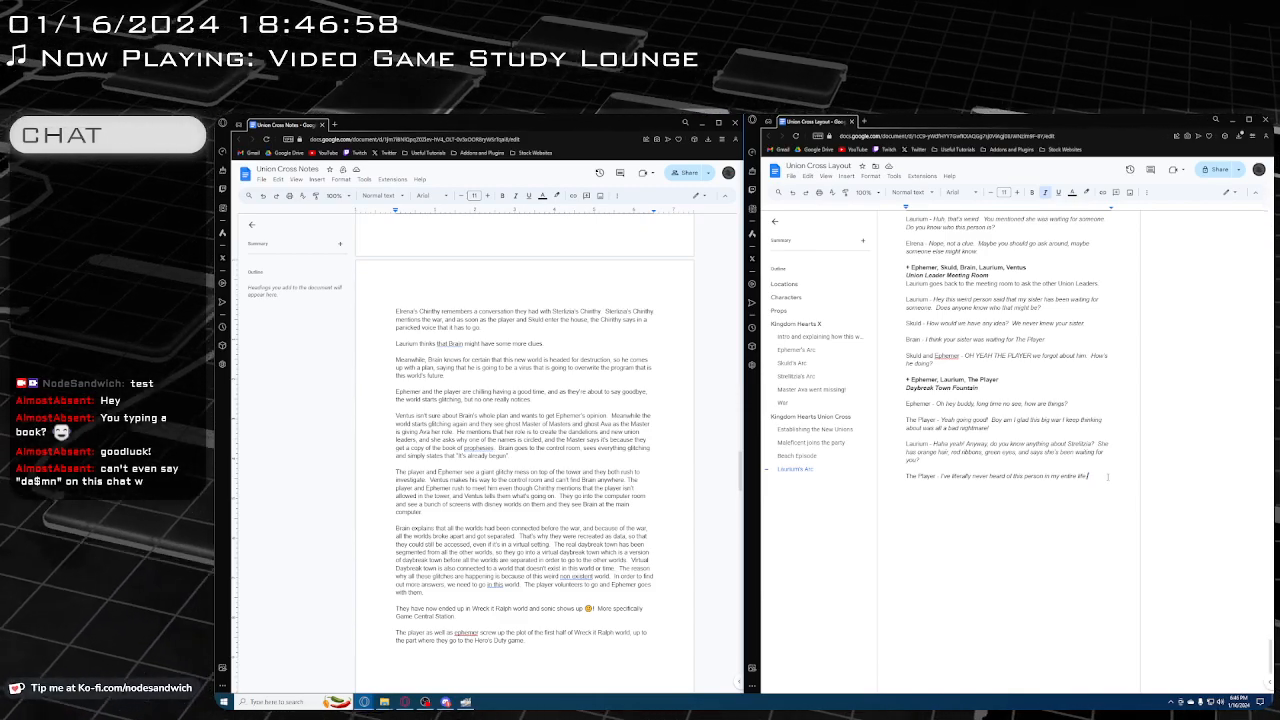
key(Return)
key(ctrl+i)
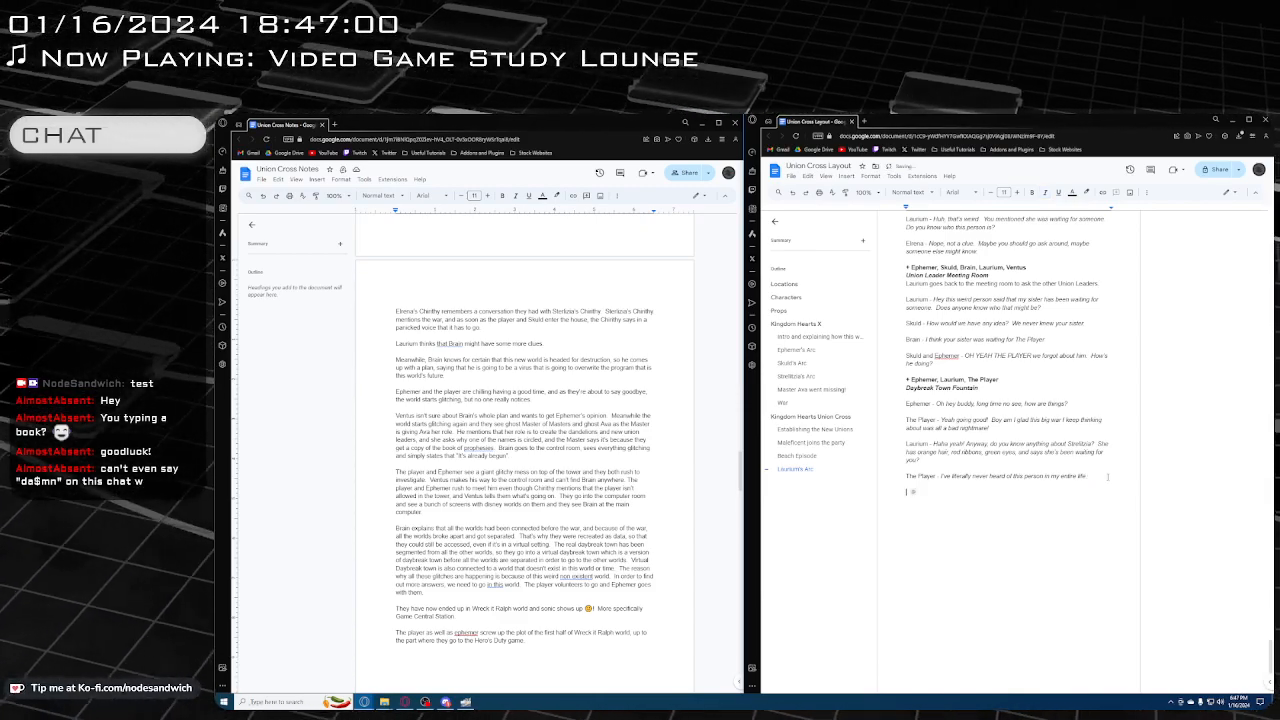
text(Lauriu)
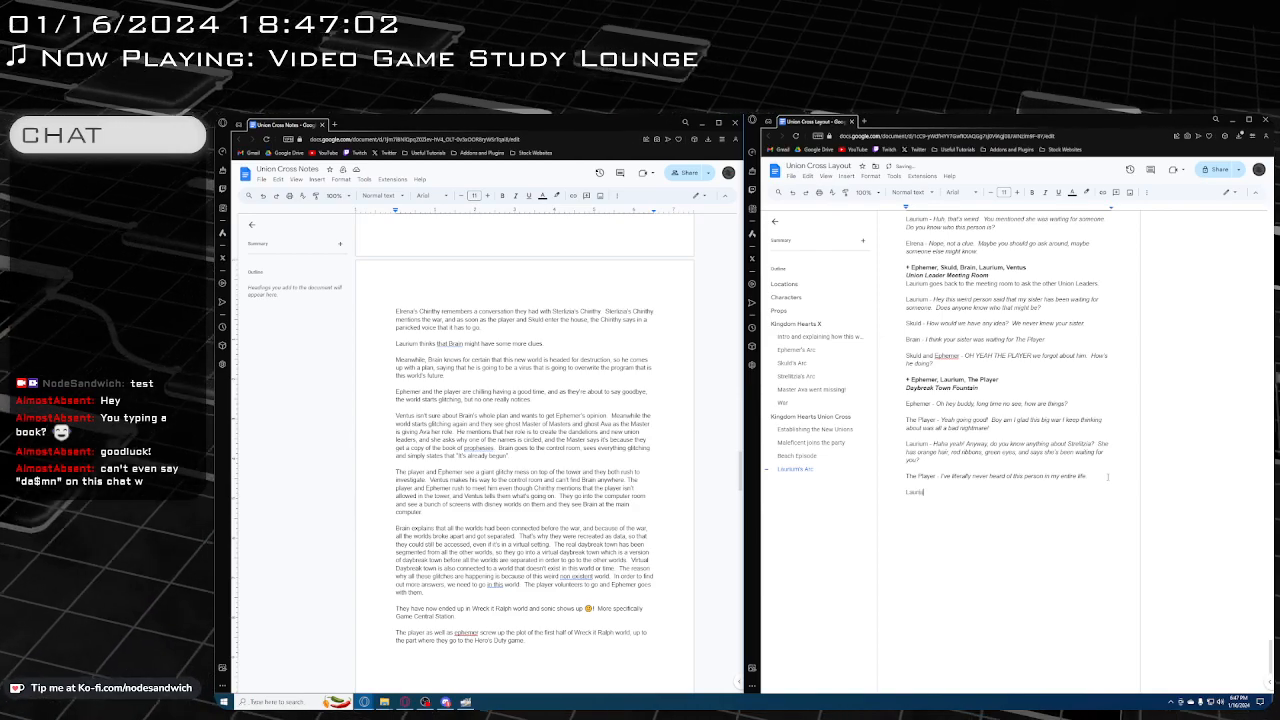
text(m -)
key(ctrl+i)
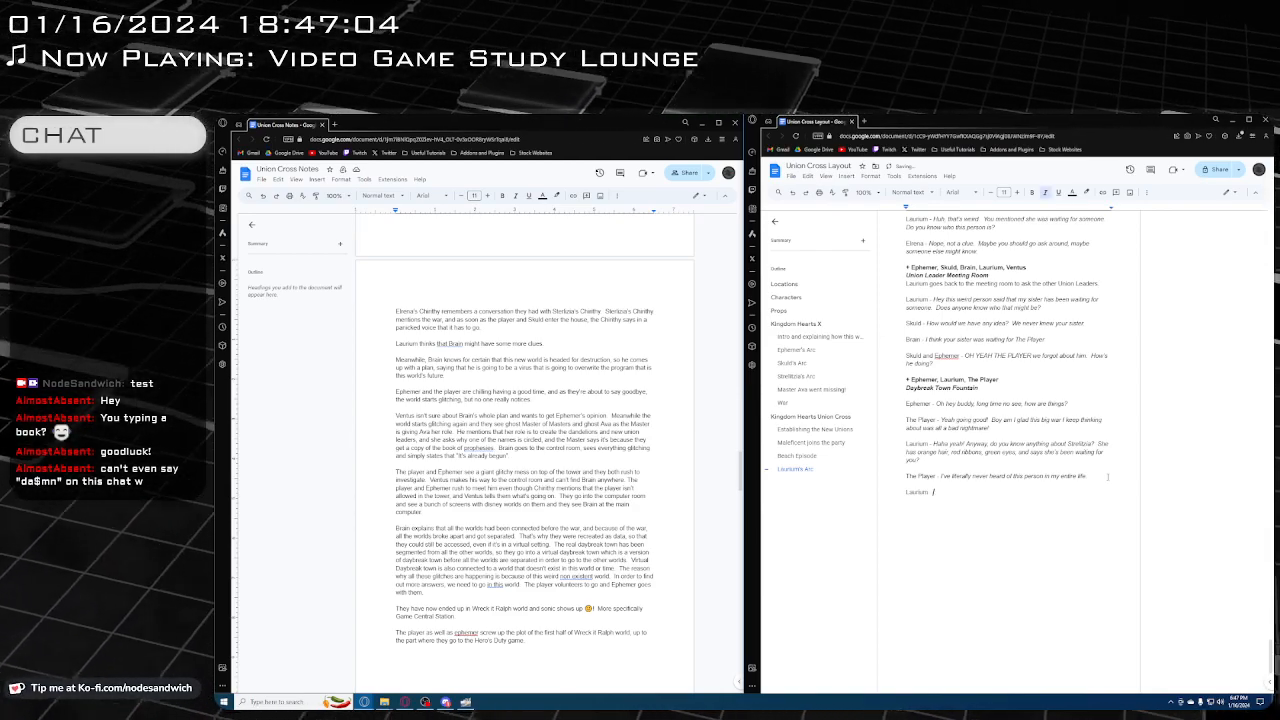
Write Laurium's italic response "Alright cool I'll just go screw myself"
text(Alright cool)
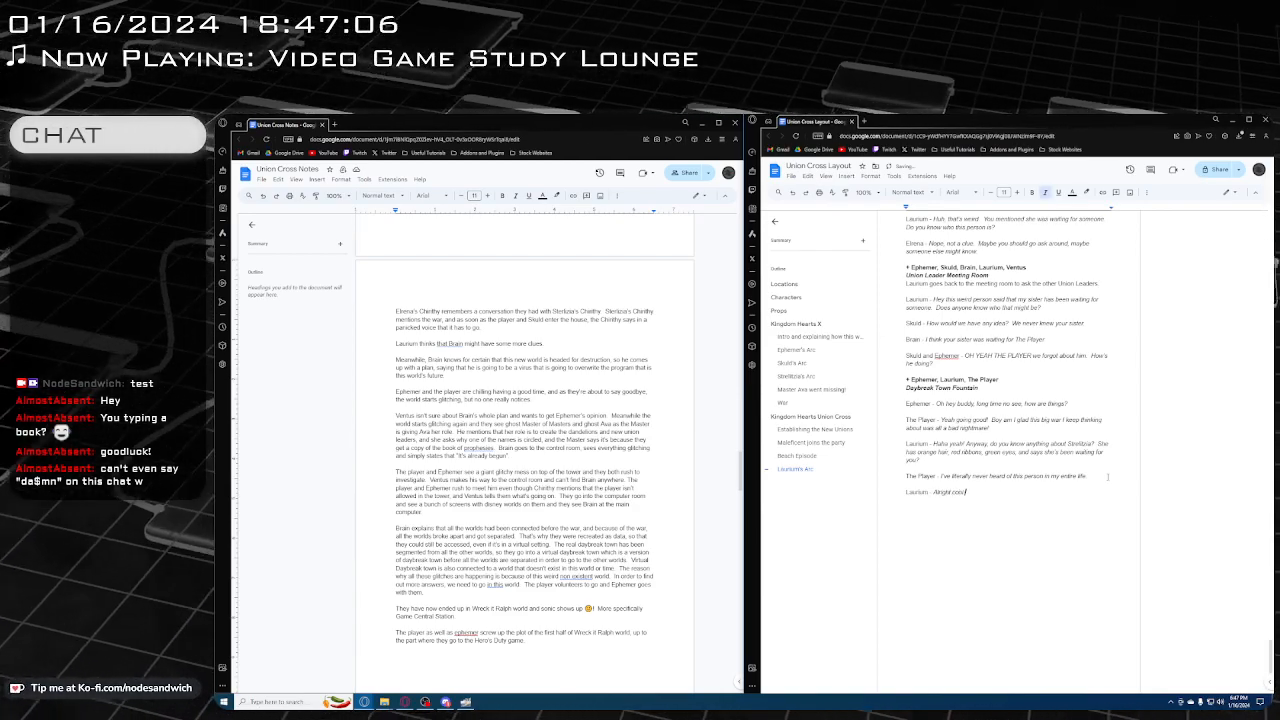
text( I'll just g)
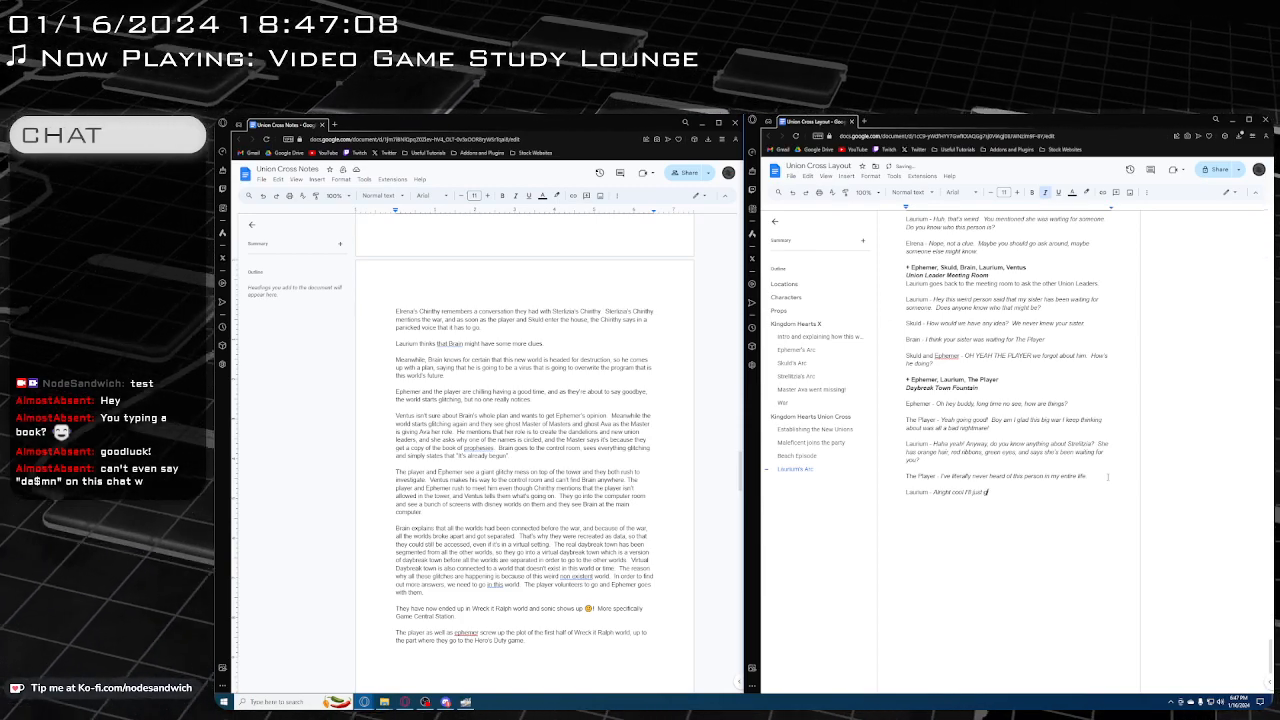
text(o some myse)
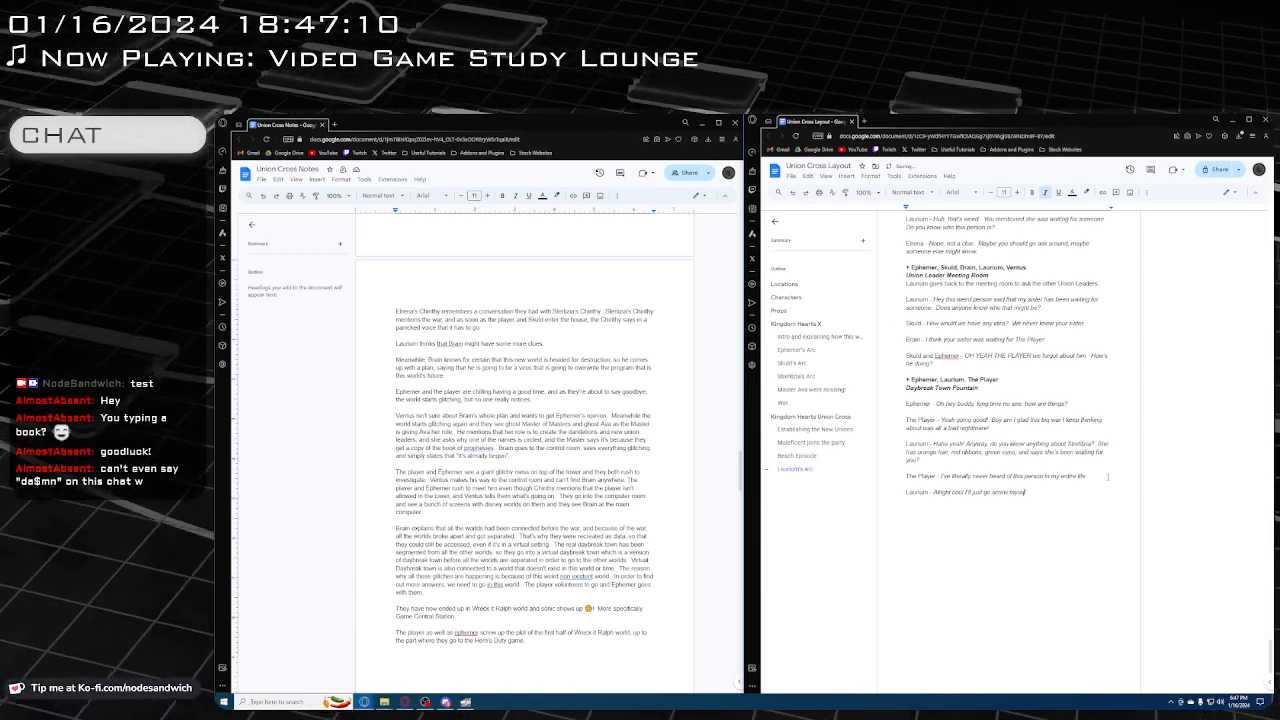
text(lf!)
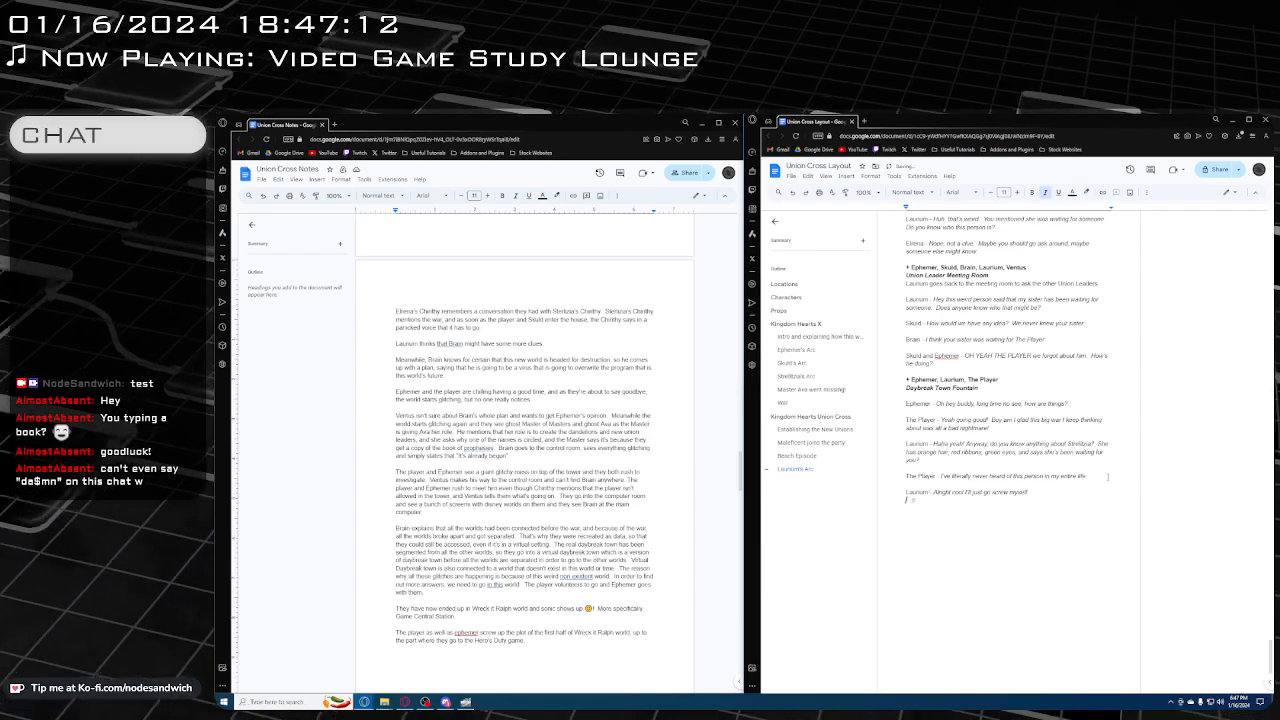
Add the non-italic stage direction "Ephemer and Laurium both leave" below Laurium's response
key(Return)
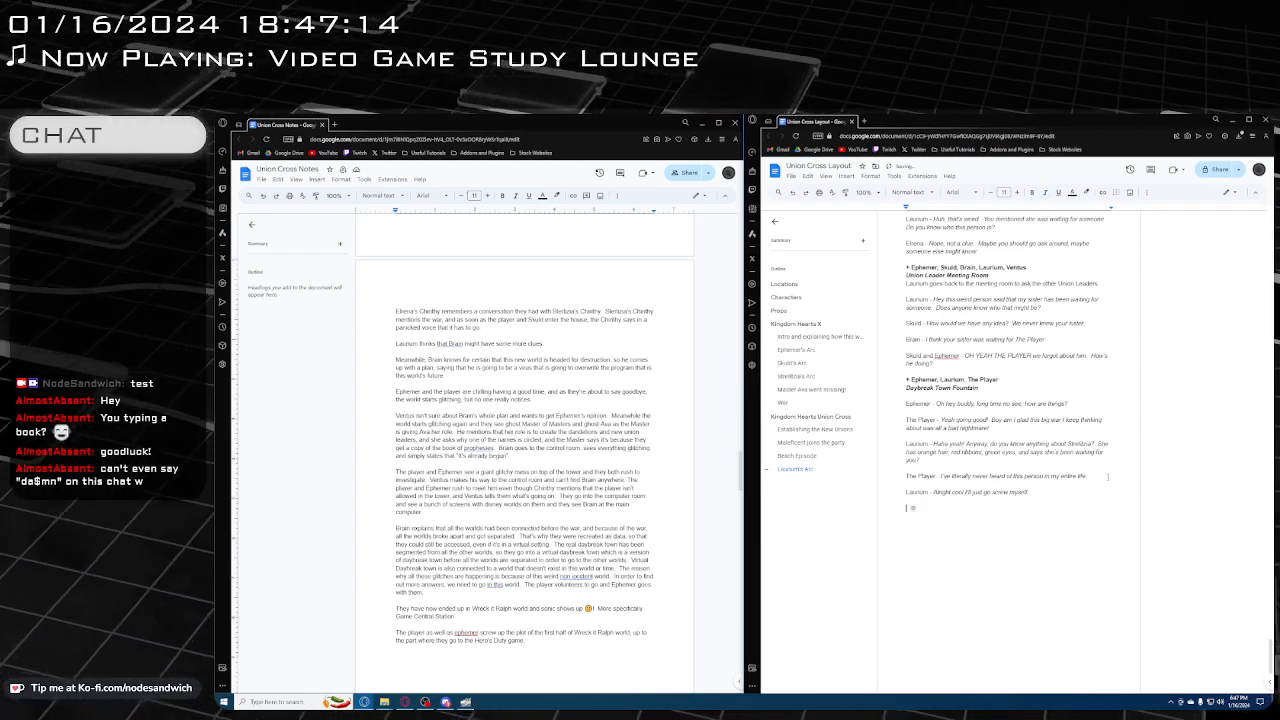
text(Eph)
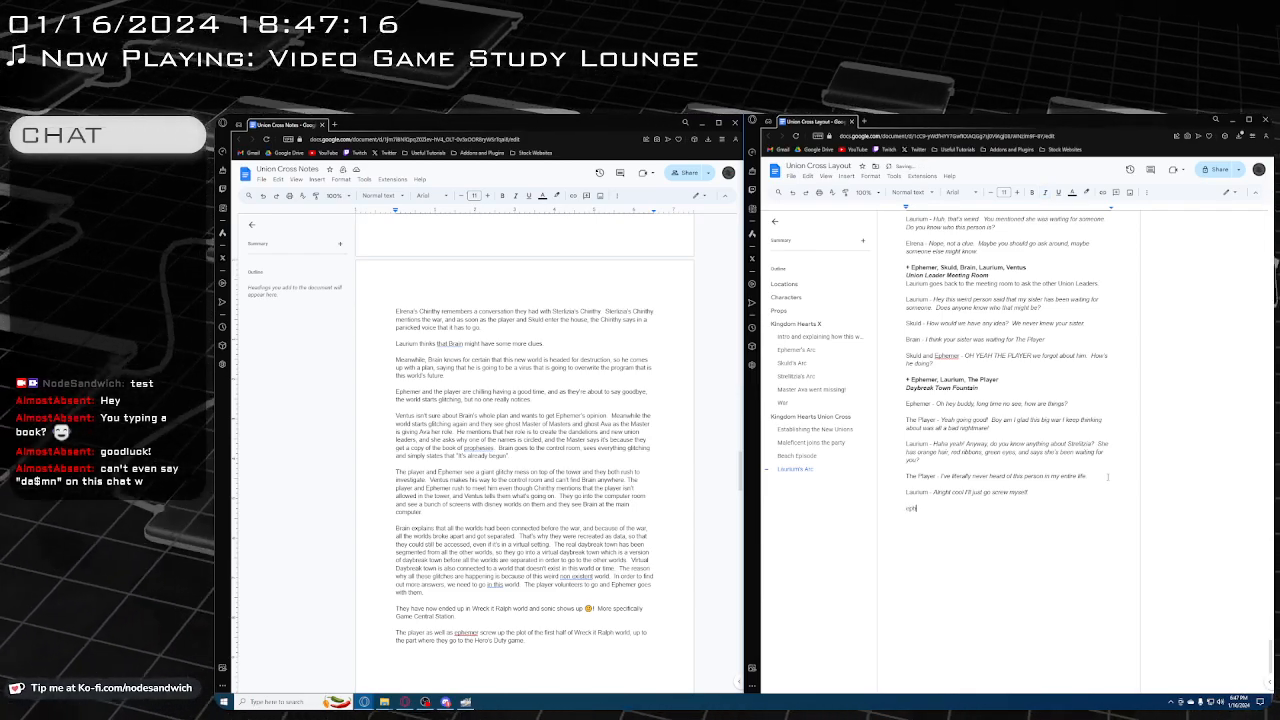
text(emer and)
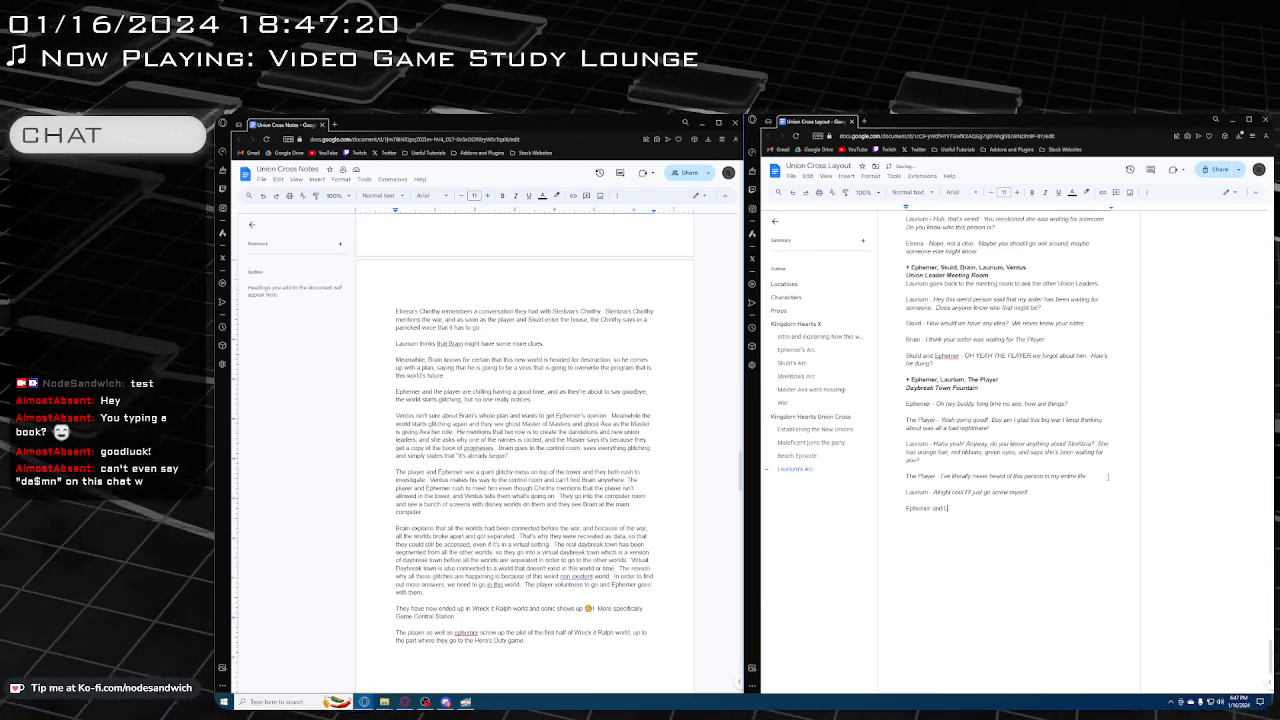
text( Laurium)
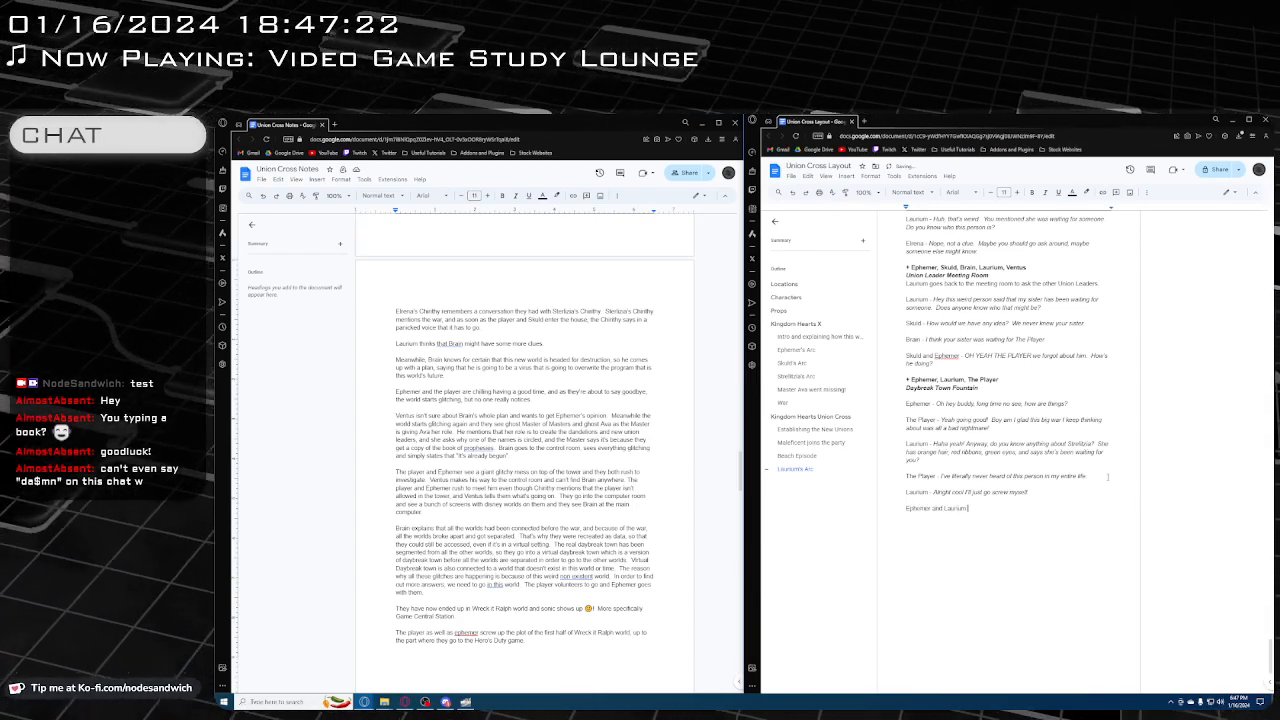
text( both leave)
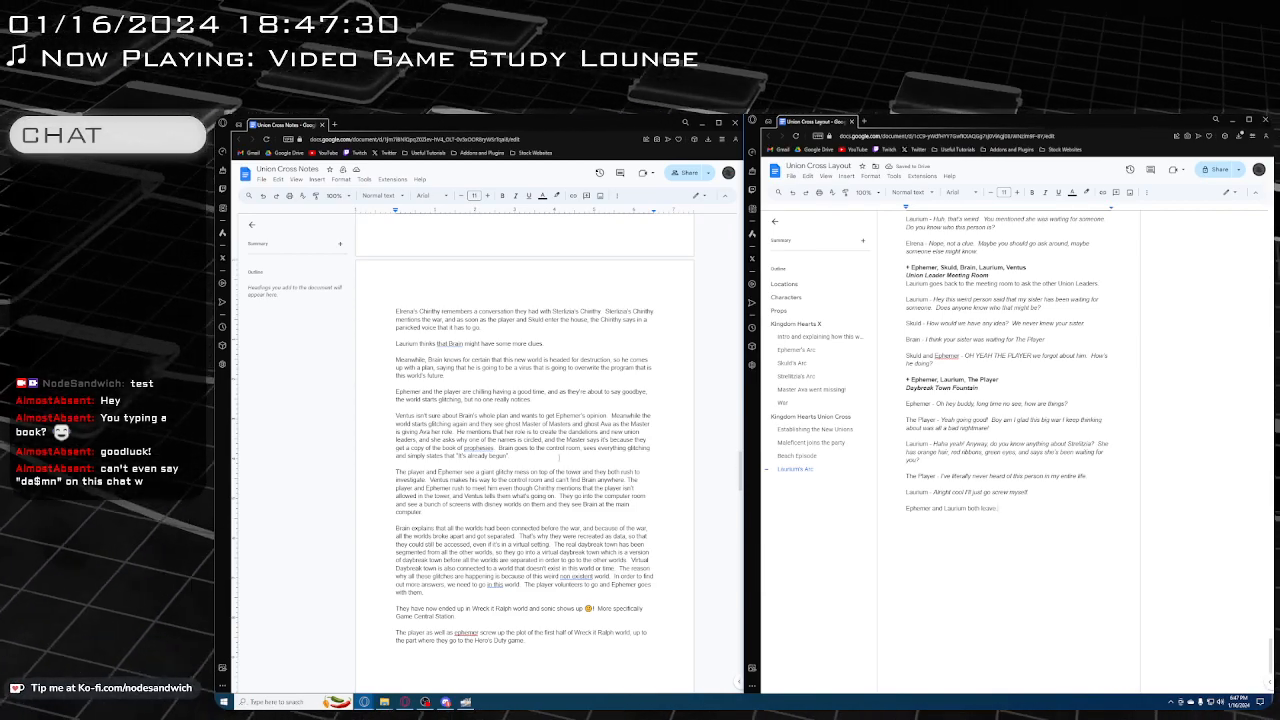
scroll(524, 450, down, 3)
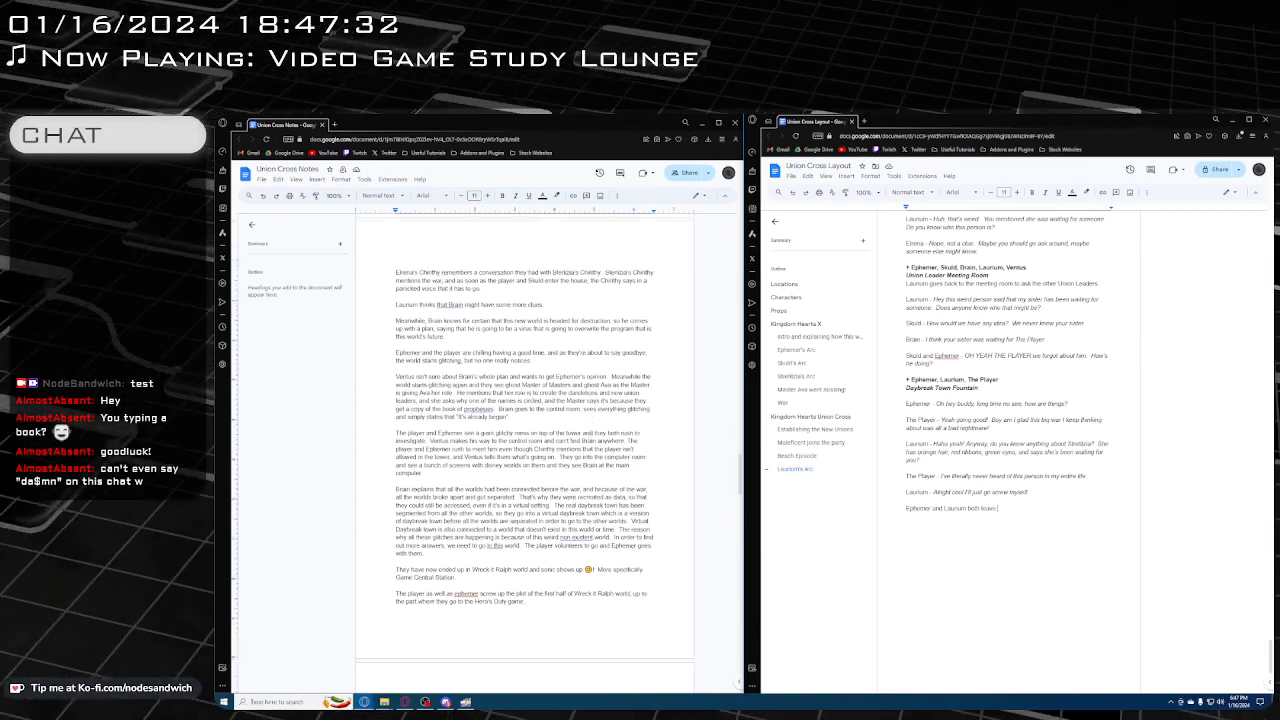
scroll(524, 450, up, 2)
scroll(578, 412, up, 1)
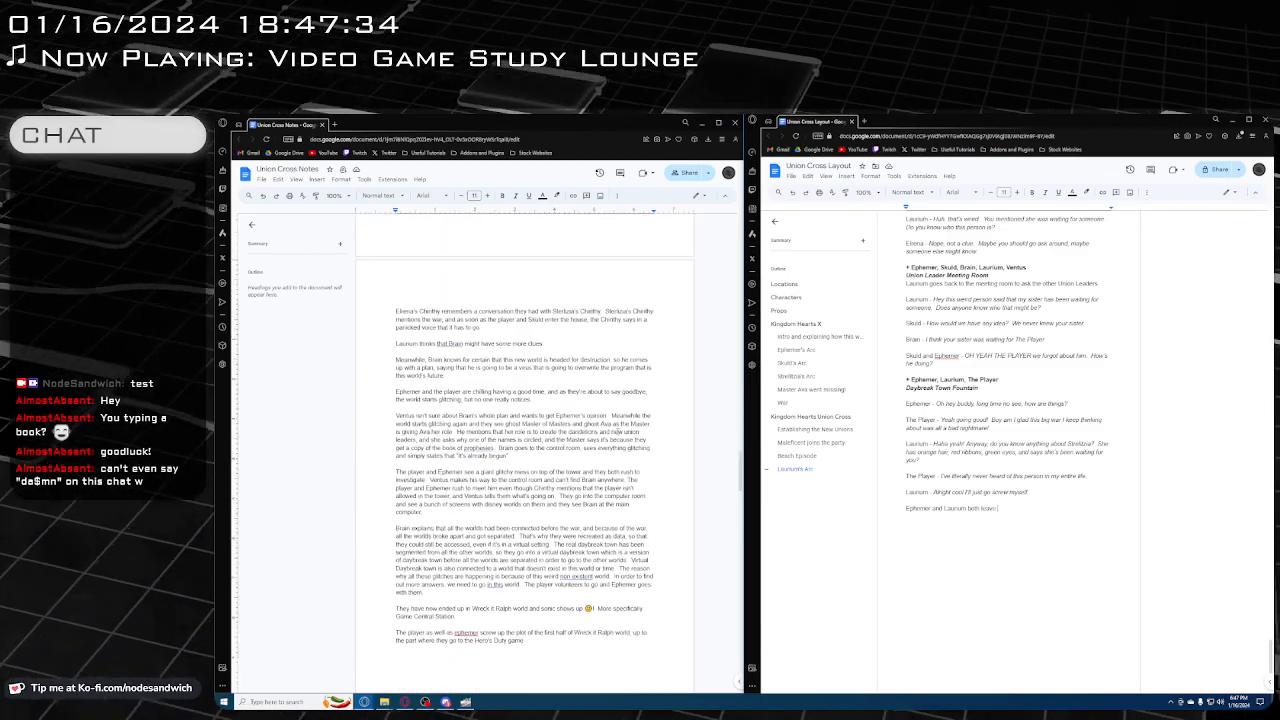
Look over the layout script's earlier scenes, from Laurium's Arc back to the start of Kingdom Hearts Union Cross
scroll(975, 481, up, 10)
scroll(946, 482, up, 10)
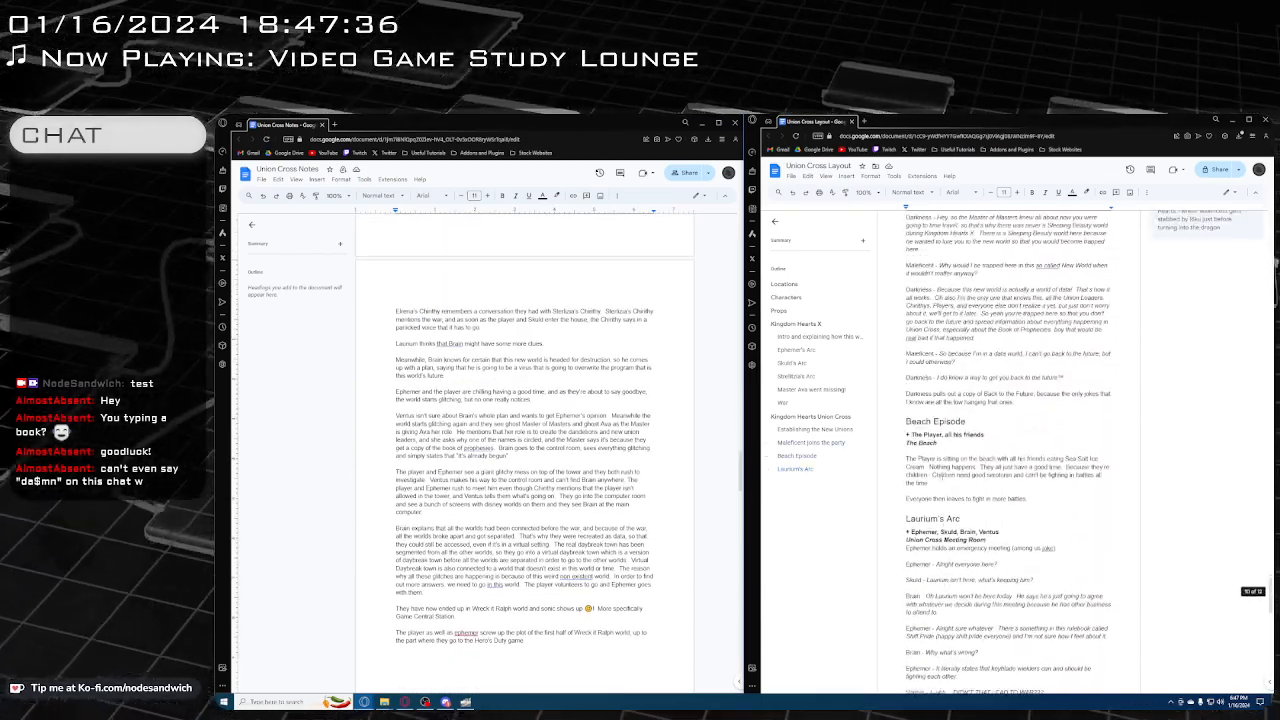
scroll(936, 484, down, 2)
scroll(935, 483, up, 10)
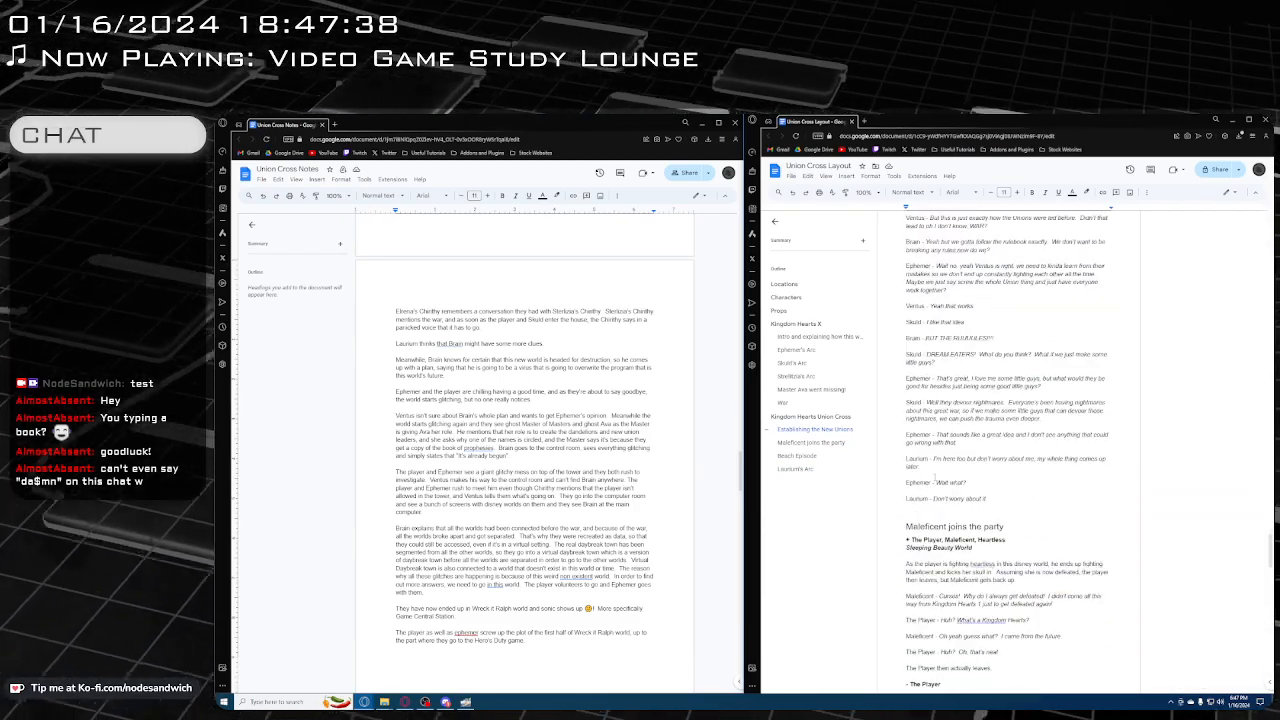
scroll(935, 483, down, 5)
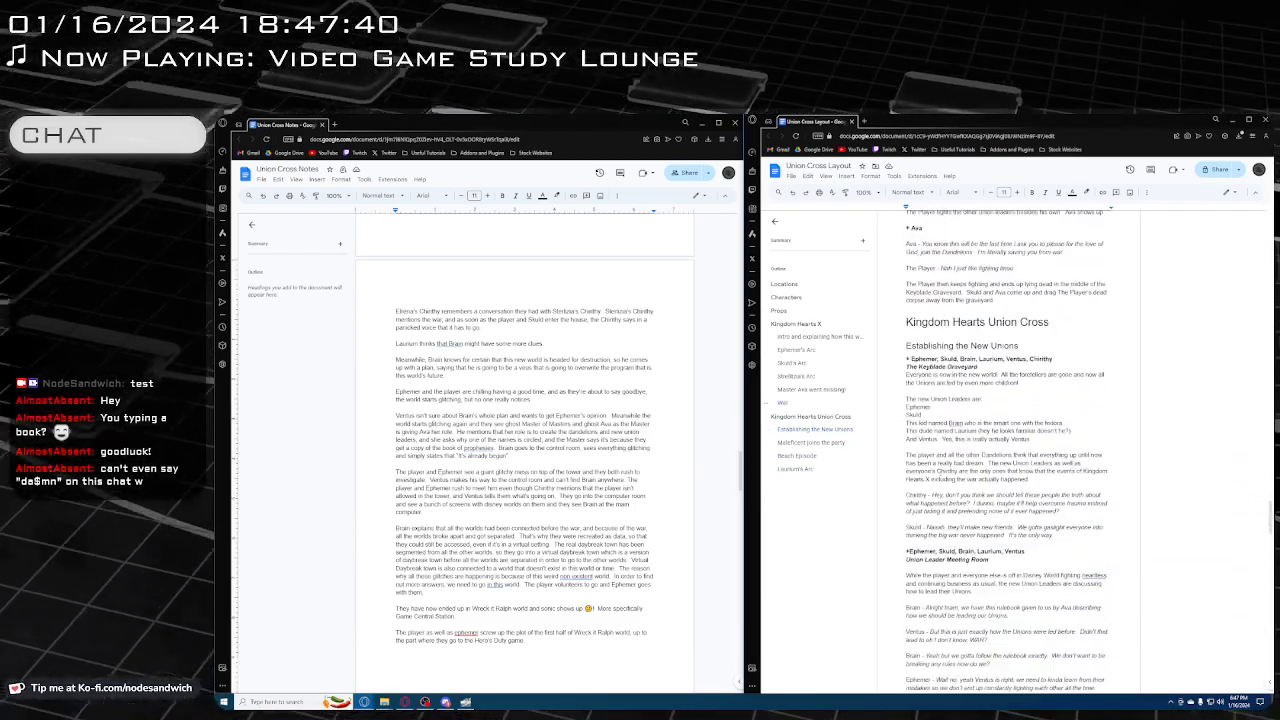
scroll(608, 397, down, 5)
scroll(608, 397, down, 15)
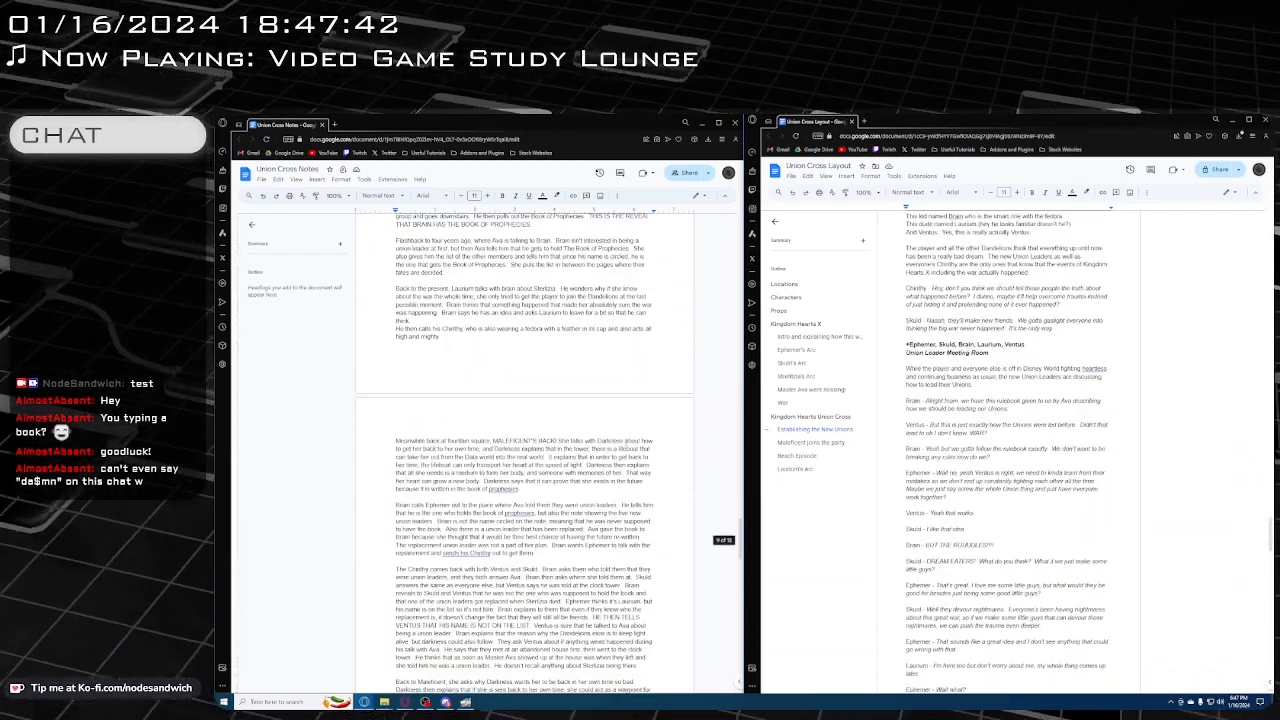
scroll(632, 421, down, 4)
scroll(1063, 502, down, 10)
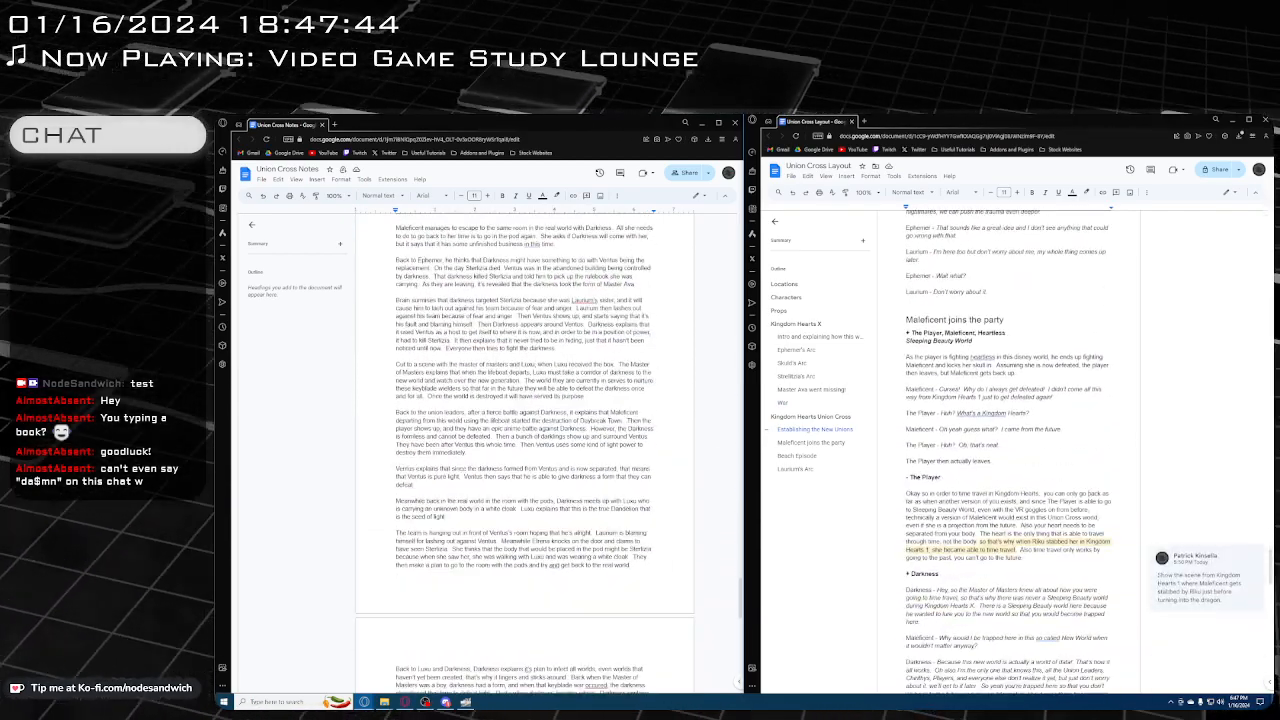
scroll(1063, 502, down, 8)
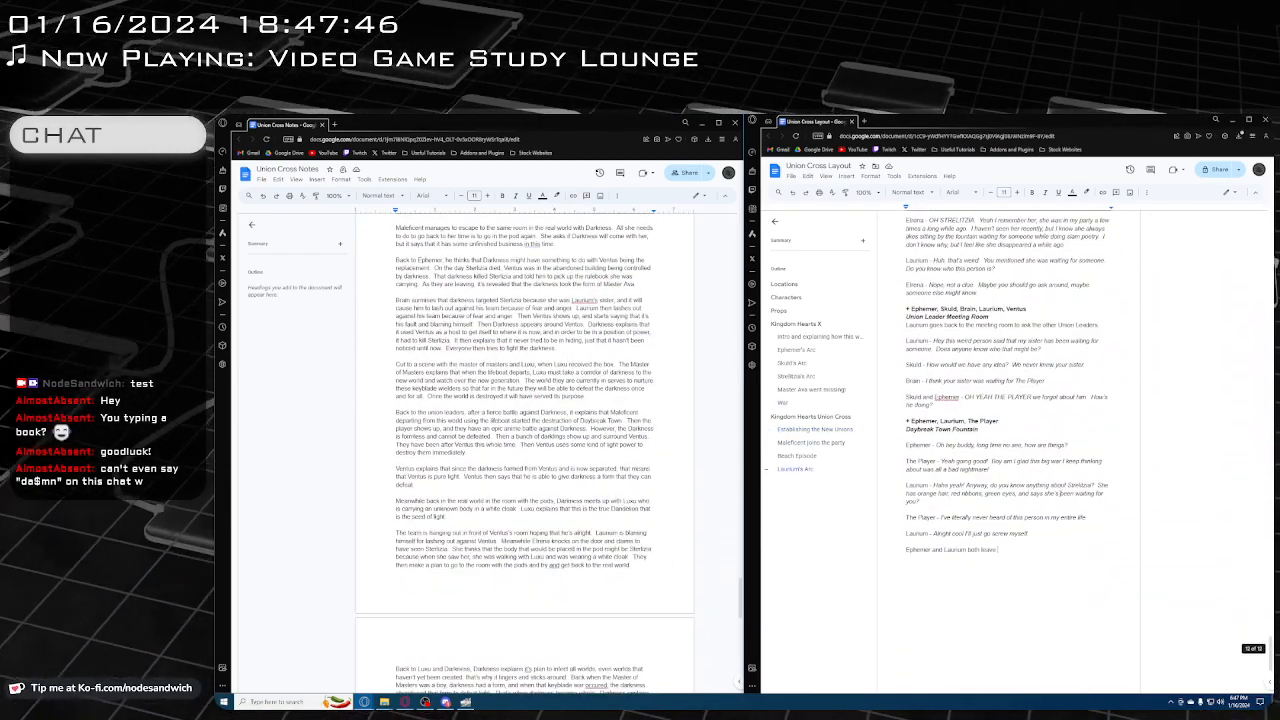
Read the notes on what follows Laurium's meeting with The Player and compare them with the end of the layout script
scroll(545, 440, down, 12)
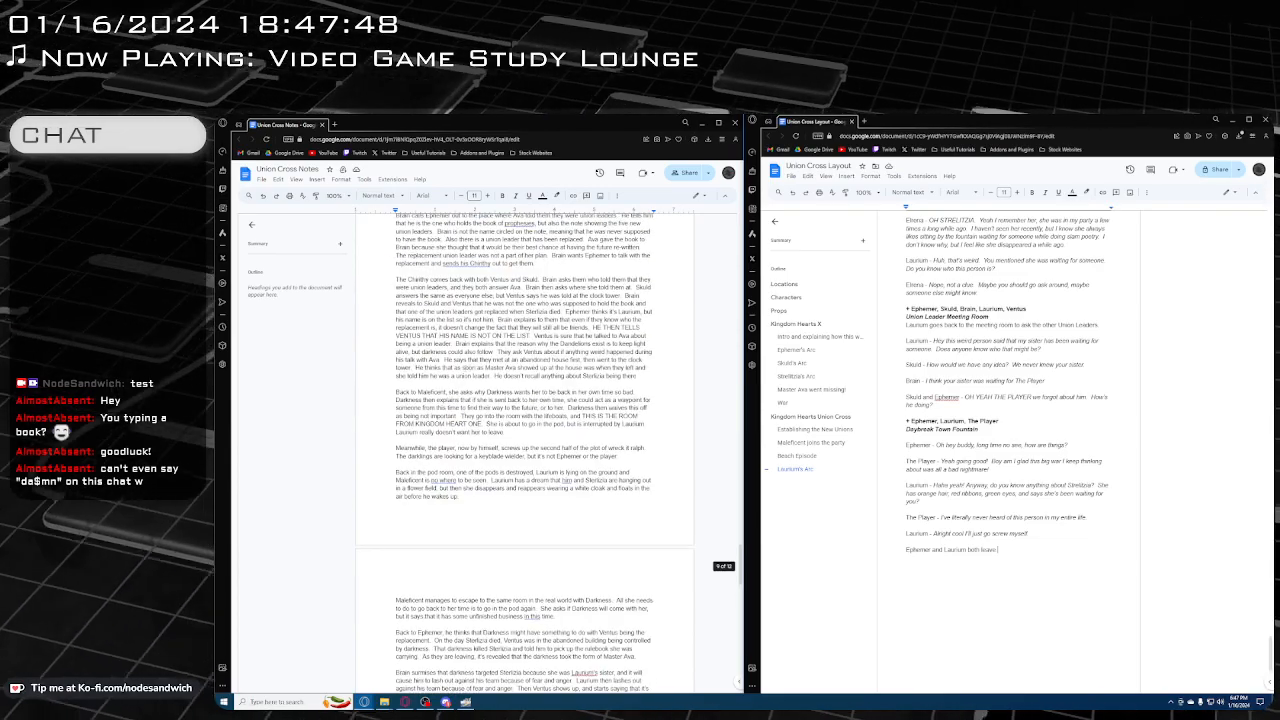
scroll(474, 365, up, 3)
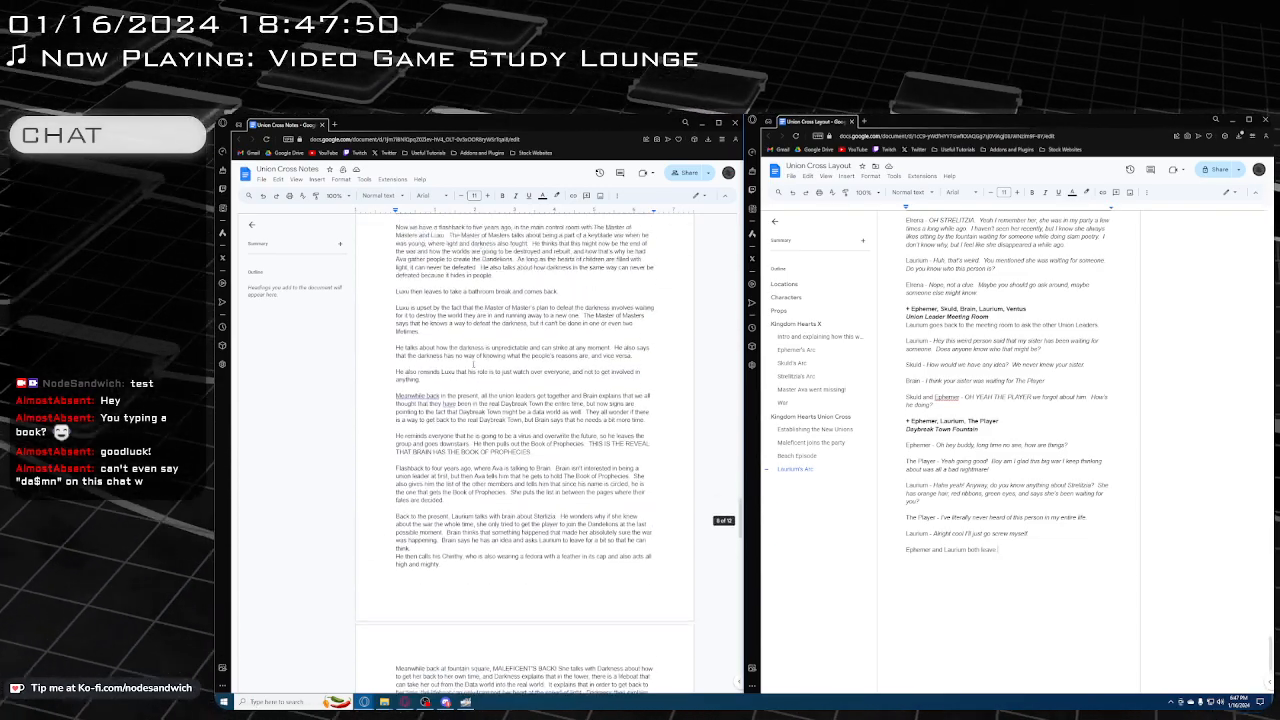
scroll(474, 365, down, 8)
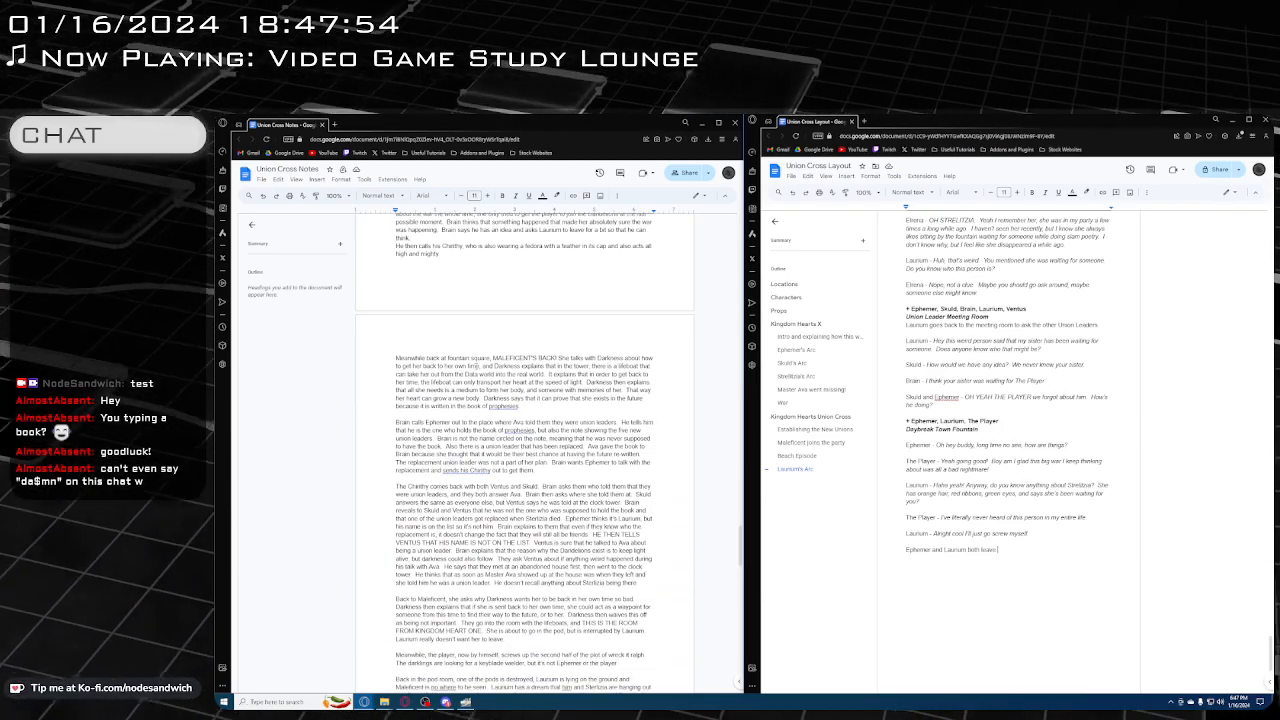
scroll(524, 440, down, 15)
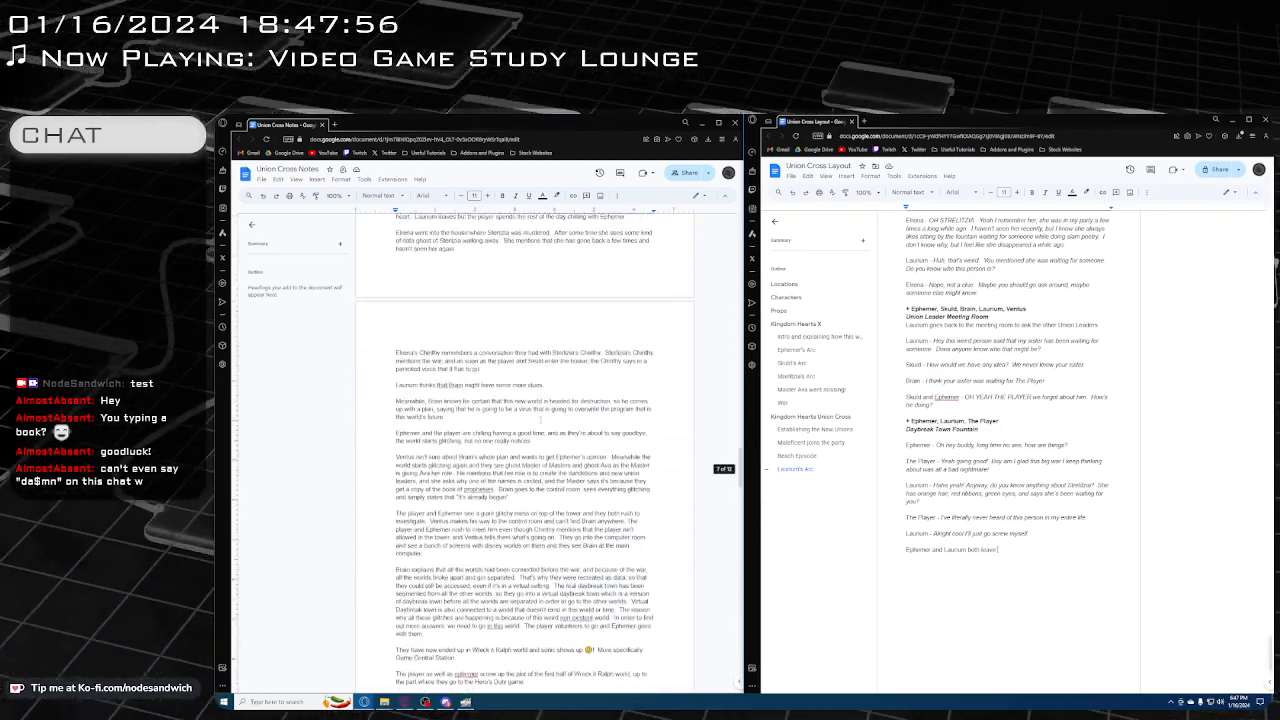
scroll(540, 440, up, 10)
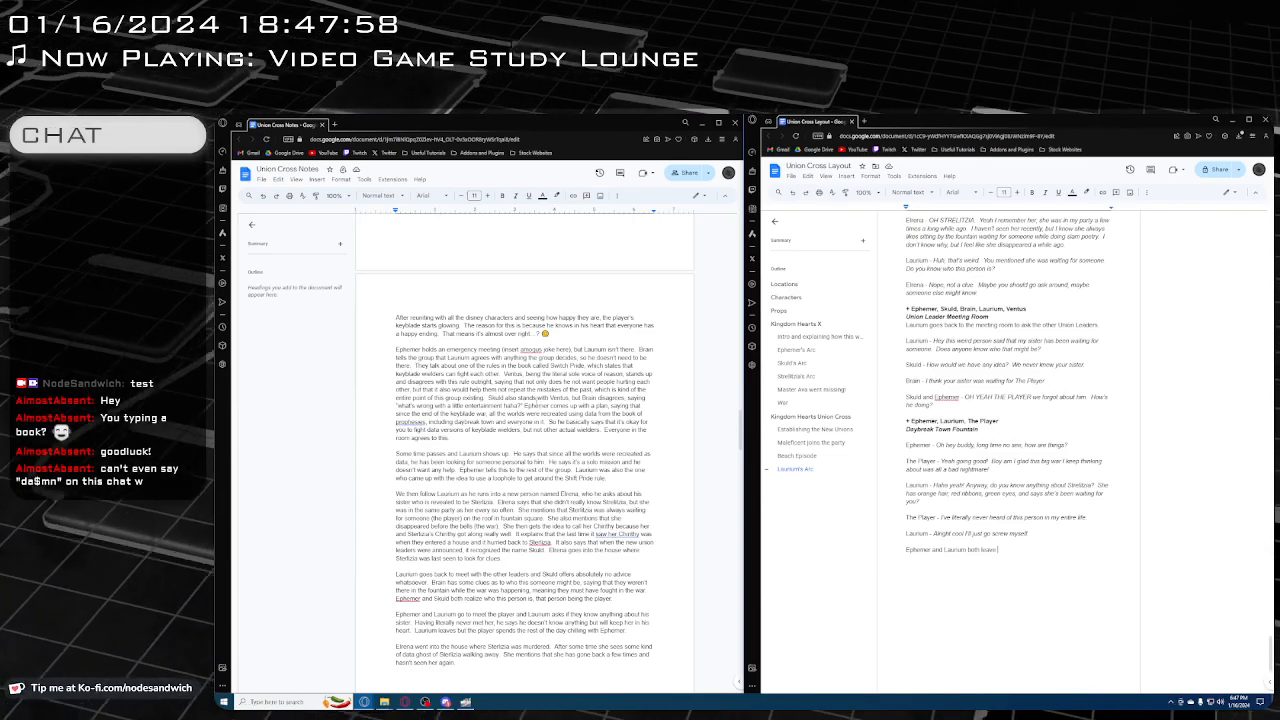
scroll(524, 460, down, 2)
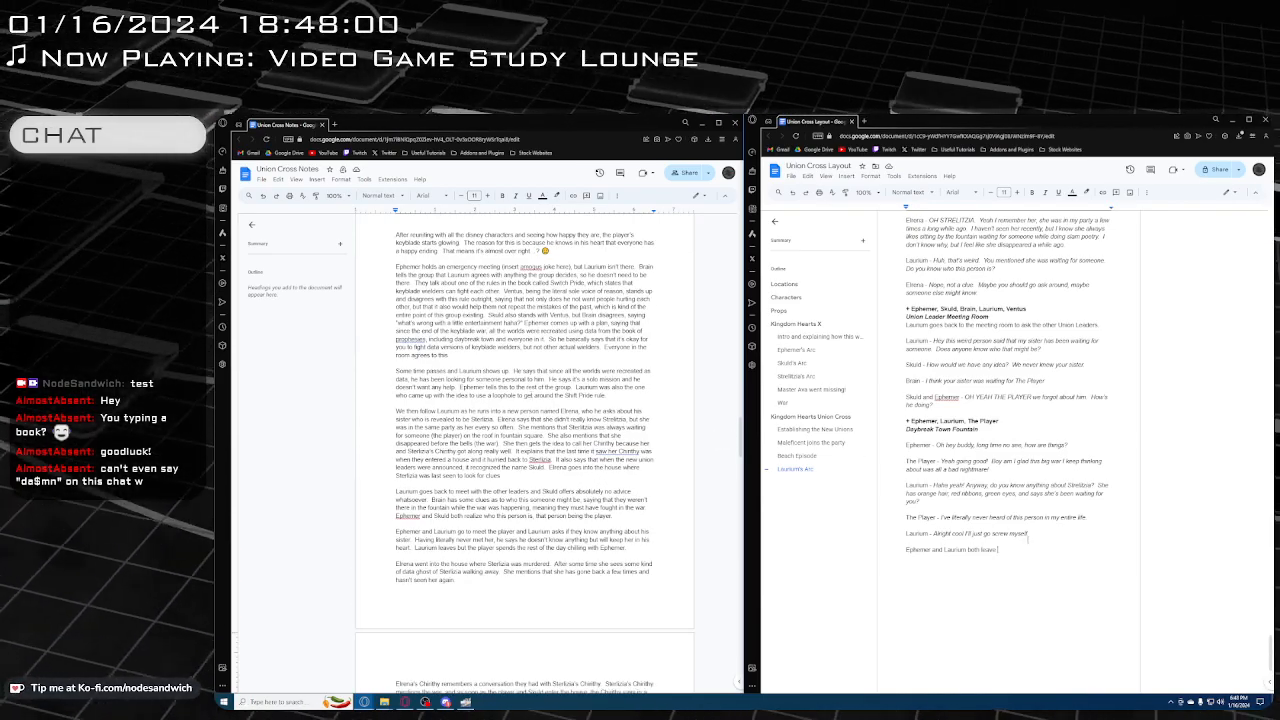
scroll(617, 424, down, 2)
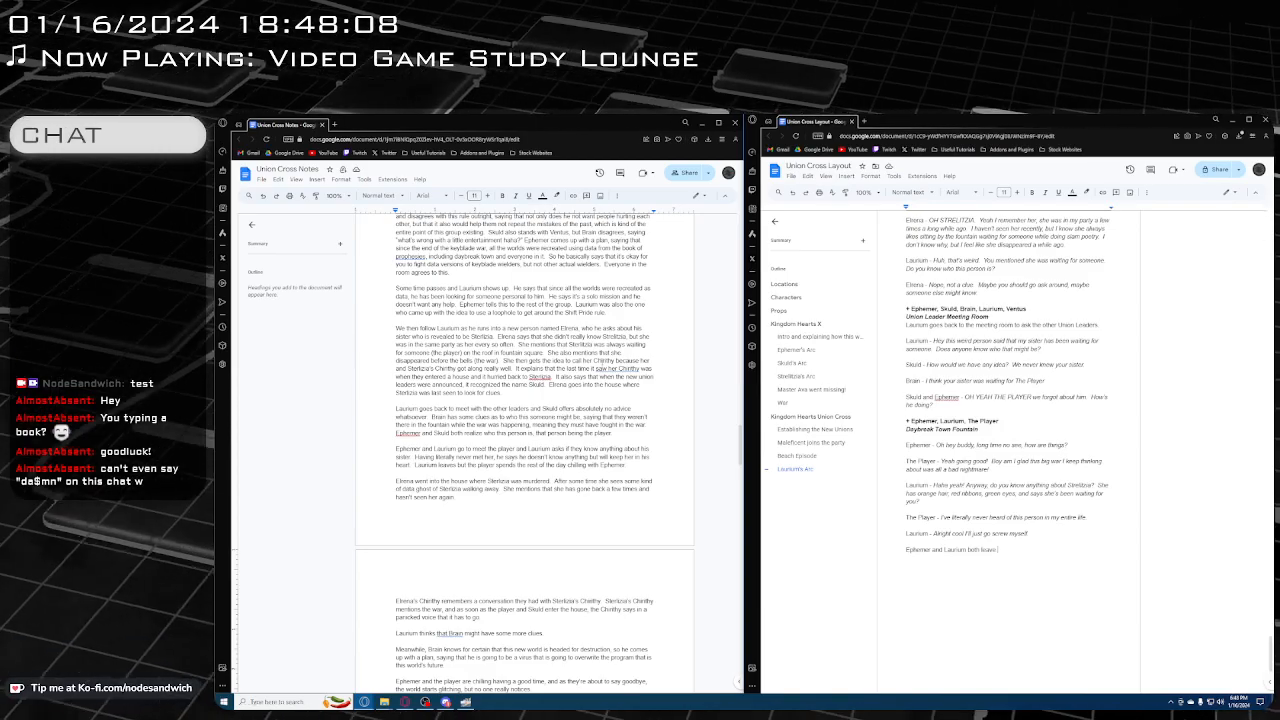
scroll(524, 442, down, 2)
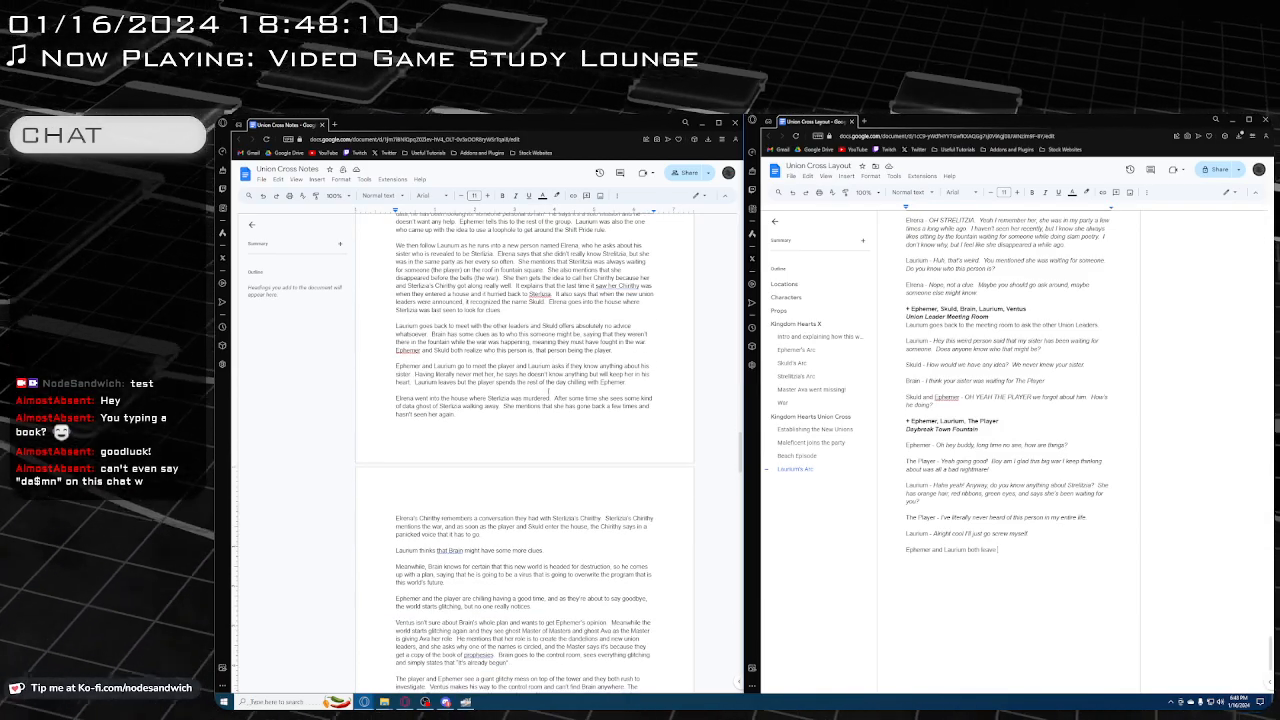
scroll(536, 438, down, 2)
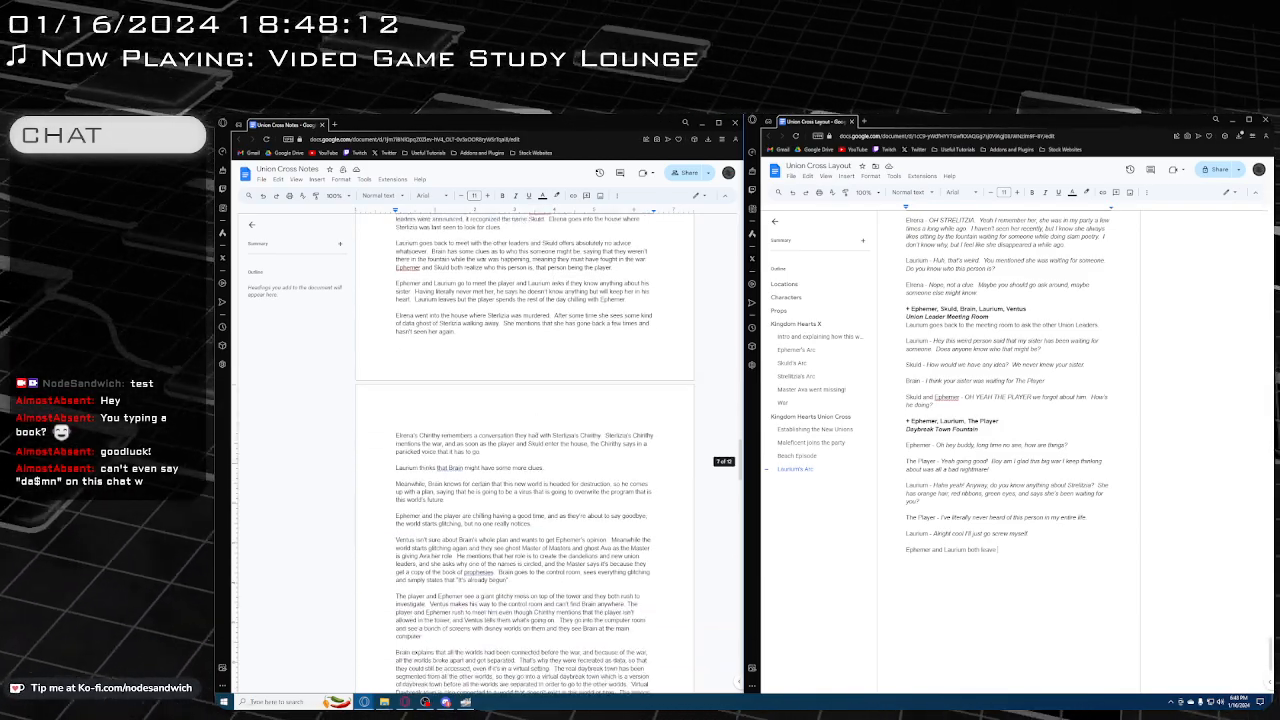
scroll(1009, 403, up, 1)
scroll(994, 508, up, 3)
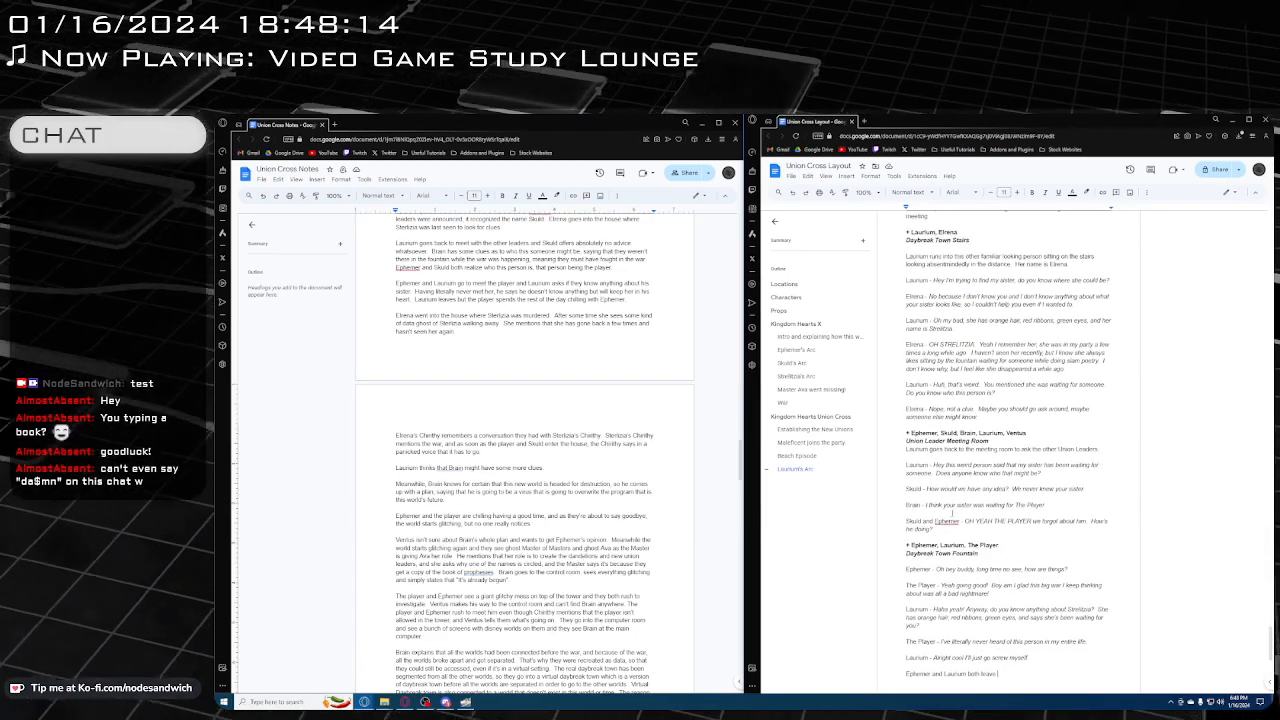
scroll(994, 508, down, 3)
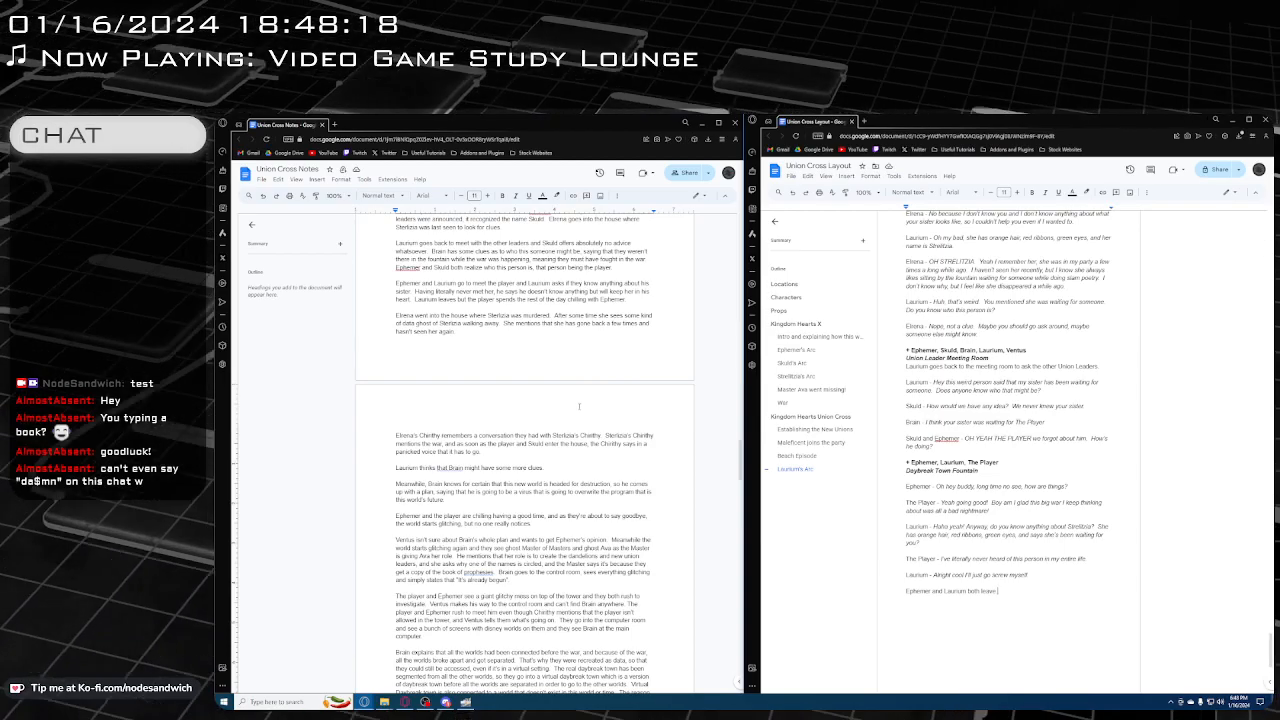
scroll(580, 405, down, 1)
scroll(524, 450, down, 3)
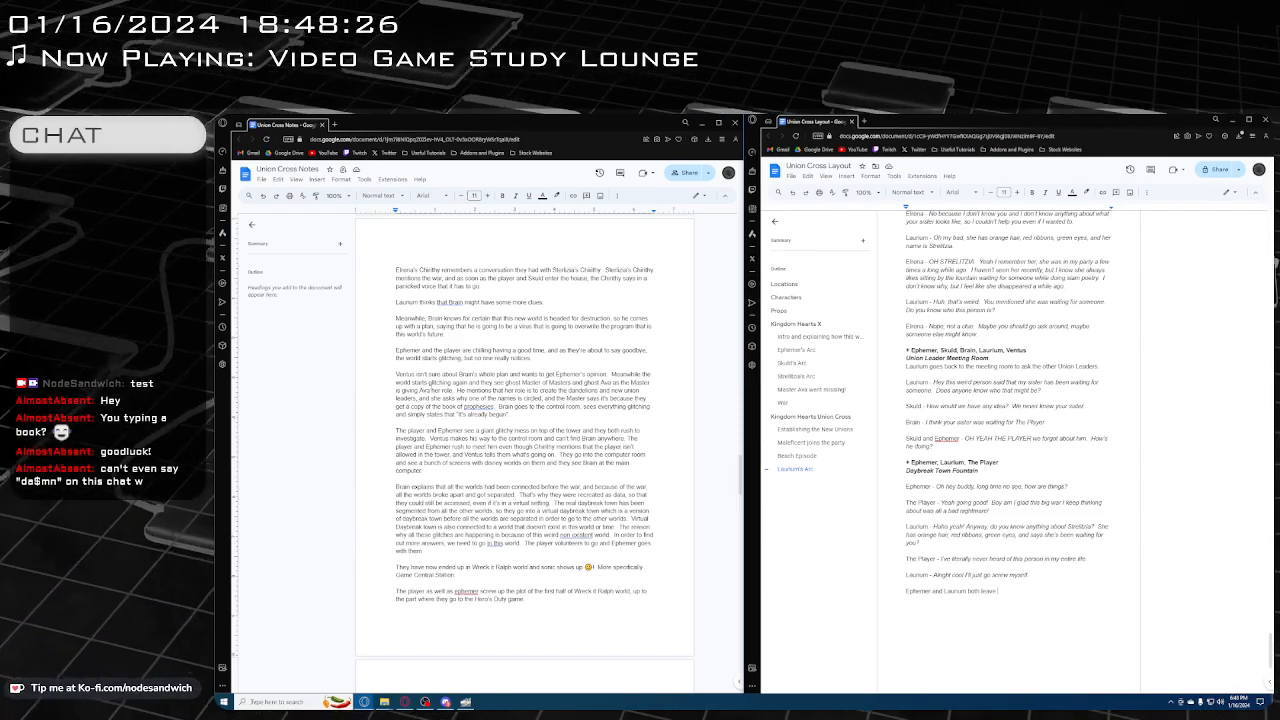
scroll(437, 386, up, 1)
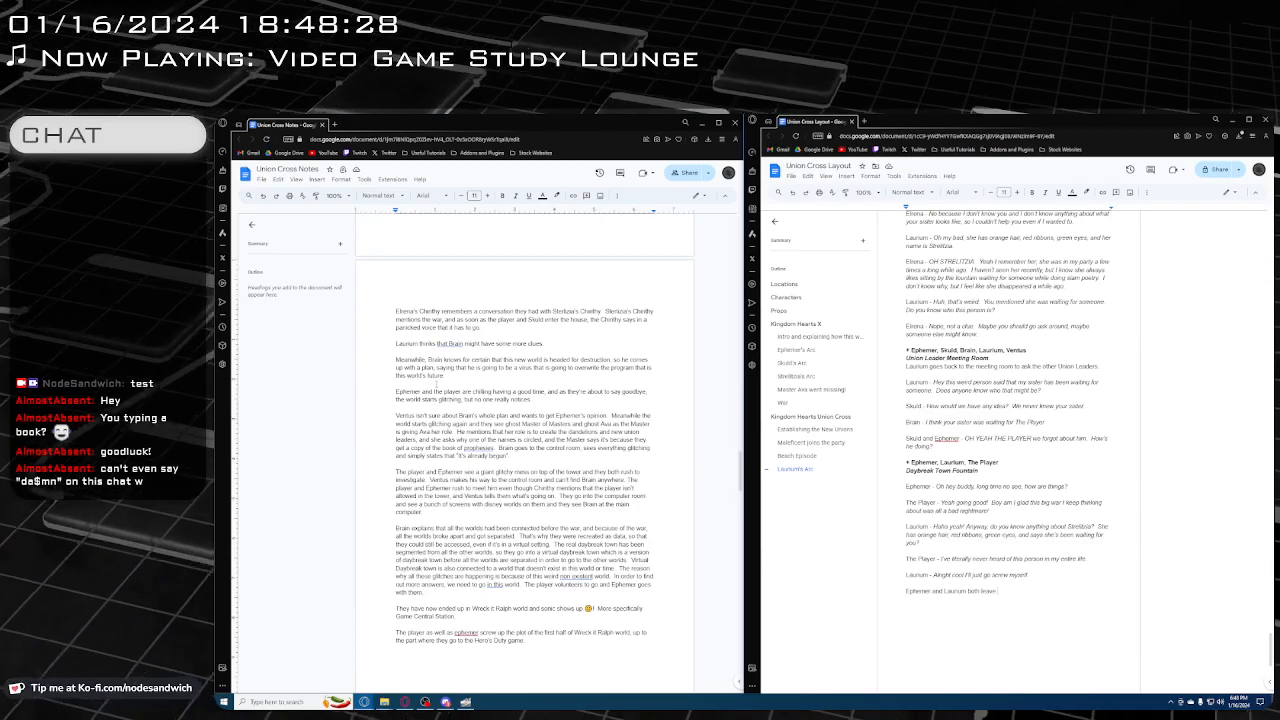
Reread the Establishing the New Unions section of the layout script, including the Union Leader Meeting Room dialogue
scroll(950, 452, up, 9)
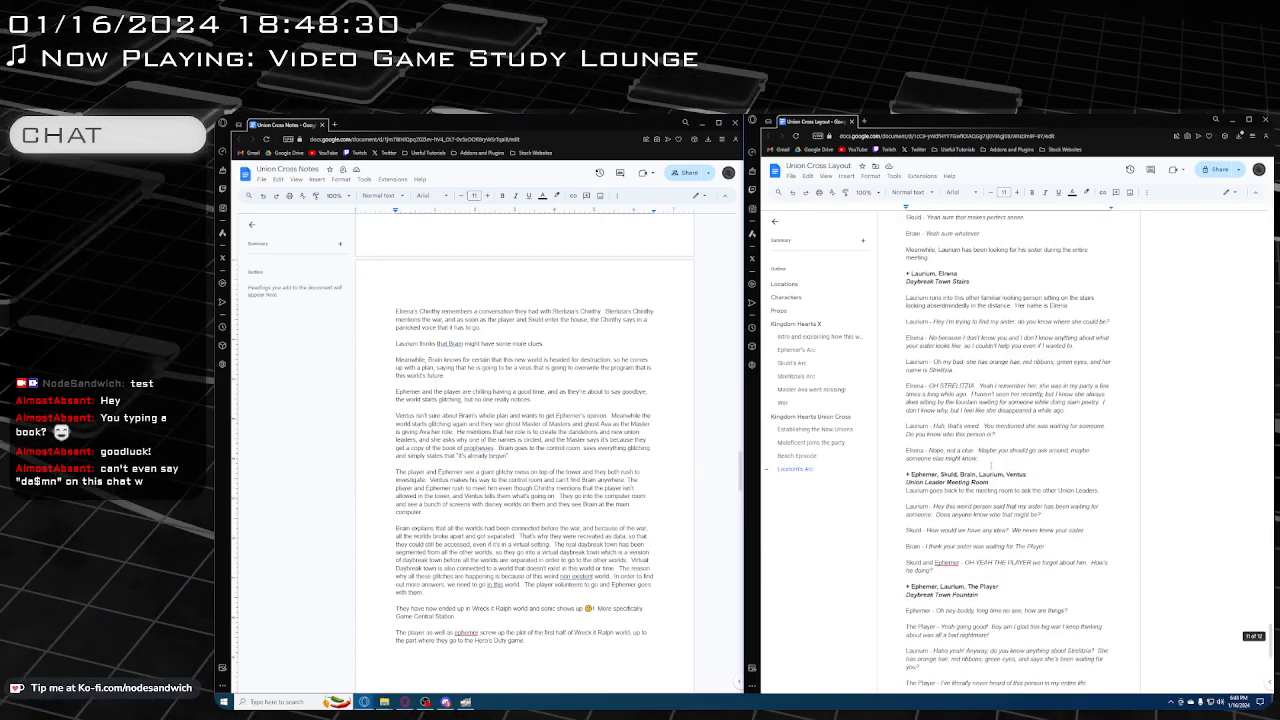
scroll(946, 444, up, 12)
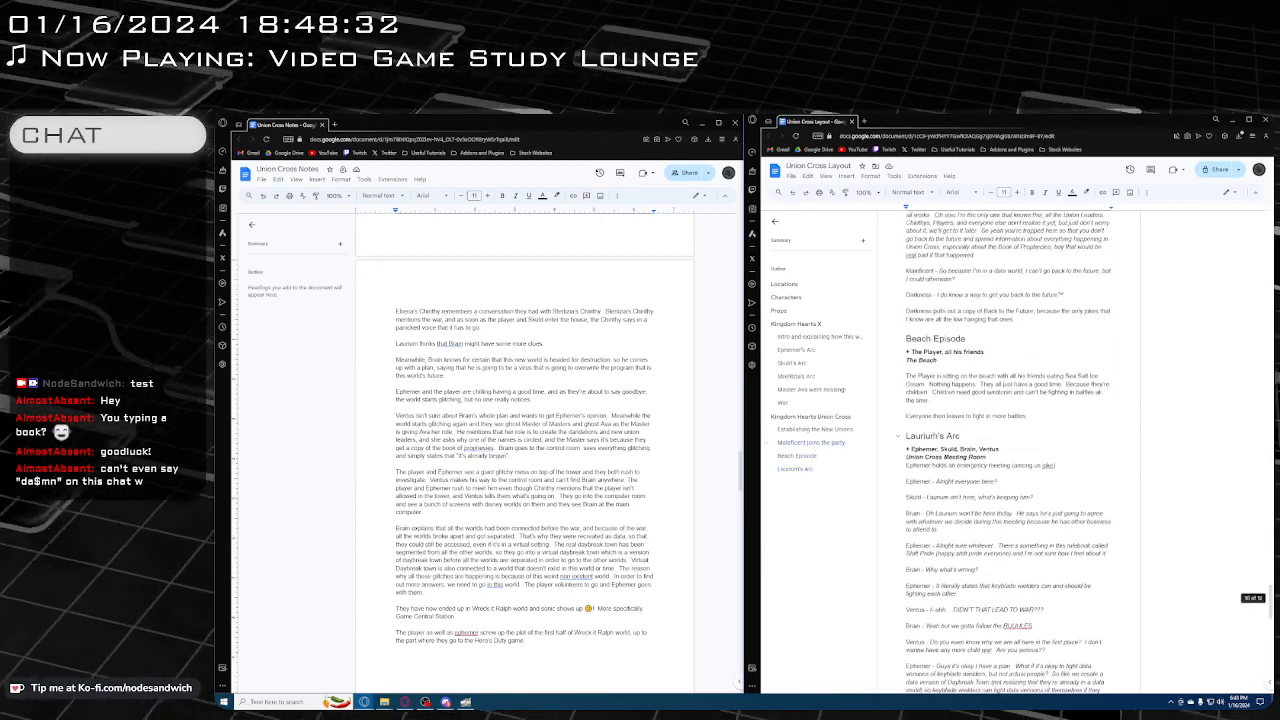
scroll(954, 420, up, 10)
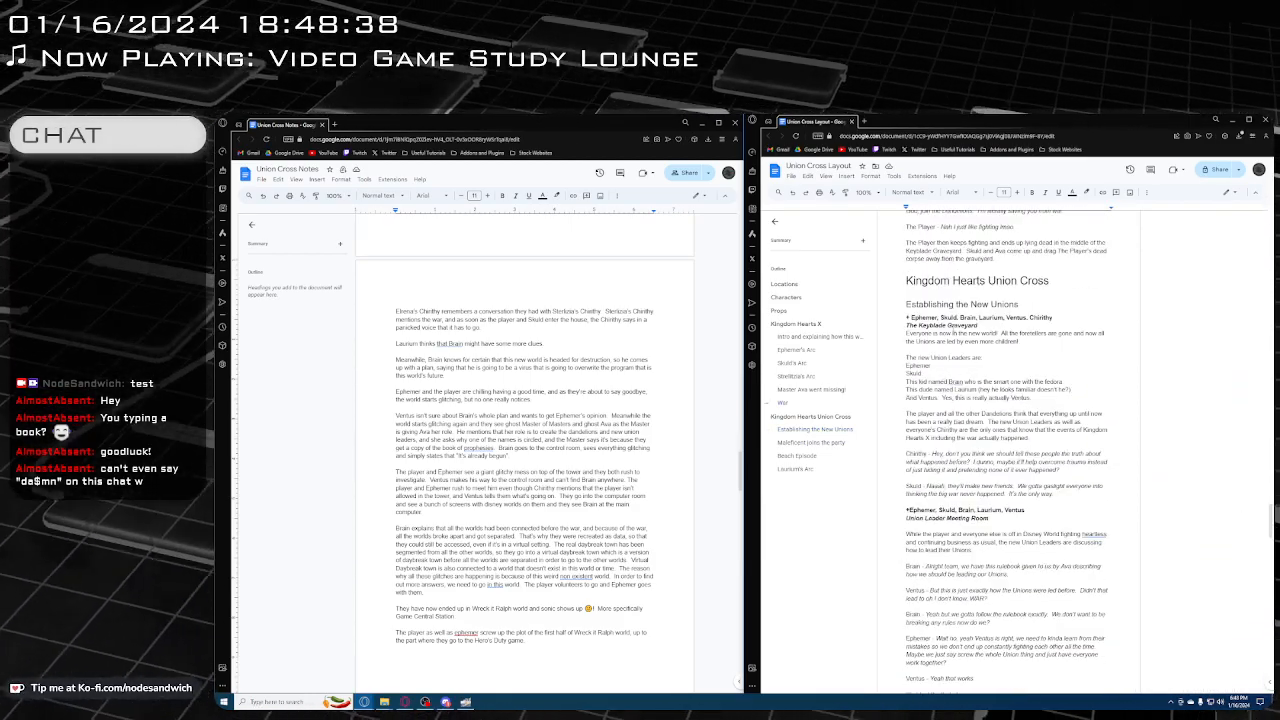
scroll(953, 324, down, 1)
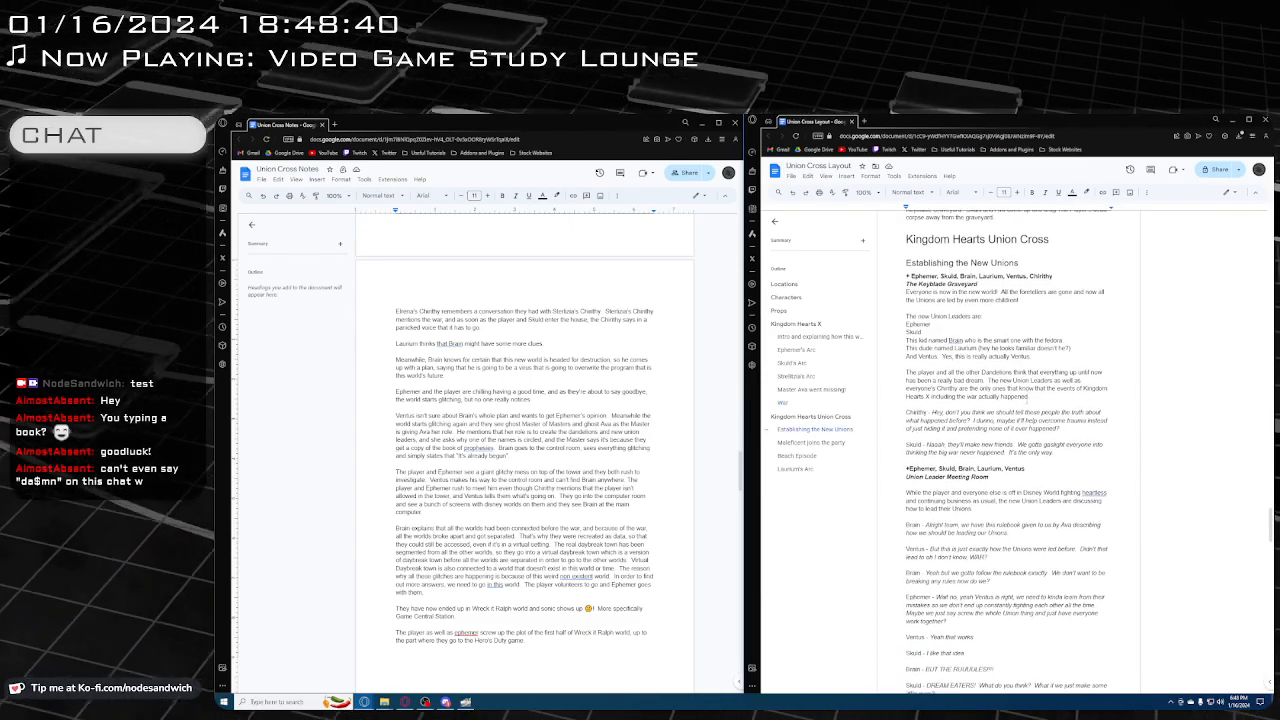
scroll(1007, 440, down, 1)
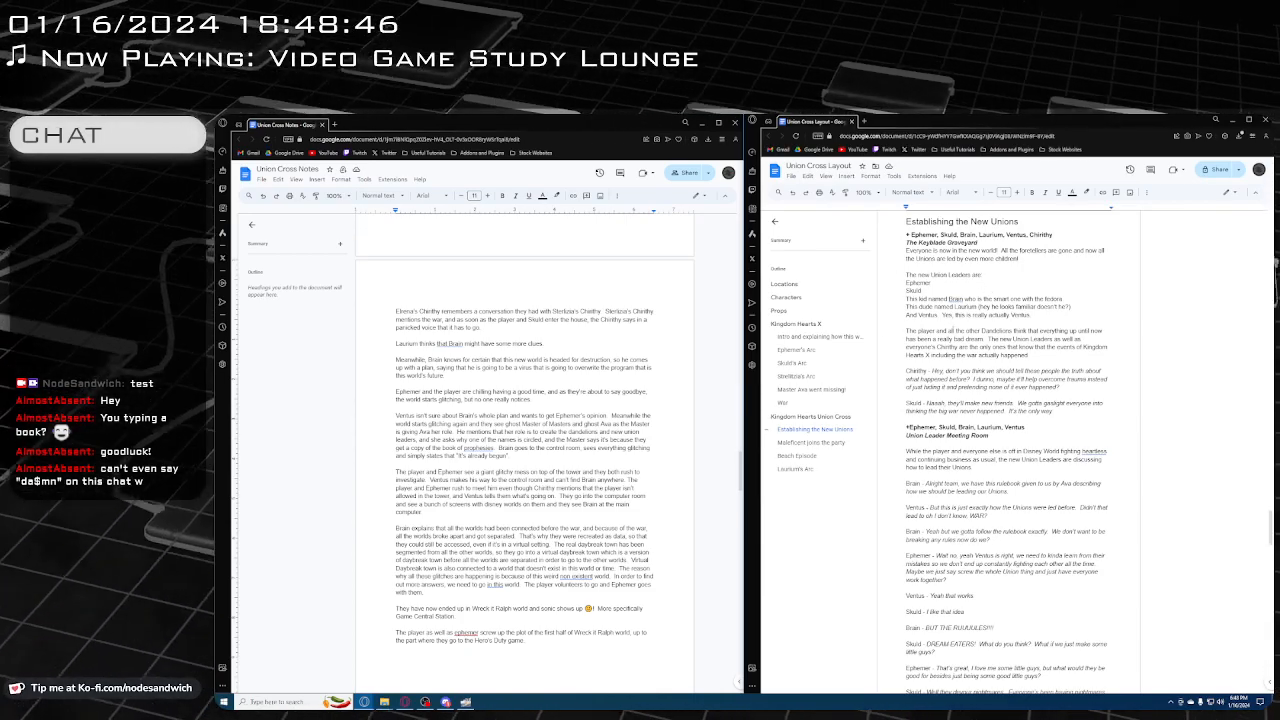
scroll(958, 329, down, 1)
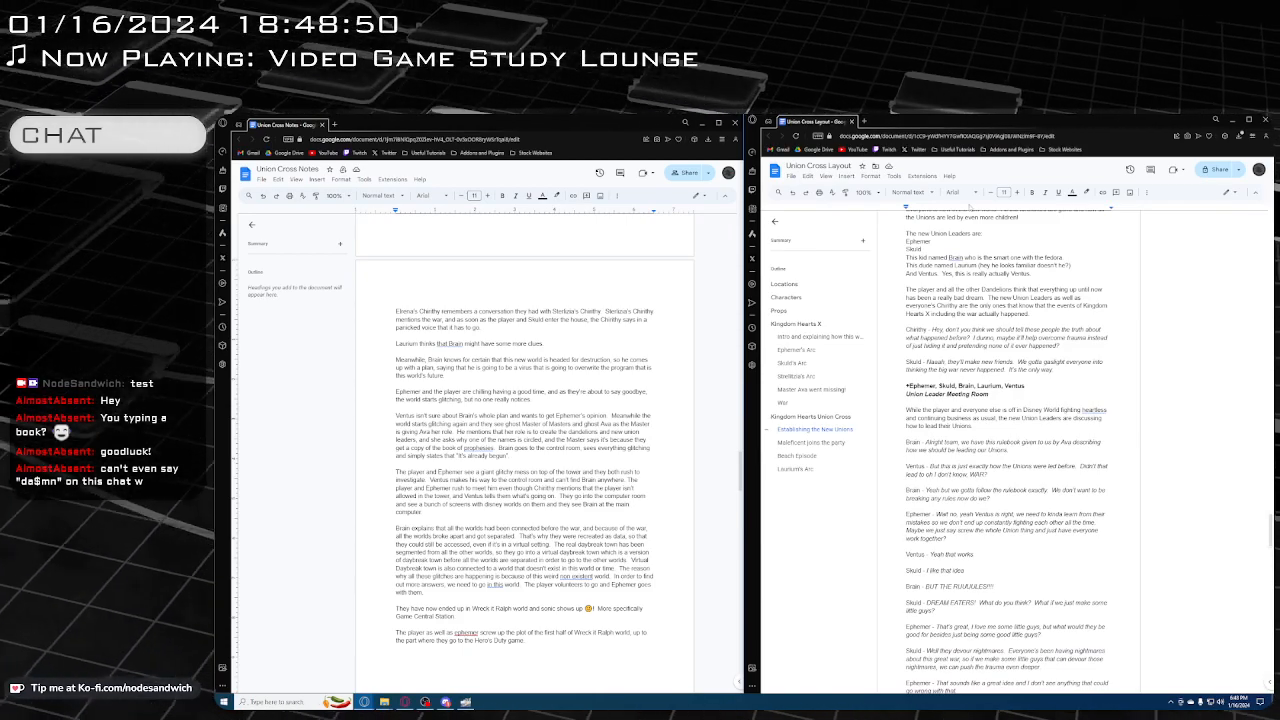
scroll(1008, 441, down, 1)
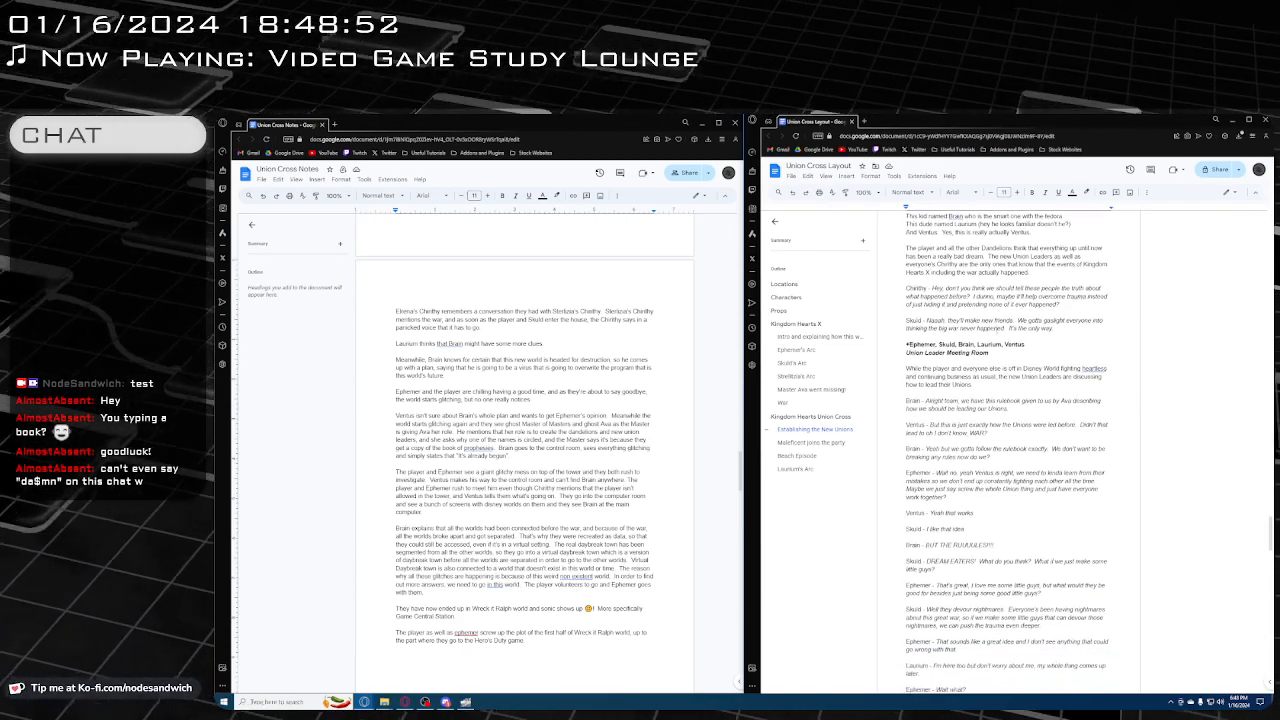
scroll(1008, 441, up, 2)
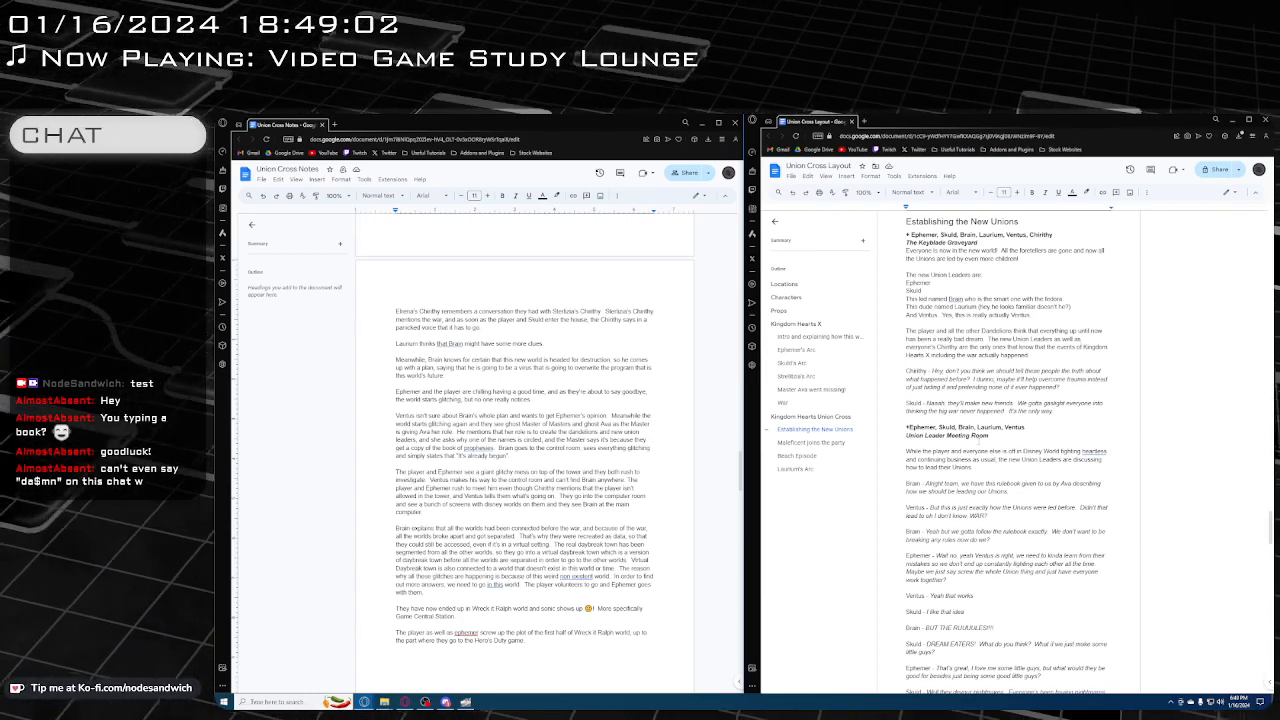
scroll(1008, 450, down, 2)
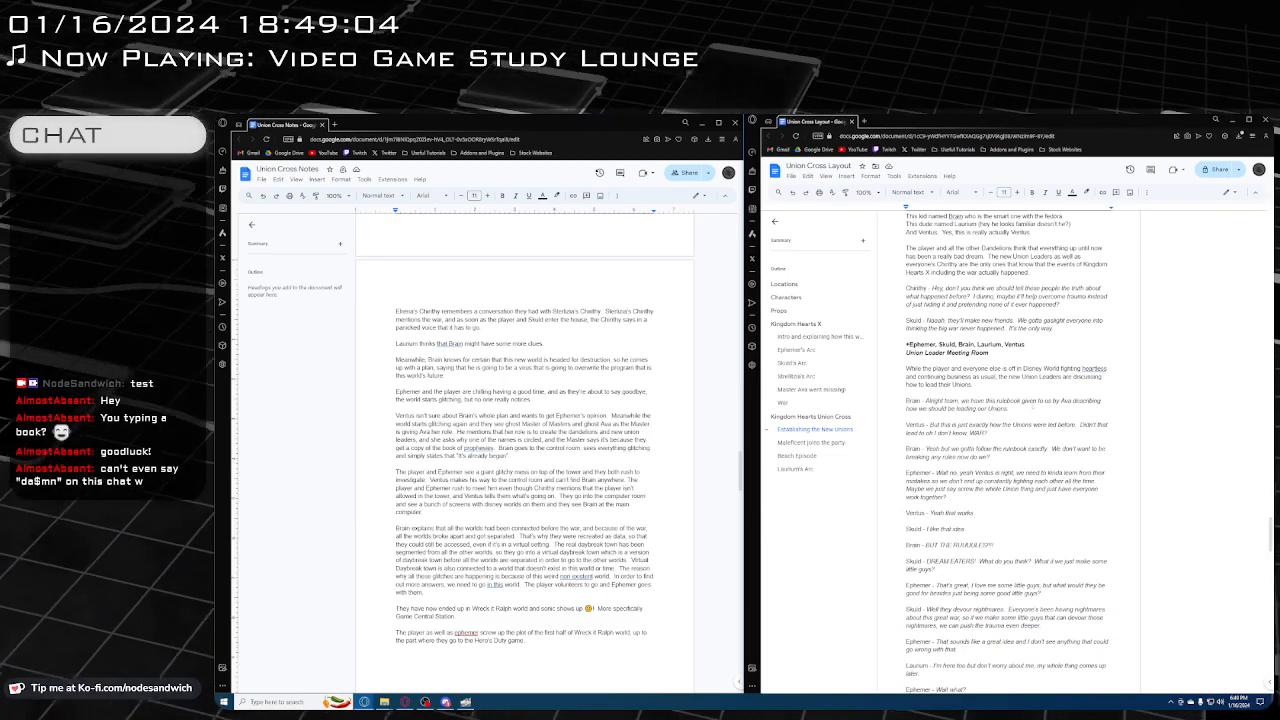
scroll(1040, 414, down, 1)
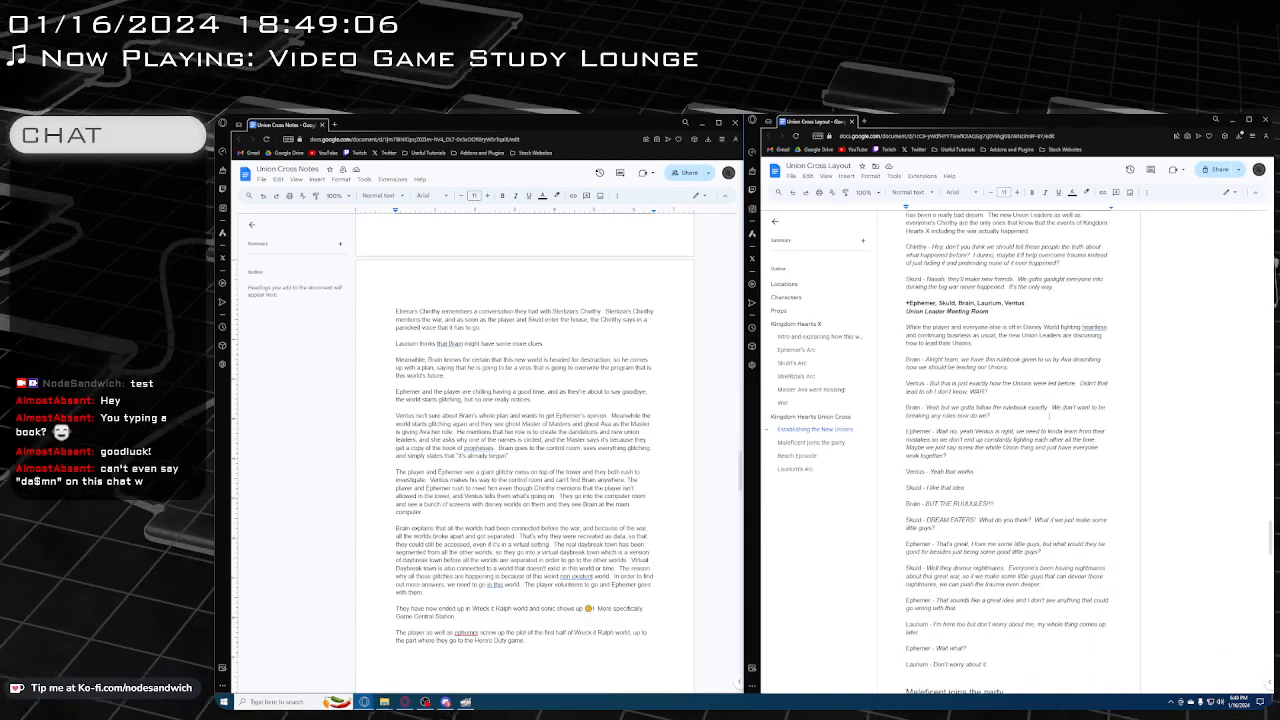
scroll(1052, 407, down, 2)
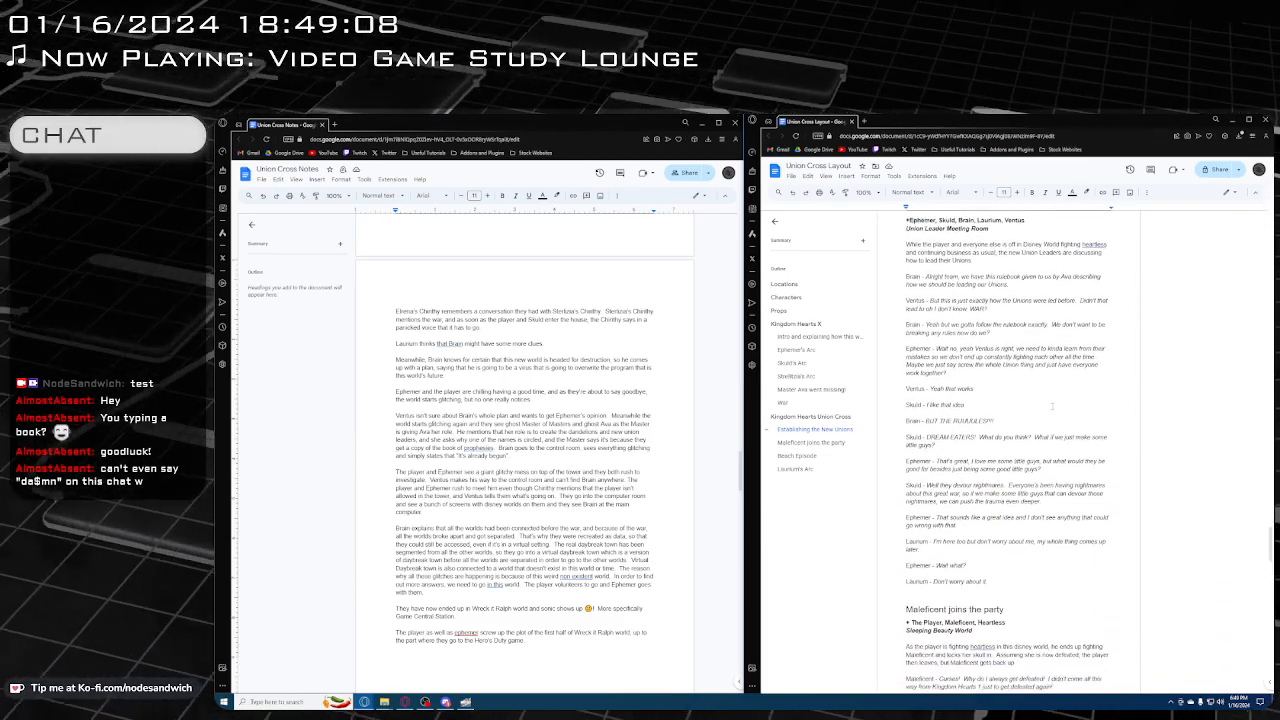
scroll(1052, 403, down, 1)
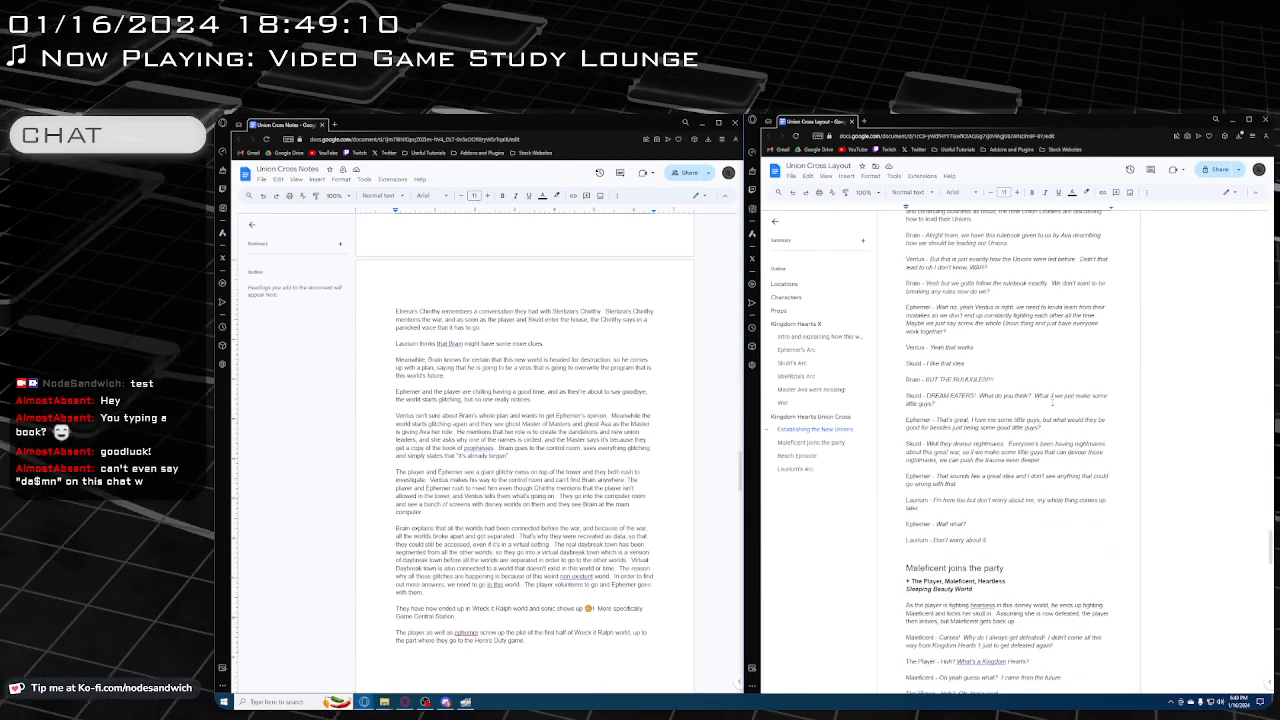
scroll(1052, 399, down, 2)
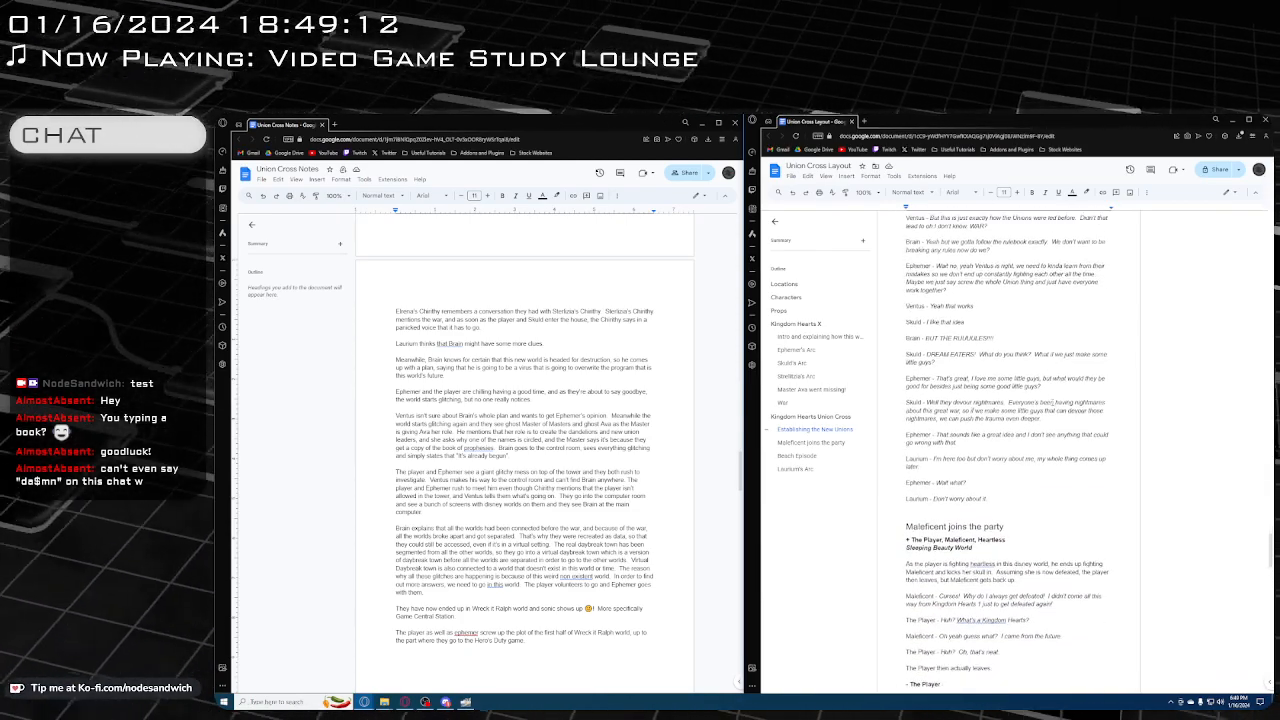
Remove the extra blank line between Laurium's "Don't worry about it" line and the "Maleficent joins the party" heading
scroll(1050, 398, down, 2)
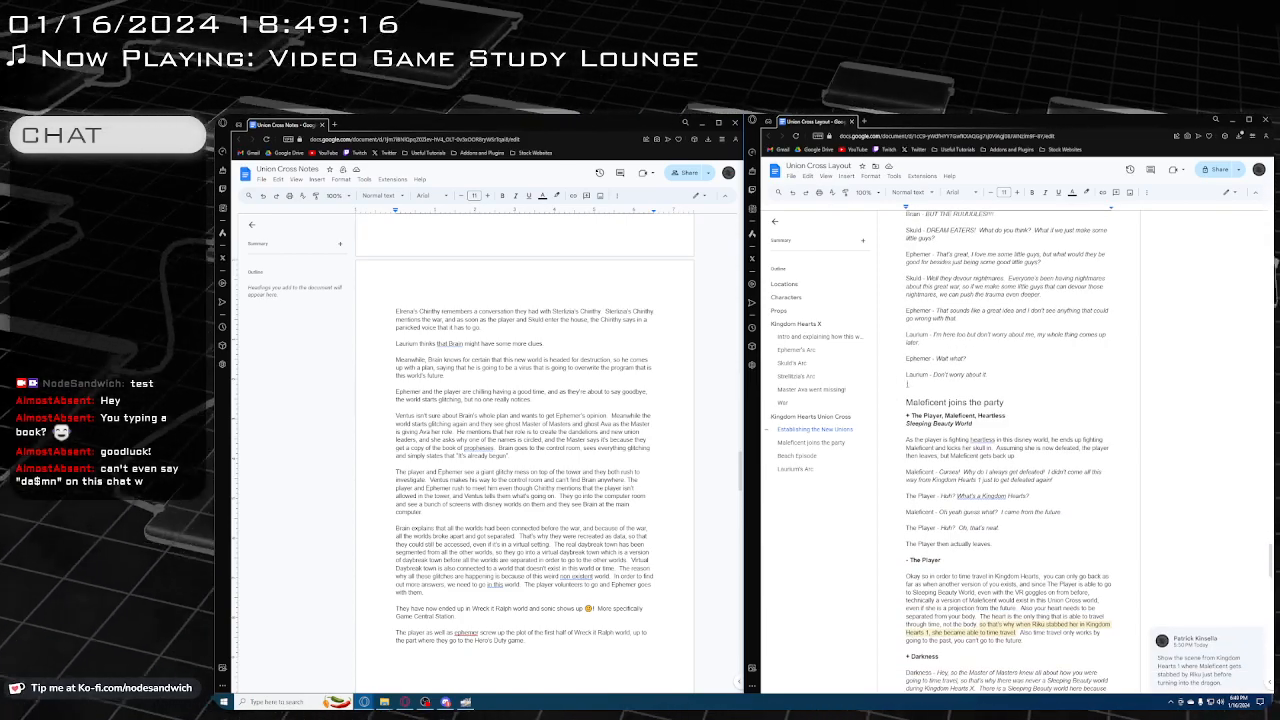
click(905, 383)
key(BackSpace)
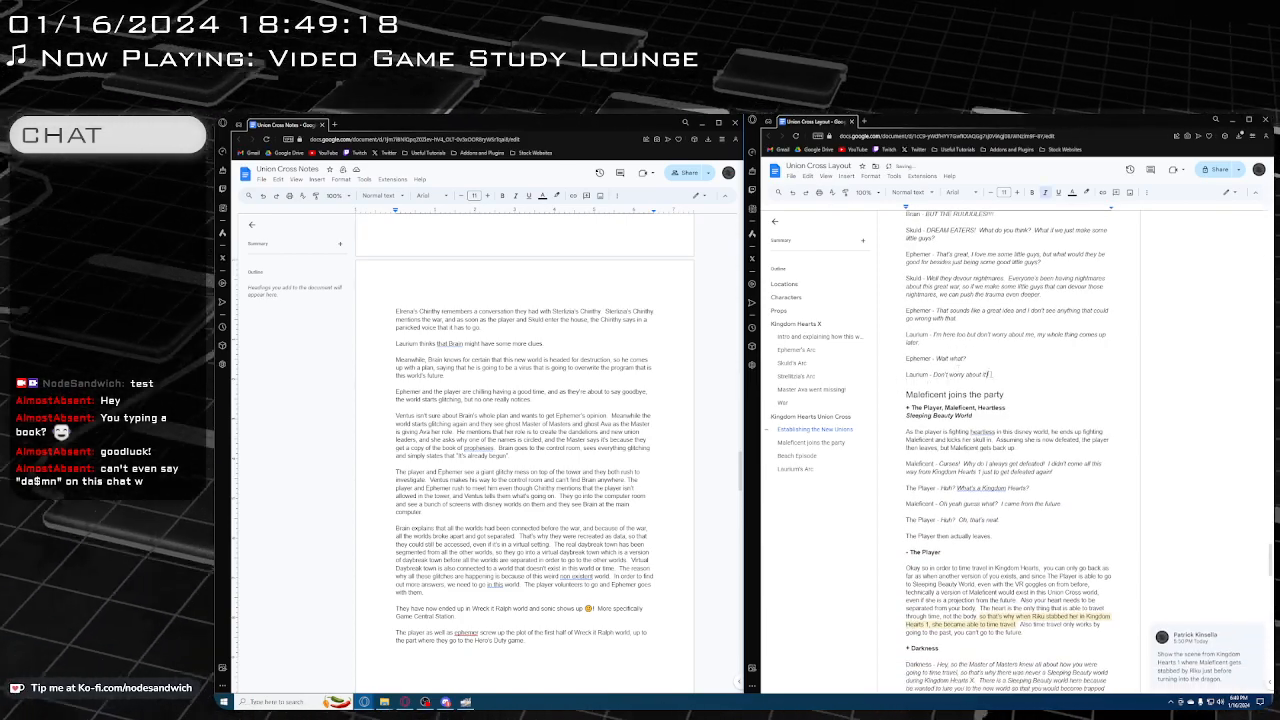
scroll(1012, 388, up, 1)
scroll(1012, 388, up, 1)
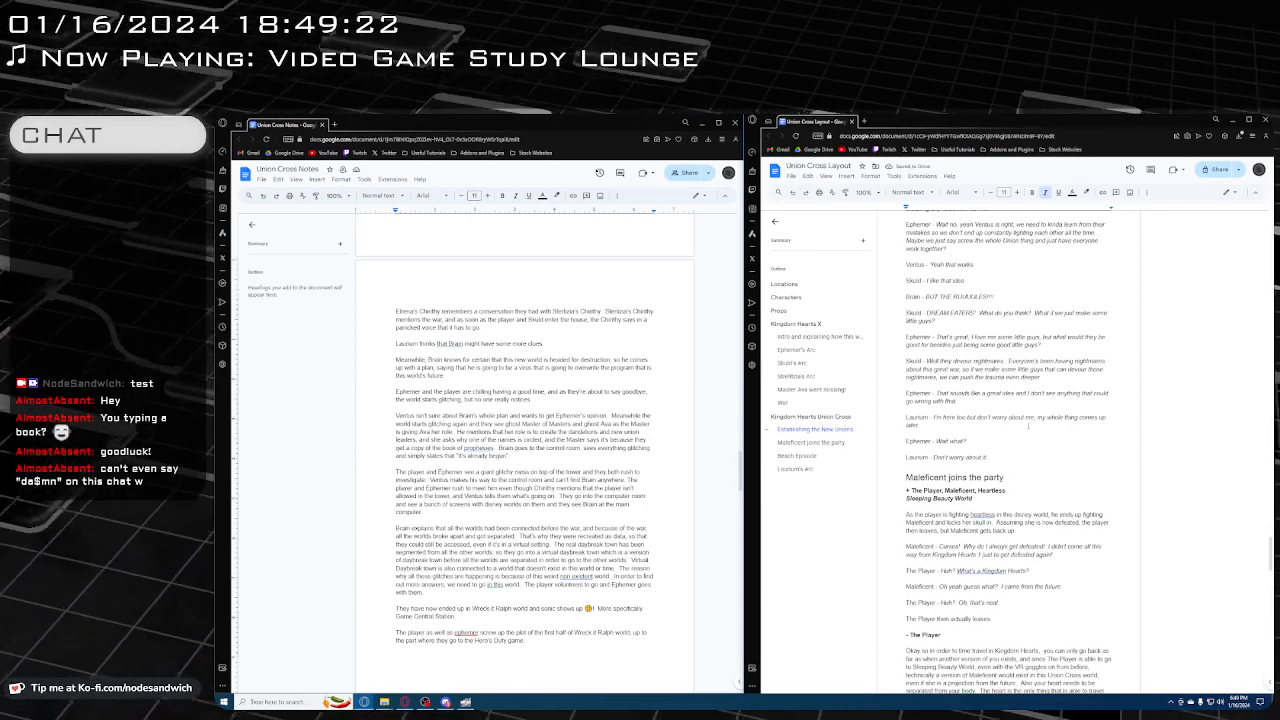
Capitalize "Back" and "Future" in Darkness's line about getting Maleficent back to the future, in the "Maleficent joins the party" section
scroll(1028, 425, down, 1)
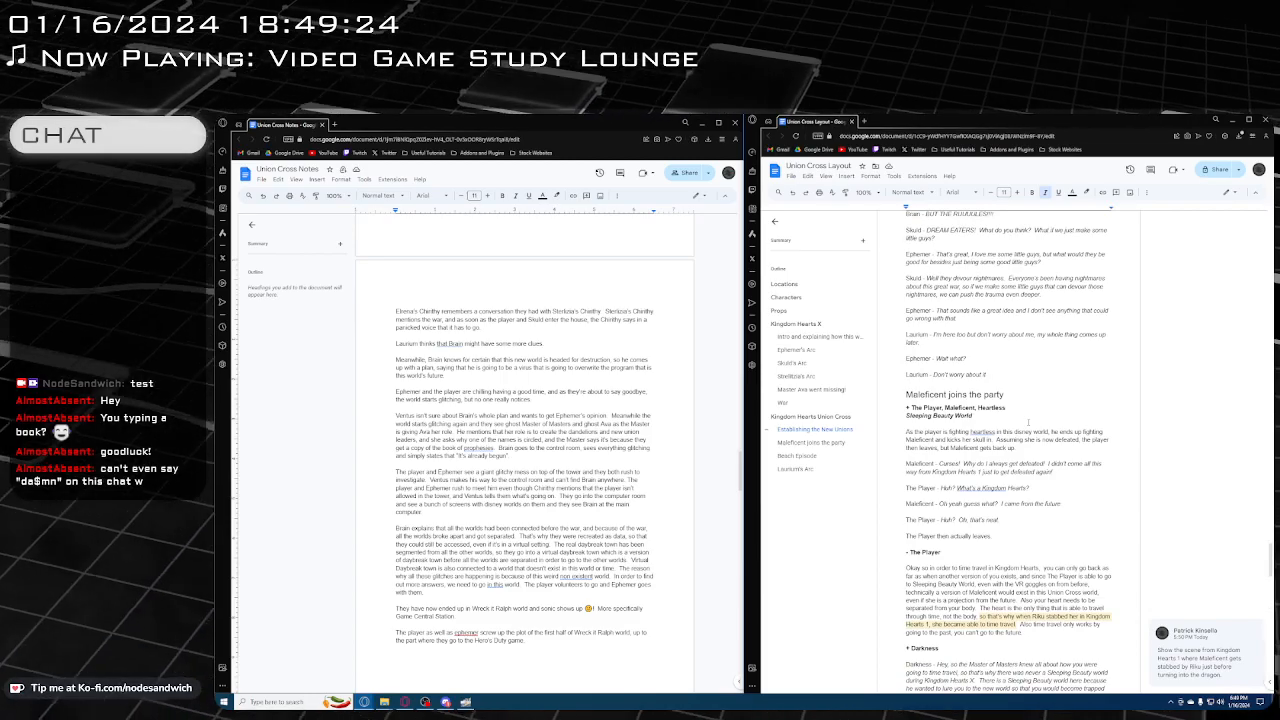
scroll(1028, 423, down, 1)
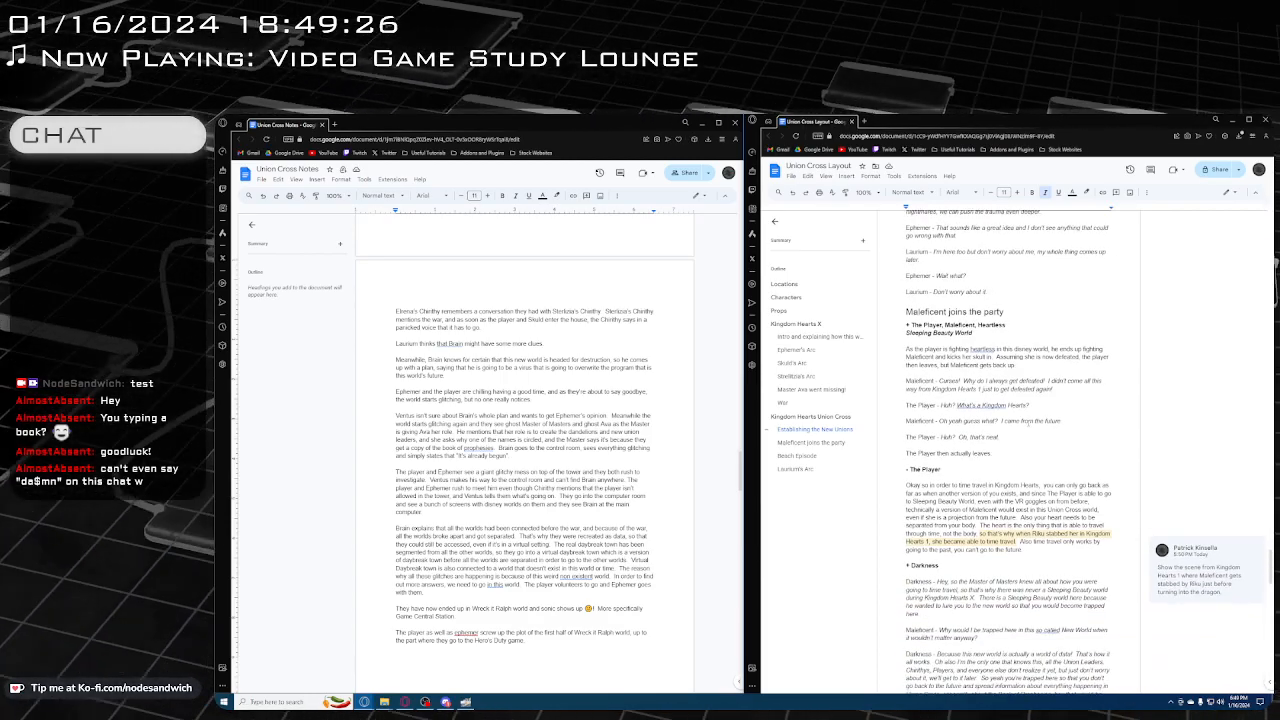
scroll(1028, 424, down, 3)
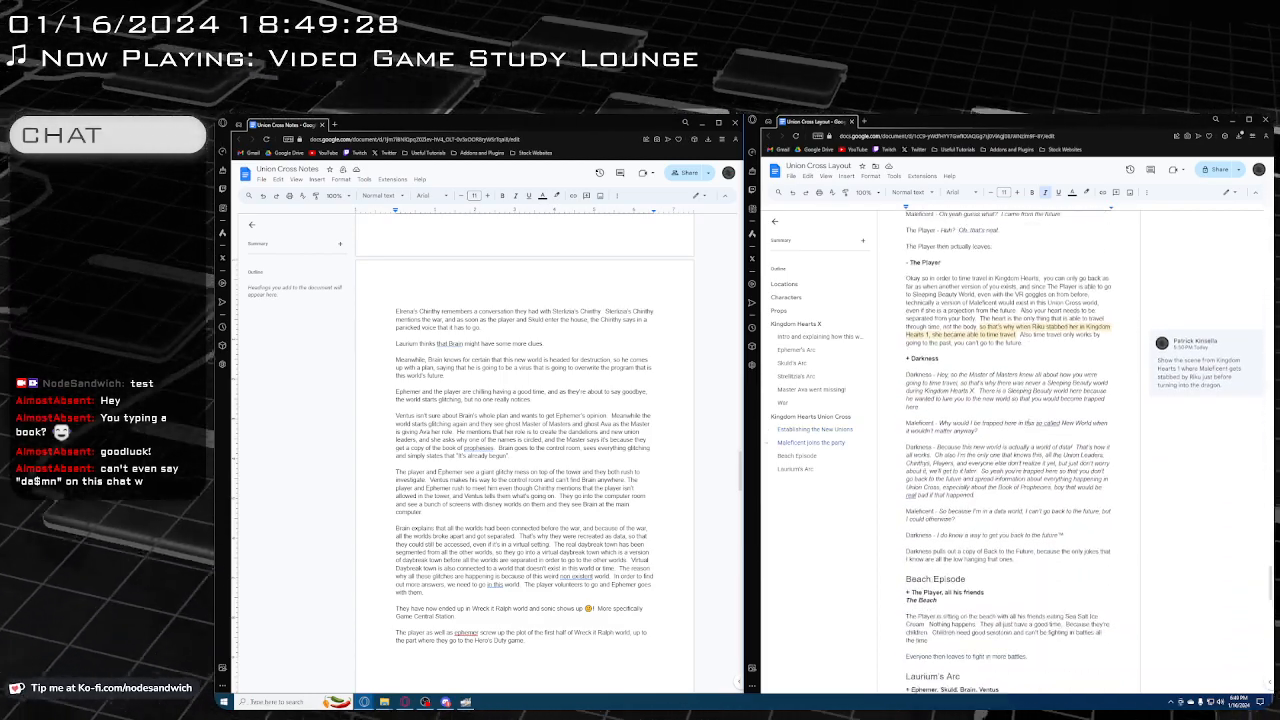
scroll(1028, 424, down, 1)
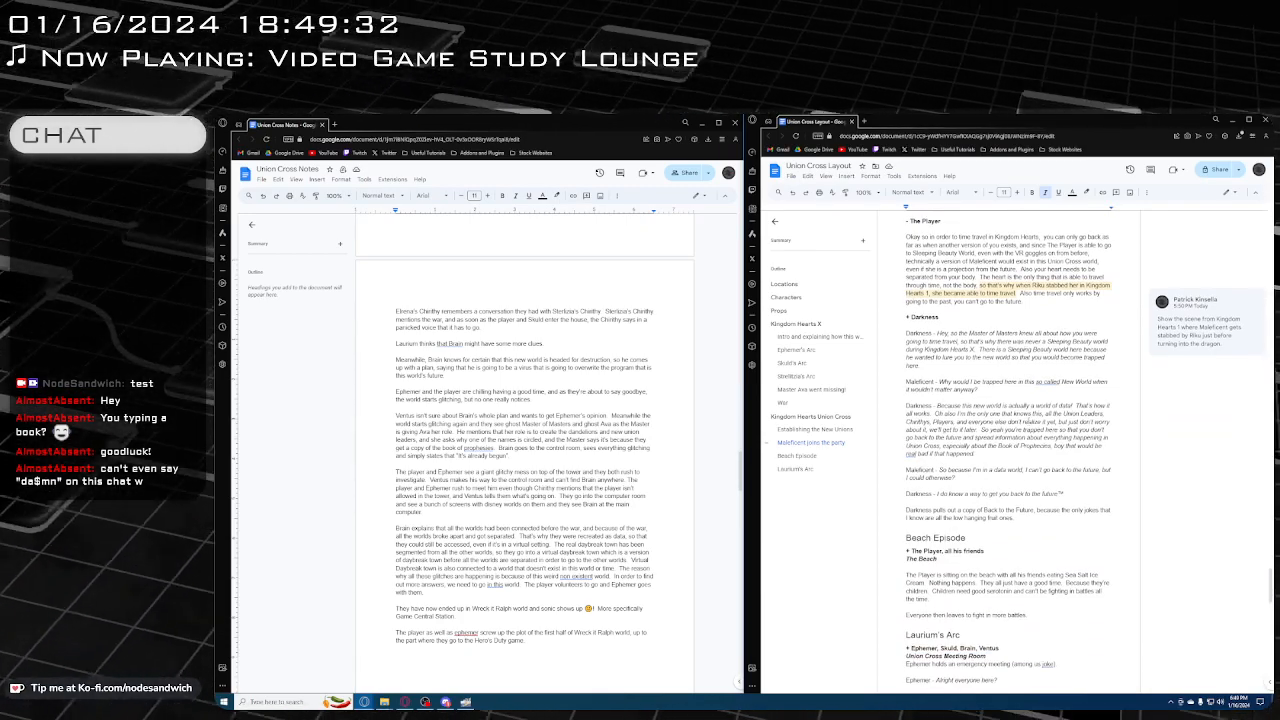
scroll(1028, 424, down, 1)
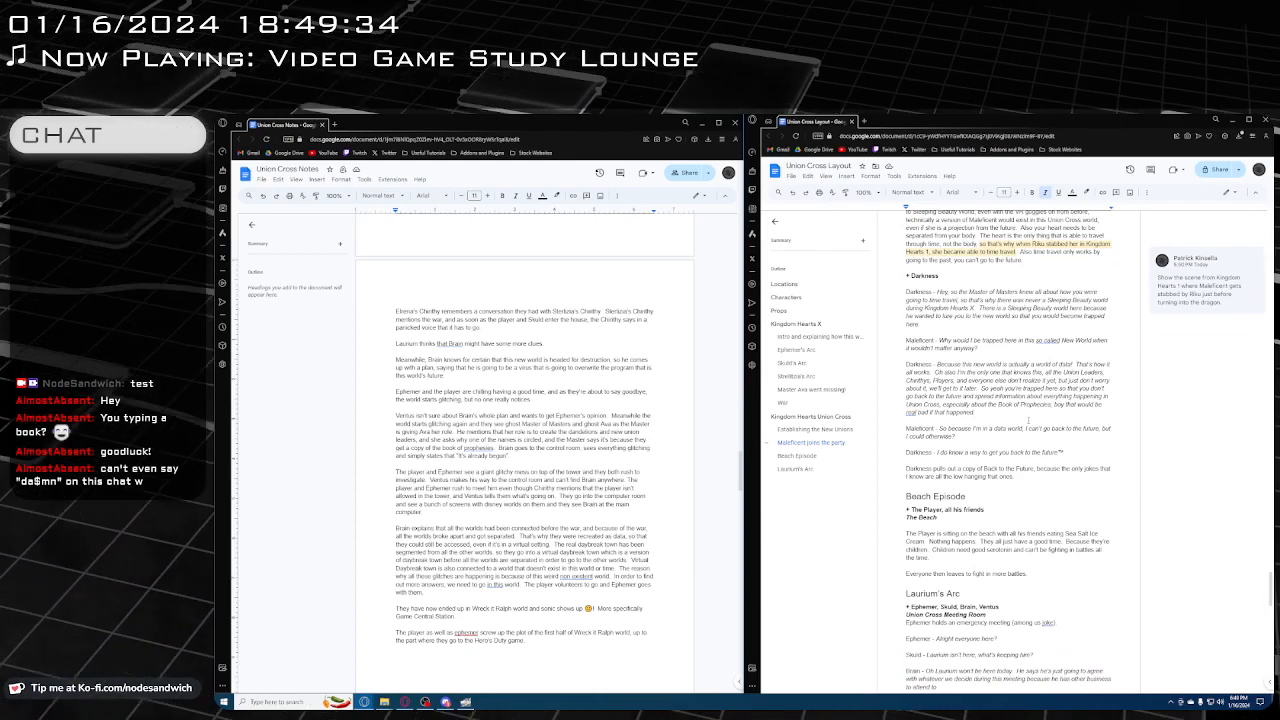
scroll(1028, 424, down, 1)
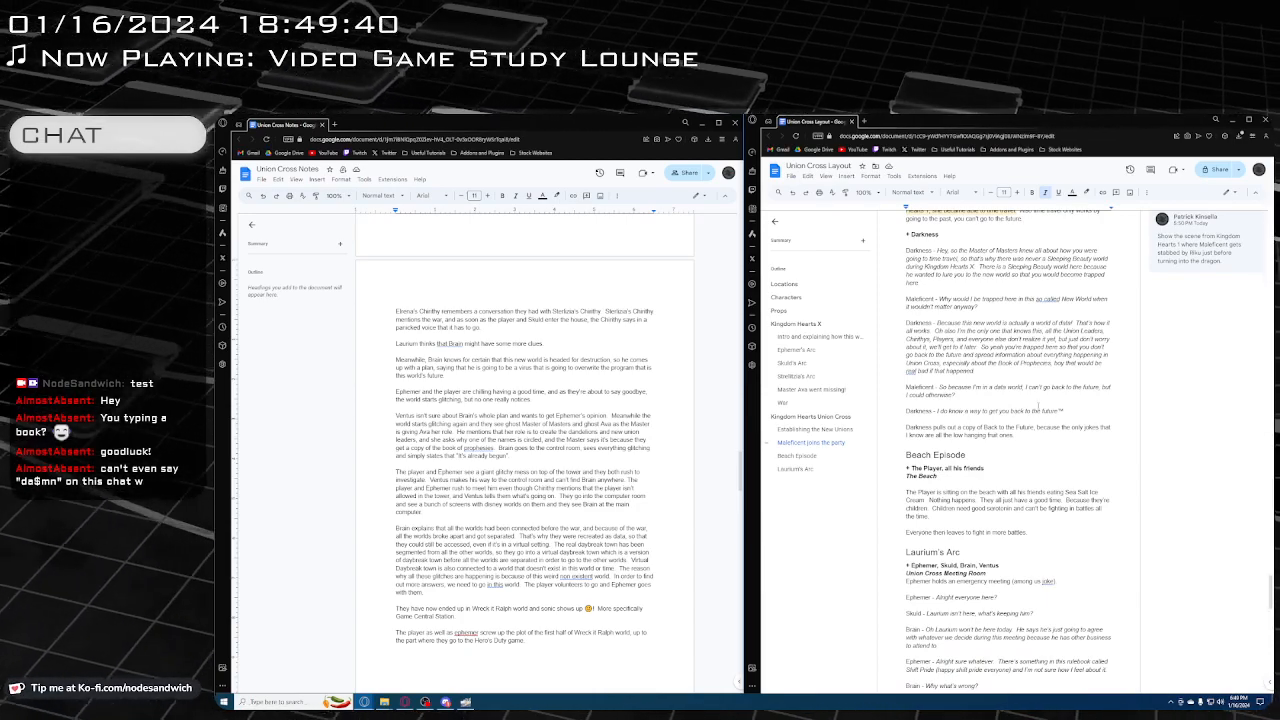
key(BackSpace)
text(B)
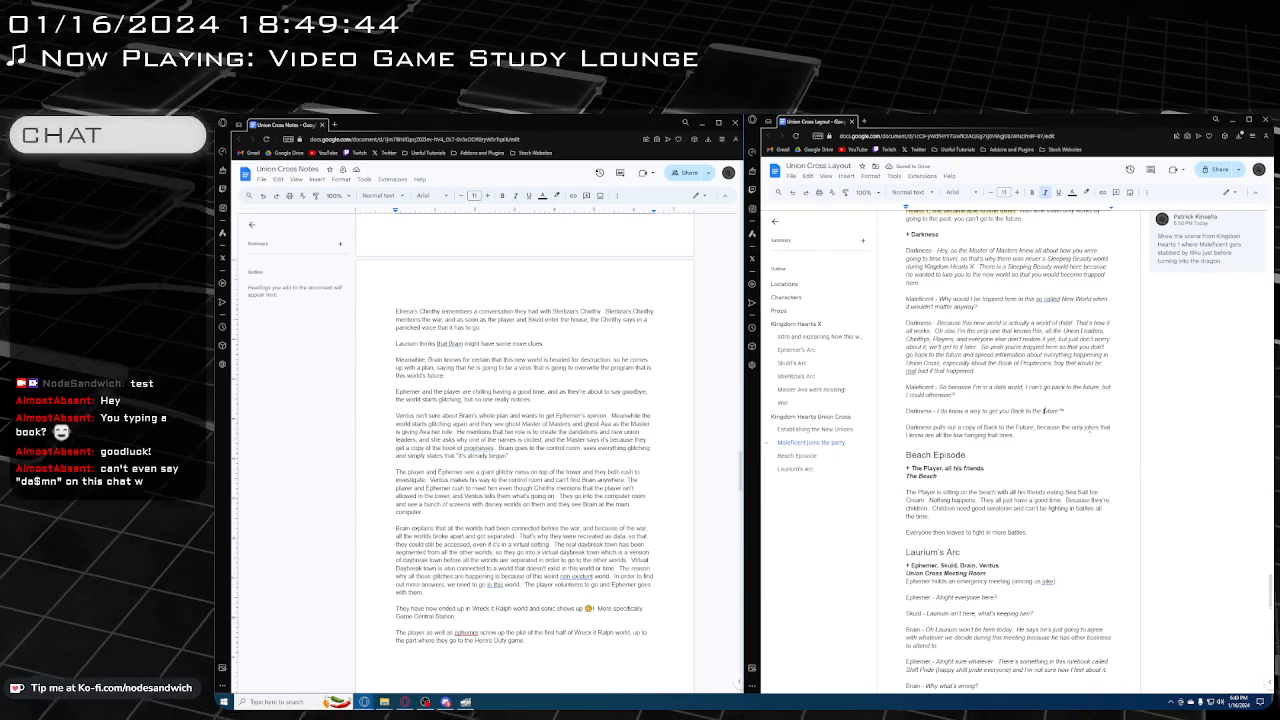
click(1044, 410)
key(BackSpace)
text(F)
Insert "how to make" after "the only jokes that I know" in the scene's closing line and delete that line's final word
text(how to make)
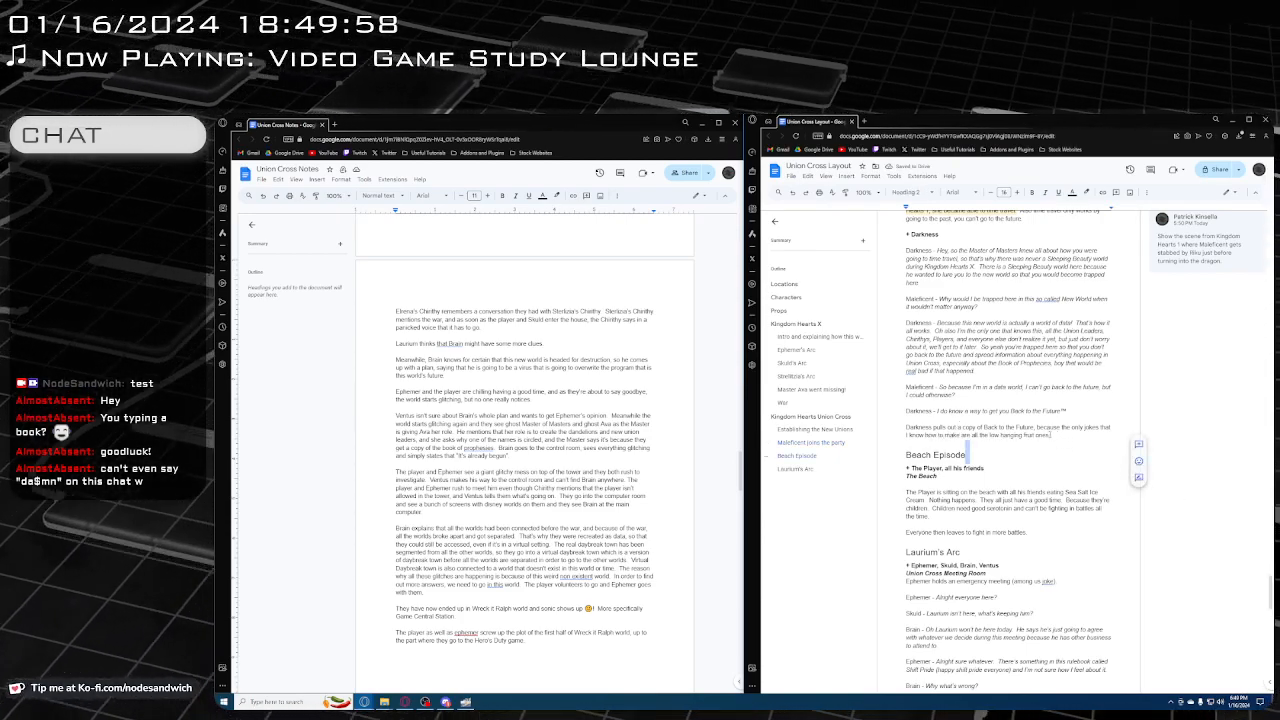
key(BackSpace)
key(BackSpace)
key(BackSpace)
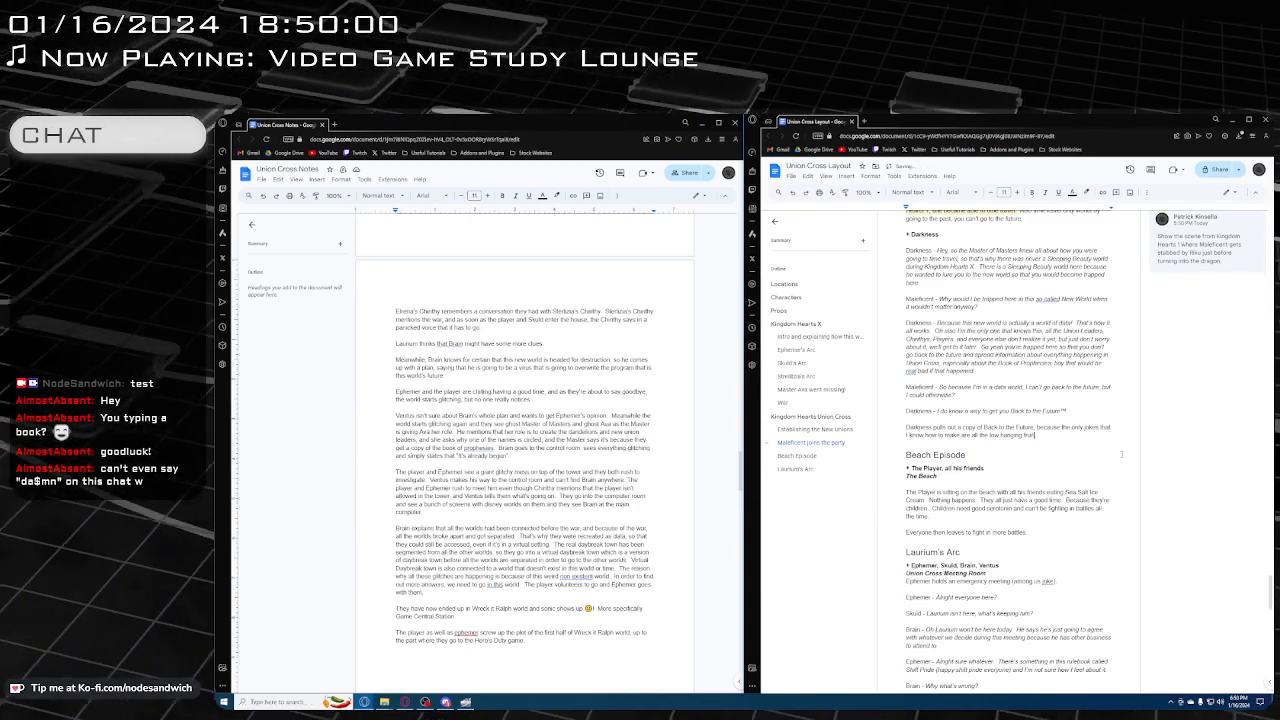
Reread the layout script from Beach Episode through Laurium's Arc to the Daybreak Town Fountain scene at its end
scroll(1012, 490, down, 3)
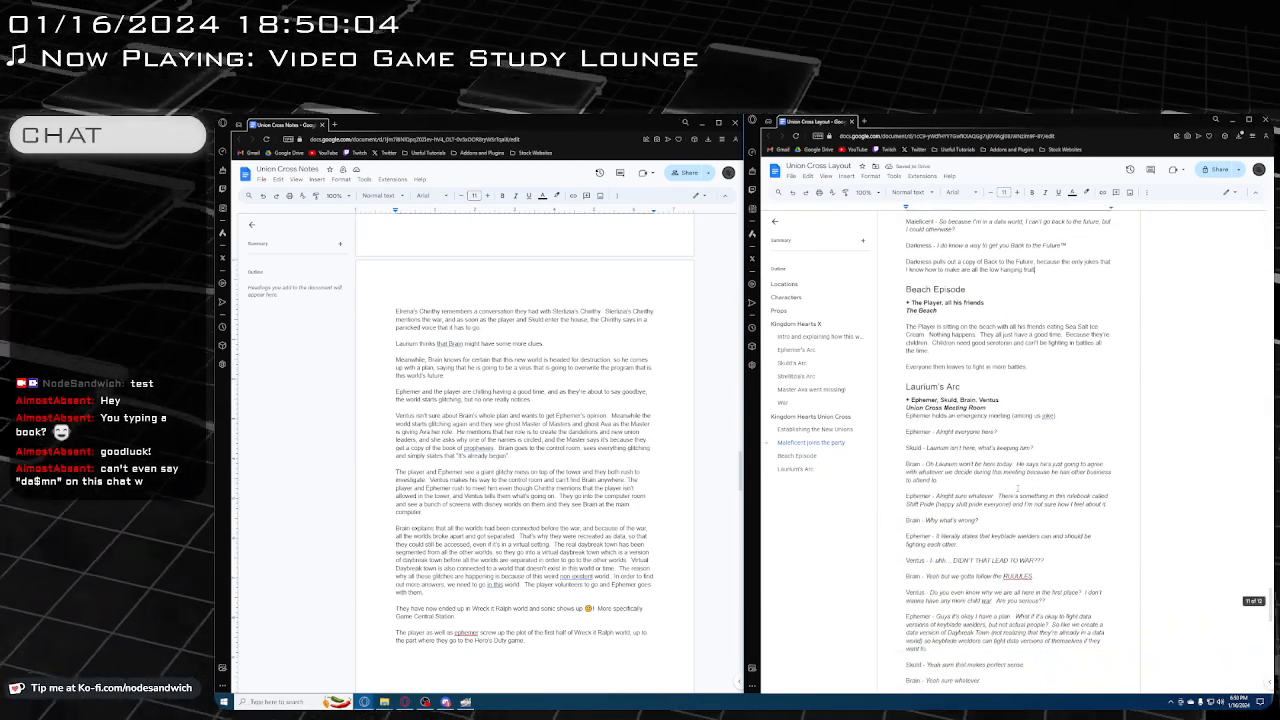
scroll(1012, 488, down, 3)
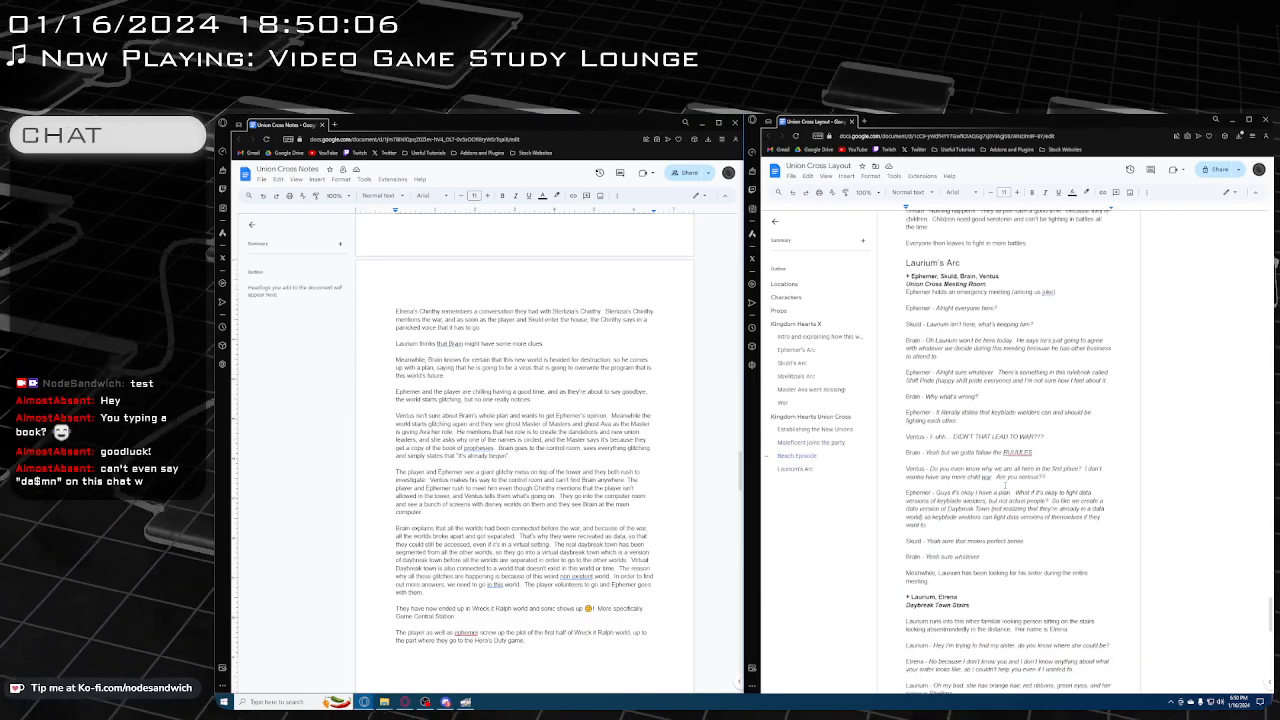
scroll(1006, 486, down, 3)
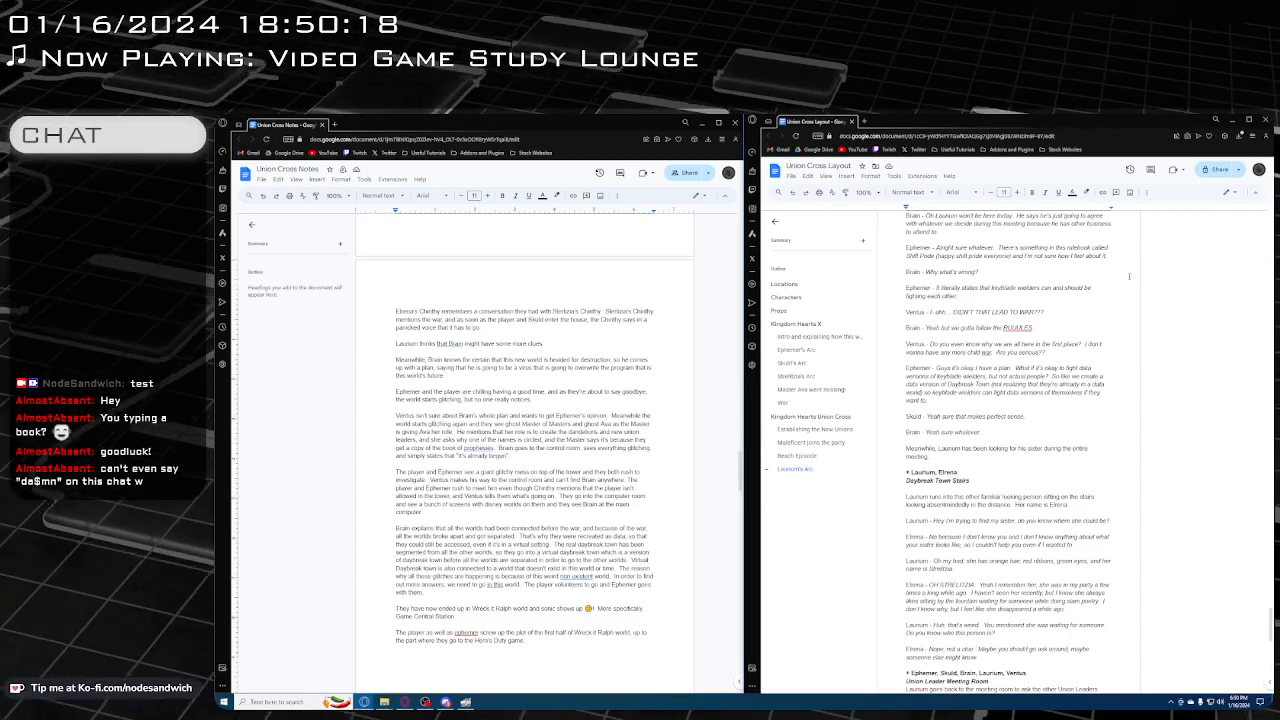
scroll(955, 421, down, 3)
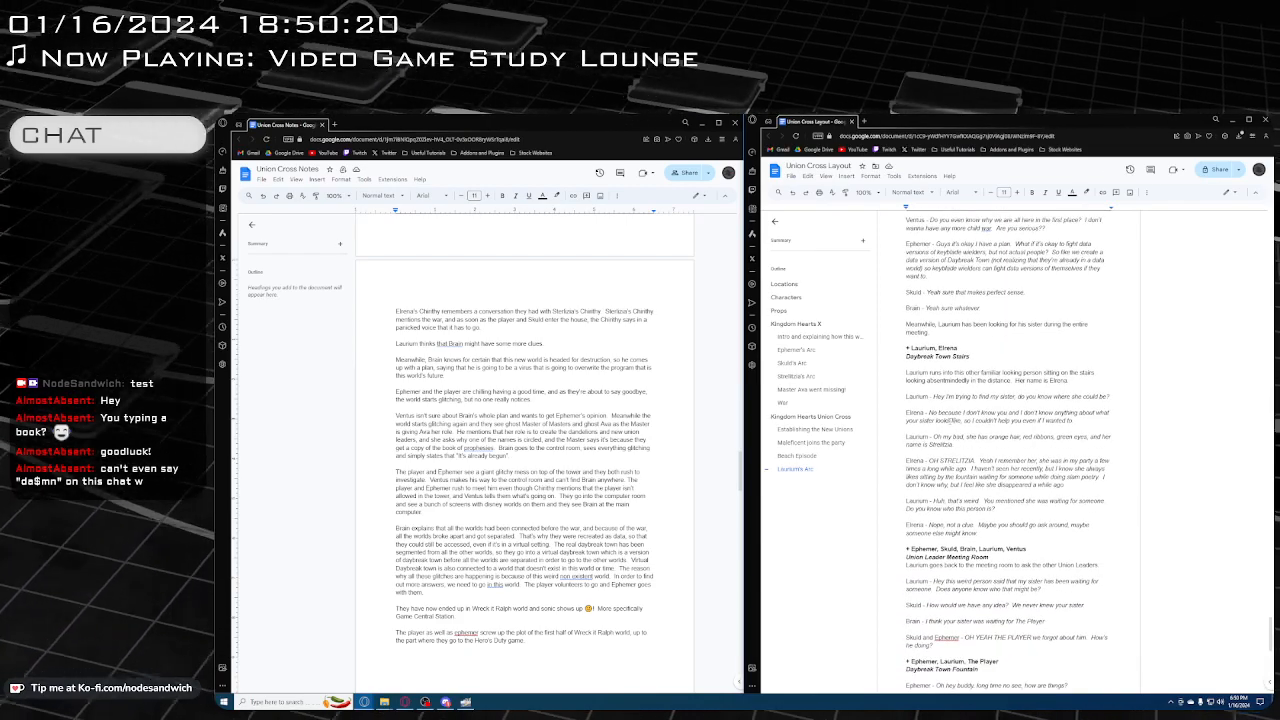
scroll(955, 421, down, 6)
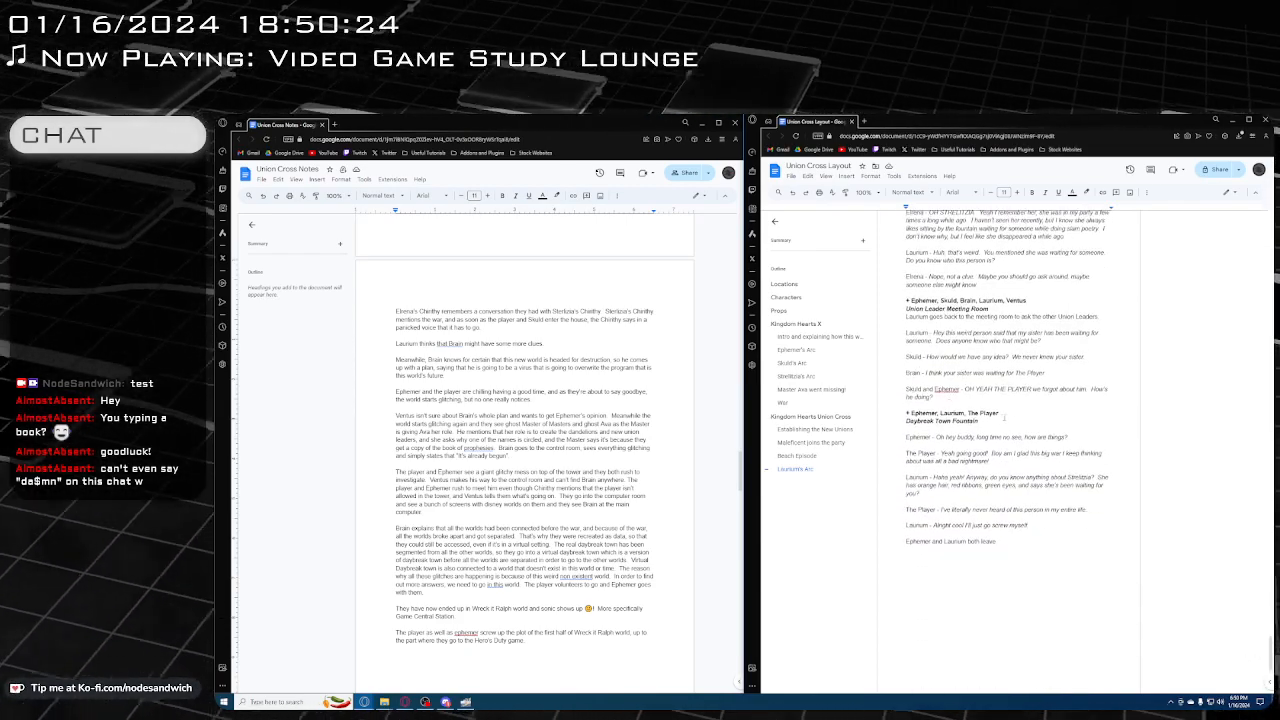
scroll(1009, 421, down, 1)
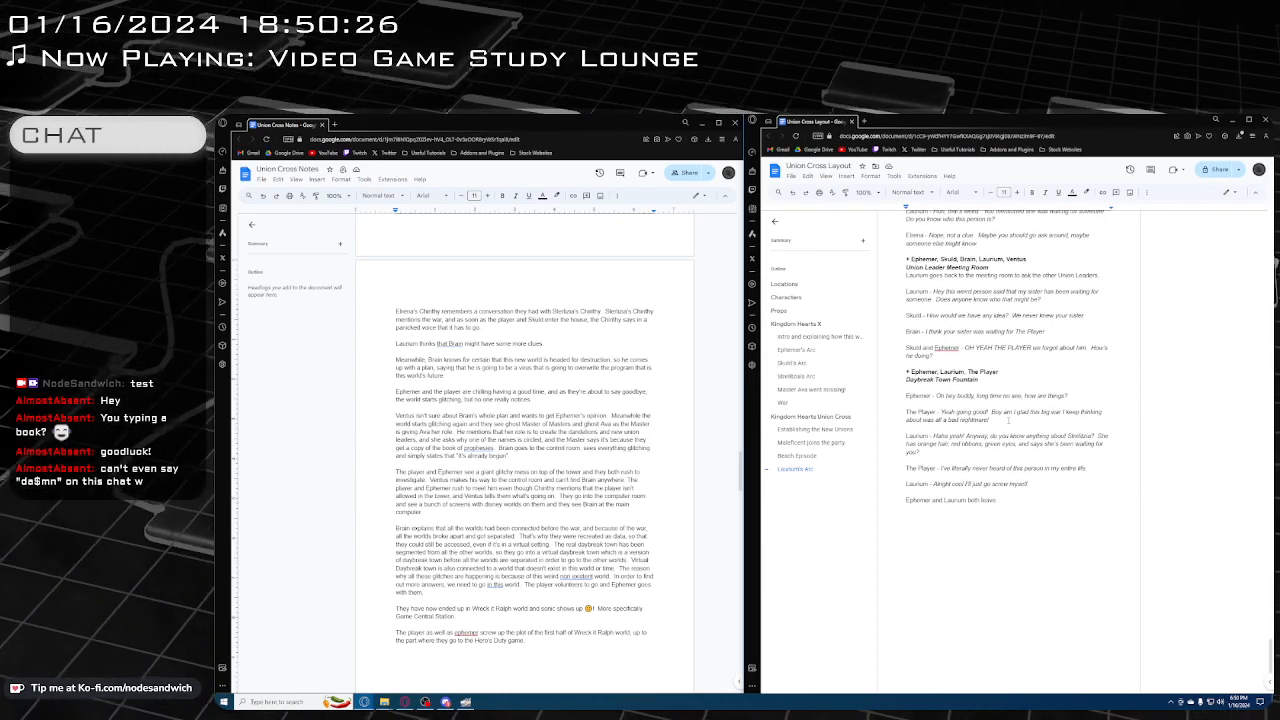
scroll(1007, 420, down, 1)
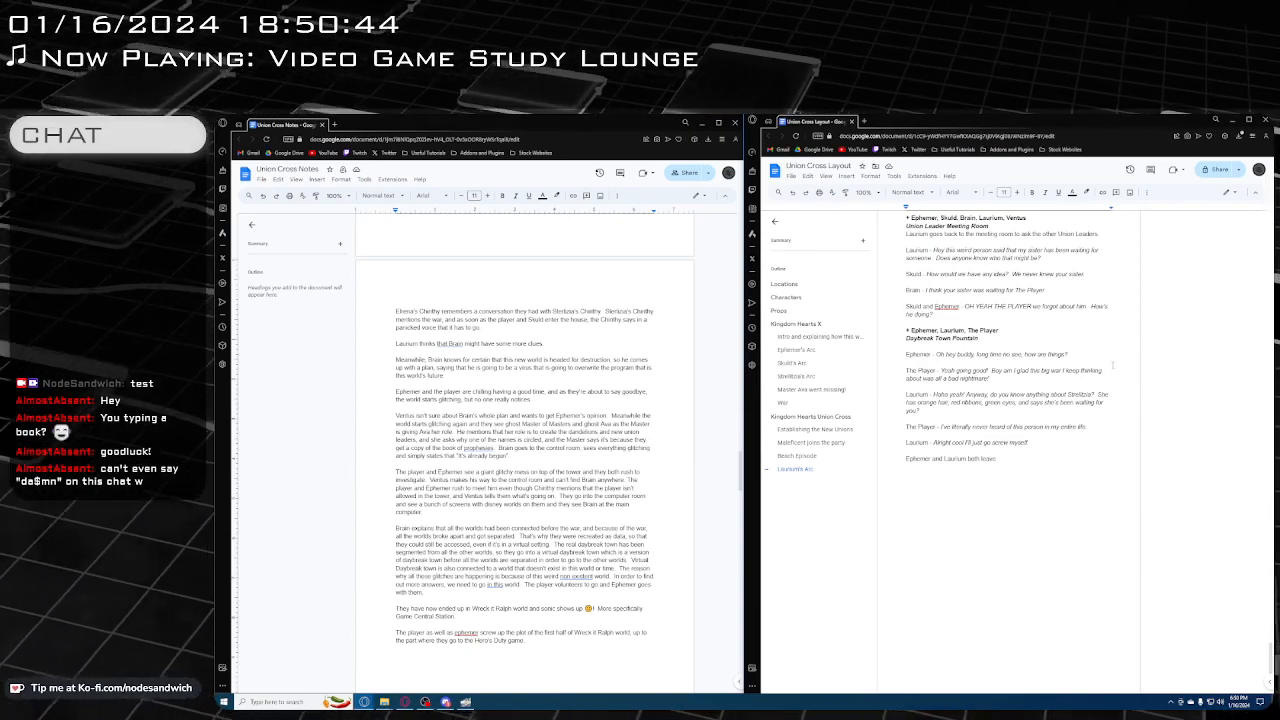
Read the notes from Elrena's Chirithy's memory through the Master of Masters flashback to Laurium's talk with Brain about Strelitzia
scroll(525, 450, down, 2)
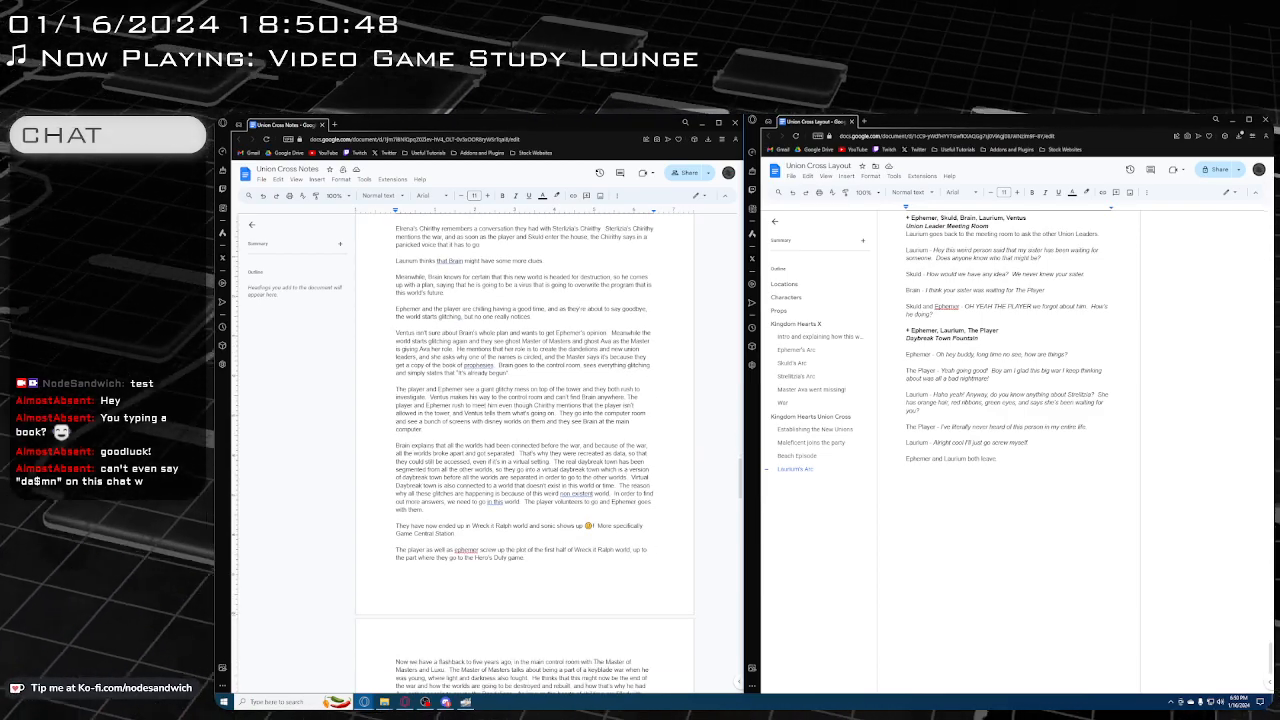
scroll(525, 450, down, 2)
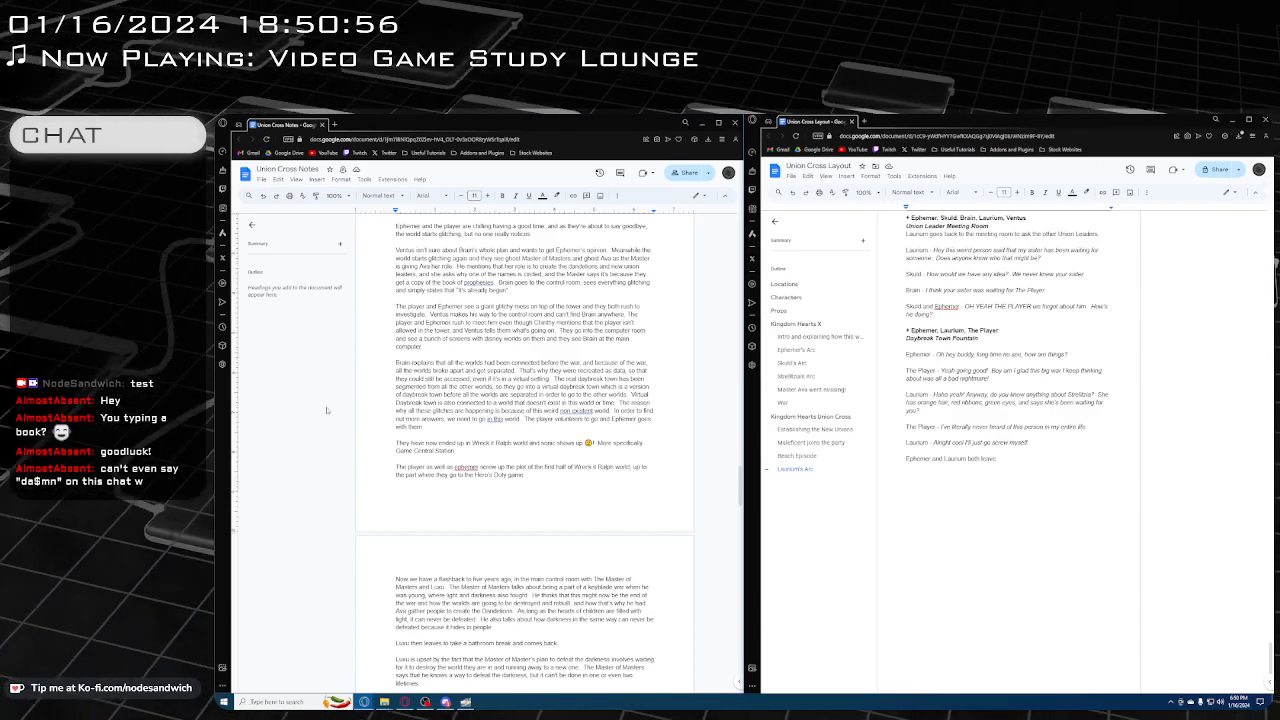
scroll(402, 432, down, 2)
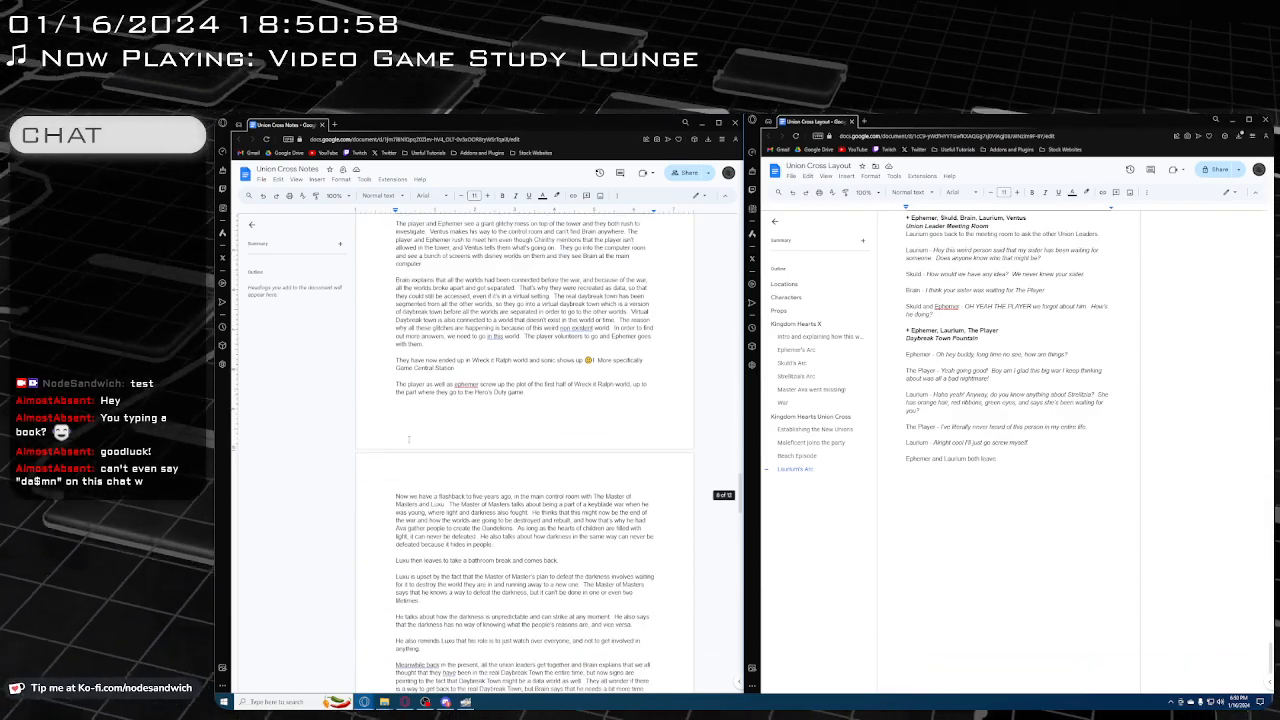
scroll(406, 440, down, 1)
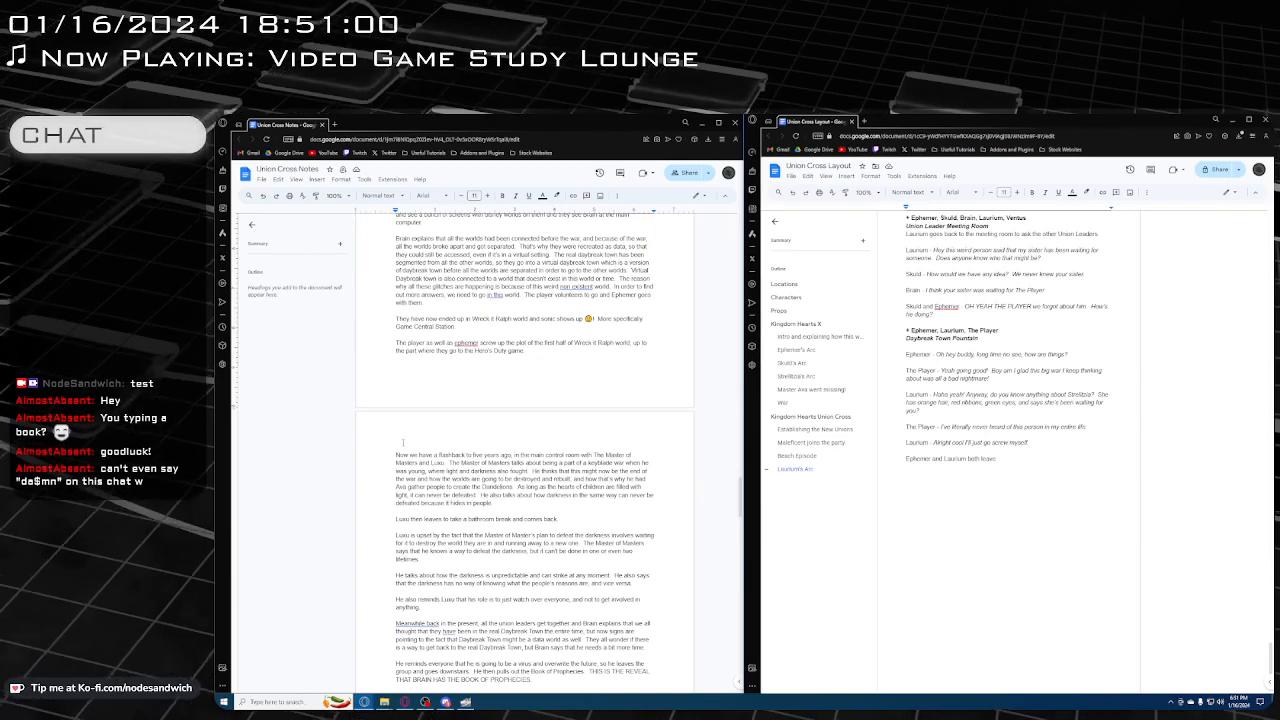
scroll(403, 442, down, 1)
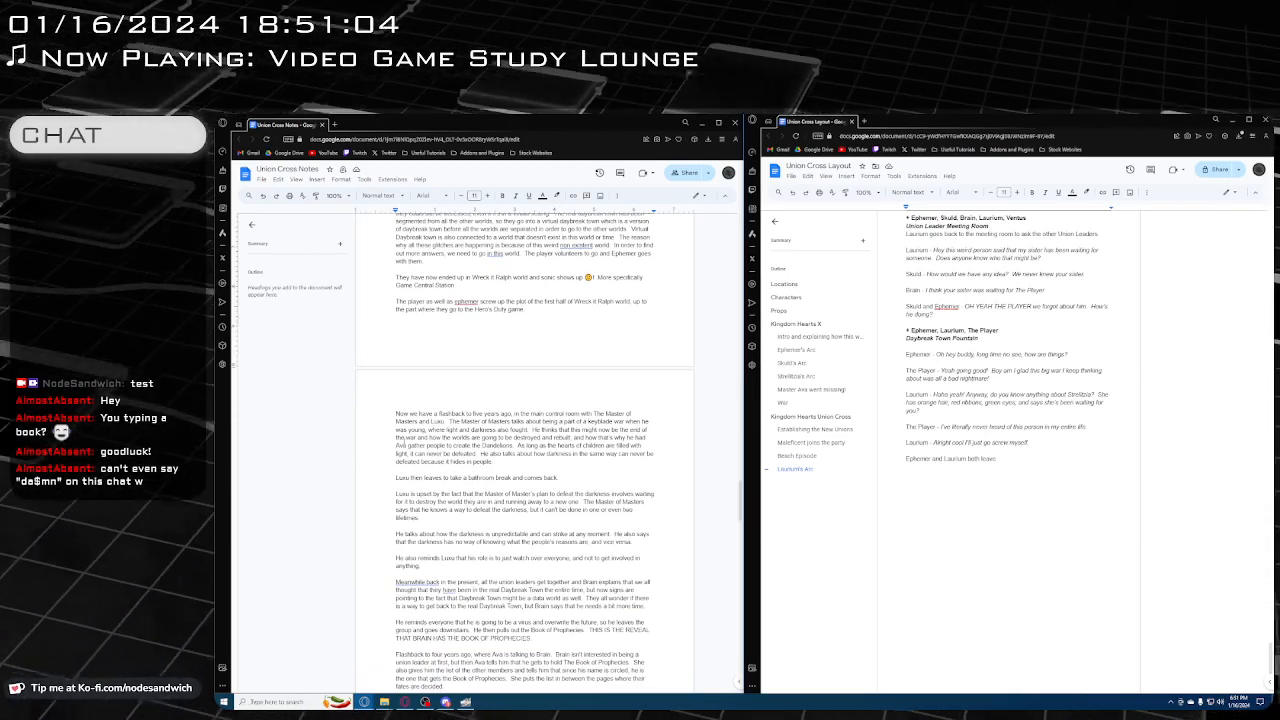
scroll(406, 438, down, 1)
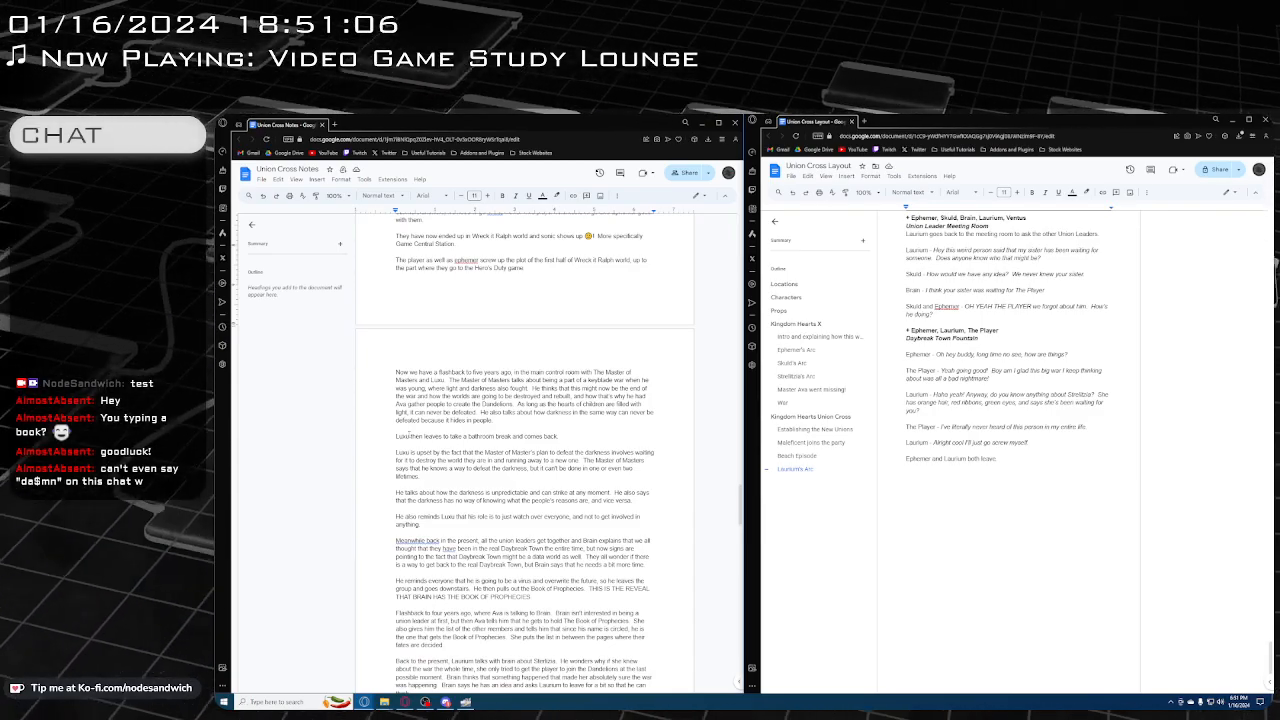
scroll(407, 436, down, 2)
scroll(407, 436, down, 1)
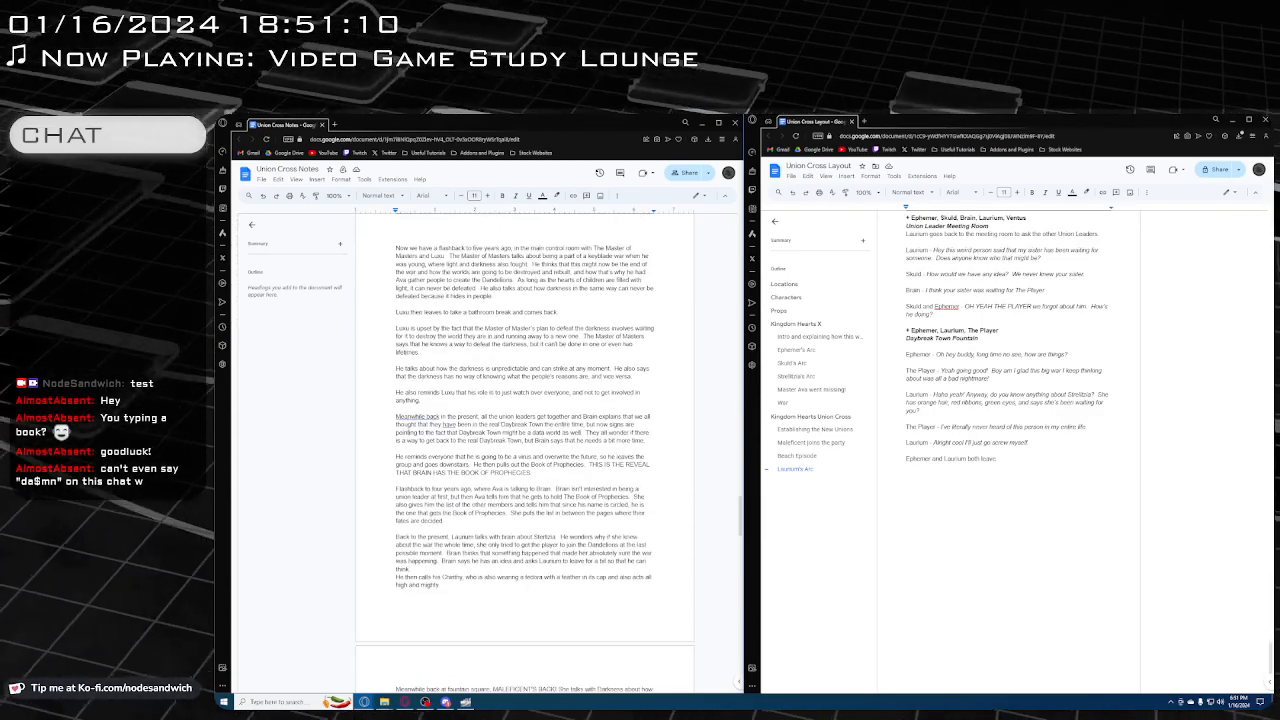
scroll(525, 438, down, 1)
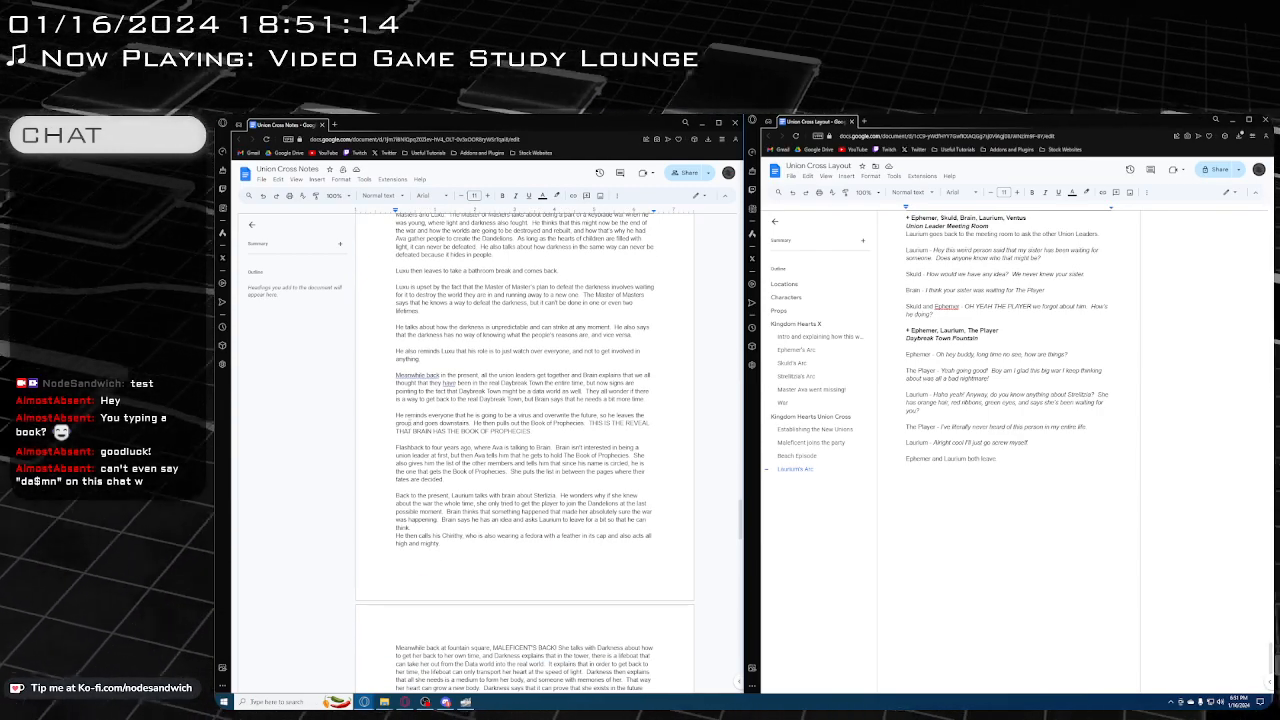
scroll(524, 441, down, 1)
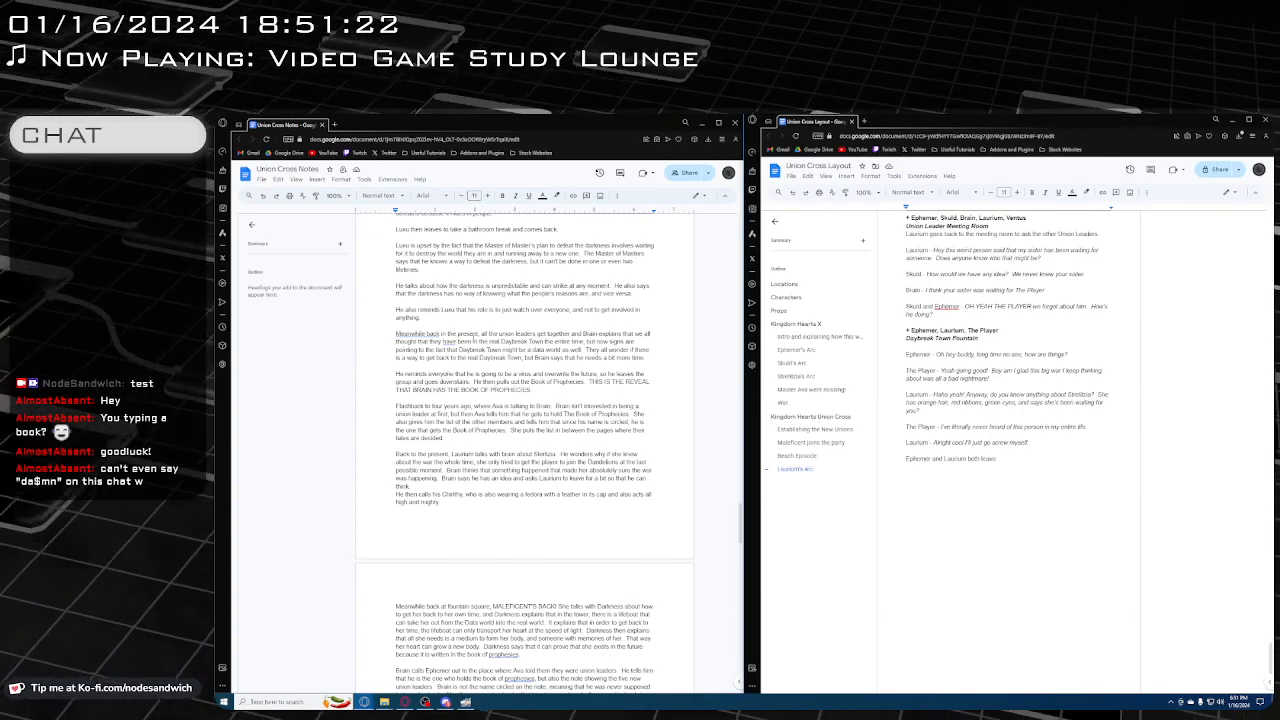
Skim the rest of the notes from Maleficent's return at fountain square through the Post Credits Scene
scroll(604, 363, down, 2)
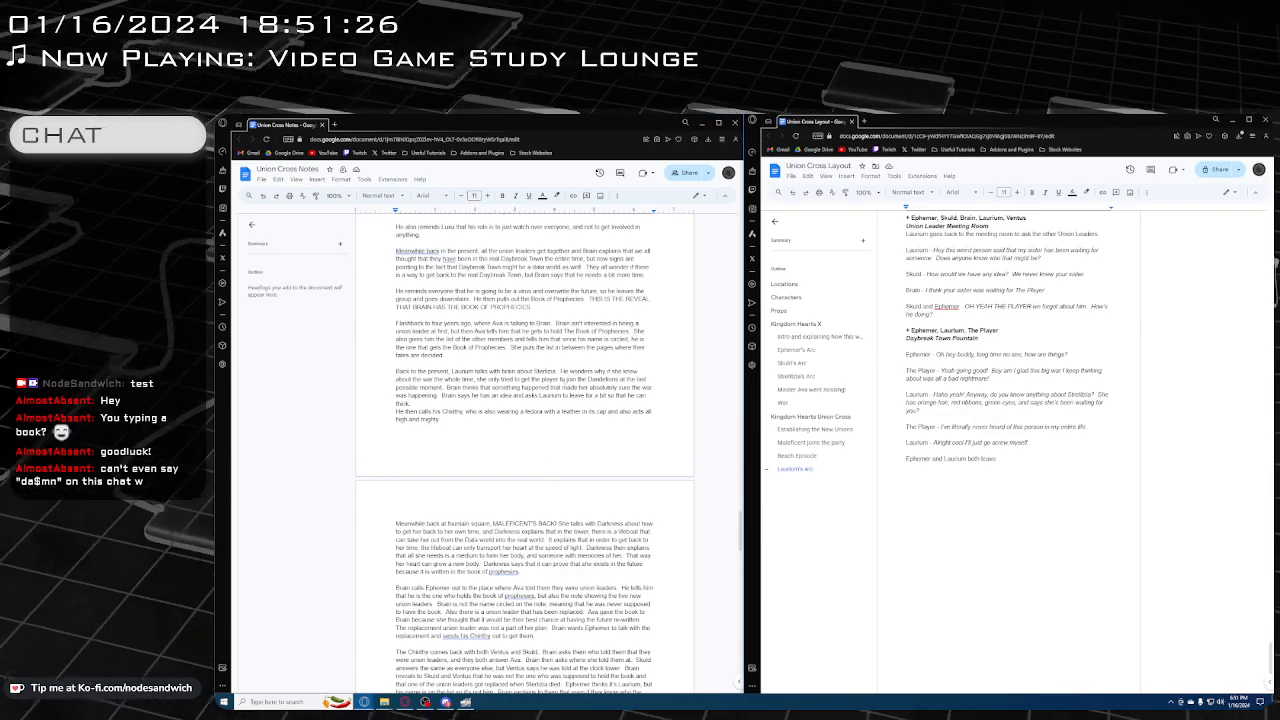
scroll(598, 405, down, 2)
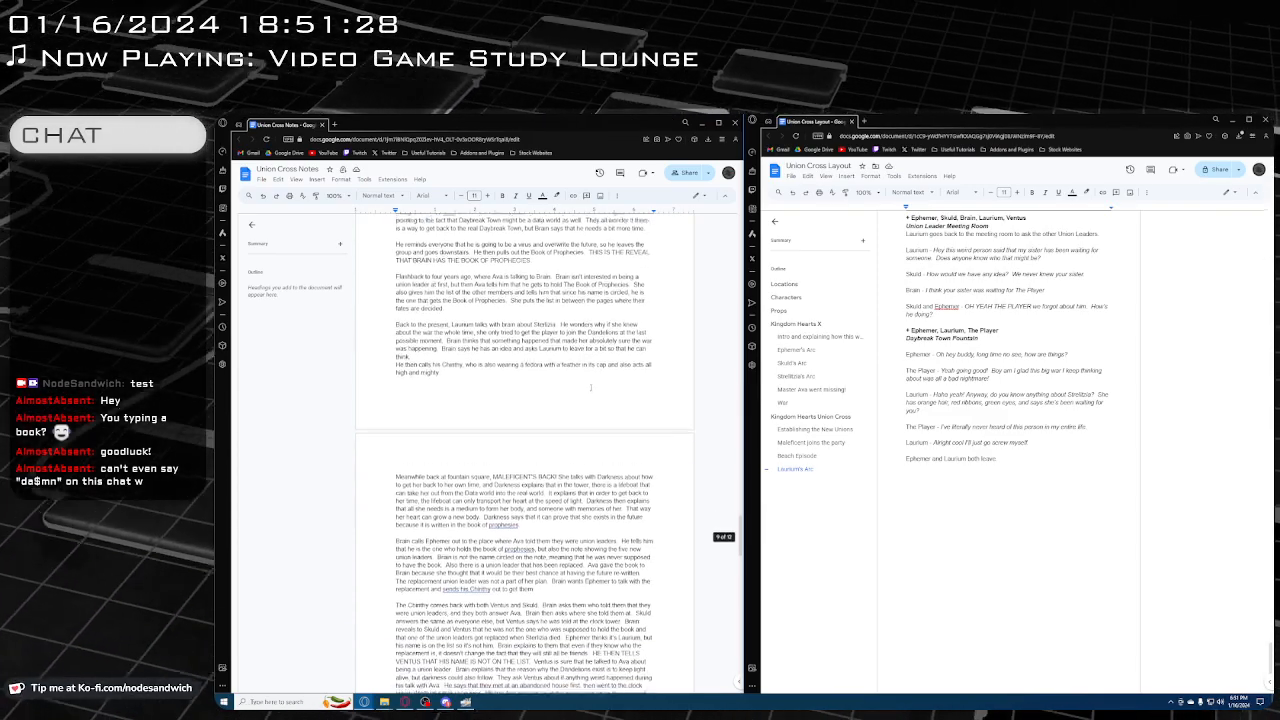
scroll(589, 388, down, 15)
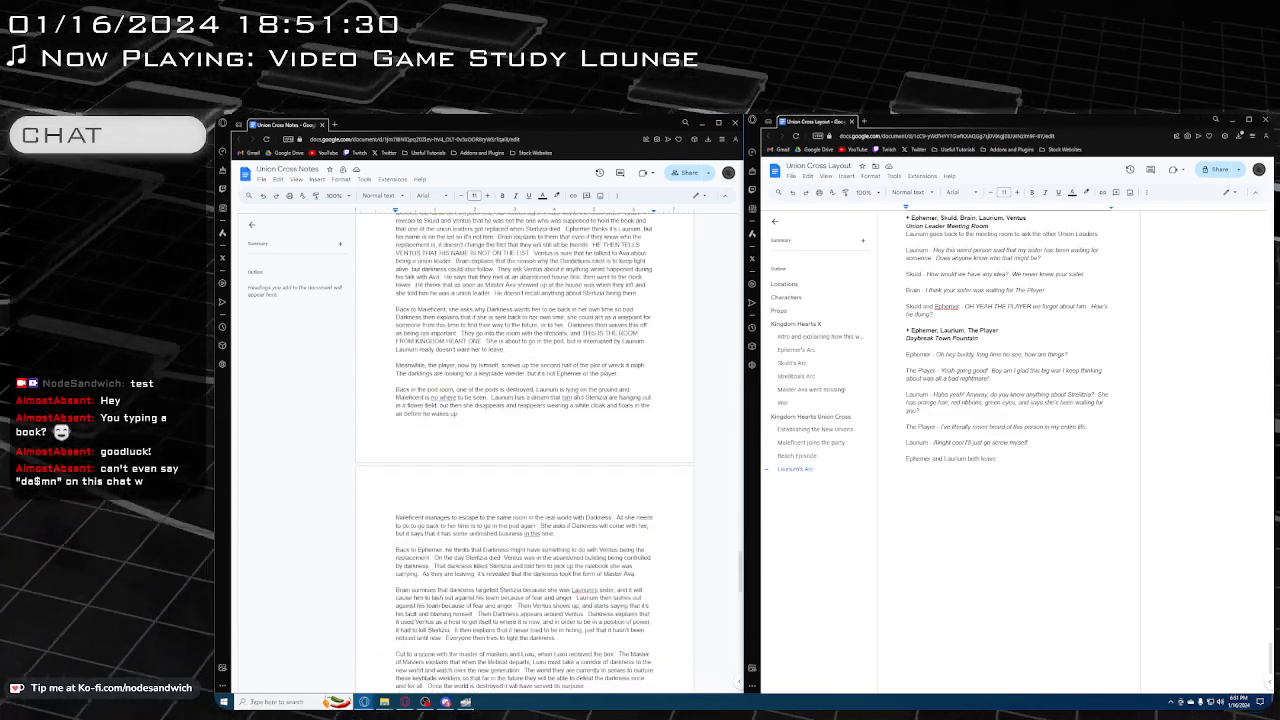
scroll(570, 393, down, 15)
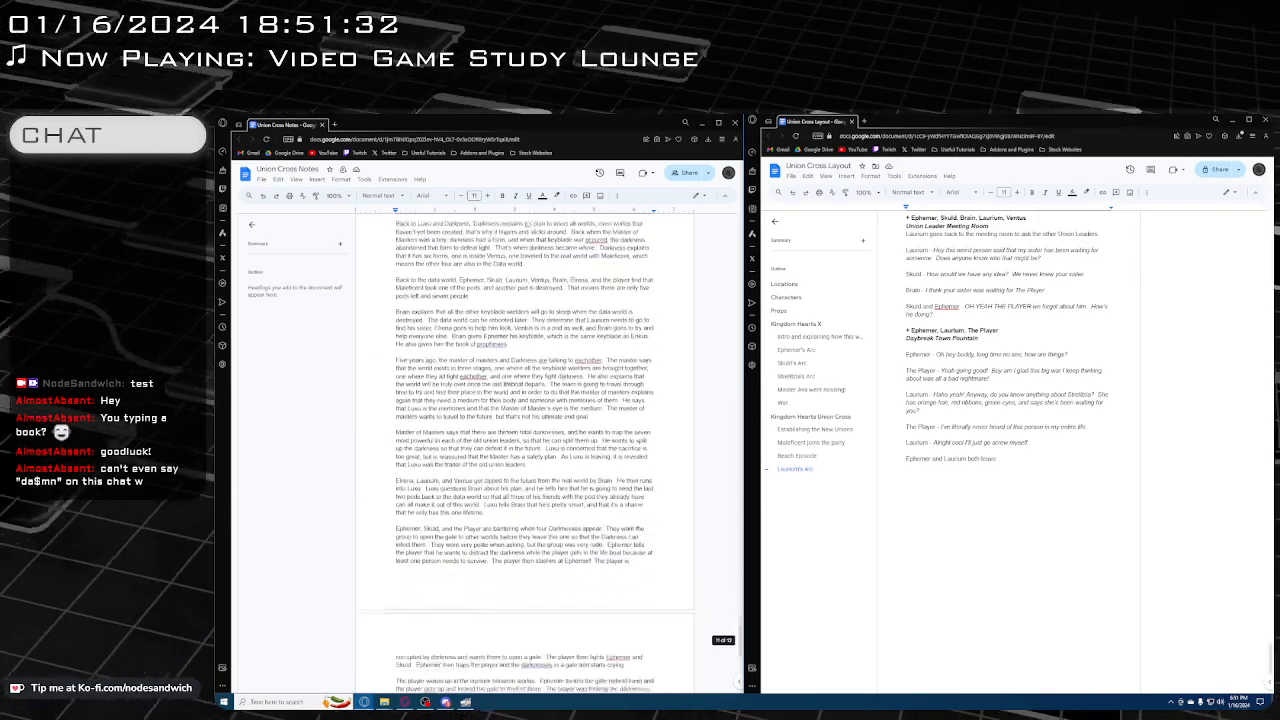
scroll(558, 398, down, 5)
scroll(556, 398, up, 10)
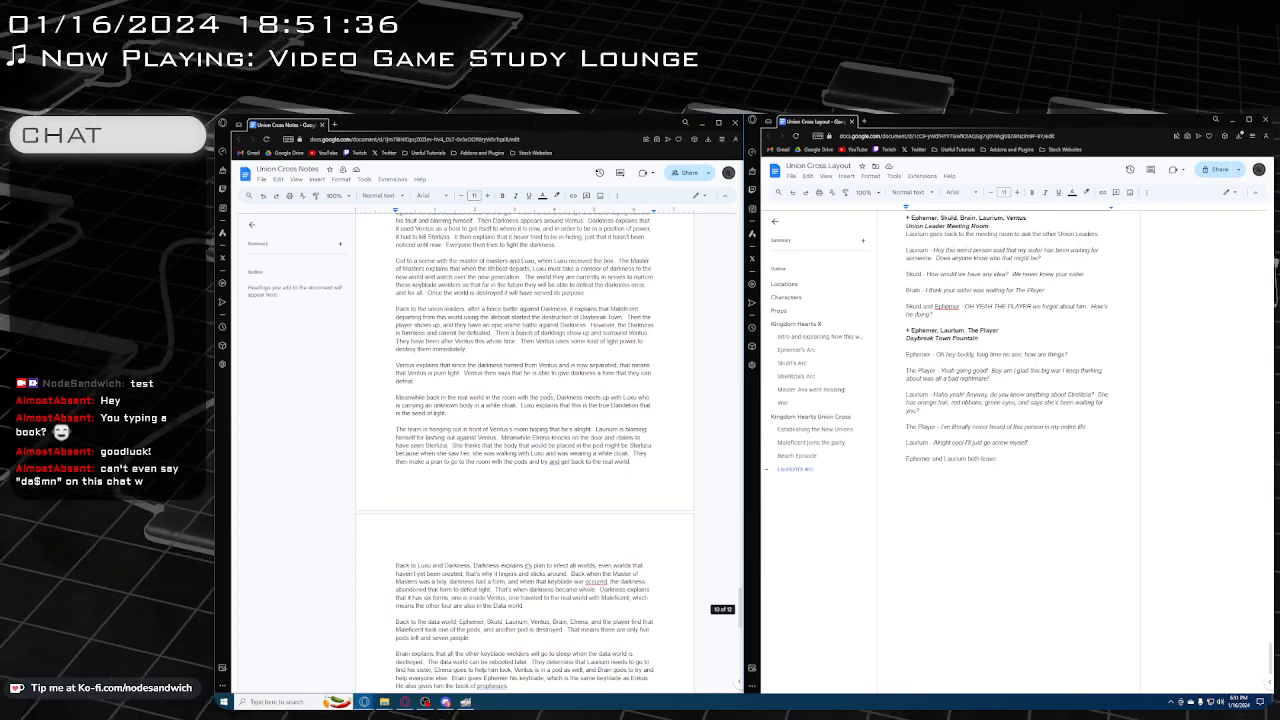
scroll(525, 450, up, 5)
scroll(540, 402, down, 15)
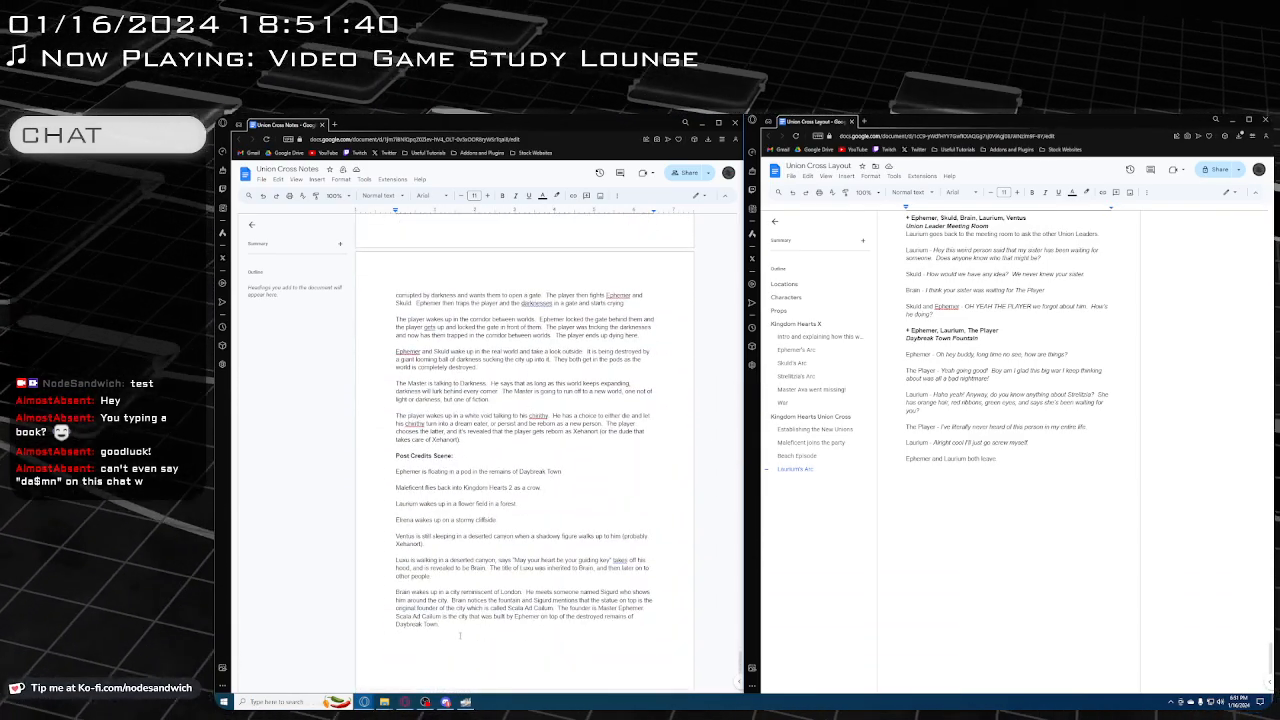
Go back through the notes to the Beach Episode and find the passage about Elrena entering the house where Strelitzia was murdered
scroll(474, 616, up, 15)
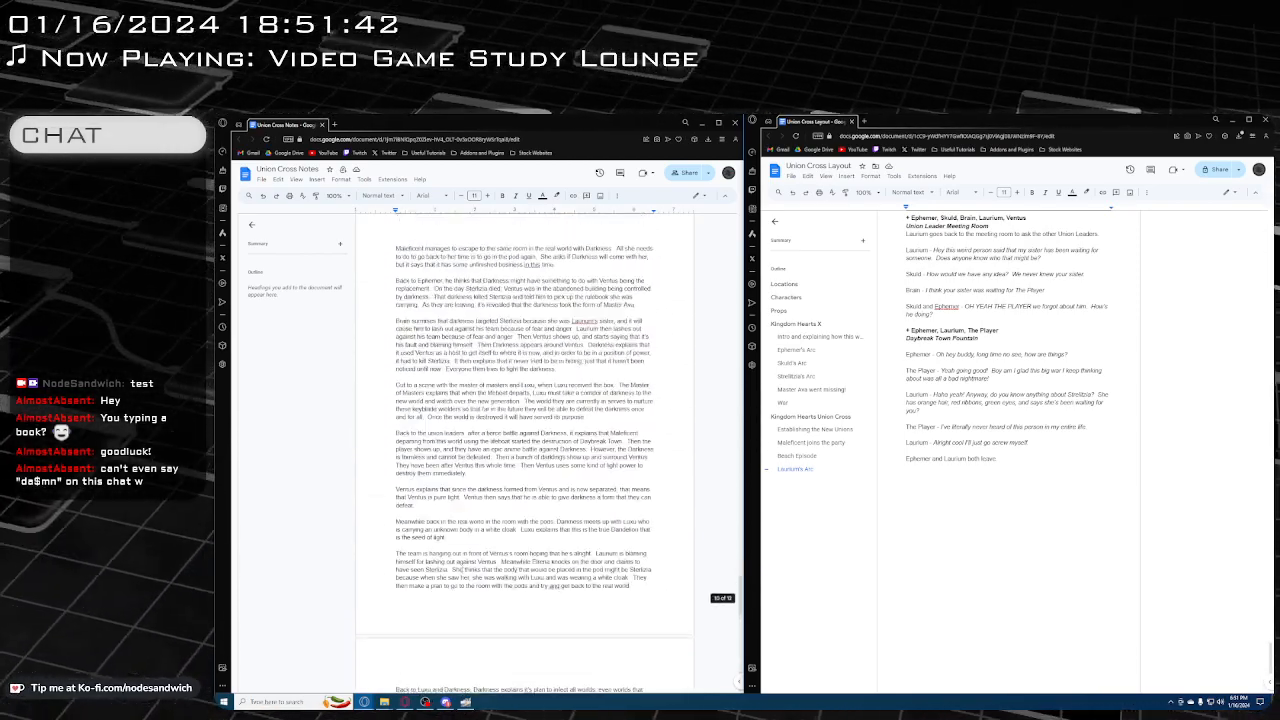
scroll(468, 537, up, 5)
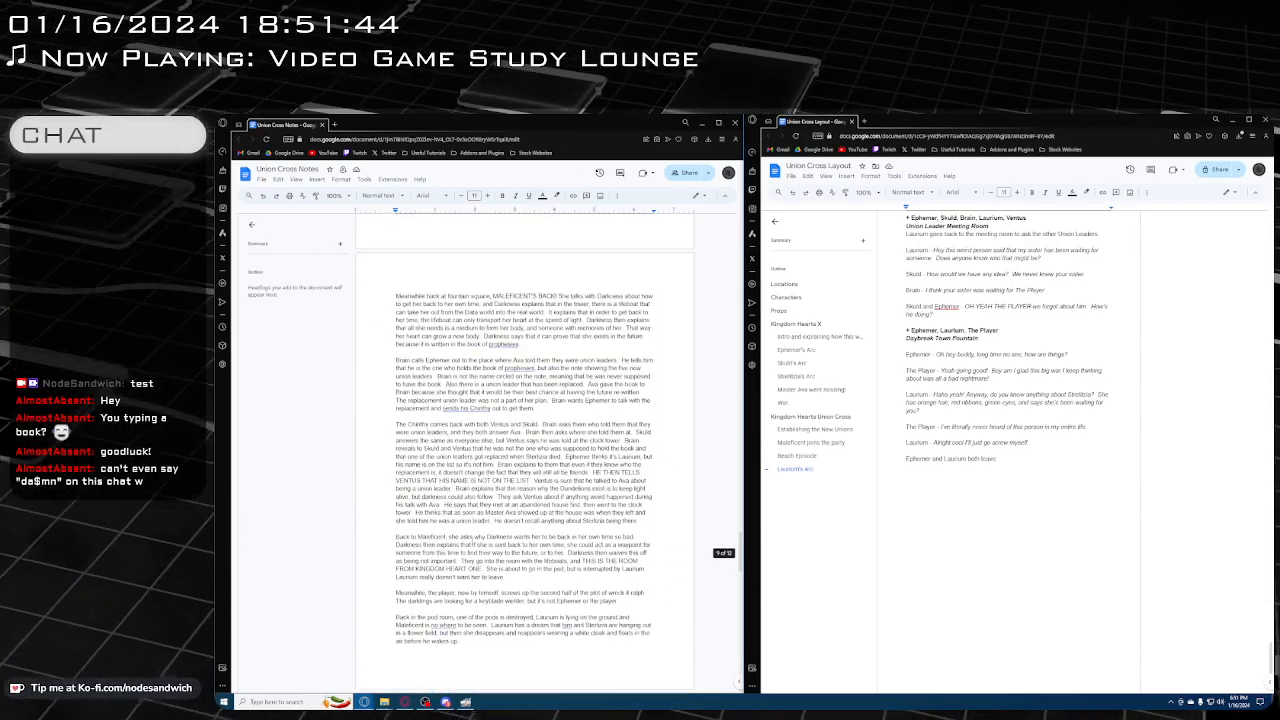
scroll(467, 537, up, 15)
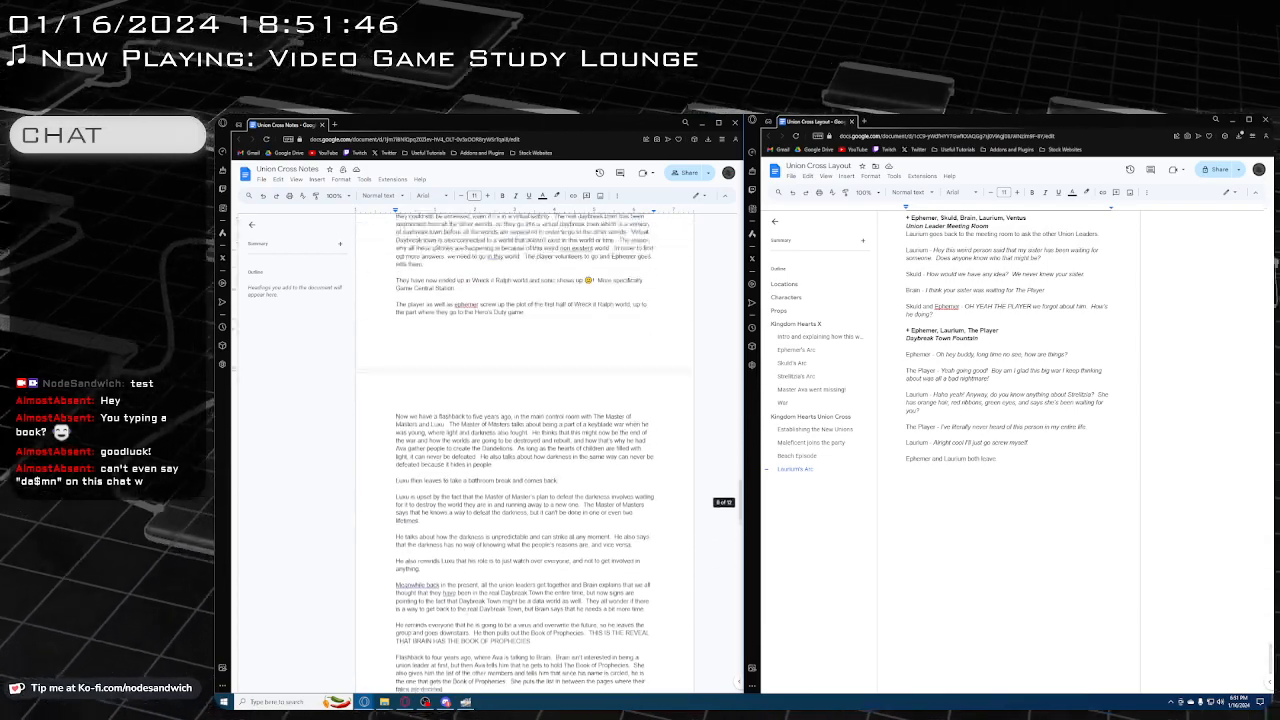
scroll(466, 535, up, 10)
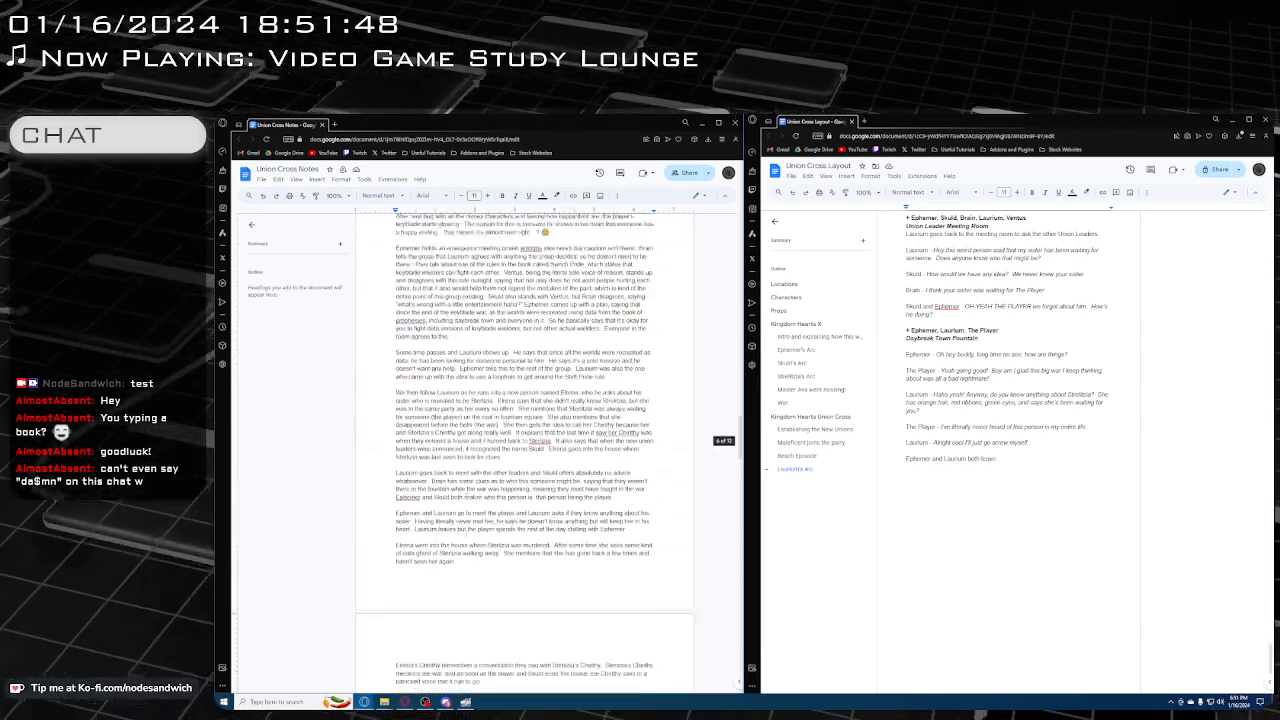
scroll(464, 532, up, 6)
scroll(464, 532, down, 10)
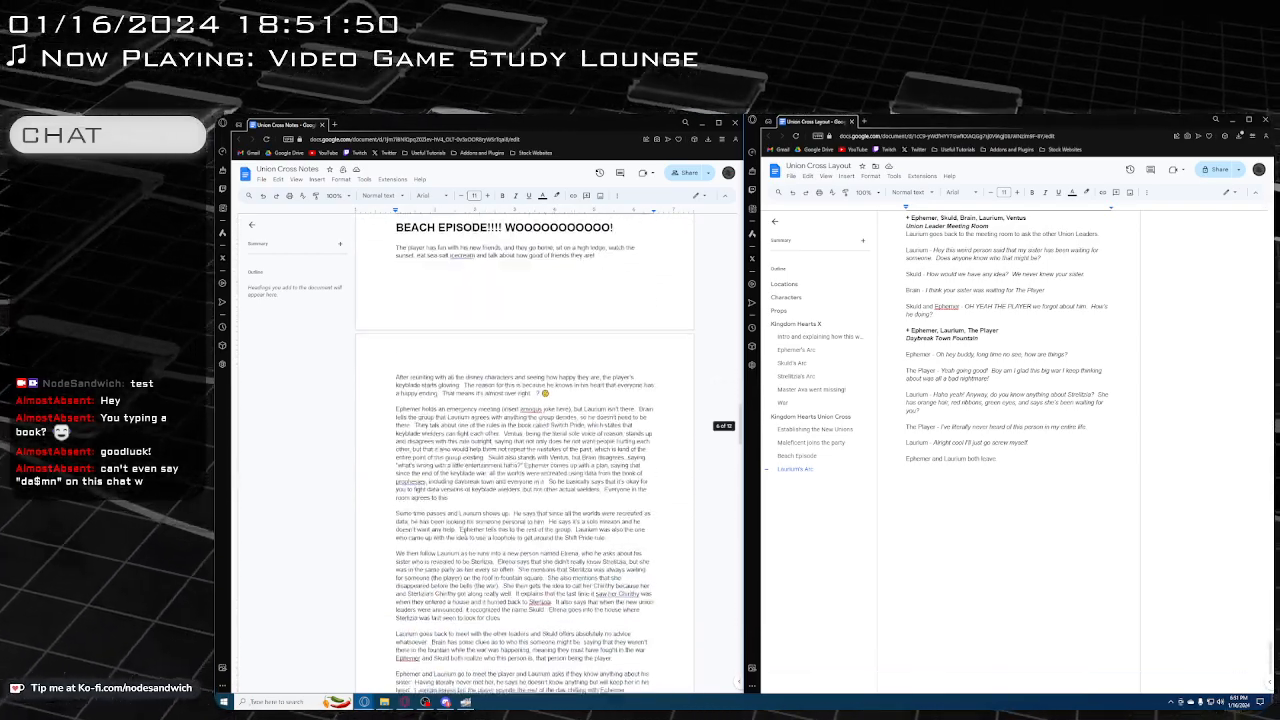
scroll(465, 528, down, 1)
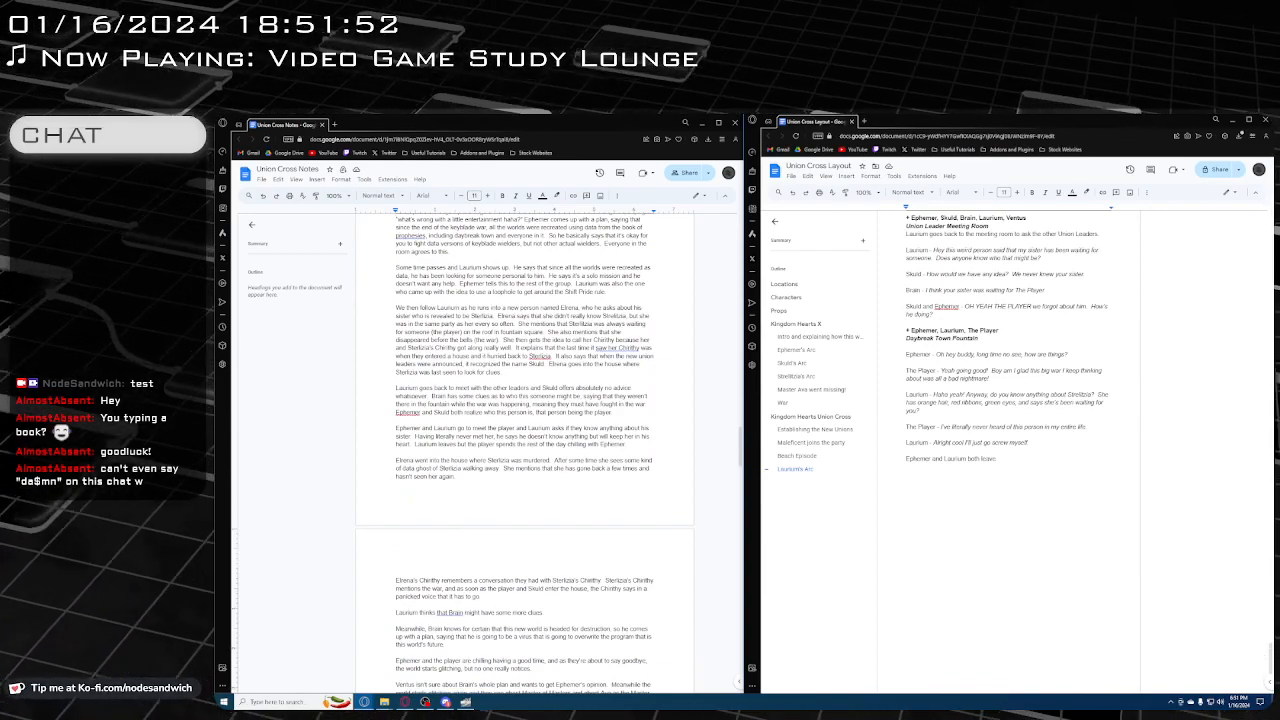